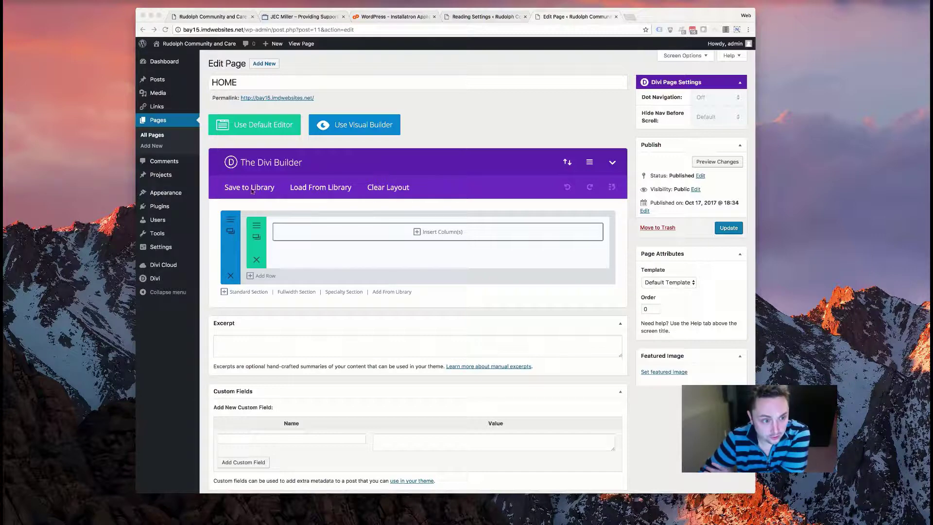
- Leave the HOME editor for Installed Plugins and highlight Divi Custom Fullwidth Header Extended
{"action": "left_click", "coordinate": [165, 209]}
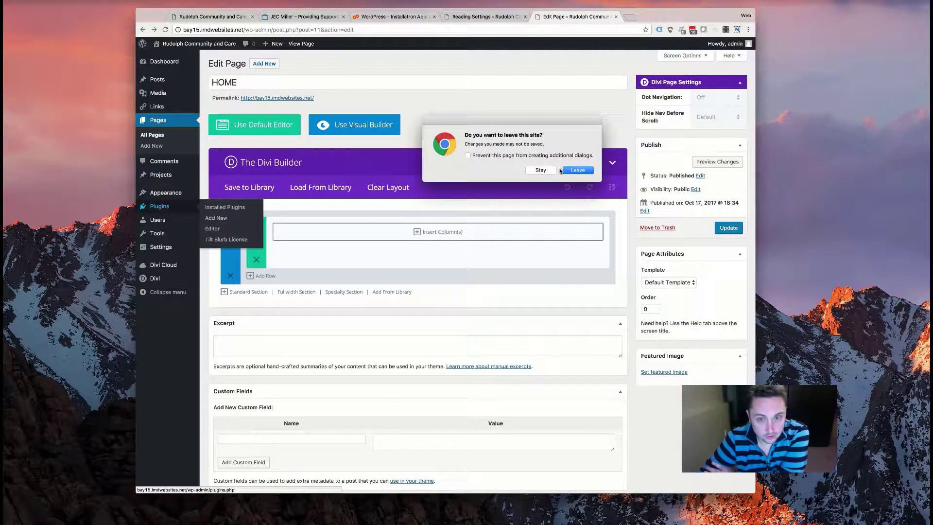
{"action": "left_click", "coordinate": [579, 171]}
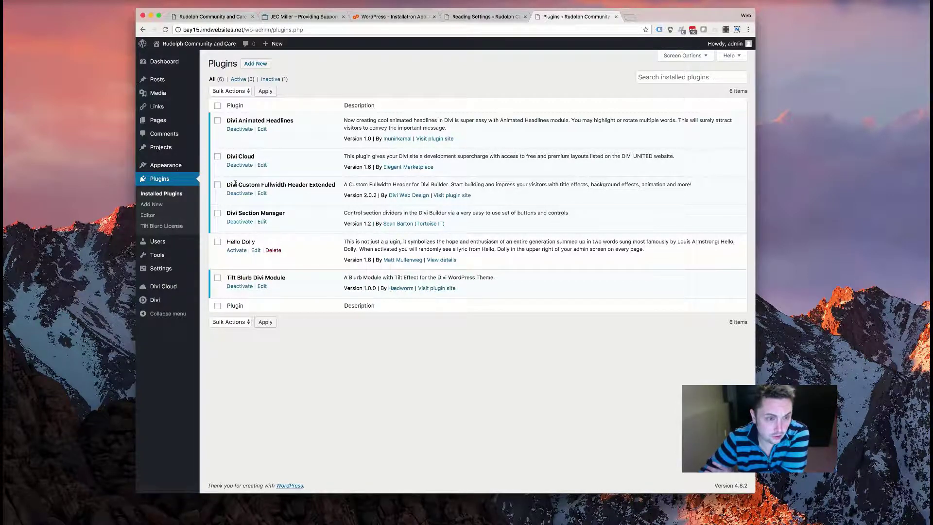
{"action": "left_click_drag", "start_coordinate": [229, 186], "coordinate": [326, 184]}
{"action": "triple_click", "coordinate": [294, 183]}
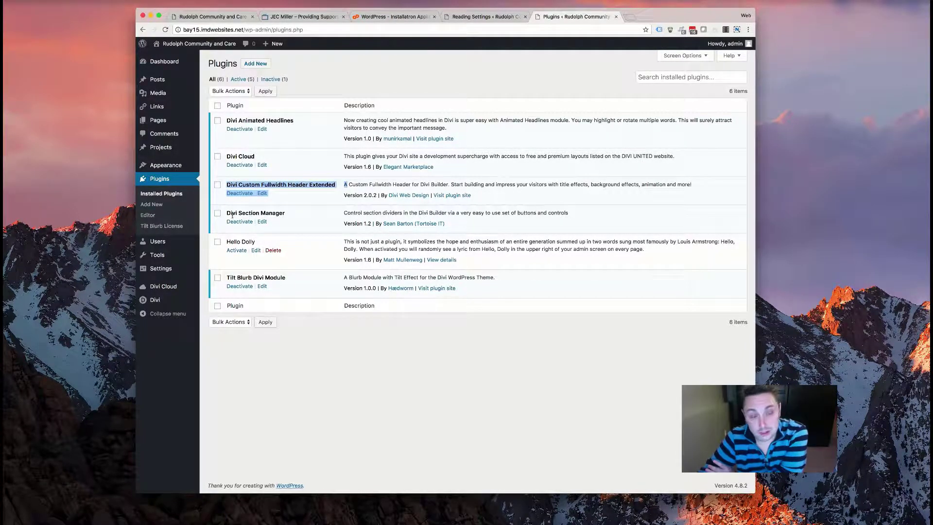
- Highlight the Divi Section Manager and Tilt Blurb Divi Module plugin entries
{"action": "left_click_drag", "start_coordinate": [232, 215], "coordinate": [287, 217]}
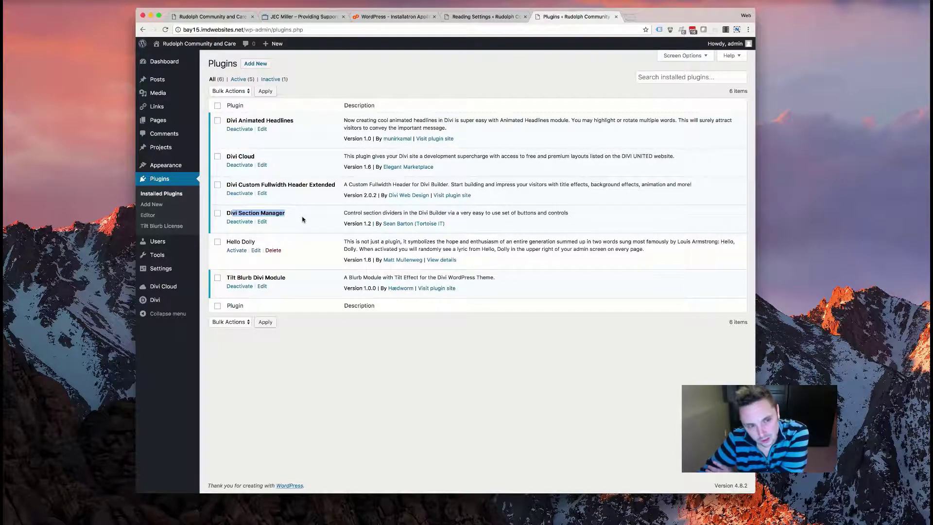
{"action": "left_click", "coordinate": [283, 211]}
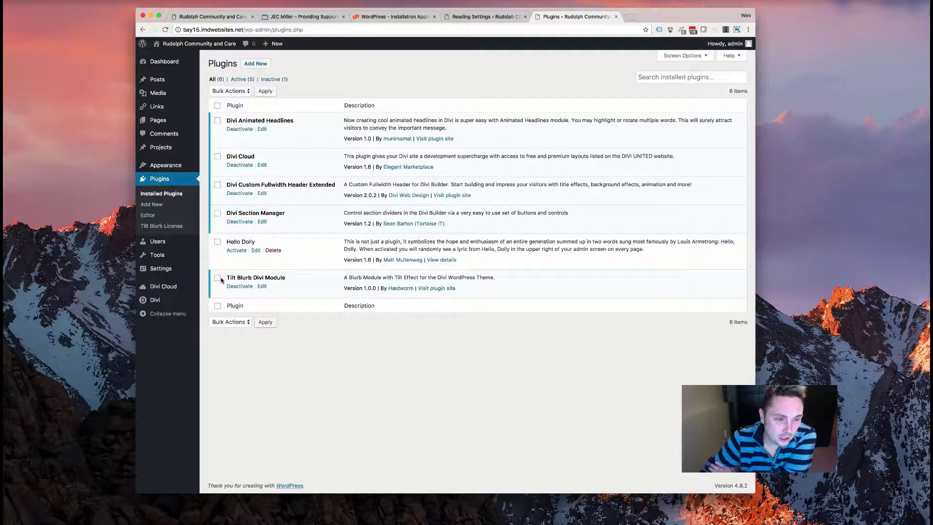
{"action": "left_click_drag", "start_coordinate": [221, 279], "coordinate": [338, 279]}
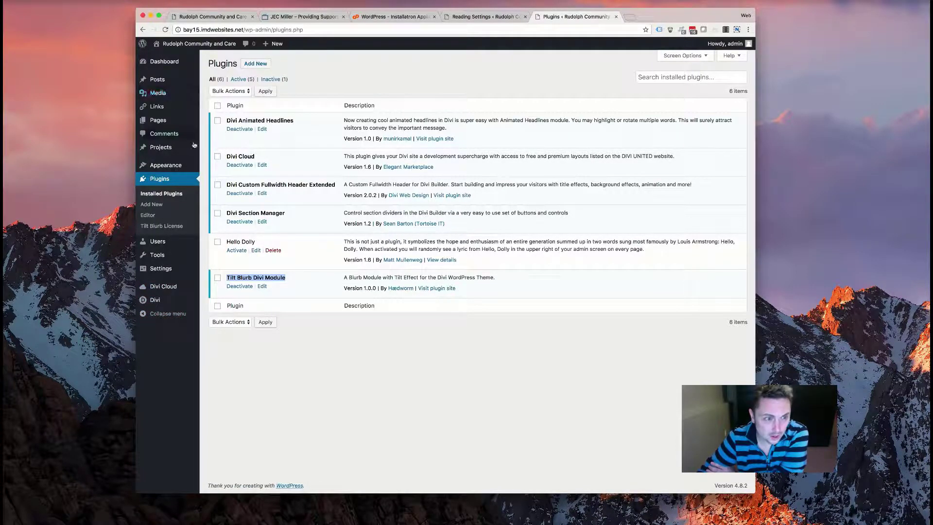
{"action": "mouse_move", "coordinate": [185, 121]}
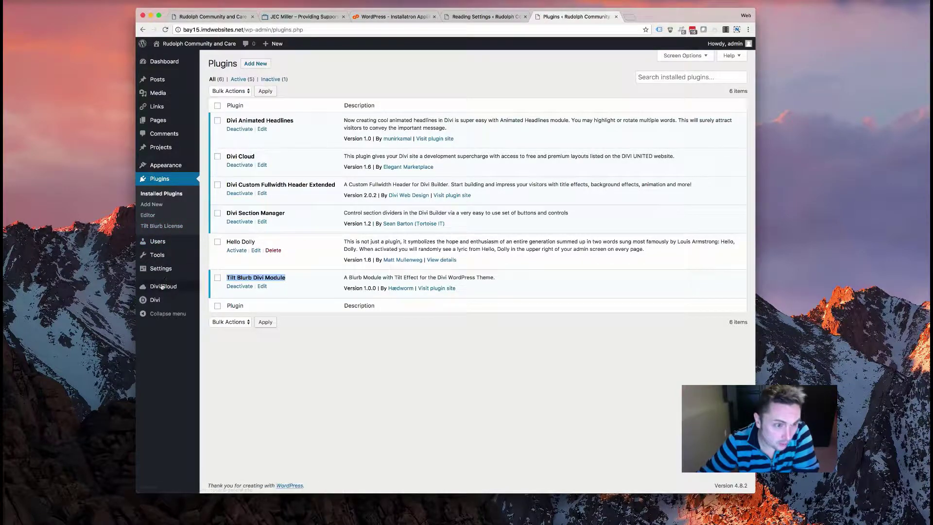
{"action": "mouse_move", "coordinate": [162, 272]}
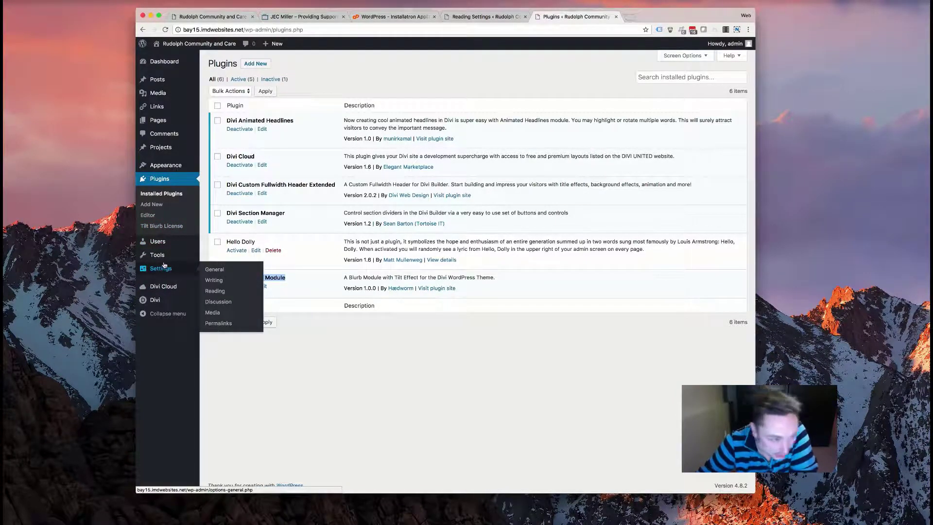
{"action": "mouse_move", "coordinate": [170, 300]}
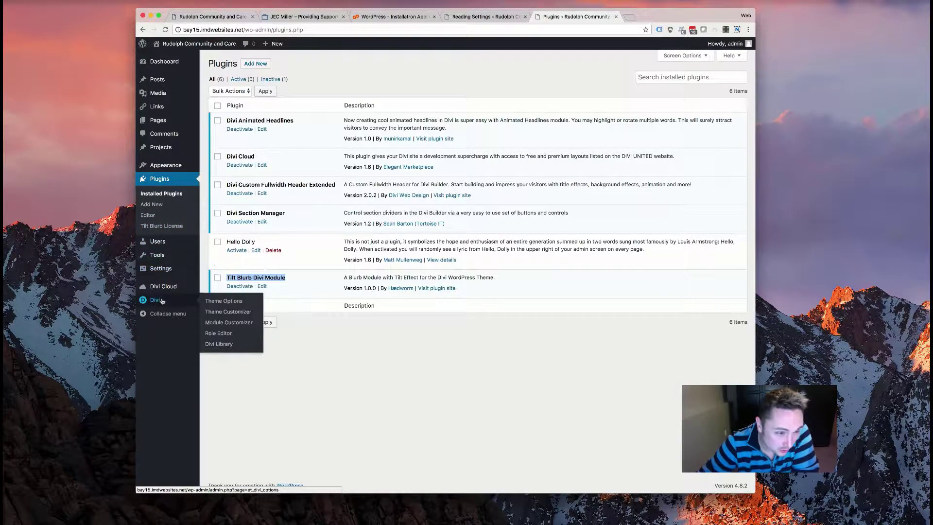
{"action": "left_click", "coordinate": [217, 312]}
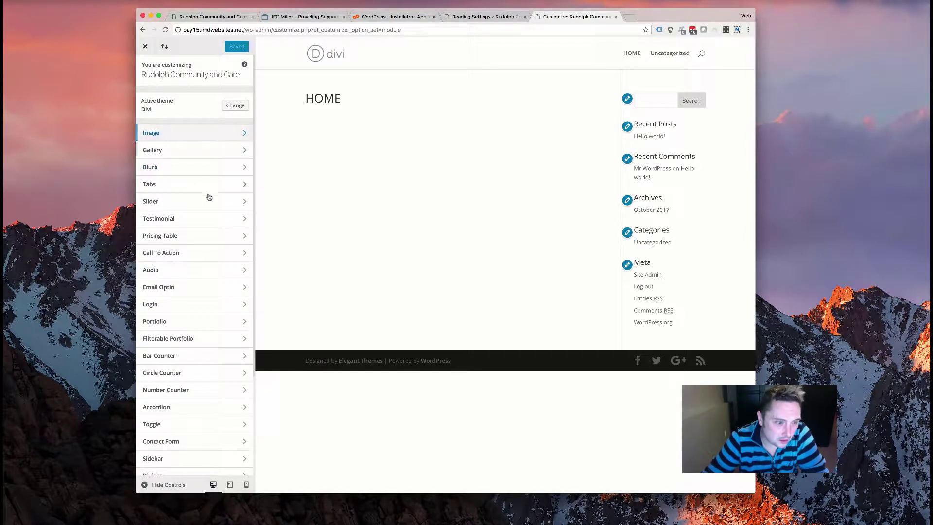
{"action": "scroll", "coordinate": [192, 148], "scroll_direction": "down", "scroll_amount": 2}
{"action": "scroll", "coordinate": [192, 148], "scroll_direction": "up", "scroll_amount": 2}
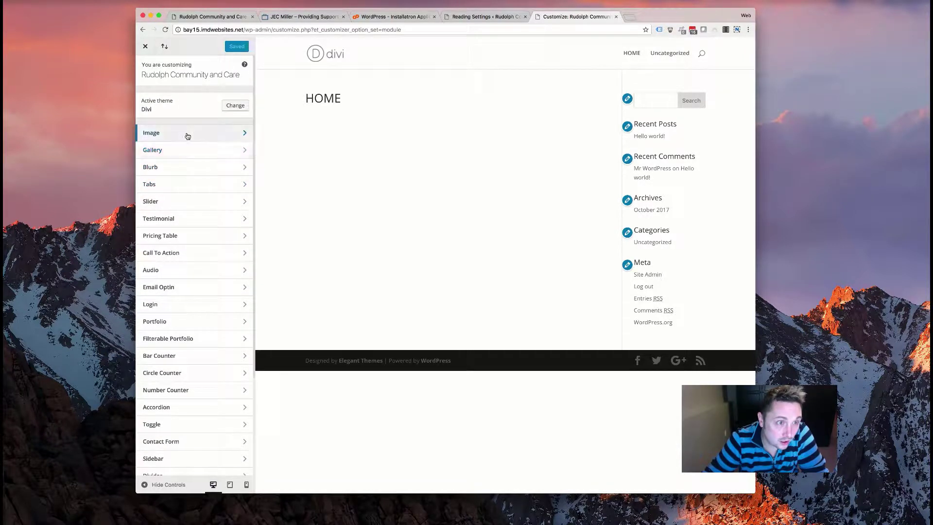
{"action": "scroll", "coordinate": [189, 180], "scroll_direction": "down", "scroll_amount": 5}
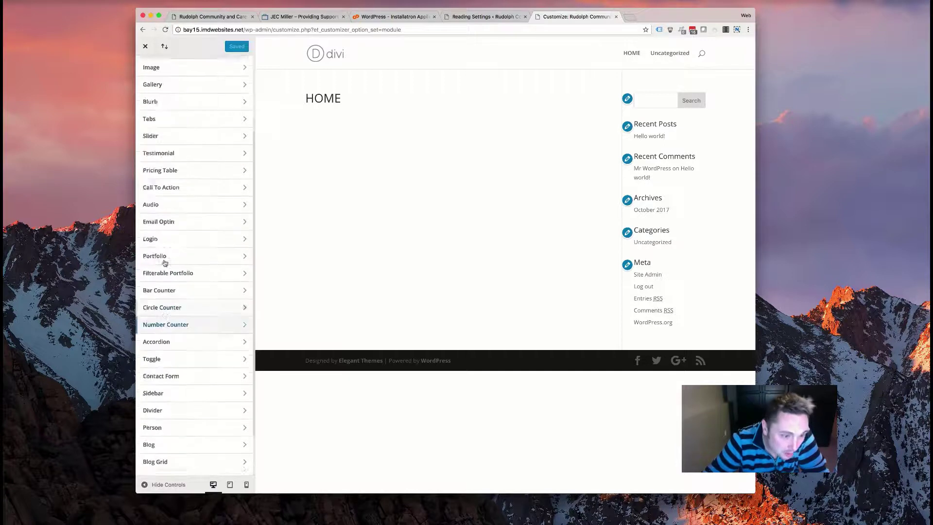
{"action": "scroll", "coordinate": [192, 219], "scroll_direction": "up", "scroll_amount": 5}
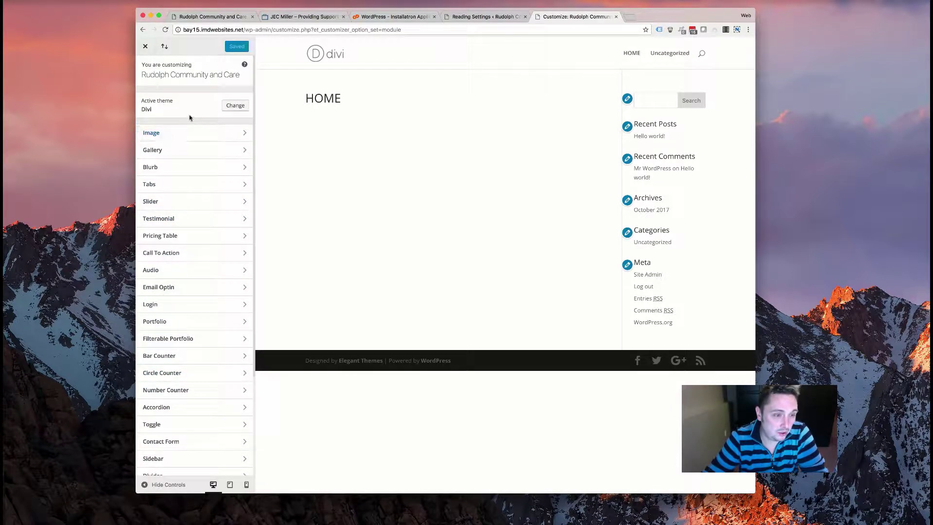
{"action": "left_click", "coordinate": [150, 51]}
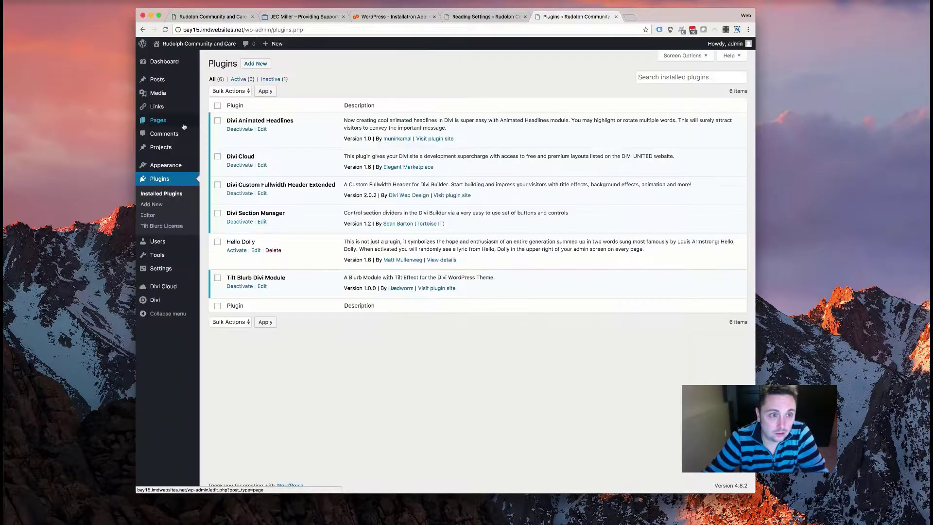
{"action": "mouse_move", "coordinate": [158, 300]}
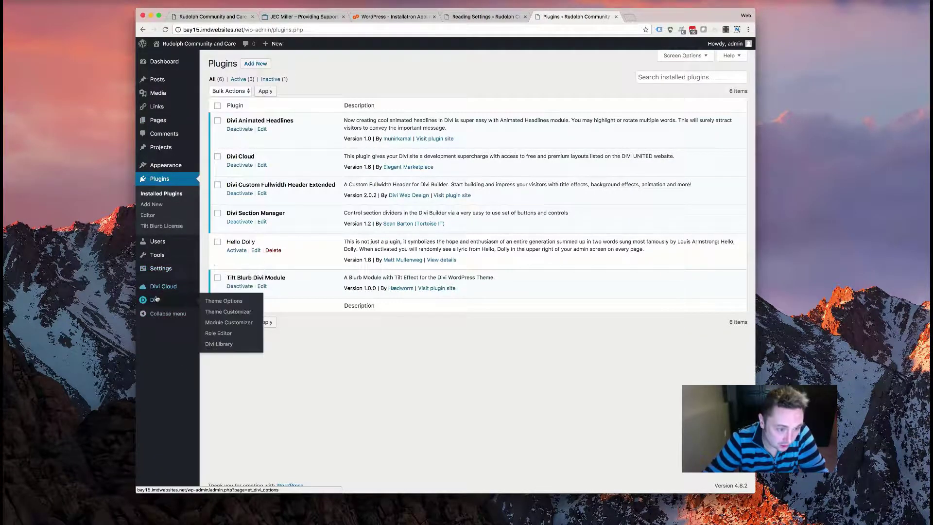
- Open the Divi Theme Customizer and browse its General and Layout Settings
{"action": "left_click", "coordinate": [223, 312]}
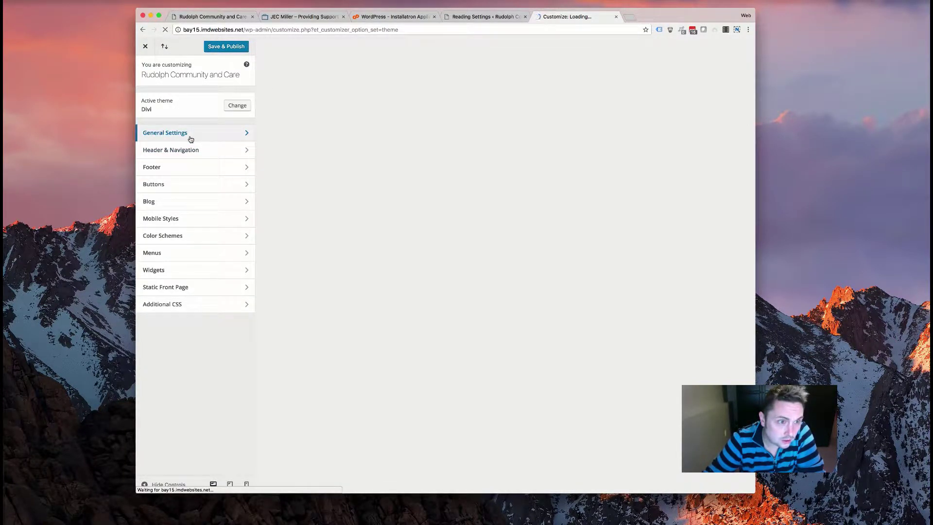
{"action": "left_click", "coordinate": [190, 138]}
{"action": "left_click", "coordinate": [202, 96]}
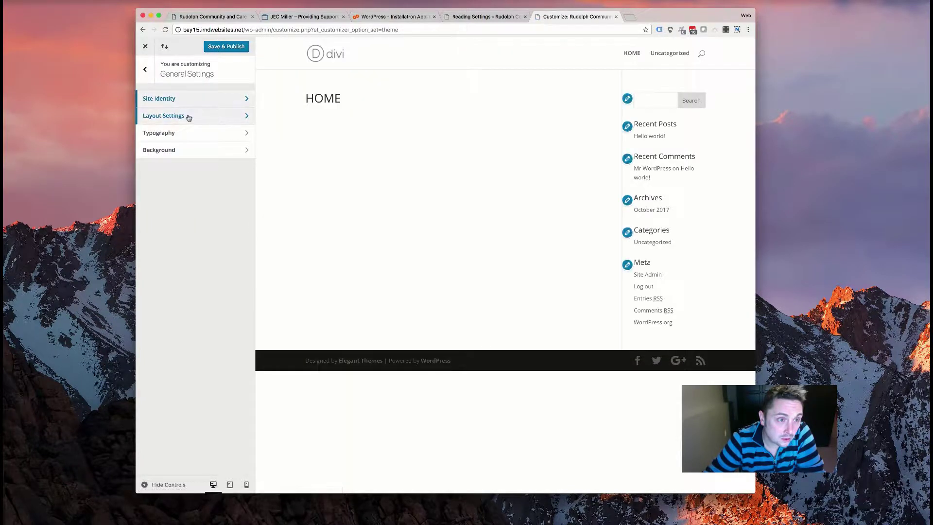
{"action": "left_click", "coordinate": [188, 117]}
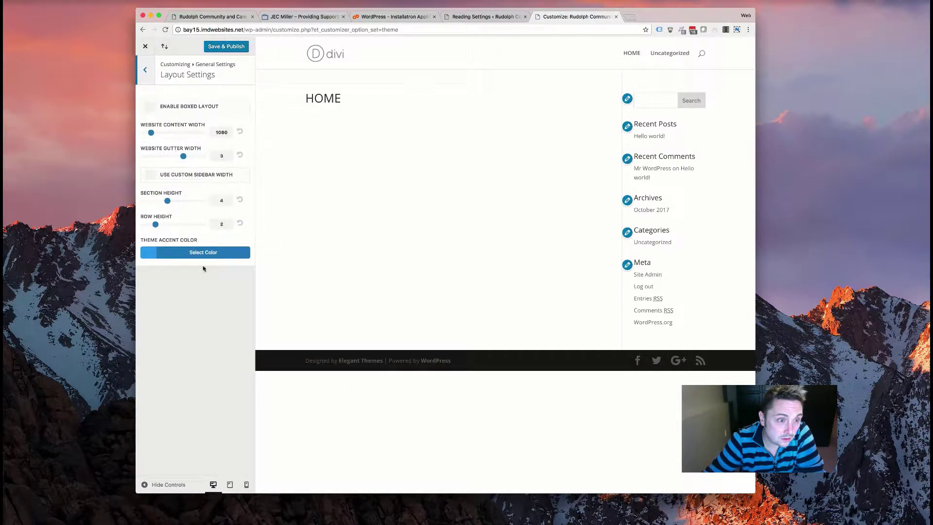
{"action": "left_click", "coordinate": [145, 71]}
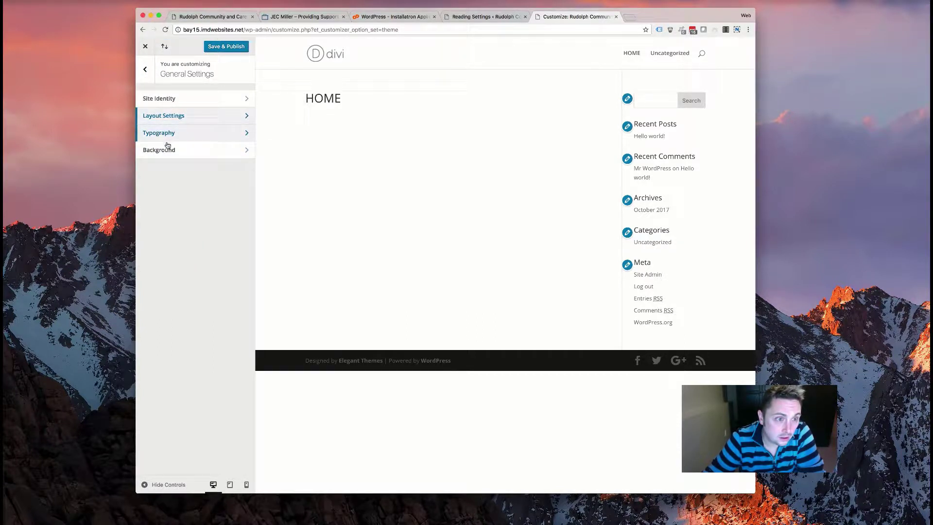
{"action": "left_click", "coordinate": [146, 70]}
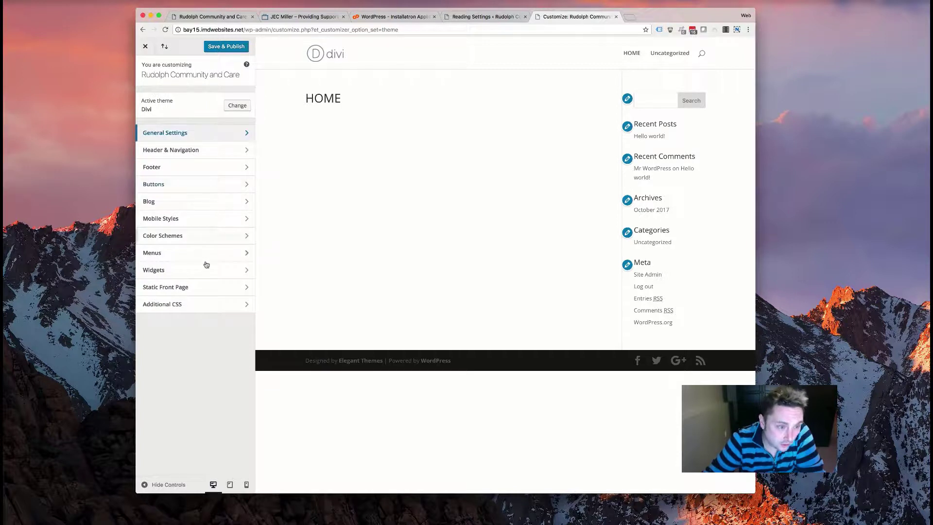
- Review Color Schemes, keeping Default, and Header & Navigation, then close the customizer
{"action": "left_click", "coordinate": [194, 238]}
{"action": "left_click", "coordinate": [180, 140]}
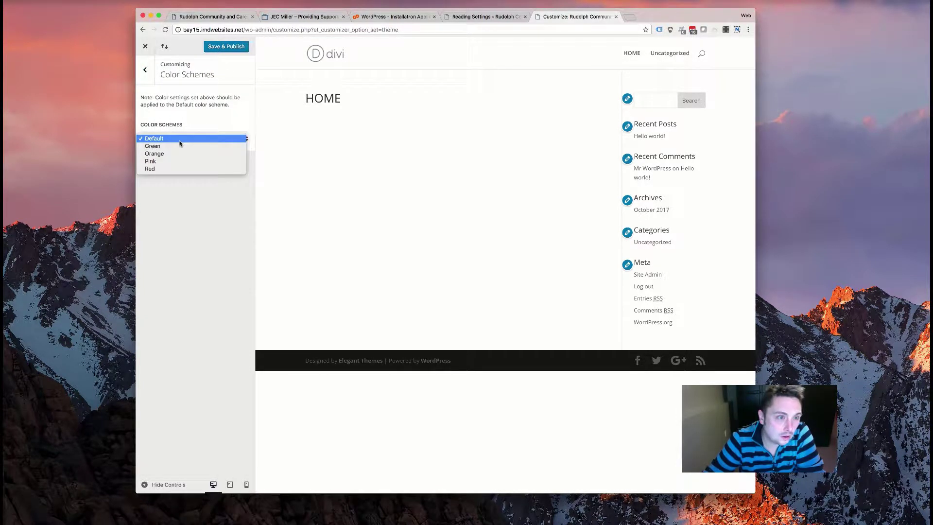
{"action": "left_click", "coordinate": [191, 132]}
{"action": "left_click", "coordinate": [145, 70]}
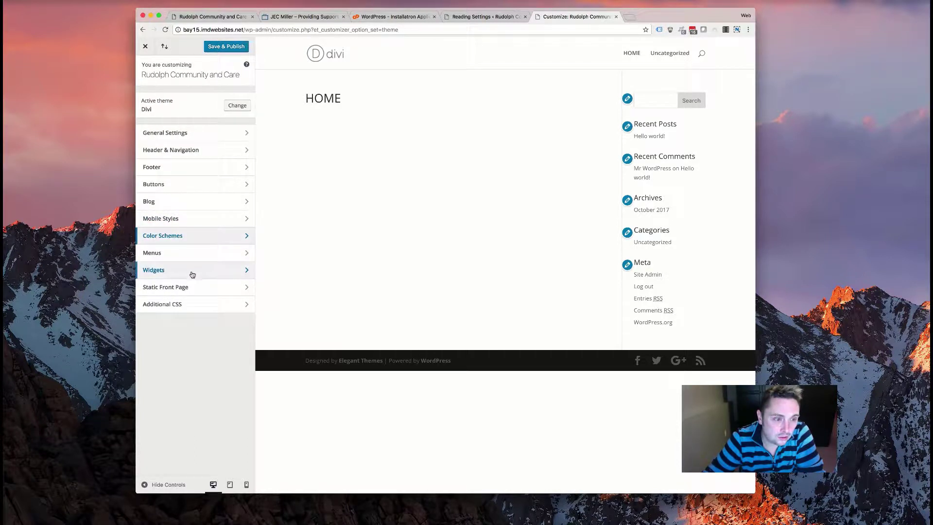
{"action": "left_click", "coordinate": [194, 149]}
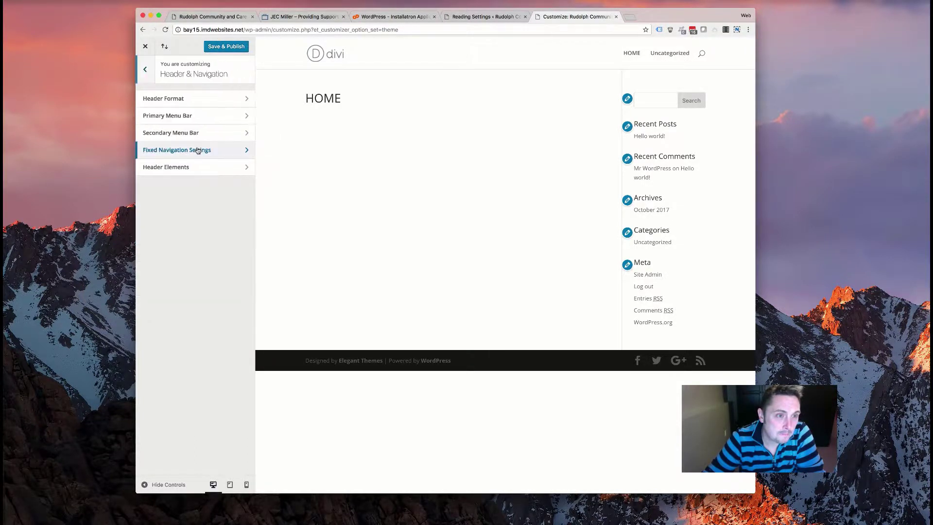
{"action": "left_click", "coordinate": [145, 71]}
{"action": "left_click", "coordinate": [165, 130]}
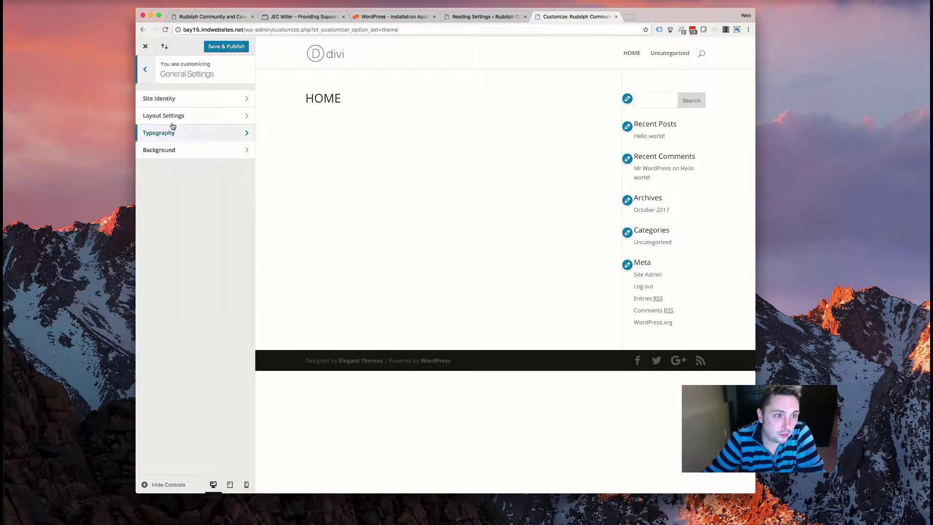
{"action": "left_click", "coordinate": [145, 46]}
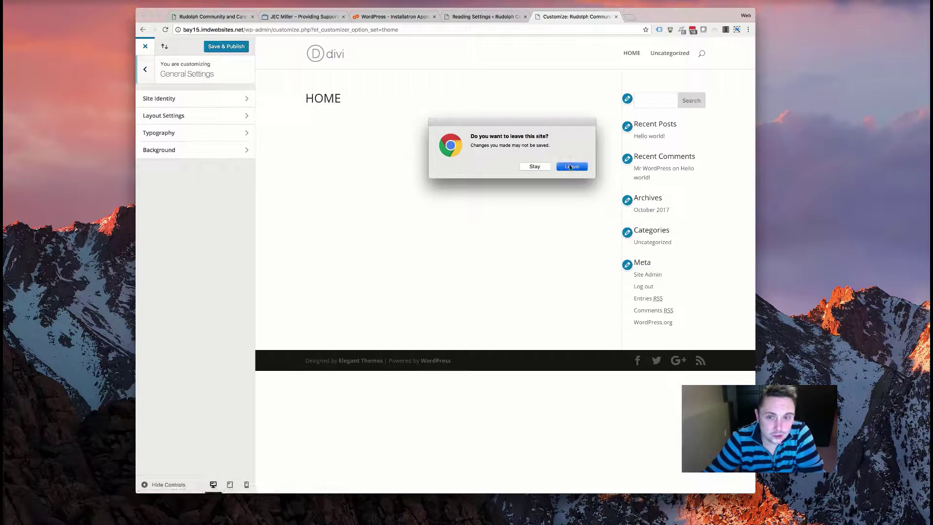
{"action": "key", "text": "Return"}
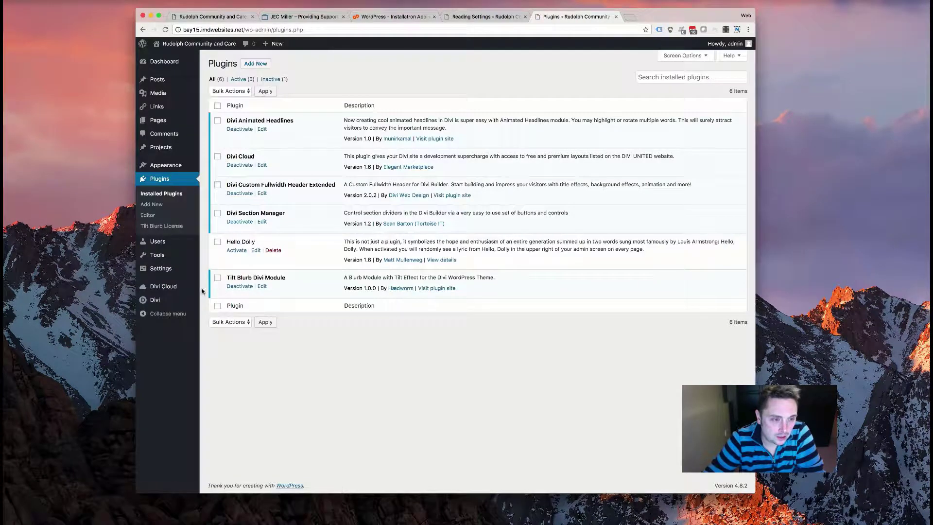
- In Divi Theme Options, inspect the red #E02B20 palette swatch, then switch to Photoshop's logo
{"action": "mouse_move", "coordinate": [192, 300]}
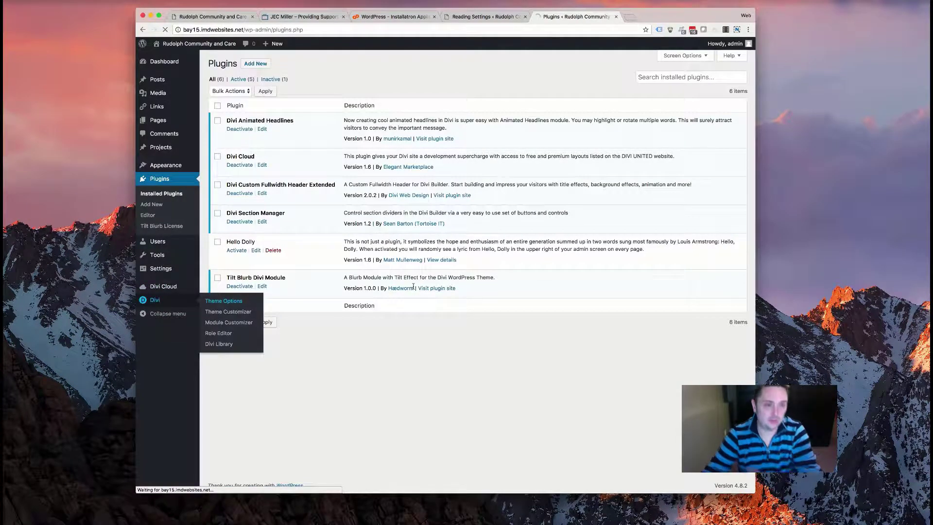
{"action": "left_click", "coordinate": [223, 301]}
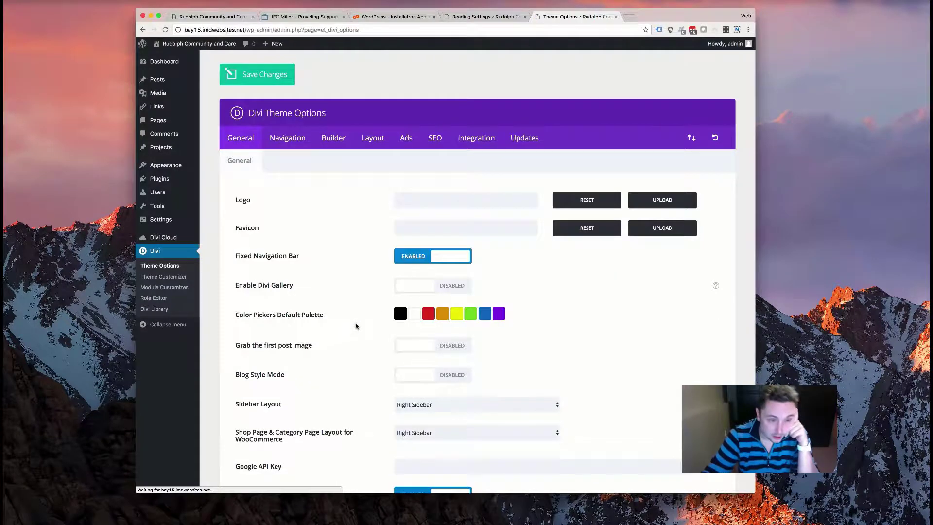
{"action": "left_click", "coordinate": [423, 319]}
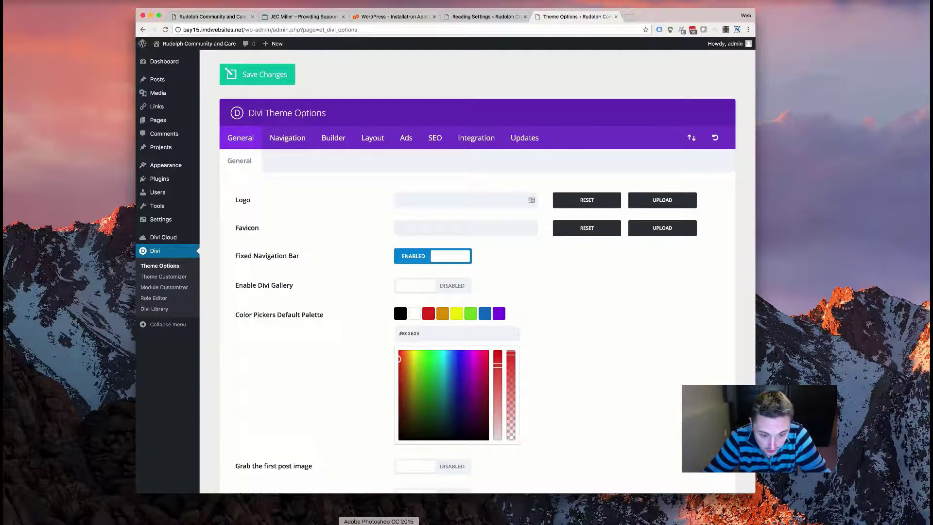
{"action": "left_click", "coordinate": [379, 524]}
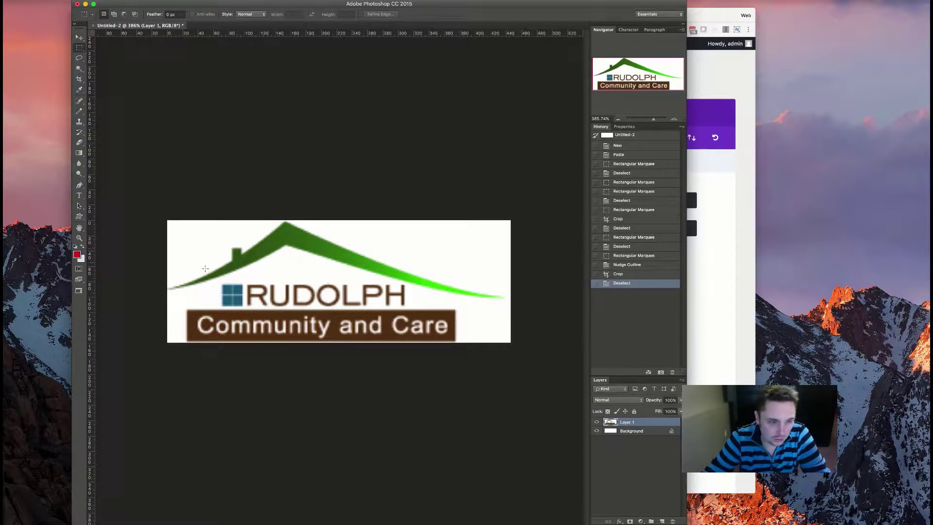
- Sample the logo's brown in Photoshop and paste it as #563819 into a Divi palette swatch
{"action": "left_click", "coordinate": [79, 90]}
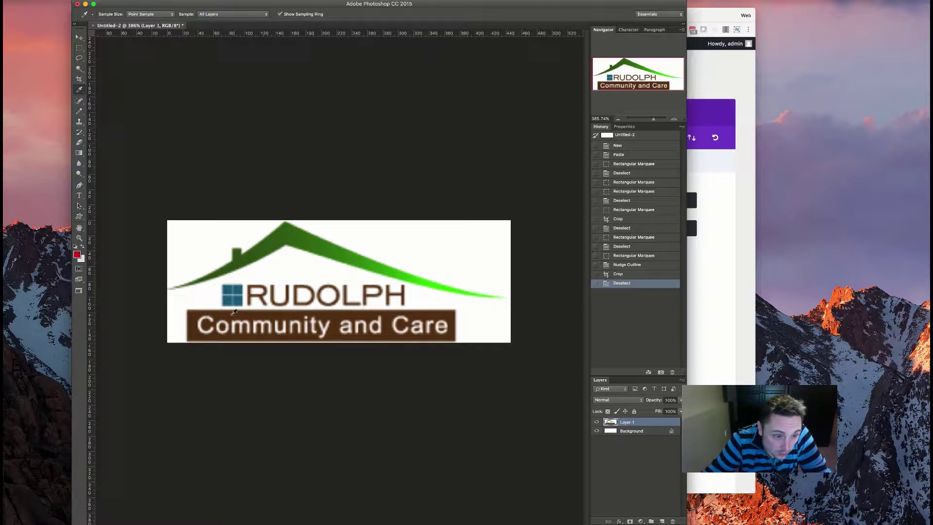
{"action": "left_click", "coordinate": [77, 254]}
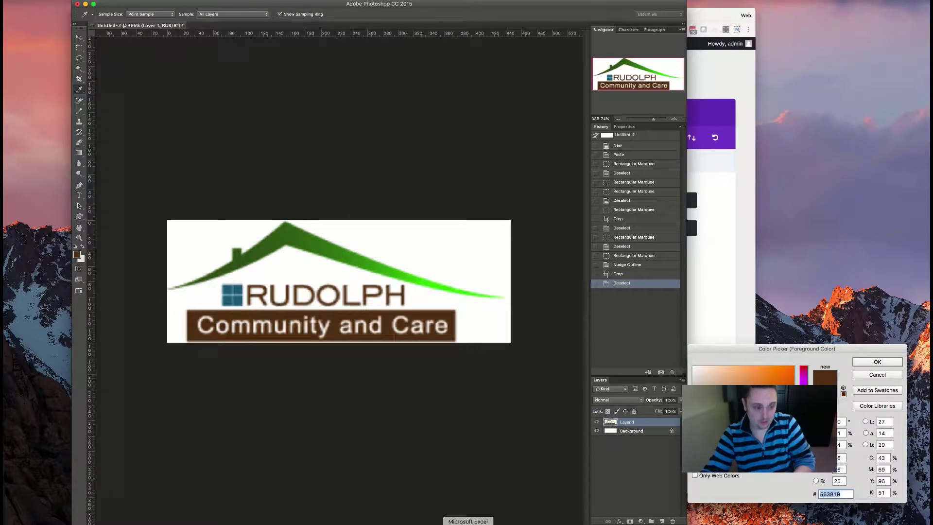
{"action": "left_click", "coordinate": [187, 522]}
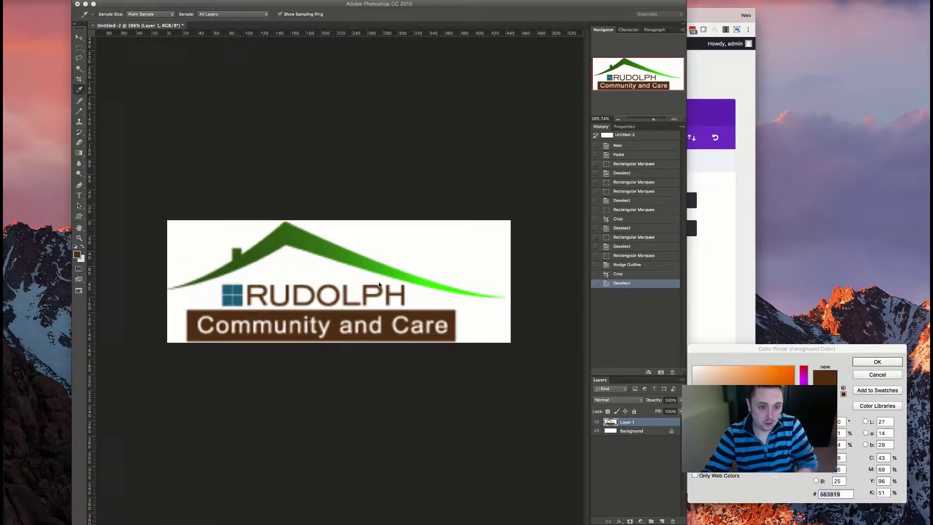
{"action": "left_click", "coordinate": [696, 119]}
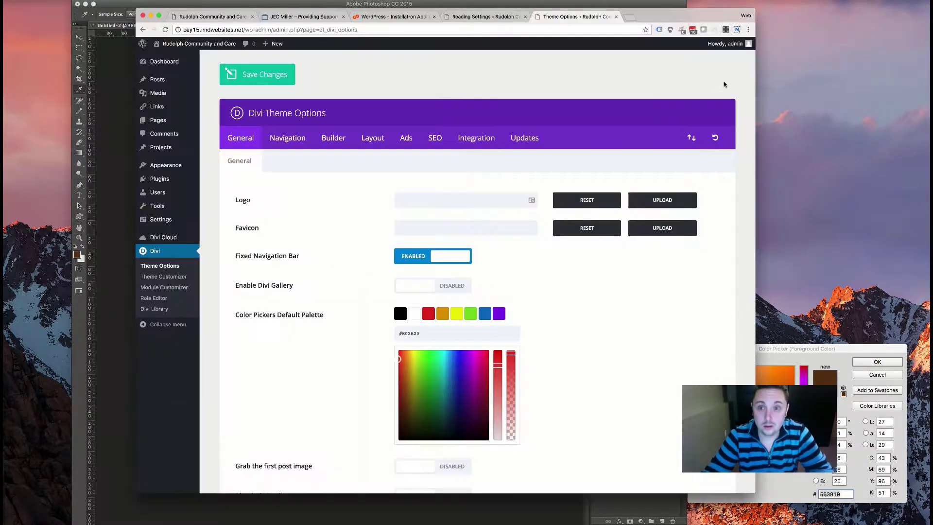
{"action": "left_click", "coordinate": [408, 333]}
{"action": "type", "text": "563819"}
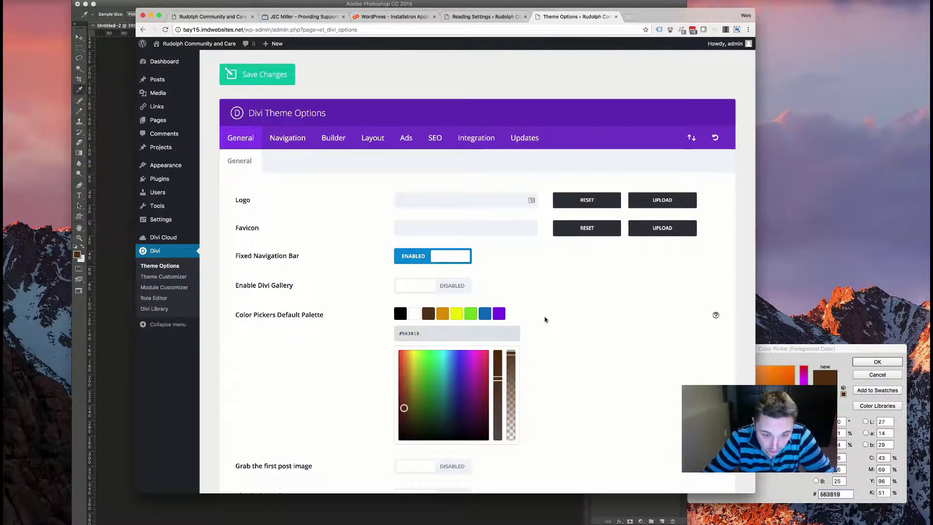
- Sample the roof's dark green and paste it as #3e5c20 into the next palette swatch
{"action": "left_click", "coordinate": [442, 313]}
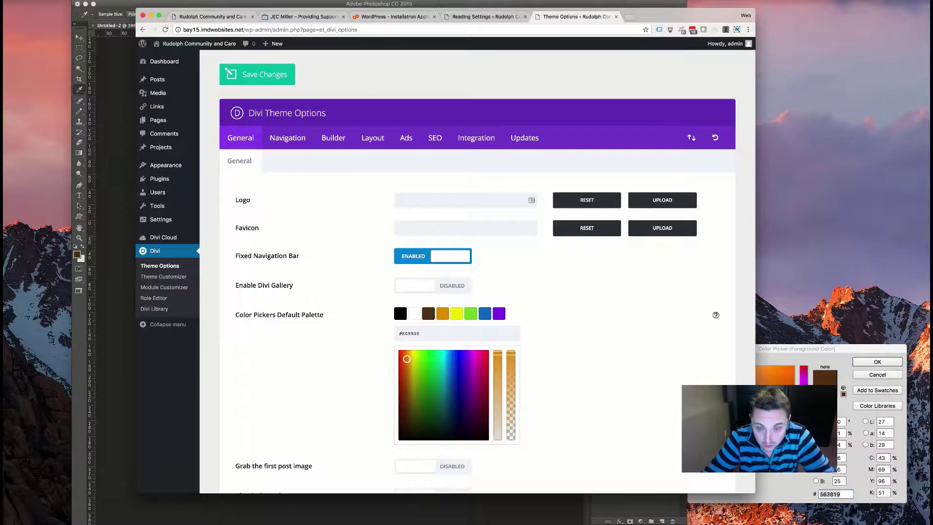
{"action": "left_click", "coordinate": [307, 507]}
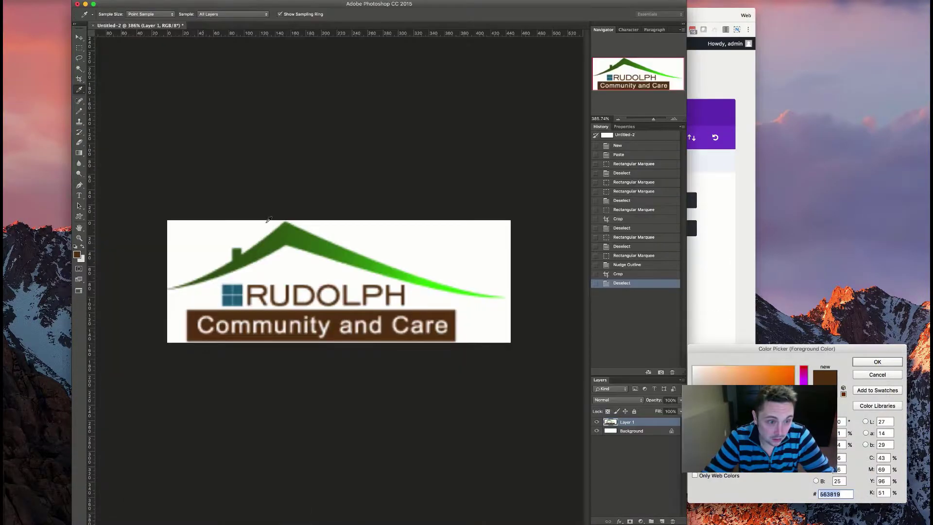
{"action": "left_click", "coordinate": [249, 254]}
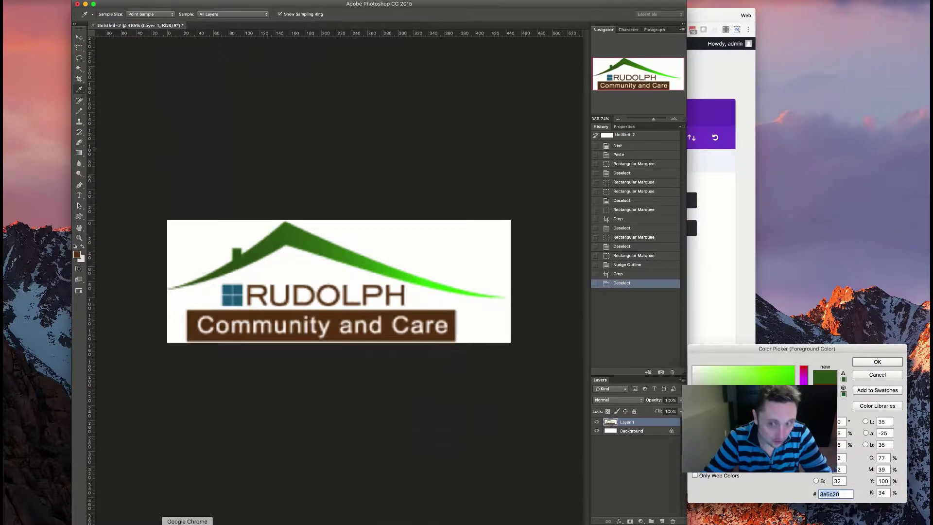
{"action": "left_click", "coordinate": [187, 522]}
{"action": "left_click", "coordinate": [416, 333]}
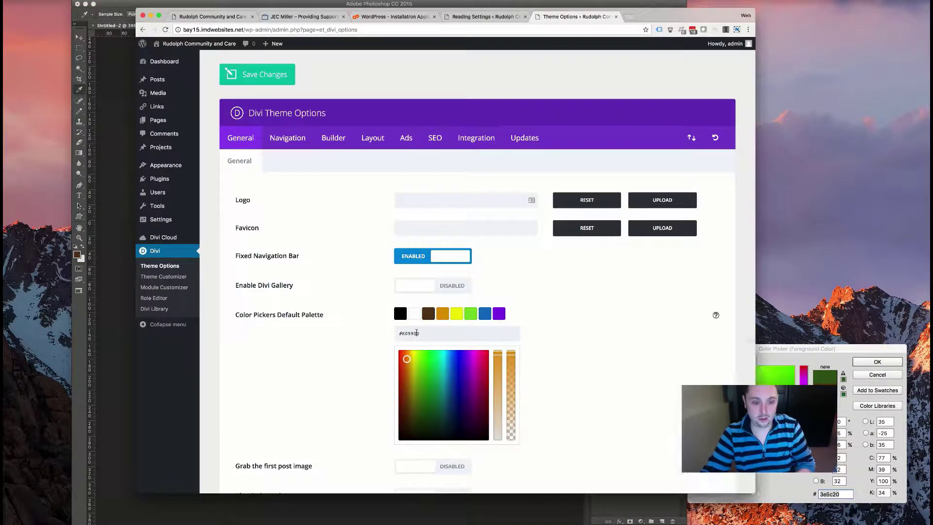
{"action": "type", "text": "#3e5c20"}
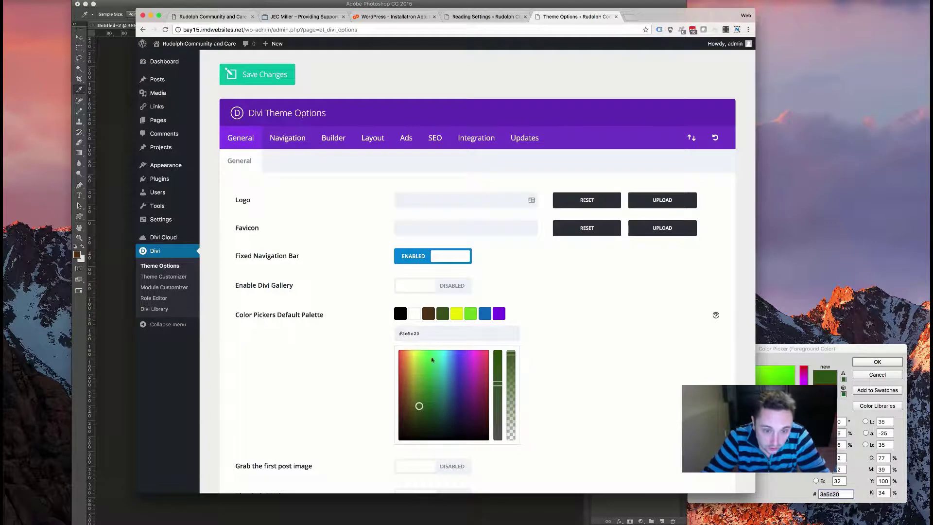
- Sample the teal from the logo's blue square and apply #34647b to the yellow swatch
{"action": "left_click", "coordinate": [381, 521]}
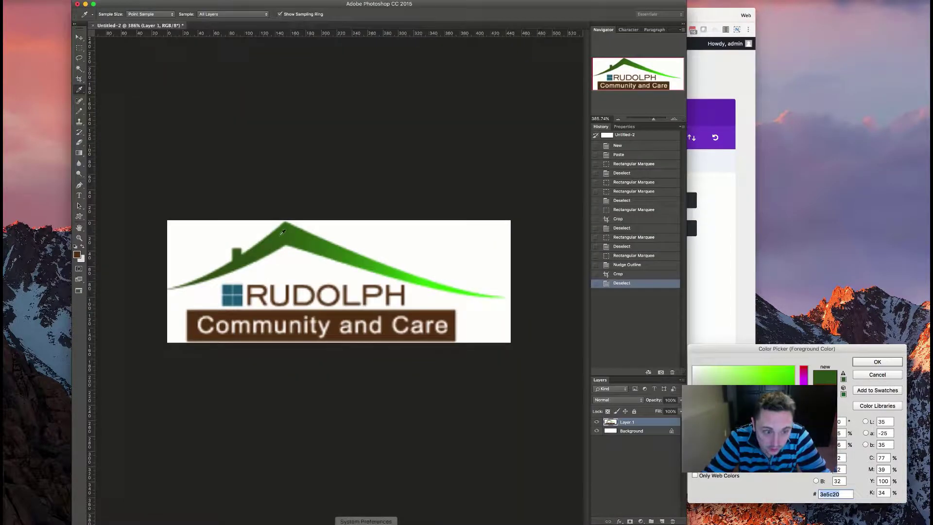
{"action": "left_click", "coordinate": [240, 286]}
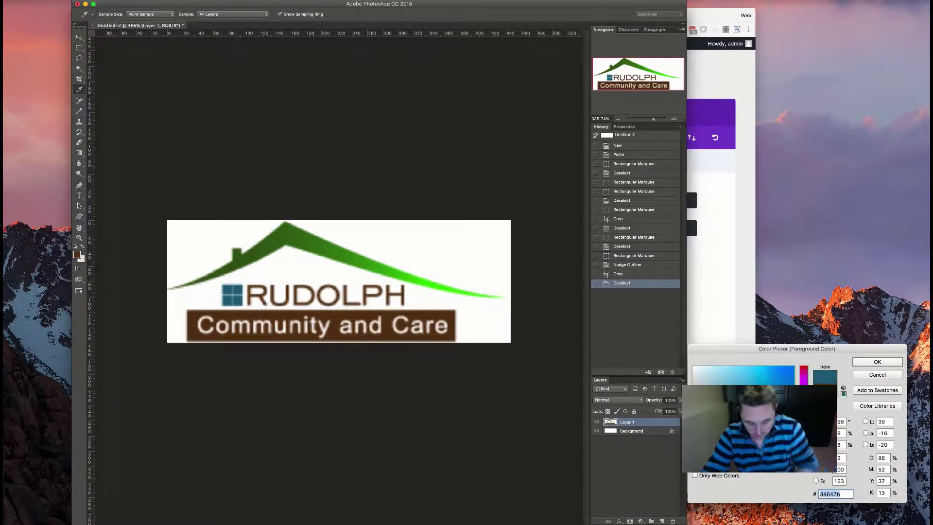
{"action": "left_click", "coordinate": [877, 364]}
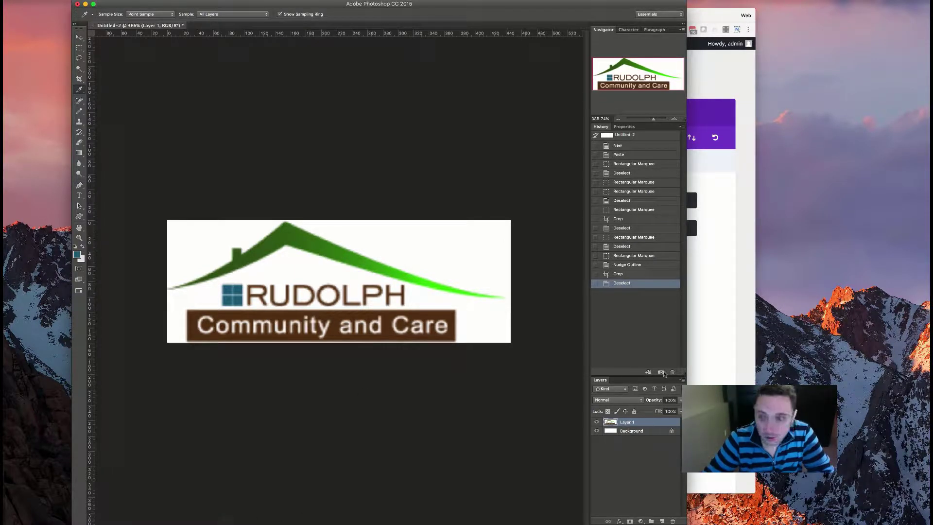
{"action": "left_click", "coordinate": [711, 354]}
{"action": "left_click", "coordinate": [457, 315]}
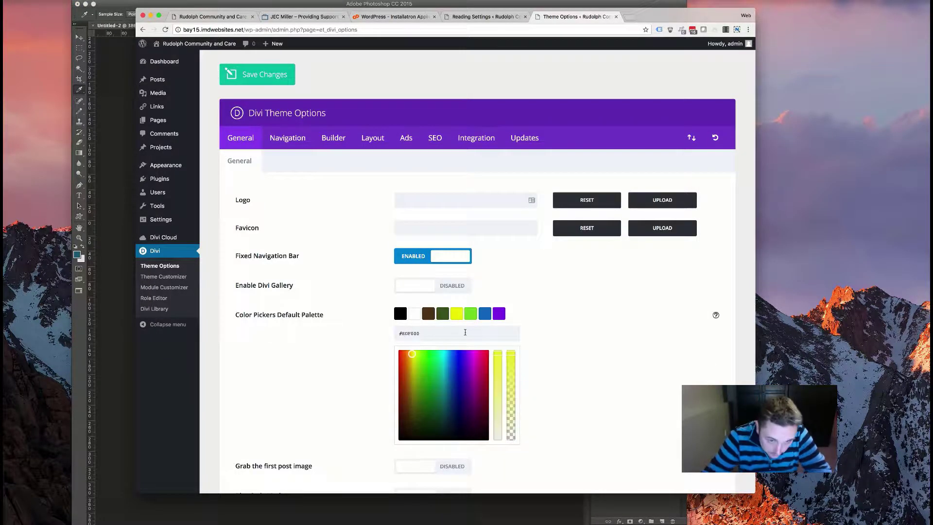
{"action": "double_click", "coordinate": [411, 333]}
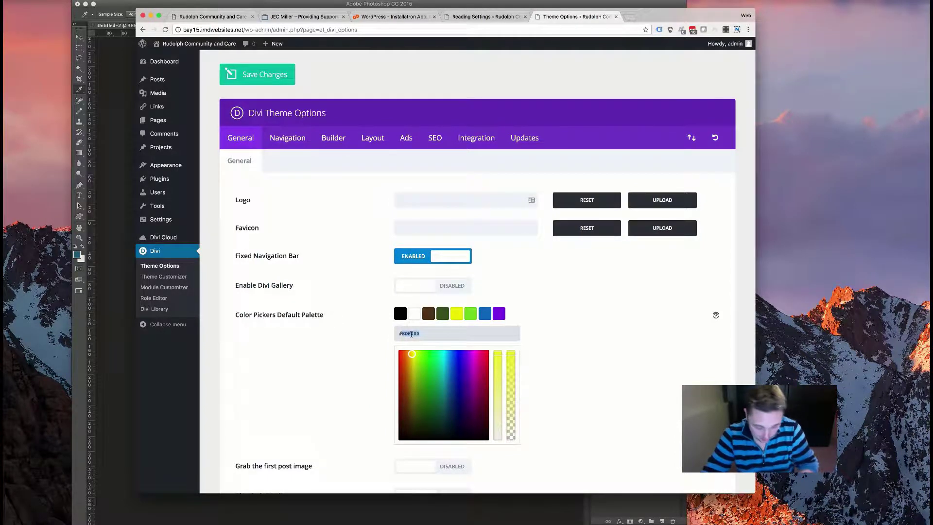
{"action": "left_click", "coordinate": [590, 339]}
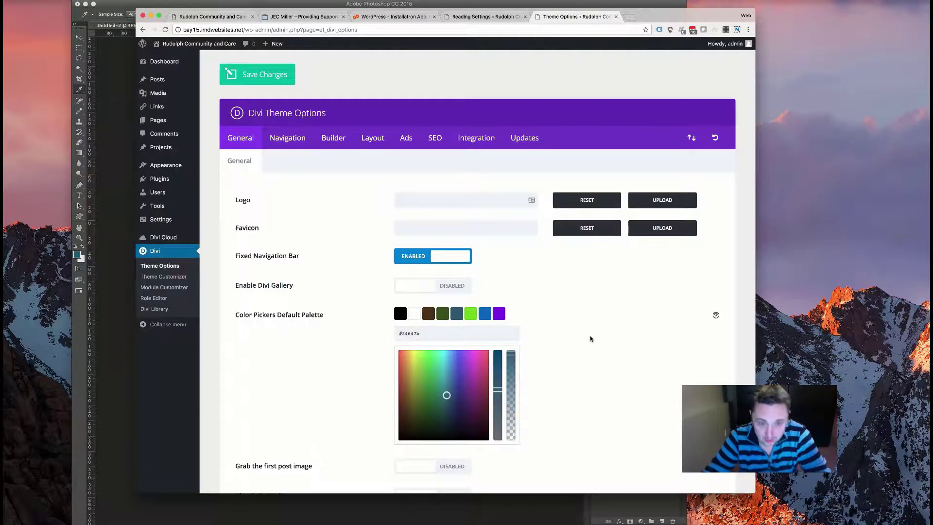
- Start a Logo Upload to open the Choose an Image dialog
{"action": "scroll", "coordinate": [575, 305], "scroll_direction": "down", "scroll_amount": 15}
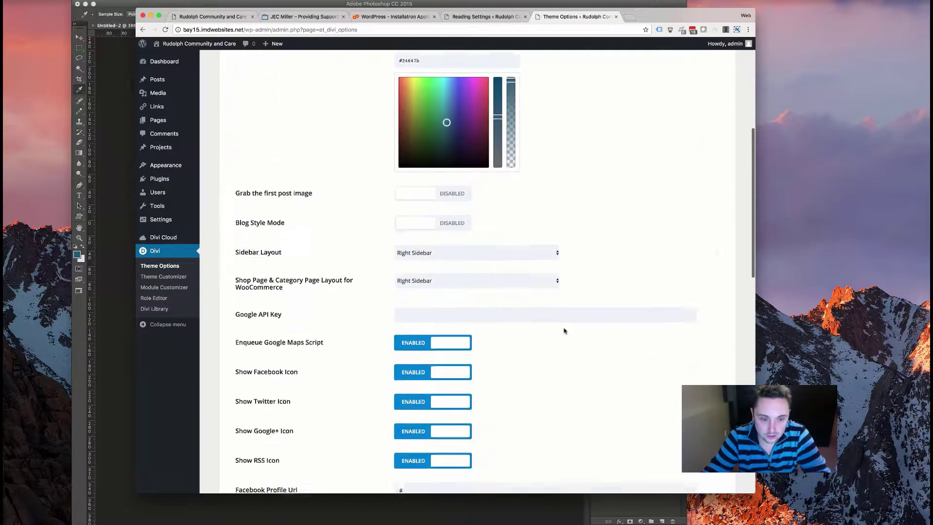
{"action": "scroll", "coordinate": [556, 374], "scroll_direction": "up", "scroll_amount": 15}
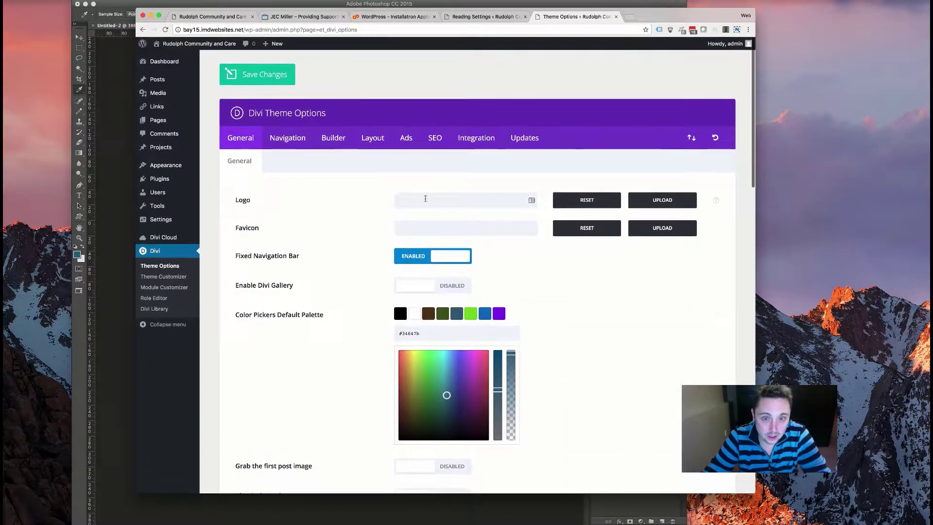
{"action": "left_click", "coordinate": [663, 203]}
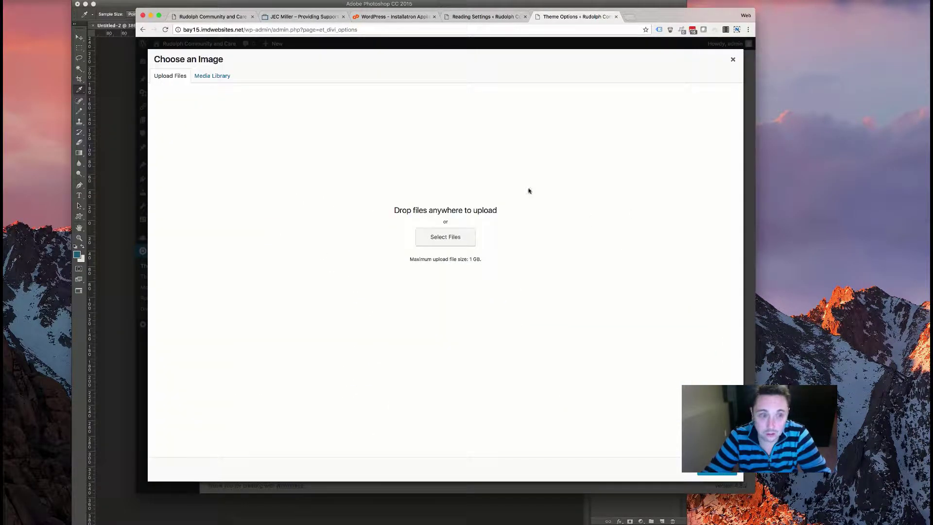
- Upload rudolph.jpg from the Downloads folder and apply it with Set As Logo
{"action": "left_click", "coordinate": [443, 244]}
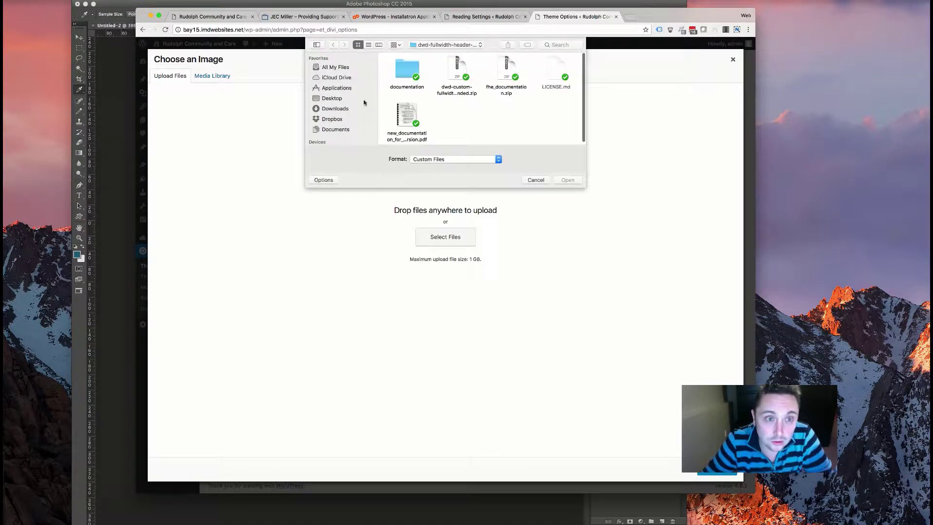
{"action": "left_click", "coordinate": [336, 109]}
{"action": "scroll", "coordinate": [485, 108], "scroll_direction": "down", "scroll_amount": 10}
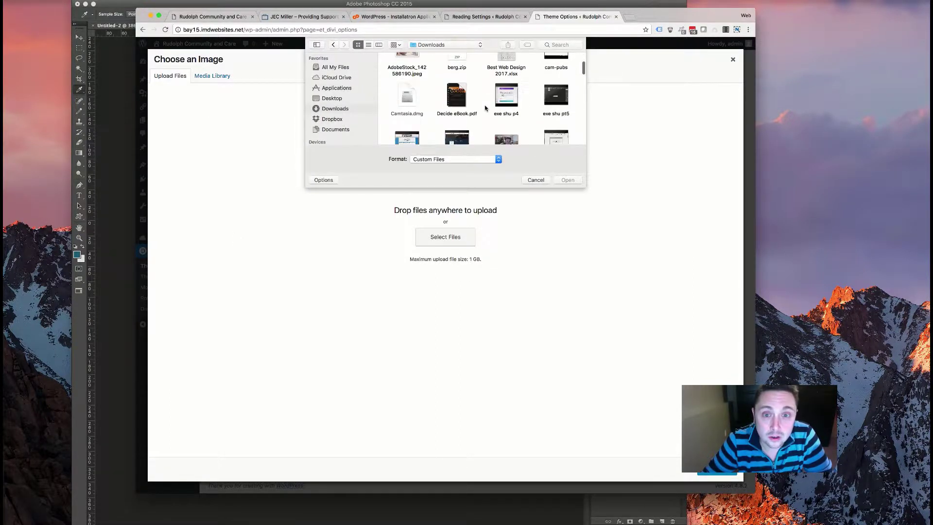
{"action": "scroll", "coordinate": [485, 108], "scroll_direction": "down", "scroll_amount": 10}
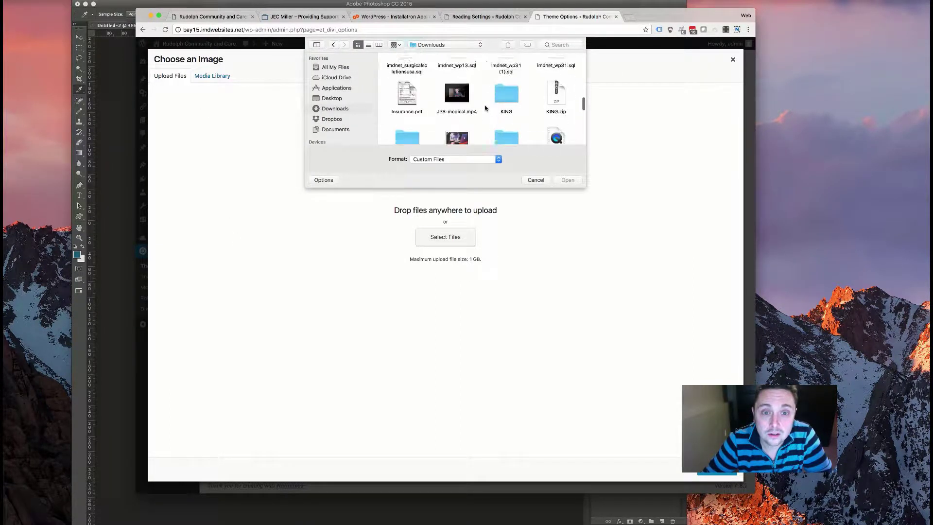
{"action": "scroll", "coordinate": [486, 110], "scroll_direction": "up", "scroll_amount": 5}
{"action": "left_click", "coordinate": [553, 121]}
{"action": "double_click", "coordinate": [553, 122]}
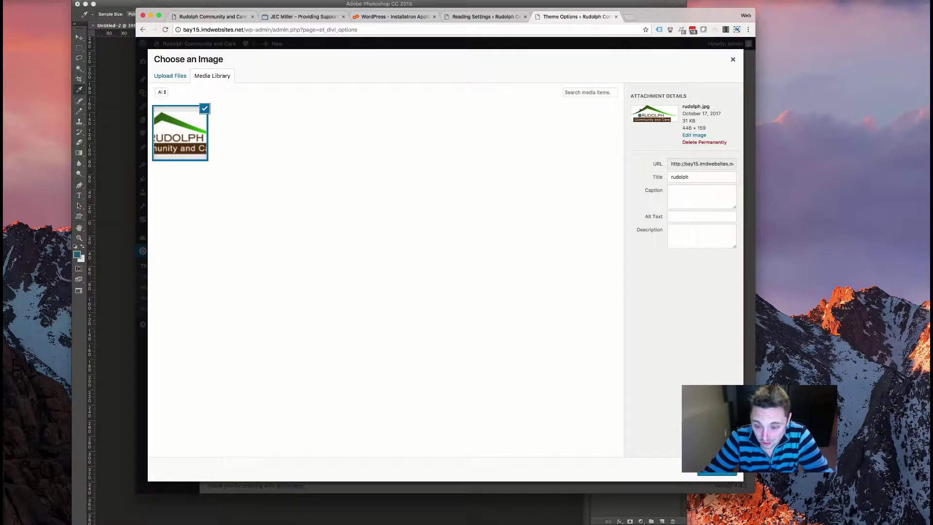
{"action": "left_click", "coordinate": [716, 469]}
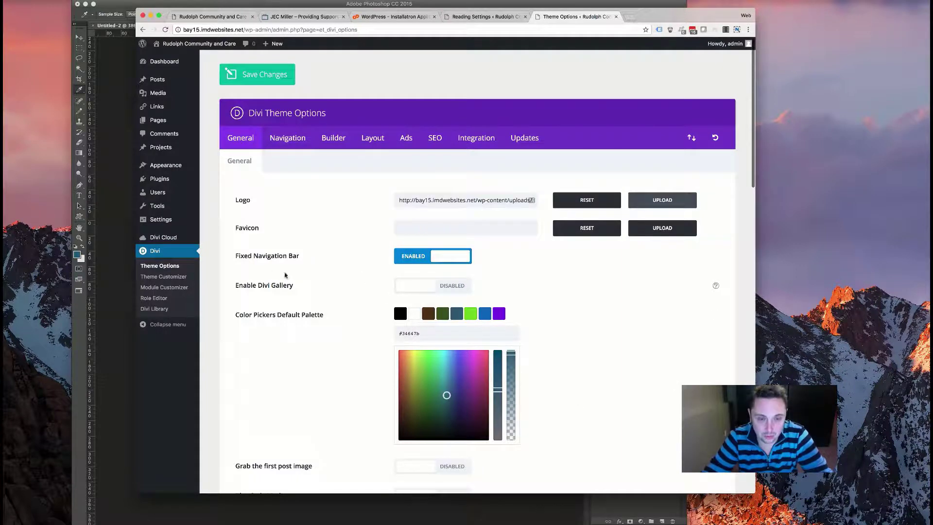
{"action": "scroll", "coordinate": [326, 267], "scroll_direction": "down", "scroll_amount": 10}
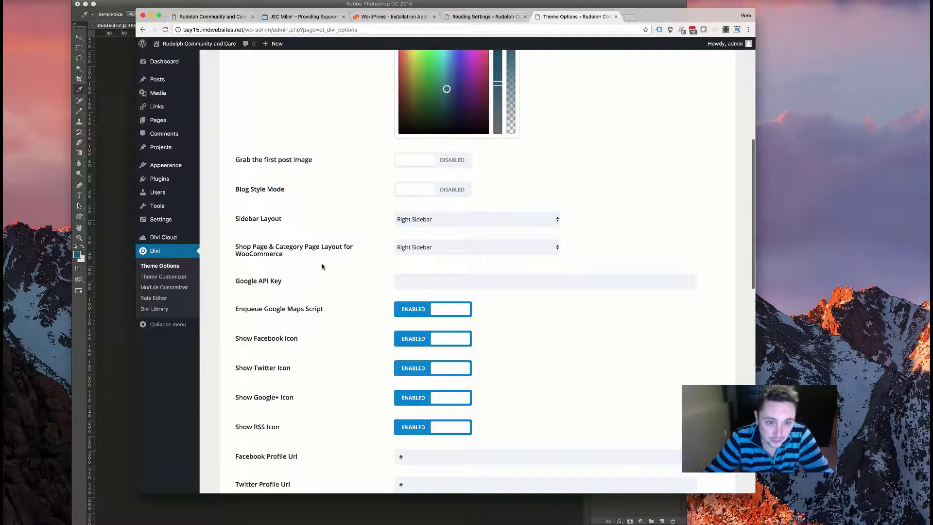
{"action": "scroll", "coordinate": [321, 266], "scroll_direction": "down", "scroll_amount": 10}
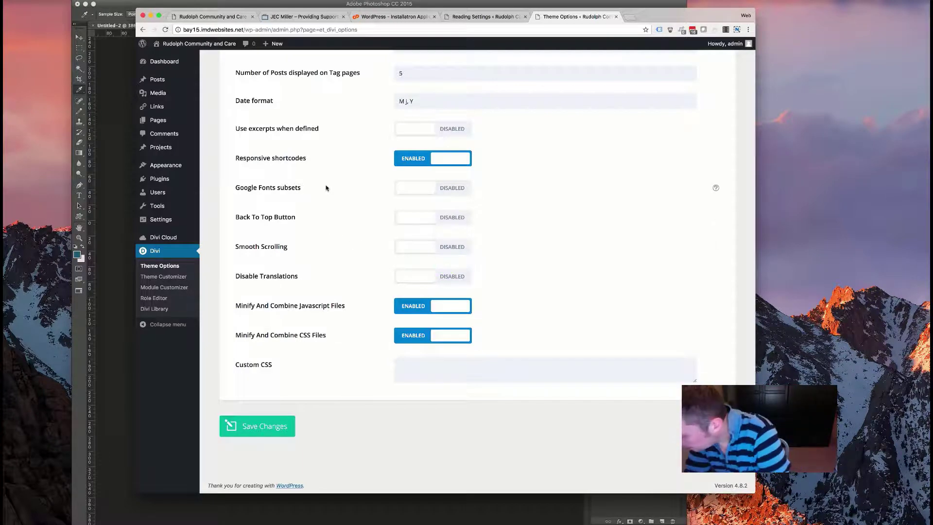
{"action": "scroll", "coordinate": [391, 151], "scroll_direction": "up", "scroll_amount": 10}
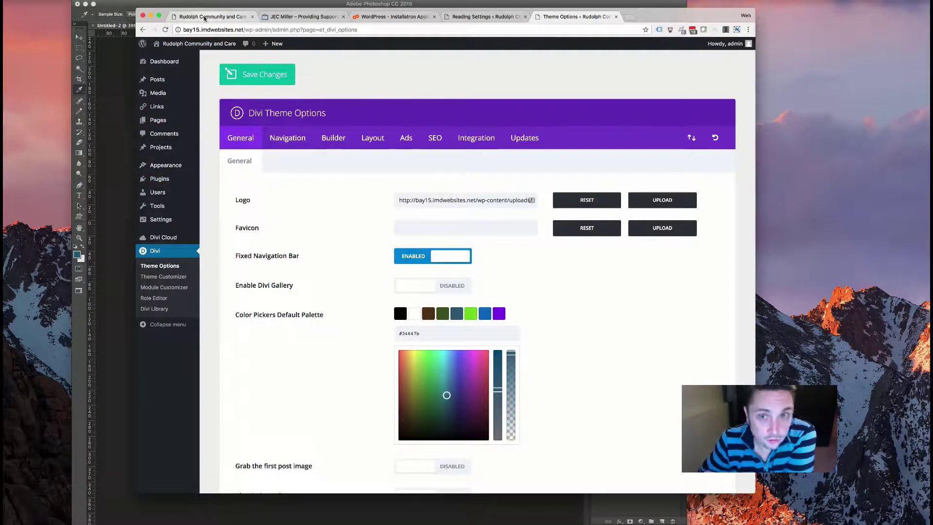
{"action": "left_click", "coordinate": [210, 18]}
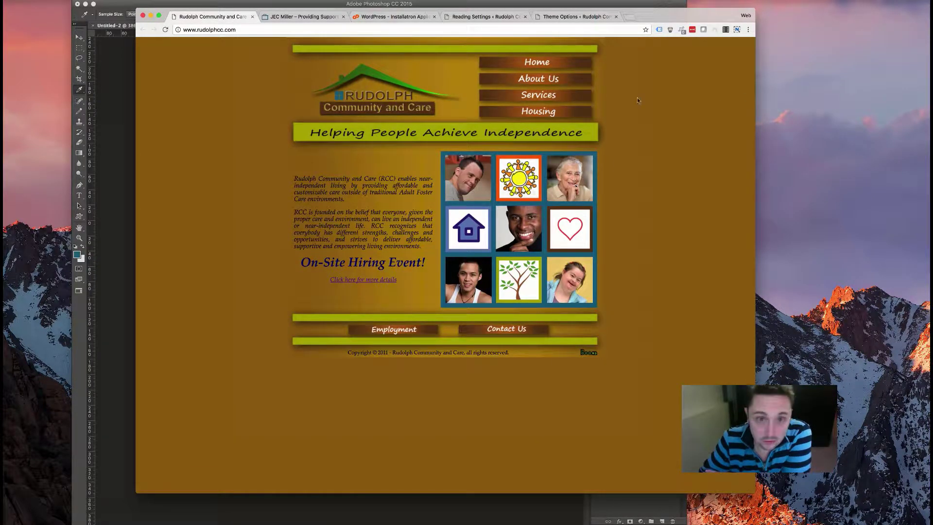
{"action": "key", "text": "super+a"}
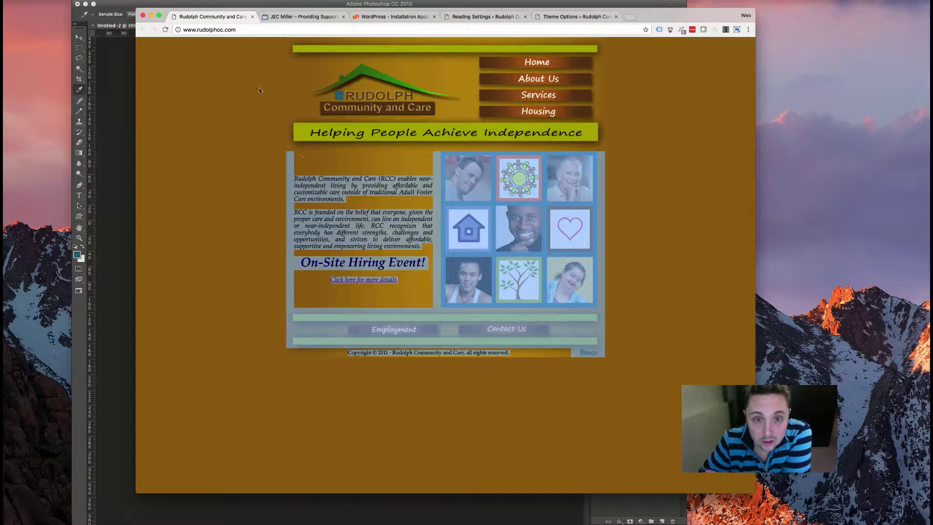
{"action": "left_click", "coordinate": [262, 90]}
{"action": "key", "text": "super+a"}
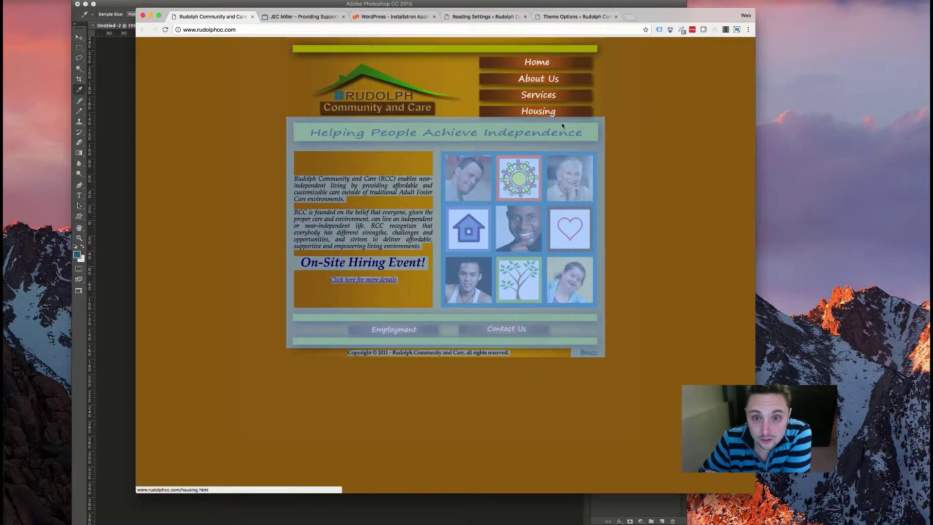
{"action": "left_click", "coordinate": [613, 114]}
{"action": "key", "text": "super+a"}
{"action": "left_click", "coordinate": [636, 129]}
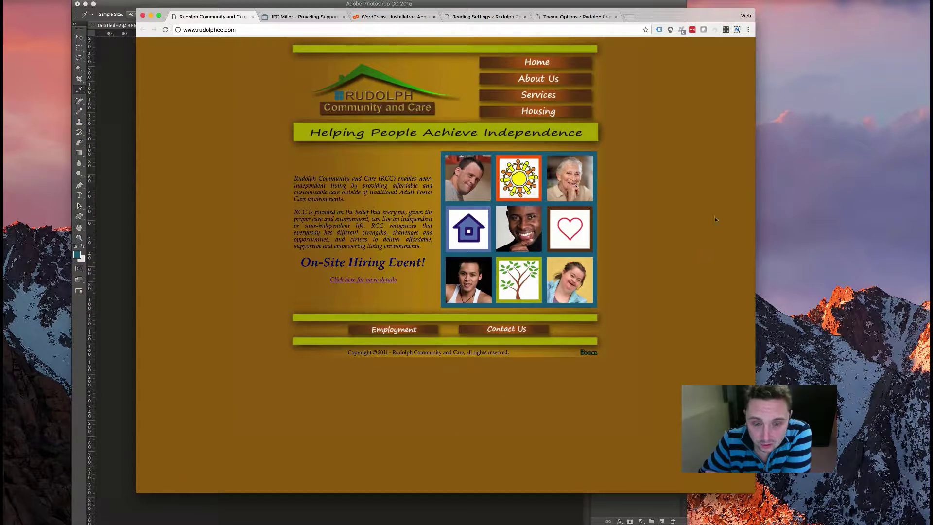
{"action": "left_click_drag", "start_coordinate": [755, 200], "coordinate": [814, 213]}
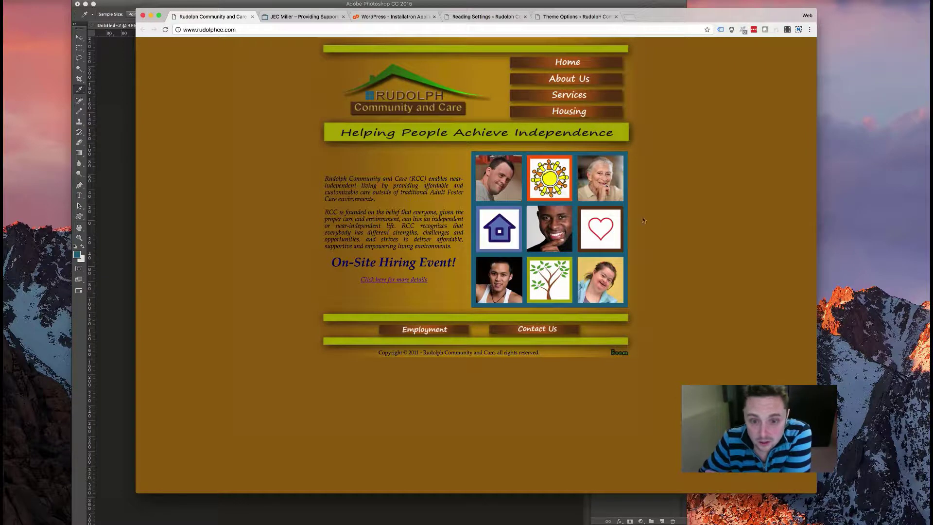
{"action": "left_click", "coordinate": [564, 83]}
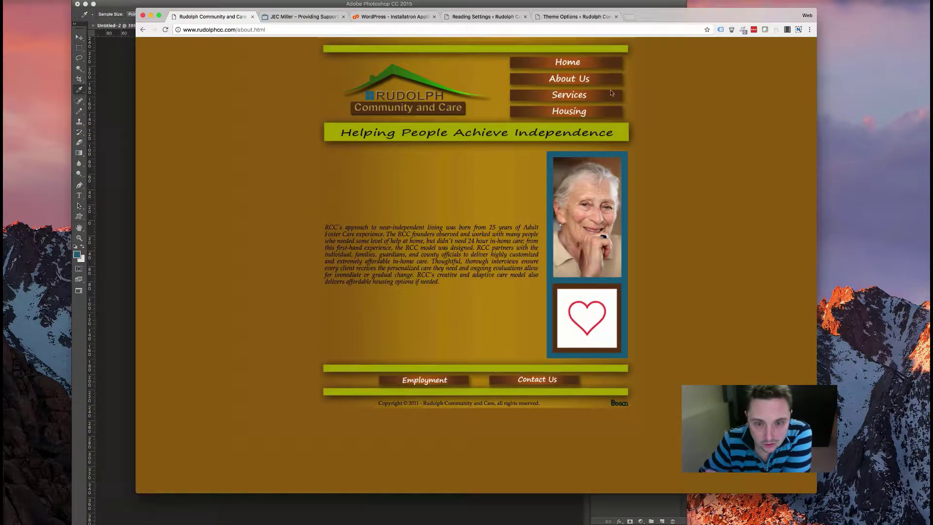
{"action": "left_click", "coordinate": [566, 96]}
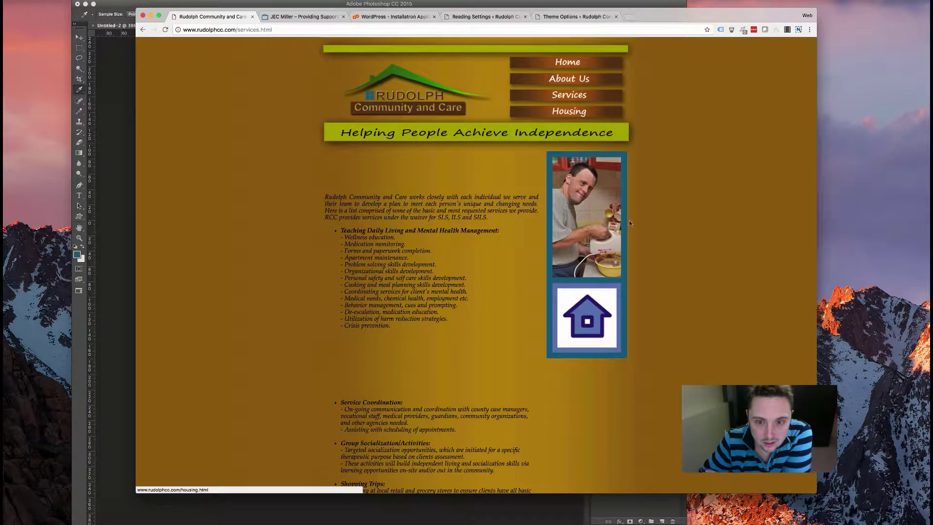
{"action": "left_click", "coordinate": [568, 115]}
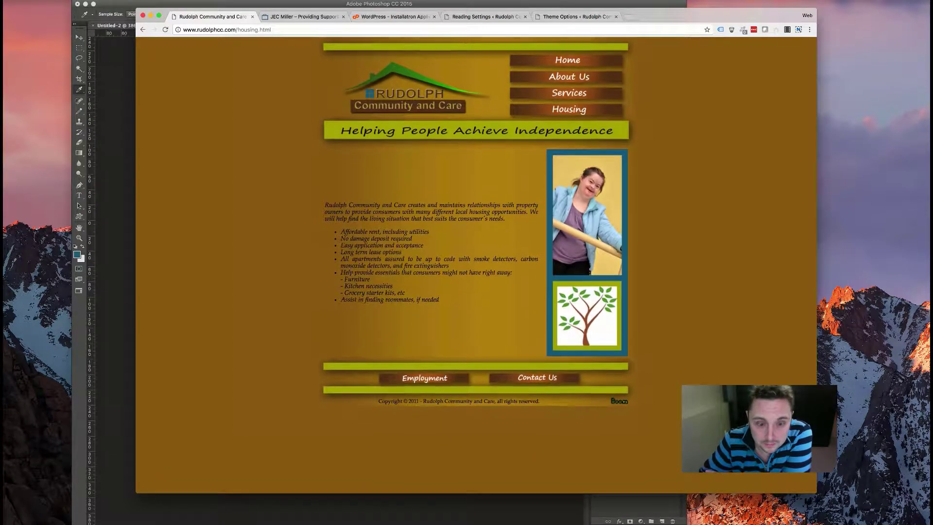
{"action": "left_click", "coordinate": [382, 107]}
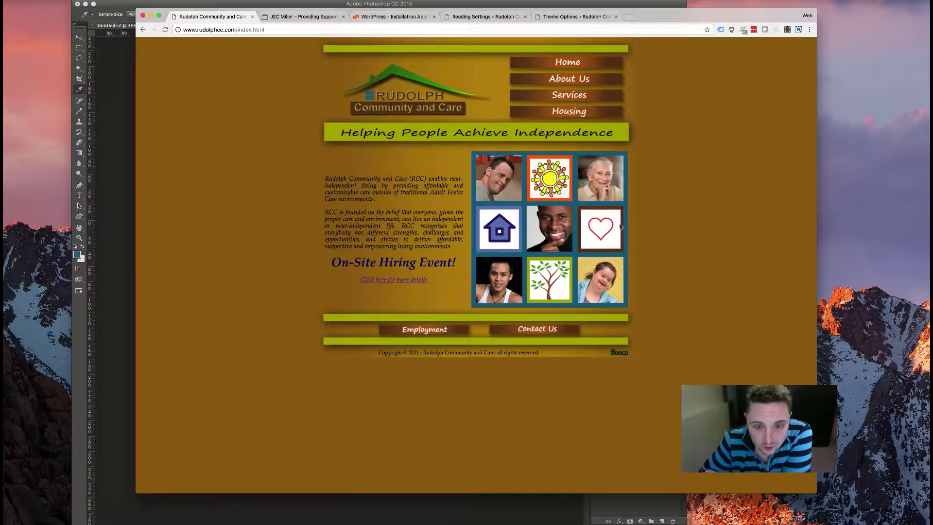
{"action": "key", "text": "super+a"}
{"action": "left_click", "coordinate": [307, 178]}
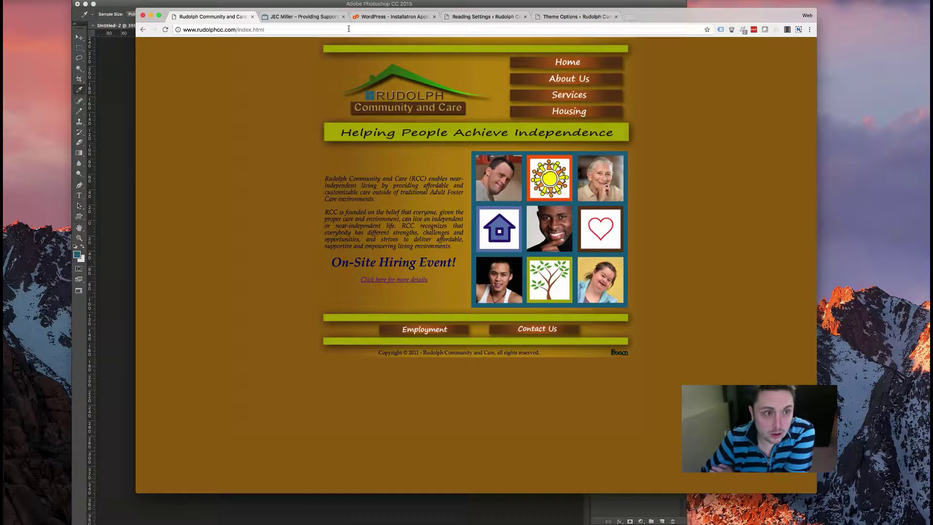
- Switch to the JEC Miller tab, scroll its page, and advance the hero slider one slide
{"action": "left_click", "coordinate": [302, 21]}
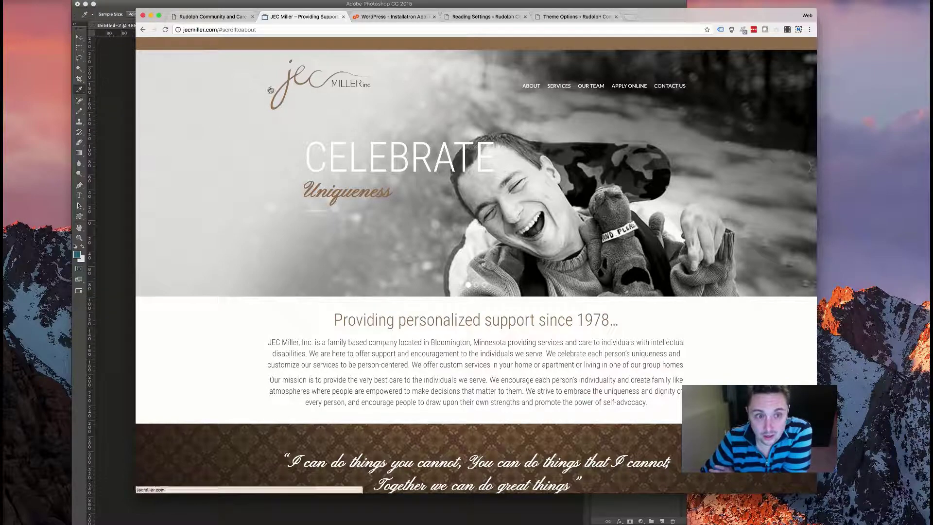
{"action": "scroll", "coordinate": [466, 58], "scroll_direction": "down", "scroll_amount": 7}
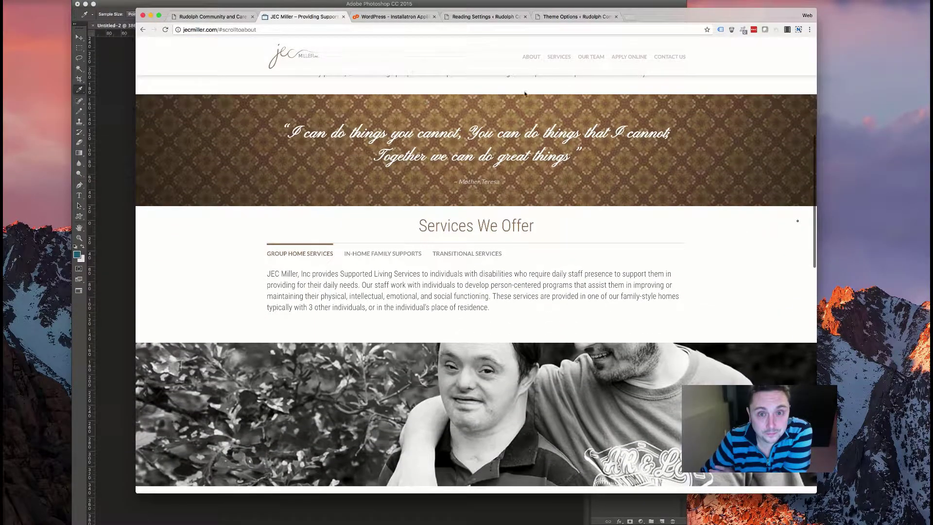
{"action": "scroll", "coordinate": [432, 72], "scroll_direction": "up", "scroll_amount": 8}
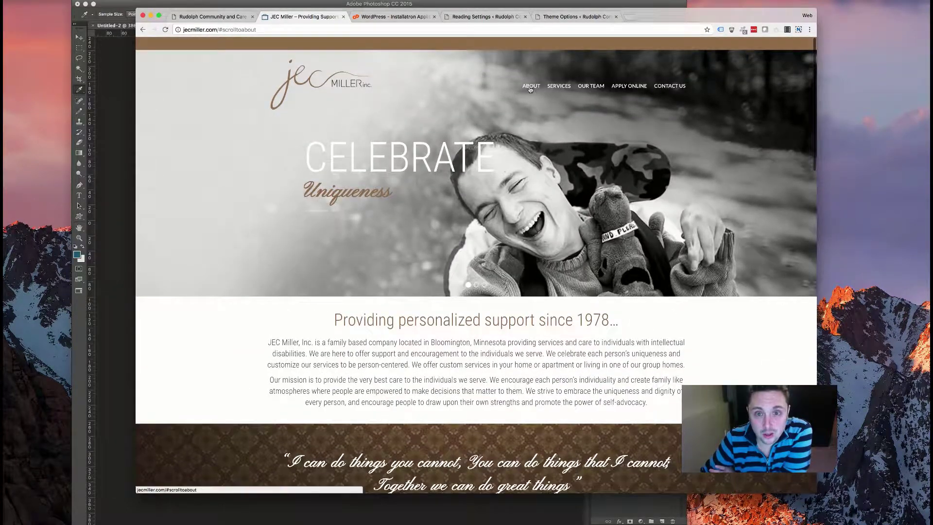
{"action": "mouse_move", "coordinate": [801, 168]}
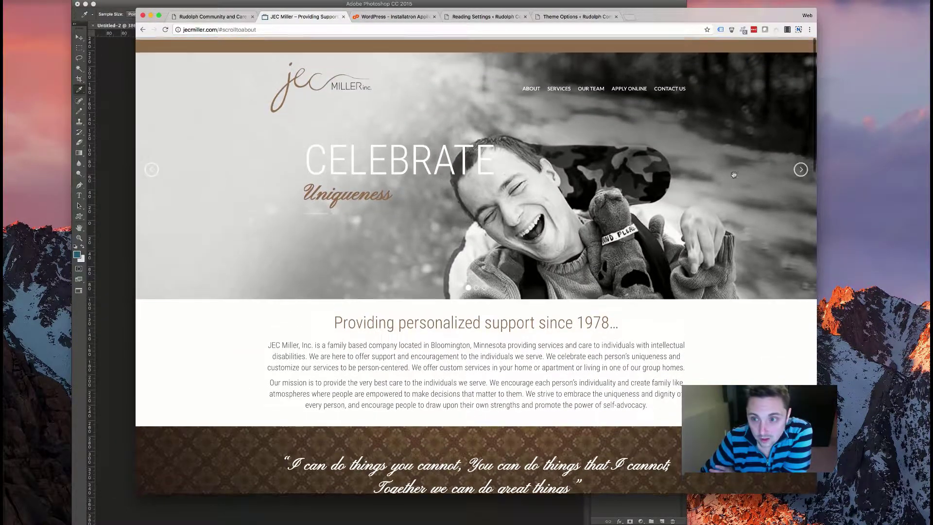
{"action": "left_click", "coordinate": [802, 167]}
{"action": "right_click", "coordinate": [611, 162]}
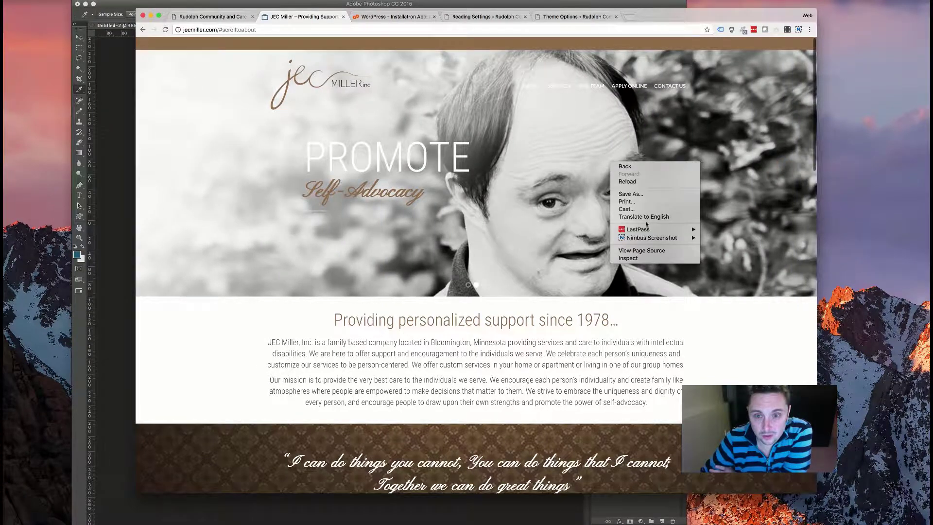
{"action": "left_click", "coordinate": [641, 250]}
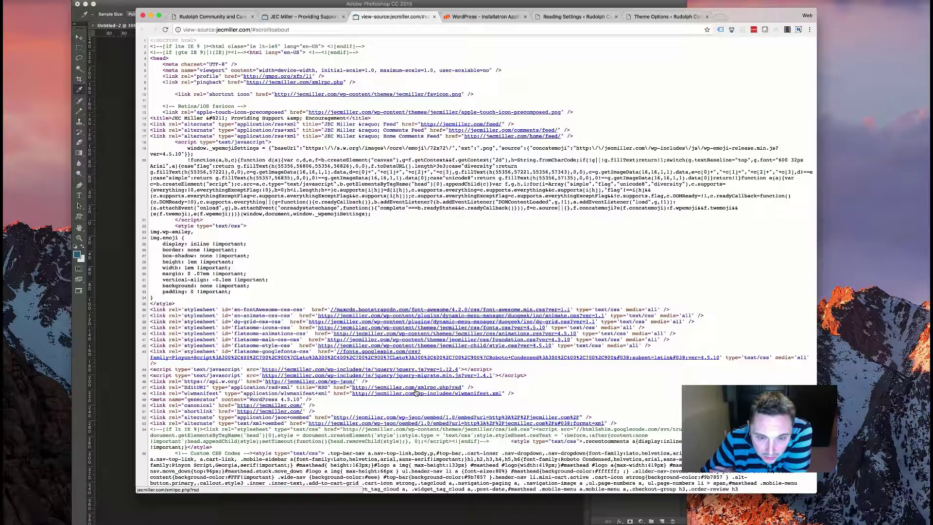
{"action": "scroll", "coordinate": [415, 392], "scroll_direction": "down", "scroll_amount": 3}
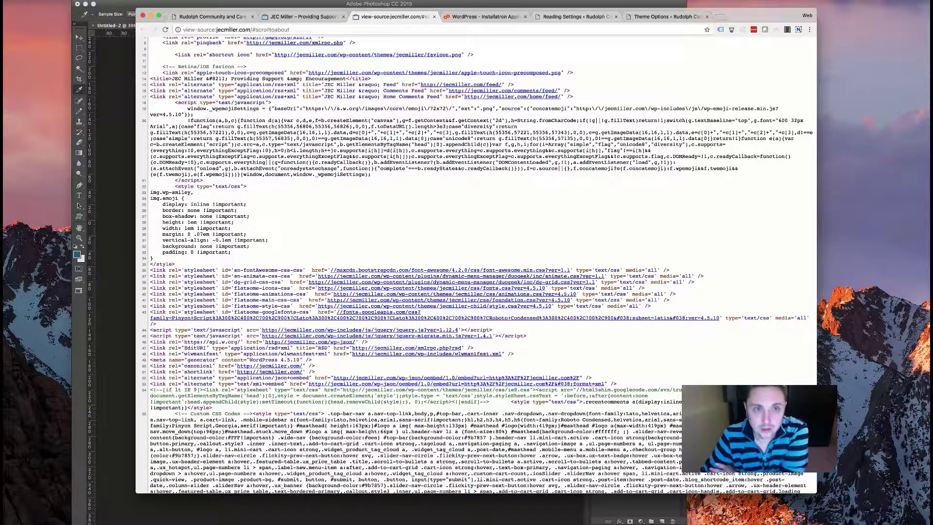
{"action": "left_click", "coordinate": [435, 18]}
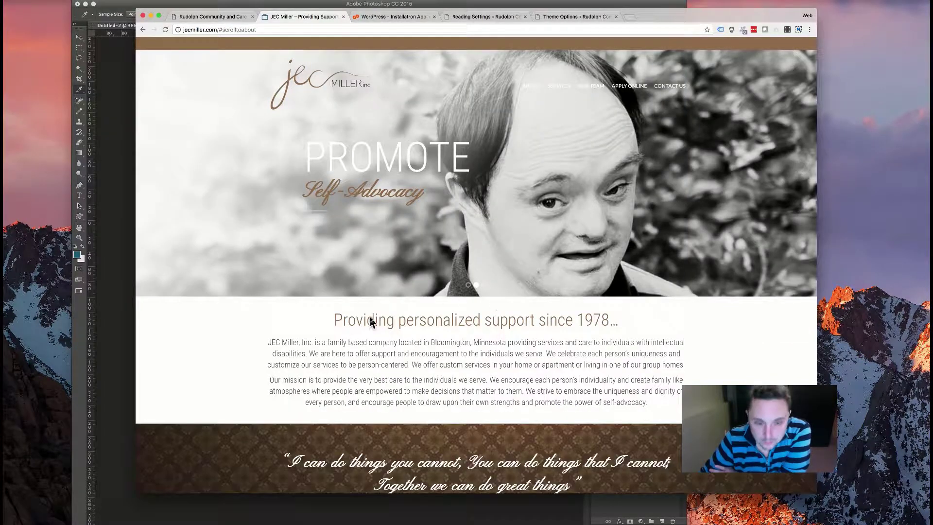
{"action": "scroll", "coordinate": [371, 320], "scroll_direction": "down", "scroll_amount": 10}
{"action": "scroll", "coordinate": [370, 320], "scroll_direction": "down", "scroll_amount": 3}
{"action": "scroll", "coordinate": [291, 311], "scroll_direction": "up", "scroll_amount": 3}
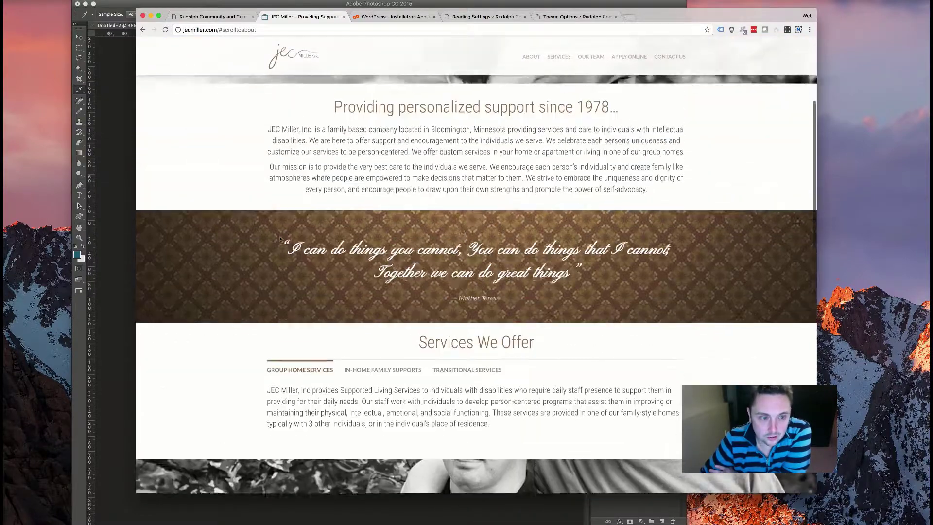
{"action": "left_click_drag", "start_coordinate": [544, 315], "coordinate": [281, 246]}
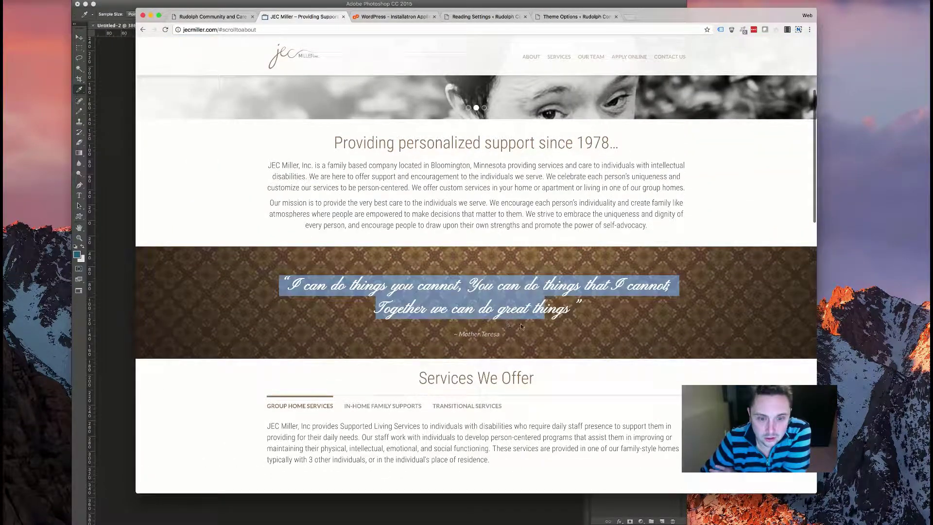
{"action": "left_click_drag", "start_coordinate": [330, 186], "coordinate": [320, 176]}
{"action": "scroll", "coordinate": [340, 243], "scroll_direction": "down", "scroll_amount": 3}
{"action": "left_click", "coordinate": [369, 405]}
{"action": "left_click", "coordinate": [485, 284]}
{"action": "scroll", "coordinate": [387, 293], "scroll_direction": "down", "scroll_amount": 5}
{"action": "scroll", "coordinate": [388, 293], "scroll_direction": "up", "scroll_amount": 3}
{"action": "scroll", "coordinate": [388, 297], "scroll_direction": "down", "scroll_amount": 3}
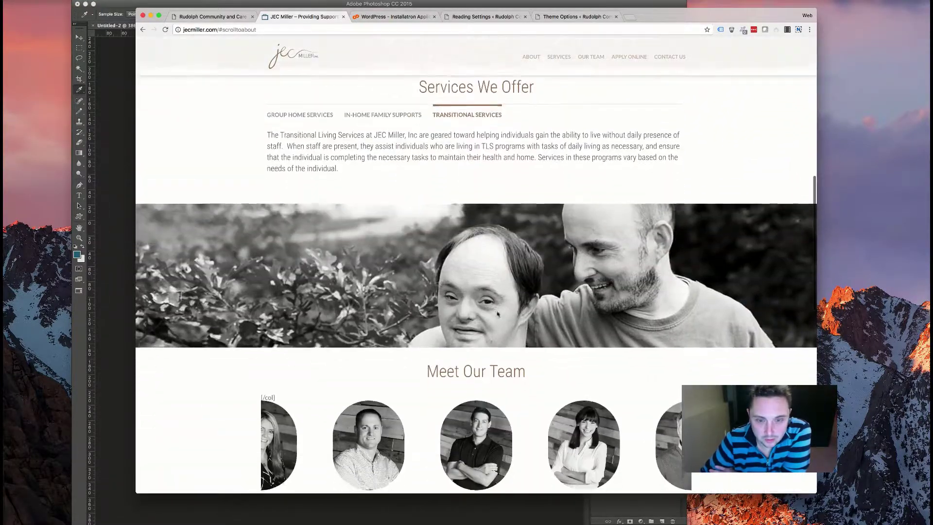
{"action": "scroll", "coordinate": [452, 294], "scroll_direction": "down", "scroll_amount": 10}
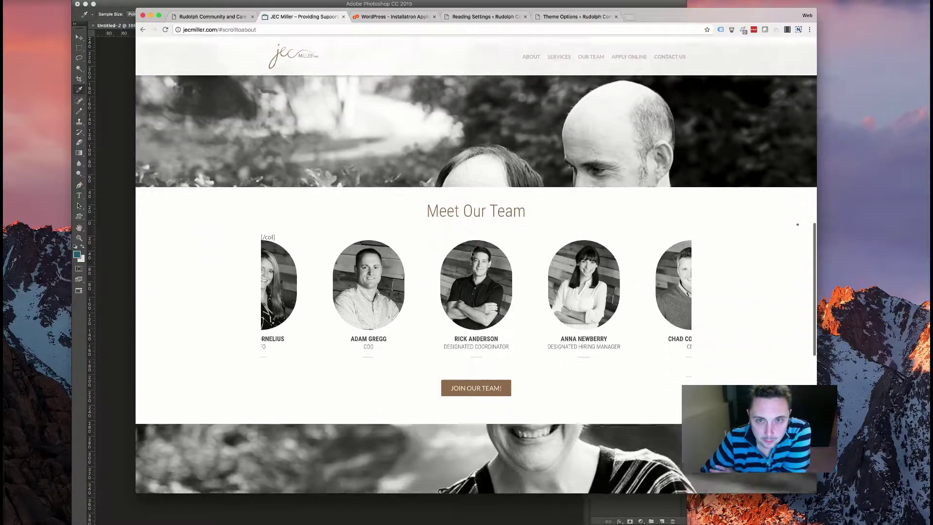
{"action": "scroll", "coordinate": [412, 339], "scroll_direction": "down", "scroll_amount": 5}
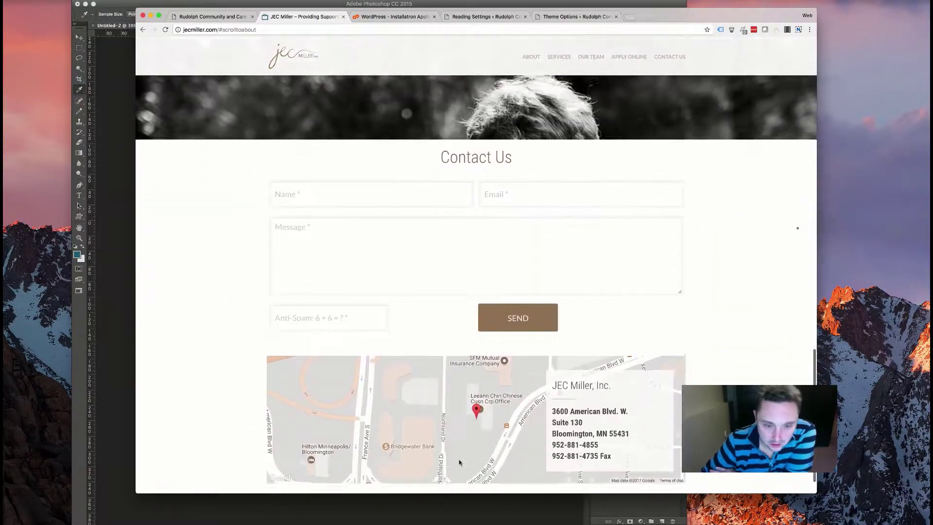
{"action": "scroll", "coordinate": [476, 323], "scroll_direction": "up", "scroll_amount": 20}
{"action": "scroll", "coordinate": [473, 321], "scroll_direction": "up", "scroll_amount": 4}
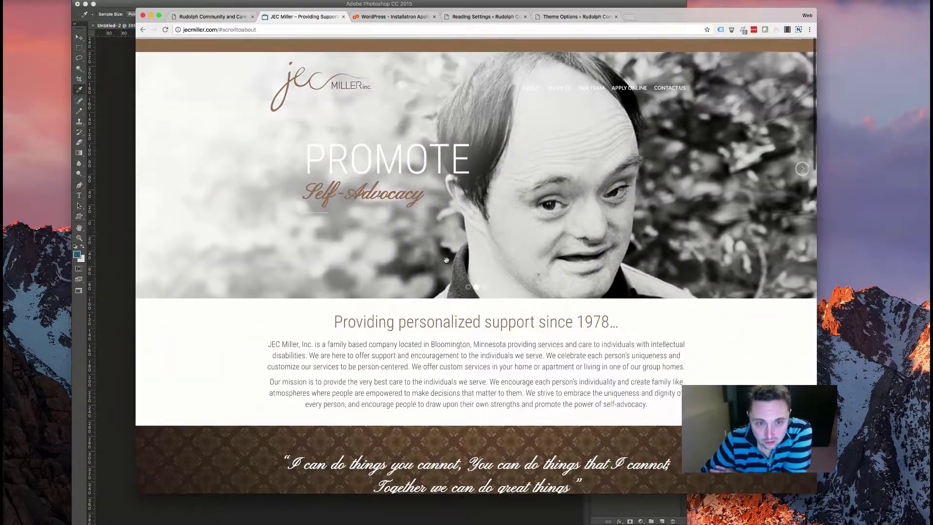
{"action": "scroll", "coordinate": [473, 321], "scroll_direction": "down", "scroll_amount": 10}
{"action": "scroll", "coordinate": [433, 252], "scroll_direction": "up", "scroll_amount": 10}
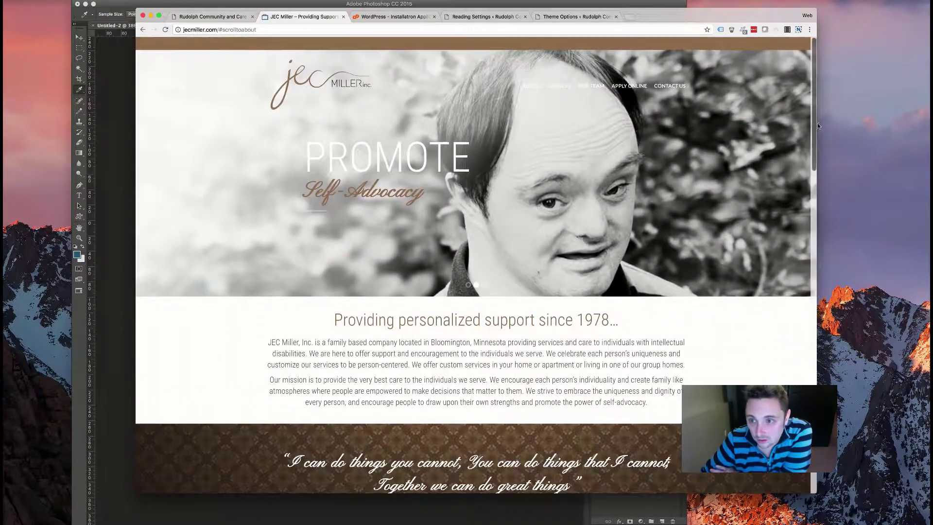
- Narrow the window to preview JEC Miller's mobile layout, widen it back, and scroll
{"action": "left_click_drag", "start_coordinate": [816, 124], "coordinate": [27, 86]}
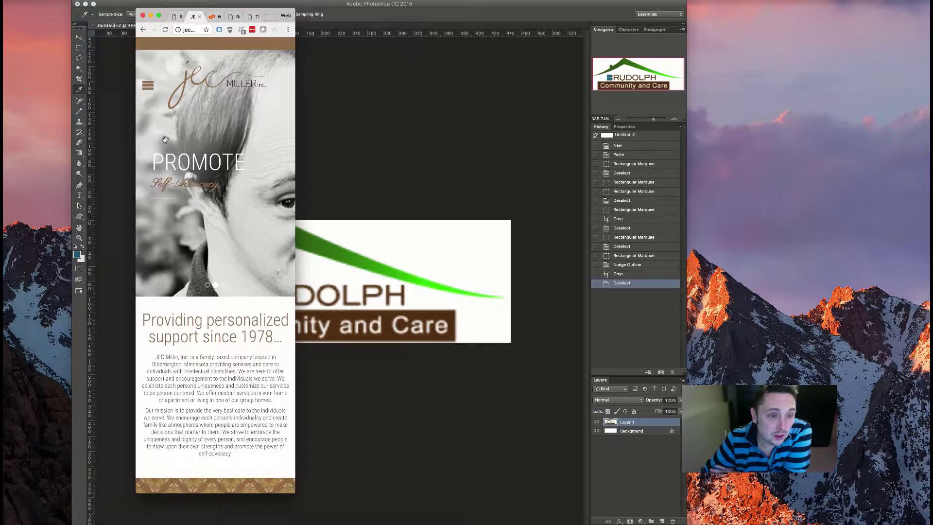
{"action": "left_click_drag", "start_coordinate": [296, 171], "coordinate": [864, 185]}
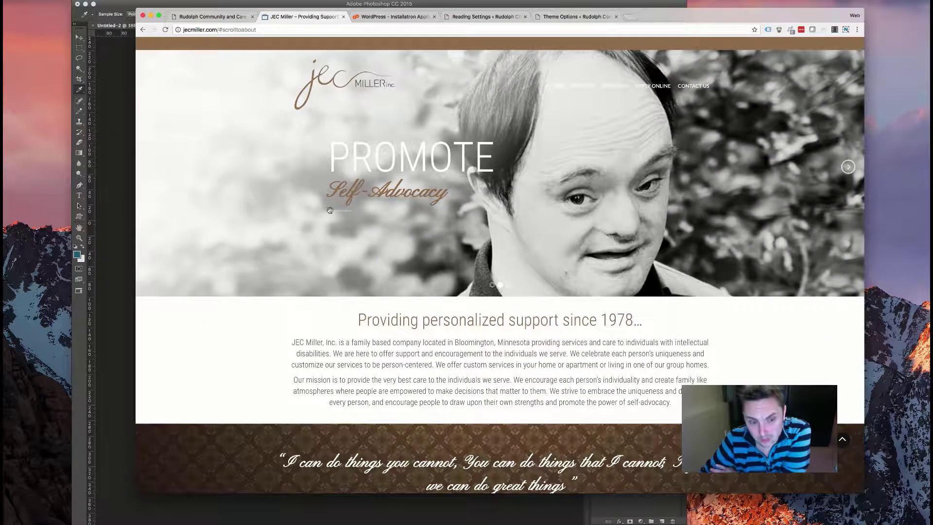
{"action": "scroll", "coordinate": [394, 259], "scroll_direction": "down", "scroll_amount": 20}
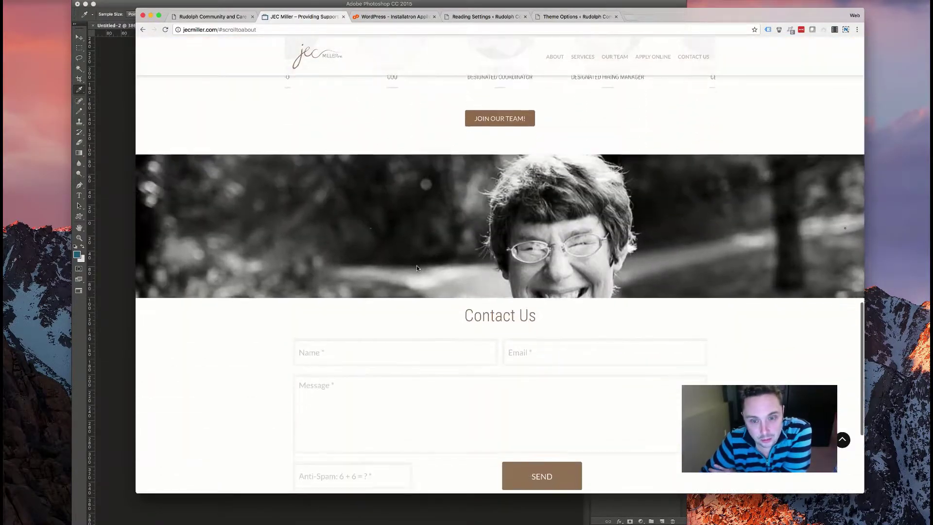
{"action": "scroll", "coordinate": [416, 265], "scroll_direction": "up", "scroll_amount": 15}
{"action": "scroll", "coordinate": [416, 265], "scroll_direction": "down", "scroll_amount": 7}
{"action": "scroll", "coordinate": [416, 265], "scroll_direction": "up", "scroll_amount": 3}
{"action": "scroll", "coordinate": [415, 265], "scroll_direction": "down", "scroll_amount": 9}
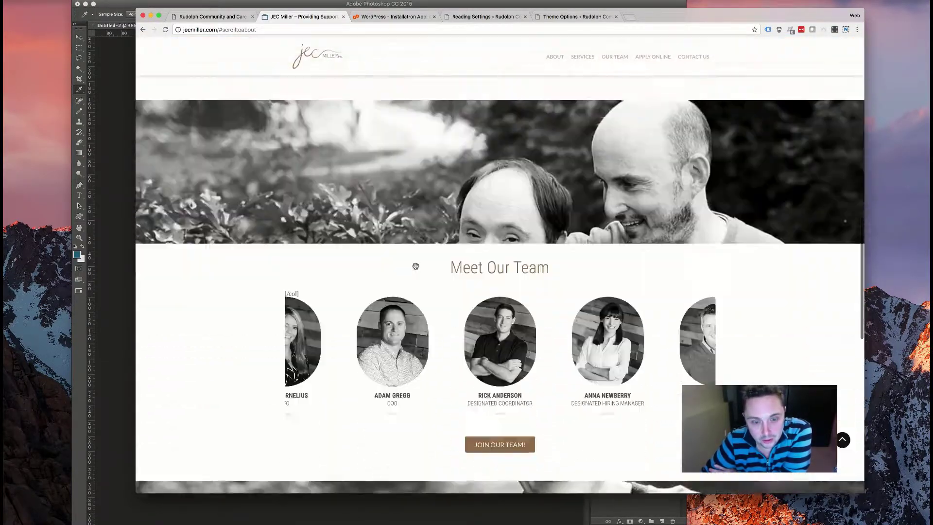
{"action": "scroll", "coordinate": [416, 266], "scroll_direction": "up", "scroll_amount": 5}
- Scroll the JEC Miller page again, then switch to the WordPress – Installatron tab
{"action": "scroll", "coordinate": [416, 266], "scroll_direction": "down", "scroll_amount": 2}
{"action": "scroll", "coordinate": [416, 266], "scroll_direction": "down", "scroll_amount": 10}
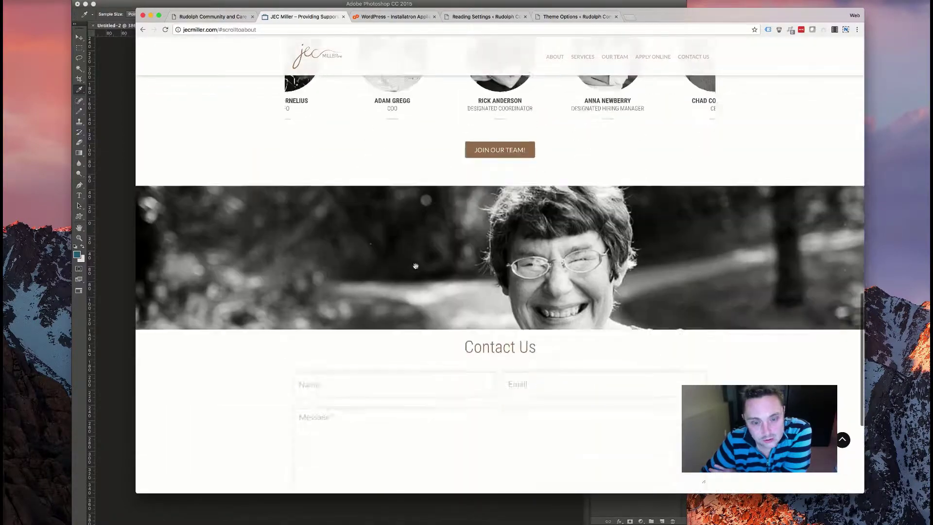
{"action": "scroll", "coordinate": [416, 265], "scroll_direction": "up", "scroll_amount": 15}
{"action": "scroll", "coordinate": [415, 266], "scroll_direction": "up", "scroll_amount": 2}
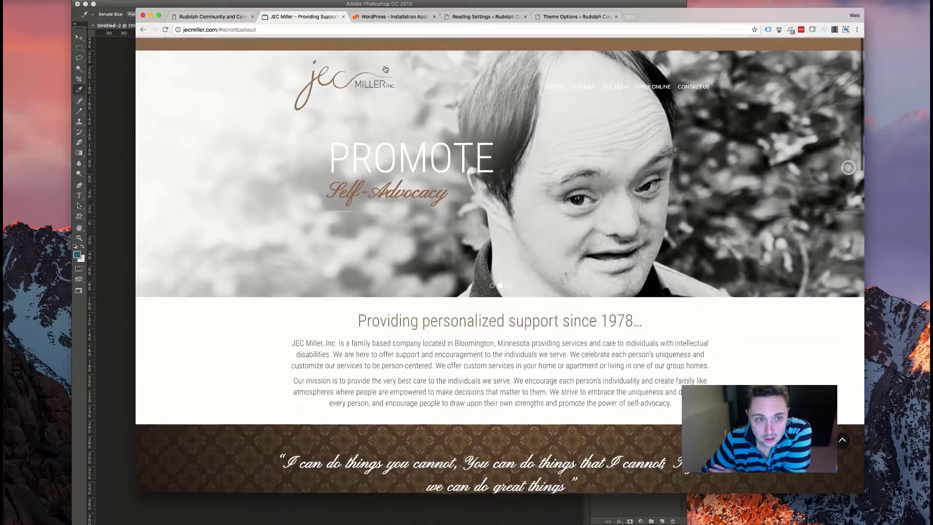
{"action": "left_click", "coordinate": [405, 19]}
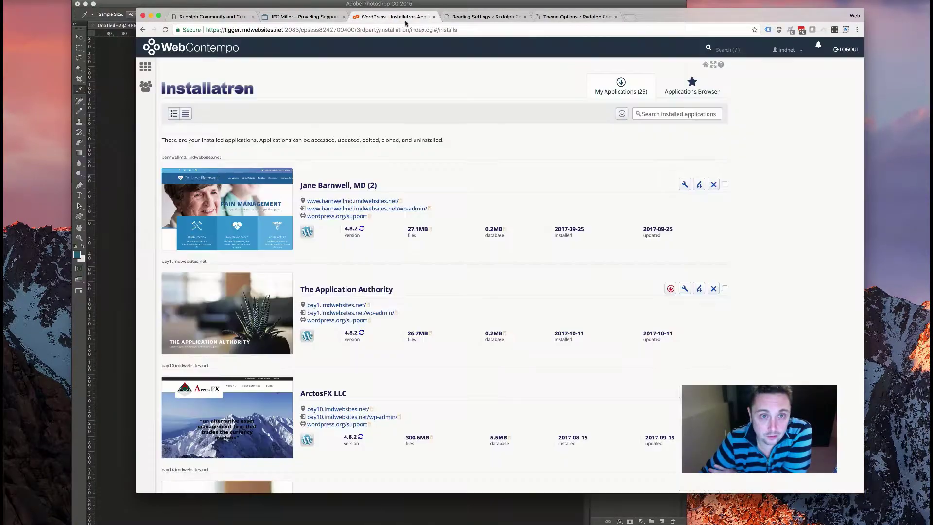
- Close Installatron, return to the WordPress tab, and edit HOME — Front Page from Pages
{"action": "left_click", "coordinate": [433, 17]}
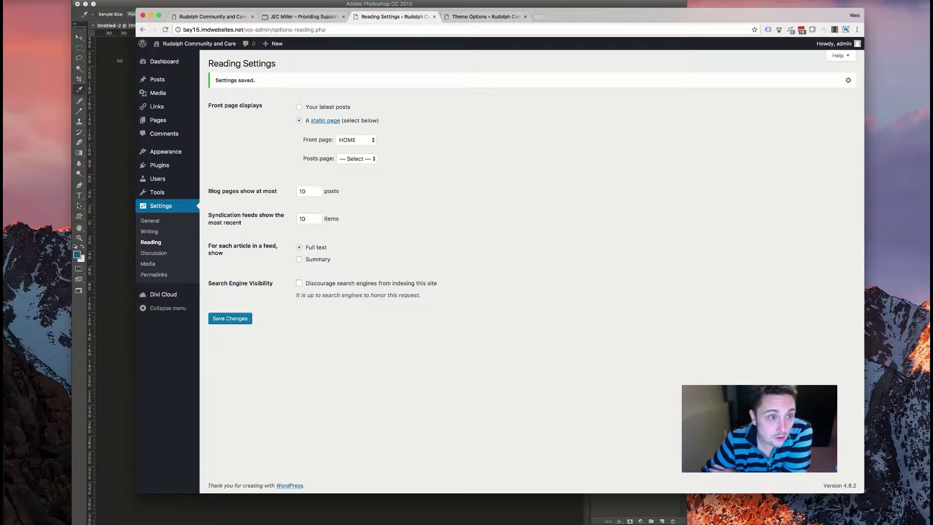
{"action": "left_click", "coordinate": [489, 17]}
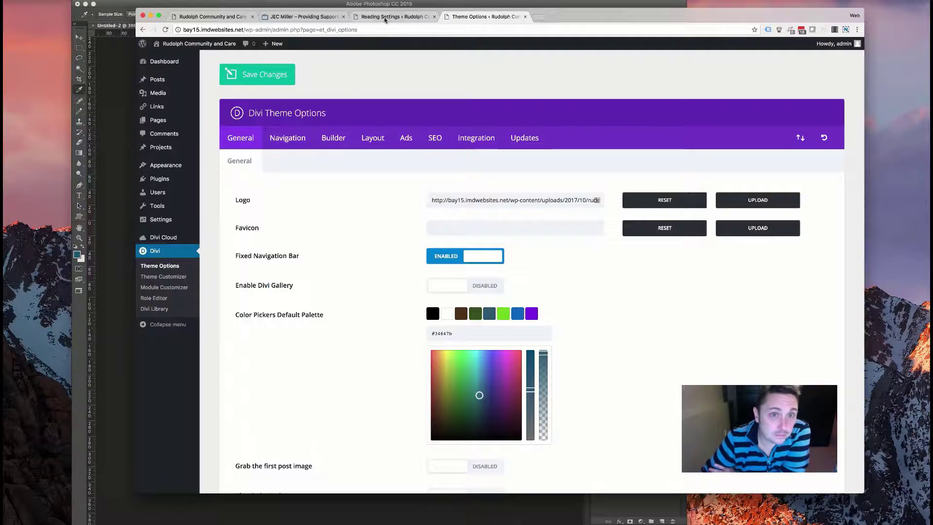
{"action": "left_click", "coordinate": [158, 120]}
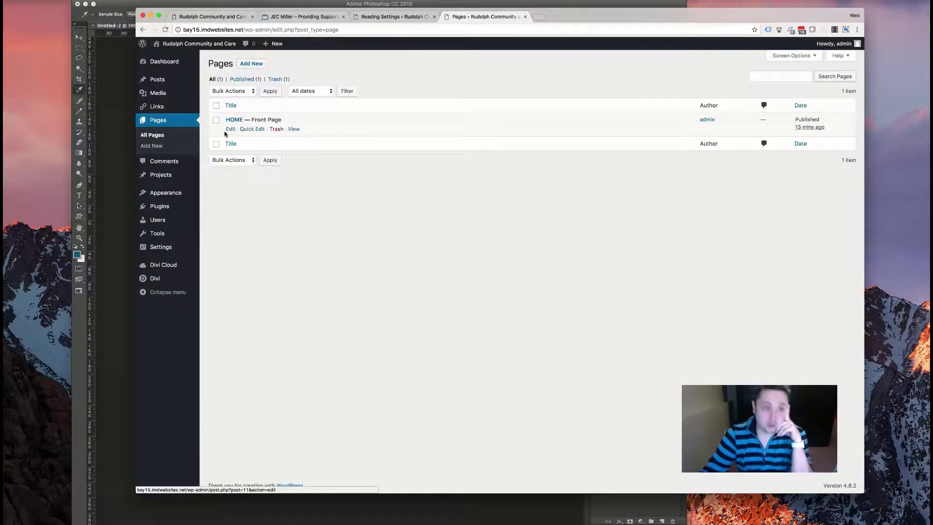
{"action": "left_click", "coordinate": [230, 129]}
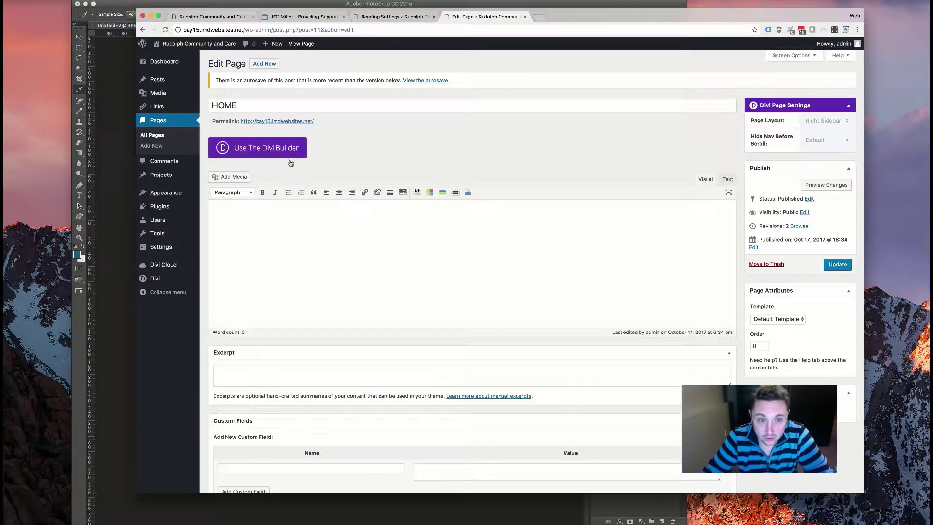
- Enable the Divi Builder on HOME and open Load From Library's Divi Cloud layouts
{"action": "left_click", "coordinate": [276, 147]}
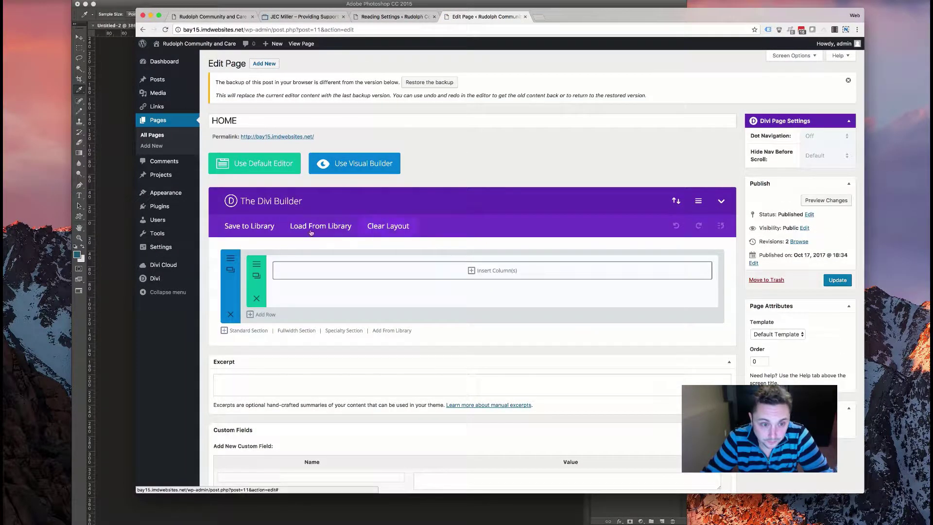
{"action": "left_click", "coordinate": [308, 228]}
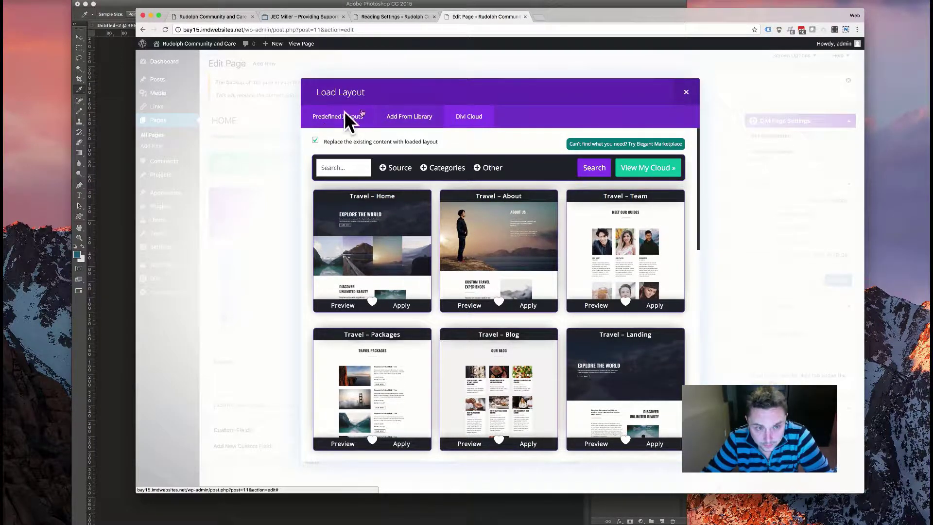
- Scroll through the first page of Divi Cloud layouts and move to page 2
{"action": "scroll", "coordinate": [562, 235], "scroll_direction": "down", "scroll_amount": 5}
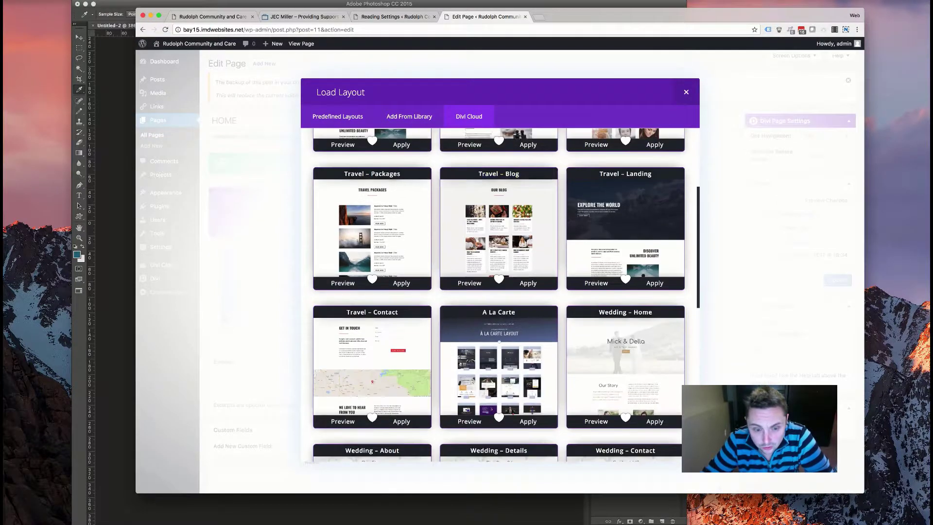
{"action": "scroll", "coordinate": [400, 245], "scroll_direction": "down", "scroll_amount": 6}
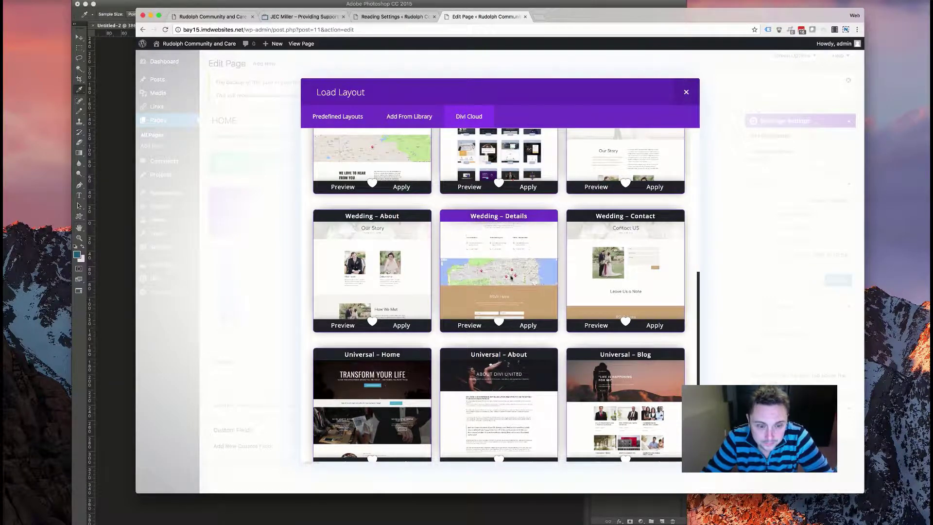
{"action": "scroll", "coordinate": [524, 278], "scroll_direction": "down", "scroll_amount": 5}
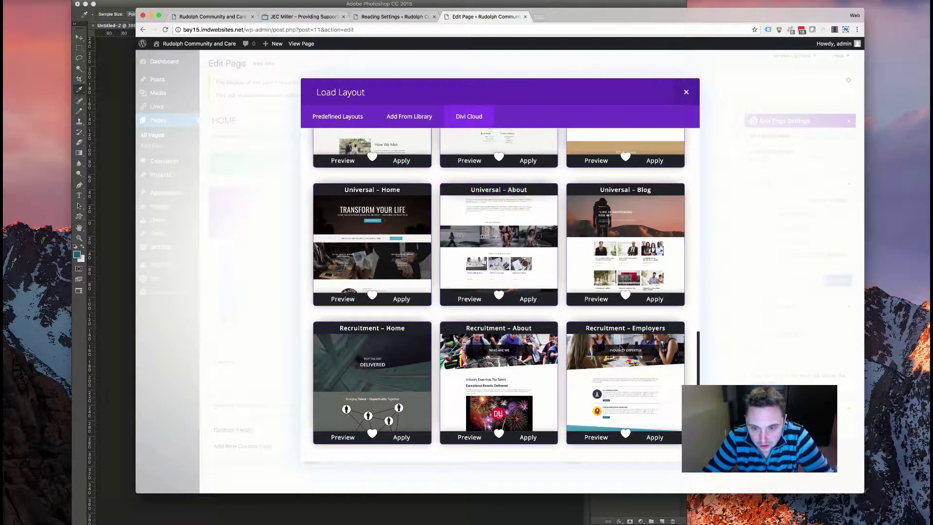
{"action": "scroll", "coordinate": [598, 350], "scroll_direction": "down", "scroll_amount": 1}
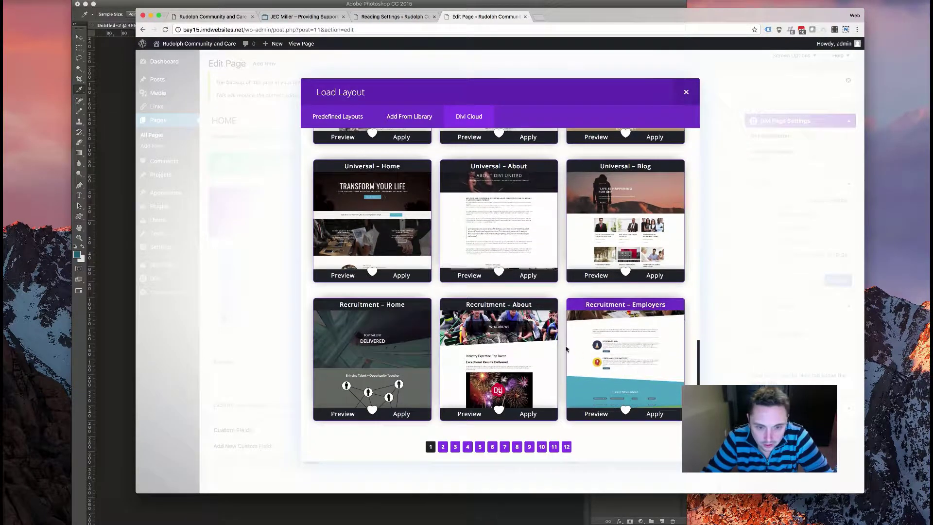
{"action": "scroll", "coordinate": [579, 352], "scroll_direction": "up", "scroll_amount": 10}
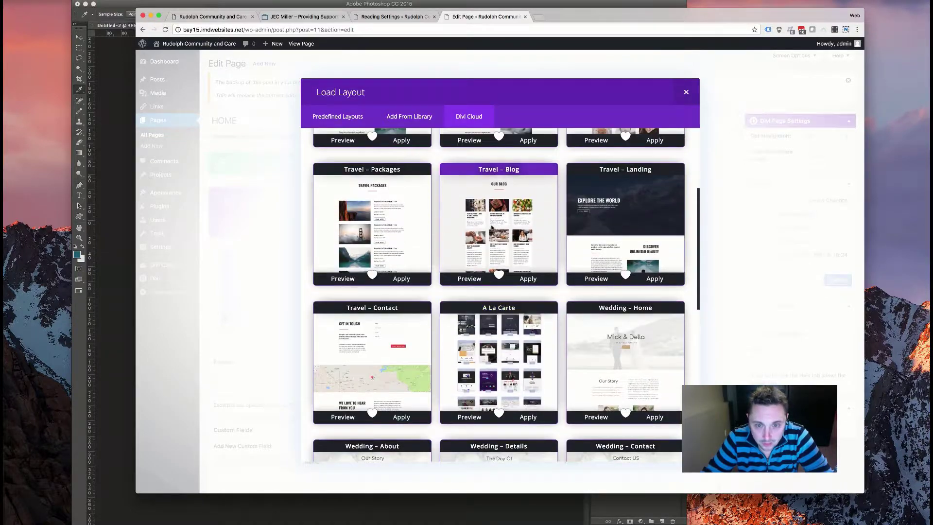
{"action": "scroll", "coordinate": [496, 233], "scroll_direction": "up", "scroll_amount": 4}
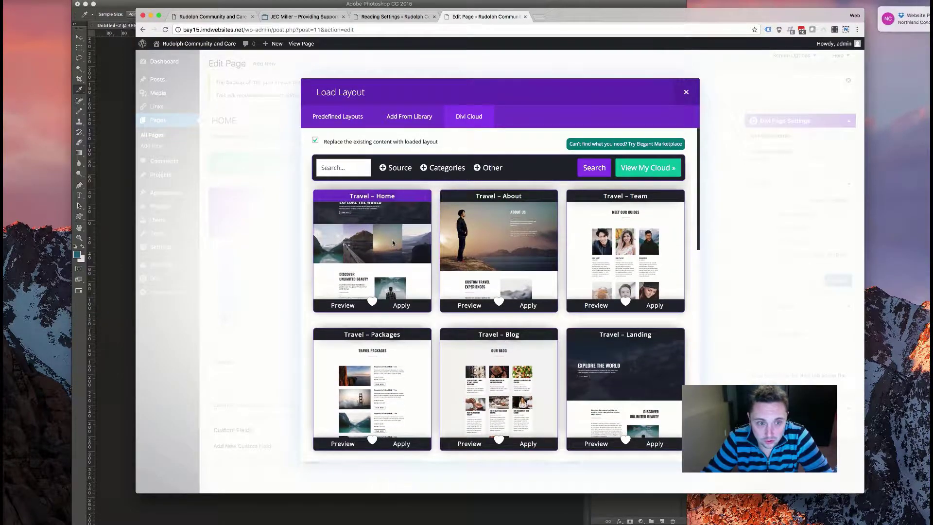
{"action": "scroll", "coordinate": [403, 248], "scroll_direction": "down", "scroll_amount": 10}
{"action": "scroll", "coordinate": [417, 258], "scroll_direction": "down", "scroll_amount": 3}
{"action": "left_click", "coordinate": [443, 448]}
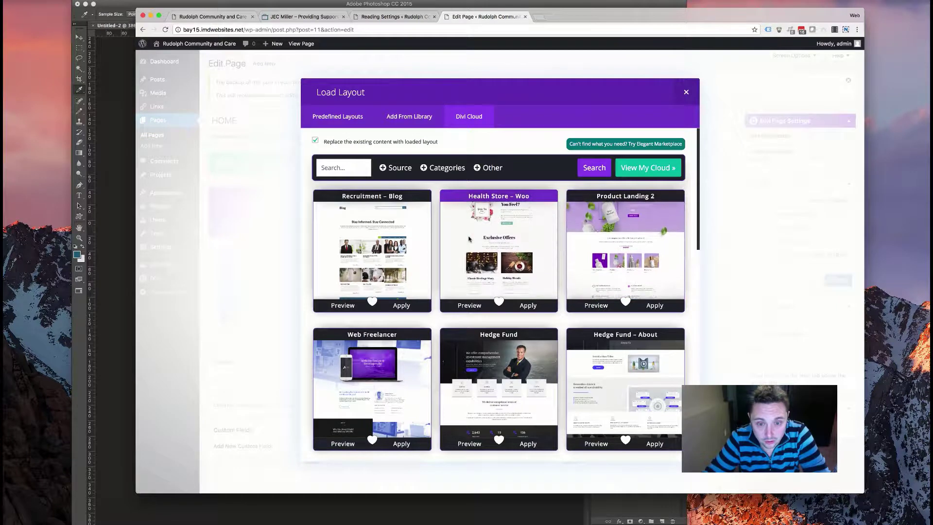
- Scroll down page 2 of the layouts and move on to page 3
{"action": "scroll", "coordinate": [467, 238], "scroll_direction": "down", "scroll_amount": 6}
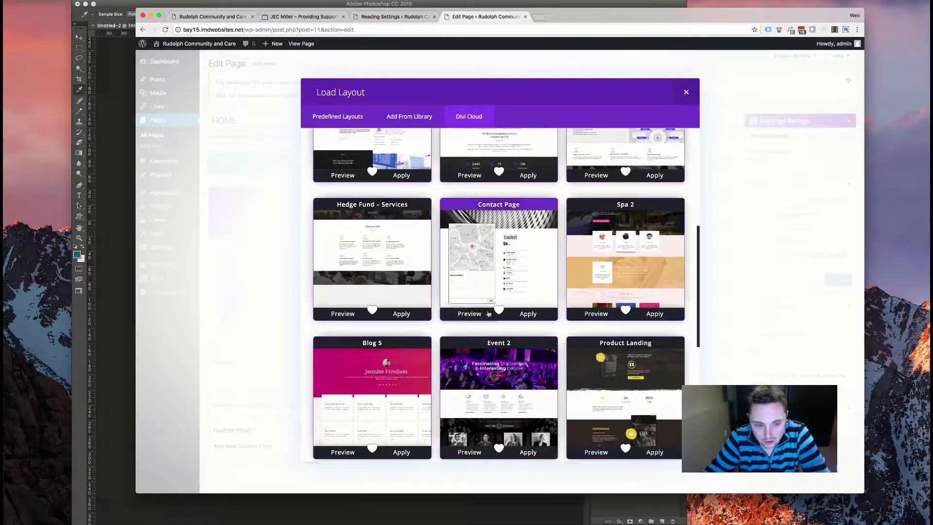
{"action": "scroll", "coordinate": [489, 302], "scroll_direction": "down", "scroll_amount": 4}
{"action": "scroll", "coordinate": [488, 302], "scroll_direction": "down", "scroll_amount": 3}
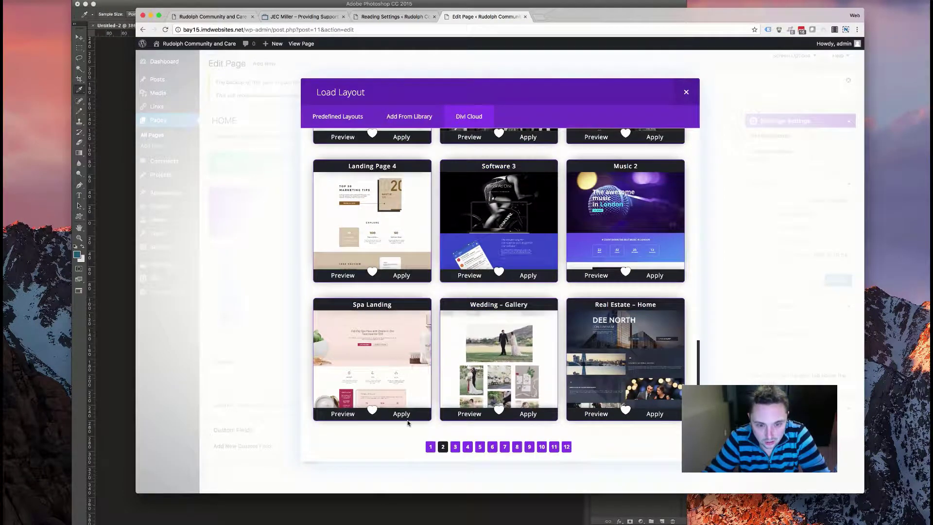
{"action": "left_click", "coordinate": [354, 119]}
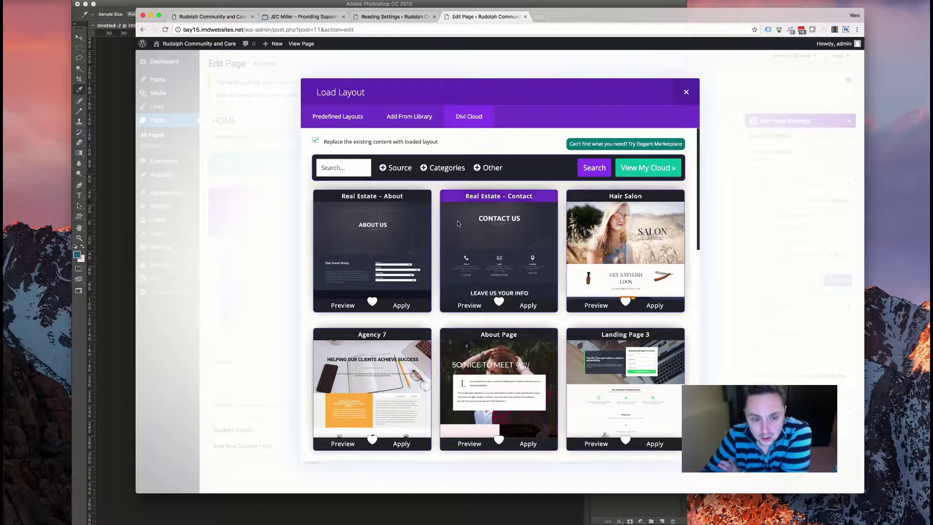
- Scroll through the cloud layout grid and go to its fourth page
{"action": "scroll", "coordinate": [586, 302], "scroll_direction": "down", "scroll_amount": 5}
{"action": "scroll", "coordinate": [586, 303], "scroll_direction": "down", "scroll_amount": 9}
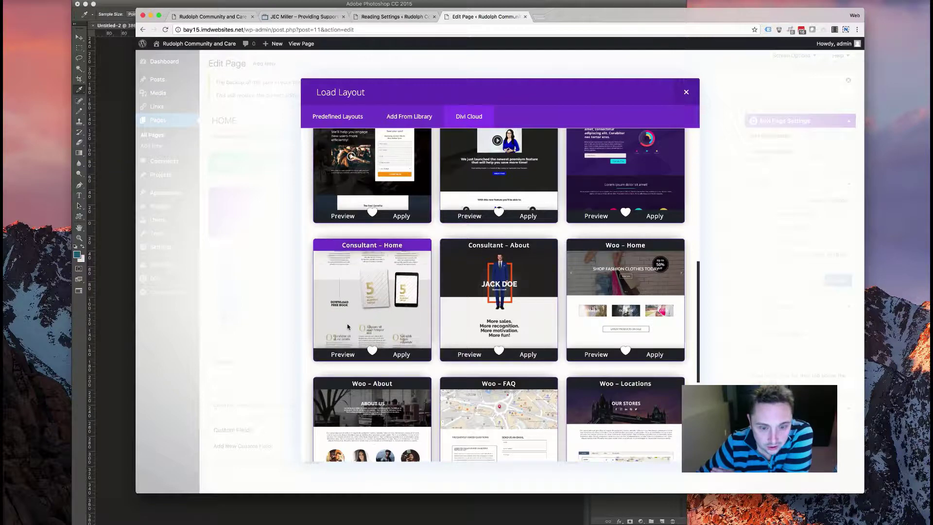
{"action": "scroll", "coordinate": [348, 327], "scroll_direction": "down", "scroll_amount": 5}
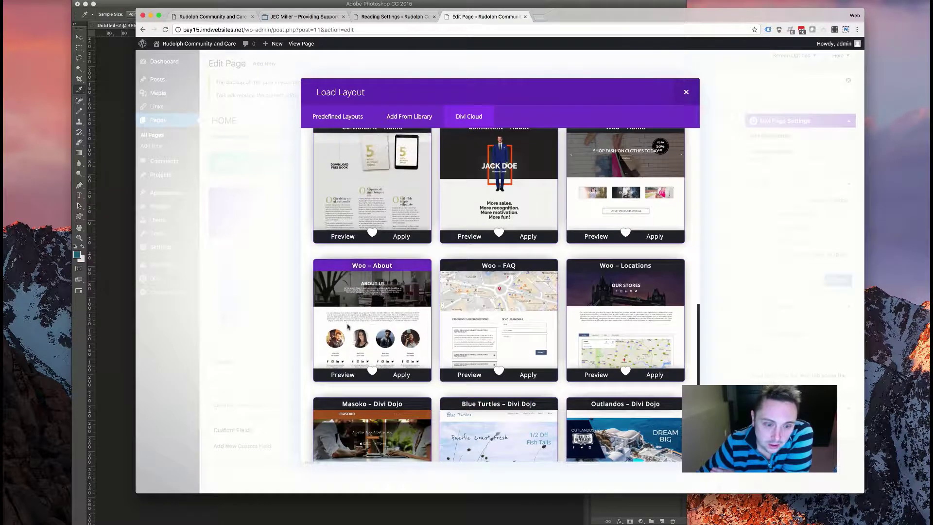
{"action": "scroll", "coordinate": [347, 326], "scroll_direction": "down", "scroll_amount": 4}
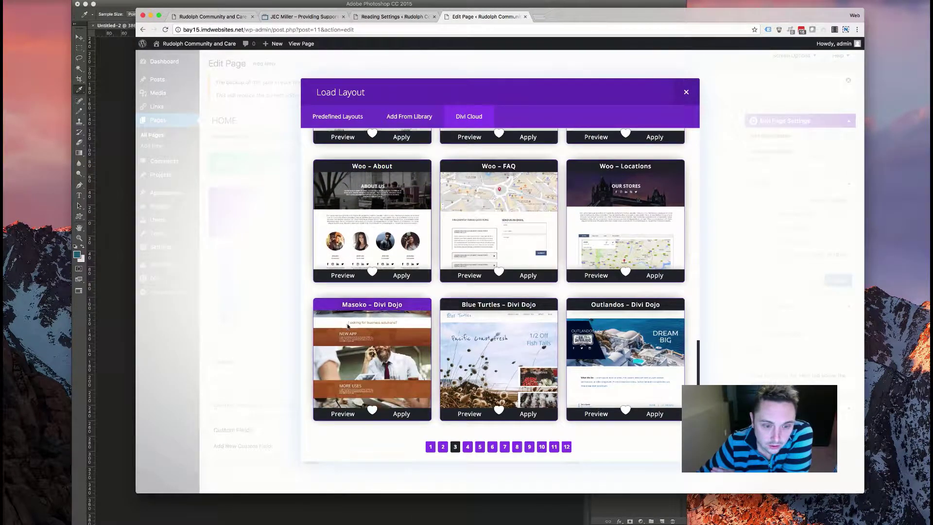
{"action": "left_click", "coordinate": [467, 447]}
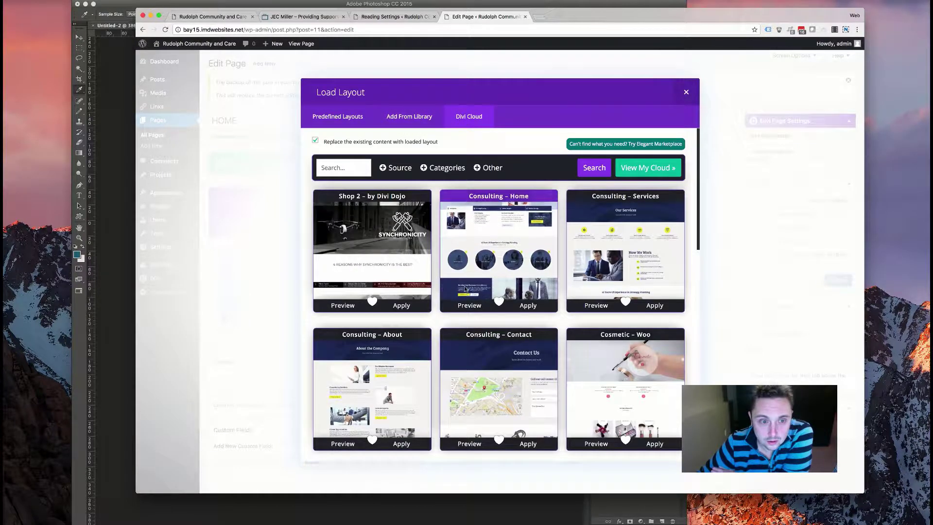
- Look over the page 4 layouts, then close the library without applying one
{"action": "scroll", "coordinate": [415, 281], "scroll_direction": "down", "scroll_amount": 7}
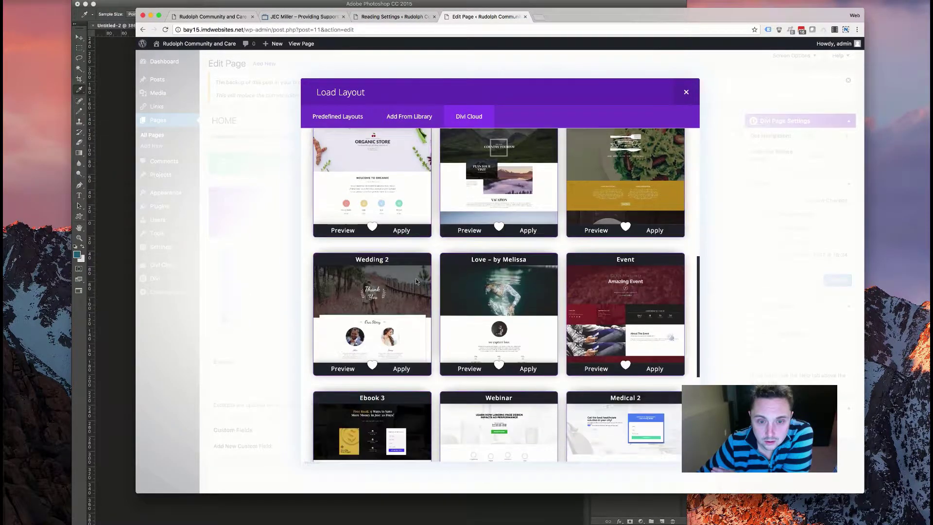
{"action": "scroll", "coordinate": [416, 281], "scroll_direction": "down", "scroll_amount": 1}
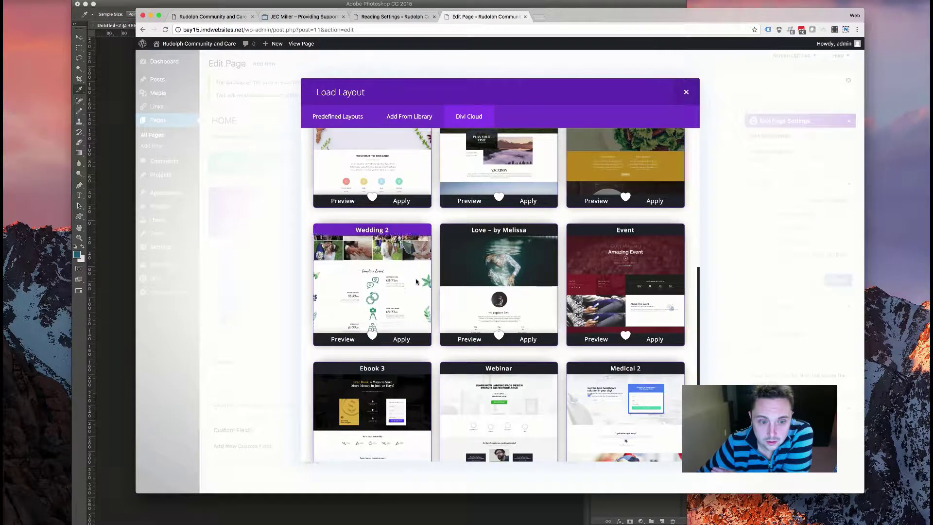
{"action": "scroll", "coordinate": [416, 281], "scroll_direction": "down", "scroll_amount": 3}
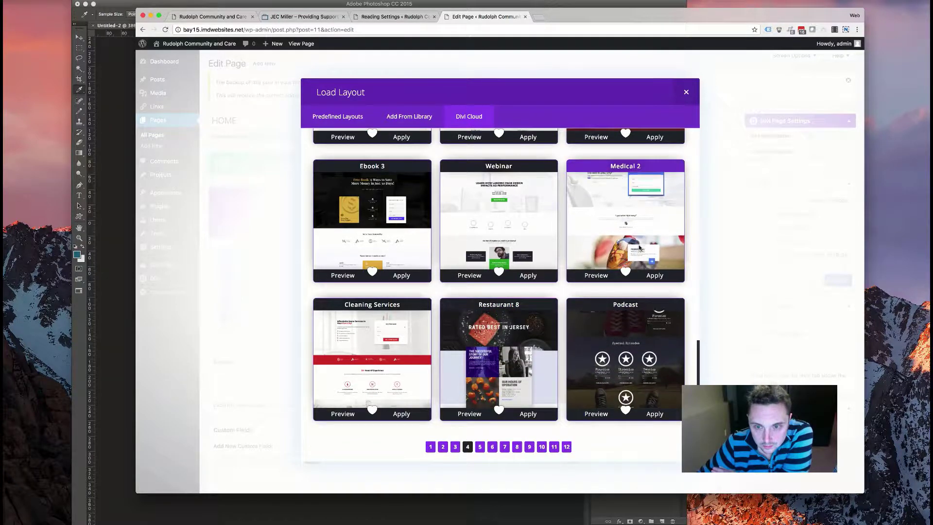
{"action": "scroll", "coordinate": [632, 248], "scroll_direction": "up", "scroll_amount": 10}
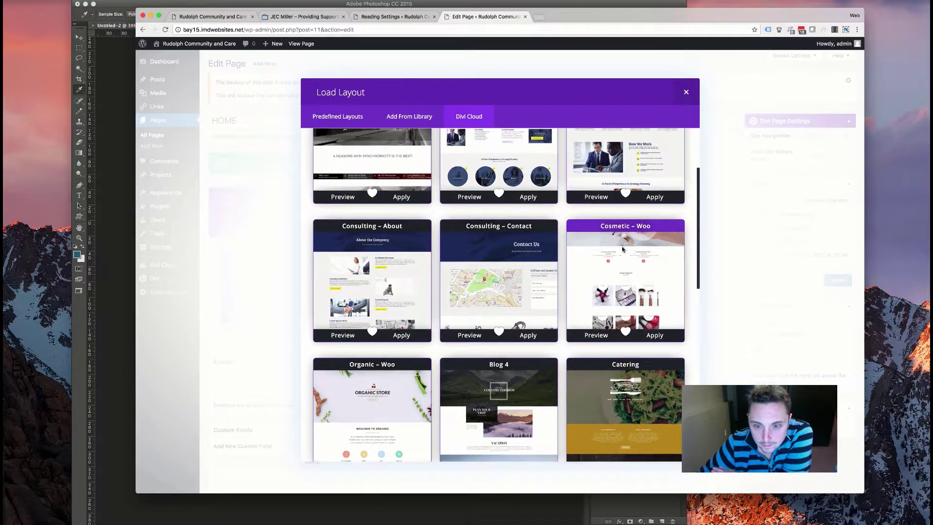
{"action": "scroll", "coordinate": [627, 248], "scroll_direction": "up", "scroll_amount": 5}
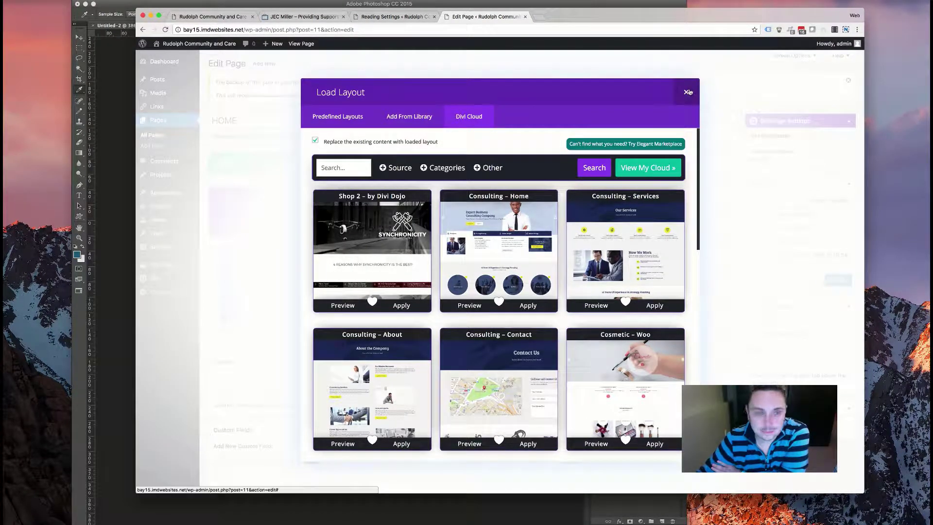
{"action": "left_click", "coordinate": [686, 92]}
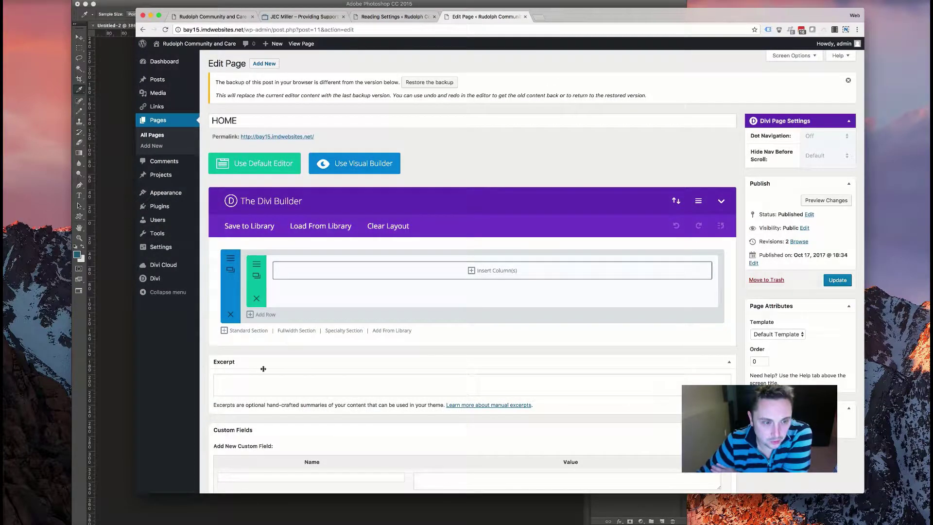
- Add a fullwidth section above the standard section and open its module choices
{"action": "left_click", "coordinate": [306, 332]}
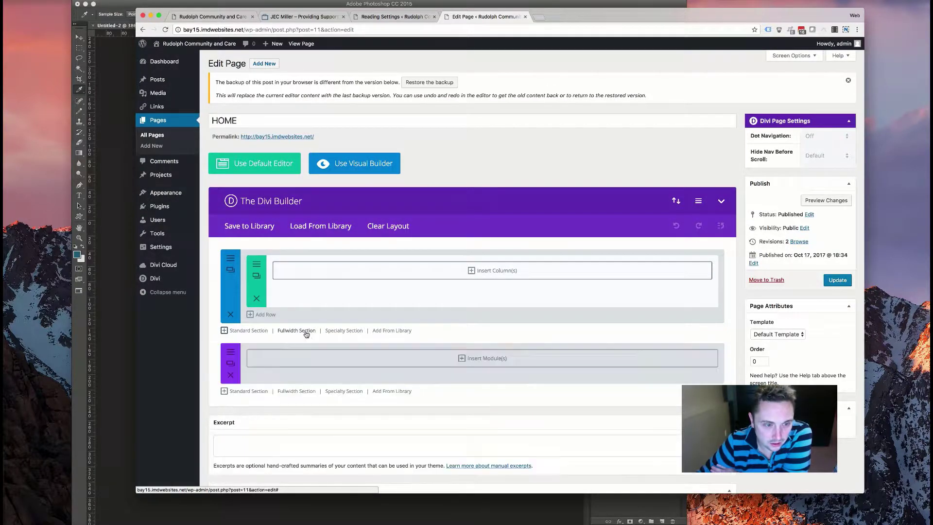
{"action": "left_click_drag", "start_coordinate": [270, 348], "coordinate": [431, 252]}
{"action": "left_click", "coordinate": [474, 265]}
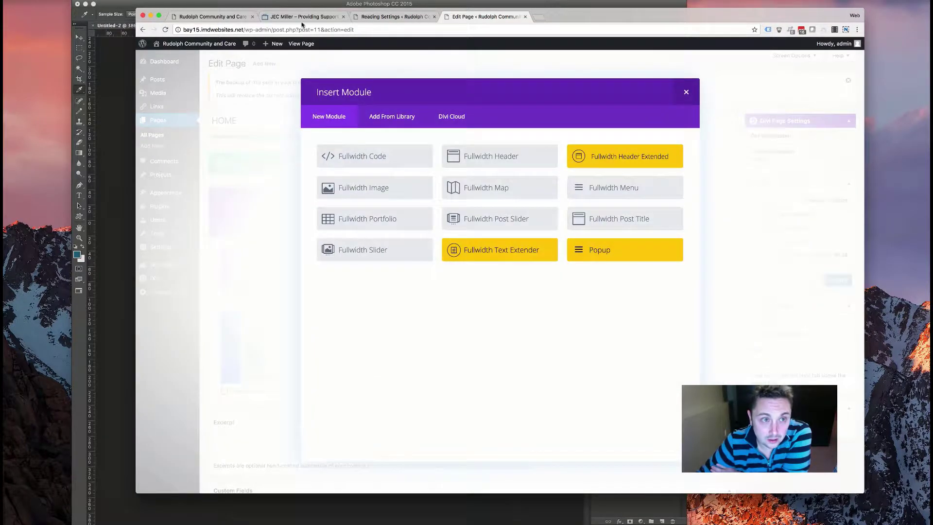
- Check the JEC Miller reference site, then return to editing the HOME page
{"action": "left_click", "coordinate": [303, 17]}
{"action": "scroll", "coordinate": [386, 223], "scroll_direction": "down", "scroll_amount": 20}
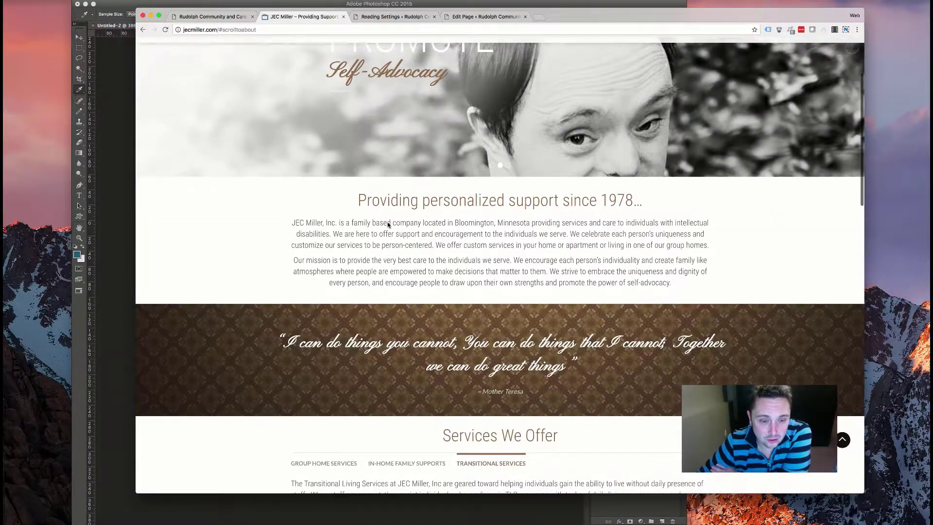
{"action": "scroll", "coordinate": [388, 224], "scroll_direction": "down", "scroll_amount": 3}
{"action": "scroll", "coordinate": [387, 221], "scroll_direction": "up", "scroll_amount": 20}
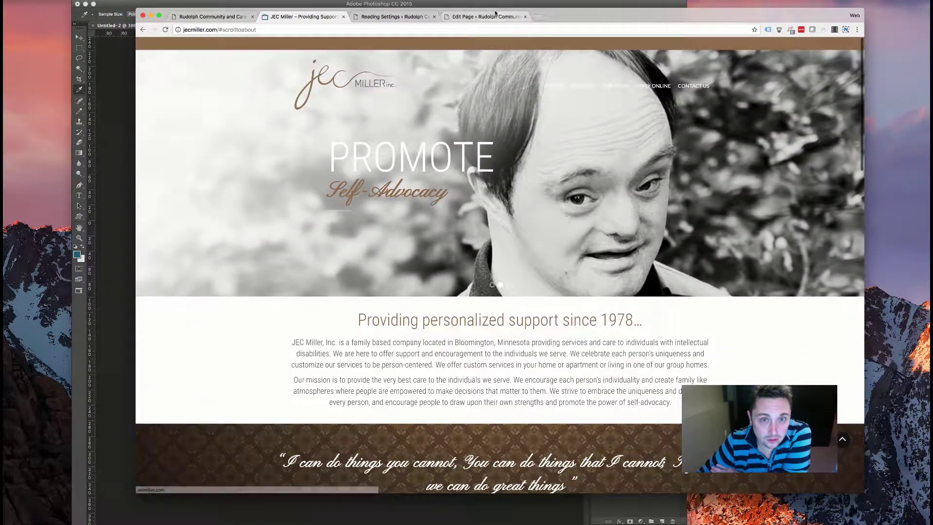
{"action": "left_click", "coordinate": [484, 17]}
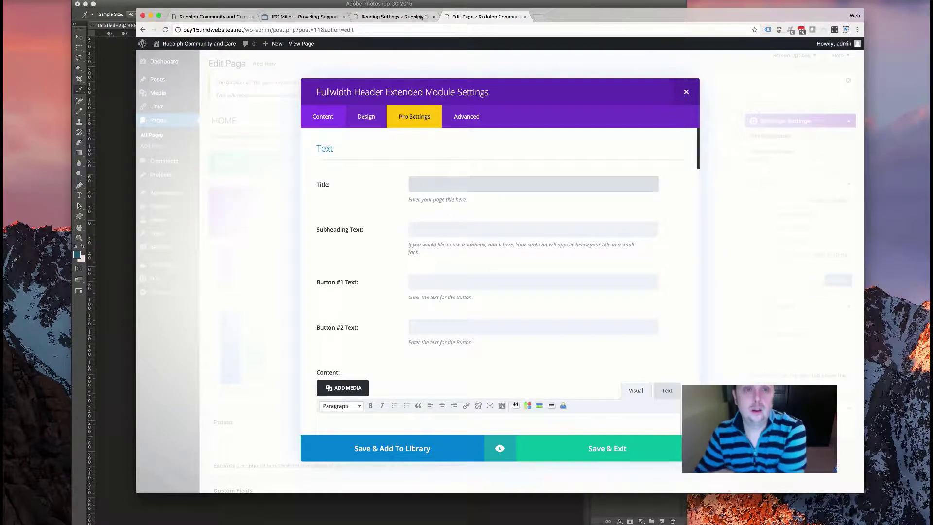
{"action": "left_click", "coordinate": [213, 16]}
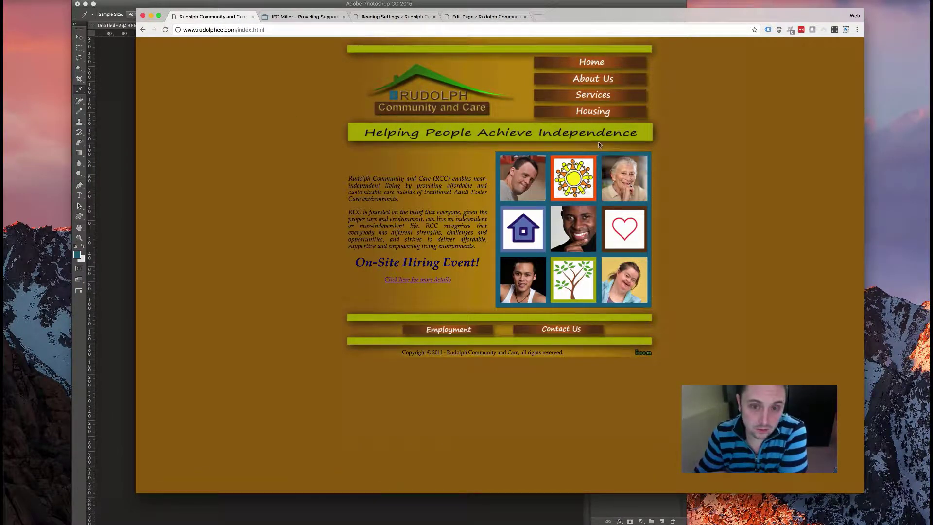
{"action": "left_click", "coordinate": [399, 17]}
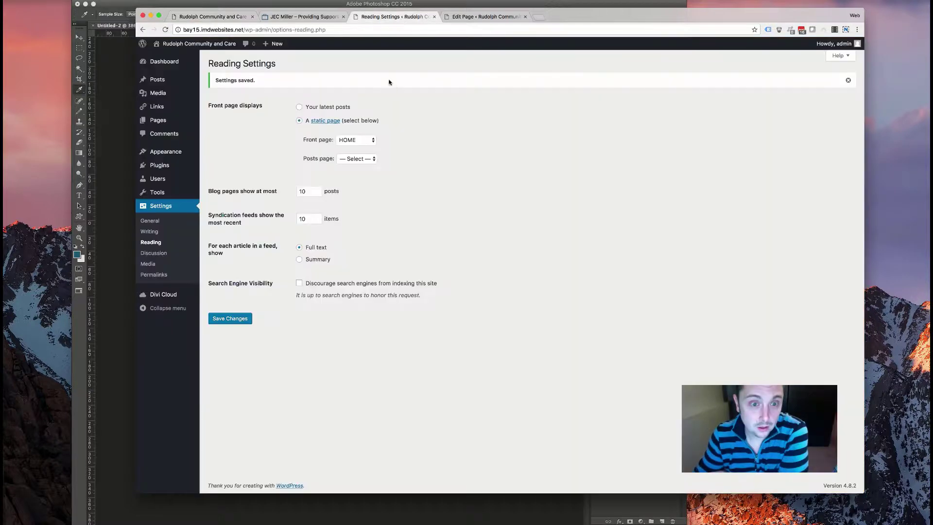
{"action": "left_click", "coordinate": [474, 17]}
{"action": "left_click", "coordinate": [289, 17]}
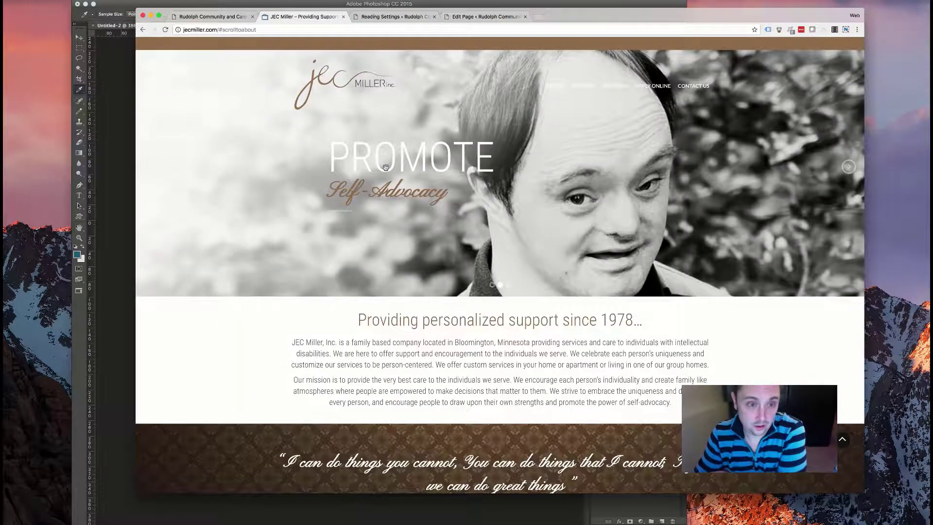
{"action": "left_click", "coordinate": [849, 168]}
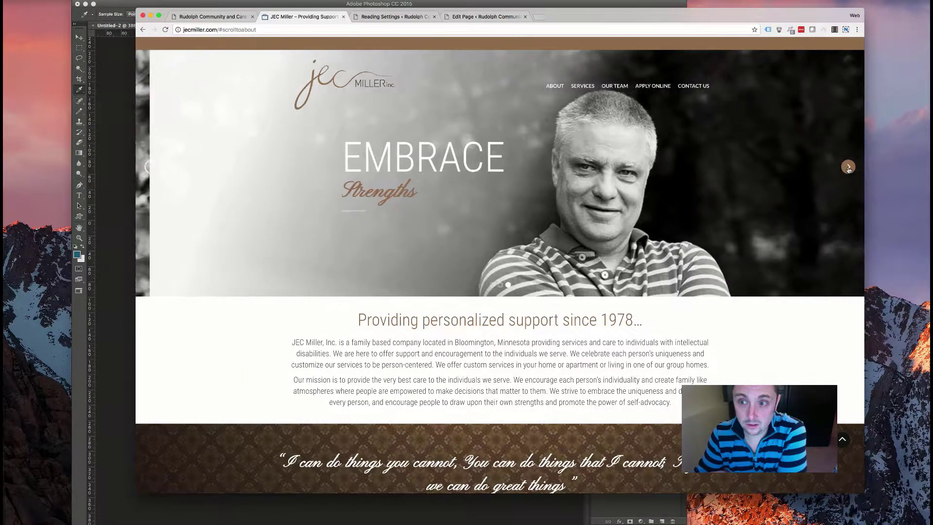
{"action": "left_click", "coordinate": [848, 167]}
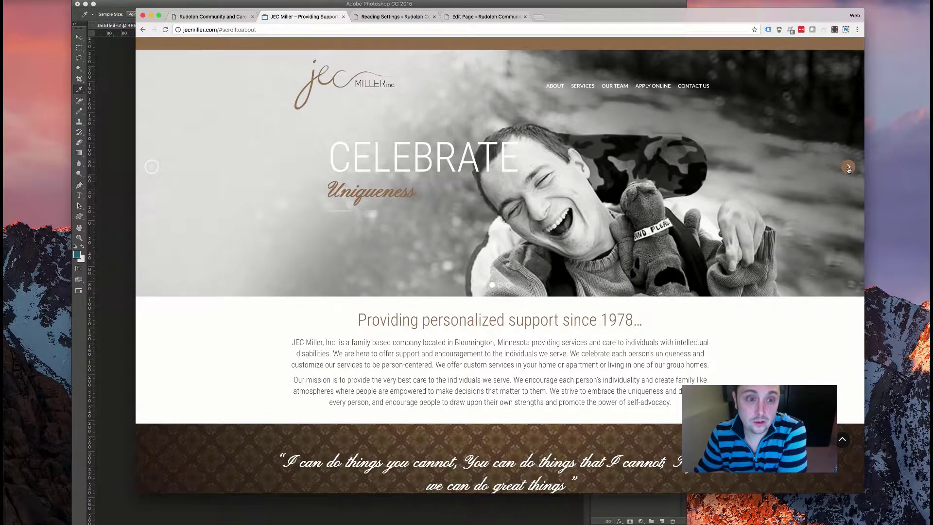
{"action": "left_click", "coordinate": [848, 168]}
{"action": "left_click", "coordinate": [227, 16]}
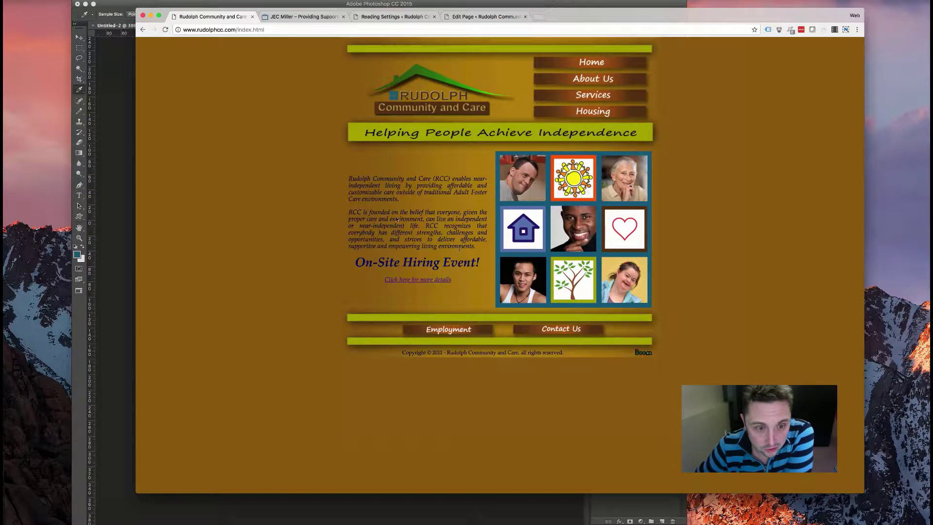
- Glance at the JEC Miller and reading-settings tabs, then review the header module's Content settings
{"action": "left_click", "coordinate": [288, 20]}
{"action": "left_click", "coordinate": [377, 20]}
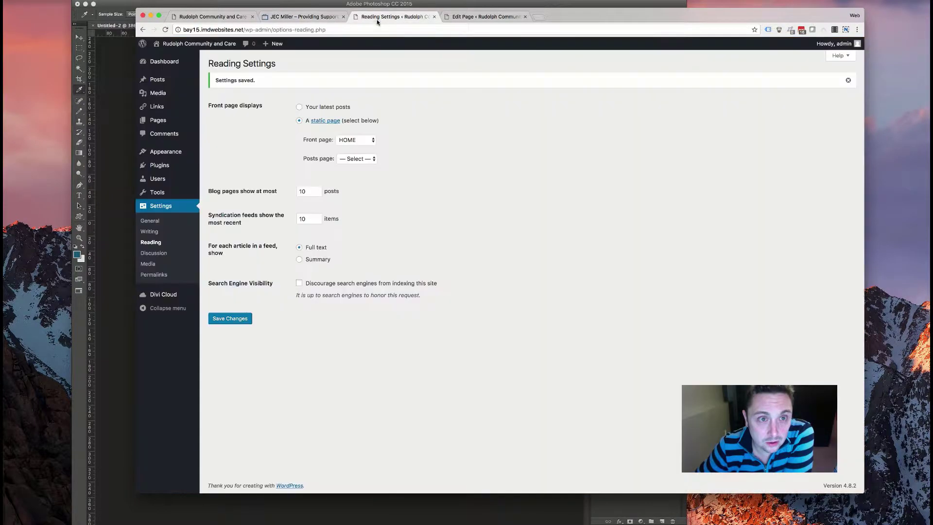
{"action": "left_click", "coordinate": [481, 17]}
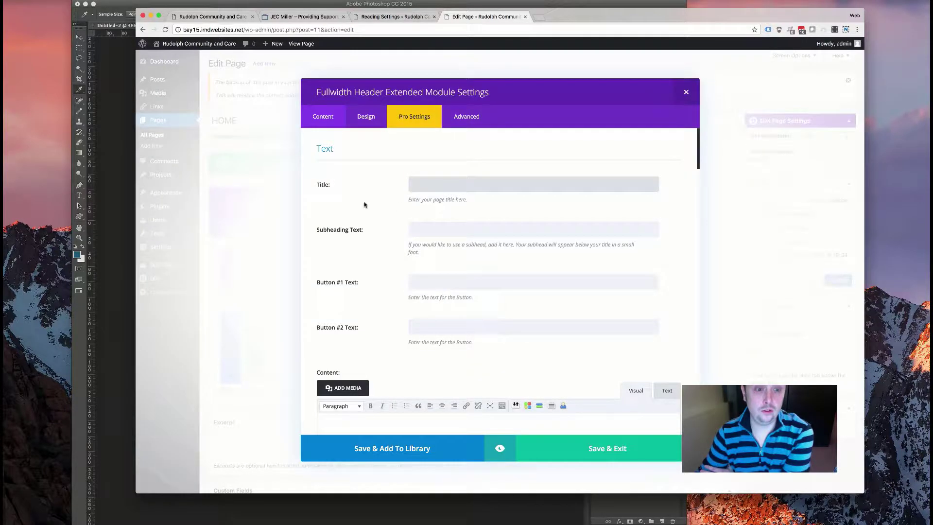
{"action": "scroll", "coordinate": [380, 202], "scroll_direction": "down", "scroll_amount": 10}
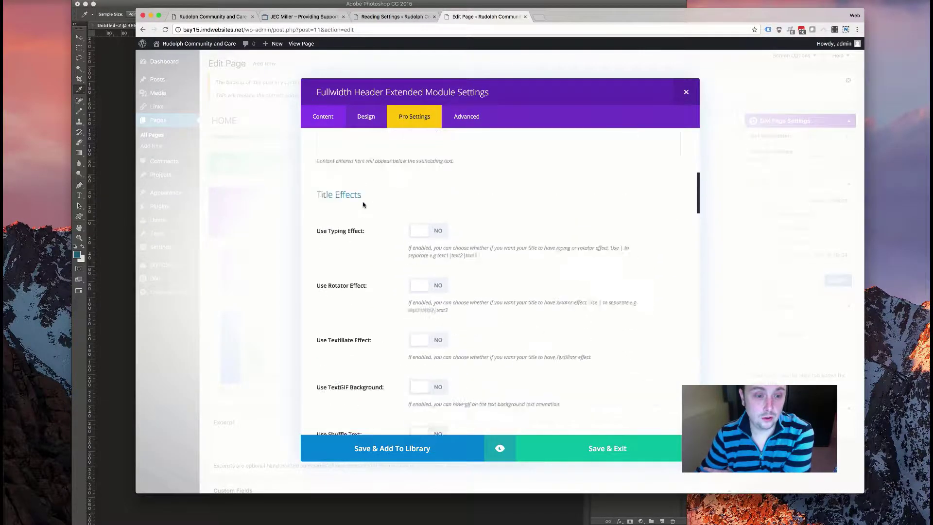
{"action": "scroll", "coordinate": [362, 205], "scroll_direction": "up", "scroll_amount": 10}
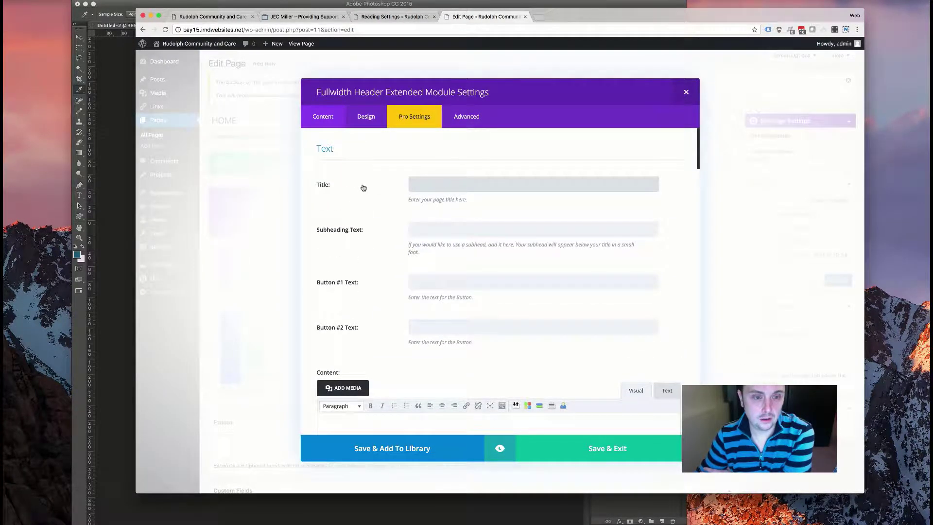
{"action": "scroll", "coordinate": [363, 188], "scroll_direction": "down", "scroll_amount": 10}
{"action": "scroll", "coordinate": [360, 208], "scroll_direction": "up", "scroll_amount": 4}
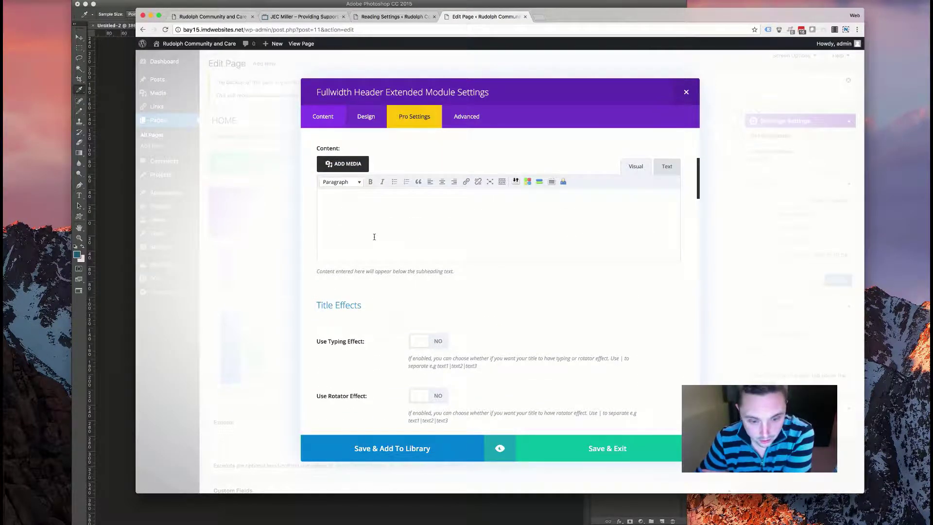
{"action": "scroll", "coordinate": [388, 219], "scroll_direction": "up", "scroll_amount": 5}
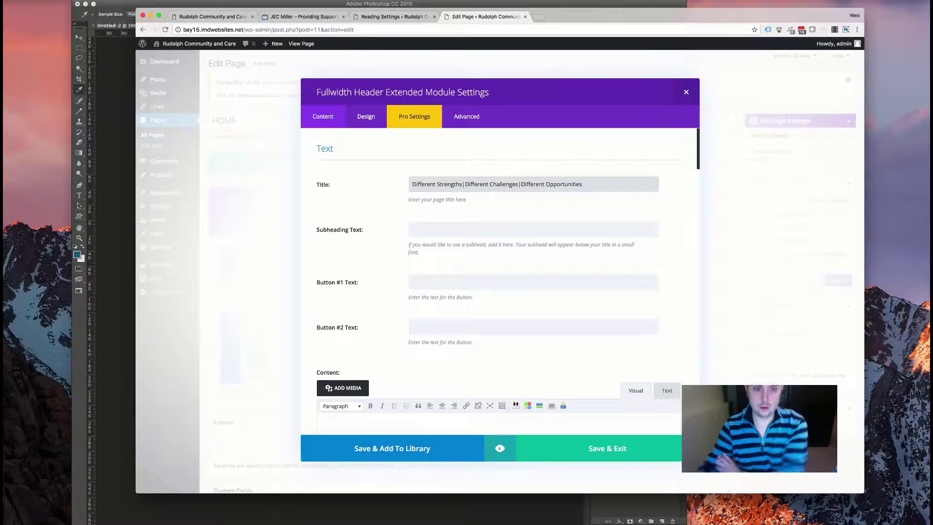
{"action": "scroll", "coordinate": [470, 282], "scroll_direction": "down", "scroll_amount": 10}
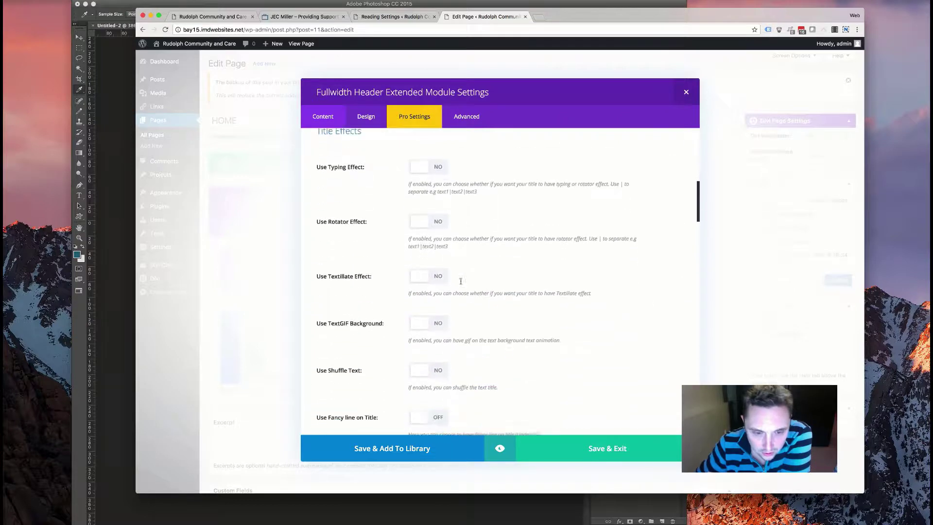
- Turn on the title rotator effect and look through the Title Effects options
{"action": "left_click", "coordinate": [421, 203]}
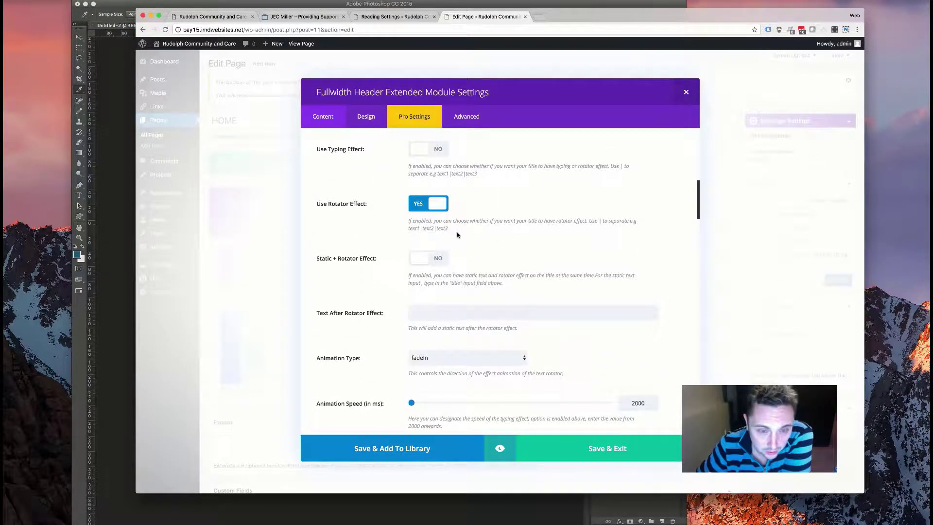
{"action": "scroll", "coordinate": [456, 234], "scroll_direction": "up", "scroll_amount": 8}
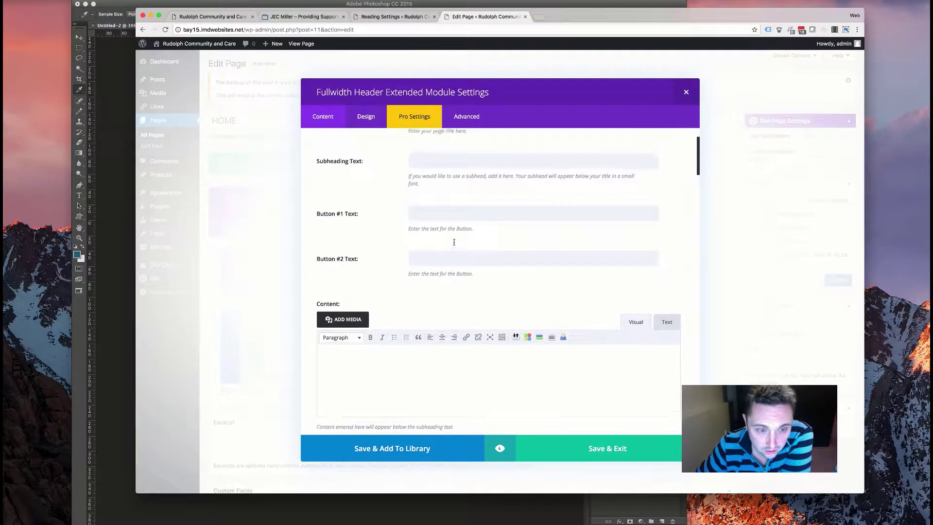
{"action": "scroll", "coordinate": [379, 235], "scroll_direction": "down", "scroll_amount": 3}
{"action": "scroll", "coordinate": [436, 178], "scroll_direction": "down", "scroll_amount": 1}
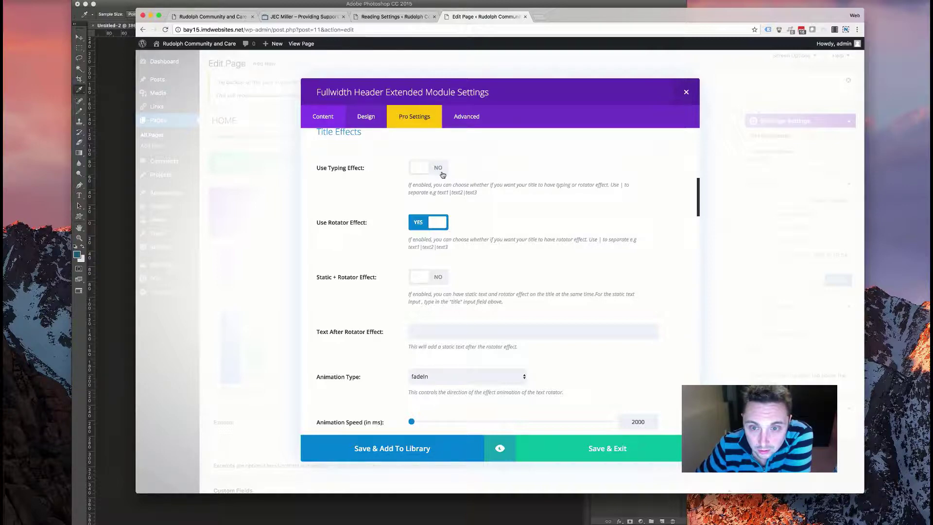
- Switch the title to a continuously looping typing effect, leaving Static plus Typing off
{"action": "left_click", "coordinate": [440, 167]}
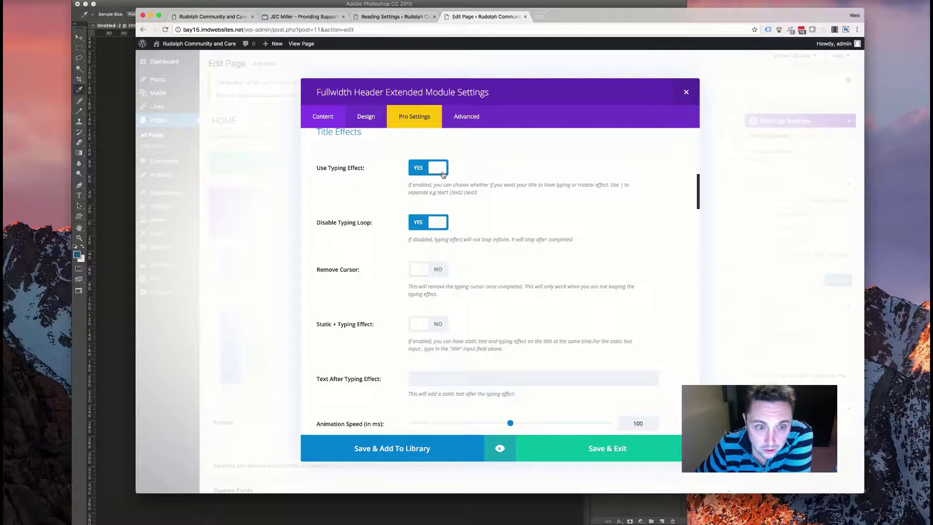
{"action": "left_click", "coordinate": [427, 222]}
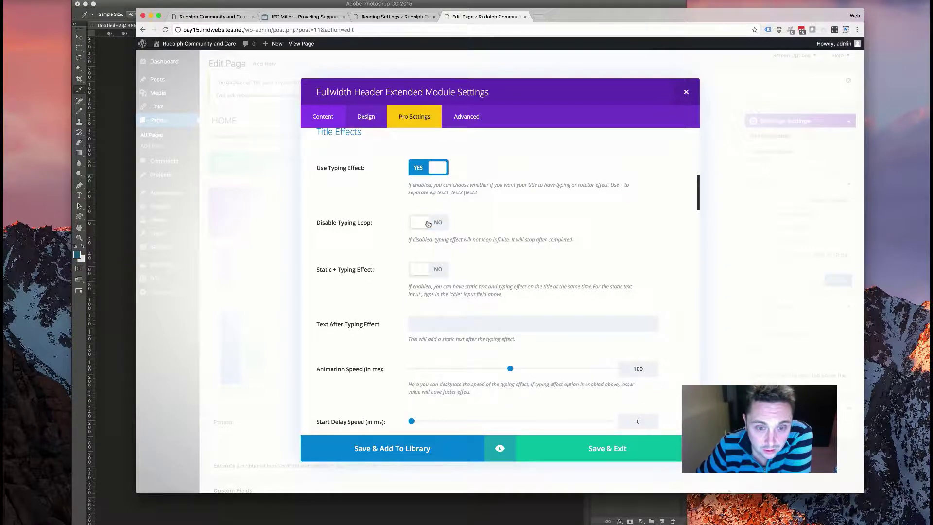
{"action": "left_click", "coordinate": [415, 275]}
{"action": "left_click", "coordinate": [417, 272]}
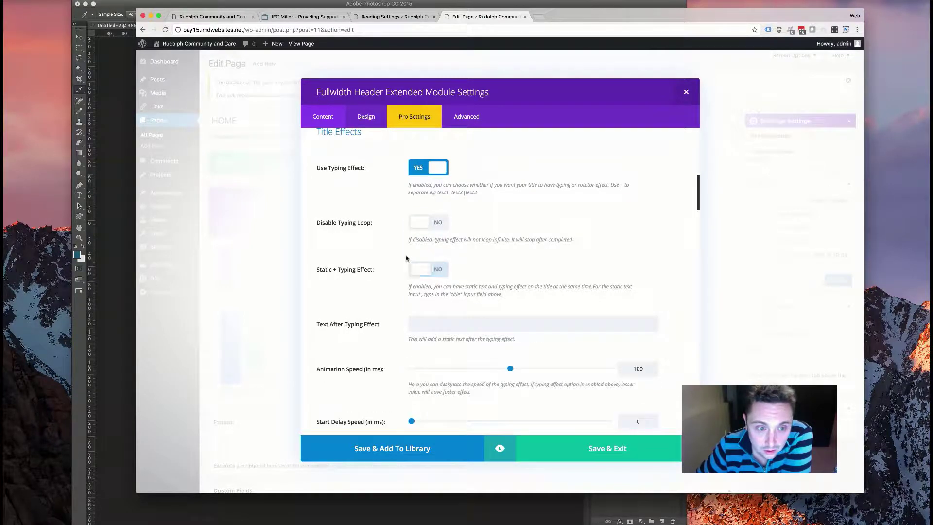
{"action": "scroll", "coordinate": [525, 246], "scroll_direction": "down", "scroll_amount": 10}
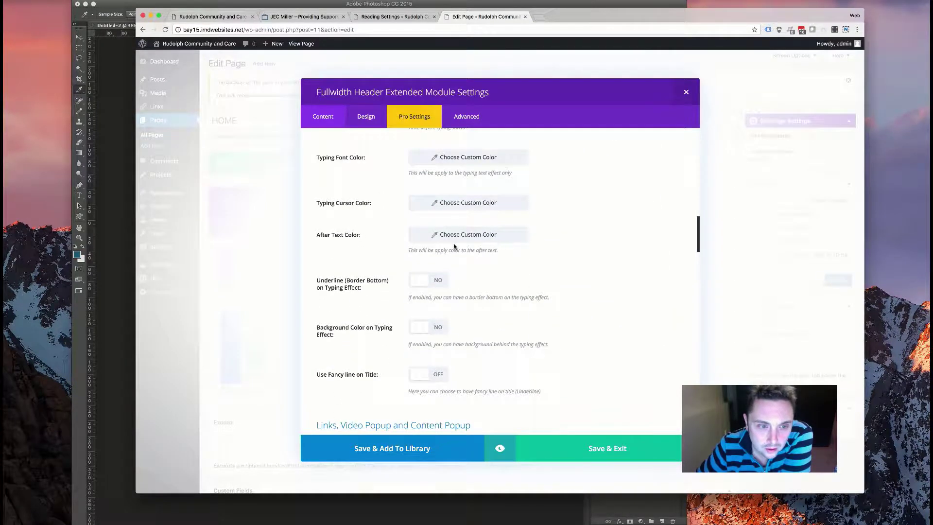
{"action": "scroll", "coordinate": [503, 245], "scroll_direction": "down", "scroll_amount": 3}
{"action": "scroll", "coordinate": [456, 239], "scroll_direction": "up", "scroll_amount": 5}
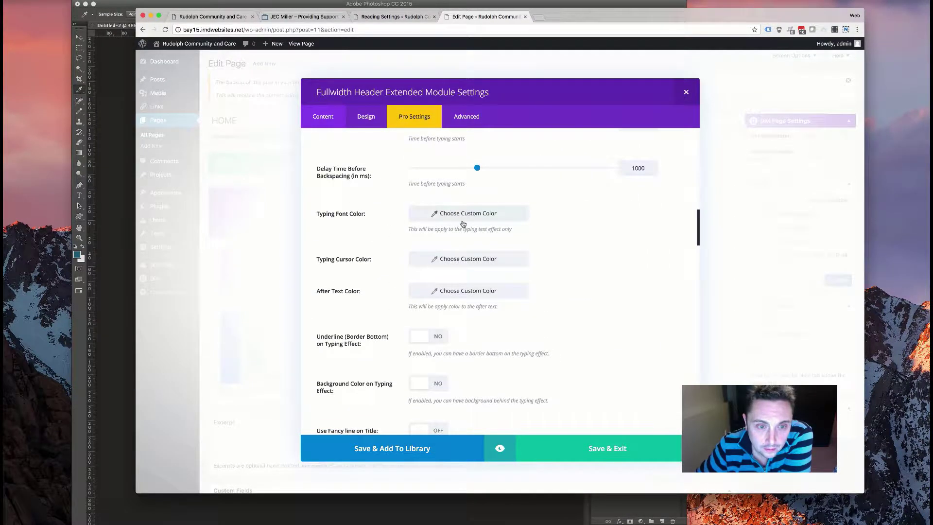
{"action": "left_click", "coordinate": [459, 217]}
- Pick the near-white swatch for the typing text, typing cursor and after-text colours
{"action": "left_click", "coordinate": [427, 325]}
{"action": "left_click", "coordinate": [371, 290]}
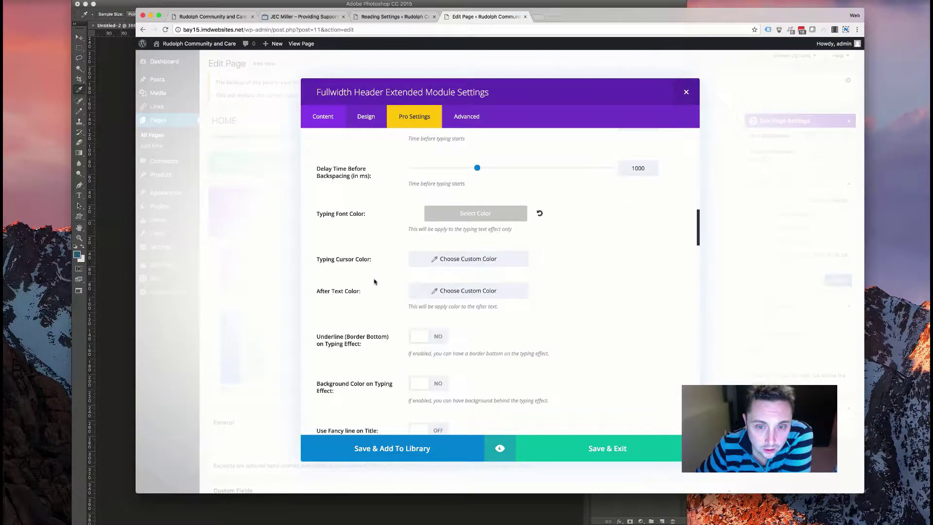
{"action": "left_click", "coordinate": [478, 259]}
{"action": "left_click", "coordinate": [428, 370]}
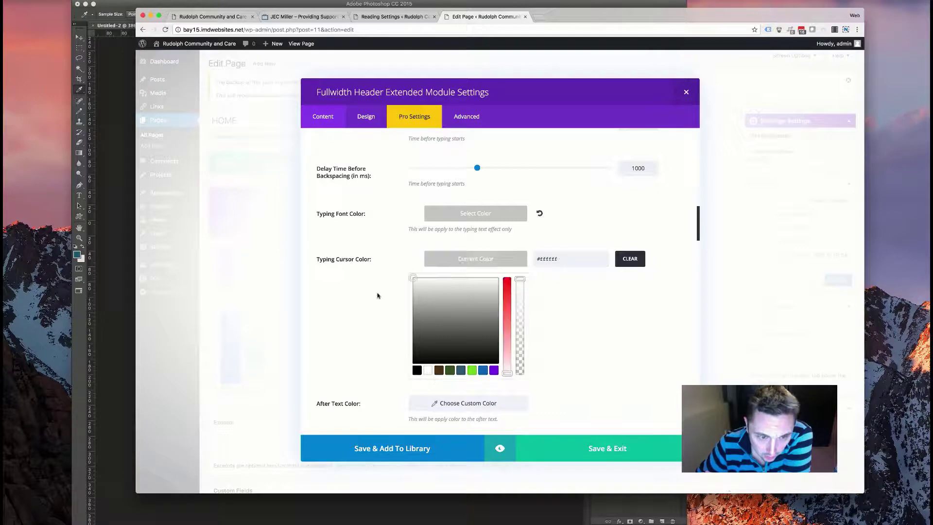
{"action": "left_click", "coordinate": [398, 319]}
{"action": "left_click", "coordinate": [448, 292]}
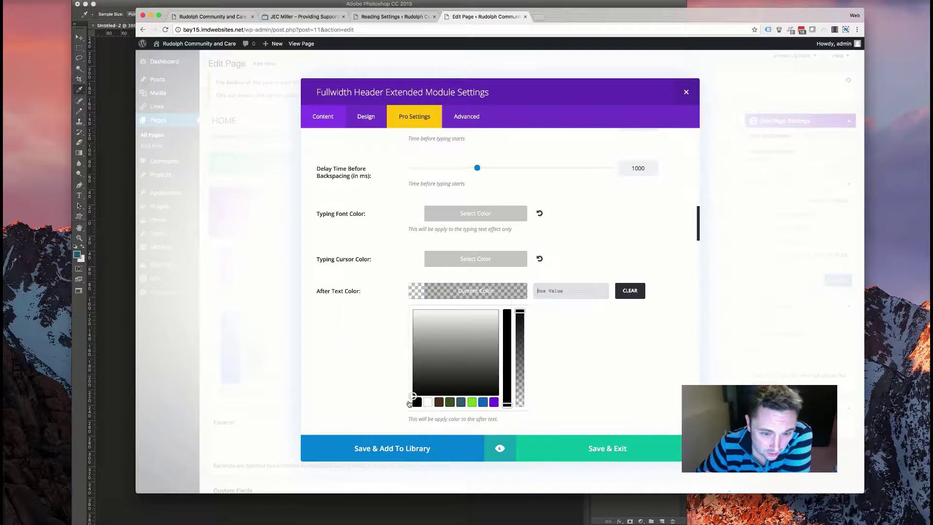
{"action": "left_click", "coordinate": [429, 401]}
{"action": "left_click", "coordinate": [358, 337]}
- Scroll down through the remaining header module settings
{"action": "scroll", "coordinate": [377, 347], "scroll_direction": "down", "scroll_amount": 5}
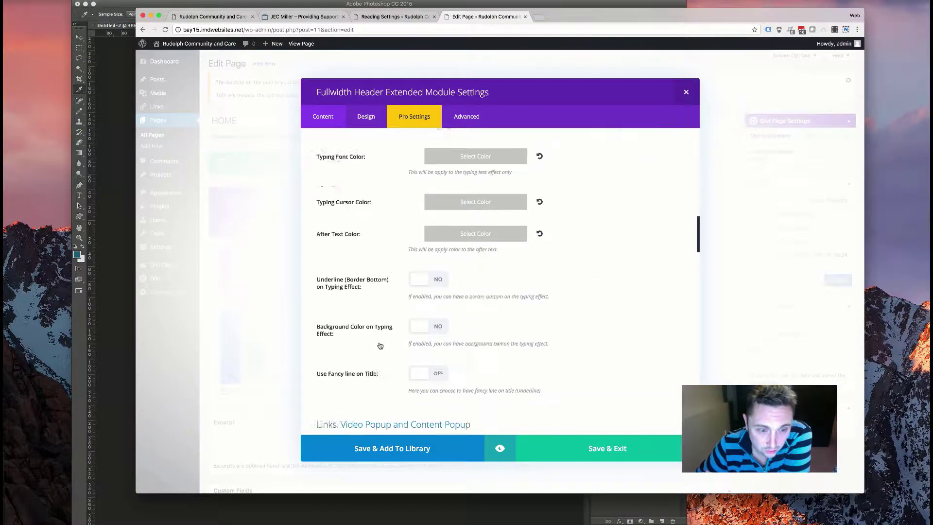
{"action": "scroll", "coordinate": [375, 351], "scroll_direction": "down", "scroll_amount": 10}
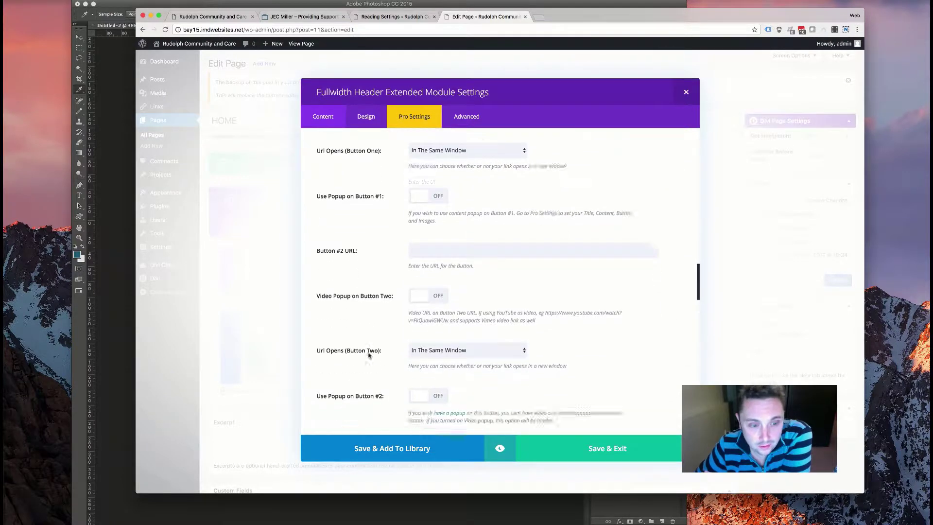
{"action": "scroll", "coordinate": [367, 356], "scroll_direction": "down", "scroll_amount": 3}
{"action": "scroll", "coordinate": [367, 355], "scroll_direction": "up", "scroll_amount": 2}
{"action": "scroll", "coordinate": [366, 355], "scroll_direction": "down", "scroll_amount": 5}
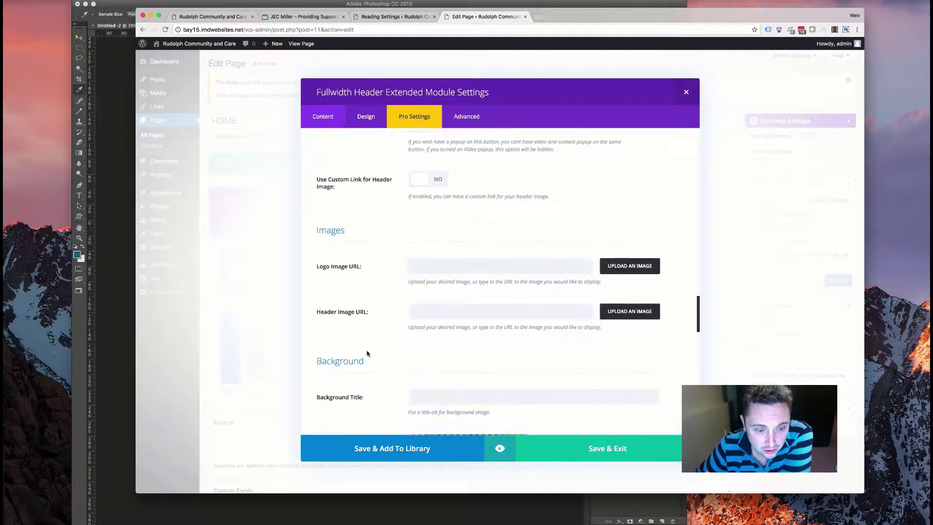
{"action": "scroll", "coordinate": [364, 354], "scroll_direction": "down", "scroll_amount": 5}
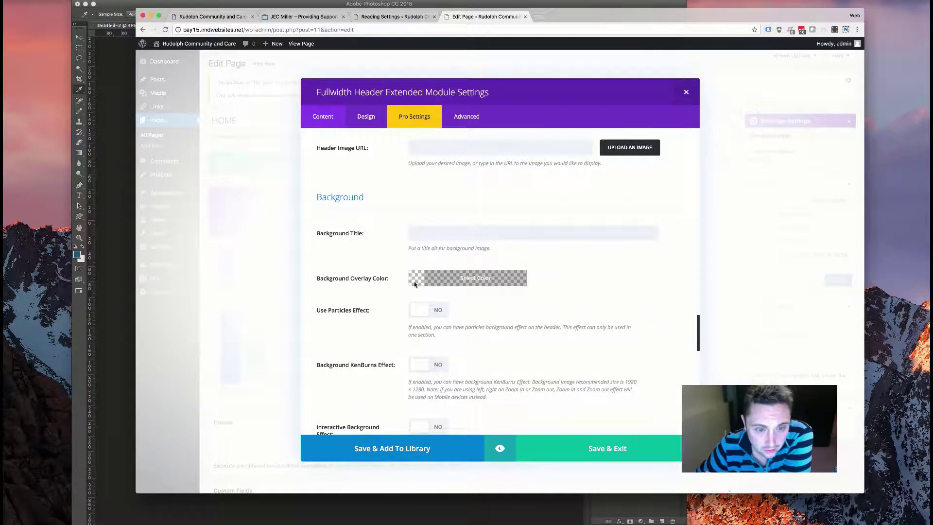
{"action": "left_click", "coordinate": [534, 16]}
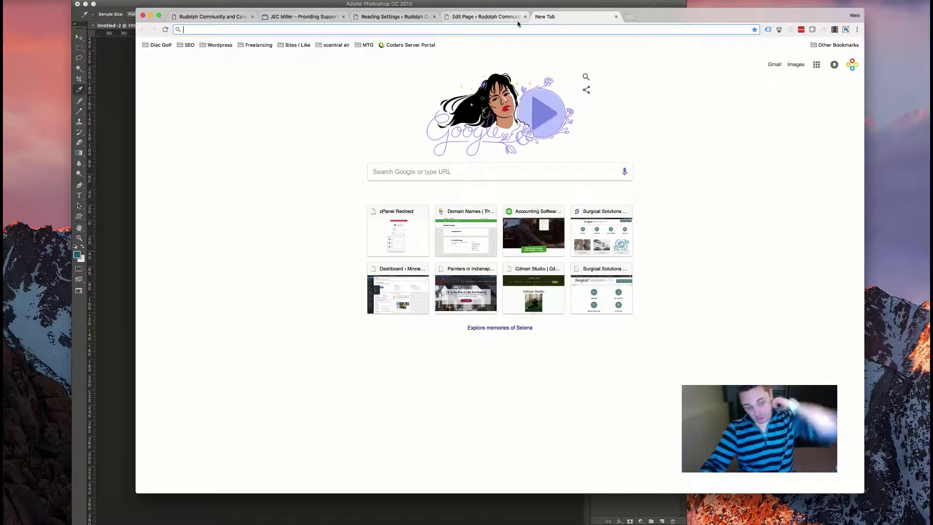
- Load stock.adobe.com in the new tab and focus its search field
{"action": "type", "text": "stock.adobe.com"}
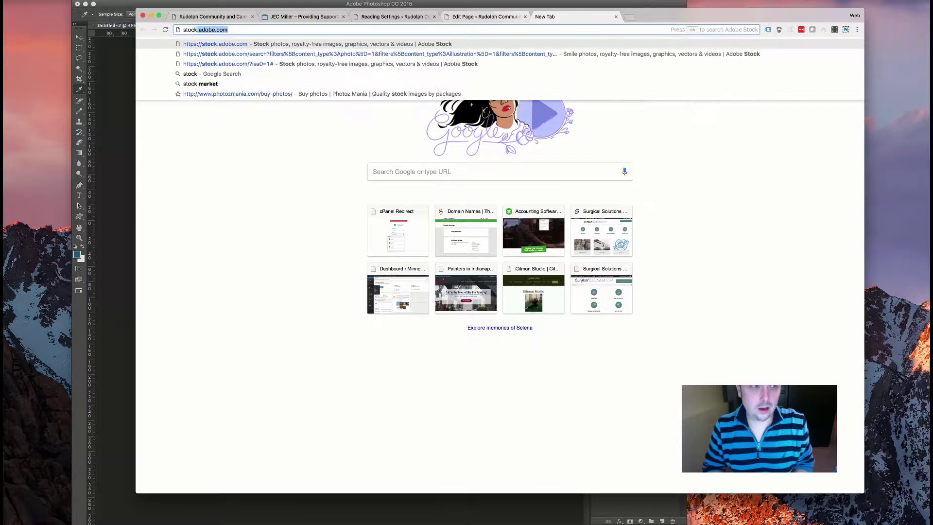
{"action": "key", "text": "Return"}
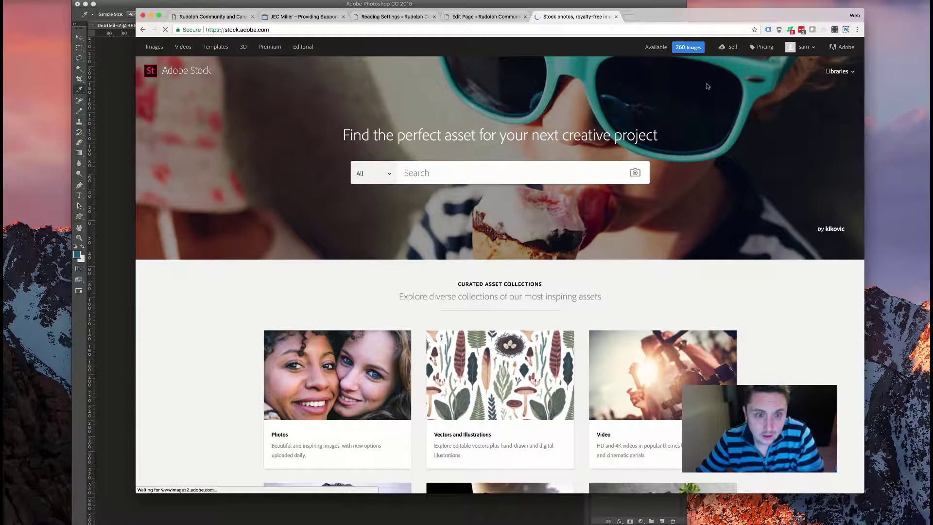
{"action": "left_click", "coordinate": [503, 177]}
- Advance the JEC Miller site's hero slider through three slides
{"action": "left_click", "coordinate": [311, 16]}
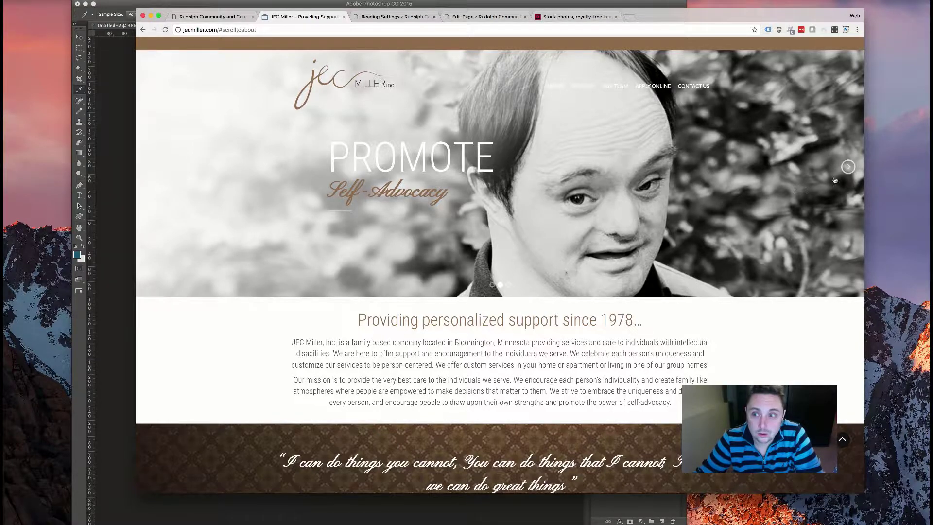
{"action": "left_click", "coordinate": [845, 172]}
{"action": "left_click", "coordinate": [845, 172]}
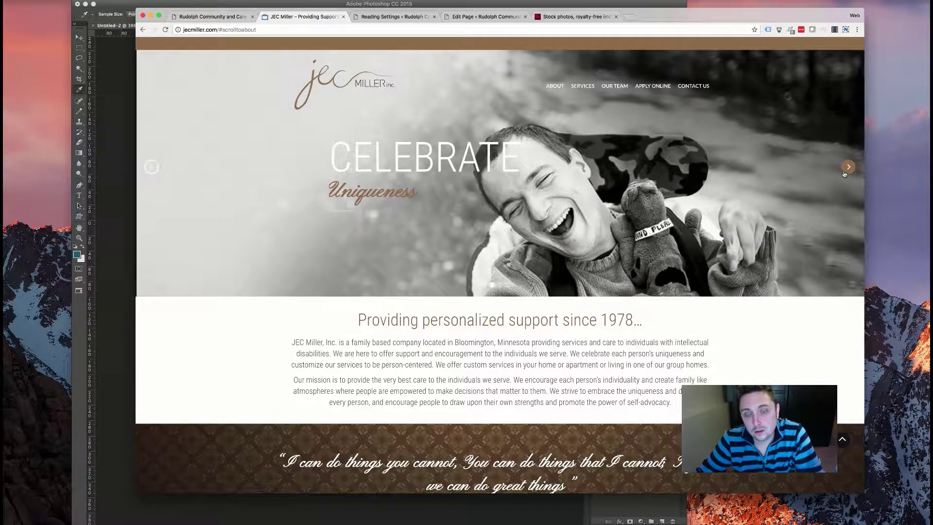
{"action": "left_click", "coordinate": [845, 172]}
- Search Adobe Stock for 'down syndrome'
{"action": "left_click", "coordinate": [574, 18]}
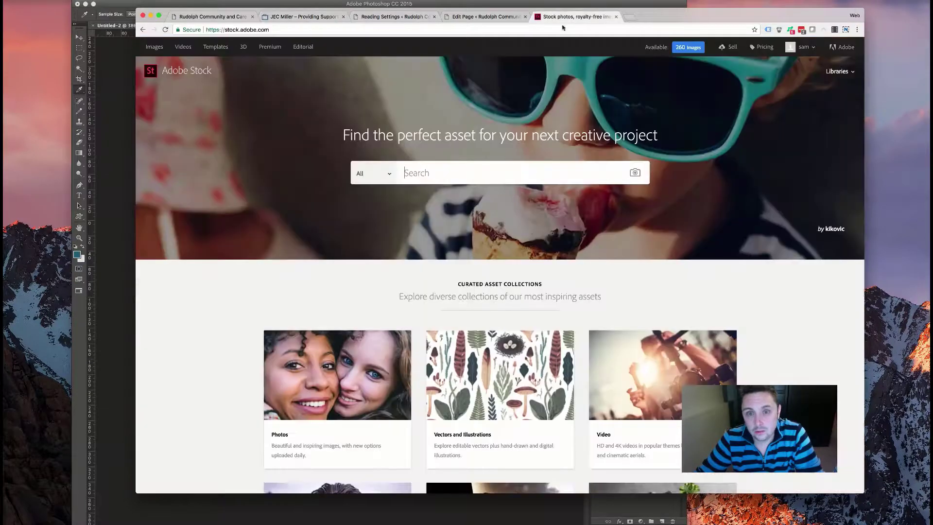
{"action": "type", "text": "down syndrome"}
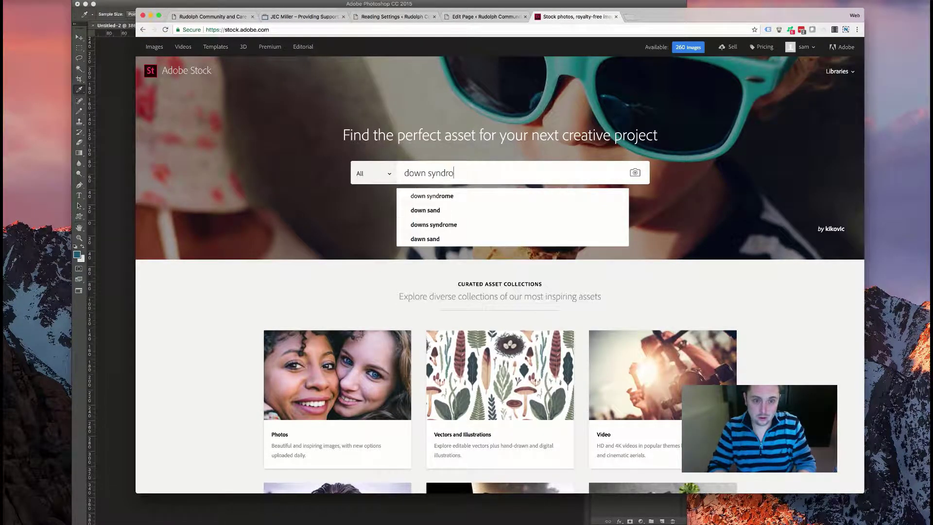
{"action": "key", "text": "Return"}
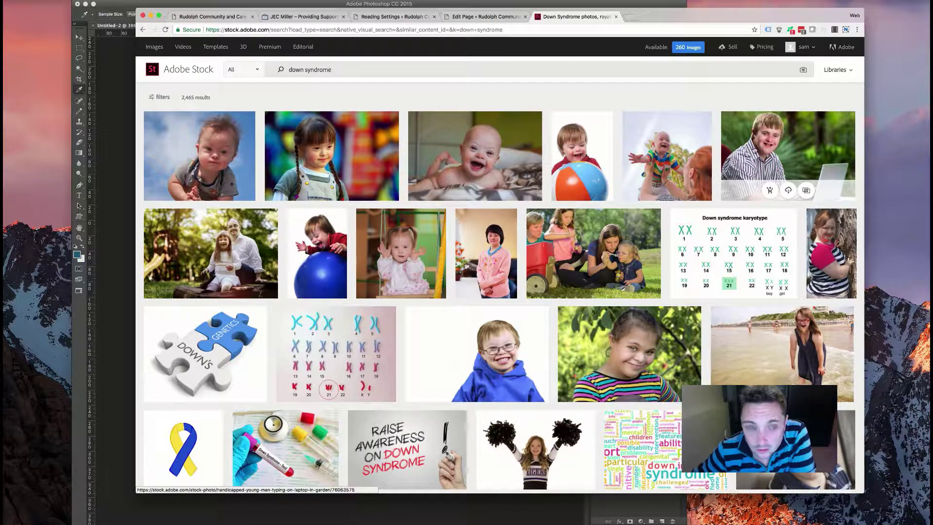
- Scroll through the first page of 'down syndrome' results and move on to page 2
{"action": "scroll", "coordinate": [479, 146], "scroll_direction": "down", "scroll_amount": 2}
{"action": "scroll", "coordinate": [468, 203], "scroll_direction": "down", "scroll_amount": 4}
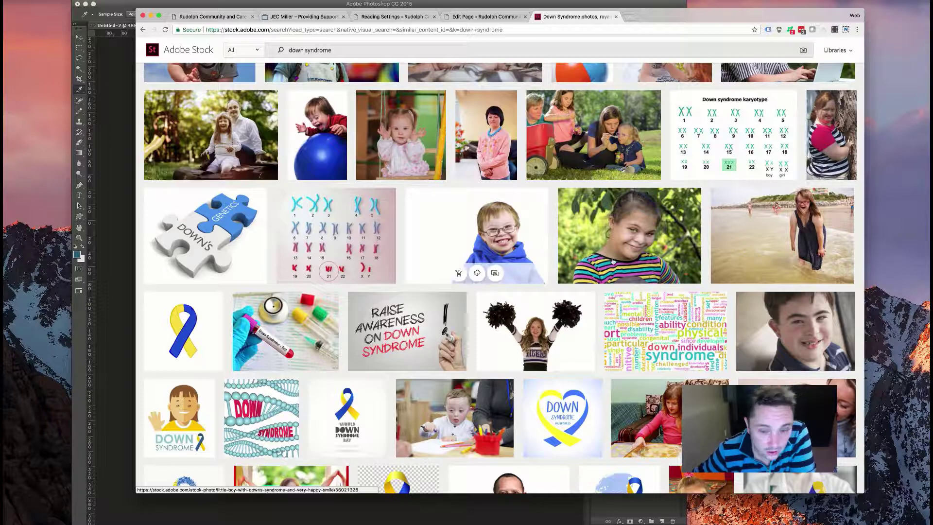
{"action": "scroll", "coordinate": [472, 257], "scroll_direction": "down", "scroll_amount": 10}
{"action": "scroll", "coordinate": [611, 261], "scroll_direction": "up", "scroll_amount": 10}
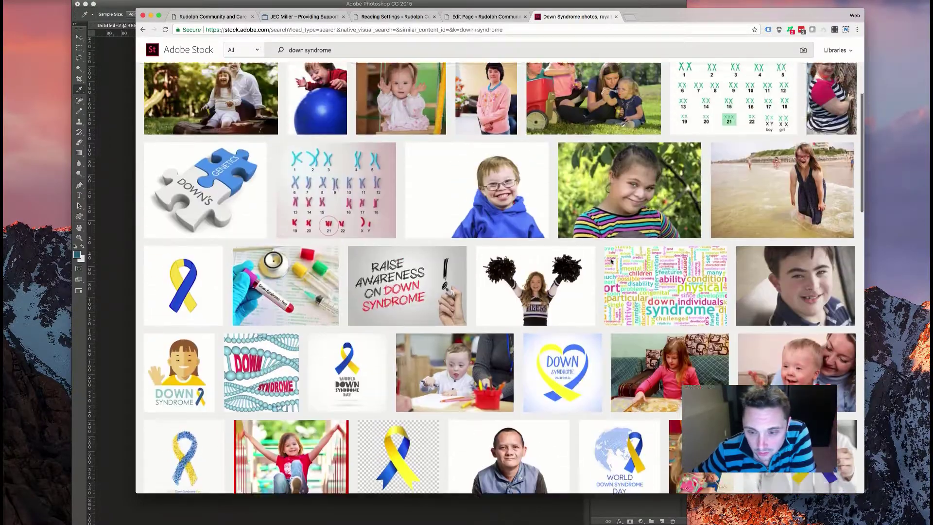
{"action": "scroll", "coordinate": [608, 259], "scroll_direction": "down", "scroll_amount": 6}
{"action": "scroll", "coordinate": [609, 259], "scroll_direction": "down", "scroll_amount": 20}
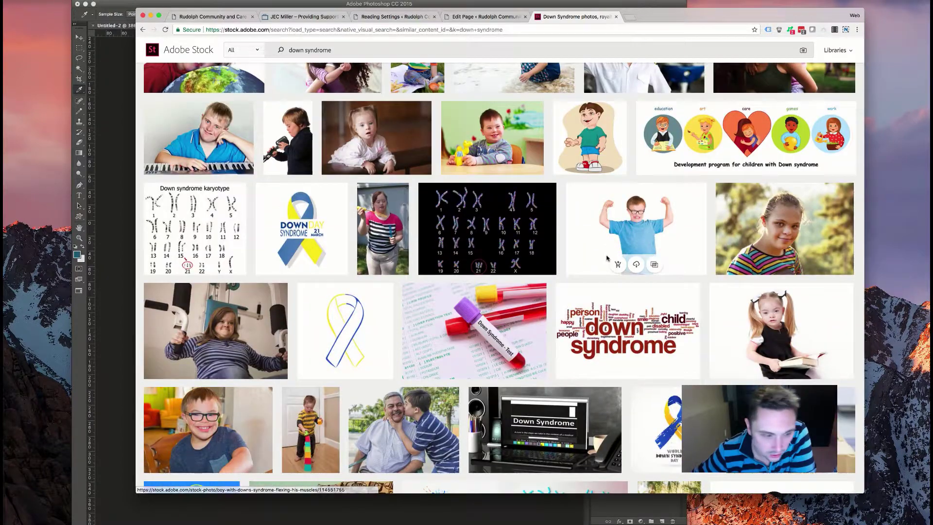
{"action": "scroll", "coordinate": [607, 259], "scroll_direction": "down", "scroll_amount": 13}
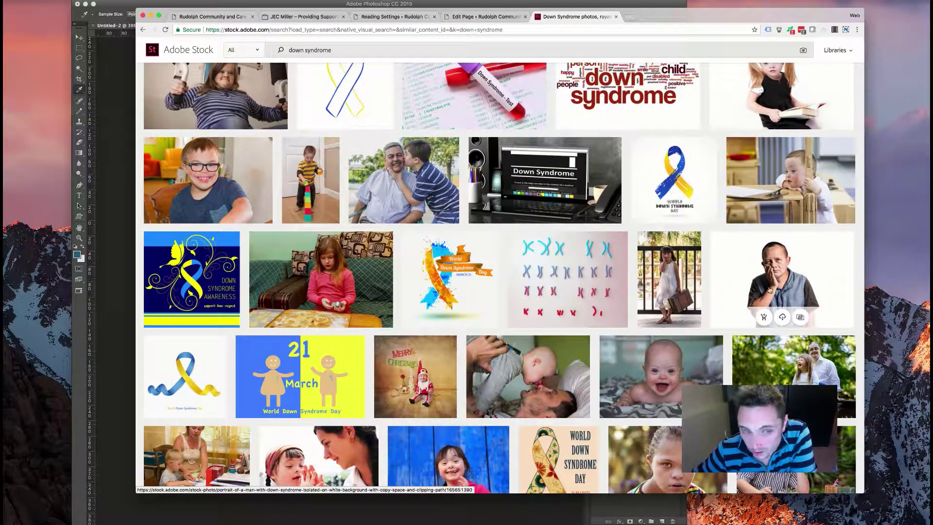
{"action": "scroll", "coordinate": [722, 253], "scroll_direction": "down", "scroll_amount": 12}
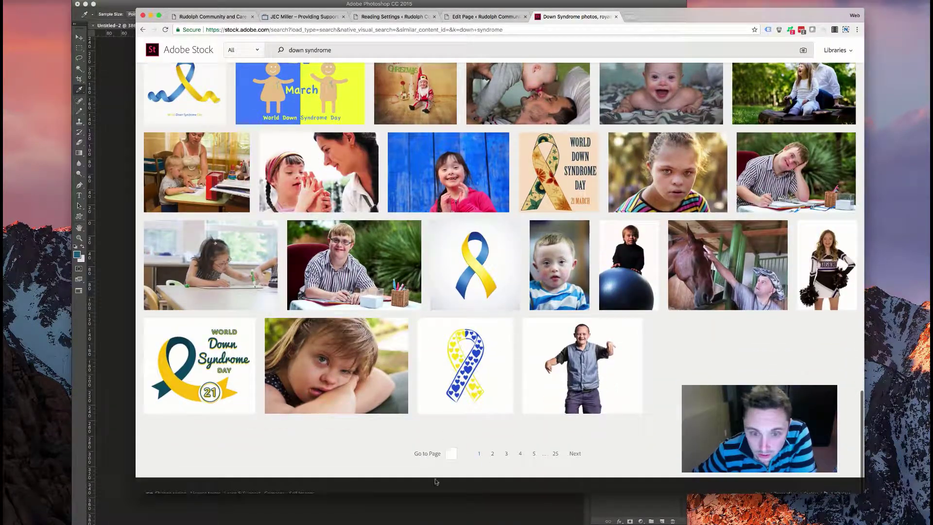
{"action": "left_click", "coordinate": [492, 453]}
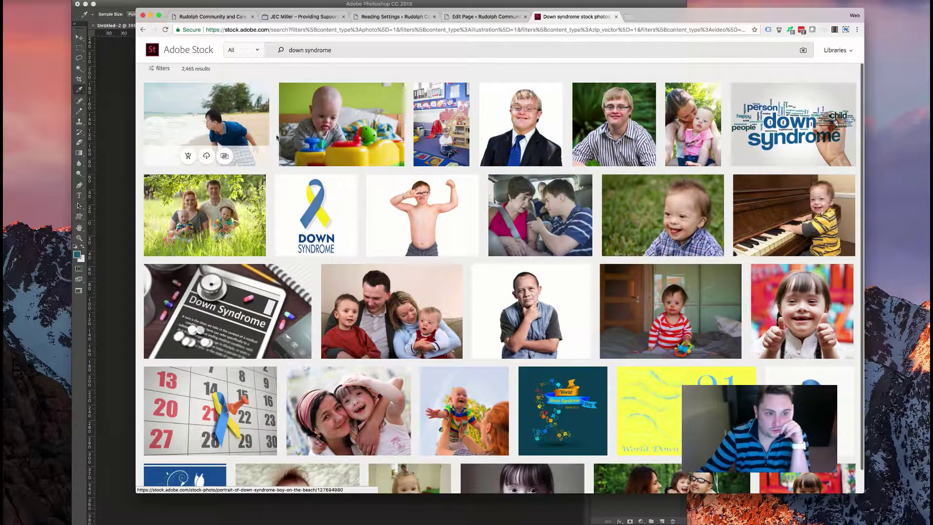
- Scroll through results page 2 and go to page 3
{"action": "scroll", "coordinate": [392, 267], "scroll_direction": "down", "scroll_amount": 3}
{"action": "scroll", "coordinate": [391, 266], "scroll_direction": "down", "scroll_amount": 12}
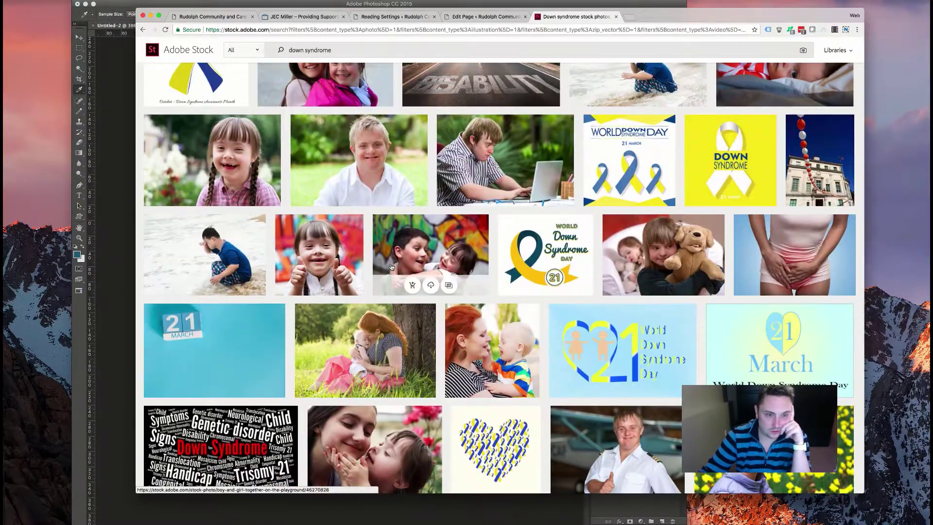
{"action": "scroll", "coordinate": [391, 267], "scroll_direction": "down", "scroll_amount": 3}
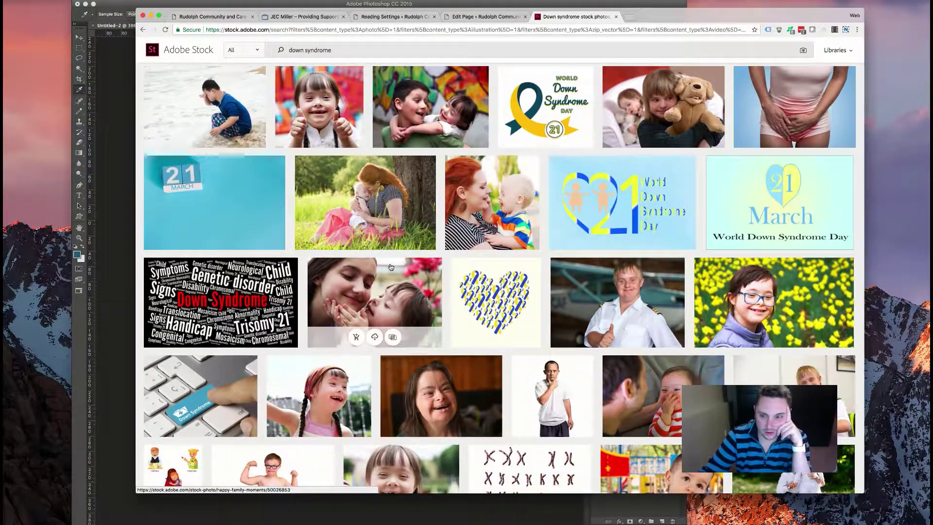
{"action": "scroll", "coordinate": [391, 266], "scroll_direction": "down", "scroll_amount": 8}
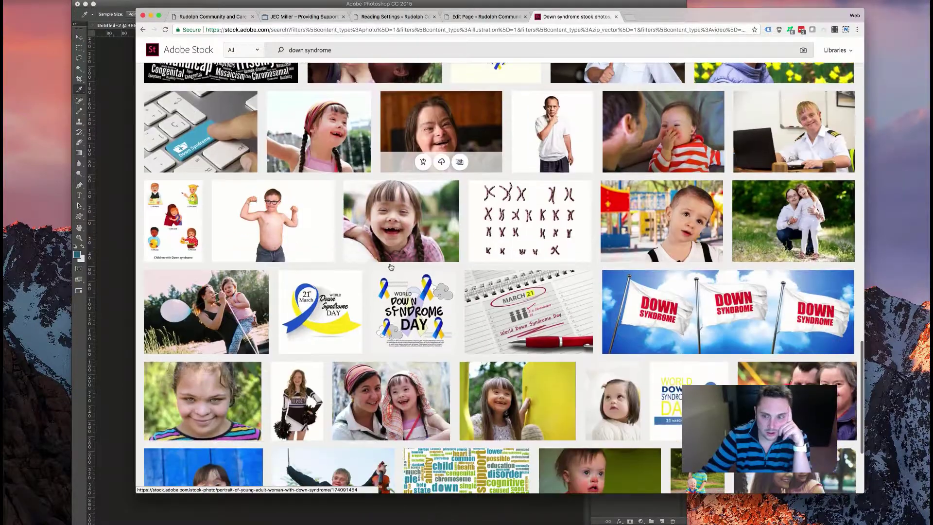
{"action": "scroll", "coordinate": [391, 266], "scroll_direction": "down", "scroll_amount": 3}
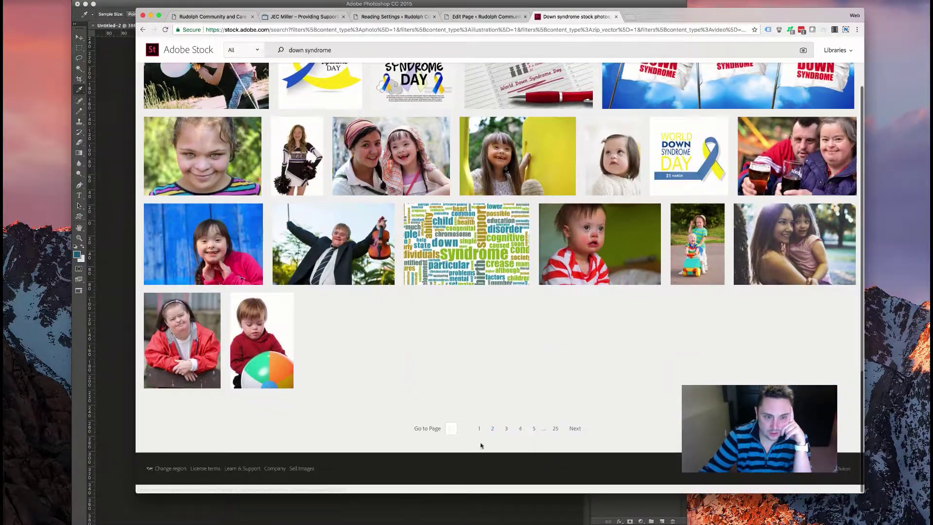
{"action": "left_click", "coordinate": [506, 429]}
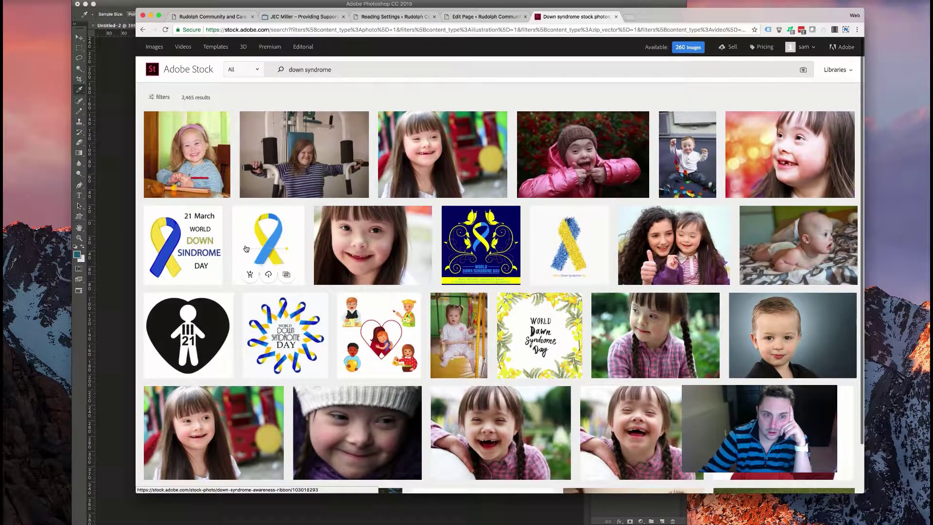
- Scroll through results page 3 and go to page 4
{"action": "scroll", "coordinate": [246, 249], "scroll_direction": "down", "scroll_amount": 3}
{"action": "scroll", "coordinate": [246, 249], "scroll_direction": "down", "scroll_amount": 15}
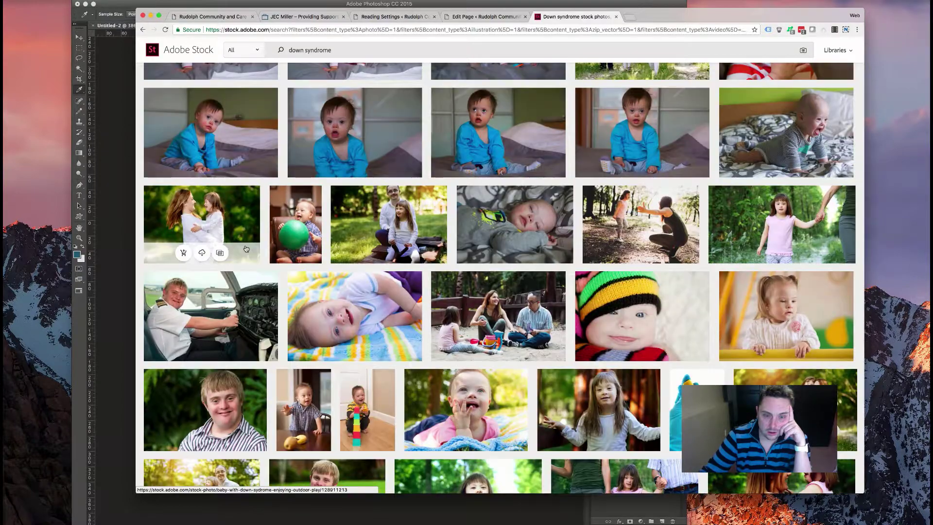
{"action": "scroll", "coordinate": [246, 249], "scroll_direction": "down", "scroll_amount": 2}
{"action": "scroll", "coordinate": [246, 249], "scroll_direction": "up", "scroll_amount": 4}
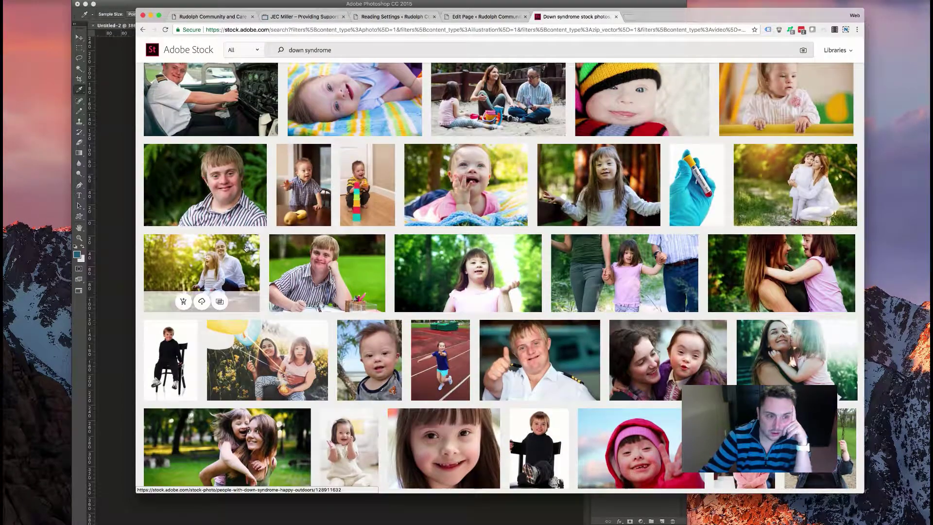
{"action": "scroll", "coordinate": [246, 261], "scroll_direction": "up", "scroll_amount": 3}
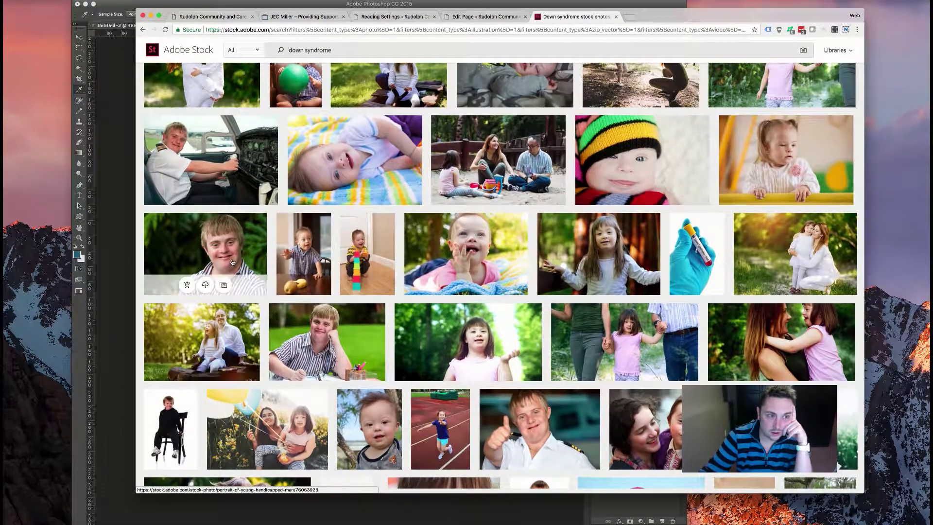
{"action": "scroll", "coordinate": [232, 262], "scroll_direction": "down", "scroll_amount": 10}
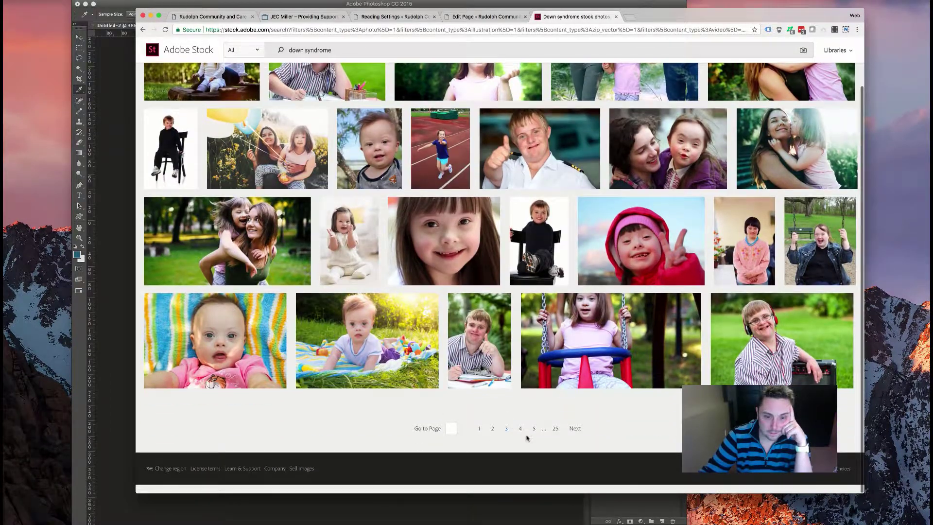
{"action": "left_click", "coordinate": [521, 430]}
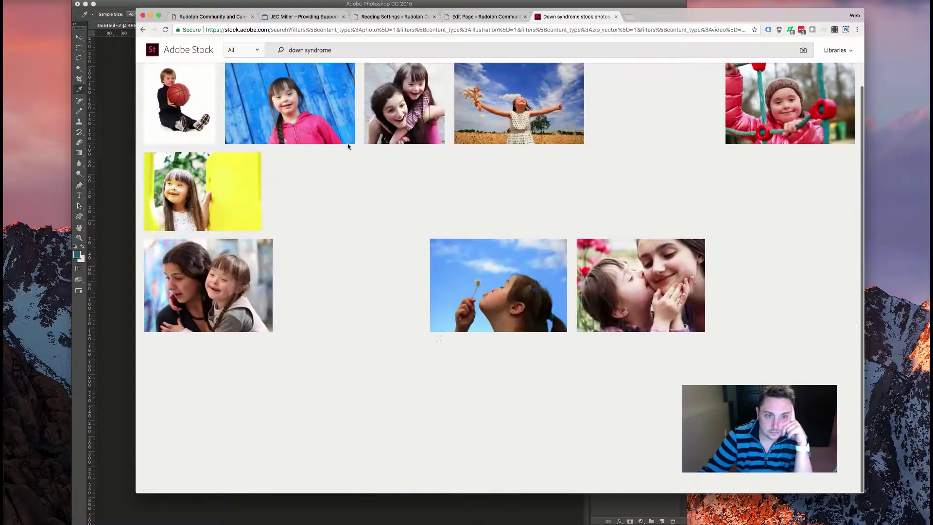
- Get AdobeStock_76062559.jpeg, the young man at a desk, open in Photoshop
{"action": "scroll", "coordinate": [419, 189], "scroll_direction": "down", "scroll_amount": 15}
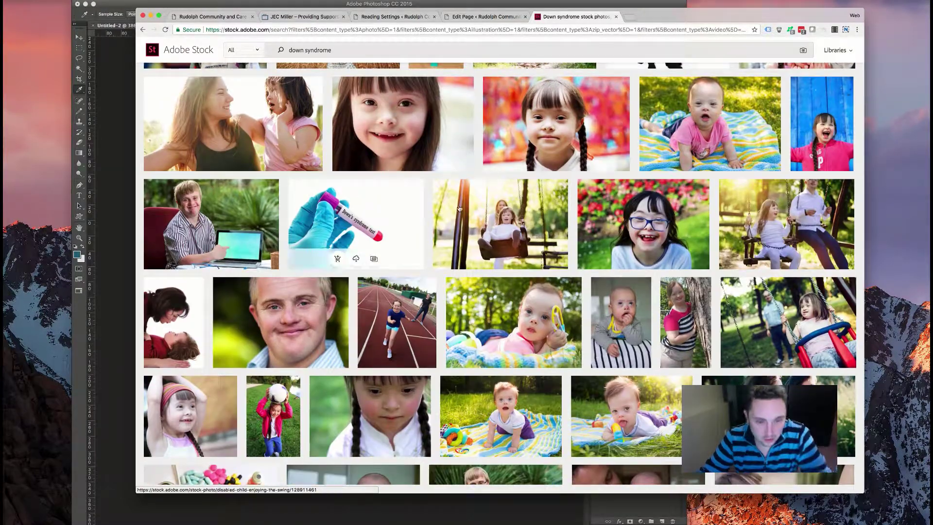
{"action": "scroll", "coordinate": [517, 243], "scroll_direction": "down", "scroll_amount": 5}
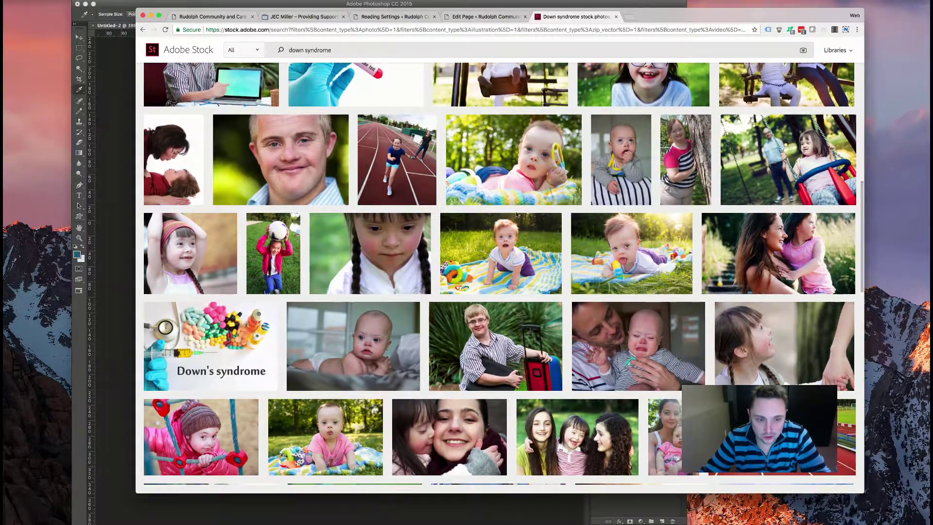
{"action": "scroll", "coordinate": [440, 230], "scroll_direction": "down", "scroll_amount": 10}
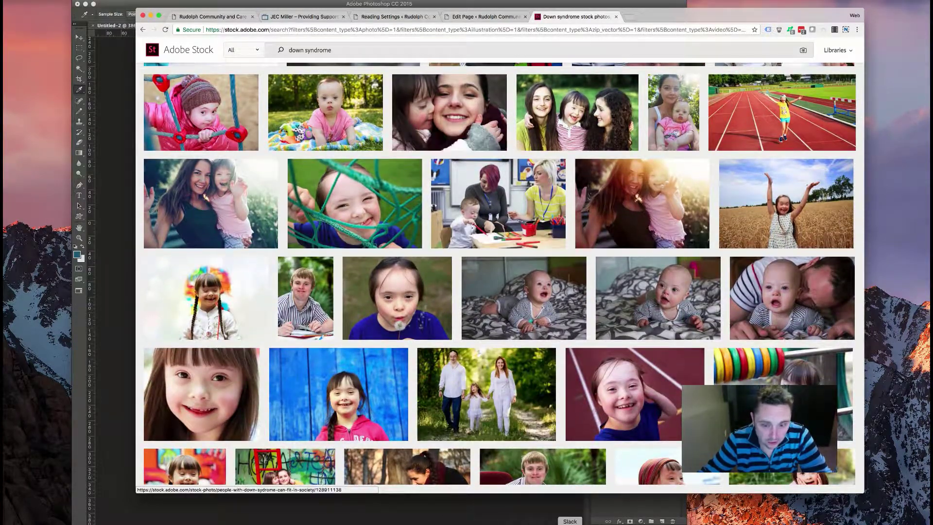
{"action": "left_click", "coordinate": [670, 523]}
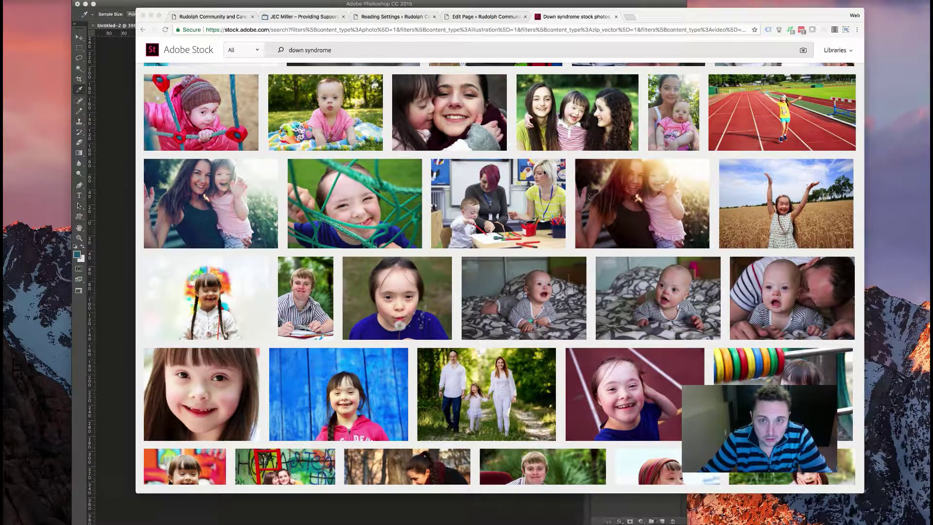
{"action": "left_click", "coordinate": [826, 1]}
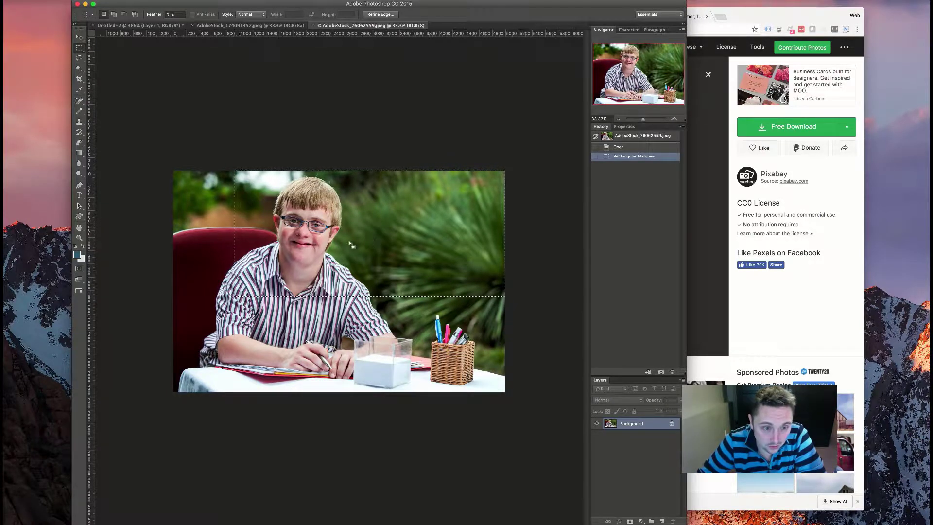
- Preview wide banner marquee crops on both stock portraits, then return to the JEC Miller site
{"action": "left_click_drag", "start_coordinate": [494, 226], "coordinate": [380, 227]}
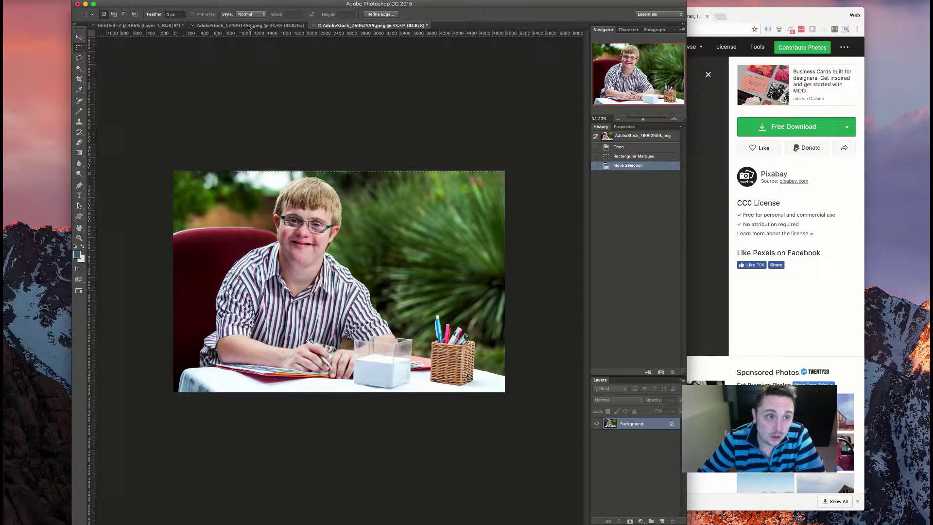
{"action": "key", "text": "ctrl+shift+Tab"}
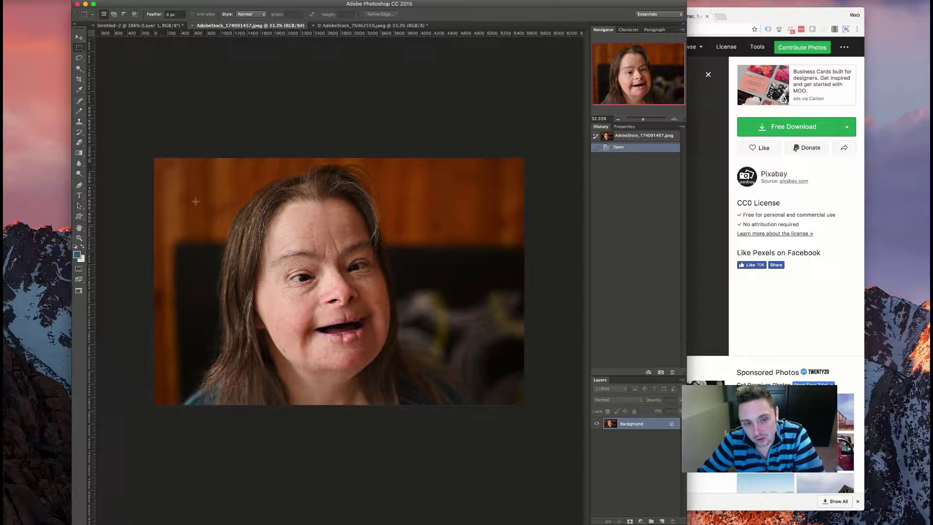
{"action": "left_click_drag", "start_coordinate": [233, 174], "coordinate": [542, 374]}
{"action": "left_click", "coordinate": [143, 334]}
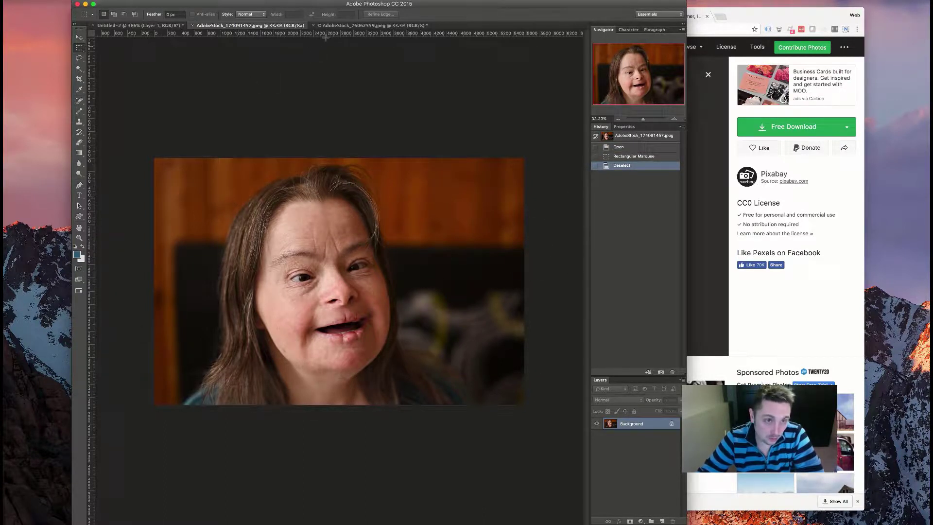
{"action": "left_click", "coordinate": [707, 188]}
{"action": "left_click", "coordinate": [290, 20]}
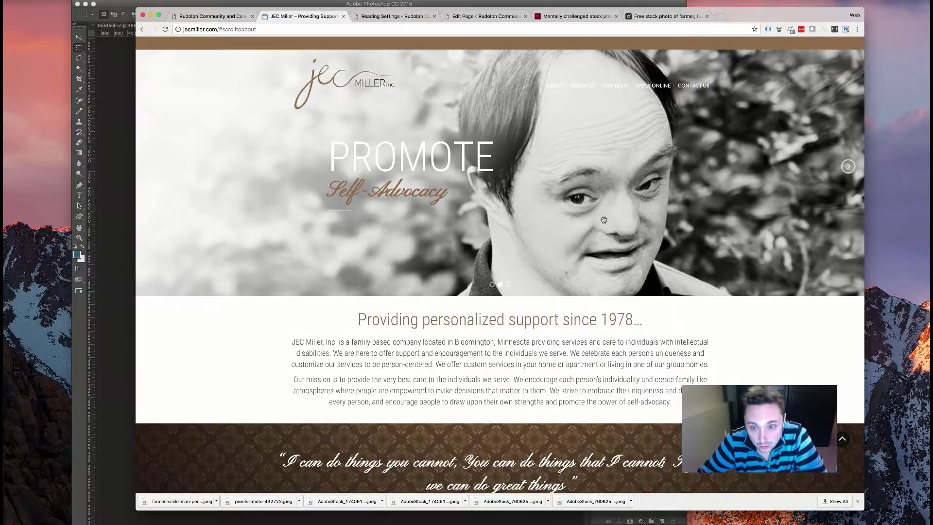
- Compare the woman's stock photo in Photoshop with the JEC Miller page
{"action": "scroll", "coordinate": [471, 218], "scroll_direction": "down", "scroll_amount": 20}
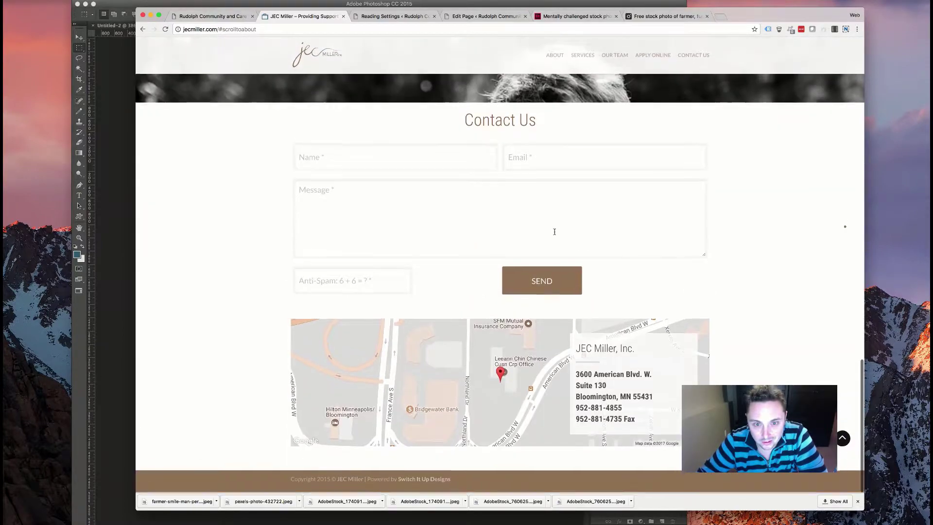
{"action": "scroll", "coordinate": [564, 229], "scroll_direction": "up", "scroll_amount": 20}
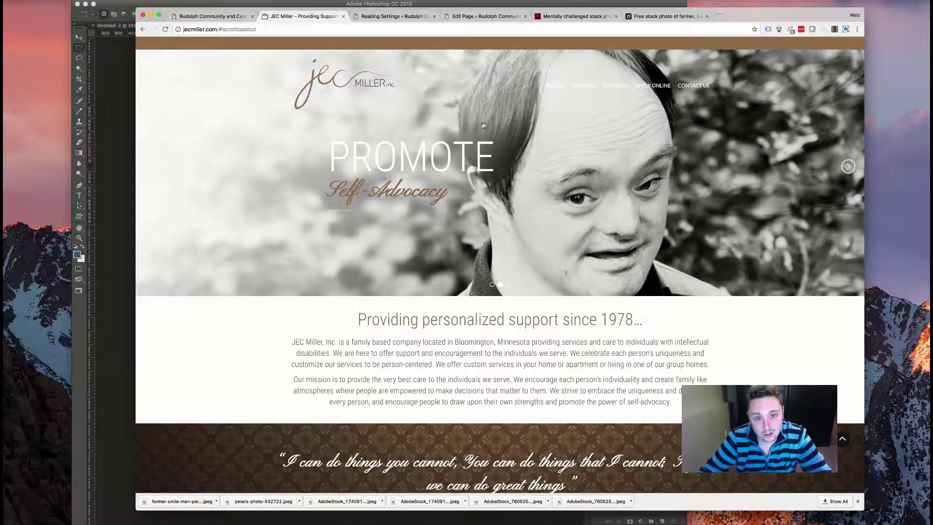
{"action": "left_click", "coordinate": [391, 524]}
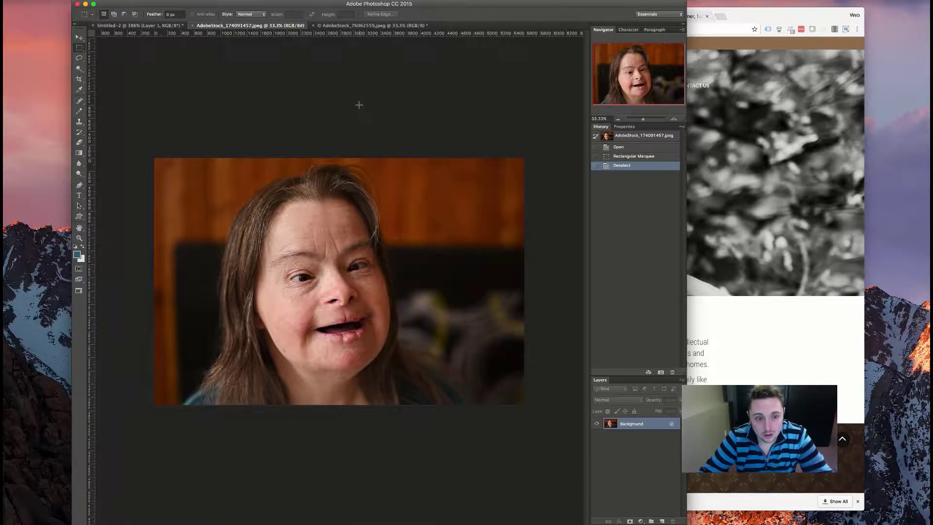
{"action": "left_click", "coordinate": [742, 185]}
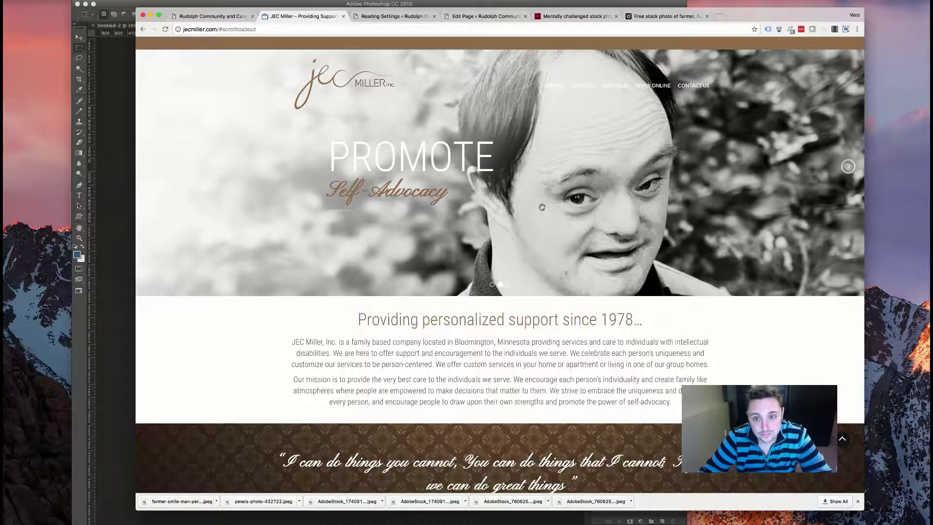
- Scroll through the JEC Miller black-and-white photos, then show AdobeStock_76062559.jpeg in Photoshop
{"action": "scroll", "coordinate": [542, 205], "scroll_direction": "down", "scroll_amount": 8}
{"action": "scroll", "coordinate": [542, 207], "scroll_direction": "down", "scroll_amount": 5}
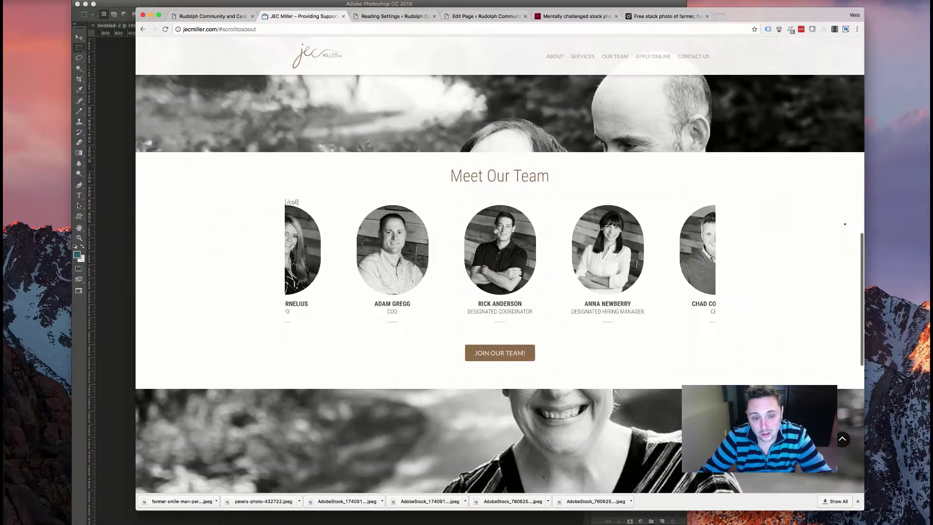
{"action": "scroll", "coordinate": [590, 250], "scroll_direction": "down", "scroll_amount": 5}
{"action": "scroll", "coordinate": [590, 250], "scroll_direction": "up", "scroll_amount": 9}
{"action": "scroll", "coordinate": [592, 295], "scroll_direction": "up", "scroll_amount": 6}
{"action": "scroll", "coordinate": [588, 249], "scroll_direction": "down", "scroll_amount": 10}
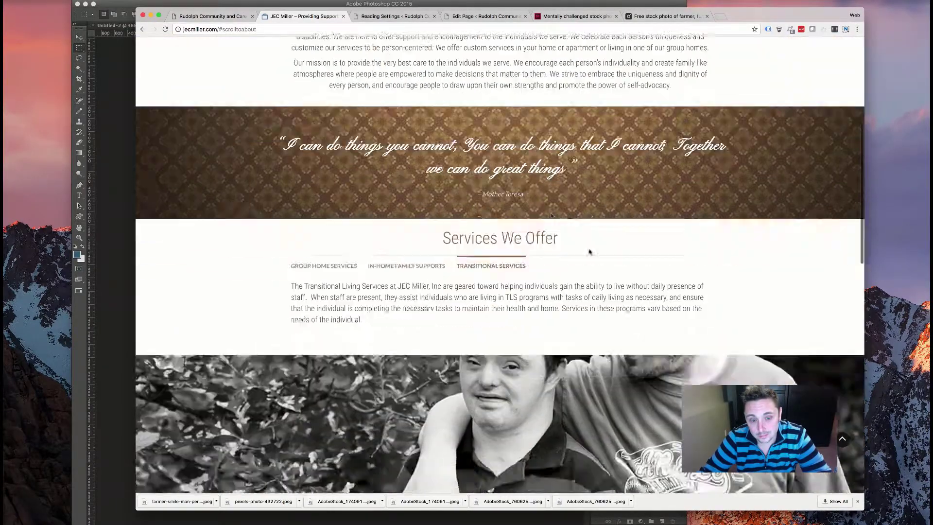
{"action": "scroll", "coordinate": [587, 253], "scroll_direction": "down", "scroll_amount": 3}
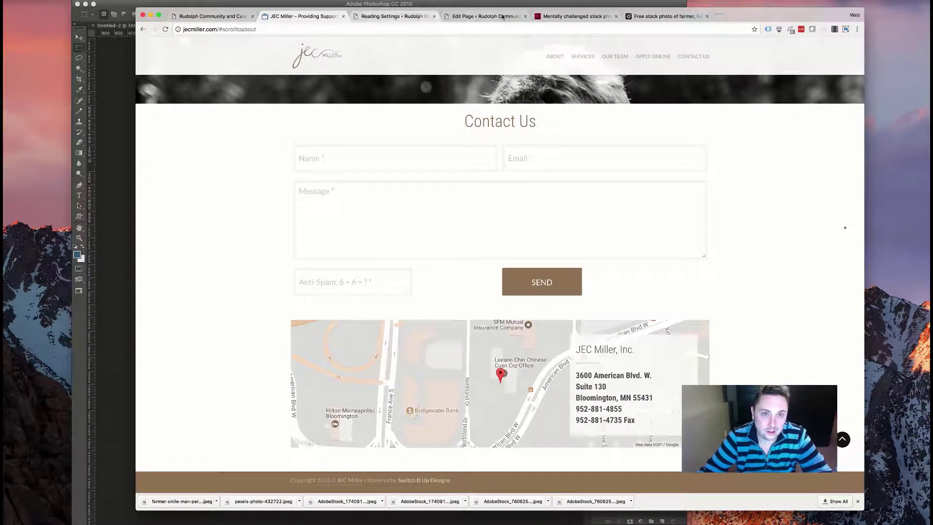
{"action": "scroll", "coordinate": [452, 135], "scroll_direction": "up", "scroll_amount": 1}
{"action": "scroll", "coordinate": [452, 135], "scroll_direction": "up", "scroll_amount": 15}
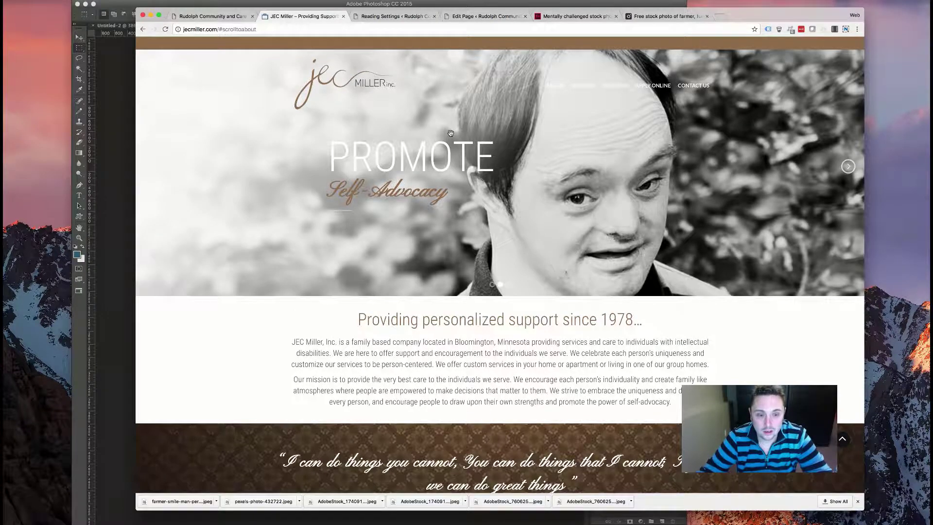
{"action": "scroll", "coordinate": [451, 133], "scroll_direction": "down", "scroll_amount": 5}
{"action": "scroll", "coordinate": [470, 250], "scroll_direction": "up", "scroll_amount": 4}
{"action": "scroll", "coordinate": [471, 249], "scroll_direction": "down", "scroll_amount": 6}
{"action": "scroll", "coordinate": [471, 250], "scroll_direction": "down", "scroll_amount": 2}
{"action": "scroll", "coordinate": [471, 250], "scroll_direction": "up", "scroll_amount": 3}
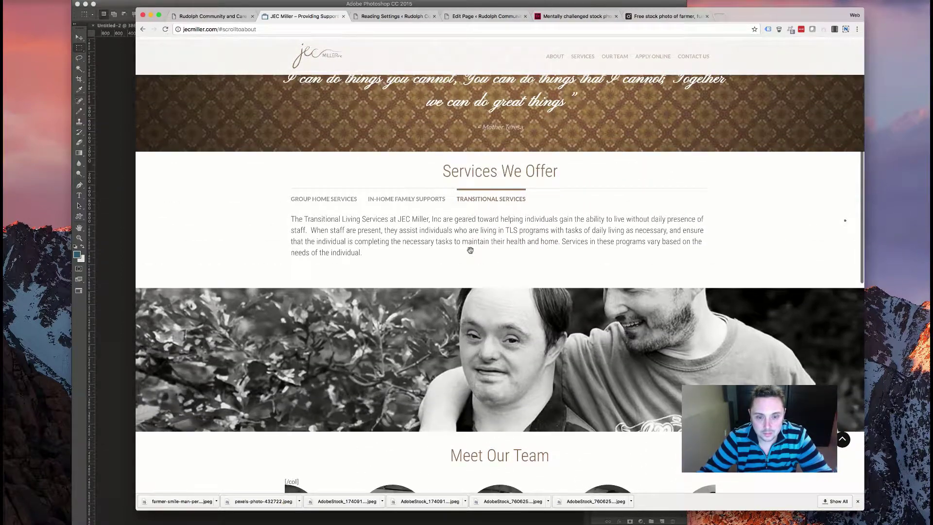
{"action": "scroll", "coordinate": [470, 250], "scroll_direction": "down", "scroll_amount": 3}
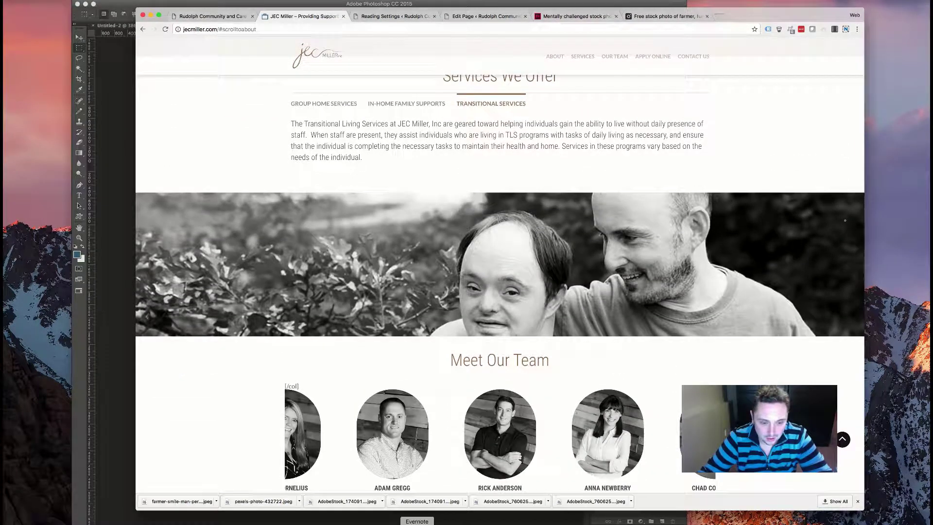
{"action": "left_click", "coordinate": [378, 499]}
{"action": "left_click", "coordinate": [345, 26]}
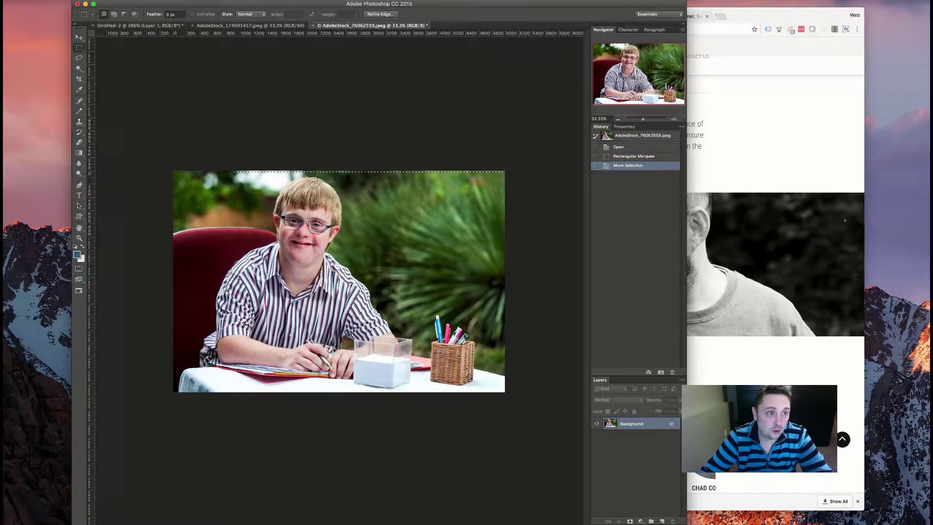
- Crop the stock photo to the marked wide banner area and clear the selection
{"action": "left_click", "coordinate": [115, 3]}
{"action": "left_click", "coordinate": [143, 80]}
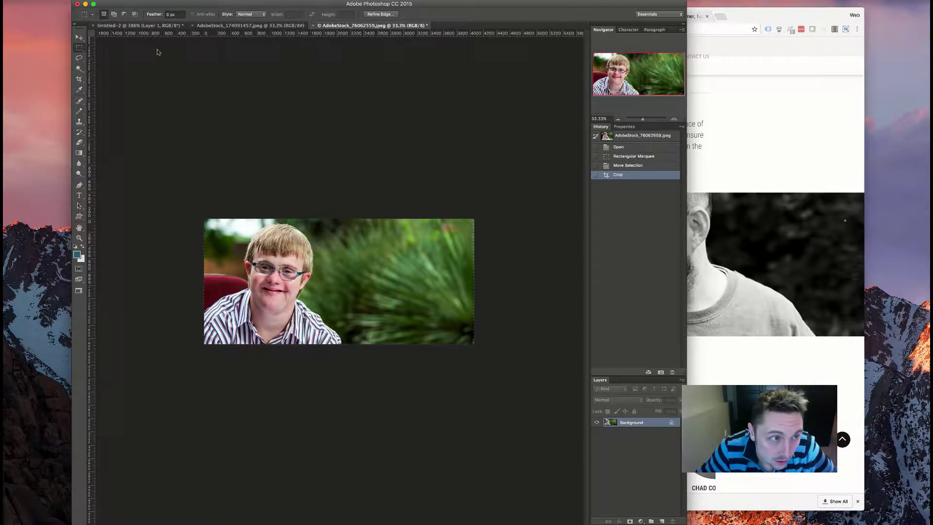
{"action": "key", "text": "super+d"}
- Trial a Black & White conversion with adjusted yellows, blues, reds and greens, then cancel it to keep colour
{"action": "left_click", "coordinate": [114, 2]}
{"action": "mouse_move", "coordinate": [146, 15]}
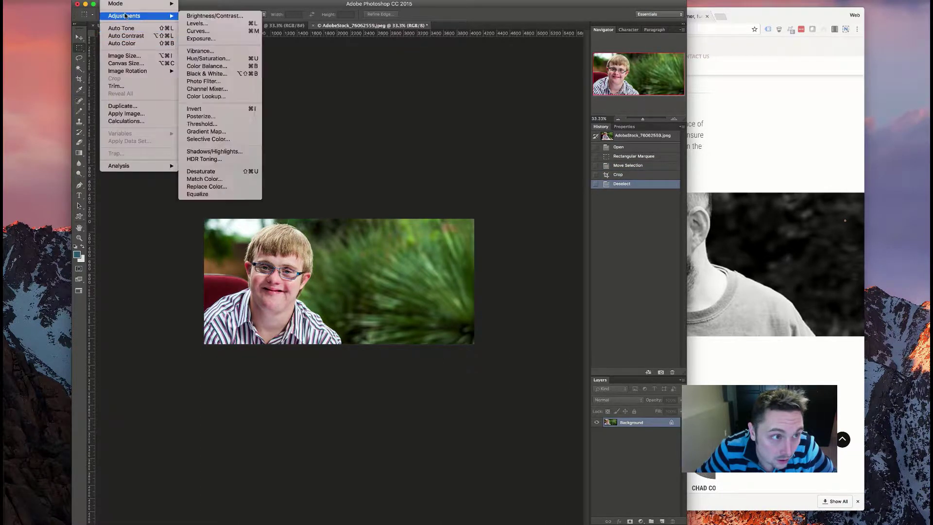
{"action": "left_click", "coordinate": [206, 74]}
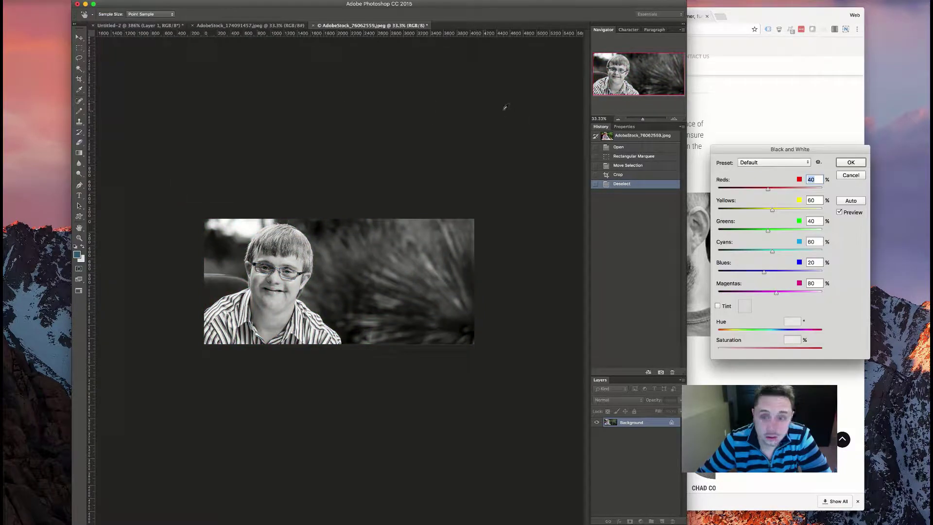
{"action": "left_click_drag", "start_coordinate": [773, 211], "coordinate": [802, 211]}
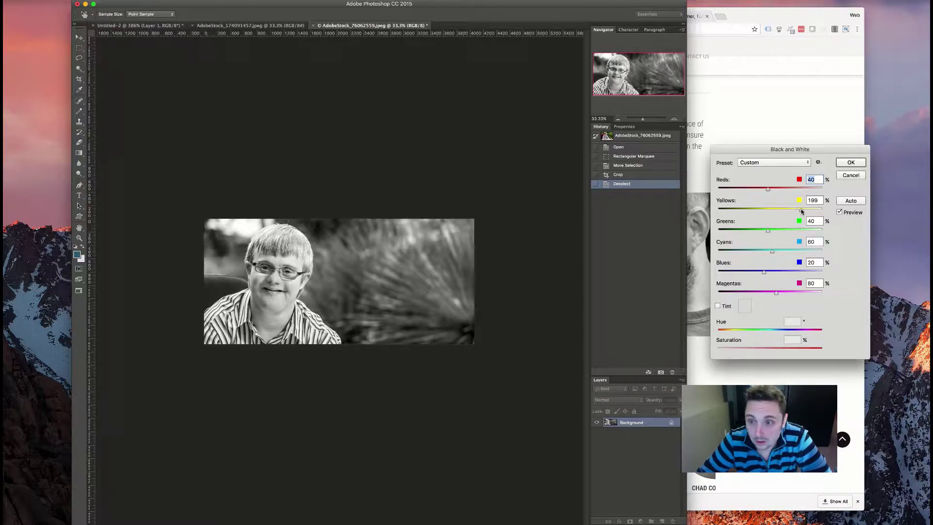
{"action": "left_click", "coordinate": [802, 211]}
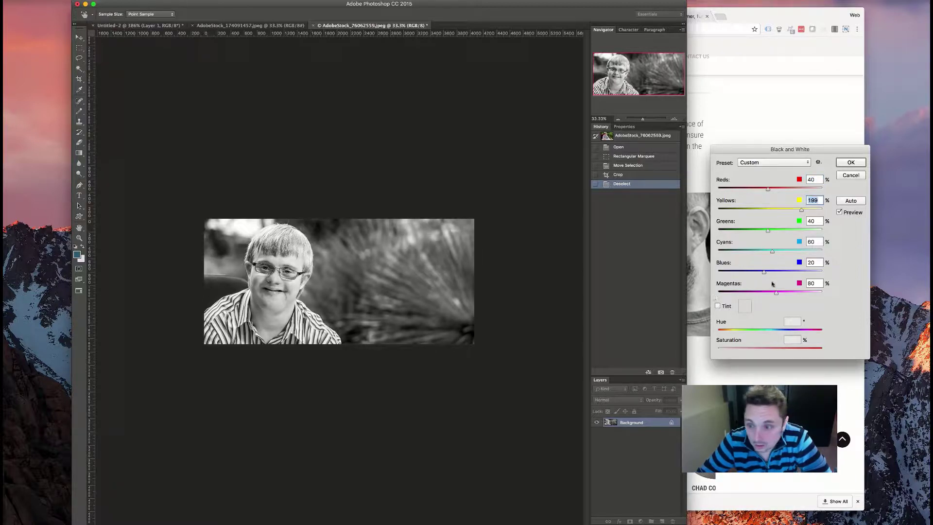
{"action": "left_click", "coordinate": [734, 274]}
{"action": "left_click_drag", "start_coordinate": [742, 275], "coordinate": [737, 273]}
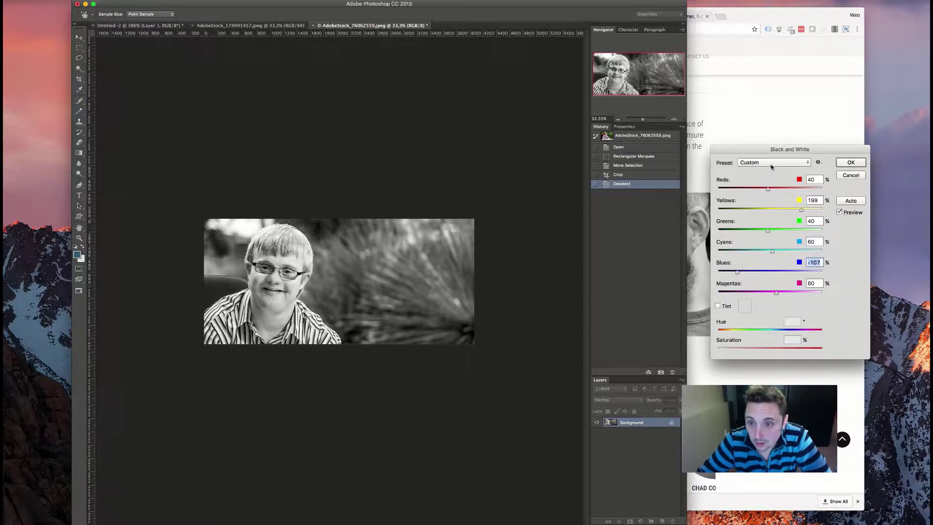
{"action": "left_click_drag", "start_coordinate": [746, 189], "coordinate": [774, 191]}
{"action": "left_click", "coordinate": [774, 191]}
{"action": "left_click_drag", "start_coordinate": [734, 234], "coordinate": [765, 239]}
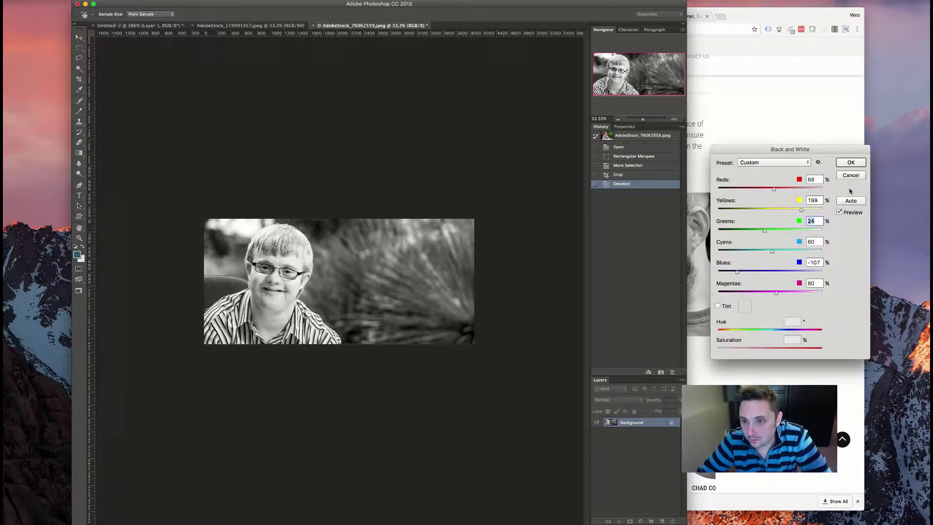
{"action": "left_click", "coordinate": [850, 201]}
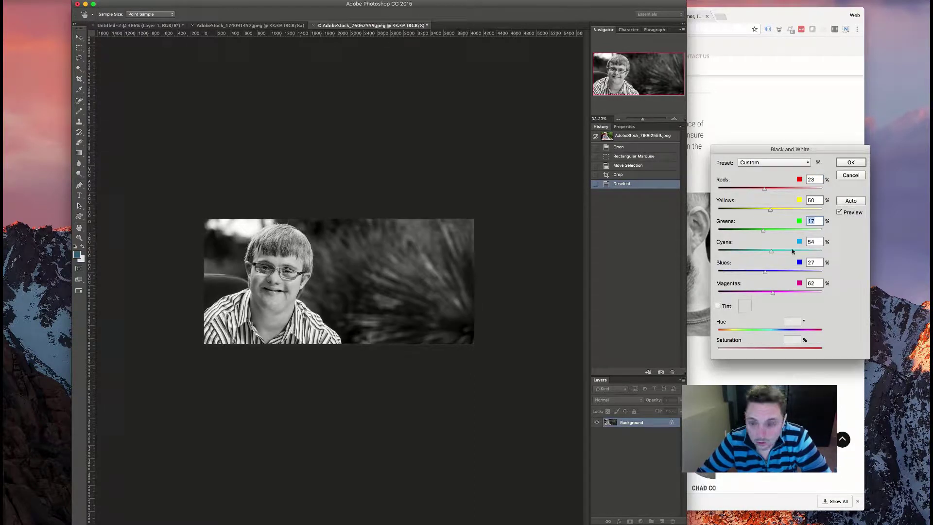
{"action": "left_click_drag", "start_coordinate": [777, 212], "coordinate": [781, 210]}
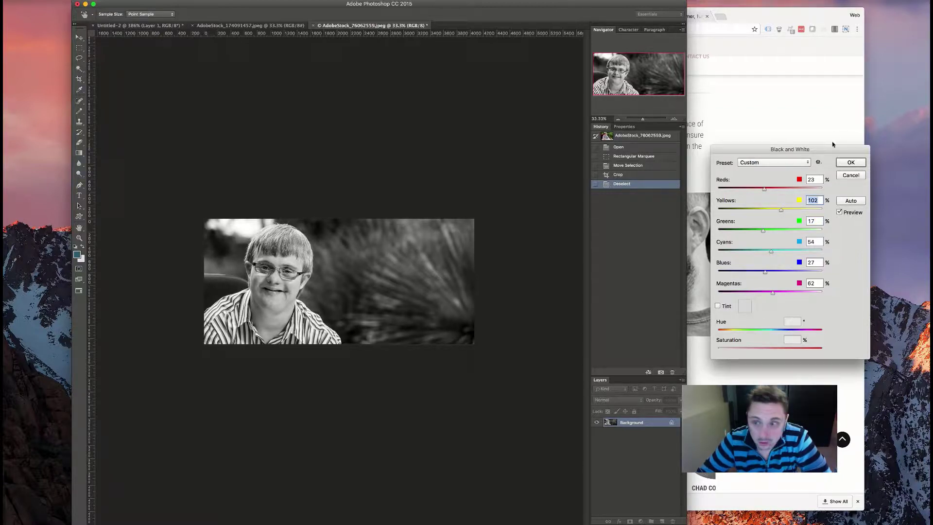
{"action": "left_click", "coordinate": [850, 175]}
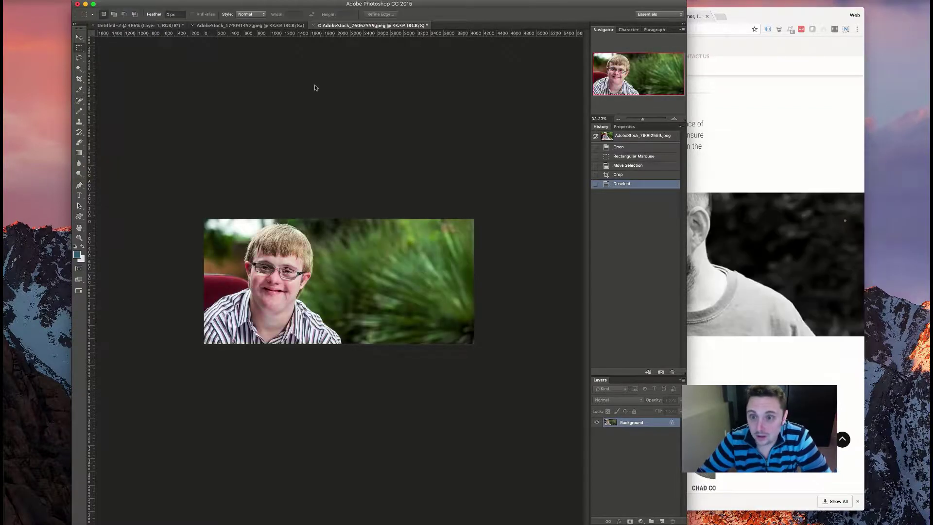
{"action": "left_click", "coordinate": [137, 2]}
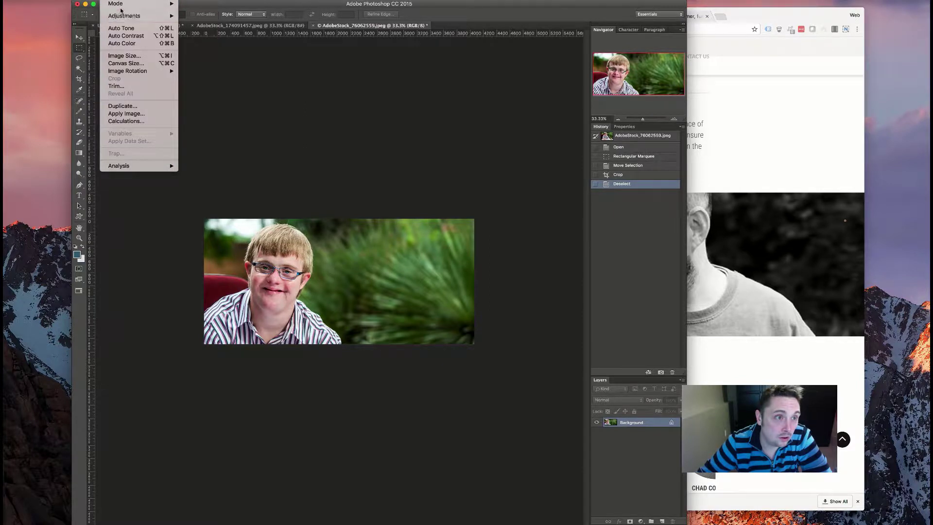
- Apply Black & White with the Maximum White preset after previewing Lighter, Neutral Density and Red Filter
{"action": "mouse_move", "coordinate": [124, 16]}
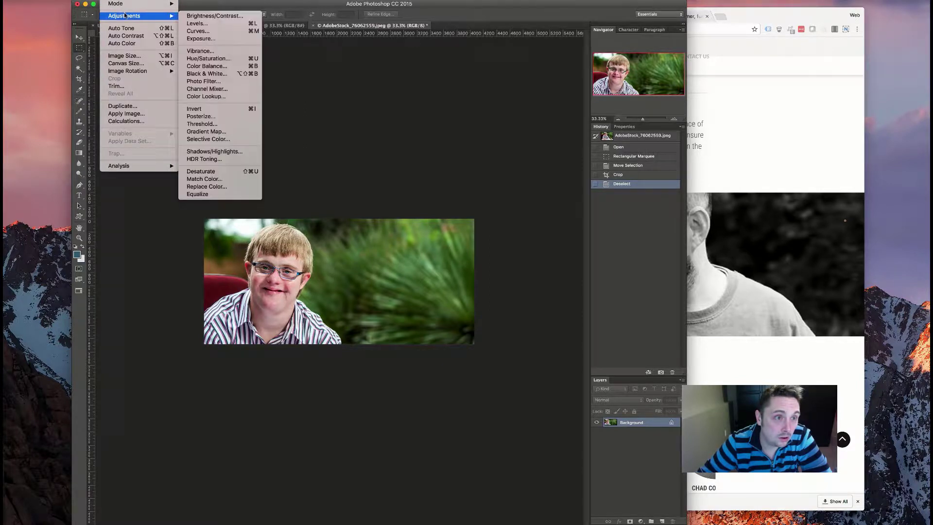
{"action": "left_click", "coordinate": [207, 74]}
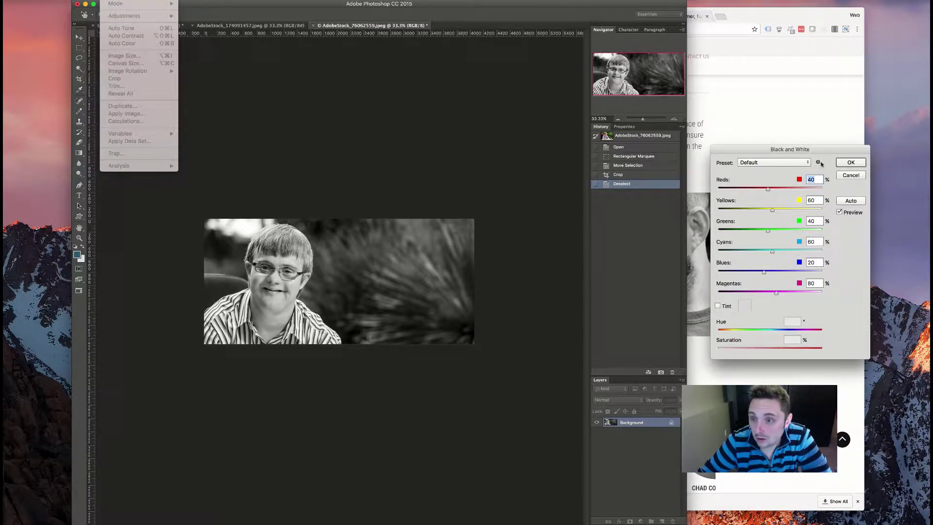
{"action": "left_click", "coordinate": [784, 164]}
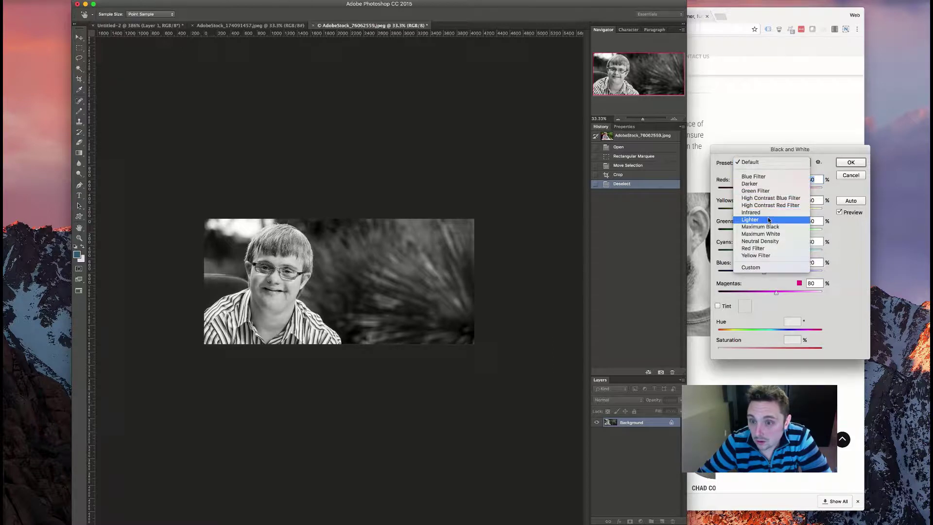
{"action": "left_click", "coordinate": [768, 220]}
{"action": "left_click", "coordinate": [783, 164]}
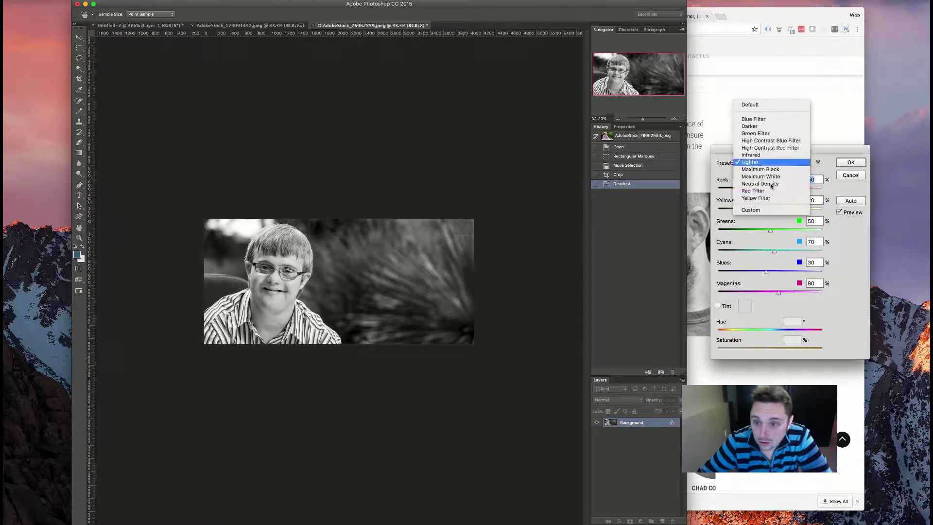
{"action": "left_click", "coordinate": [769, 187]}
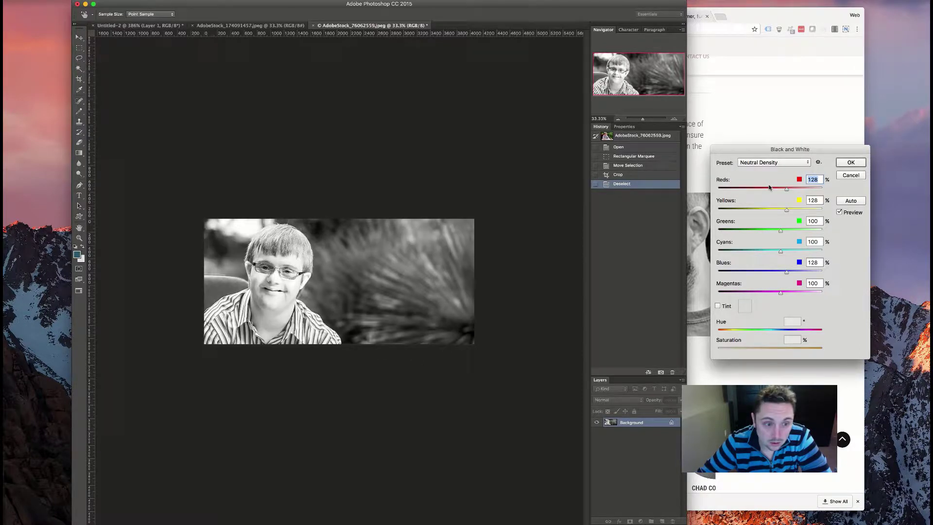
{"action": "left_click", "coordinate": [793, 164]}
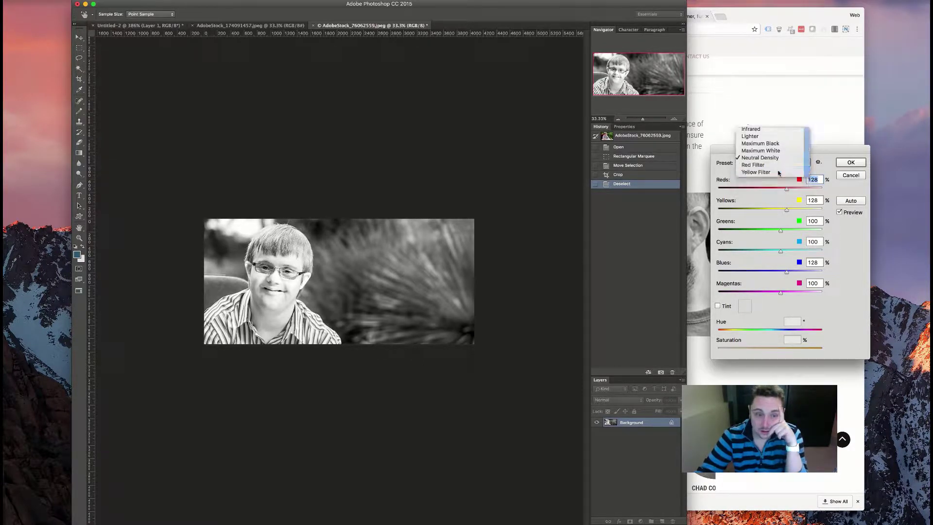
{"action": "left_click", "coordinate": [778, 173]}
{"action": "left_click", "coordinate": [776, 164]}
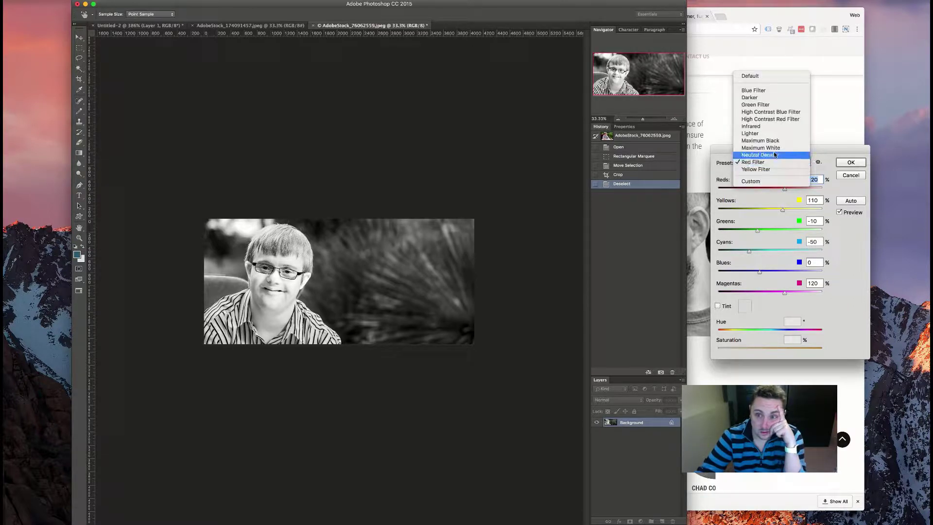
{"action": "left_click", "coordinate": [773, 148]}
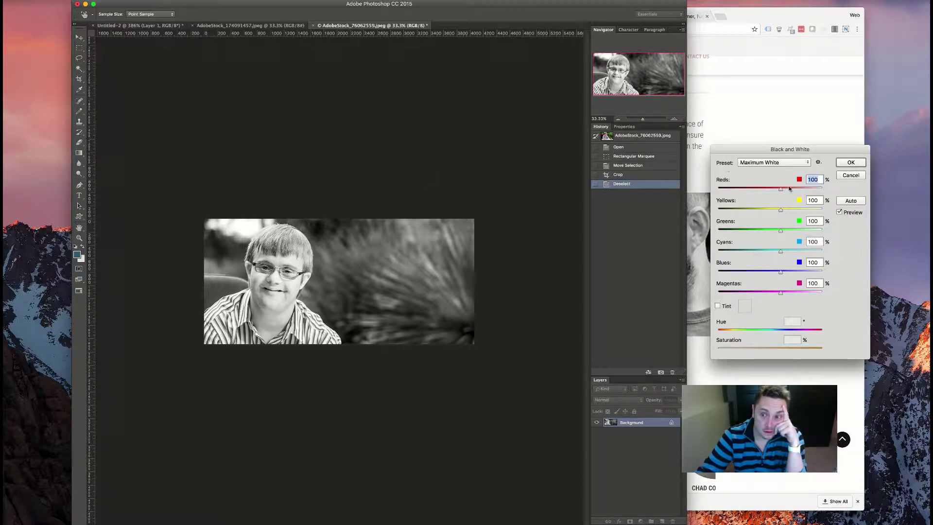
{"action": "left_click", "coordinate": [850, 163]}
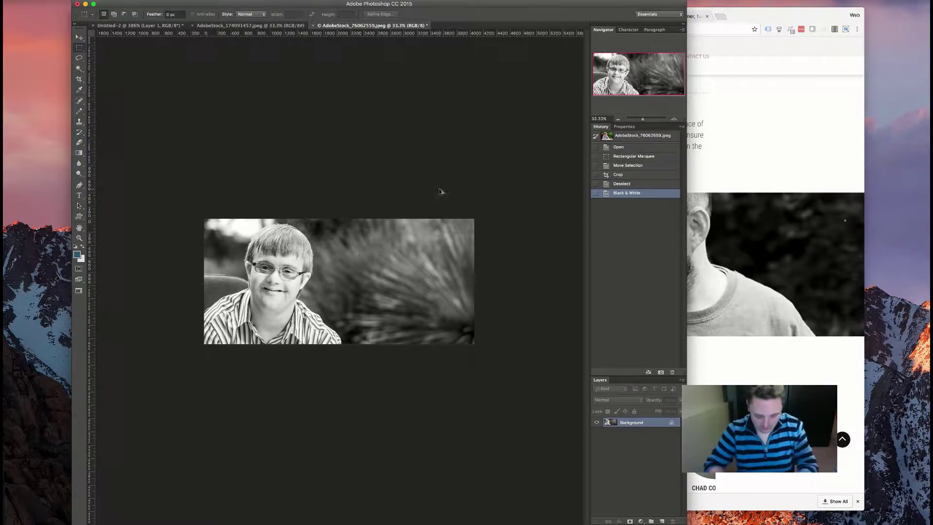
- In Save for Web, set the image width to 1800 px as a Medium-quality JPEG
{"action": "key", "text": "super+alt+shift+s"}
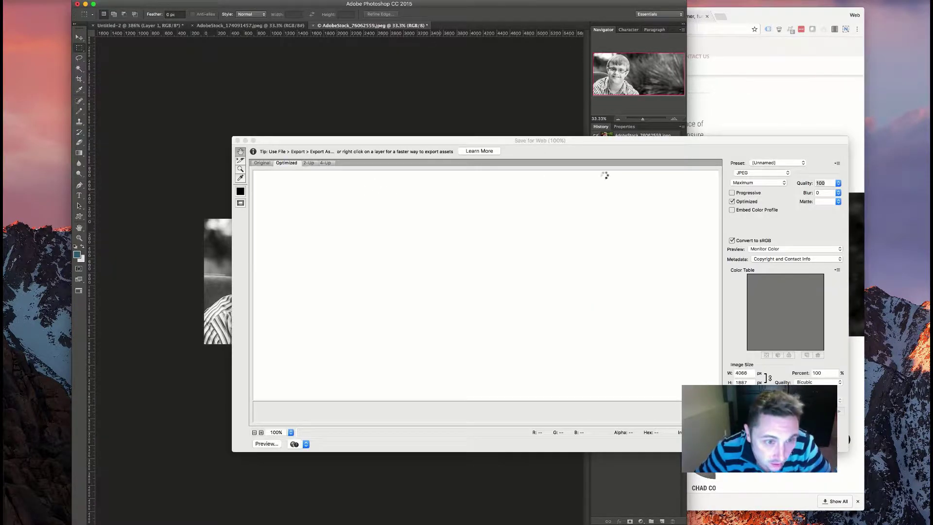
{"action": "scroll", "coordinate": [539, 315], "scroll_direction": "down", "scroll_amount": 5}
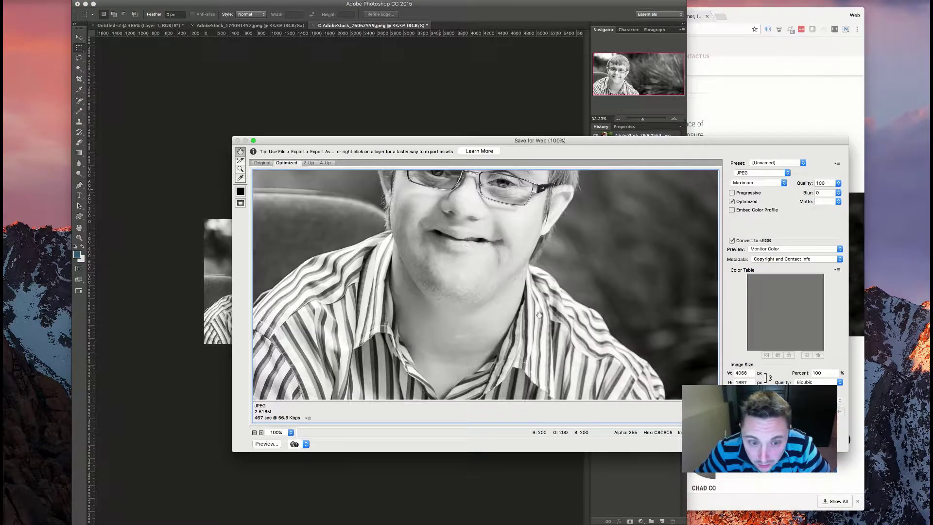
{"action": "scroll", "coordinate": [539, 315], "scroll_direction": "right", "scroll_amount": 10}
{"action": "double_click", "coordinate": [742, 373]}
{"action": "type", "text": "1800"}
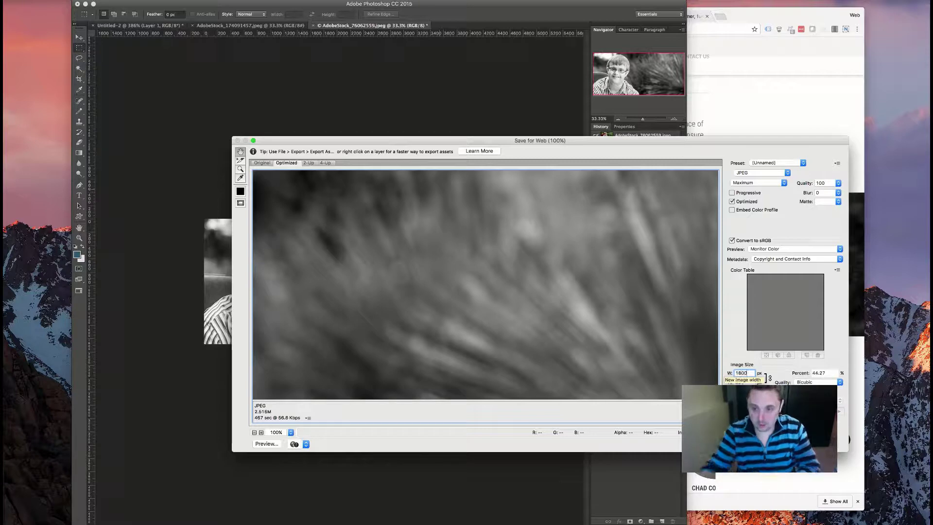
{"action": "left_click", "coordinate": [765, 183]}
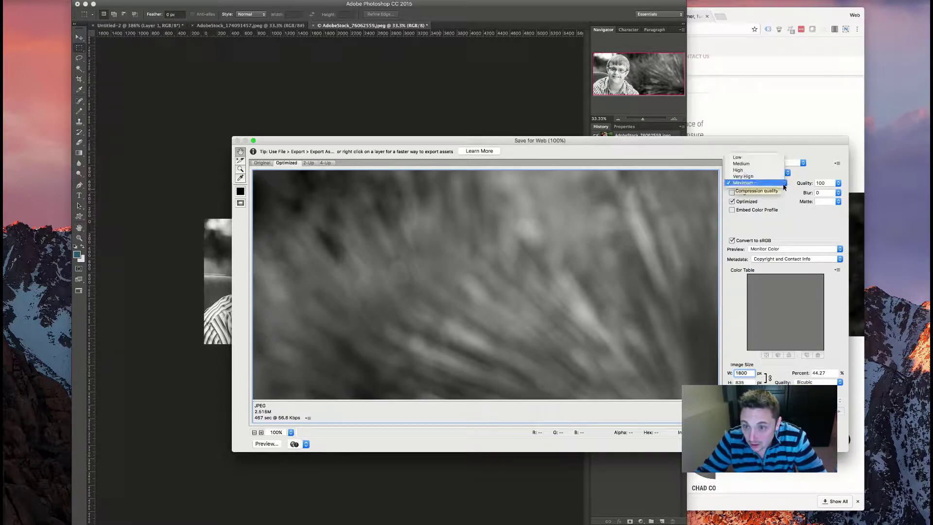
{"action": "left_click", "coordinate": [775, 170]}
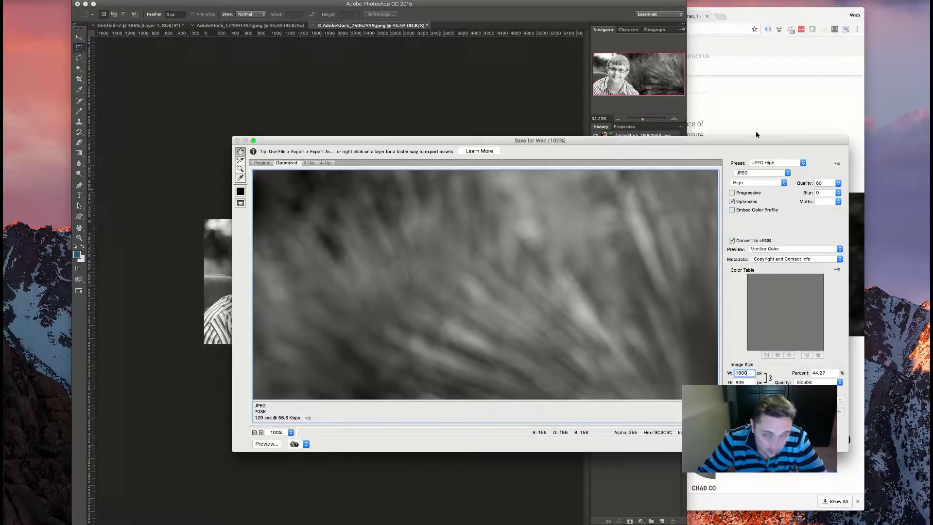
{"action": "left_click", "coordinate": [763, 174]}
{"action": "left_click", "coordinate": [761, 173]}
{"action": "left_click", "coordinate": [750, 183]}
{"action": "left_click", "coordinate": [741, 176]}
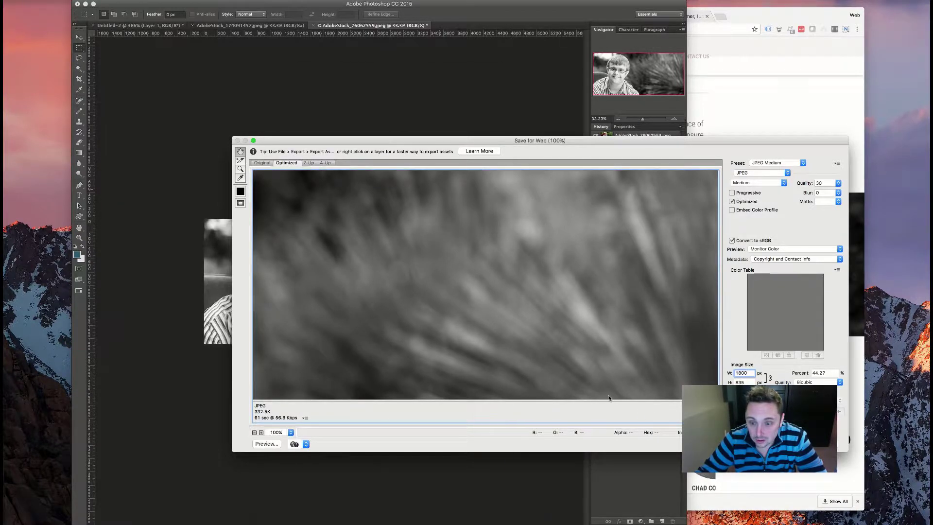
- Save the optimized JPEG to Downloads as hero.jpg and return to the browser
{"action": "key", "text": "Return"}
{"action": "type", "text": "boy-bw"}
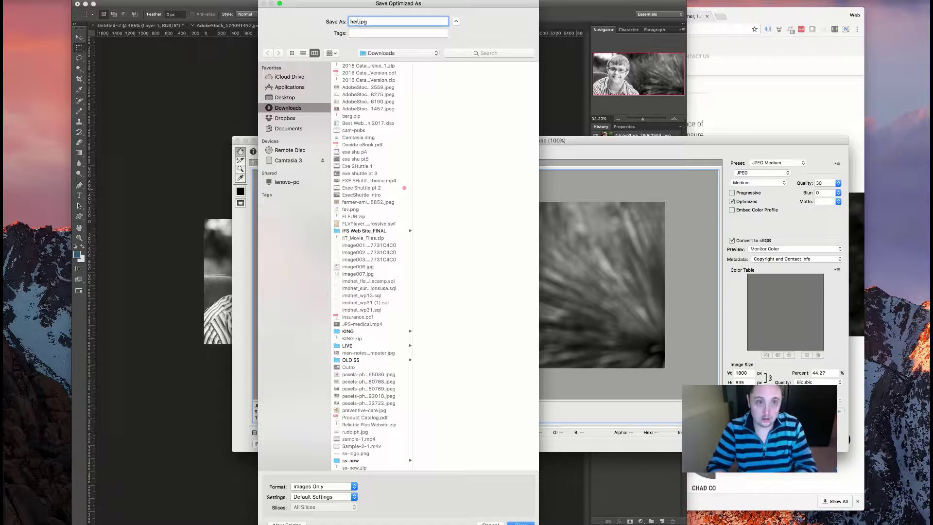
{"action": "key", "text": "Return"}
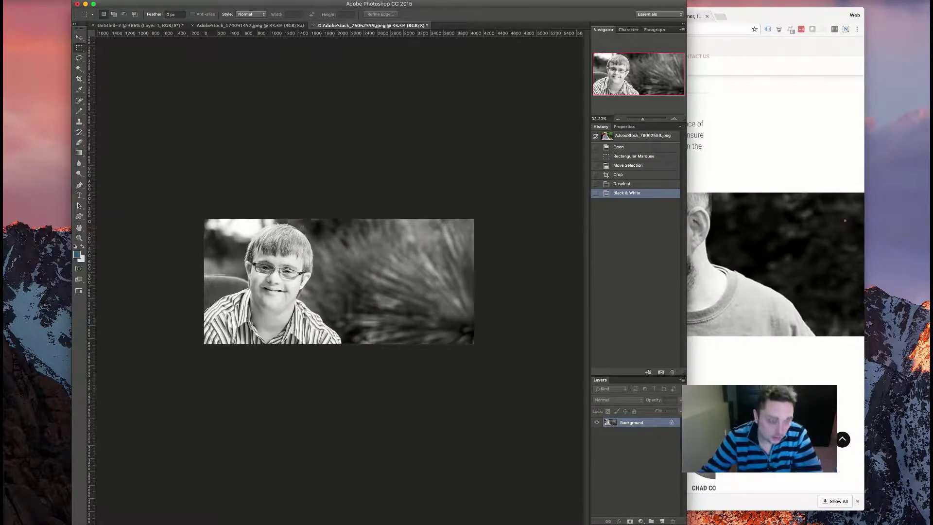
{"action": "key", "text": "super+Tab"}
- Return from the Reading Settings page to the header module's settings in the page editor
{"action": "scroll", "coordinate": [253, 163], "scroll_direction": "up", "scroll_amount": 10}
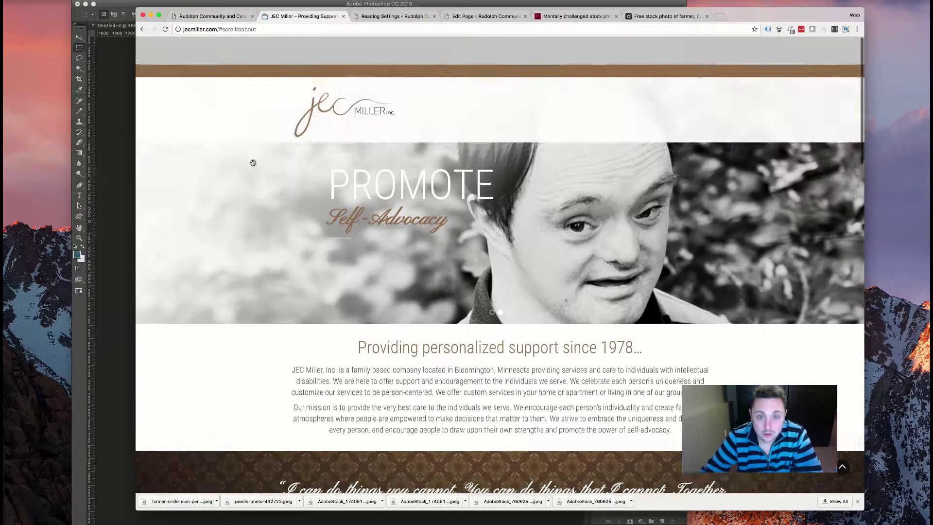
{"action": "left_click", "coordinate": [397, 17]}
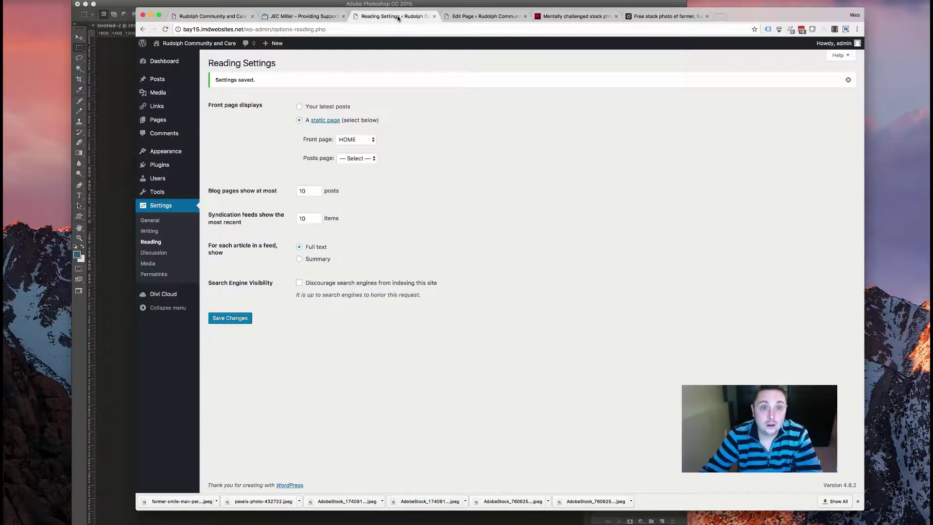
{"action": "left_click", "coordinate": [482, 17]}
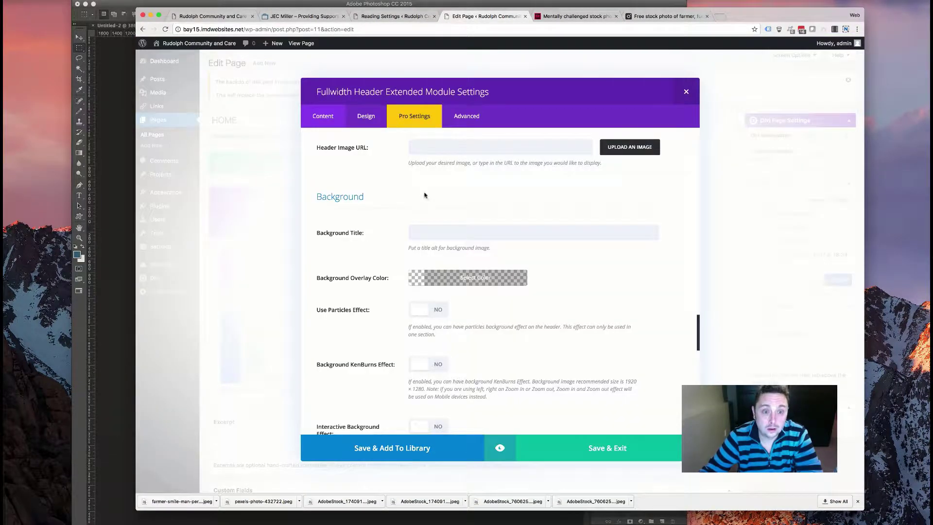
{"action": "scroll", "coordinate": [424, 195], "scroll_direction": "up", "scroll_amount": 3}
{"action": "scroll", "coordinate": [437, 219], "scroll_direction": "down", "scroll_amount": 4}
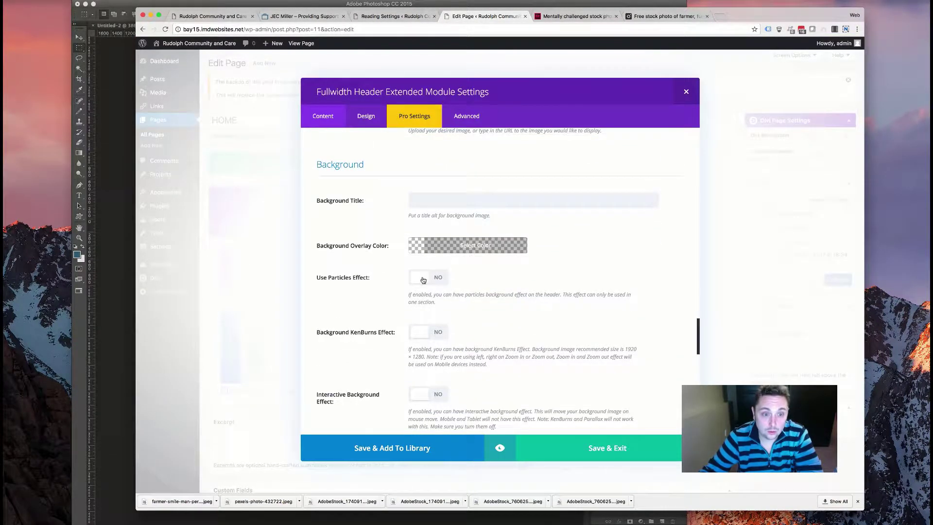
{"action": "scroll", "coordinate": [423, 280], "scroll_direction": "down", "scroll_amount": 10}
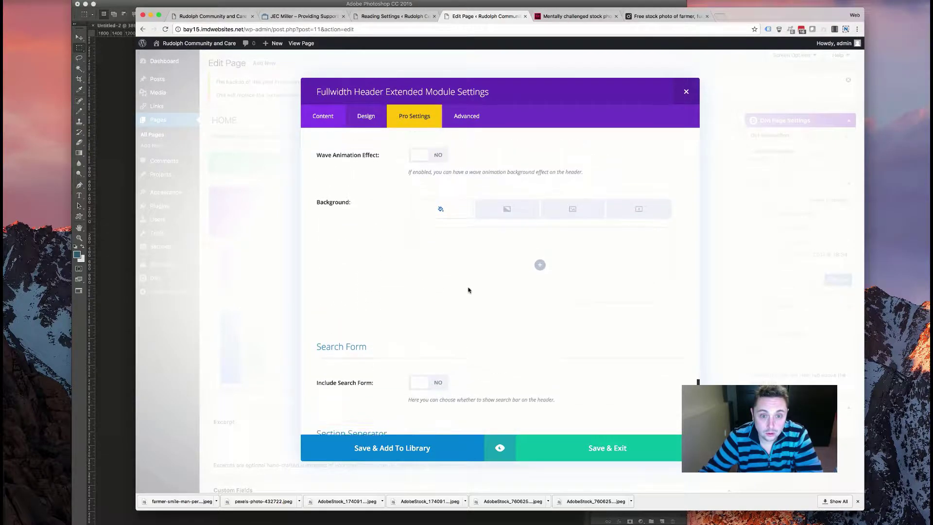
- Upload hero.jpg from Downloads as the header background, choosing Full Size 1800 × 835
{"action": "left_click", "coordinate": [564, 210]}
{"action": "left_click", "coordinate": [540, 264]}
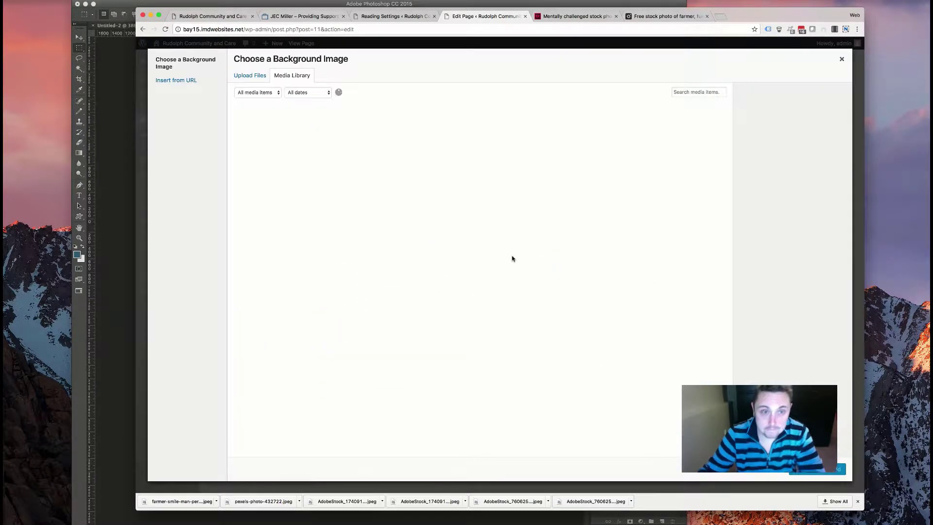
{"action": "left_click", "coordinate": [258, 76]}
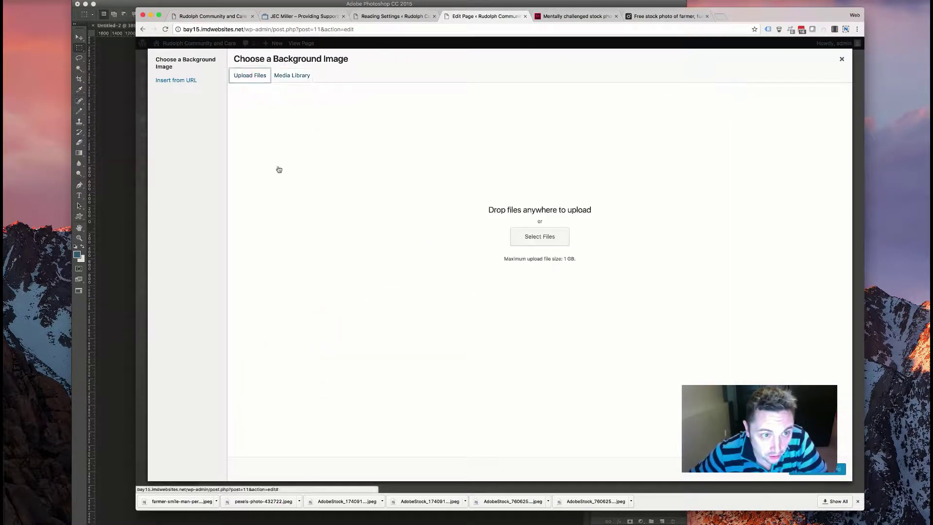
{"action": "left_click", "coordinate": [539, 237]}
{"action": "scroll", "coordinate": [483, 130], "scroll_direction": "down", "scroll_amount": 5}
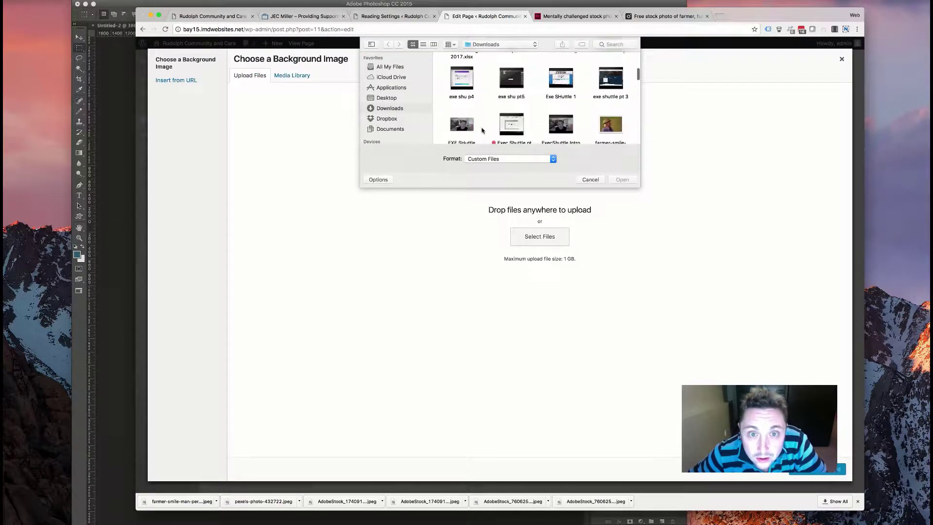
{"action": "scroll", "coordinate": [611, 95], "scroll_direction": "up", "scroll_amount": 5}
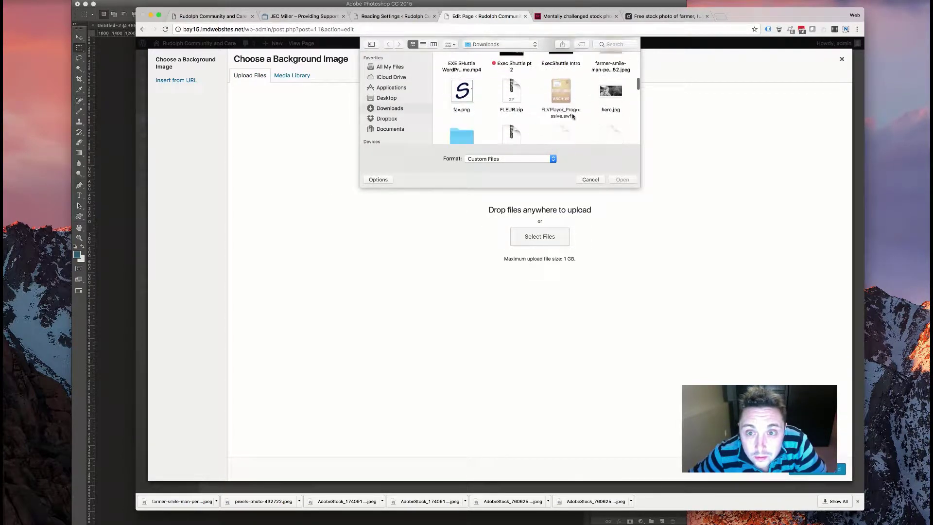
{"action": "double_click", "coordinate": [611, 95]}
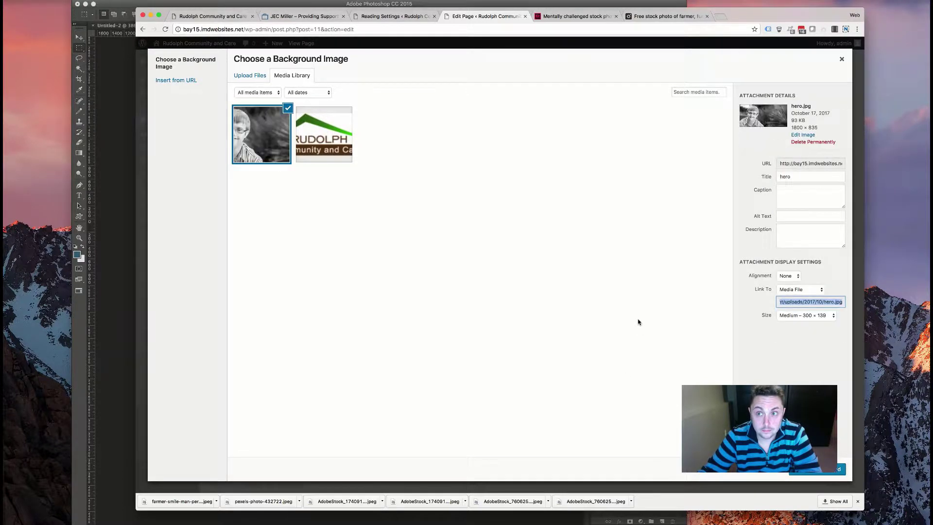
{"action": "left_click", "coordinate": [822, 318]}
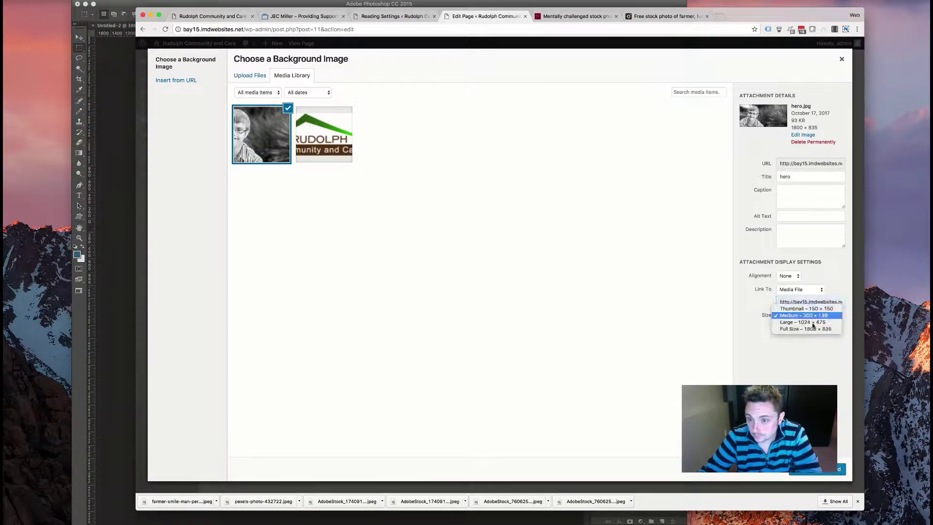
{"action": "left_click", "coordinate": [811, 329]}
- Set hero.jpg as the header background and change its position to Top Left
{"action": "left_click", "coordinate": [821, 469]}
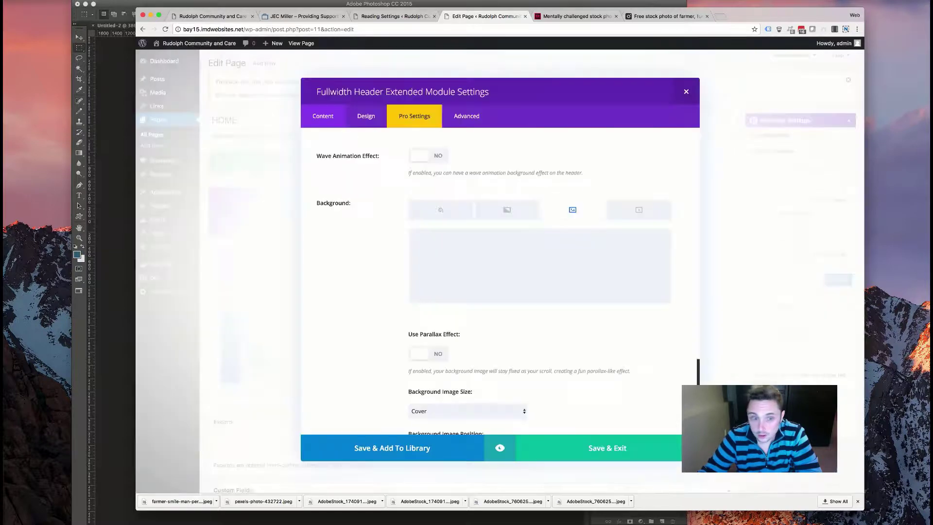
{"action": "scroll", "coordinate": [477, 356], "scroll_direction": "down", "scroll_amount": 3}
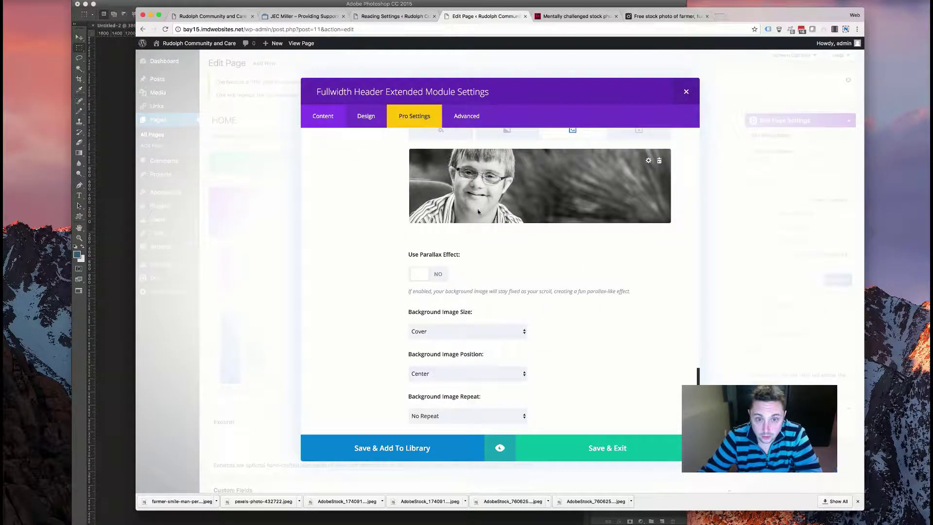
{"action": "scroll", "coordinate": [476, 214], "scroll_direction": "up", "scroll_amount": 2}
{"action": "scroll", "coordinate": [475, 214], "scroll_direction": "down", "scroll_amount": 5}
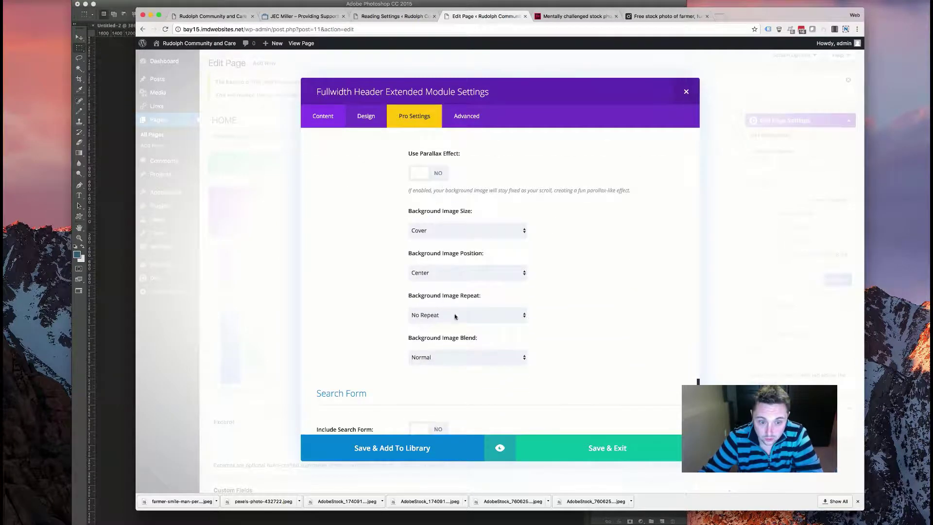
{"action": "scroll", "coordinate": [445, 350], "scroll_direction": "up", "scroll_amount": 1}
{"action": "scroll", "coordinate": [447, 321], "scroll_direction": "down", "scroll_amount": 3}
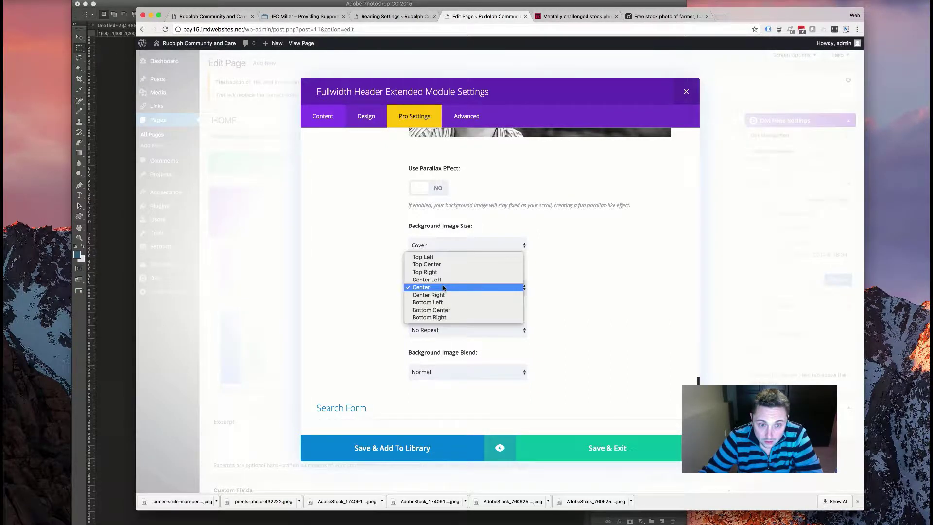
{"action": "left_click", "coordinate": [428, 303]}
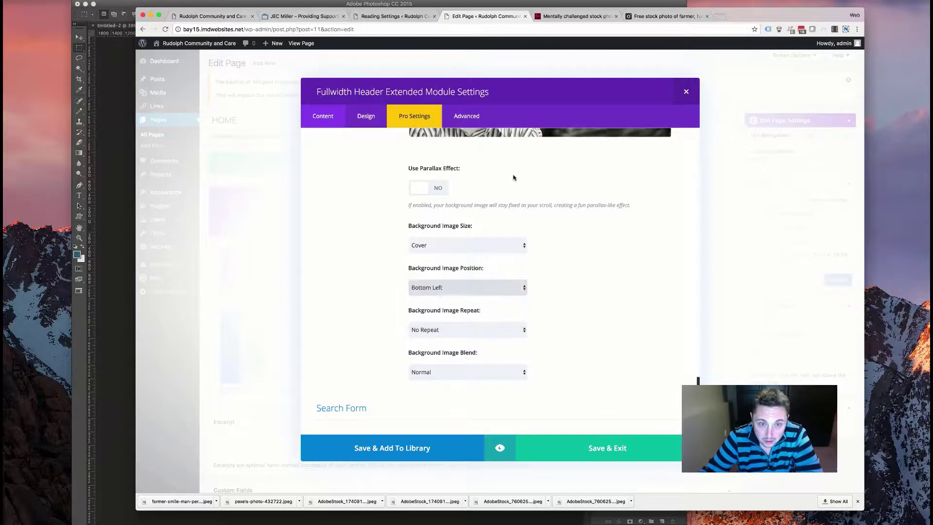
{"action": "scroll", "coordinate": [511, 177], "scroll_direction": "up", "scroll_amount": 6}
{"action": "scroll", "coordinate": [447, 340], "scroll_direction": "down", "scroll_amount": 6}
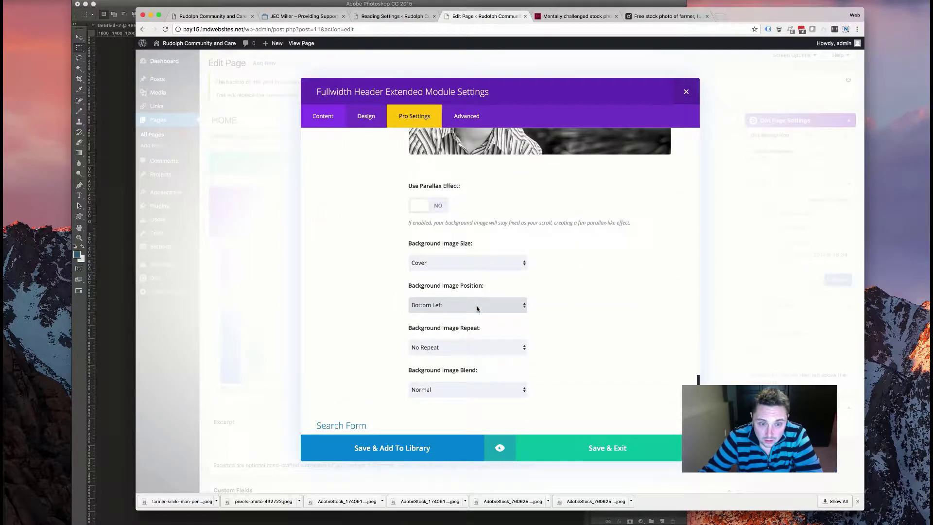
{"action": "left_click", "coordinate": [477, 306]}
{"action": "left_click", "coordinate": [516, 252]}
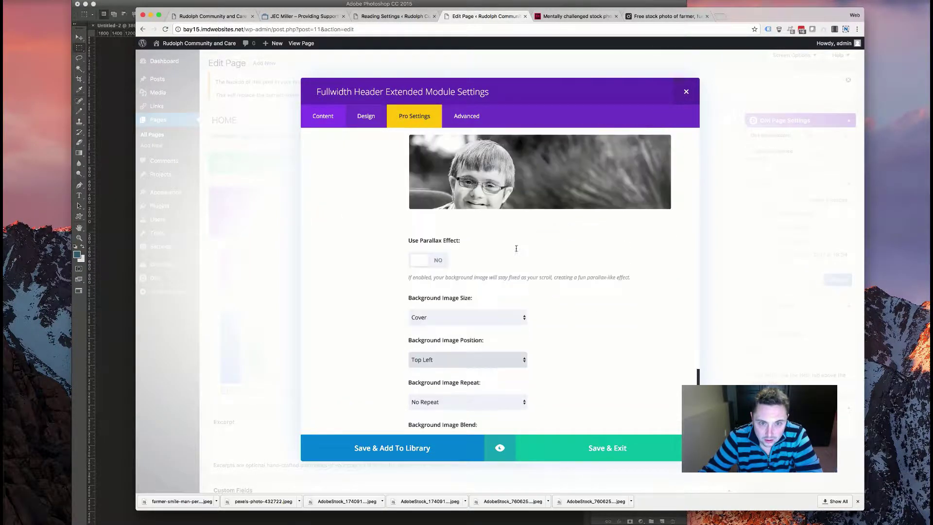
- Turn on the Slicey background effect
{"action": "scroll", "coordinate": [491, 271], "scroll_direction": "down", "scroll_amount": 6}
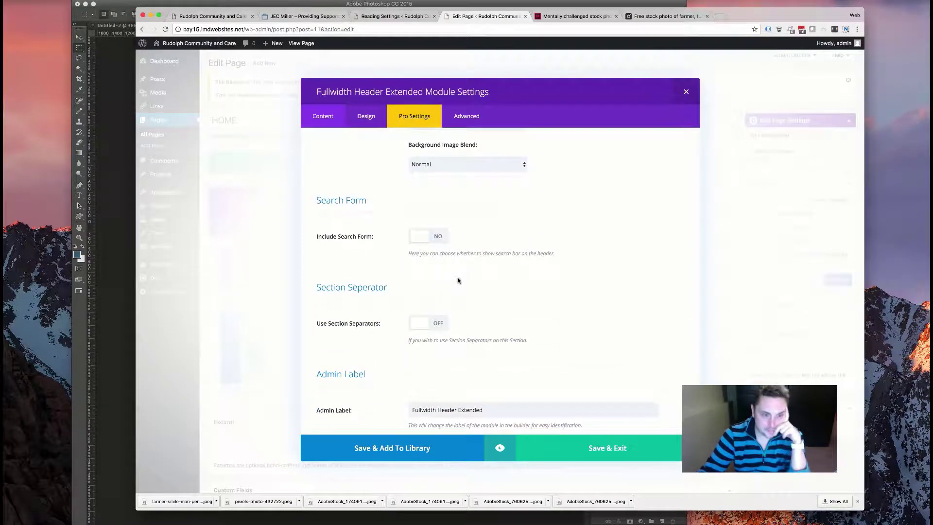
{"action": "scroll", "coordinate": [453, 284], "scroll_direction": "down", "scroll_amount": 1}
{"action": "scroll", "coordinate": [450, 287], "scroll_direction": "up", "scroll_amount": 10}
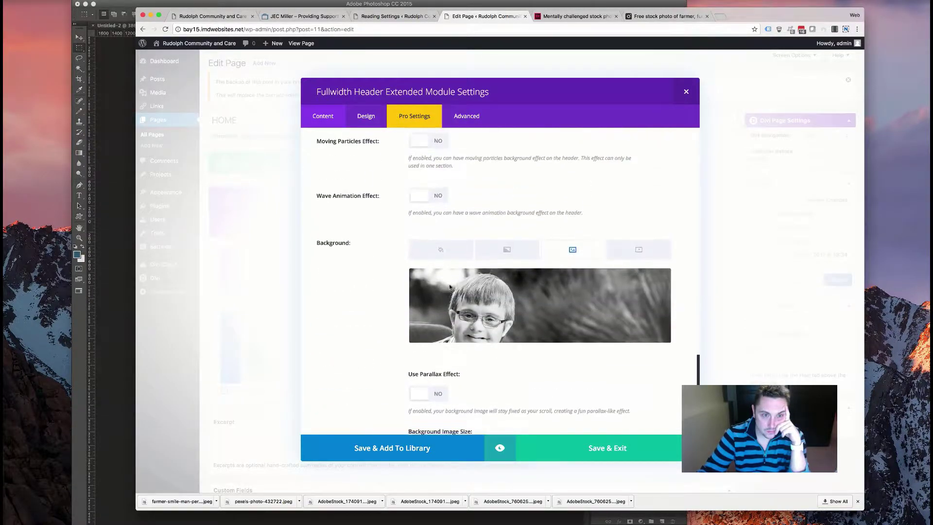
{"action": "scroll", "coordinate": [449, 287], "scroll_direction": "up", "scroll_amount": 4}
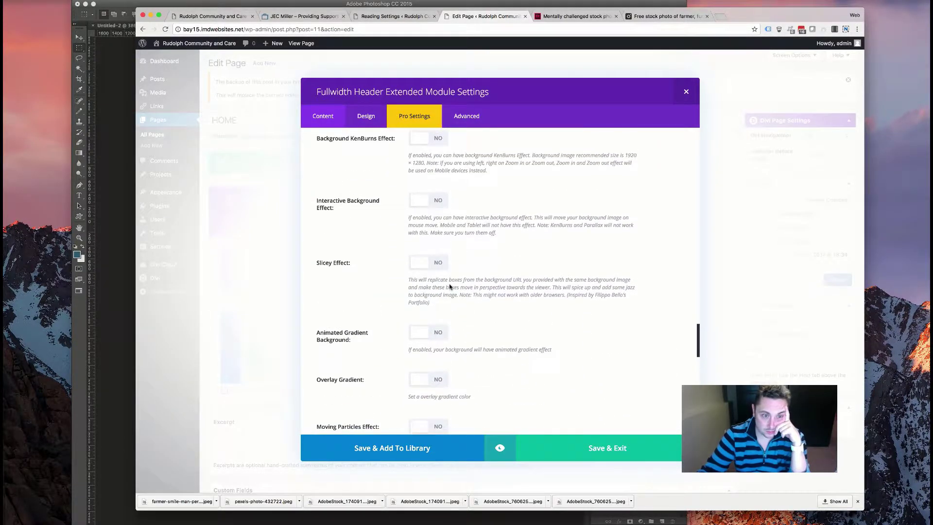
{"action": "left_click", "coordinate": [432, 275]}
- Switch Slicey to NO and KenBurns to YES, keeping Zoom In at speed 17
{"action": "scroll", "coordinate": [488, 288], "scroll_direction": "down", "scroll_amount": 8}
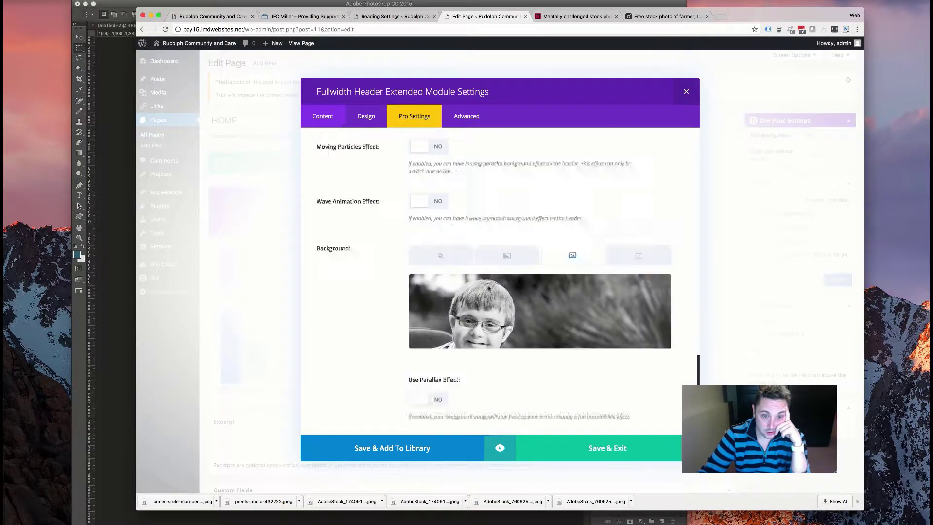
{"action": "scroll", "coordinate": [488, 288], "scroll_direction": "up", "scroll_amount": 5}
{"action": "scroll", "coordinate": [462, 253], "scroll_direction": "up", "scroll_amount": 3}
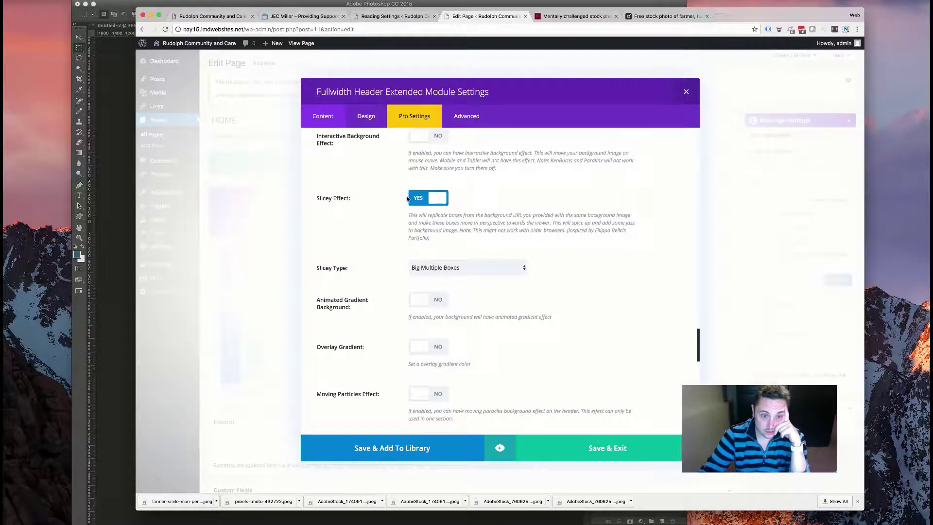
{"action": "left_click", "coordinate": [413, 199]}
{"action": "scroll", "coordinate": [422, 229], "scroll_direction": "up", "scroll_amount": 3}
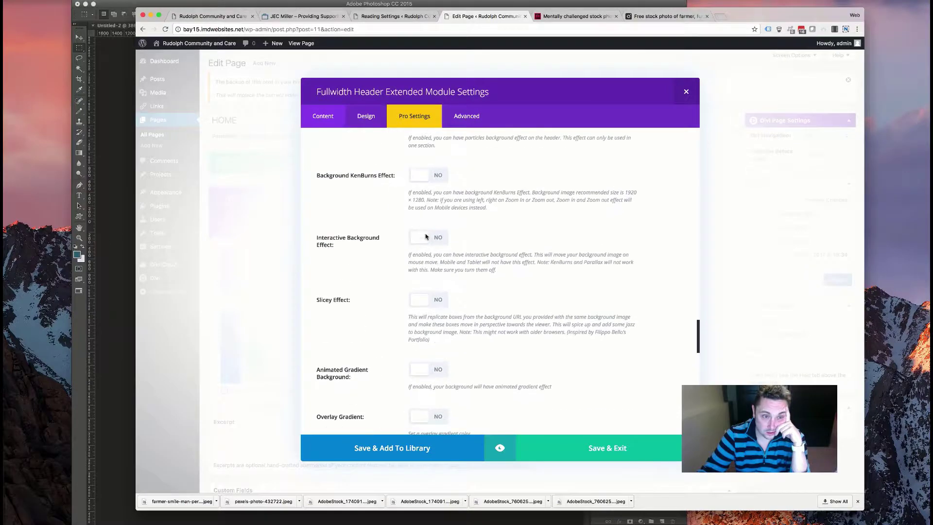
{"action": "left_click", "coordinate": [435, 176]}
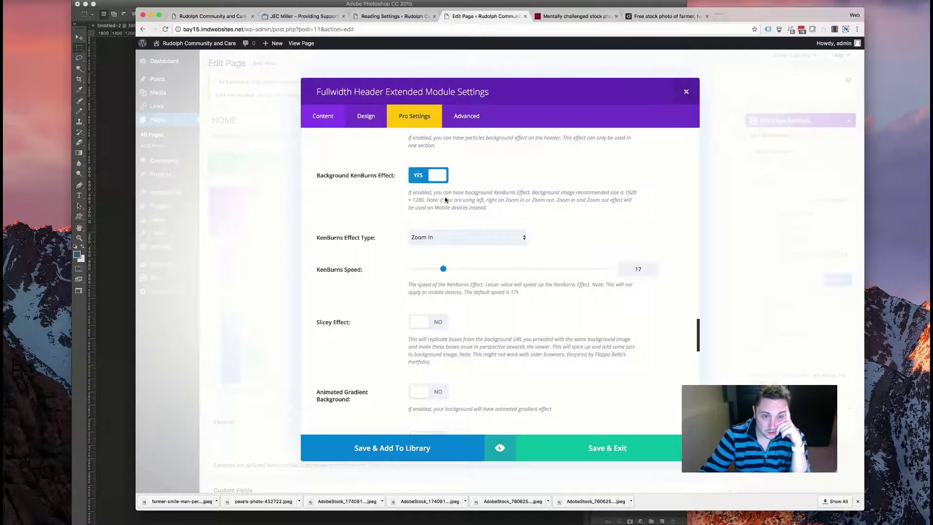
{"action": "scroll", "coordinate": [460, 226], "scroll_direction": "up", "scroll_amount": 3}
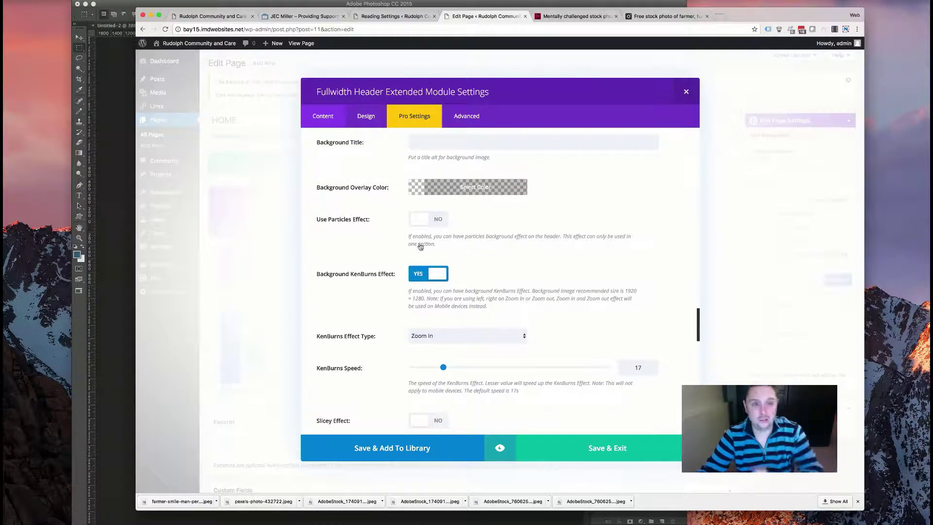
{"action": "scroll", "coordinate": [419, 209], "scroll_direction": "up", "scroll_amount": 4}
{"action": "scroll", "coordinate": [426, 251], "scroll_direction": "down", "scroll_amount": 5}
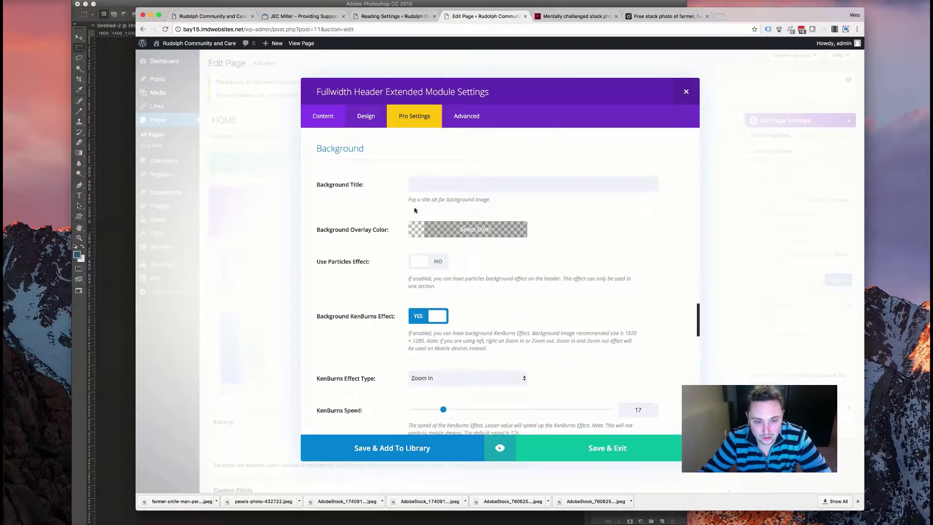
{"action": "scroll", "coordinate": [395, 288], "scroll_direction": "up", "scroll_amount": 3}
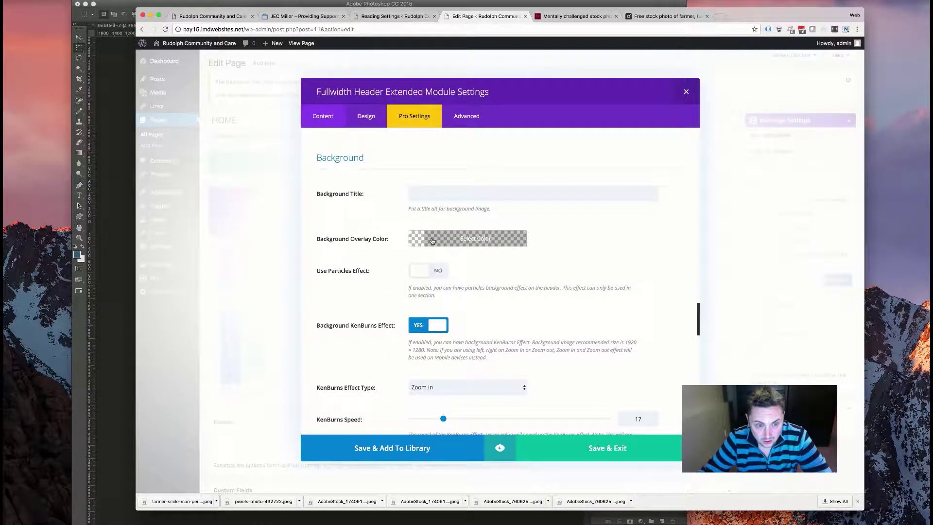
{"action": "scroll", "coordinate": [415, 246], "scroll_direction": "down", "scroll_amount": 8}
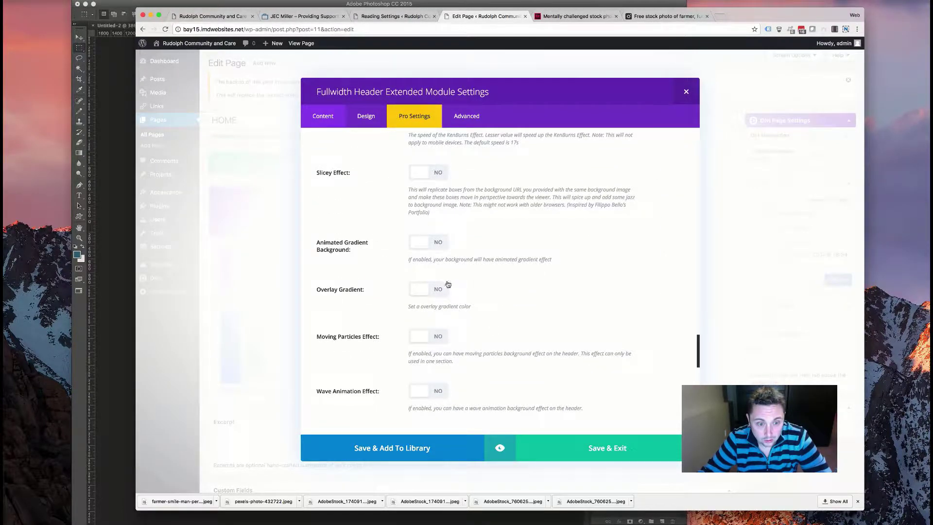
{"action": "scroll", "coordinate": [513, 307], "scroll_direction": "down", "scroll_amount": 5}
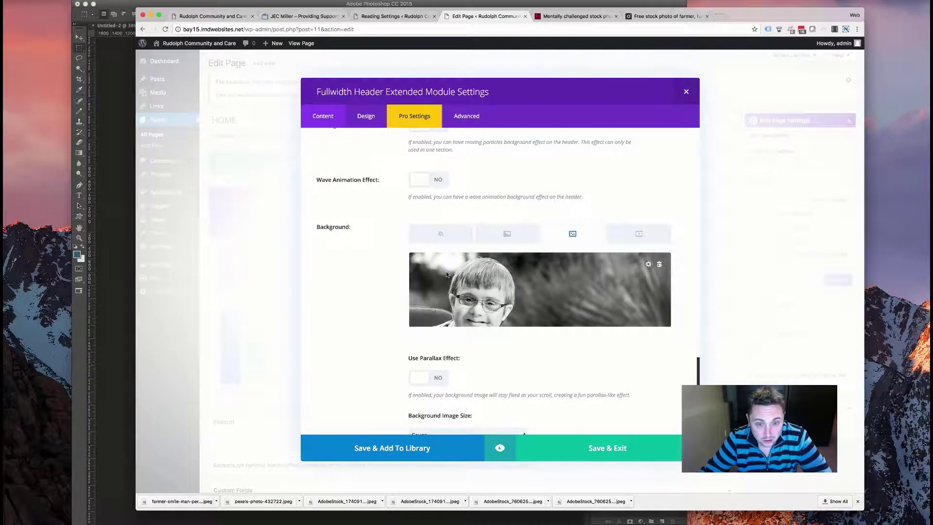
{"action": "scroll", "coordinate": [412, 241], "scroll_direction": "up", "scroll_amount": 3}
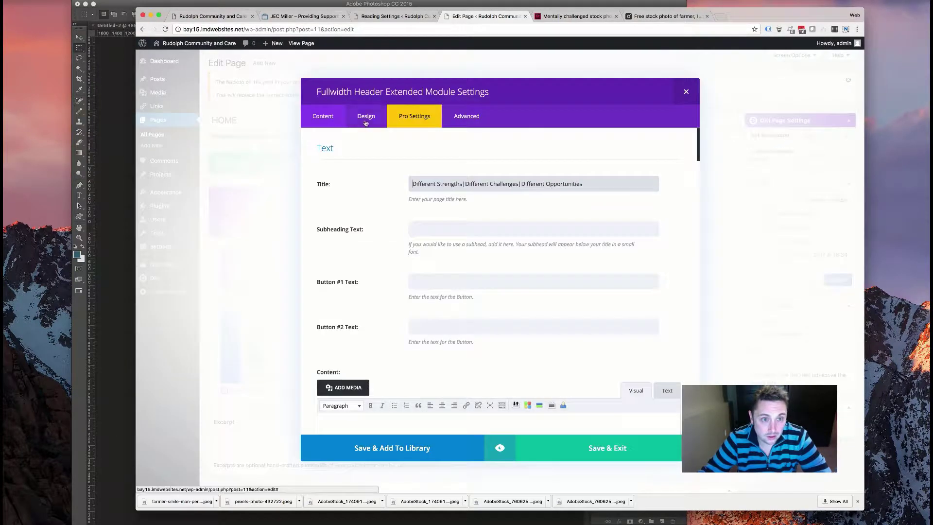
- Set the header height to 600px and save the module settings
{"action": "scroll", "coordinate": [384, 214], "scroll_direction": "down", "scroll_amount": 15}
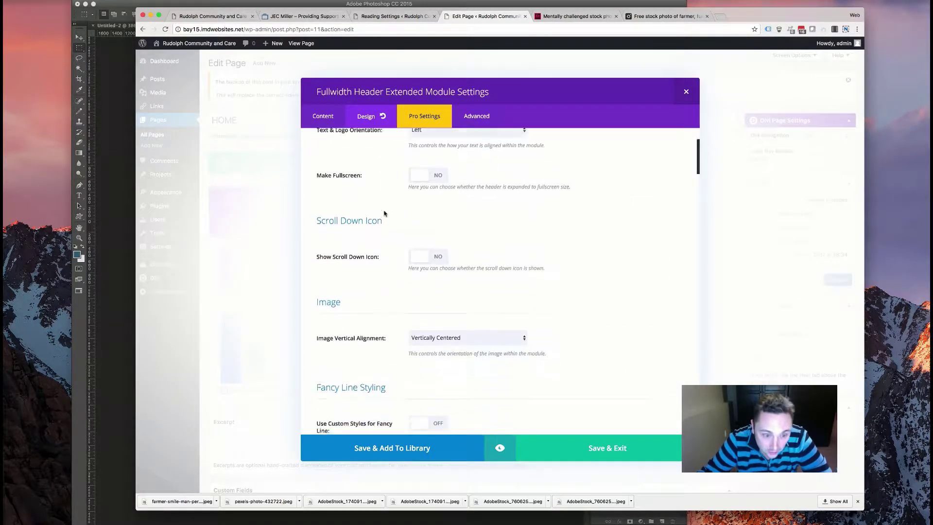
{"action": "scroll", "coordinate": [384, 214], "scroll_direction": "down", "scroll_amount": 10}
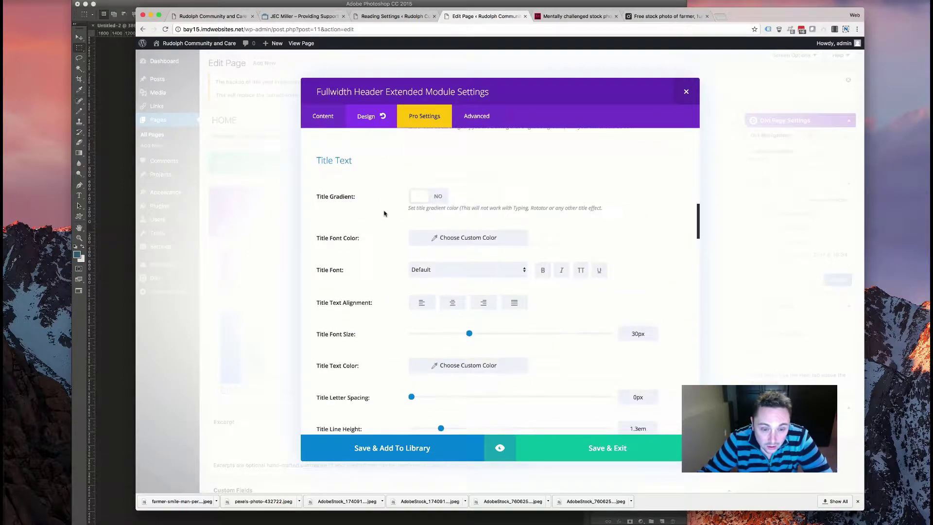
{"action": "scroll", "coordinate": [384, 214], "scroll_direction": "down", "scroll_amount": 10}
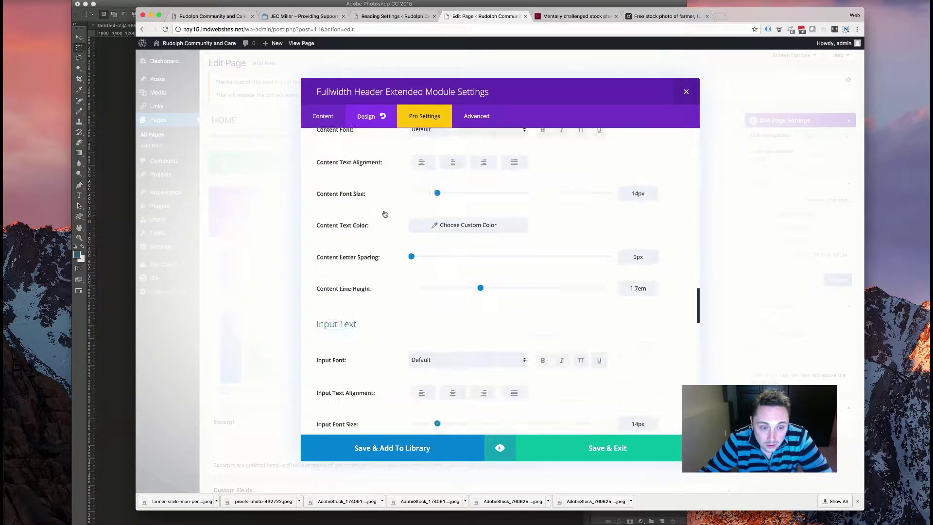
{"action": "scroll", "coordinate": [381, 211], "scroll_direction": "down", "scroll_amount": 5}
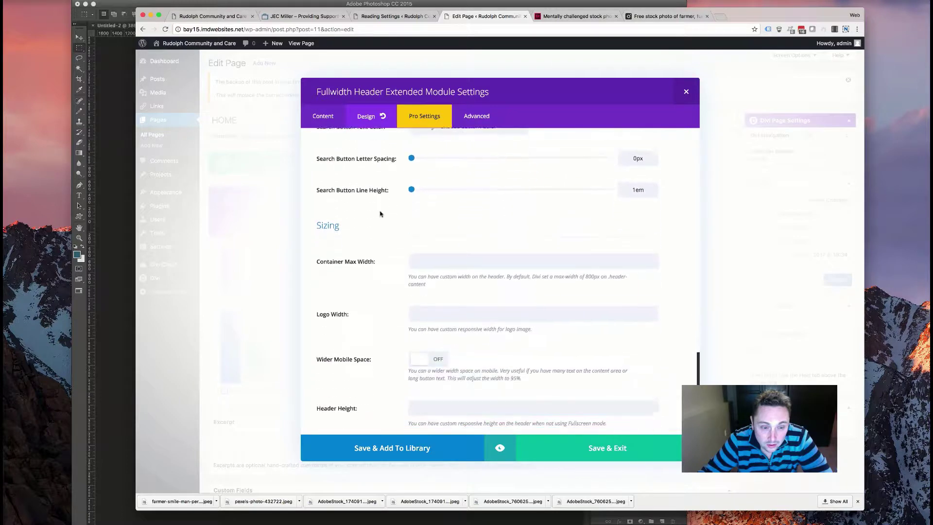
{"action": "left_click", "coordinate": [464, 354]}
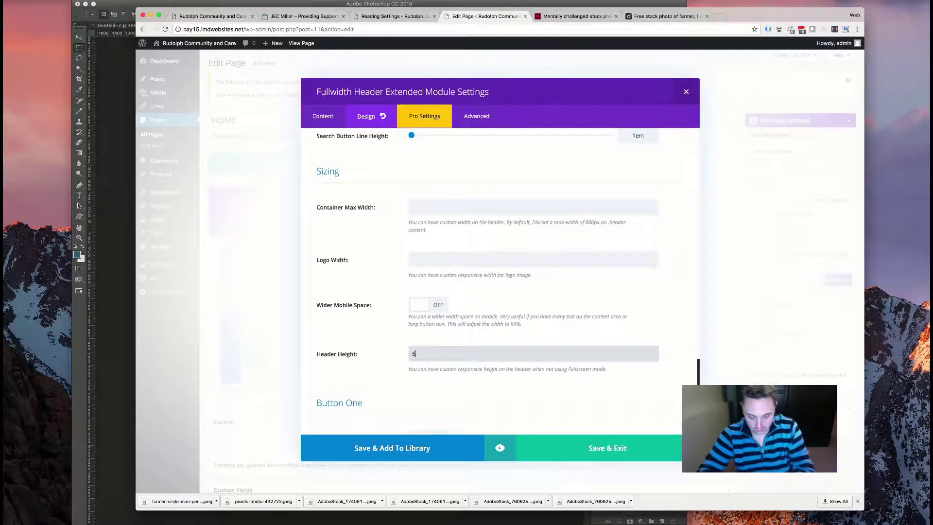
{"action": "left_click", "coordinate": [579, 448]}
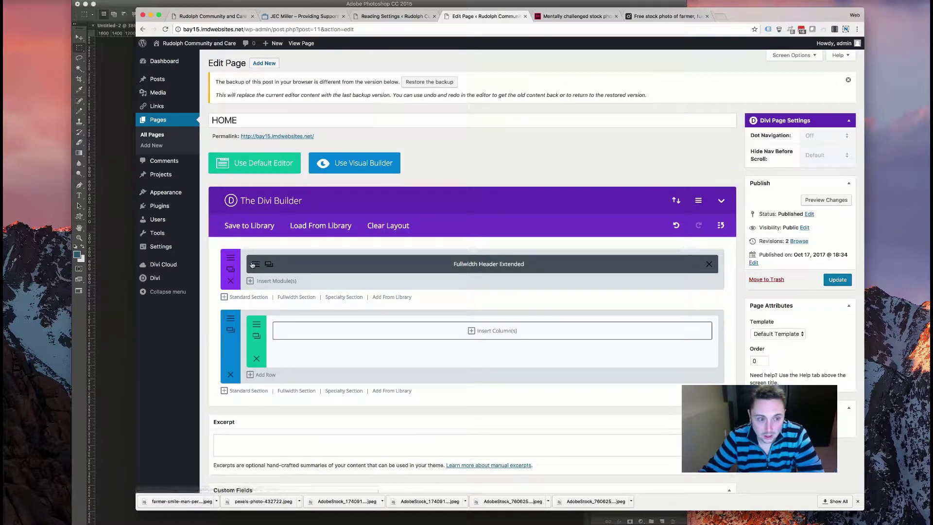
- Right-align the header text and logo, place the subheading after the title, and save
{"action": "left_click", "coordinate": [253, 264]}
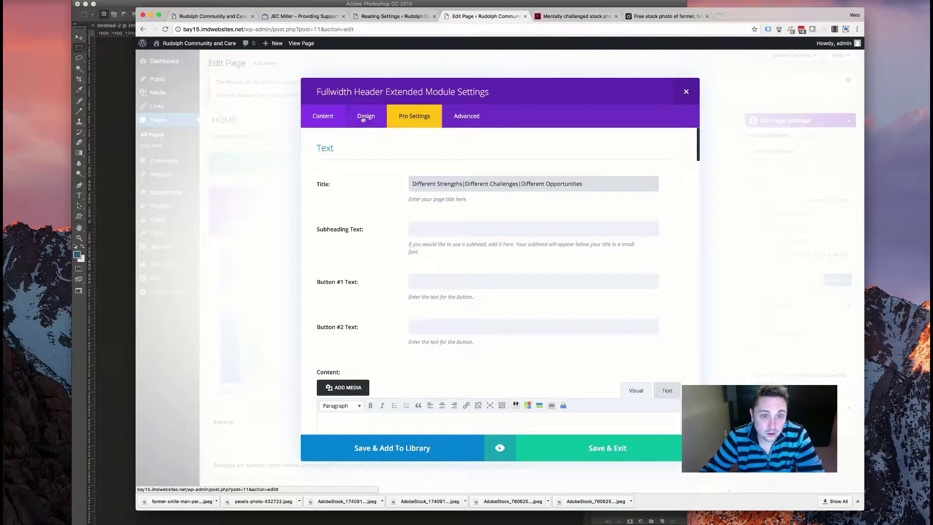
{"action": "left_click", "coordinate": [365, 119]}
{"action": "left_click", "coordinate": [465, 231]}
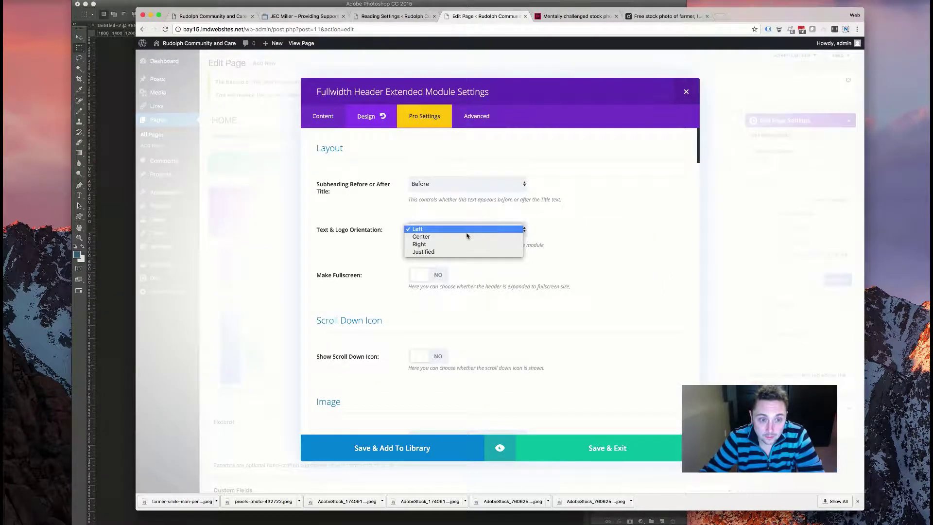
{"action": "left_click", "coordinate": [428, 251]}
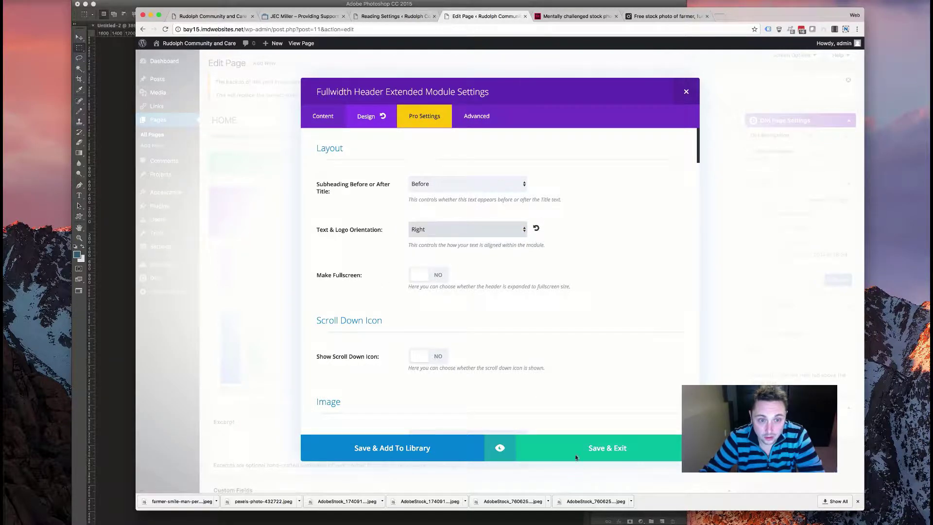
{"action": "left_click", "coordinate": [460, 189]}
{"action": "left_click", "coordinate": [459, 191]}
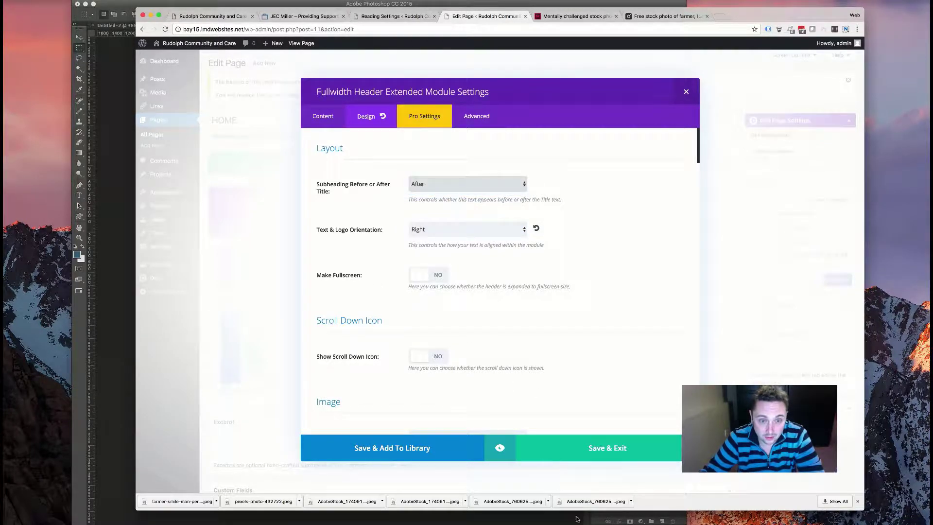
{"action": "left_click", "coordinate": [597, 448]}
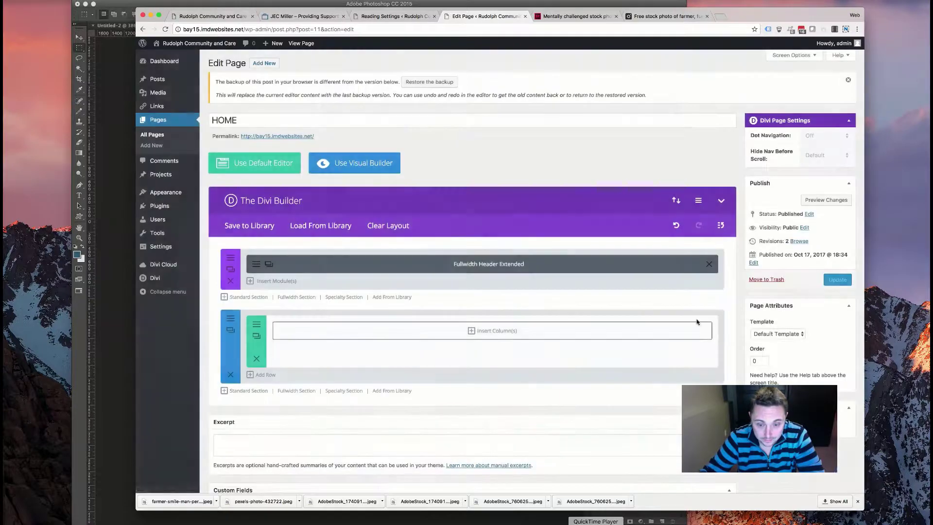
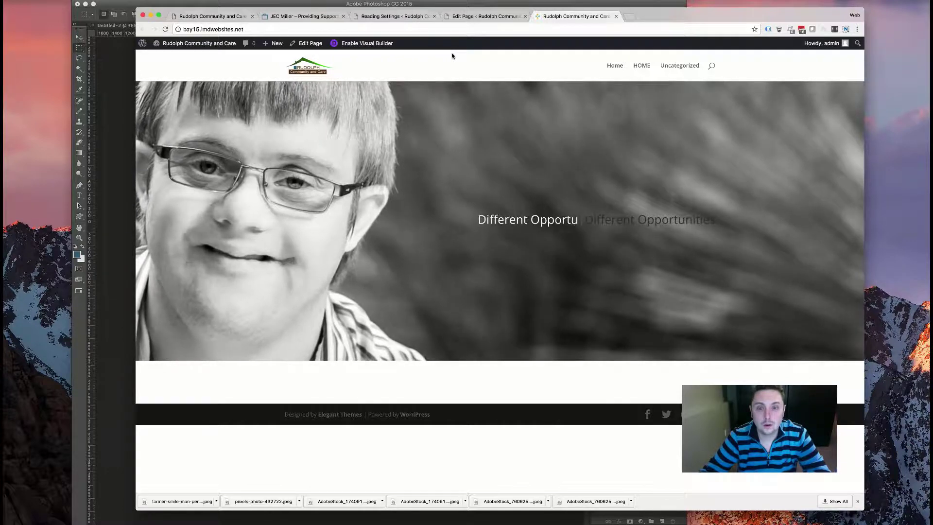
- Back in the HOME page editor, open the Fullwidth Header Extended settings to review its title effects
{"action": "left_click", "coordinate": [457, 17]}
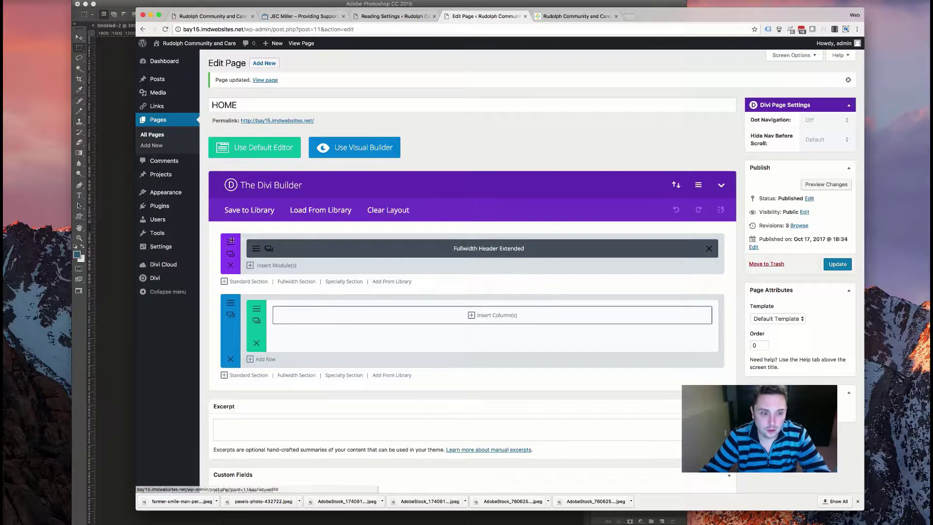
{"action": "left_click", "coordinate": [269, 249]}
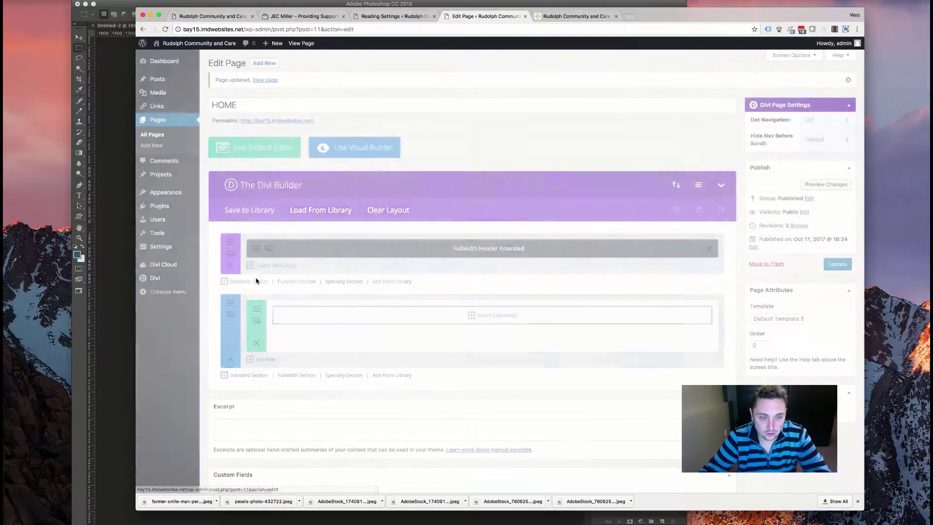
{"action": "scroll", "coordinate": [391, 235], "scroll_direction": "down", "scroll_amount": 10}
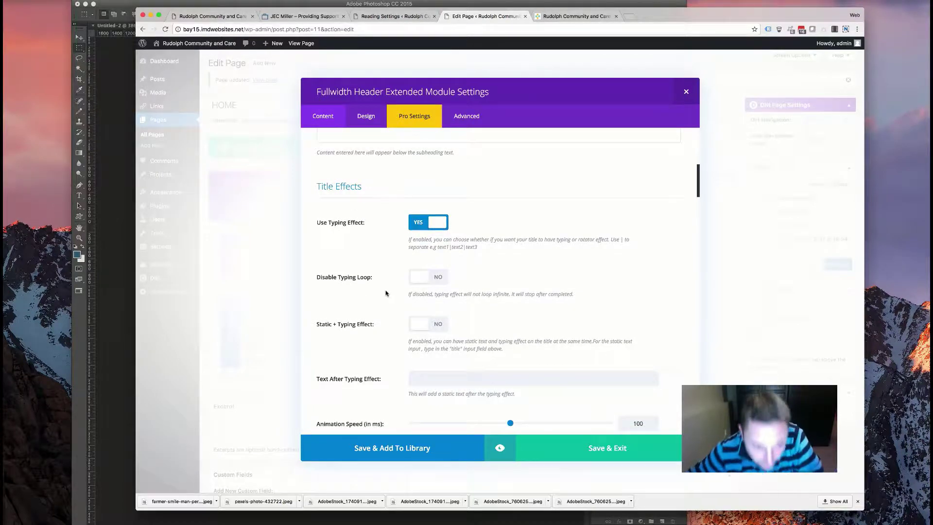
{"action": "scroll", "coordinate": [386, 293], "scroll_direction": "down", "scroll_amount": 3}
{"action": "scroll", "coordinate": [407, 223], "scroll_direction": "up", "scroll_amount": 2}
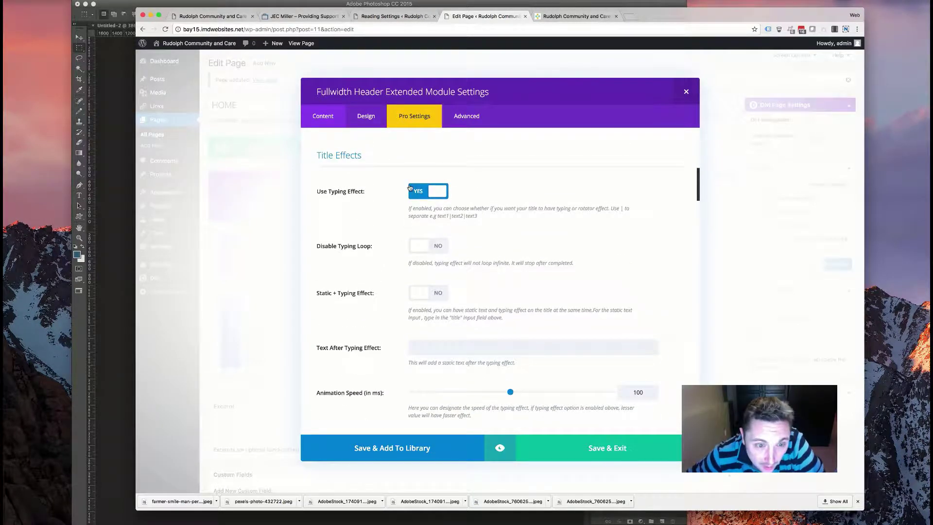
{"action": "scroll", "coordinate": [408, 193], "scroll_direction": "up", "scroll_amount": 10}
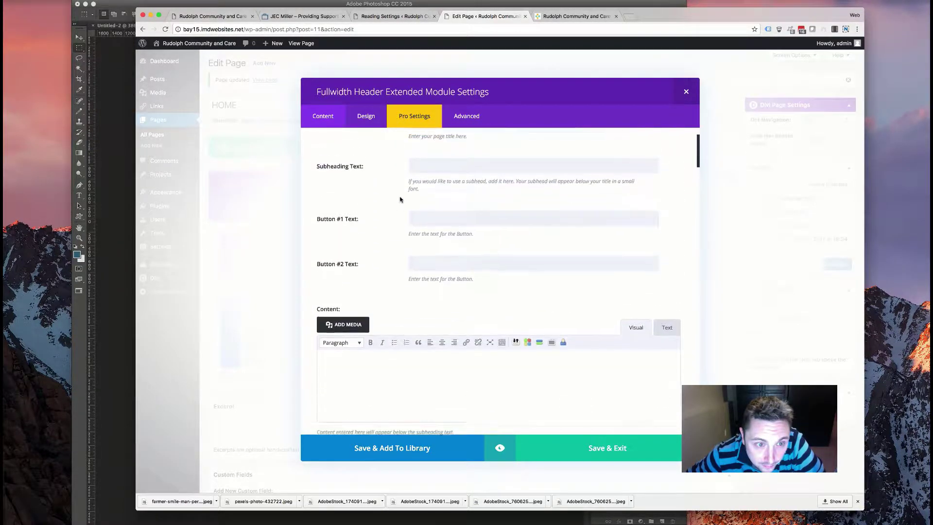
{"action": "scroll", "coordinate": [400, 199], "scroll_direction": "down", "scroll_amount": 10}
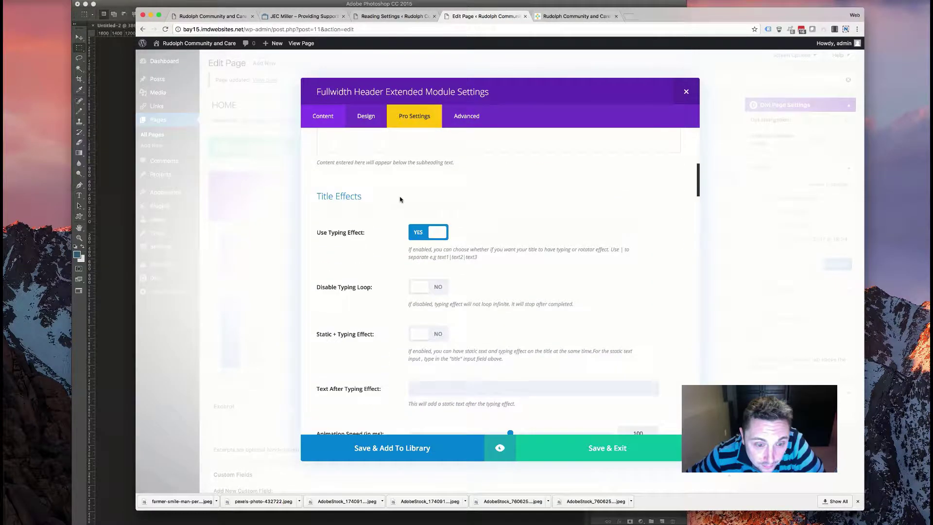
{"action": "left_click", "coordinate": [435, 332]}
{"action": "scroll", "coordinate": [355, 310], "scroll_direction": "down", "scroll_amount": 3}
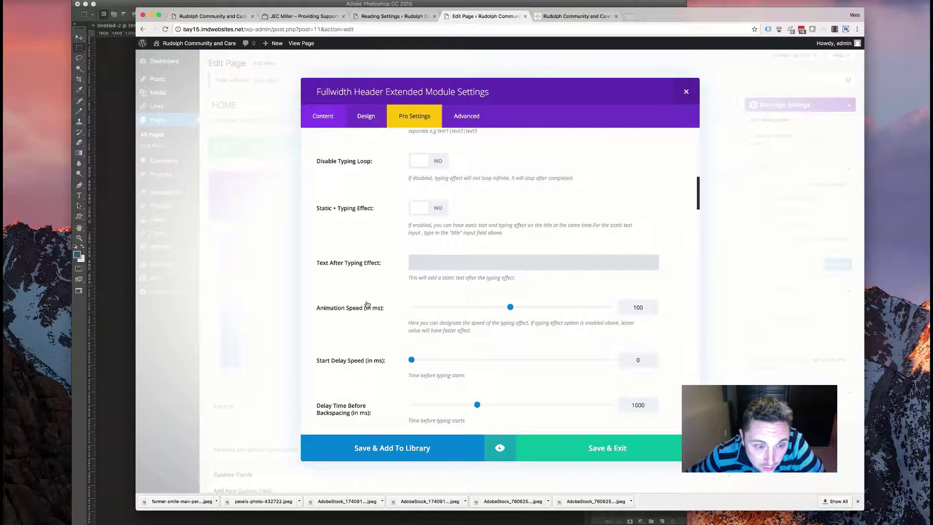
{"action": "scroll", "coordinate": [367, 305], "scroll_direction": "down", "scroll_amount": 8}
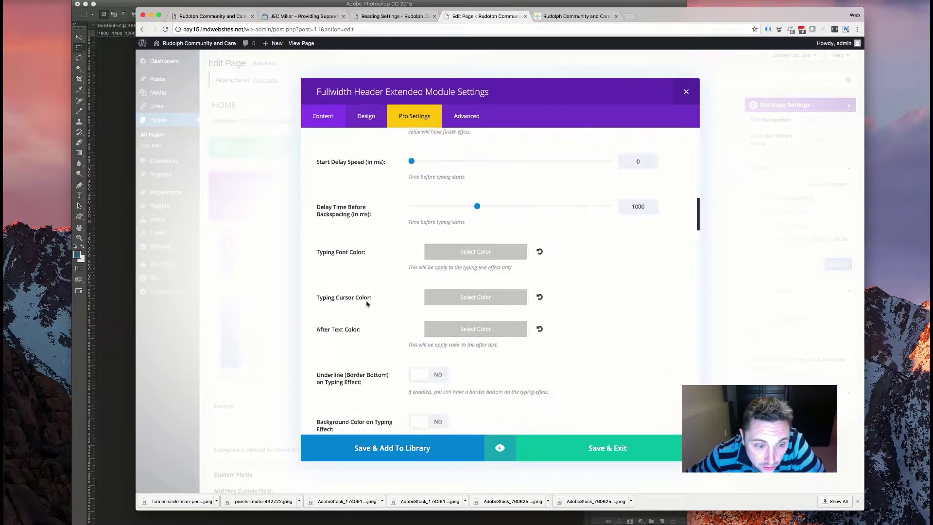
{"action": "scroll", "coordinate": [367, 305], "scroll_direction": "up", "scroll_amount": 3}
{"action": "scroll", "coordinate": [367, 304], "scroll_direction": "down", "scroll_amount": 2}
{"action": "scroll", "coordinate": [367, 305], "scroll_direction": "up", "scroll_amount": 2}
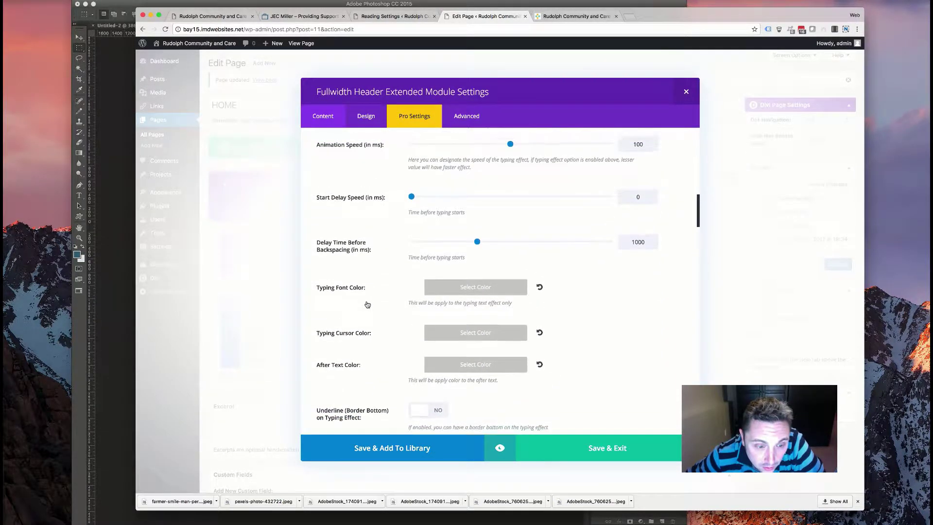
{"action": "scroll", "coordinate": [367, 305], "scroll_direction": "down", "scroll_amount": 1}
{"action": "scroll", "coordinate": [367, 305], "scroll_direction": "up", "scroll_amount": 10}
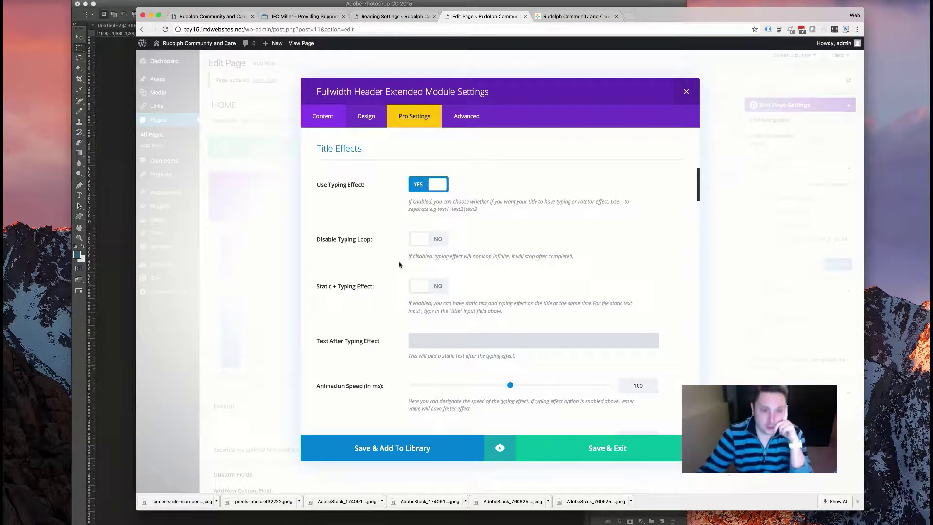
- Keep the title's typing effect on (100 ms speed, 1000 ms backspace delay) and save the module
{"action": "left_click", "coordinate": [428, 182]}
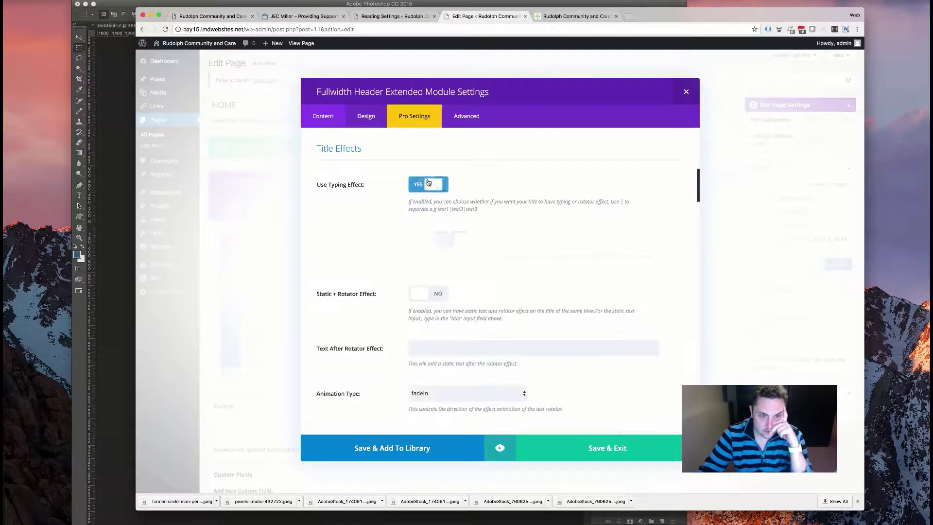
{"action": "left_click", "coordinate": [418, 239]}
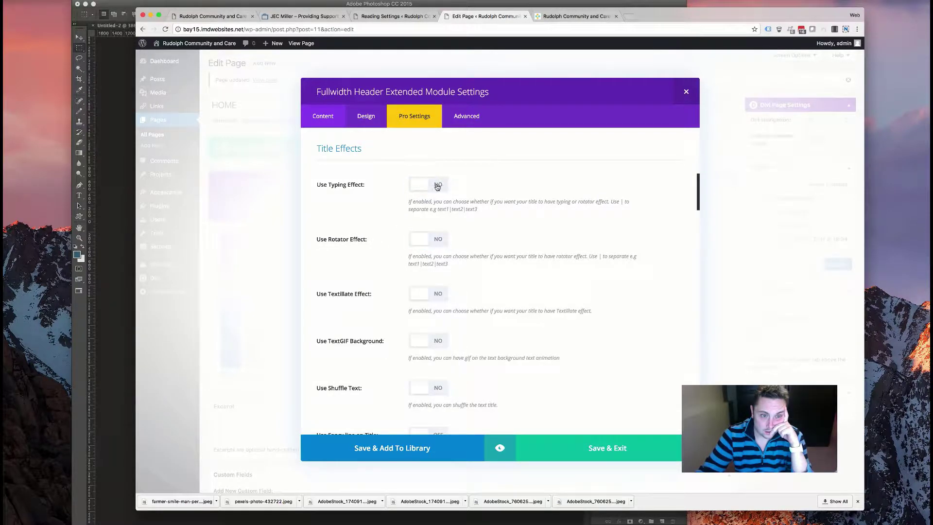
{"action": "left_click", "coordinate": [429, 185]}
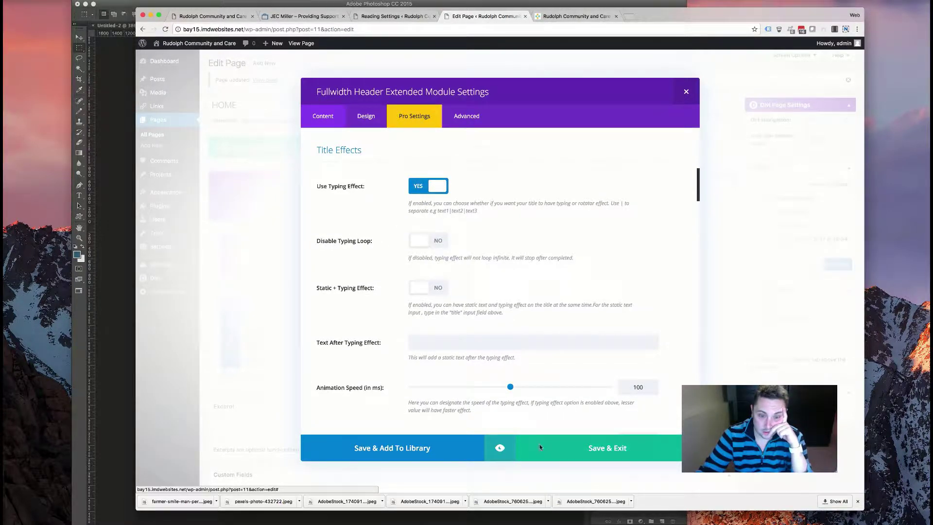
{"action": "left_click", "coordinate": [546, 448]}
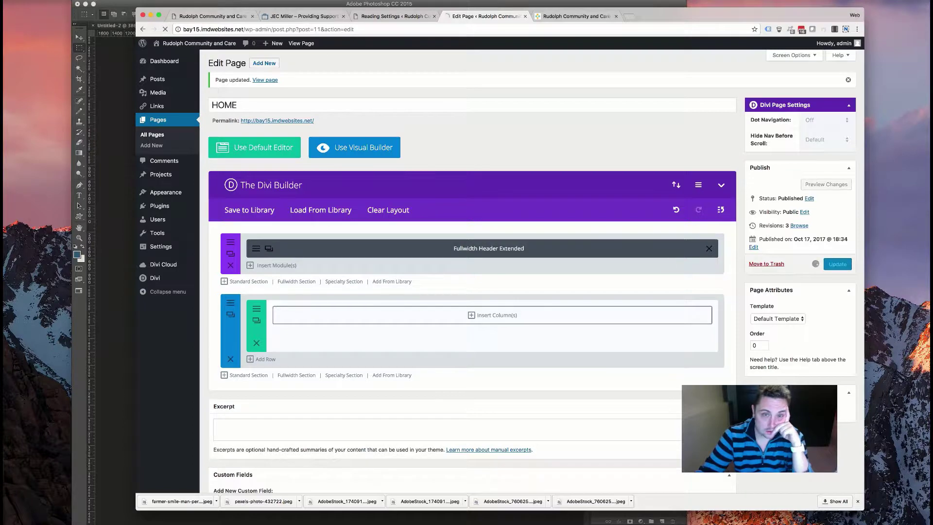
- Reload the live homepage twice to watch the typed phrases, then return to the HOME page editor
{"action": "left_click", "coordinate": [566, 20]}
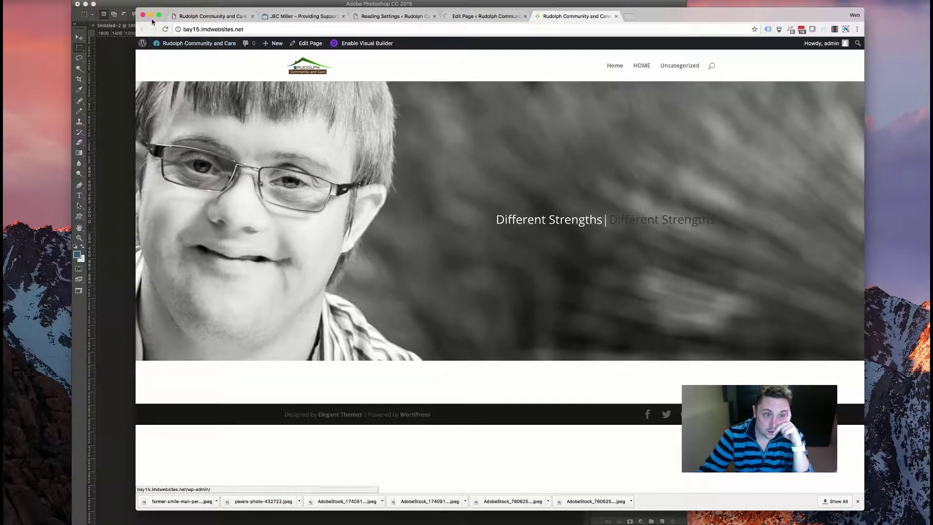
{"action": "left_click", "coordinate": [166, 30]}
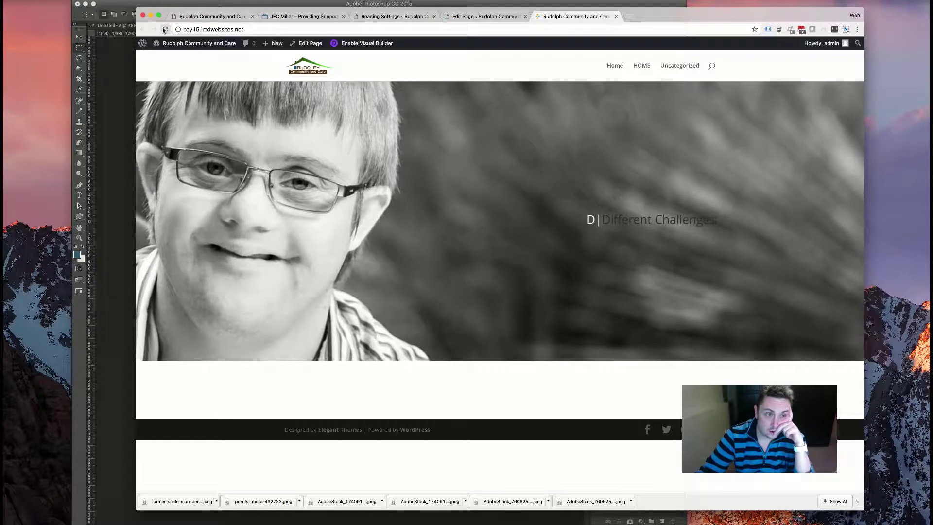
{"action": "left_click", "coordinate": [166, 29]}
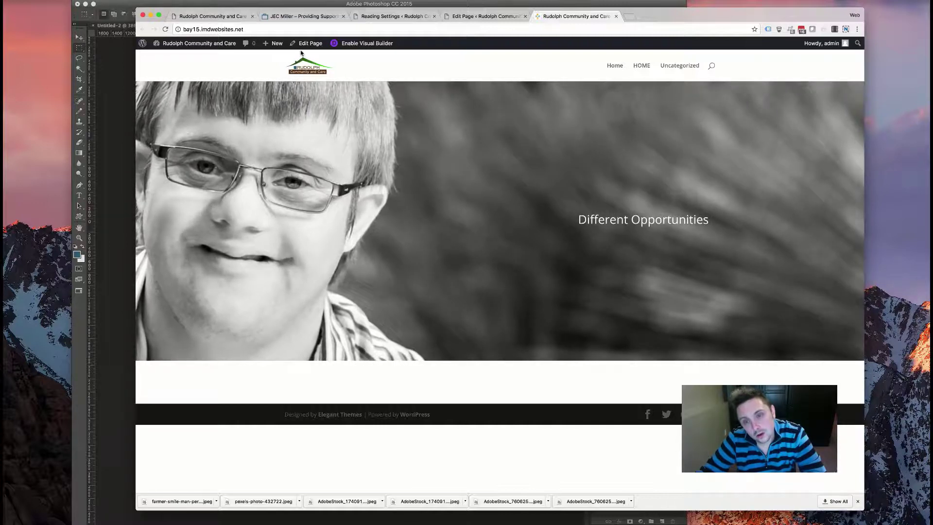
{"action": "left_click", "coordinate": [474, 16]}
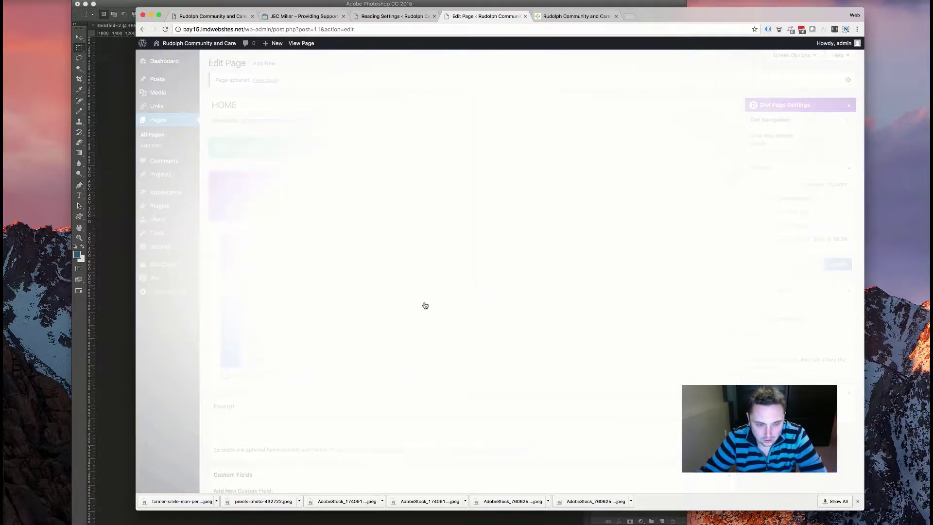
- Turn off the title's typing effect and briefly try the rotator effect before switching it off
{"action": "scroll", "coordinate": [439, 279], "scroll_direction": "down", "scroll_amount": 10}
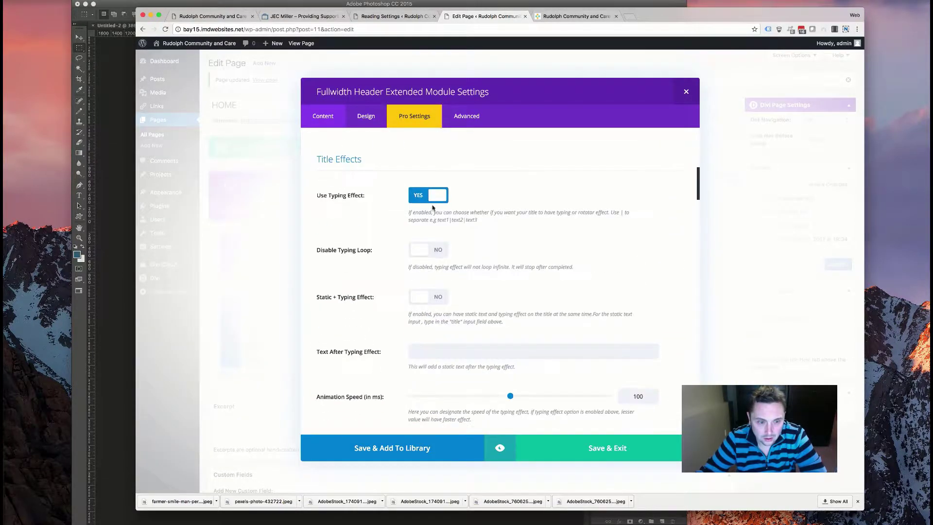
{"action": "left_click", "coordinate": [424, 195]}
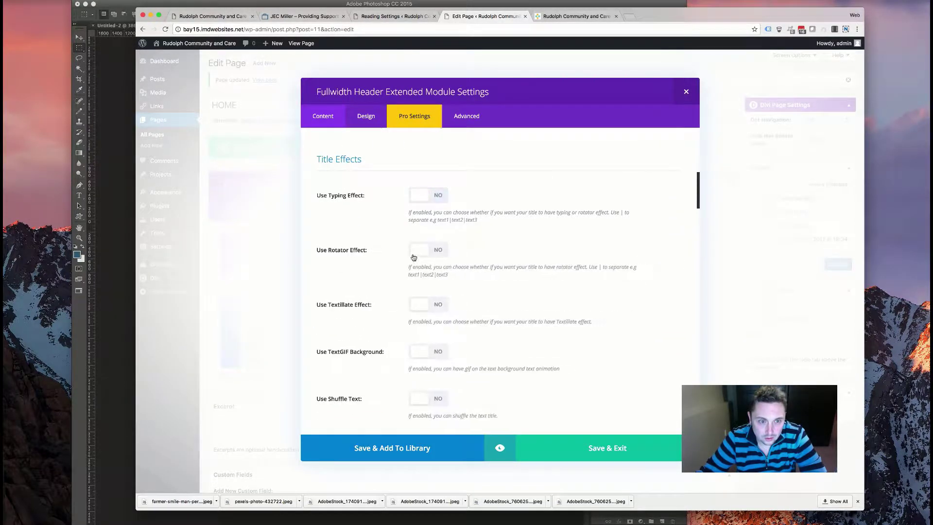
{"action": "left_click", "coordinate": [437, 251]}
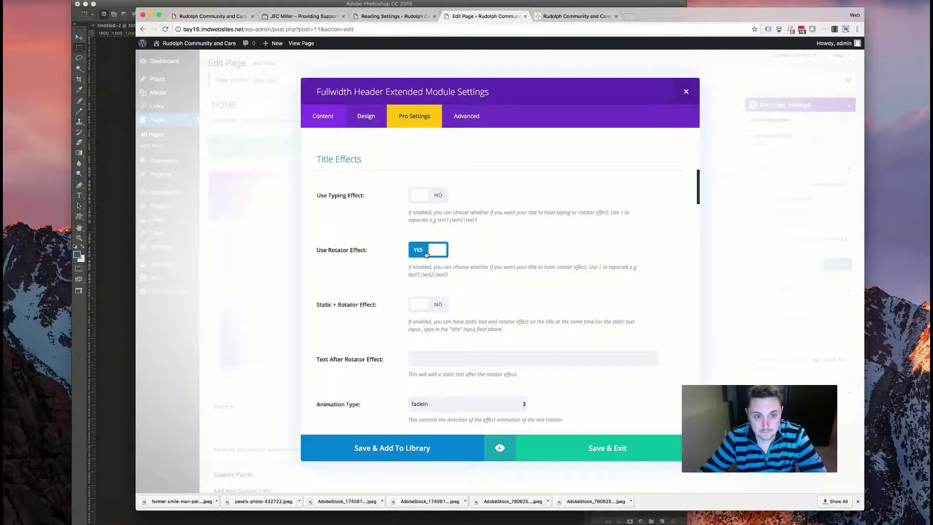
{"action": "left_click", "coordinate": [426, 250]}
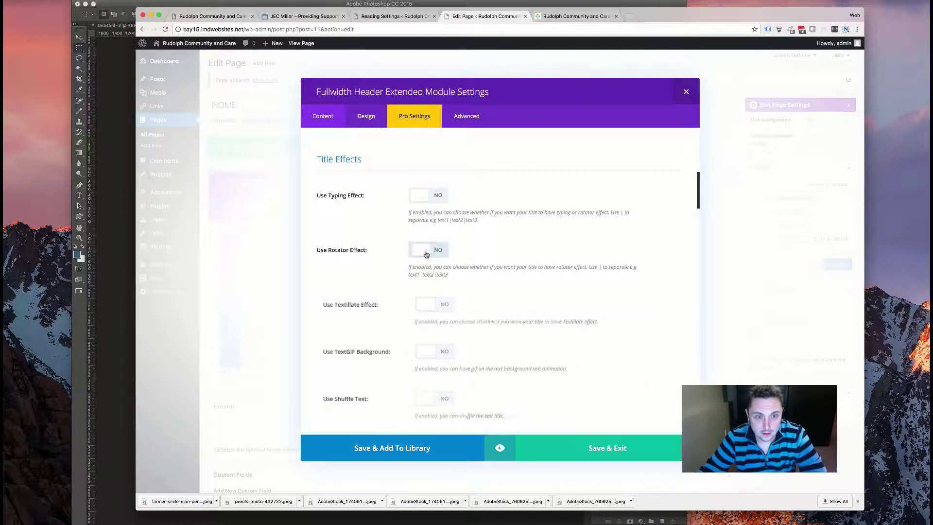
- Set the background's Ken Burns effect type to Zoom Out Left, keeping speed 17
{"action": "scroll", "coordinate": [426, 256], "scroll_direction": "down", "scroll_amount": 5}
{"action": "scroll", "coordinate": [426, 256], "scroll_direction": "up", "scroll_amount": 6}
{"action": "scroll", "coordinate": [427, 256], "scroll_direction": "up", "scroll_amount": 5}
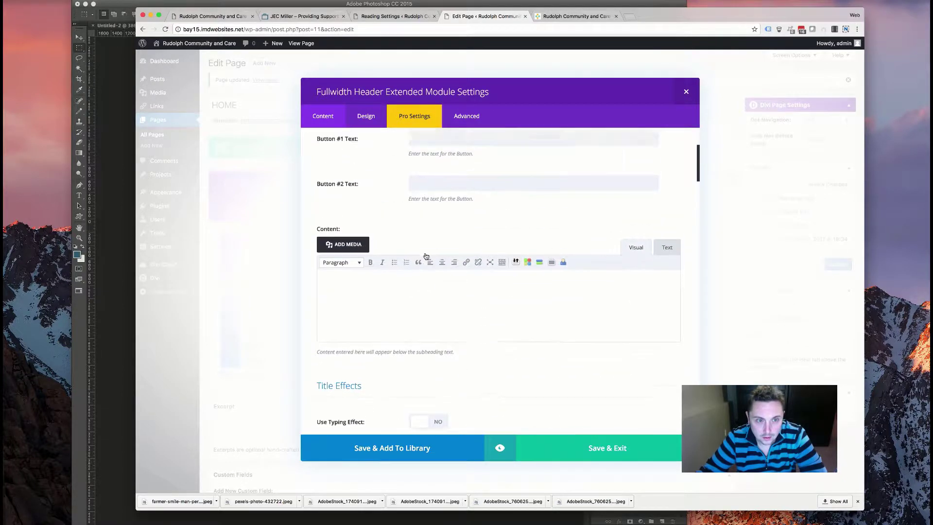
{"action": "scroll", "coordinate": [425, 255], "scroll_direction": "down", "scroll_amount": 5}
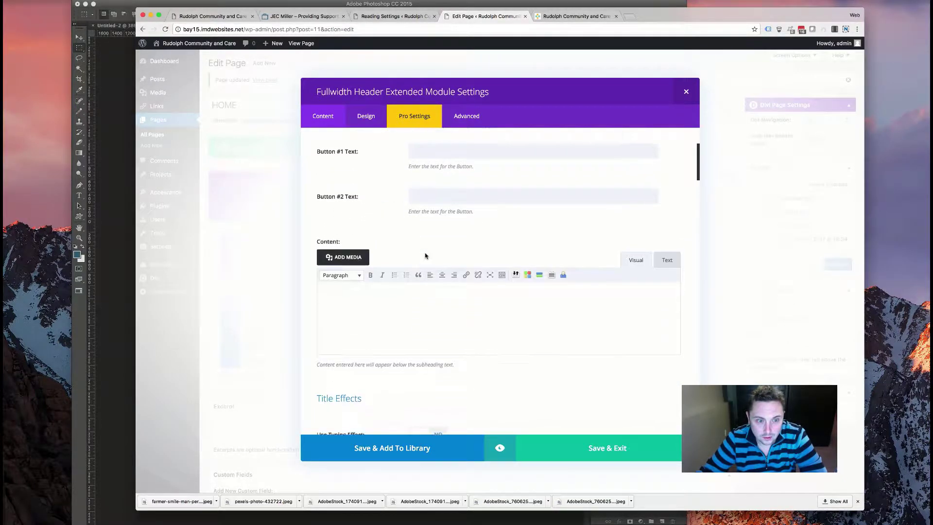
{"action": "scroll", "coordinate": [425, 255], "scroll_direction": "down", "scroll_amount": 5}
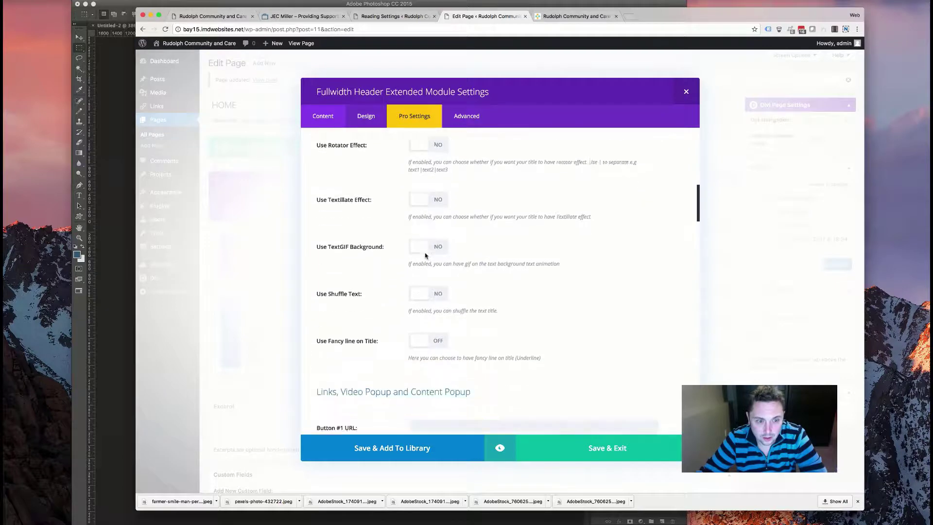
{"action": "scroll", "coordinate": [425, 256], "scroll_direction": "down", "scroll_amount": 10}
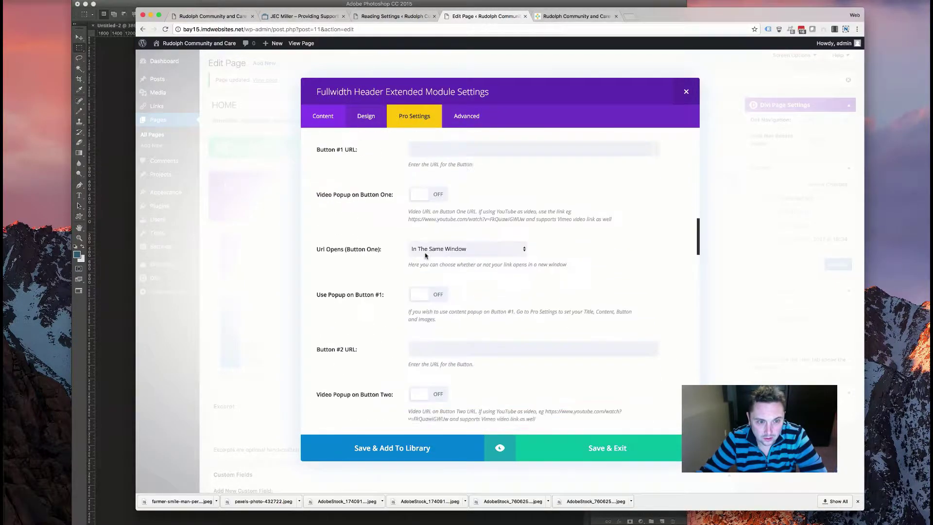
{"action": "scroll", "coordinate": [425, 255], "scroll_direction": "down", "scroll_amount": 10}
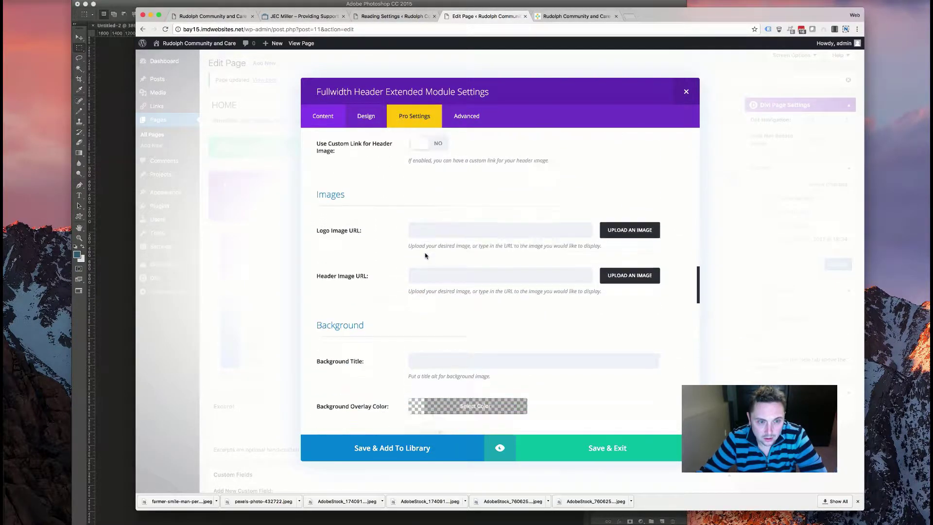
{"action": "scroll", "coordinate": [425, 255], "scroll_direction": "down", "scroll_amount": 10}
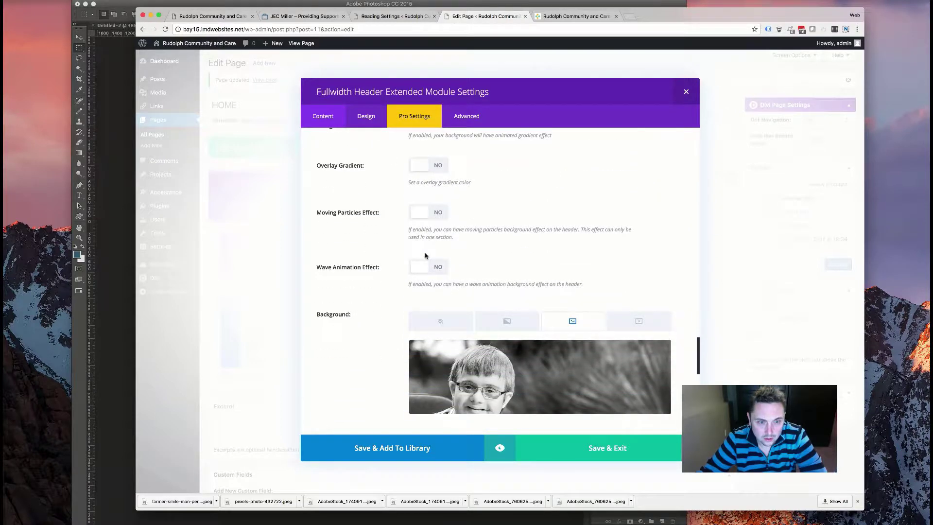
{"action": "scroll", "coordinate": [425, 252], "scroll_direction": "up", "scroll_amount": 5}
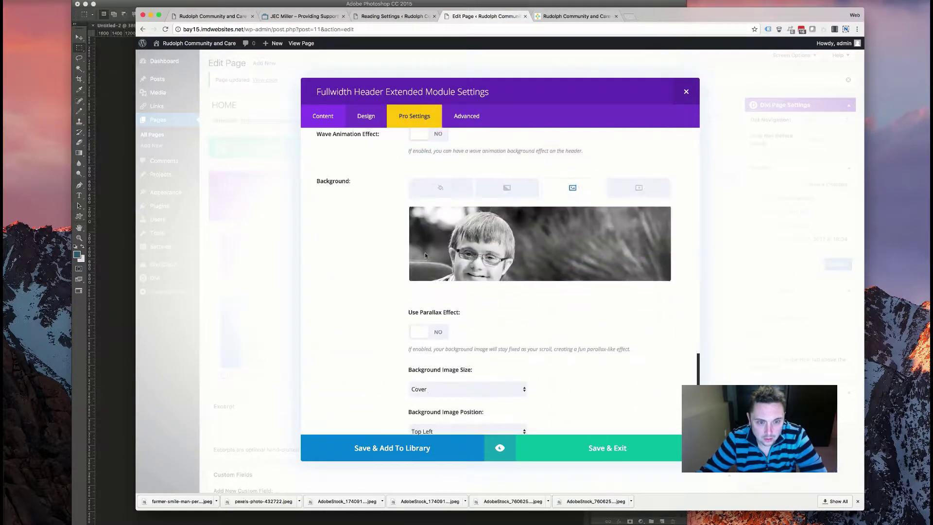
{"action": "scroll", "coordinate": [425, 252], "scroll_direction": "down", "scroll_amount": 3}
{"action": "scroll", "coordinate": [412, 267], "scroll_direction": "up", "scroll_amount": 6}
{"action": "scroll", "coordinate": [411, 267], "scroll_direction": "up", "scroll_amount": 8}
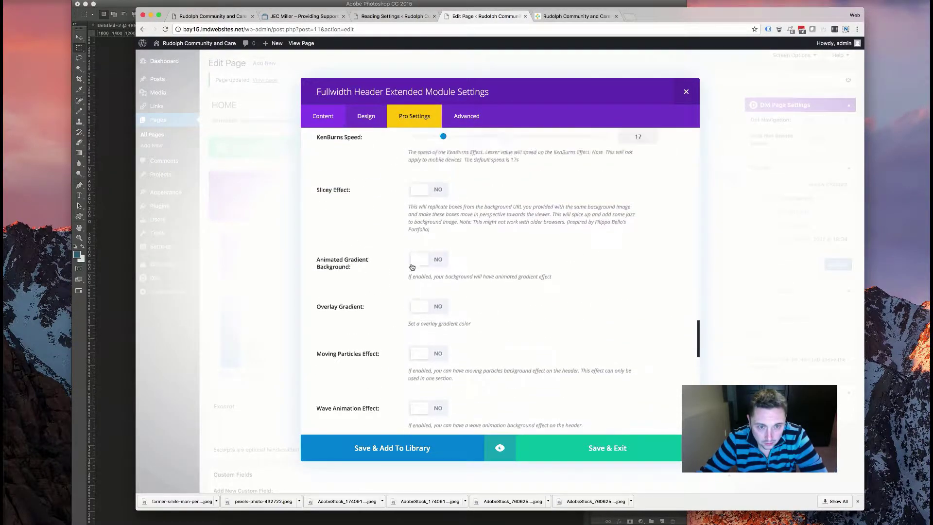
{"action": "left_click", "coordinate": [456, 270]}
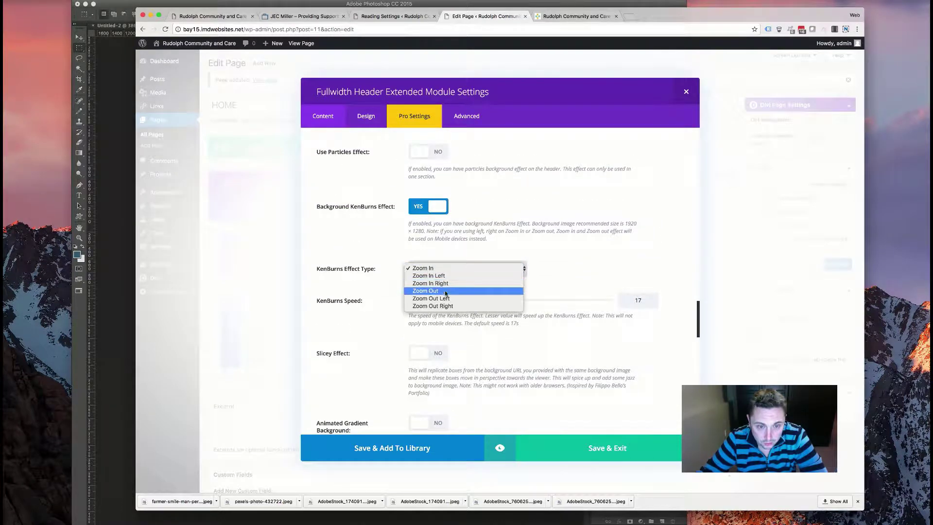
{"action": "left_click", "coordinate": [439, 299]}
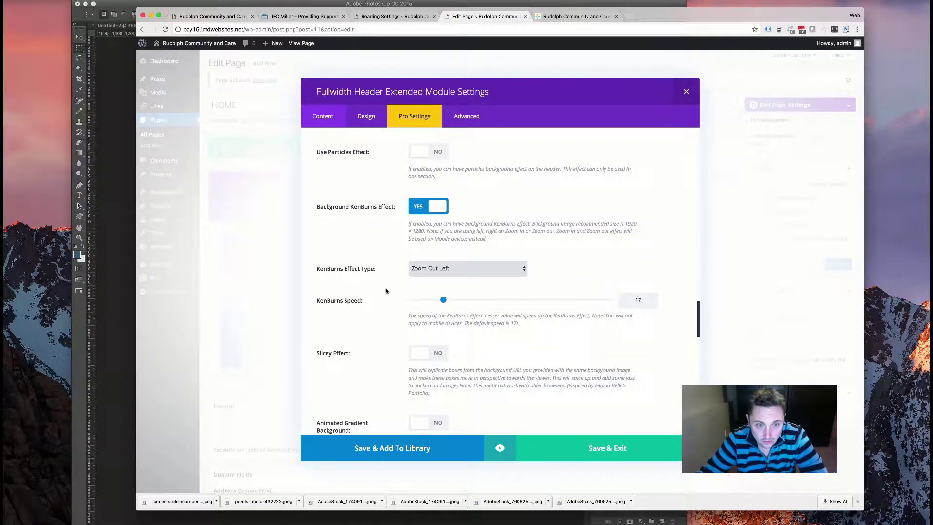
{"action": "scroll", "coordinate": [401, 359], "scroll_direction": "up", "scroll_amount": 5}
{"action": "scroll", "coordinate": [400, 359], "scroll_direction": "up", "scroll_amount": 5}
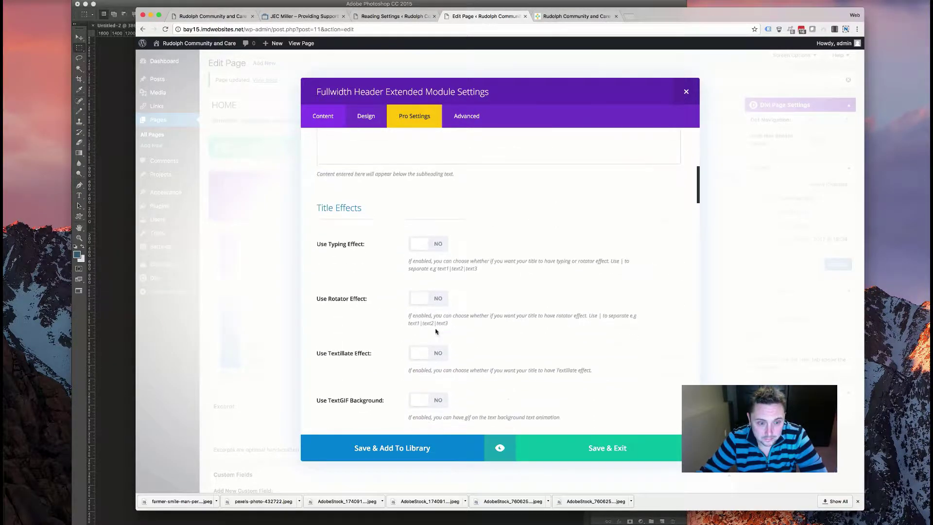
- Enable the title rotator effect with fadeInRight animation at 2500 ms speed
{"action": "left_click", "coordinate": [439, 304]}
{"action": "scroll", "coordinate": [438, 292], "scroll_direction": "down", "scroll_amount": 4}
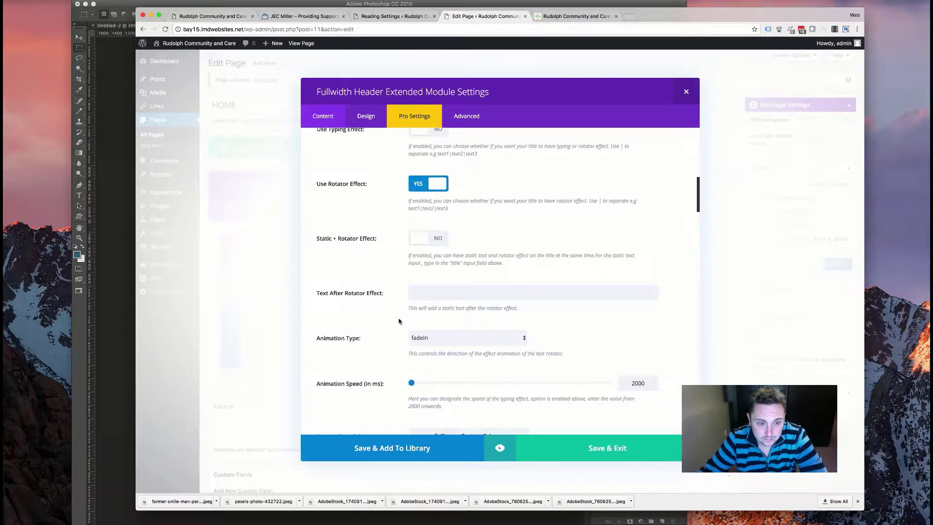
{"action": "left_click", "coordinate": [457, 266]}
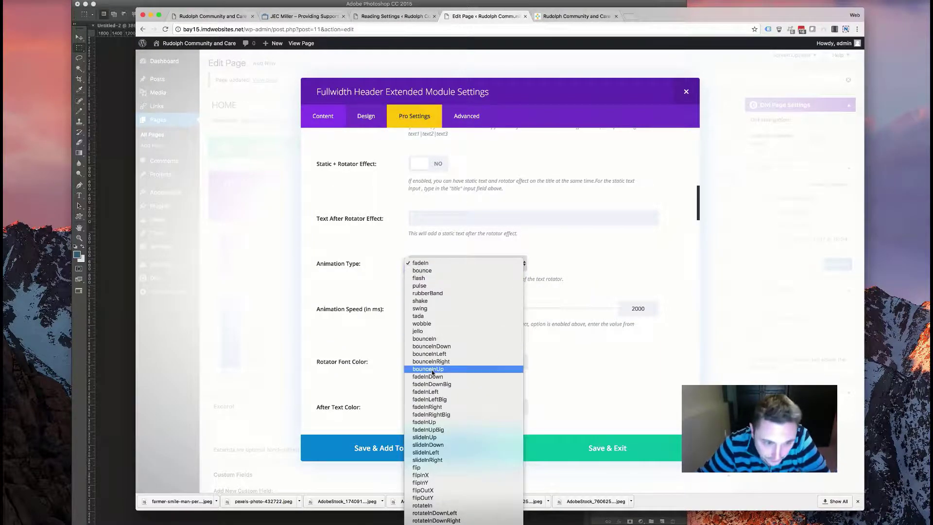
{"action": "scroll", "coordinate": [425, 358], "scroll_direction": "down", "scroll_amount": 3}
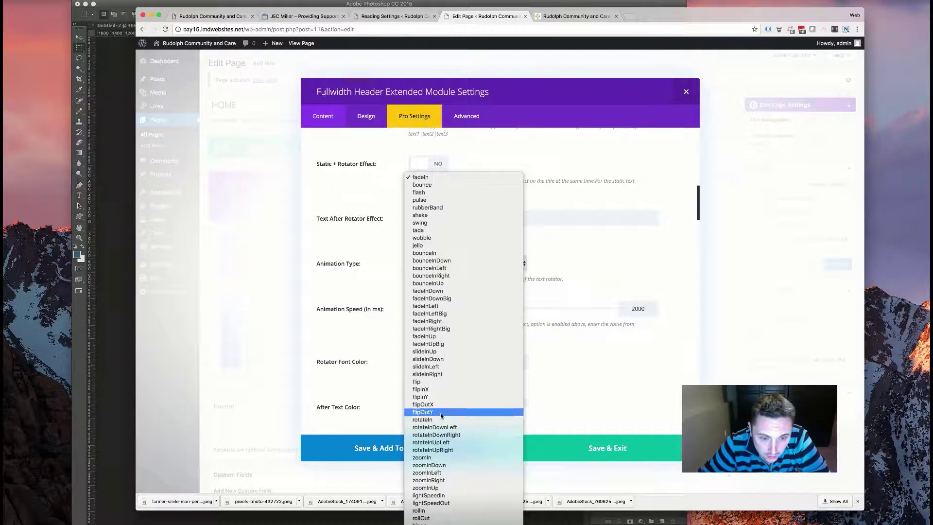
{"action": "left_click", "coordinate": [434, 320]}
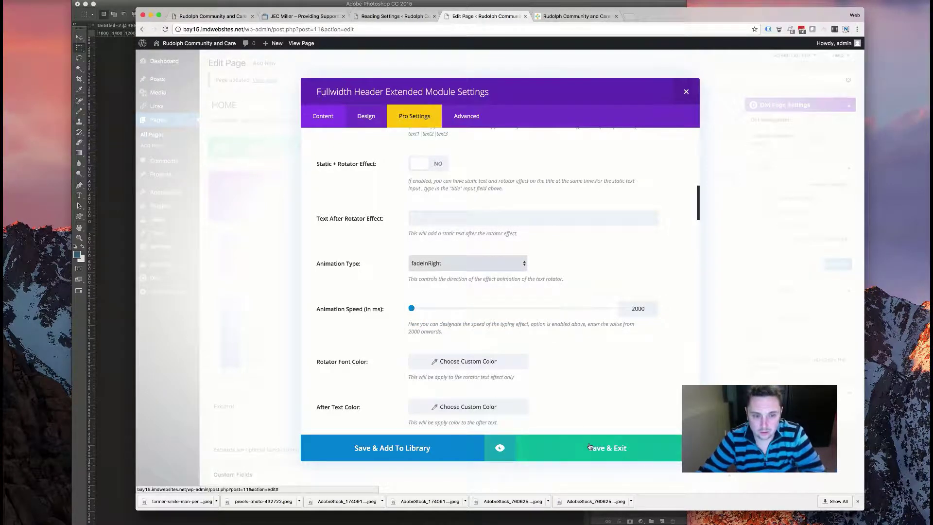
{"action": "left_click_drag", "start_coordinate": [413, 309], "coordinate": [474, 310]}
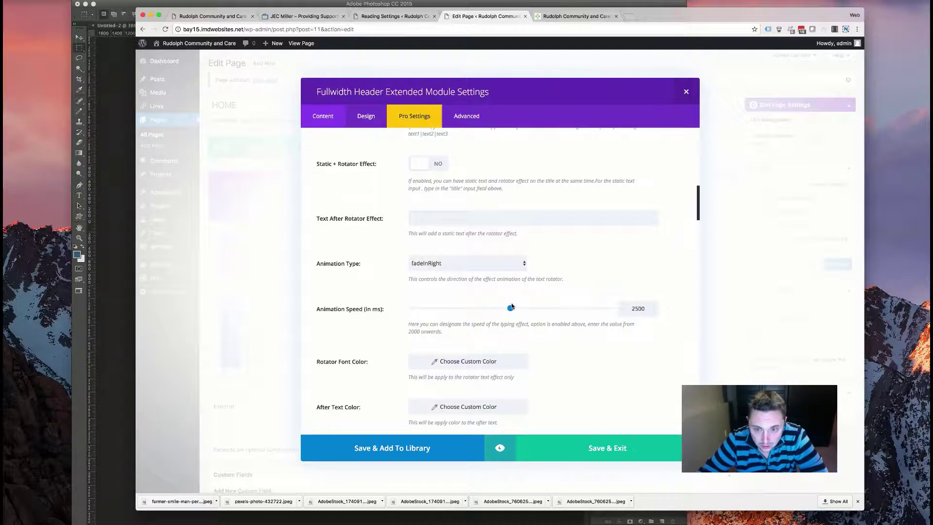
{"action": "left_click", "coordinate": [364, 115]}
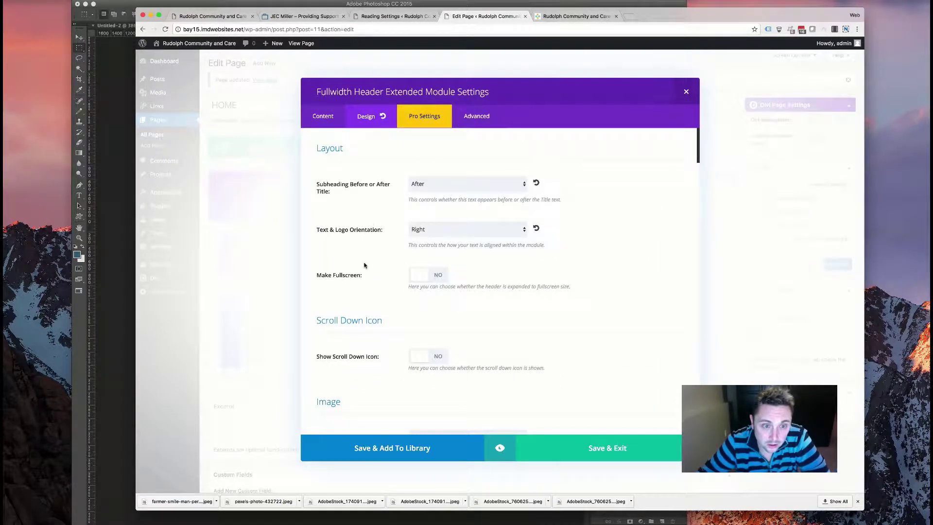
- Make the header title bold with a 54px font size
{"action": "scroll", "coordinate": [364, 265], "scroll_direction": "down", "scroll_amount": 5}
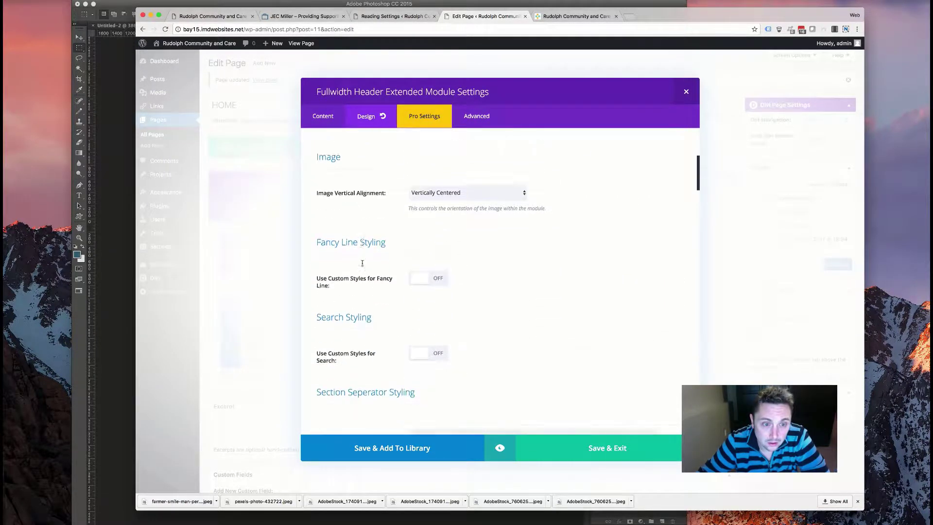
{"action": "scroll", "coordinate": [362, 265], "scroll_direction": "down", "scroll_amount": 9}
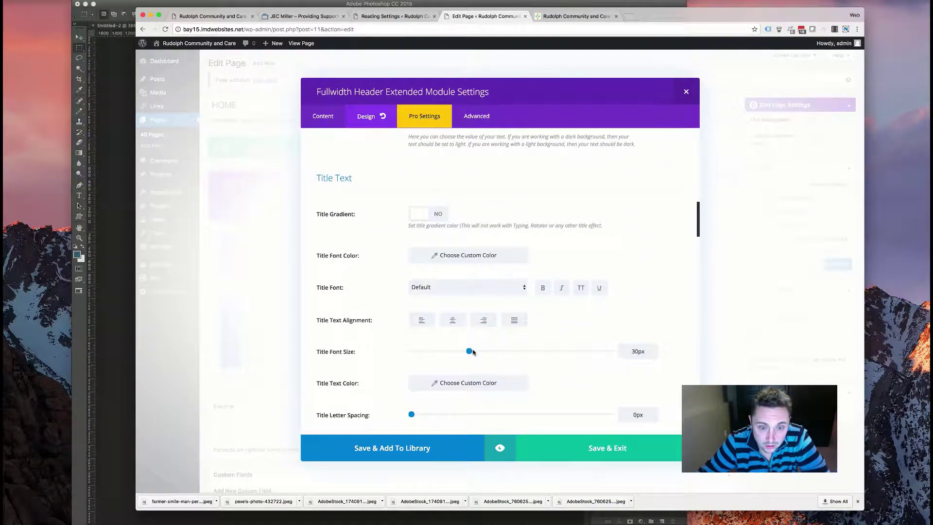
{"action": "left_click_drag", "start_coordinate": [496, 352], "coordinate": [530, 352]}
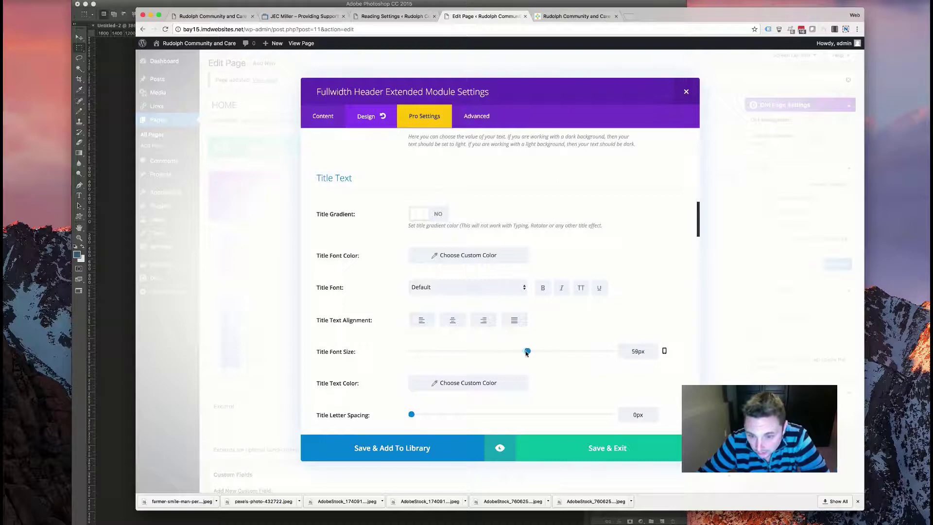
{"action": "mouse_move", "coordinate": [519, 353]}
{"action": "left_mouse_down"}
{"action": "mouse_move", "coordinate": [505, 353]}
{"action": "mouse_move", "coordinate": [513, 354]}
{"action": "left_mouse_up"}
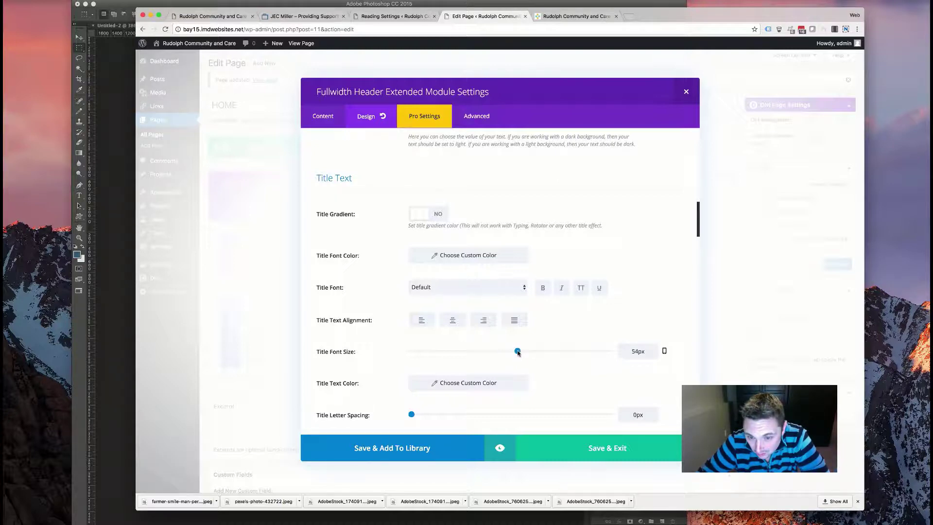
{"action": "left_click", "coordinate": [544, 289]}
- Save the module, update the HOME page, and go to the live site
{"action": "left_click", "coordinate": [591, 444]}
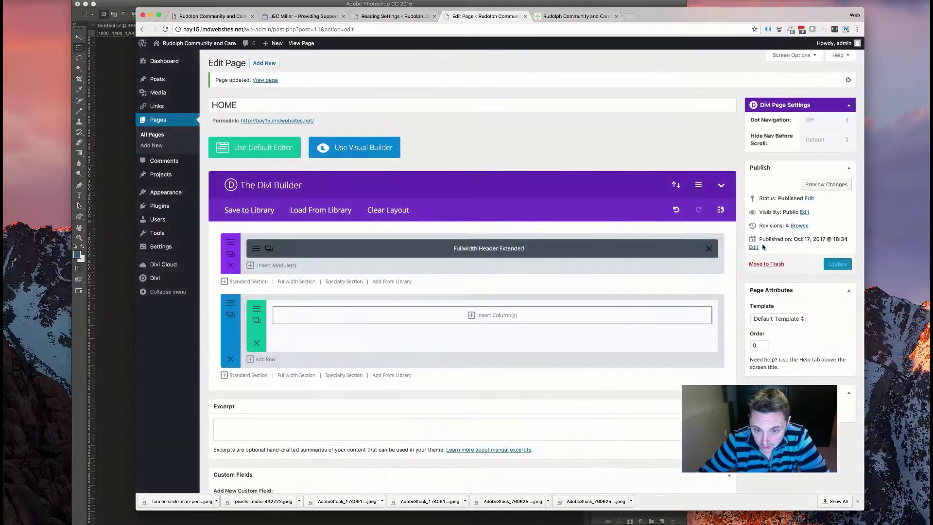
{"action": "left_click", "coordinate": [838, 266]}
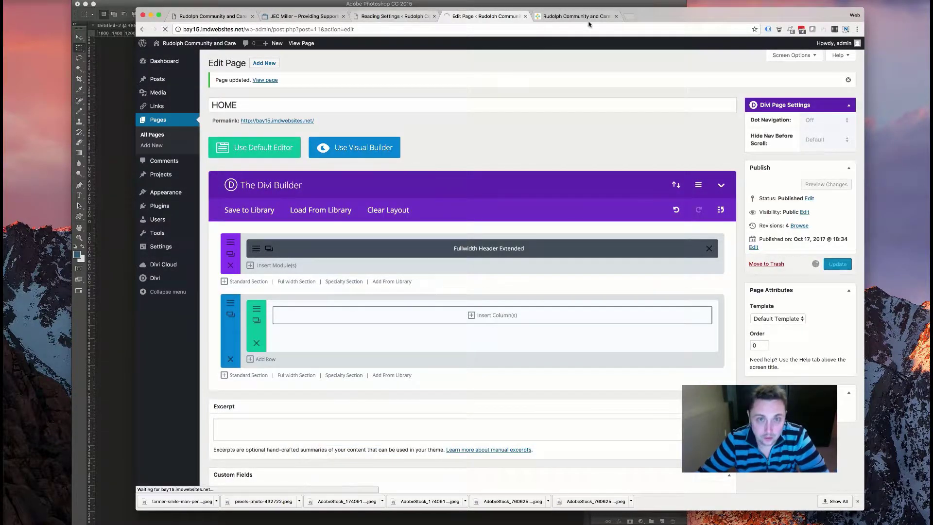
{"action": "left_click", "coordinate": [554, 18]}
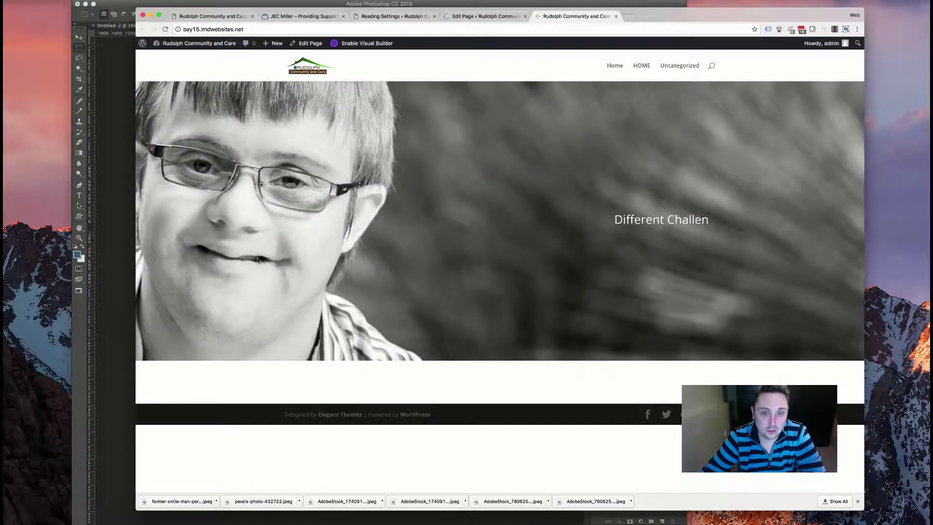
- Reload the homepage to check the rotating phrases, reopen the header module settings, then switch to Photoshop
{"action": "left_click", "coordinate": [166, 30]}
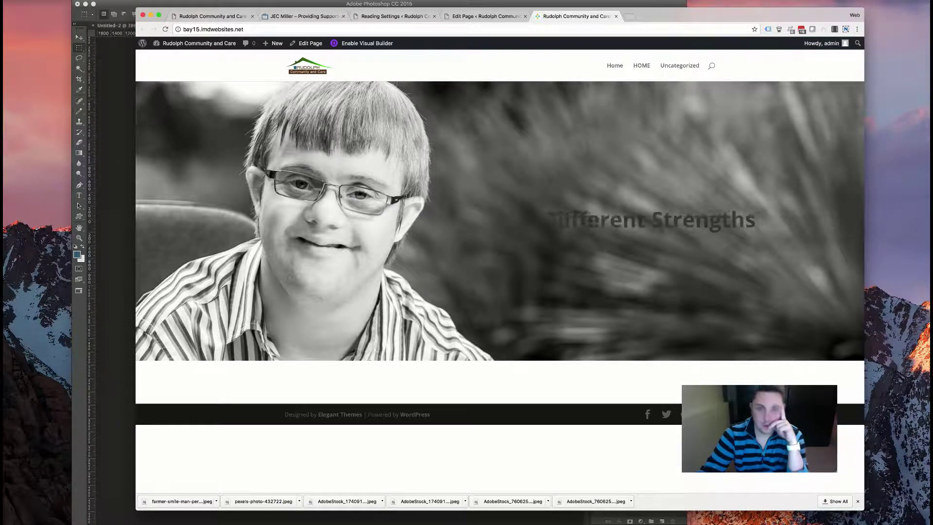
{"action": "left_click", "coordinate": [486, 16]}
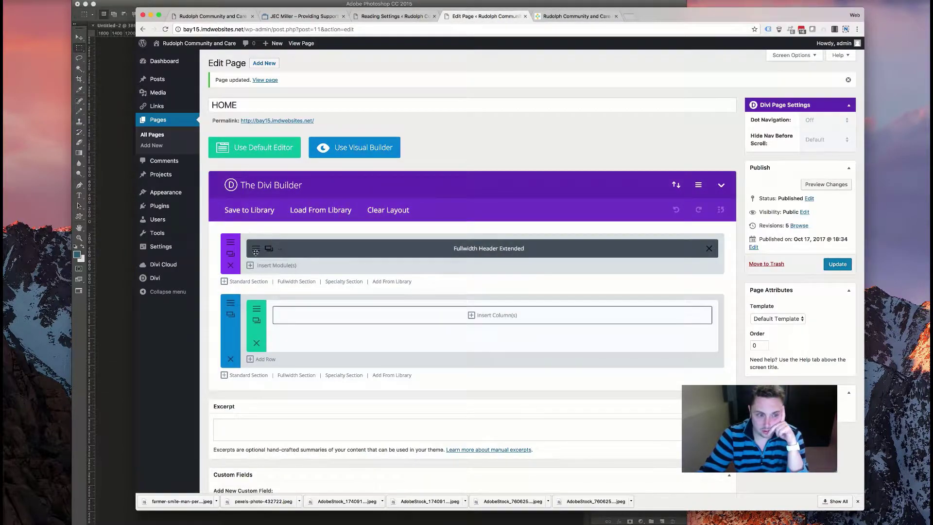
{"action": "left_click", "coordinate": [248, 249]}
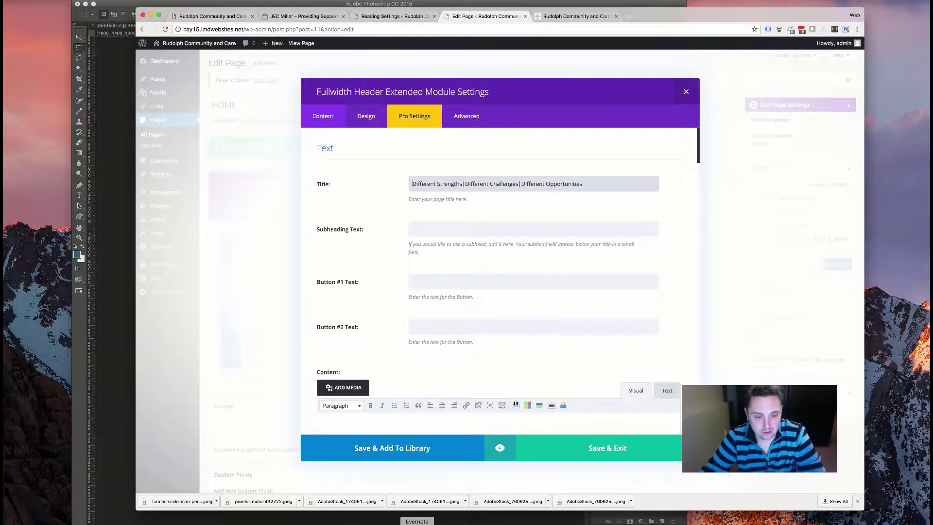
{"action": "key", "text": "super+Tab"}
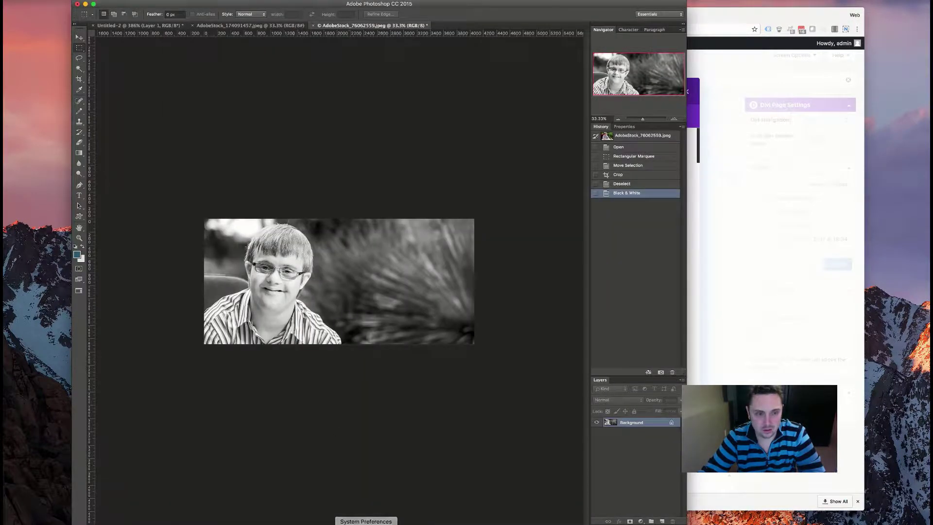
- Step back through history to the cropped colour version of the photo and deselect
{"action": "left_click", "coordinate": [627, 139]}
{"action": "left_click", "coordinate": [630, 147]}
{"action": "left_click", "coordinate": [630, 156]}
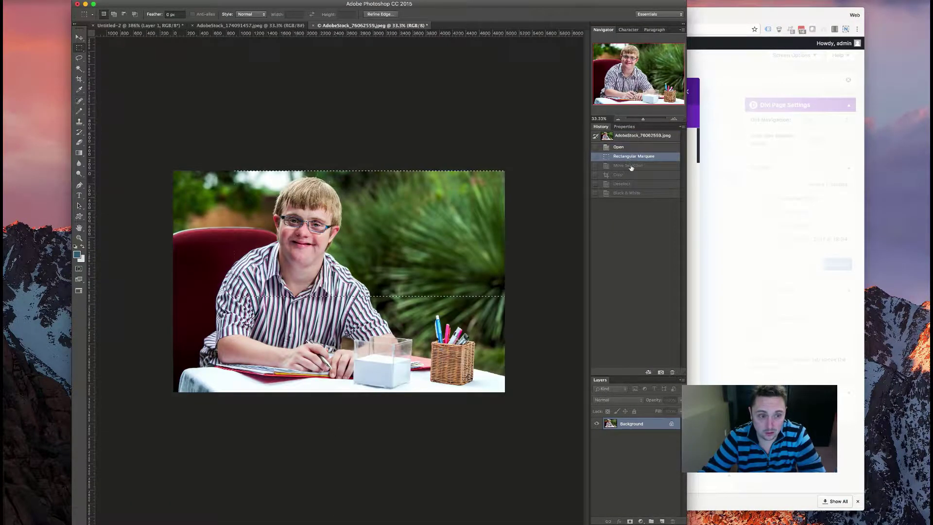
{"action": "left_click", "coordinate": [631, 166]}
{"action": "left_click", "coordinate": [630, 174]}
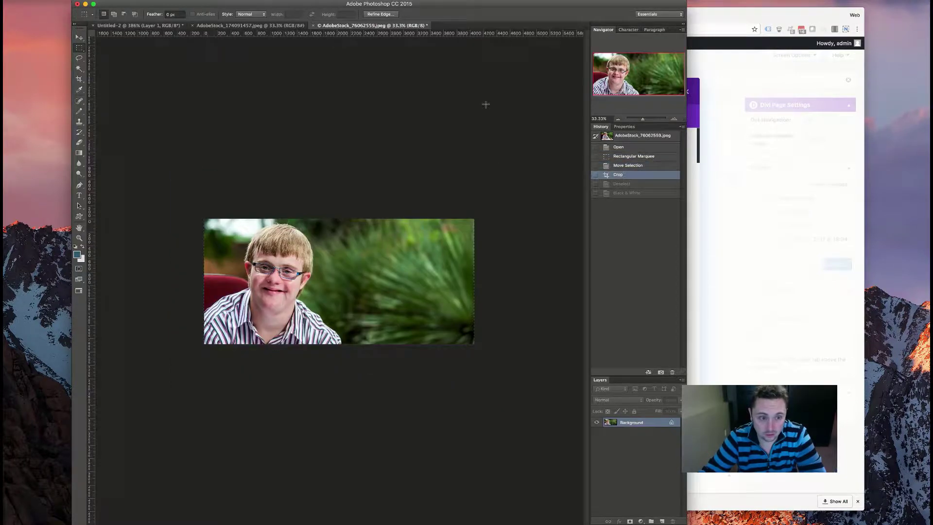
{"action": "left_click", "coordinate": [457, 144]}
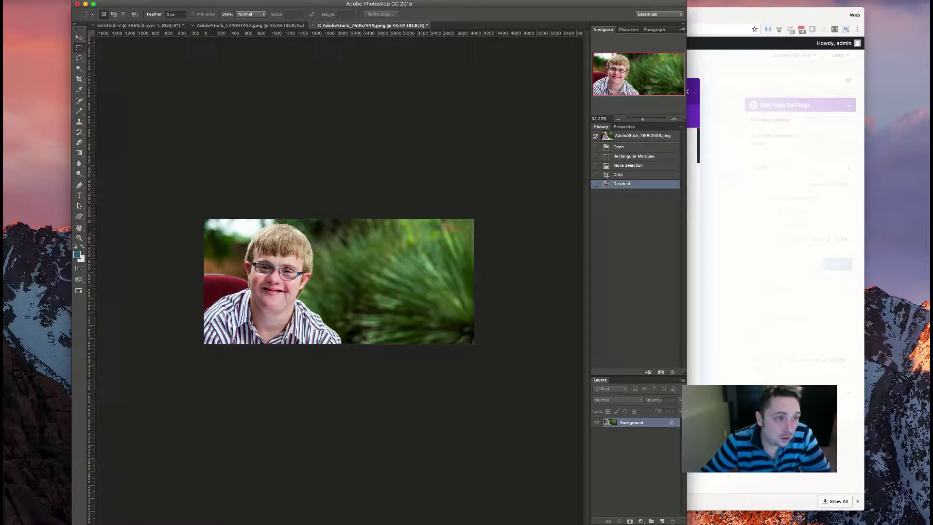
- Try a magenta Color Balance shift on the midtones, then cancel it
{"action": "left_click", "coordinate": [90, 1]}
{"action": "mouse_move", "coordinate": [109, 1]}
{"action": "mouse_move", "coordinate": [136, 15]}
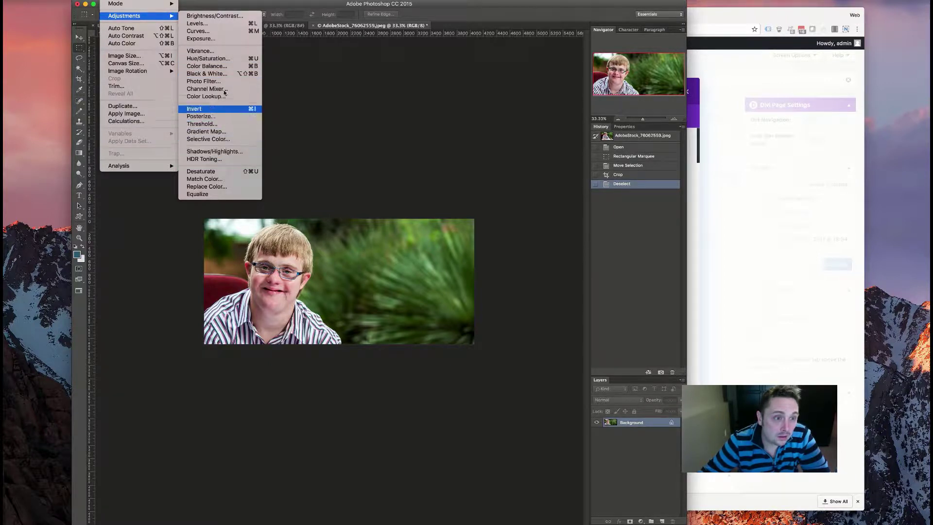
{"action": "left_click", "coordinate": [210, 67]}
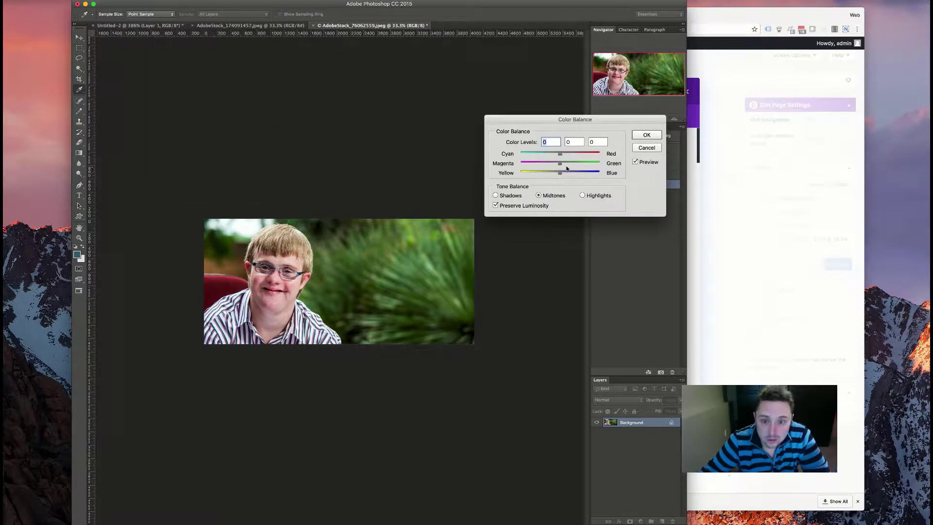
{"action": "mouse_move", "coordinate": [552, 165]}
{"action": "left_mouse_down"}
{"action": "mouse_move", "coordinate": [521, 164]}
{"action": "mouse_move", "coordinate": [538, 164]}
{"action": "left_mouse_up"}
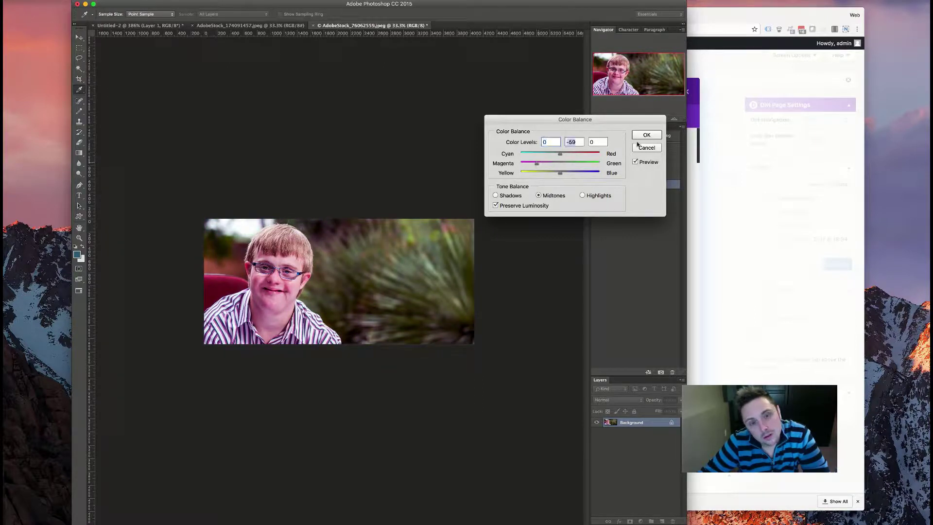
{"action": "key", "text": "Escape"}
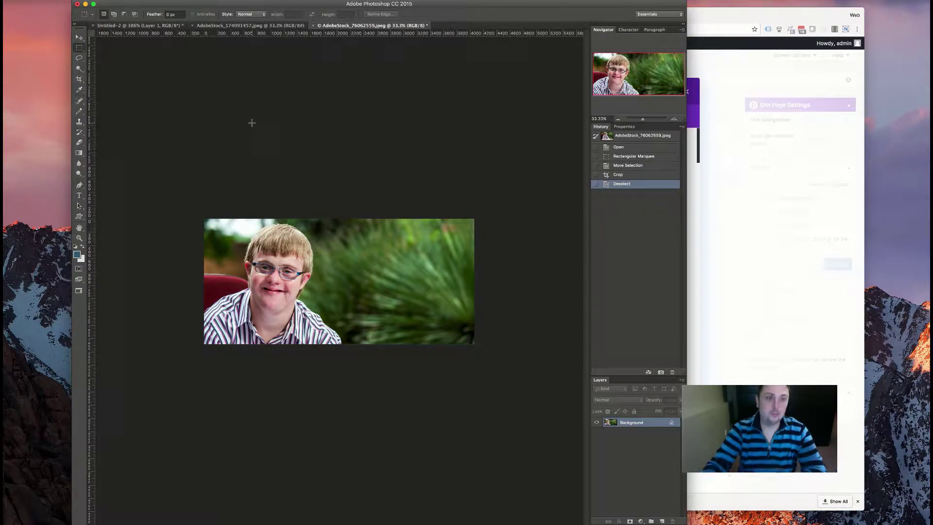
- Export the photo via Save for Web as hero-color.jpg
{"action": "key", "text": "super+alt+shift+s"}
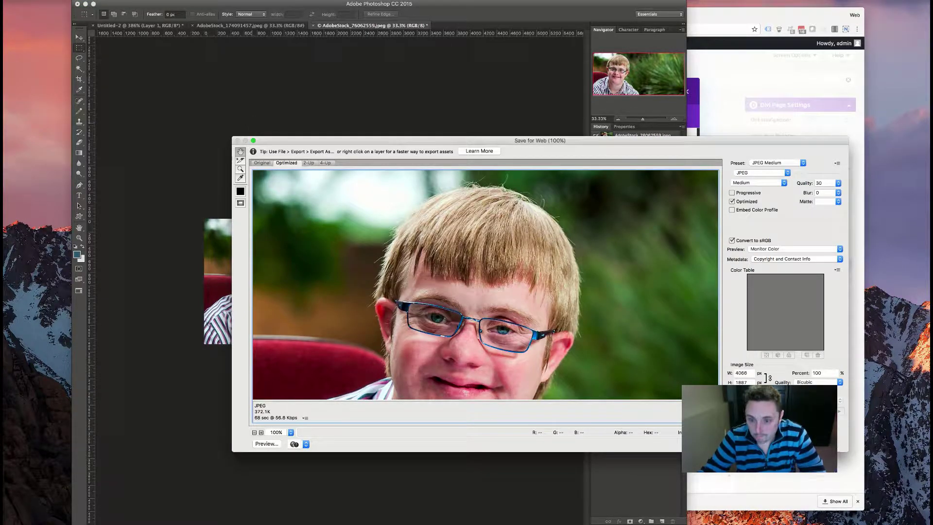
{"action": "key", "text": "Return"}
{"action": "type", "text": "hero-co"}
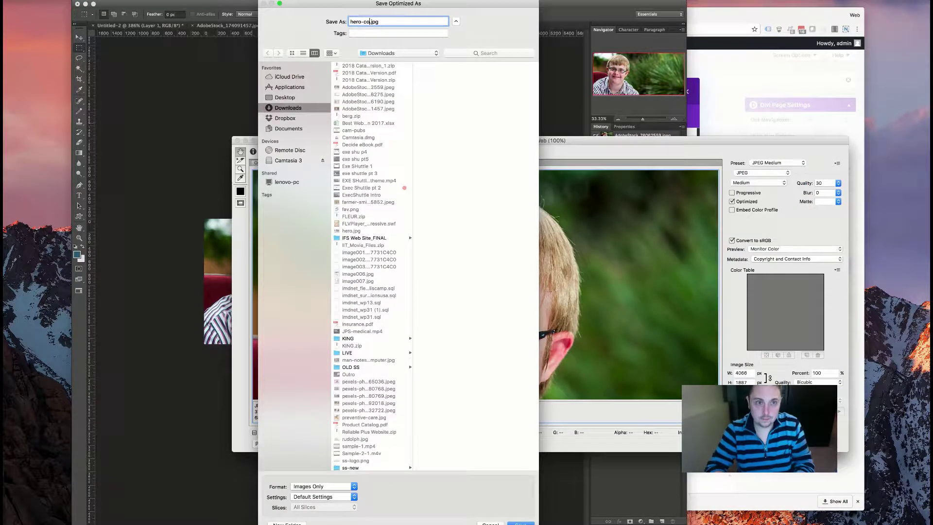
{"action": "type", "text": "lor"}
{"action": "key", "text": "Return"}
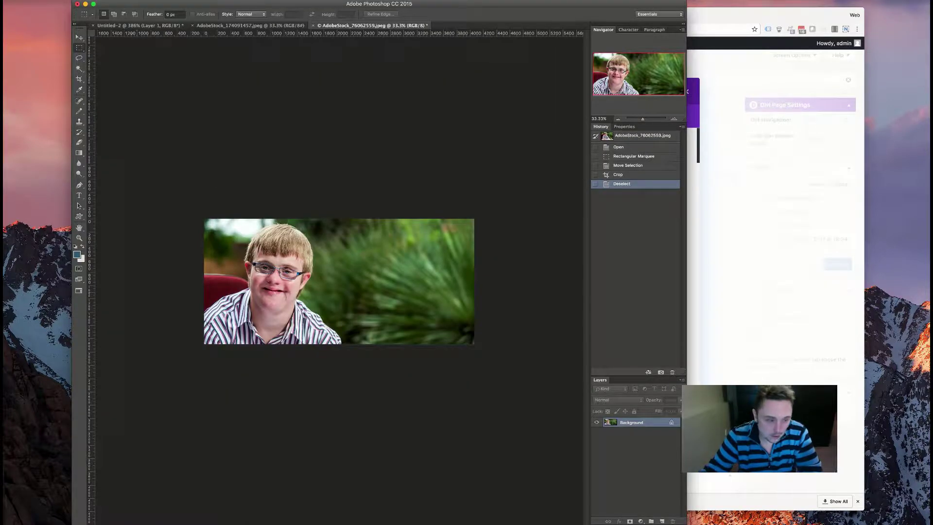
- Change the rotator animation to fadeIn and slow its speed to about 2900 ms
{"action": "left_click", "coordinate": [187, 520]}
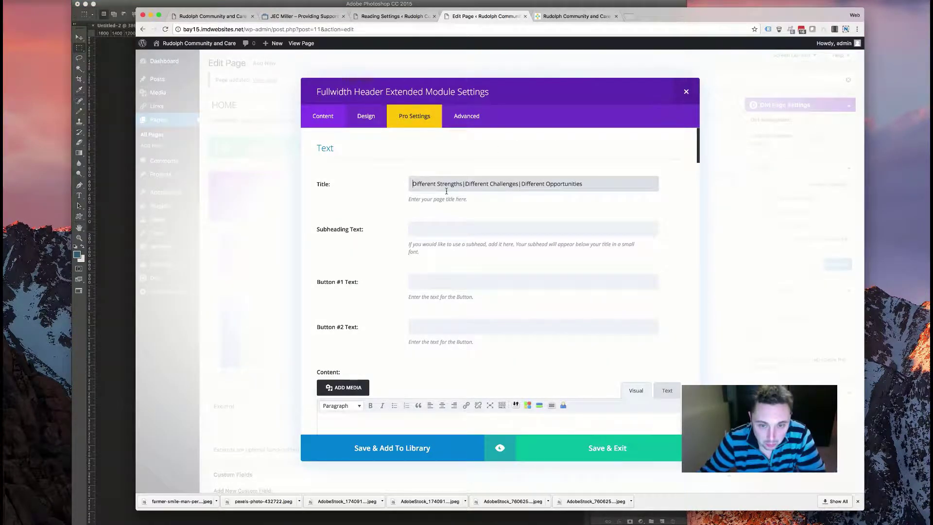
{"action": "scroll", "coordinate": [355, 219], "scroll_direction": "down", "scroll_amount": 10}
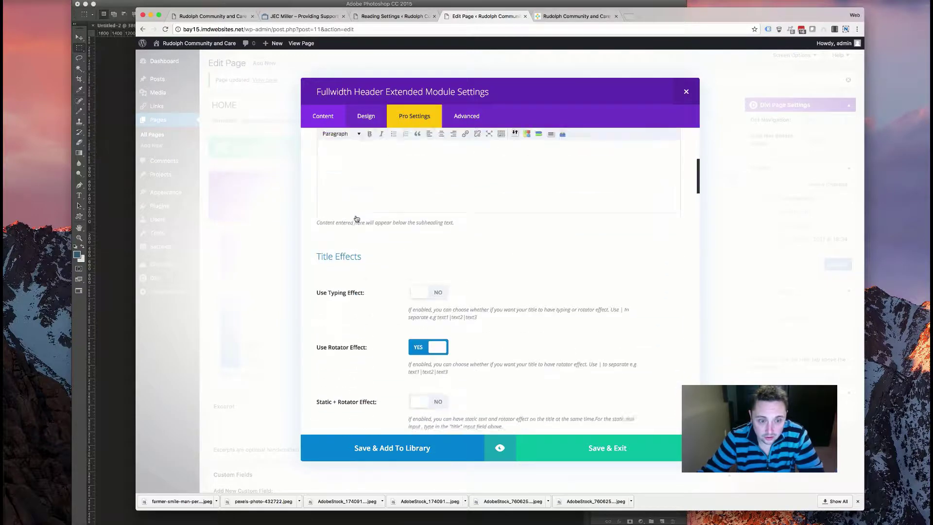
{"action": "left_click", "coordinate": [645, 370]}
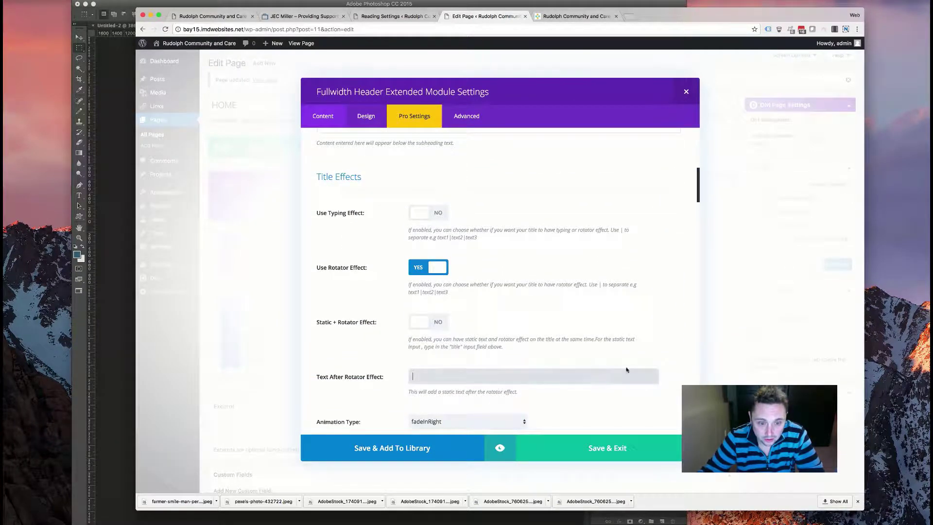
{"action": "scroll", "coordinate": [443, 316], "scroll_direction": "down", "scroll_amount": 3}
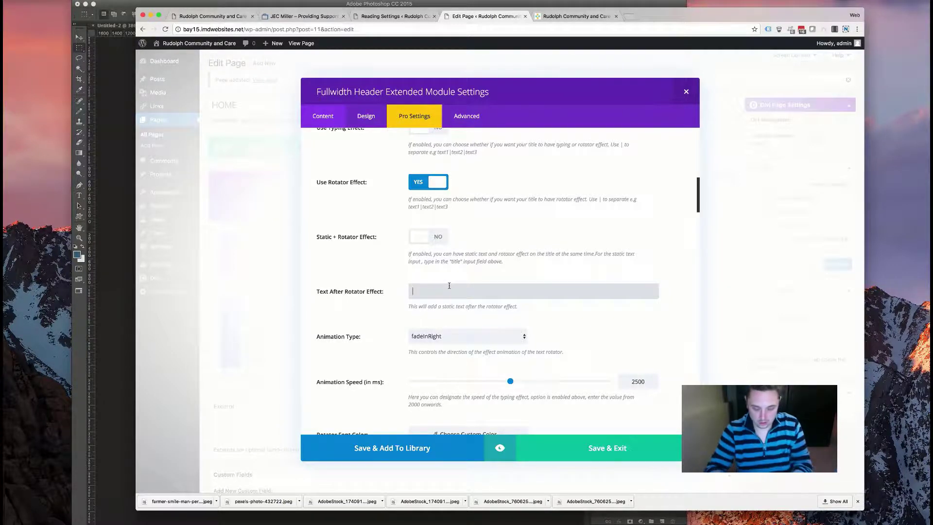
{"action": "left_click", "coordinate": [503, 343]}
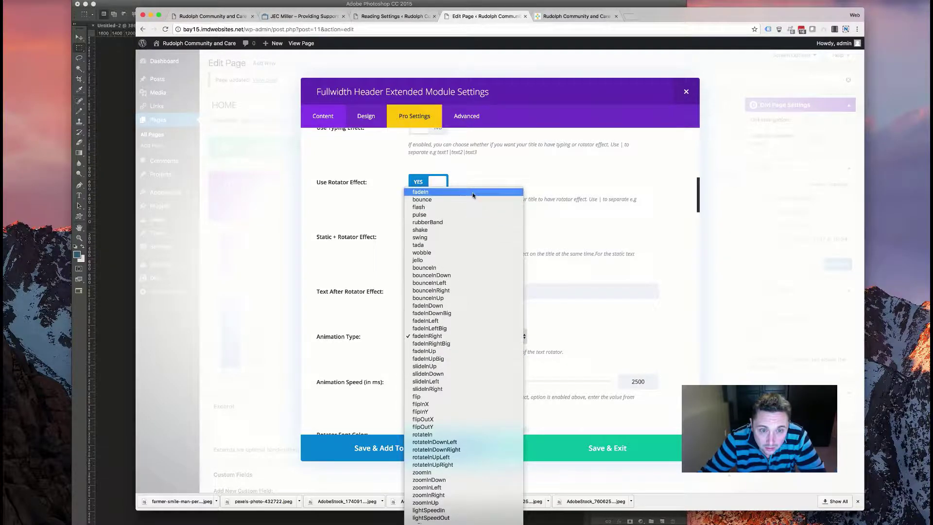
{"action": "left_click", "coordinate": [421, 192]}
{"action": "left_click_drag", "start_coordinate": [518, 382], "coordinate": [591, 383]}
{"action": "scroll", "coordinate": [389, 344], "scroll_direction": "up", "scroll_amount": 2}
{"action": "scroll", "coordinate": [389, 344], "scroll_direction": "down", "scroll_amount": 7}
{"action": "scroll", "coordinate": [389, 345], "scroll_direction": "up", "scroll_amount": 2}
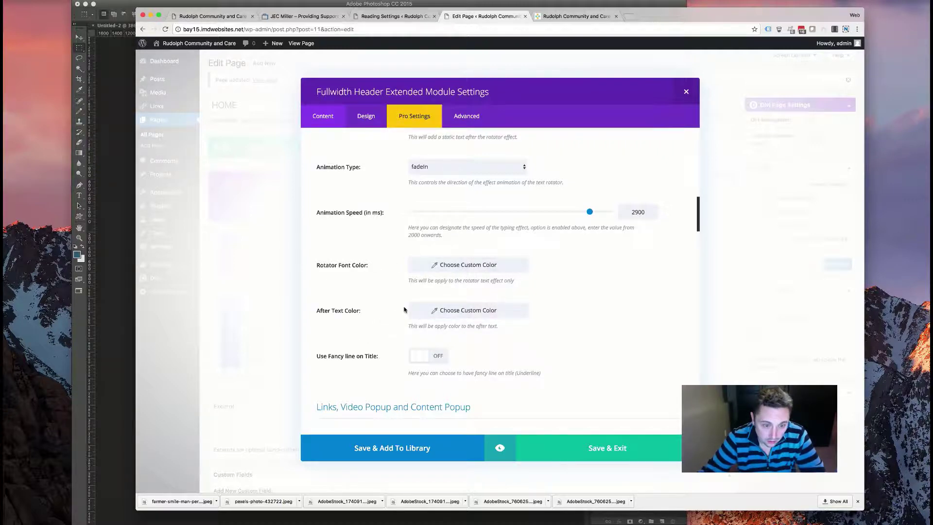
{"action": "scroll", "coordinate": [384, 326], "scroll_direction": "down", "scroll_amount": 6}
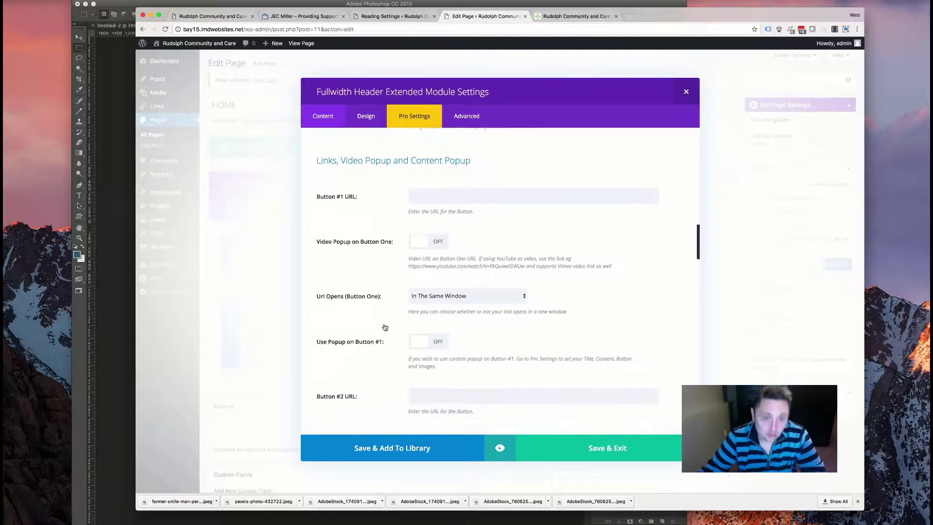
{"action": "scroll", "coordinate": [385, 327], "scroll_direction": "down", "scroll_amount": 8}
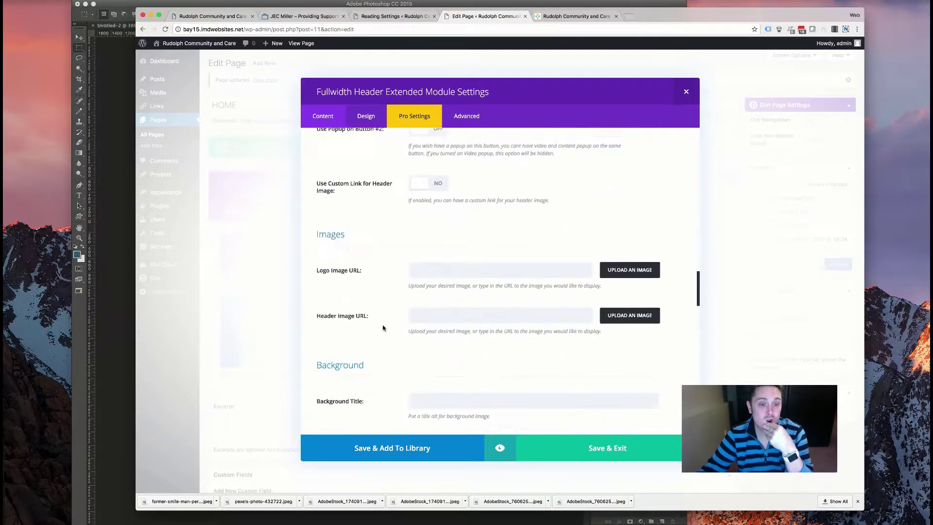
{"action": "scroll", "coordinate": [383, 328], "scroll_direction": "down", "scroll_amount": 12}
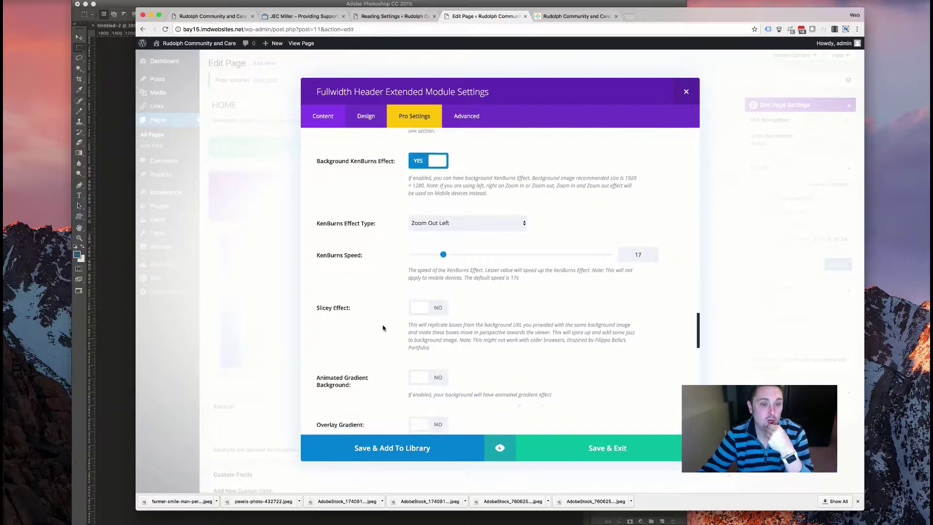
{"action": "scroll", "coordinate": [382, 328], "scroll_direction": "down", "scroll_amount": 1}
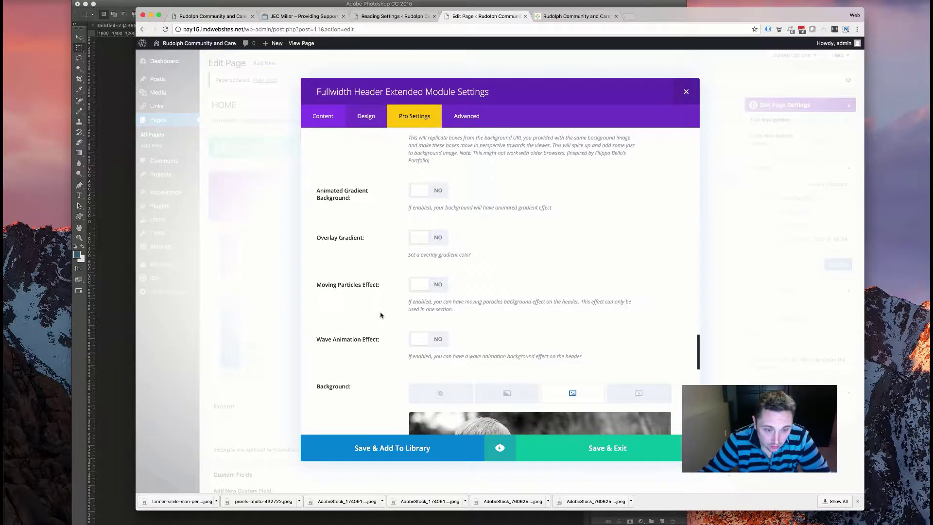
{"action": "scroll", "coordinate": [380, 315], "scroll_direction": "down", "scroll_amount": 8}
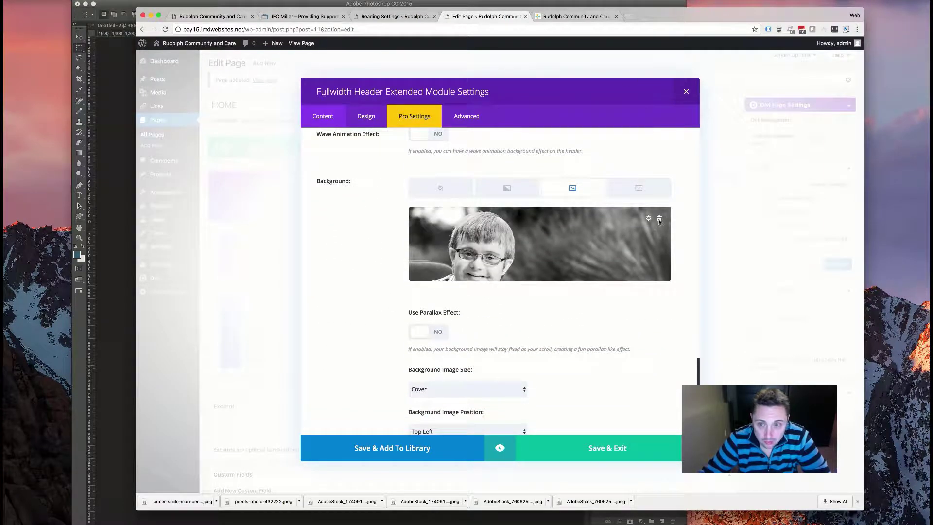
- Upload hero-color.jpg from Downloads through the background image chooser into the media library
{"action": "left_click", "coordinate": [657, 223]}
{"action": "left_click", "coordinate": [254, 74]}
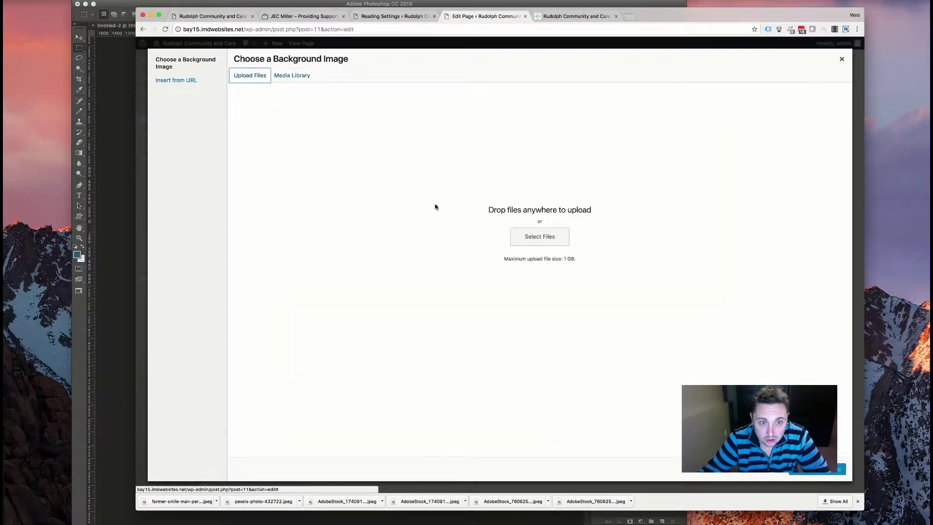
{"action": "left_click", "coordinate": [546, 244]}
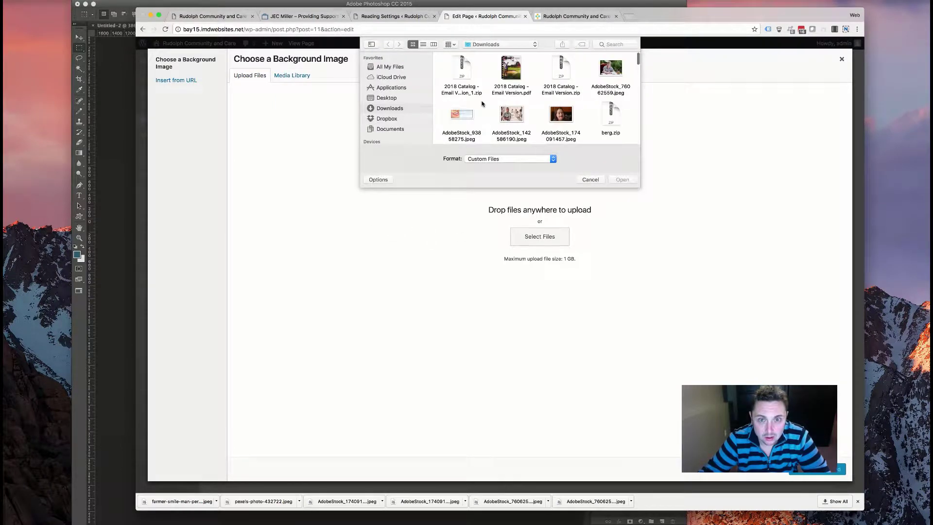
{"action": "scroll", "coordinate": [486, 103], "scroll_direction": "down", "scroll_amount": 10}
{"action": "scroll", "coordinate": [482, 104], "scroll_direction": "down", "scroll_amount": 10}
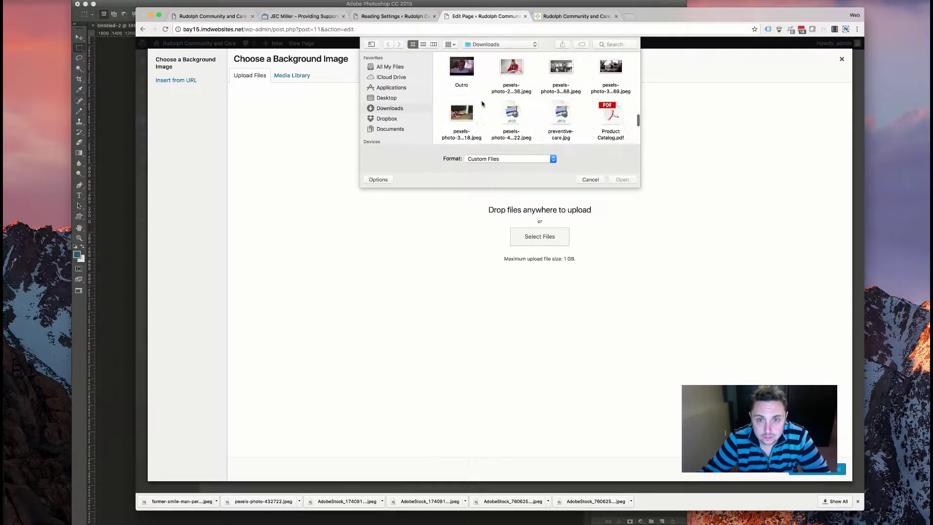
{"action": "scroll", "coordinate": [482, 103], "scroll_direction": "up", "scroll_amount": 5}
{"action": "scroll", "coordinate": [482, 104], "scroll_direction": "down", "scroll_amount": 2}
{"action": "scroll", "coordinate": [483, 103], "scroll_direction": "up", "scroll_amount": 6}
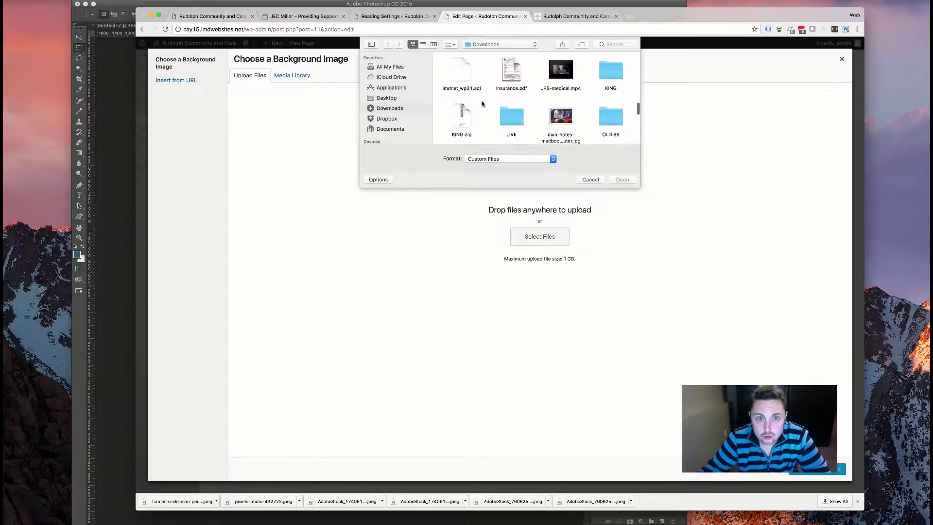
{"action": "scroll", "coordinate": [483, 103], "scroll_direction": "up", "scroll_amount": 3}
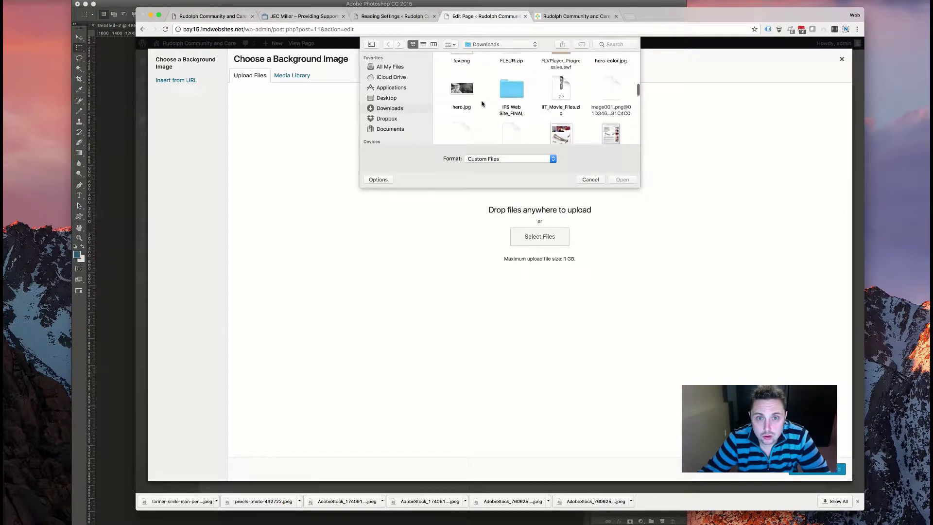
{"action": "double_click", "coordinate": [612, 73]}
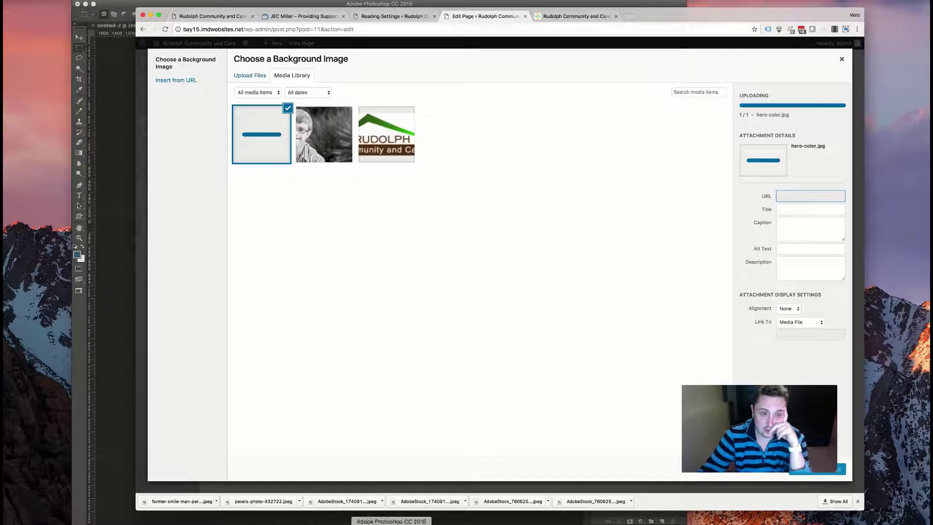
{"action": "left_click", "coordinate": [370, 520]}
- Resize the photo to 1800 px wide in Image Size
{"action": "key", "text": "super+alt+i"}
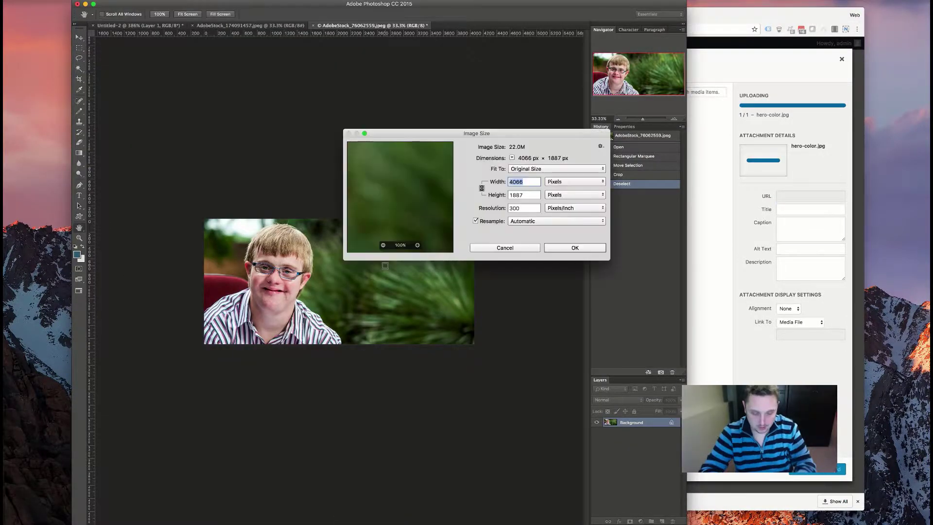
{"action": "type", "text": "1800"}
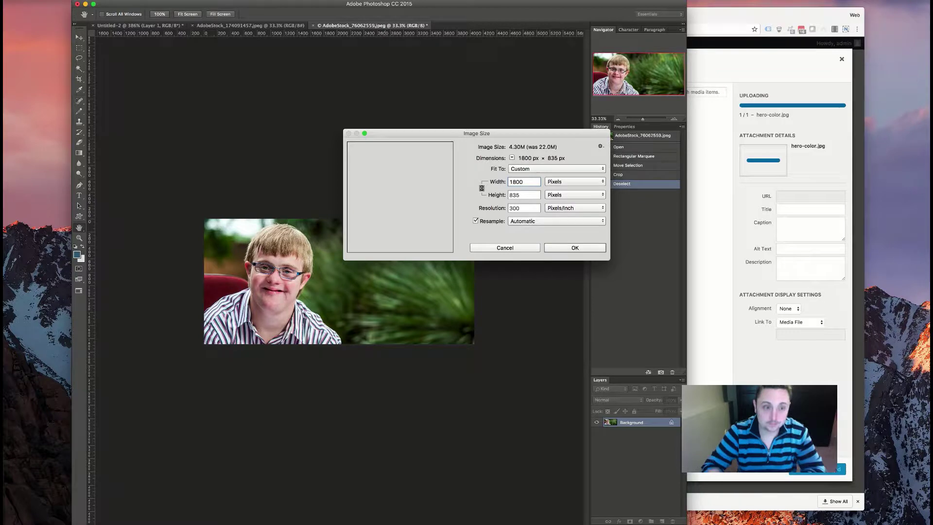
{"action": "key", "text": "Return"}
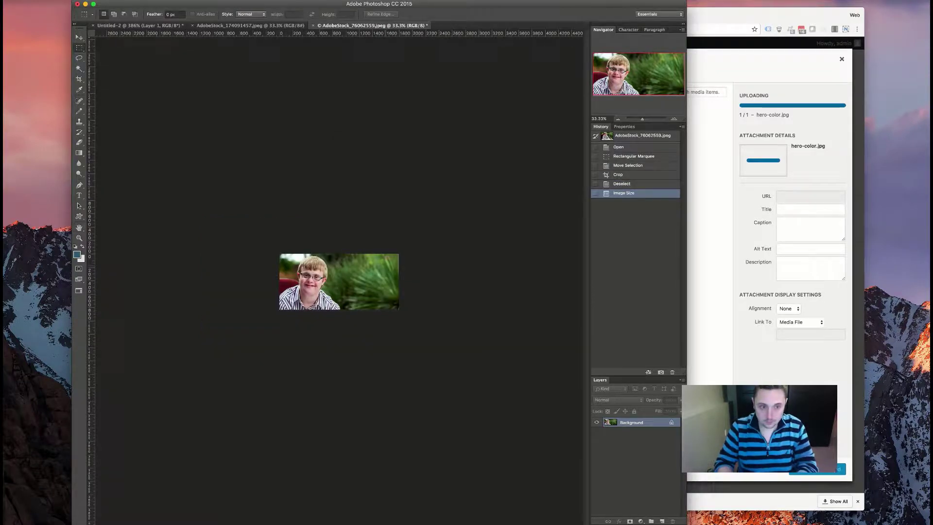
- Re-export it via Save for Web, replacing hero-color.jpg, and return to WordPress
{"action": "key", "text": "super+alt+shift+s"}
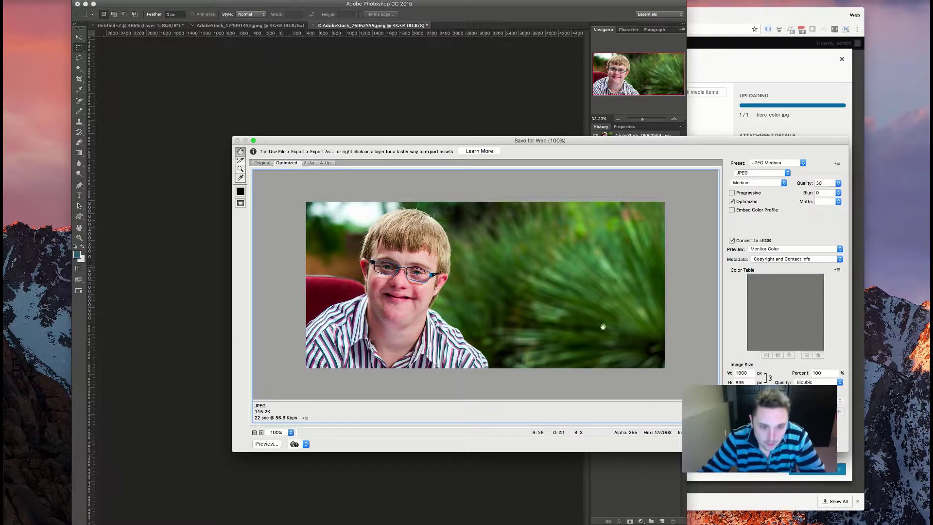
{"action": "key", "text": "Return"}
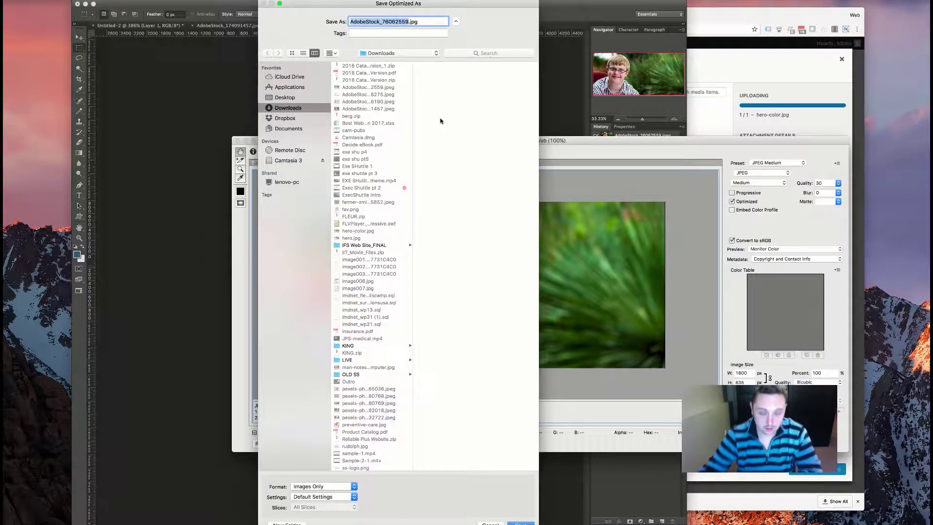
{"action": "type", "text": "hero-color"}
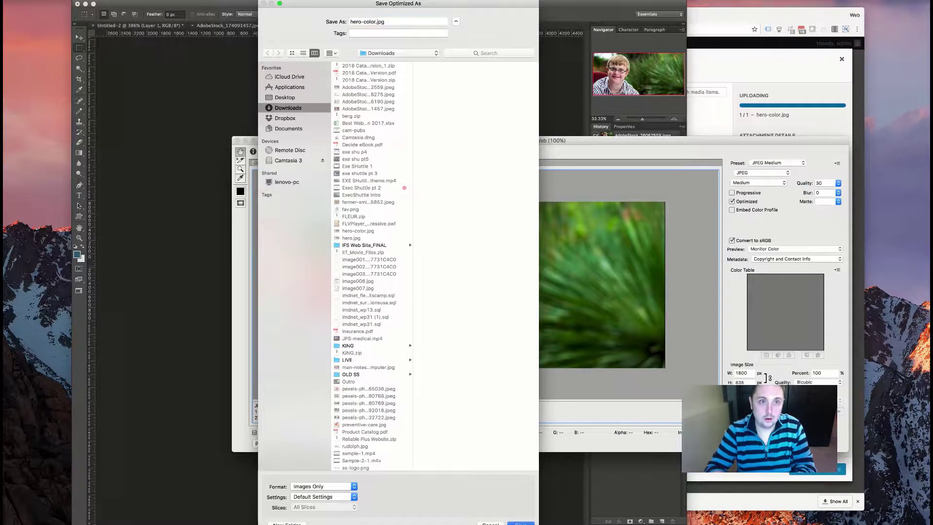
{"action": "key", "text": "Return"}
{"action": "left_click", "coordinate": [605, 249]}
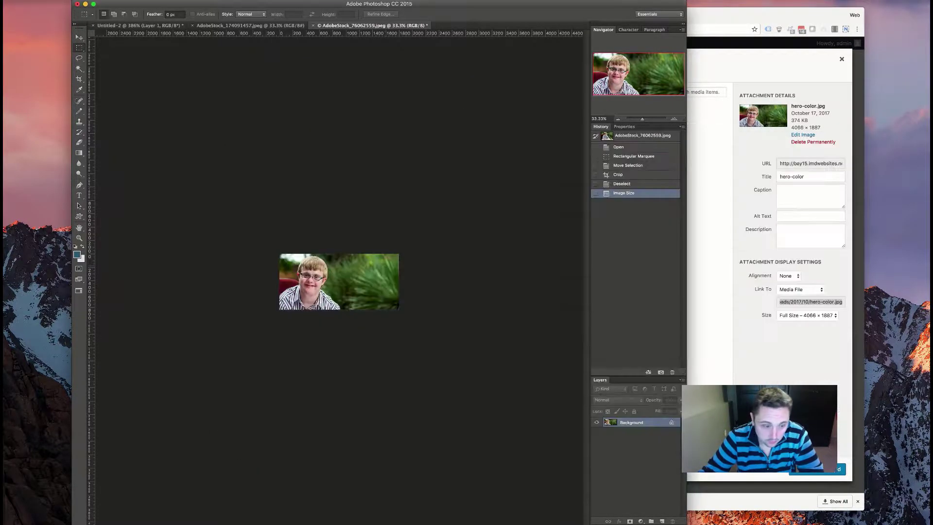
{"action": "key", "text": "super+Tab"}
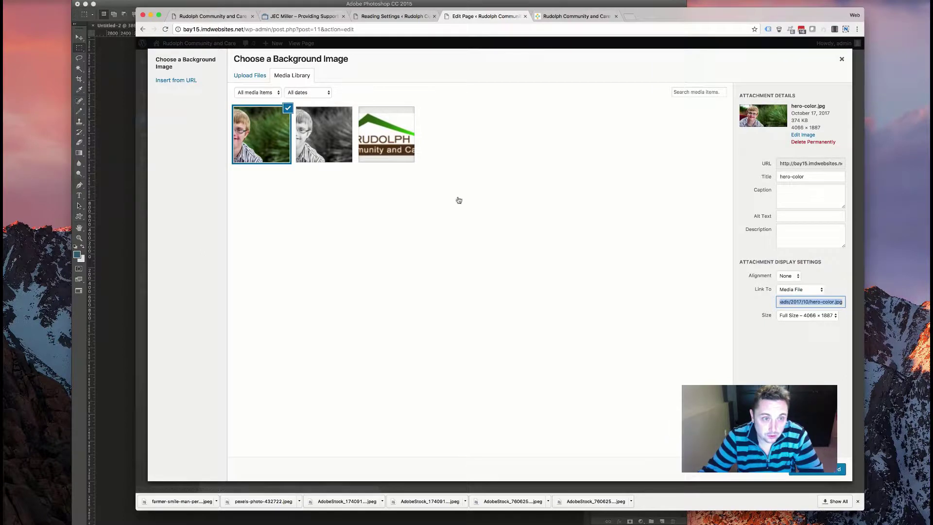
- Replace the oversized hero-color upload with the resized 1800 × 835 hero-color.jpg as header background and save
{"action": "left_click", "coordinate": [810, 142]}
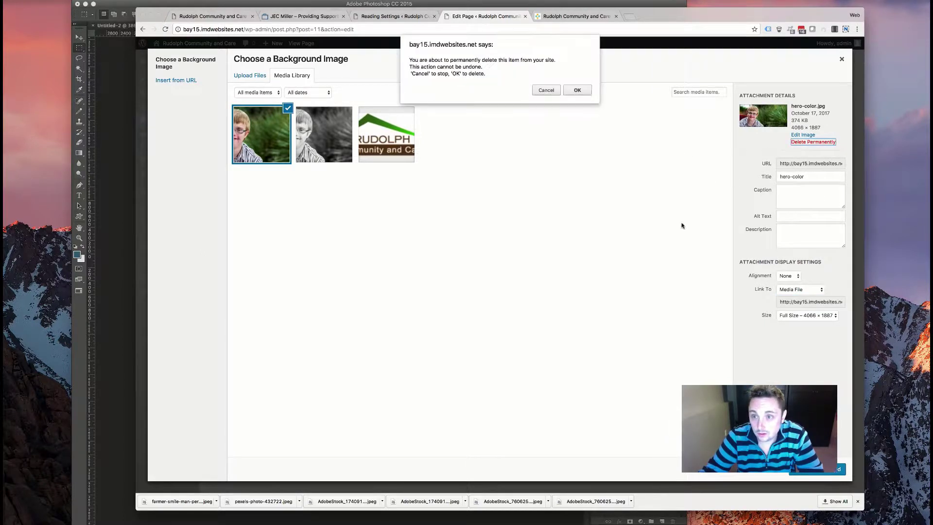
{"action": "left_click", "coordinate": [567, 91]}
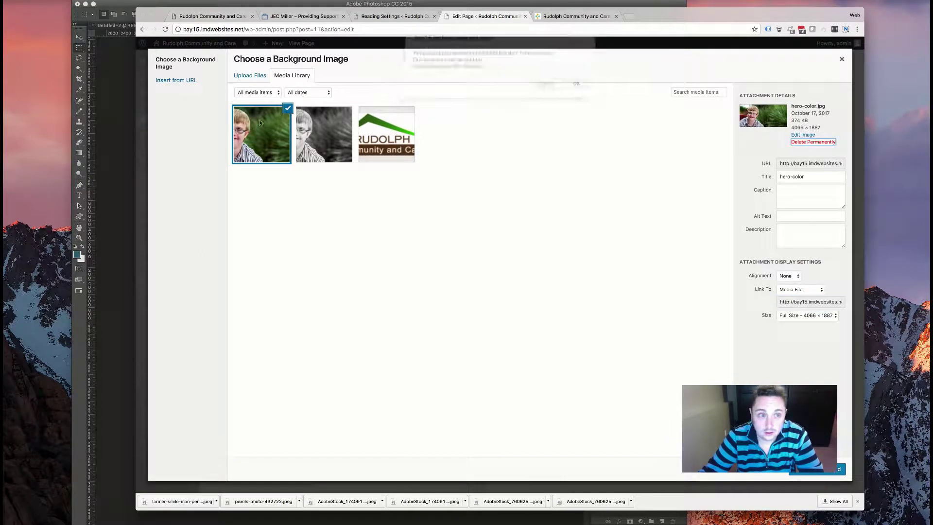
{"action": "left_click", "coordinate": [254, 78]}
{"action": "left_click", "coordinate": [525, 236]}
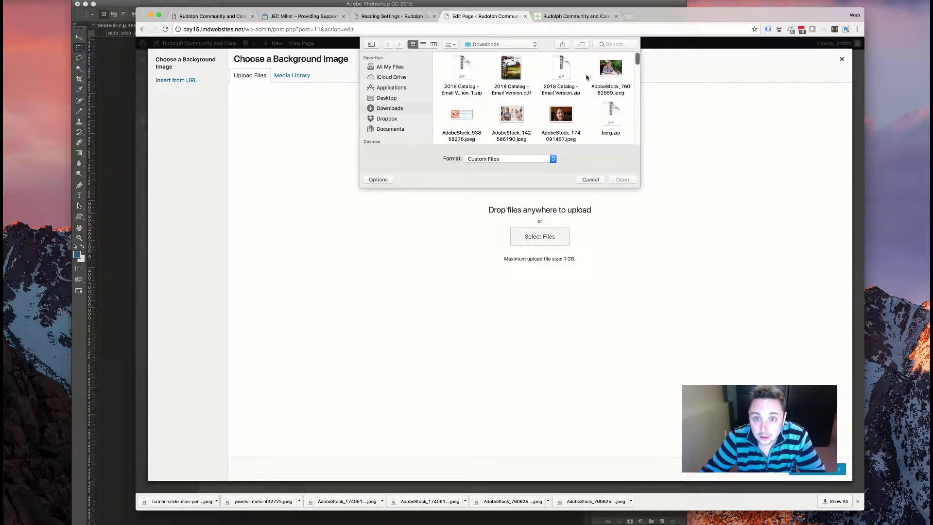
{"action": "scroll", "coordinate": [577, 89], "scroll_direction": "down", "scroll_amount": 10}
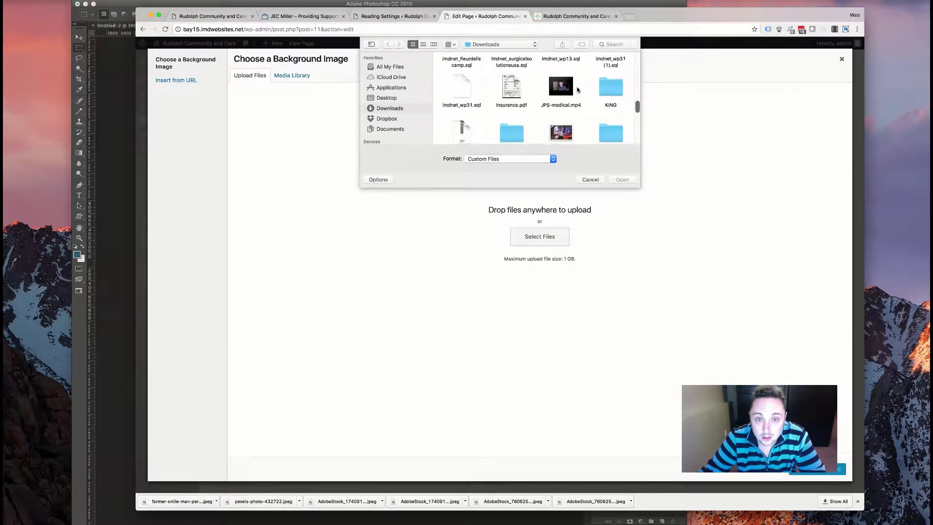
{"action": "scroll", "coordinate": [578, 90], "scroll_direction": "up", "scroll_amount": 5}
{"action": "double_click", "coordinate": [611, 63]}
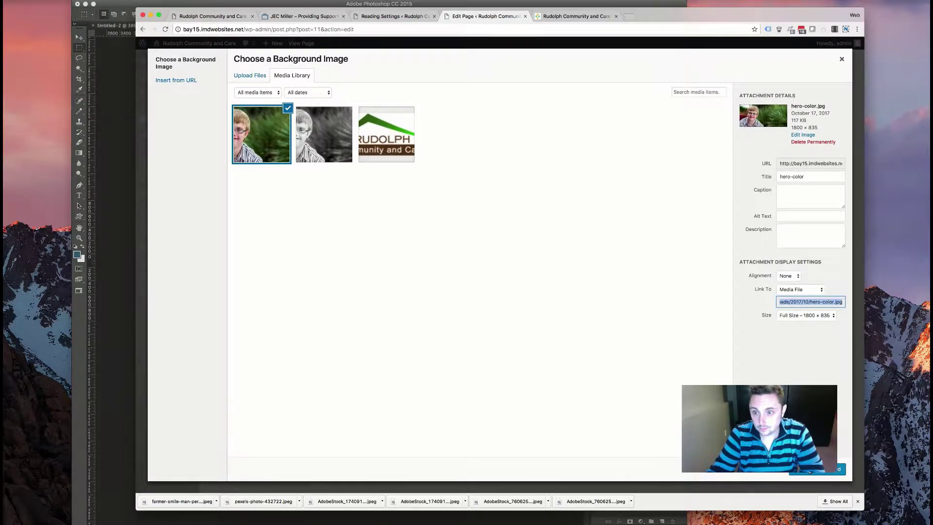
{"action": "left_click", "coordinate": [822, 469]}
{"action": "scroll", "coordinate": [466, 291], "scroll_direction": "down", "scroll_amount": 3}
{"action": "left_click", "coordinate": [589, 448]}
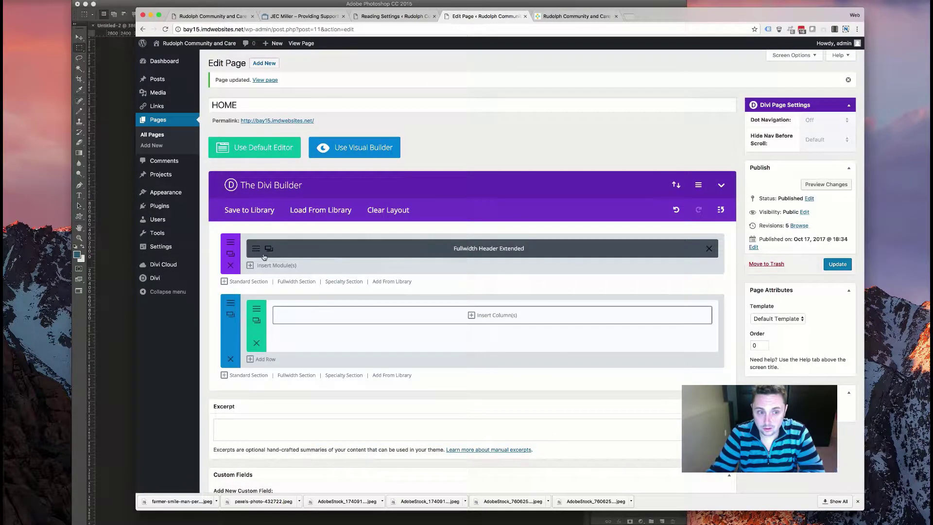
- Set Rotator Font Color to white and After Text Color to #eeeeee, then save the module
{"action": "left_click", "coordinate": [253, 250]}
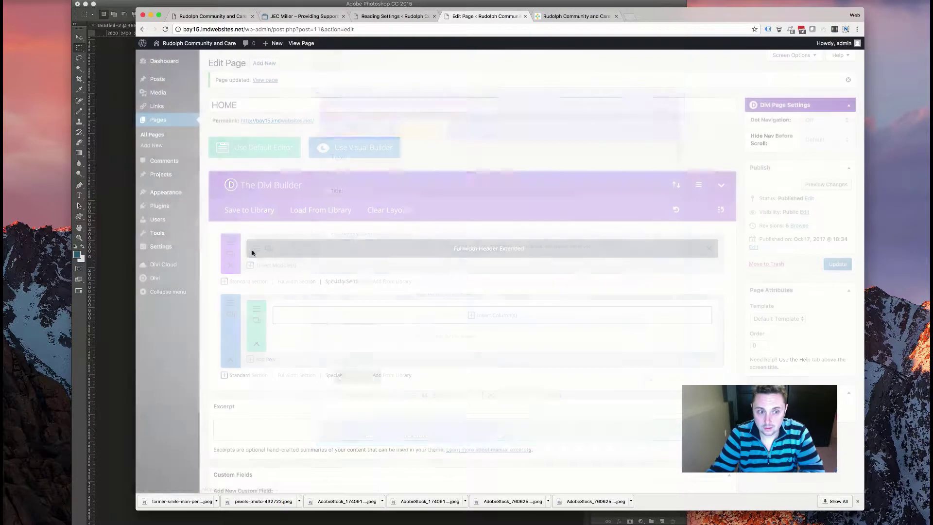
{"action": "scroll", "coordinate": [461, 275], "scroll_direction": "down", "scroll_amount": 5}
{"action": "scroll", "coordinate": [461, 275], "scroll_direction": "down", "scroll_amount": 10}
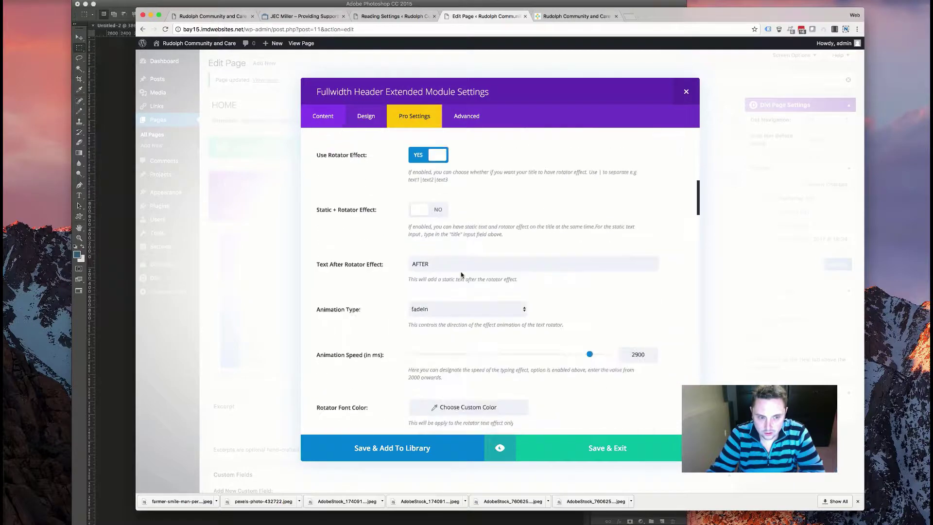
{"action": "left_click", "coordinate": [446, 289]}
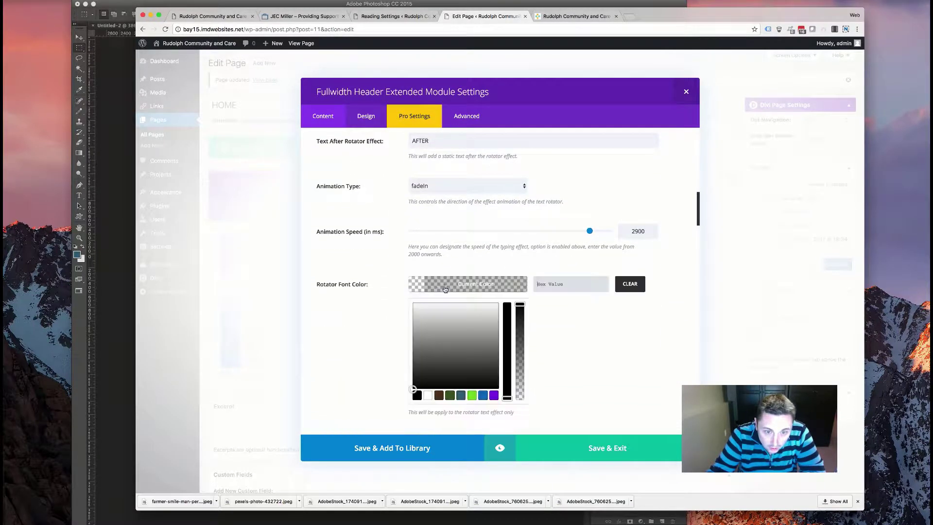
{"action": "left_click", "coordinate": [427, 395]}
{"action": "left_click", "coordinate": [375, 349]}
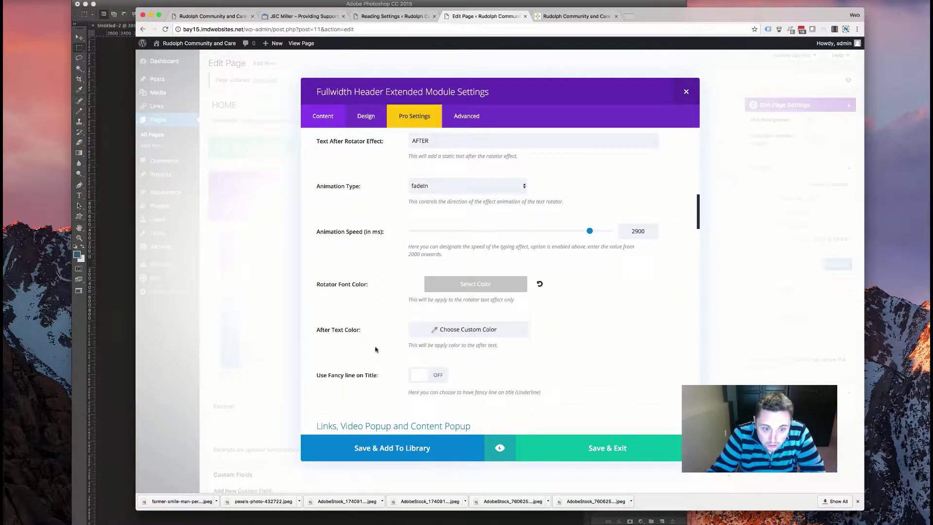
{"action": "left_click", "coordinate": [427, 336]}
{"action": "scroll", "coordinate": [427, 380], "scroll_direction": "down", "scroll_amount": 3}
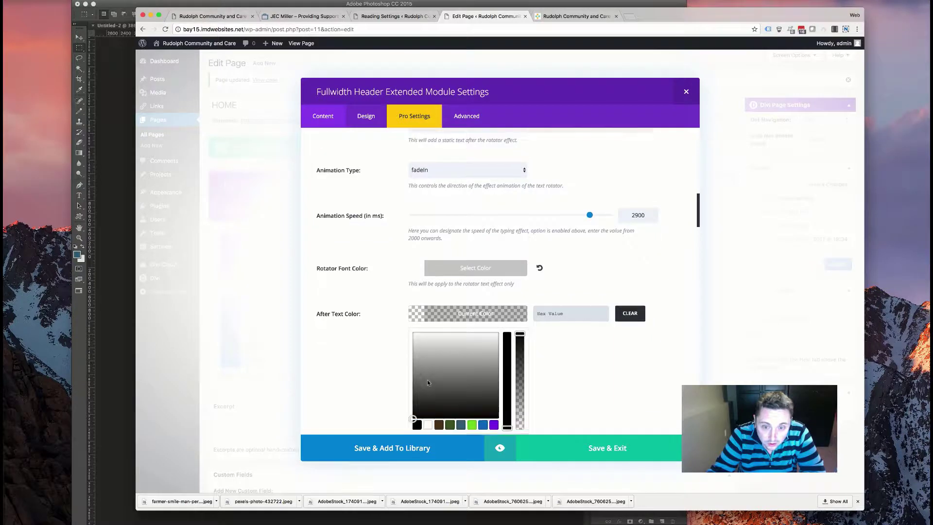
{"action": "left_click", "coordinate": [532, 414]}
{"action": "left_click", "coordinate": [580, 448]}
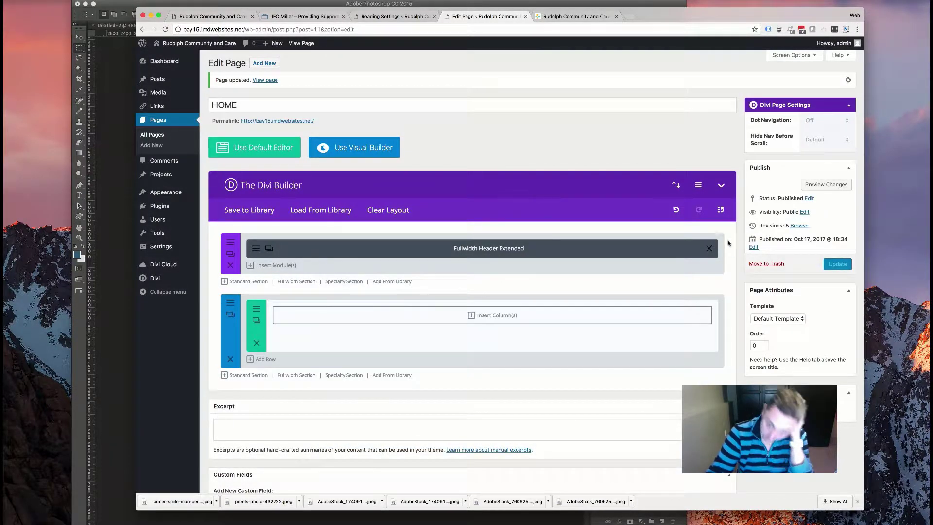
- Update the HOME page and reload the live site to check white rotating phrases over the photo
{"action": "left_click", "coordinate": [838, 264]}
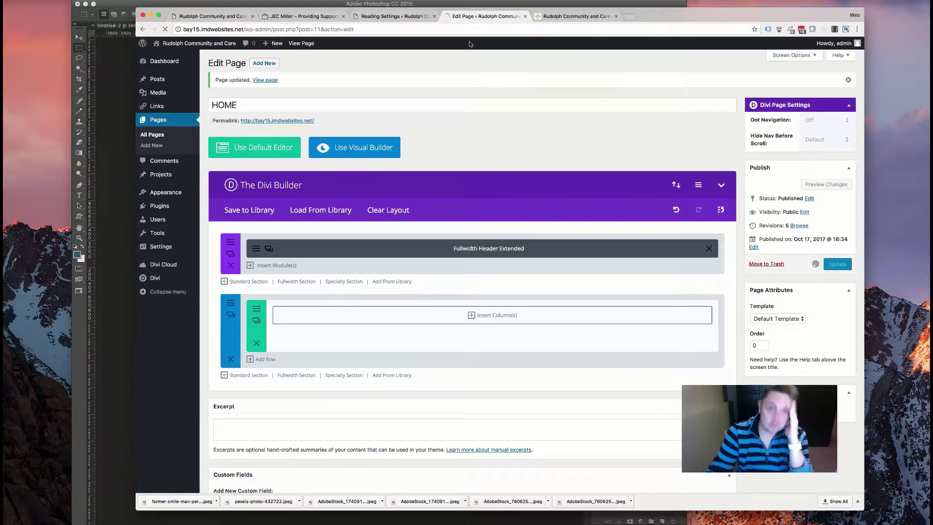
{"action": "left_click", "coordinate": [577, 16]}
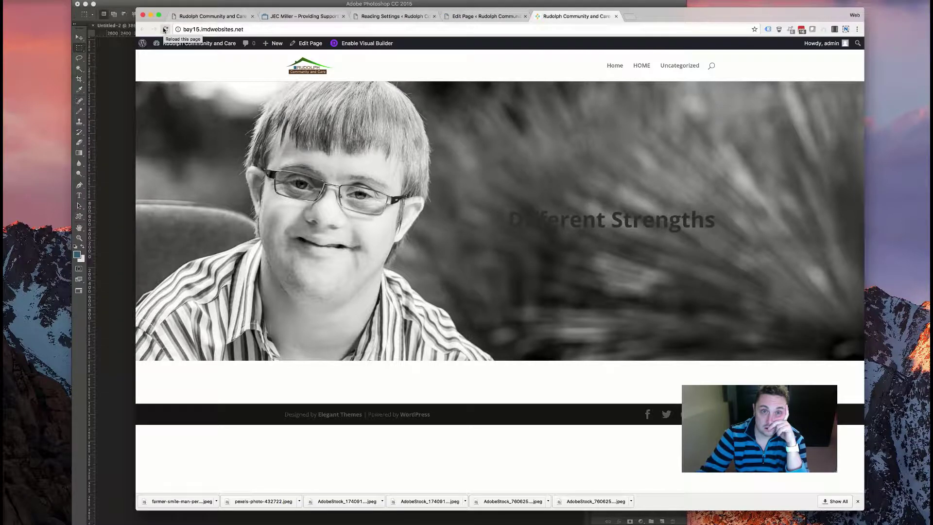
{"action": "left_click", "coordinate": [164, 30]}
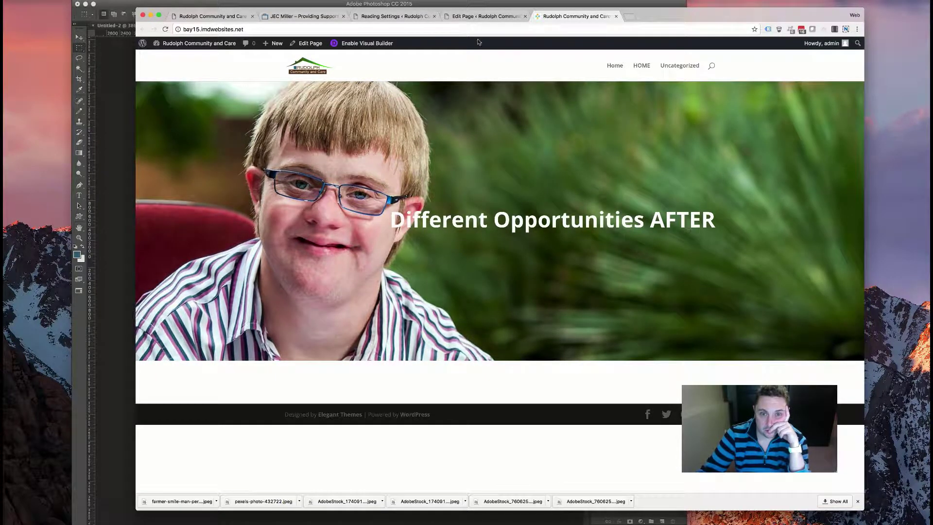
{"action": "left_click", "coordinate": [480, 16]}
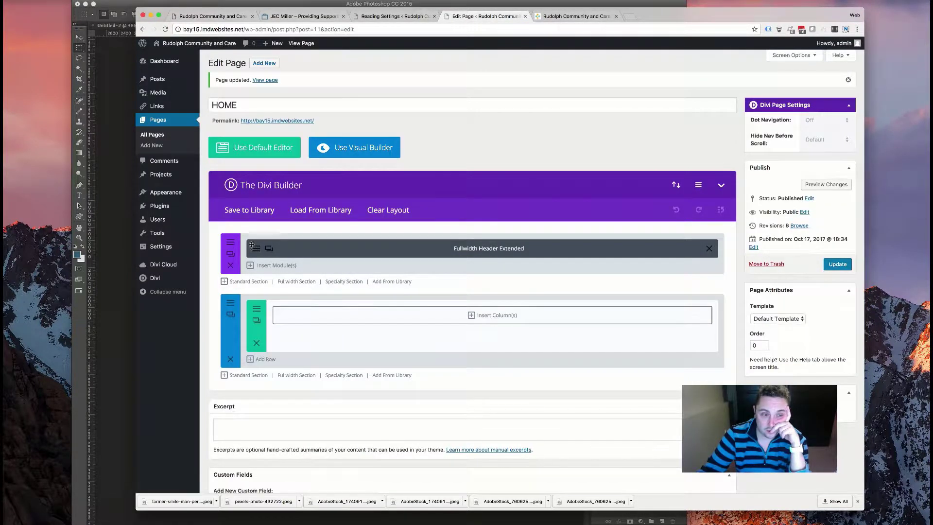
{"action": "left_click", "coordinate": [349, 245]}
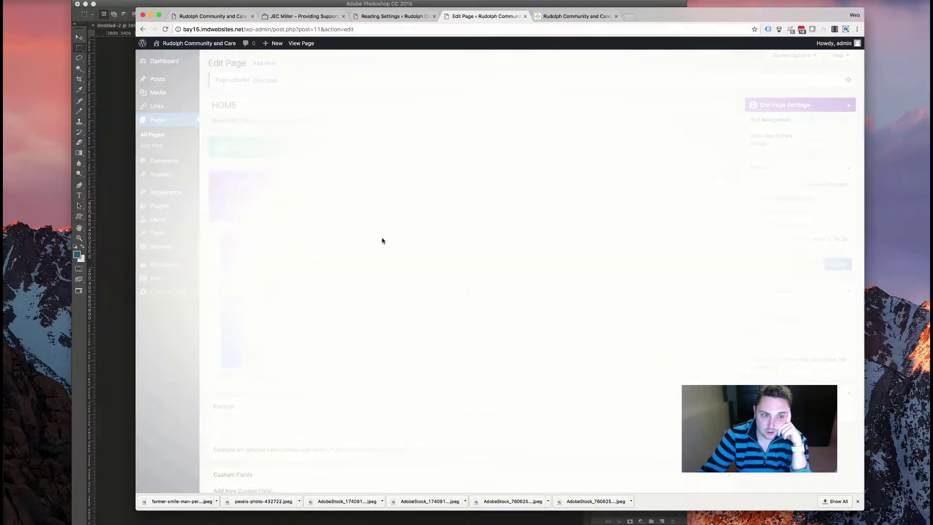
{"action": "scroll", "coordinate": [391, 251], "scroll_direction": "down", "scroll_amount": 10}
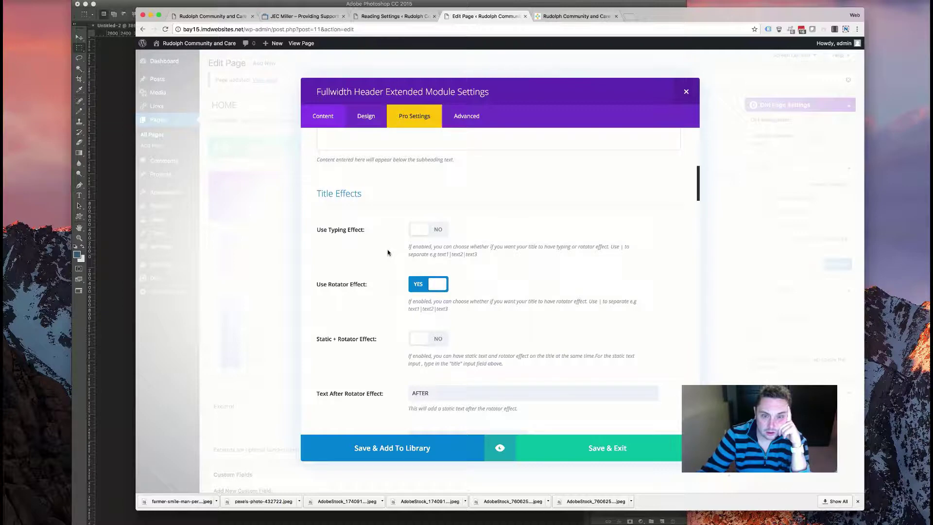
{"action": "scroll", "coordinate": [389, 251], "scroll_direction": "down", "scroll_amount": 5}
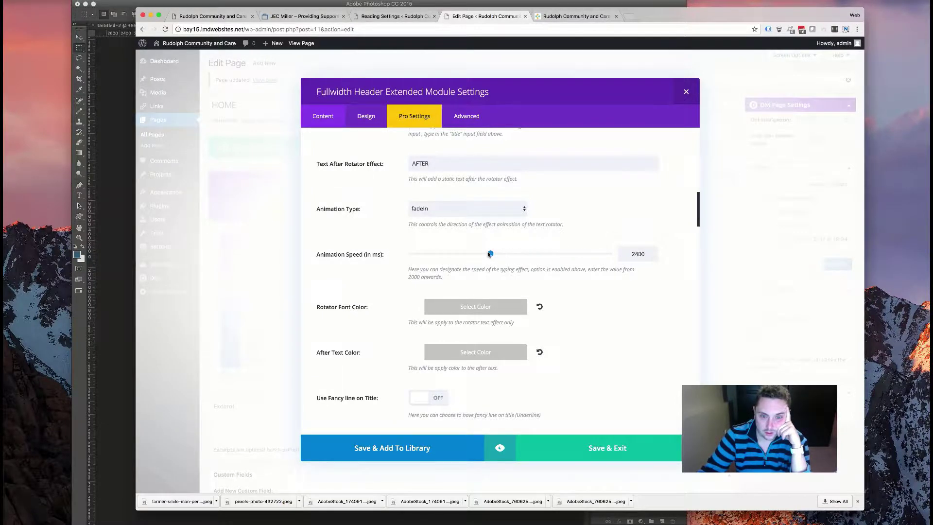
{"action": "scroll", "coordinate": [500, 253], "scroll_direction": "down", "scroll_amount": 10}
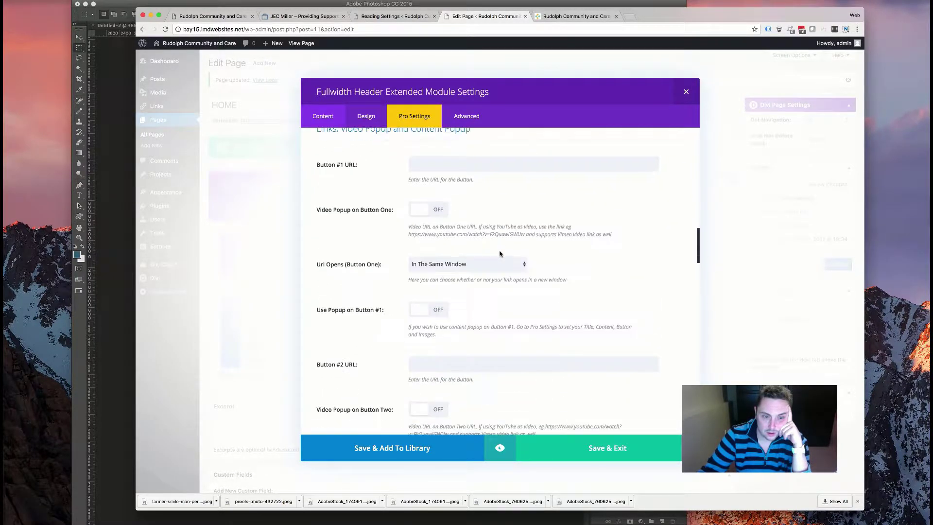
{"action": "scroll", "coordinate": [500, 253], "scroll_direction": "down", "scroll_amount": 10}
{"action": "scroll", "coordinate": [500, 253], "scroll_direction": "left", "scroll_amount": 5}
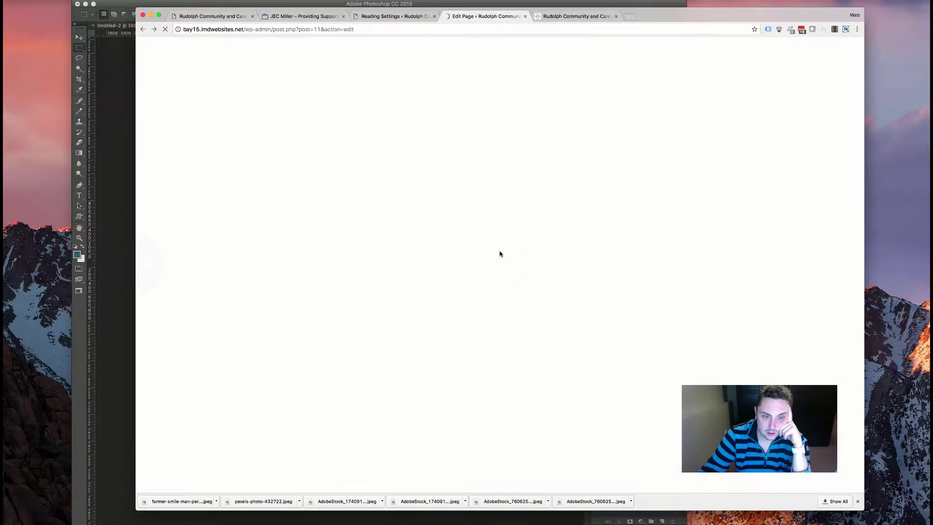
{"action": "scroll", "coordinate": [517, 247], "scroll_direction": "right", "scroll_amount": 3}
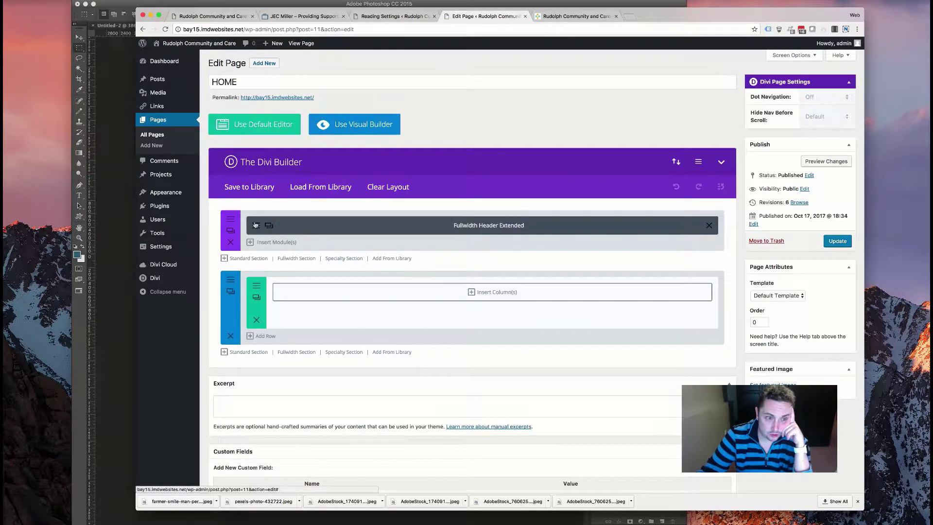
- Clear the 'AFTER' text following the rotator and lower the animation speed to 2000 ms
{"action": "left_click", "coordinate": [256, 225]}
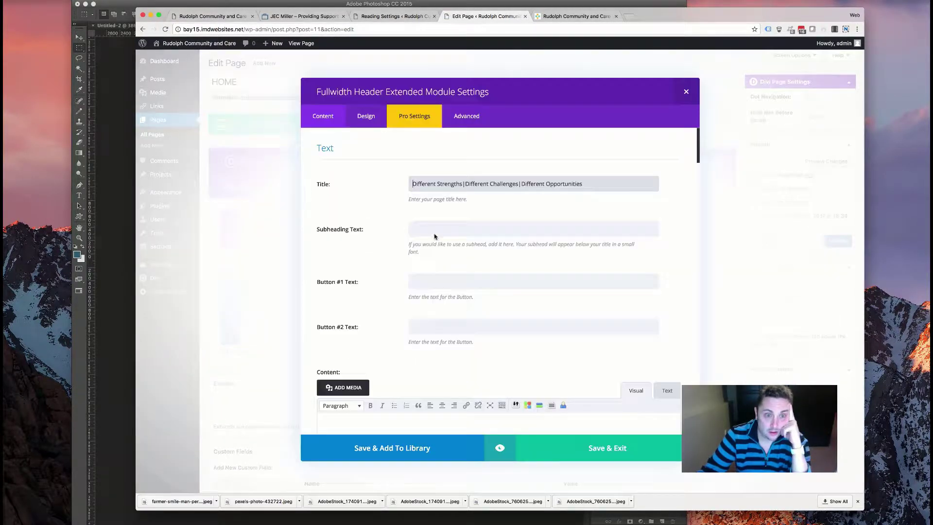
{"action": "scroll", "coordinate": [394, 230], "scroll_direction": "down", "scroll_amount": 15}
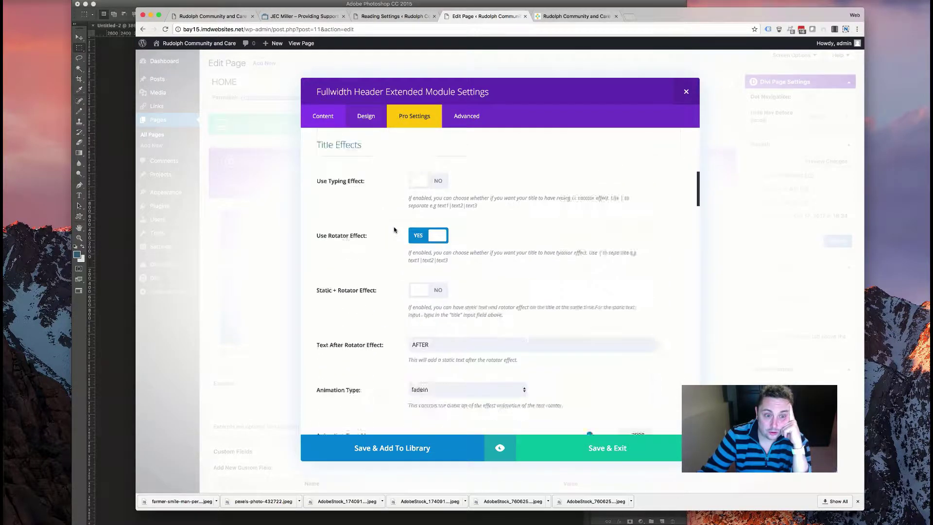
{"action": "double_click", "coordinate": [444, 291]}
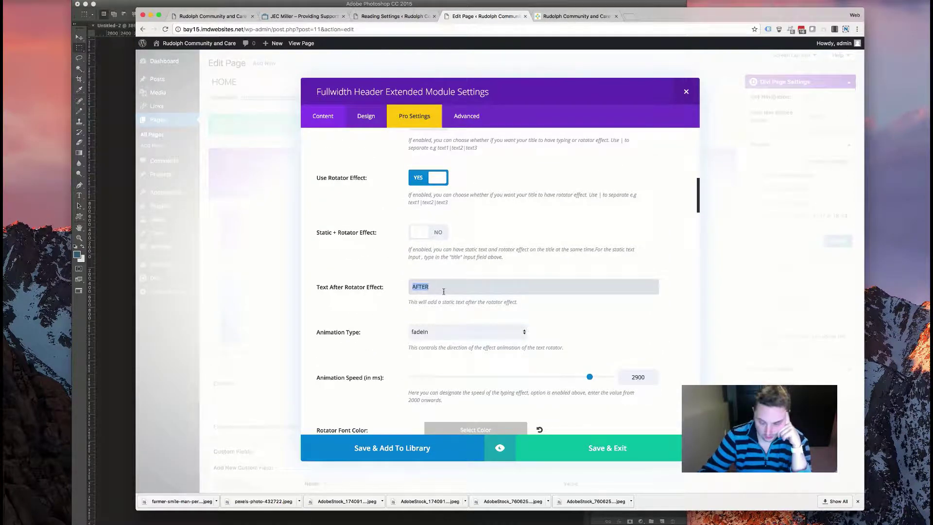
{"action": "scroll", "coordinate": [443, 305], "scroll_direction": "down", "scroll_amount": 3}
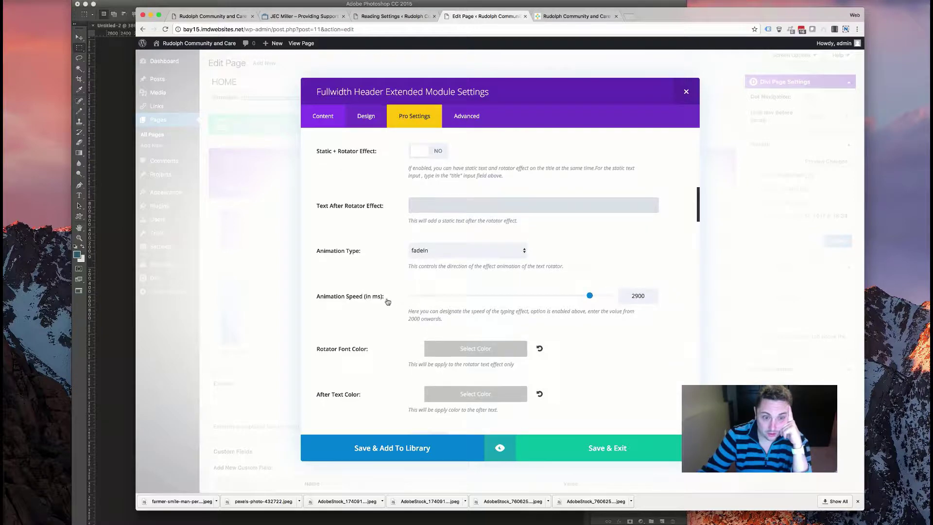
{"action": "left_click_drag", "start_coordinate": [590, 296], "coordinate": [491, 292]}
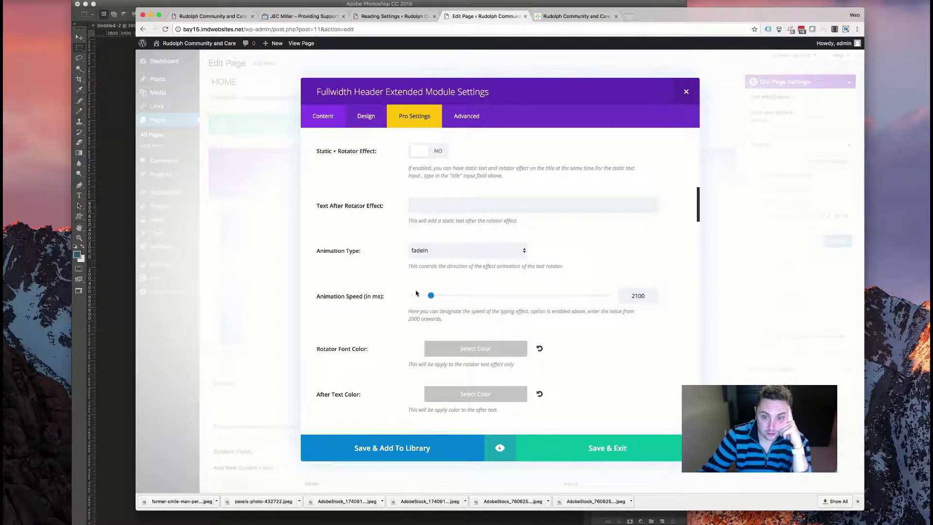
{"action": "scroll", "coordinate": [401, 271], "scroll_direction": "down", "scroll_amount": 5}
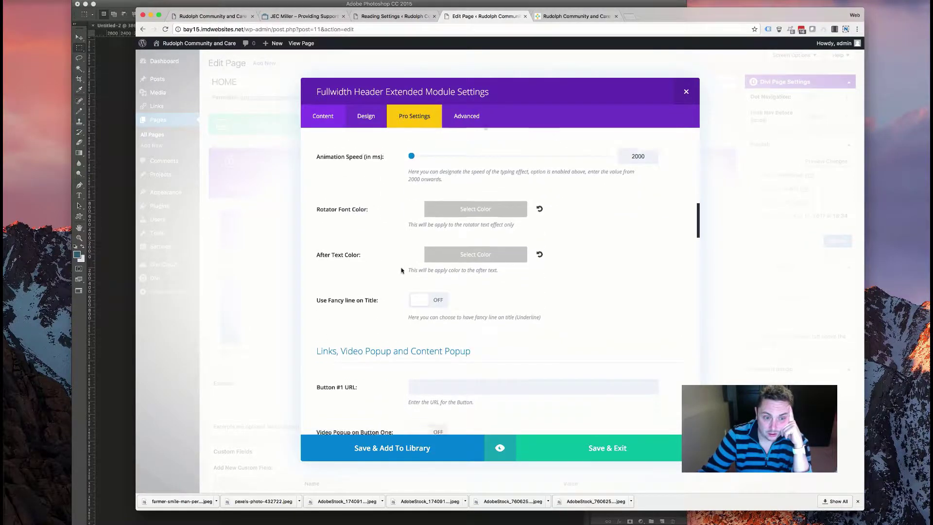
{"action": "scroll", "coordinate": [402, 270], "scroll_direction": "up", "scroll_amount": 3}
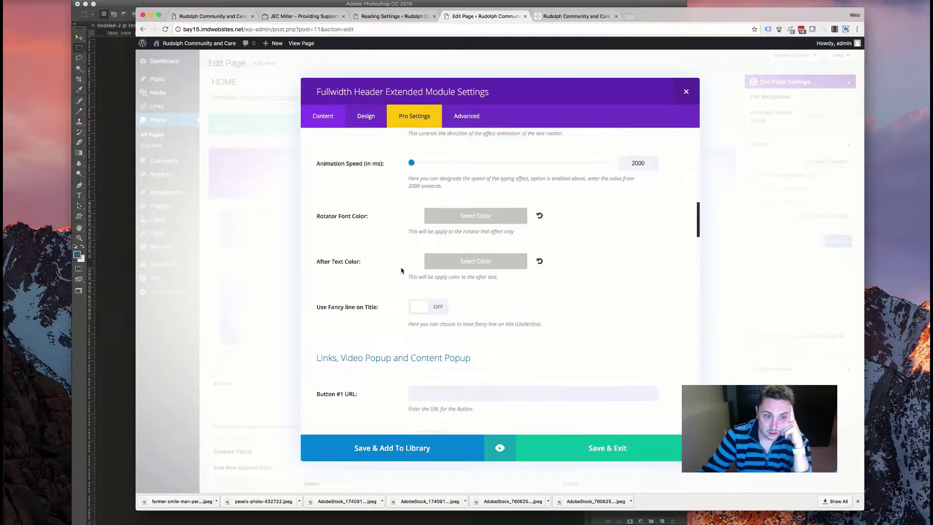
- Toggle Title Animation Effect on and back off, leaving title animation disabled
{"action": "left_click", "coordinate": [403, 108]}
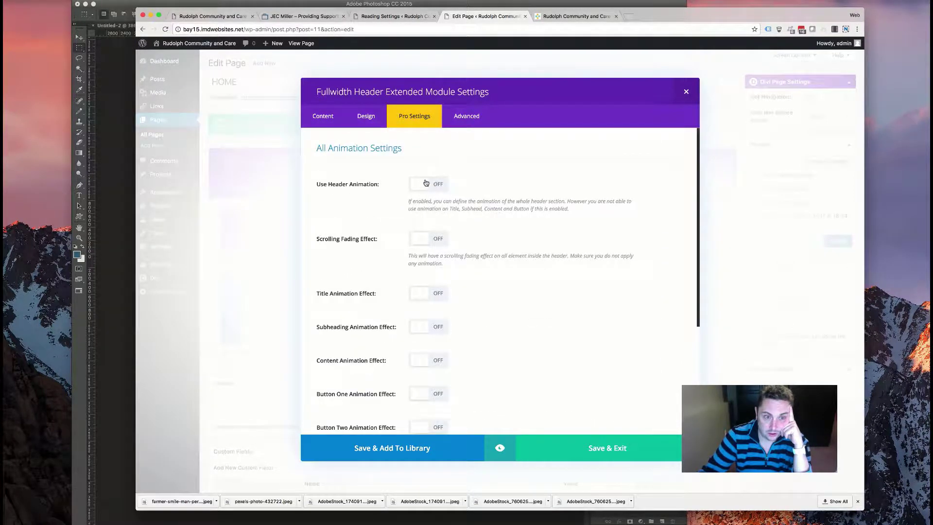
{"action": "scroll", "coordinate": [410, 271], "scroll_direction": "down", "scroll_amount": 3}
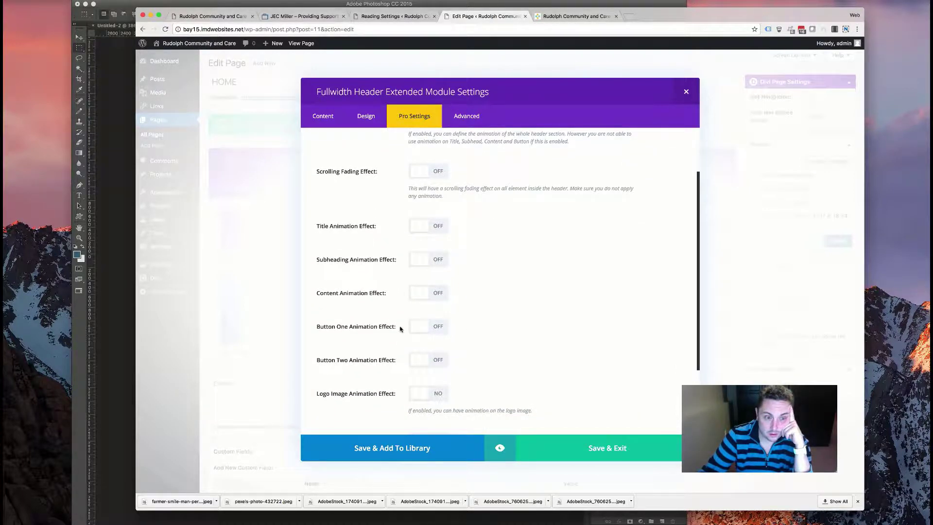
{"action": "left_click", "coordinate": [433, 224]}
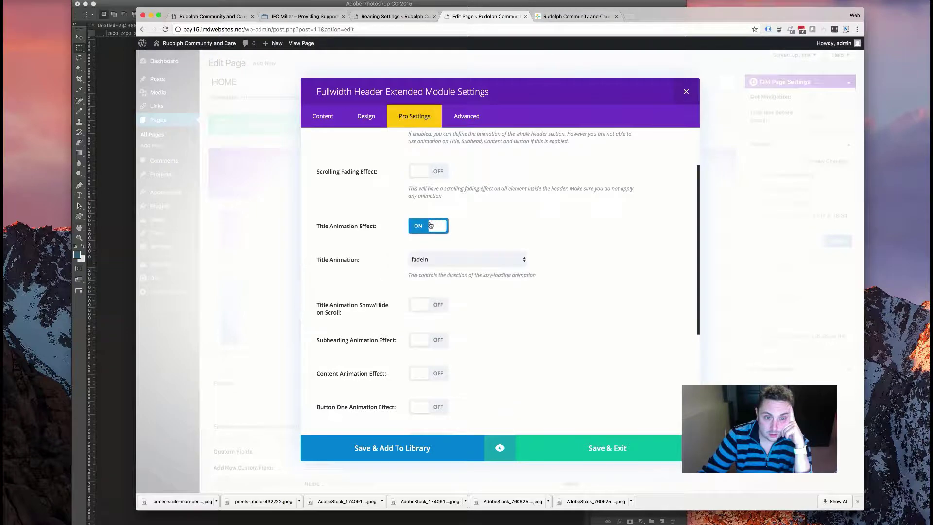
{"action": "left_click", "coordinate": [427, 226]}
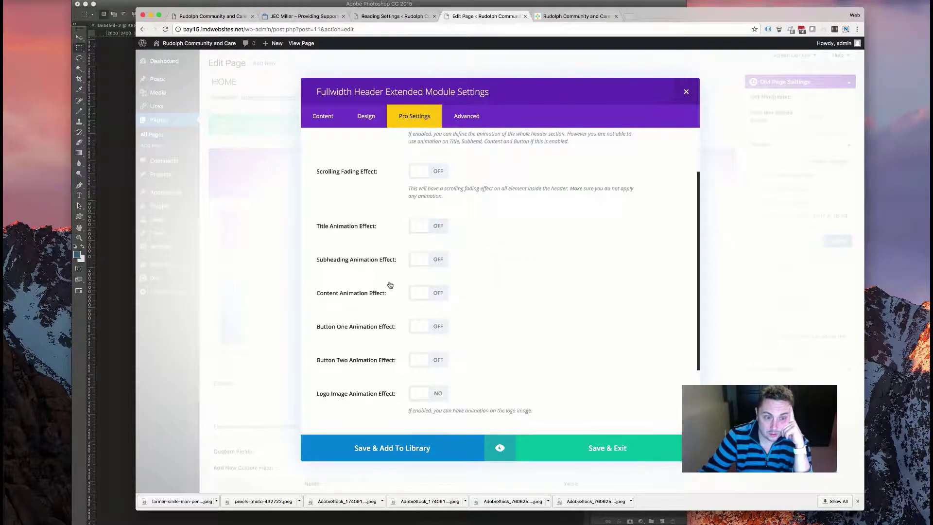
{"action": "scroll", "coordinate": [387, 272], "scroll_direction": "down", "scroll_amount": 2}
{"action": "scroll", "coordinate": [387, 277], "scroll_direction": "up", "scroll_amount": 5}
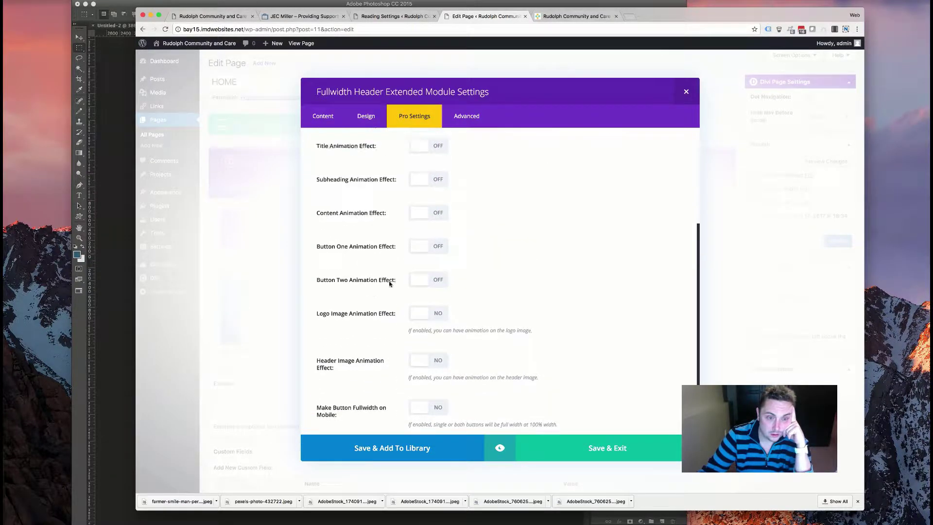
- Review the header's Design settings, then return to the Title and Subheading fields
{"action": "left_click", "coordinate": [366, 116]}
{"action": "scroll", "coordinate": [362, 200], "scroll_direction": "down", "scroll_amount": 7}
{"action": "scroll", "coordinate": [359, 208], "scroll_direction": "down", "scroll_amount": 10}
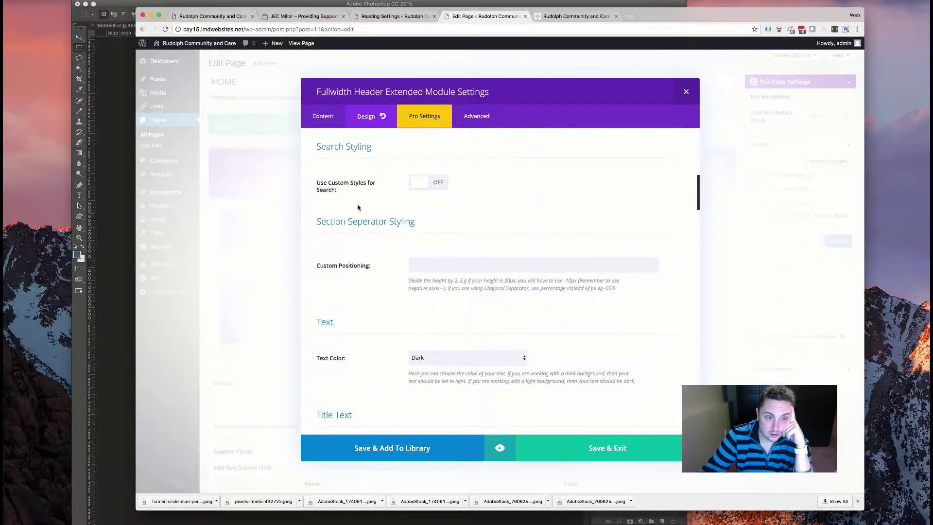
{"action": "scroll", "coordinate": [357, 208], "scroll_direction": "down", "scroll_amount": 10}
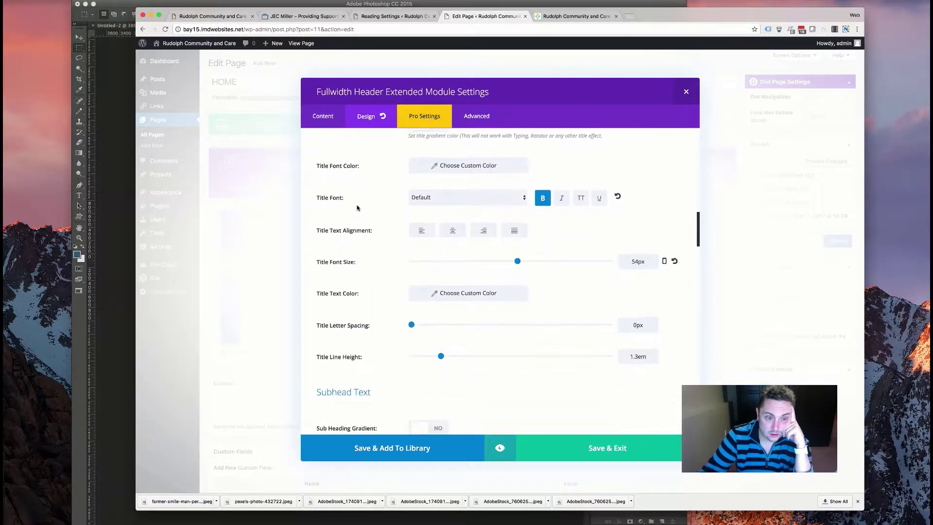
{"action": "scroll", "coordinate": [357, 206], "scroll_direction": "down", "scroll_amount": 10}
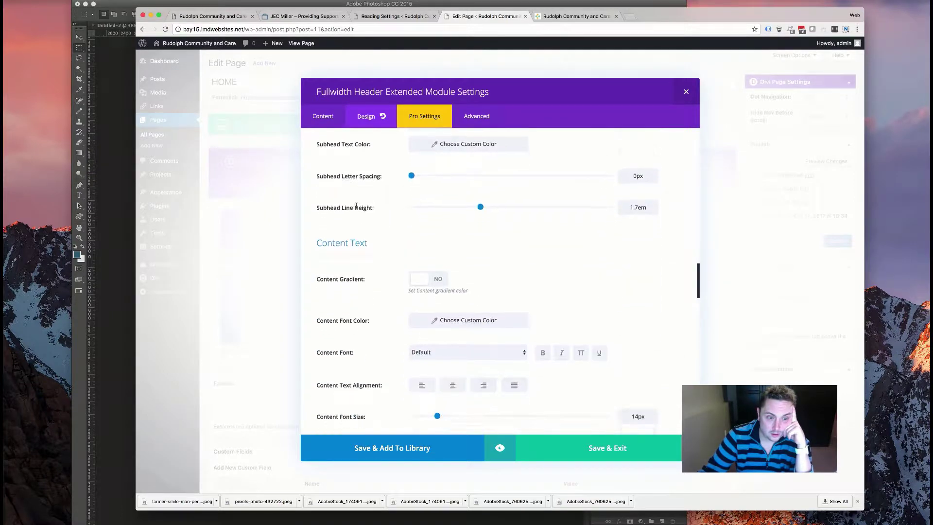
{"action": "scroll", "coordinate": [356, 206], "scroll_direction": "down", "scroll_amount": 10}
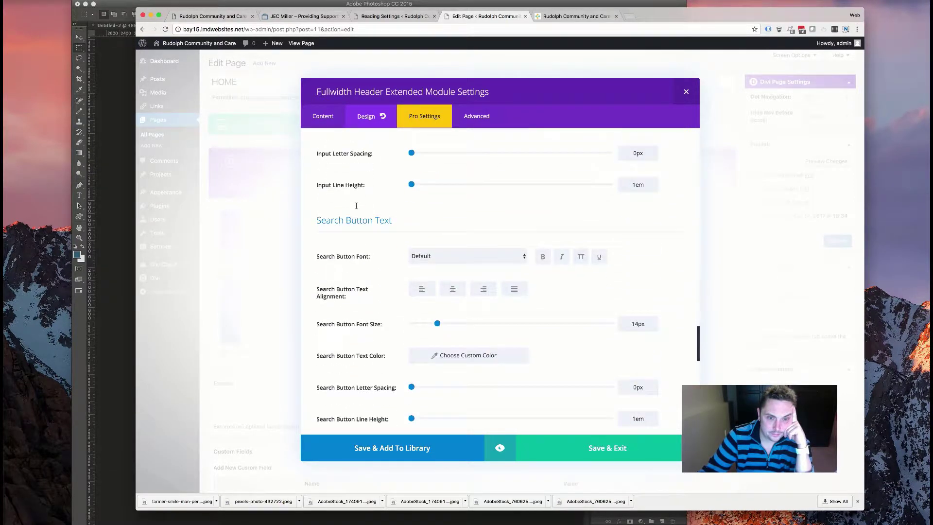
{"action": "scroll", "coordinate": [356, 206], "scroll_direction": "down", "scroll_amount": 4}
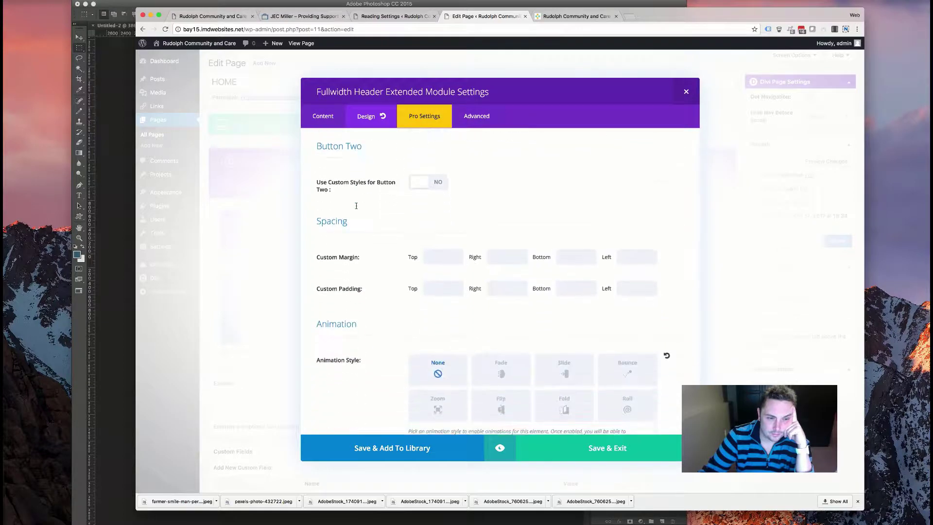
{"action": "left_click", "coordinate": [429, 119]}
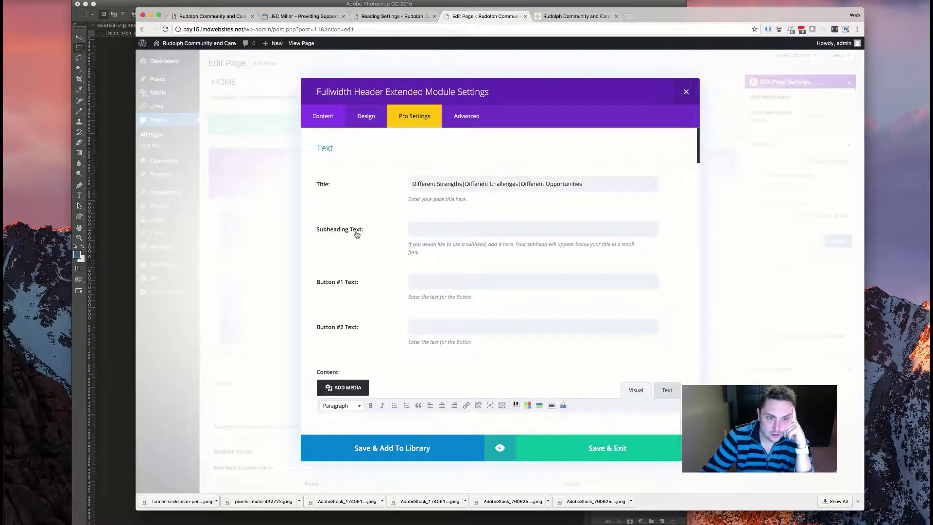
- Scroll through the module's content settings and look over its Custom CSS options
{"action": "scroll", "coordinate": [356, 234], "scroll_direction": "down", "scroll_amount": 8}
{"action": "scroll", "coordinate": [357, 234], "scroll_direction": "down", "scroll_amount": 2}
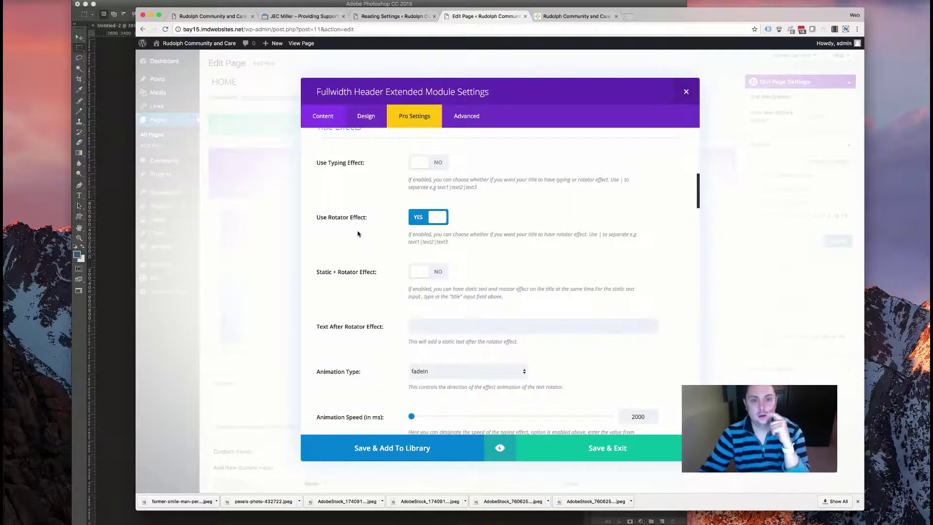
{"action": "scroll", "coordinate": [358, 236], "scroll_direction": "down", "scroll_amount": 5}
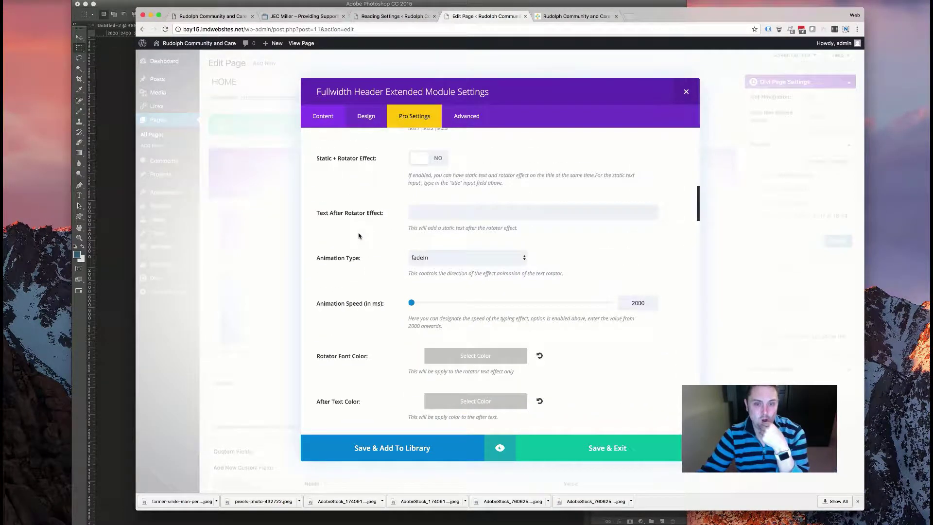
{"action": "scroll", "coordinate": [359, 236], "scroll_direction": "down", "scroll_amount": 8}
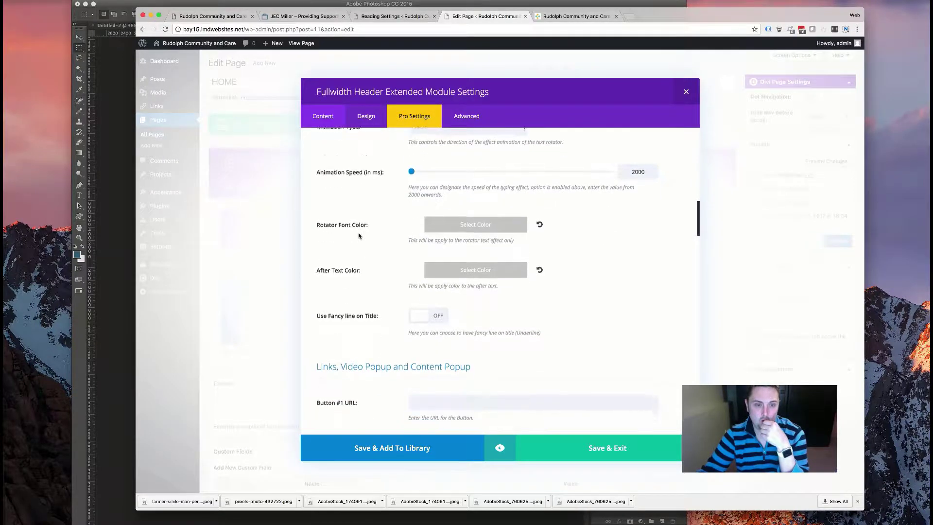
{"action": "scroll", "coordinate": [359, 236], "scroll_direction": "down", "scroll_amount": 20}
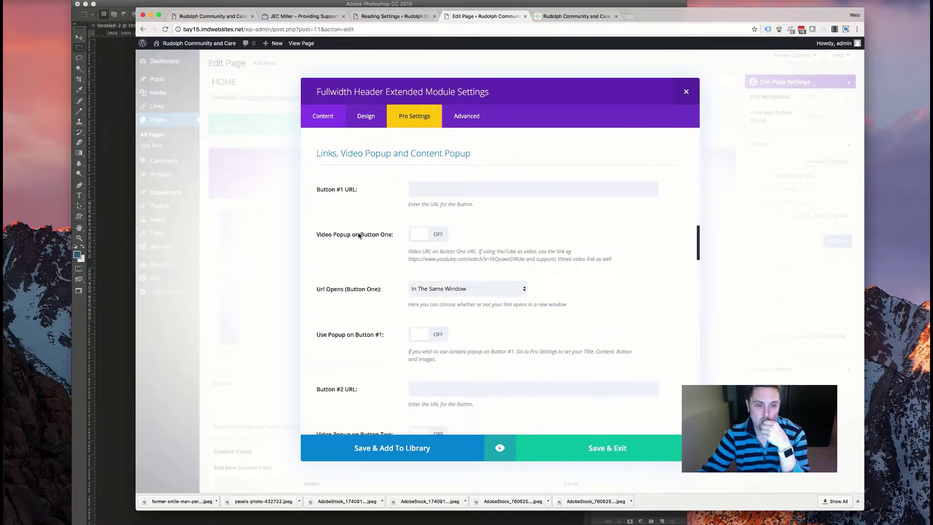
{"action": "scroll", "coordinate": [359, 236], "scroll_direction": "down", "scroll_amount": 10}
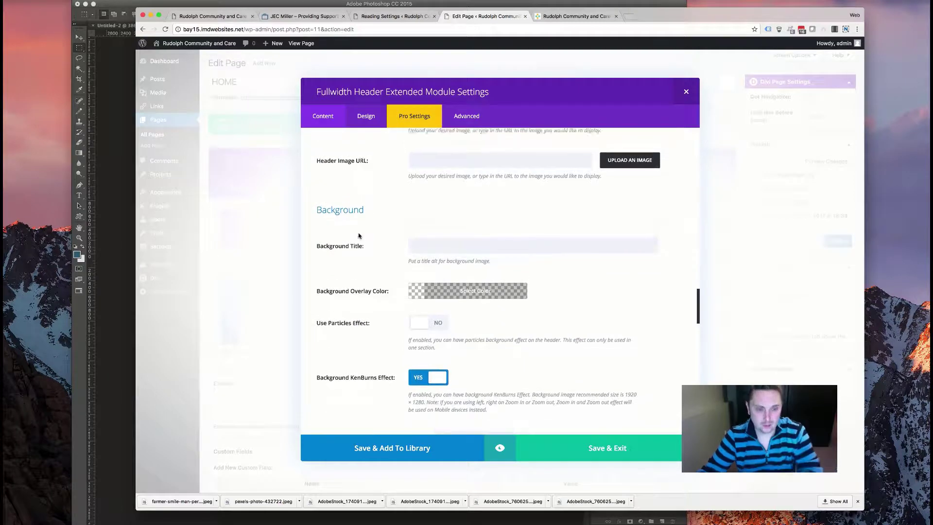
{"action": "scroll", "coordinate": [357, 236], "scroll_direction": "down", "scroll_amount": 2}
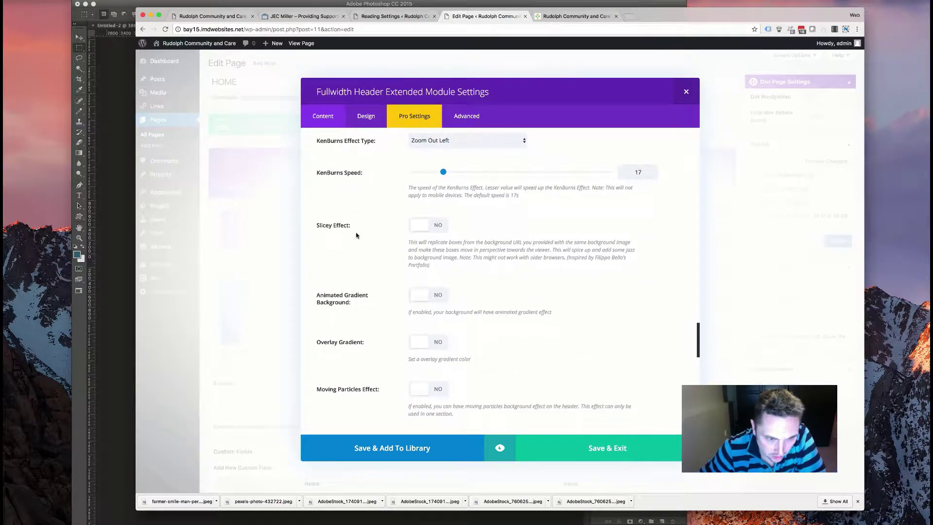
{"action": "scroll", "coordinate": [369, 292], "scroll_direction": "down", "scroll_amount": 10}
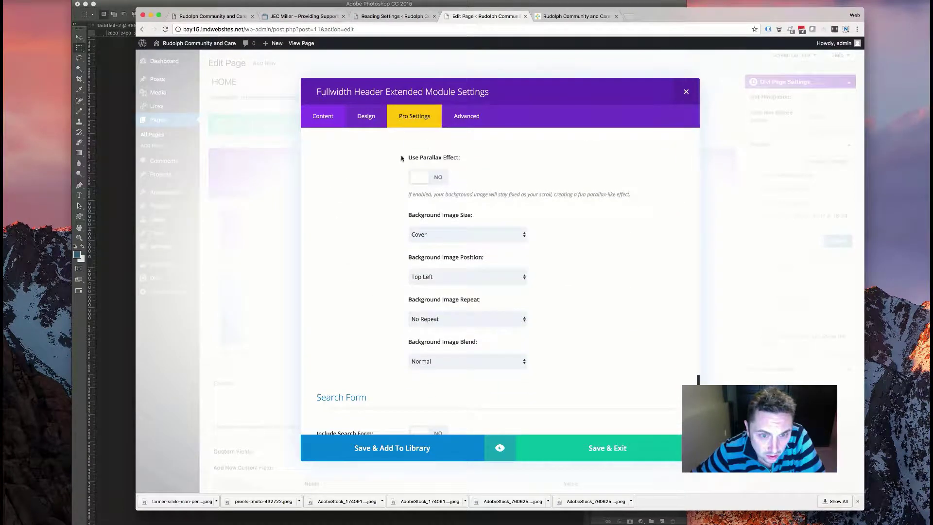
{"action": "scroll", "coordinate": [381, 197], "scroll_direction": "down", "scroll_amount": 5}
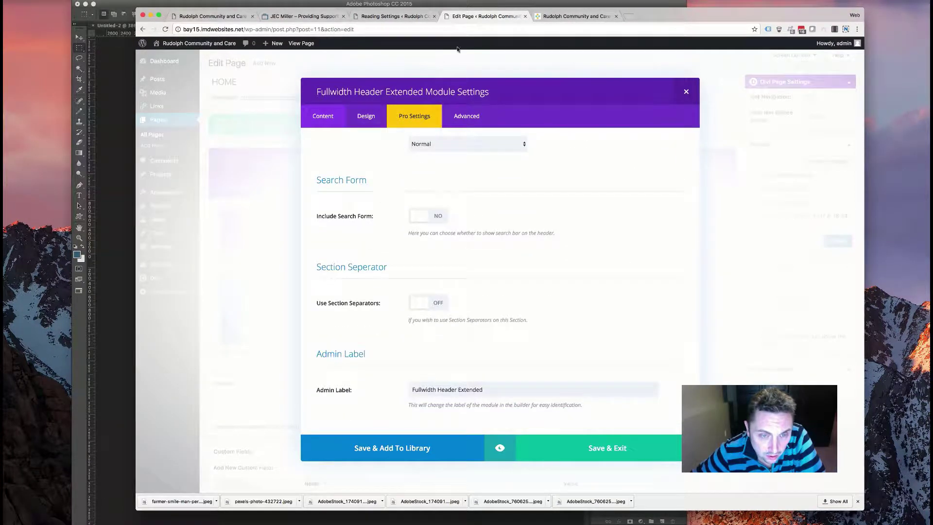
{"action": "left_click", "coordinate": [466, 115]}
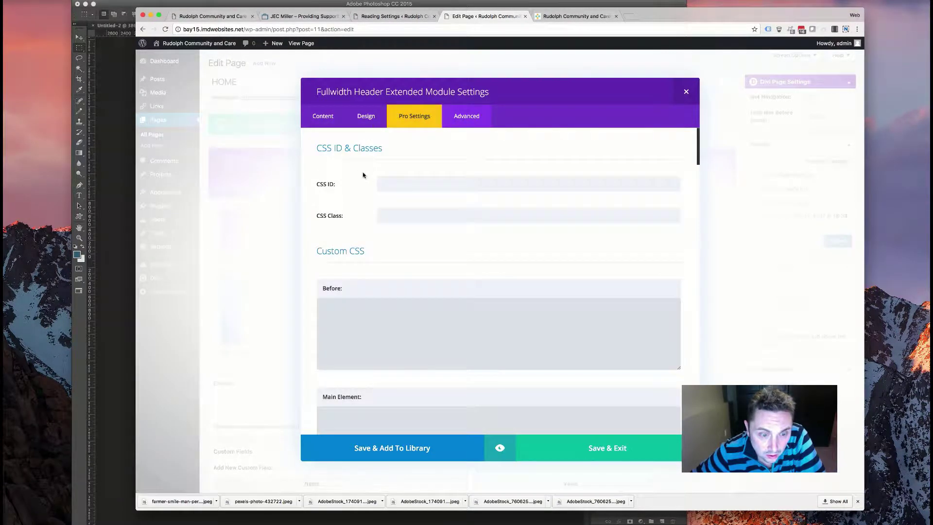
{"action": "scroll", "coordinate": [363, 175], "scroll_direction": "down", "scroll_amount": 15}
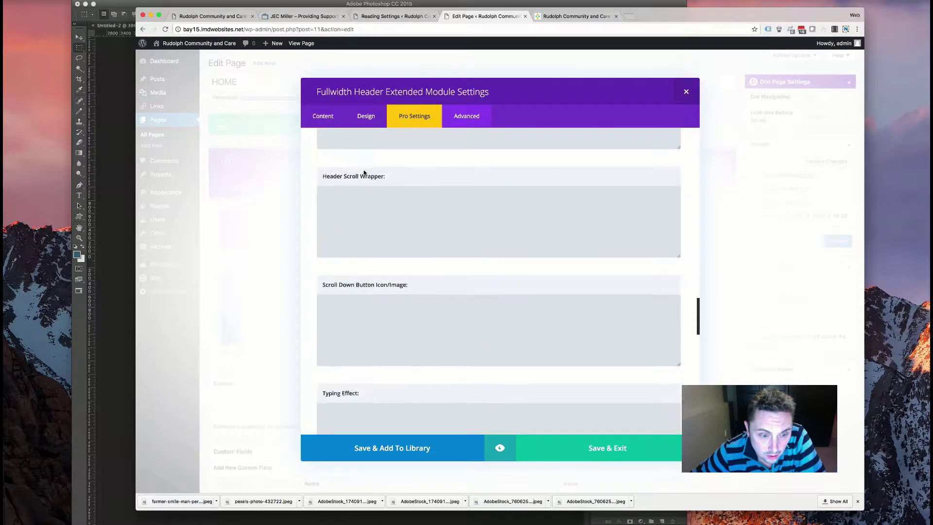
{"action": "scroll", "coordinate": [364, 173], "scroll_direction": "down", "scroll_amount": 10}
{"action": "scroll", "coordinate": [363, 173], "scroll_direction": "up", "scroll_amount": 5}
{"action": "scroll", "coordinate": [363, 173], "scroll_direction": "down", "scroll_amount": 5}
{"action": "left_click", "coordinate": [318, 117]}
- Switch Static + Rotator Effect to YES, revealing the empty Input for Rotator Effect field
{"action": "scroll", "coordinate": [362, 269], "scroll_direction": "down", "scroll_amount": 10}
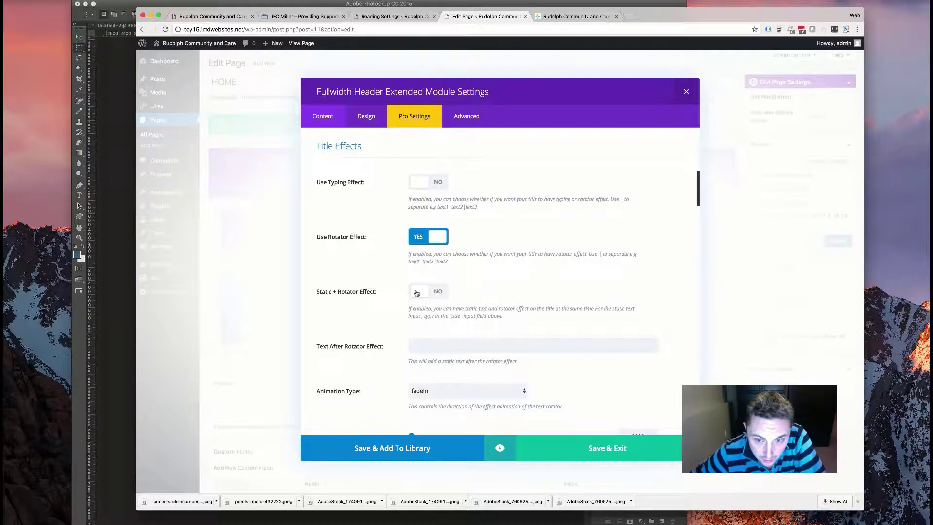
{"action": "left_click", "coordinate": [417, 292]}
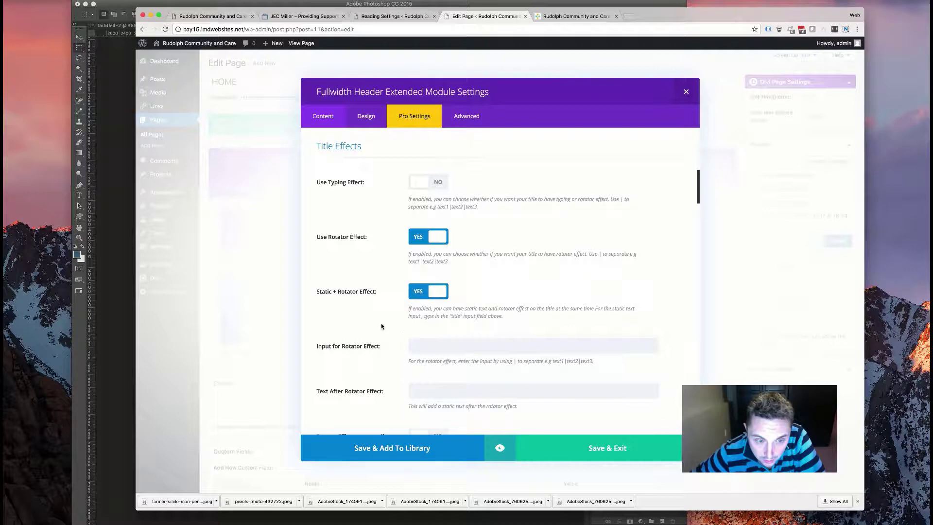
{"action": "scroll", "coordinate": [414, 323], "scroll_direction": "down", "scroll_amount": 4}
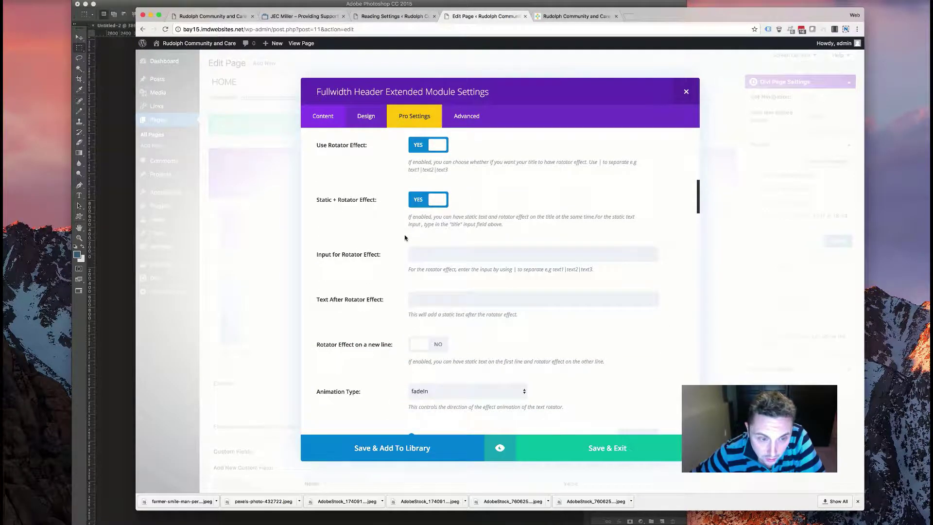
{"action": "scroll", "coordinate": [372, 239], "scroll_direction": "up", "scroll_amount": 4}
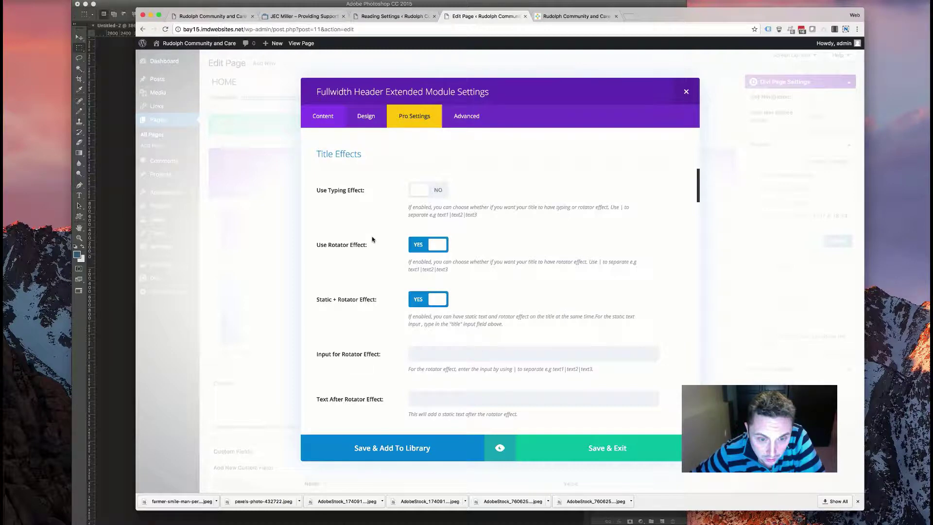
{"action": "scroll", "coordinate": [372, 239], "scroll_direction": "up", "scroll_amount": 1}
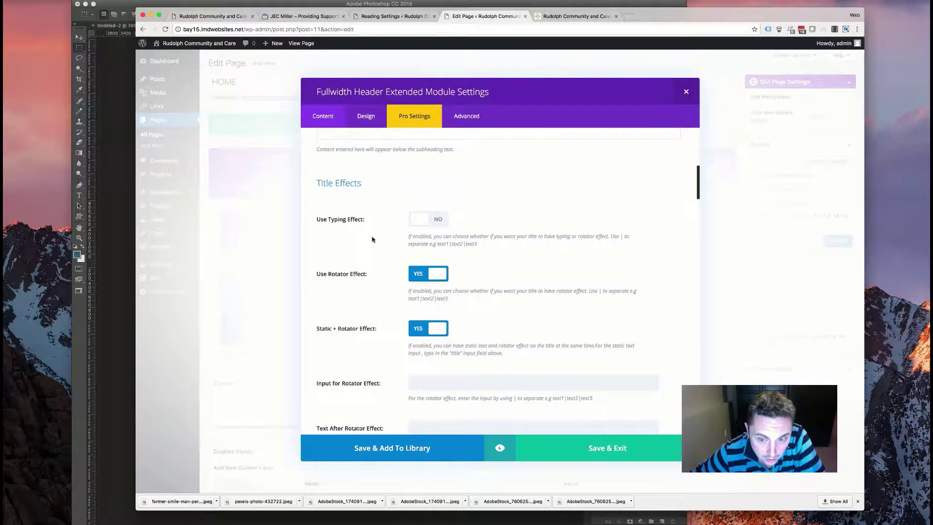
{"action": "scroll", "coordinate": [372, 239], "scroll_direction": "up", "scroll_amount": 10}
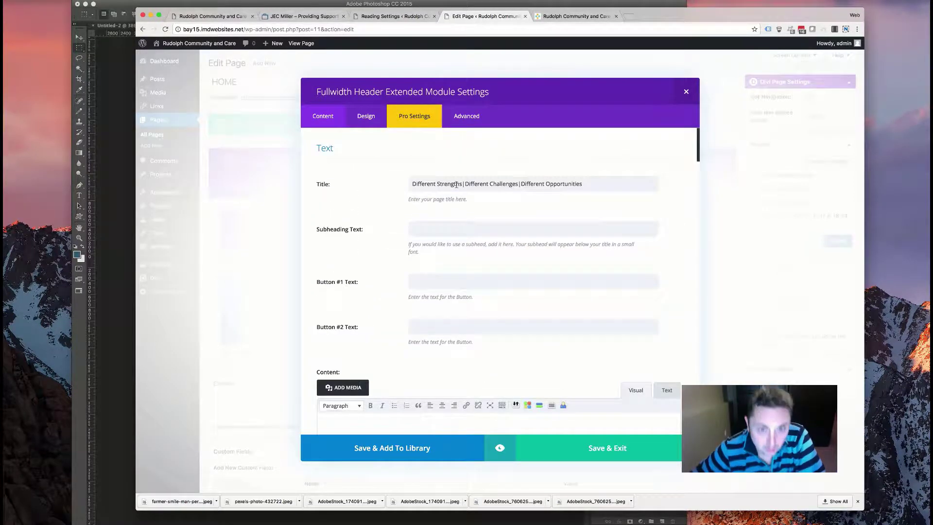
- Clear the old phrase list from the Title field and check the site name on the live site
{"action": "triple_click", "coordinate": [463, 184]}
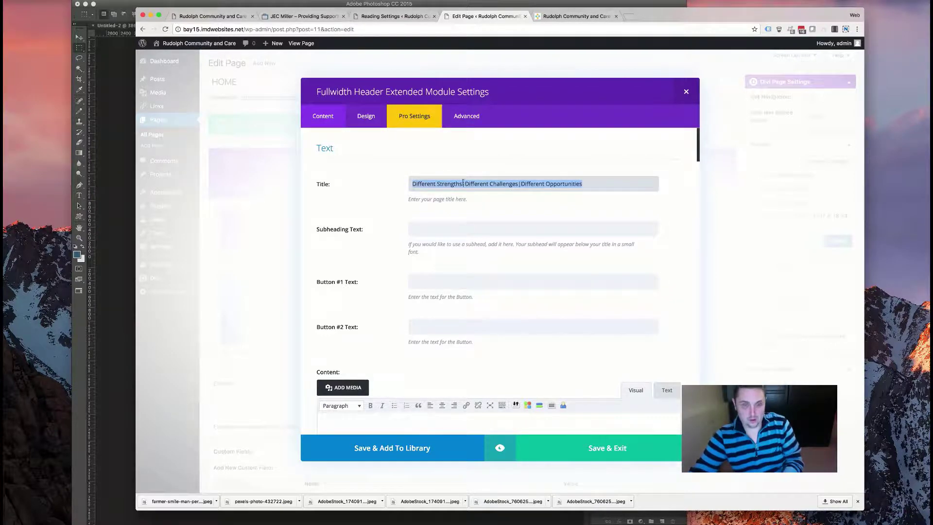
{"action": "key", "text": "BackSpace"}
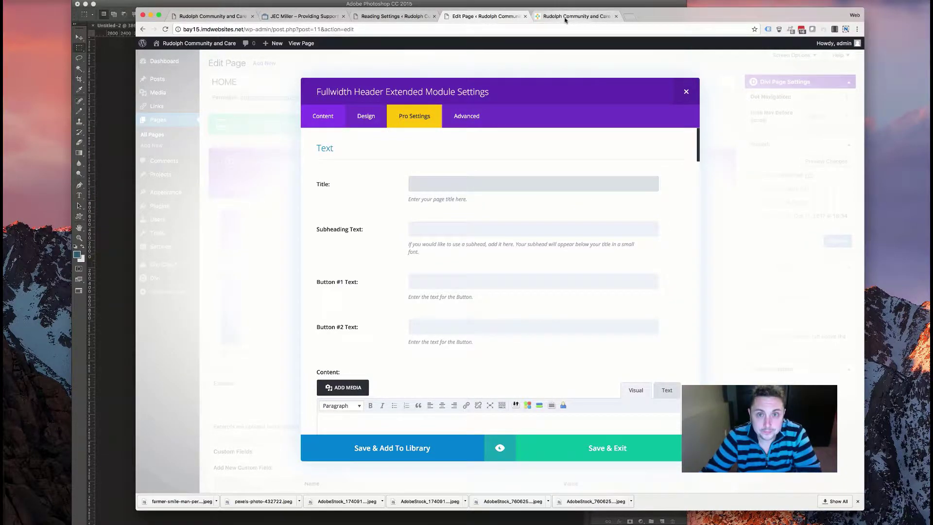
{"action": "left_click", "coordinate": [569, 16]}
{"action": "left_click", "coordinate": [471, 17]}
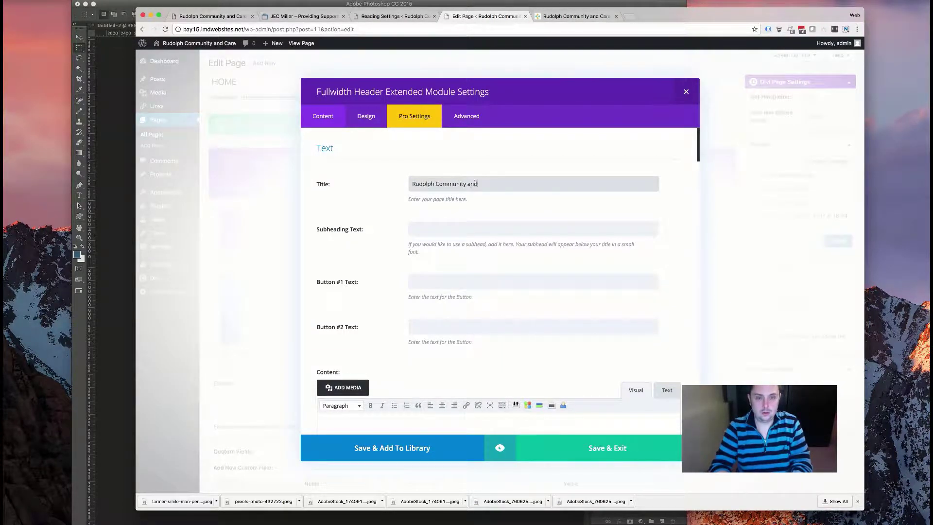
- Paste 'Different Strengths|Different Challenges|Different Opportunities' into the Input for Rotator Effect field
{"action": "scroll", "coordinate": [463, 343], "scroll_direction": "down", "scroll_amount": 20}
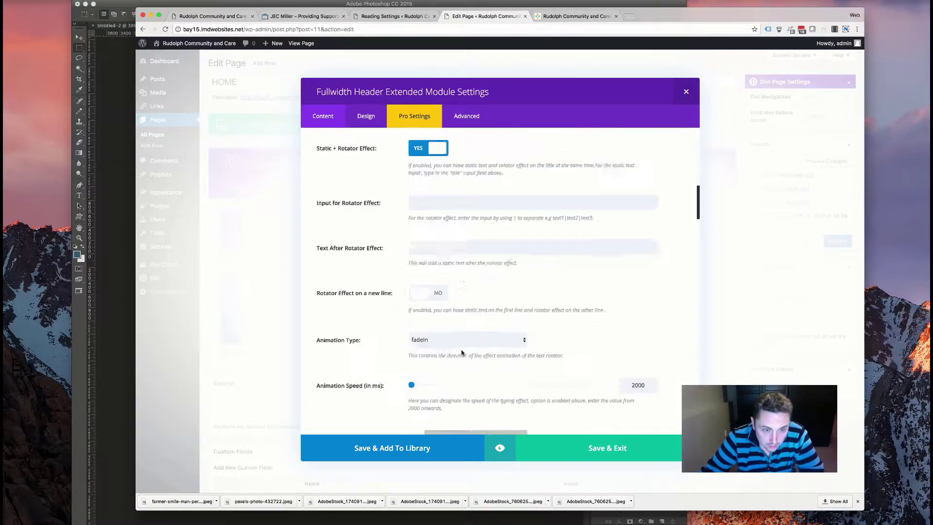
{"action": "scroll", "coordinate": [456, 318], "scroll_direction": "down", "scroll_amount": 1}
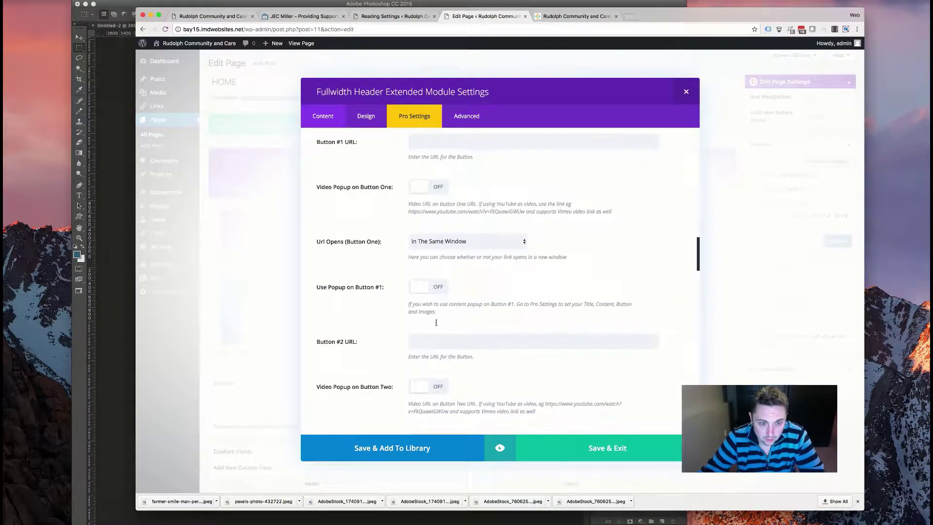
{"action": "scroll", "coordinate": [418, 309], "scroll_direction": "down", "scroll_amount": 10}
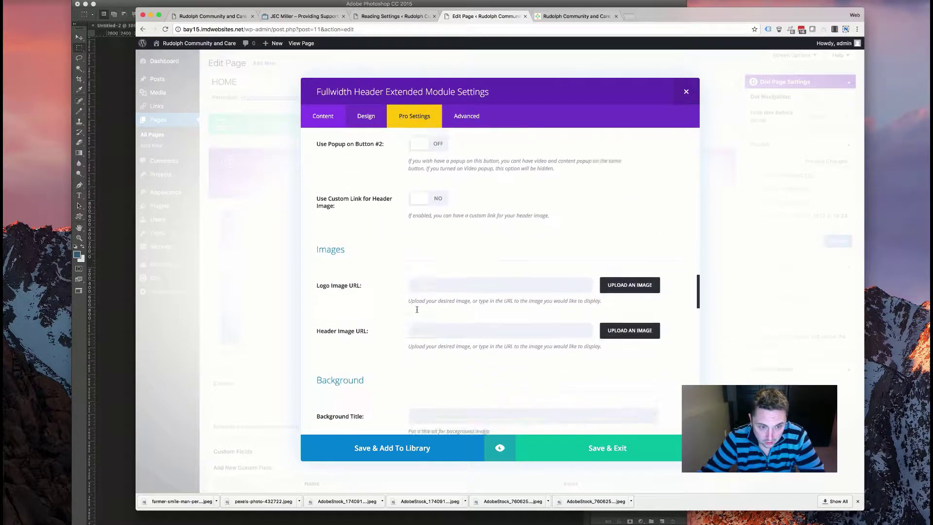
{"action": "scroll", "coordinate": [416, 309], "scroll_direction": "down", "scroll_amount": 8}
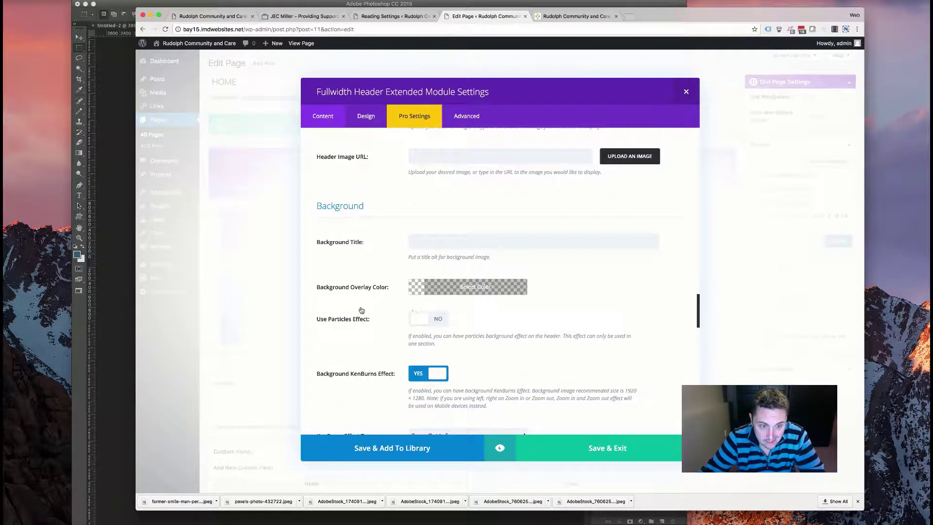
{"action": "scroll", "coordinate": [386, 248], "scroll_direction": "down", "scroll_amount": 10}
{"action": "scroll", "coordinate": [381, 254], "scroll_direction": "up", "scroll_amount": 20}
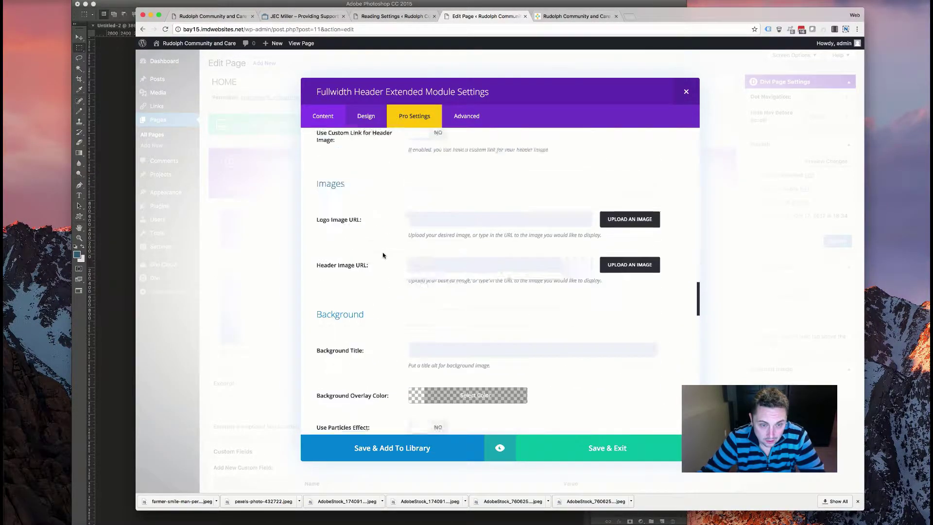
{"action": "scroll", "coordinate": [383, 255], "scroll_direction": "up", "scroll_amount": 10}
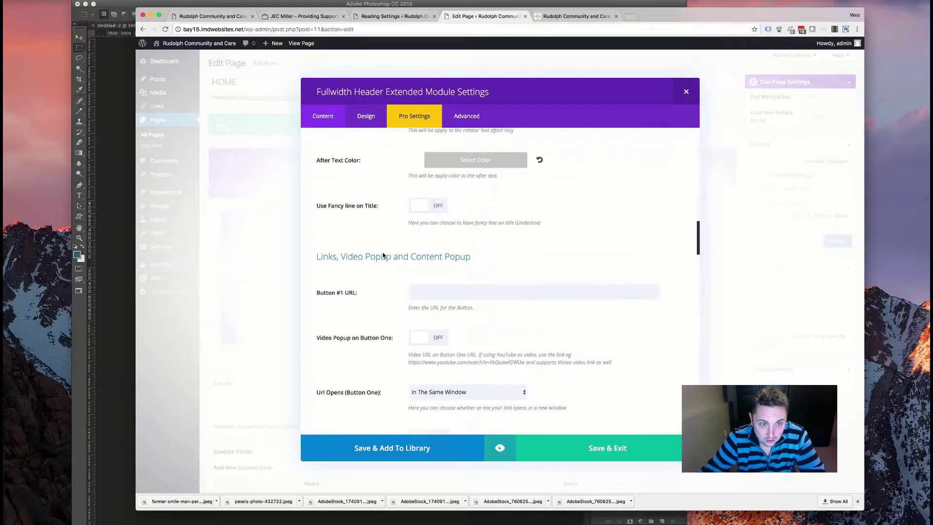
{"action": "scroll", "coordinate": [384, 256], "scroll_direction": "up", "scroll_amount": 5}
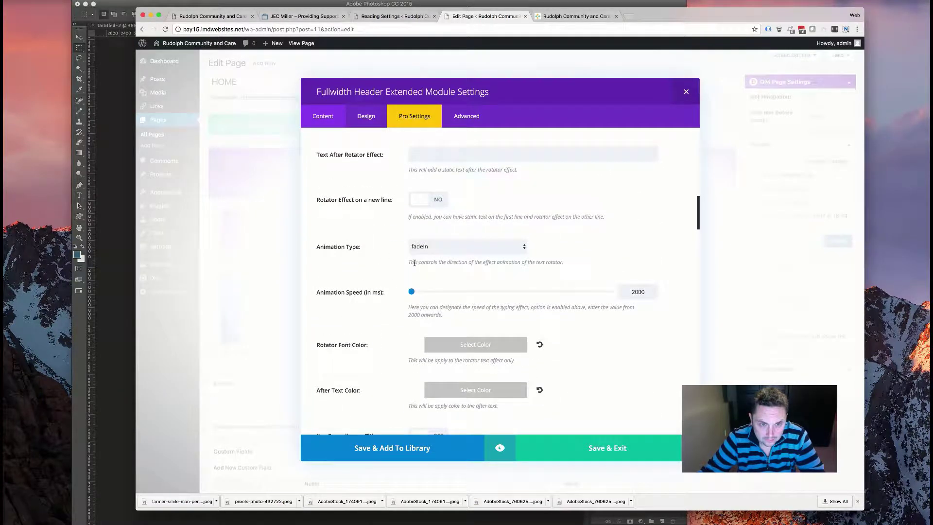
{"action": "scroll", "coordinate": [415, 269], "scroll_direction": "up", "scroll_amount": 7}
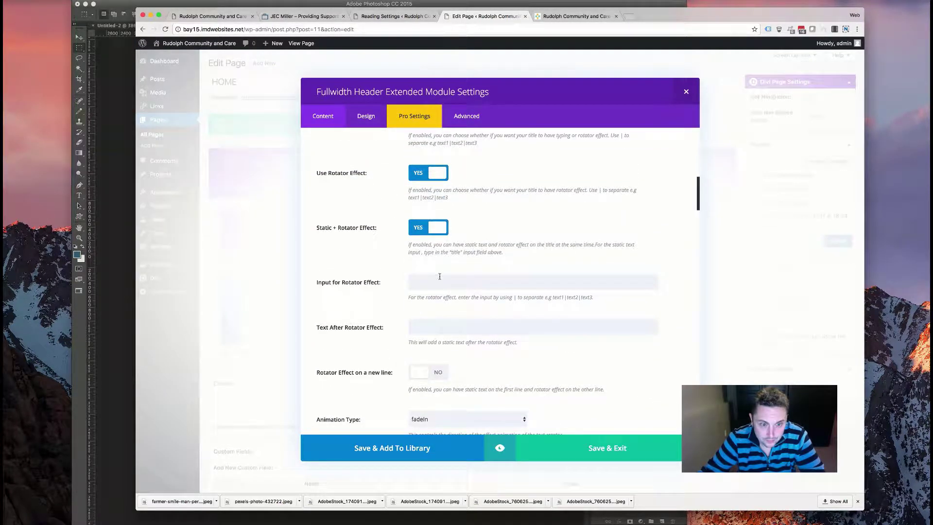
{"action": "left_click", "coordinate": [439, 277]}
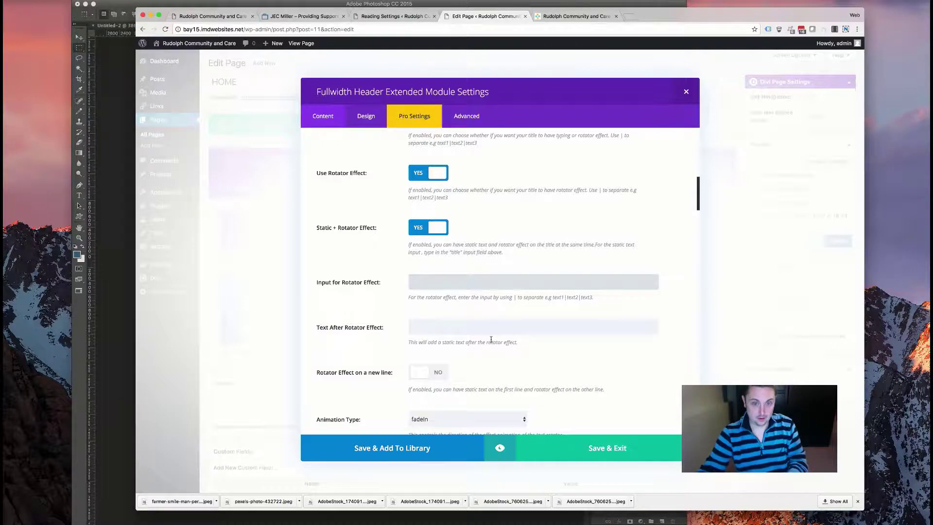
{"action": "type", "text": "Different Strengths|Different Challenges|Different Opportunities"}
{"action": "scroll", "coordinate": [409, 181], "scroll_direction": "up", "scroll_amount": 5}
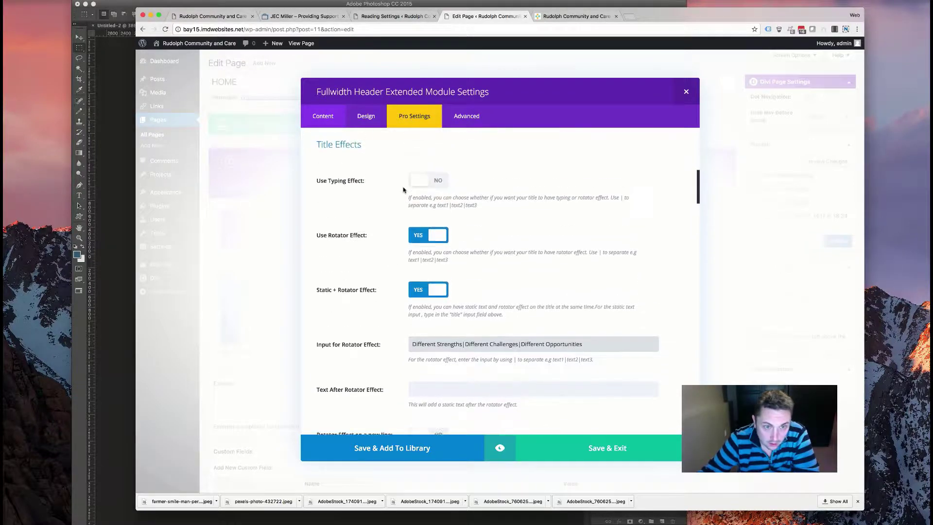
{"action": "scroll", "coordinate": [413, 321], "scroll_direction": "down", "scroll_amount": 4}
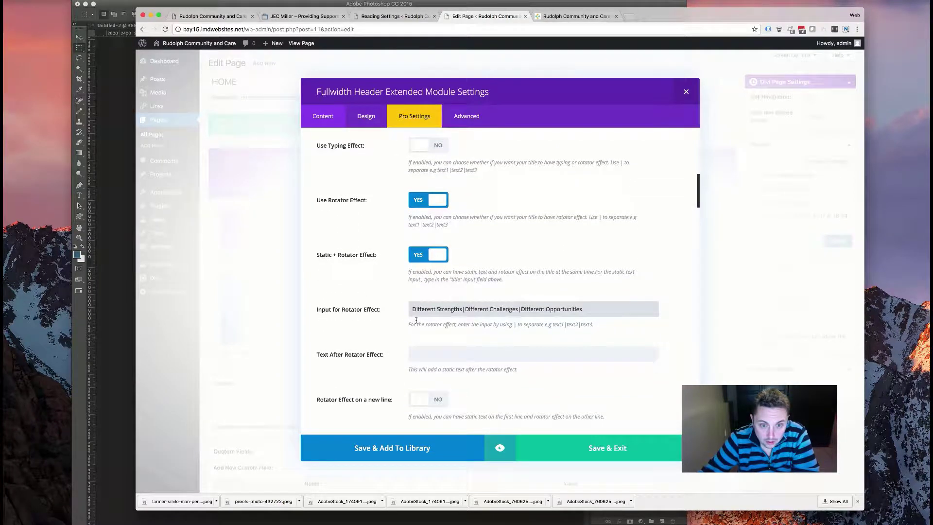
{"action": "scroll", "coordinate": [413, 321], "scroll_direction": "down", "scroll_amount": 5}
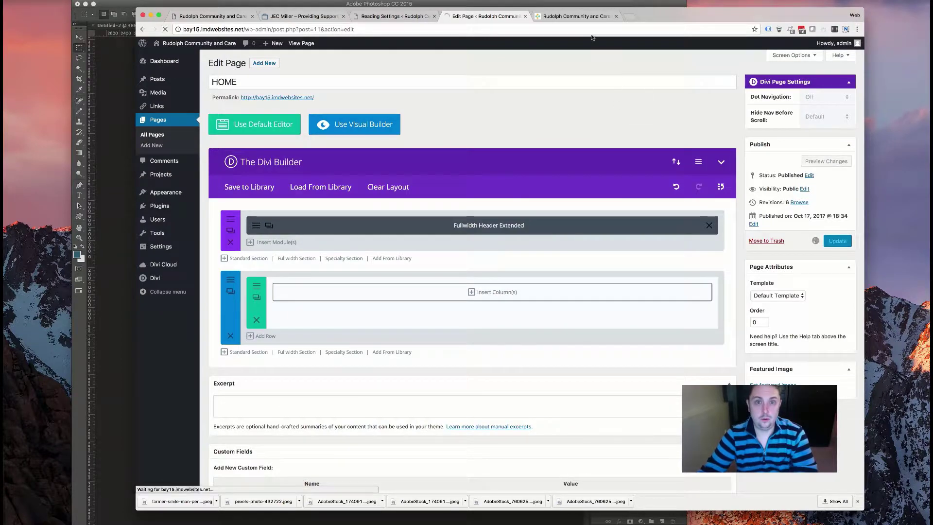
- Reload the live home page to check the site name above the rotating phrases, then reopen the header settings
{"action": "left_click", "coordinate": [576, 16]}
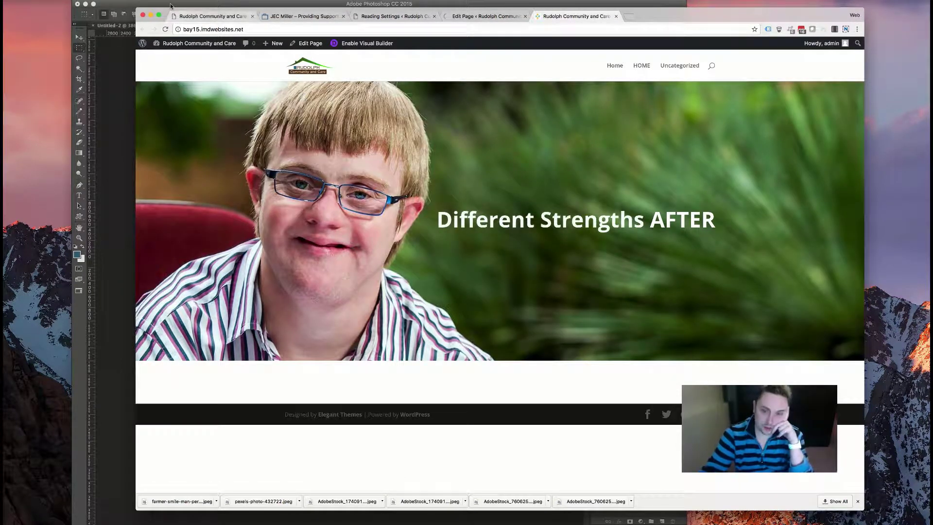
{"action": "key", "text": "super+r"}
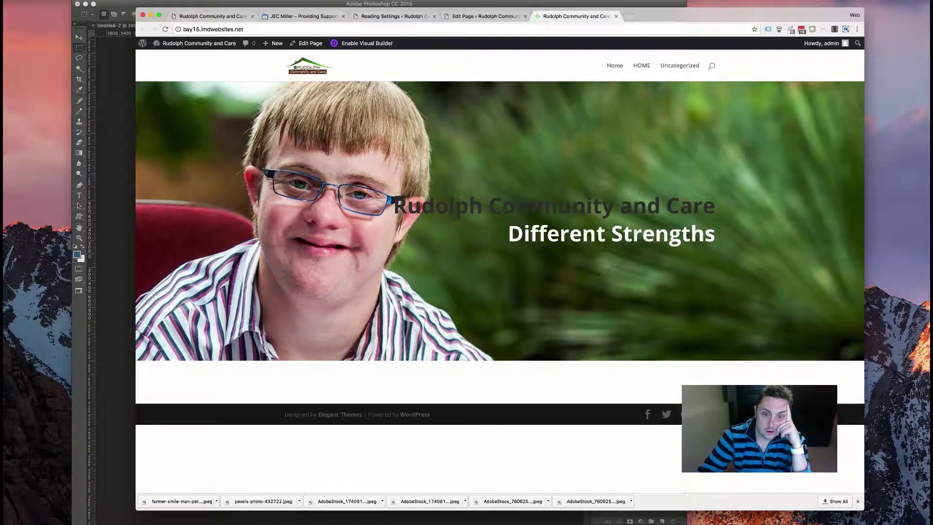
{"action": "left_click", "coordinate": [483, 16]}
{"action": "left_click", "coordinate": [268, 248]}
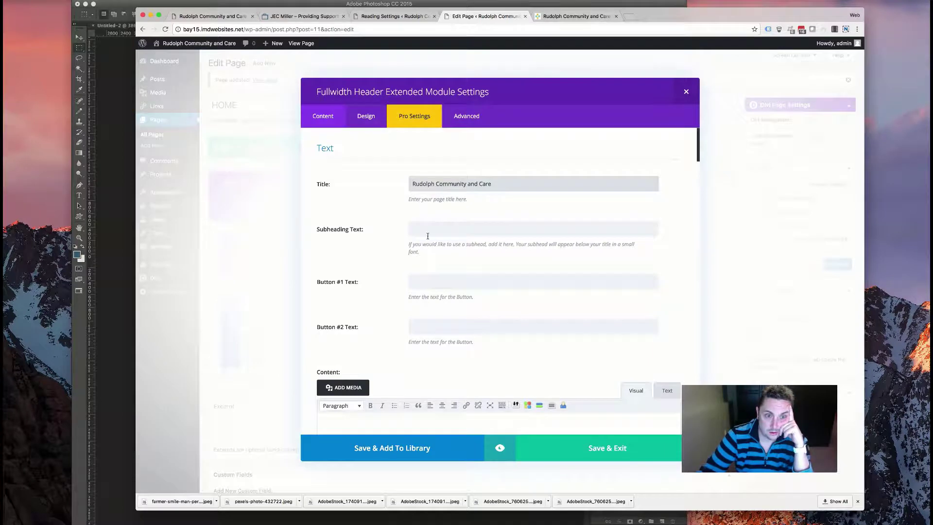
{"action": "scroll", "coordinate": [427, 235], "scroll_direction": "down", "scroll_amount": 15}
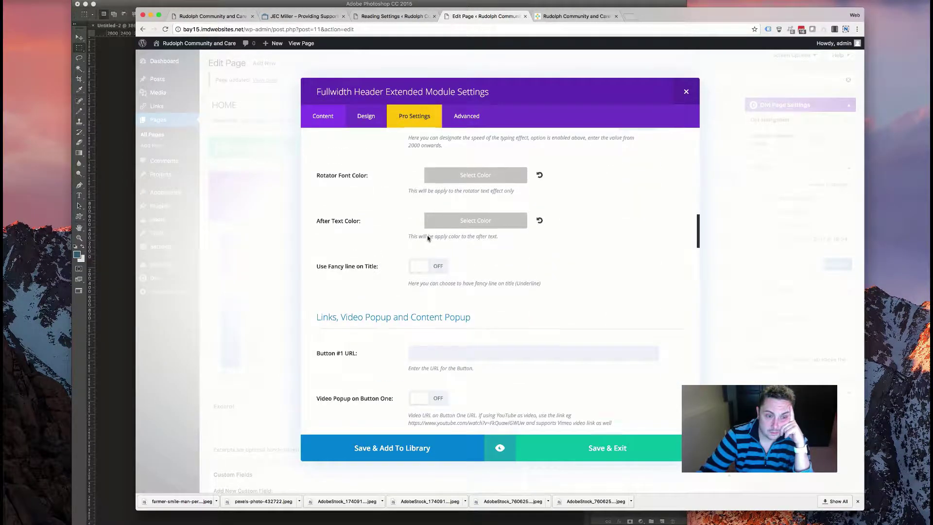
{"action": "scroll", "coordinate": [427, 237], "scroll_direction": "down", "scroll_amount": 15}
{"action": "scroll", "coordinate": [427, 238], "scroll_direction": "down", "scroll_amount": 10}
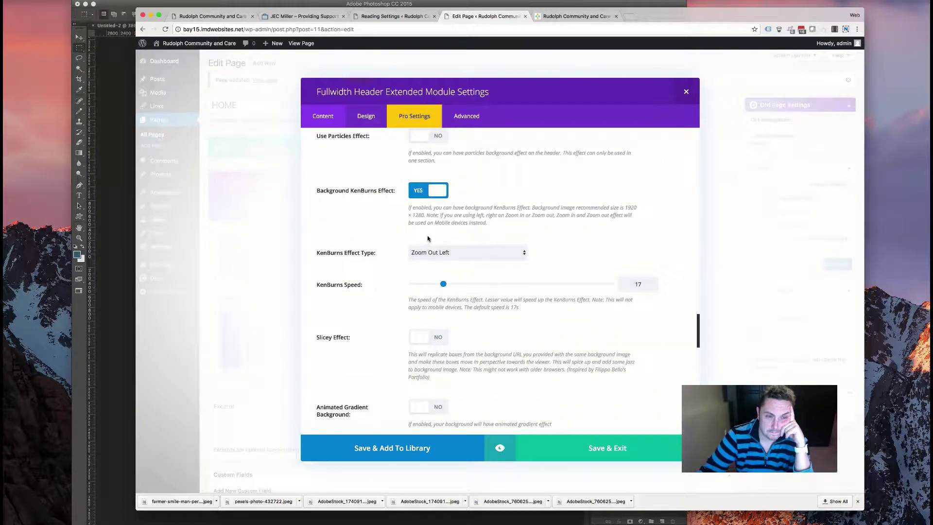
{"action": "scroll", "coordinate": [427, 238], "scroll_direction": "down", "scroll_amount": 4}
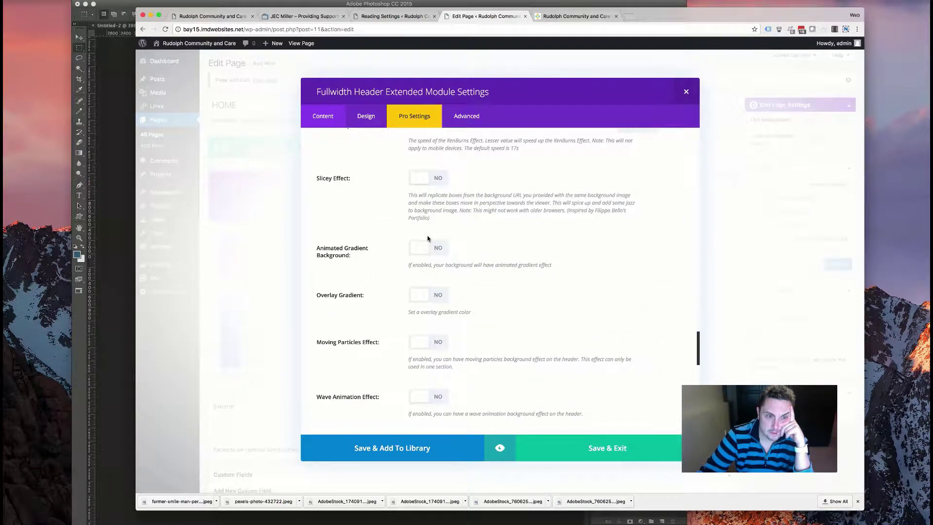
{"action": "scroll", "coordinate": [427, 238], "scroll_direction": "down", "scroll_amount": 4}
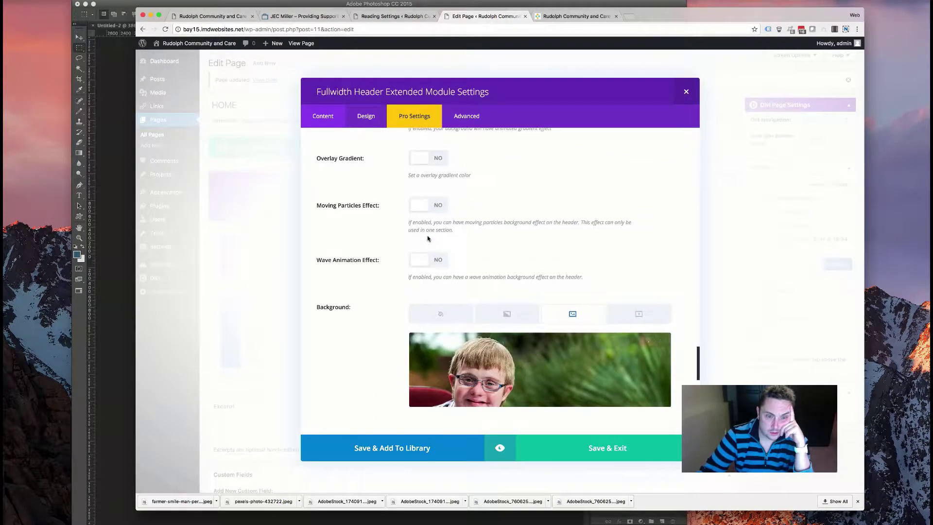
{"action": "scroll", "coordinate": [427, 239], "scroll_direction": "down", "scroll_amount": 4}
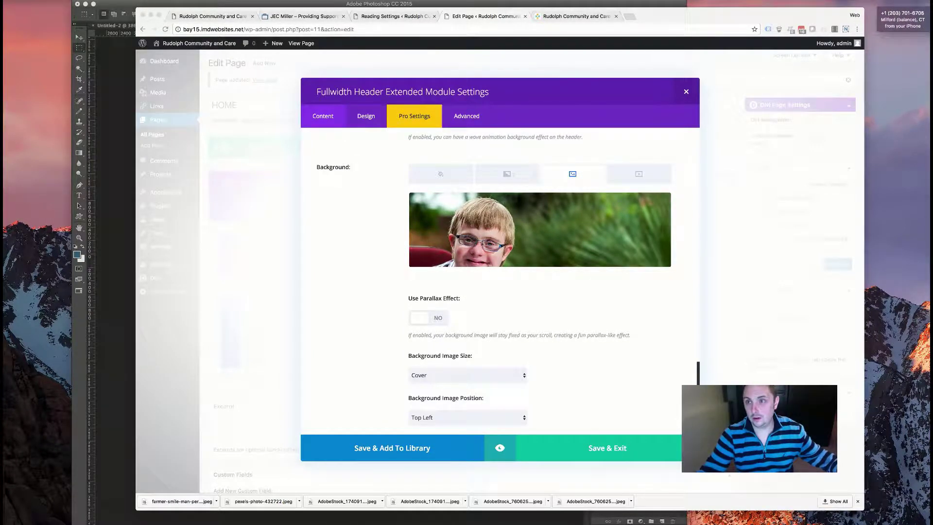
{"action": "scroll", "coordinate": [578, 160], "scroll_direction": "down", "scroll_amount": 7}
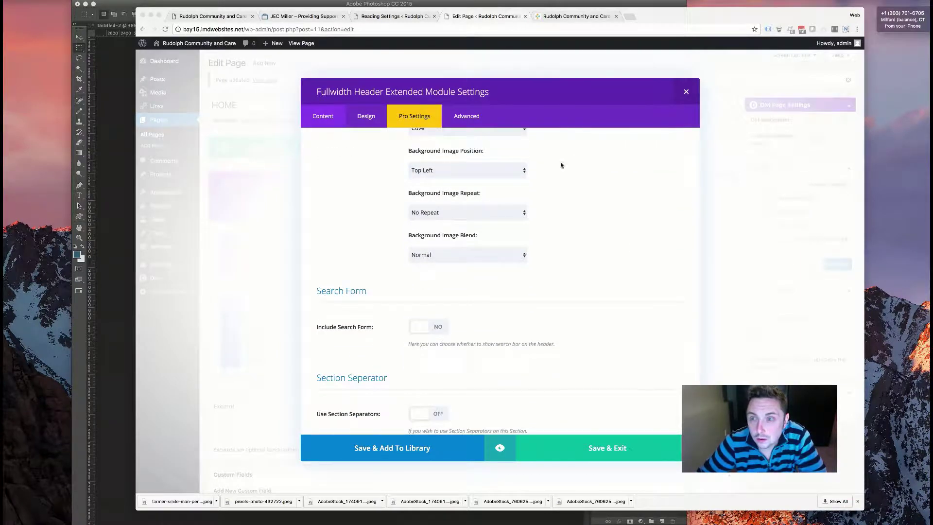
{"action": "scroll", "coordinate": [600, 154], "scroll_direction": "down", "scroll_amount": 3}
{"action": "scroll", "coordinate": [599, 154], "scroll_direction": "up", "scroll_amount": 6}
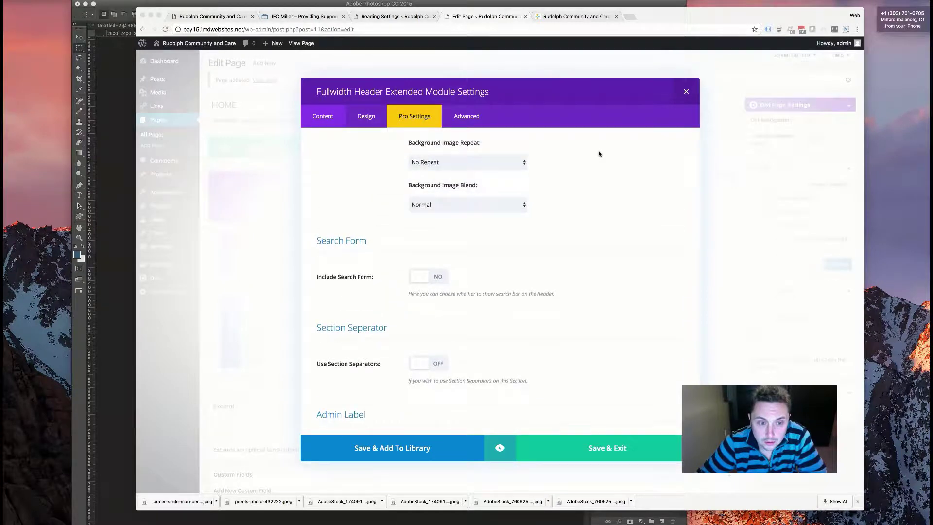
{"action": "scroll", "coordinate": [599, 153], "scroll_direction": "up", "scroll_amount": 8}
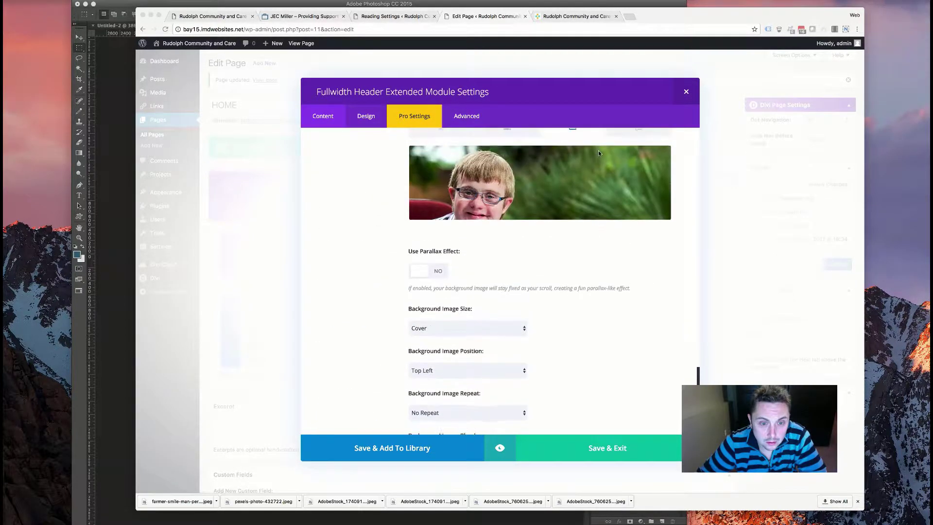
{"action": "scroll", "coordinate": [598, 153], "scroll_direction": "up", "scroll_amount": 15}
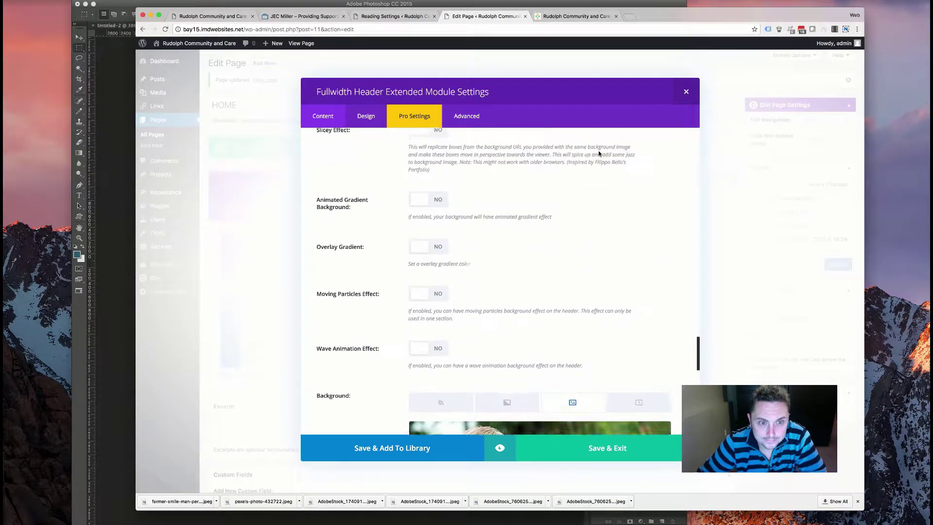
{"action": "scroll", "coordinate": [599, 153], "scroll_direction": "up", "scroll_amount": 8}
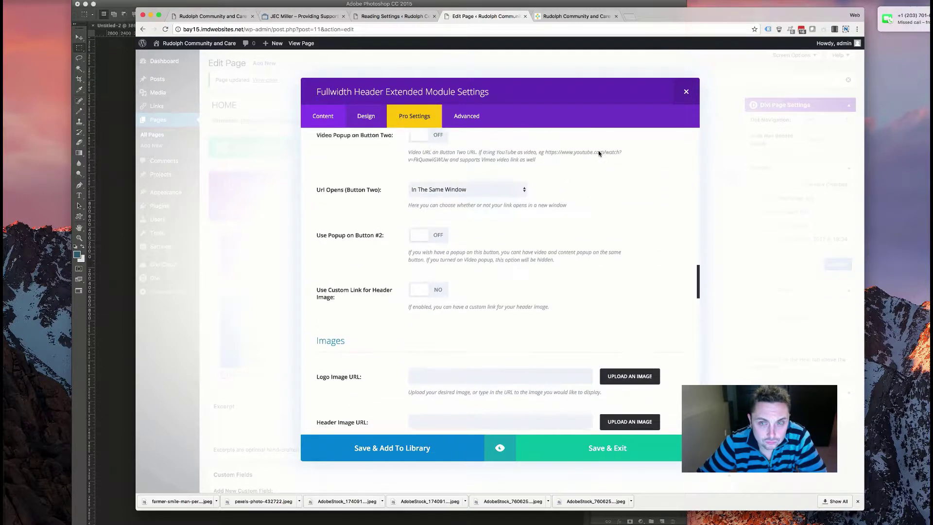
{"action": "scroll", "coordinate": [599, 154], "scroll_direction": "up", "scroll_amount": 10}
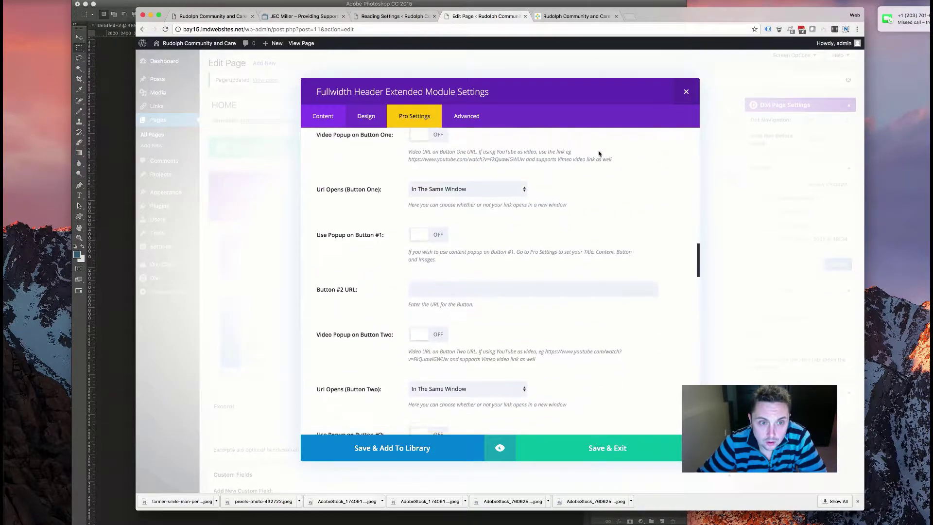
{"action": "scroll", "coordinate": [598, 154], "scroll_direction": "up", "scroll_amount": 10}
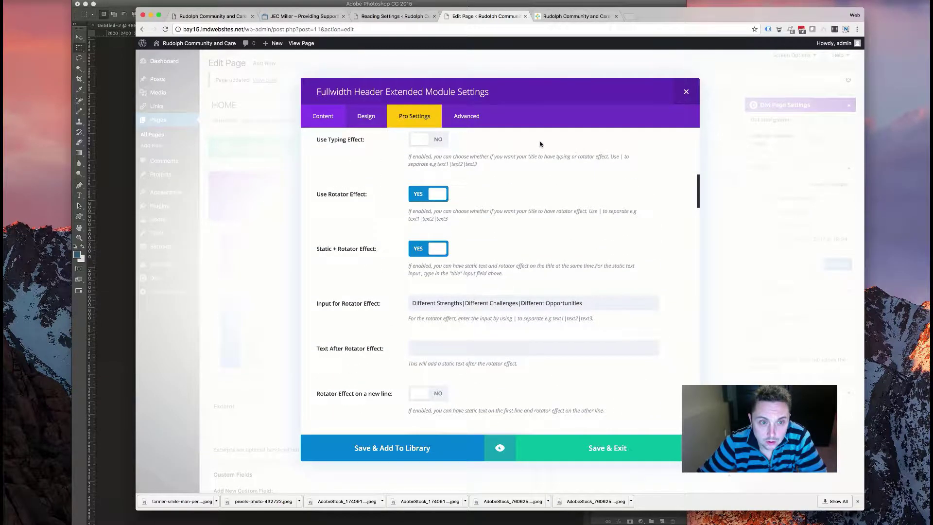
{"action": "scroll", "coordinate": [540, 144], "scroll_direction": "up", "scroll_amount": 2}
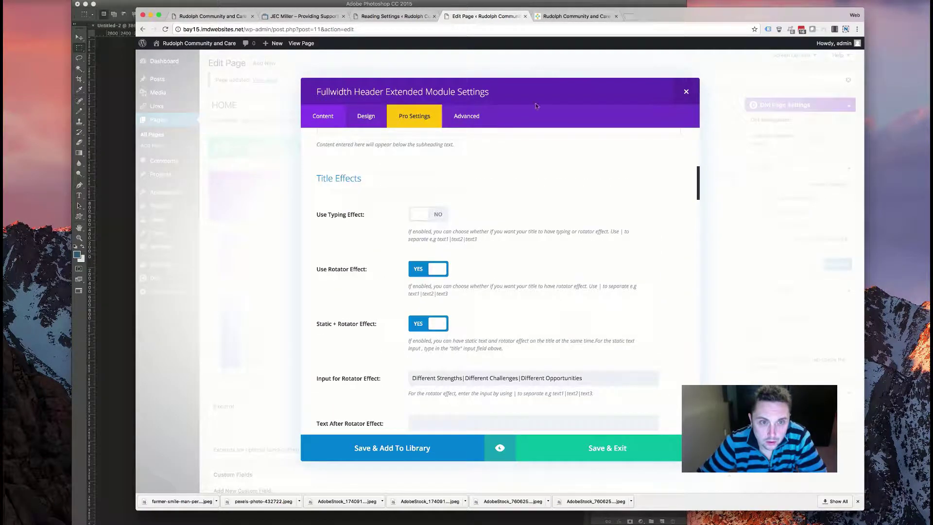
- Add a Fullwidth Text Extender module and check its text colour options, keeping Dark
{"action": "left_click", "coordinate": [685, 93]}
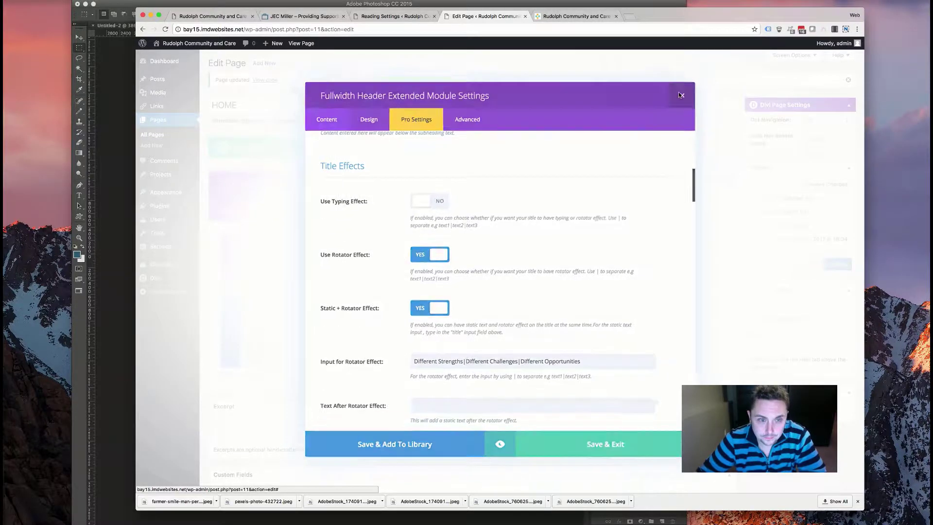
{"action": "left_click", "coordinate": [276, 265]}
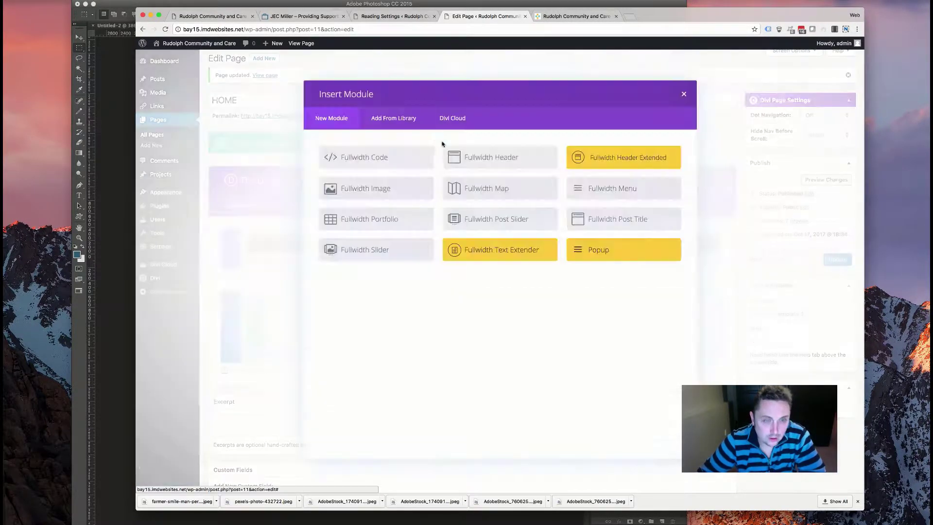
{"action": "left_click", "coordinate": [501, 250]}
{"action": "scroll", "coordinate": [336, 217], "scroll_direction": "down", "scroll_amount": 5}
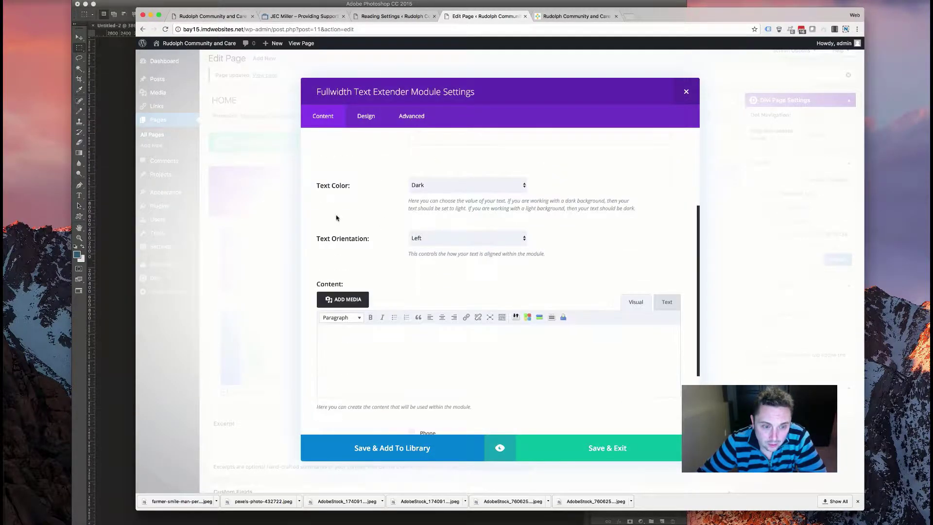
{"action": "scroll", "coordinate": [394, 208], "scroll_direction": "down", "scroll_amount": 4}
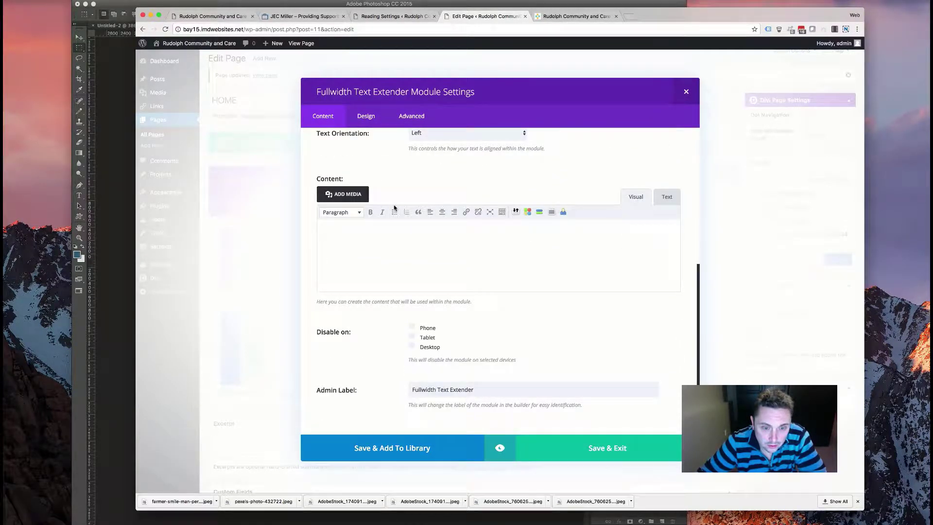
{"action": "scroll", "coordinate": [394, 208], "scroll_direction": "up", "scroll_amount": 4}
{"action": "scroll", "coordinate": [394, 208], "scroll_direction": "left", "scroll_amount": 5}
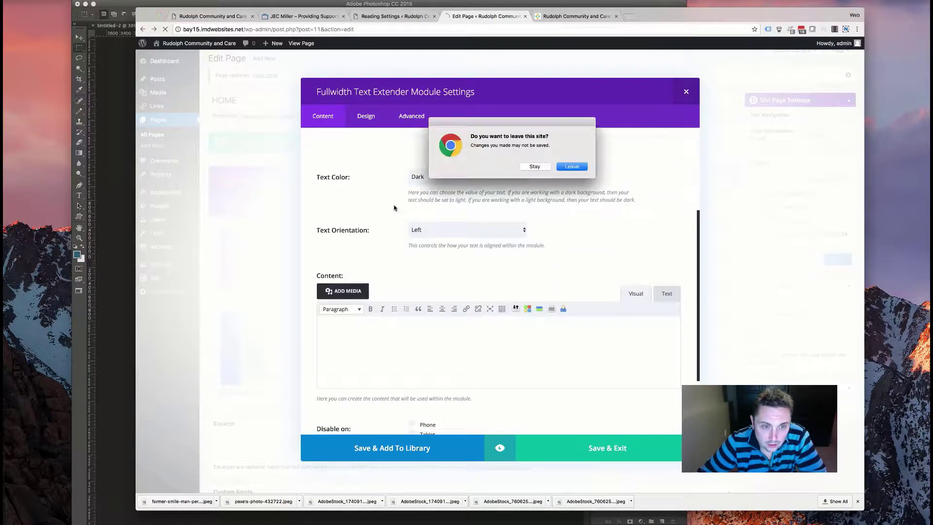
{"action": "left_click", "coordinate": [534, 167]}
{"action": "left_click", "coordinate": [476, 176]}
{"action": "left_click", "coordinate": [481, 157]}
- Look through the Text Extender's Design and Content settings, then close them
{"action": "left_click", "coordinate": [366, 115]}
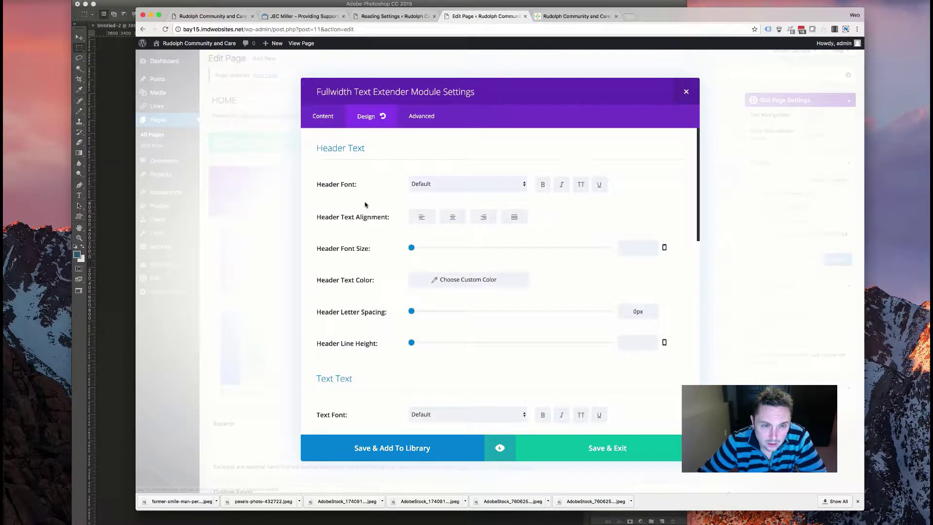
{"action": "scroll", "coordinate": [365, 205], "scroll_direction": "down", "scroll_amount": 15}
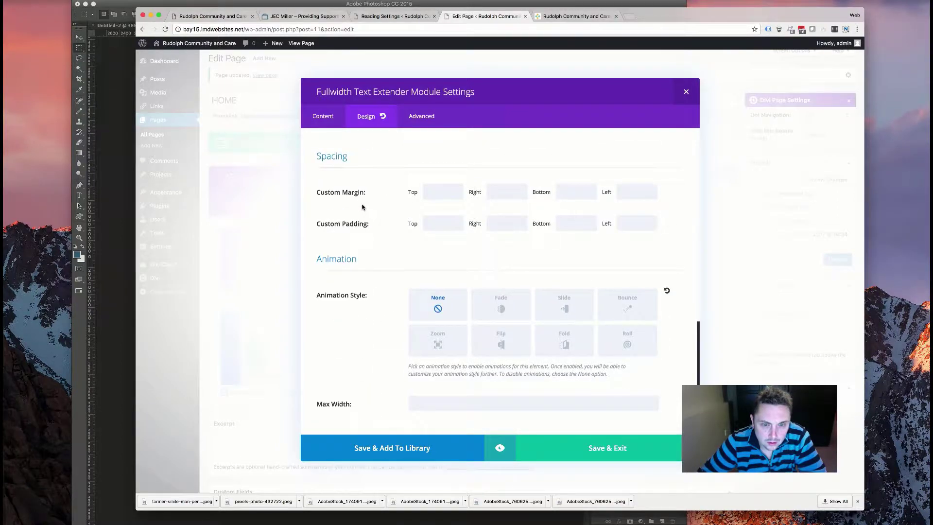
{"action": "scroll", "coordinate": [362, 207], "scroll_direction": "up", "scroll_amount": 15}
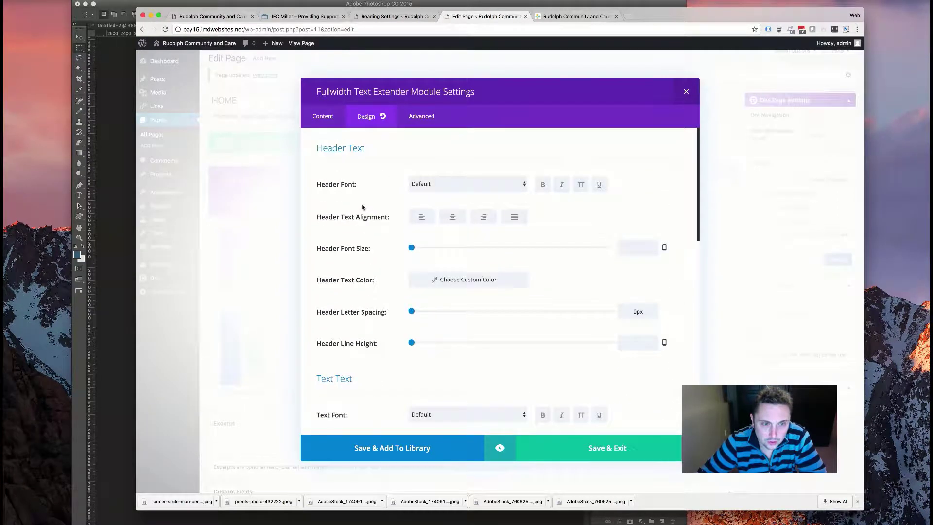
{"action": "scroll", "coordinate": [362, 207], "scroll_direction": "down", "scroll_amount": 15}
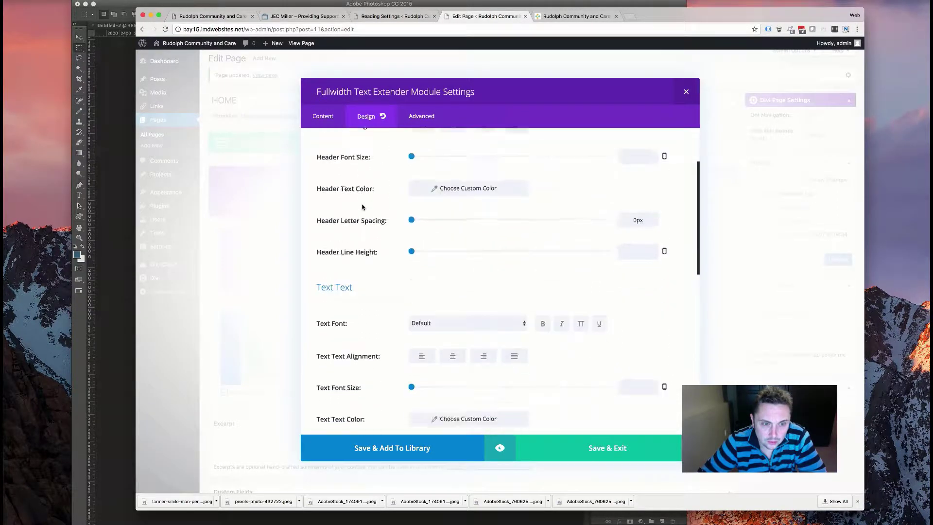
{"action": "left_click", "coordinate": [322, 116]}
{"action": "scroll", "coordinate": [381, 229], "scroll_direction": "down", "scroll_amount": 10}
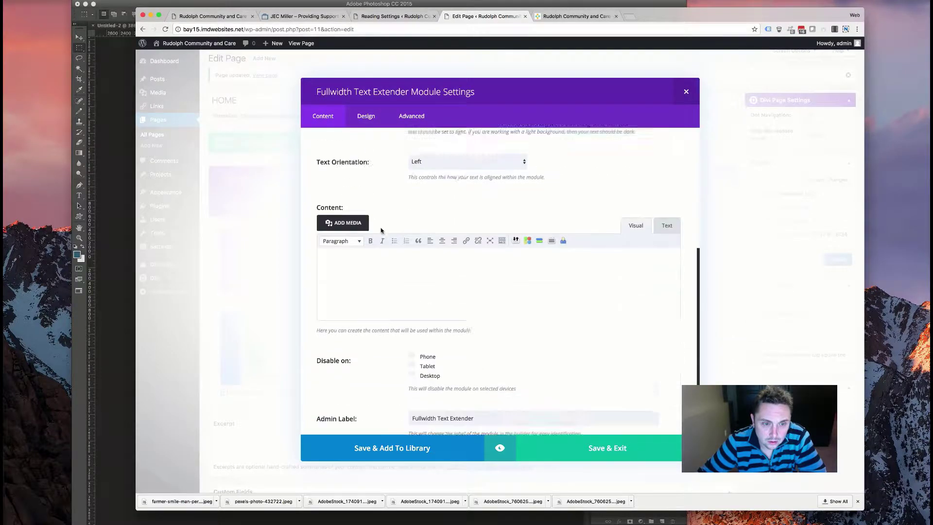
{"action": "scroll", "coordinate": [382, 229], "scroll_direction": "up", "scroll_amount": 10}
{"action": "left_click", "coordinate": [687, 93]}
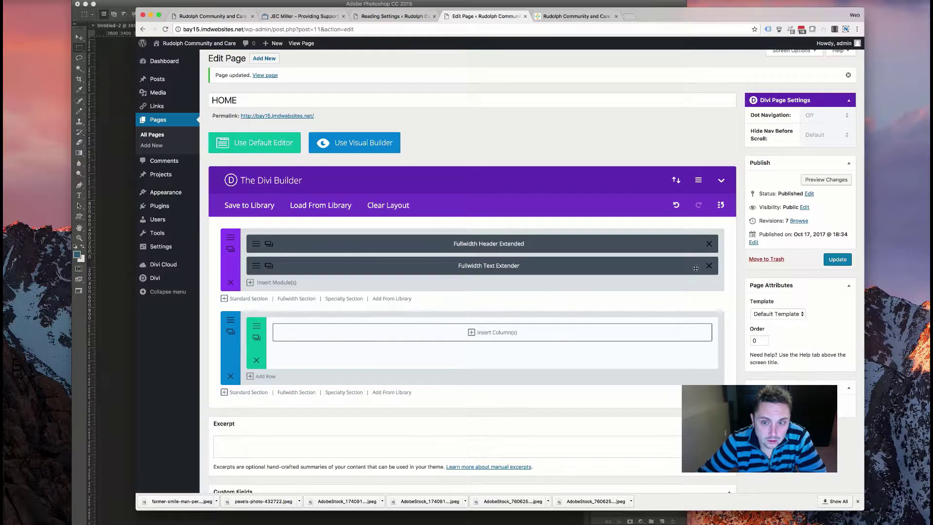
- Delete the Fullwidth Text Extender module and reopen the Fullwidth Header Extended settings
{"action": "left_click", "coordinate": [709, 266]}
{"action": "left_click", "coordinate": [253, 261]}
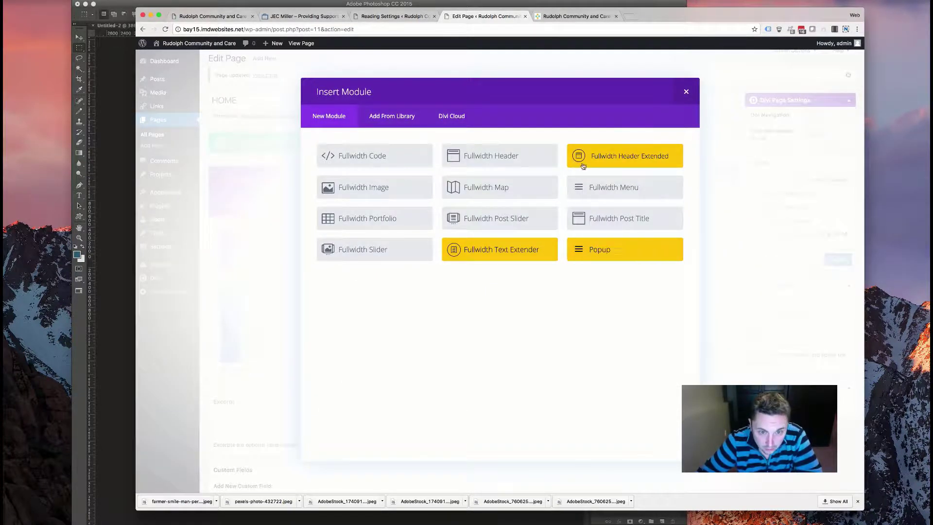
{"action": "key", "text": "Escape"}
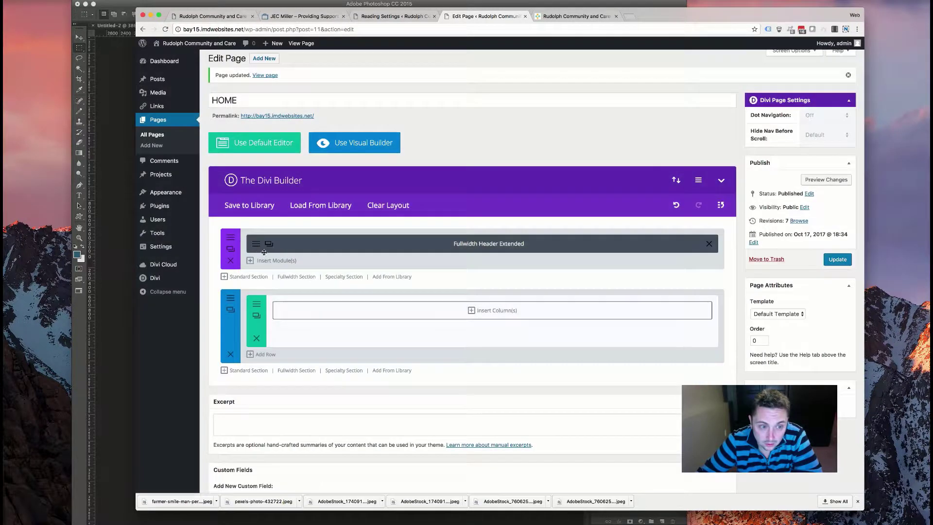
{"action": "left_click", "coordinate": [258, 246]}
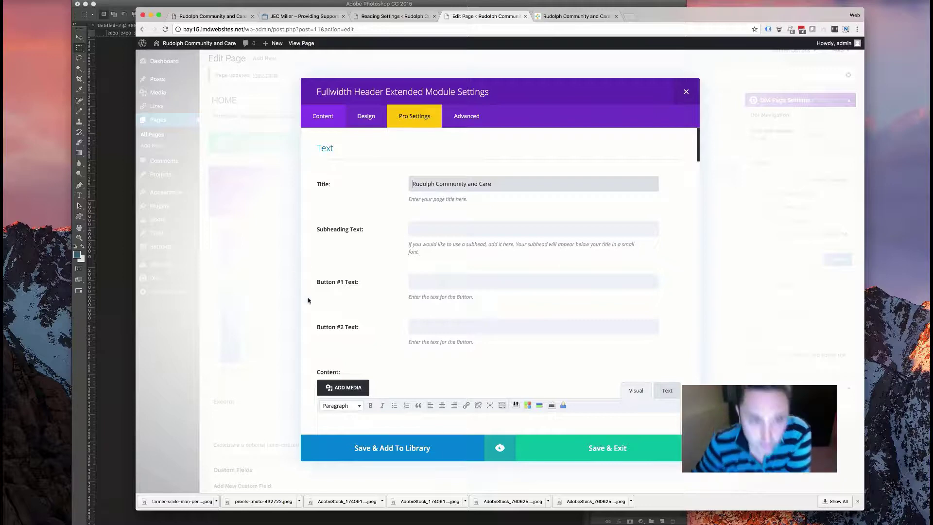
- Review the header's title, rotator options and background image, then bring up Finder on Dropbox
{"action": "scroll", "coordinate": [340, 302], "scroll_direction": "down", "scroll_amount": 10}
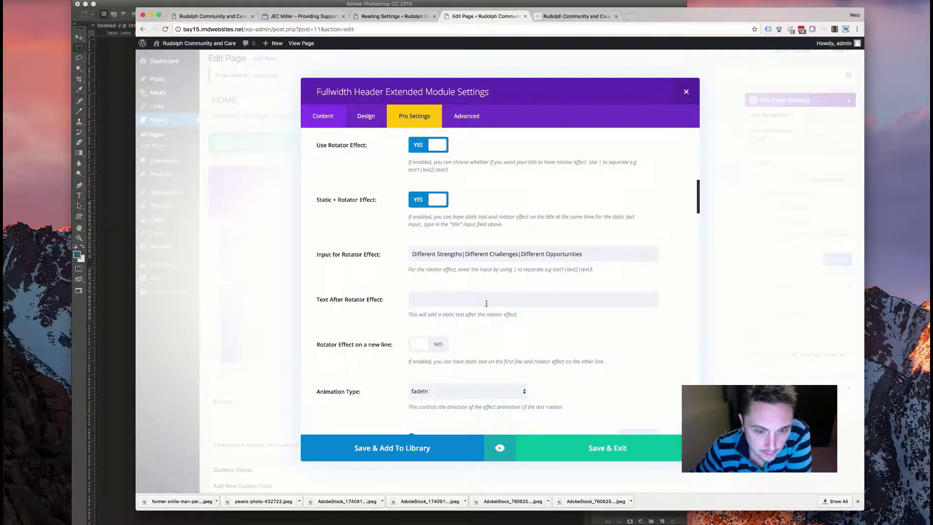
{"action": "scroll", "coordinate": [475, 306], "scroll_direction": "down", "scroll_amount": 5}
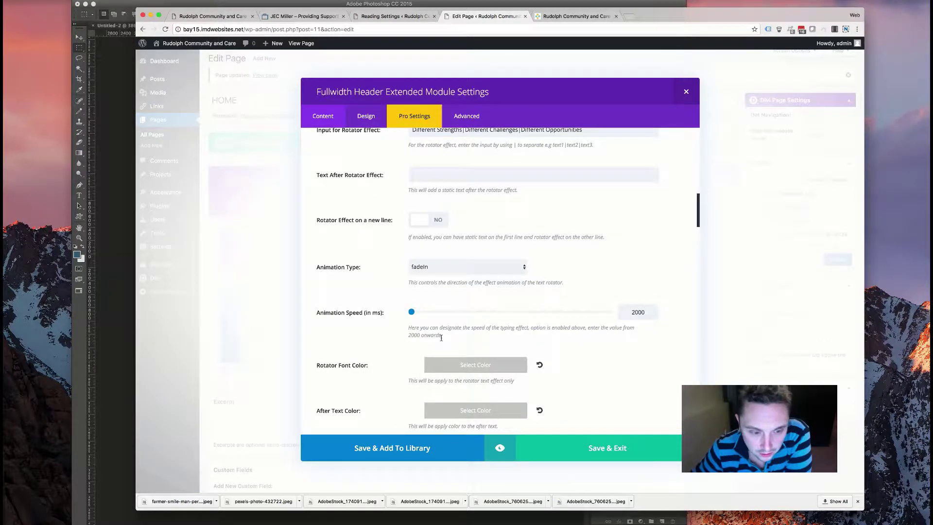
{"action": "scroll", "coordinate": [441, 338], "scroll_direction": "up", "scroll_amount": 10}
{"action": "scroll", "coordinate": [442, 340], "scroll_direction": "up", "scroll_amount": 2}
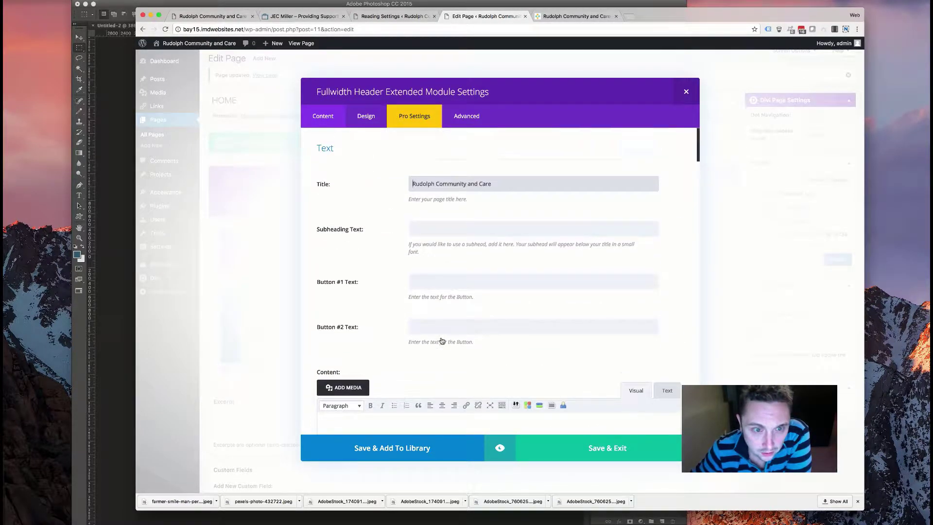
{"action": "scroll", "coordinate": [404, 199], "scroll_direction": "down", "scroll_amount": 20}
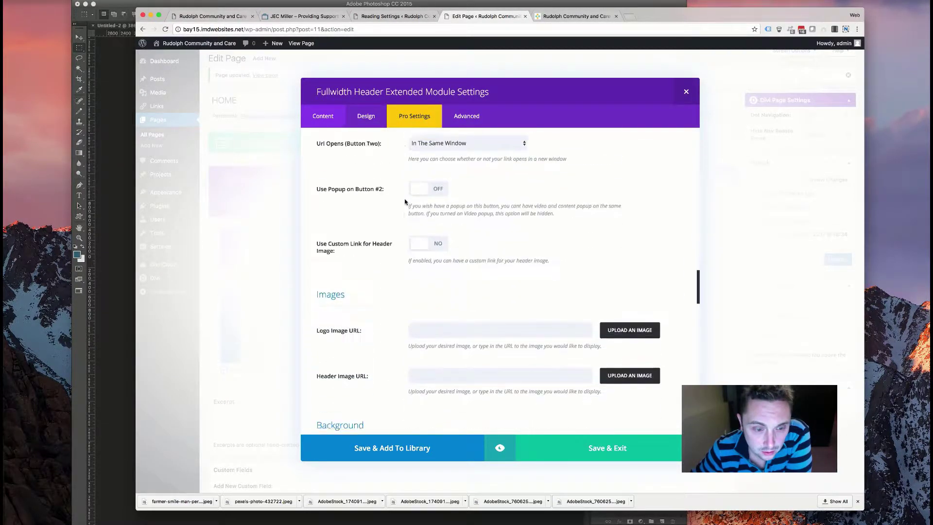
{"action": "scroll", "coordinate": [402, 202], "scroll_direction": "up", "scroll_amount": 15}
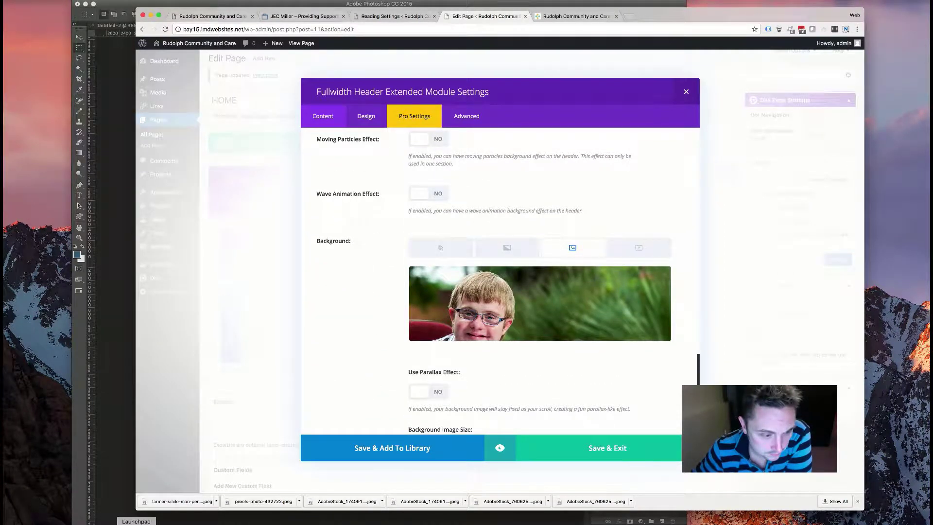
{"action": "left_click", "coordinate": [780, 508]}
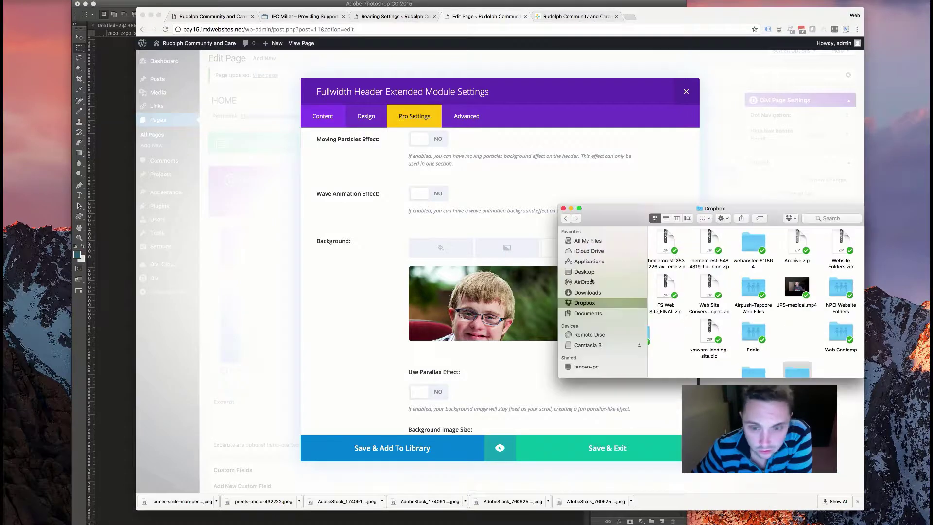
- Open new_documentation_for_online_version.pdf from the DIVI > dwd-fullwidth-header-extended-plugin folder in Dropbox
{"action": "scroll", "coordinate": [690, 311], "scroll_direction": "down", "scroll_amount": 5}
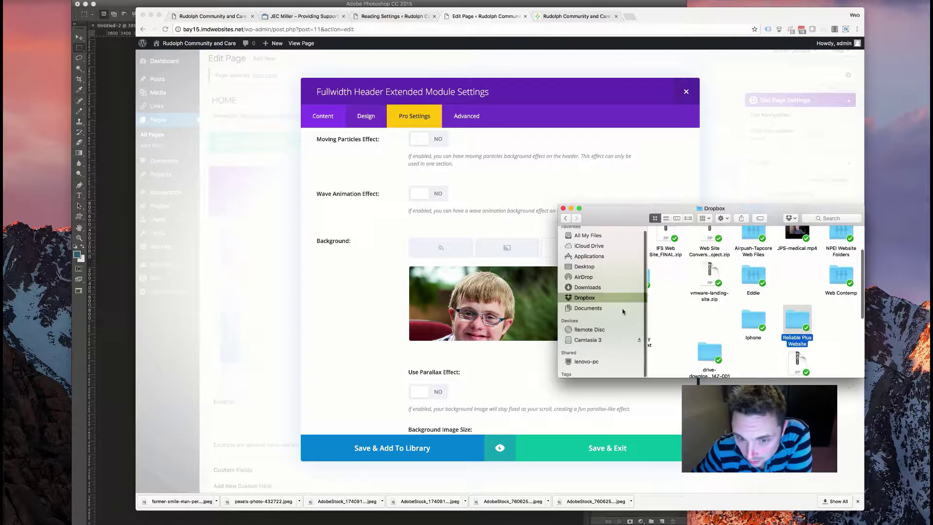
{"action": "scroll", "coordinate": [690, 322], "scroll_direction": "down", "scroll_amount": 2}
{"action": "scroll", "coordinate": [707, 283], "scroll_direction": "down", "scroll_amount": 8}
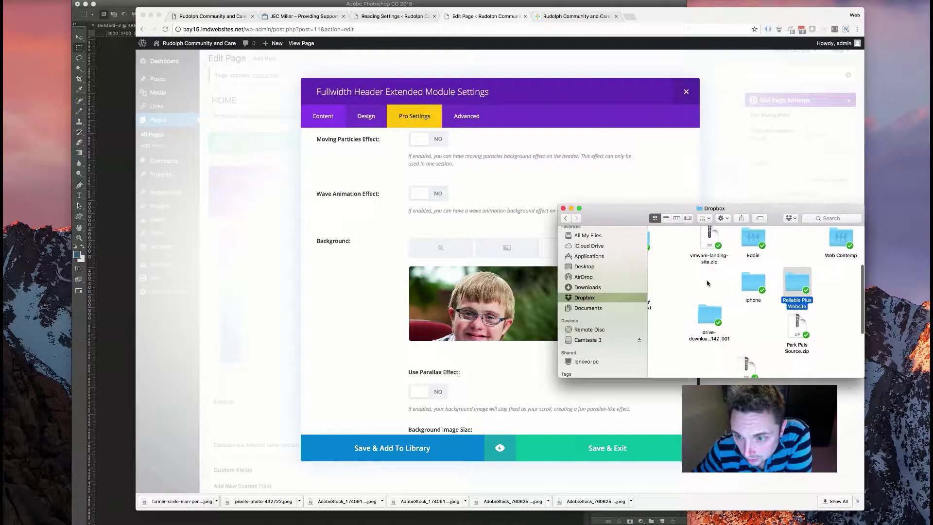
{"action": "double_click", "coordinate": [800, 299]}
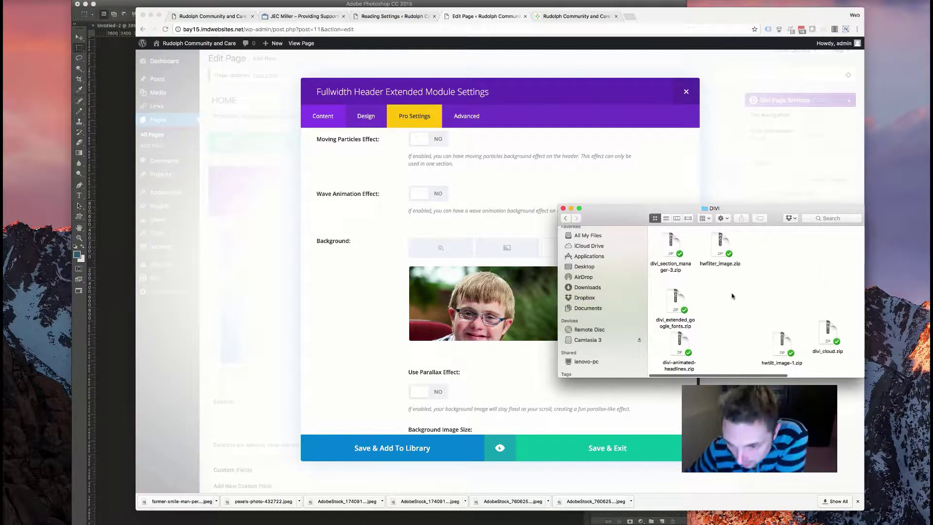
{"action": "scroll", "coordinate": [739, 292], "scroll_direction": "down", "scroll_amount": 5}
{"action": "scroll", "coordinate": [727, 297], "scroll_direction": "down", "scroll_amount": 3}
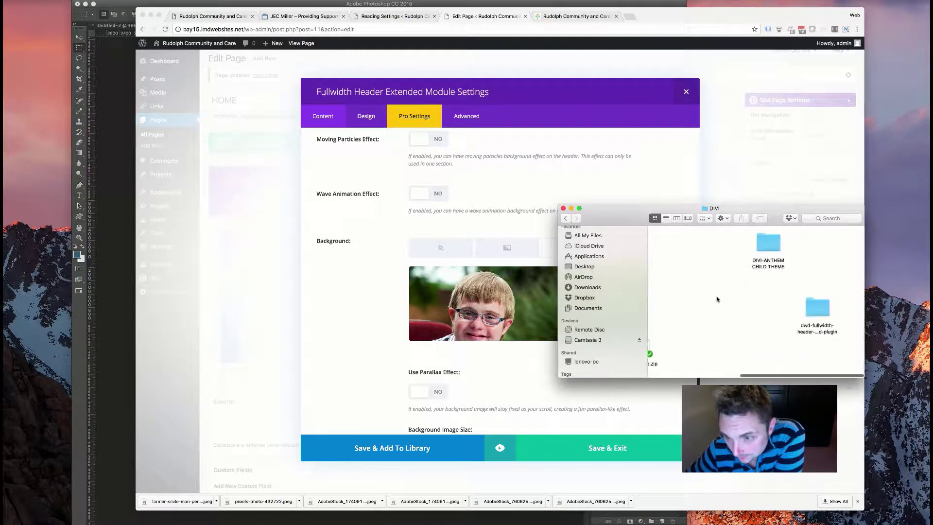
{"action": "left_click", "coordinate": [838, 341]}
{"action": "double_click", "coordinate": [837, 340]}
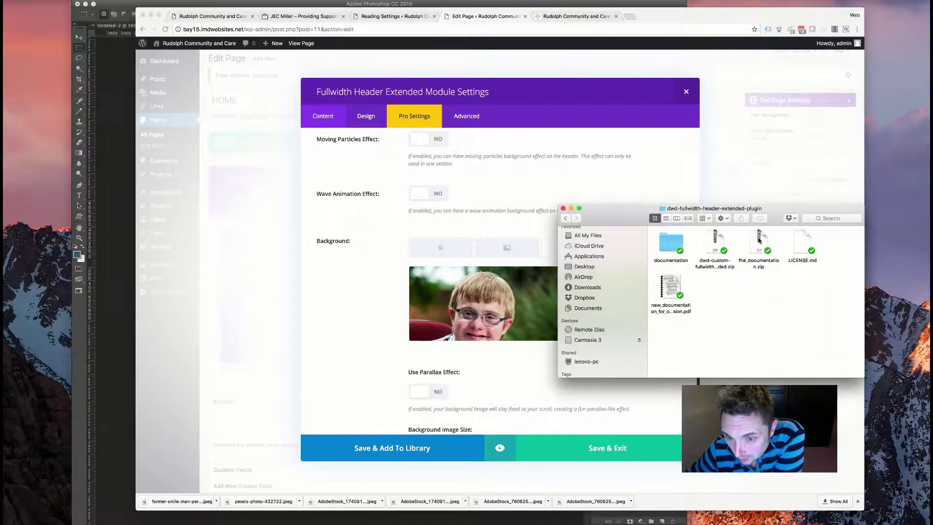
{"action": "double_click", "coordinate": [671, 291]}
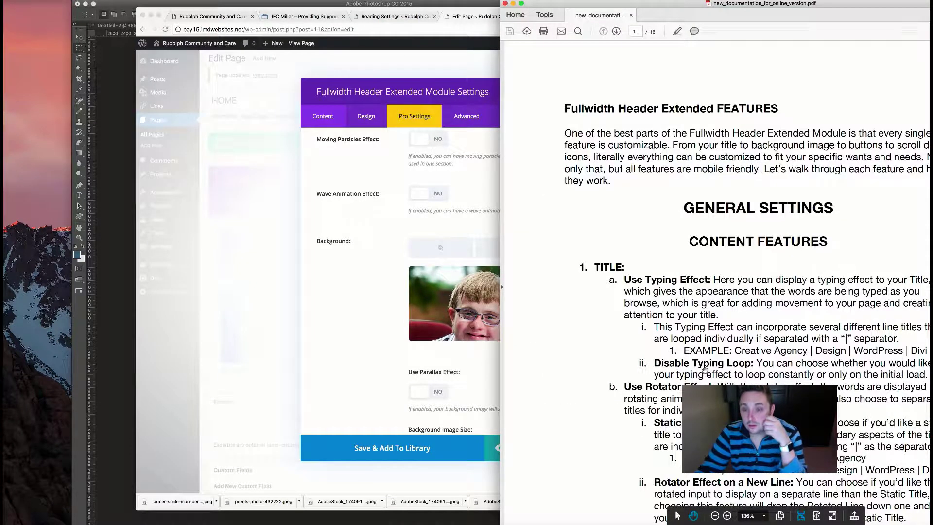
- Read the plugin documentation from page 12 through page 16, then close Acrobat Reader
{"action": "scroll", "coordinate": [671, 379], "scroll_direction": "down", "scroll_amount": 3}
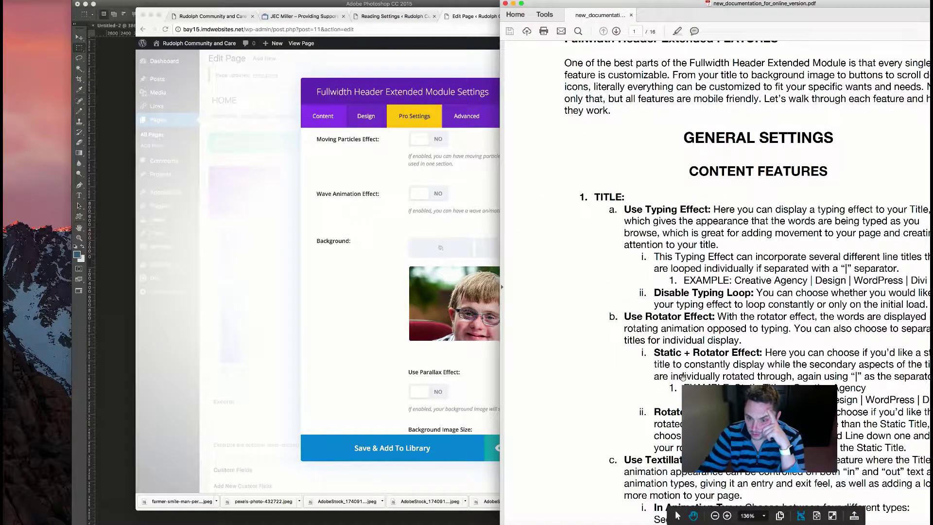
{"action": "scroll", "coordinate": [748, 282], "scroll_direction": "down", "scroll_amount": 2}
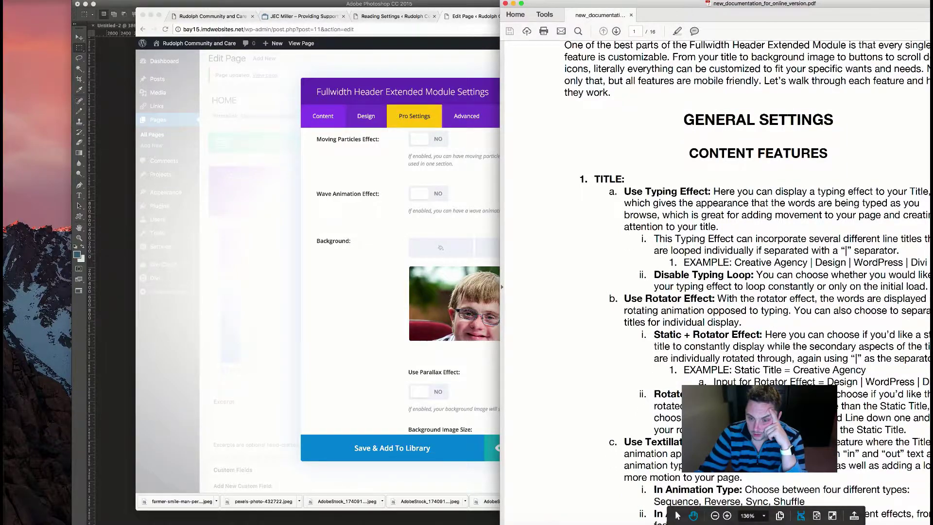
{"action": "scroll", "coordinate": [749, 282], "scroll_direction": "down", "scroll_amount": 2}
{"action": "scroll", "coordinate": [749, 282], "scroll_direction": "down", "scroll_amount": 5}
{"action": "scroll", "coordinate": [749, 282], "scroll_direction": "down", "scroll_amount": 7}
{"action": "scroll", "coordinate": [748, 282], "scroll_direction": "down", "scroll_amount": 6}
{"action": "scroll", "coordinate": [748, 282], "scroll_direction": "down", "scroll_amount": 20}
{"action": "scroll", "coordinate": [748, 282], "scroll_direction": "down", "scroll_amount": 16}
{"action": "scroll", "coordinate": [749, 282], "scroll_direction": "down", "scroll_amount": 20}
{"action": "scroll", "coordinate": [748, 281], "scroll_direction": "down", "scroll_amount": 20}
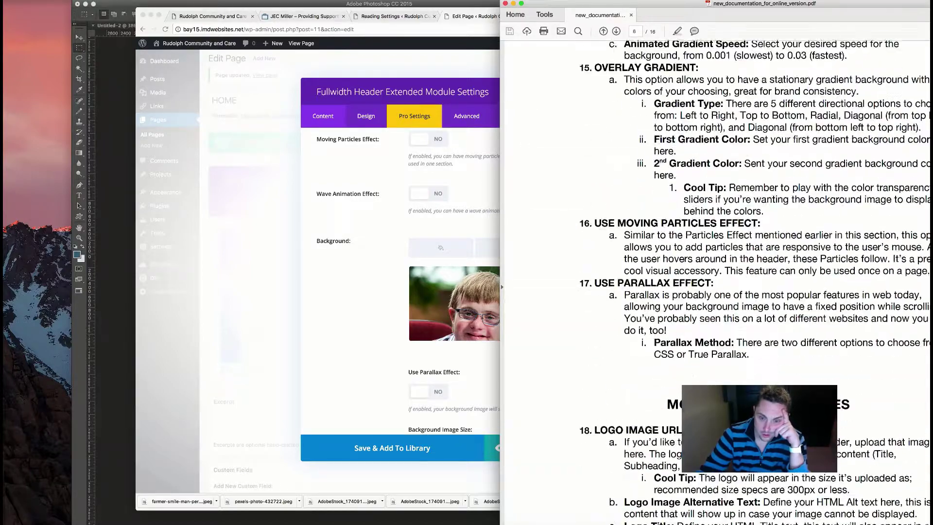
{"action": "scroll", "coordinate": [748, 282], "scroll_direction": "down", "scroll_amount": 15}
{"action": "scroll", "coordinate": [748, 282], "scroll_direction": "down", "scroll_amount": 15}
{"action": "scroll", "coordinate": [506, 284], "scroll_direction": "down", "scroll_amount": 15}
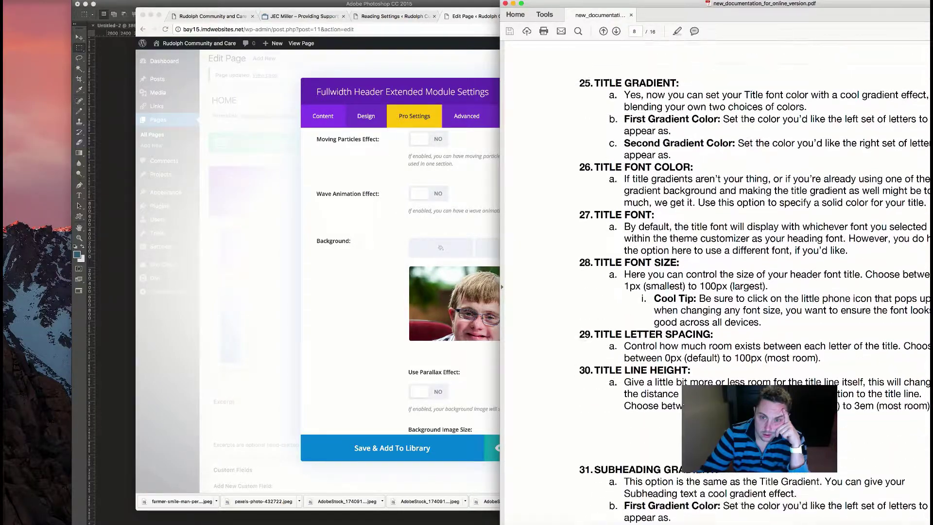
{"action": "scroll", "coordinate": [500, 284], "scroll_direction": "up", "scroll_amount": 5}
{"action": "scroll", "coordinate": [500, 284], "scroll_direction": "down", "scroll_amount": 15}
{"action": "scroll", "coordinate": [501, 284], "scroll_direction": "down", "scroll_amount": 20}
{"action": "scroll", "coordinate": [500, 284], "scroll_direction": "down", "scroll_amount": 20}
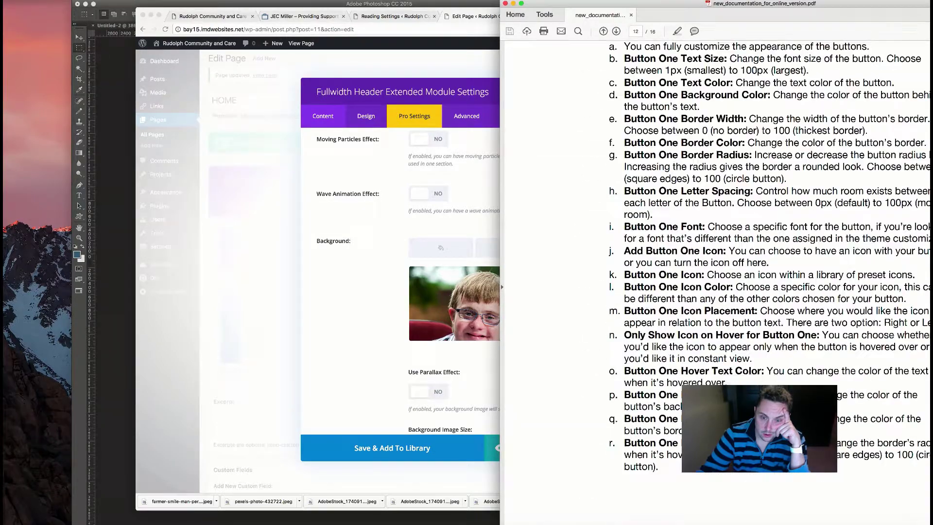
{"action": "scroll", "coordinate": [500, 284], "scroll_direction": "down", "scroll_amount": 10}
{"action": "scroll", "coordinate": [500, 283], "scroll_direction": "down", "scroll_amount": 20}
{"action": "scroll", "coordinate": [500, 283], "scroll_direction": "down", "scroll_amount": 10}
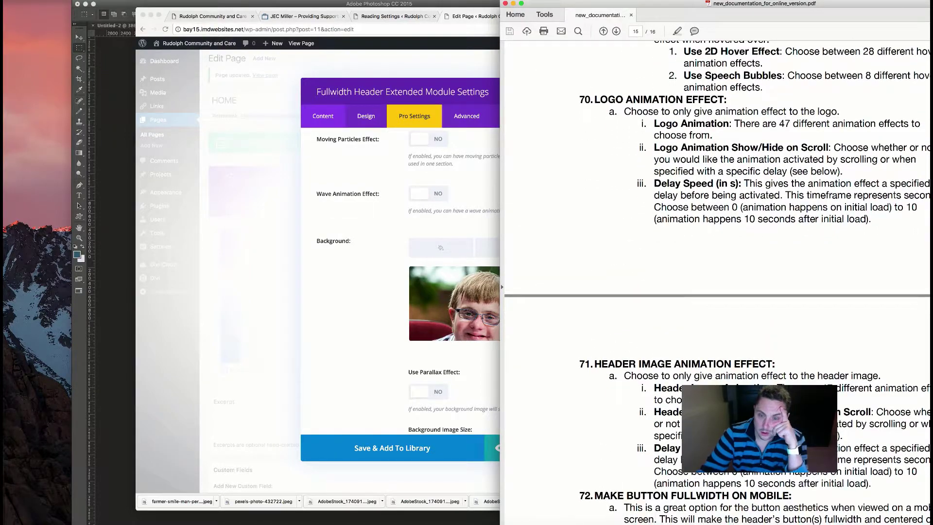
{"action": "scroll", "coordinate": [501, 284], "scroll_direction": "down", "scroll_amount": 10}
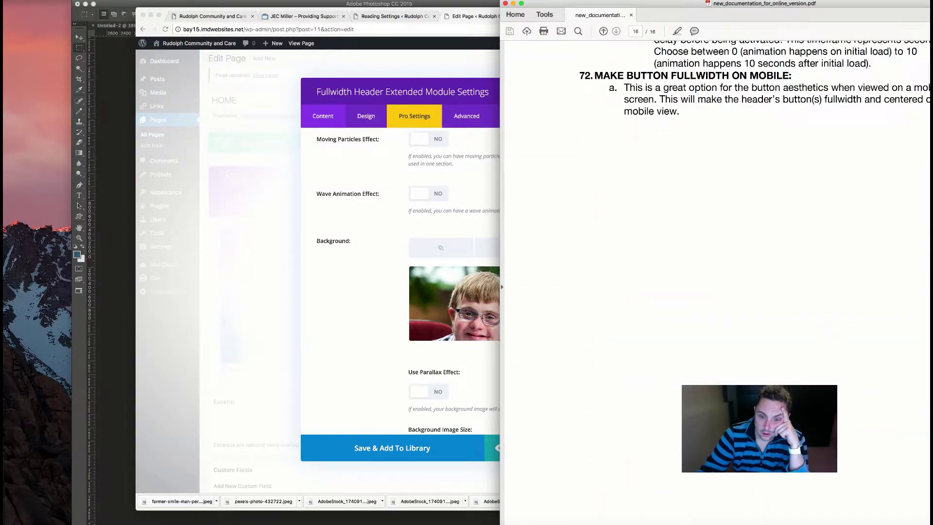
{"action": "left_click", "coordinate": [506, 3]}
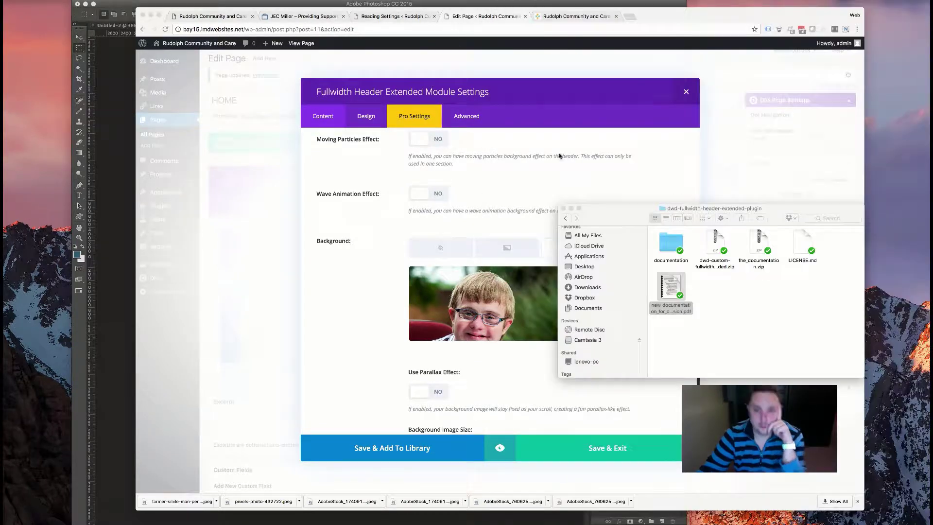
- Minimize Finder and check the live homepage header cycling Different Opportunities, Strengths and Challenges
{"action": "left_click", "coordinate": [572, 208]}
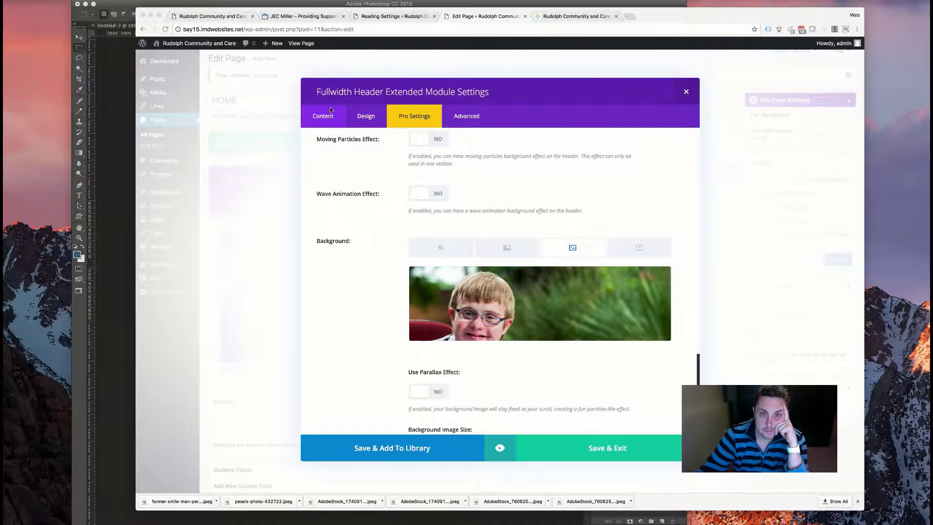
{"action": "left_click", "coordinate": [573, 14]}
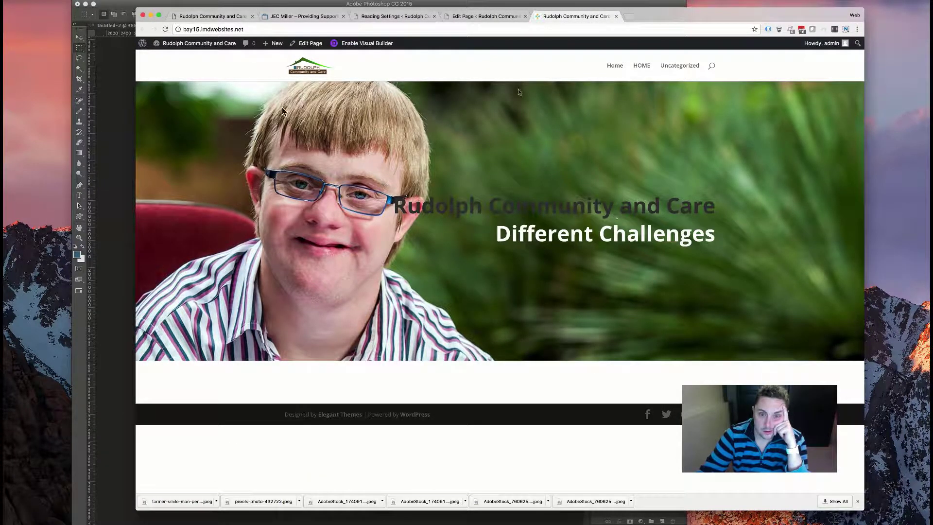
{"action": "left_click", "coordinate": [474, 18]}
- Compare the JEC Miller reference site with the live Rudolph homepage showing 'Different Strengths'
{"action": "left_click", "coordinate": [311, 18]}
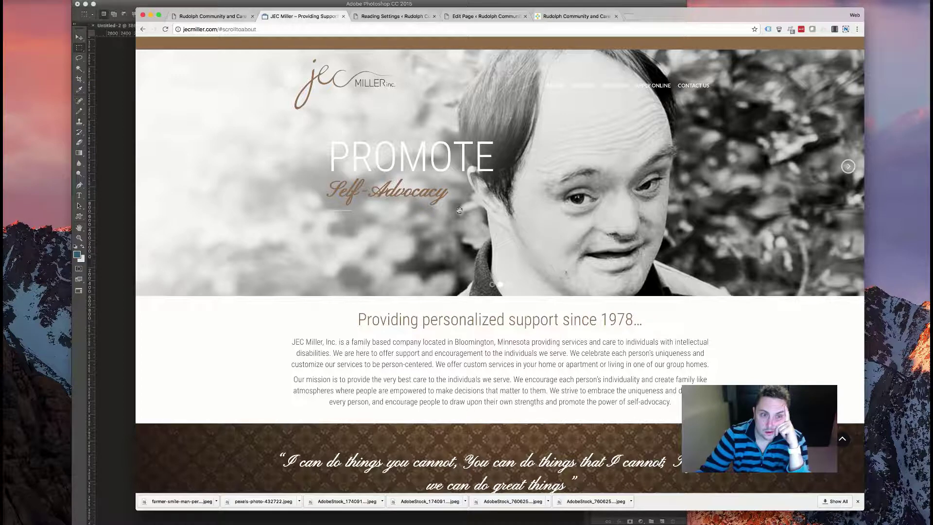
{"action": "left_click", "coordinate": [578, 16]}
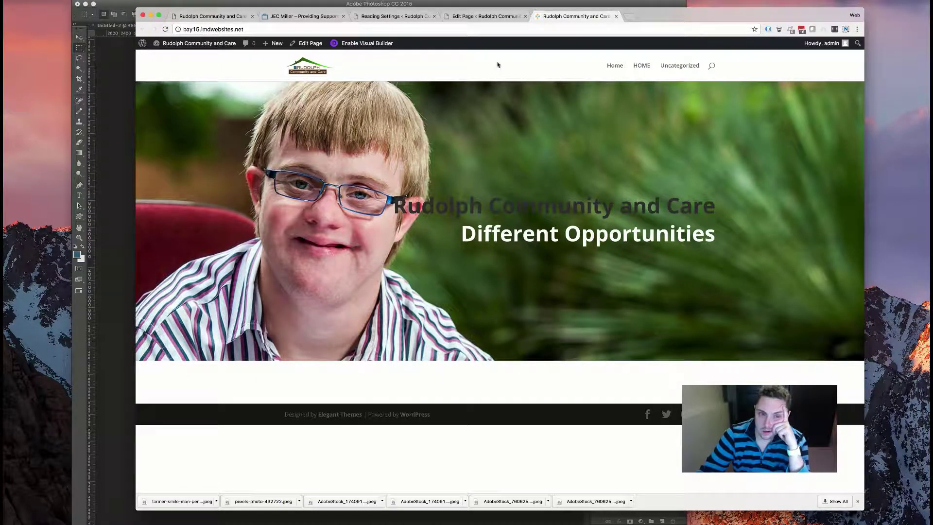
{"action": "left_click_drag", "start_coordinate": [392, 206], "coordinate": [407, 208]}
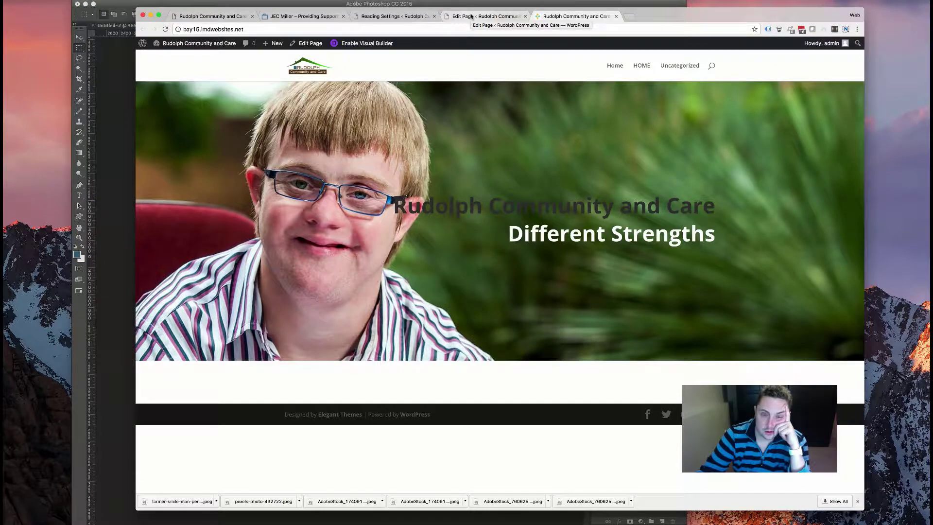
- In the header module's Pro Settings, review the Animation Type options, keeping fadeIn
{"action": "left_click", "coordinate": [471, 16]}
{"action": "scroll", "coordinate": [504, 253], "scroll_direction": "down", "scroll_amount": 4}
{"action": "scroll", "coordinate": [504, 253], "scroll_direction": "down", "scroll_amount": 5}
{"action": "scroll", "coordinate": [503, 253], "scroll_direction": "up", "scroll_amount": 10}
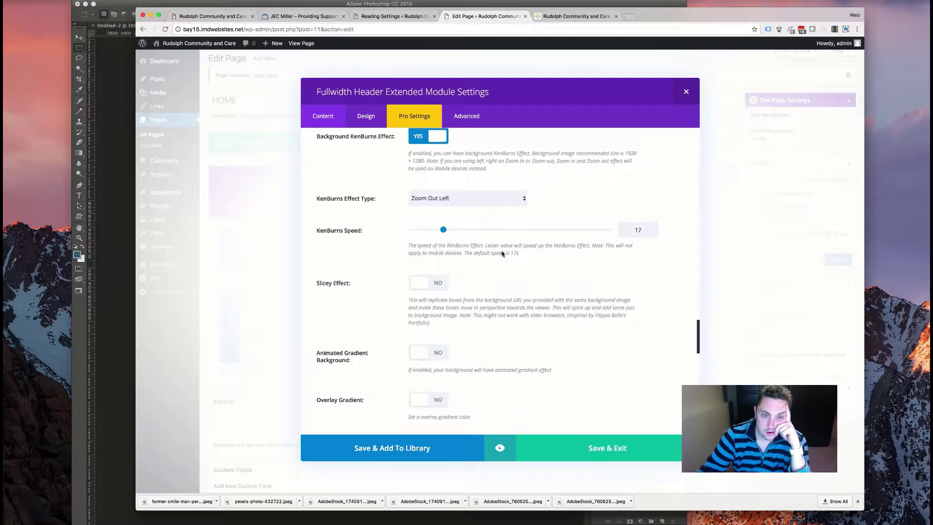
{"action": "scroll", "coordinate": [502, 254], "scroll_direction": "up", "scroll_amount": 10}
{"action": "scroll", "coordinate": [503, 253], "scroll_direction": "up", "scroll_amount": 10}
{"action": "scroll", "coordinate": [502, 253], "scroll_direction": "up", "scroll_amount": 2}
{"action": "left_click", "coordinate": [472, 298]}
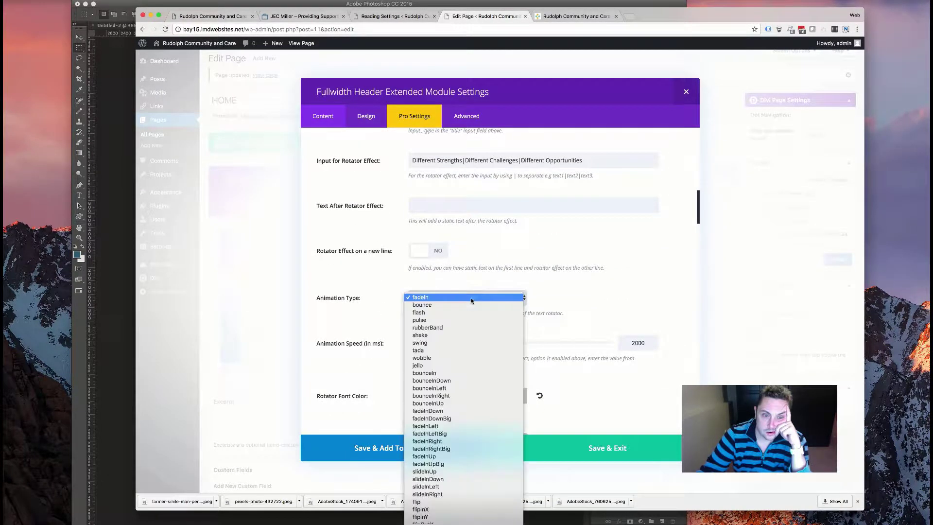
{"action": "scroll", "coordinate": [469, 315], "scroll_direction": "down", "scroll_amount": 5}
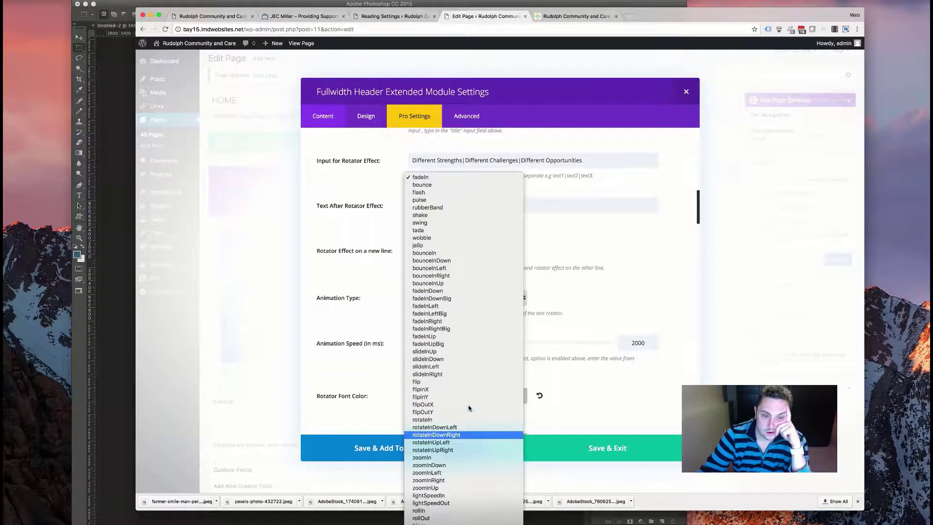
{"action": "key", "text": "Escape"}
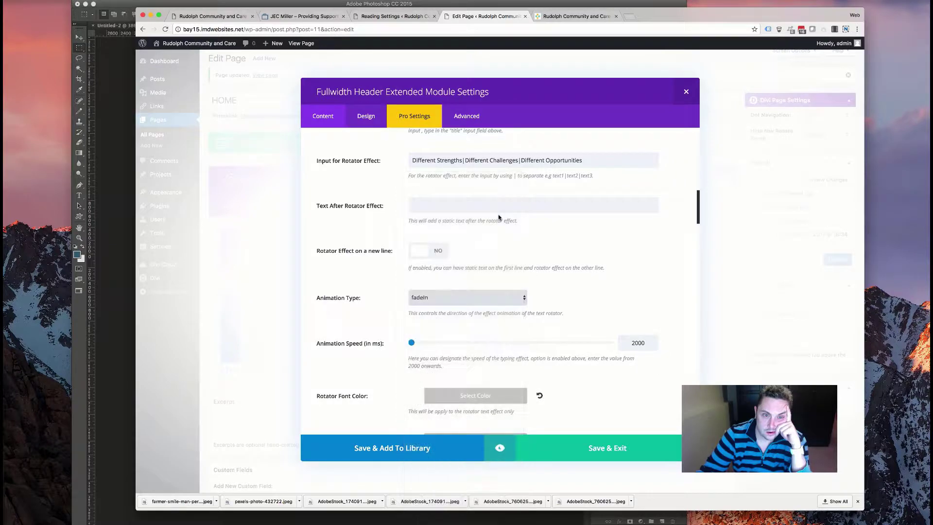
{"action": "scroll", "coordinate": [489, 221], "scroll_direction": "up", "scroll_amount": 3}
{"action": "scroll", "coordinate": [489, 222], "scroll_direction": "up", "scroll_amount": 1}
- Set Use Rotator Effect to NO, keeping the title 'Rudolph Community and Care'
{"action": "left_click", "coordinate": [462, 240]}
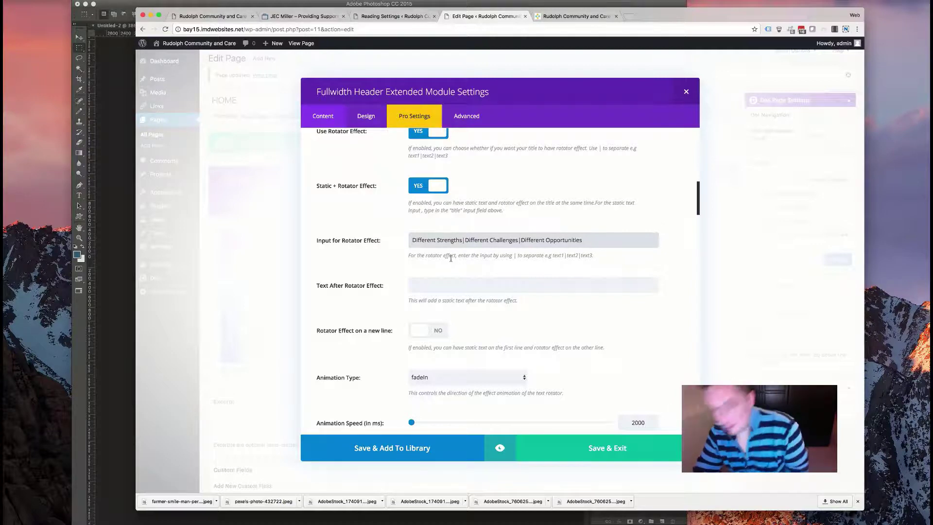
{"action": "scroll", "coordinate": [451, 262], "scroll_direction": "up", "scroll_amount": 5}
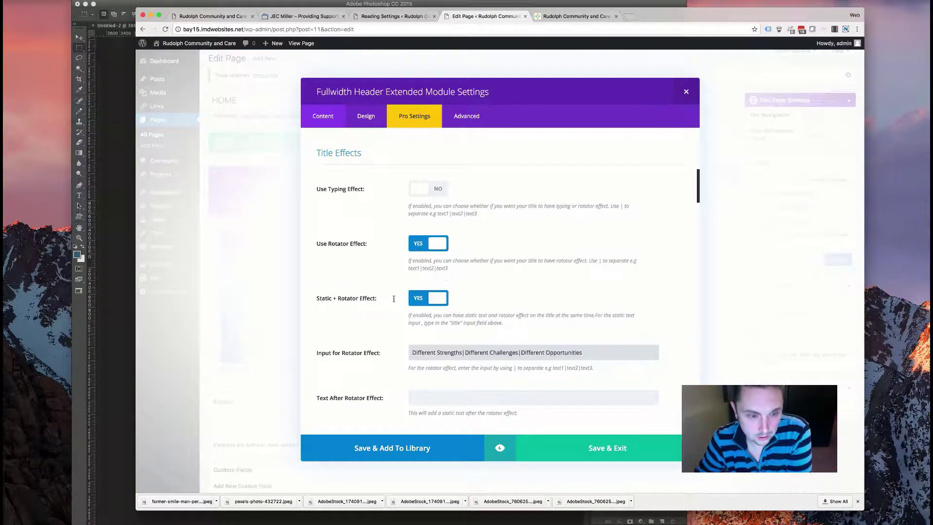
{"action": "scroll", "coordinate": [422, 299], "scroll_direction": "up", "scroll_amount": 6}
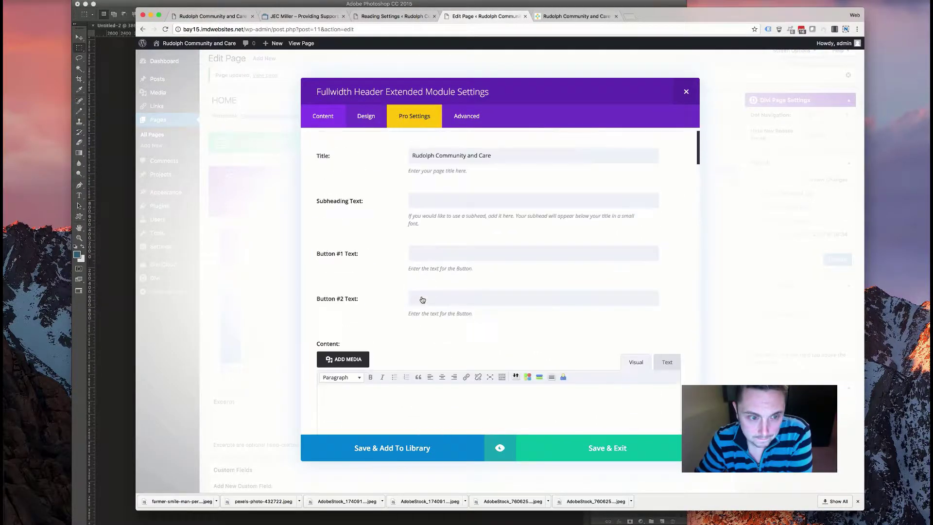
{"action": "scroll", "coordinate": [421, 297], "scroll_direction": "down", "scroll_amount": 4}
{"action": "left_click", "coordinate": [424, 330]}
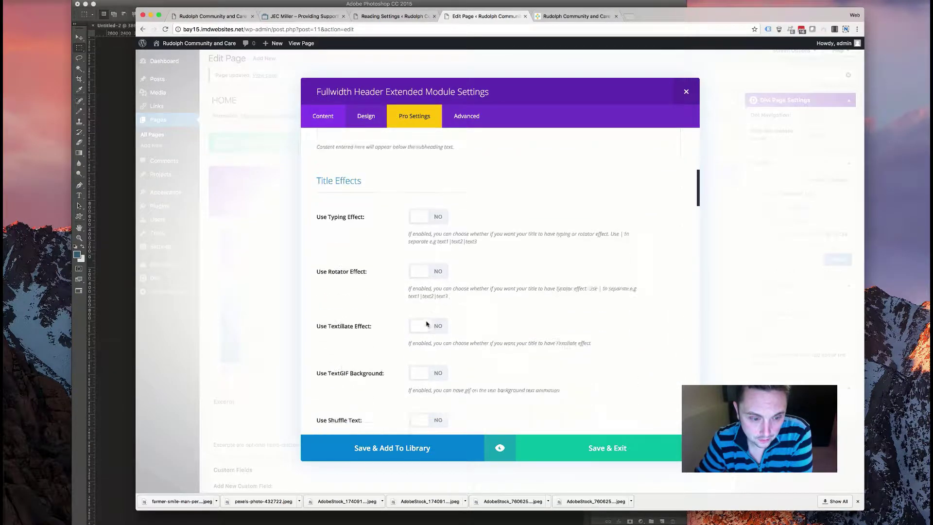
{"action": "scroll", "coordinate": [404, 245], "scroll_direction": "up", "scroll_amount": 1}
{"action": "scroll", "coordinate": [403, 245], "scroll_direction": "up", "scroll_amount": 5}
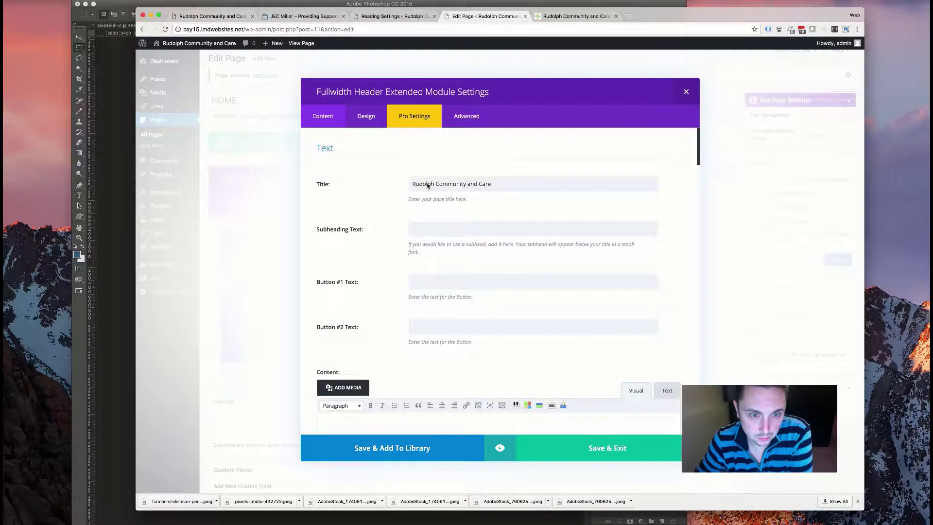
{"action": "scroll", "coordinate": [432, 199], "scroll_direction": "down", "scroll_amount": 2}
{"action": "scroll", "coordinate": [431, 199], "scroll_direction": "up", "scroll_amount": 2}
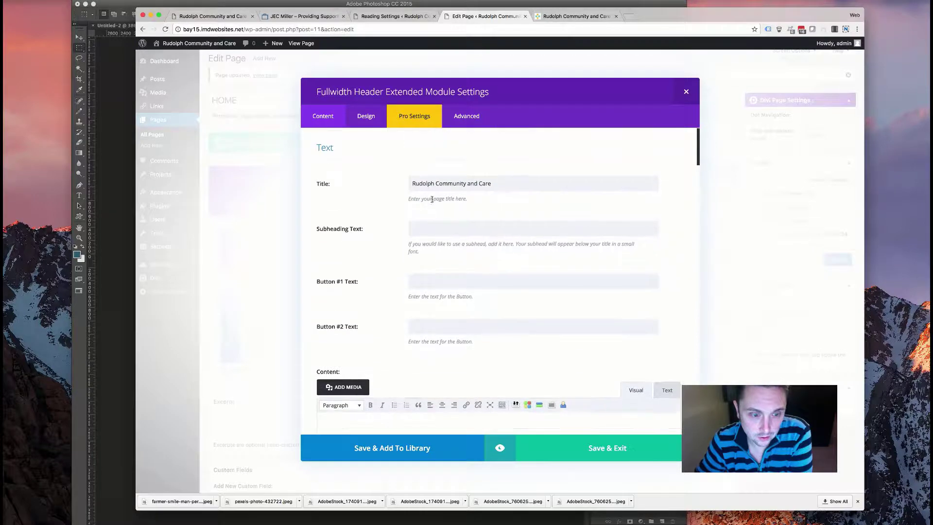
{"action": "scroll", "coordinate": [431, 200], "scroll_direction": "down", "scroll_amount": 7}
{"action": "scroll", "coordinate": [431, 200], "scroll_direction": "down", "scroll_amount": 12}
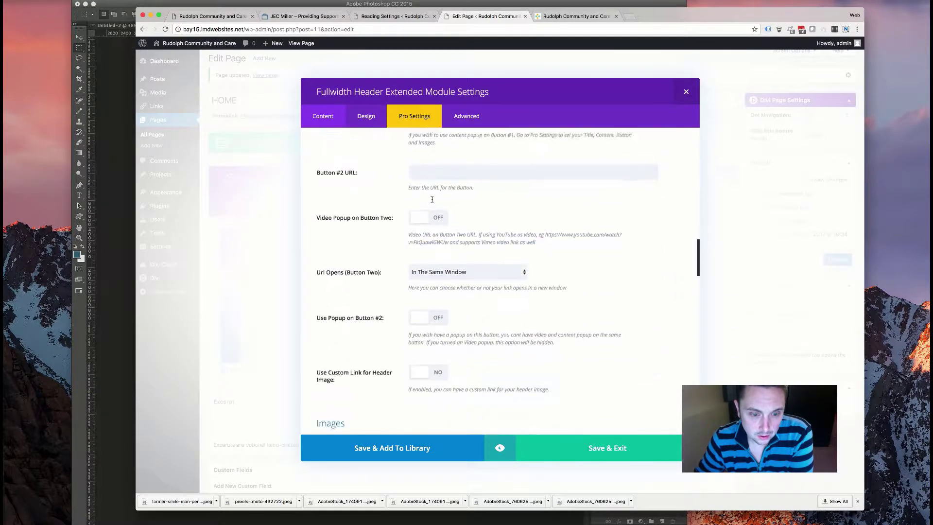
{"action": "scroll", "coordinate": [432, 199], "scroll_direction": "up", "scroll_amount": 8}
{"action": "scroll", "coordinate": [432, 199], "scroll_direction": "up", "scroll_amount": 10}
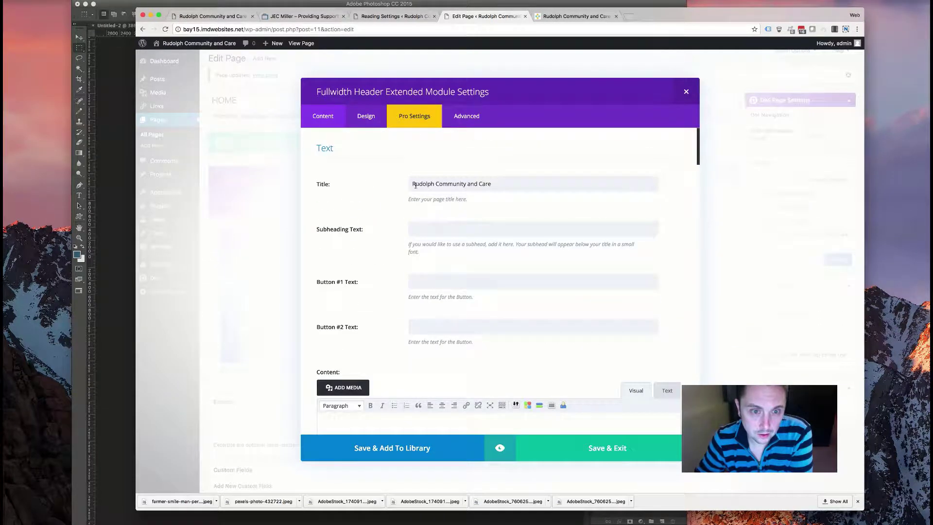
- Go to the About Us page of the old rudolphcc.com site
{"action": "left_click", "coordinate": [218, 16]}
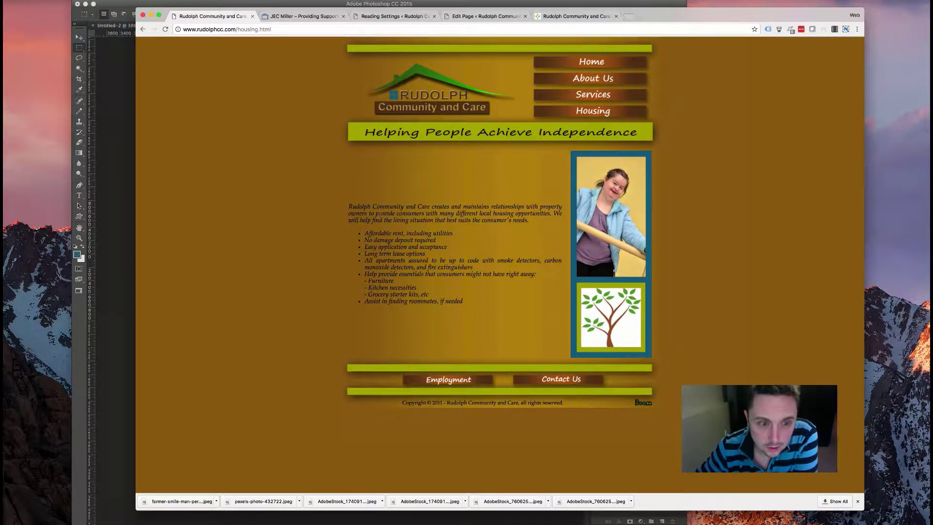
{"action": "left_click", "coordinate": [586, 80]}
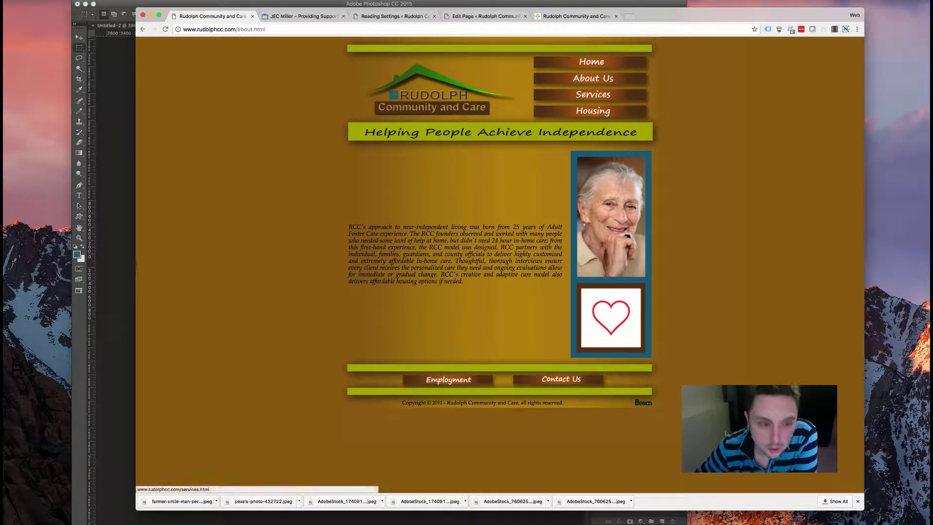
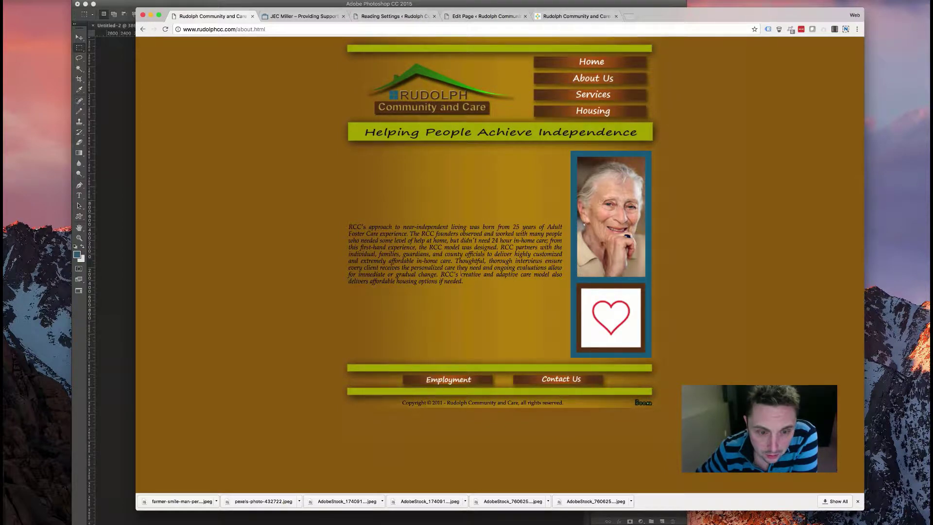
- Copy the phrase 'creative and adaptive care' from the old About page, then return to the page editor tab
{"action": "left_click_drag", "start_coordinate": [461, 274], "coordinate": [533, 275]}
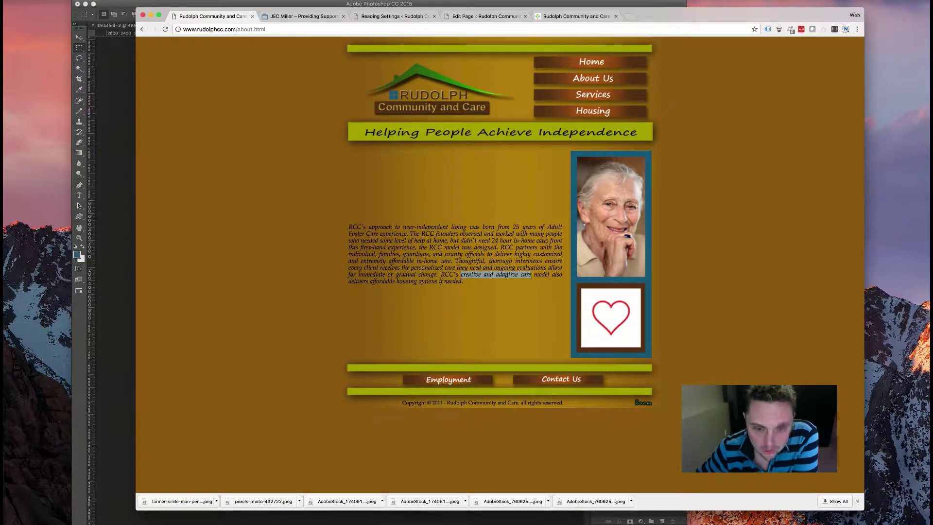
{"action": "right_click", "coordinate": [508, 274]}
{"action": "key", "text": "Return"}
{"action": "key", "text": "ctrl+Tab"}
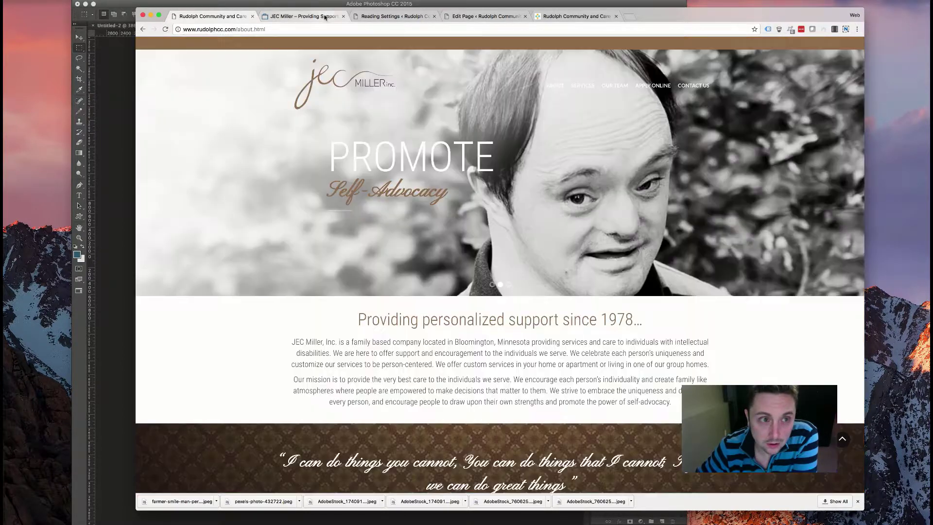
{"action": "key", "text": "ctrl+Tab"}
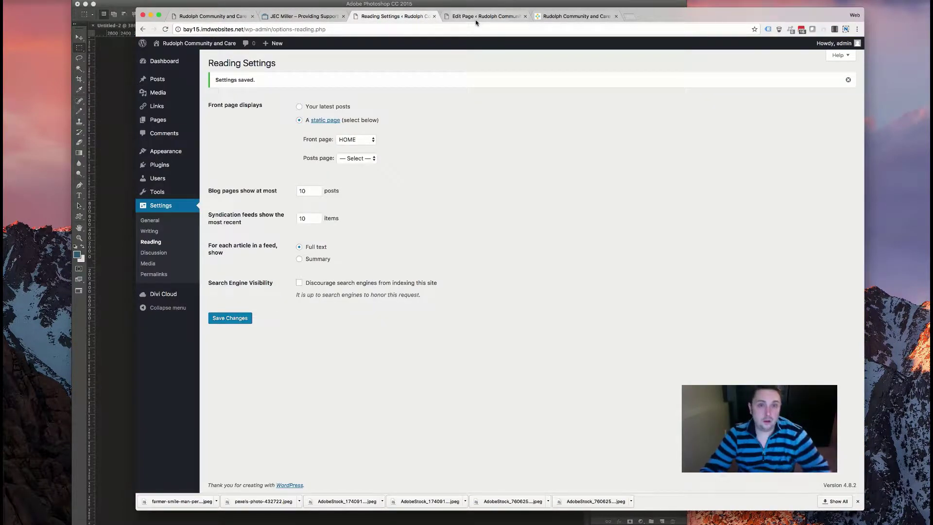
{"action": "left_click", "coordinate": [476, 19]}
- Replace the header title with the pasted phrase, capitalized as 'Creative and Adaptive Care'
{"action": "left_click", "coordinate": [436, 182]}
{"action": "key", "text": "super+a"}
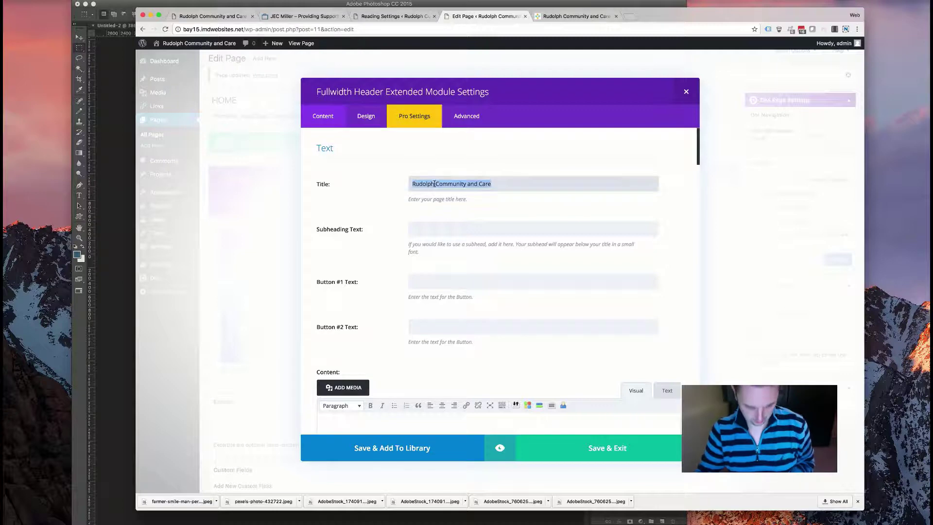
{"action": "key", "text": "super+v"}
{"action": "type", "text": "C"}
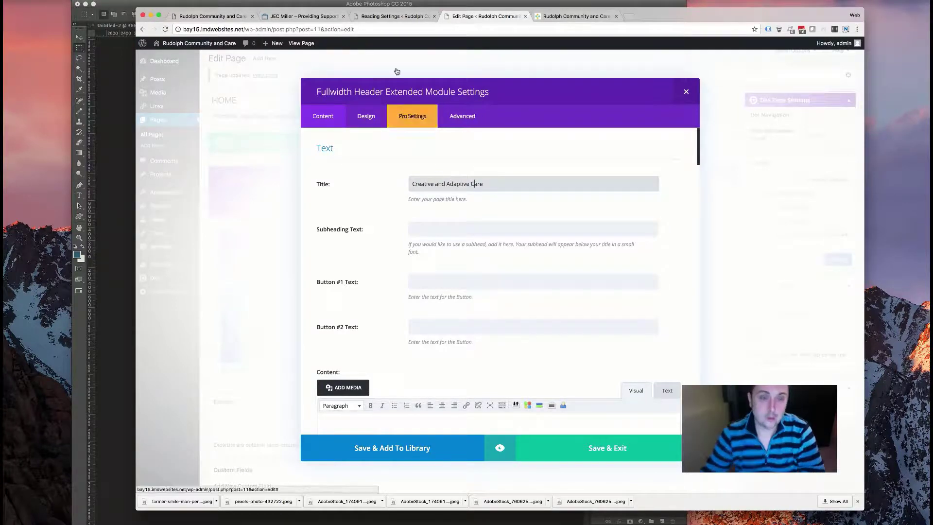
- Compare the current header against the live home page
{"action": "left_click", "coordinate": [393, 20]}
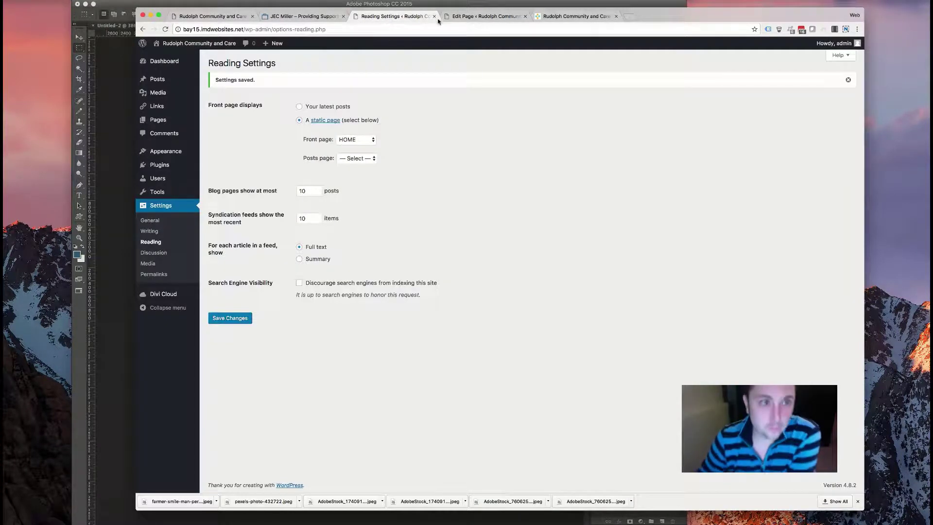
{"action": "left_click", "coordinate": [486, 16]}
{"action": "left_click", "coordinate": [576, 16]}
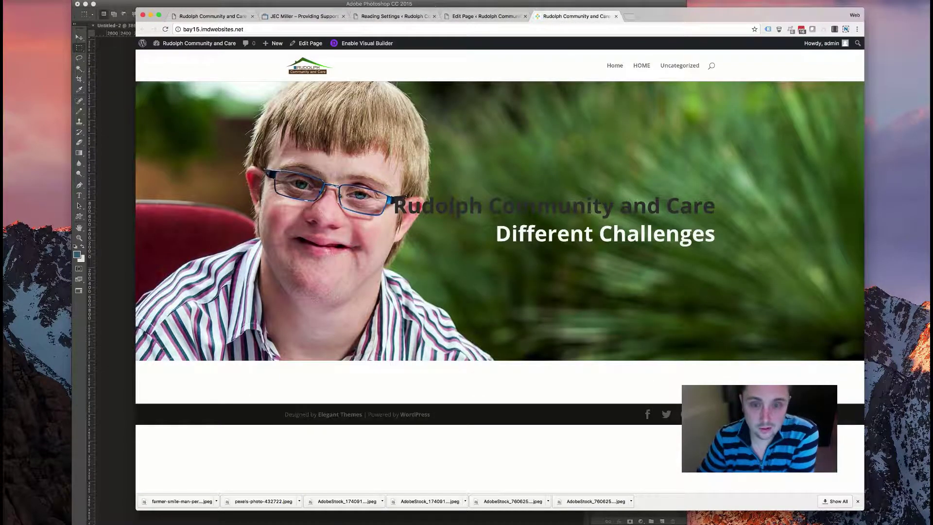
{"action": "left_click", "coordinate": [483, 17]}
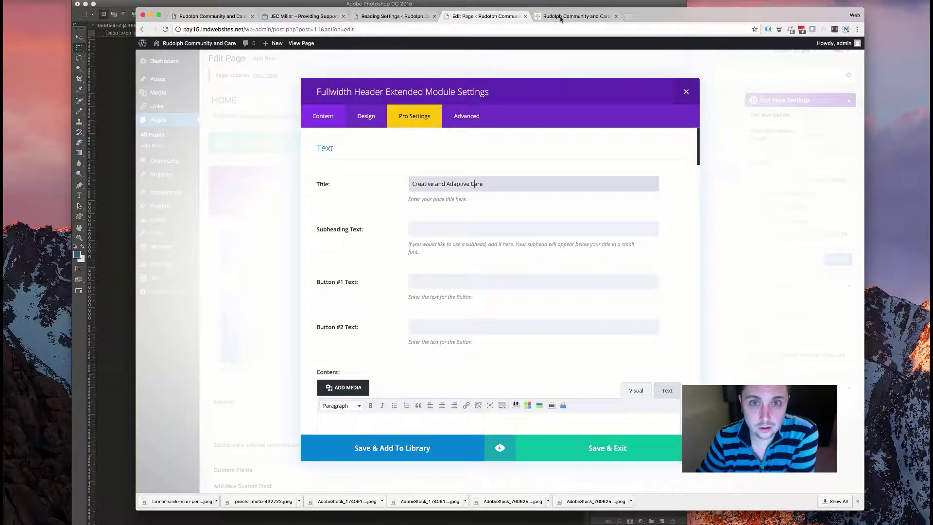
{"action": "left_click", "coordinate": [561, 18]}
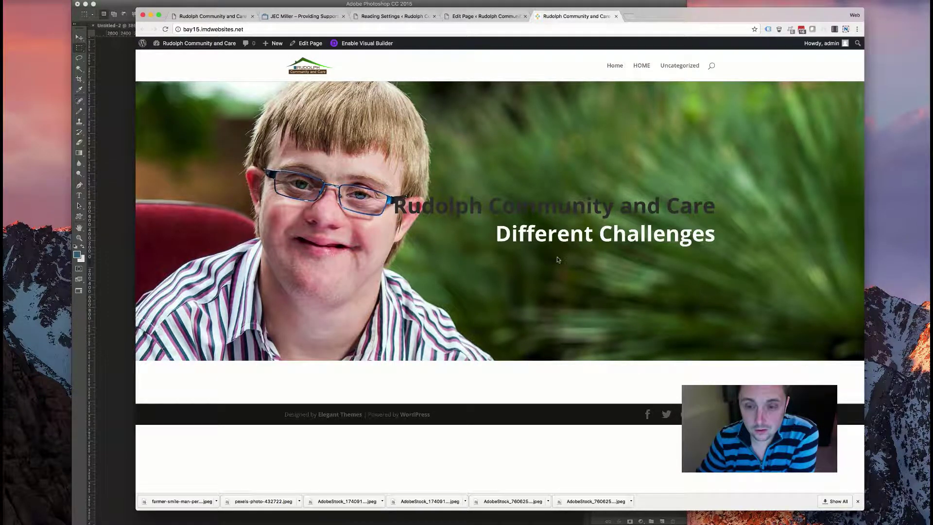
{"action": "left_click", "coordinate": [486, 16]}
- Enter the subheading 'Different Strengths. Different Challenges. Different Opportunities.'
{"action": "left_click", "coordinate": [473, 184]}
{"action": "left_click", "coordinate": [445, 231]}
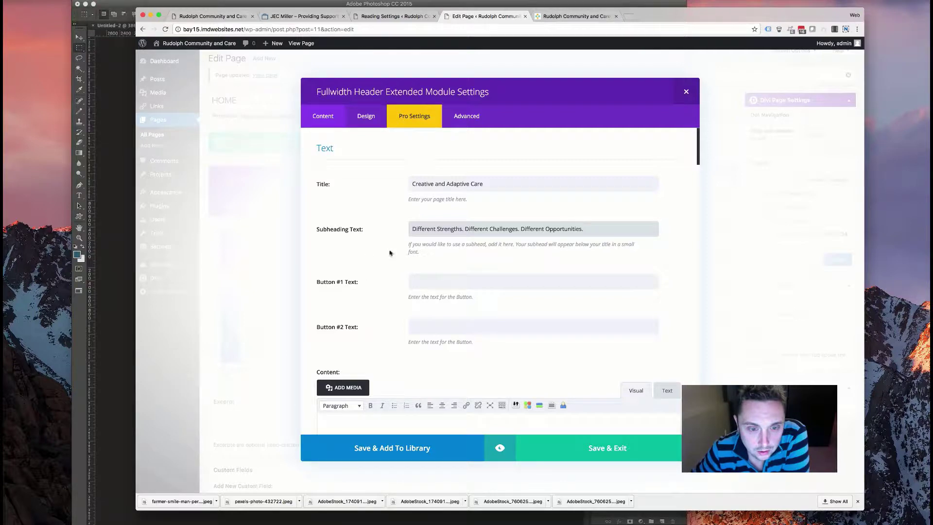
{"action": "scroll", "coordinate": [411, 276], "scroll_direction": "down", "scroll_amount": 10}
{"action": "scroll", "coordinate": [408, 279], "scroll_direction": "down", "scroll_amount": 3}
{"action": "scroll", "coordinate": [389, 280], "scroll_direction": "up", "scroll_amount": 4}
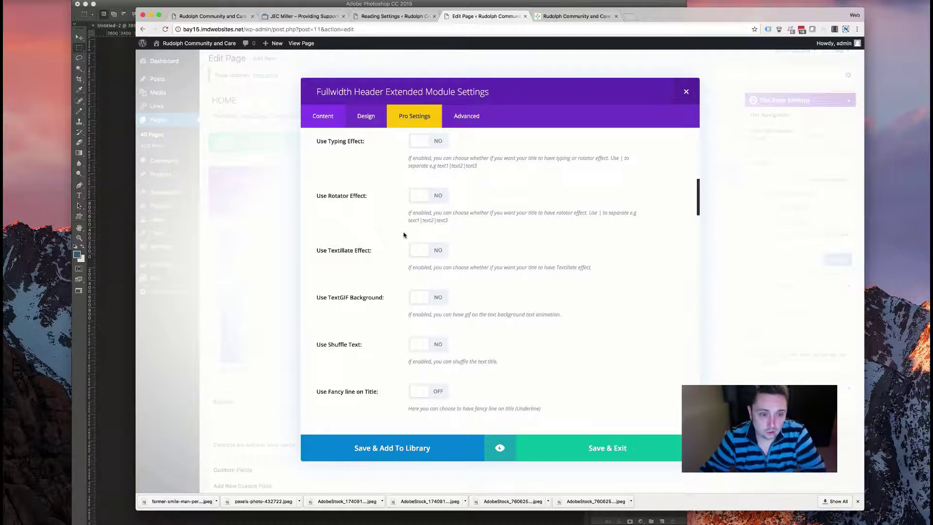
- Try the title's Use Rotator Effect, then leave it turned off
{"action": "scroll", "coordinate": [408, 308], "scroll_direction": "up", "scroll_amount": 2}
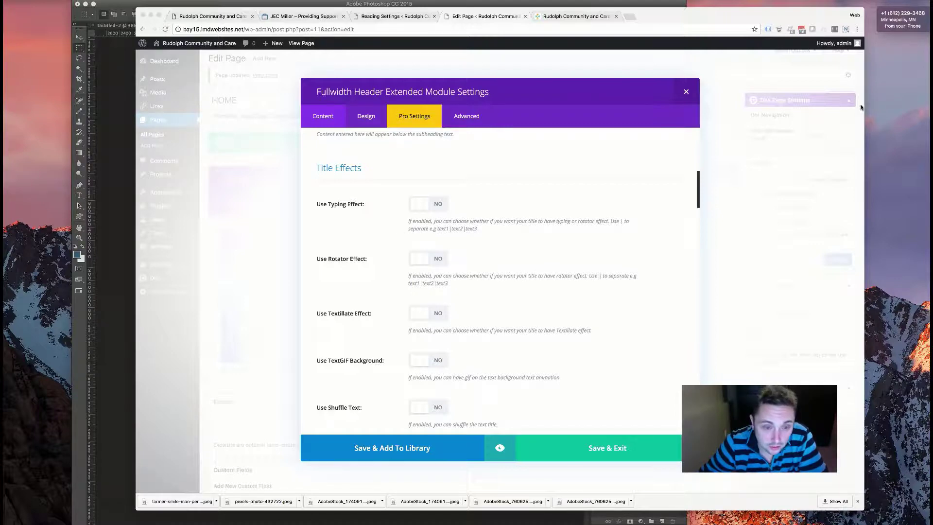
{"action": "left_click", "coordinate": [353, 268]}
{"action": "left_click", "coordinate": [439, 261]}
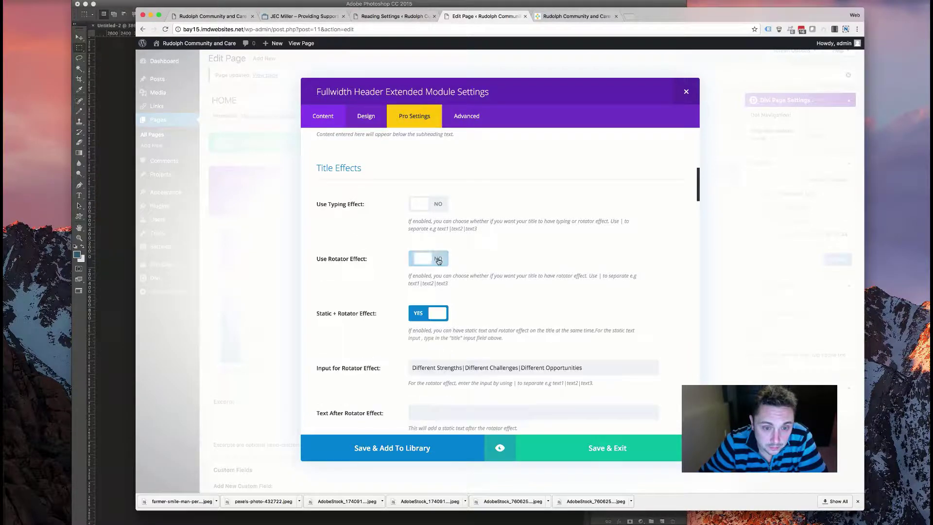
{"action": "scroll", "coordinate": [408, 360], "scroll_direction": "down", "scroll_amount": 2}
{"action": "left_click", "coordinate": [420, 224]}
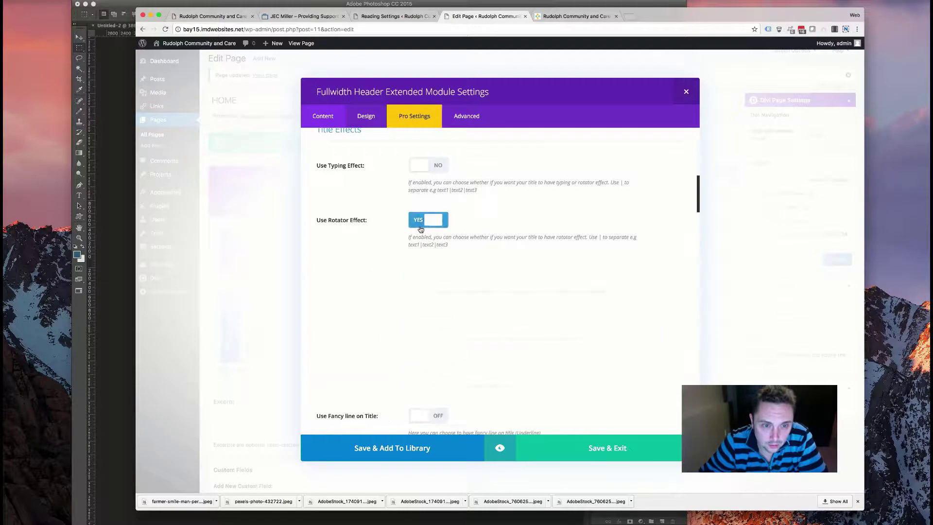
- Turn on the Textillate effect with Character type and a Textillate Time of about 3970 ms
{"action": "left_click", "coordinate": [423, 281]}
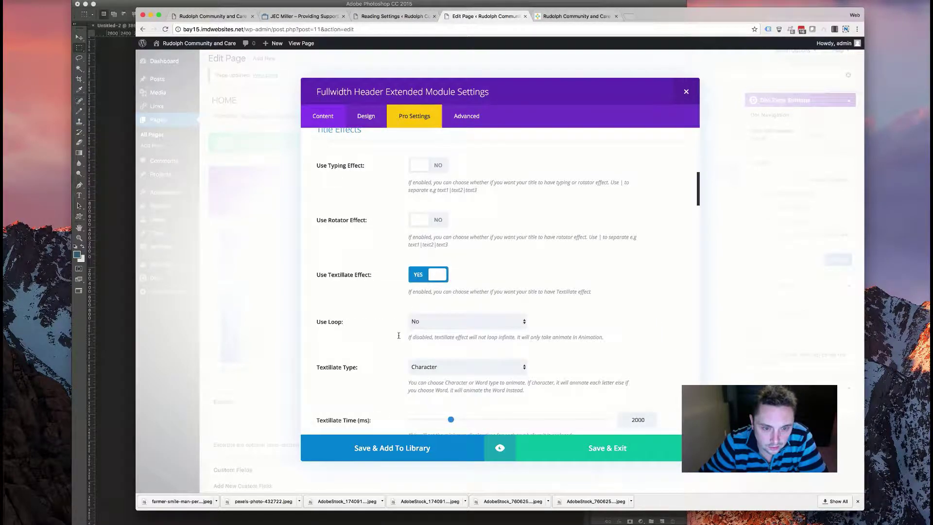
{"action": "scroll", "coordinate": [430, 301], "scroll_direction": "down", "scroll_amount": 2}
{"action": "left_click", "coordinate": [440, 323]}
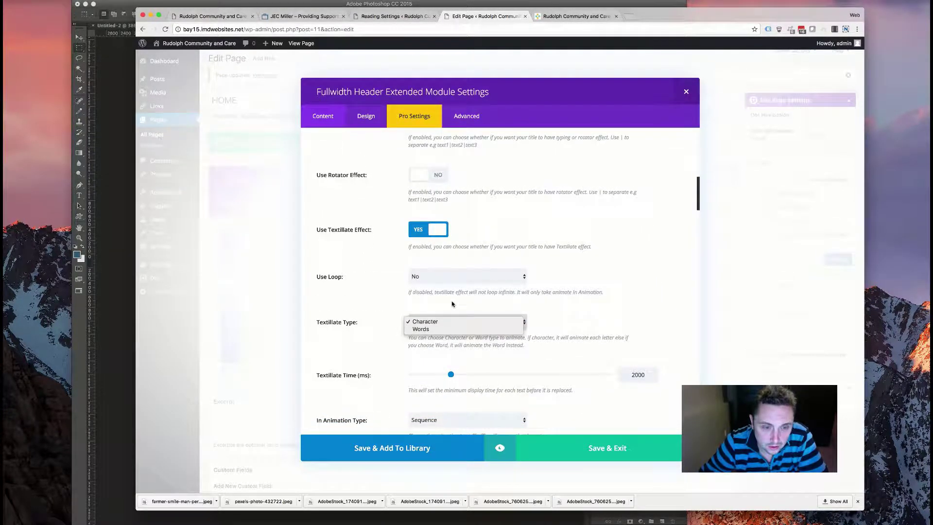
{"action": "left_click", "coordinate": [436, 299]}
{"action": "scroll", "coordinate": [437, 302], "scroll_direction": "down", "scroll_amount": 5}
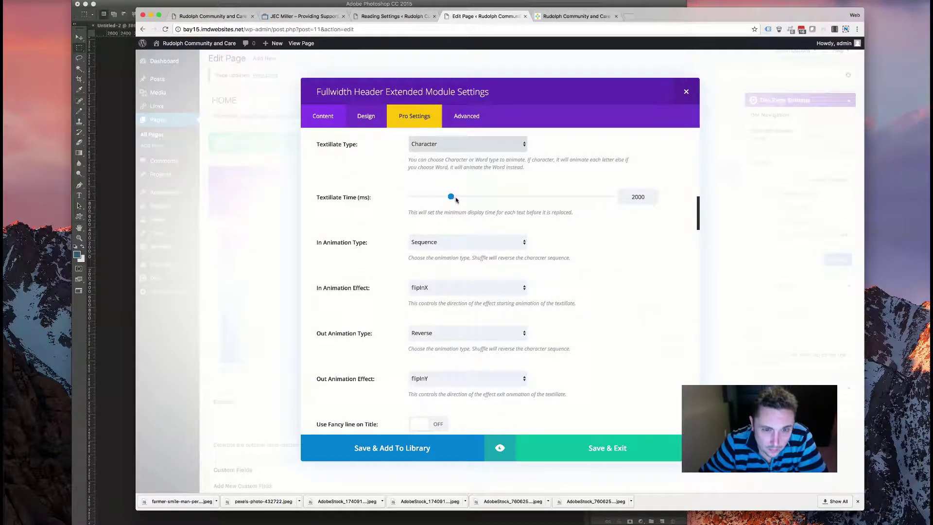
{"action": "left_click_drag", "start_coordinate": [452, 197], "coordinate": [502, 201]}
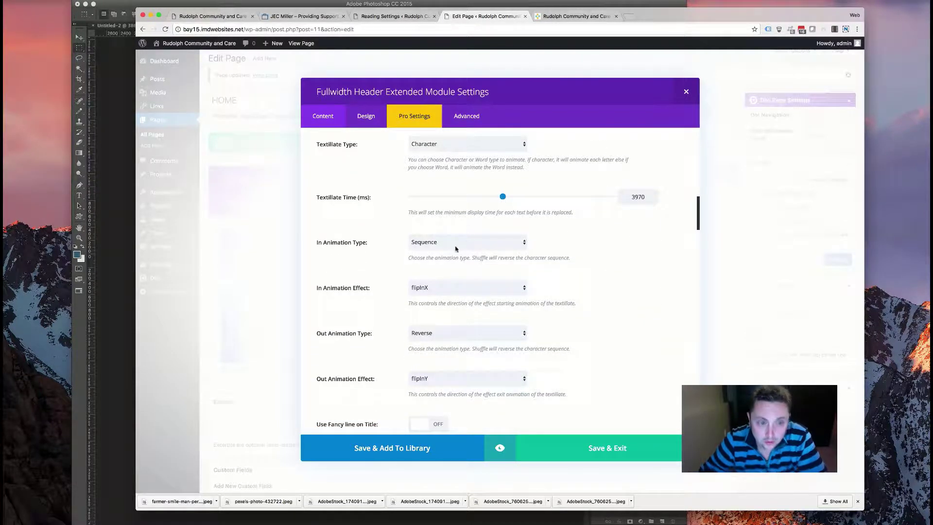
{"action": "scroll", "coordinate": [464, 350], "scroll_direction": "down", "scroll_amount": 5}
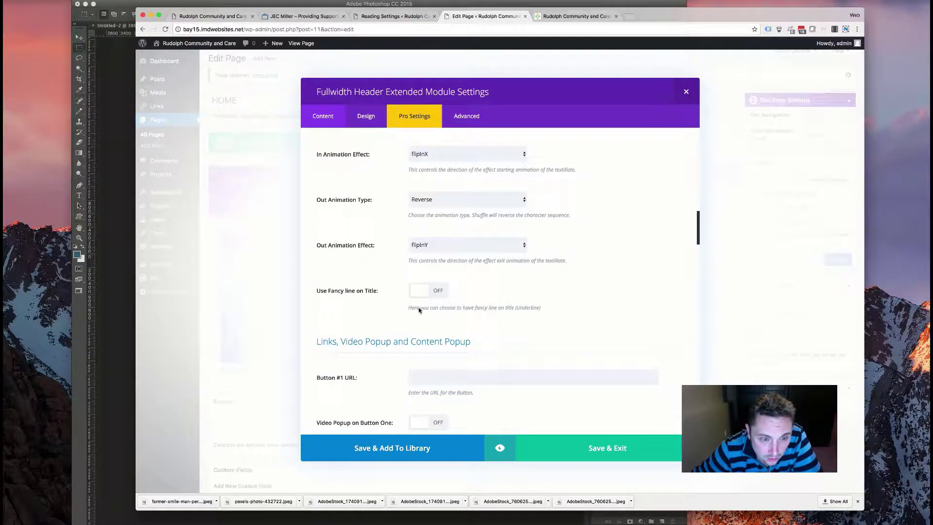
{"action": "scroll", "coordinate": [420, 304], "scroll_direction": "down", "scroll_amount": 9}
{"action": "scroll", "coordinate": [418, 301], "scroll_direction": "down", "scroll_amount": 18}
{"action": "scroll", "coordinate": [418, 299], "scroll_direction": "down", "scroll_amount": 8}
{"action": "scroll", "coordinate": [416, 303], "scroll_direction": "up", "scroll_amount": 12}
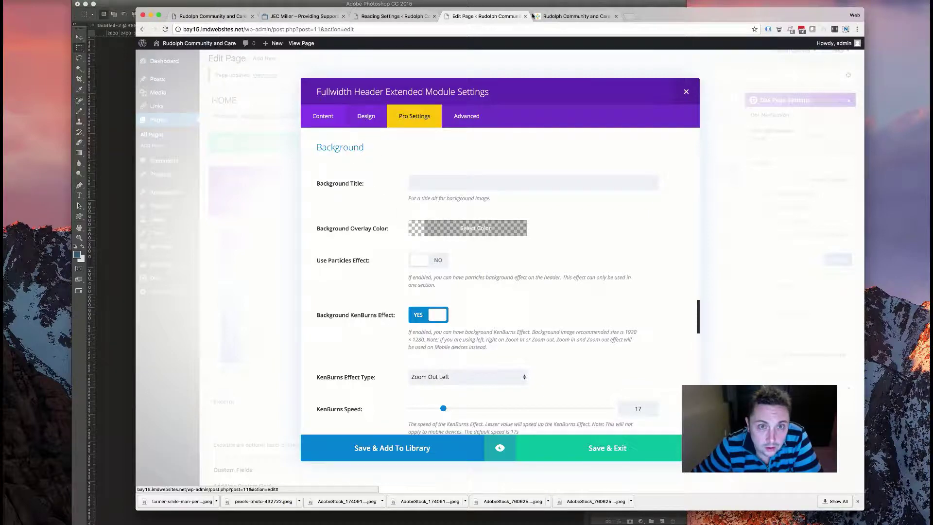
- Clear the custom title font colour, checking the live header before and after
{"action": "left_click", "coordinate": [566, 17]}
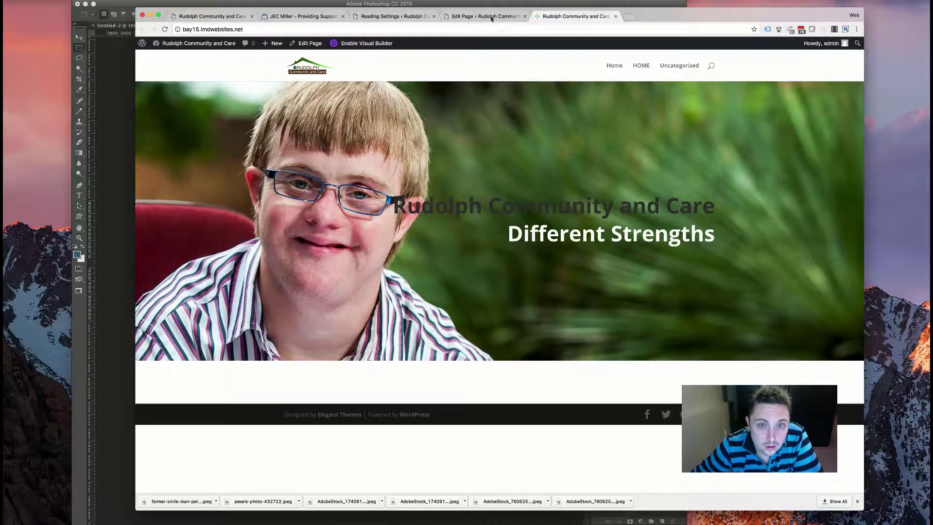
{"action": "left_click", "coordinate": [492, 17]}
{"action": "scroll", "coordinate": [389, 214], "scroll_direction": "up", "scroll_amount": 10}
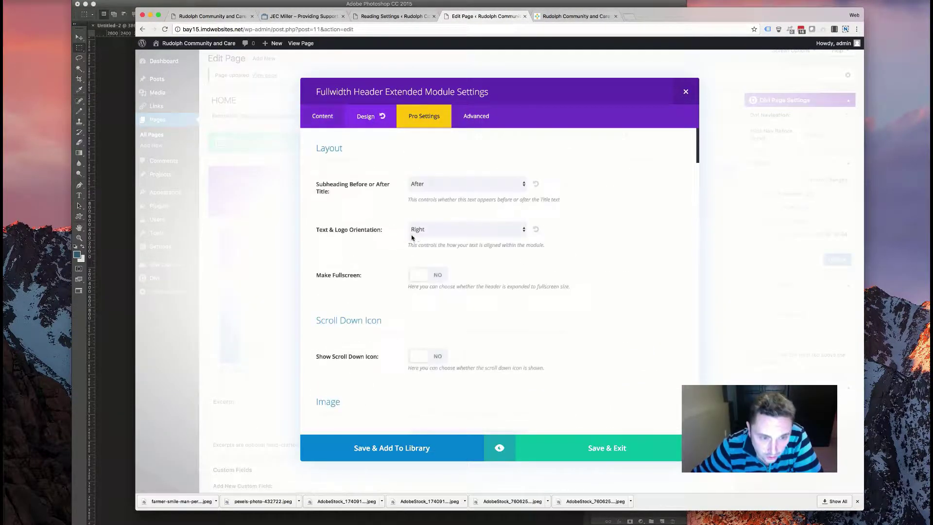
{"action": "scroll", "coordinate": [336, 292], "scroll_direction": "down", "scroll_amount": 10}
{"action": "scroll", "coordinate": [334, 291], "scroll_direction": "down", "scroll_amount": 5}
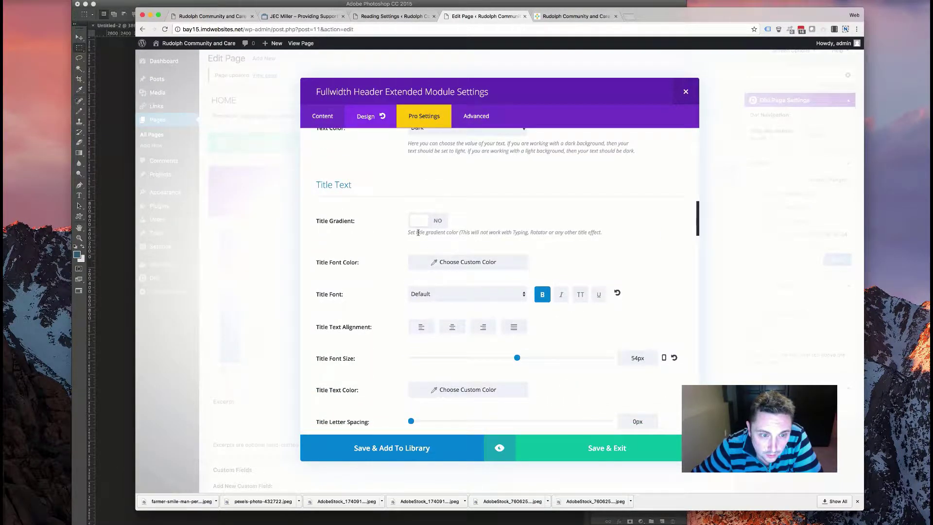
{"action": "scroll", "coordinate": [418, 232], "scroll_direction": "down", "scroll_amount": 2}
{"action": "left_click", "coordinate": [461, 195]}
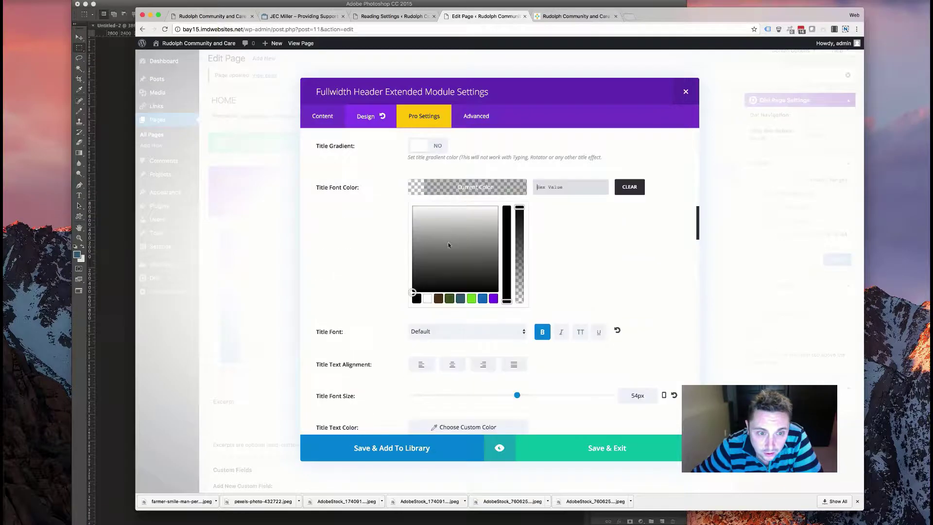
{"action": "left_click", "coordinate": [379, 252]}
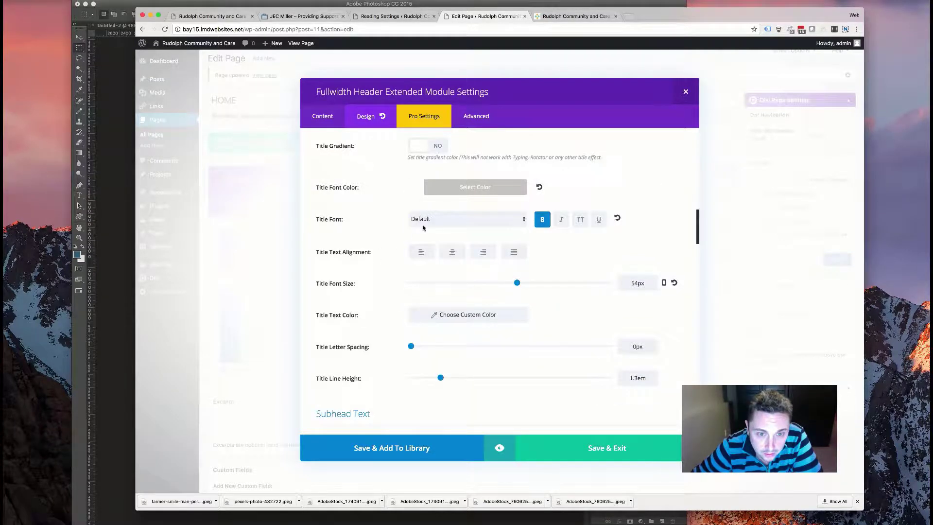
{"action": "left_click", "coordinate": [544, 16]}
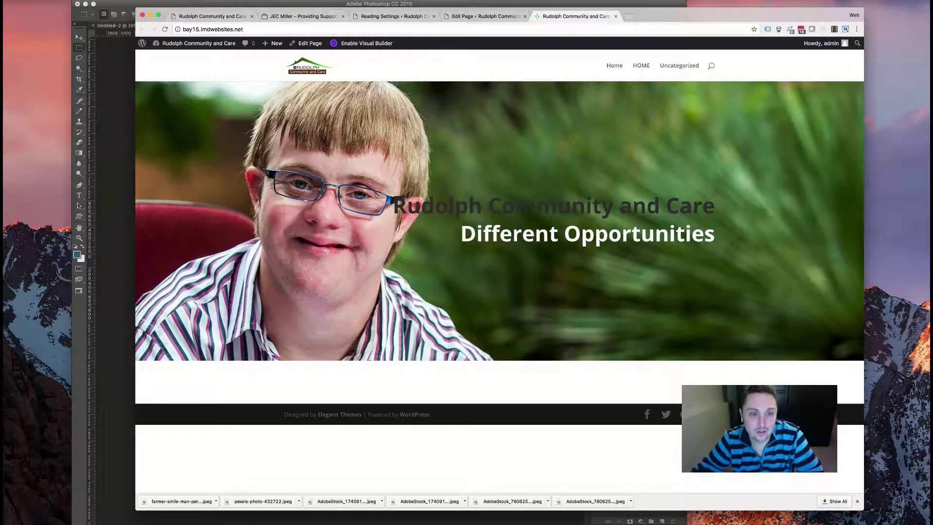
{"action": "left_click", "coordinate": [466, 16]}
- Clear the subheading font colour, make it italic and enlarge it to about 28px
{"action": "scroll", "coordinate": [382, 279], "scroll_direction": "down", "scroll_amount": 3}
{"action": "scroll", "coordinate": [359, 302], "scroll_direction": "down", "scroll_amount": 3}
{"action": "left_click", "coordinate": [433, 206]}
{"action": "left_click", "coordinate": [426, 317]}
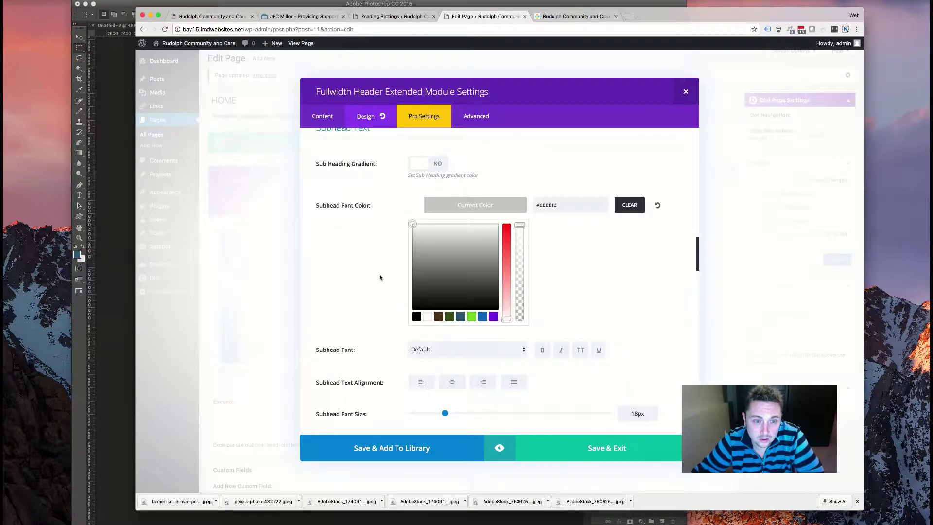
{"action": "left_click", "coordinate": [379, 272]}
{"action": "left_click", "coordinate": [562, 238]}
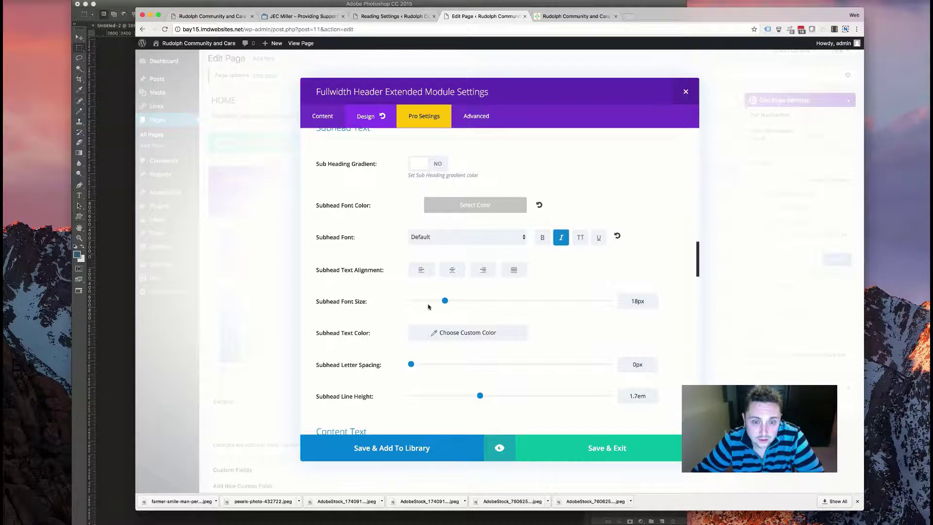
{"action": "left_click_drag", "start_coordinate": [445, 301], "coordinate": [469, 300]}
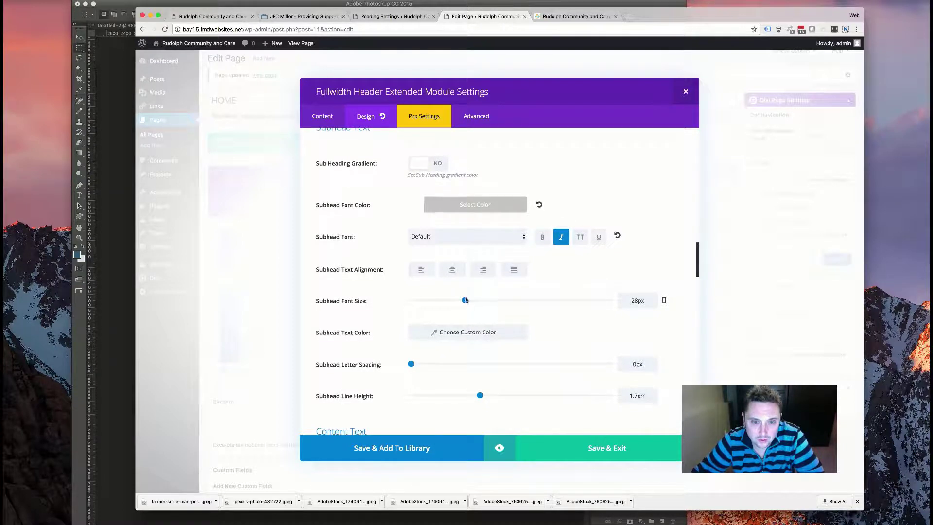
- Save and exit the header module, then update the HOME page
{"action": "scroll", "coordinate": [414, 325], "scroll_direction": "down", "scroll_amount": 3}
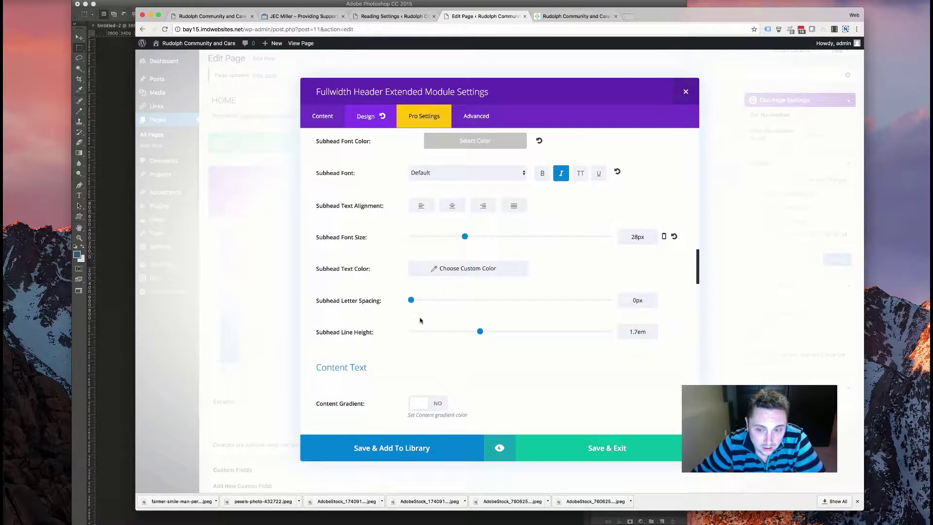
{"action": "scroll", "coordinate": [395, 319], "scroll_direction": "down", "scroll_amount": 8}
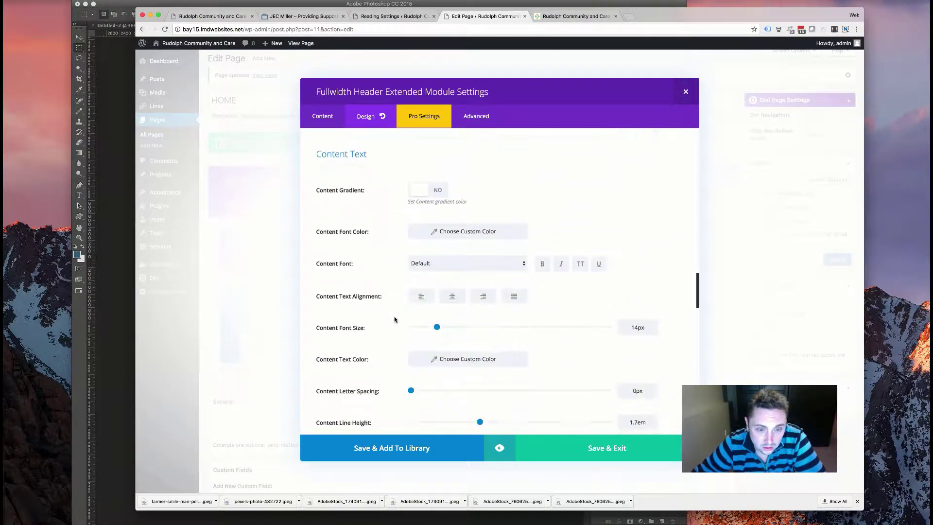
{"action": "scroll", "coordinate": [395, 319], "scroll_direction": "down", "scroll_amount": 8}
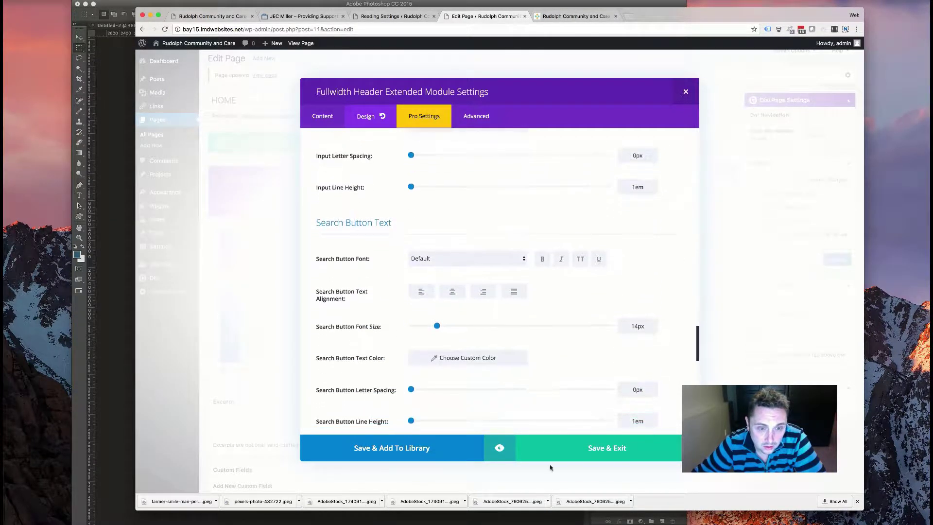
{"action": "left_click", "coordinate": [581, 452]}
{"action": "key", "text": "super+s"}
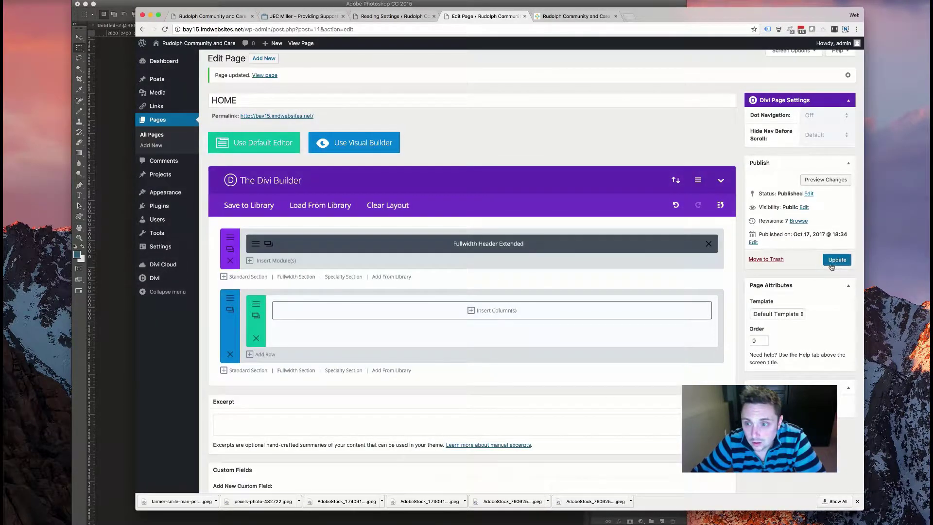
- Reload the live home page and inspect the 'Creative and Adaptive Care' hero text
{"action": "left_click", "coordinate": [573, 16]}
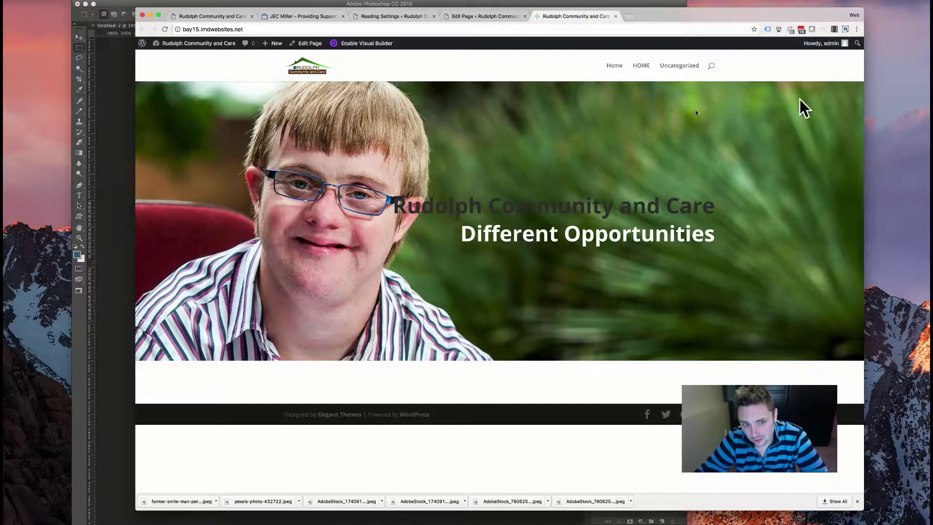
{"action": "left_click", "coordinate": [165, 29]}
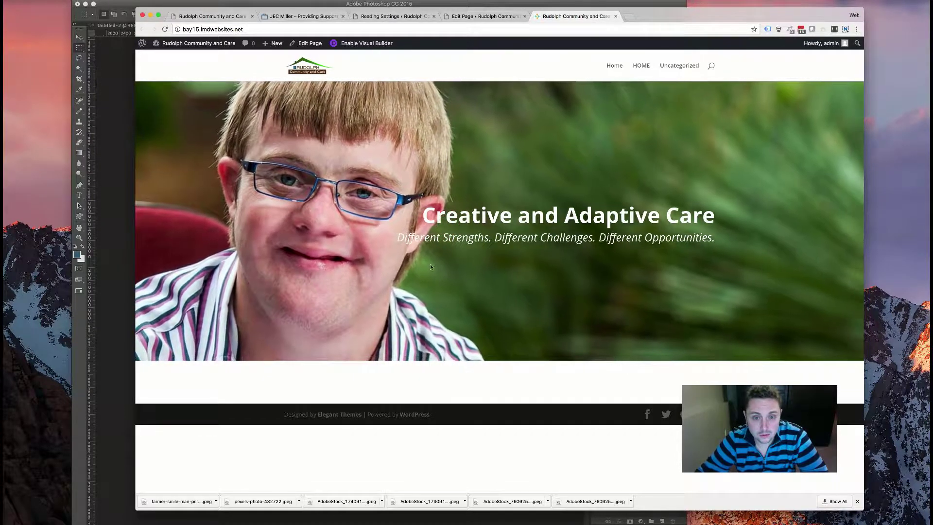
{"action": "left_click_drag", "start_coordinate": [421, 214], "coordinate": [413, 250]}
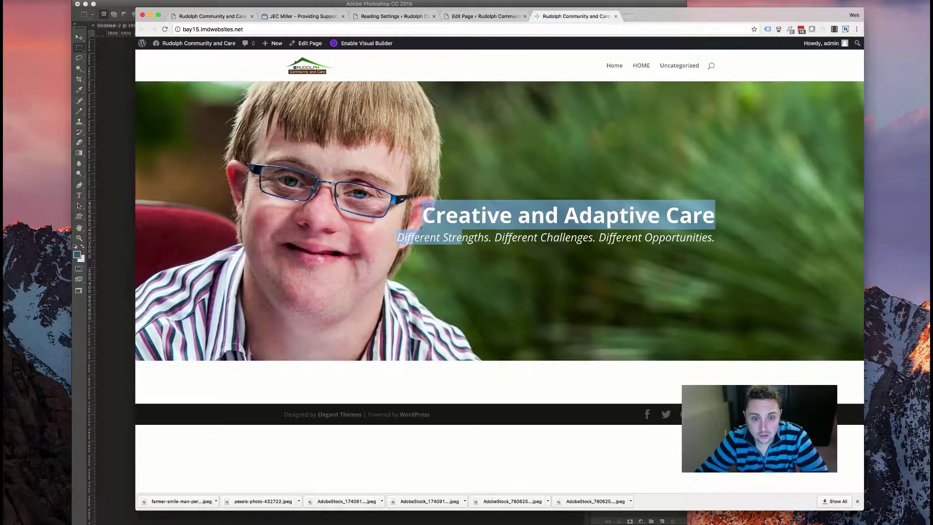
{"action": "left_click_drag", "start_coordinate": [421, 214], "coordinate": [406, 241]}
{"action": "left_click", "coordinate": [641, 267]}
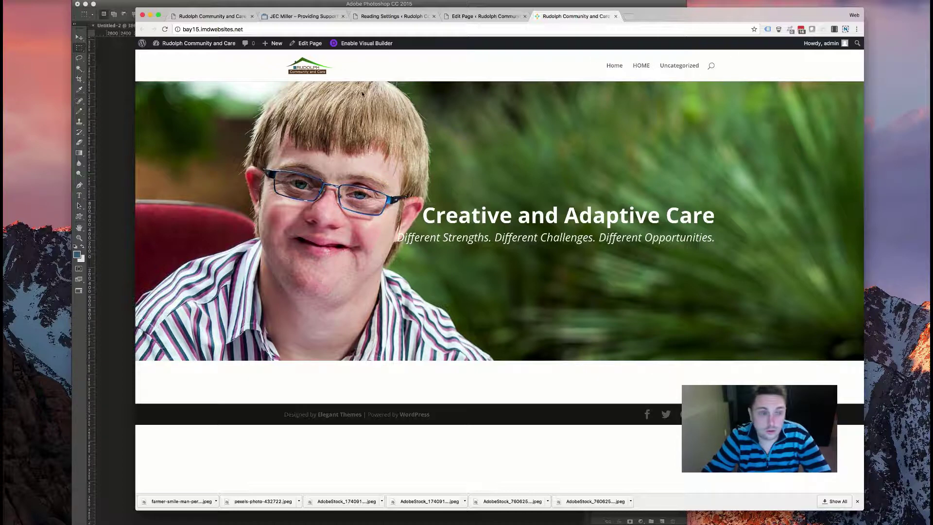
{"action": "left_click", "coordinate": [213, 17]}
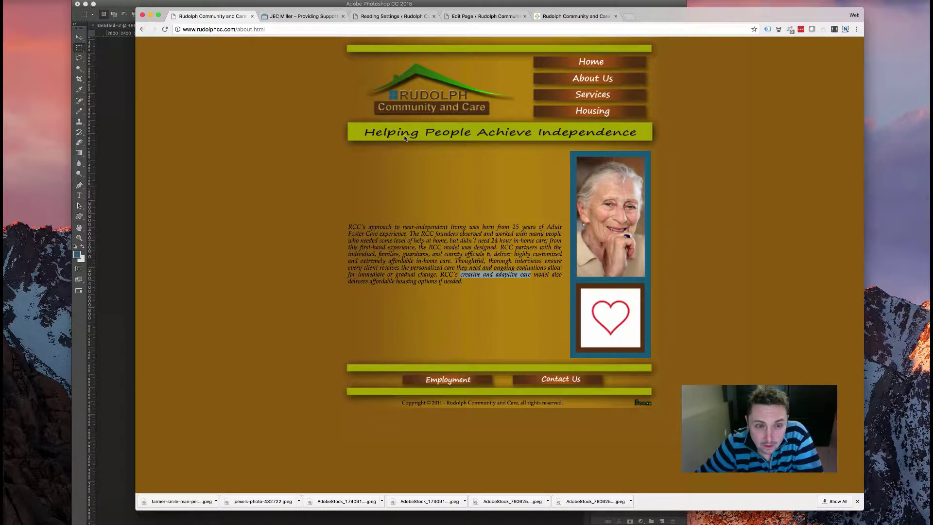
- Browse the old site's Home, About Us, Housing, Services and Employment pages
{"action": "left_click", "coordinate": [572, 60]}
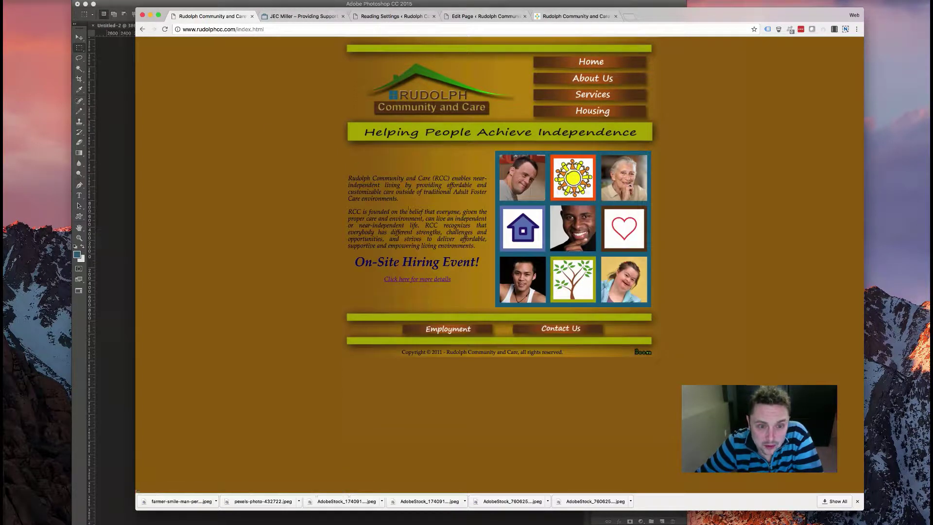
{"action": "left_click_drag", "start_coordinate": [397, 198], "coordinate": [348, 178]}
{"action": "left_click_drag", "start_coordinate": [476, 248], "coordinate": [350, 178]}
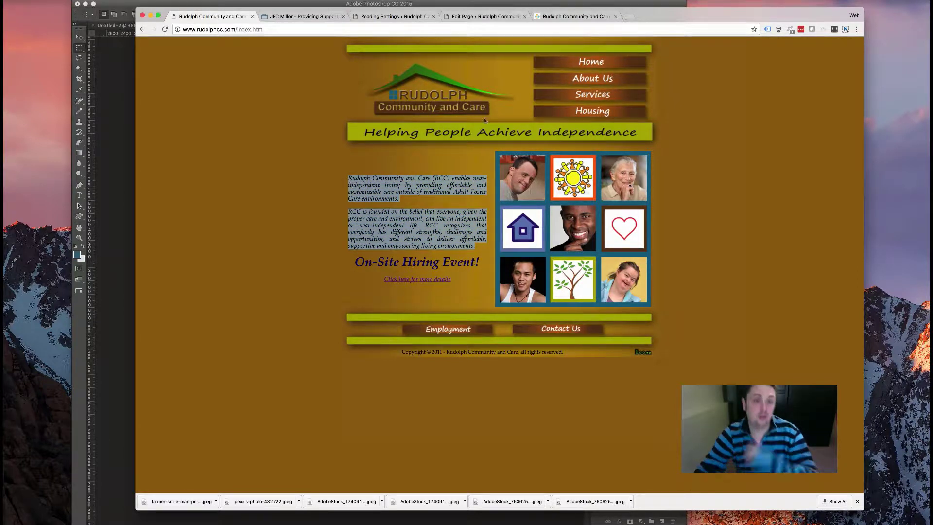
{"action": "left_click", "coordinate": [588, 82]}
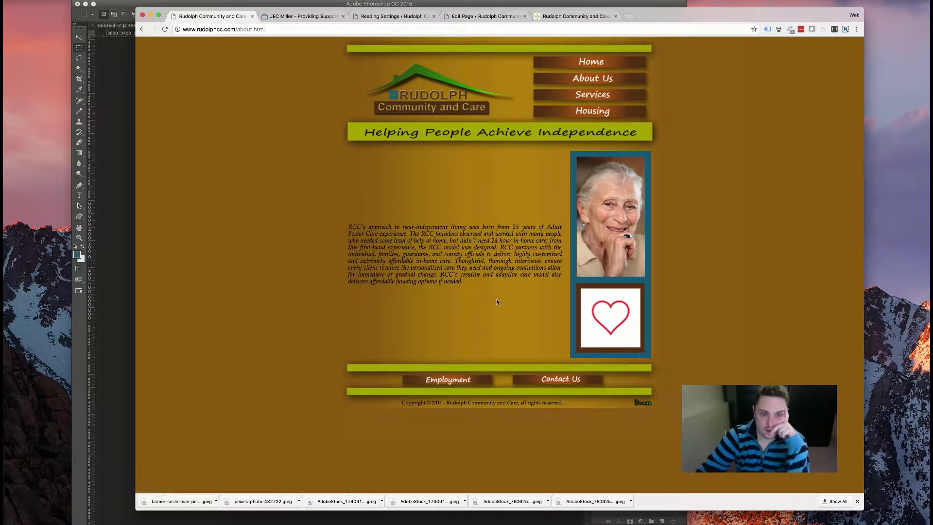
{"action": "left_click", "coordinate": [598, 111]}
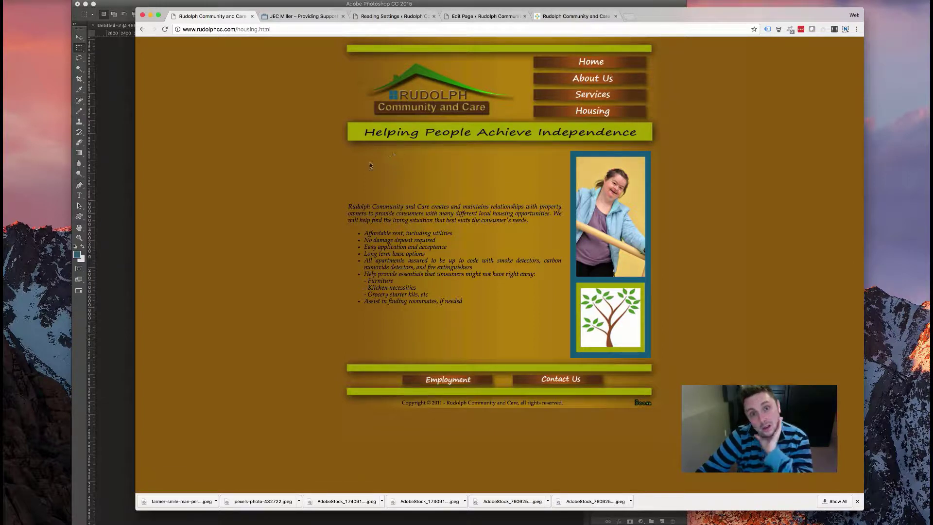
{"action": "left_click", "coordinate": [589, 79]}
{"action": "left_click", "coordinate": [589, 95]}
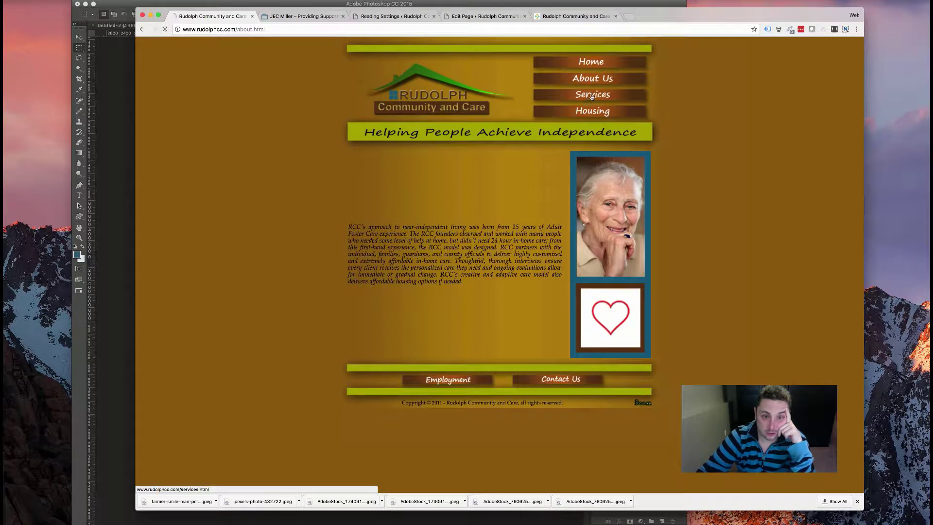
{"action": "scroll", "coordinate": [477, 215], "scroll_direction": "down", "scroll_amount": 5}
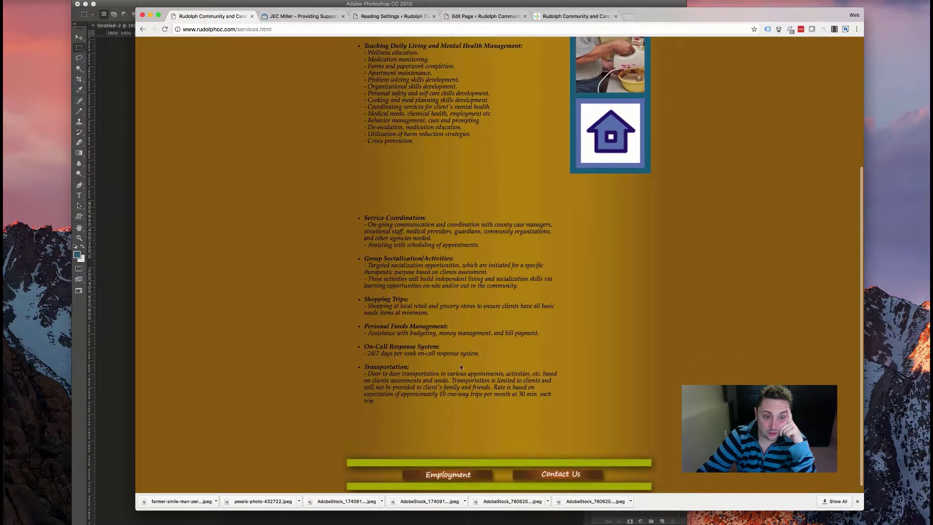
{"action": "scroll", "coordinate": [412, 199], "scroll_direction": "up", "scroll_amount": 5}
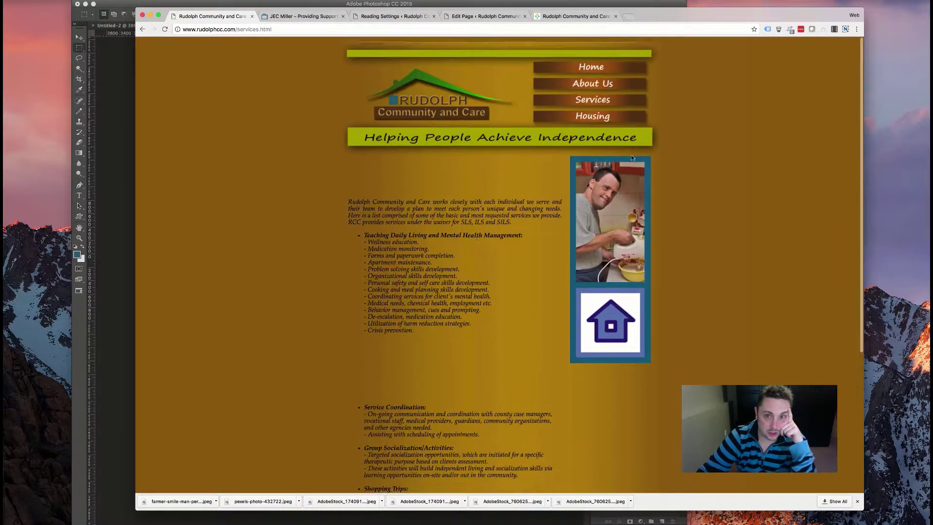
{"action": "left_click", "coordinate": [592, 111]}
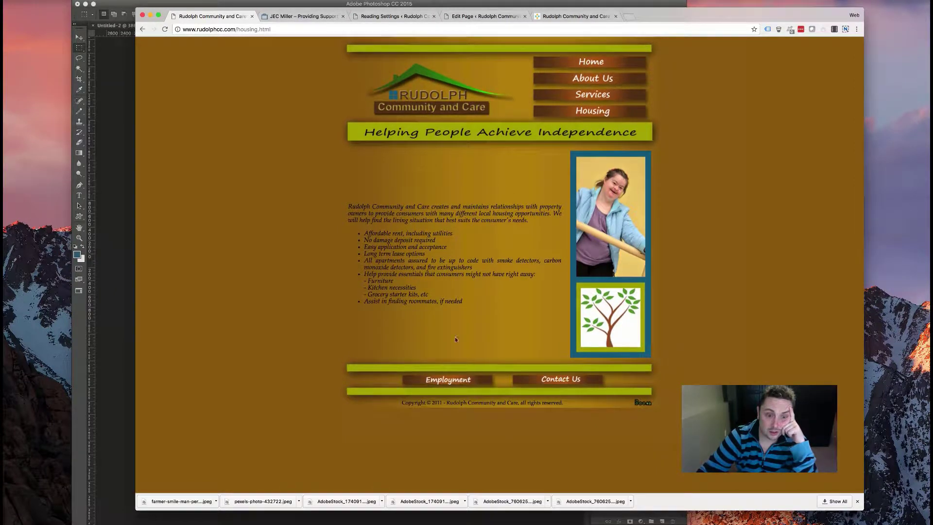
{"action": "left_click", "coordinate": [465, 384]}
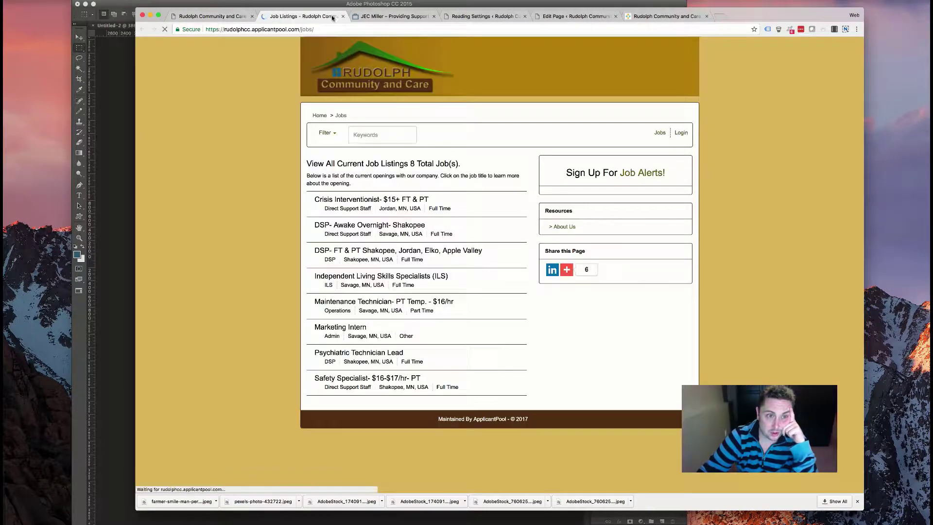
{"action": "left_click", "coordinate": [343, 16]}
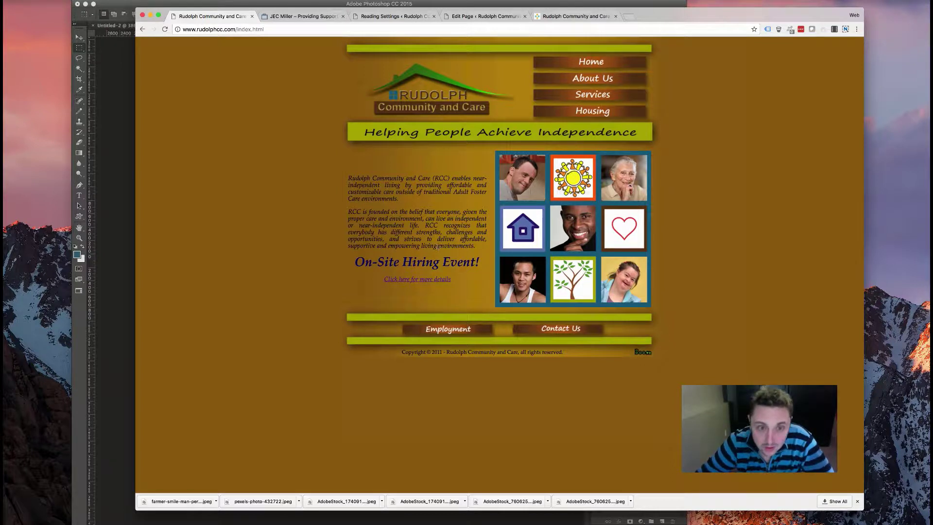
- Copy the two intro paragraphs from the old home page
{"action": "left_click_drag", "start_coordinate": [478, 247], "coordinate": [349, 178]}
{"action": "right_click", "coordinate": [350, 178]}
{"action": "left_click", "coordinate": [421, 209]}
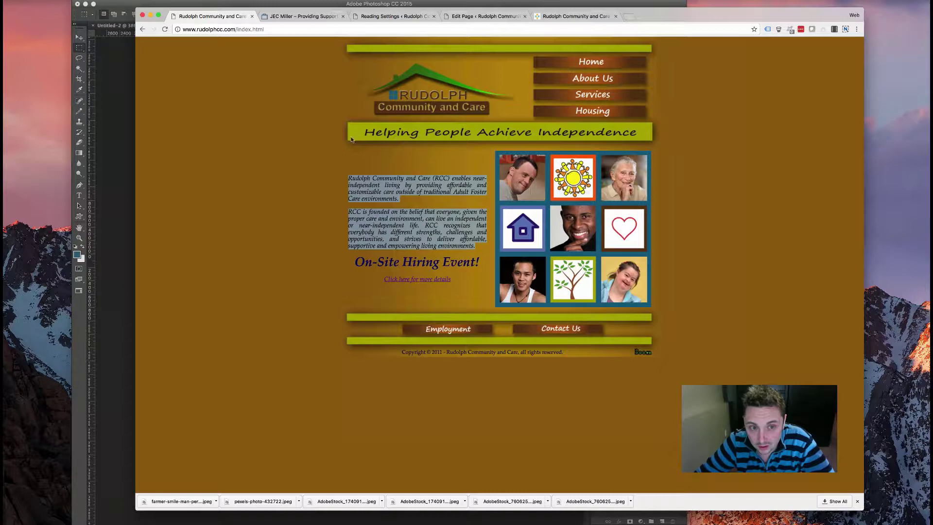
{"action": "left_click", "coordinate": [384, 16]}
- Add a single-column row with an Animated Headline module to the HOME page
{"action": "left_click", "coordinate": [519, 17]}
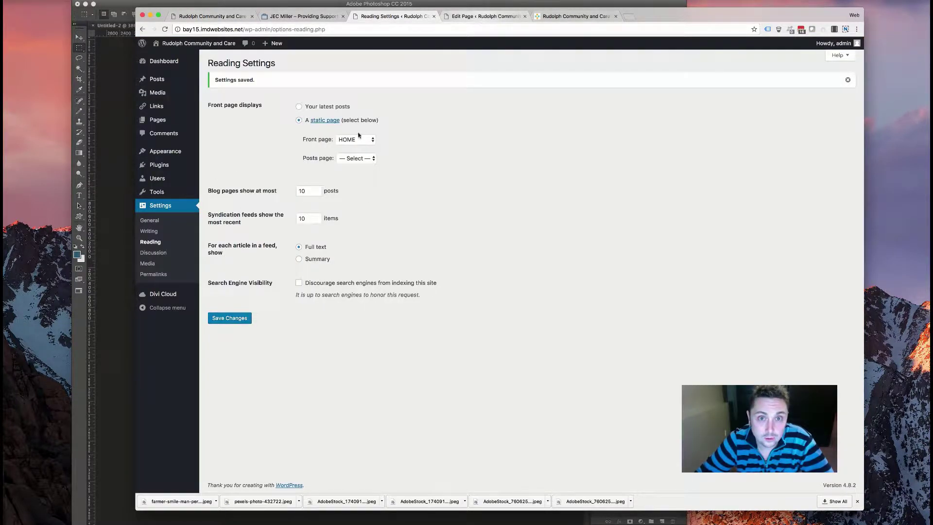
{"action": "left_click", "coordinate": [463, 318]}
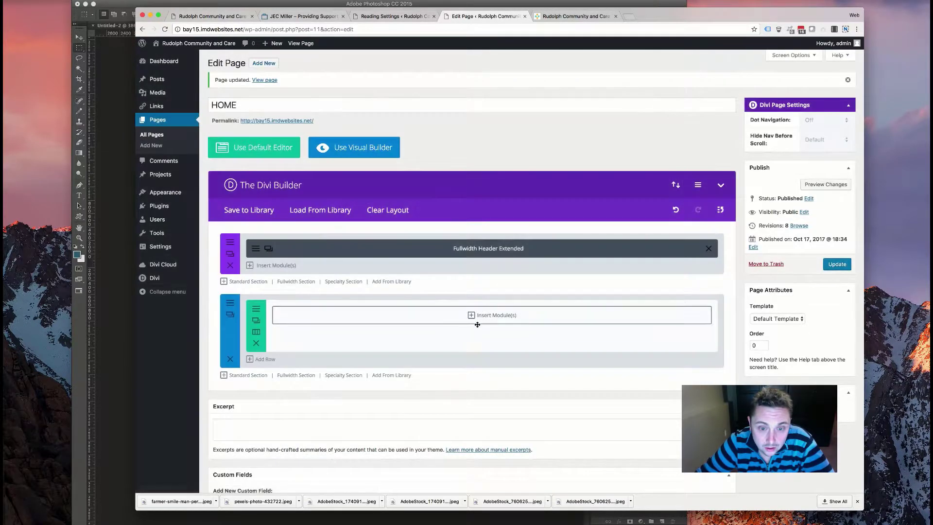
{"action": "left_click", "coordinate": [489, 315]}
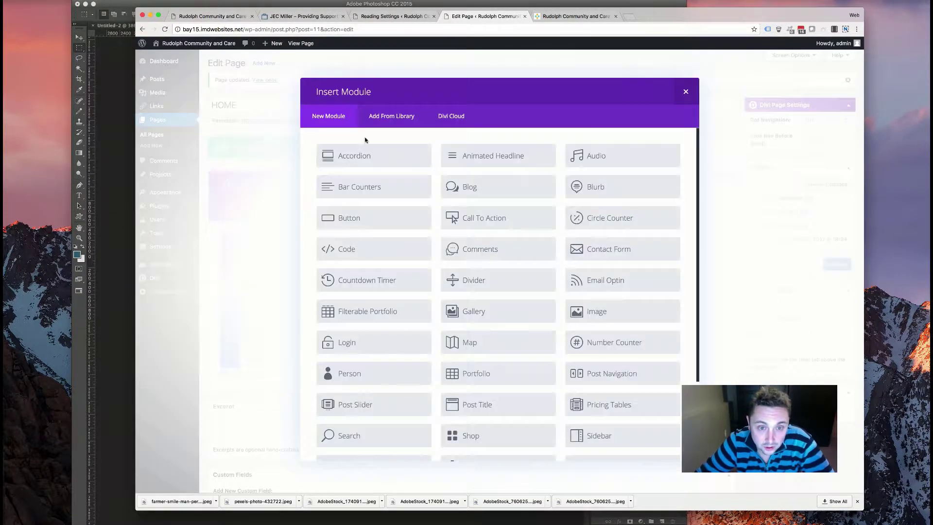
{"action": "left_click", "coordinate": [483, 155]}
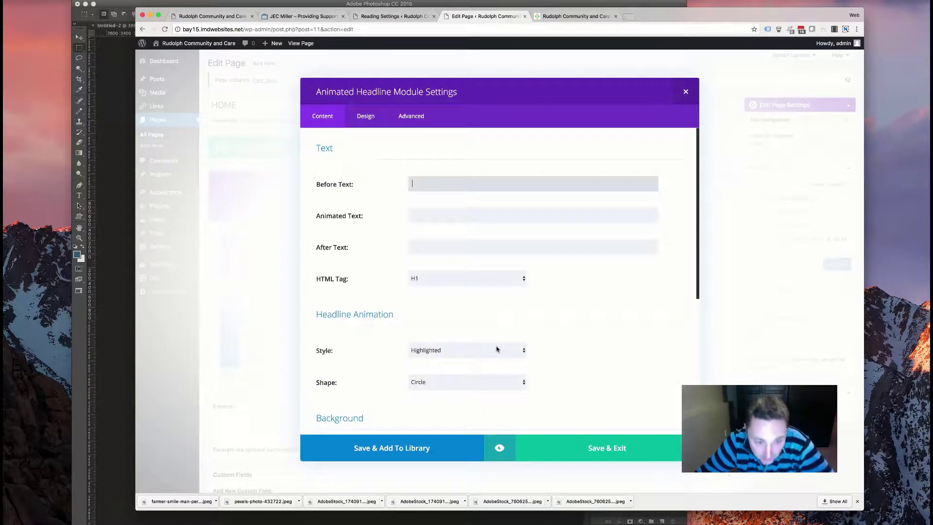
- Paste the copied intro paragraphs into the headline's before text
{"action": "left_click", "coordinate": [460, 218]}
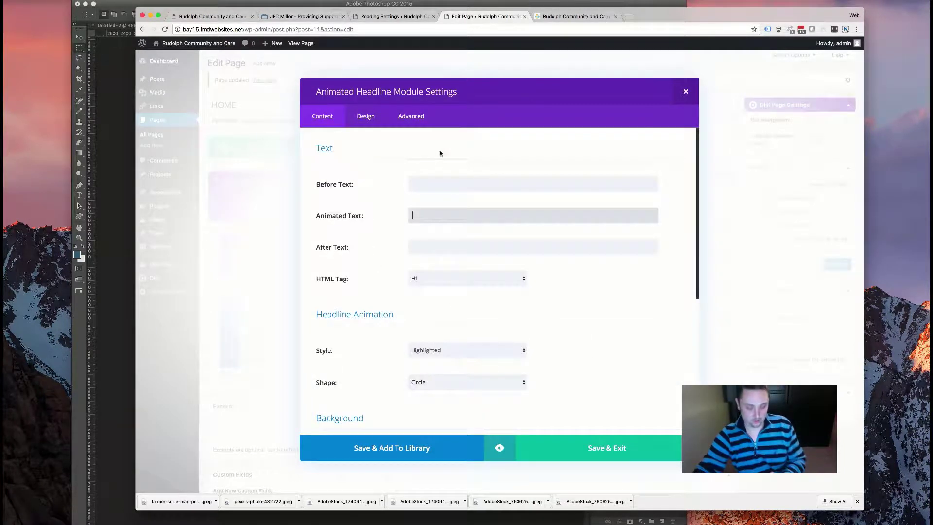
{"action": "left_click", "coordinate": [426, 185]}
{"action": "key", "text": "super+v"}
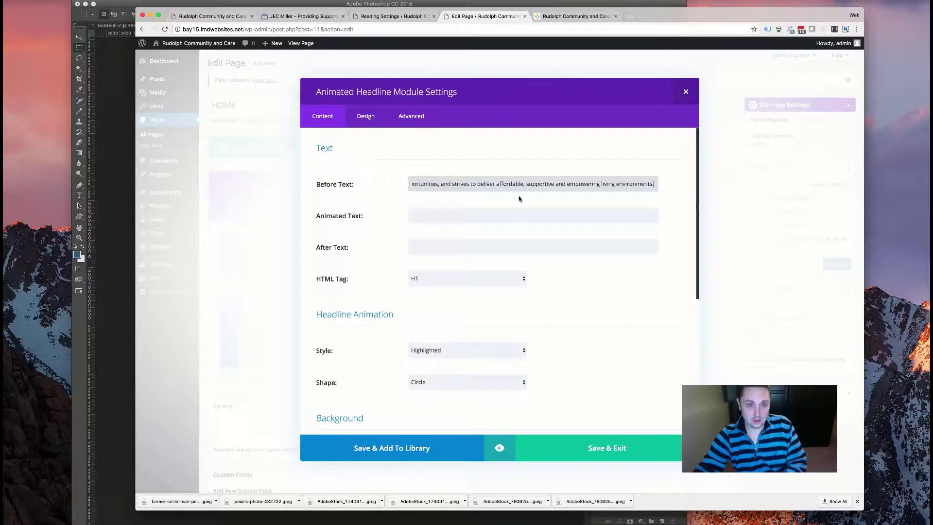
- Compare the old and new home pages, then return to the module's Text section
{"action": "left_click", "coordinate": [575, 17]}
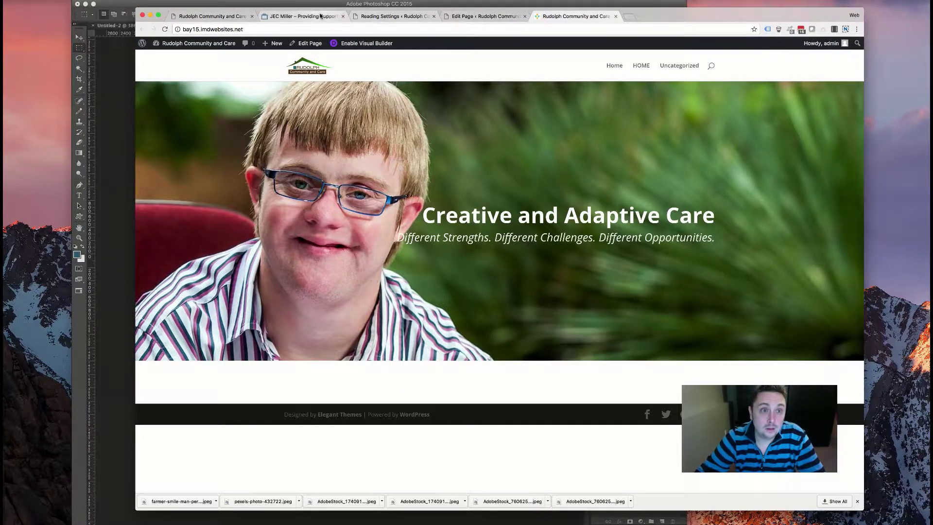
{"action": "left_click", "coordinate": [303, 16]}
{"action": "left_click", "coordinate": [389, 17]}
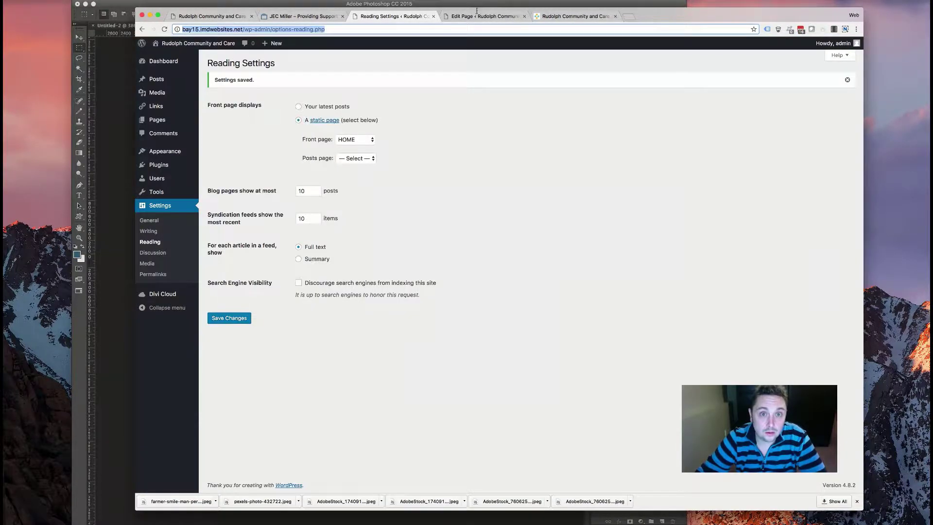
{"action": "left_click", "coordinate": [483, 16]}
{"action": "left_click", "coordinate": [212, 16]}
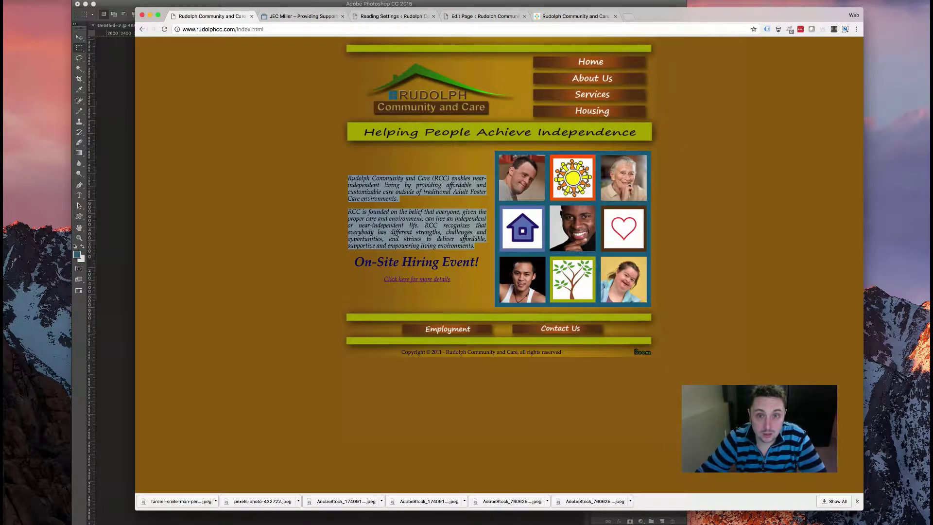
{"action": "left_click", "coordinate": [564, 17]}
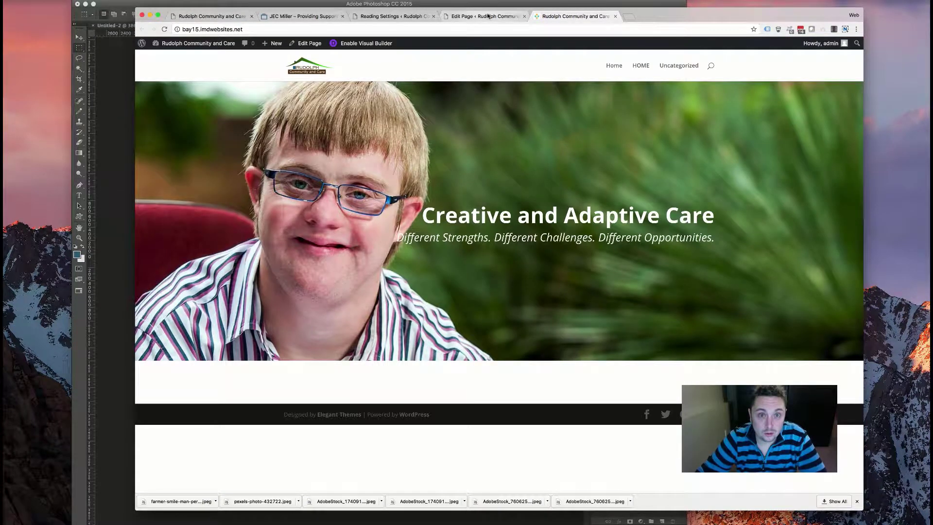
{"action": "left_click", "coordinate": [488, 16]}
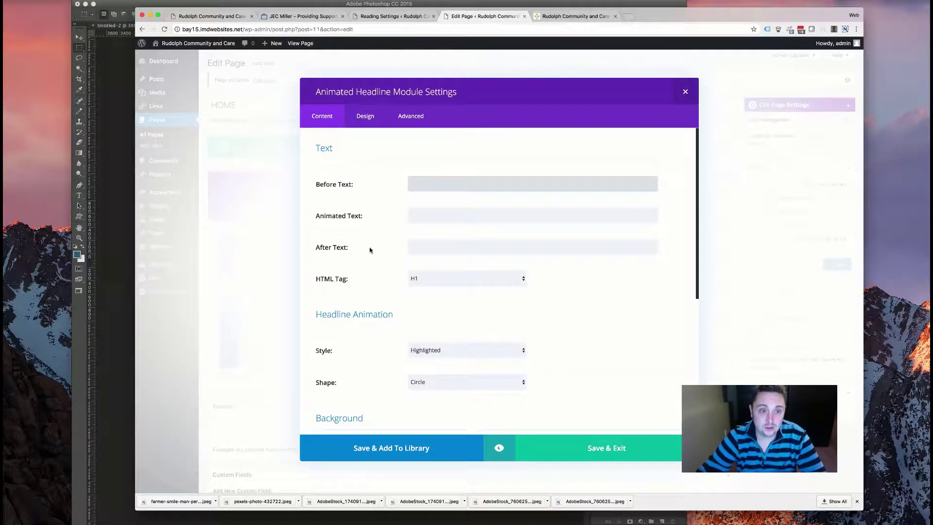
{"action": "scroll", "coordinate": [392, 266], "scroll_direction": "down", "scroll_amount": 5}
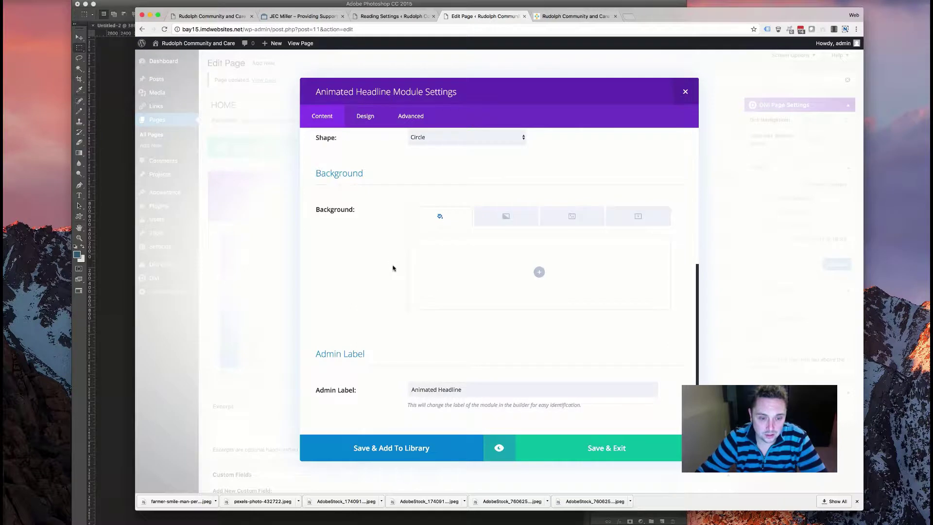
{"action": "scroll", "coordinate": [428, 238], "scroll_direction": "up", "scroll_amount": 3}
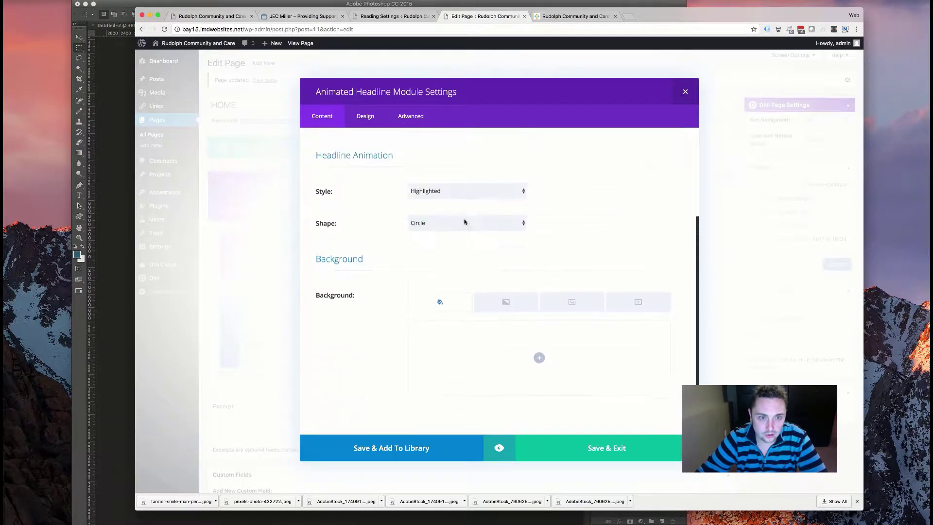
{"action": "scroll", "coordinate": [450, 229], "scroll_direction": "up", "scroll_amount": 3}
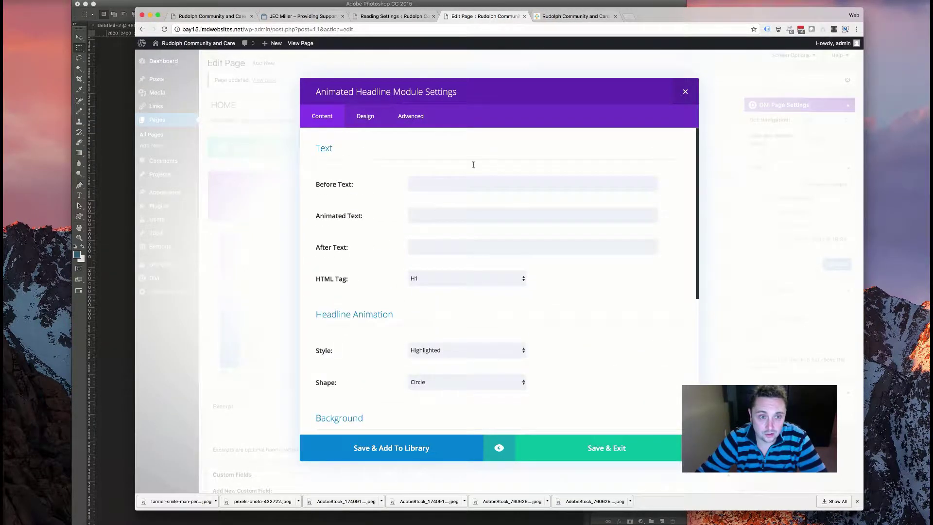
- Enter 'Helping People Achieve' as before text and 'Independence' as animated text, trying the Rotating style
{"action": "left_click", "coordinate": [464, 180]}
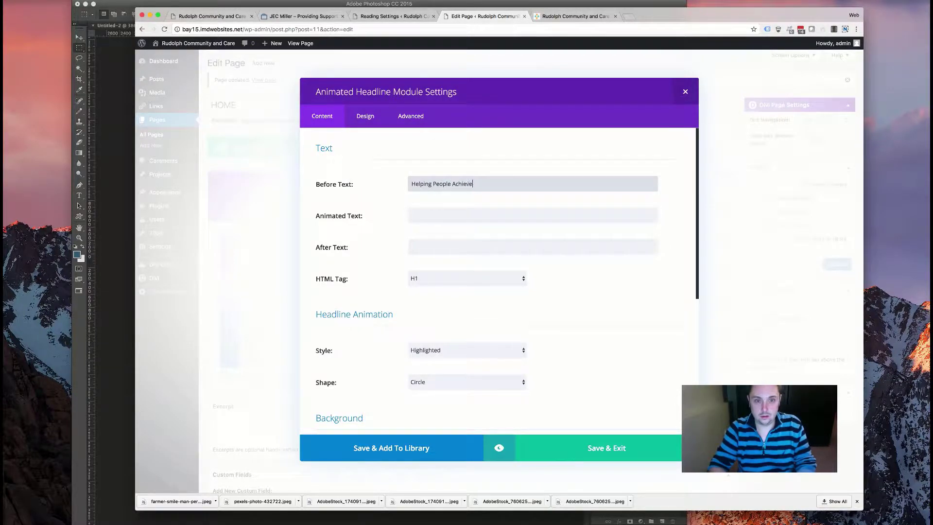
{"action": "left_click", "coordinate": [496, 219]}
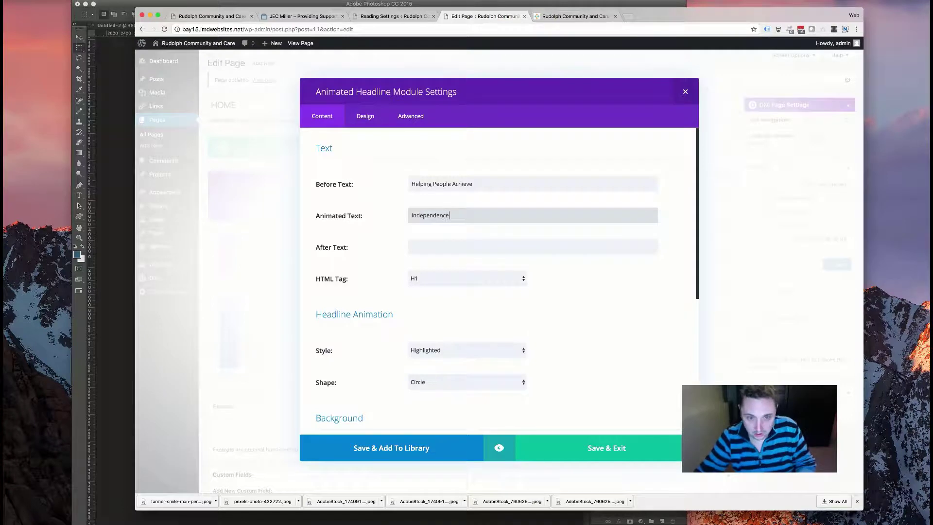
{"action": "left_click", "coordinate": [492, 353]}
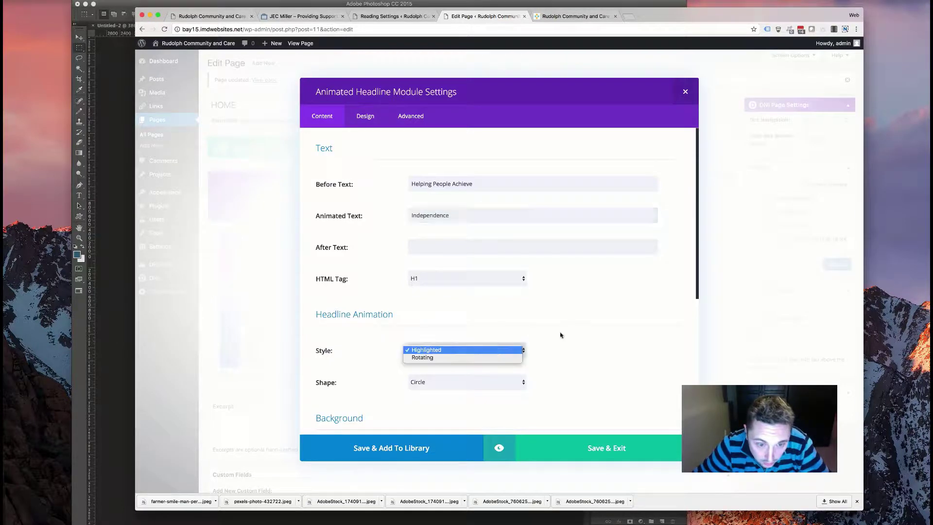
{"action": "left_click", "coordinate": [509, 366]}
{"action": "left_click", "coordinate": [504, 352]}
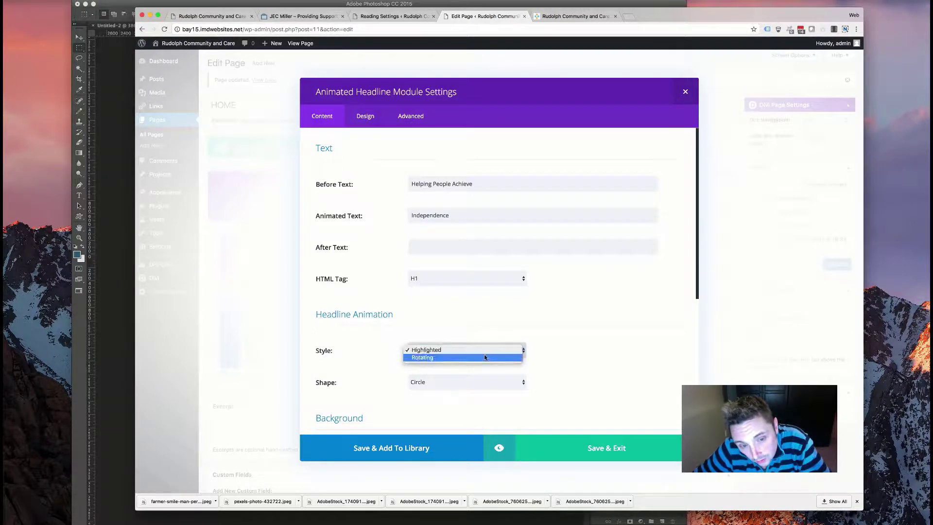
{"action": "left_click", "coordinate": [483, 358]}
{"action": "left_click", "coordinate": [466, 384]}
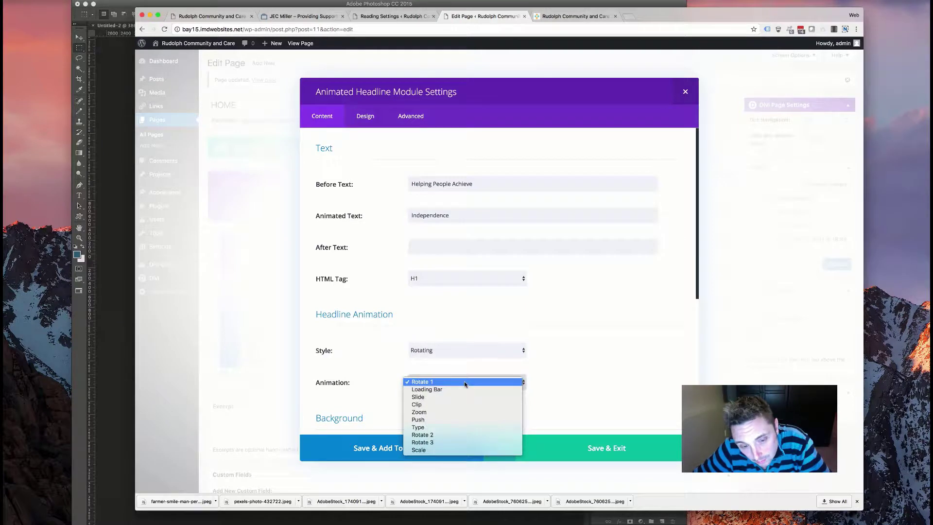
- Set the headline style back to Highlighted with a Curly shape
{"action": "left_click", "coordinate": [474, 348]}
{"action": "left_click", "coordinate": [478, 348]}
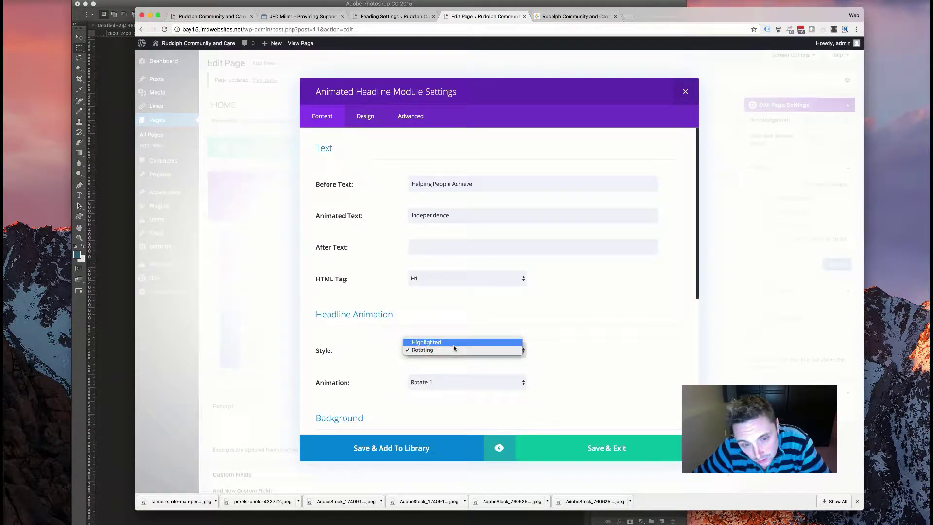
{"action": "left_click", "coordinate": [457, 342]}
{"action": "left_click", "coordinate": [446, 381]}
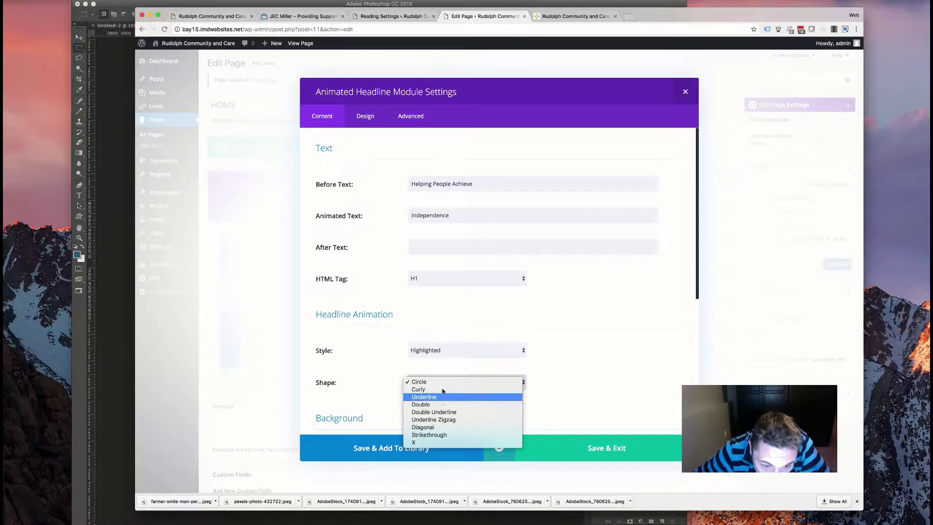
{"action": "left_click", "coordinate": [444, 390]}
{"action": "scroll", "coordinate": [498, 385], "scroll_direction": "down", "scroll_amount": 5}
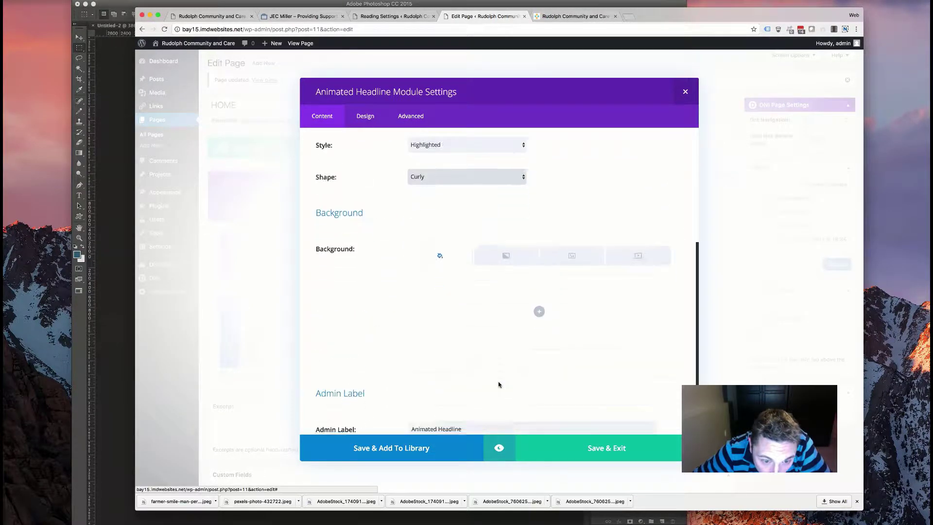
{"action": "scroll", "coordinate": [486, 340], "scroll_direction": "up", "scroll_amount": 10}
{"action": "left_click", "coordinate": [364, 116]}
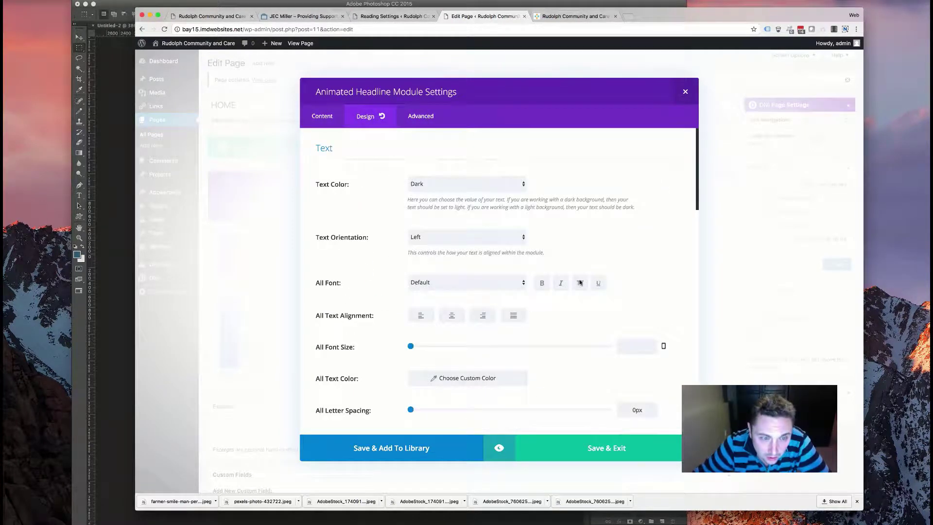
- Center the headline text, set its font size to 56 and line height to 64px
{"action": "scroll", "coordinate": [454, 327], "scroll_direction": "down", "scroll_amount": 1}
{"action": "scroll", "coordinate": [462, 253], "scroll_direction": "up", "scroll_amount": 1}
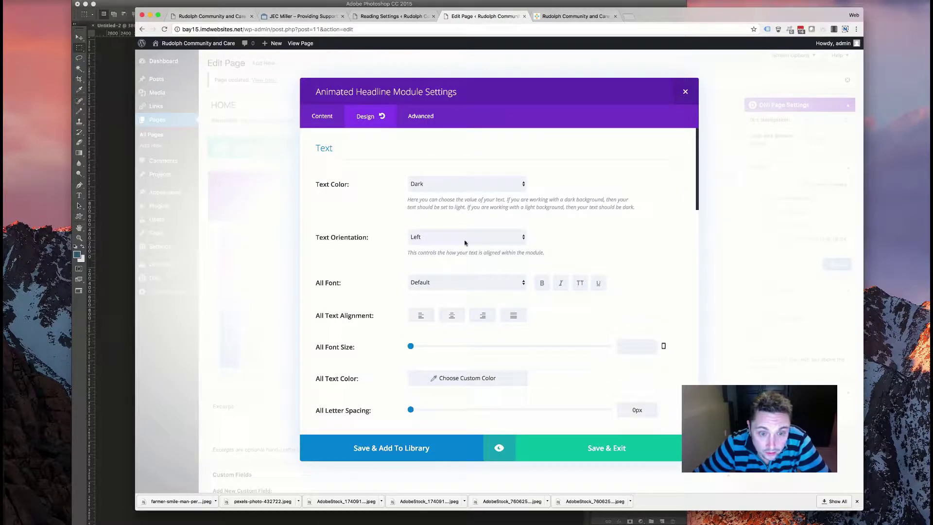
{"action": "left_click", "coordinate": [453, 244]}
{"action": "left_click", "coordinate": [439, 245]}
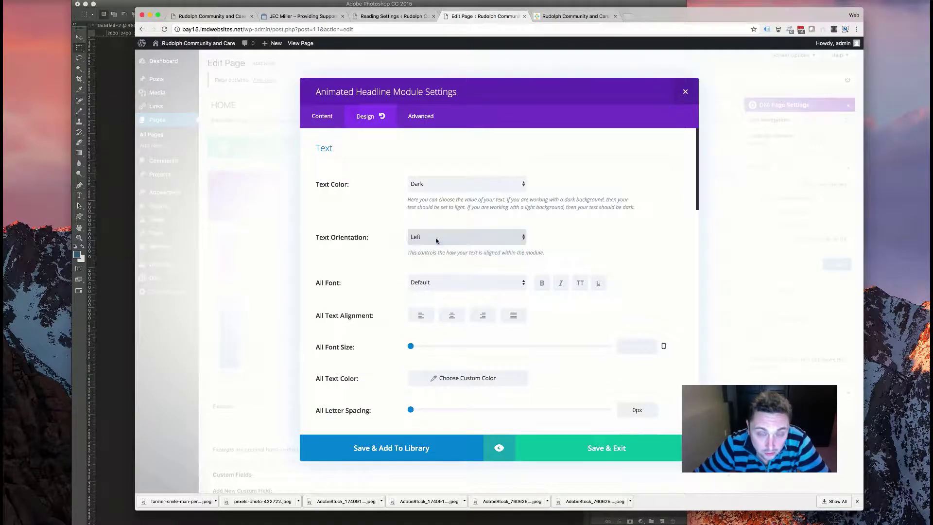
{"action": "scroll", "coordinate": [537, 372], "scroll_direction": "down", "scroll_amount": 3}
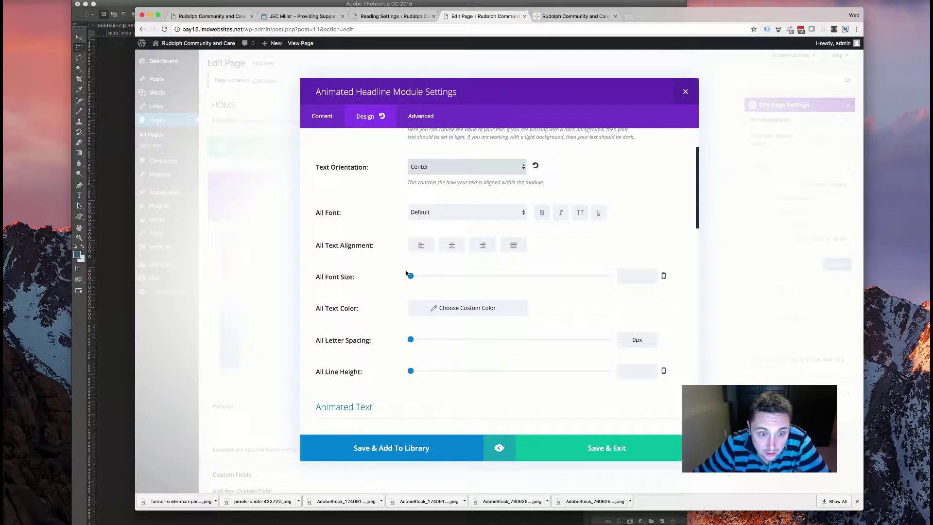
{"action": "left_click_drag", "start_coordinate": [410, 276], "coordinate": [521, 275]}
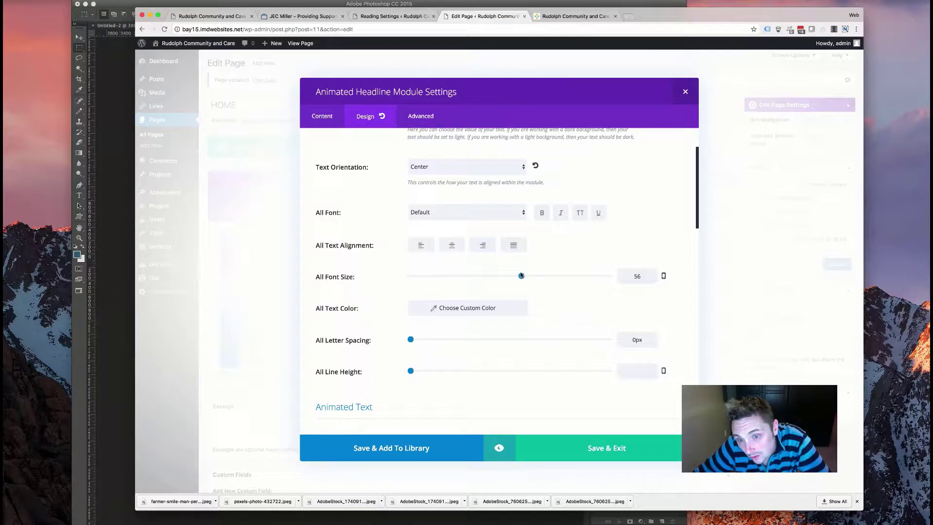
{"action": "left_click_drag", "start_coordinate": [412, 369], "coordinate": [683, 367]}
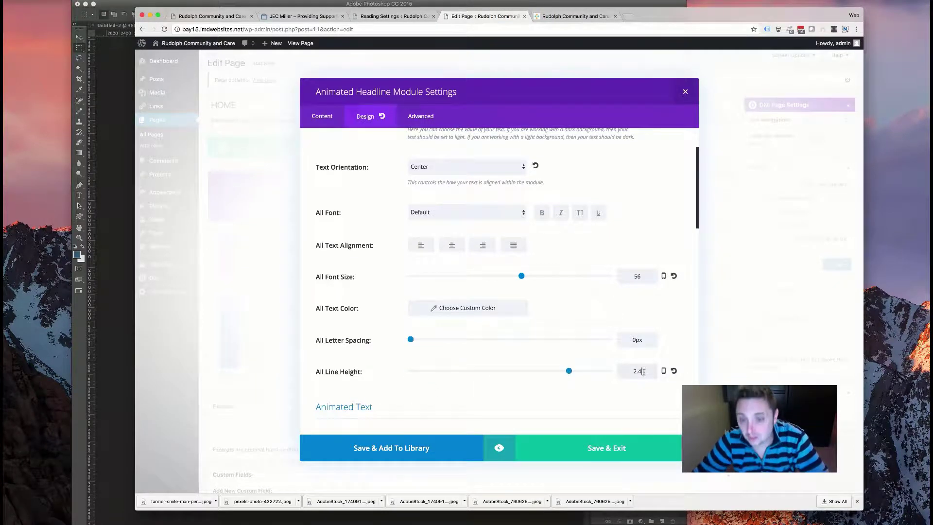
{"action": "key", "text": "BackSpace"}
{"action": "key", "text": "BackSpace"}
{"action": "key", "text": "BackSpace"}
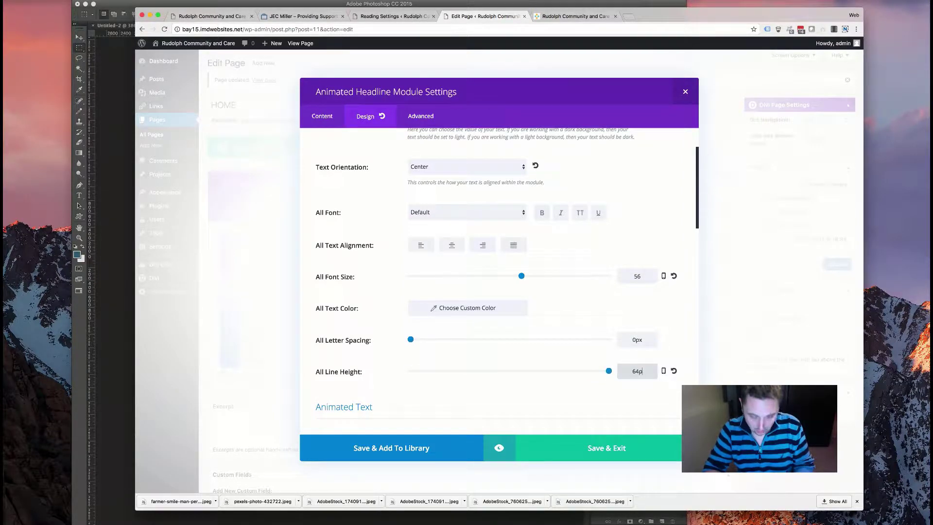
- Save the headline module, update the HOME page and reload the live site
{"action": "left_click", "coordinate": [593, 445]}
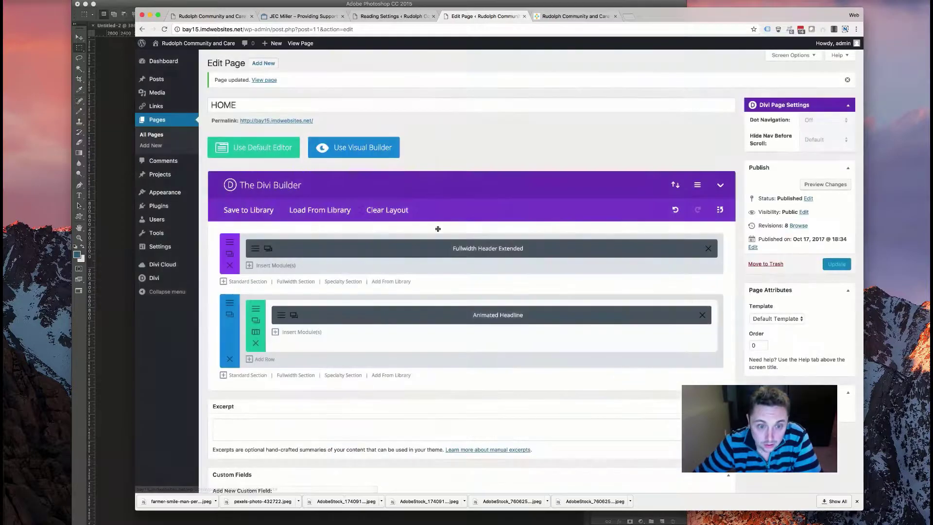
{"action": "left_click", "coordinate": [832, 265]}
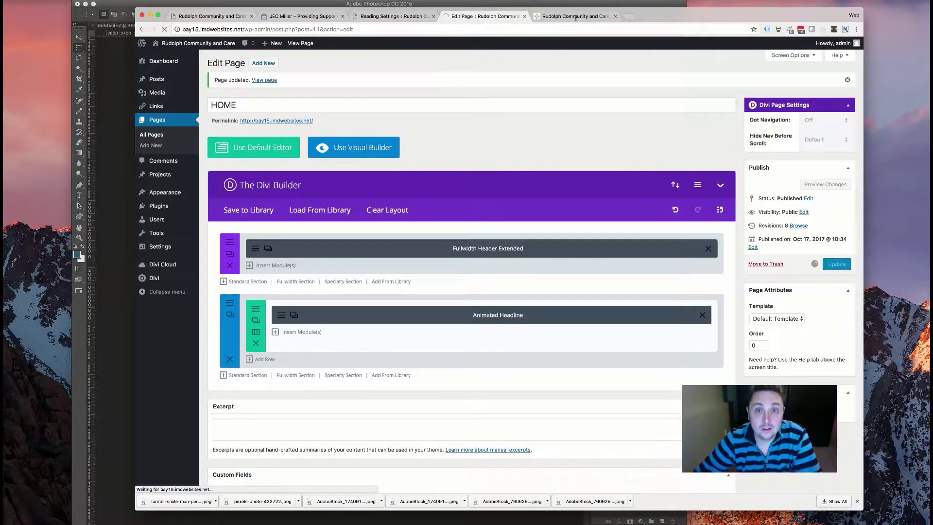
{"action": "left_click", "coordinate": [566, 16]}
{"action": "left_click", "coordinate": [165, 29]}
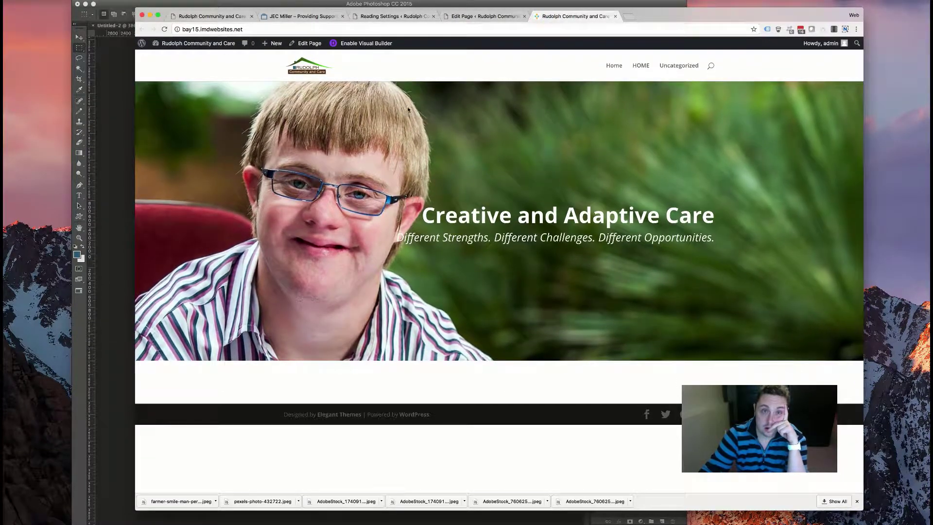
- Inspect the live 'Helping People Achieve Independence' headline with its curly underline
{"action": "left_click", "coordinate": [164, 29]}
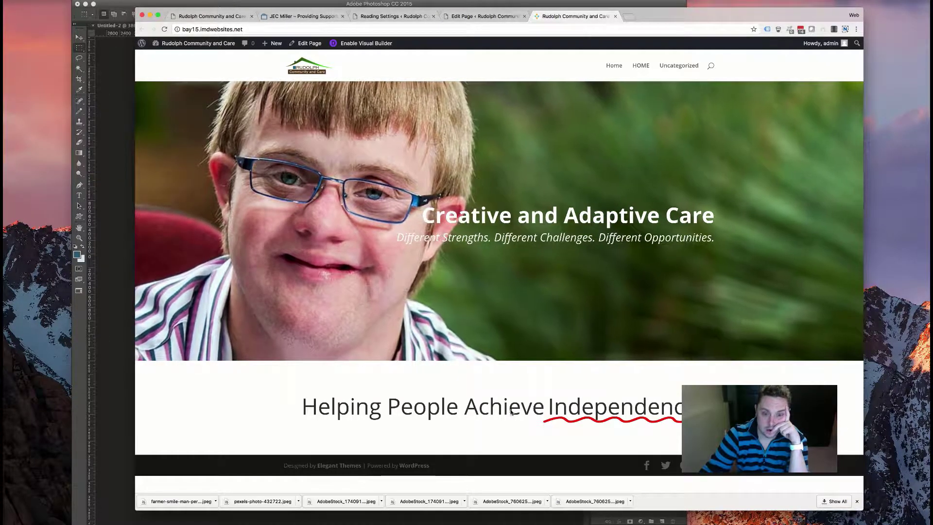
{"action": "left_click_drag", "start_coordinate": [502, 406], "coordinate": [600, 417]}
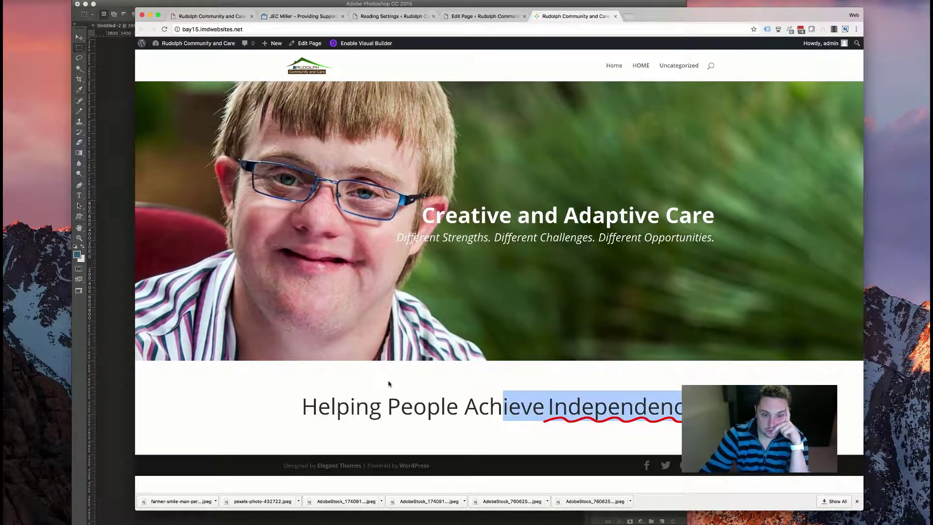
{"action": "left_click", "coordinate": [600, 417]}
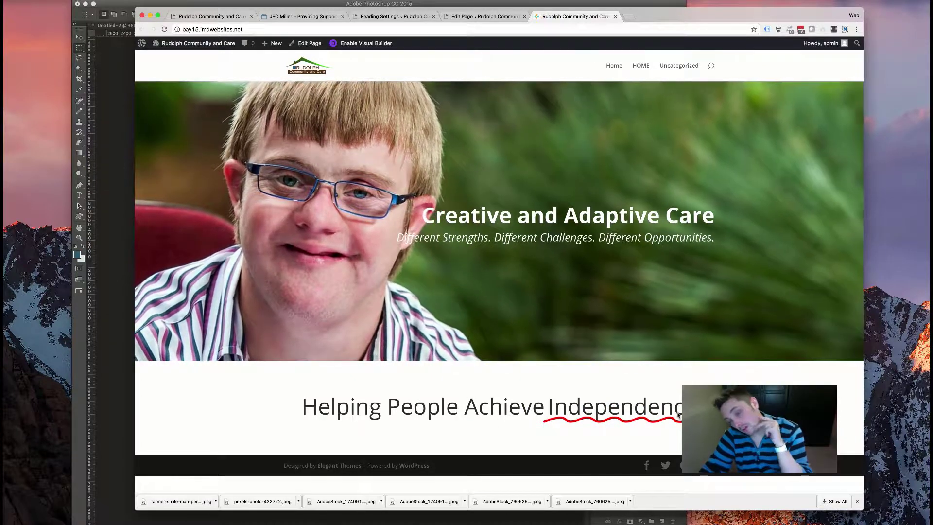
{"action": "left_click_drag", "start_coordinate": [322, 398], "coordinate": [680, 410]}
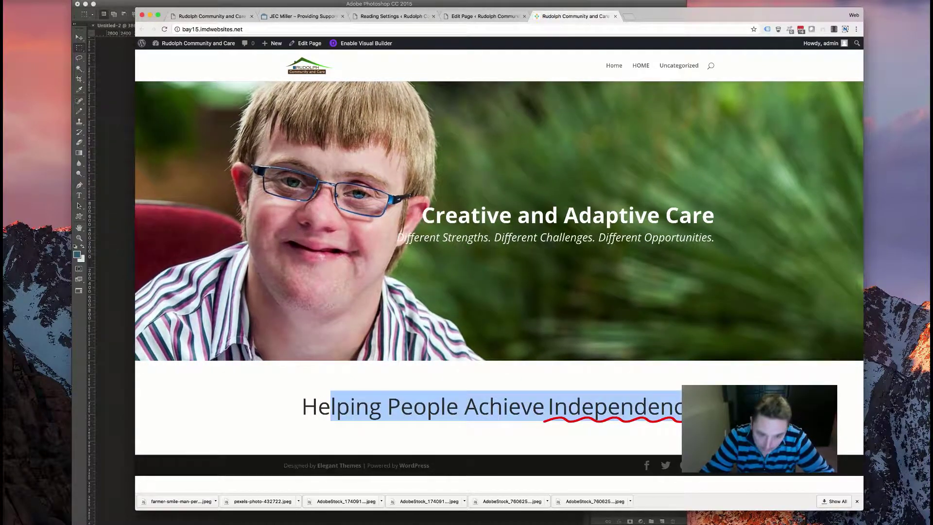
{"action": "left_click", "coordinate": [700, 364]}
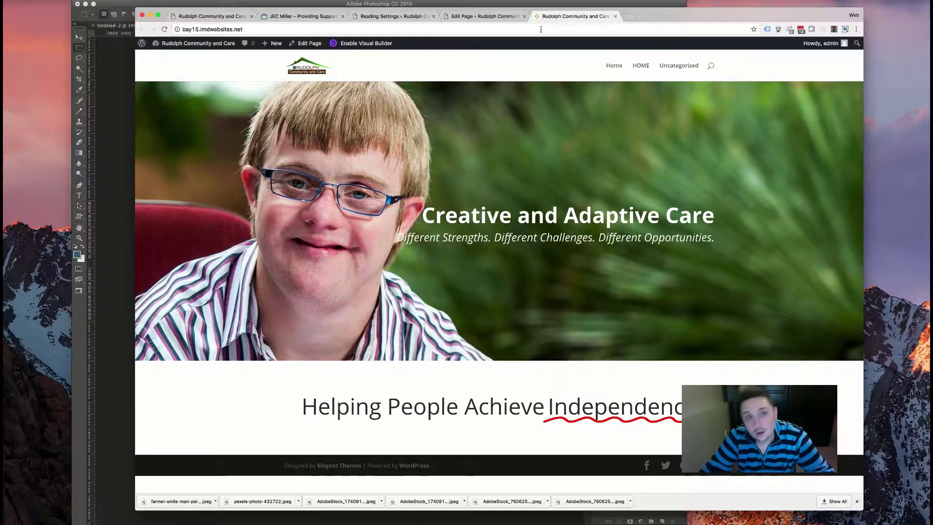
{"action": "left_click", "coordinate": [483, 16]}
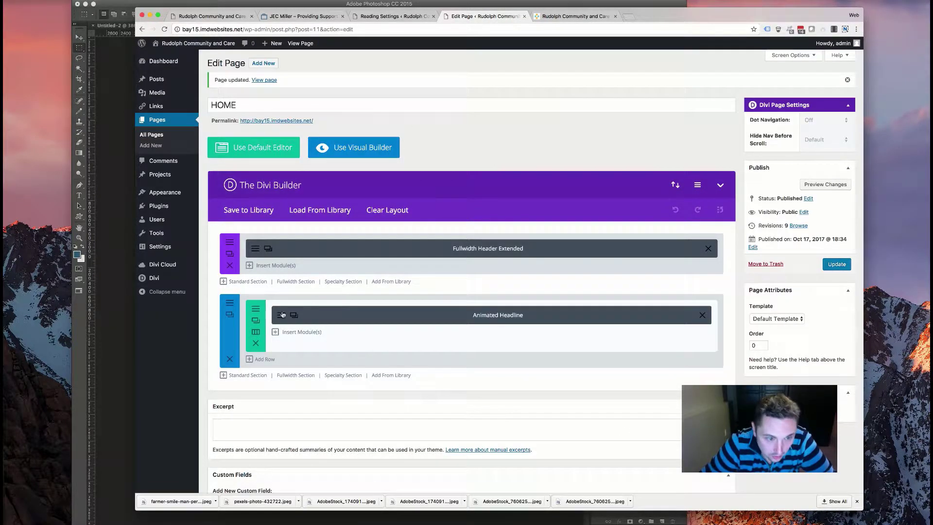
- Set the animated headline's highlight shape back to Circle
{"action": "left_click", "coordinate": [387, 313]}
{"action": "left_click", "coordinate": [438, 381]}
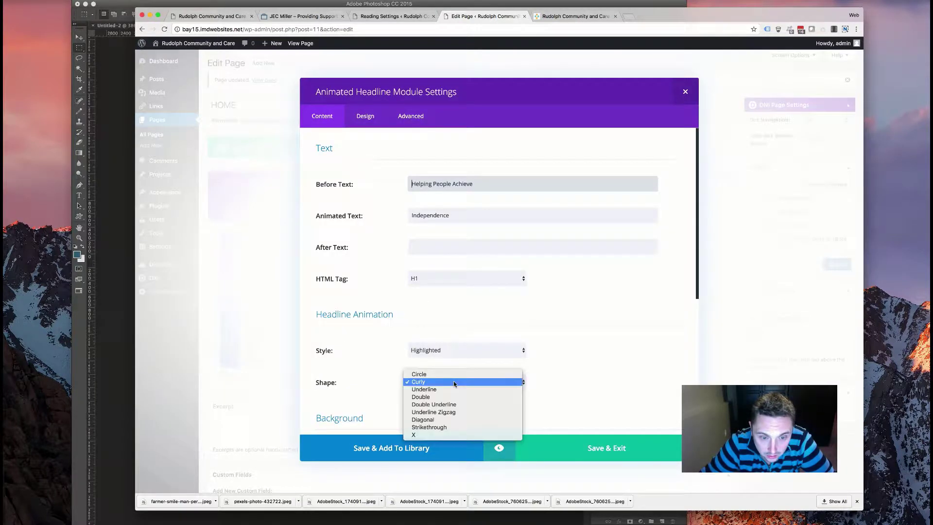
{"action": "left_click", "coordinate": [436, 374]}
{"action": "scroll", "coordinate": [369, 339], "scroll_direction": "down", "scroll_amount": 5}
{"action": "scroll", "coordinate": [367, 343], "scroll_direction": "up", "scroll_amount": 5}
- Give the Independence headline a Fade entrance animation in its Design settings
{"action": "left_click", "coordinate": [365, 116]}
{"action": "scroll", "coordinate": [369, 256], "scroll_direction": "down", "scroll_amount": 8}
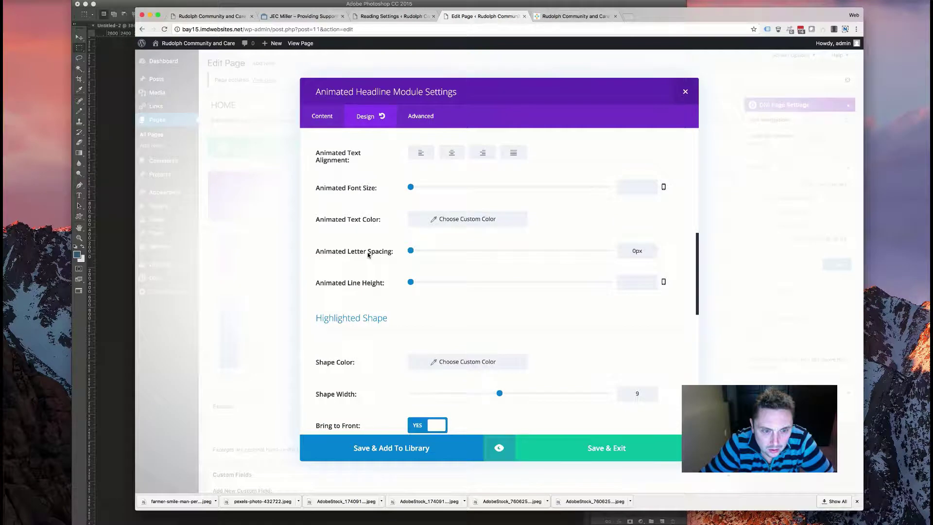
{"action": "scroll", "coordinate": [368, 255], "scroll_direction": "up", "scroll_amount": 1}
{"action": "scroll", "coordinate": [368, 255], "scroll_direction": "down", "scroll_amount": 6}
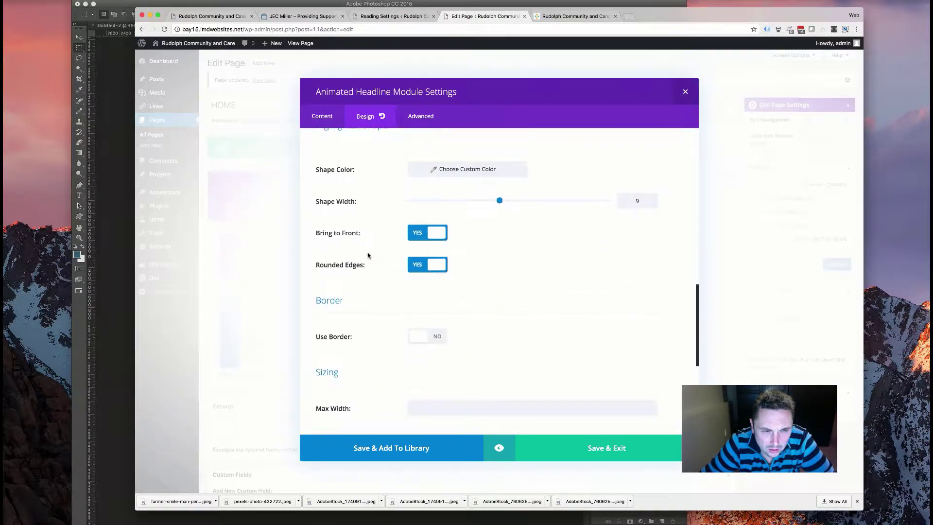
{"action": "scroll", "coordinate": [368, 255], "scroll_direction": "up", "scroll_amount": 3}
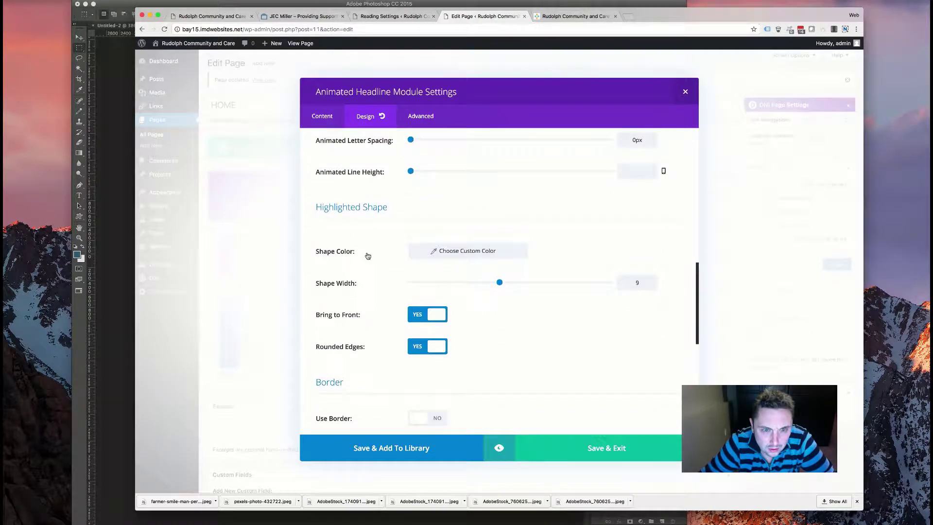
{"action": "scroll", "coordinate": [367, 256], "scroll_direction": "down", "scroll_amount": 12}
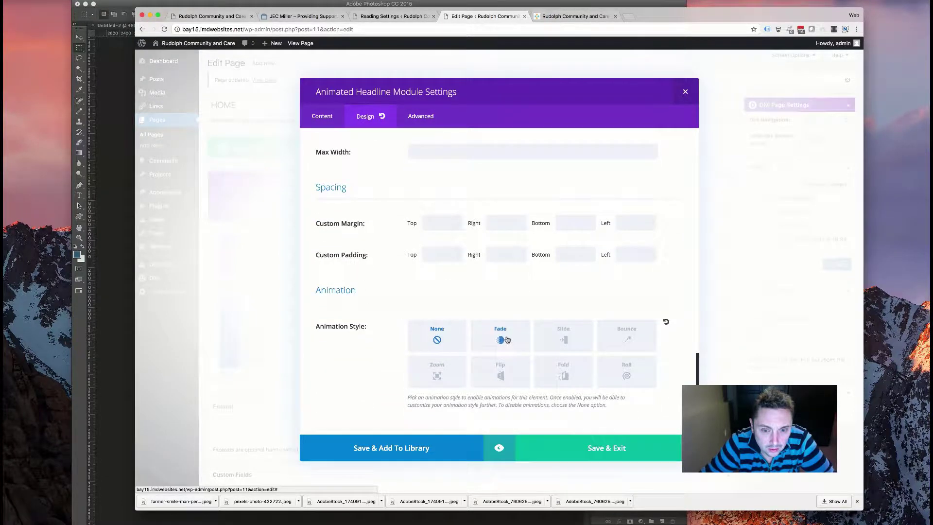
{"action": "left_click", "coordinate": [502, 340]}
{"action": "scroll", "coordinate": [413, 292], "scroll_direction": "down", "scroll_amount": 6}
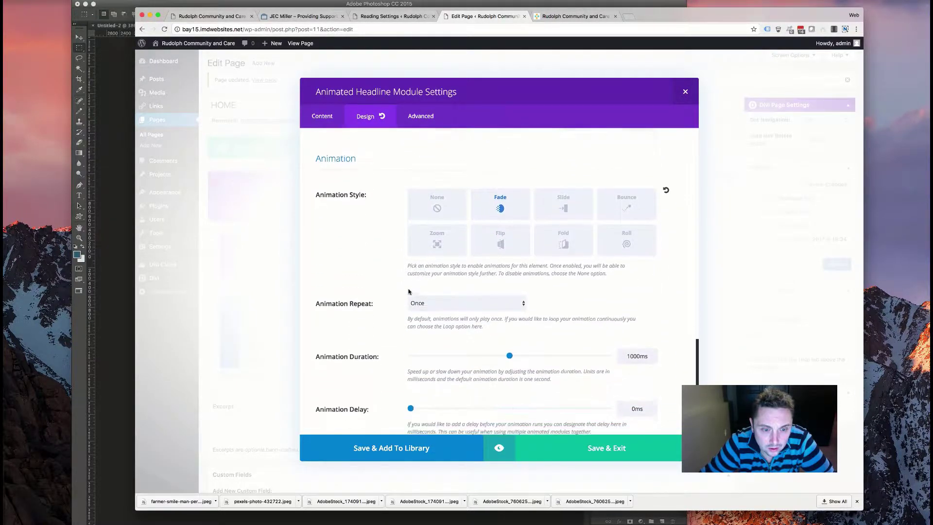
{"action": "scroll", "coordinate": [408, 290], "scroll_direction": "down", "scroll_amount": 2}
- Set the animation delay to 800ms, save and update the page, and view it live
{"action": "left_click_drag", "start_coordinate": [410, 278], "coordinate": [471, 277]}
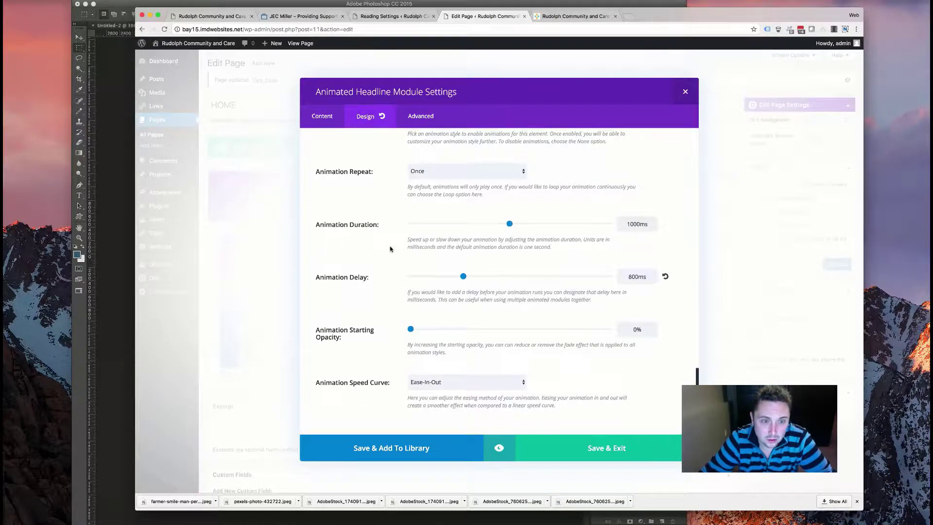
{"action": "scroll", "coordinate": [403, 177], "scroll_direction": "up", "scroll_amount": 15}
{"action": "scroll", "coordinate": [403, 177], "scroll_direction": "up", "scroll_amount": 4}
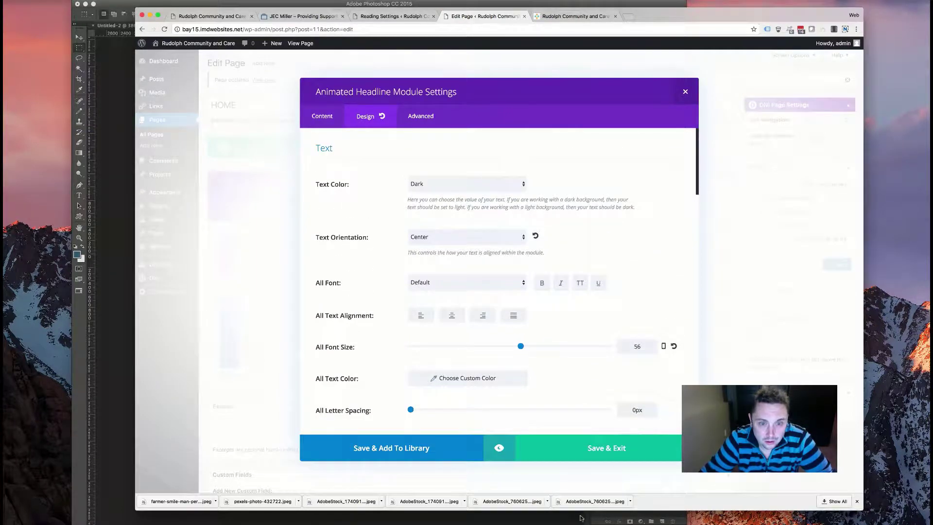
{"action": "left_click", "coordinate": [597, 448]}
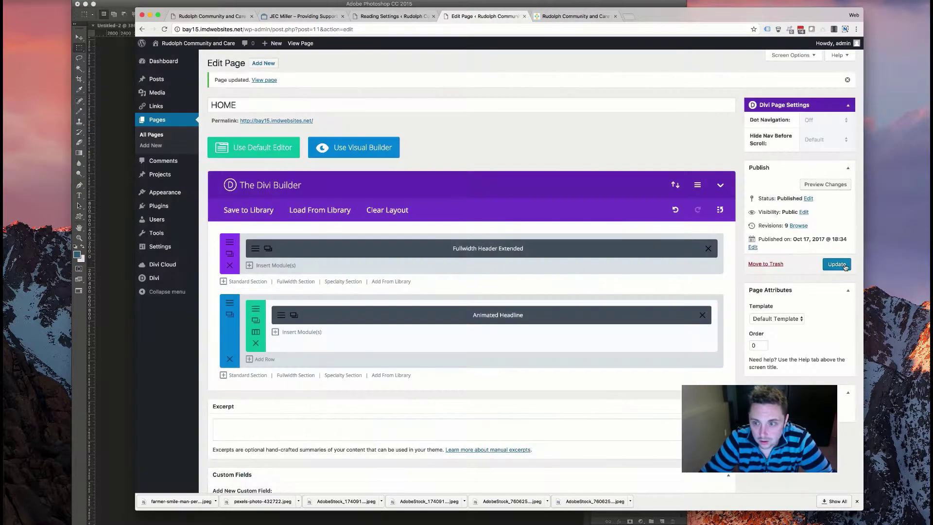
{"action": "left_click", "coordinate": [597, 17]}
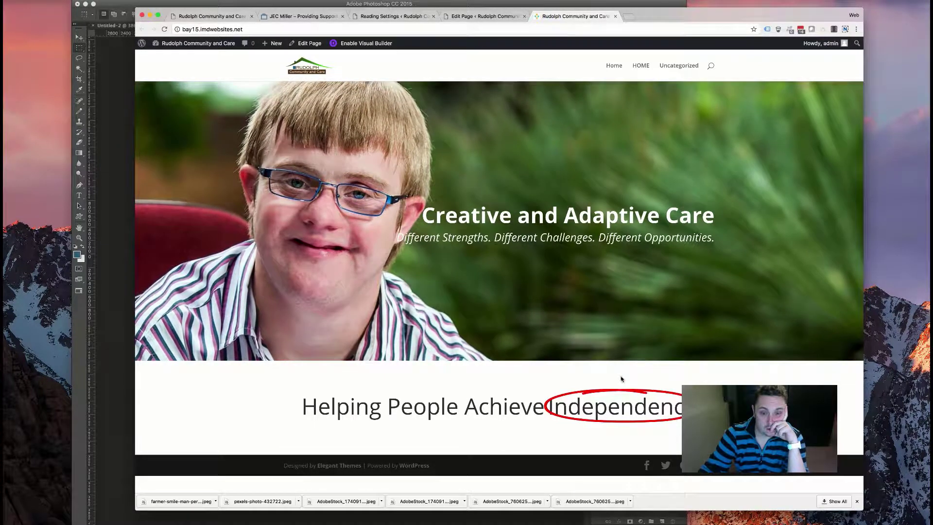
- Return from the live homepage to the HOME page editor
{"action": "left_click", "coordinate": [490, 17]}
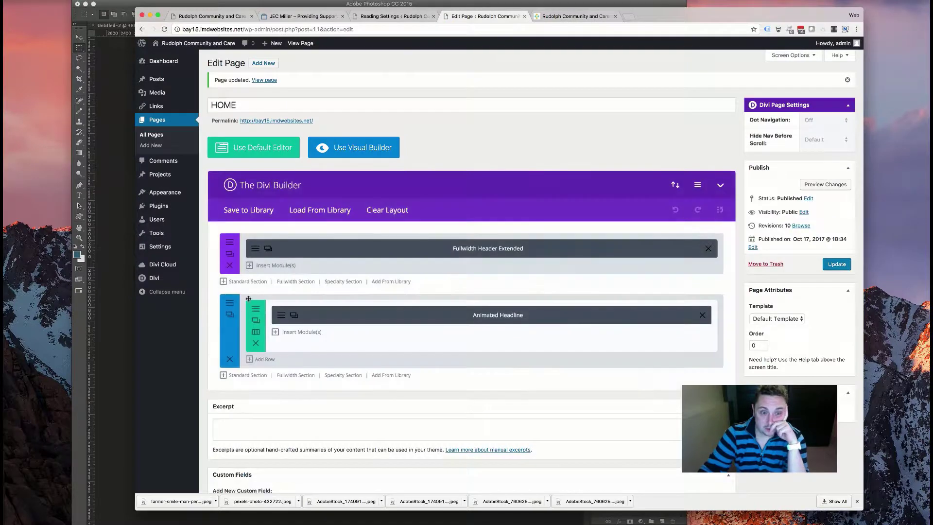
- Change the Independence highlight shape from Circle to Underline, save, and view the homepage
{"action": "left_click", "coordinate": [286, 313]}
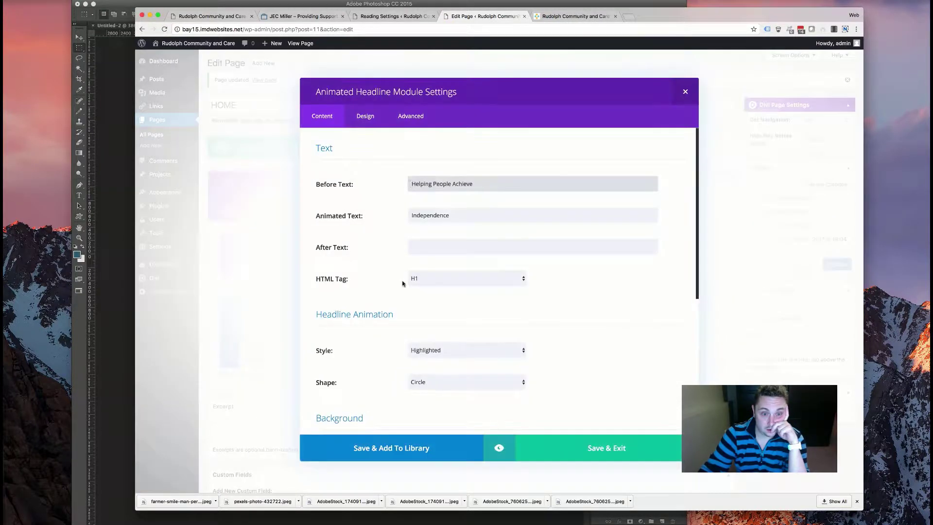
{"action": "scroll", "coordinate": [379, 252], "scroll_direction": "down", "scroll_amount": 5}
{"action": "scroll", "coordinate": [427, 271], "scroll_direction": "up", "scroll_amount": 2}
{"action": "left_click", "coordinate": [446, 255]}
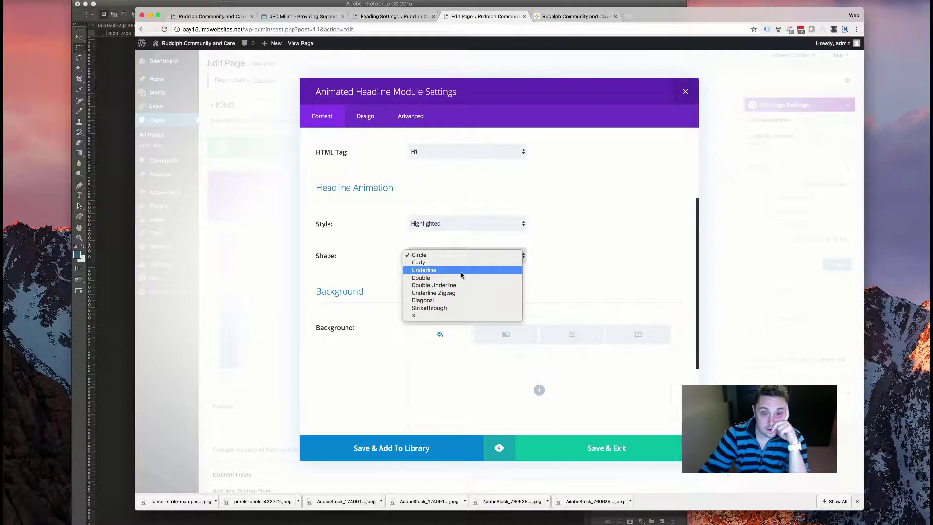
{"action": "left_click", "coordinate": [462, 271]}
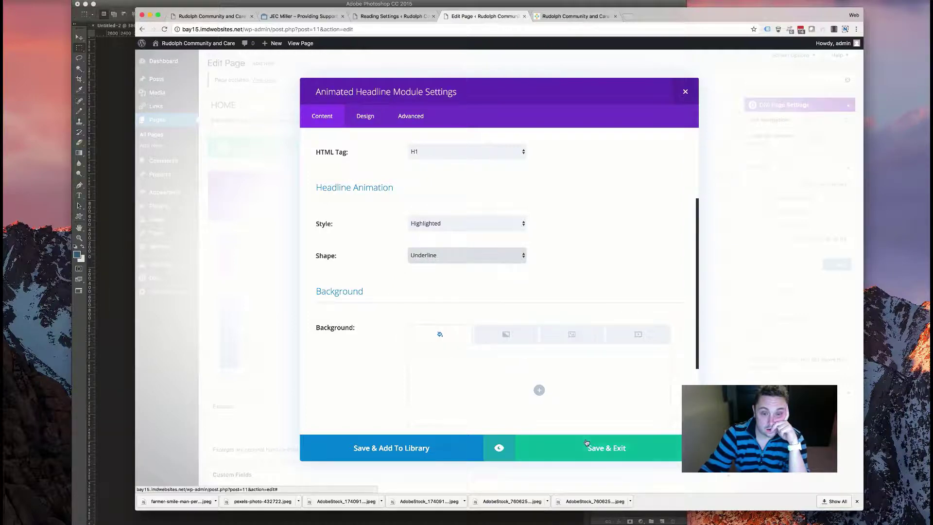
{"action": "left_click", "coordinate": [586, 442]}
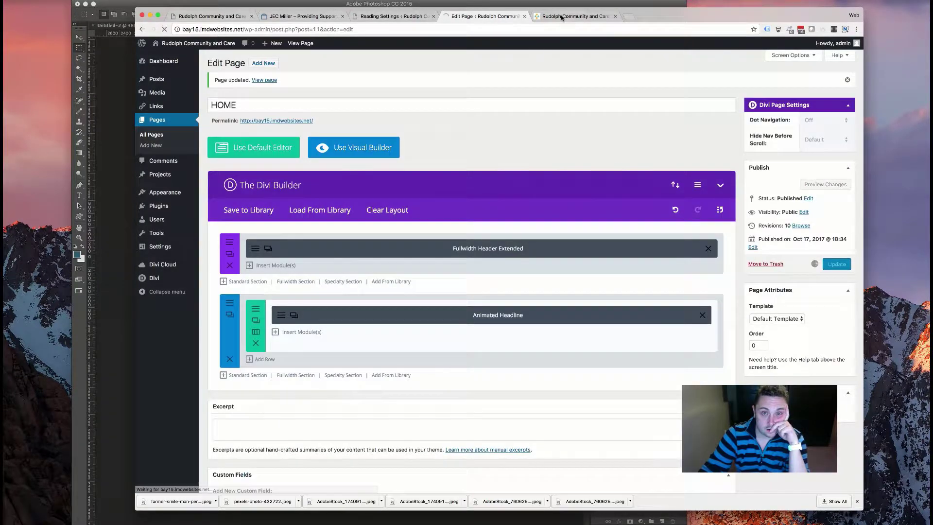
{"action": "left_click", "coordinate": [561, 17]}
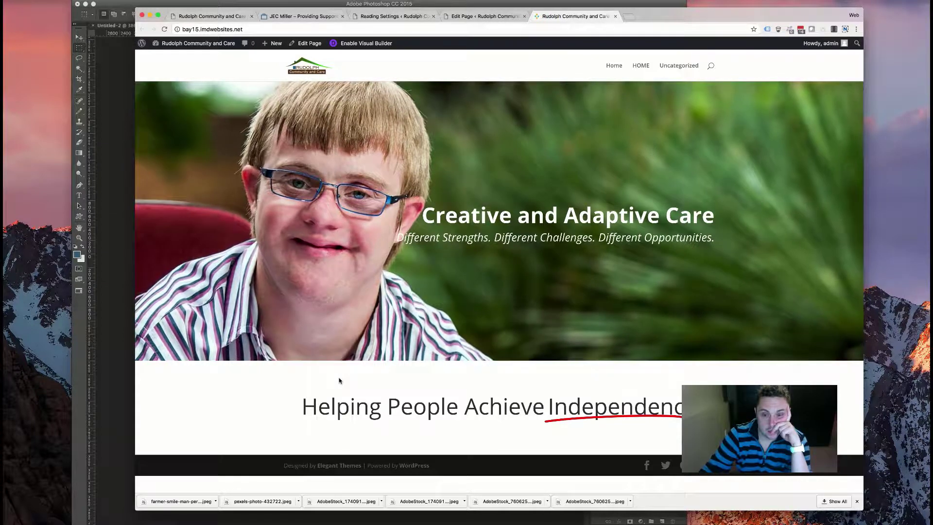
- Switch the headline to the Rotating style with the Loading Bar animation and save
{"action": "left_click", "coordinate": [491, 23]}
{"action": "left_click", "coordinate": [462, 315]}
{"action": "left_click", "coordinate": [463, 351]}
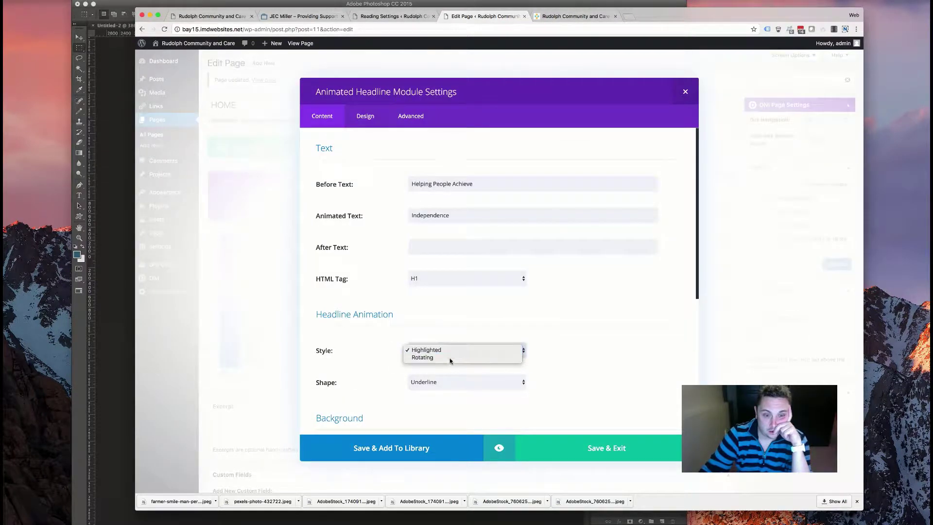
{"action": "left_click", "coordinate": [448, 383]}
{"action": "left_click", "coordinate": [455, 384]}
{"action": "left_click", "coordinate": [455, 384]}
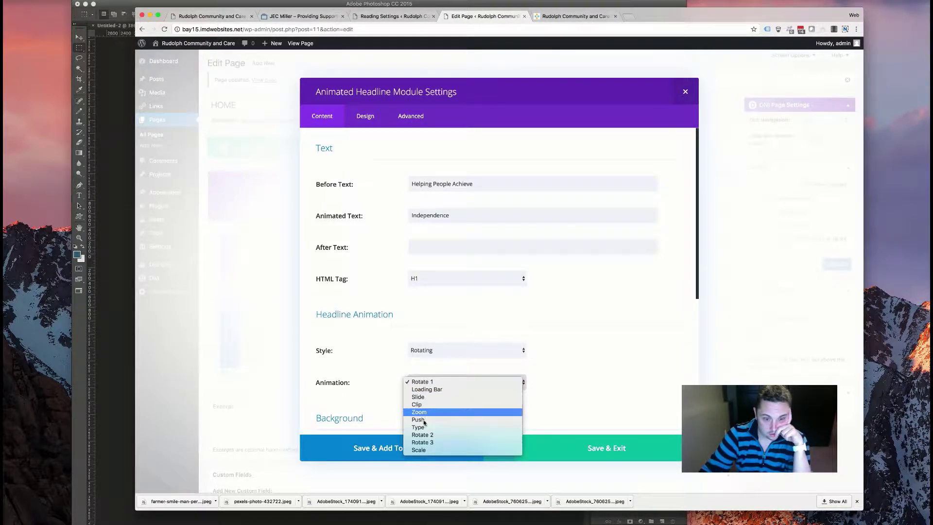
{"action": "left_click", "coordinate": [421, 382]}
{"action": "left_click", "coordinate": [555, 448]}
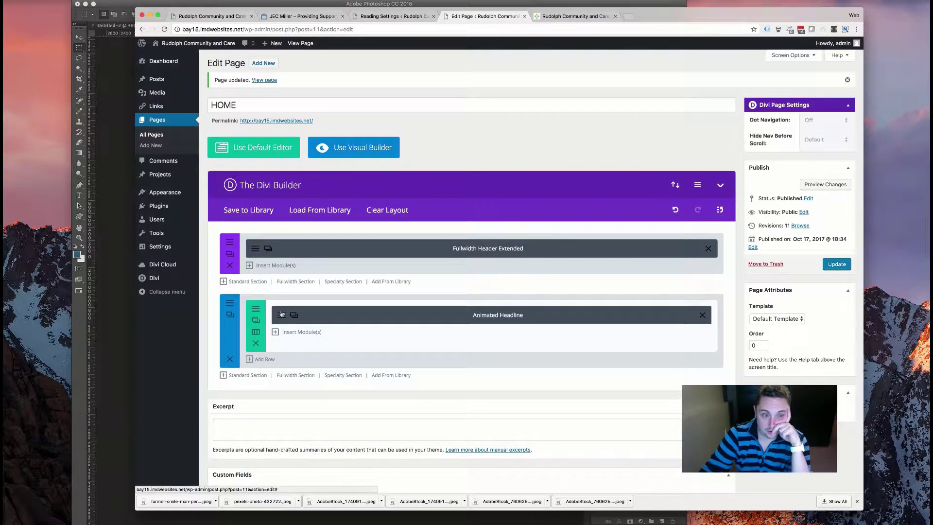
- Set the headline's animation delay to 200ms, save, and reload the live homepage to preview
{"action": "left_click", "coordinate": [281, 314]}
{"action": "left_click", "coordinate": [364, 116]}
{"action": "scroll", "coordinate": [448, 317], "scroll_direction": "down", "scroll_amount": 6}
{"action": "scroll", "coordinate": [448, 316], "scroll_direction": "up", "scroll_amount": 5}
{"action": "scroll", "coordinate": [466, 331], "scroll_direction": "down", "scroll_amount": 10}
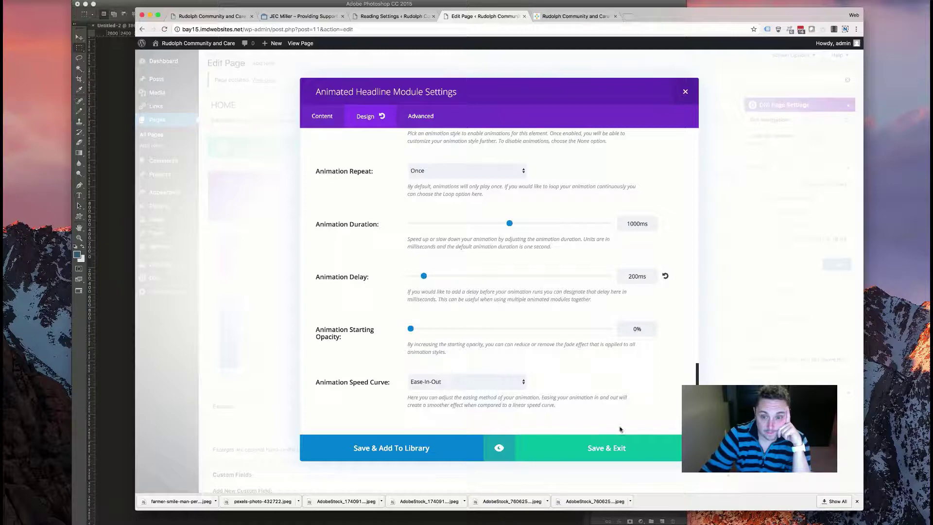
{"action": "left_click", "coordinate": [605, 442]}
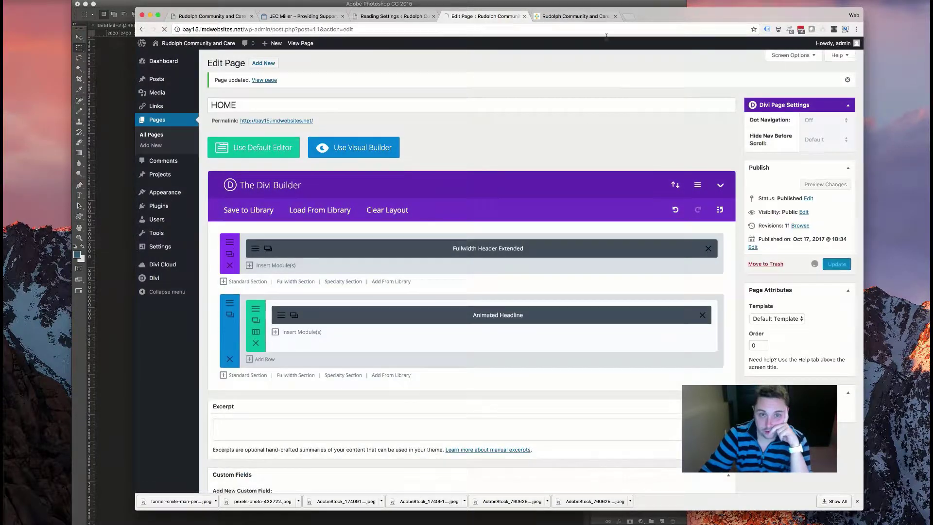
{"action": "left_click", "coordinate": [582, 18]}
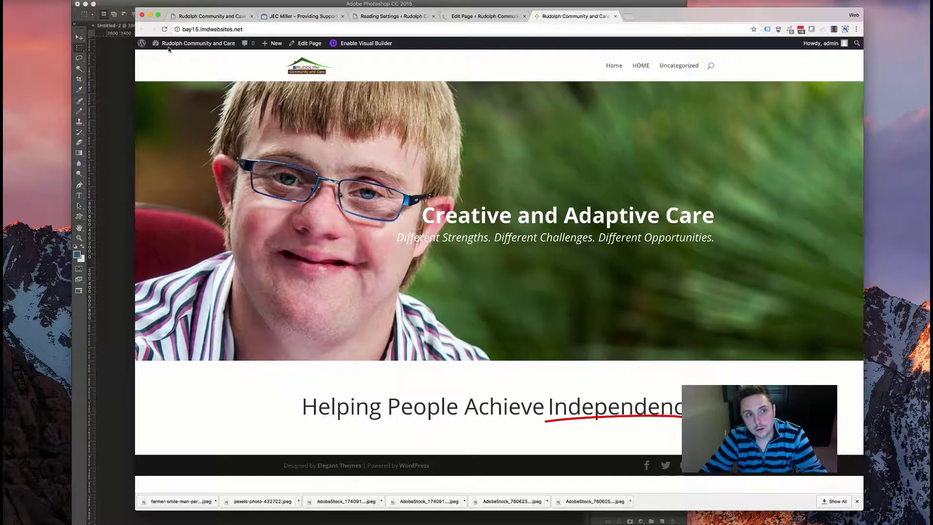
{"action": "left_click", "coordinate": [164, 30]}
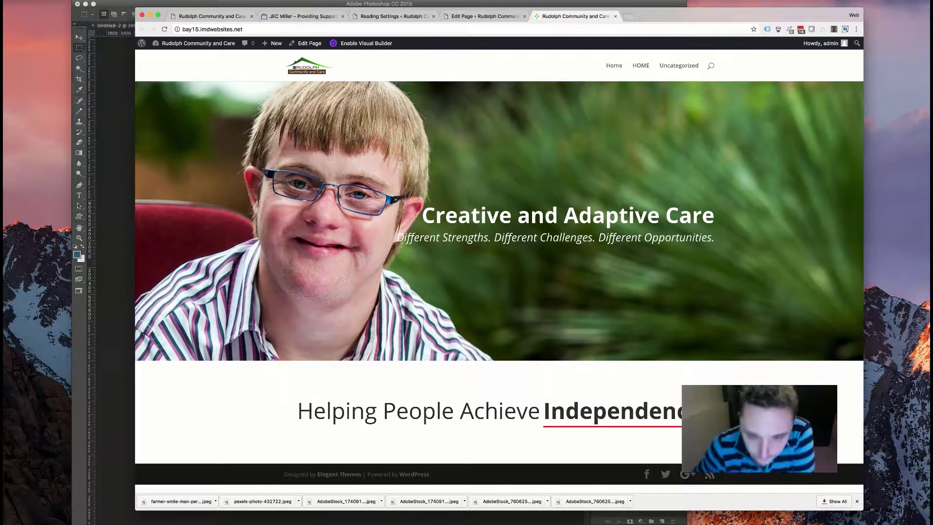
- Change the headline's rotating animation to Rotate 2 and save the settings
{"action": "key", "text": "ctrl+shift+Tab"}
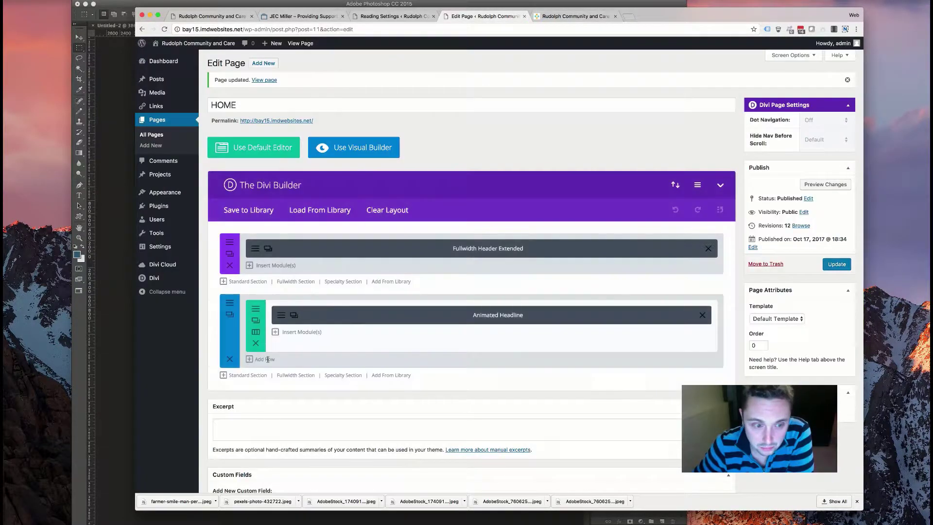
{"action": "left_click", "coordinate": [367, 320]}
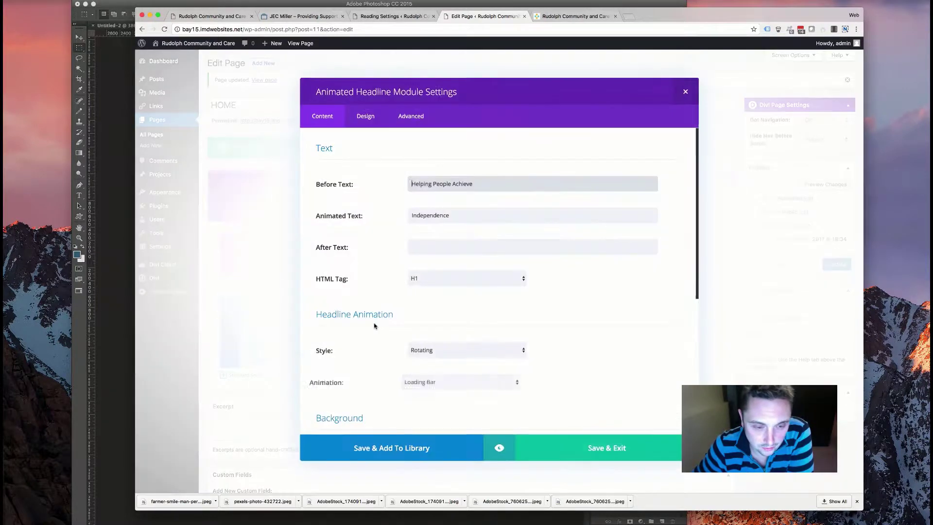
{"action": "scroll", "coordinate": [427, 311], "scroll_direction": "down", "scroll_amount": 3}
{"action": "left_click", "coordinate": [438, 295]}
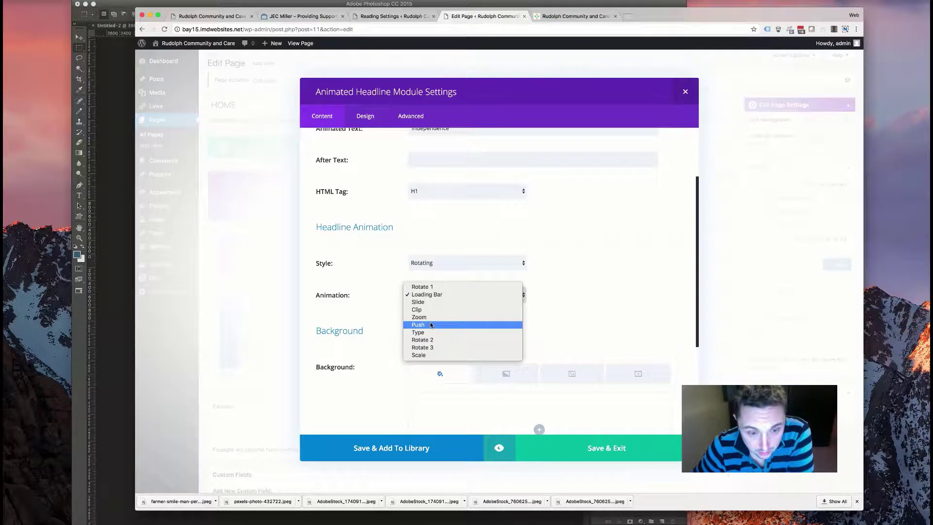
{"action": "left_click", "coordinate": [433, 340]}
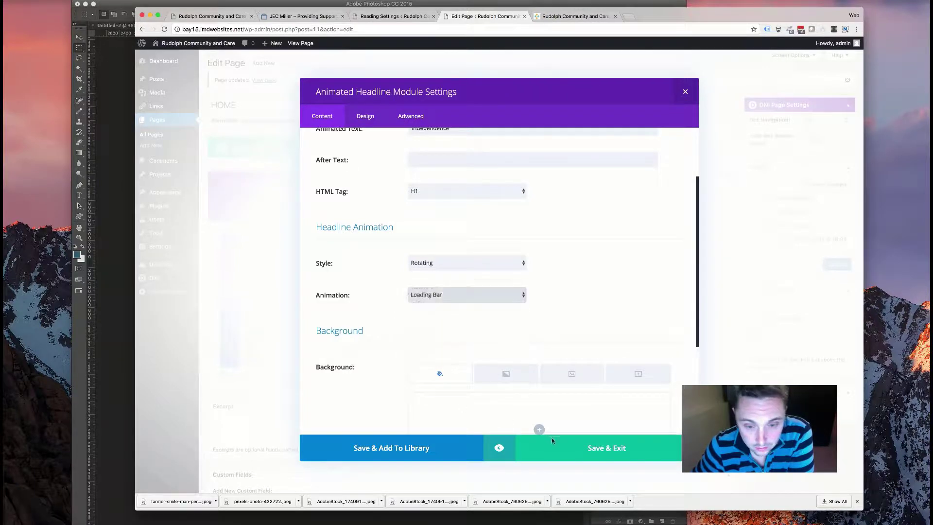
{"action": "left_click", "coordinate": [598, 448]}
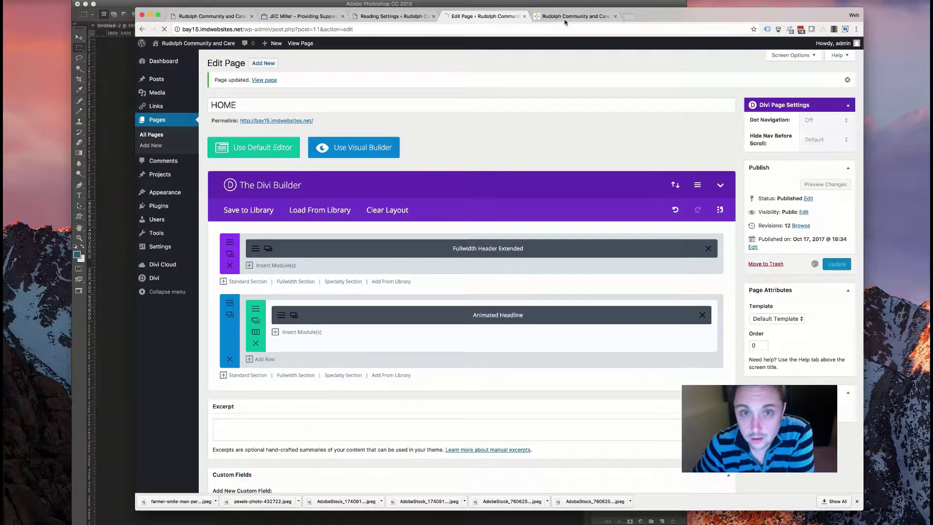
- Reload the live homepage to check the Rotate 2 animation, then reload the page editor
{"action": "left_click", "coordinate": [564, 18]}
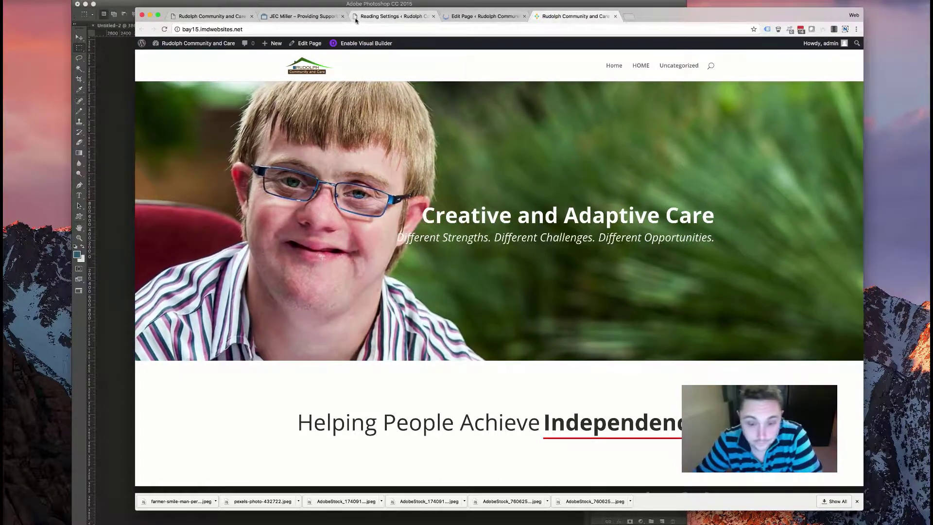
{"action": "left_click", "coordinate": [164, 29]}
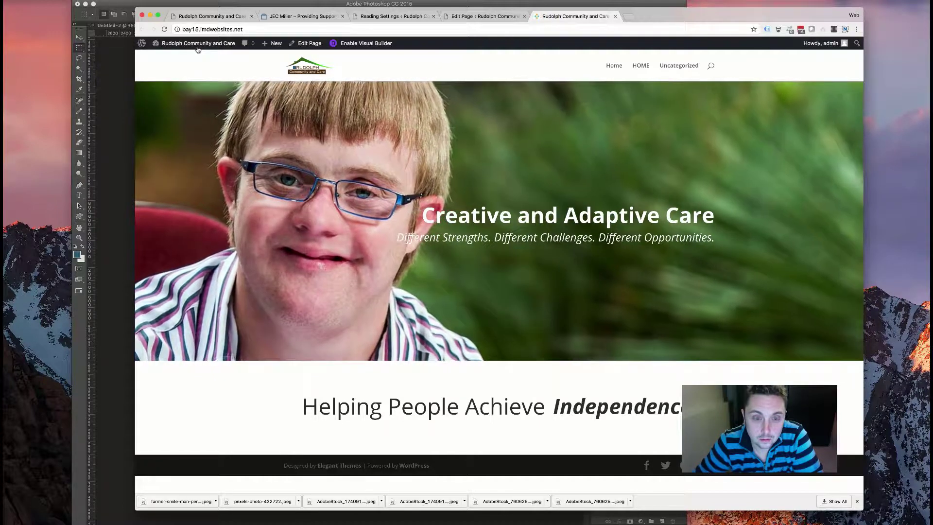
{"action": "left_click_drag", "start_coordinate": [670, 407], "coordinate": [690, 407]}
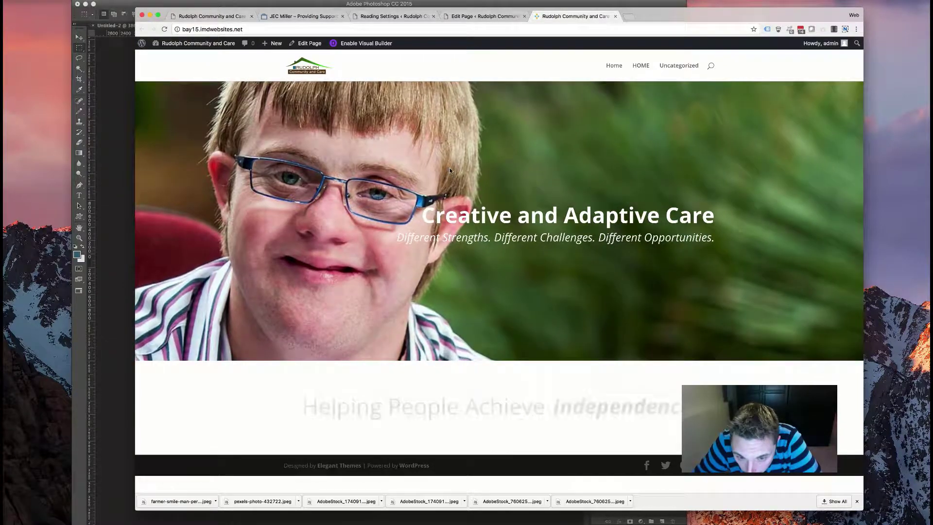
{"action": "left_click", "coordinate": [484, 16]}
{"action": "key", "text": "super+bracketleft"}
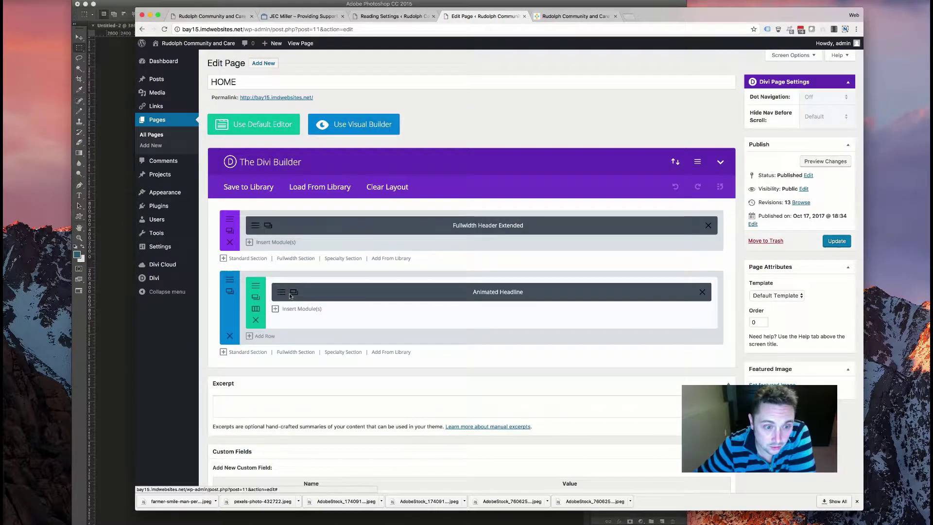
- Confirm the headline keeps the Rotate 2 animation and save the settings
{"action": "left_click", "coordinate": [286, 294]}
{"action": "scroll", "coordinate": [407, 316], "scroll_direction": "down", "scroll_amount": 2}
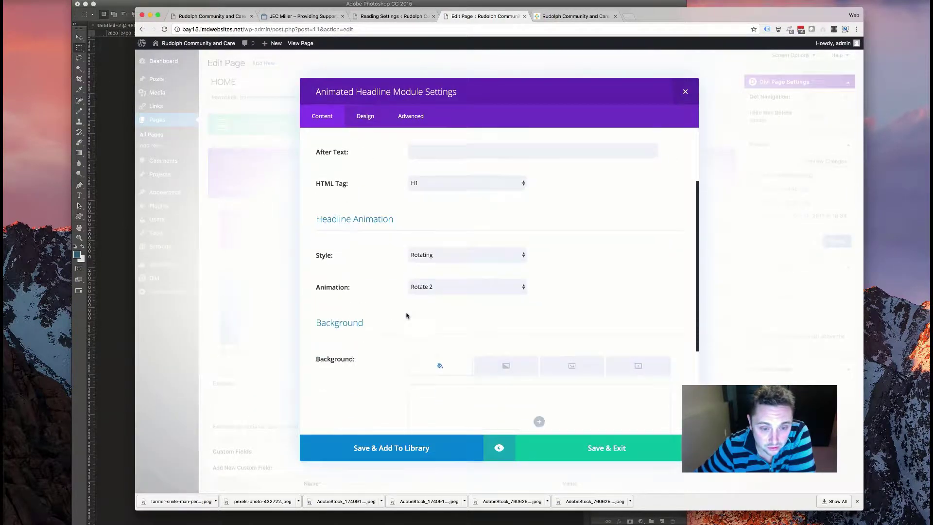
{"action": "left_click", "coordinate": [442, 291]}
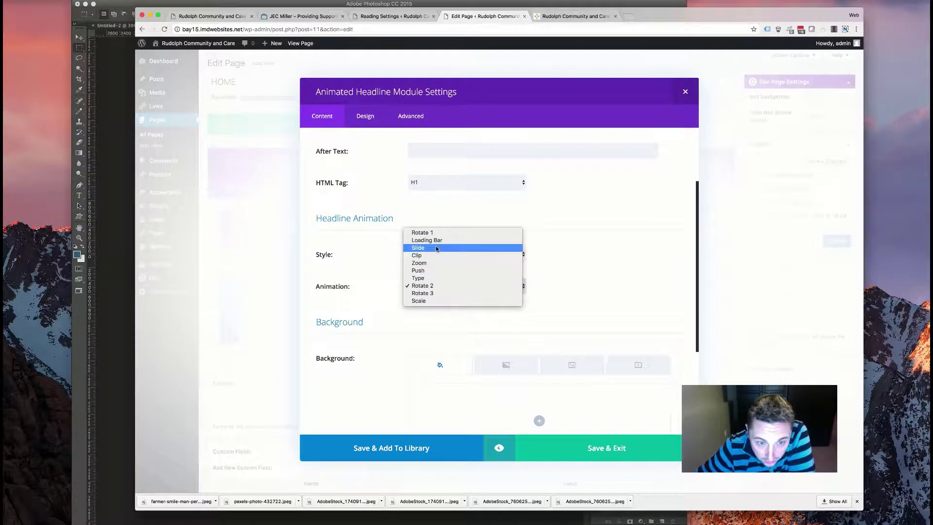
{"action": "left_click", "coordinate": [538, 465]}
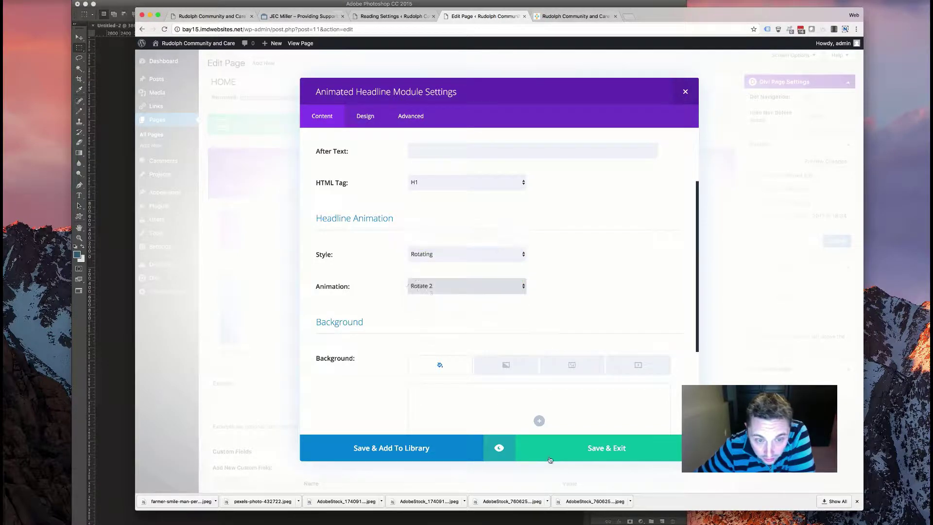
{"action": "left_click", "coordinate": [565, 453]}
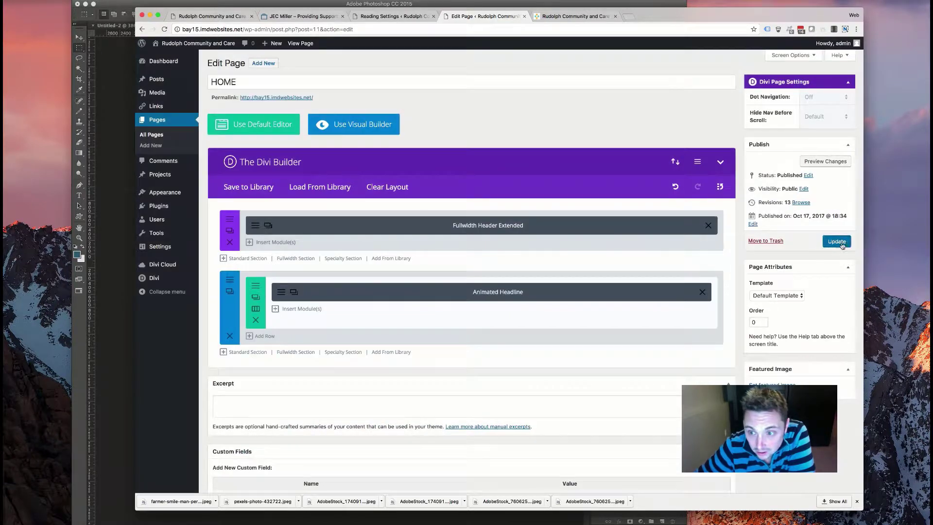
- Reload the live homepage to watch the headline animate, then return to the page editor
{"action": "left_click", "coordinate": [585, 19]}
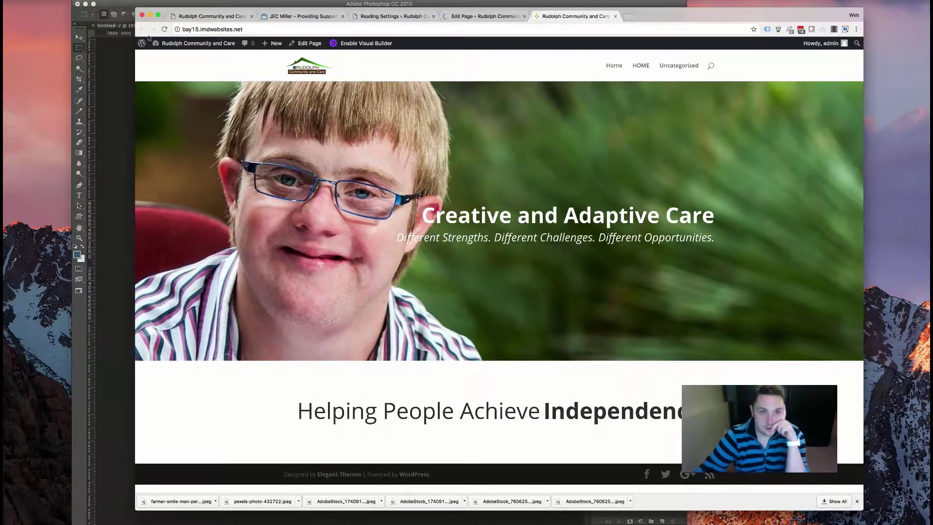
{"action": "left_click", "coordinate": [165, 29]}
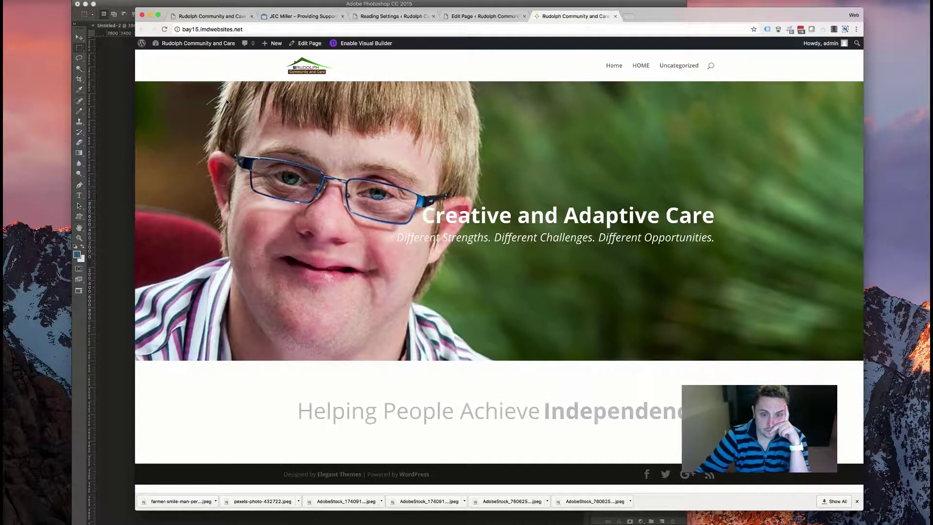
{"action": "left_click_drag", "start_coordinate": [546, 411], "coordinate": [690, 412]}
{"action": "left_click", "coordinate": [690, 412]}
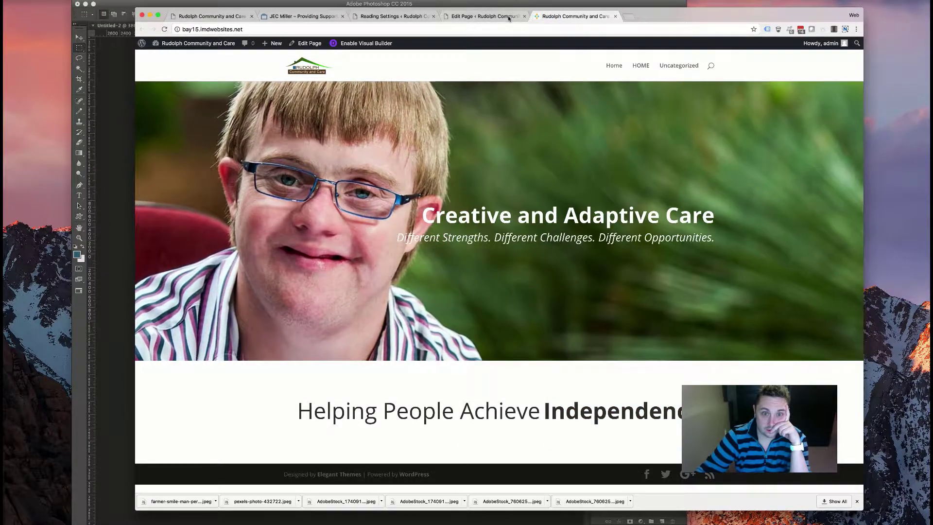
{"action": "key", "text": "ctrl+shift+Tab"}
- Review the headline's Design settings, close them, and reload the live homepage to preview
{"action": "left_click", "coordinate": [281, 315]}
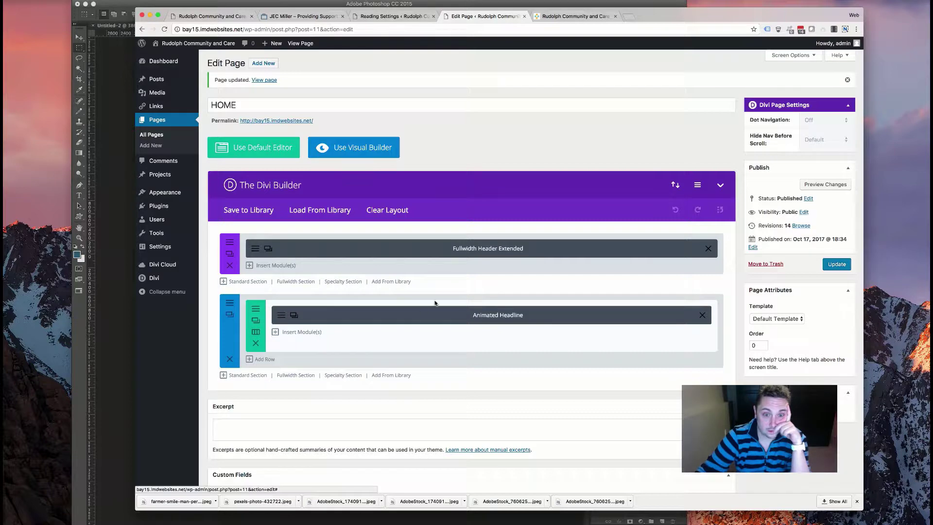
{"action": "left_click", "coordinate": [361, 118]}
{"action": "scroll", "coordinate": [395, 233], "scroll_direction": "down", "scroll_amount": 15}
{"action": "scroll", "coordinate": [428, 227], "scroll_direction": "up", "scroll_amount": 5}
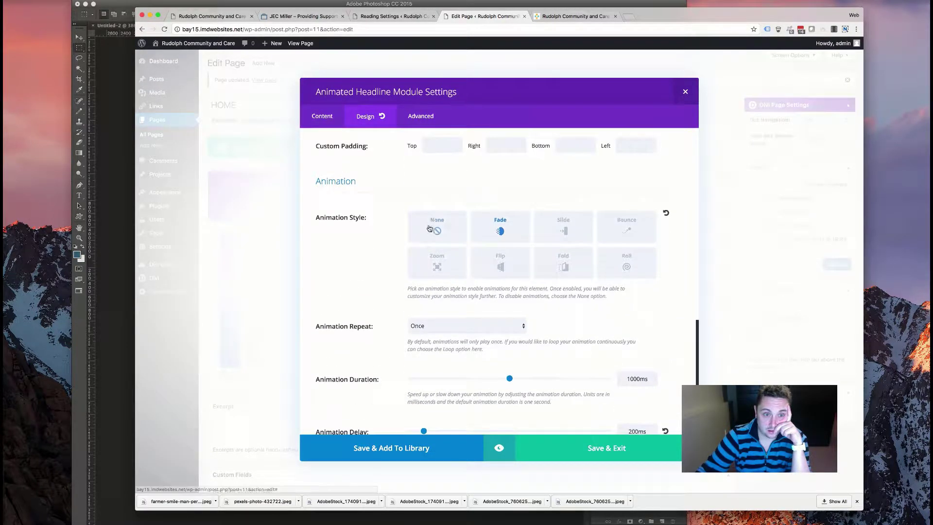
{"action": "left_click", "coordinate": [581, 459]}
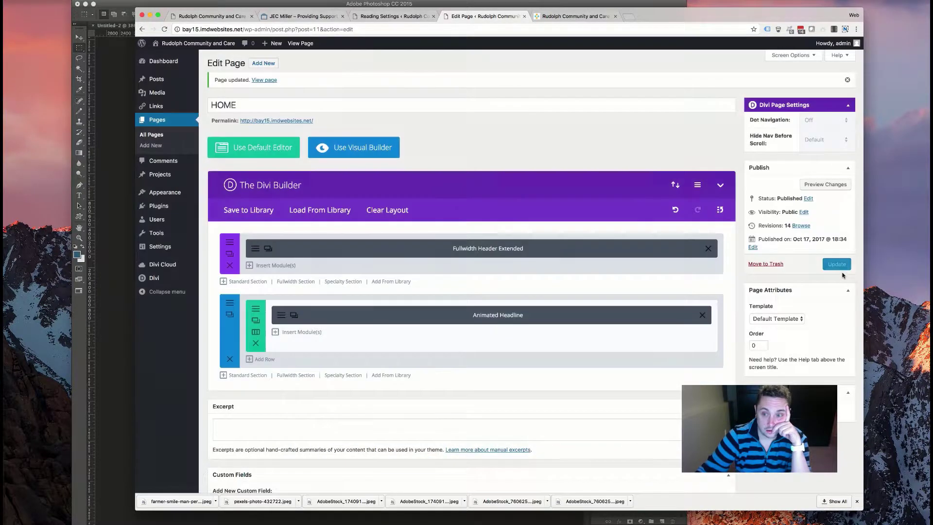
{"action": "left_click", "coordinate": [573, 16]}
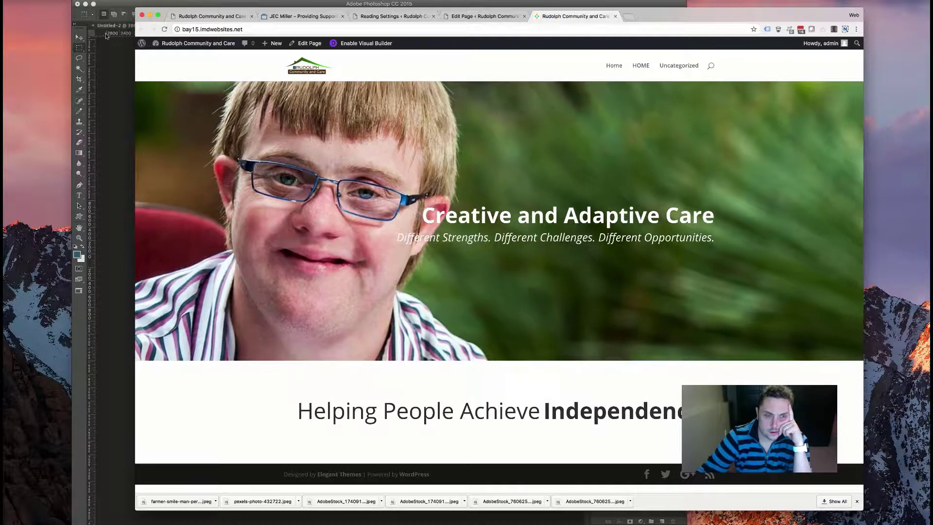
{"action": "key", "text": "super+r"}
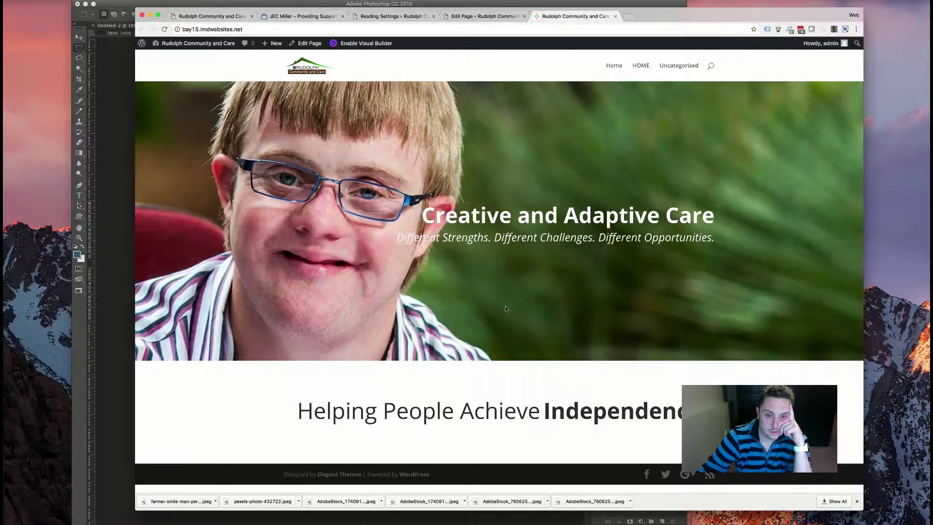
- Change the headline animation to Zoom, update the HOME page, and check it live
{"action": "left_click", "coordinate": [484, 16]}
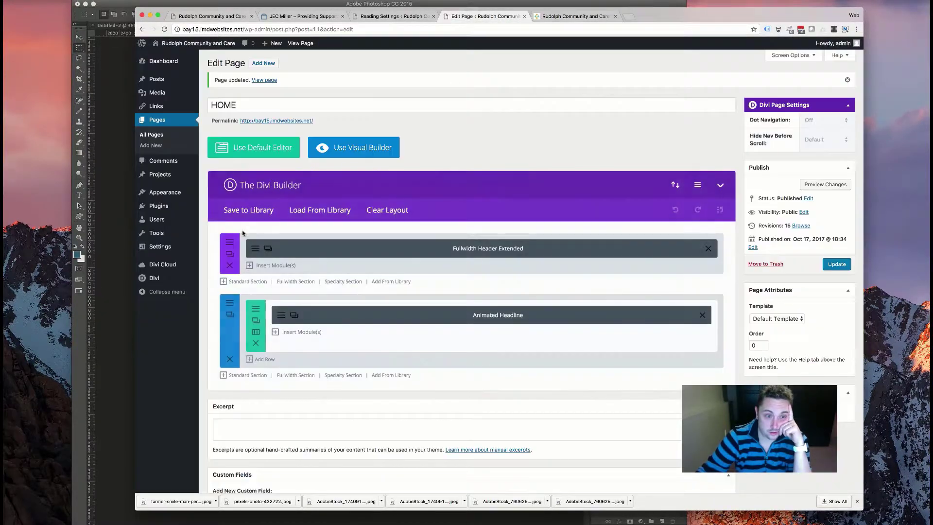
{"action": "left_click", "coordinate": [294, 315]}
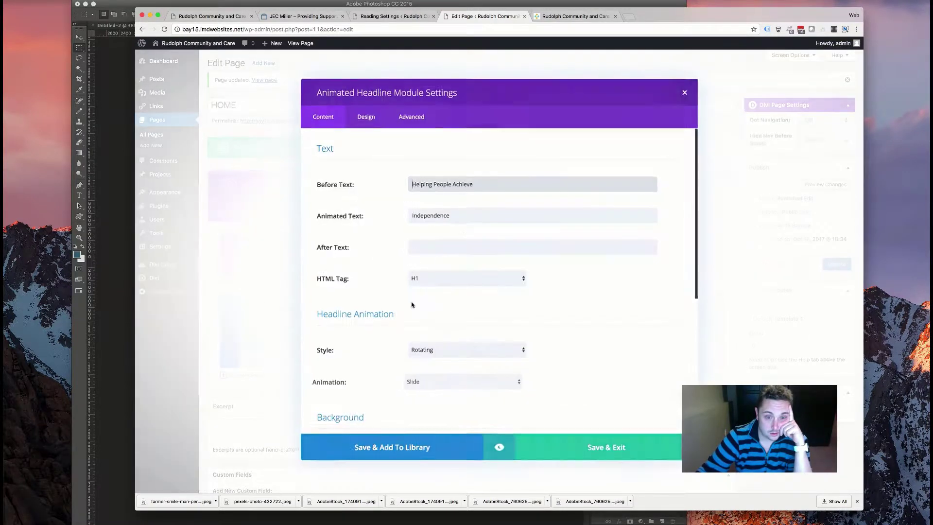
{"action": "left_click", "coordinate": [434, 383]}
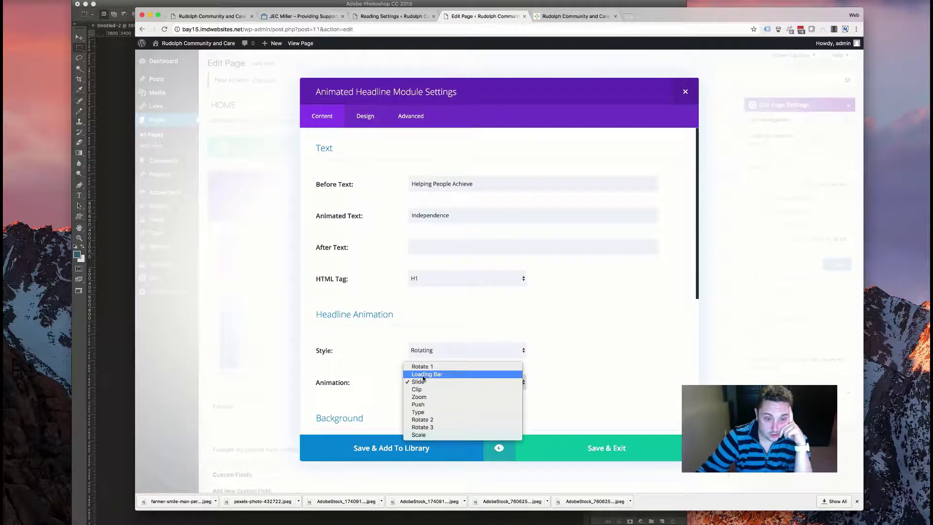
{"action": "left_click", "coordinate": [427, 397]}
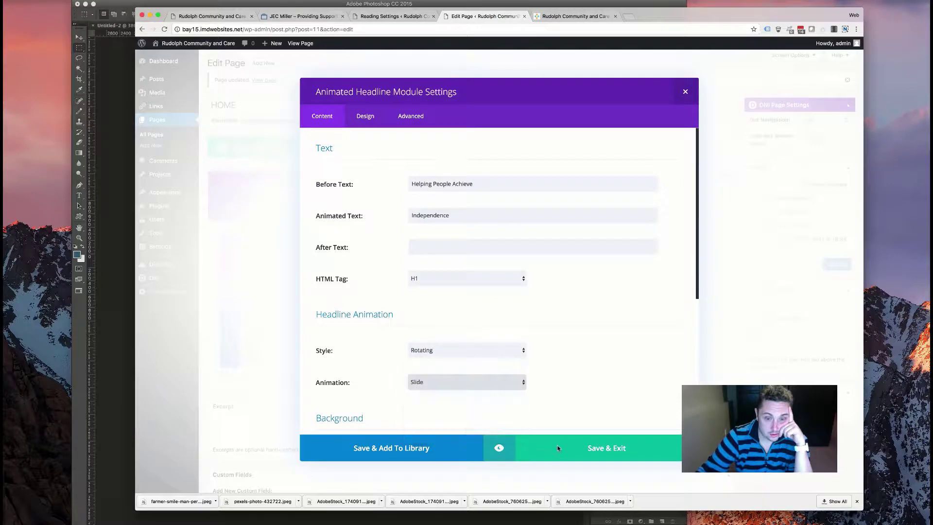
{"action": "left_click", "coordinate": [558, 445]}
{"action": "left_click", "coordinate": [832, 264]}
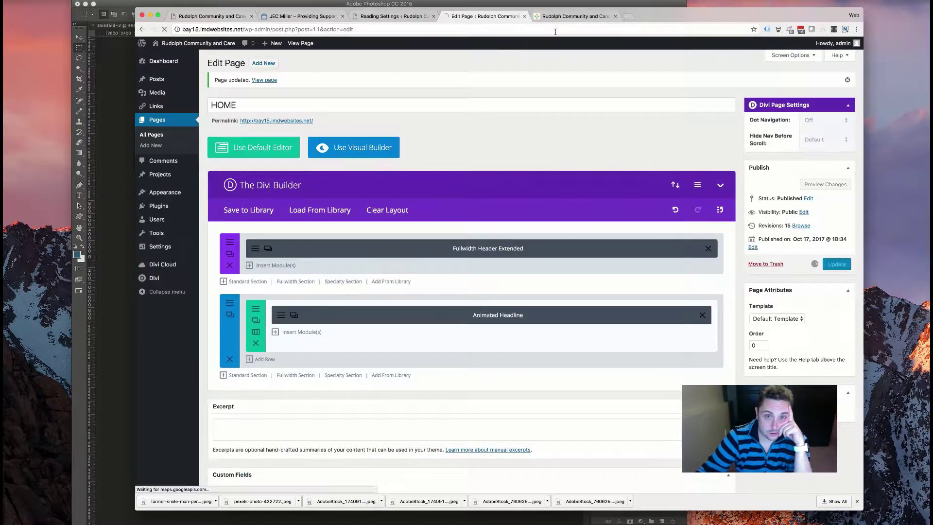
{"action": "left_click", "coordinate": [568, 17]}
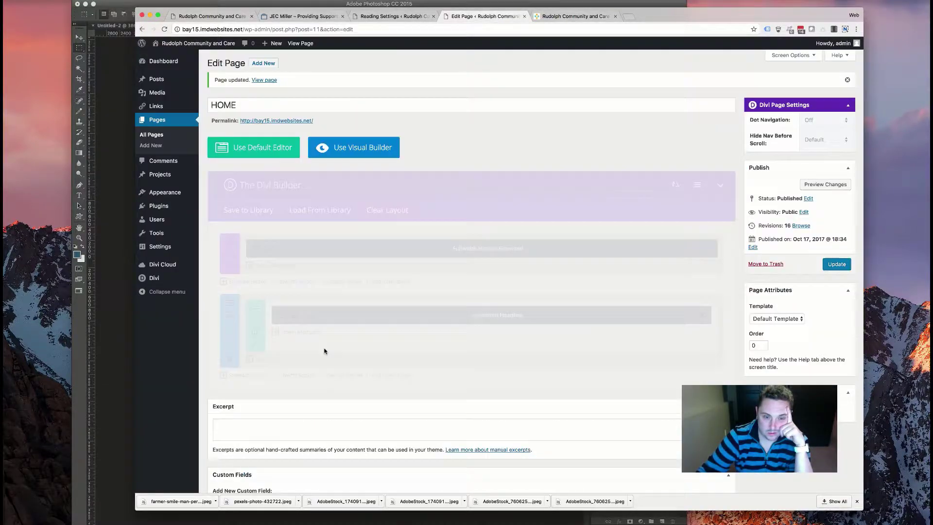
{"action": "left_click", "coordinate": [482, 16]}
- Keep the Rotating style, set the headline animation to Scale, and update the HOME page
{"action": "left_click", "coordinate": [285, 316]}
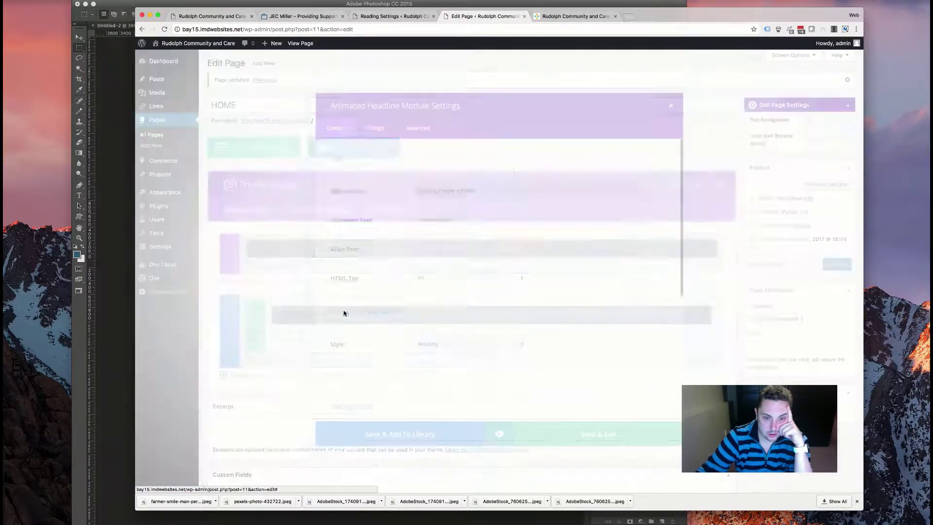
{"action": "scroll", "coordinate": [423, 347], "scroll_direction": "down", "scroll_amount": 5}
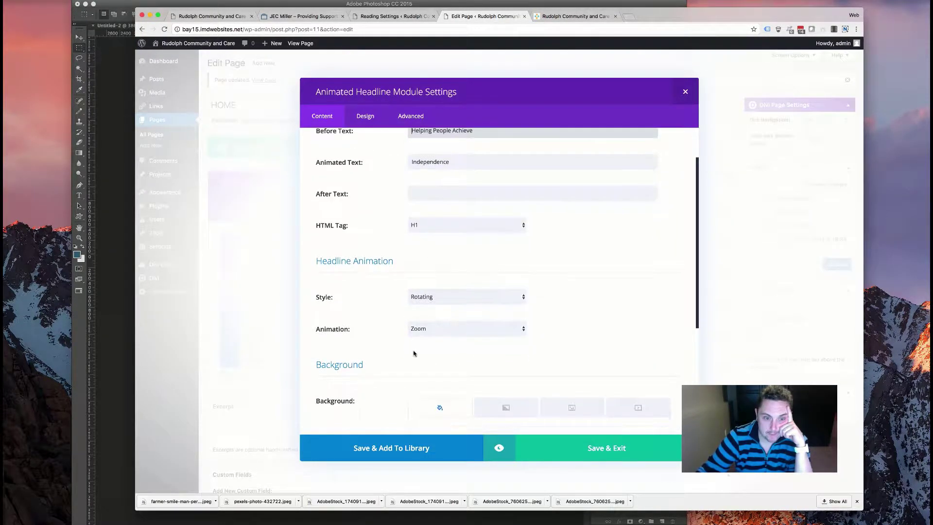
{"action": "scroll", "coordinate": [414, 353], "scroll_direction": "up", "scroll_amount": 2}
{"action": "scroll", "coordinate": [413, 353], "scroll_direction": "up", "scroll_amount": 3}
{"action": "left_click", "coordinate": [456, 286]}
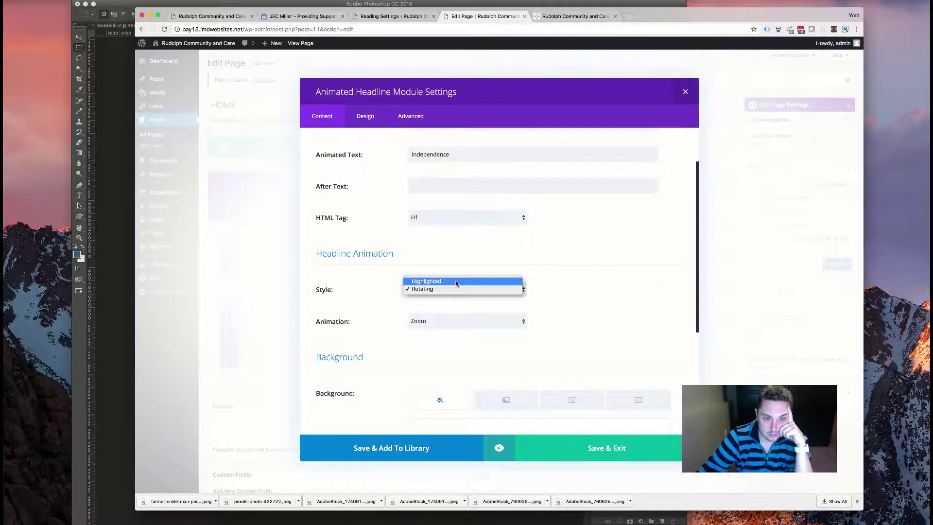
{"action": "left_click", "coordinate": [447, 316]}
{"action": "left_click", "coordinate": [446, 320]}
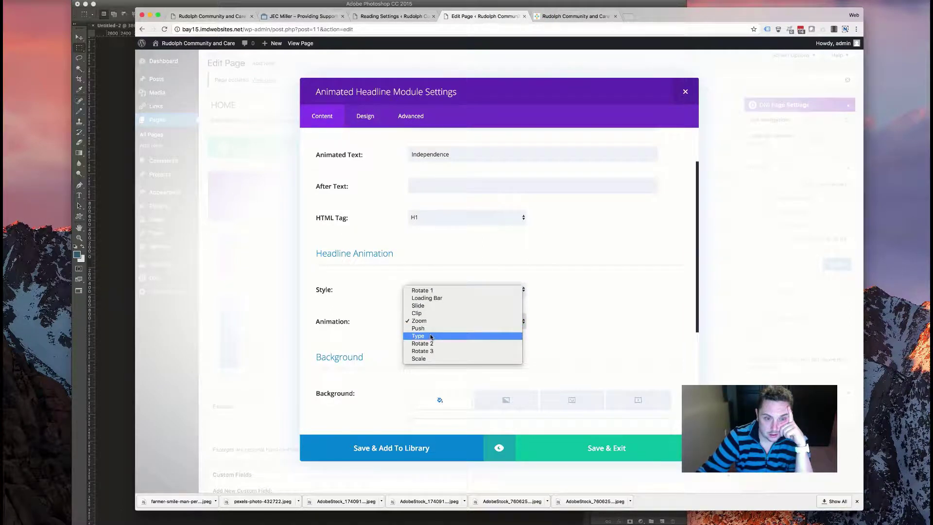
{"action": "left_click", "coordinate": [420, 359]}
{"action": "left_click", "coordinate": [592, 448]}
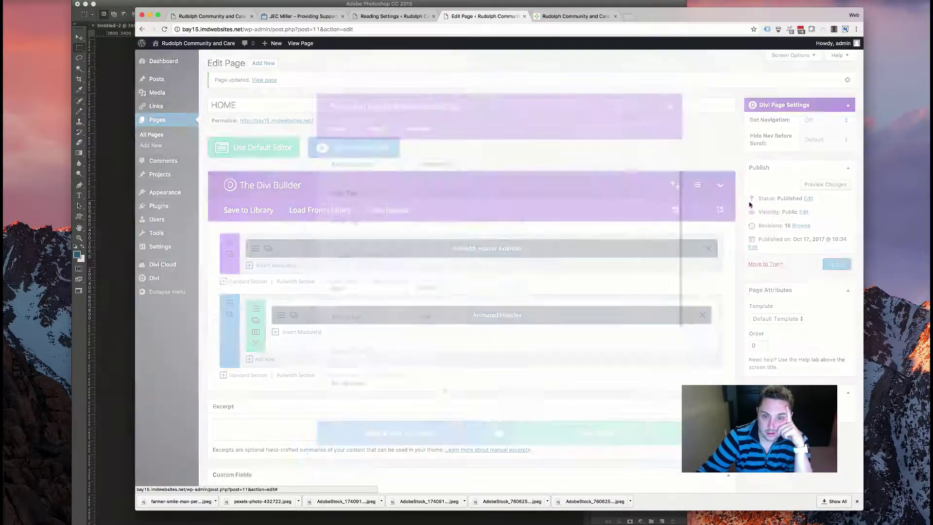
{"action": "left_click", "coordinate": [836, 264]}
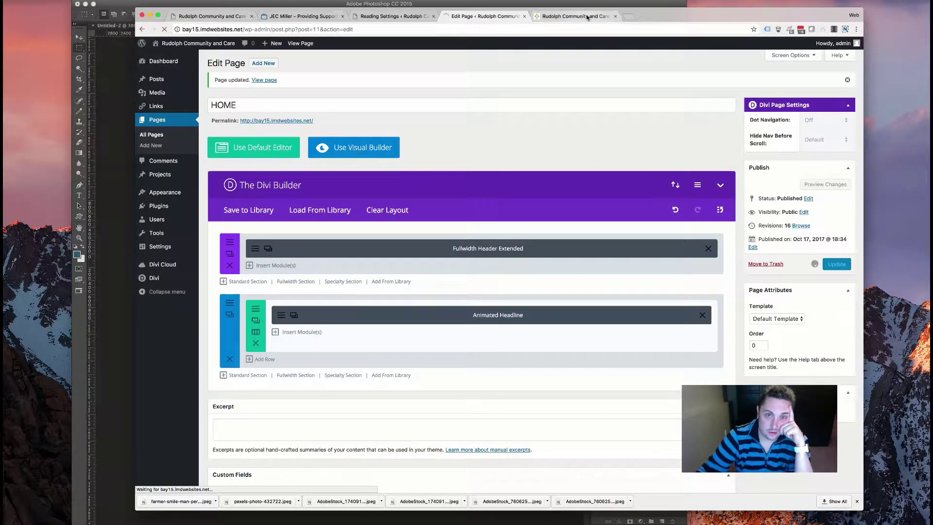
- Reload the live homepage to preview the Scale animation, then return to the editor
{"action": "key", "text": "ctrl+Tab"}
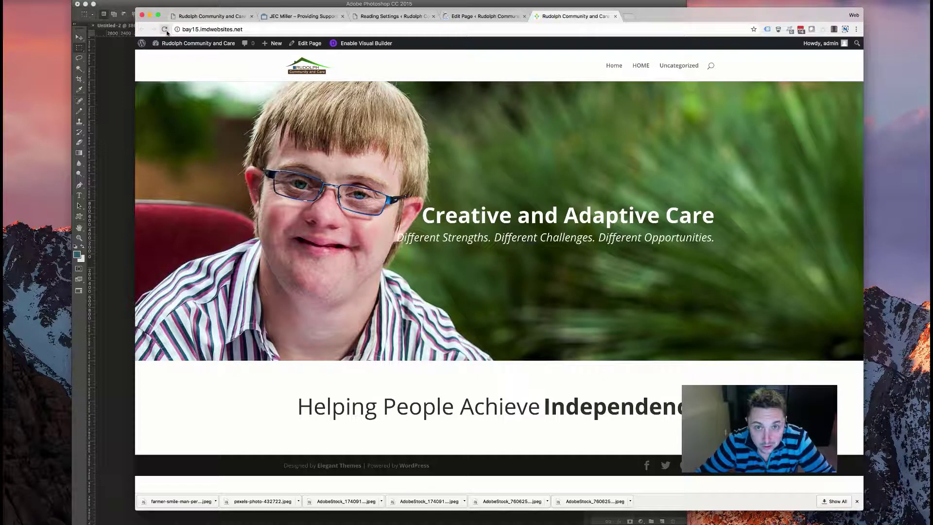
{"action": "key", "text": "super+r"}
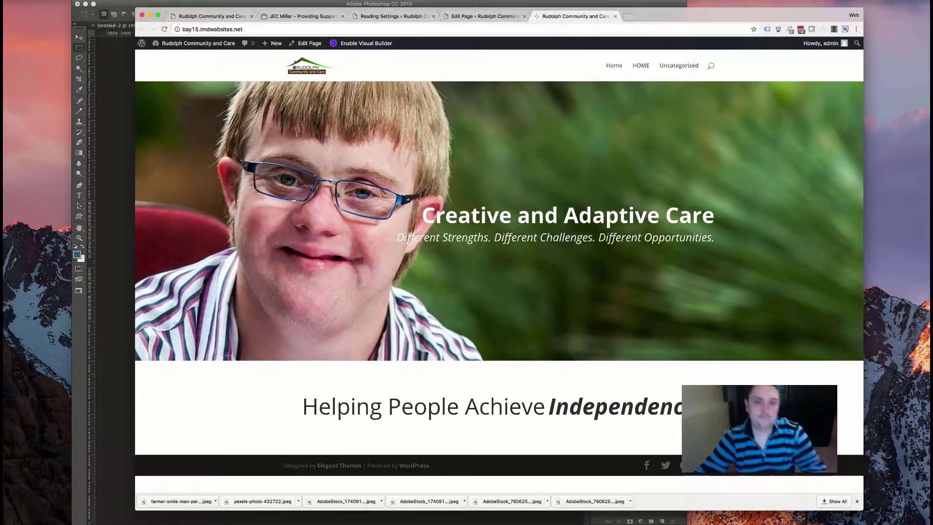
{"action": "left_click", "coordinate": [486, 17]}
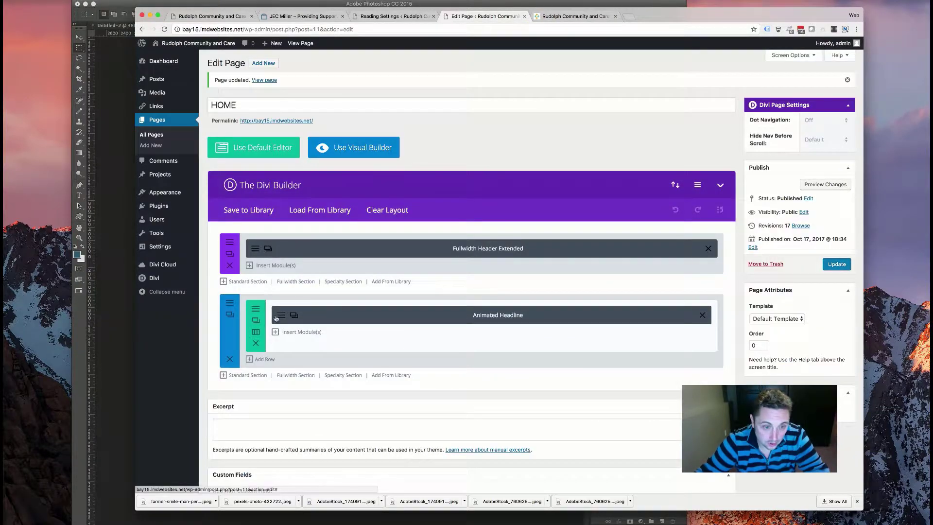
- Switch the headline back to the Highlighted style with an Underline shape
{"action": "left_click", "coordinate": [293, 315]}
{"action": "left_click", "coordinate": [429, 348]}
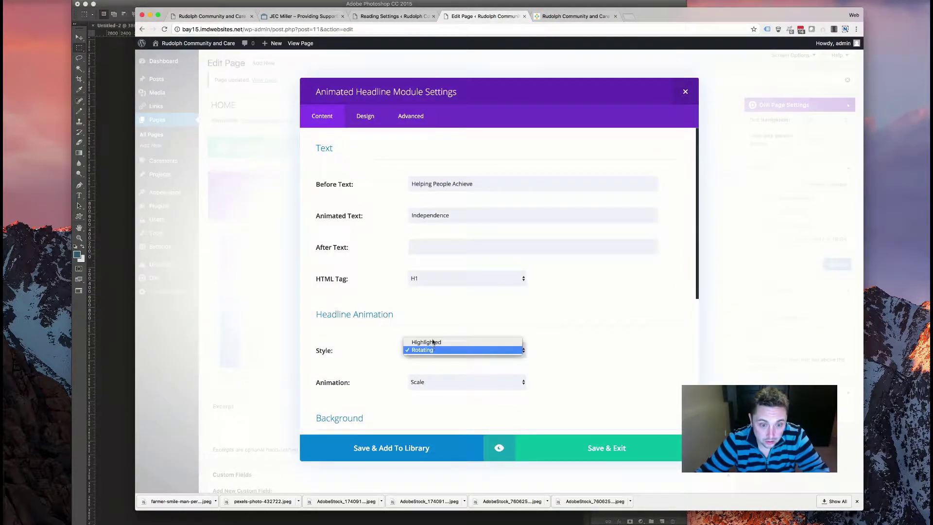
{"action": "left_click", "coordinate": [427, 342]}
{"action": "left_click", "coordinate": [425, 382]}
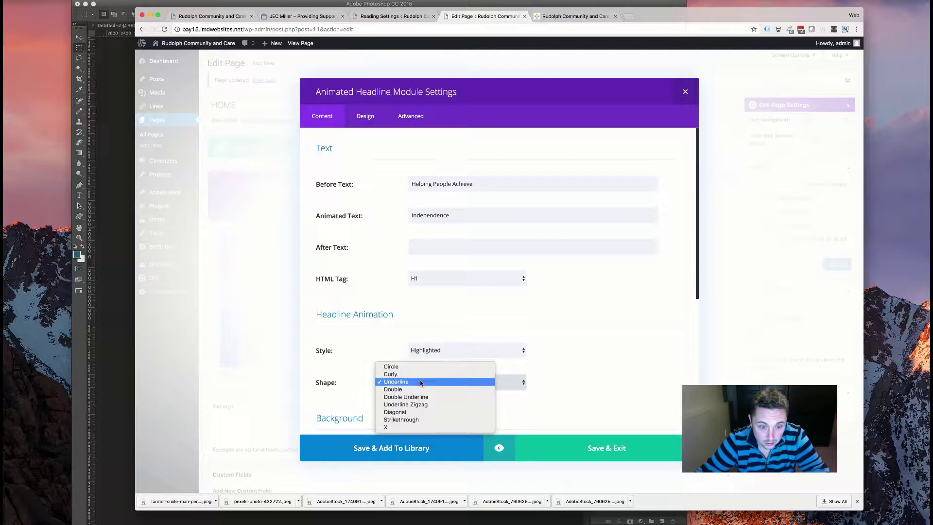
{"action": "left_click", "coordinate": [419, 381]}
{"action": "scroll", "coordinate": [406, 373], "scroll_direction": "down", "scroll_amount": 3}
{"action": "scroll", "coordinate": [407, 373], "scroll_direction": "down", "scroll_amount": 3}
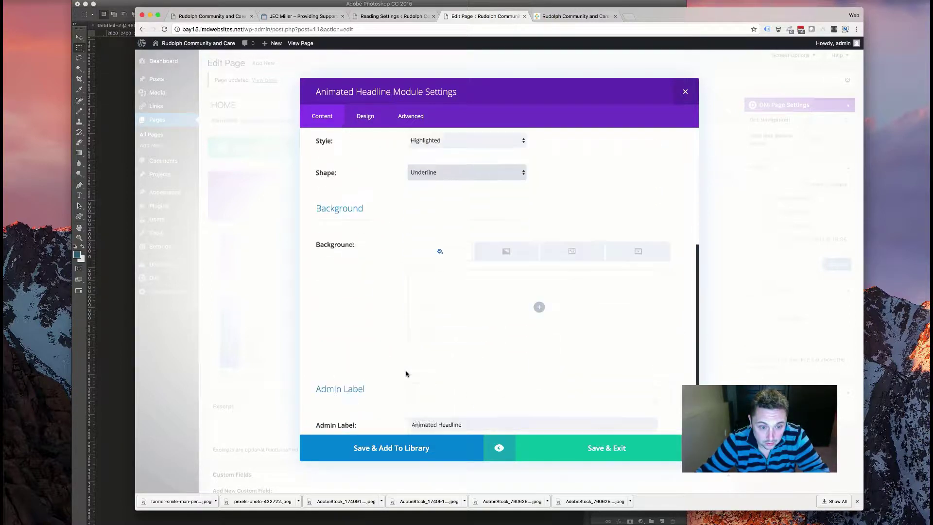
{"action": "scroll", "coordinate": [406, 374], "scroll_direction": "up", "scroll_amount": 5}
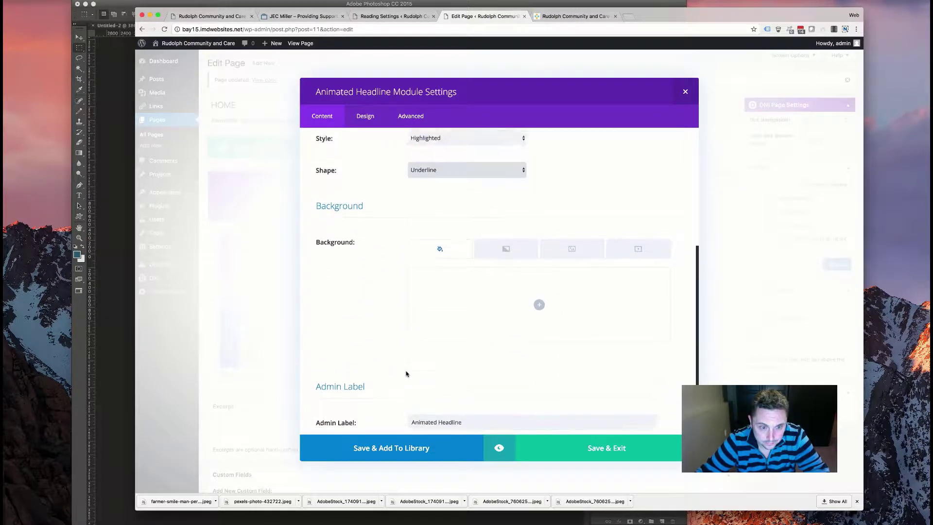
- Make the highlight shape dark green in the Design settings and close the module
{"action": "left_click", "coordinate": [365, 116]}
{"action": "scroll", "coordinate": [365, 312], "scroll_direction": "down", "scroll_amount": 1}
{"action": "scroll", "coordinate": [364, 312], "scroll_direction": "down", "scroll_amount": 10}
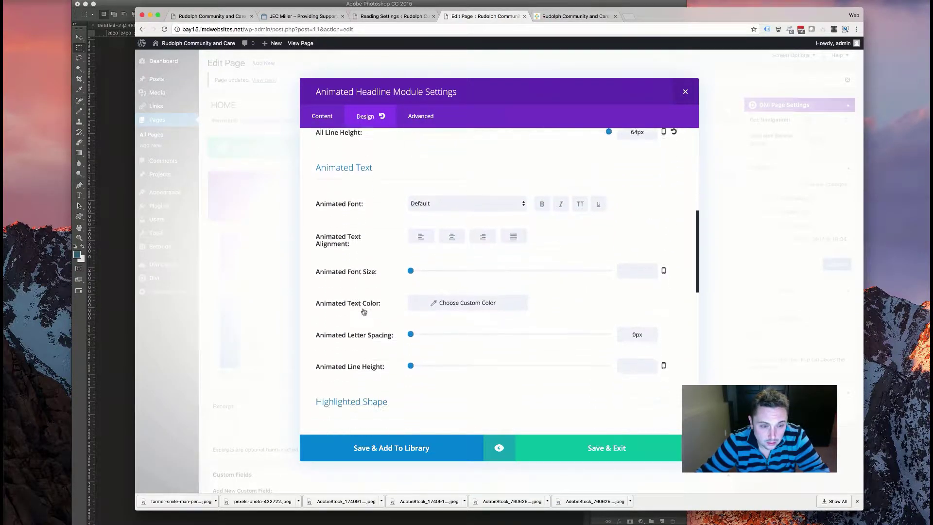
{"action": "scroll", "coordinate": [363, 312], "scroll_direction": "down", "scroll_amount": 8}
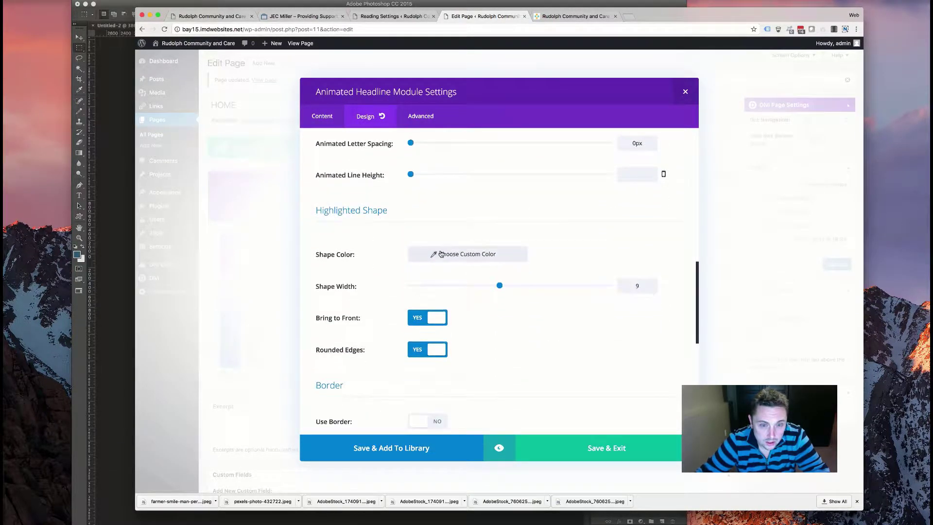
{"action": "left_click", "coordinate": [442, 254]}
{"action": "left_click", "coordinate": [449, 366]}
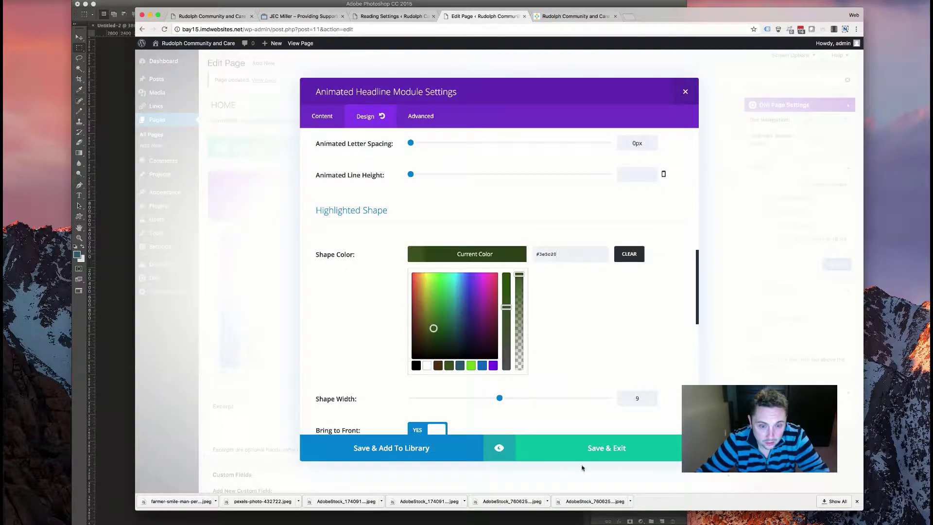
{"action": "key", "text": "Escape"}
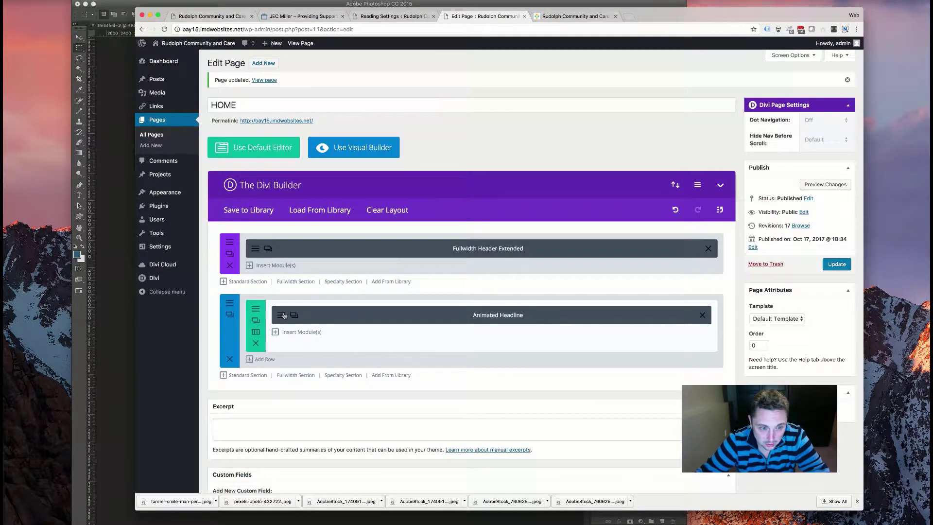
- Reopen the headline's settings, look them over, and save them
{"action": "left_click", "coordinate": [285, 315]}
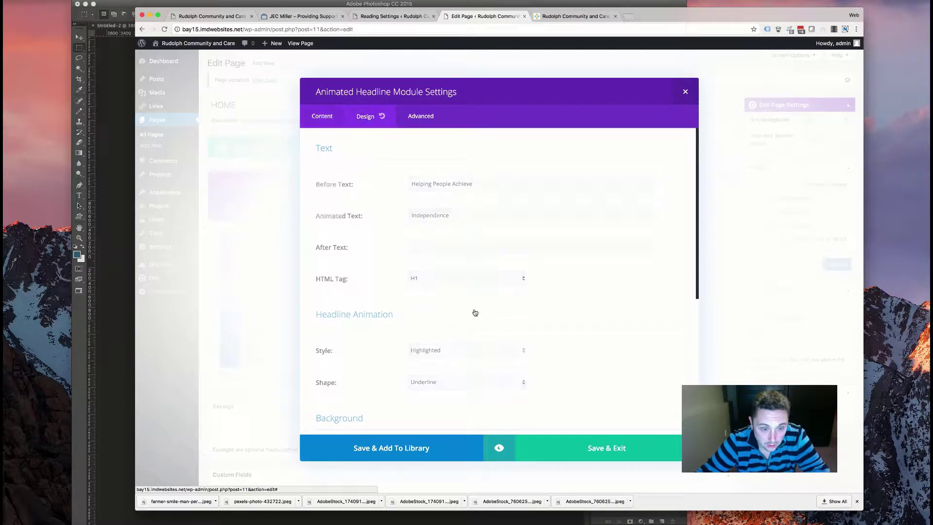
{"action": "scroll", "coordinate": [474, 312], "scroll_direction": "down", "scroll_amount": 15}
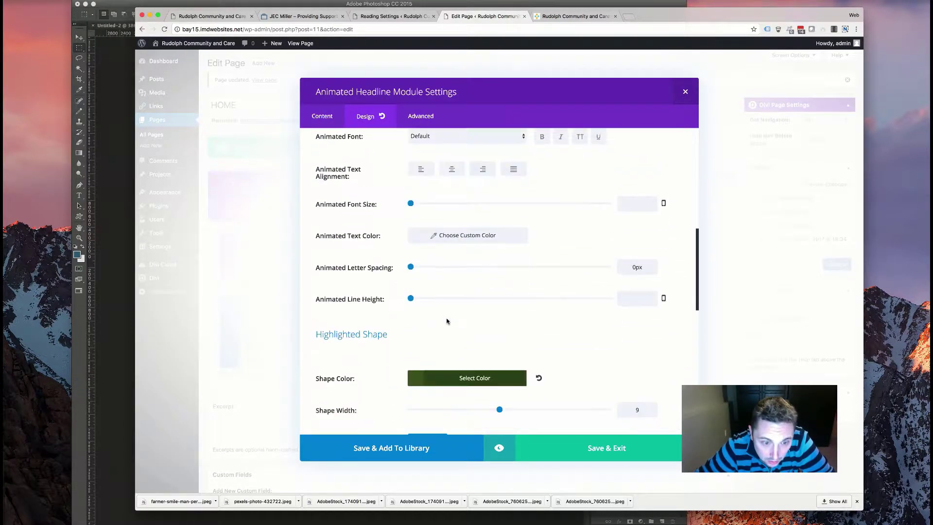
{"action": "scroll", "coordinate": [443, 321], "scroll_direction": "up", "scroll_amount": 10}
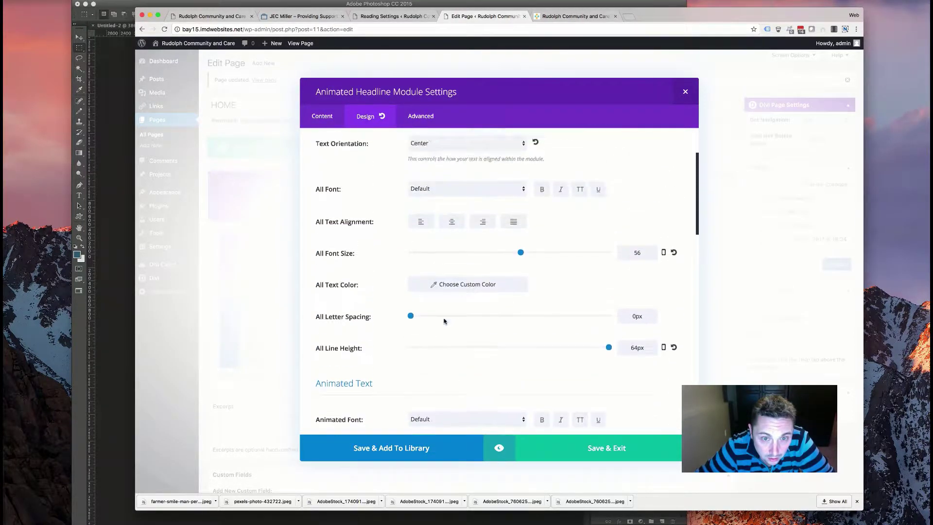
{"action": "scroll", "coordinate": [443, 321], "scroll_direction": "down", "scroll_amount": 4}
{"action": "scroll", "coordinate": [444, 321], "scroll_direction": "down", "scroll_amount": 10}
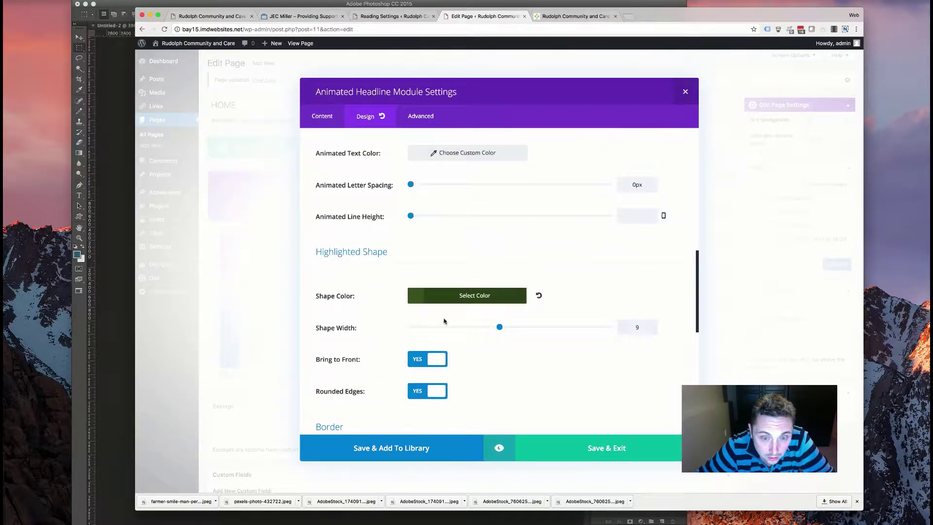
{"action": "scroll", "coordinate": [443, 321], "scroll_direction": "down", "scroll_amount": 3}
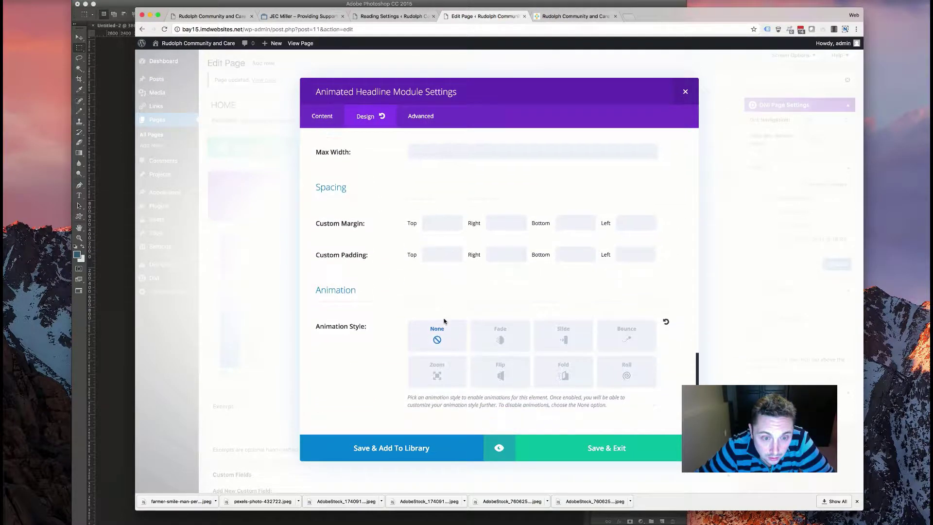
{"action": "scroll", "coordinate": [443, 321], "scroll_direction": "up", "scroll_amount": 6}
{"action": "scroll", "coordinate": [444, 321], "scroll_direction": "up", "scroll_amount": 3}
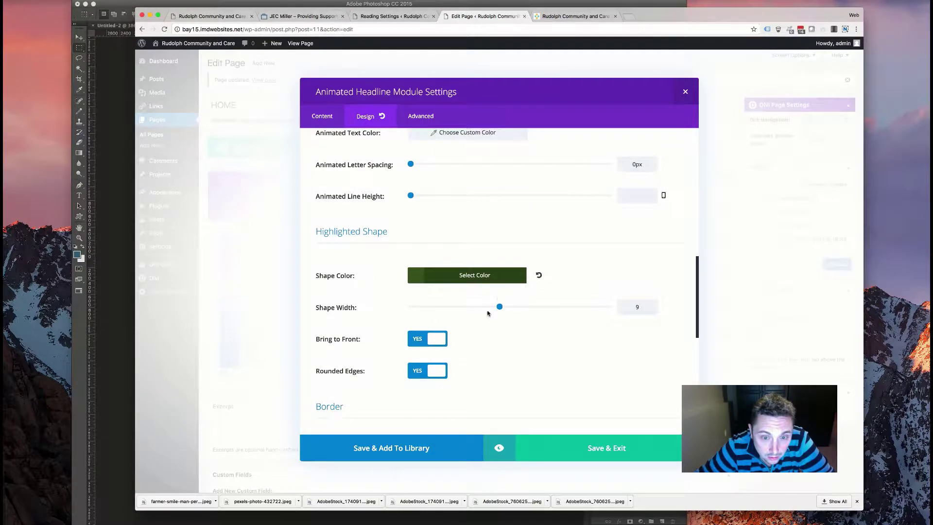
{"action": "left_click", "coordinate": [575, 436]}
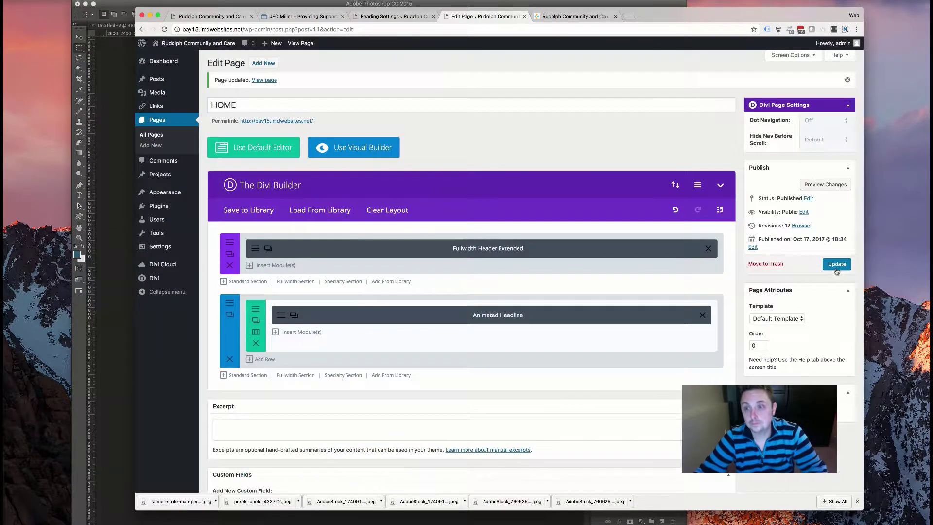
{"action": "left_click", "coordinate": [576, 16]}
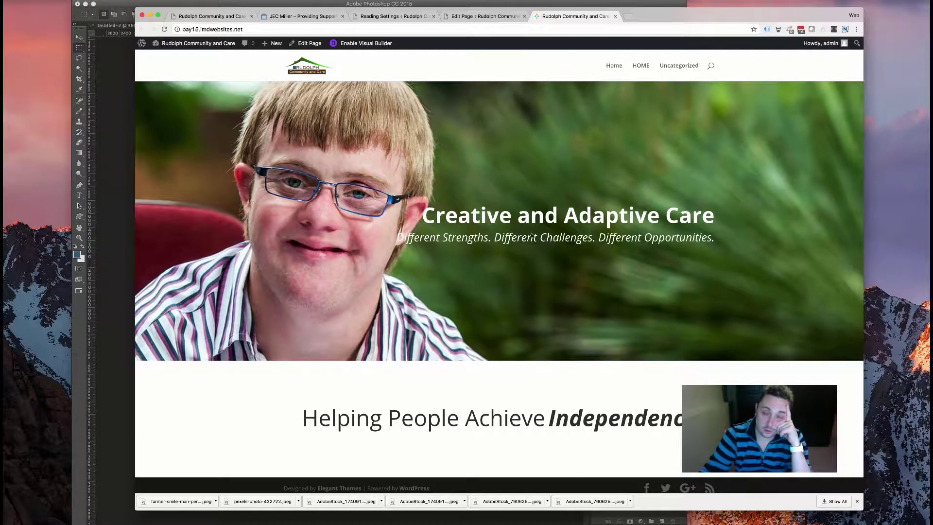
{"action": "key", "text": "super+r"}
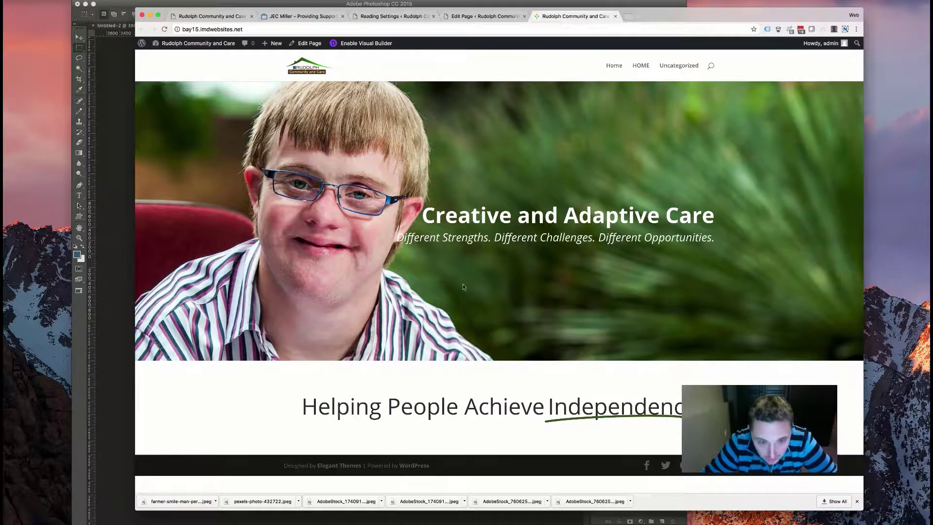
{"action": "left_click", "coordinate": [455, 16]}
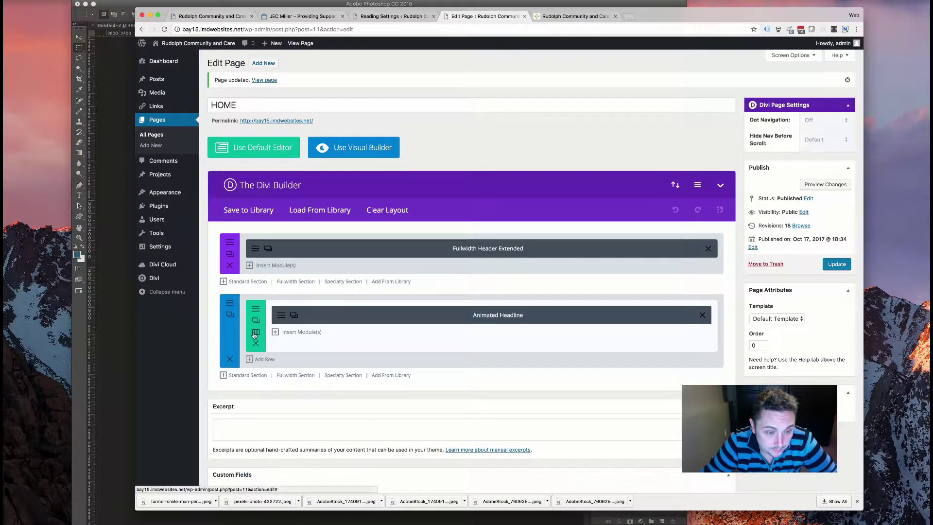
- Add a 1/2 + 1/2 two-column row below the Animated Headline row and open its module list
{"action": "left_click", "coordinate": [263, 359]}
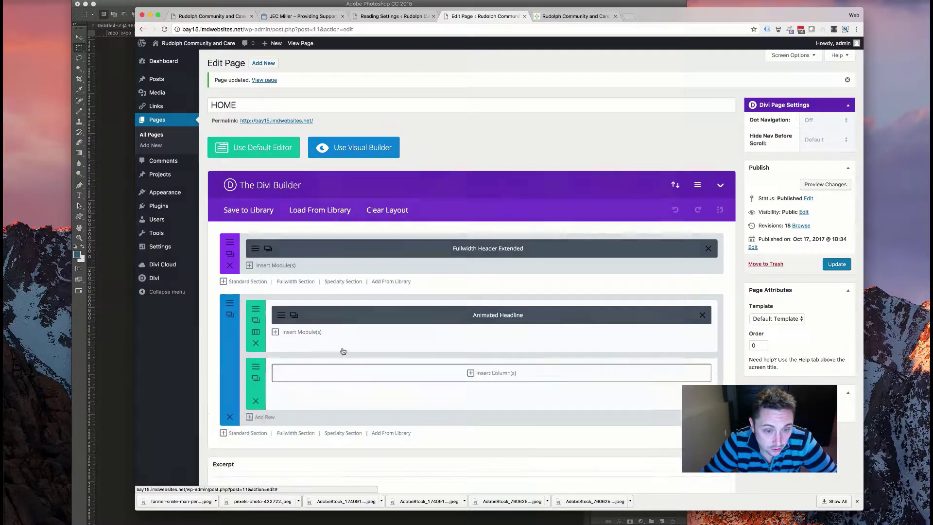
{"action": "left_click", "coordinate": [370, 373]}
{"action": "left_click", "coordinate": [513, 159]}
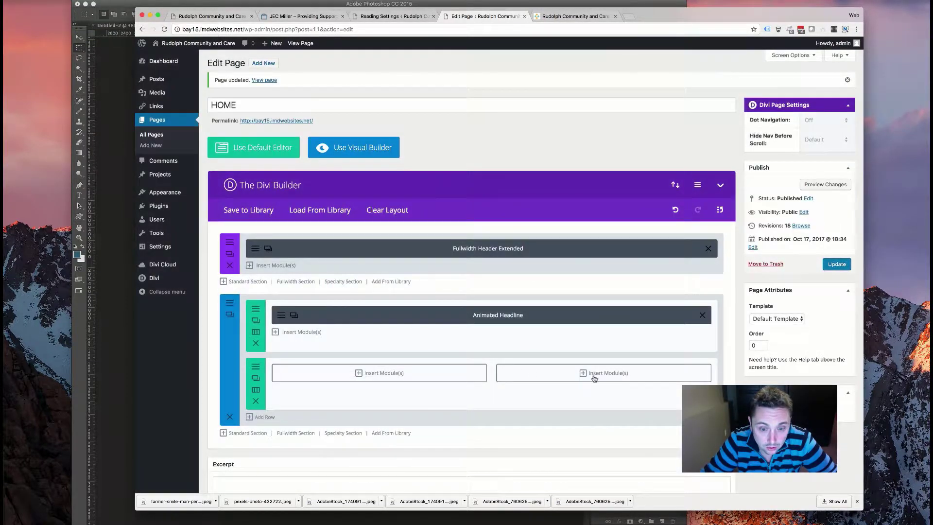
{"action": "left_click", "coordinate": [606, 375]}
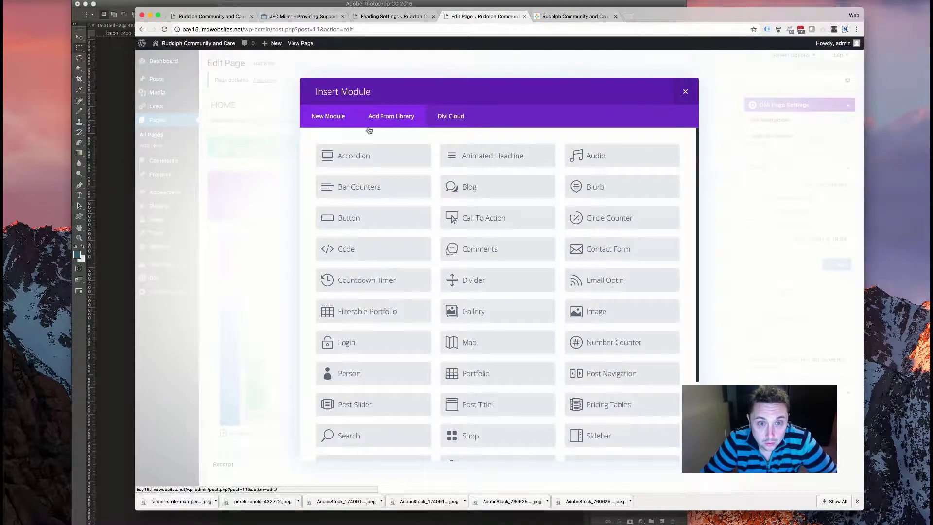
{"action": "scroll", "coordinate": [481, 239], "scroll_direction": "down", "scroll_amount": 3}
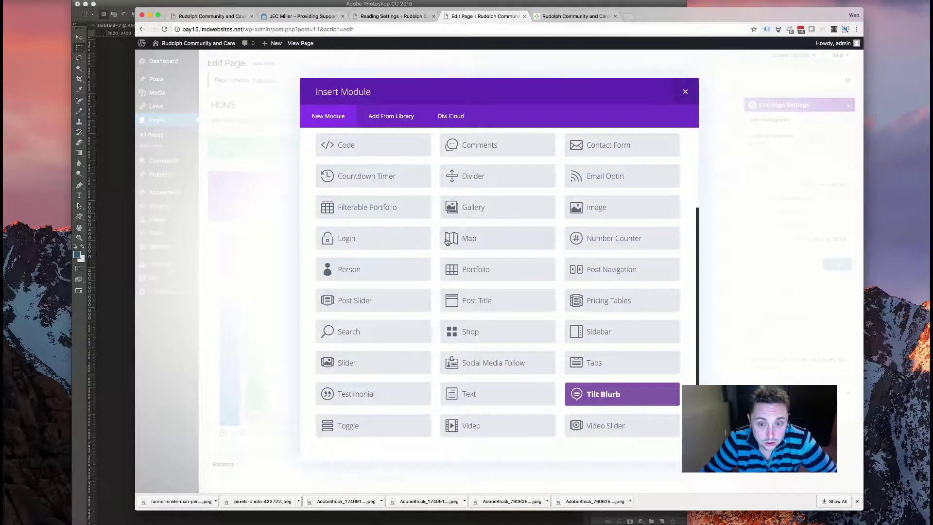
{"action": "left_click", "coordinate": [217, 18]}
- Start saving the old Rudolph site's photo-grid image, then cancel the save dialog
{"action": "right_click", "coordinate": [563, 204]}
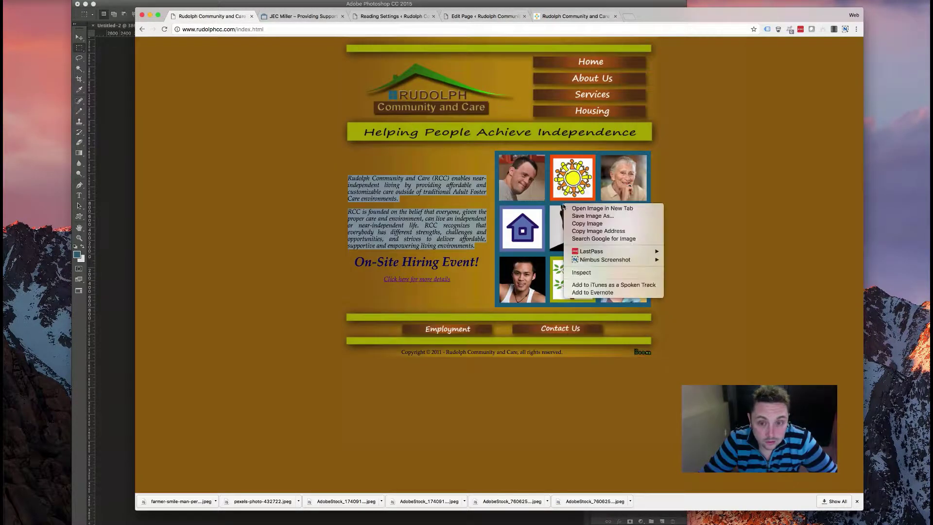
{"action": "left_click", "coordinate": [586, 173]}
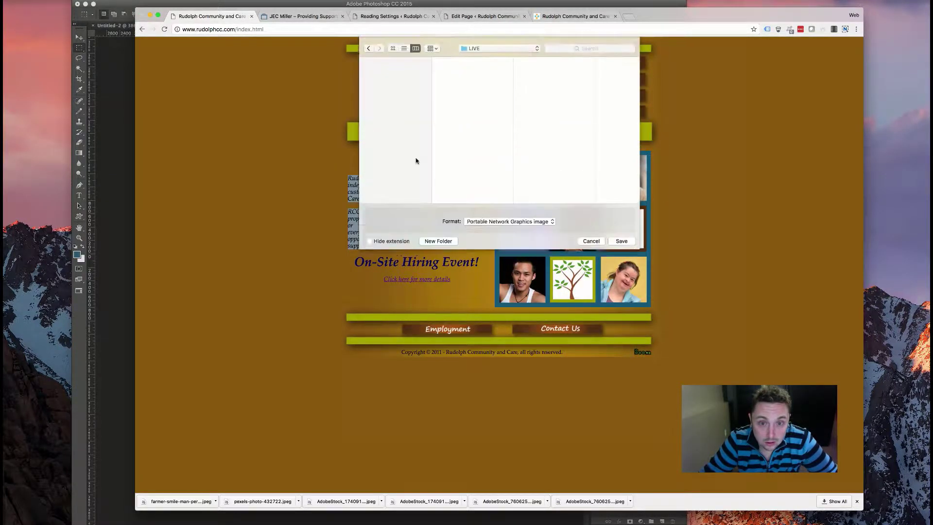
{"action": "left_click", "coordinate": [592, 275]}
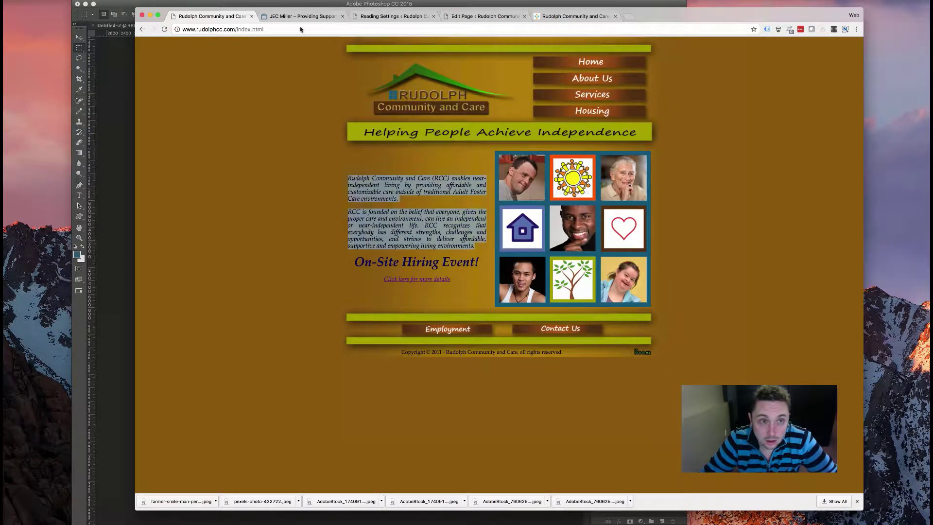
- Go through the browser tabs back to the page editor's module list
{"action": "left_click", "coordinate": [301, 16]}
{"action": "left_click", "coordinate": [391, 18]}
{"action": "left_click", "coordinate": [306, 29]}
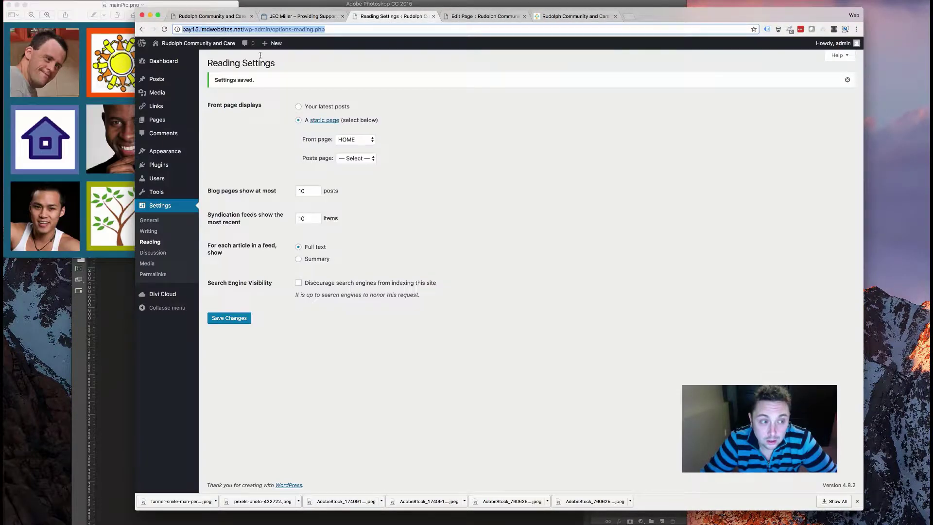
{"action": "left_click", "coordinate": [483, 16]}
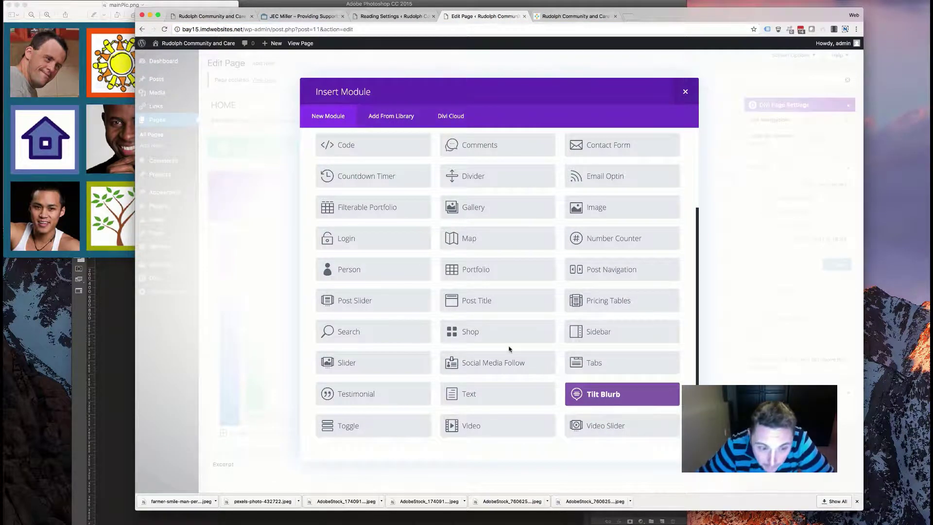
- Insert an Image module and open its file upload browser, then cancel it
{"action": "left_click", "coordinate": [603, 210]}
{"action": "left_click", "coordinate": [629, 184]}
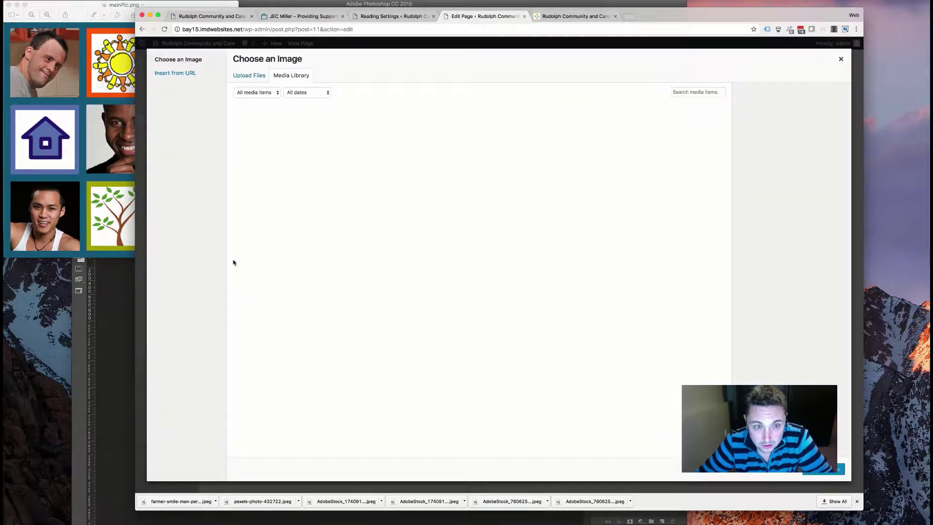
{"action": "left_click", "coordinate": [249, 76]}
{"action": "left_click", "coordinate": [539, 237]}
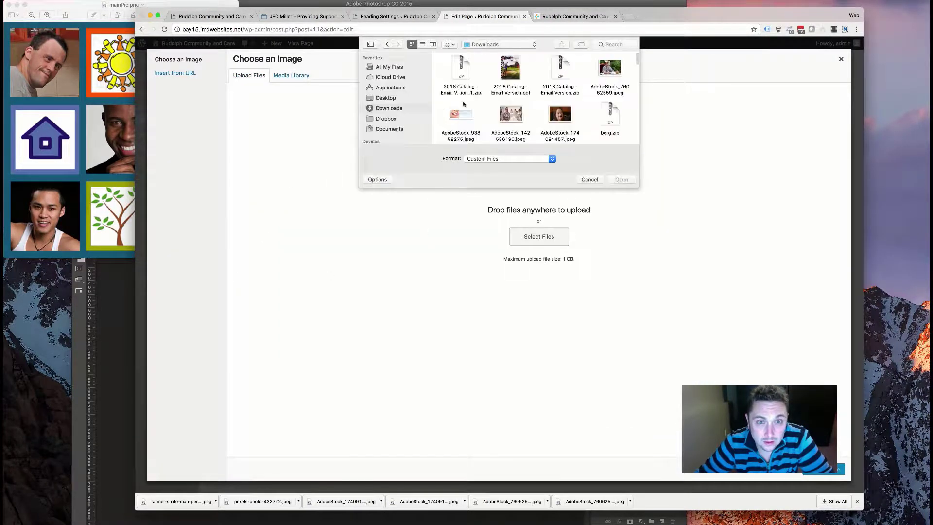
{"action": "scroll", "coordinate": [498, 98], "scroll_direction": "down", "scroll_amount": 5}
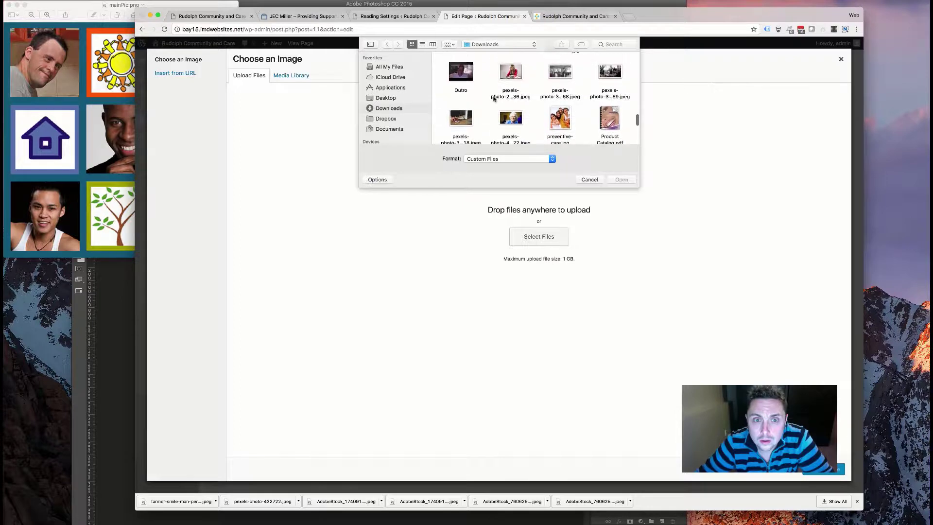
{"action": "scroll", "coordinate": [555, 106], "scroll_direction": "up", "scroll_amount": 1}
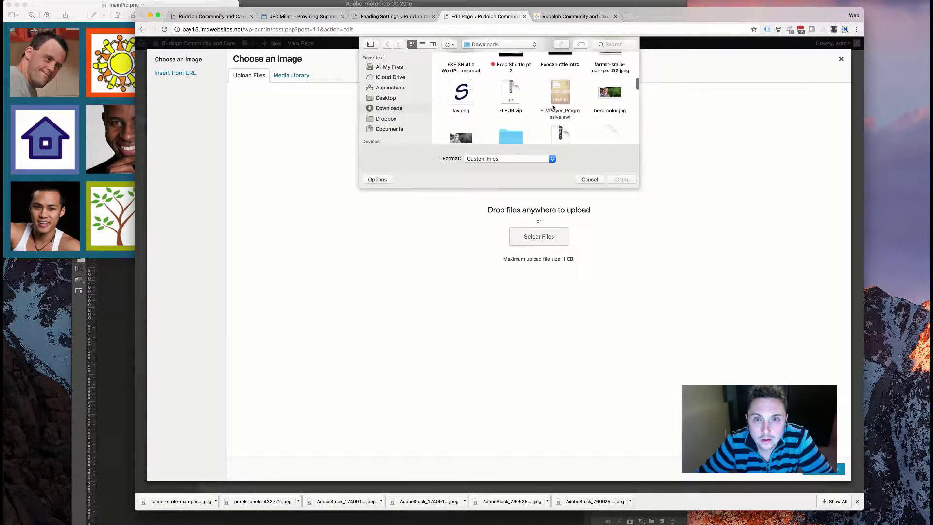
{"action": "scroll", "coordinate": [553, 107], "scroll_direction": "up", "scroll_amount": 3}
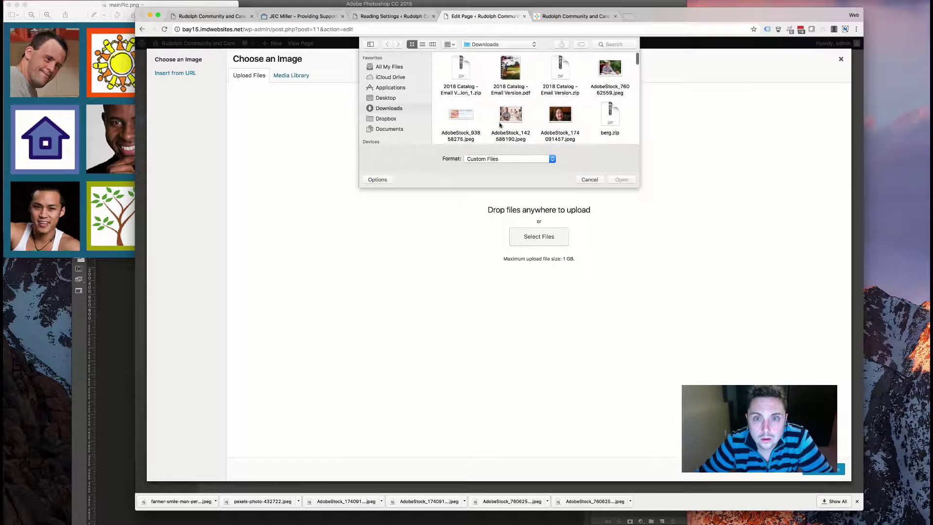
{"action": "left_click", "coordinate": [589, 179]}
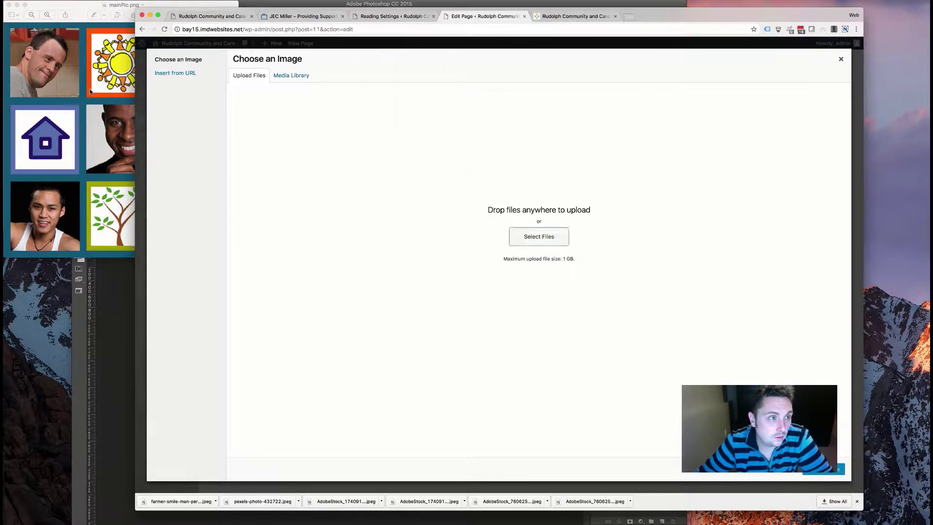
- Close the photo grid preview, check the cropped photo in Photoshop, and return to the browser
{"action": "left_click", "coordinate": [88, 86]}
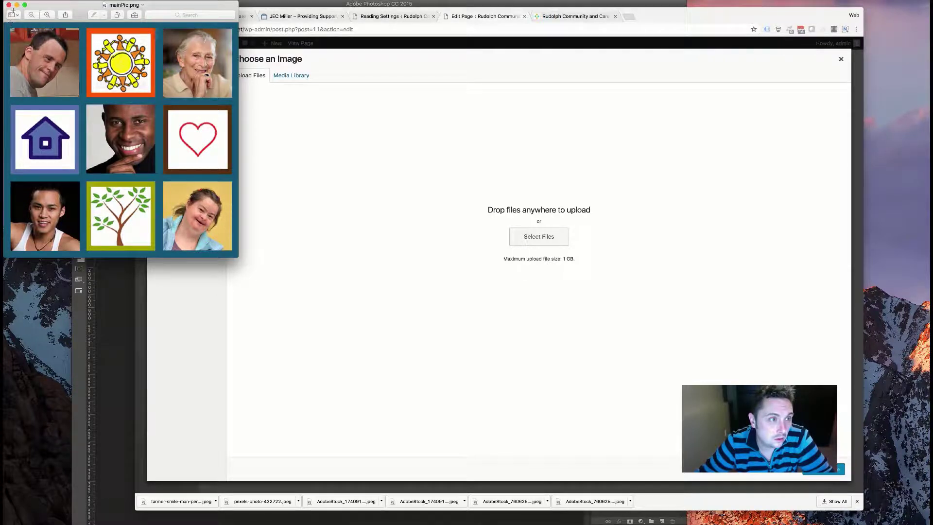
{"action": "key", "text": "super+w"}
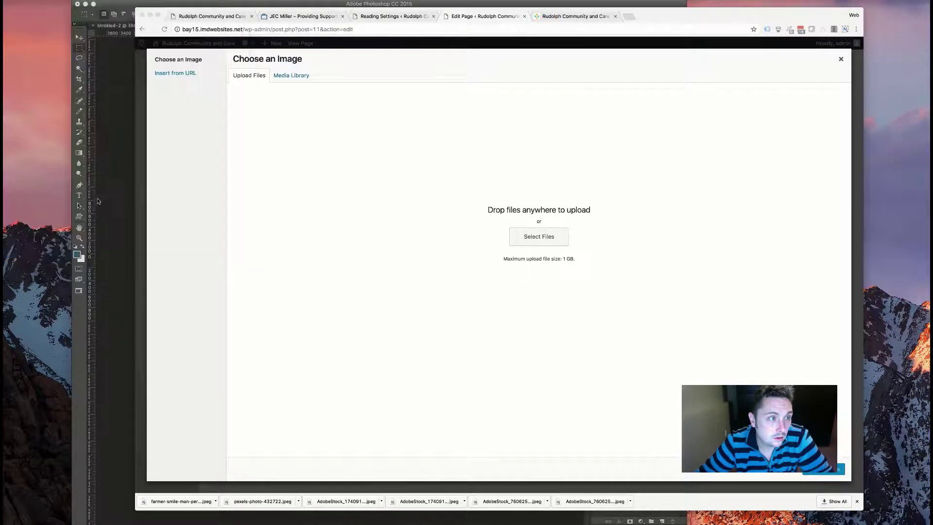
{"action": "left_click", "coordinate": [121, 195]}
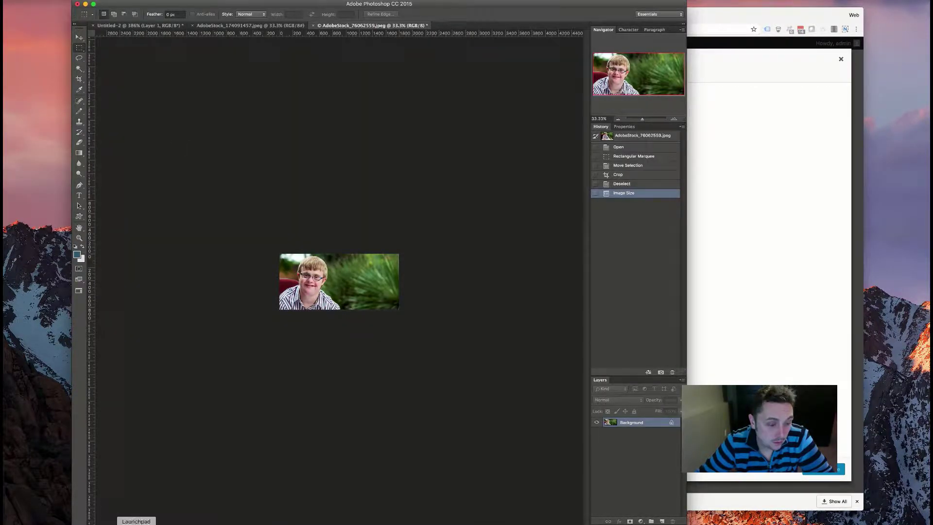
{"action": "key", "text": "super+Tab"}
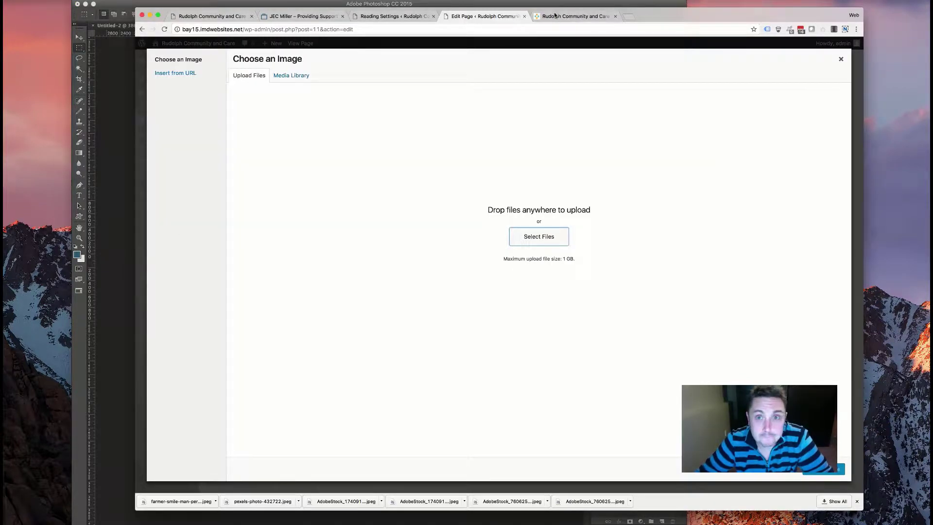
{"action": "left_click", "coordinate": [556, 15]}
- Save the old site's photo grid image as a PNG in Downloads
{"action": "left_click", "coordinate": [391, 16]}
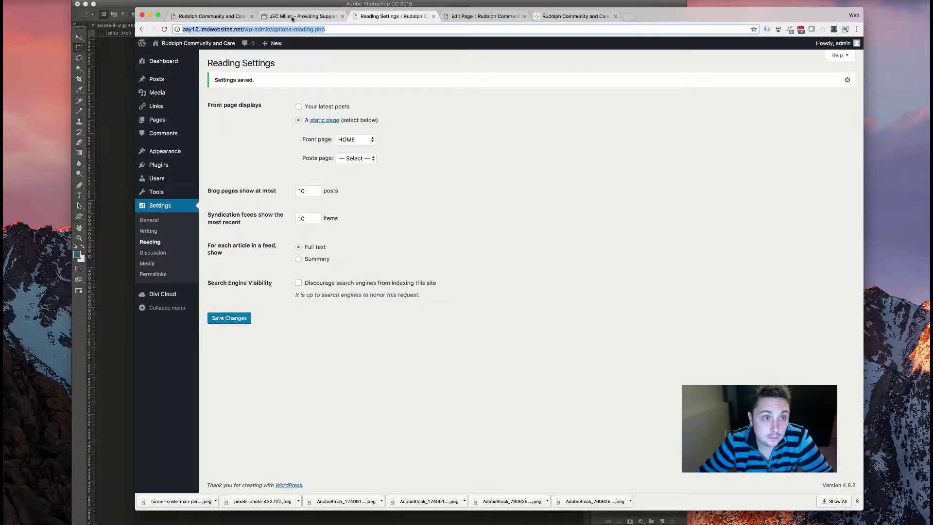
{"action": "left_click", "coordinate": [300, 17]}
{"action": "left_click", "coordinate": [212, 18]}
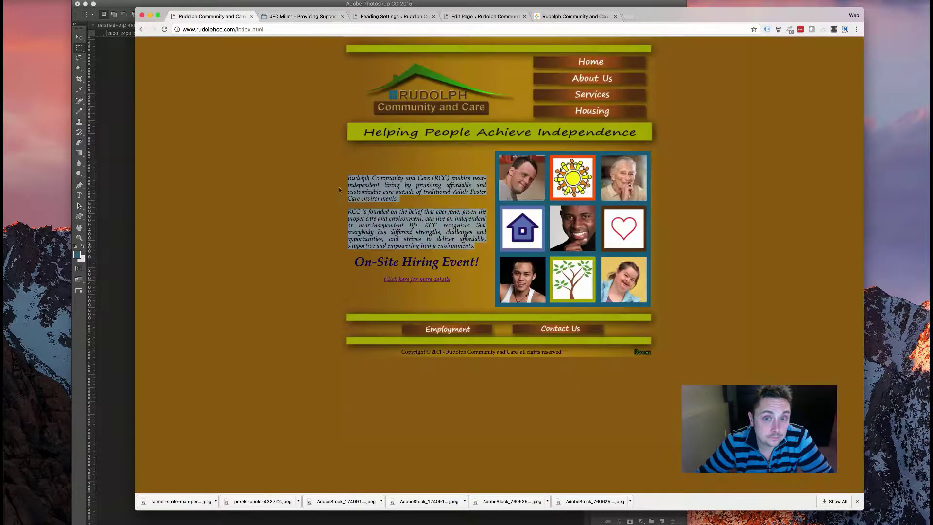
{"action": "right_click", "coordinate": [611, 214]}
{"action": "left_click", "coordinate": [504, 203]}
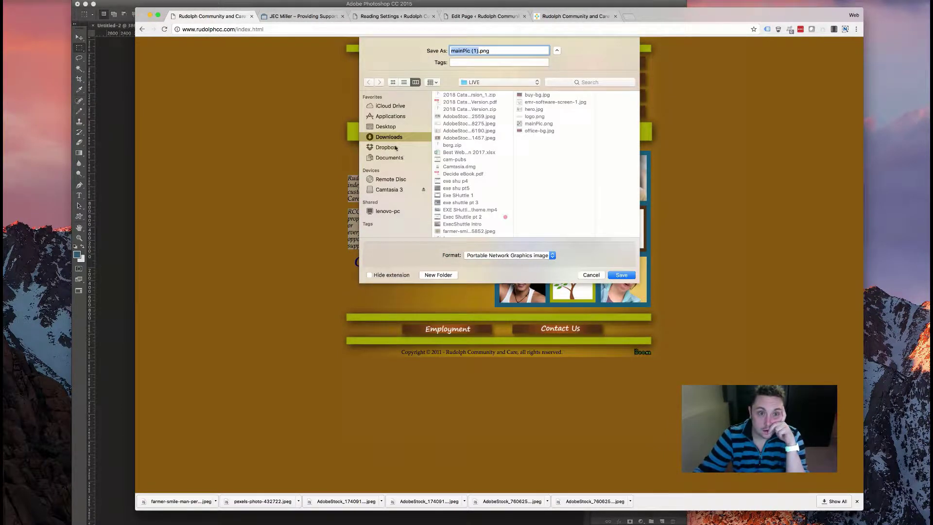
{"action": "left_click", "coordinate": [408, 141]}
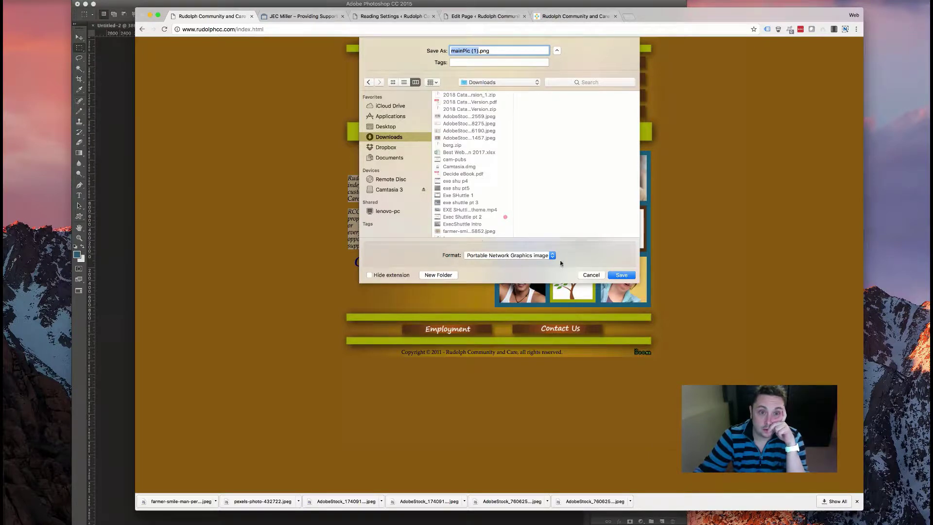
{"action": "left_click", "coordinate": [622, 275]}
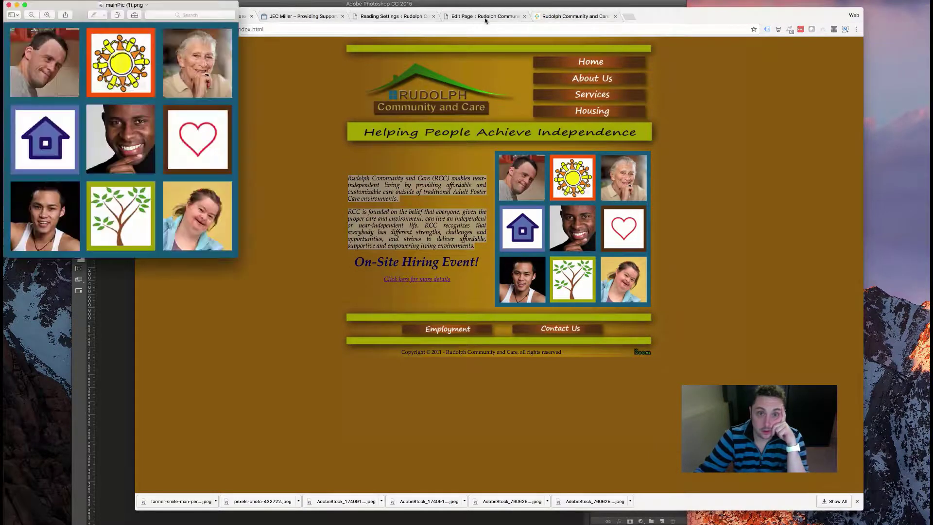
- Upload mainPic (1).png and insert it as the Image module's picture
{"action": "left_click", "coordinate": [482, 18]}
{"action": "left_click", "coordinate": [568, 18]}
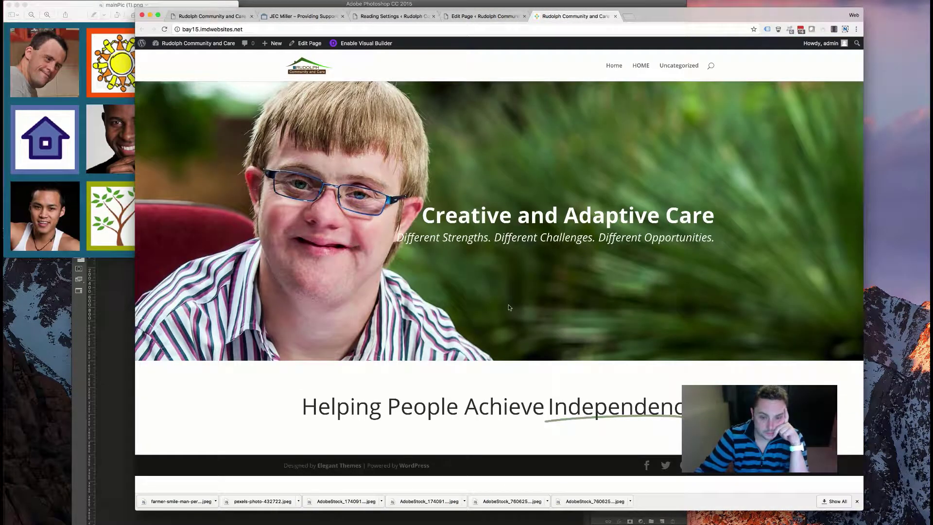
{"action": "left_click", "coordinate": [481, 17]}
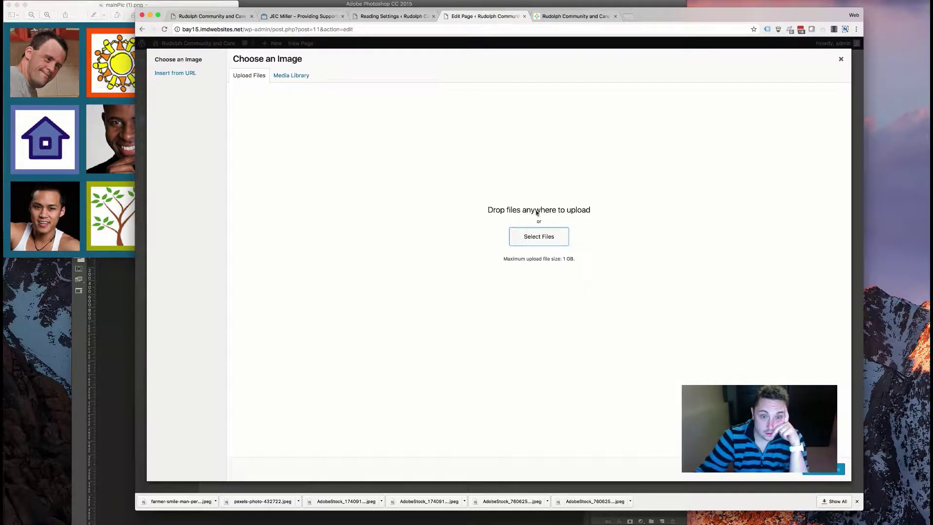
{"action": "left_click", "coordinate": [527, 238]}
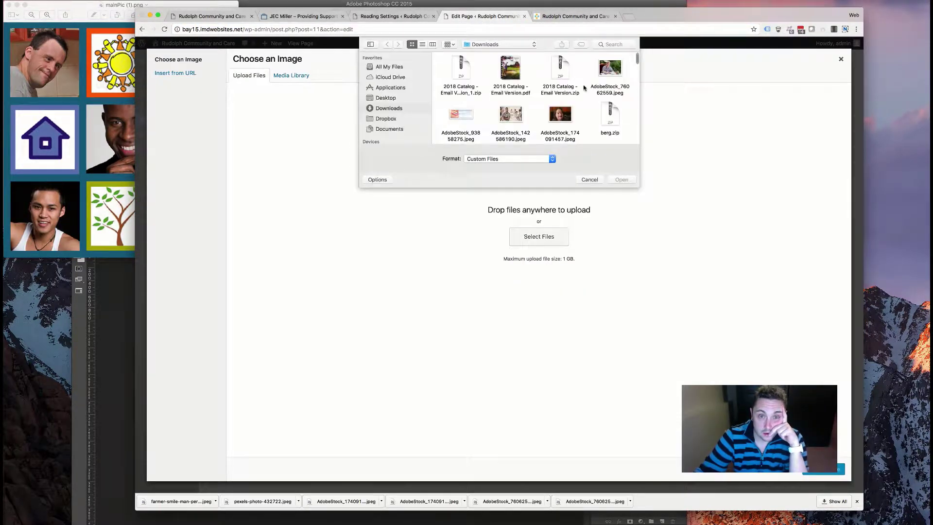
{"action": "scroll", "coordinate": [532, 88], "scroll_direction": "down", "scroll_amount": 10}
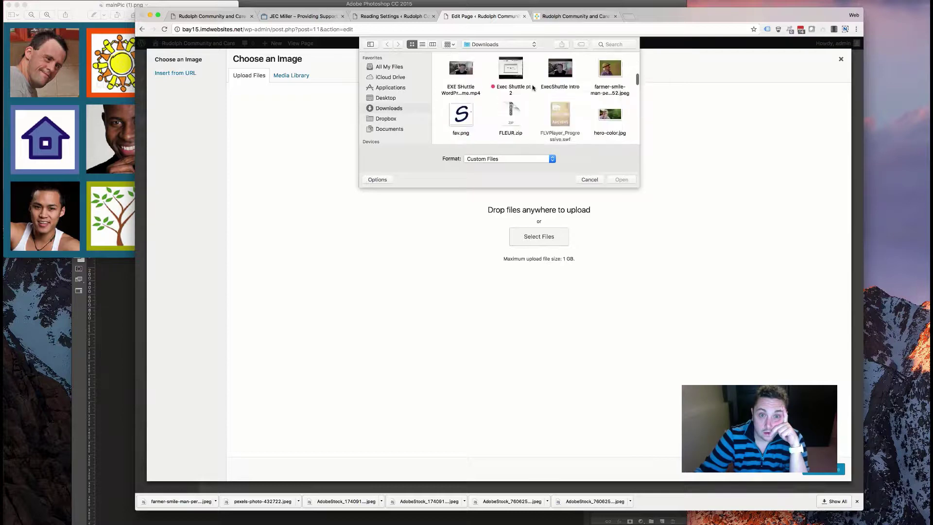
{"action": "scroll", "coordinate": [529, 88], "scroll_direction": "down", "scroll_amount": 5}
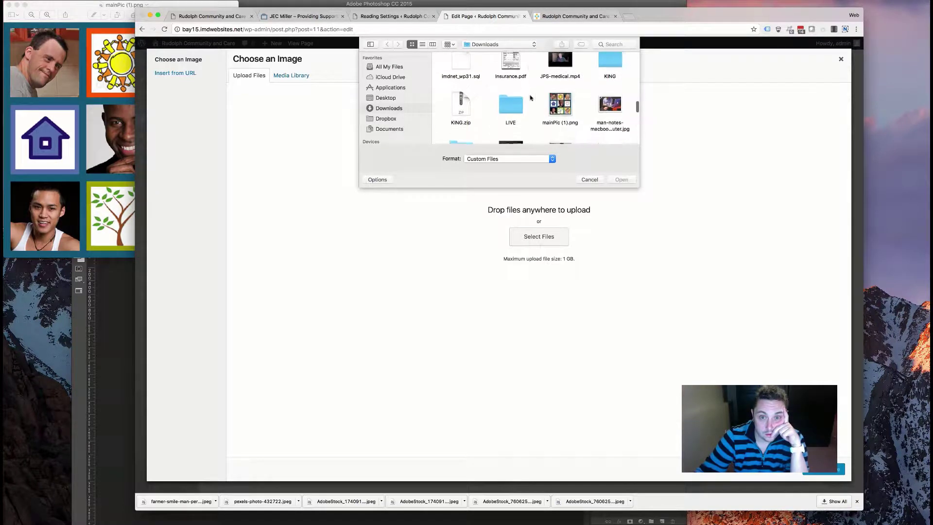
{"action": "double_click", "coordinate": [558, 105]}
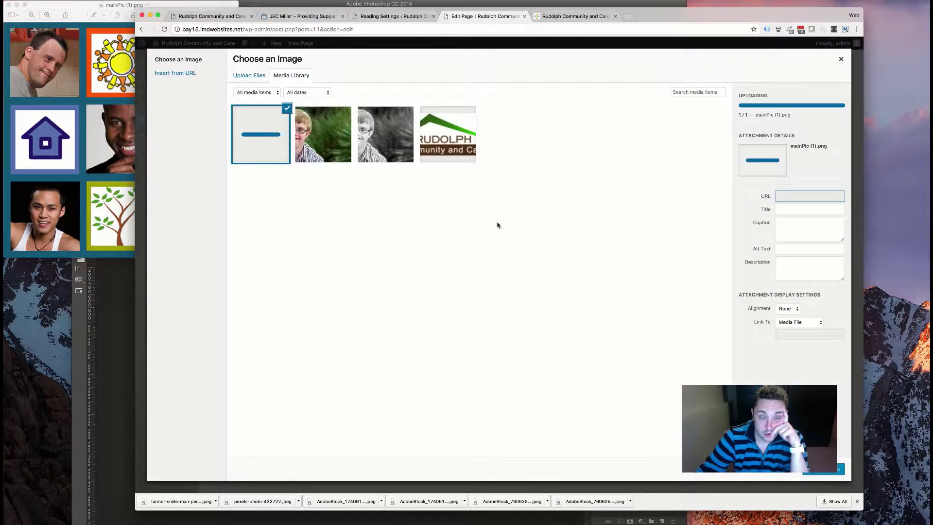
{"action": "left_click", "coordinate": [9, 6]}
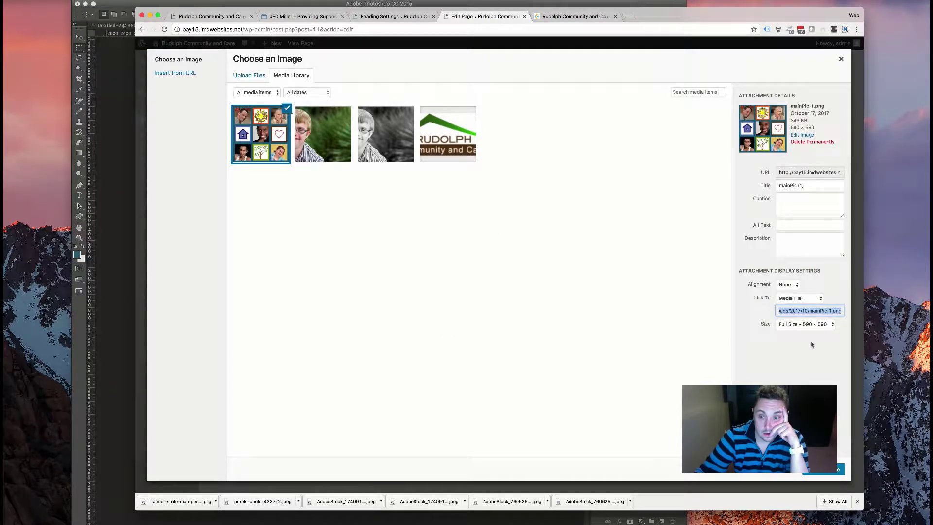
{"action": "left_click", "coordinate": [817, 473]}
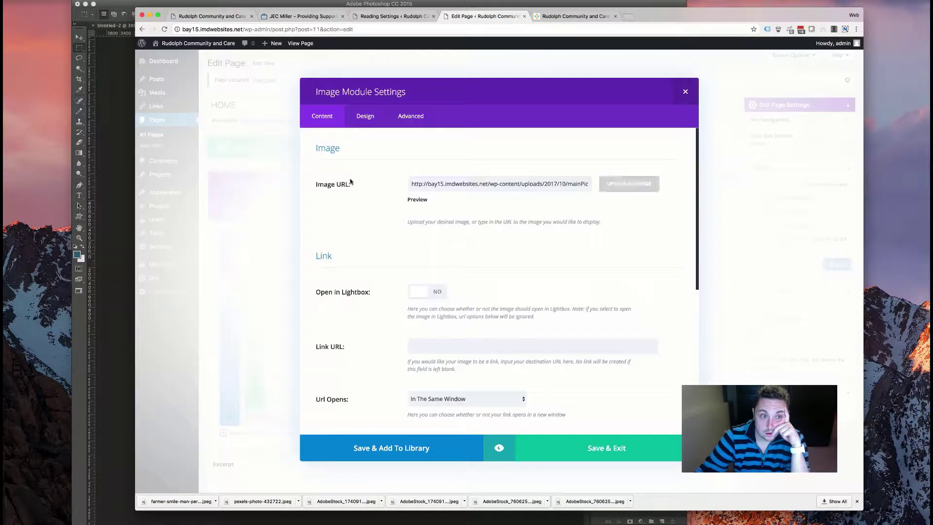
- Set the image animation to Slide from Left, 1500ms duration, 200ms delay
{"action": "left_click", "coordinate": [365, 115]}
{"action": "scroll", "coordinate": [384, 245], "scroll_direction": "down", "scroll_amount": 5}
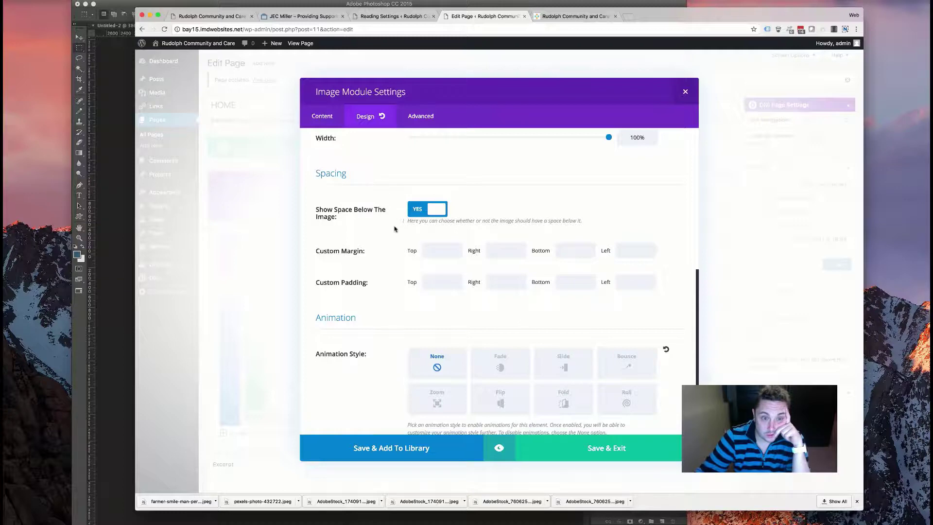
{"action": "left_click", "coordinate": [565, 367]}
{"action": "scroll", "coordinate": [554, 364], "scroll_direction": "down", "scroll_amount": 3}
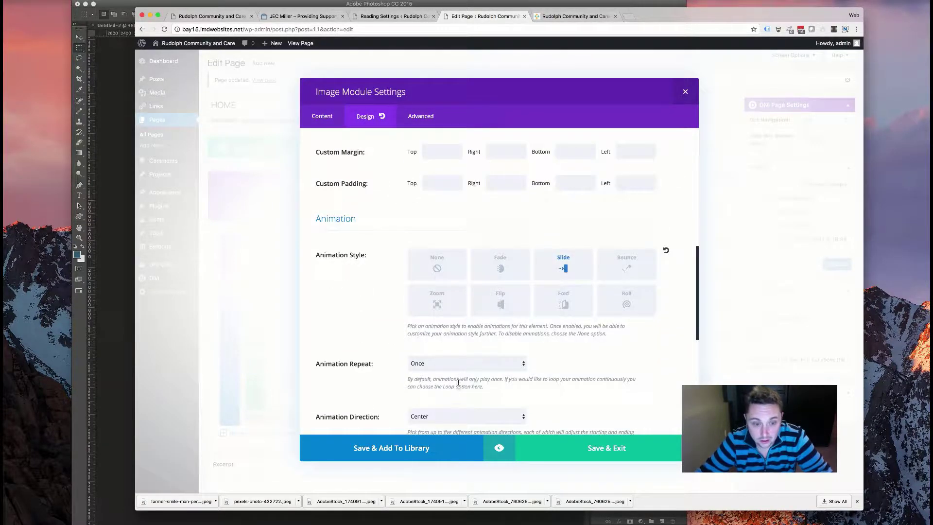
{"action": "scroll", "coordinate": [458, 384], "scroll_direction": "down", "scroll_amount": 3}
{"action": "left_click", "coordinate": [457, 321]}
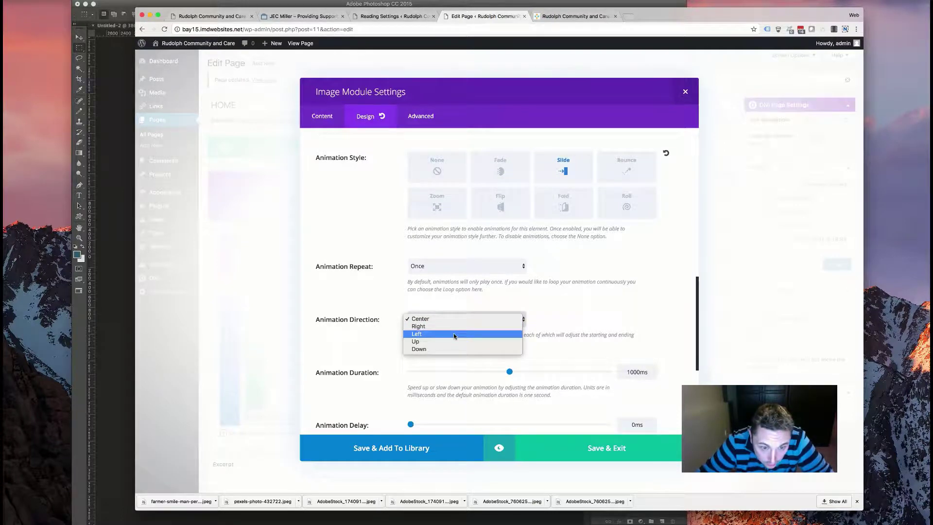
{"action": "left_click", "coordinate": [454, 336]}
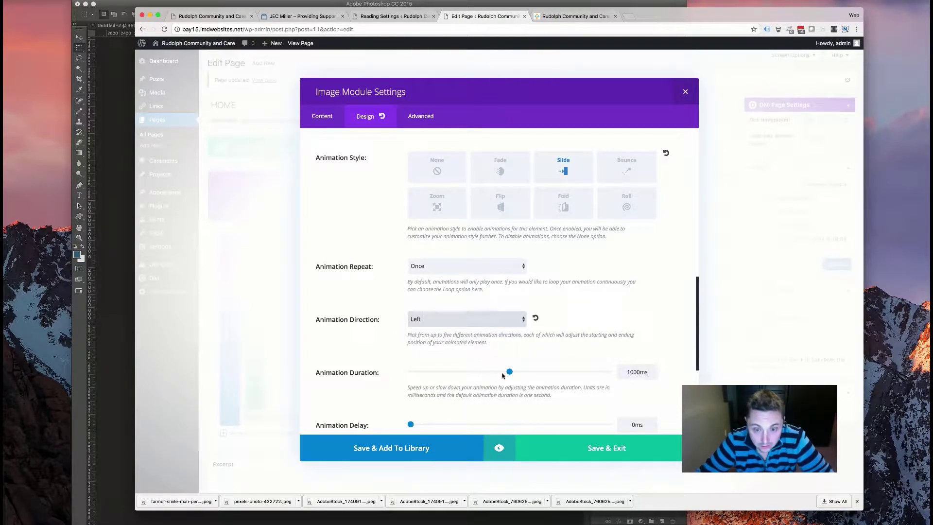
{"action": "left_click_drag", "start_coordinate": [513, 372], "coordinate": [559, 371]}
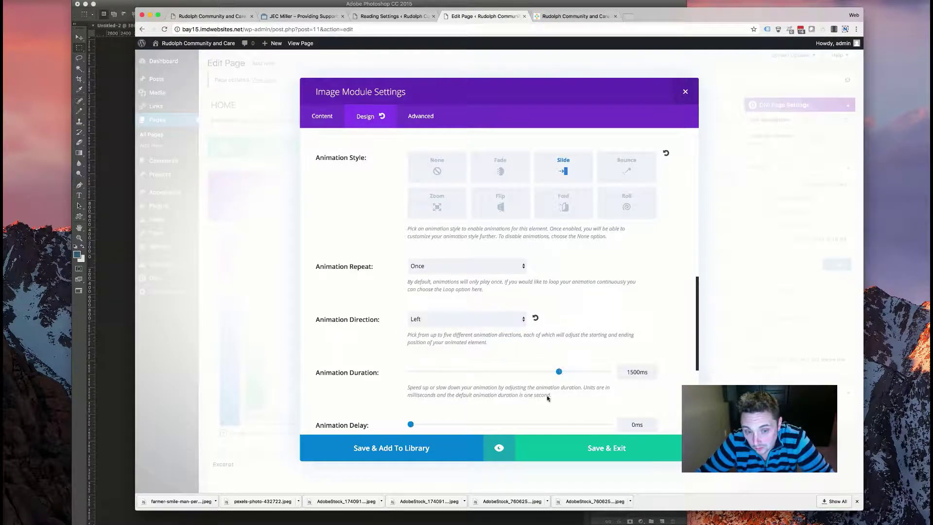
{"action": "scroll", "coordinate": [486, 378], "scroll_direction": "down", "scroll_amount": 4}
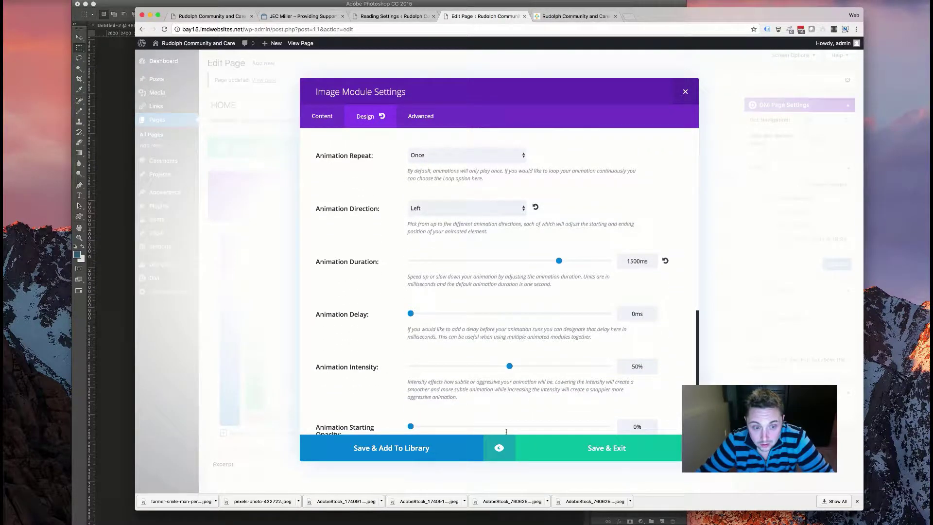
{"action": "mouse_move", "coordinate": [427, 314]}
{"action": "left_mouse_down"}
{"action": "mouse_move", "coordinate": [439, 314]}
{"action": "mouse_move", "coordinate": [427, 315]}
{"action": "left_mouse_up"}
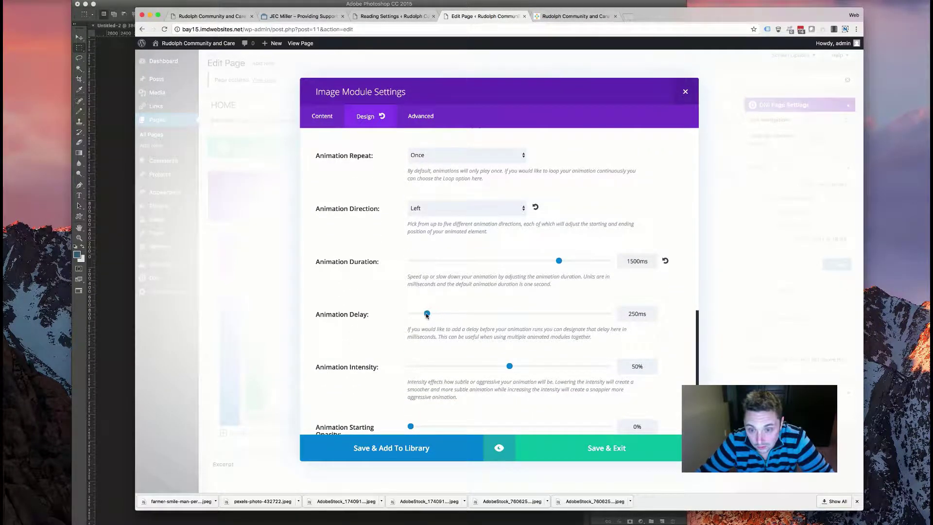
- Save the image module and add a Text module to the empty column
{"action": "left_click", "coordinate": [553, 452]}
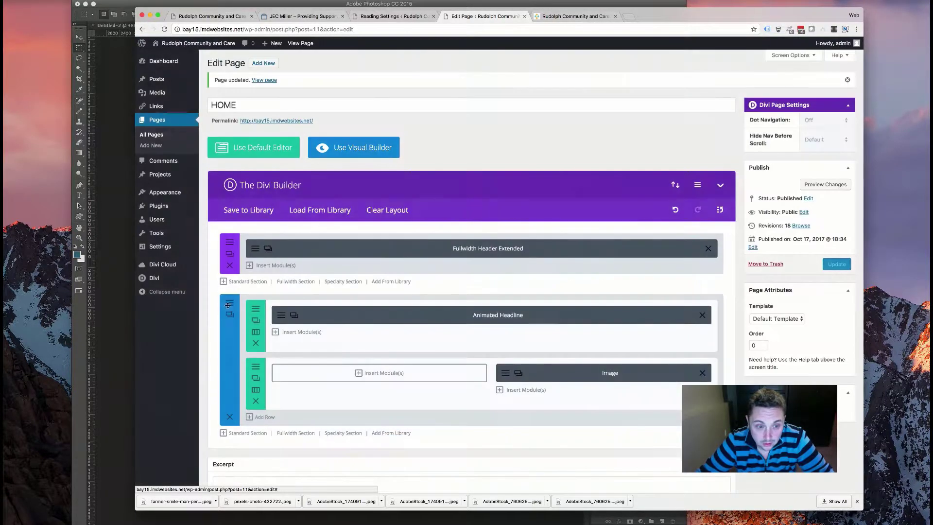
{"action": "left_click", "coordinate": [382, 373]}
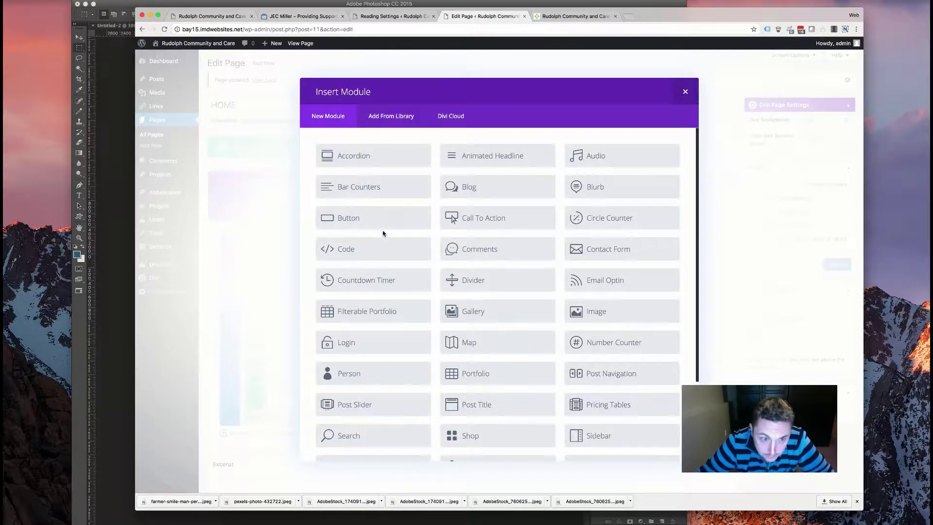
{"action": "scroll", "coordinate": [384, 234], "scroll_direction": "down", "scroll_amount": 3}
{"action": "left_click", "coordinate": [455, 392]}
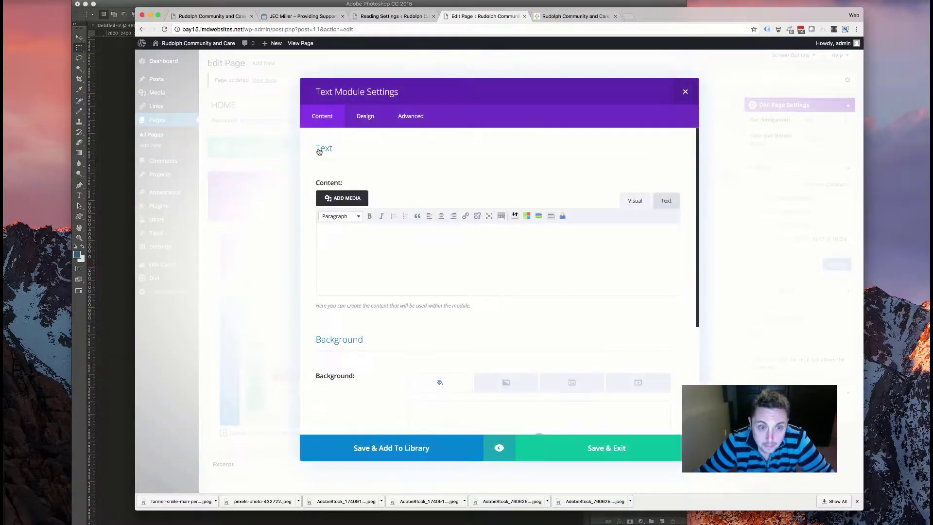
- Copy the two intro paragraphs from the old site and paste them into the Text module
{"action": "left_click", "coordinate": [209, 16]}
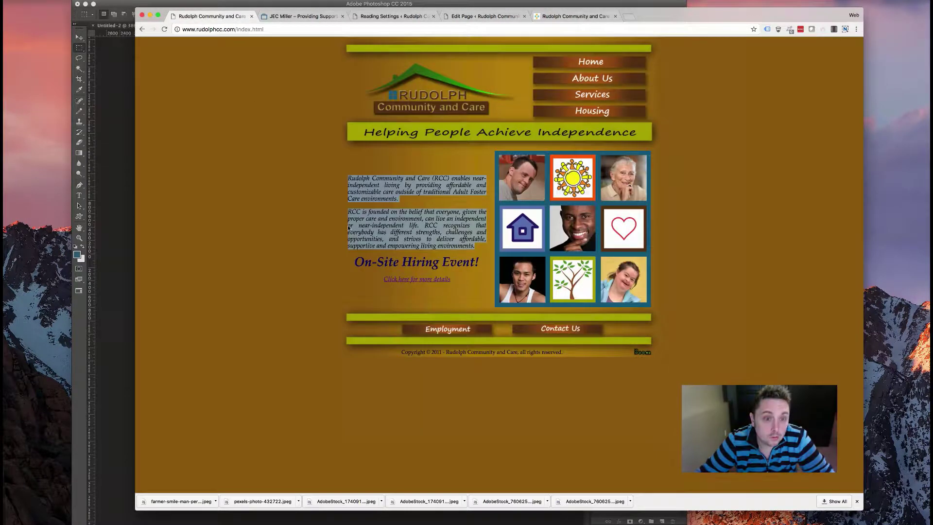
{"action": "right_click", "coordinate": [401, 178]}
{"action": "left_click", "coordinate": [409, 193]}
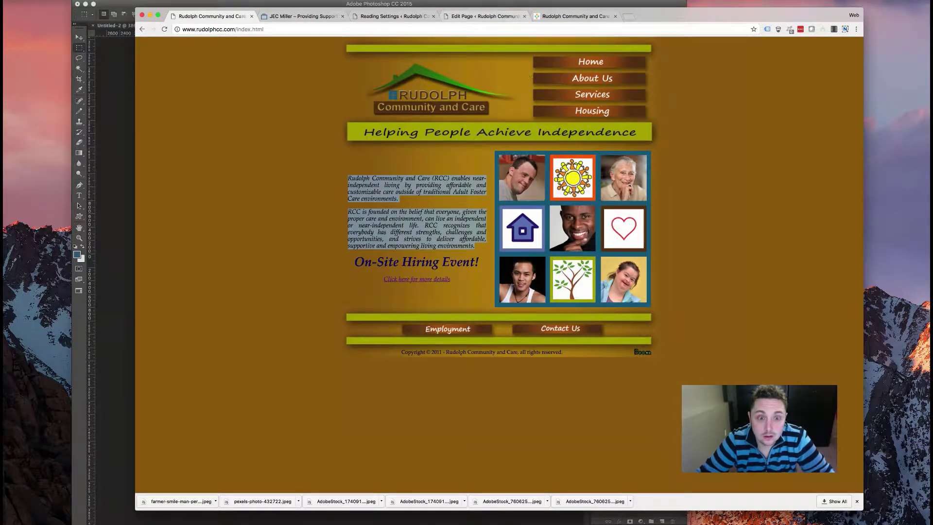
{"action": "left_click", "coordinate": [565, 18]}
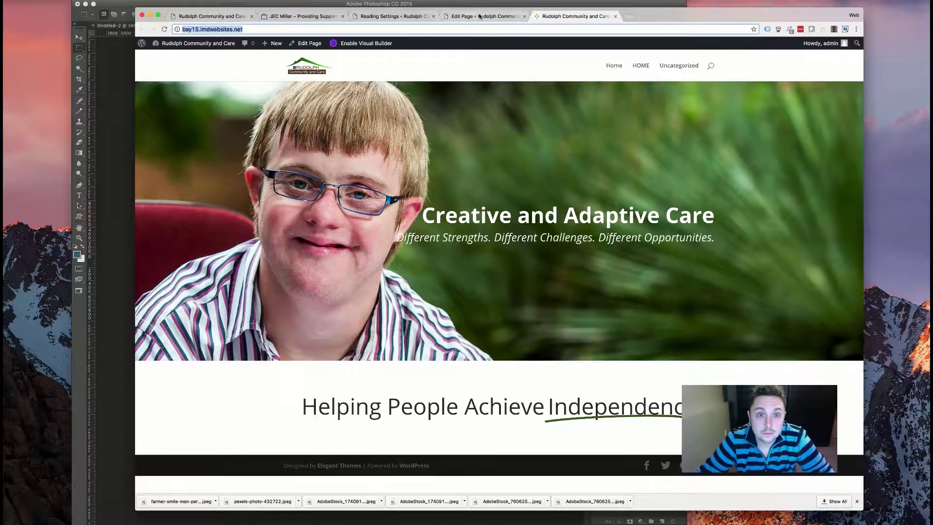
{"action": "left_click", "coordinate": [479, 17]}
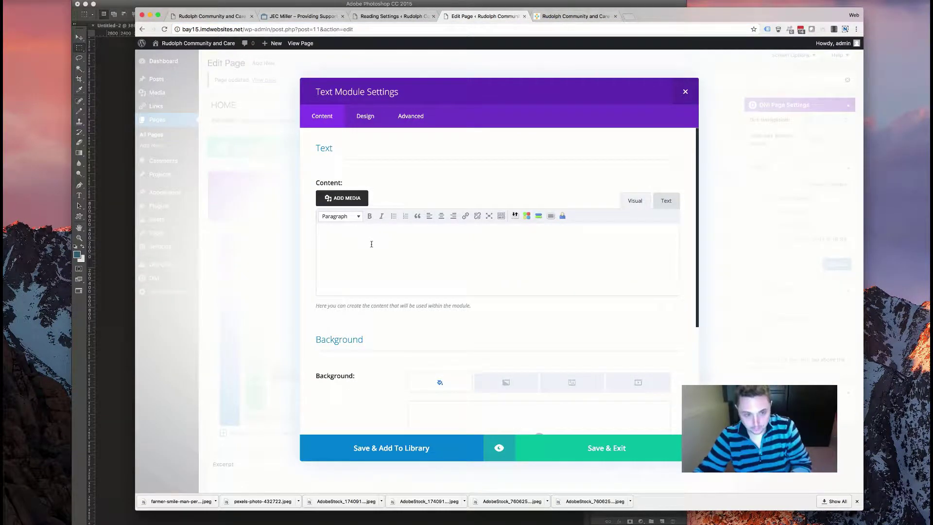
{"action": "key", "text": "super+v"}
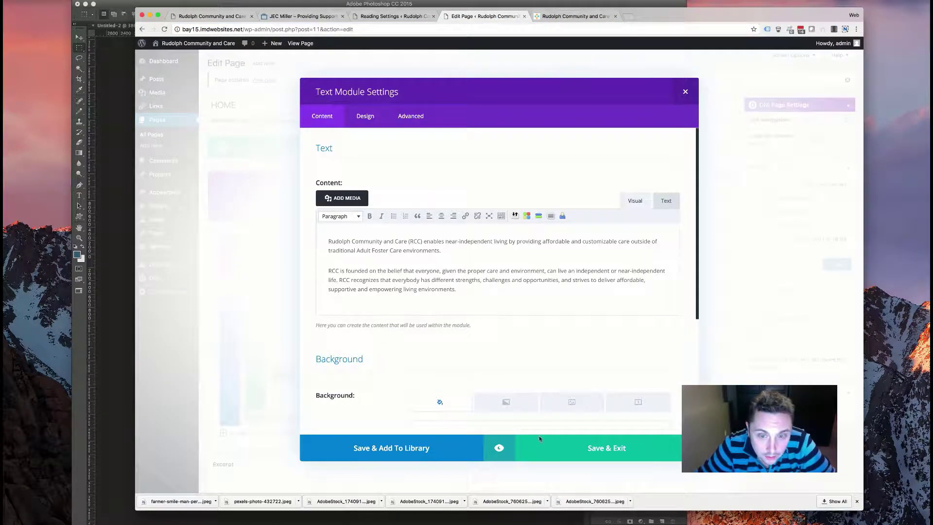
- Give the text a Slide-from-Right animation over 1500ms with delay 20, and save the module
{"action": "left_click", "coordinate": [368, 115]}
{"action": "scroll", "coordinate": [466, 256], "scroll_direction": "down", "scroll_amount": 15}
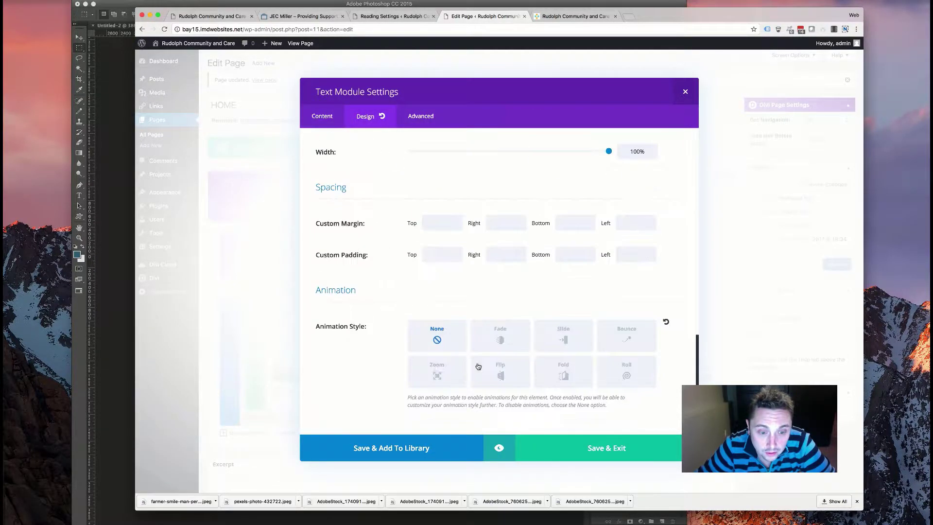
{"action": "left_click", "coordinate": [587, 346]}
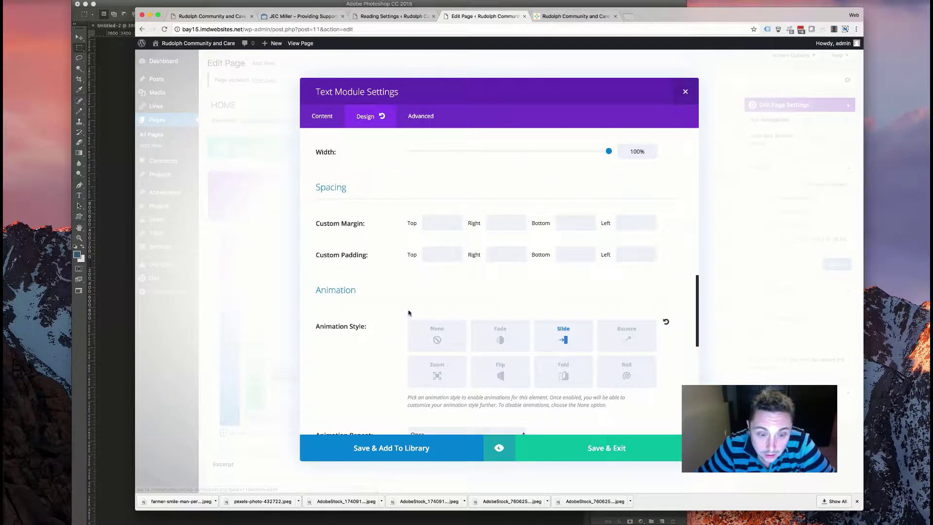
{"action": "scroll", "coordinate": [435, 369], "scroll_direction": "down", "scroll_amount": 3}
{"action": "left_click", "coordinate": [466, 406]}
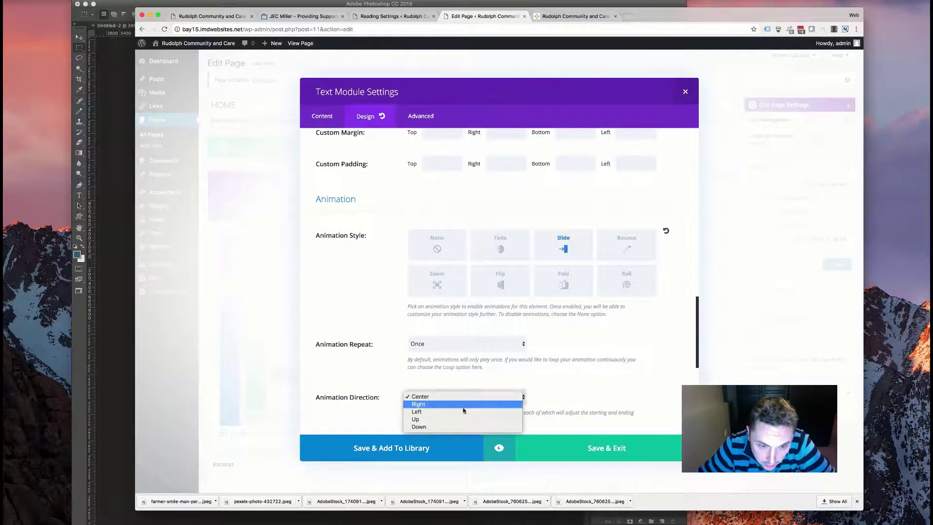
{"action": "left_click", "coordinate": [464, 411]}
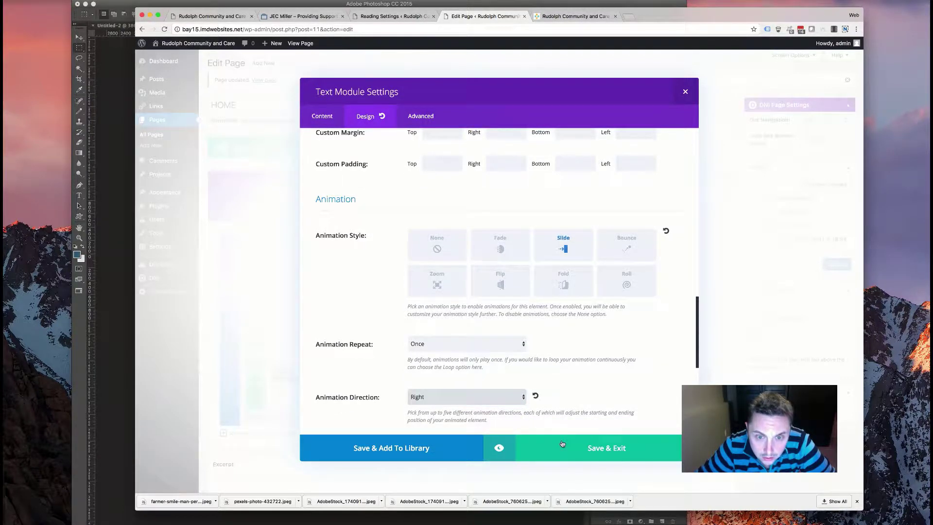
{"action": "scroll", "coordinate": [658, 206], "scroll_direction": "down", "scroll_amount": 6}
{"action": "left_click", "coordinate": [632, 250]}
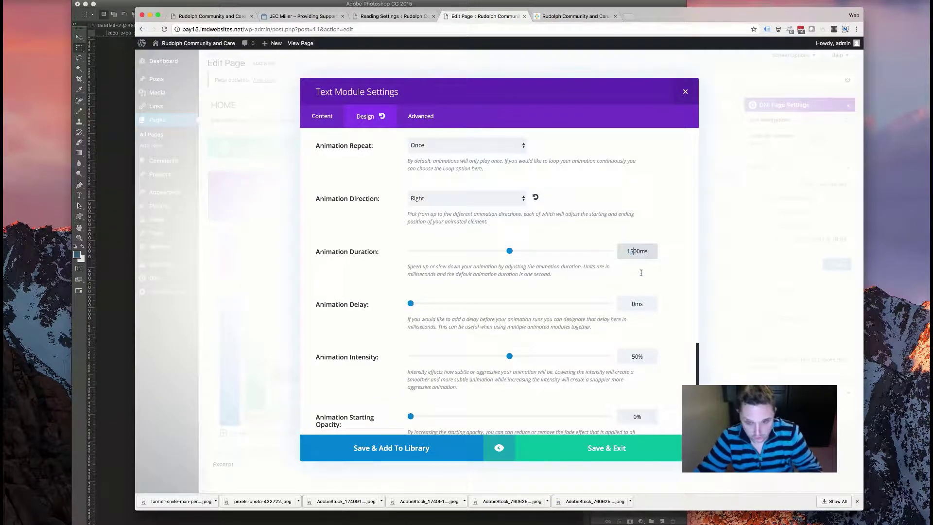
{"action": "left_click", "coordinate": [631, 303]}
{"action": "type", "text": "20"}
{"action": "left_click", "coordinate": [625, 455]}
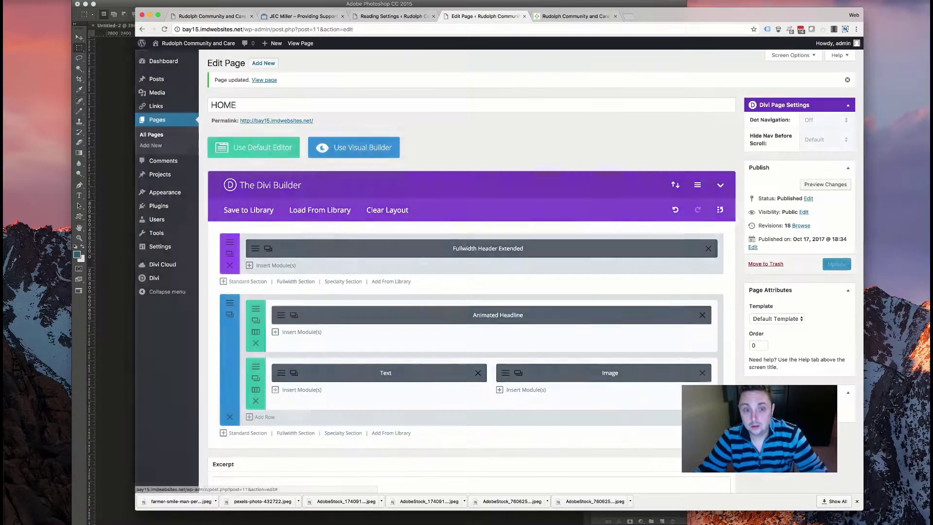
- Update the home page and reload the live homepage
{"action": "left_click", "coordinate": [830, 266]}
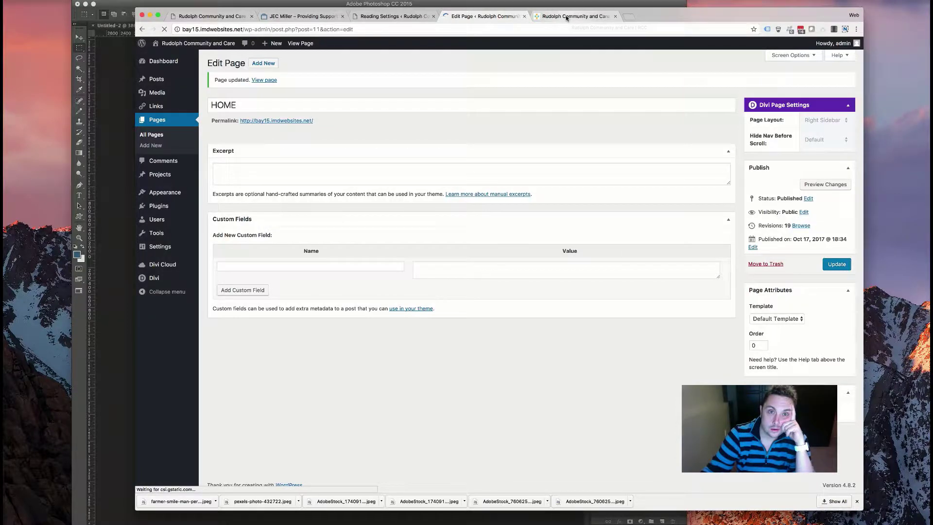
{"action": "left_click", "coordinate": [566, 17]}
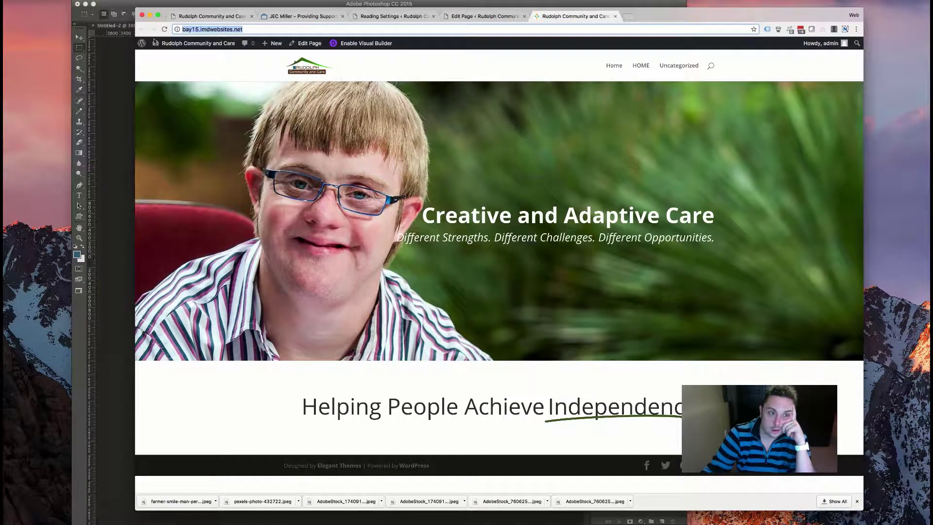
{"action": "left_click", "coordinate": [164, 29]}
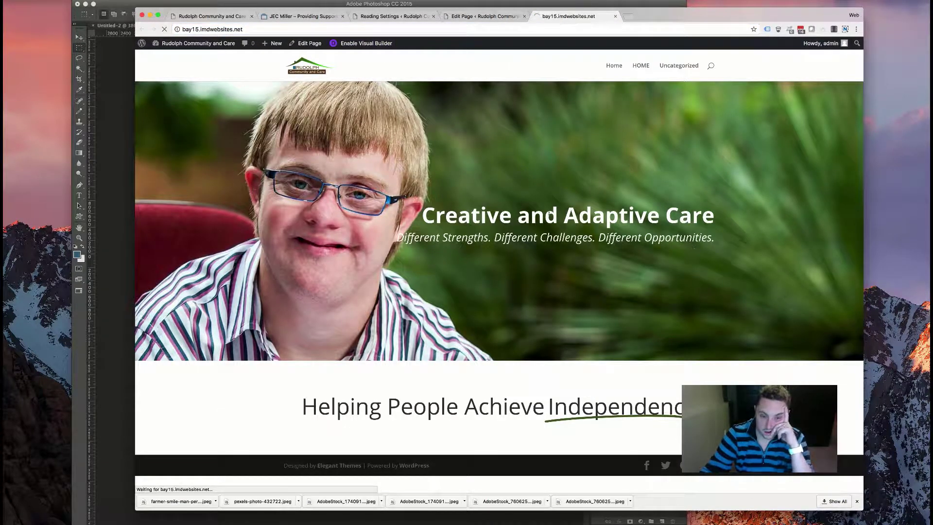
{"action": "scroll", "coordinate": [543, 311], "scroll_direction": "down", "scroll_amount": 5}
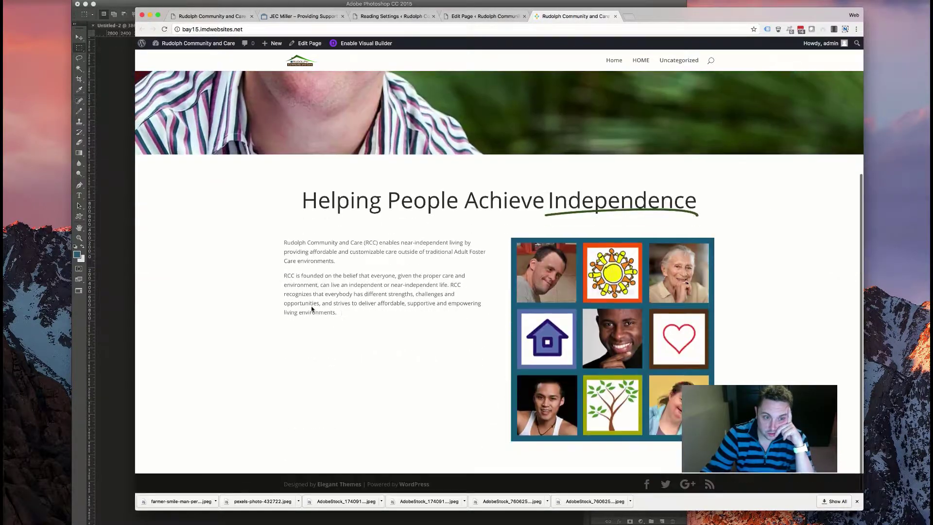
- Review the intro paragraphs beside the photo grid on the live homepage, reloading to recheck them
{"action": "left_click_drag", "start_coordinate": [338, 312], "coordinate": [270, 250]}
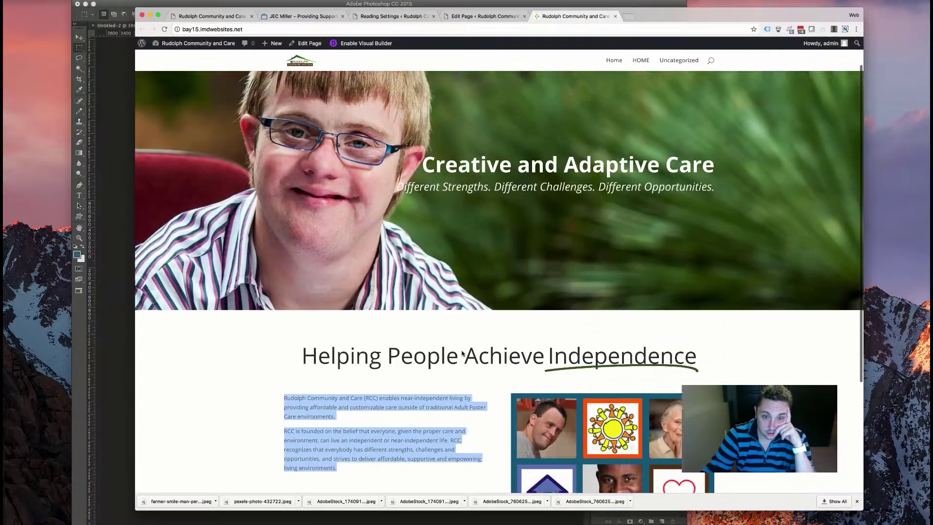
{"action": "scroll", "coordinate": [462, 353], "scroll_direction": "down", "scroll_amount": 2}
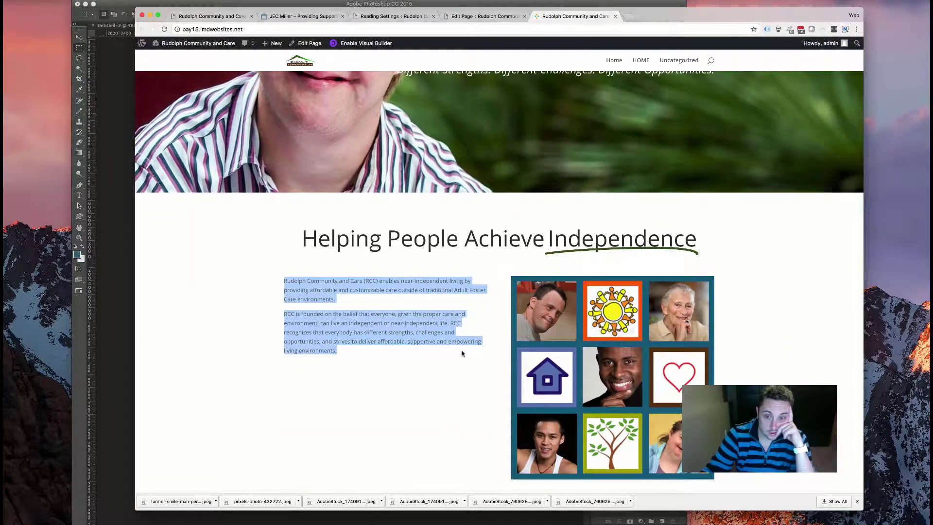
{"action": "scroll", "coordinate": [435, 350], "scroll_direction": "up", "scroll_amount": 4}
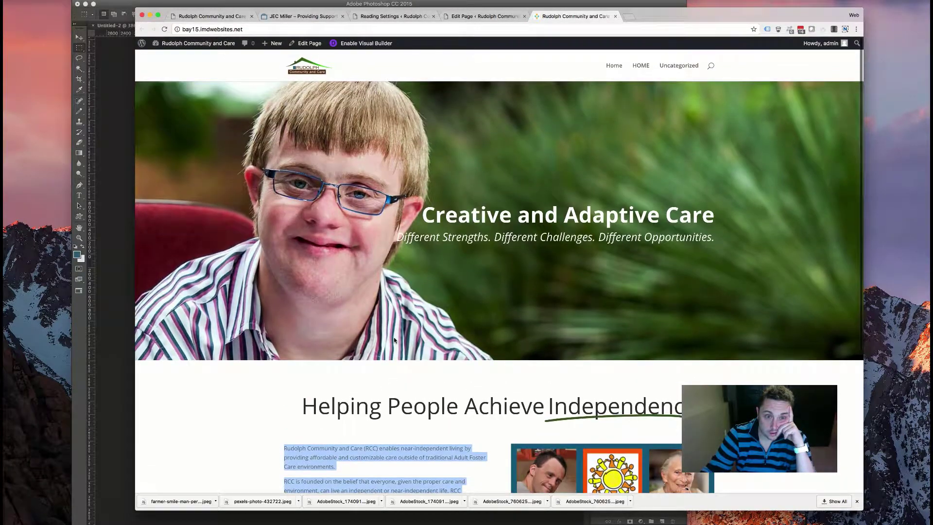
{"action": "scroll", "coordinate": [395, 340], "scroll_direction": "down", "scroll_amount": 4}
{"action": "scroll", "coordinate": [395, 340], "scroll_direction": "down", "scroll_amount": 2}
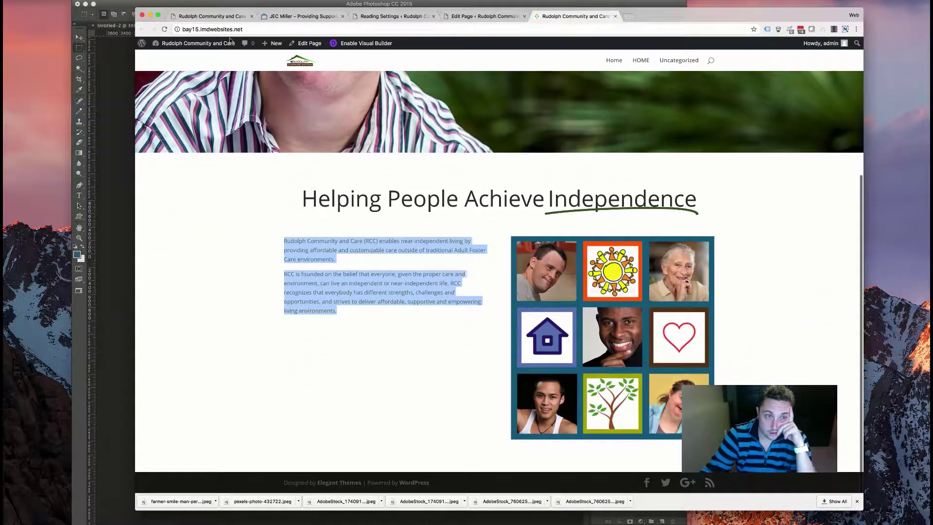
{"action": "scroll", "coordinate": [483, 155], "scroll_direction": "up", "scroll_amount": 8}
{"action": "key", "text": "super+r"}
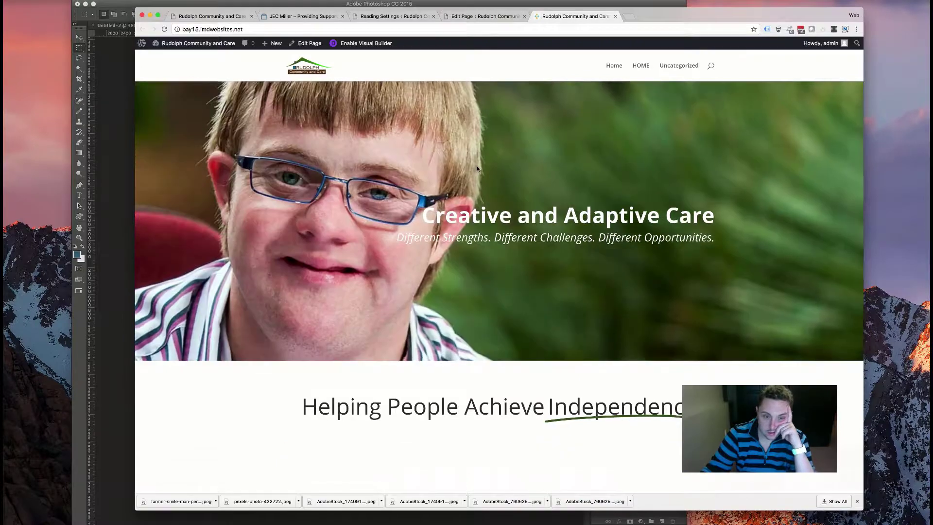
{"action": "scroll", "coordinate": [477, 166], "scroll_direction": "down", "scroll_amount": 3}
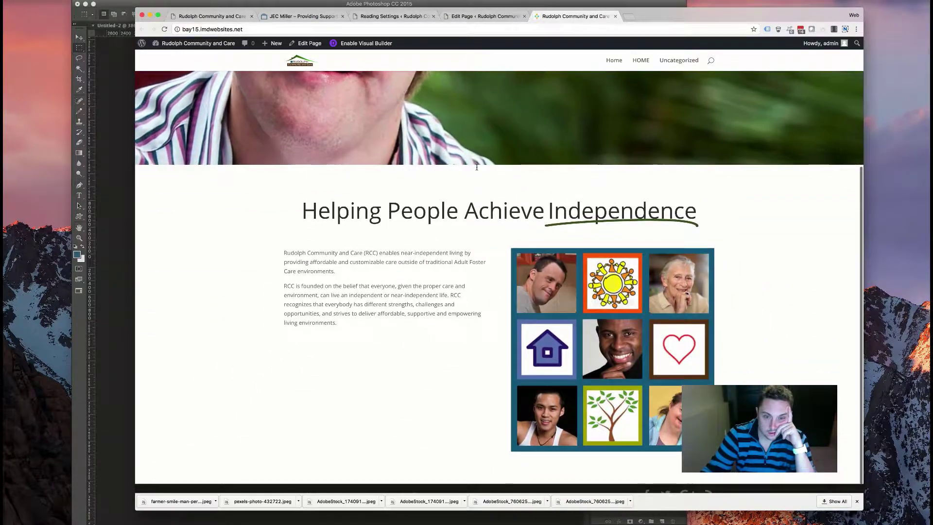
{"action": "scroll", "coordinate": [476, 166], "scroll_direction": "up", "scroll_amount": 3}
{"action": "scroll", "coordinate": [476, 167], "scroll_direction": "down", "scroll_amount": 4}
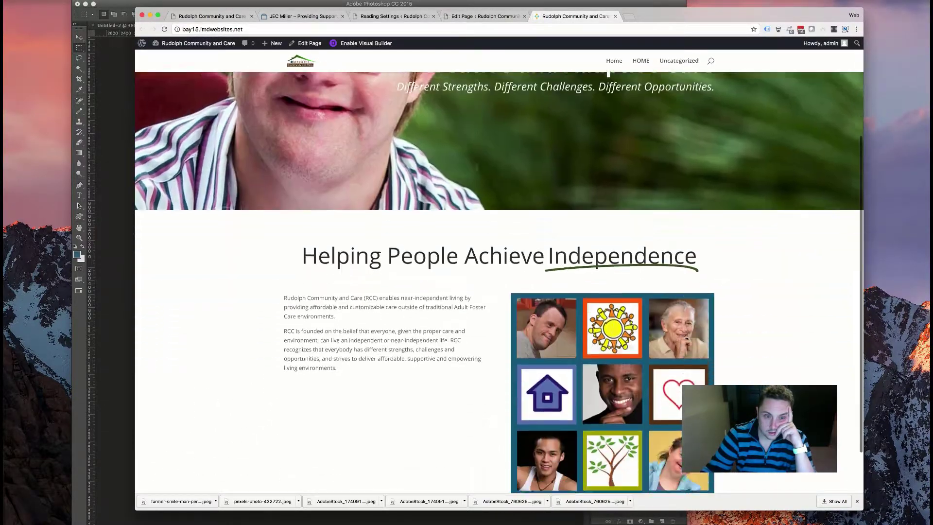
{"action": "scroll", "coordinate": [477, 167], "scroll_direction": "up", "scroll_amount": 5}
{"action": "scroll", "coordinate": [476, 167], "scroll_direction": "down", "scroll_amount": 5}
{"action": "scroll", "coordinate": [477, 166], "scroll_direction": "up", "scroll_amount": 3}
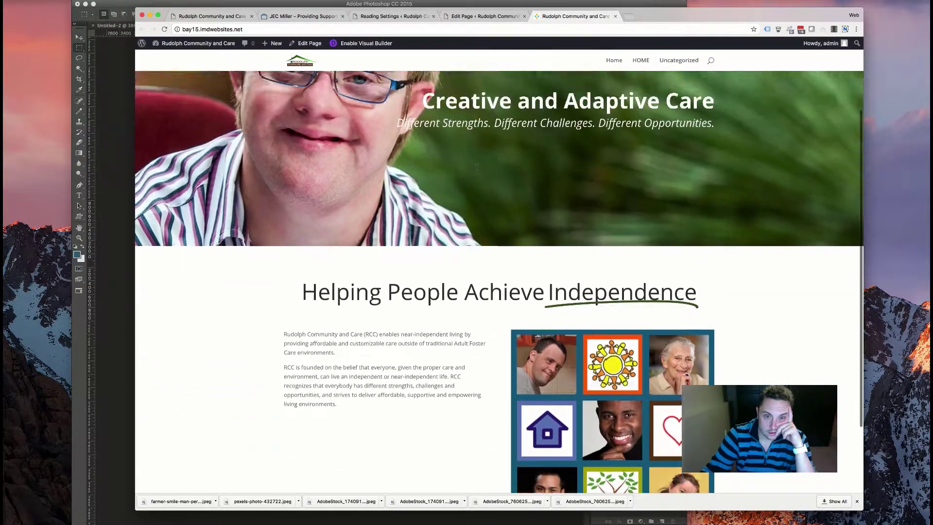
{"action": "scroll", "coordinate": [477, 167], "scroll_direction": "up", "scroll_amount": 4}
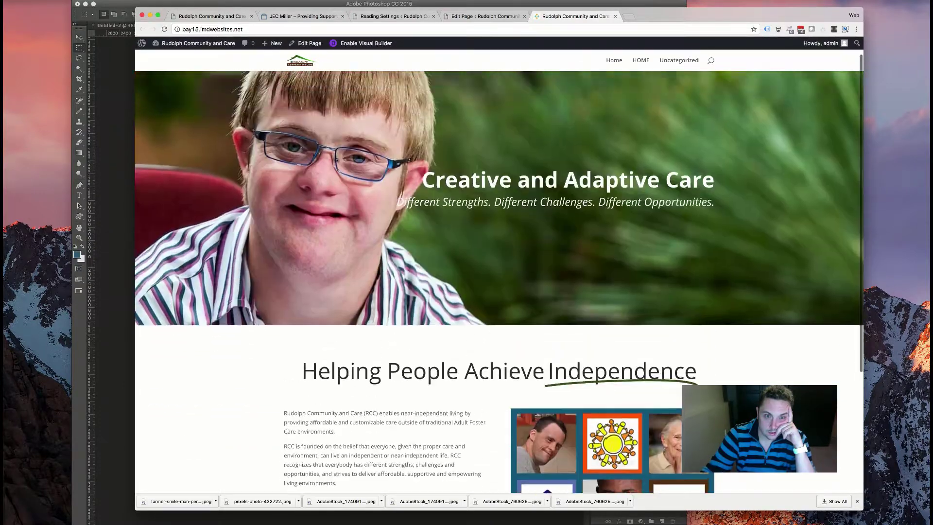
{"action": "scroll", "coordinate": [476, 167], "scroll_direction": "down", "scroll_amount": 5}
{"action": "scroll", "coordinate": [476, 166], "scroll_direction": "up", "scroll_amount": 4}
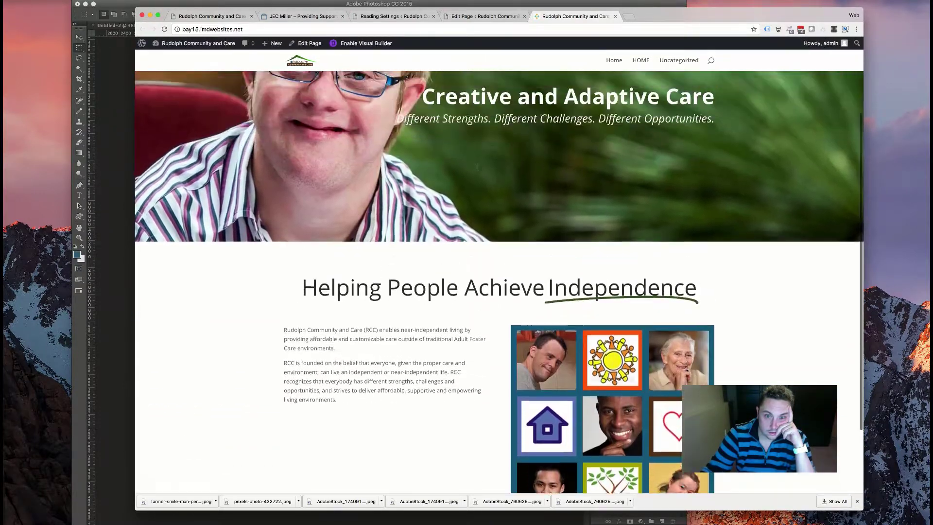
{"action": "scroll", "coordinate": [476, 167], "scroll_direction": "down", "scroll_amount": 4}
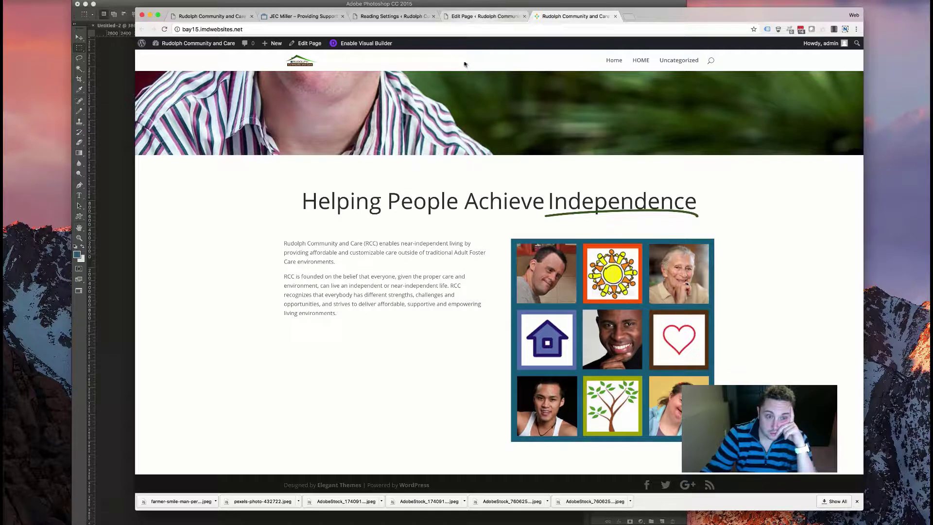
{"action": "left_click", "coordinate": [476, 15]}
- Set the intro text to font size 18 with 24px line height
{"action": "left_click", "coordinate": [281, 373]}
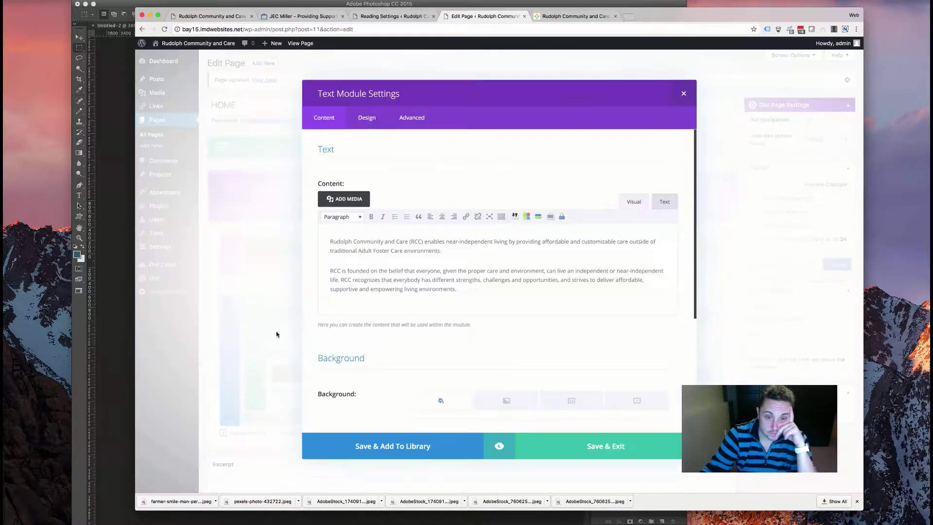
{"action": "left_click", "coordinate": [365, 117]}
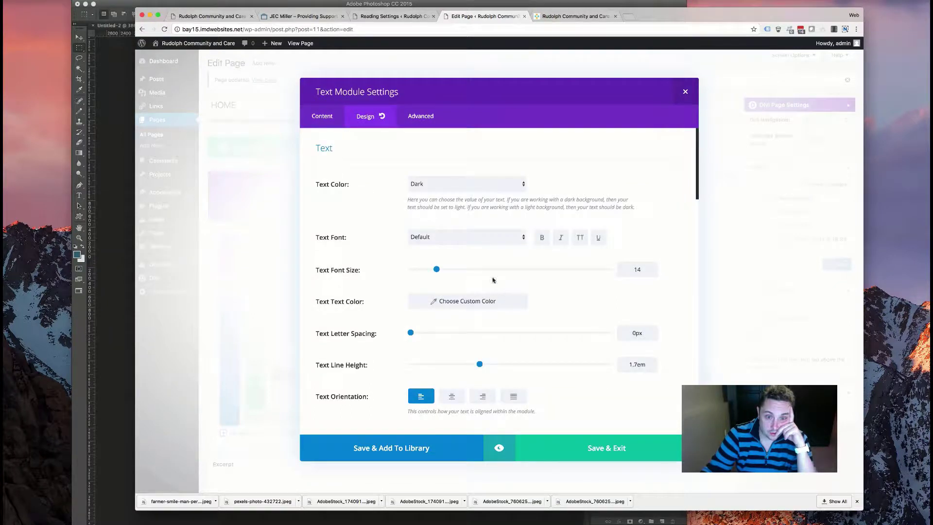
{"action": "left_click_drag", "start_coordinate": [437, 271], "coordinate": [443, 271]}
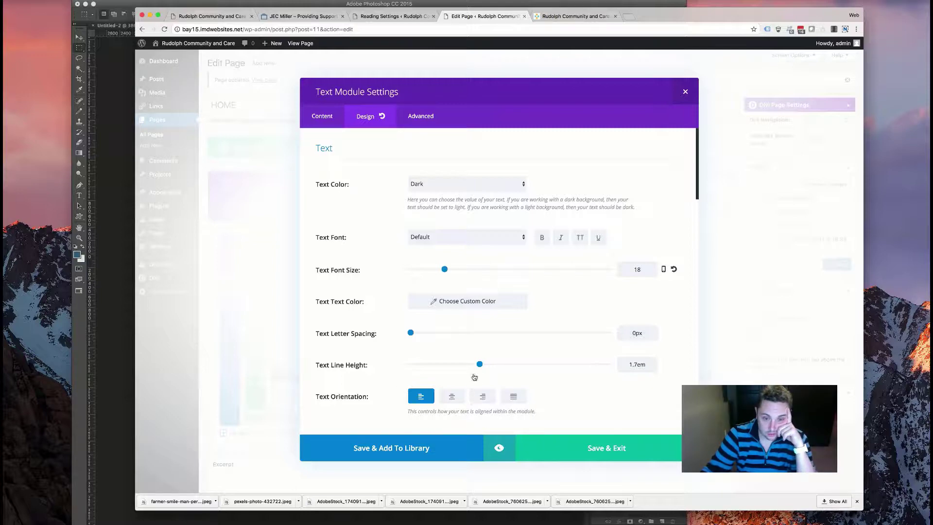
{"action": "double_click", "coordinate": [639, 363]}
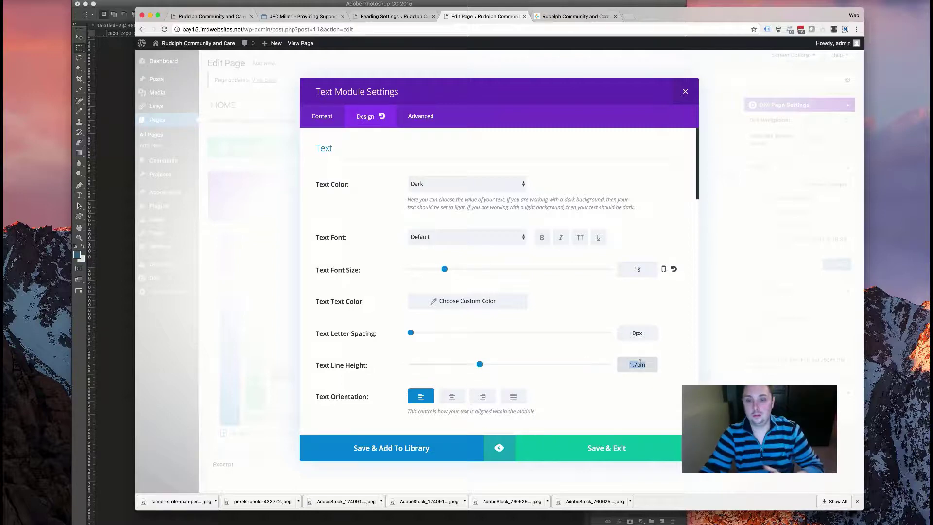
{"action": "type", "text": "24px"}
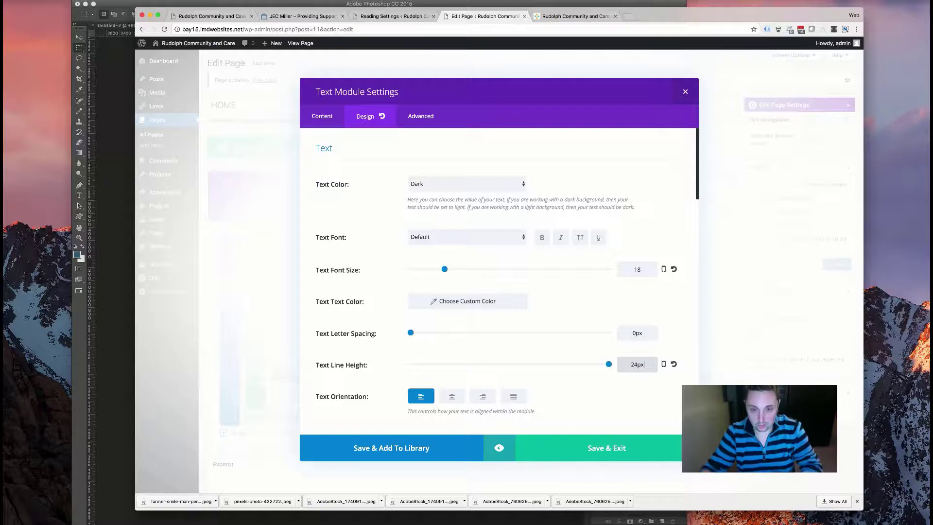
{"action": "left_click", "coordinate": [562, 449]}
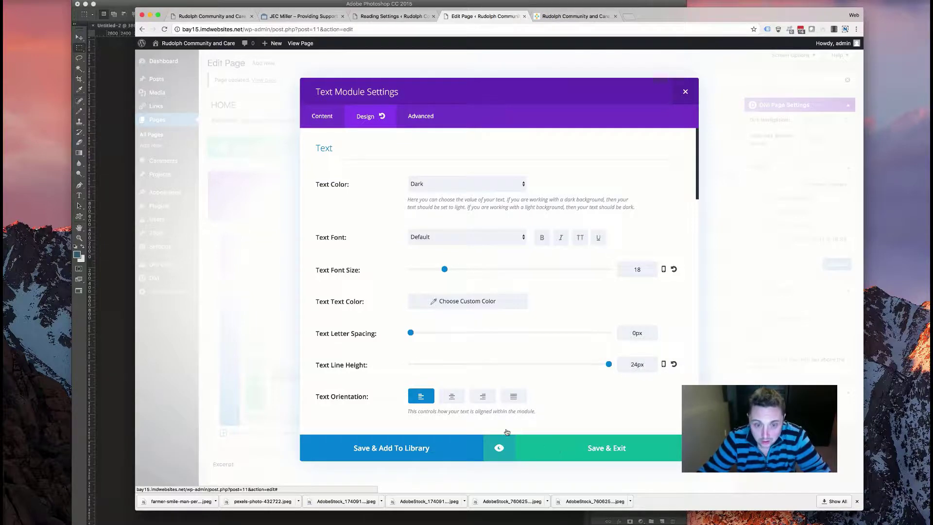
- Justify the intro text, update the page, and view the live homepage
{"action": "left_click", "coordinate": [280, 374]}
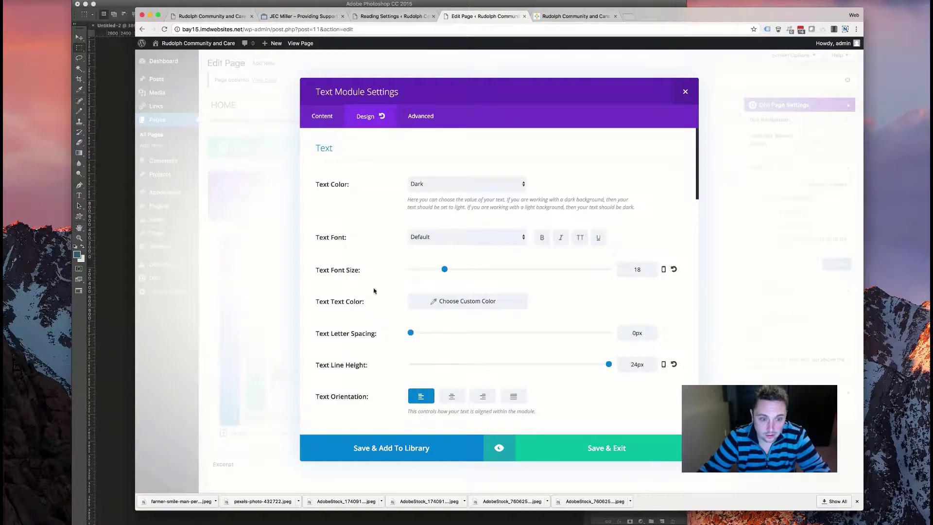
{"action": "scroll", "coordinate": [486, 243], "scroll_direction": "down", "scroll_amount": 5}
{"action": "left_click", "coordinate": [514, 266]}
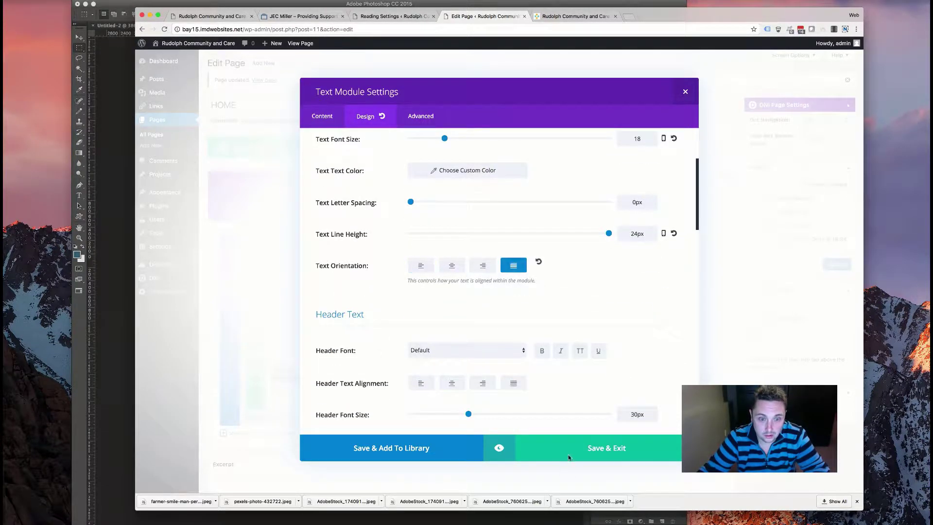
{"action": "left_click", "coordinate": [572, 457]}
{"action": "left_click", "coordinate": [836, 265]}
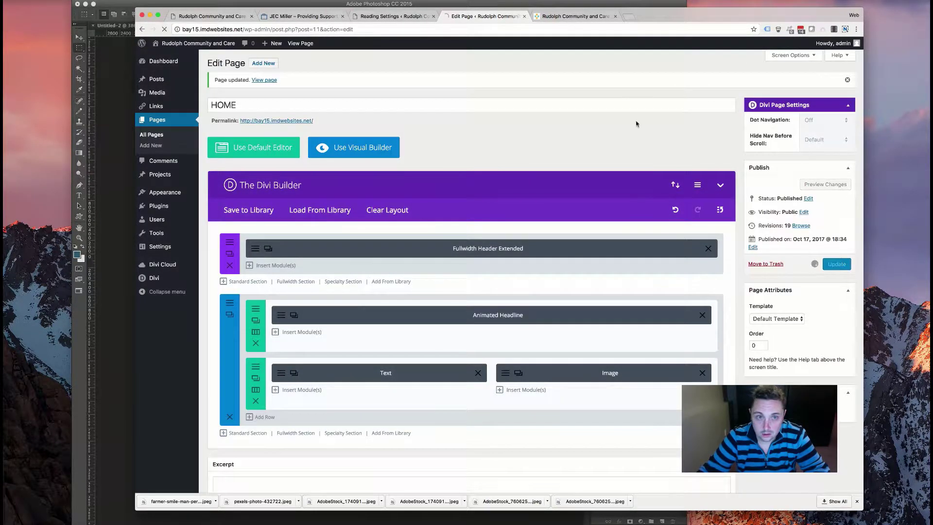
{"action": "left_click", "coordinate": [573, 16]}
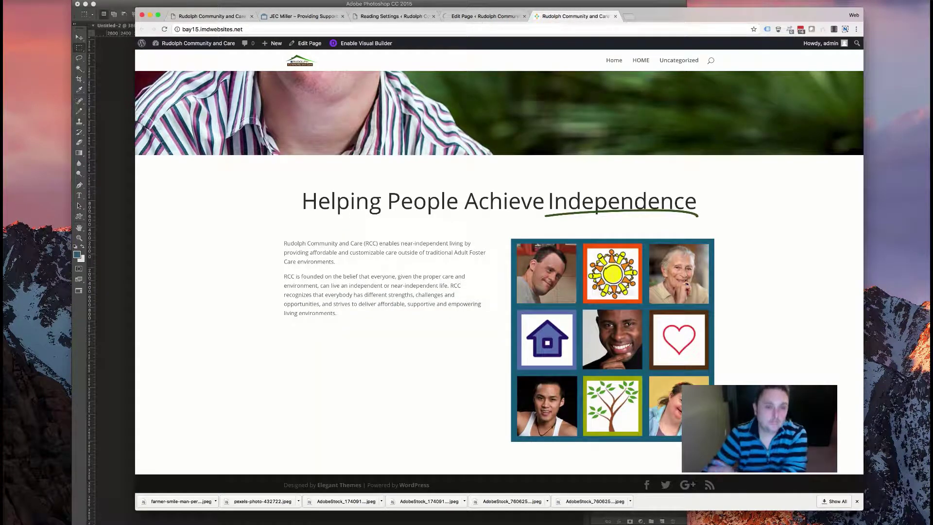
- Reload the live homepage and check the second intro paragraph
{"action": "left_click", "coordinate": [164, 29]}
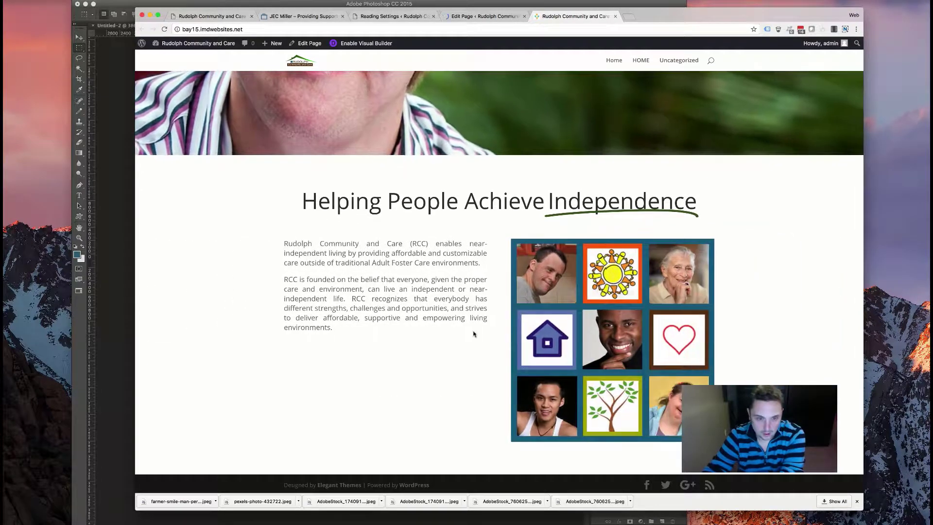
{"action": "left_click_drag", "start_coordinate": [386, 280], "coordinate": [365, 329]}
{"action": "left_click", "coordinate": [381, 346]}
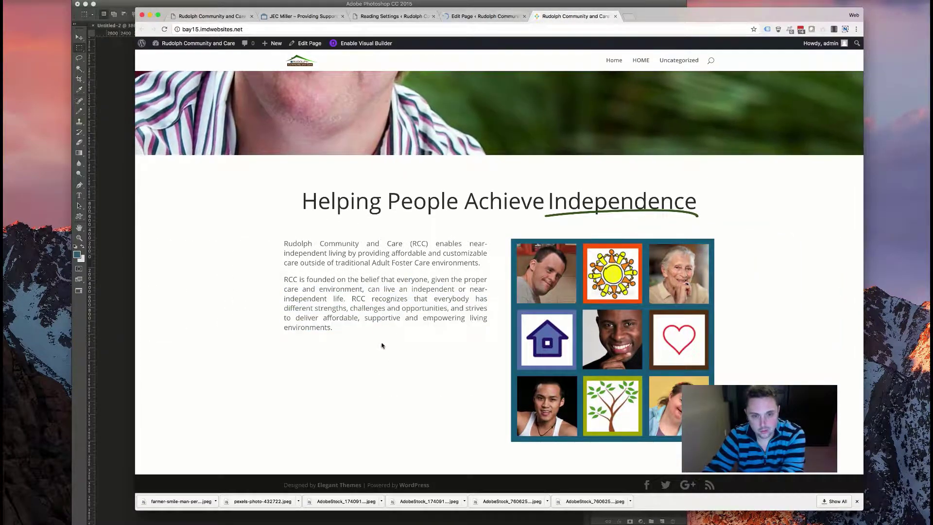
{"action": "scroll", "coordinate": [430, 331], "scroll_direction": "up", "scroll_amount": 5}
{"action": "scroll", "coordinate": [430, 331], "scroll_direction": "down", "scroll_amount": 5}
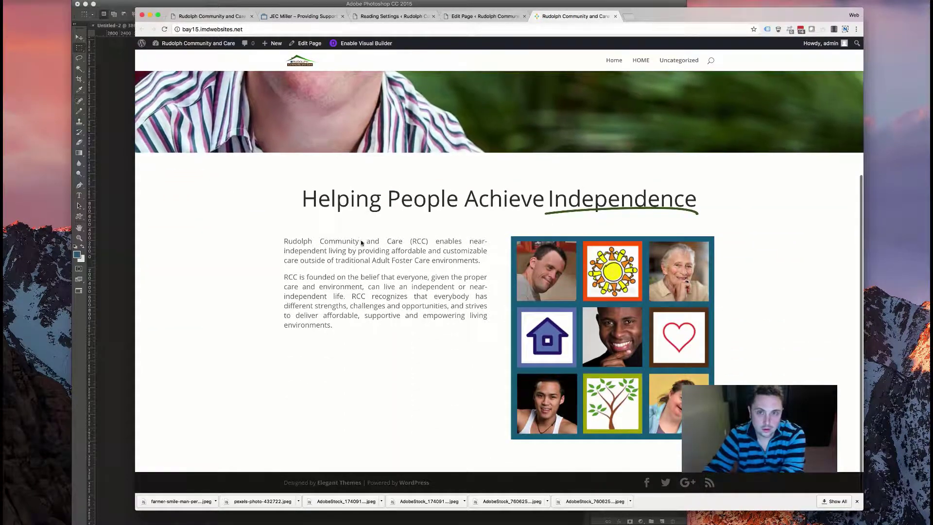
- Compare the old site's homepage and About Us page with the new home page
{"action": "left_click", "coordinate": [212, 16]}
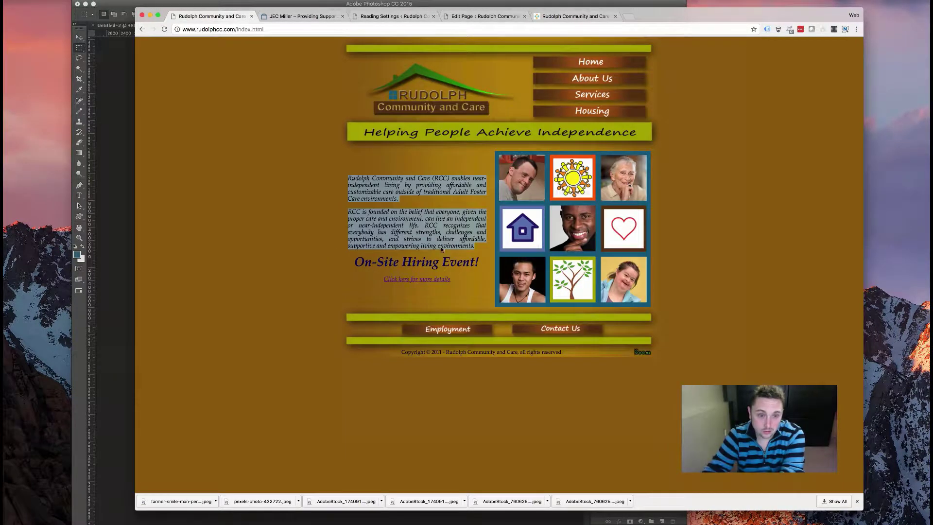
{"action": "left_click_drag", "start_coordinate": [330, 266], "coordinate": [480, 273]}
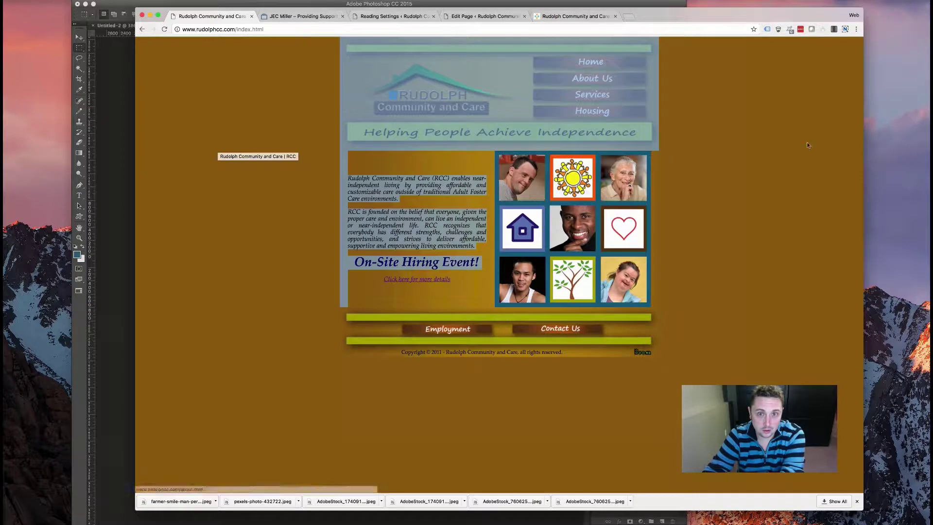
{"action": "left_click", "coordinate": [620, 84]}
{"action": "left_click", "coordinate": [605, 83]}
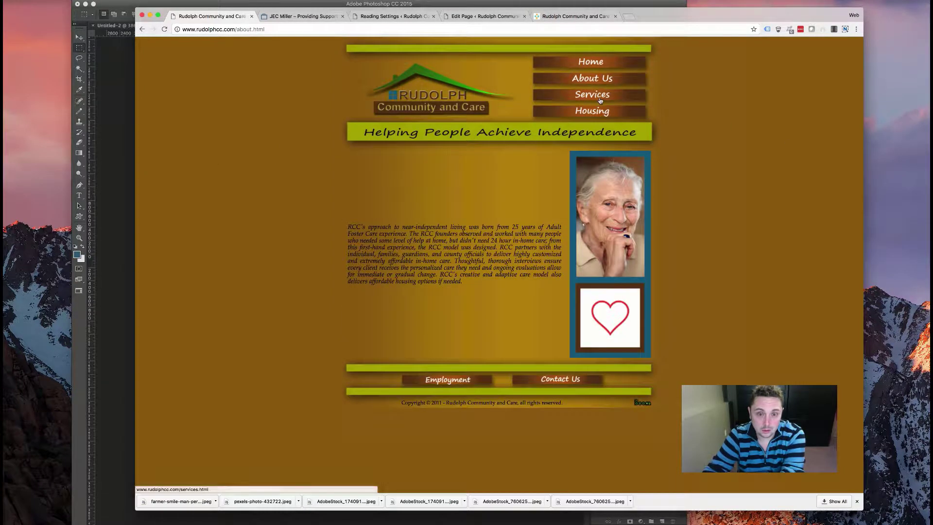
{"action": "left_click", "coordinate": [569, 18]}
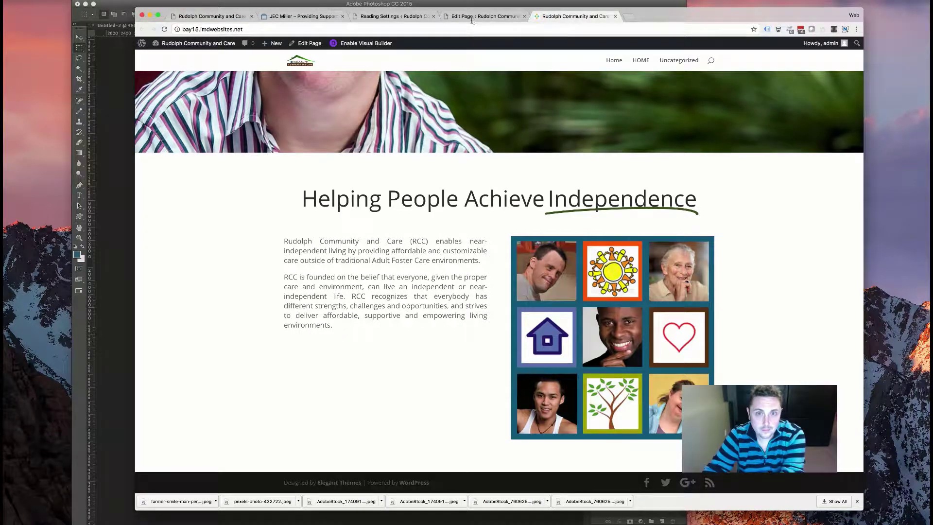
{"action": "scroll", "coordinate": [419, 194], "scroll_direction": "down", "scroll_amount": 1}
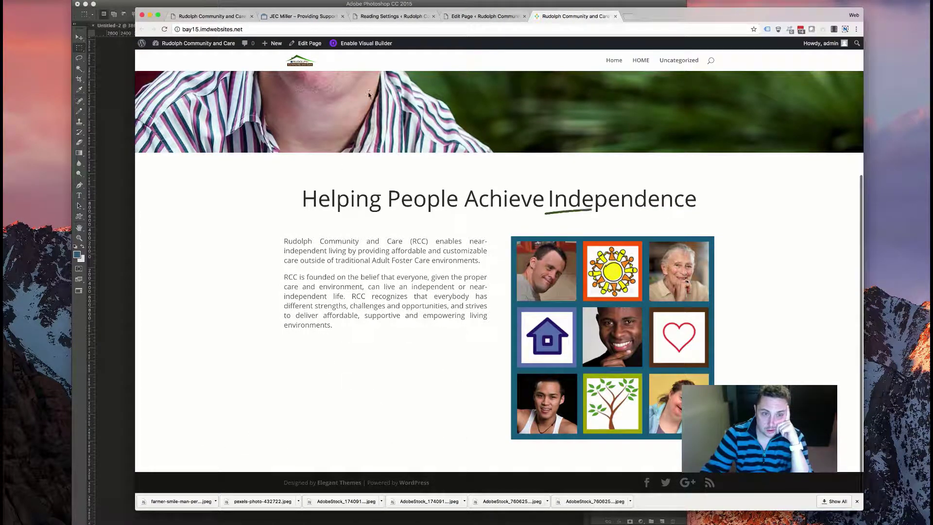
- Copy the 'On-Site Hiring Event!' heading from the old site's home page
{"action": "left_click", "coordinate": [461, 17]}
{"action": "left_click", "coordinate": [393, 17]}
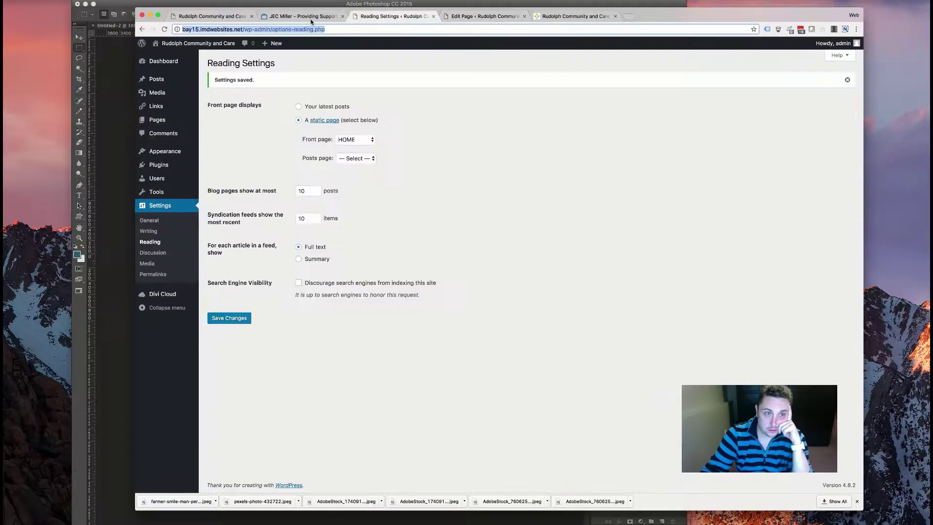
{"action": "left_click", "coordinate": [306, 17]}
{"action": "left_click", "coordinate": [233, 17]}
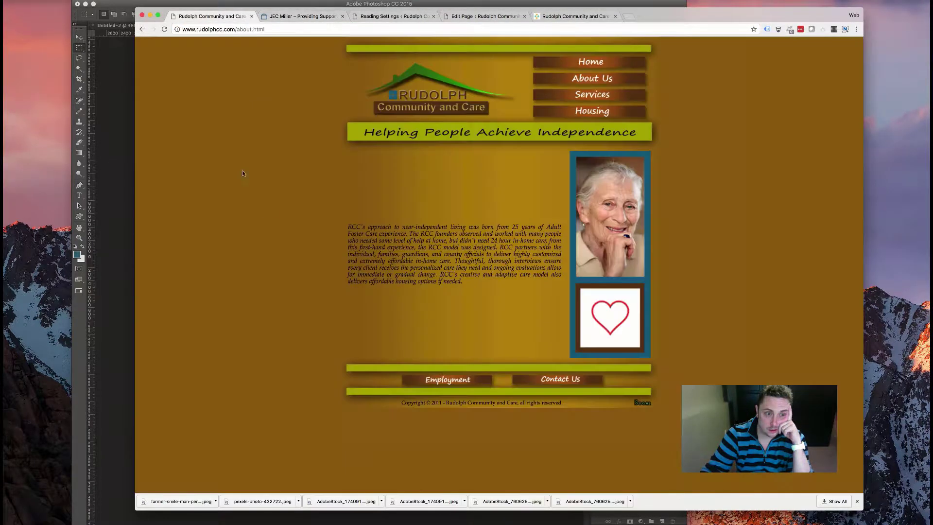
{"action": "left_click", "coordinate": [591, 70]}
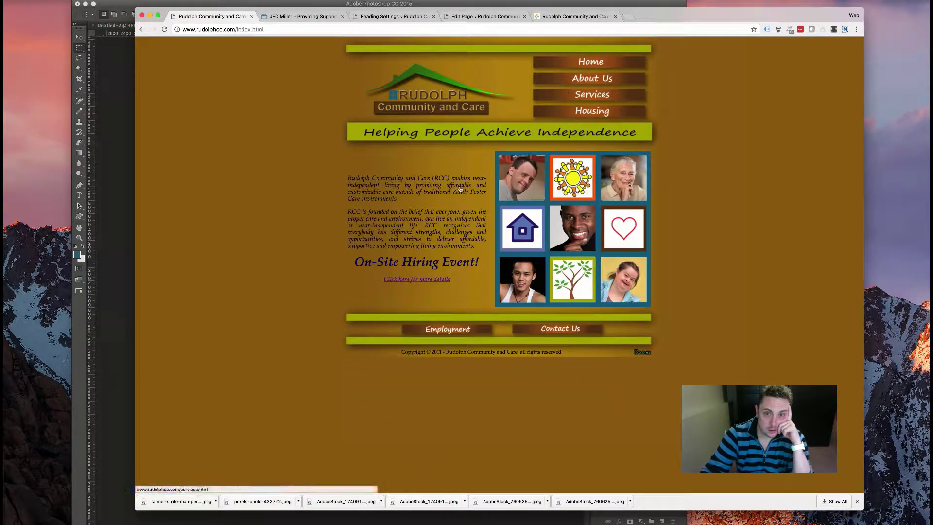
{"action": "left_click_drag", "start_coordinate": [486, 265], "coordinate": [354, 262]}
{"action": "right_click", "coordinate": [414, 262]}
{"action": "left_click", "coordinate": [456, 278]}
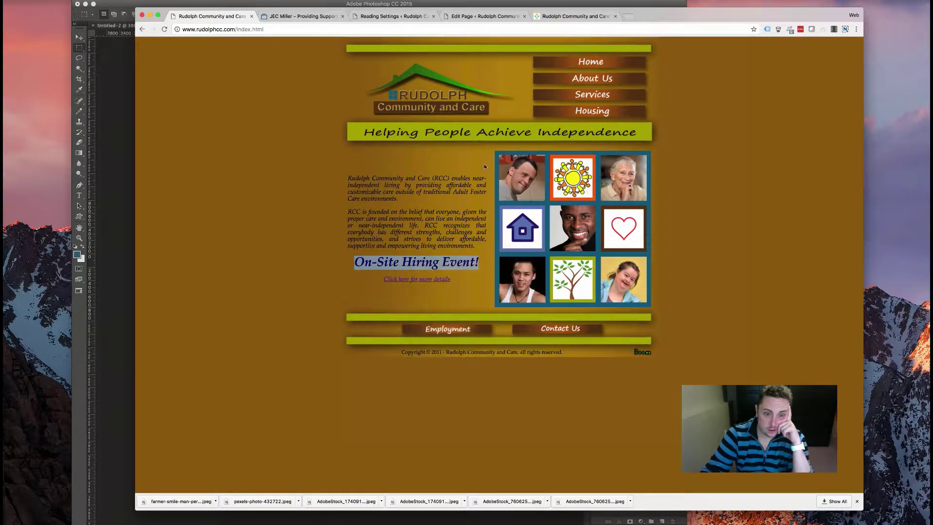
{"action": "left_click", "coordinate": [472, 17]}
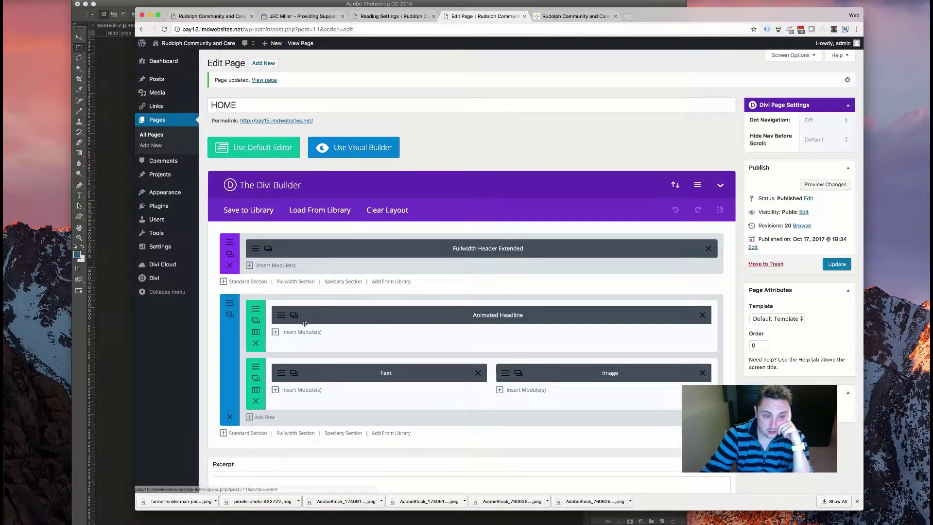
- Insert a new Text module beneath the intro text module
{"action": "left_click", "coordinate": [279, 372]}
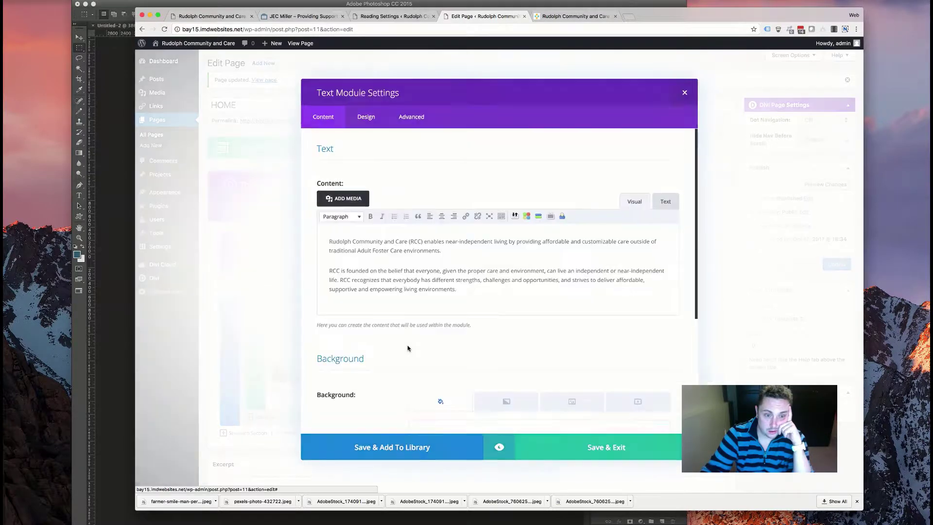
{"action": "left_click", "coordinate": [685, 91]}
{"action": "left_click", "coordinate": [300, 390]}
{"action": "scroll", "coordinate": [391, 260], "scroll_direction": "down", "scroll_amount": 1}
{"action": "scroll", "coordinate": [392, 259], "scroll_direction": "up", "scroll_amount": 1}
{"action": "scroll", "coordinate": [392, 260], "scroll_direction": "down", "scroll_amount": 3}
{"action": "scroll", "coordinate": [386, 266], "scroll_direction": "up", "scroll_amount": 1}
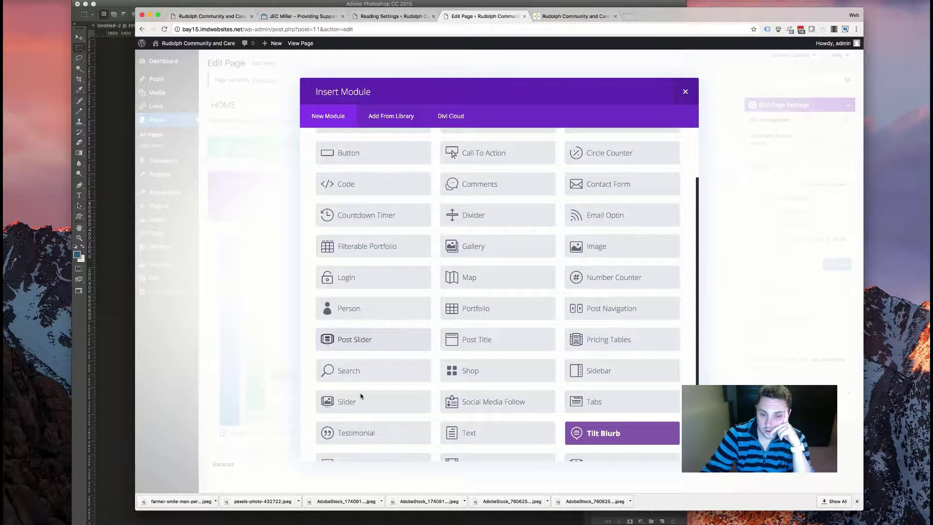
{"action": "scroll", "coordinate": [433, 372], "scroll_direction": "down", "scroll_amount": 1}
{"action": "left_click", "coordinate": [451, 393]}
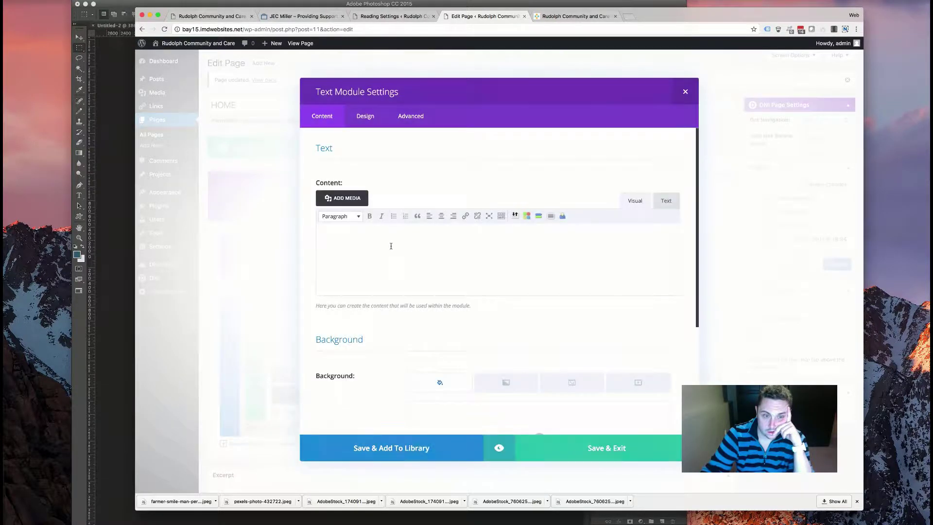
- Paste 'On-Site Hiring Event!' into the module and format it as Heading 1
{"action": "key", "text": "super+v"}
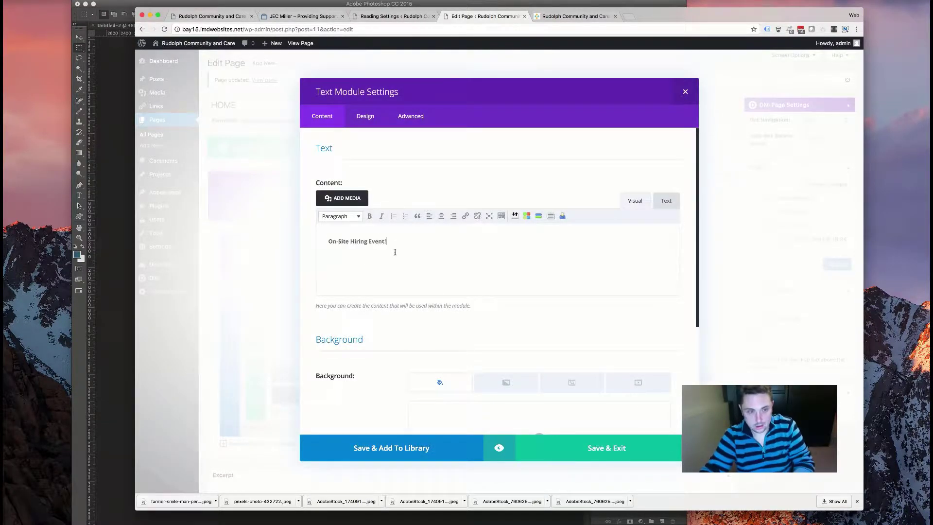
{"action": "triple_click", "coordinate": [320, 234]}
{"action": "left_click", "coordinate": [340, 216]}
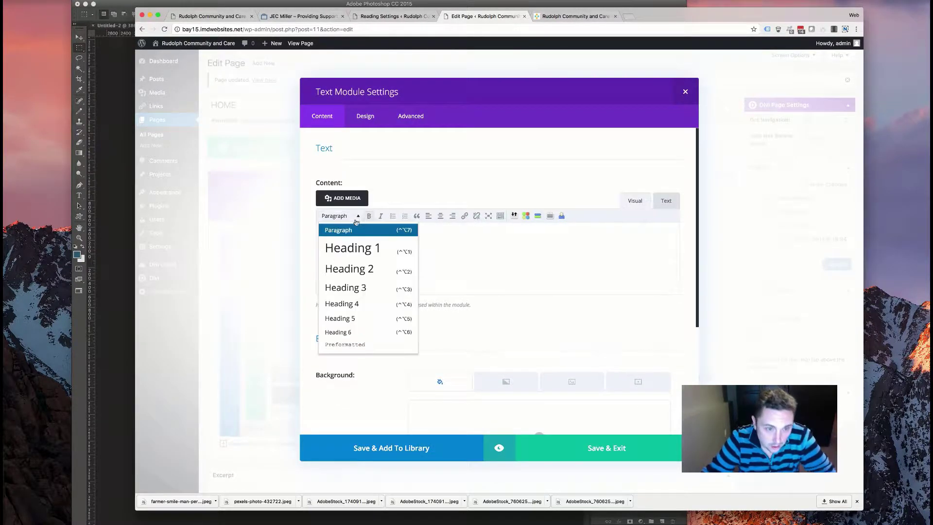
{"action": "left_click", "coordinate": [348, 246]}
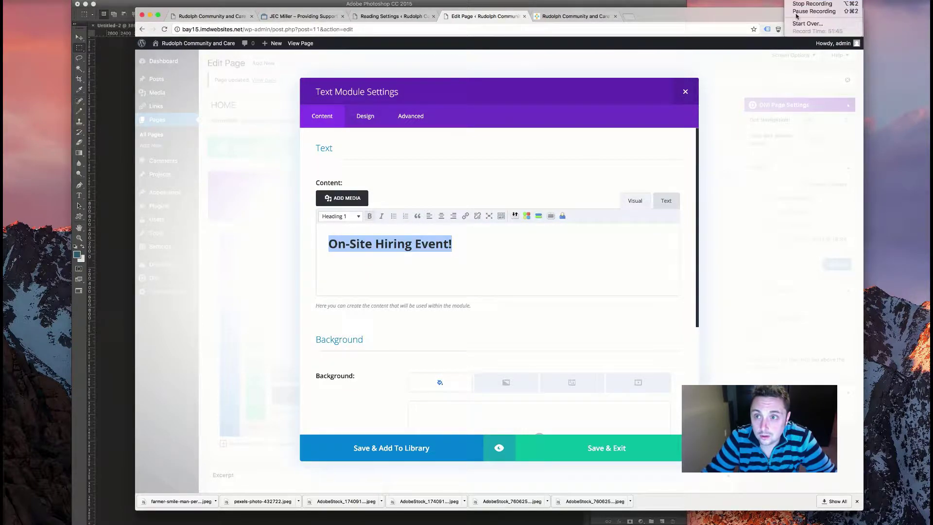
- Centre-align the 'On-Site Hiring Event!' heading and save the module
{"action": "left_click", "coordinate": [483, 198]}
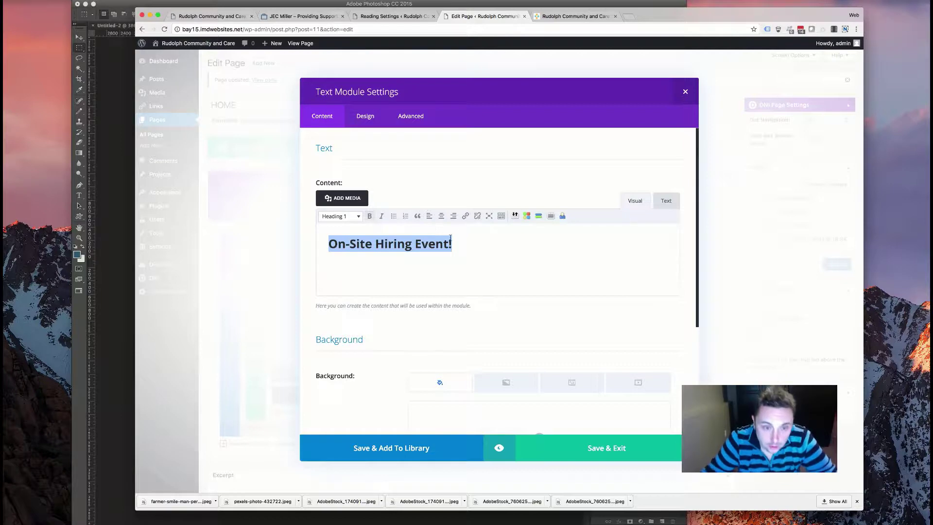
{"action": "key", "text": "Left"}
{"action": "key", "text": "super+a"}
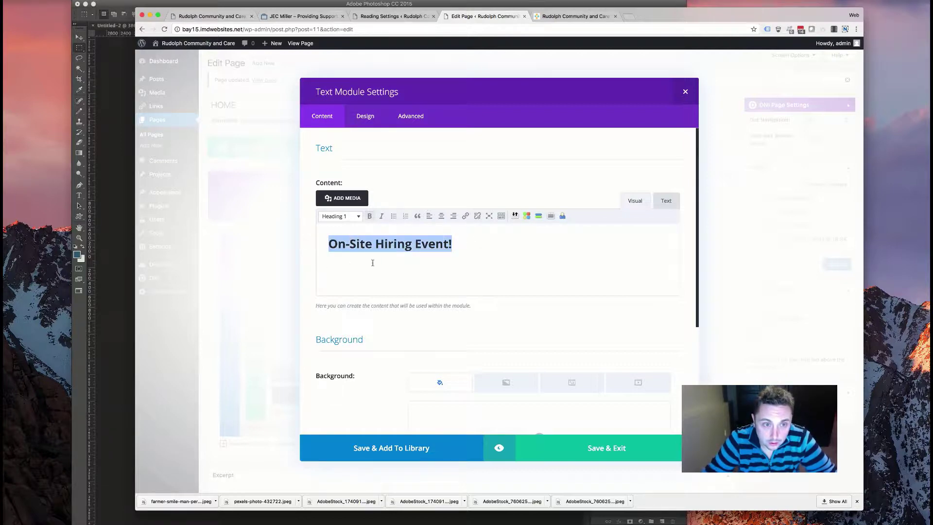
{"action": "left_click", "coordinate": [441, 216]}
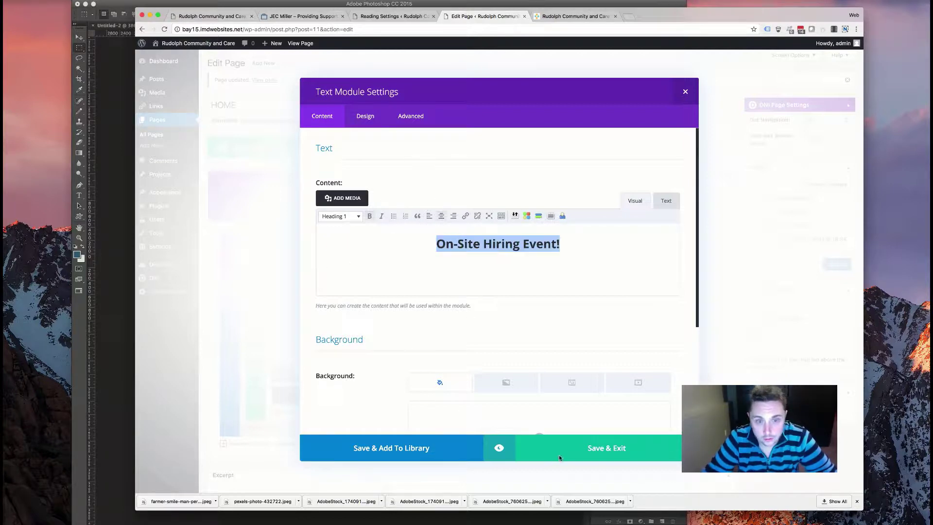
{"action": "left_click", "coordinate": [607, 448]}
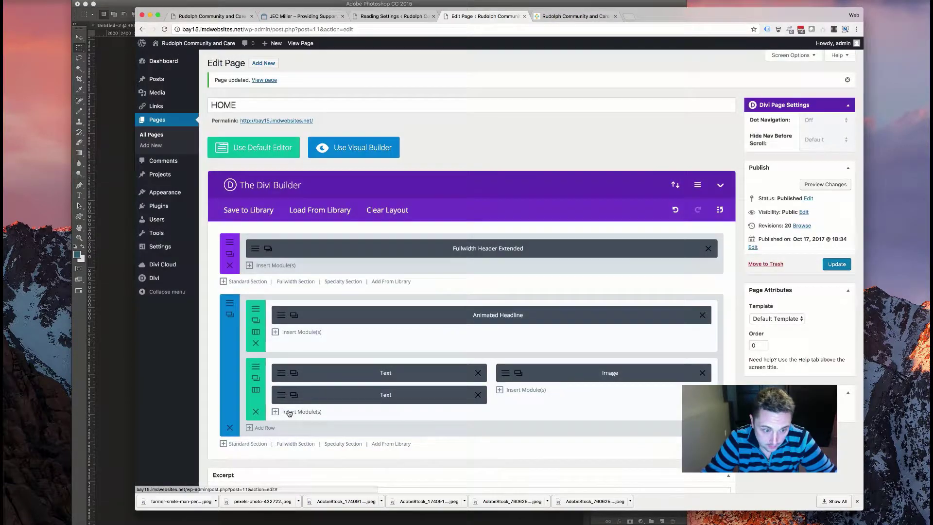
- Add a Button module under the heading and copy the old Rudolph site's more-details link address
{"action": "left_click", "coordinate": [383, 228]}
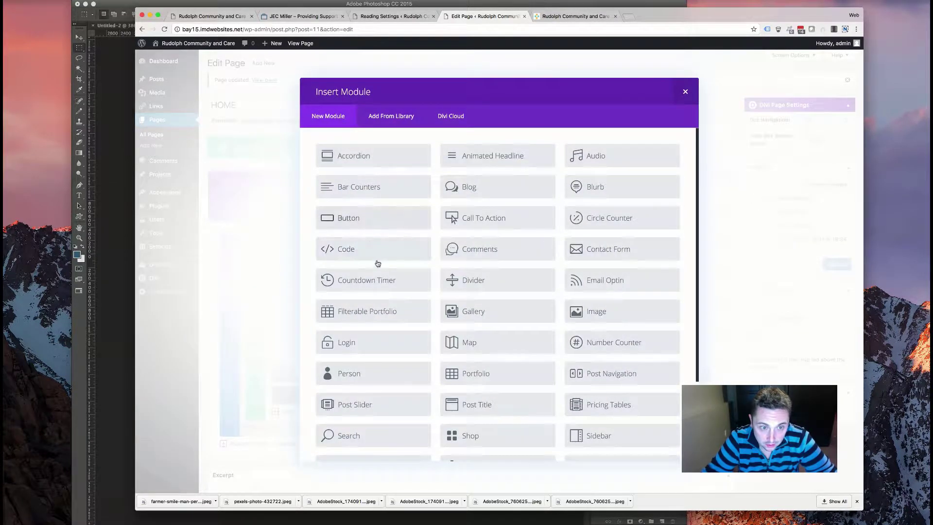
{"action": "left_click", "coordinate": [375, 221]}
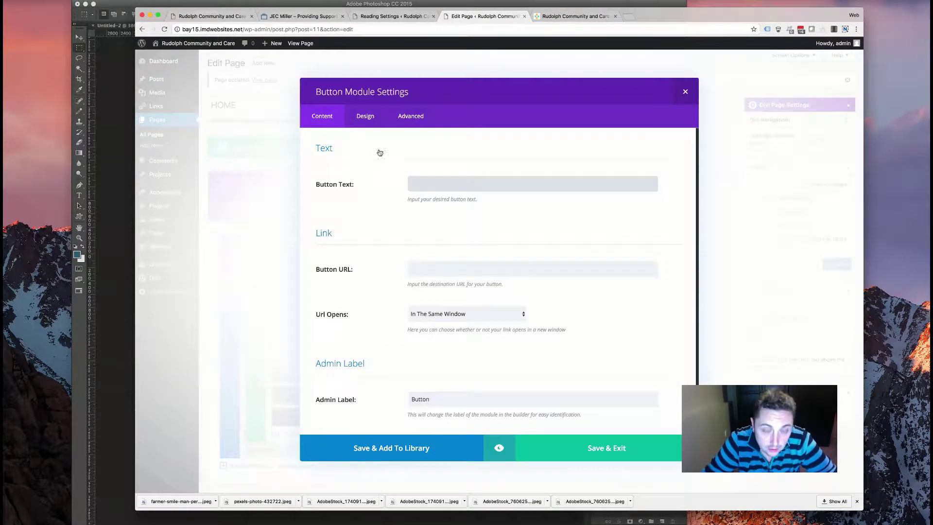
{"action": "left_click", "coordinate": [395, 16]}
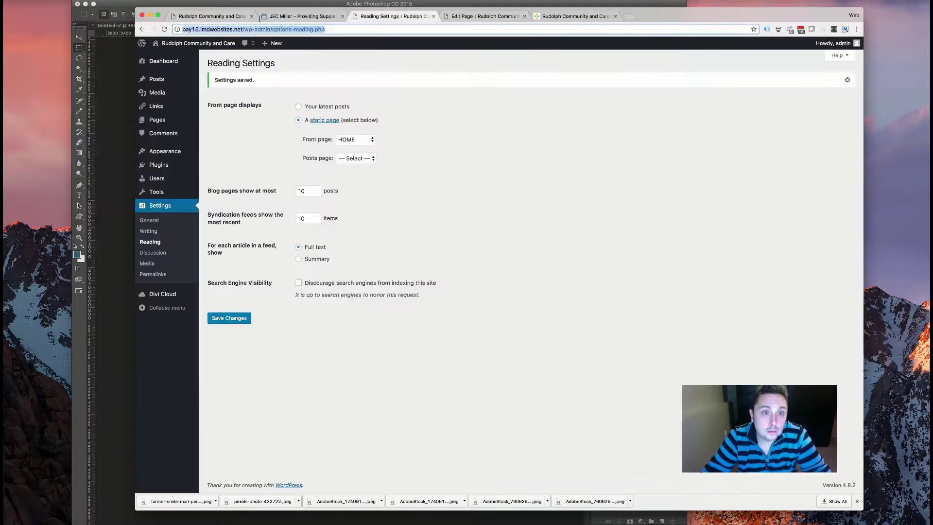
{"action": "left_click", "coordinate": [211, 16]}
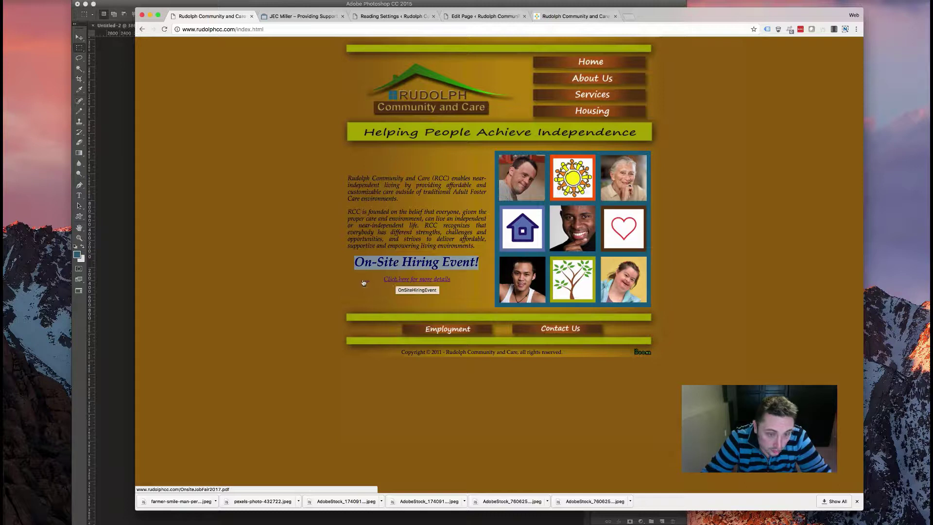
{"action": "right_click", "coordinate": [411, 281]}
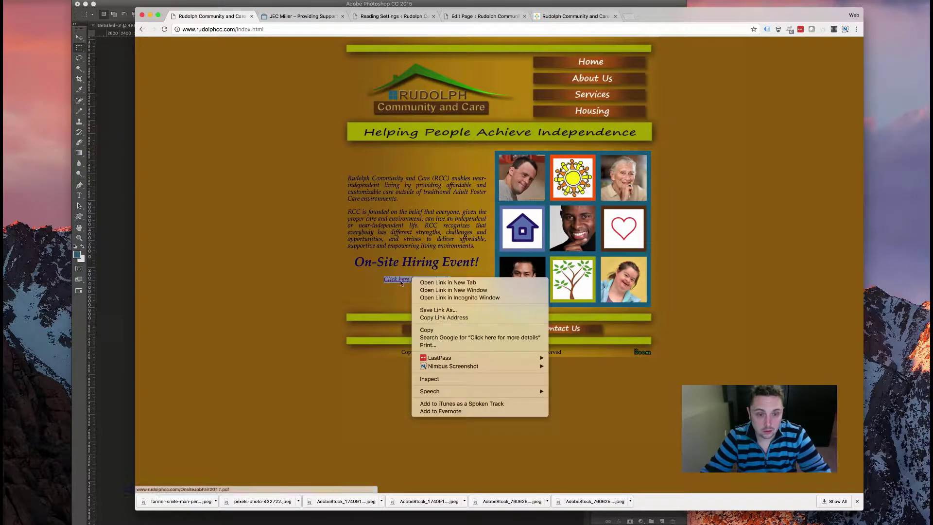
{"action": "left_click", "coordinate": [437, 323]}
{"action": "key", "text": "ctrl+Tab"}
{"action": "key", "text": "ctrl+Tab"}
{"action": "key", "text": "ctrl+Tab"}
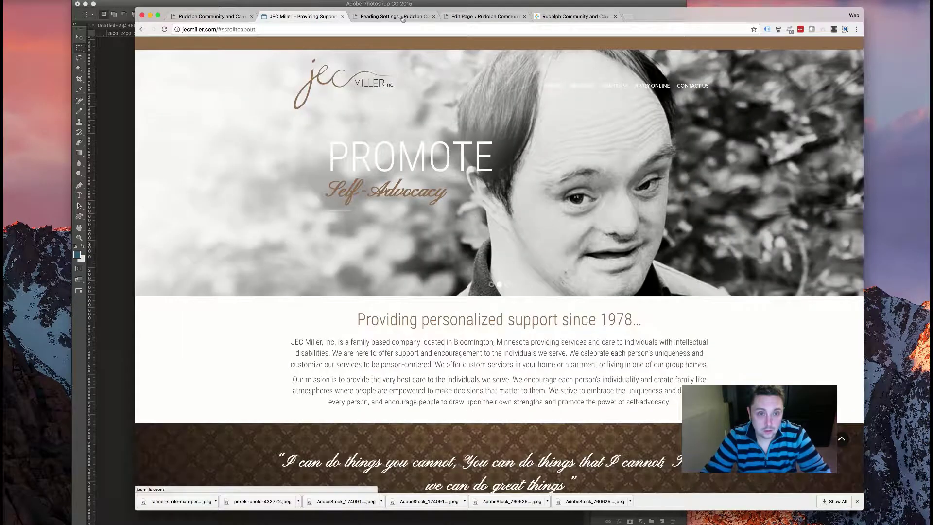
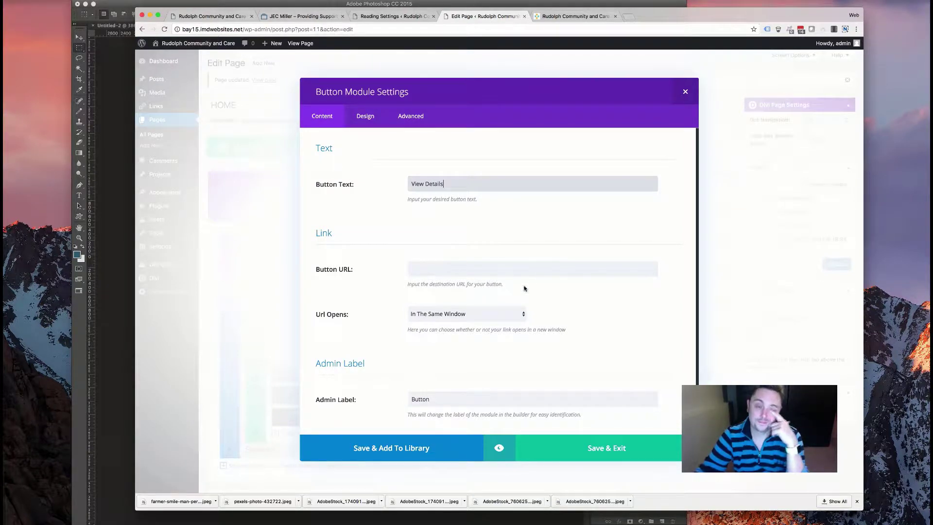
- Enable custom styles and give the View Details button dark blue-grey text and border colours
{"action": "scroll", "coordinate": [470, 262], "scroll_direction": "down", "scroll_amount": 1}
{"action": "left_click", "coordinate": [379, 121]}
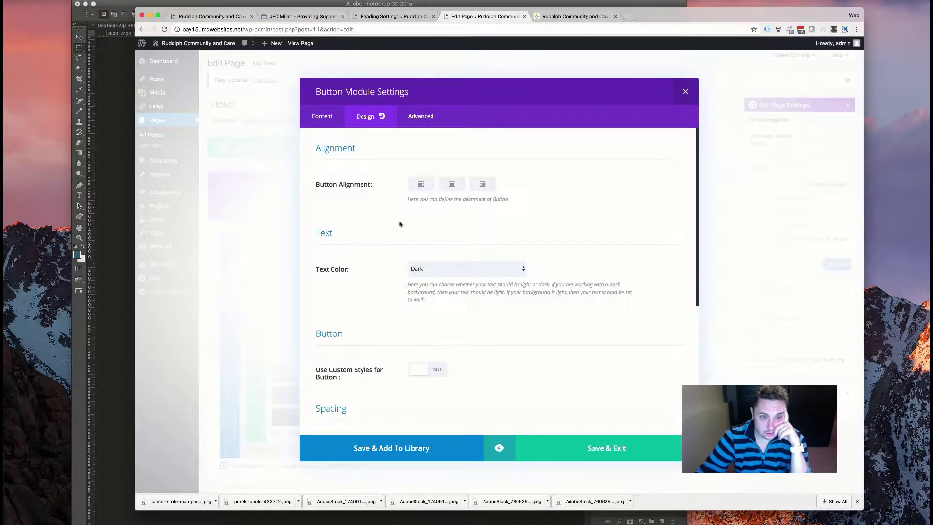
{"action": "scroll", "coordinate": [400, 223], "scroll_direction": "down", "scroll_amount": 5}
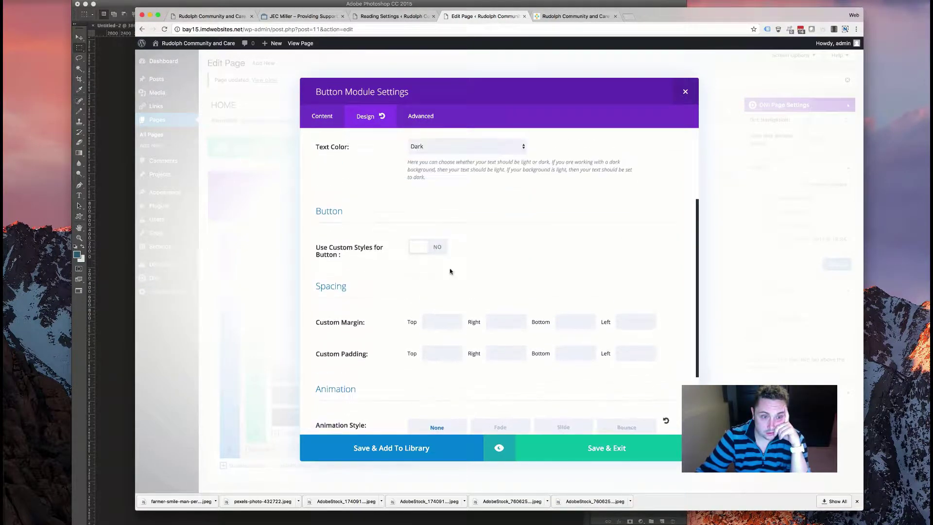
{"action": "left_click", "coordinate": [442, 247]}
{"action": "scroll", "coordinate": [425, 226], "scroll_direction": "down", "scroll_amount": 3}
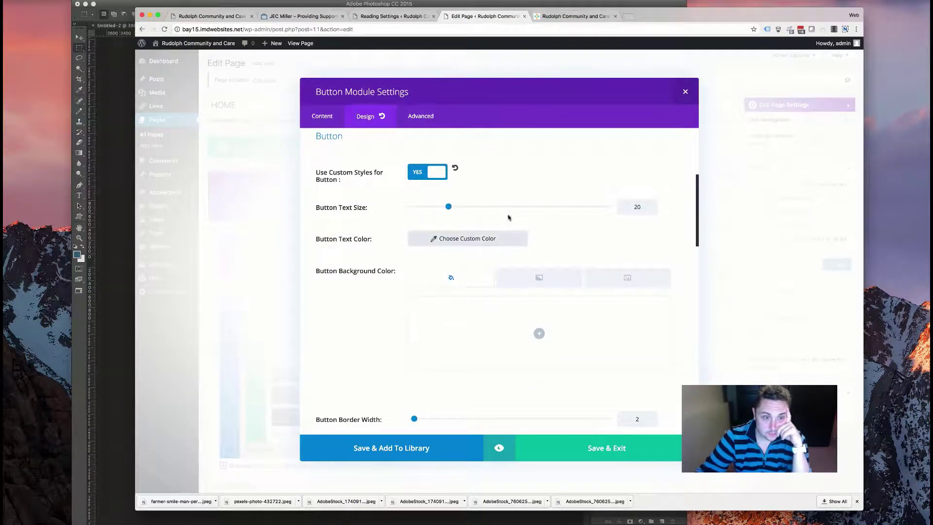
{"action": "left_click", "coordinate": [449, 240]}
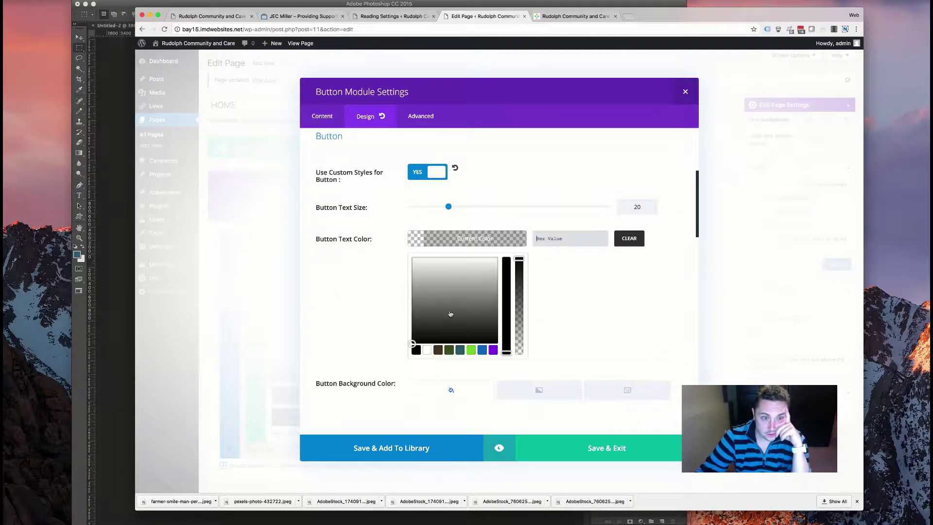
{"action": "left_click", "coordinate": [460, 350]}
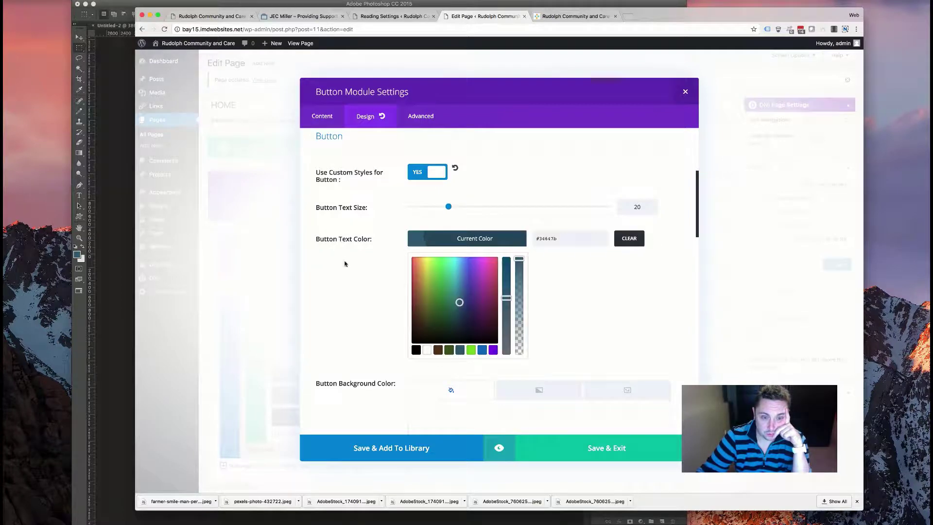
{"action": "left_click", "coordinate": [348, 263]}
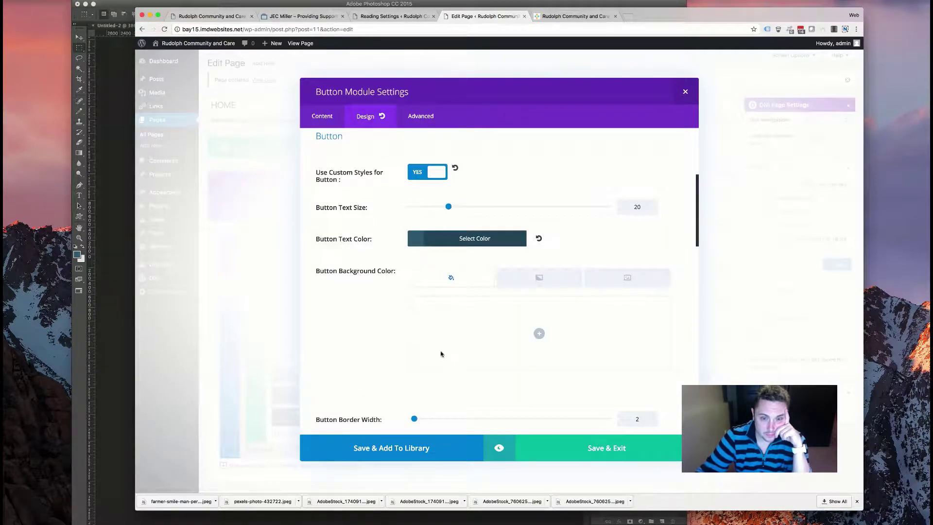
{"action": "scroll", "coordinate": [408, 340], "scroll_direction": "down", "scroll_amount": 5}
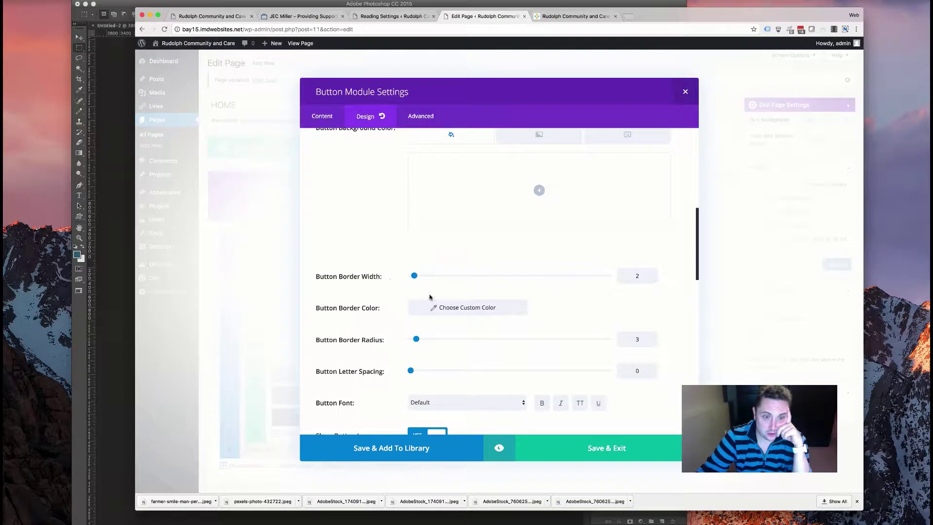
{"action": "left_click", "coordinate": [433, 308]}
{"action": "left_click", "coordinate": [458, 419]}
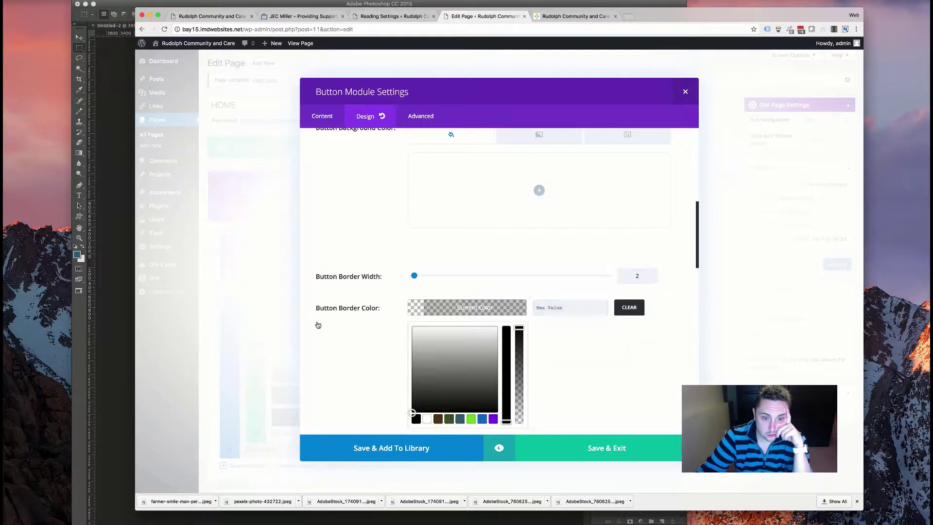
{"action": "left_click", "coordinate": [316, 324]}
- Make the button lettering uppercase and add a right-pointing chevron icon
{"action": "scroll", "coordinate": [365, 312], "scroll_direction": "down", "scroll_amount": 4}
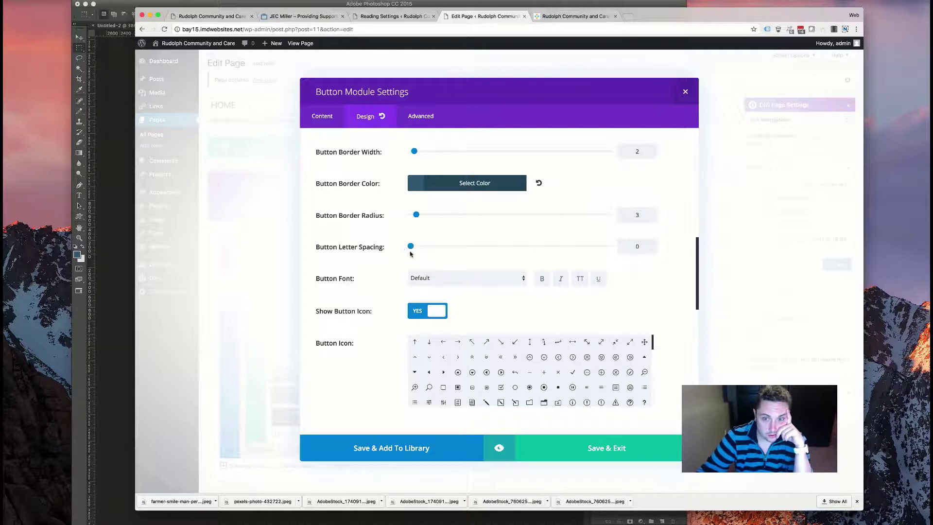
{"action": "scroll", "coordinate": [401, 268], "scroll_direction": "down", "scroll_amount": 2}
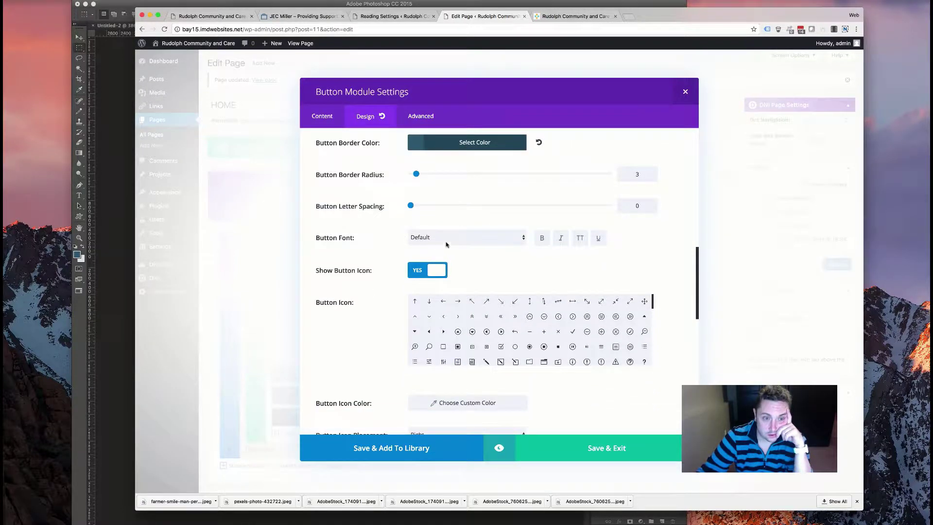
{"action": "left_click", "coordinate": [579, 239]}
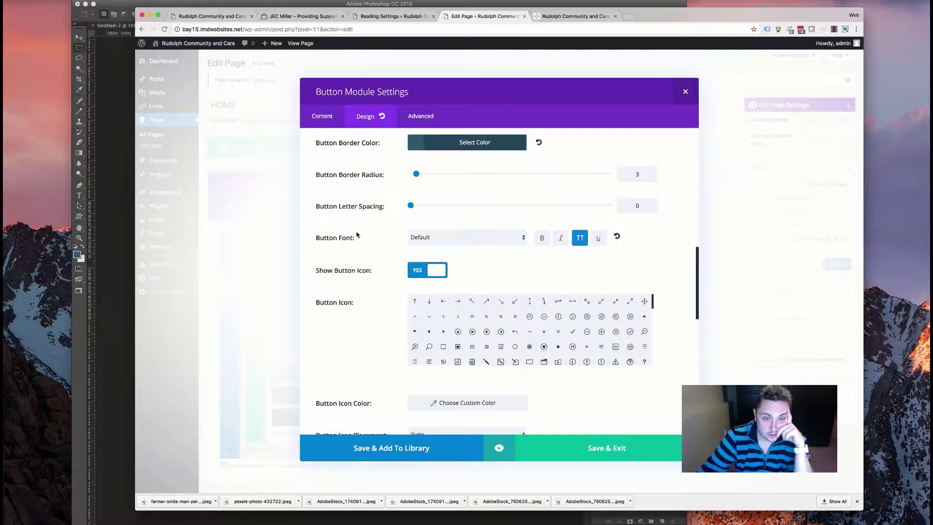
{"action": "scroll", "coordinate": [360, 234], "scroll_direction": "down", "scroll_amount": 3}
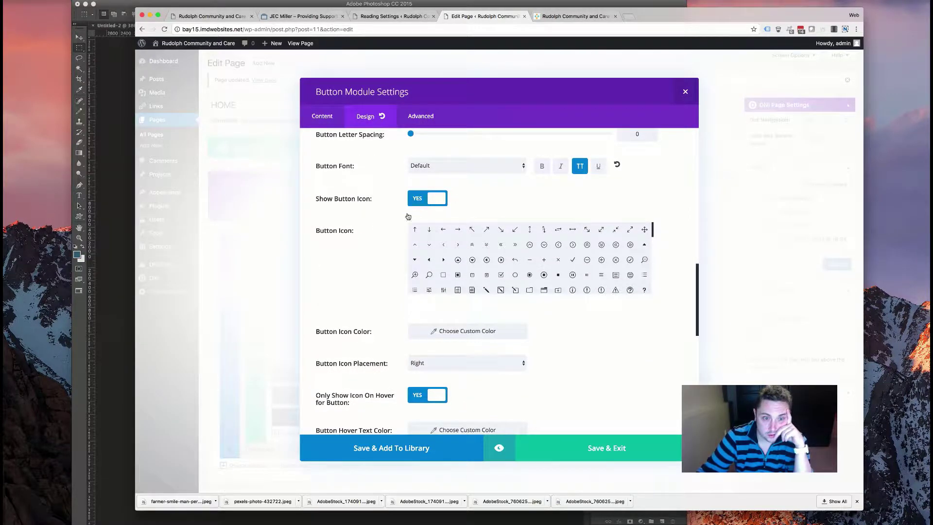
{"action": "scroll", "coordinate": [466, 258], "scroll_direction": "up", "scroll_amount": 1}
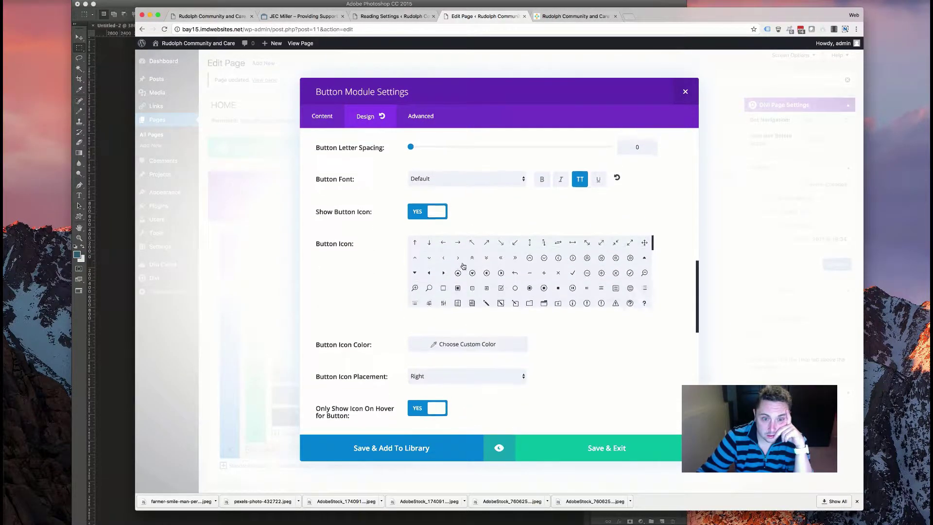
{"action": "left_click", "coordinate": [458, 258]}
{"action": "scroll", "coordinate": [425, 255], "scroll_direction": "down", "scroll_amount": 5}
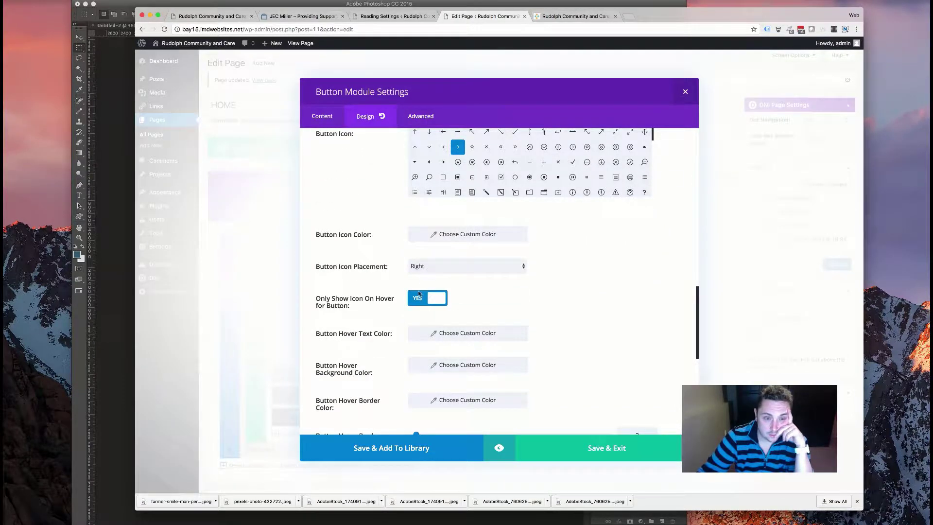
{"action": "scroll", "coordinate": [438, 299], "scroll_direction": "down", "scroll_amount": 4}
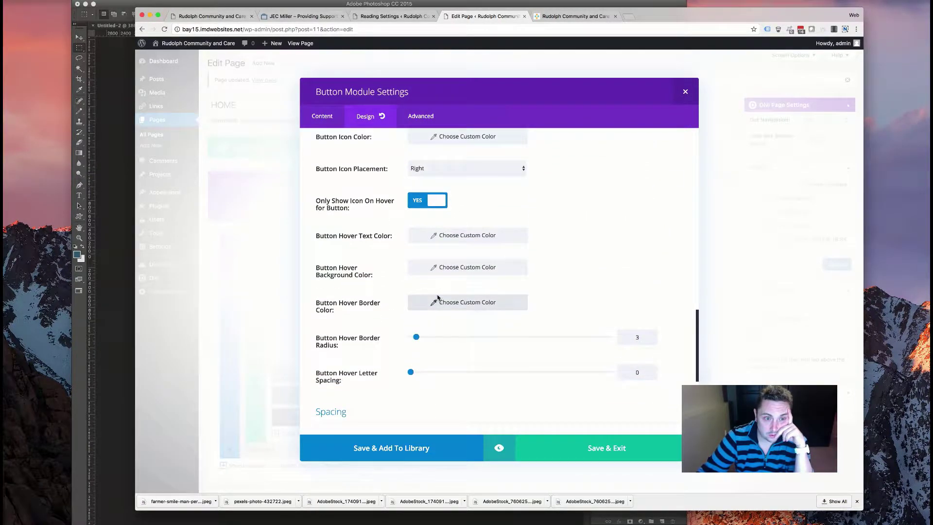
{"action": "scroll", "coordinate": [427, 214], "scroll_direction": "up", "scroll_amount": 3}
{"action": "scroll", "coordinate": [430, 223], "scroll_direction": "down", "scroll_amount": 4}
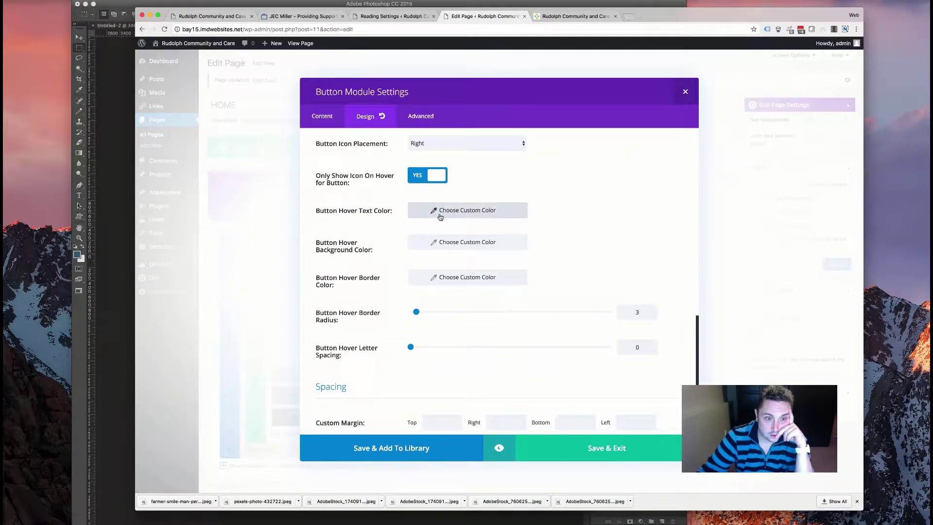
- Set the button's hover text and hover border colours to dark green, leaving no hover background
{"action": "left_click", "coordinate": [440, 216]}
{"action": "left_click", "coordinate": [448, 321]}
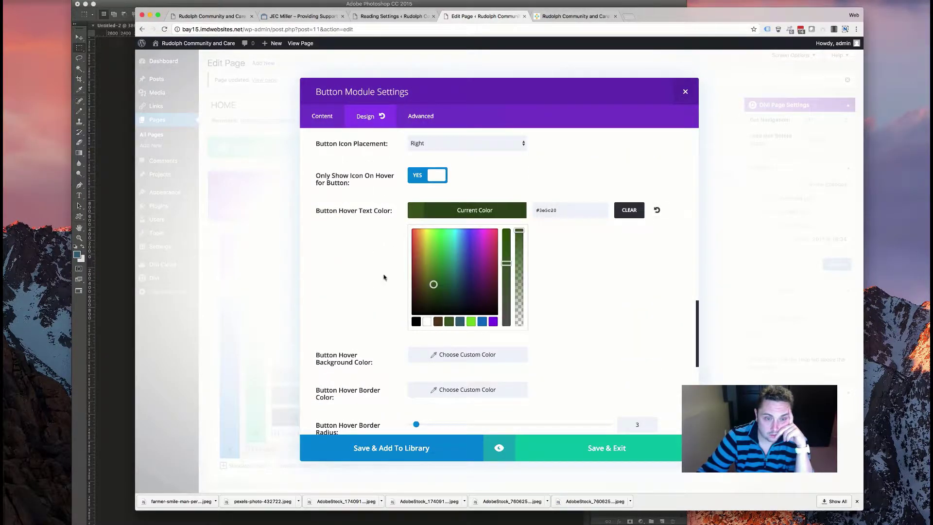
{"action": "left_click", "coordinate": [357, 276]}
{"action": "left_click", "coordinate": [433, 243]}
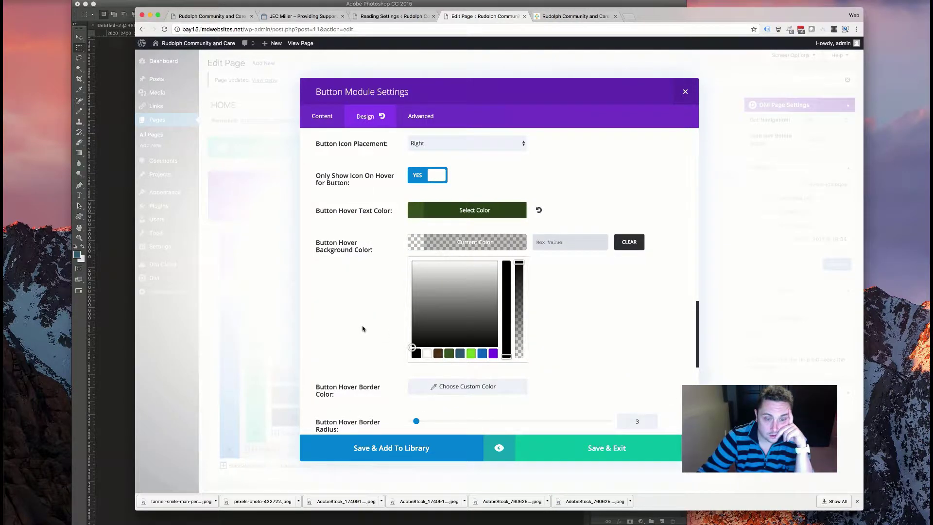
{"action": "left_click", "coordinate": [360, 328]}
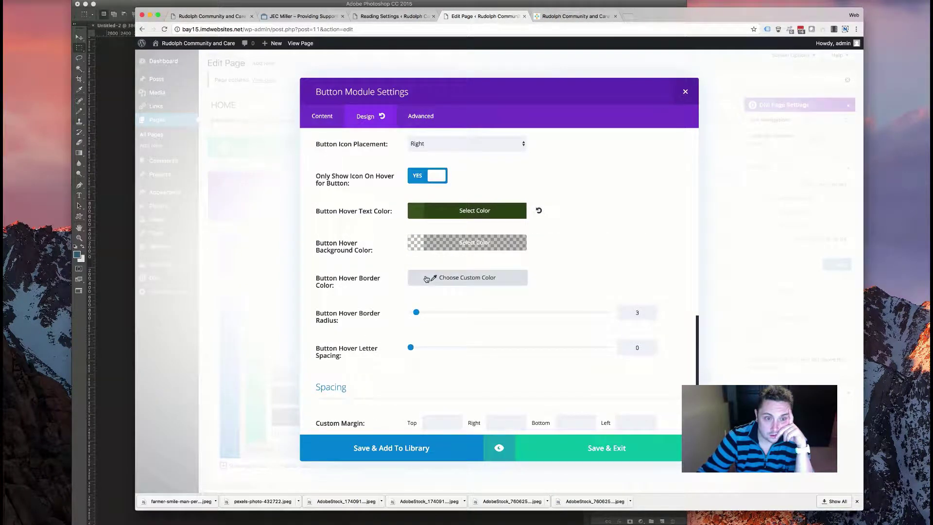
{"action": "left_click", "coordinate": [426, 279]}
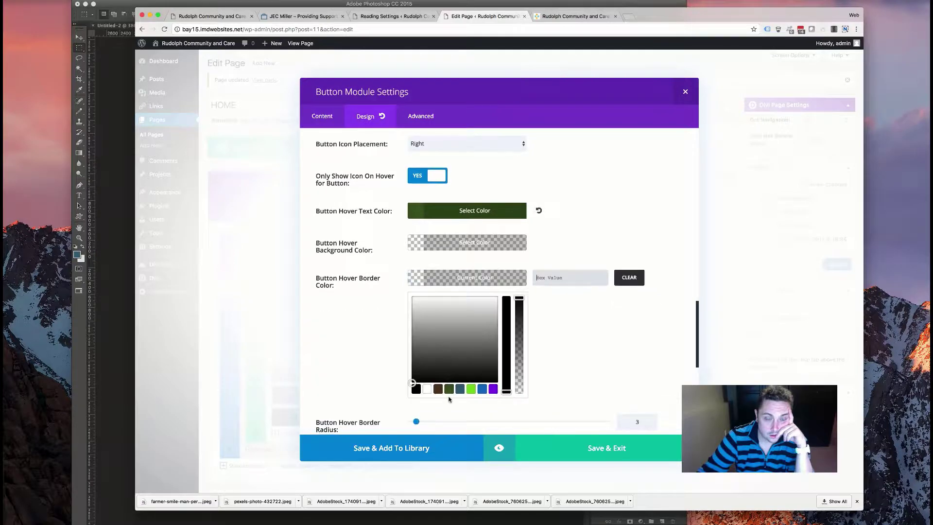
{"action": "left_click", "coordinate": [433, 352]}
{"action": "left_click", "coordinate": [336, 320]}
- Give the button a Fade animation and save its settings into the layout
{"action": "scroll", "coordinate": [336, 320], "scroll_direction": "down", "scroll_amount": 7}
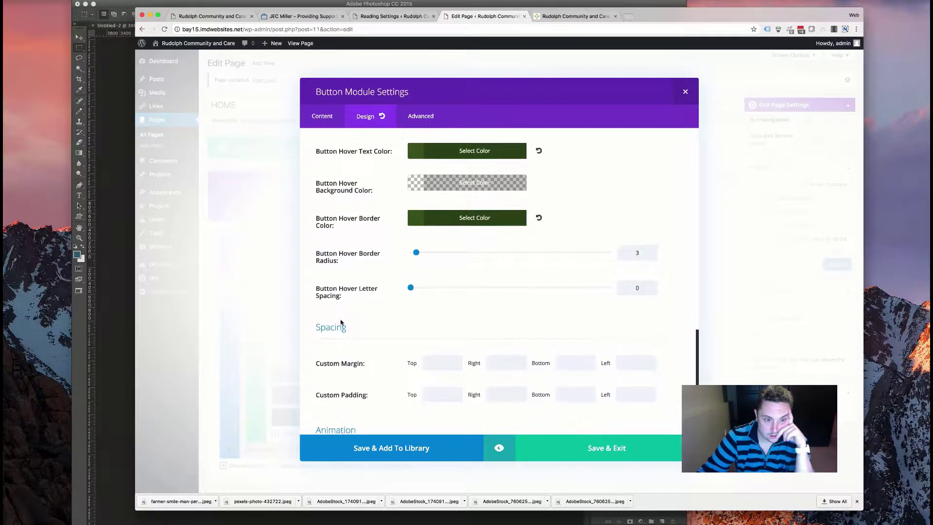
{"action": "scroll", "coordinate": [341, 320], "scroll_direction": "down", "scroll_amount": 1}
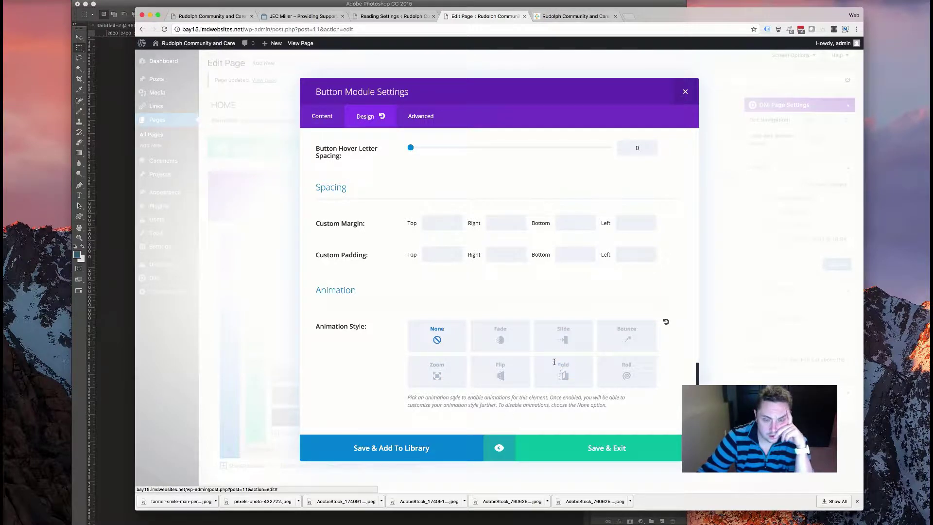
{"action": "left_click", "coordinate": [501, 340]}
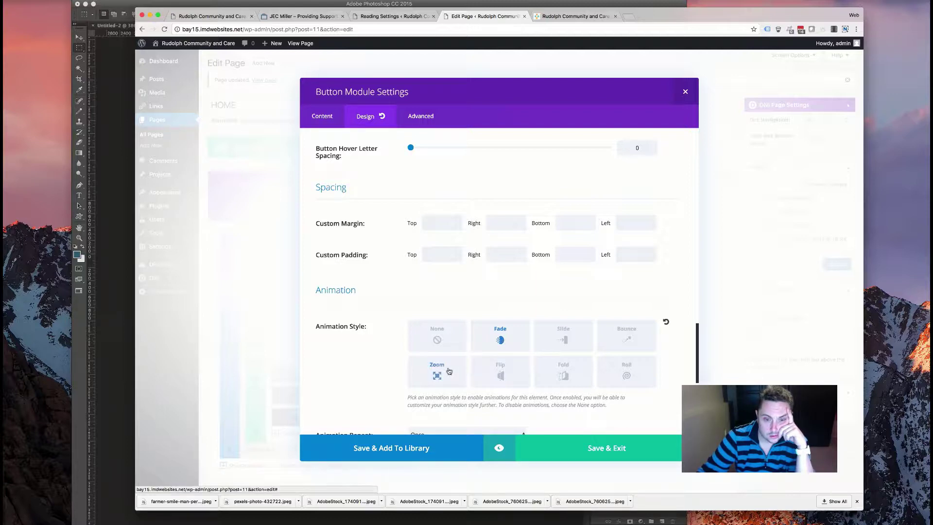
{"action": "scroll", "coordinate": [498, 380], "scroll_direction": "up", "scroll_amount": 10}
{"action": "scroll", "coordinate": [498, 380], "scroll_direction": "up", "scroll_amount": 8}
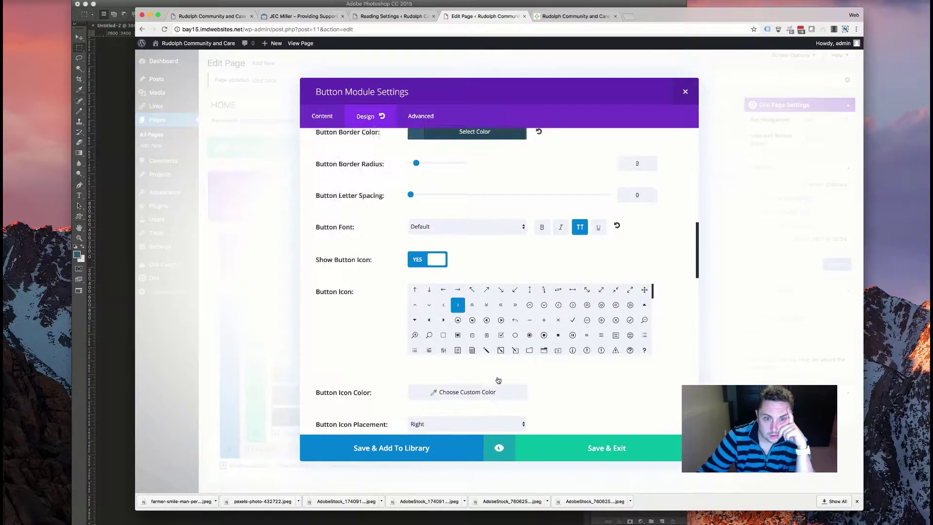
{"action": "scroll", "coordinate": [457, 269], "scroll_direction": "up", "scroll_amount": 3}
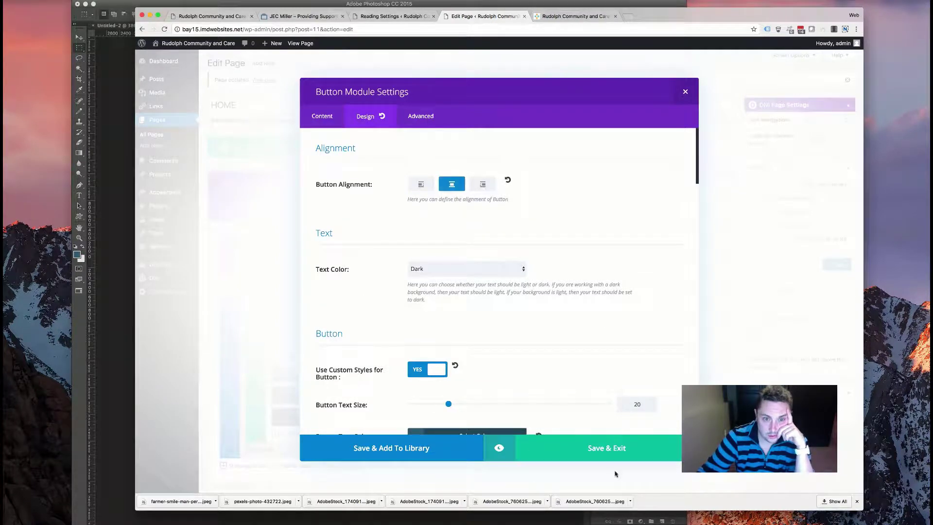
{"action": "left_click", "coordinate": [604, 455]}
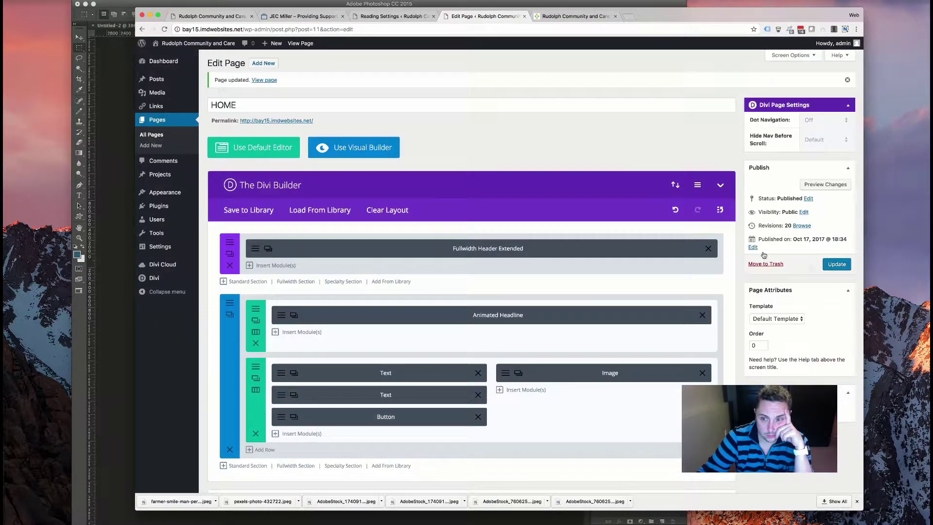
- Reload the live home page and check the On-Site Hiring Event heading and styled View Details button
{"action": "left_click", "coordinate": [570, 19]}
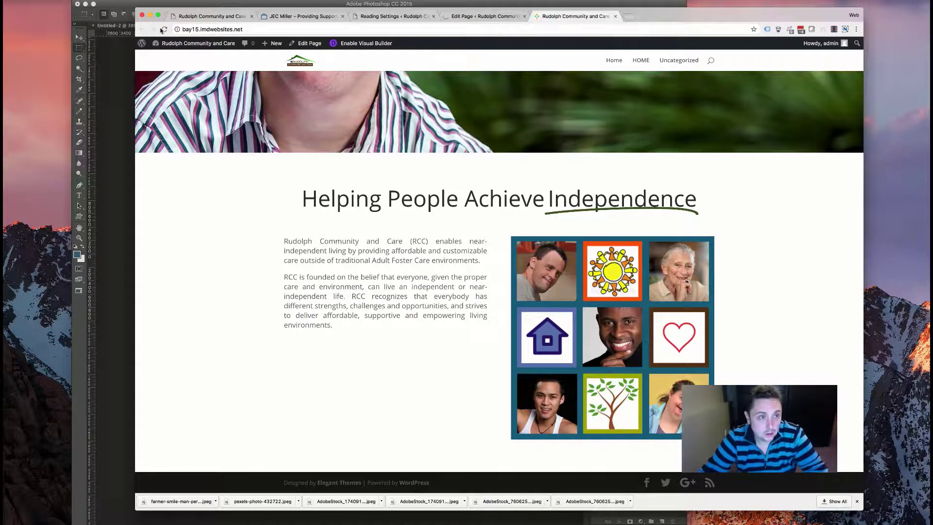
{"action": "key", "text": "super+r"}
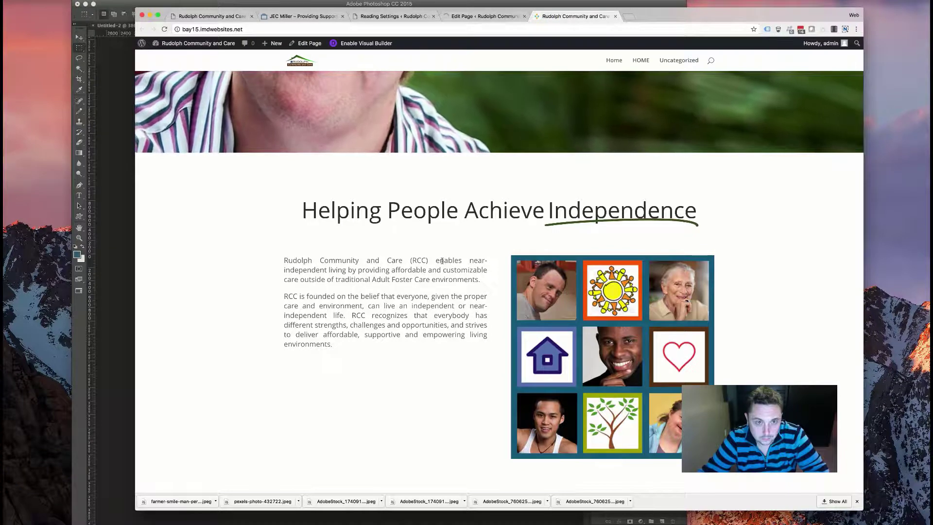
{"action": "scroll", "coordinate": [417, 294], "scroll_direction": "down", "scroll_amount": 2}
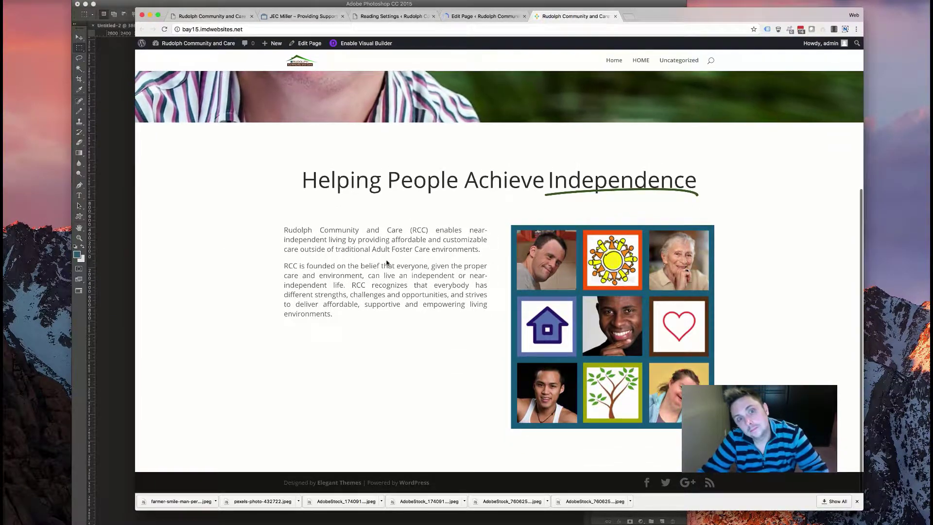
{"action": "scroll", "coordinate": [388, 262], "scroll_direction": "up", "scroll_amount": 5}
{"action": "scroll", "coordinate": [389, 260], "scroll_direction": "up", "scroll_amount": 3}
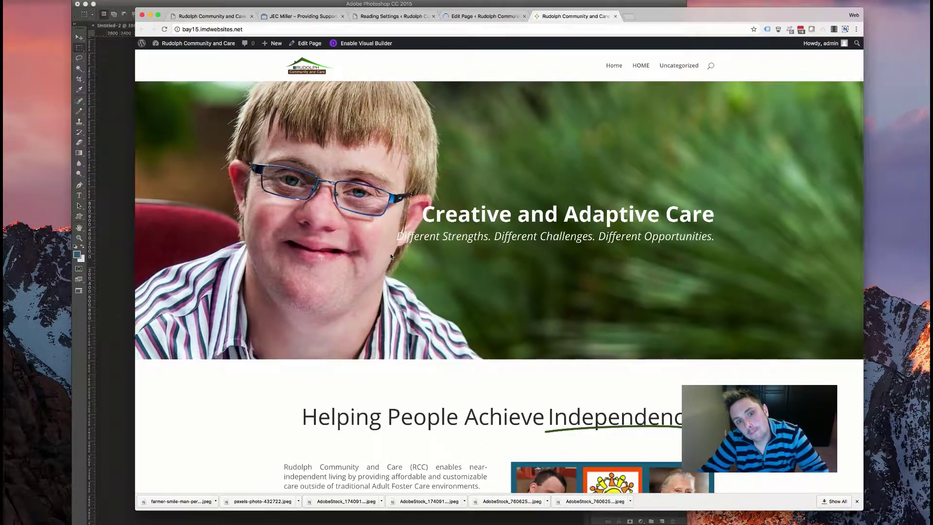
{"action": "scroll", "coordinate": [392, 256], "scroll_direction": "down", "scroll_amount": 5}
{"action": "scroll", "coordinate": [391, 256], "scroll_direction": "up", "scroll_amount": 5}
{"action": "scroll", "coordinate": [391, 256], "scroll_direction": "down", "scroll_amount": 3}
{"action": "scroll", "coordinate": [391, 256], "scroll_direction": "down", "scroll_amount": 2}
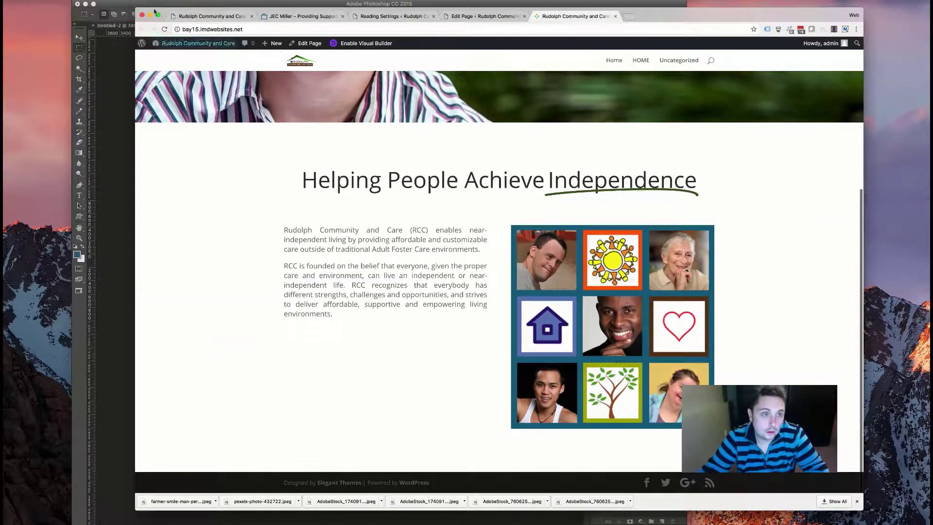
{"action": "left_click", "coordinate": [165, 29]}
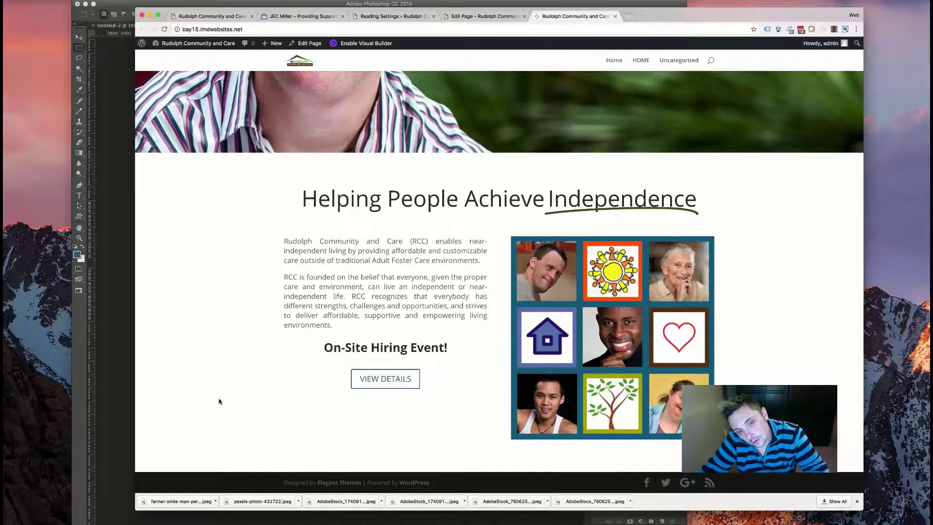
{"action": "scroll", "coordinate": [219, 401], "scroll_direction": "down", "scroll_amount": 2}
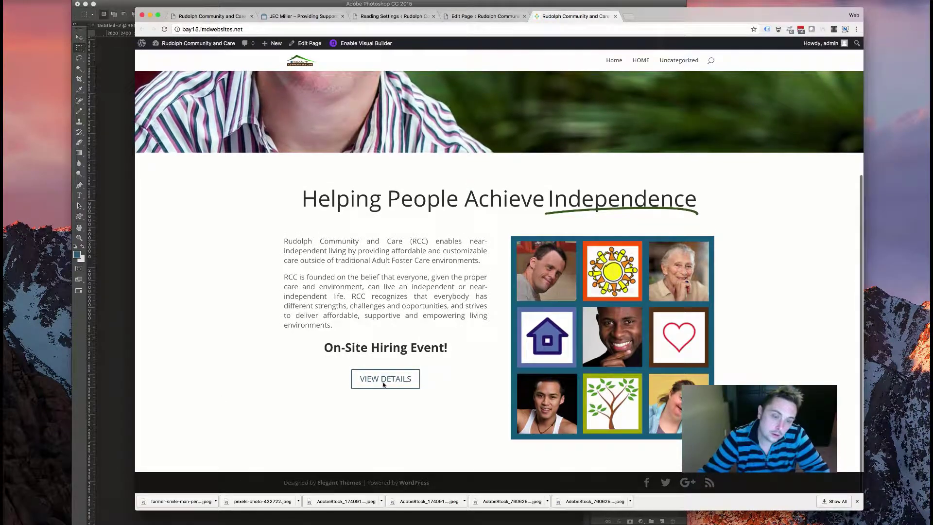
{"action": "scroll", "coordinate": [371, 339], "scroll_direction": "down", "scroll_amount": 2}
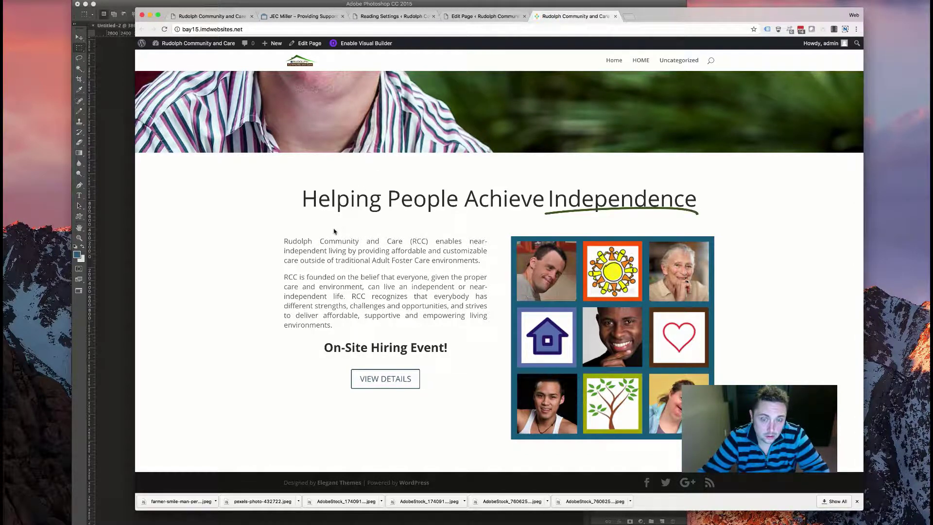
{"action": "scroll", "coordinate": [315, 225], "scroll_direction": "up", "scroll_amount": 5}
- Turn off the View Details button's zoom animation by setting Animation Style to None
{"action": "key", "text": "ctrl+shift+Tab"}
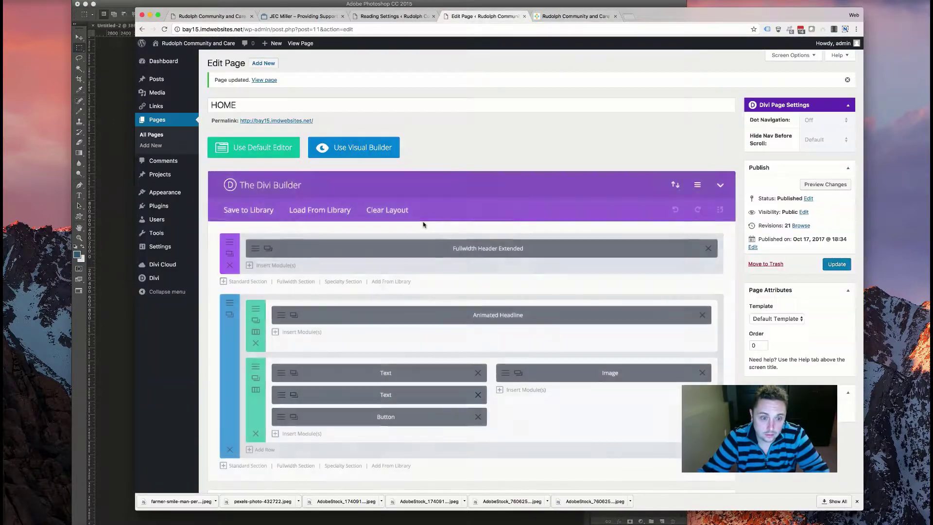
{"action": "scroll", "coordinate": [378, 282], "scroll_direction": "down", "scroll_amount": 2}
{"action": "scroll", "coordinate": [377, 281], "scroll_direction": "down", "scroll_amount": 3}
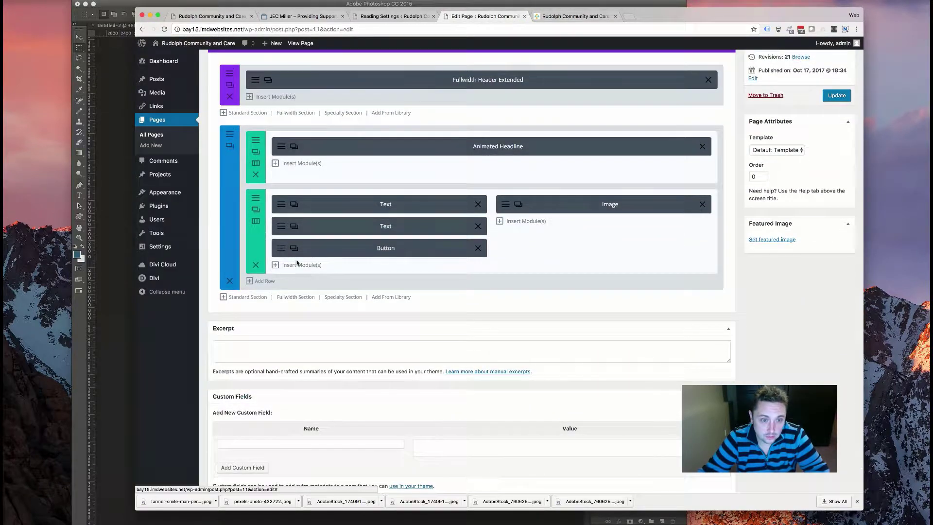
{"action": "left_click", "coordinate": [294, 250]}
{"action": "scroll", "coordinate": [402, 313], "scroll_direction": "down", "scroll_amount": 1}
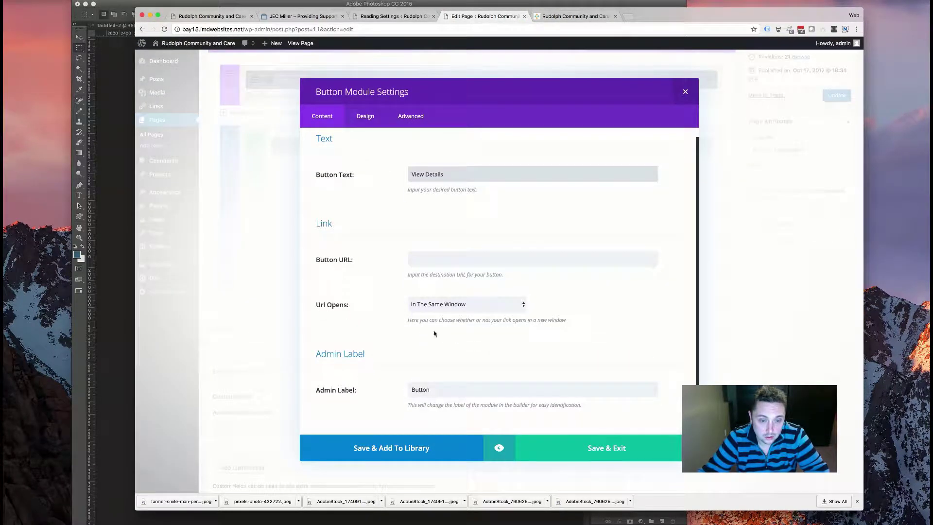
{"action": "left_click", "coordinate": [354, 116]}
{"action": "scroll", "coordinate": [402, 313], "scroll_direction": "down", "scroll_amount": 6}
{"action": "scroll", "coordinate": [402, 313], "scroll_direction": "down", "scroll_amount": 15}
{"action": "scroll", "coordinate": [406, 313], "scroll_direction": "up", "scroll_amount": 5}
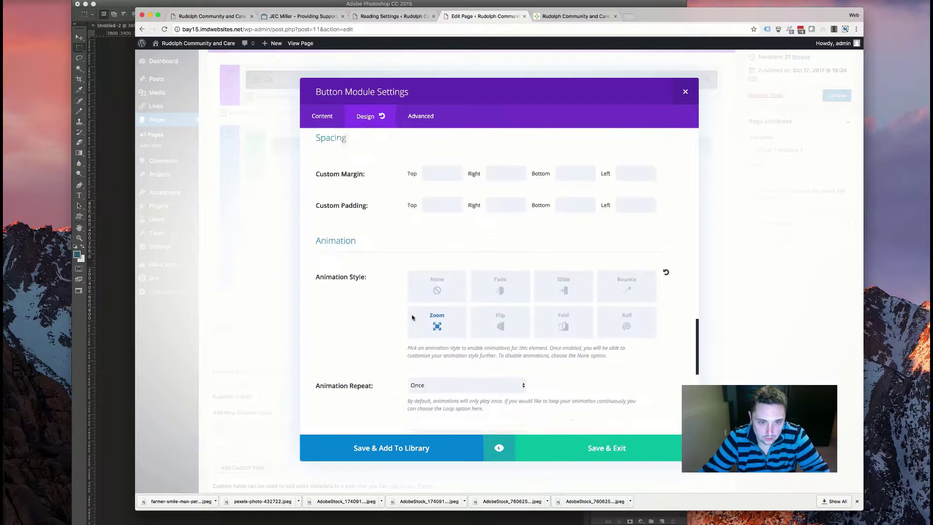
{"action": "scroll", "coordinate": [406, 313], "scroll_direction": "up", "scroll_amount": 3}
{"action": "left_click", "coordinate": [428, 328]}
{"action": "scroll", "coordinate": [438, 262], "scroll_direction": "up", "scroll_amount": 10}
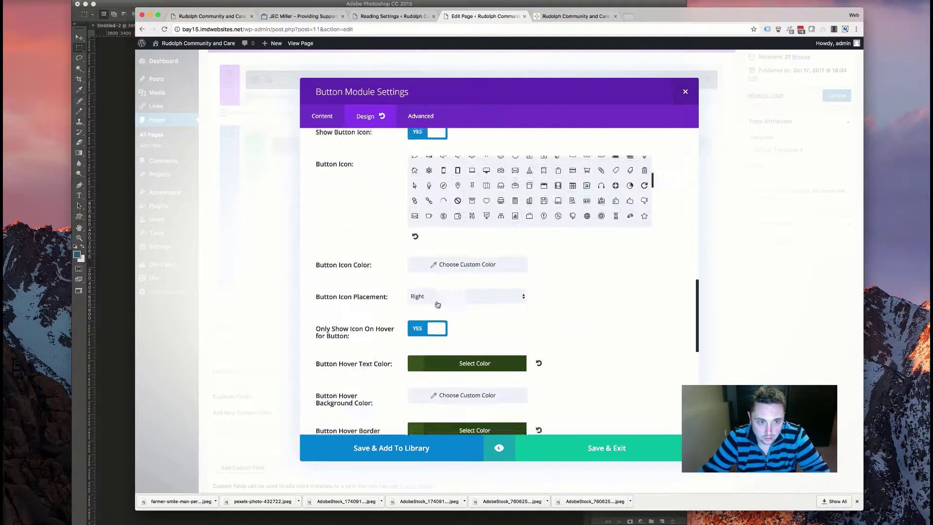
{"action": "left_click", "coordinate": [279, 228]}
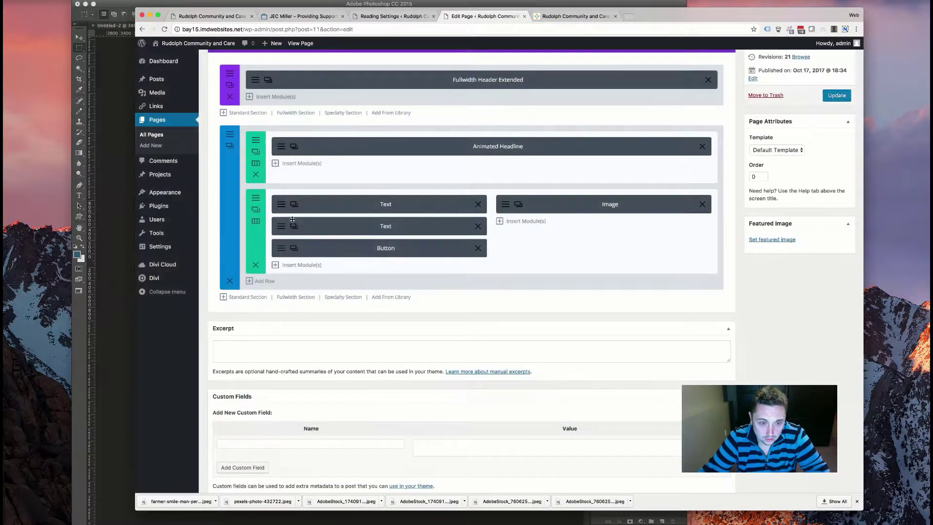
- Review the hiring-event text's design settings and save them
{"action": "left_click", "coordinate": [357, 231]}
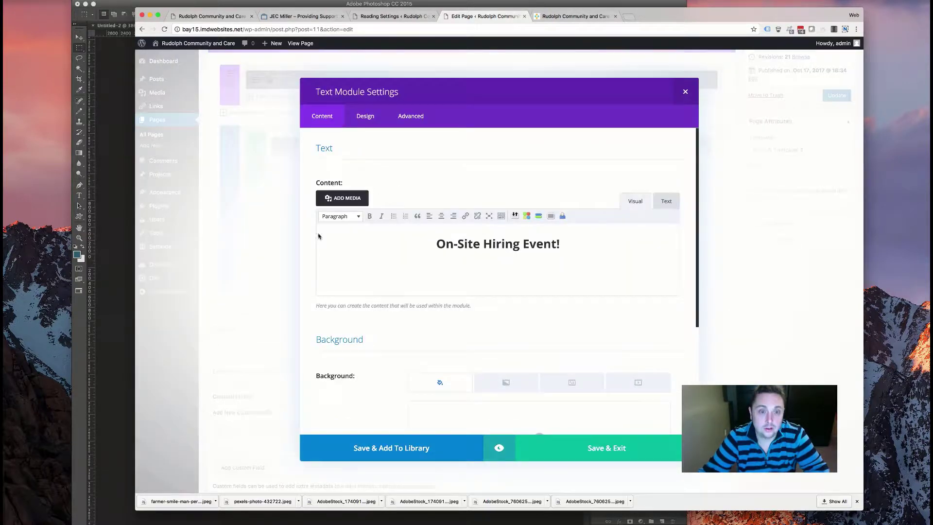
{"action": "scroll", "coordinate": [341, 322], "scroll_direction": "down", "scroll_amount": 4}
{"action": "scroll", "coordinate": [342, 322], "scroll_direction": "up", "scroll_amount": 4}
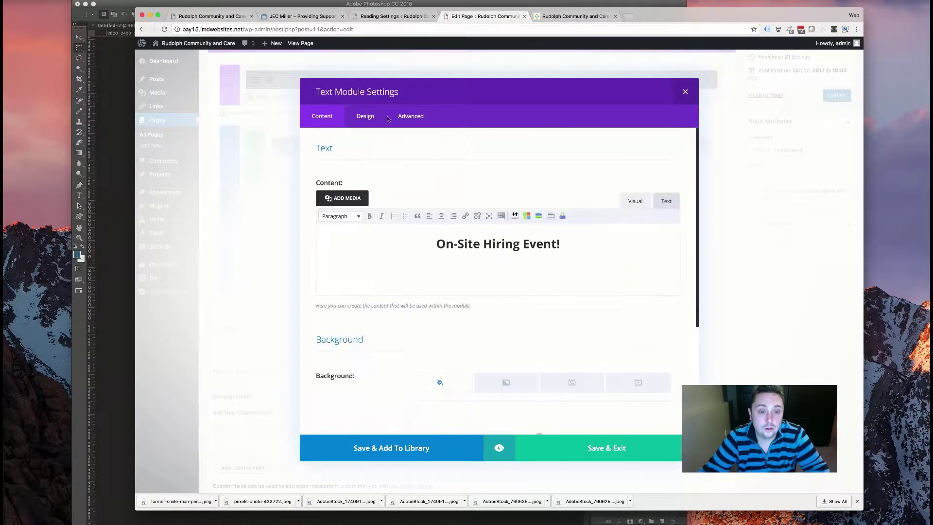
{"action": "left_click", "coordinate": [357, 111]}
{"action": "scroll", "coordinate": [436, 318], "scroll_direction": "down", "scroll_amount": 4}
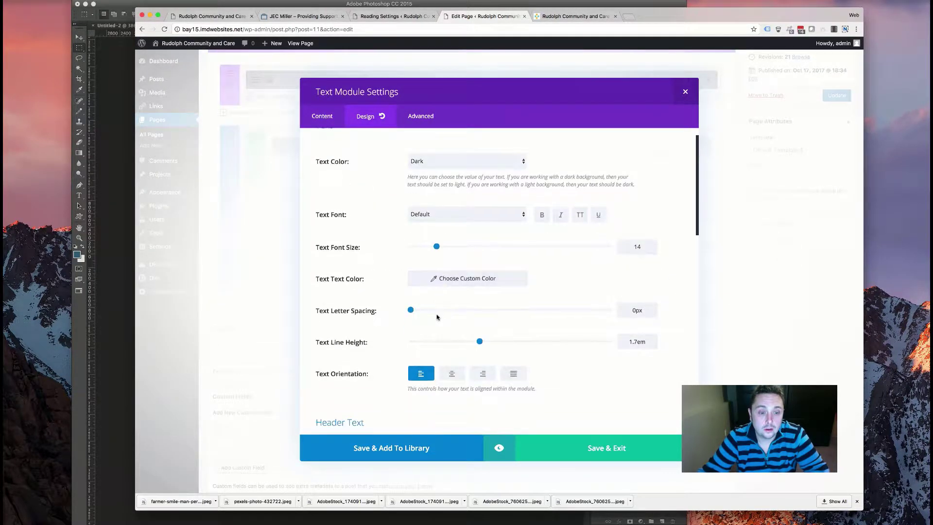
{"action": "scroll", "coordinate": [436, 319], "scroll_direction": "down", "scroll_amount": 8}
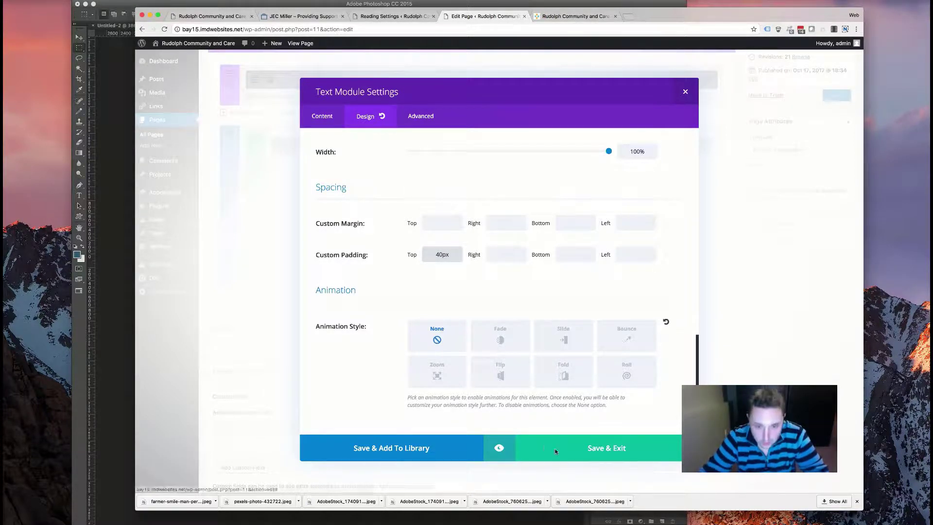
{"action": "left_click", "coordinate": [536, 445]}
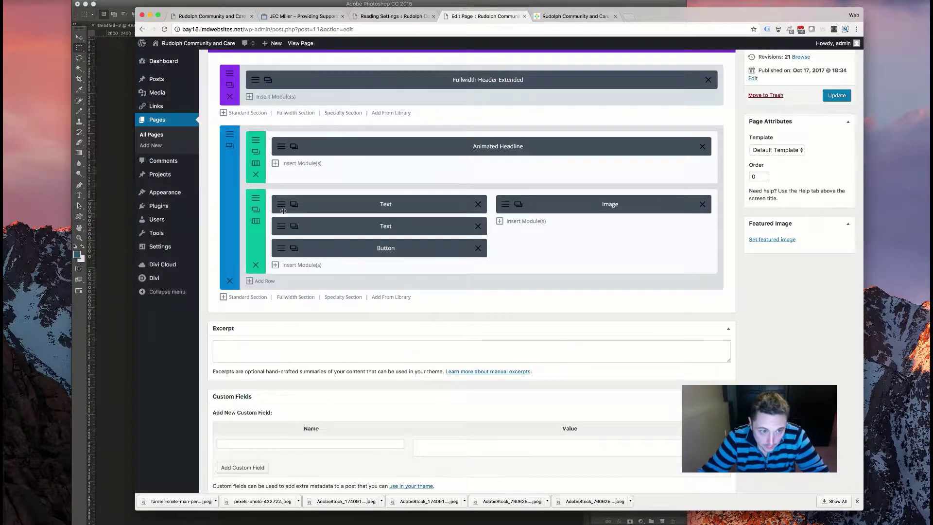
- Remove the slide animation from the introduction text and save it
{"action": "left_click", "coordinate": [293, 205]}
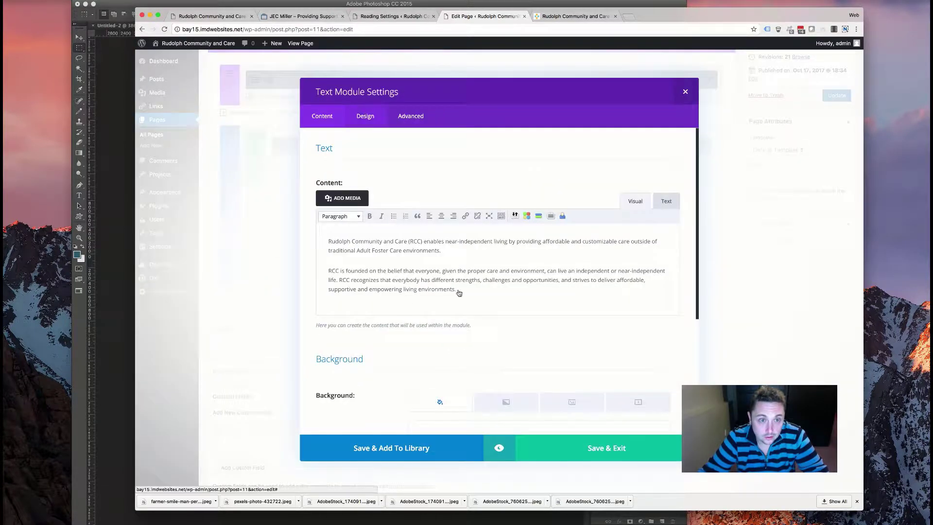
{"action": "left_click", "coordinate": [366, 115]}
{"action": "scroll", "coordinate": [469, 269], "scroll_direction": "down", "scroll_amount": 20}
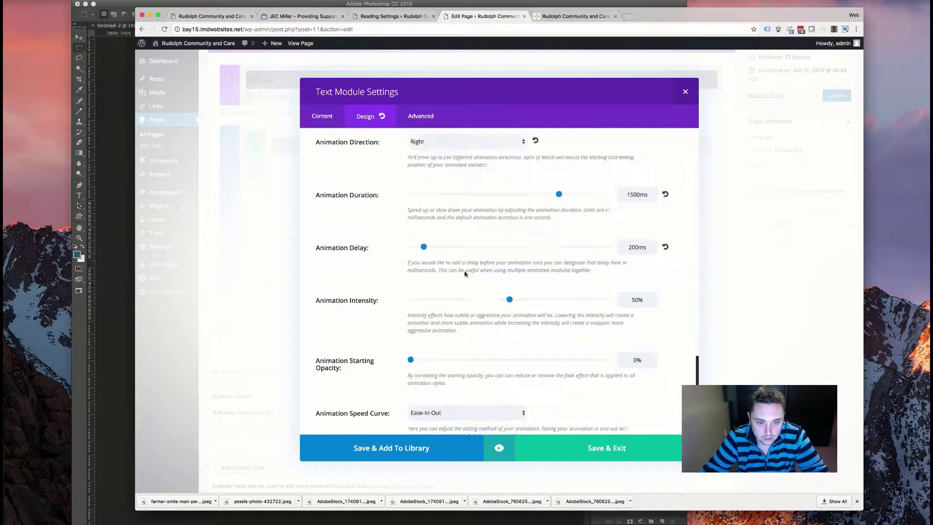
{"action": "scroll", "coordinate": [462, 262], "scroll_direction": "up", "scroll_amount": 5}
{"action": "left_click", "coordinate": [437, 228]}
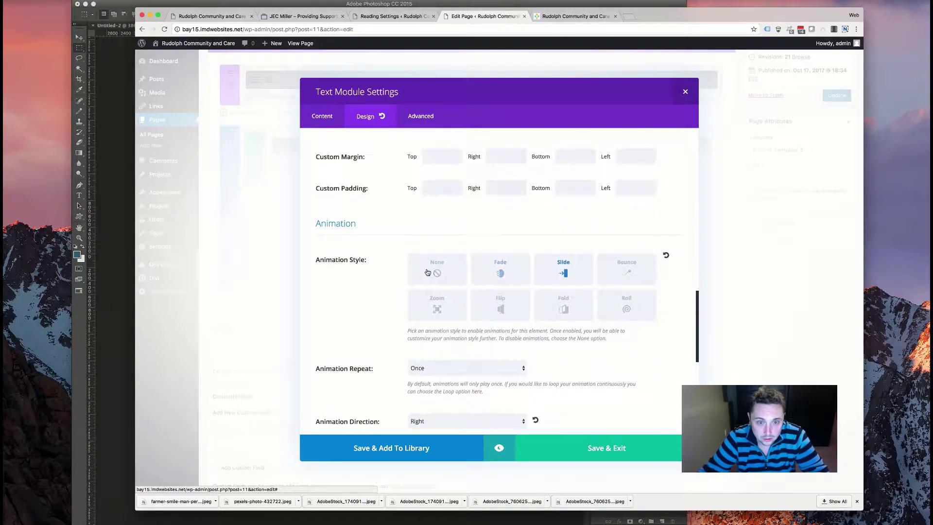
{"action": "left_click", "coordinate": [586, 436]}
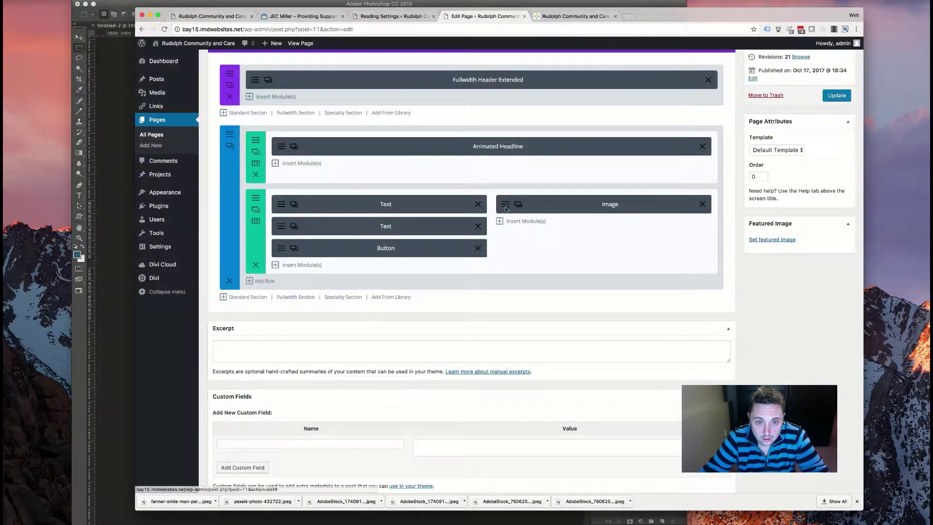
- Inspect the photo collage image's design options unchanged, then open the text-and-image row's settings
{"action": "left_click", "coordinate": [518, 204]}
{"action": "left_click", "coordinate": [365, 116]}
{"action": "scroll", "coordinate": [425, 238], "scroll_direction": "down", "scroll_amount": 5}
{"action": "scroll", "coordinate": [426, 238], "scroll_direction": "down", "scroll_amount": 5}
{"action": "scroll", "coordinate": [437, 291], "scroll_direction": "up", "scroll_amount": 8}
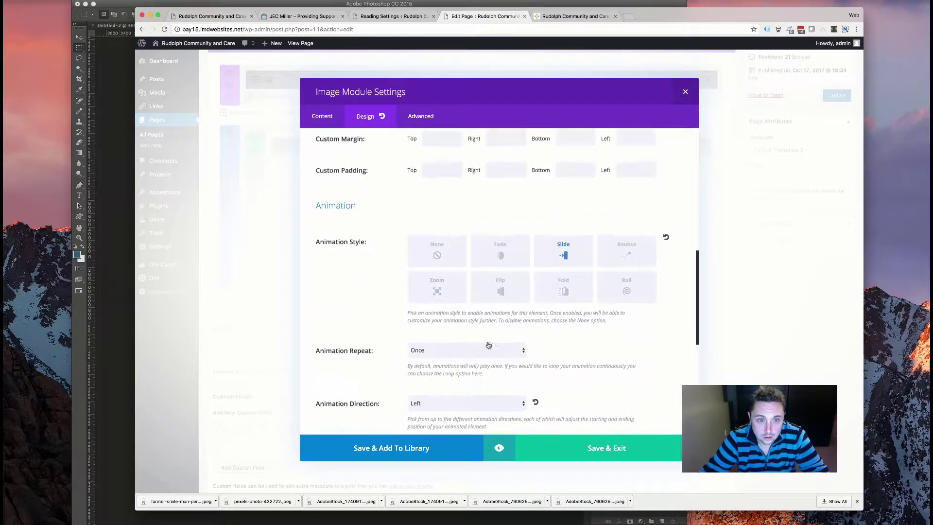
{"action": "left_click", "coordinate": [555, 440]}
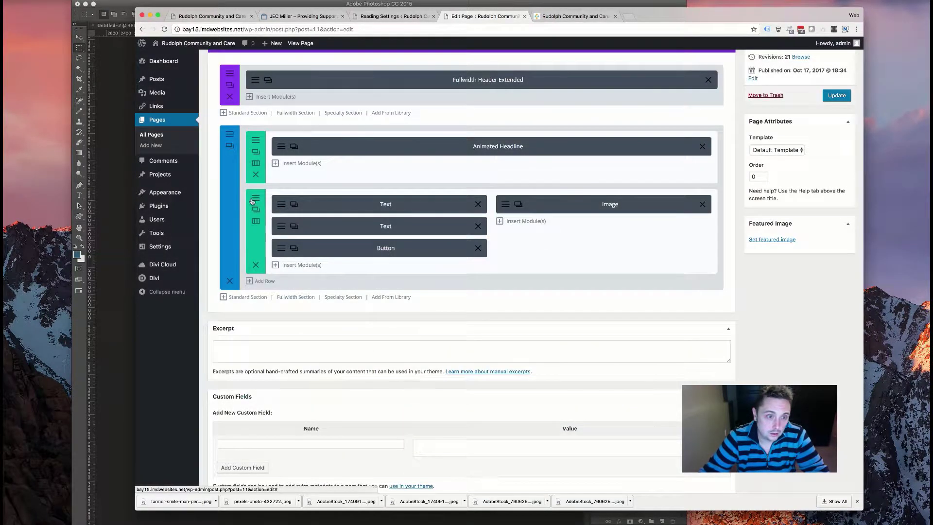
{"action": "left_click", "coordinate": [256, 210]}
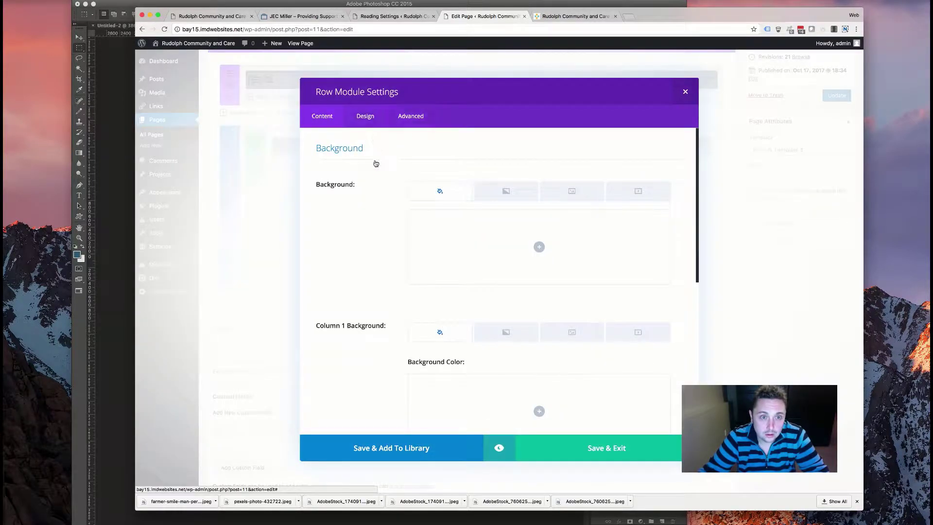
- Set the row's animation direction to Up and save the row settings
{"action": "left_click", "coordinate": [365, 116]}
{"action": "scroll", "coordinate": [417, 226], "scroll_direction": "down", "scroll_amount": 3}
{"action": "scroll", "coordinate": [417, 225], "scroll_direction": "down", "scroll_amount": 5}
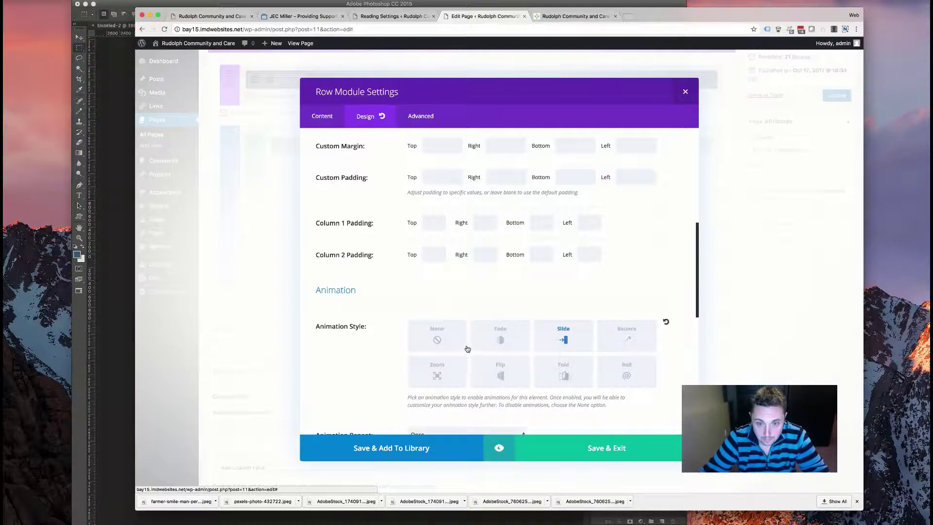
{"action": "scroll", "coordinate": [467, 347], "scroll_direction": "down", "scroll_amount": 5}
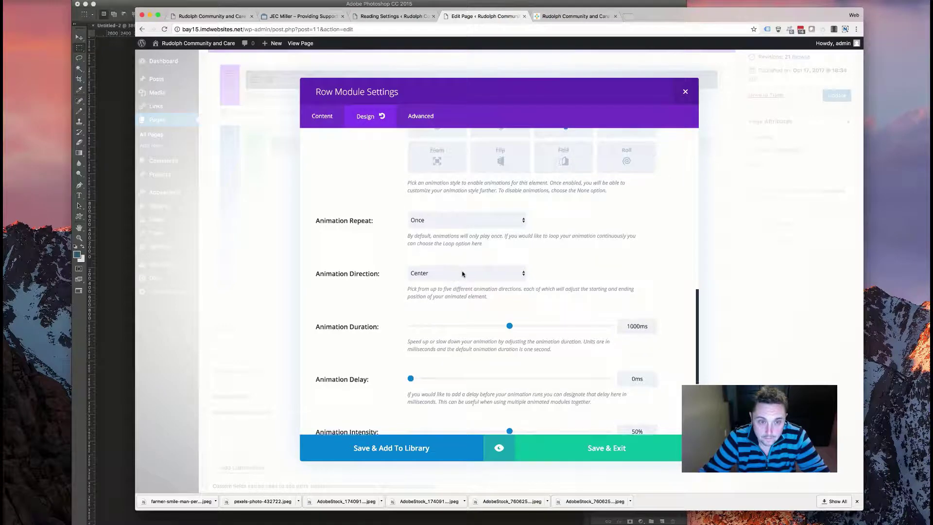
{"action": "left_click", "coordinate": [460, 275]}
{"action": "left_click", "coordinate": [462, 295]}
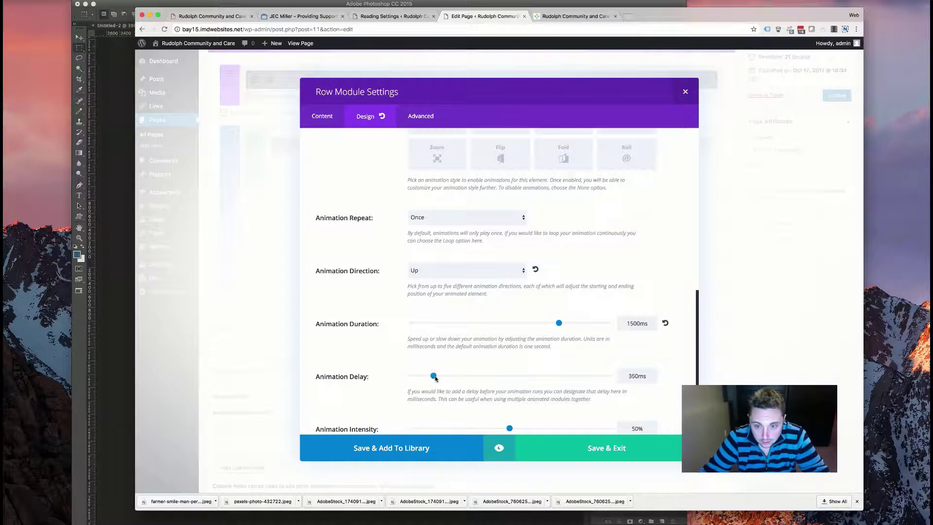
{"action": "left_click", "coordinate": [544, 448]}
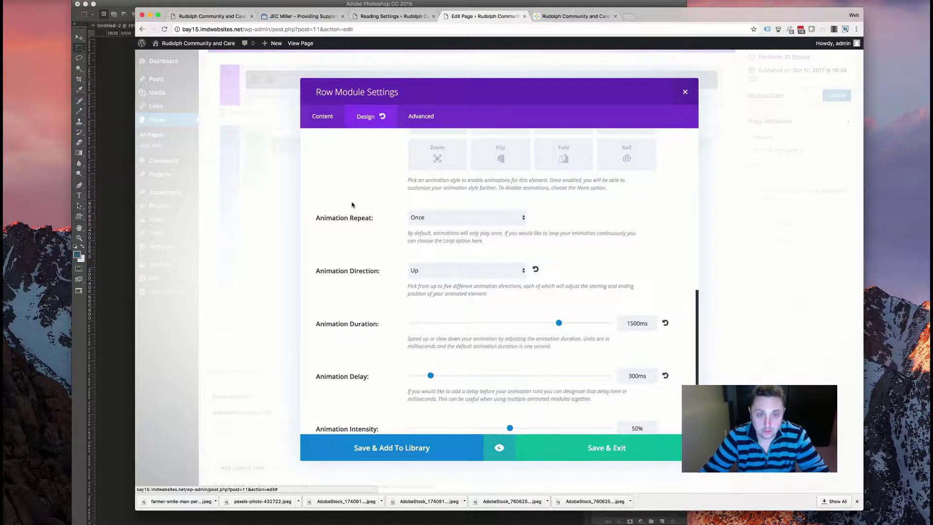
- Change the row animation direction to Down, lengthen the duration to 1500ms, and save
{"action": "scroll", "coordinate": [348, 331], "scroll_direction": "up", "scroll_amount": 2}
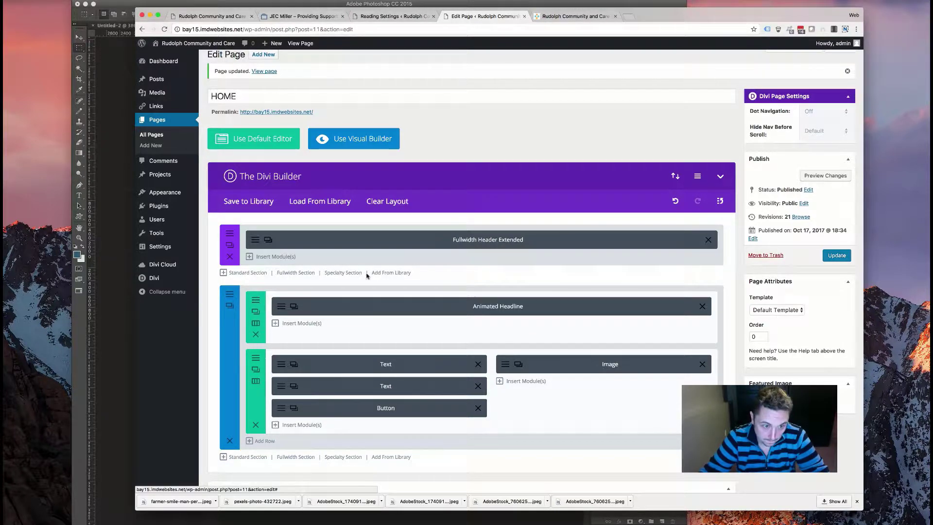
{"action": "left_click", "coordinate": [341, 290]}
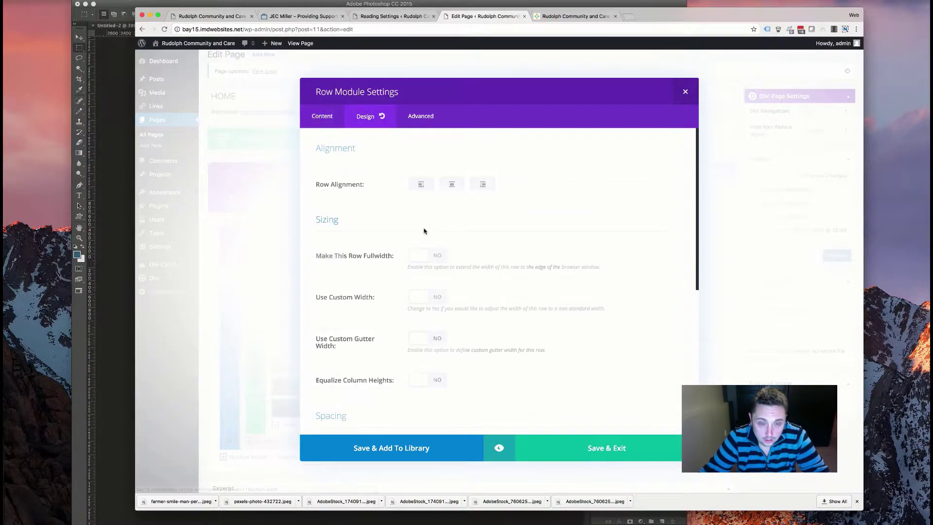
{"action": "scroll", "coordinate": [423, 231], "scroll_direction": "down", "scroll_amount": 10}
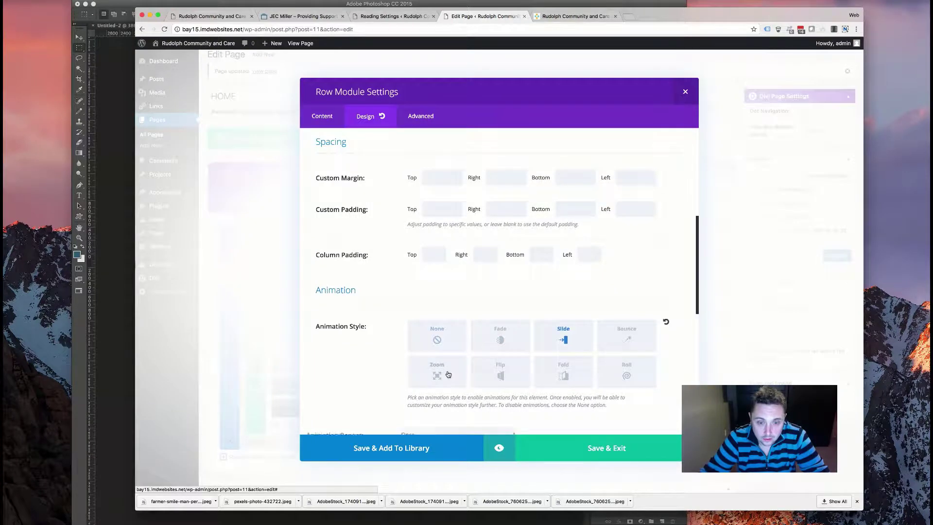
{"action": "scroll", "coordinate": [440, 372], "scroll_direction": "down", "scroll_amount": 4}
{"action": "left_click", "coordinate": [427, 271]}
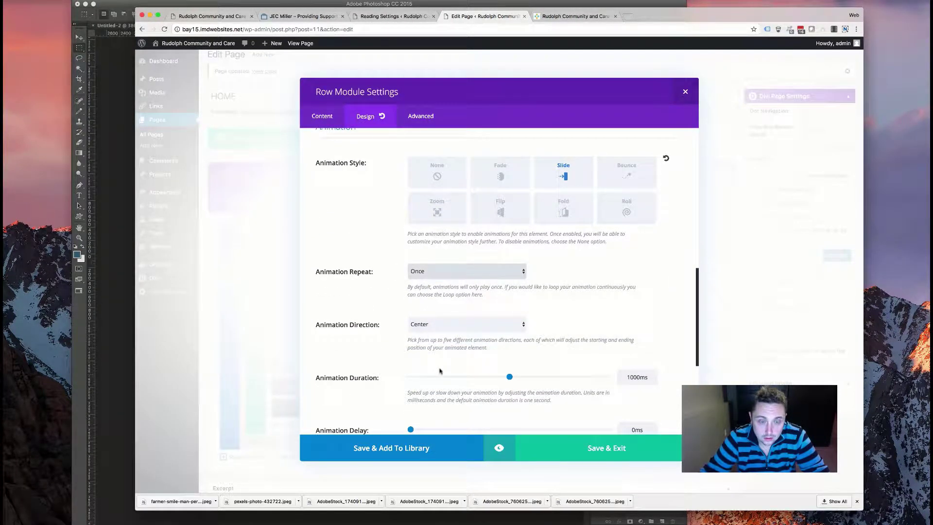
{"action": "scroll", "coordinate": [440, 370], "scroll_direction": "down", "scroll_amount": 3}
{"action": "left_click", "coordinate": [464, 260]}
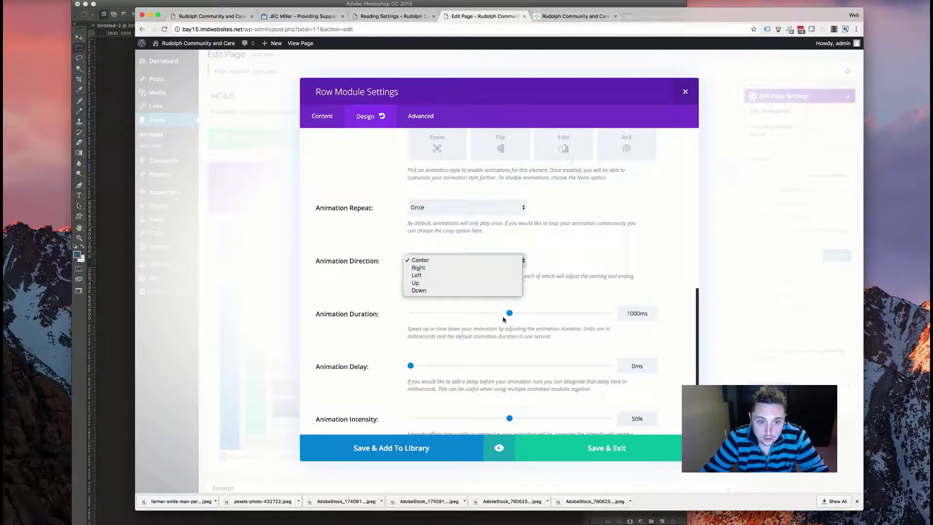
{"action": "left_click", "coordinate": [418, 290]}
{"action": "left_click_drag", "start_coordinate": [509, 312], "coordinate": [514, 312]}
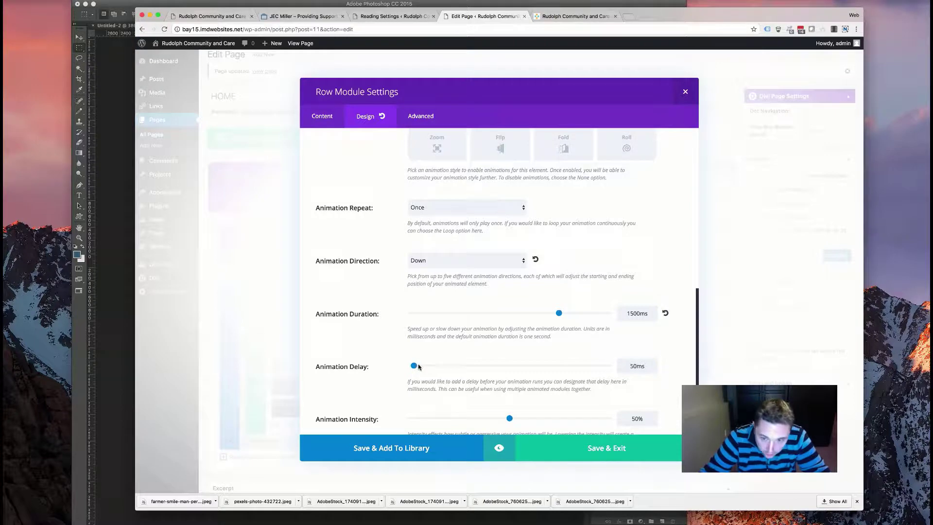
{"action": "left_click", "coordinate": [589, 445]}
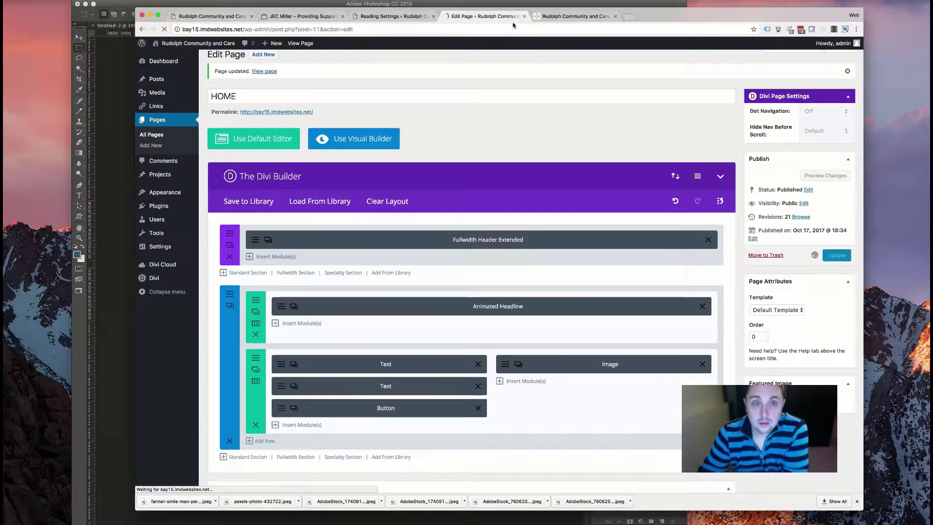
- Reload the live home page and scroll the hero and intro to watch the downward slide-in
{"action": "key", "text": "ctrl+Tab"}
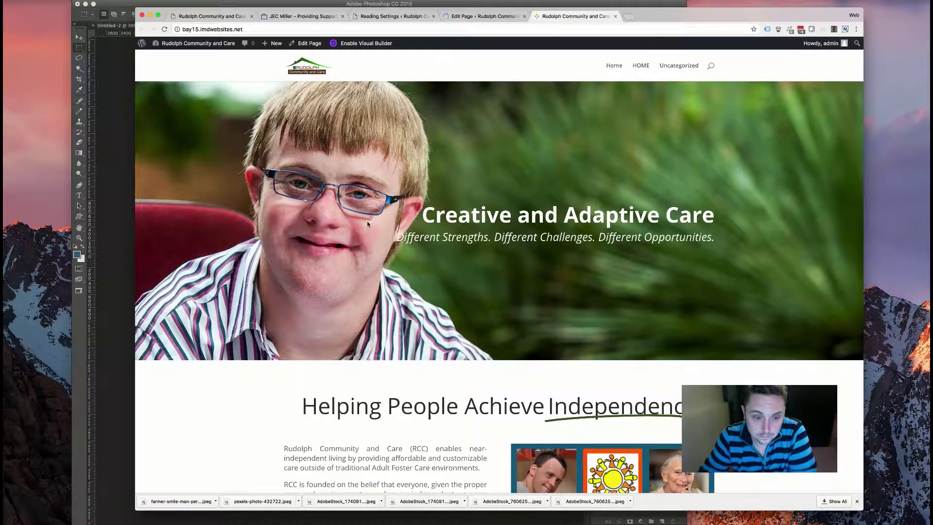
{"action": "scroll", "coordinate": [350, 227], "scroll_direction": "down", "scroll_amount": 5}
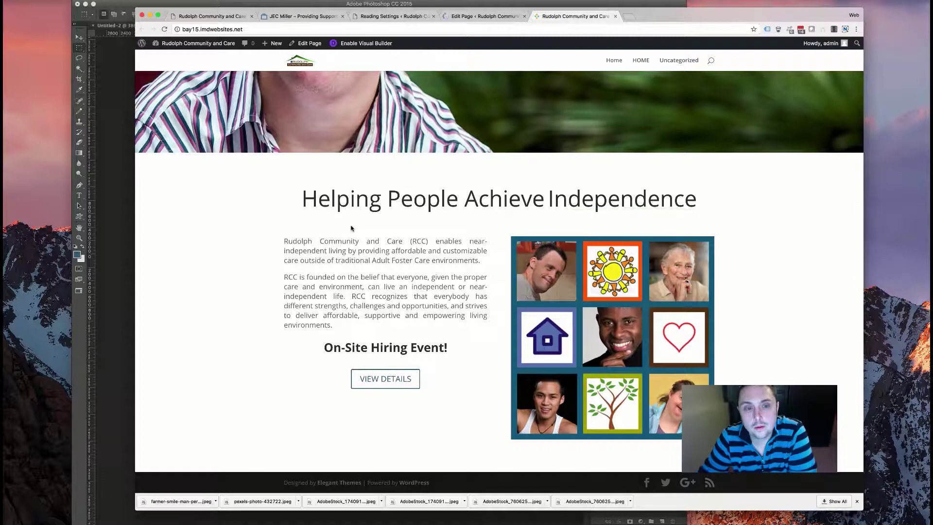
{"action": "scroll", "coordinate": [335, 204], "scroll_direction": "up", "scroll_amount": 3}
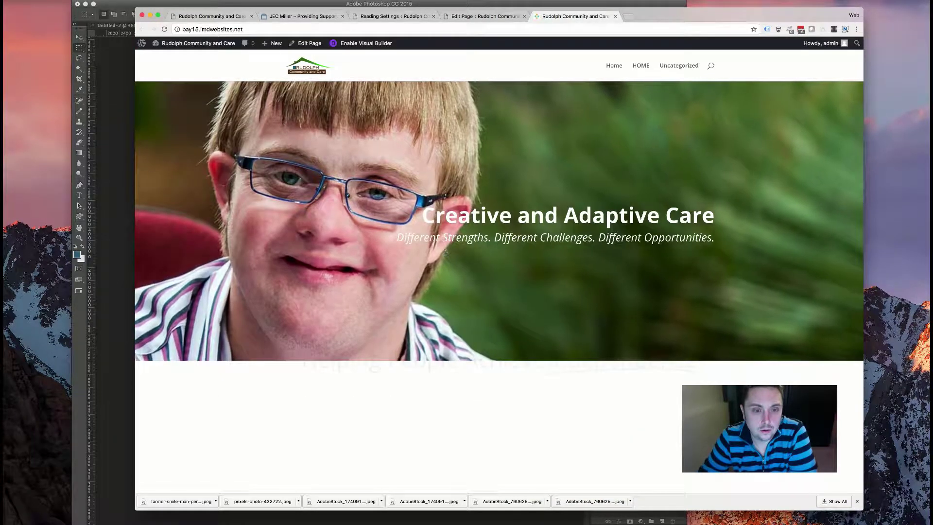
{"action": "scroll", "coordinate": [444, 249], "scroll_direction": "down", "scroll_amount": 4}
{"action": "scroll", "coordinate": [445, 253], "scroll_direction": "down", "scroll_amount": 4}
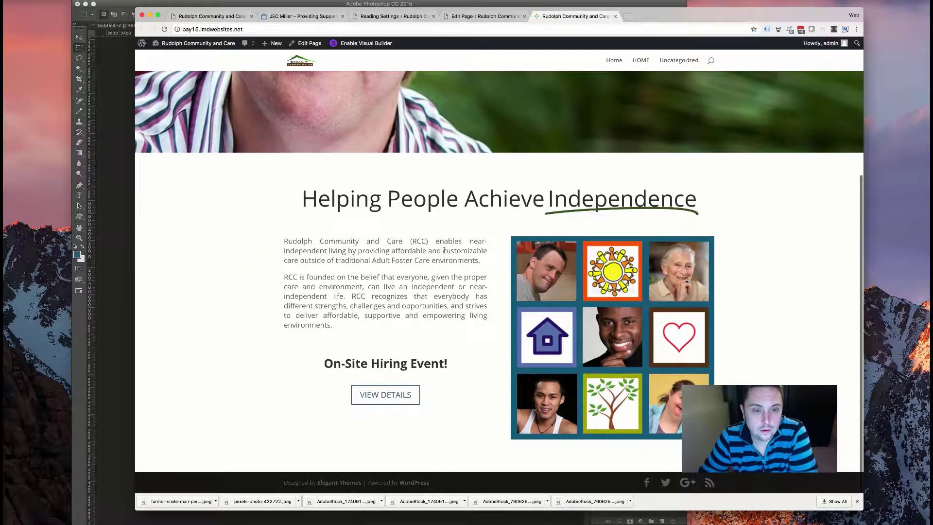
{"action": "key", "text": "super+r"}
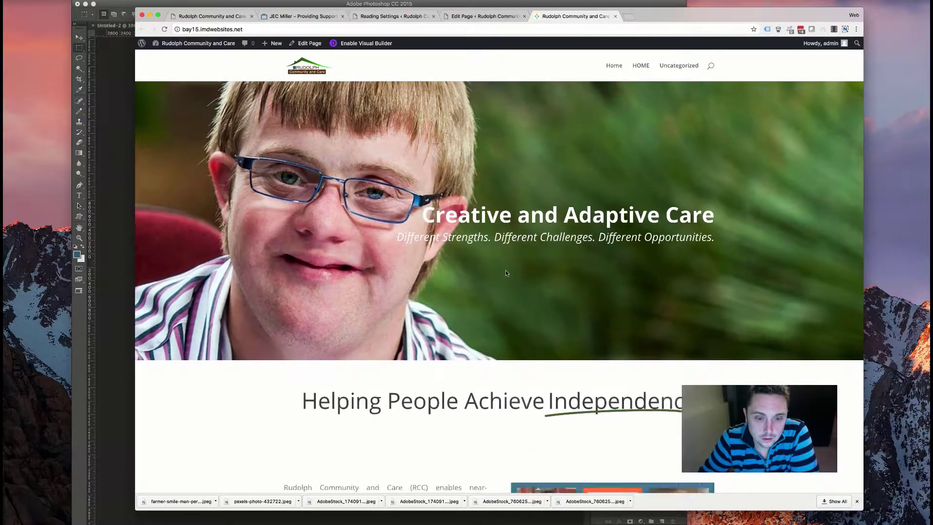
{"action": "scroll", "coordinate": [505, 273], "scroll_direction": "down", "scroll_amount": 4}
{"action": "scroll", "coordinate": [491, 321], "scroll_direction": "down", "scroll_amount": 5}
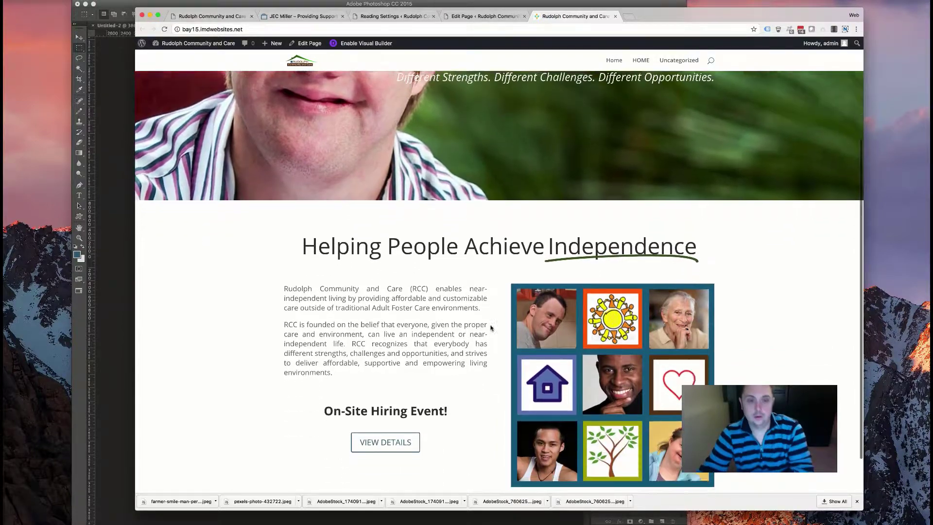
{"action": "scroll", "coordinate": [487, 315], "scroll_direction": "up", "scroll_amount": 8}
{"action": "scroll", "coordinate": [488, 315], "scroll_direction": "down", "scroll_amount": 5}
{"action": "scroll", "coordinate": [487, 315], "scroll_direction": "up", "scroll_amount": 6}
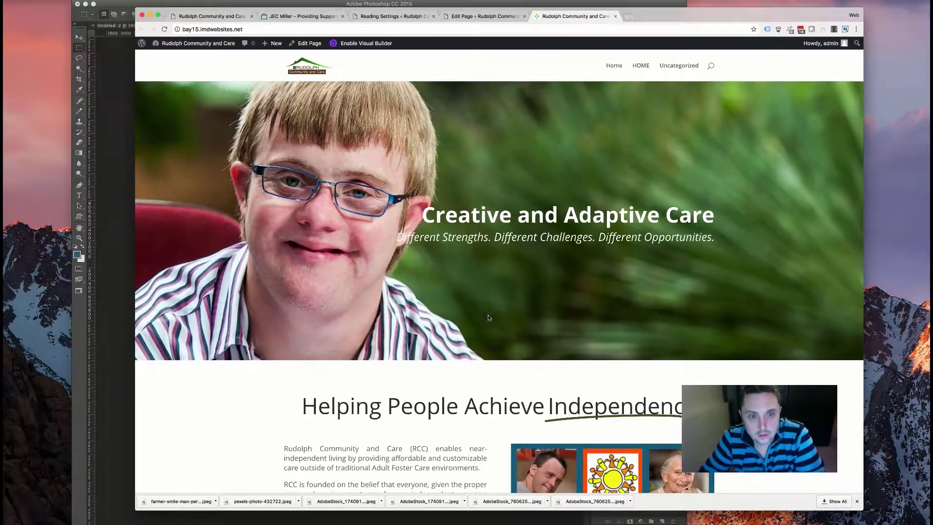
{"action": "scroll", "coordinate": [489, 318], "scroll_direction": "down", "scroll_amount": 2}
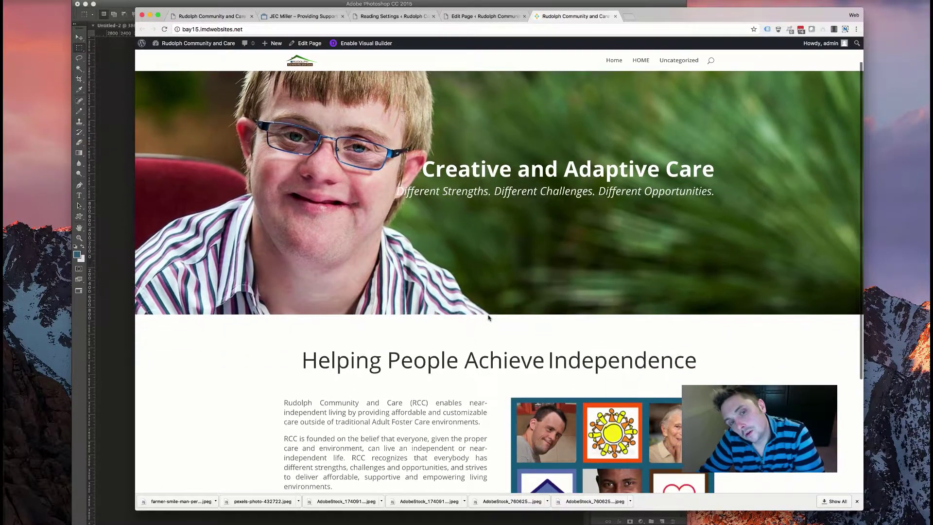
{"action": "scroll", "coordinate": [489, 318], "scroll_direction": "up", "scroll_amount": 2}
{"action": "scroll", "coordinate": [489, 318], "scroll_direction": "down", "scroll_amount": 5}
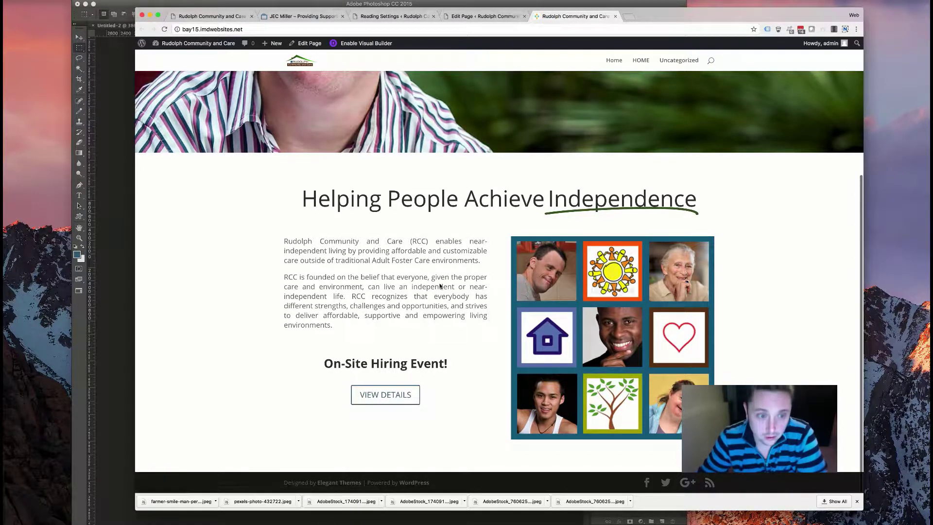
{"action": "scroll", "coordinate": [428, 222], "scroll_direction": "up", "scroll_amount": 5}
{"action": "scroll", "coordinate": [428, 223], "scroll_direction": "down", "scroll_amount": 5}
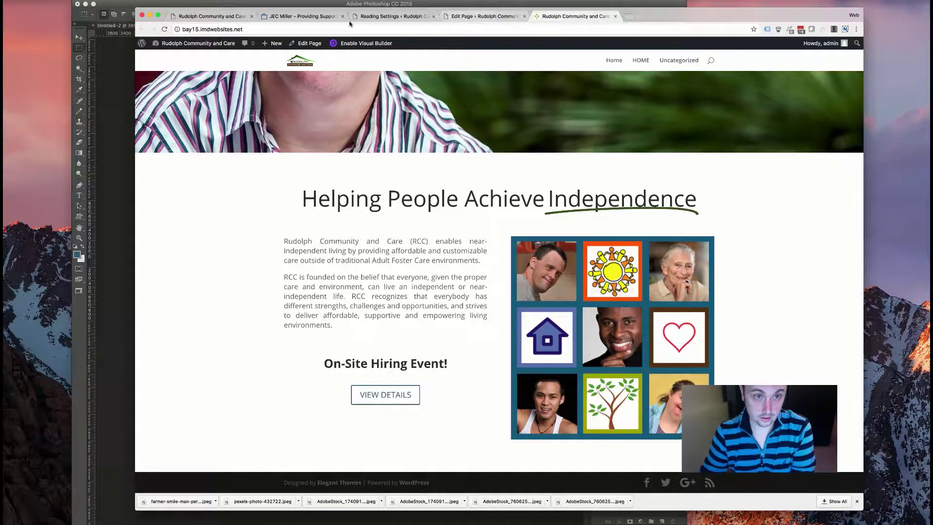
- Add a new standard section with a single full-width row below the intro
{"action": "left_click", "coordinate": [397, 17]}
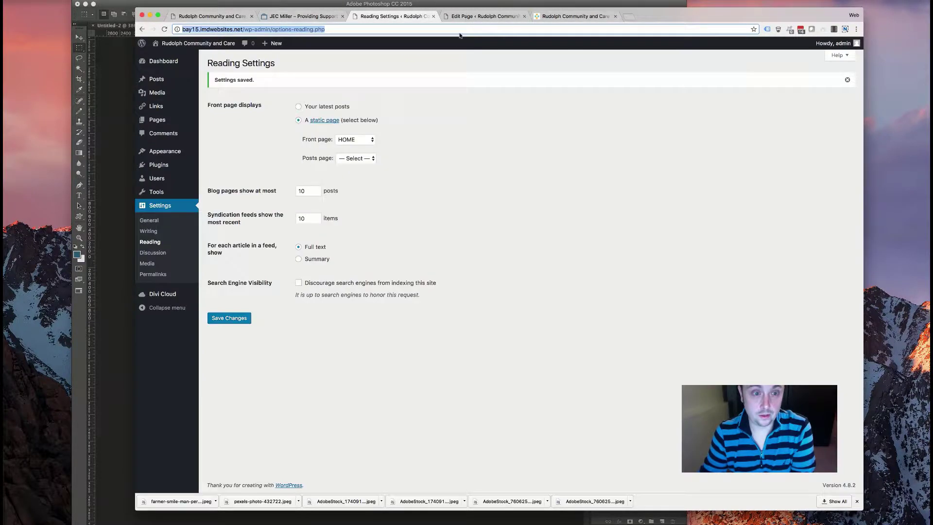
{"action": "left_click", "coordinate": [466, 17]}
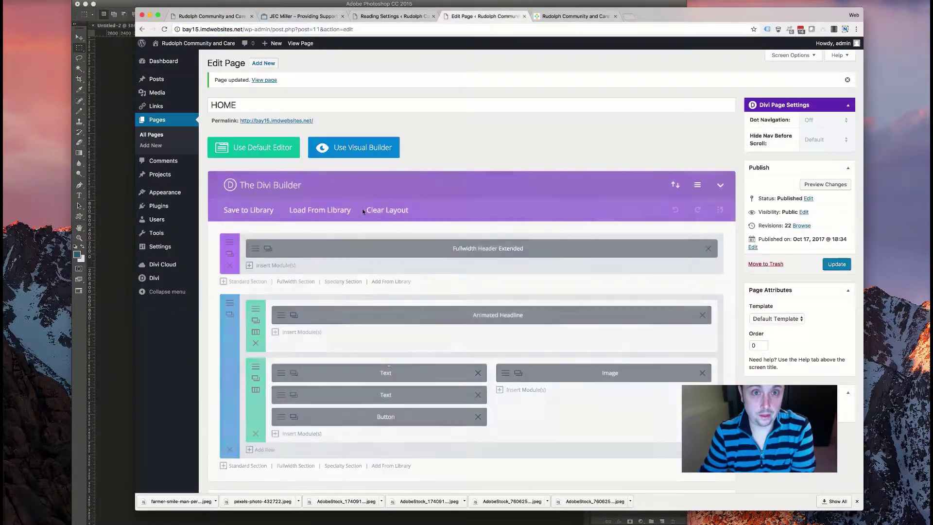
{"action": "scroll", "coordinate": [232, 337], "scroll_direction": "down", "scroll_amount": 5}
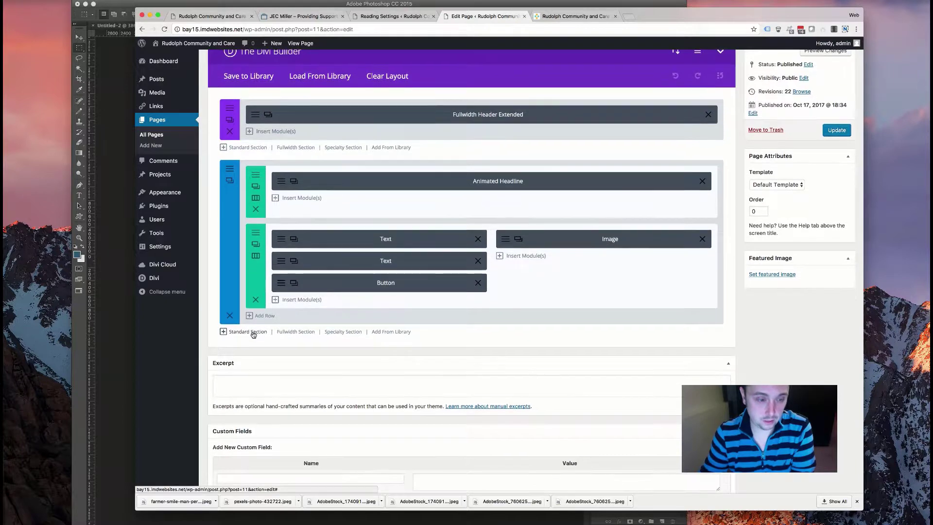
{"action": "left_click", "coordinate": [262, 316]}
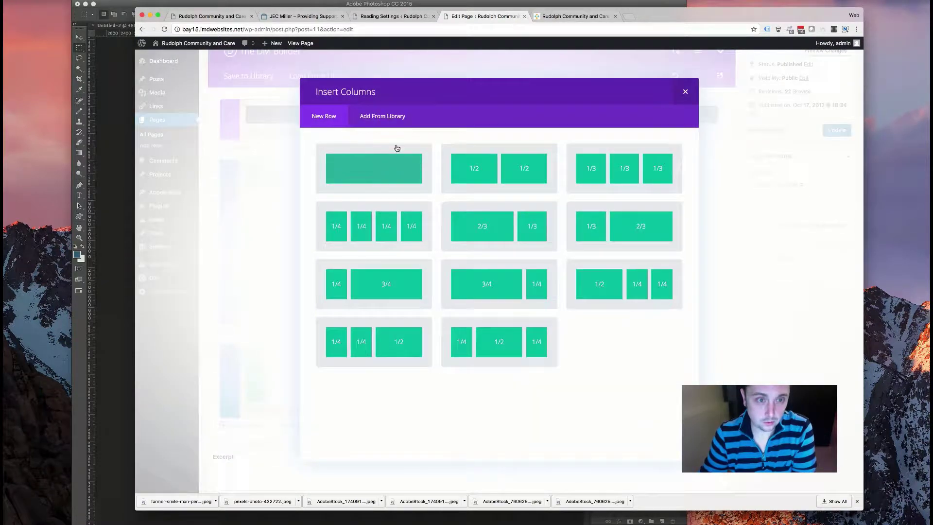
{"action": "left_click", "coordinate": [407, 190]}
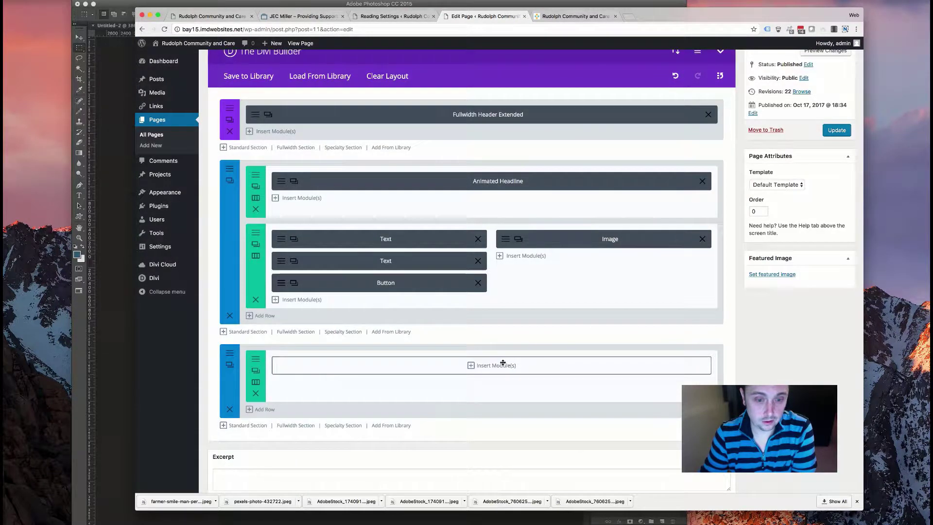
- Start uploading a new background image from the section's background settings
{"action": "left_click", "coordinate": [230, 365]}
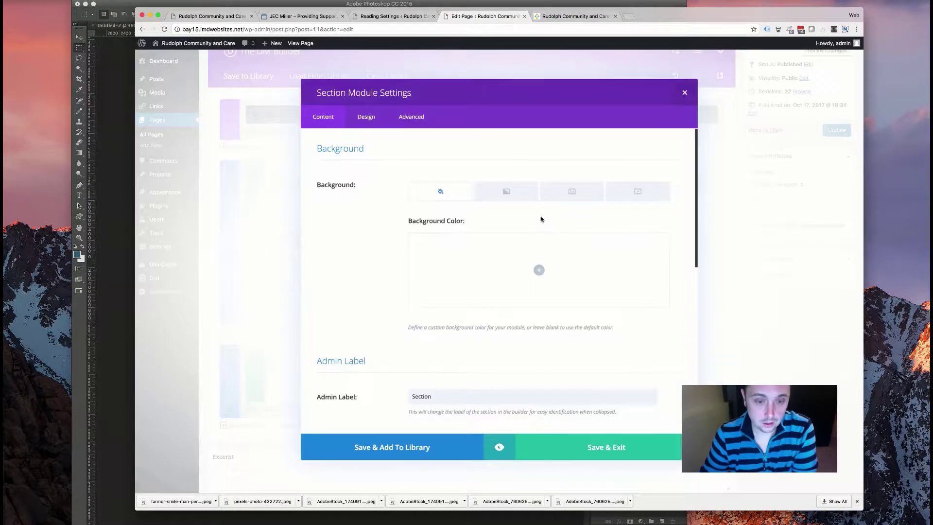
{"action": "left_click", "coordinate": [581, 193]}
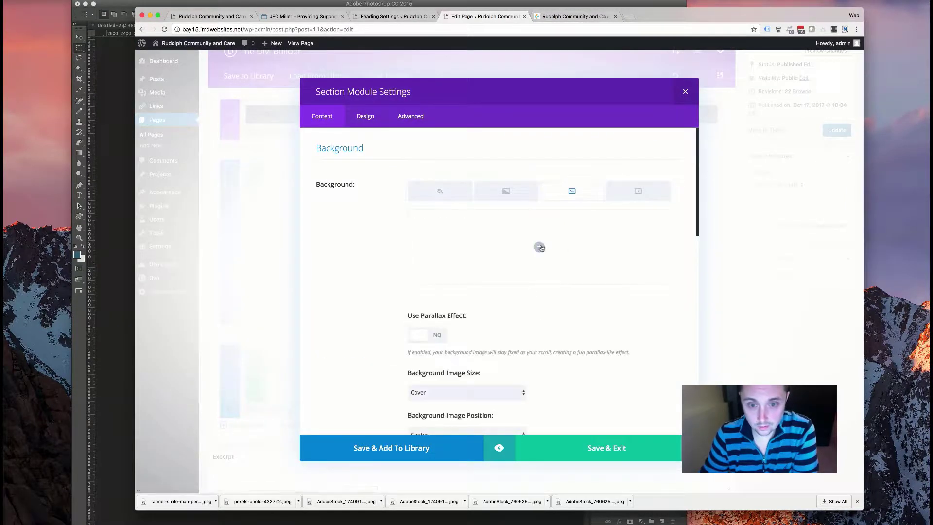
{"action": "left_click", "coordinate": [538, 247]}
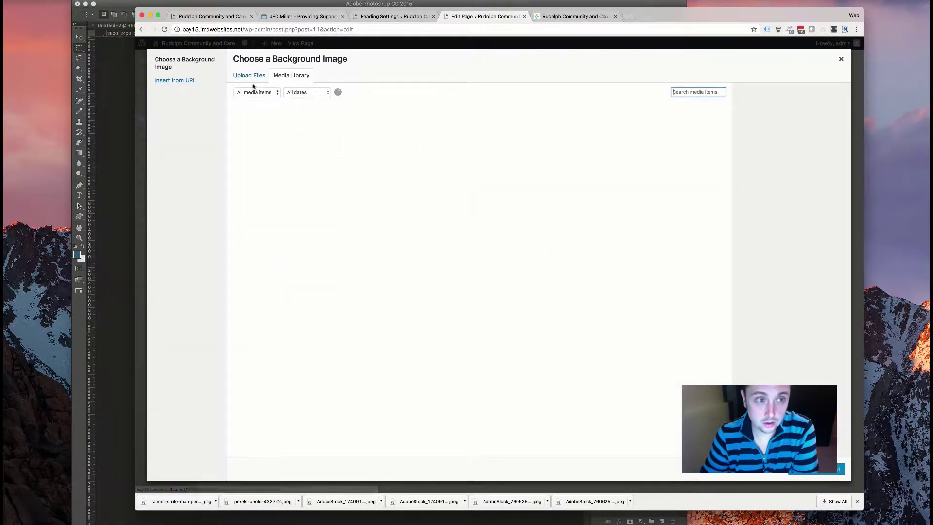
{"action": "left_click", "coordinate": [267, 76]}
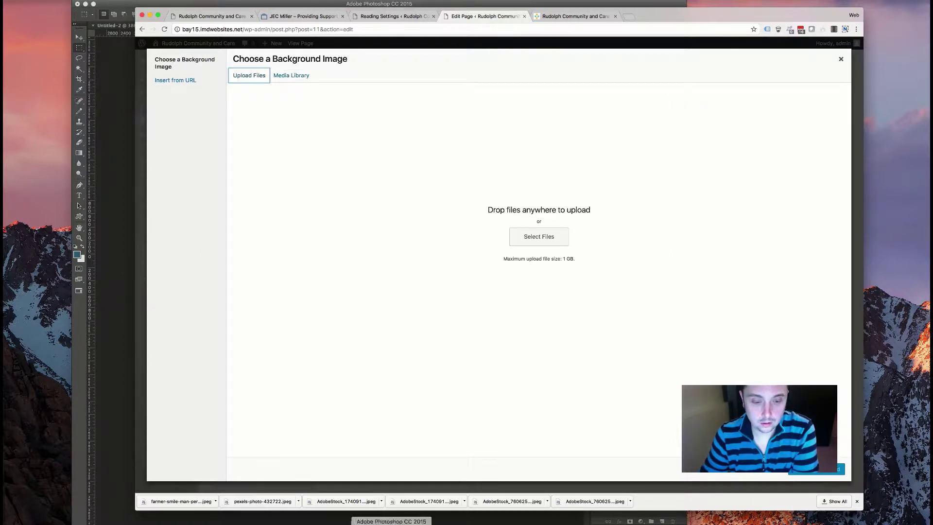
- Convert the portrait photo's locked Background into editable Layer 0 in Photoshop
{"action": "left_click", "coordinate": [325, 517]}
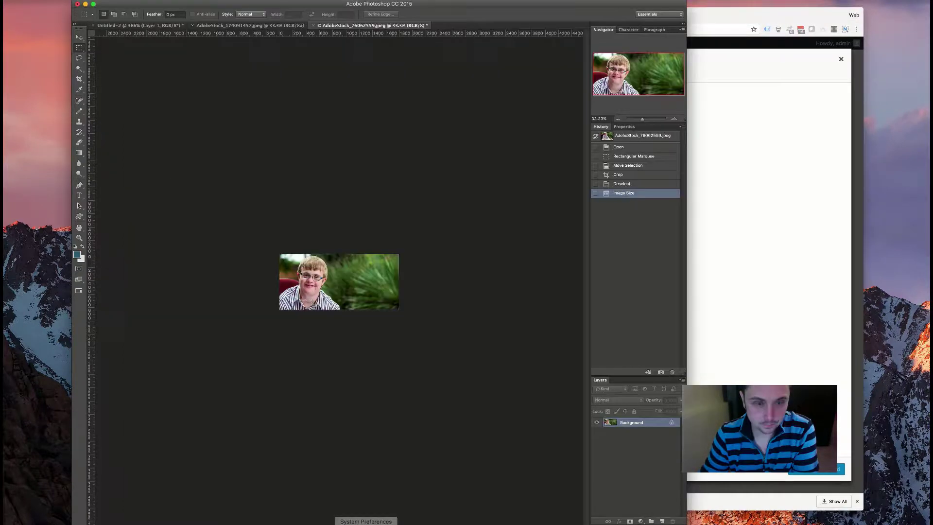
{"action": "left_click", "coordinate": [272, 25]}
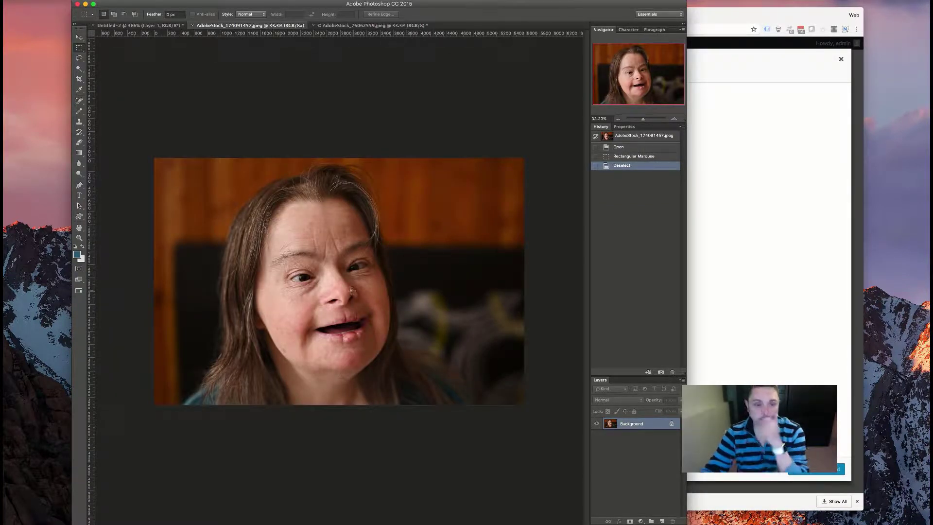
{"action": "double_click", "coordinate": [651, 425]}
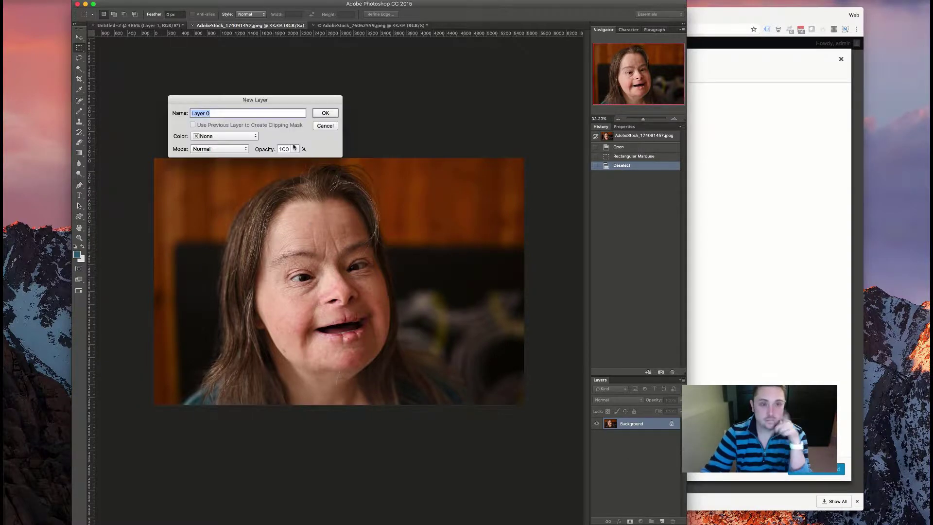
{"action": "left_click", "coordinate": [325, 112]}
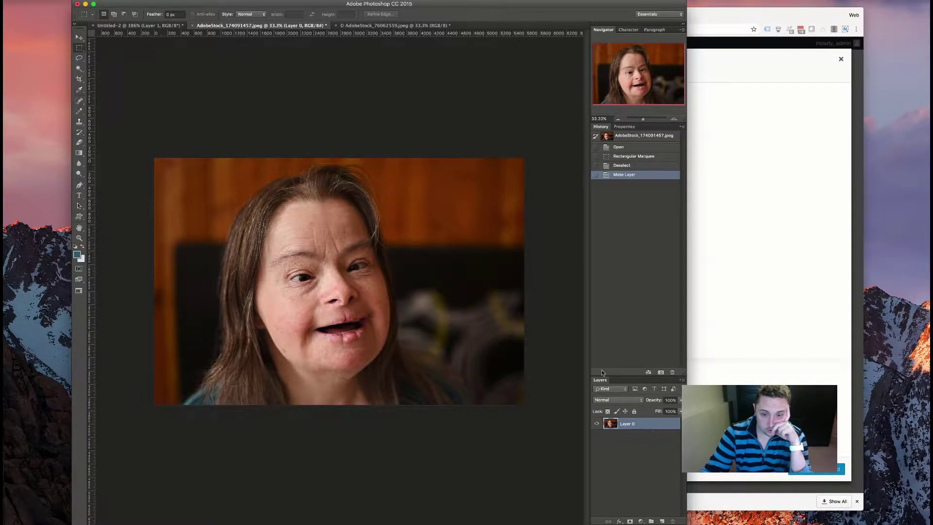
- Apply a red Color Overlay with Normal blend at 72% opacity to Layer 0
{"action": "double_click", "coordinate": [646, 424]}
{"action": "left_click", "coordinate": [689, 252]}
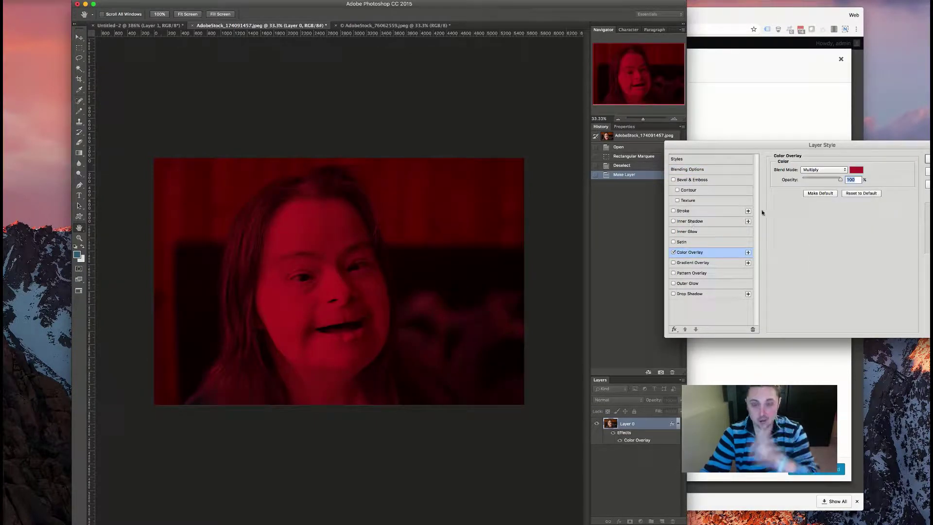
{"action": "left_click", "coordinate": [825, 170]}
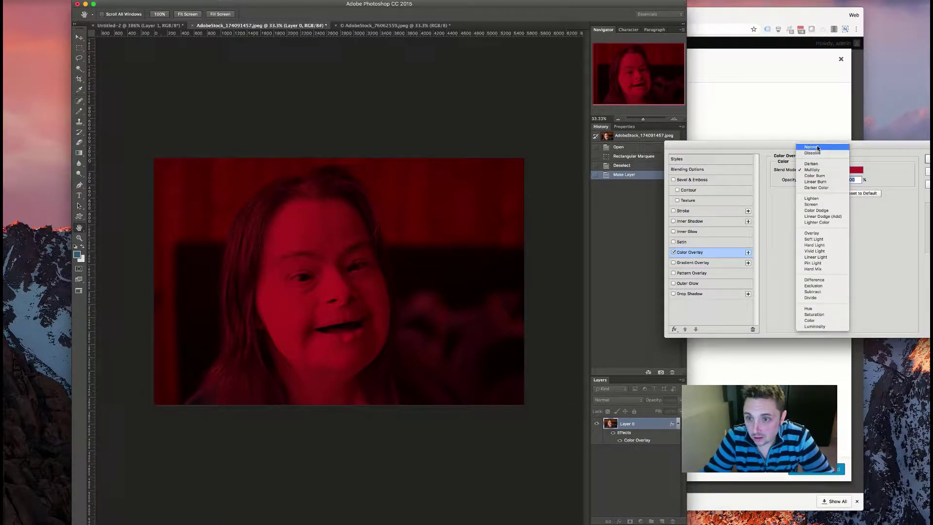
{"action": "left_click", "coordinate": [821, 147]}
{"action": "mouse_move", "coordinate": [838, 180]}
{"action": "left_mouse_down"}
{"action": "mouse_move", "coordinate": [808, 180]}
{"action": "mouse_move", "coordinate": [831, 180]}
{"action": "left_mouse_up"}
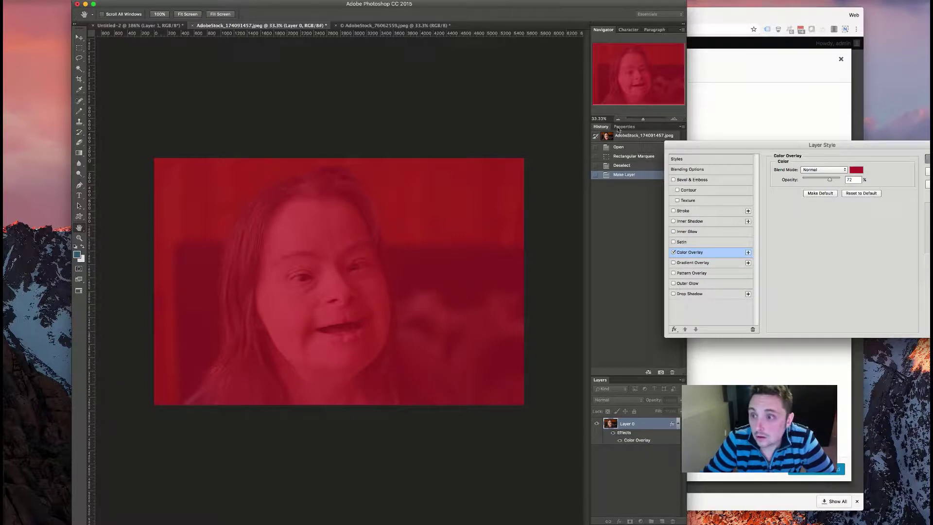
{"action": "key", "text": "Return"}
{"action": "left_click", "coordinate": [139, 25]}
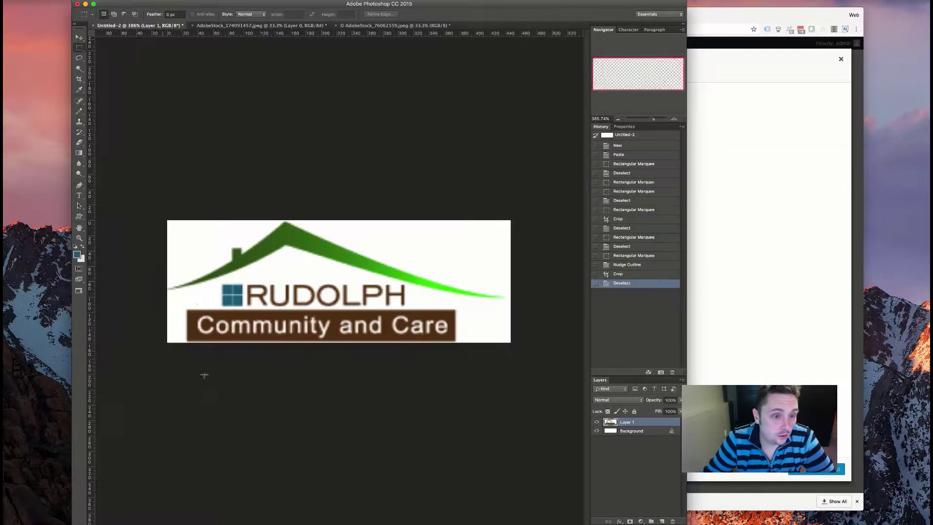
- Sample the logo's dark brown (563819) from the banner as the foreground colour
{"action": "key", "text": "i"}
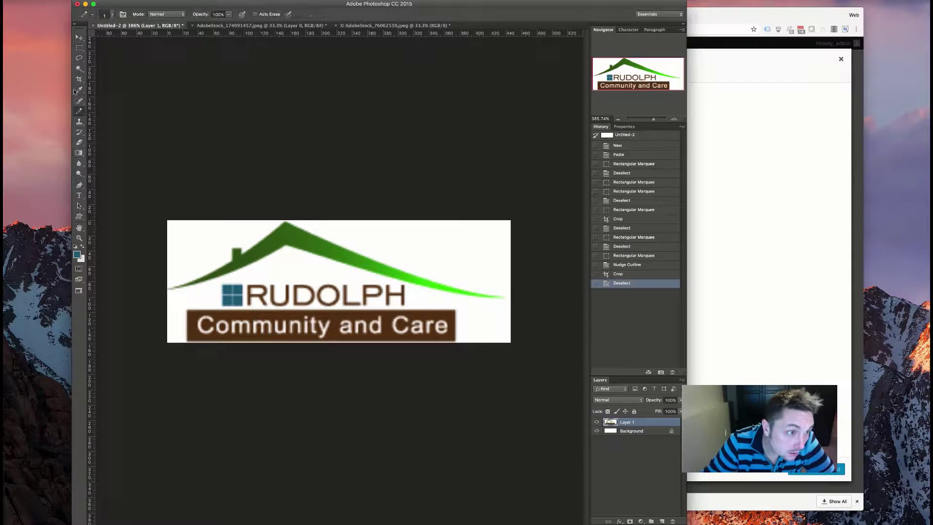
{"action": "left_click", "coordinate": [242, 313]}
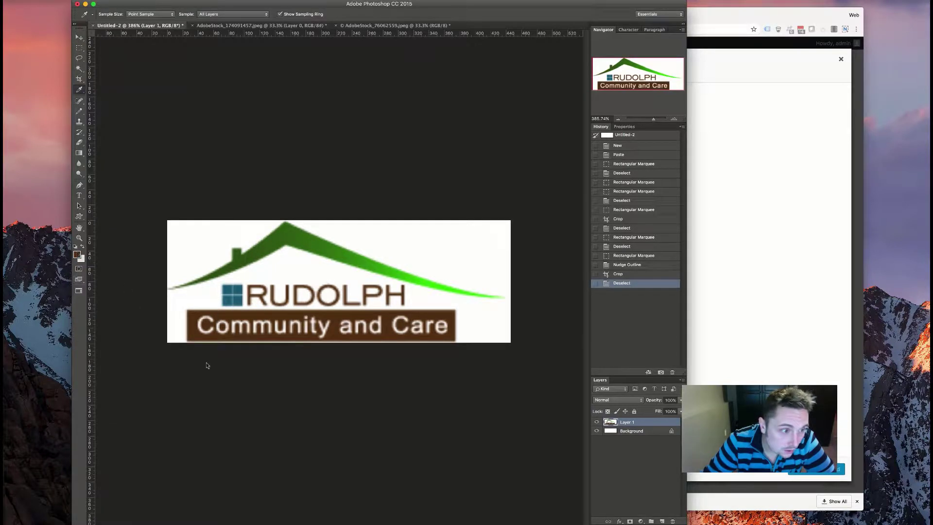
{"action": "left_click", "coordinate": [76, 254]}
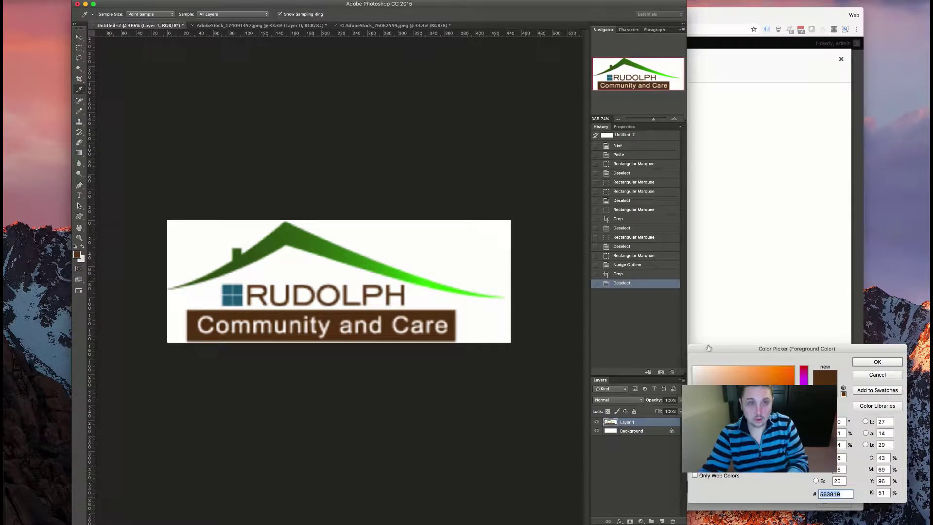
{"action": "left_click", "coordinate": [875, 362]}
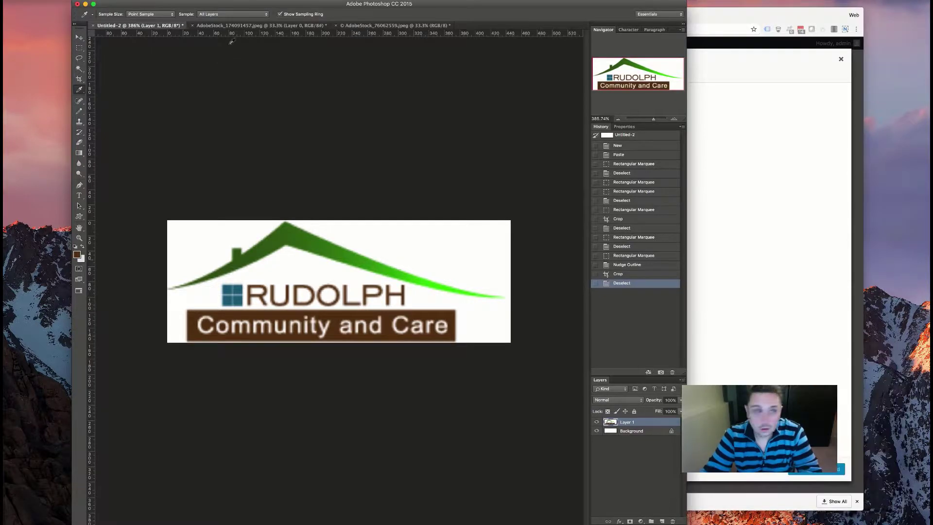
- On the girl photo, set Layer 0's Color Overlay to 563819 at about 82% opacity
{"action": "left_click", "coordinate": [358, 26]}
{"action": "left_click", "coordinate": [291, 27]}
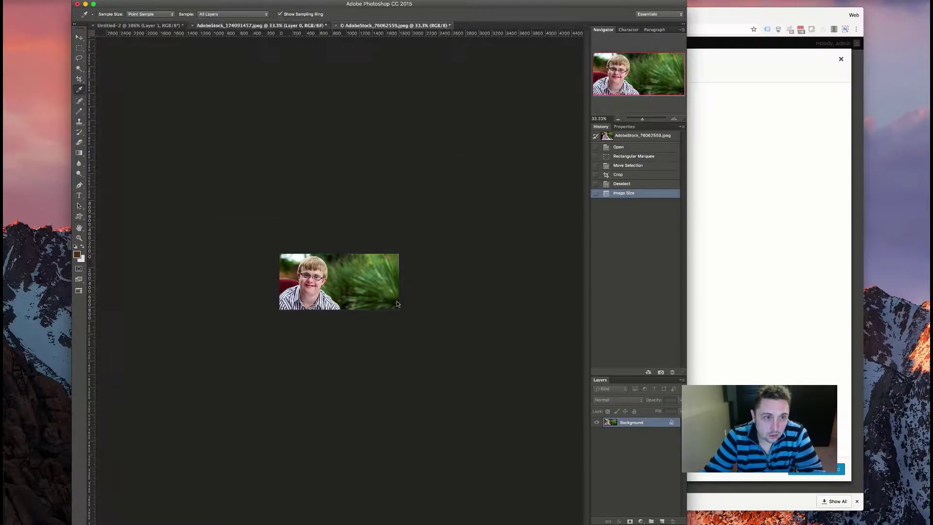
{"action": "double_click", "coordinate": [643, 426]}
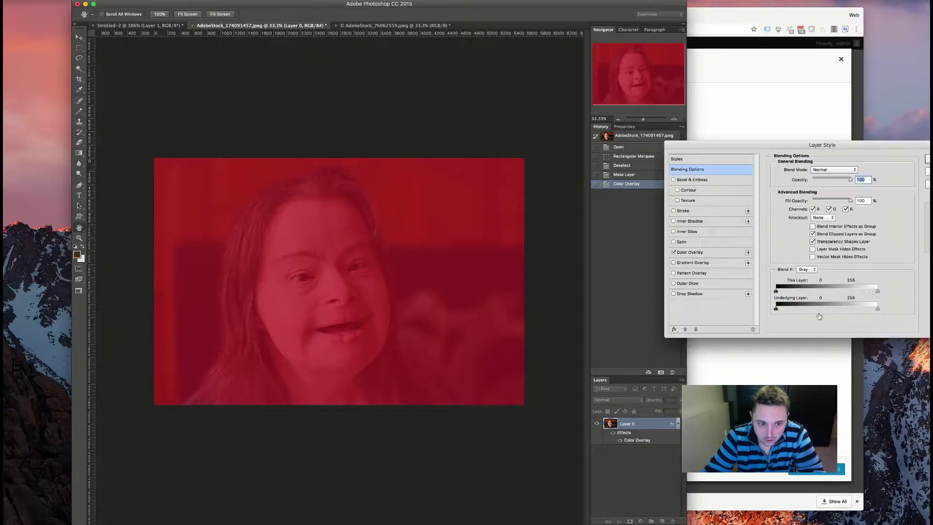
{"action": "left_click", "coordinate": [689, 252]}
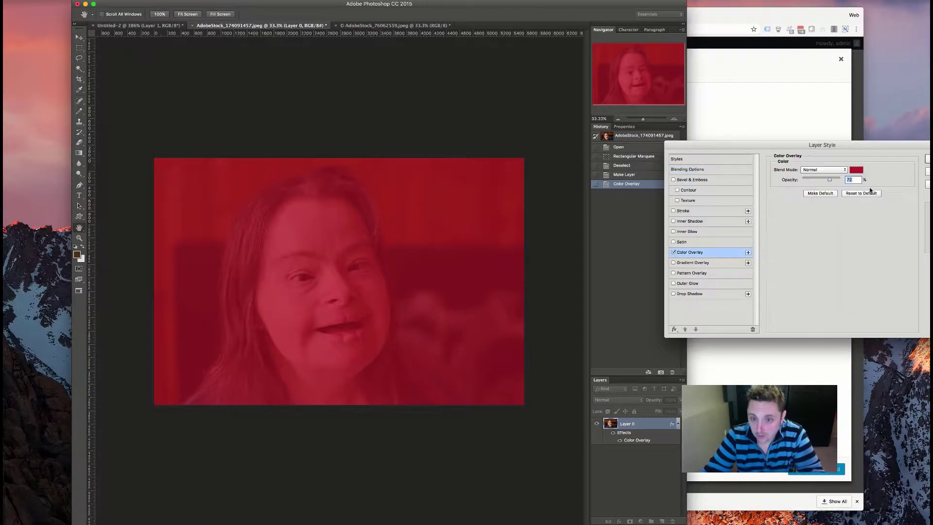
{"action": "left_click", "coordinate": [861, 171]}
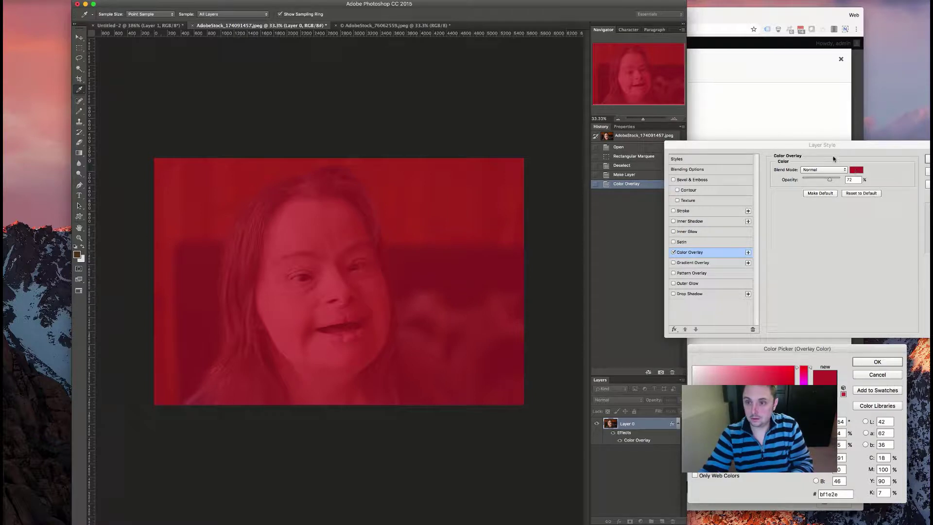
{"action": "double_click", "coordinate": [827, 494]}
{"action": "type", "text": "563819"}
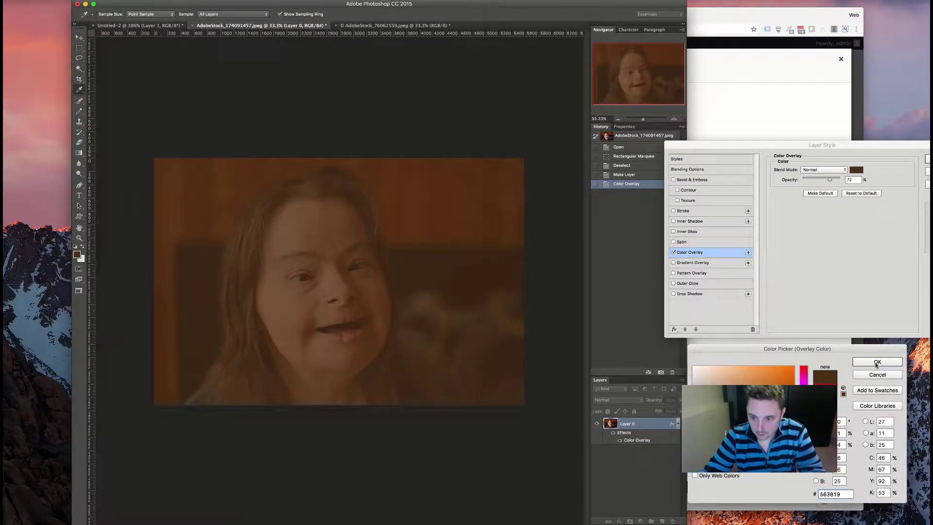
{"action": "key", "text": "Return"}
{"action": "left_click_drag", "start_coordinate": [830, 181], "coordinate": [834, 181]}
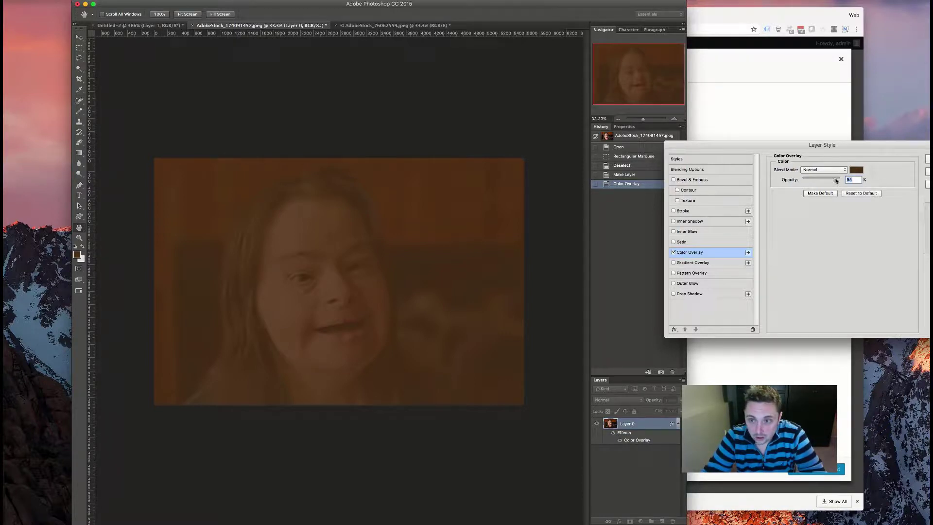
{"action": "left_click_drag", "start_coordinate": [833, 181], "coordinate": [832, 181]}
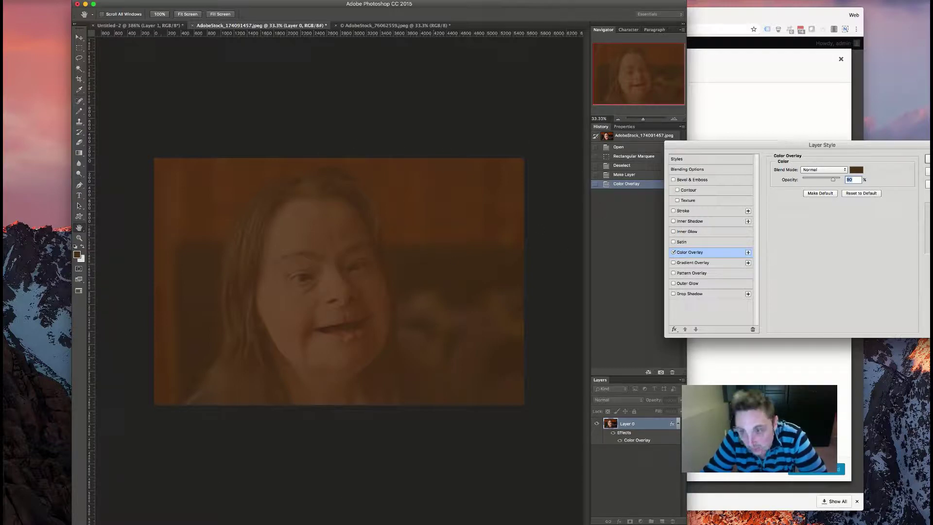
{"action": "left_click_drag", "start_coordinate": [841, 180], "coordinate": [835, 181]}
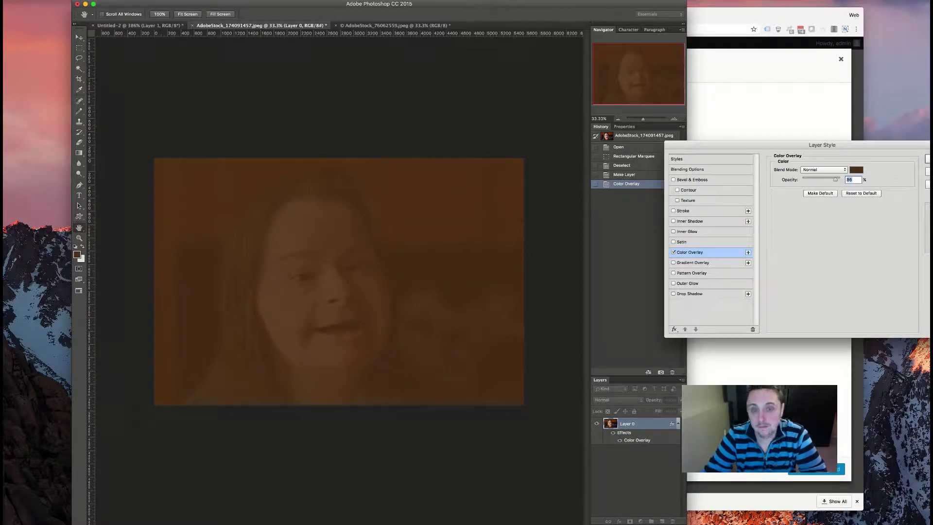
{"action": "key", "text": "Return"}
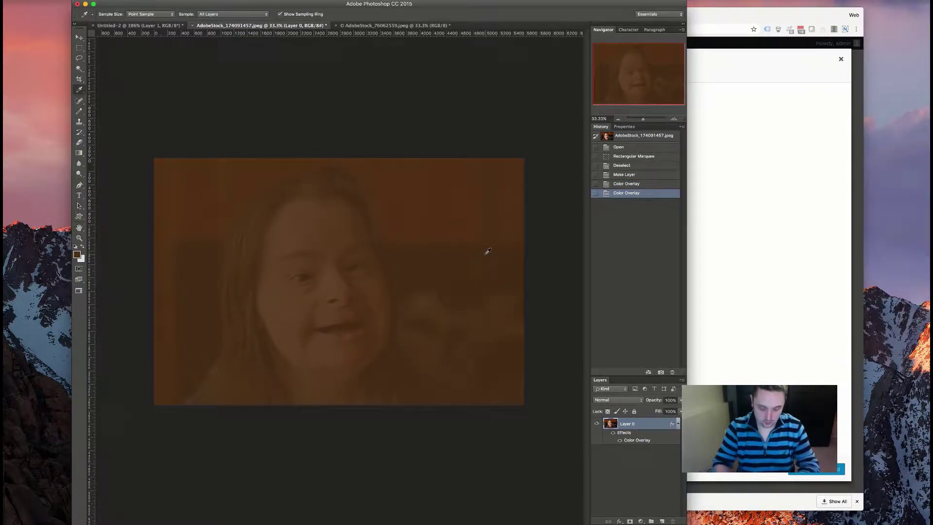
- Resize the image to 1800 × 1200 pixels with a width of 1800
{"action": "key", "text": "super+alt+i"}
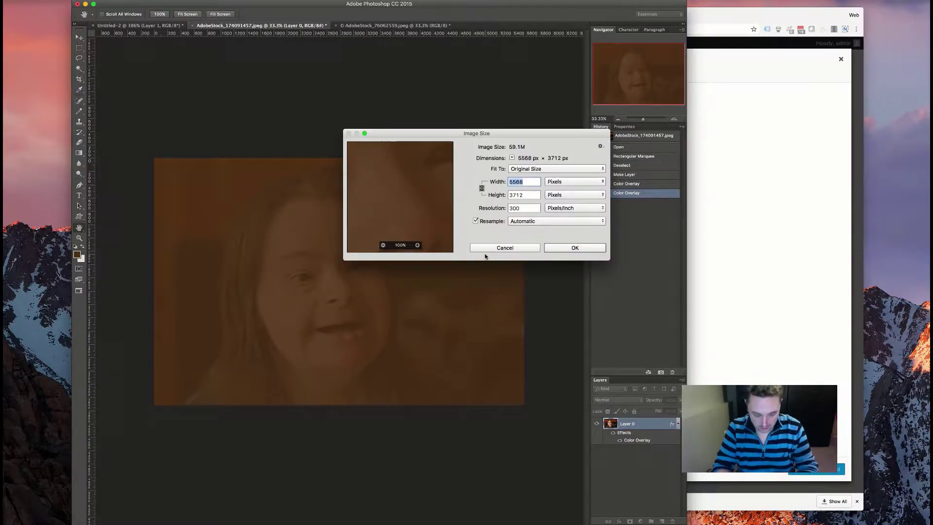
{"action": "type", "text": "1800"}
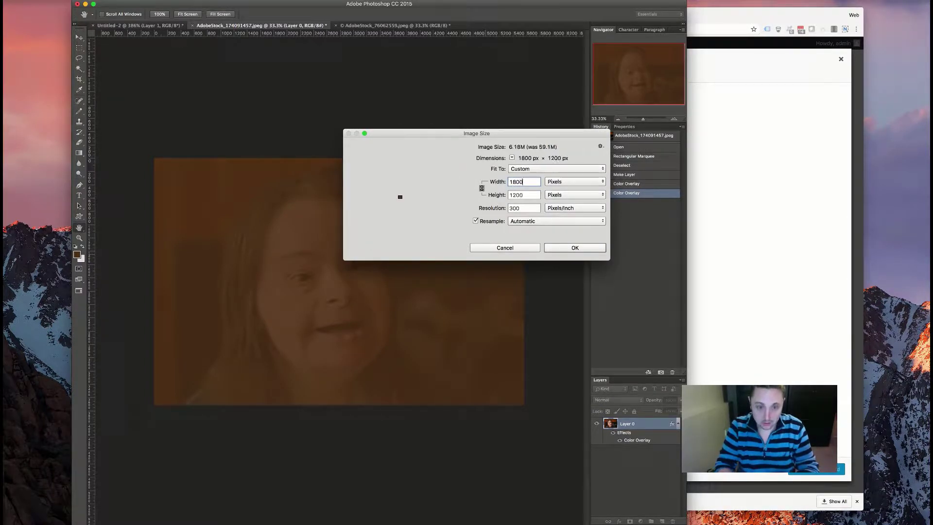
{"action": "key", "text": "Return"}
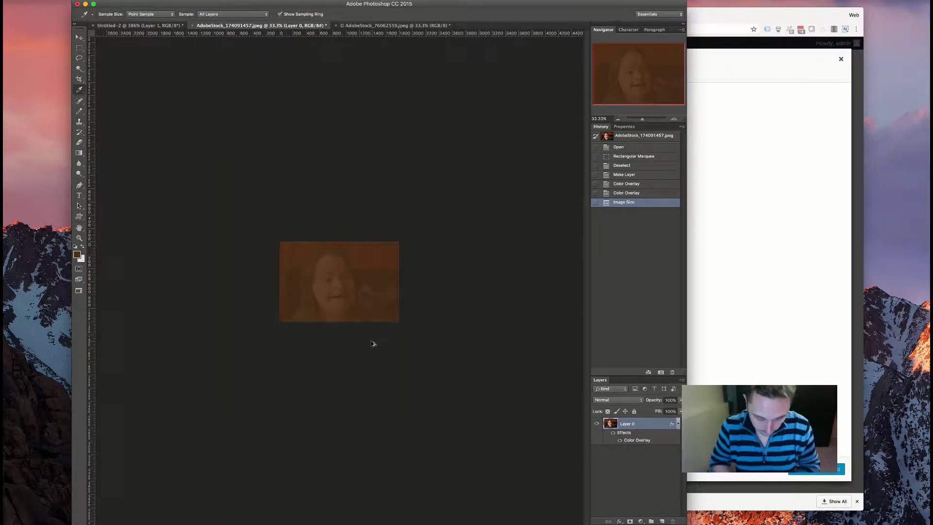
- Save for Web as an optimized JPEG named 'headshot'
{"action": "key", "text": "super+alt+shift+s"}
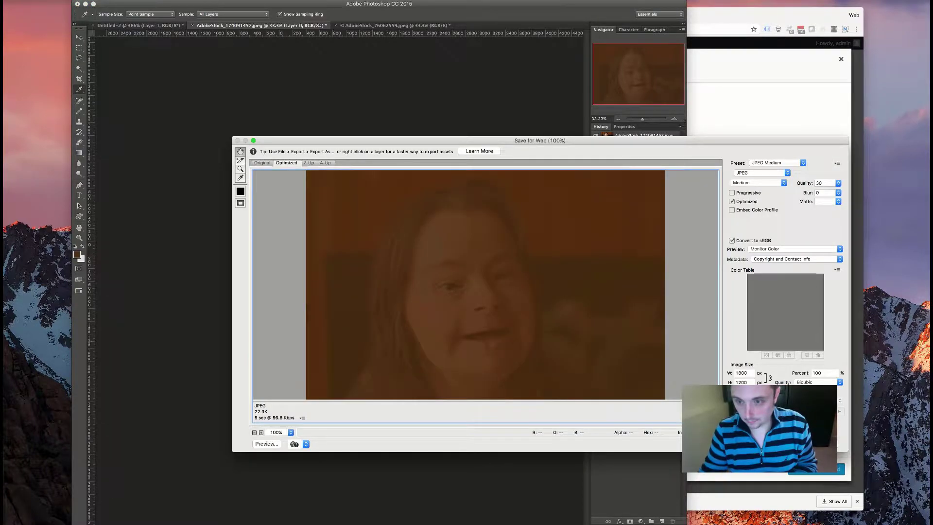
{"action": "key", "text": "Return"}
{"action": "type", "text": "headshot"}
{"action": "key", "text": "Return"}
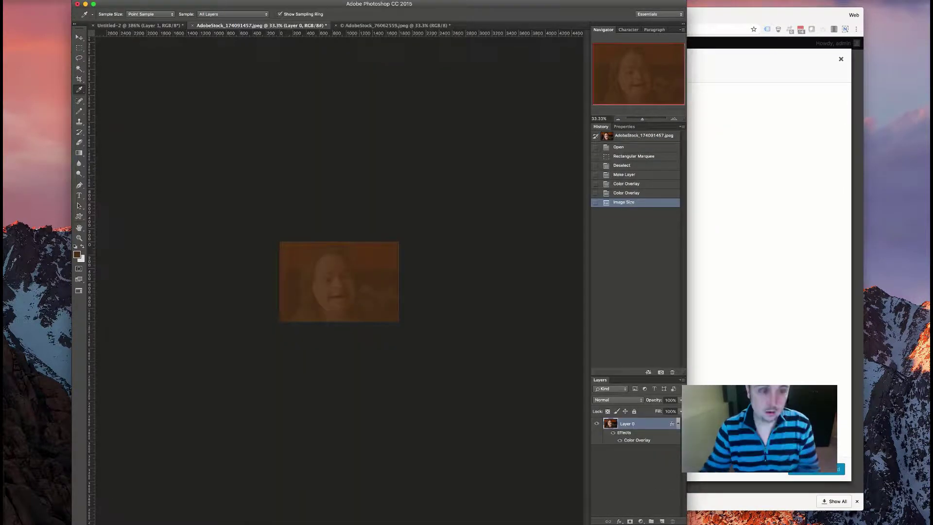
{"action": "left_click", "coordinate": [188, 519]}
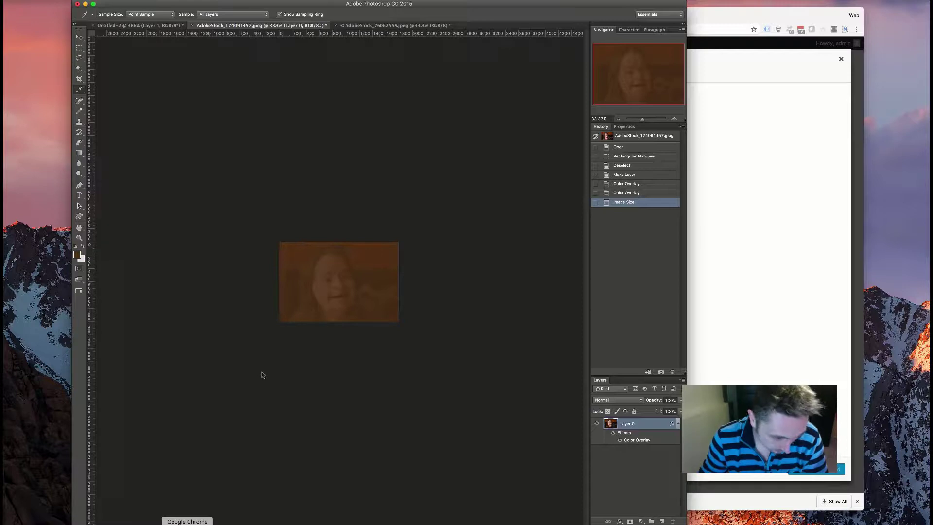
- Upload about.jpg from Downloads and set it as the new section's background image
{"action": "left_click", "coordinate": [526, 233]}
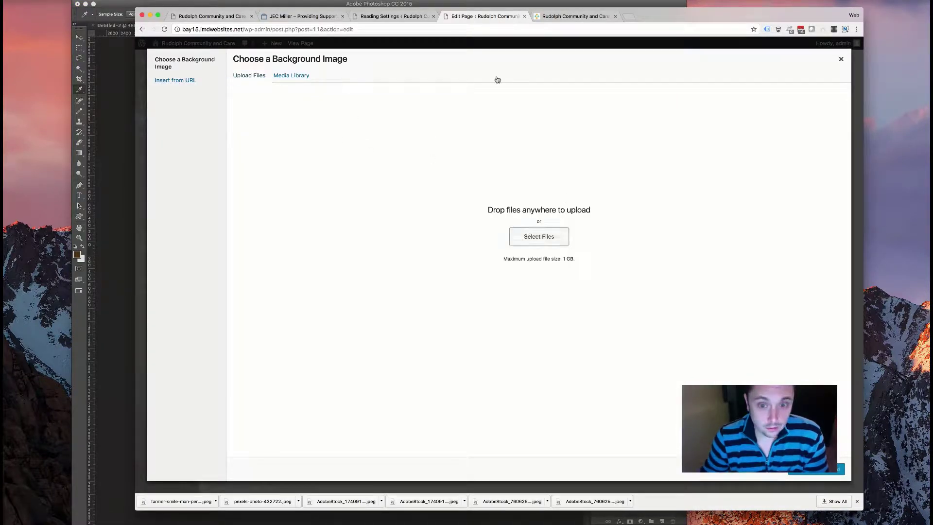
{"action": "left_click", "coordinate": [535, 238]}
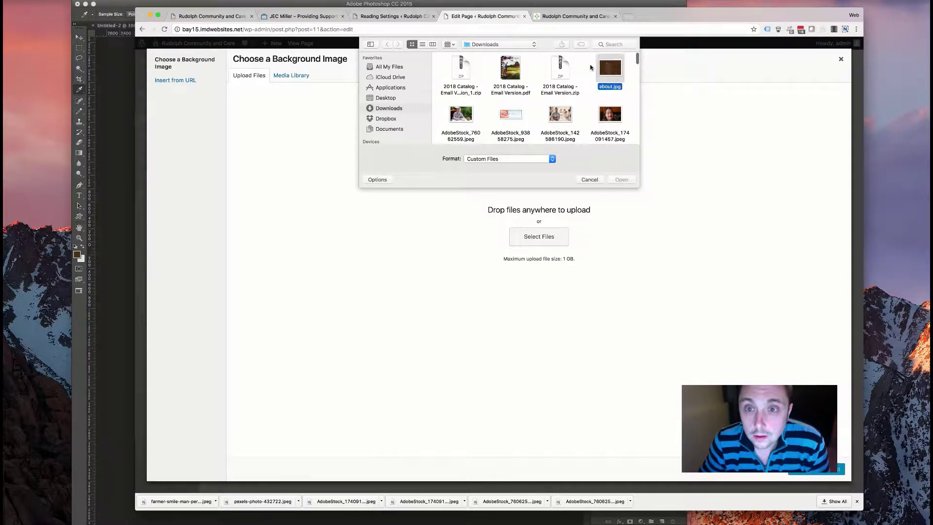
{"action": "double_click", "coordinate": [602, 64]}
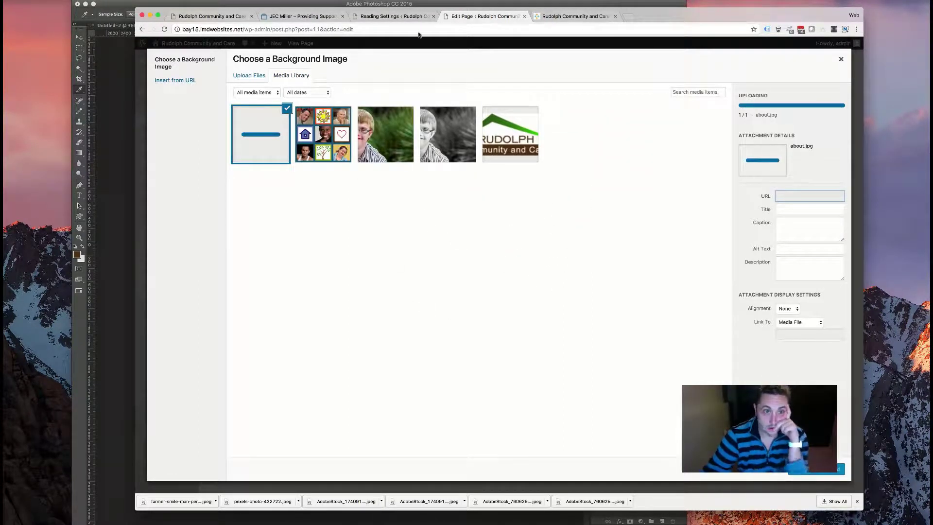
{"action": "left_click", "coordinate": [554, 18]}
{"action": "scroll", "coordinate": [573, 274], "scroll_direction": "up", "scroll_amount": 3}
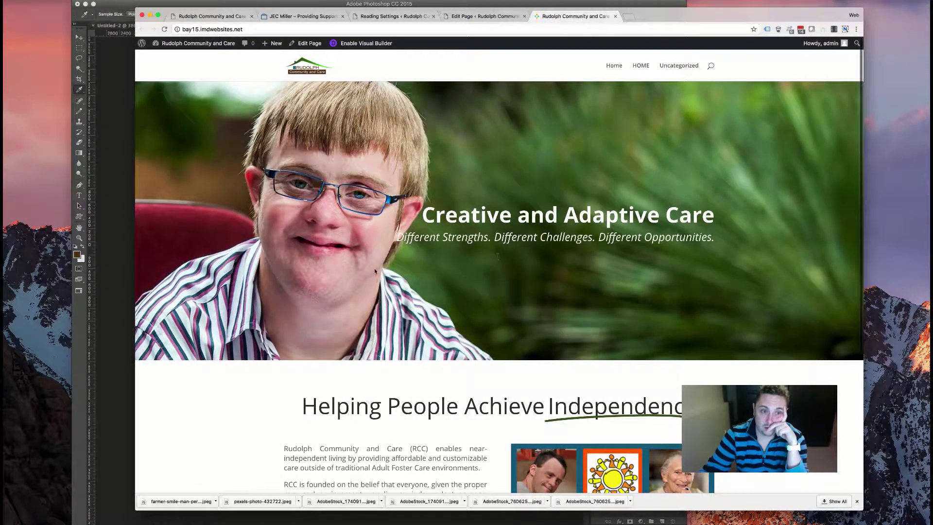
{"action": "scroll", "coordinate": [431, 240], "scroll_direction": "down", "scroll_amount": 3}
{"action": "scroll", "coordinate": [472, 144], "scroll_direction": "up", "scroll_amount": 3}
{"action": "left_click", "coordinate": [488, 14]}
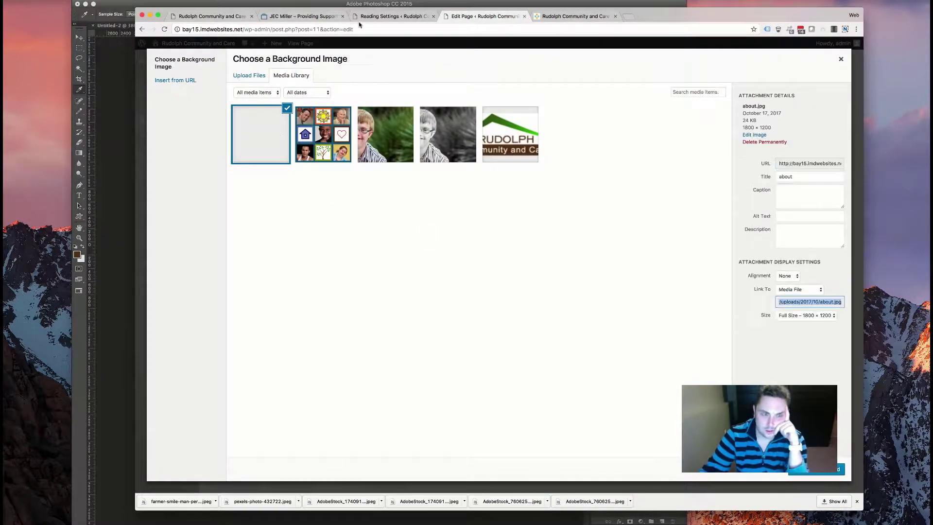
{"action": "left_click", "coordinate": [841, 469]}
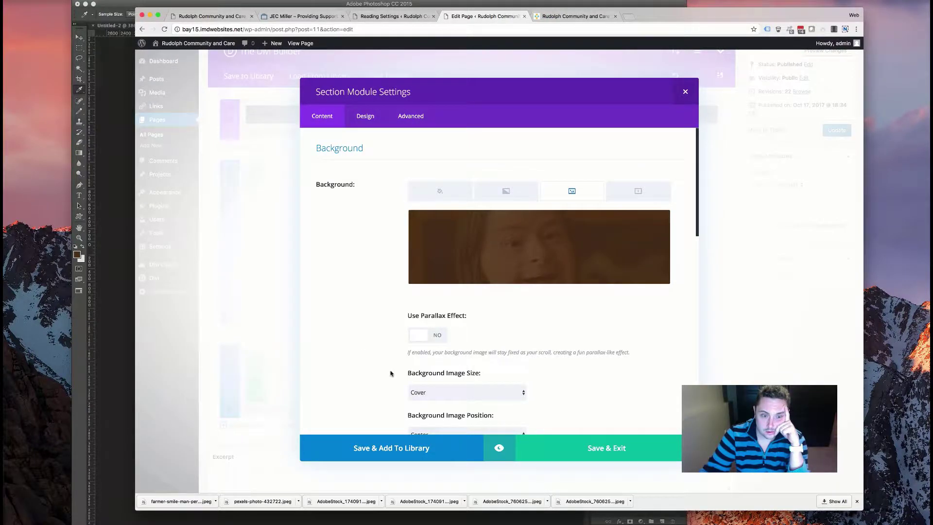
- Browse the Section Divider styles, leave the divider at Default, and close the section settings
{"action": "scroll", "coordinate": [390, 373], "scroll_direction": "down", "scroll_amount": 8}
{"action": "scroll", "coordinate": [391, 375], "scroll_direction": "up", "scroll_amount": 2}
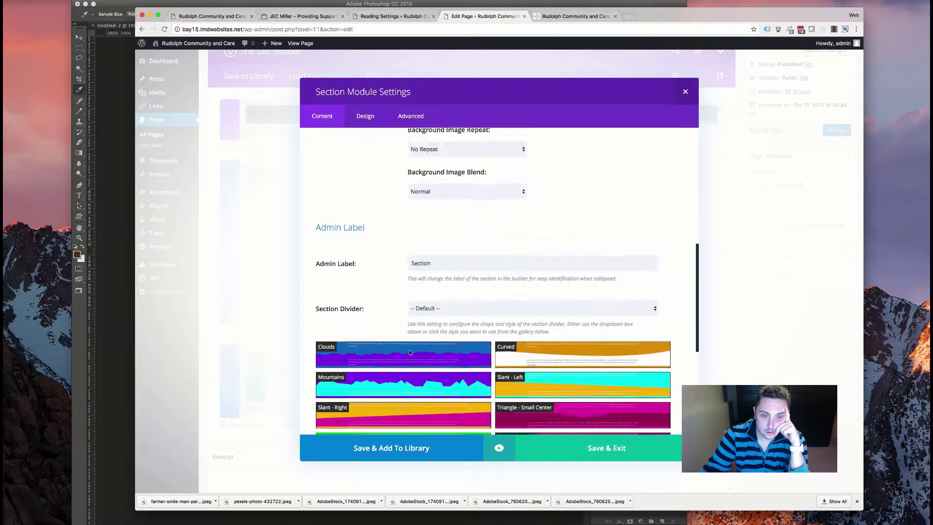
{"action": "scroll", "coordinate": [392, 374], "scroll_direction": "down", "scroll_amount": 5}
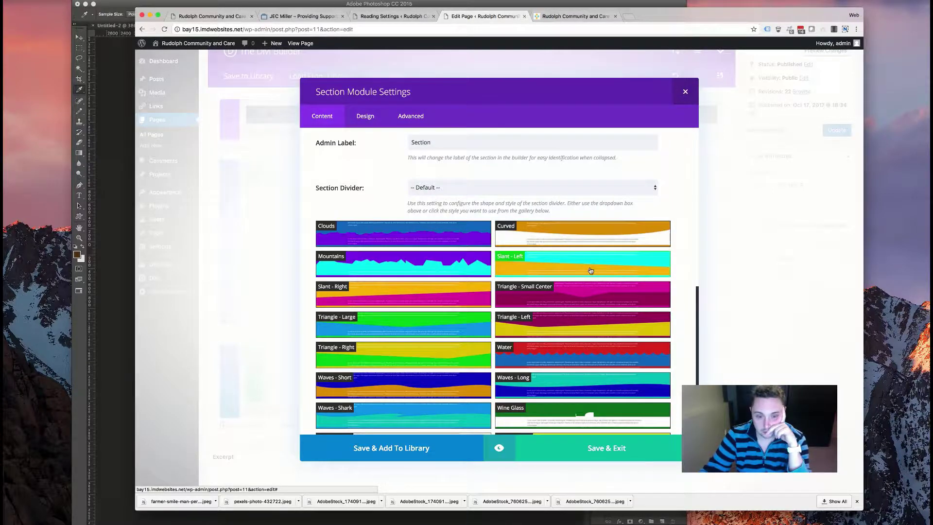
{"action": "scroll", "coordinate": [590, 271], "scroll_direction": "down", "scroll_amount": 3}
{"action": "left_click", "coordinate": [590, 271]}
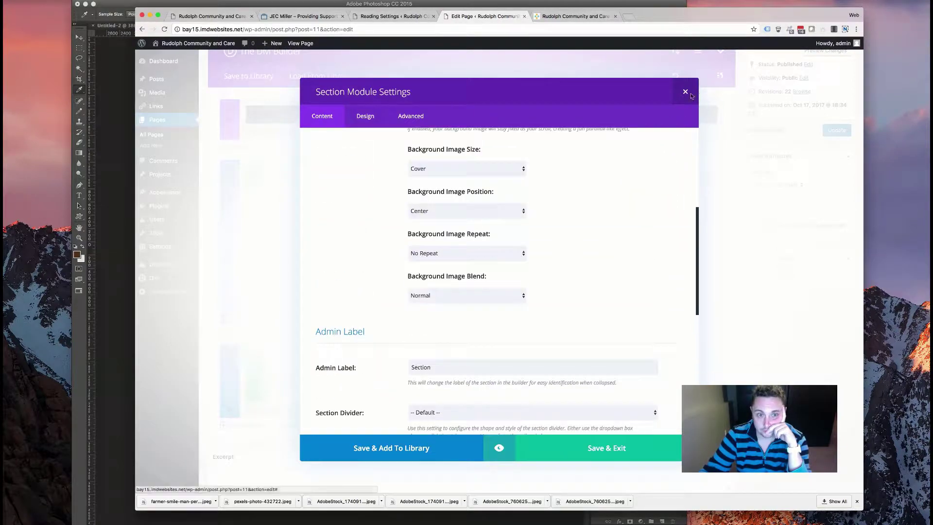
{"action": "left_click", "coordinate": [303, 384]}
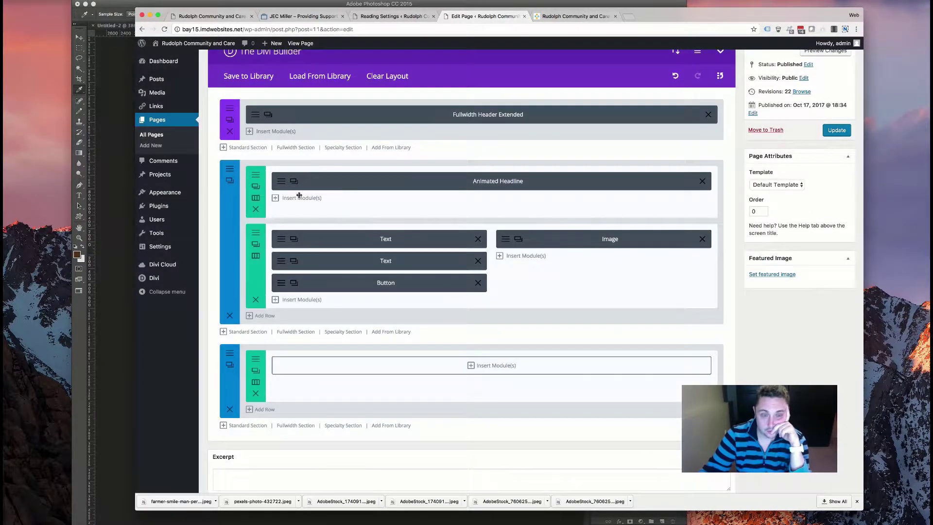
- Give the row about.jpg as background image with CSS parallax turned on
{"action": "left_click", "coordinate": [257, 358]}
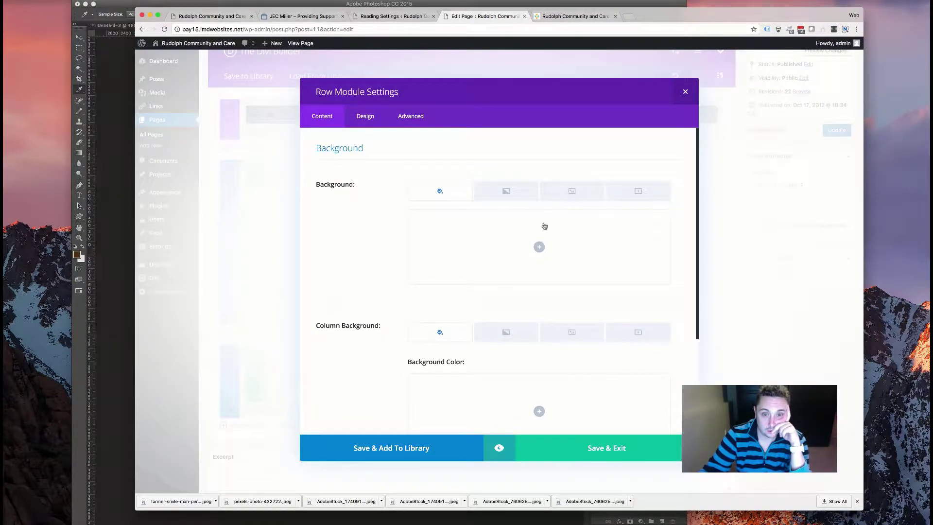
{"action": "left_click", "coordinate": [562, 197]}
{"action": "left_click", "coordinate": [531, 261]}
{"action": "left_click", "coordinate": [258, 142]}
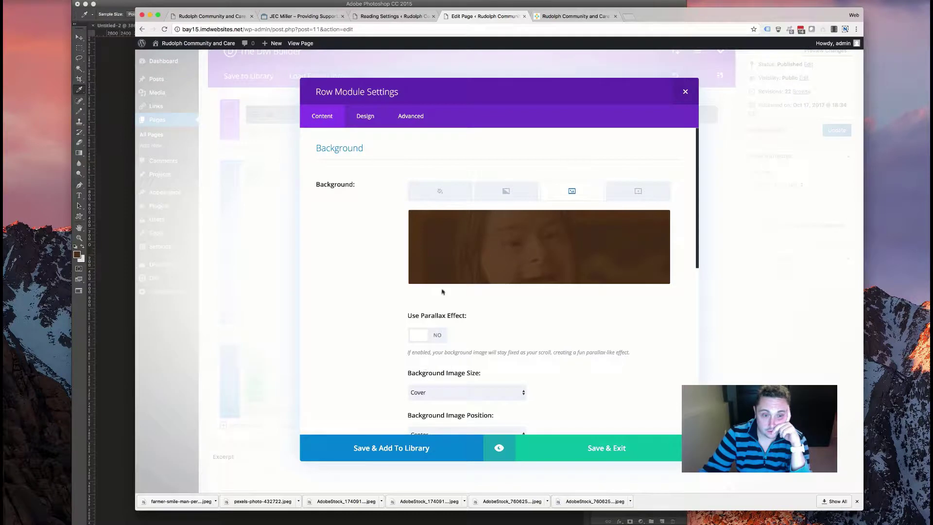
{"action": "scroll", "coordinate": [436, 316], "scroll_direction": "down", "scroll_amount": 2}
{"action": "left_click", "coordinate": [427, 280]}
{"action": "left_click", "coordinate": [465, 337]}
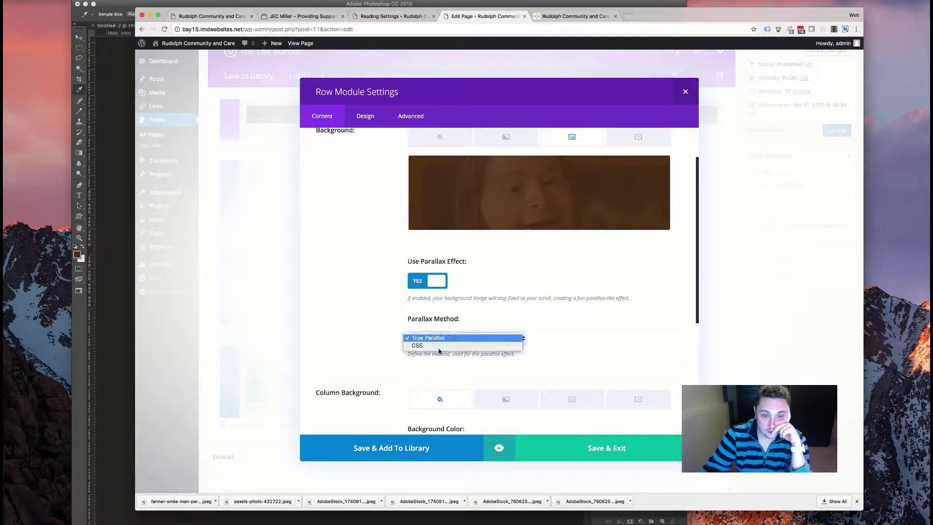
{"action": "left_click", "coordinate": [395, 276]}
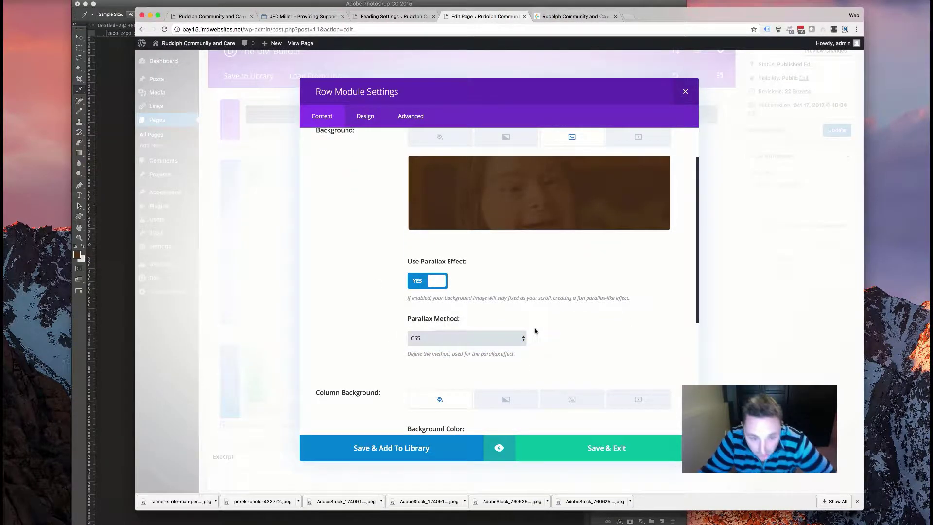
{"action": "scroll", "coordinate": [535, 330], "scroll_direction": "down", "scroll_amount": 4}
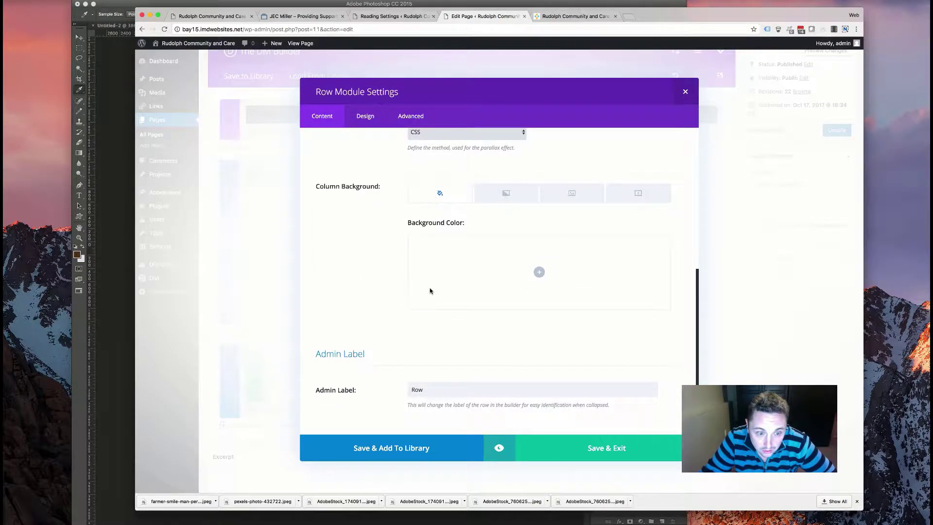
{"action": "scroll", "coordinate": [412, 222], "scroll_direction": "up", "scroll_amount": 5}
- Set the row's custom padding to 100px top and bottom with a fade-in, then close it
{"action": "left_click", "coordinate": [365, 115]}
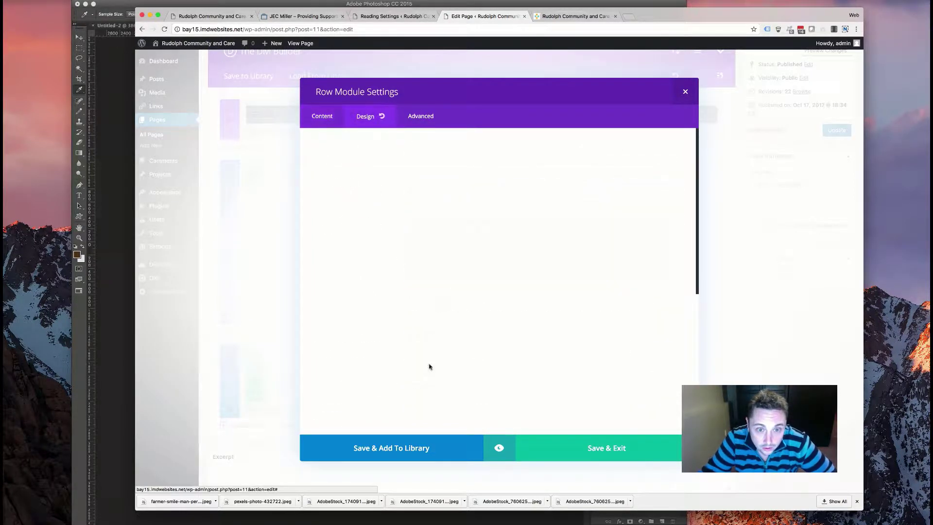
{"action": "scroll", "coordinate": [383, 267], "scroll_direction": "down", "scroll_amount": 5}
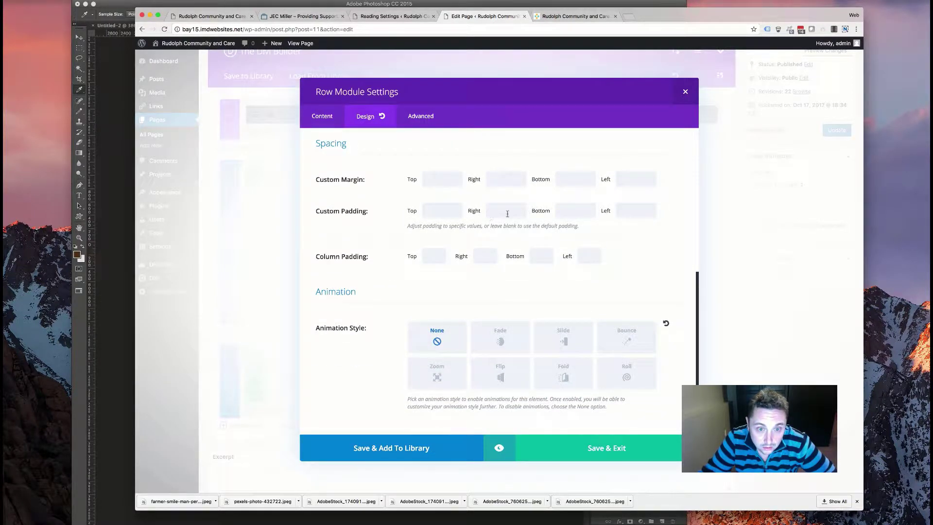
{"action": "left_click", "coordinate": [431, 214]}
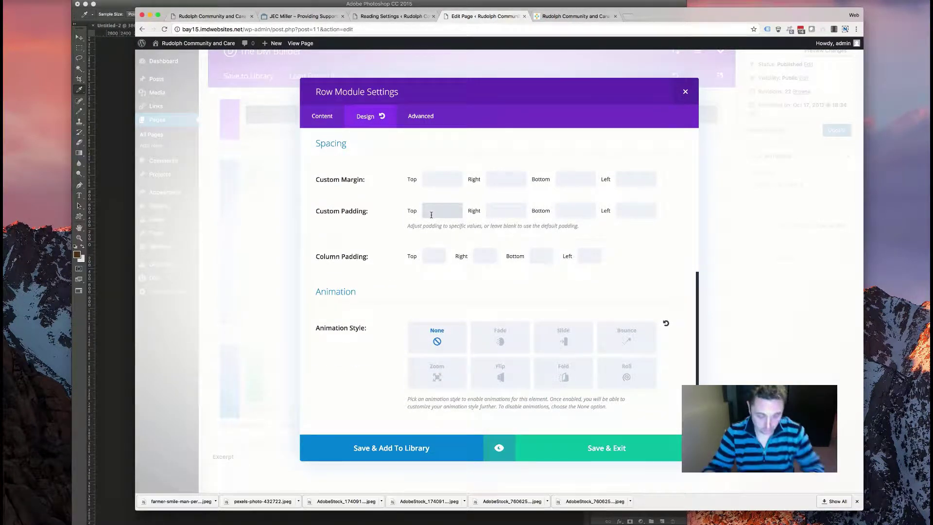
{"action": "type", "text": "100"}
{"action": "left_click", "coordinate": [575, 210]}
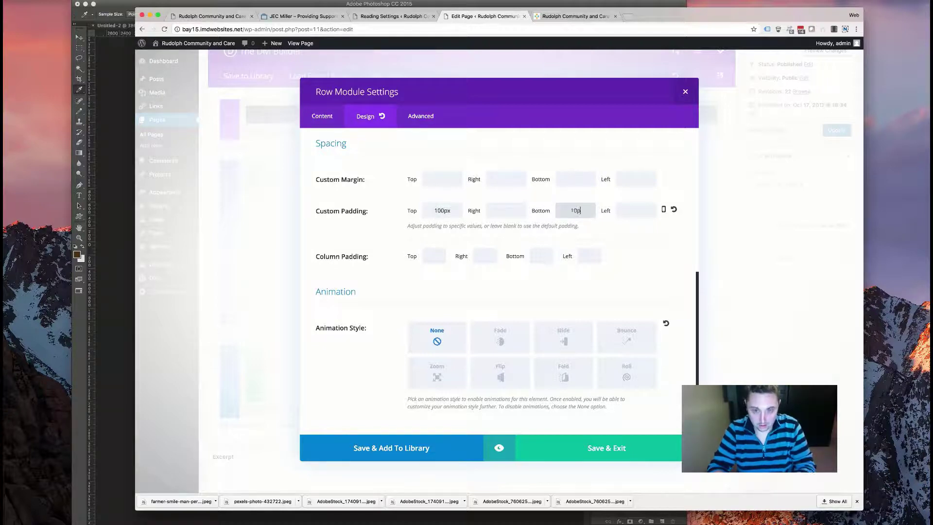
{"action": "type", "text": "100px"}
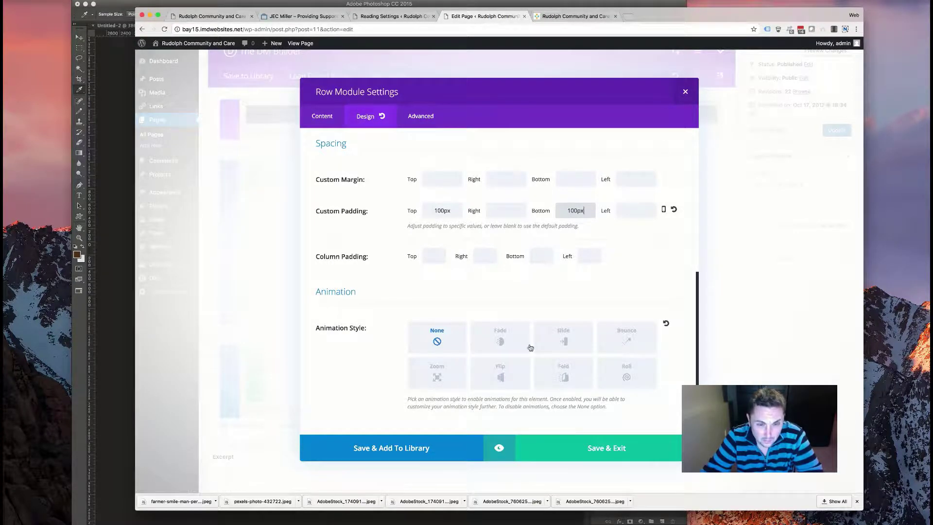
{"action": "left_click", "coordinate": [486, 338]}
{"action": "scroll", "coordinate": [474, 315], "scroll_direction": "down", "scroll_amount": 6}
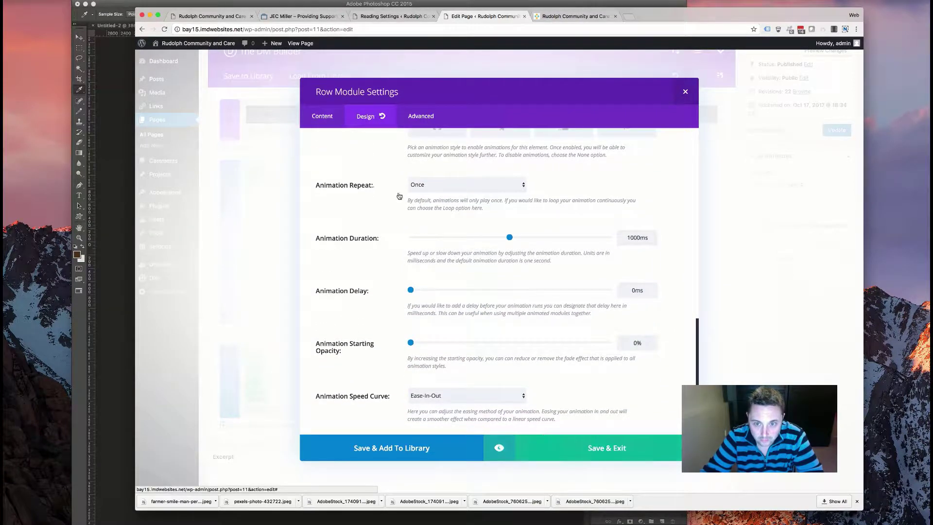
{"action": "key", "text": "Escape"}
- Insert a Text module into the empty row
{"action": "left_click", "coordinate": [489, 365]}
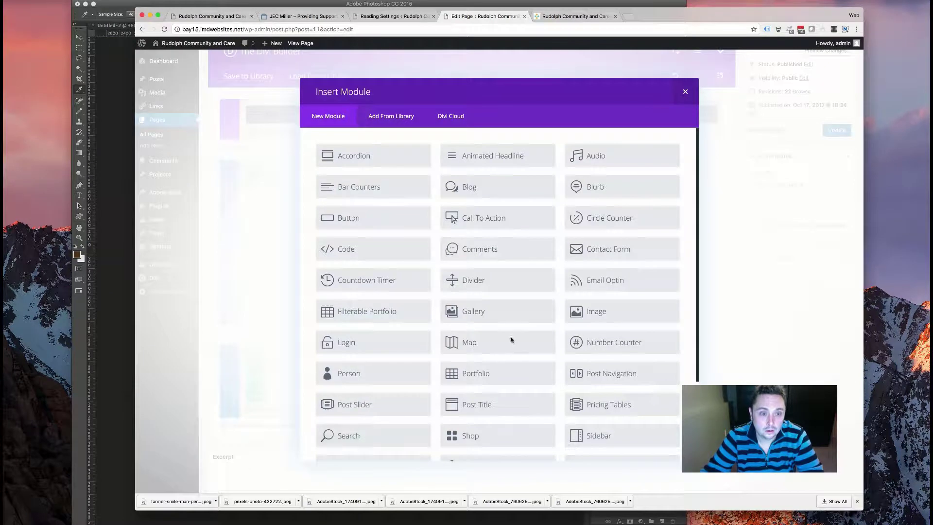
{"action": "scroll", "coordinate": [511, 340], "scroll_direction": "down", "scroll_amount": 3}
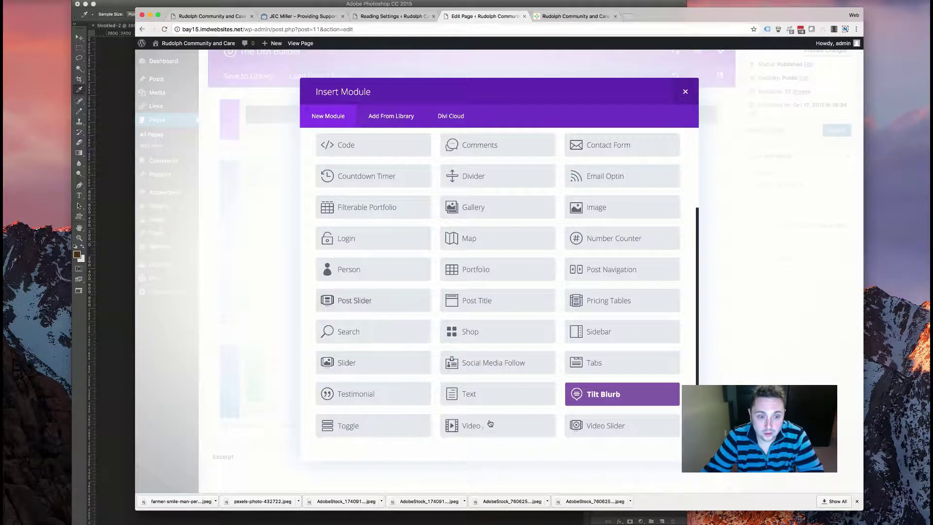
{"action": "left_click", "coordinate": [488, 400]}
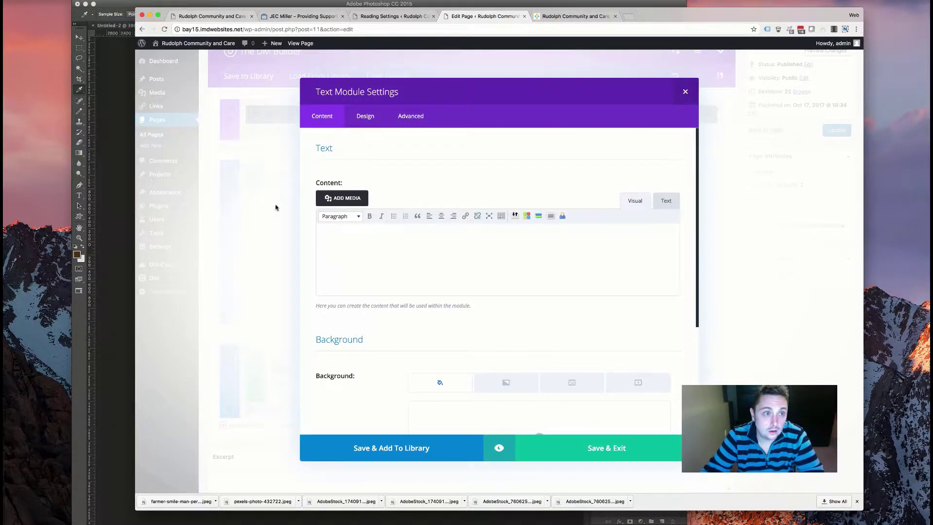
- Copy the RCC approach paragraph from the old site's About Us page
{"action": "left_click", "coordinate": [209, 16]}
{"action": "left_click", "coordinate": [535, 82]}
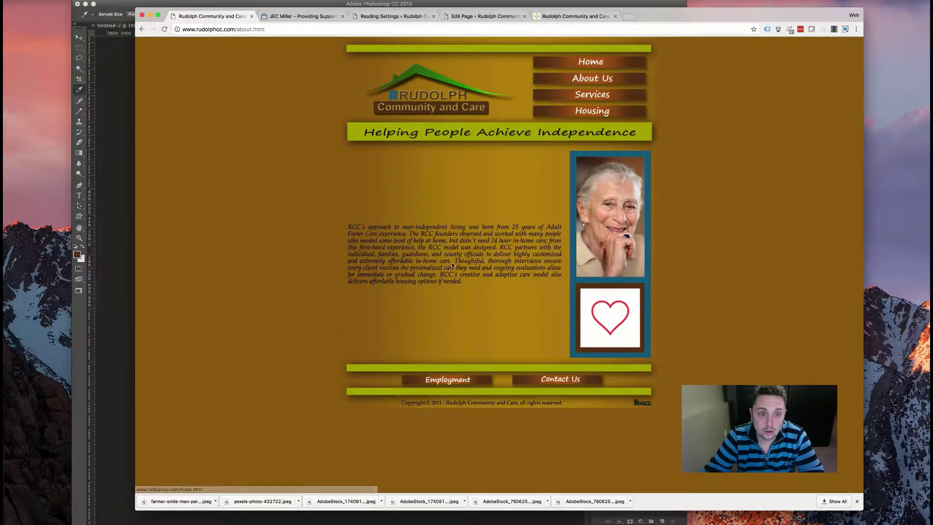
{"action": "left_click_drag", "start_coordinate": [463, 282], "coordinate": [348, 227]}
{"action": "key", "text": "super+c"}
{"action": "right_click", "coordinate": [416, 233]}
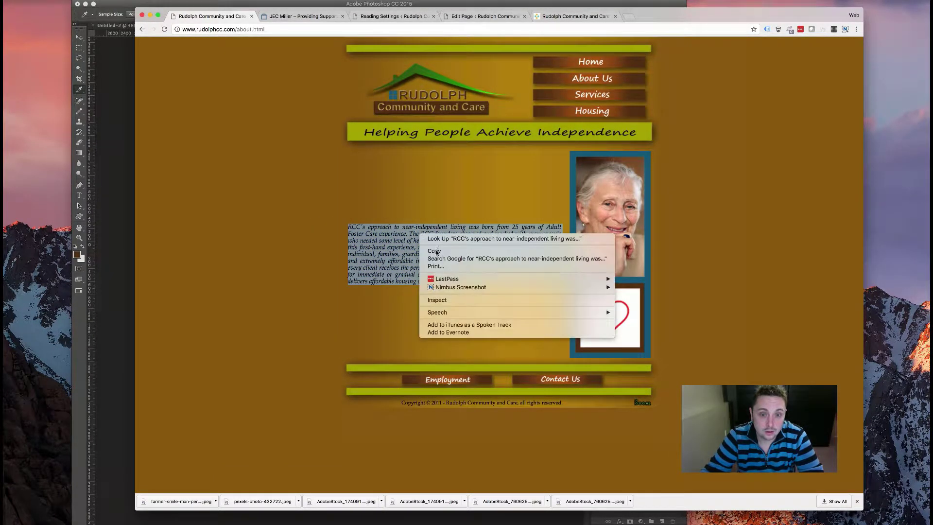
{"action": "left_click", "coordinate": [296, 16]}
- Paste the About paragraph into the text module and centre it
{"action": "left_click", "coordinate": [401, 16]}
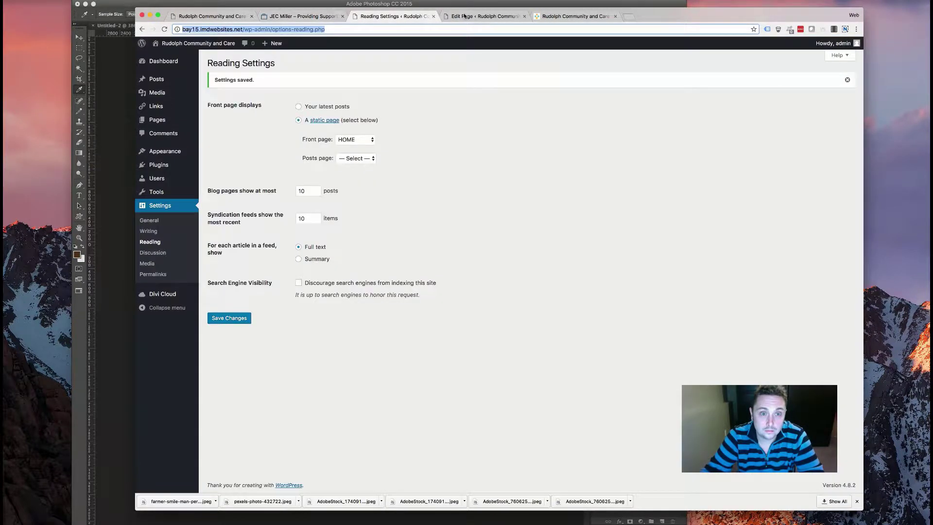
{"action": "left_click", "coordinate": [483, 16]}
{"action": "left_click", "coordinate": [409, 250]}
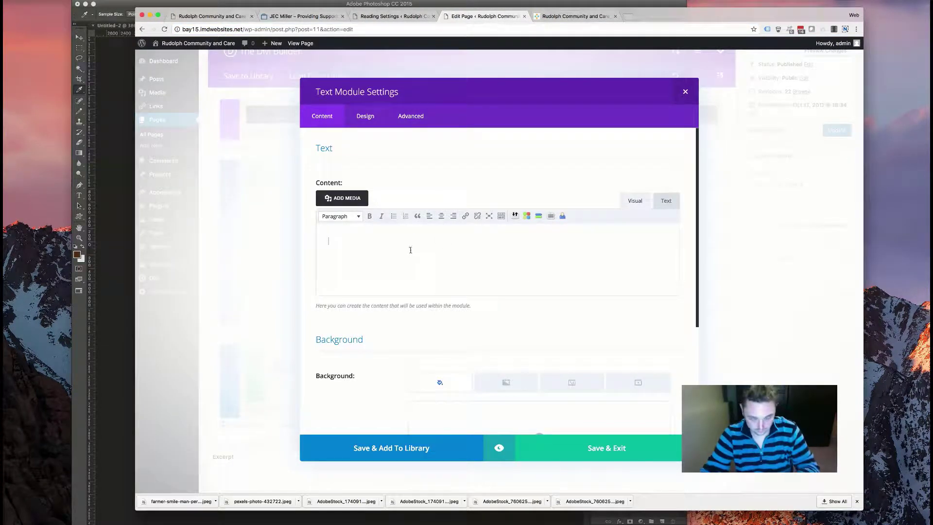
{"action": "key", "text": "super+v"}
{"action": "key", "text": "super+a"}
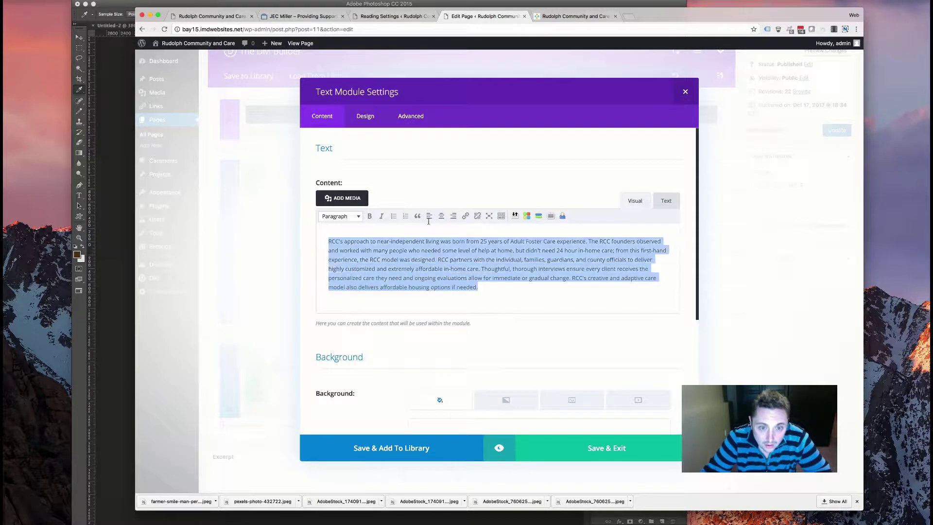
{"action": "left_click", "coordinate": [441, 216]}
- Style the text Light, size 24, 32px line height, centre orientation, then save and update the page
{"action": "left_click", "coordinate": [365, 116]}
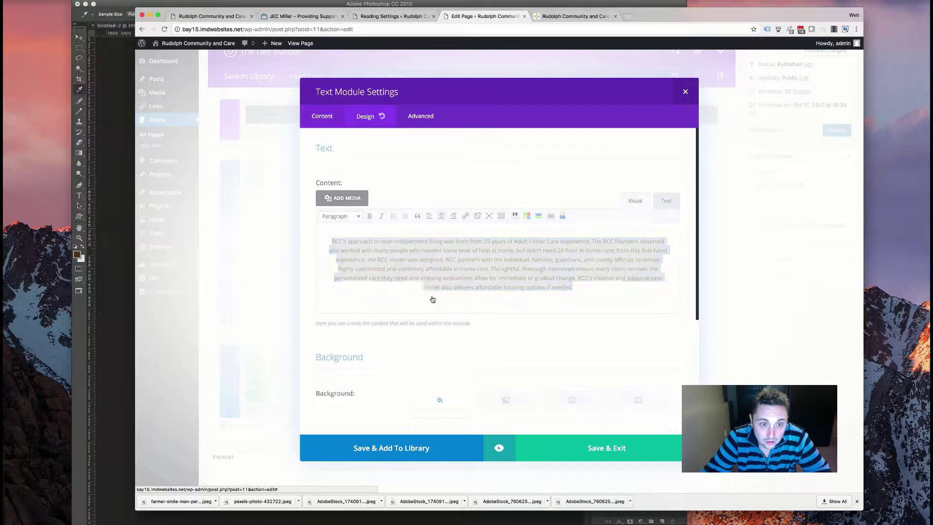
{"action": "left_click", "coordinate": [434, 185]}
{"action": "key", "text": "Return"}
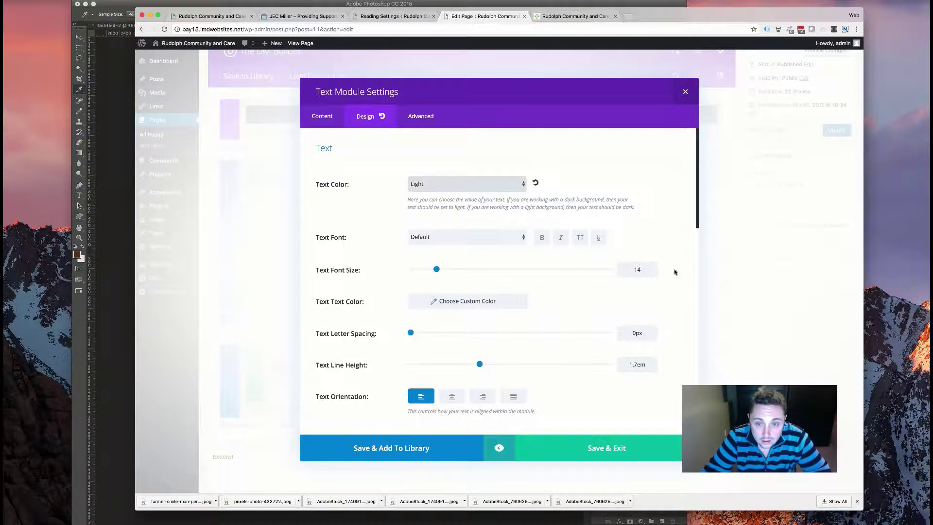
{"action": "left_click_drag", "start_coordinate": [437, 269], "coordinate": [453, 269]}
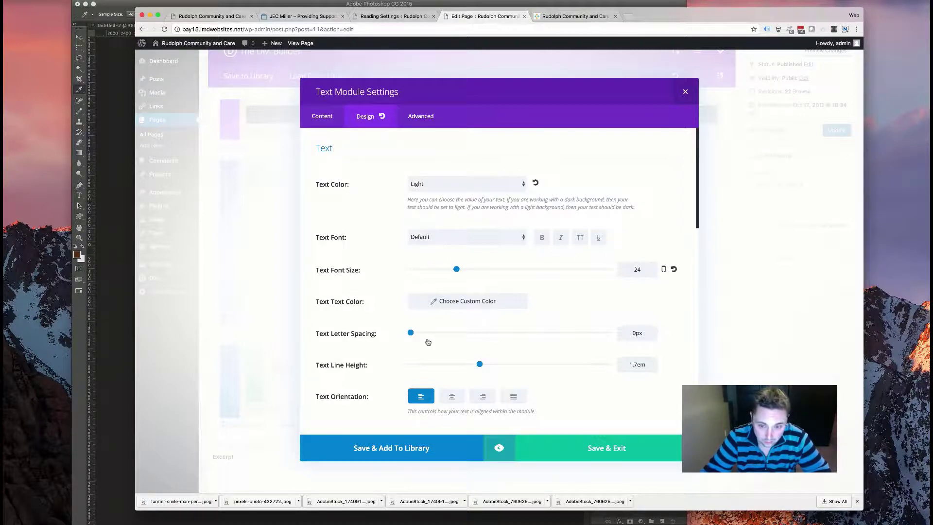
{"action": "left_click", "coordinate": [638, 366]}
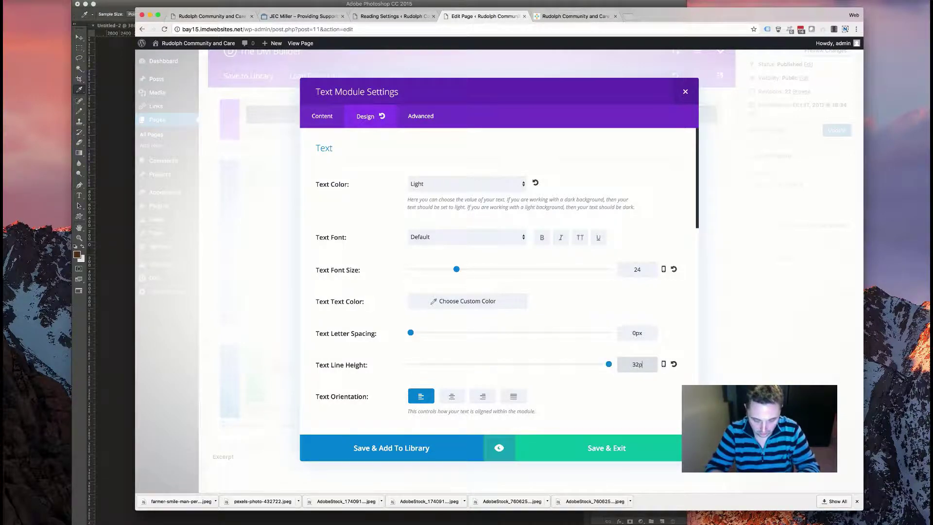
{"action": "left_click", "coordinate": [454, 400]}
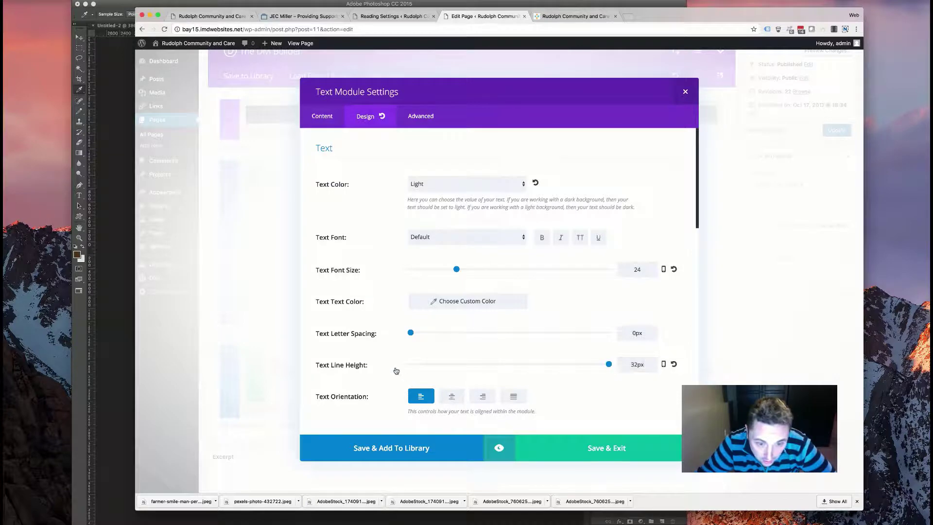
{"action": "scroll", "coordinate": [396, 371], "scroll_direction": "down", "scroll_amount": 5}
{"action": "scroll", "coordinate": [374, 271], "scroll_direction": "down", "scroll_amount": 10}
{"action": "scroll", "coordinate": [368, 291], "scroll_direction": "down", "scroll_amount": 4}
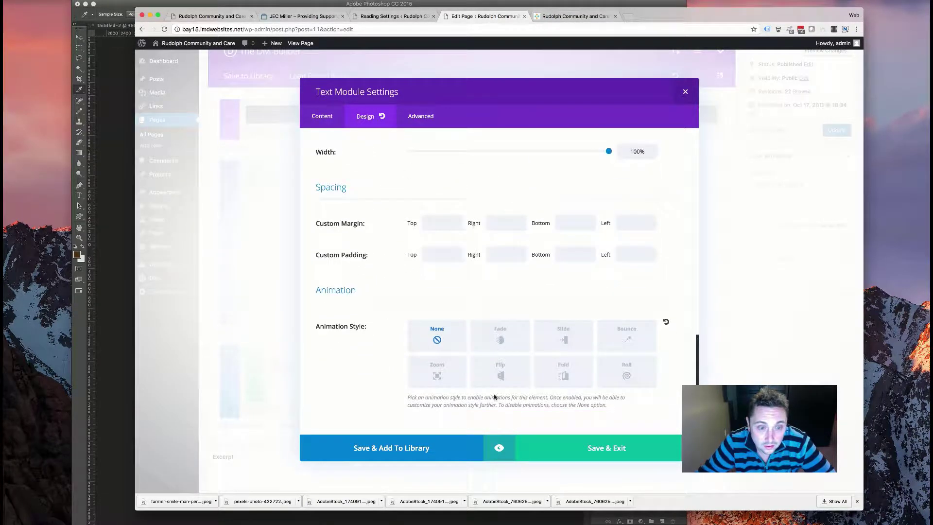
{"action": "left_click", "coordinate": [562, 452]}
{"action": "key", "text": "super+s"}
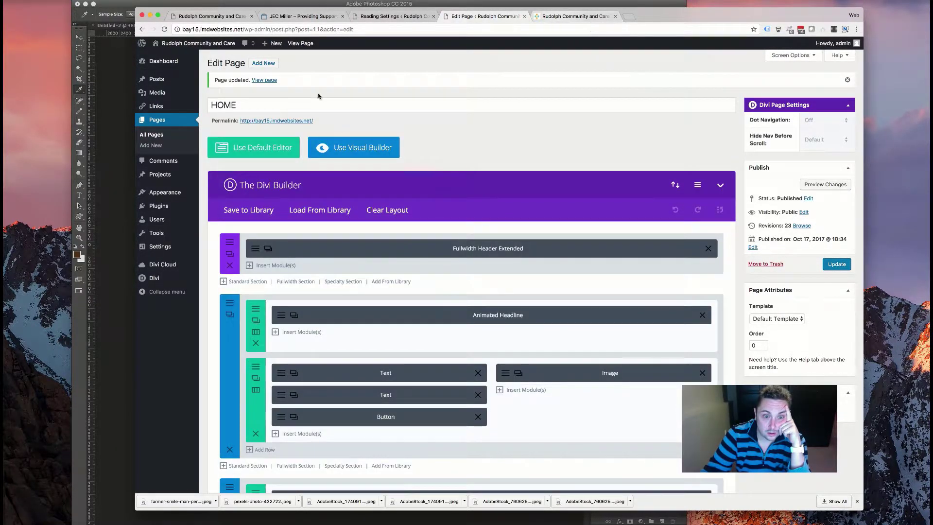
{"action": "left_click", "coordinate": [555, 18]}
{"action": "left_click", "coordinate": [164, 29]}
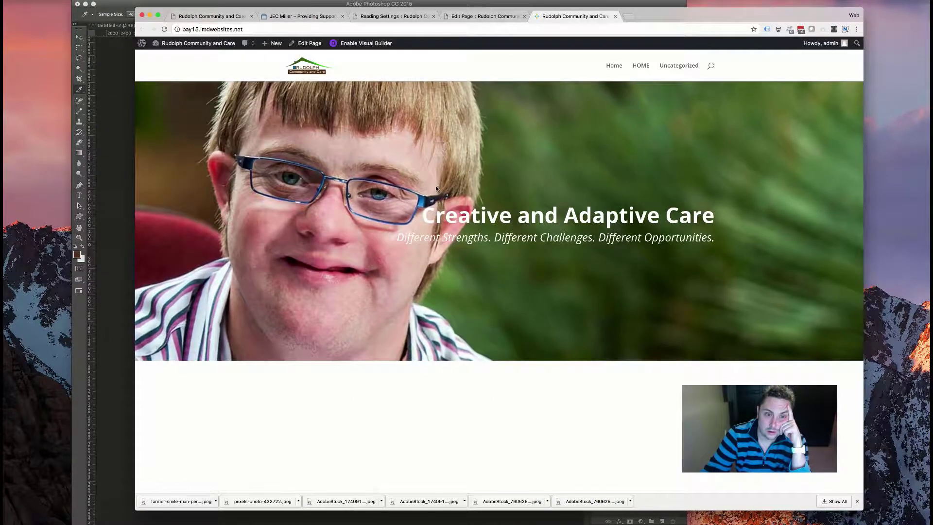
{"action": "scroll", "coordinate": [462, 270], "scroll_direction": "down", "scroll_amount": 5}
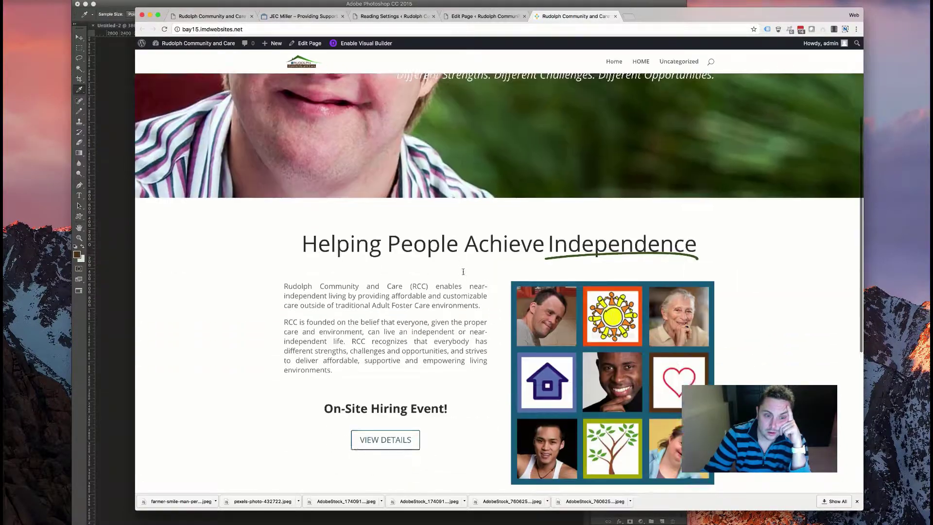
{"action": "scroll", "coordinate": [463, 271], "scroll_direction": "down", "scroll_amount": 5}
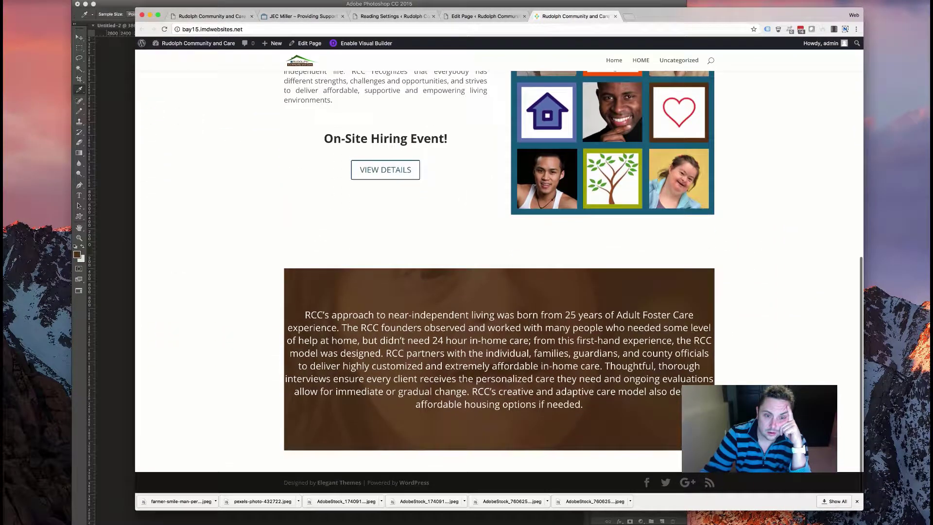
{"action": "scroll", "coordinate": [488, 384], "scroll_direction": "up", "scroll_amount": 2}
{"action": "scroll", "coordinate": [478, 100], "scroll_direction": "down", "scroll_amount": 3}
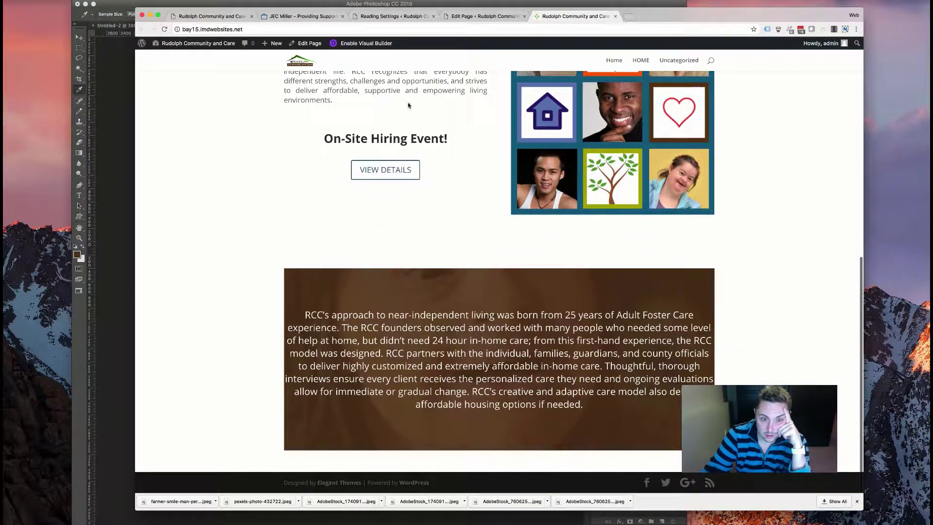
{"action": "left_click", "coordinate": [508, 16]}
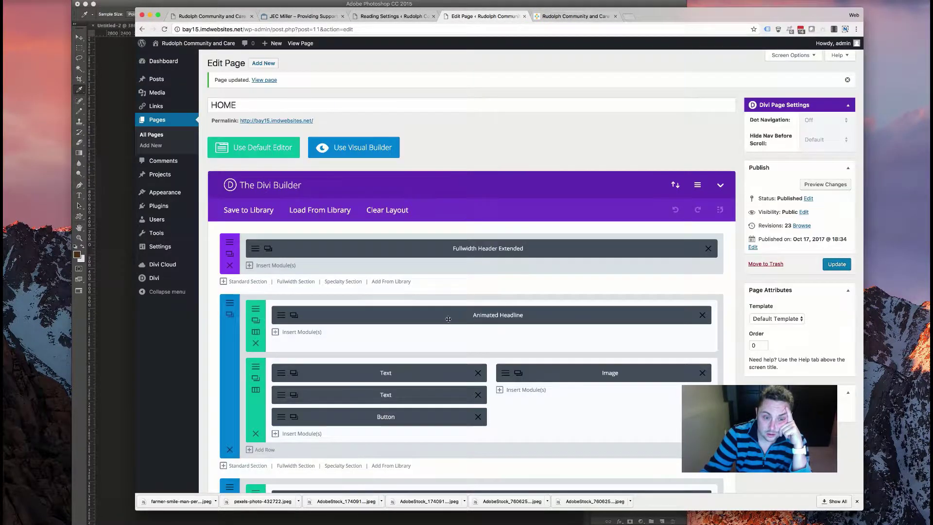
{"action": "scroll", "coordinate": [465, 316], "scroll_direction": "down", "scroll_amount": 3}
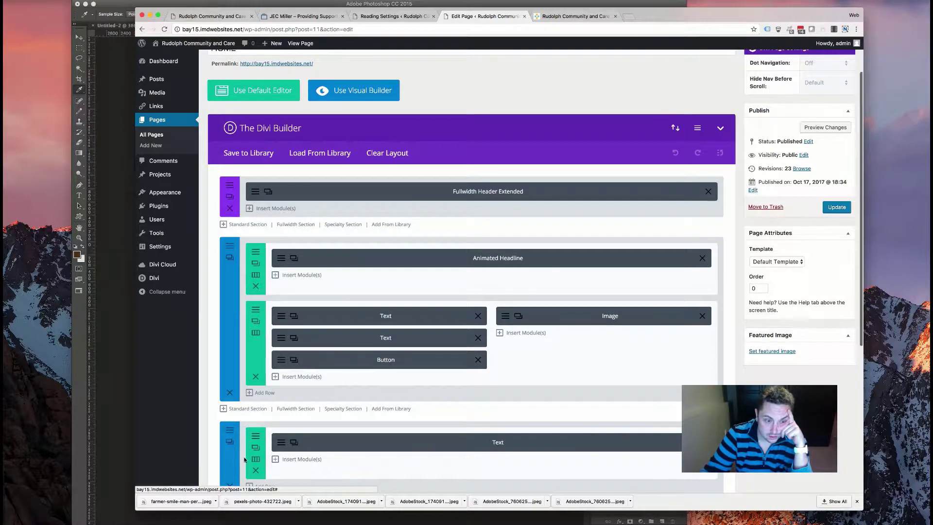
- Make the RCC approach row full width with custom gutter width 1 and centred alignment, then update
{"action": "left_click", "coordinate": [256, 447]}
{"action": "left_click", "coordinate": [367, 116]}
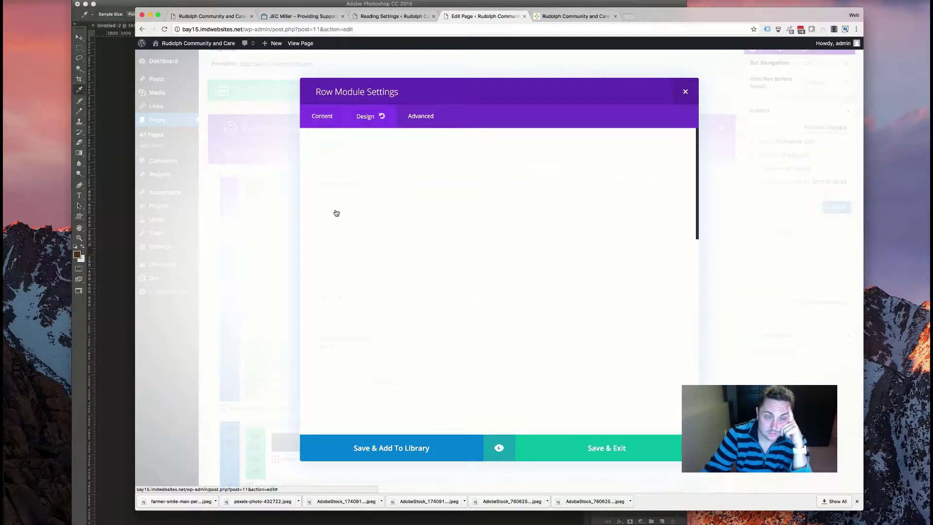
{"action": "left_click", "coordinate": [440, 255]}
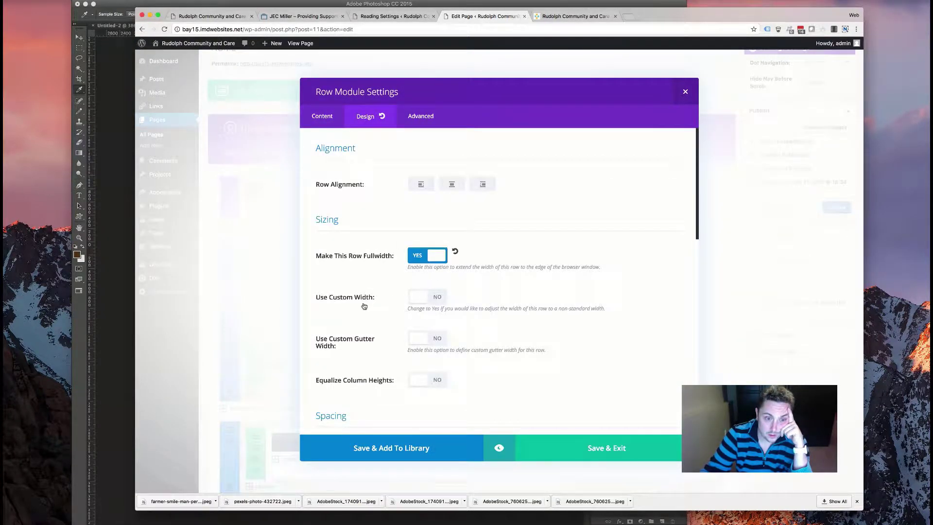
{"action": "scroll", "coordinate": [351, 310], "scroll_direction": "down", "scroll_amount": 3}
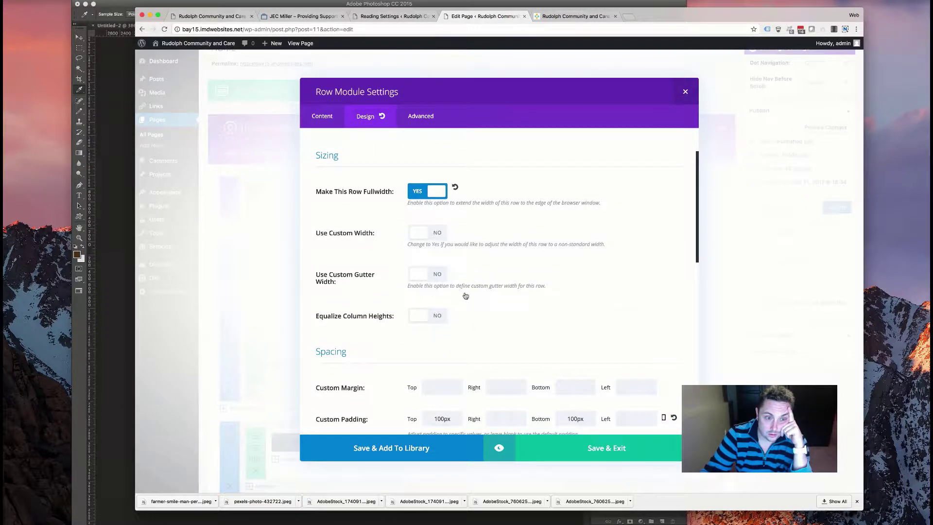
{"action": "left_click", "coordinate": [427, 274]}
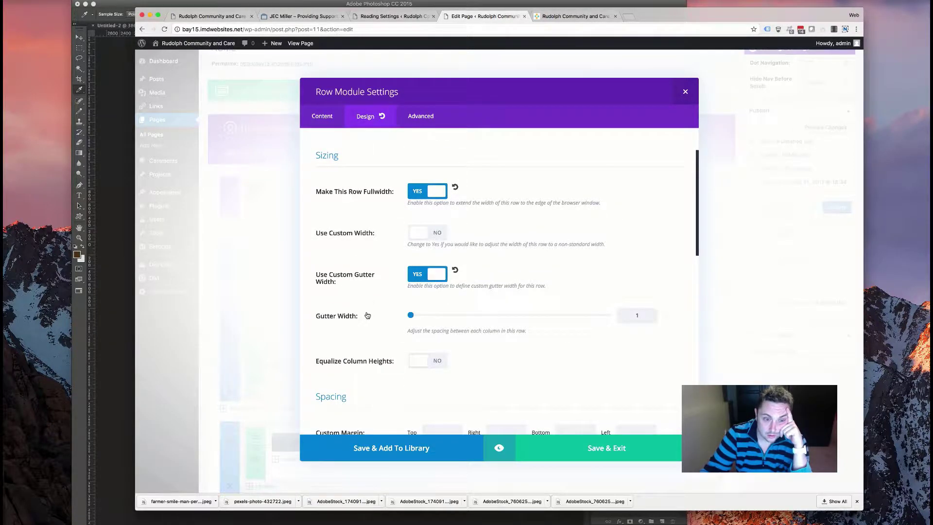
{"action": "scroll", "coordinate": [368, 315], "scroll_direction": "down", "scroll_amount": 8}
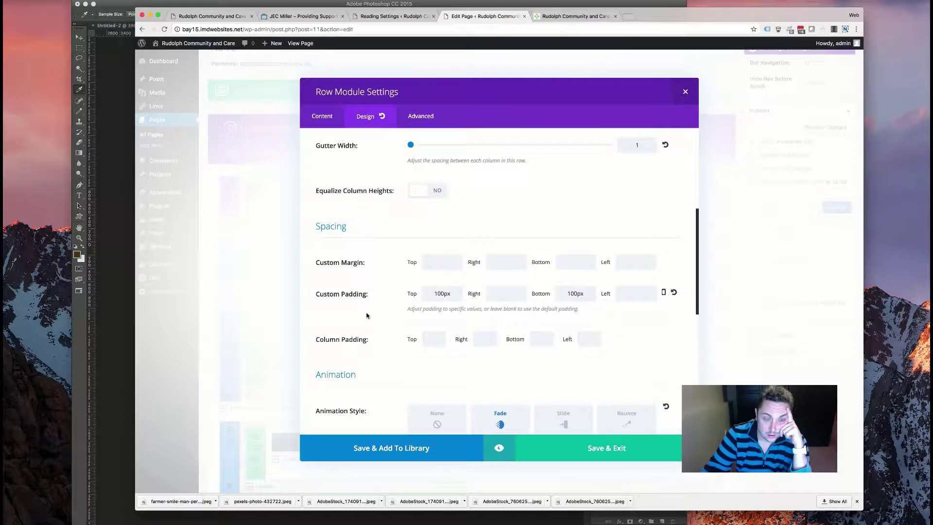
{"action": "scroll", "coordinate": [367, 315], "scroll_direction": "up", "scroll_amount": 10}
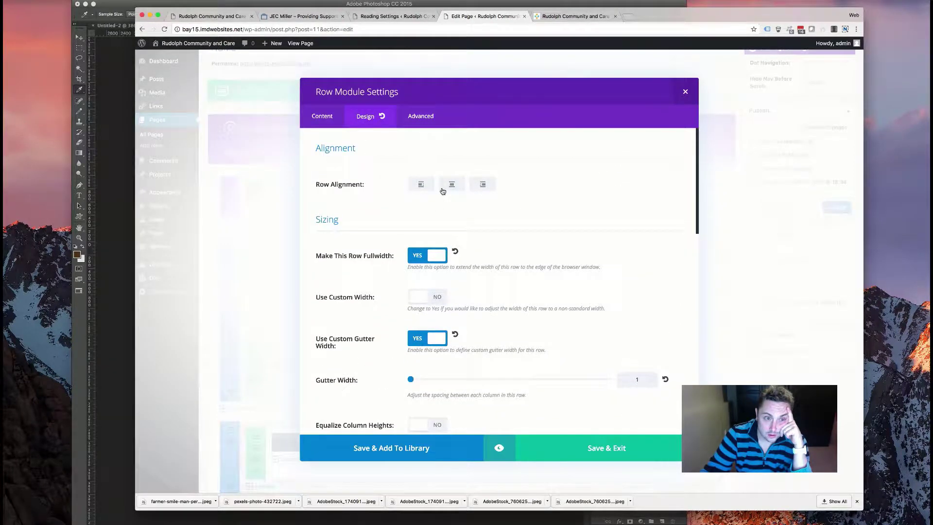
{"action": "left_click", "coordinate": [451, 184]}
{"action": "left_click", "coordinate": [584, 452]}
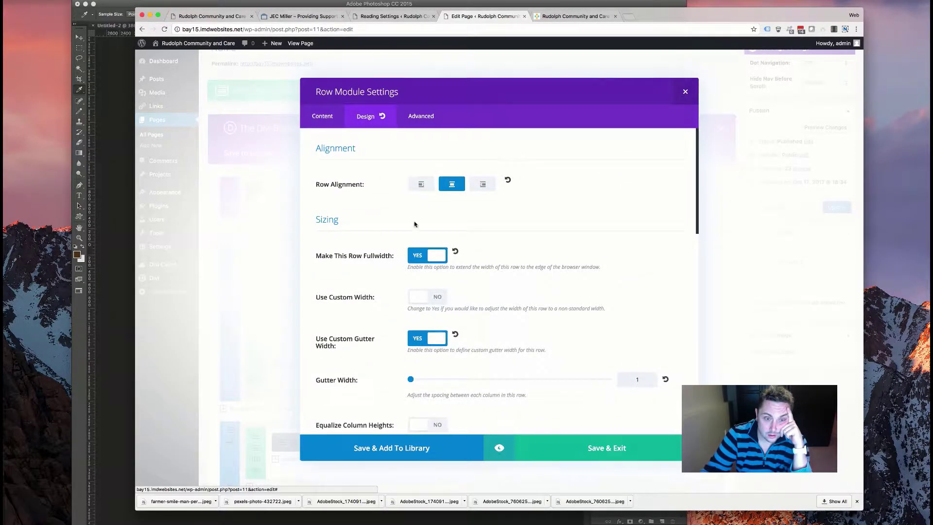
{"action": "left_click", "coordinate": [837, 207]}
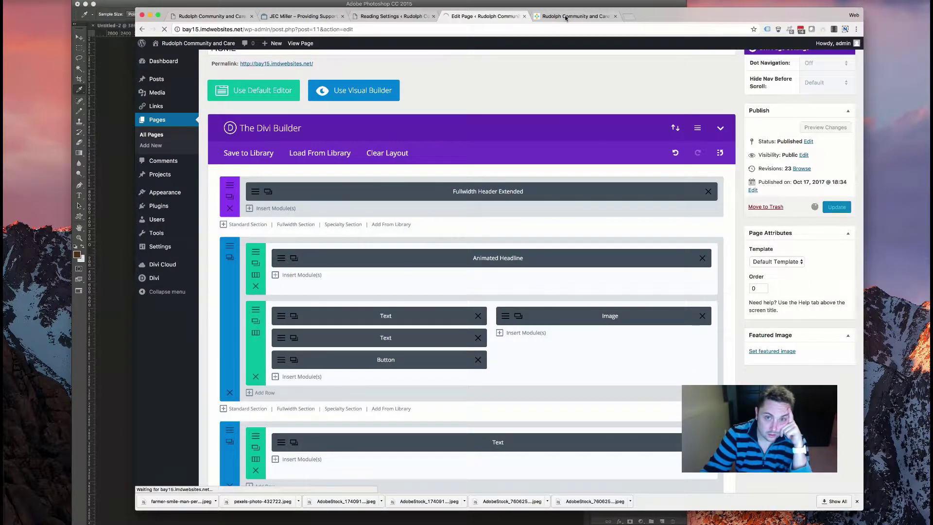
{"action": "key", "text": "ctrl+Tab"}
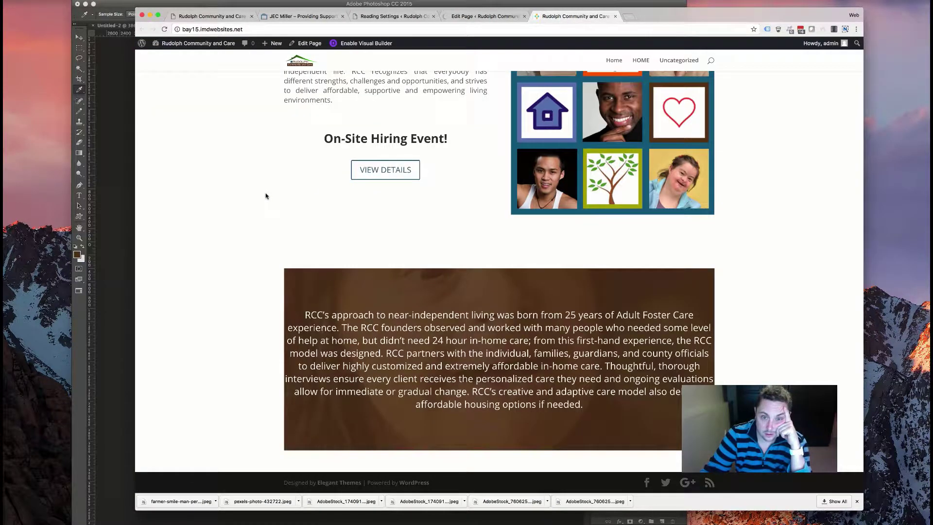
- Reload the live home page to check the full-width RCC approach text, then return to the editor
{"action": "scroll", "coordinate": [266, 196], "scroll_direction": "up", "scroll_amount": 5}
{"action": "scroll", "coordinate": [266, 195], "scroll_direction": "down", "scroll_amount": 5}
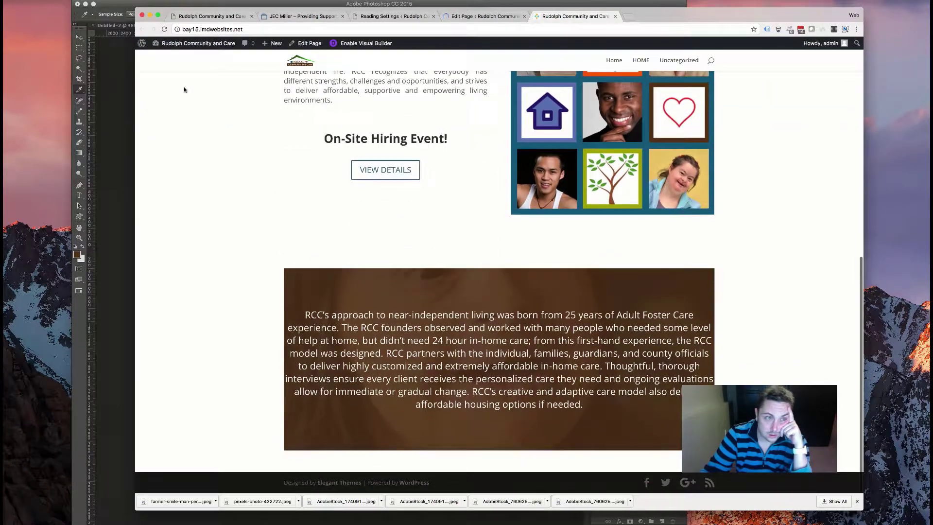
{"action": "left_click", "coordinate": [164, 29]}
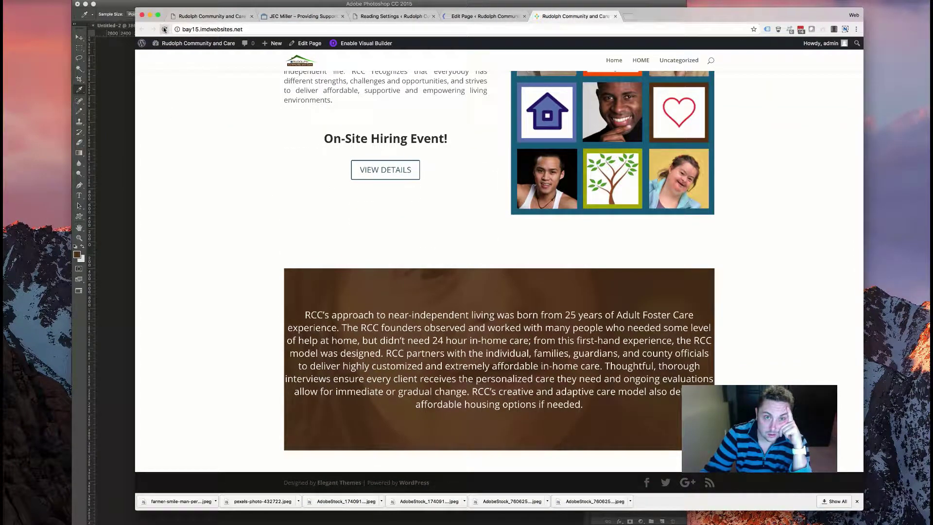
{"action": "key", "text": "super+r"}
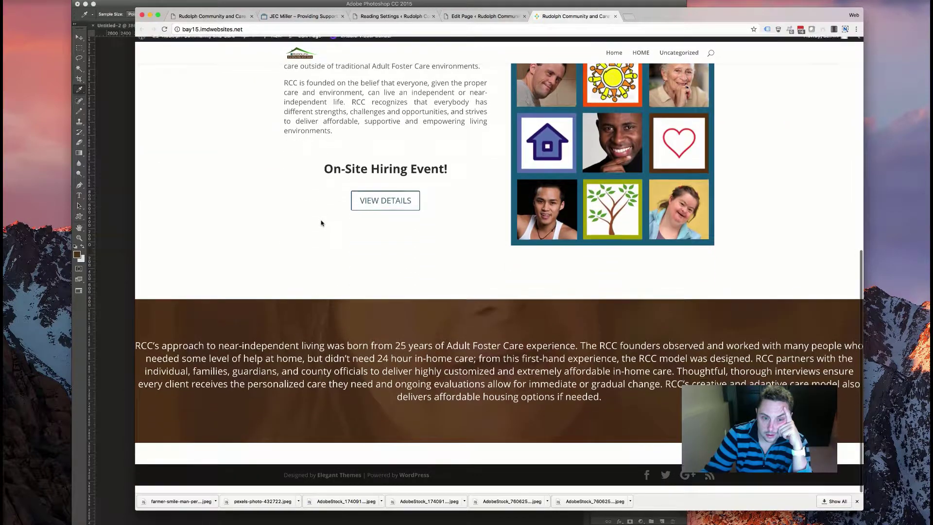
{"action": "left_click", "coordinate": [445, 16]}
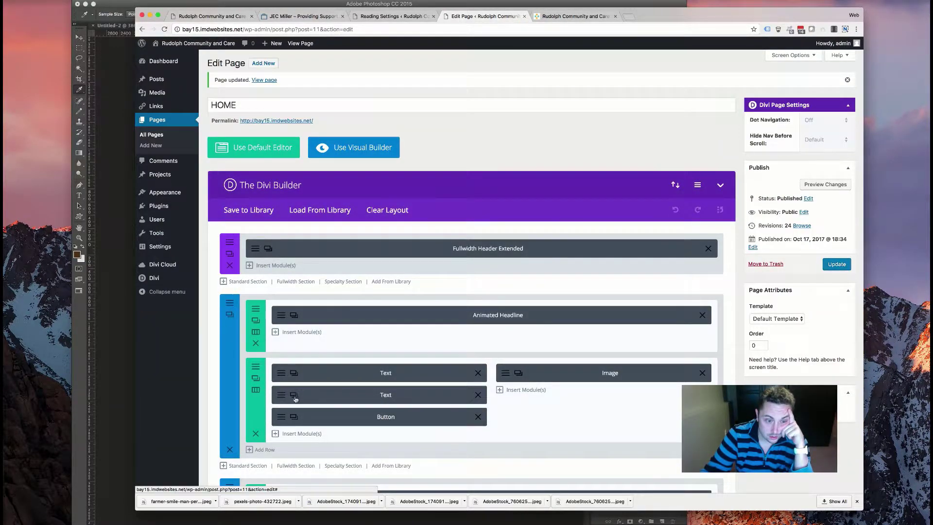
- Turn off the RCC approach row's full width and custom gutter, keeping centred alignment
{"action": "scroll", "coordinate": [297, 399], "scroll_direction": "down", "scroll_amount": 5}
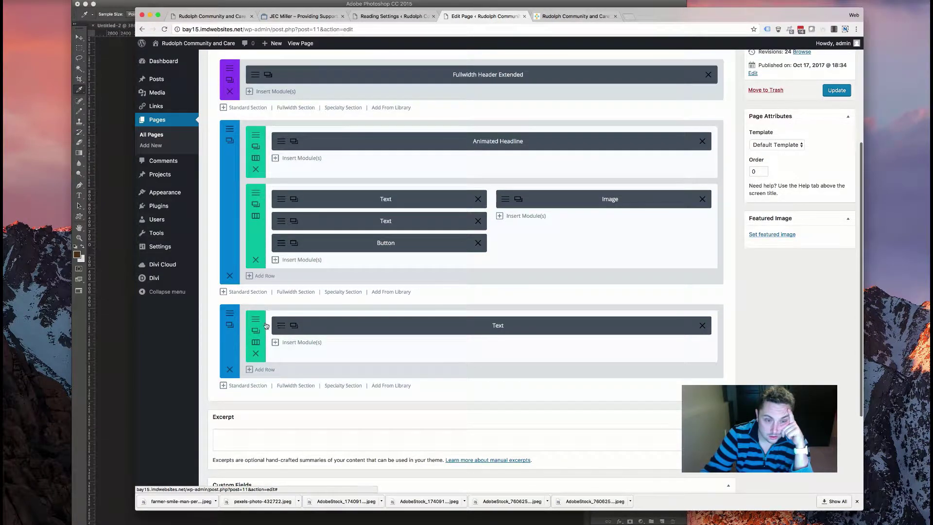
{"action": "left_click", "coordinate": [229, 324]}
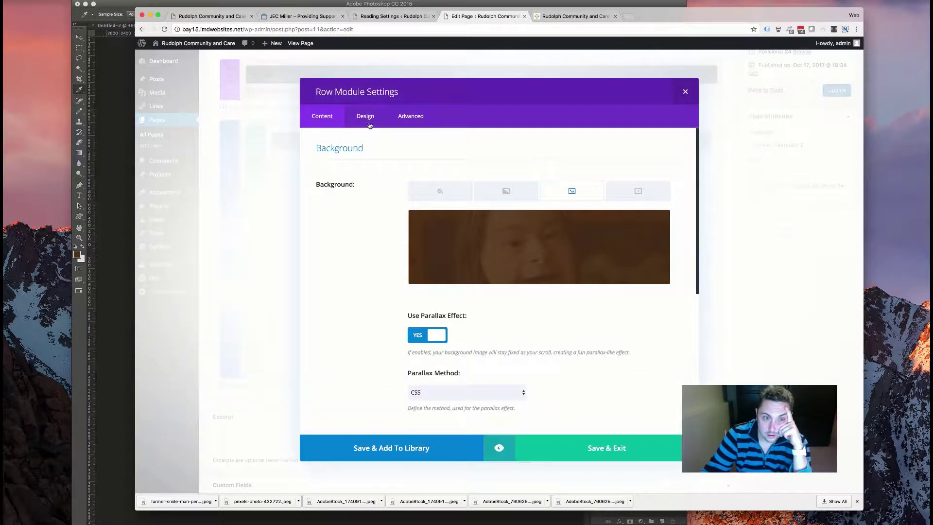
{"action": "left_click", "coordinate": [368, 126]}
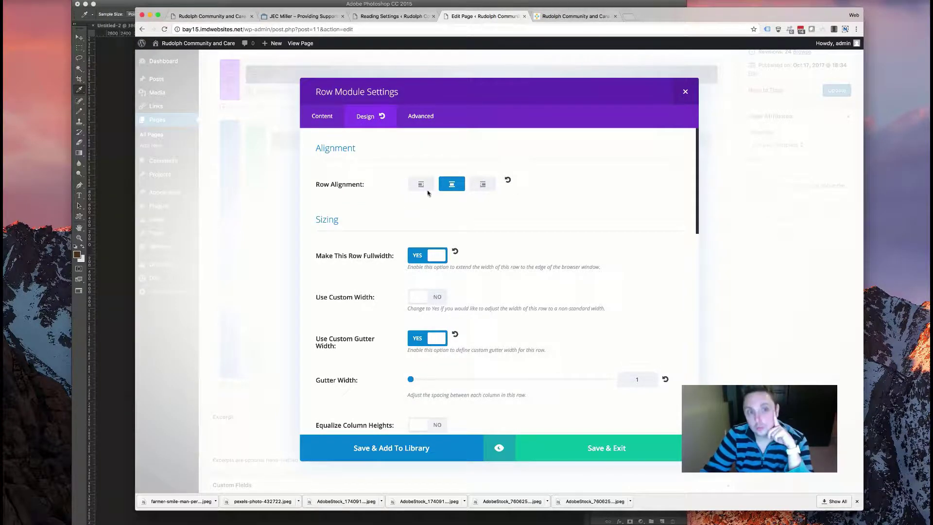
{"action": "left_click", "coordinate": [416, 261]}
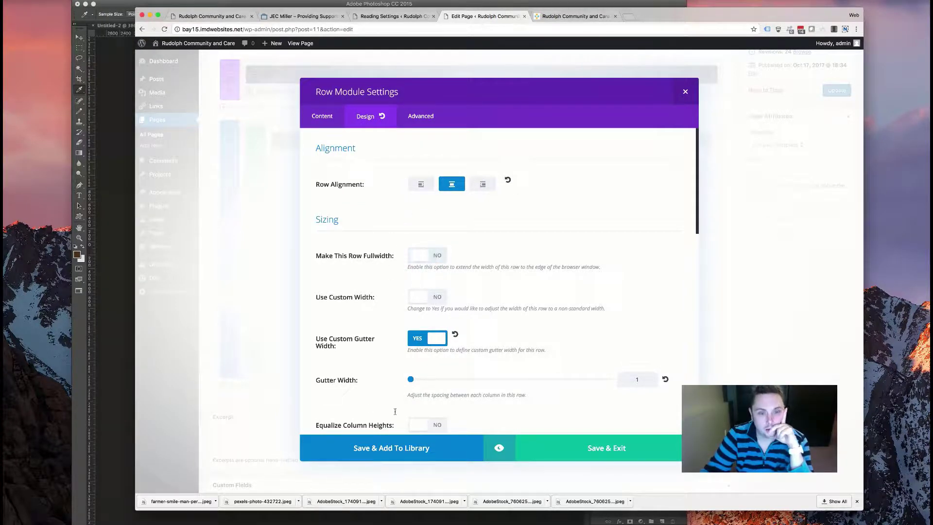
{"action": "left_click", "coordinate": [426, 339]}
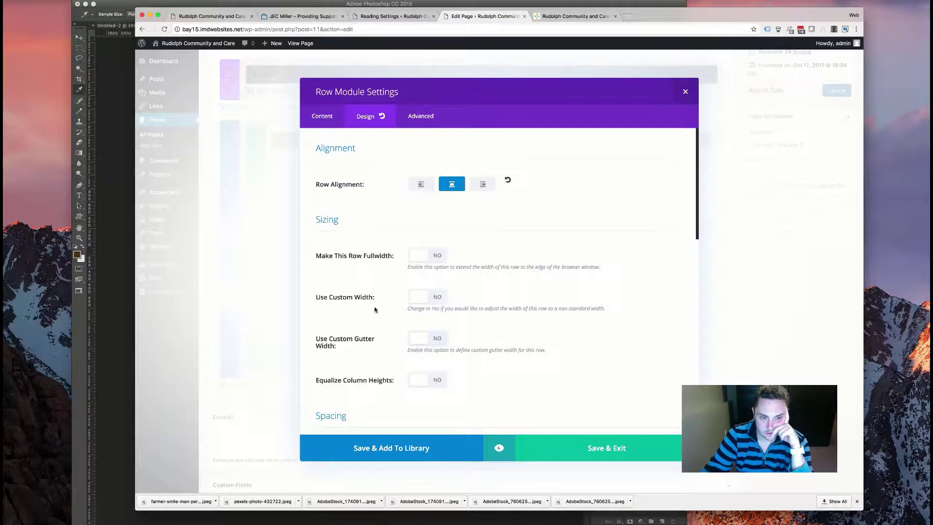
{"action": "left_click", "coordinate": [421, 184]}
{"action": "left_click", "coordinate": [451, 184]}
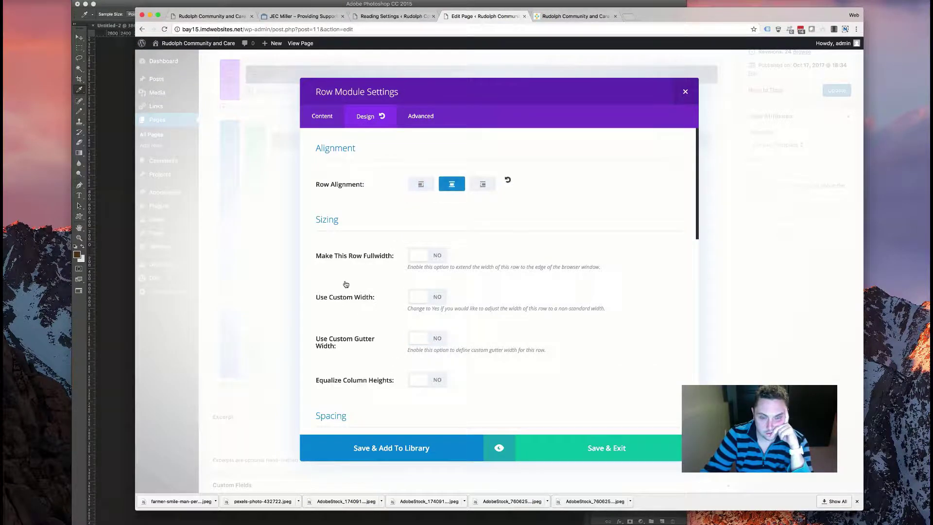
{"action": "scroll", "coordinate": [343, 281], "scroll_direction": "down", "scroll_amount": 5}
{"action": "scroll", "coordinate": [354, 312], "scroll_direction": "down", "scroll_amount": 6}
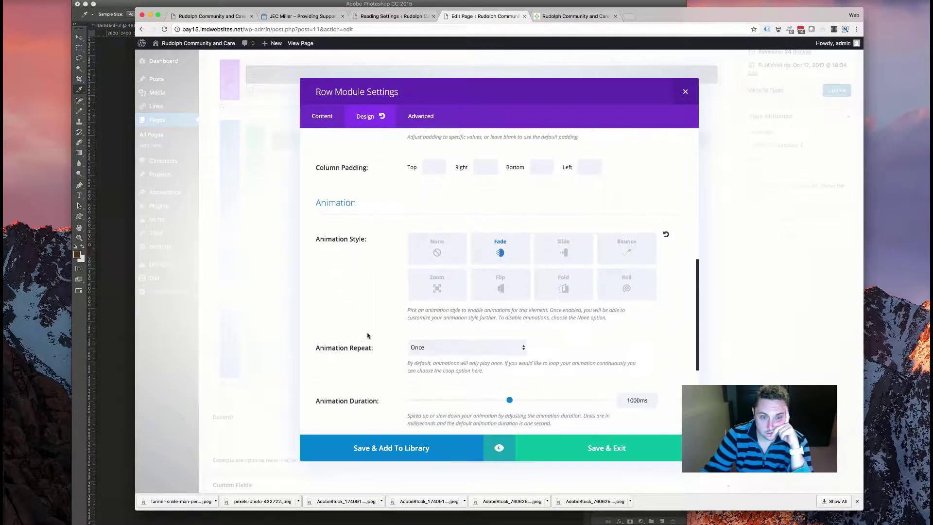
- Remove the row's background image and parallax effect, and save the row settings
{"action": "left_click", "coordinate": [323, 116]}
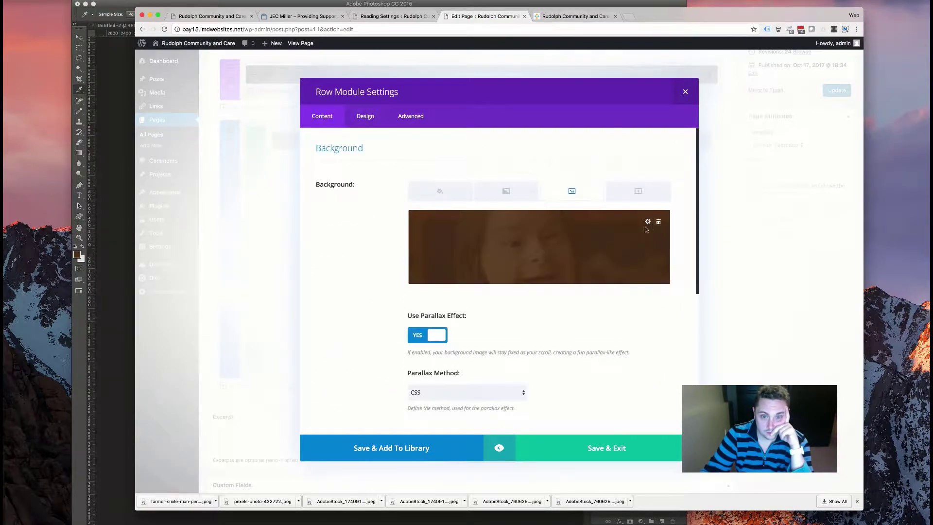
{"action": "left_click", "coordinate": [659, 223]}
{"action": "left_click", "coordinate": [417, 341]}
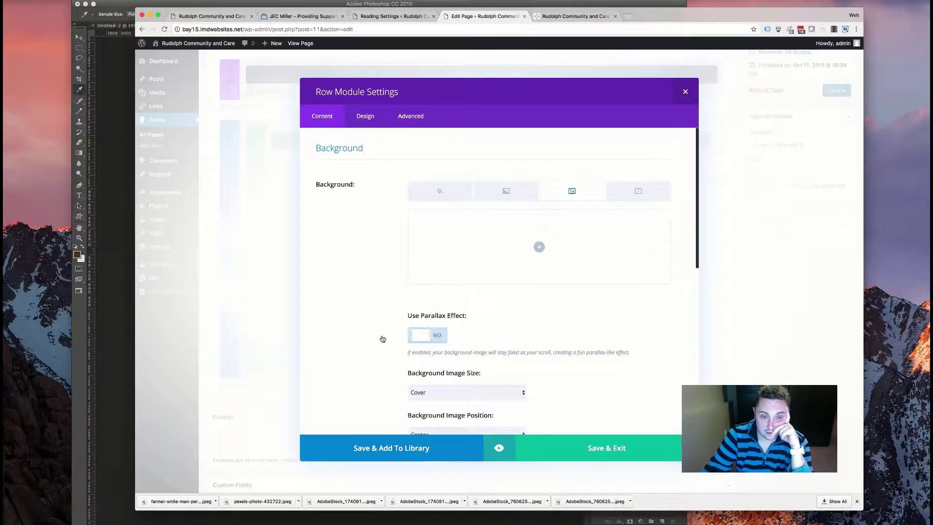
{"action": "scroll", "coordinate": [381, 337], "scroll_direction": "down", "scroll_amount": 5}
{"action": "left_click", "coordinate": [556, 443]}
- Set about.jpg as the RCC approach section's background with CSS parallax, and save the section
{"action": "left_click", "coordinate": [392, 173]}
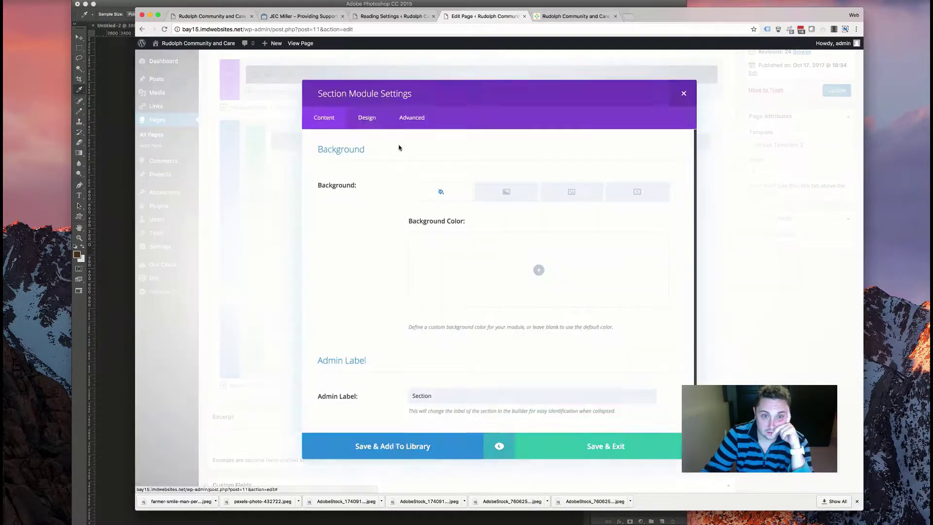
{"action": "left_click", "coordinate": [544, 193]}
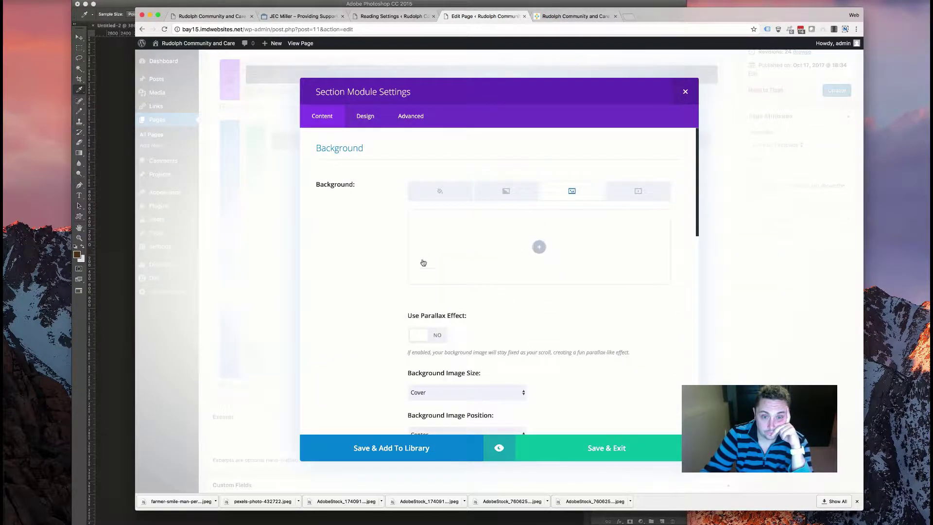
{"action": "left_click", "coordinate": [538, 247]}
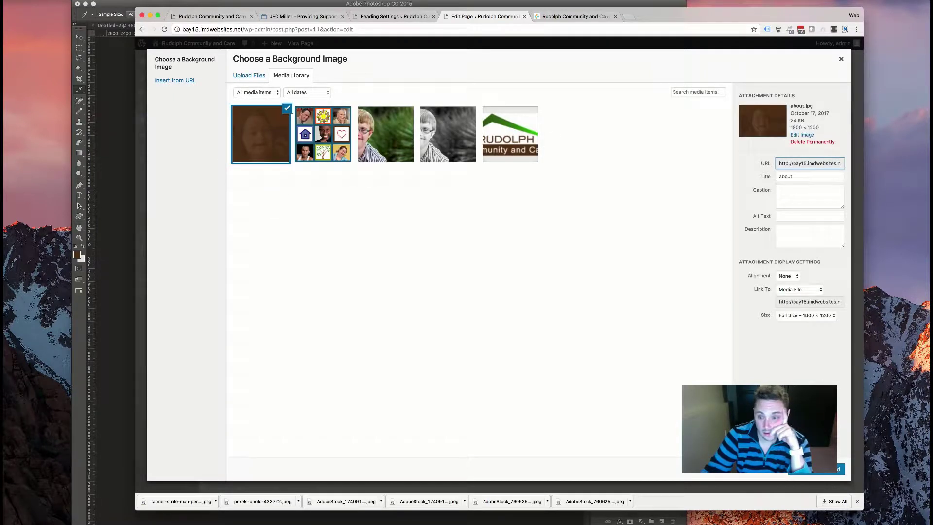
{"action": "left_click", "coordinate": [840, 469]}
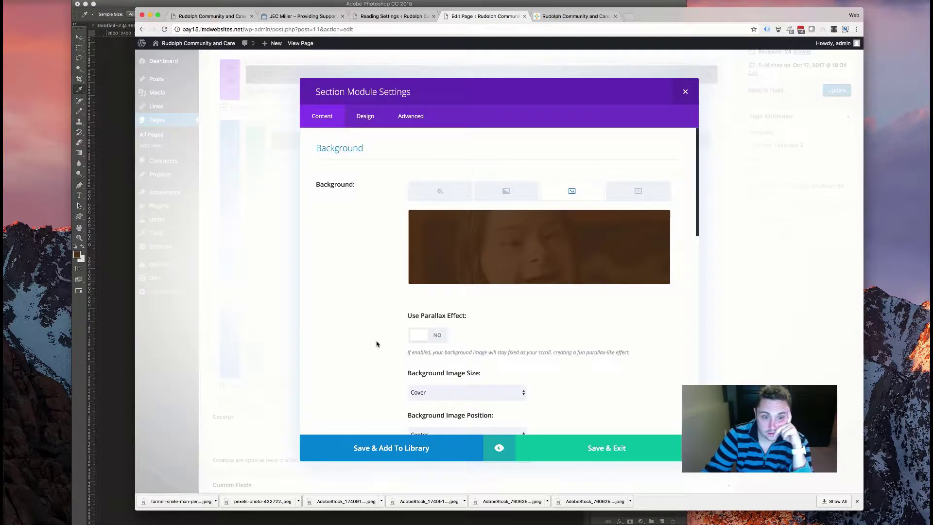
{"action": "left_click", "coordinate": [436, 342]}
{"action": "left_click", "coordinate": [435, 392]}
{"action": "left_click", "coordinate": [443, 399]}
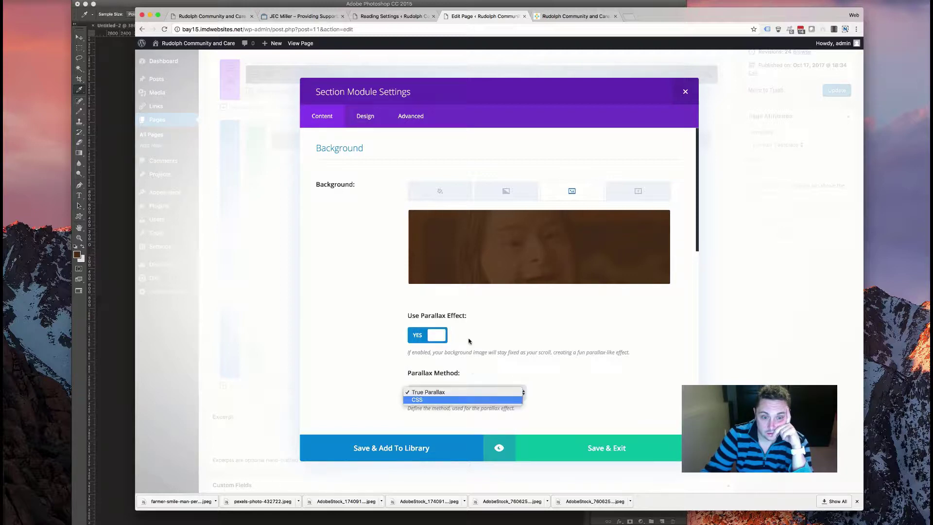
{"action": "scroll", "coordinate": [466, 340], "scroll_direction": "down", "scroll_amount": 8}
{"action": "scroll", "coordinate": [464, 339], "scroll_direction": "up", "scroll_amount": 7}
{"action": "left_click", "coordinate": [359, 121]}
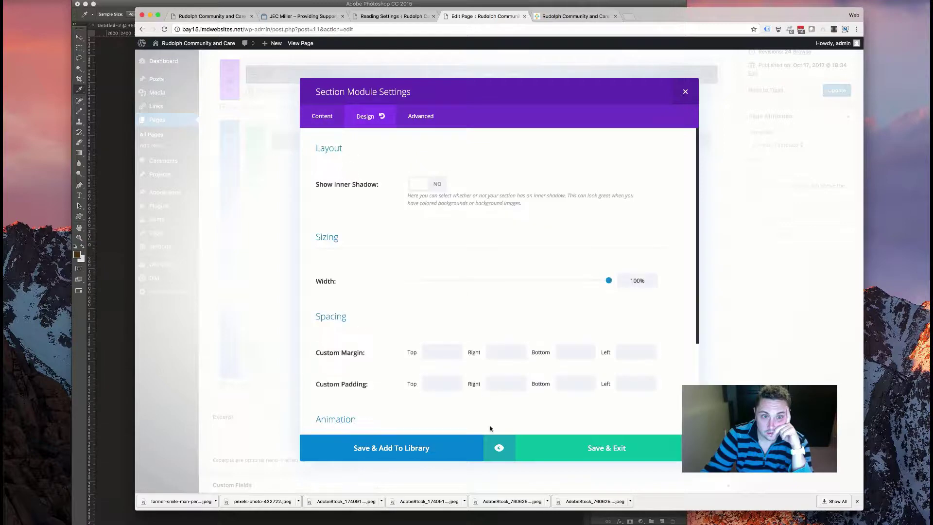
{"action": "left_click", "coordinate": [587, 448]}
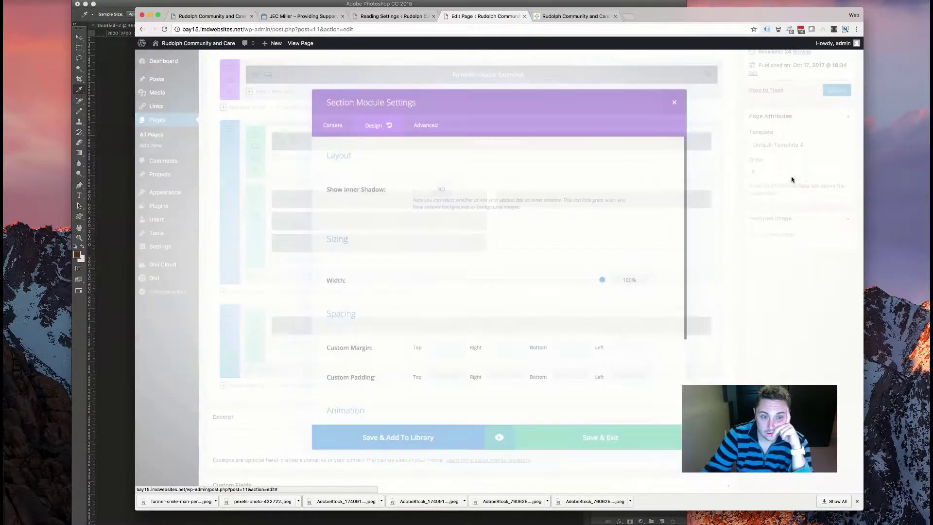
{"action": "left_click", "coordinate": [572, 17]}
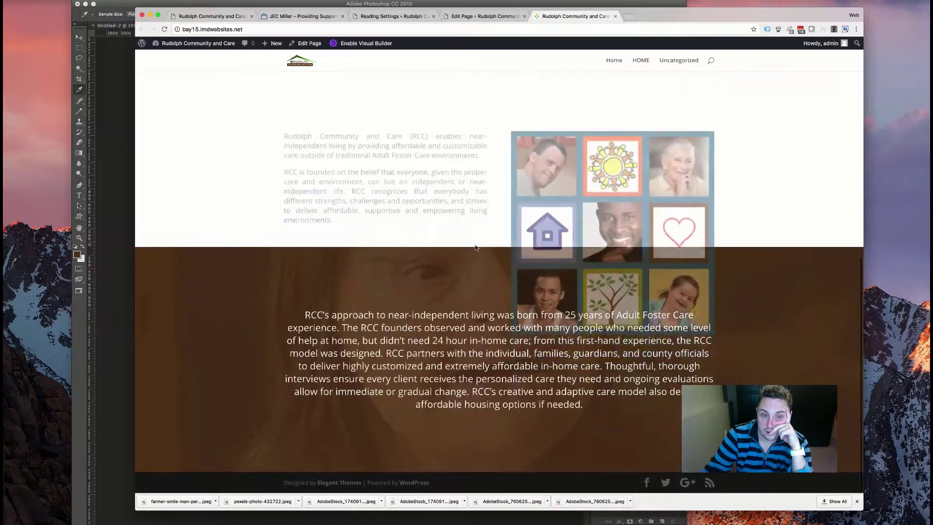
- Review the live home page, checking the RCC approach section above the footer and its paragraph
{"action": "scroll", "coordinate": [477, 288], "scroll_direction": "up", "scroll_amount": 5}
{"action": "scroll", "coordinate": [477, 292], "scroll_direction": "down", "scroll_amount": 5}
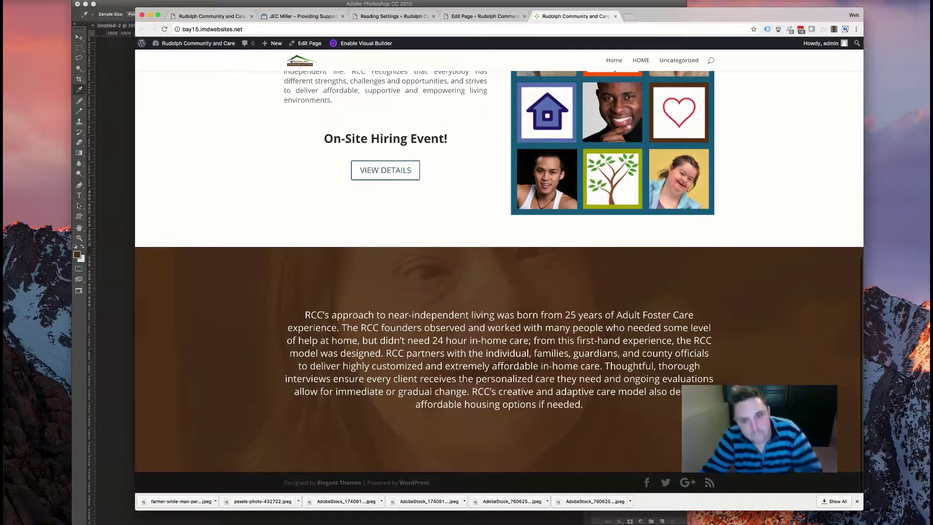
{"action": "scroll", "coordinate": [551, 366], "scroll_direction": "up", "scroll_amount": 2}
{"action": "scroll", "coordinate": [550, 364], "scroll_direction": "down", "scroll_amount": 5}
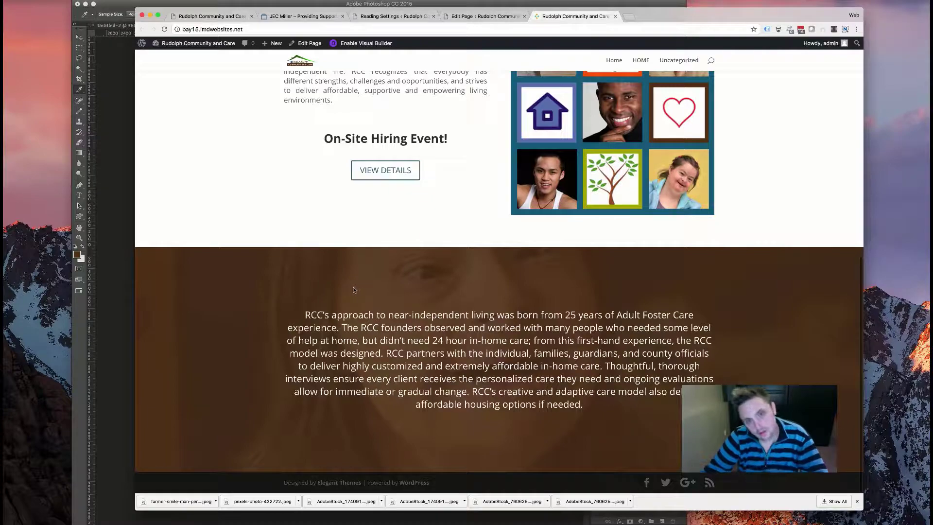
{"action": "scroll", "coordinate": [354, 291], "scroll_direction": "up", "scroll_amount": 8}
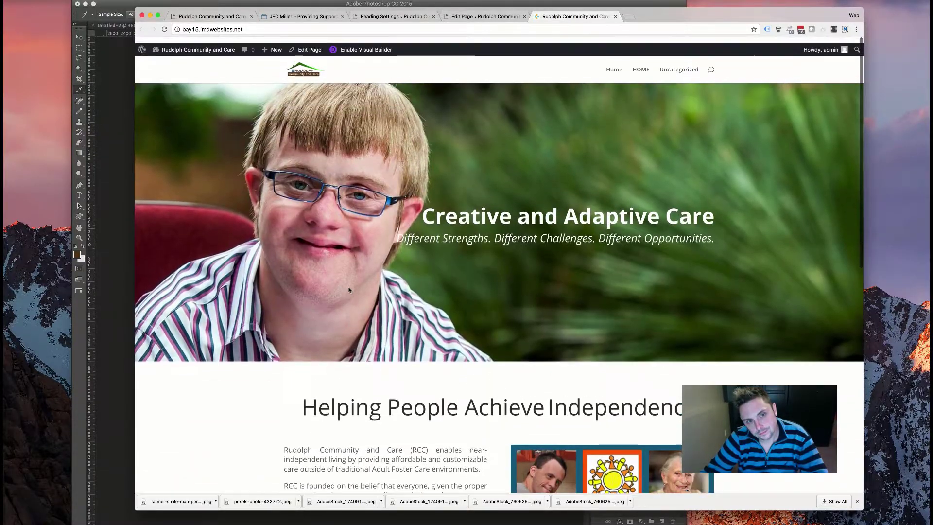
{"action": "scroll", "coordinate": [350, 290], "scroll_direction": "down", "scroll_amount": 8}
{"action": "scroll", "coordinate": [342, 286], "scroll_direction": "up", "scroll_amount": 8}
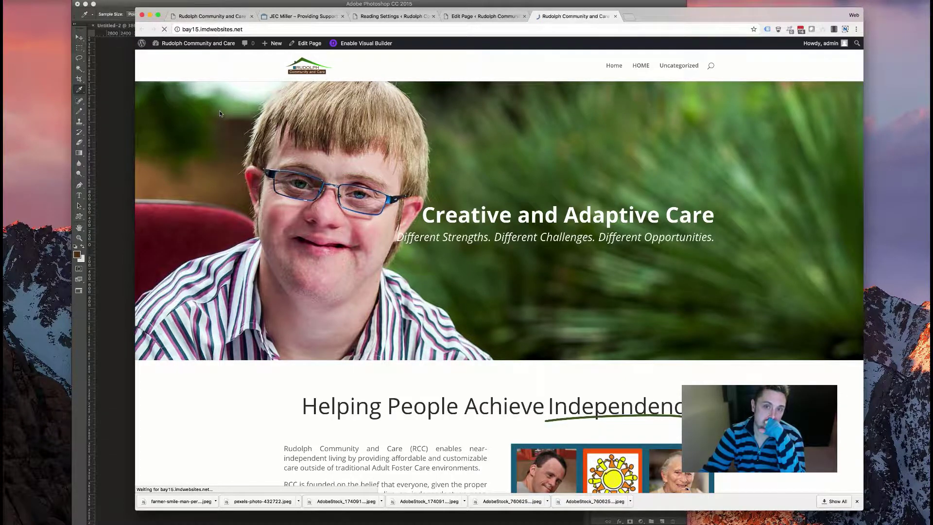
{"action": "scroll", "coordinate": [289, 206], "scroll_direction": "down", "scroll_amount": 5}
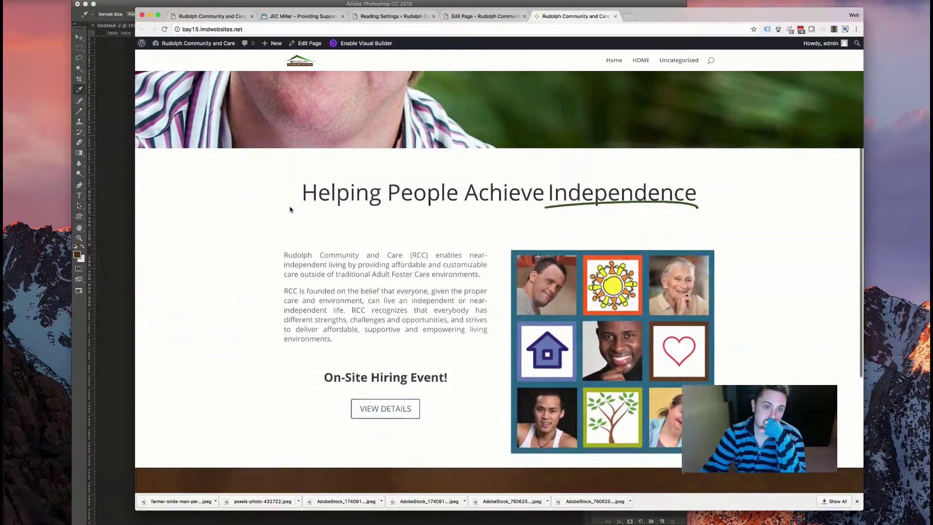
{"action": "scroll", "coordinate": [290, 209], "scroll_direction": "down", "scroll_amount": 5}
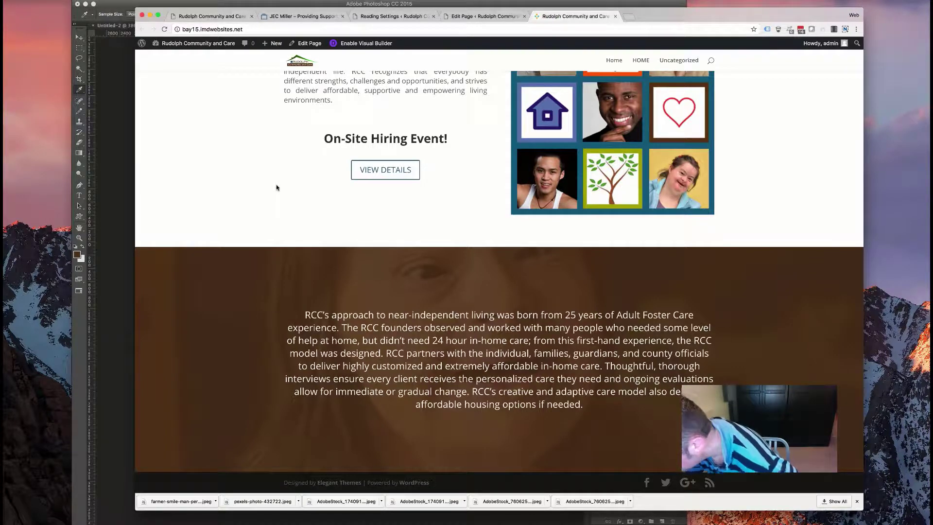
{"action": "triple_click", "coordinate": [352, 340]}
{"action": "left_click", "coordinate": [415, 335]}
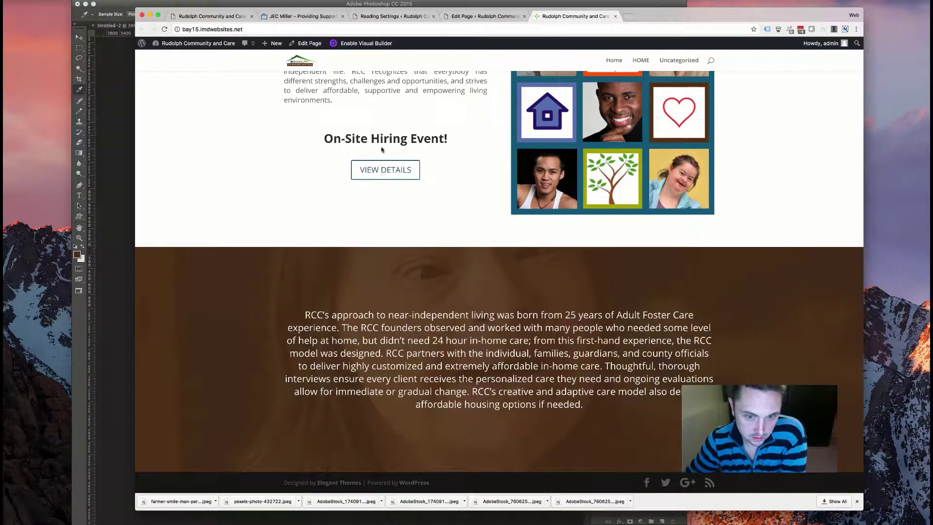
- In the RCC paragraph's Text module, add an h1 About Us line above the paragraph markup
{"action": "left_click", "coordinate": [479, 18]}
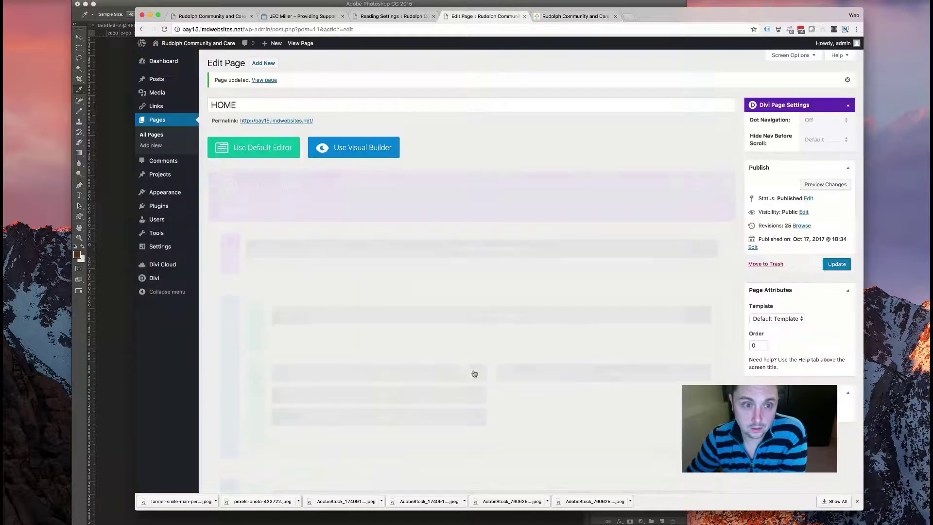
{"action": "scroll", "coordinate": [301, 362], "scroll_direction": "down", "scroll_amount": 5}
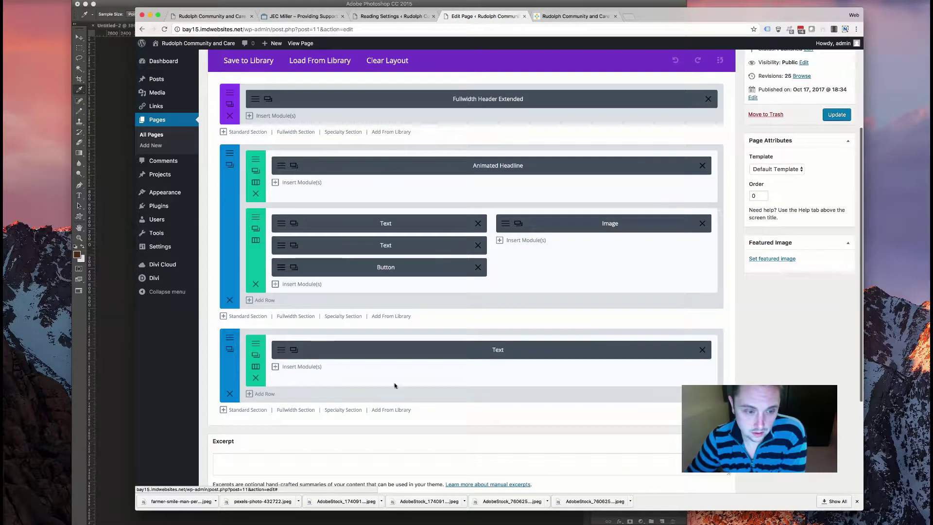
{"action": "left_click", "coordinate": [294, 351]}
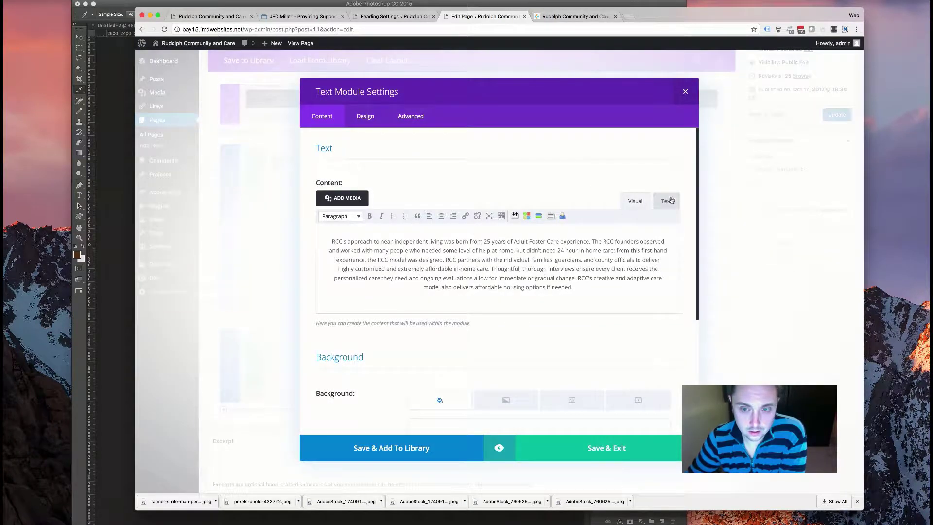
{"action": "left_click", "coordinate": [669, 201]}
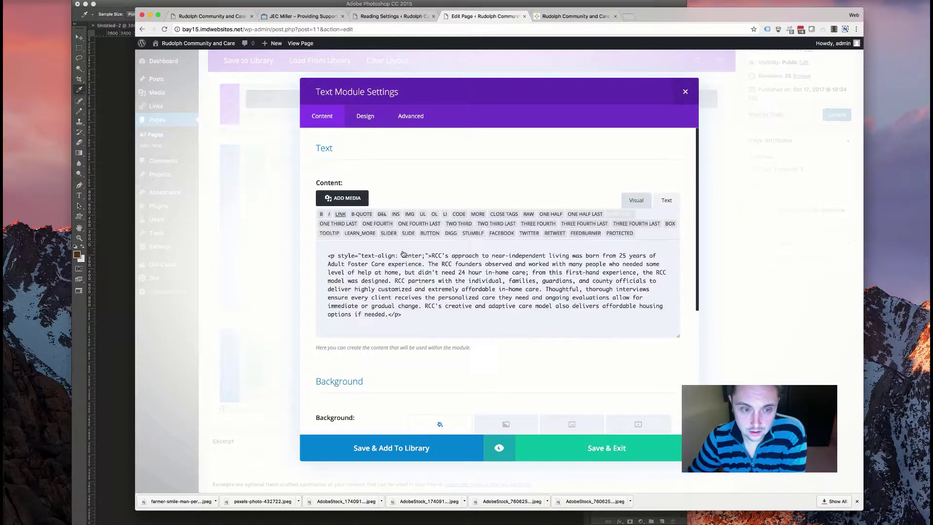
{"action": "left_click", "coordinate": [328, 246]}
{"action": "key", "text": "Return"}
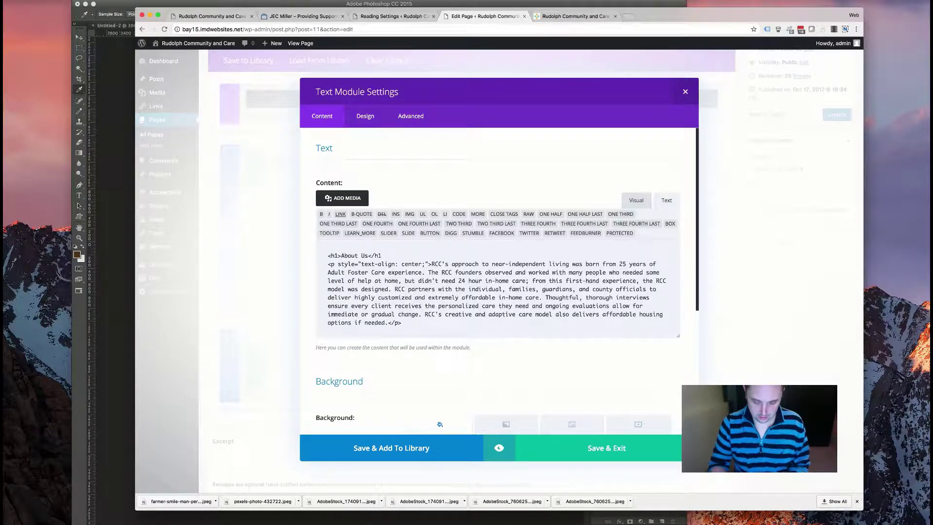
- Style the heading centered, 48px, uppercase and bold, then save and update the page
{"action": "left_click", "coordinate": [365, 117]}
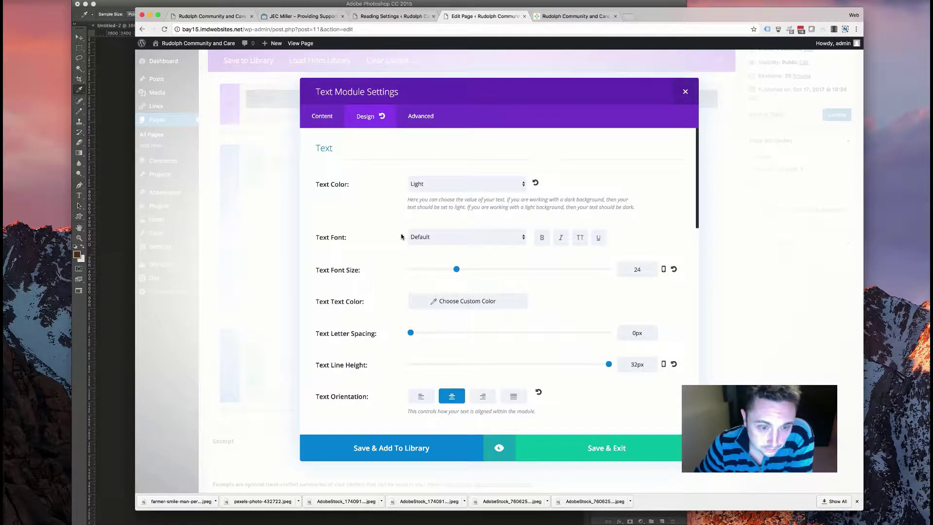
{"action": "scroll", "coordinate": [465, 173], "scroll_direction": "down", "scroll_amount": 6}
{"action": "left_click", "coordinate": [448, 208]}
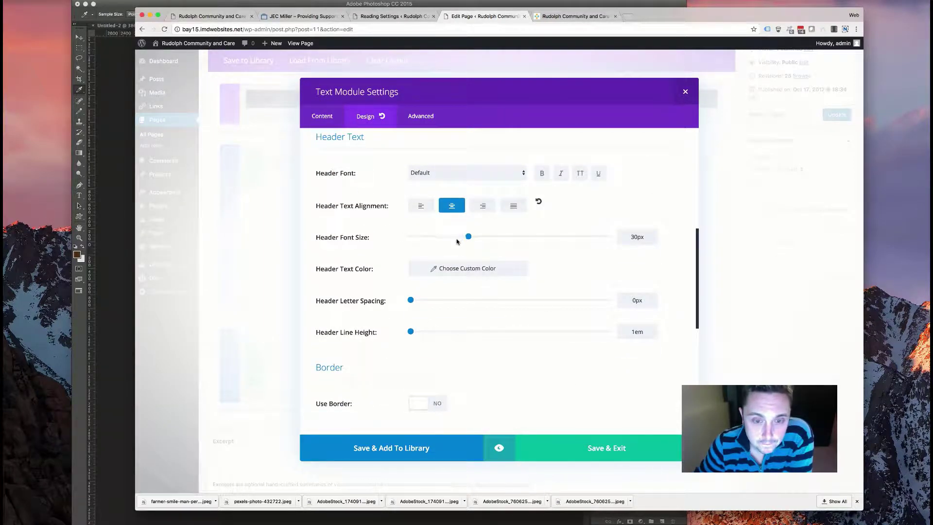
{"action": "left_click_drag", "start_coordinate": [482, 238], "coordinate": [511, 235]}
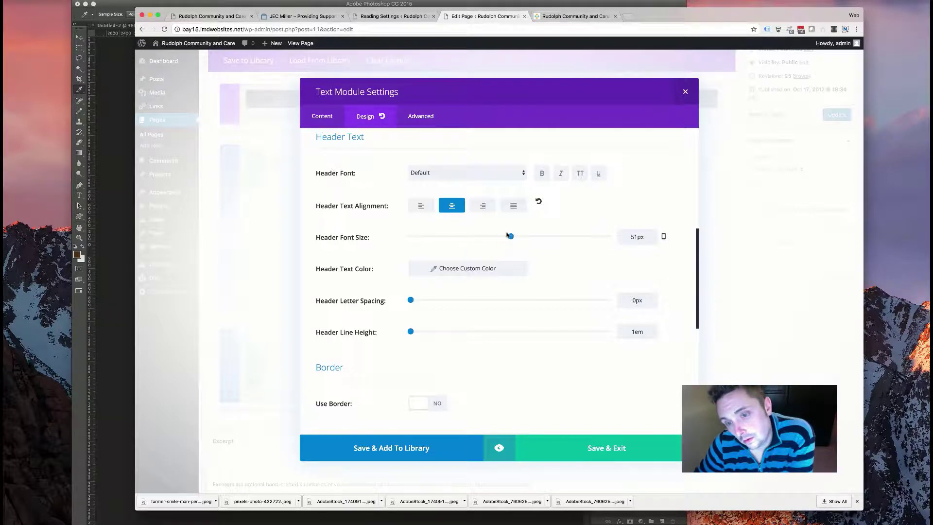
{"action": "left_click", "coordinate": [579, 176]}
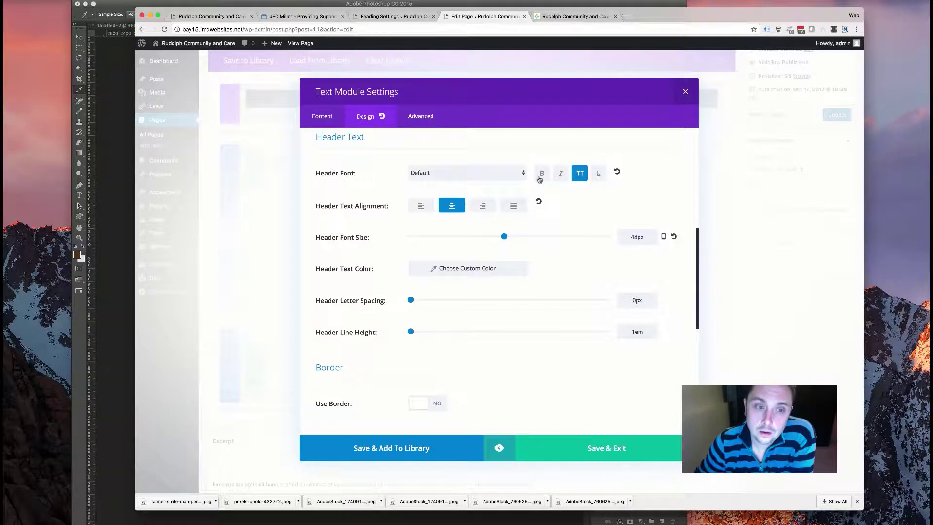
{"action": "left_click", "coordinate": [542, 173]}
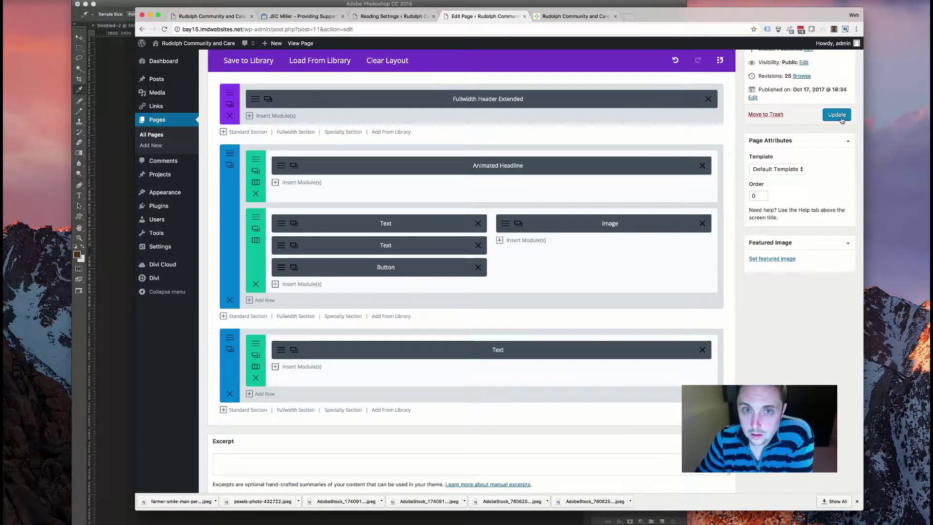
{"action": "left_click", "coordinate": [840, 118]}
{"action": "left_click", "coordinate": [576, 16]}
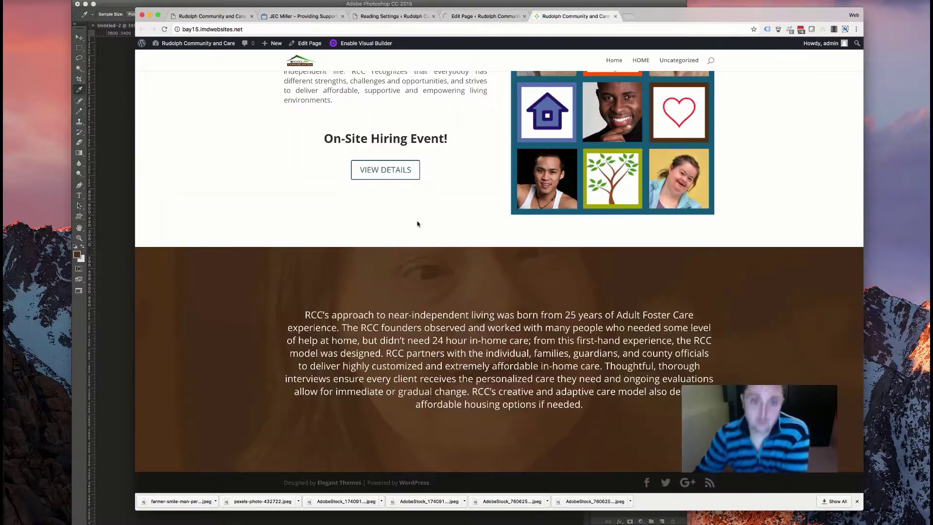
{"action": "scroll", "coordinate": [413, 223], "scroll_direction": "up", "scroll_amount": 10}
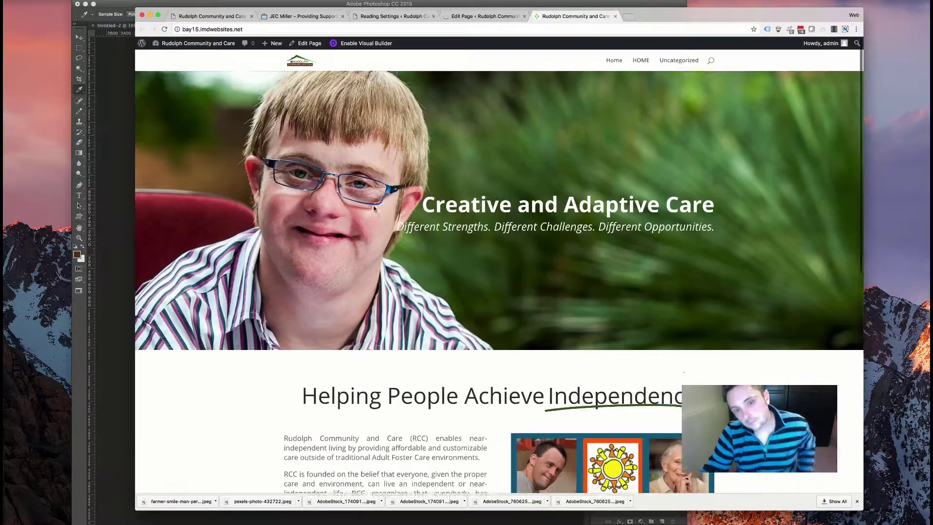
{"action": "key", "text": "super+r"}
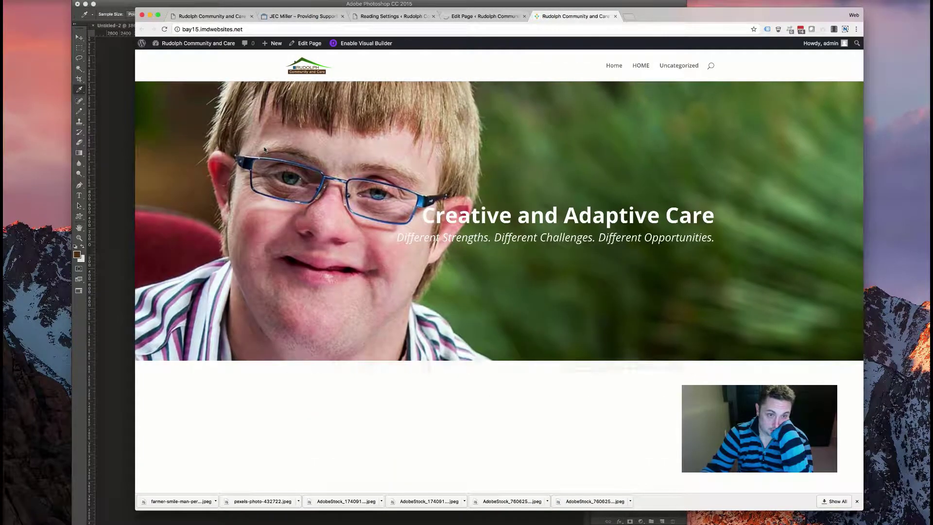
{"action": "scroll", "coordinate": [378, 235], "scroll_direction": "down", "scroll_amount": 5}
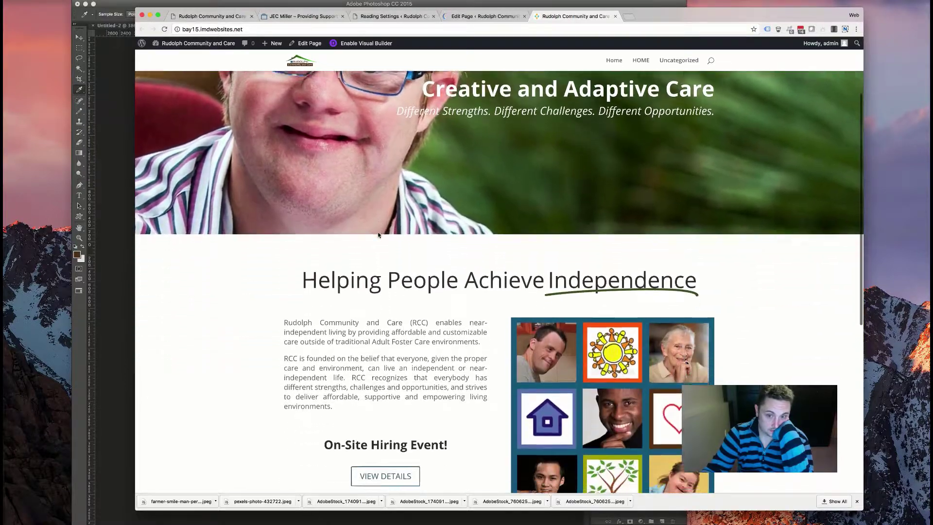
{"action": "scroll", "coordinate": [378, 235], "scroll_direction": "down", "scroll_amount": 4}
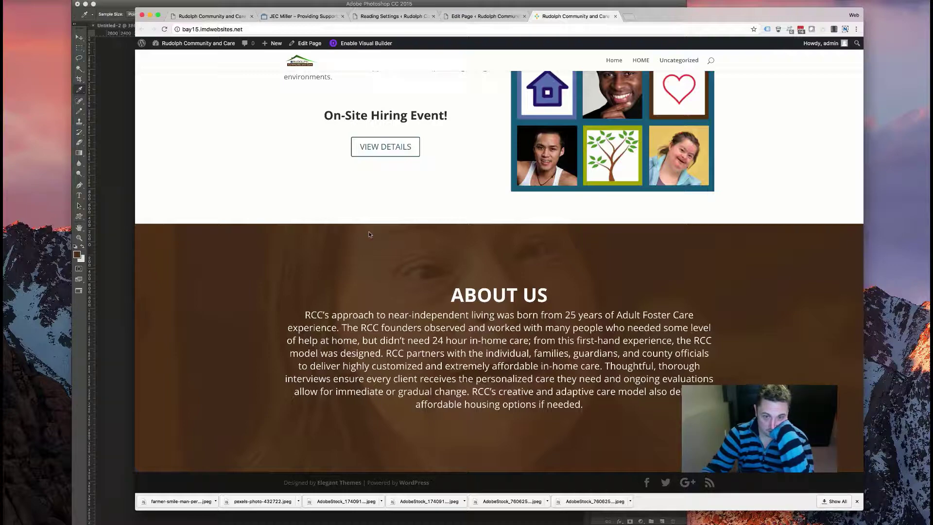
{"action": "scroll", "coordinate": [369, 235], "scroll_direction": "up", "scroll_amount": 3}
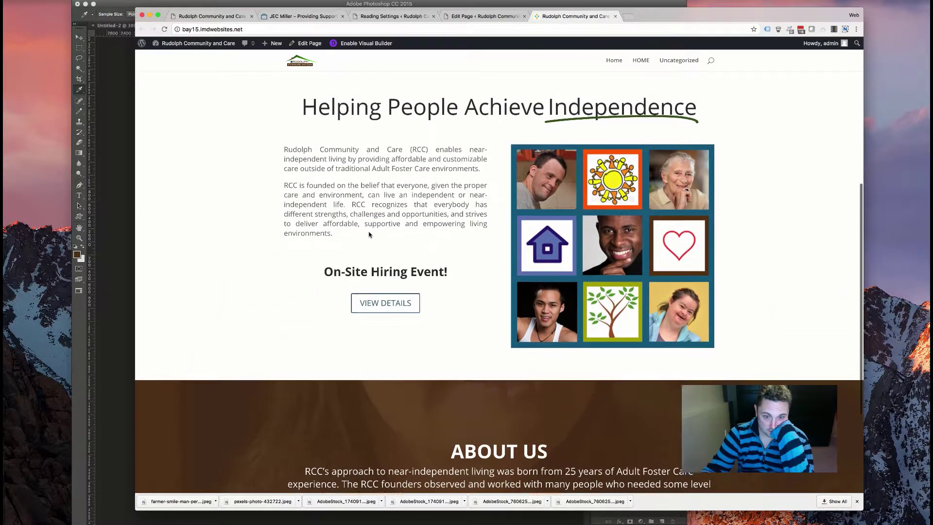
{"action": "scroll", "coordinate": [369, 232], "scroll_direction": "down", "scroll_amount": 3}
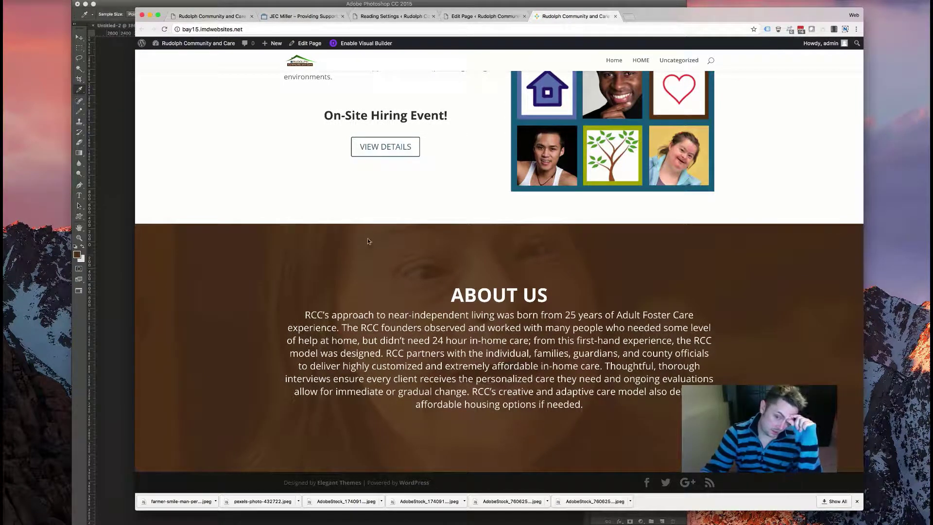
{"action": "scroll", "coordinate": [442, 286], "scroll_direction": "up", "scroll_amount": 5}
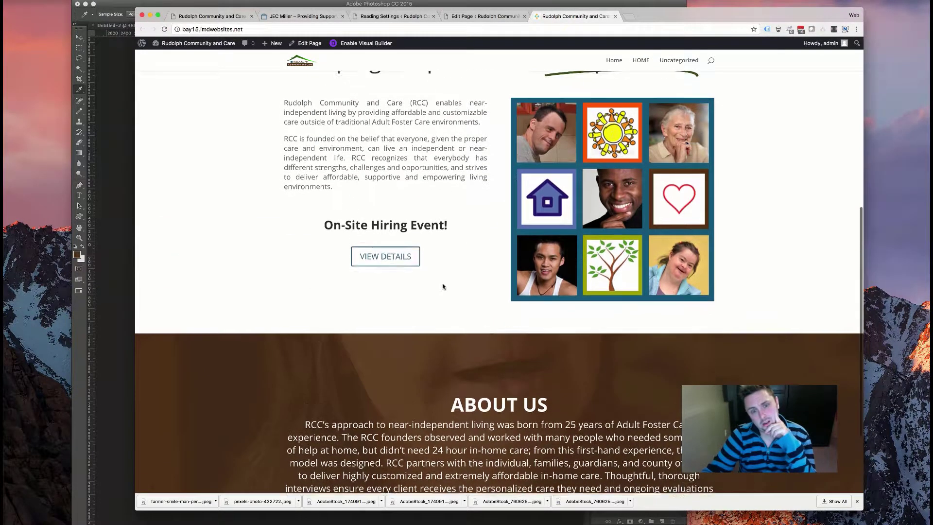
{"action": "scroll", "coordinate": [442, 286], "scroll_direction": "up", "scroll_amount": 4}
{"action": "scroll", "coordinate": [443, 286], "scroll_direction": "down", "scroll_amount": 9}
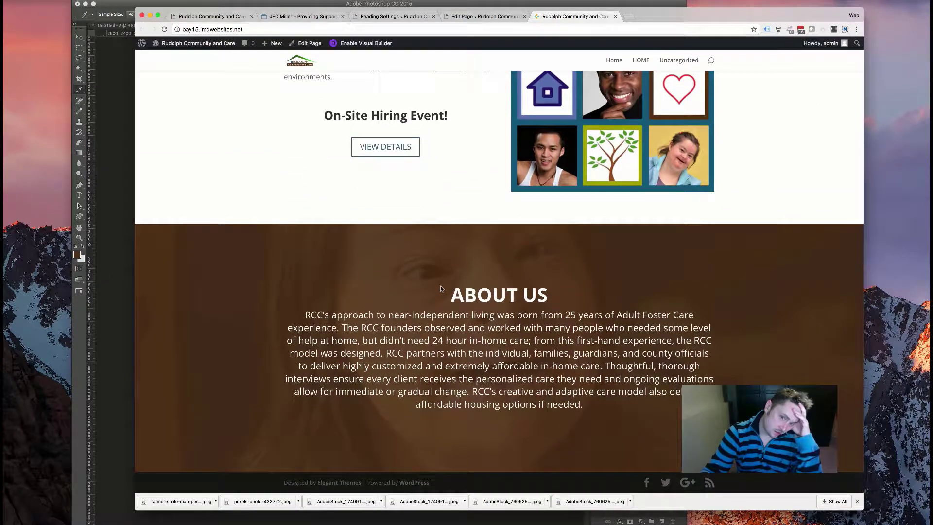
{"action": "scroll", "coordinate": [441, 287], "scroll_direction": "up", "scroll_amount": 5}
{"action": "scroll", "coordinate": [441, 288], "scroll_direction": "down", "scroll_amount": 5}
{"action": "scroll", "coordinate": [441, 289], "scroll_direction": "down", "scroll_amount": 1}
{"action": "scroll", "coordinate": [442, 288], "scroll_direction": "up", "scroll_amount": 5}
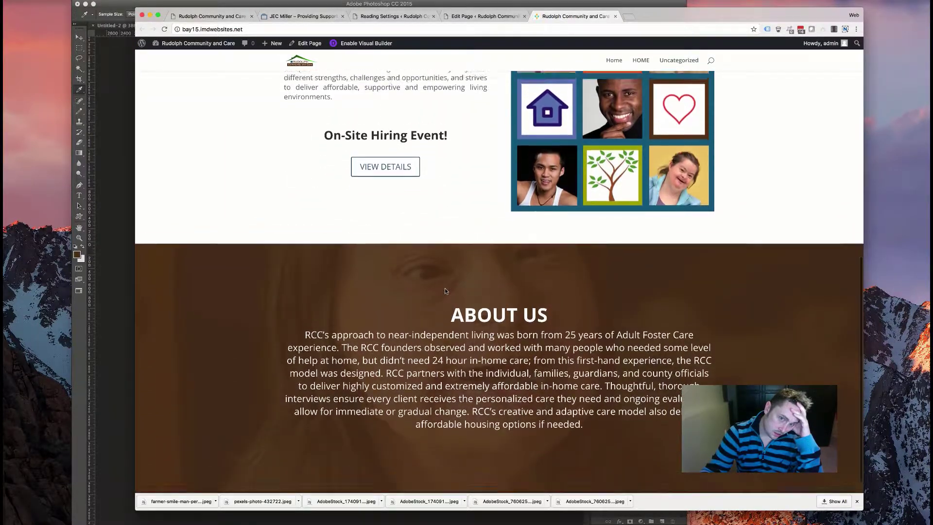
{"action": "scroll", "coordinate": [445, 290], "scroll_direction": "down", "scroll_amount": 3}
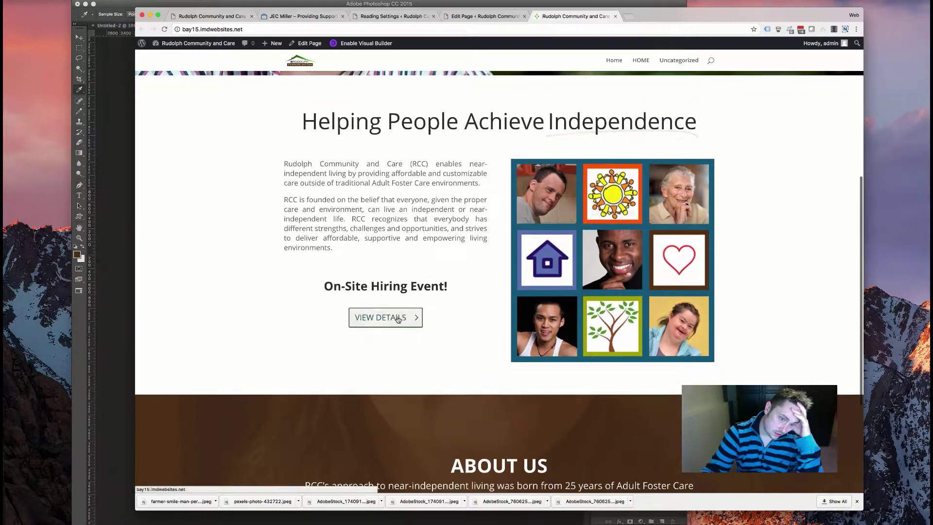
{"action": "scroll", "coordinate": [444, 250], "scroll_direction": "up", "scroll_amount": 1}
{"action": "scroll", "coordinate": [443, 251], "scroll_direction": "up", "scroll_amount": 1}
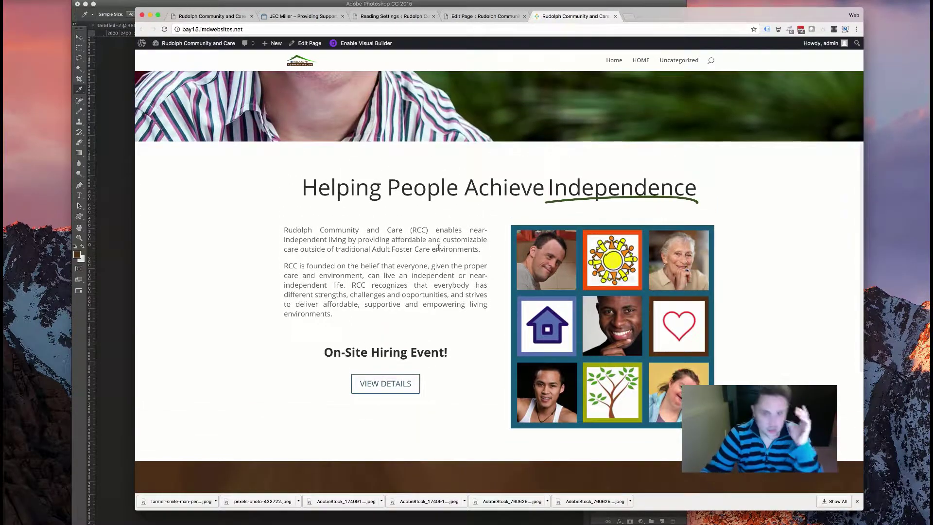
{"action": "scroll", "coordinate": [437, 252], "scroll_direction": "up", "scroll_amount": 4}
{"action": "scroll", "coordinate": [436, 253], "scroll_direction": "up", "scroll_amount": 1}
{"action": "scroll", "coordinate": [437, 242], "scroll_direction": "down", "scroll_amount": 10}
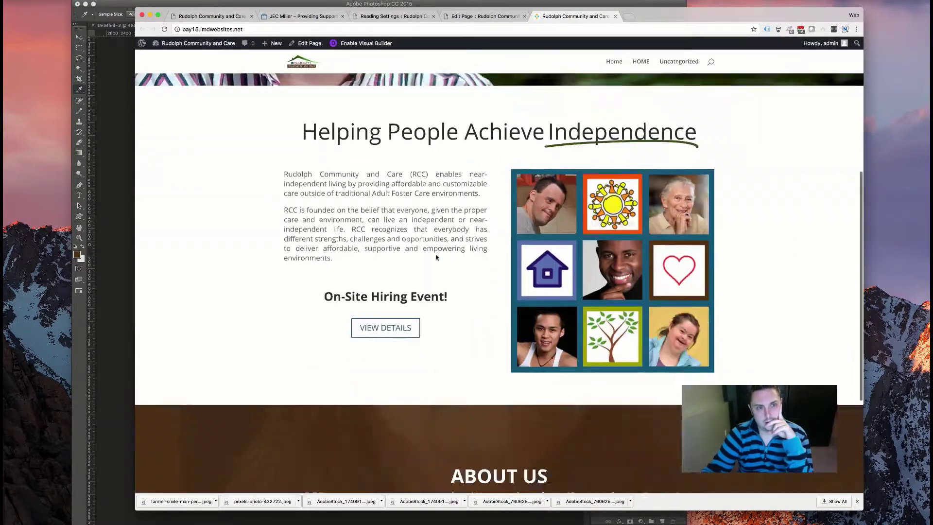
{"action": "scroll", "coordinate": [453, 212], "scroll_direction": "up", "scroll_amount": 8}
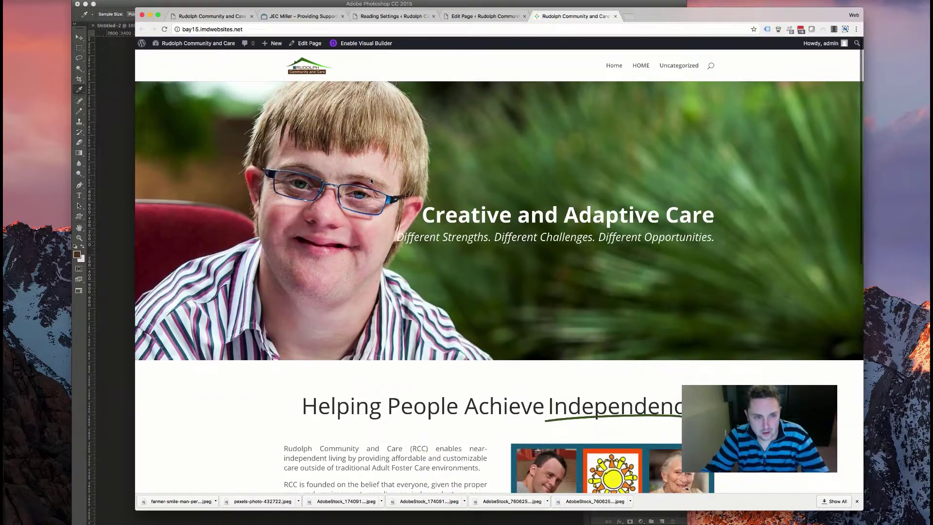
{"action": "scroll", "coordinate": [370, 179], "scroll_direction": "down", "scroll_amount": 10}
{"action": "scroll", "coordinate": [370, 181], "scroll_direction": "up", "scroll_amount": 10}
{"action": "scroll", "coordinate": [441, 170], "scroll_direction": "down", "scroll_amount": 4}
{"action": "scroll", "coordinate": [431, 159], "scroll_direction": "up", "scroll_amount": 5}
{"action": "scroll", "coordinate": [428, 161], "scroll_direction": "down", "scroll_amount": 6}
{"action": "scroll", "coordinate": [427, 162], "scroll_direction": "down", "scroll_amount": 4}
{"action": "scroll", "coordinate": [427, 161], "scroll_direction": "up", "scroll_amount": 4}
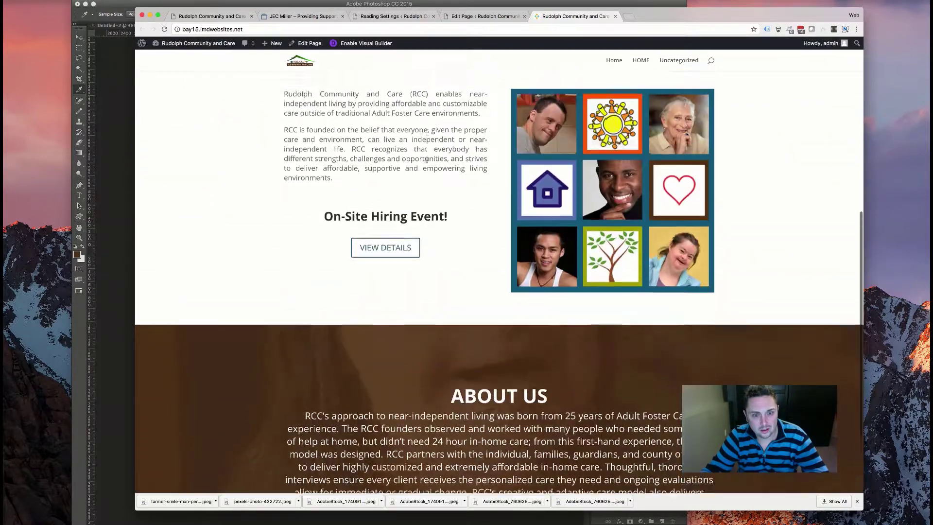
{"action": "scroll", "coordinate": [426, 160], "scroll_direction": "down", "scroll_amount": 4}
{"action": "scroll", "coordinate": [427, 160], "scroll_direction": "up", "scroll_amount": 8}
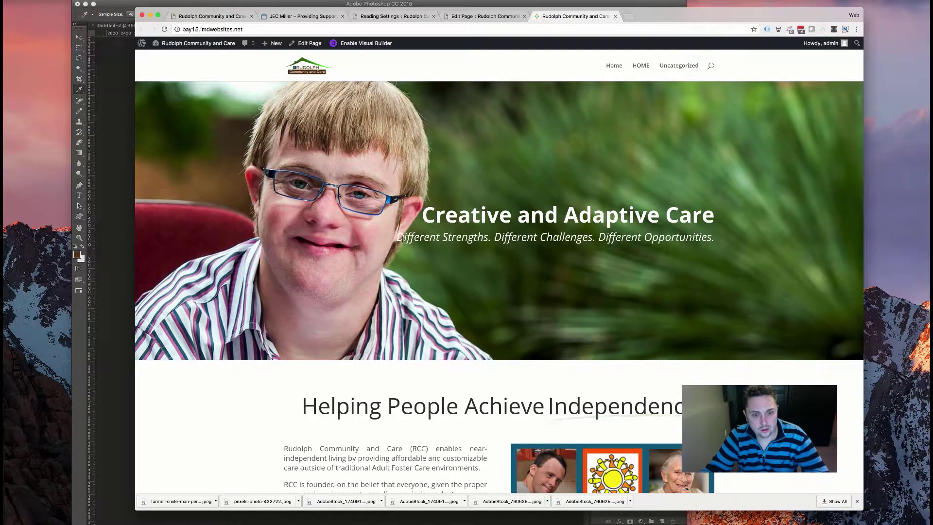
{"action": "scroll", "coordinate": [404, 241], "scroll_direction": "down", "scroll_amount": 8}
{"action": "scroll", "coordinate": [417, 236], "scroll_direction": "down", "scroll_amount": 3}
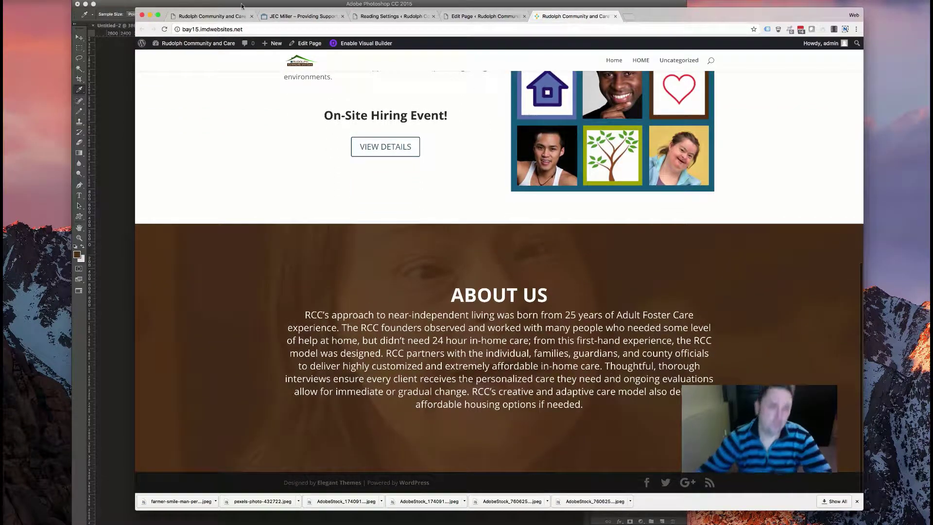
- Open the old site's Services page and copy its introductory paragraph
{"action": "left_click", "coordinate": [220, 16]}
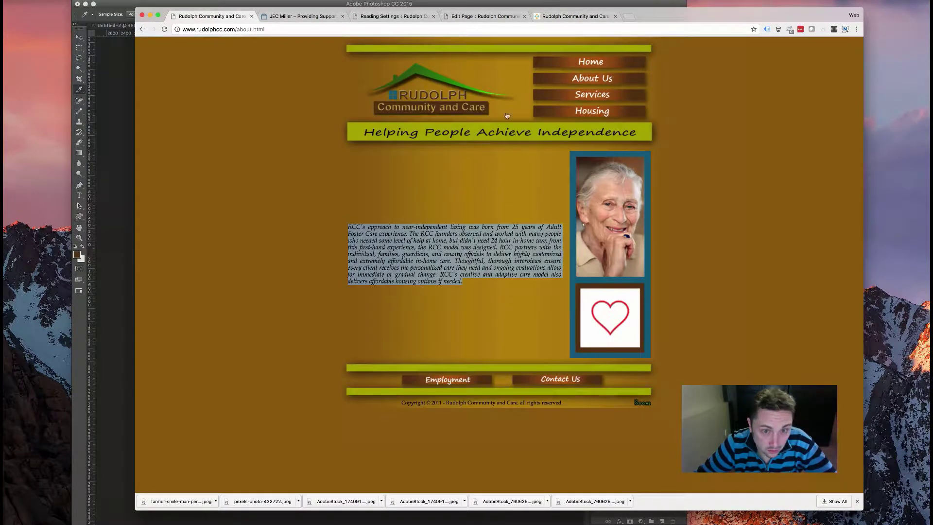
{"action": "left_click", "coordinate": [586, 100]}
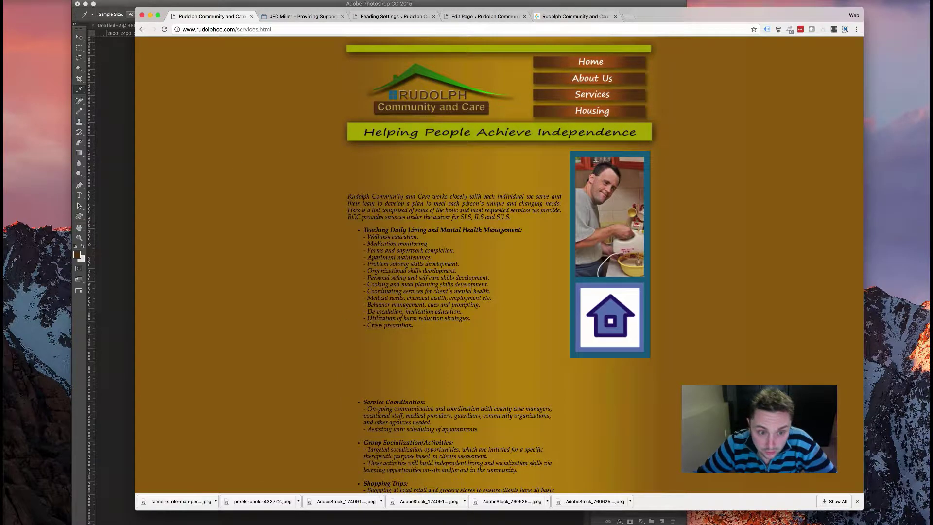
{"action": "triple_click", "coordinate": [358, 204]}
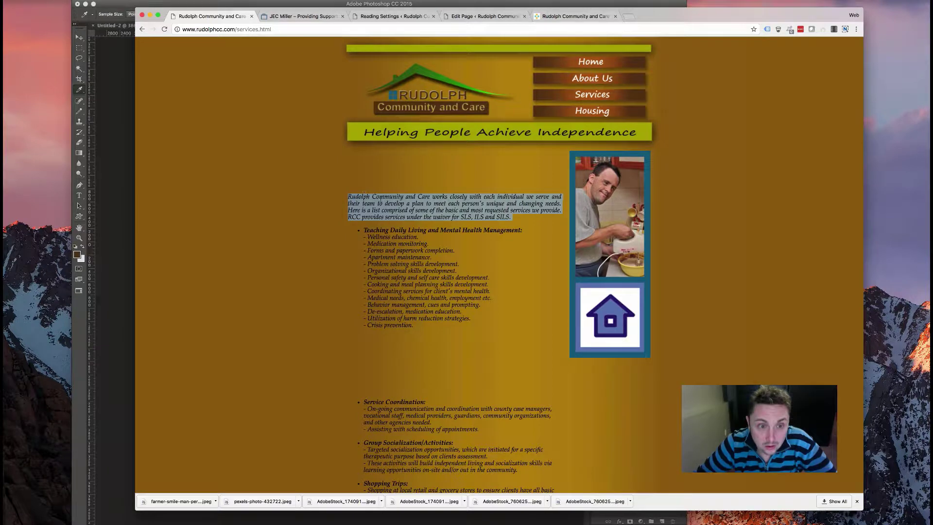
{"action": "right_click", "coordinate": [383, 199]}
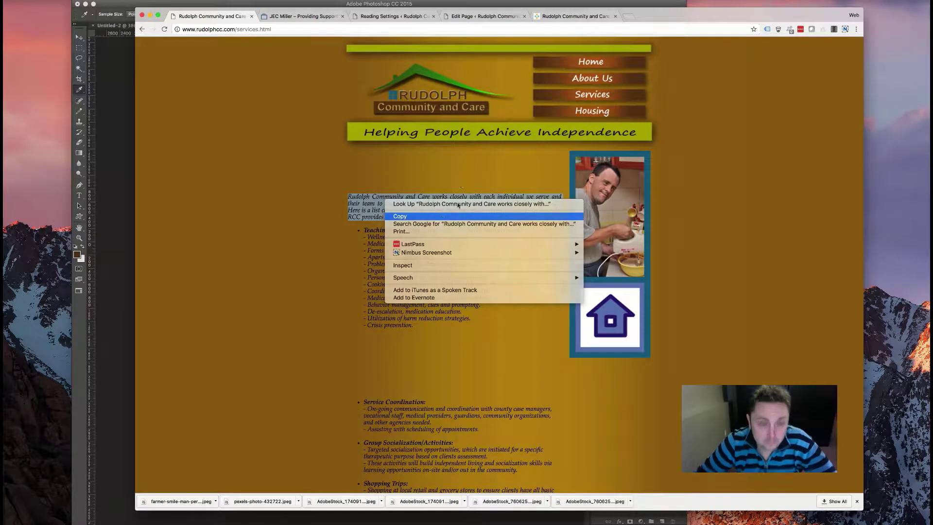
{"action": "left_click", "coordinate": [442, 216]}
{"action": "scroll", "coordinate": [429, 122], "scroll_direction": "down", "scroll_amount": 10}
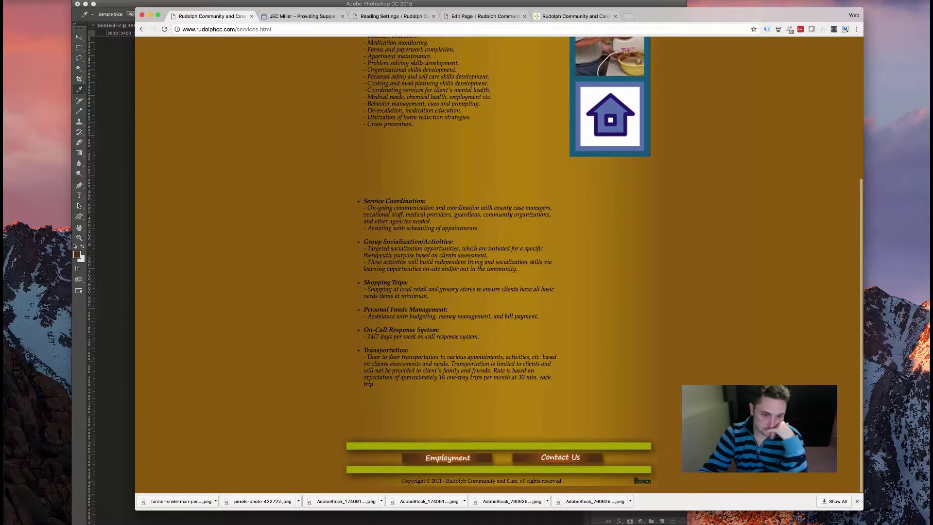
{"action": "scroll", "coordinate": [429, 121], "scroll_direction": "up", "scroll_amount": 9}
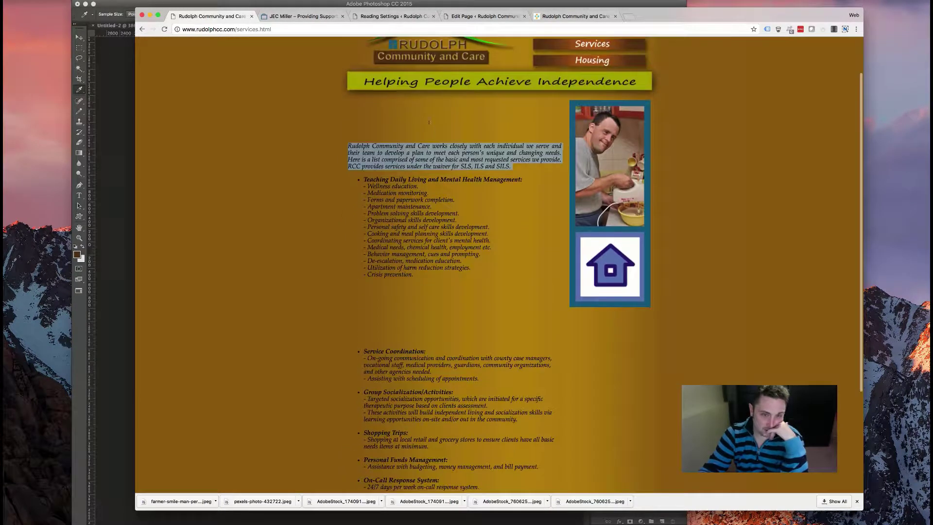
{"action": "left_click", "coordinate": [348, 145]}
{"action": "left_click_drag", "start_coordinate": [513, 166], "coordinate": [348, 146]}
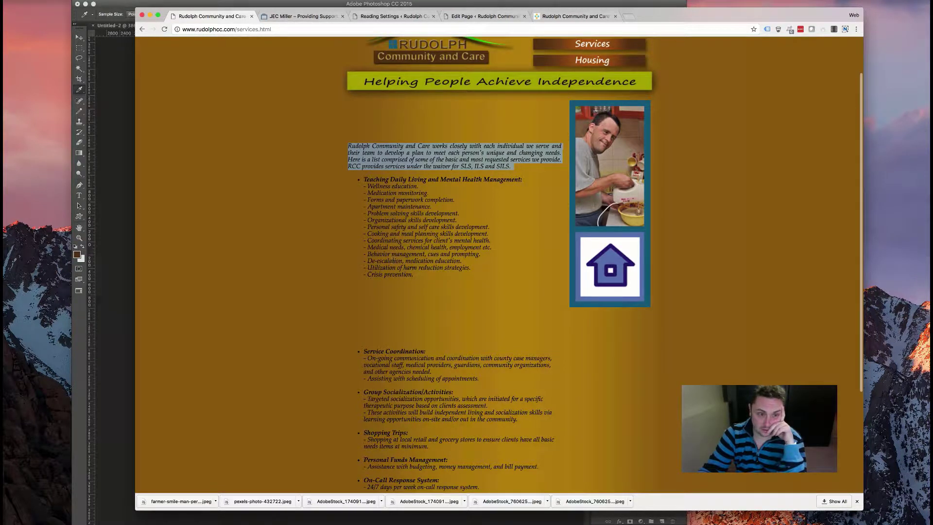
- Skip the daily living services list, and reselect and copy just the intro paragraph
{"action": "left_click_drag", "start_coordinate": [412, 276], "coordinate": [408, 206]}
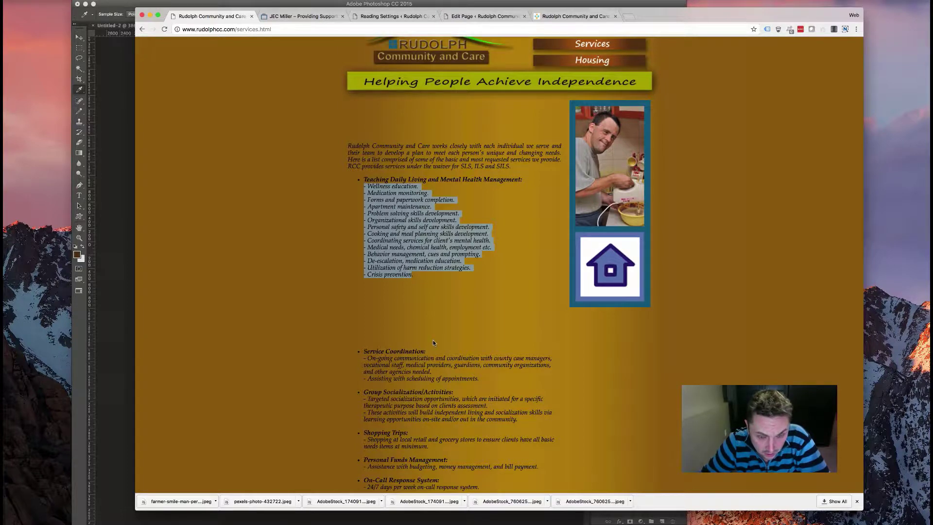
{"action": "scroll", "coordinate": [434, 343], "scroll_direction": "down", "scroll_amount": 3}
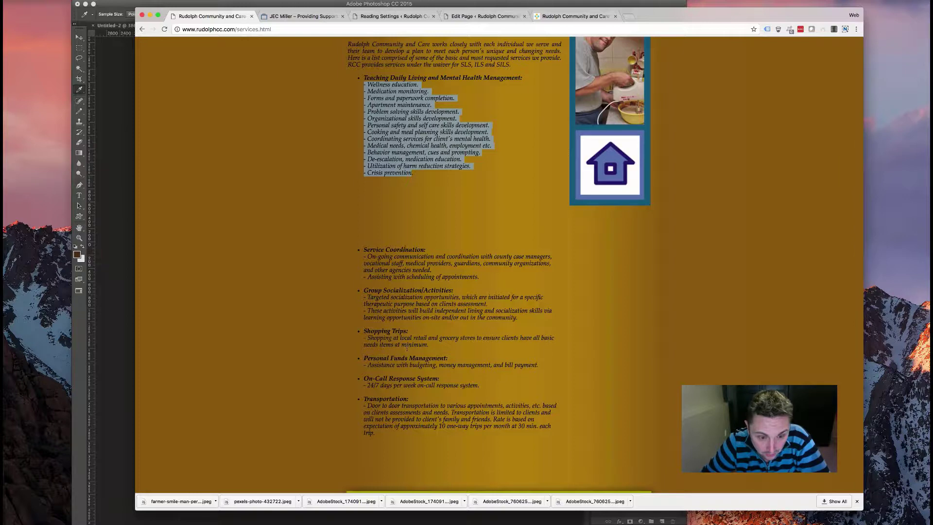
{"action": "scroll", "coordinate": [421, 202], "scroll_direction": "down", "scroll_amount": 2}
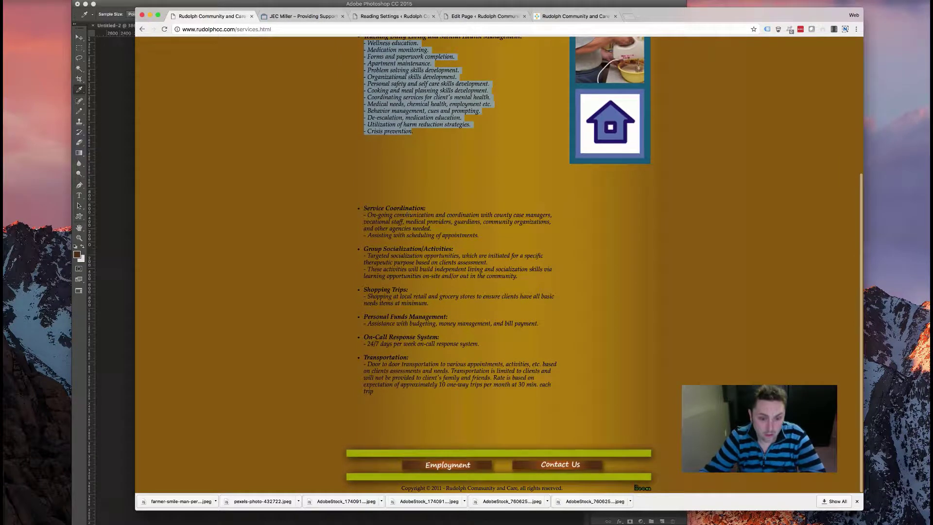
{"action": "scroll", "coordinate": [410, 205], "scroll_direction": "up", "scroll_amount": 6}
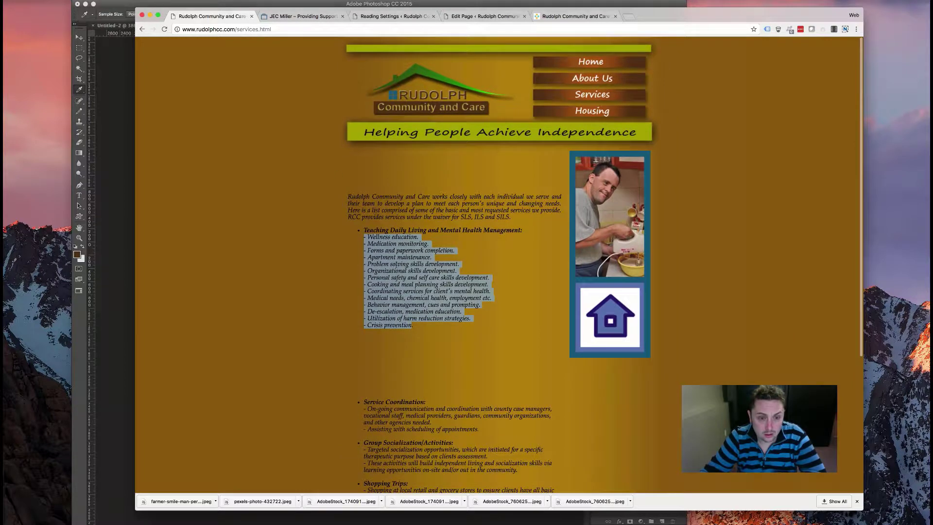
{"action": "right_click", "coordinate": [398, 267]}
{"action": "left_click", "coordinate": [413, 278]}
{"action": "left_click_drag", "start_coordinate": [340, 207], "coordinate": [353, 202]}
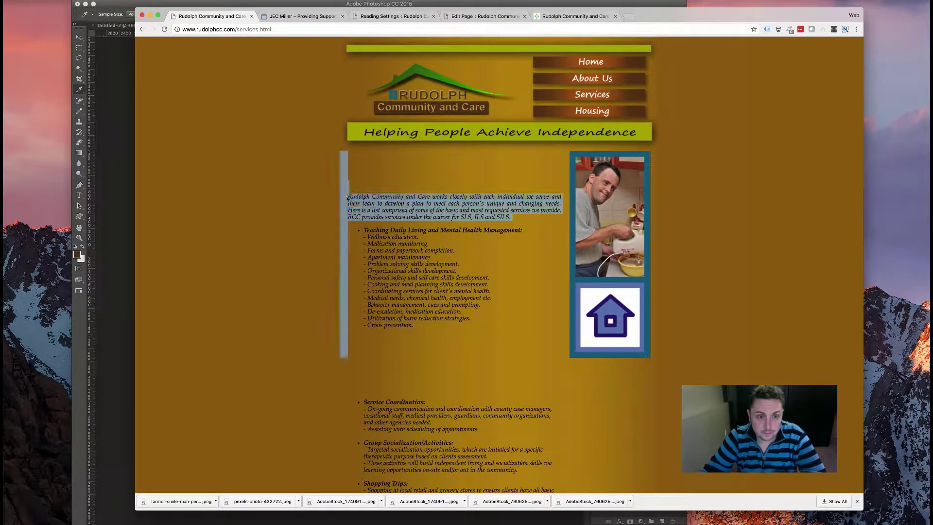
{"action": "right_click", "coordinate": [379, 202]}
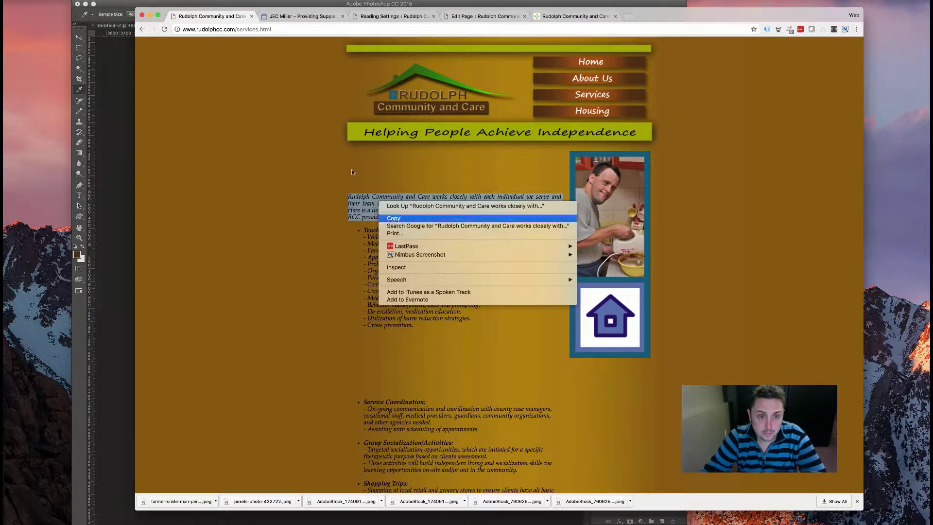
{"action": "left_click", "coordinate": [394, 218]}
{"action": "left_click", "coordinate": [492, 18]}
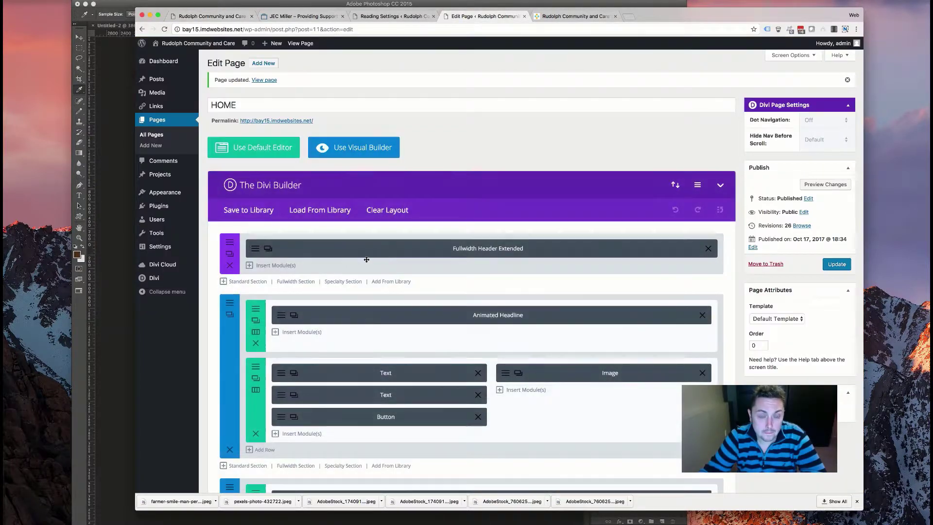
- Check the About Us section's CSS ID, leaving it as 'about'
{"action": "scroll", "coordinate": [251, 232], "scroll_direction": "down", "scroll_amount": 5}
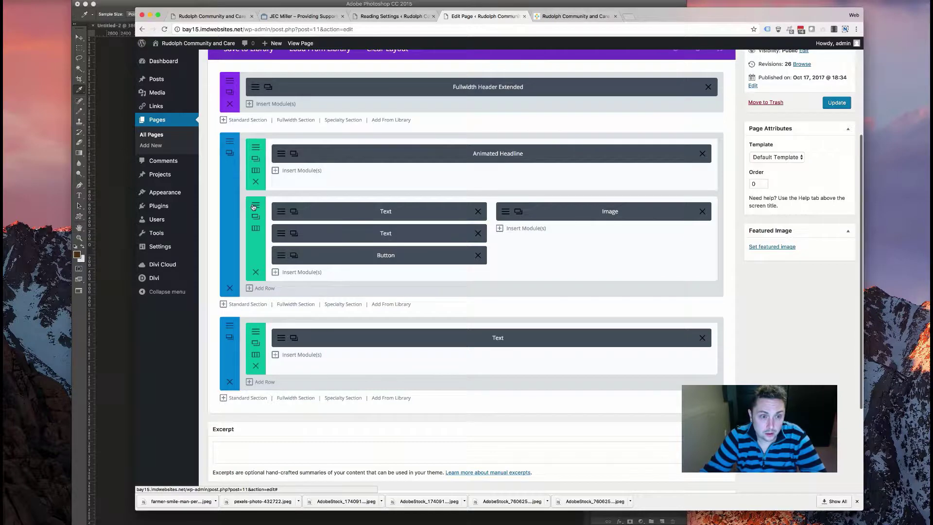
{"action": "left_click", "coordinate": [230, 336]}
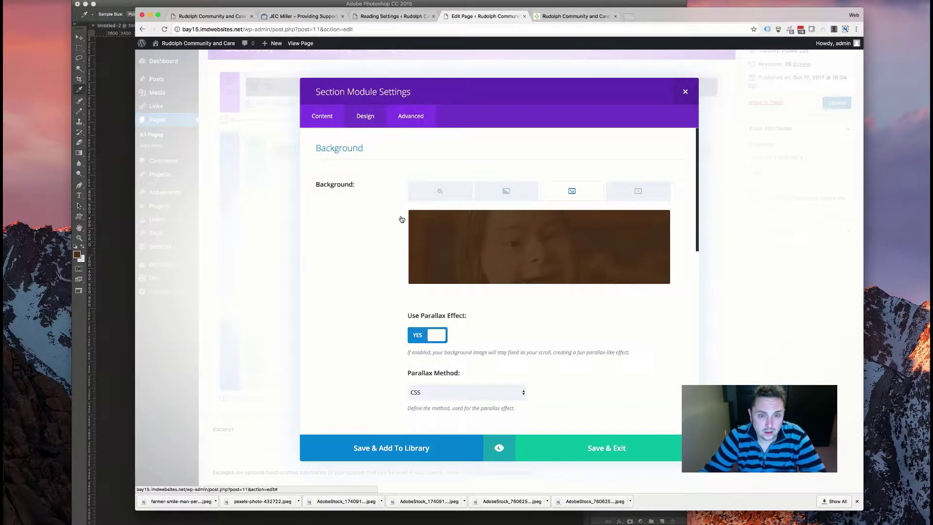
{"action": "left_click", "coordinate": [411, 115]}
{"action": "left_click", "coordinate": [418, 182]}
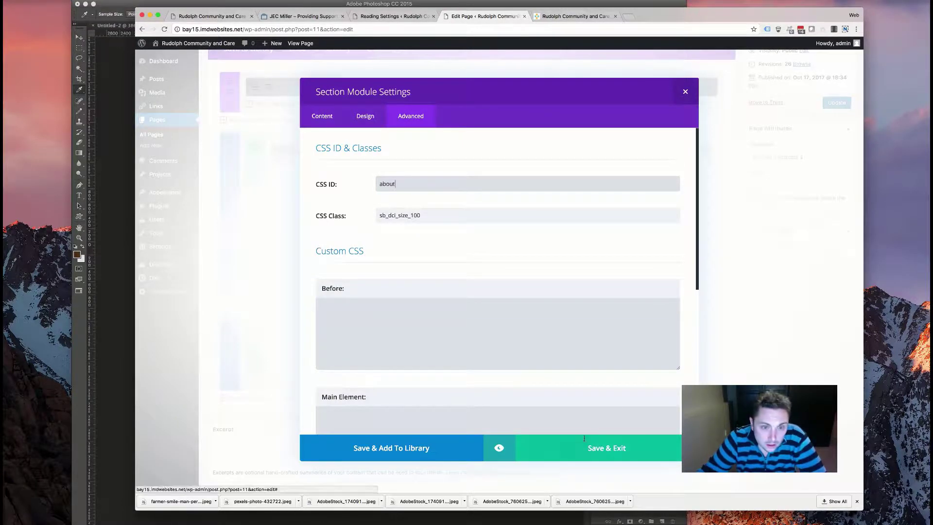
{"action": "left_click", "coordinate": [352, 367]}
{"action": "key", "text": "Escape"}
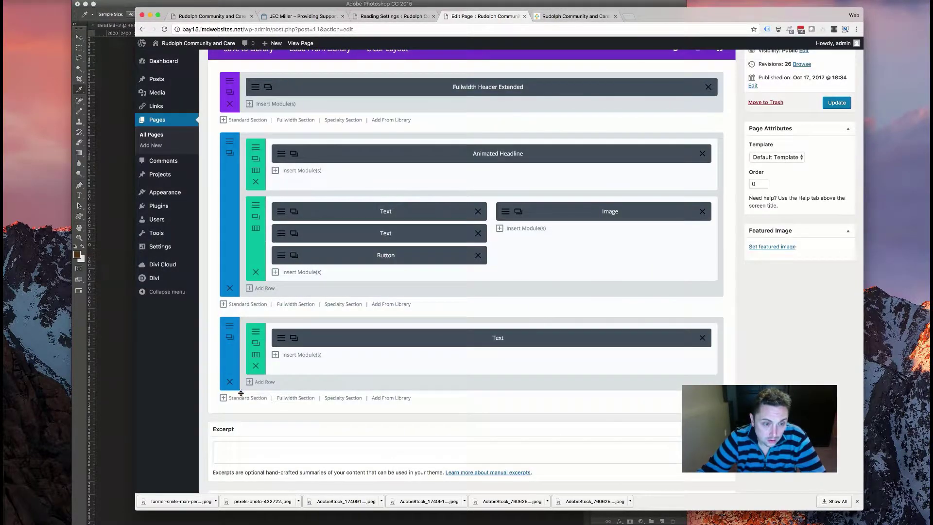
- Add a one-column section below About Us holding a copy of the About Us text module
{"action": "left_click", "coordinate": [247, 399]}
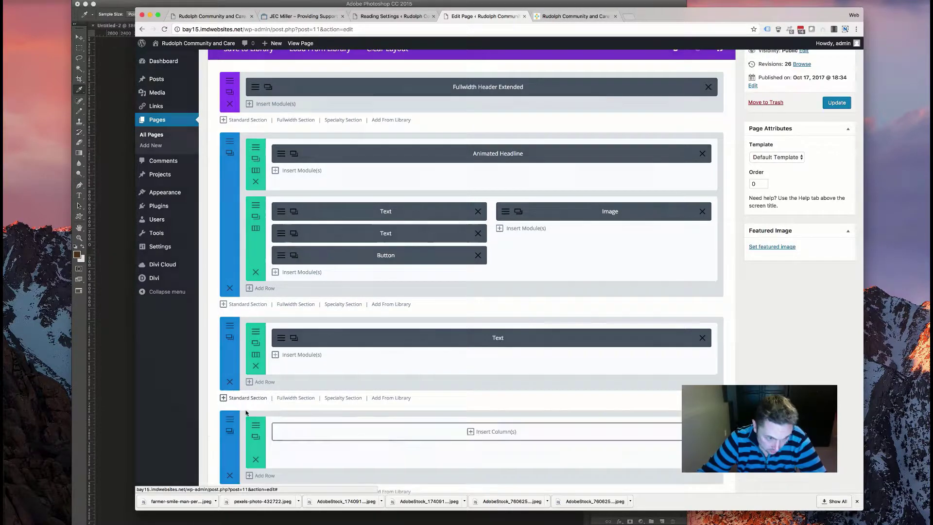
{"action": "left_click", "coordinate": [374, 168]}
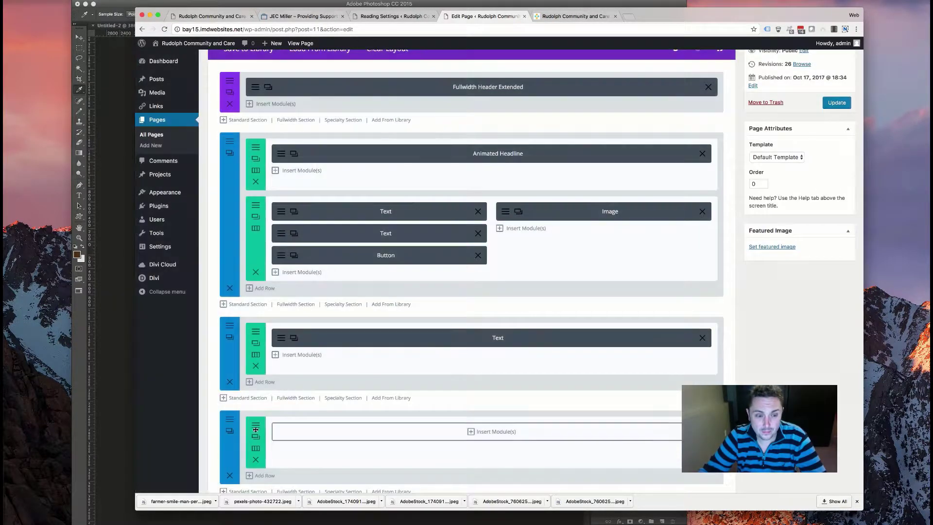
{"action": "left_click", "coordinate": [486, 434]}
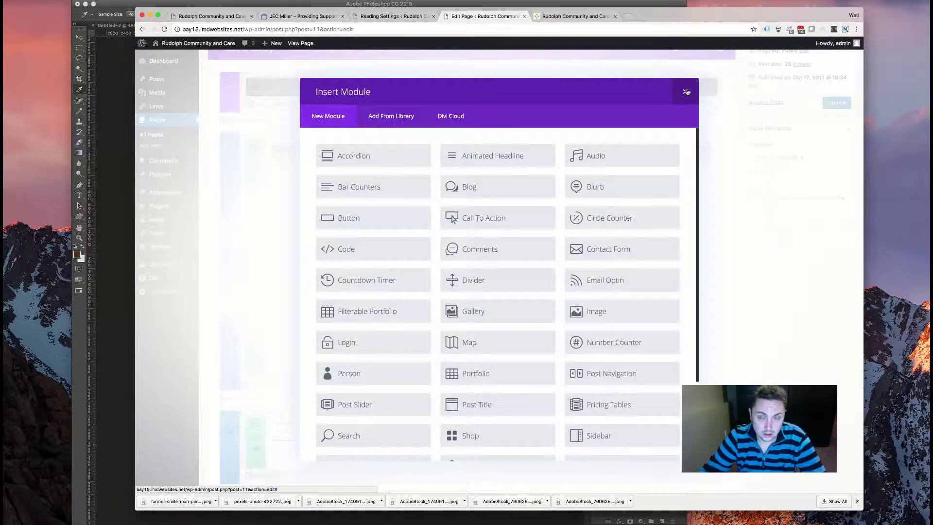
{"action": "left_click", "coordinate": [685, 92]}
{"action": "left_click_drag", "start_coordinate": [295, 340], "coordinate": [351, 436]}
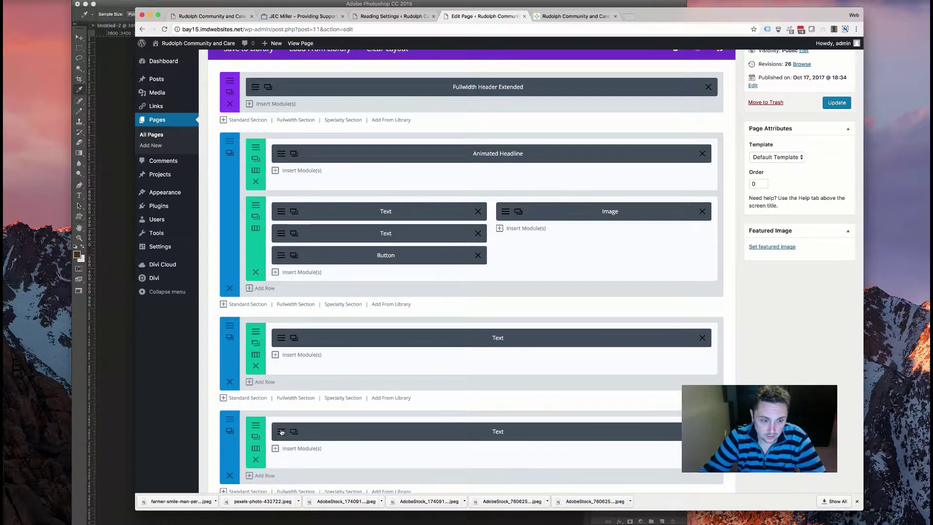
- Replace the copied text with a Services heading and the pasted intro, set Dark text, and save
{"action": "left_click", "coordinate": [403, 338]}
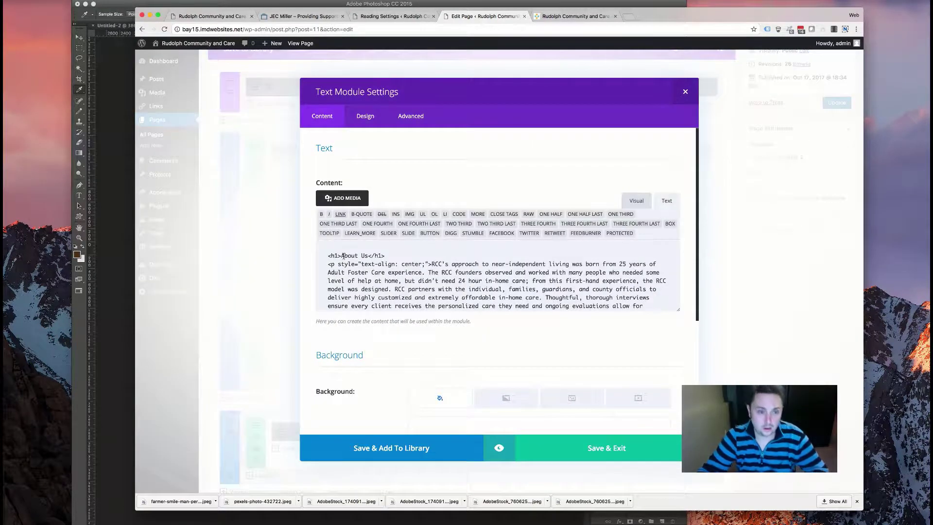
{"action": "left_click_drag", "start_coordinate": [365, 253], "coordinate": [366, 253]}
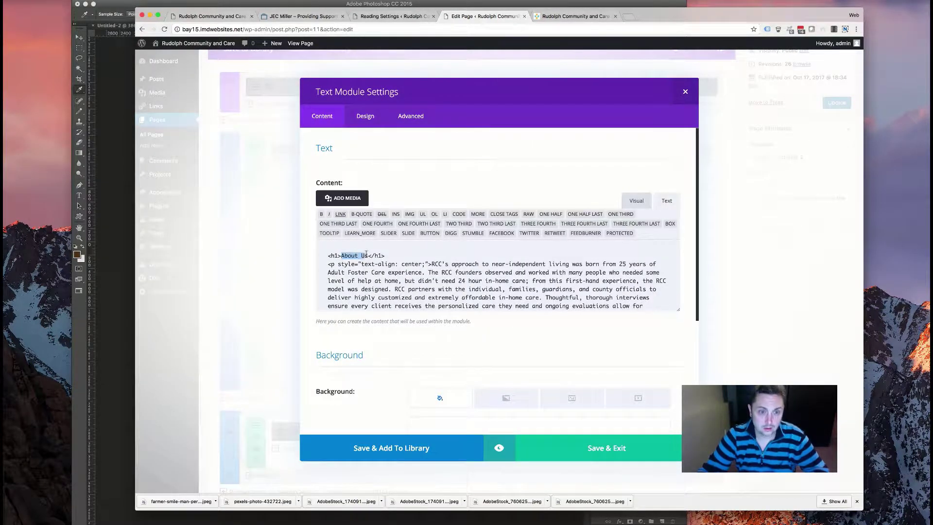
{"action": "type", "text": "Servics"}
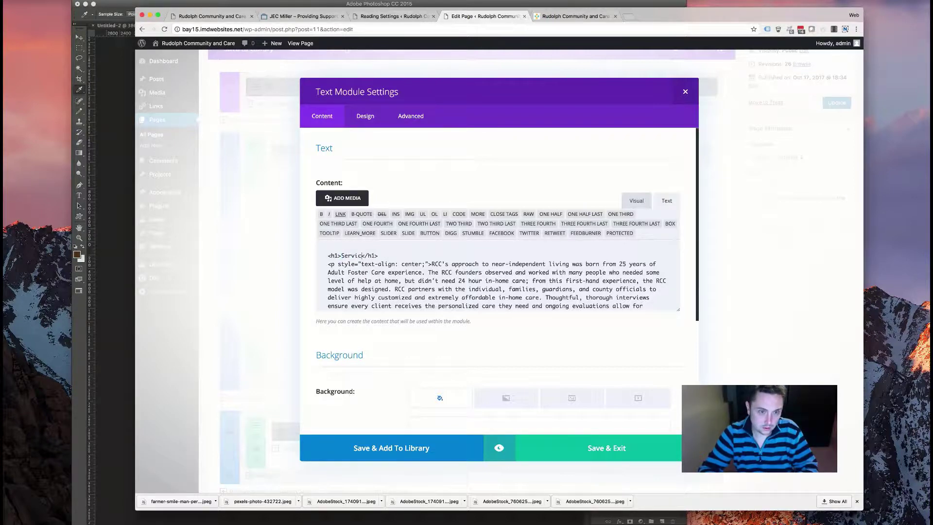
{"action": "type", "text": "s"}
{"action": "left_click_drag", "start_coordinate": [432, 264], "coordinate": [389, 294]}
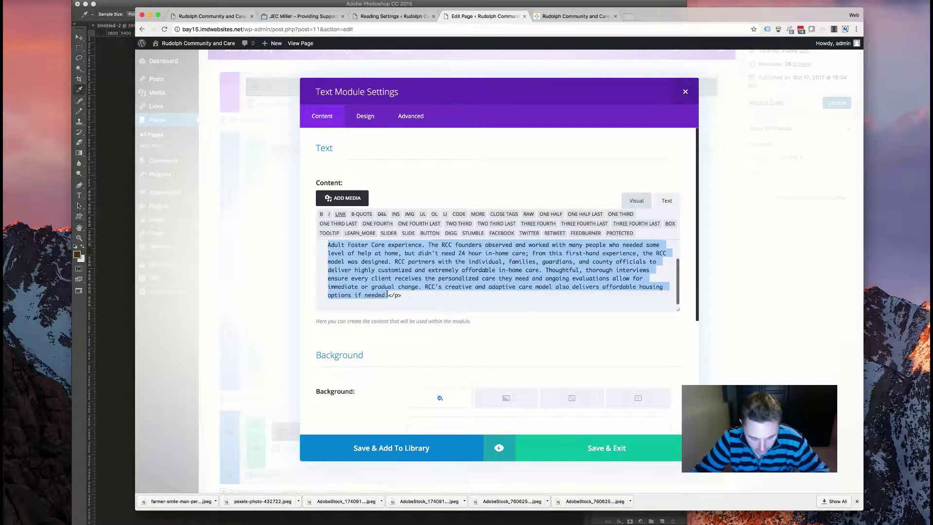
{"action": "type", "text": "Rudolph Community and Care works closely with each individual we serve and their team to develop a plan to meet each person's unique and changing needs. Here is a list comprised of some of the basic and most requested services we provide. RCC provides services under the waiver for SLS, ILS and SILS."}
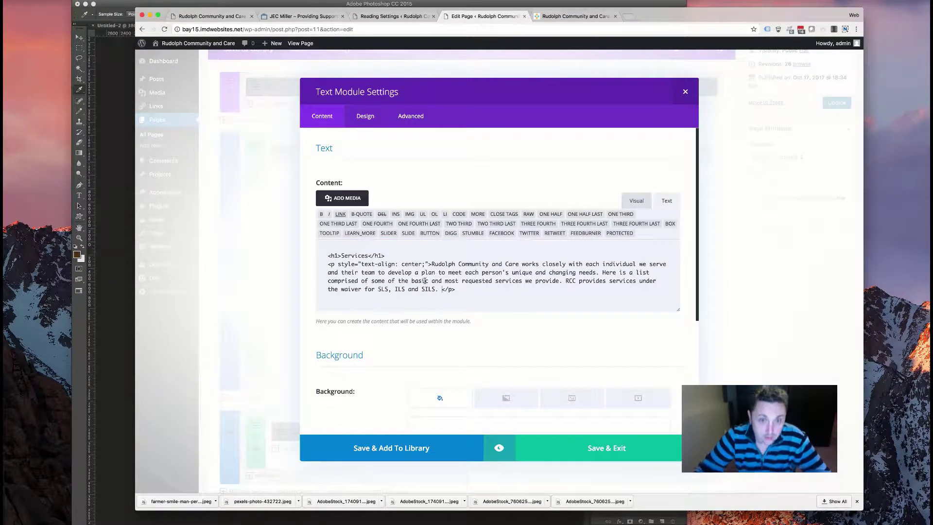
{"action": "left_click", "coordinate": [367, 117]}
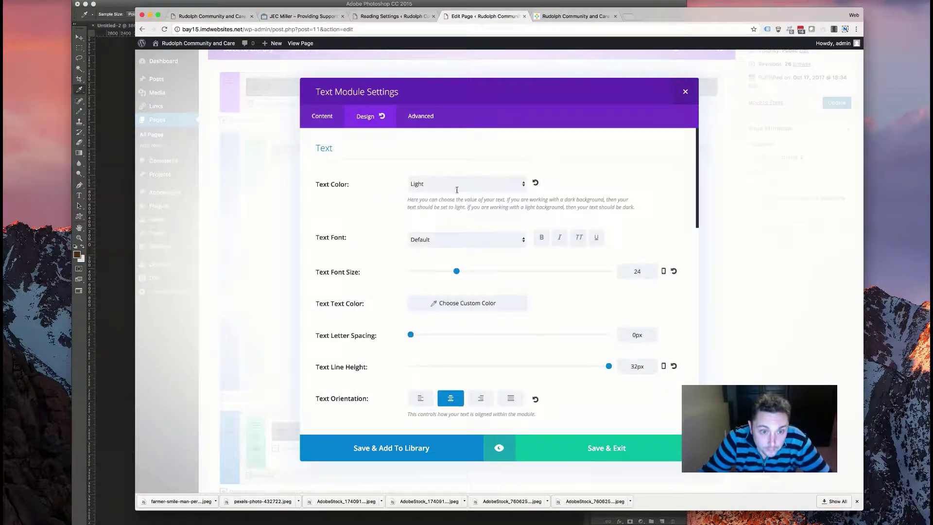
{"action": "left_click", "coordinate": [460, 190]}
{"action": "left_click", "coordinate": [464, 176]}
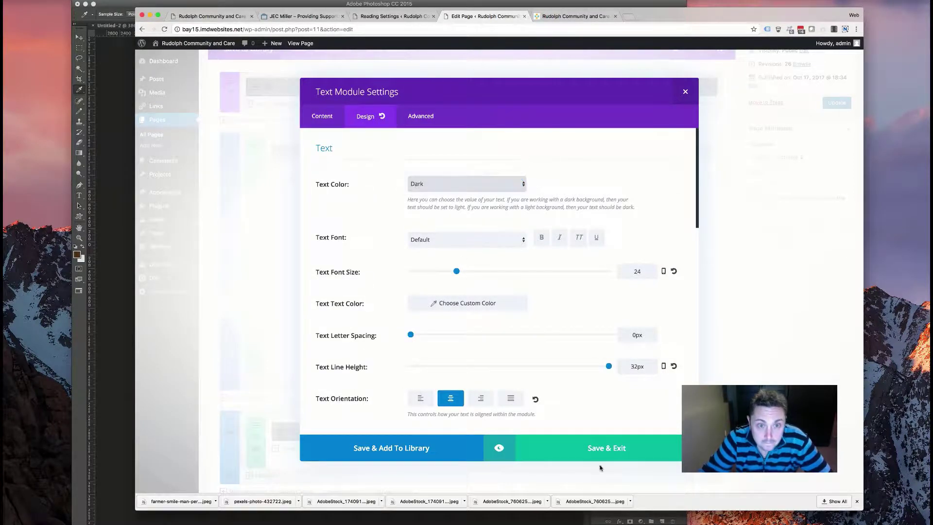
{"action": "left_click", "coordinate": [586, 447]}
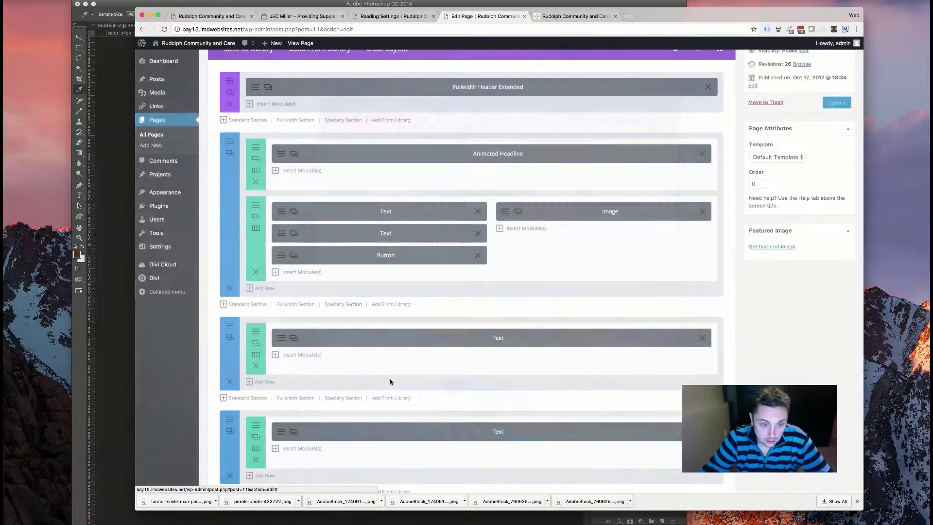
- Add a 1/2 + 1/2 row to the Services section with a Blurb module in the first column
{"action": "scroll", "coordinate": [385, 379], "scroll_direction": "down", "scroll_amount": 5}
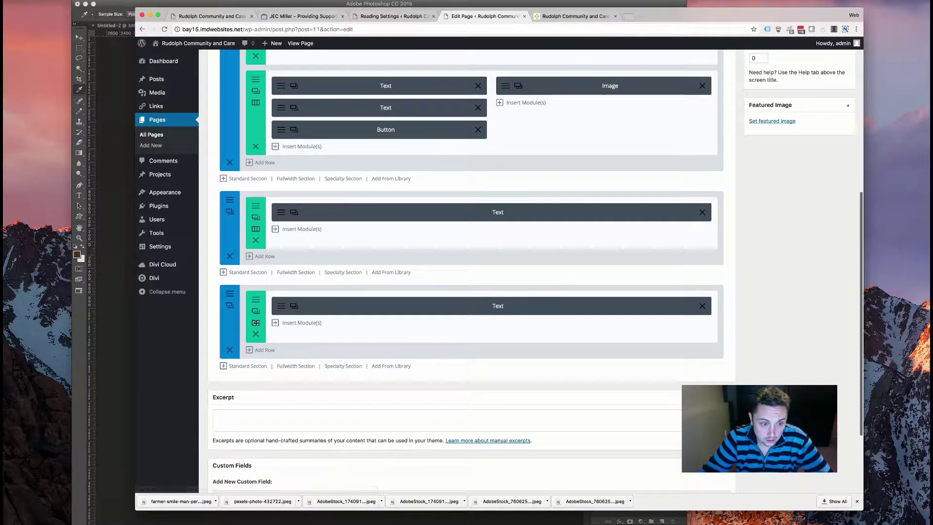
{"action": "left_click", "coordinate": [255, 323]}
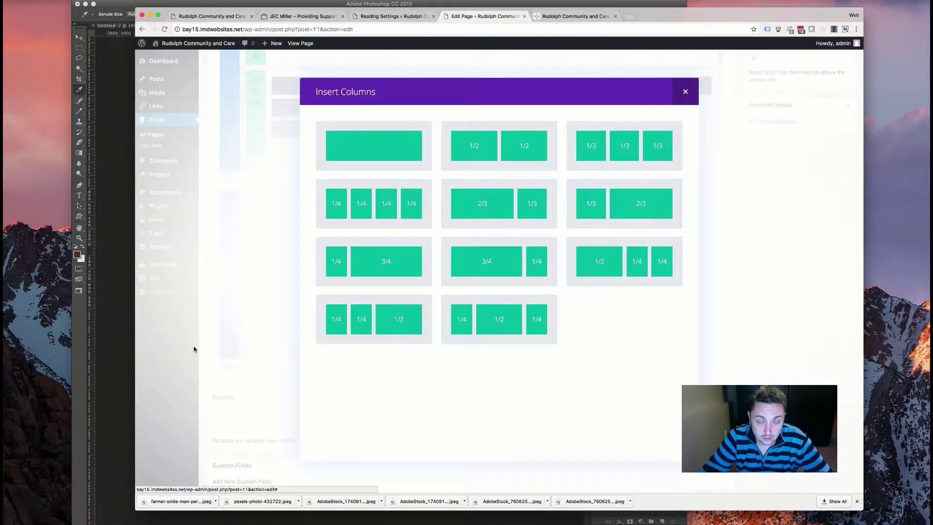
{"action": "left_click", "coordinate": [206, 347]}
{"action": "left_click", "coordinate": [450, 178]}
{"action": "left_click", "coordinate": [362, 364]}
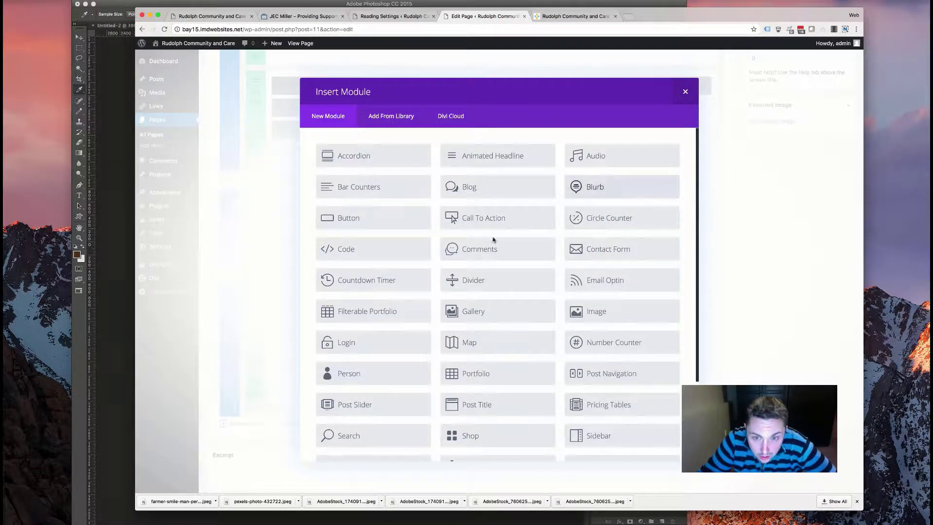
{"action": "left_click", "coordinate": [594, 186]}
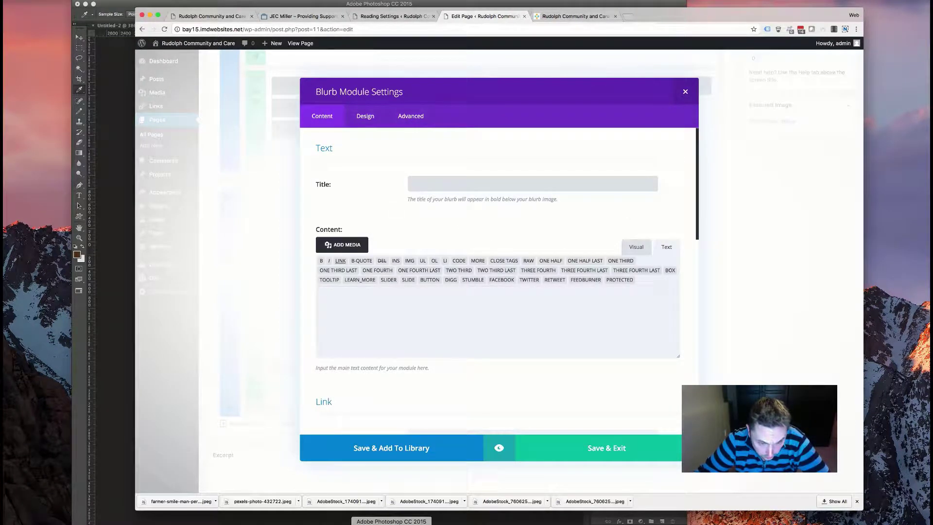
{"action": "left_click", "coordinate": [391, 523]}
- Place the old Services page beside the editor and paste 'Wellness education.' as the blurb title
{"action": "key", "text": "super+Tab"}
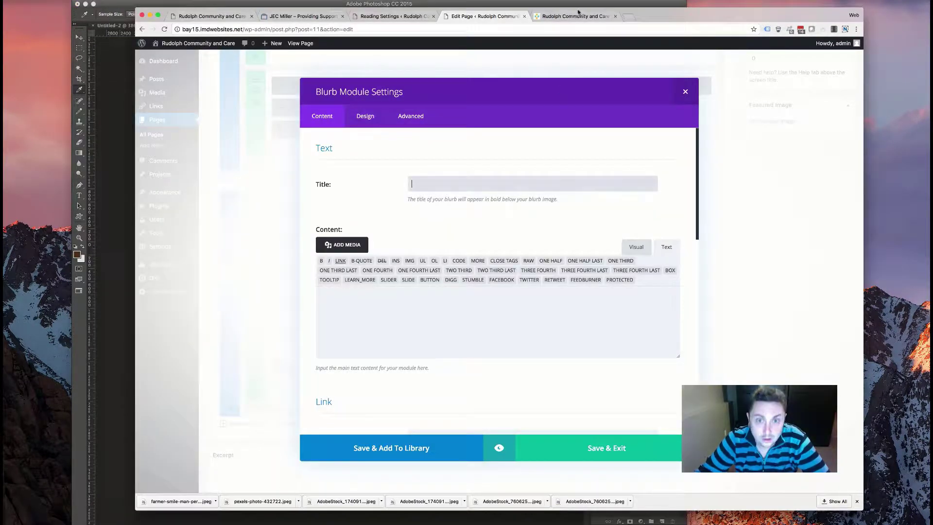
{"action": "left_click", "coordinate": [580, 17]}
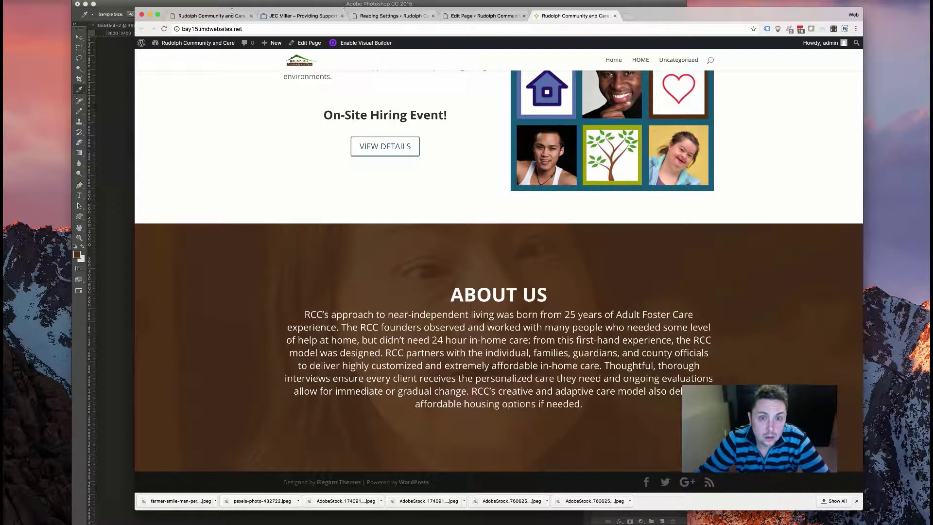
{"action": "left_click", "coordinate": [192, 17]}
{"action": "left_click_drag", "start_coordinate": [209, 16], "coordinate": [632, 57]}
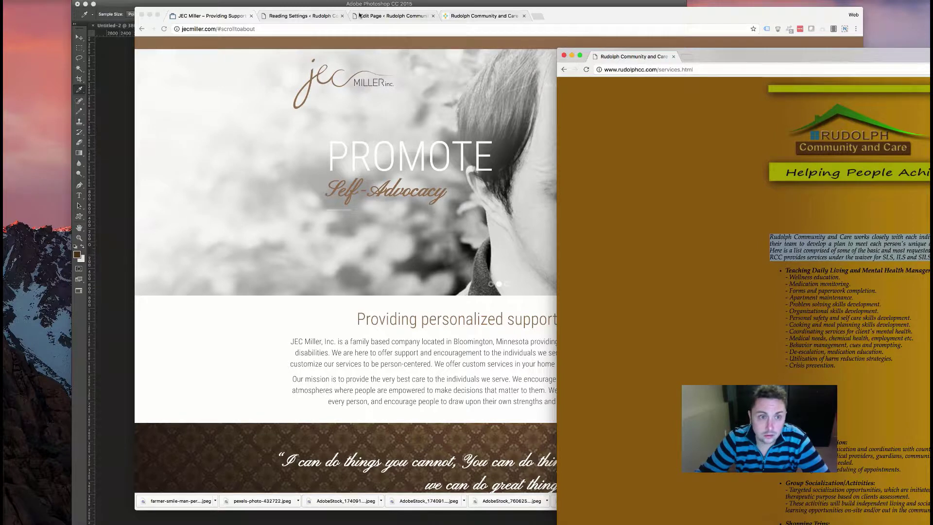
{"action": "left_click", "coordinate": [342, 15]}
{"action": "left_click_drag", "start_coordinate": [544, 16], "coordinate": [448, 22]}
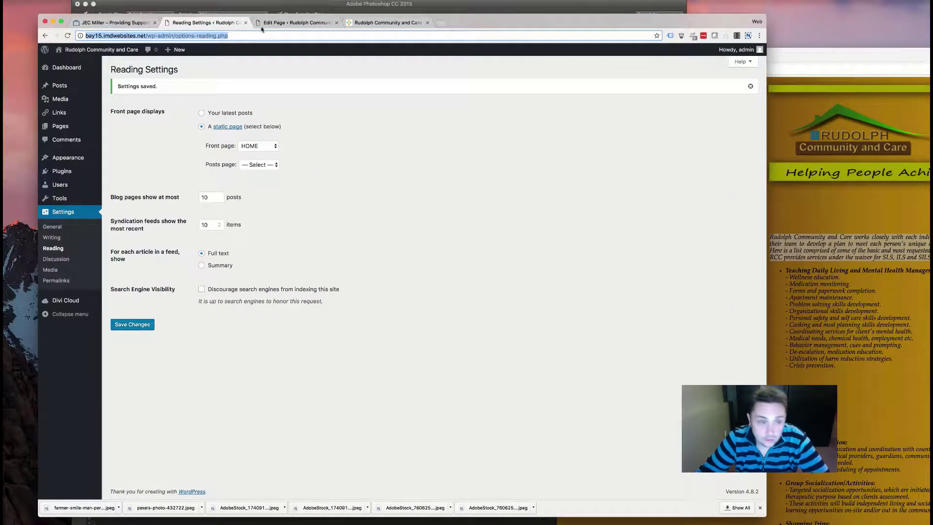
{"action": "left_click", "coordinate": [302, 23]}
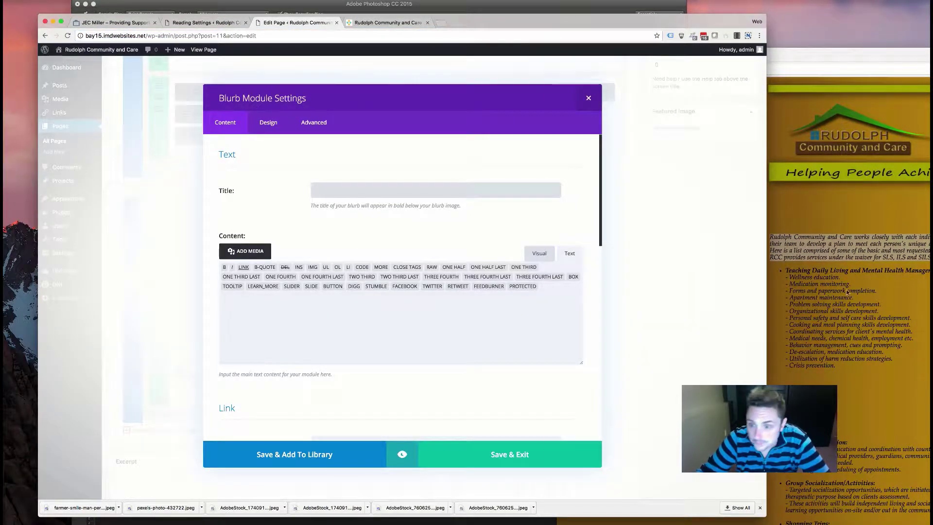
{"action": "left_click_drag", "start_coordinate": [770, 237], "coordinate": [929, 258]}
{"action": "left_click_drag", "start_coordinate": [840, 277], "coordinate": [789, 277]}
{"action": "key", "text": "cmd+c"}
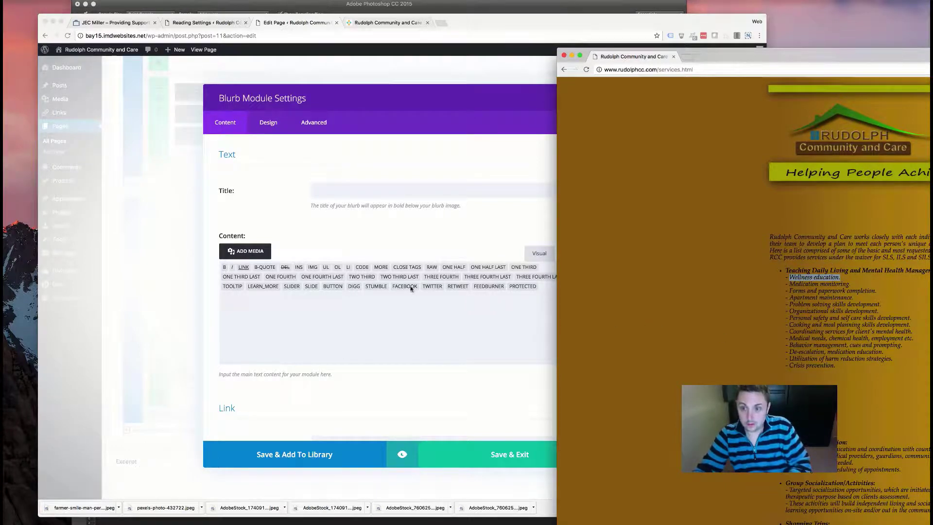
{"action": "left_click", "coordinate": [341, 189]}
{"action": "key", "text": "cmd+v"}
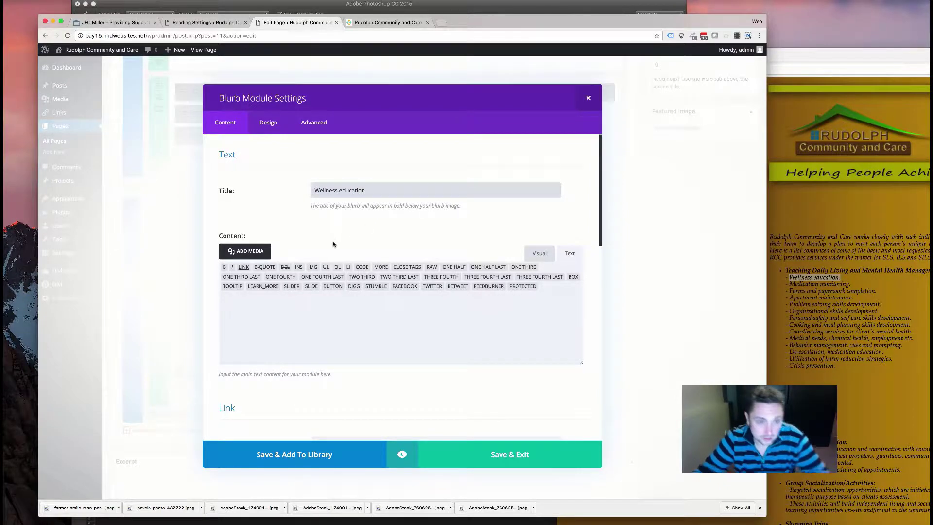
- Set Use Icon to YES on the Wellness education blurb and browse the icon picker grid
{"action": "scroll", "coordinate": [288, 341], "scroll_direction": "down", "scroll_amount": 10}
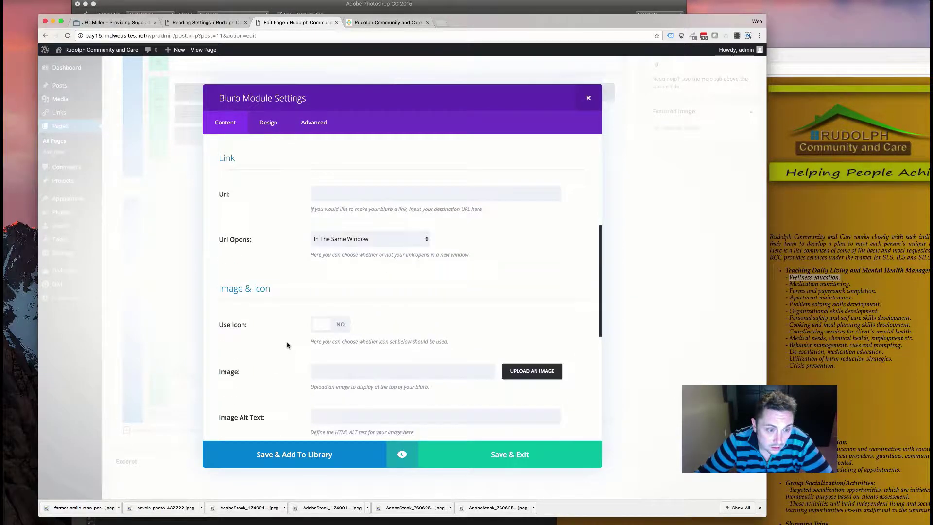
{"action": "left_click", "coordinate": [324, 203]}
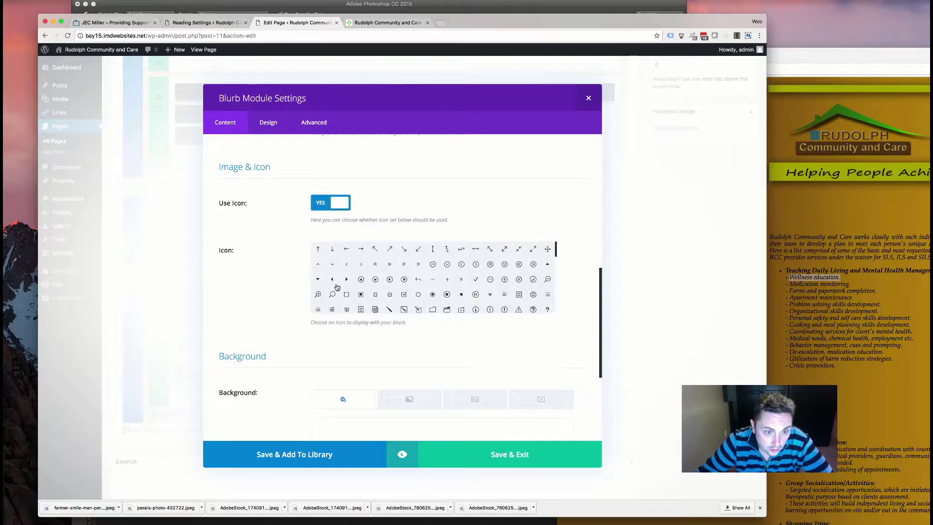
{"action": "scroll", "coordinate": [350, 285], "scroll_direction": "down", "scroll_amount": 5}
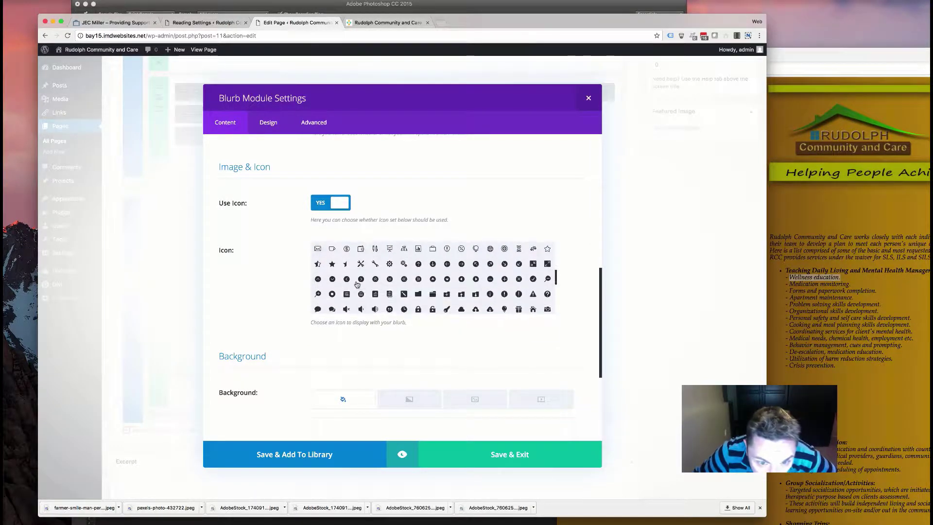
{"action": "scroll", "coordinate": [356, 284], "scroll_direction": "down", "scroll_amount": 5}
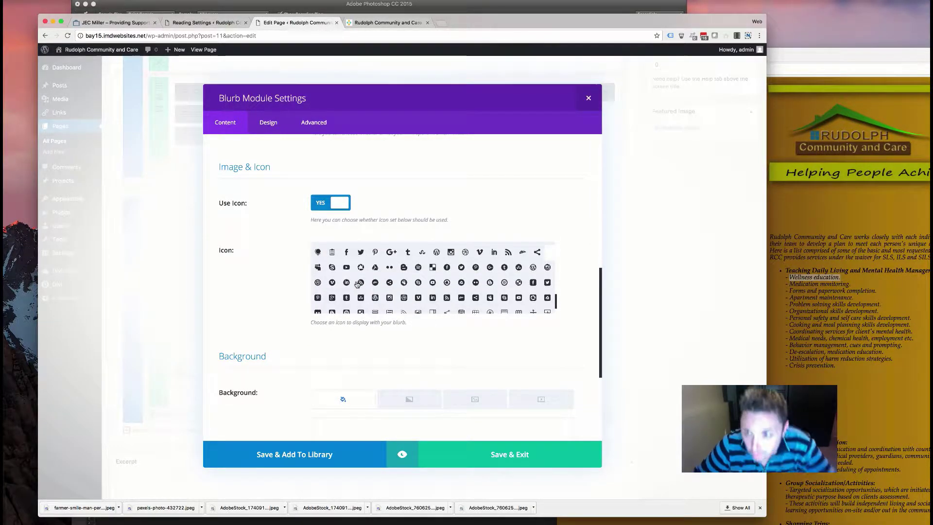
{"action": "scroll", "coordinate": [376, 285], "scroll_direction": "down", "scroll_amount": 3}
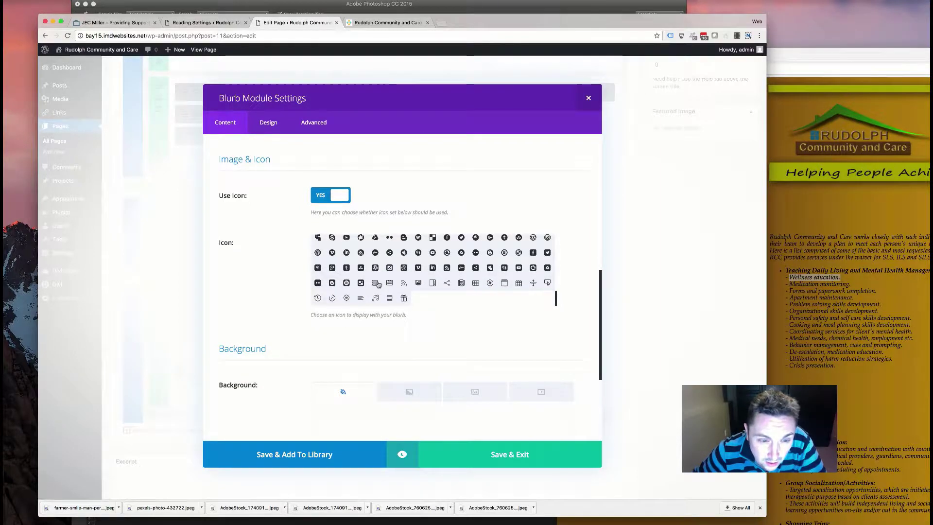
{"action": "scroll", "coordinate": [384, 285], "scroll_direction": "up", "scroll_amount": 2}
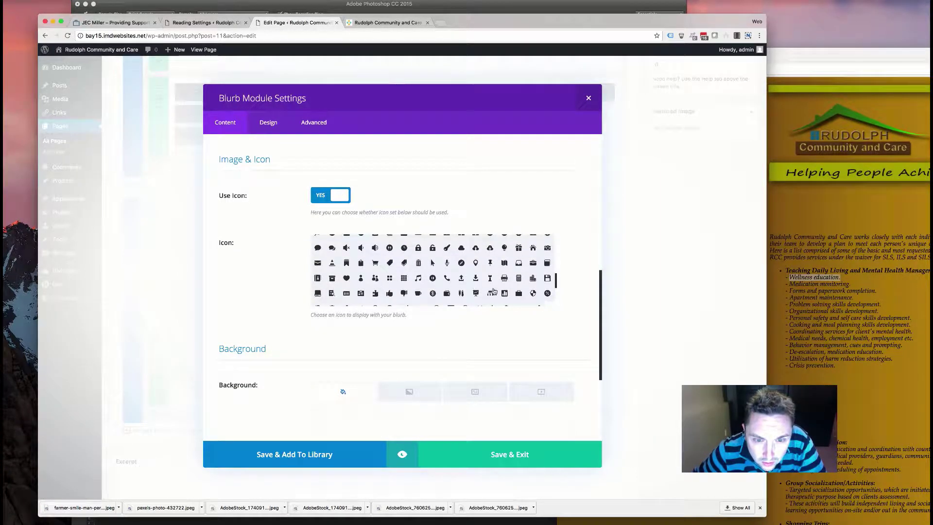
{"action": "scroll", "coordinate": [482, 276], "scroll_direction": "up", "scroll_amount": 1}
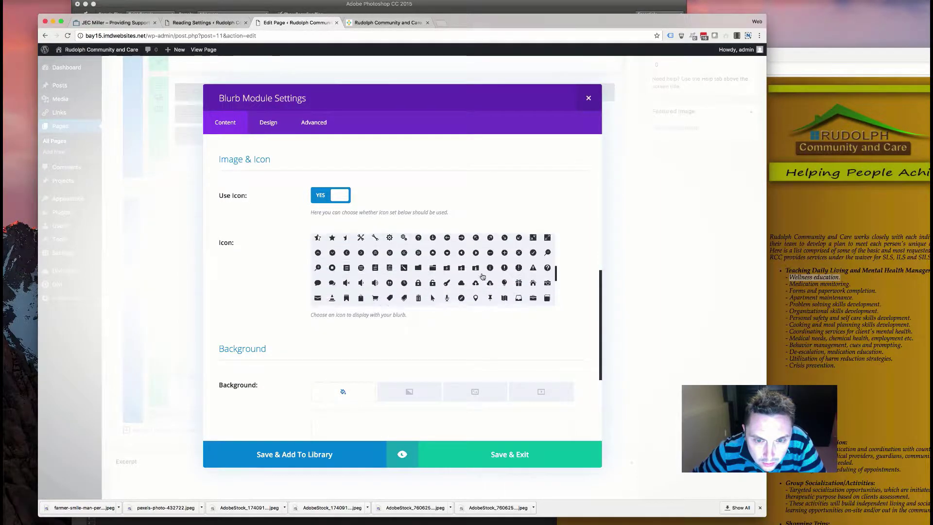
{"action": "scroll", "coordinate": [413, 277], "scroll_direction": "down", "scroll_amount": 1}
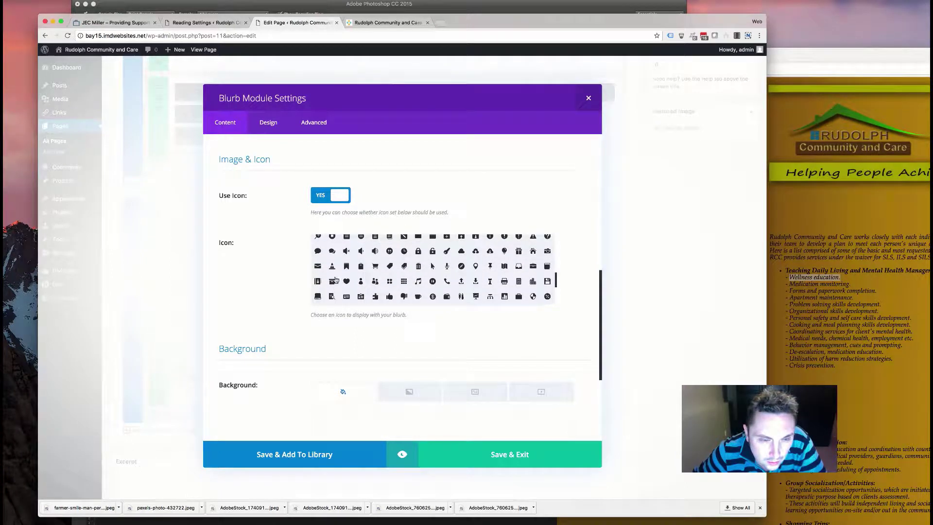
{"action": "scroll", "coordinate": [343, 278], "scroll_direction": "up", "scroll_amount": 3}
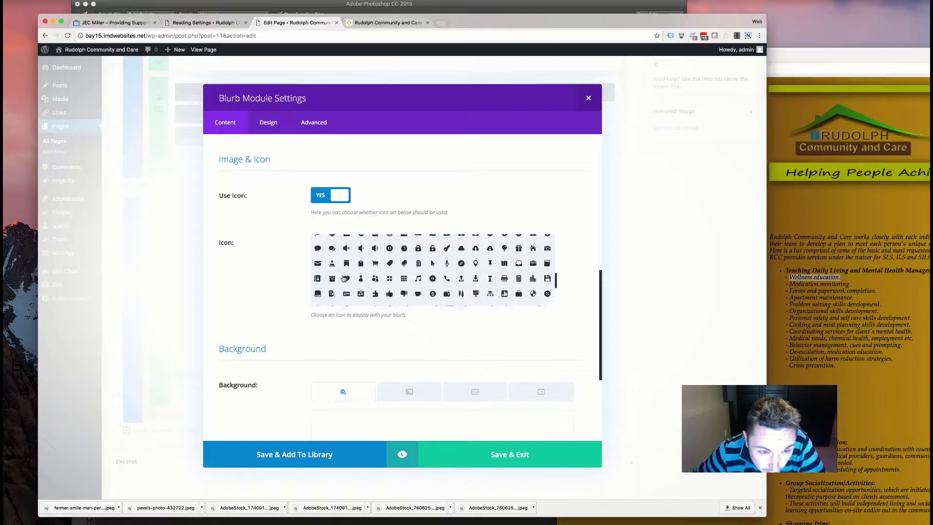
{"action": "scroll", "coordinate": [344, 278], "scroll_direction": "up", "scroll_amount": 1}
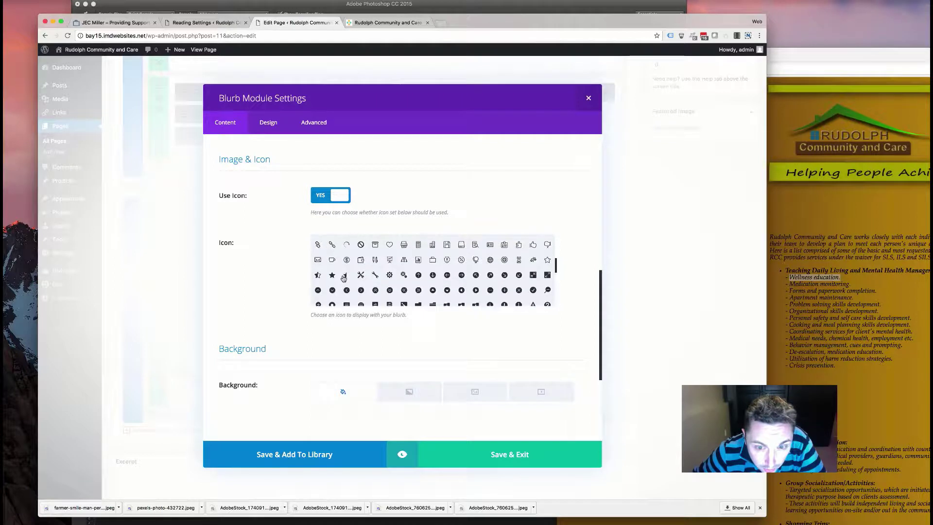
{"action": "scroll", "coordinate": [344, 278], "scroll_direction": "down", "scroll_amount": 2}
{"action": "scroll", "coordinate": [342, 278], "scroll_direction": "down", "scroll_amount": 10}
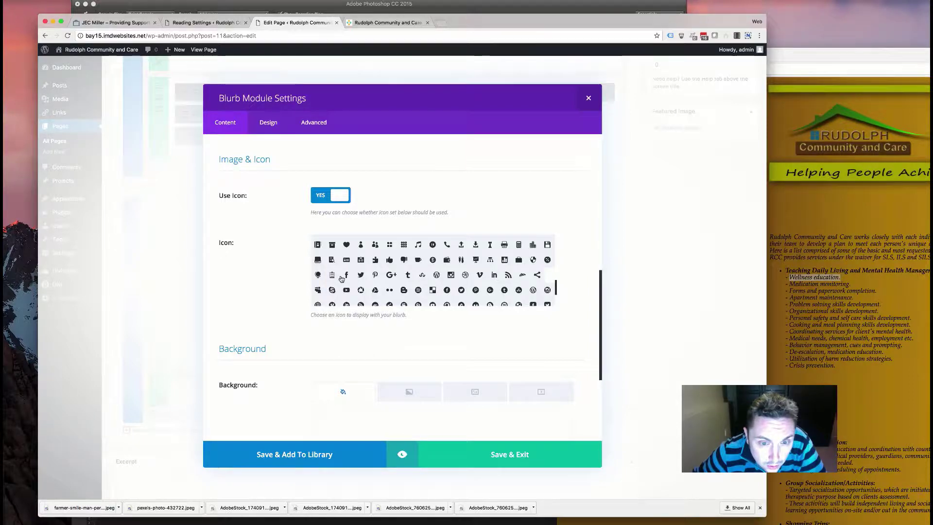
{"action": "scroll", "coordinate": [342, 278], "scroll_direction": "down", "scroll_amount": 1}
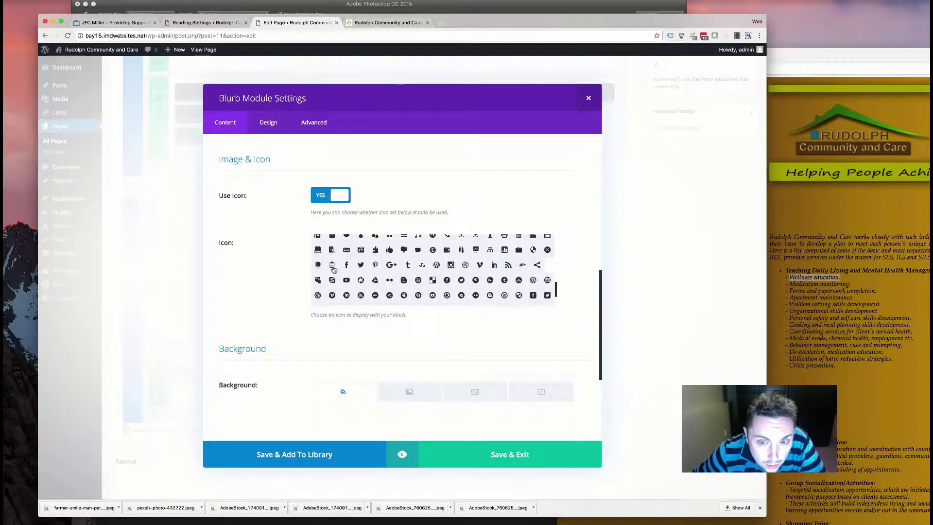
{"action": "scroll", "coordinate": [334, 268], "scroll_direction": "down", "scroll_amount": 5}
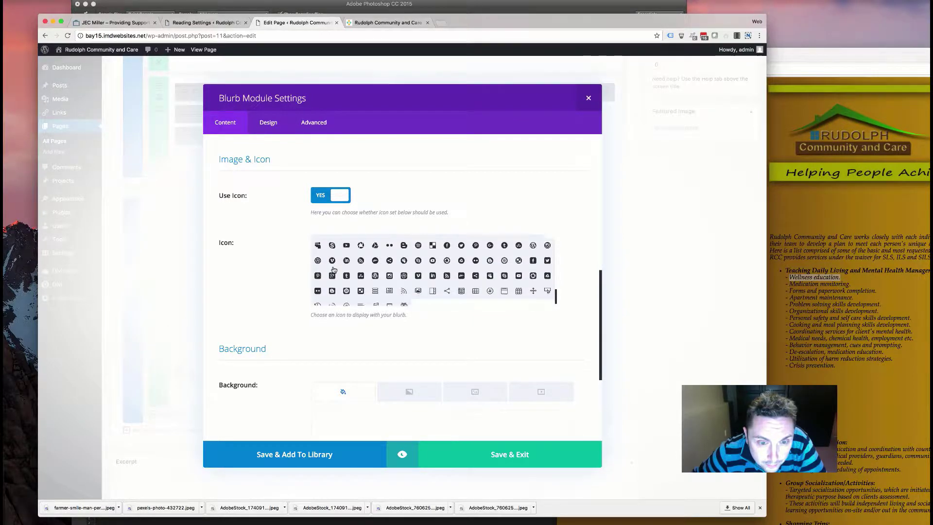
{"action": "scroll", "coordinate": [333, 266], "scroll_direction": "up", "scroll_amount": 10}
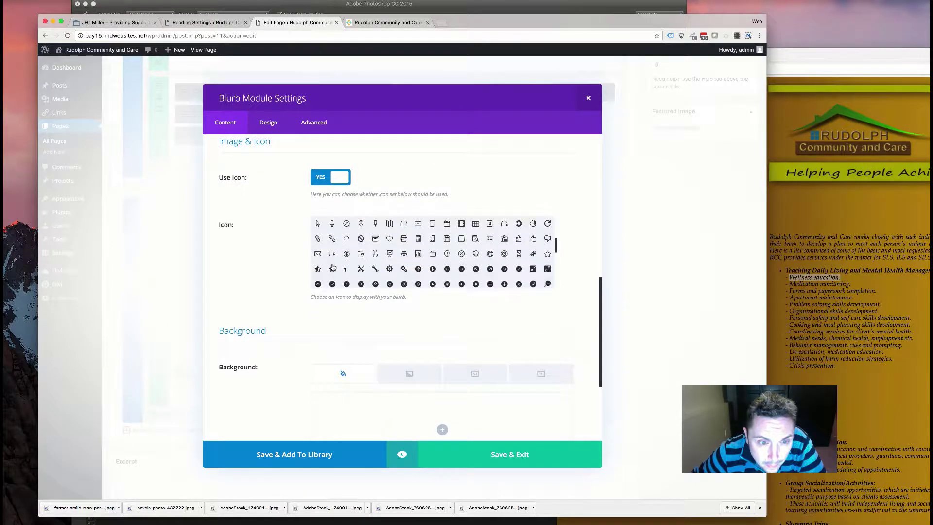
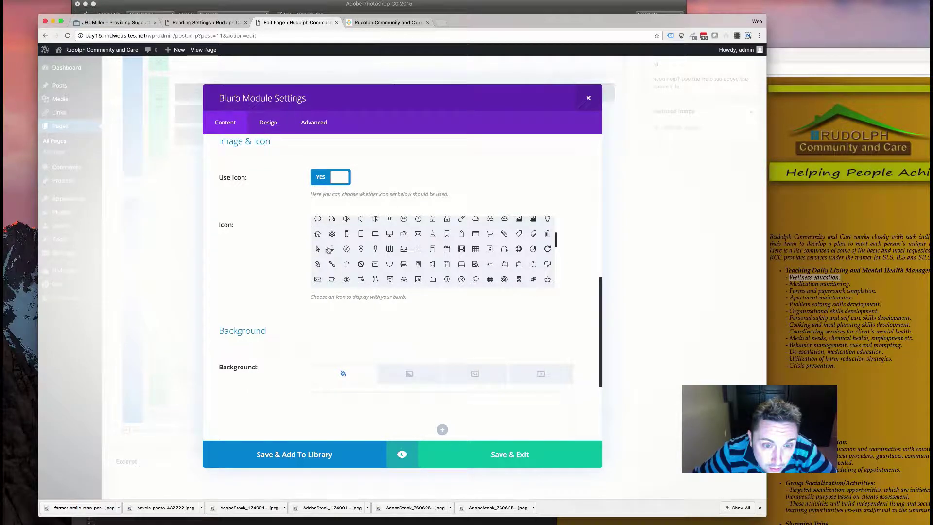
- Make the Wellness blurb's icon #563819 brown inside a fully transparent circle
{"action": "scroll", "coordinate": [406, 253], "scroll_direction": "up", "scroll_amount": 5}
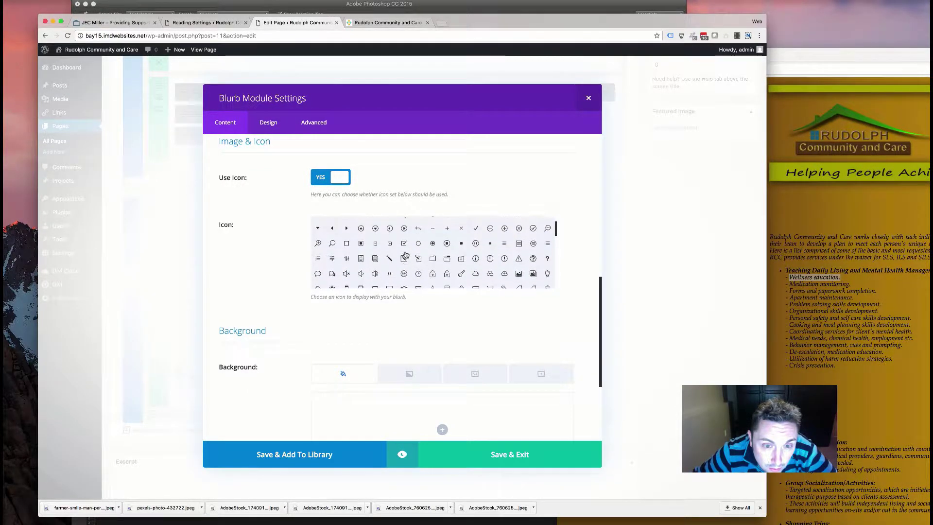
{"action": "scroll", "coordinate": [406, 254], "scroll_direction": "down", "scroll_amount": 5}
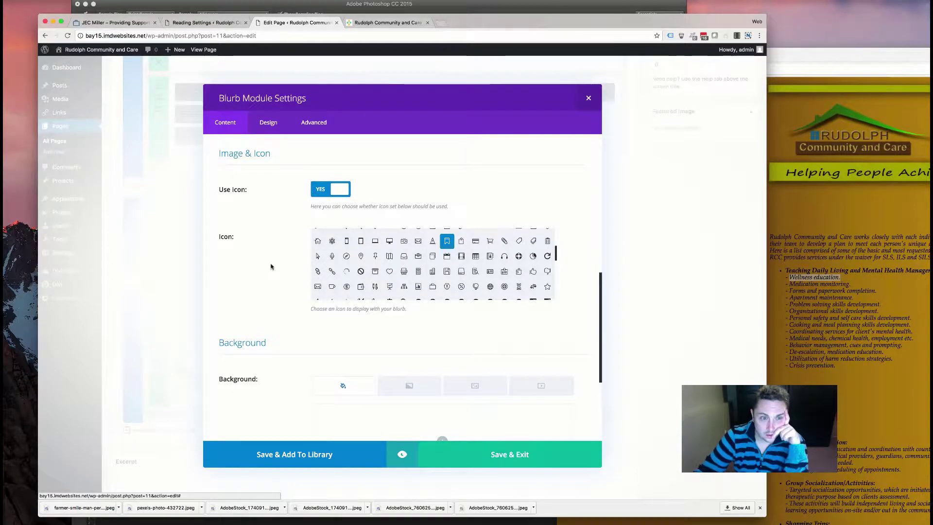
{"action": "scroll", "coordinate": [269, 265], "scroll_direction": "down", "scroll_amount": 5}
{"action": "left_click", "coordinate": [268, 122]}
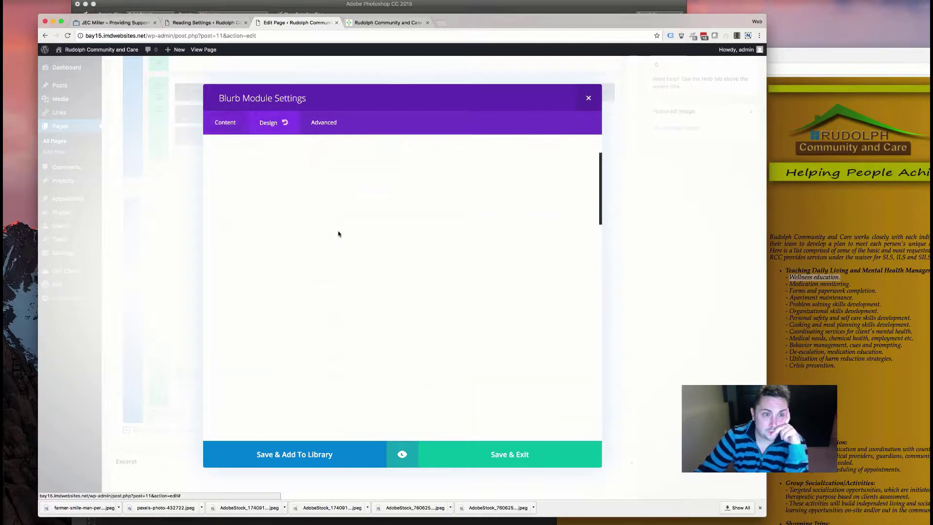
{"action": "left_click", "coordinate": [354, 192]}
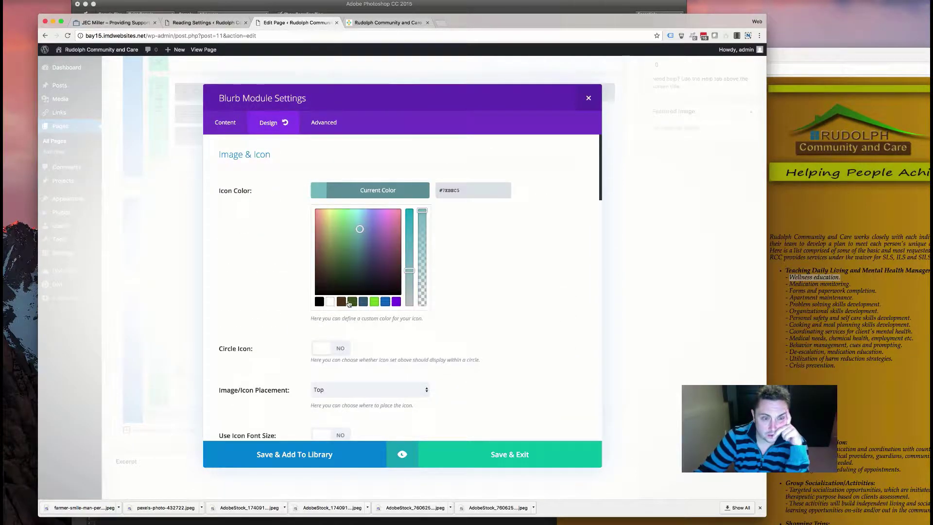
{"action": "left_click", "coordinate": [342, 302]}
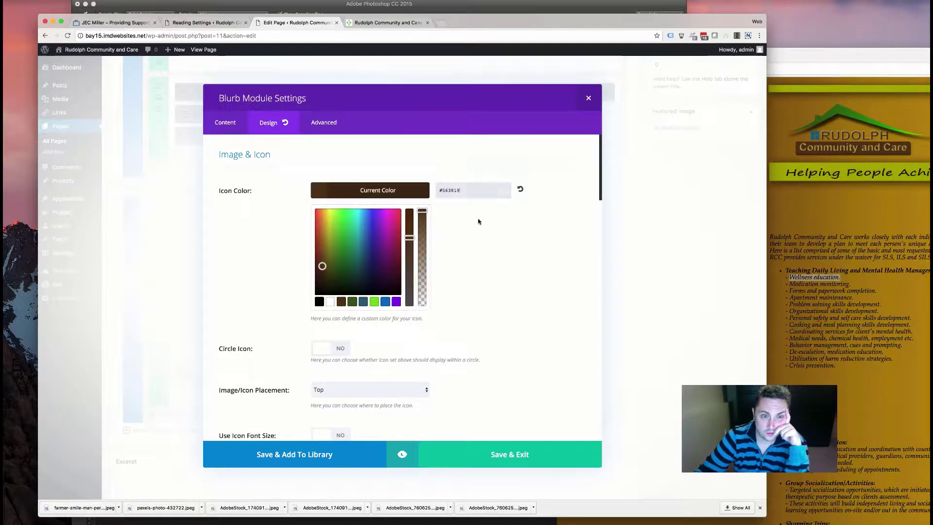
{"action": "left_click", "coordinate": [341, 348]}
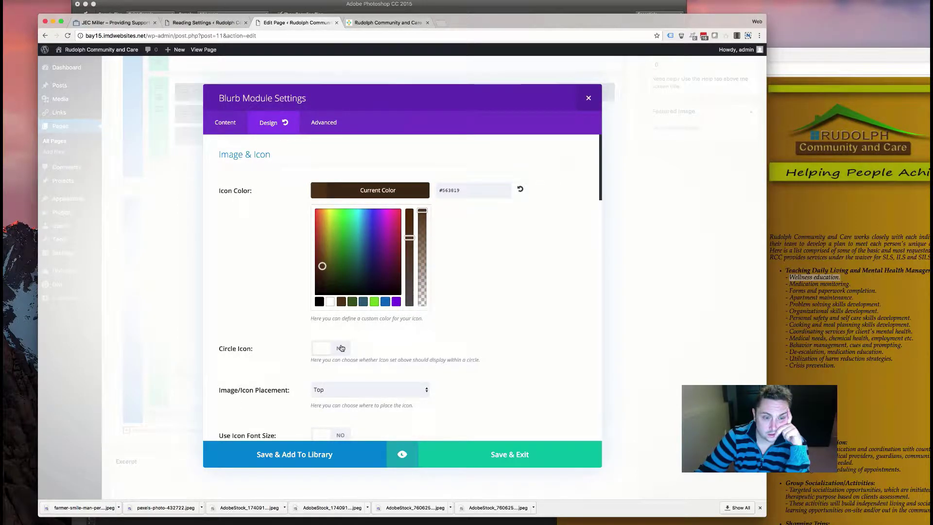
{"action": "left_click", "coordinate": [358, 277]}
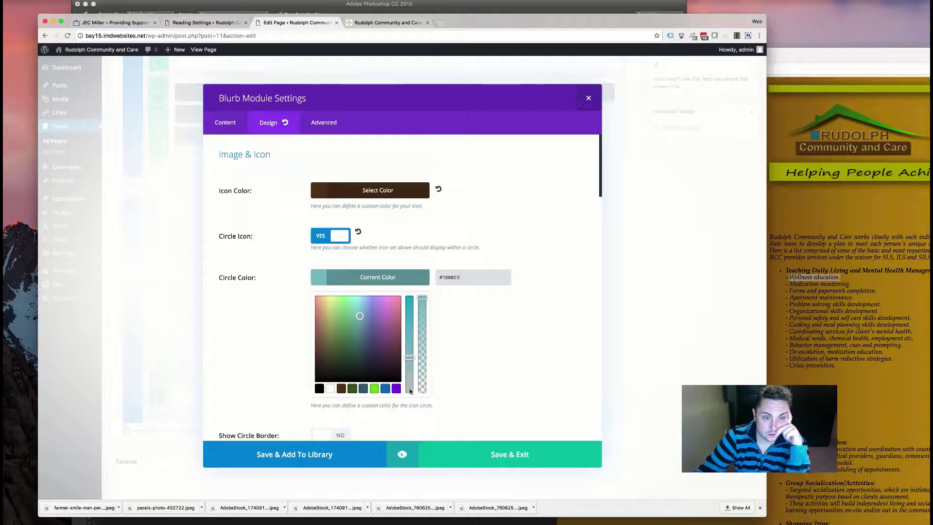
{"action": "left_click_drag", "start_coordinate": [420, 298], "coordinate": [462, 381]}
{"action": "left_click", "coordinate": [462, 381]}
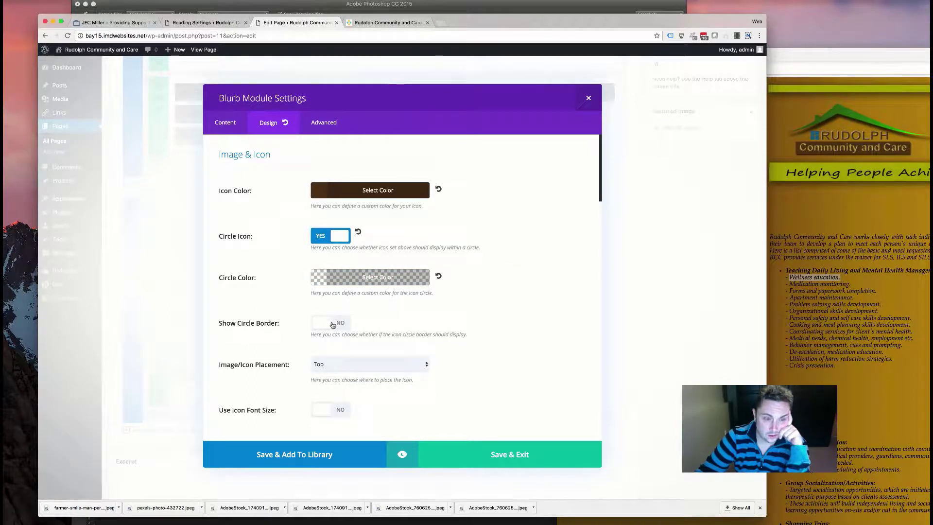
- Give the icon circle a brown border and place the icon left of the text
{"action": "left_click", "coordinate": [334, 324]}
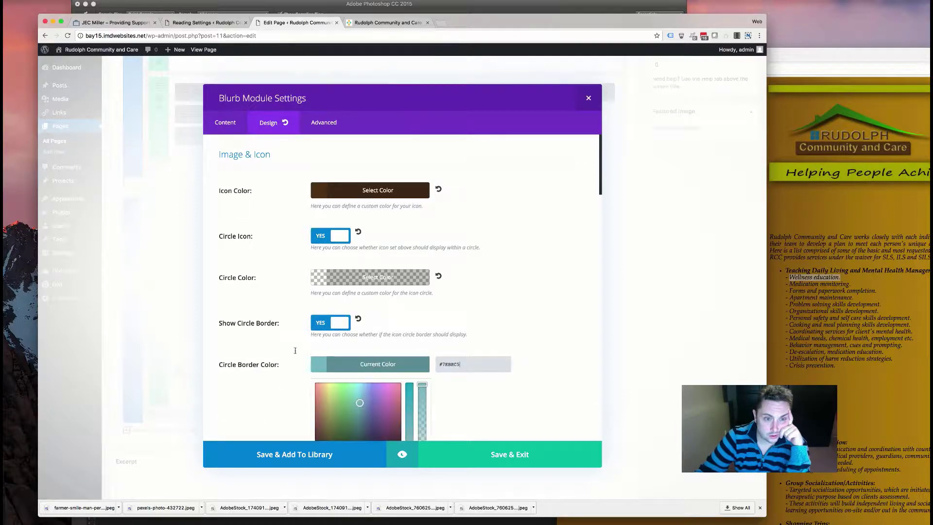
{"action": "scroll", "coordinate": [266, 362], "scroll_direction": "down", "scroll_amount": 4}
{"action": "left_click", "coordinate": [342, 387]}
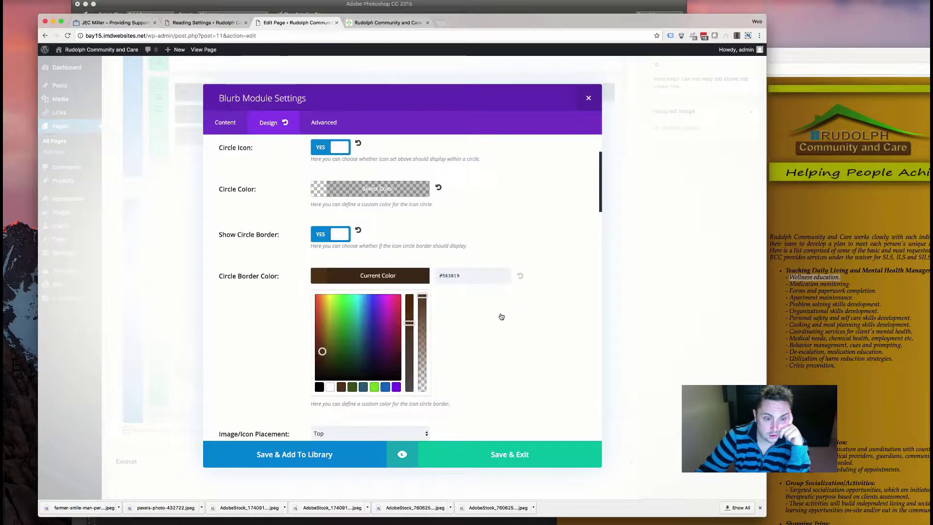
{"action": "scroll", "coordinate": [234, 311], "scroll_direction": "down", "scroll_amount": 5}
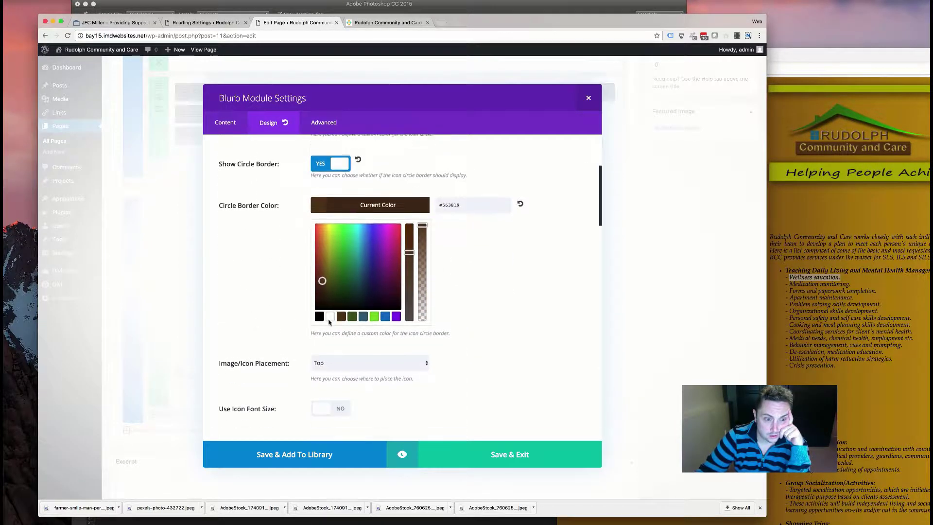
{"action": "left_click", "coordinate": [322, 306]}
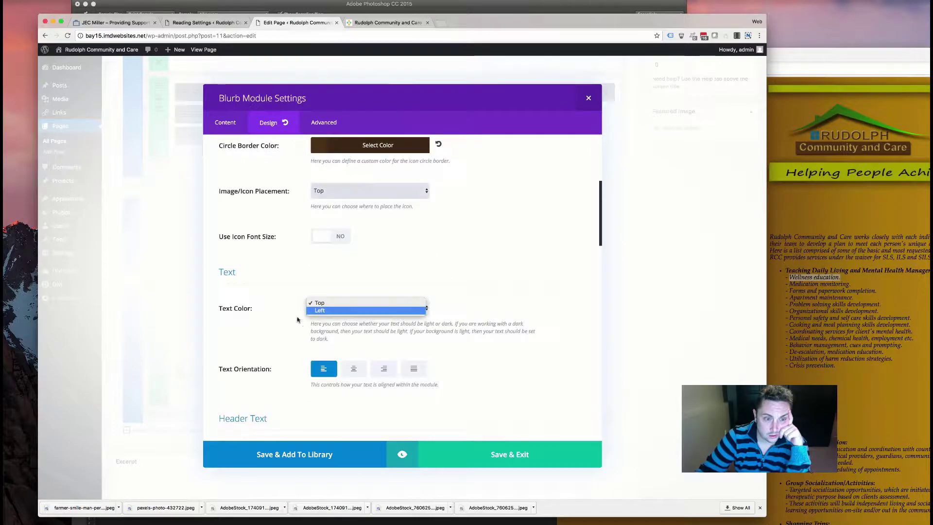
{"action": "left_click", "coordinate": [340, 238]}
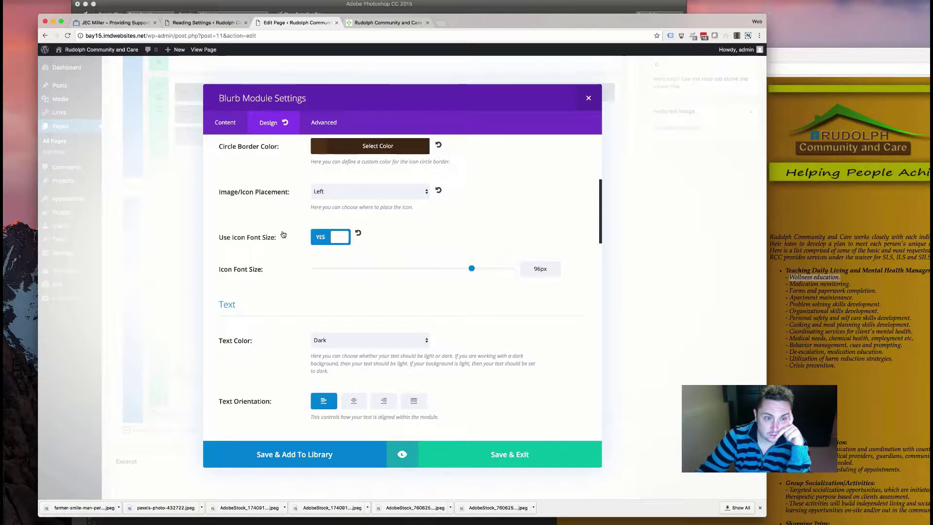
{"action": "left_click", "coordinate": [284, 235]}
{"action": "scroll", "coordinate": [282, 236], "scroll_direction": "up", "scroll_amount": 5}
{"action": "scroll", "coordinate": [280, 237], "scroll_direction": "down", "scroll_amount": 10}
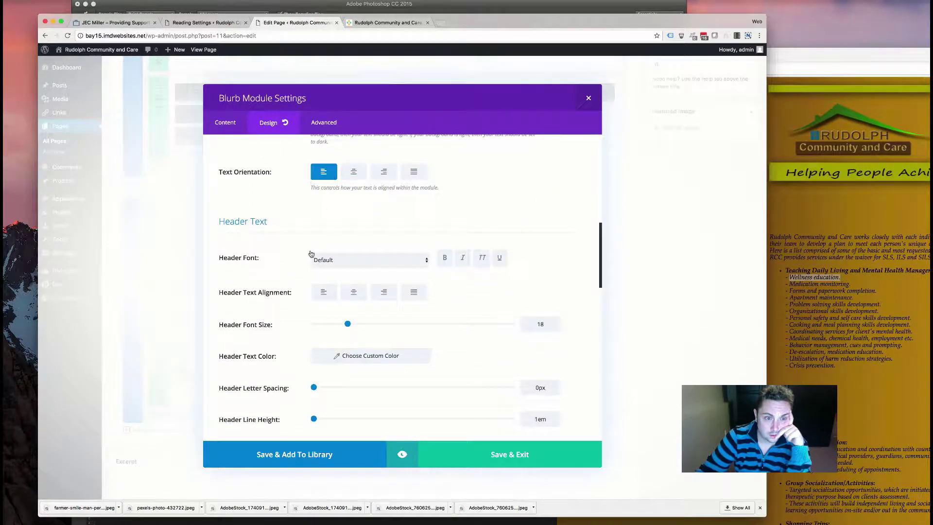
{"action": "scroll", "coordinate": [310, 253], "scroll_direction": "down", "scroll_amount": 5}
{"action": "scroll", "coordinate": [304, 254], "scroll_direction": "down", "scroll_amount": 5}
{"action": "scroll", "coordinate": [302, 254], "scroll_direction": "down", "scroll_amount": 8}
{"action": "scroll", "coordinate": [381, 405], "scroll_direction": "down", "scroll_amount": 2}
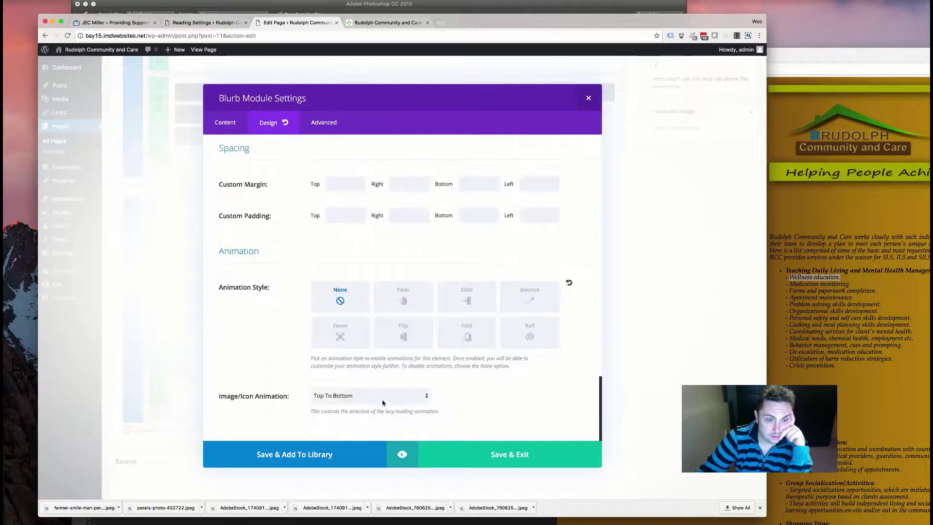
- Close the blurb settings and update the page
{"action": "key", "text": "Escape"}
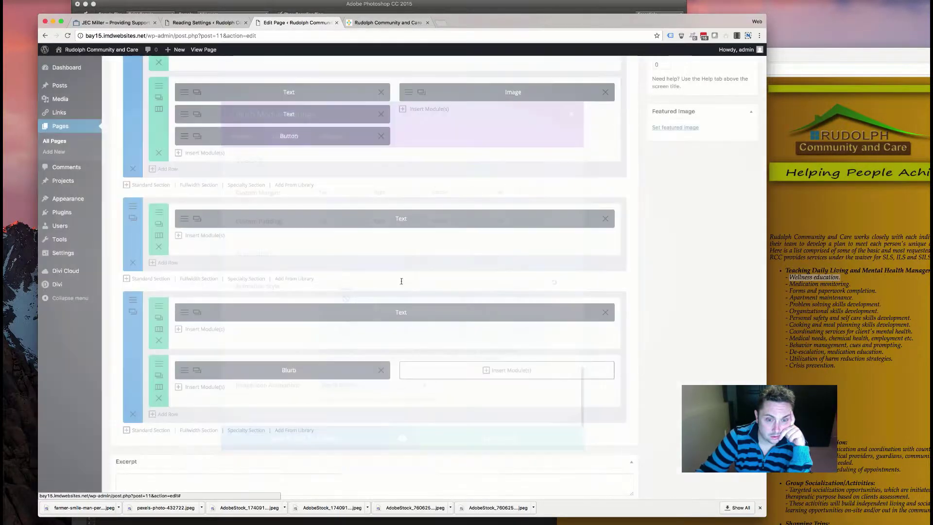
{"action": "scroll", "coordinate": [696, 167], "scroll_direction": "up", "scroll_amount": 3}
{"action": "left_click", "coordinate": [739, 105]}
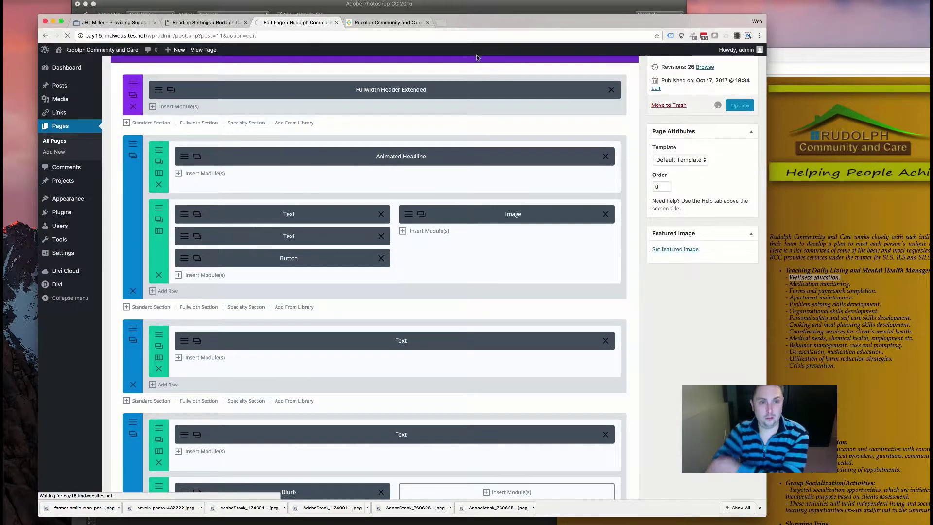
- Reload the live home page to see the Wellness education blurb with its circled icon
{"action": "left_click", "coordinate": [357, 22]}
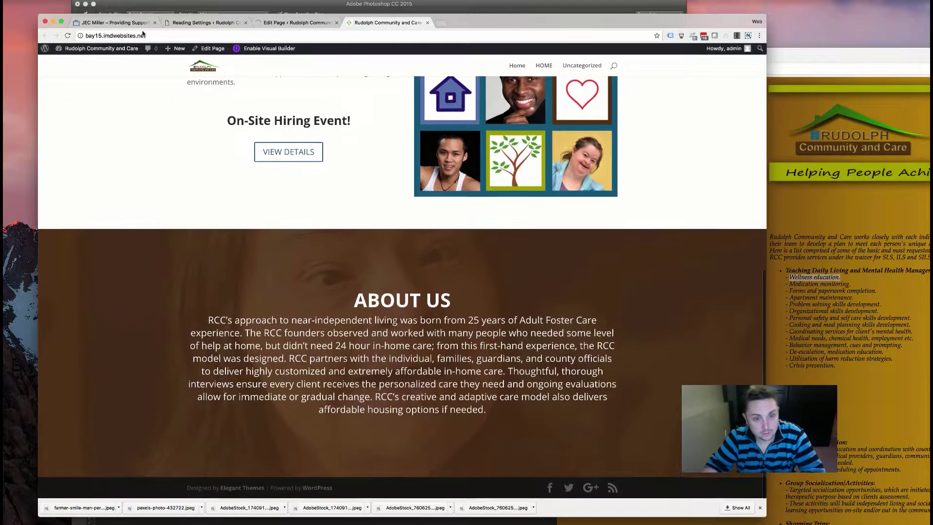
{"action": "mouse_move", "coordinate": [71, 55]}
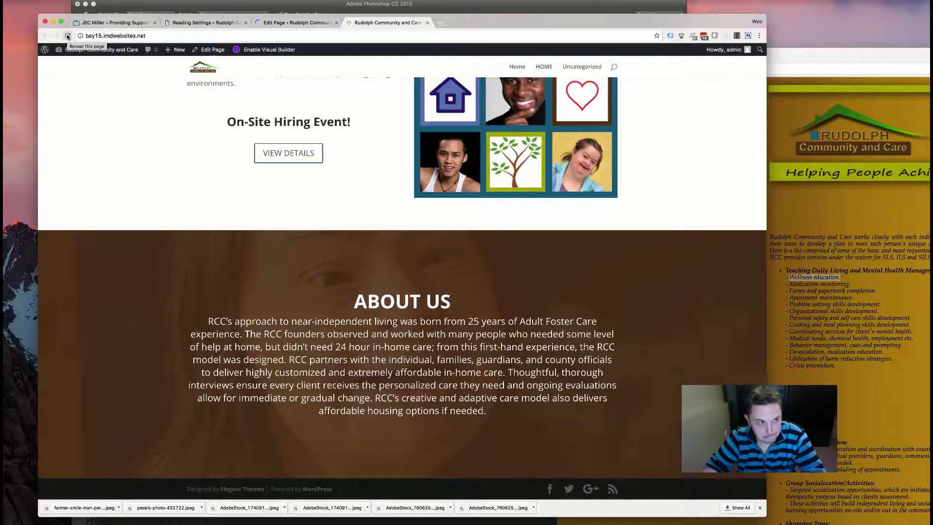
{"action": "left_click", "coordinate": [68, 37]}
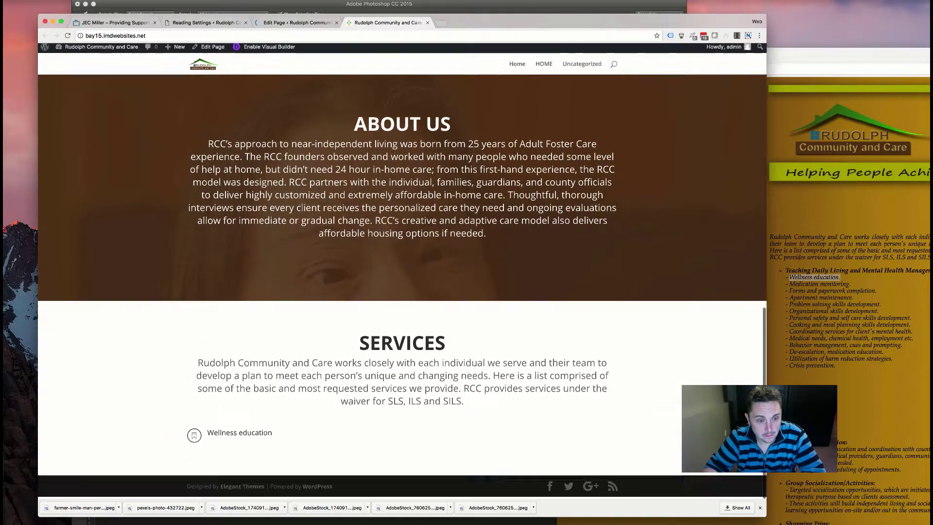
- Inspect the Wellness education heading in Chrome DevTools
{"action": "triple_click", "coordinate": [206, 438]}
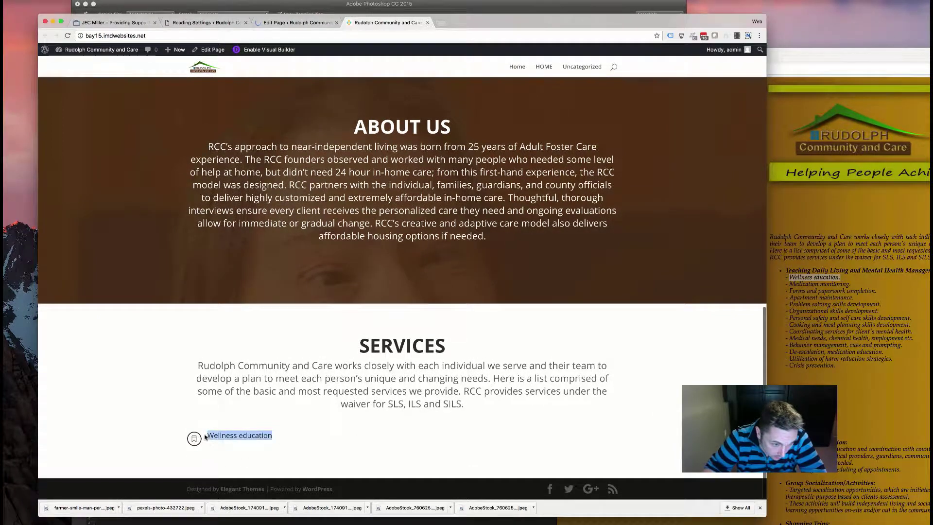
{"action": "right_click", "coordinate": [219, 438]}
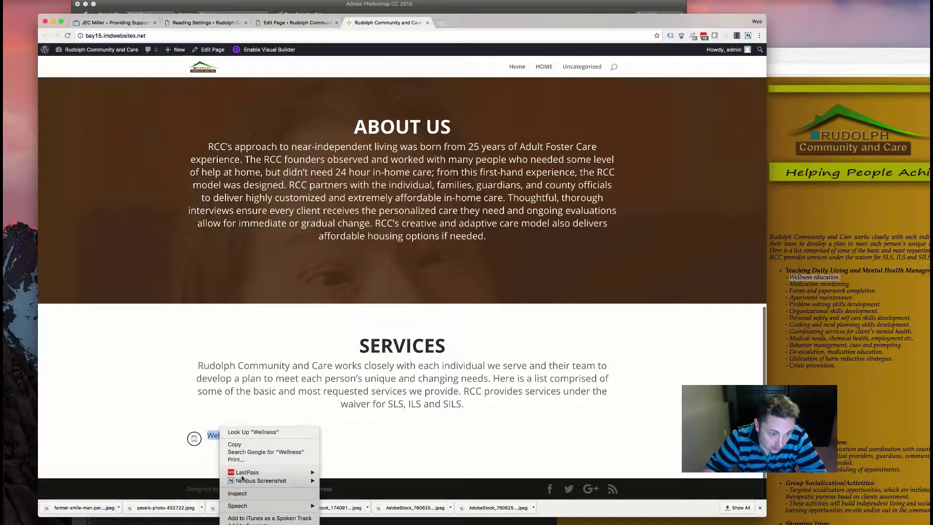
{"action": "key", "text": "Return"}
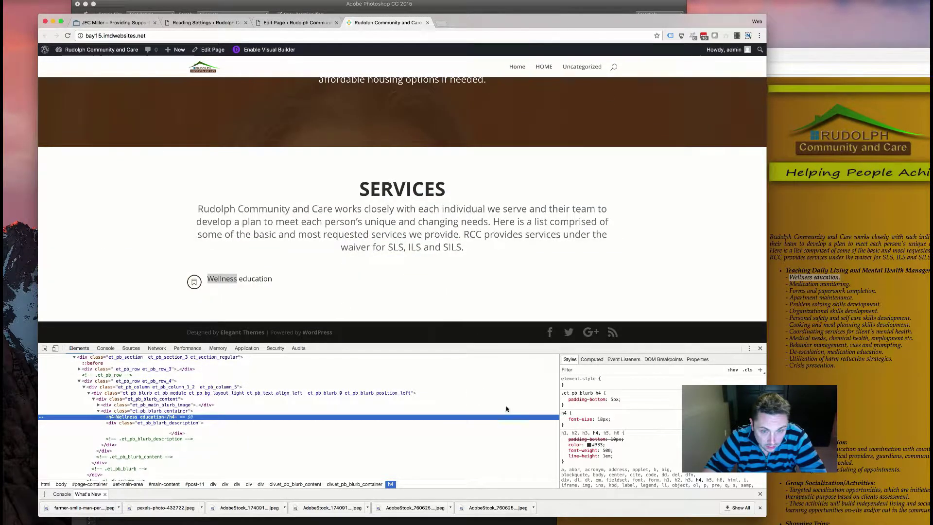
- Test line-height: 36px on the heading's h4 rule, then go back to the page editor
{"action": "left_click", "coordinate": [614, 421]}
{"action": "type", "text": "line-height:"}
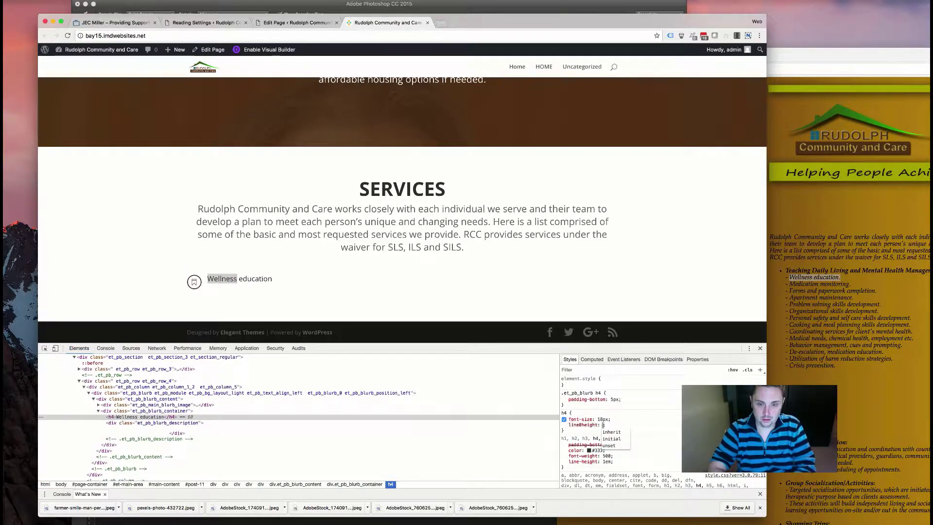
{"action": "key", "text": "shift+Tab"}
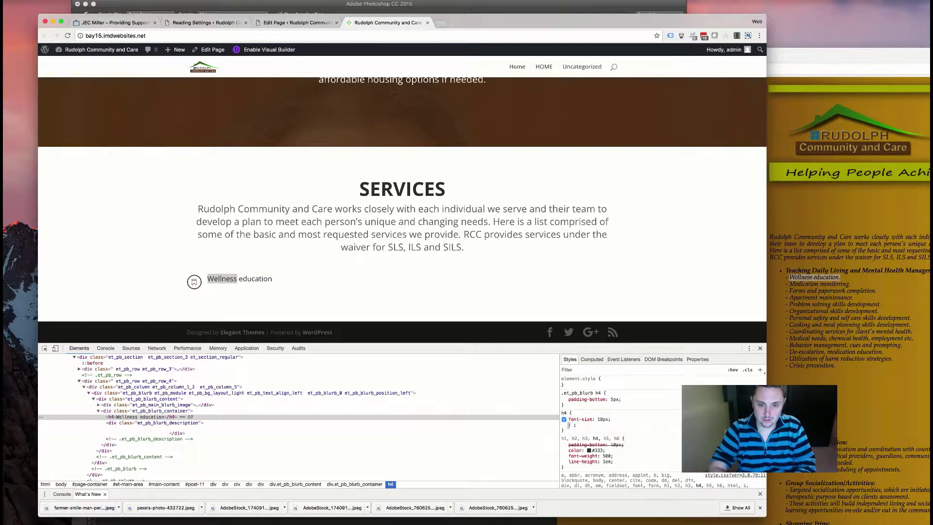
{"action": "key", "text": "BackSpace"}
{"action": "key", "text": "BackSpace"}
{"action": "key", "text": "BackSpace"}
{"action": "key", "text": "BackSpace"}
{"action": "key", "text": "BackSpace"}
{"action": "key", "text": "BackSpace"}
{"action": "type", "text": "height"}
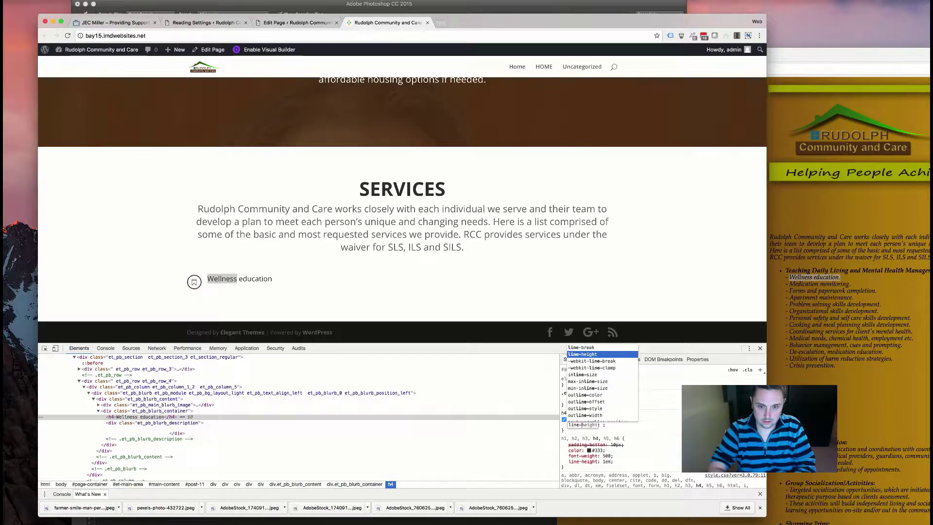
{"action": "key", "text": "Tab"}
{"action": "type", "text": "36px"}
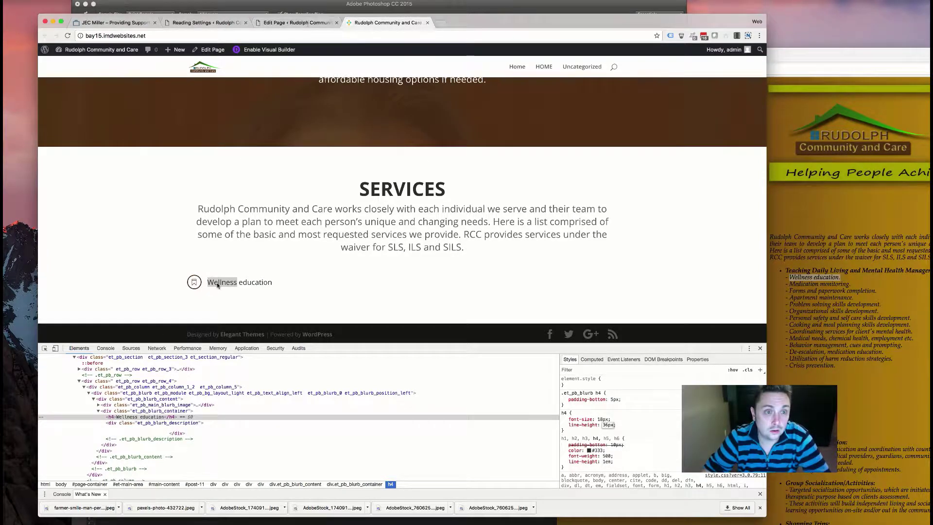
{"action": "key", "text": "super+alt+Left"}
{"action": "scroll", "coordinate": [183, 374], "scroll_direction": "down", "scroll_amount": 2}
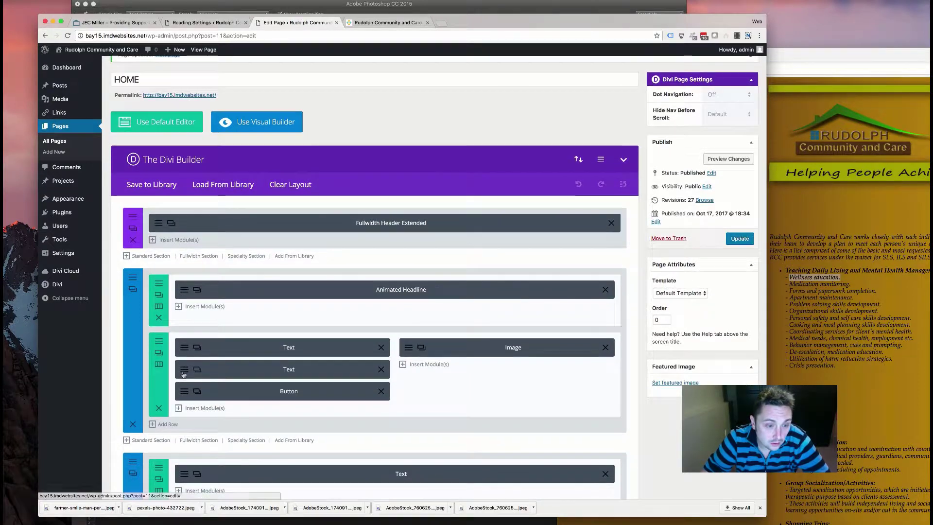
- Set the Wellness education blurb's Header Line Height to 36px and save the module
{"action": "scroll", "coordinate": [159, 458], "scroll_direction": "down", "scroll_amount": 5}
{"action": "scroll", "coordinate": [159, 458], "scroll_direction": "down", "scroll_amount": 3}
{"action": "left_click", "coordinate": [285, 396]}
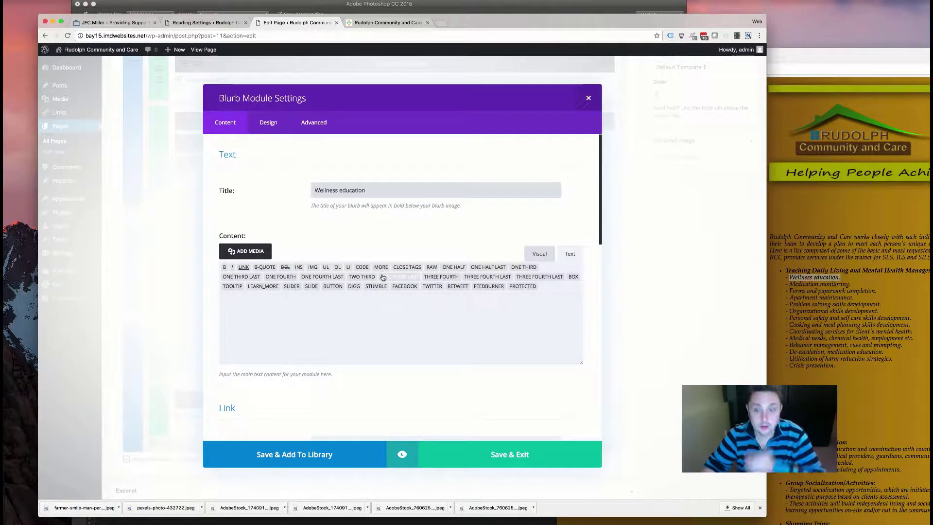
{"action": "left_click", "coordinate": [267, 122]}
{"action": "scroll", "coordinate": [291, 263], "scroll_direction": "down", "scroll_amount": 10}
{"action": "scroll", "coordinate": [292, 265], "scroll_direction": "down", "scroll_amount": 5}
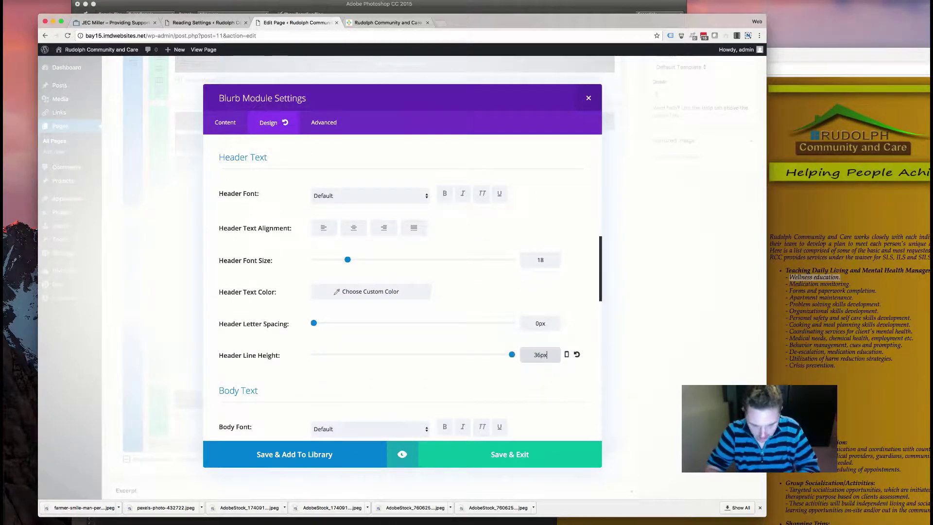
{"action": "key", "text": "Escape"}
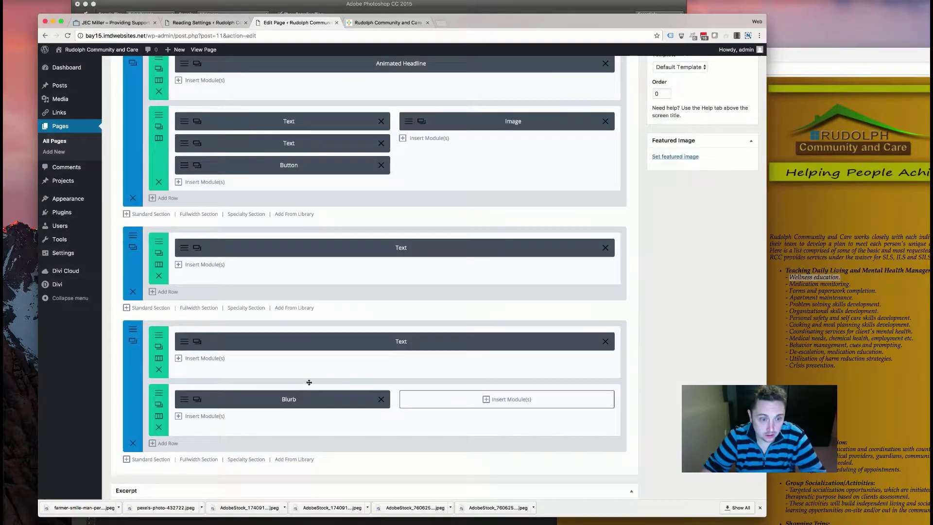
- Update the page to publish the 36px heading line height
{"action": "scroll", "coordinate": [656, 180], "scroll_direction": "up", "scroll_amount": 10}
{"action": "left_click", "coordinate": [739, 270]}
{"action": "scroll", "coordinate": [427, 223], "scroll_direction": "down", "scroll_amount": 5}
{"action": "scroll", "coordinate": [428, 224], "scroll_direction": "down", "scroll_amount": 2}
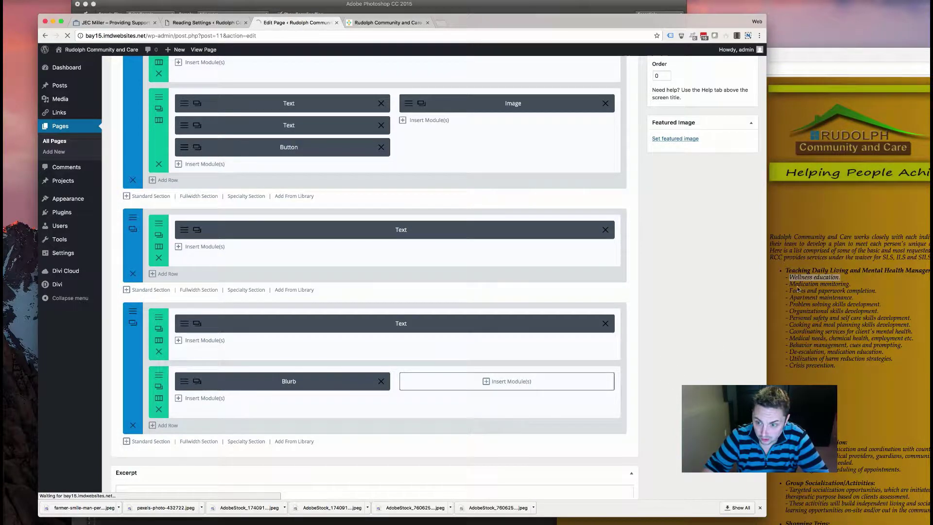
- Select the Medication monitoring line on rudolphcc.com, then switch to the live home page
{"action": "left_click", "coordinate": [837, 283]}
{"action": "left_click_drag", "start_coordinate": [788, 283], "coordinate": [800, 345]}
{"action": "left_click", "coordinate": [384, 366]}
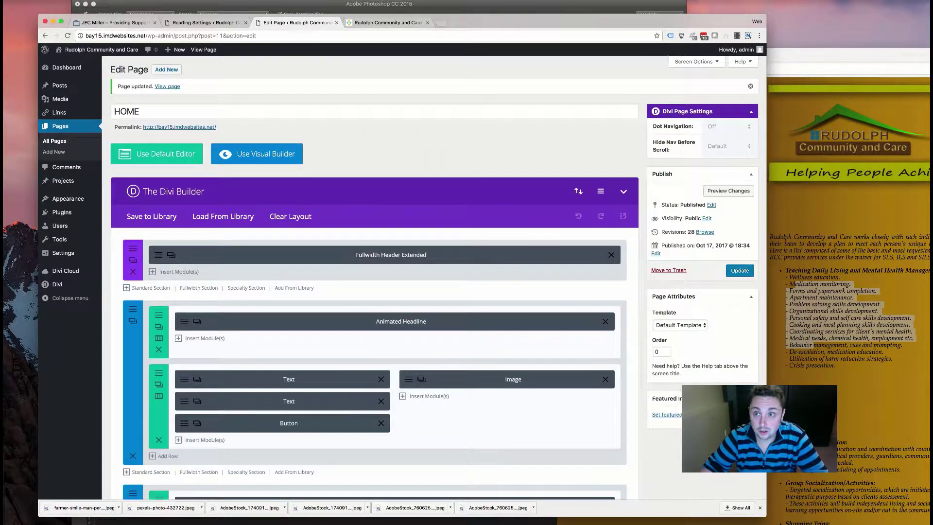
{"action": "left_click", "coordinate": [801, 0]}
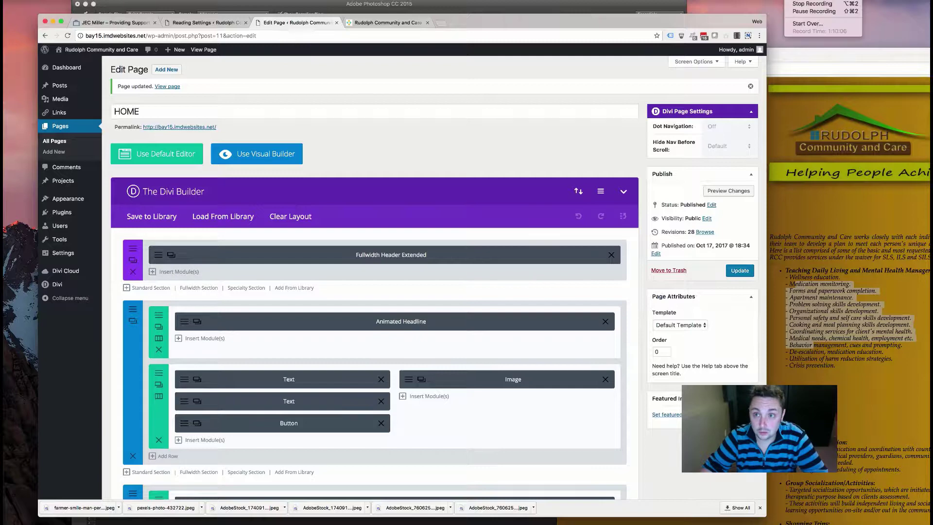
{"action": "left_click", "coordinate": [799, 5]}
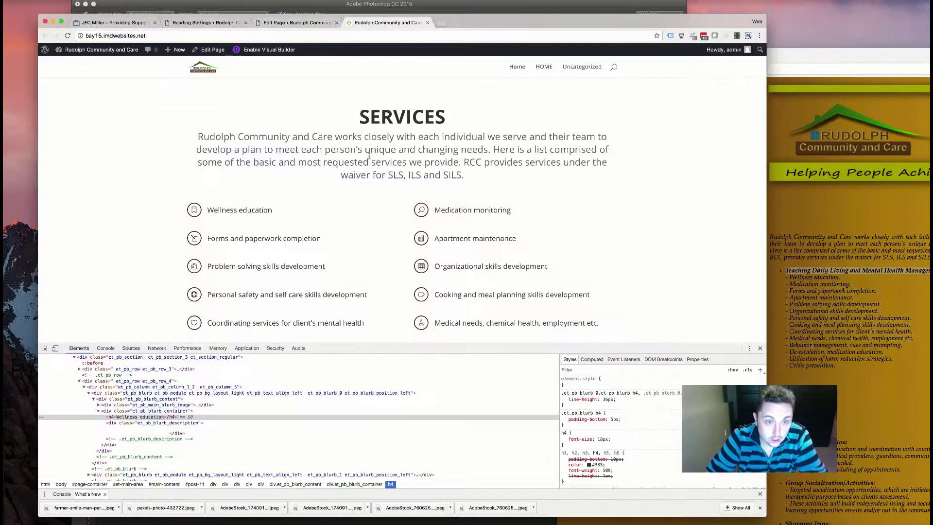
- Reload the live home page and look over its services list
{"action": "scroll", "coordinate": [316, 214], "scroll_direction": "down", "scroll_amount": 3}
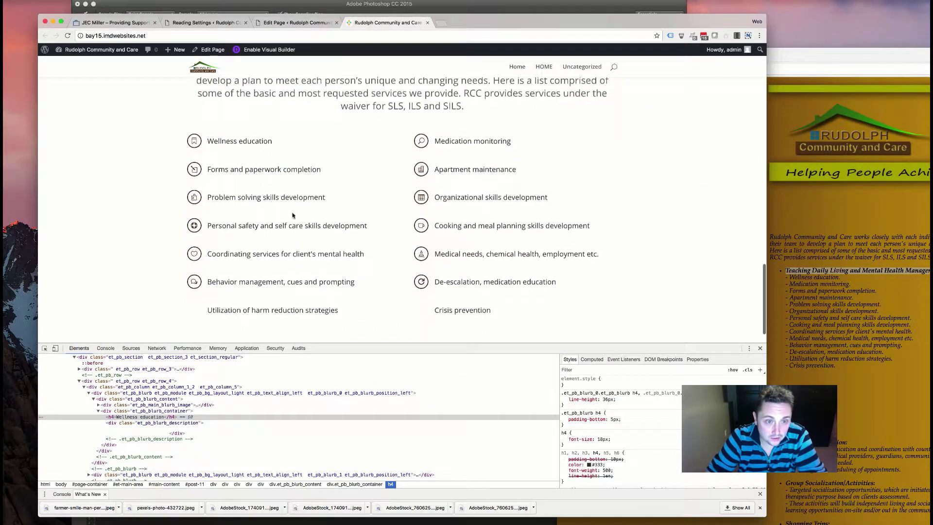
{"action": "key", "text": "super+r"}
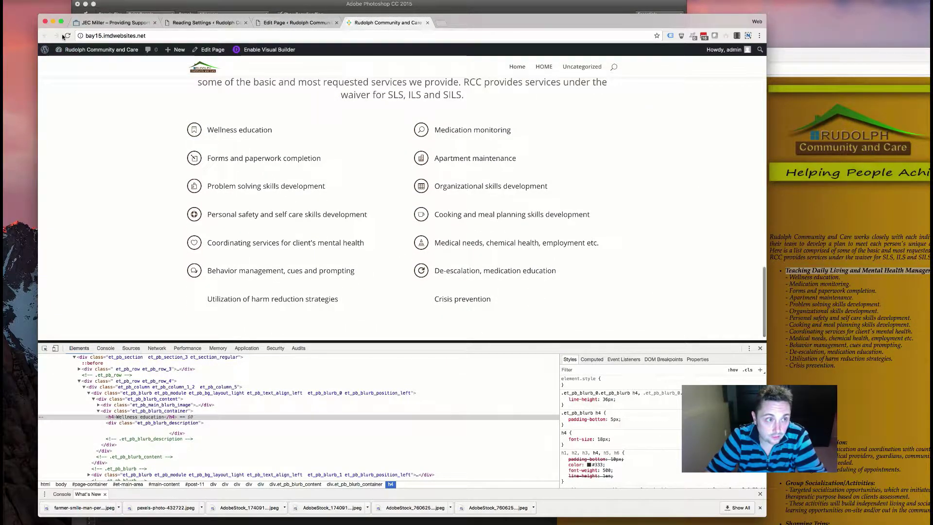
{"action": "scroll", "coordinate": [225, 174], "scroll_direction": "down", "scroll_amount": 20}
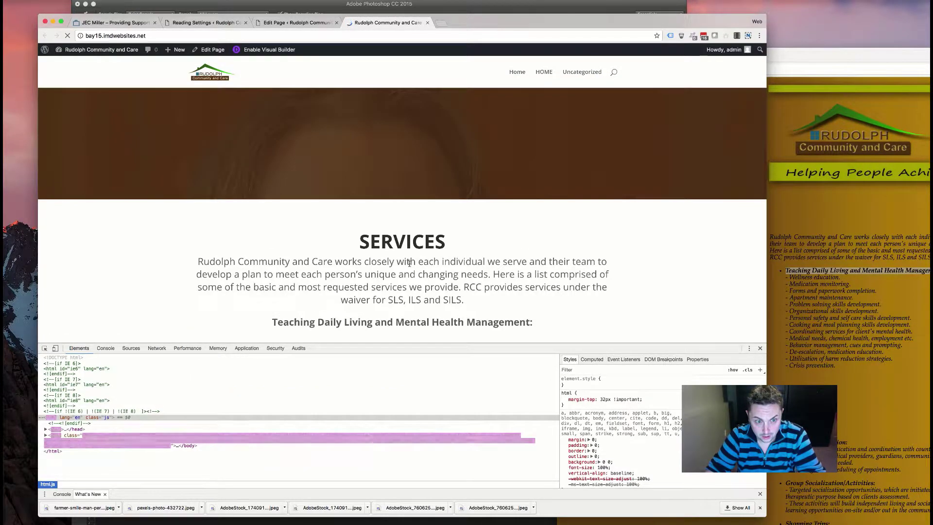
{"action": "scroll", "coordinate": [426, 243], "scroll_direction": "down", "scroll_amount": 5}
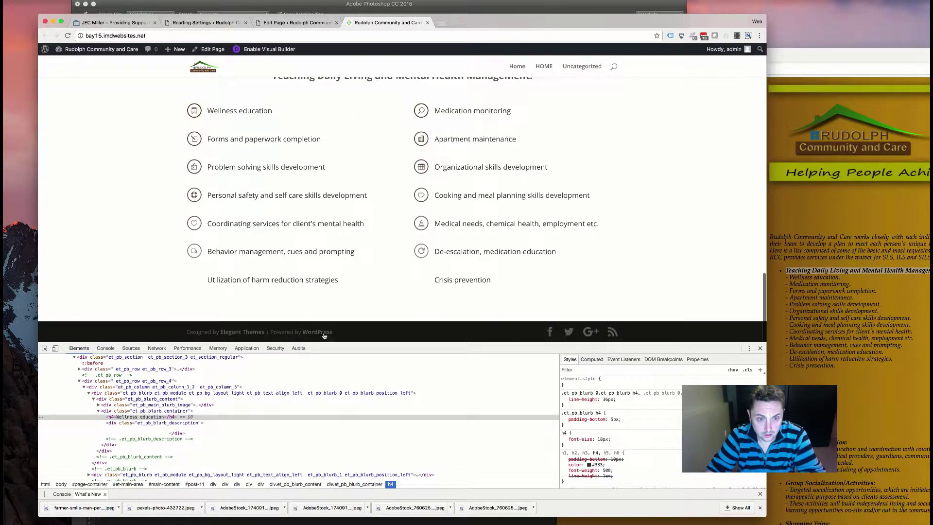
{"action": "left_click_drag", "start_coordinate": [199, 285], "coordinate": [491, 302]}
{"action": "left_click", "coordinate": [410, 270]}
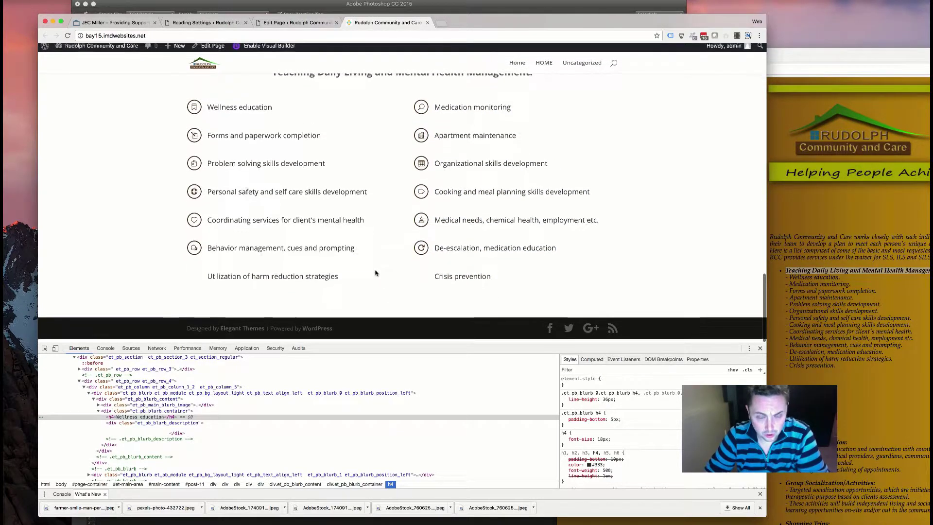
- Review the twelve service items, then bring the rudolphcc.com services page up beside them
{"action": "scroll", "coordinate": [378, 269], "scroll_direction": "up", "scroll_amount": 5}
{"action": "scroll", "coordinate": [374, 271], "scroll_direction": "down", "scroll_amount": 5}
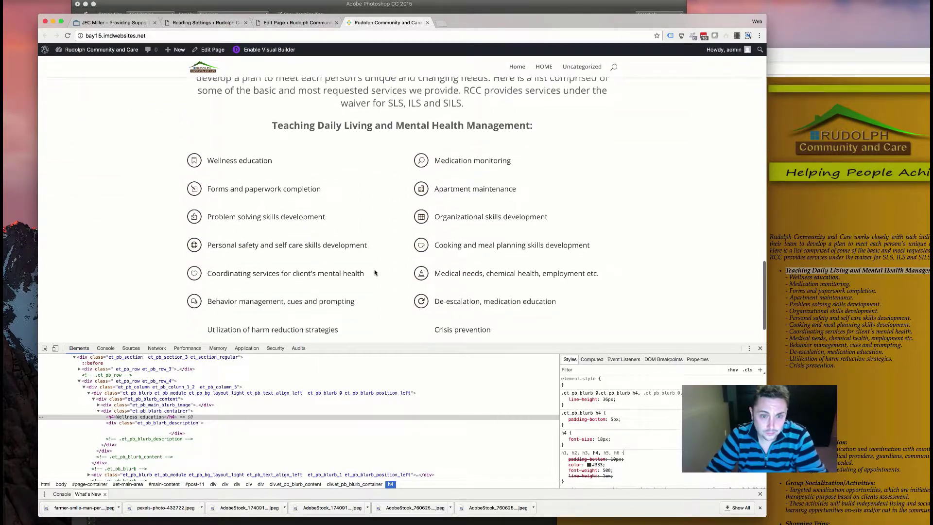
{"action": "scroll", "coordinate": [491, 266], "scroll_direction": "up", "scroll_amount": 2}
{"action": "scroll", "coordinate": [492, 267], "scroll_direction": "down", "scroll_amount": 3}
{"action": "scroll", "coordinate": [487, 262], "scroll_direction": "up", "scroll_amount": 8}
{"action": "scroll", "coordinate": [487, 261], "scroll_direction": "down", "scroll_amount": 5}
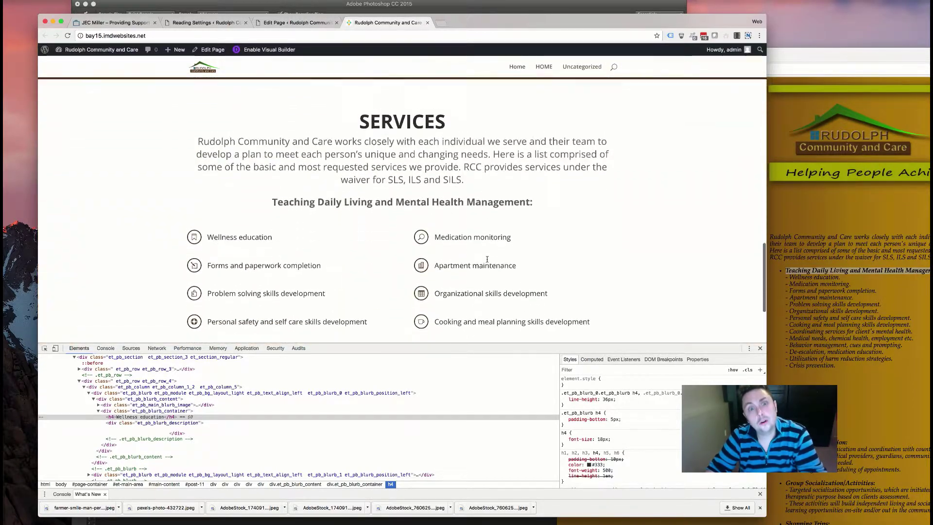
{"action": "scroll", "coordinate": [486, 259], "scroll_direction": "down", "scroll_amount": 2}
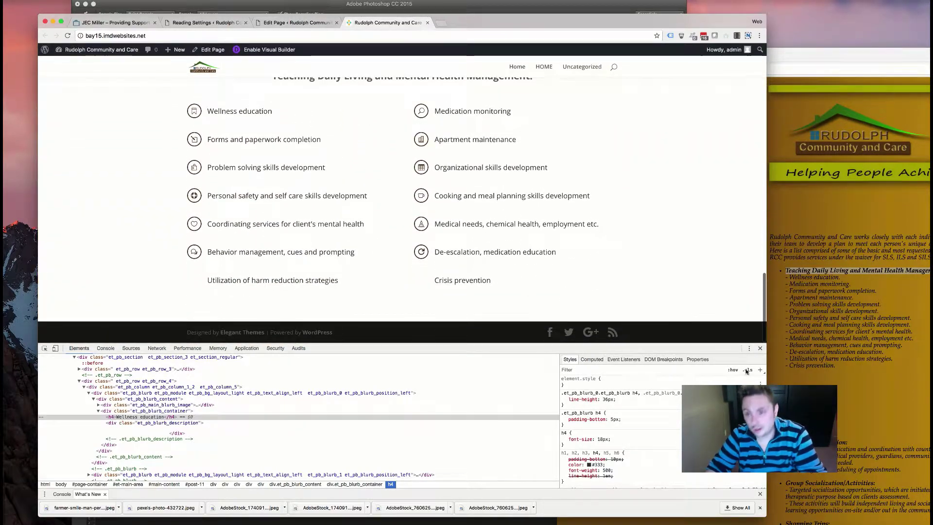
{"action": "left_click", "coordinate": [775, 483]}
{"action": "scroll", "coordinate": [750, 486], "scroll_direction": "down", "scroll_amount": 4}
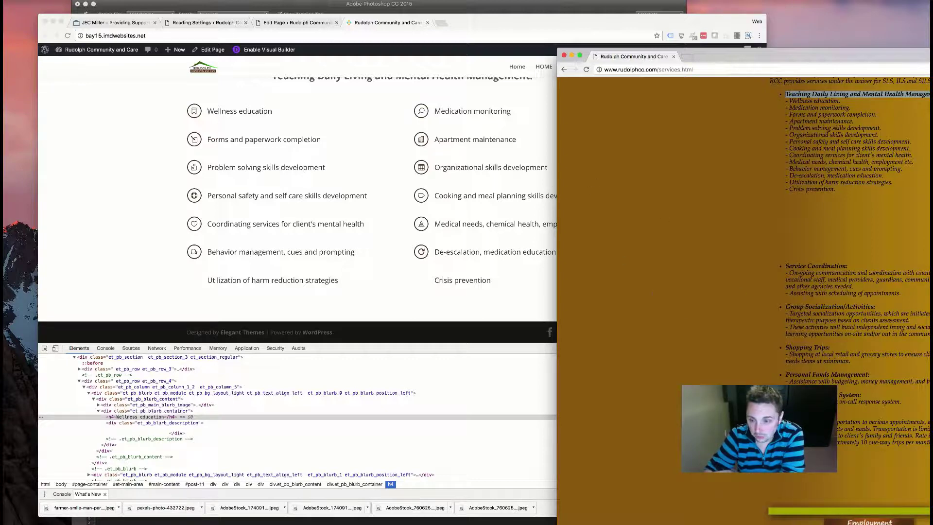
- Go back to the Edit Page tab and scroll to the rows of fourteen Blurb modules
{"action": "scroll", "coordinate": [757, 364], "scroll_direction": "up", "scroll_amount": 5}
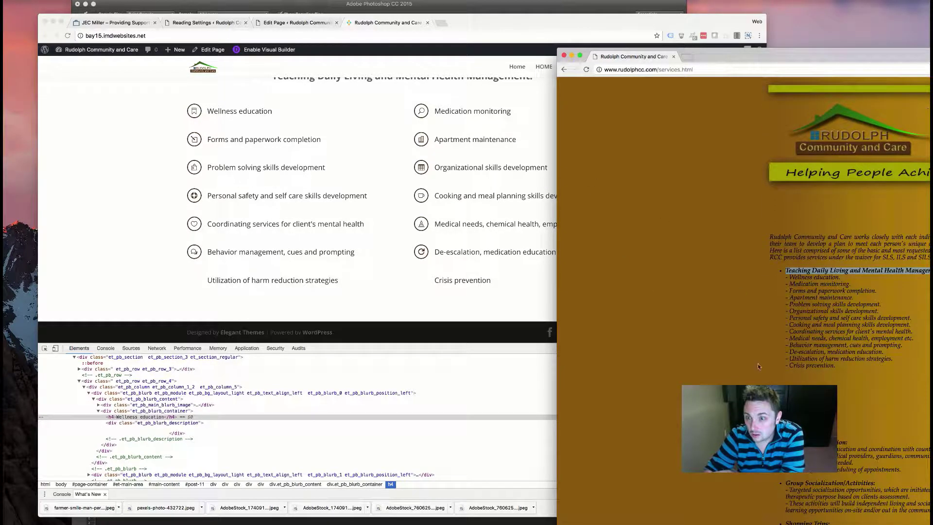
{"action": "scroll", "coordinate": [762, 369], "scroll_direction": "down", "scroll_amount": 5}
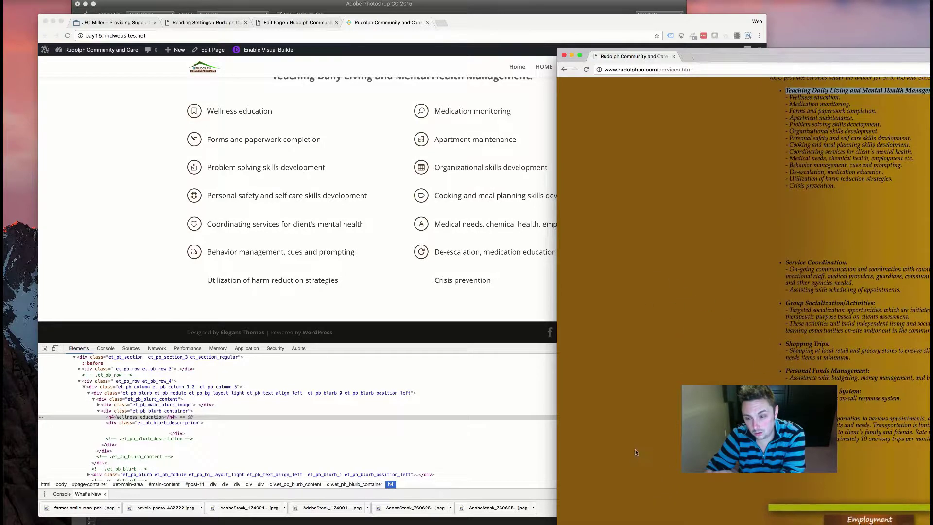
{"action": "left_click", "coordinate": [288, 22]}
{"action": "scroll", "coordinate": [280, 304], "scroll_direction": "down", "scroll_amount": 10}
{"action": "scroll", "coordinate": [243, 313], "scroll_direction": "down", "scroll_amount": 1}
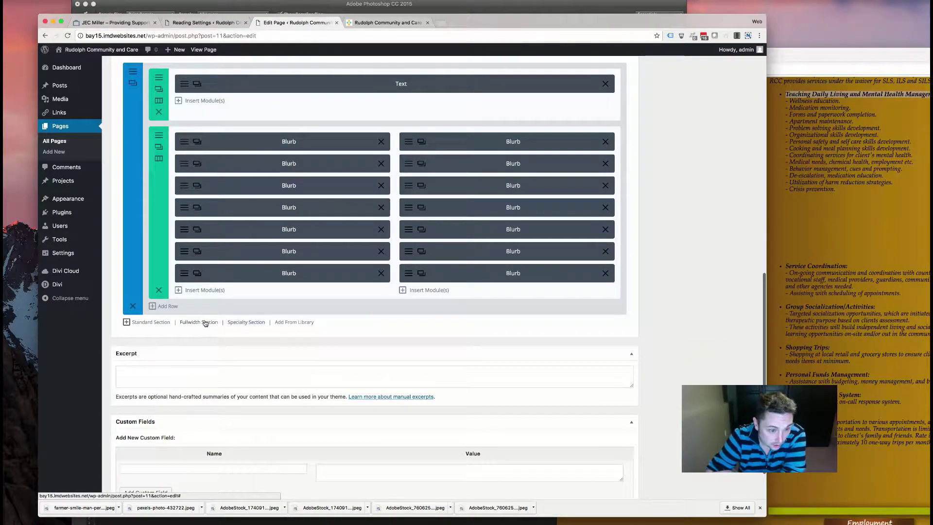
- Add a new section below the Blurbs with a full-width 1/3 1/3 1/3 row
{"action": "left_click", "coordinate": [151, 322]}
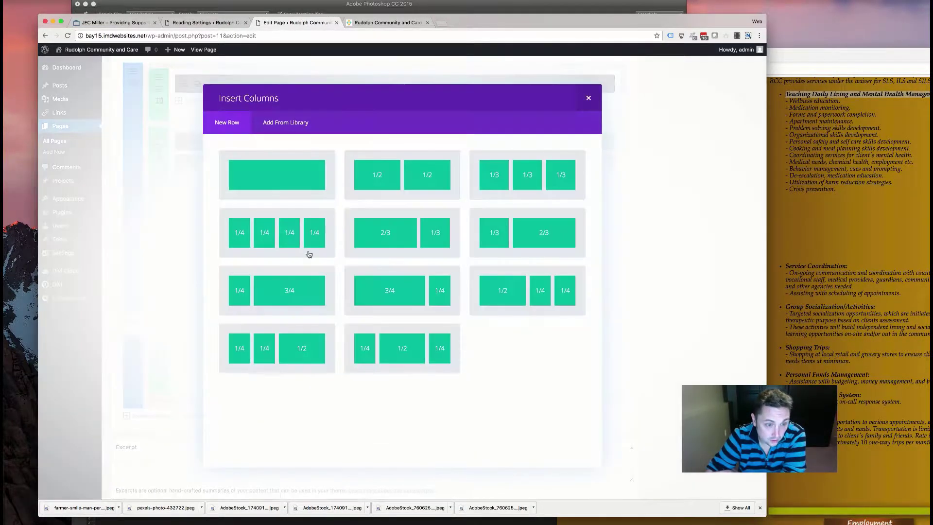
{"action": "left_click", "coordinate": [492, 174]}
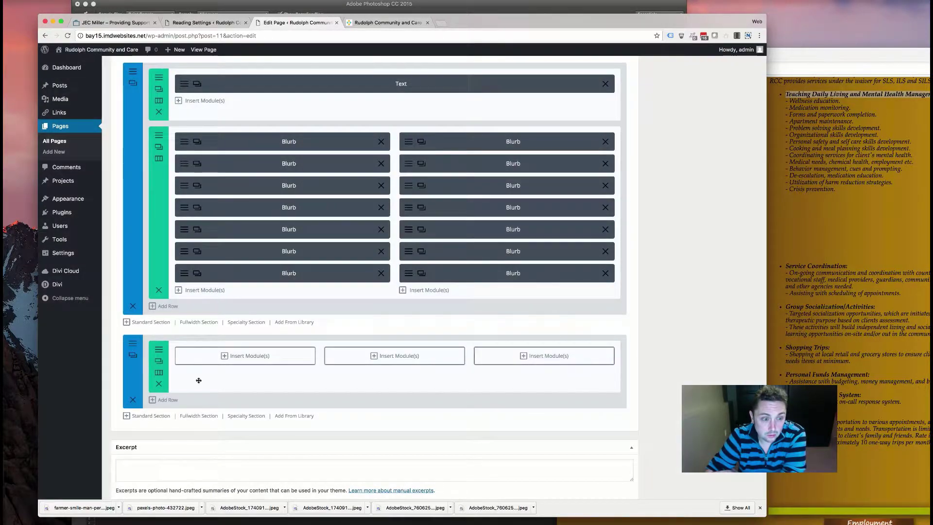
{"action": "left_click", "coordinate": [159, 360]}
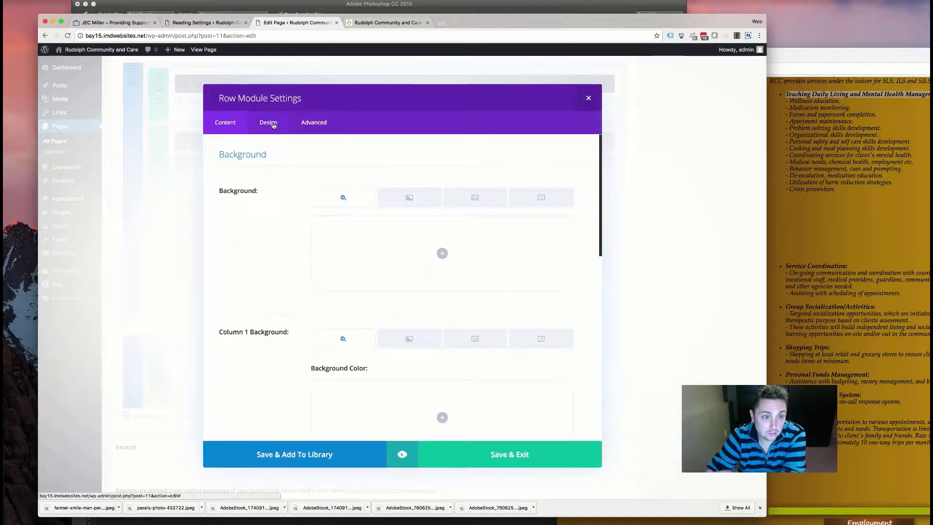
{"action": "left_click", "coordinate": [272, 124]}
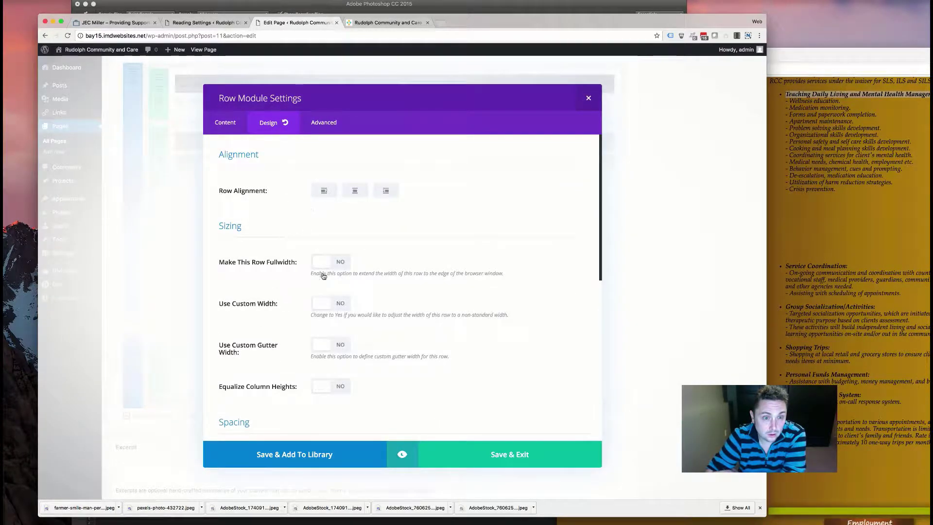
{"action": "left_click", "coordinate": [330, 262]}
{"action": "left_click", "coordinate": [331, 303]}
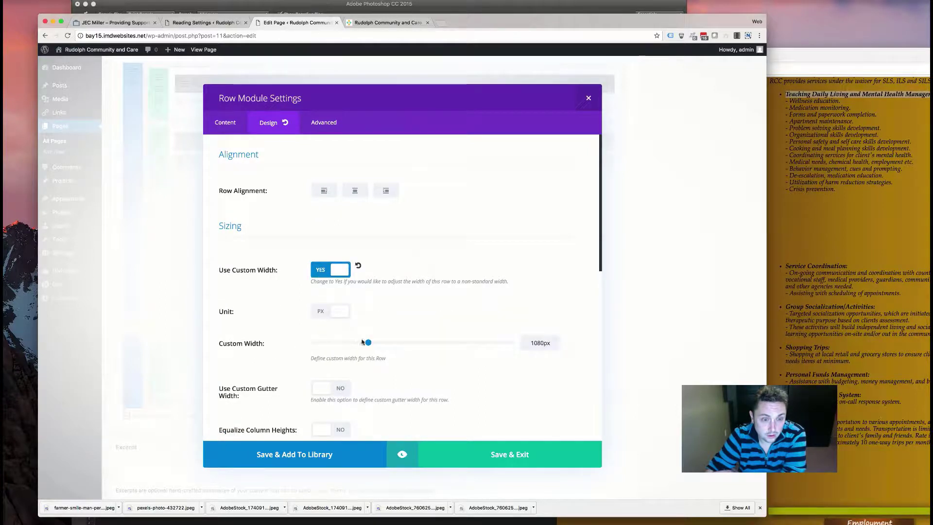
{"action": "left_click", "coordinate": [315, 275]}
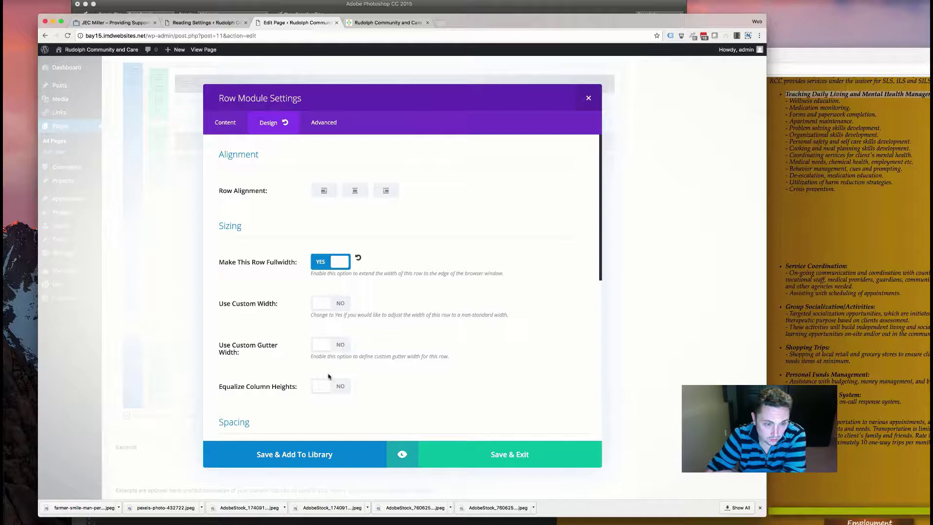
- Set the row's gutter width to 1, equalize column heights, use Fade animation, and save
{"action": "left_click", "coordinate": [331, 345]}
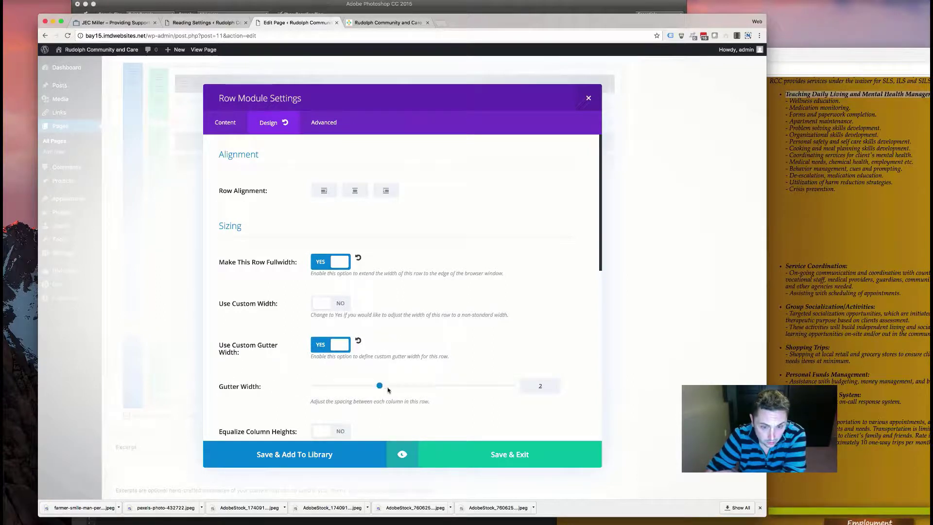
{"action": "scroll", "coordinate": [312, 269], "scroll_direction": "down", "scroll_amount": 5}
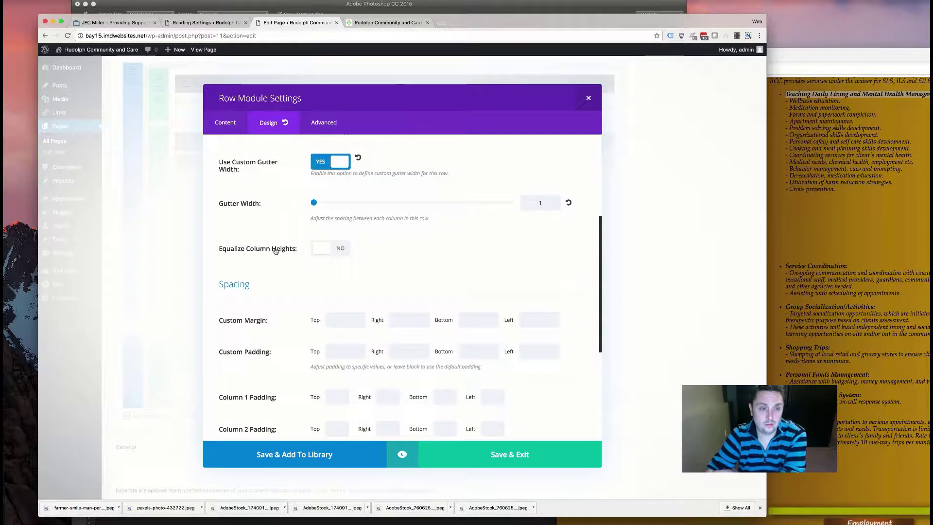
{"action": "left_click", "coordinate": [333, 255]}
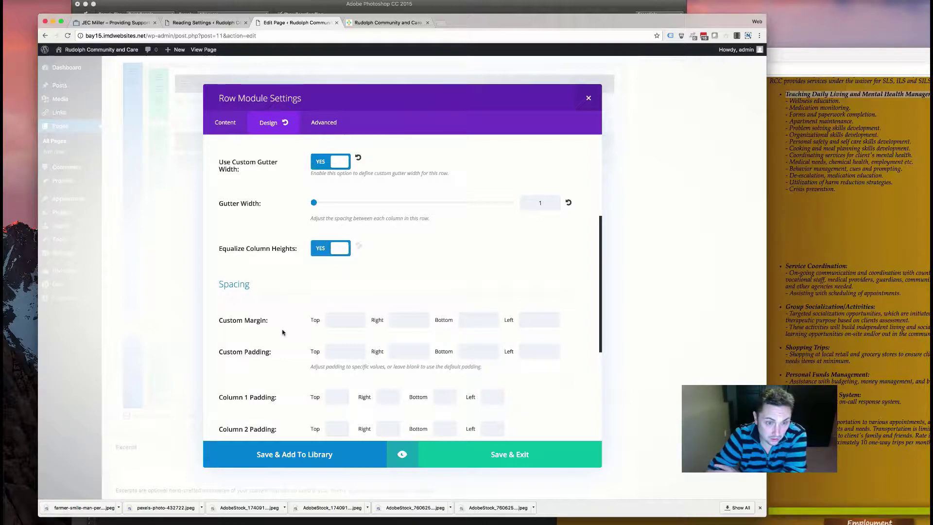
{"action": "scroll", "coordinate": [292, 313], "scroll_direction": "down", "scroll_amount": 4}
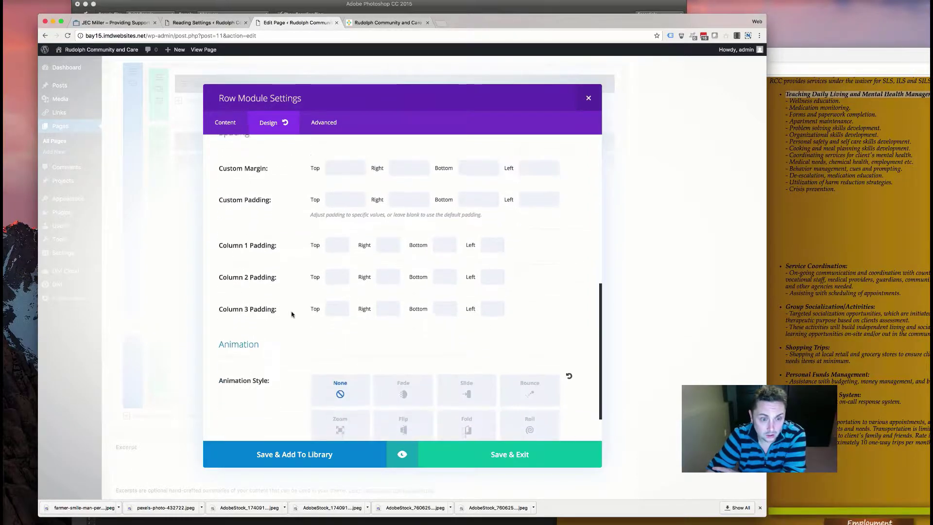
{"action": "scroll", "coordinate": [266, 313], "scroll_direction": "down", "scroll_amount": 1}
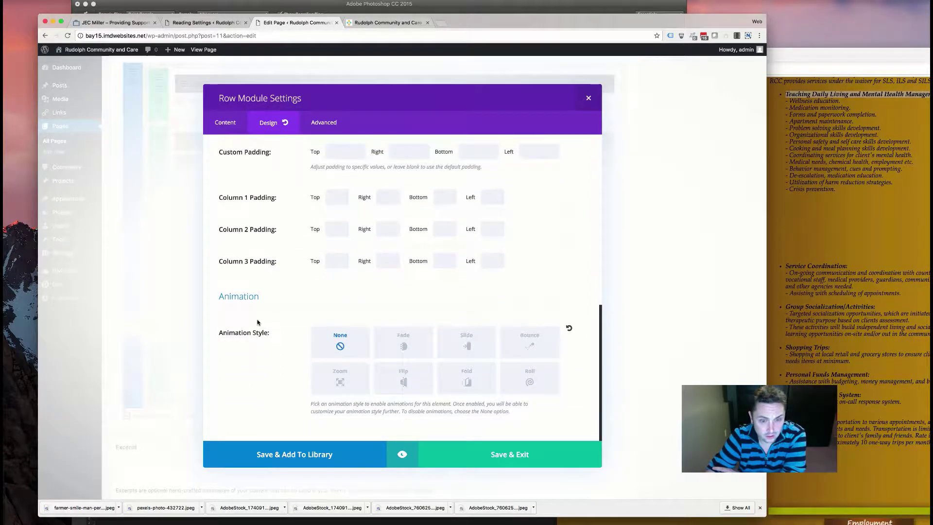
{"action": "scroll", "coordinate": [260, 318], "scroll_direction": "up", "scroll_amount": 2}
{"action": "scroll", "coordinate": [257, 320], "scroll_direction": "up", "scroll_amount": 3}
{"action": "scroll", "coordinate": [258, 319], "scroll_direction": "down", "scroll_amount": 5}
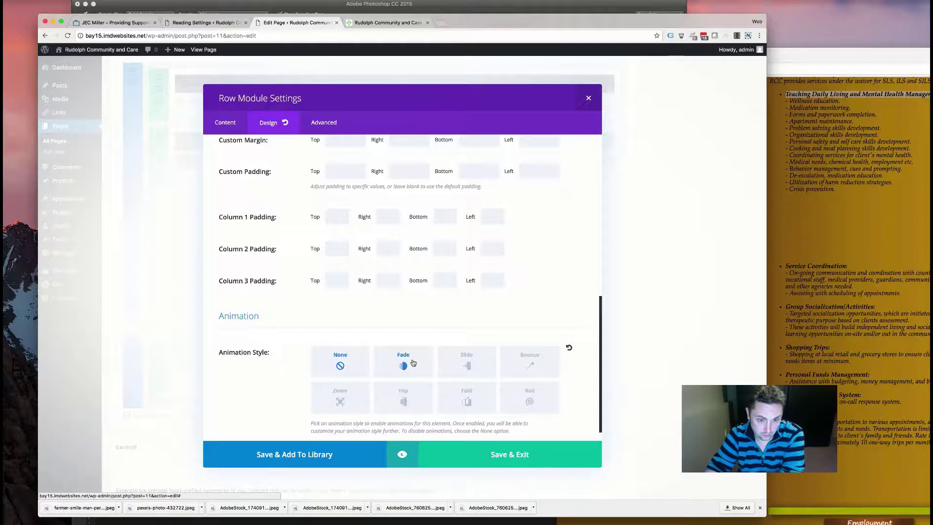
{"action": "left_click", "coordinate": [404, 367]}
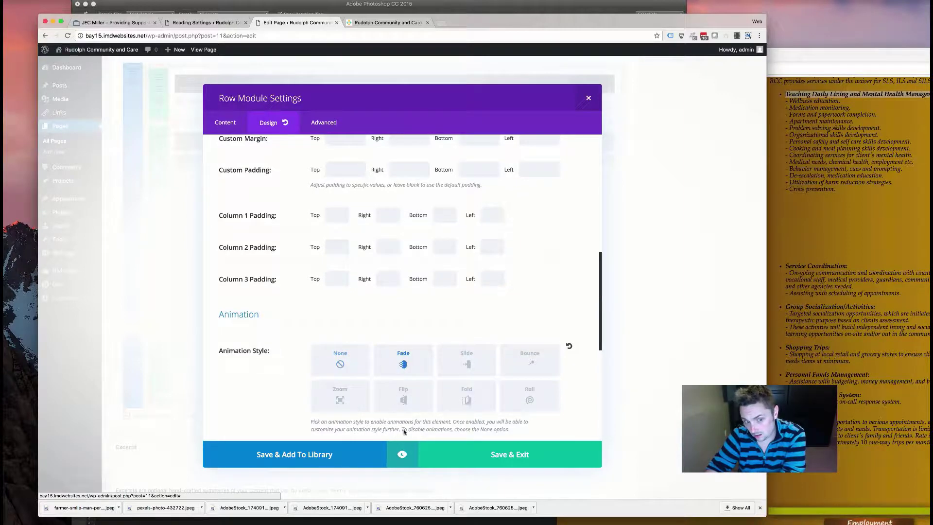
{"action": "left_click", "coordinate": [505, 465]}
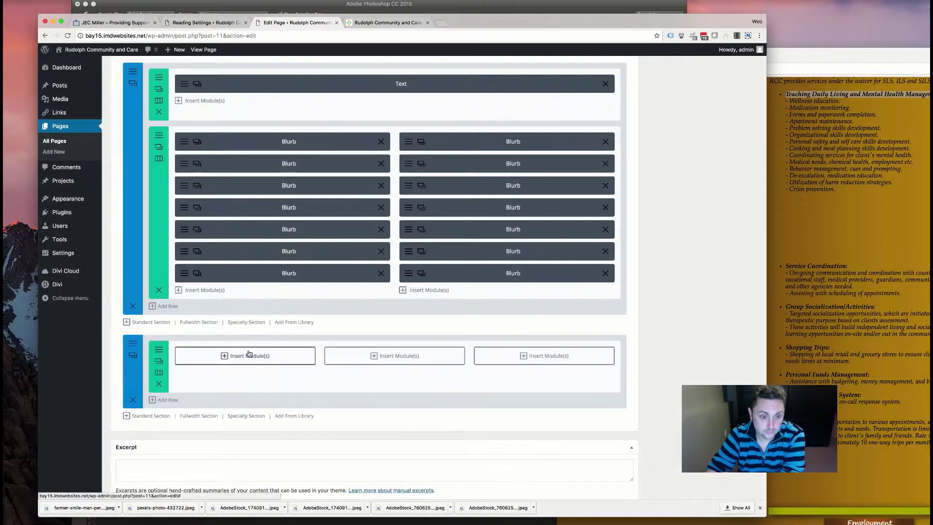
- Insert a Tilt Blurb in the first column titled 'Service Coordination:' copied from the old site
{"action": "left_click", "coordinate": [235, 356]}
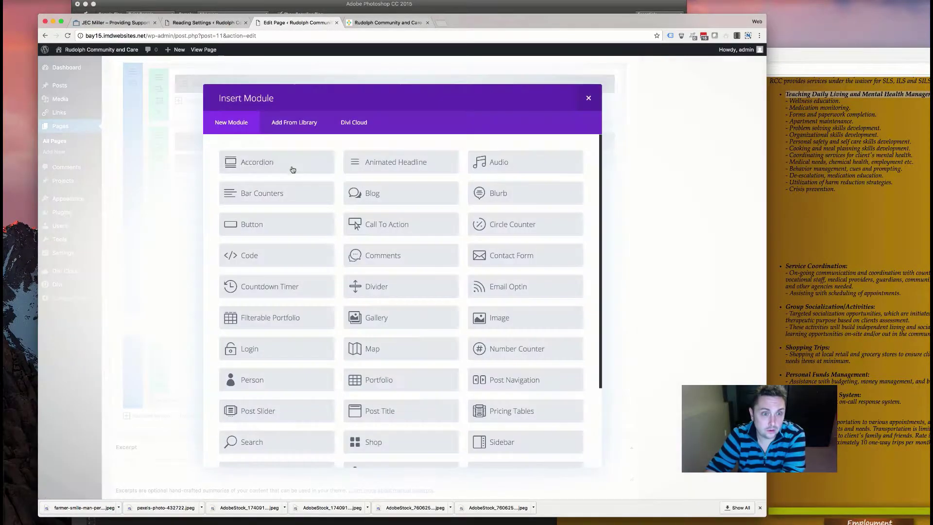
{"action": "scroll", "coordinate": [532, 268], "scroll_direction": "down", "scroll_amount": 5}
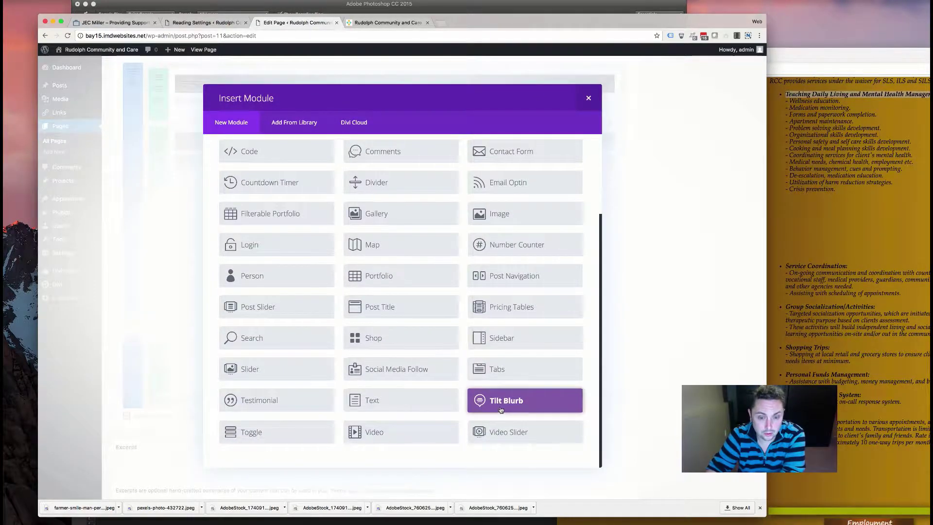
{"action": "left_click", "coordinate": [512, 391]}
{"action": "left_click", "coordinate": [826, 58]}
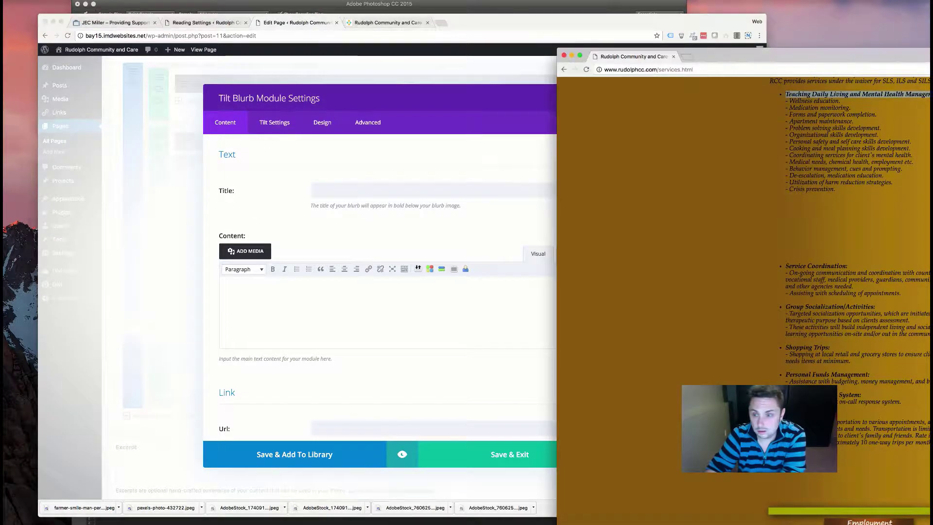
{"action": "left_click_drag", "start_coordinate": [848, 266], "coordinate": [791, 265]}
{"action": "key", "text": "super+c"}
{"action": "left_click", "coordinate": [413, 192]}
{"action": "key", "text": "super+v"}
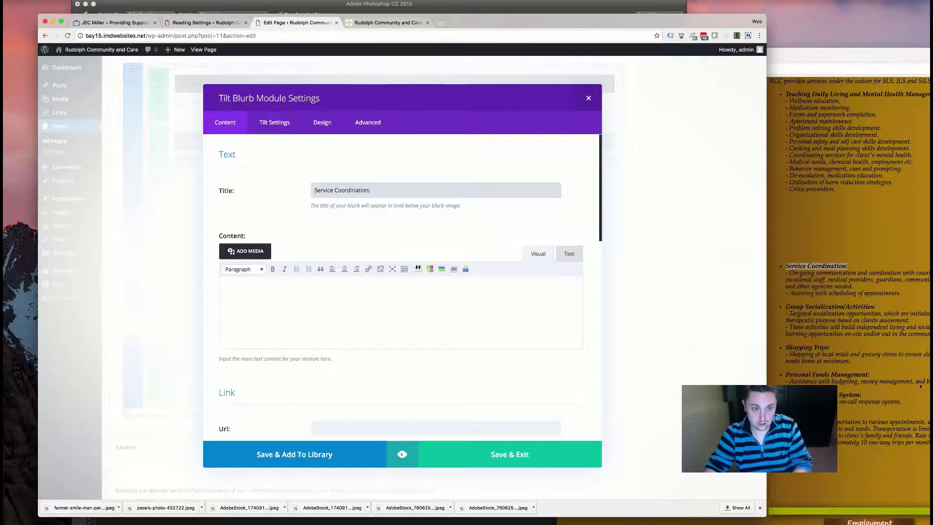
- Paste the two Service Coordination duties as content, strip the dashes, and format them as bullets
{"action": "left_click", "coordinate": [850, 53]}
{"action": "left_click_drag", "start_coordinate": [902, 294], "coordinate": [785, 275]}
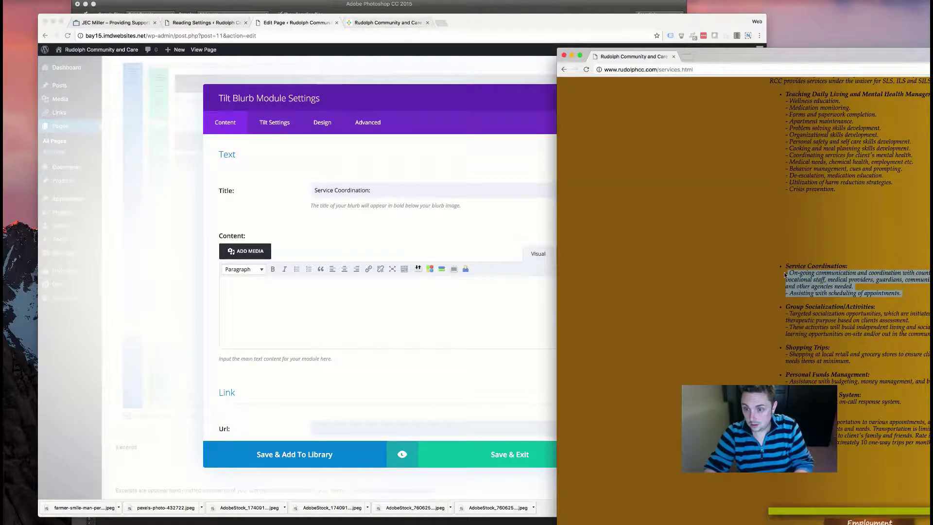
{"action": "key", "text": "super+c"}
{"action": "left_click", "coordinate": [385, 292]}
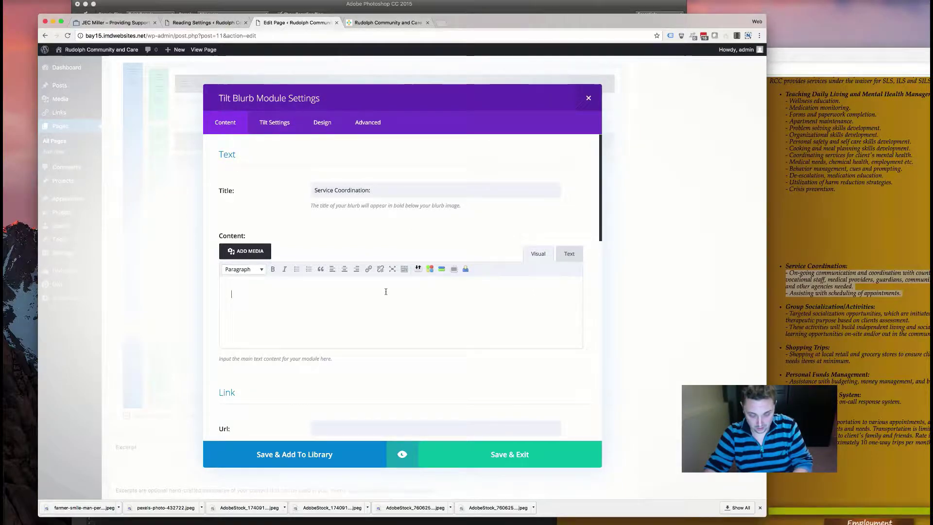
{"action": "key", "text": "super+v"}
{"action": "left_click", "coordinate": [569, 253]}
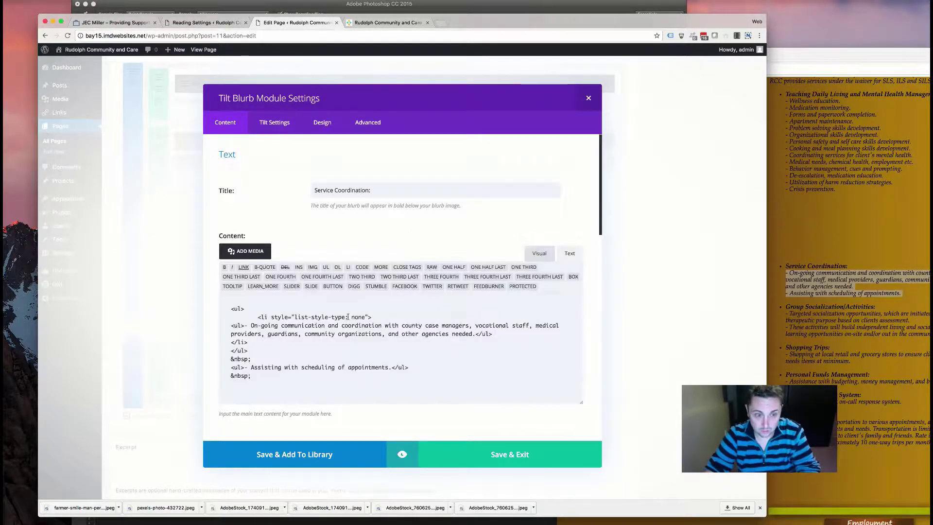
{"action": "key", "text": "super+a"}
{"action": "key", "text": "super+v"}
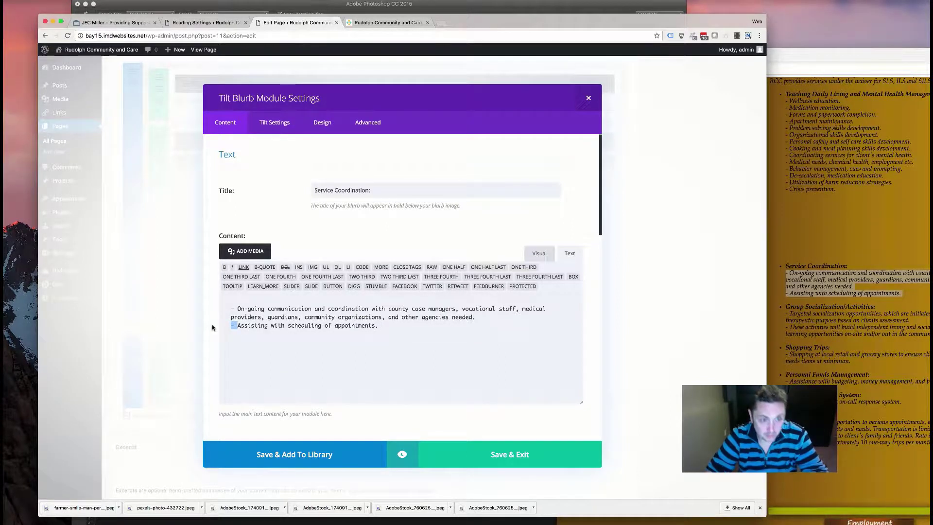
{"action": "key", "text": "BackSpace"}
{"action": "key", "text": "BackSpace"}
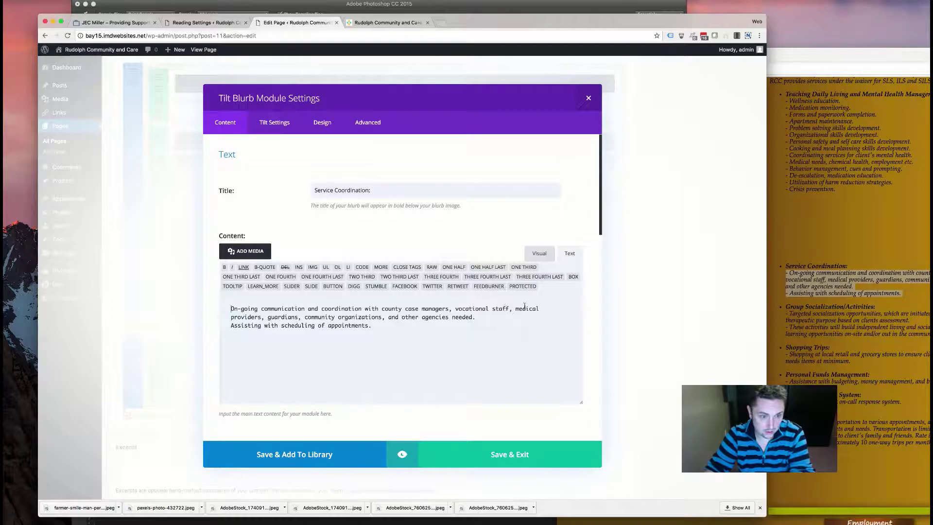
{"action": "left_click", "coordinate": [538, 253]}
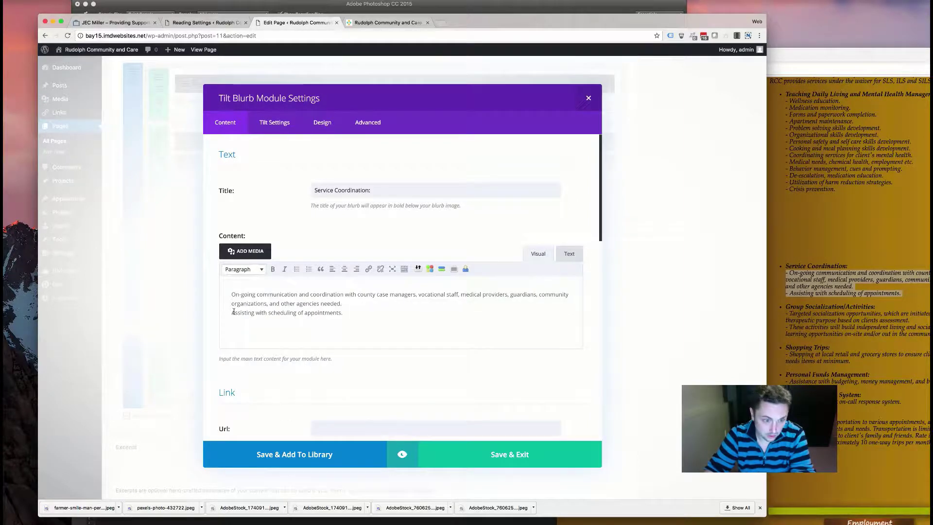
{"action": "left_click_drag", "start_coordinate": [350, 314], "coordinate": [191, 289]}
{"action": "left_click", "coordinate": [297, 270]}
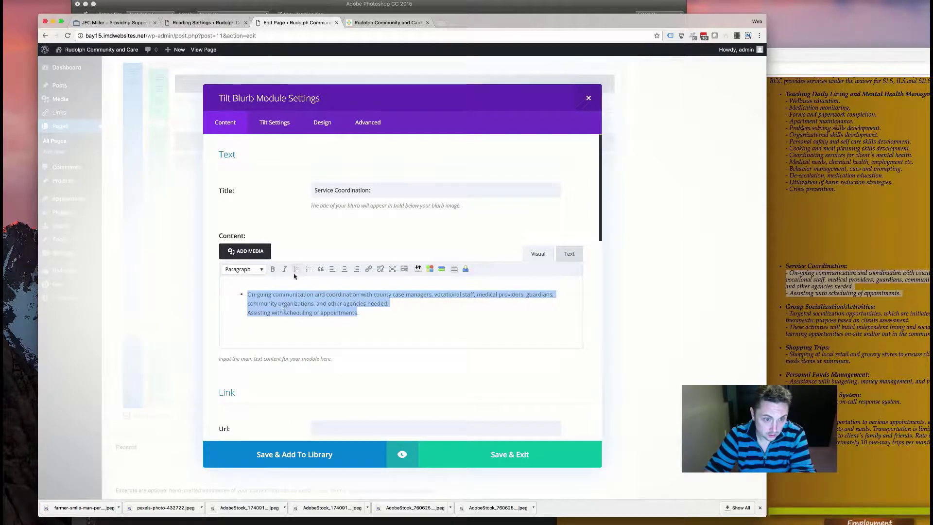
{"action": "left_click", "coordinate": [247, 315]}
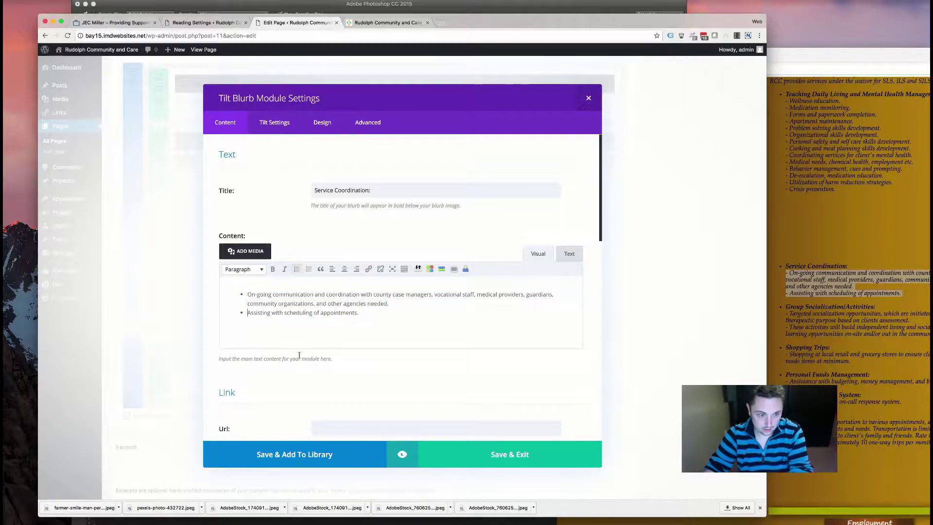
{"action": "scroll", "coordinate": [451, 401], "scroll_direction": "down", "scroll_amount": 6}
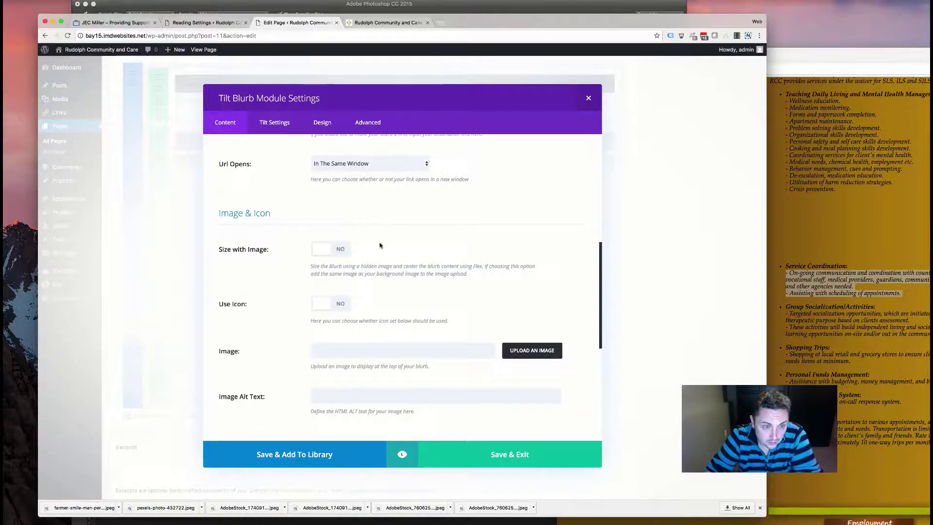
- Add a gradient background to the blurb with both colours set to brown #563819
{"action": "scroll", "coordinate": [314, 287], "scroll_direction": "down", "scroll_amount": 5}
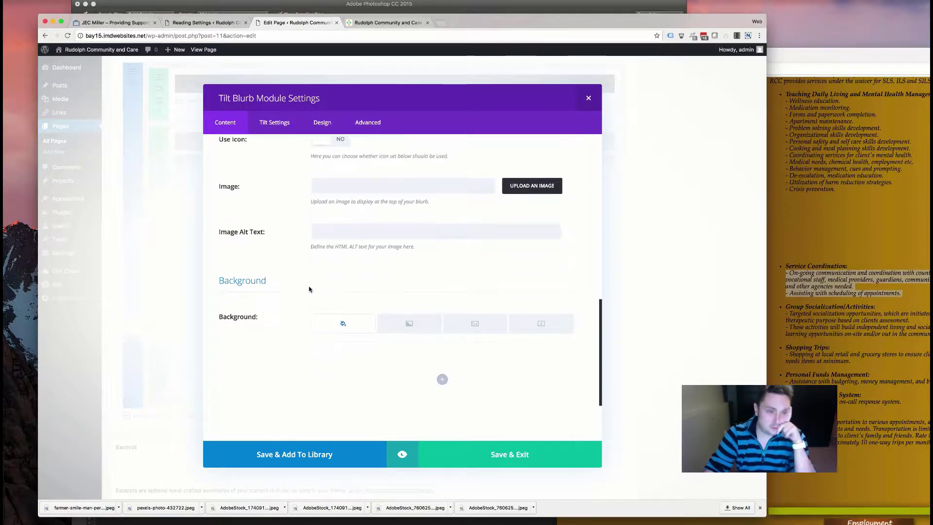
{"action": "left_click", "coordinate": [411, 243]}
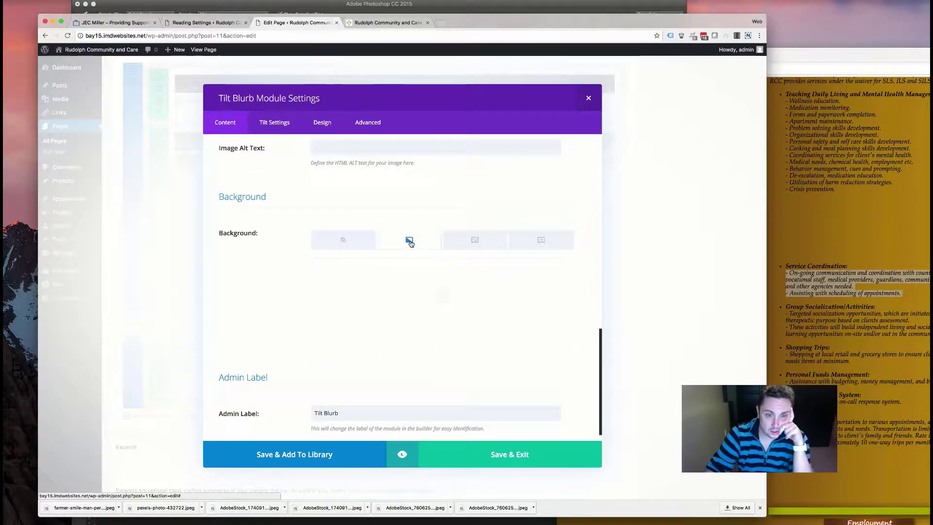
{"action": "left_click", "coordinate": [441, 295]}
{"action": "left_click", "coordinate": [421, 352]}
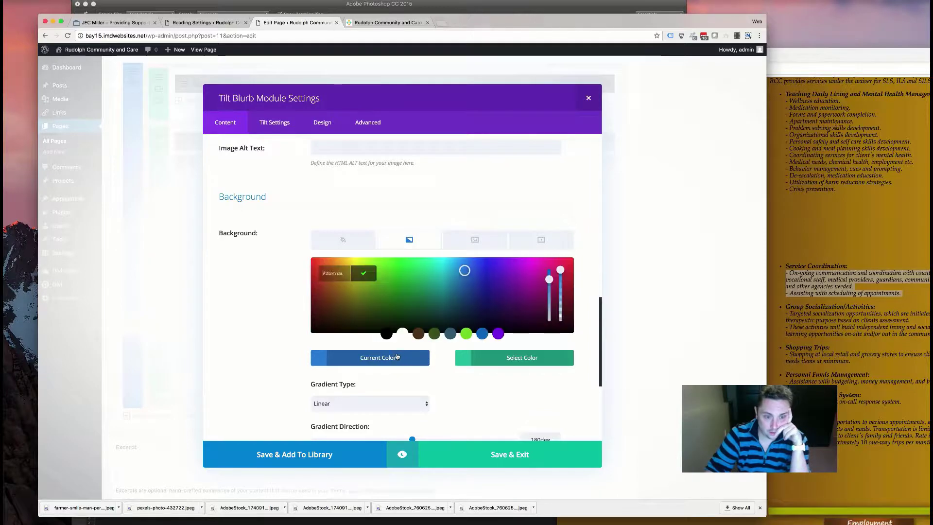
{"action": "left_click", "coordinate": [419, 333]}
{"action": "left_click", "coordinate": [482, 358]}
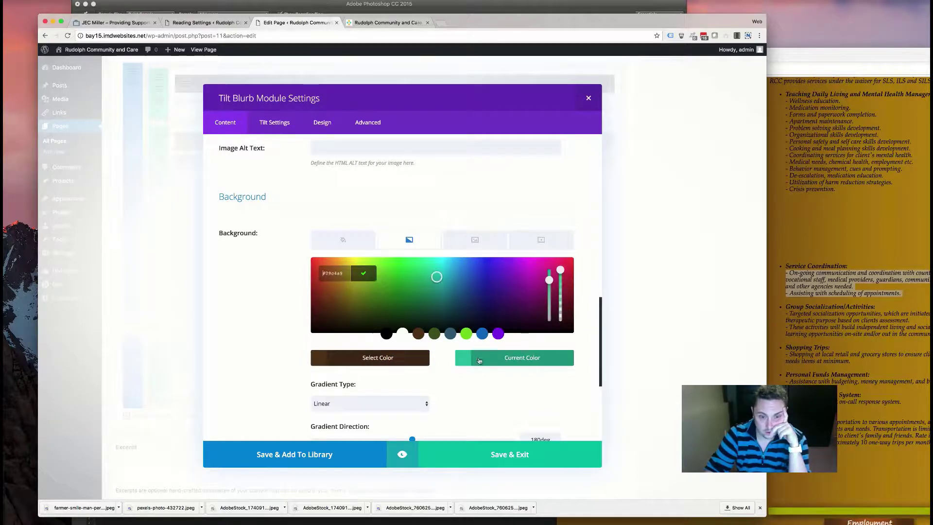
{"action": "left_click", "coordinate": [418, 334]}
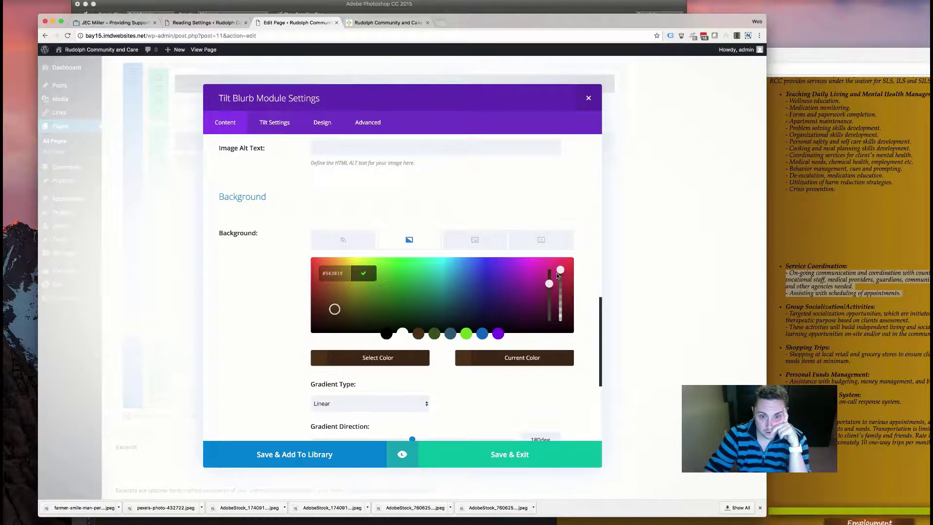
- Make the second colour semi-transparent and set the gradient type to Radial, Center
{"action": "left_click_drag", "start_coordinate": [561, 275], "coordinate": [559, 294]}
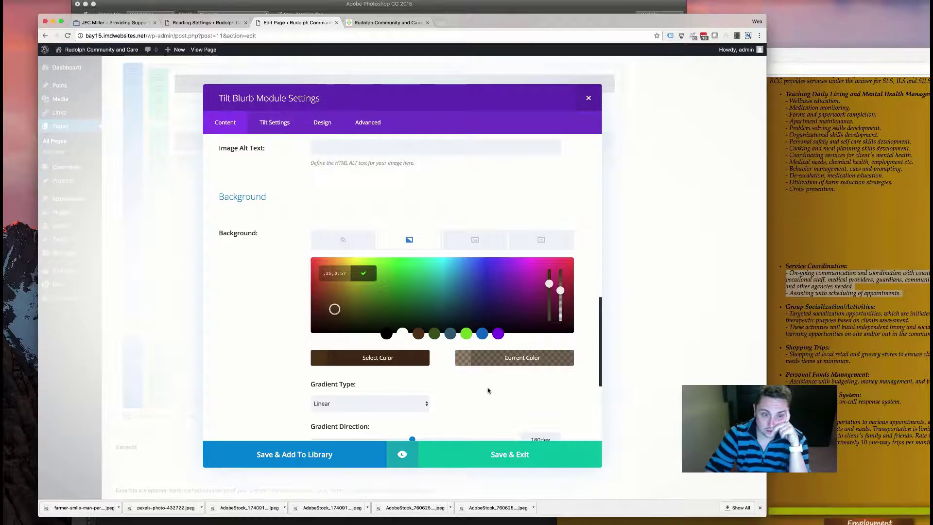
{"action": "left_click", "coordinate": [417, 404]}
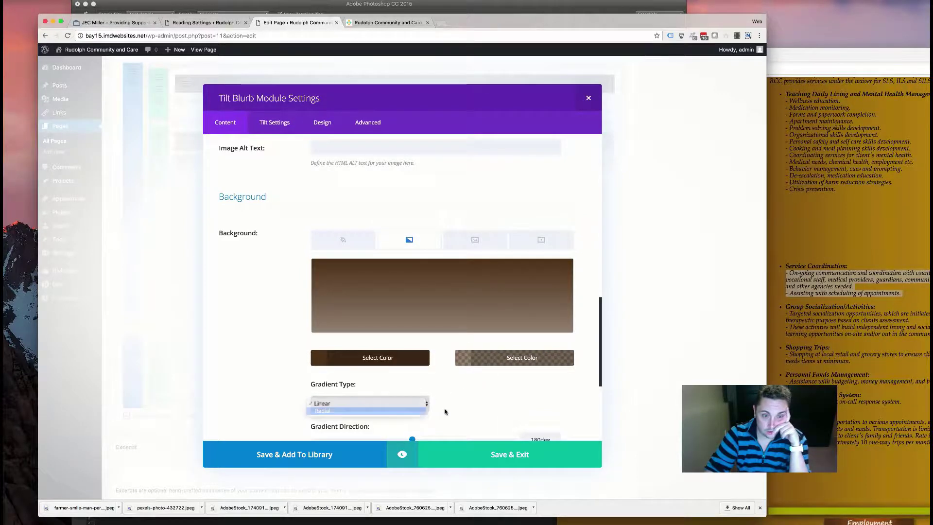
{"action": "left_click", "coordinate": [418, 411]}
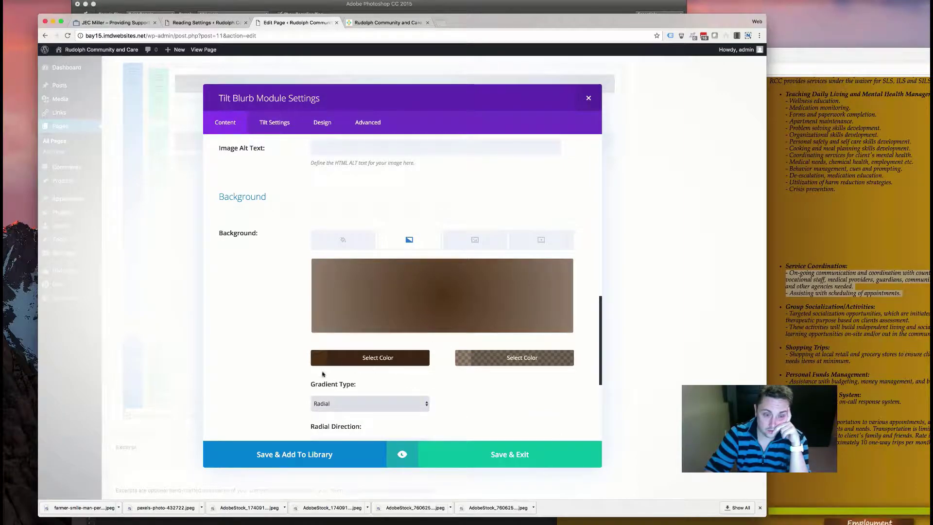
{"action": "scroll", "coordinate": [443, 391], "scroll_direction": "down", "scroll_amount": 3}
{"action": "left_click", "coordinate": [366, 382]}
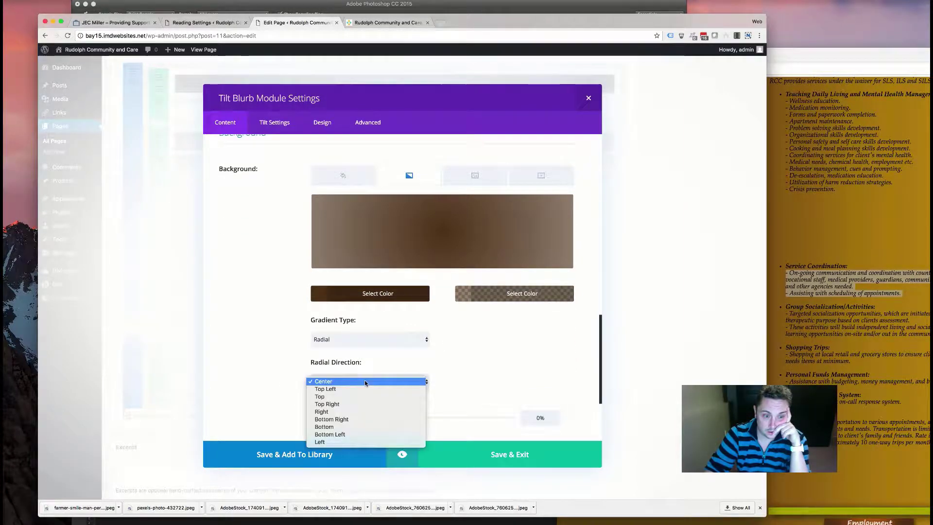
{"action": "left_click", "coordinate": [365, 381]}
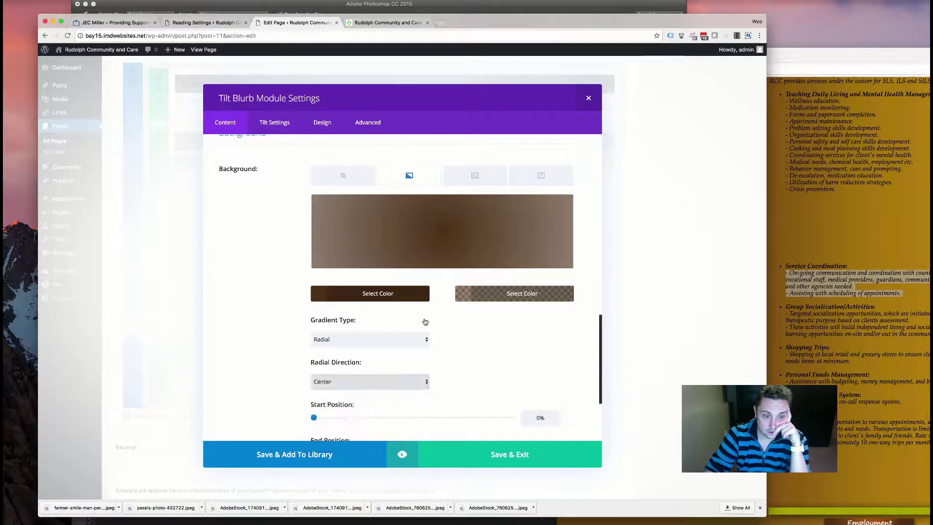
- Make the second gradient colour solid brown and the first one semi-transparent instead
{"action": "left_click", "coordinate": [376, 299]}
{"action": "left_click", "coordinate": [493, 295]}
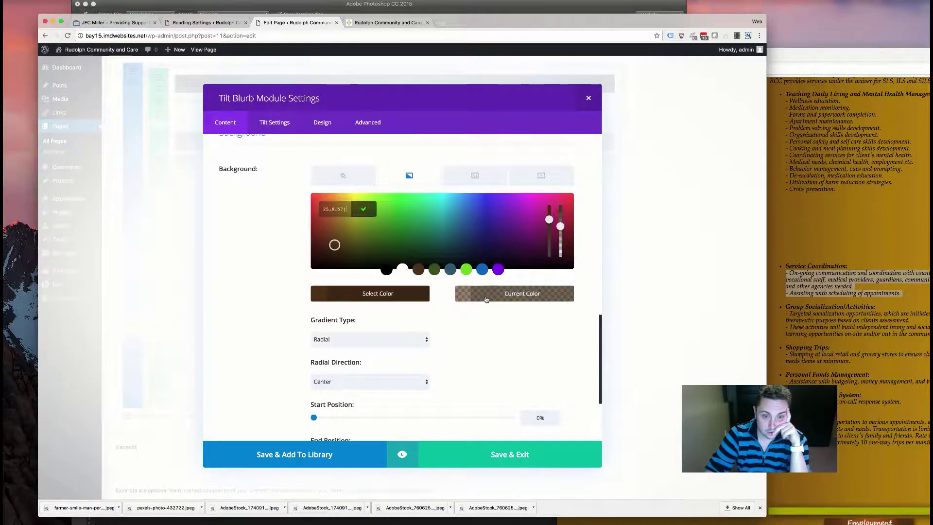
{"action": "left_click", "coordinate": [363, 208]}
{"action": "left_click", "coordinate": [498, 294]}
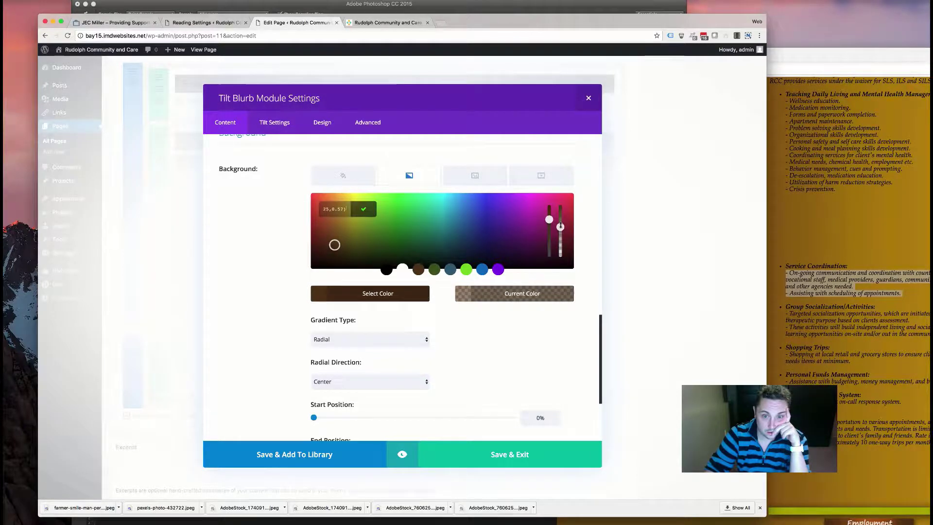
{"action": "left_click_drag", "start_coordinate": [560, 226], "coordinate": [560, 205]}
{"action": "left_click", "coordinate": [439, 316]}
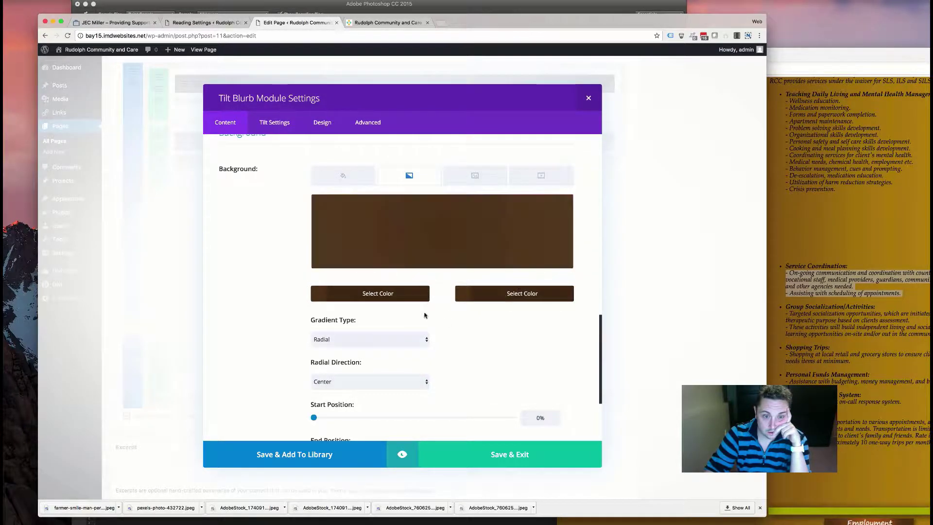
{"action": "left_click", "coordinate": [379, 293]}
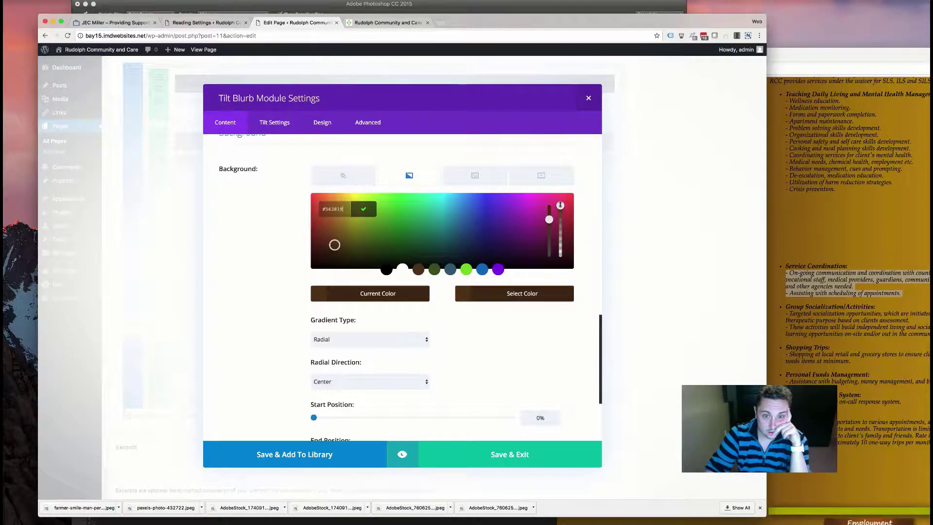
{"action": "left_click_drag", "start_coordinate": [560, 206], "coordinate": [560, 240]}
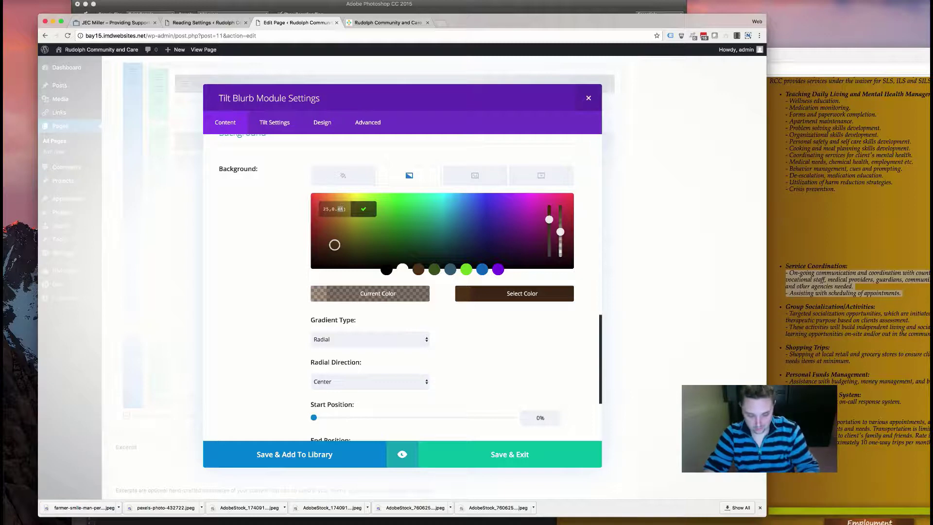
{"action": "left_click", "coordinate": [363, 210]}
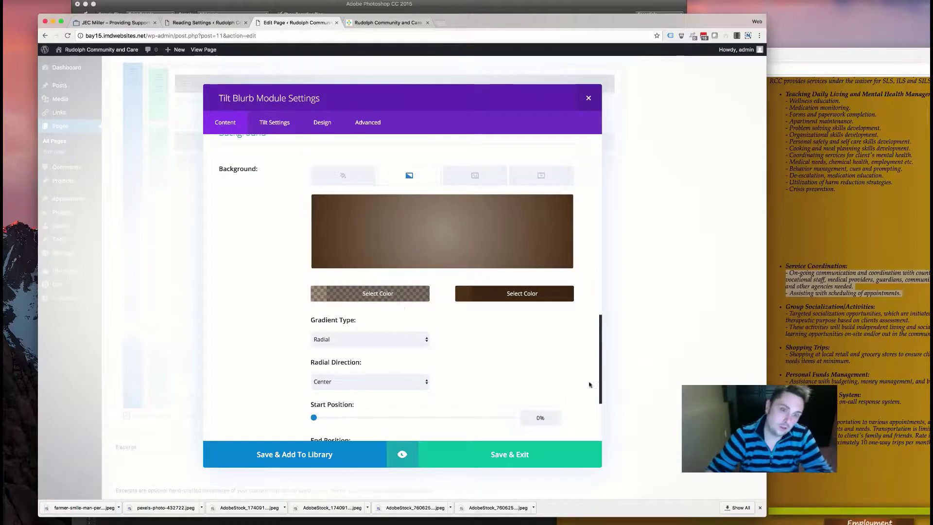
{"action": "scroll", "coordinate": [466, 350], "scroll_direction": "down", "scroll_amount": 5}
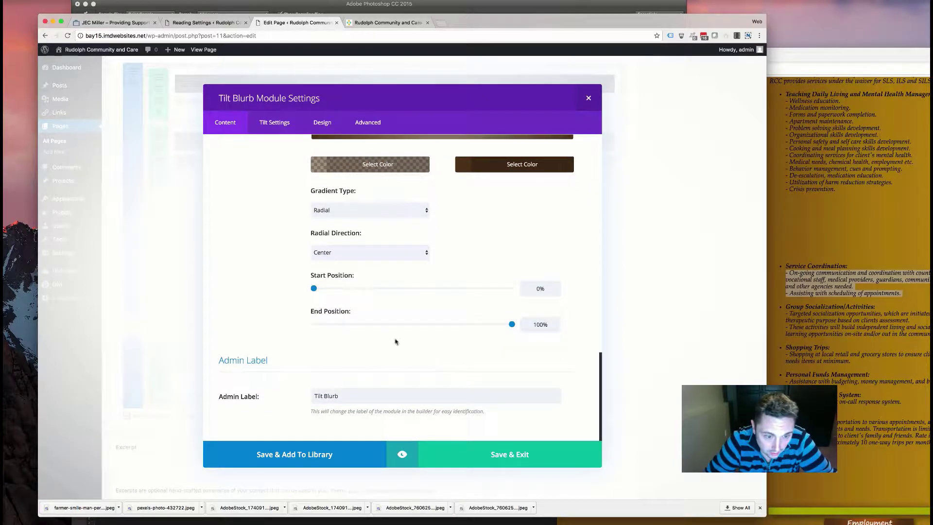
{"action": "scroll", "coordinate": [344, 270], "scroll_direction": "up", "scroll_amount": 10}
{"action": "left_click", "coordinate": [278, 124]}
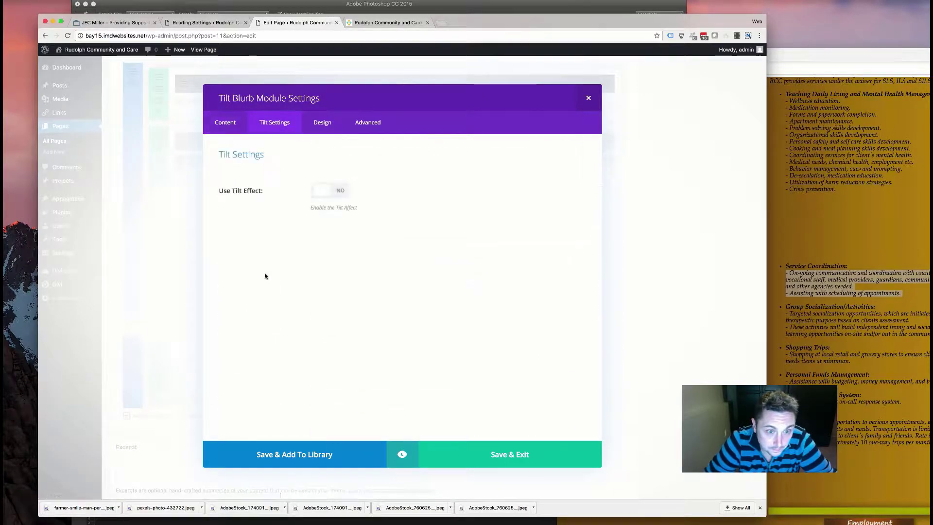
- Switch on the blurb's tilt effect and tilt glare, then return to the builder layout
{"action": "left_click", "coordinate": [344, 192]}
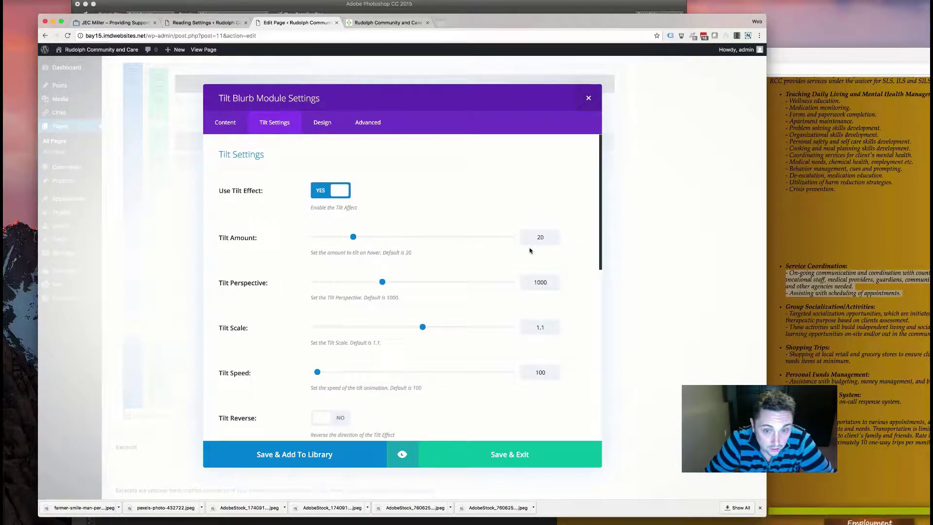
{"action": "scroll", "coordinate": [311, 296], "scroll_direction": "down", "scroll_amount": 4}
{"action": "left_click", "coordinate": [332, 292]}
{"action": "scroll", "coordinate": [306, 294], "scroll_direction": "down", "scroll_amount": 1}
{"action": "scroll", "coordinate": [304, 292], "scroll_direction": "down", "scroll_amount": 5}
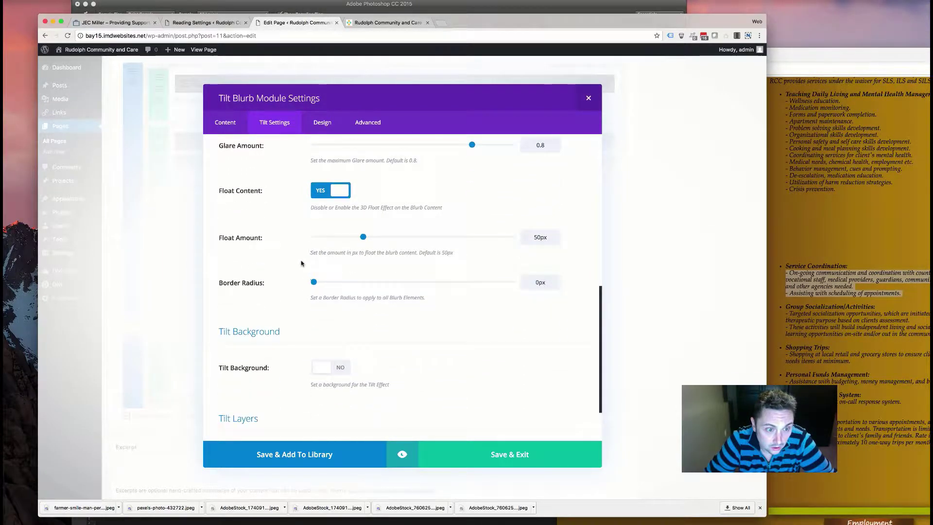
{"action": "scroll", "coordinate": [304, 262], "scroll_direction": "up", "scroll_amount": 2}
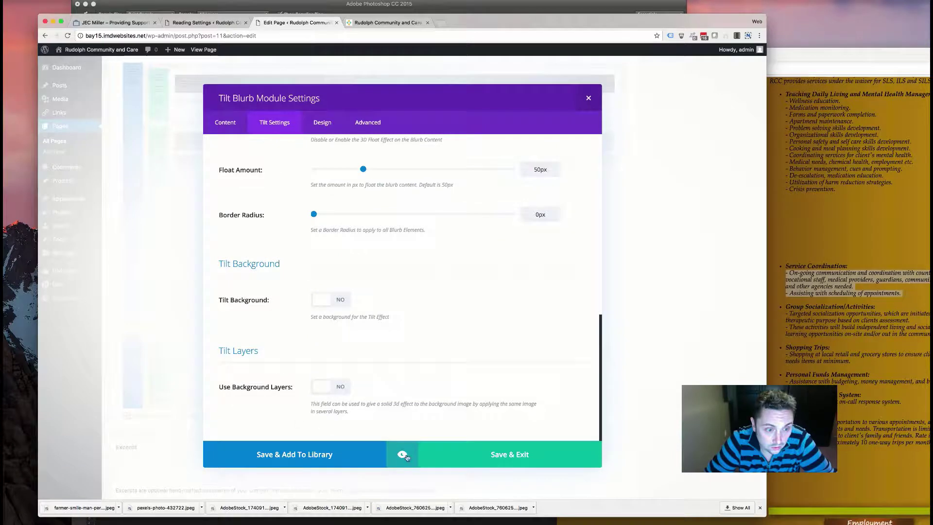
{"action": "left_click", "coordinate": [428, 449]}
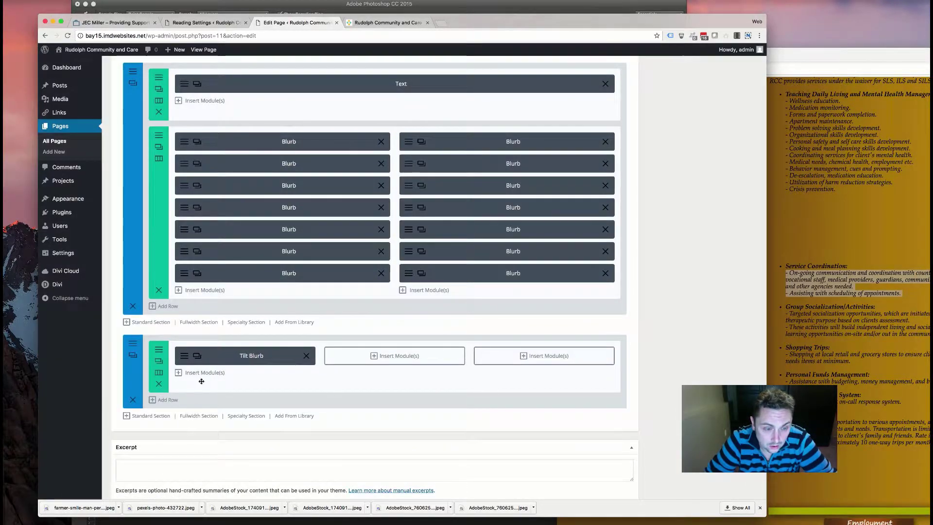
- Retitle the tilt blurb 'Group Socialization/Activities:' using the heading from the old services page
{"action": "left_click", "coordinate": [197, 355]}
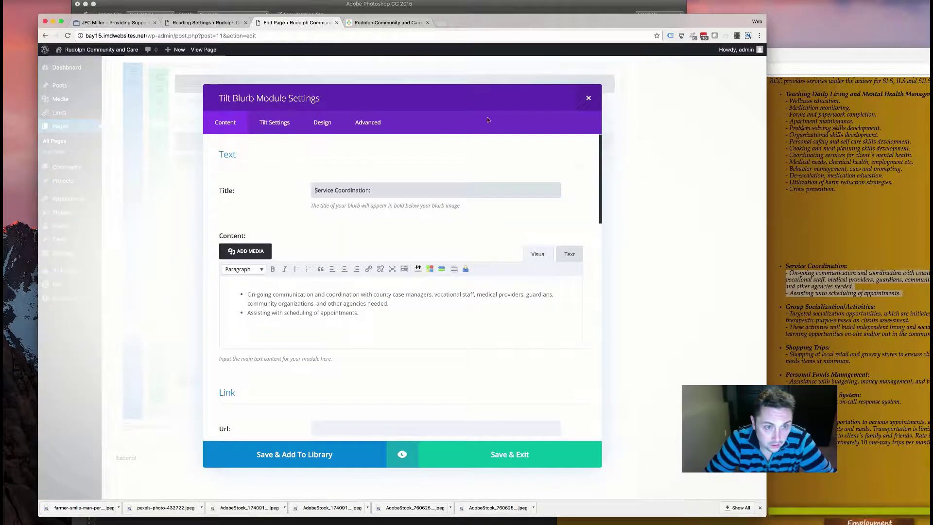
{"action": "left_click", "coordinate": [777, 194]}
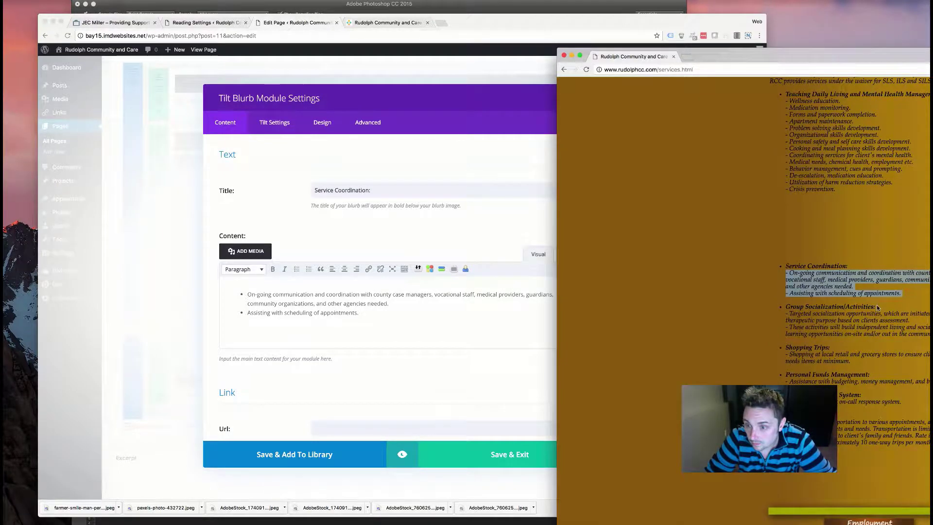
{"action": "left_click_drag", "start_coordinate": [877, 307], "coordinate": [784, 307]}
{"action": "key", "text": "super+c"}
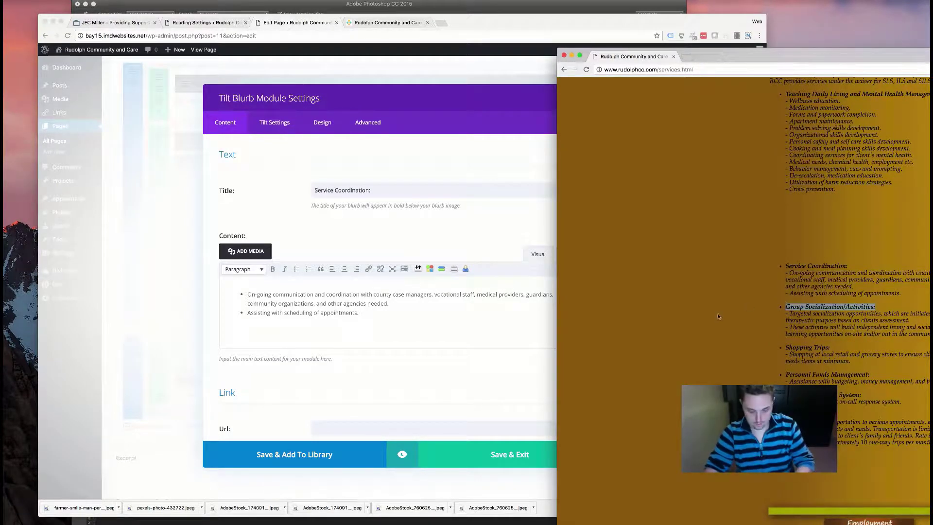
{"action": "left_click", "coordinate": [361, 230]}
{"action": "left_click_drag", "start_coordinate": [373, 190], "coordinate": [282, 197]}
{"action": "key", "text": "super+v"}
- Replace the blurb content with that service's two lines, removing their leading dashes
{"action": "left_click", "coordinate": [853, 335]}
{"action": "left_click_drag", "start_coordinate": [926, 335], "coordinate": [776, 316]}
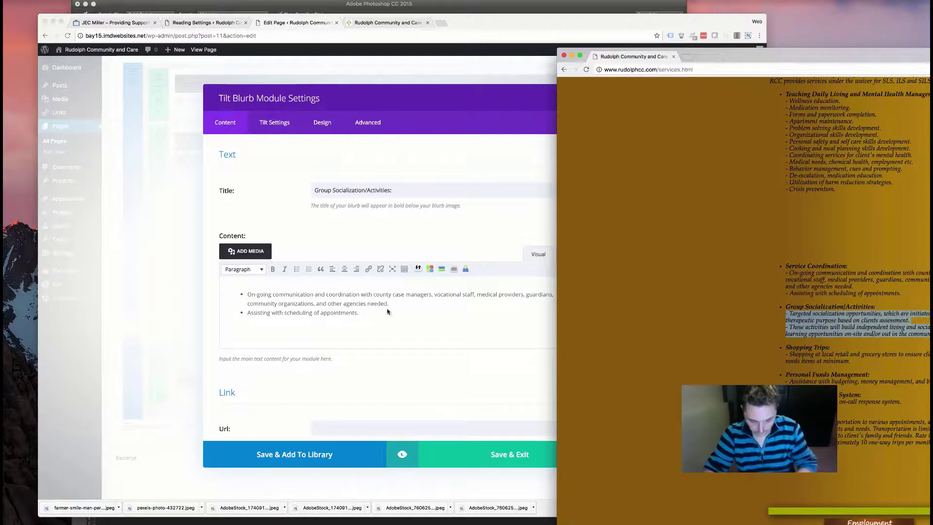
{"action": "left_click", "coordinate": [334, 219]}
{"action": "left_click", "coordinate": [569, 254]}
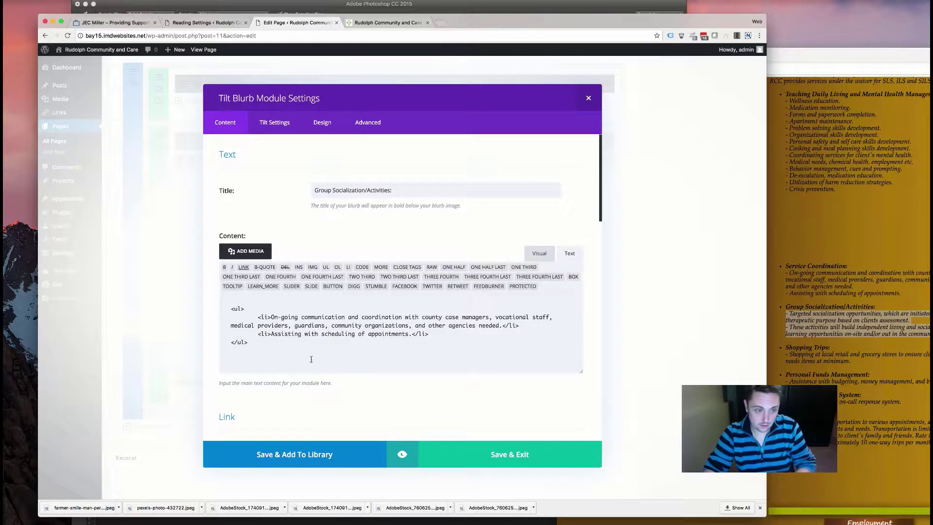
{"action": "left_click_drag", "start_coordinate": [312, 361], "coordinate": [165, 281]}
{"action": "type", "text": "- Targeted socialization opportunities, which are initiated for a specific therapeutic purpose based on clients assessment. - These activities will build independent living and socialization skills via learning opportunities on-site and/or out in the community."}
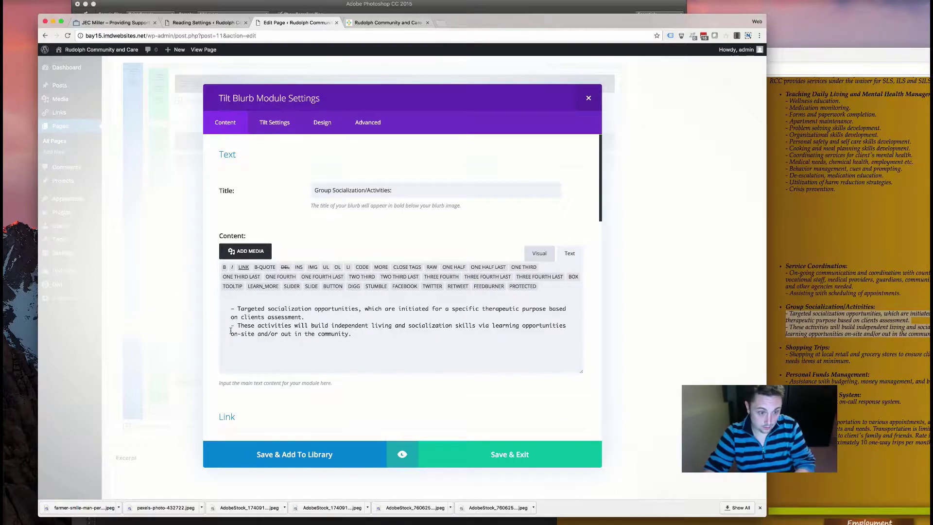
{"action": "key", "text": "BackSpace"}
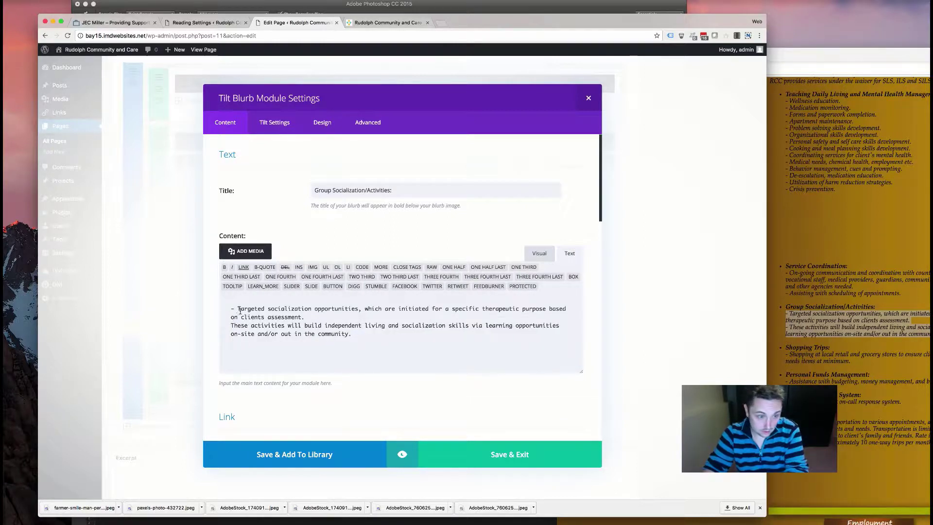
{"action": "left_click", "coordinate": [237, 309]}
{"action": "key", "text": "BackSpace"}
{"action": "key", "text": "BackSpace"}
{"action": "key", "text": "Return"}
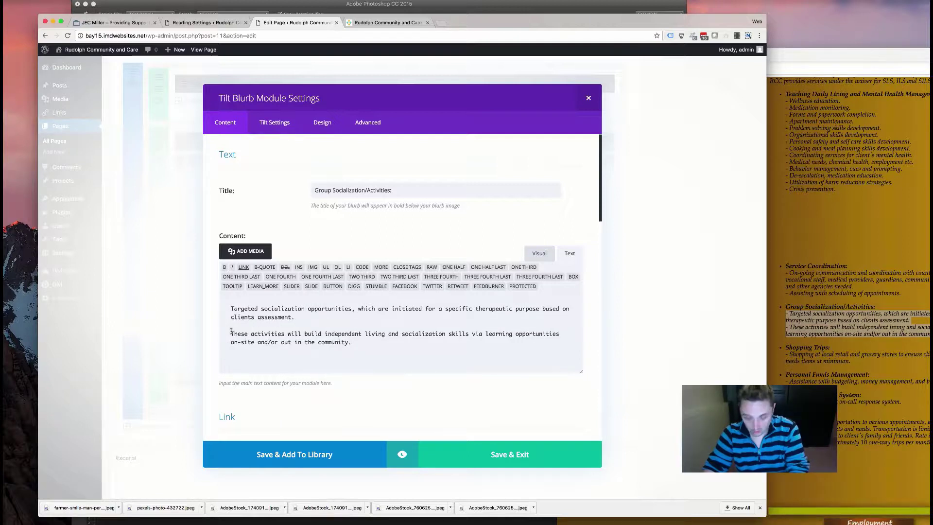
- Format both content paragraphs as a bulleted list
{"action": "left_click", "coordinate": [538, 253]}
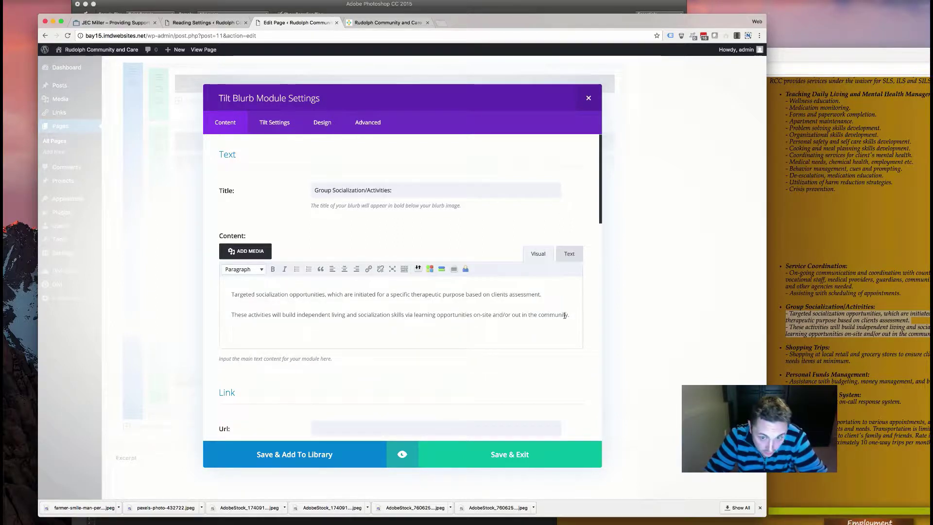
{"action": "left_click_drag", "start_coordinate": [569, 314], "coordinate": [437, 315]}
{"action": "key", "text": "ctrl+a"}
{"action": "left_click", "coordinate": [296, 269]}
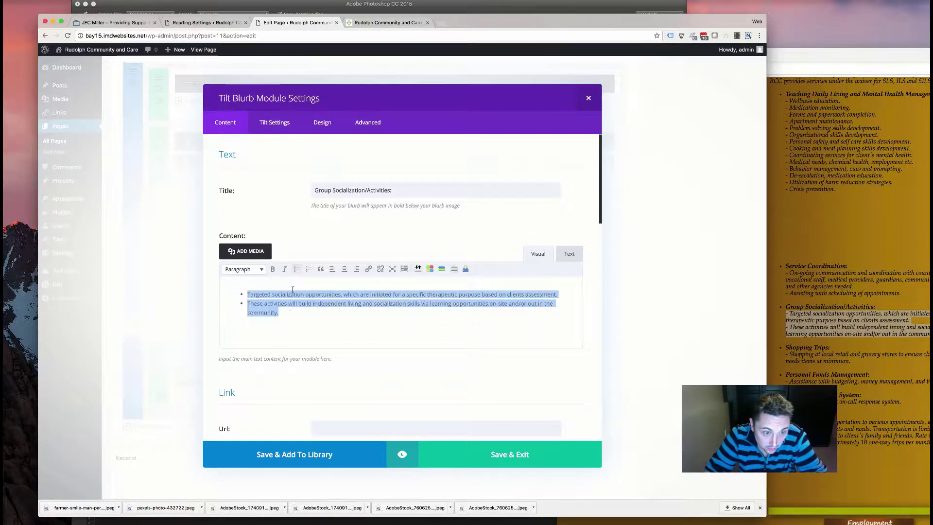
{"action": "left_click", "coordinate": [269, 122]}
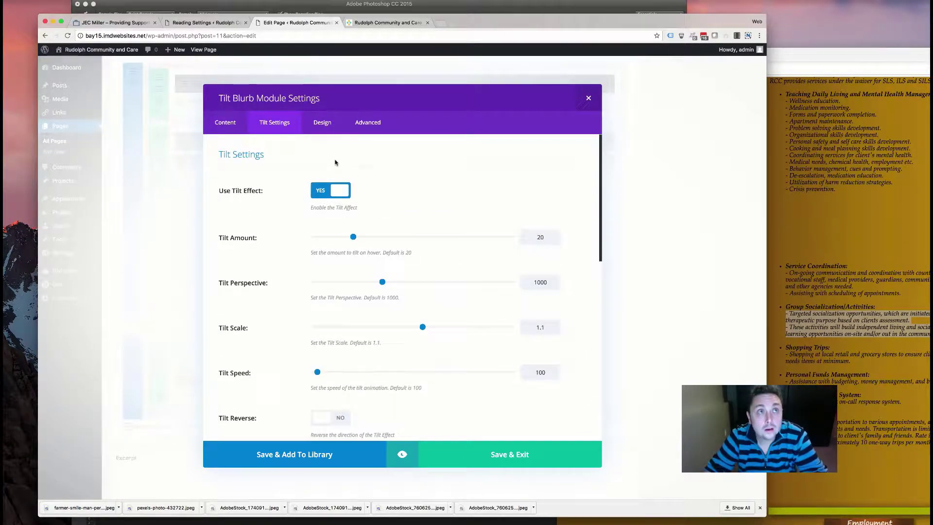
- Change both gradient colours to dark green, save the blurb, and drag it into column two
{"action": "left_click", "coordinate": [320, 122]}
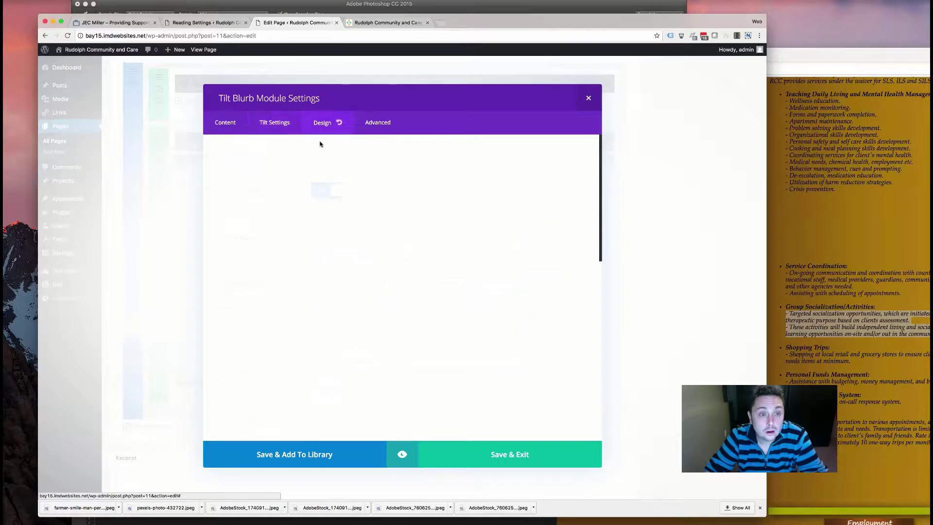
{"action": "left_click", "coordinate": [274, 122]}
{"action": "left_click", "coordinate": [225, 122]}
{"action": "scroll", "coordinate": [378, 309], "scroll_direction": "down", "scroll_amount": 10}
{"action": "left_click", "coordinate": [471, 274]}
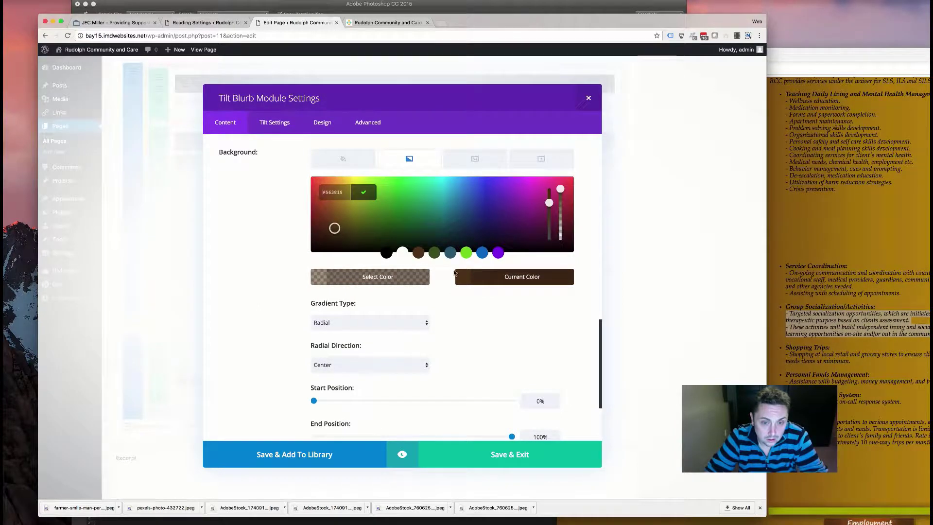
{"action": "left_click", "coordinate": [435, 254]}
{"action": "left_click", "coordinate": [467, 307]}
{"action": "left_click", "coordinate": [395, 279]}
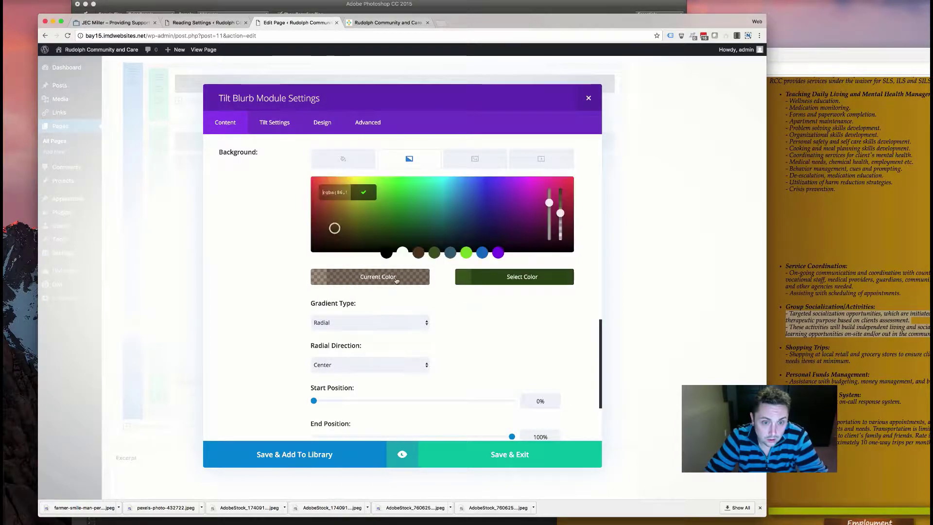
{"action": "left_click", "coordinate": [434, 254]}
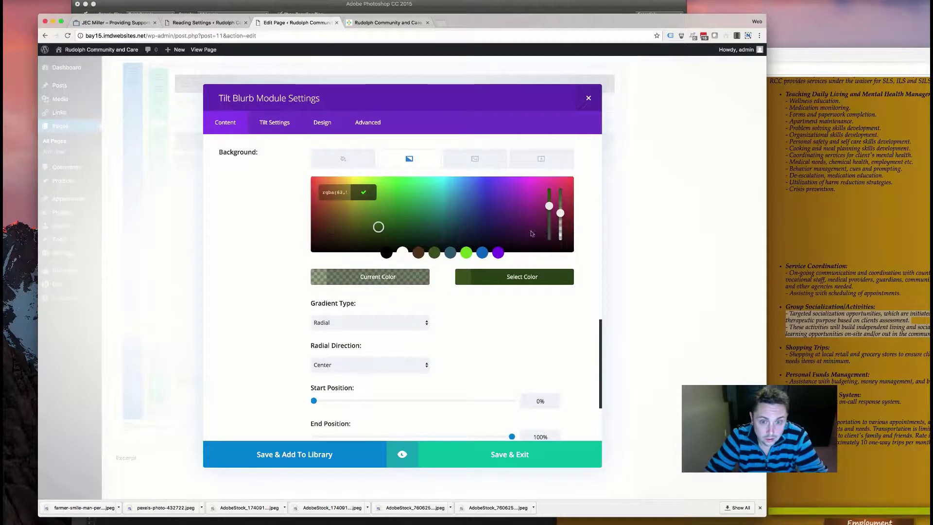
{"action": "left_click", "coordinate": [496, 320]}
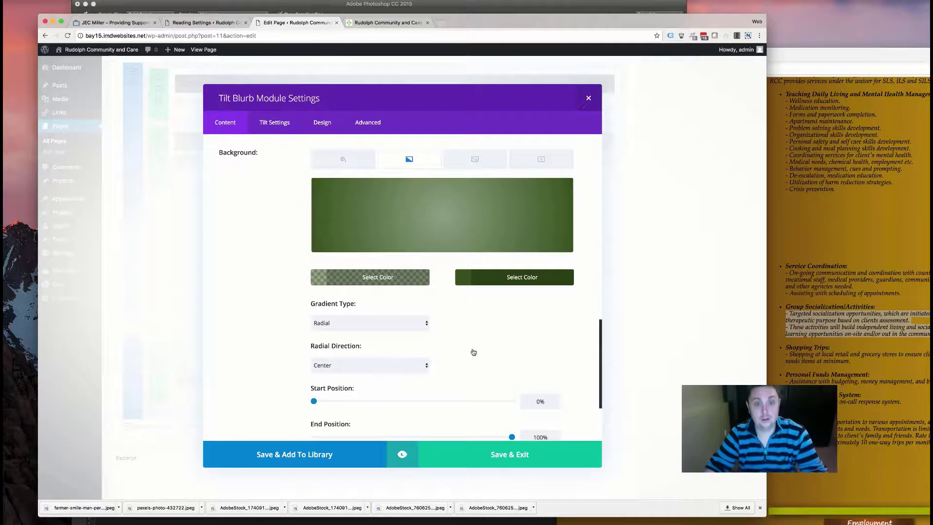
{"action": "left_click", "coordinate": [501, 456]}
{"action": "left_click_drag", "start_coordinate": [262, 377], "coordinate": [395, 356]}
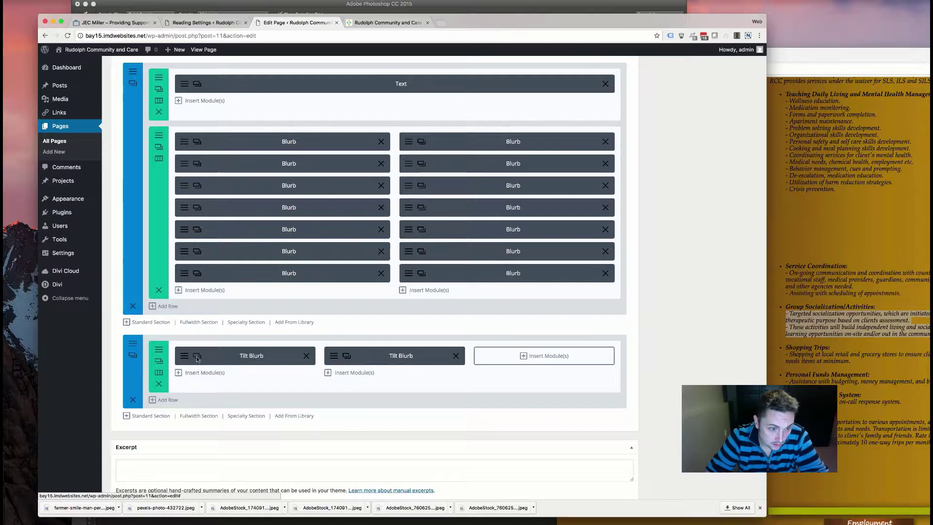
- Retitle a tilt blurb 'Shopping Trips:' using the heading from the old services page
{"action": "left_click", "coordinate": [203, 361]}
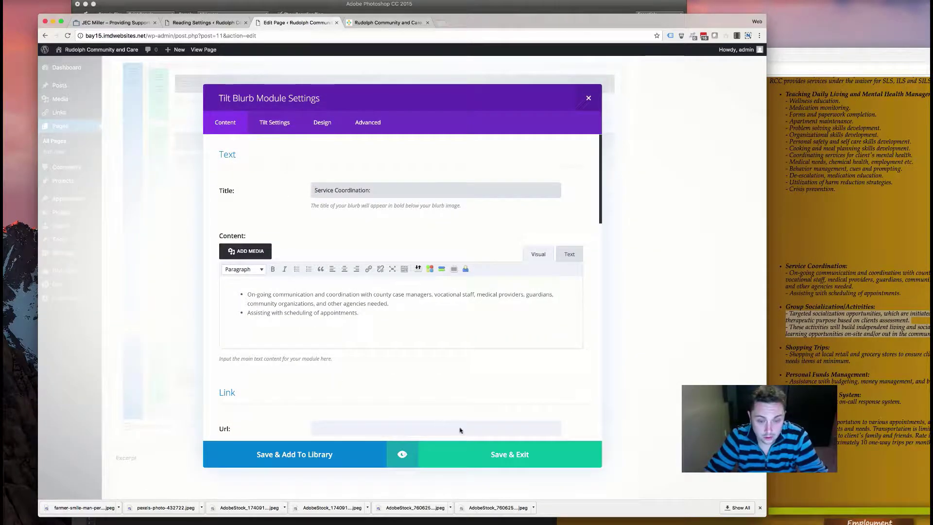
{"action": "left_click", "coordinate": [828, 347]}
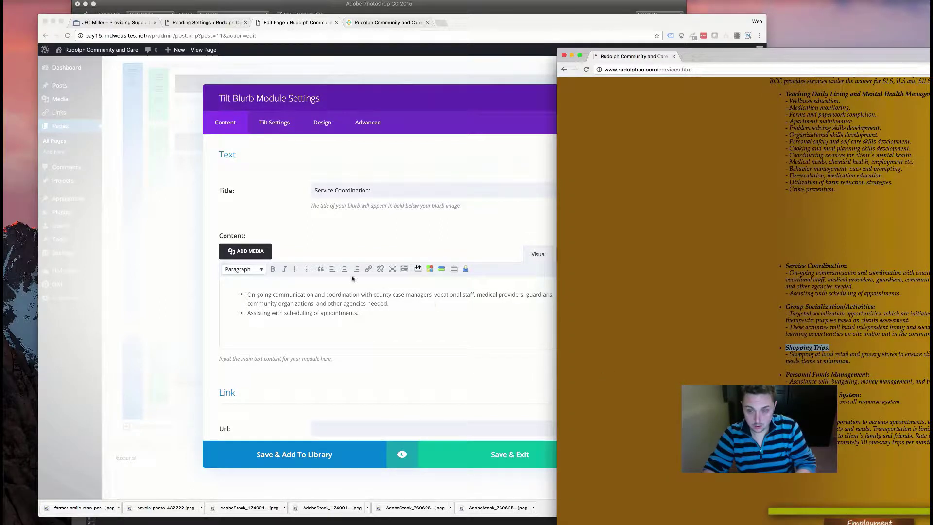
{"action": "left_click", "coordinate": [339, 190]}
{"action": "left_click_drag", "start_coordinate": [374, 190], "coordinate": [296, 189]}
{"action": "type", "text": "Shopping Trips:"}
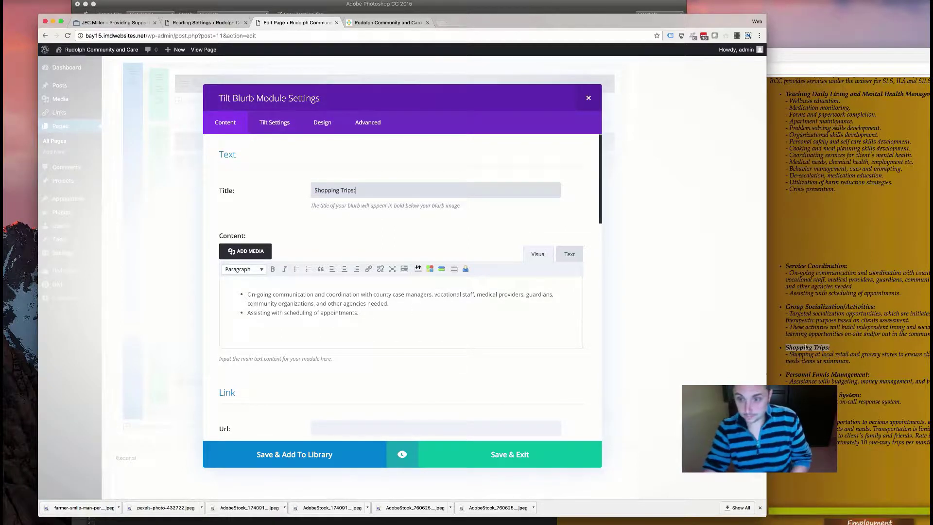
- Replace the blurb's bullets with the Shopping Trips description, removing its leading dash
{"action": "left_click", "coordinate": [855, 362]}
{"action": "left_click_drag", "start_coordinate": [851, 361], "coordinate": [781, 356]}
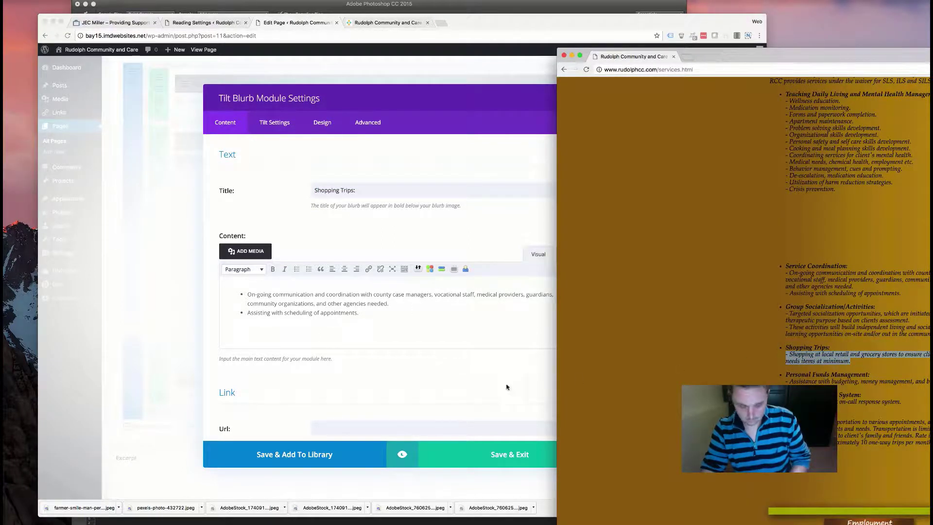
{"action": "left_click", "coordinate": [507, 387]}
{"action": "left_click_drag", "start_coordinate": [362, 320], "coordinate": [127, 269]}
{"action": "key", "text": "BackSpace"}
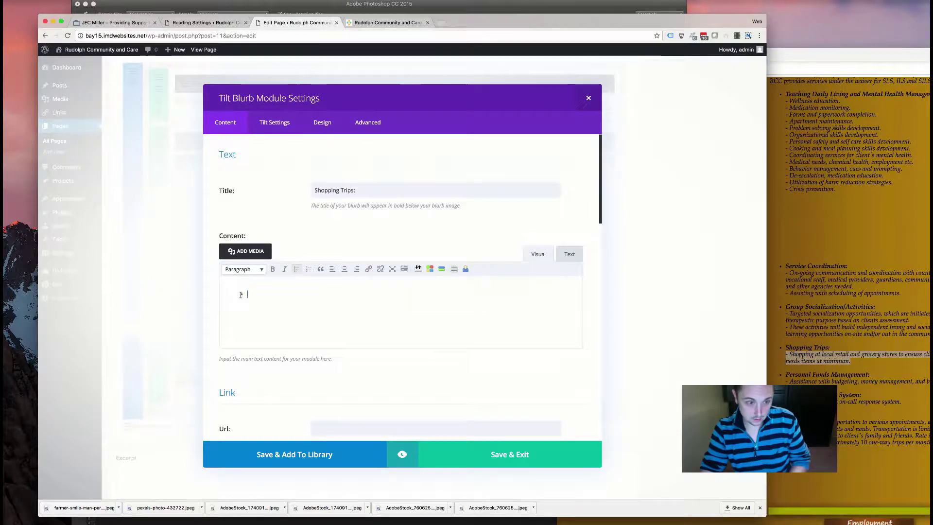
{"action": "left_click", "coordinate": [569, 254]}
{"action": "left_click_drag", "start_coordinate": [279, 329], "coordinate": [122, 250]}
{"action": "type", "text": "- Shopping at local retail and grocery stores to ensure clients have all basic needs items at minimum."}
{"action": "left_click_drag", "start_coordinate": [238, 309], "coordinate": [171, 298]}
{"action": "key", "text": "BackSpace"}
{"action": "left_click", "coordinate": [540, 255]}
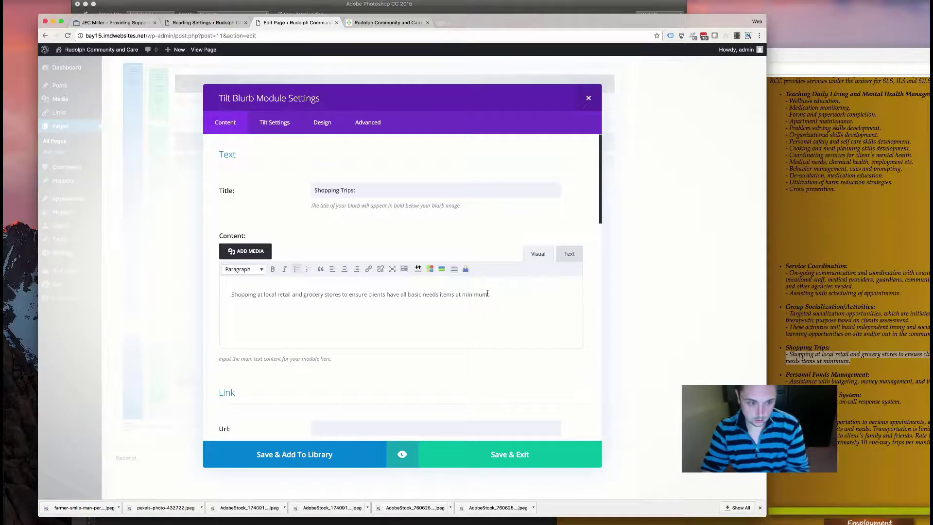
- Save the blurb, move it into the third column, and update the home page
{"action": "left_click", "coordinate": [510, 454]}
{"action": "left_click_drag", "start_coordinate": [257, 377], "coordinate": [494, 387]}
{"action": "scroll", "coordinate": [608, 235], "scroll_direction": "up", "scroll_amount": 2}
{"action": "key", "text": "super+s"}
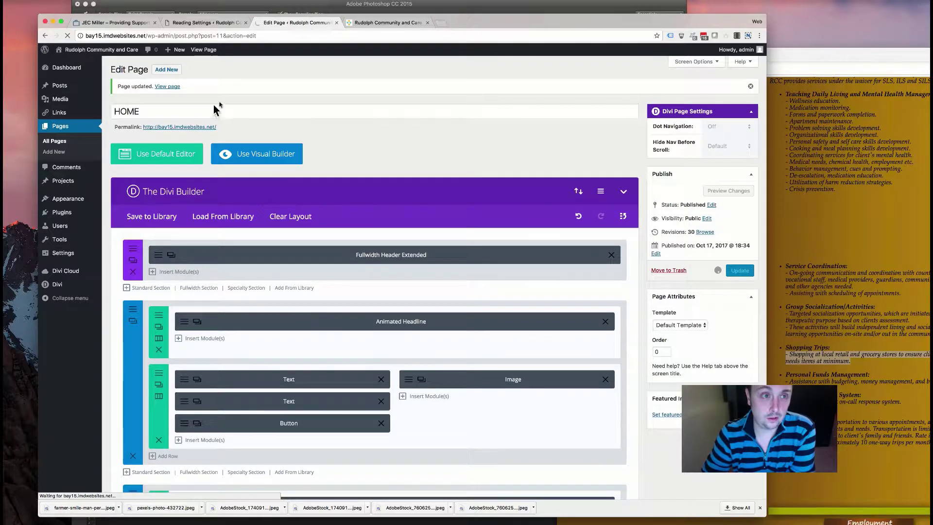
- Set the first tilt blurb's Text Color to Light in its Design settings
{"action": "scroll", "coordinate": [286, 214], "scroll_direction": "down", "scroll_amount": 15}
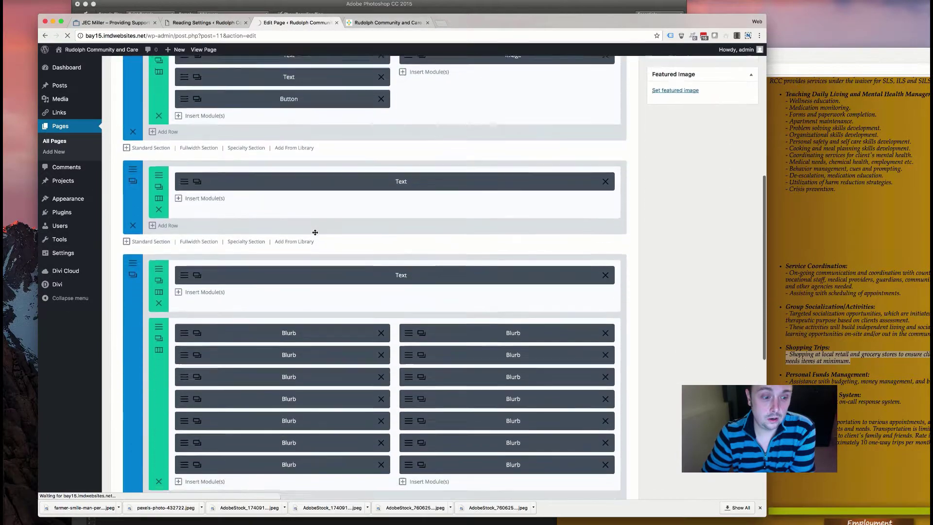
{"action": "scroll", "coordinate": [313, 232], "scroll_direction": "down", "scroll_amount": 2}
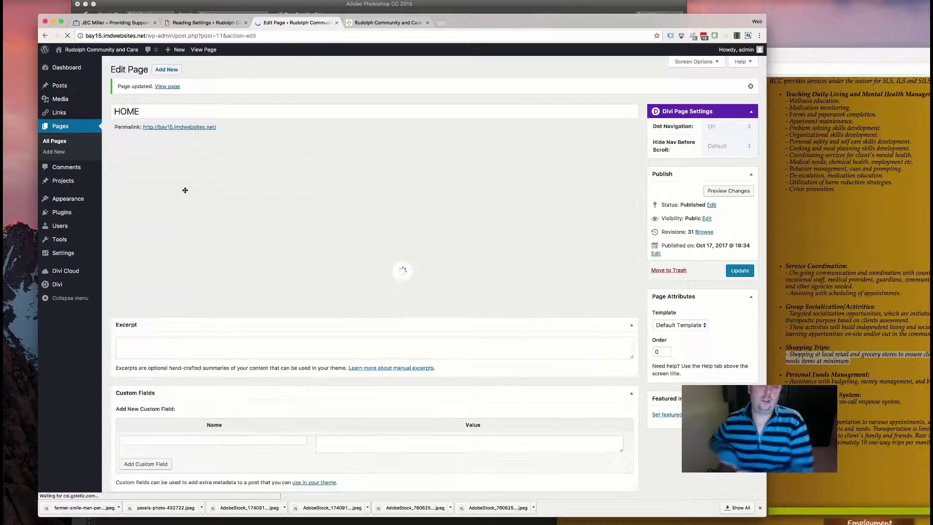
{"action": "scroll", "coordinate": [208, 384], "scroll_direction": "down", "scroll_amount": 10}
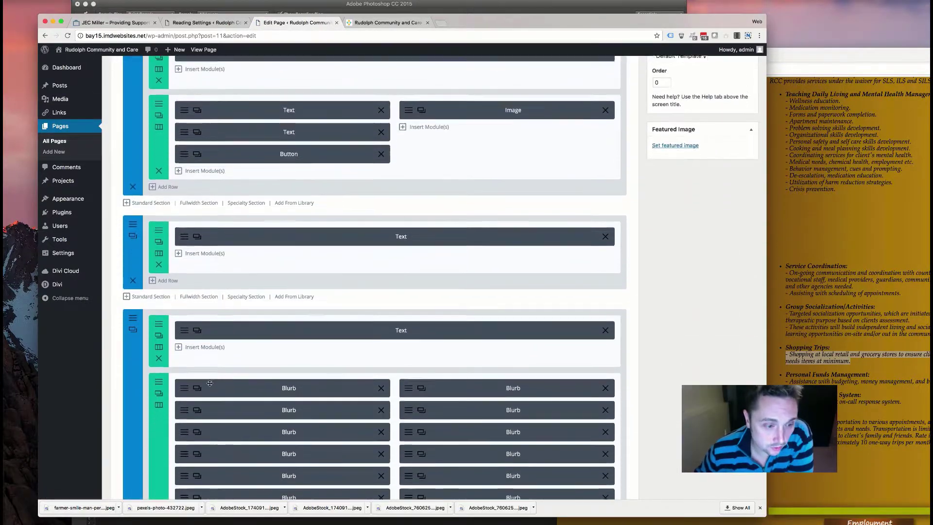
{"action": "scroll", "coordinate": [208, 384], "scroll_direction": "down", "scroll_amount": 8}
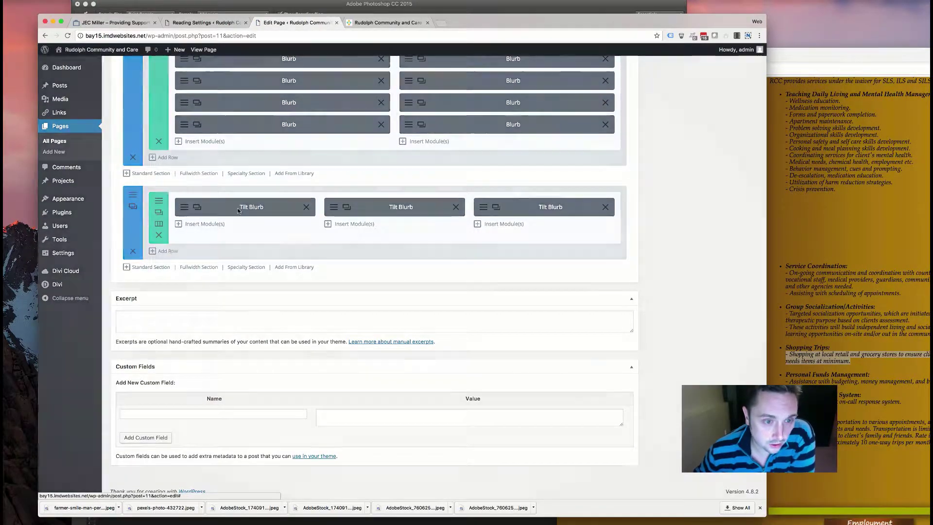
{"action": "left_click", "coordinate": [243, 210]}
{"action": "left_click", "coordinate": [273, 122]}
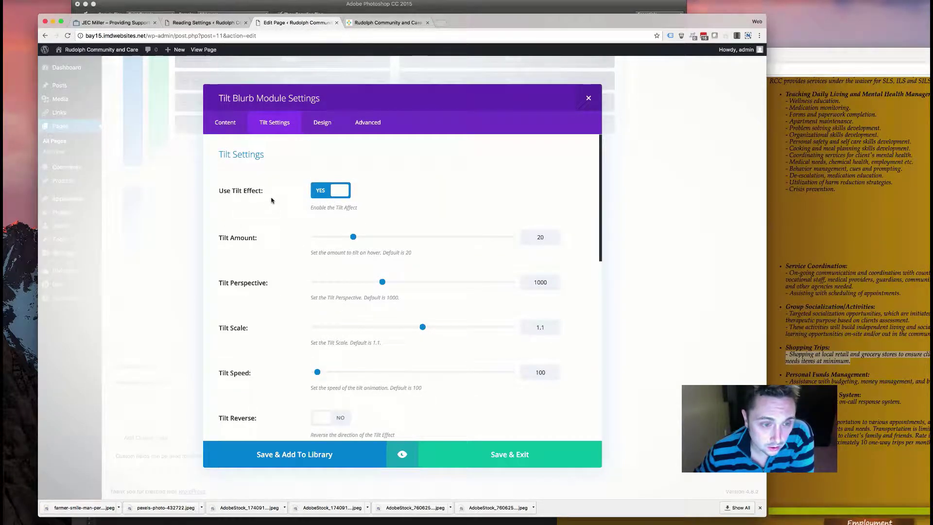
{"action": "scroll", "coordinate": [277, 239], "scroll_direction": "down", "scroll_amount": 10}
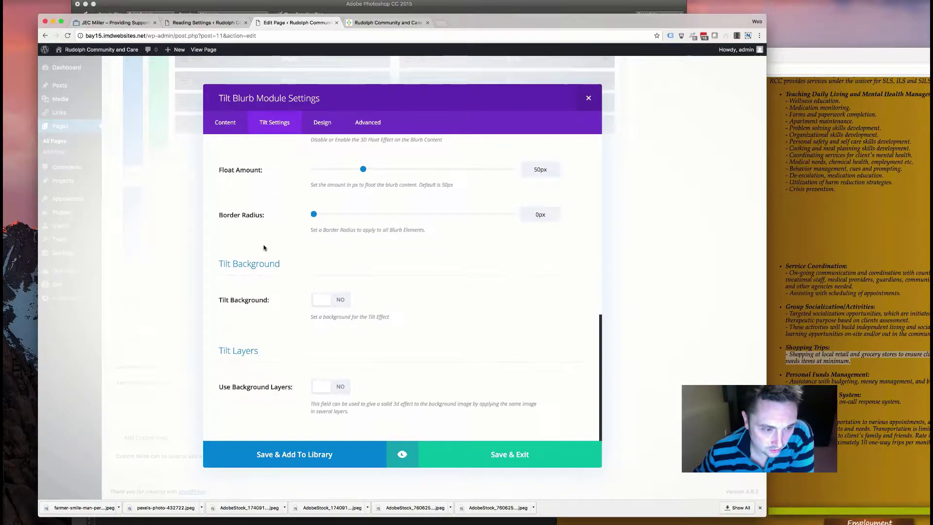
{"action": "left_click", "coordinate": [322, 122]}
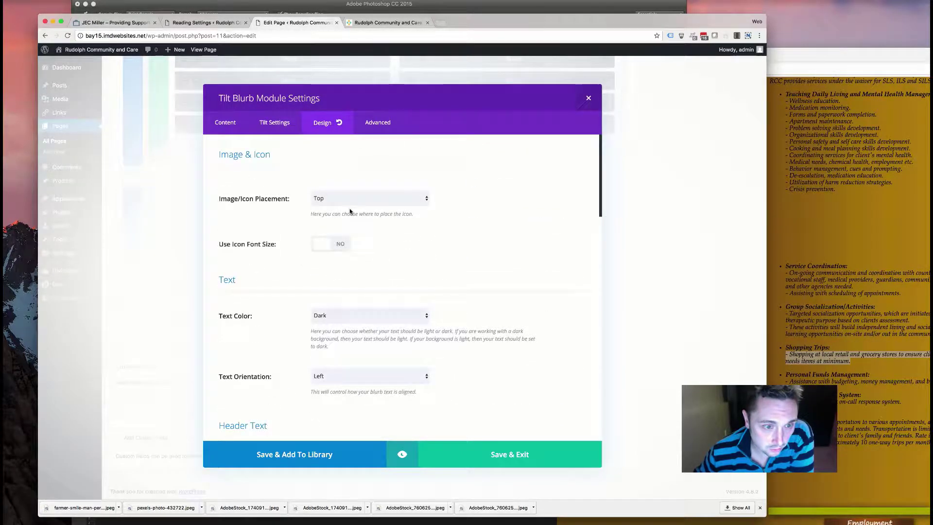
{"action": "scroll", "coordinate": [339, 282], "scroll_direction": "down", "scroll_amount": 5}
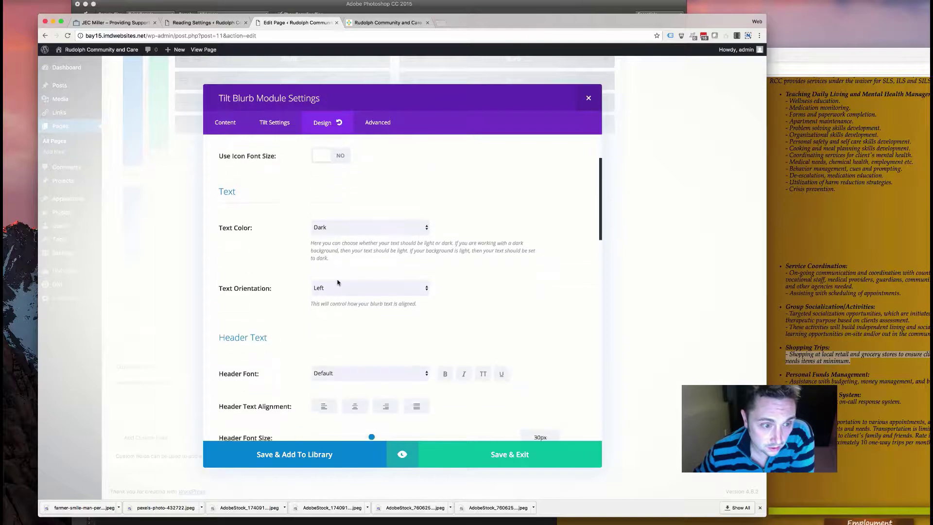
{"action": "left_click", "coordinate": [363, 193]}
{"action": "left_click", "coordinate": [362, 196]}
- Make the blurb's header font bold and save its settings
{"action": "scroll", "coordinate": [362, 321], "scroll_direction": "down", "scroll_amount": 2}
{"action": "scroll", "coordinate": [361, 321], "scroll_direction": "down", "scroll_amount": 8}
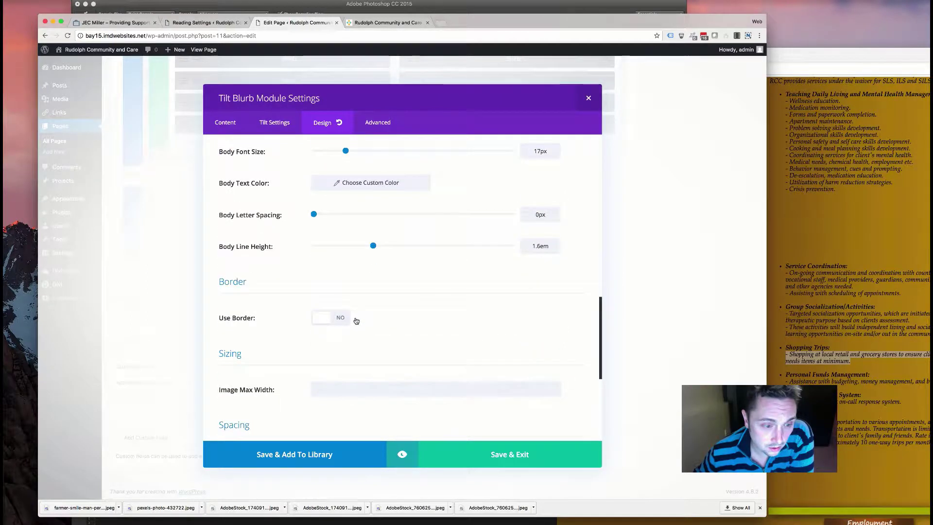
{"action": "scroll", "coordinate": [356, 320], "scroll_direction": "down", "scroll_amount": 5}
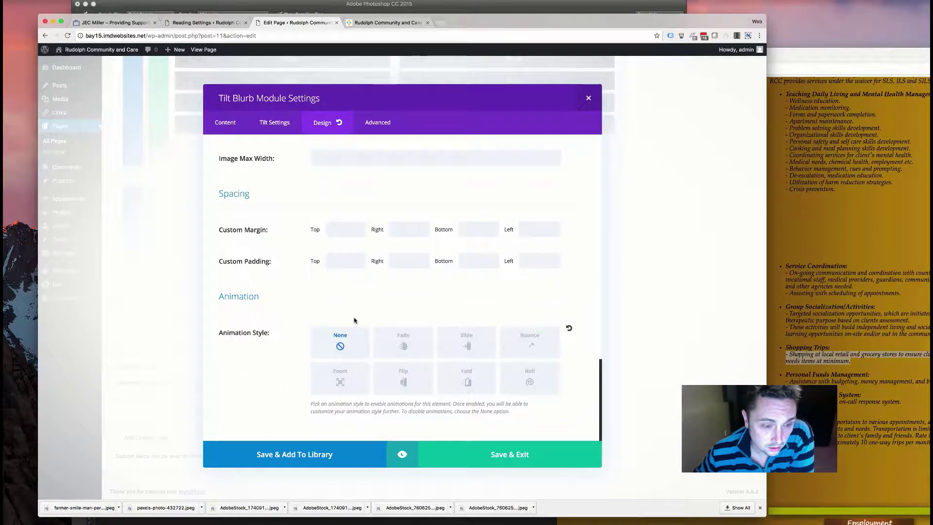
{"action": "scroll", "coordinate": [355, 320], "scroll_direction": "up", "scroll_amount": 12}
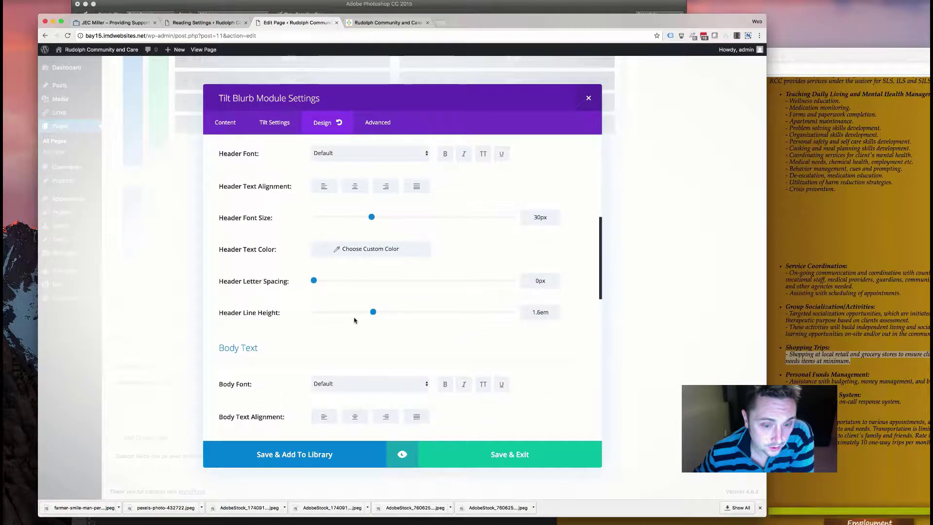
{"action": "scroll", "coordinate": [354, 320], "scroll_direction": "up", "scroll_amount": 3}
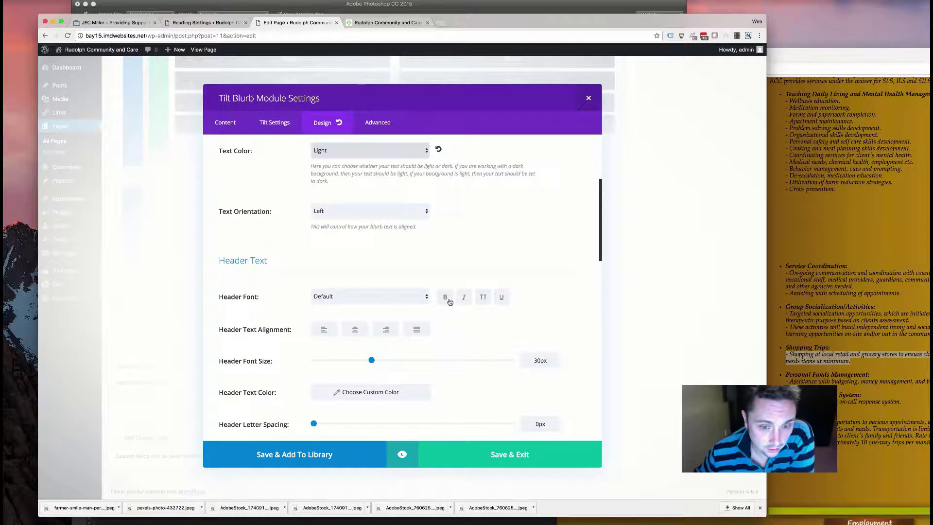
{"action": "left_click", "coordinate": [445, 298]}
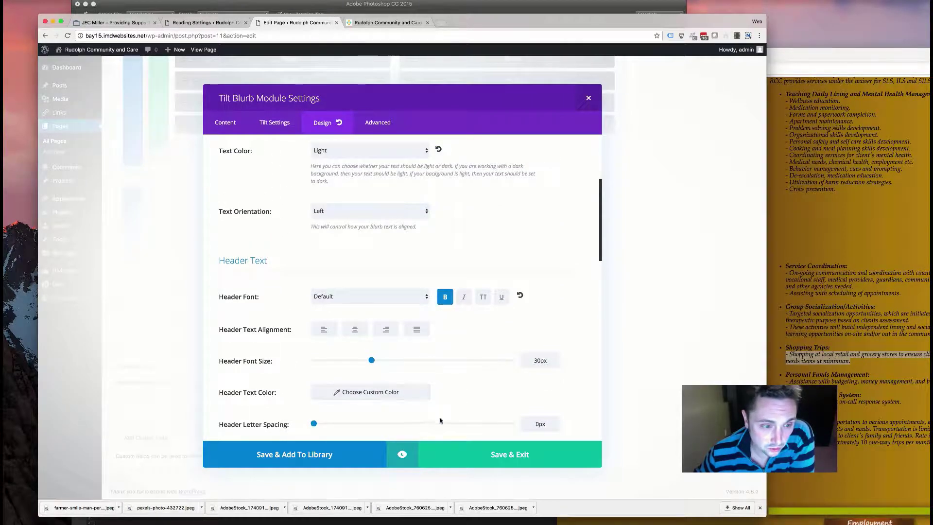
{"action": "left_click", "coordinate": [494, 457]}
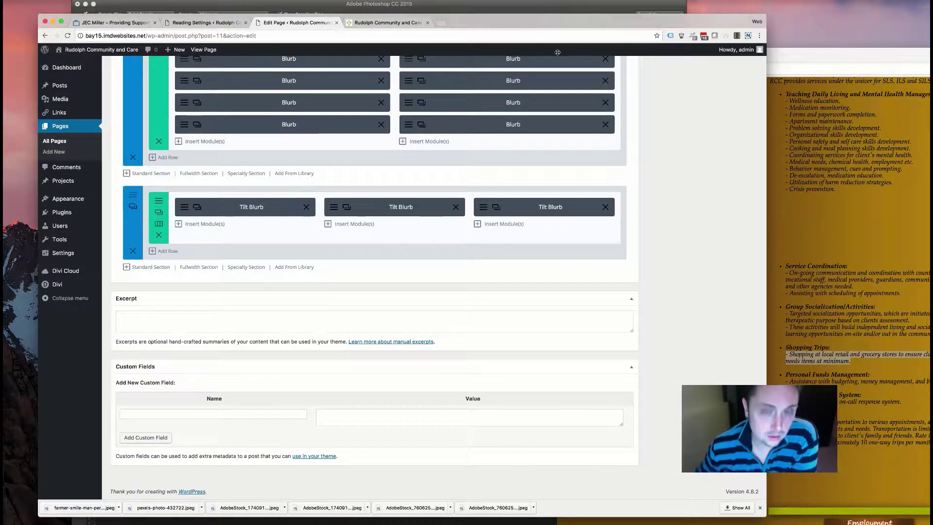
- Update the page, then reload the live site with DevTools closed to view the three tilt blurbs
{"action": "key", "text": "super+s"}
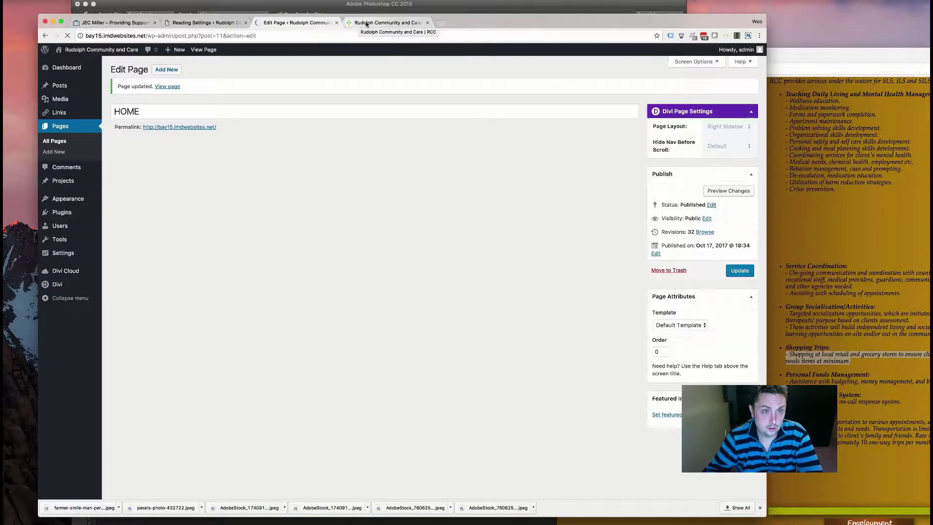
{"action": "left_click", "coordinate": [358, 23]}
{"action": "key", "text": "super+r"}
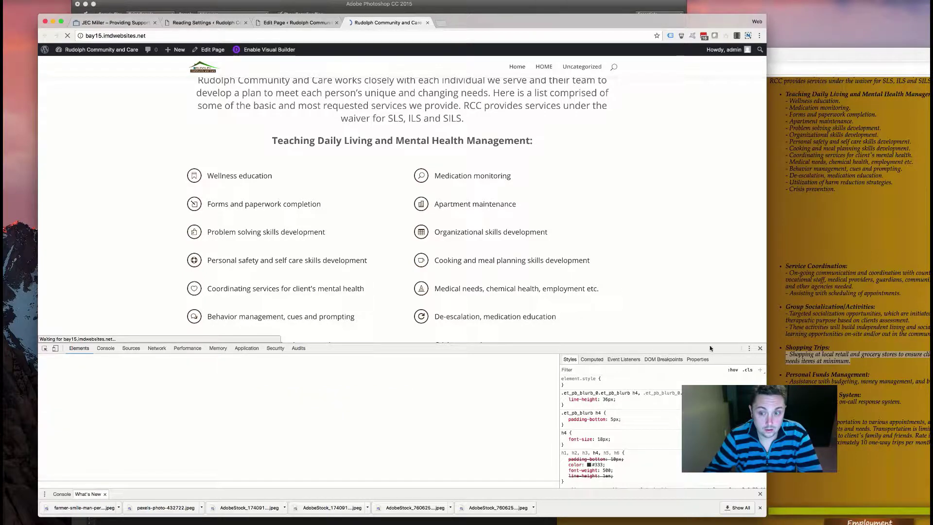
{"action": "left_click", "coordinate": [760, 348]}
{"action": "scroll", "coordinate": [361, 258], "scroll_direction": "down", "scroll_amount": 2}
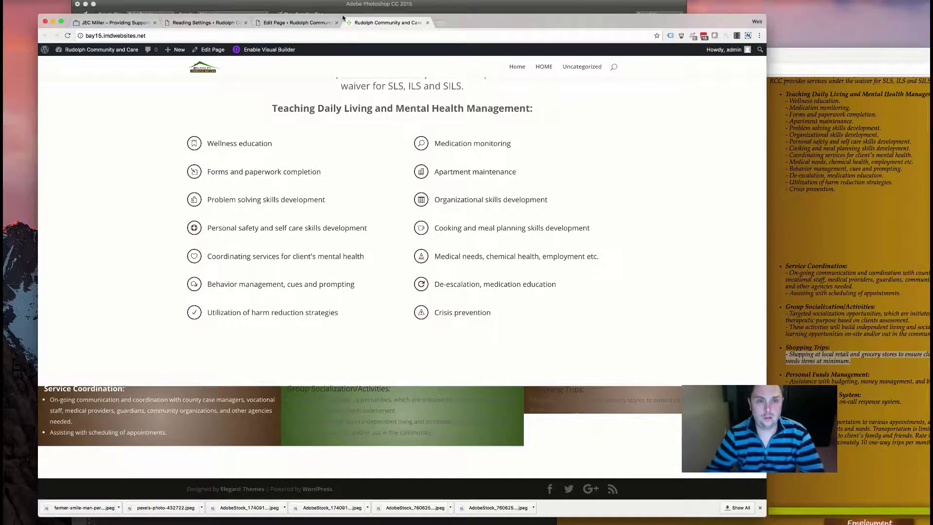
- Open the single-text row's settings in the page editor and show its Design options
{"action": "left_click", "coordinate": [297, 22]}
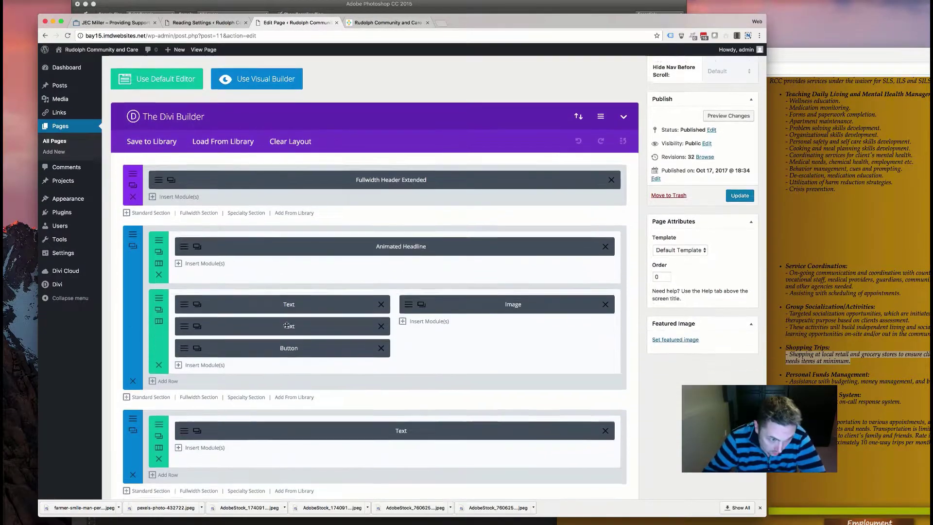
{"action": "scroll", "coordinate": [286, 325], "scroll_direction": "down", "scroll_amount": 3}
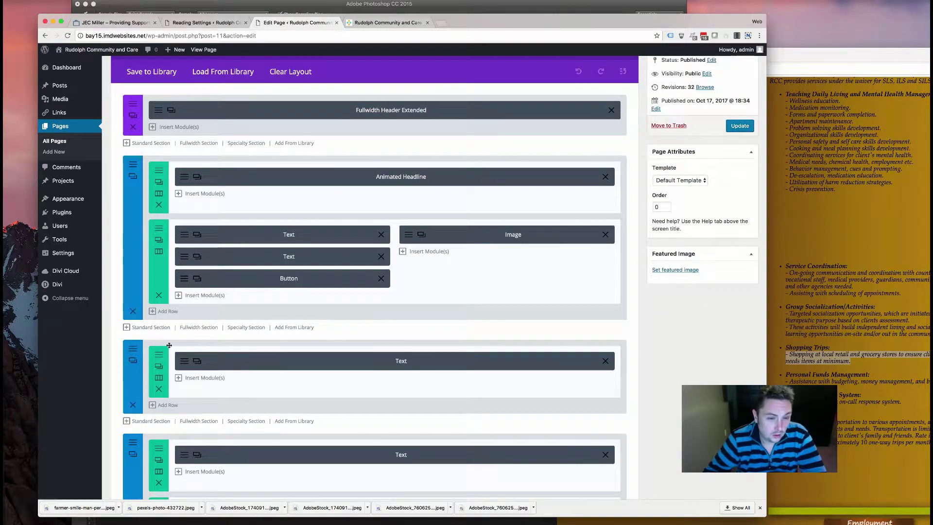
{"action": "left_click", "coordinate": [159, 366]}
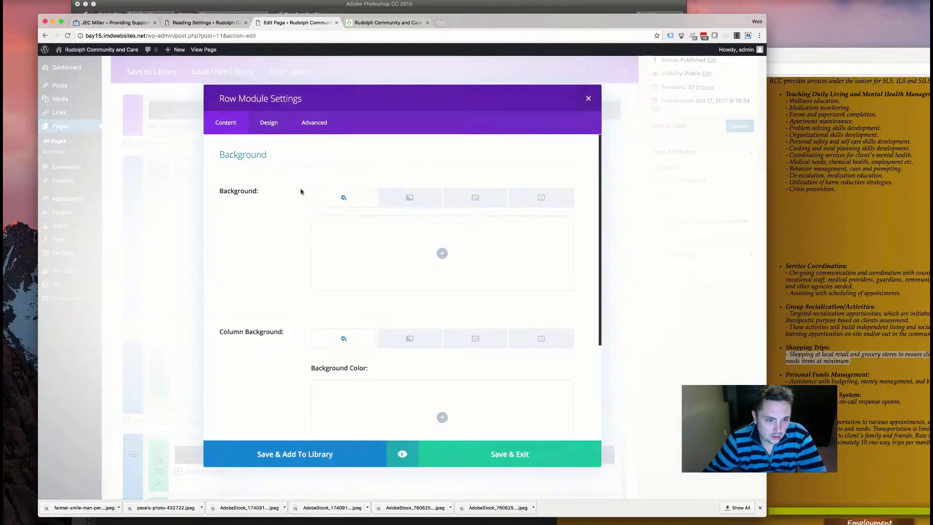
{"action": "scroll", "coordinate": [231, 293], "scroll_direction": "down", "scroll_amount": 5}
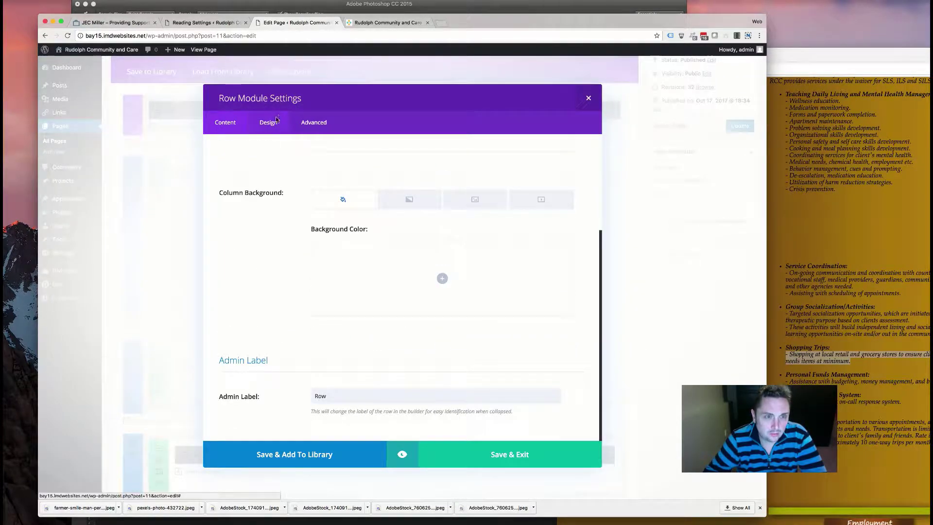
{"action": "left_click", "coordinate": [275, 124]}
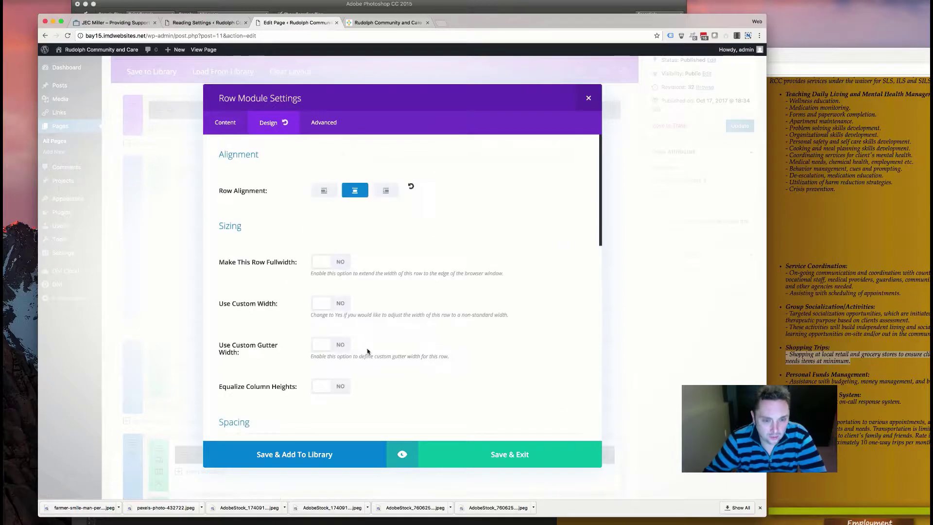
{"action": "scroll", "coordinate": [378, 352], "scroll_direction": "down", "scroll_amount": 7}
{"action": "scroll", "coordinate": [360, 353], "scroll_direction": "up", "scroll_amount": 3}
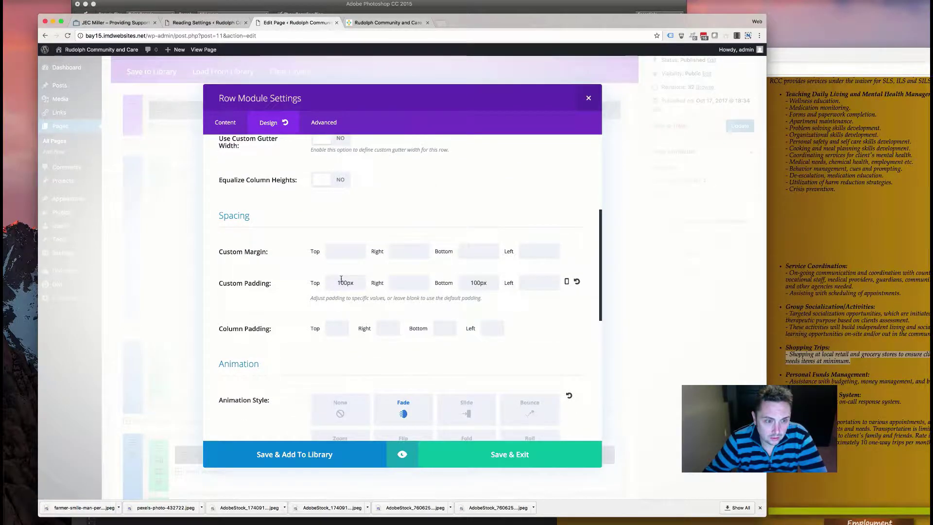
{"action": "scroll", "coordinate": [341, 279], "scroll_direction": "up", "scroll_amount": 5}
{"action": "scroll", "coordinate": [341, 279], "scroll_direction": "down", "scroll_amount": 8}
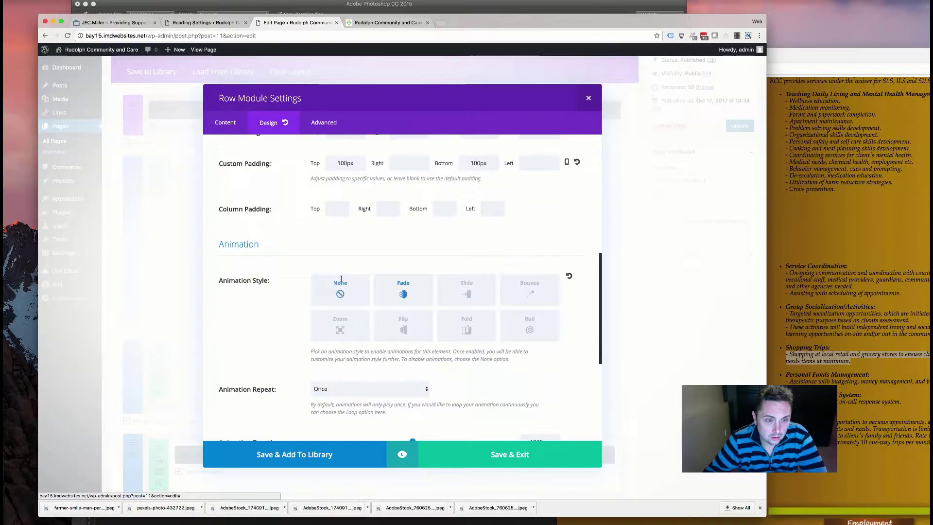
{"action": "scroll", "coordinate": [340, 278], "scroll_direction": "up", "scroll_amount": 2}
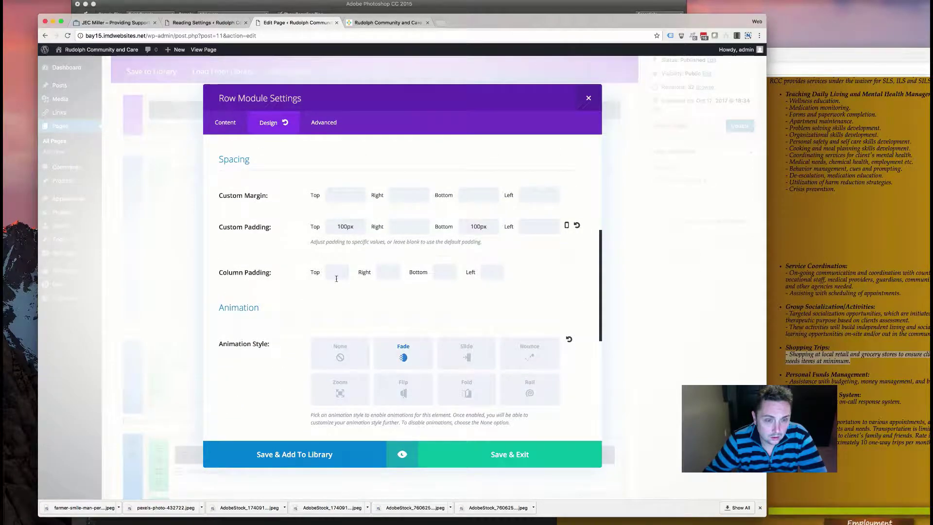
- Set the row's column padding to 150px top and 30px right and left
{"action": "left_click", "coordinate": [303, 335]}
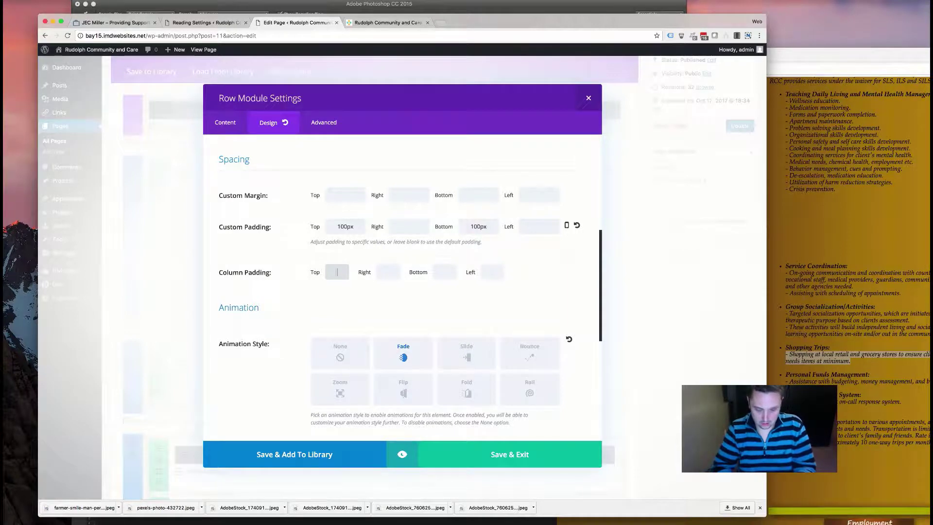
{"action": "left_click", "coordinate": [387, 271]}
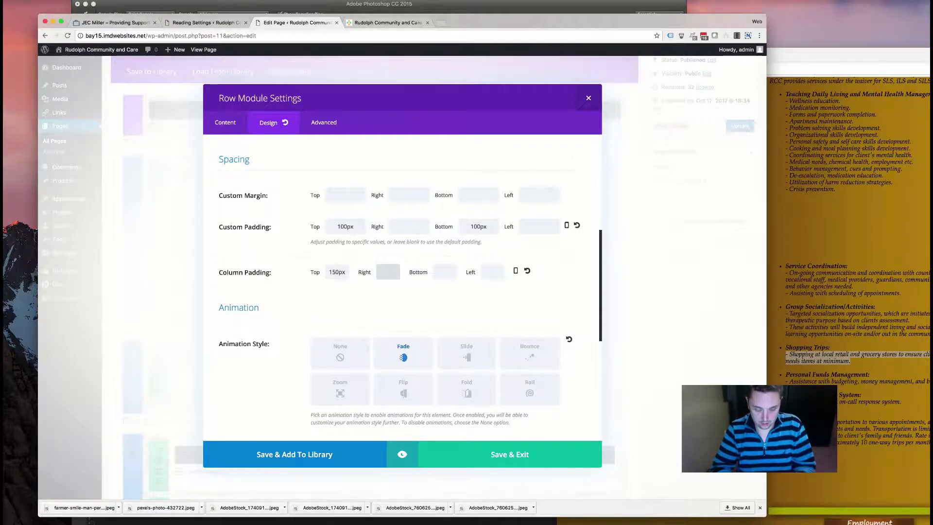
{"action": "left_click", "coordinate": [444, 272]}
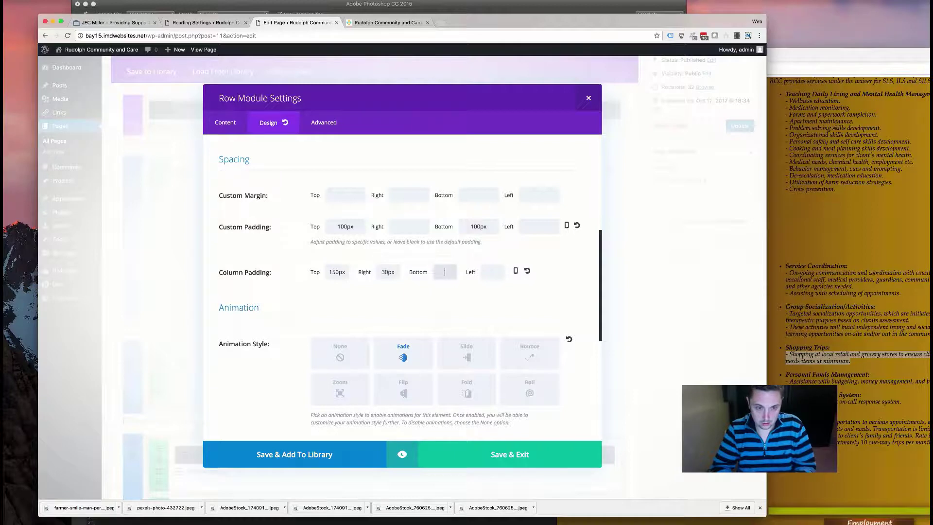
{"action": "left_click", "coordinate": [493, 271]}
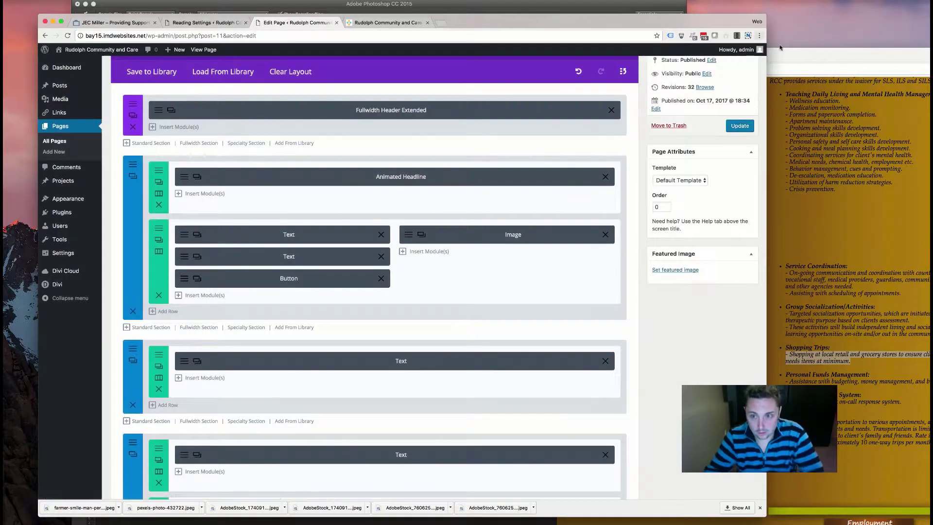
{"action": "left_click", "coordinate": [362, 23]}
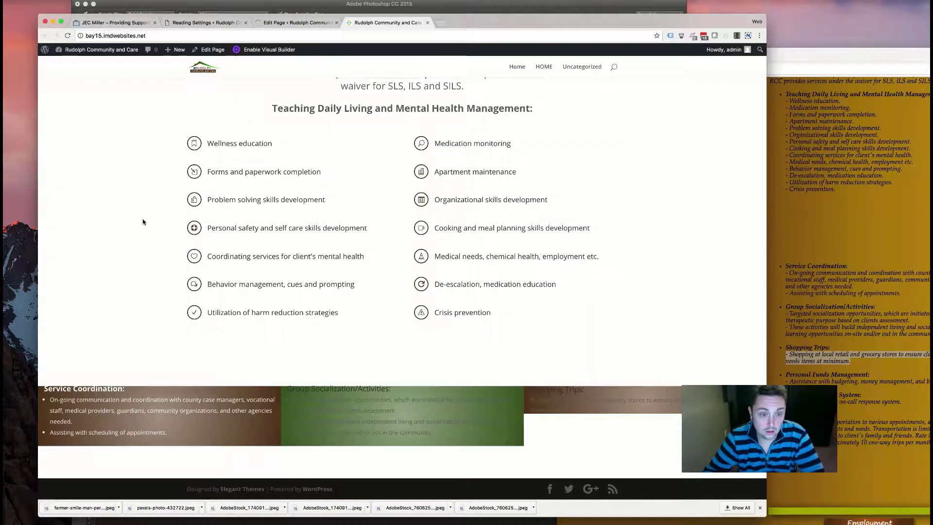
{"action": "left_click", "coordinate": [125, 35]}
{"action": "key", "text": "Return"}
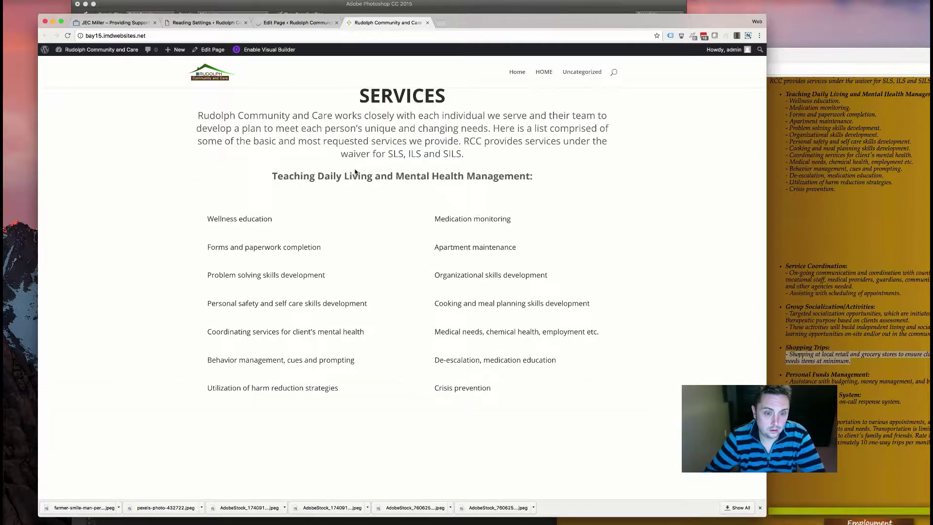
{"action": "scroll", "coordinate": [355, 195], "scroll_direction": "down", "scroll_amount": 3}
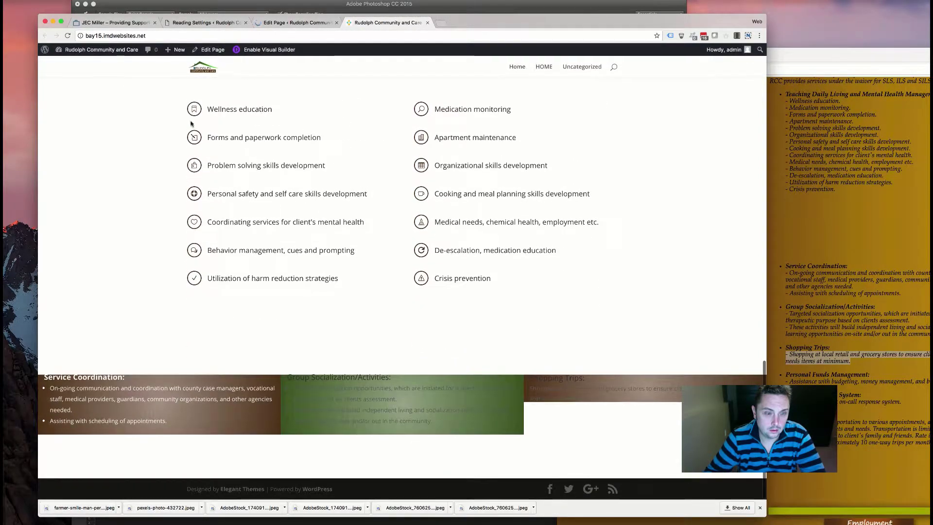
{"action": "left_click", "coordinate": [66, 37]}
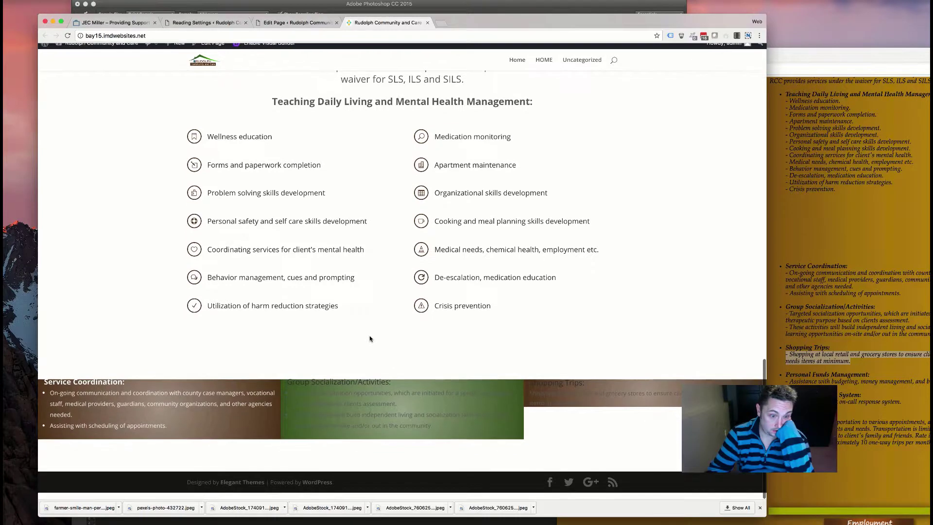
{"action": "left_click", "coordinate": [67, 35]}
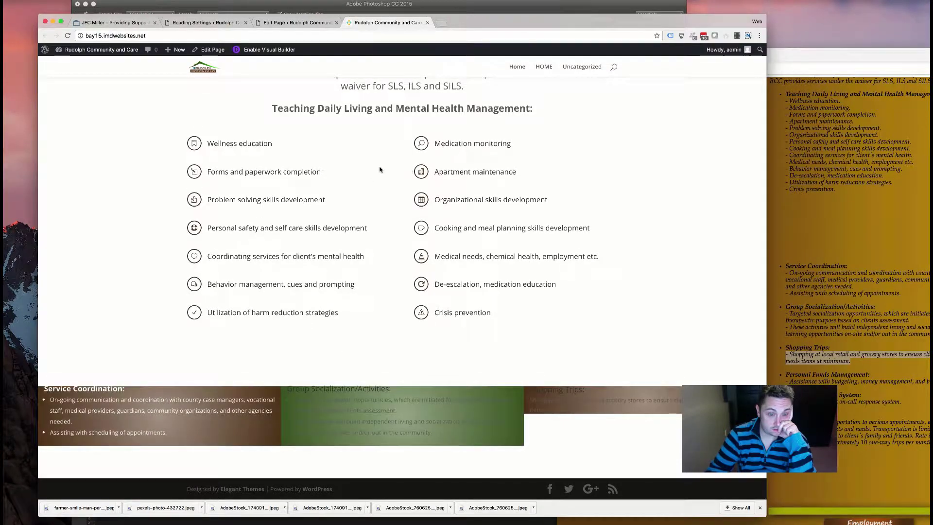
{"action": "left_click", "coordinate": [307, 23]}
{"action": "scroll", "coordinate": [203, 402], "scroll_direction": "down", "scroll_amount": 5}
{"action": "scroll", "coordinate": [204, 402], "scroll_direction": "down", "scroll_amount": 8}
- Inspect another row's Design settings for comparison and close them unchanged
{"action": "left_click", "coordinate": [157, 371]}
{"action": "left_click", "coordinate": [268, 123]}
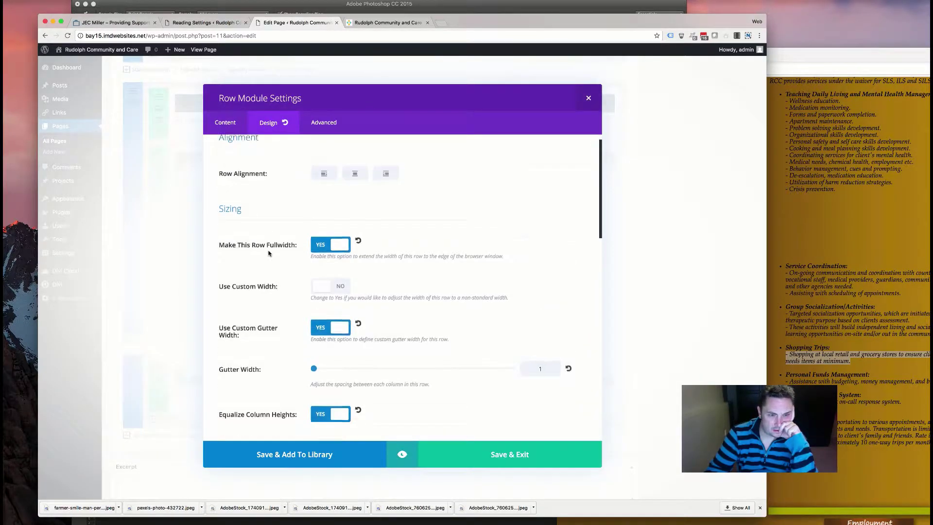
{"action": "scroll", "coordinate": [269, 253], "scroll_direction": "down", "scroll_amount": 6}
{"action": "scroll", "coordinate": [268, 253], "scroll_direction": "down", "scroll_amount": 2}
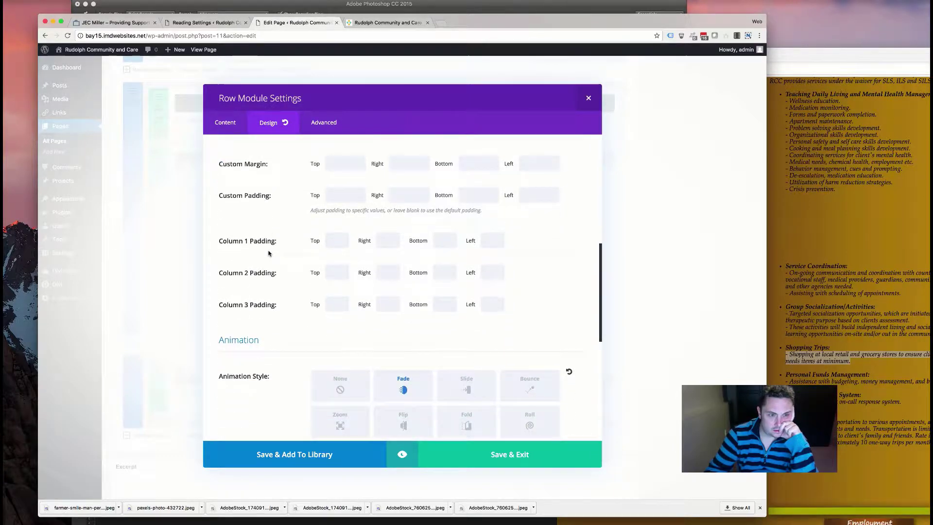
{"action": "scroll", "coordinate": [268, 253], "scroll_direction": "up", "scroll_amount": 5}
{"action": "scroll", "coordinate": [270, 252], "scroll_direction": "up", "scroll_amount": 3}
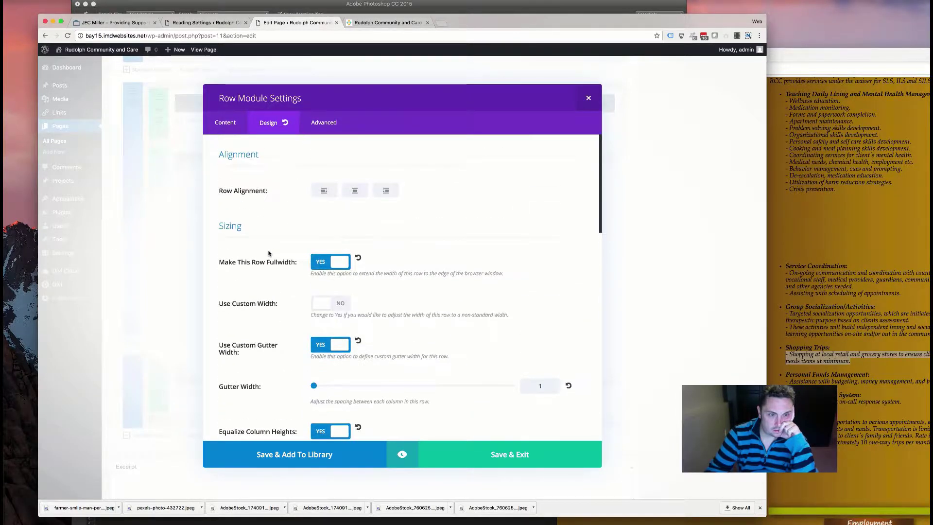
{"action": "left_click", "coordinate": [595, 100]}
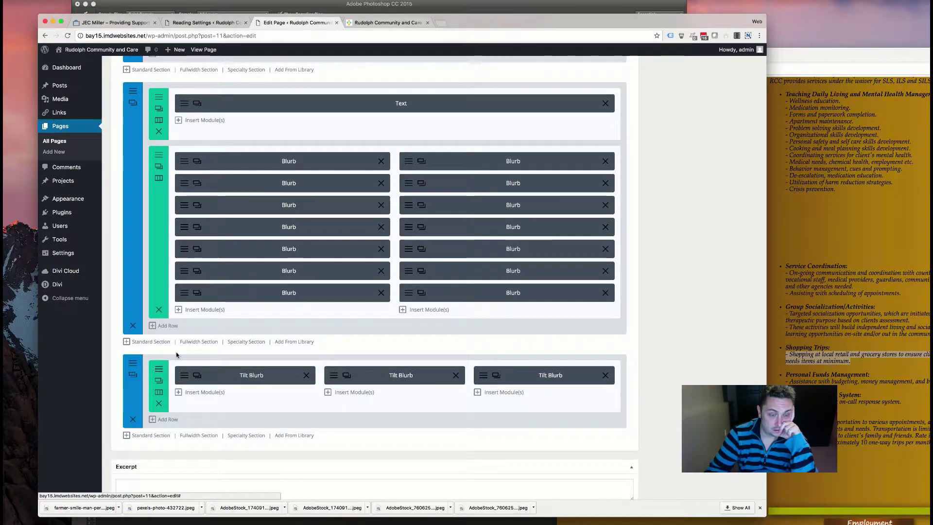
- Give the Tilt Blurb row 100px top, 30px right and 30px left padding, and save
{"action": "left_click", "coordinate": [156, 370]}
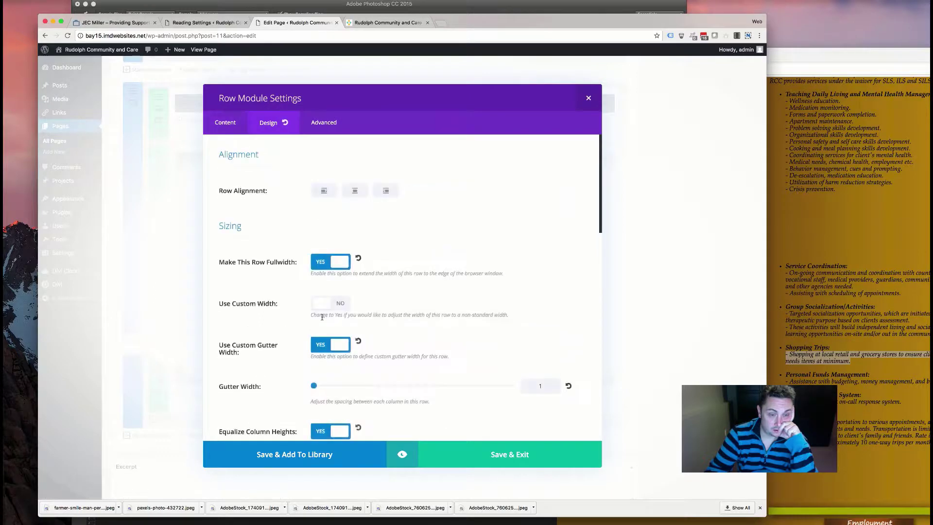
{"action": "scroll", "coordinate": [295, 325], "scroll_direction": "down", "scroll_amount": 5}
{"action": "scroll", "coordinate": [294, 325], "scroll_direction": "down", "scroll_amount": 3}
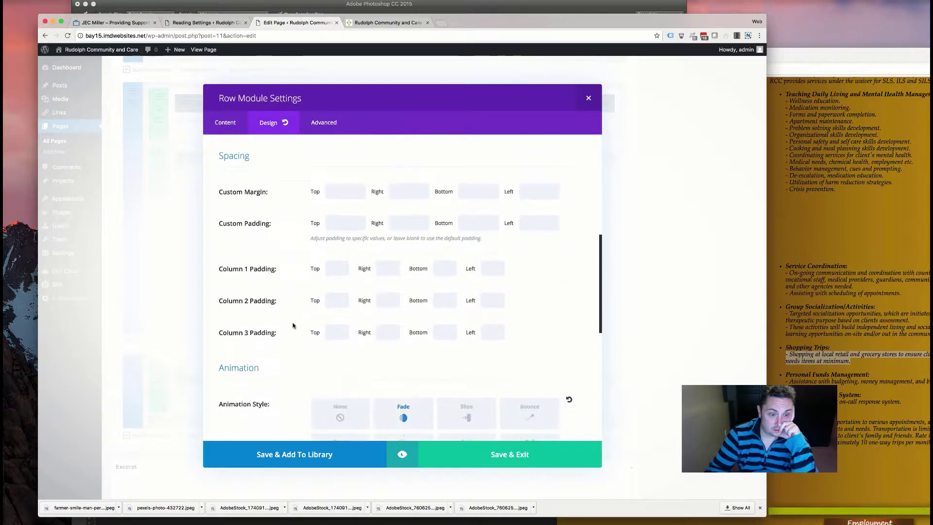
{"action": "left_click", "coordinate": [341, 221]}
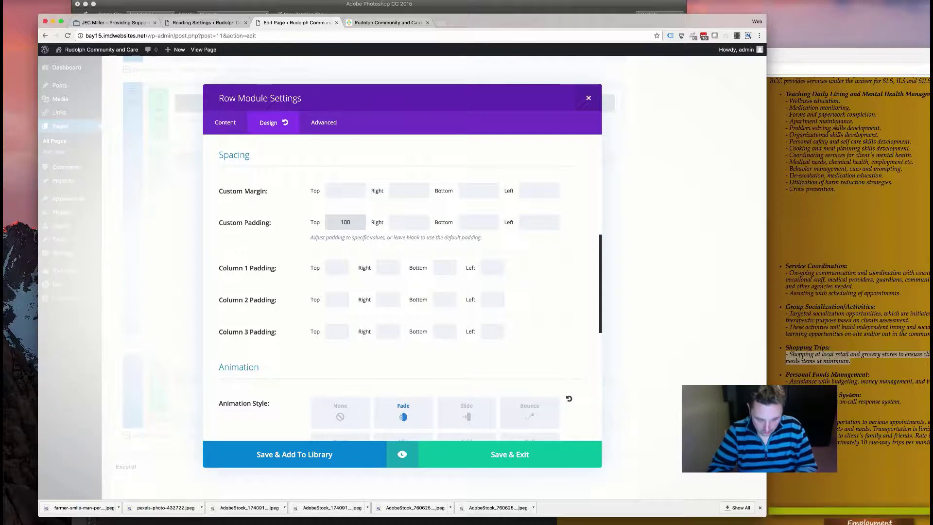
{"action": "left_click", "coordinate": [409, 222]}
{"action": "type", "text": "30px"}
{"action": "left_click", "coordinate": [479, 222]}
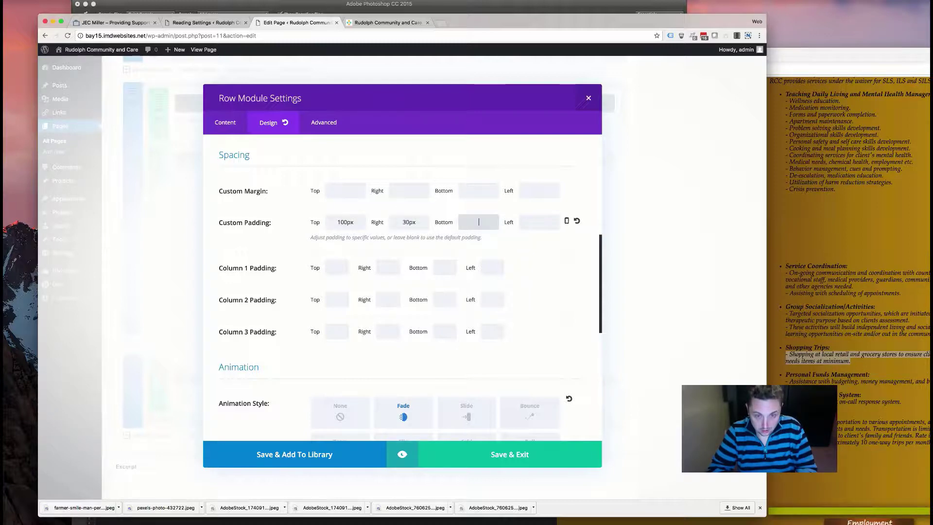
{"action": "left_click", "coordinate": [540, 222]}
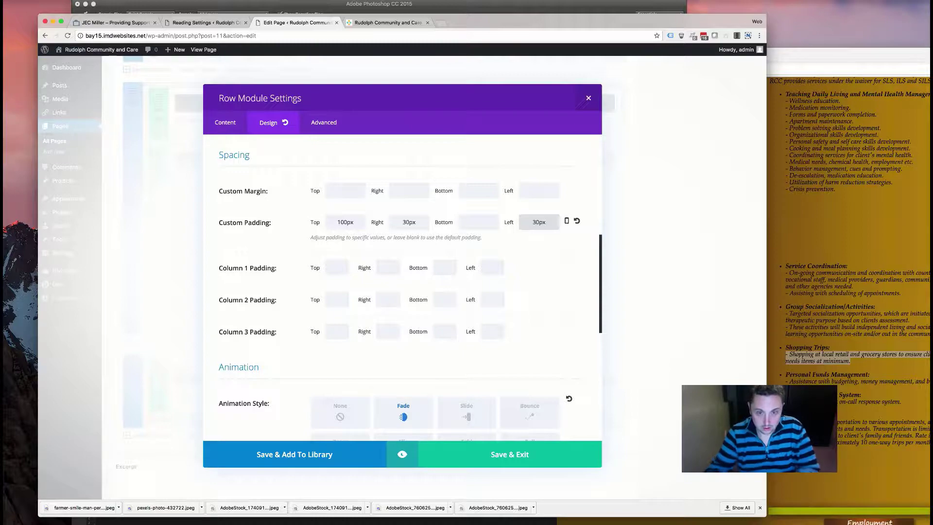
{"action": "left_click", "coordinate": [477, 465]}
{"action": "scroll", "coordinate": [681, 168], "scroll_direction": "up", "scroll_amount": 10}
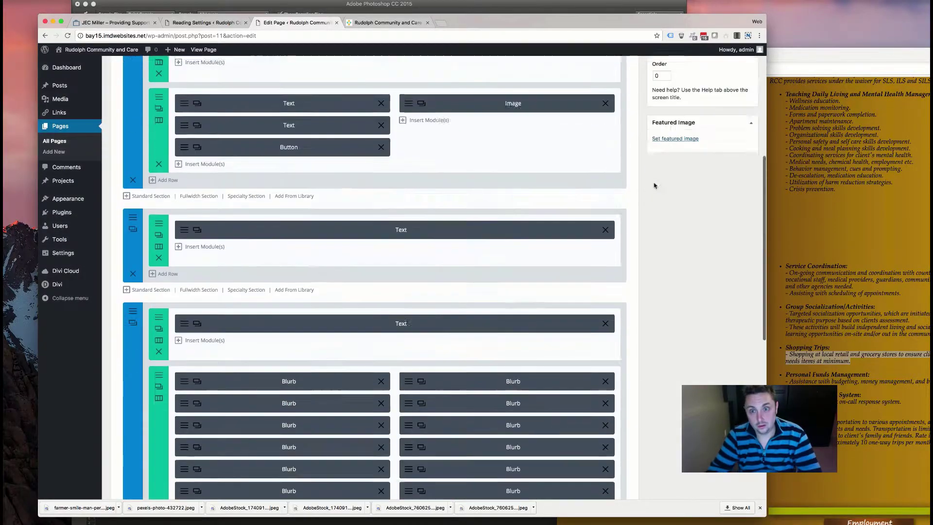
- Update the page and open the live home page to look over the services
{"action": "left_click", "coordinate": [753, 145]}
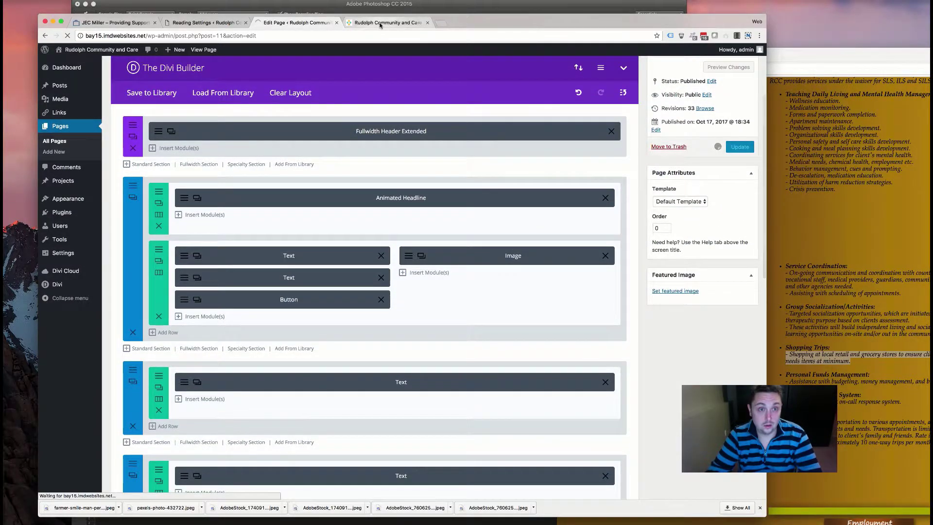
{"action": "left_click", "coordinate": [388, 22]}
{"action": "scroll", "coordinate": [388, 214], "scroll_direction": "up", "scroll_amount": 6}
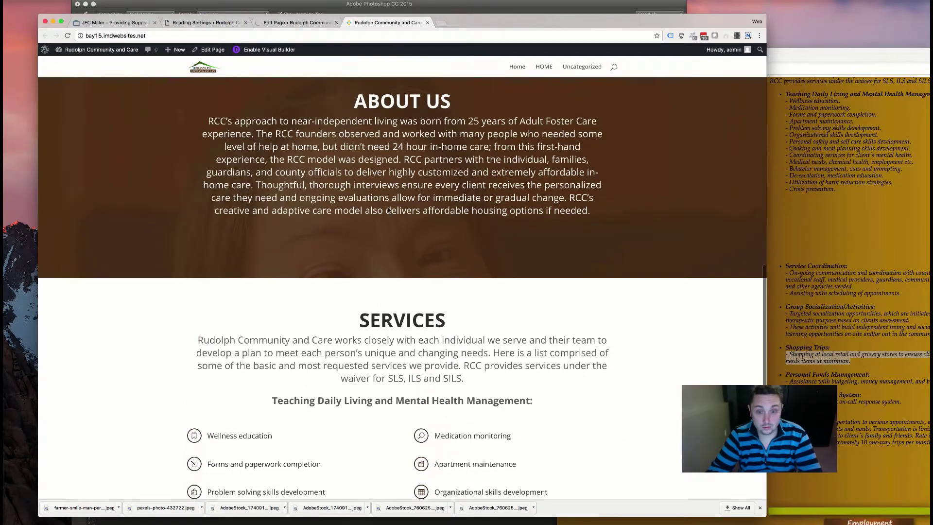
{"action": "scroll", "coordinate": [389, 210], "scroll_direction": "up", "scroll_amount": 9}
{"action": "scroll", "coordinate": [386, 212], "scroll_direction": "down", "scroll_amount": 5}
{"action": "scroll", "coordinate": [385, 214], "scroll_direction": "down", "scroll_amount": 4}
- Reload the live page to confirm the new row padding, then go back to the Divi editor
{"action": "scroll", "coordinate": [389, 130], "scroll_direction": "up", "scroll_amount": 3}
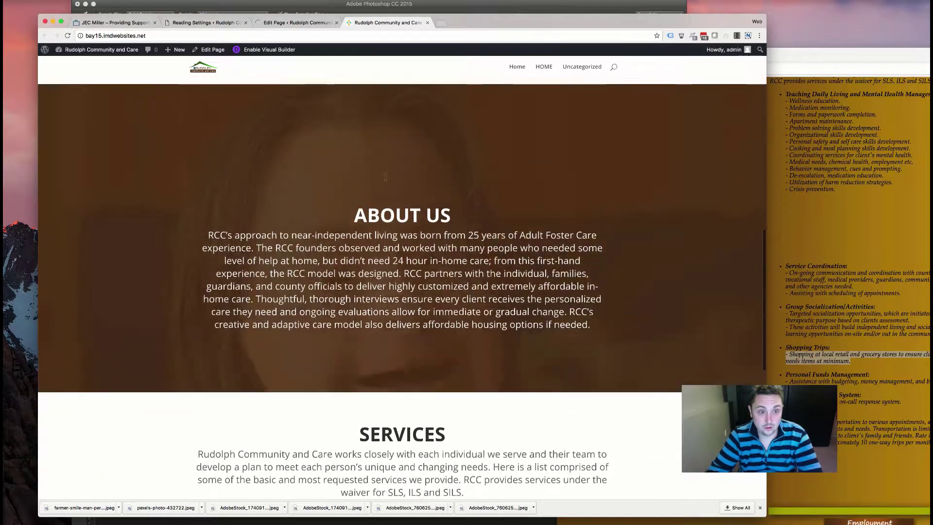
{"action": "scroll", "coordinate": [395, 251], "scroll_direction": "up", "scroll_amount": 3}
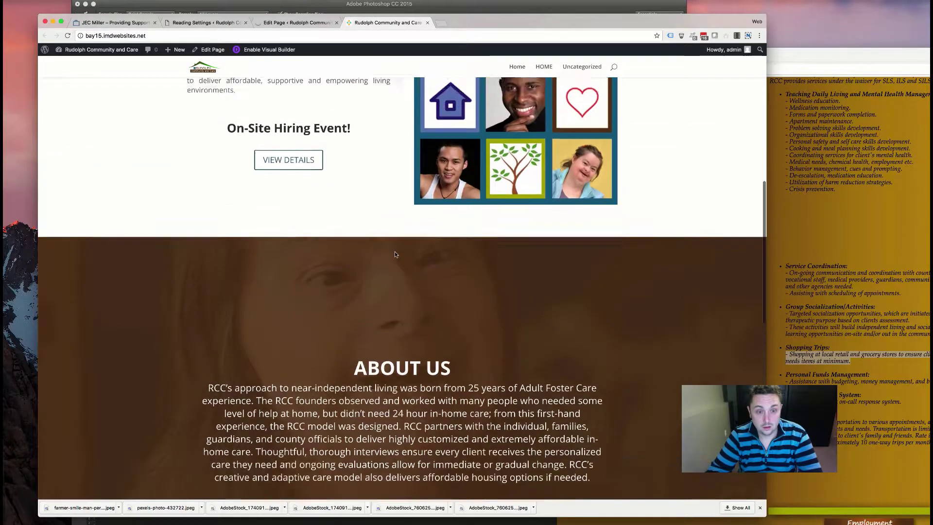
{"action": "scroll", "coordinate": [392, 253], "scroll_direction": "down", "scroll_amount": 4}
{"action": "scroll", "coordinate": [393, 256], "scroll_direction": "up", "scroll_amount": 13}
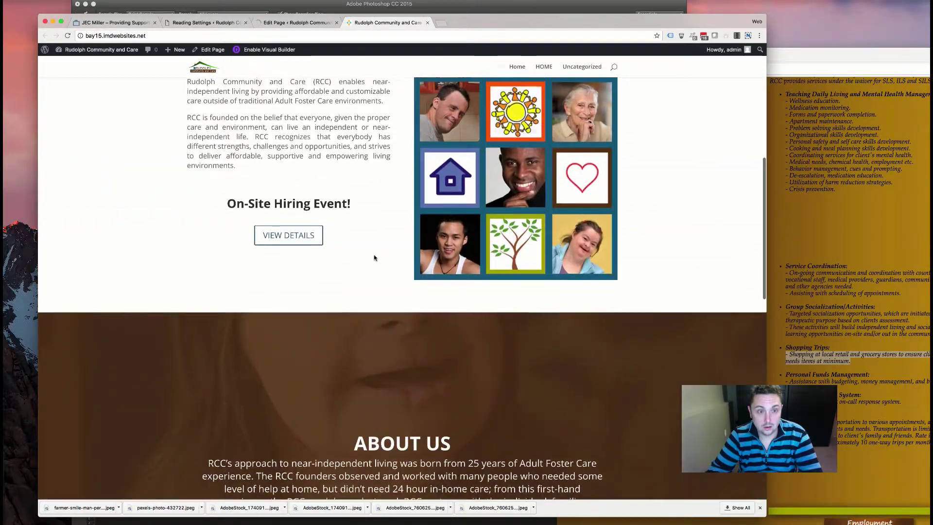
{"action": "scroll", "coordinate": [374, 254], "scroll_direction": "down", "scroll_amount": 15}
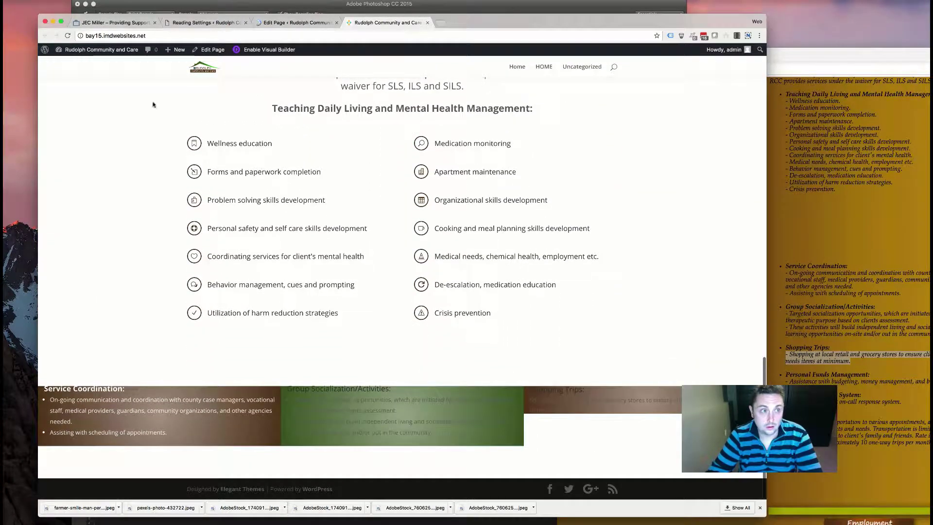
{"action": "left_click", "coordinate": [69, 36]}
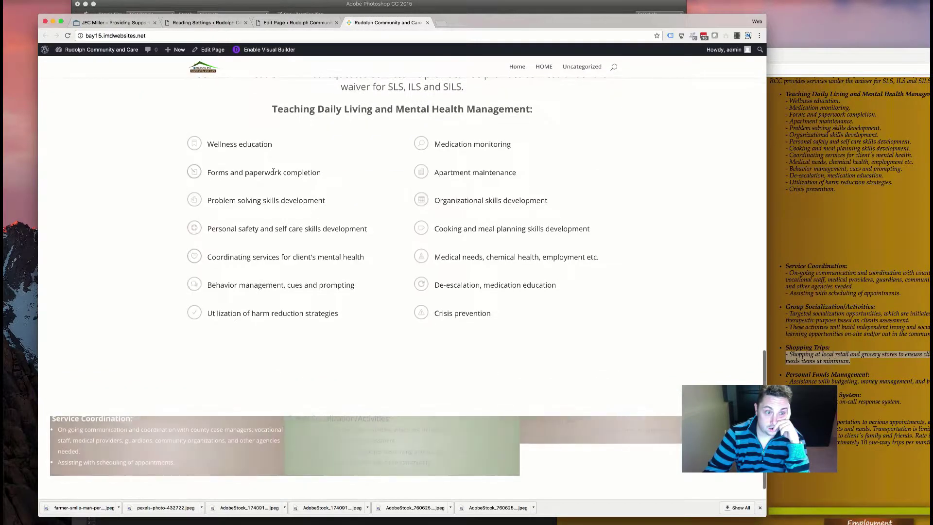
{"action": "key", "text": "super+r"}
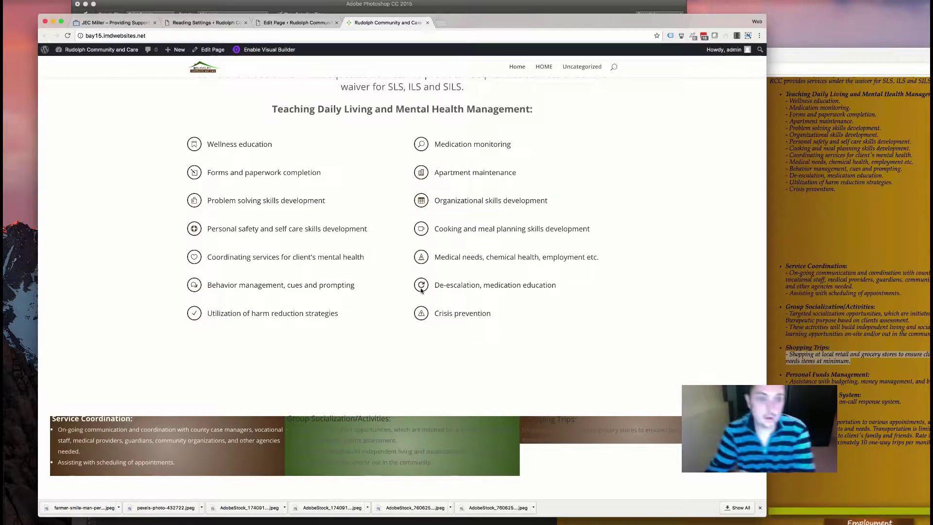
{"action": "left_click", "coordinate": [284, 23]}
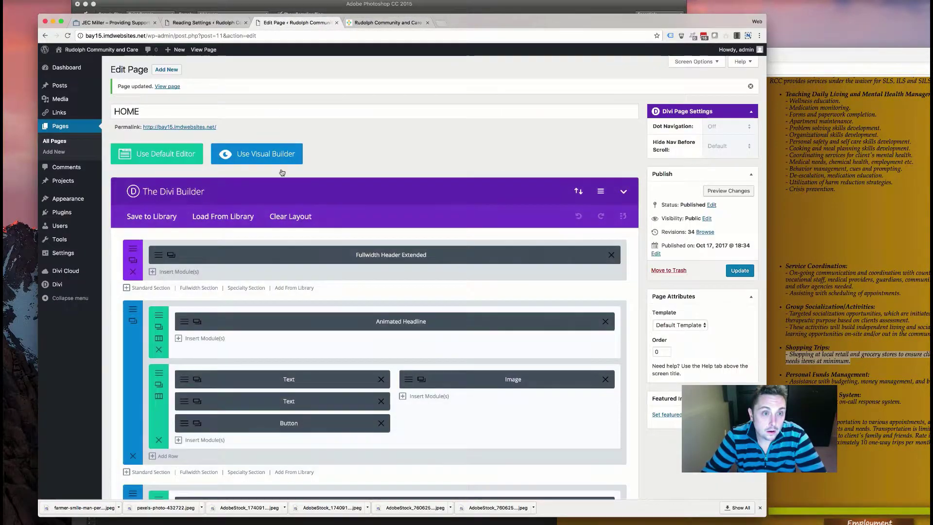
- Bring up the Tilt Blurb row's Design spacing settings
{"action": "scroll", "coordinate": [321, 237], "scroll_direction": "down", "scroll_amount": 5}
{"action": "scroll", "coordinate": [321, 236], "scroll_direction": "down", "scroll_amount": 3}
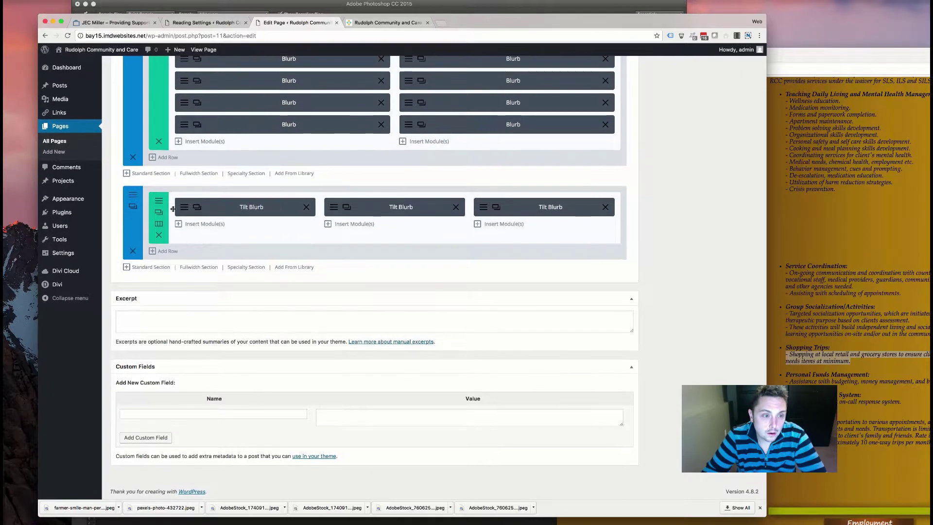
{"action": "left_click", "coordinate": [158, 210]}
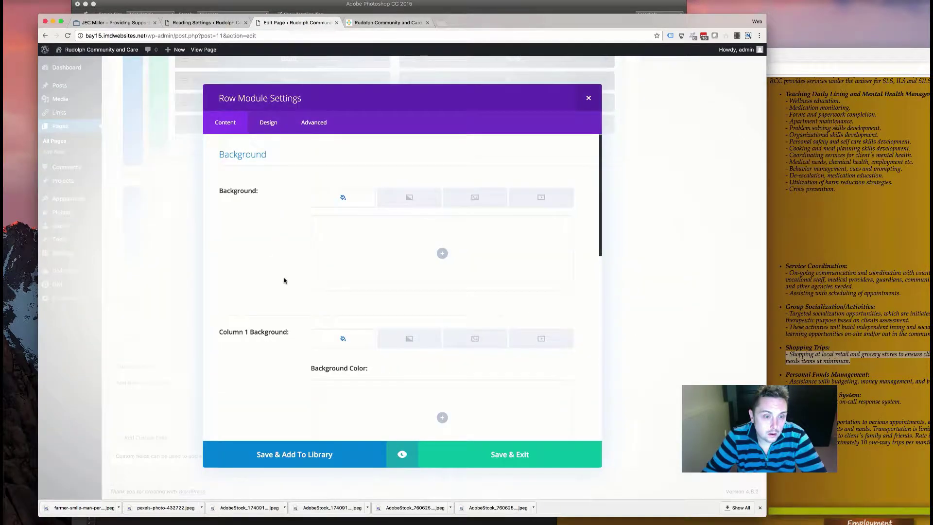
{"action": "scroll", "coordinate": [283, 277], "scroll_direction": "down", "scroll_amount": 10}
{"action": "left_click", "coordinate": [259, 126]}
{"action": "scroll", "coordinate": [296, 210], "scroll_direction": "down", "scroll_amount": 5}
{"action": "scroll", "coordinate": [295, 209], "scroll_direction": "down", "scroll_amount": 3}
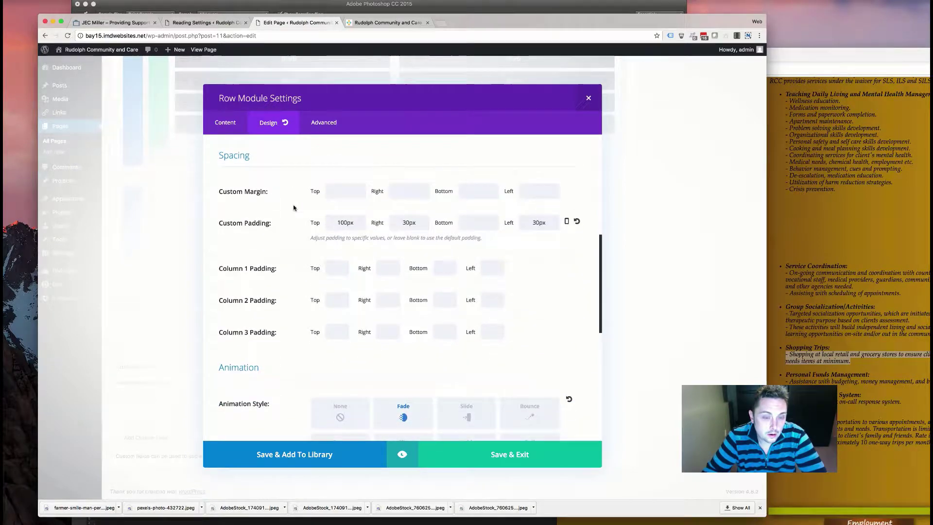
{"action": "scroll", "coordinate": [293, 208], "scroll_direction": "down", "scroll_amount": 10}
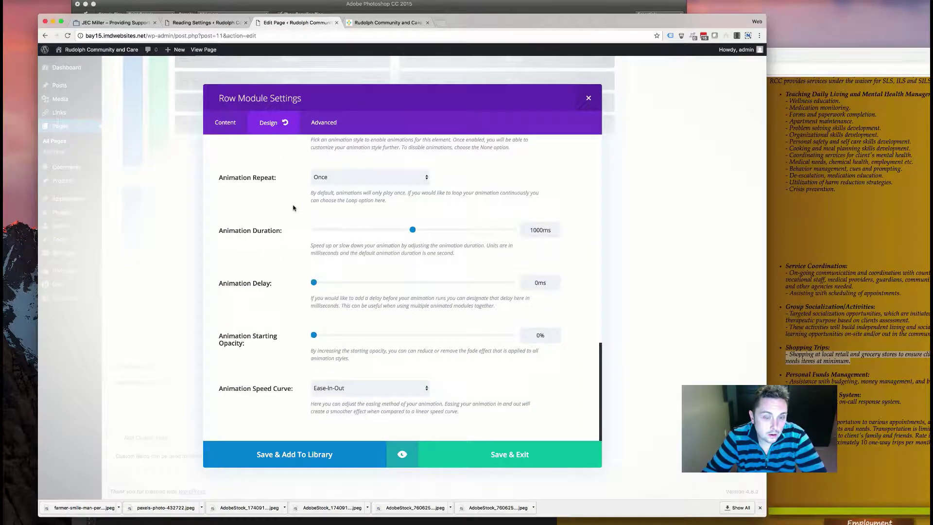
{"action": "scroll", "coordinate": [293, 208], "scroll_direction": "up", "scroll_amount": 5}
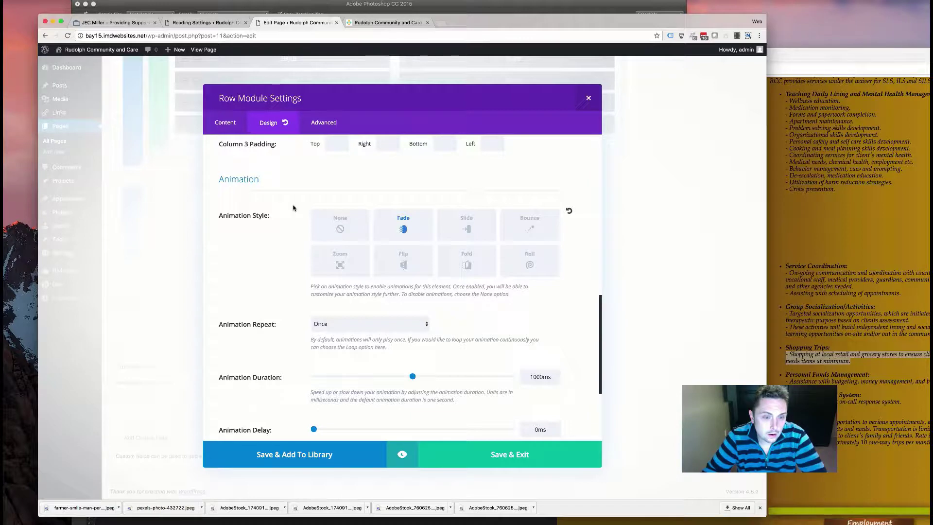
{"action": "scroll", "coordinate": [293, 208], "scroll_direction": "up", "scroll_amount": 9}
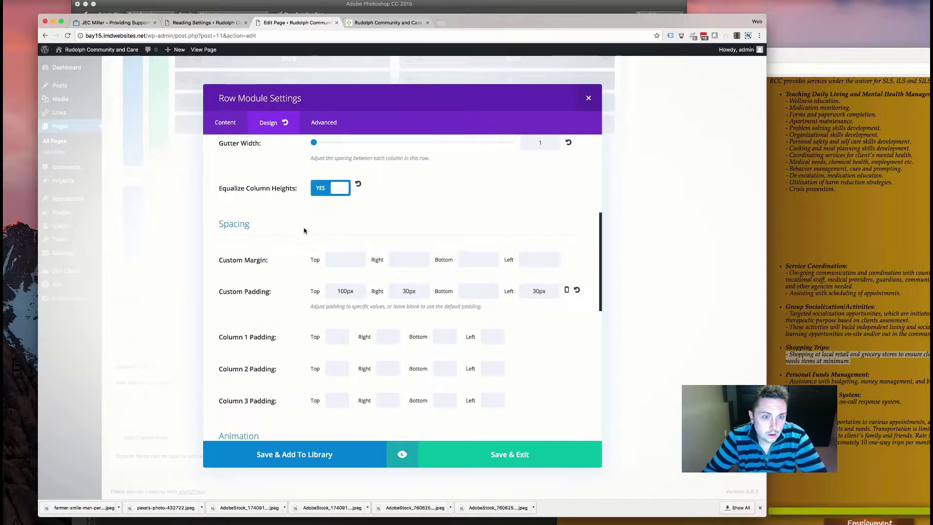
- Clear the row's 100px top, 30px right and 30px left custom padding, then close the settings
{"action": "double_click", "coordinate": [353, 290]}
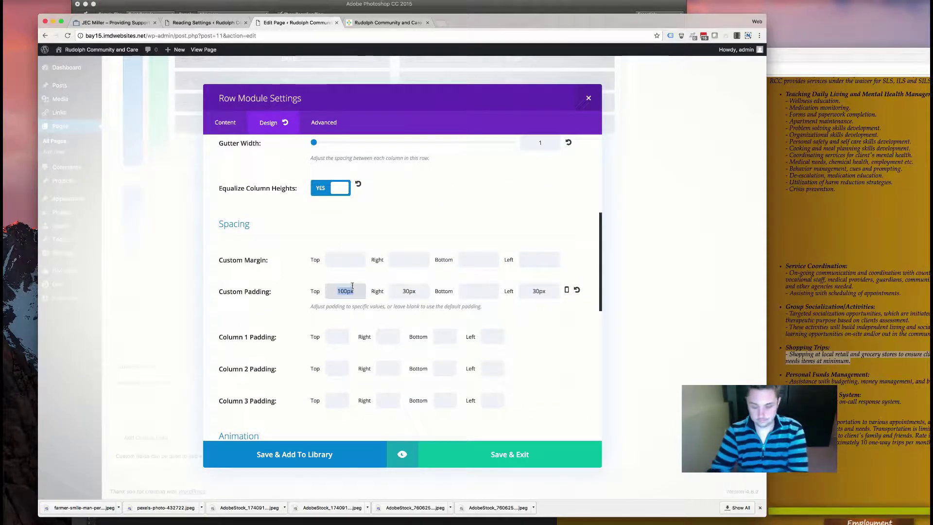
{"action": "double_click", "coordinate": [413, 290]}
{"action": "double_click", "coordinate": [539, 291]}
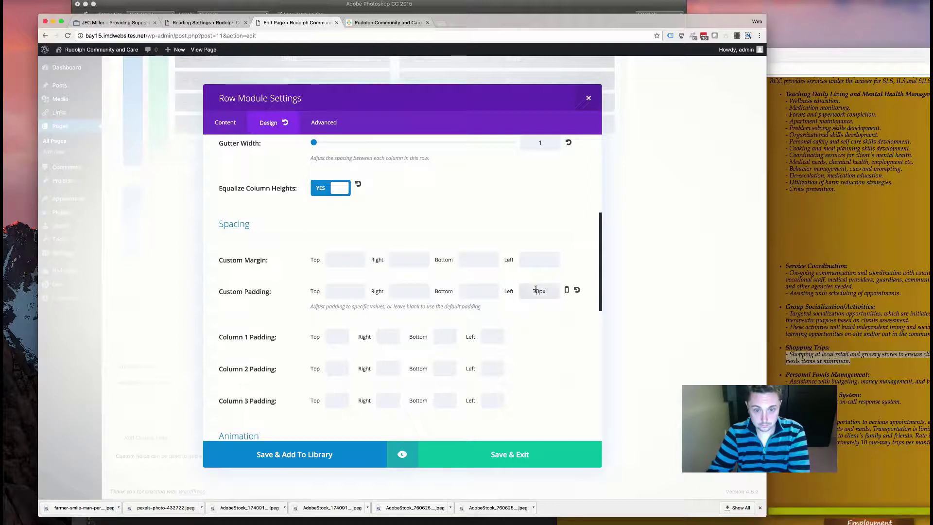
{"action": "scroll", "coordinate": [351, 294], "scroll_direction": "down", "scroll_amount": 10}
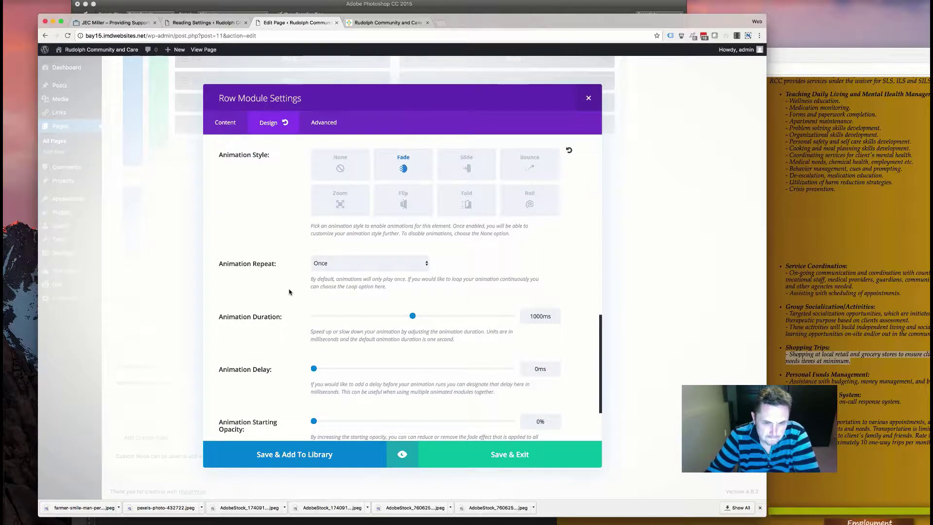
{"action": "scroll", "coordinate": [289, 291], "scroll_direction": "down", "scroll_amount": 3}
{"action": "key", "text": "Escape"}
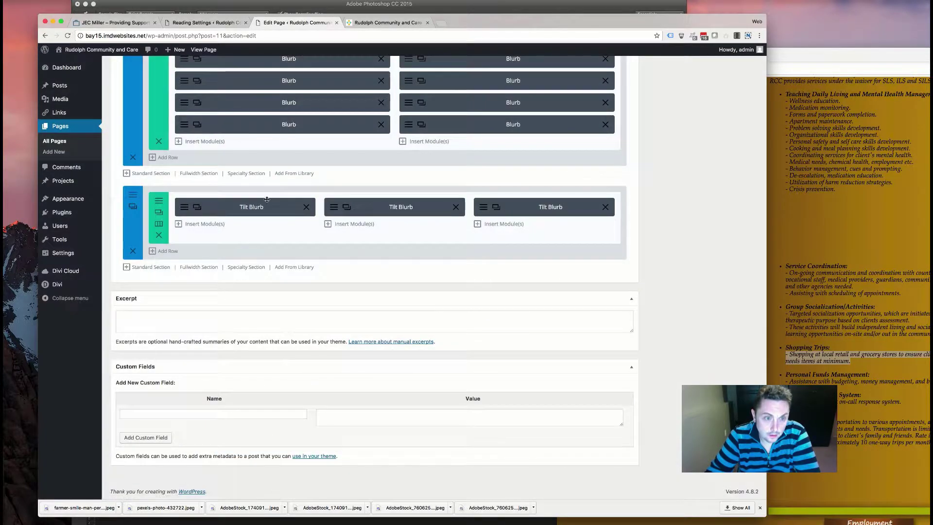
- Bring up the Service Coordination tilt blurb's Design spacing options
{"action": "left_click", "coordinate": [191, 206]}
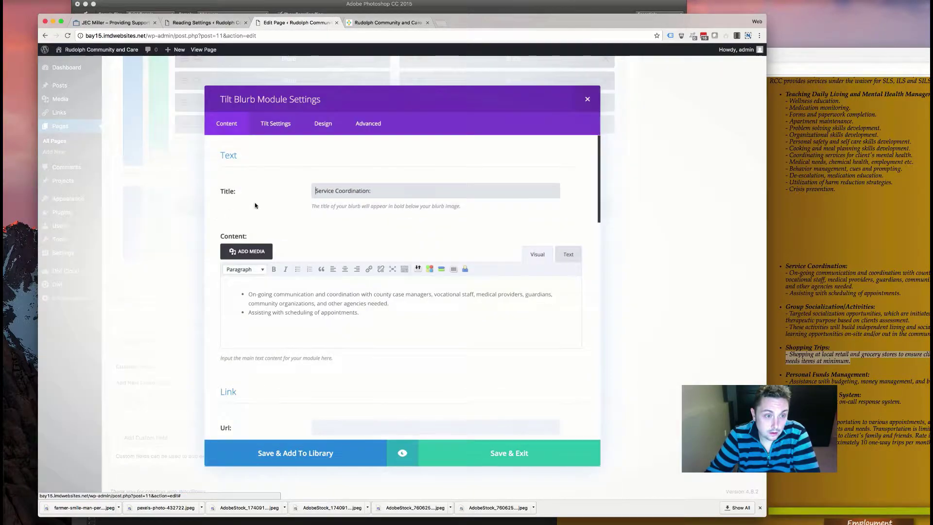
{"action": "left_click", "coordinate": [271, 125]}
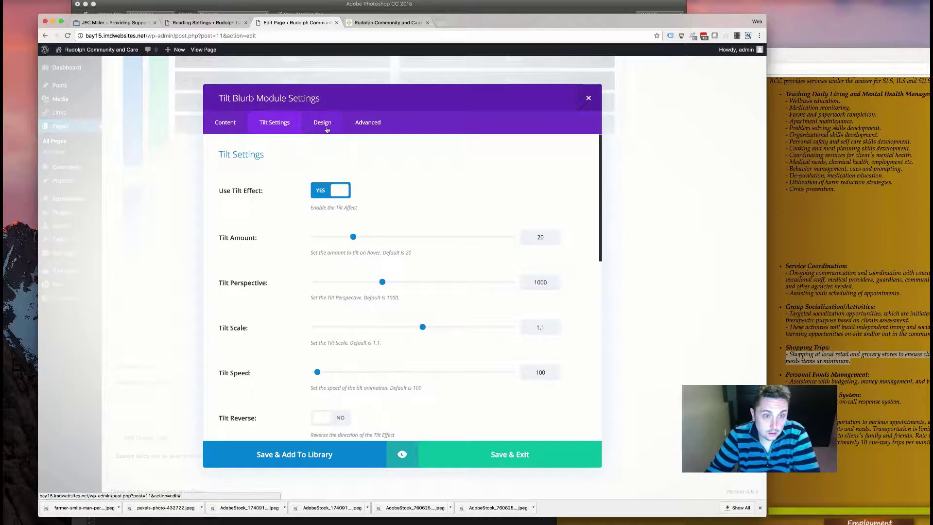
{"action": "left_click", "coordinate": [322, 123]}
{"action": "scroll", "coordinate": [289, 228], "scroll_direction": "down", "scroll_amount": 10}
{"action": "scroll", "coordinate": [293, 255], "scroll_direction": "down", "scroll_amount": 9}
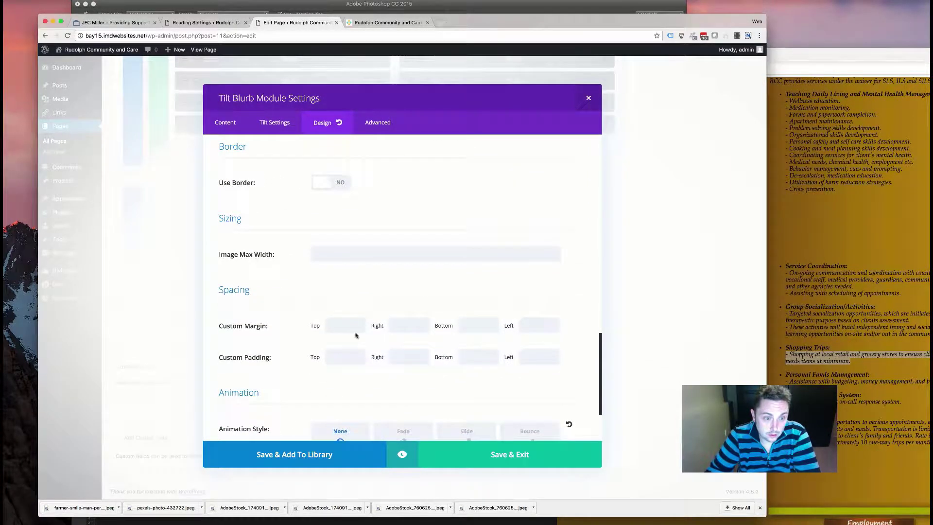
- Set the blurb's padding to top 100px, right 30px, bottom 0, left 30px and save
{"action": "left_click", "coordinate": [343, 354]}
{"action": "type", "text": "100px"}
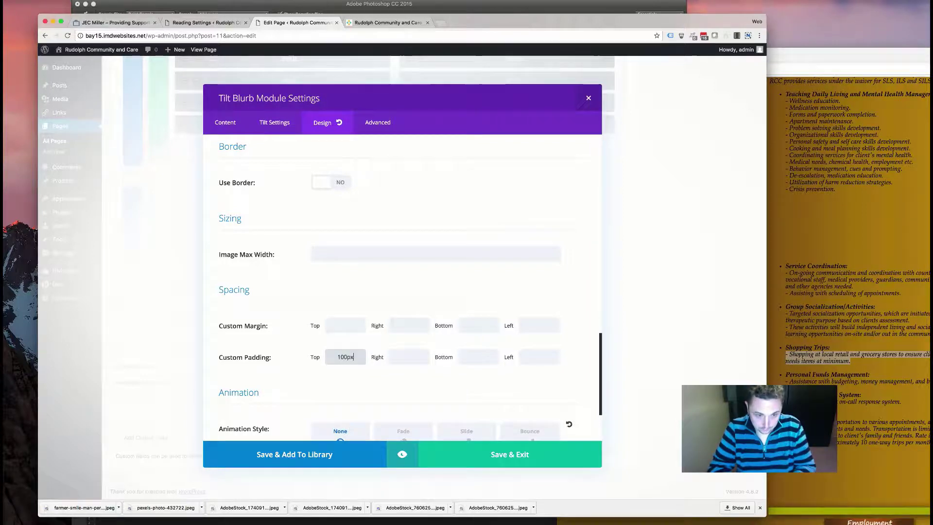
{"action": "key", "text": "Tab"}
{"action": "type", "text": "30"}
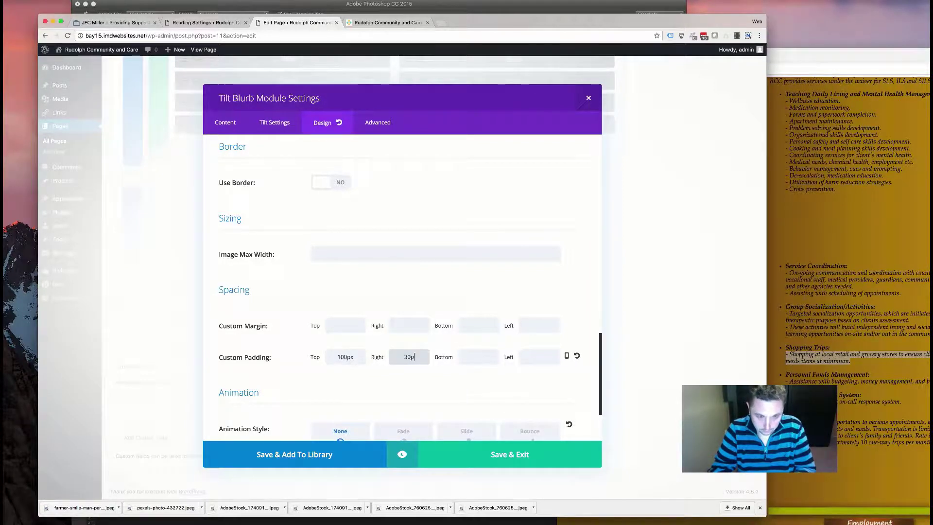
{"action": "type", "text": "px"}
{"action": "key", "text": "Tab"}
{"action": "type", "text": "0"}
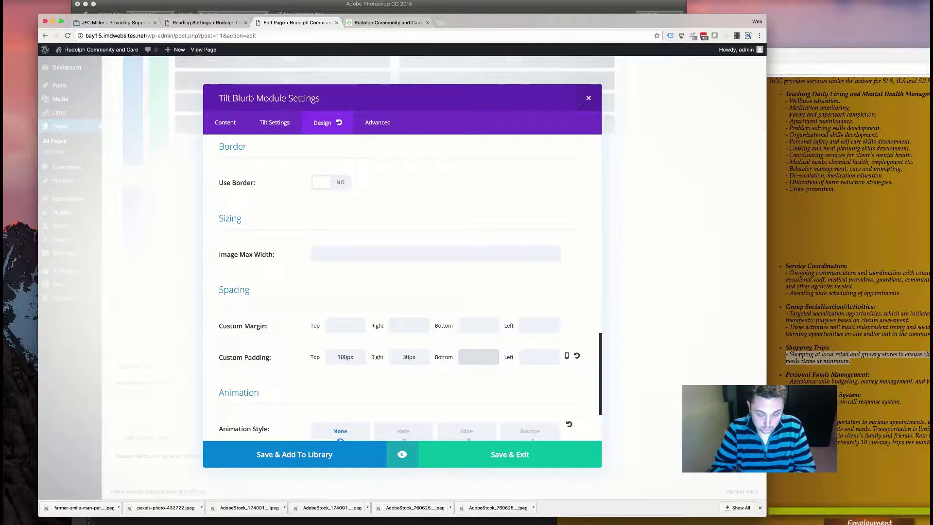
{"action": "key", "text": "Tab"}
{"action": "type", "text": "30px"}
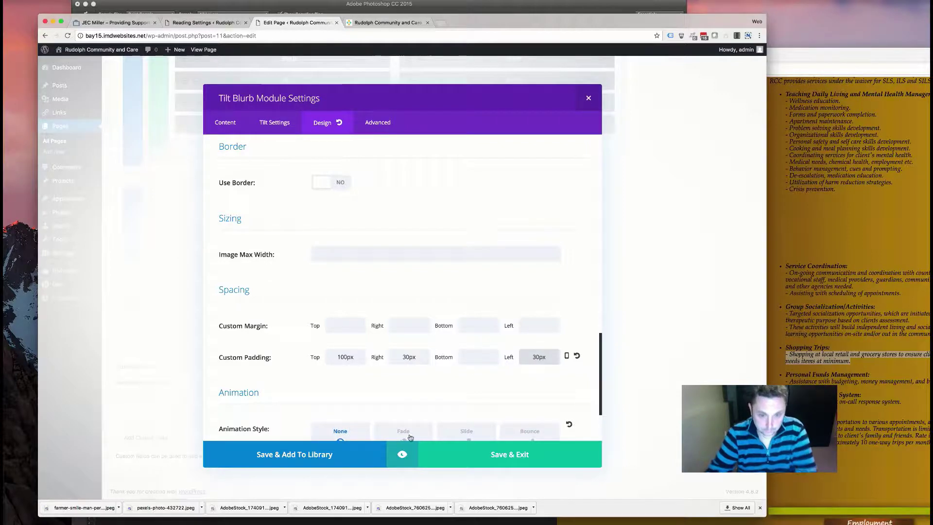
{"action": "left_click", "coordinate": [510, 454]}
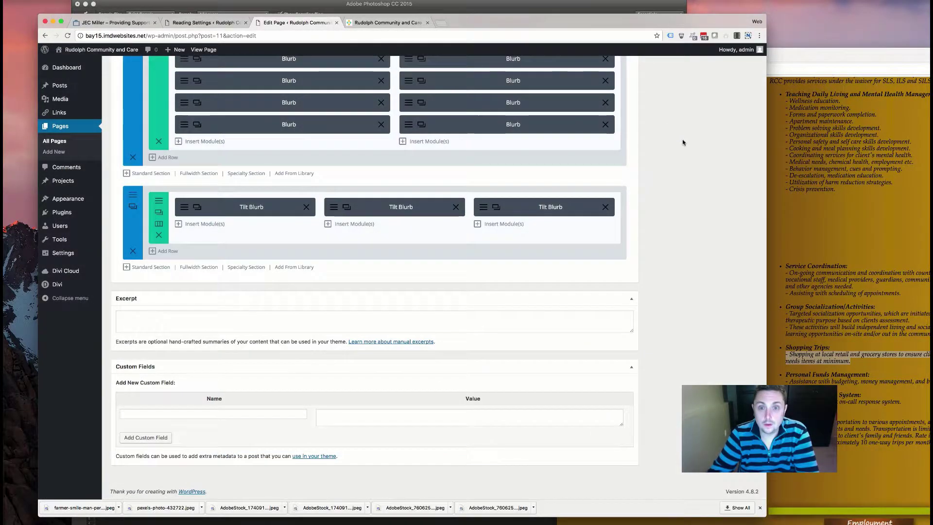
- Update the home page, view it on the live site, and open a stock bus photo in a new tab
{"action": "scroll", "coordinate": [699, 156], "scroll_direction": "up", "scroll_amount": 10}
{"action": "left_click", "coordinate": [740, 271]}
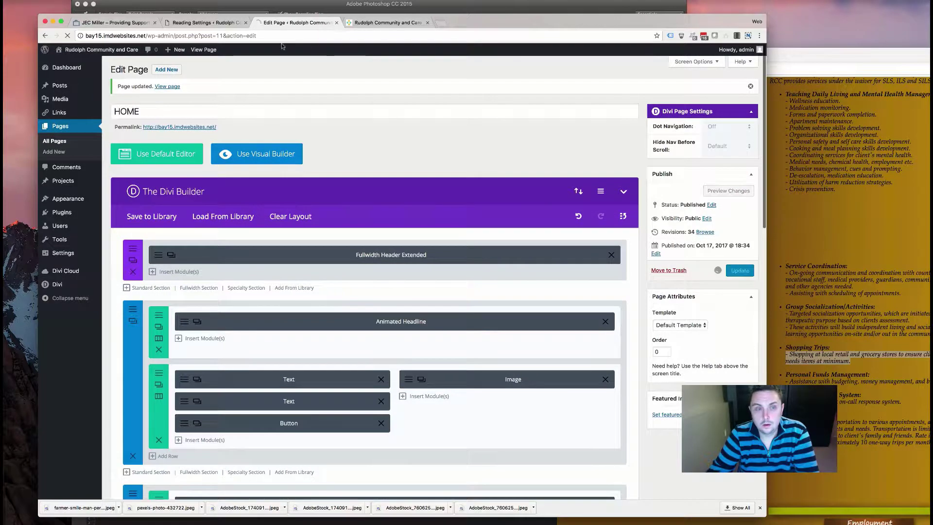
{"action": "left_click", "coordinate": [386, 22]}
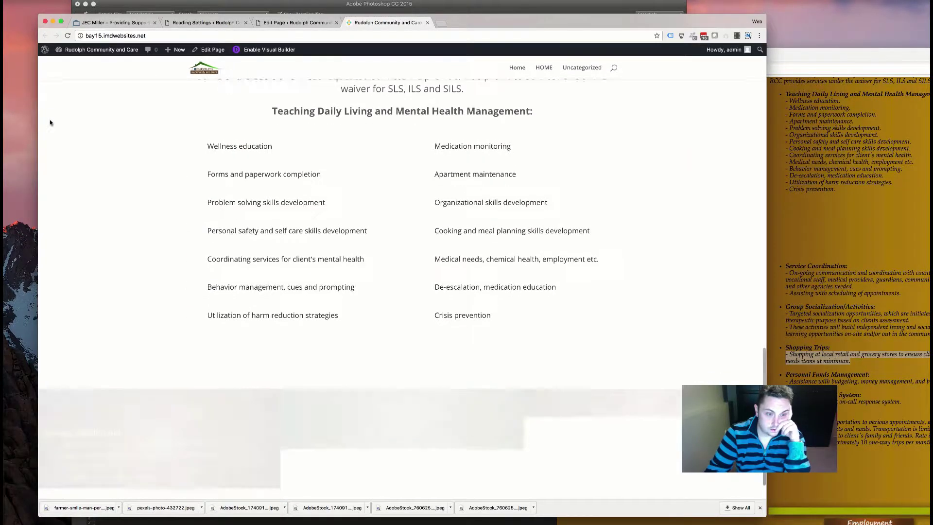
{"action": "scroll", "coordinate": [216, 246], "scroll_direction": "down", "scroll_amount": 2}
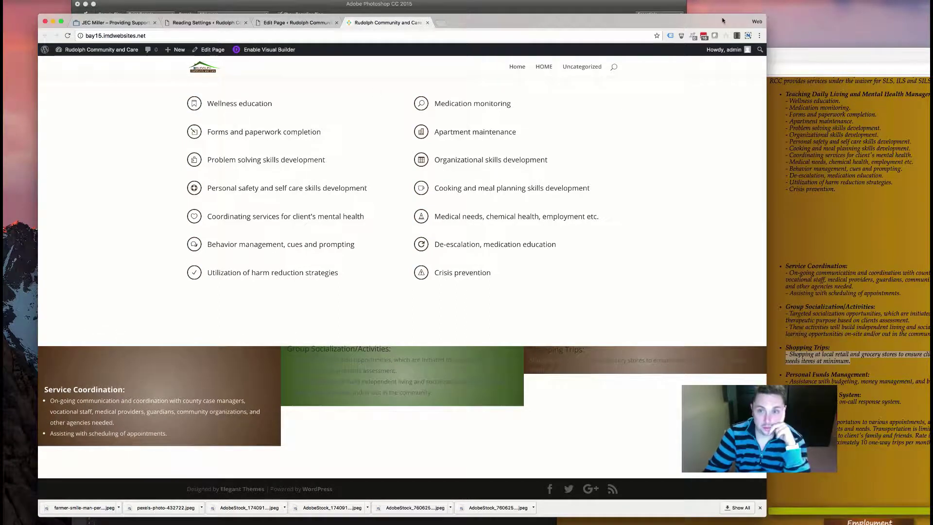
{"action": "left_click", "coordinate": [771, 6]}
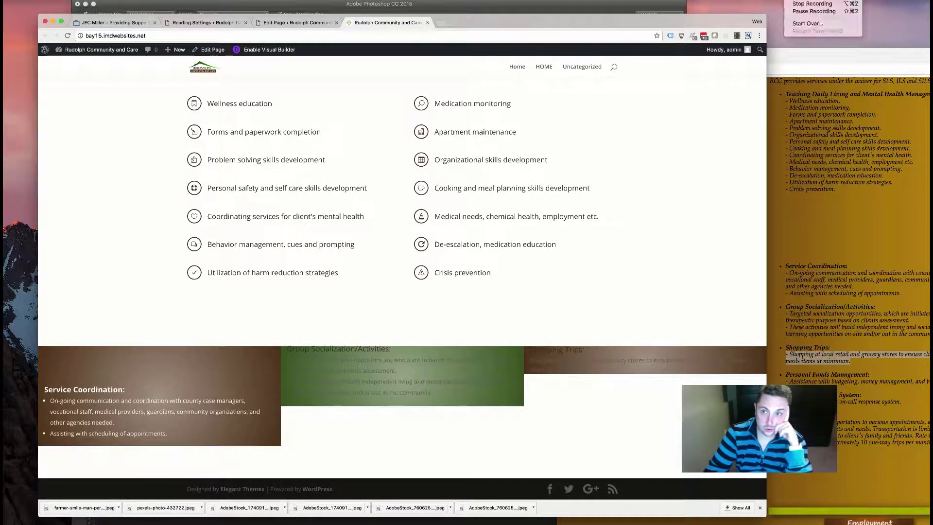
{"action": "left_click", "coordinate": [801, 4]}
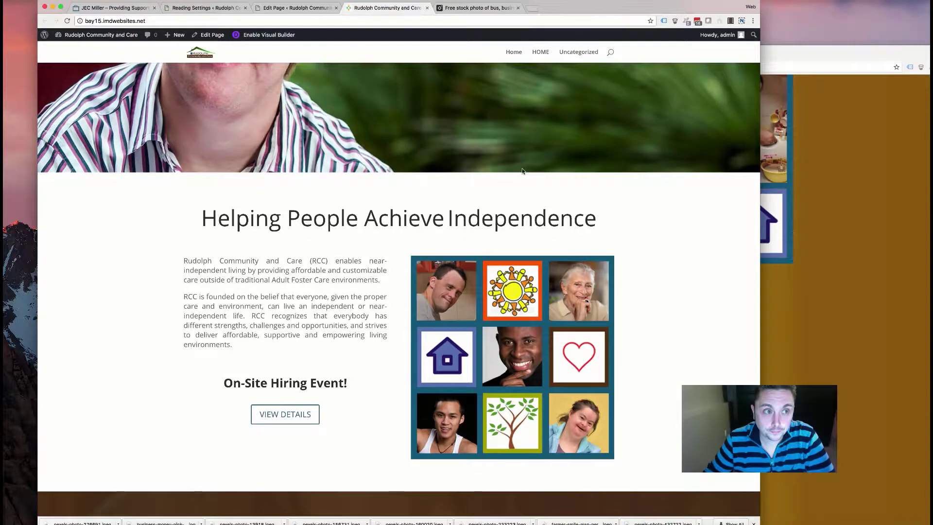
- Scroll the live page to the six tilting service blurbs, then return to the HOME page editor
{"action": "scroll", "coordinate": [521, 171], "scroll_direction": "down", "scroll_amount": 5}
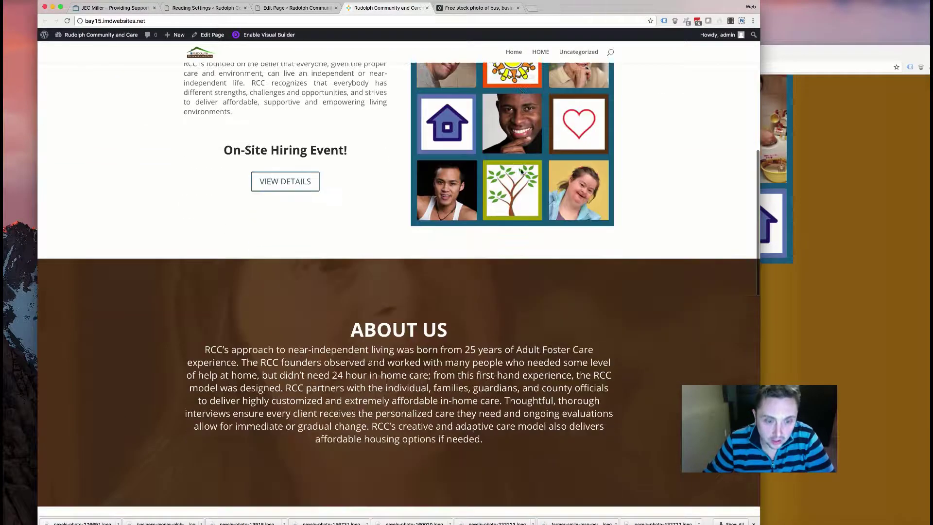
{"action": "scroll", "coordinate": [521, 171], "scroll_direction": "down", "scroll_amount": 1}
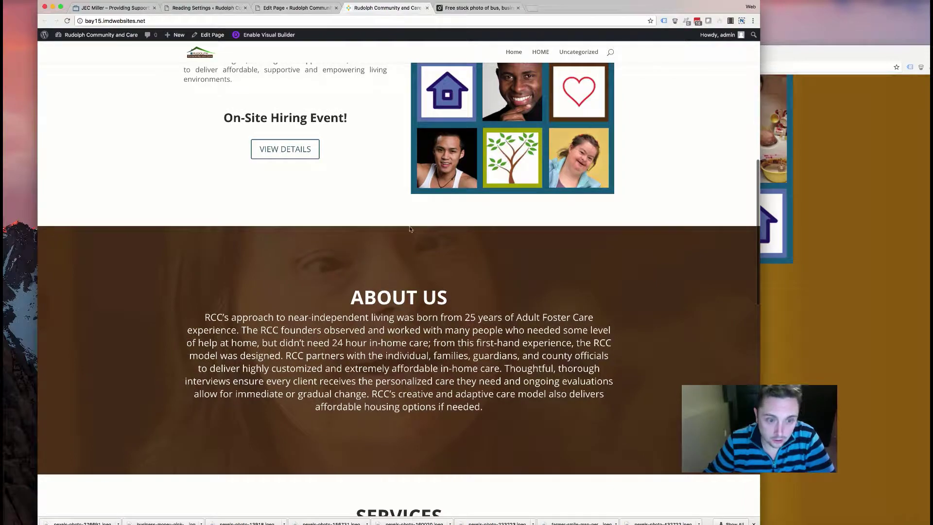
{"action": "scroll", "coordinate": [360, 234], "scroll_direction": "down", "scroll_amount": 3}
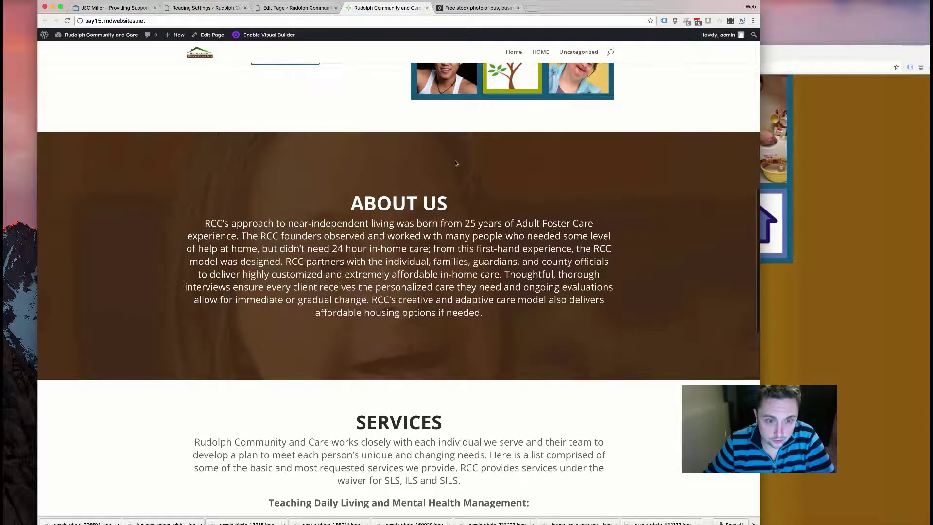
{"action": "scroll", "coordinate": [455, 222], "scroll_direction": "down", "scroll_amount": 10}
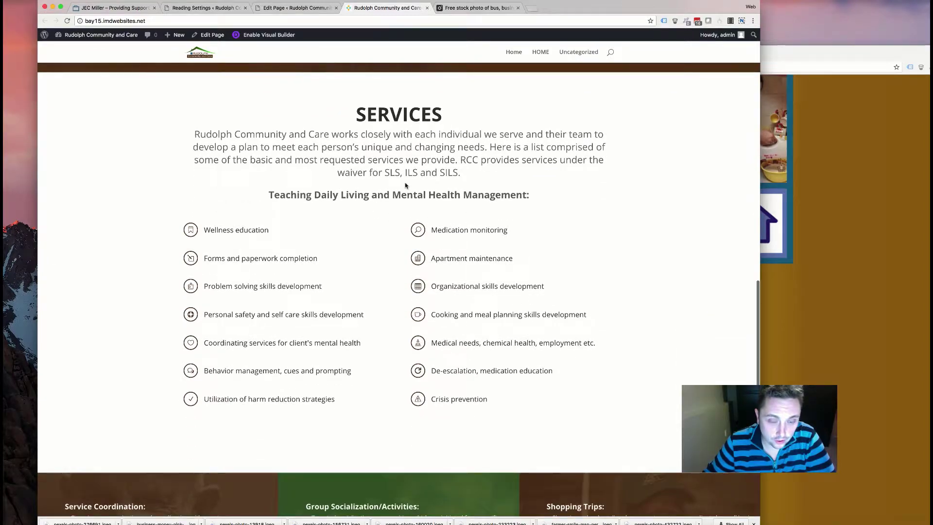
{"action": "scroll", "coordinate": [405, 185], "scroll_direction": "down", "scroll_amount": 8}
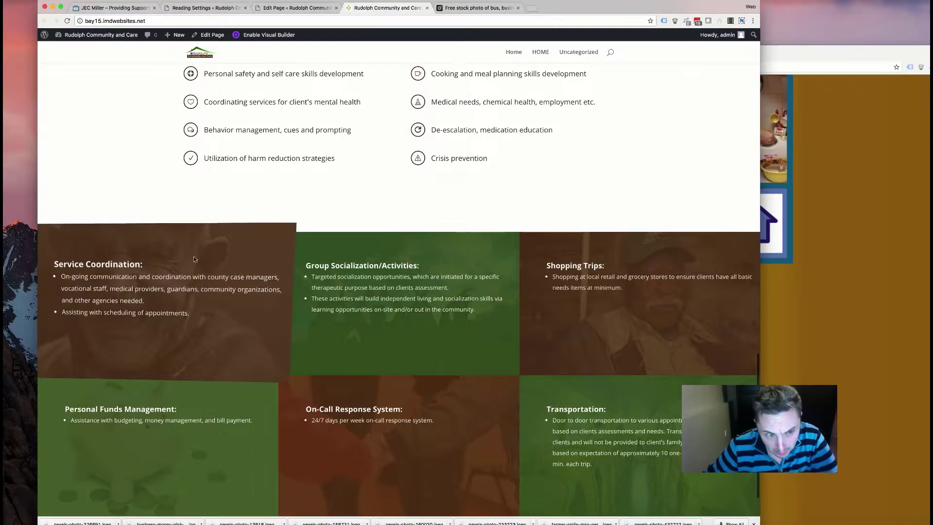
{"action": "scroll", "coordinate": [376, 371], "scroll_direction": "down", "scroll_amount": 2}
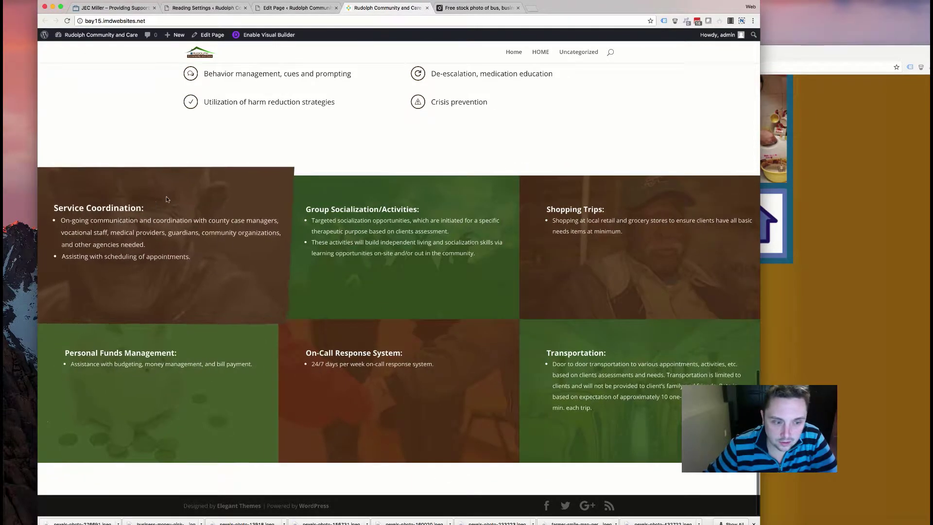
{"action": "scroll", "coordinate": [506, 162], "scroll_direction": "up", "scroll_amount": 5}
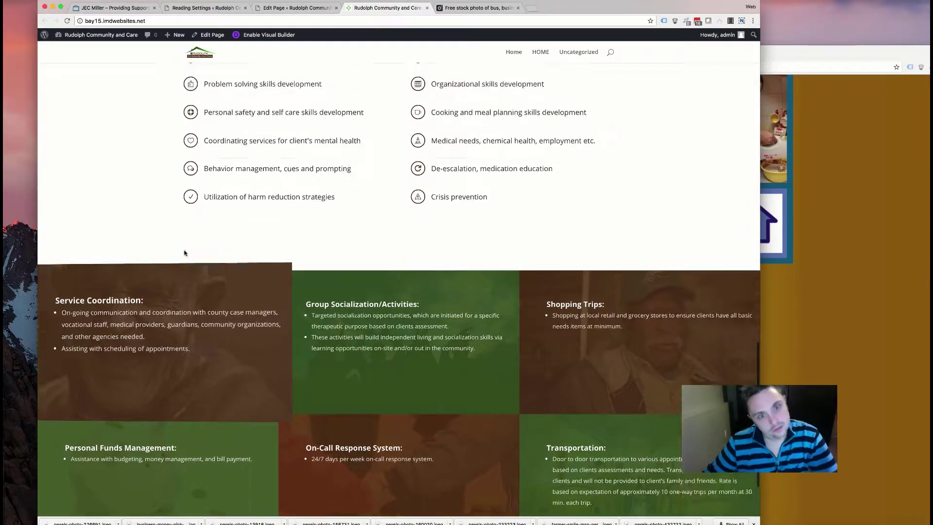
{"action": "scroll", "coordinate": [199, 299], "scroll_direction": "down", "scroll_amount": 5}
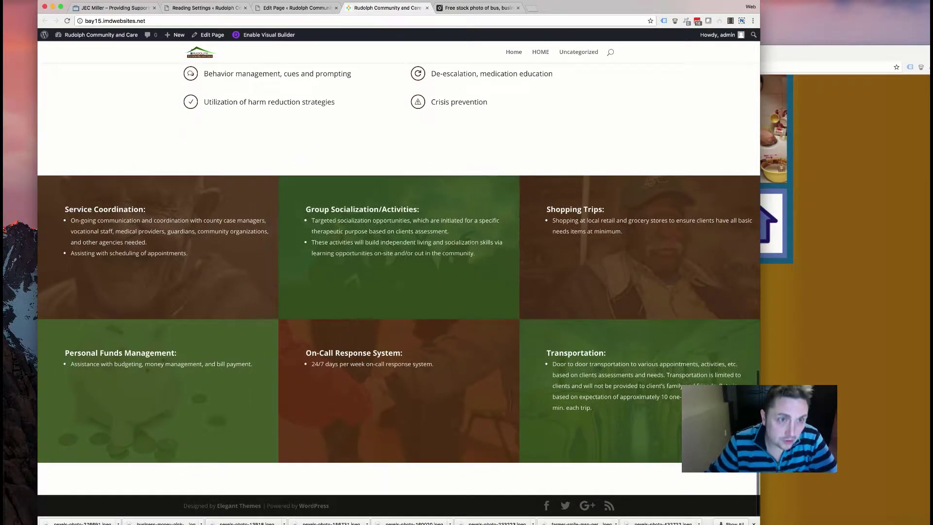
{"action": "left_click", "coordinate": [293, 9]}
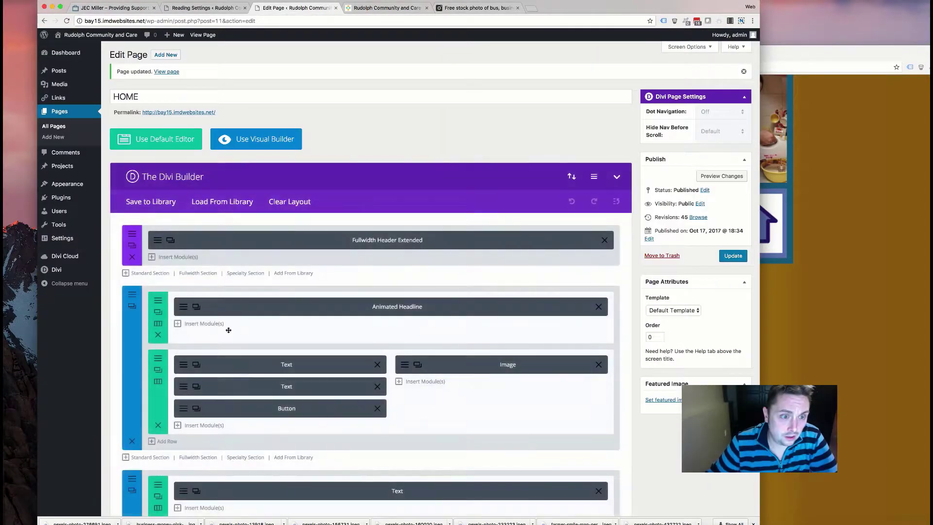
- Scroll to the Service Coordination blurb's background image settings, then switch over to Photoshop
{"action": "scroll", "coordinate": [177, 439], "scroll_direction": "down", "scroll_amount": 10}
{"action": "scroll", "coordinate": [176, 440], "scroll_direction": "down", "scroll_amount": 2}
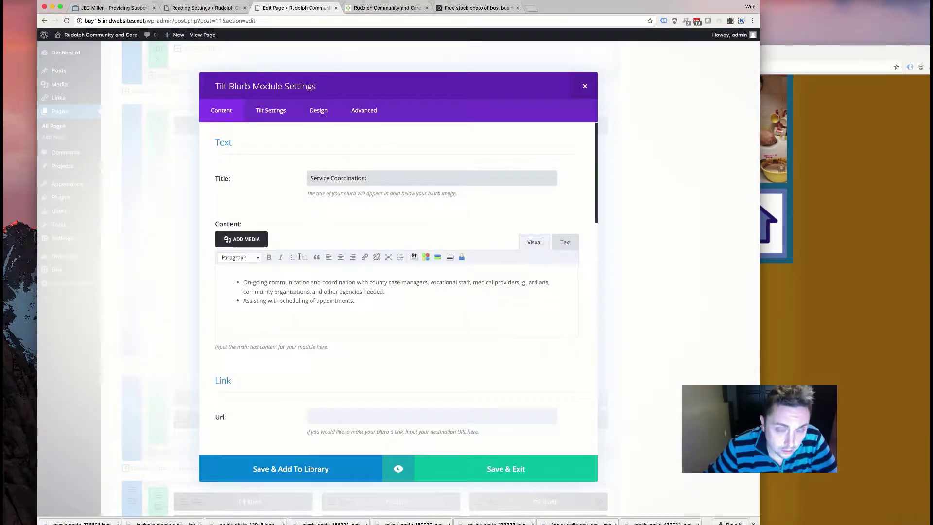
{"action": "scroll", "coordinate": [310, 226], "scroll_direction": "down", "scroll_amount": 5}
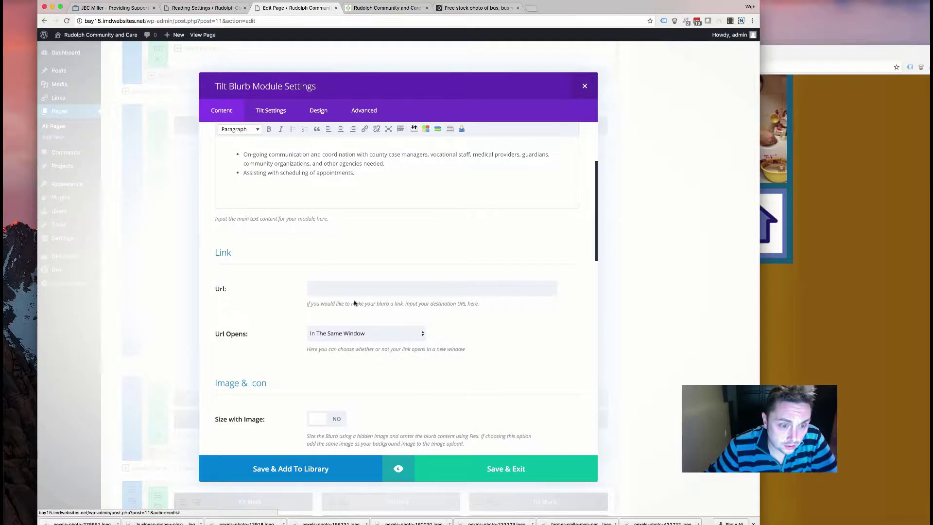
{"action": "scroll", "coordinate": [354, 302], "scroll_direction": "down", "scroll_amount": 10}
{"action": "mouse_move", "coordinate": [459, 335]}
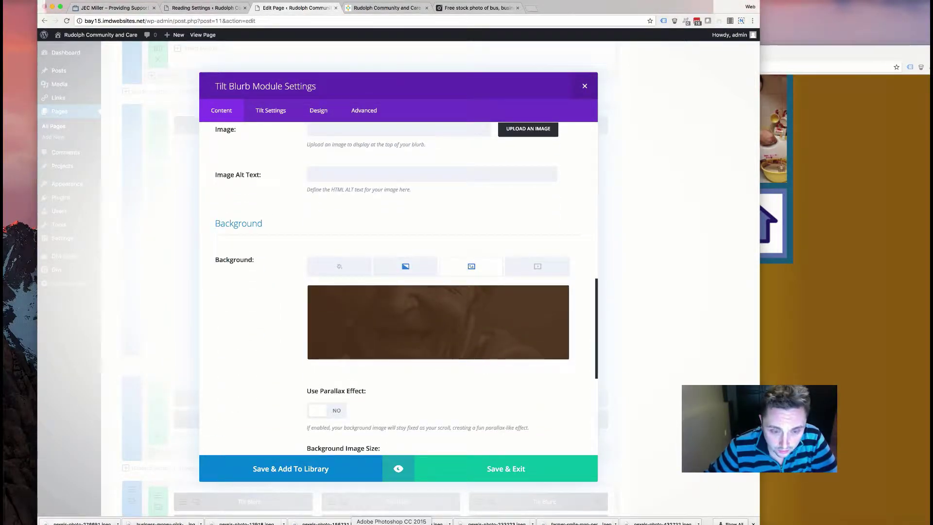
{"action": "left_click", "coordinate": [391, 522]}
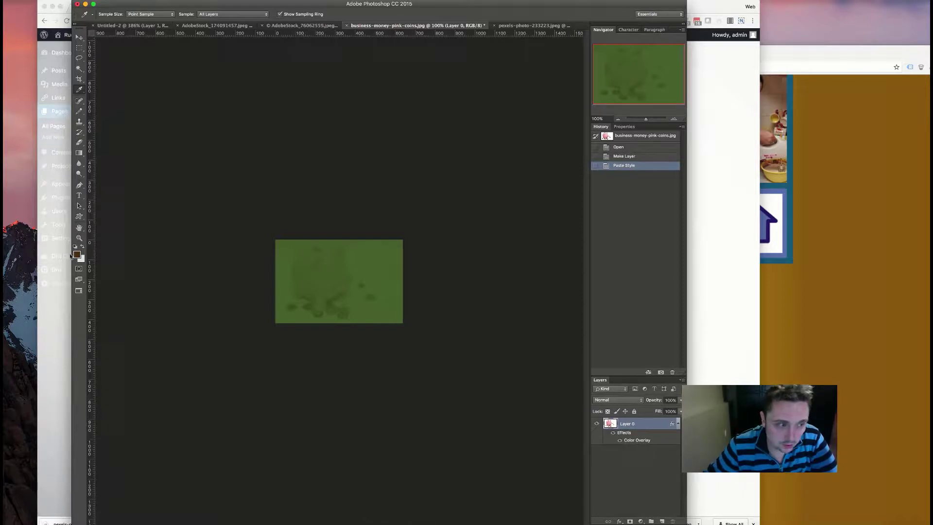
- Return to the Tilt Blurb settings in Chrome after checking the green-tinted coins image
{"action": "left_click", "coordinate": [65, 306]}
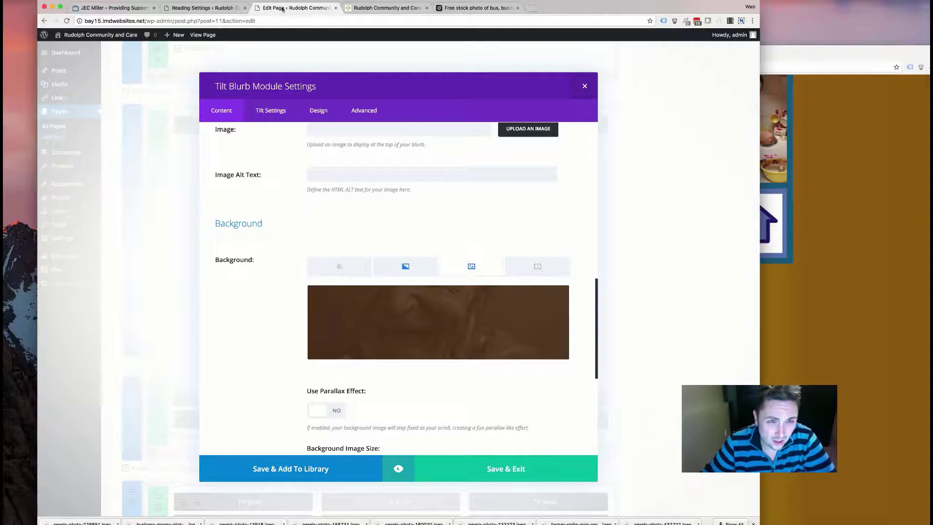
- View the six brown- and green-tinted service boxes on the live home page
{"action": "left_click", "coordinate": [388, 8]}
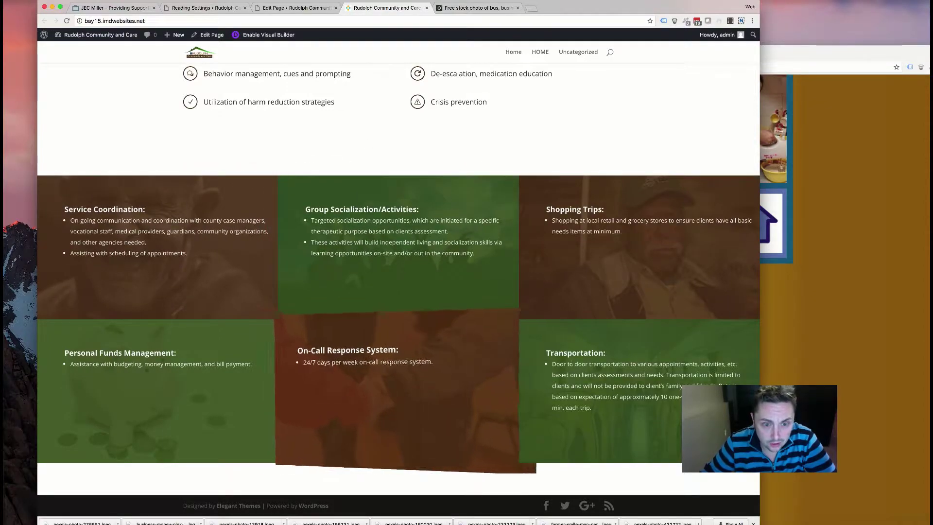
{"action": "scroll", "coordinate": [313, 251], "scroll_direction": "up", "scroll_amount": 5}
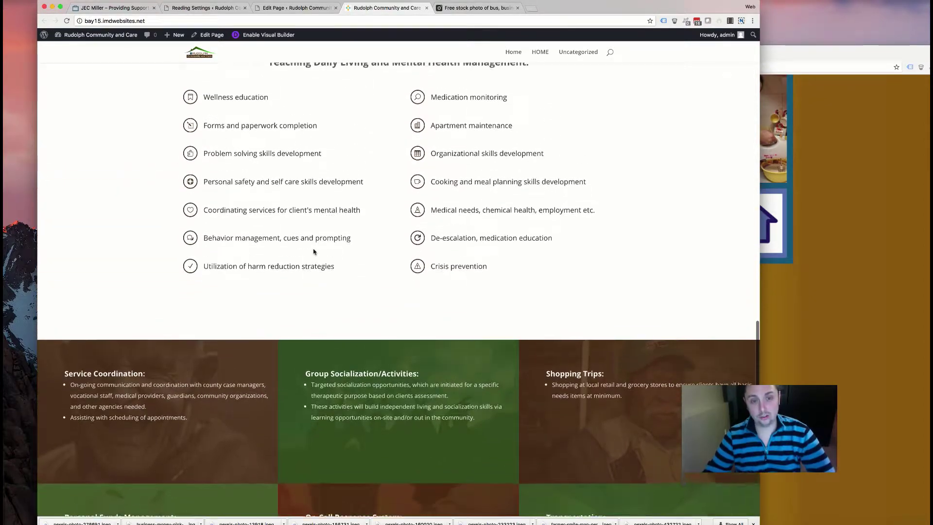
{"action": "scroll", "coordinate": [313, 251], "scroll_direction": "up", "scroll_amount": 5}
{"action": "scroll", "coordinate": [311, 248], "scroll_direction": "down", "scroll_amount": 8}
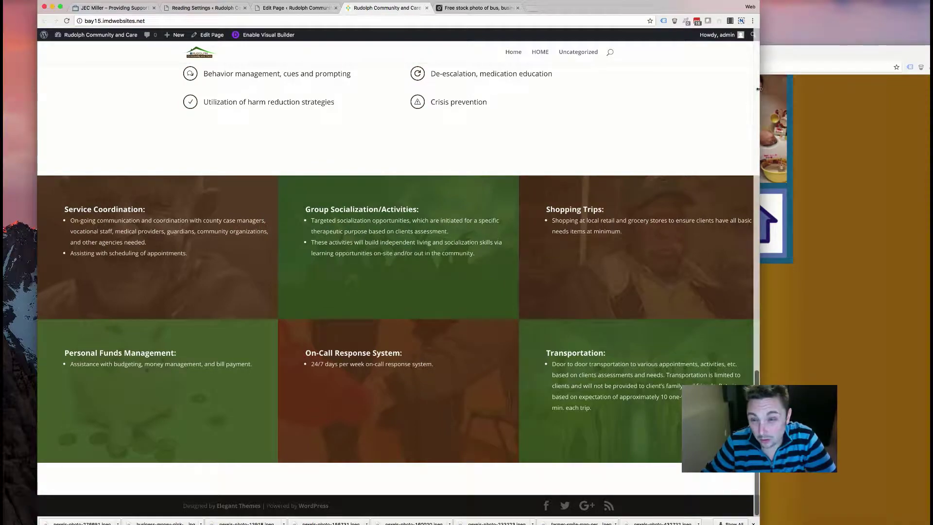
{"action": "left_click_drag", "start_coordinate": [759, 89], "coordinate": [358, 58]}
{"action": "scroll", "coordinate": [334, 153], "scroll_direction": "down", "scroll_amount": 15}
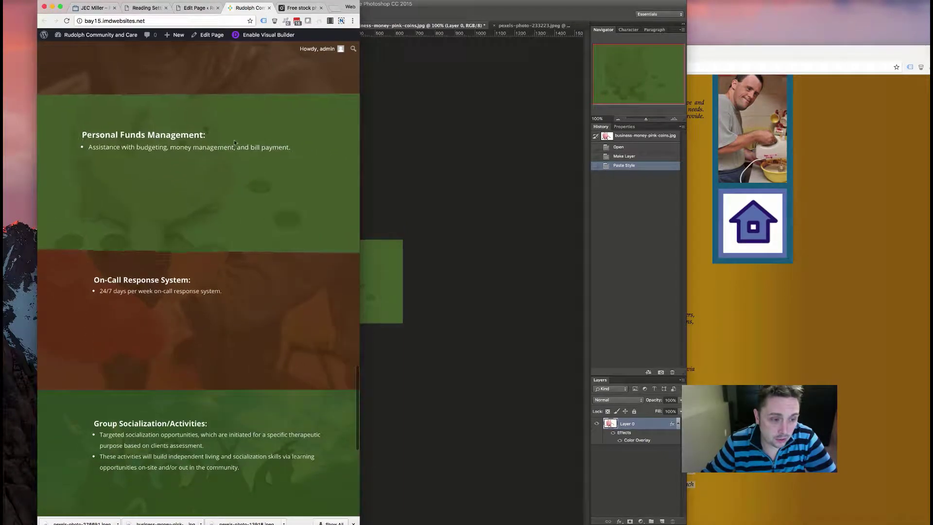
{"action": "scroll", "coordinate": [192, 109], "scroll_direction": "down", "scroll_amount": 5}
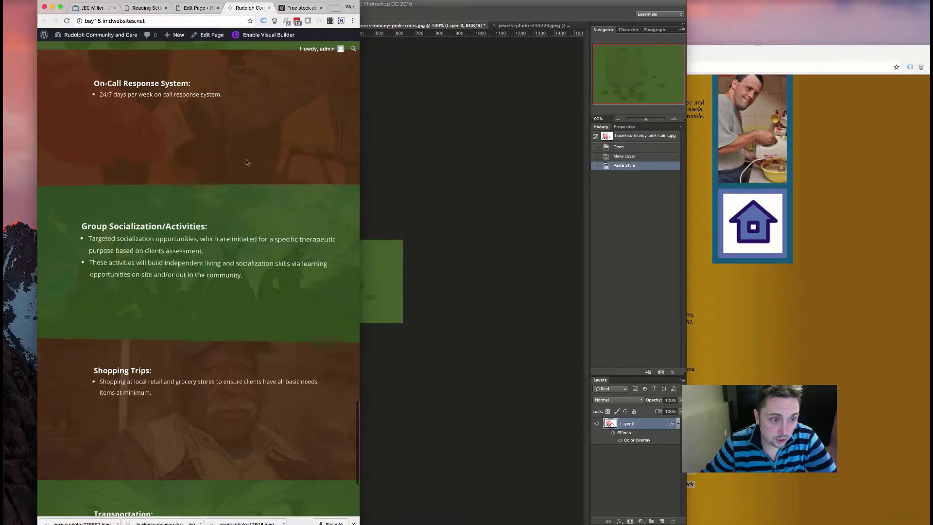
{"action": "scroll", "coordinate": [193, 391], "scroll_direction": "down", "scroll_amount": 4}
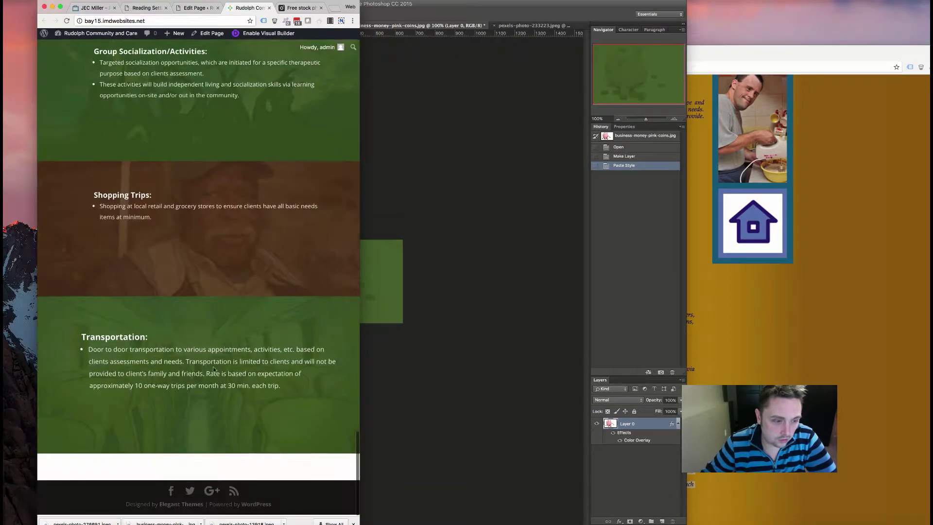
{"action": "left_click_drag", "start_coordinate": [362, 113], "coordinate": [779, 155]}
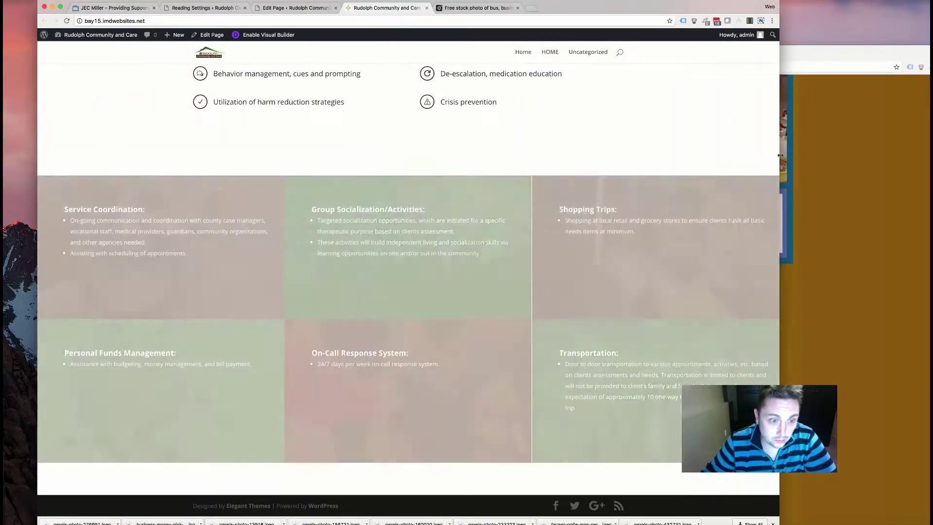
- Back in the editor, close the blurb settings and check the first tilt blurb section's visibility options
{"action": "left_click", "coordinate": [280, 6]}
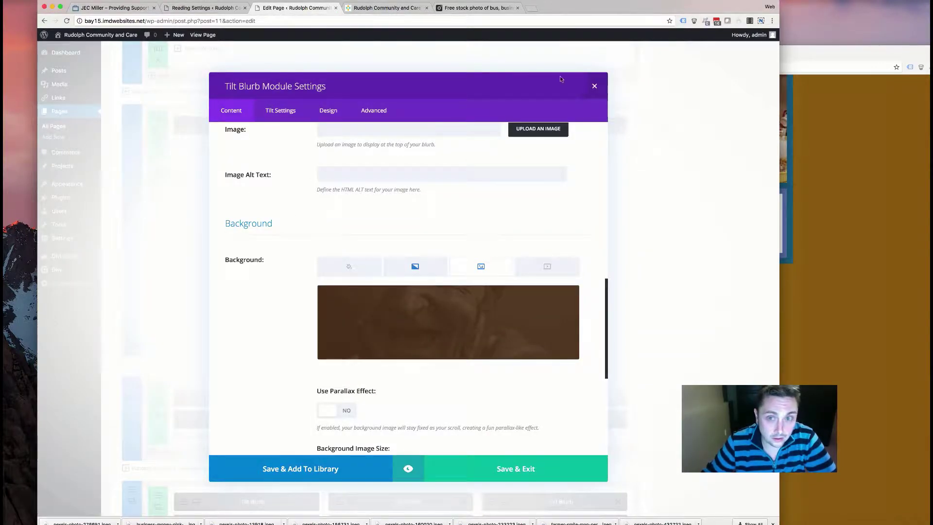
{"action": "left_click", "coordinate": [593, 86]}
{"action": "scroll", "coordinate": [146, 222], "scroll_direction": "down", "scroll_amount": 10}
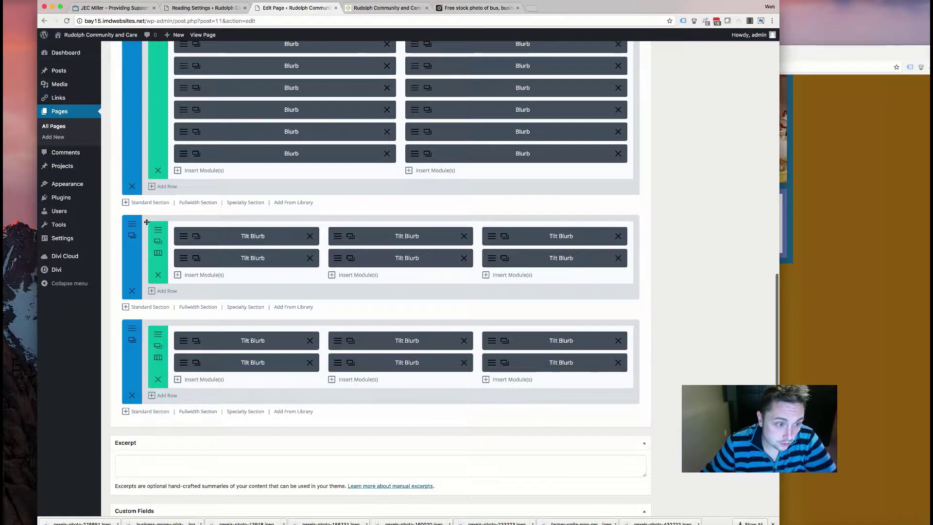
{"action": "left_click", "coordinate": [132, 235]}
{"action": "scroll", "coordinate": [260, 213], "scroll_direction": "down", "scroll_amount": 4}
{"action": "scroll", "coordinate": [260, 213], "scroll_direction": "down", "scroll_amount": 4}
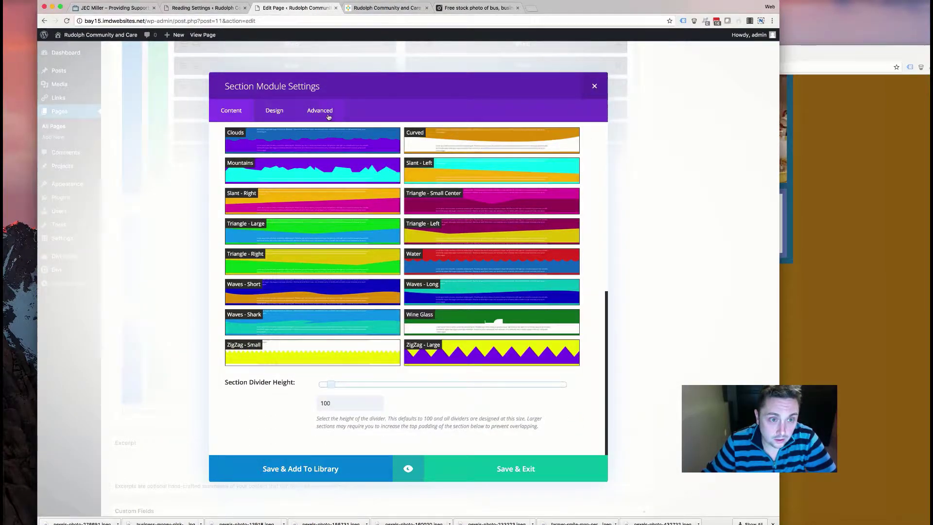
{"action": "left_click", "coordinate": [328, 114]}
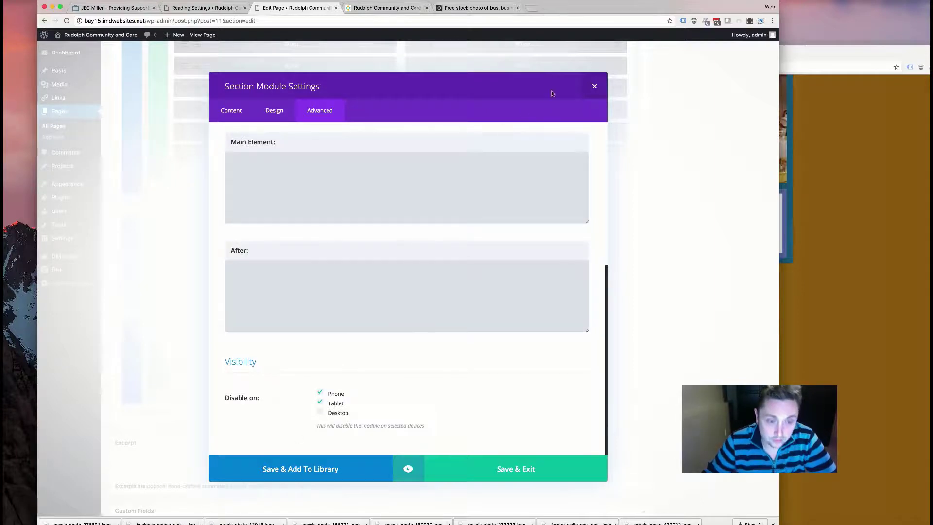
{"action": "left_click", "coordinate": [594, 87]}
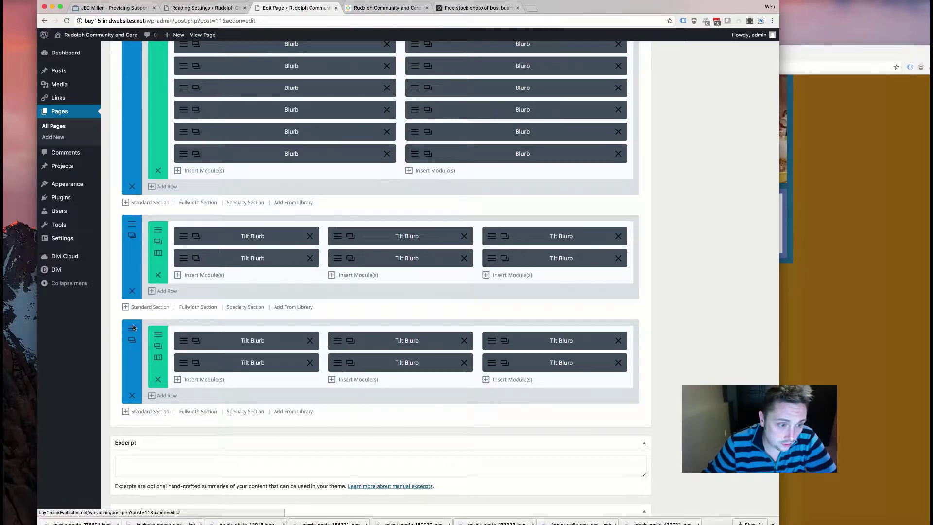
- Check the second tilt blurb section's visibility options, then go to the live site
{"action": "left_click", "coordinate": [132, 339]}
{"action": "left_click", "coordinate": [323, 113]}
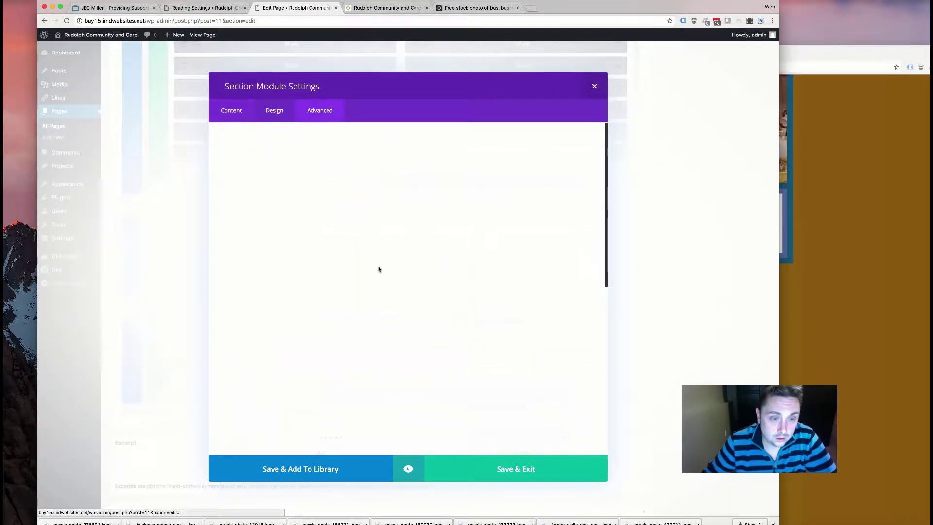
{"action": "scroll", "coordinate": [389, 283], "scroll_direction": "down", "scroll_amount": 5}
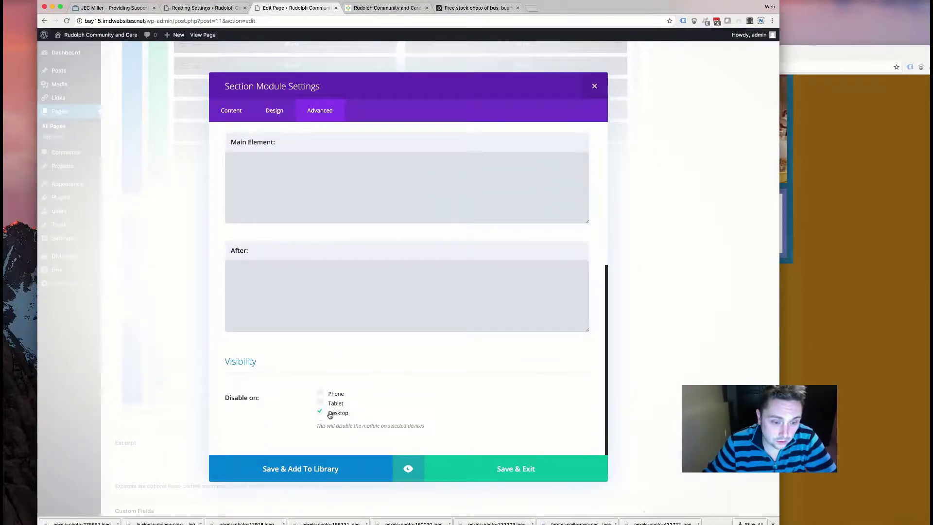
{"action": "left_click", "coordinate": [595, 88]}
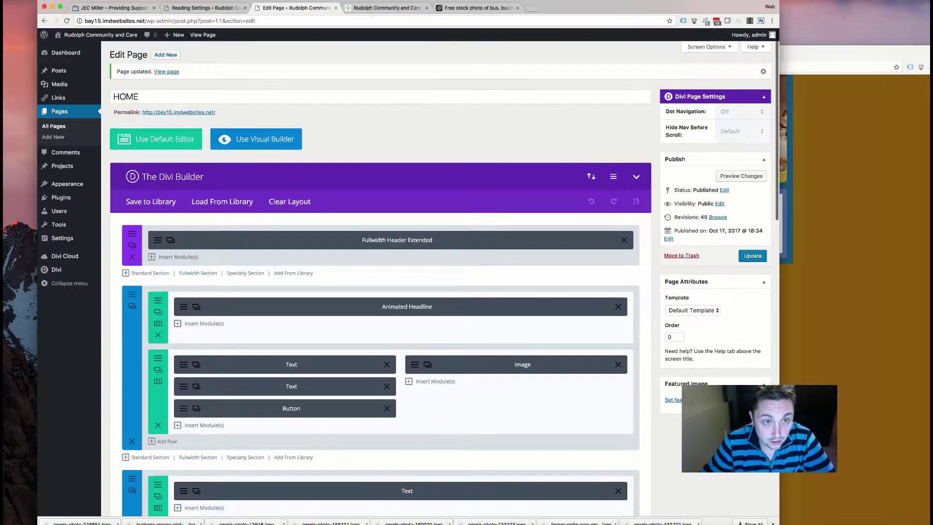
{"action": "left_click", "coordinate": [387, 8]}
{"action": "scroll", "coordinate": [330, 194], "scroll_direction": "up", "scroll_amount": 5}
{"action": "scroll", "coordinate": [337, 184], "scroll_direction": "down", "scroll_amount": 5}
{"action": "scroll", "coordinate": [337, 184], "scroll_direction": "up", "scroll_amount": 5}
{"action": "left_click", "coordinate": [776, 217]}
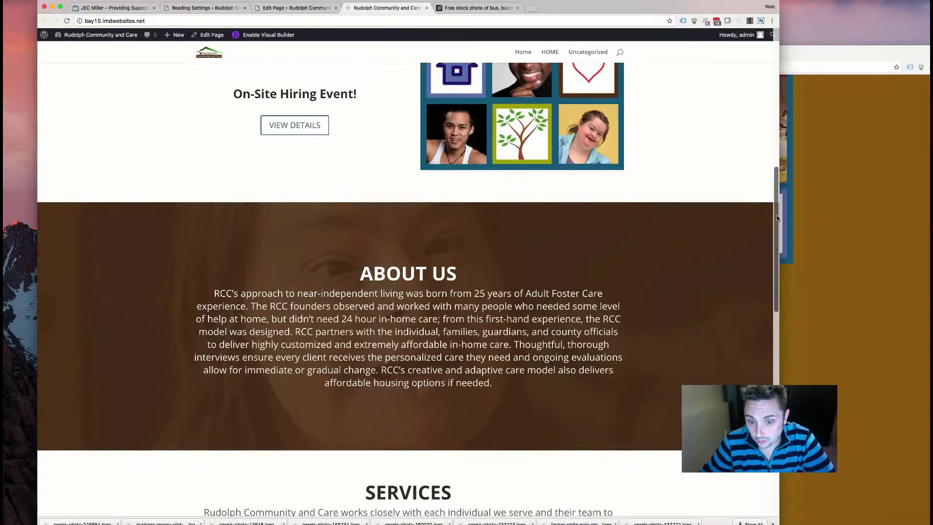
{"action": "left_click_drag", "start_coordinate": [779, 213], "coordinate": [835, 214]}
{"action": "scroll", "coordinate": [663, 244], "scroll_direction": "down", "scroll_amount": 10}
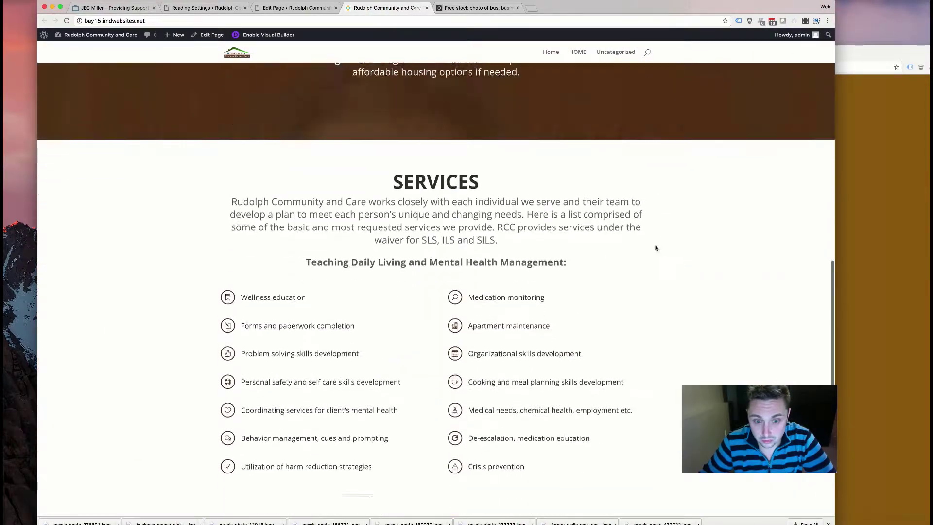
{"action": "scroll", "coordinate": [518, 244], "scroll_direction": "down", "scroll_amount": 3}
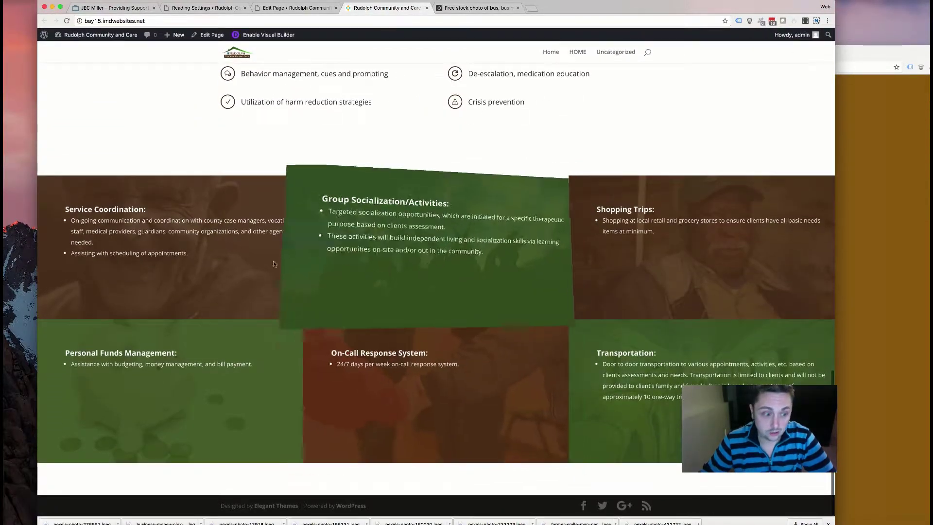
{"action": "scroll", "coordinate": [240, 215], "scroll_direction": "up", "scroll_amount": 7}
{"action": "scroll", "coordinate": [307, 225], "scroll_direction": "down", "scroll_amount": 7}
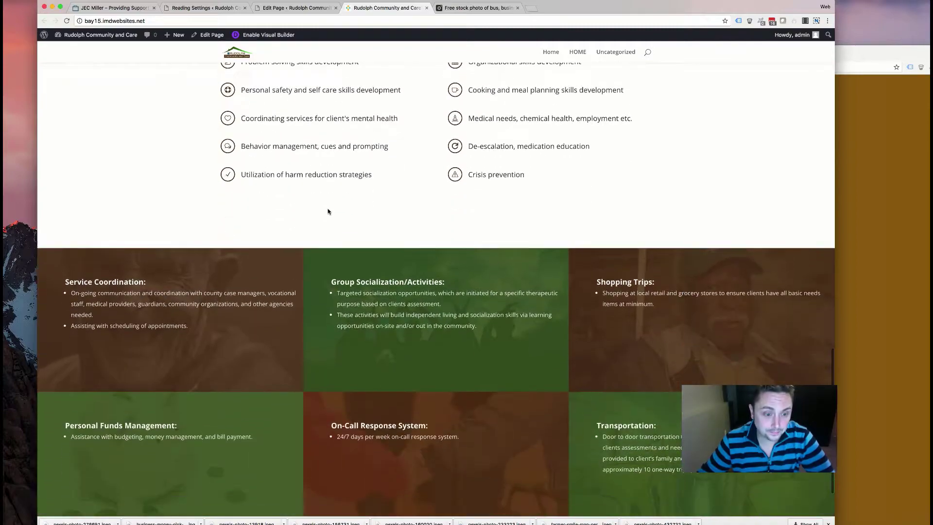
{"action": "scroll", "coordinate": [347, 151], "scroll_direction": "up", "scroll_amount": 10}
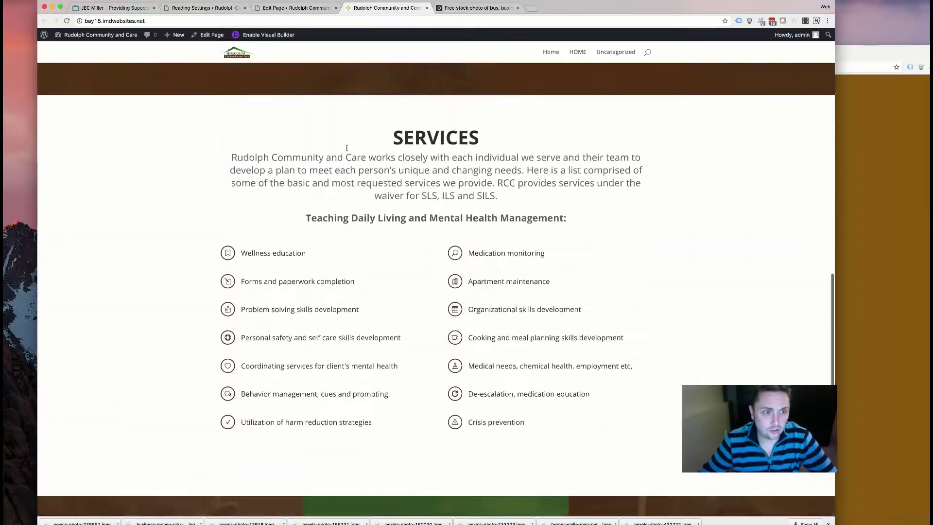
{"action": "scroll", "coordinate": [346, 34], "scroll_direction": "up", "scroll_amount": 10}
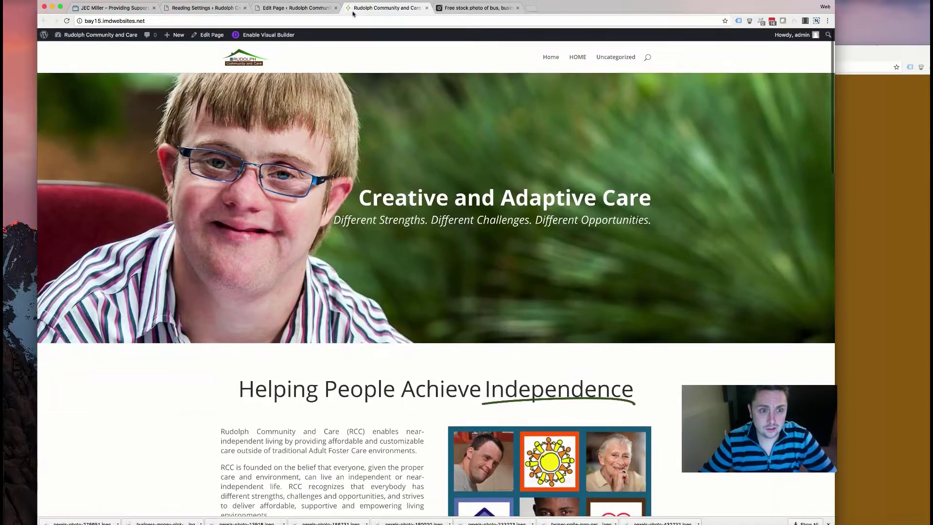
- Select the housing description and bullet list on the old site's Housing page, then return to the new site
{"action": "left_click", "coordinate": [910, 184]}
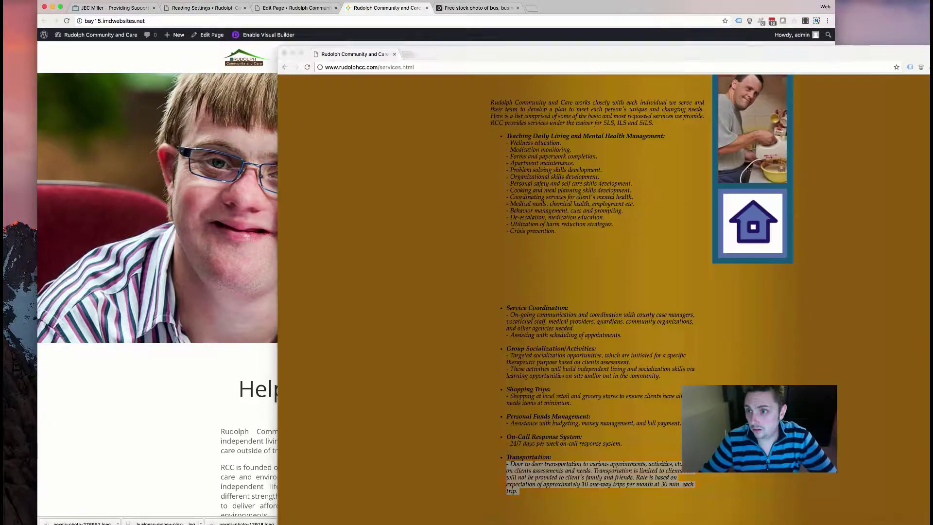
{"action": "scroll", "coordinate": [843, 168], "scroll_direction": "up", "scroll_amount": 5}
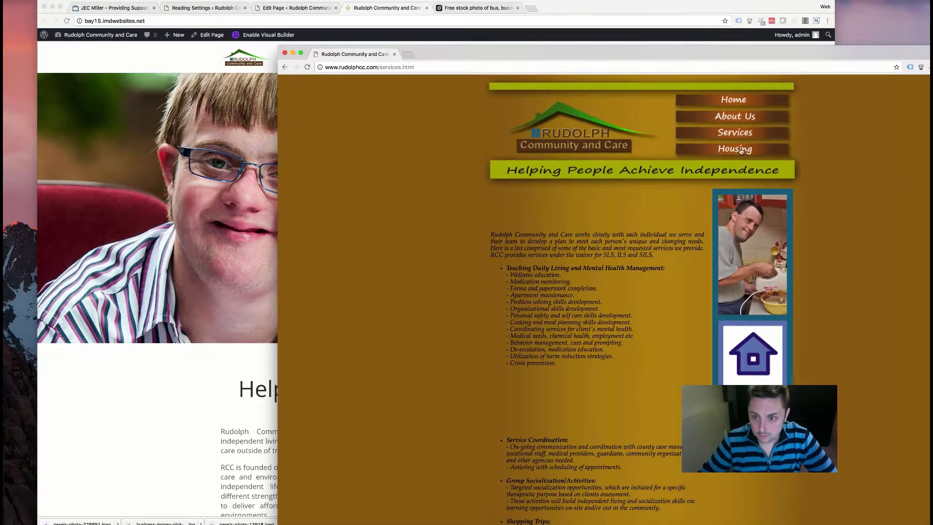
{"action": "left_click", "coordinate": [704, 148]}
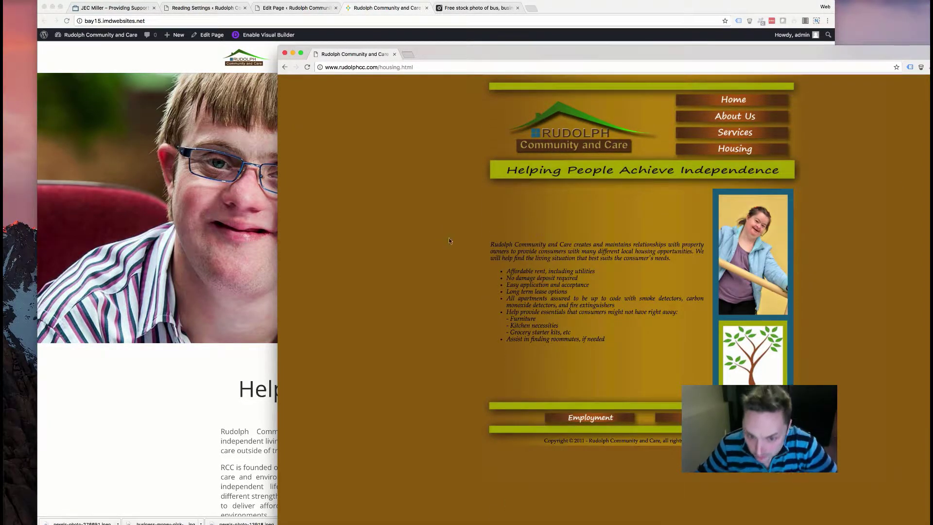
{"action": "left_click_drag", "start_coordinate": [491, 242], "coordinate": [624, 337]}
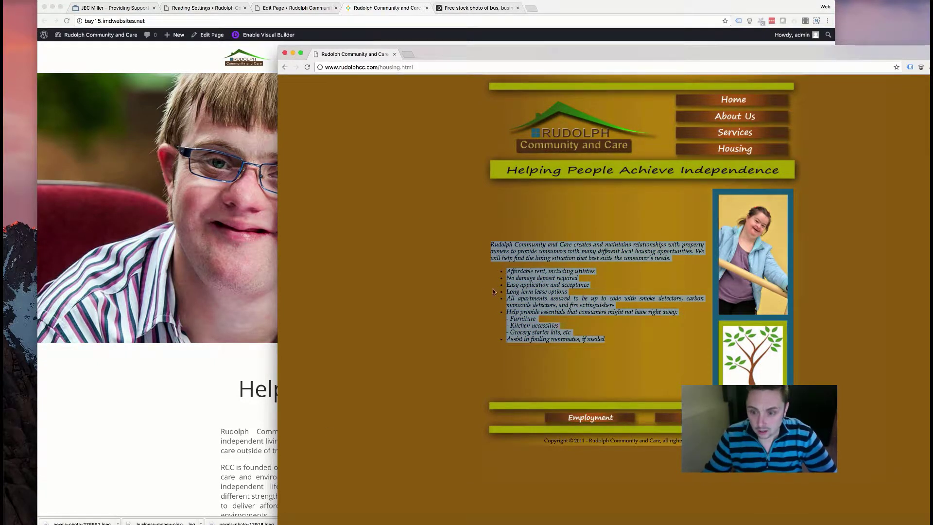
{"action": "left_click", "coordinate": [265, 483]}
{"action": "scroll", "coordinate": [264, 481], "scroll_direction": "down", "scroll_amount": 15}
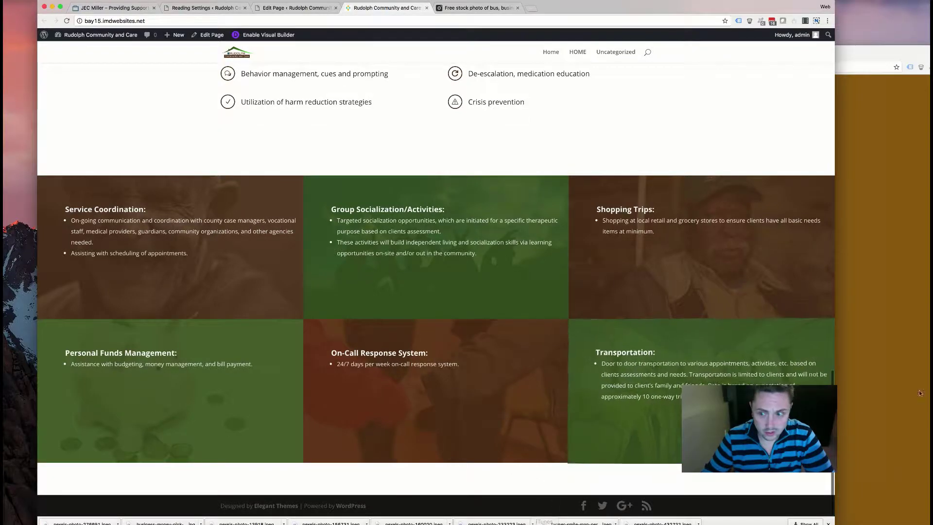
- Bring the new site window back and return to the home page's Divi Builder in the Edit Page tab
{"action": "left_click", "coordinate": [906, 424]}
{"action": "left_click", "coordinate": [57, 140]}
{"action": "scroll", "coordinate": [175, 152], "scroll_direction": "up", "scroll_amount": 10}
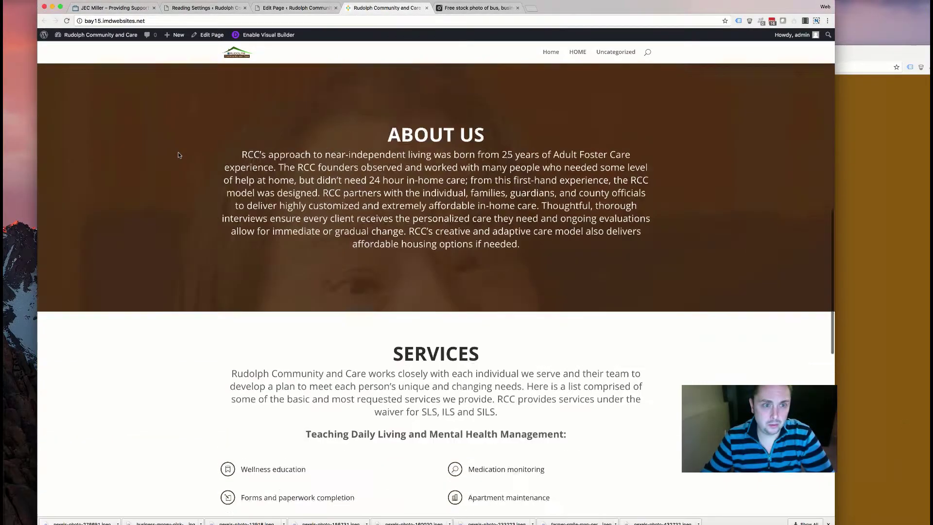
{"action": "scroll", "coordinate": [178, 152], "scroll_direction": "down", "scroll_amount": 4}
{"action": "scroll", "coordinate": [176, 155], "scroll_direction": "up", "scroll_amount": 7}
{"action": "scroll", "coordinate": [176, 155], "scroll_direction": "up", "scroll_amount": 10}
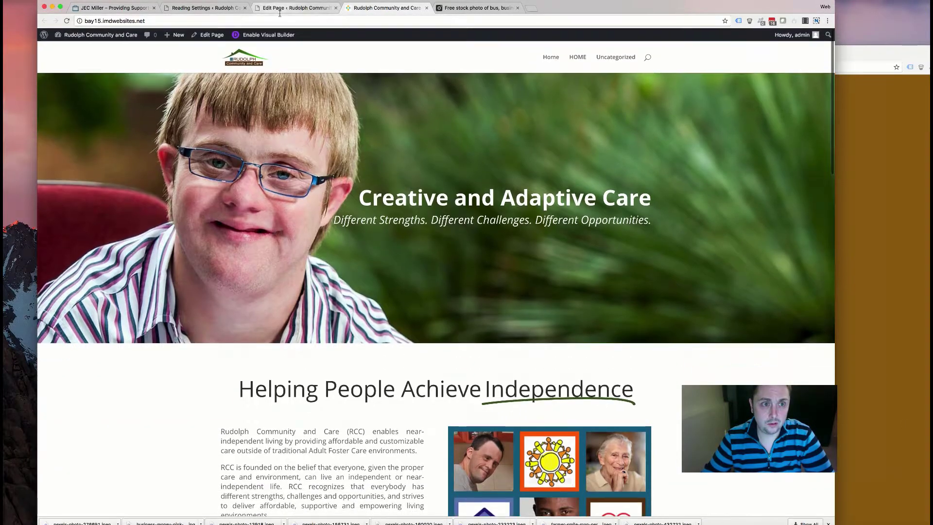
{"action": "left_click", "coordinate": [295, 8]}
{"action": "scroll", "coordinate": [312, 239], "scroll_direction": "down", "scroll_amount": 5}
{"action": "scroll", "coordinate": [312, 239], "scroll_direction": "up", "scroll_amount": 3}
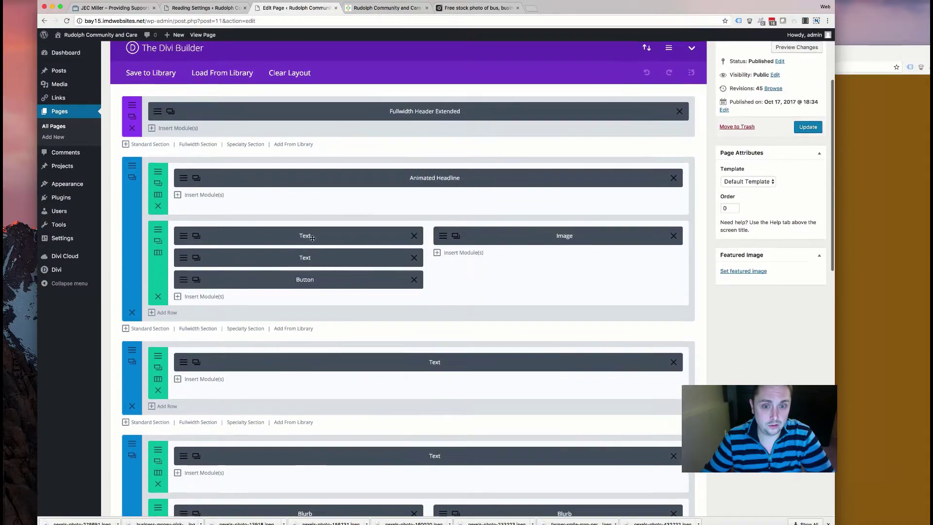
- Add an empty Standard Section at the bottom of the home page, without choosing a column layout
{"action": "scroll", "coordinate": [164, 233], "scroll_direction": "down", "scroll_amount": 1}
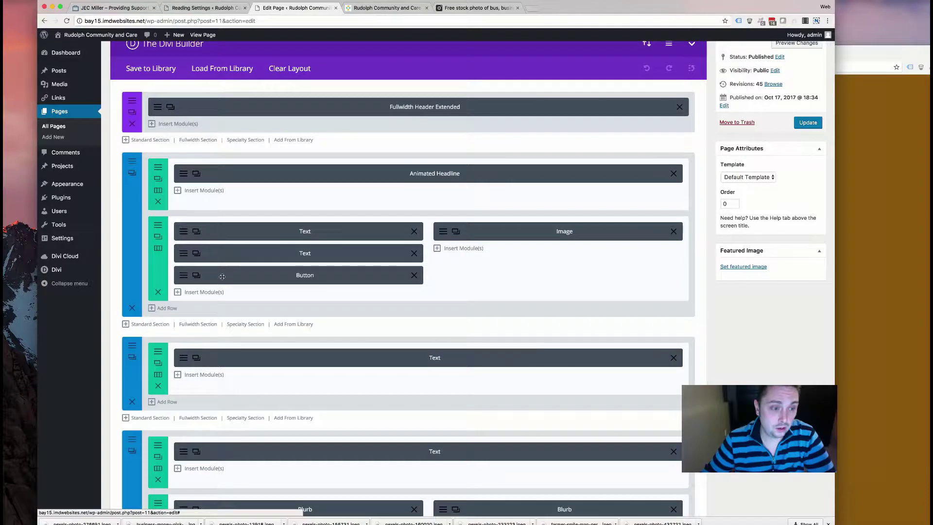
{"action": "scroll", "coordinate": [222, 276], "scroll_direction": "down", "scroll_amount": 10}
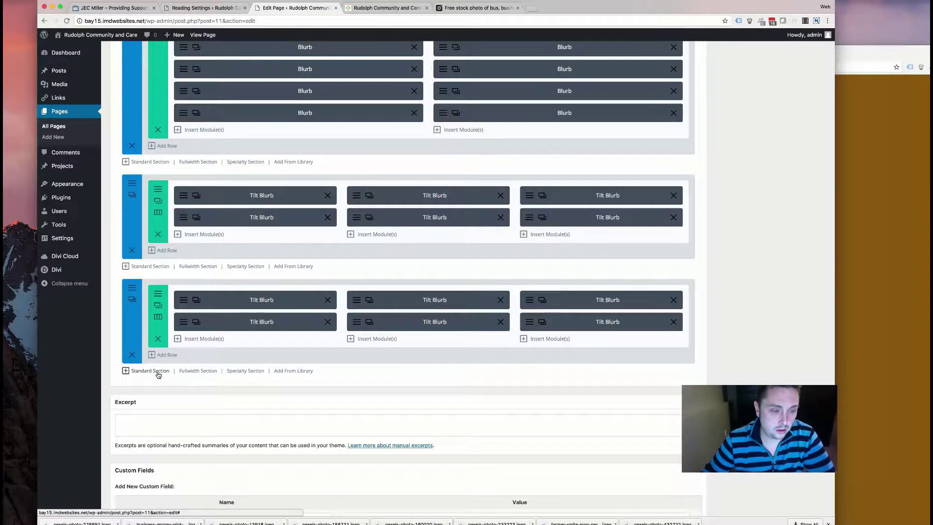
{"action": "left_click", "coordinate": [149, 371]}
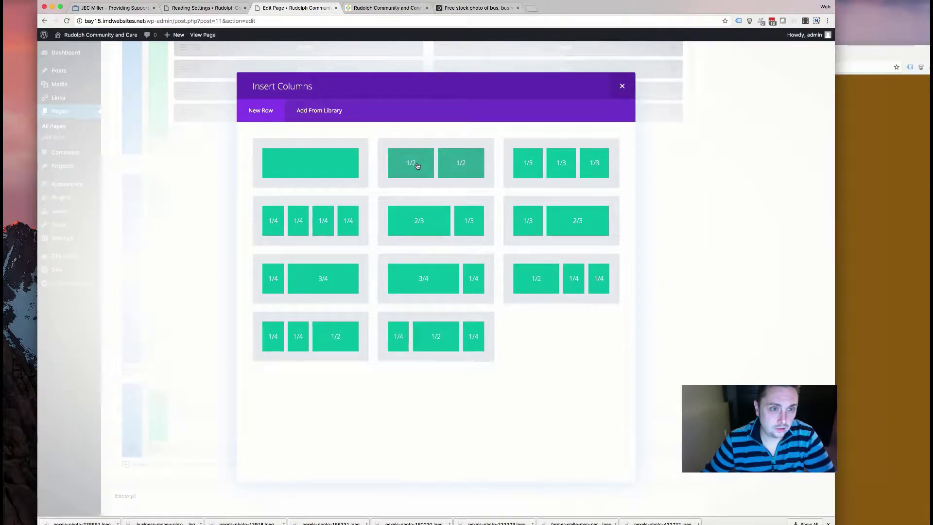
{"action": "left_click", "coordinate": [625, 86]}
{"action": "scroll", "coordinate": [222, 229], "scroll_direction": "up", "scroll_amount": 15}
{"action": "scroll", "coordinate": [222, 227], "scroll_direction": "up", "scroll_amount": 2}
- Copy the Text/Text/Button | Image row into the new section, leaving an Image module left and Text right
{"action": "left_click", "coordinate": [158, 236]}
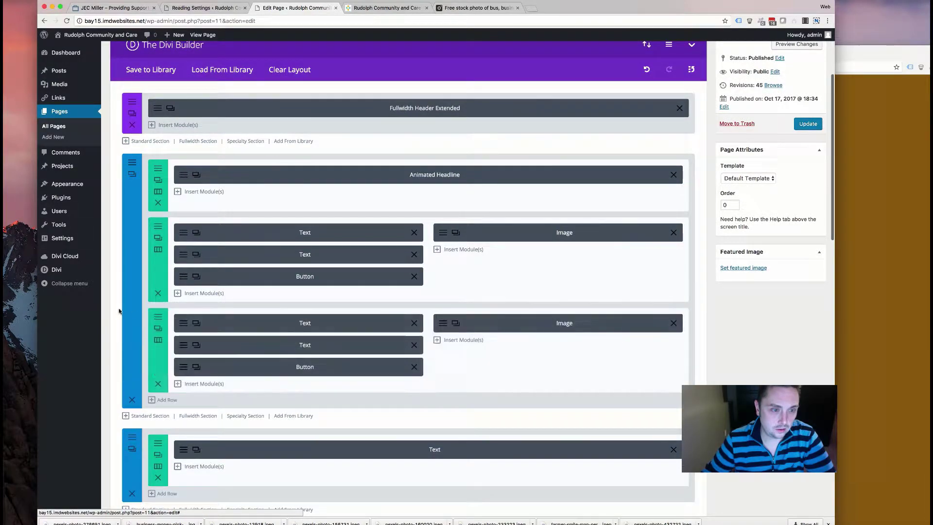
{"action": "mouse_move", "coordinate": [158, 355]}
{"action": "left_mouse_down"}
{"action": "mouse_move", "coordinate": [192, 487]}
{"action": "mouse_move", "coordinate": [192, 363]}
{"action": "mouse_move", "coordinate": [152, 364]}
{"action": "left_mouse_up"}
{"action": "left_click", "coordinate": [158, 353]}
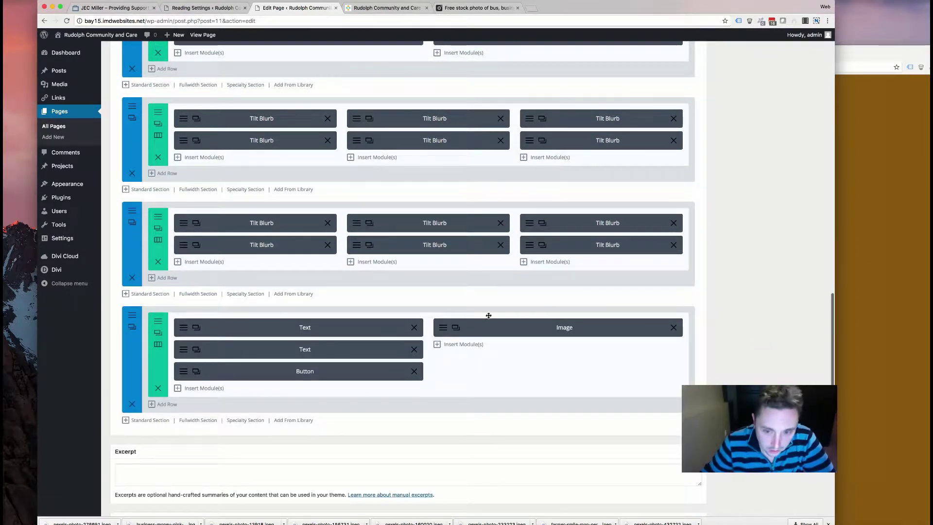
{"action": "left_click_drag", "start_coordinate": [330, 316], "coordinate": [295, 325]}
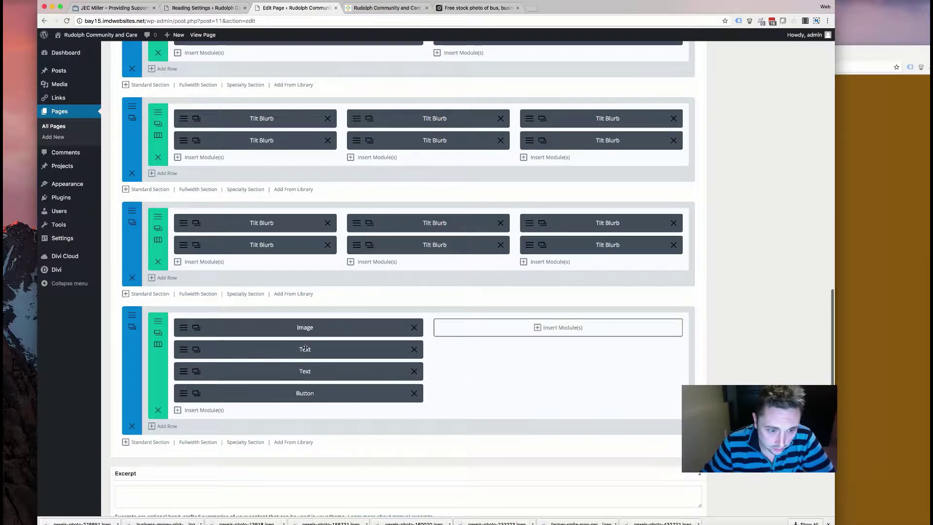
{"action": "left_click_drag", "start_coordinate": [492, 340], "coordinate": [550, 331]}
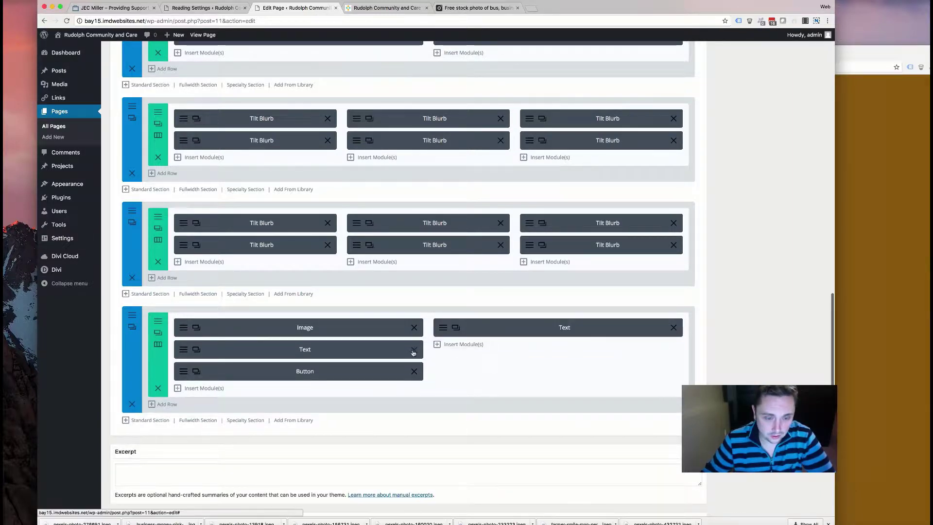
{"action": "left_click", "coordinate": [414, 348]}
{"action": "left_click", "coordinate": [414, 349]}
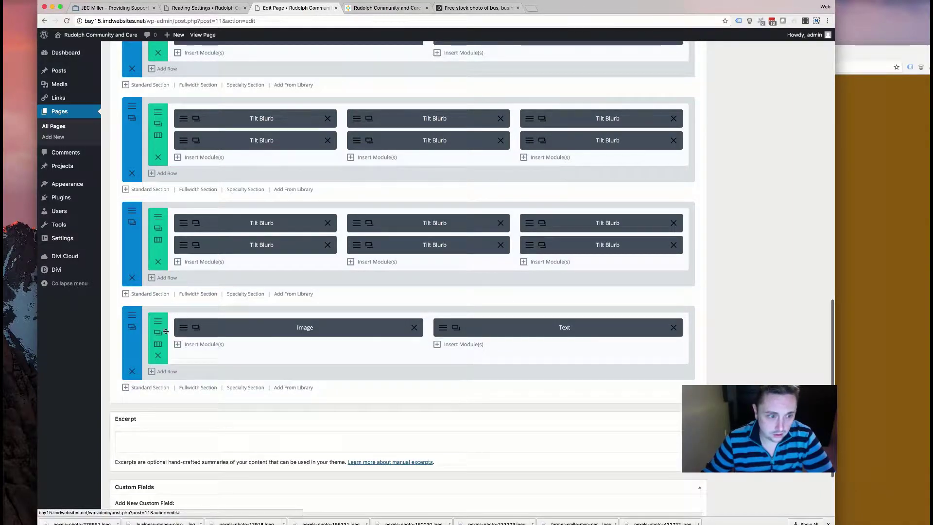
- Review the new Image module's Design settings and save them
{"action": "left_click", "coordinate": [196, 327]}
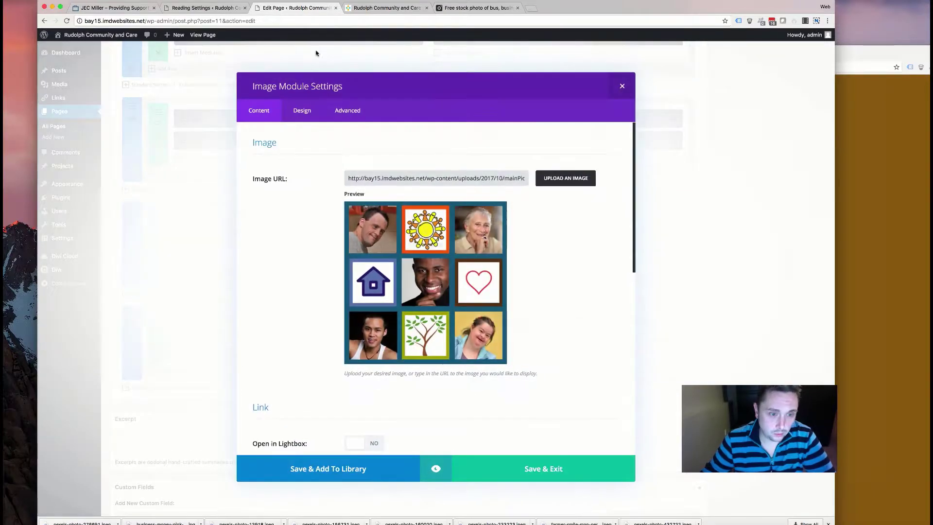
{"action": "left_click", "coordinate": [302, 110]}
{"action": "scroll", "coordinate": [437, 278], "scroll_direction": "down", "scroll_amount": 3}
{"action": "scroll", "coordinate": [438, 277], "scroll_direction": "down", "scroll_amount": 4}
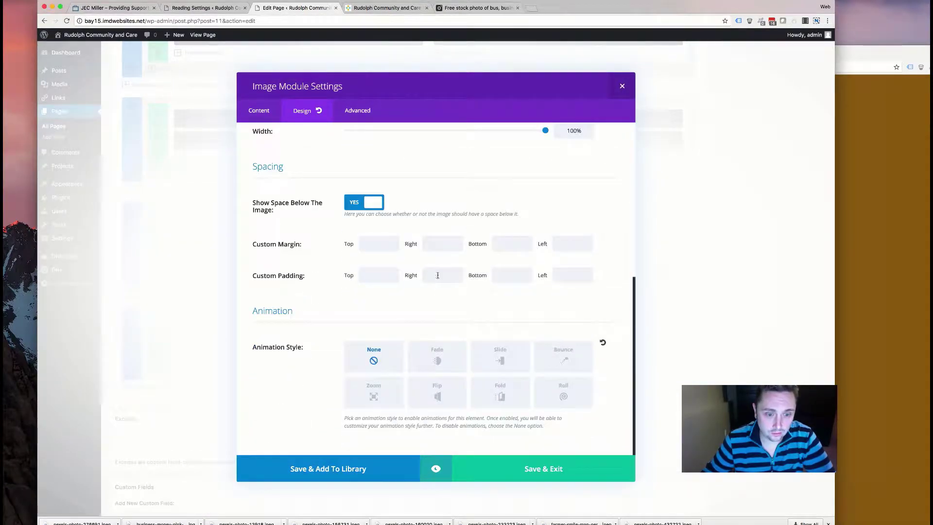
{"action": "left_click", "coordinate": [509, 469]}
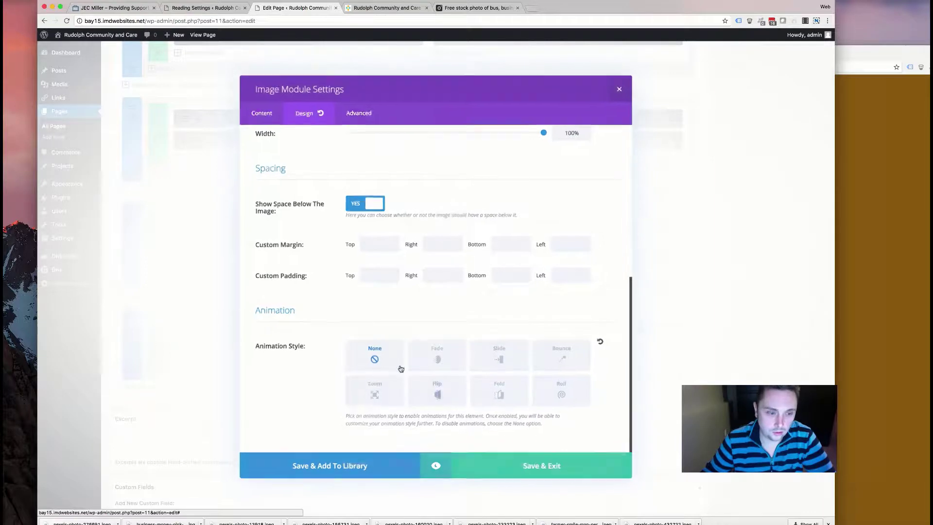
- Give the new section a Fade animation style with a 1550ms duration
{"action": "left_click", "coordinate": [131, 326]}
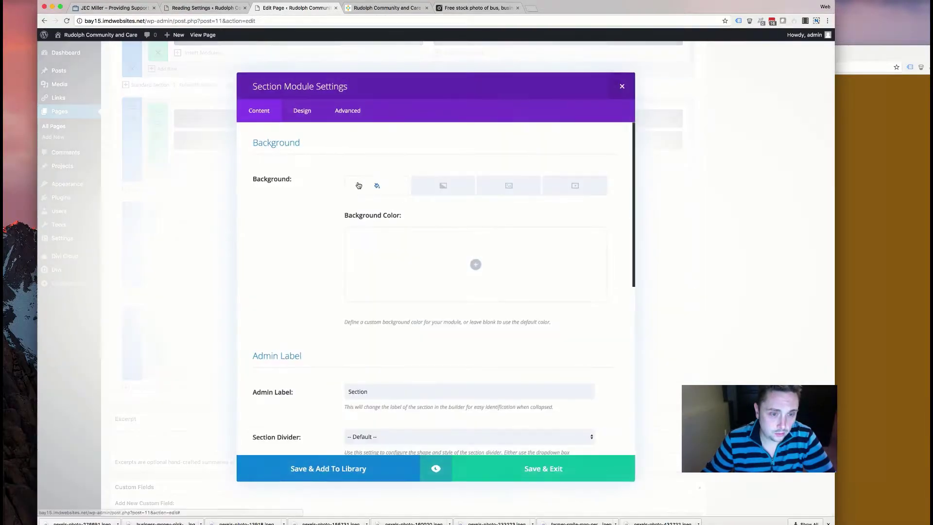
{"action": "left_click", "coordinate": [302, 111]}
{"action": "scroll", "coordinate": [359, 323], "scroll_direction": "down", "scroll_amount": 5}
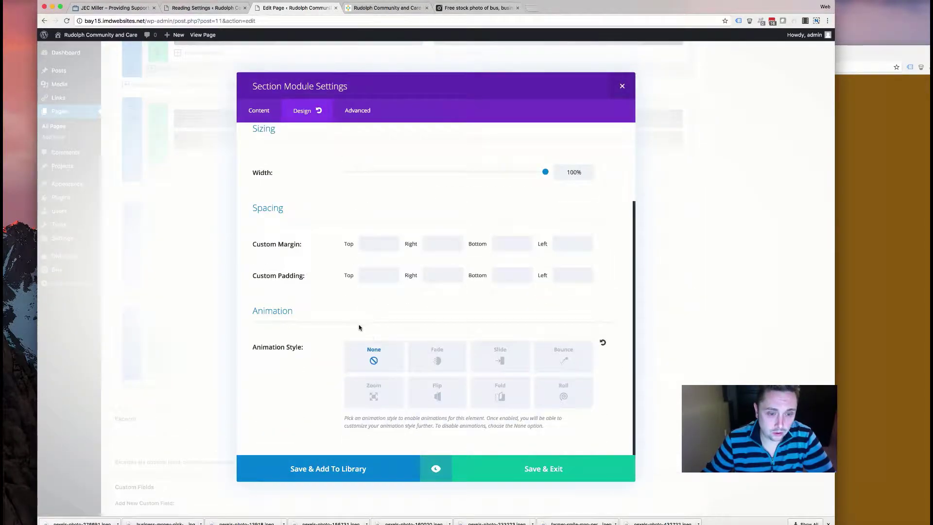
{"action": "left_click", "coordinate": [437, 366]}
{"action": "scroll", "coordinate": [481, 379], "scroll_direction": "down", "scroll_amount": 5}
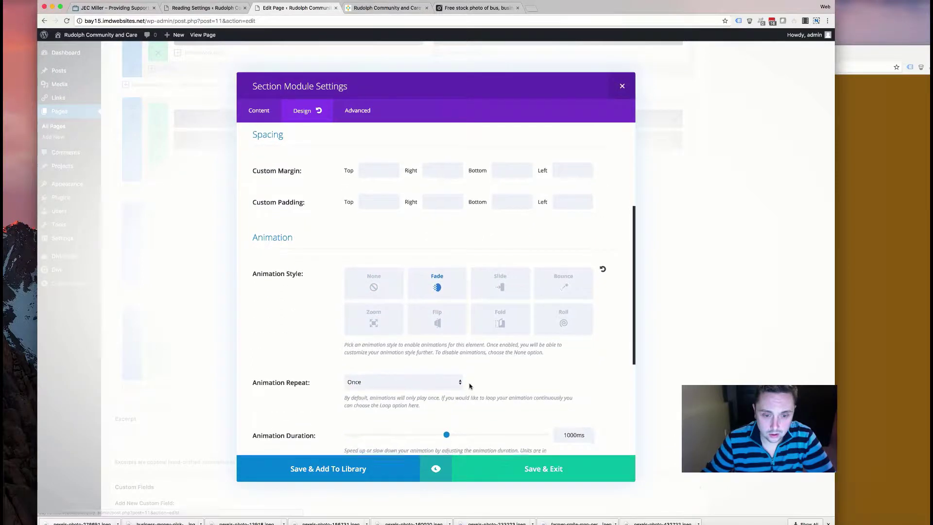
{"action": "scroll", "coordinate": [462, 282], "scroll_direction": "down", "scroll_amount": 1}
{"action": "left_click_drag", "start_coordinate": [448, 275], "coordinate": [499, 272]}
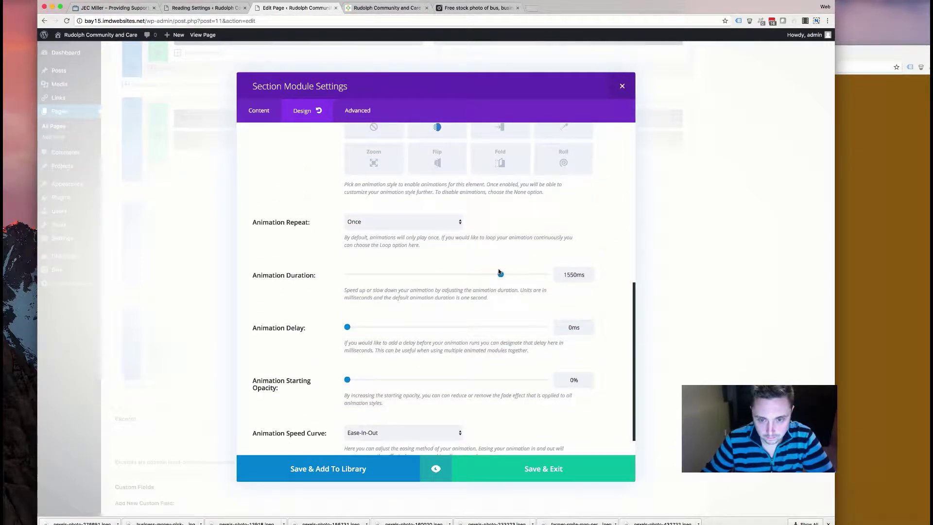
{"action": "left_click", "coordinate": [537, 474]}
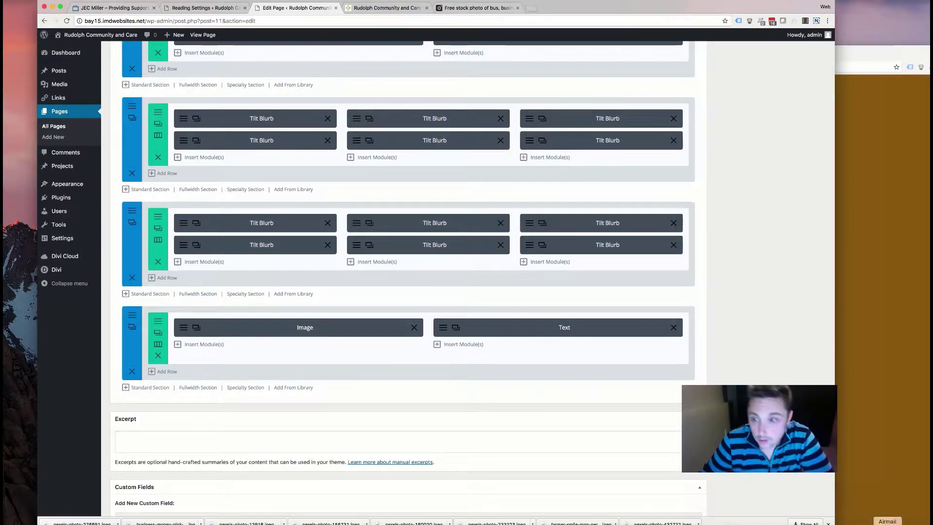
- Open the farmer photo from Downloads in Photoshop
{"action": "left_click", "coordinate": [416, 519]}
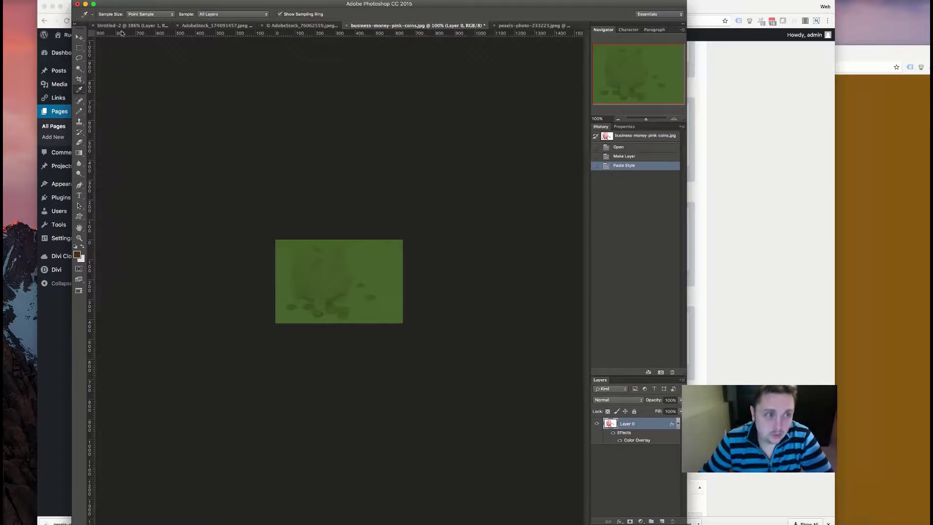
{"action": "left_click", "coordinate": [87, 1]}
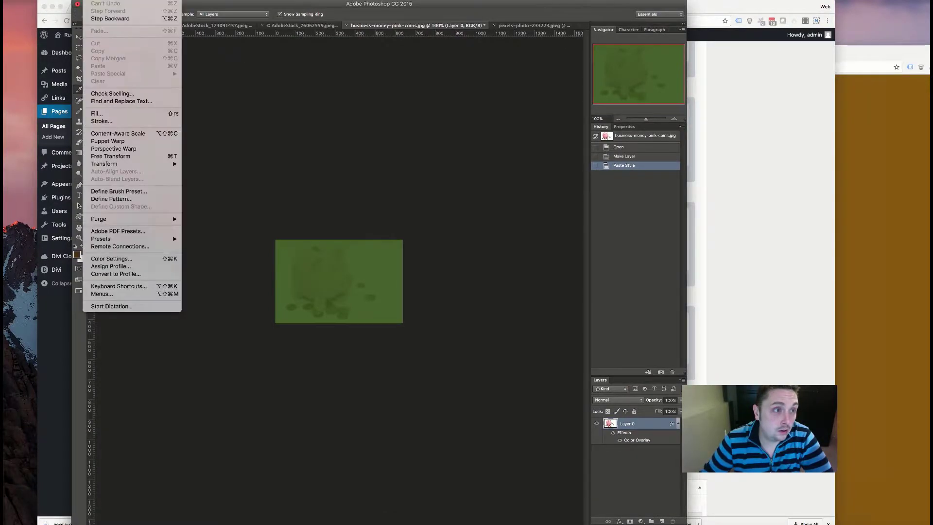
{"action": "left_click", "coordinate": [424, 76]}
{"action": "key", "text": "super+o"}
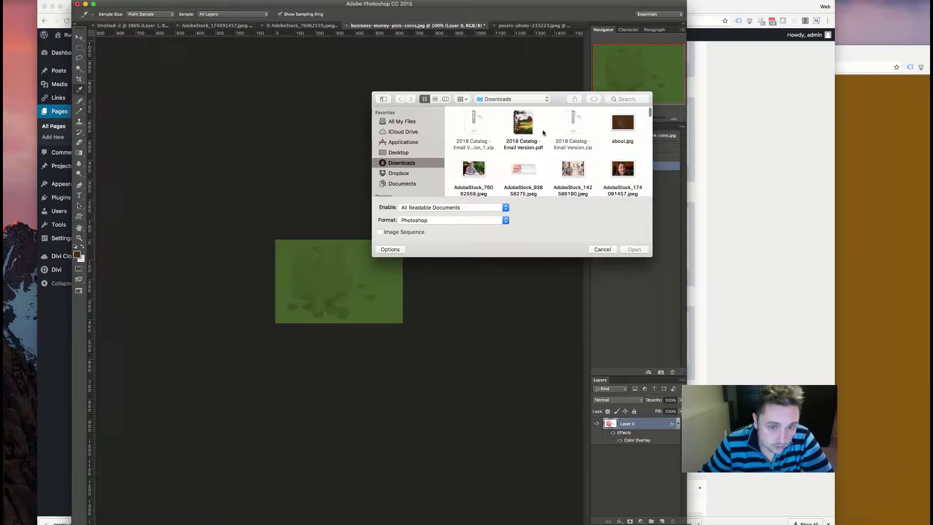
{"action": "scroll", "coordinate": [467, 174], "scroll_direction": "down", "scroll_amount": 10}
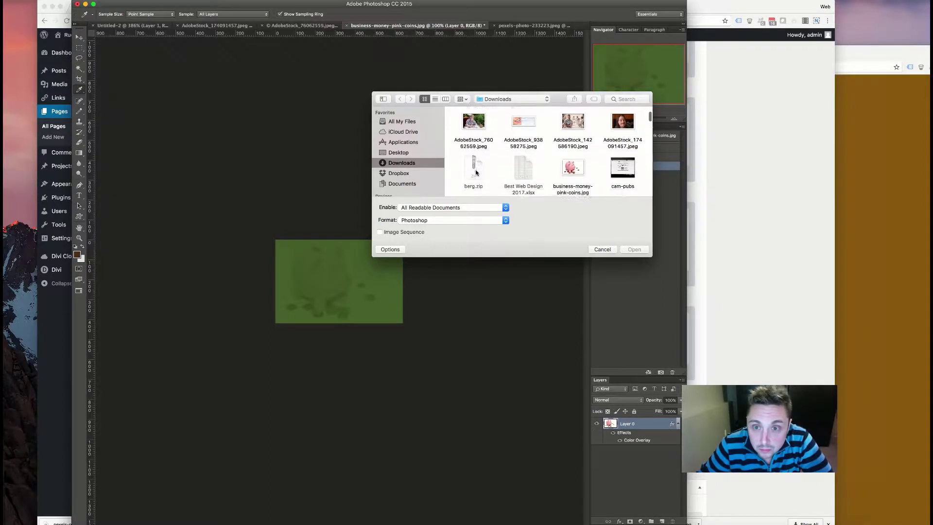
{"action": "scroll", "coordinate": [476, 172], "scroll_direction": "down", "scroll_amount": 2}
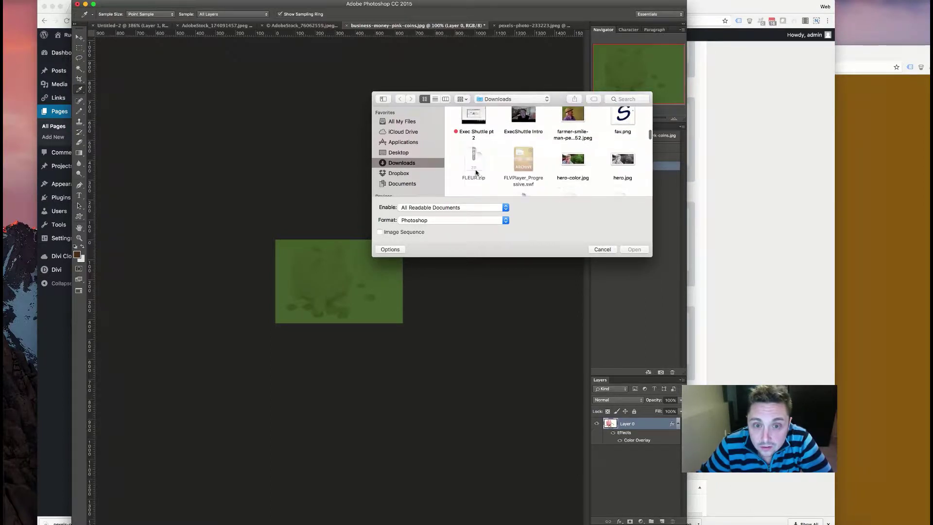
{"action": "scroll", "coordinate": [473, 173], "scroll_direction": "down", "scroll_amount": 1}
{"action": "scroll", "coordinate": [474, 173], "scroll_direction": "up", "scroll_amount": 1}
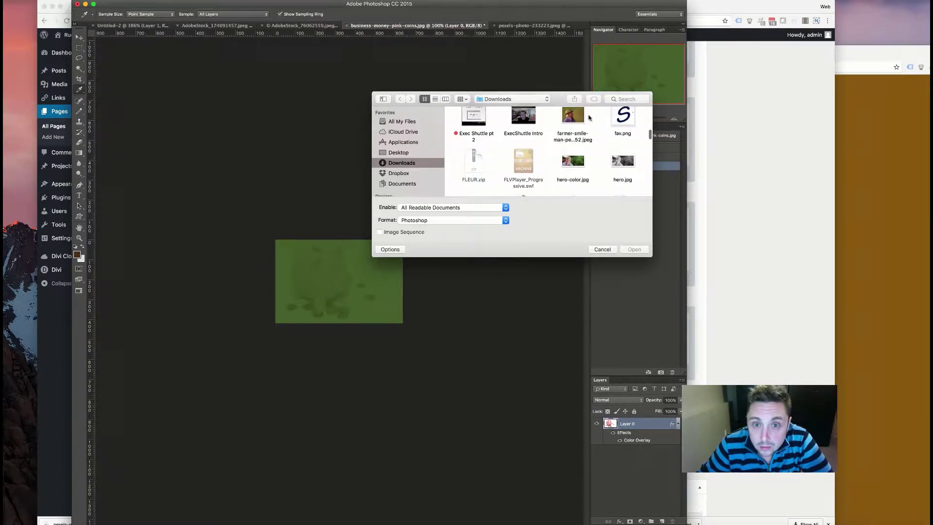
{"action": "scroll", "coordinate": [576, 118], "scroll_direction": "down", "scroll_amount": 8}
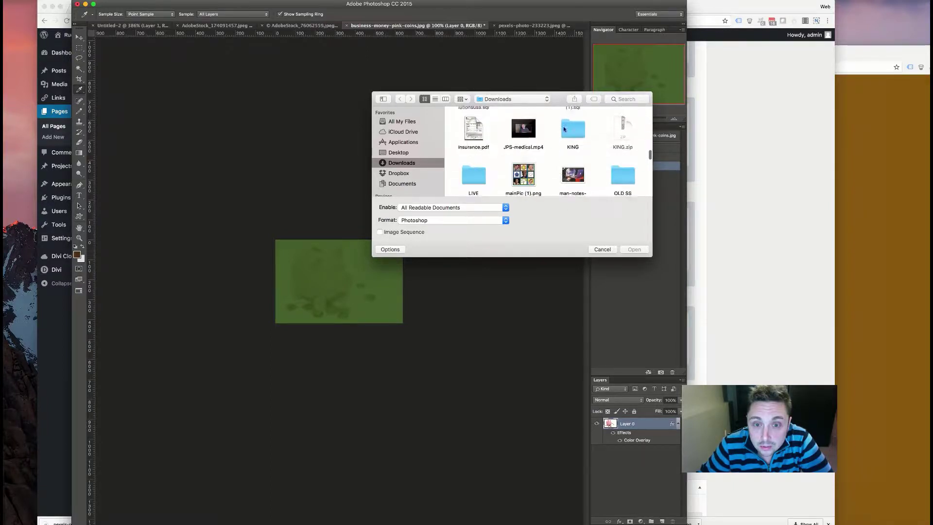
{"action": "scroll", "coordinate": [563, 127], "scroll_direction": "down", "scroll_amount": 3}
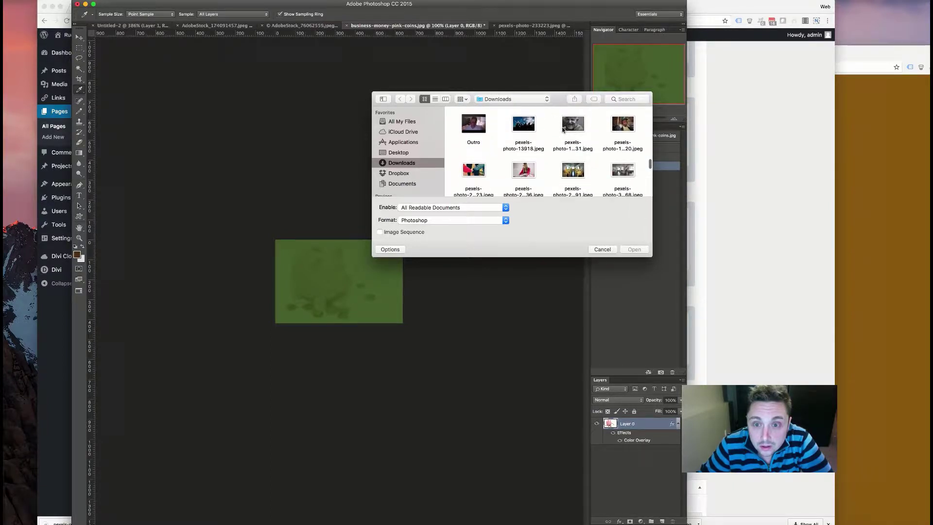
{"action": "scroll", "coordinate": [564, 129], "scroll_direction": "down", "scroll_amount": 3}
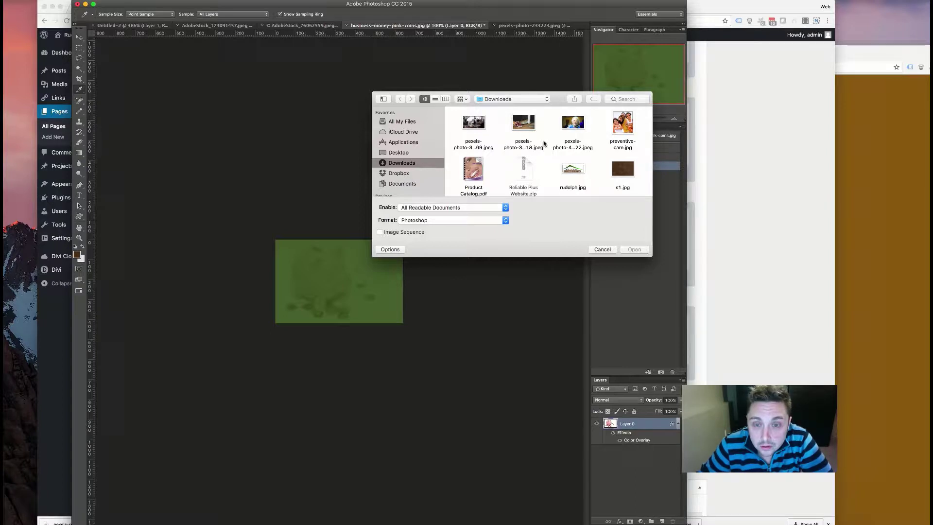
{"action": "scroll", "coordinate": [544, 143], "scroll_direction": "up", "scroll_amount": 5}
{"action": "scroll", "coordinate": [544, 143], "scroll_direction": "down", "scroll_amount": 3}
{"action": "scroll", "coordinate": [544, 143], "scroll_direction": "up", "scroll_amount": 5}
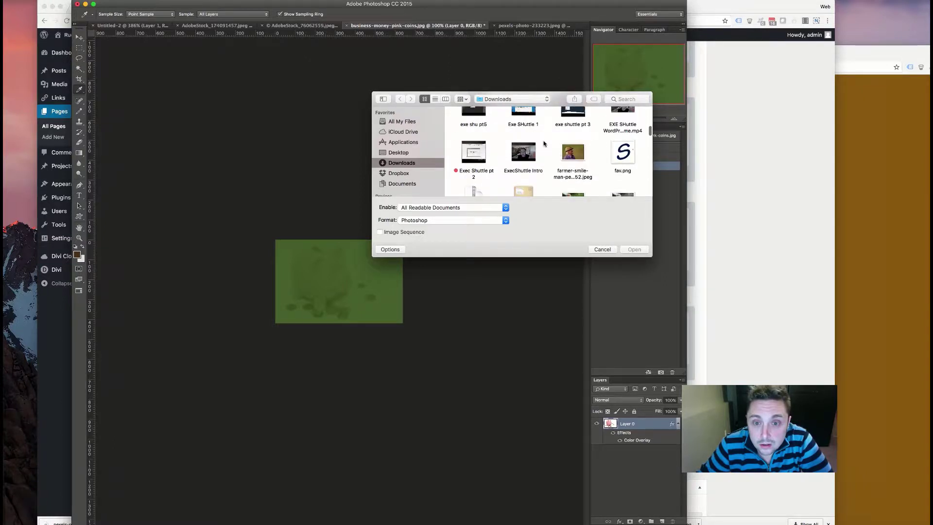
{"action": "scroll", "coordinate": [547, 160], "scroll_direction": "up", "scroll_amount": 1}
{"action": "left_click", "coordinate": [572, 180]}
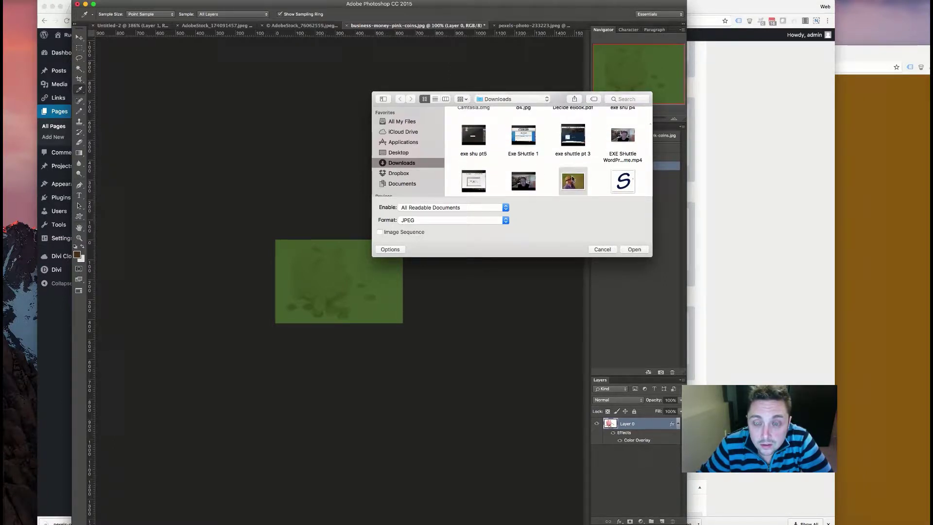
{"action": "key", "text": "Return"}
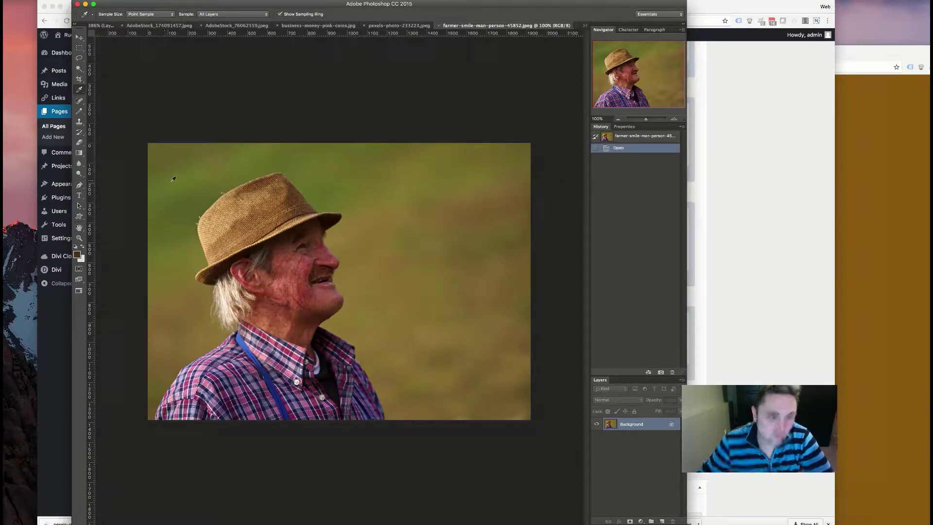
- Crop the photo to a square around the farmer and resize it to 800 × 800 px
{"action": "left_click", "coordinate": [79, 48]}
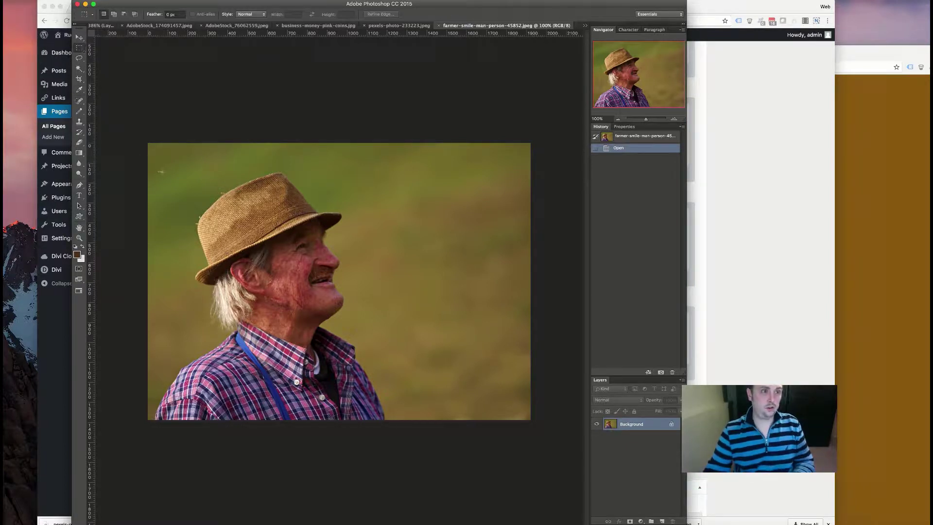
{"action": "left_click_drag", "start_coordinate": [169, 158], "coordinate": [432, 420]}
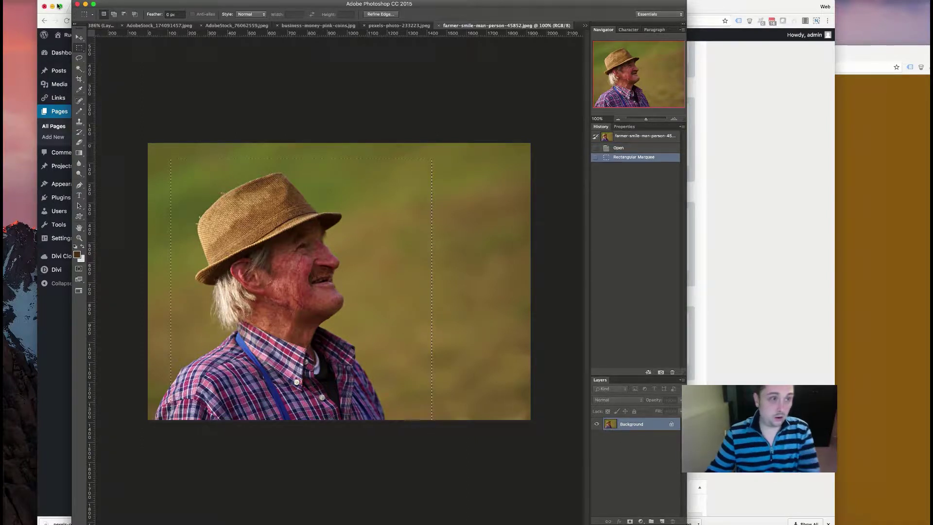
{"action": "left_click", "coordinate": [109, 0]}
{"action": "left_click", "coordinate": [131, 78]}
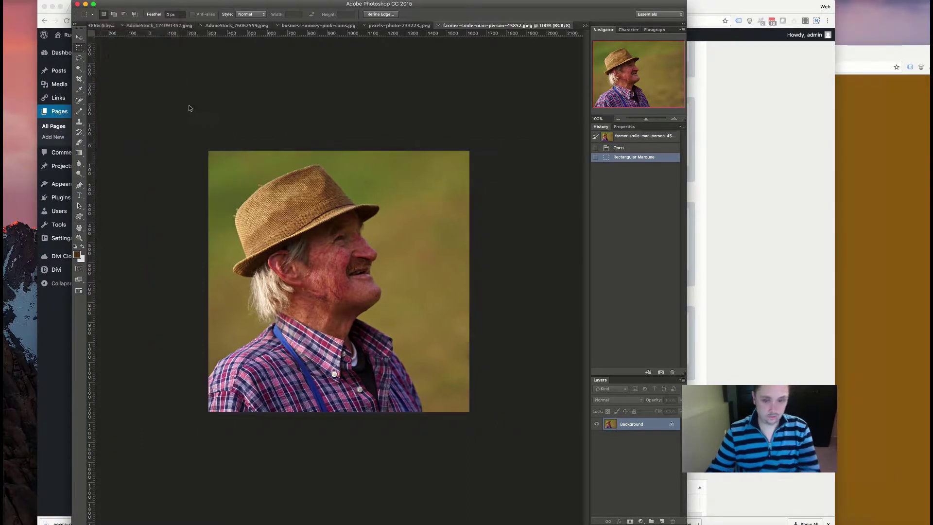
{"action": "key", "text": "super+alt+i"}
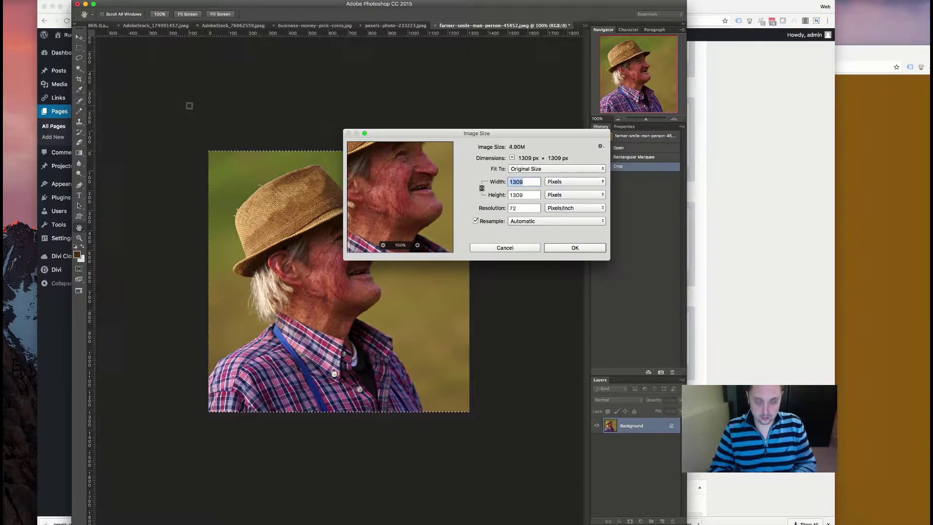
{"action": "type", "text": "800"}
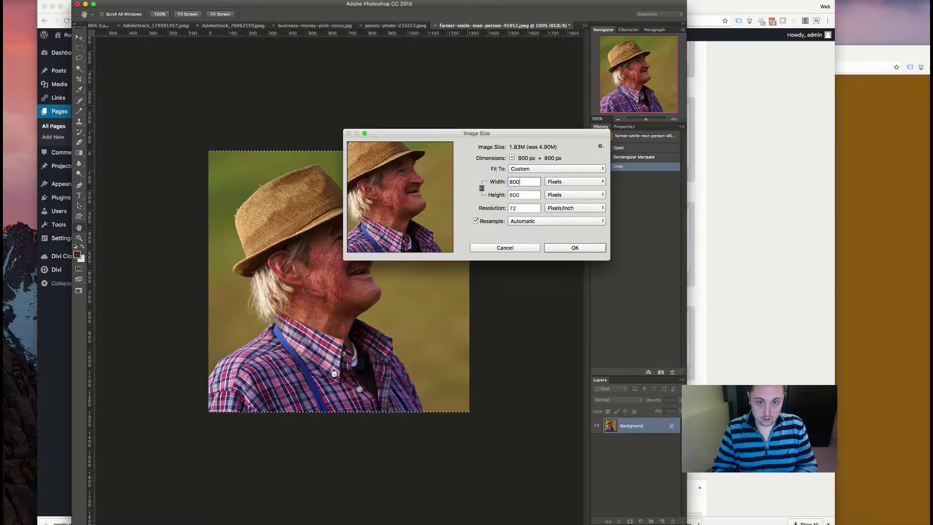
{"action": "key", "text": "Return"}
- Save a web-optimized JPEG copy of the photo with the new name 'house'
{"action": "key", "text": "super+alt+shift+s"}
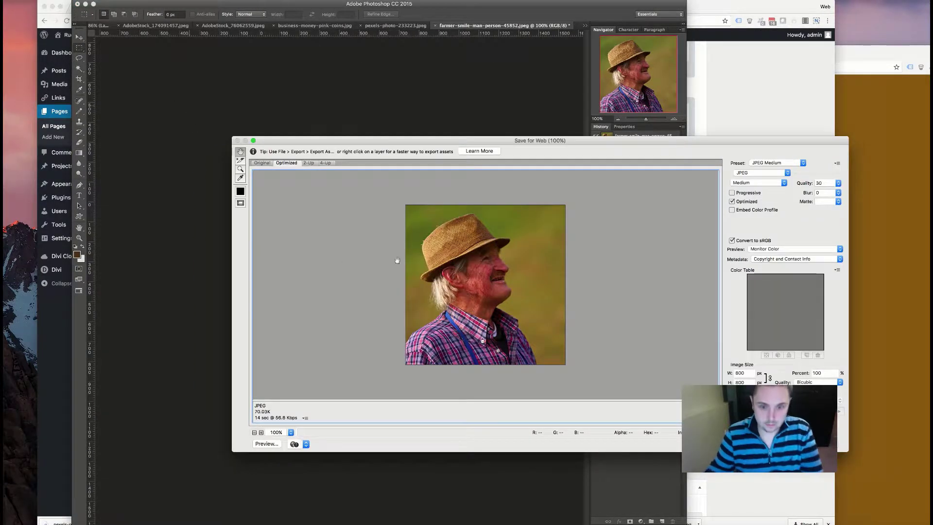
{"action": "key", "text": "Return"}
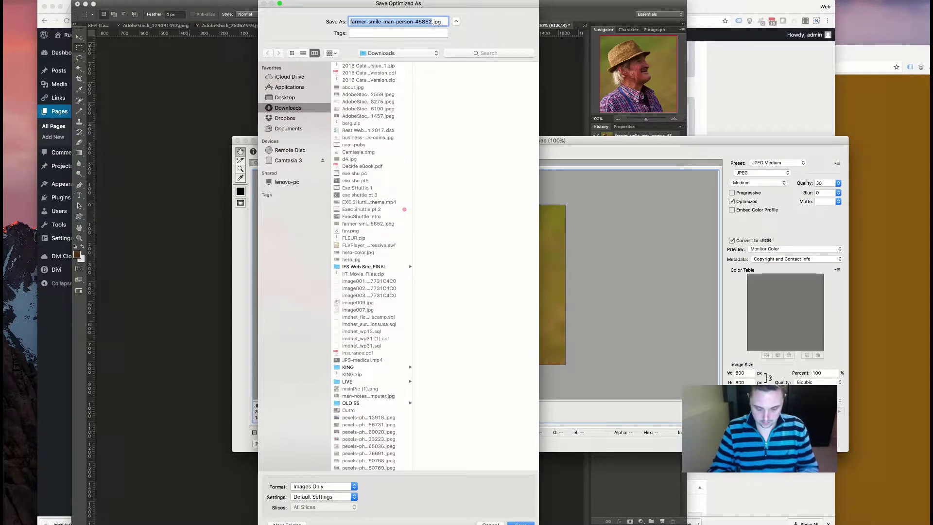
{"action": "type", "text": "house"}
{"action": "key", "text": "Return"}
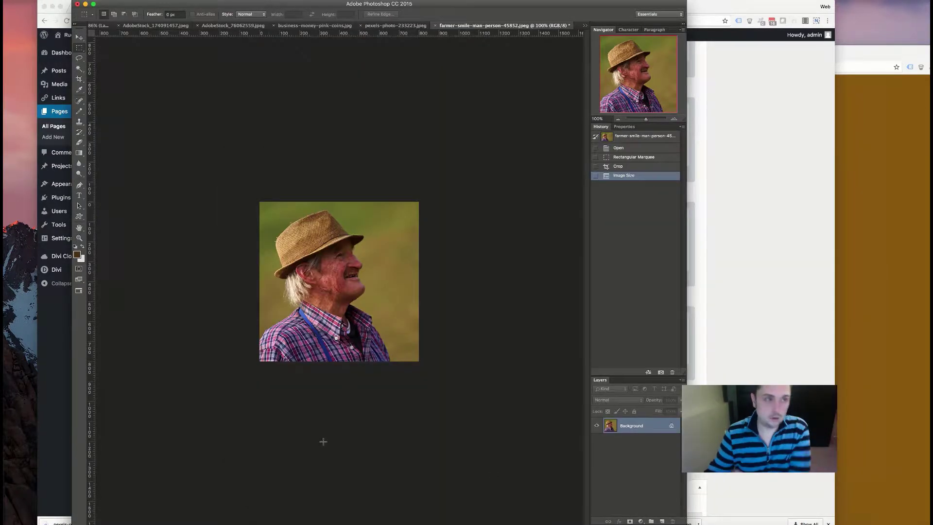
{"action": "left_click", "coordinate": [59, 390]}
- Set the new section's CSS ID to 'housing' and save the section settings
{"action": "left_click", "coordinate": [133, 320]}
{"action": "left_click", "coordinate": [347, 110]}
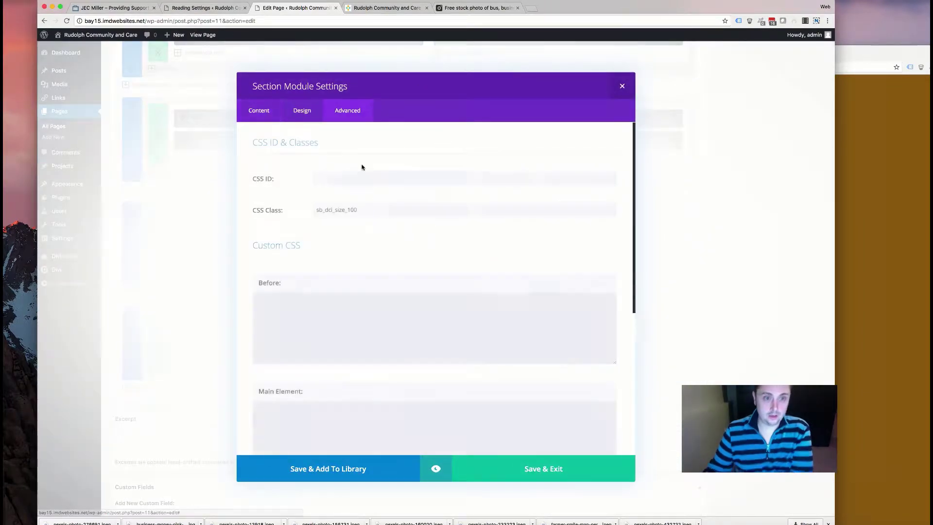
{"action": "left_click", "coordinate": [343, 180]}
{"action": "type", "text": "housing"}
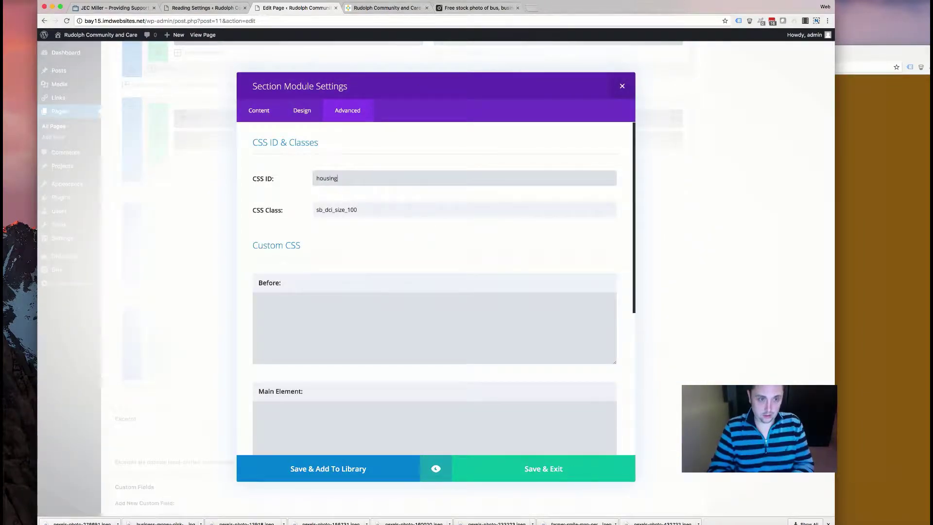
{"action": "left_click", "coordinate": [495, 459]}
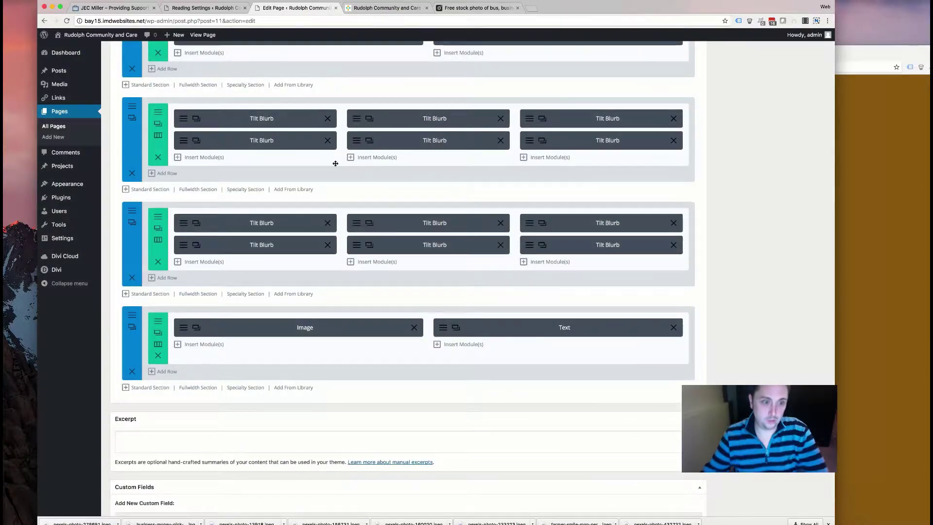
- Upload housing.jpg to the media library from the Image module's settings
{"action": "left_click", "coordinate": [195, 328]}
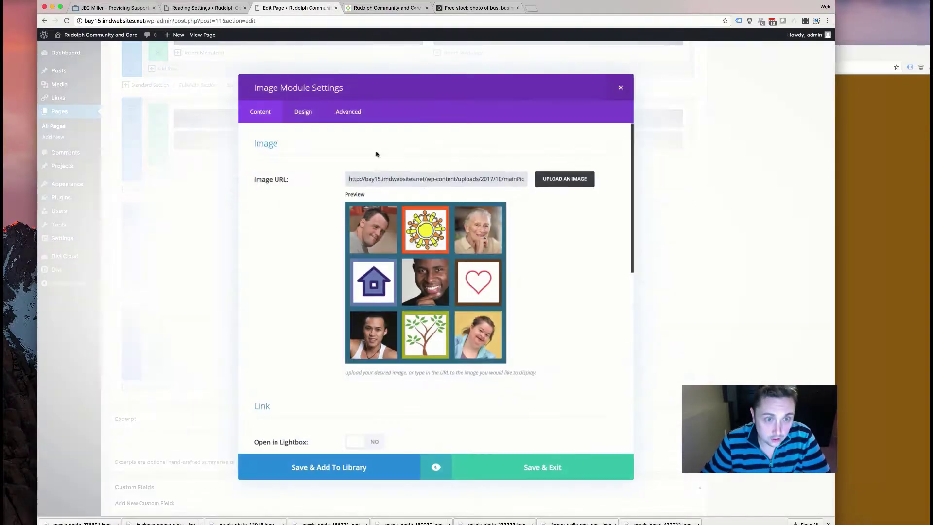
{"action": "left_click", "coordinate": [557, 179]}
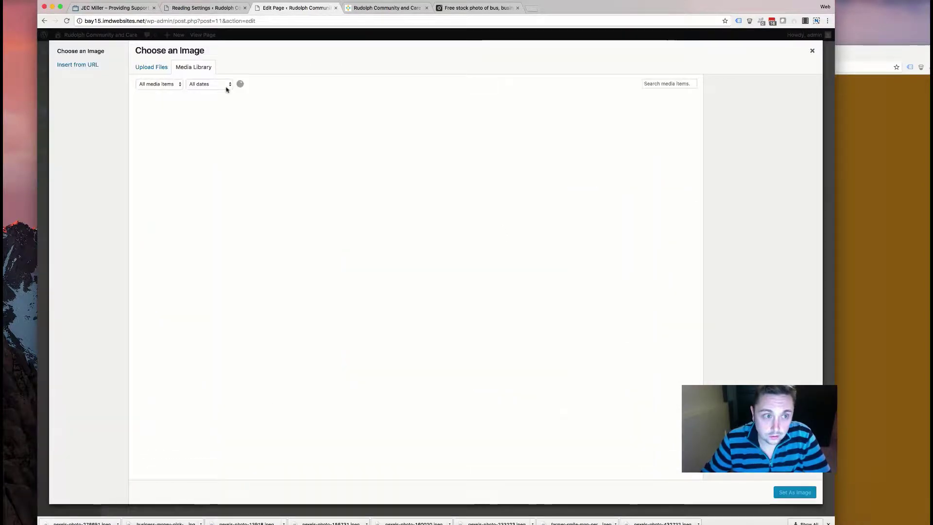
{"action": "left_click", "coordinate": [145, 68]}
{"action": "left_click", "coordinate": [483, 248]}
{"action": "scroll", "coordinate": [441, 93], "scroll_direction": "down", "scroll_amount": 3}
{"action": "scroll", "coordinate": [441, 92], "scroll_direction": "down", "scroll_amount": 5}
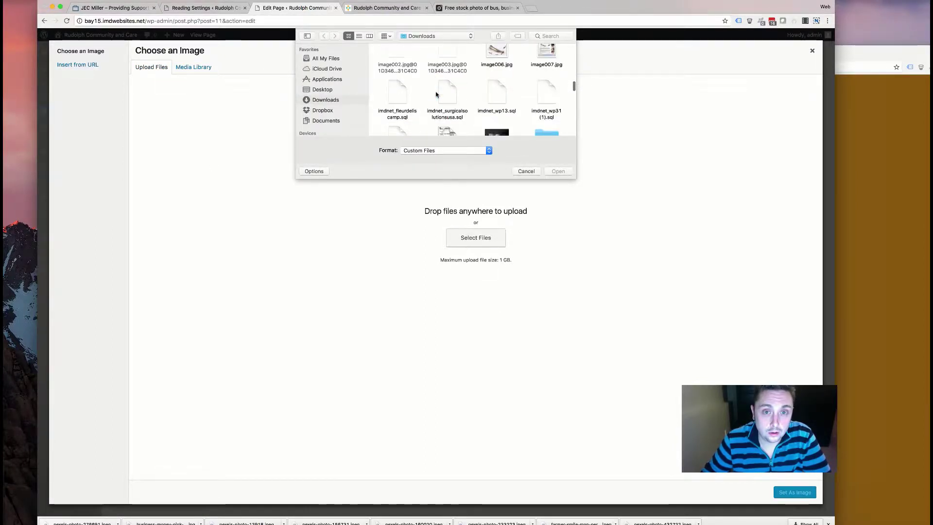
{"action": "double_click", "coordinate": [398, 90]}
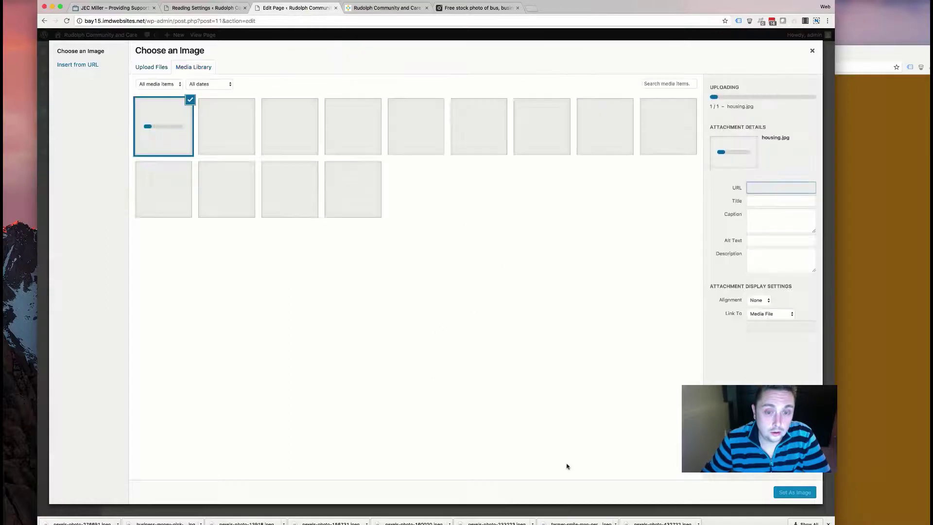
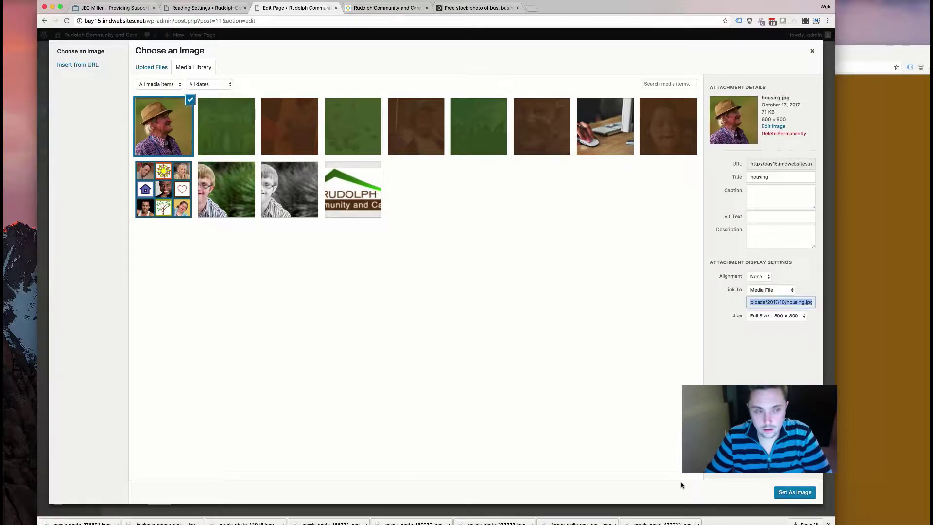
- Set housing.jpg as the Image module's picture
{"action": "left_click", "coordinate": [787, 492]}
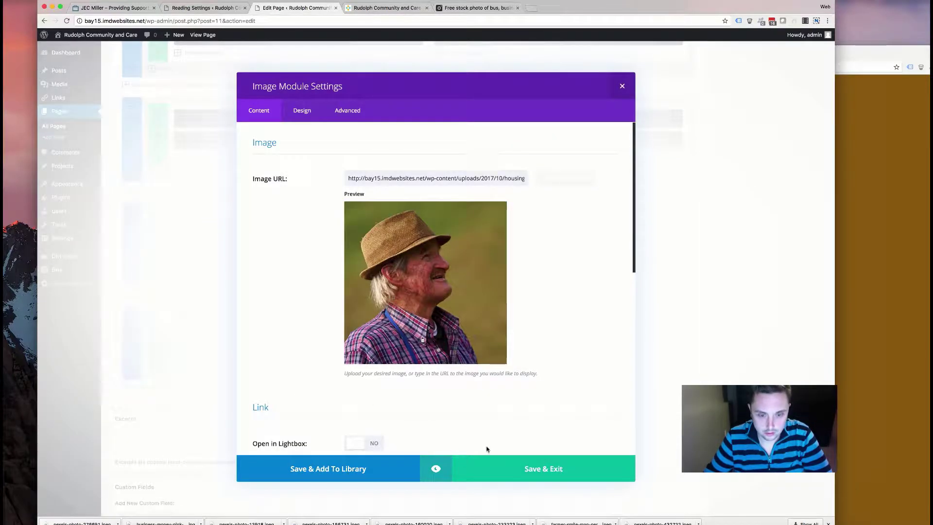
- Save the image module, then paste the old housing page's text over the Text module's content
{"action": "left_click", "coordinate": [477, 476]}
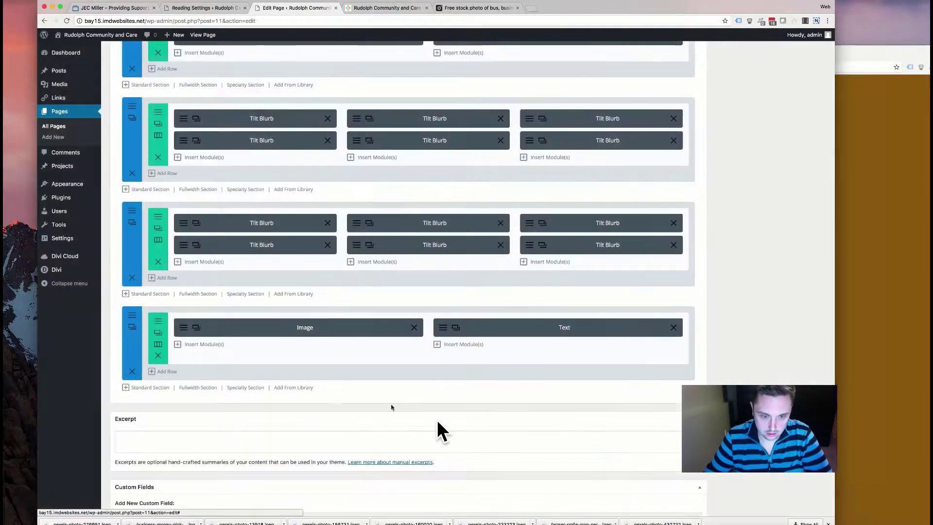
{"action": "left_click", "coordinate": [444, 328]}
{"action": "left_click", "coordinate": [881, 238]}
{"action": "left_click_drag", "start_coordinate": [499, 372], "coordinate": [490, 243]}
{"action": "key", "text": "ctrl+c"}
{"action": "right_click", "coordinate": [518, 246]}
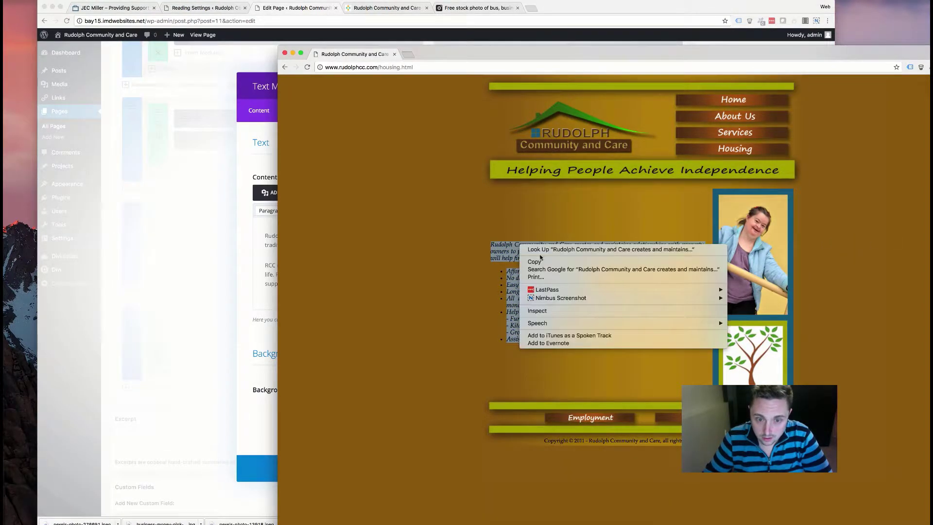
{"action": "left_click", "coordinate": [529, 307]}
{"action": "left_click", "coordinate": [264, 288]}
{"action": "key", "text": "ctrl+a"}
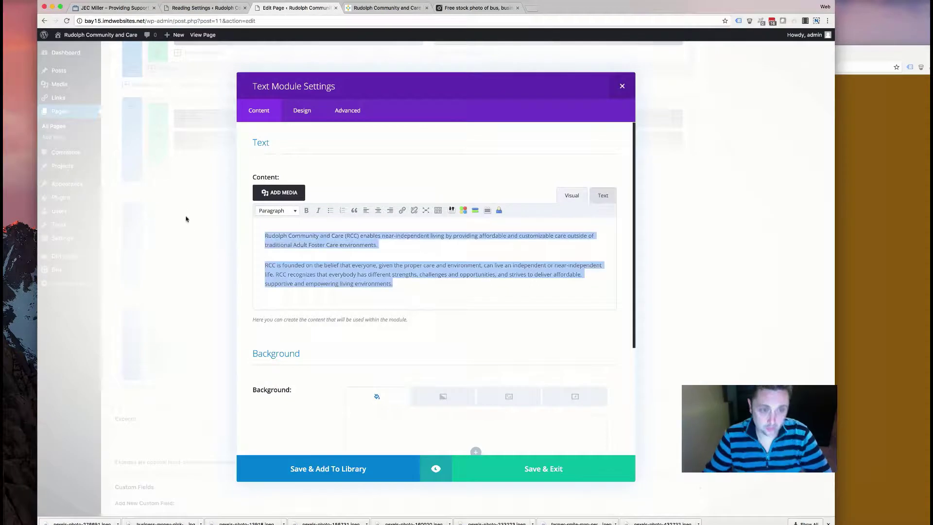
{"action": "key", "text": "ctrl+v"}
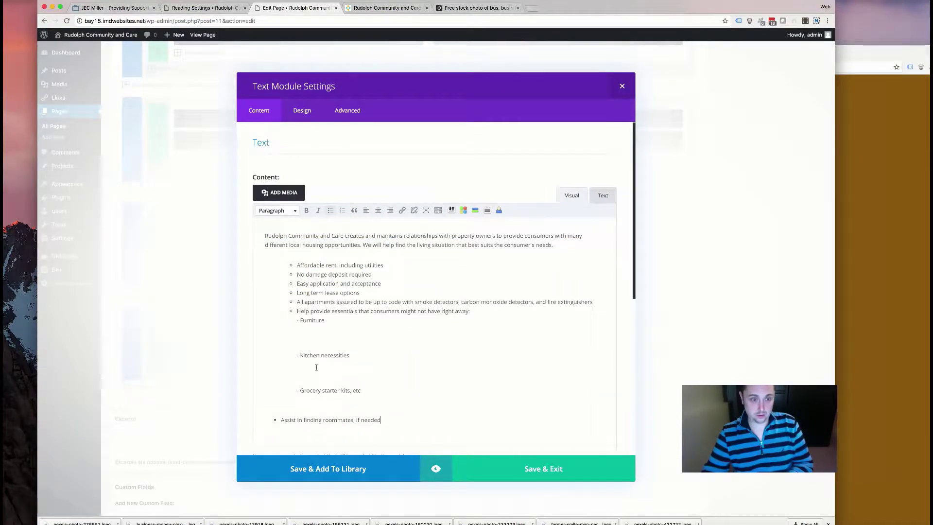
- Remove the pasted bullets and delete the three essentials sub-items in the Text tab
{"action": "left_click_drag", "start_coordinate": [396, 423], "coordinate": [207, 262]}
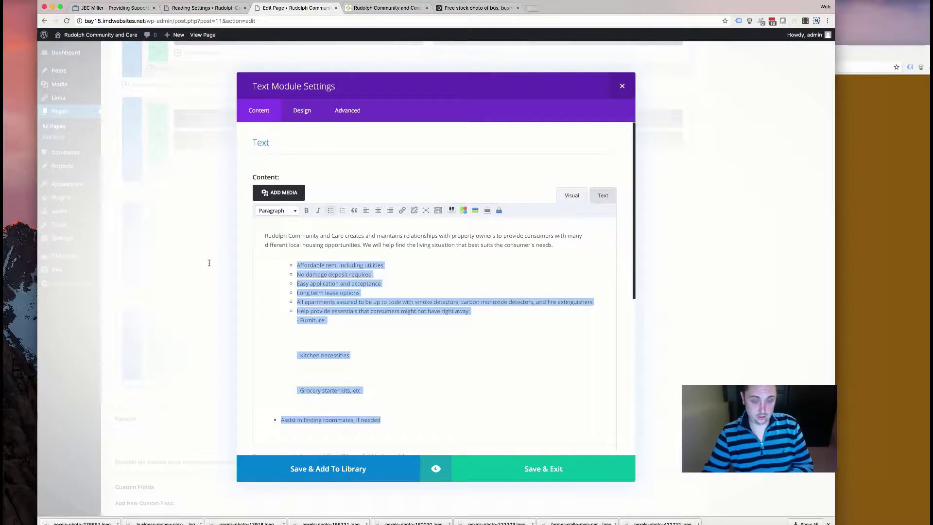
{"action": "left_click", "coordinate": [332, 211]}
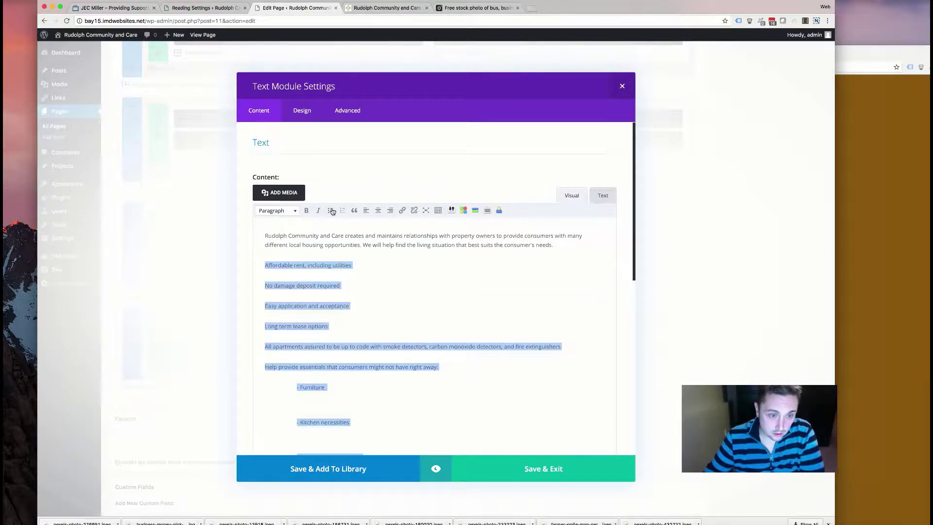
{"action": "scroll", "coordinate": [356, 402], "scroll_direction": "down", "scroll_amount": 3}
{"action": "left_click", "coordinate": [298, 403]}
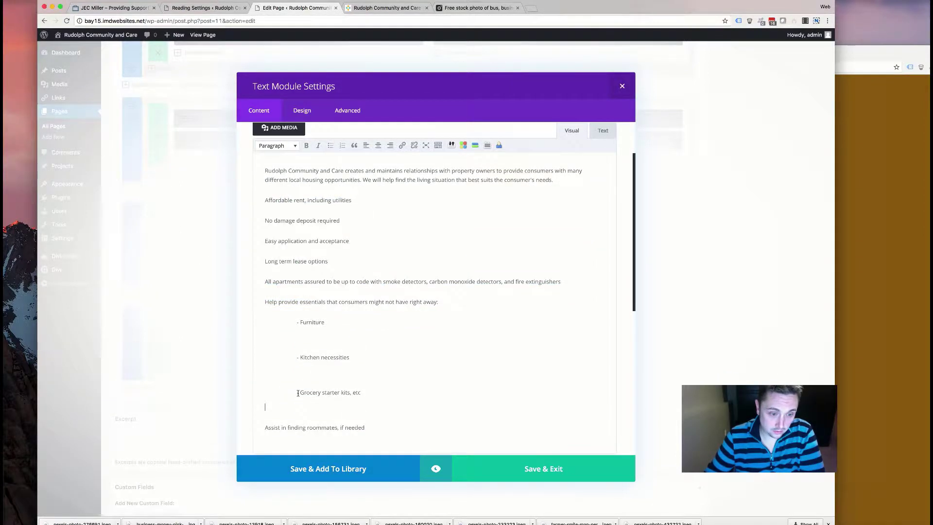
{"action": "key", "text": "Delete"}
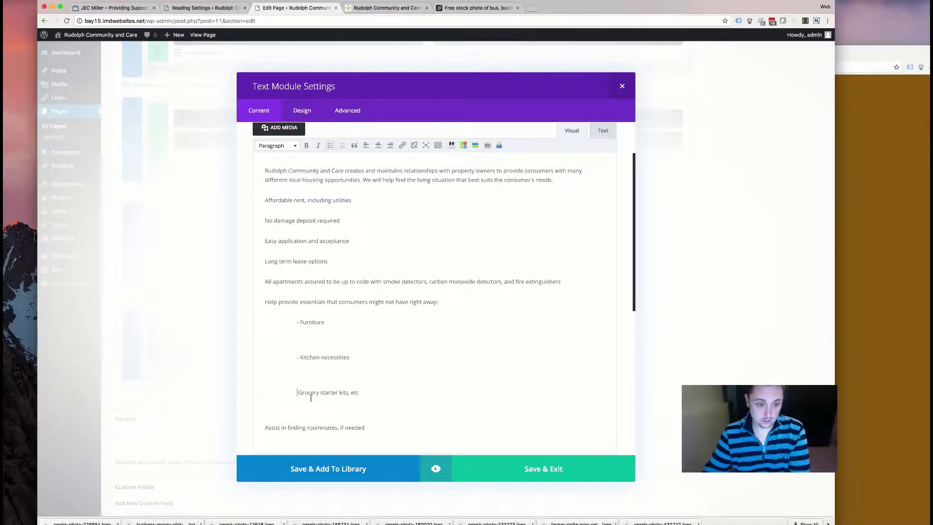
{"action": "left_click_drag", "start_coordinate": [360, 393], "coordinate": [242, 319]}
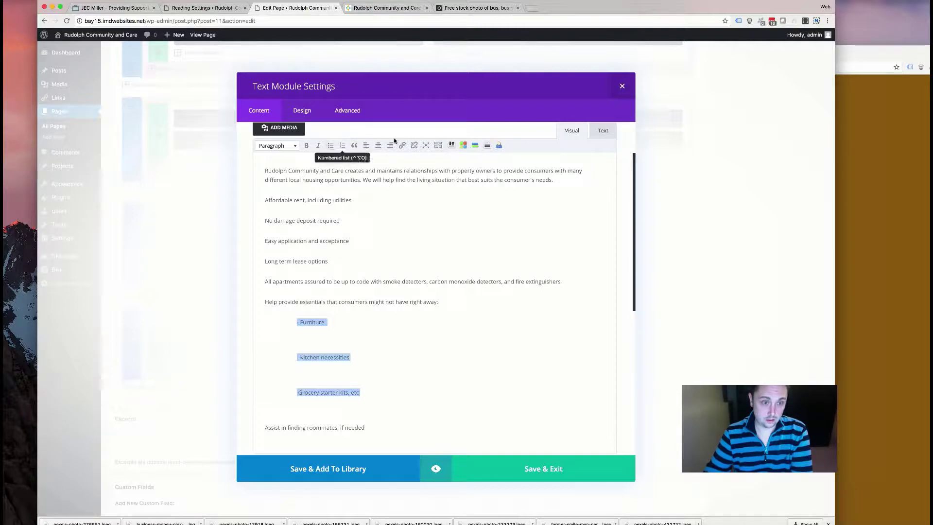
{"action": "left_click", "coordinate": [603, 130]}
{"action": "scroll", "coordinate": [347, 290], "scroll_direction": "down", "scroll_amount": 5}
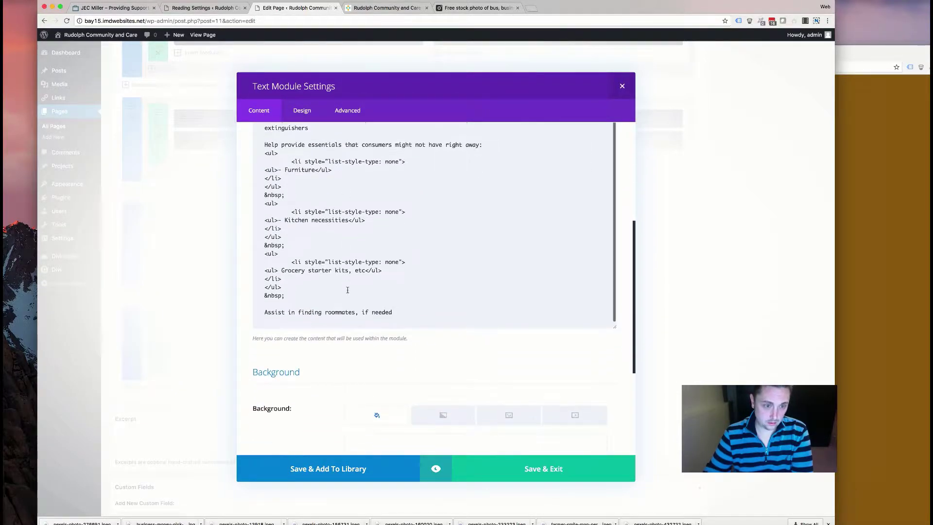
{"action": "left_click_drag", "start_coordinate": [265, 189], "coordinate": [387, 367]}
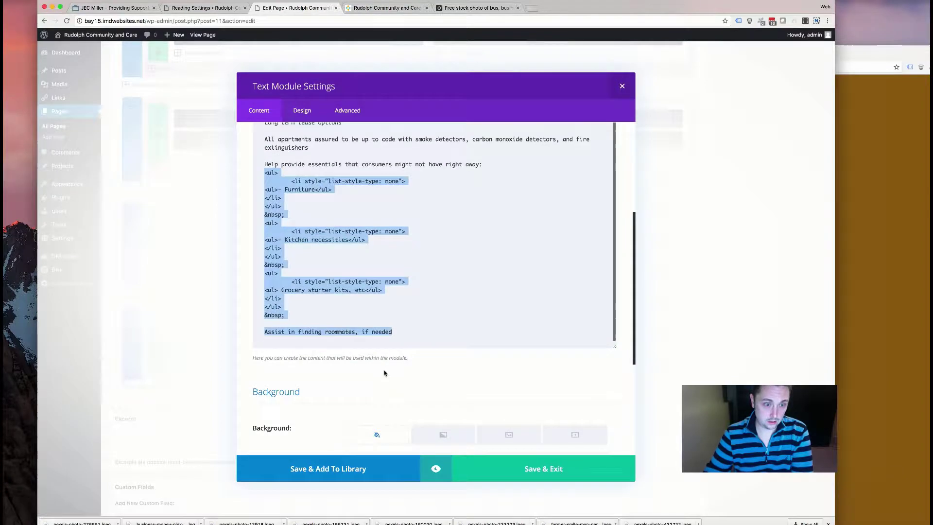
{"action": "key", "text": "BackSpace"}
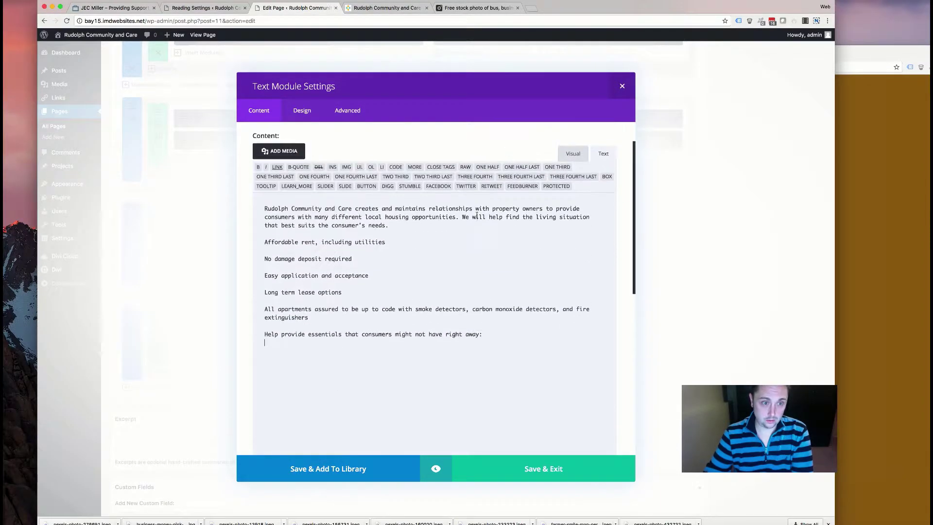
{"action": "left_click", "coordinate": [571, 156]}
- Compare against the old housing page and select the six list lines
{"action": "left_click", "coordinate": [874, 222]}
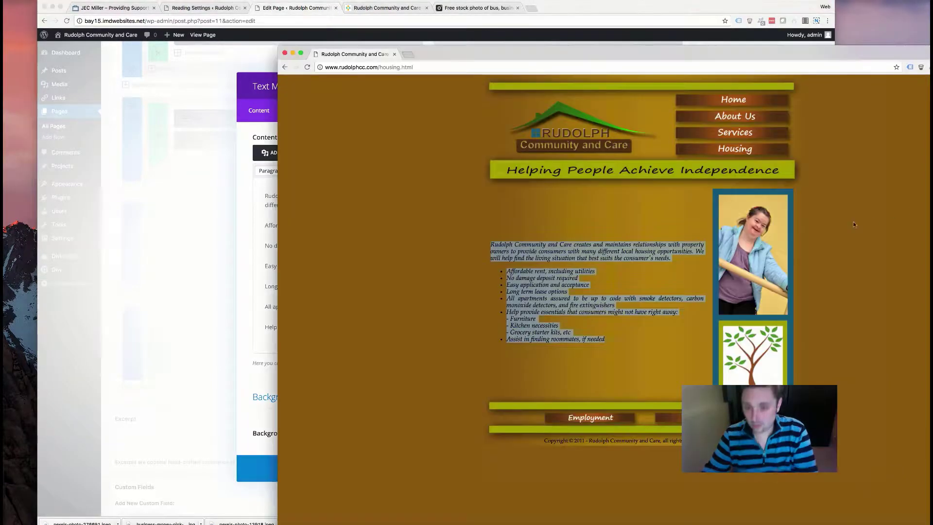
{"action": "left_click", "coordinate": [491, 360]}
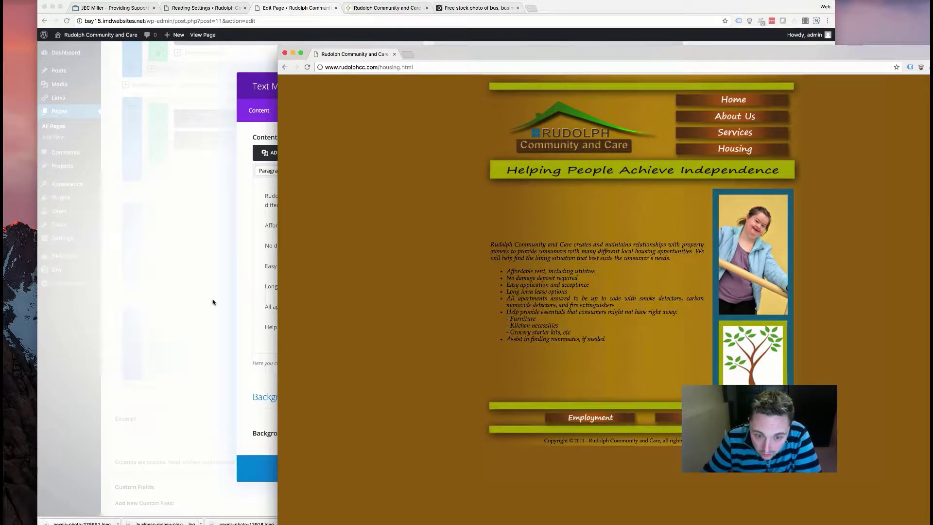
{"action": "left_click", "coordinate": [261, 295]}
{"action": "scroll", "coordinate": [377, 327], "scroll_direction": "down", "scroll_amount": 2}
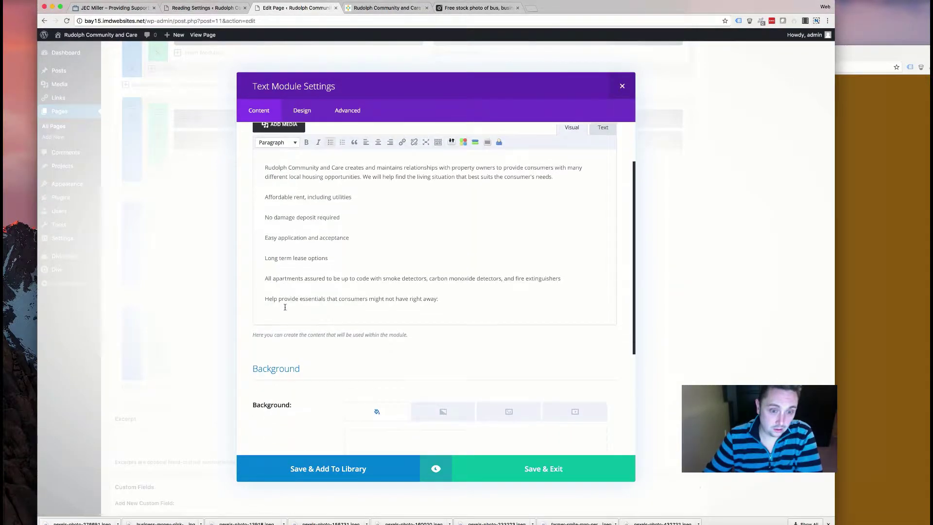
{"action": "left_click_drag", "start_coordinate": [438, 269], "coordinate": [261, 169]}
{"action": "left_click", "coordinate": [327, 252]}
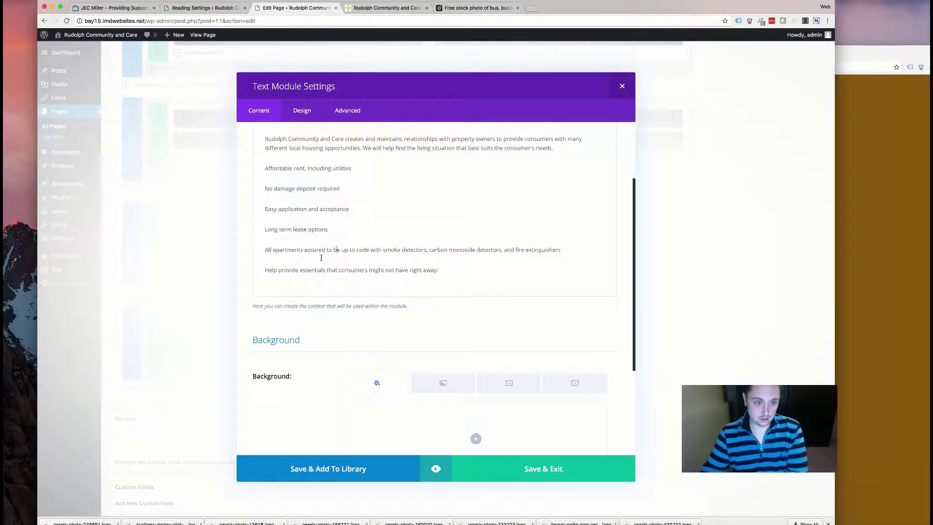
{"action": "left_click", "coordinate": [886, 289]}
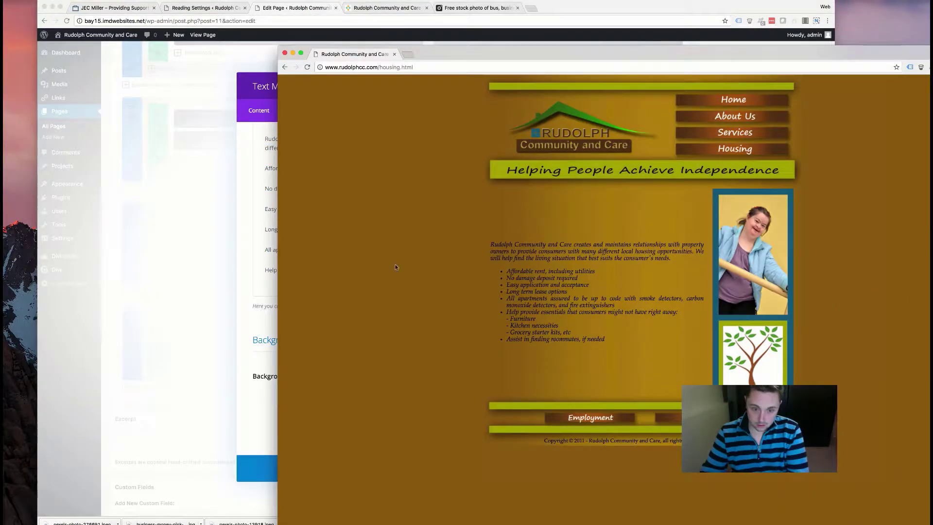
{"action": "left_click", "coordinate": [256, 250]}
{"action": "left_click_drag", "start_coordinate": [441, 270], "coordinate": [260, 172]}
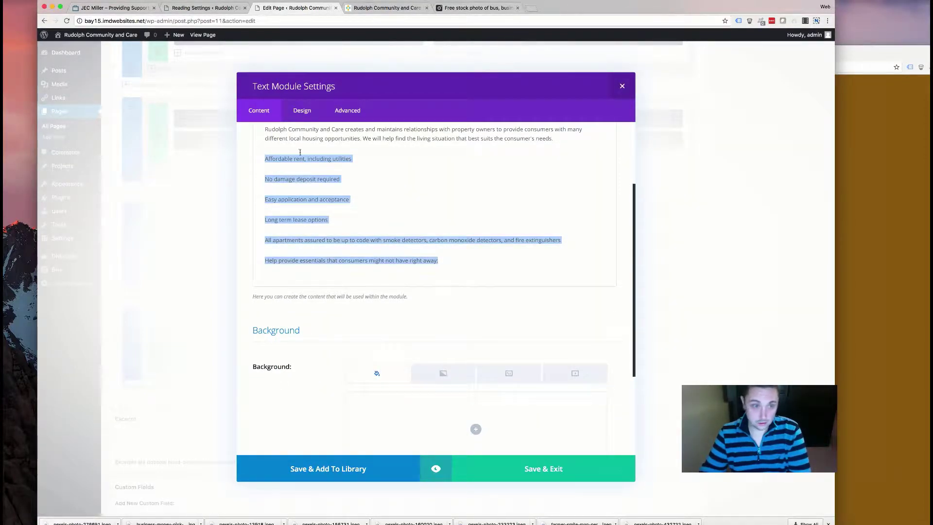
{"action": "scroll", "coordinate": [337, 180], "scroll_direction": "up", "scroll_amount": 4}
- Format the six lines as a bulleted list and add an indented sub-bullet below them
{"action": "left_click", "coordinate": [331, 210]}
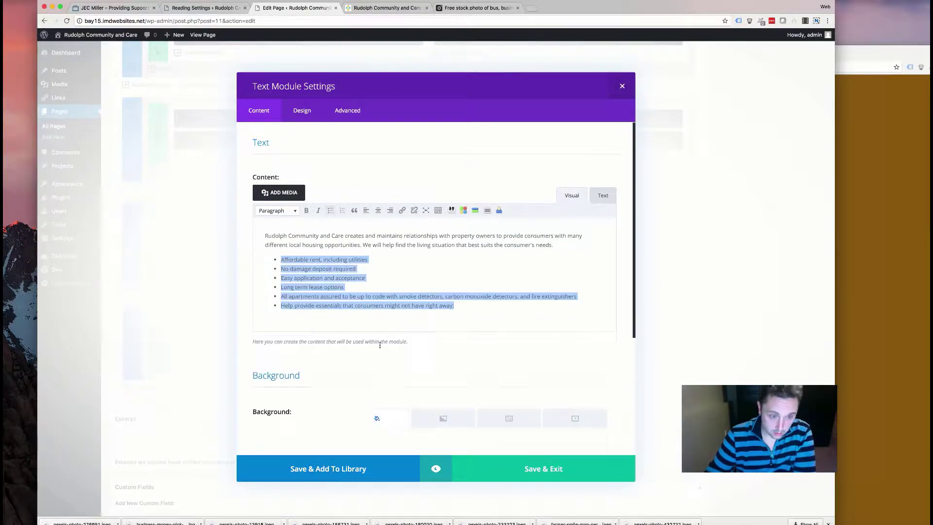
{"action": "left_click", "coordinate": [338, 305]}
{"action": "key", "text": "Return"}
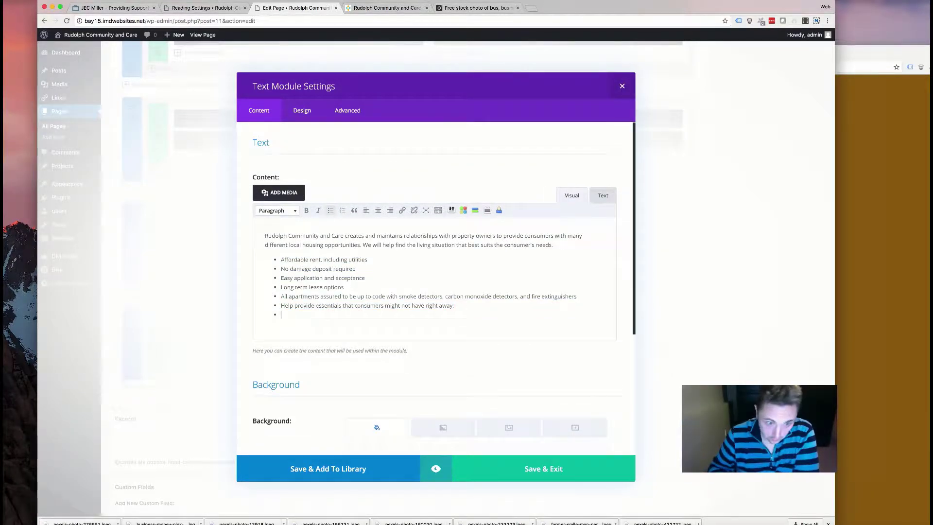
{"action": "left_click", "coordinate": [332, 213]}
{"action": "left_click", "coordinate": [332, 213]}
{"action": "left_click", "coordinate": [332, 213]}
{"action": "left_click", "coordinate": [332, 213]}
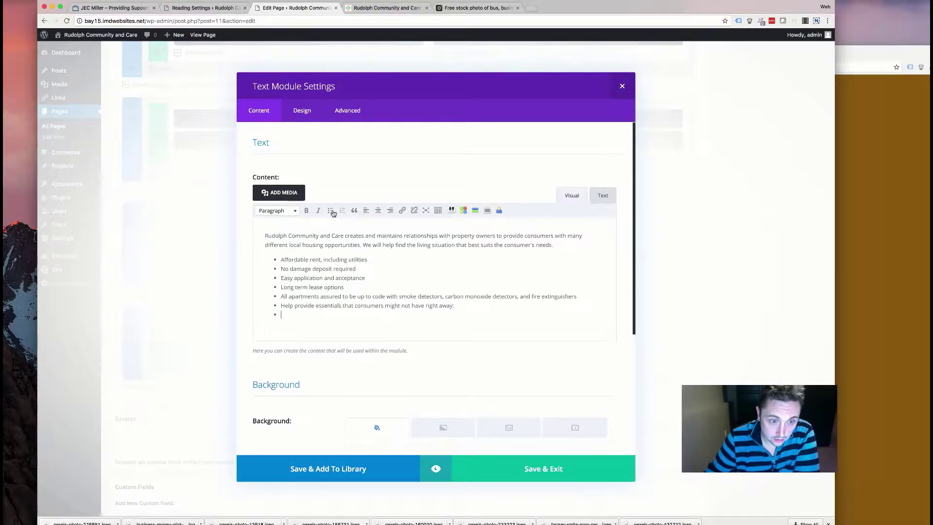
{"action": "left_click", "coordinate": [438, 210]}
{"action": "left_click", "coordinate": [352, 222]}
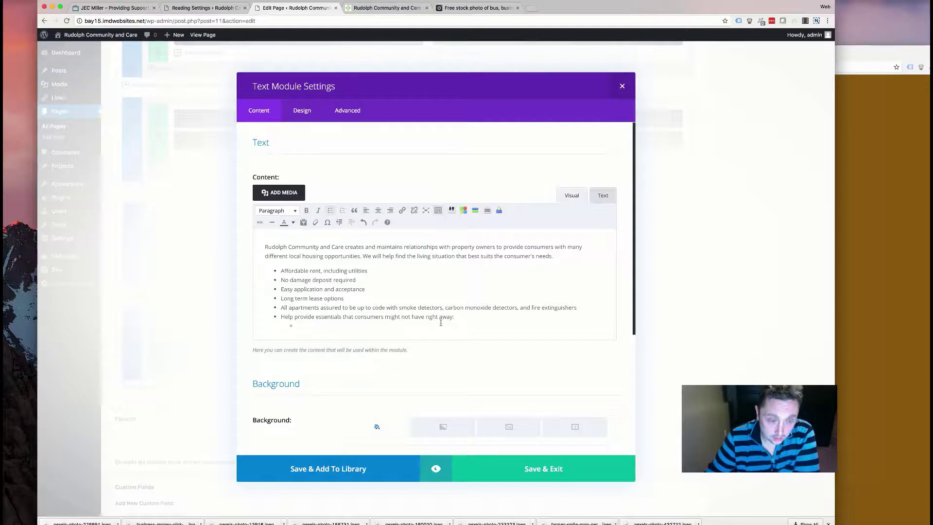
- Check the old page's essentials sub-items against the list's HTML markup
{"action": "left_click", "coordinate": [916, 284]}
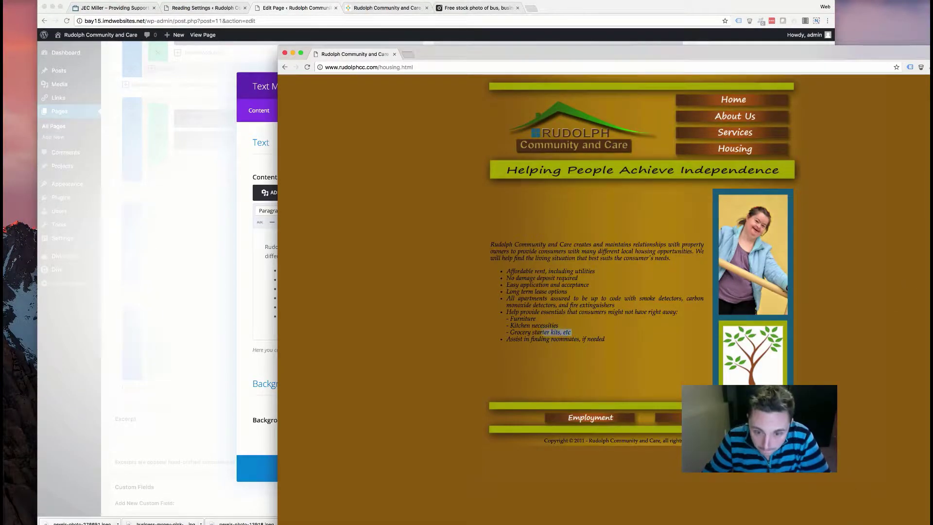
{"action": "left_click_drag", "start_coordinate": [551, 332], "coordinate": [510, 318]}
{"action": "left_click", "coordinate": [272, 324]}
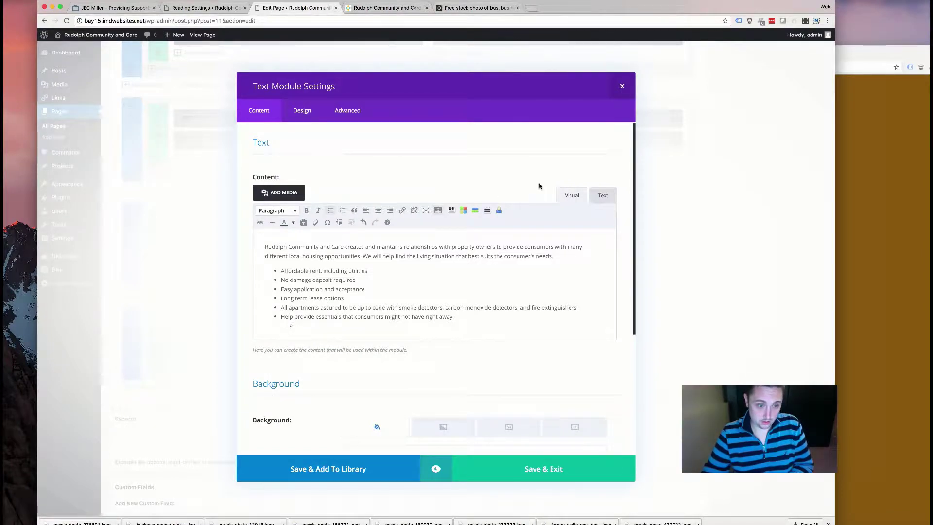
{"action": "left_click", "coordinate": [596, 195]}
{"action": "scroll", "coordinate": [313, 335], "scroll_direction": "down", "scroll_amount": 1}
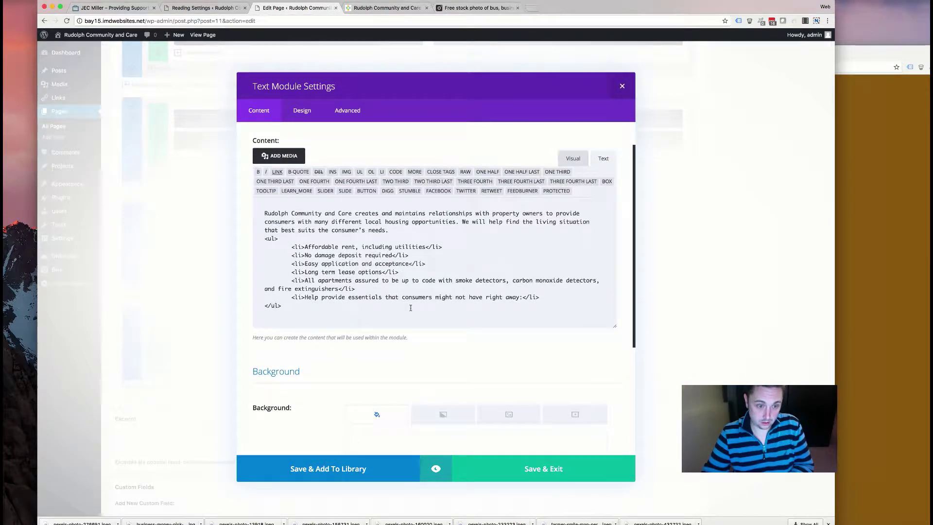
{"action": "left_click", "coordinate": [573, 157]}
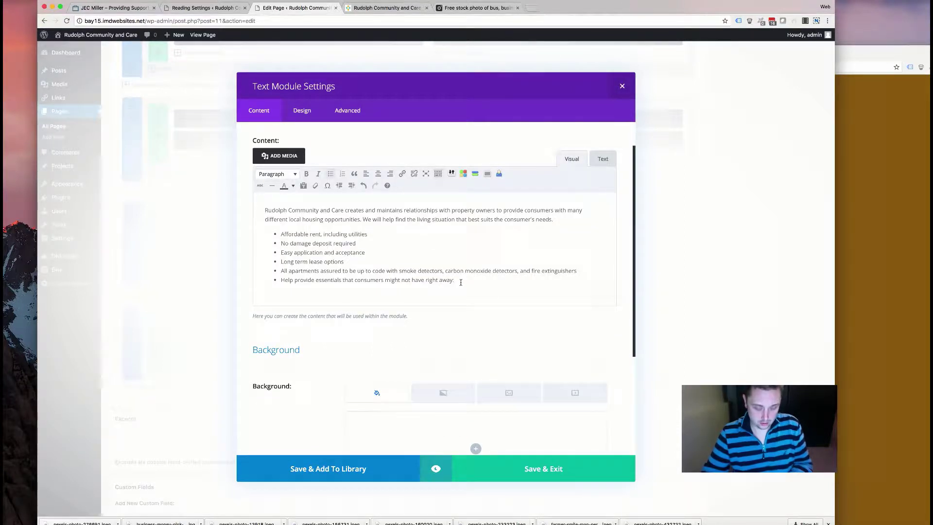
{"action": "key", "text": "Return"}
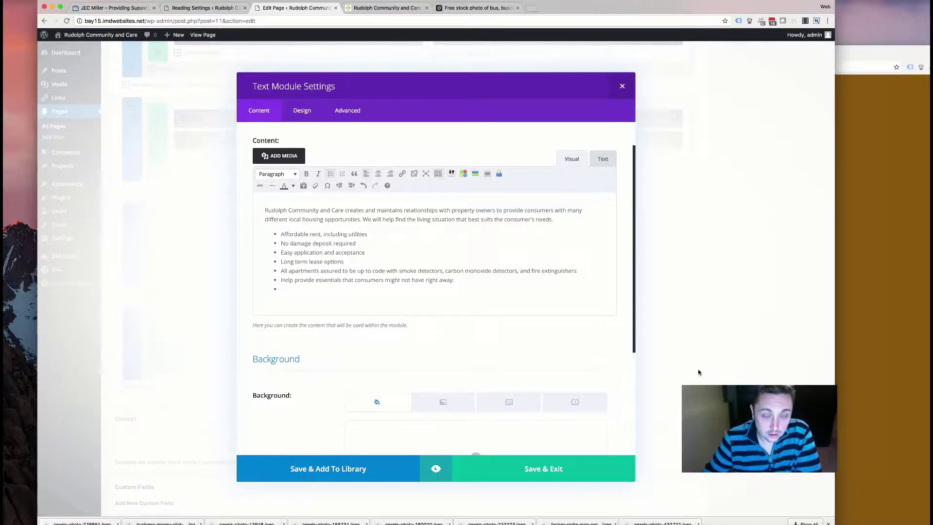
{"action": "left_click", "coordinate": [872, 394]}
{"action": "left_click_drag", "start_coordinate": [573, 334], "coordinate": [492, 320]}
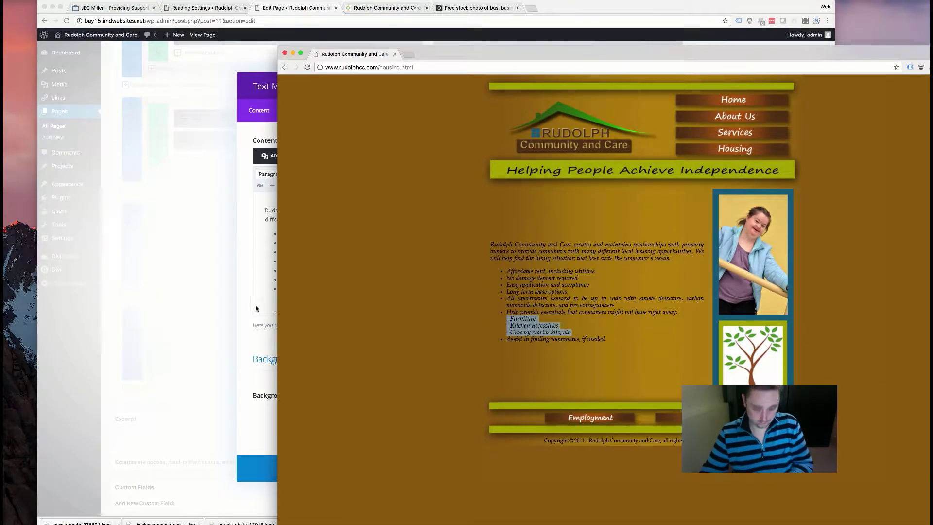
{"action": "left_click", "coordinate": [287, 304]}
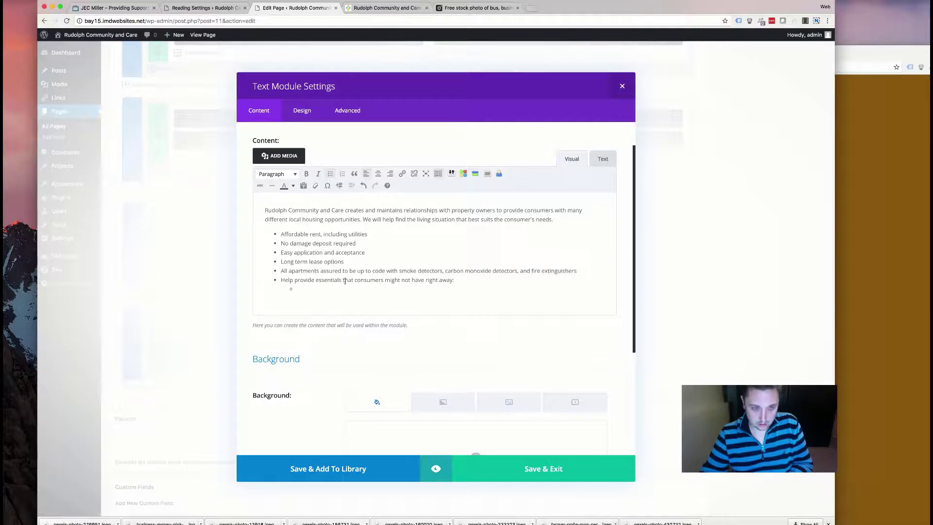
- Add Furniture, Kitchen necessities and Grocery starter kits as sub-bullets, then a new main bullet
{"action": "left_click", "coordinate": [835, 326]}
{"action": "left_click_drag", "start_coordinate": [510, 319], "coordinate": [536, 319]}
{"action": "left_click", "coordinate": [241, 254]}
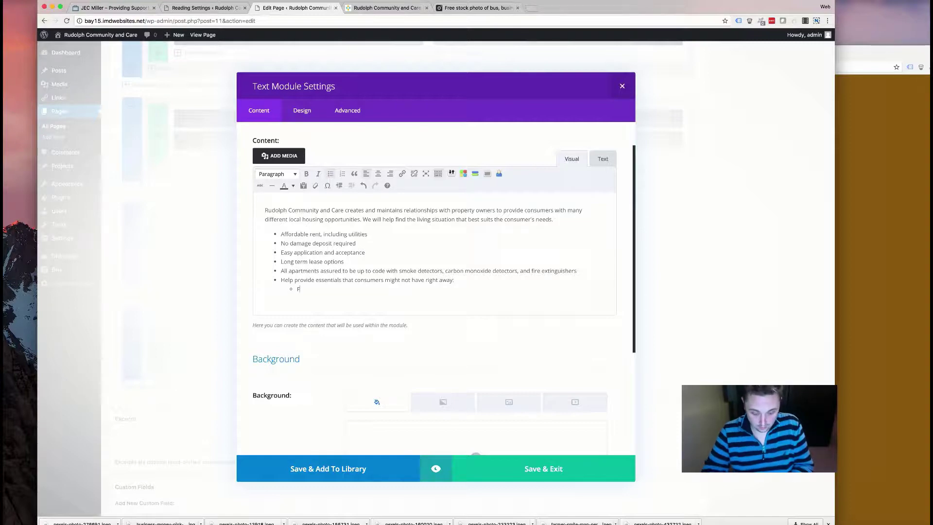
{"action": "key", "text": "Return"}
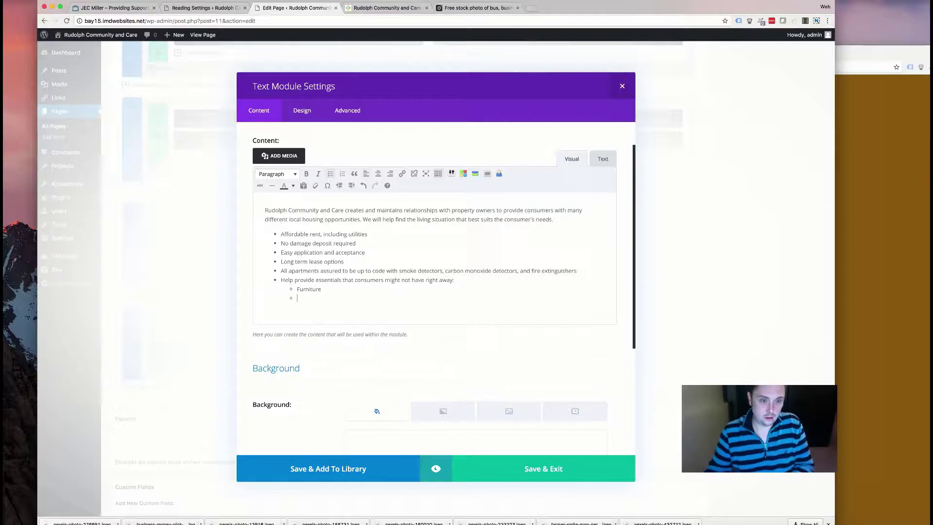
{"action": "left_click", "coordinate": [875, 292]}
{"action": "left_click", "coordinate": [255, 284]}
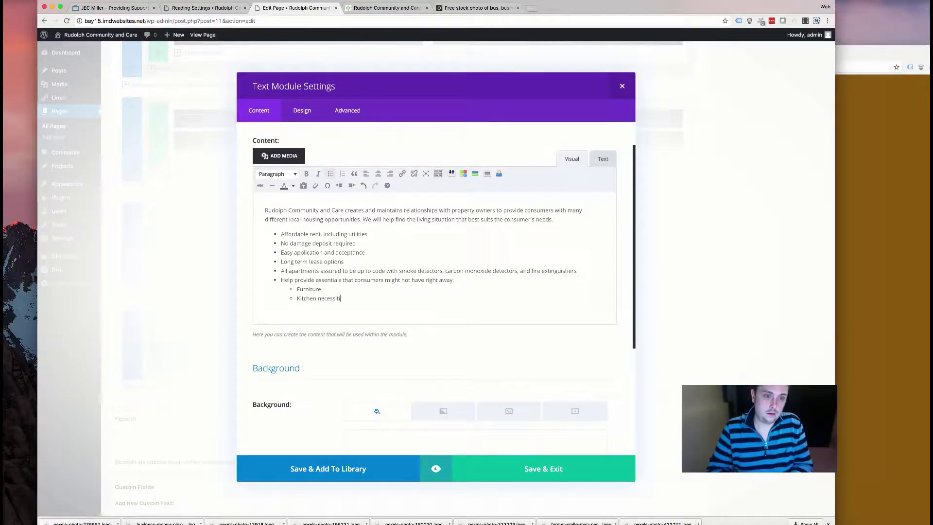
{"action": "left_click", "coordinate": [273, 308]}
{"action": "key", "text": "Return"}
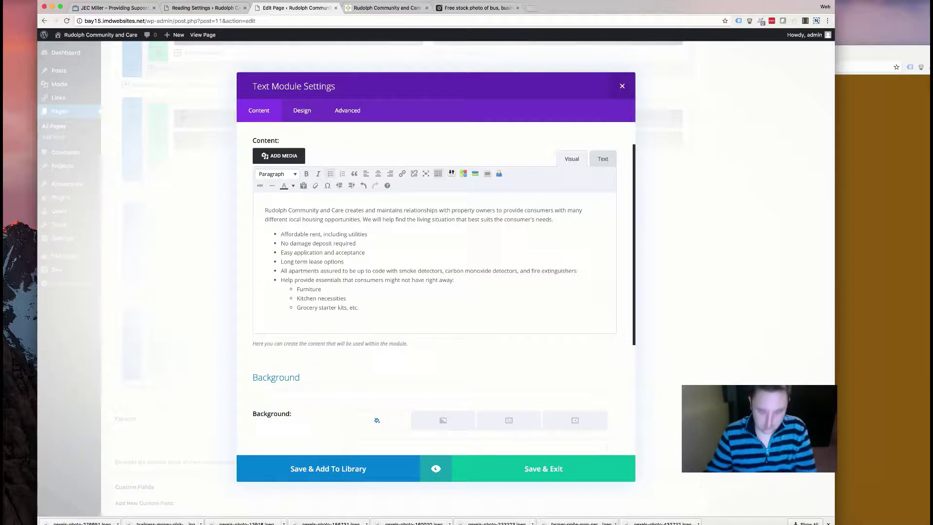
{"action": "key", "text": "Return"}
{"action": "key", "text": "Return"}
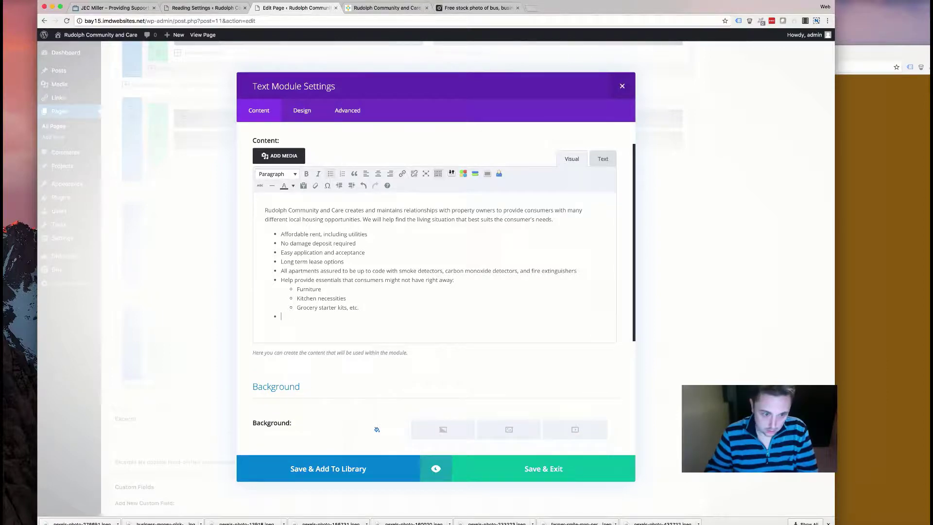
- Add the 'Assist in finding roommates' bullet, save the module and recheck it
{"action": "left_click", "coordinate": [921, 252]}
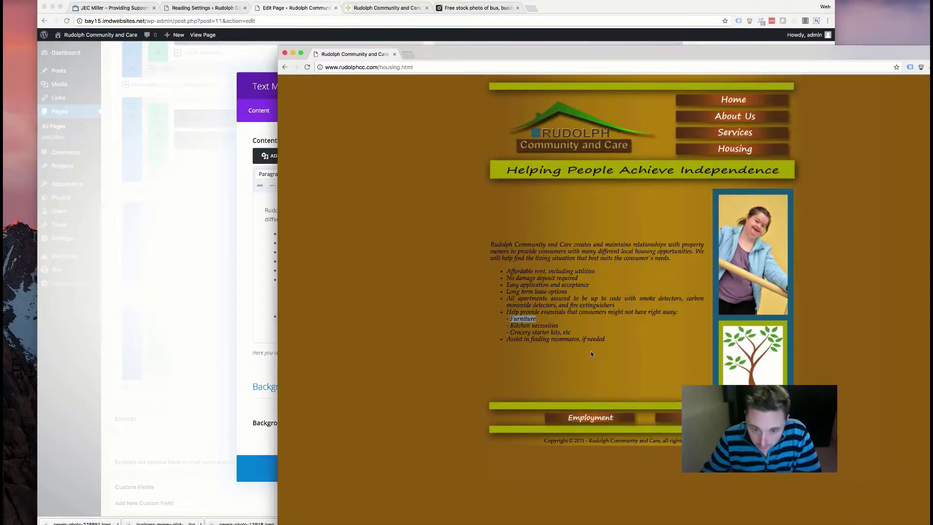
{"action": "left_click", "coordinate": [249, 309]}
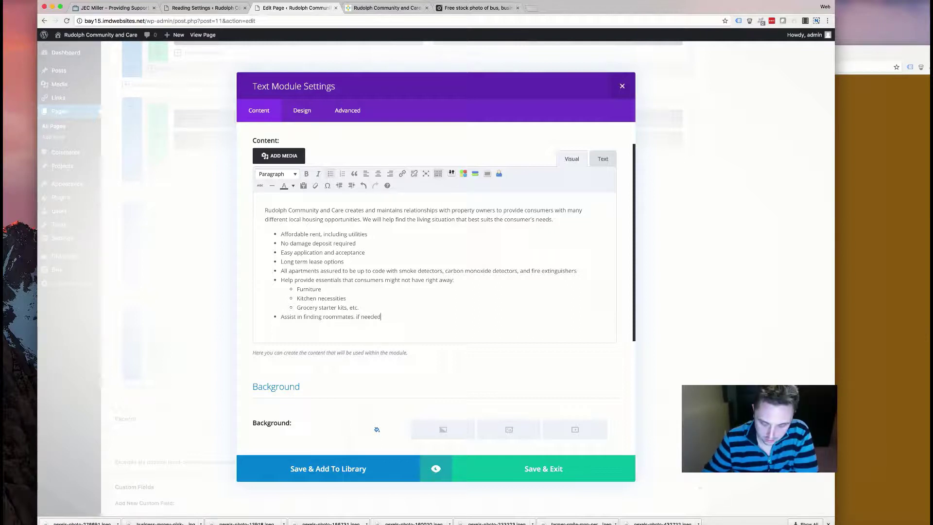
{"action": "scroll", "coordinate": [379, 303], "scroll_direction": "down", "scroll_amount": 5}
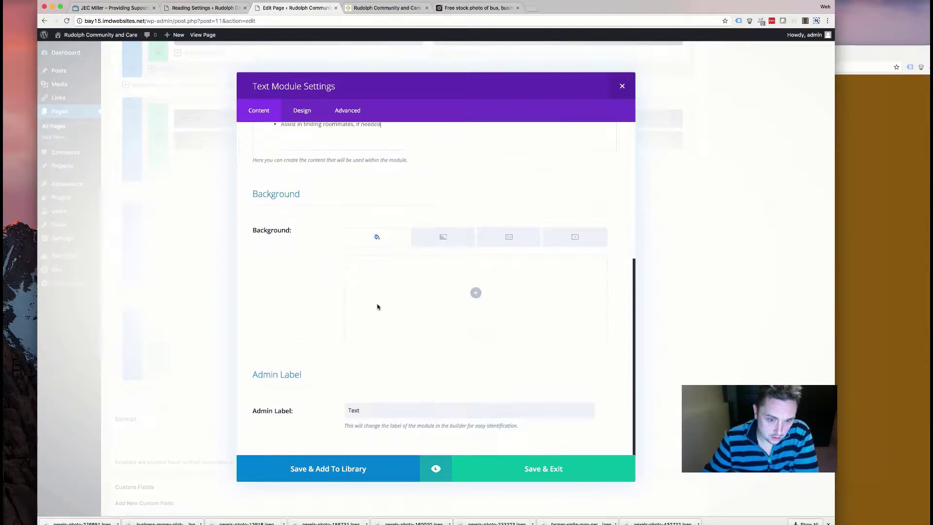
{"action": "scroll", "coordinate": [378, 306], "scroll_direction": "up", "scroll_amount": 6}
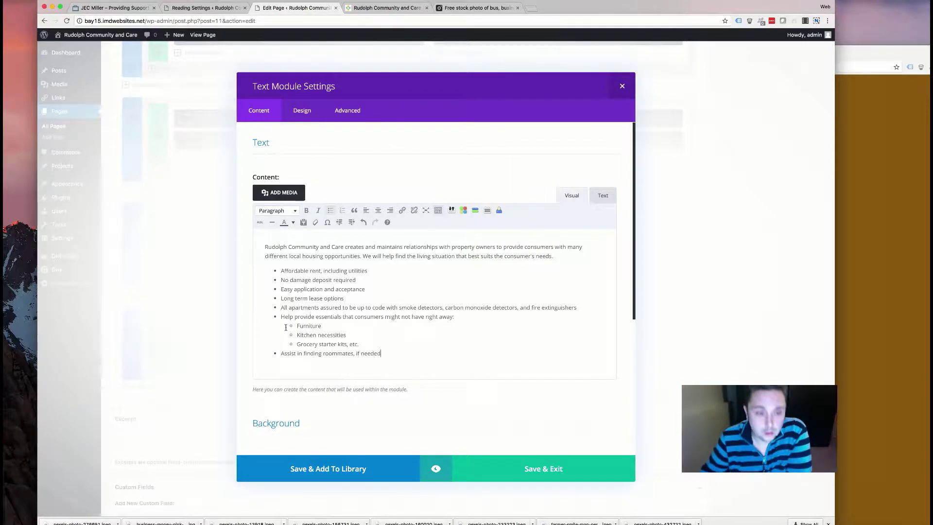
{"action": "left_click", "coordinate": [512, 463]}
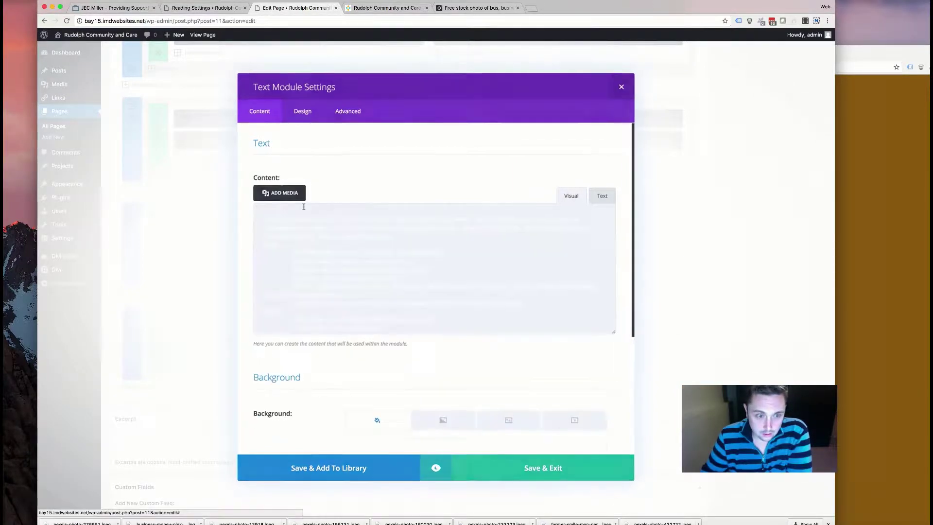
{"action": "left_click", "coordinate": [443, 332]}
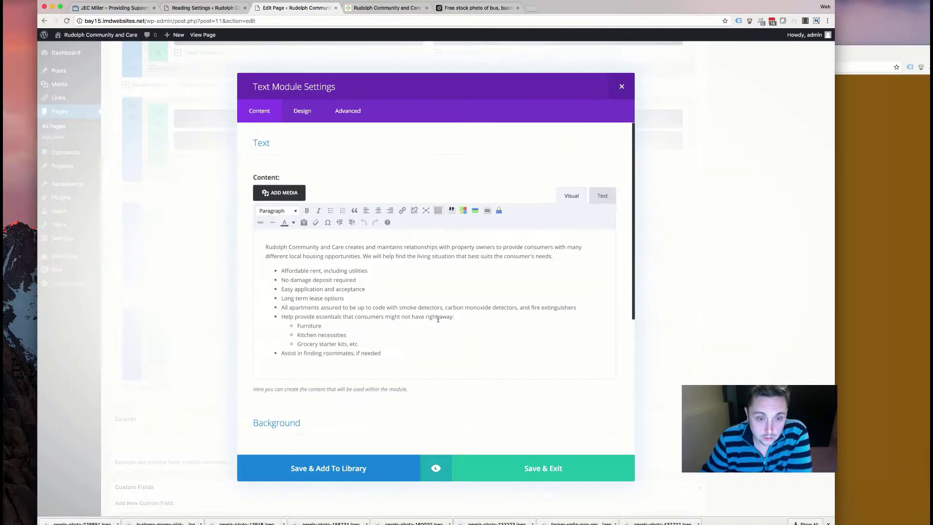
{"action": "left_click", "coordinate": [621, 87]}
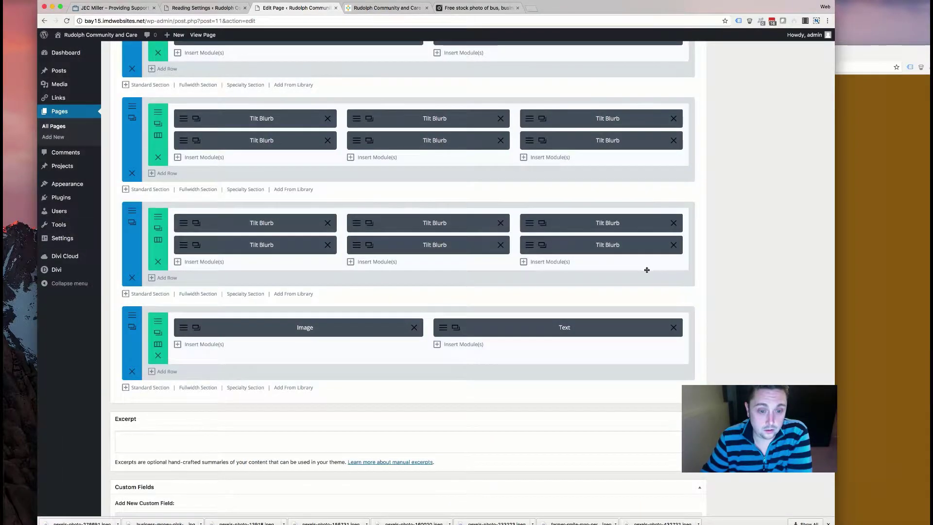
- Update the page and view it on the live site
{"action": "scroll", "coordinate": [759, 220], "scroll_direction": "up", "scroll_amount": 15}
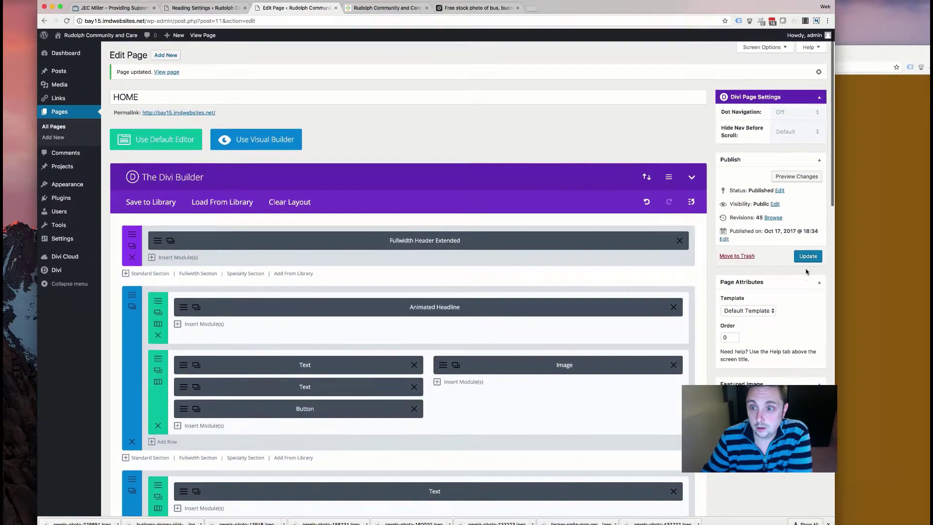
{"action": "left_click", "coordinate": [808, 255]}
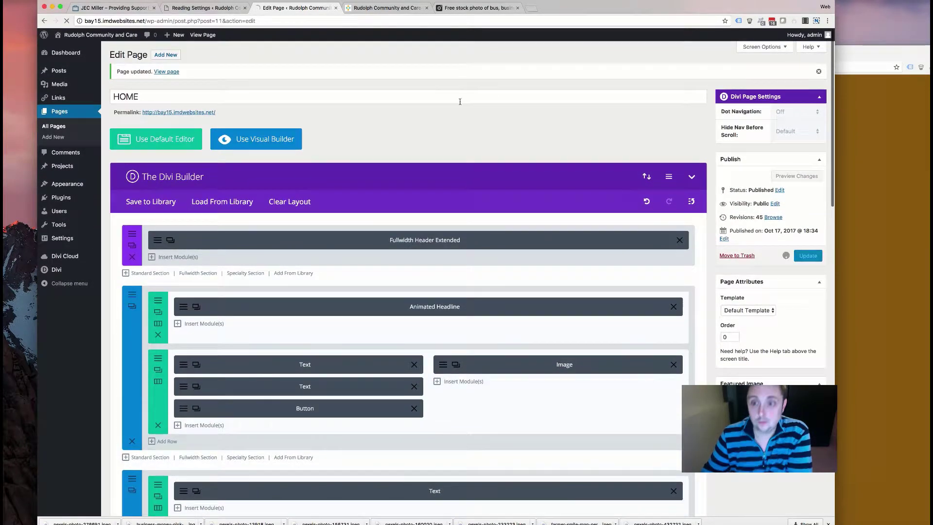
{"action": "left_click", "coordinate": [391, 8]}
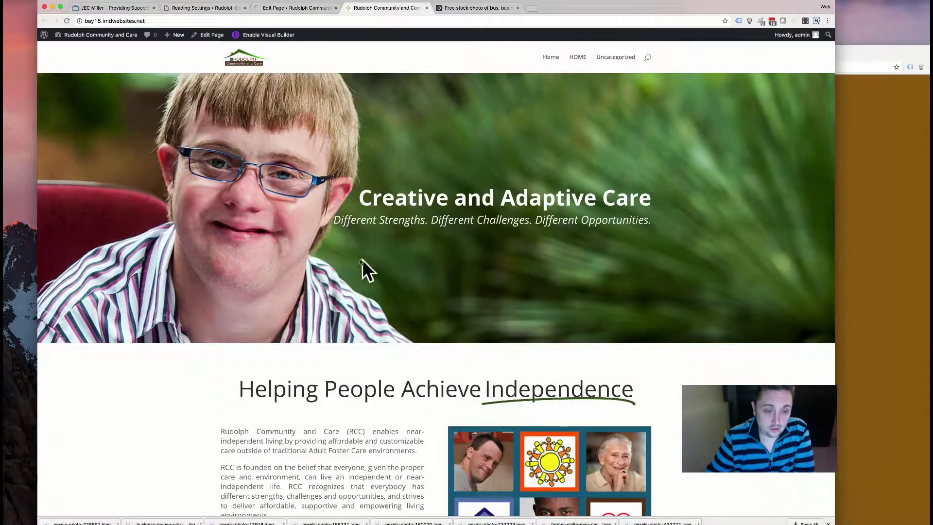
{"action": "scroll", "coordinate": [365, 270], "scroll_direction": "down", "scroll_amount": 12}
{"action": "scroll", "coordinate": [358, 262], "scroll_direction": "down", "scroll_amount": 3}
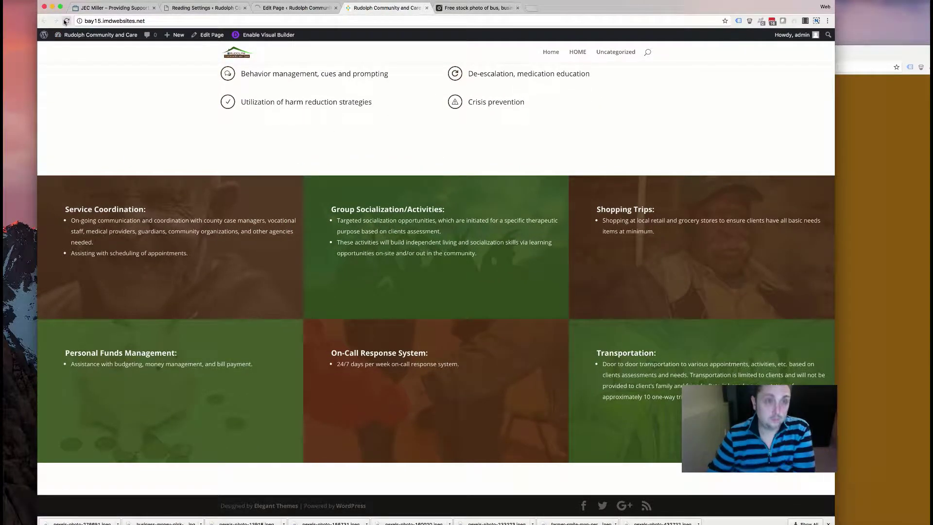
{"action": "scroll", "coordinate": [256, 129], "scroll_direction": "up", "scroll_amount": 15}
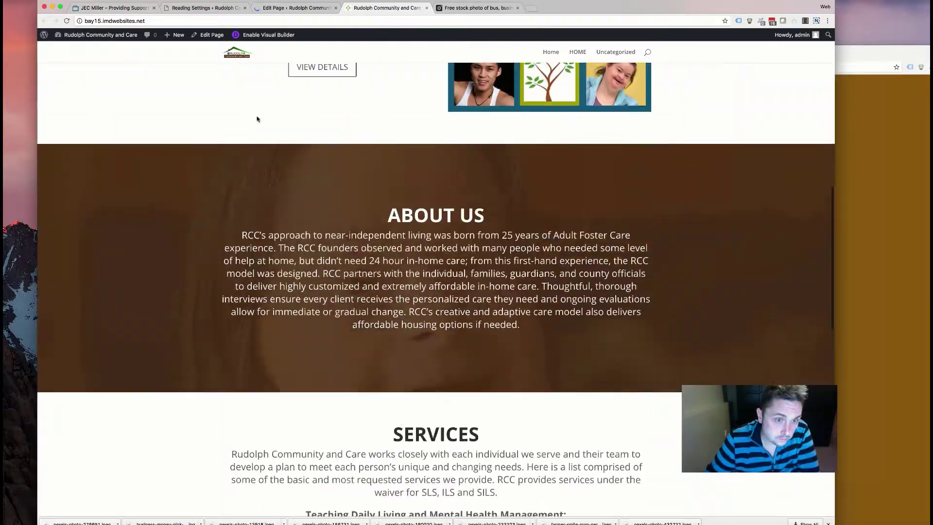
{"action": "scroll", "coordinate": [256, 127], "scroll_direction": "down", "scroll_amount": 4}
{"action": "scroll", "coordinate": [256, 127], "scroll_direction": "up", "scroll_amount": 5}
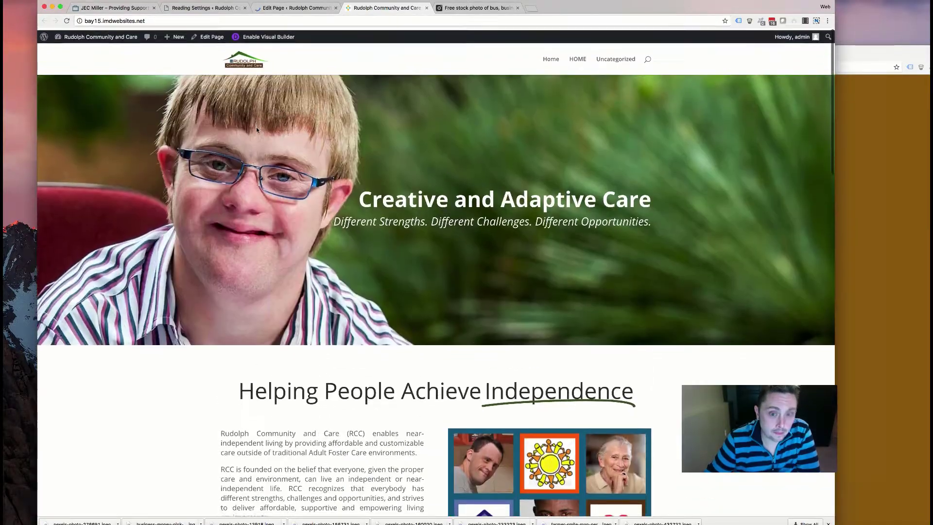
{"action": "scroll", "coordinate": [579, 390], "scroll_direction": "down", "scroll_amount": 2}
{"action": "scroll", "coordinate": [575, 388], "scroll_direction": "down", "scroll_amount": 20}
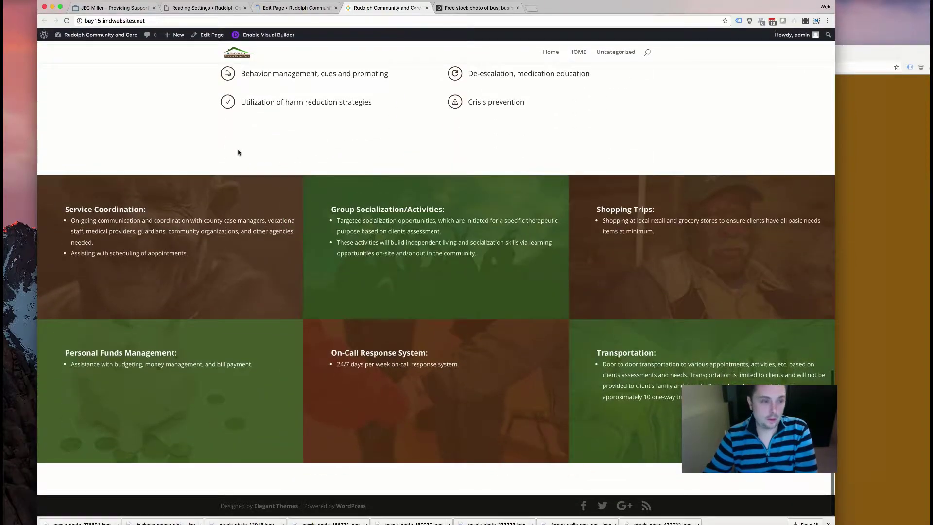
{"action": "scroll", "coordinate": [268, 244], "scroll_direction": "up", "scroll_amount": 4}
{"action": "scroll", "coordinate": [197, 123], "scroll_direction": "up", "scroll_amount": 15}
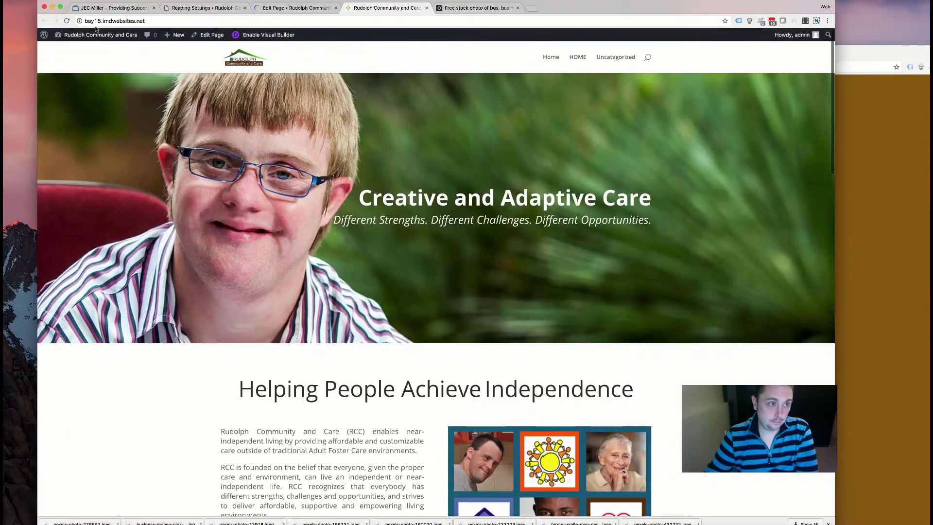
- Reload the live home page, check the housing photo and list, then return to the builder
{"action": "left_click", "coordinate": [67, 21]}
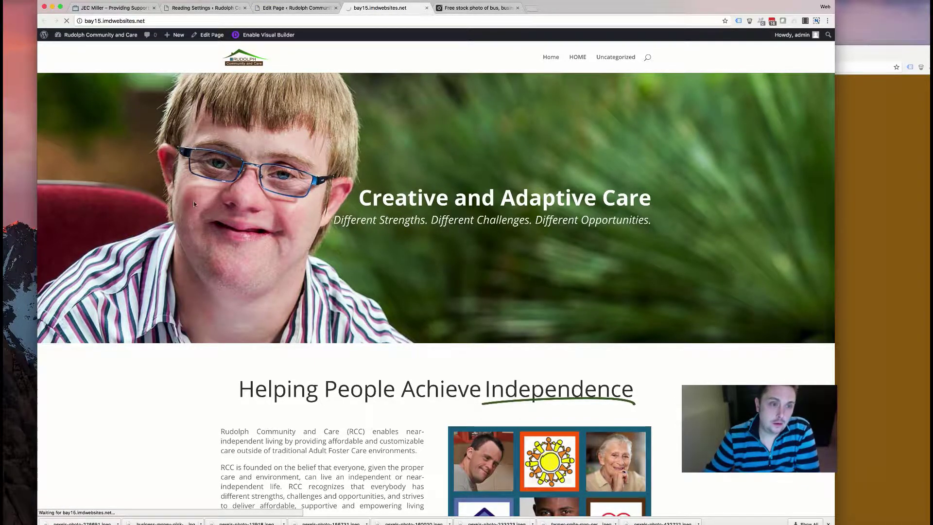
{"action": "scroll", "coordinate": [194, 197], "scroll_direction": "down", "scroll_amount": 5}
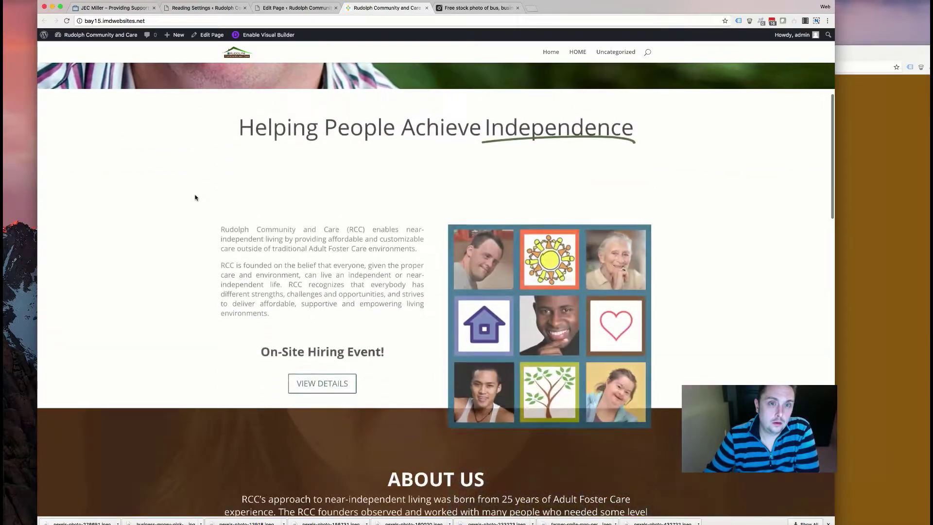
{"action": "scroll", "coordinate": [194, 198], "scroll_direction": "up", "scroll_amount": 5}
{"action": "scroll", "coordinate": [195, 196], "scroll_direction": "down", "scroll_amount": 15}
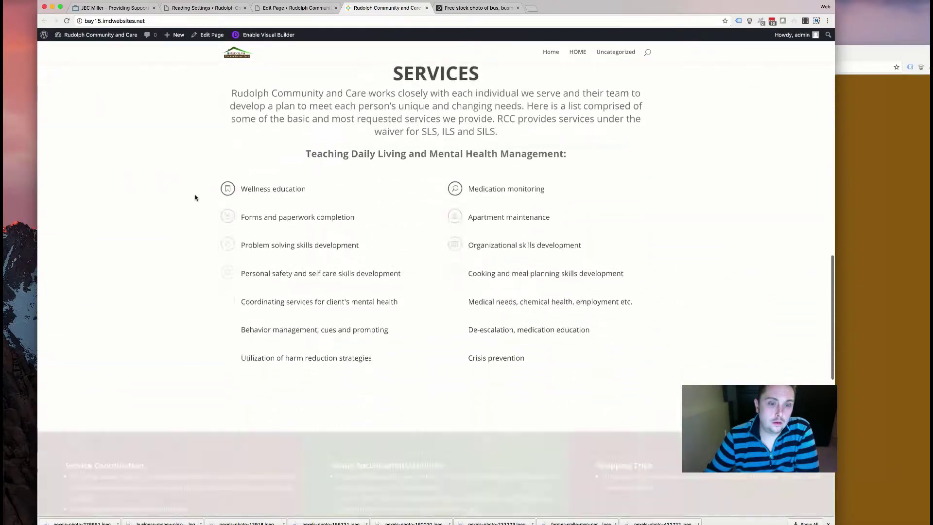
{"action": "scroll", "coordinate": [194, 197], "scroll_direction": "down", "scroll_amount": 10}
{"action": "scroll", "coordinate": [195, 197], "scroll_direction": "down", "scroll_amount": 1}
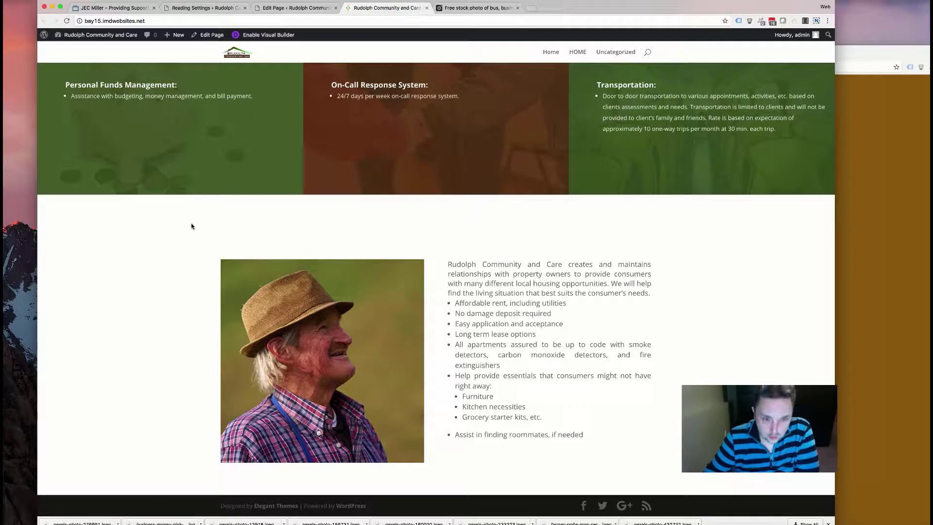
{"action": "left_click_drag", "start_coordinate": [572, 456], "coordinate": [216, 207]}
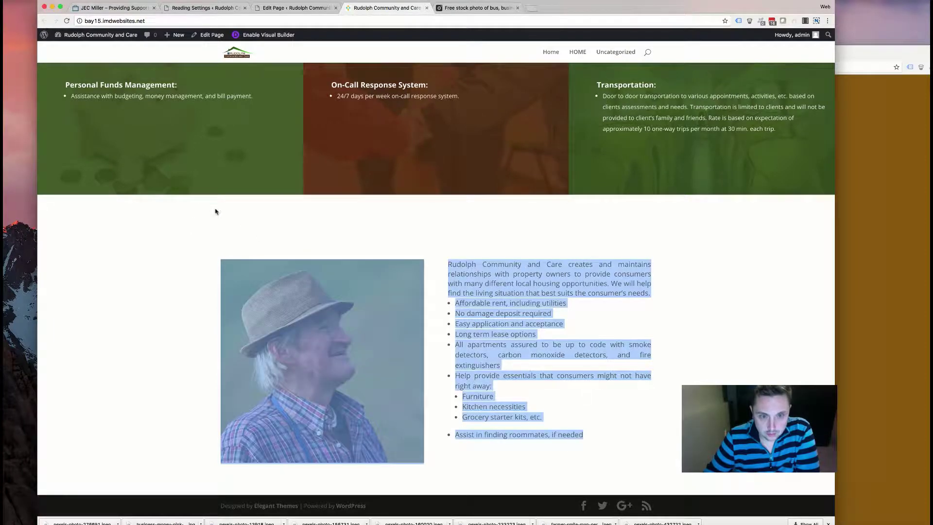
{"action": "left_click", "coordinate": [405, 236]}
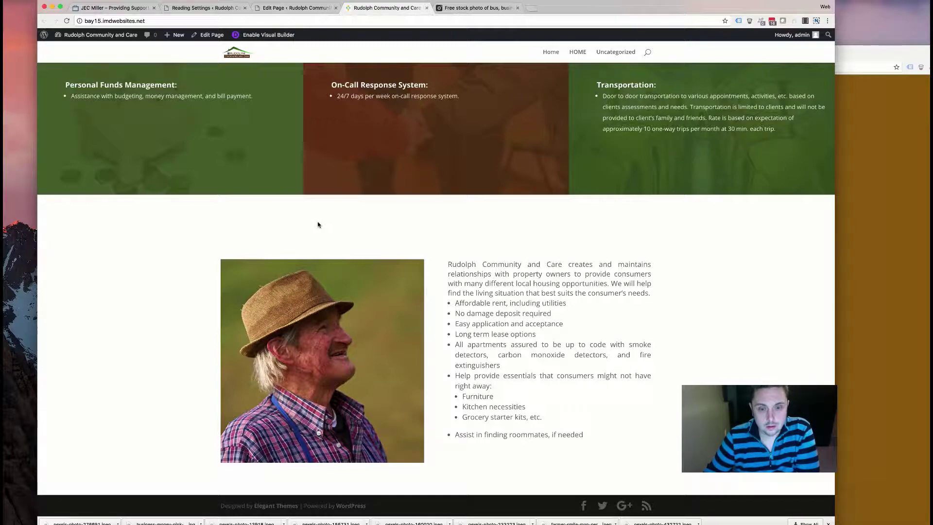
{"action": "scroll", "coordinate": [369, 199], "scroll_direction": "up", "scroll_amount": 20}
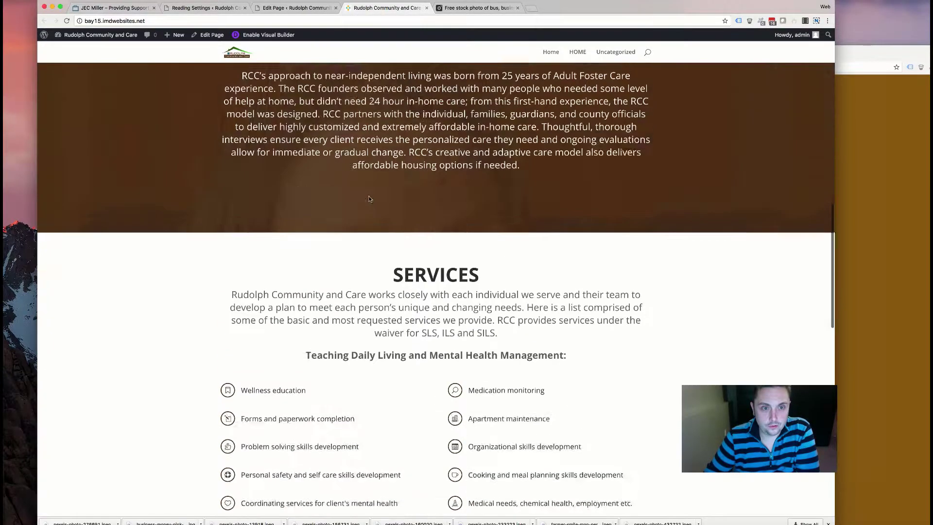
{"action": "scroll", "coordinate": [369, 199], "scroll_direction": "down", "scroll_amount": 3}
{"action": "scroll", "coordinate": [369, 200], "scroll_direction": "down", "scroll_amount": 7}
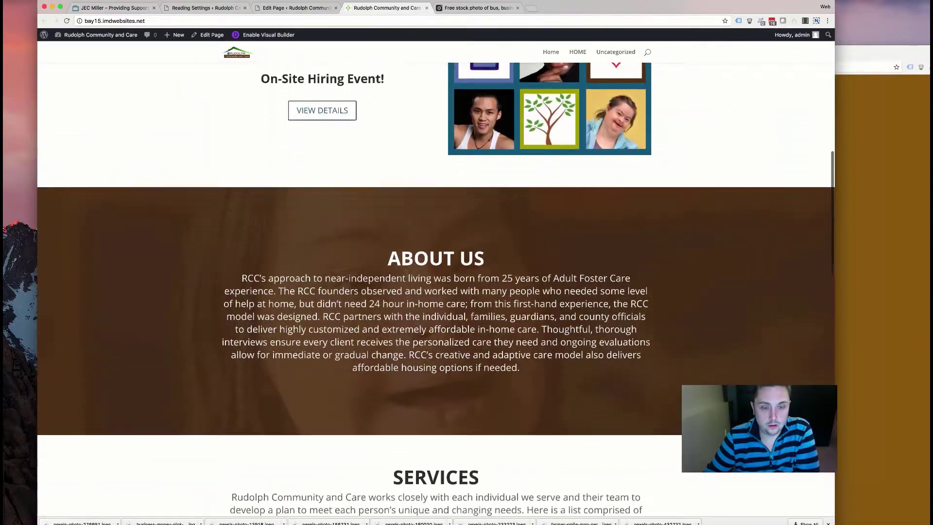
{"action": "scroll", "coordinate": [401, 273], "scroll_direction": "up", "scroll_amount": 5}
{"action": "scroll", "coordinate": [400, 273], "scroll_direction": "down", "scroll_amount": 8}
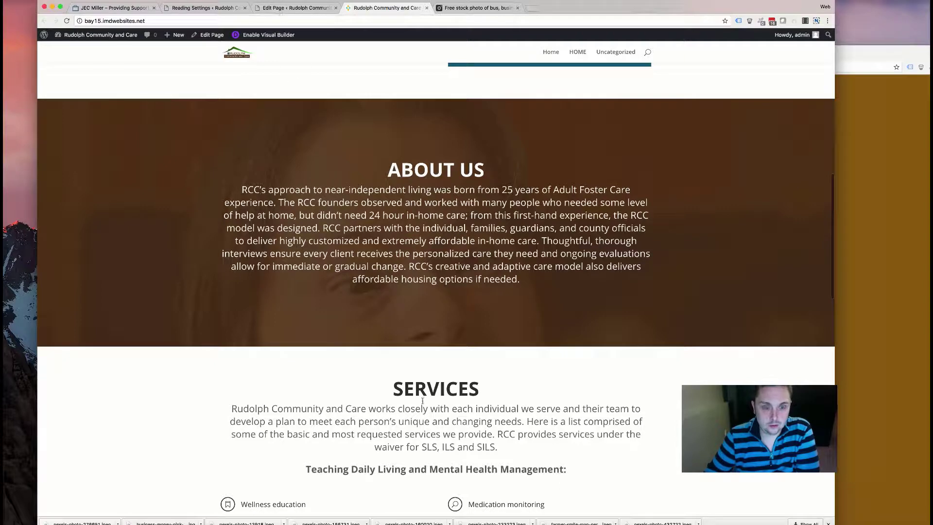
{"action": "left_click", "coordinate": [296, 8]}
- Move the Services text row above the housing content and reduce it to a 'Housing' heading
{"action": "scroll", "coordinate": [204, 253], "scroll_direction": "down", "scroll_amount": 10}
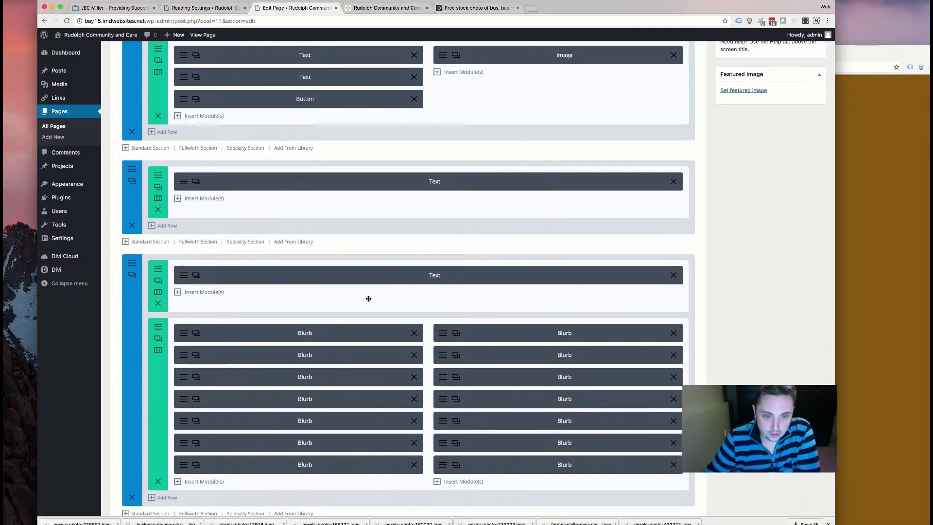
{"action": "left_click_drag", "start_coordinate": [205, 252], "coordinate": [334, 332]}
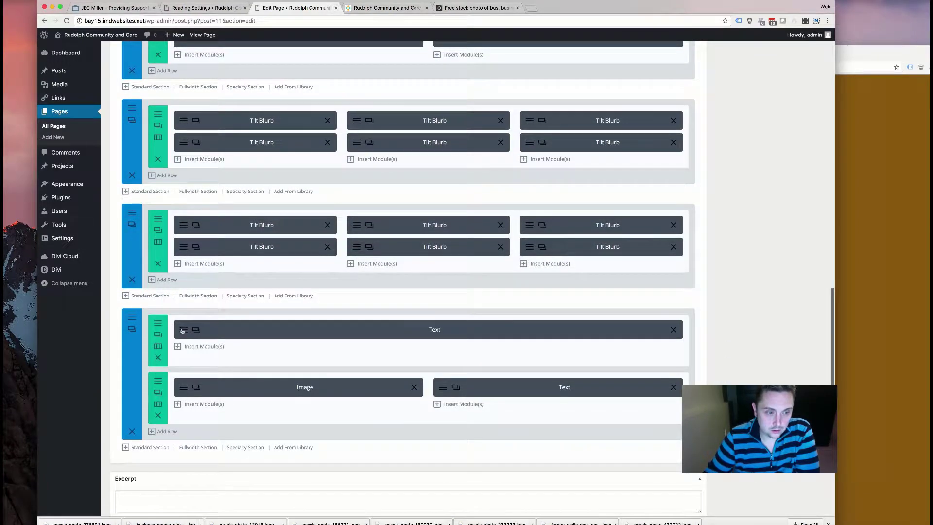
{"action": "left_click", "coordinate": [291, 329]}
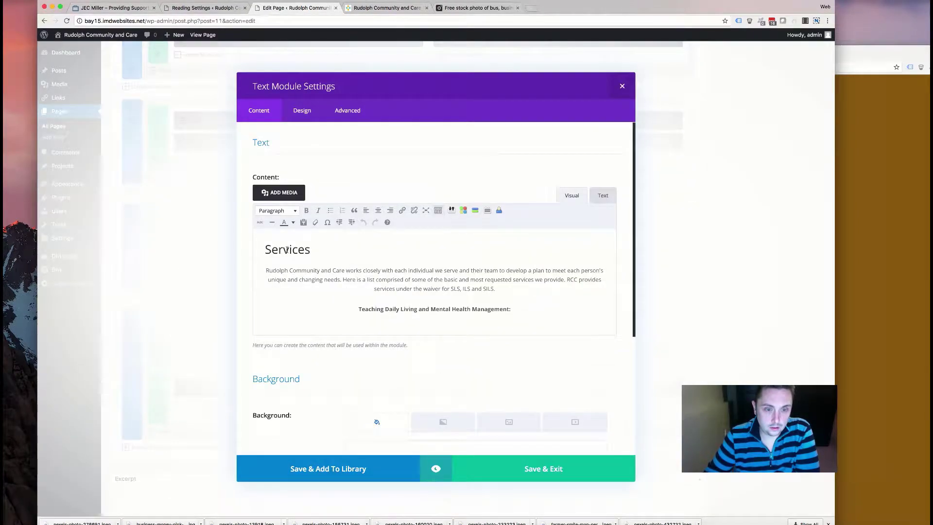
{"action": "left_click_drag", "start_coordinate": [515, 311], "coordinate": [225, 264]}
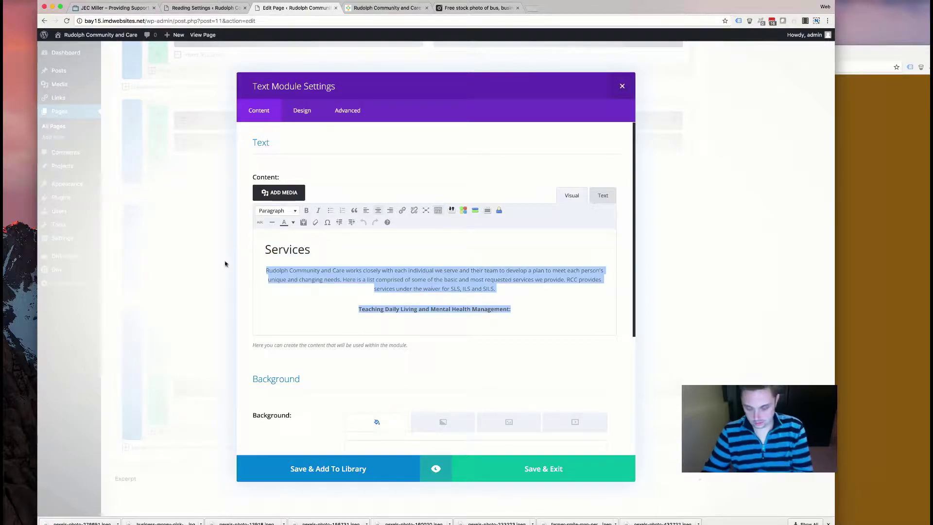
{"action": "key", "text": "BackSpace"}
{"action": "double_click", "coordinate": [295, 248]}
{"action": "type", "text": "Housing"}
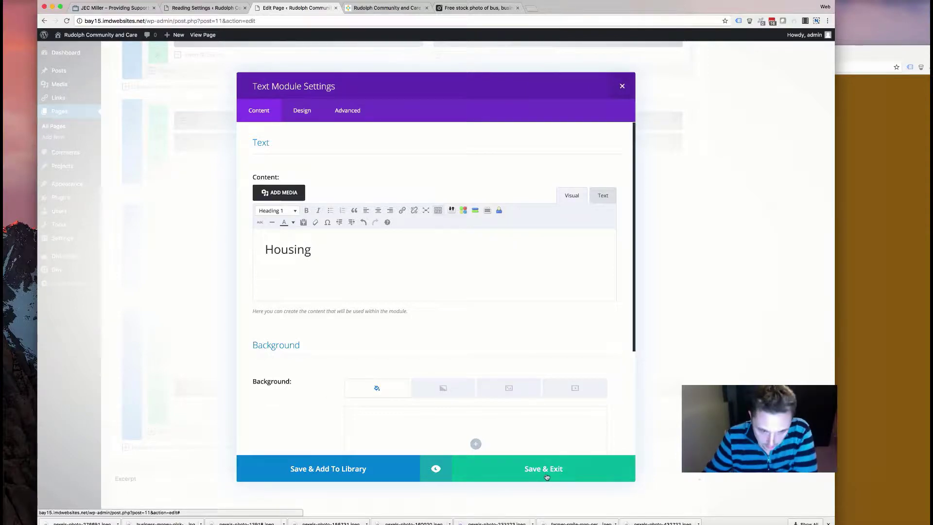
{"action": "left_click", "coordinate": [547, 477]}
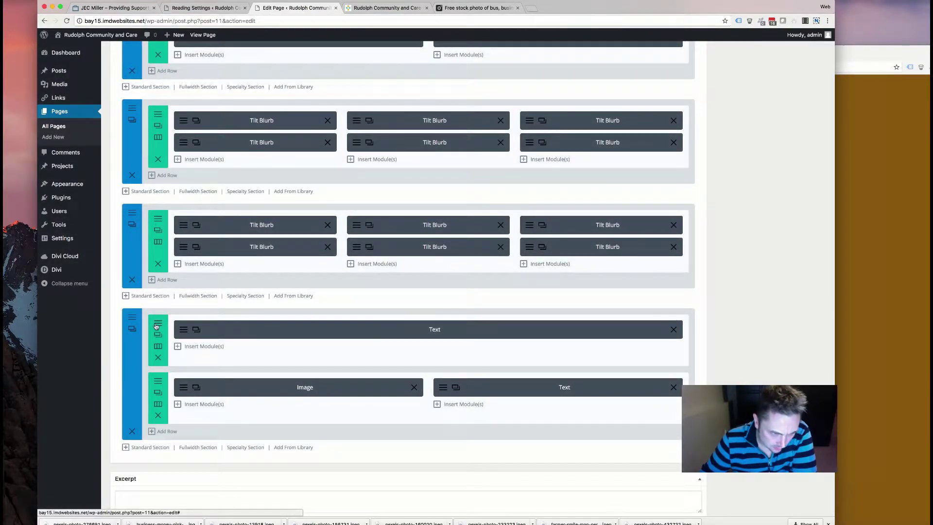
- Set the last section row's Animation Style to None and save the row
{"action": "left_click", "coordinate": [158, 392]}
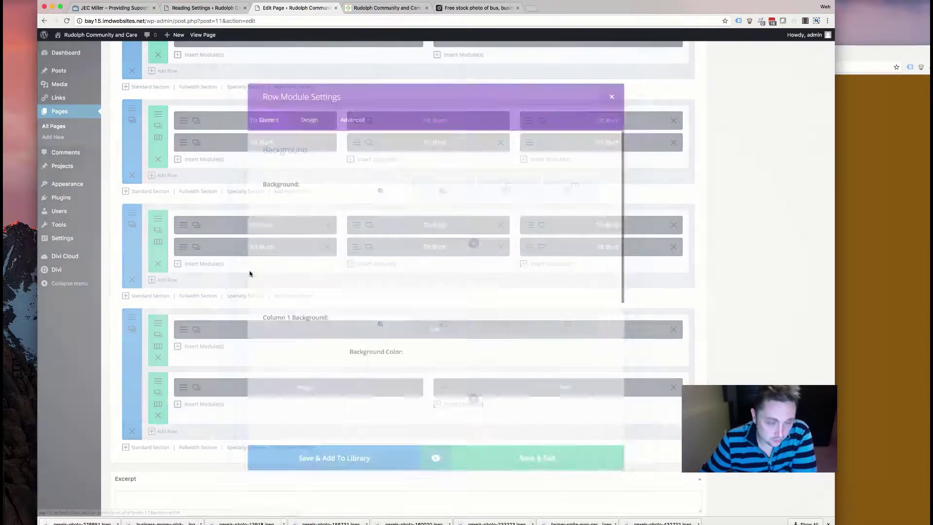
{"action": "scroll", "coordinate": [327, 267], "scroll_direction": "down", "scroll_amount": 5}
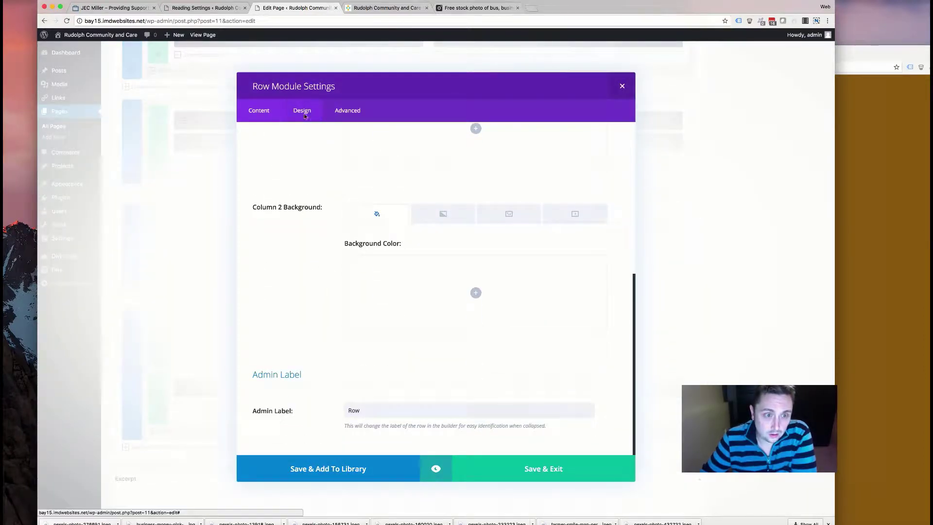
{"action": "left_click", "coordinate": [302, 111]}
{"action": "scroll", "coordinate": [326, 210], "scroll_direction": "down", "scroll_amount": 4}
{"action": "scroll", "coordinate": [326, 210], "scroll_direction": "down", "scroll_amount": 5}
{"action": "left_click", "coordinate": [374, 226]}
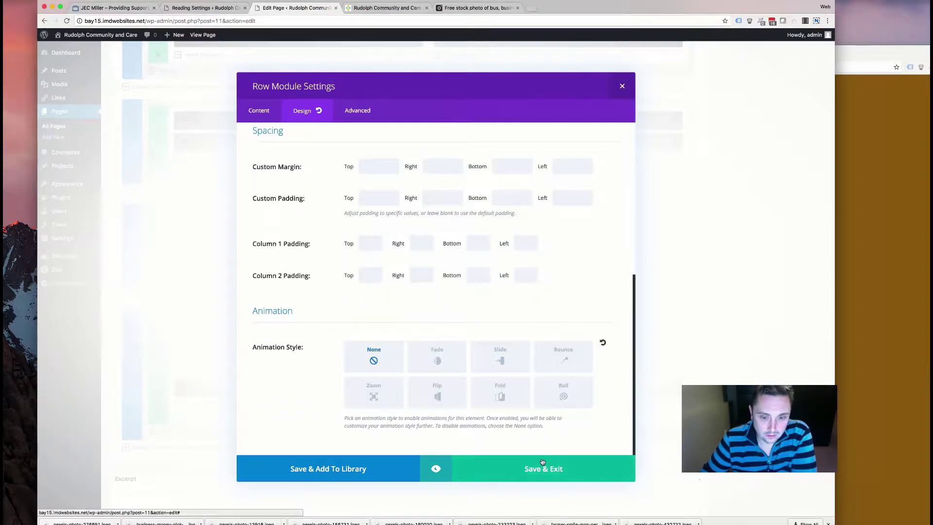
{"action": "left_click", "coordinate": [543, 462]}
- Review the last section's Design settings and close them without changes
{"action": "left_click", "coordinate": [160, 324]}
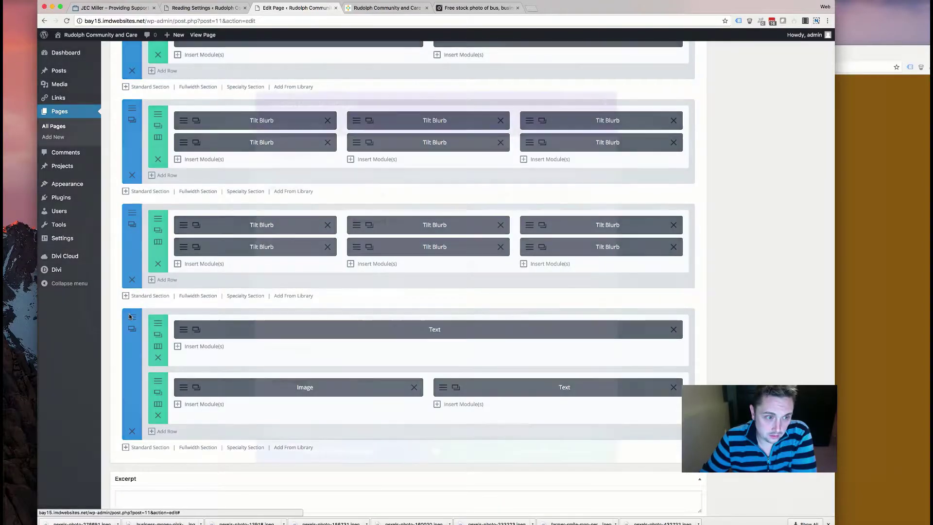
{"action": "left_click", "coordinate": [132, 325]}
{"action": "scroll", "coordinate": [301, 283], "scroll_direction": "down", "scroll_amount": 5}
{"action": "scroll", "coordinate": [300, 283], "scroll_direction": "down", "scroll_amount": 3}
{"action": "scroll", "coordinate": [287, 277], "scroll_direction": "up", "scroll_amount": 10}
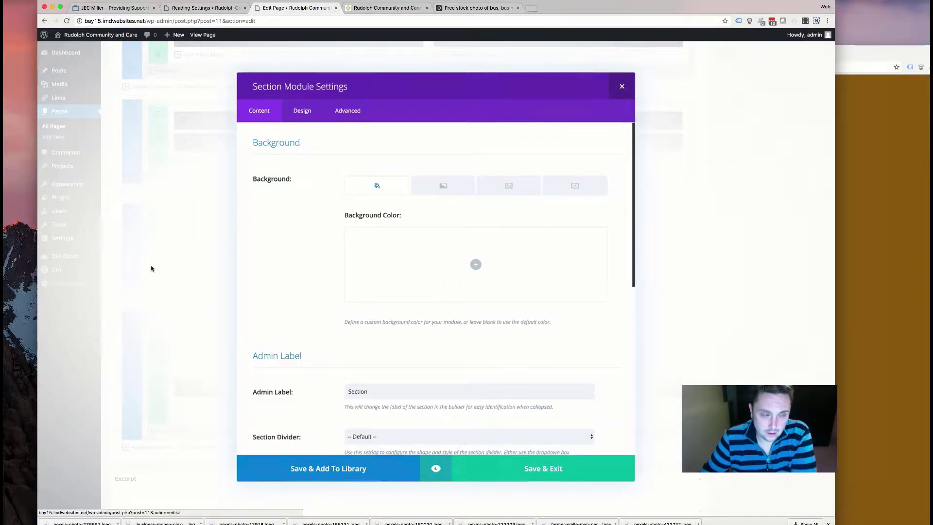
{"action": "left_click", "coordinate": [150, 269]}
{"action": "left_click", "coordinate": [131, 325]}
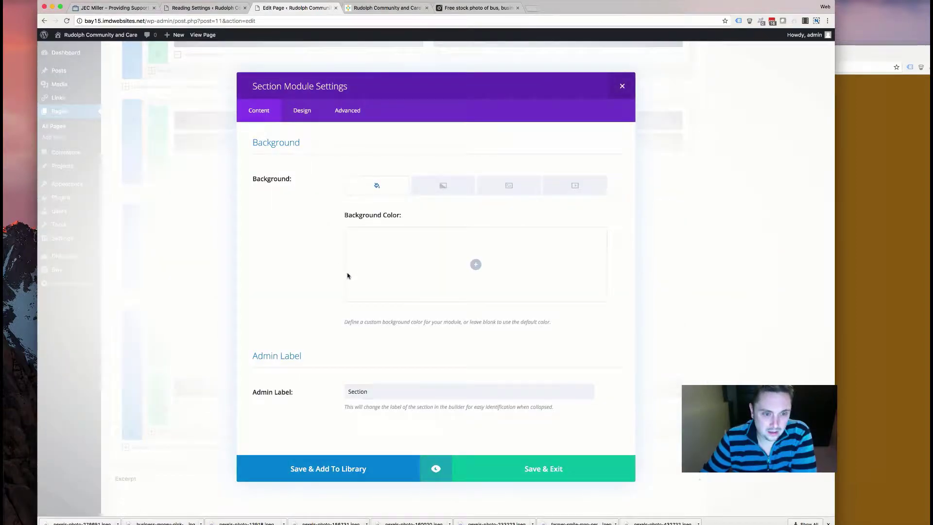
{"action": "left_click", "coordinate": [298, 121]}
{"action": "scroll", "coordinate": [348, 262], "scroll_direction": "down", "scroll_amount": 3}
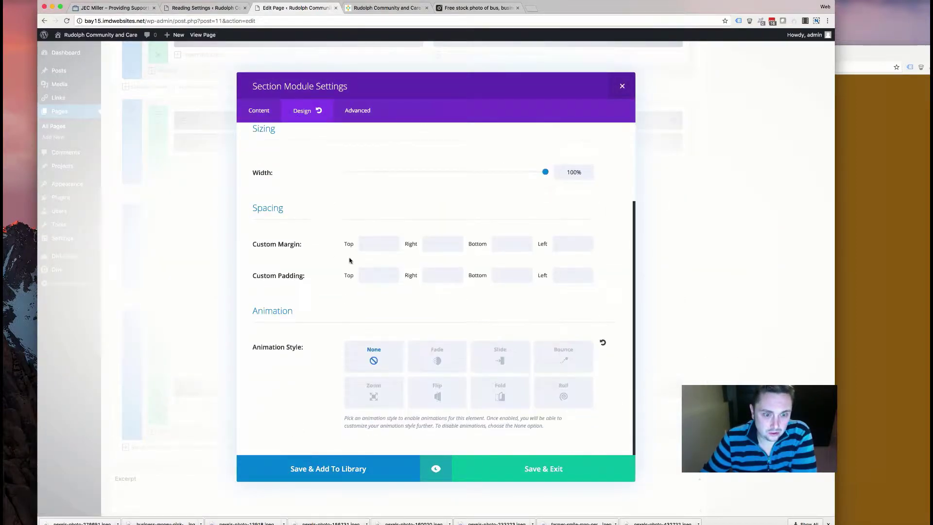
{"action": "scroll", "coordinate": [347, 262], "scroll_direction": "up", "scroll_amount": 2}
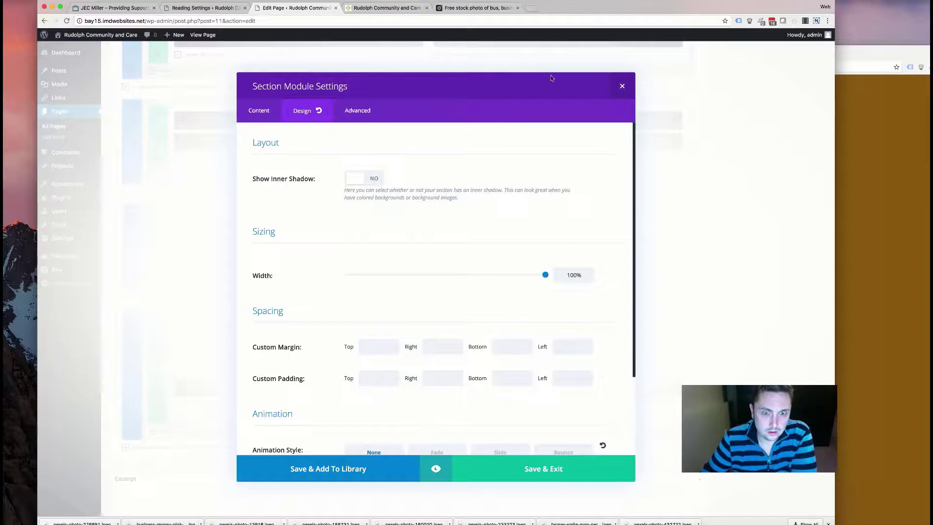
{"action": "left_click", "coordinate": [622, 86]}
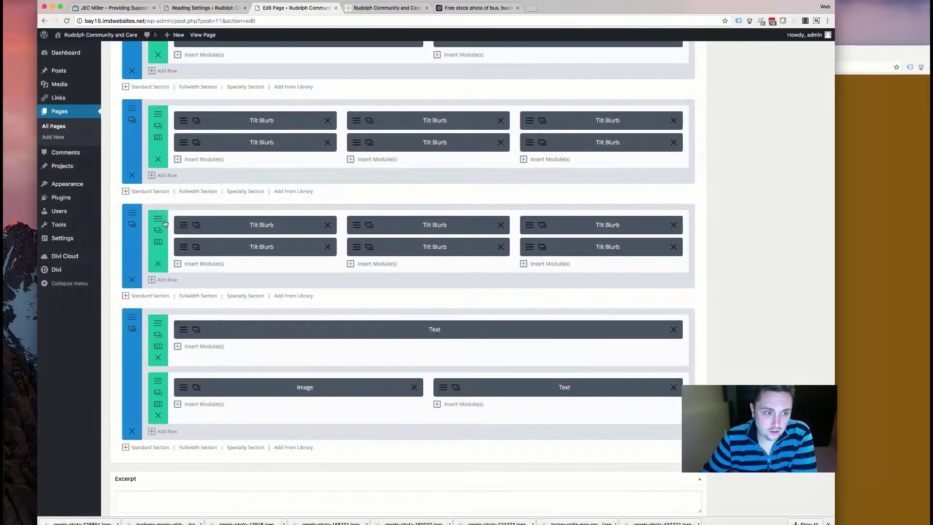
{"action": "left_click", "coordinate": [132, 120]}
{"action": "left_click", "coordinate": [303, 110]}
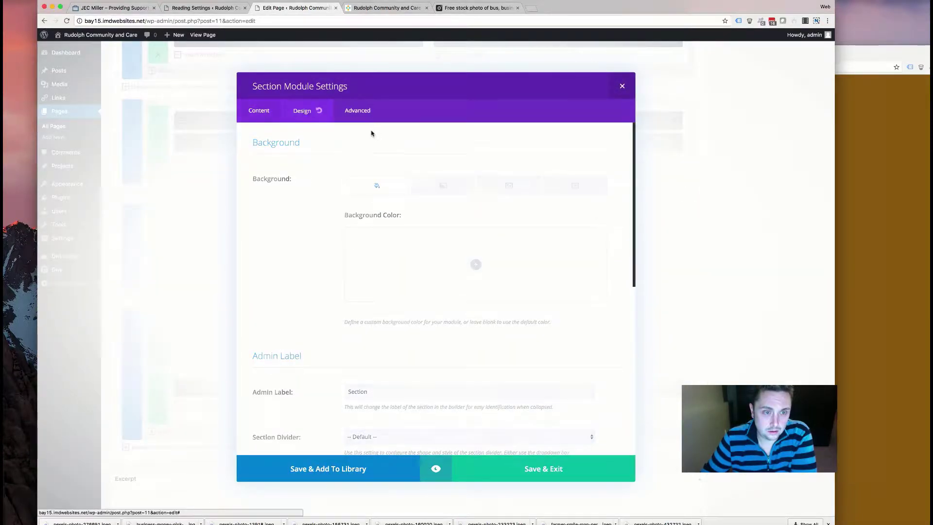
{"action": "scroll", "coordinate": [346, 210], "scroll_direction": "down", "scroll_amount": 2}
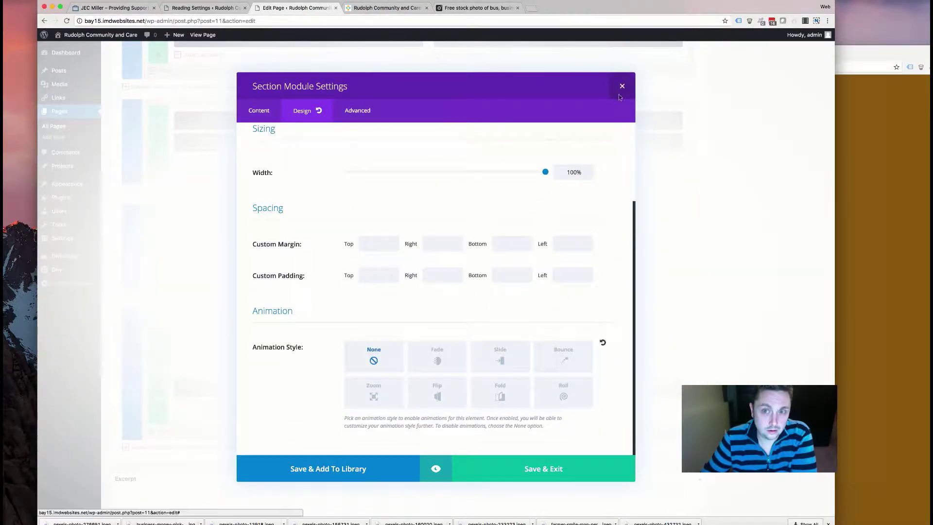
{"action": "left_click", "coordinate": [622, 86]}
{"action": "scroll", "coordinate": [596, 304], "scroll_direction": "down", "scroll_amount": 2}
{"action": "scroll", "coordinate": [580, 291], "scroll_direction": "up", "scroll_amount": 5}
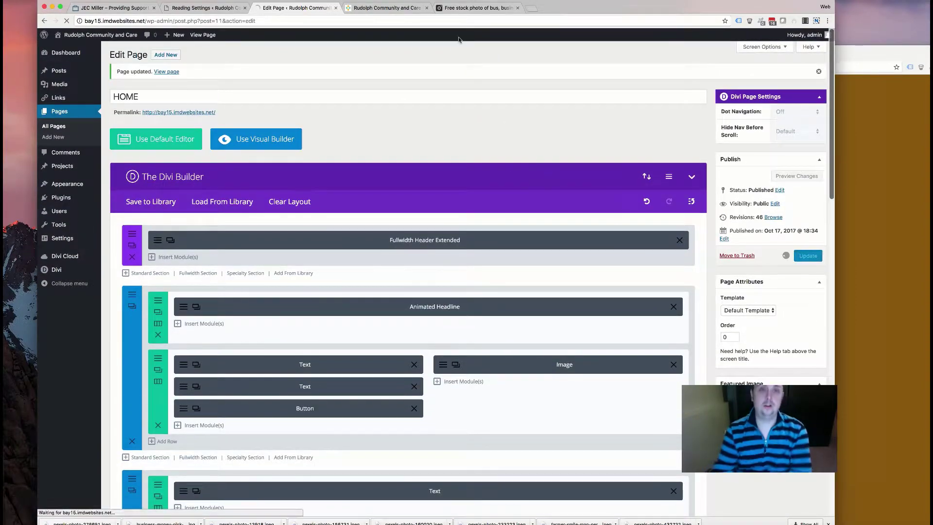
- Reload the live home page and scroll to the HOUSING heading above the photo
{"action": "left_click", "coordinate": [384, 8]}
{"action": "scroll", "coordinate": [346, 222], "scroll_direction": "down", "scroll_amount": 10}
{"action": "scroll", "coordinate": [345, 221], "scroll_direction": "down", "scroll_amount": 2}
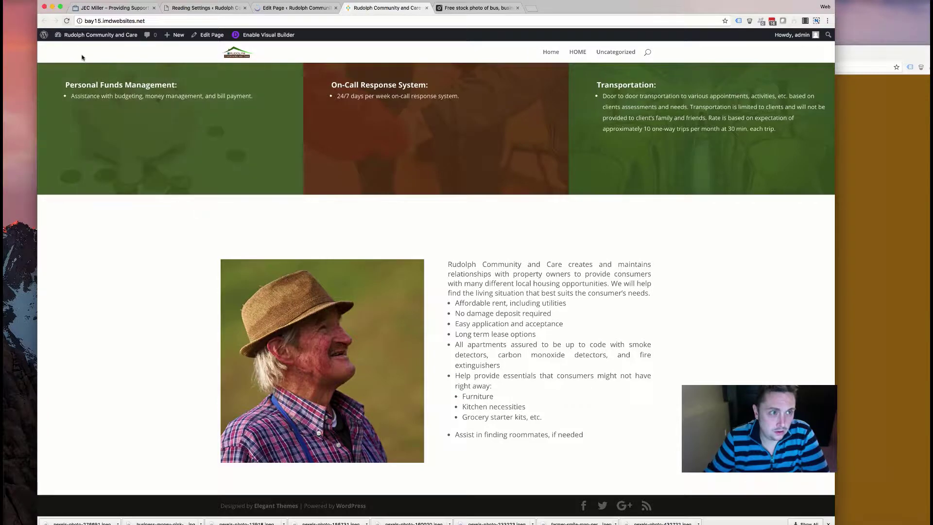
{"action": "left_click", "coordinate": [71, 35]}
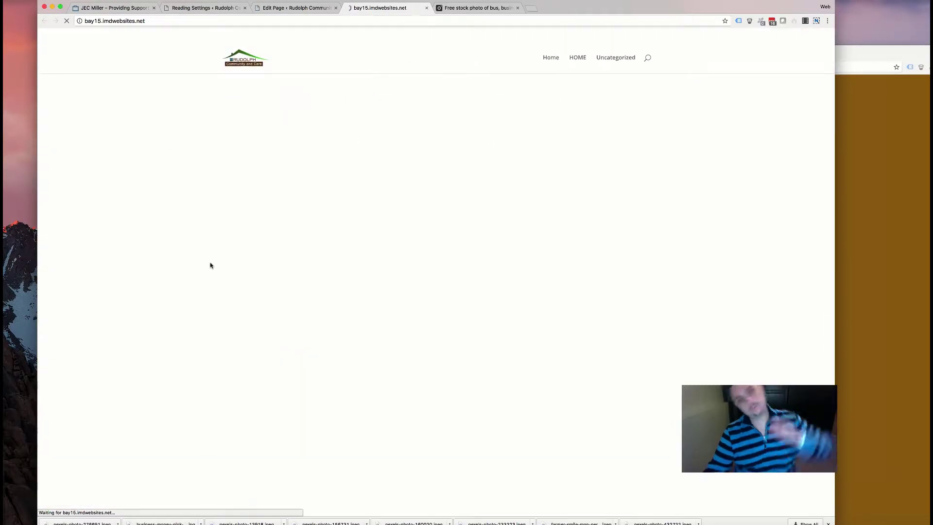
{"action": "scroll", "coordinate": [210, 265], "scroll_direction": "down", "scroll_amount": 15}
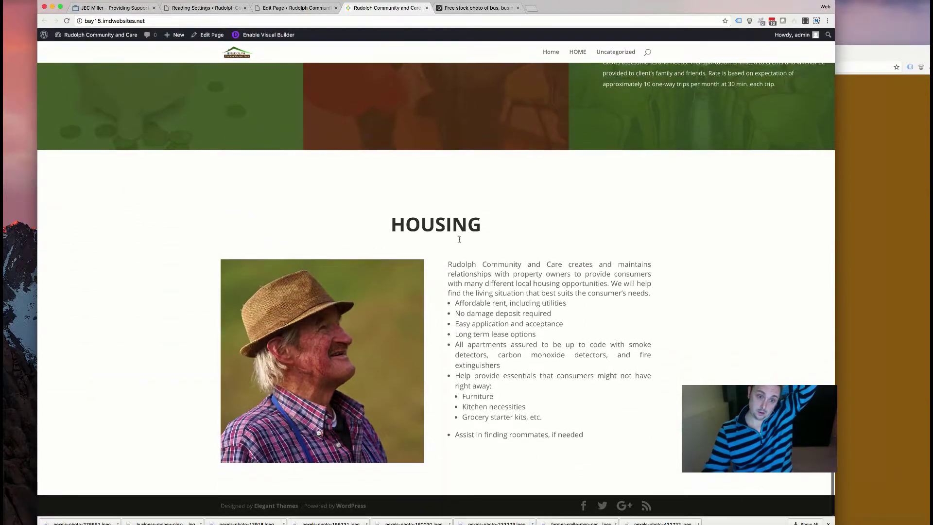
- Inspect the HOUSING heading in DevTools and check the 'housing' section and et_pb_section_4
{"action": "right_click", "coordinate": [427, 206]}
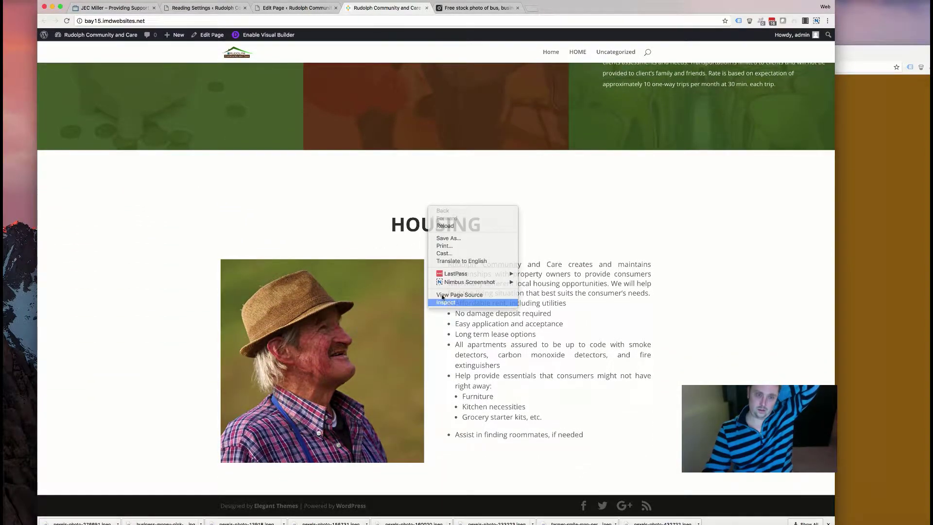
{"action": "left_click", "coordinate": [380, 292]}
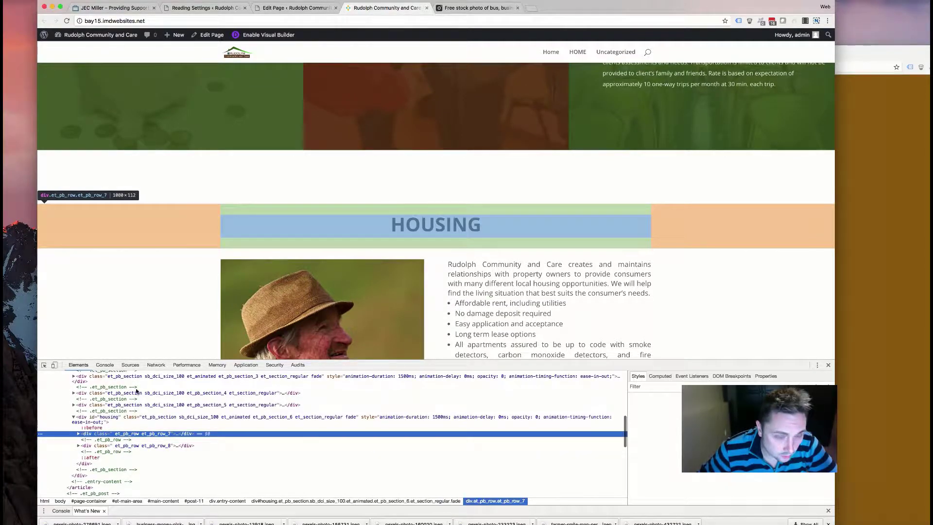
{"action": "left_click", "coordinate": [111, 419]}
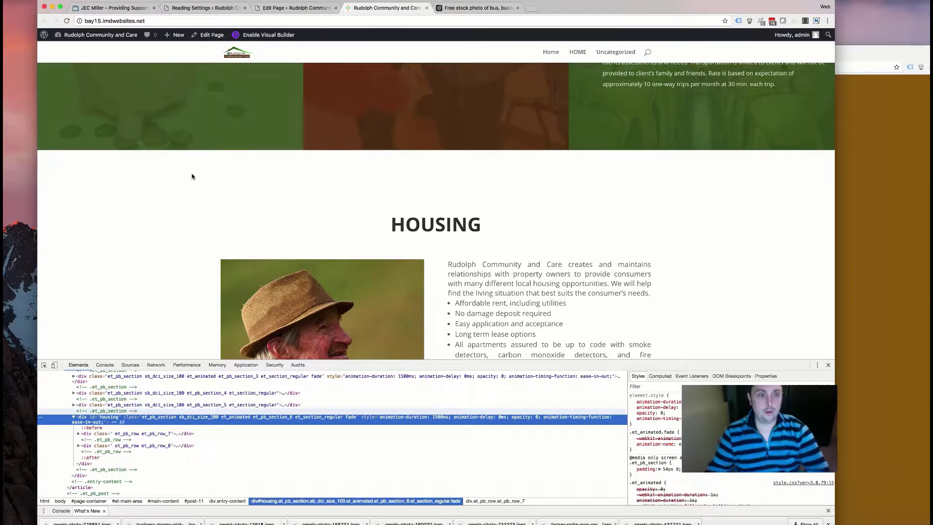
{"action": "left_click", "coordinate": [122, 405]}
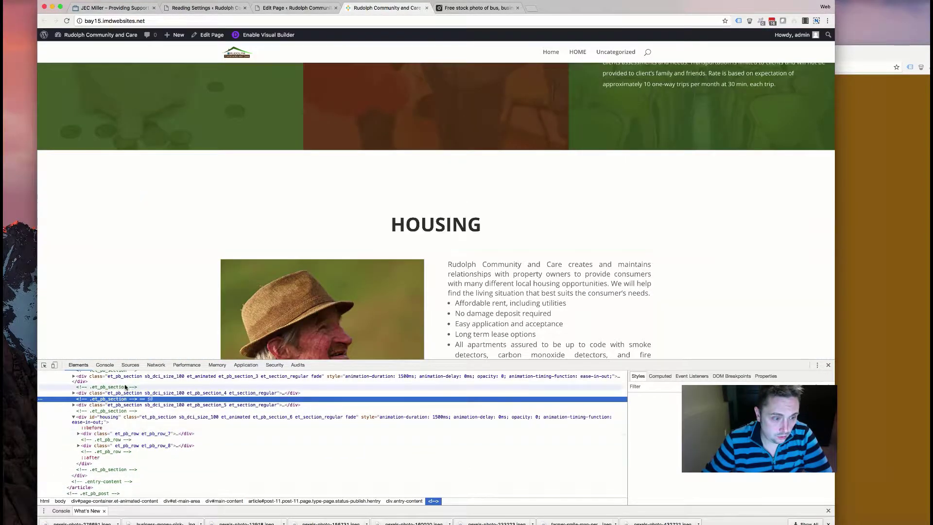
{"action": "left_click", "coordinate": [126, 388]}
{"action": "left_click", "coordinate": [119, 394]}
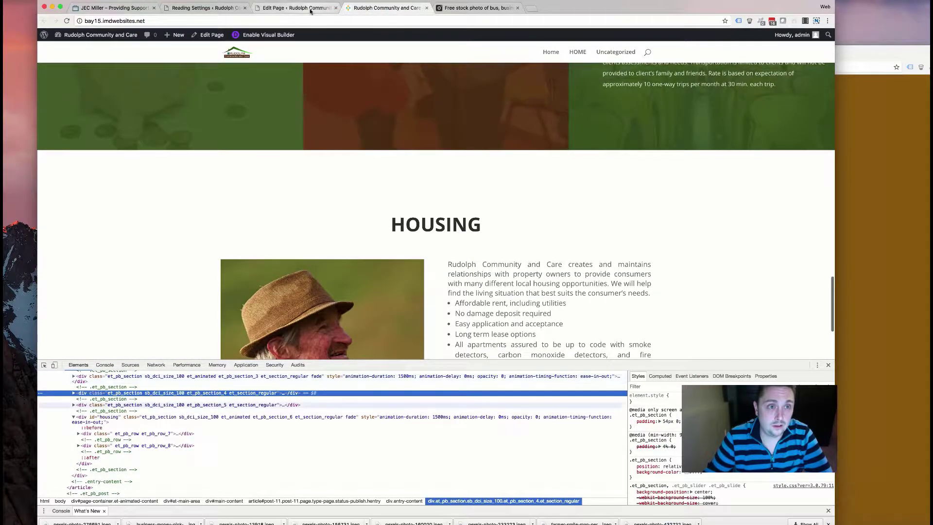
- Return to the Edit Page screen and scroll down to the last section
{"action": "left_click", "coordinate": [310, 10]}
{"action": "scroll", "coordinate": [161, 253], "scroll_direction": "down", "scroll_amount": 15}
{"action": "scroll", "coordinate": [161, 253], "scroll_direction": "down", "scroll_amount": 1}
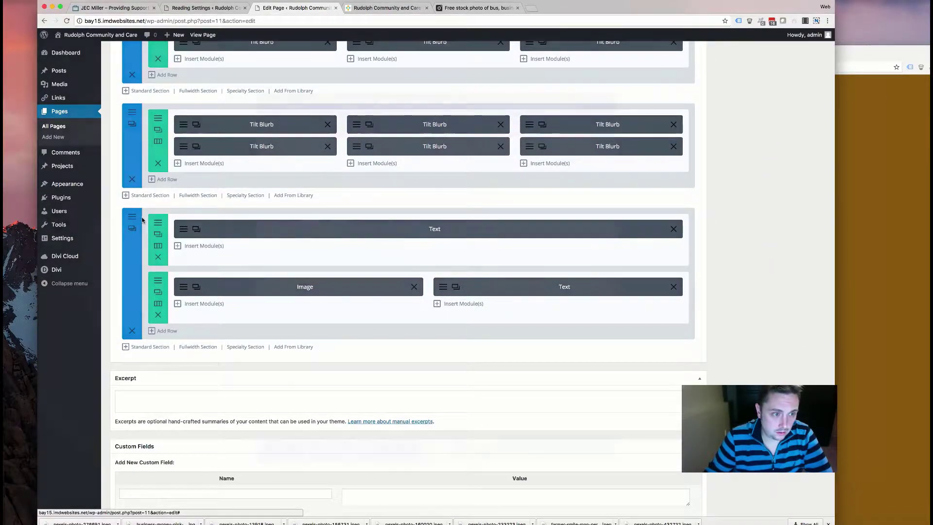
- Enter 0 for the last Divi section's Custom Margin Top and Custom Padding Top, then Save & Exit
{"action": "left_click", "coordinate": [132, 228]}
{"action": "left_click", "coordinate": [301, 110]}
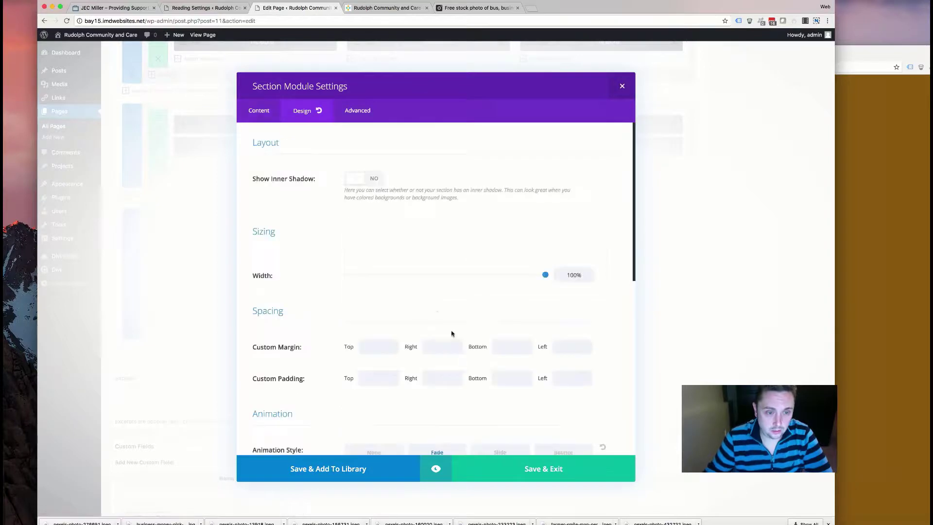
{"action": "left_click", "coordinate": [391, 348]}
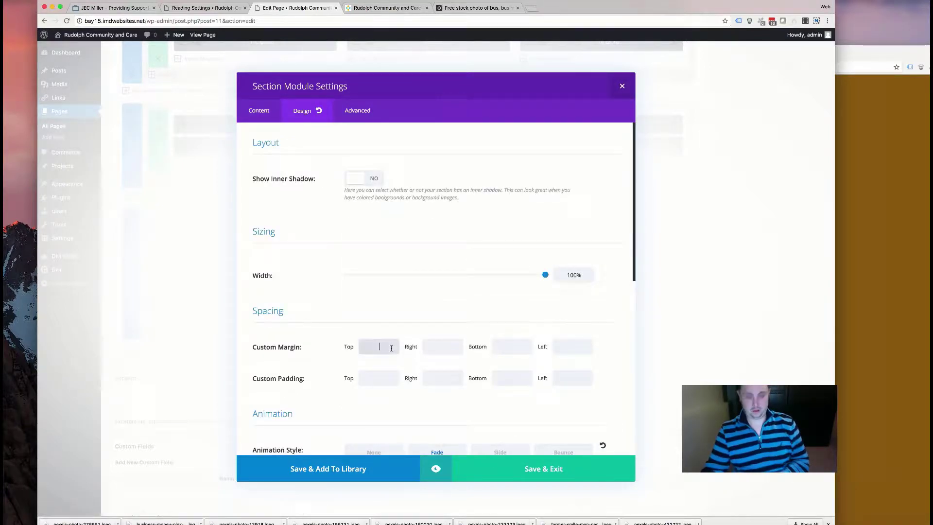
{"action": "type", "text": "0"}
{"action": "left_click", "coordinate": [381, 378]}
{"action": "type", "text": "0"}
{"action": "scroll", "coordinate": [383, 378], "scroll_direction": "down", "scroll_amount": 5}
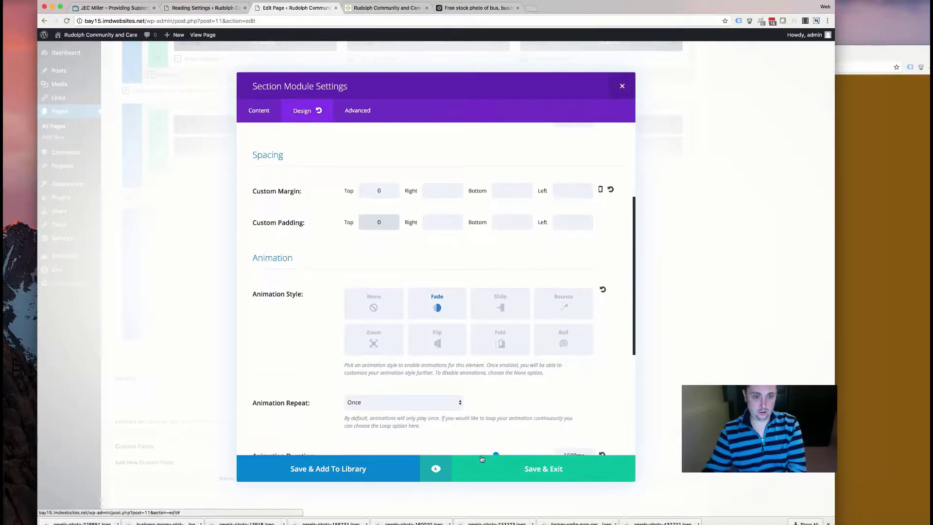
{"action": "left_click", "coordinate": [491, 468]}
{"action": "scroll", "coordinate": [757, 206], "scroll_direction": "up", "scroll_amount": 10}
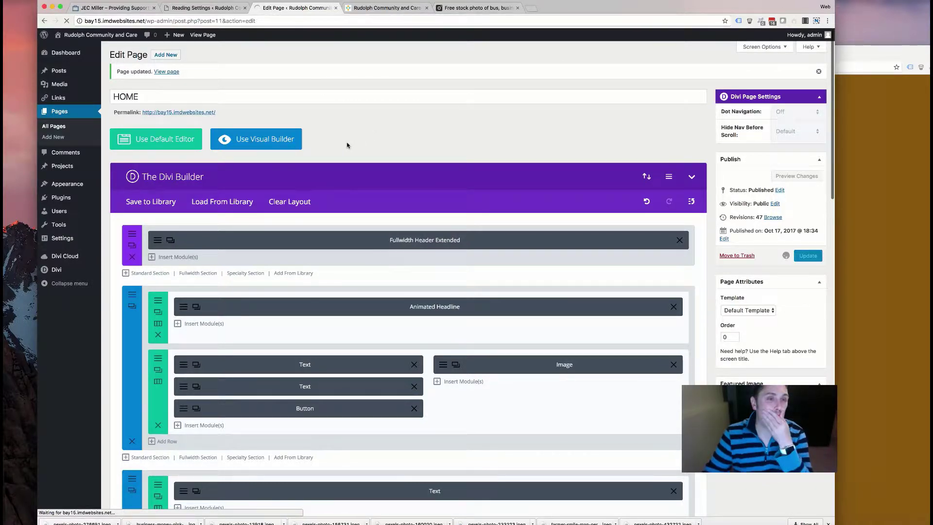
{"action": "left_click", "coordinate": [902, 256]}
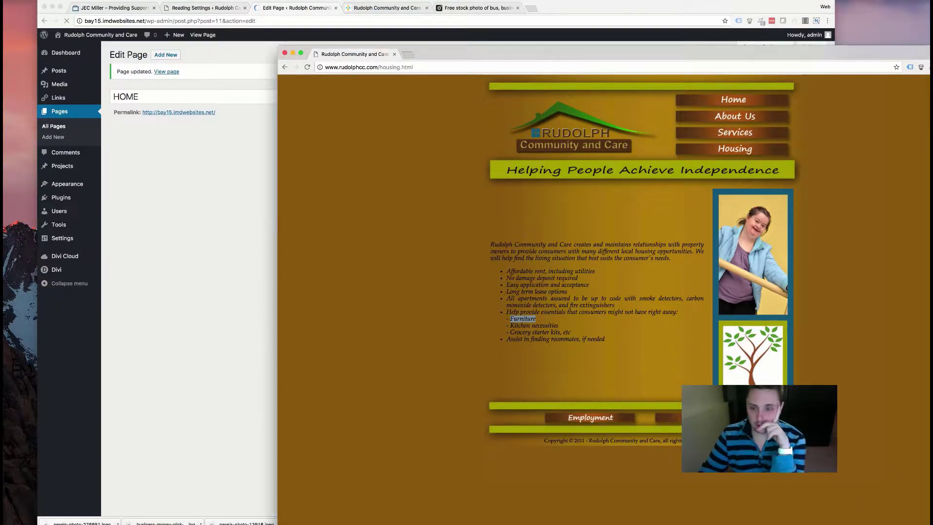
{"action": "left_click", "coordinate": [234, 306]}
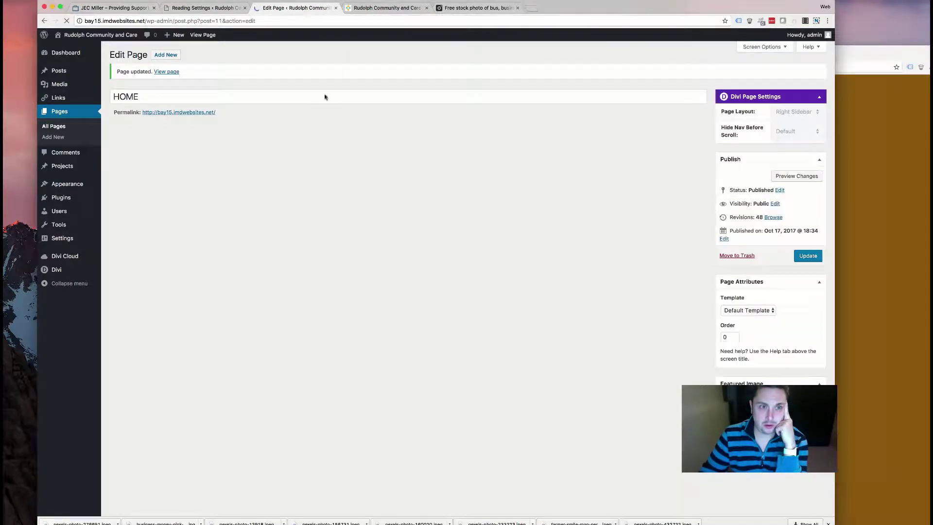
{"action": "left_click", "coordinate": [387, 9]}
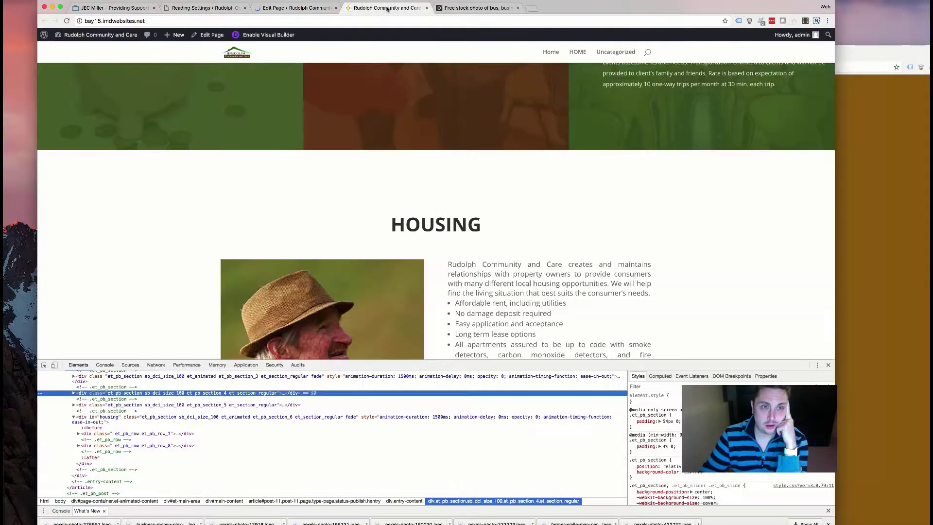
{"action": "scroll", "coordinate": [383, 134], "scroll_direction": "down", "scroll_amount": 3}
{"action": "scroll", "coordinate": [383, 135], "scroll_direction": "up", "scroll_amount": 10}
{"action": "scroll", "coordinate": [380, 136], "scroll_direction": "down", "scroll_amount": 10}
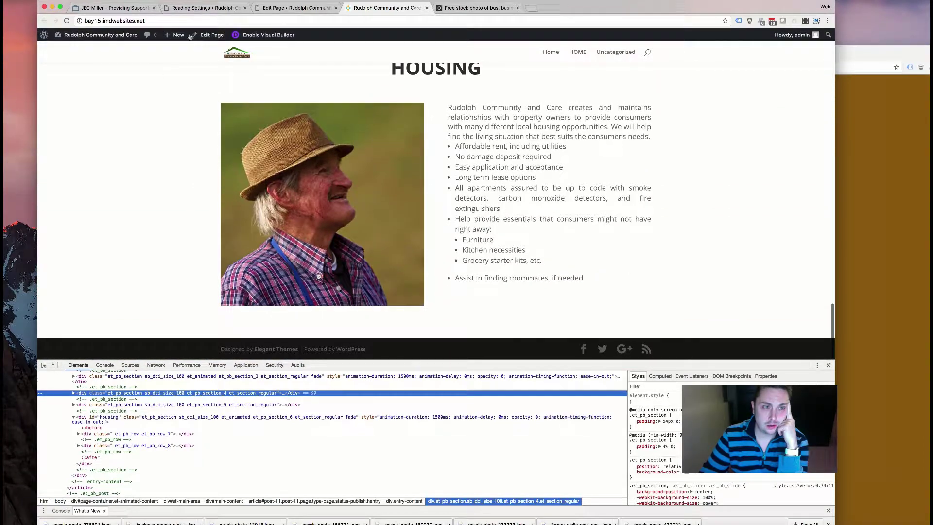
{"action": "left_click", "coordinate": [294, 8]}
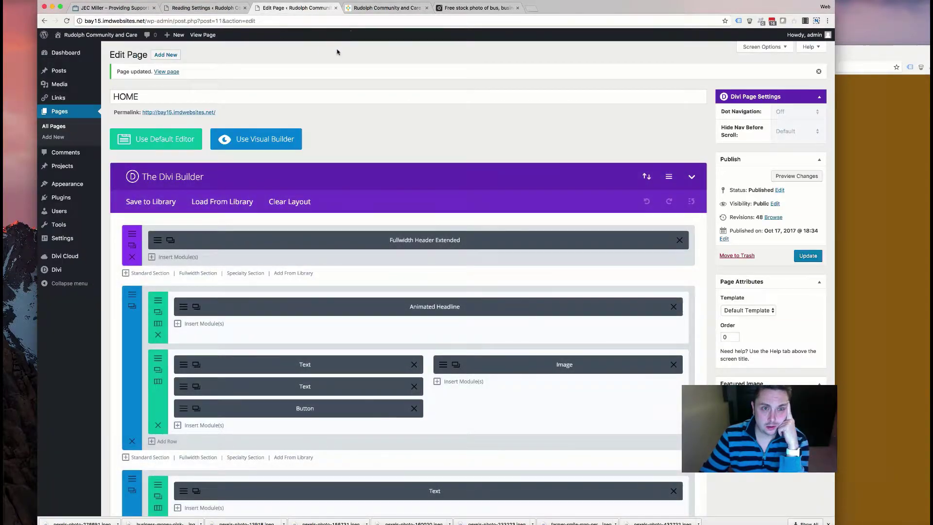
{"action": "left_click", "coordinate": [374, 6]}
{"action": "scroll", "coordinate": [203, 85], "scroll_direction": "up", "scroll_amount": 3}
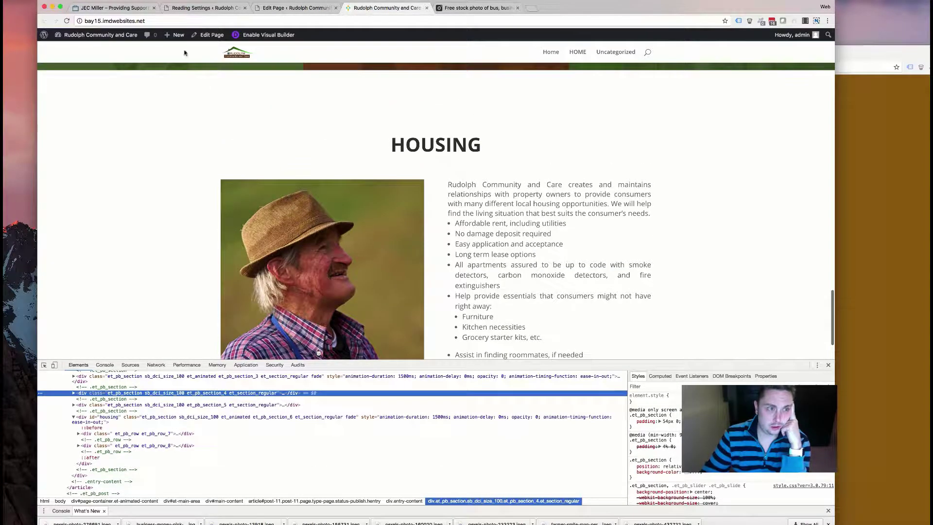
{"action": "key", "text": "super+r"}
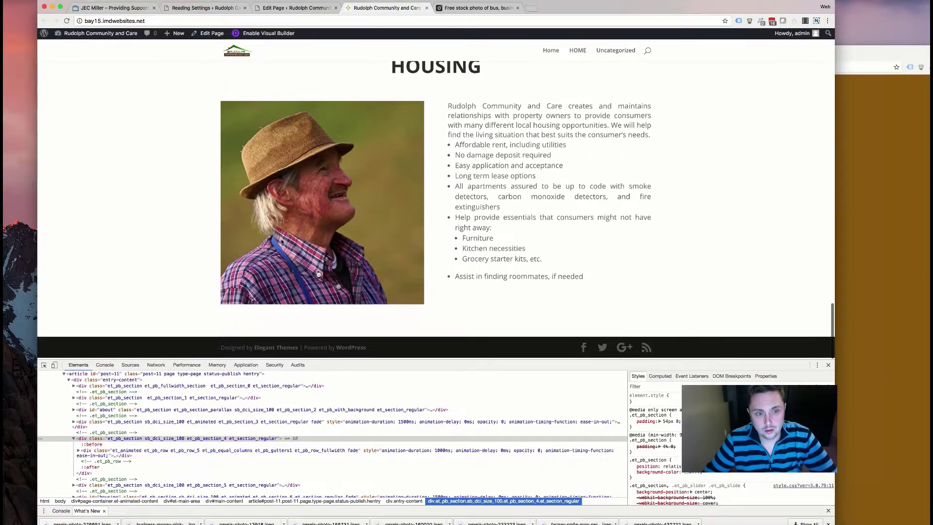
- Scroll through the new home page to review its sections
{"action": "scroll", "coordinate": [353, 219], "scroll_direction": "up", "scroll_amount": 10}
{"action": "scroll", "coordinate": [409, 179], "scroll_direction": "up", "scroll_amount": 10}
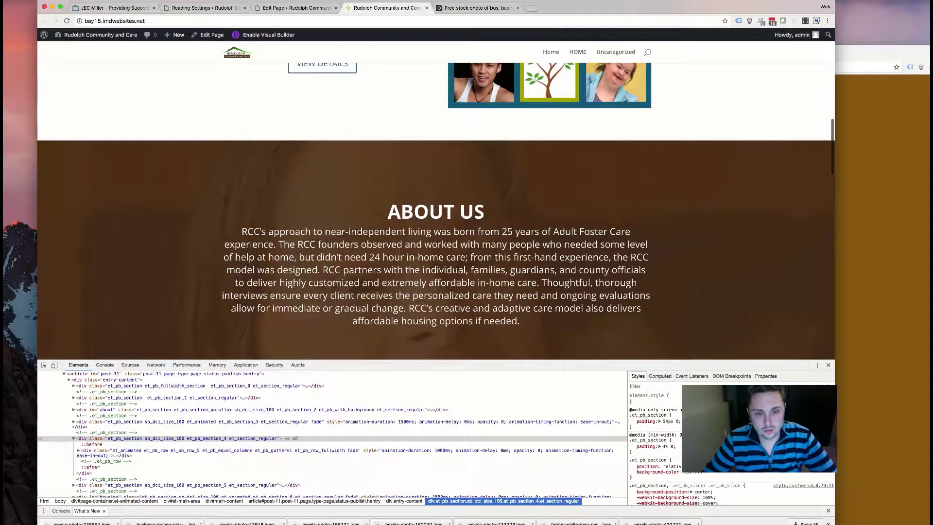
{"action": "scroll", "coordinate": [371, 199], "scroll_direction": "up", "scroll_amount": 3}
{"action": "scroll", "coordinate": [371, 199], "scroll_direction": "down", "scroll_amount": 5}
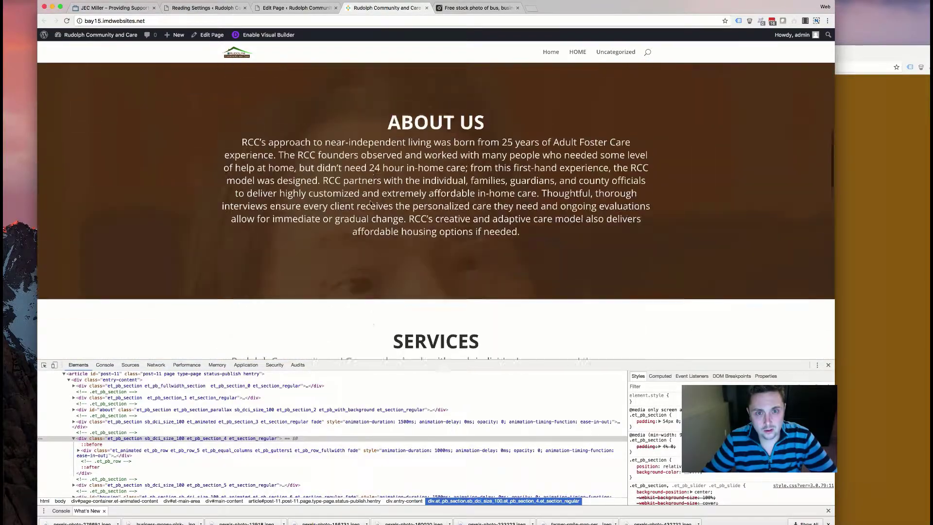
{"action": "scroll", "coordinate": [370, 204], "scroll_direction": "up", "scroll_amount": 10}
{"action": "scroll", "coordinate": [370, 203], "scroll_direction": "down", "scroll_amount": 7}
{"action": "scroll", "coordinate": [370, 203], "scroll_direction": "down", "scroll_amount": 10}
- Open the old Rudolph site's Employment page for comparison, then close it
{"action": "key", "text": "ctrl+Tab"}
{"action": "scroll", "coordinate": [453, 85], "scroll_direction": "down", "scroll_amount": 3}
{"action": "left_click", "coordinate": [854, 180]}
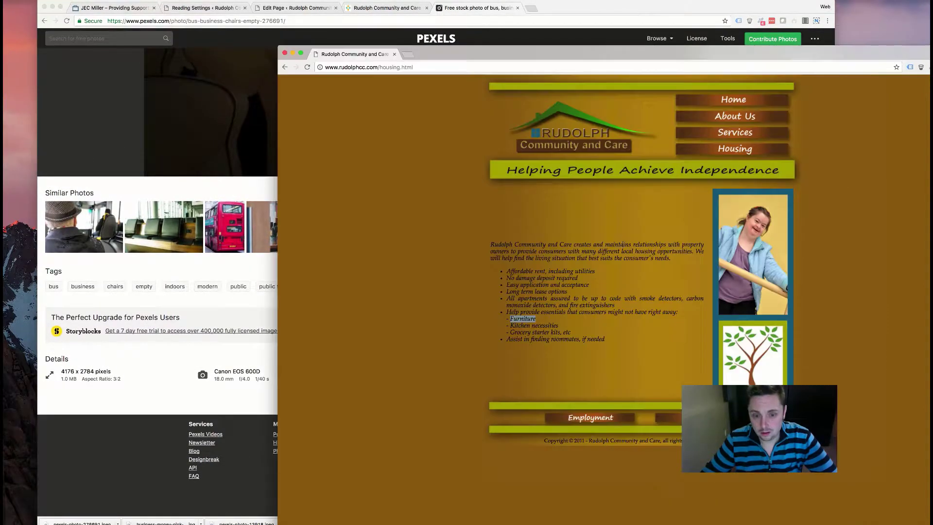
{"action": "left_click", "coordinate": [563, 422]}
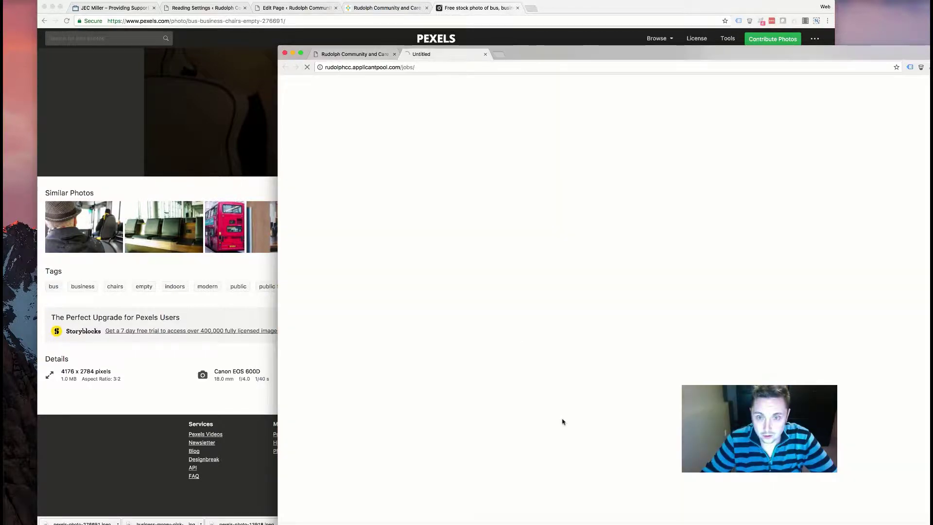
{"action": "left_click", "coordinate": [485, 55]}
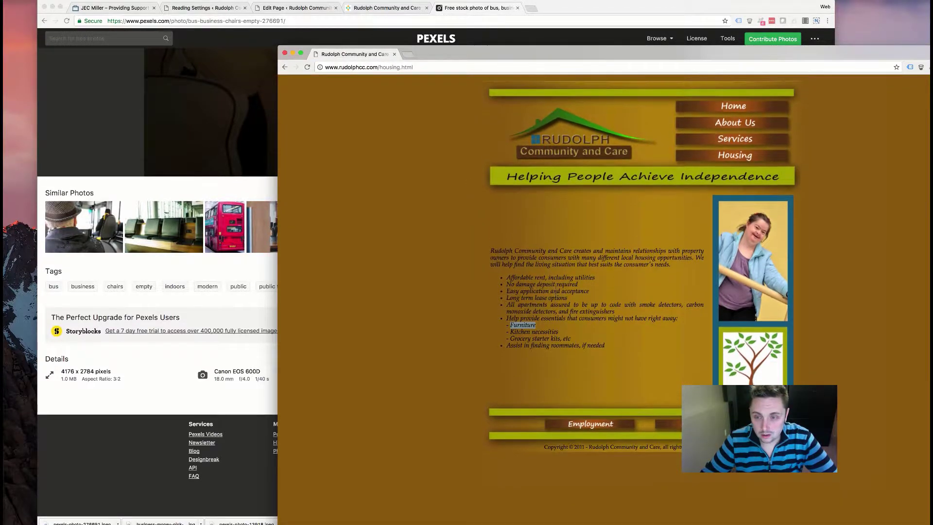
- Return to the Rudolph Community and Care home page and open a new blank tab
{"action": "left_click", "coordinate": [202, 274]}
{"action": "left_click", "coordinate": [388, 8]}
{"action": "scroll", "coordinate": [326, 159], "scroll_direction": "down", "scroll_amount": 10}
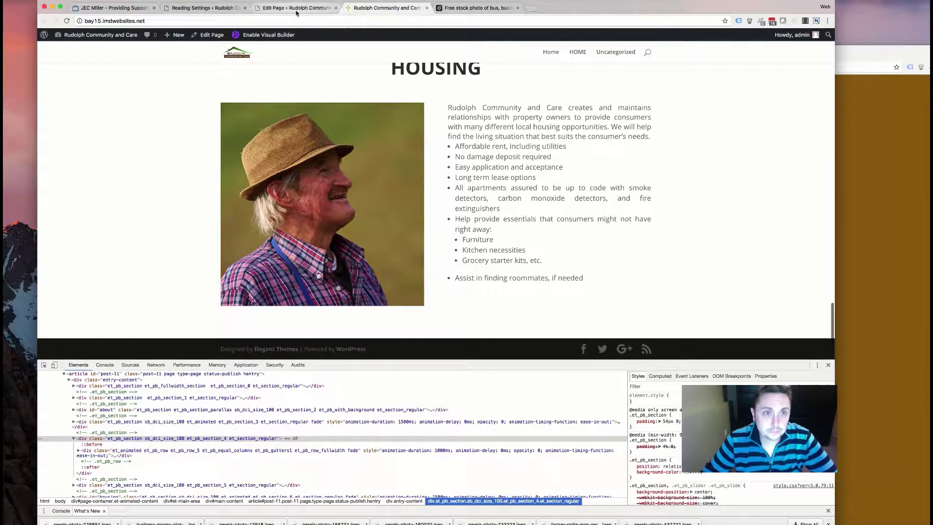
{"action": "scroll", "coordinate": [436, 209], "scroll_direction": "up", "scroll_amount": 10}
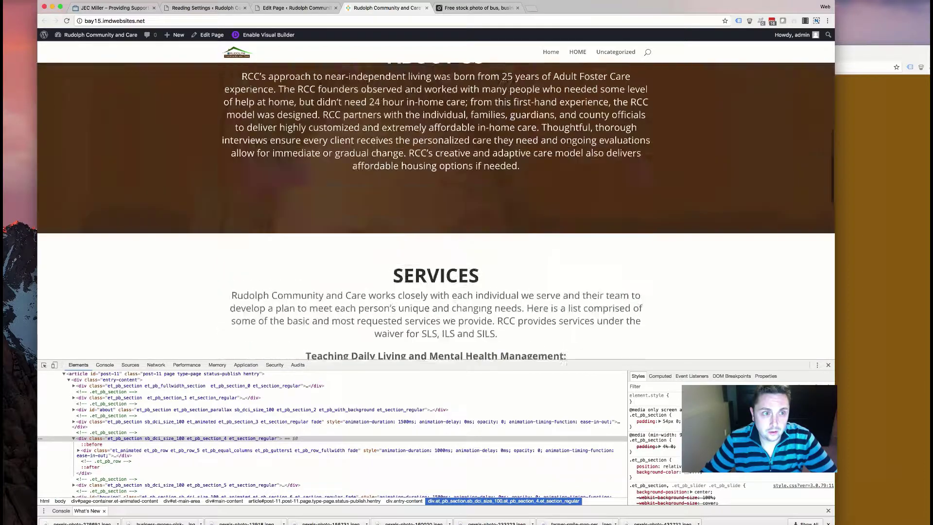
{"action": "scroll", "coordinate": [436, 209], "scroll_direction": "up", "scroll_amount": 5}
{"action": "left_click", "coordinate": [531, 9]}
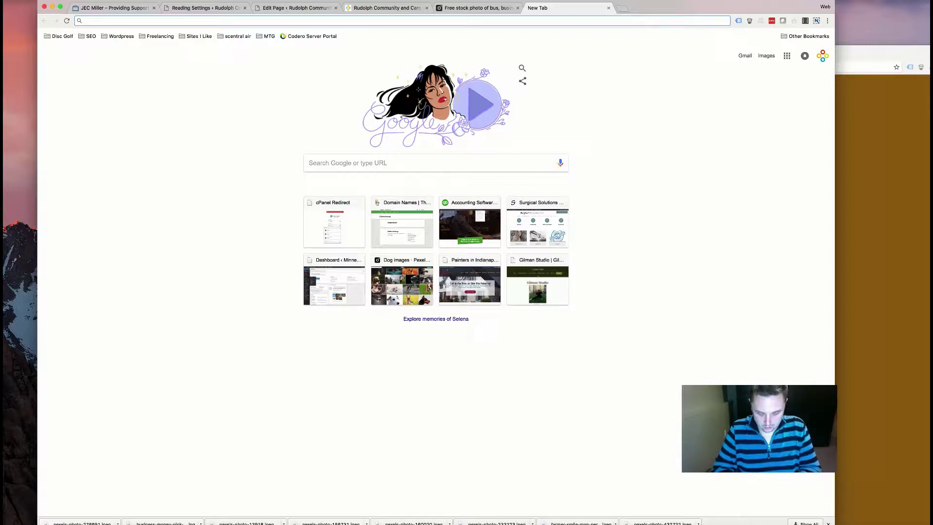
- Search Google for 'special needs quotes inspiring'
{"action": "type", "text": "special need"}
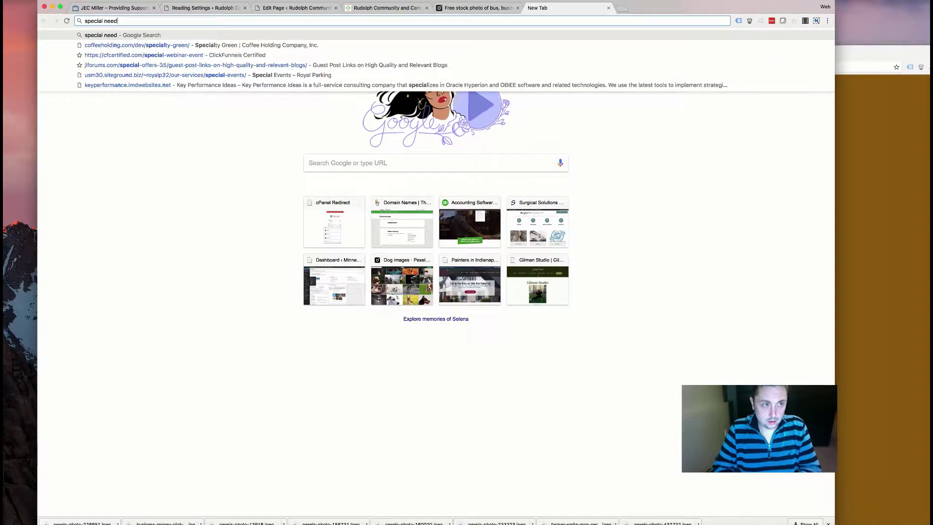
{"action": "type", "text": "s quotes"}
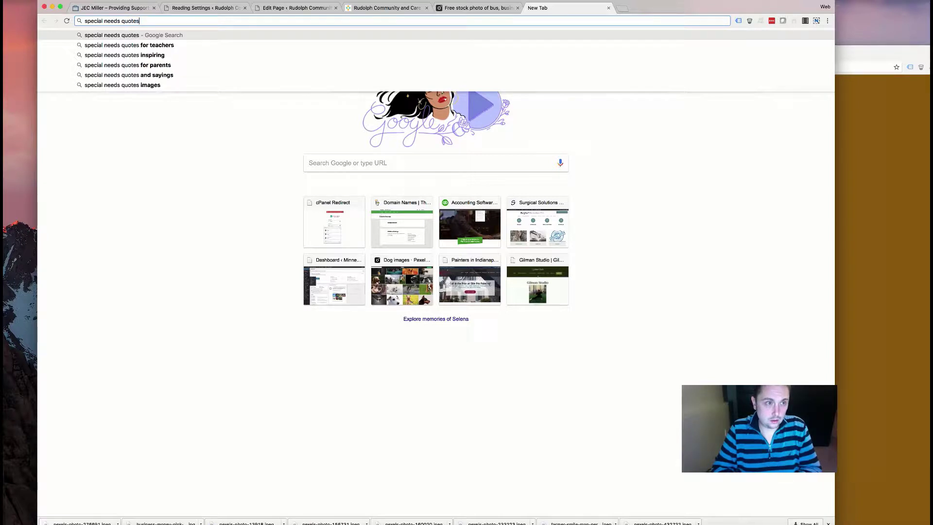
{"action": "key", "text": "BackSpace"}
{"action": "type", "text": "ins"}
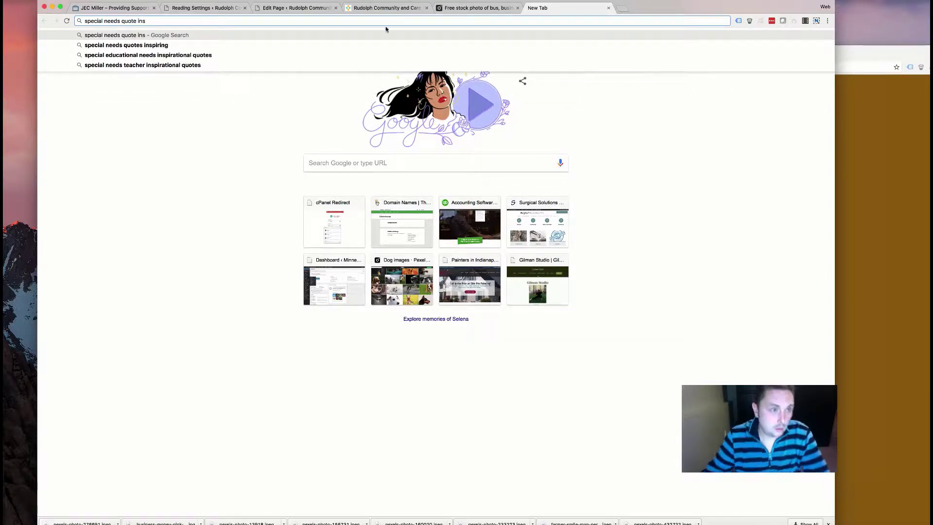
{"action": "left_click", "coordinate": [291, 46]}
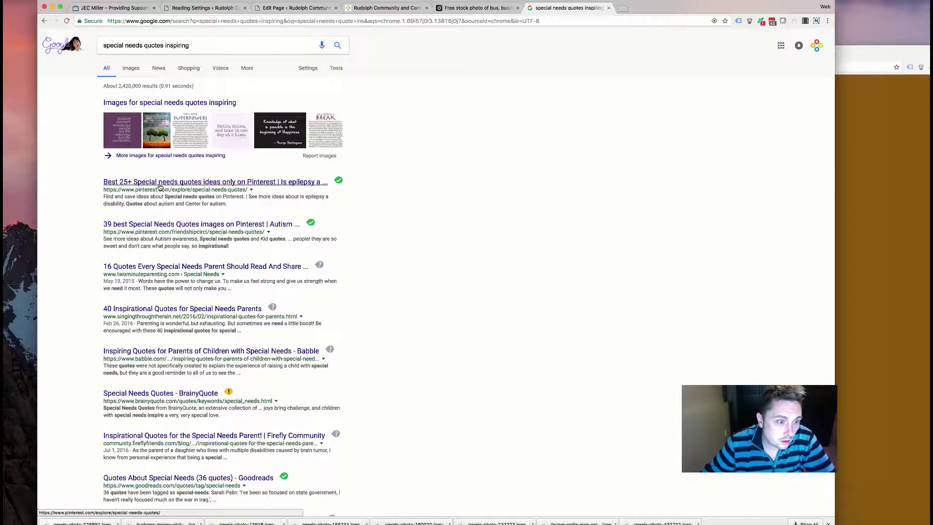
- Read the '16 Quotes Every Special Needs Parent' article, then go back to the Google results
{"action": "left_click", "coordinate": [204, 267]}
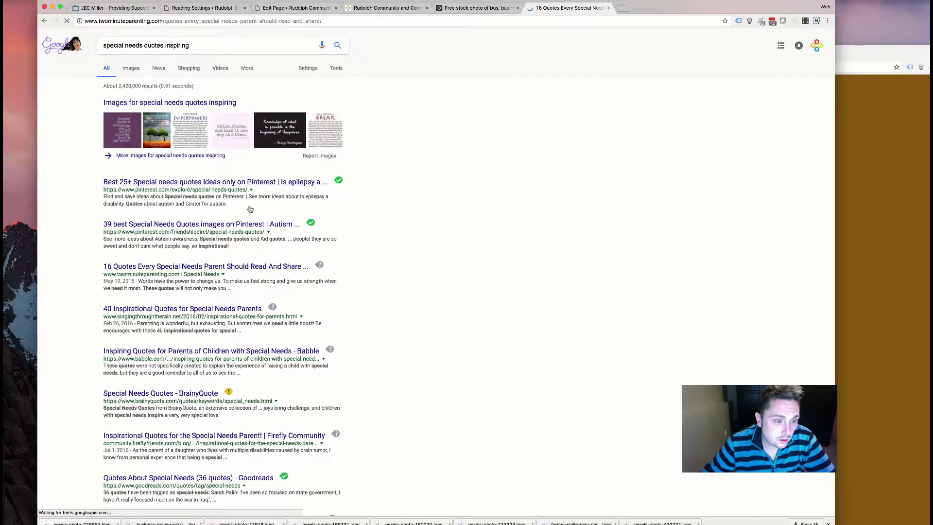
{"action": "scroll", "coordinate": [393, 196], "scroll_direction": "down", "scroll_amount": 7}
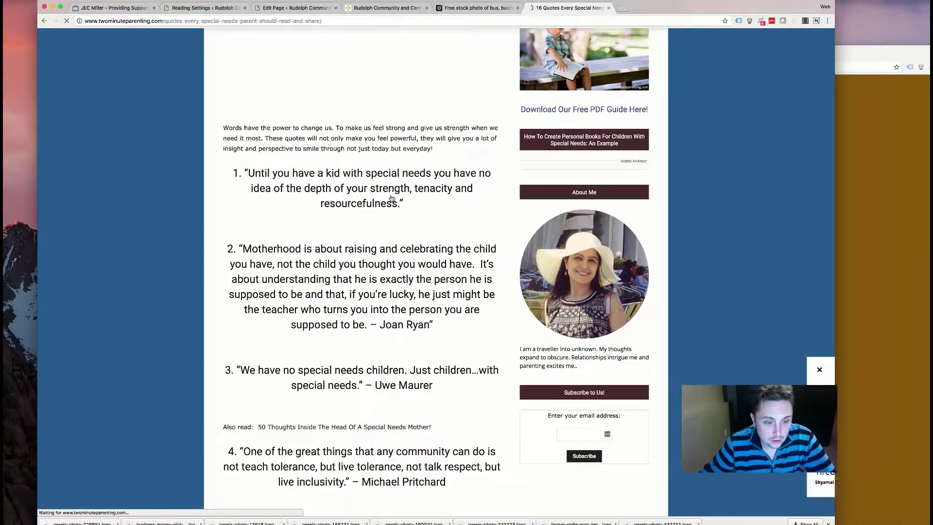
{"action": "scroll", "coordinate": [329, 224], "scroll_direction": "down", "scroll_amount": 5}
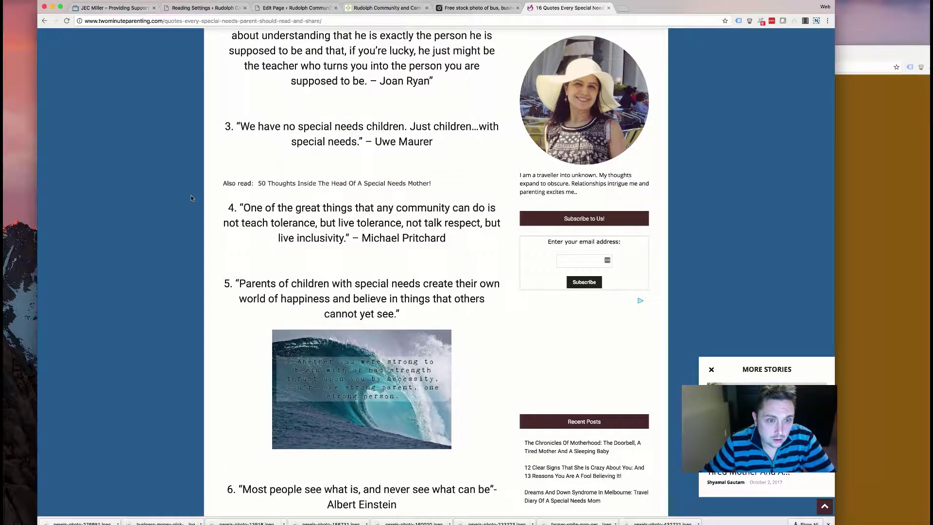
{"action": "scroll", "coordinate": [191, 195], "scroll_direction": "down", "scroll_amount": 4}
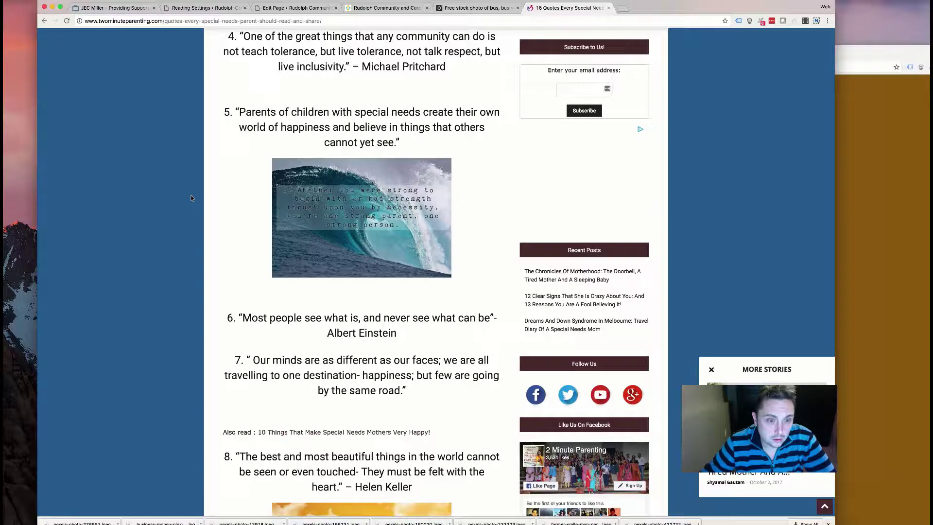
{"action": "scroll", "coordinate": [190, 198], "scroll_direction": "down", "scroll_amount": 3}
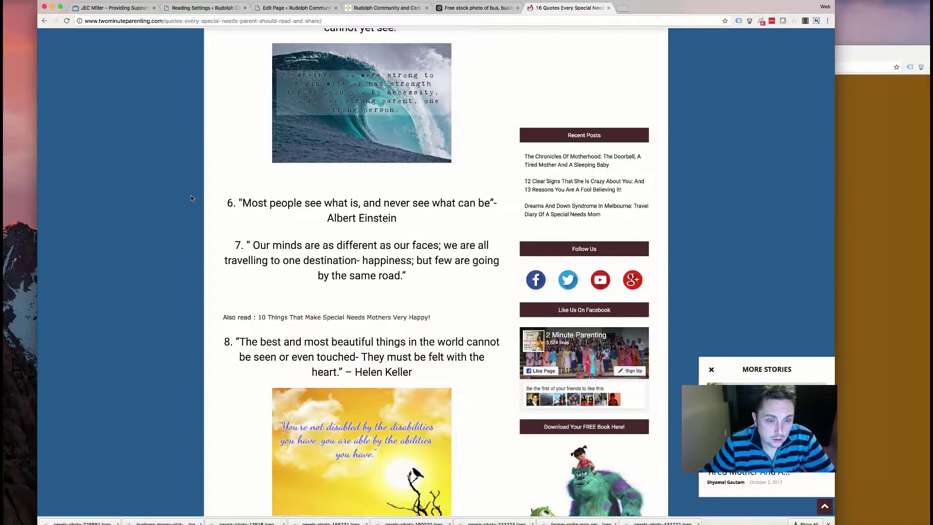
{"action": "scroll", "coordinate": [191, 197], "scroll_direction": "down", "scroll_amount": 3}
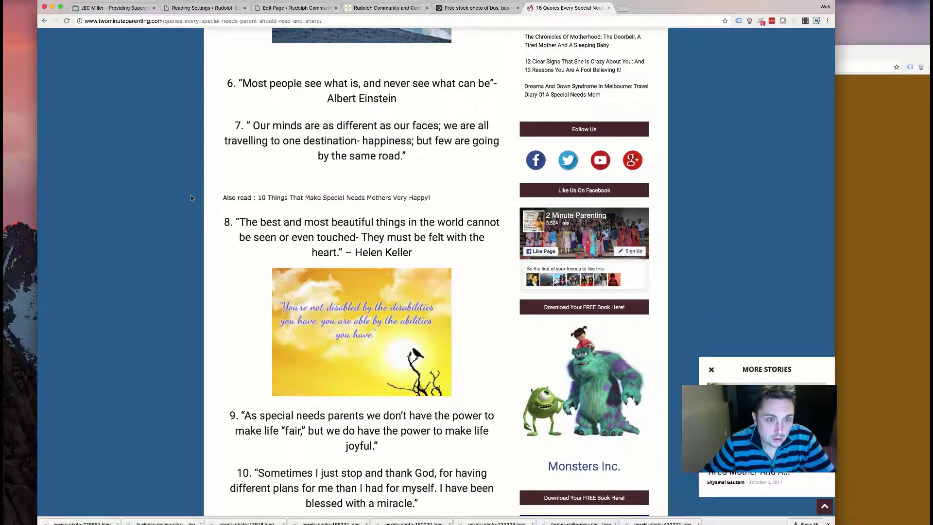
{"action": "scroll", "coordinate": [190, 197], "scroll_direction": "down", "scroll_amount": 6}
{"action": "scroll", "coordinate": [191, 197], "scroll_direction": "down", "scroll_amount": 2}
{"action": "scroll", "coordinate": [191, 197], "scroll_direction": "down", "scroll_amount": 9}
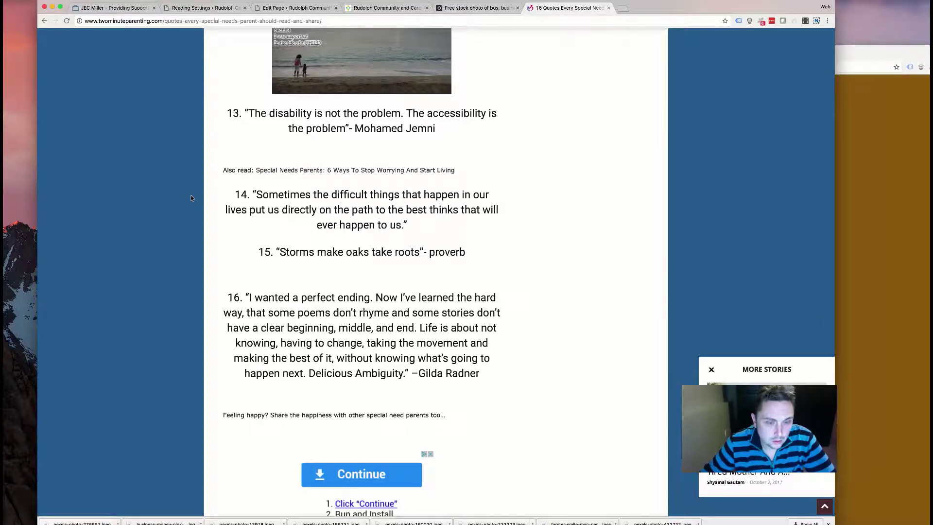
{"action": "scroll", "coordinate": [191, 194], "scroll_direction": "left", "scroll_amount": 5}
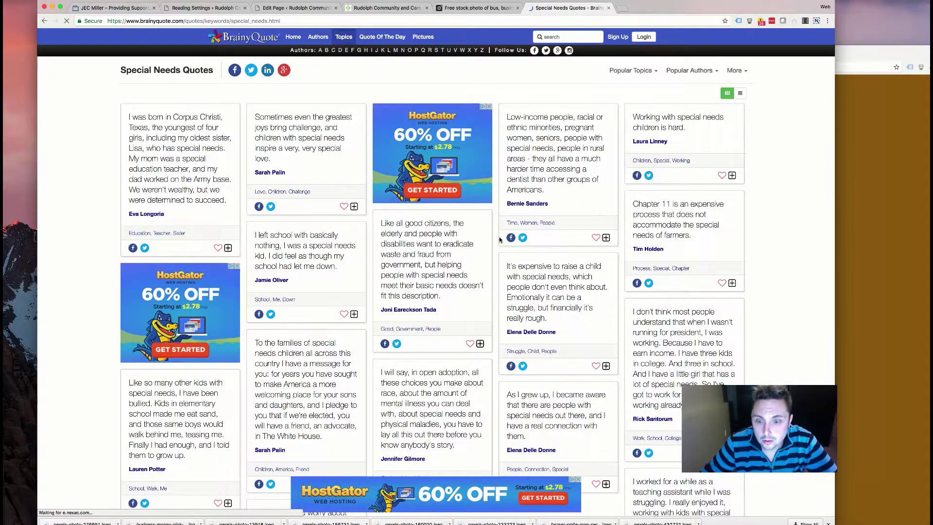
- Browse the BrainyQuote and Pinterest special needs quote pages, then go back to the results
{"action": "scroll", "coordinate": [500, 240], "scroll_direction": "down", "scroll_amount": 5}
{"action": "scroll", "coordinate": [500, 240], "scroll_direction": "down", "scroll_amount": 1}
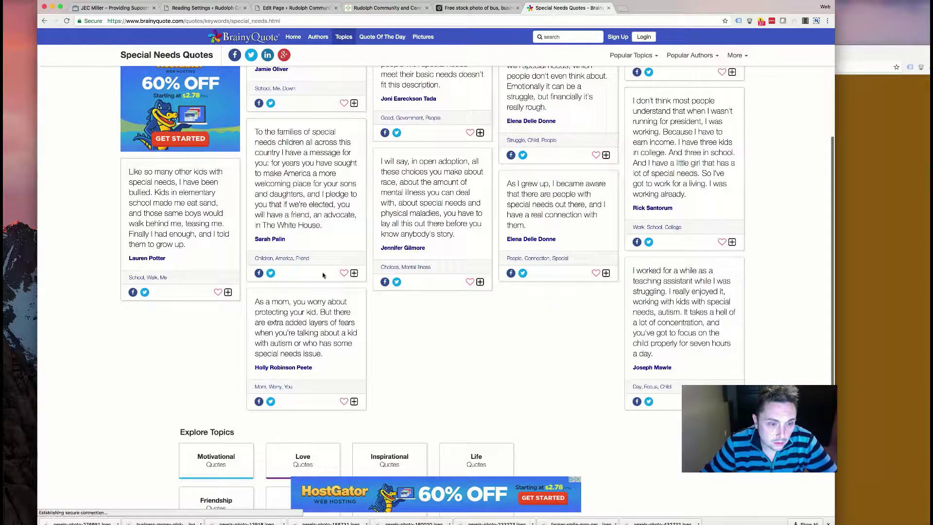
{"action": "scroll", "coordinate": [221, 264], "scroll_direction": "up", "scroll_amount": 5}
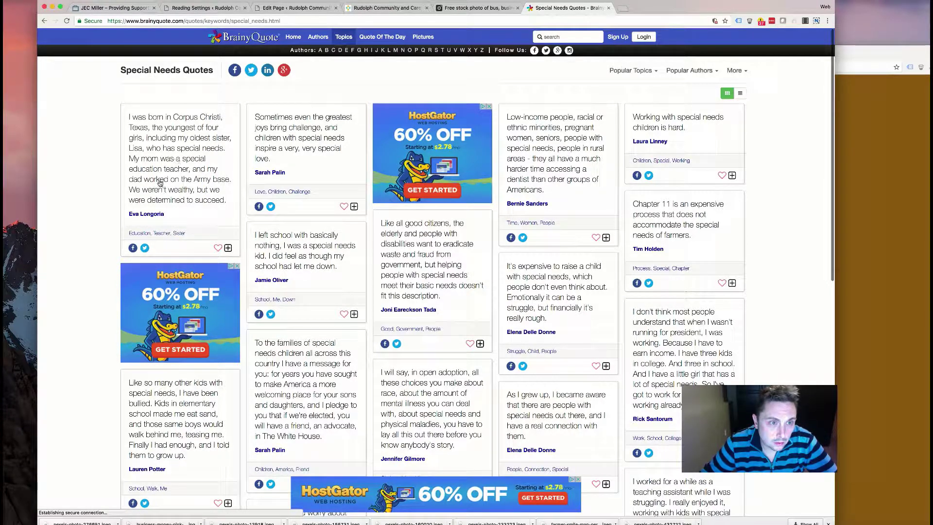
{"action": "scroll", "coordinate": [206, 115], "scroll_direction": "left", "scroll_amount": 5}
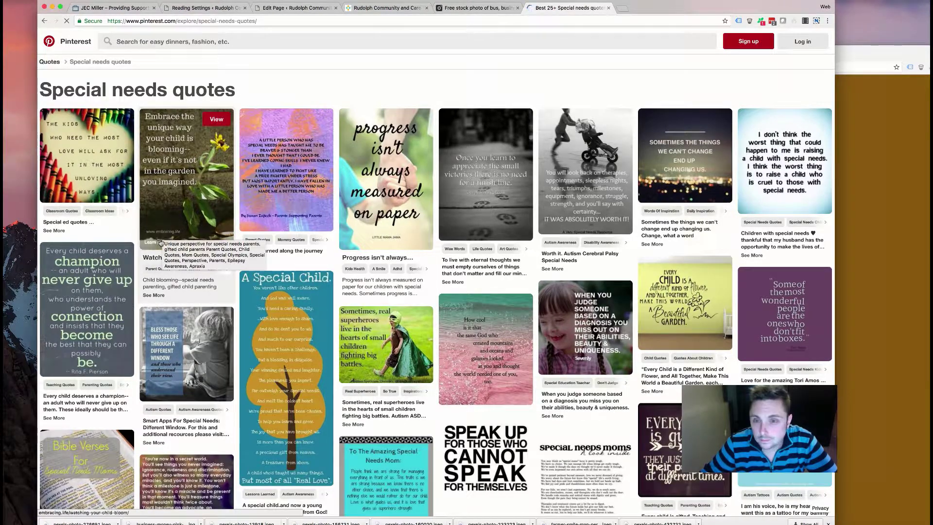
{"action": "scroll", "coordinate": [156, 251], "scroll_direction": "left", "scroll_amount": 5}
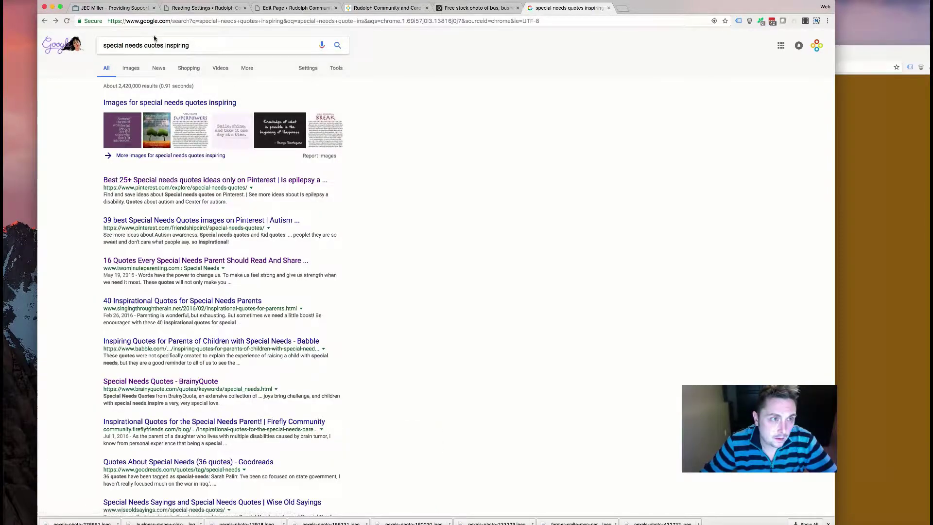
- Change the Google search to 'handicapped independence quotes inspiring'
{"action": "left_click_drag", "start_coordinate": [143, 45], "coordinate": [102, 45]}
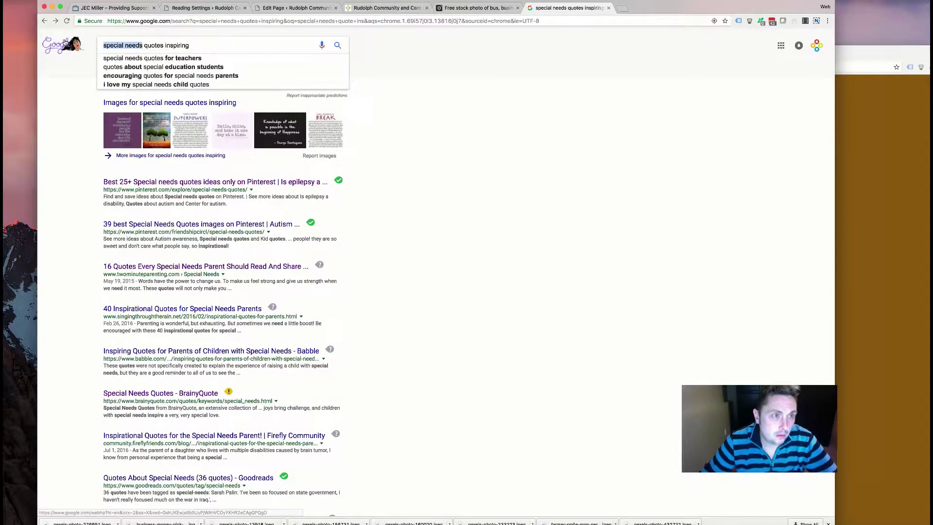
{"action": "type", "text": "handicapped independe"}
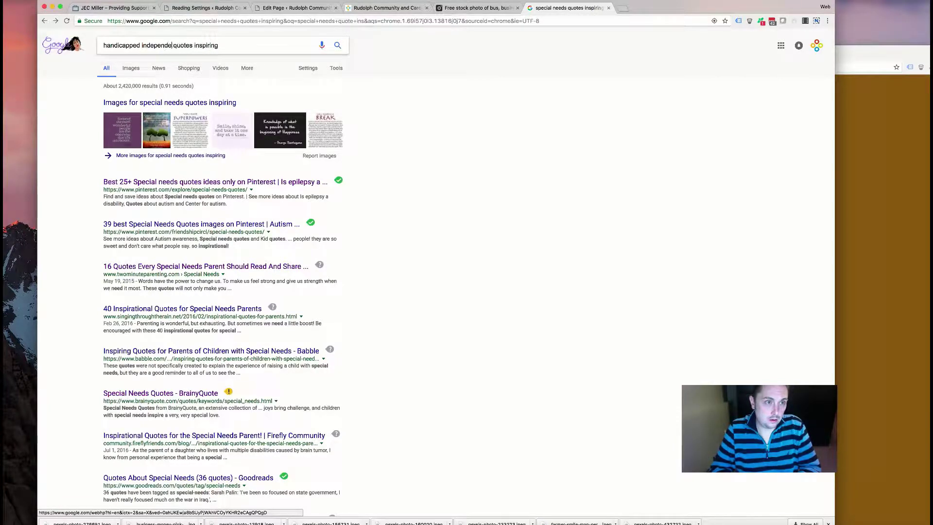
{"action": "type", "text": "nce"}
{"action": "key", "text": "Return"}
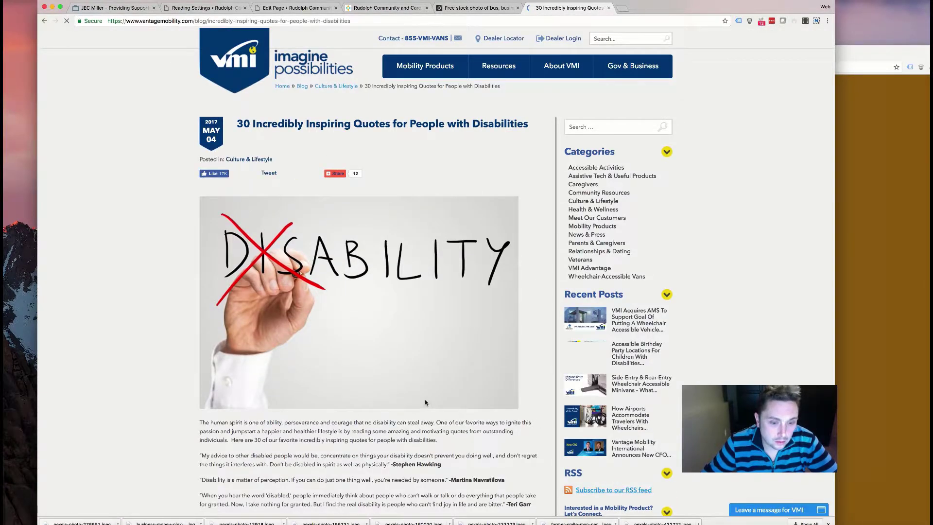
- Read Vantage Mobility's 30 inspiring disability quotes article to the end, then go back
{"action": "scroll", "coordinate": [425, 402], "scroll_direction": "down", "scroll_amount": 2}
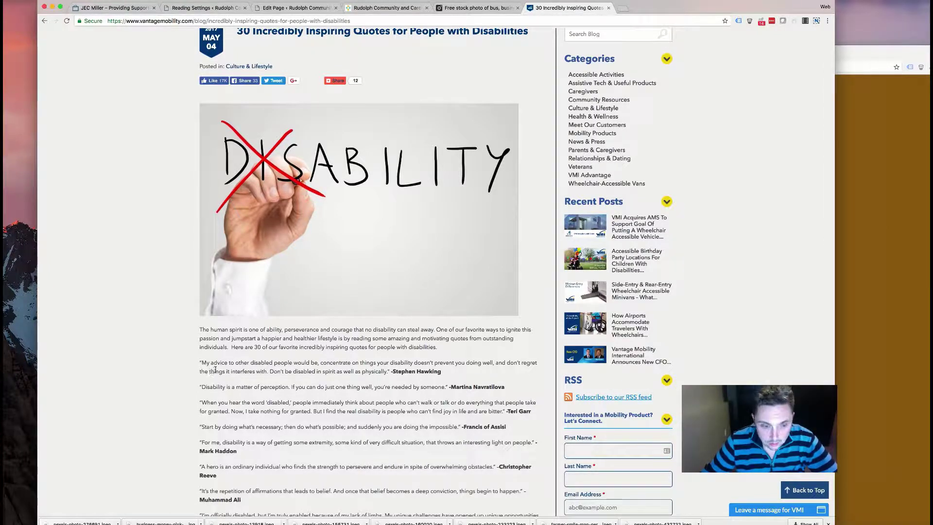
{"action": "scroll", "coordinate": [221, 369], "scroll_direction": "down", "scroll_amount": 2}
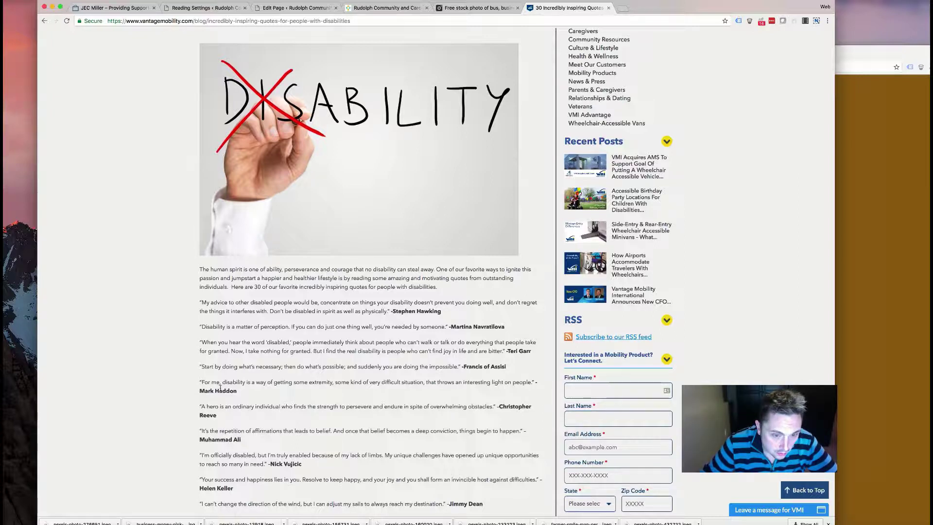
{"action": "scroll", "coordinate": [220, 388], "scroll_direction": "down", "scroll_amount": 3}
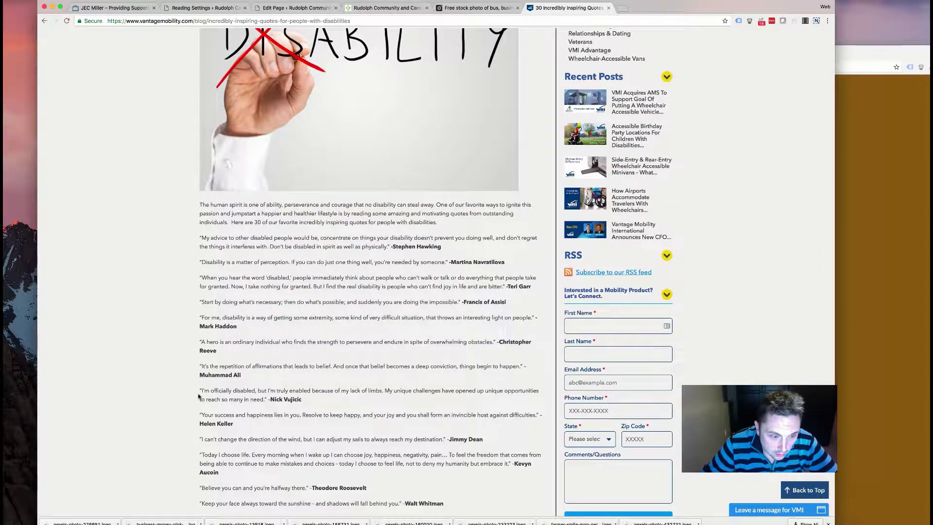
{"action": "scroll", "coordinate": [198, 397], "scroll_direction": "down", "scroll_amount": 5}
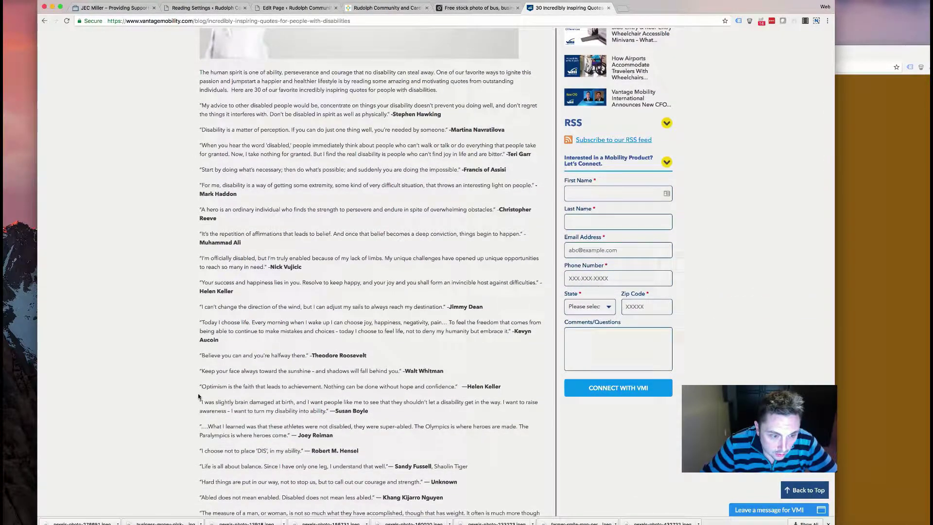
{"action": "scroll", "coordinate": [199, 397], "scroll_direction": "down", "scroll_amount": 3}
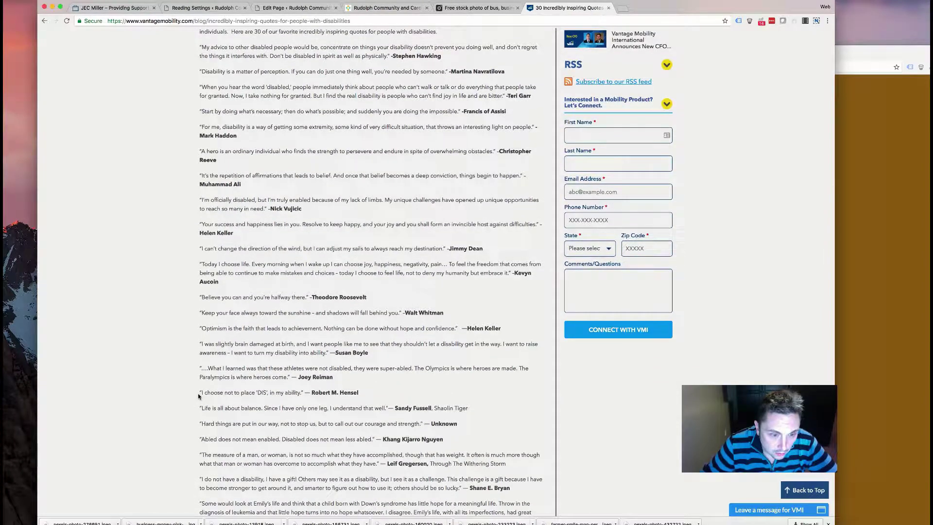
{"action": "scroll", "coordinate": [198, 397], "scroll_direction": "down", "scroll_amount": 8}
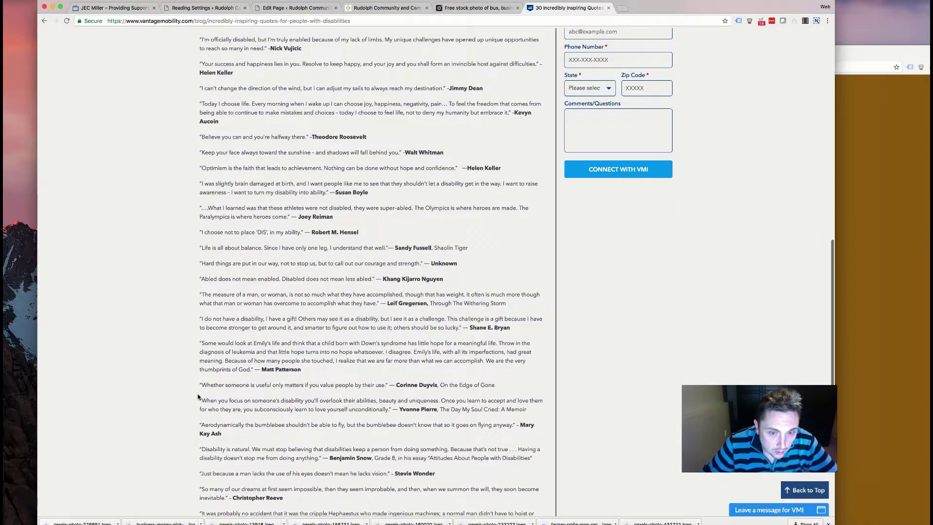
{"action": "scroll", "coordinate": [199, 397], "scroll_direction": "down", "scroll_amount": 3}
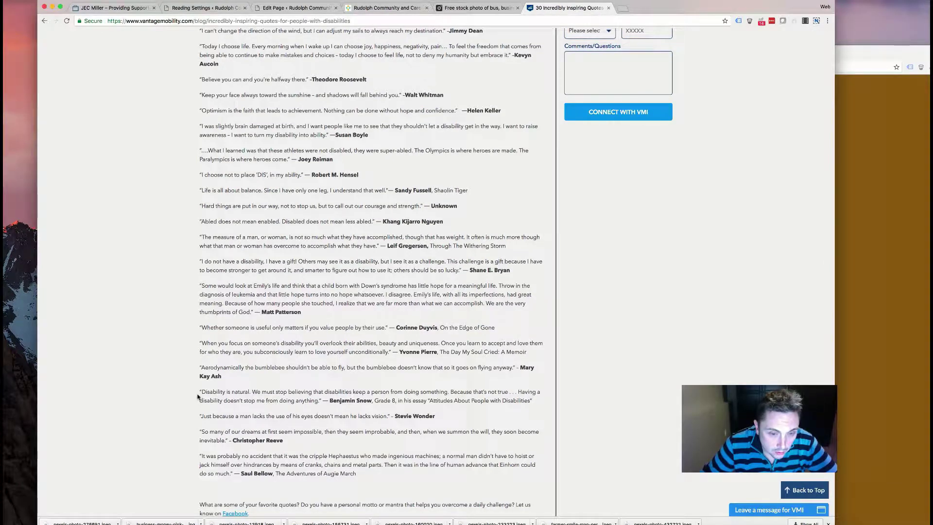
{"action": "scroll", "coordinate": [198, 396], "scroll_direction": "down", "scroll_amount": 3}
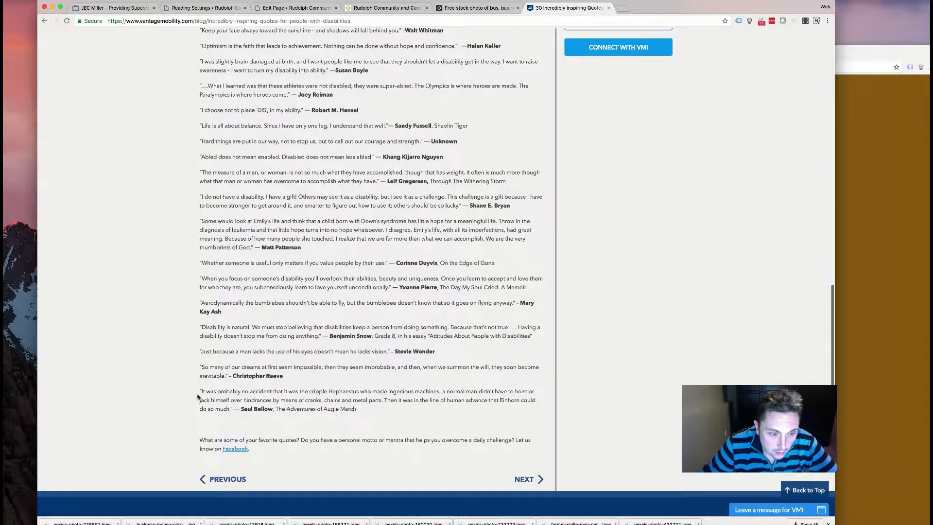
{"action": "scroll", "coordinate": [198, 397], "scroll_direction": "left", "scroll_amount": 5}
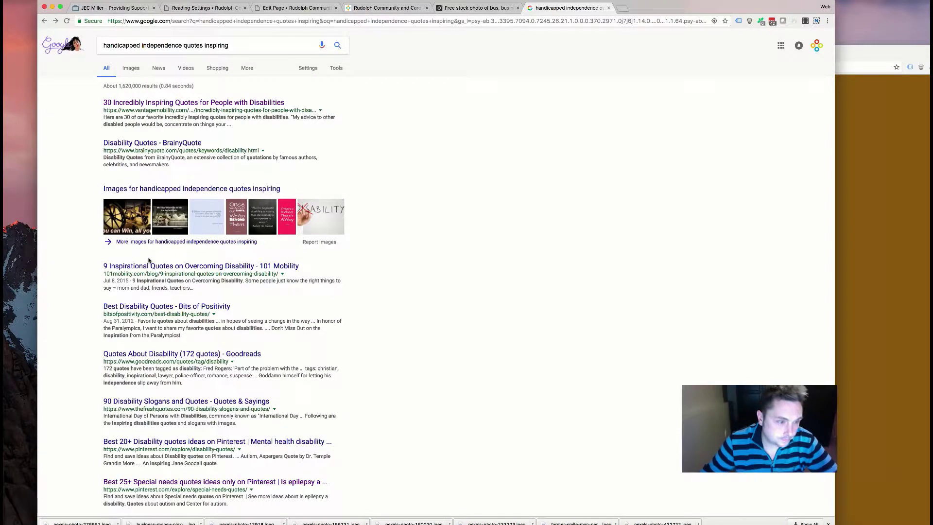
{"action": "left_click", "coordinate": [151, 147]}
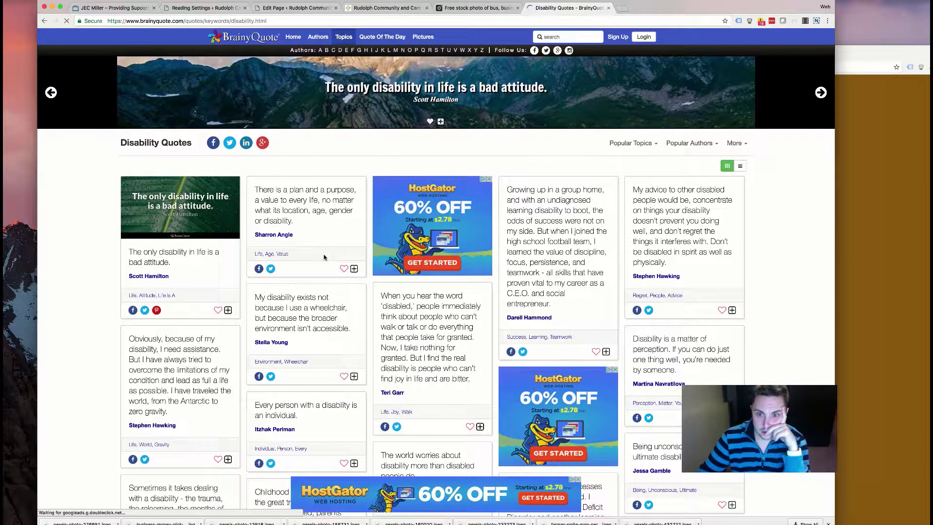
{"action": "scroll", "coordinate": [319, 261], "scroll_direction": "down", "scroll_amount": 3}
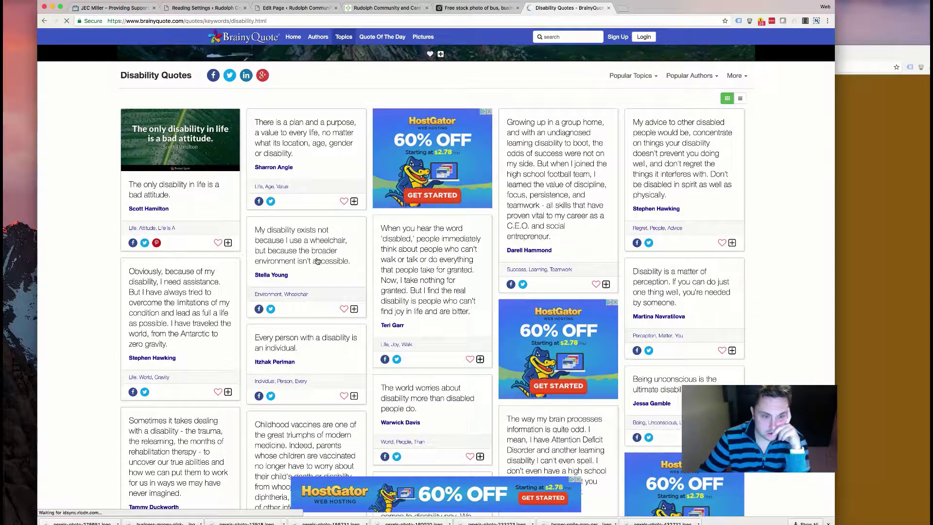
{"action": "scroll", "coordinate": [317, 261], "scroll_direction": "down", "scroll_amount": 3}
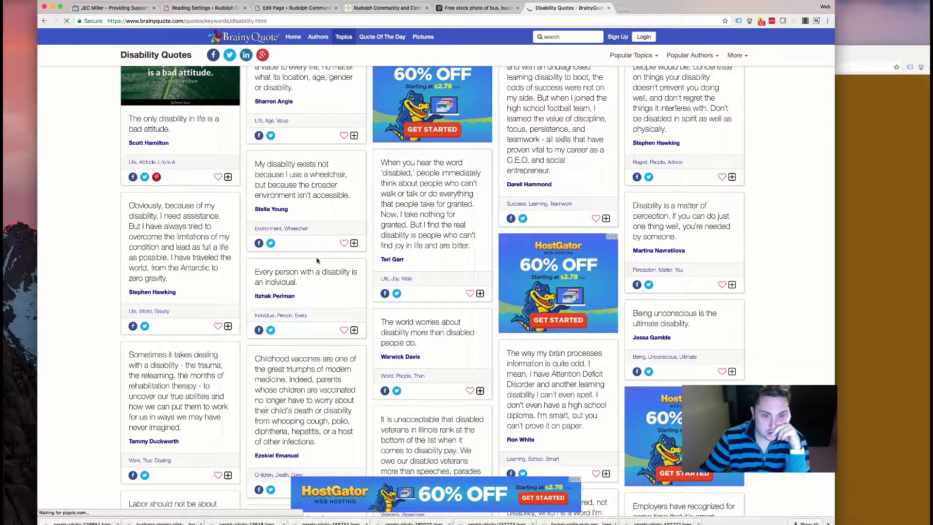
{"action": "scroll", "coordinate": [316, 261], "scroll_direction": "down", "scroll_amount": 10}
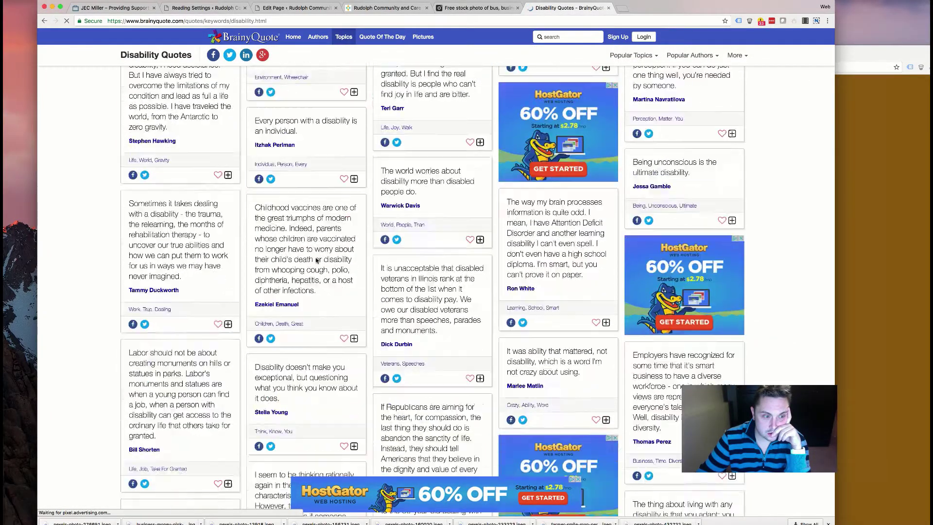
{"action": "scroll", "coordinate": [316, 261], "scroll_direction": "down", "scroll_amount": 7}
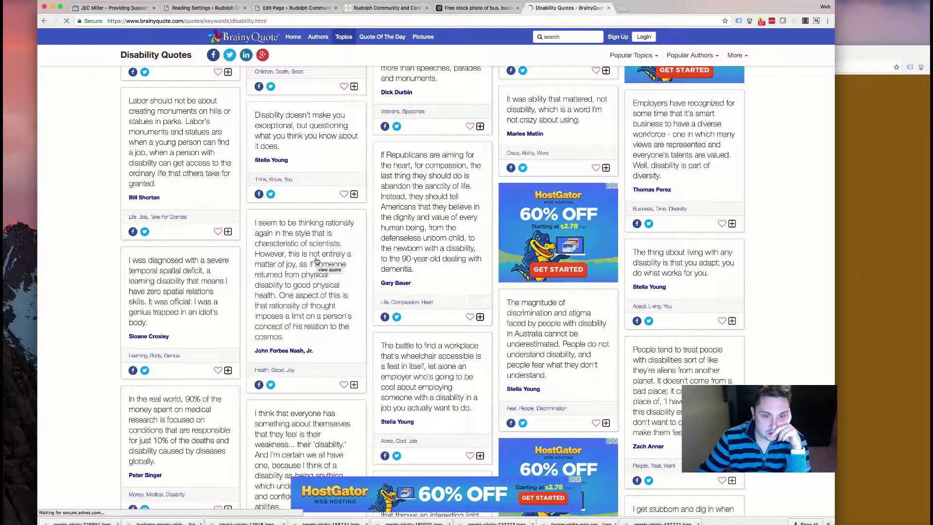
- Go back to Google and search for 'independence quotes inspiring'
{"action": "key", "text": "super+bracketleft"}
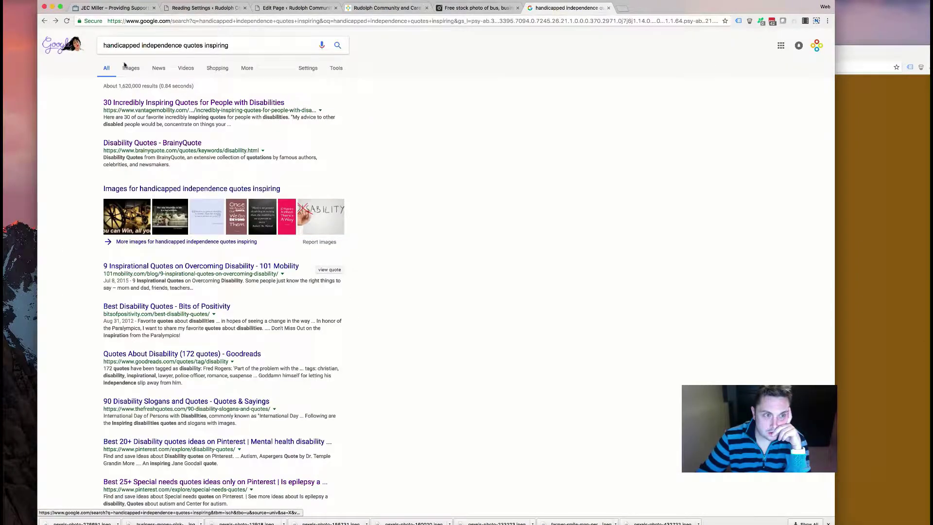
{"action": "left_click", "coordinate": [142, 44]}
{"action": "double_click", "coordinate": [136, 45]}
{"action": "key", "text": "BackSpace"}
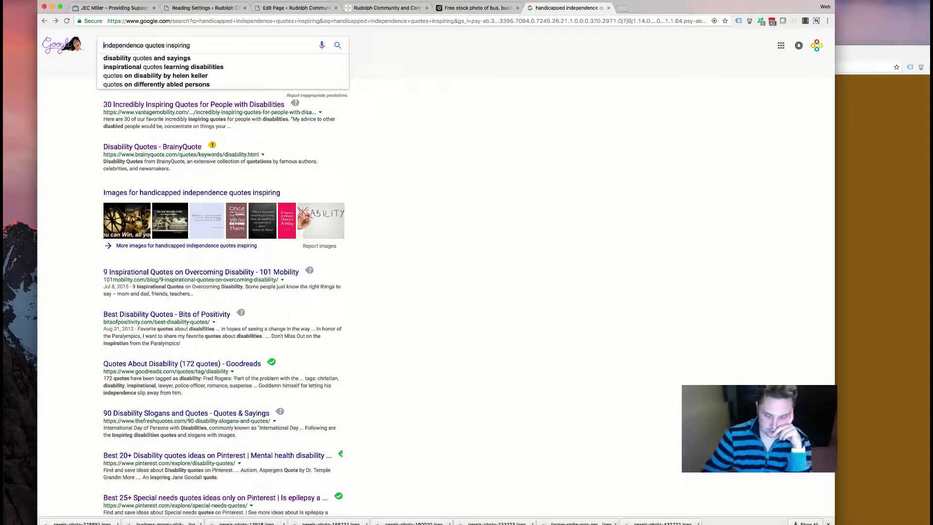
{"action": "key", "text": "Return"}
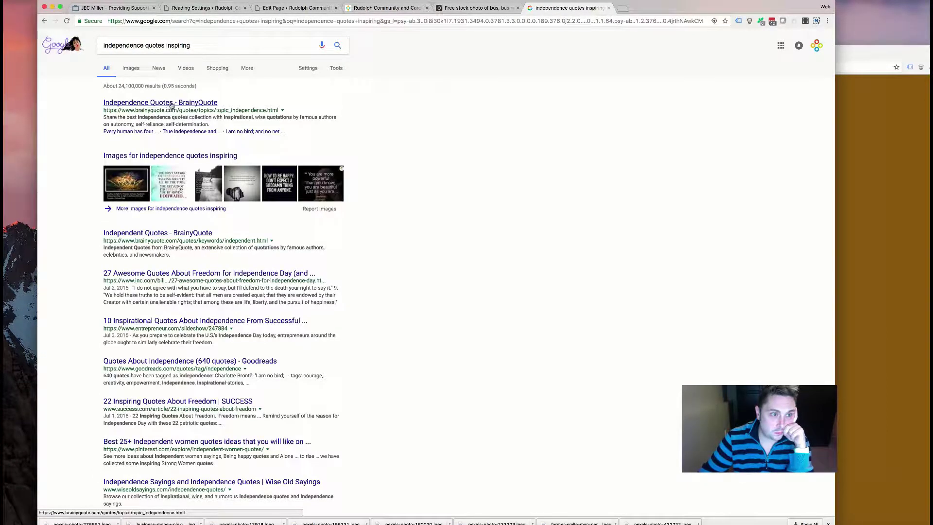
- Open BrainyQuote's Independence Quotes page and read down through it
{"action": "left_click", "coordinate": [171, 105]}
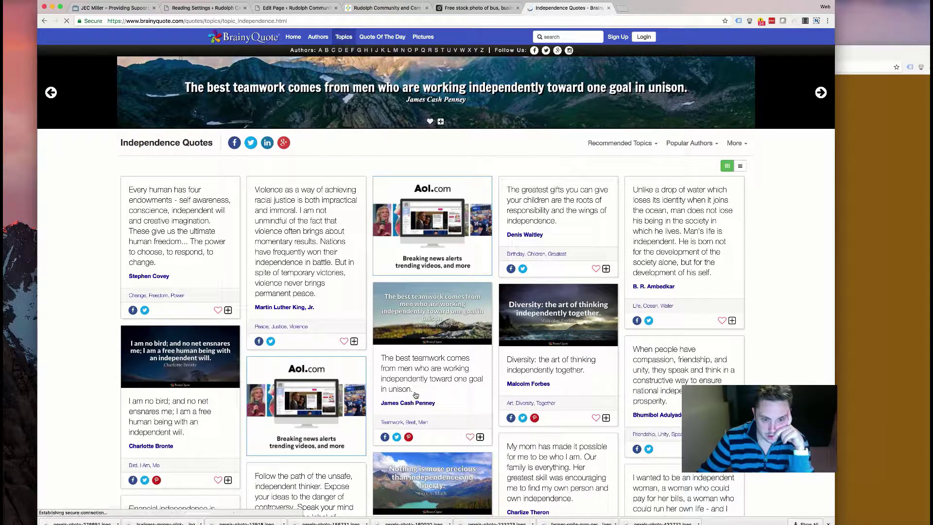
{"action": "scroll", "coordinate": [414, 394], "scroll_direction": "down", "scroll_amount": 5}
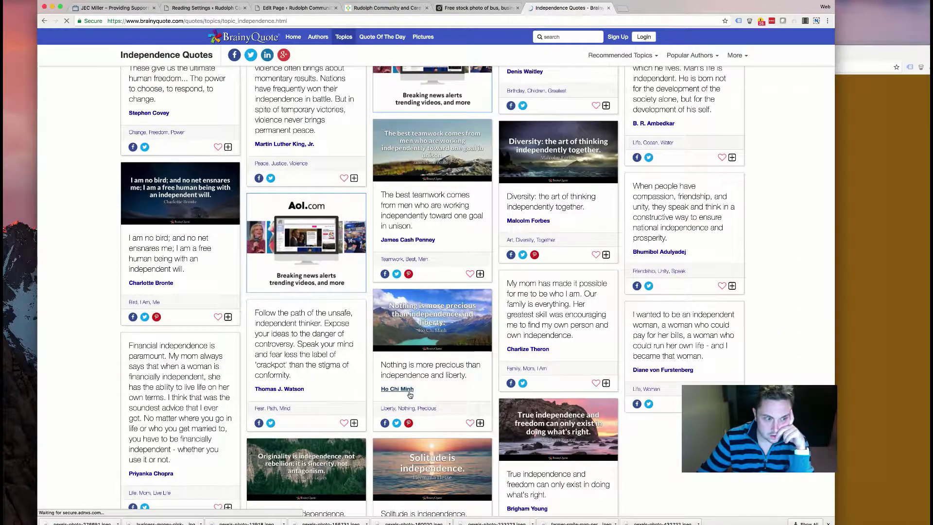
{"action": "scroll", "coordinate": [300, 354], "scroll_direction": "down", "scroll_amount": 2}
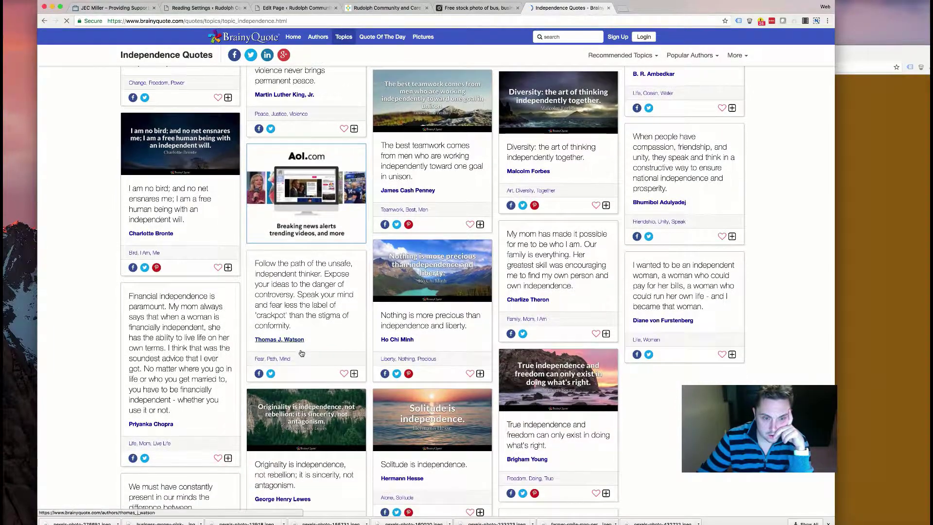
{"action": "scroll", "coordinate": [301, 353], "scroll_direction": "down", "scroll_amount": 3}
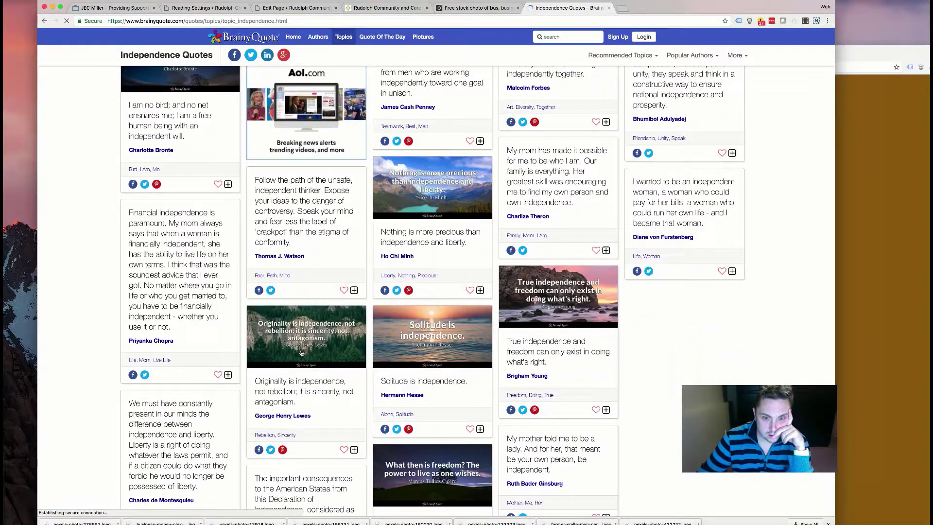
{"action": "scroll", "coordinate": [301, 354], "scroll_direction": "down", "scroll_amount": 4}
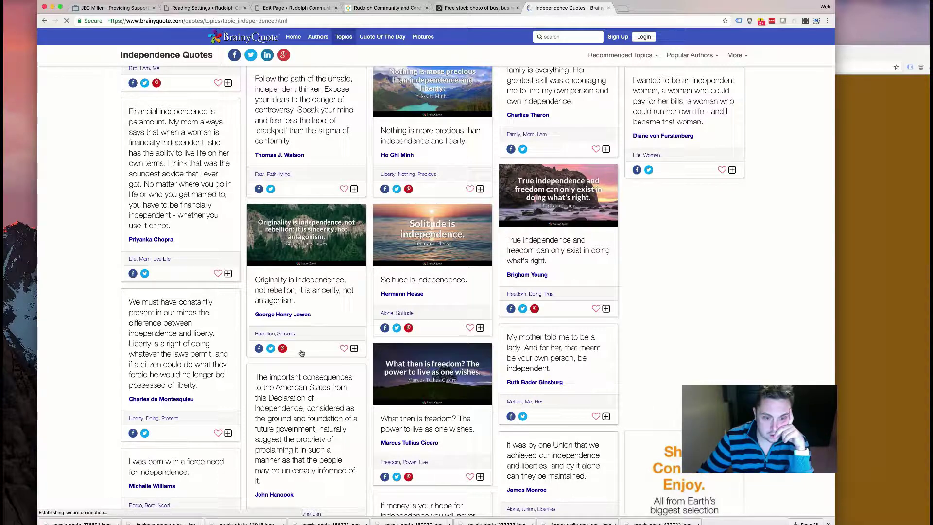
{"action": "scroll", "coordinate": [302, 353], "scroll_direction": "down", "scroll_amount": 4}
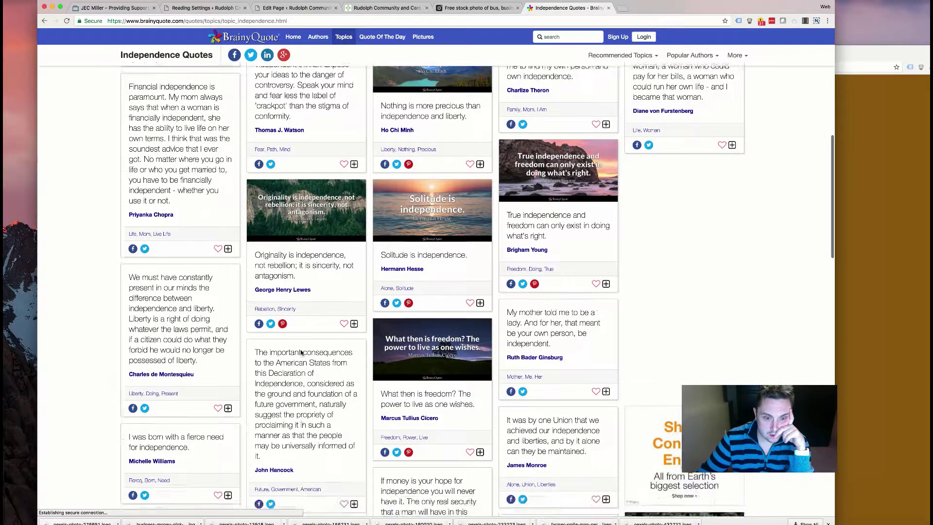
{"action": "scroll", "coordinate": [302, 353], "scroll_direction": "down", "scroll_amount": 4}
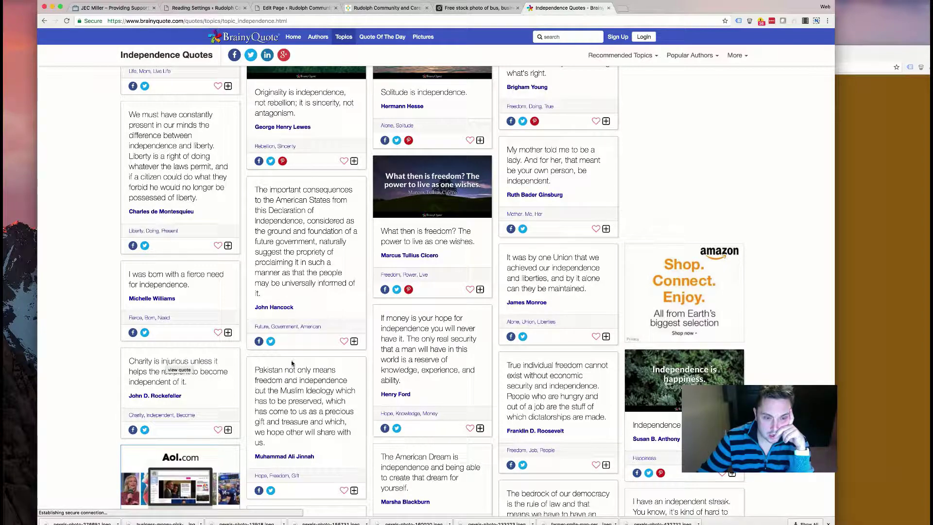
{"action": "scroll", "coordinate": [302, 363], "scroll_direction": "down", "scroll_amount": 5}
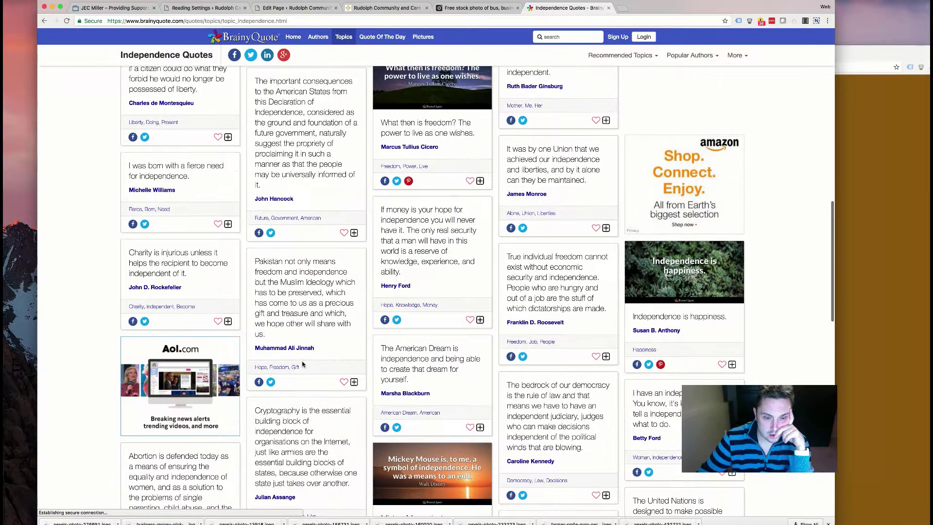
{"action": "scroll", "coordinate": [302, 364], "scroll_direction": "down", "scroll_amount": 6}
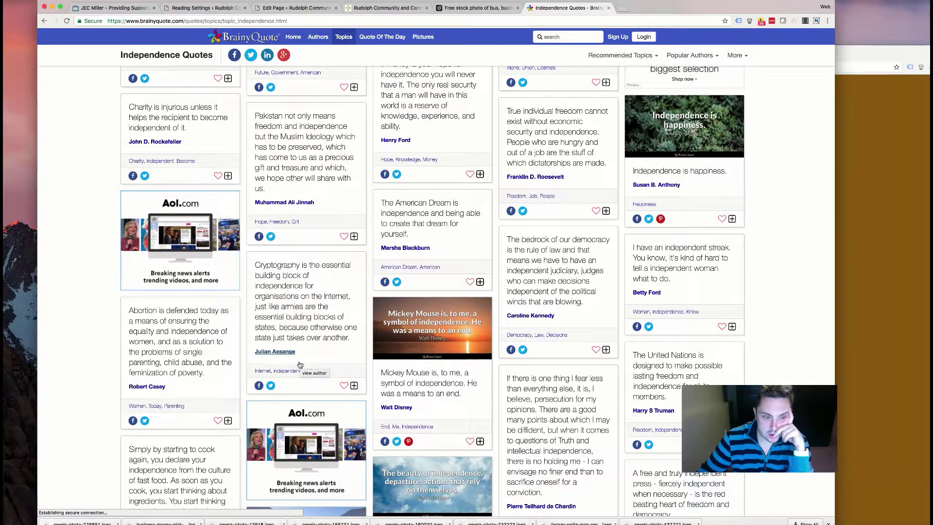
{"action": "scroll", "coordinate": [300, 364], "scroll_direction": "down", "scroll_amount": 10}
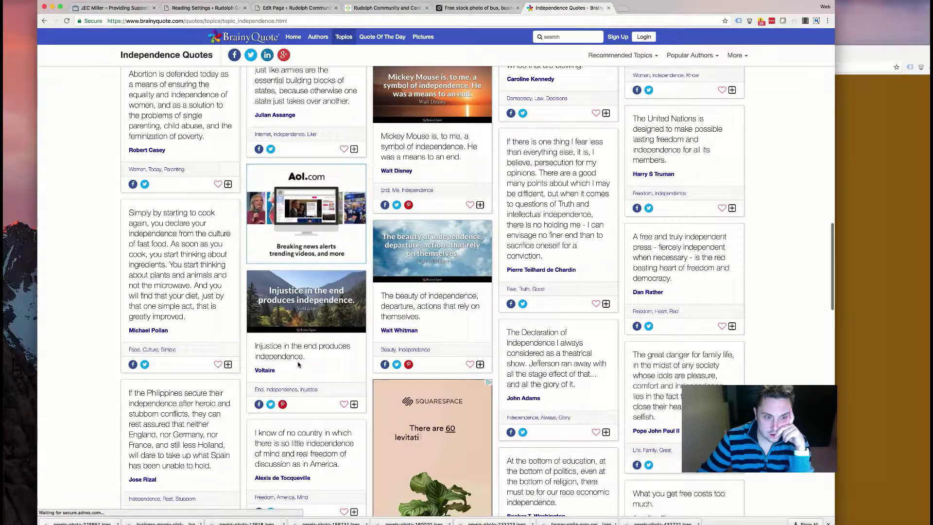
{"action": "scroll", "coordinate": [298, 364], "scroll_direction": "down", "scroll_amount": 5}
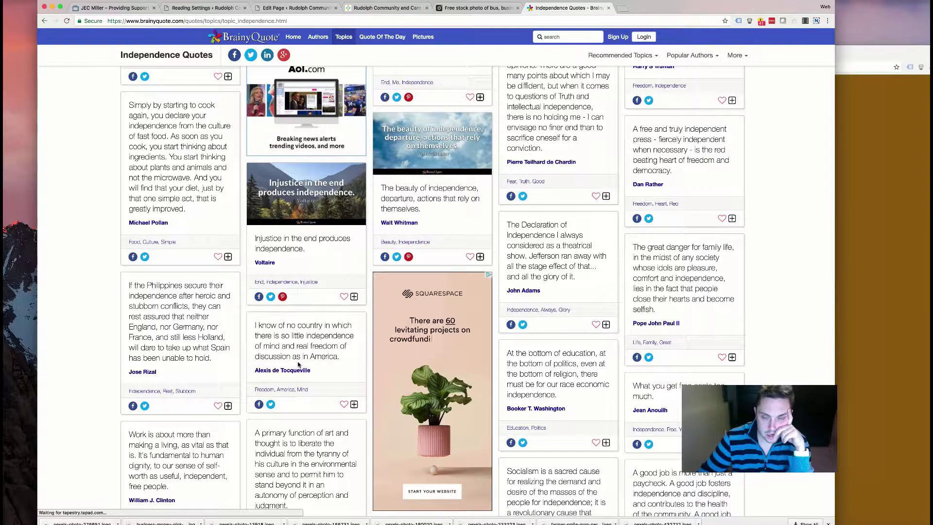
{"action": "scroll", "coordinate": [298, 364], "scroll_direction": "down", "scroll_amount": 12}
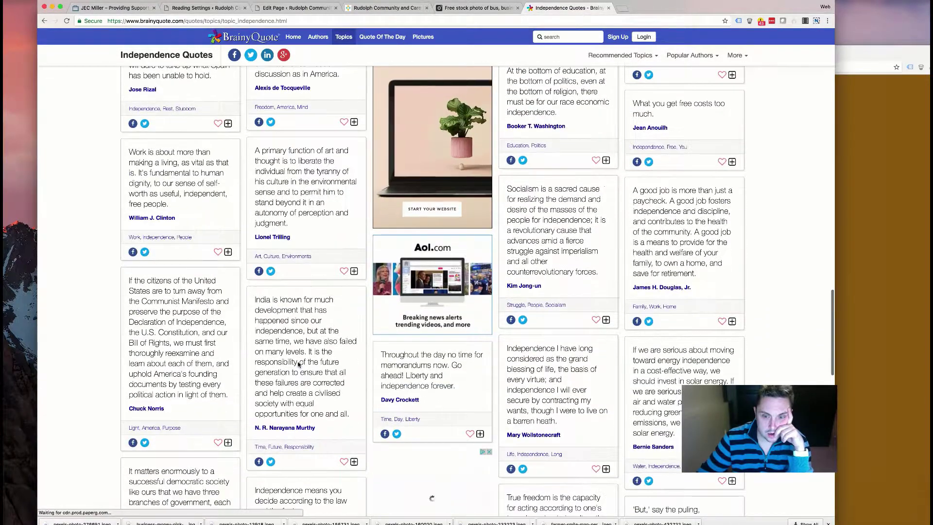
{"action": "scroll", "coordinate": [299, 365], "scroll_direction": "down", "scroll_amount": 10}
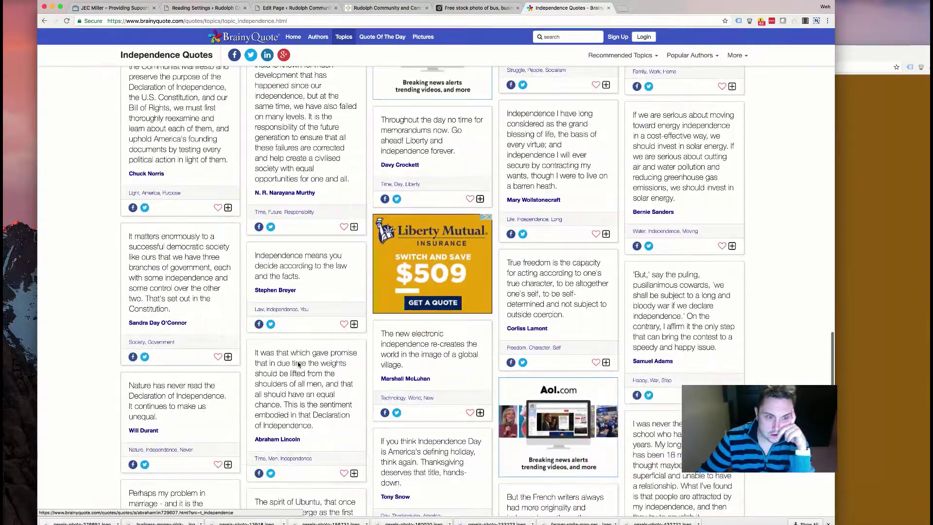
{"action": "scroll", "coordinate": [299, 365], "scroll_direction": "down", "scroll_amount": 5}
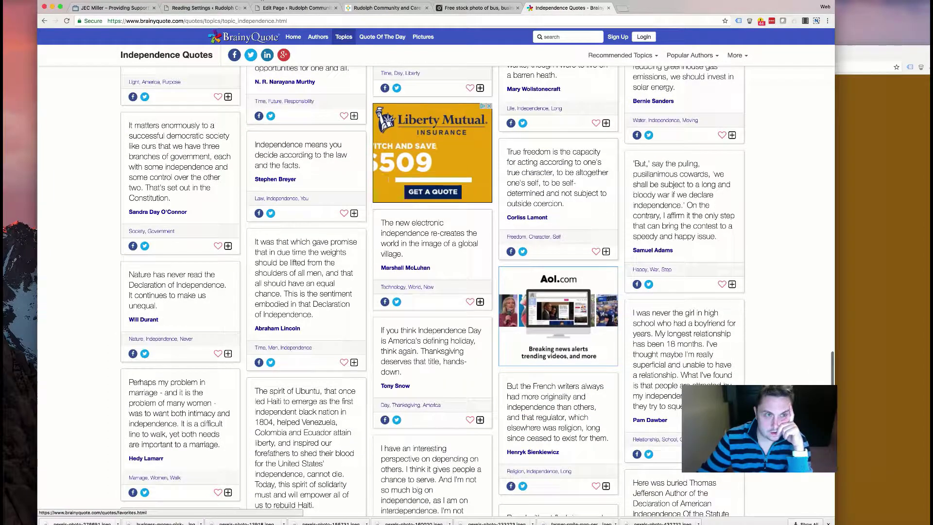
- Bring the JEC Miller website tab back and scroll to its about section
{"action": "left_click", "coordinate": [111, 8]}
{"action": "scroll", "coordinate": [388, 267], "scroll_direction": "down", "scroll_amount": 7}
{"action": "scroll", "coordinate": [388, 267], "scroll_direction": "down", "scroll_amount": 2}
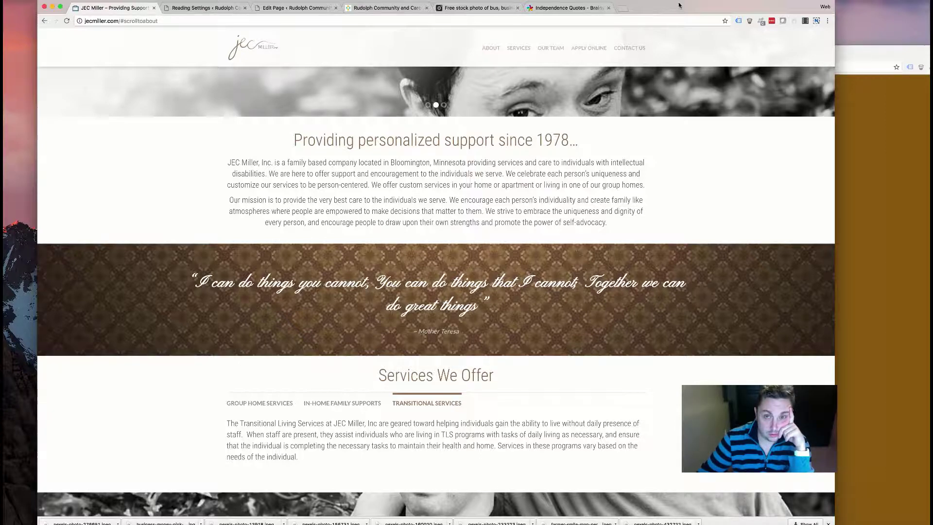
- Return to the quotes tab and search Google for 'unity quotes'
{"action": "left_click", "coordinate": [564, 8]}
{"action": "scroll", "coordinate": [380, 243], "scroll_direction": "down", "scroll_amount": 20}
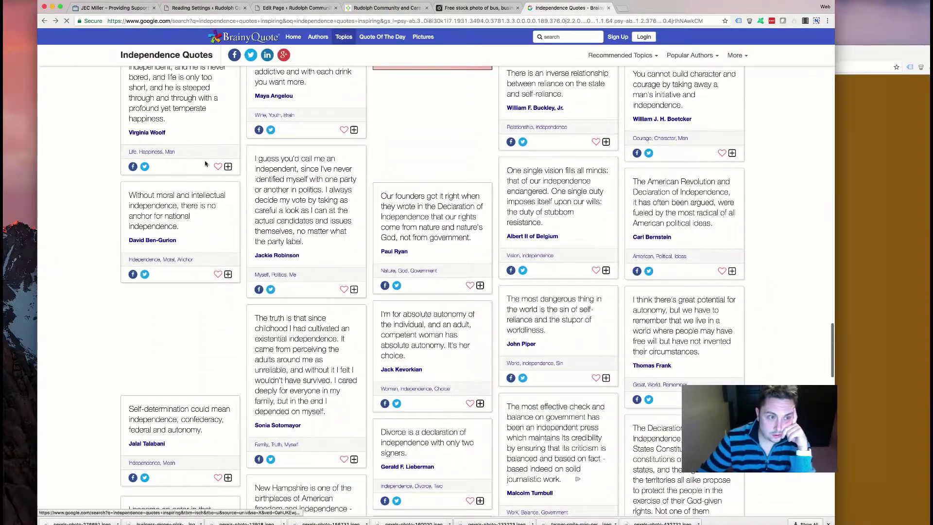
{"action": "left_click_drag", "start_coordinate": [164, 45], "coordinate": [38, 35]}
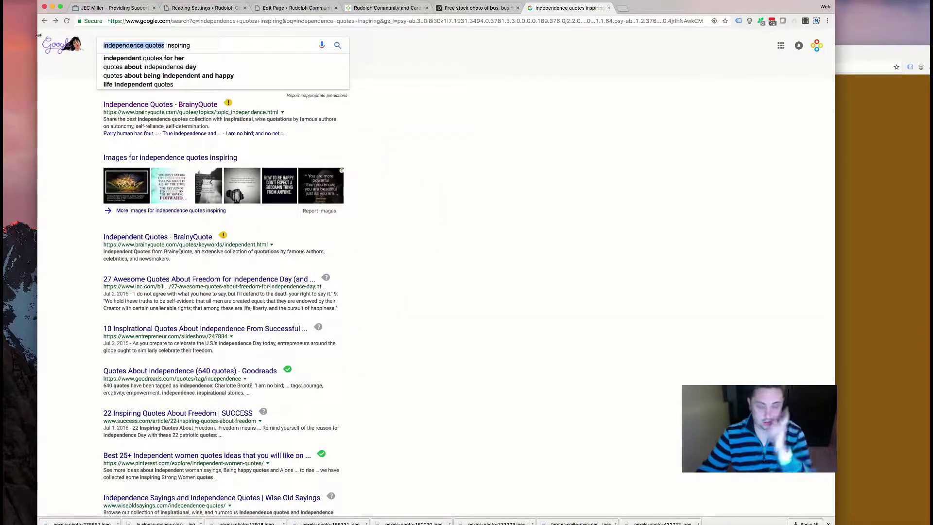
{"action": "triple_click", "coordinate": [196, 46]}
{"action": "type", "text": "un"}
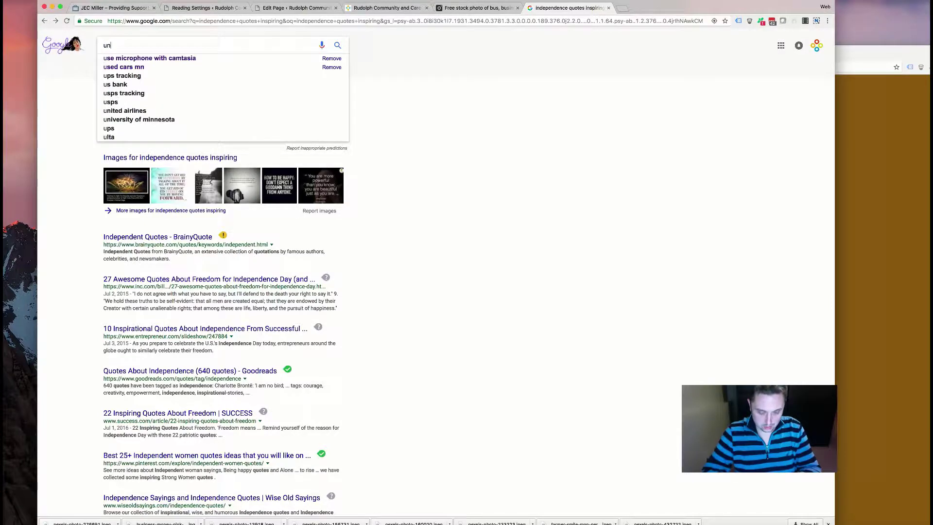
{"action": "type", "text": "ity quotes"}
{"action": "key", "text": "Return"}
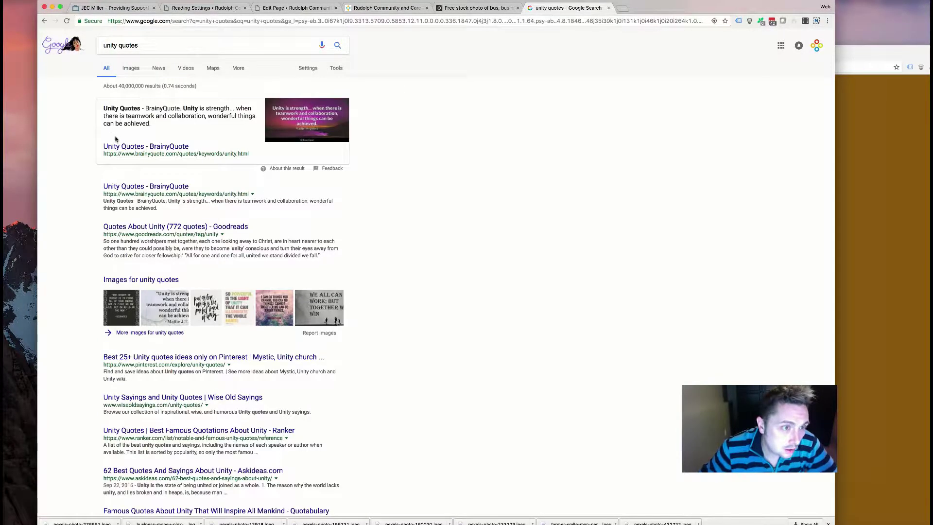
- Open BrainyQuote's Unity Quotes page and scroll through it
{"action": "left_click", "coordinate": [122, 187]}
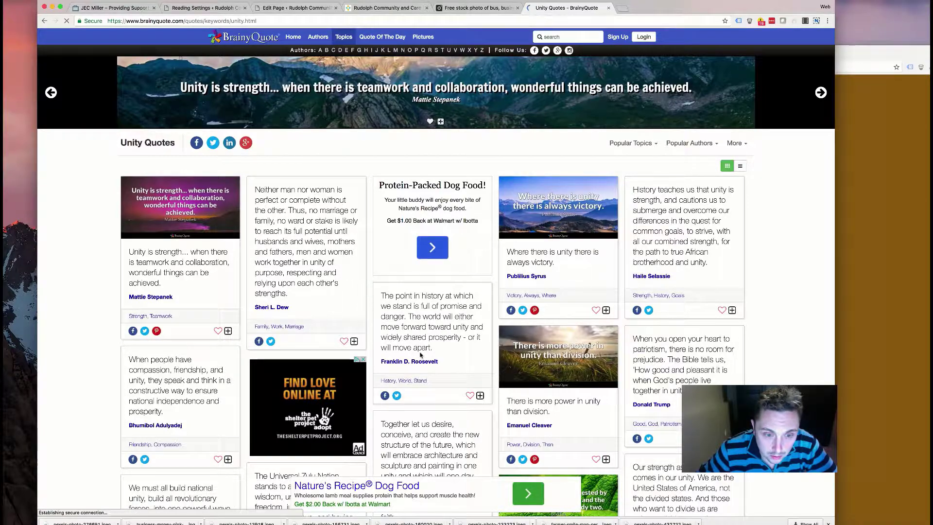
{"action": "scroll", "coordinate": [246, 347], "scroll_direction": "down", "scroll_amount": 5}
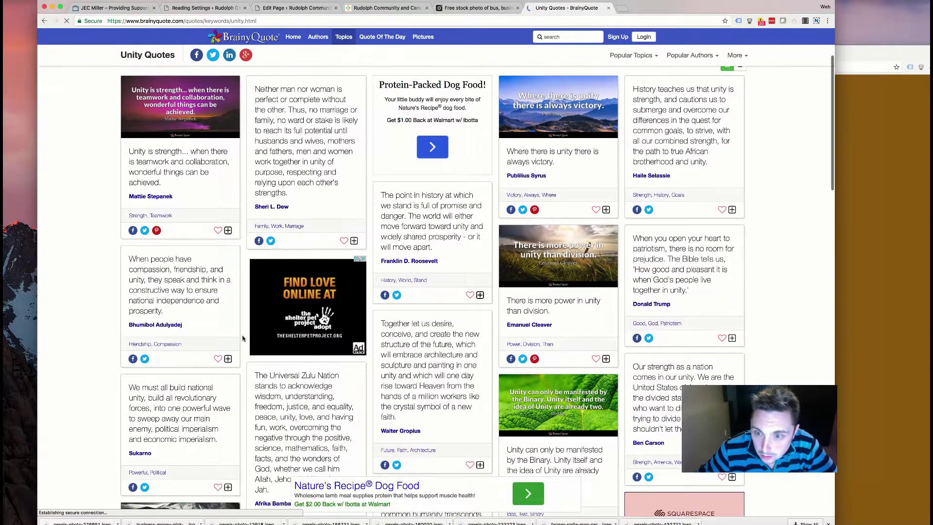
{"action": "scroll", "coordinate": [244, 337], "scroll_direction": "down", "scroll_amount": 2}
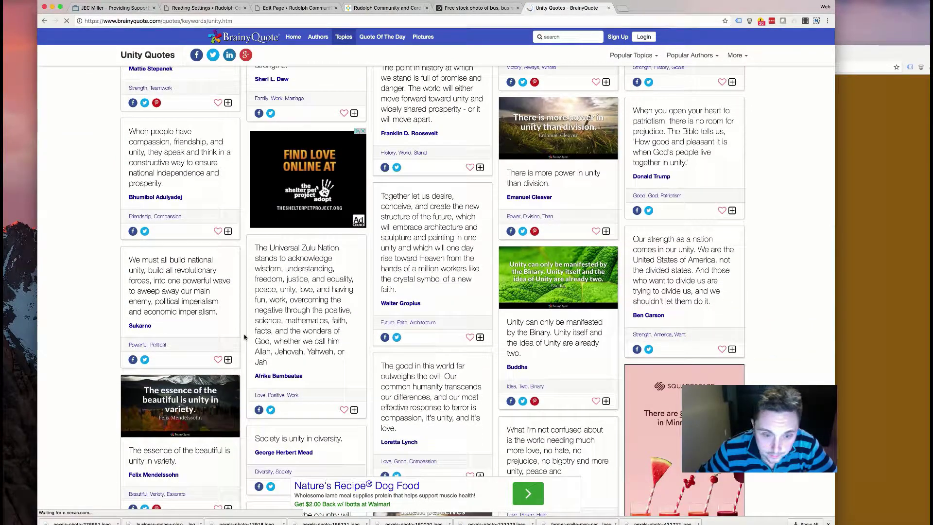
{"action": "scroll", "coordinate": [243, 332], "scroll_direction": "down", "scroll_amount": 2}
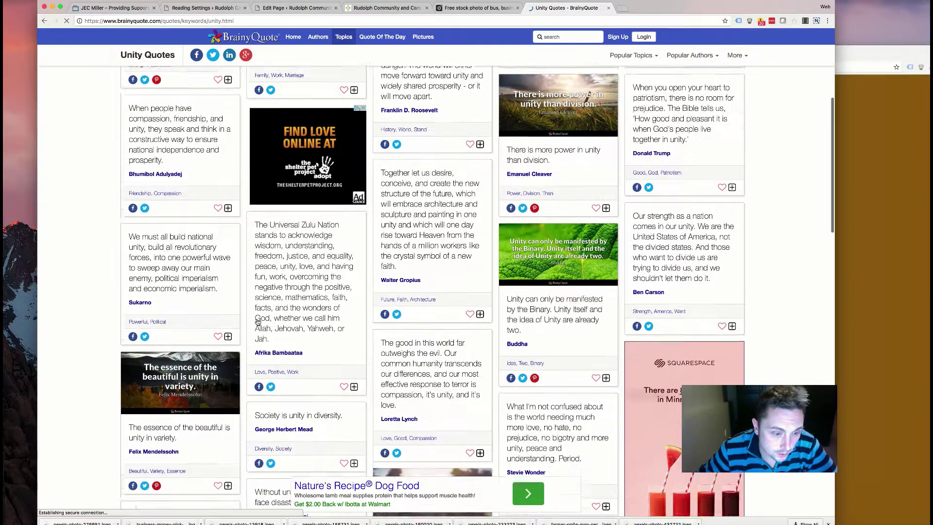
{"action": "scroll", "coordinate": [242, 327], "scroll_direction": "down", "scroll_amount": 10}
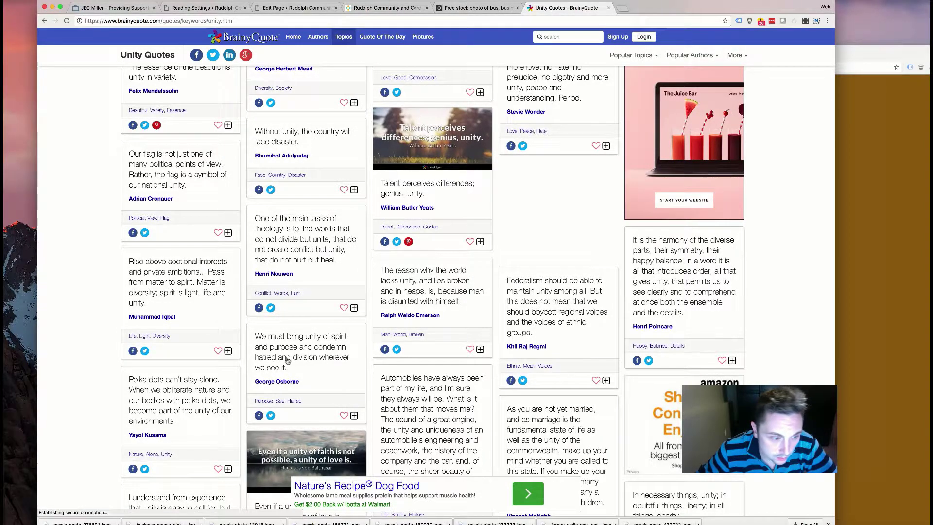
{"action": "scroll", "coordinate": [289, 360], "scroll_direction": "down", "scroll_amount": 8}
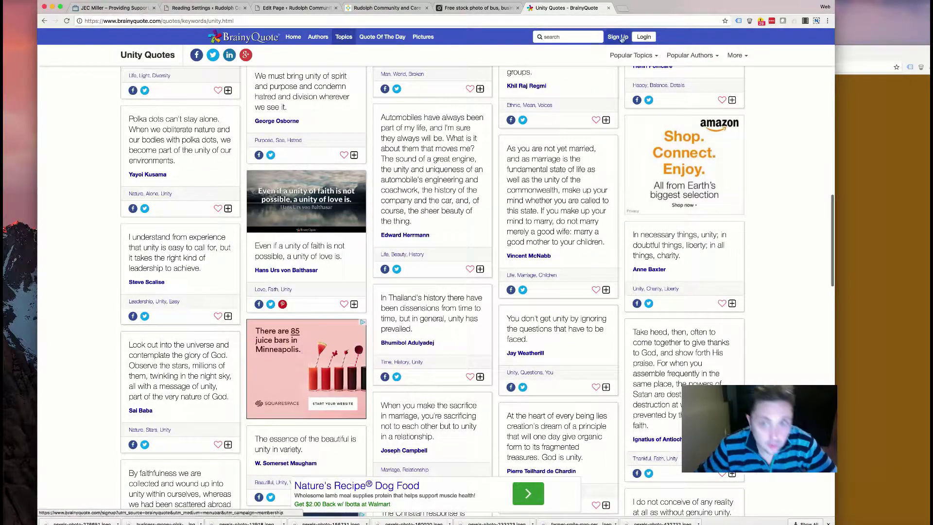
- Open a new tab and enter 'rudolph community and care' in the address bar
{"action": "key", "text": "ctrl+shift+Tab"}
{"action": "key", "text": "ctrl+shift+Tab"}
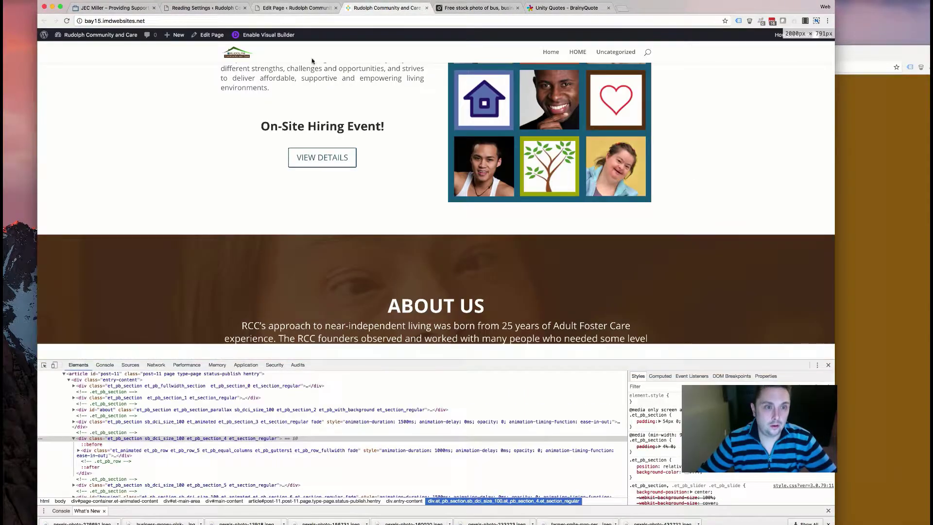
{"action": "left_click", "coordinate": [620, 9]}
{"action": "type", "text": "rudolph co"}
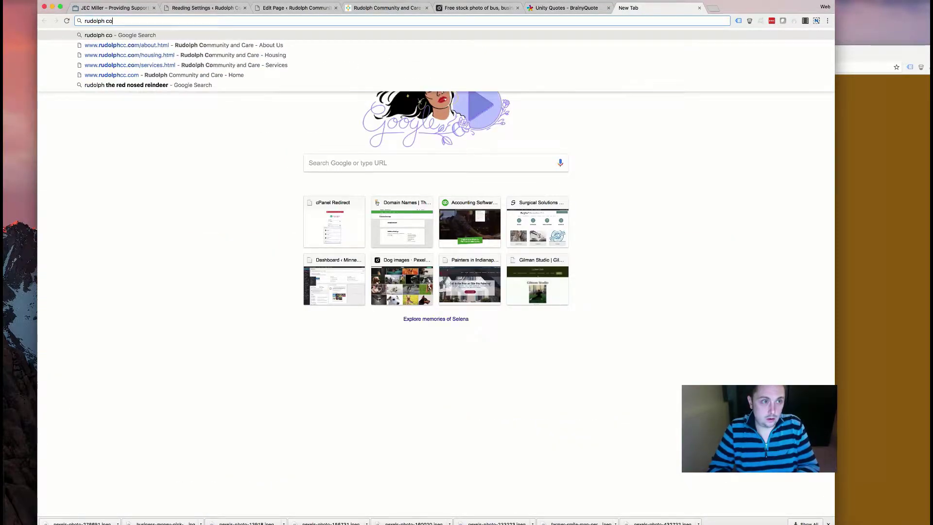
{"action": "type", "text": "mmunity and care"}
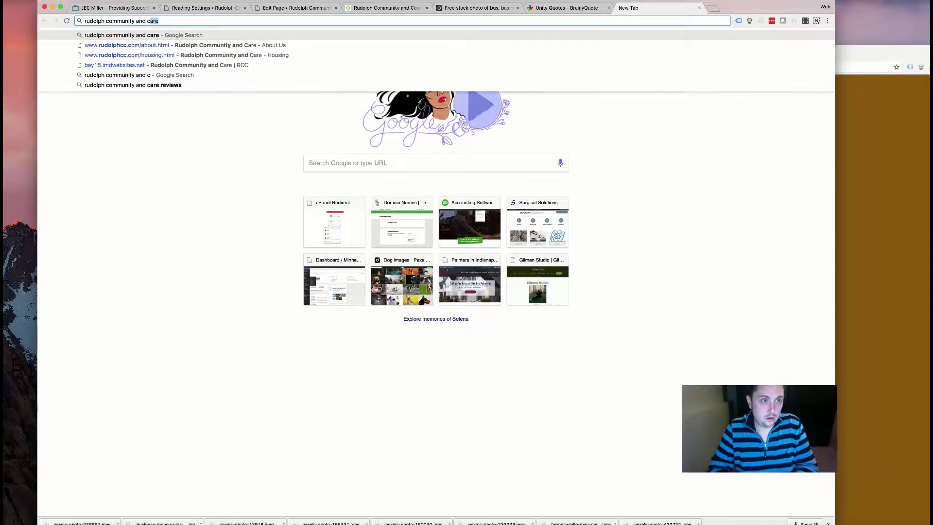
- Search for Rudolph Community and Care and open its 4 Google reviews
{"action": "key", "text": "Return"}
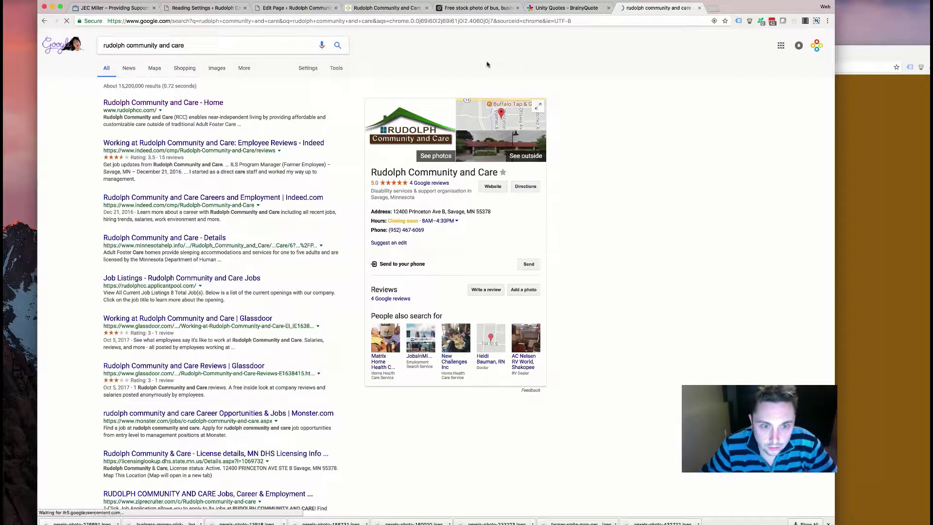
{"action": "left_click", "coordinate": [417, 183]}
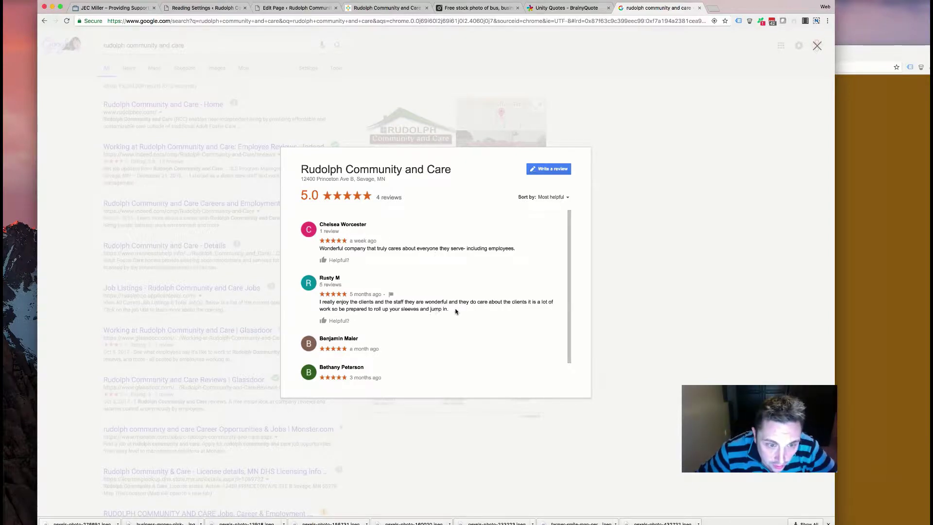
{"action": "scroll", "coordinate": [420, 319], "scroll_direction": "down", "scroll_amount": 1}
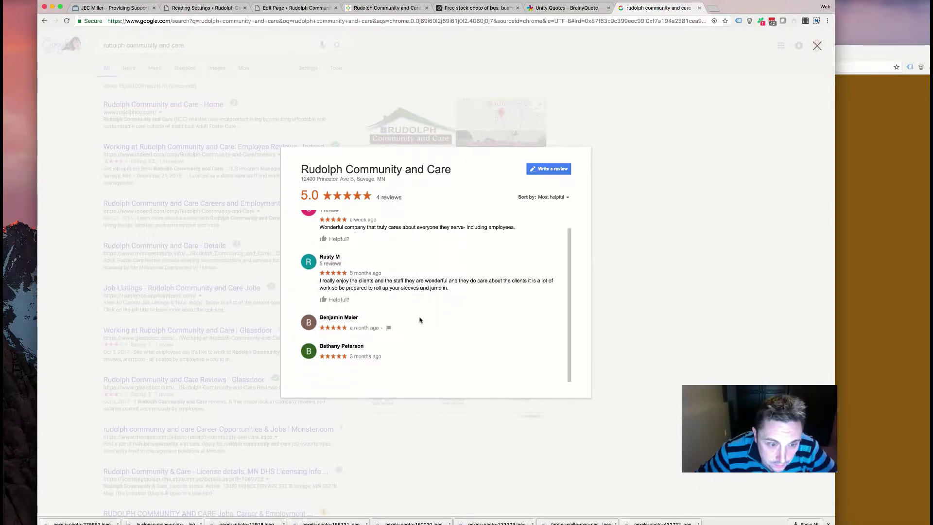
{"action": "scroll", "coordinate": [420, 320], "scroll_direction": "up", "scroll_amount": 1}
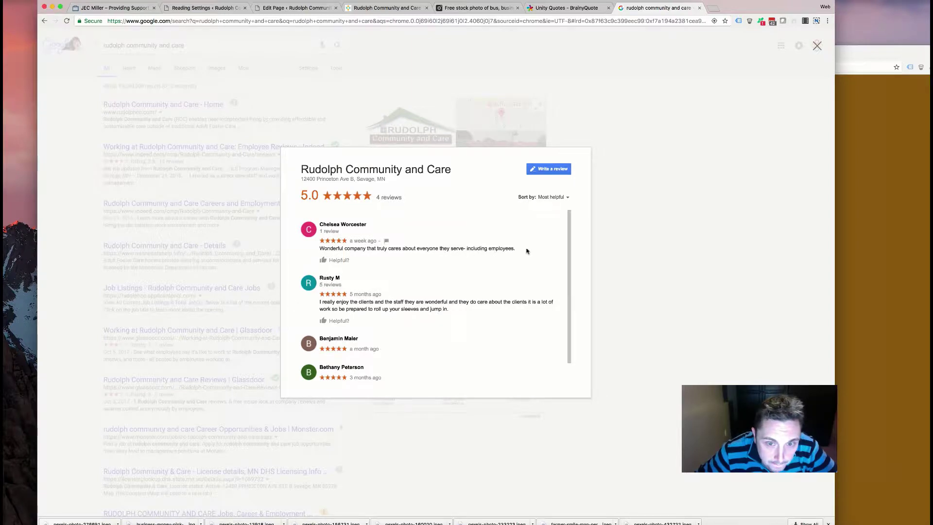
- Copy the first review's text, close the reviews, and return to the Divi Edit Page tab
{"action": "left_click_drag", "start_coordinate": [457, 310], "coordinate": [333, 305]}
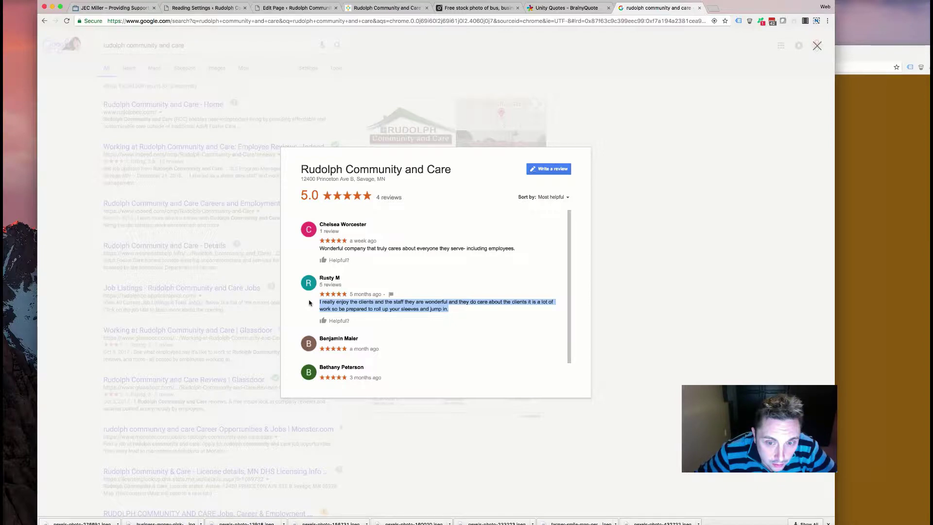
{"action": "left_click_drag", "start_coordinate": [516, 248], "coordinate": [320, 248]}
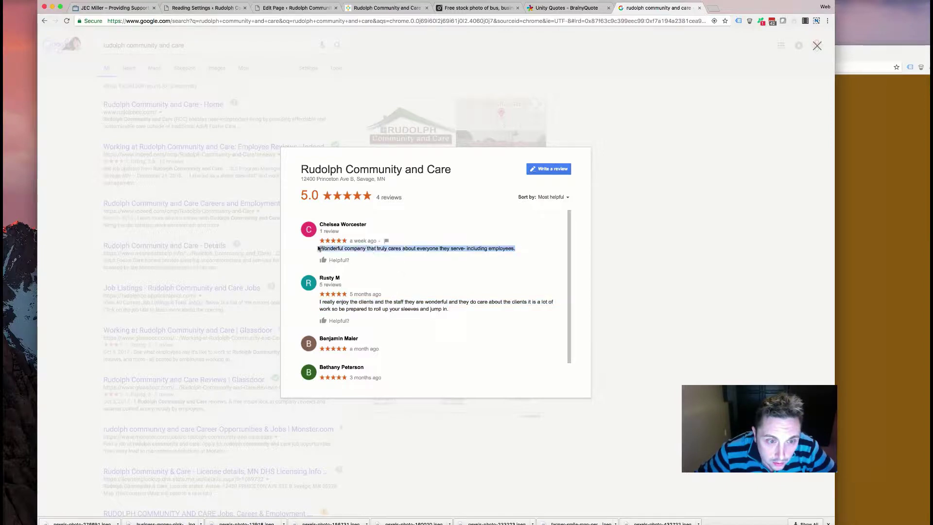
{"action": "right_click", "coordinate": [374, 247]}
{"action": "left_click", "coordinate": [390, 261]}
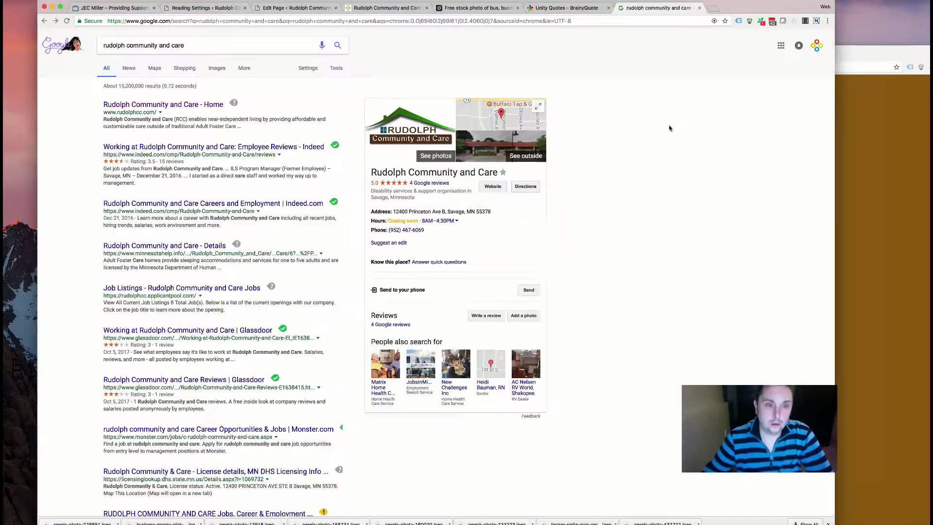
{"action": "left_click", "coordinate": [670, 138]}
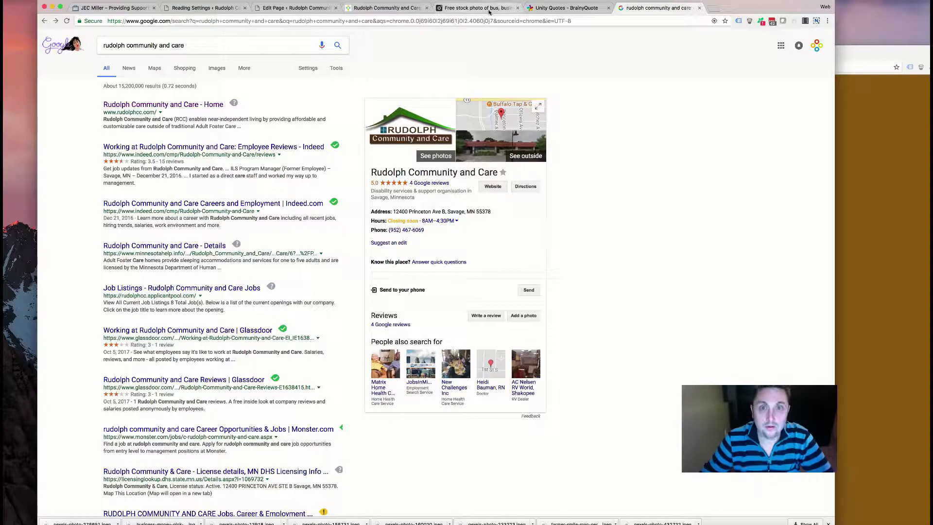
{"action": "left_click", "coordinate": [384, 8]}
{"action": "left_click", "coordinate": [296, 8]}
- Drag the About Us text section to the bottom of the builder and open its Text module settings
{"action": "scroll", "coordinate": [361, 138], "scroll_direction": "down", "scroll_amount": 3}
{"action": "scroll", "coordinate": [360, 138], "scroll_direction": "down", "scroll_amount": 15}
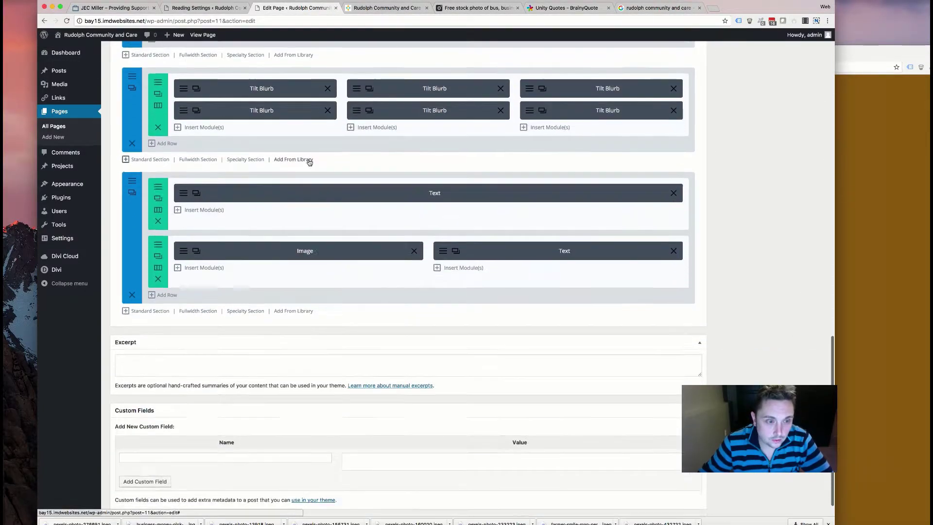
{"action": "scroll", "coordinate": [311, 162], "scroll_direction": "up", "scroll_amount": 15}
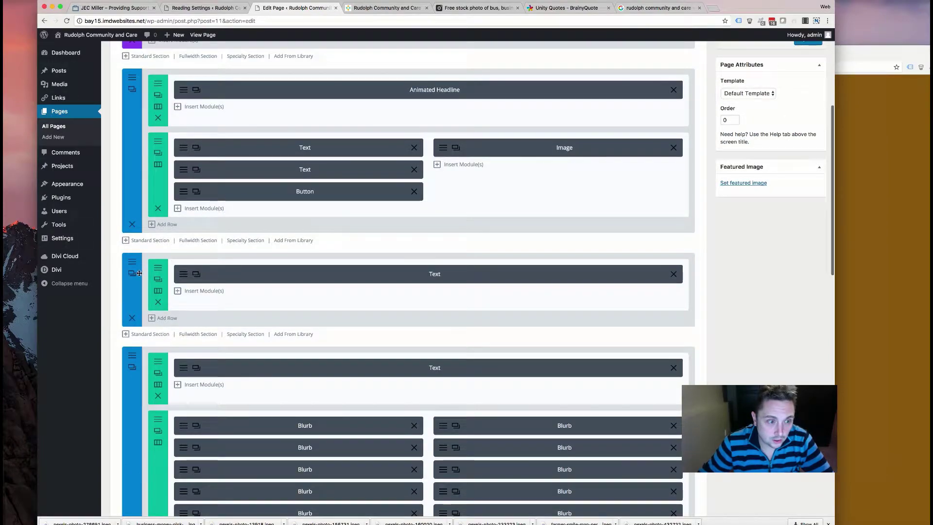
{"action": "left_click_drag", "start_coordinate": [139, 273], "coordinate": [138, 282]}
{"action": "scroll", "coordinate": [176, 289], "scroll_direction": "down", "scroll_amount": 5}
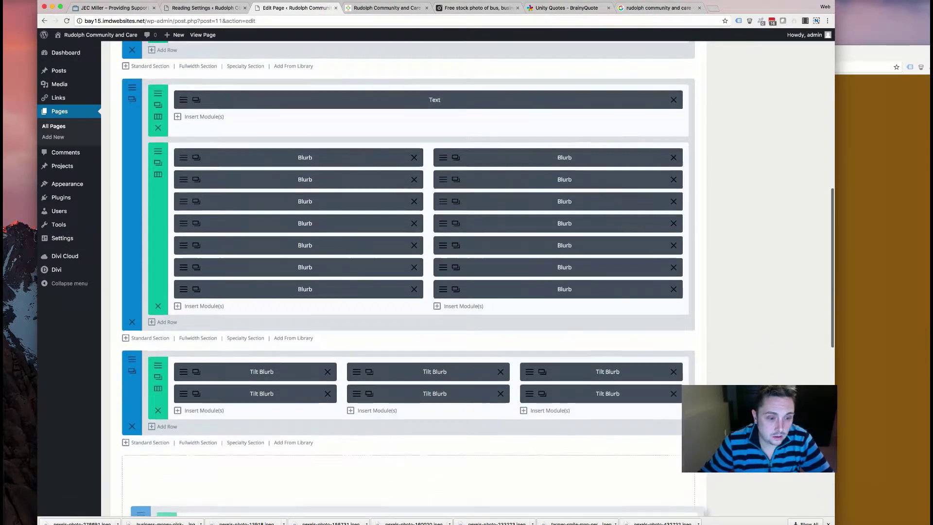
{"action": "left_click_drag", "start_coordinate": [141, 515], "coordinate": [125, 471]}
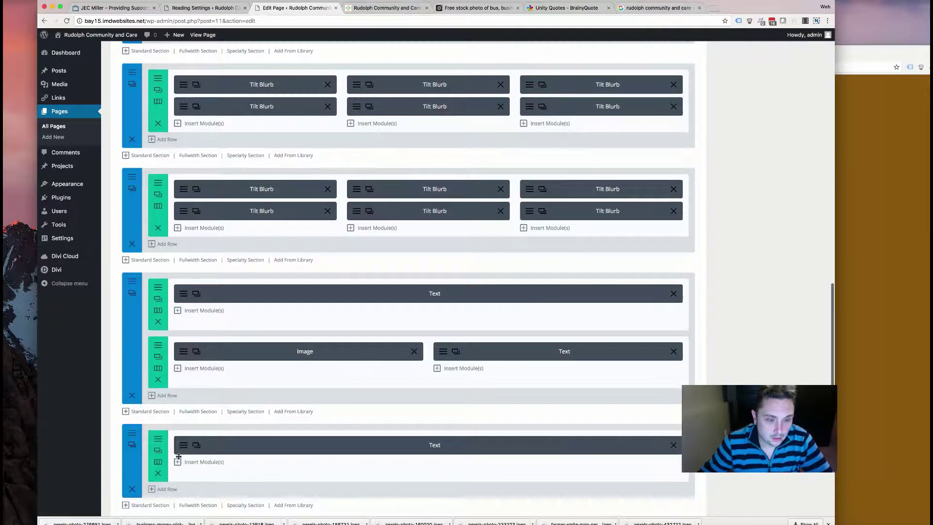
{"action": "left_click", "coordinate": [184, 443]}
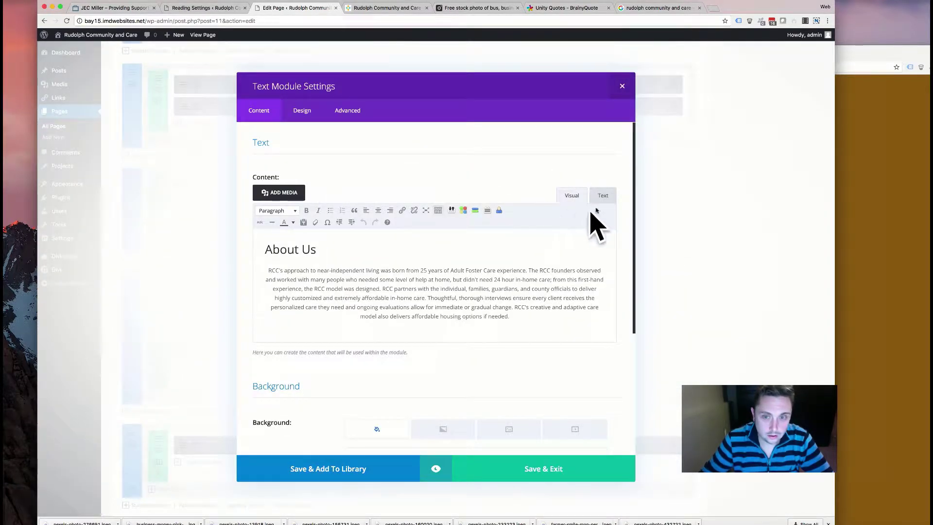
- Paste the copied Google review into the text module's heading in the raw HTML view
{"action": "left_click", "coordinate": [603, 195]}
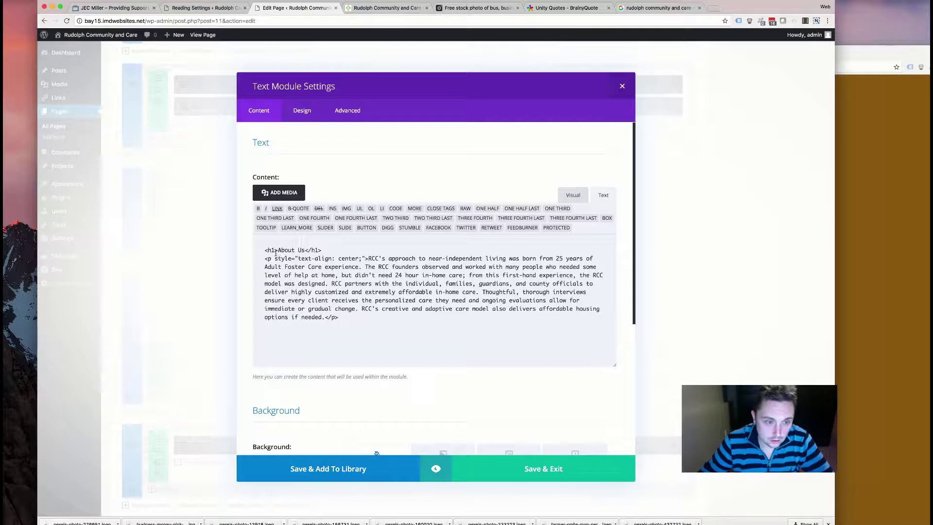
{"action": "key", "text": "shift+super+Down"}
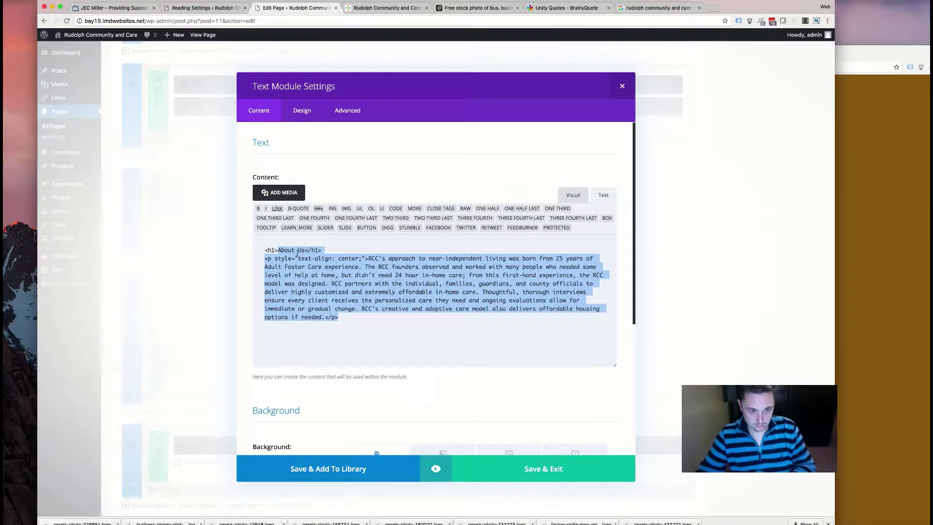
{"action": "left_click", "coordinate": [297, 251]}
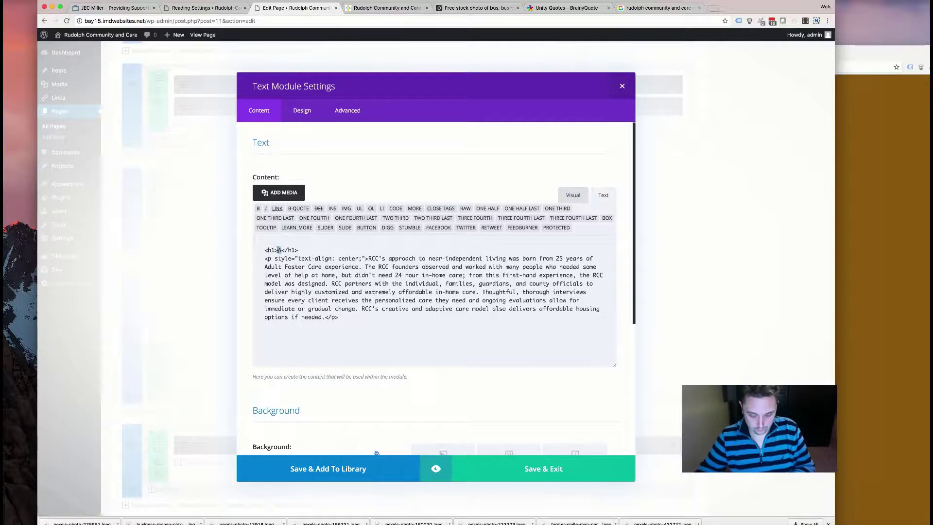
{"action": "key", "text": "super+v"}
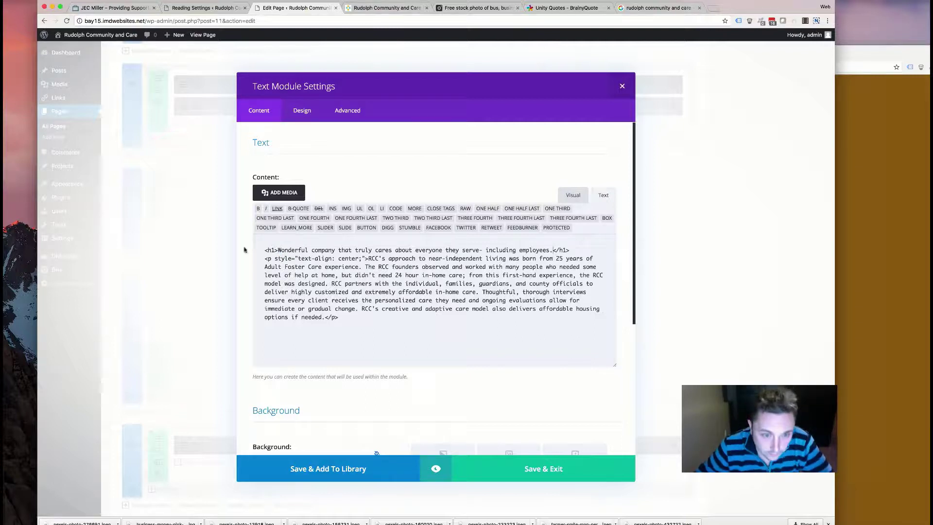
{"action": "key", "text": "super+a"}
{"action": "left_click_drag", "start_coordinate": [264, 250], "coordinate": [273, 250]}
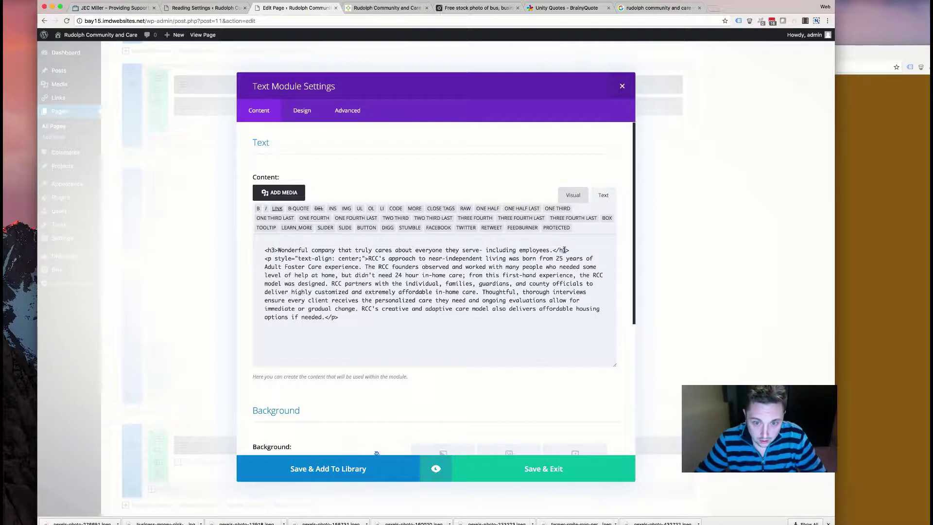
- Replace the old About Us paragraph text and check the reviewer's name in the Google reviews
{"action": "left_click_drag", "start_coordinate": [323, 316], "coordinate": [368, 259]}
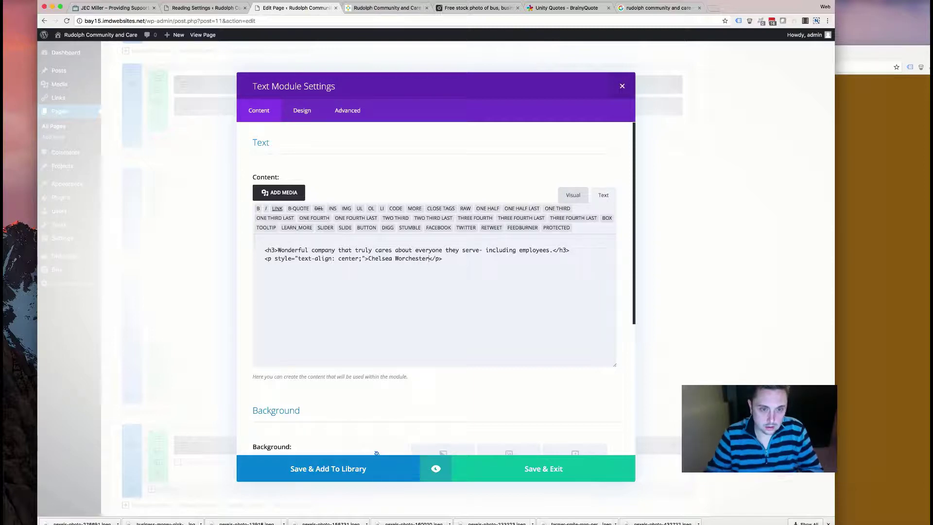
{"action": "left_click", "coordinate": [647, 8]}
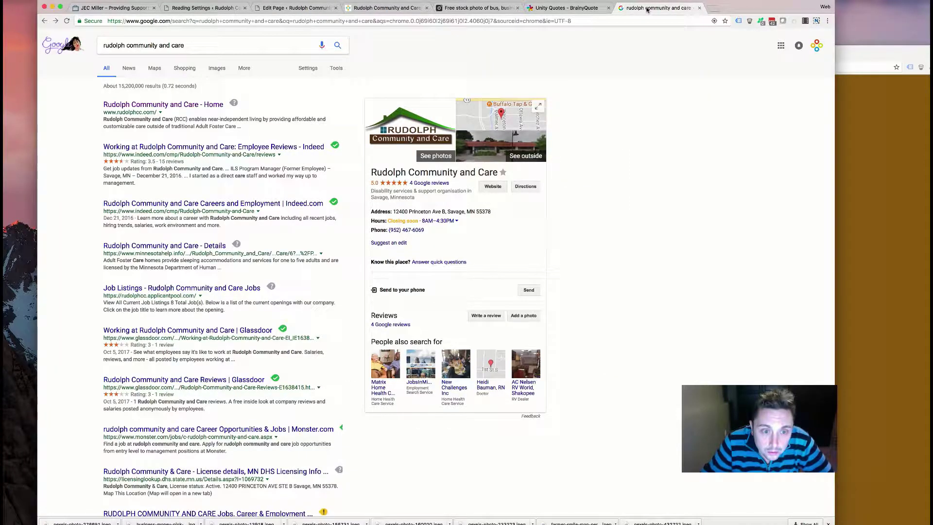
{"action": "left_click", "coordinate": [426, 184]}
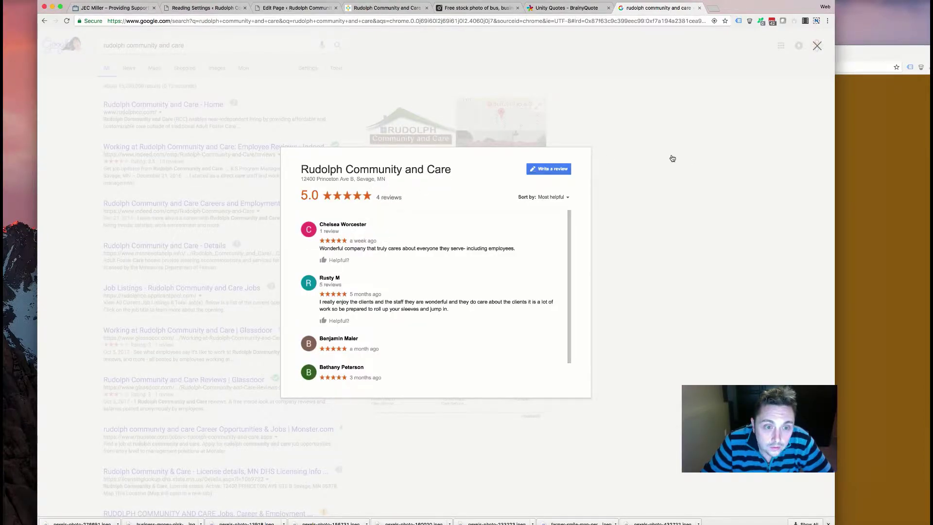
{"action": "left_click", "coordinate": [690, 159]}
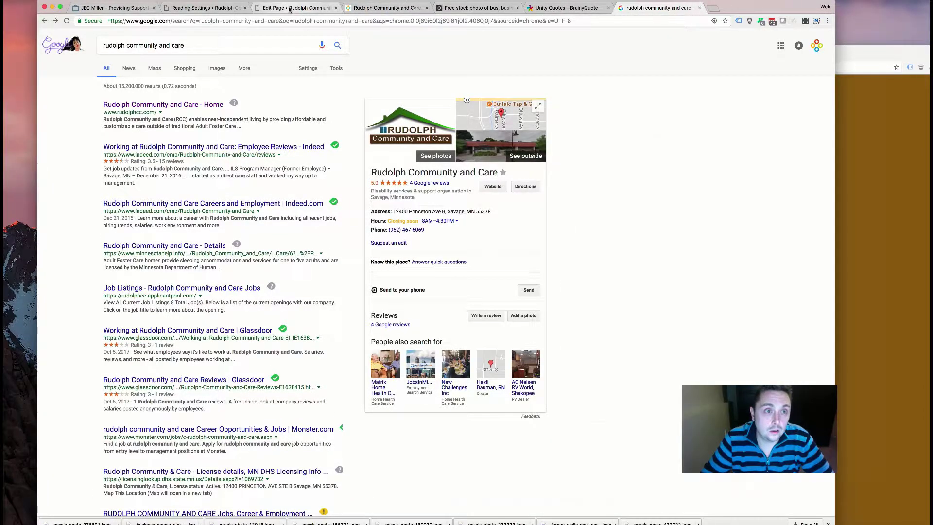
{"action": "left_click", "coordinate": [290, 9]}
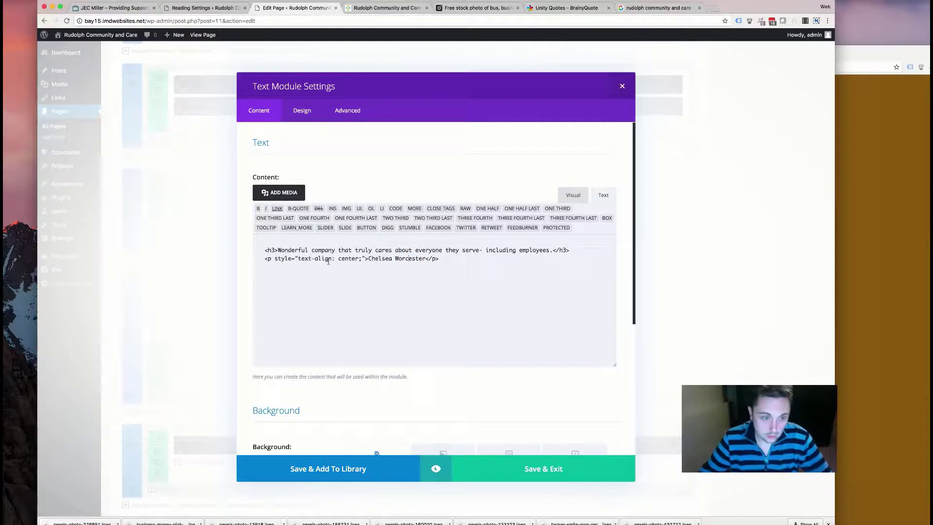
- Delete style="text-align: center;" from the author name's paragraph tag
{"action": "left_click_drag", "start_coordinate": [365, 258], "coordinate": [283, 258]}
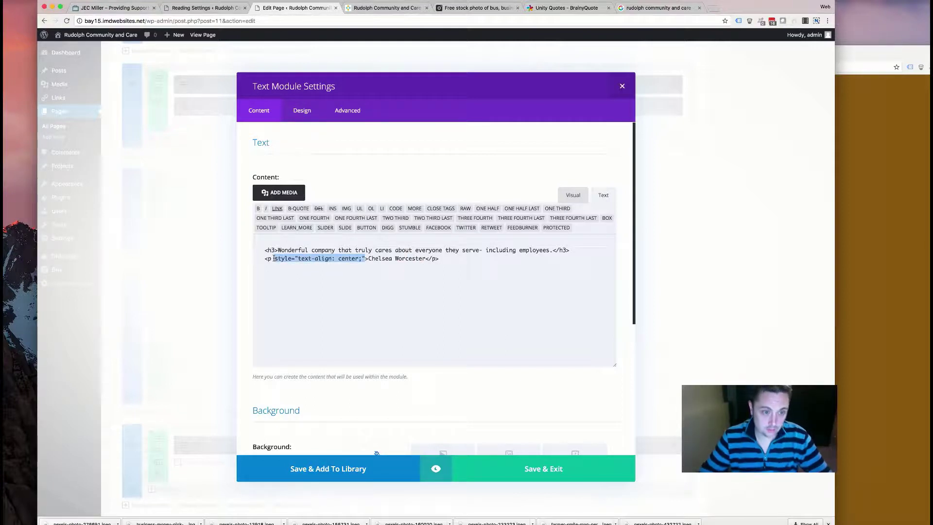
{"action": "key", "text": "BackSpace"}
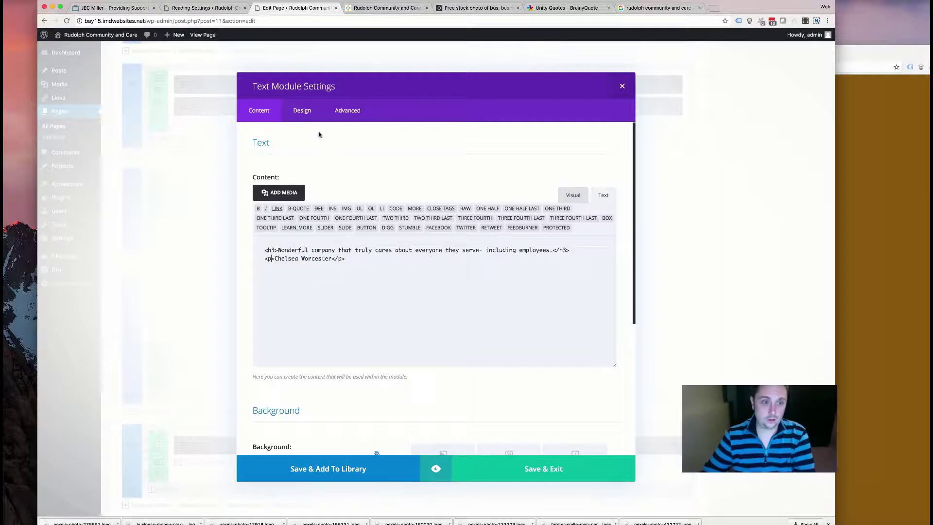
{"action": "left_click", "coordinate": [303, 116]}
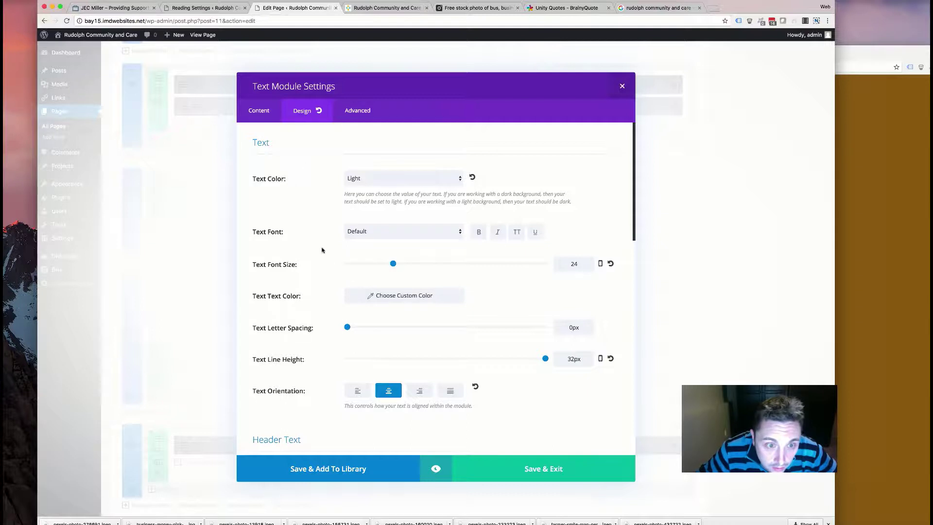
- Set the testimonial module's Text Orientation to left and Save & Exit the module
{"action": "scroll", "coordinate": [352, 276], "scroll_direction": "down", "scroll_amount": 10}
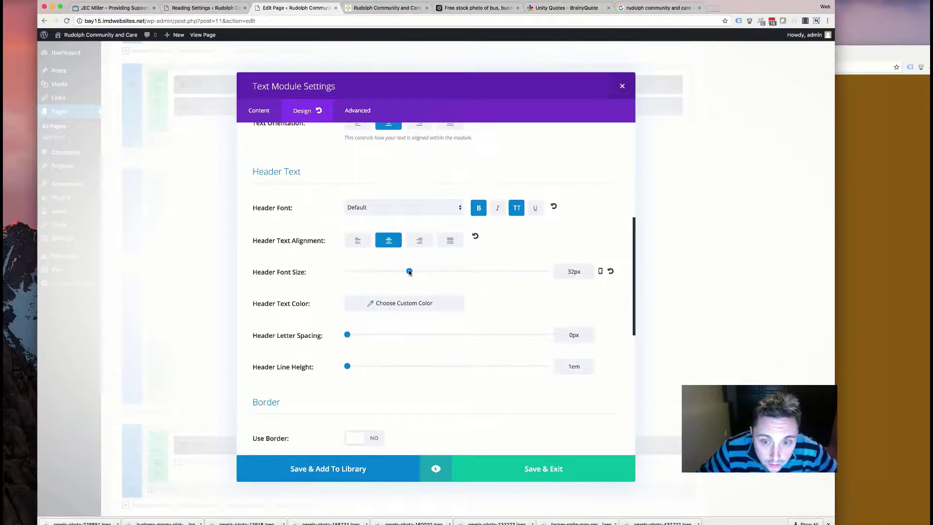
{"action": "scroll", "coordinate": [386, 302], "scroll_direction": "down", "scroll_amount": 8}
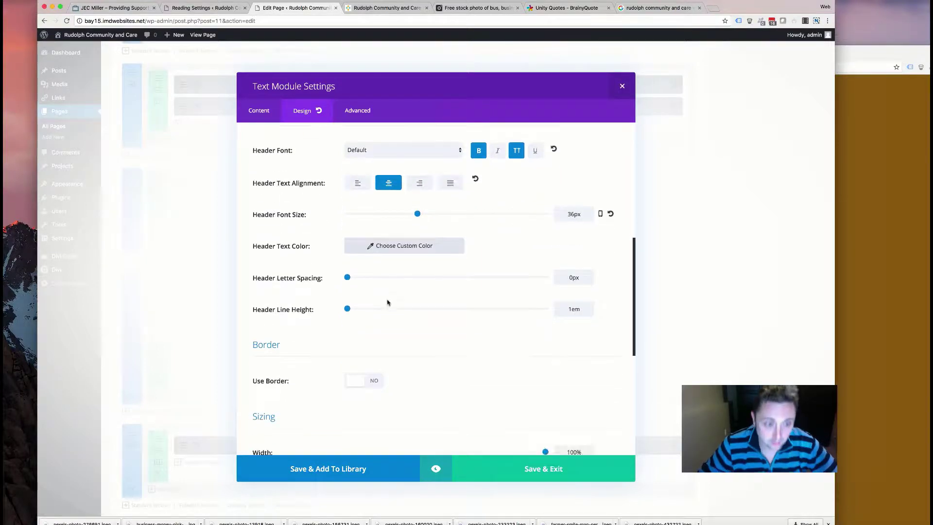
{"action": "scroll", "coordinate": [364, 297], "scroll_direction": "up", "scroll_amount": 15}
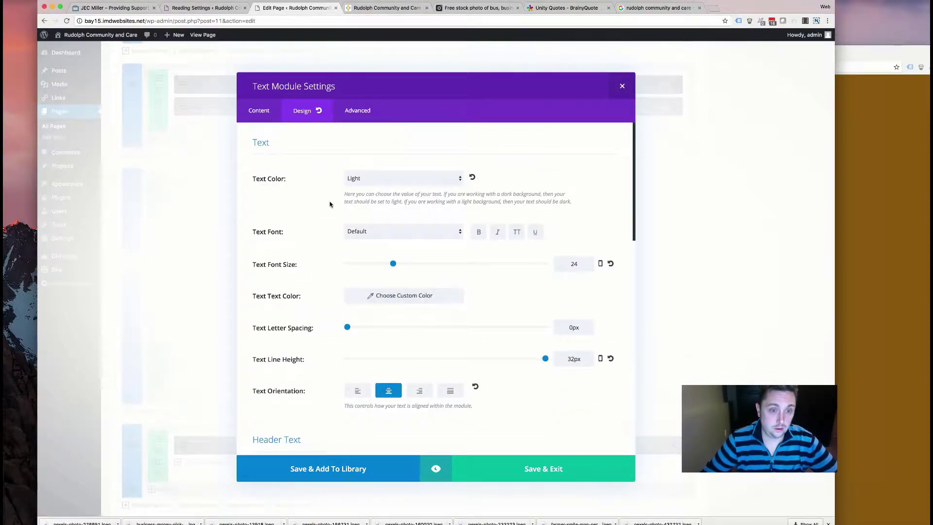
{"action": "scroll", "coordinate": [347, 384], "scroll_direction": "down", "scroll_amount": 1}
{"action": "scroll", "coordinate": [346, 380], "scroll_direction": "down", "scroll_amount": 1}
{"action": "left_click", "coordinate": [356, 380]}
{"action": "scroll", "coordinate": [356, 380], "scroll_direction": "down", "scroll_amount": 10}
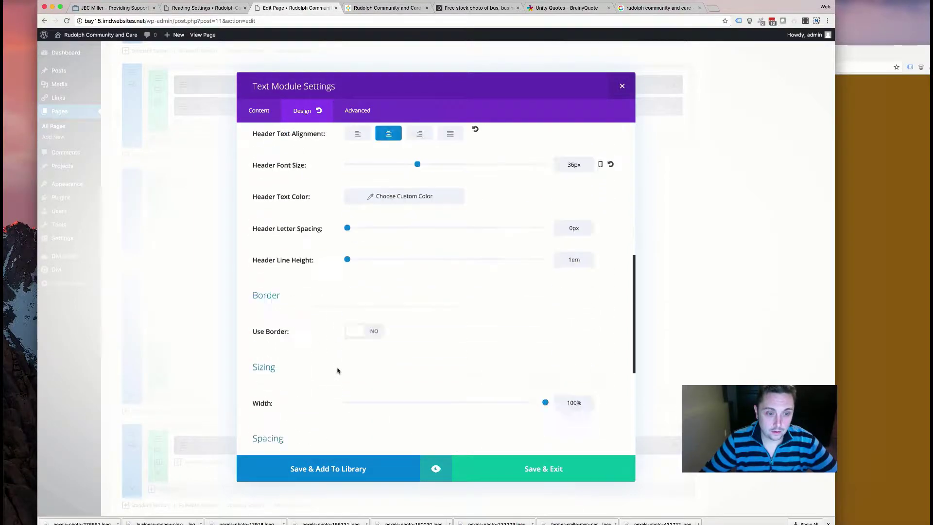
{"action": "left_click", "coordinate": [509, 463]}
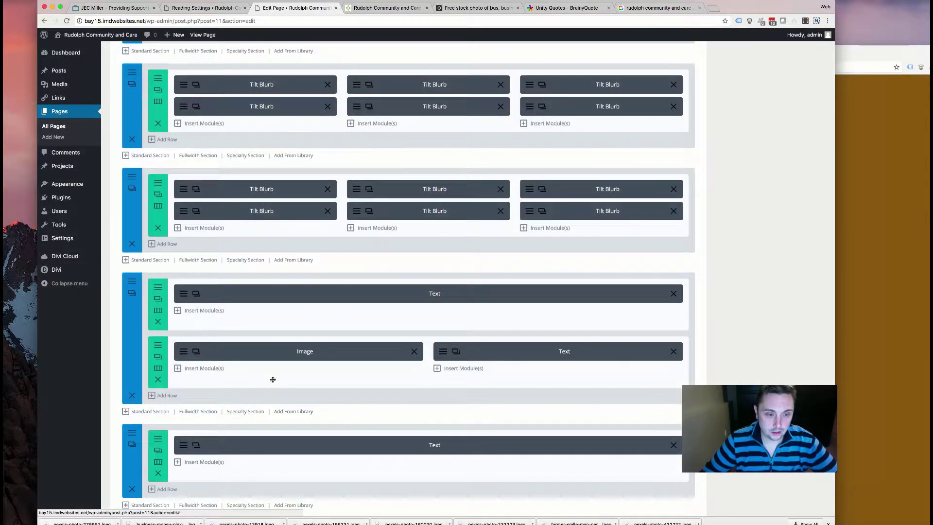
{"action": "scroll", "coordinate": [258, 429], "scroll_direction": "down", "scroll_amount": 8}
- Open pexels-photo-432722.jpeg in Photoshop
{"action": "left_click", "coordinate": [388, 520]}
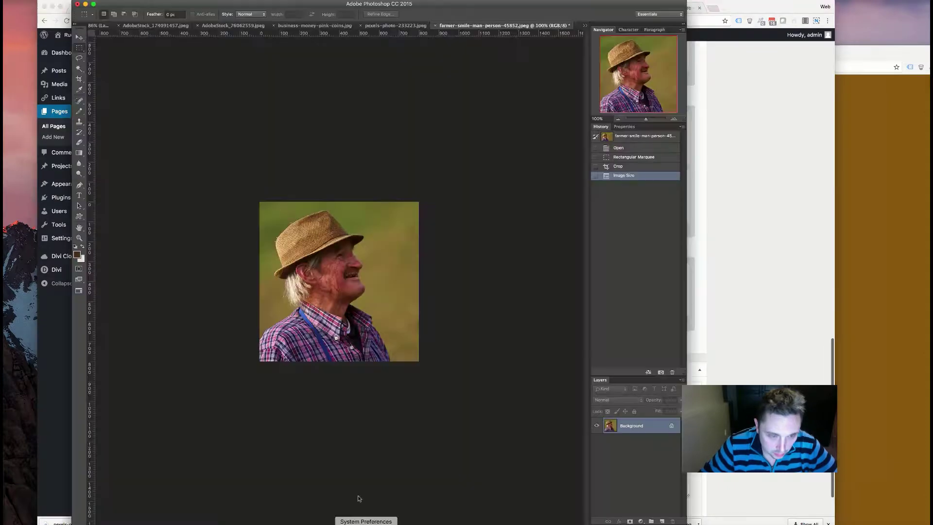
{"action": "left_click", "coordinate": [68, 0]}
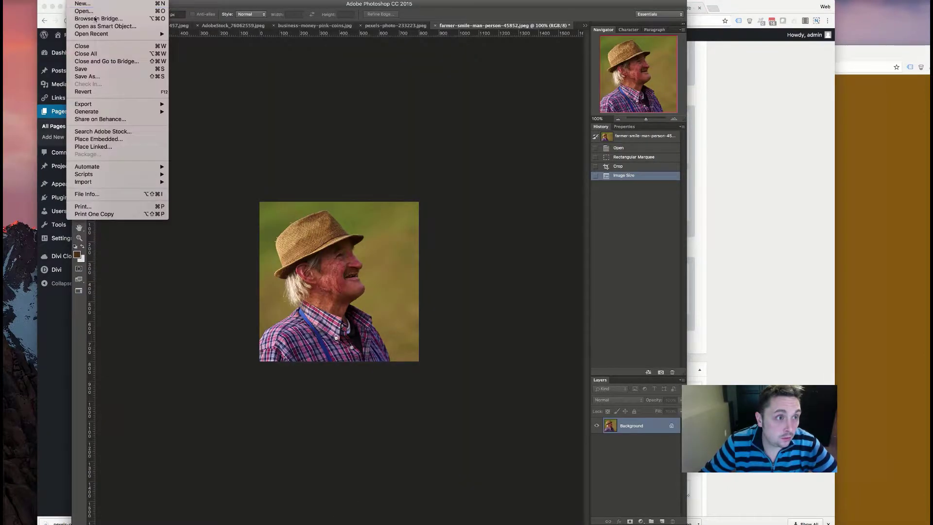
{"action": "left_click", "coordinate": [365, 152]}
{"action": "key", "text": "super+o"}
{"action": "scroll", "coordinate": [558, 152], "scroll_direction": "down", "scroll_amount": 10}
{"action": "scroll", "coordinate": [546, 162], "scroll_direction": "up", "scroll_amount": 10}
{"action": "scroll", "coordinate": [516, 169], "scroll_direction": "down", "scroll_amount": 8}
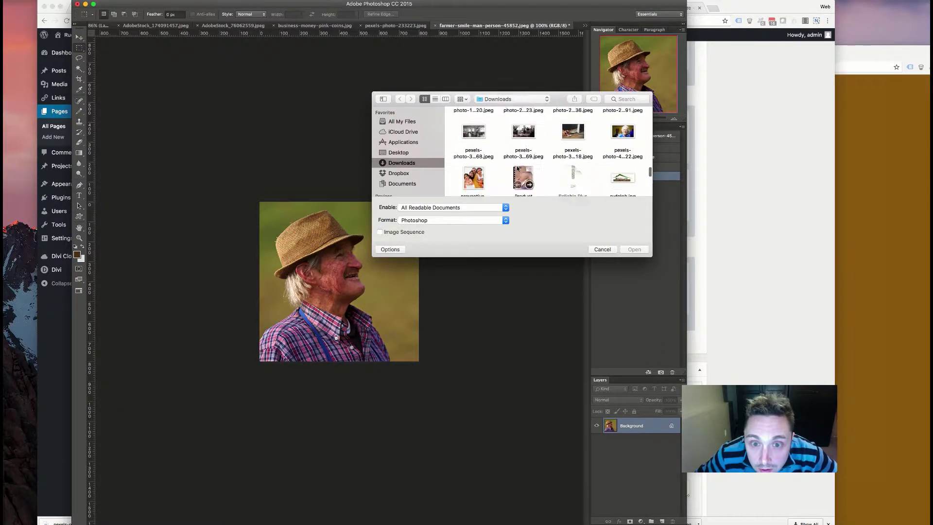
{"action": "double_click", "coordinate": [624, 134]}
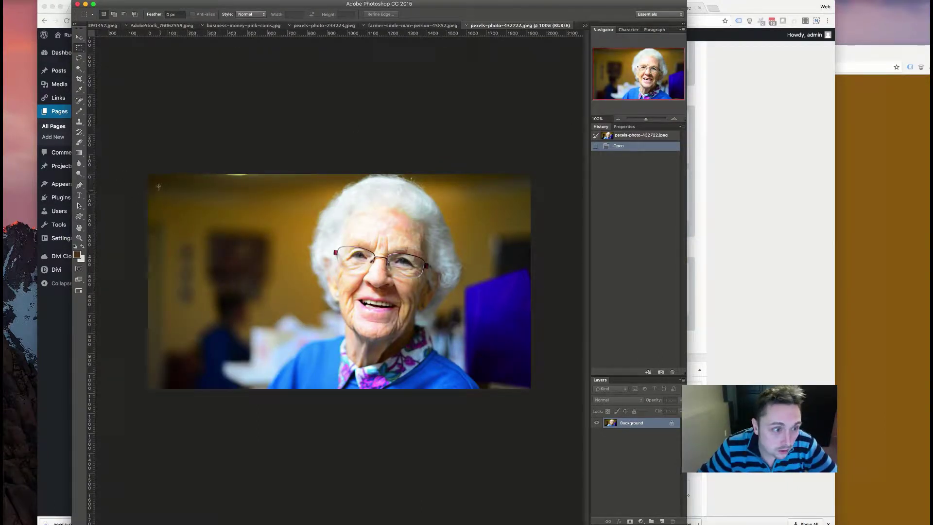
- Crop the photo to a marquee selection of its upper-left area
{"action": "left_click_drag", "start_coordinate": [146, 174], "coordinate": [465, 351]}
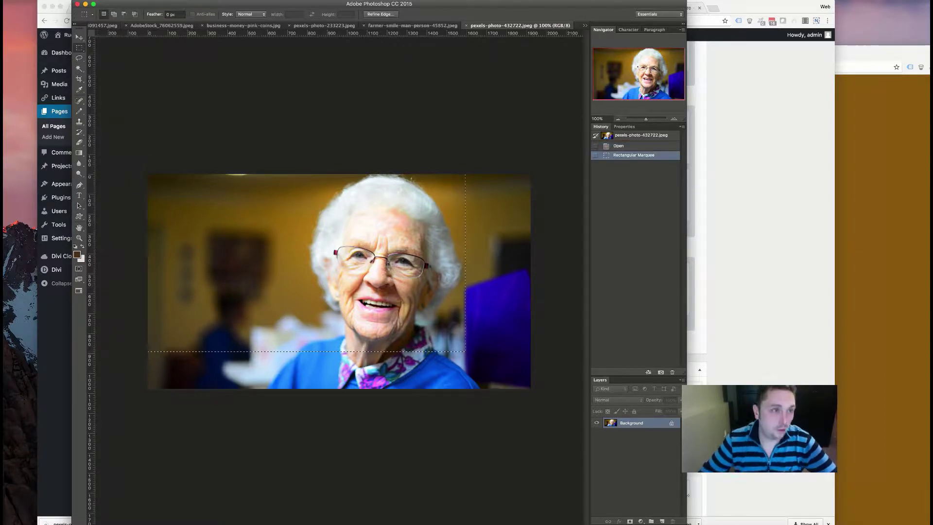
{"action": "left_click", "coordinate": [95, 1]}
{"action": "left_click", "coordinate": [97, 51]}
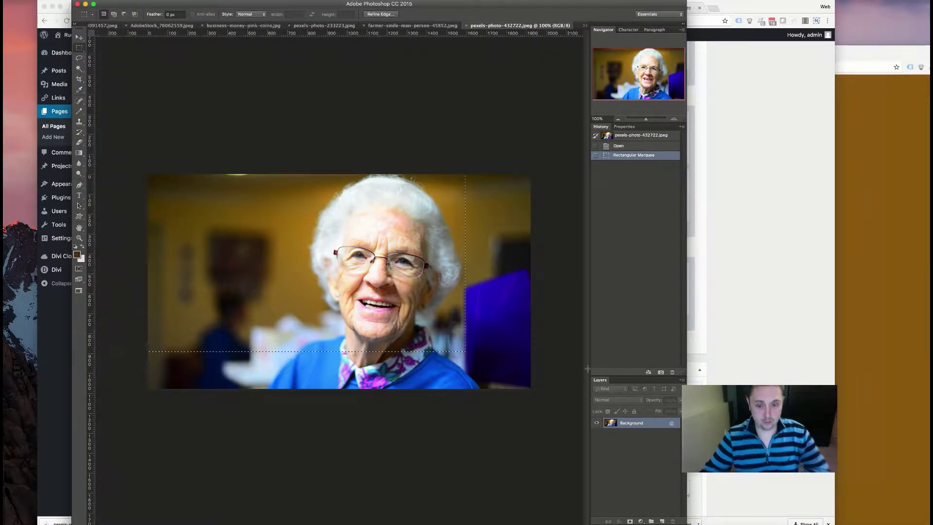
{"action": "left_click", "coordinate": [114, 0]}
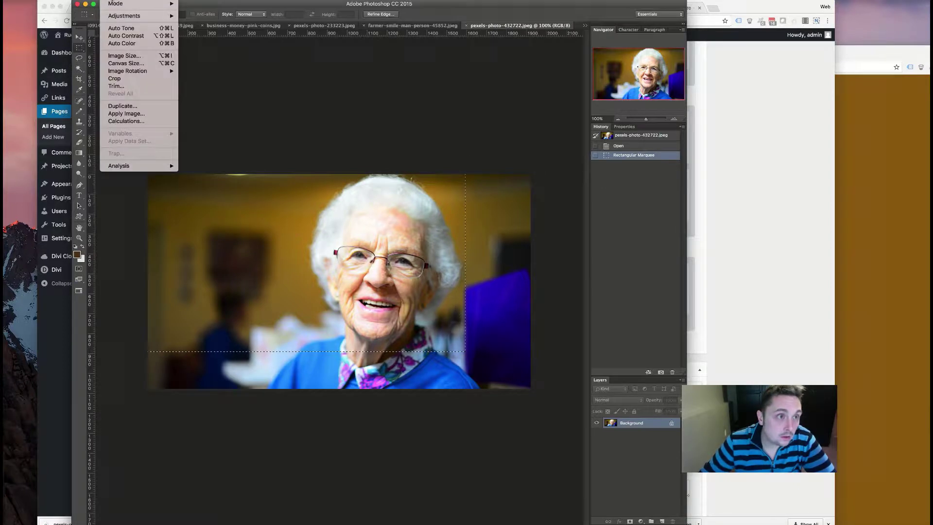
{"action": "left_click", "coordinate": [127, 86]}
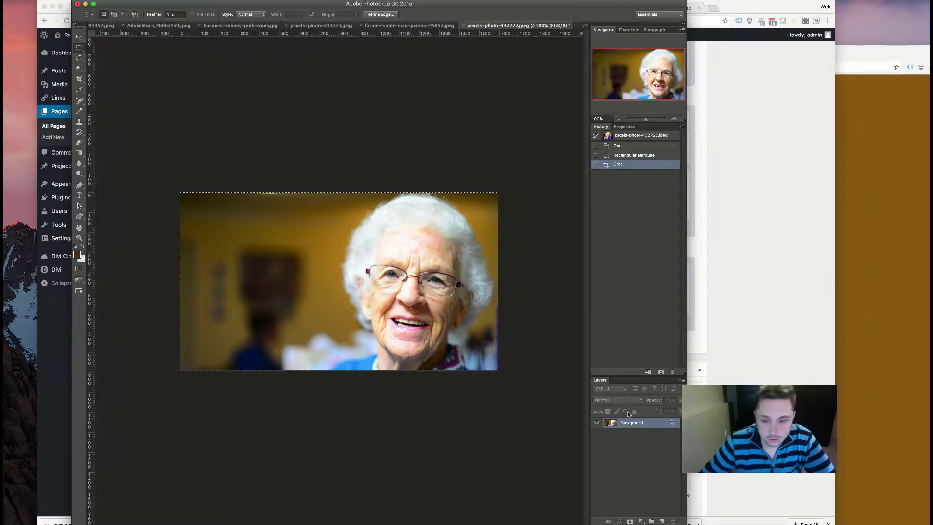
- Convert the Background to Layer 0 and paste the green colour overlay style onto it
{"action": "double_click", "coordinate": [650, 426]}
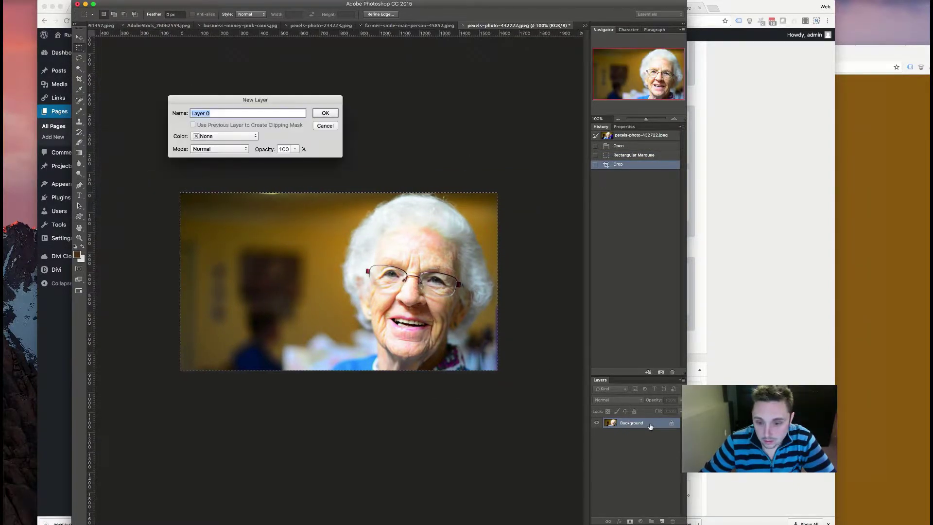
{"action": "left_click", "coordinate": [325, 113]}
{"action": "right_click", "coordinate": [645, 424]}
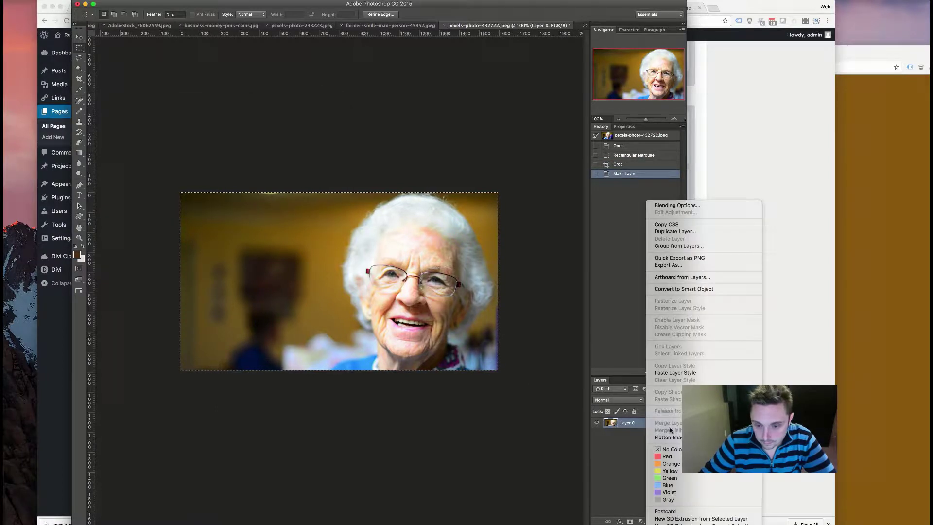
{"action": "left_click", "coordinate": [675, 372]}
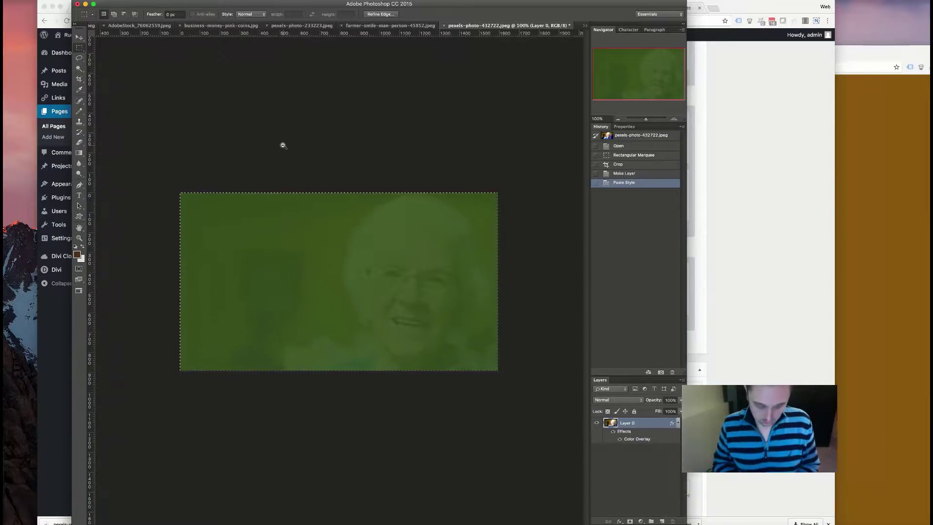
- Export the cropped image via Save for Web as quote.jpg
{"action": "key", "text": "super+alt+shift+s"}
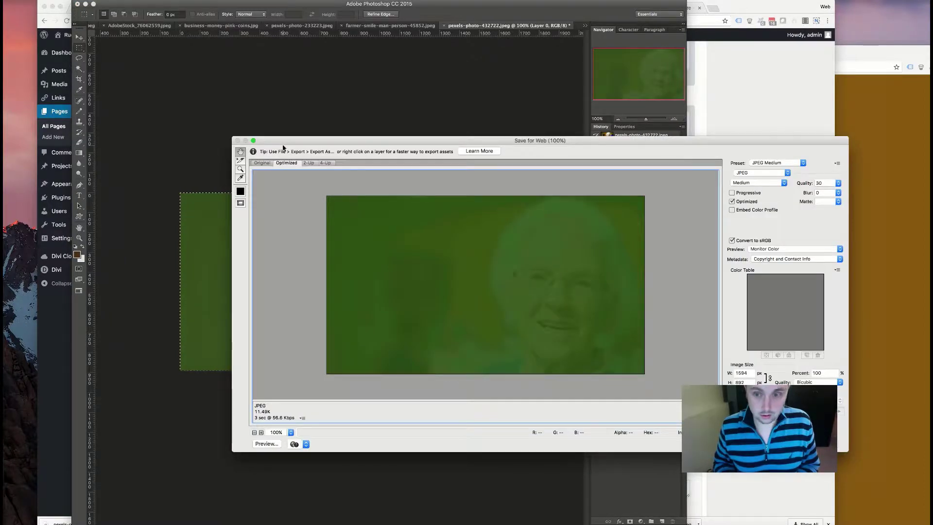
{"action": "key", "text": "Return"}
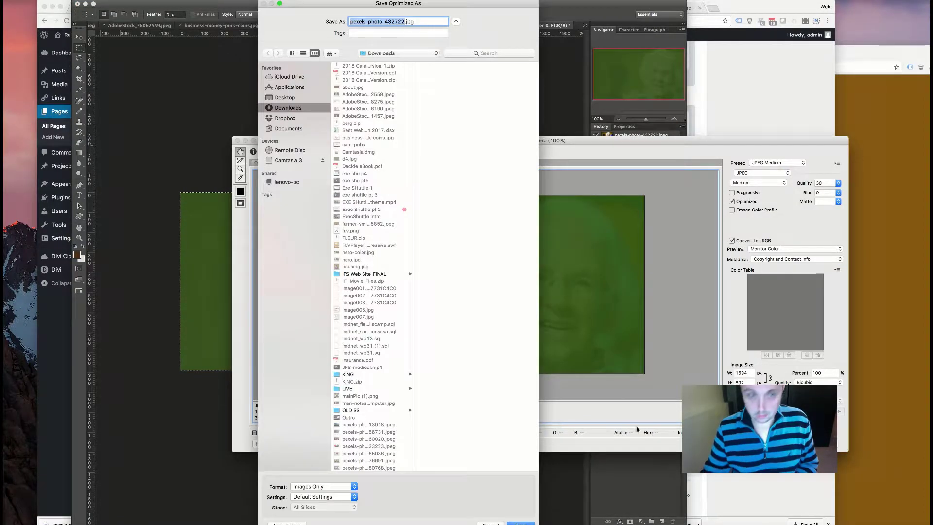
{"action": "type", "text": "quote"}
{"action": "key", "text": "Return"}
- Remove the brown background image from the testimonial section's settings
{"action": "left_click", "coordinate": [54, 256]}
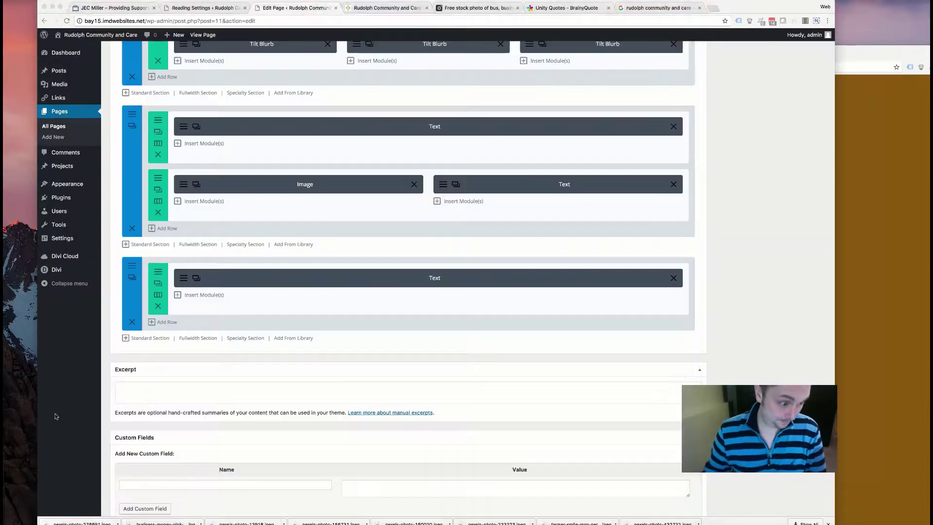
{"action": "left_click", "coordinate": [132, 270]}
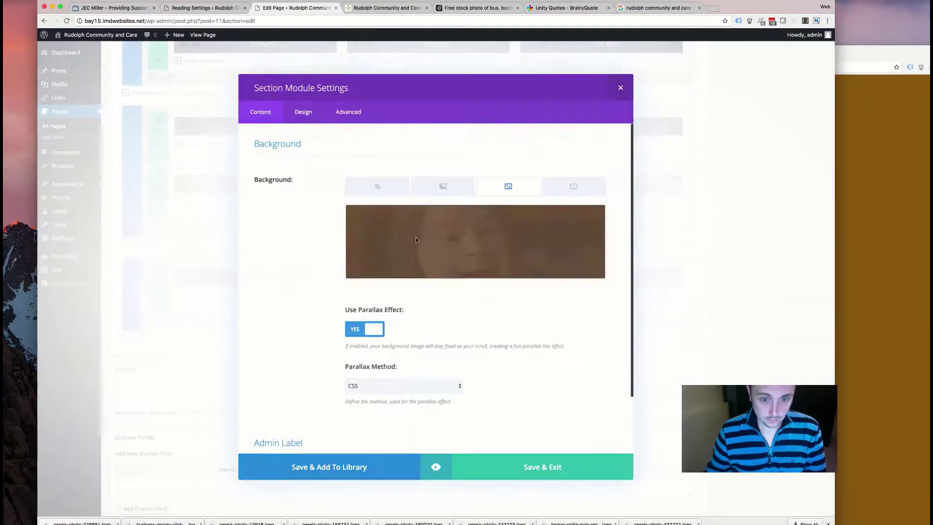
{"action": "left_click", "coordinate": [595, 217]}
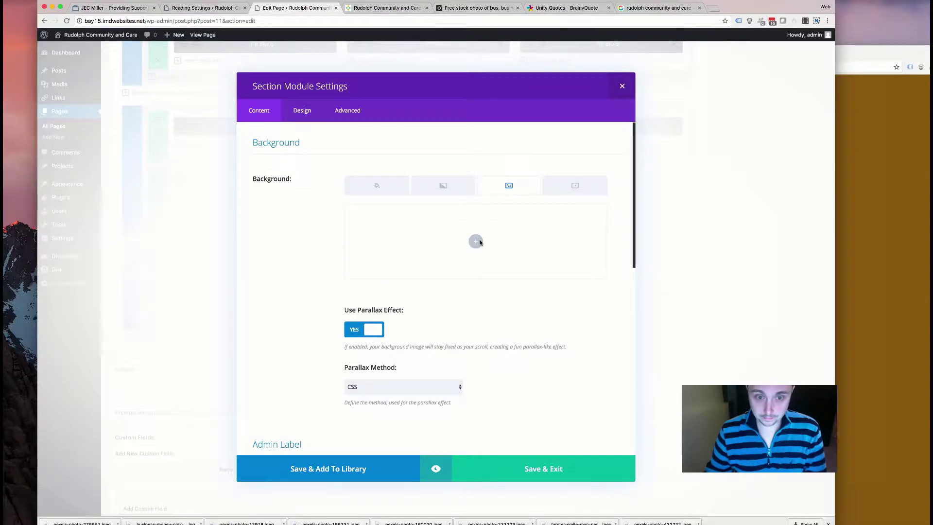
{"action": "left_click", "coordinate": [476, 241]}
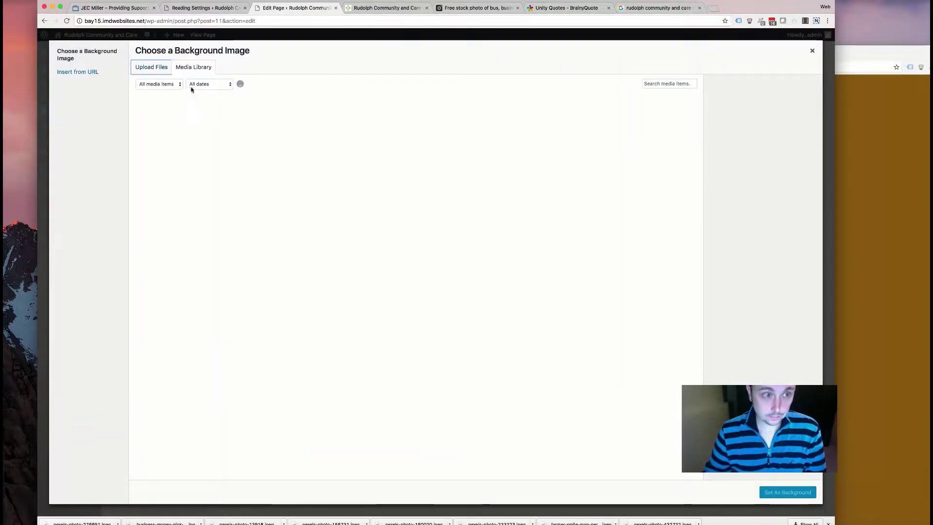
- Upload quote.jpg from the computer to the media library
{"action": "left_click", "coordinate": [149, 69]}
{"action": "left_click", "coordinate": [477, 237]}
{"action": "scroll", "coordinate": [450, 101], "scroll_direction": "down", "scroll_amount": 15}
{"action": "scroll", "coordinate": [450, 102], "scroll_direction": "up", "scroll_amount": 8}
{"action": "scroll", "coordinate": [450, 101], "scroll_direction": "up", "scroll_amount": 5}
{"action": "left_click", "coordinate": [492, 93]}
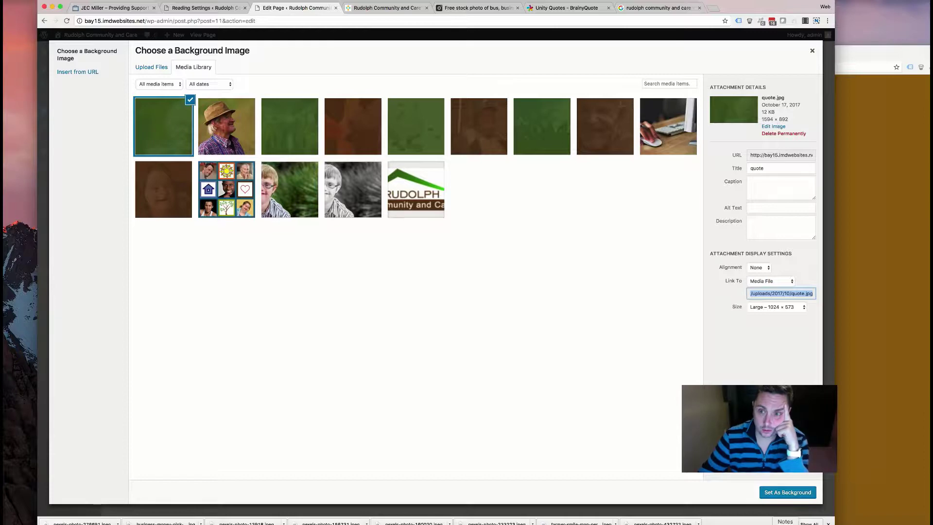
- Set quote.jpg as the section background, save the section and update the page
{"action": "left_click", "coordinate": [797, 495]}
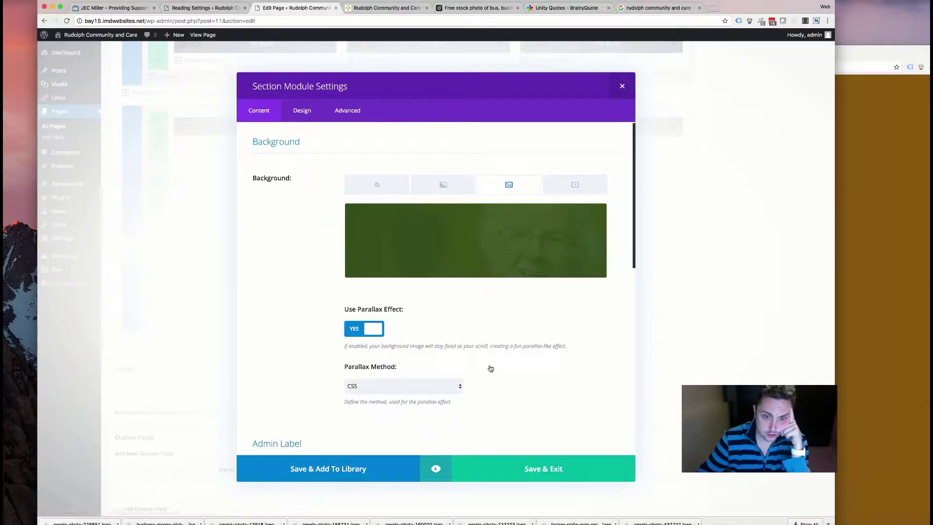
{"action": "scroll", "coordinate": [491, 368], "scroll_direction": "down", "scroll_amount": 5}
{"action": "left_click", "coordinate": [486, 469]}
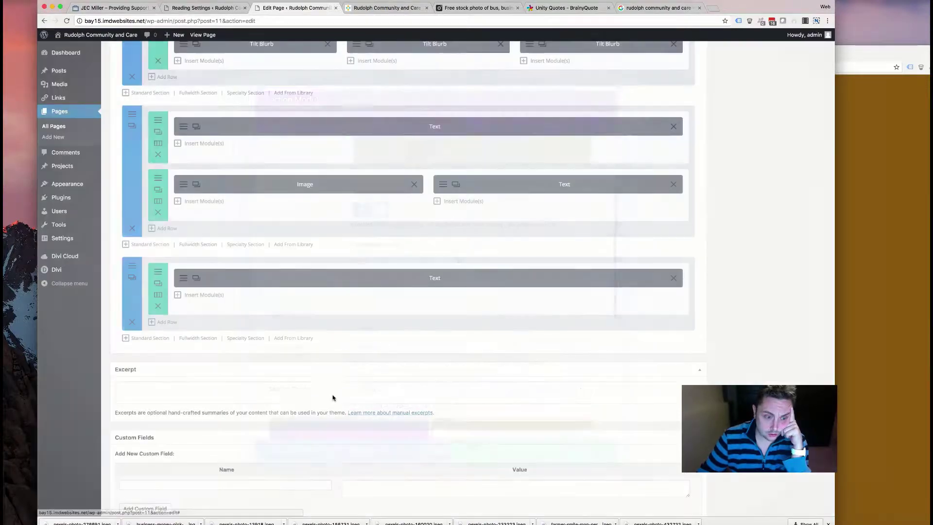
{"action": "scroll", "coordinate": [795, 206], "scroll_direction": "up", "scroll_amount": 10}
{"action": "scroll", "coordinate": [787, 204], "scroll_direction": "up", "scroll_amount": 15}
{"action": "key", "text": "super+s"}
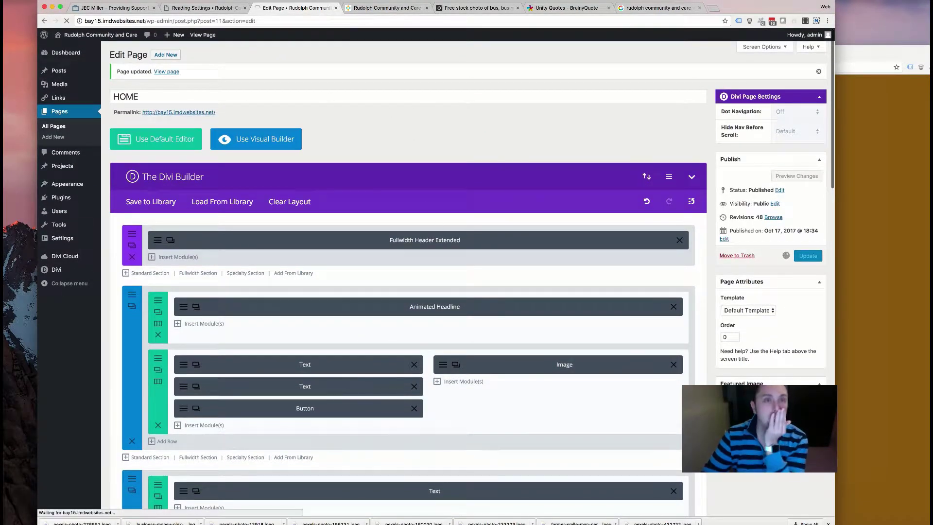
{"action": "left_click", "coordinate": [383, 8]}
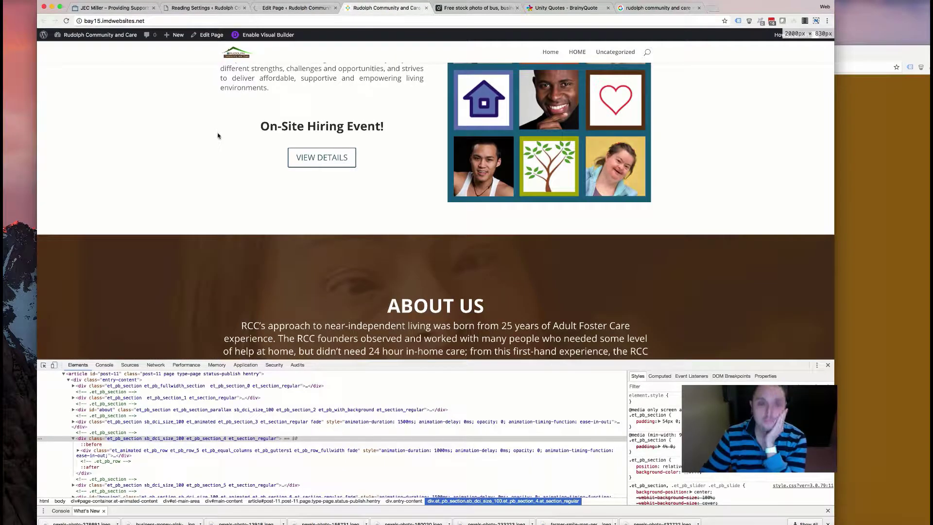
{"action": "scroll", "coordinate": [306, 219], "scroll_direction": "down", "scroll_amount": 15}
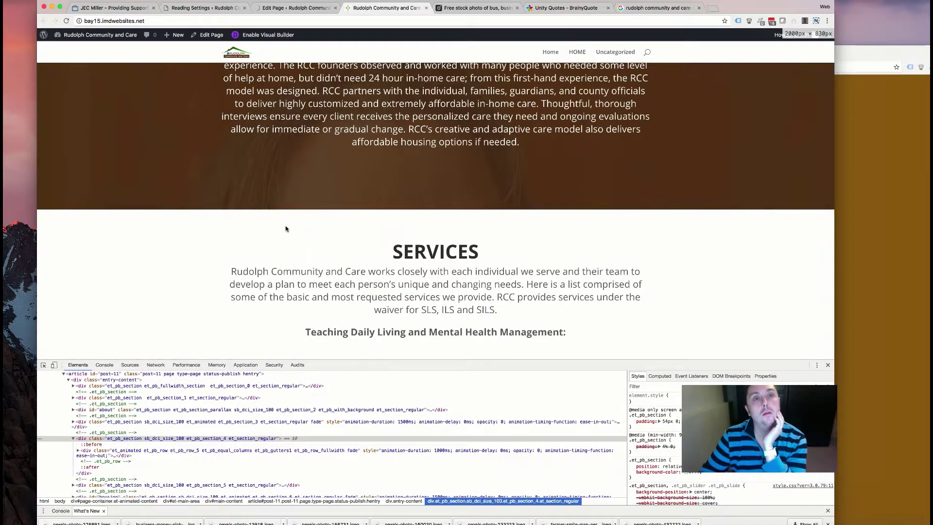
{"action": "scroll", "coordinate": [318, 247], "scroll_direction": "down", "scroll_amount": 10}
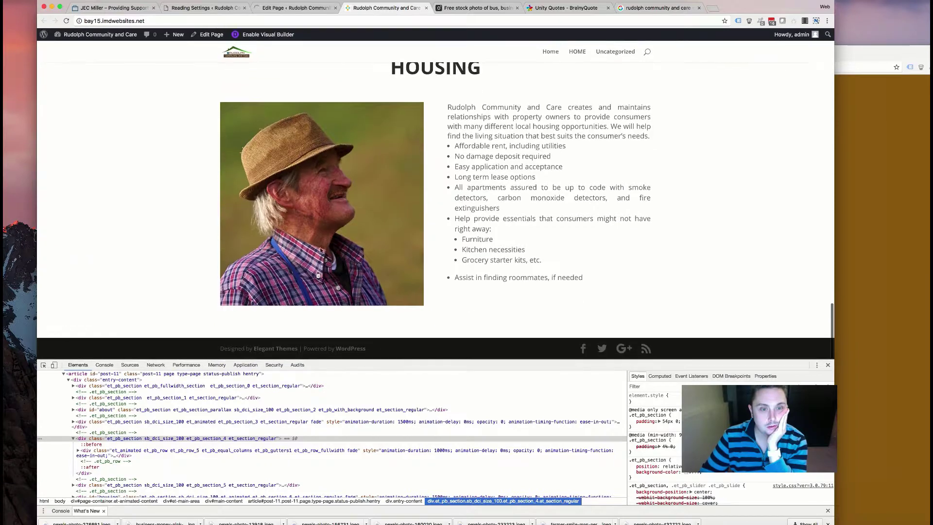
{"action": "left_click", "coordinate": [66, 21]}
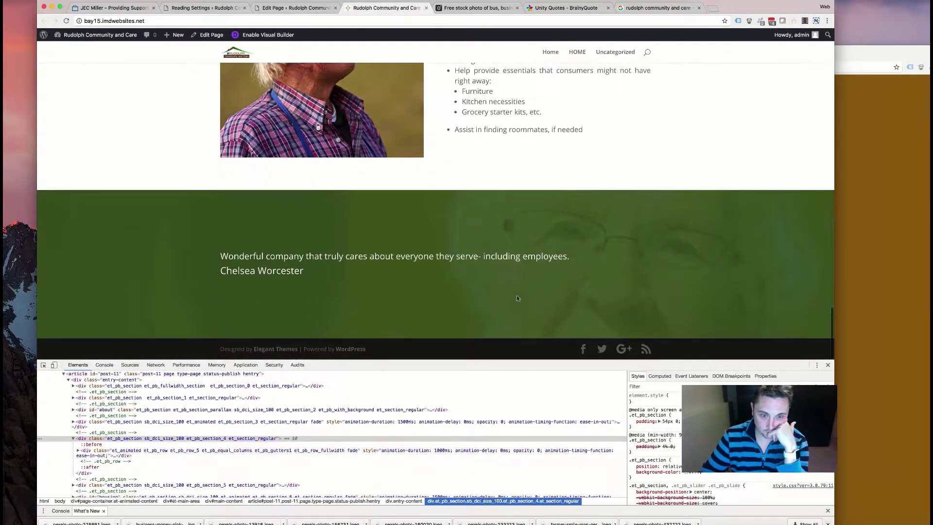
{"action": "left_click_drag", "start_coordinate": [313, 270], "coordinate": [256, 270]}
{"action": "left_click_drag", "start_coordinate": [580, 257], "coordinate": [239, 246]}
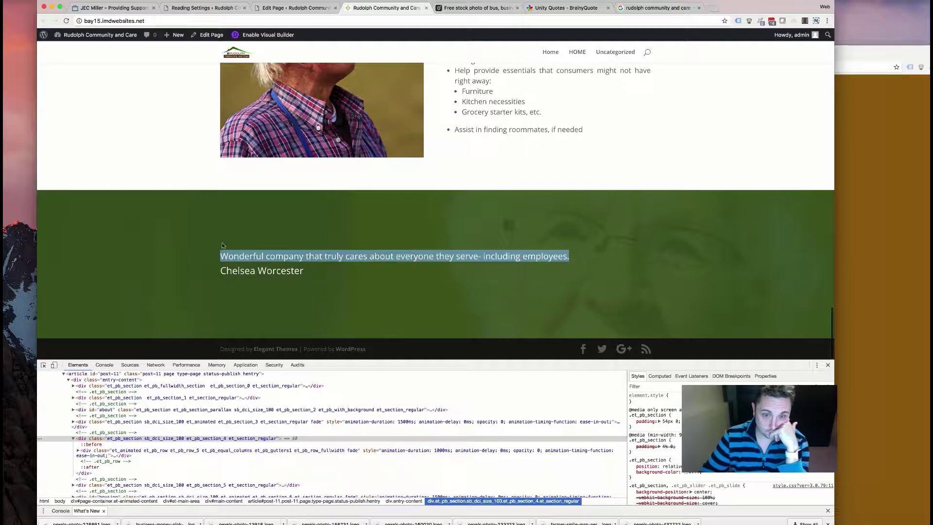
{"action": "left_click", "coordinate": [278, 265]}
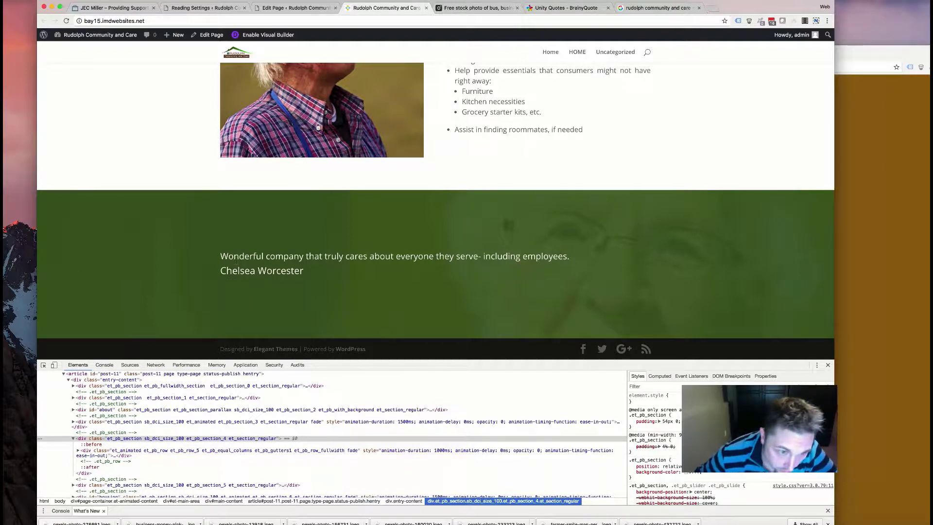
{"action": "triple_click", "coordinate": [356, 256]}
{"action": "left_click_drag", "start_coordinate": [306, 271], "coordinate": [228, 268]}
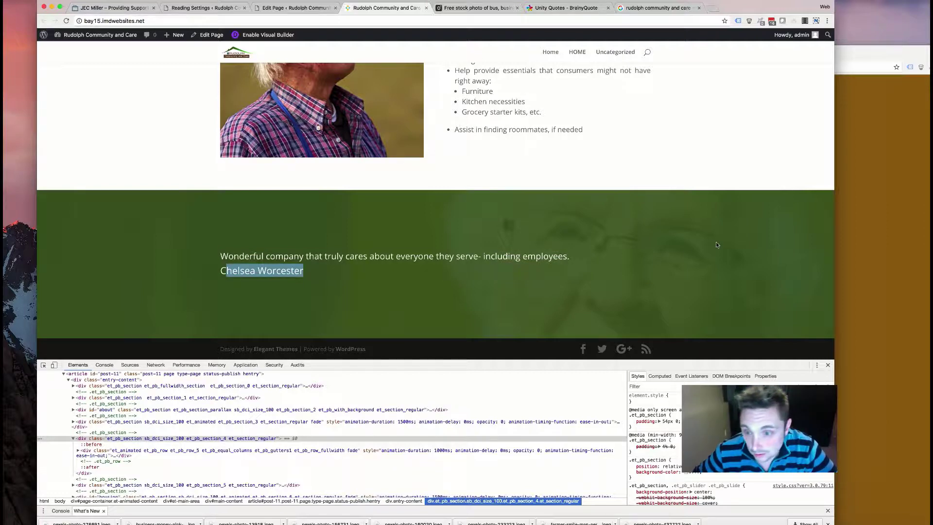
{"action": "scroll", "coordinate": [547, 221], "scroll_direction": "up", "scroll_amount": 6}
{"action": "scroll", "coordinate": [546, 212], "scroll_direction": "down", "scroll_amount": 6}
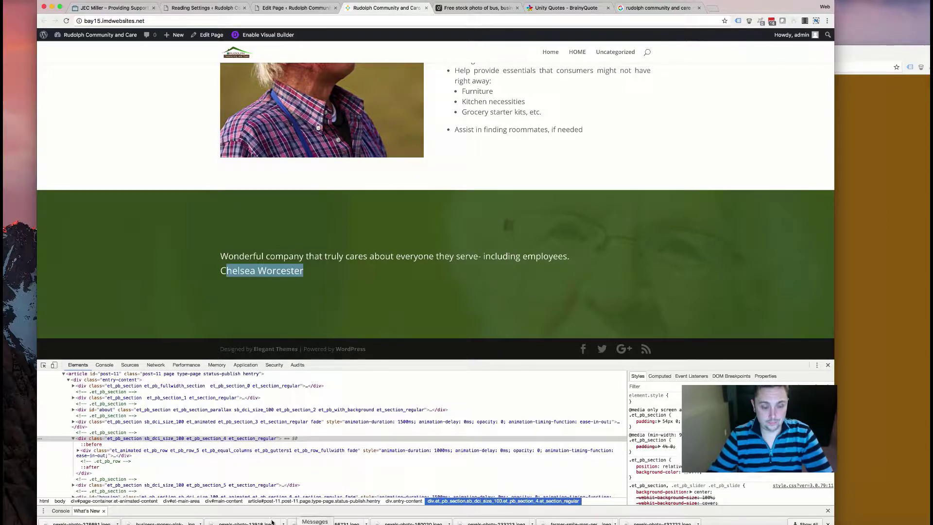
- Revert the portrait to its original uncropped state via History
{"action": "key", "text": "super+Tab"}
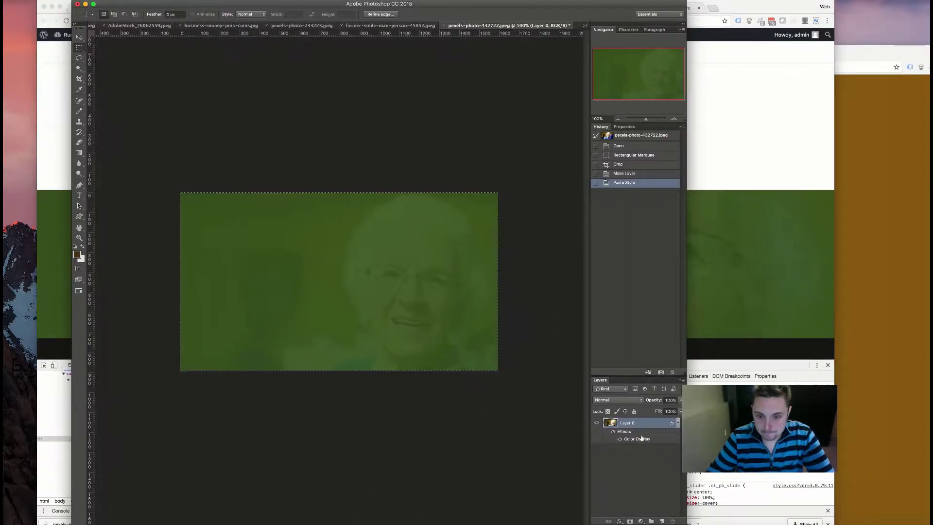
{"action": "left_click", "coordinate": [639, 136]}
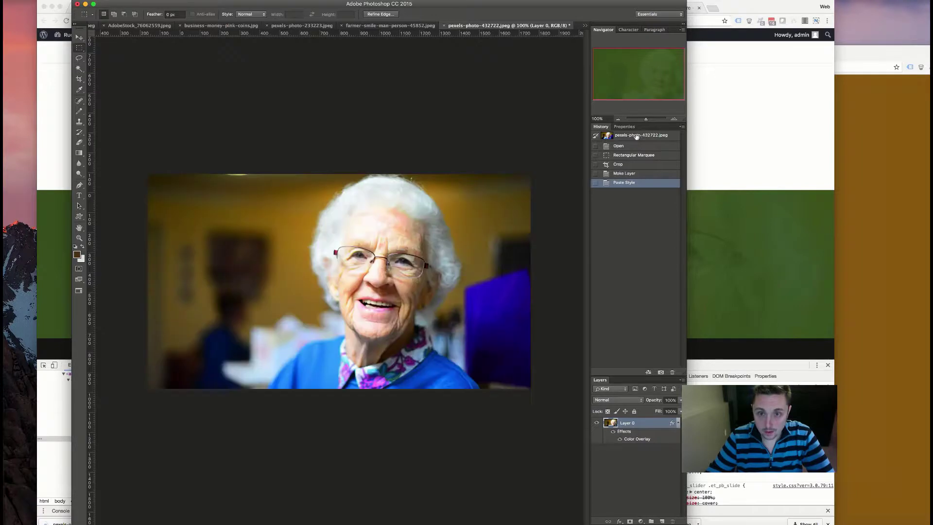
{"action": "key", "text": "super+i"}
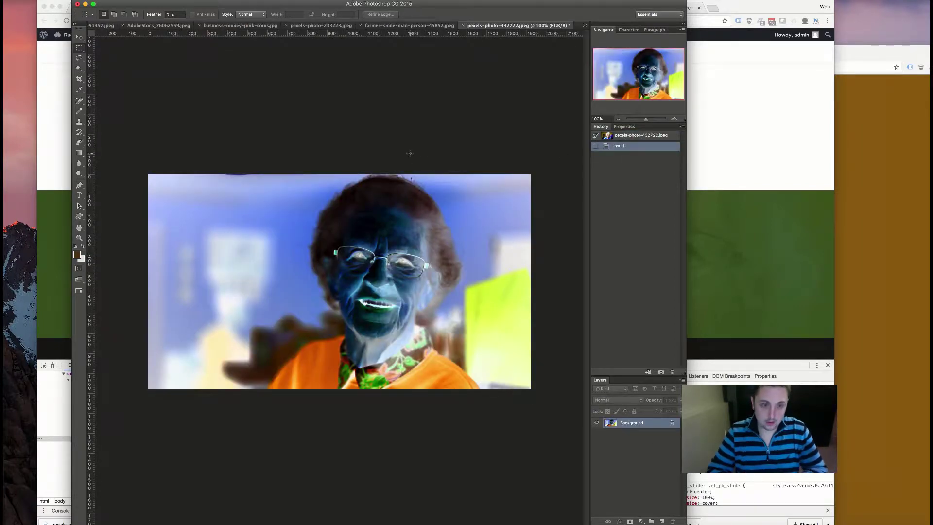
{"action": "key", "text": "super+z"}
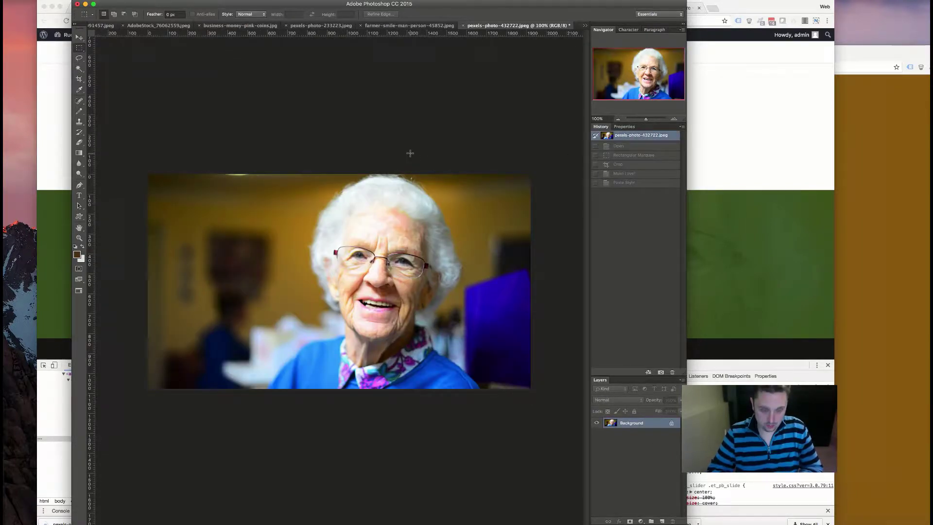
{"action": "key", "text": "super+alt+i"}
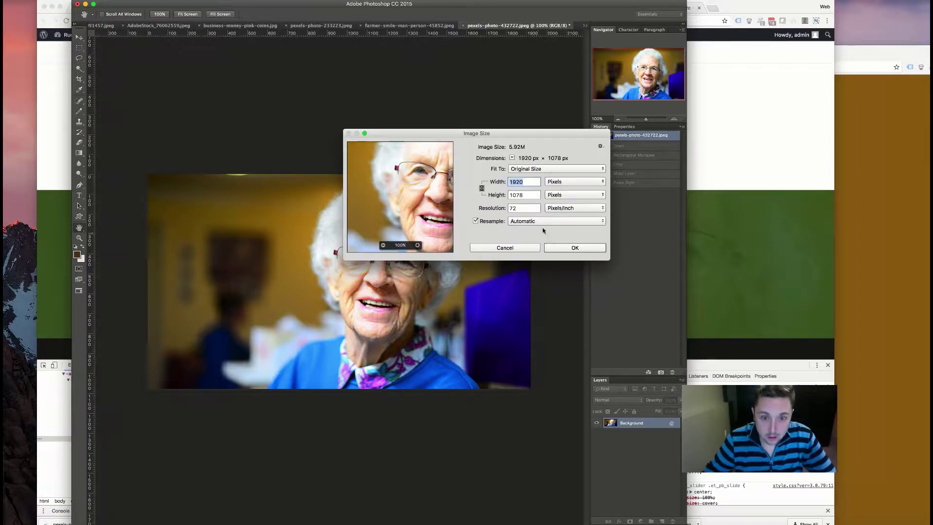
{"action": "left_click", "coordinate": [512, 248]}
- Convert the Background to Layer 0 and apply the copied green colour overlay
{"action": "right_click", "coordinate": [644, 426]}
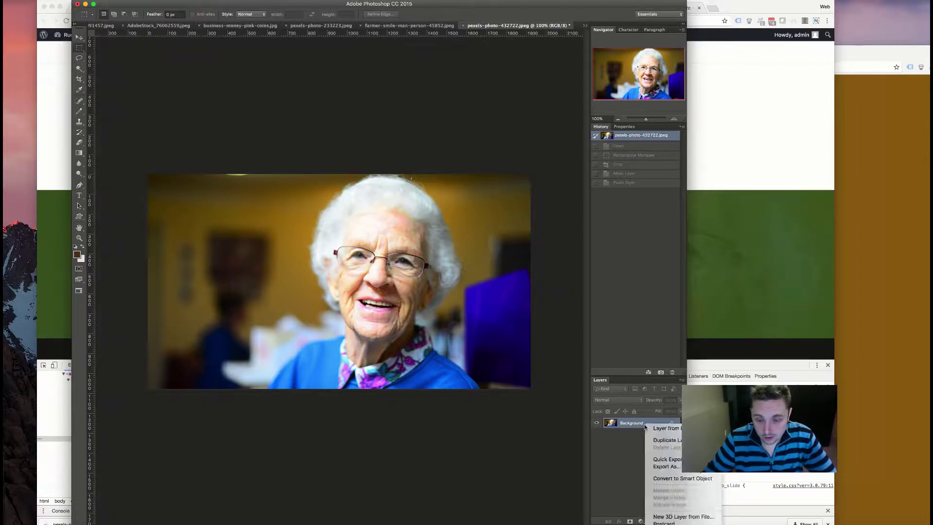
{"action": "left_click", "coordinate": [637, 426]}
{"action": "double_click", "coordinate": [651, 426]}
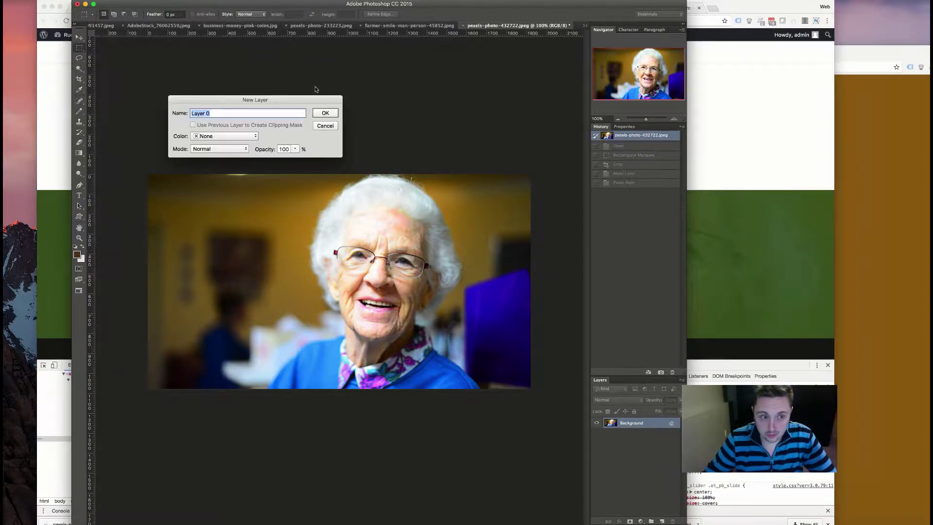
{"action": "left_click", "coordinate": [325, 112]}
{"action": "right_click", "coordinate": [651, 426]}
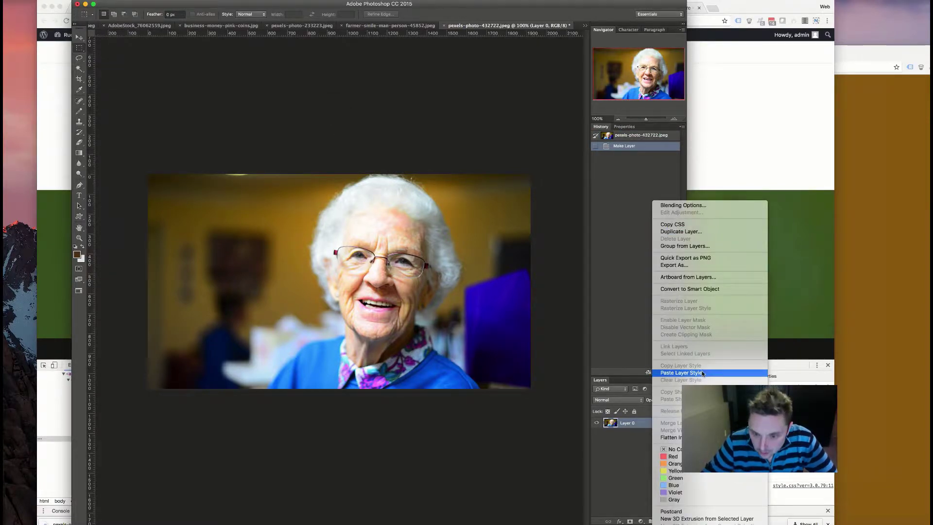
{"action": "left_click", "coordinate": [680, 373]}
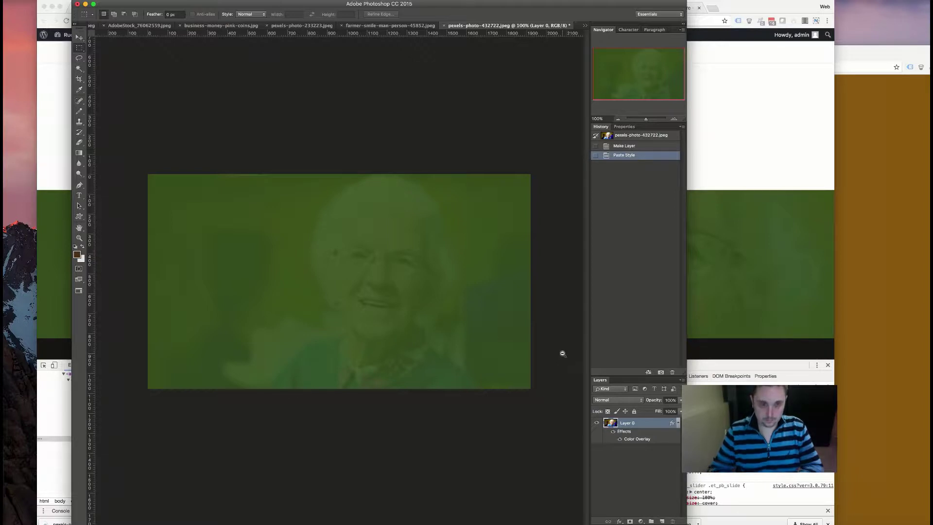
- Export the image via Save for Web as a JPEG High file named home-bg
{"action": "key", "text": "super+alt+shift+s"}
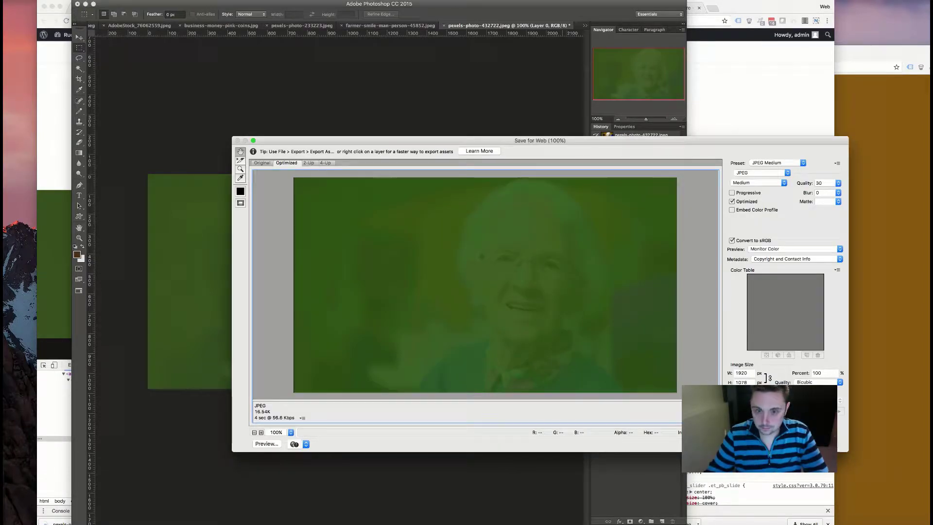
{"action": "left_click", "coordinate": [758, 183]}
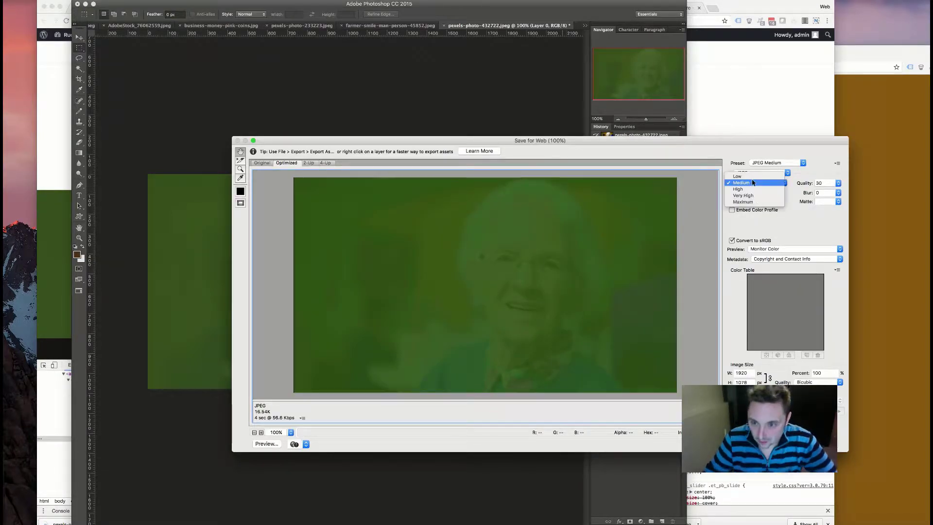
{"action": "left_click", "coordinate": [748, 190]}
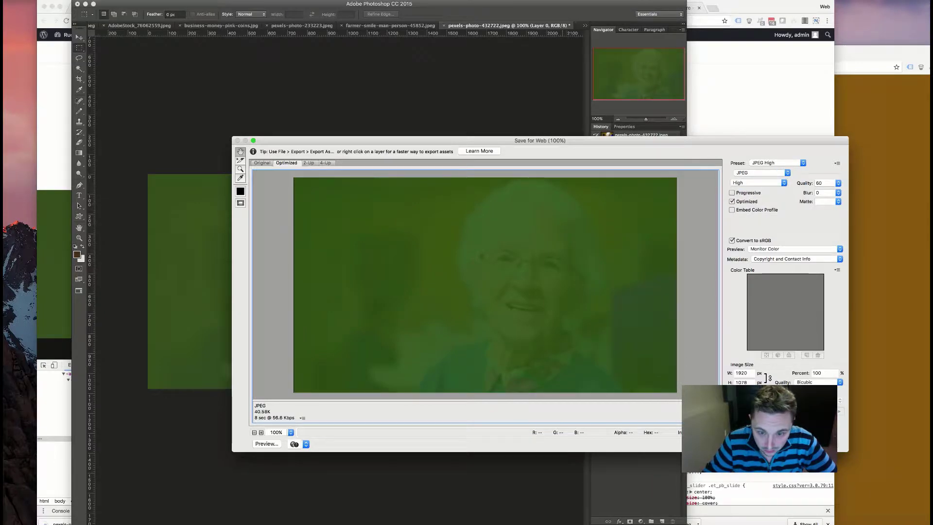
{"action": "key", "text": "Return"}
{"action": "type", "text": "home-bg"}
{"action": "key", "text": "Return"}
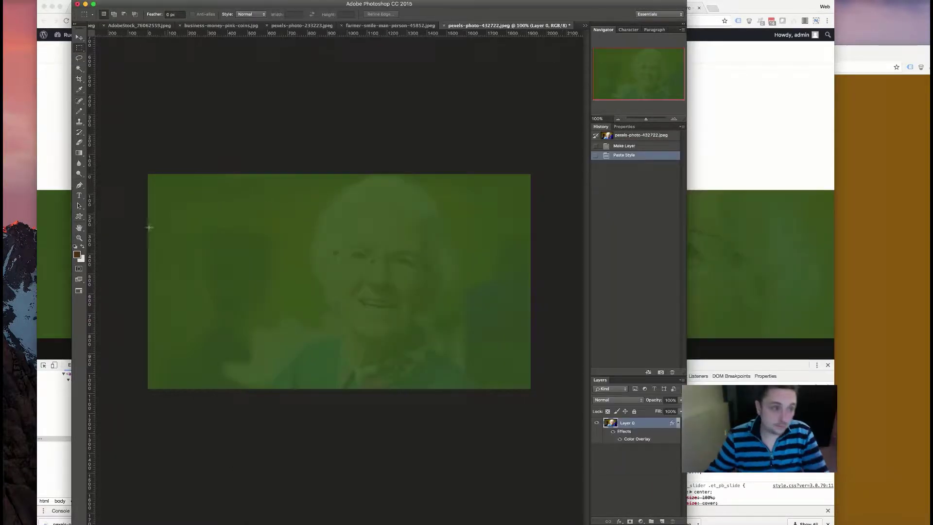
{"action": "left_click", "coordinate": [59, 167]}
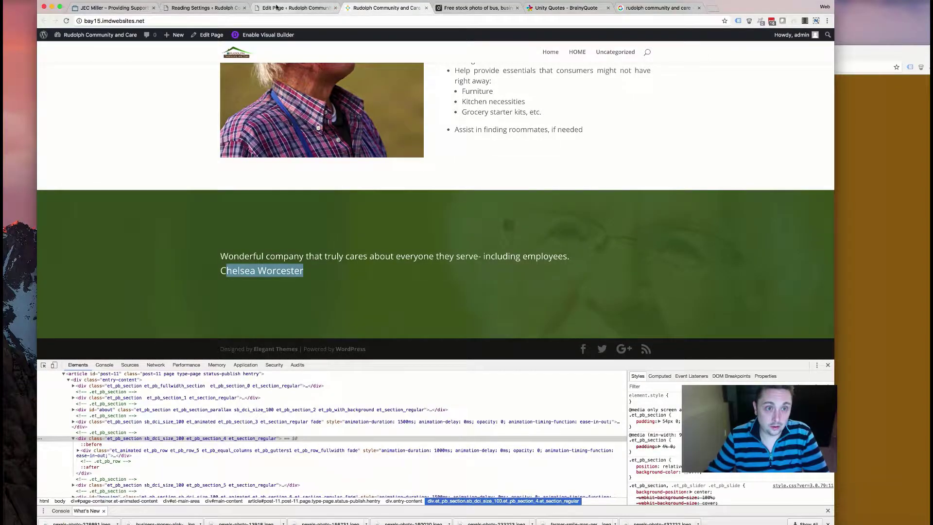
- Delete the current background image from the last section's settings in the page editor
{"action": "left_click", "coordinate": [294, 8]}
{"action": "scroll", "coordinate": [342, 266], "scroll_direction": "down", "scroll_amount": 3}
{"action": "scroll", "coordinate": [192, 315], "scroll_direction": "down", "scroll_amount": 15}
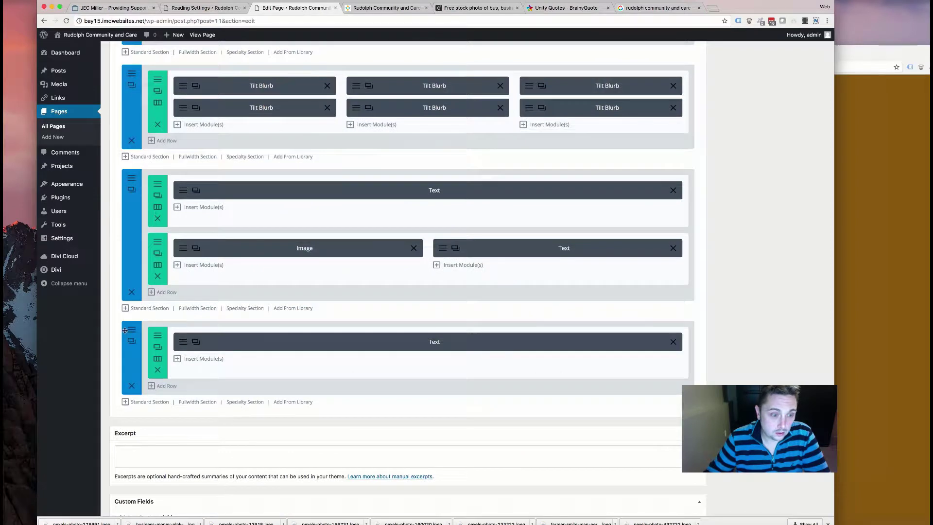
{"action": "left_click", "coordinate": [132, 341]}
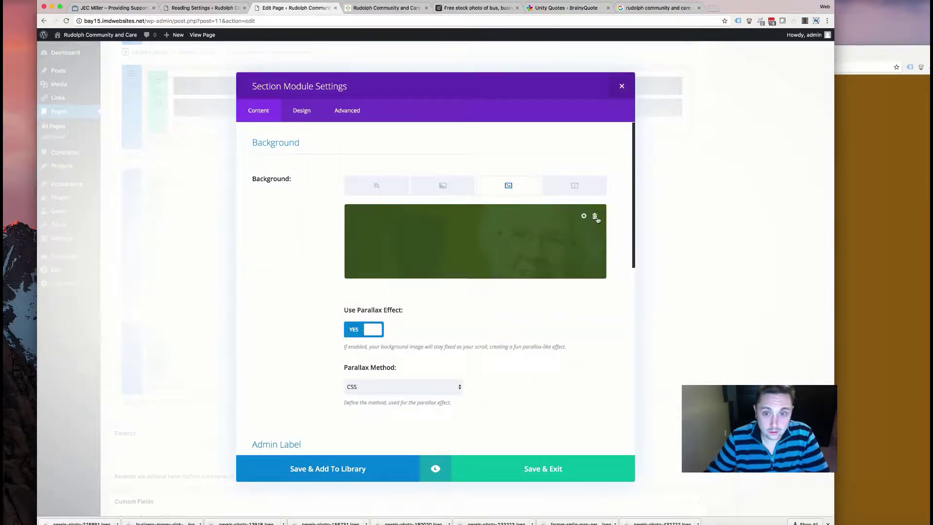
{"action": "left_click", "coordinate": [597, 222]}
- Upload quote2.jpg from Downloads as the section's new background image
{"action": "left_click", "coordinate": [476, 242]}
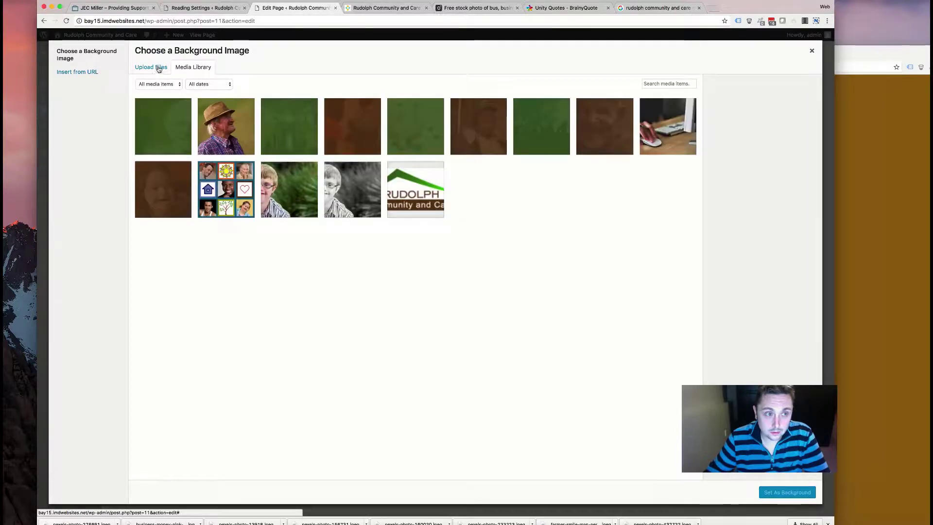
{"action": "left_click", "coordinate": [159, 67]}
{"action": "left_click", "coordinate": [475, 237]}
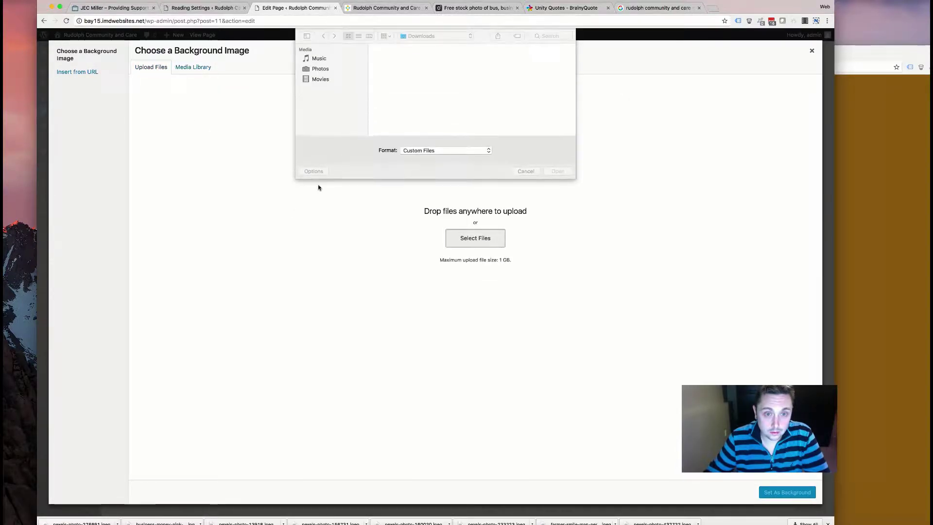
{"action": "scroll", "coordinate": [423, 82], "scroll_direction": "down", "scroll_amount": 5}
{"action": "scroll", "coordinate": [422, 80], "scroll_direction": "down", "scroll_amount": 10}
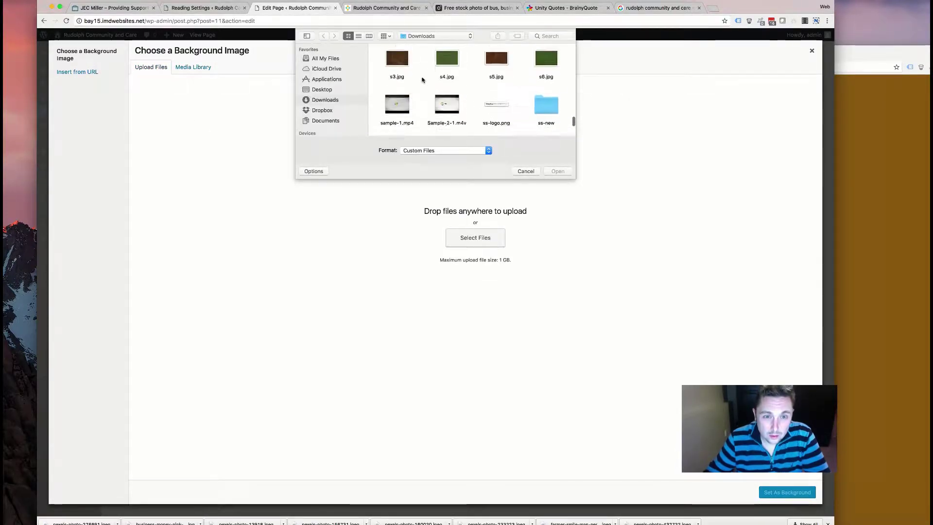
{"action": "scroll", "coordinate": [422, 80], "scroll_direction": "up", "scroll_amount": 5}
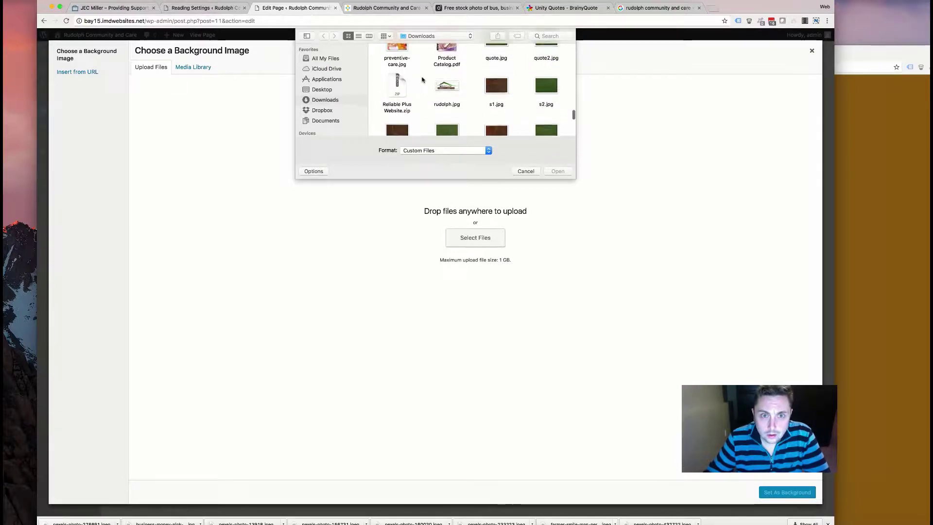
{"action": "double_click", "coordinate": [546, 72]}
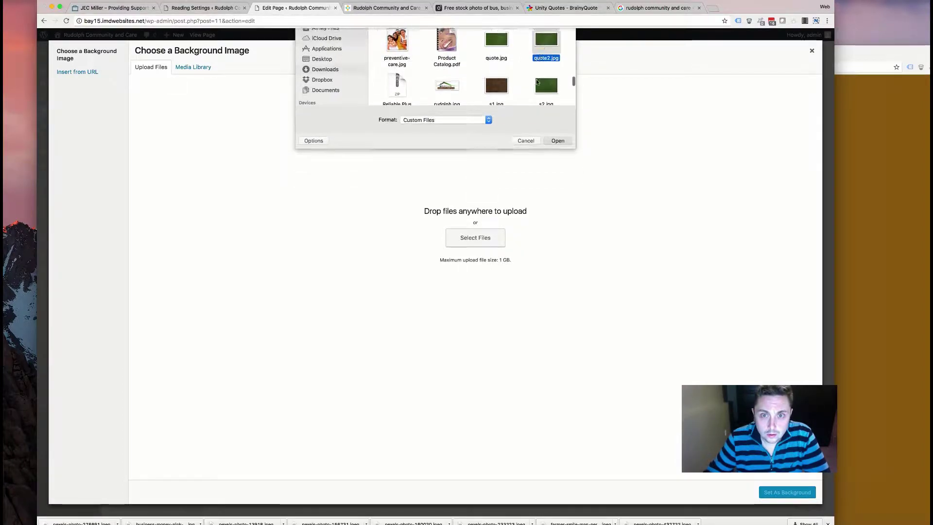
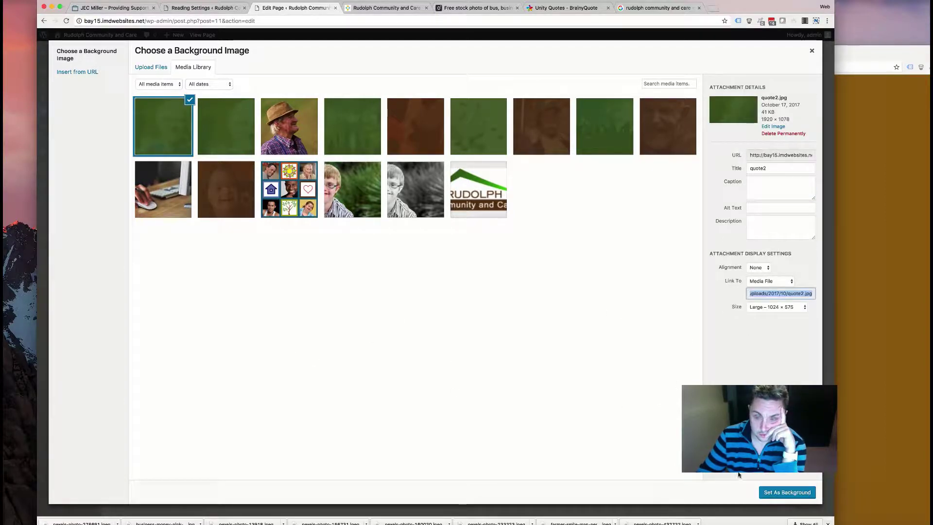
- Set the uploaded quote2.jpg as the testimonial section's parallax background and save the section
{"action": "left_click", "coordinate": [782, 308]}
{"action": "left_click", "coordinate": [780, 307]}
{"action": "left_click", "coordinate": [783, 492]}
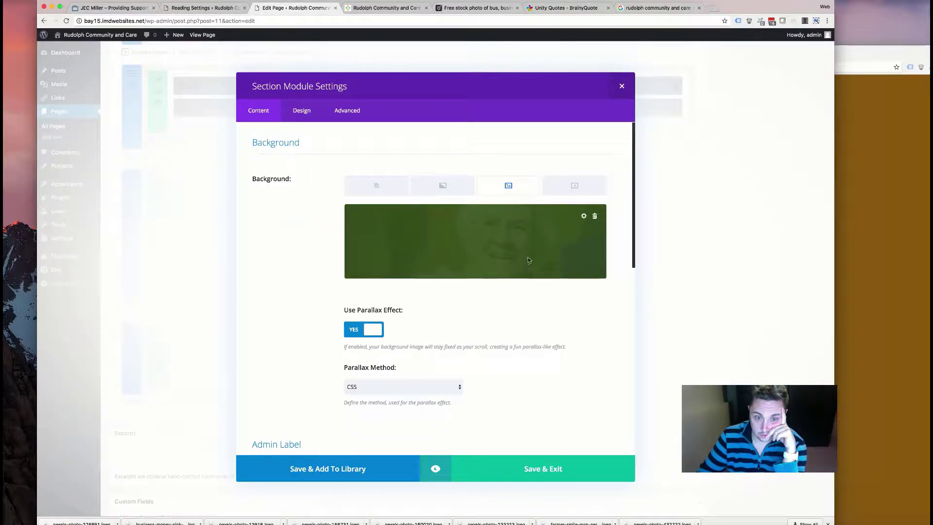
{"action": "left_click", "coordinate": [302, 111]}
{"action": "left_click", "coordinate": [535, 468]}
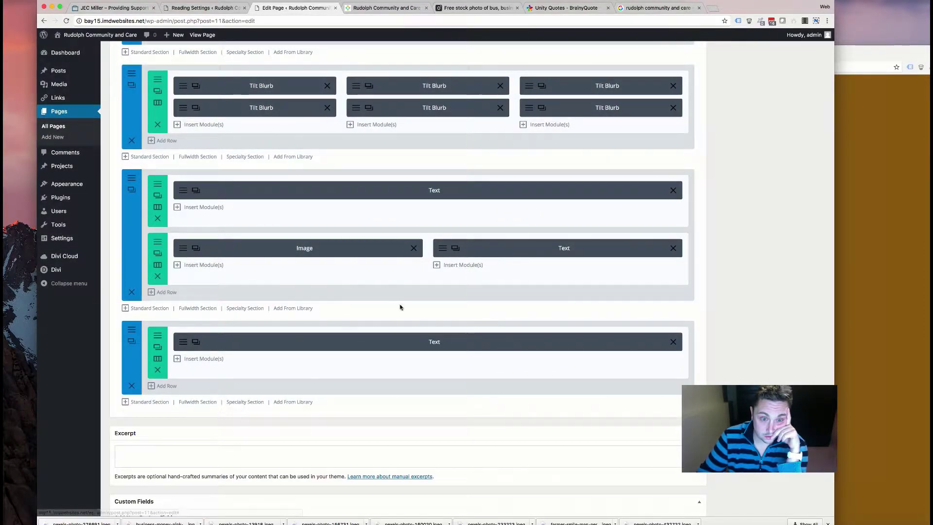
- Style the testimonial text at size 18 and italic, with a left-aligned heading without all caps
{"action": "left_click", "coordinate": [195, 342]}
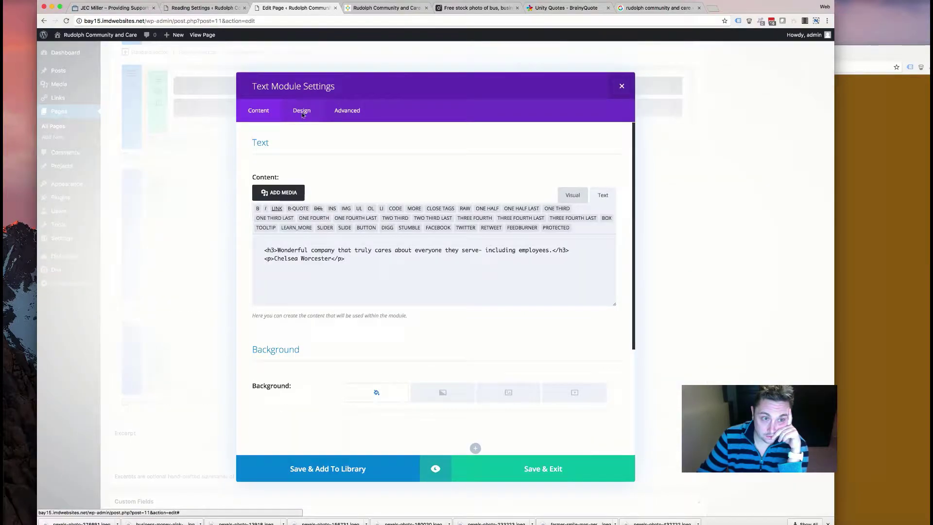
{"action": "left_click", "coordinate": [302, 110]}
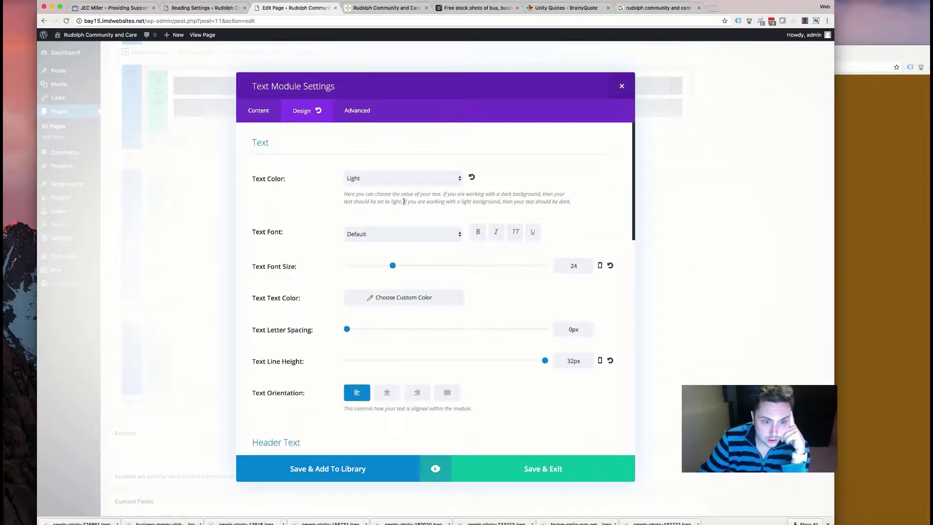
{"action": "left_click_drag", "start_coordinate": [392, 266], "coordinate": [378, 266]}
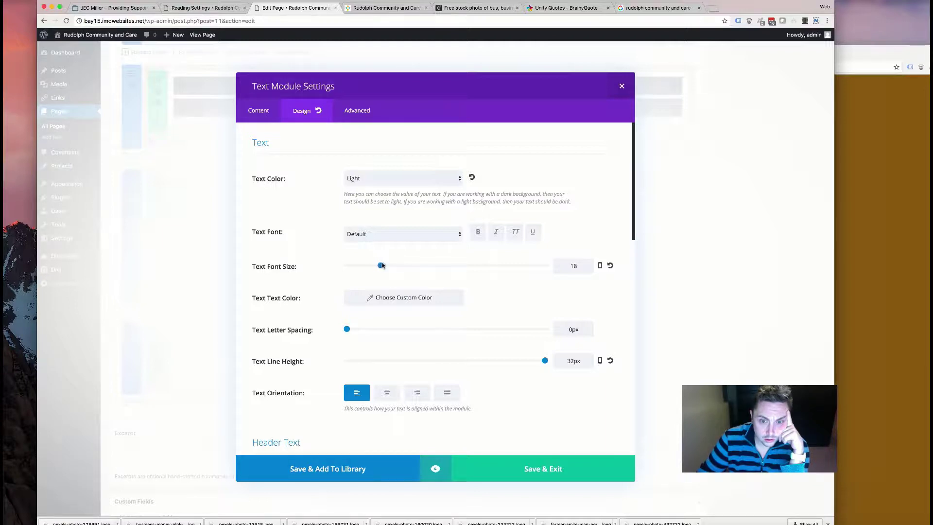
{"action": "left_click", "coordinate": [496, 232]}
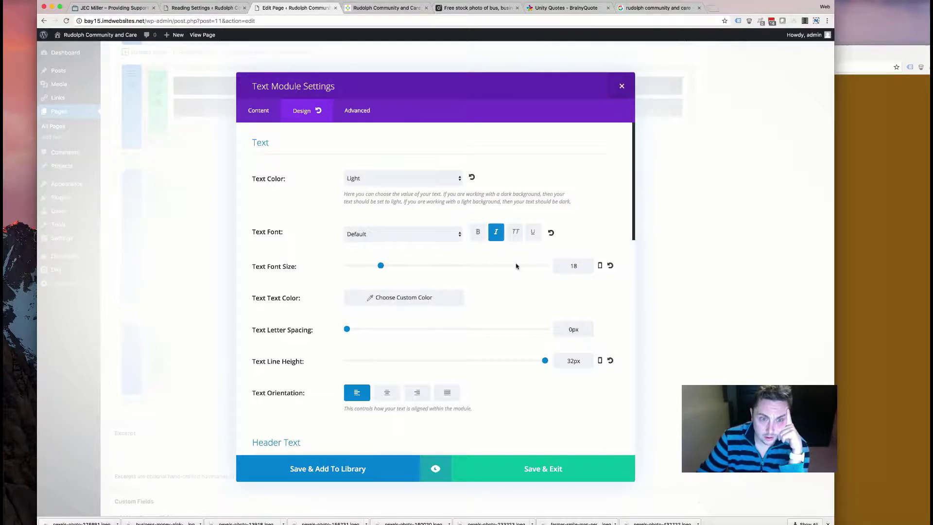
{"action": "scroll", "coordinate": [476, 291], "scroll_direction": "down", "scroll_amount": 6}
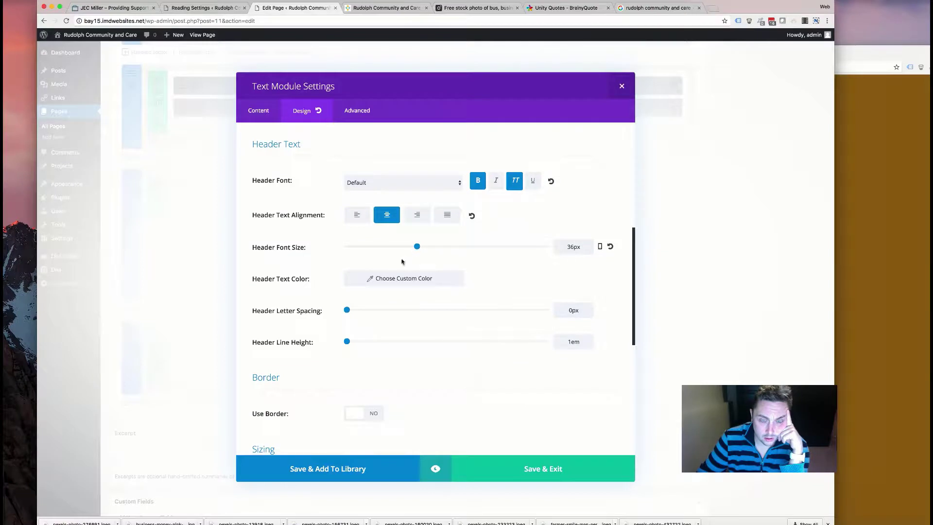
{"action": "left_click", "coordinate": [512, 186]}
{"action": "left_click", "coordinate": [360, 217]}
{"action": "scroll", "coordinate": [277, 137], "scroll_direction": "up", "scroll_amount": 3}
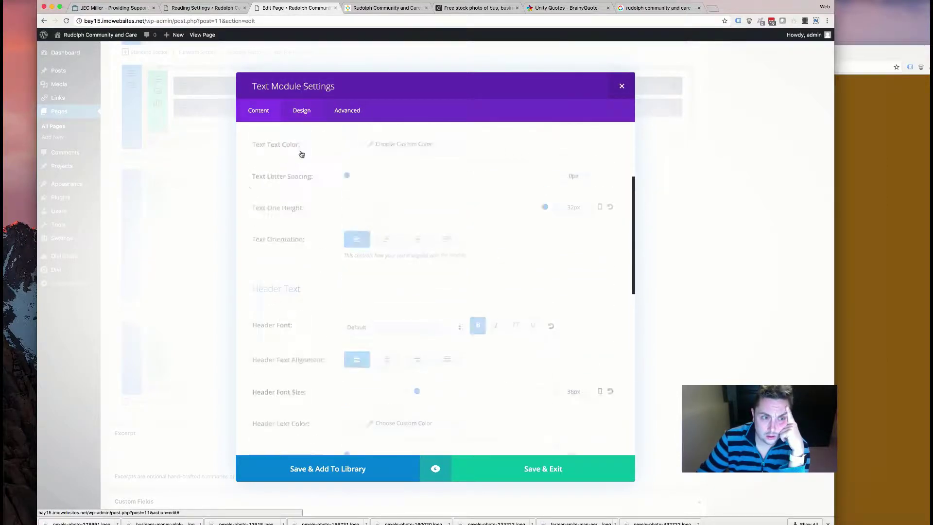
- Add a '-' before the attribution name and save the Text module
{"action": "left_click", "coordinate": [263, 111]}
{"action": "scroll", "coordinate": [278, 219], "scroll_direction": "down", "scroll_amount": 2}
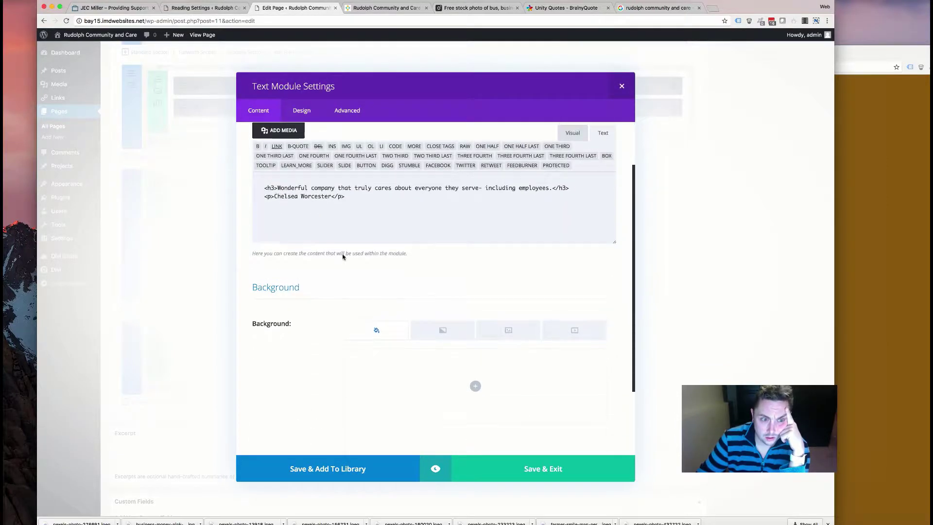
{"action": "left_click", "coordinate": [274, 222]}
{"action": "type", "text": "-"}
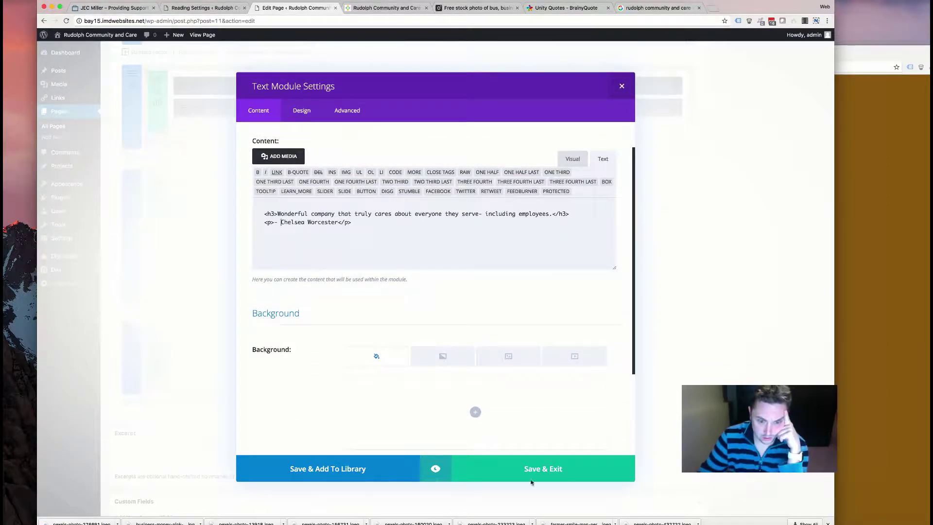
{"action": "left_click", "coordinate": [538, 480]}
- Update the home page to publish the testimonial changes
{"action": "scroll", "coordinate": [735, 183], "scroll_direction": "up", "scroll_amount": 10}
{"action": "scroll", "coordinate": [734, 184], "scroll_direction": "up", "scroll_amount": 8}
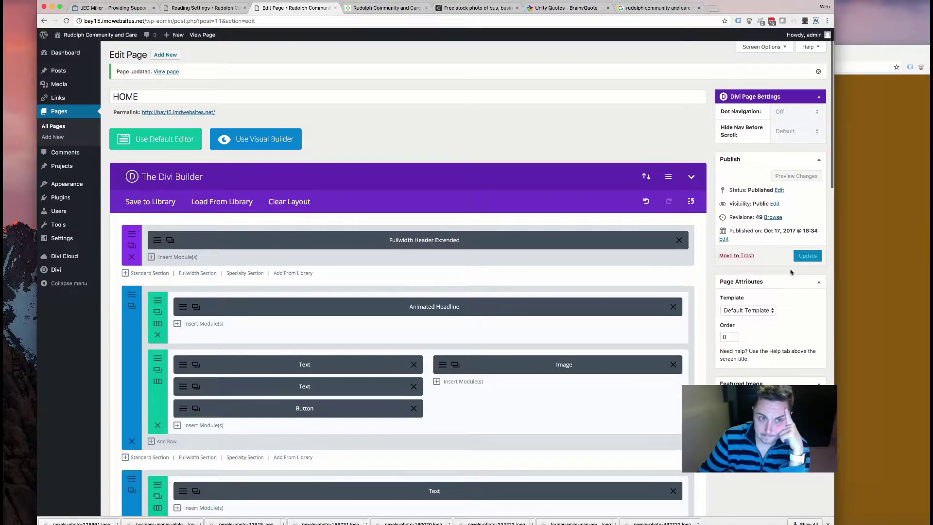
{"action": "scroll", "coordinate": [695, 282], "scroll_direction": "down", "scroll_amount": 15}
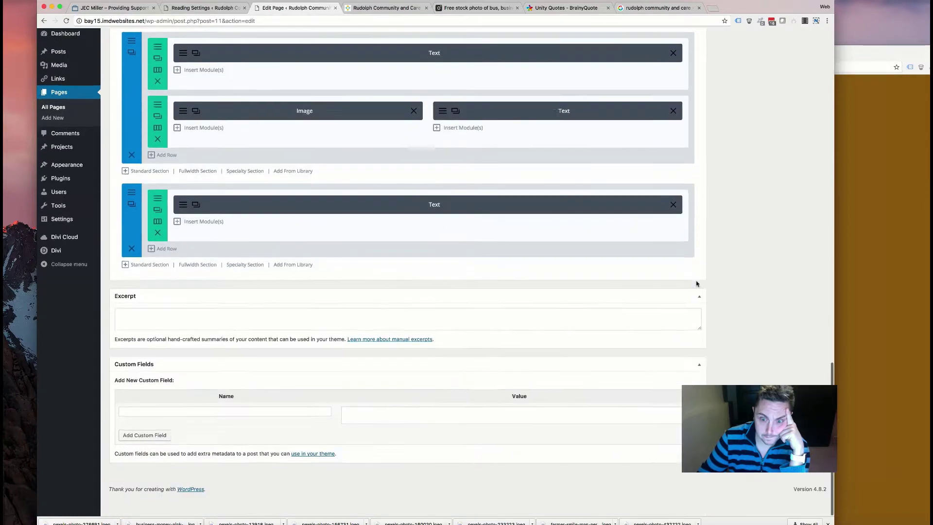
{"action": "scroll", "coordinate": [695, 282], "scroll_direction": "up", "scroll_amount": 15}
{"action": "left_click", "coordinate": [804, 257]}
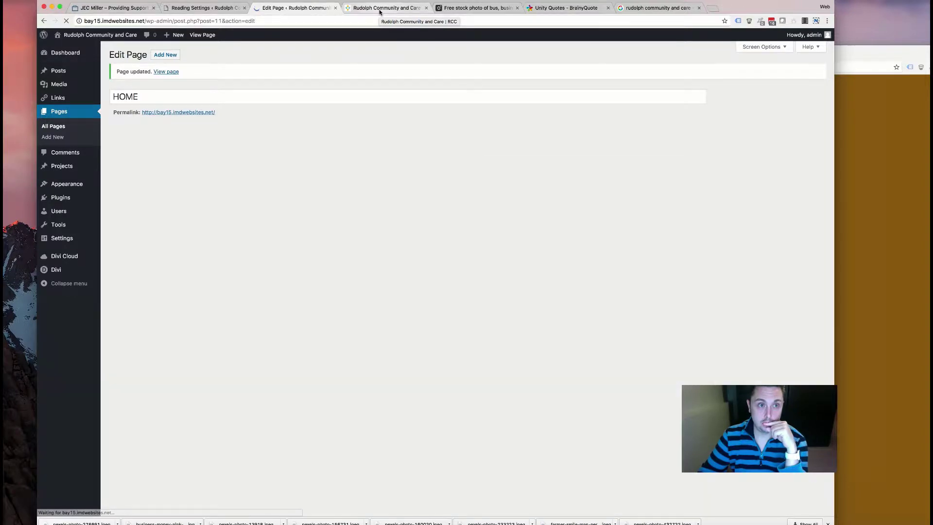
{"action": "left_click", "coordinate": [379, 10]}
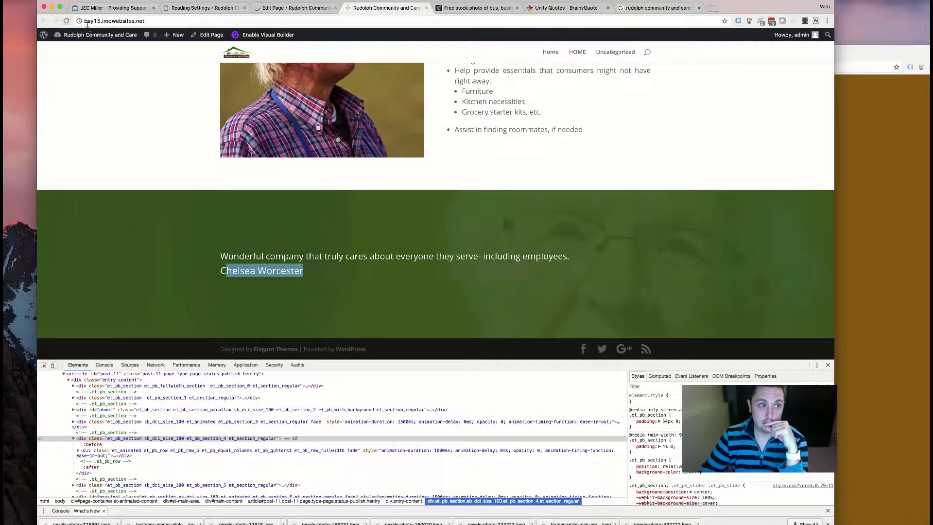
{"action": "left_click", "coordinate": [66, 21]}
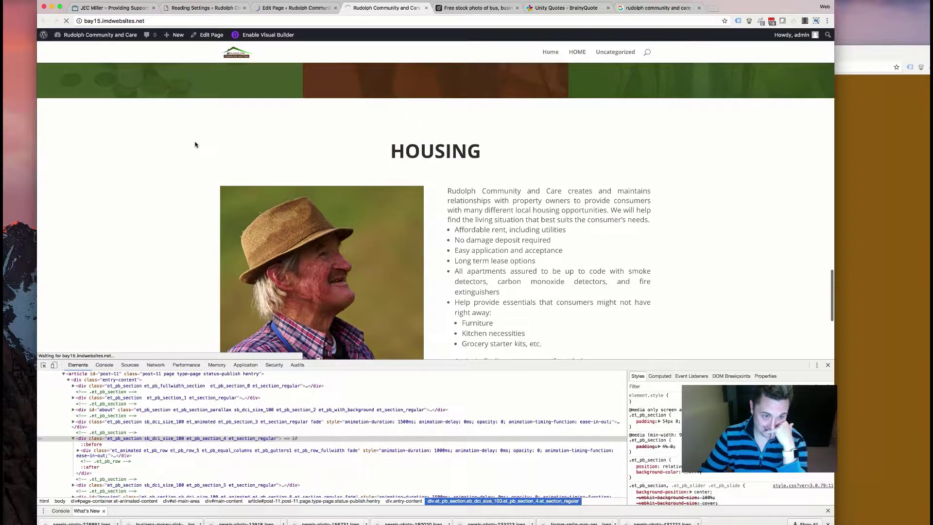
{"action": "scroll", "coordinate": [195, 144], "scroll_direction": "down", "scroll_amount": 5}
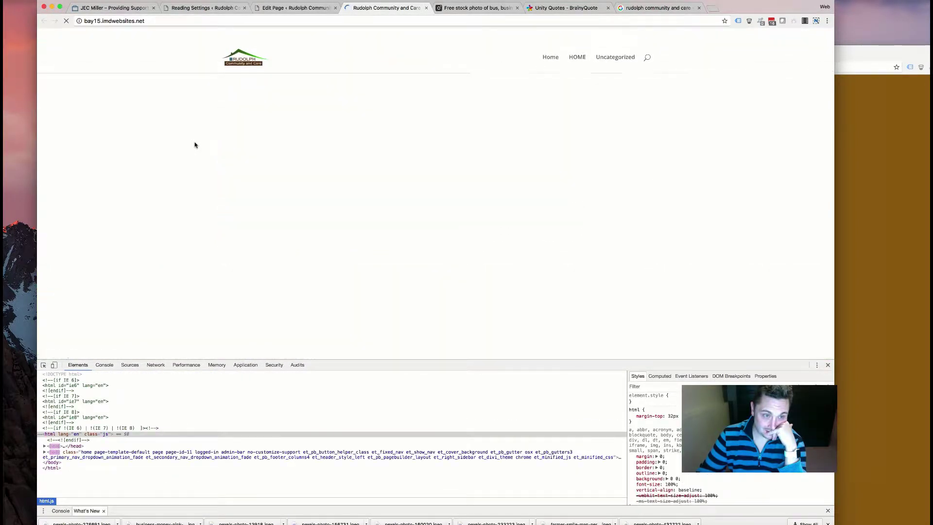
{"action": "scroll", "coordinate": [195, 144], "scroll_direction": "down", "scroll_amount": 2}
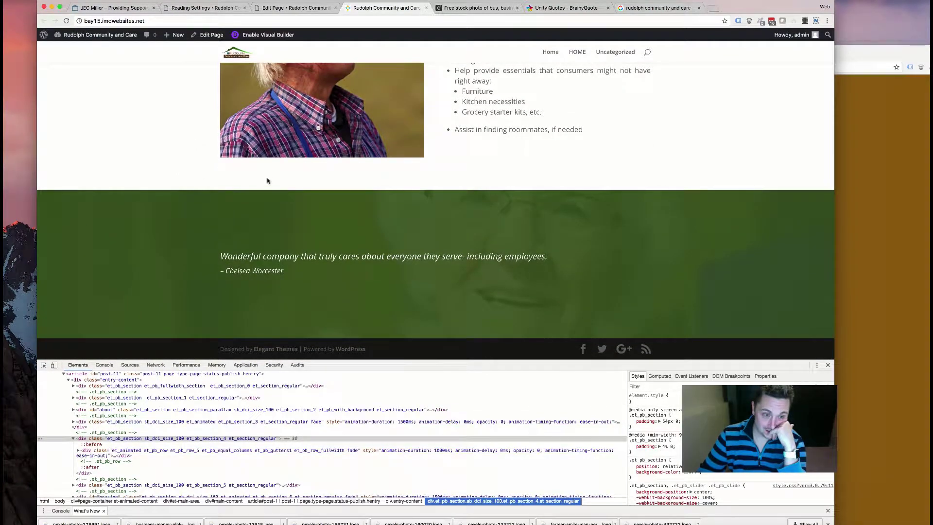
{"action": "left_click_drag", "start_coordinate": [575, 264], "coordinate": [219, 255]}
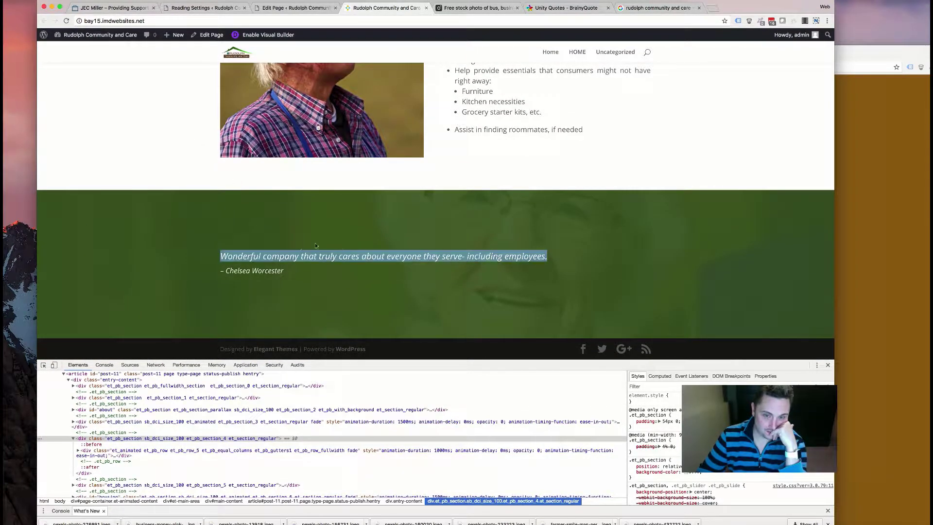
{"action": "left_click", "coordinate": [381, 291]}
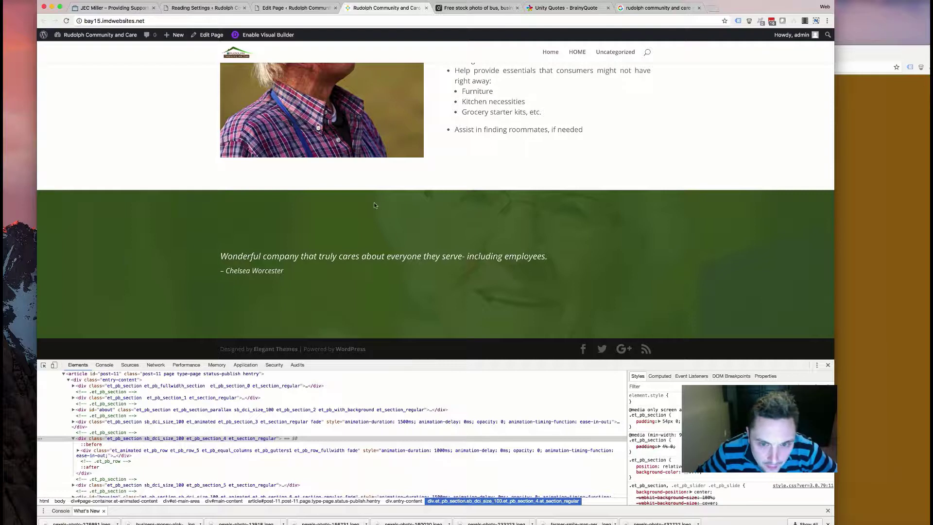
{"action": "left_click_drag", "start_coordinate": [384, 298], "coordinate": [199, 257]}
{"action": "left_click", "coordinate": [304, 275]}
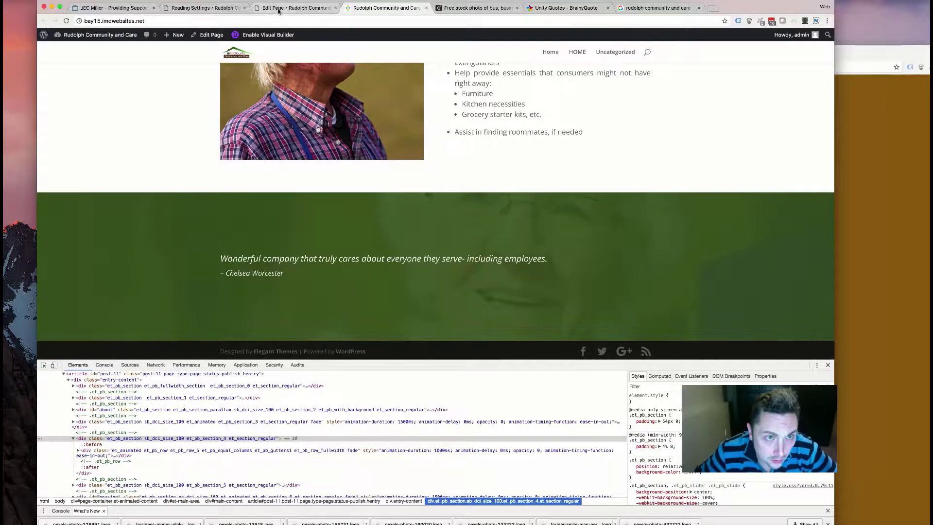
- Back in the page editor, review the testimonial Text module's design settings and close them
{"action": "left_click", "coordinate": [303, 8]}
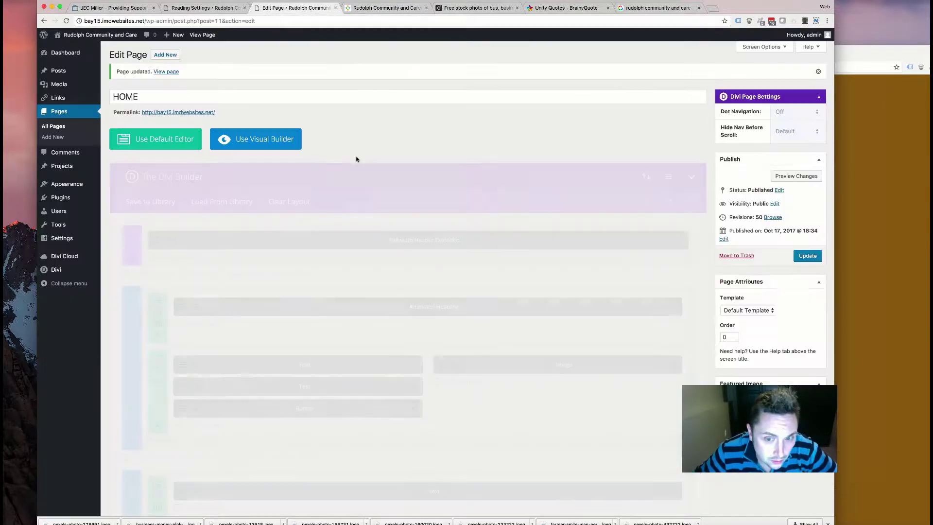
{"action": "scroll", "coordinate": [283, 304], "scroll_direction": "down", "scroll_amount": 20}
{"action": "scroll", "coordinate": [245, 311], "scroll_direction": "down", "scroll_amount": 5}
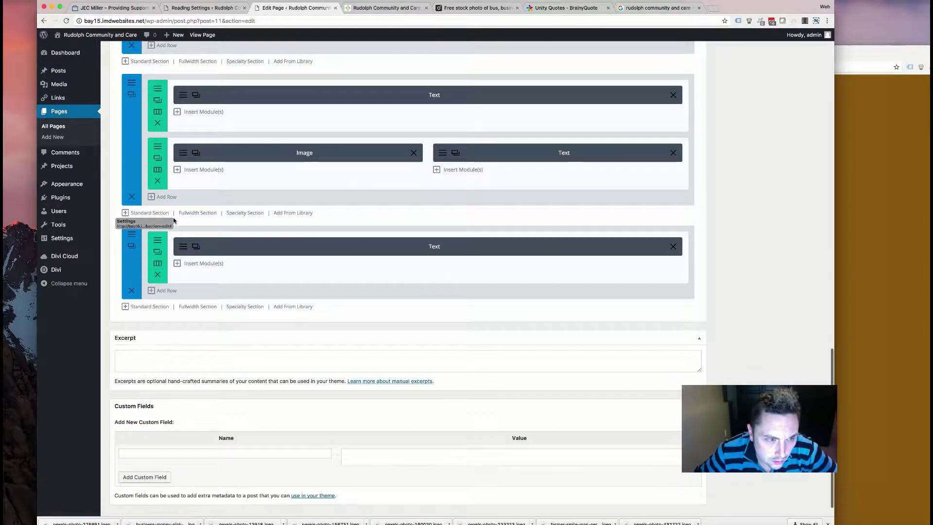
{"action": "left_click", "coordinate": [196, 246]}
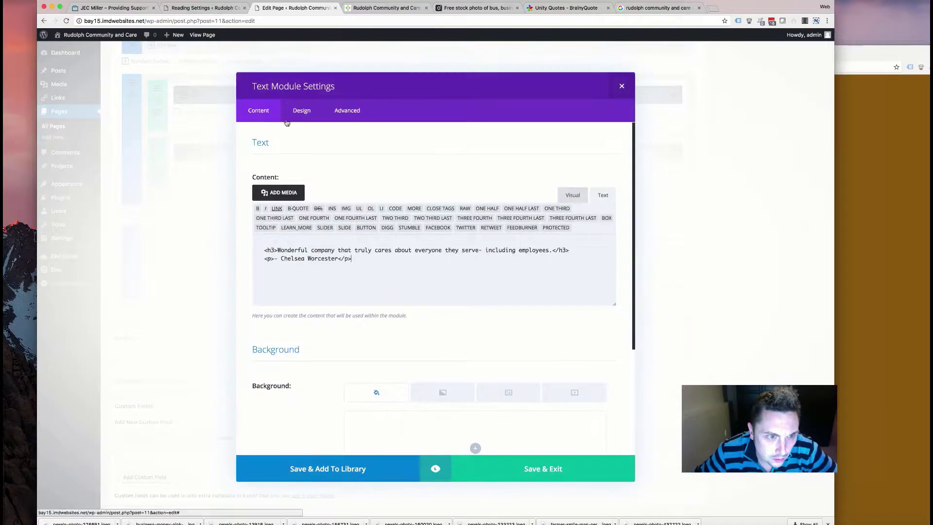
{"action": "left_click", "coordinate": [299, 109]}
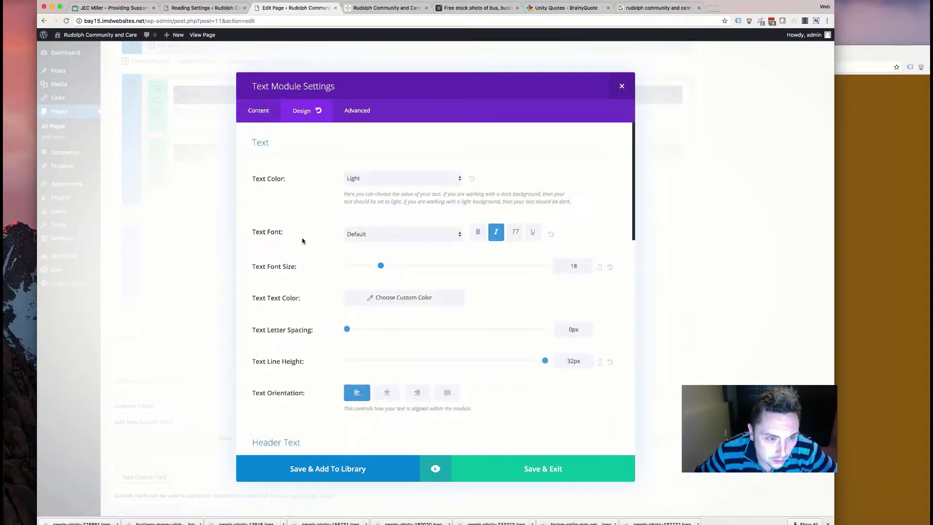
{"action": "scroll", "coordinate": [346, 238], "scroll_direction": "down", "scroll_amount": 5}
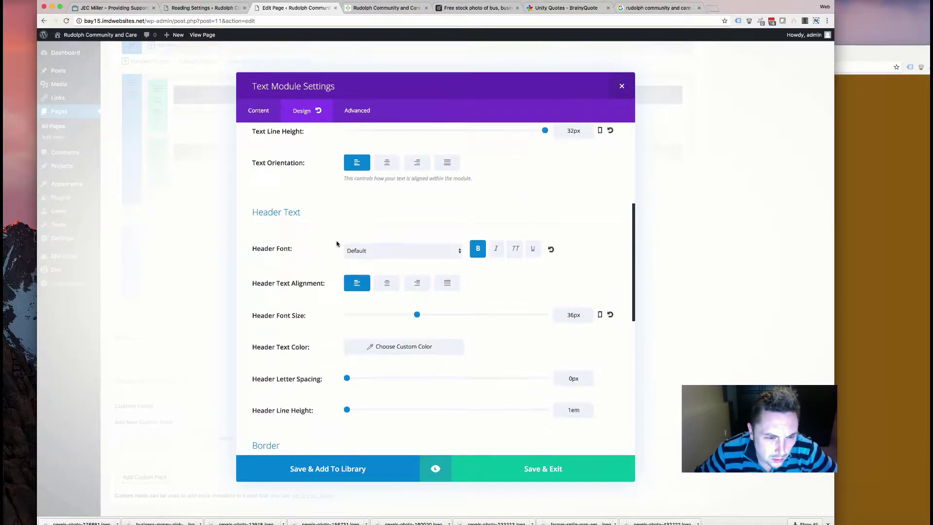
{"action": "scroll", "coordinate": [330, 281], "scroll_direction": "down", "scroll_amount": 2}
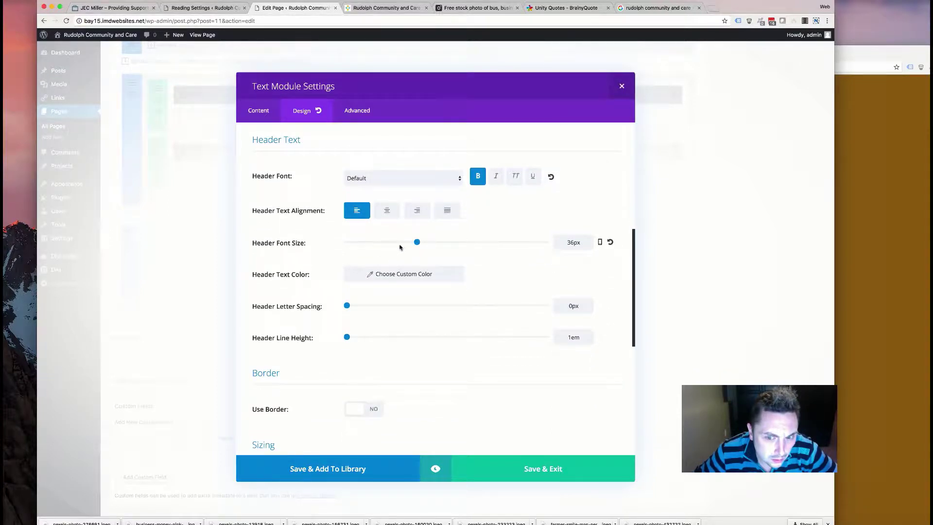
{"action": "scroll", "coordinate": [390, 257], "scroll_direction": "down", "scroll_amount": 7}
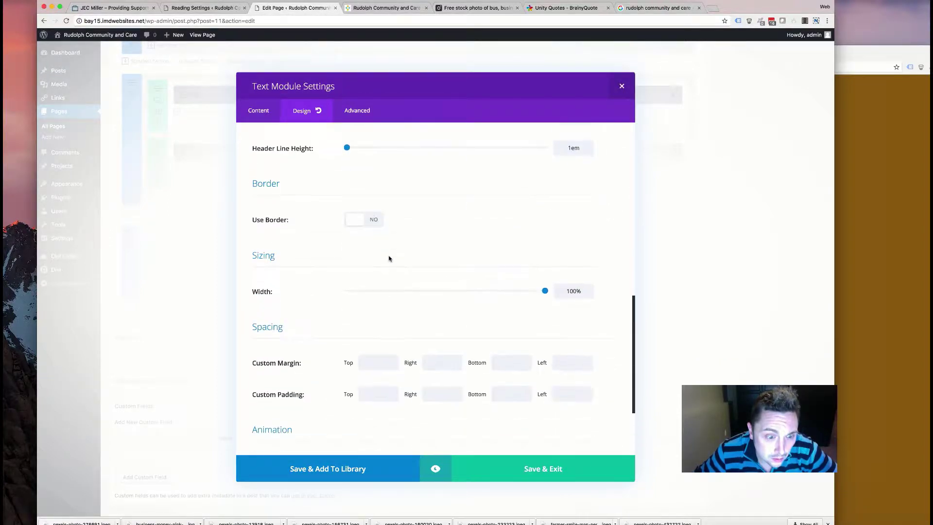
{"action": "scroll", "coordinate": [386, 259], "scroll_direction": "up", "scroll_amount": 15}
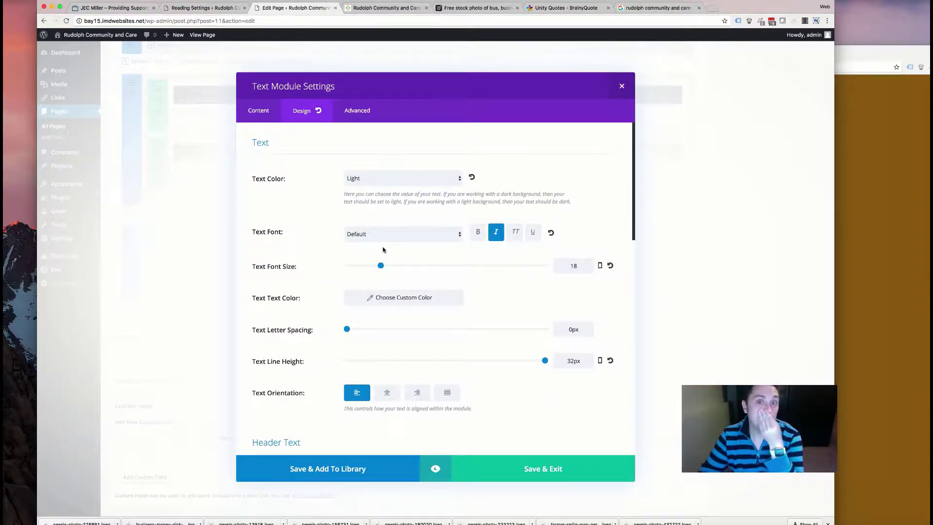
{"action": "scroll", "coordinate": [384, 250], "scroll_direction": "down", "scroll_amount": 10}
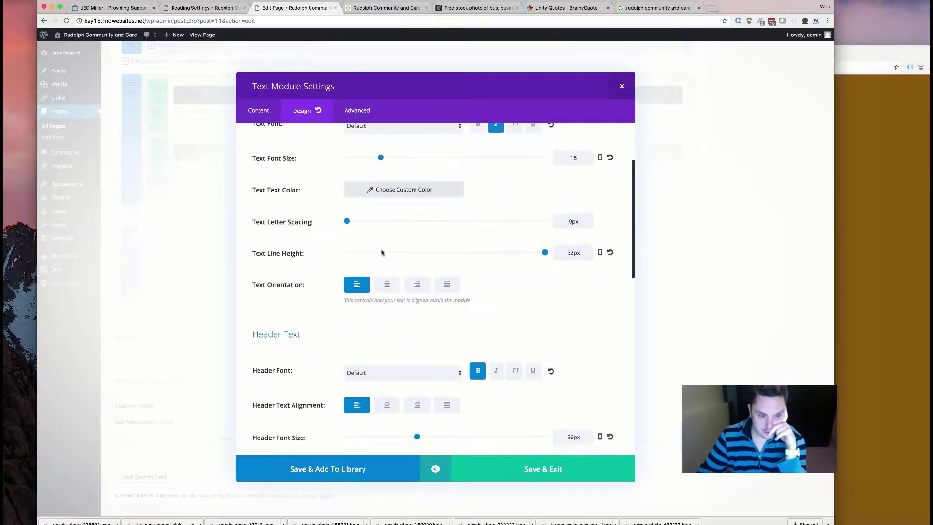
{"action": "scroll", "coordinate": [380, 253], "scroll_direction": "down", "scroll_amount": 2}
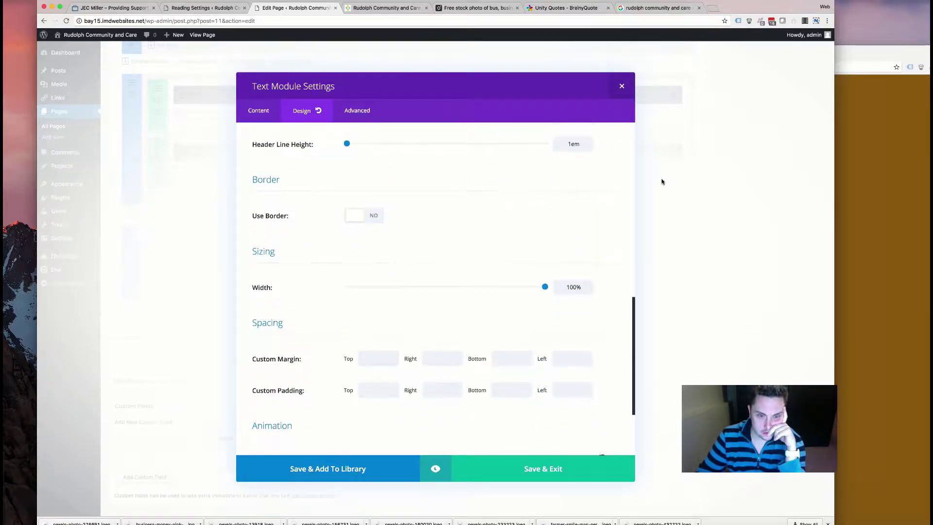
{"action": "left_click", "coordinate": [622, 87]}
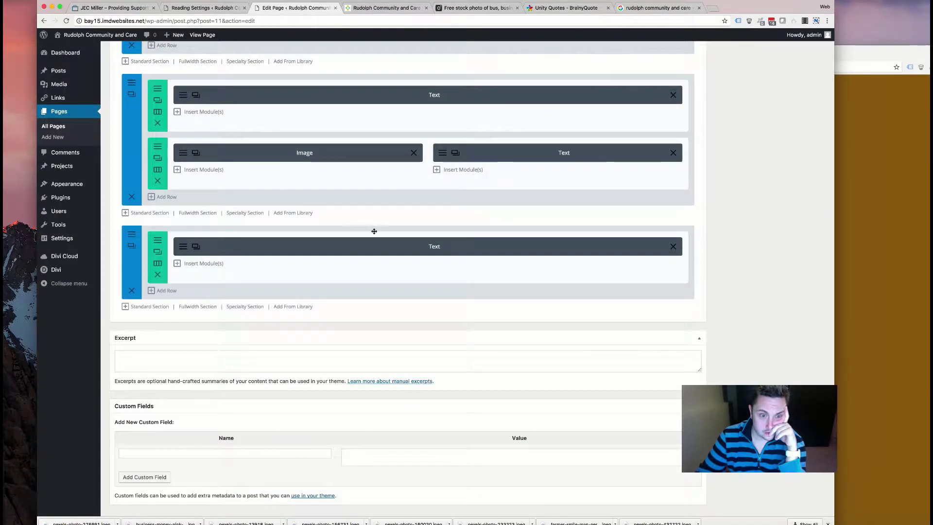
- Check the bottom quote Text module's settings, then open the module list for that row
{"action": "left_click", "coordinate": [188, 249]}
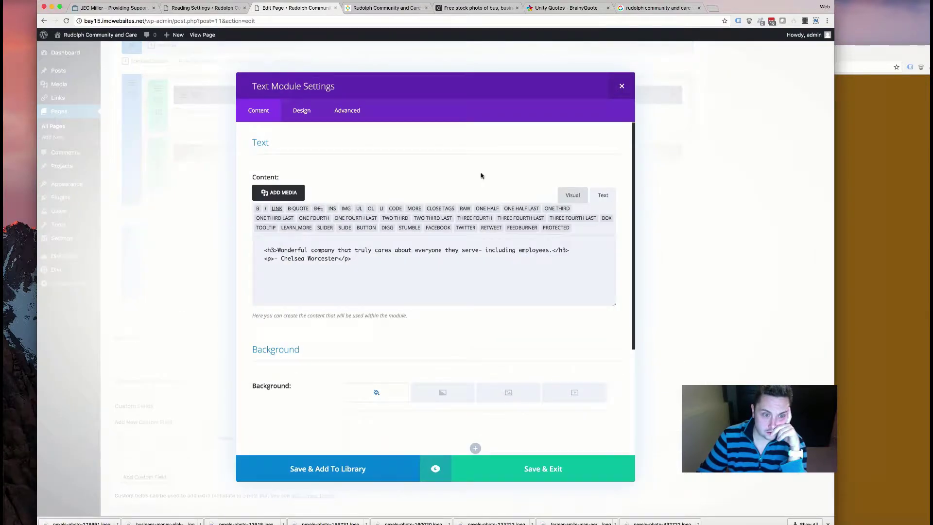
{"action": "left_click", "coordinate": [621, 88]}
{"action": "left_click", "coordinate": [207, 263]}
{"action": "scroll", "coordinate": [365, 267], "scroll_direction": "down", "scroll_amount": 3}
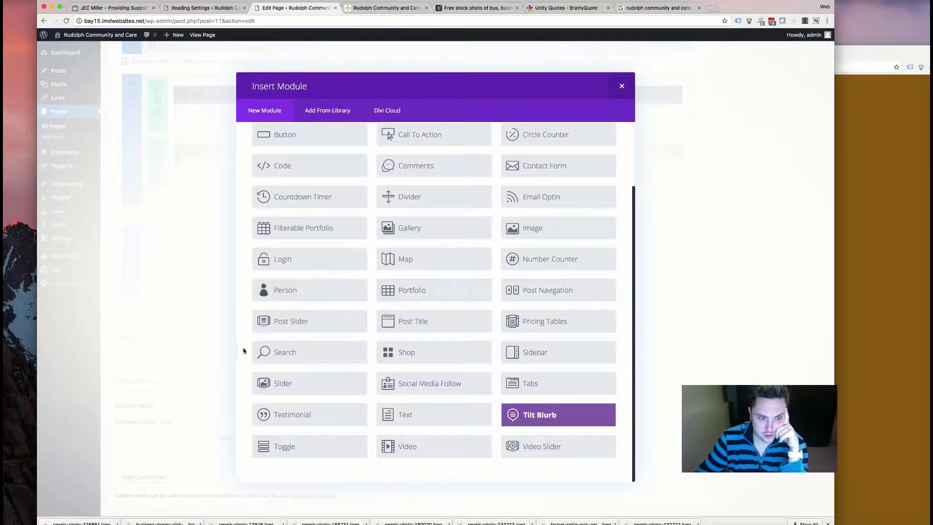
- Insert a Testimonial module and paste the quote from the live site into its content
{"action": "left_click", "coordinate": [293, 415]}
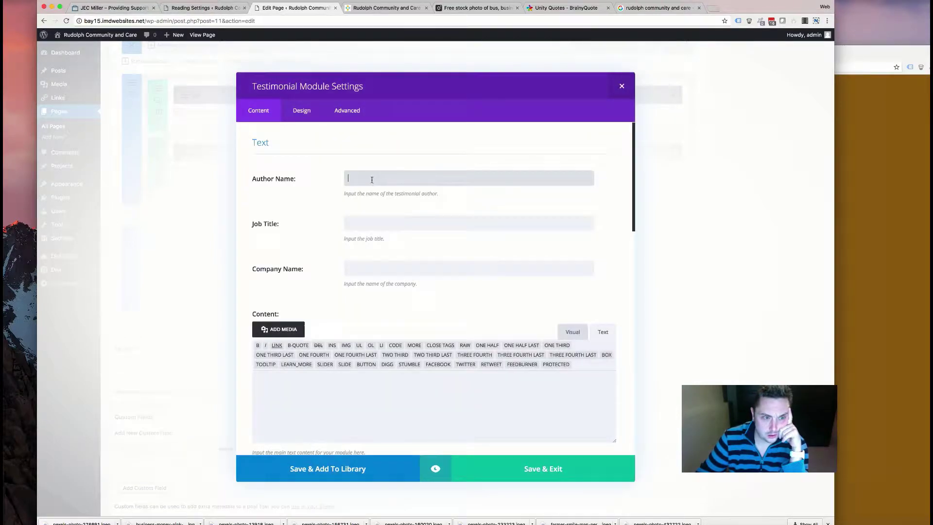
{"action": "left_click", "coordinate": [299, 395]}
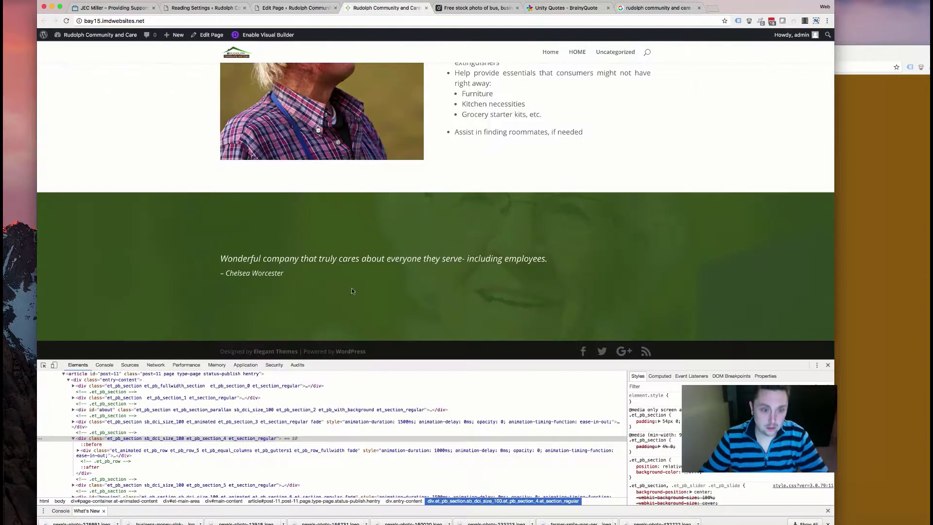
{"action": "left_click_drag", "start_coordinate": [529, 275], "coordinate": [262, 248]}
{"action": "key", "text": "super+c"}
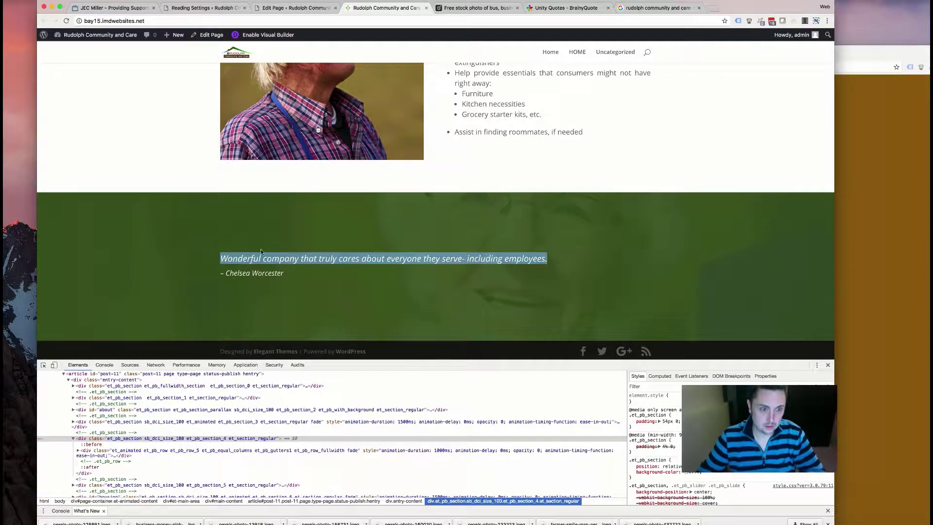
{"action": "key", "text": "super+alt+Left"}
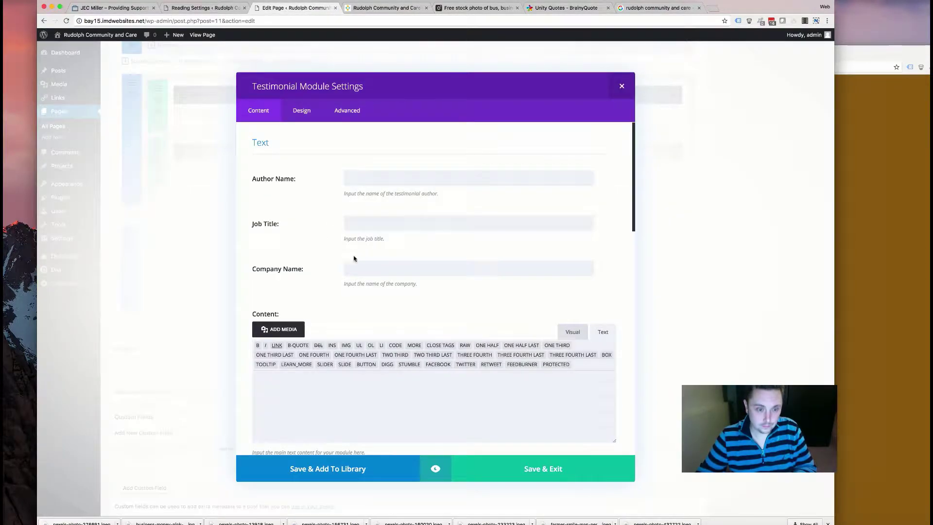
{"action": "key", "text": "super+v"}
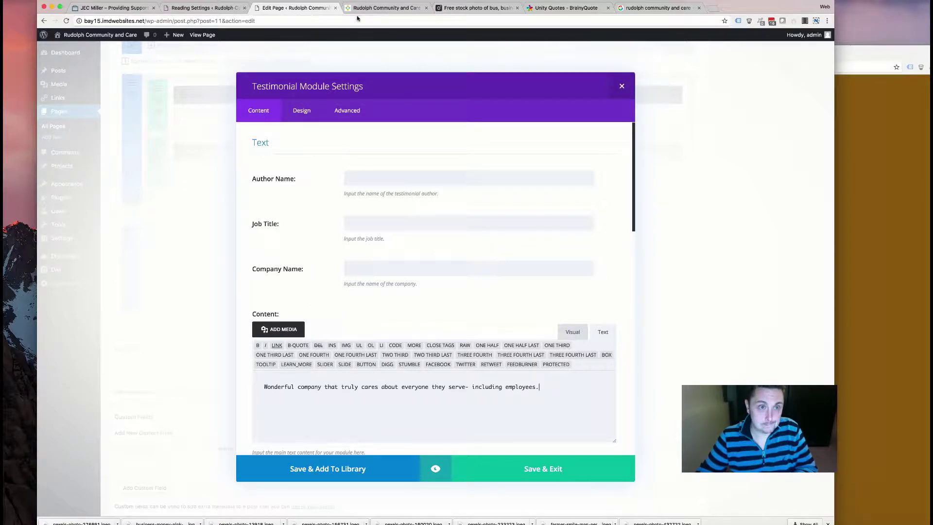
- Paste the quote's author from the live site into Author Name and space the dash
{"action": "left_click", "coordinate": [365, 9]}
{"action": "triple_click", "coordinate": [292, 272]}
{"action": "left_click_drag", "start_coordinate": [214, 273], "coordinate": [225, 274]}
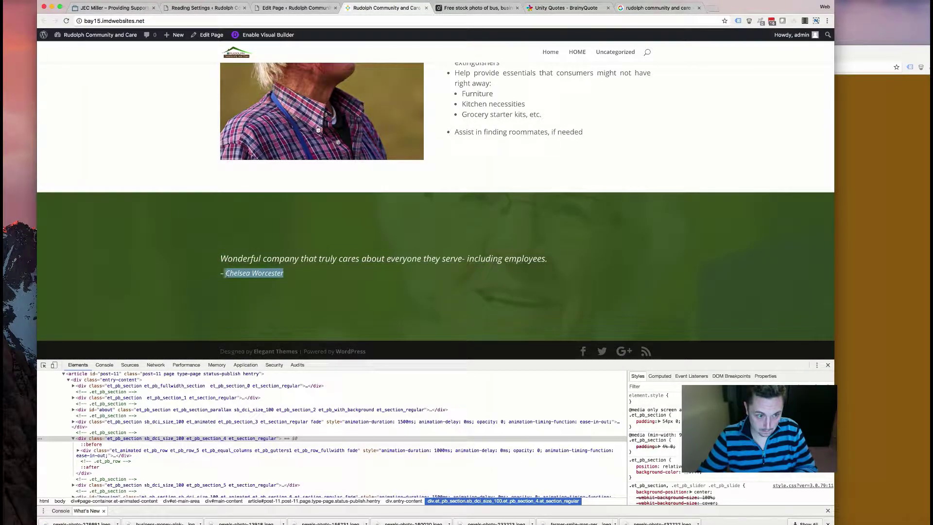
{"action": "left_click", "coordinate": [315, 10]}
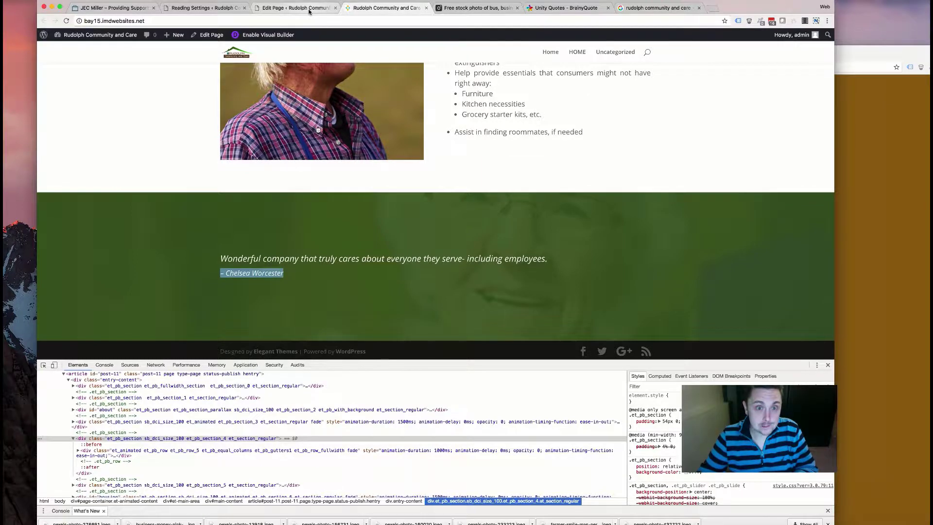
{"action": "left_click", "coordinate": [392, 178]}
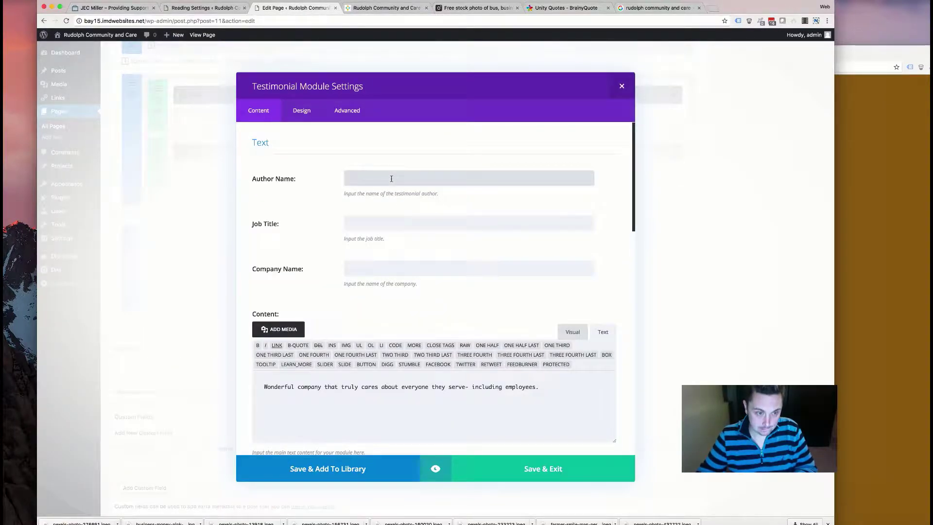
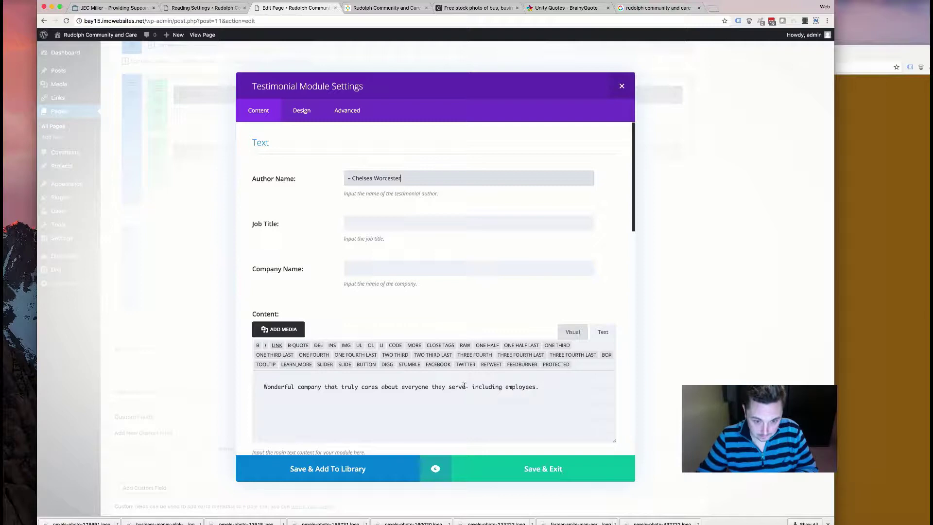
{"action": "left_click", "coordinate": [465, 386]}
- Switch off the testimonial's background colour, keeping the quote icon shown
{"action": "scroll", "coordinate": [380, 272], "scroll_direction": "down", "scroll_amount": 10}
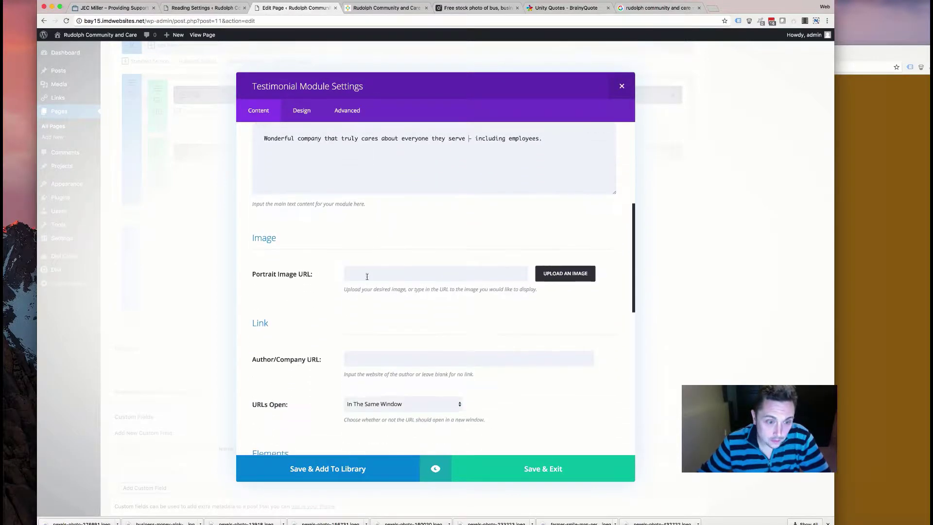
{"action": "scroll", "coordinate": [311, 299], "scroll_direction": "down", "scroll_amount": 5}
{"action": "scroll", "coordinate": [309, 299], "scroll_direction": "up", "scroll_amount": 2}
{"action": "scroll", "coordinate": [323, 250], "scroll_direction": "down", "scroll_amount": 3}
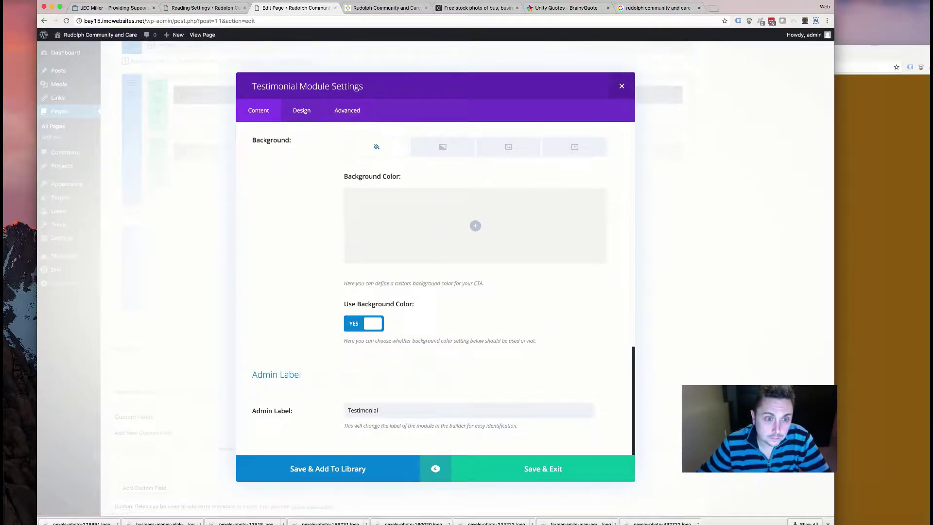
{"action": "left_click", "coordinate": [306, 109]}
{"action": "left_click", "coordinate": [258, 110]}
{"action": "scroll", "coordinate": [368, 281], "scroll_direction": "down", "scroll_amount": 10}
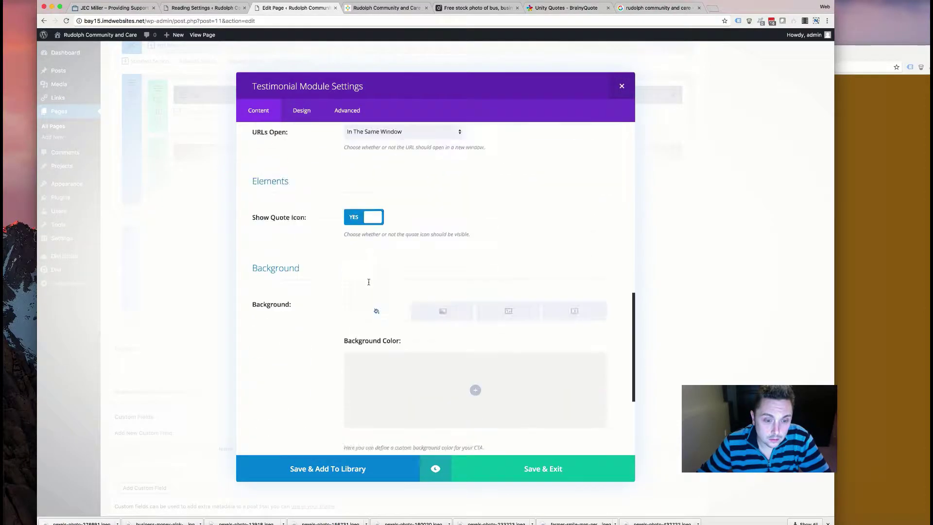
{"action": "scroll", "coordinate": [364, 262], "scroll_direction": "up", "scroll_amount": 2}
{"action": "left_click", "coordinate": [358, 233]}
{"action": "left_click", "coordinate": [357, 234]}
{"action": "scroll", "coordinate": [346, 245], "scroll_direction": "down", "scroll_amount": 4}
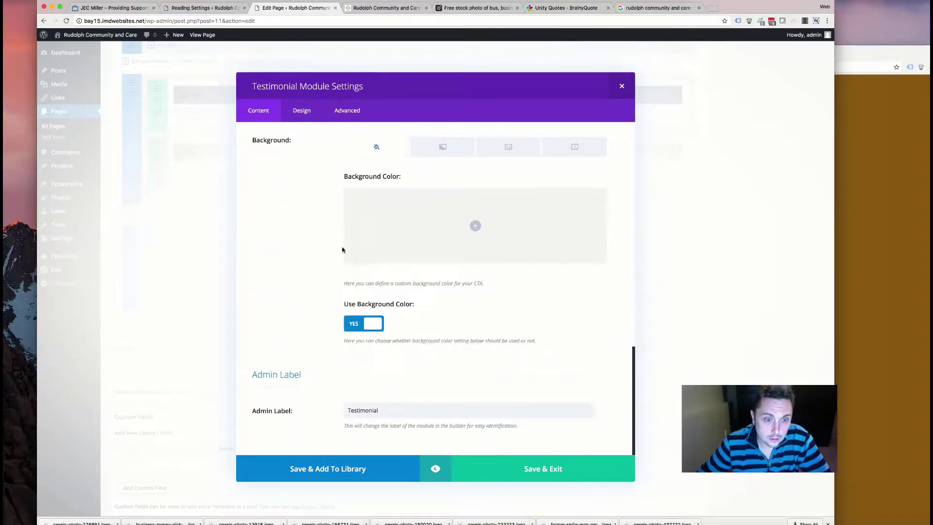
{"action": "left_click", "coordinate": [352, 334]}
{"action": "scroll", "coordinate": [308, 280], "scroll_direction": "up", "scroll_amount": 10}
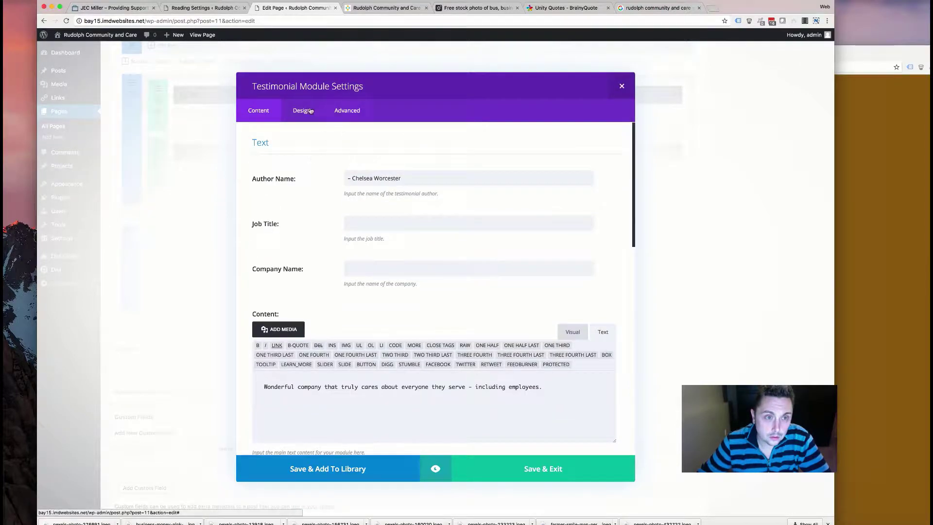
- Give the testimonial's quote icon a dark green background
{"action": "left_click", "coordinate": [303, 111]}
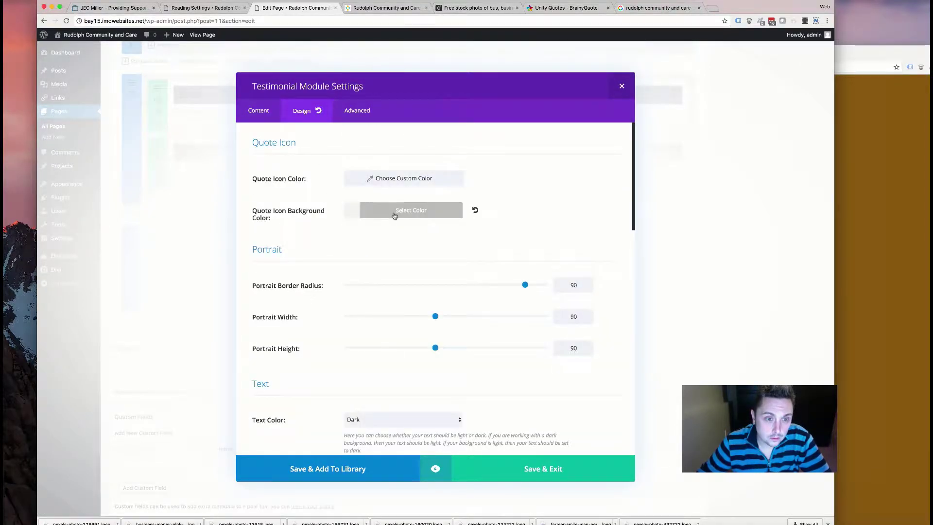
{"action": "left_click", "coordinate": [393, 216]}
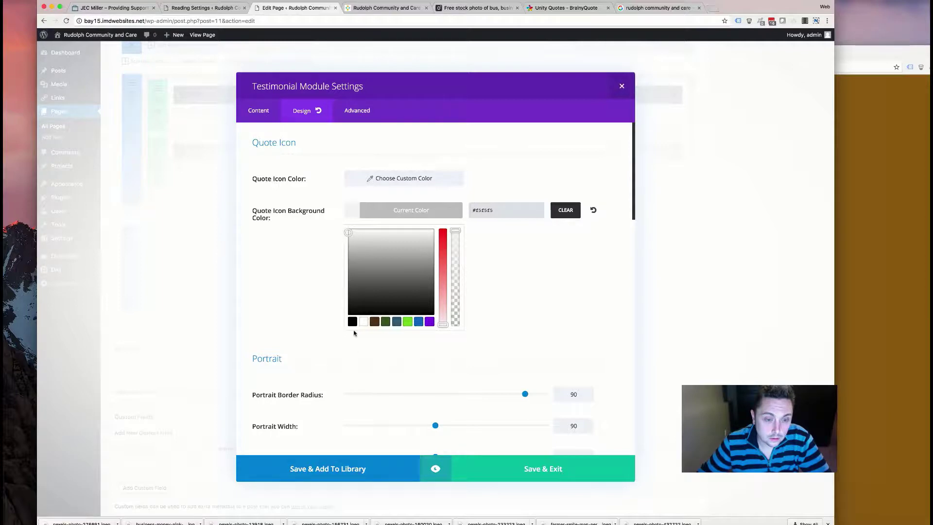
{"action": "left_click", "coordinate": [386, 321]}
{"action": "left_click", "coordinate": [278, 287]}
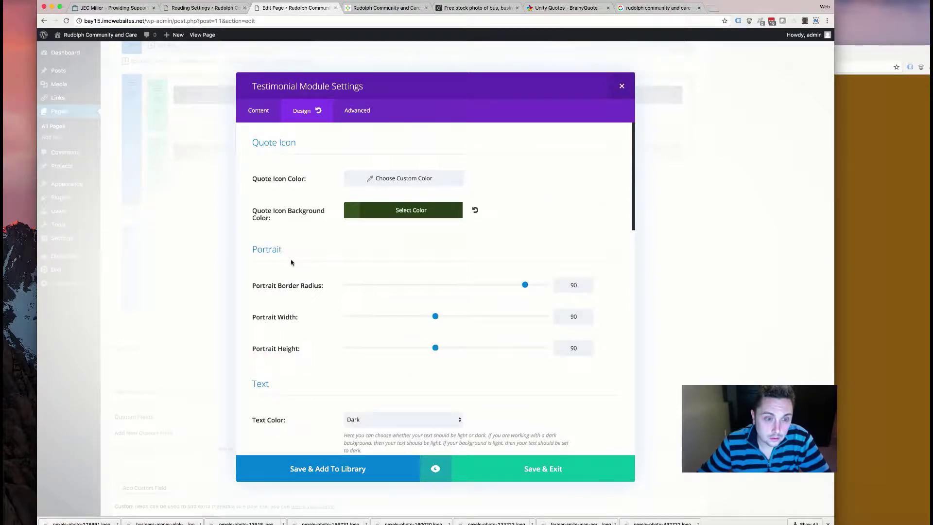
- Set the testimonial text colour to light
{"action": "scroll", "coordinate": [377, 306], "scroll_direction": "down", "scroll_amount": 5}
{"action": "left_click", "coordinate": [392, 219]}
{"action": "left_click", "coordinate": [393, 221]}
{"action": "scroll", "coordinate": [375, 288], "scroll_direction": "down", "scroll_amount": 2}
{"action": "scroll", "coordinate": [375, 288], "scroll_direction": "down", "scroll_amount": 3}
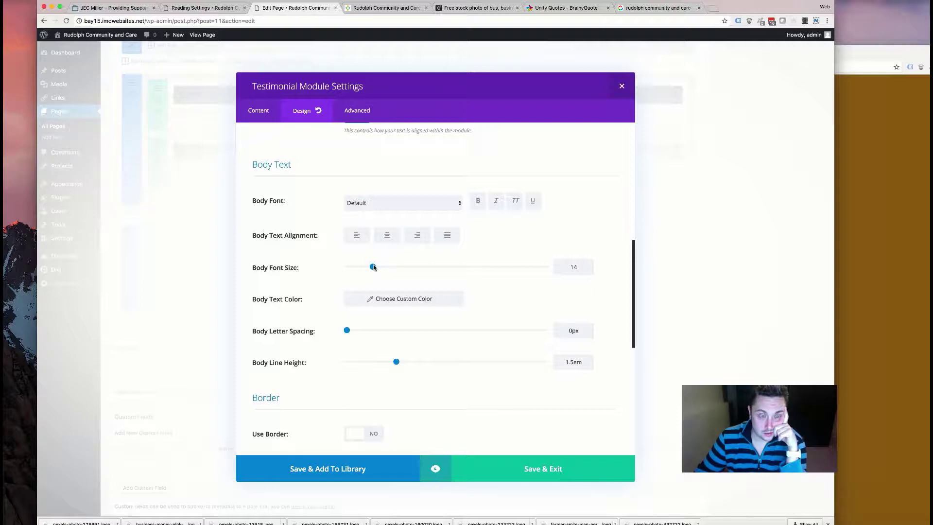
{"action": "scroll", "coordinate": [365, 272], "scroll_direction": "down", "scroll_amount": 10}
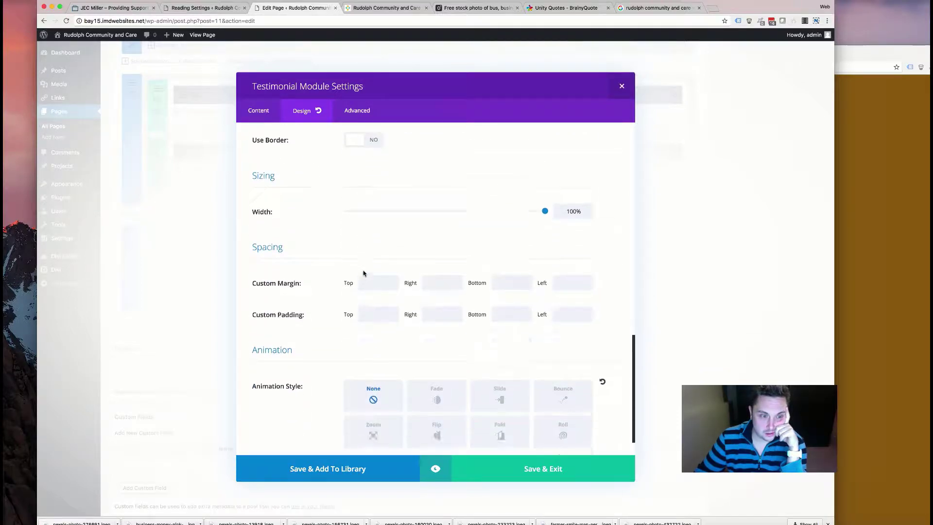
{"action": "scroll", "coordinate": [364, 273], "scroll_direction": "up", "scroll_amount": 7}
{"action": "scroll", "coordinate": [363, 273], "scroll_direction": "up", "scroll_amount": 10}
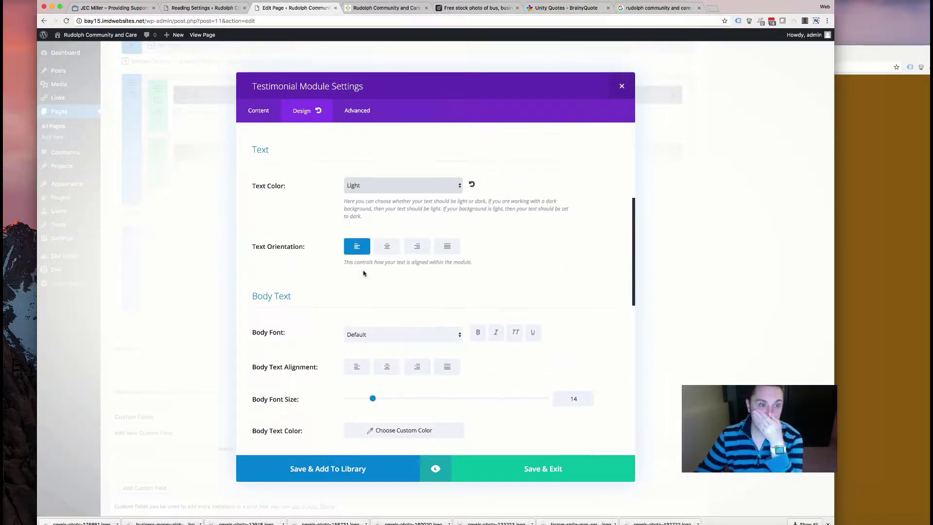
{"action": "scroll", "coordinate": [363, 273], "scroll_direction": "up", "scroll_amount": 4}
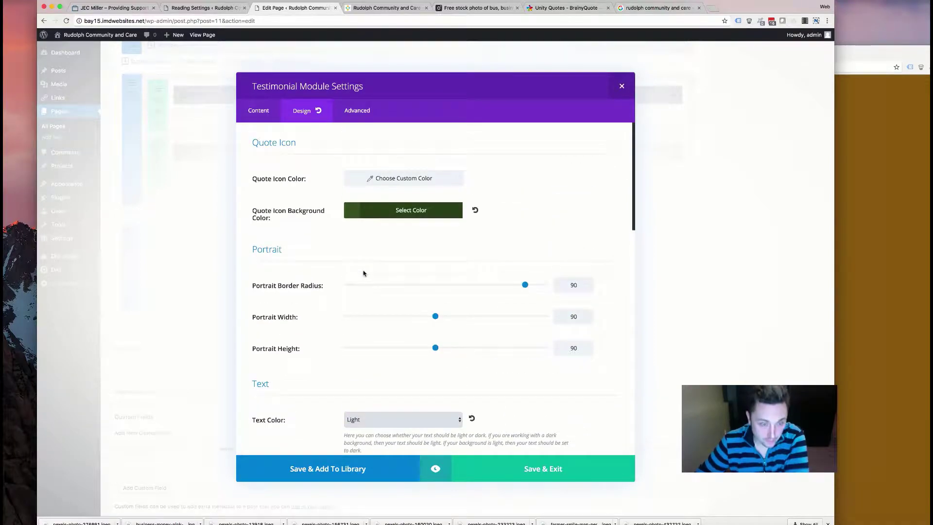
{"action": "scroll", "coordinate": [364, 273], "scroll_direction": "down", "scroll_amount": 3}
{"action": "scroll", "coordinate": [363, 273], "scroll_direction": "left", "scroll_amount": 3}
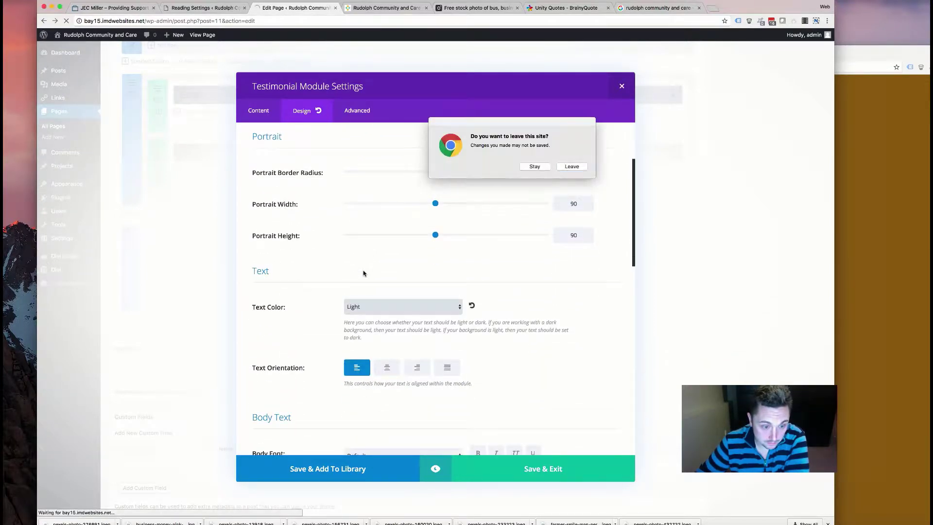
- Set the body line height to 32px and save the testimonial settings
{"action": "left_click", "coordinate": [534, 167]}
{"action": "scroll", "coordinate": [400, 282], "scroll_direction": "down", "scroll_amount": 10}
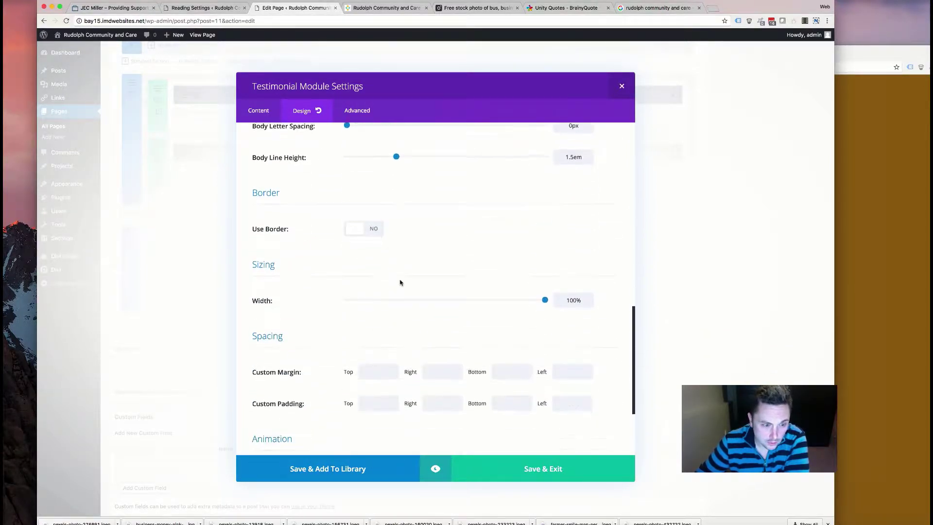
{"action": "scroll", "coordinate": [400, 281], "scroll_direction": "up", "scroll_amount": 5}
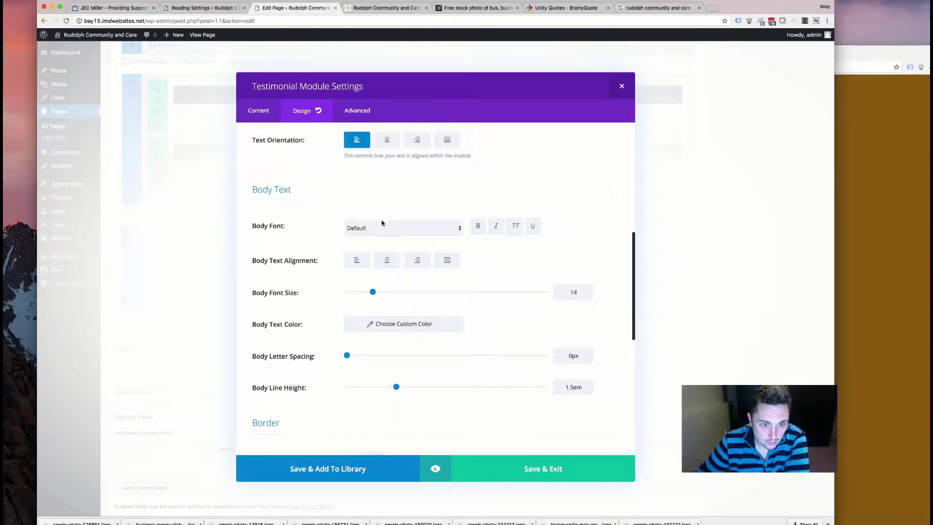
{"action": "scroll", "coordinate": [382, 221], "scroll_direction": "up", "scroll_amount": 1}
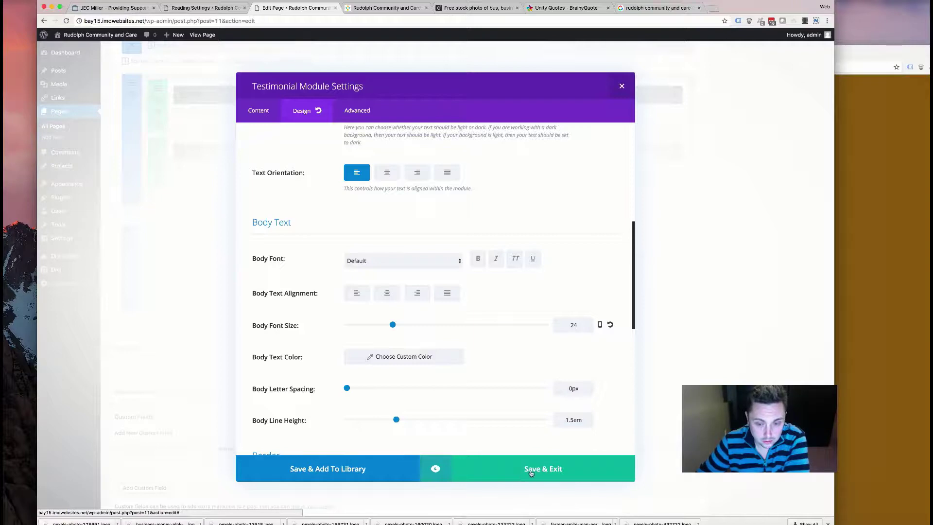
{"action": "left_click", "coordinate": [573, 420]}
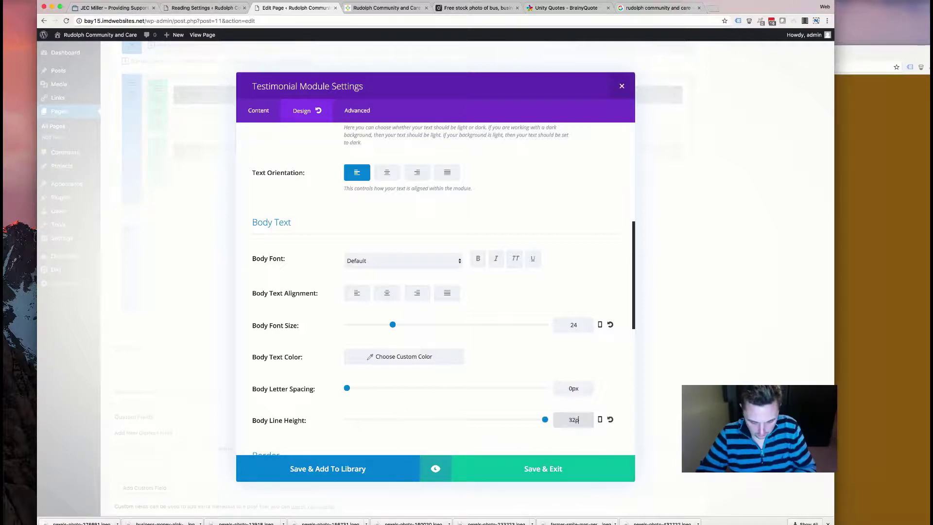
{"action": "type", "text": "32px"}
{"action": "left_click", "coordinate": [584, 468]}
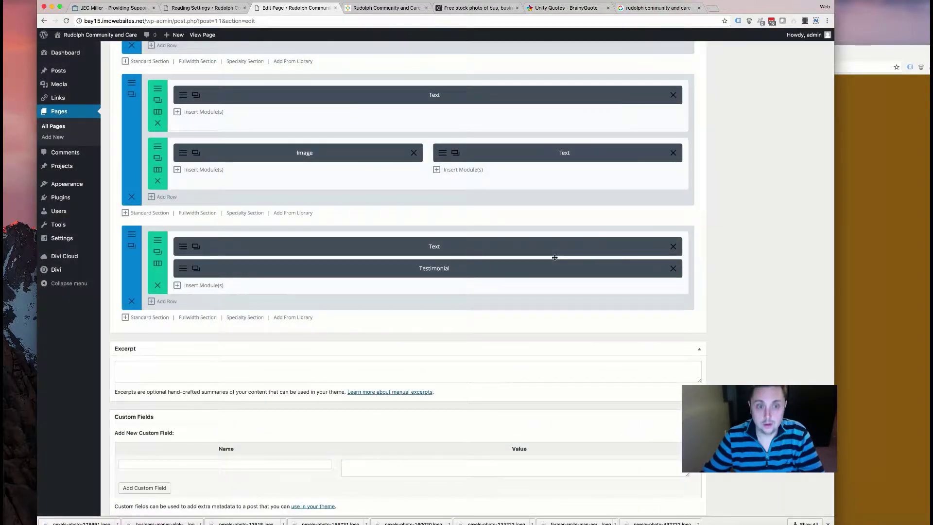
- Delete the Text module above the testimonial and update the page
{"action": "scroll", "coordinate": [669, 231], "scroll_direction": "up", "scroll_amount": 15}
{"action": "scroll", "coordinate": [678, 308], "scroll_direction": "down", "scroll_amount": 20}
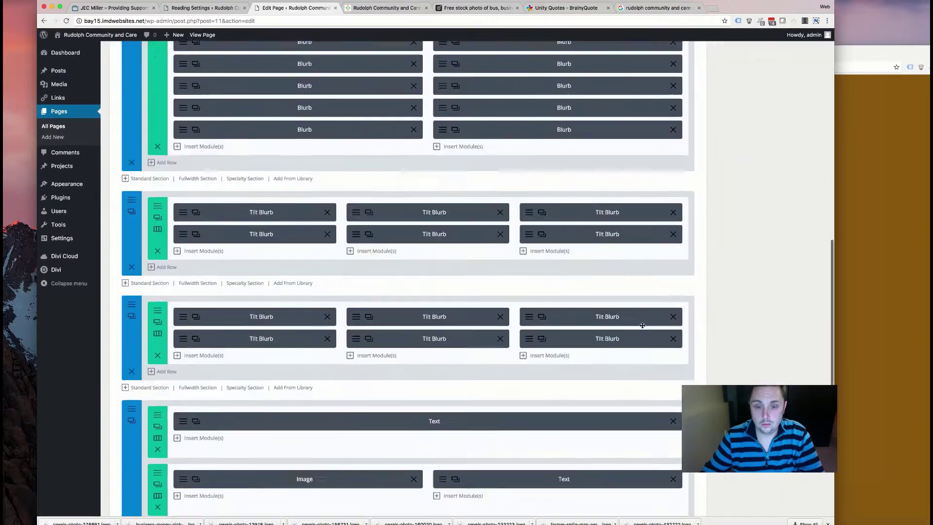
{"action": "scroll", "coordinate": [319, 301], "scroll_direction": "down", "scroll_amount": 1}
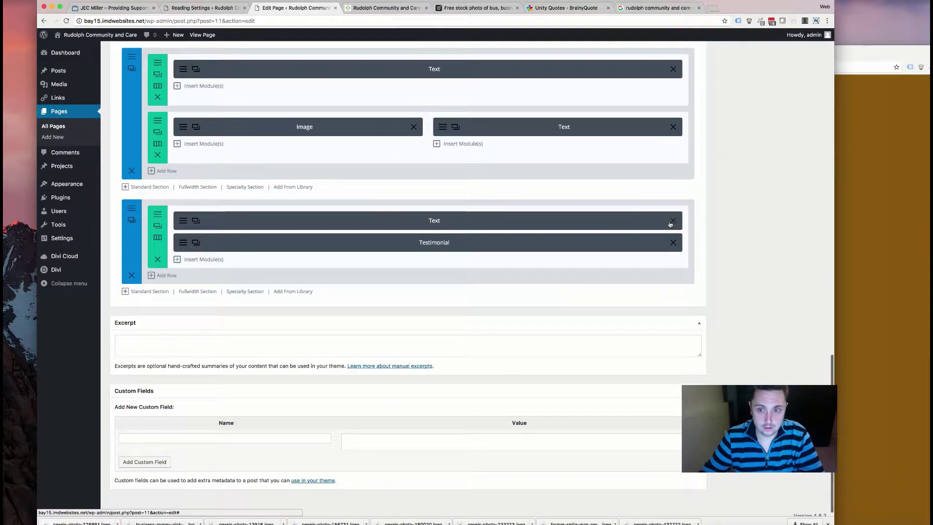
{"action": "left_click", "coordinate": [673, 223]}
{"action": "scroll", "coordinate": [711, 212], "scroll_direction": "up", "scroll_amount": 15}
{"action": "left_click", "coordinate": [808, 256]}
- Select the testimonial quote and author text on the live site to review it
{"action": "left_click", "coordinate": [362, 8]}
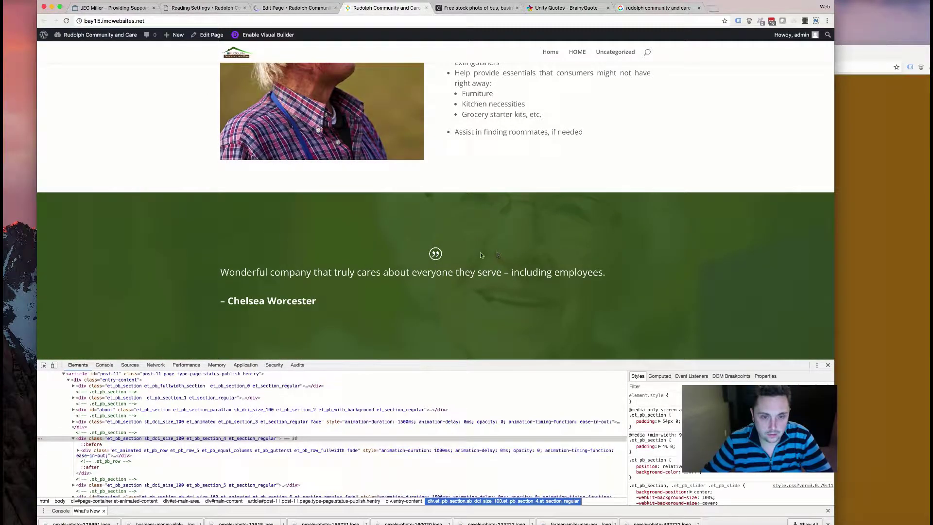
{"action": "scroll", "coordinate": [157, 227], "scroll_direction": "down", "scroll_amount": 2}
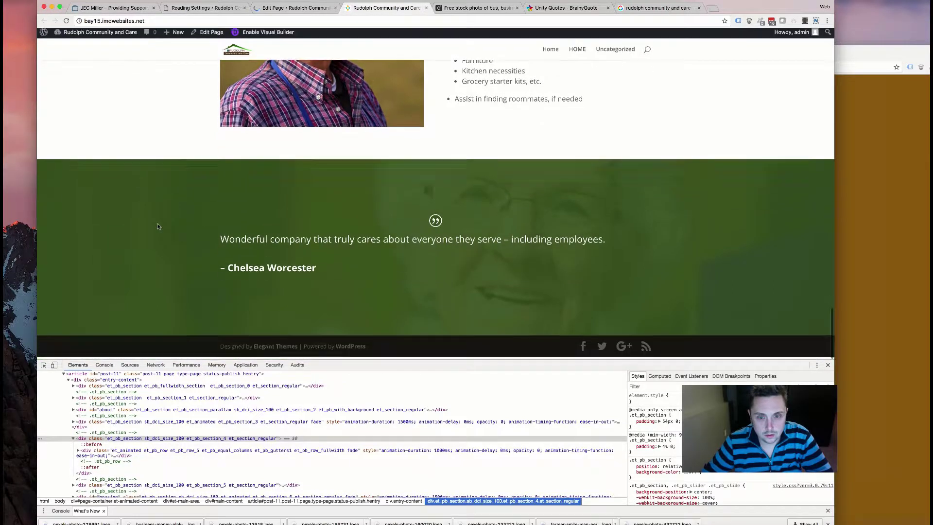
{"action": "left_click_drag", "start_coordinate": [214, 244], "coordinate": [318, 273]}
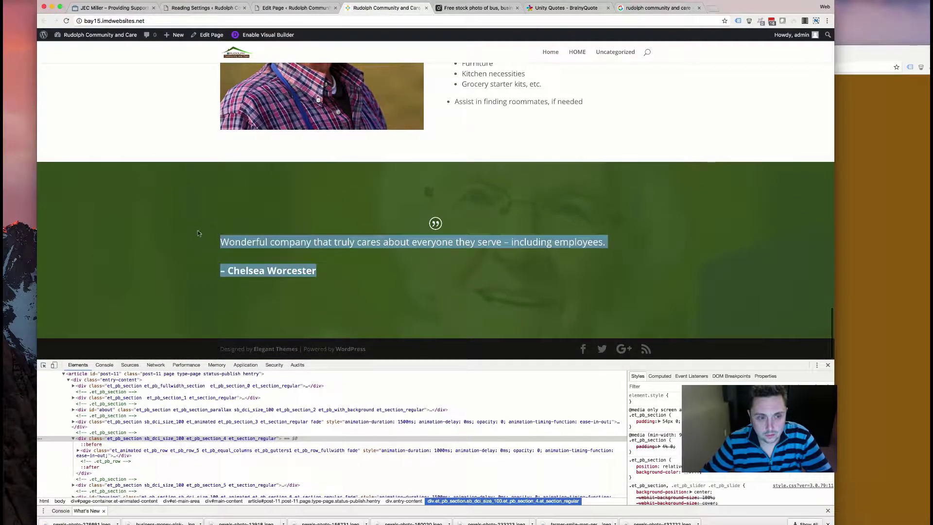
{"action": "left_click", "coordinate": [203, 236]}
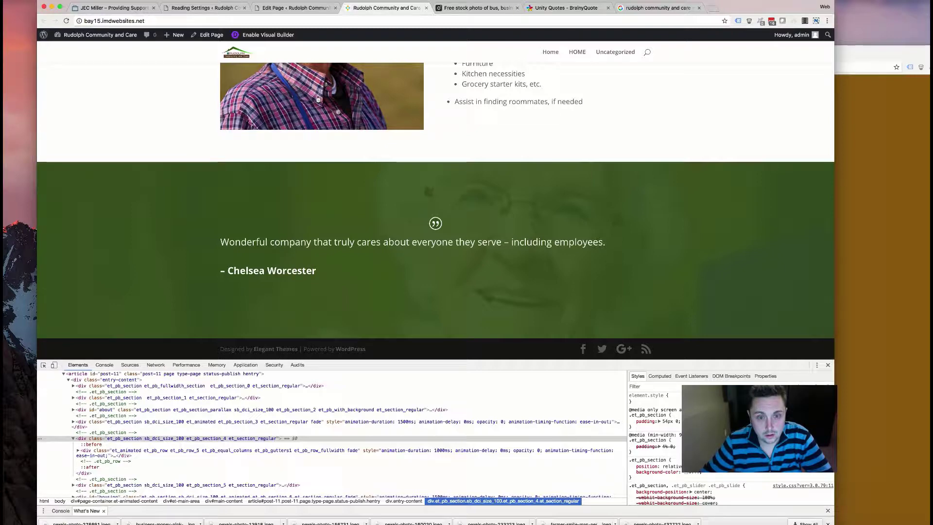
{"action": "left_click", "coordinate": [471, 7]}
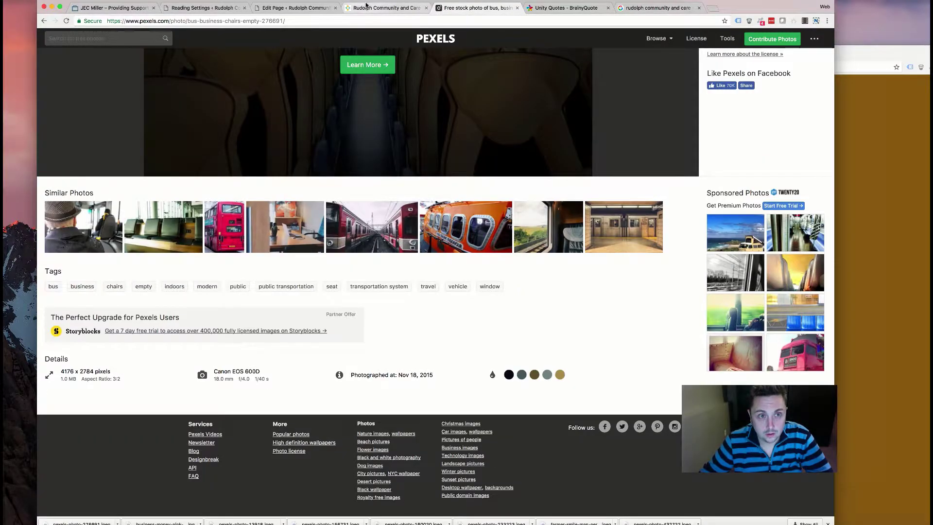
{"action": "left_click", "coordinate": [384, 8]}
- Turn off the testimonial's quote icon
{"action": "left_click", "coordinate": [291, 7]}
{"action": "scroll", "coordinate": [193, 329], "scroll_direction": "down", "scroll_amount": 20}
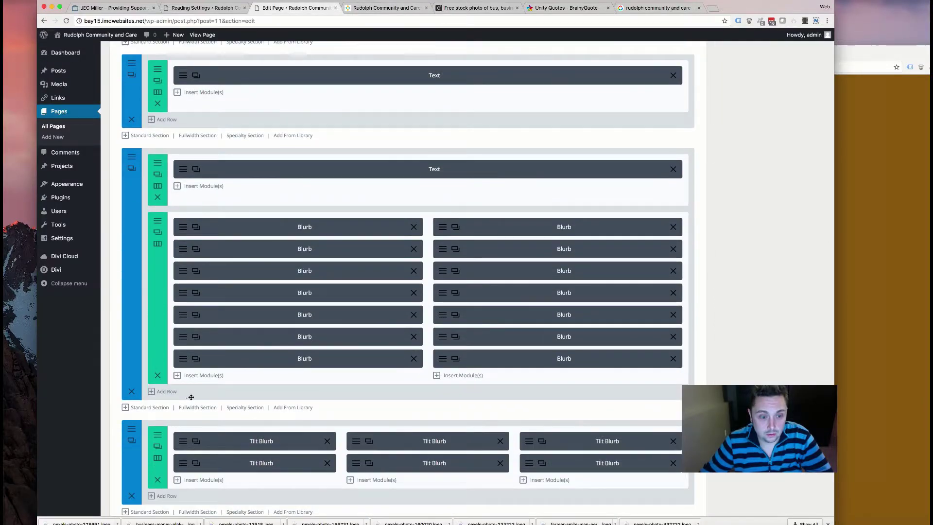
{"action": "scroll", "coordinate": [171, 389], "scroll_direction": "down", "scroll_amount": 4}
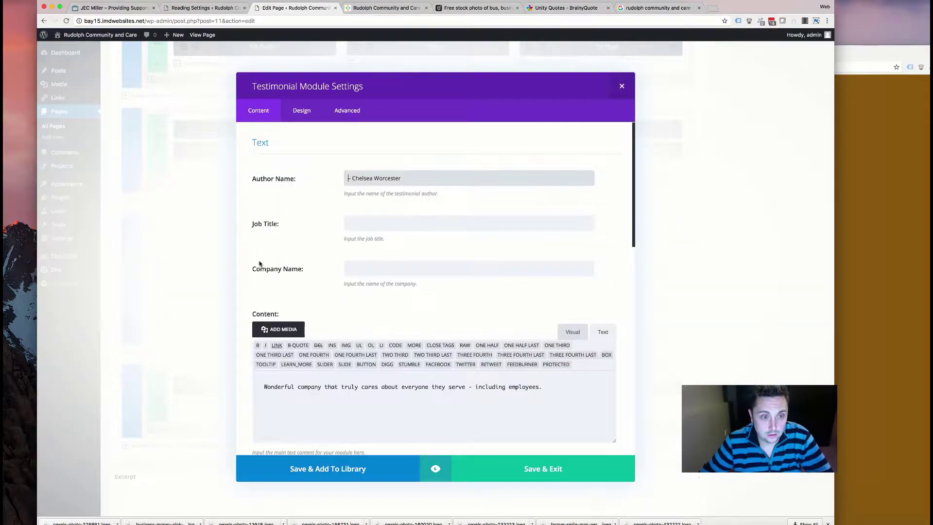
{"action": "scroll", "coordinate": [259, 263], "scroll_direction": "down", "scroll_amount": 15}
{"action": "left_click", "coordinate": [355, 181]}
{"action": "scroll", "coordinate": [307, 229], "scroll_direction": "up", "scroll_amount": 10}
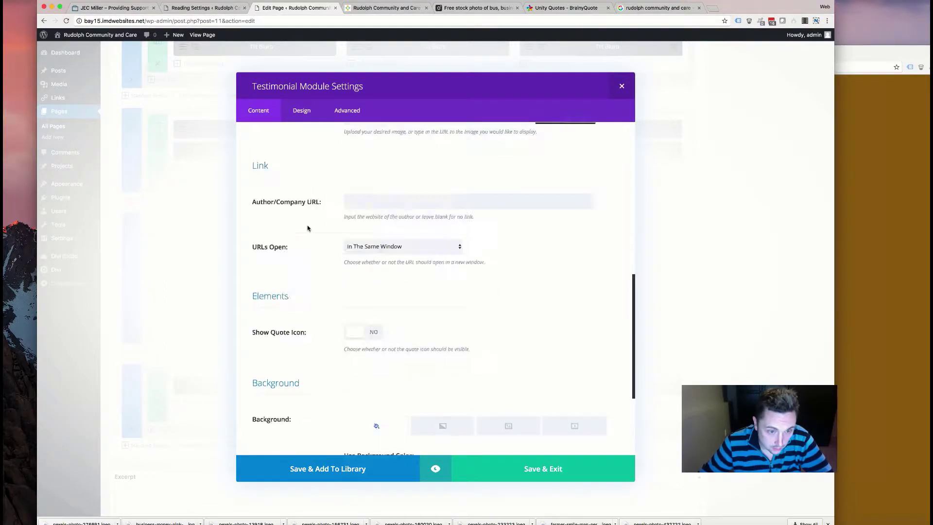
- Raise the testimonial's body line height to 38px
{"action": "left_click", "coordinate": [302, 111]}
{"action": "scroll", "coordinate": [367, 309], "scroll_direction": "down", "scroll_amount": 6}
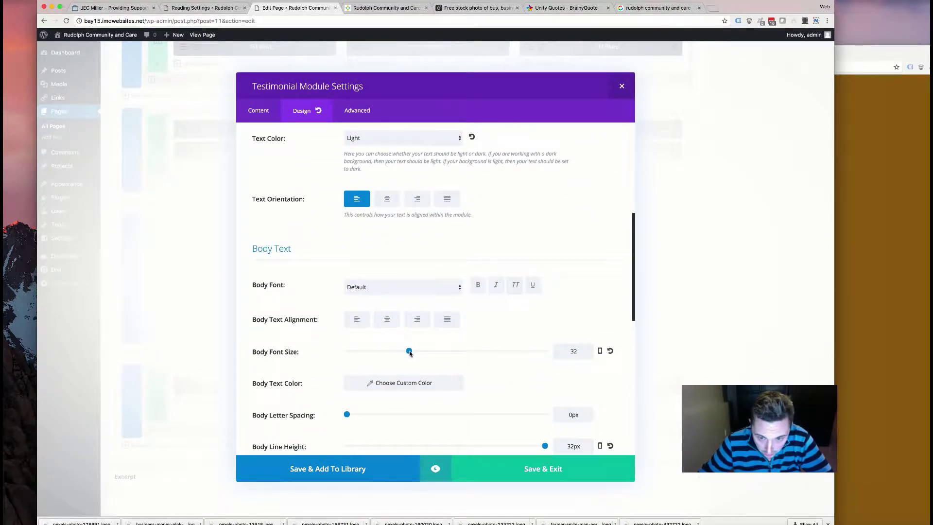
{"action": "scroll", "coordinate": [512, 286], "scroll_direction": "down", "scroll_amount": 3}
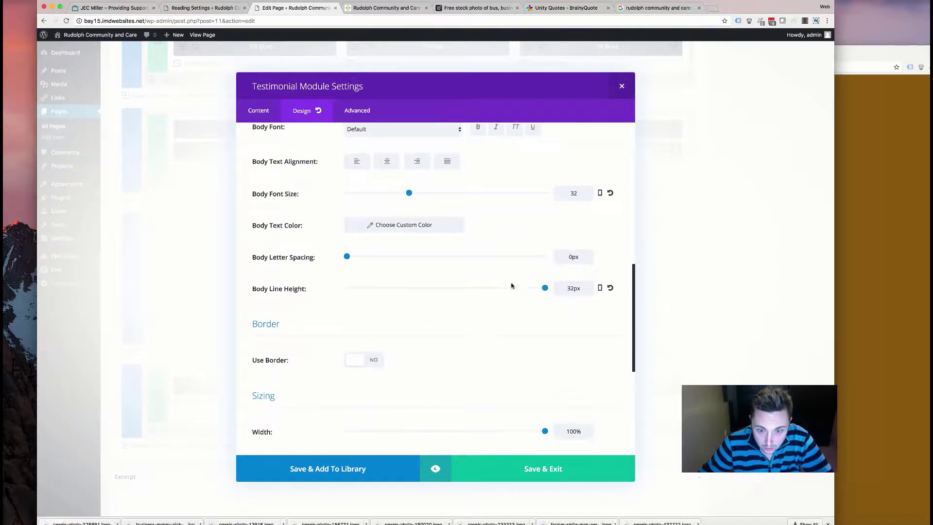
{"action": "left_click", "coordinate": [573, 278]}
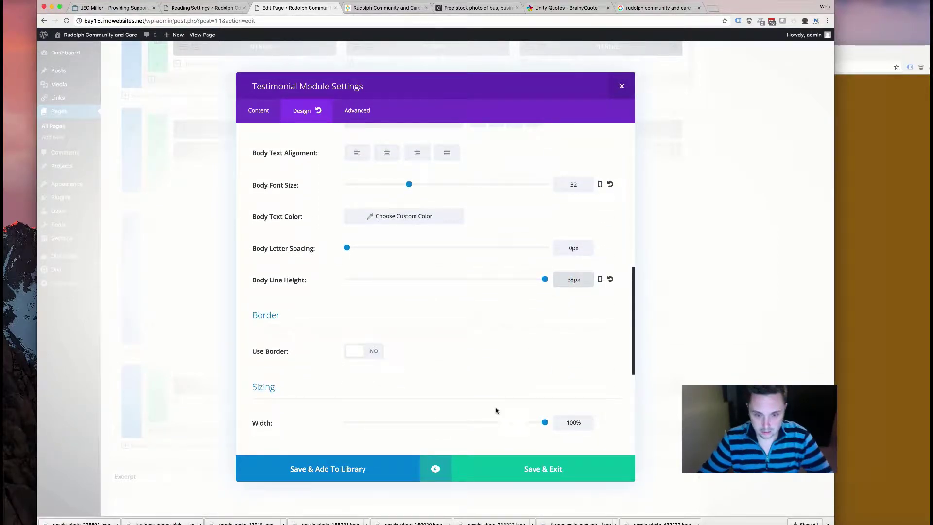
- Add font-size:24px as Testimonial Author custom CSS and save the module
{"action": "left_click", "coordinate": [357, 111]}
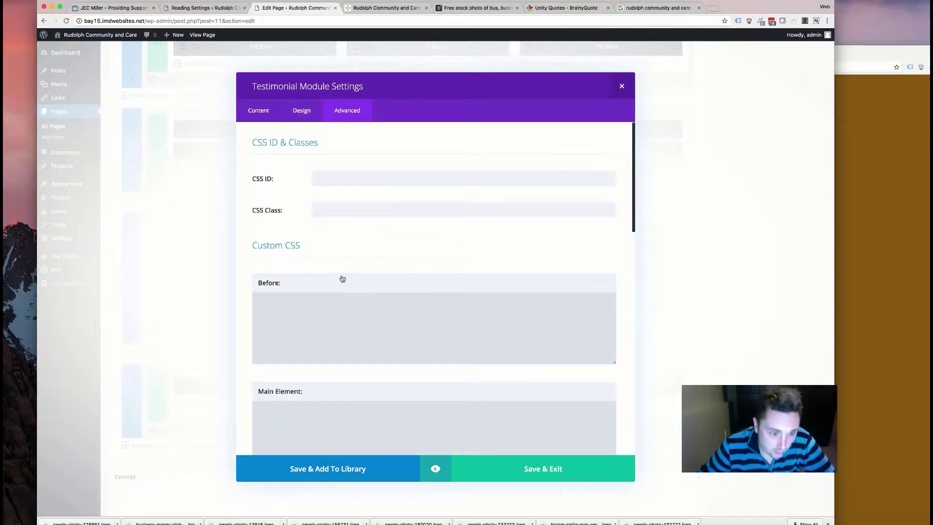
{"action": "scroll", "coordinate": [342, 279], "scroll_direction": "down", "scroll_amount": 5}
{"action": "scroll", "coordinate": [342, 282], "scroll_direction": "down", "scroll_amount": 8}
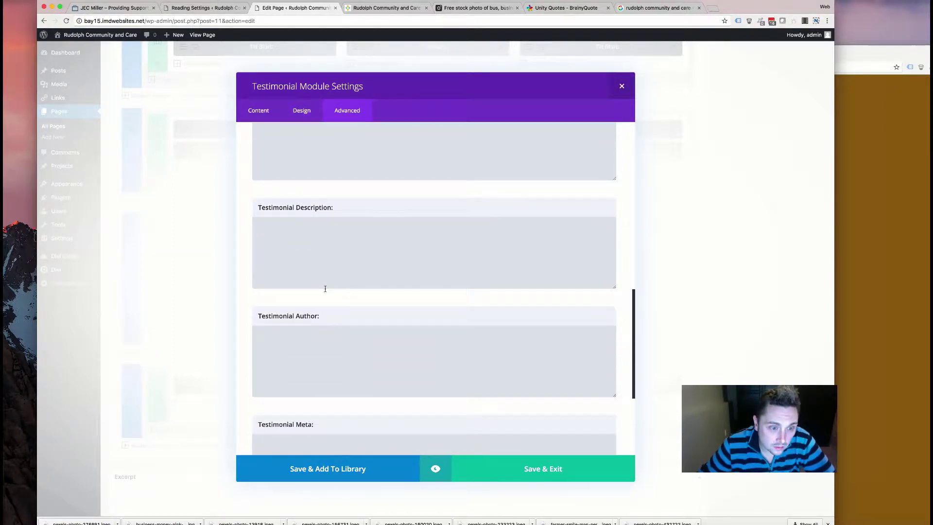
{"action": "left_click", "coordinate": [323, 289]}
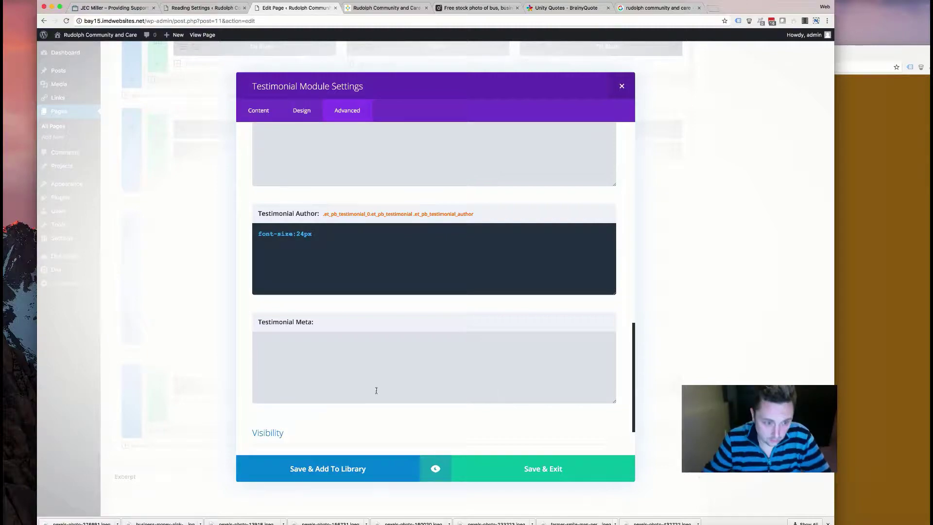
{"action": "left_click", "coordinate": [502, 470]}
{"action": "scroll", "coordinate": [616, 318], "scroll_direction": "up", "scroll_amount": 15}
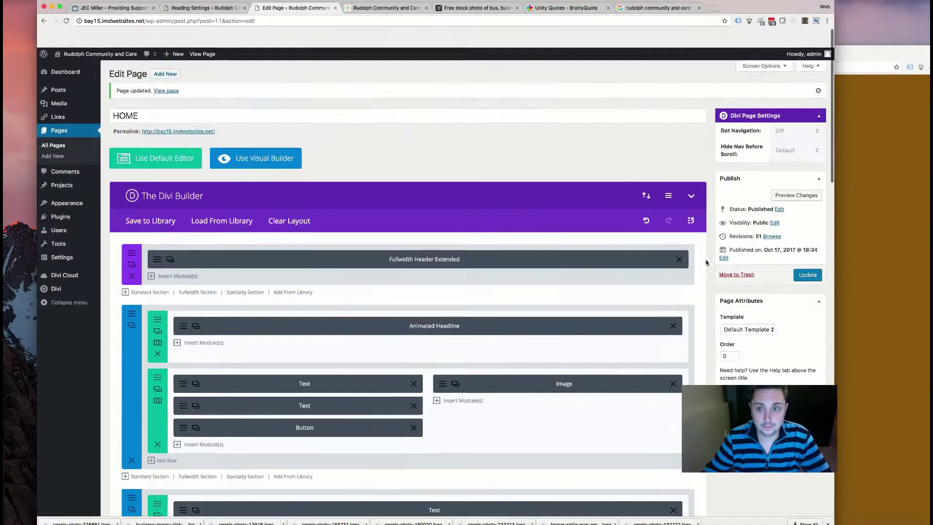
{"action": "left_click", "coordinate": [402, 8]}
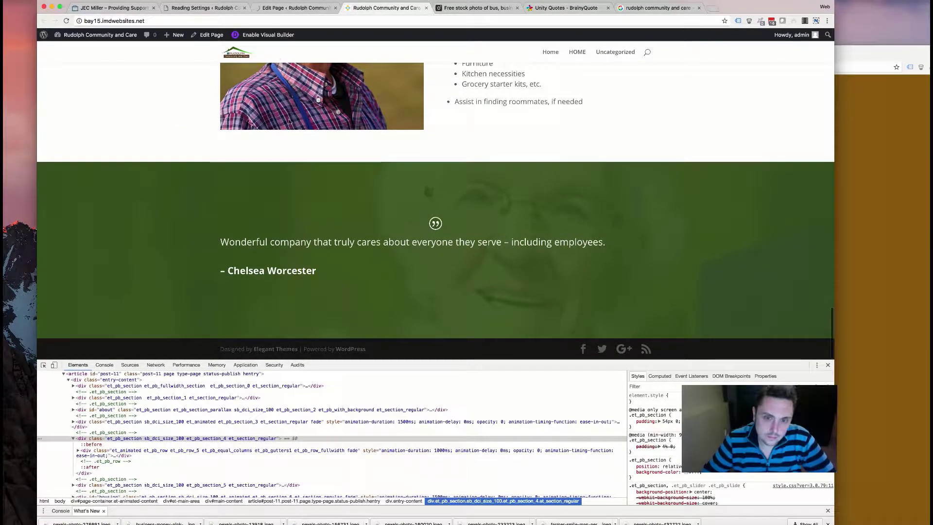
- Reload the live home page to check the icon-free, larger-text testimonial, then return to the editor
{"action": "scroll", "coordinate": [291, 221], "scroll_direction": "up", "scroll_amount": 6}
{"action": "scroll", "coordinate": [289, 224], "scroll_direction": "up", "scroll_amount": 15}
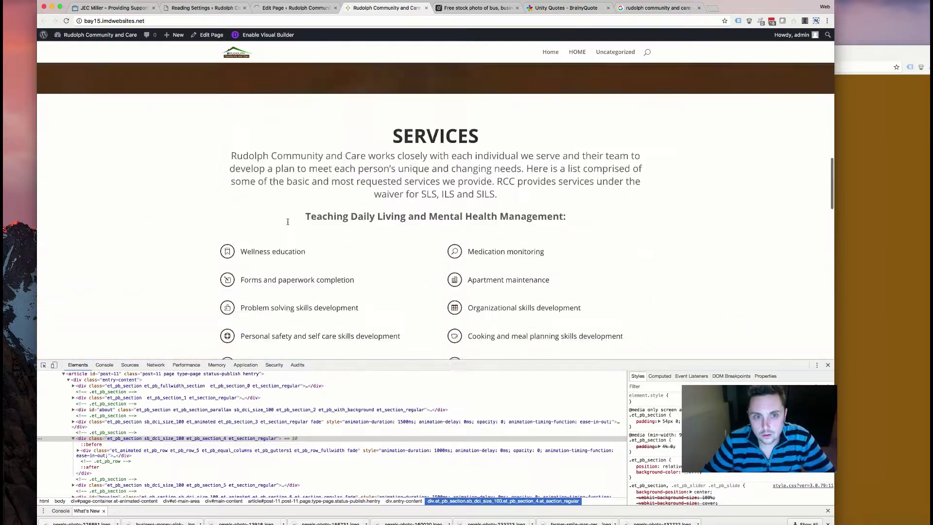
{"action": "scroll", "coordinate": [288, 221], "scroll_direction": "down", "scroll_amount": 15}
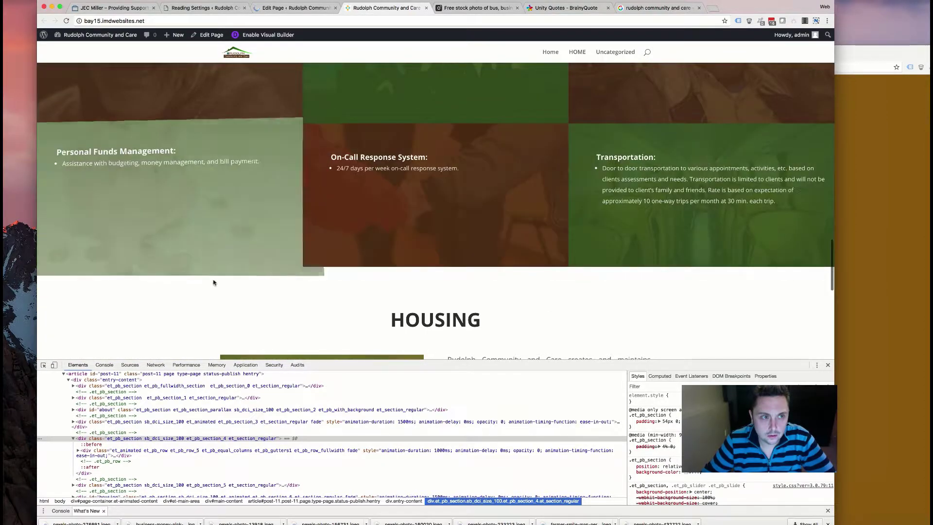
{"action": "scroll", "coordinate": [184, 275], "scroll_direction": "down", "scroll_amount": 3}
{"action": "scroll", "coordinate": [164, 262], "scroll_direction": "down", "scroll_amount": 6}
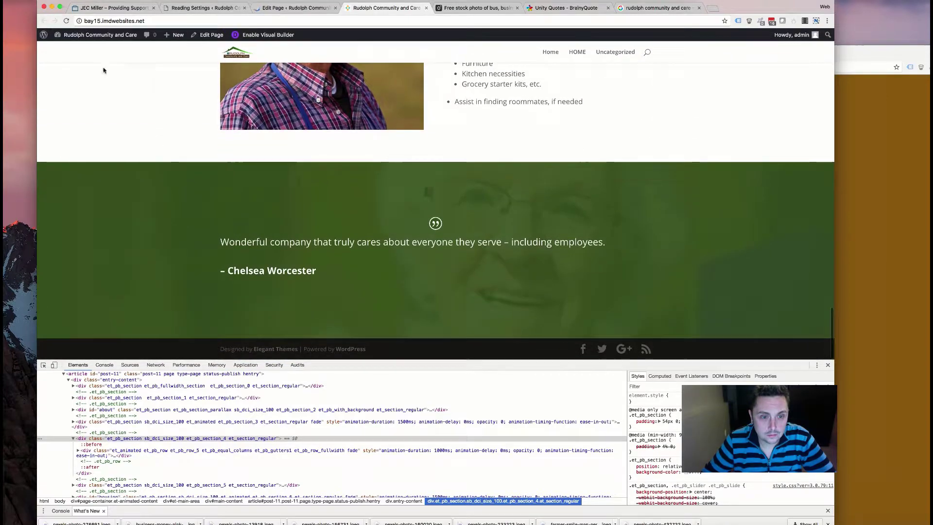
{"action": "left_click", "coordinate": [66, 21]}
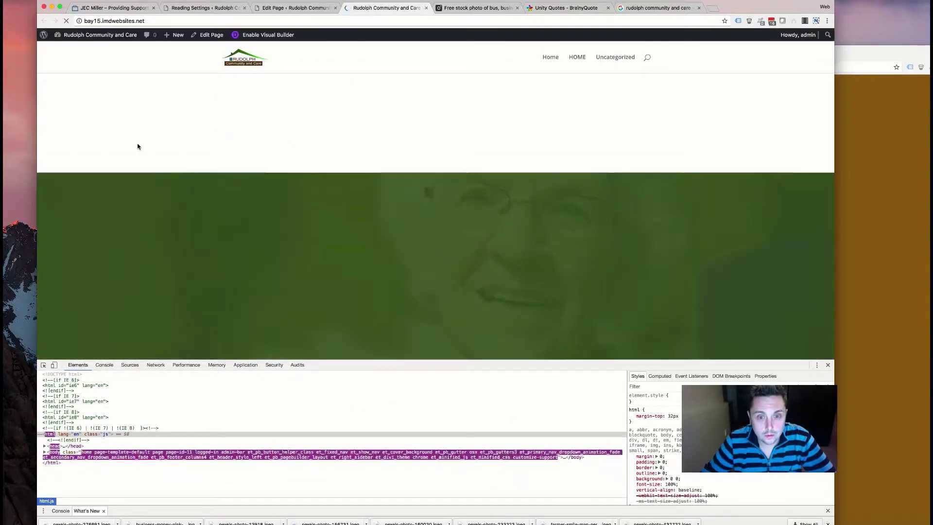
{"action": "scroll", "coordinate": [160, 175], "scroll_direction": "down", "scroll_amount": 2}
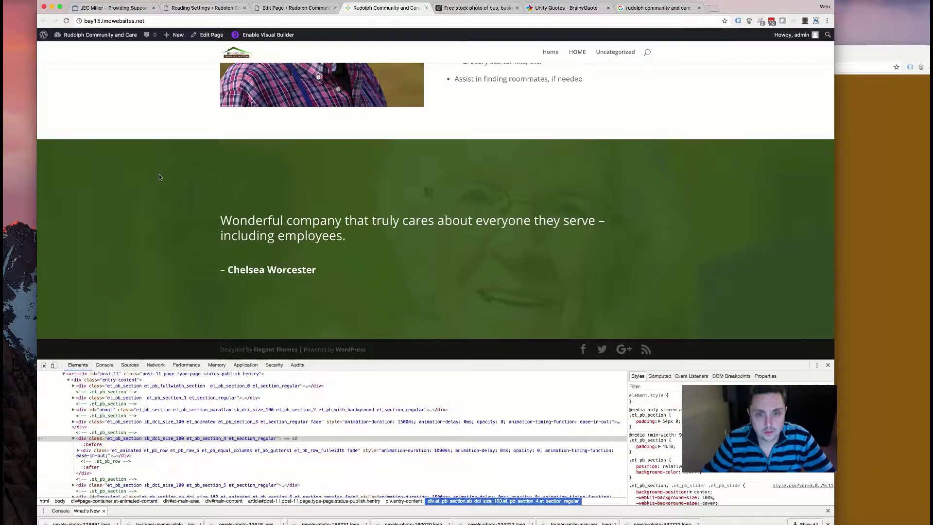
{"action": "scroll", "coordinate": [160, 177], "scroll_direction": "up", "scroll_amount": 15}
{"action": "scroll", "coordinate": [159, 177], "scroll_direction": "up", "scroll_amount": 10}
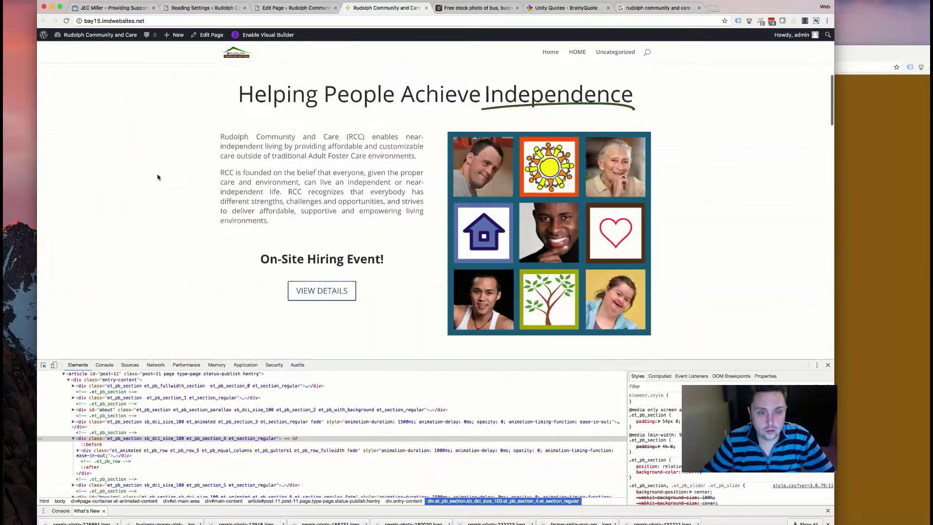
{"action": "scroll", "coordinate": [158, 177], "scroll_direction": "down", "scroll_amount": 20}
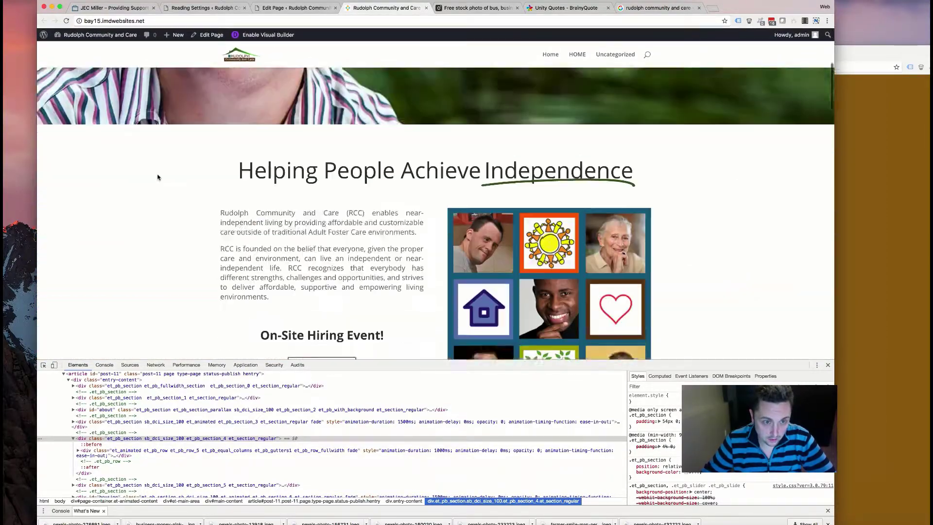
{"action": "scroll", "coordinate": [159, 175], "scroll_direction": "down", "scroll_amount": 5}
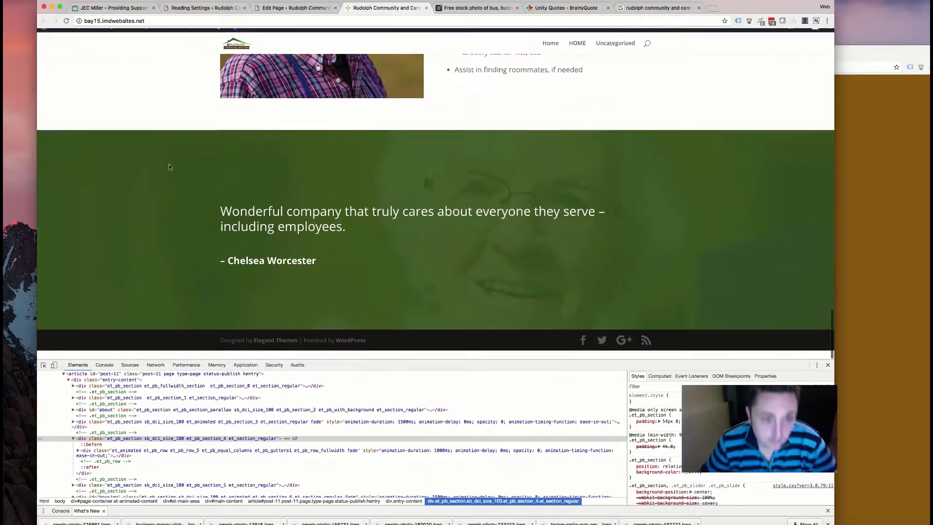
{"action": "left_click", "coordinate": [295, 10]}
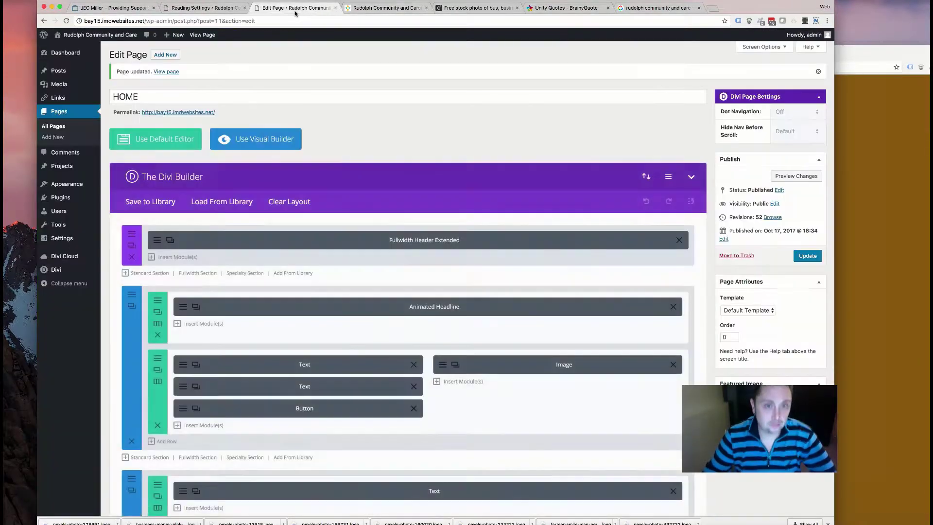
- Duplicate the Text/Button and Image row into a new one-column bottom section, deleting the empty row and extra Text module
{"action": "left_click", "coordinate": [157, 370]}
{"action": "scroll", "coordinate": [166, 270], "scroll_direction": "down", "scroll_amount": 6}
{"action": "left_click_drag", "start_coordinate": [157, 211], "coordinate": [189, 306]}
{"action": "left_click", "coordinate": [148, 358]}
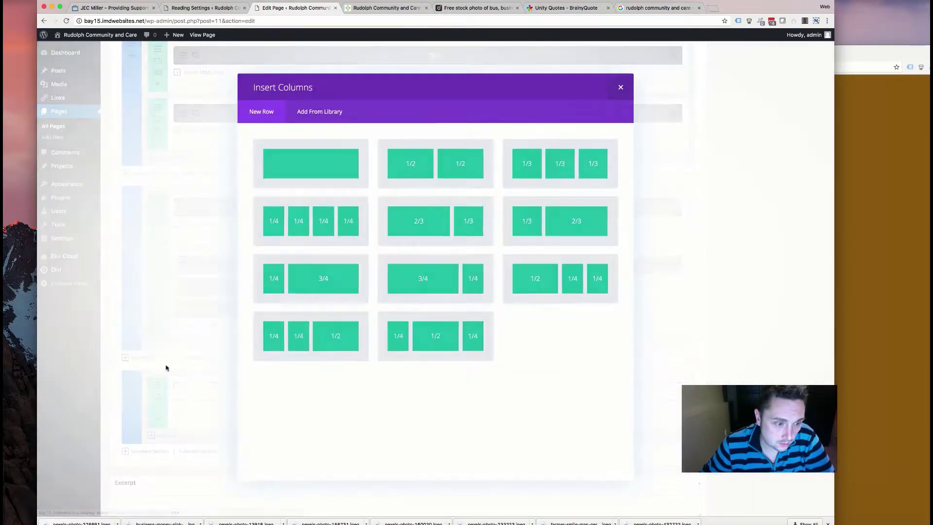
{"action": "left_click", "coordinate": [361, 151]}
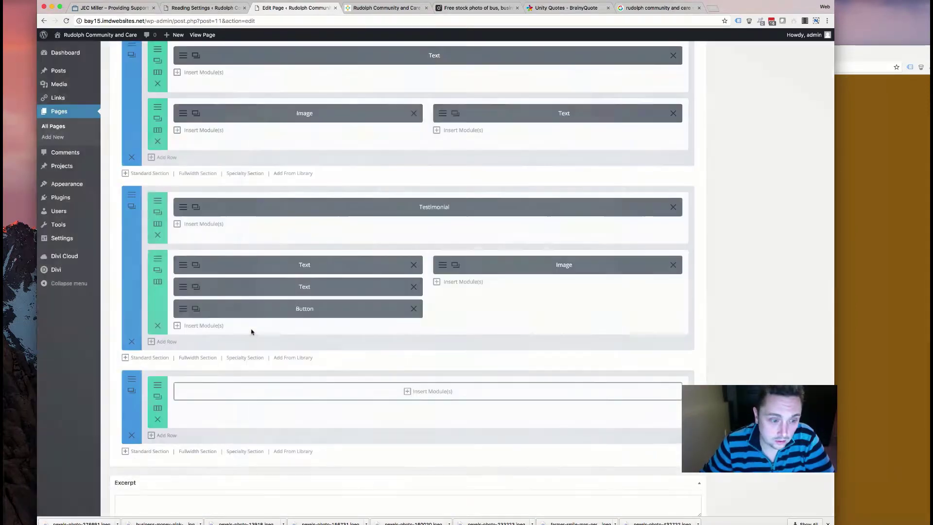
{"action": "left_click_drag", "start_coordinate": [226, 252], "coordinate": [236, 389]}
{"action": "left_click", "coordinate": [161, 421]}
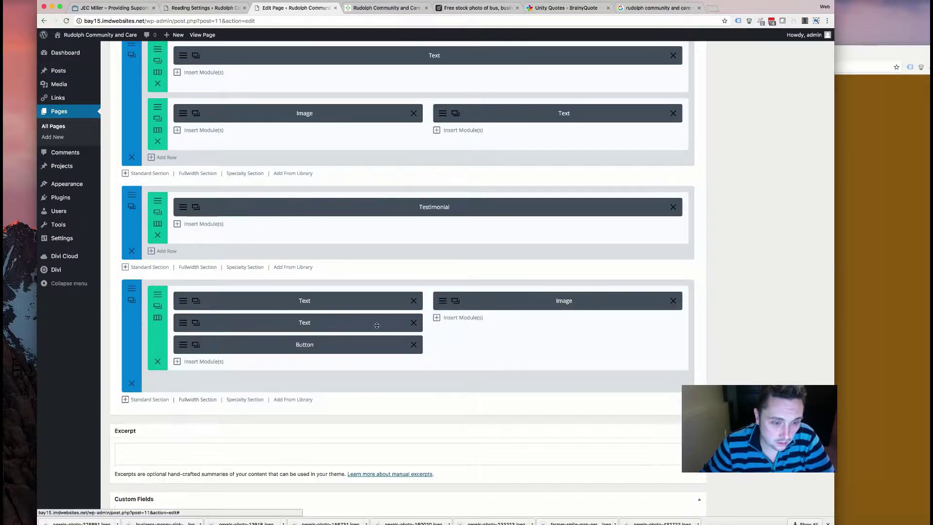
{"action": "left_click", "coordinate": [412, 322]}
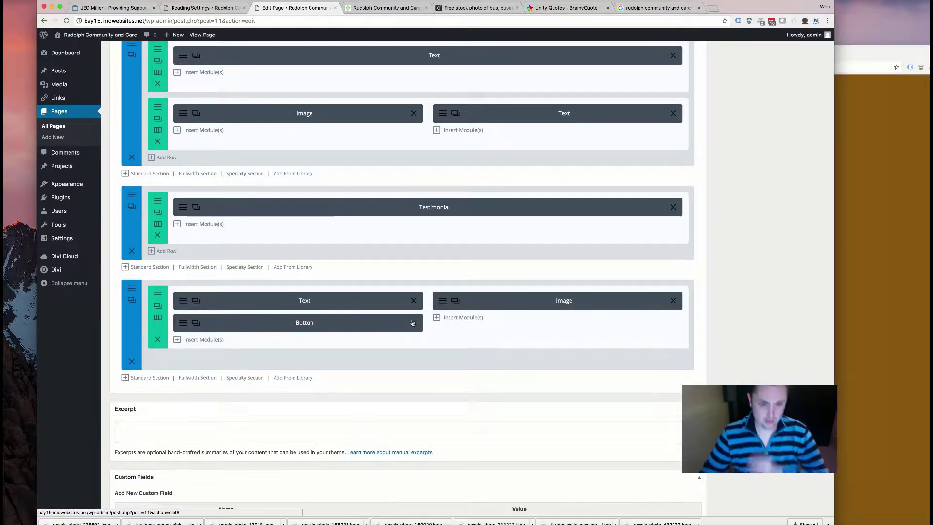
- Review the old Rudolph site's Employment job listings, then go back to its home page
{"action": "left_click", "coordinate": [896, 126]}
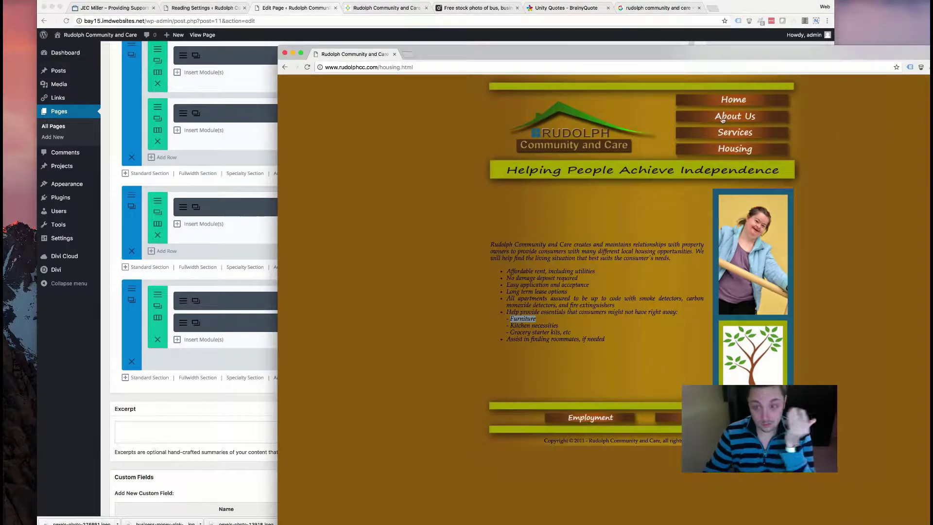
{"action": "left_click", "coordinate": [601, 155]}
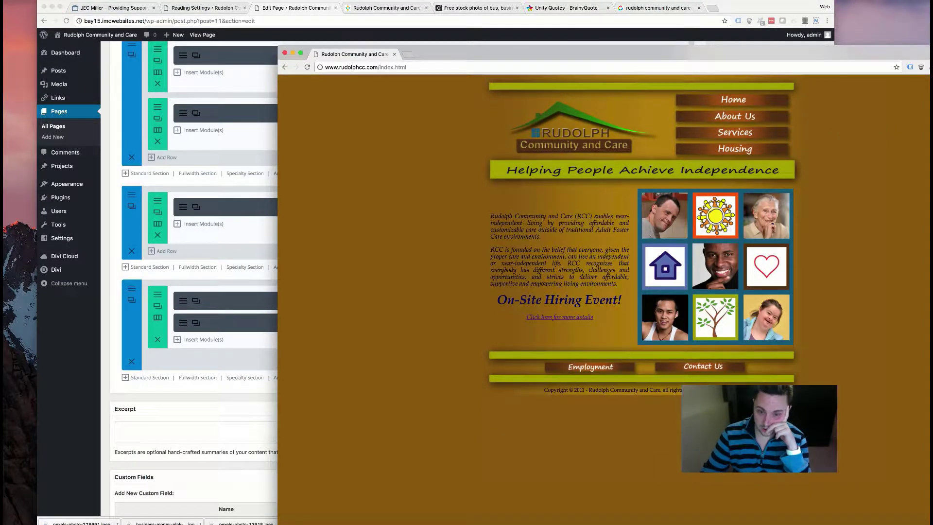
{"action": "left_click", "coordinate": [569, 372]}
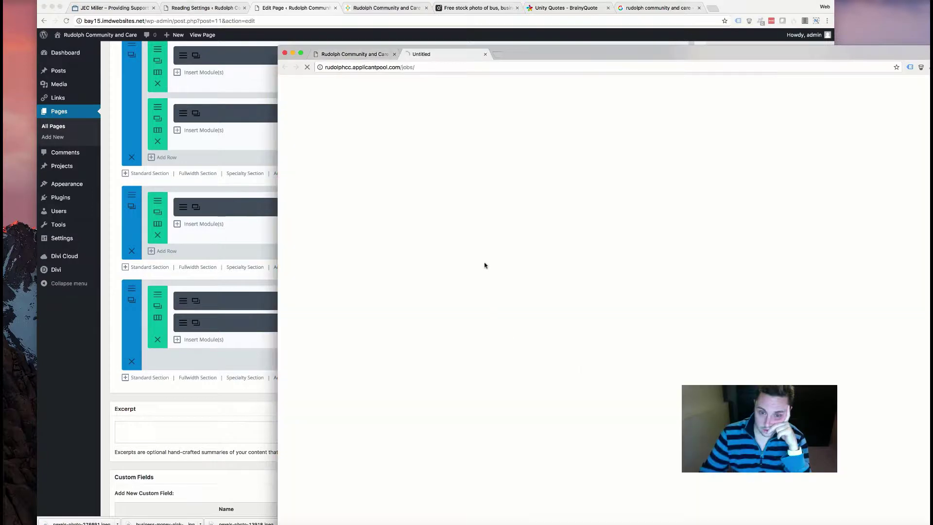
{"action": "left_click", "coordinate": [342, 57]}
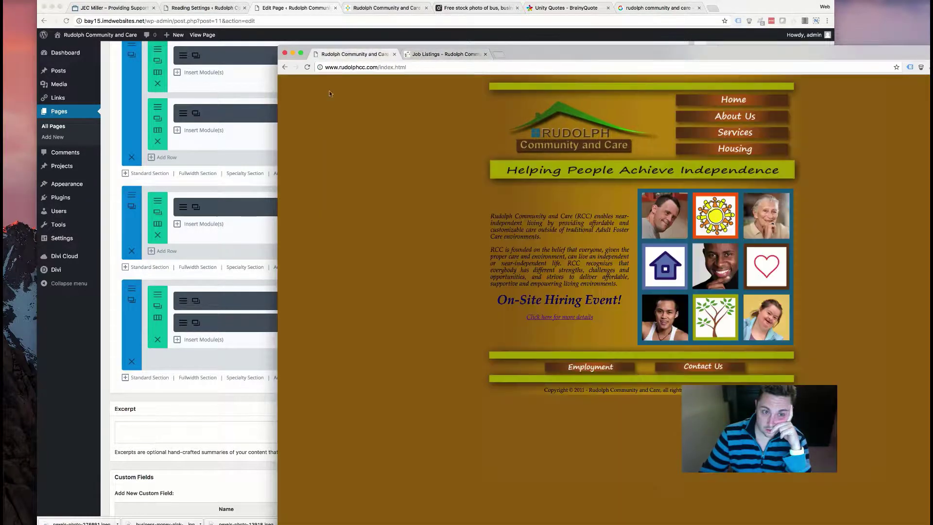
- Duplicate the full-width Text row and drag the copy to the top of the last section
{"action": "left_click", "coordinate": [191, 327]}
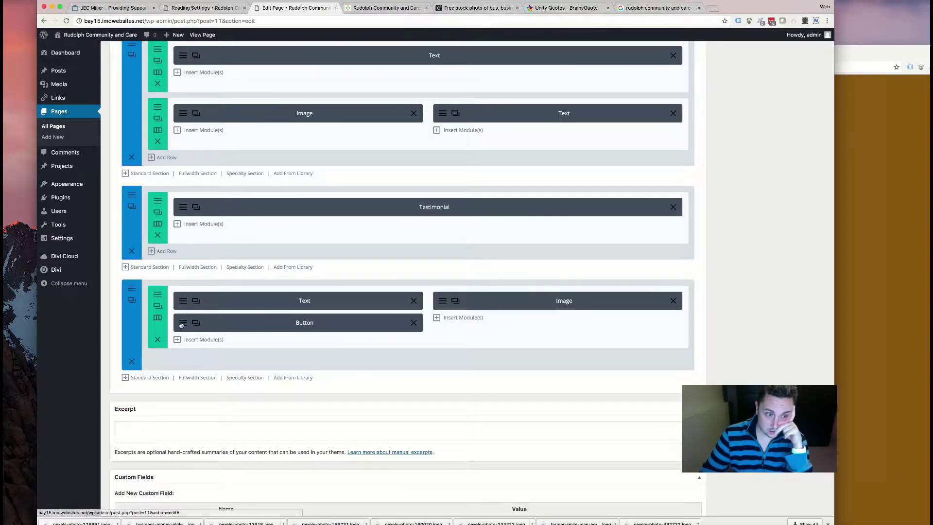
{"action": "left_click", "coordinate": [183, 301]}
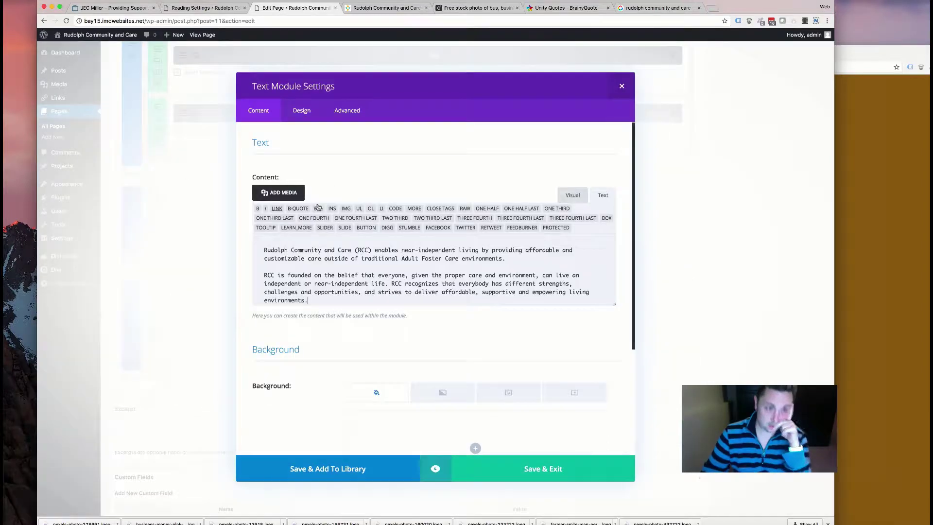
{"action": "left_click", "coordinate": [621, 86]}
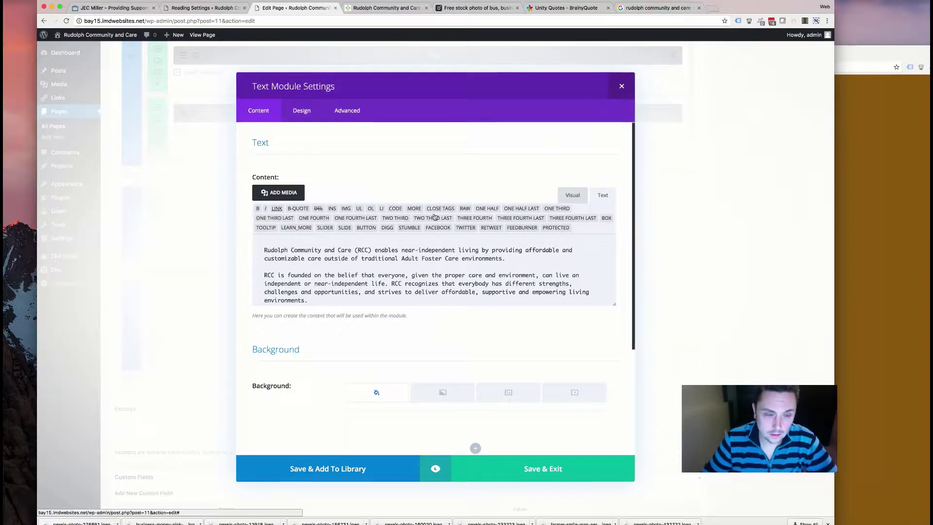
{"action": "scroll", "coordinate": [309, 128], "scroll_direction": "up", "scroll_amount": 5}
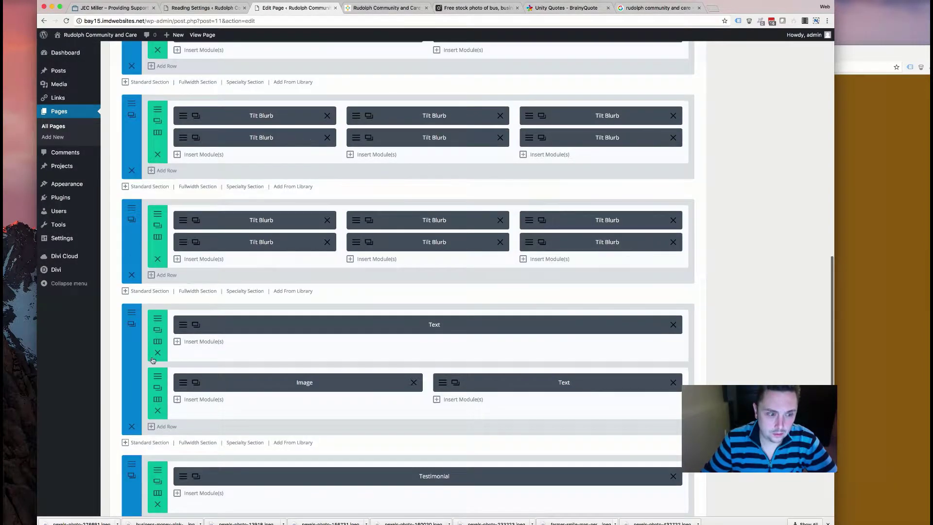
{"action": "scroll", "coordinate": [246, 354], "scroll_direction": "down", "scroll_amount": 6}
{"action": "scroll", "coordinate": [218, 272], "scroll_direction": "up", "scroll_amount": 1}
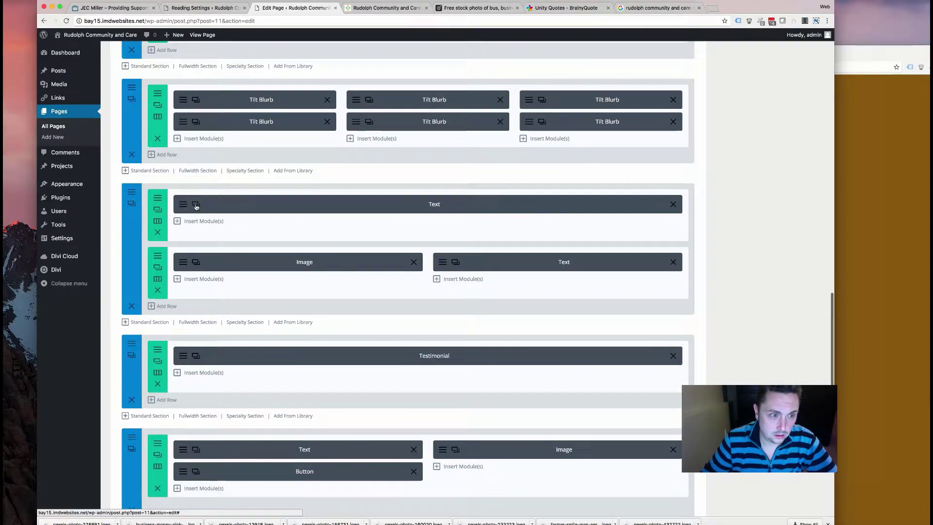
{"action": "left_click", "coordinate": [156, 210]}
{"action": "scroll", "coordinate": [187, 150], "scroll_direction": "down", "scroll_amount": 6}
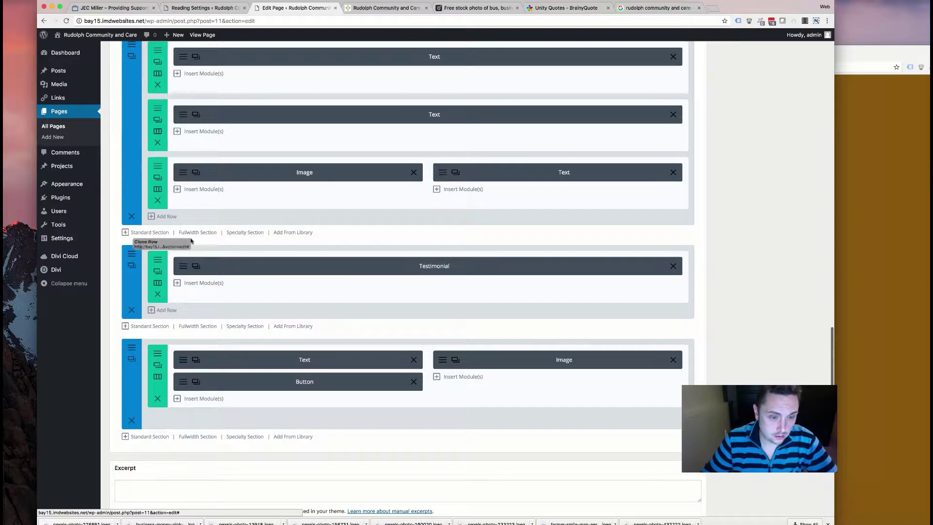
{"action": "left_click_drag", "start_coordinate": [214, 120], "coordinate": [183, 302]}
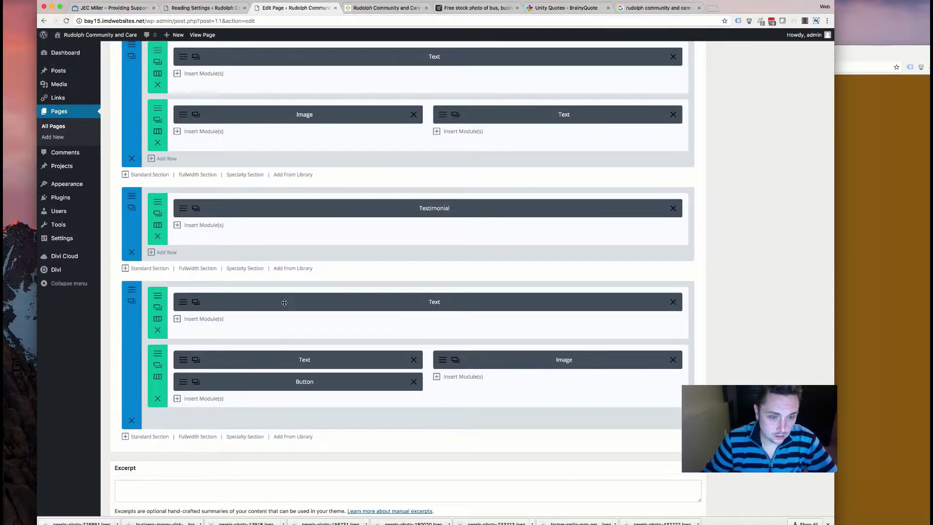
- Replace the paragraph beside the image with a careers invitation ('Are you looking for a career that…') and save
{"action": "left_click", "coordinate": [184, 302]}
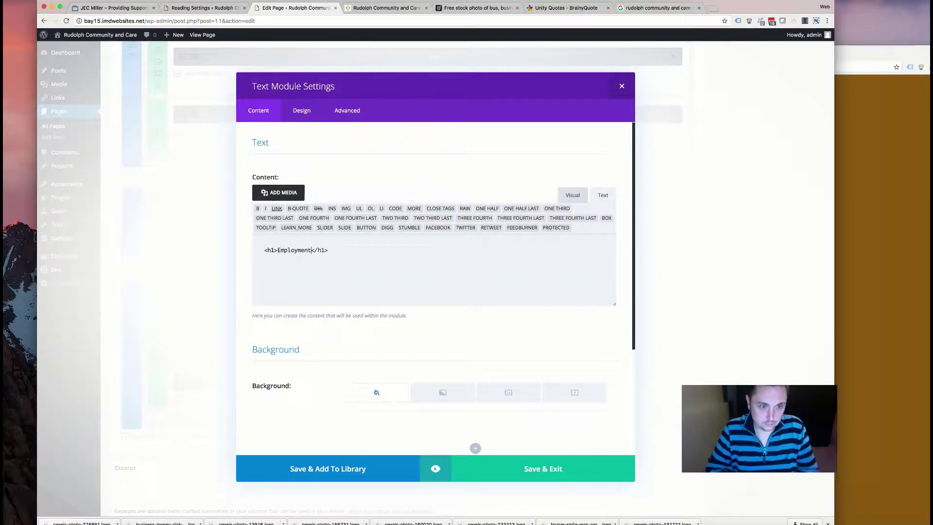
{"action": "left_click", "coordinate": [540, 471]}
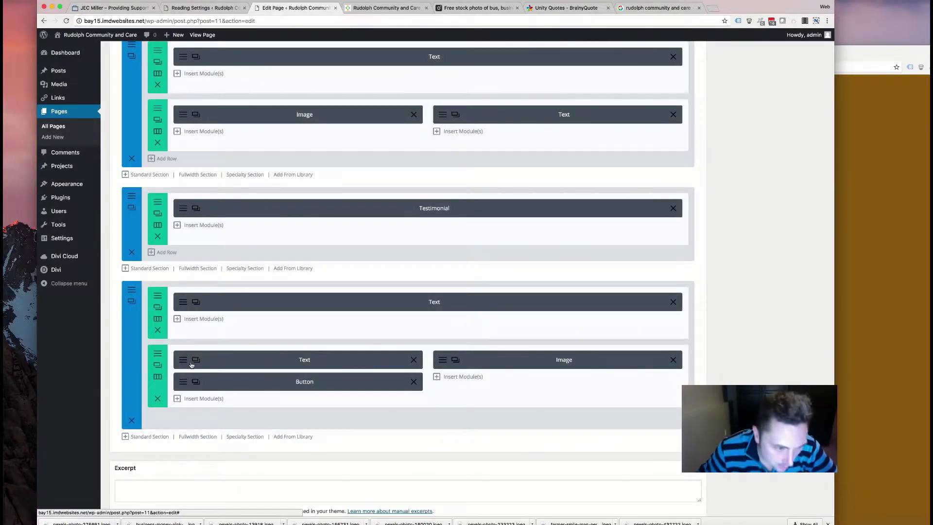
{"action": "left_click", "coordinate": [204, 362]}
{"action": "scroll", "coordinate": [360, 243], "scroll_direction": "down", "scroll_amount": 4}
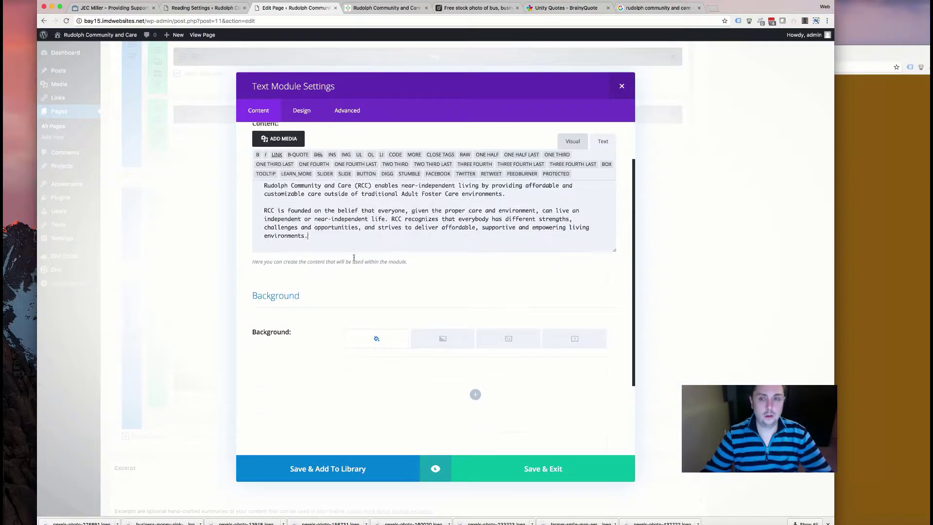
{"action": "scroll", "coordinate": [335, 219], "scroll_direction": "up", "scroll_amount": 2}
{"action": "key", "text": "ctrl+a"}
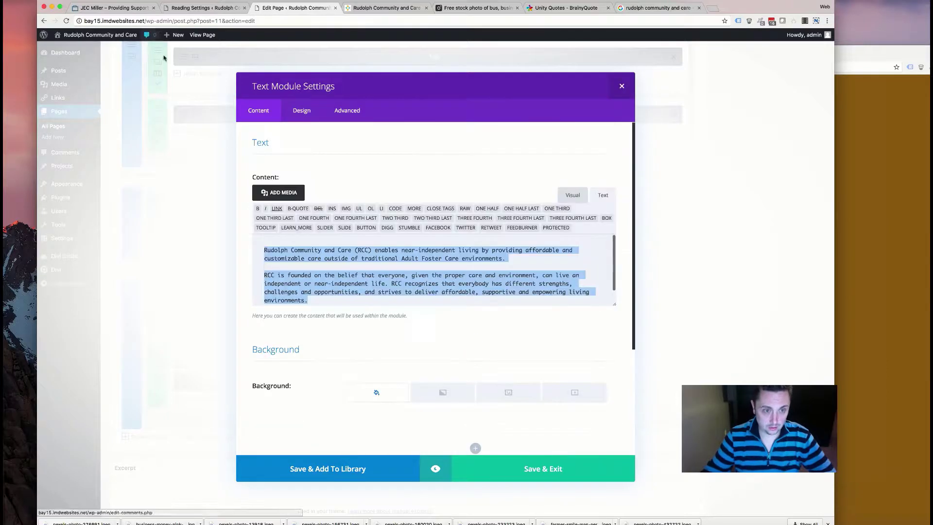
{"action": "left_click", "coordinate": [659, 8]}
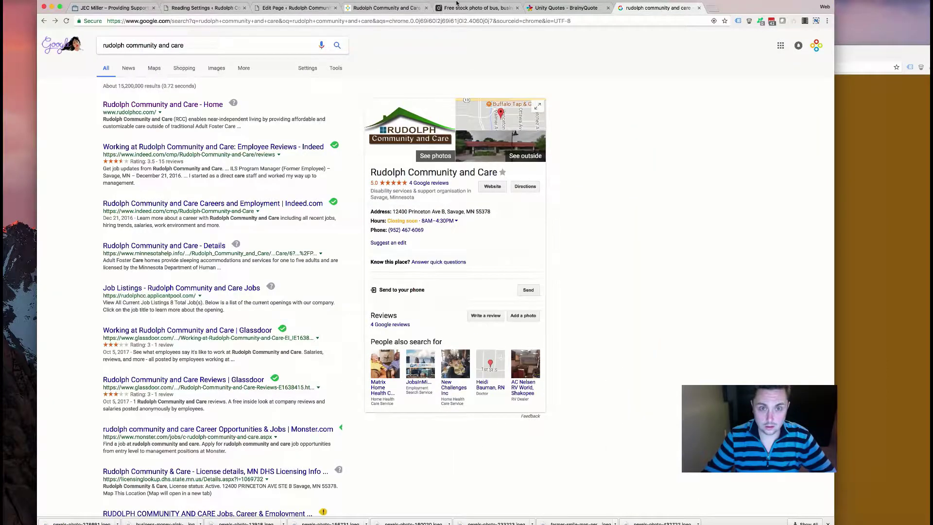
{"action": "left_click", "coordinate": [295, 7]}
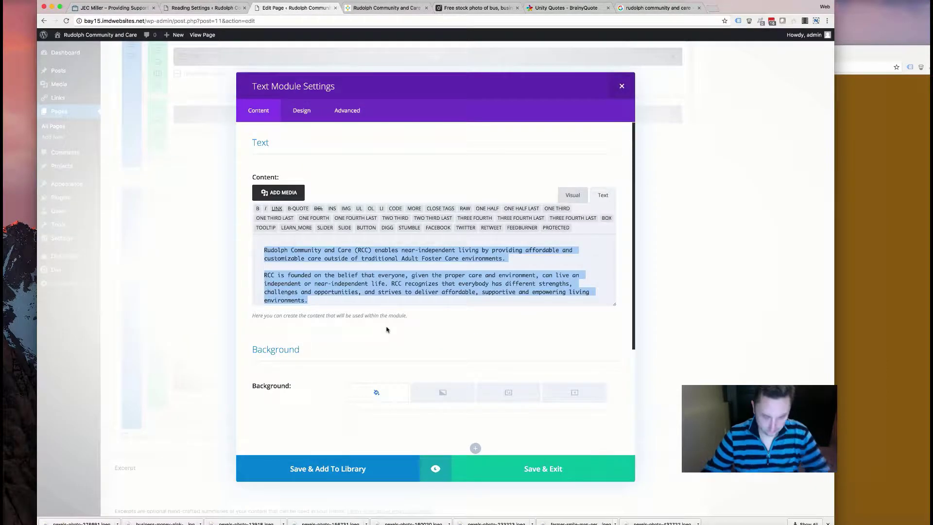
{"action": "type", "text": "Are you look"}
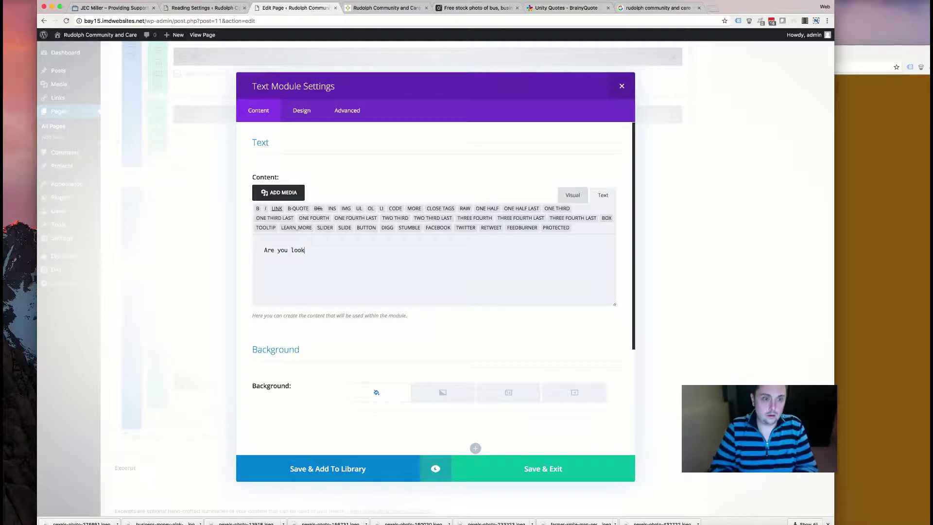
{"action": "type", "text": "ing for a career that is fast paced and extremely rewarding? If so, we would love o"}
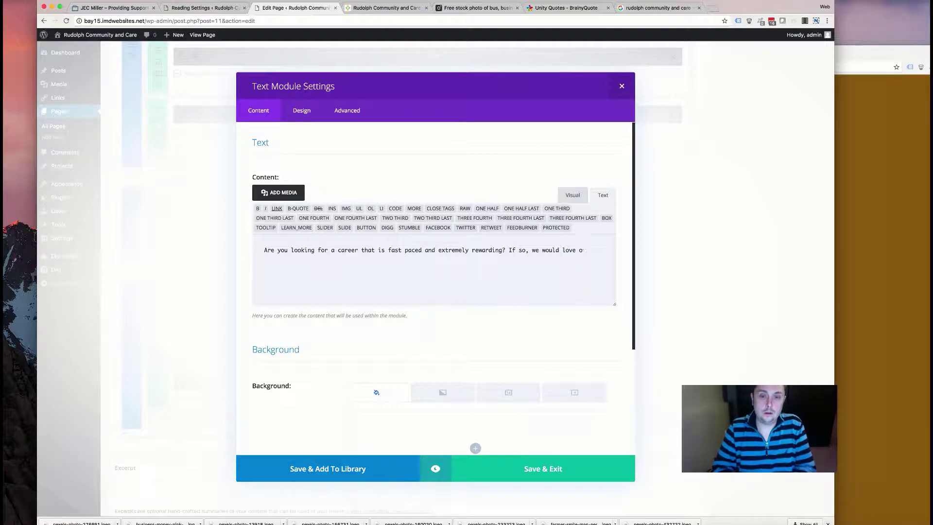
{"action": "key", "text": "BackSpace"}
{"action": "type", "text": "to talk to you. We've got opein"}
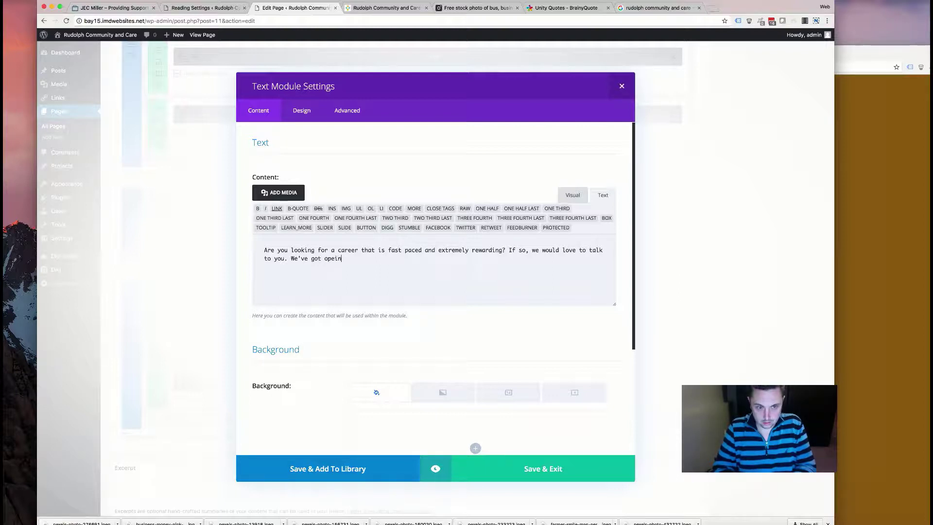
{"action": "type", "text": "our "}
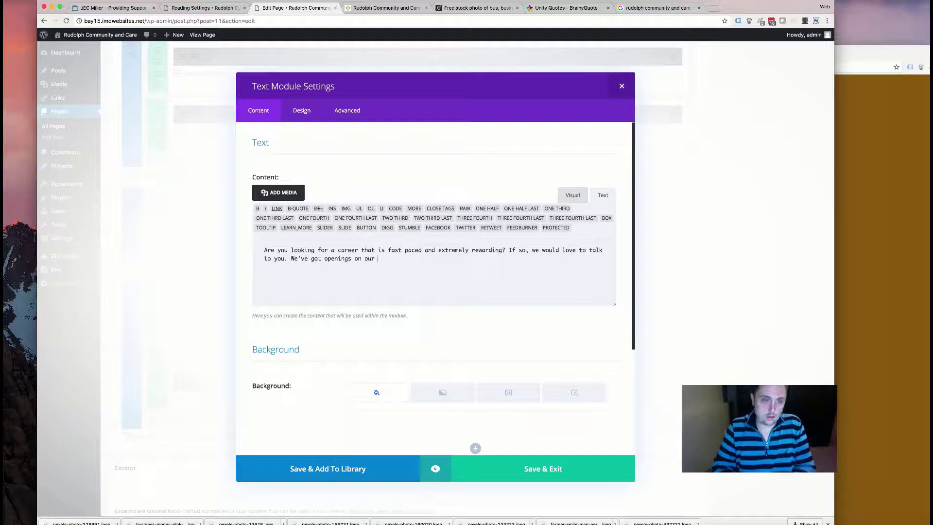
{"action": "type", "text": "team for exciti"}
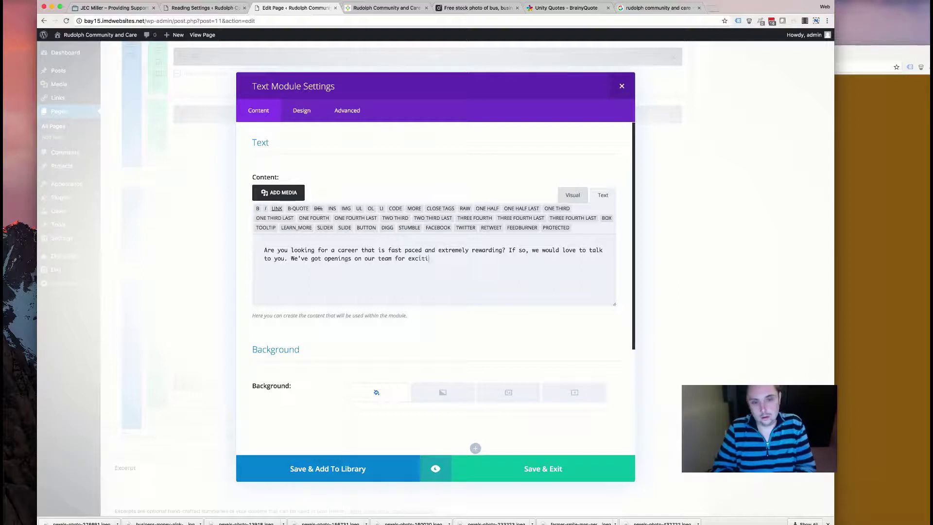
{"action": "type", "text": "ng positin"}
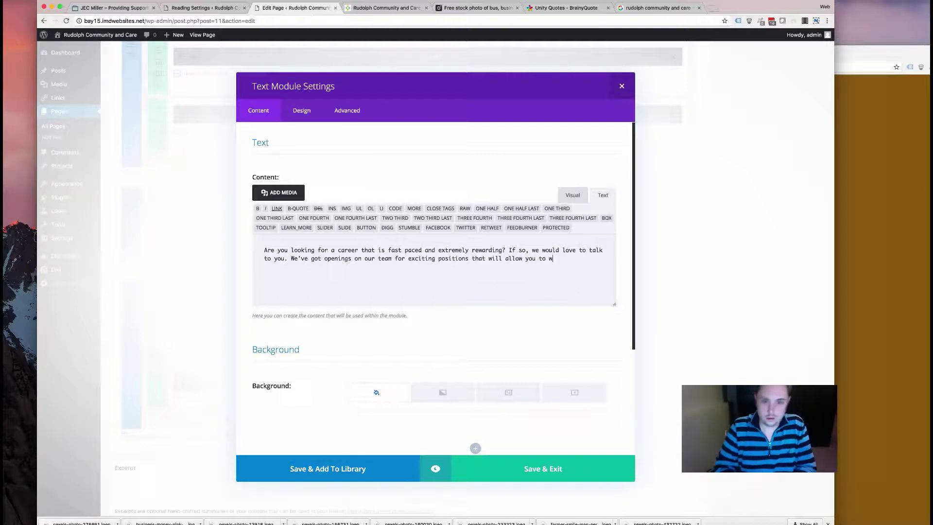
{"action": "type", "text": "with people"}
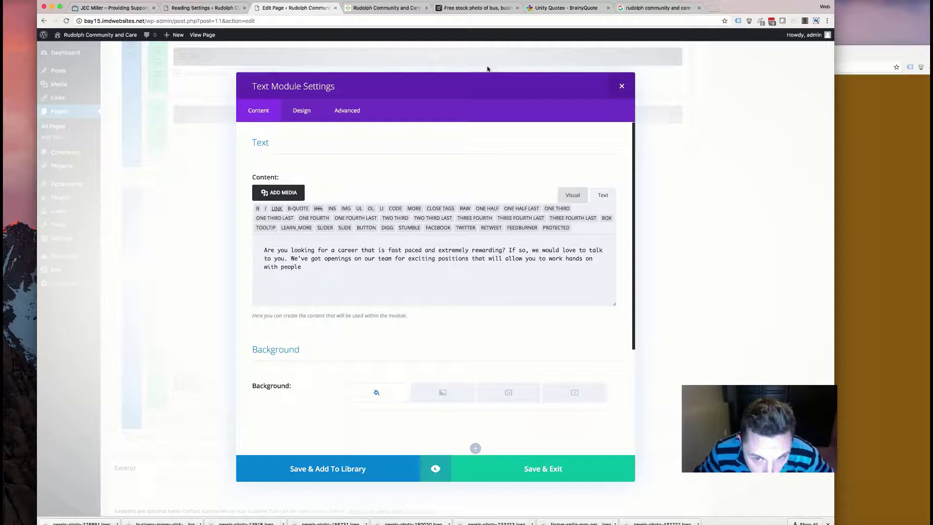
{"action": "type", "text": " and make a difference in your community."}
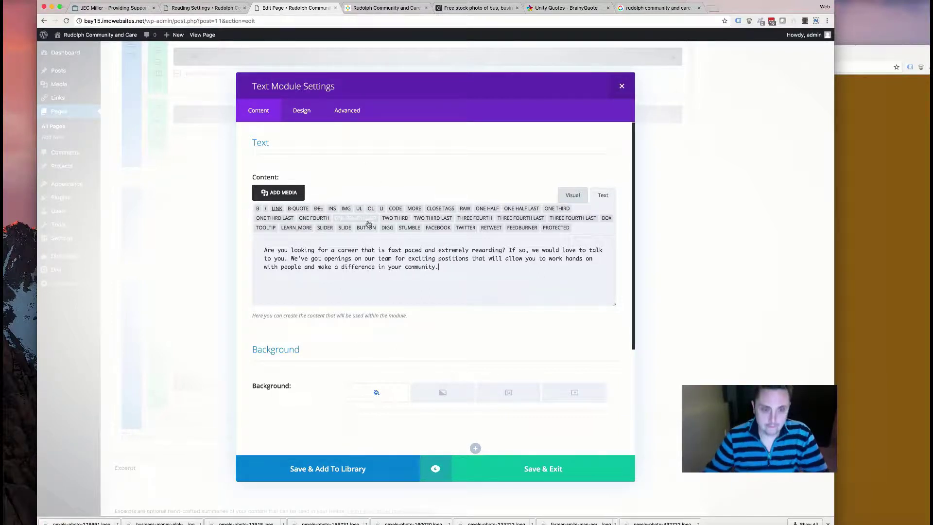
{"action": "left_click", "coordinate": [551, 464]}
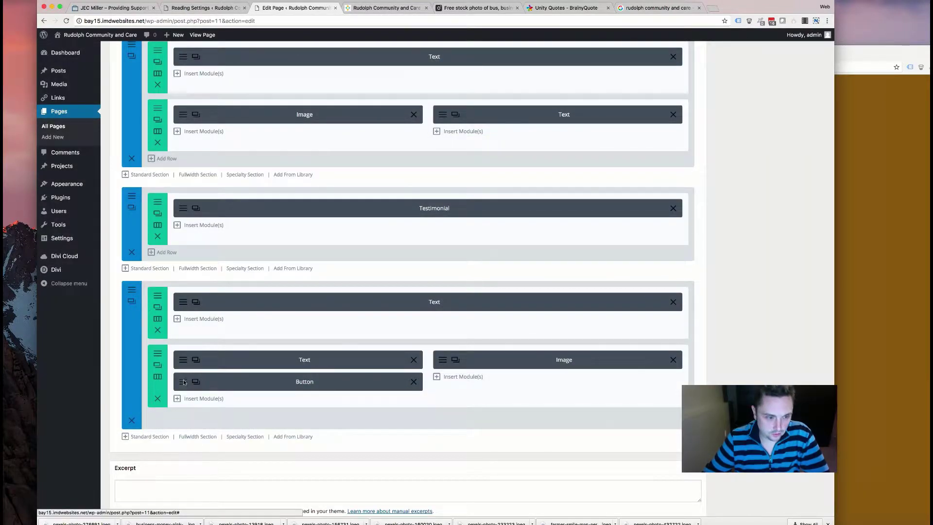
- Set the button to open in a new tab and change its text to 'View Openings'
{"action": "left_click", "coordinate": [184, 381]}
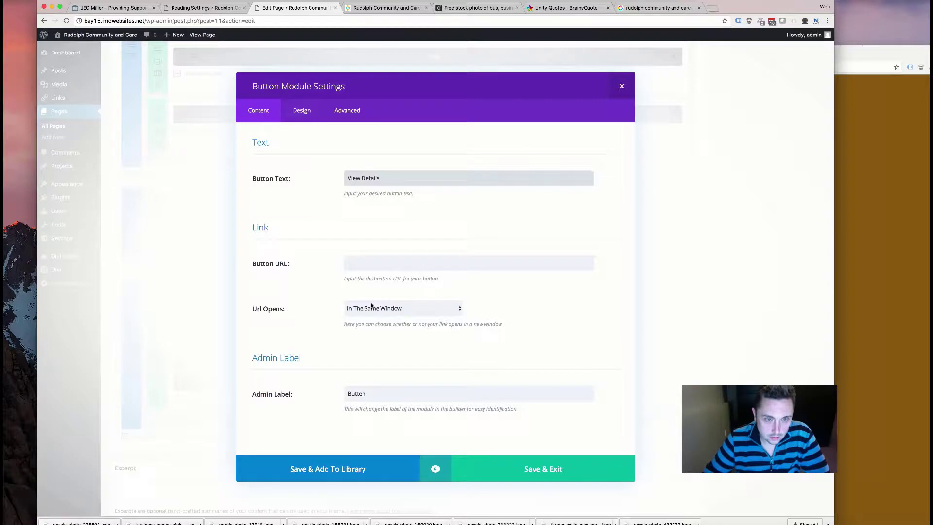
{"action": "left_click", "coordinate": [371, 307]}
{"action": "left_click", "coordinate": [367, 317]}
{"action": "left_click", "coordinate": [924, 202]}
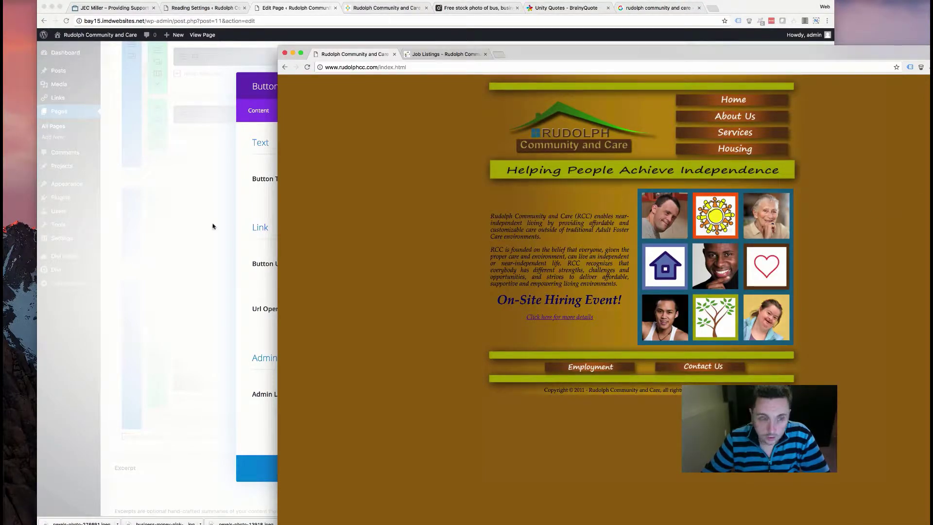
{"action": "left_click", "coordinate": [235, 245]}
{"action": "triple_click", "coordinate": [367, 178]}
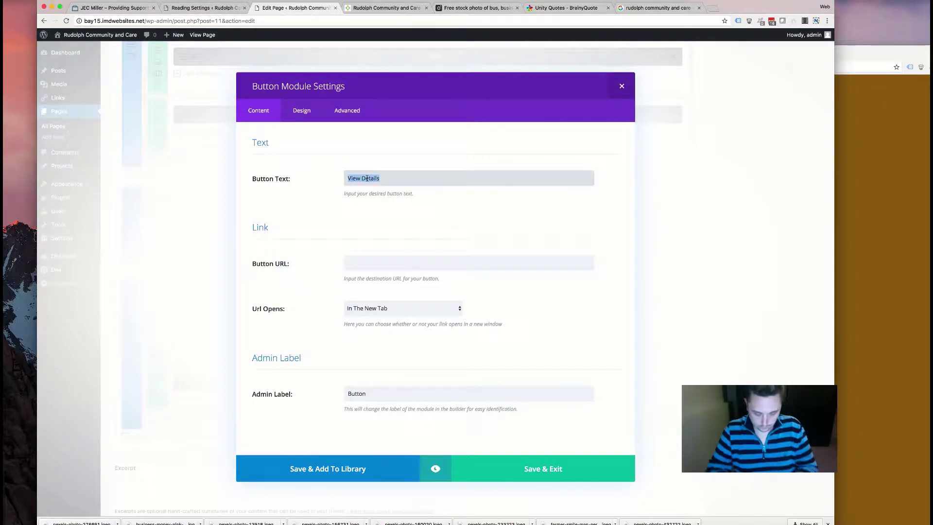
{"action": "type", "text": "View Openings"}
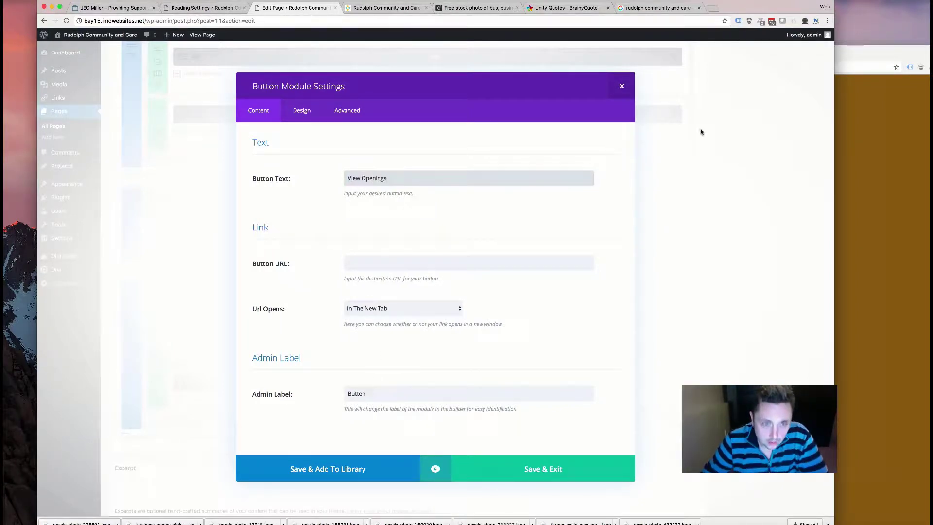
- Use the old site's Employment link address as the button URL and save the button
{"action": "left_click", "coordinate": [837, 212]}
{"action": "right_click", "coordinate": [585, 377]}
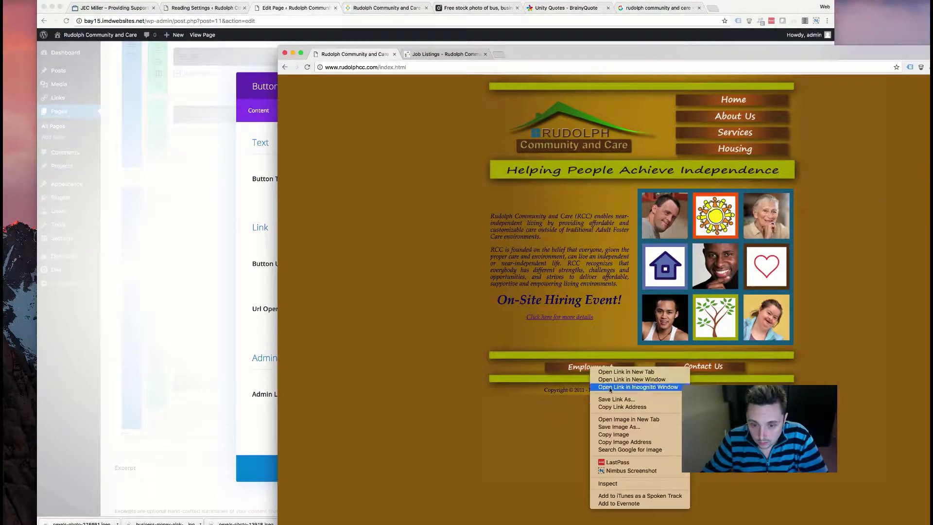
{"action": "left_click", "coordinate": [613, 408]}
{"action": "left_click", "coordinate": [232, 347]}
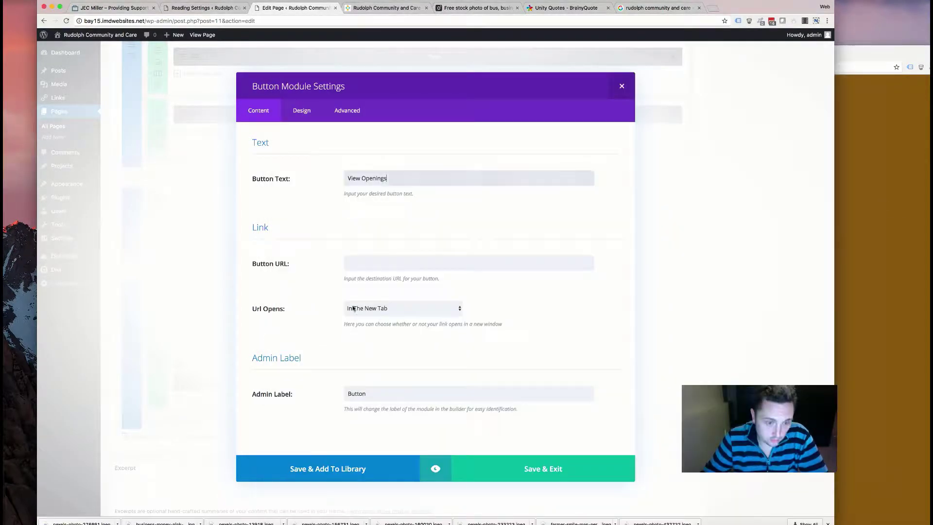
{"action": "left_click", "coordinate": [371, 262]}
{"action": "key", "text": "super+v"}
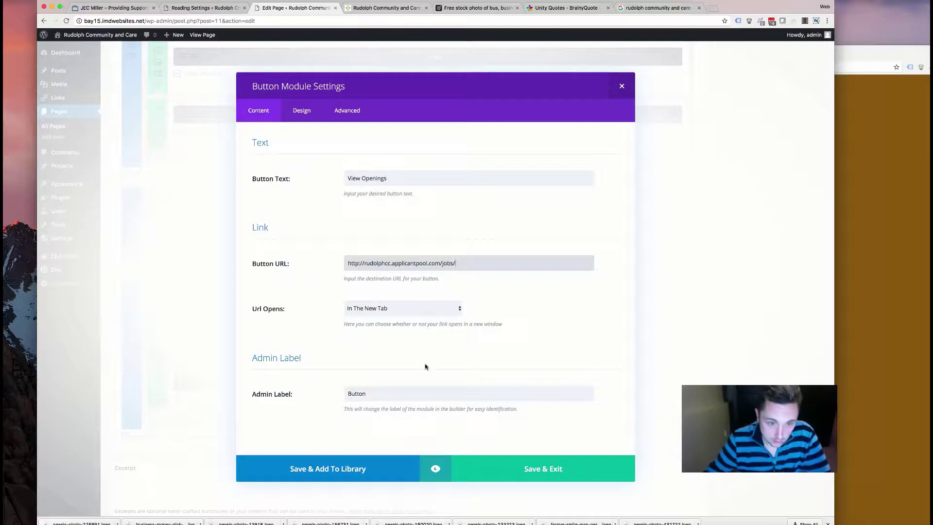
{"action": "left_click", "coordinate": [498, 460]}
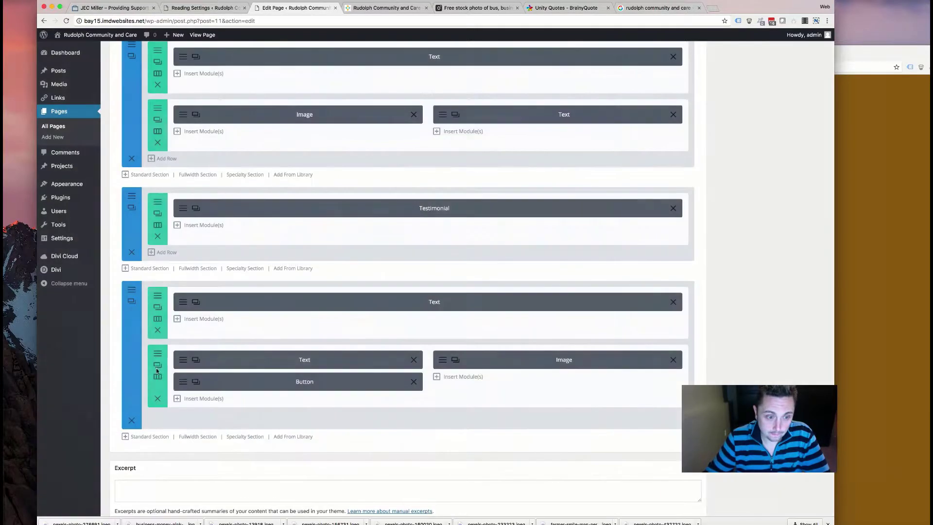
- Search Pexels stock photos for 'team'
{"action": "left_click", "coordinate": [441, 366]}
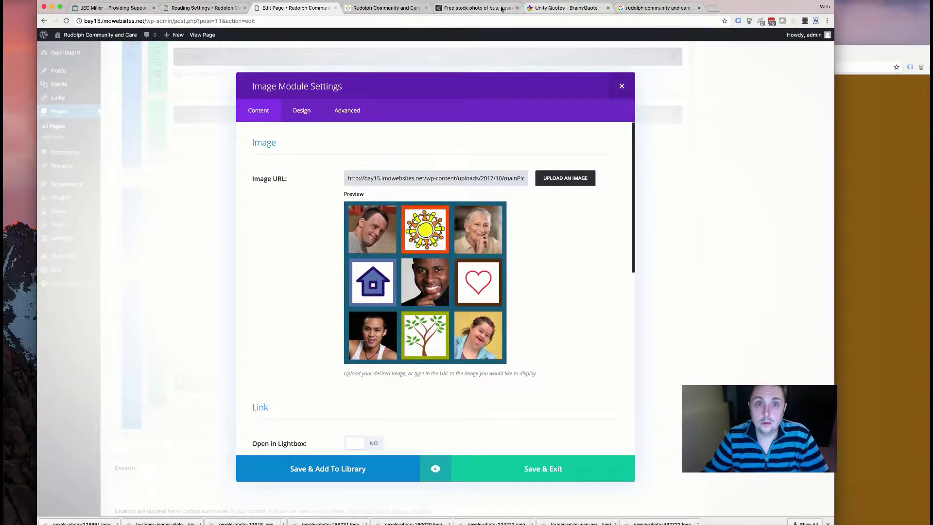
{"action": "left_click", "coordinate": [476, 7]}
{"action": "scroll", "coordinate": [297, 118], "scroll_direction": "up", "scroll_amount": 1}
{"action": "scroll", "coordinate": [297, 117], "scroll_direction": "up", "scroll_amount": 5}
{"action": "left_click", "coordinate": [97, 38]}
{"action": "type", "text": "team"}
{"action": "key", "text": "Return"}
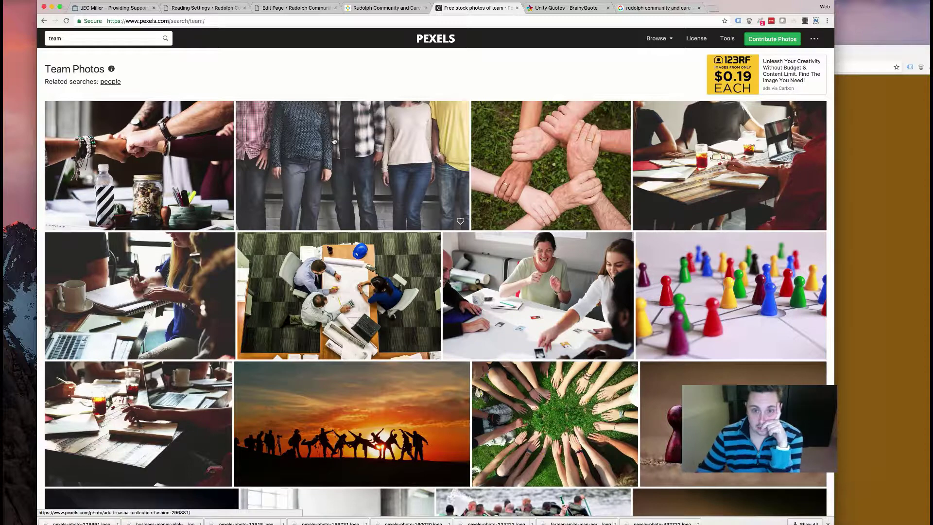
{"action": "scroll", "coordinate": [350, 153], "scroll_direction": "down", "scroll_amount": 2}
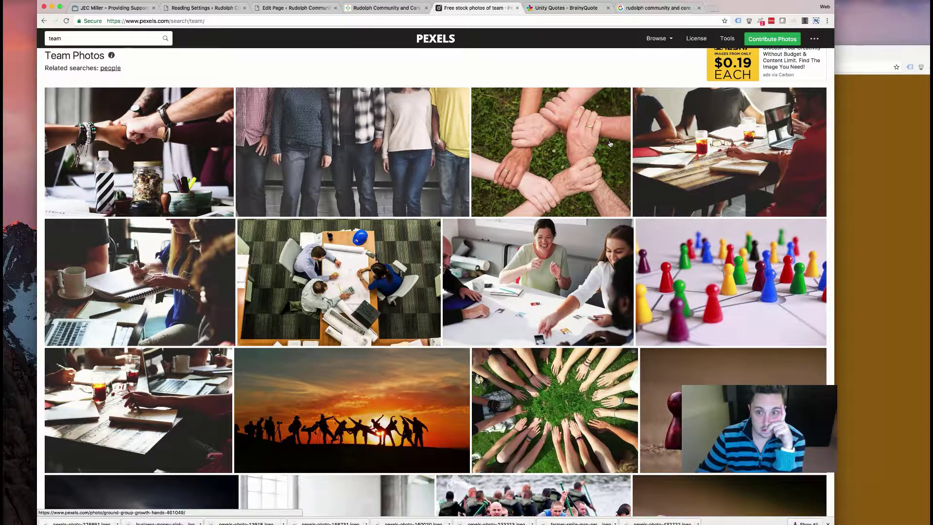
- Download the linked-hands photo in the small 640 x 518 size
{"action": "left_click", "coordinate": [555, 144]}
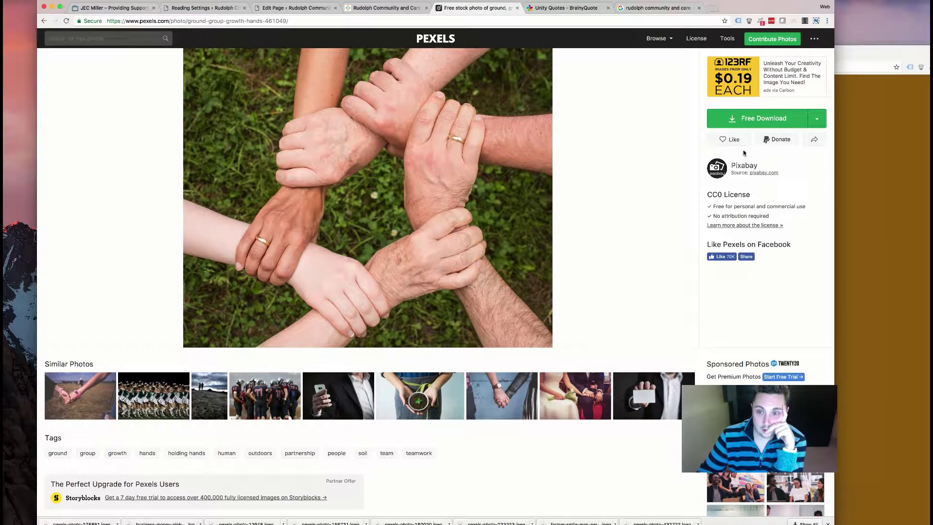
{"action": "left_click", "coordinate": [817, 118]}
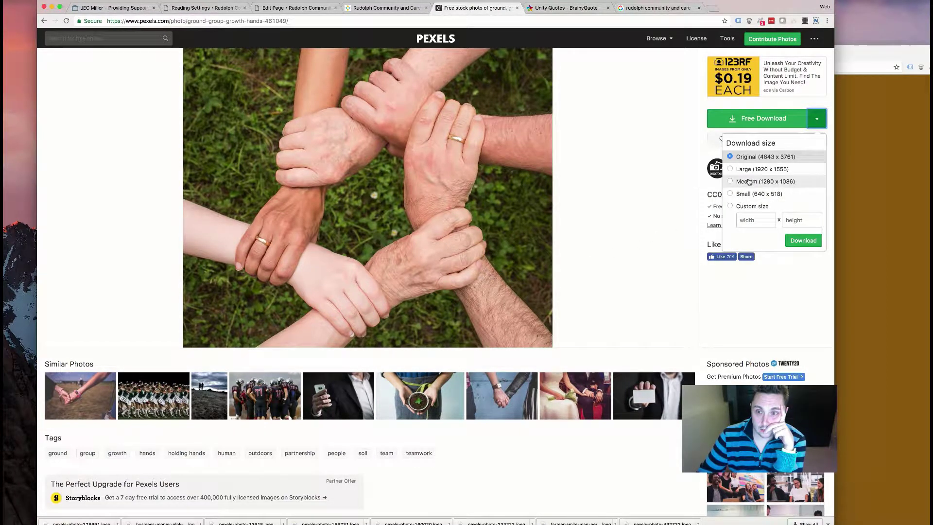
{"action": "left_click", "coordinate": [743, 194]}
{"action": "left_click", "coordinate": [811, 242]}
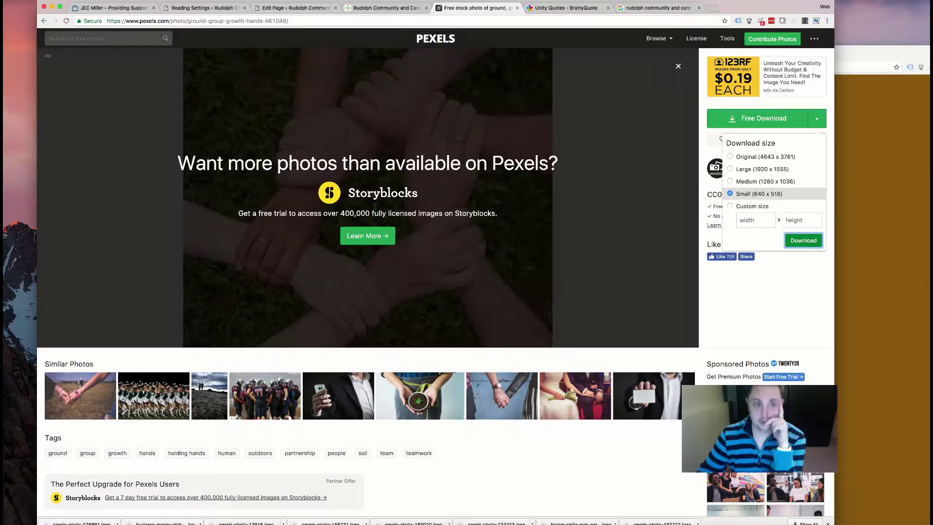
{"action": "left_click", "coordinate": [296, 8]}
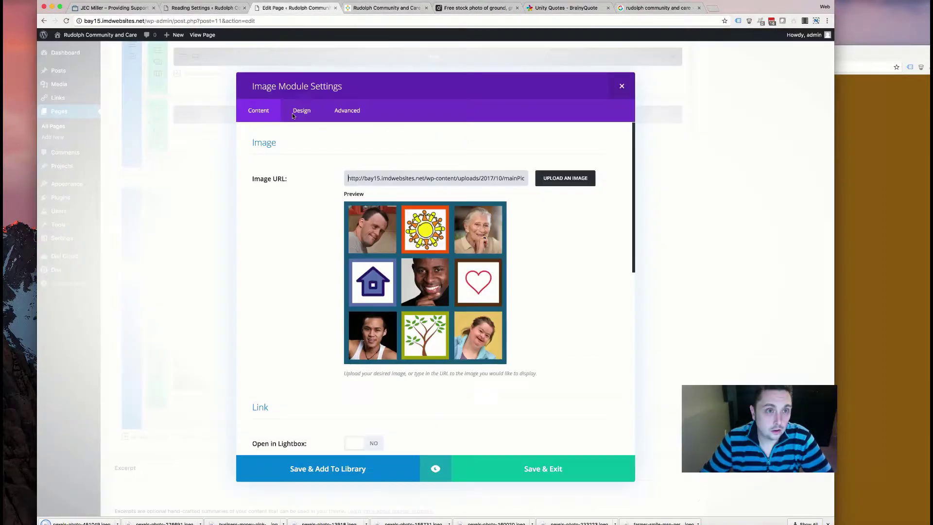
- Upload pexels-photo-461049.jpeg and set it as the Image module's picture
{"action": "left_click", "coordinate": [565, 179]}
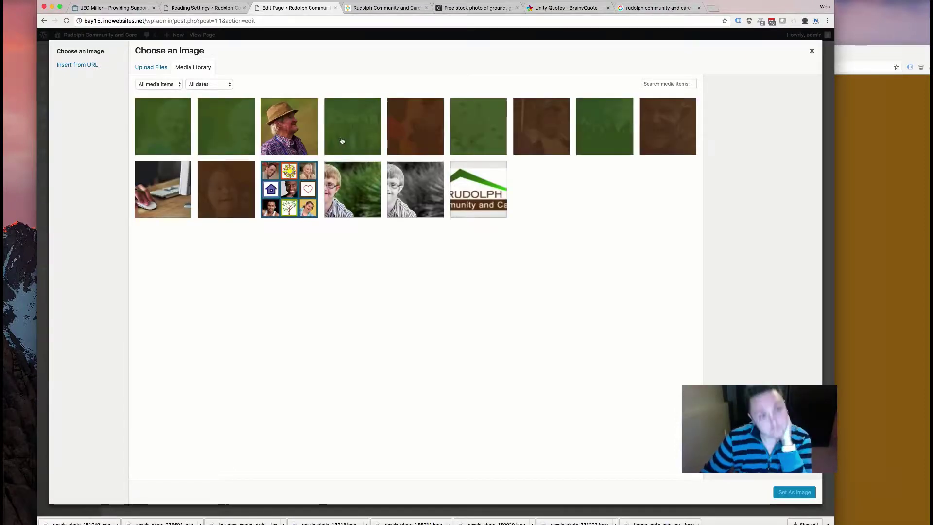
{"action": "left_click", "coordinate": [151, 67]}
{"action": "left_click", "coordinate": [457, 238]}
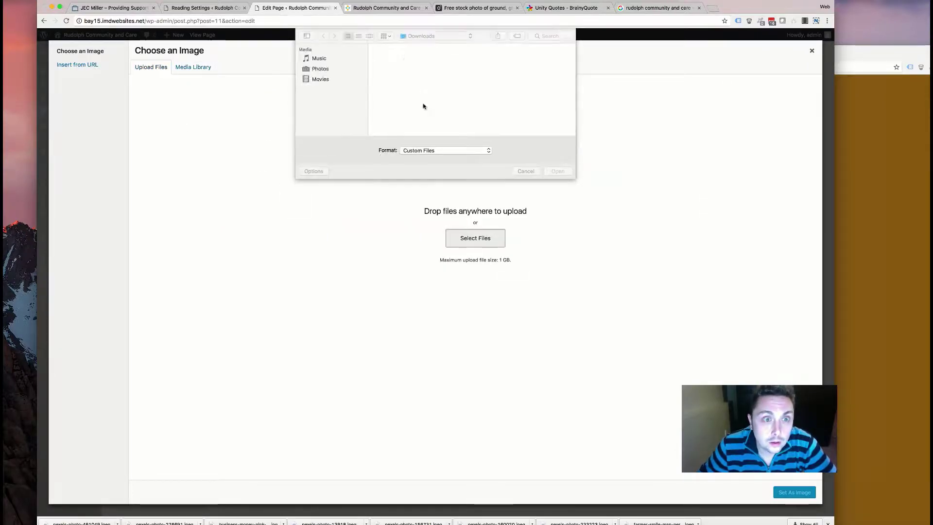
{"action": "scroll", "coordinate": [439, 102], "scroll_direction": "down", "scroll_amount": 3}
{"action": "scroll", "coordinate": [439, 101], "scroll_direction": "down", "scroll_amount": 5}
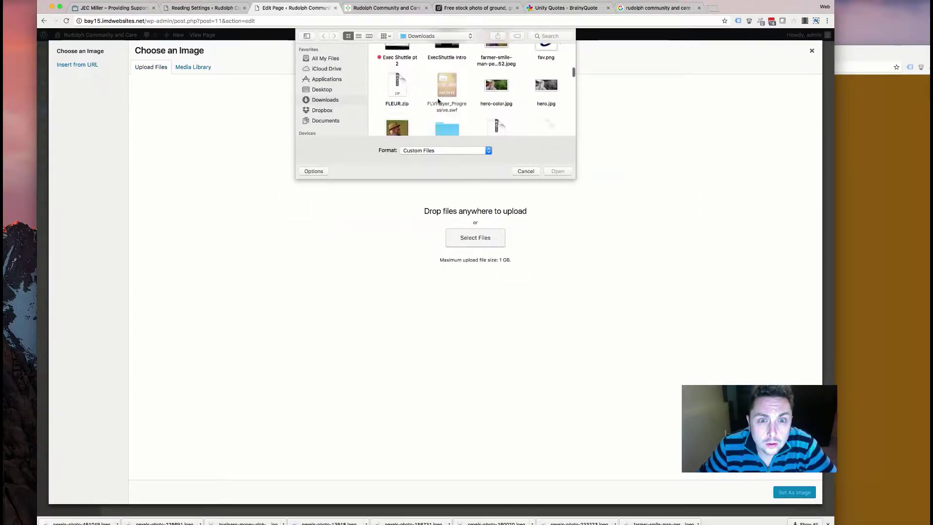
{"action": "scroll", "coordinate": [439, 102], "scroll_direction": "down", "scroll_amount": 6}
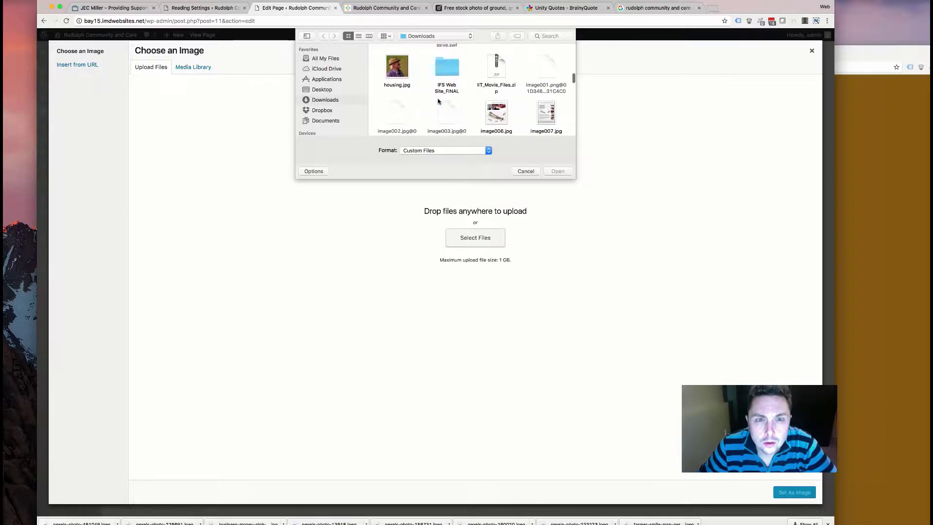
{"action": "scroll", "coordinate": [439, 102], "scroll_direction": "down", "scroll_amount": 5}
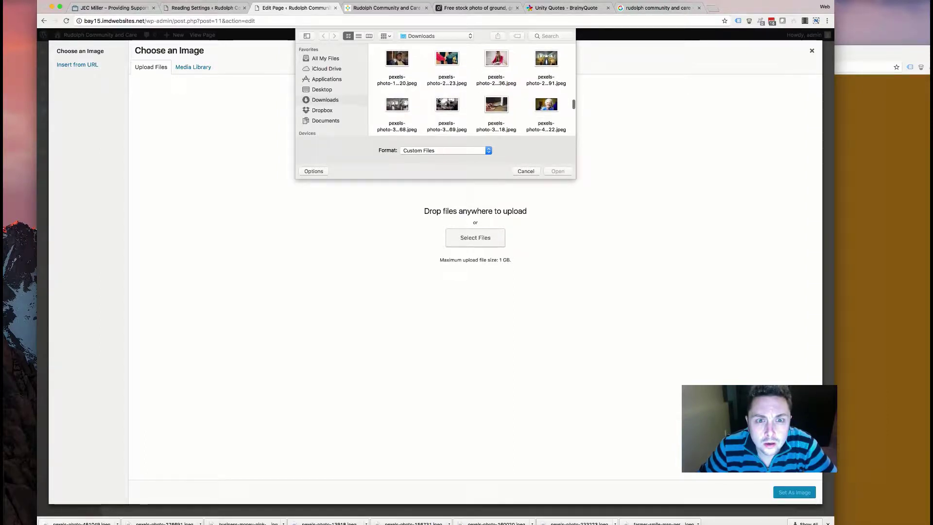
{"action": "double_click", "coordinate": [397, 89]}
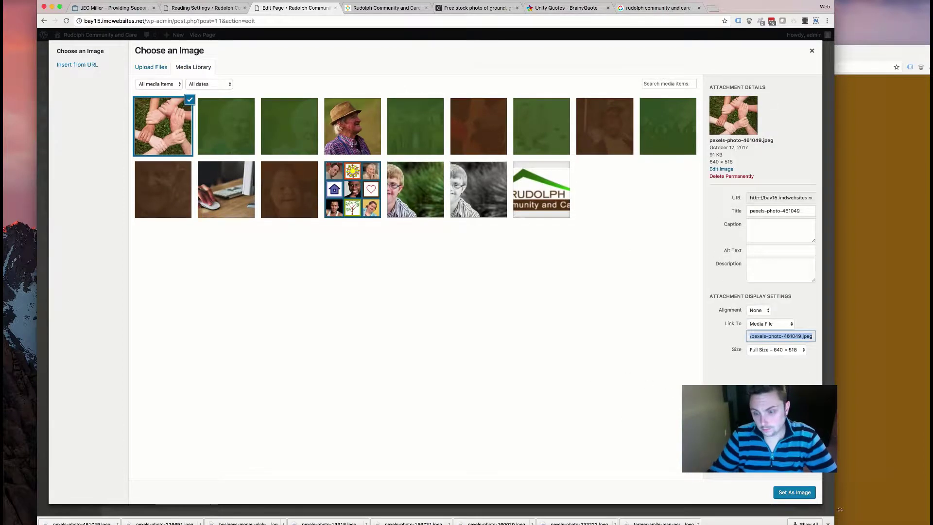
{"action": "left_click", "coordinate": [794, 493]}
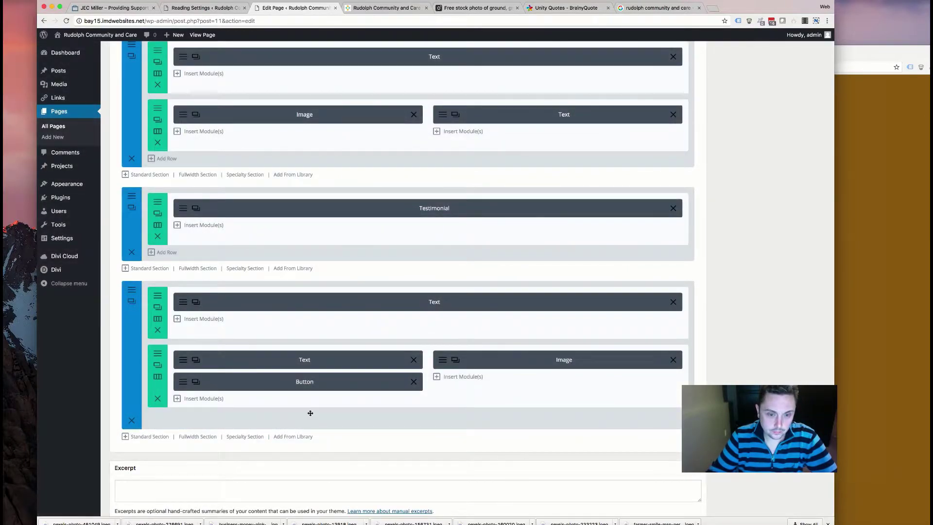
{"action": "scroll", "coordinate": [309, 412], "scroll_direction": "down", "scroll_amount": 5}
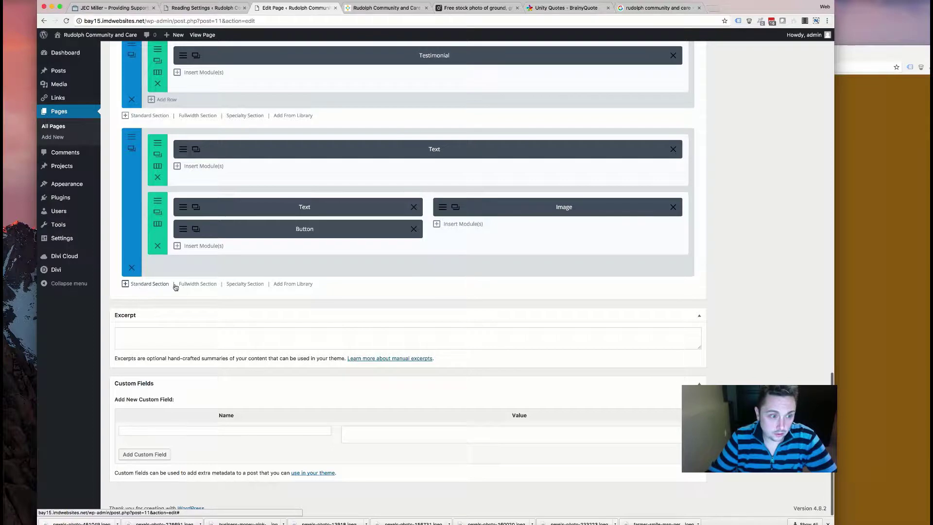
{"action": "left_click", "coordinate": [278, 288]}
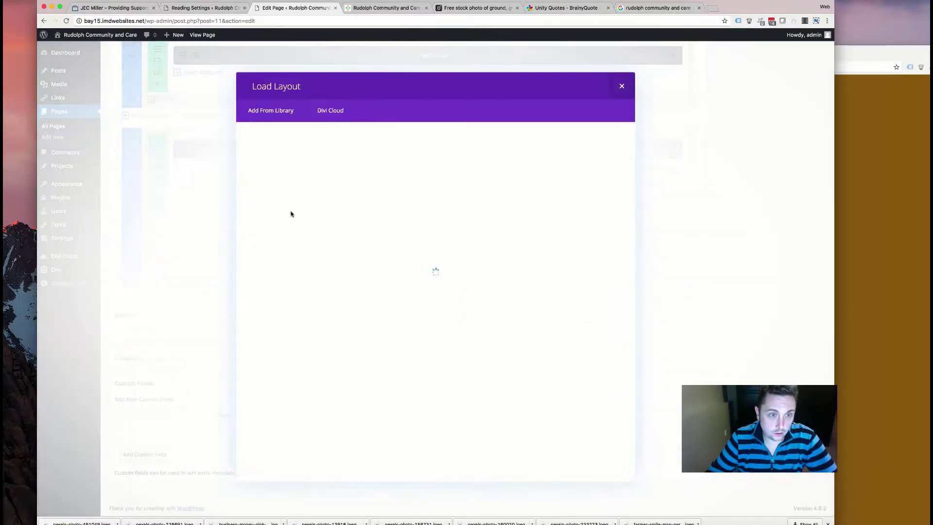
- Show Divi Cloud layouts, skim the JEC Miller, BrainyQuote and search tabs, then return to Edit Page
{"action": "left_click", "coordinate": [319, 117]}
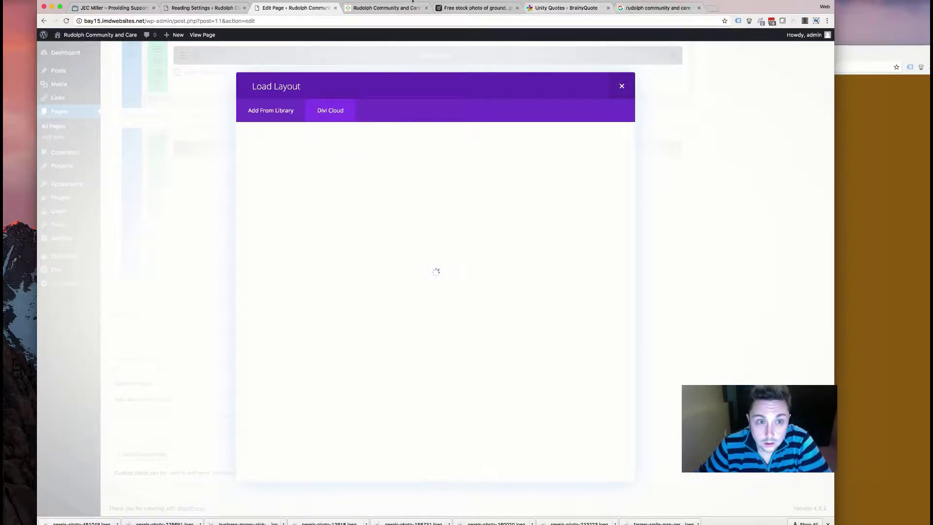
{"action": "left_click", "coordinate": [386, 8]}
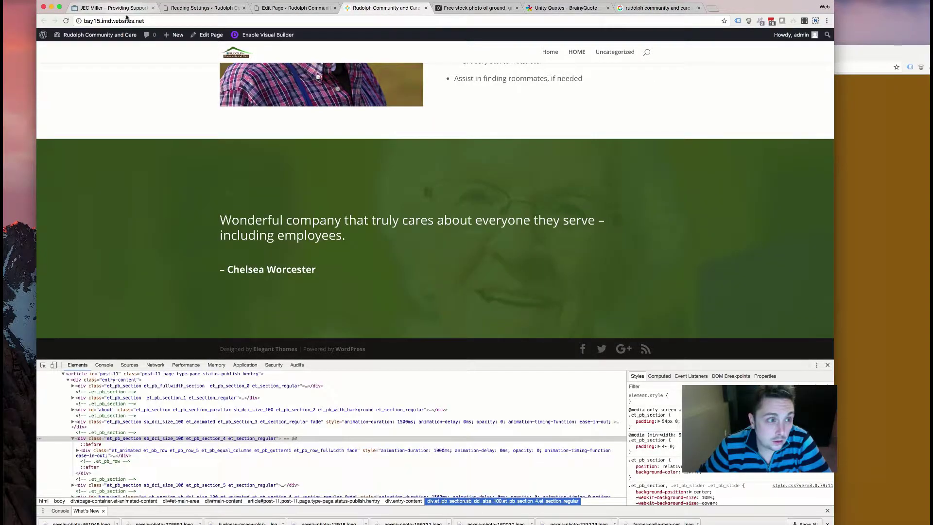
{"action": "left_click", "coordinate": [121, 9]}
{"action": "scroll", "coordinate": [425, 180], "scroll_direction": "down", "scroll_amount": 15}
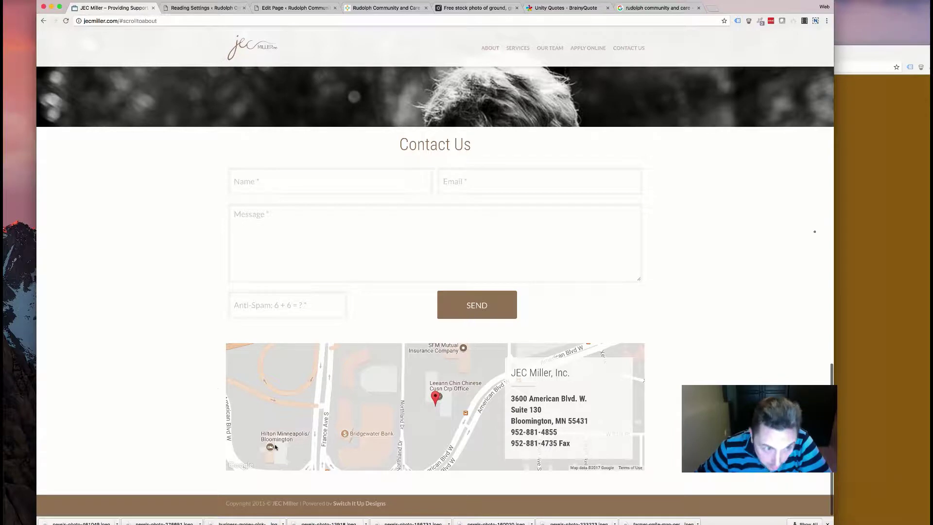
{"action": "scroll", "coordinate": [417, 382], "scroll_direction": "down", "scroll_amount": 2}
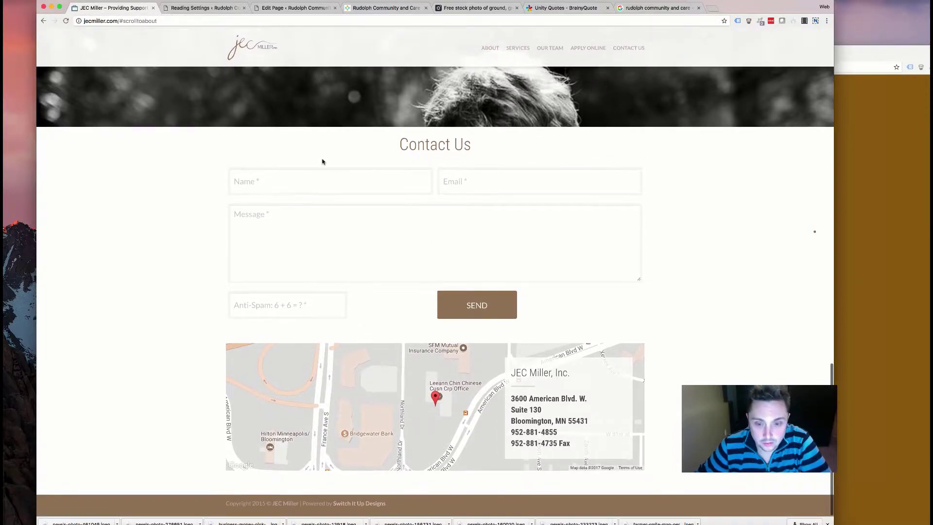
{"action": "left_click", "coordinate": [565, 8]}
{"action": "left_click", "coordinate": [656, 8]}
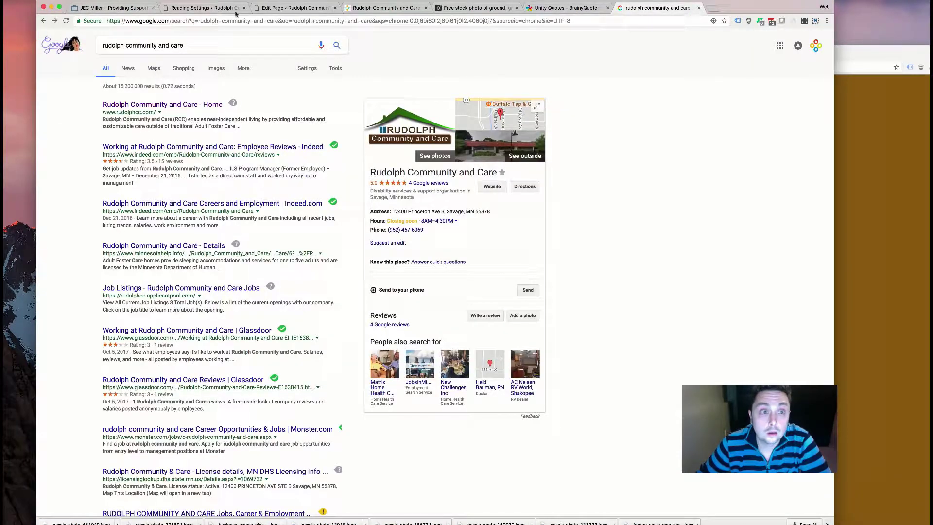
{"action": "left_click", "coordinate": [282, 8]}
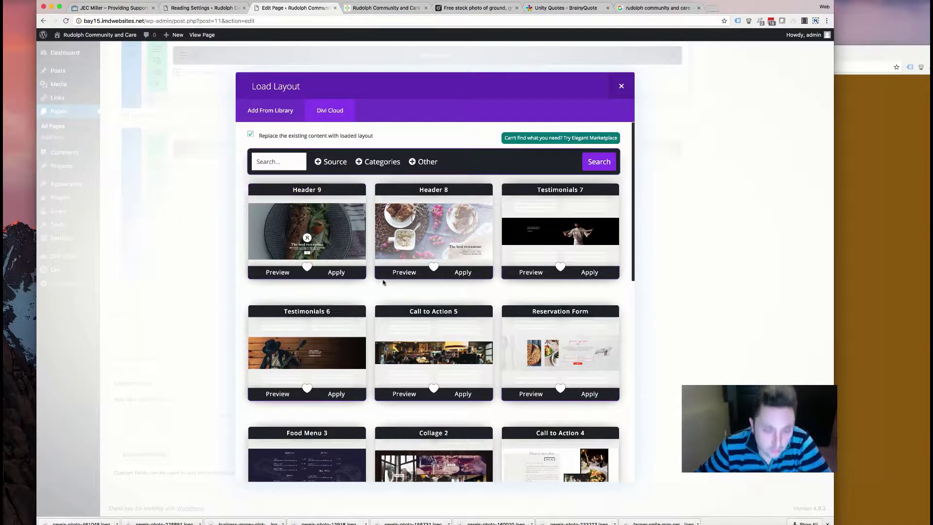
- Browse Divi Cloud layout pages 2 through 5, ending on Footer 3 and Features 2 and 1
{"action": "scroll", "coordinate": [408, 281], "scroll_direction": "down", "scroll_amount": 6}
{"action": "scroll", "coordinate": [407, 280], "scroll_direction": "down", "scroll_amount": 4}
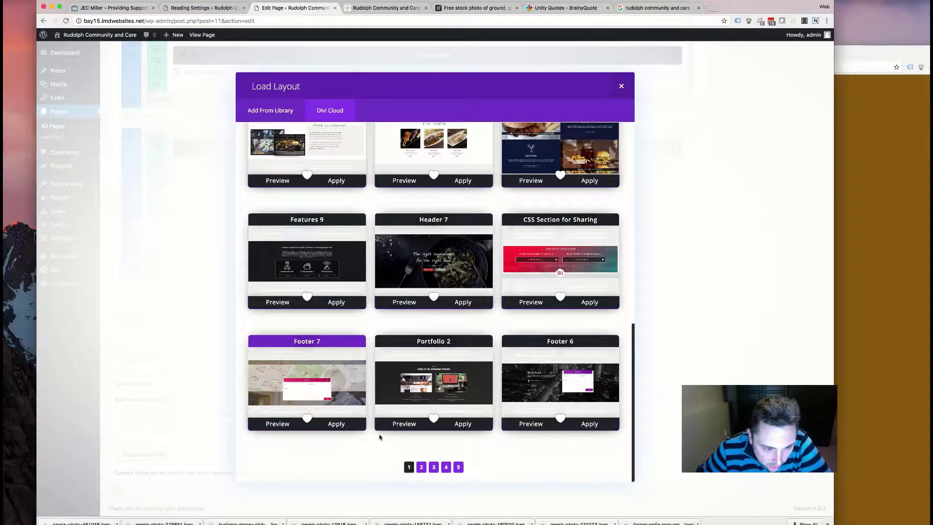
{"action": "left_click", "coordinate": [432, 467]}
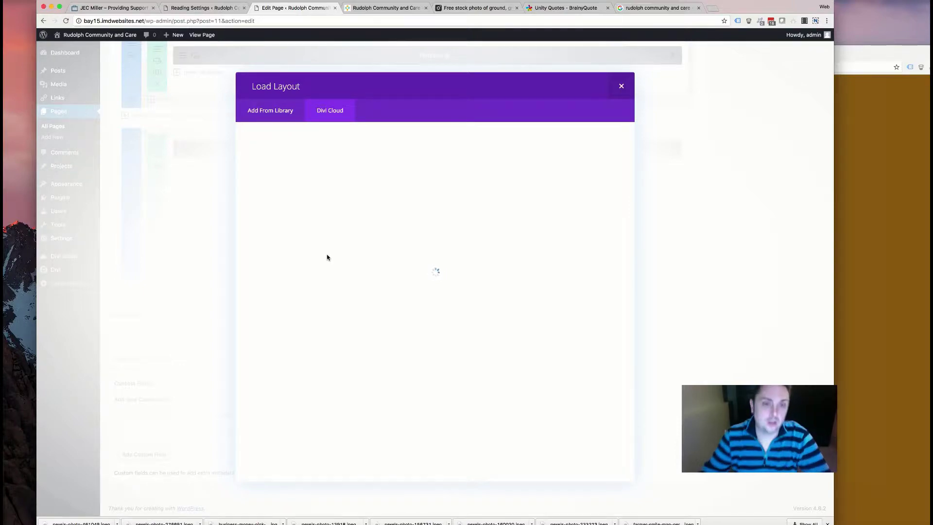
{"action": "scroll", "coordinate": [407, 293], "scroll_direction": "down", "scroll_amount": 2}
{"action": "scroll", "coordinate": [406, 295], "scroll_direction": "down", "scroll_amount": 10}
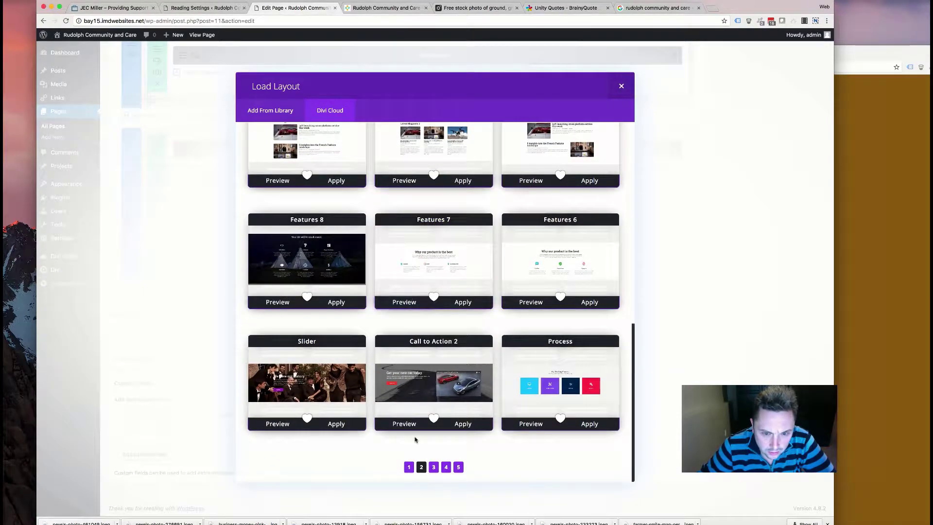
{"action": "left_click", "coordinate": [431, 470]}
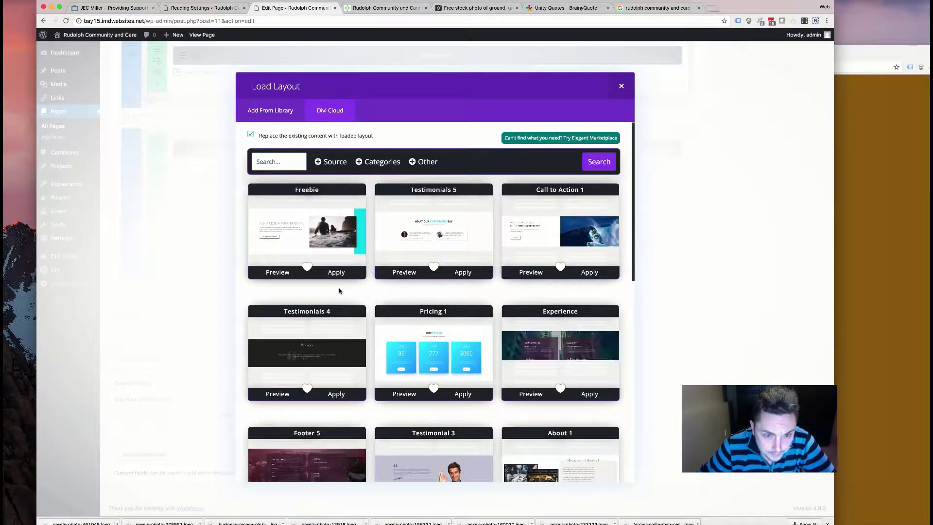
{"action": "scroll", "coordinate": [340, 291], "scroll_direction": "down", "scroll_amount": 2}
{"action": "scroll", "coordinate": [339, 290], "scroll_direction": "down", "scroll_amount": 2}
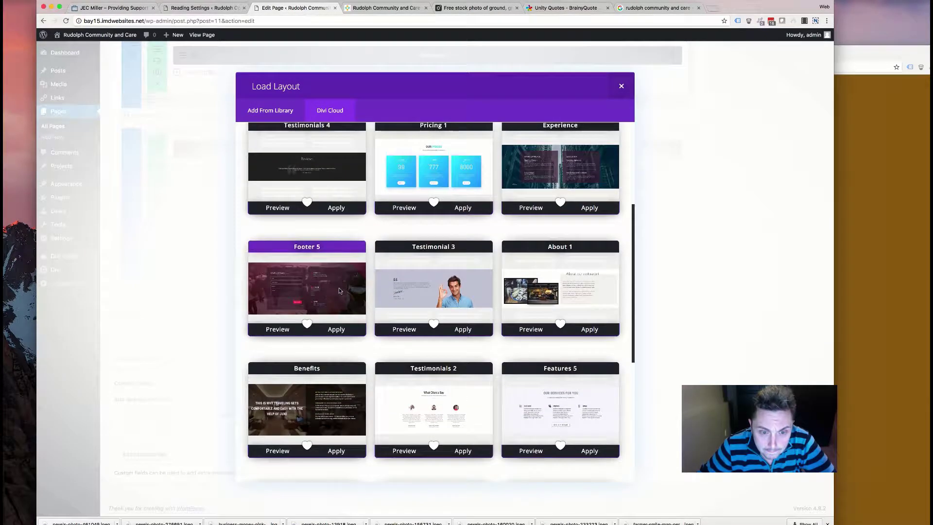
{"action": "scroll", "coordinate": [339, 290], "scroll_direction": "down", "scroll_amount": 6}
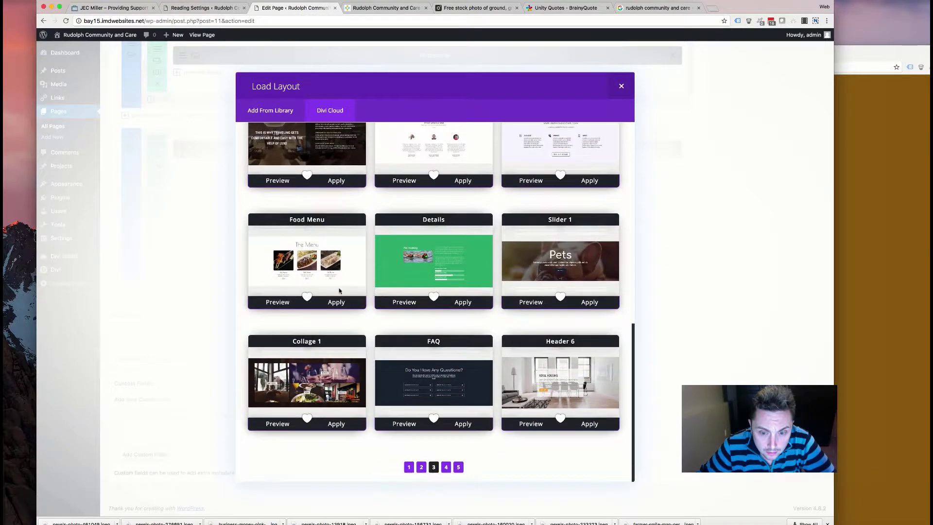
{"action": "left_click", "coordinate": [445, 467]}
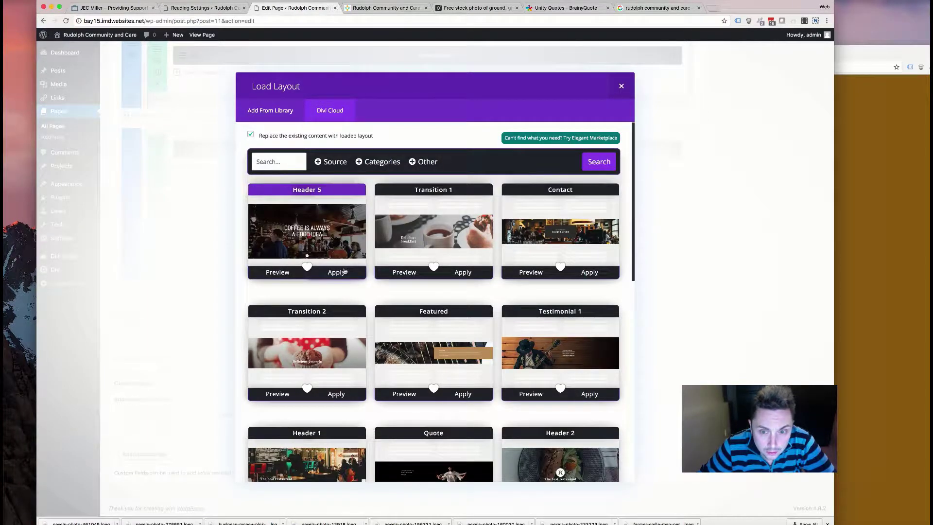
{"action": "scroll", "coordinate": [343, 284], "scroll_direction": "down", "scroll_amount": 5}
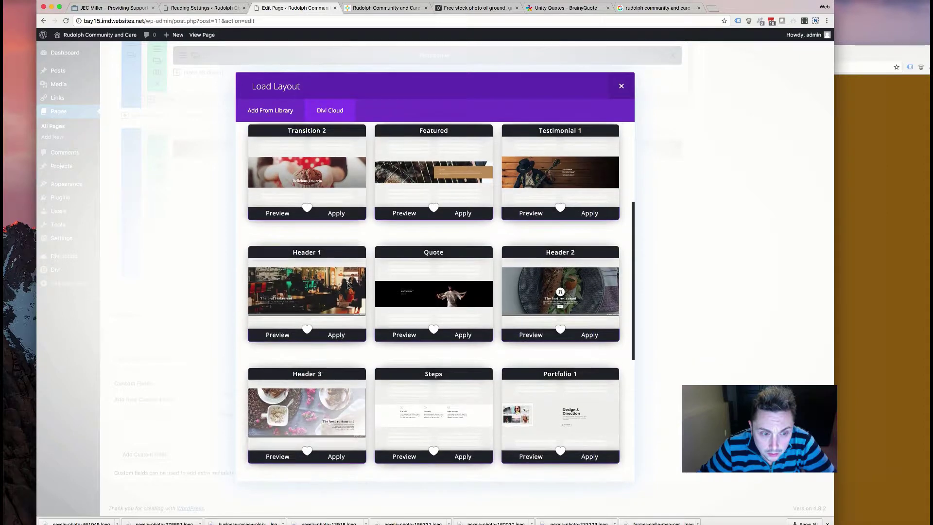
{"action": "scroll", "coordinate": [343, 287], "scroll_direction": "down", "scroll_amount": 7}
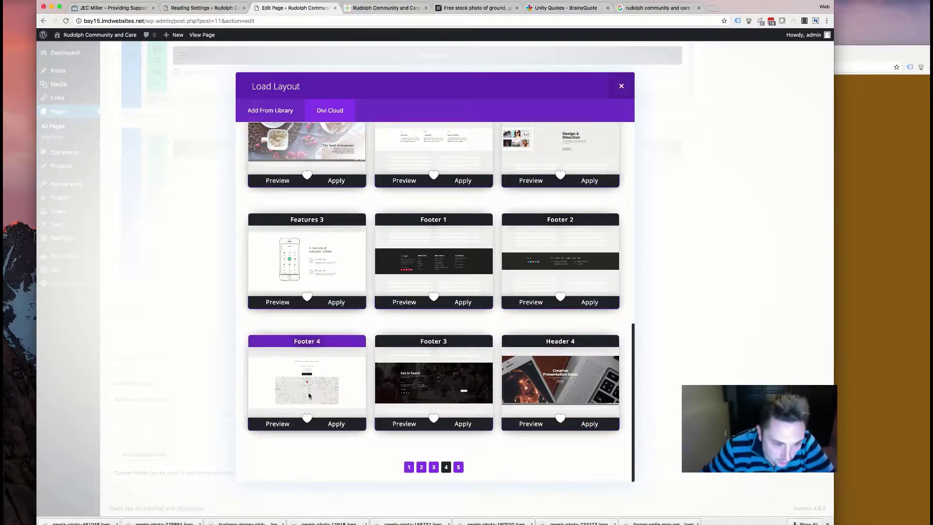
{"action": "left_click", "coordinate": [458, 467]}
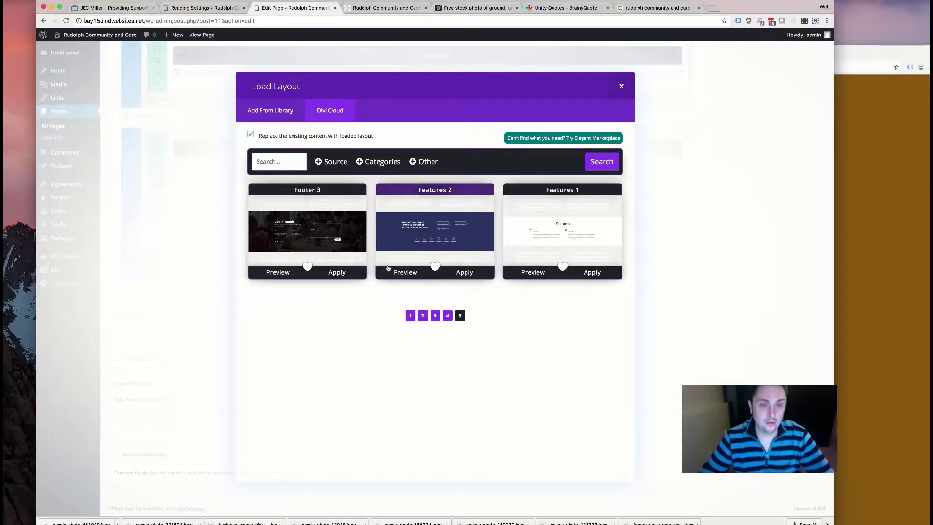
- Add a standard section with a 1/2 + 1/2 row after checking the old site's contact details
{"action": "left_click", "coordinate": [621, 86]}
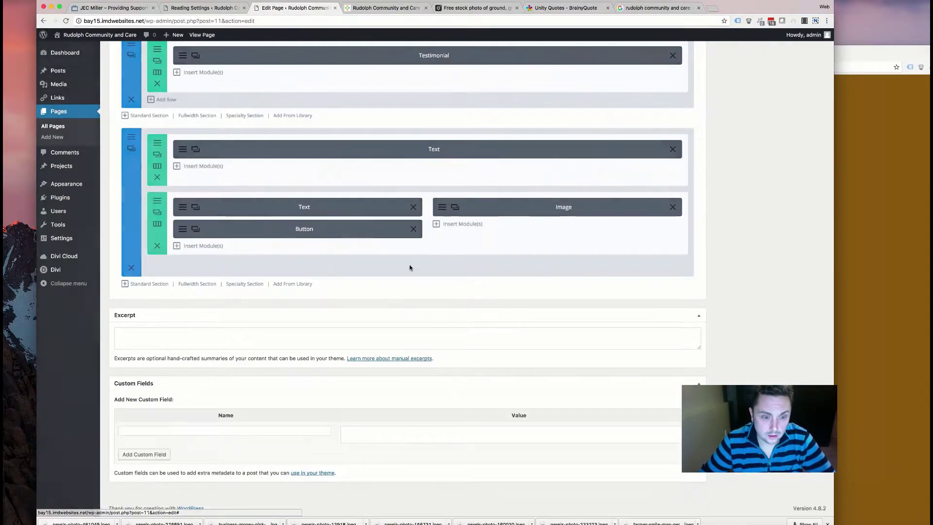
{"action": "left_click", "coordinate": [151, 285]}
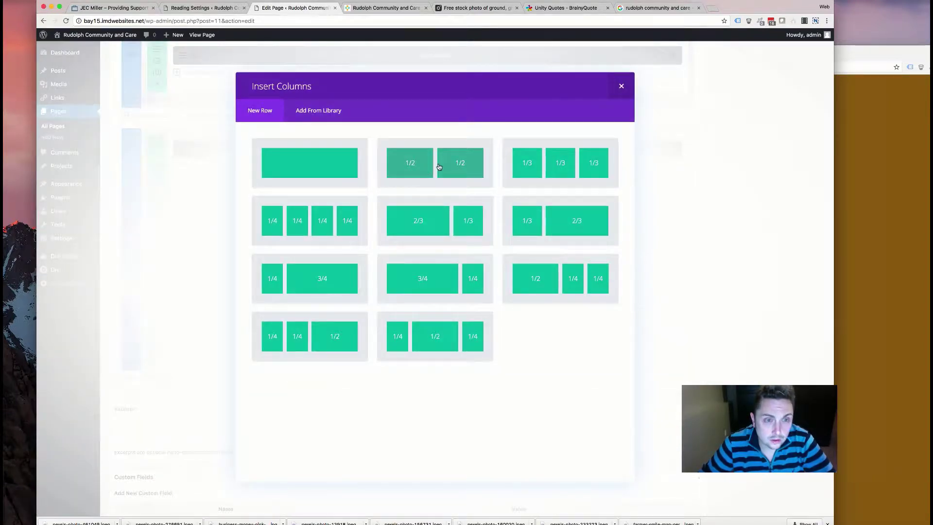
{"action": "left_click", "coordinate": [856, 175]}
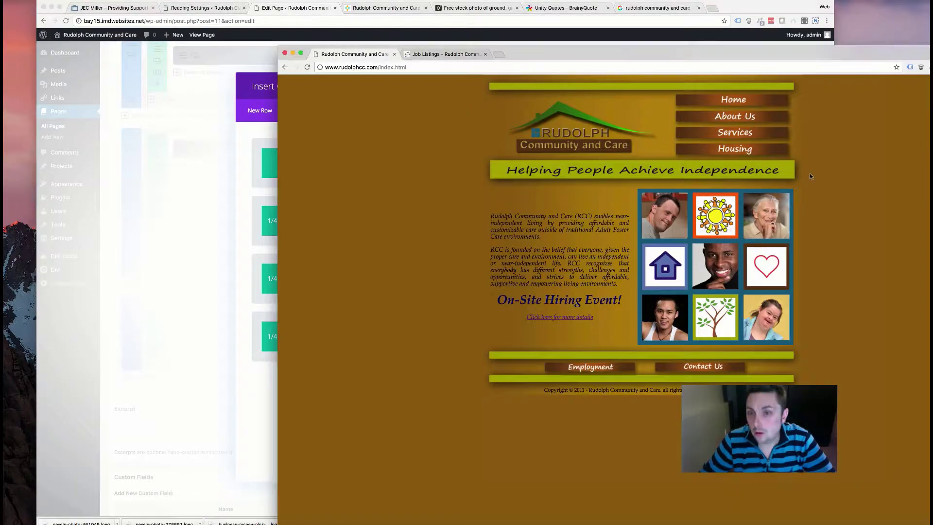
{"action": "left_click", "coordinate": [726, 362]}
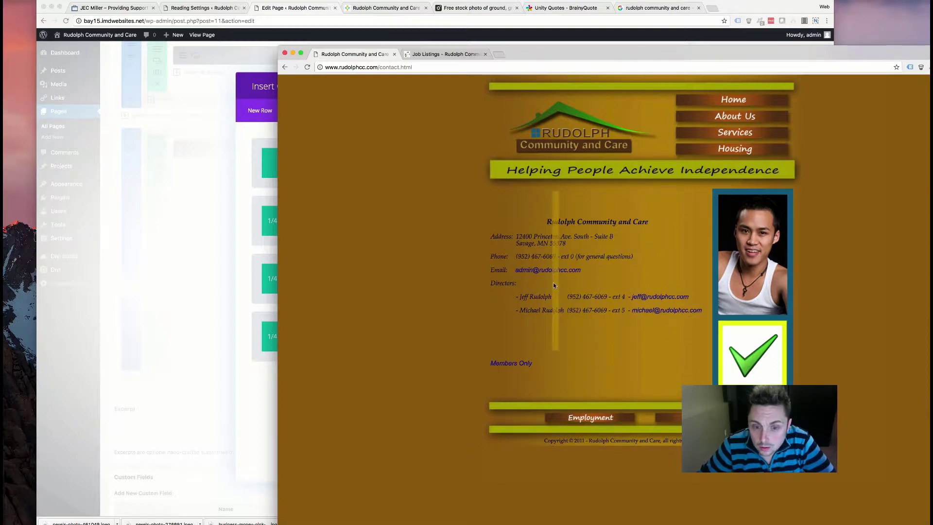
{"action": "triple_click", "coordinate": [500, 234]}
{"action": "left_click", "coordinate": [538, 279]}
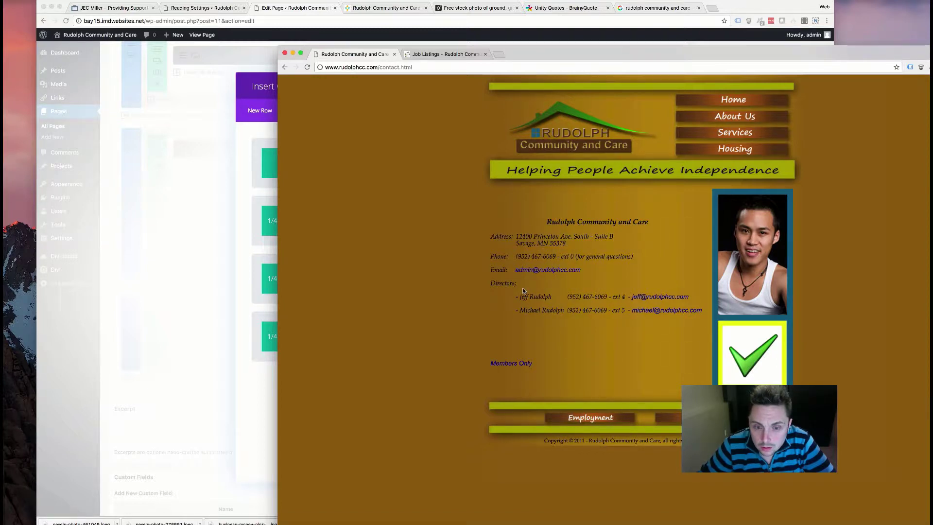
{"action": "left_click_drag", "start_coordinate": [642, 320], "coordinate": [491, 256]}
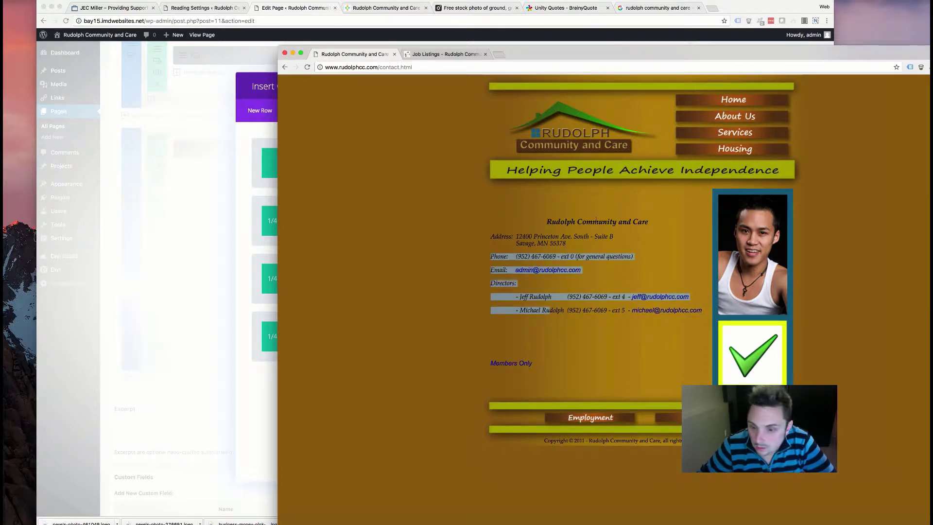
{"action": "left_click_drag", "start_coordinate": [548, 218], "coordinate": [647, 229]}
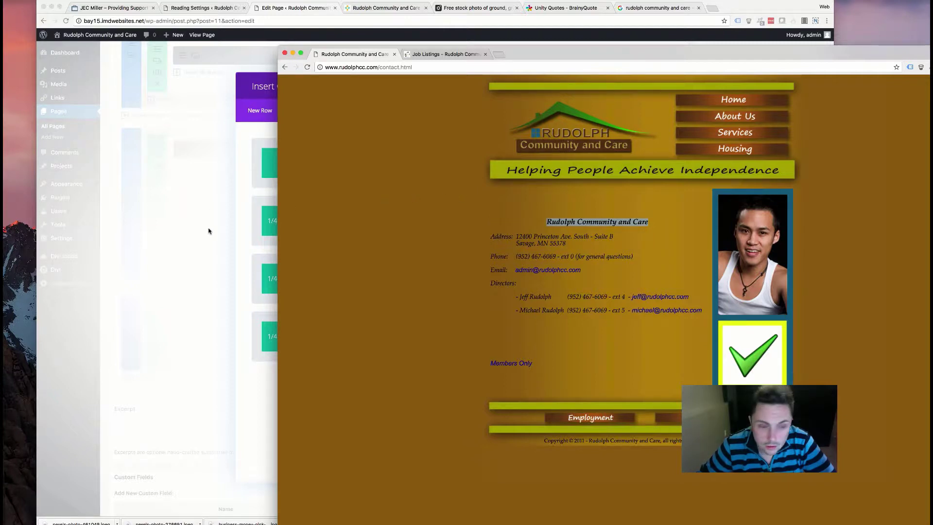
{"action": "left_click", "coordinate": [236, 242]}
{"action": "left_click", "coordinate": [394, 221]}
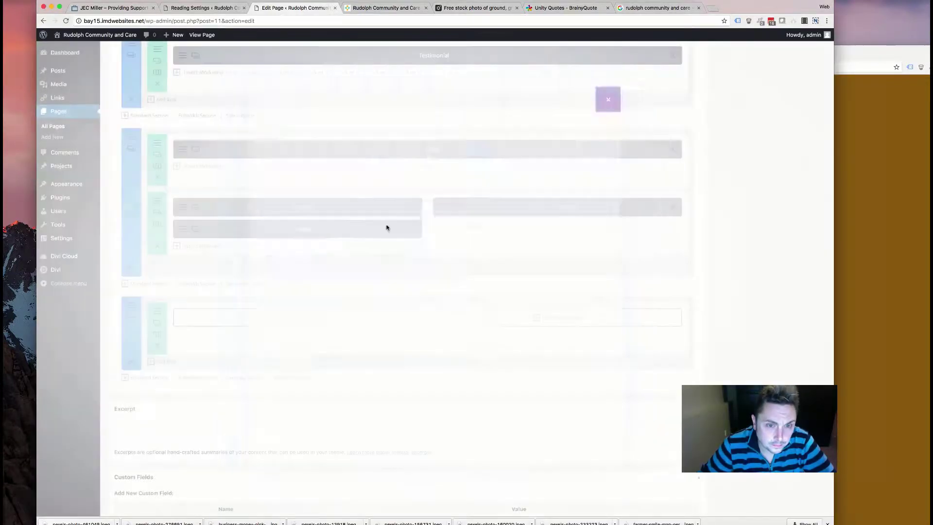
- Insert a Contact Form module into the right column and save it
{"action": "left_click", "coordinate": [538, 318]}
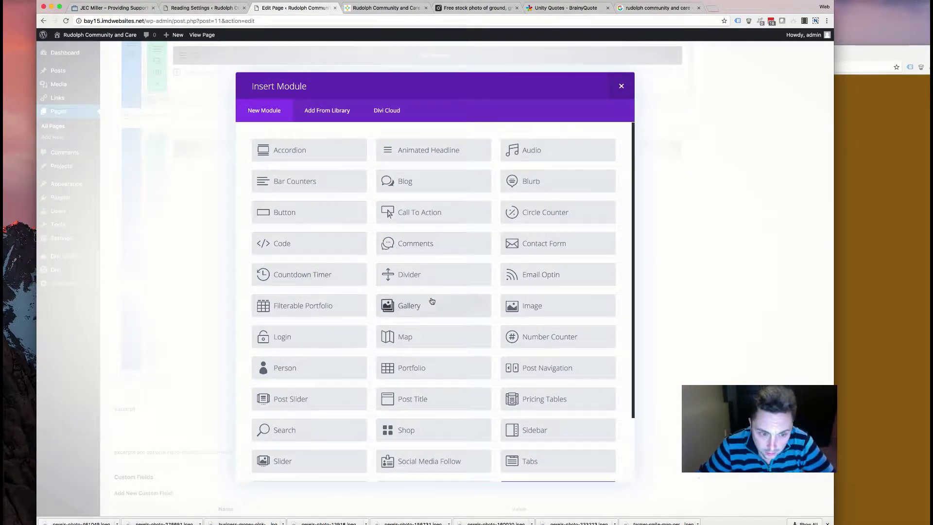
{"action": "scroll", "coordinate": [414, 192], "scroll_direction": "down", "scroll_amount": 3}
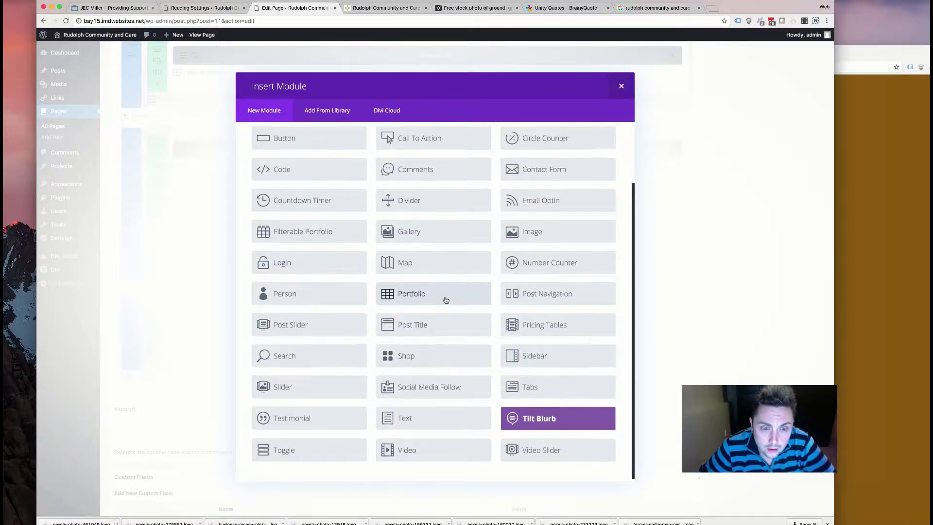
{"action": "scroll", "coordinate": [444, 297], "scroll_direction": "up", "scroll_amount": 3}
{"action": "left_click", "coordinate": [511, 243]}
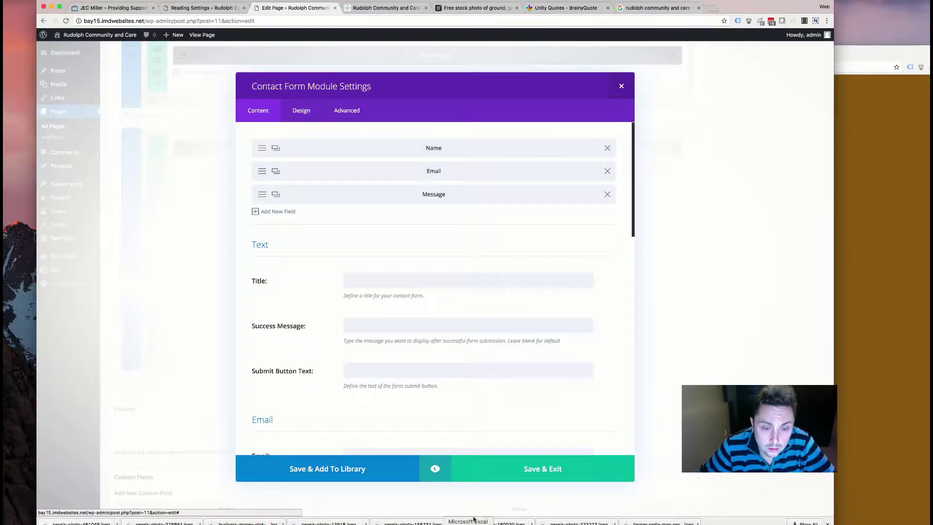
{"action": "left_click", "coordinate": [507, 480]}
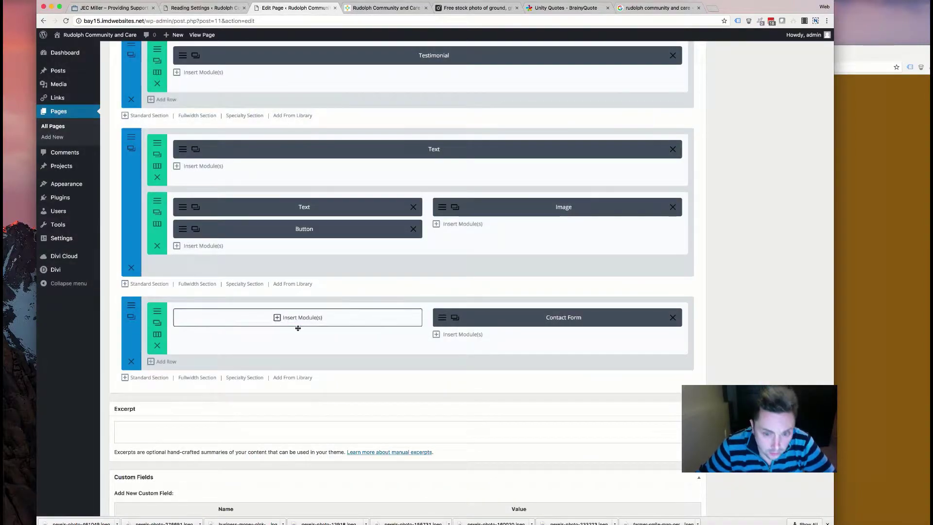
- Bring up the module list for the empty left column and browse it
{"action": "left_click", "coordinate": [287, 318]}
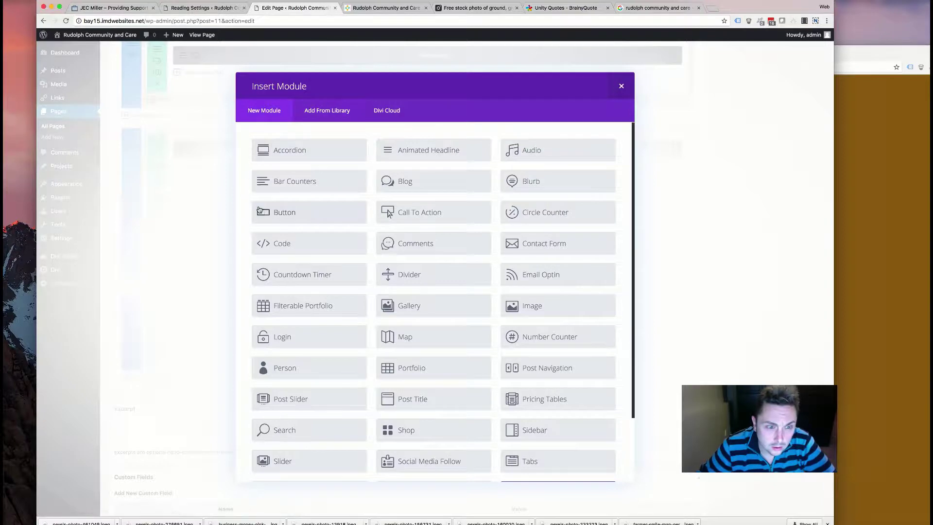
{"action": "scroll", "coordinate": [308, 277], "scroll_direction": "down", "scroll_amount": 1}
{"action": "scroll", "coordinate": [308, 280], "scroll_direction": "down", "scroll_amount": 1}
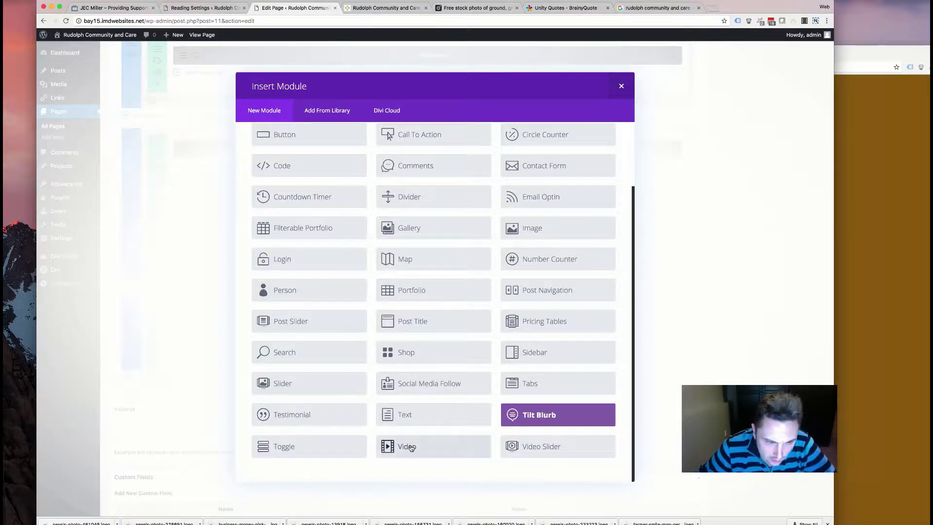
{"action": "scroll", "coordinate": [415, 421], "scroll_direction": "up", "scroll_amount": 3}
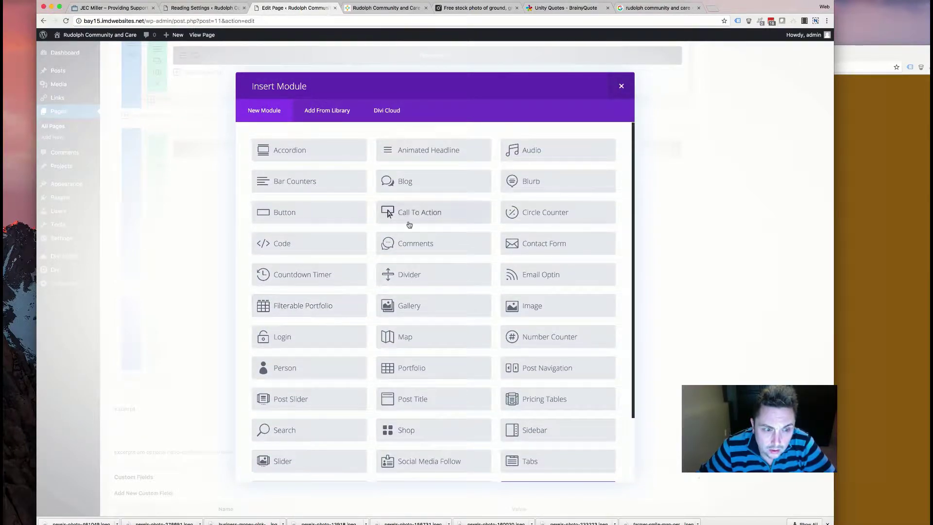
- Add a blurb to the left column titled 'Rudolph Community and Care', copied from the old site
{"action": "left_click", "coordinate": [529, 182]}
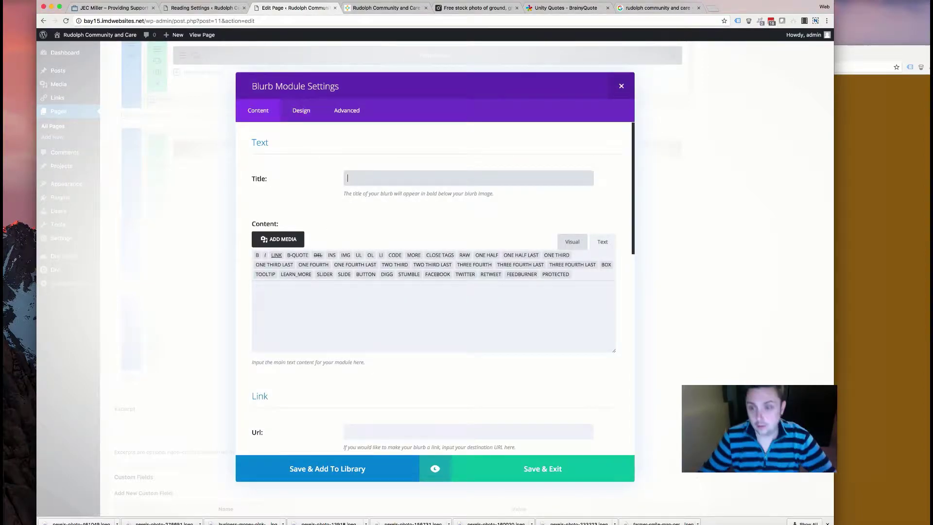
{"action": "key", "text": "super+grave"}
{"action": "triple_click", "coordinate": [598, 221]}
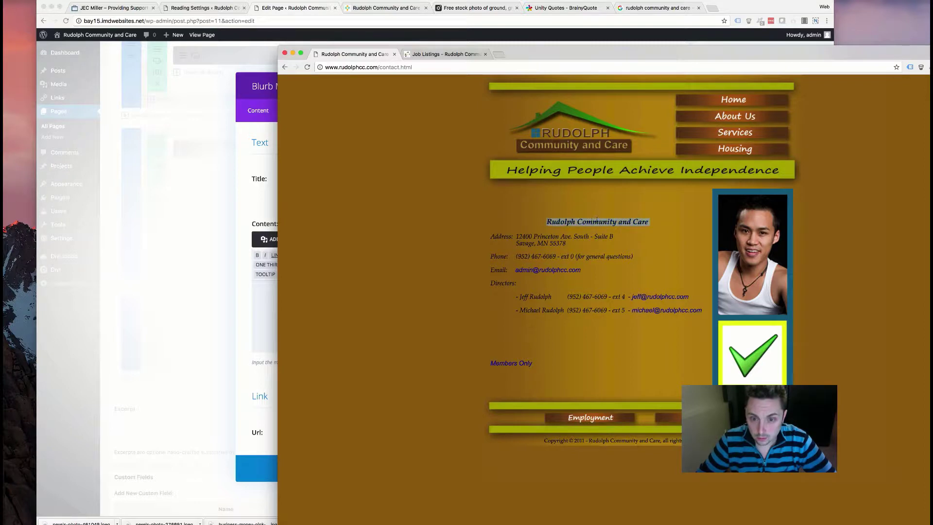
{"action": "right_click", "coordinate": [569, 223]}
{"action": "left_click", "coordinate": [590, 240]}
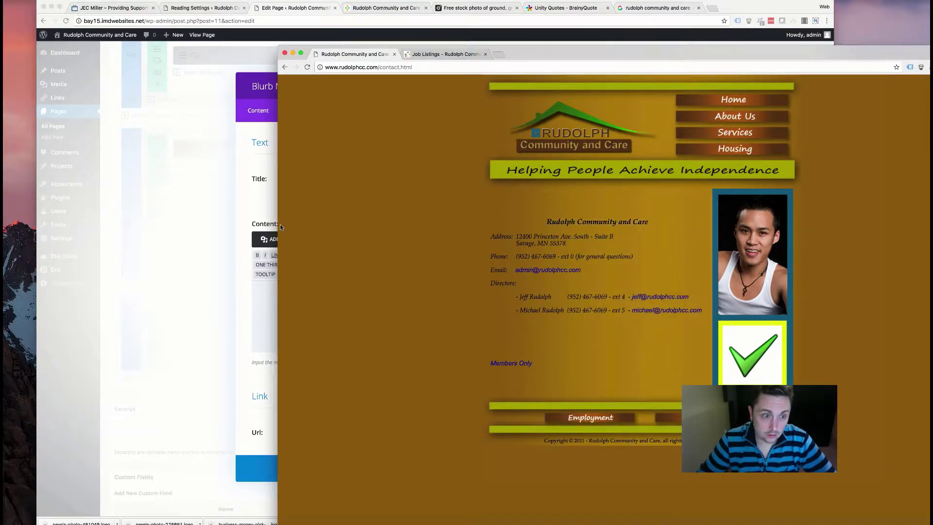
{"action": "left_click", "coordinate": [275, 224]}
{"action": "left_click", "coordinate": [387, 179]}
{"action": "key", "text": "super+v"}
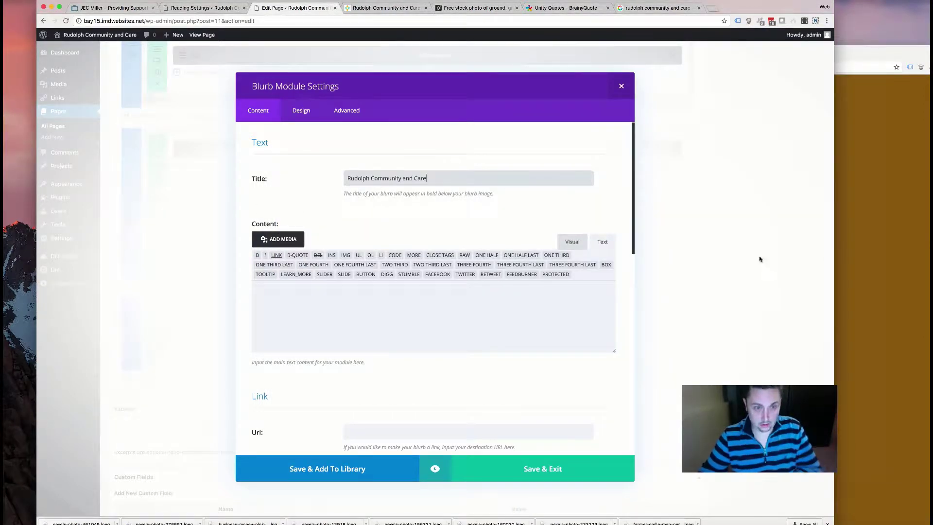
- Paste the two-line office address into the blurb content and remove the second line's indent
{"action": "left_click", "coordinate": [858, 257]}
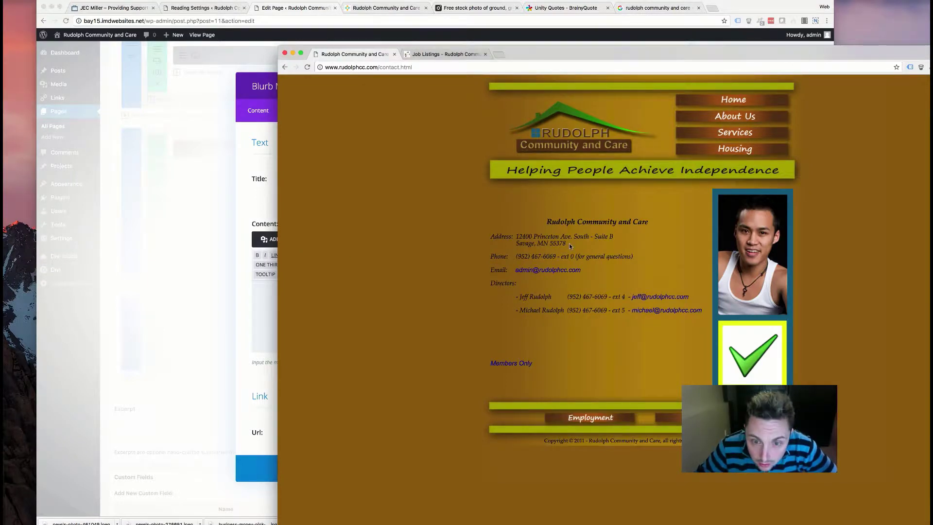
{"action": "left_click_drag", "start_coordinate": [571, 246], "coordinate": [516, 236]}
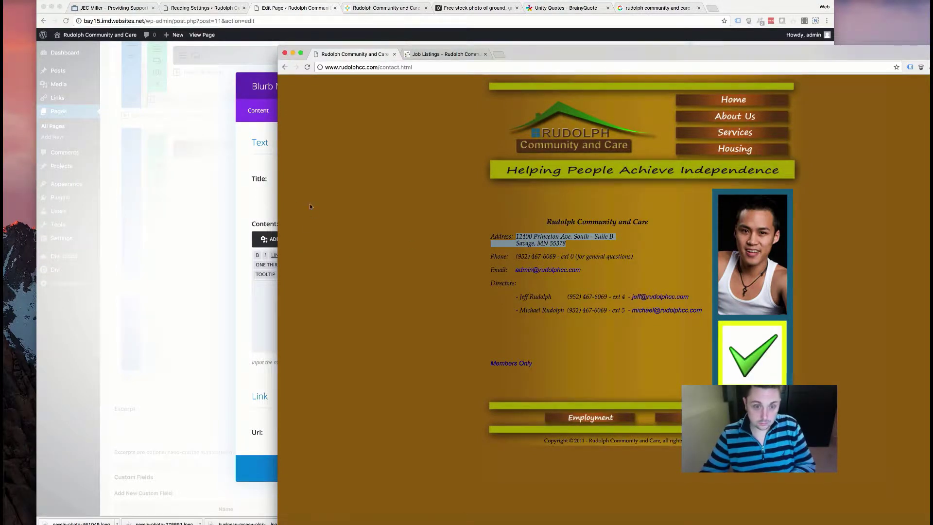
{"action": "left_click", "coordinate": [261, 206]}
{"action": "left_click", "coordinate": [290, 303]}
{"action": "key", "text": "super+v"}
{"action": "left_click_drag", "start_coordinate": [317, 304], "coordinate": [225, 305]}
{"action": "key", "text": "BackSpace"}
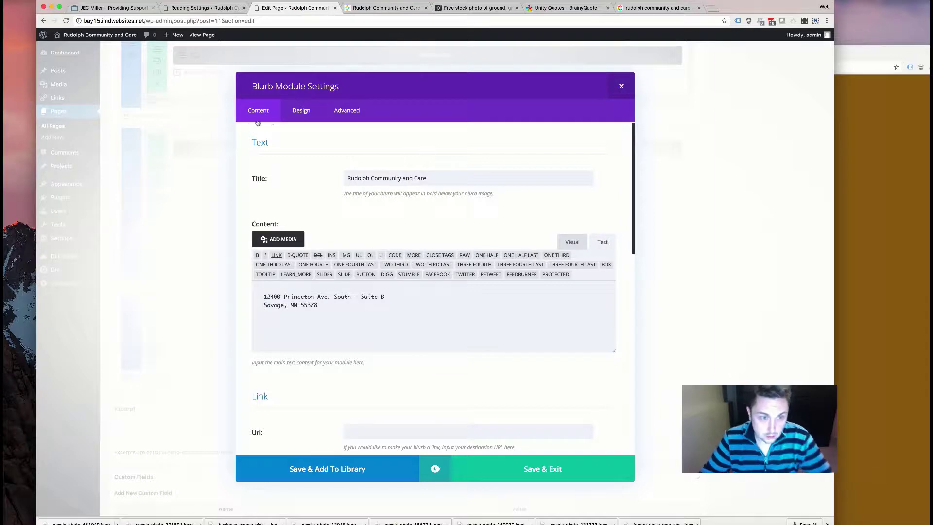
- Turn on Use Icon and choose the map-pin icon
{"action": "scroll", "coordinate": [360, 374], "scroll_direction": "down", "scroll_amount": 10}
{"action": "scroll", "coordinate": [373, 371], "scroll_direction": "down", "scroll_amount": 6}
{"action": "scroll", "coordinate": [374, 372], "scroll_direction": "up", "scroll_amount": 5}
{"action": "left_click", "coordinate": [367, 284]}
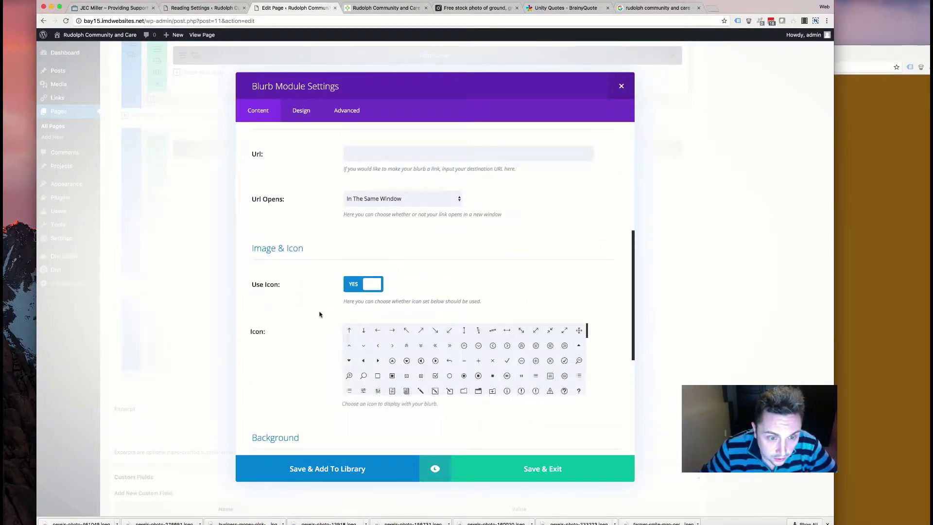
{"action": "scroll", "coordinate": [452, 362], "scroll_direction": "down", "scroll_amount": 3}
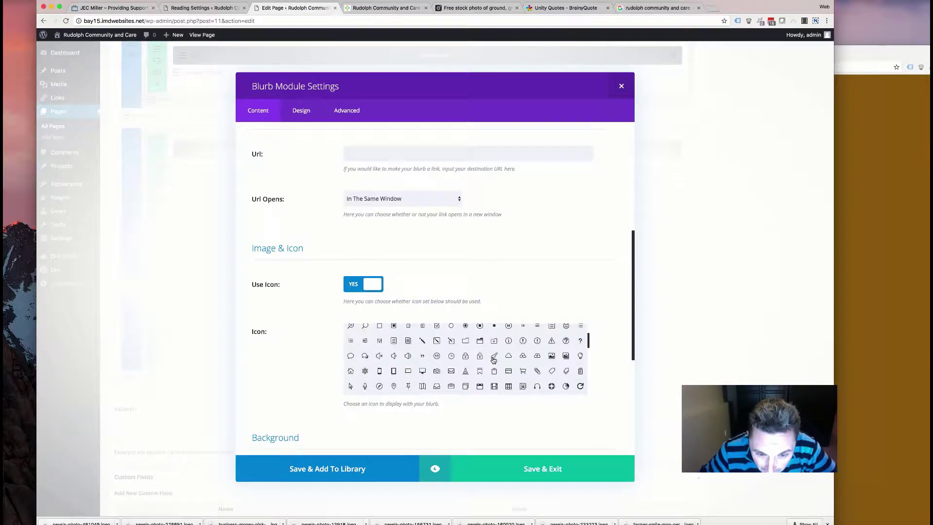
{"action": "scroll", "coordinate": [421, 364], "scroll_direction": "down", "scroll_amount": 4}
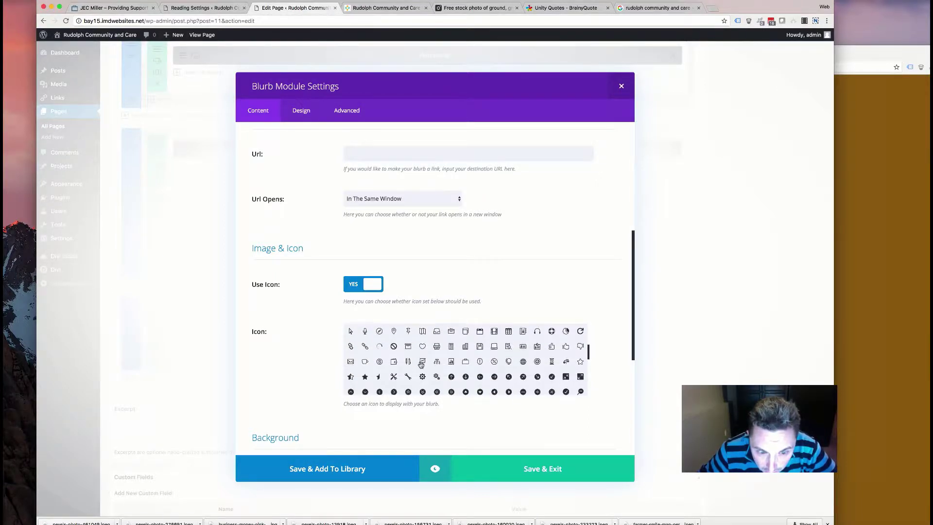
{"action": "scroll", "coordinate": [530, 358], "scroll_direction": "up", "scroll_amount": 2}
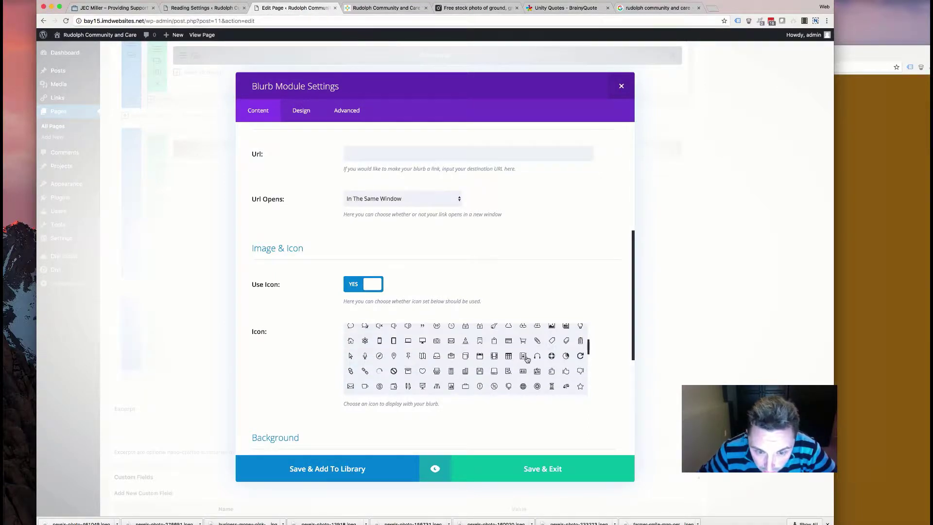
{"action": "left_click", "coordinate": [398, 360]}
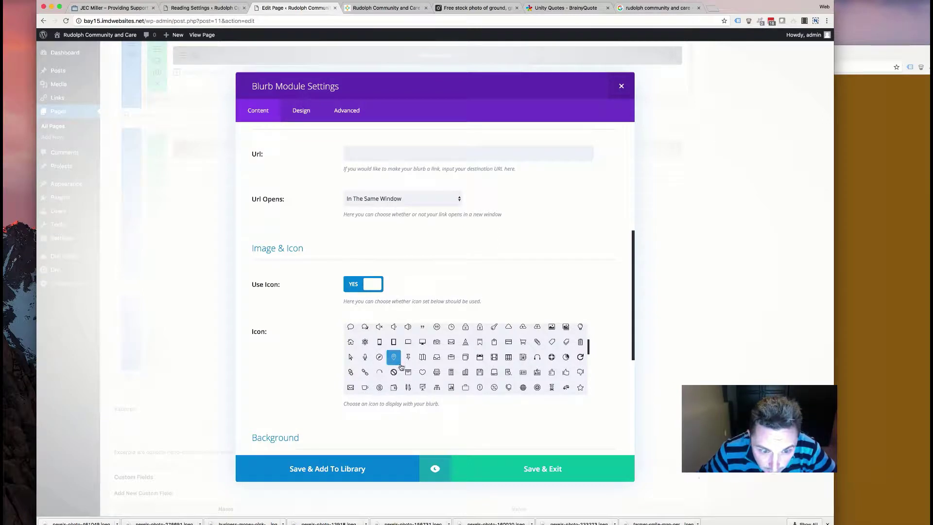
{"action": "scroll", "coordinate": [394, 367], "scroll_direction": "down", "scroll_amount": 5}
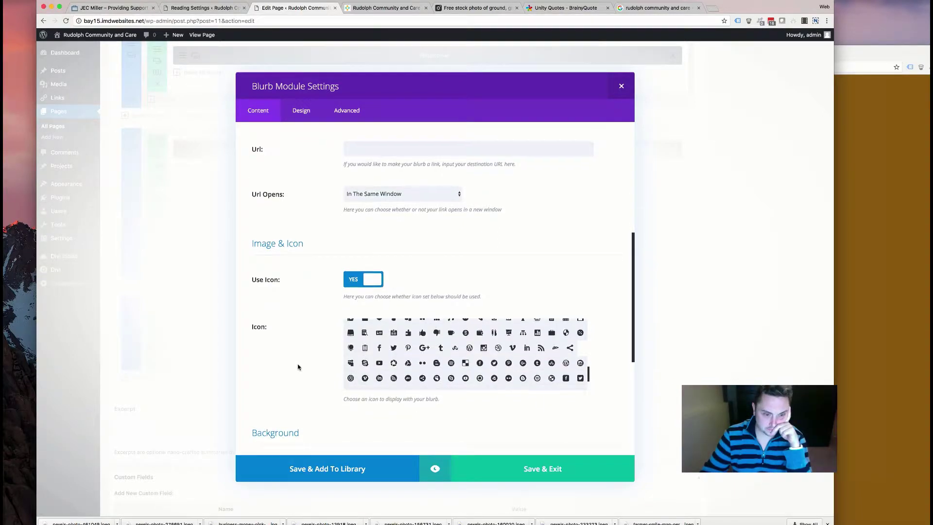
{"action": "scroll", "coordinate": [298, 365], "scroll_direction": "down", "scroll_amount": 5}
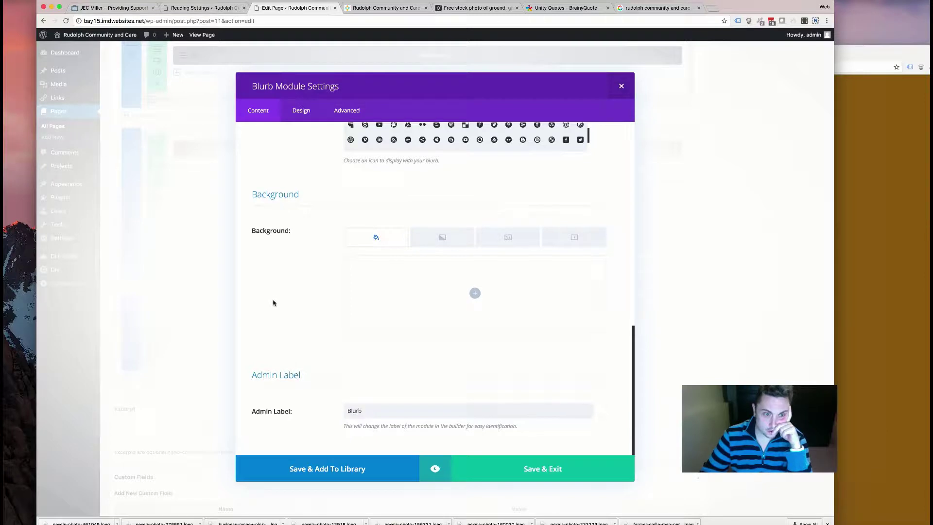
- Style the icon white inside a dark brown circle
{"action": "left_click", "coordinate": [299, 109]}
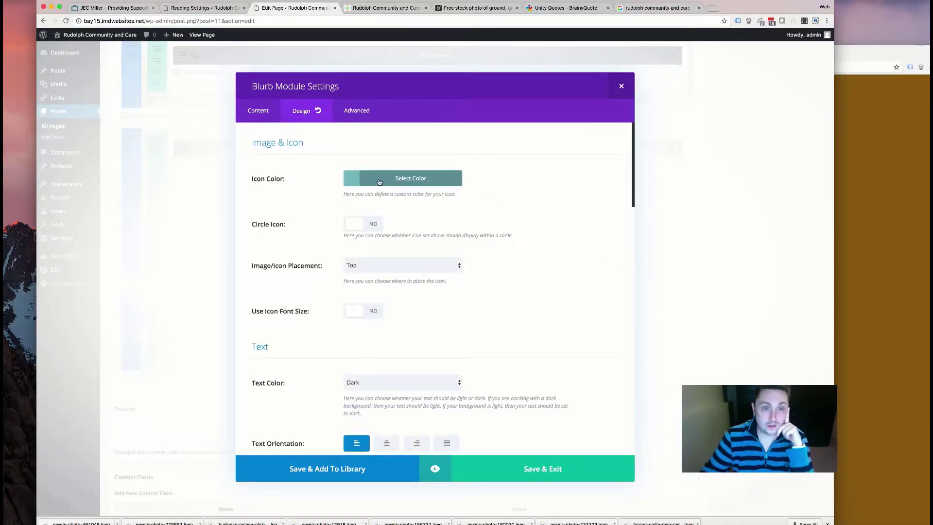
{"action": "left_click", "coordinate": [379, 181]}
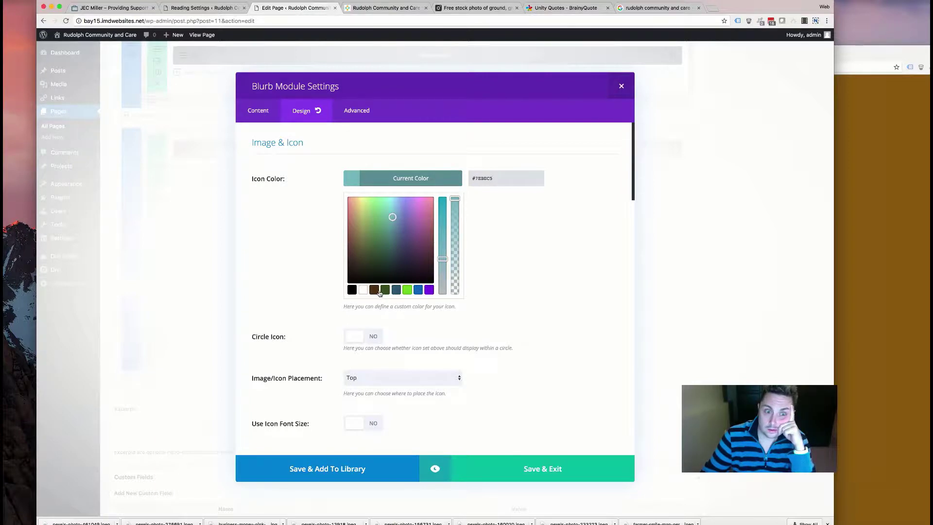
{"action": "left_click", "coordinate": [373, 290]}
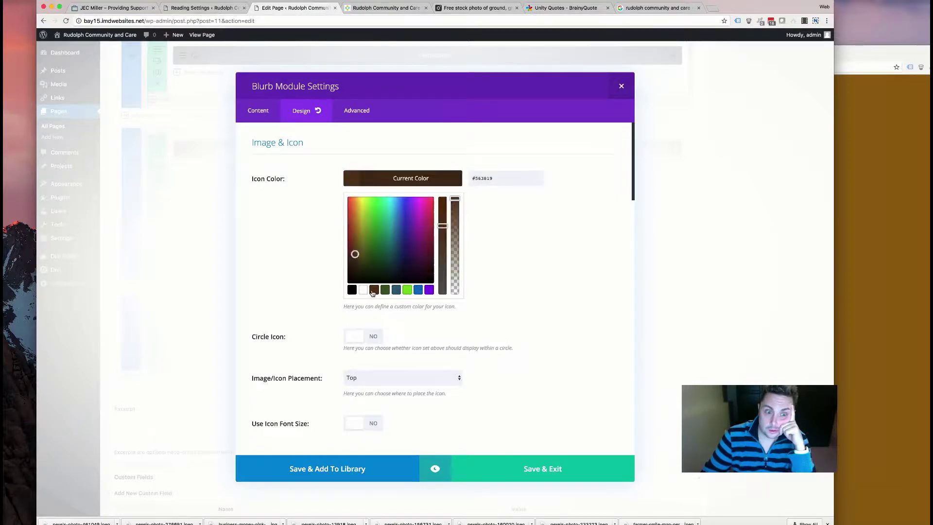
{"action": "left_click", "coordinate": [277, 194]}
{"action": "left_click", "coordinate": [369, 227]}
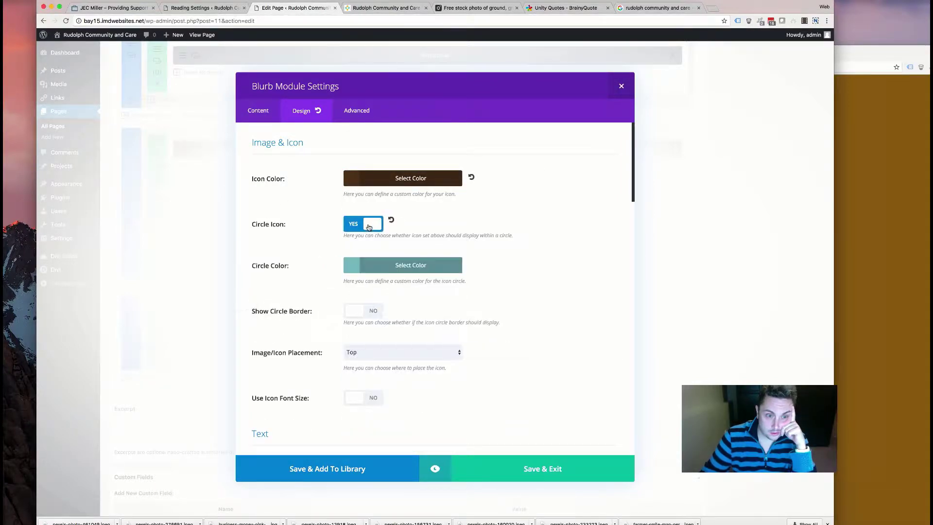
{"action": "left_click", "coordinate": [376, 271]}
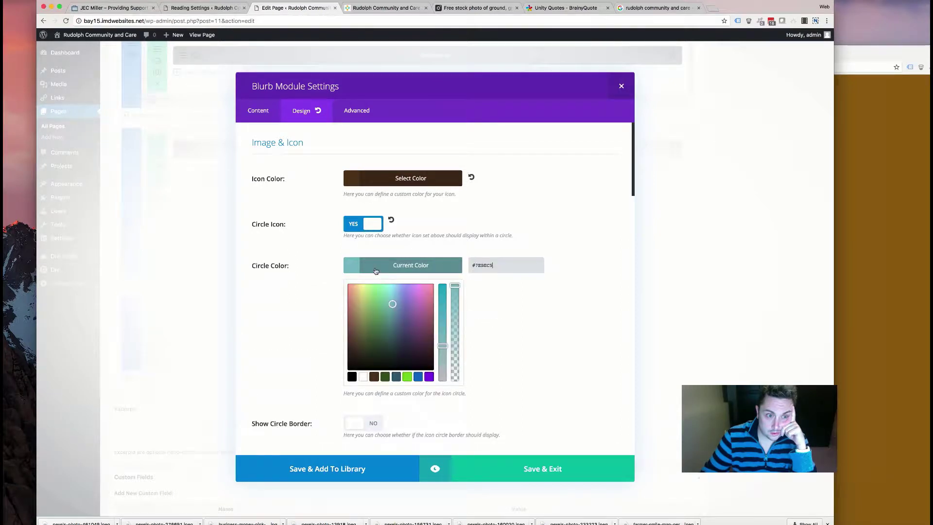
{"action": "left_click", "coordinate": [384, 180]}
{"action": "left_click", "coordinate": [363, 289]}
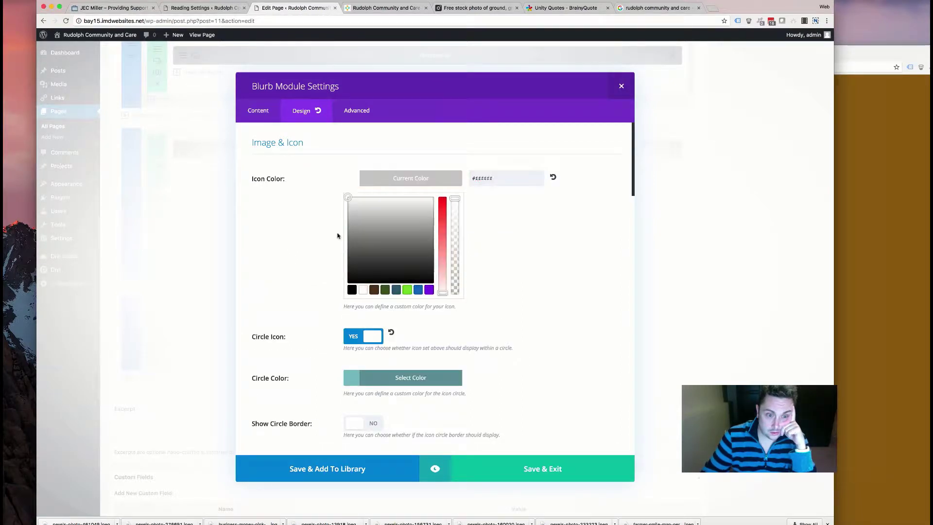
{"action": "left_click", "coordinate": [313, 203]}
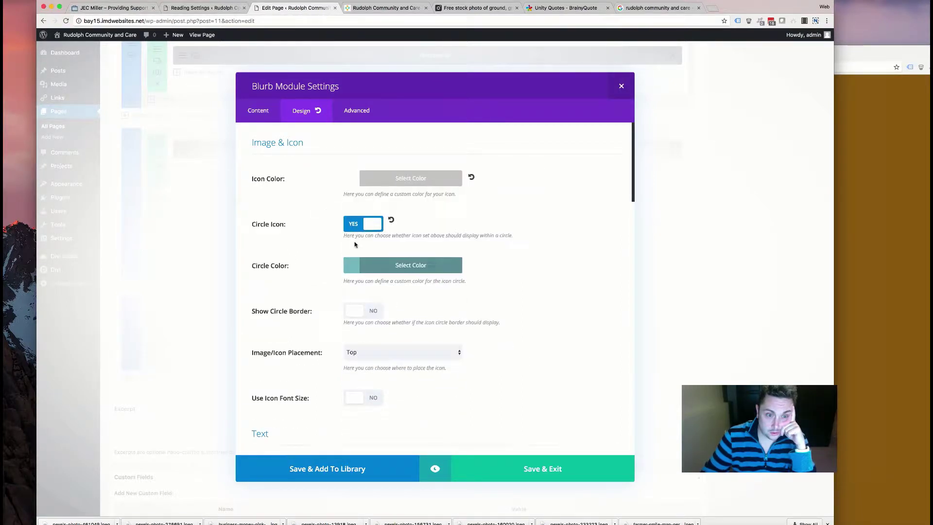
{"action": "left_click", "coordinate": [373, 269]}
{"action": "left_click", "coordinate": [373, 376]}
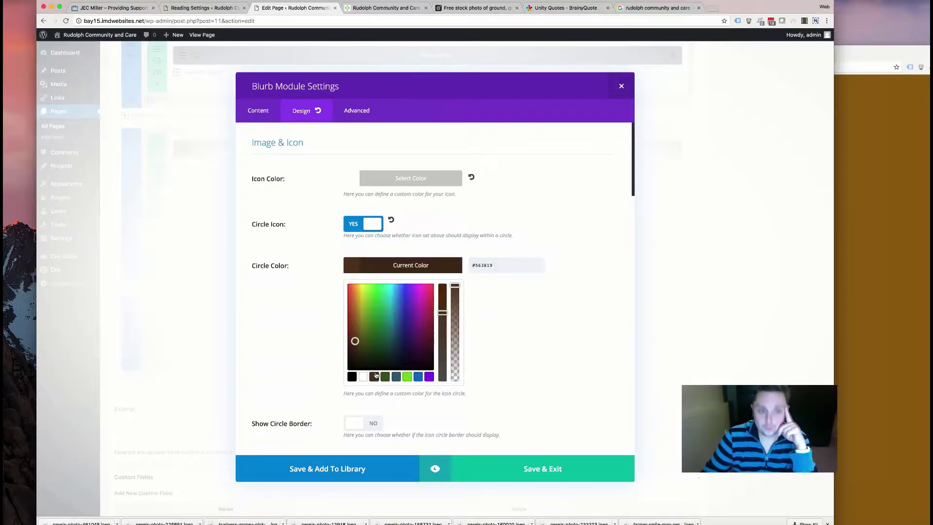
{"action": "left_click", "coordinate": [322, 350]}
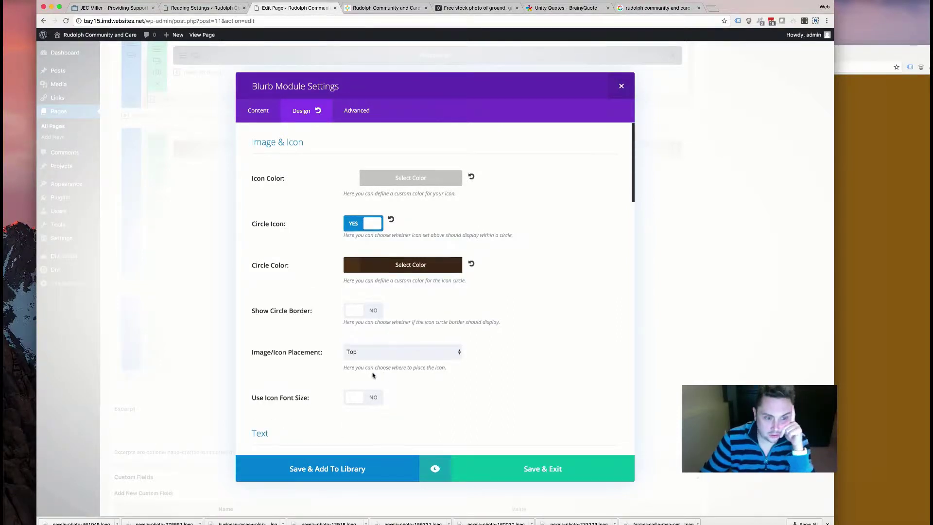
- Place the icon left of the text, add a Fade animation, and save the blurb
{"action": "scroll", "coordinate": [356, 332], "scroll_direction": "down", "scroll_amount": 3}
{"action": "left_click", "coordinate": [357, 248]}
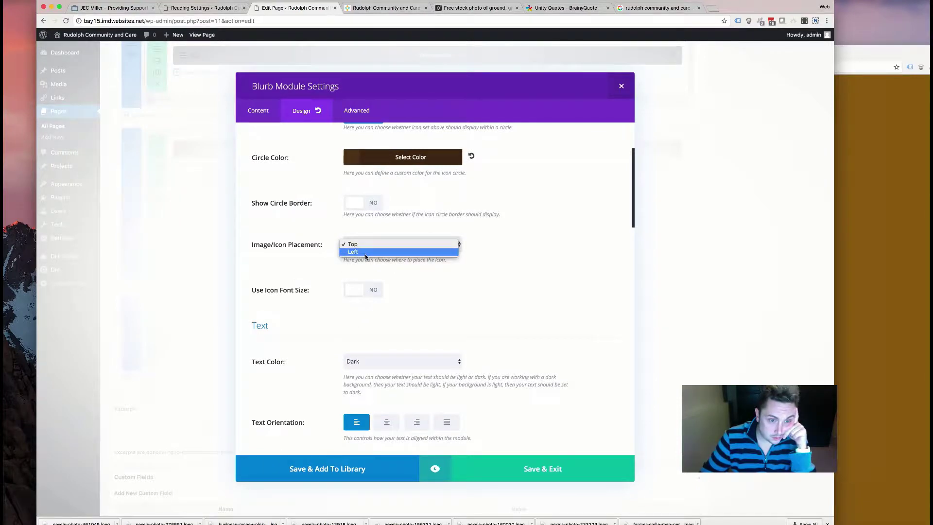
{"action": "left_click", "coordinate": [358, 253]}
{"action": "scroll", "coordinate": [297, 295], "scroll_direction": "down", "scroll_amount": 3}
{"action": "scroll", "coordinate": [296, 295], "scroll_direction": "down", "scroll_amount": 3}
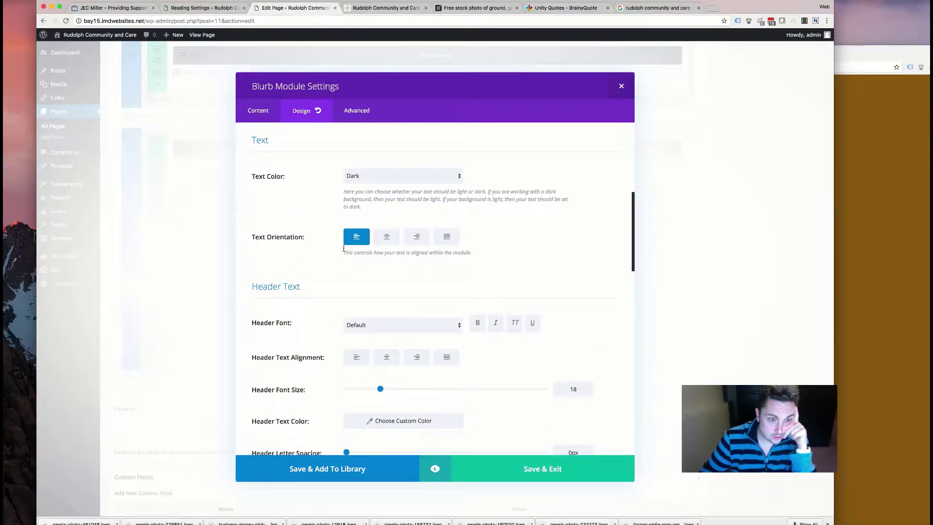
{"action": "scroll", "coordinate": [339, 250], "scroll_direction": "down", "scroll_amount": 12}
{"action": "scroll", "coordinate": [333, 268], "scroll_direction": "down", "scroll_amount": 12}
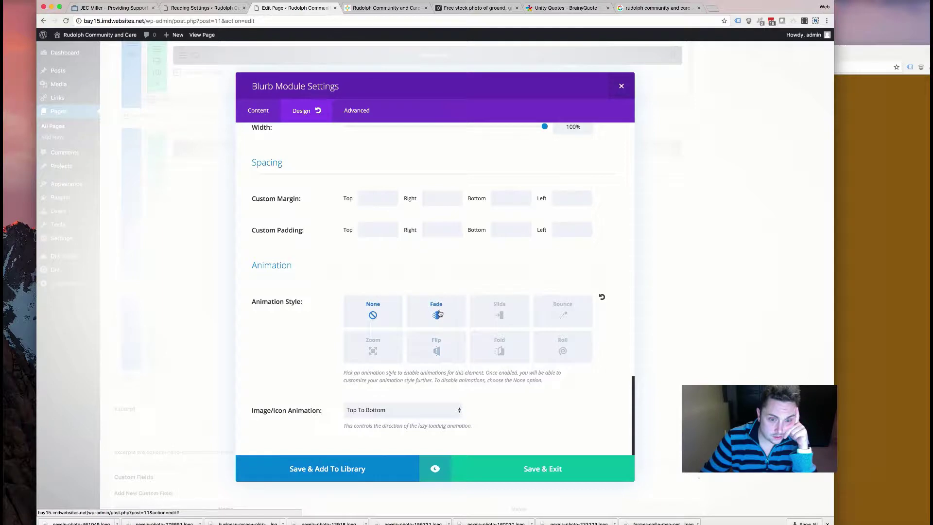
{"action": "left_click", "coordinate": [437, 315]}
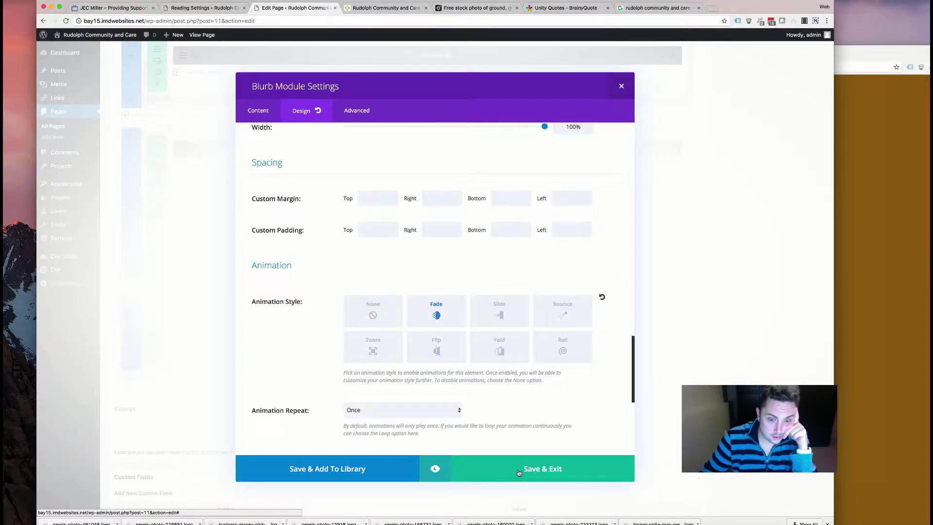
{"action": "left_click", "coordinate": [518, 473]}
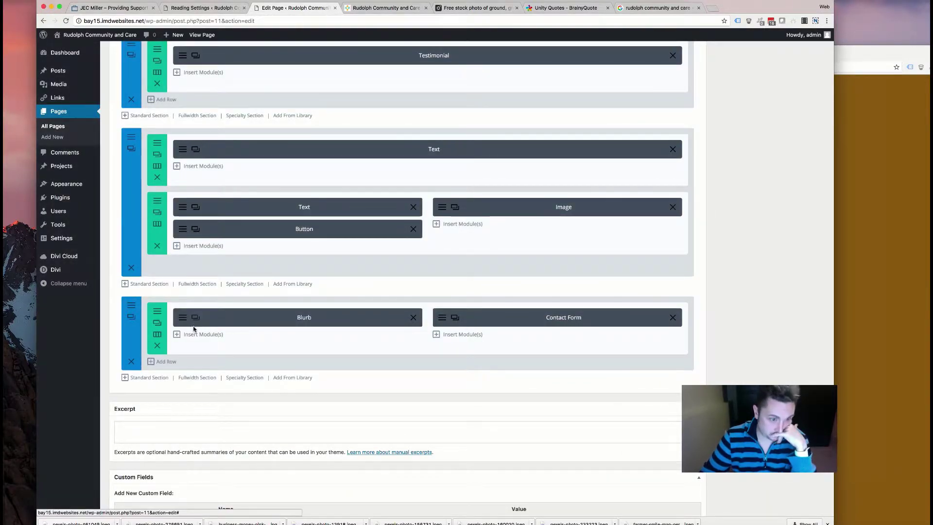
- Retitle the second blurb 'Phone' and replace its address with the phone line from the old site
{"action": "left_click", "coordinate": [196, 321]}
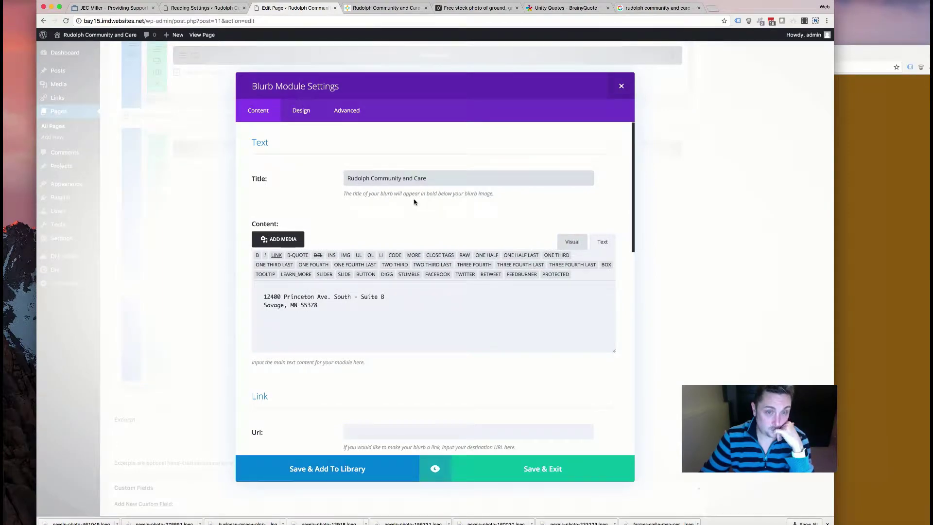
{"action": "left_click_drag", "start_coordinate": [379, 305], "coordinate": [211, 288]}
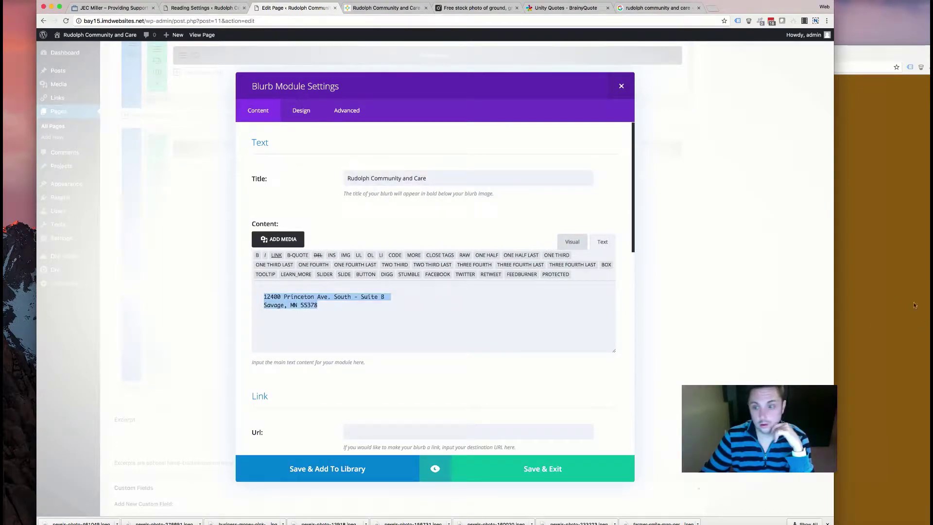
{"action": "left_click", "coordinate": [920, 311]}
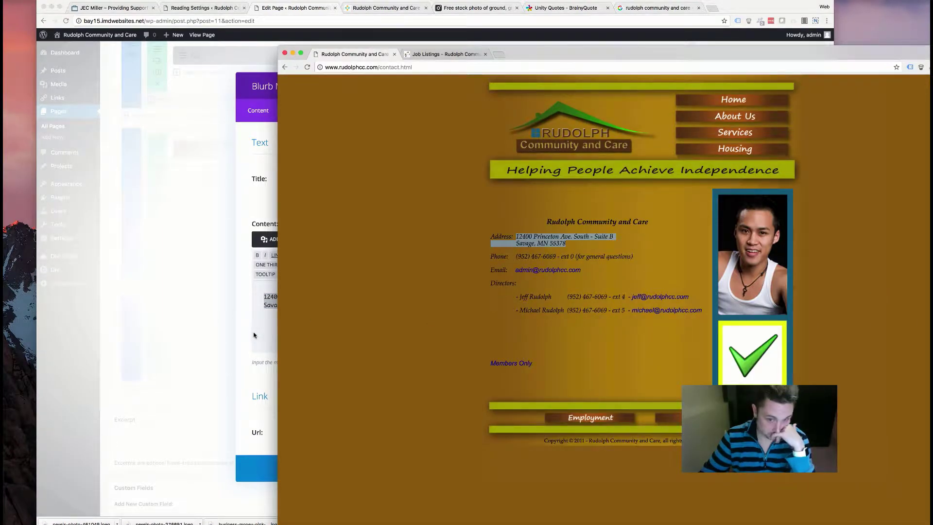
{"action": "left_click", "coordinate": [261, 336]}
{"action": "left_click", "coordinate": [404, 176]}
{"action": "key", "text": "super+a"}
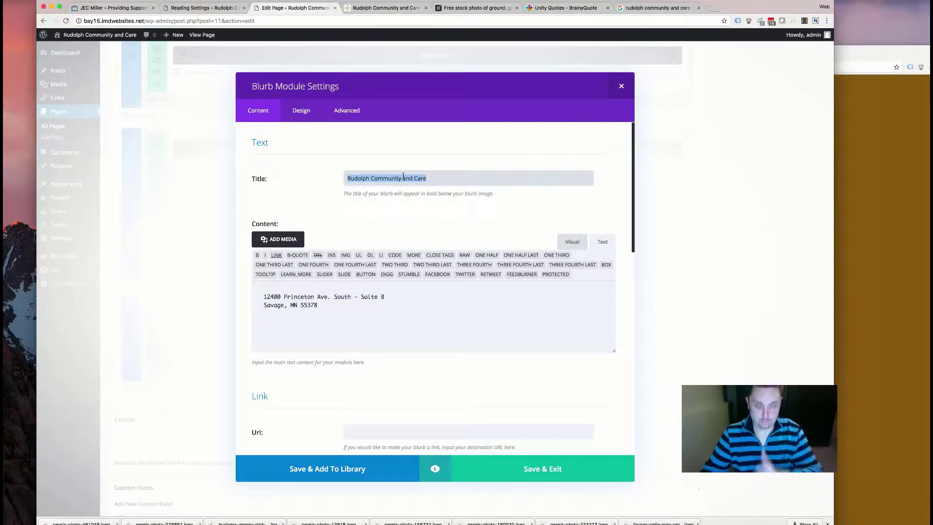
{"action": "type", "text": "Phone"}
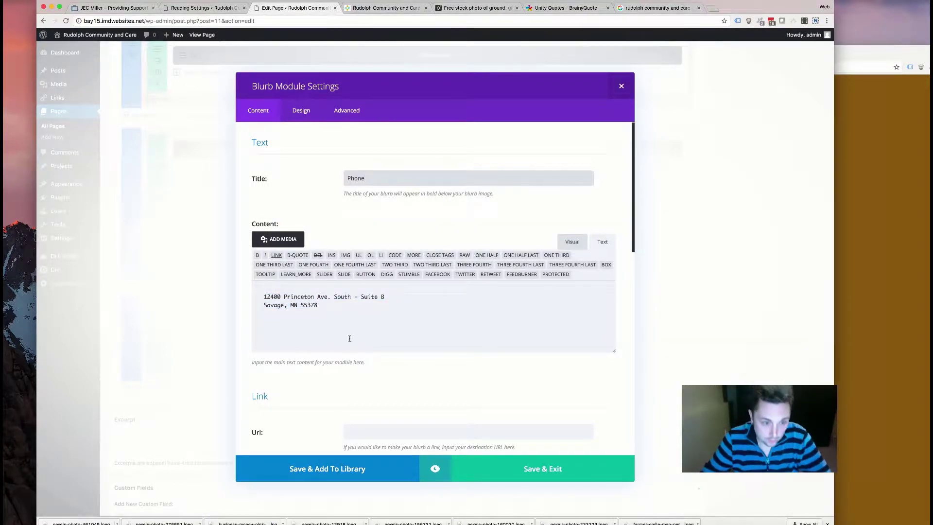
{"action": "left_click_drag", "start_coordinate": [351, 344], "coordinate": [205, 286]}
{"action": "left_click", "coordinate": [891, 315]}
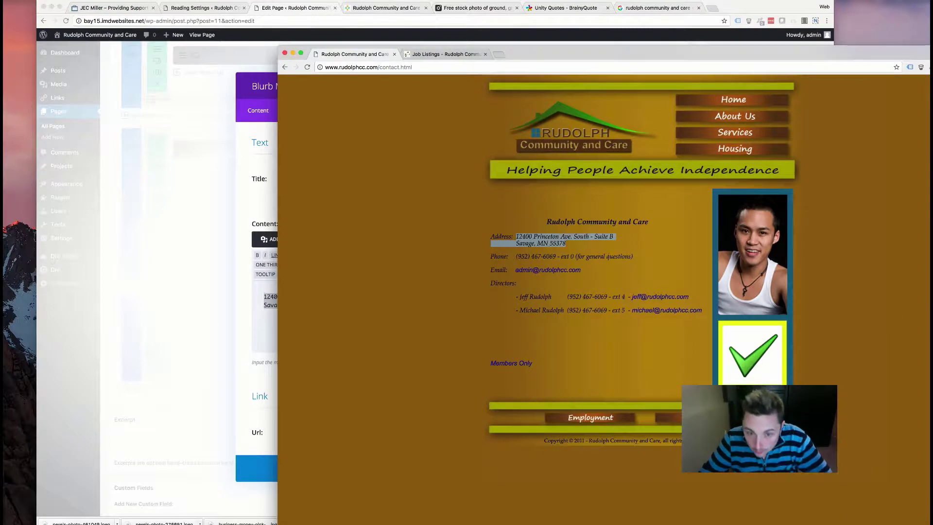
{"action": "left_click_drag", "start_coordinate": [640, 255], "coordinate": [515, 256]}
{"action": "key", "text": "super+c"}
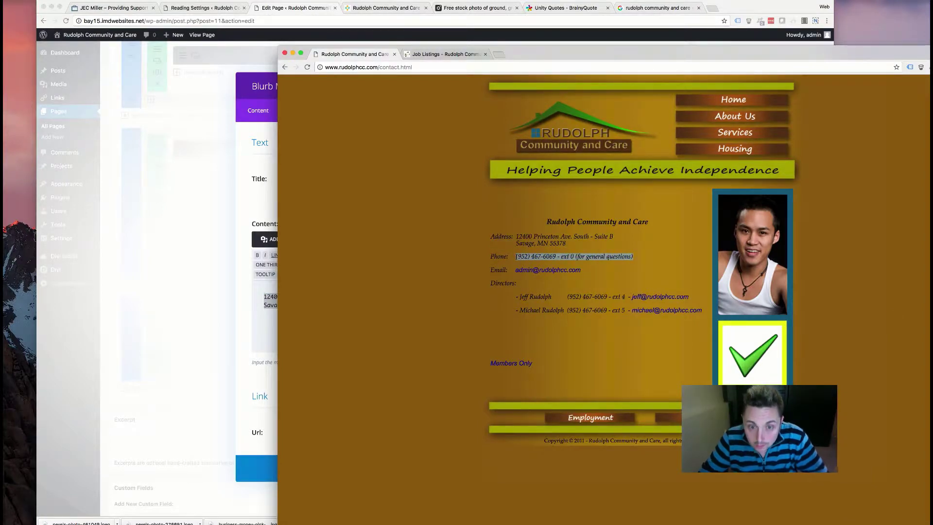
{"action": "left_click", "coordinate": [275, 297]}
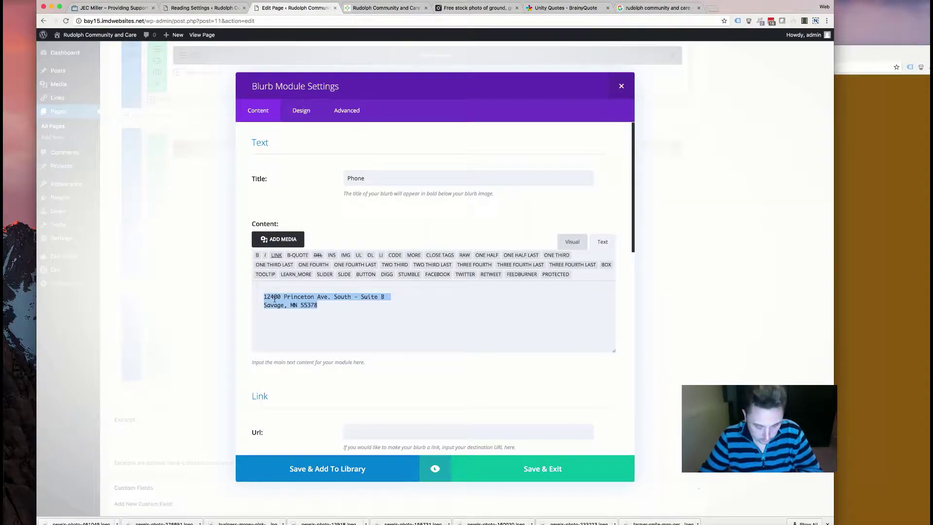
{"action": "key", "text": "super+v"}
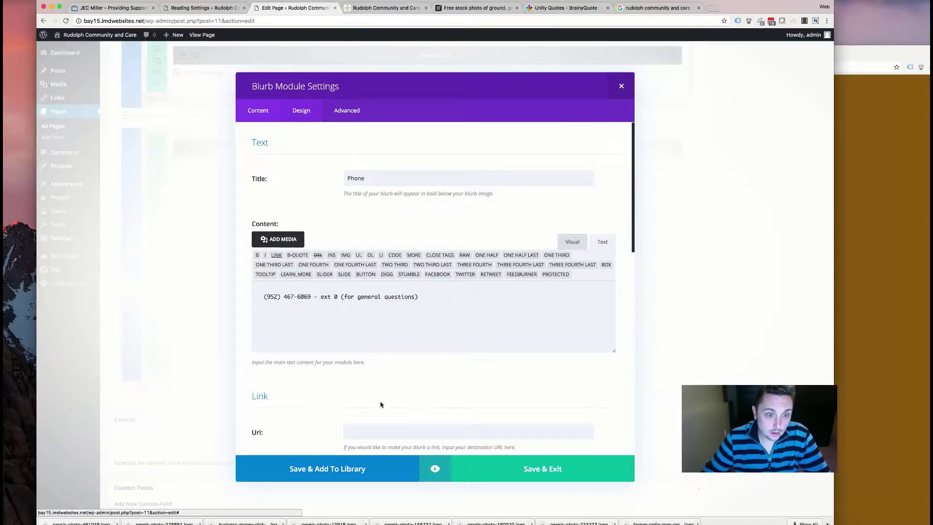
- Give the Phone blurb the phone icon and save it
{"action": "scroll", "coordinate": [380, 411], "scroll_direction": "down", "scroll_amount": 10}
{"action": "scroll", "coordinate": [467, 383], "scroll_direction": "down", "scroll_amount": 5}
{"action": "left_click", "coordinate": [478, 386]}
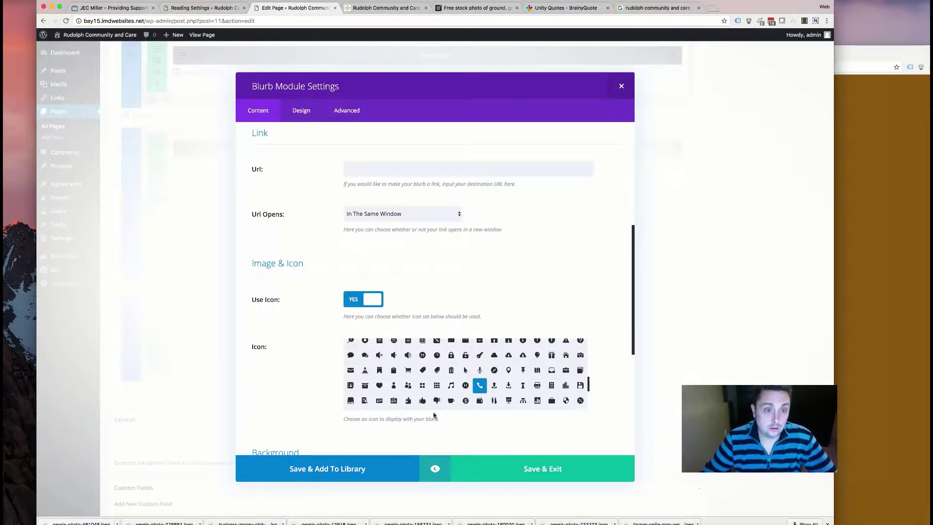
{"action": "left_click", "coordinate": [543, 468]}
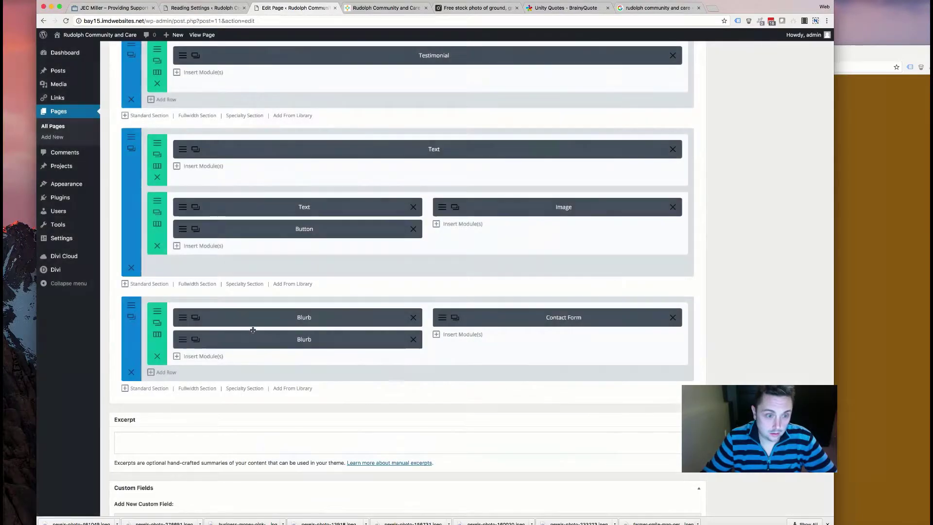
- Retitle the copied blurb 'Email' and paste the contact email link as its content
{"action": "left_click", "coordinate": [184, 346]}
{"action": "double_click", "coordinate": [352, 179]}
{"action": "type", "text": "Email"}
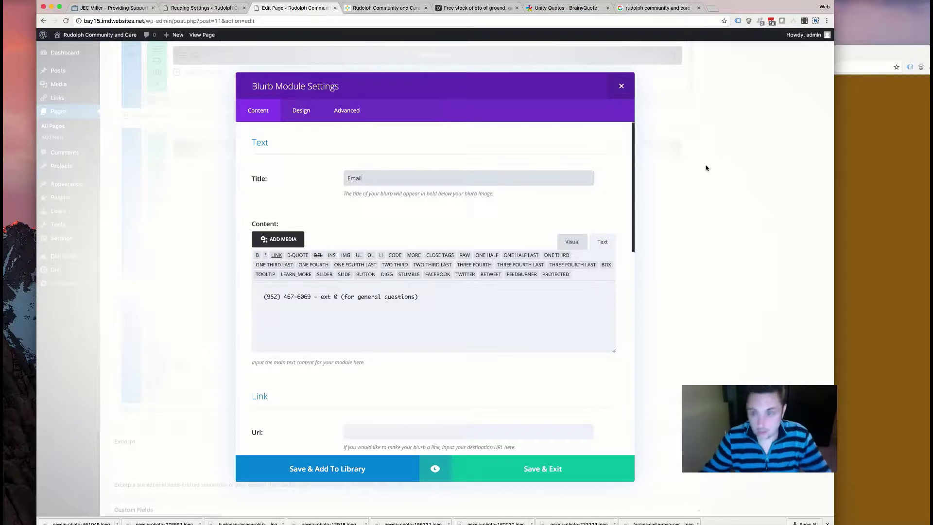
{"action": "left_click", "coordinate": [890, 222]}
{"action": "left_click_drag", "start_coordinate": [516, 298], "coordinate": [667, 313]}
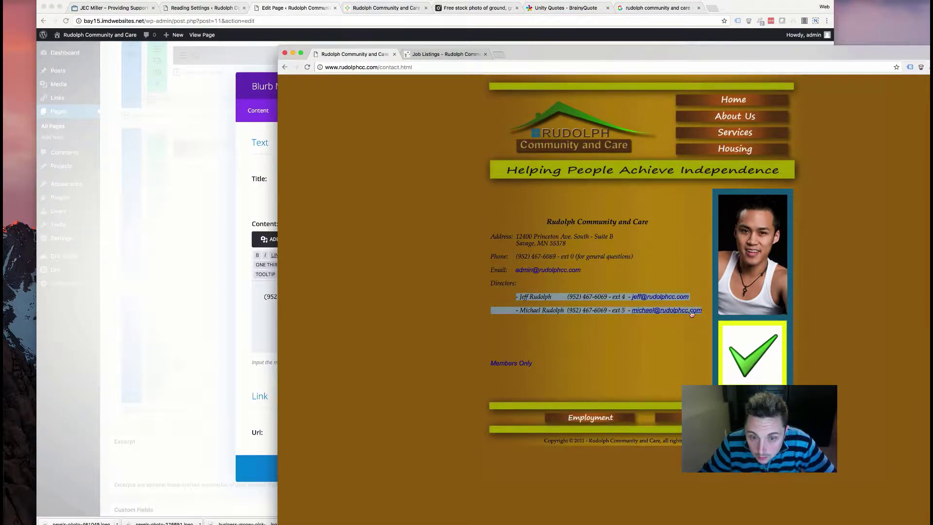
{"action": "left_click", "coordinate": [600, 275]}
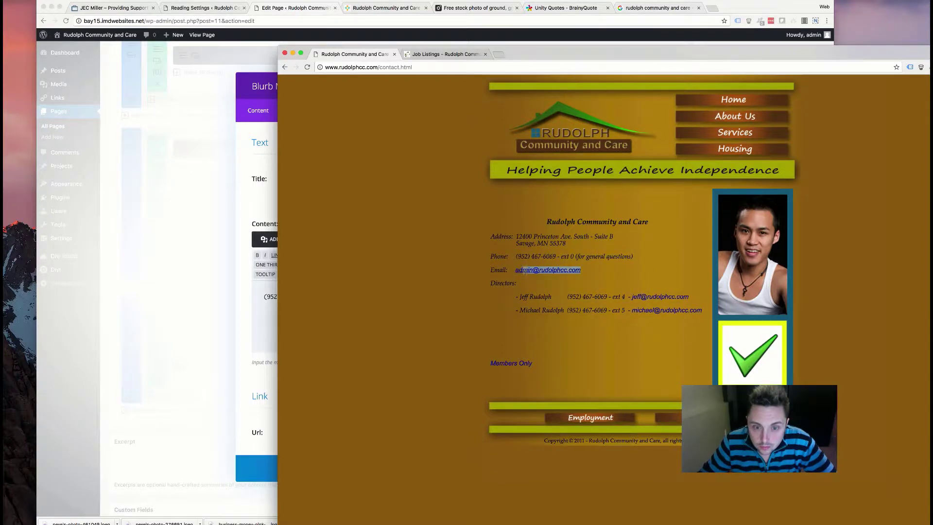
{"action": "left_click", "coordinate": [244, 303]}
{"action": "left_click", "coordinate": [568, 242]}
{"action": "left_click_drag", "start_coordinate": [426, 294], "coordinate": [235, 277]}
{"action": "key", "text": "super+v"}
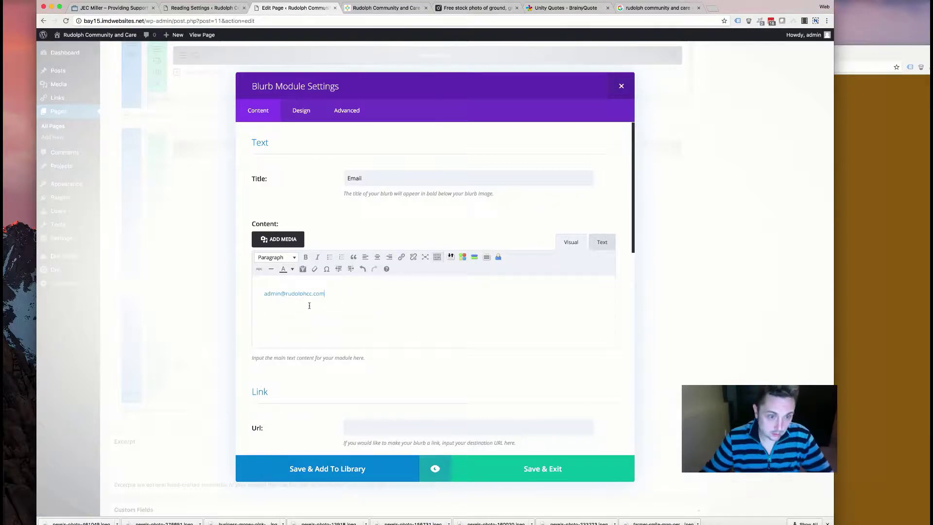
{"action": "double_click", "coordinate": [294, 294]}
- Give the Email blurb the envelope icon and save it
{"action": "scroll", "coordinate": [399, 305], "scroll_direction": "down", "scroll_amount": 10}
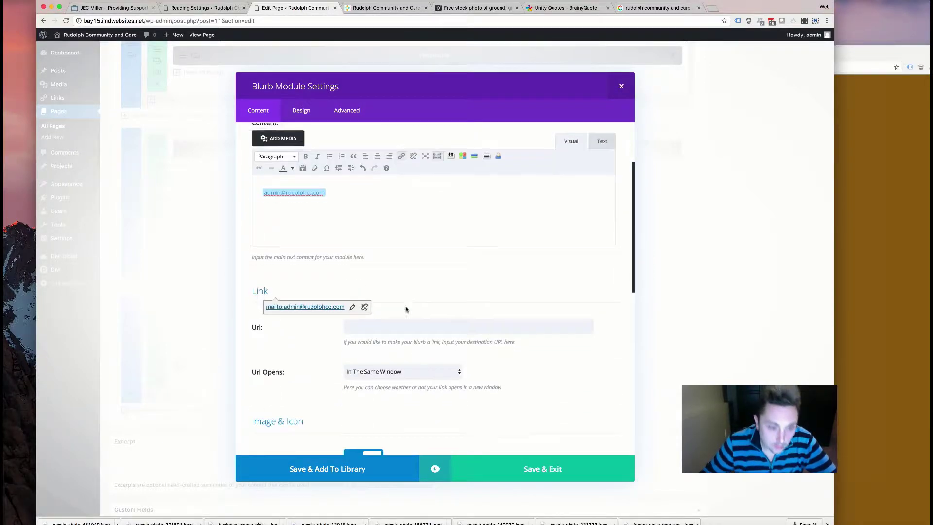
{"action": "scroll", "coordinate": [467, 373], "scroll_direction": "down", "scroll_amount": 3}
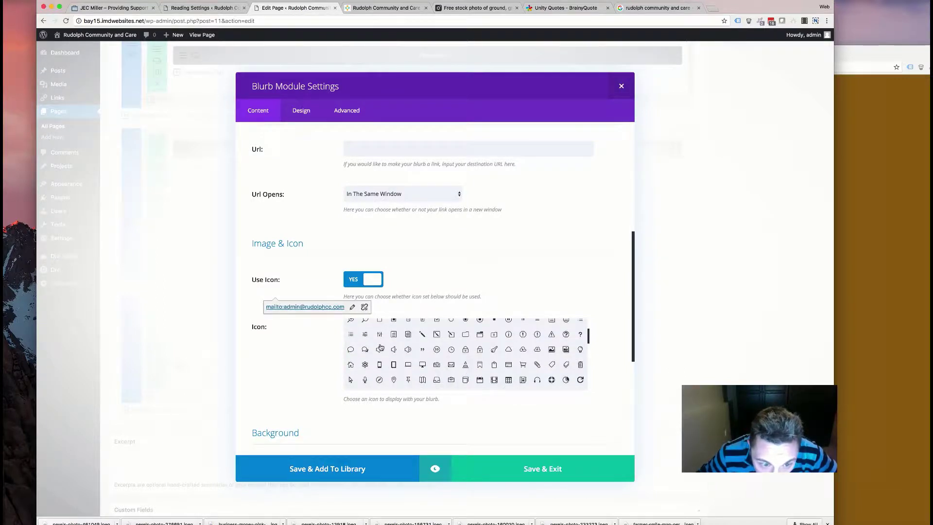
{"action": "left_click", "coordinate": [451, 369]}
{"action": "scroll", "coordinate": [359, 327], "scroll_direction": "down", "scroll_amount": 10}
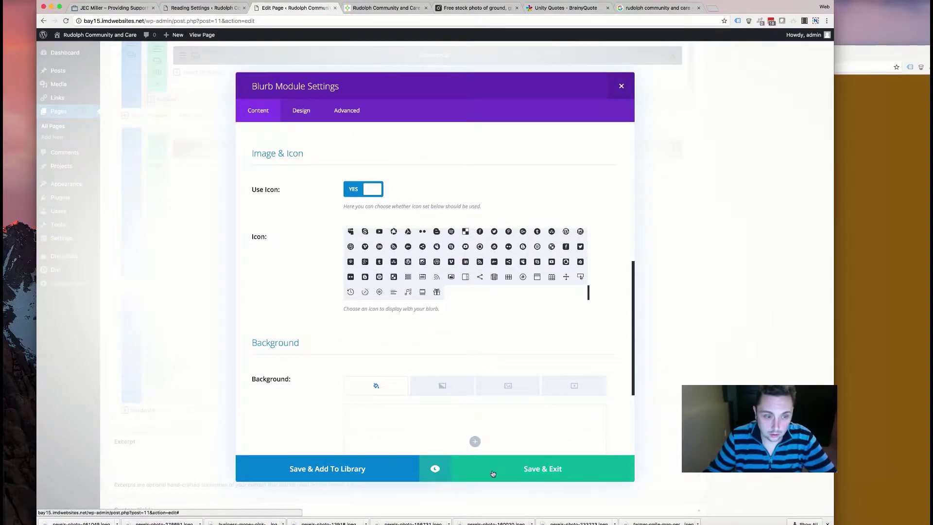
{"action": "left_click", "coordinate": [492, 474]}
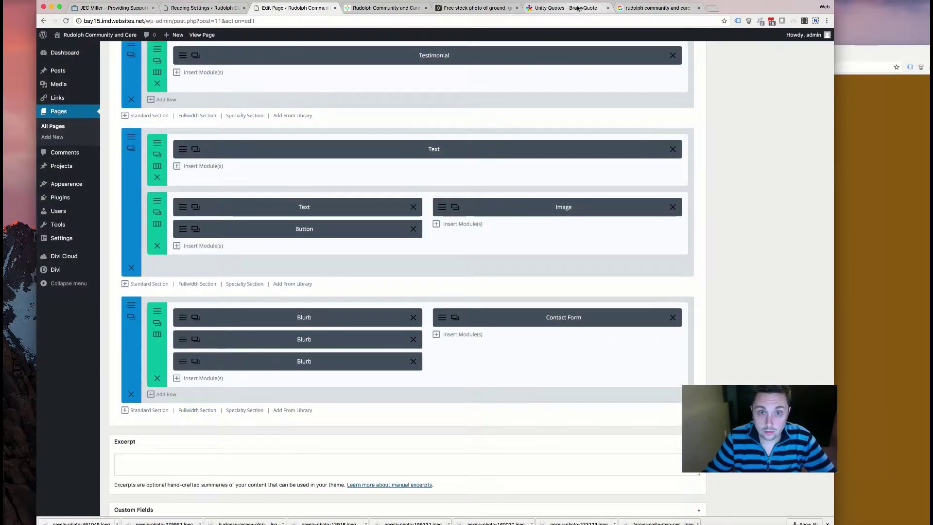
- Close the Google results tab, leaving a blank tab, and go back to the Edit Page tab
{"action": "left_click", "coordinate": [657, 8]}
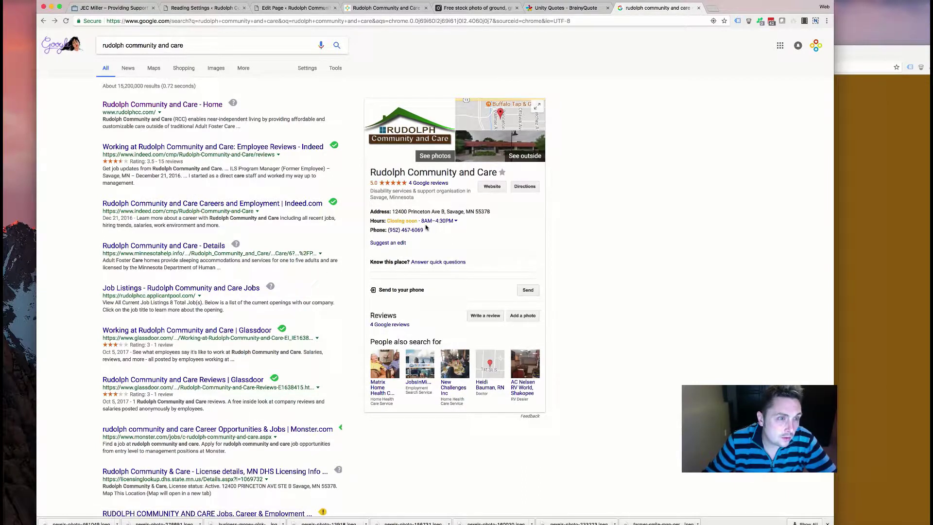
{"action": "key", "text": "super+bracketleft"}
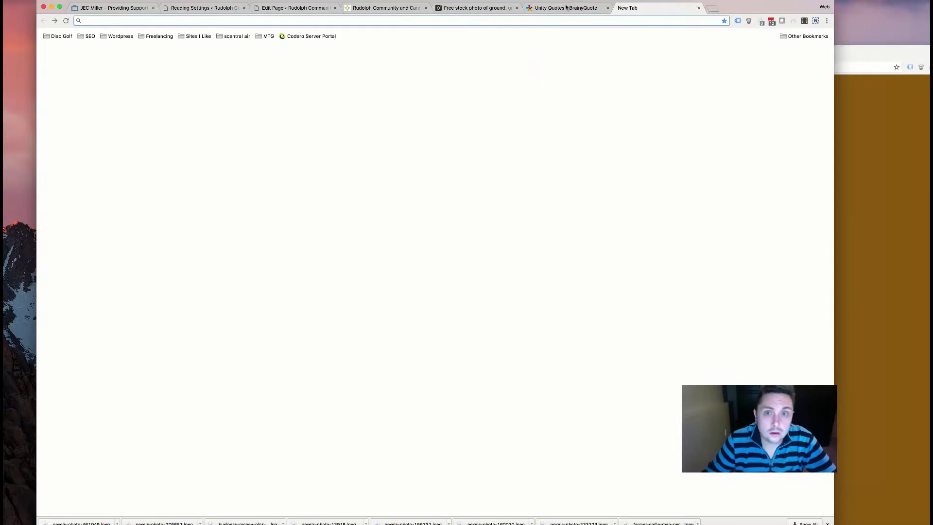
{"action": "key", "text": "ctrl+shift+Tab"}
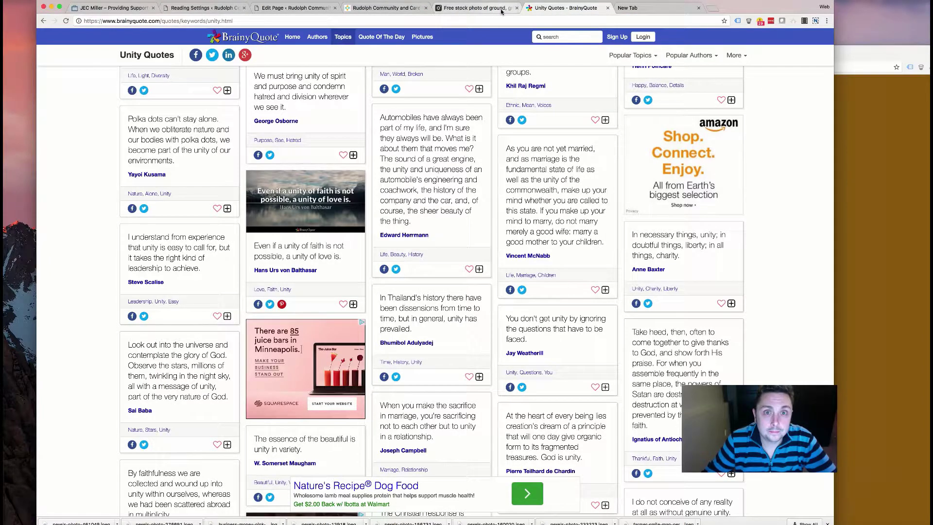
{"action": "left_click", "coordinate": [474, 8]}
{"action": "left_click", "coordinate": [383, 8]}
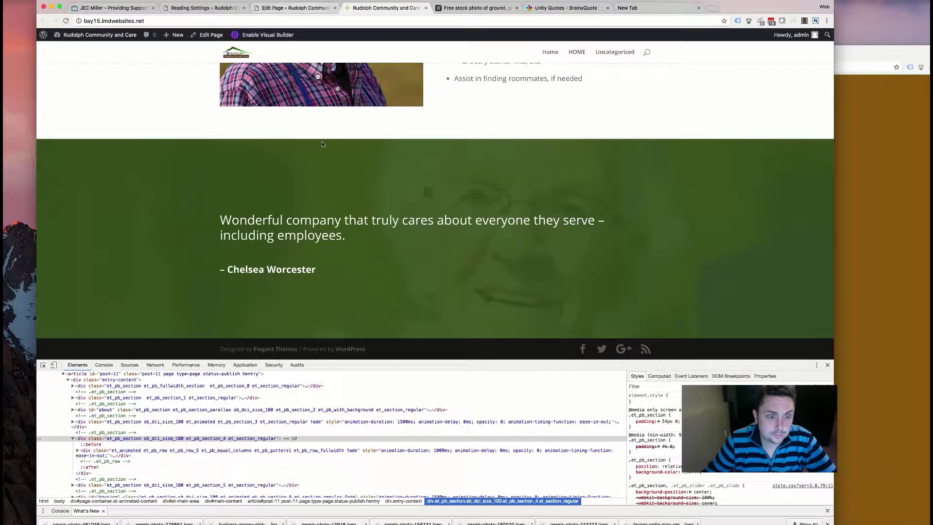
{"action": "scroll", "coordinate": [355, 180], "scroll_direction": "down", "scroll_amount": 3}
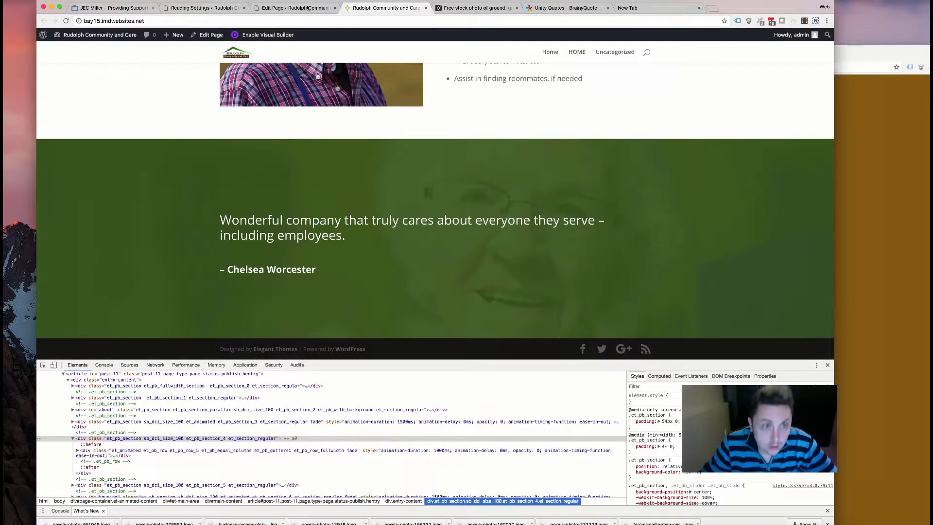
{"action": "key", "text": "ctrl+shift+Tab"}
{"action": "scroll", "coordinate": [355, 219], "scroll_direction": "down", "scroll_amount": 5}
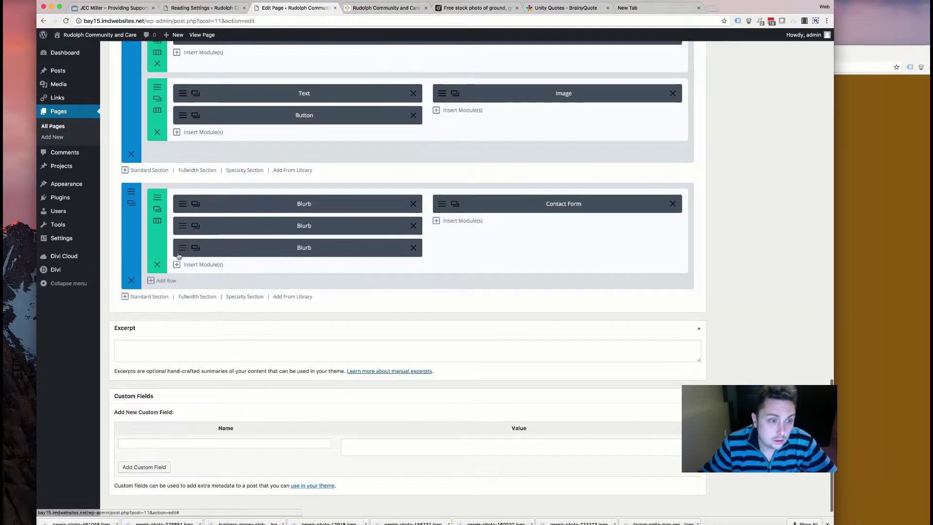
- Add a fullwidth section below the contact row holding a Fullwidth Map module
{"action": "scroll", "coordinate": [454, 247], "scroll_direction": "down", "scroll_amount": 2}
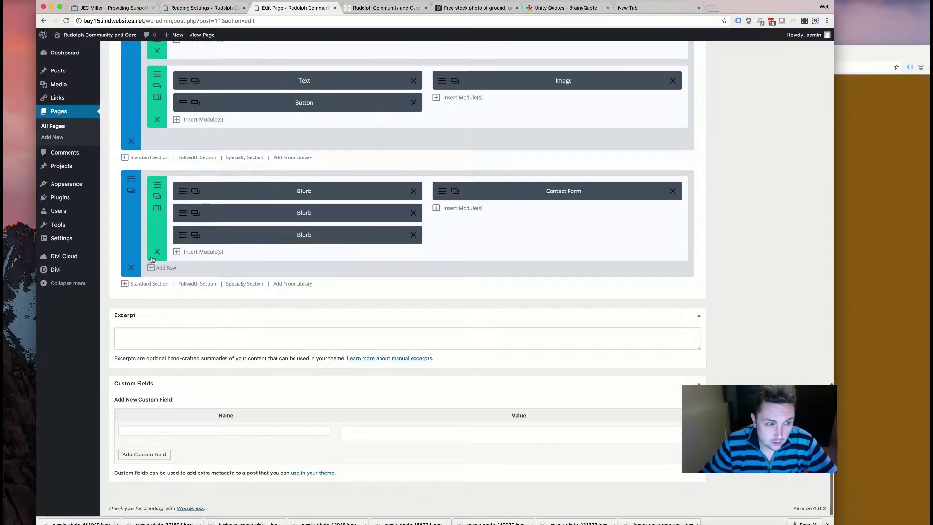
{"action": "left_click", "coordinate": [191, 284]}
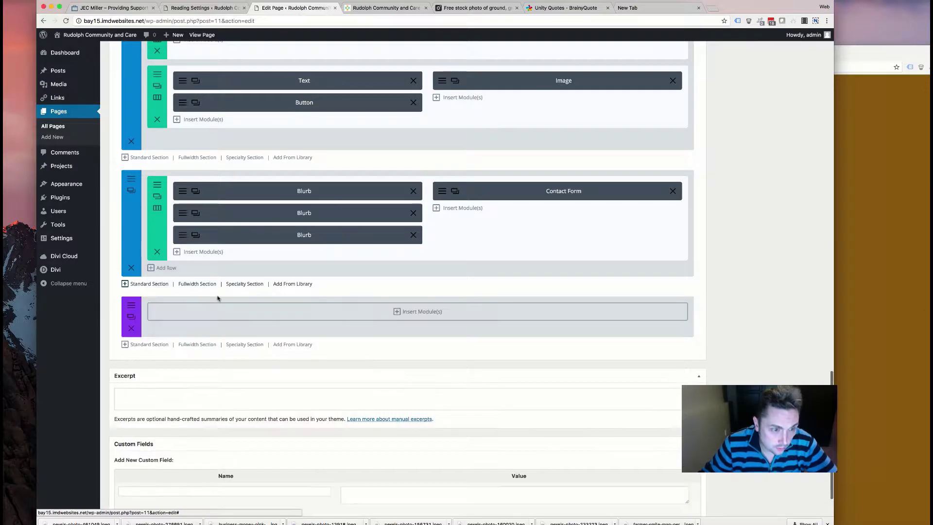
{"action": "left_click", "coordinate": [417, 310]}
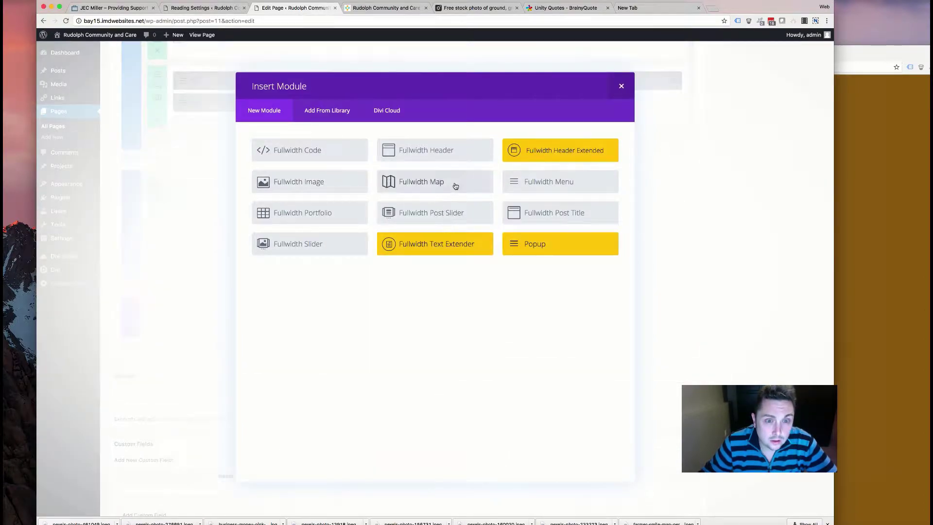
{"action": "left_click", "coordinate": [456, 188]}
- Add a new map pin and copy the office address from the old contact page
{"action": "left_click", "coordinate": [451, 148]}
{"action": "left_click", "coordinate": [848, 280]}
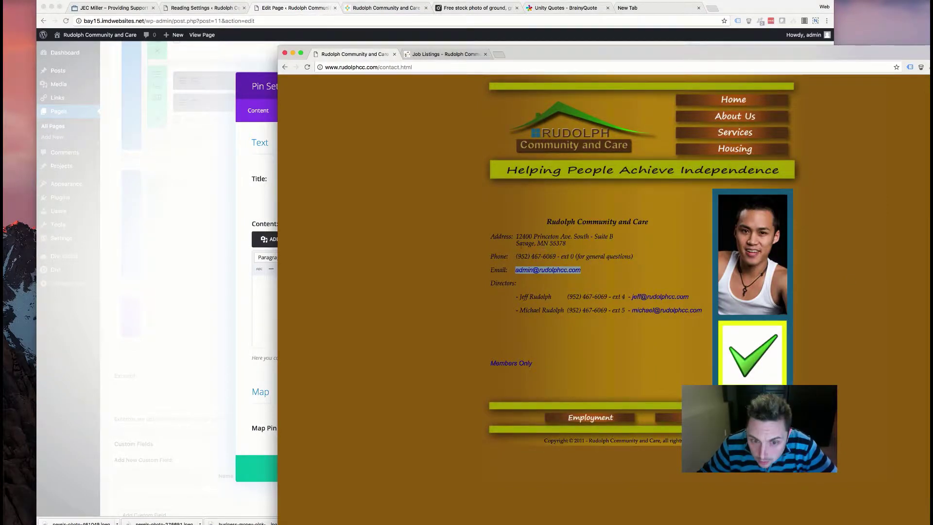
{"action": "left_click_drag", "start_coordinate": [516, 241], "coordinate": [547, 241]}
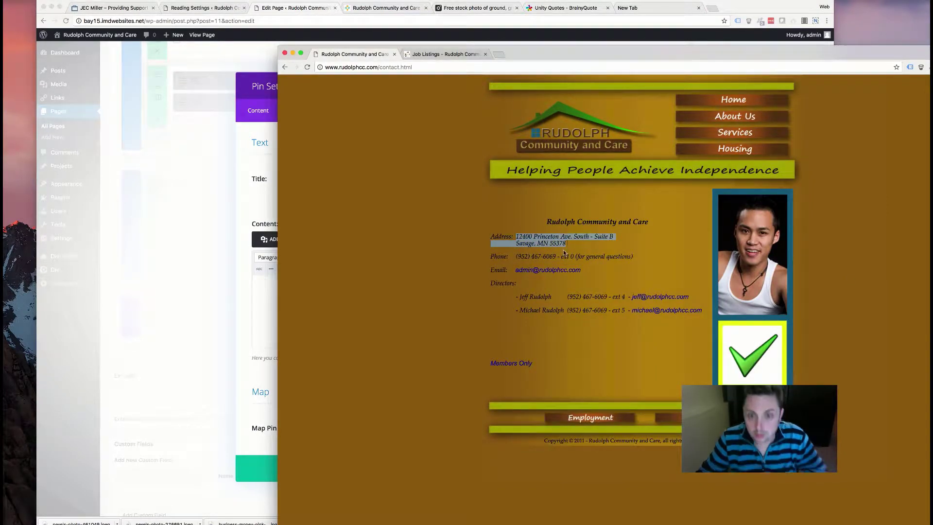
{"action": "left_click", "coordinate": [274, 210]}
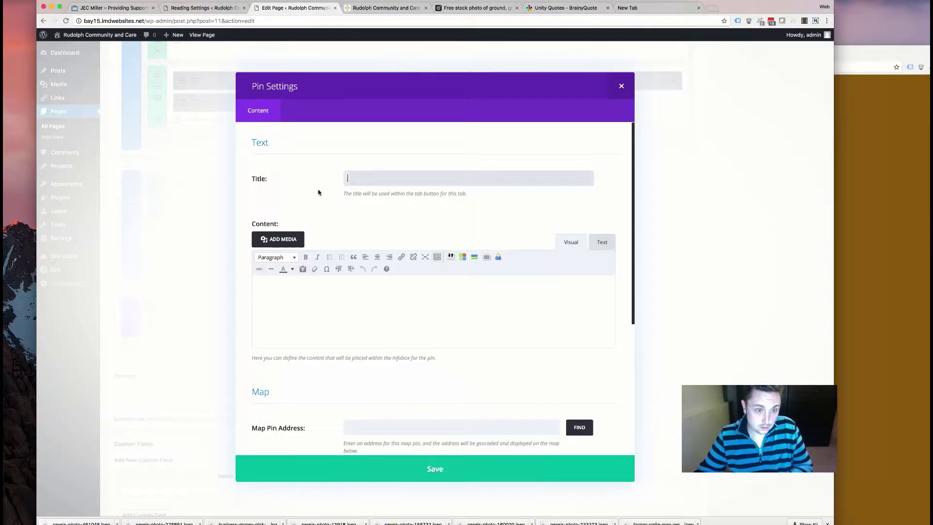
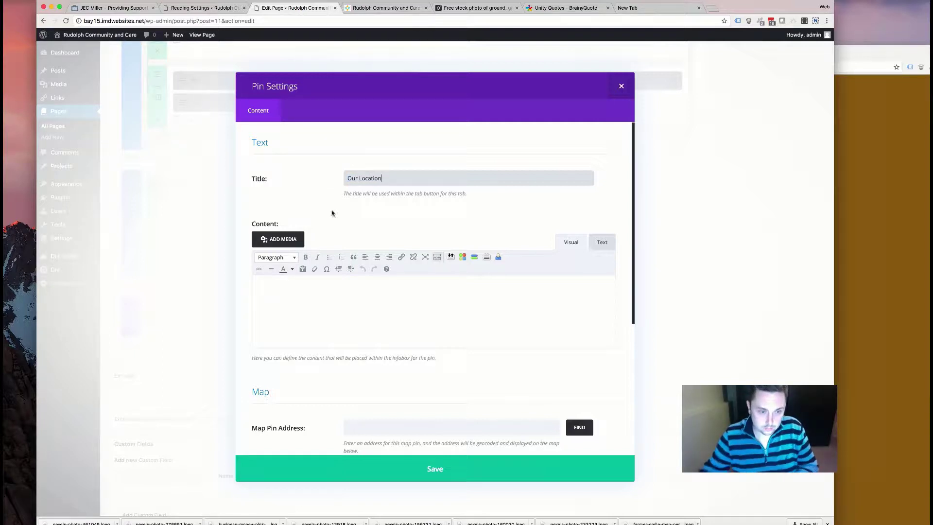
- Paste the office street address as the Our Location pin address, geocode it, and save the pin
{"action": "scroll", "coordinate": [352, 318], "scroll_direction": "down", "scroll_amount": 3}
{"action": "left_click", "coordinate": [369, 368]}
{"action": "key", "text": "super+v"}
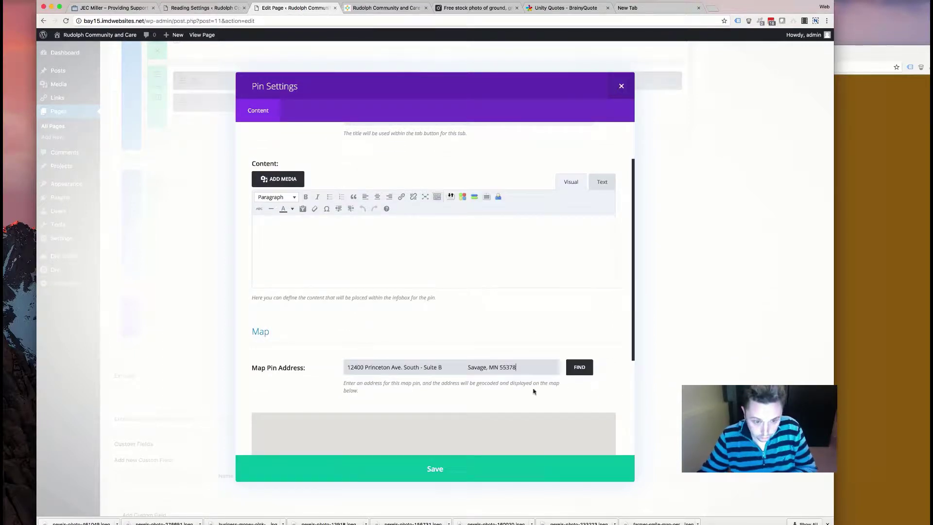
{"action": "left_click", "coordinate": [579, 368]}
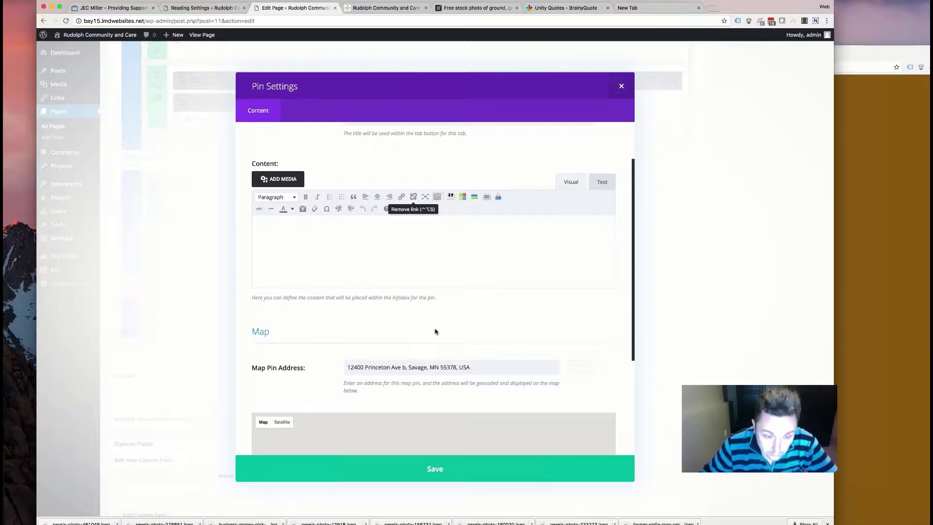
{"action": "scroll", "coordinate": [328, 324], "scroll_direction": "down", "scroll_amount": 3}
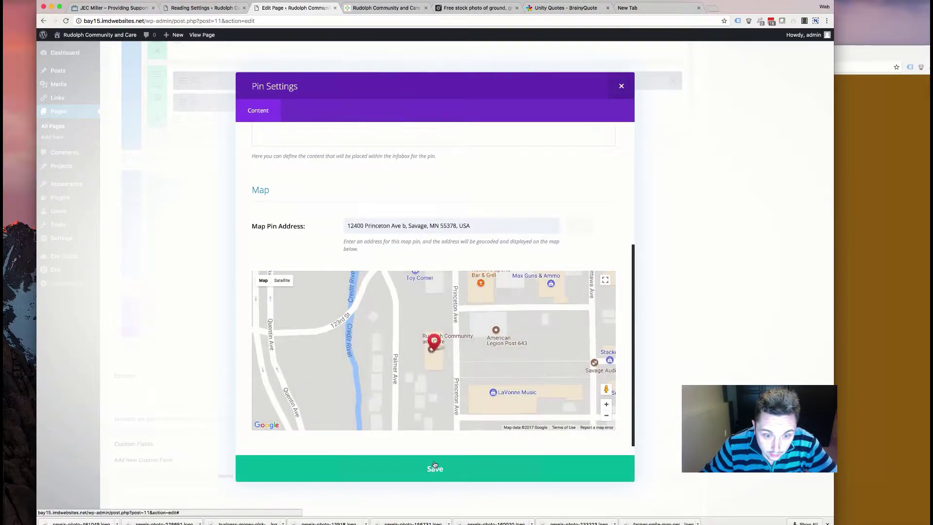
{"action": "left_click", "coordinate": [435, 468]}
- Paste the same street address as the map centre address and geocode it
{"action": "scroll", "coordinate": [372, 381], "scroll_direction": "down", "scroll_amount": 5}
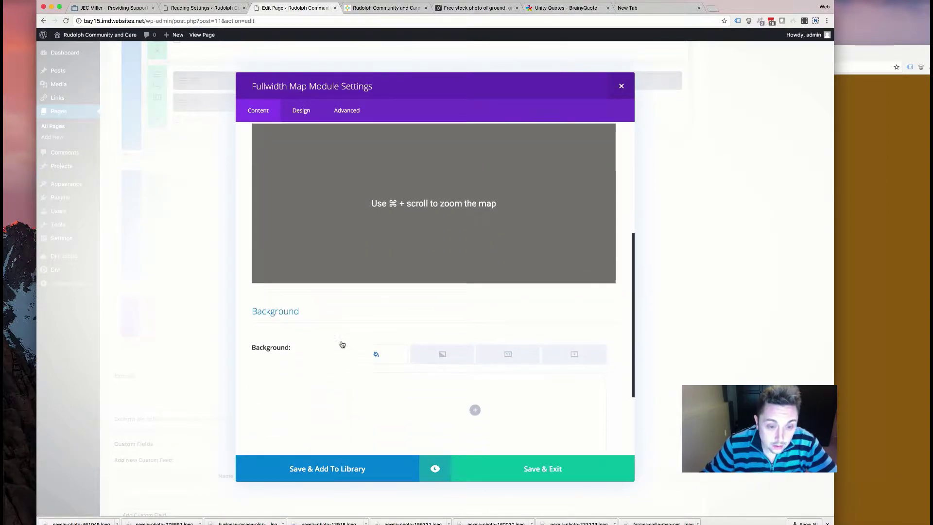
{"action": "scroll", "coordinate": [437, 311], "scroll_direction": "up", "scroll_amount": 3}
{"action": "scroll", "coordinate": [447, 297], "scroll_direction": "up", "scroll_amount": 1}
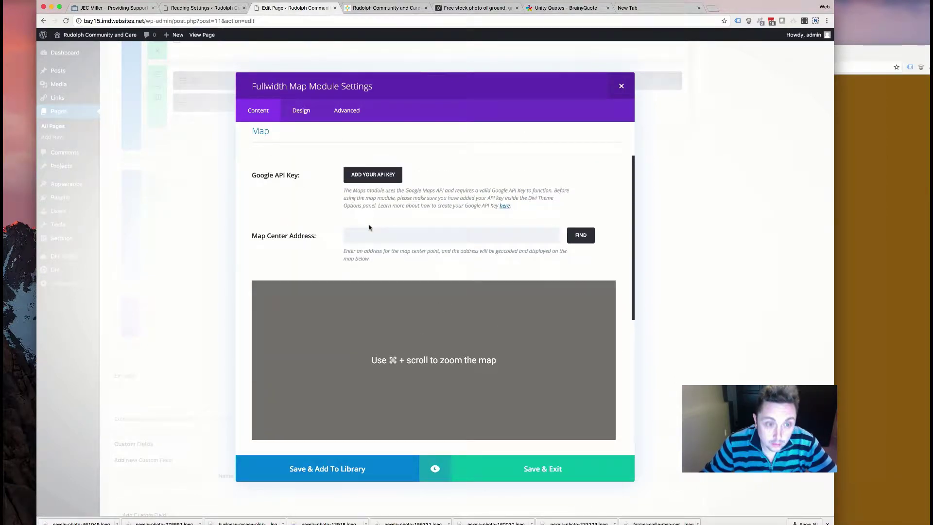
{"action": "type", "text": "12400 Princeton Ave. South - Suite B\tSavage, MN 55378"}
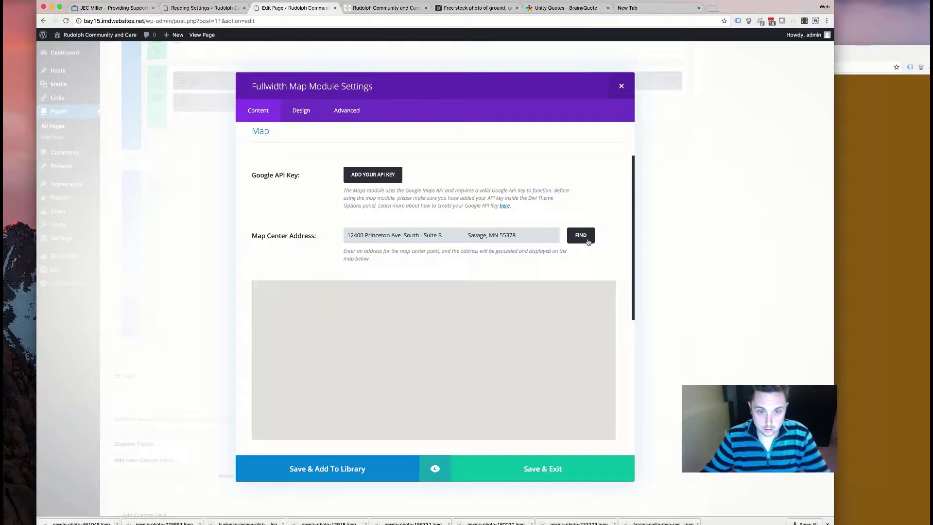
{"action": "left_click", "coordinate": [586, 242]}
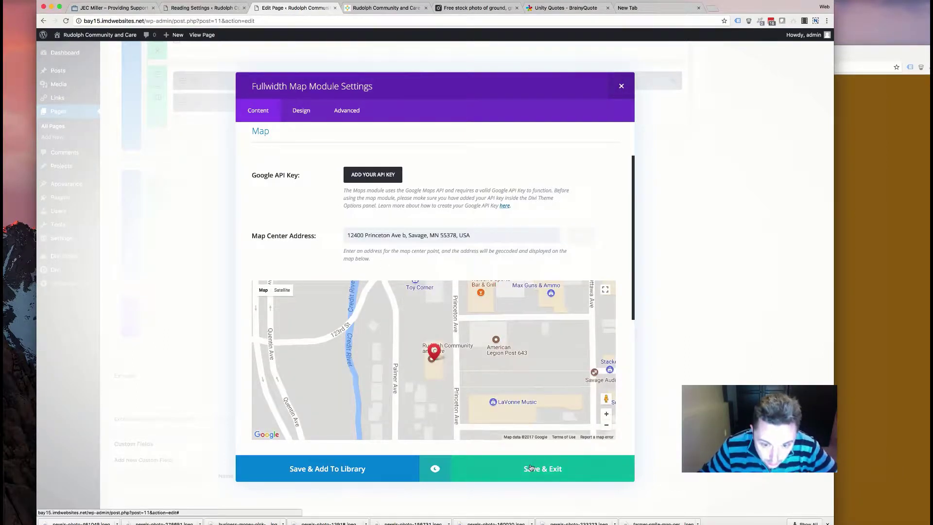
{"action": "left_click", "coordinate": [301, 111]}
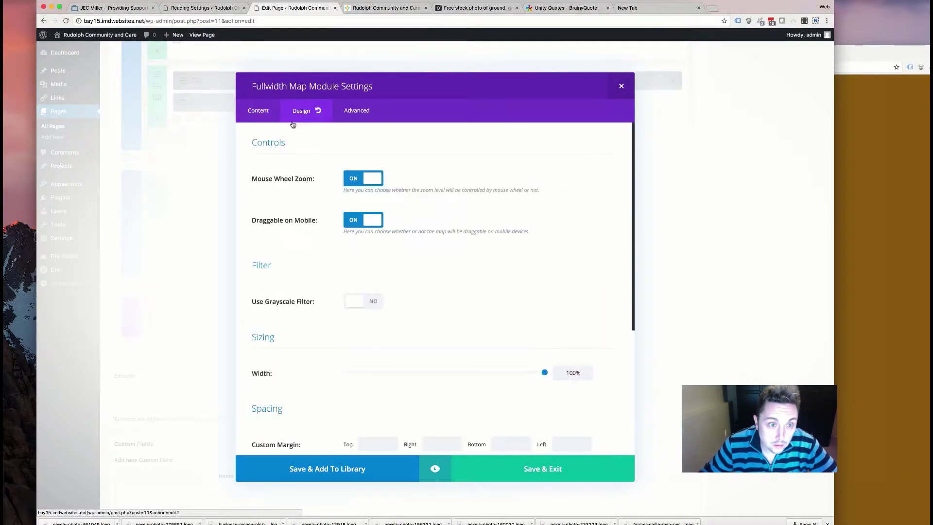
- Turn on the map's grayscale filter and Fade animation, then save and close the map module
{"action": "scroll", "coordinate": [317, 251], "scroll_direction": "down", "scroll_amount": 3}
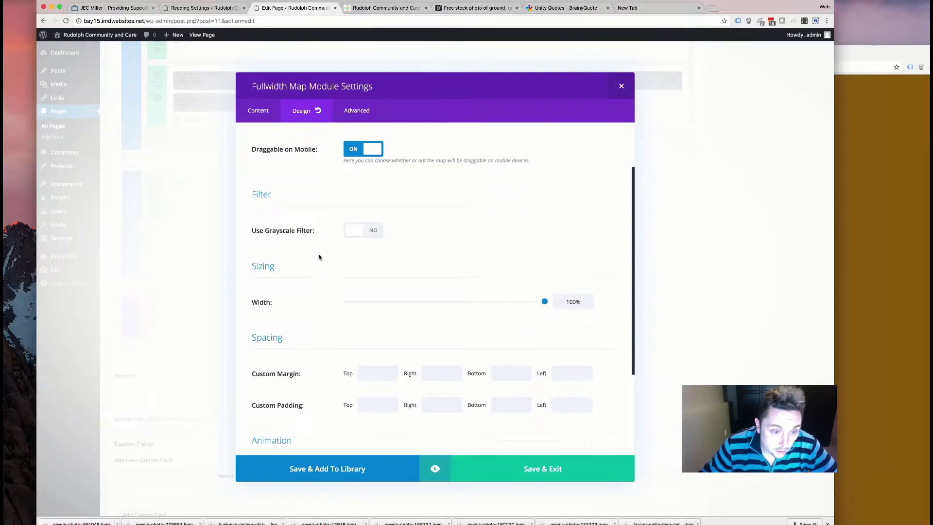
{"action": "left_click", "coordinate": [359, 218]}
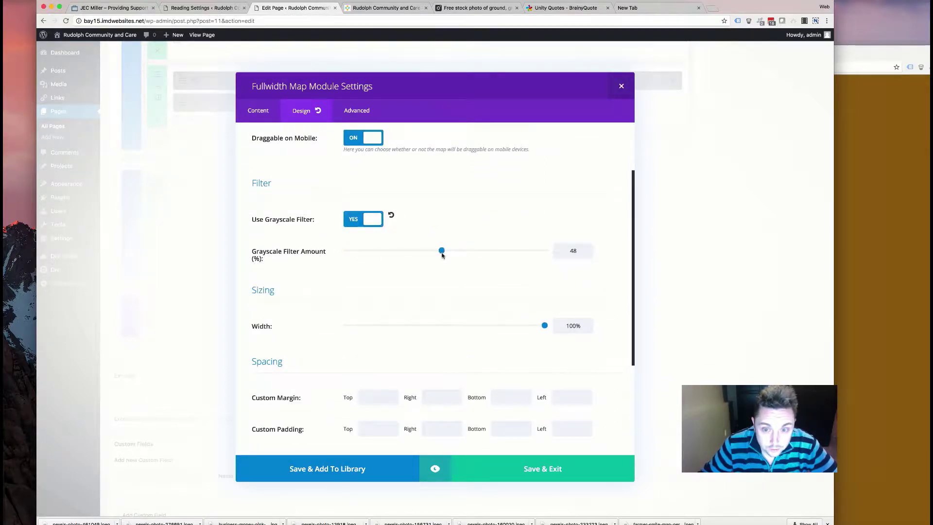
{"action": "scroll", "coordinate": [335, 292], "scroll_direction": "down", "scroll_amount": 6}
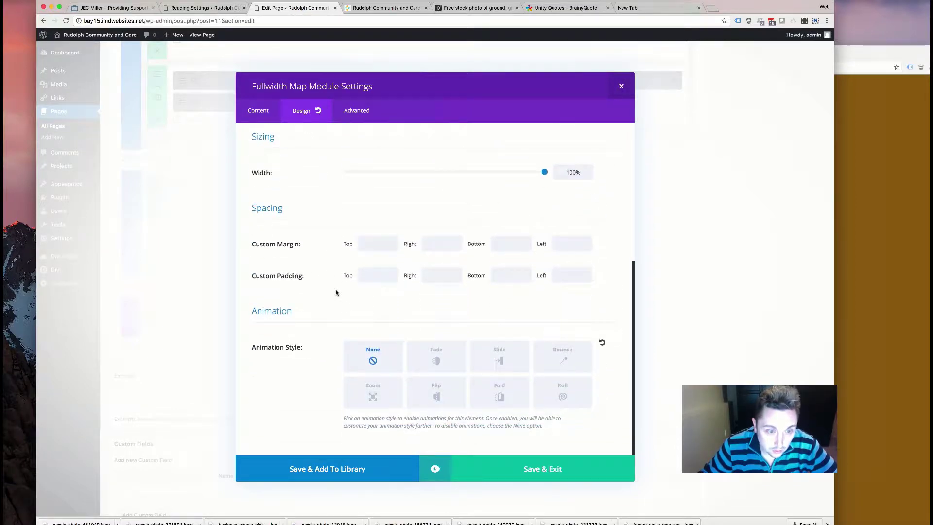
{"action": "left_click", "coordinate": [414, 371]}
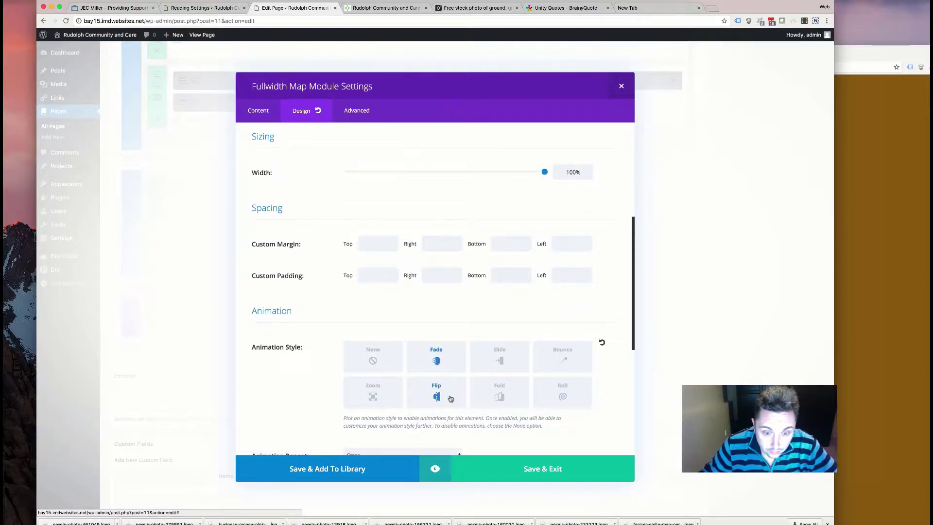
{"action": "scroll", "coordinate": [451, 398], "scroll_direction": "down", "scroll_amount": 10}
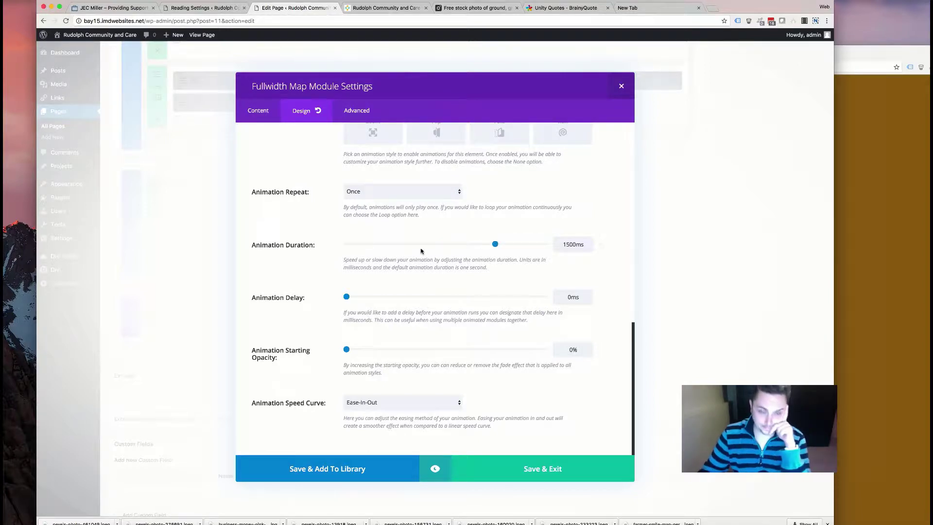
{"action": "scroll", "coordinate": [421, 253], "scroll_direction": "up", "scroll_amount": 15}
{"action": "left_click", "coordinate": [245, 107]}
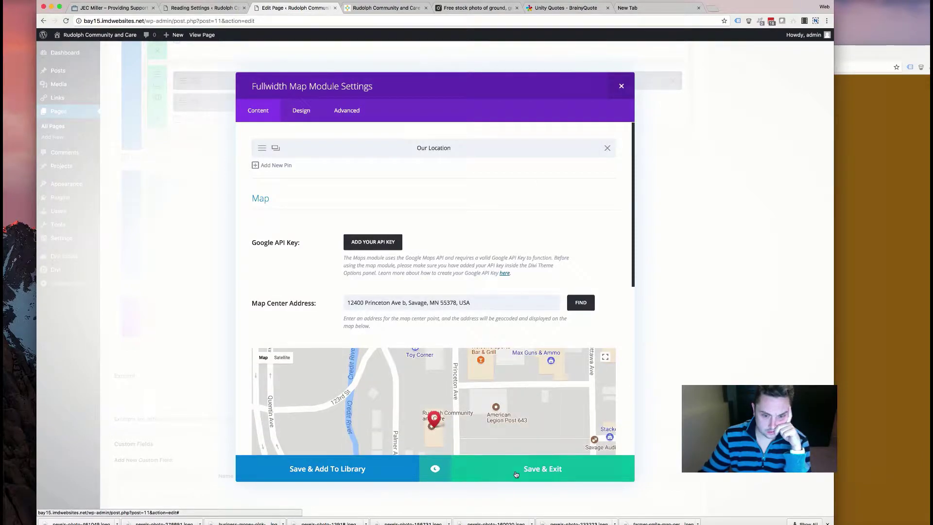
{"action": "left_click", "coordinate": [516, 474]}
{"action": "scroll", "coordinate": [245, 309], "scroll_direction": "up", "scroll_amount": 15}
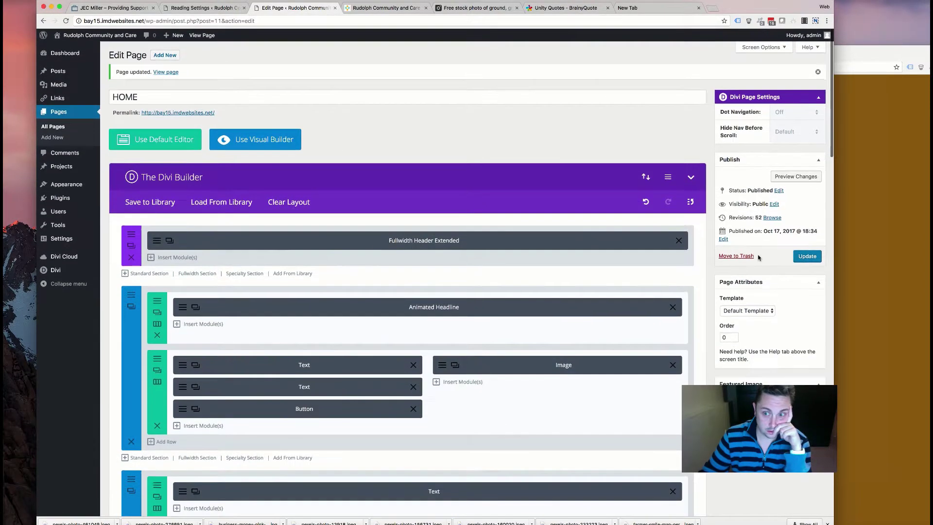
- Update the home page and reload it on the live site tab
{"action": "left_click", "coordinate": [806, 257]}
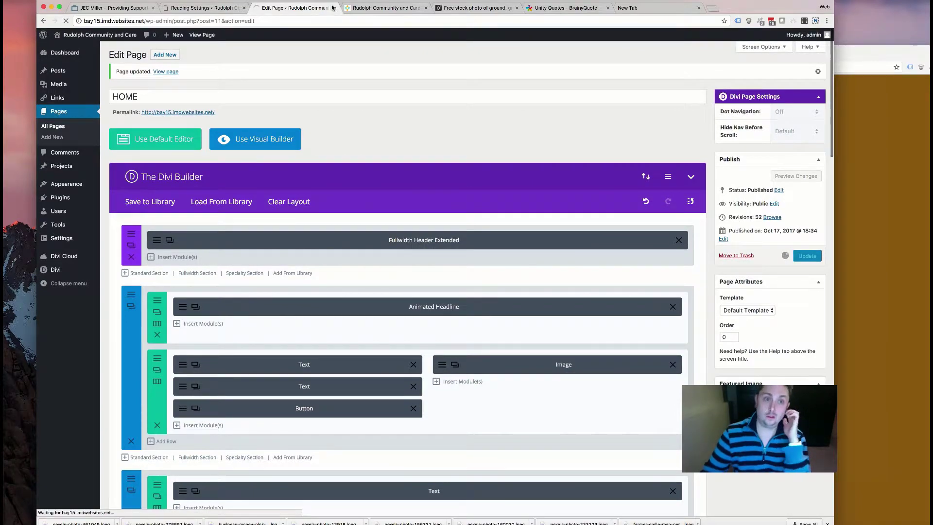
{"action": "key", "text": "ctrl+Tab"}
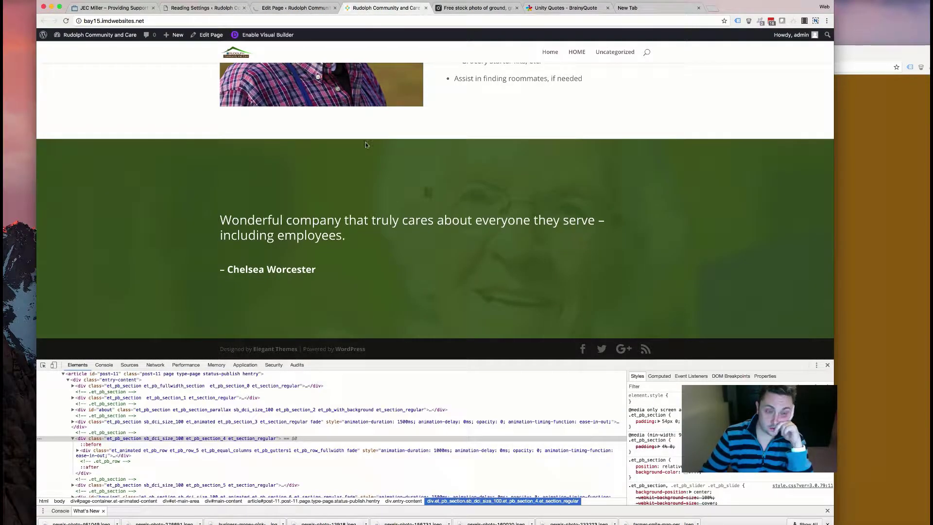
{"action": "key", "text": "super+r"}
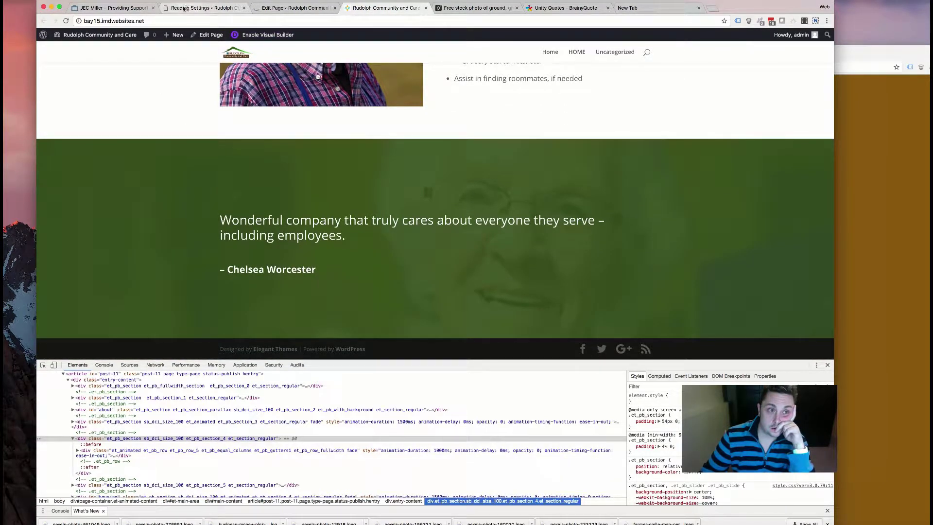
{"action": "left_click", "coordinate": [112, 7]}
{"action": "key", "text": "super+Left"}
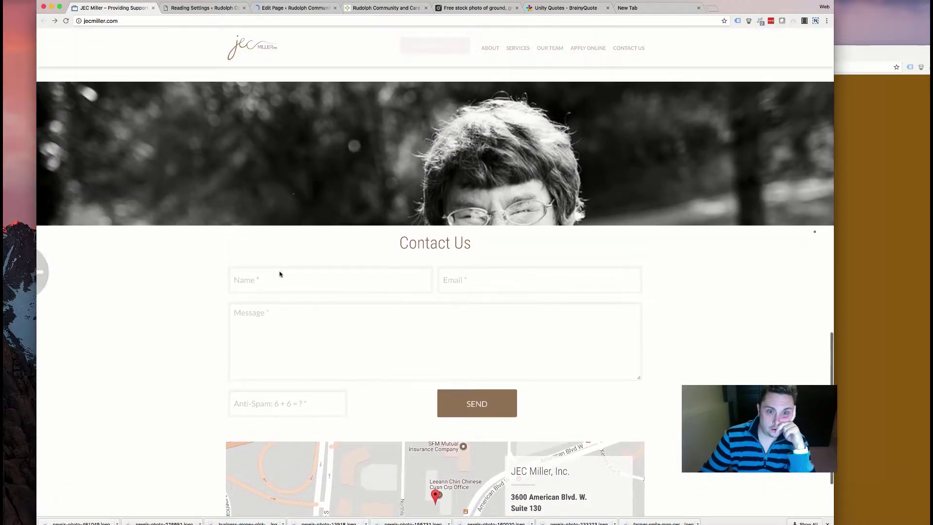
{"action": "left_click", "coordinate": [296, 7]}
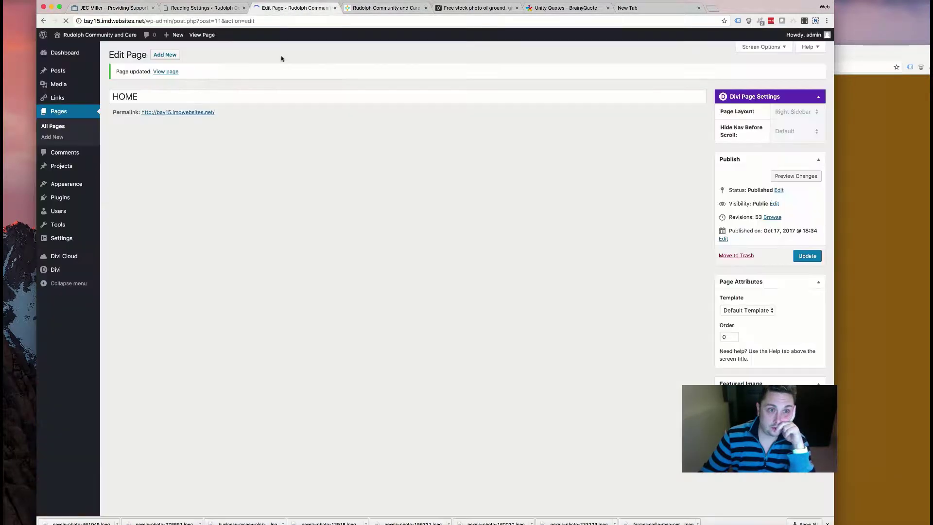
{"action": "left_click", "coordinate": [386, 9]}
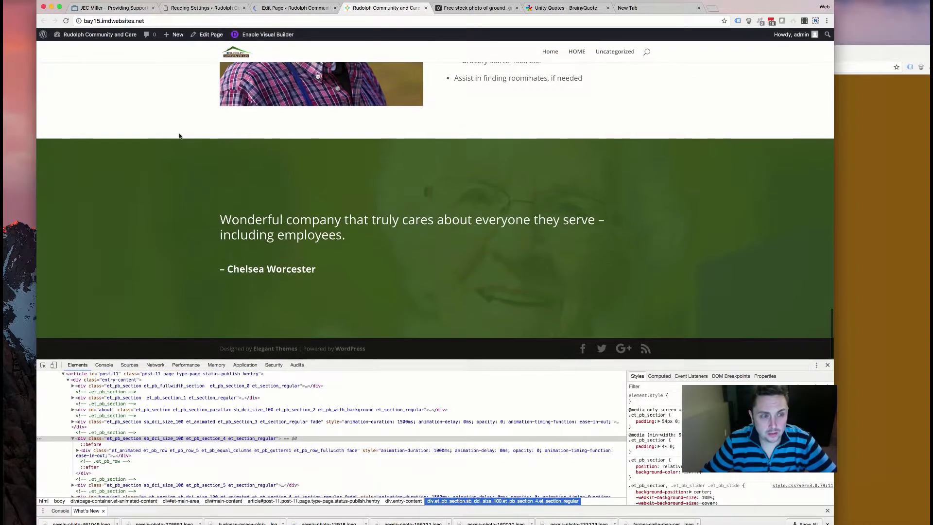
{"action": "left_click", "coordinate": [70, 34]}
- Scroll the live home page down to the contact section and map, then return to the editor
{"action": "scroll", "coordinate": [171, 130], "scroll_direction": "up", "scroll_amount": 10}
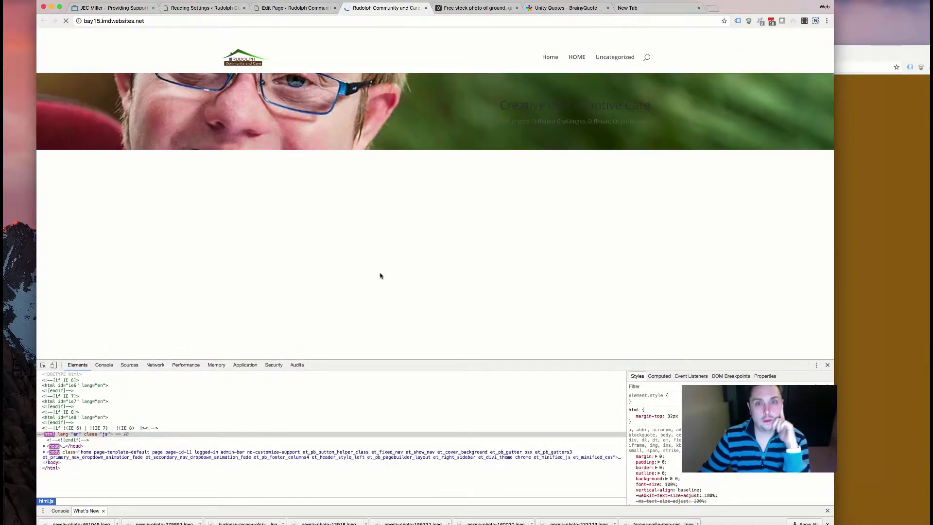
{"action": "scroll", "coordinate": [379, 275], "scroll_direction": "down", "scroll_amount": 5}
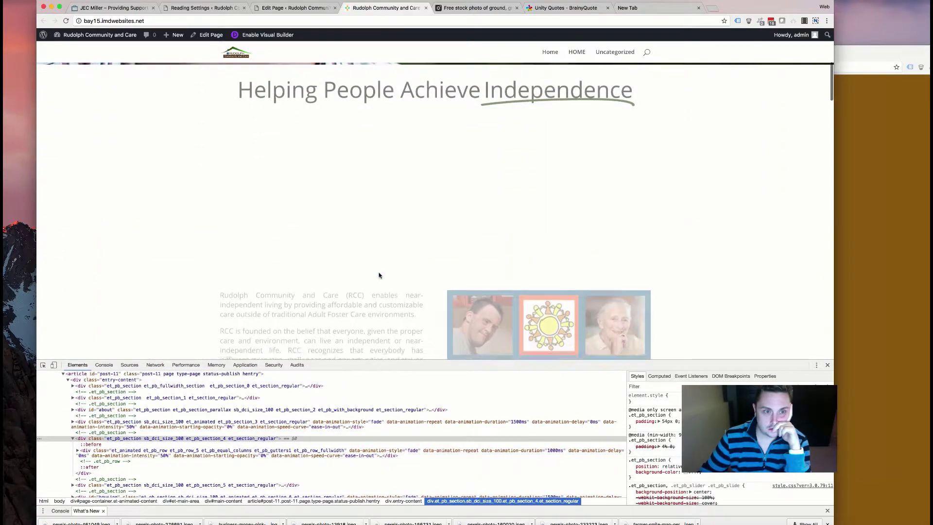
{"action": "scroll", "coordinate": [380, 275], "scroll_direction": "down", "scroll_amount": 10}
{"action": "scroll", "coordinate": [379, 275], "scroll_direction": "down", "scroll_amount": 10}
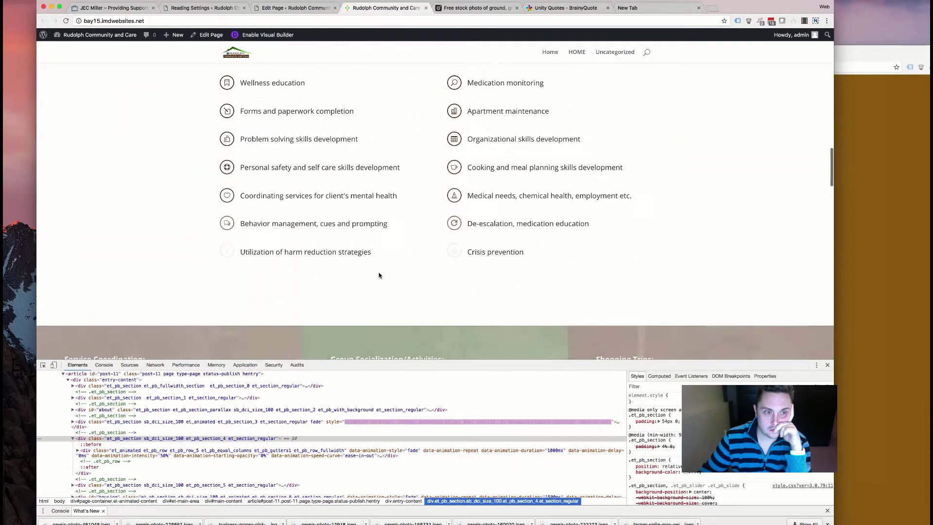
{"action": "scroll", "coordinate": [379, 276], "scroll_direction": "down", "scroll_amount": 7}
{"action": "scroll", "coordinate": [379, 275], "scroll_direction": "down", "scroll_amount": 10}
{"action": "scroll", "coordinate": [379, 275], "scroll_direction": "down", "scroll_amount": 10}
{"action": "scroll", "coordinate": [380, 275], "scroll_direction": "down", "scroll_amount": 4}
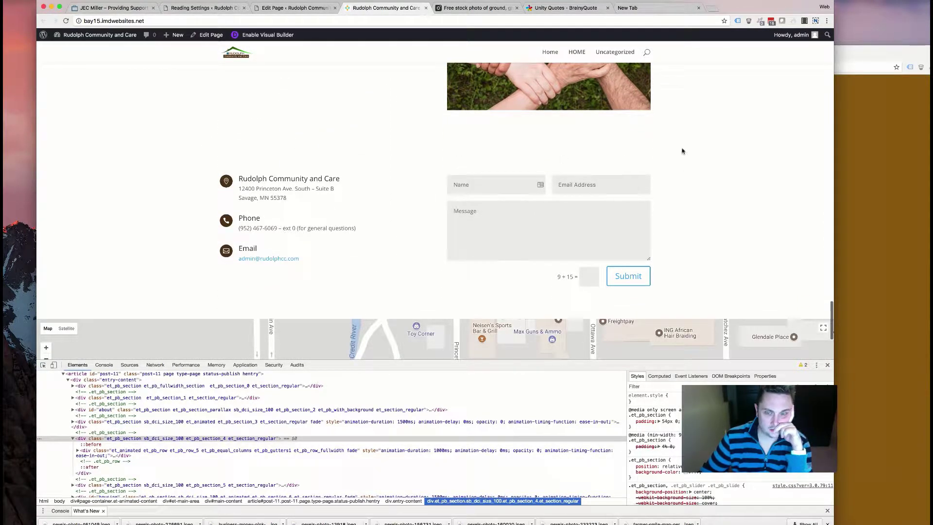
{"action": "scroll", "coordinate": [170, 143], "scroll_direction": "up", "scroll_amount": 4}
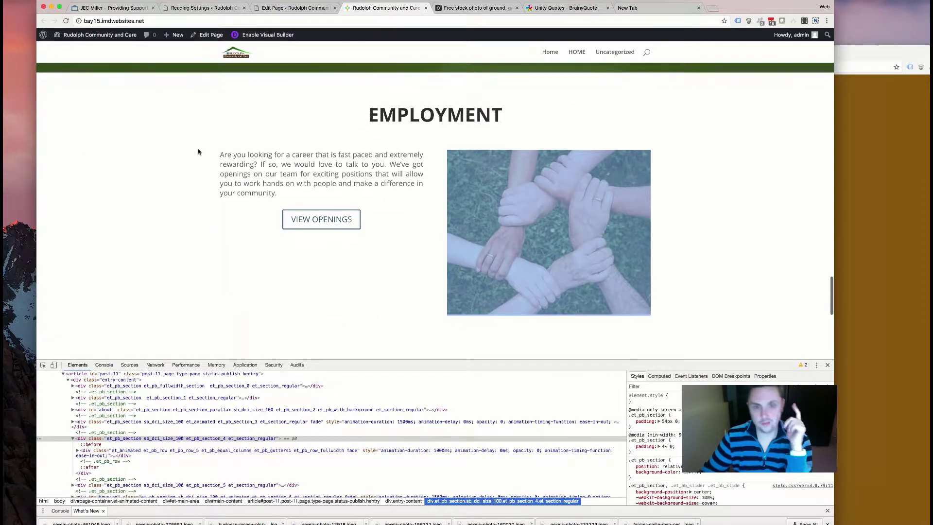
{"action": "scroll", "coordinate": [195, 148], "scroll_direction": "down", "scroll_amount": 5}
{"action": "scroll", "coordinate": [568, 255], "scroll_direction": "down", "scroll_amount": 4}
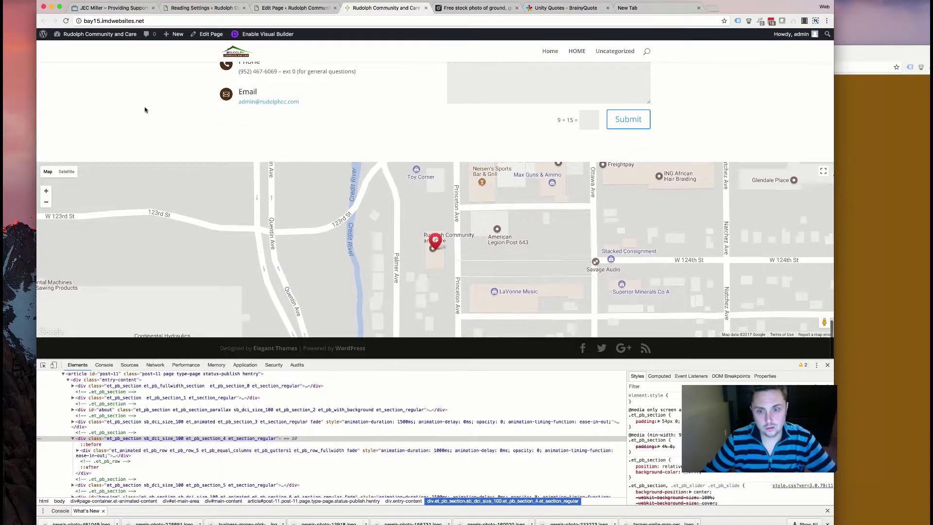
{"action": "scroll", "coordinate": [145, 110], "scroll_direction": "up", "scroll_amount": 5}
{"action": "scroll", "coordinate": [145, 109], "scroll_direction": "up", "scroll_amount": 4}
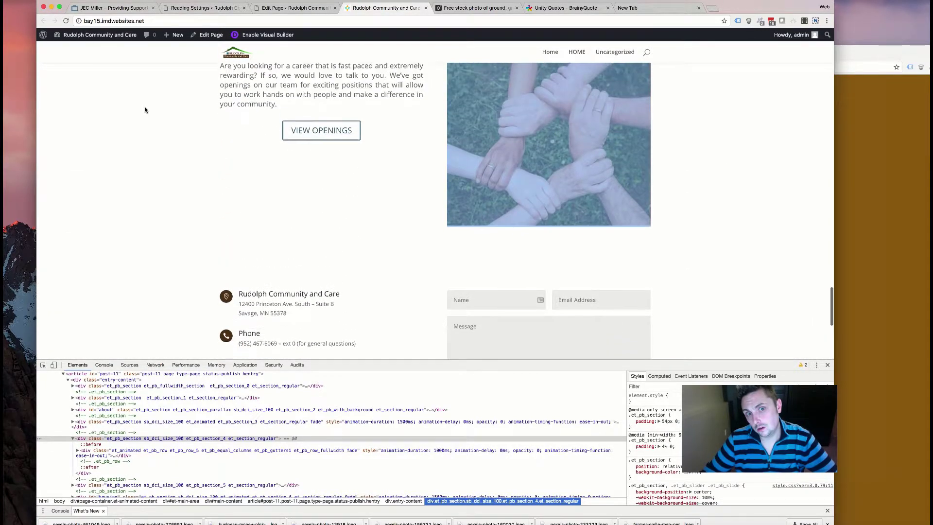
{"action": "scroll", "coordinate": [134, 121], "scroll_direction": "down", "scroll_amount": 3}
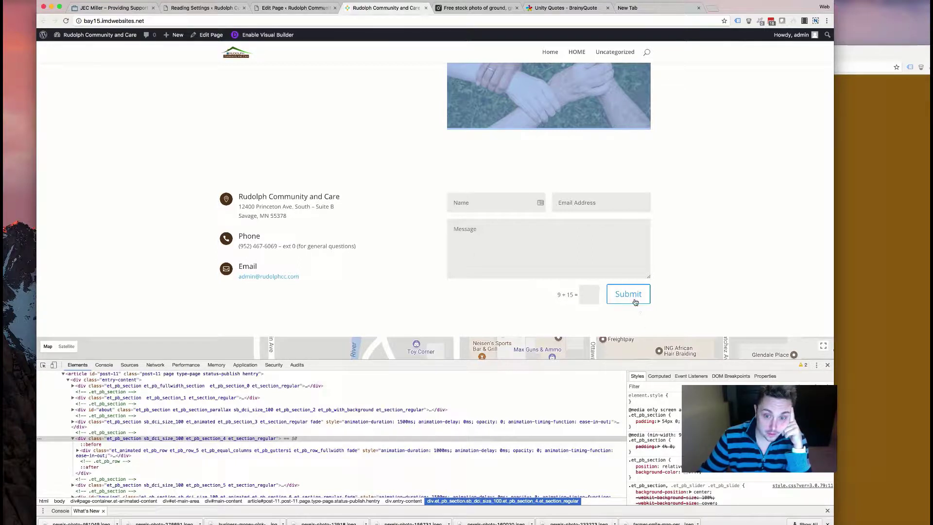
{"action": "scroll", "coordinate": [389, 293], "scroll_direction": "up", "scroll_amount": 5}
{"action": "scroll", "coordinate": [390, 294], "scroll_direction": "down", "scroll_amount": 5}
{"action": "left_click", "coordinate": [294, 7]}
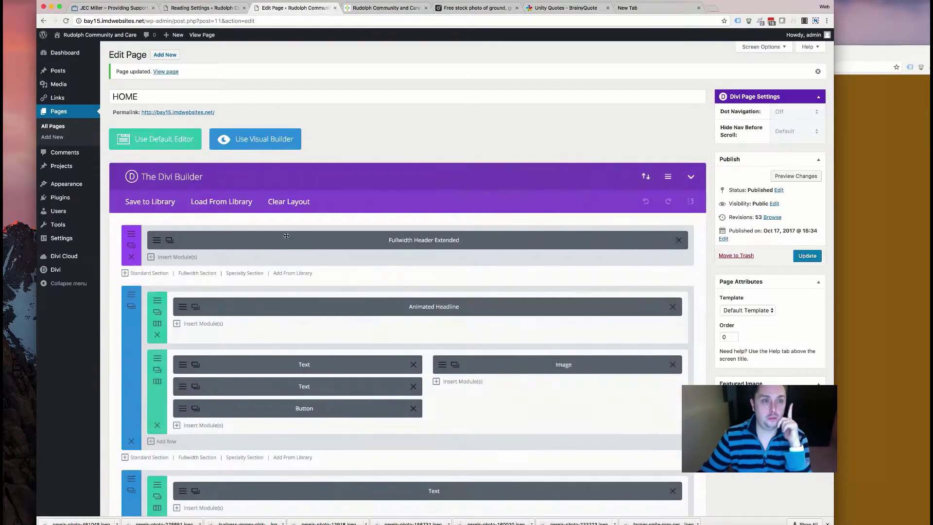
- Give the contact section a brown #563819 background colour
{"action": "scroll", "coordinate": [239, 306], "scroll_direction": "down", "scroll_amount": 15}
{"action": "scroll", "coordinate": [203, 323], "scroll_direction": "down", "scroll_amount": 5}
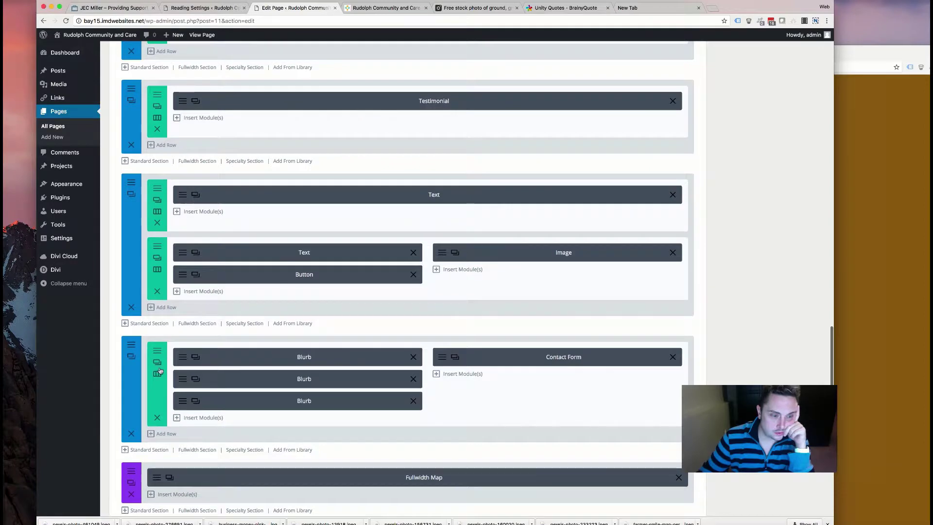
{"action": "left_click", "coordinate": [132, 356]}
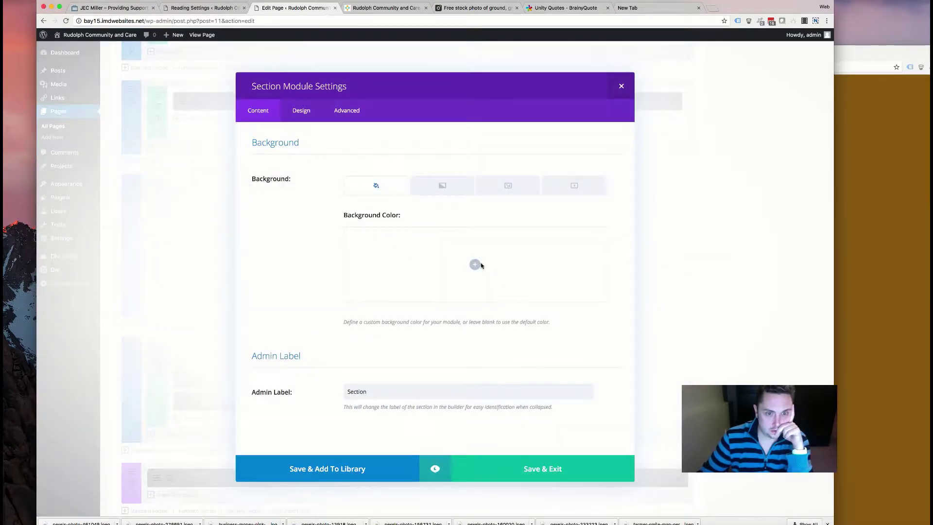
{"action": "left_click", "coordinate": [475, 265]}
{"action": "left_click", "coordinate": [451, 304]}
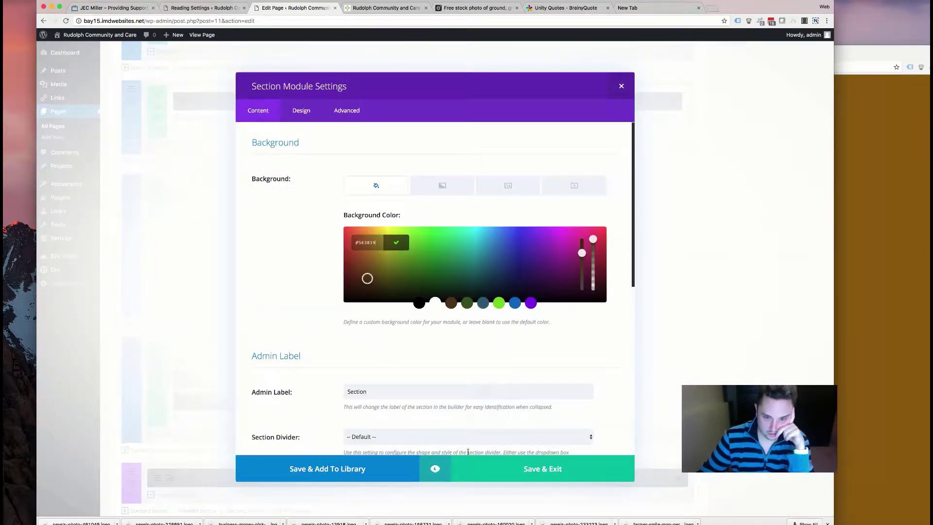
{"action": "left_click", "coordinate": [537, 469]}
- Give the first blurb a white circle, brown icon and Light text colour
{"action": "left_click", "coordinate": [184, 360]}
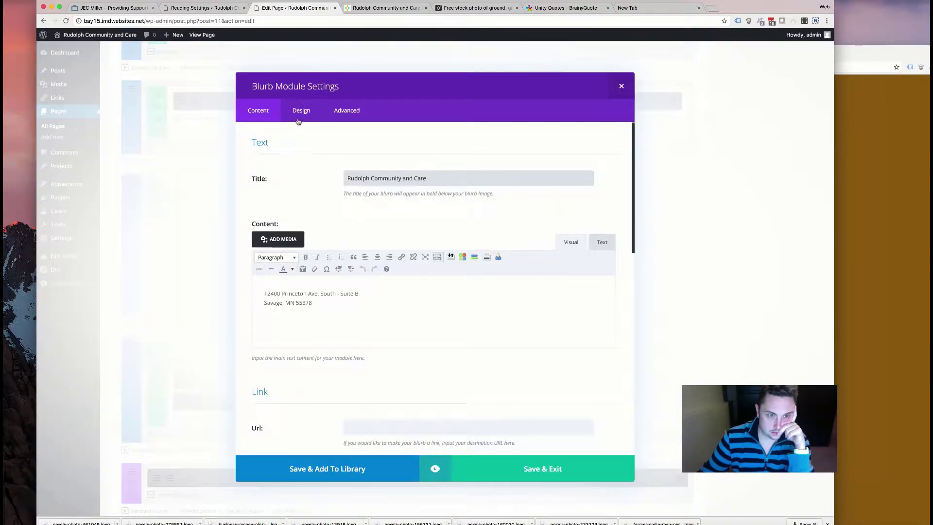
{"action": "left_click", "coordinate": [299, 116]}
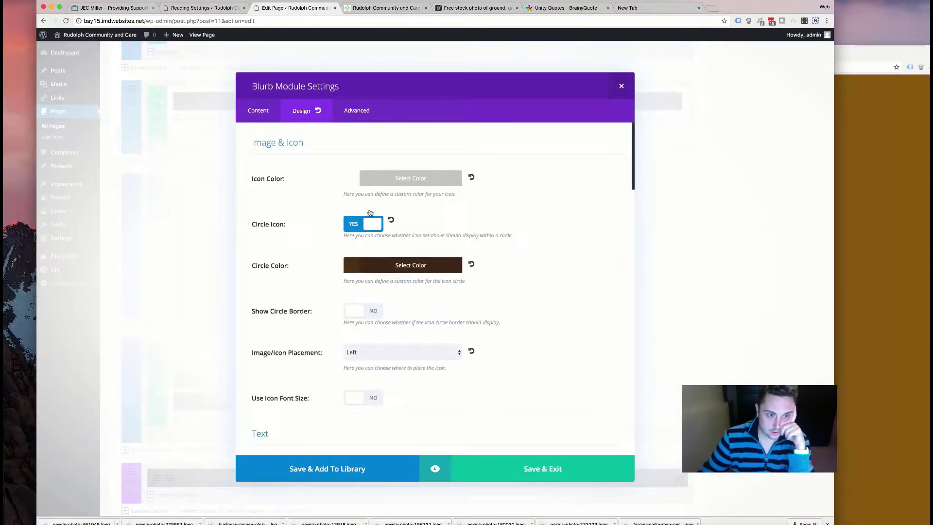
{"action": "left_click", "coordinate": [384, 266]}
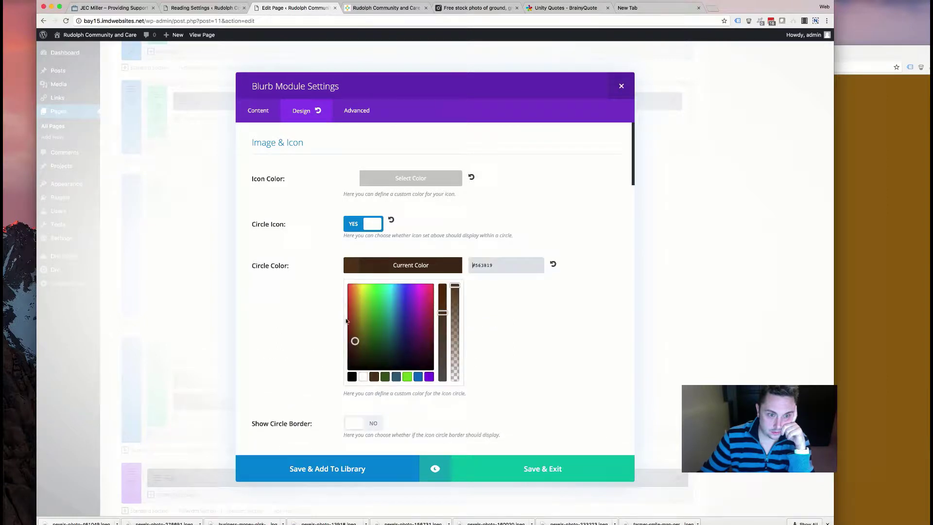
{"action": "left_click", "coordinate": [363, 376]}
{"action": "left_click", "coordinate": [385, 186]}
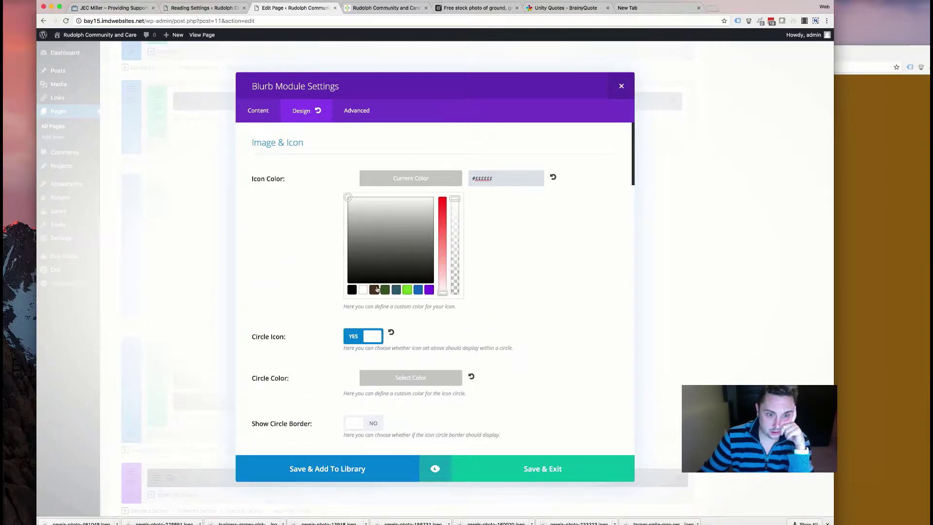
{"action": "left_click", "coordinate": [374, 289]}
{"action": "left_click", "coordinate": [489, 250]}
{"action": "scroll", "coordinate": [491, 252], "scroll_direction": "down", "scroll_amount": 7}
{"action": "left_click", "coordinate": [394, 267]}
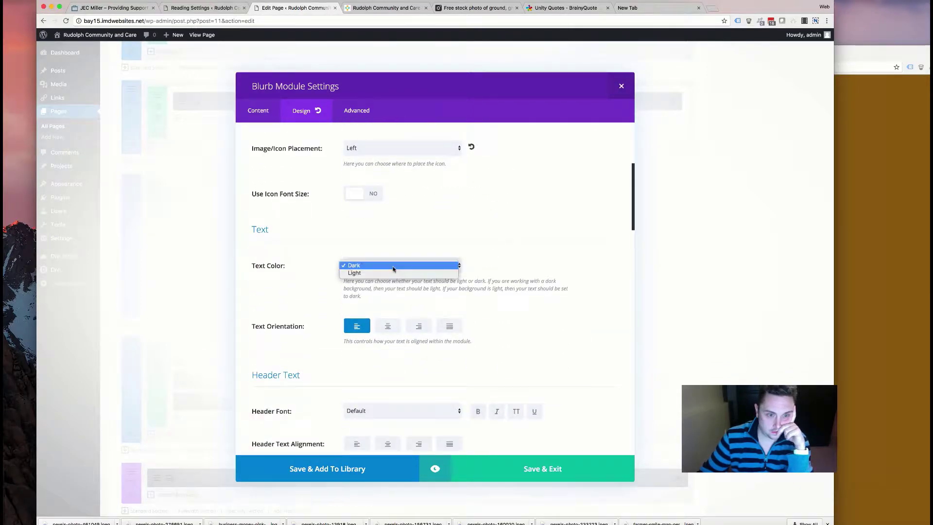
{"action": "left_click", "coordinate": [383, 273]}
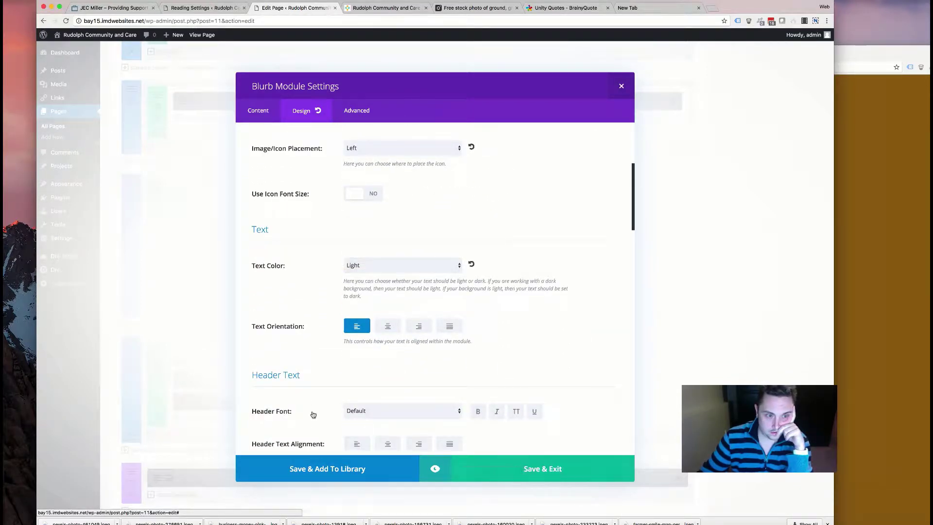
{"action": "left_click", "coordinate": [530, 467]}
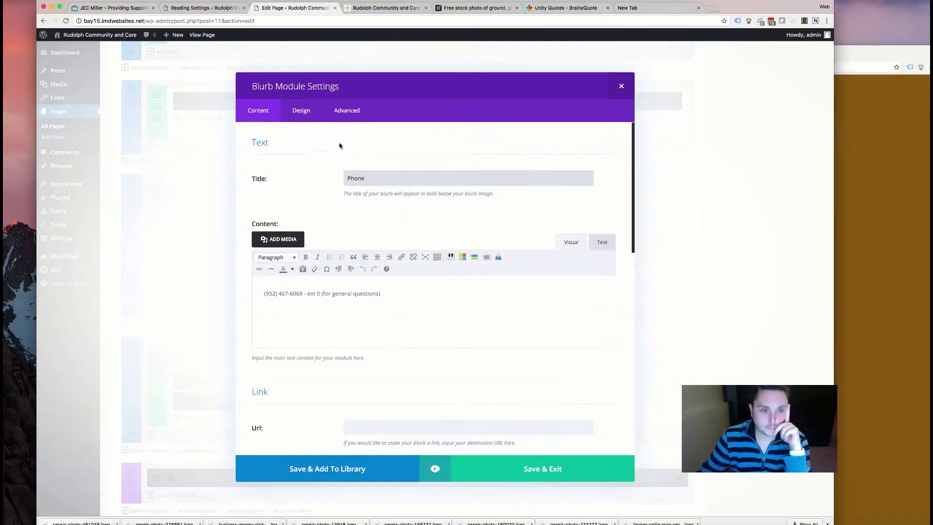
- Give the Phone blurb a brown icon, white circle and Light text colour
{"action": "left_click", "coordinate": [302, 110]}
{"action": "left_click", "coordinate": [392, 183]}
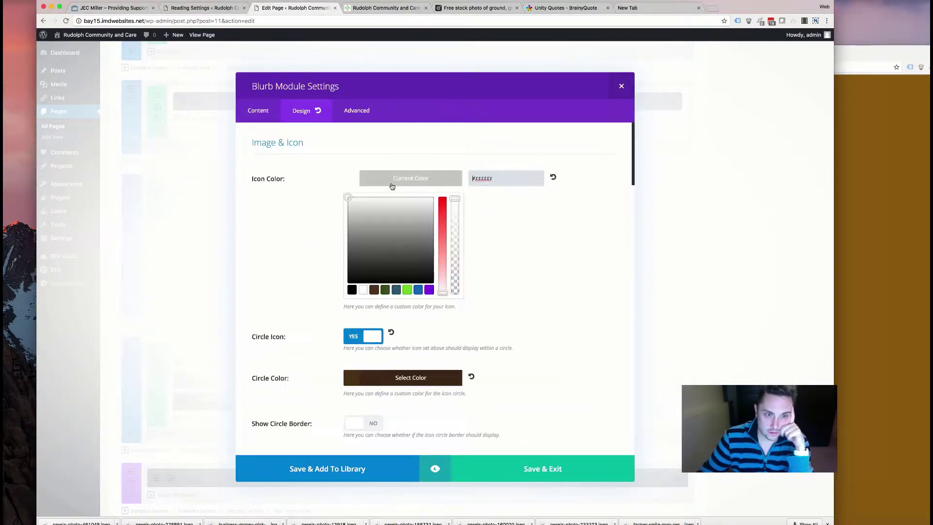
{"action": "left_click", "coordinate": [374, 290]}
{"action": "left_click", "coordinate": [378, 379]}
{"action": "left_click", "coordinate": [363, 380]}
{"action": "scroll", "coordinate": [285, 345], "scroll_direction": "down", "scroll_amount": 5}
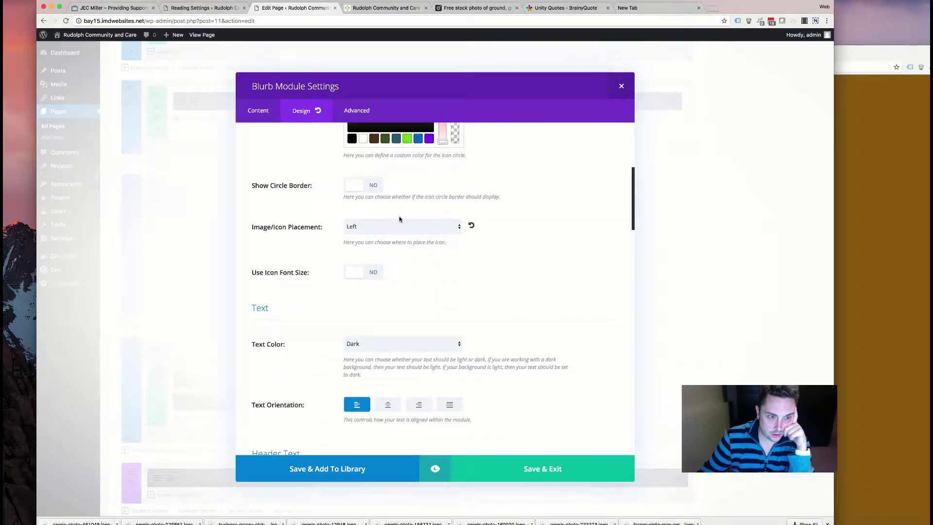
{"action": "left_click", "coordinate": [378, 342]}
{"action": "left_click", "coordinate": [369, 350]}
{"action": "left_click", "coordinate": [486, 466]}
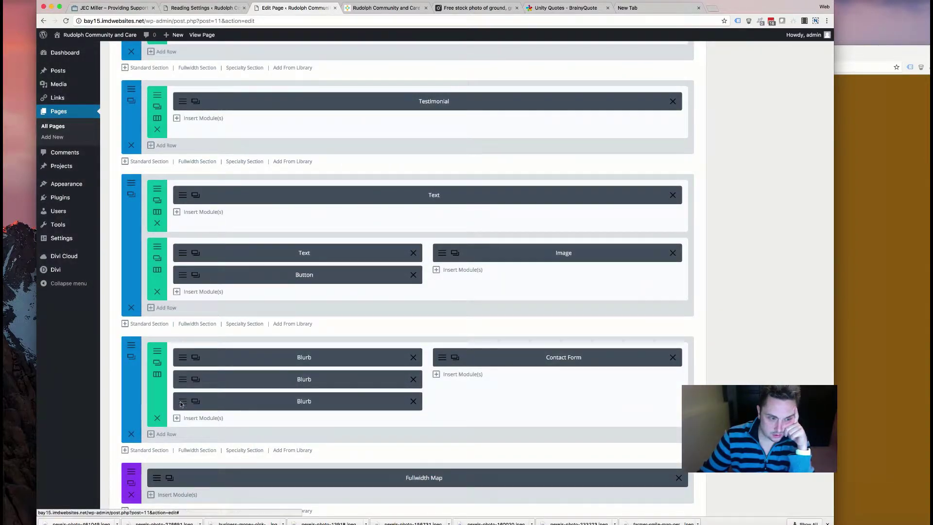
- Give the Email blurb a brown icon, white circle and Light text colour
{"action": "left_click", "coordinate": [195, 400]}
{"action": "left_click", "coordinate": [302, 110]}
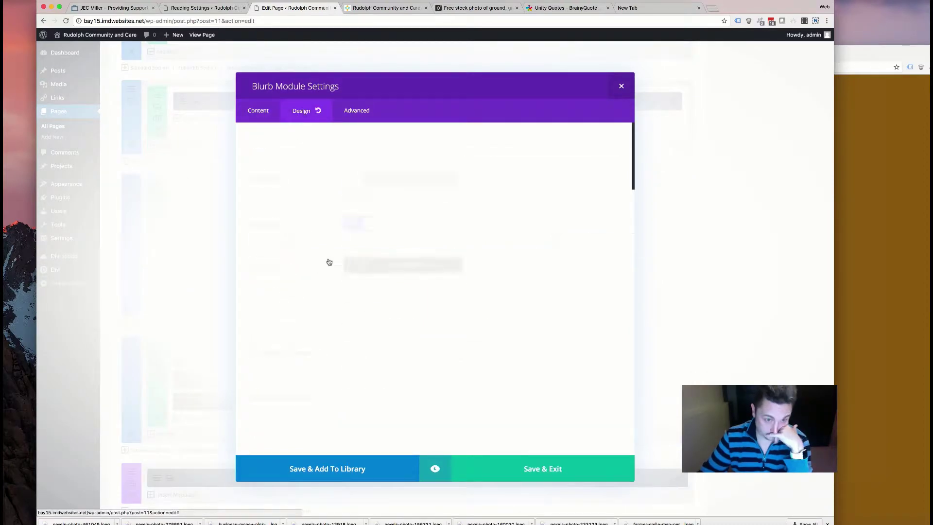
{"action": "left_click", "coordinate": [360, 176]}
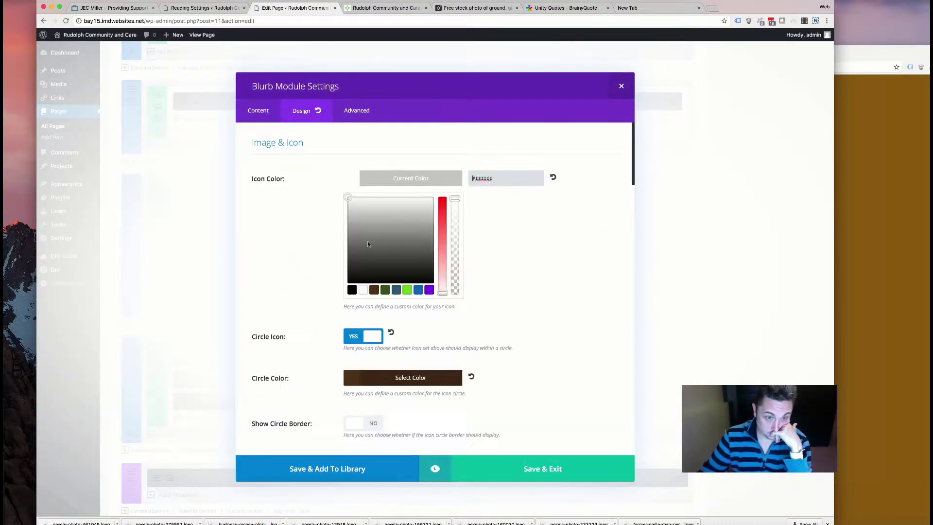
{"action": "left_click", "coordinate": [374, 290]}
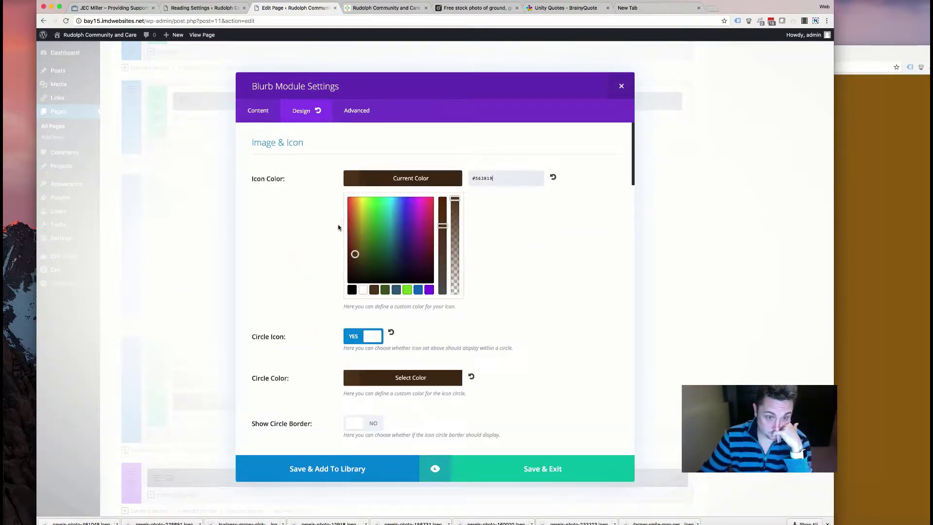
{"action": "left_click", "coordinate": [385, 378]}
{"action": "left_click", "coordinate": [364, 377]}
{"action": "scroll", "coordinate": [399, 262], "scroll_direction": "down", "scroll_amount": 5}
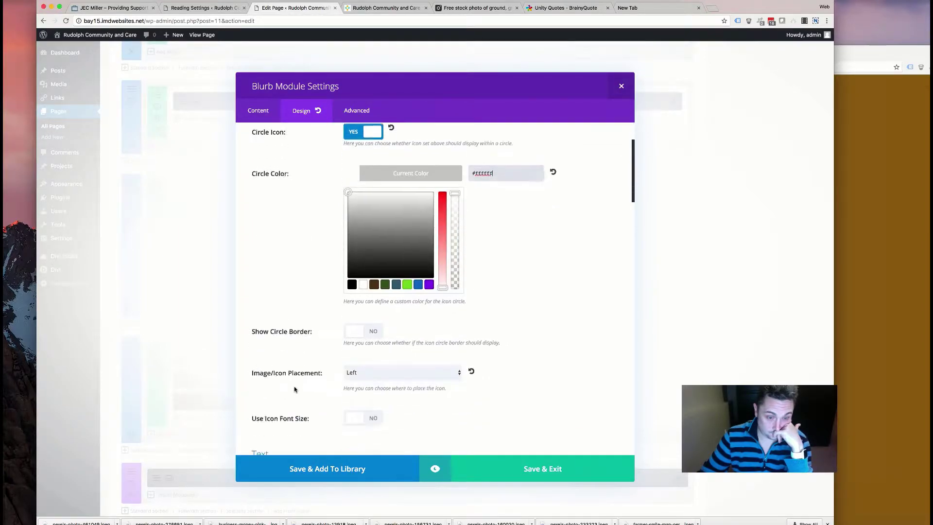
{"action": "left_click", "coordinate": [394, 348]}
{"action": "left_click", "coordinate": [396, 353]}
{"action": "left_click", "coordinate": [472, 463]}
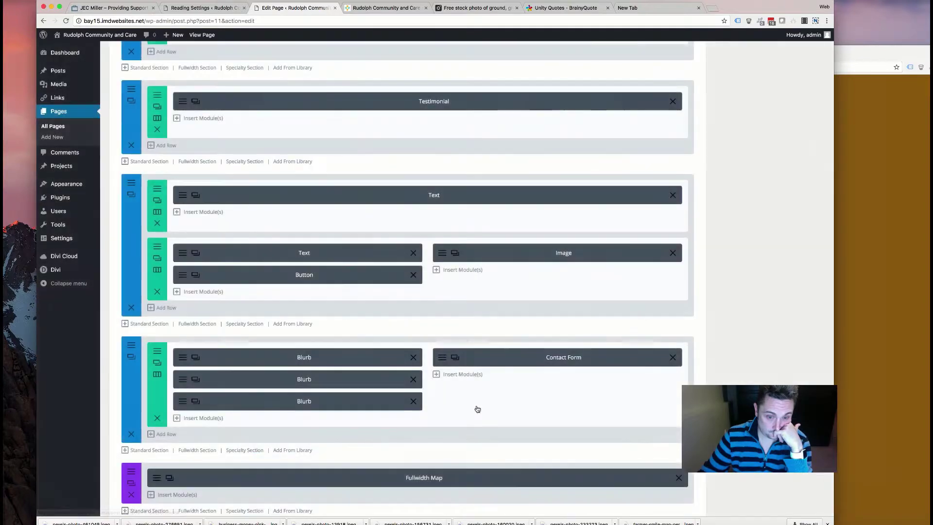
- Turn on custom button styling for the contact form and make the button text brown
{"action": "left_click", "coordinate": [454, 357]}
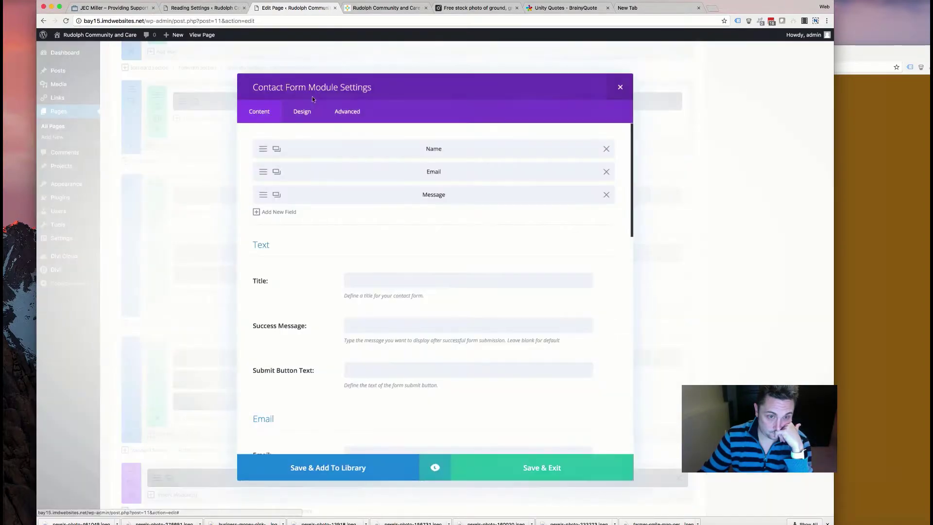
{"action": "left_click", "coordinate": [300, 110]}
{"action": "scroll", "coordinate": [335, 279], "scroll_direction": "down", "scroll_amount": 10}
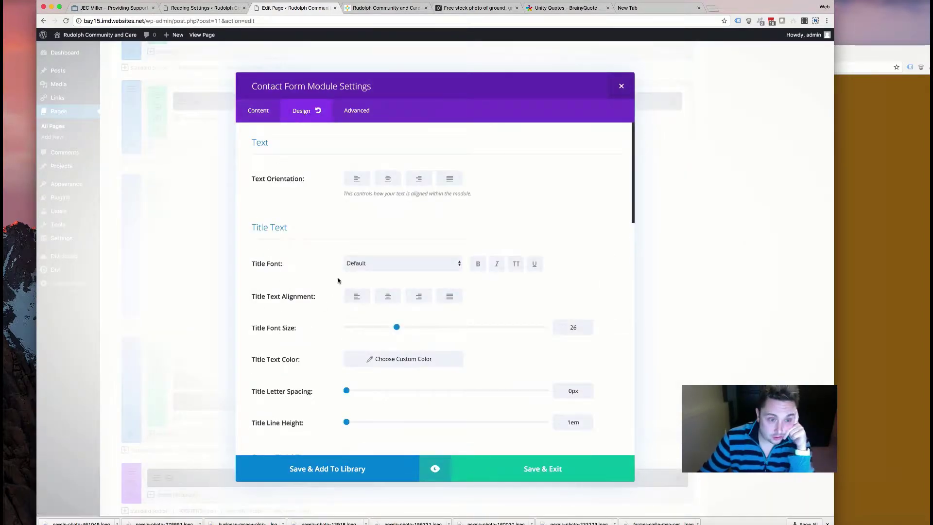
{"action": "scroll", "coordinate": [336, 282], "scroll_direction": "down", "scroll_amount": 5}
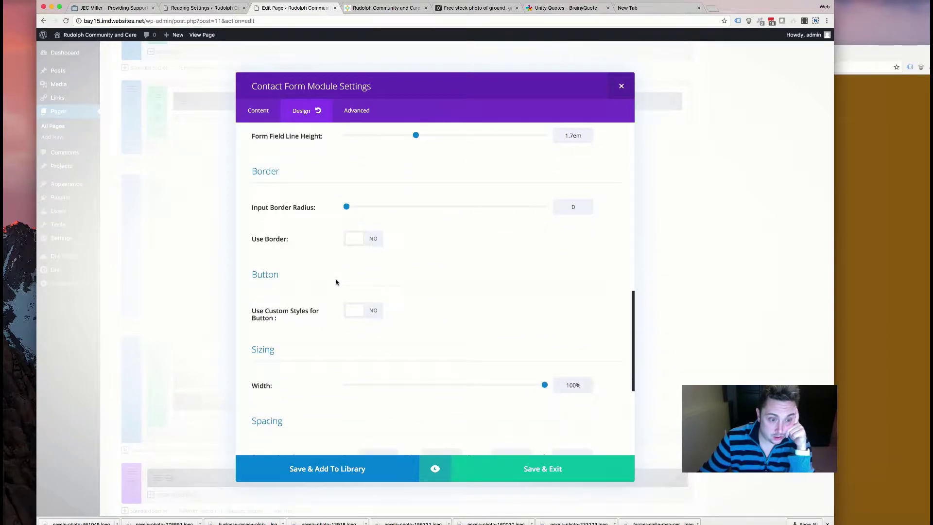
{"action": "left_click", "coordinate": [362, 307]}
{"action": "scroll", "coordinate": [362, 301], "scroll_direction": "down", "scroll_amount": 3}
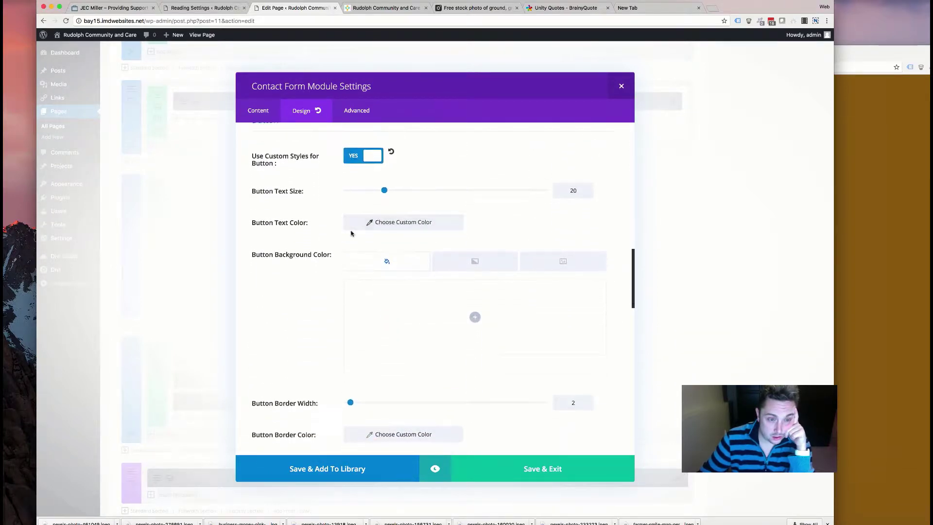
{"action": "scroll", "coordinate": [274, 237], "scroll_direction": "down", "scroll_amount": 2}
{"action": "left_click", "coordinate": [381, 179]}
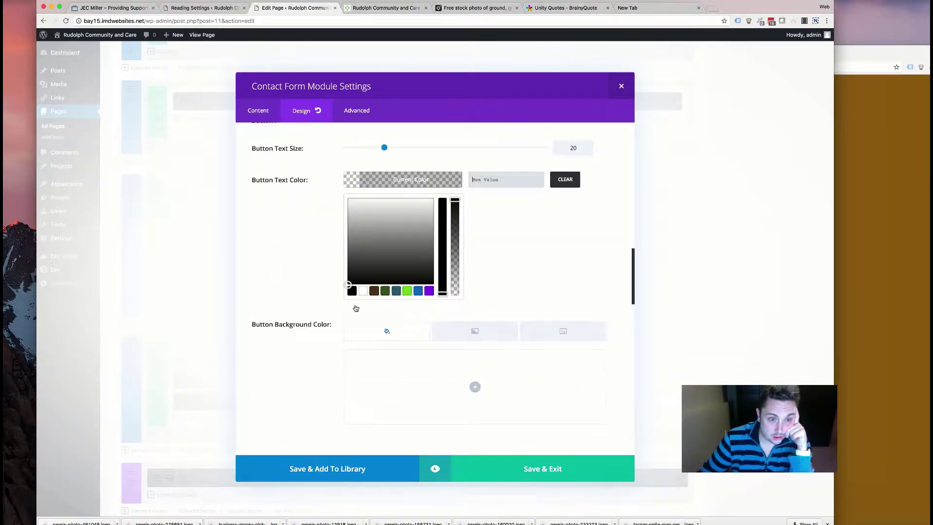
{"action": "left_click", "coordinate": [373, 292]}
{"action": "left_click", "coordinate": [287, 281]}
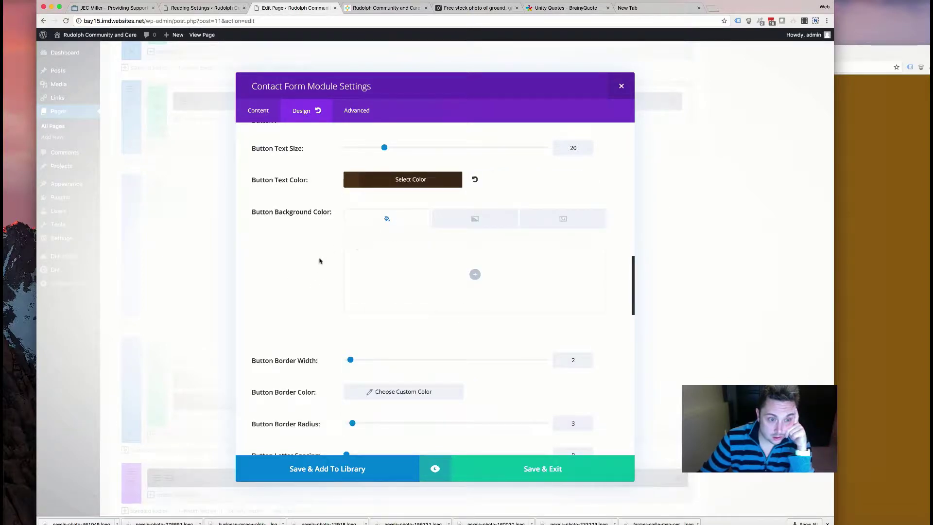
- Make the contact form button border brown, leaving the button icon colour unchanged
{"action": "scroll", "coordinate": [342, 250], "scroll_direction": "down", "scroll_amount": 5}
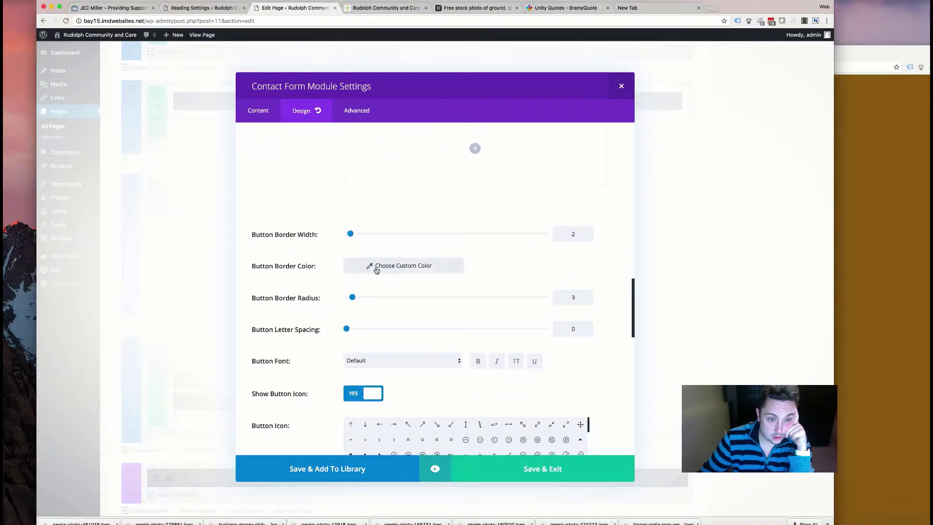
{"action": "left_click", "coordinate": [376, 267]}
{"action": "left_click", "coordinate": [373, 377]}
{"action": "left_click", "coordinate": [270, 309]}
{"action": "scroll", "coordinate": [277, 319], "scroll_direction": "down", "scroll_amount": 4}
{"action": "scroll", "coordinate": [278, 320], "scroll_direction": "down", "scroll_amount": 8}
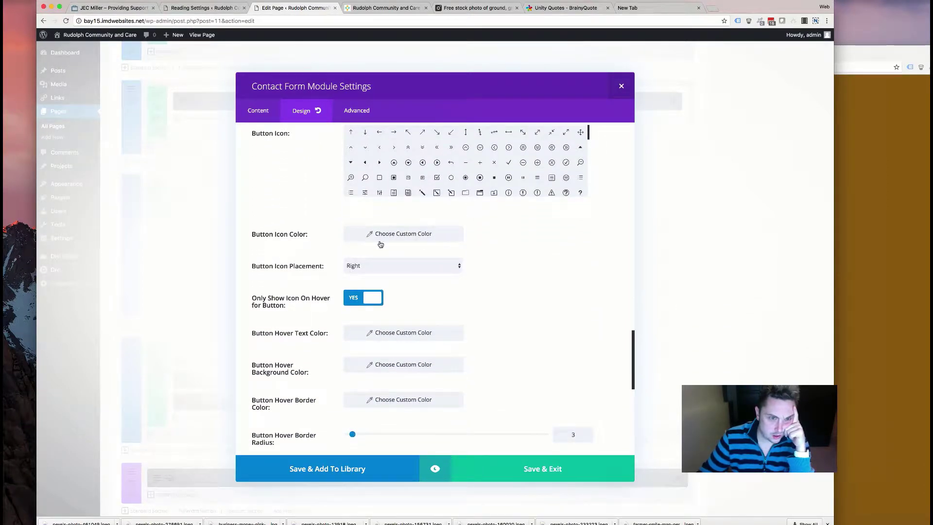
{"action": "left_click", "coordinate": [380, 238]}
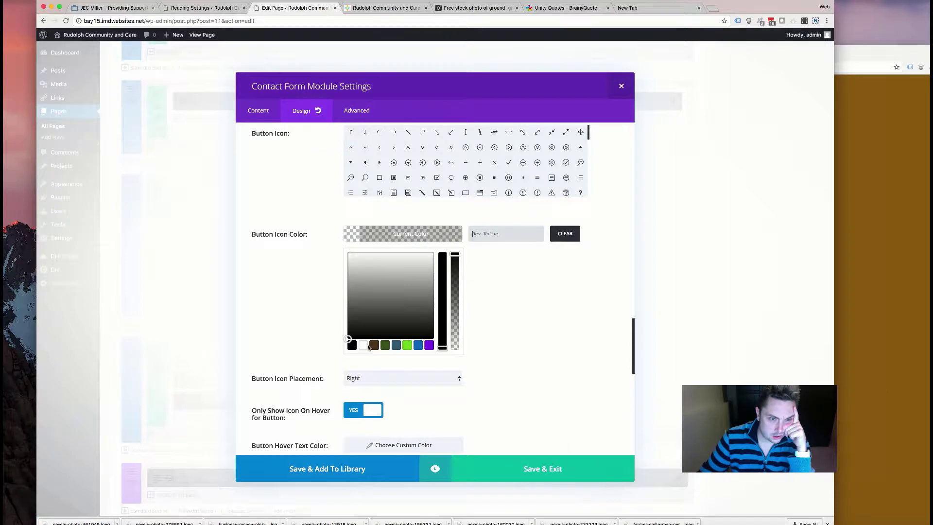
{"action": "left_click", "coordinate": [294, 250]}
- Set the button's hover text and hover border colours to dark green #3e5c20
{"action": "scroll", "coordinate": [290, 263], "scroll_direction": "down", "scroll_amount": 5}
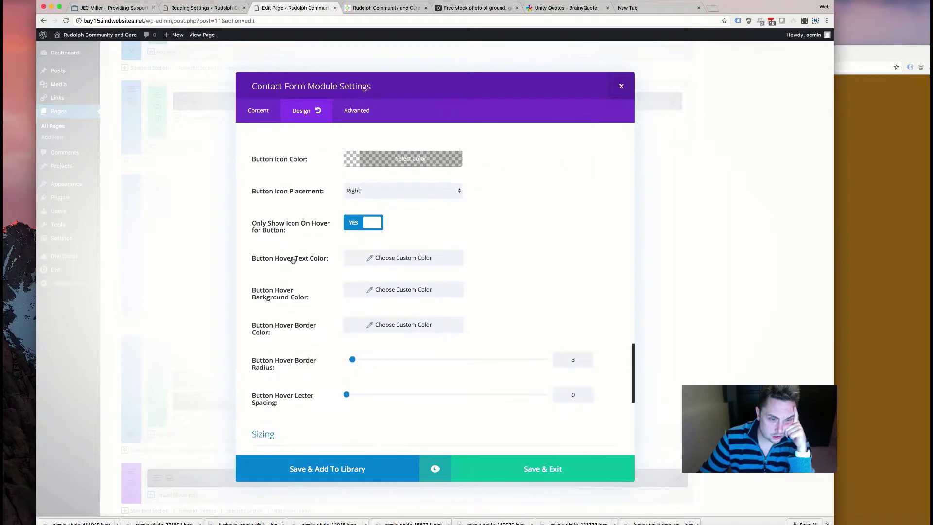
{"action": "left_click", "coordinate": [381, 204]}
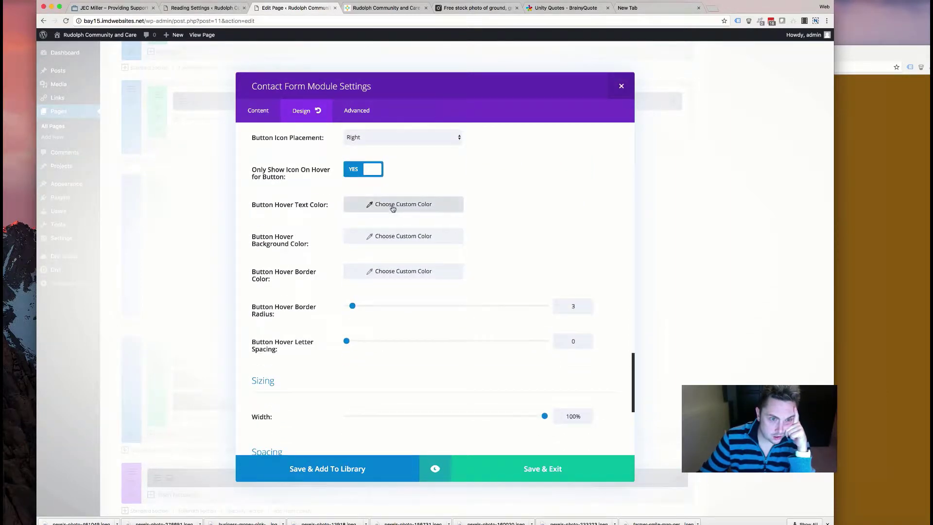
{"action": "left_click", "coordinate": [385, 316]}
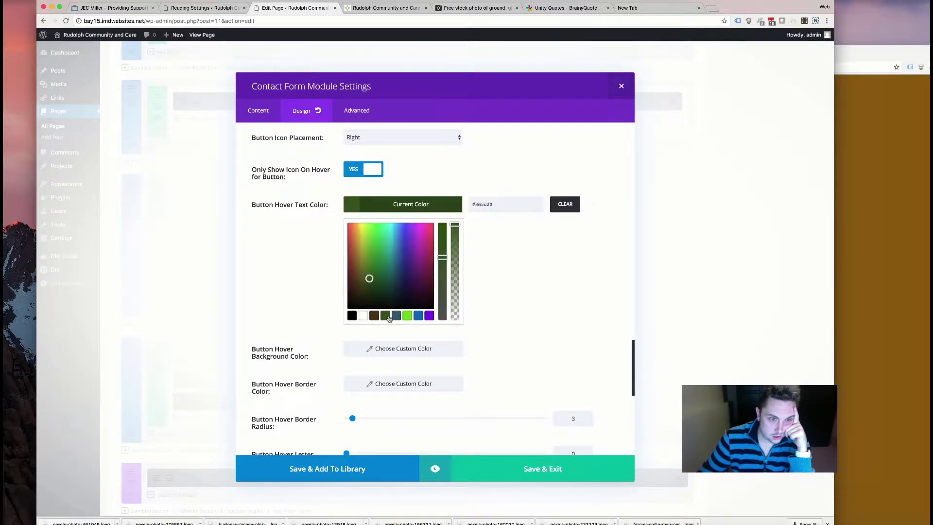
{"action": "left_click", "coordinate": [300, 270]}
{"action": "left_click", "coordinate": [392, 244]}
{"action": "left_click", "coordinate": [248, 250]}
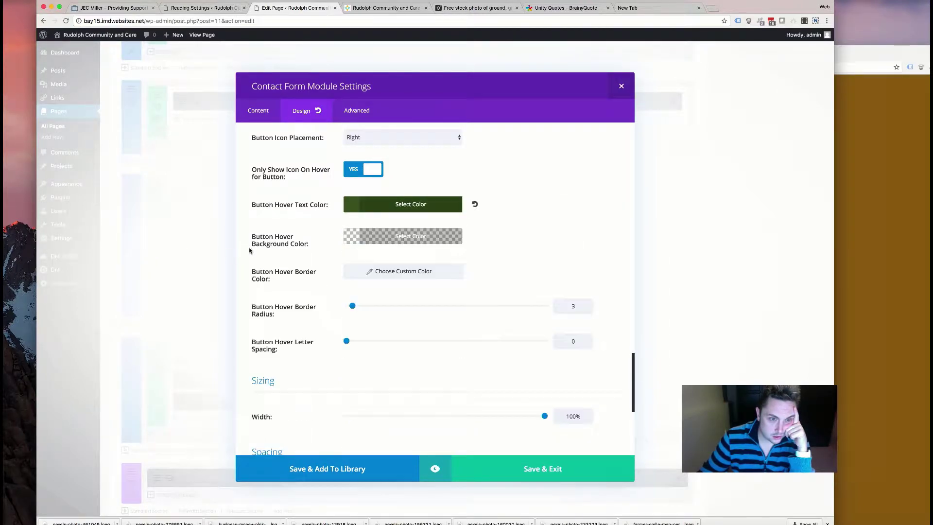
{"action": "left_click", "coordinate": [376, 270]}
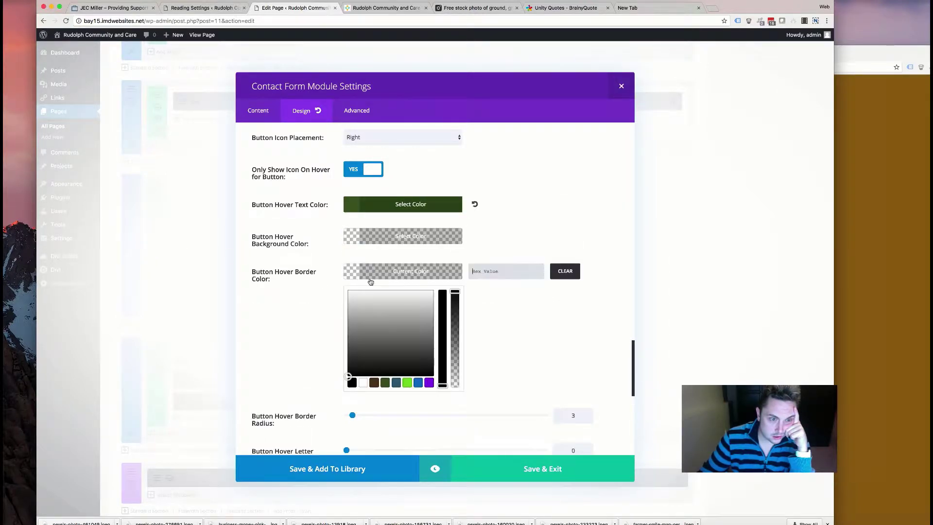
{"action": "left_click", "coordinate": [385, 384]}
{"action": "left_click", "coordinate": [260, 304]}
- Lengthen the contact form's animation duration and save its settings
{"action": "scroll", "coordinate": [318, 350], "scroll_direction": "down", "scroll_amount": 5}
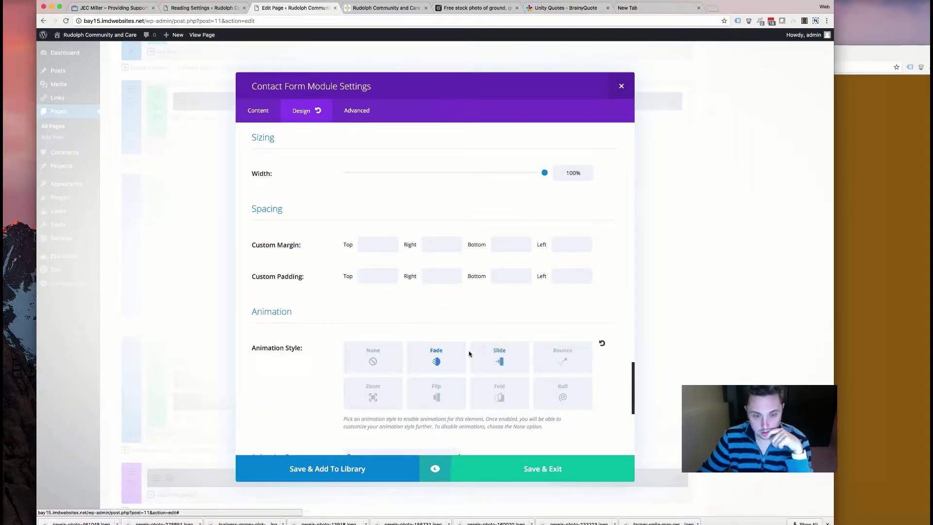
{"action": "scroll", "coordinate": [469, 354], "scroll_direction": "down", "scroll_amount": 4}
{"action": "left_click_drag", "start_coordinate": [475, 303], "coordinate": [488, 303]}
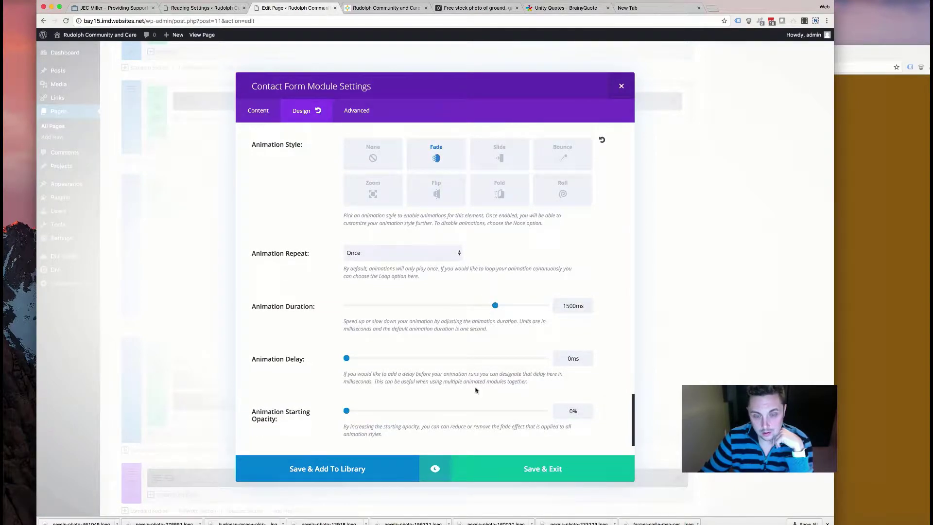
{"action": "left_click", "coordinate": [543, 468]}
{"action": "scroll", "coordinate": [309, 268], "scroll_direction": "down", "scroll_amount": 5}
{"action": "scroll", "coordinate": [309, 268], "scroll_direction": "up", "scroll_amount": 15}
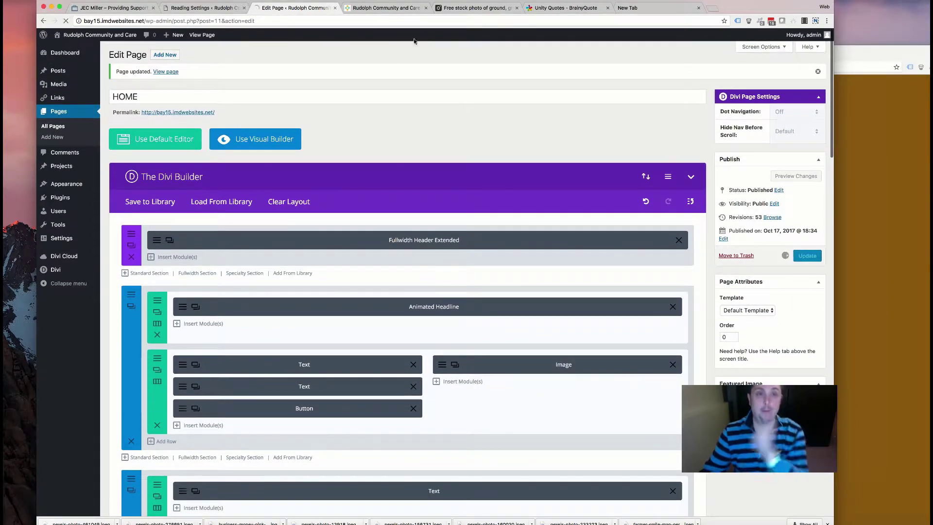
- Reload the live home page to pick up the changes
{"action": "left_click", "coordinate": [382, 7]}
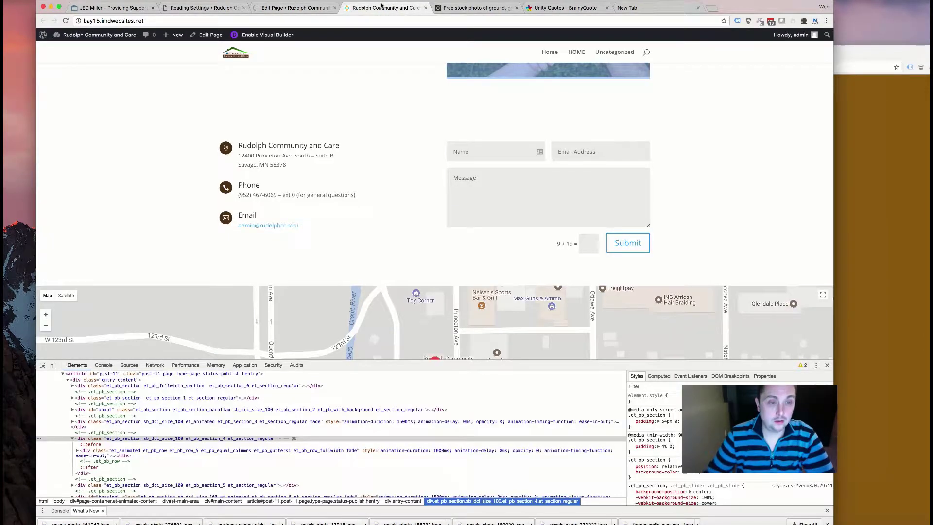
{"action": "scroll", "coordinate": [239, 146], "scroll_direction": "up", "scroll_amount": 2}
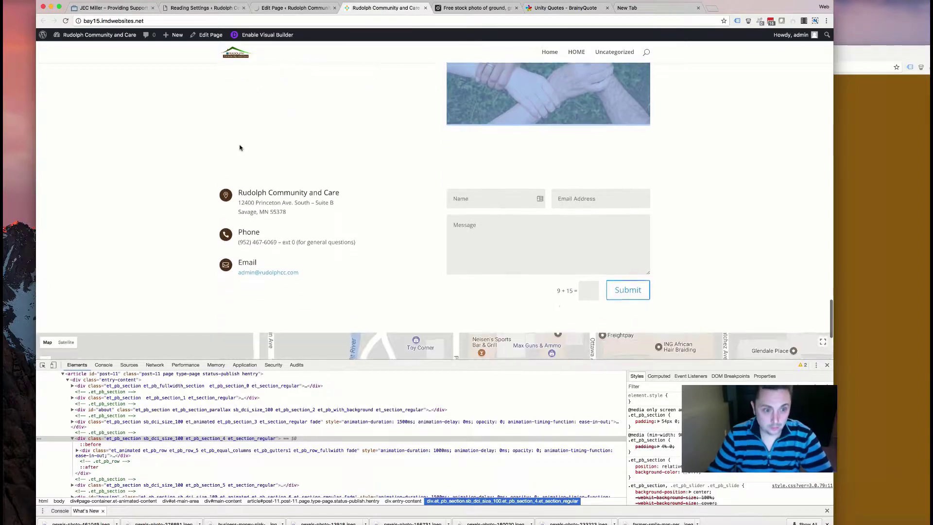
{"action": "left_click", "coordinate": [65, 21]}
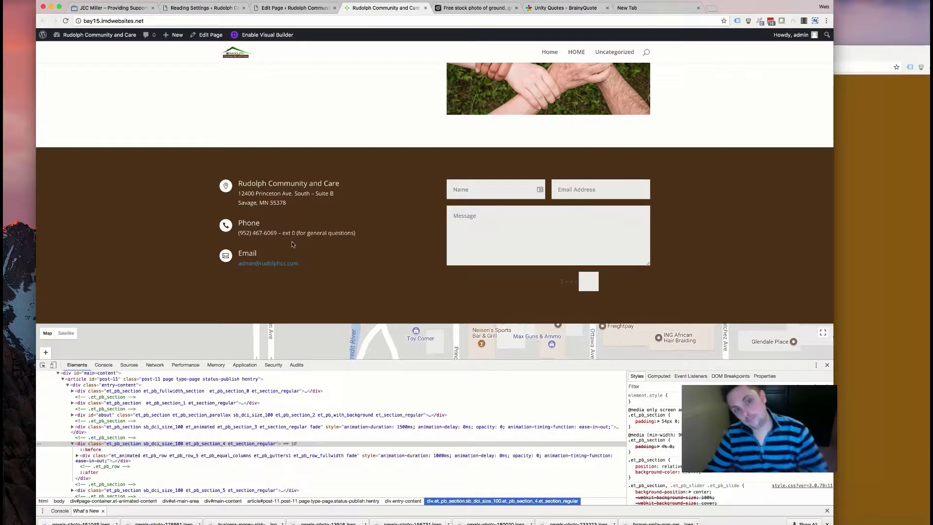
- Scroll through the brown contact section, then bring up the Pexels hands stock photo page
{"action": "scroll", "coordinate": [293, 243], "scroll_direction": "down", "scroll_amount": 3}
{"action": "scroll", "coordinate": [294, 242], "scroll_direction": "up", "scroll_amount": 5}
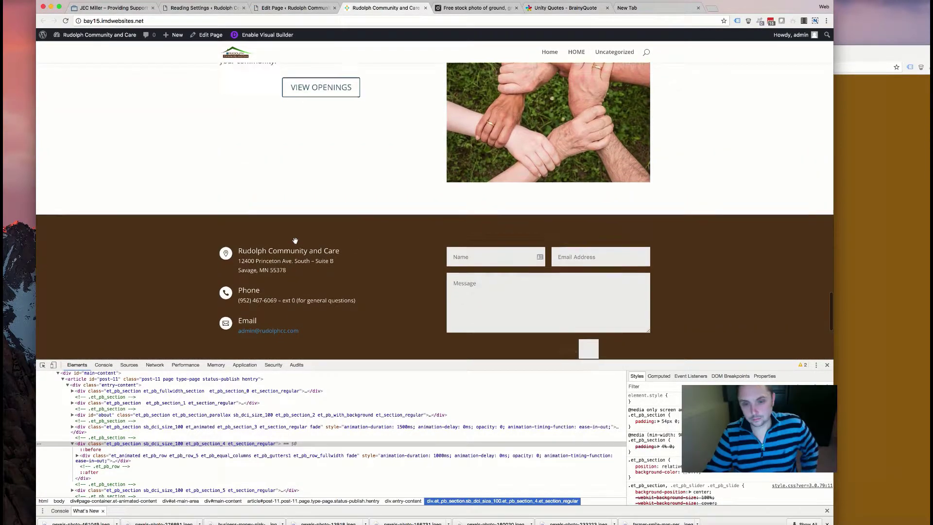
{"action": "scroll", "coordinate": [295, 241], "scroll_direction": "down", "scroll_amount": 4}
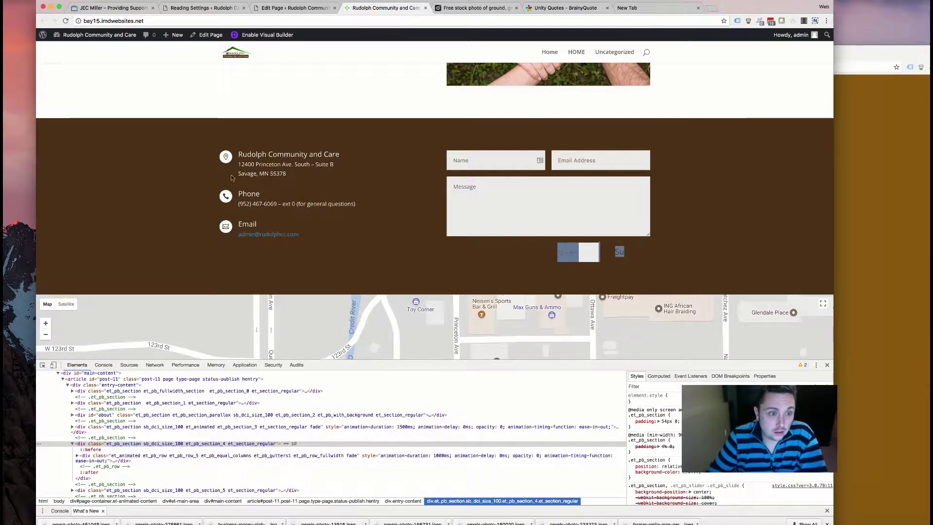
{"action": "scroll", "coordinate": [265, 211], "scroll_direction": "up", "scroll_amount": 3}
{"action": "scroll", "coordinate": [265, 212], "scroll_direction": "down", "scroll_amount": 6}
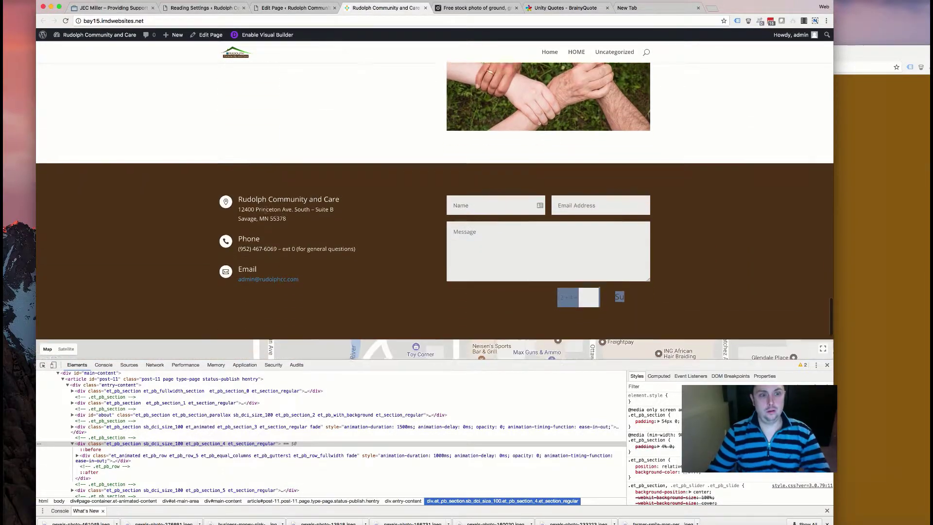
{"action": "scroll", "coordinate": [266, 212], "scroll_direction": "up", "scroll_amount": 8}
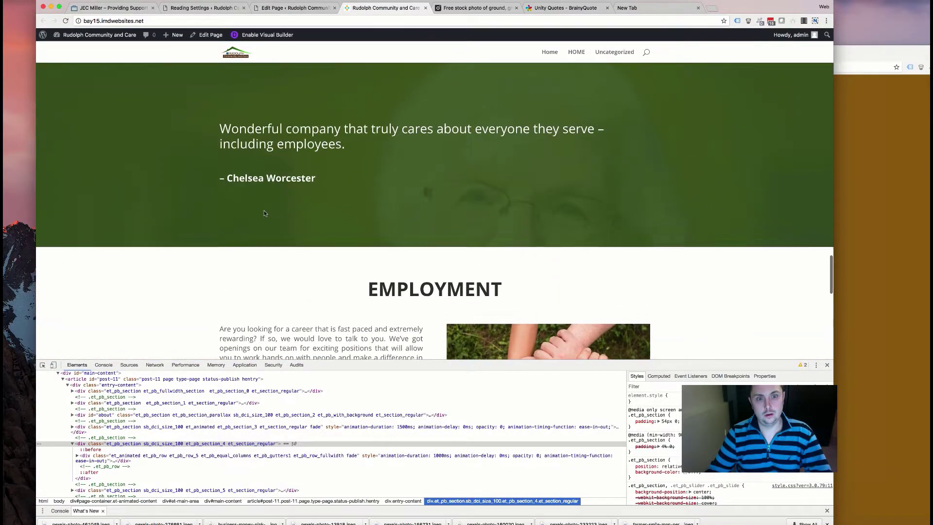
{"action": "scroll", "coordinate": [265, 213], "scroll_direction": "down", "scroll_amount": 6}
{"action": "scroll", "coordinate": [265, 212], "scroll_direction": "up", "scroll_amount": 7}
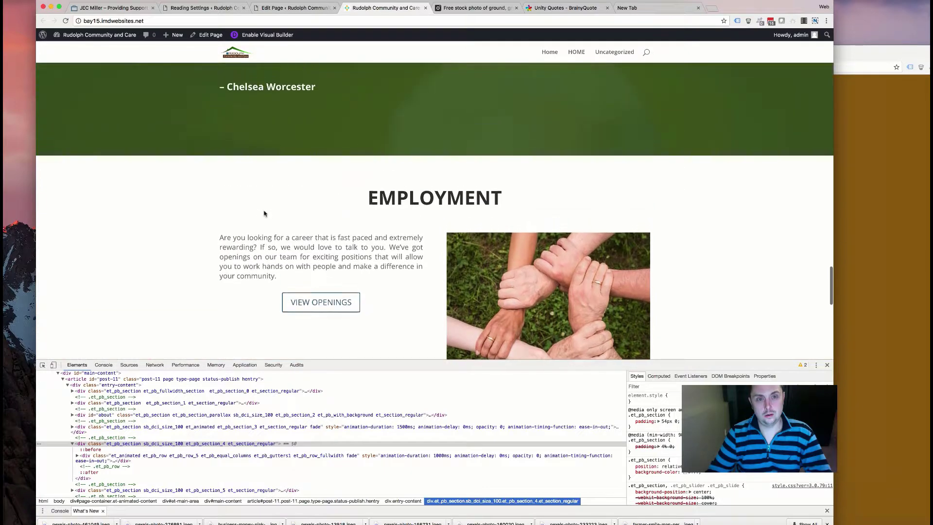
{"action": "scroll", "coordinate": [265, 213], "scroll_direction": "down", "scroll_amount": 4}
{"action": "scroll", "coordinate": [264, 214], "scroll_direction": "down", "scroll_amount": 2}
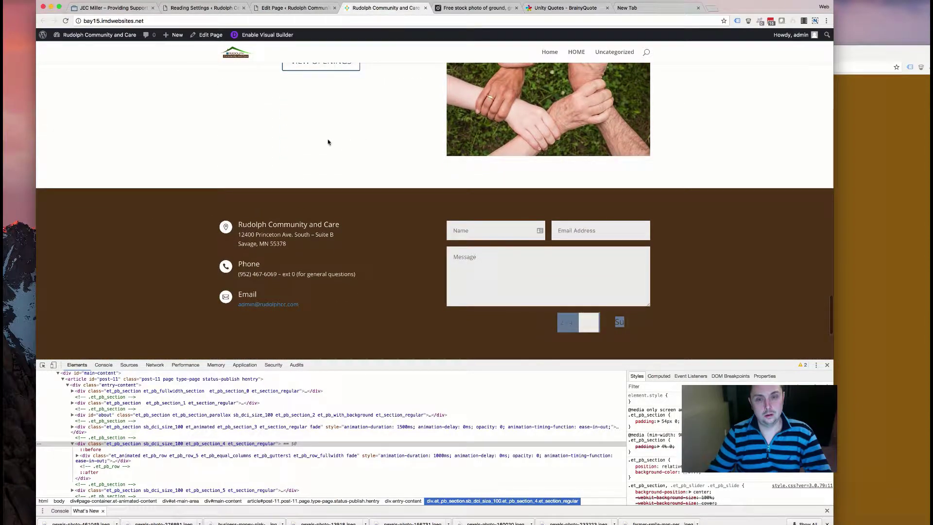
{"action": "left_click", "coordinate": [451, 10]}
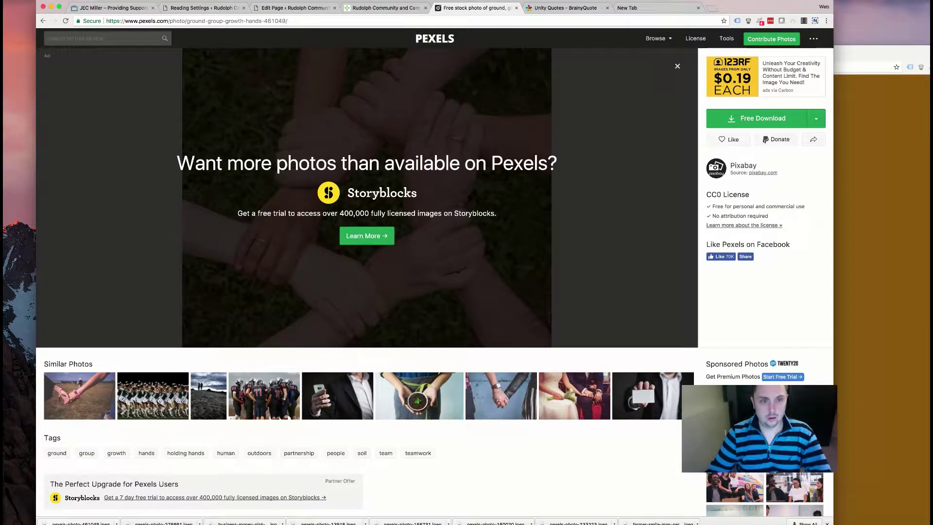
- Set the contact form module's button text colour to white
{"action": "left_click", "coordinate": [294, 8]}
{"action": "scroll", "coordinate": [382, 192], "scroll_direction": "down", "scroll_amount": 20}
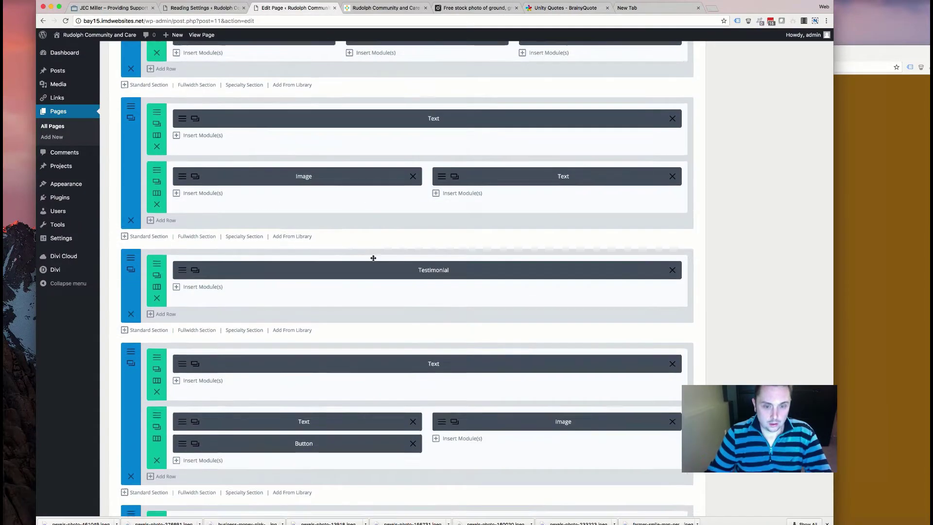
{"action": "scroll", "coordinate": [424, 396], "scroll_direction": "down", "scroll_amount": 4}
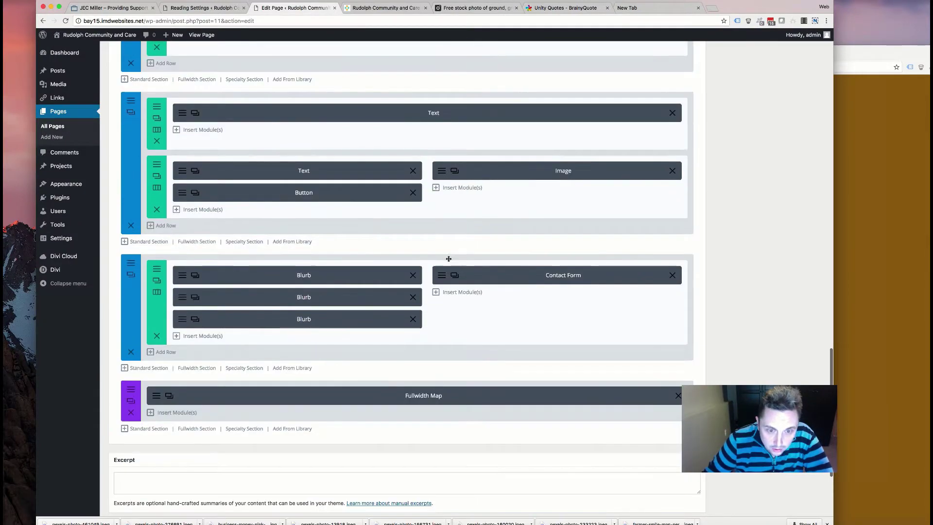
{"action": "left_click", "coordinate": [455, 276]}
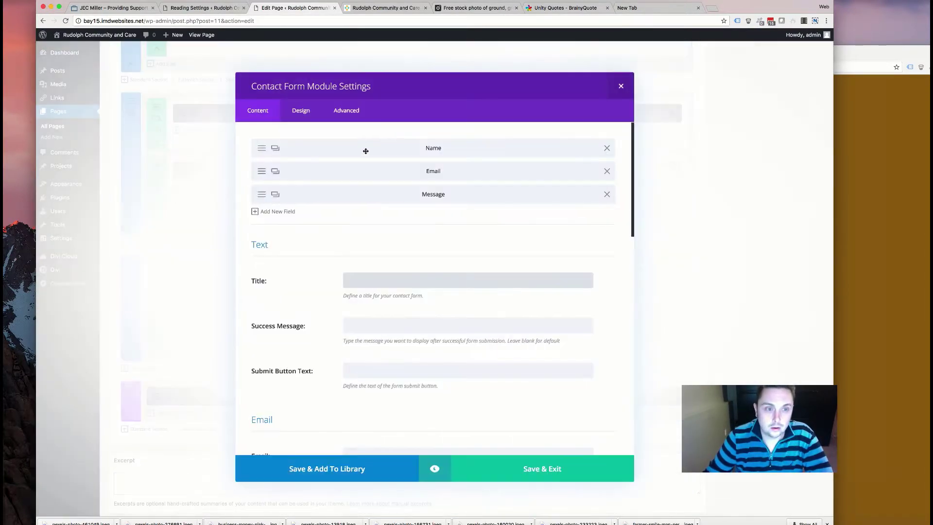
{"action": "left_click", "coordinate": [301, 110]}
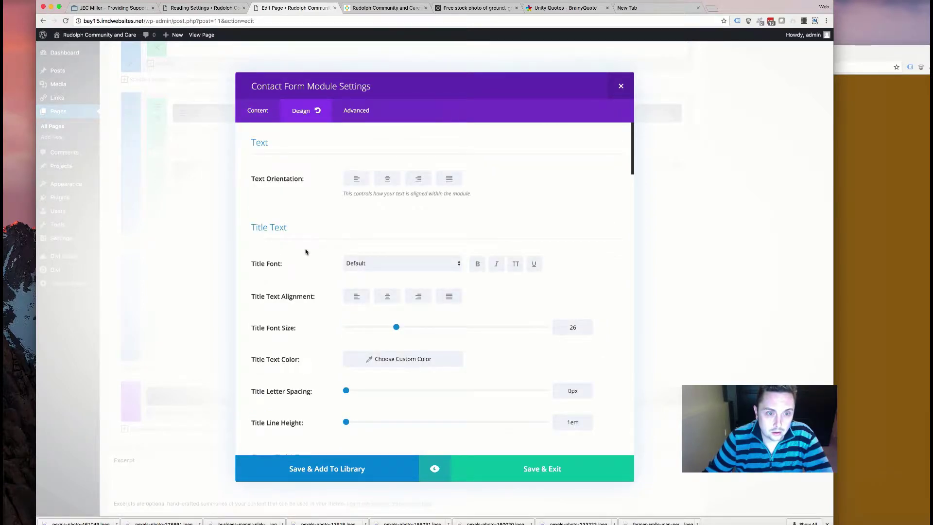
{"action": "scroll", "coordinate": [306, 252], "scroll_direction": "down", "scroll_amount": 3}
{"action": "scroll", "coordinate": [306, 251], "scroll_direction": "down", "scroll_amount": 8}
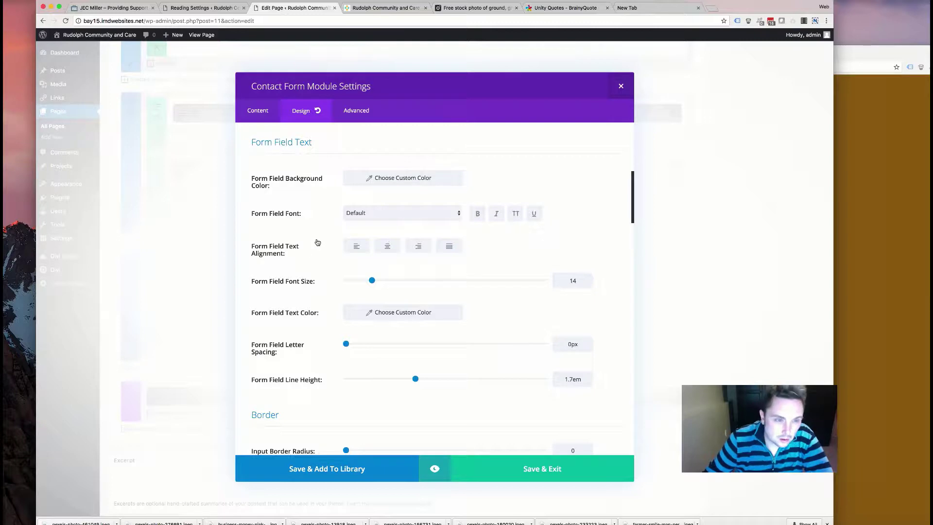
{"action": "scroll", "coordinate": [316, 242], "scroll_direction": "down", "scroll_amount": 1}
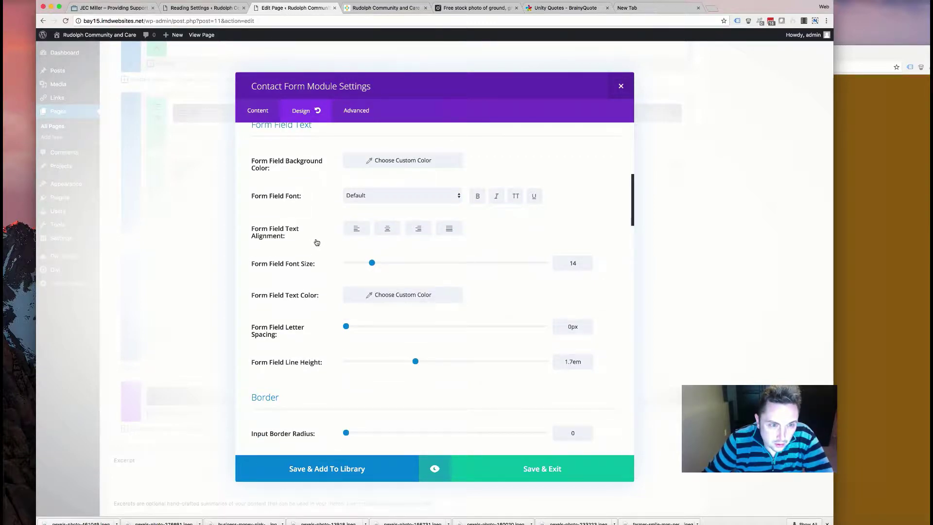
{"action": "scroll", "coordinate": [316, 242], "scroll_direction": "up", "scroll_amount": 5}
{"action": "scroll", "coordinate": [316, 242], "scroll_direction": "down", "scroll_amount": 16}
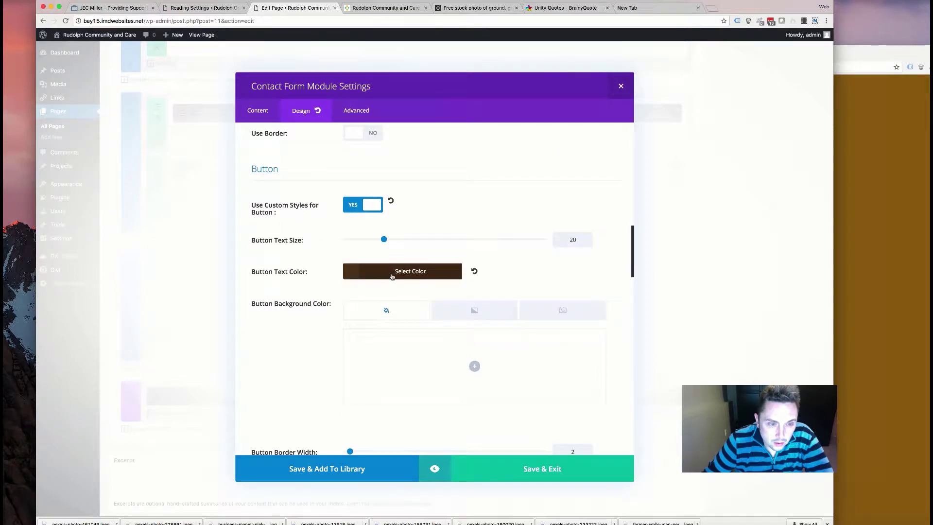
{"action": "left_click", "coordinate": [392, 275]}
{"action": "left_click", "coordinate": [362, 385]}
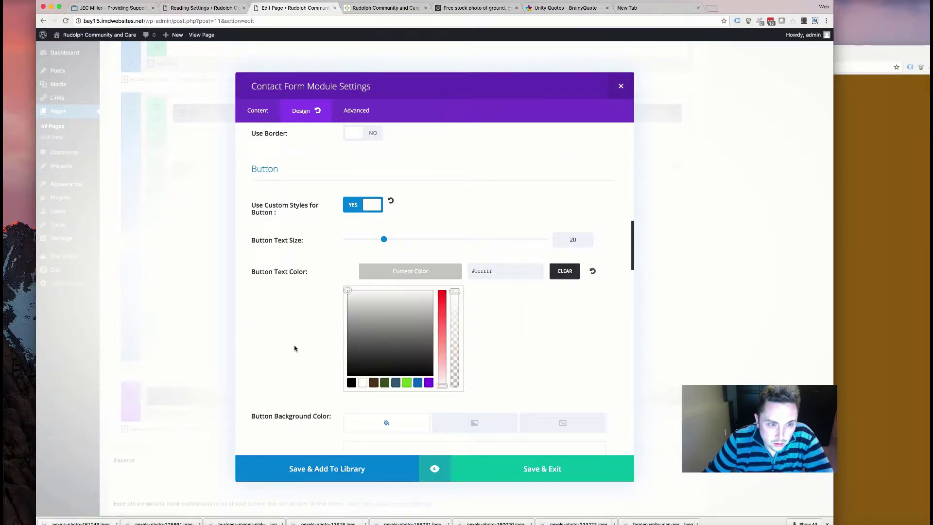
{"action": "left_click", "coordinate": [294, 350]}
- Make the contact form's button border white
{"action": "scroll", "coordinate": [294, 350], "scroll_direction": "down", "scroll_amount": 6}
{"action": "left_click", "coordinate": [363, 293]}
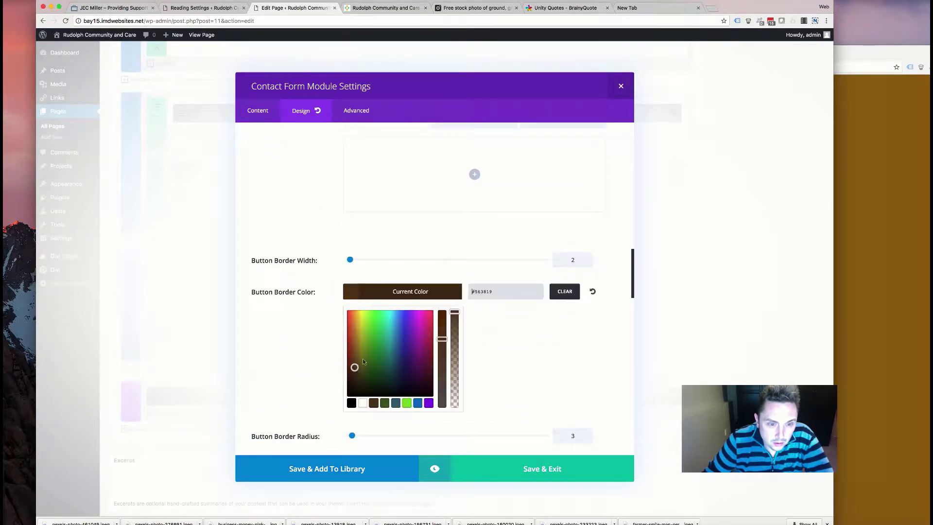
{"action": "left_click", "coordinate": [362, 402]}
{"action": "left_click", "coordinate": [297, 340]}
- Turn off the contact form's captcha and save the module settings
{"action": "scroll", "coordinate": [298, 340], "scroll_direction": "down", "scroll_amount": 5}
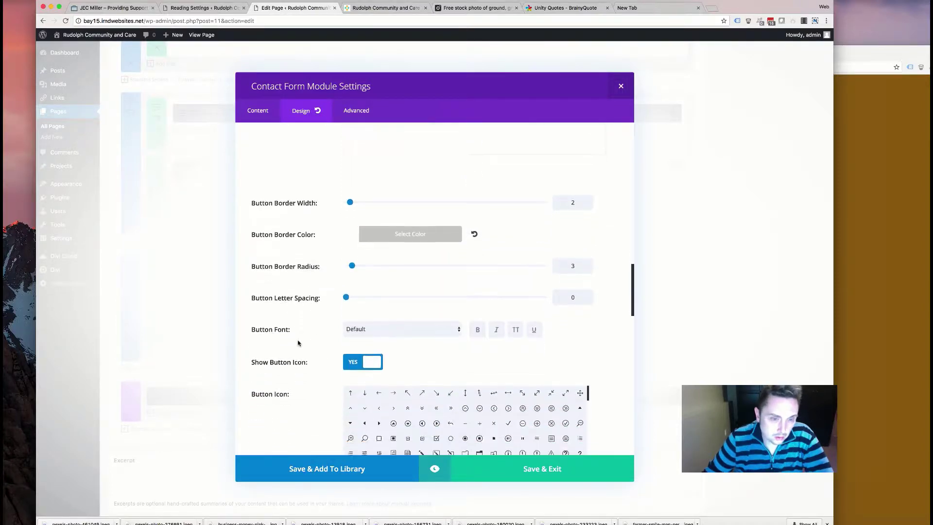
{"action": "scroll", "coordinate": [299, 343], "scroll_direction": "down", "scroll_amount": 7}
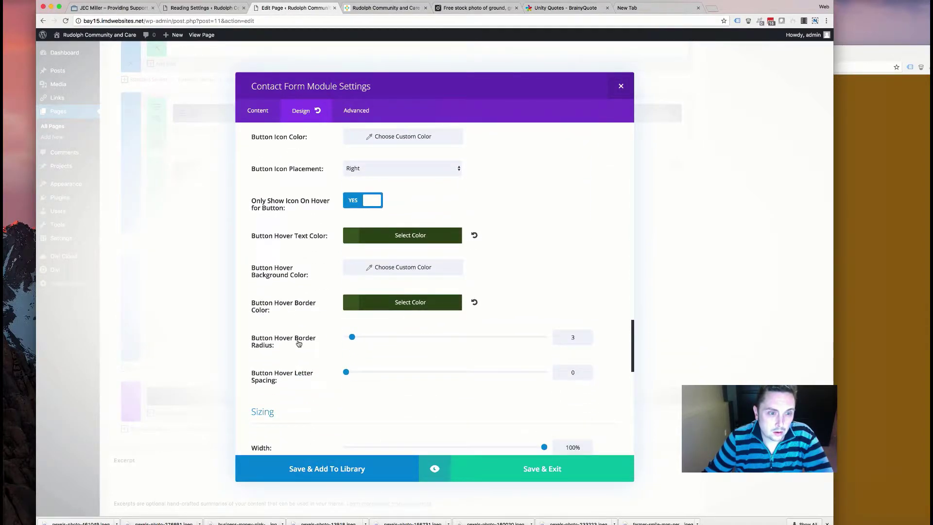
{"action": "scroll", "coordinate": [299, 343], "scroll_direction": "down", "scroll_amount": 8}
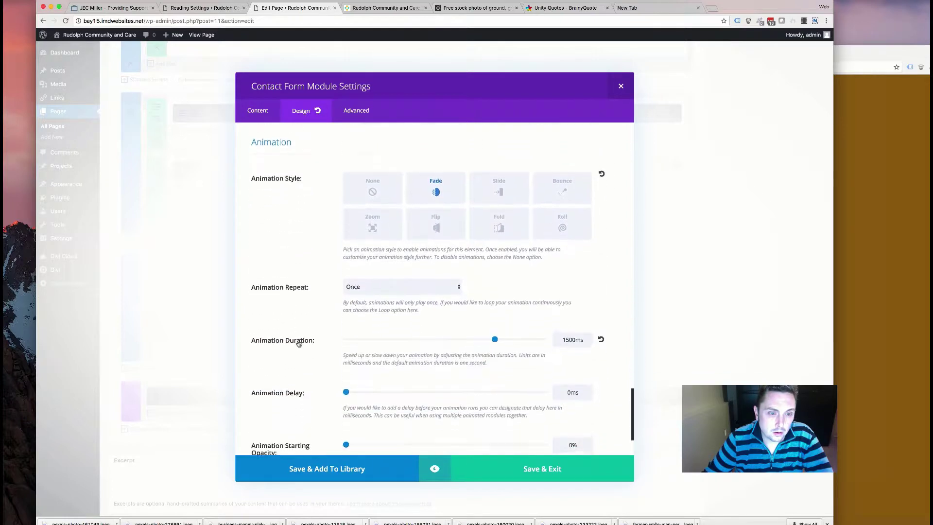
{"action": "scroll", "coordinate": [299, 343], "scroll_direction": "up", "scroll_amount": 12}
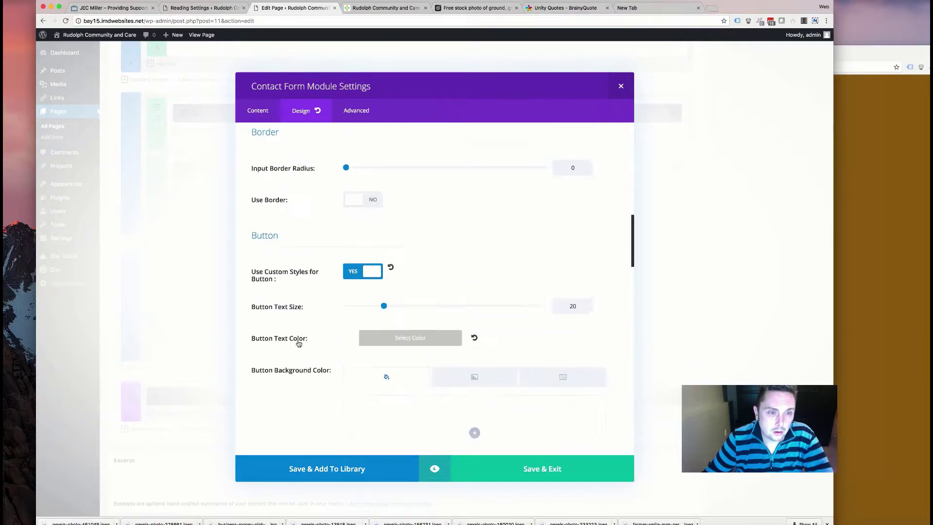
{"action": "scroll", "coordinate": [299, 344], "scroll_direction": "up", "scroll_amount": 5}
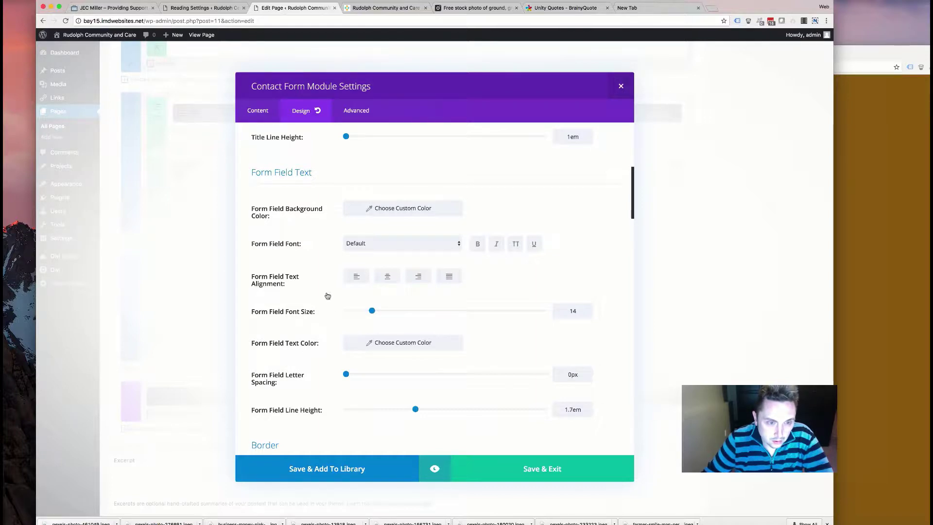
{"action": "scroll", "coordinate": [325, 292], "scroll_direction": "up", "scroll_amount": 5}
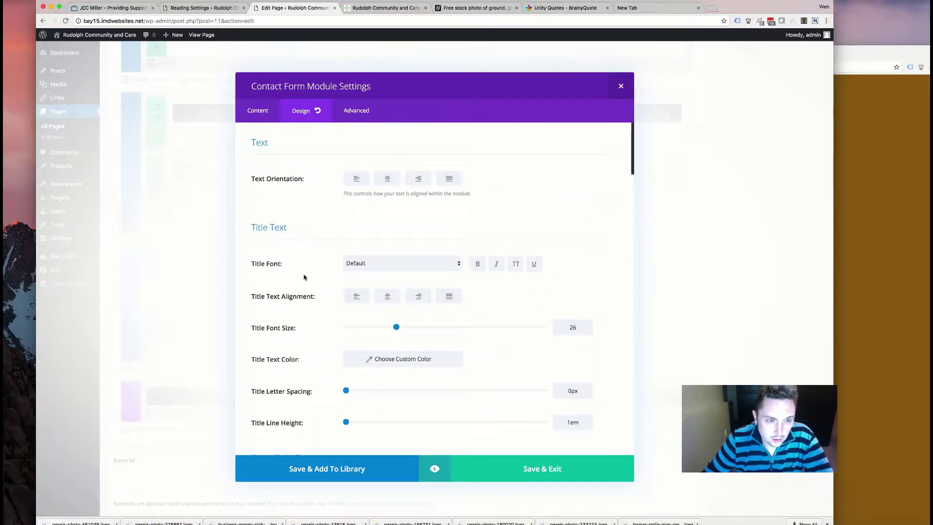
{"action": "left_click", "coordinate": [258, 114]}
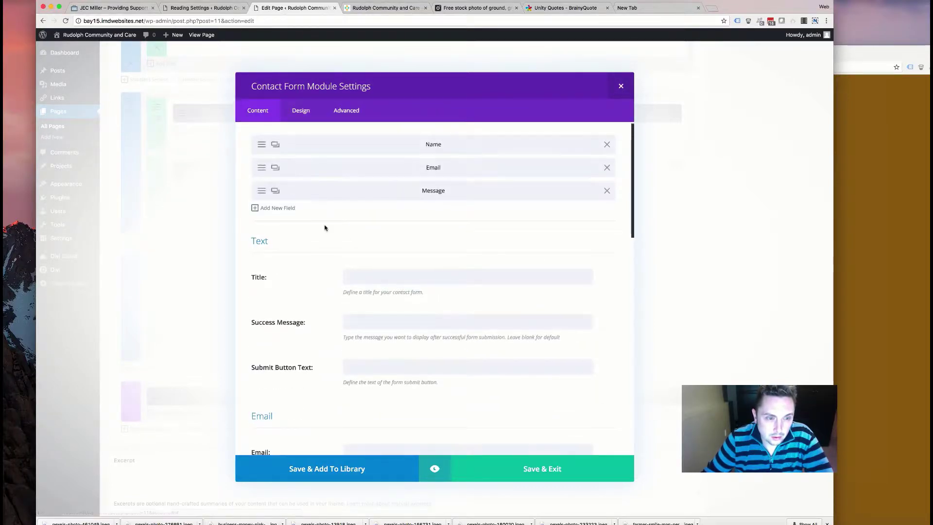
{"action": "scroll", "coordinate": [319, 265], "scroll_direction": "down", "scroll_amount": 3}
{"action": "scroll", "coordinate": [319, 263], "scroll_direction": "up", "scroll_amount": 3}
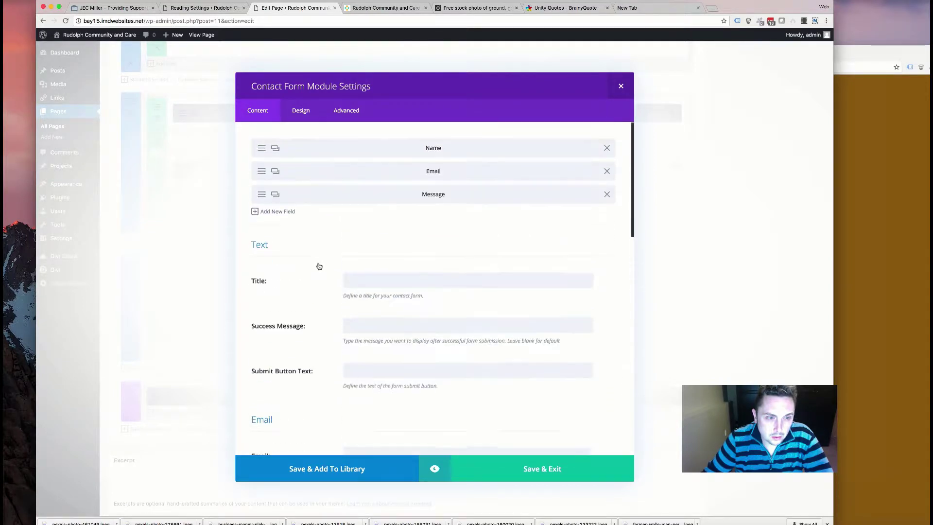
{"action": "scroll", "coordinate": [303, 268], "scroll_direction": "down", "scroll_amount": 10}
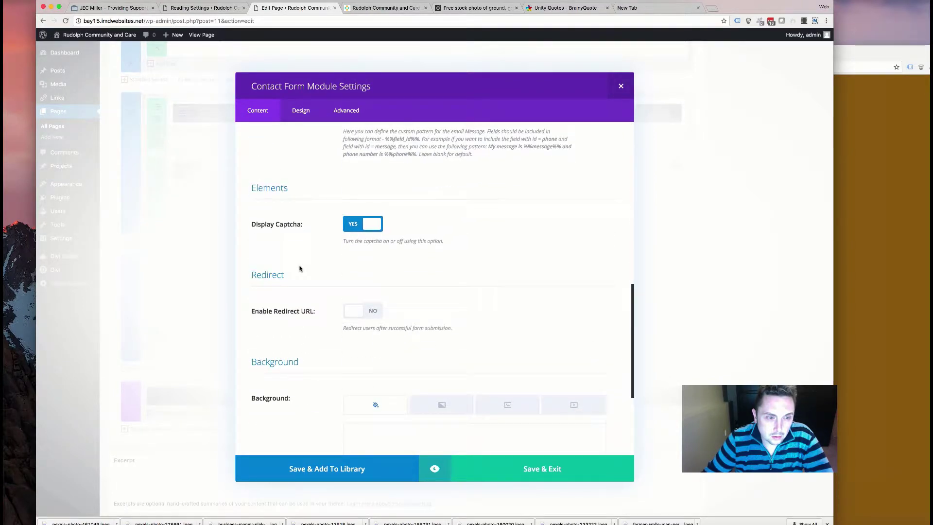
{"action": "left_click", "coordinate": [354, 189]}
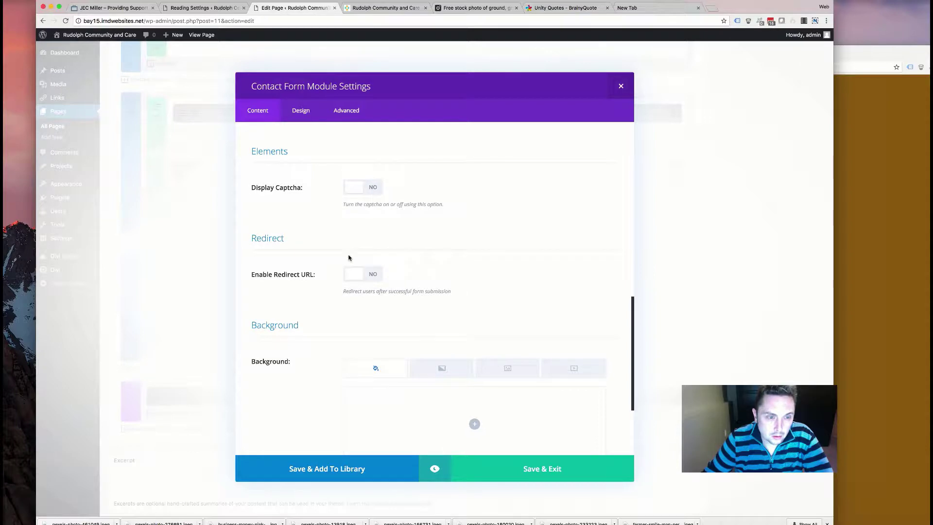
{"action": "scroll", "coordinate": [348, 258], "scroll_direction": "down", "scroll_amount": 3}
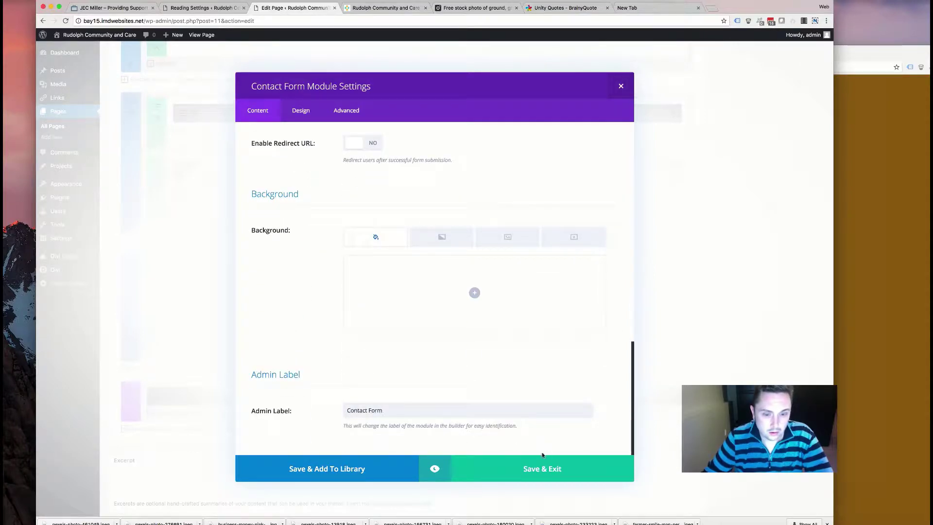
{"action": "left_click", "coordinate": [537, 467]}
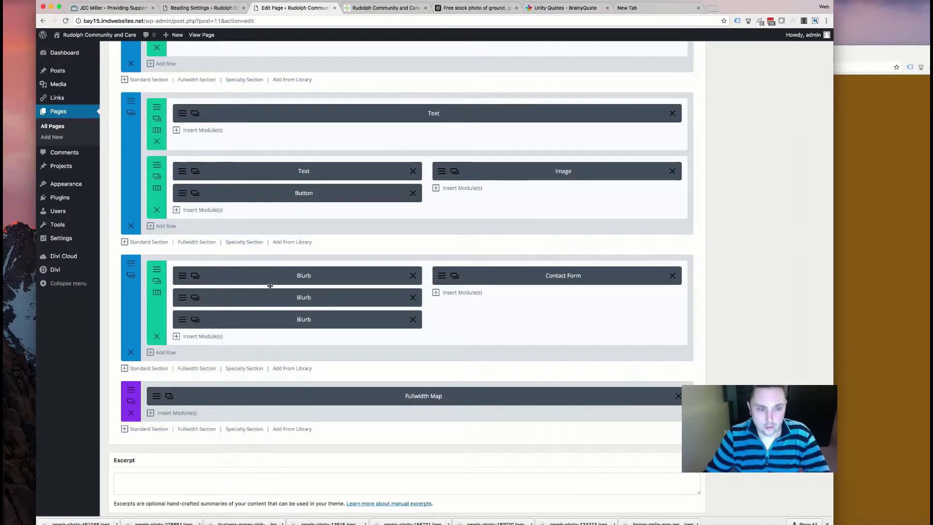
- Give the contact section custom padding of 60 top and bottom and save it
{"action": "left_click", "coordinate": [132, 265]}
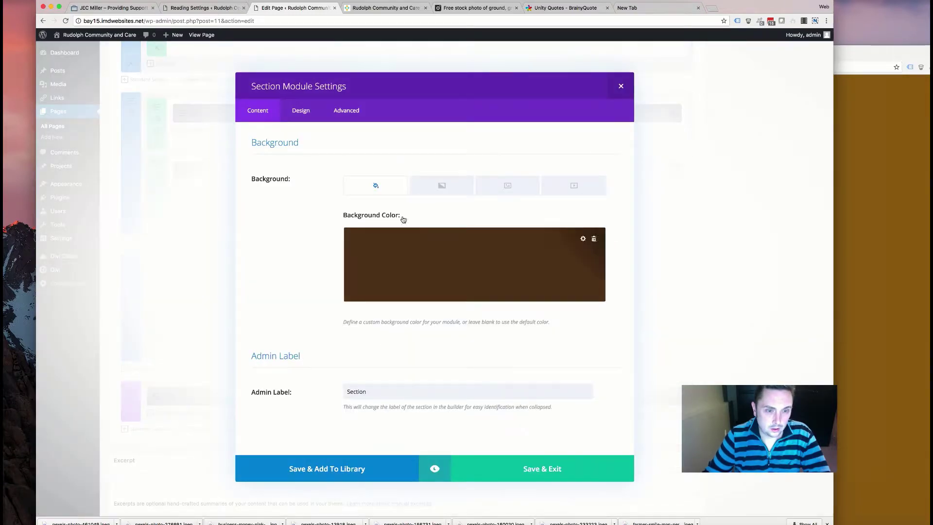
{"action": "left_click", "coordinate": [302, 111]}
{"action": "scroll", "coordinate": [333, 271], "scroll_direction": "down", "scroll_amount": 5}
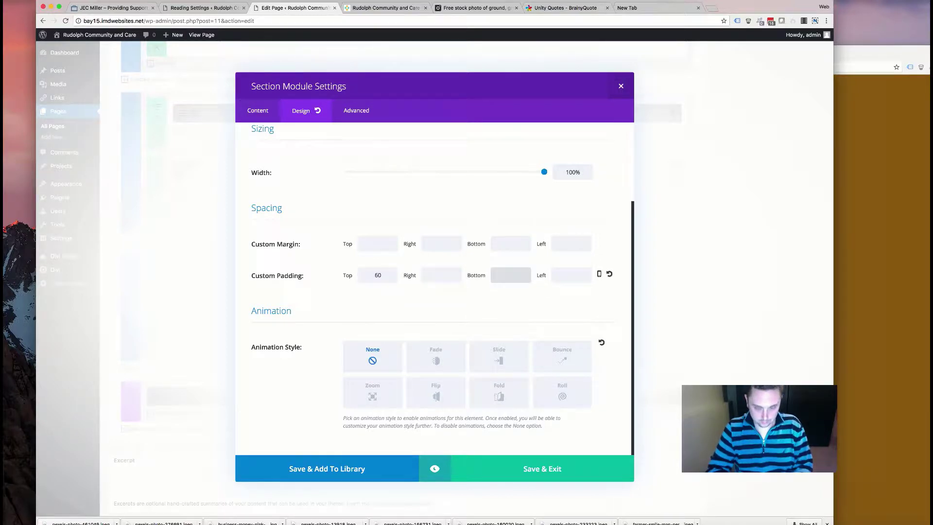
{"action": "left_click", "coordinate": [534, 466]}
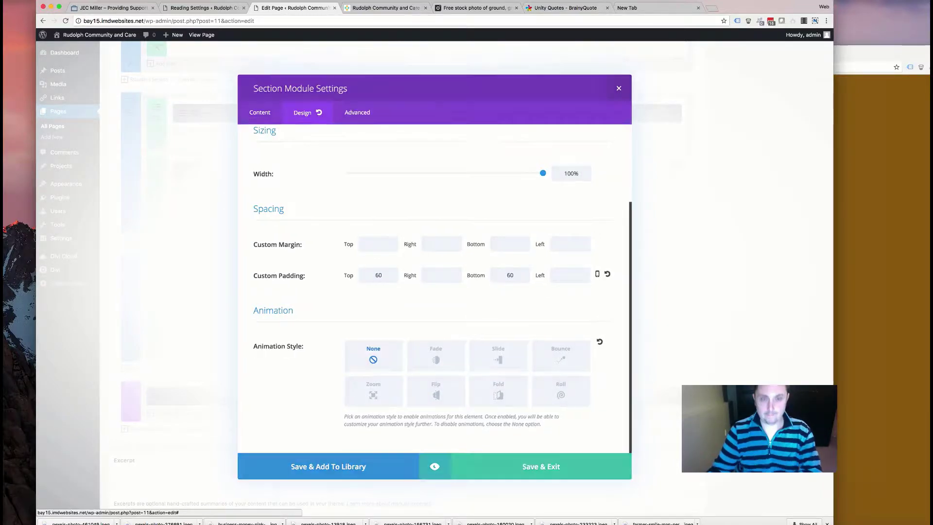
- Check the contact section on the live site, then return to the home page editor
{"action": "key", "text": "ctrl+Tab"}
{"action": "scroll", "coordinate": [291, 187], "scroll_direction": "down", "scroll_amount": 3}
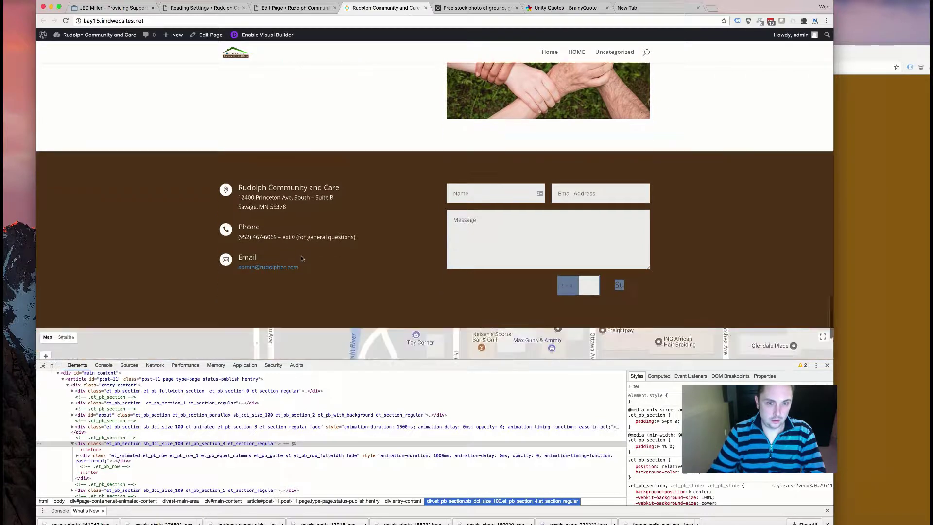
{"action": "scroll", "coordinate": [388, 235], "scroll_direction": "up", "scroll_amount": 2}
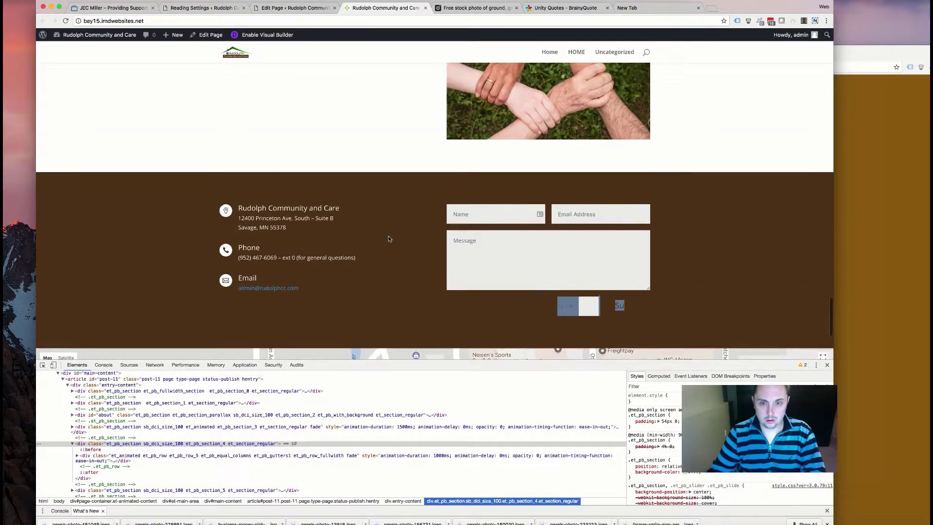
{"action": "left_click", "coordinate": [298, 9]}
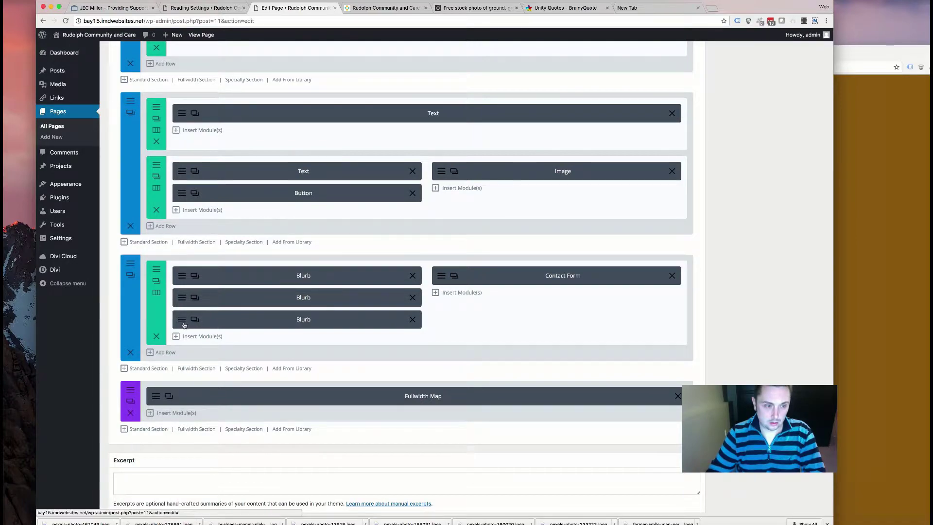
{"action": "scroll", "coordinate": [517, 316], "scroll_direction": "up", "scroll_amount": 15}
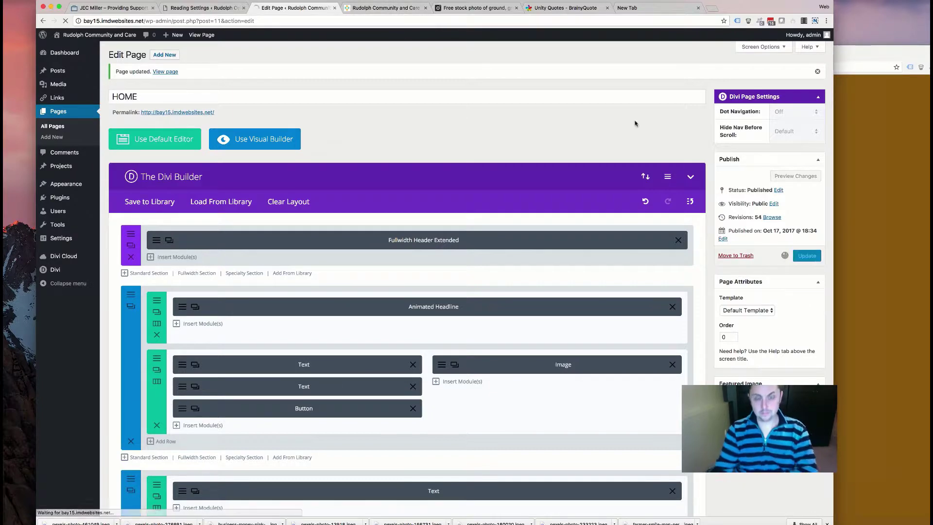
{"action": "left_click", "coordinate": [383, 8]}
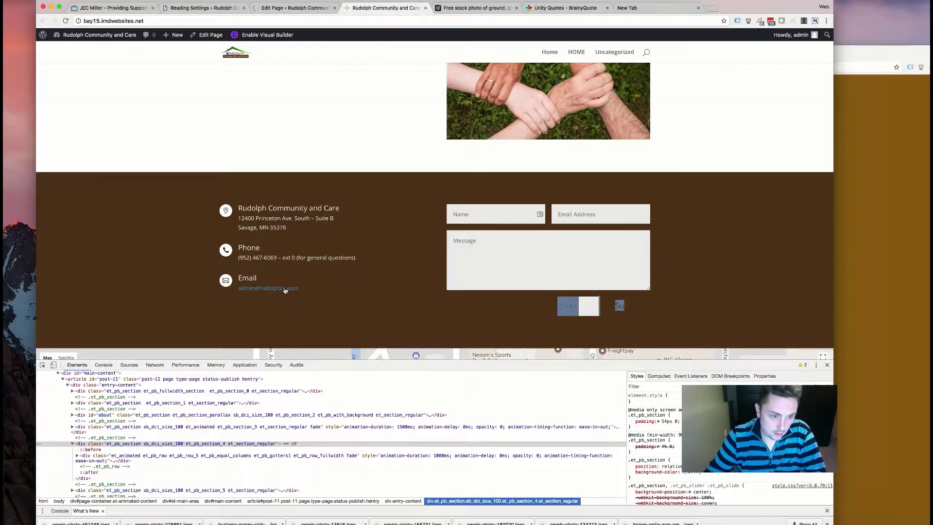
{"action": "left_click", "coordinate": [368, 286]}
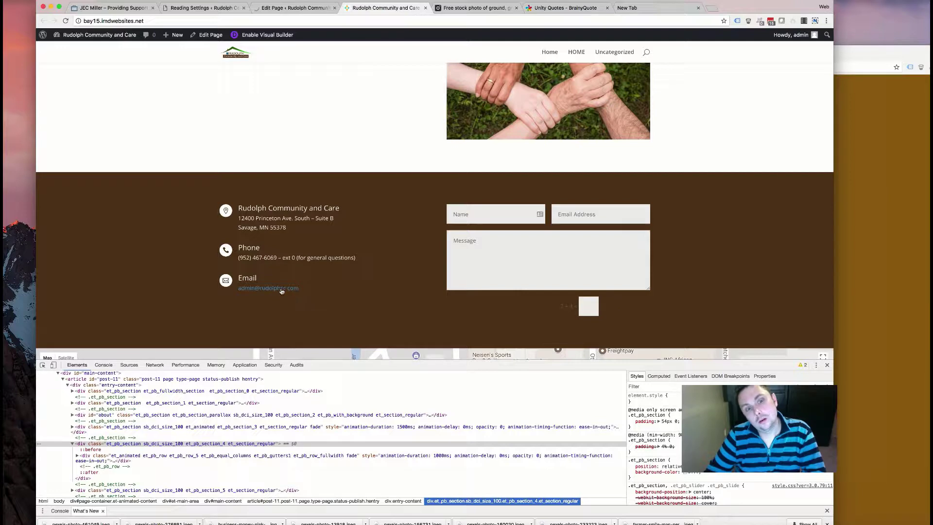
{"action": "scroll", "coordinate": [262, 244], "scroll_direction": "up", "scroll_amount": 5}
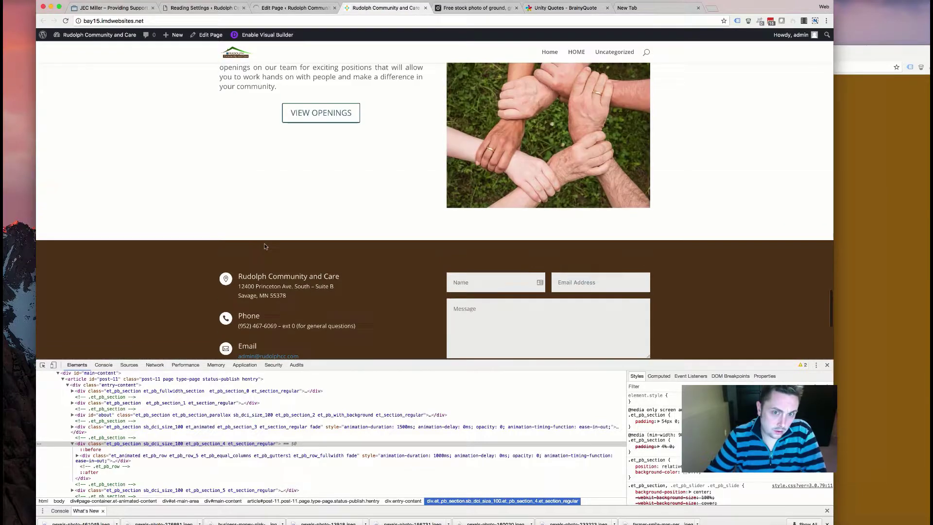
{"action": "scroll", "coordinate": [265, 246], "scroll_direction": "down", "scroll_amount": 3}
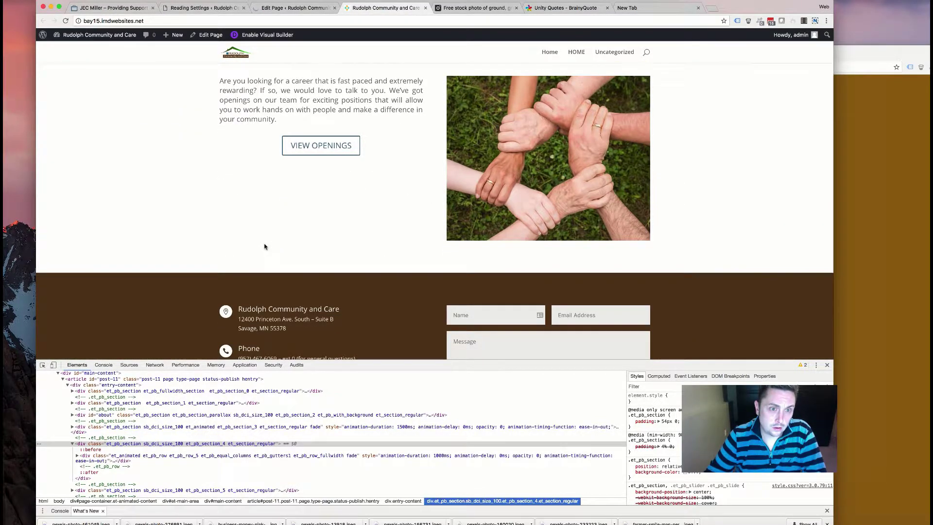
{"action": "scroll", "coordinate": [263, 247], "scroll_direction": "up", "scroll_amount": 3}
{"action": "scroll", "coordinate": [236, 286], "scroll_direction": "down", "scroll_amount": 8}
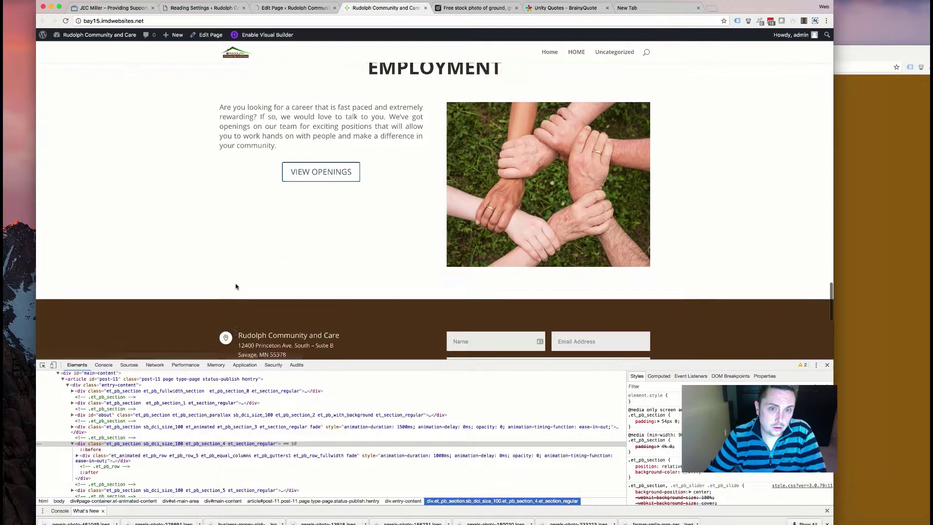
{"action": "scroll", "coordinate": [236, 287], "scroll_direction": "up", "scroll_amount": 15}
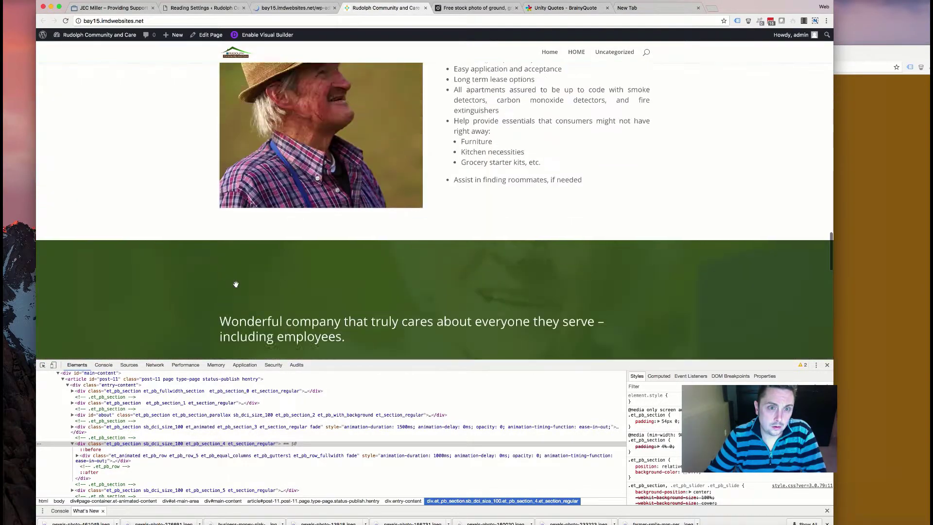
{"action": "scroll", "coordinate": [236, 284], "scroll_direction": "up", "scroll_amount": 15}
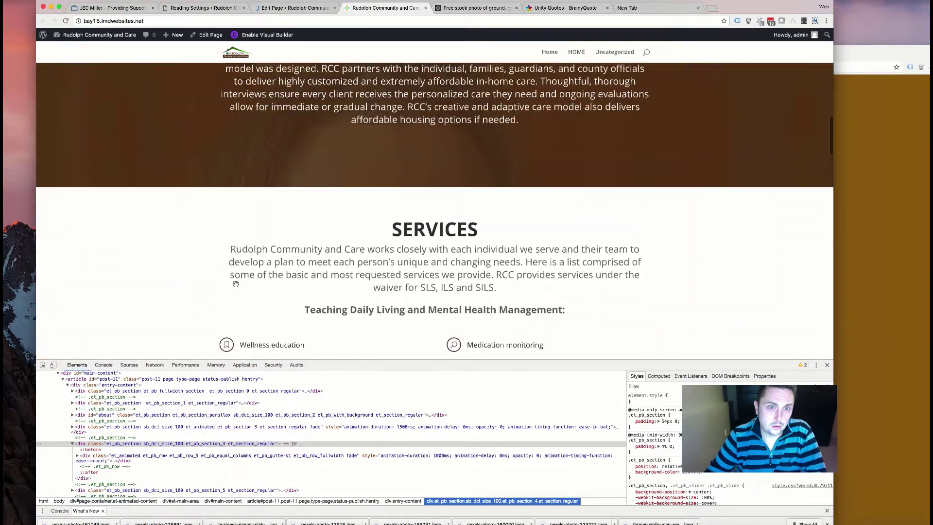
{"action": "scroll", "coordinate": [235, 283], "scroll_direction": "up", "scroll_amount": 5}
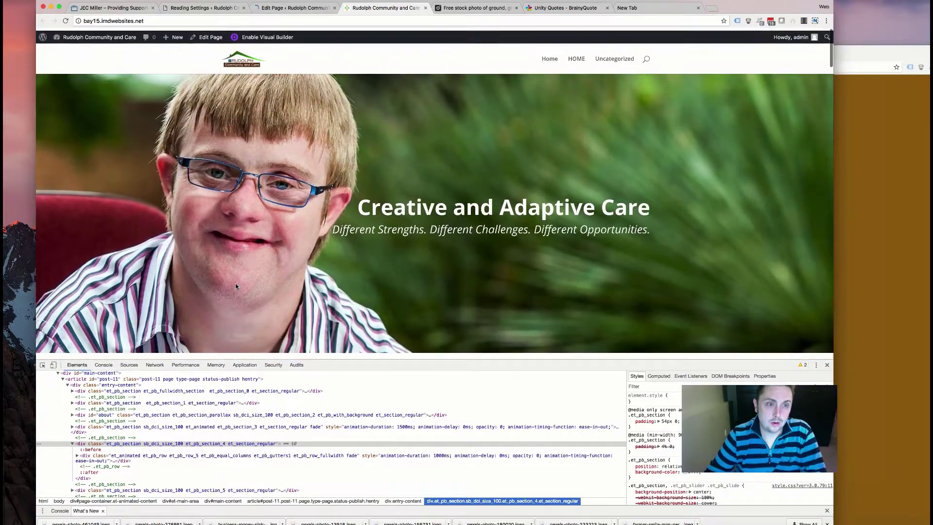
{"action": "scroll", "coordinate": [236, 283], "scroll_direction": "down", "scroll_amount": 15}
{"action": "scroll", "coordinate": [235, 286], "scroll_direction": "down", "scroll_amount": 15}
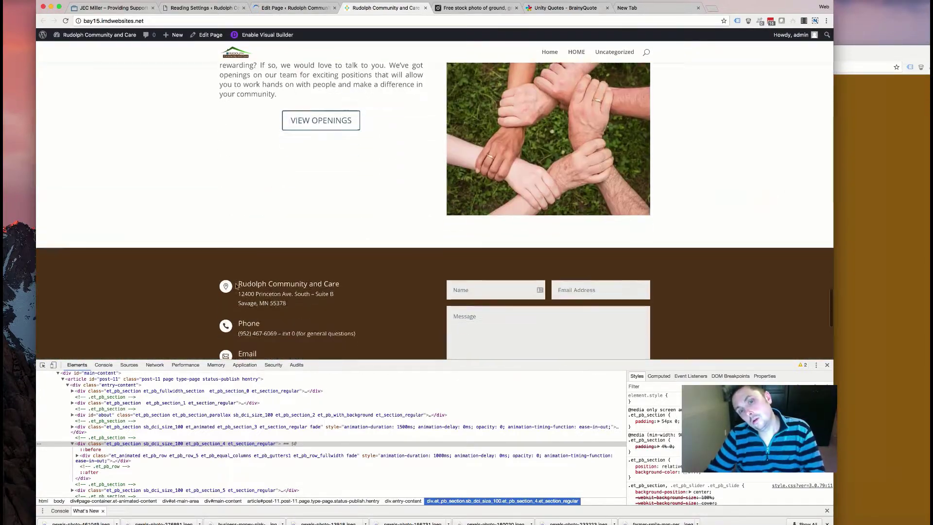
{"action": "scroll", "coordinate": [197, 147], "scroll_direction": "up", "scroll_amount": 5}
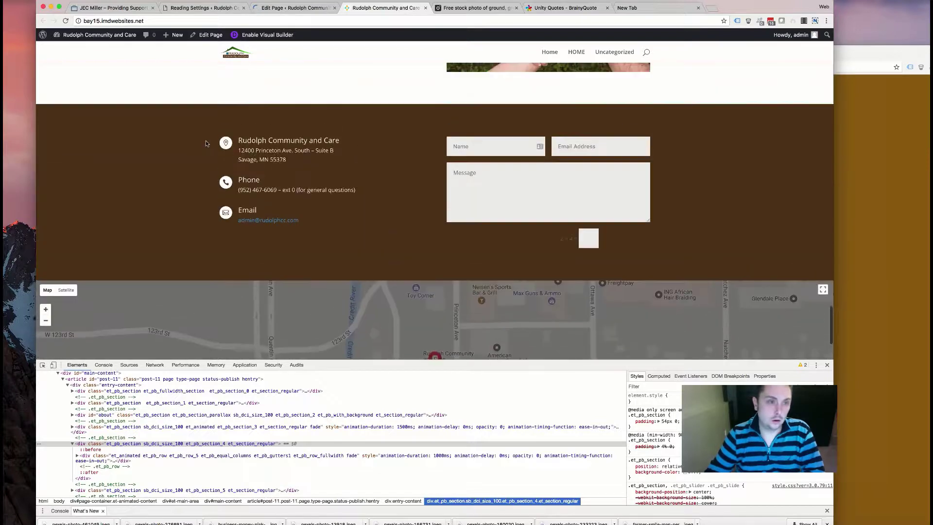
{"action": "left_click", "coordinate": [66, 21]}
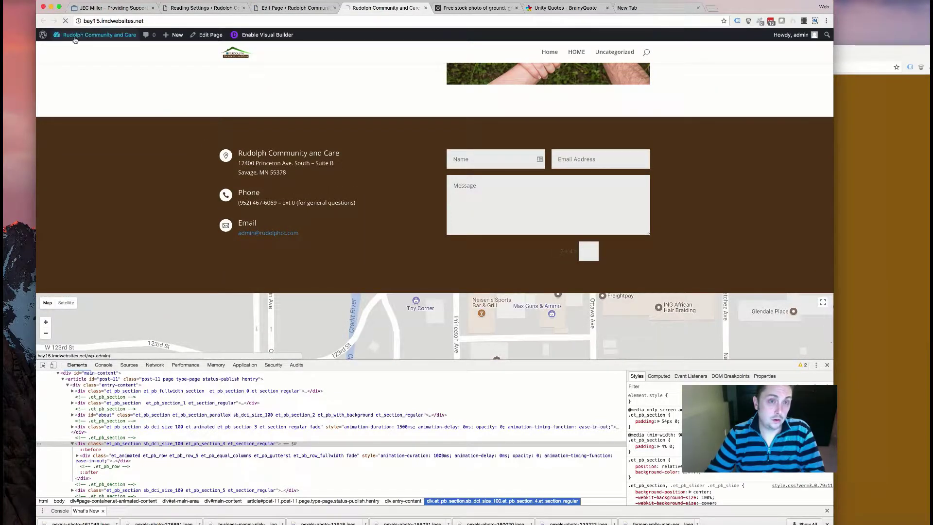
{"action": "mouse_move", "coordinate": [74, 40]}
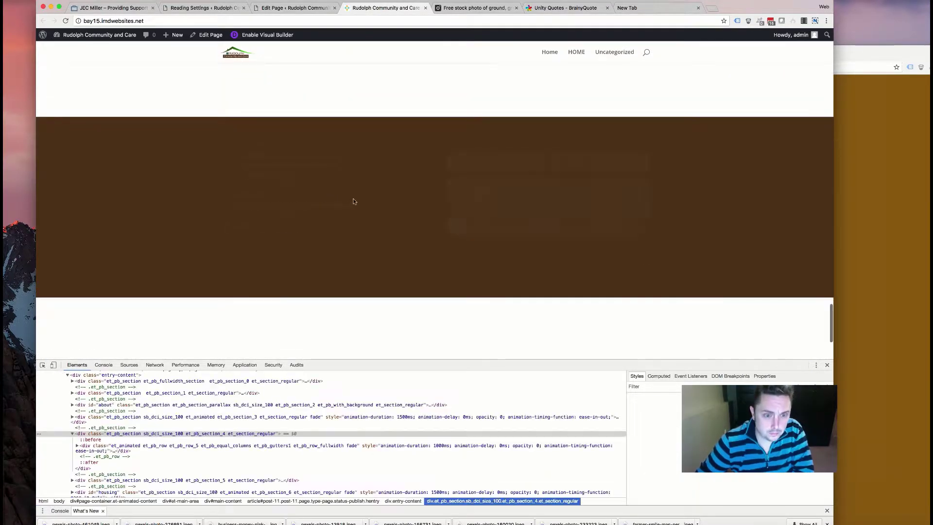
{"action": "scroll", "coordinate": [370, 206], "scroll_direction": "down", "scroll_amount": 3}
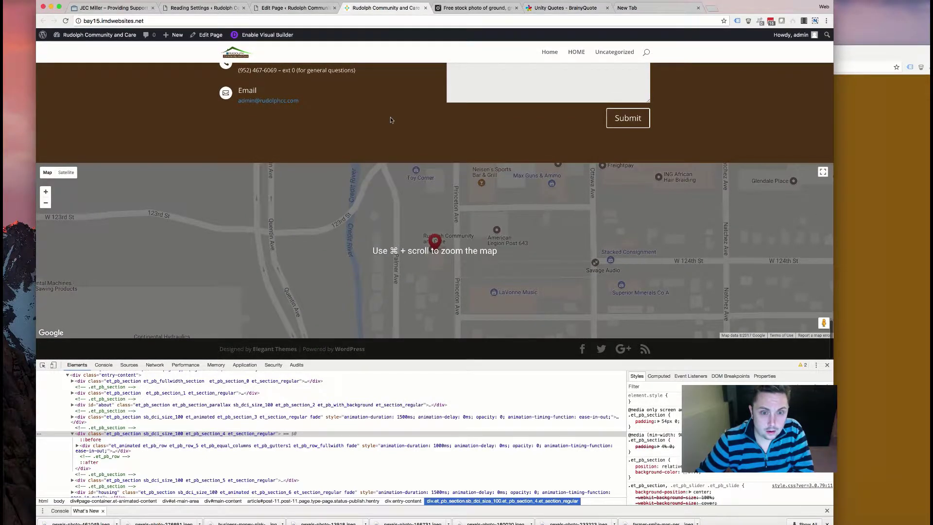
{"action": "scroll", "coordinate": [390, 120], "scroll_direction": "up", "scroll_amount": 6}
{"action": "scroll", "coordinate": [390, 120], "scroll_direction": "down", "scroll_amount": 3}
{"action": "scroll", "coordinate": [391, 120], "scroll_direction": "down", "scroll_amount": 1}
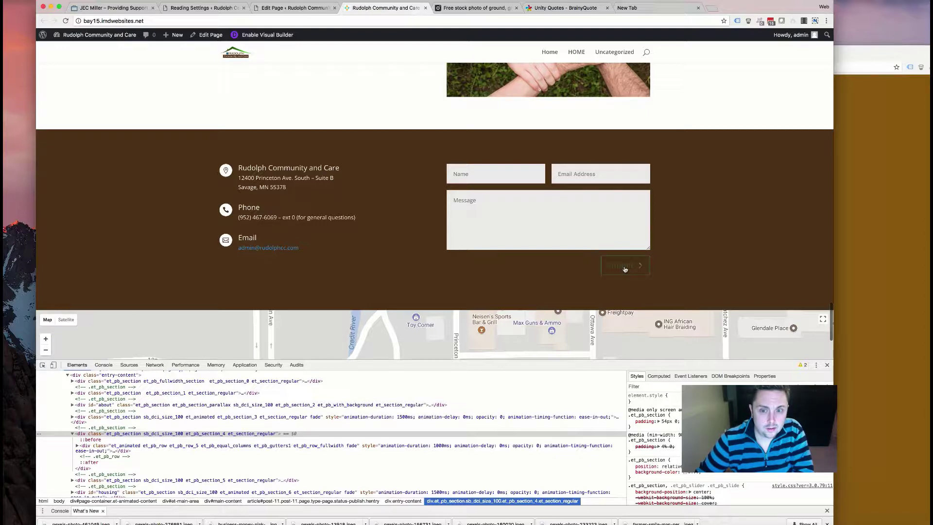
{"action": "scroll", "coordinate": [402, 258], "scroll_direction": "up", "scroll_amount": 6}
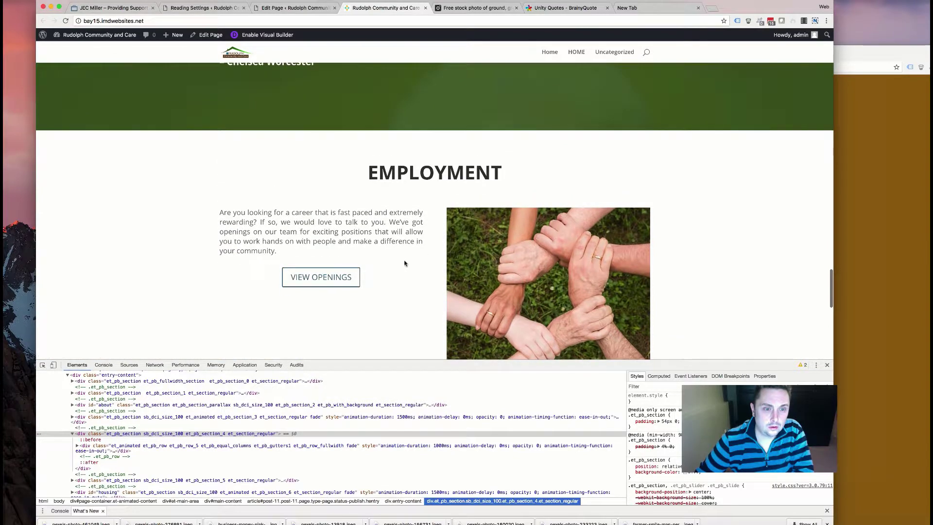
{"action": "scroll", "coordinate": [384, 249], "scroll_direction": "up", "scroll_amount": 4}
{"action": "scroll", "coordinate": [384, 249], "scroll_direction": "up", "scroll_amount": 15}
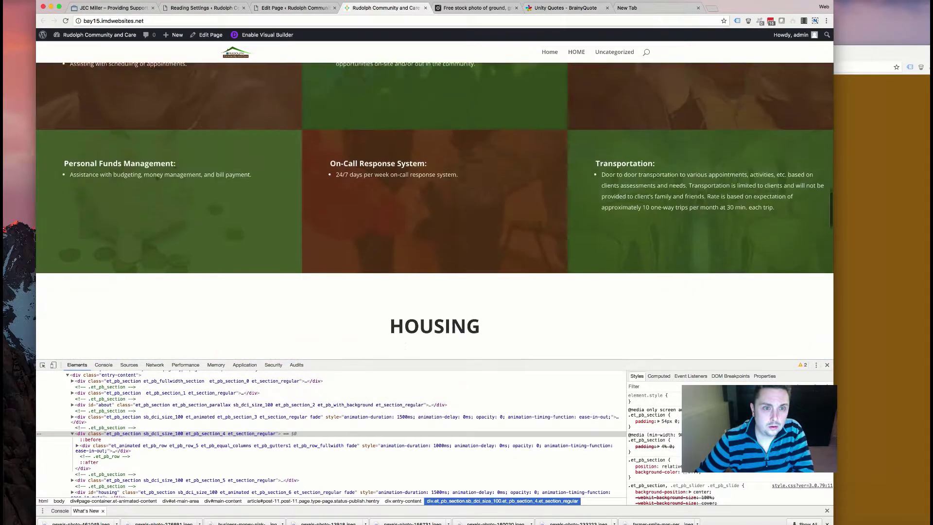
{"action": "scroll", "coordinate": [385, 250], "scroll_direction": "up", "scroll_amount": 6}
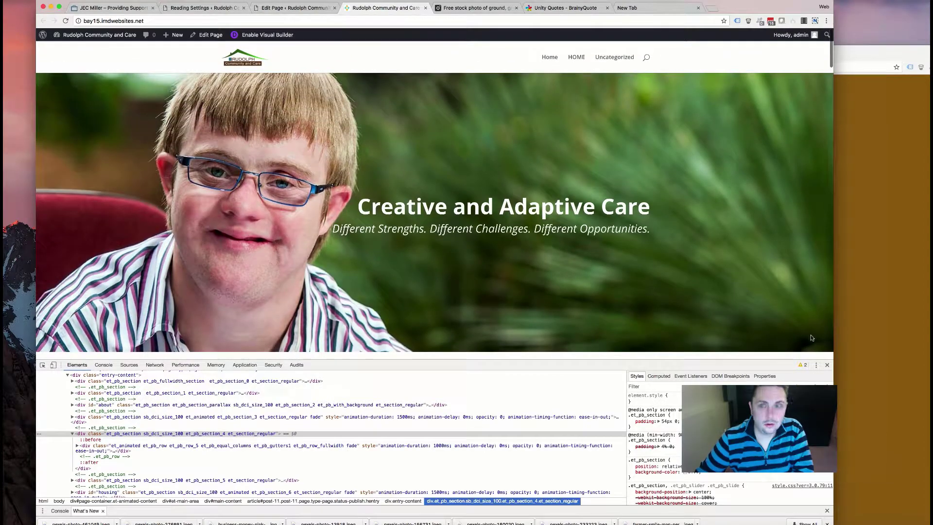
{"action": "left_click", "coordinate": [827, 364]}
{"action": "scroll", "coordinate": [487, 241], "scroll_direction": "down", "scroll_amount": 15}
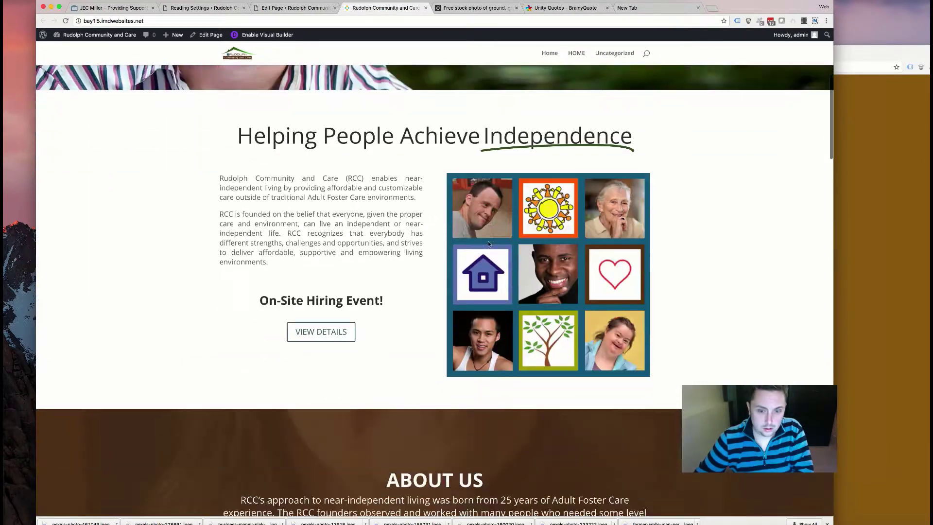
{"action": "scroll", "coordinate": [488, 244], "scroll_direction": "down", "scroll_amount": 15}
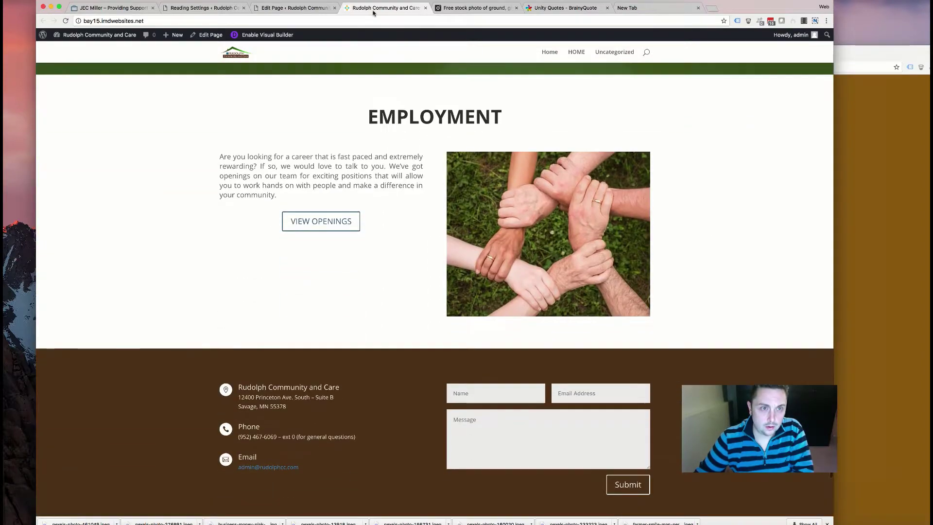
{"action": "left_click", "coordinate": [294, 8]}
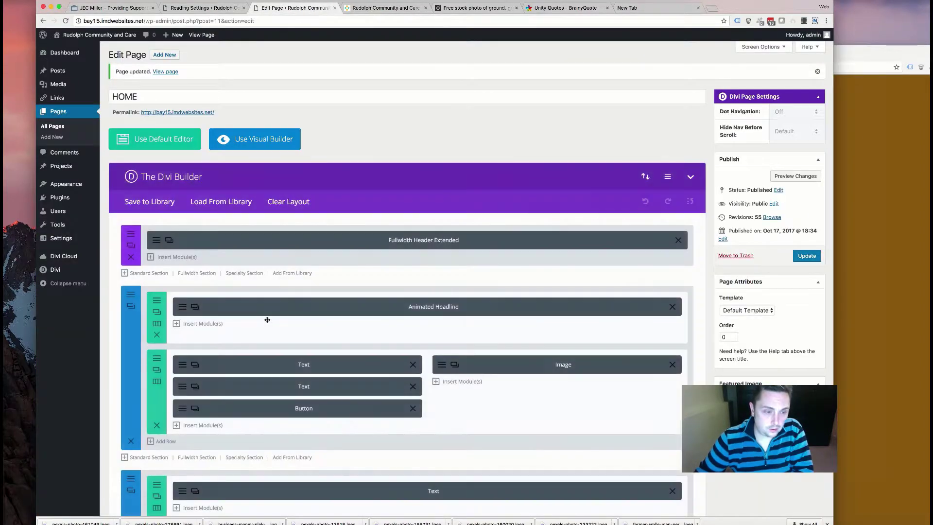
{"action": "scroll", "coordinate": [268, 319], "scroll_direction": "down", "scroll_amount": 15}
{"action": "scroll", "coordinate": [268, 319], "scroll_direction": "down", "scroll_amount": 15}
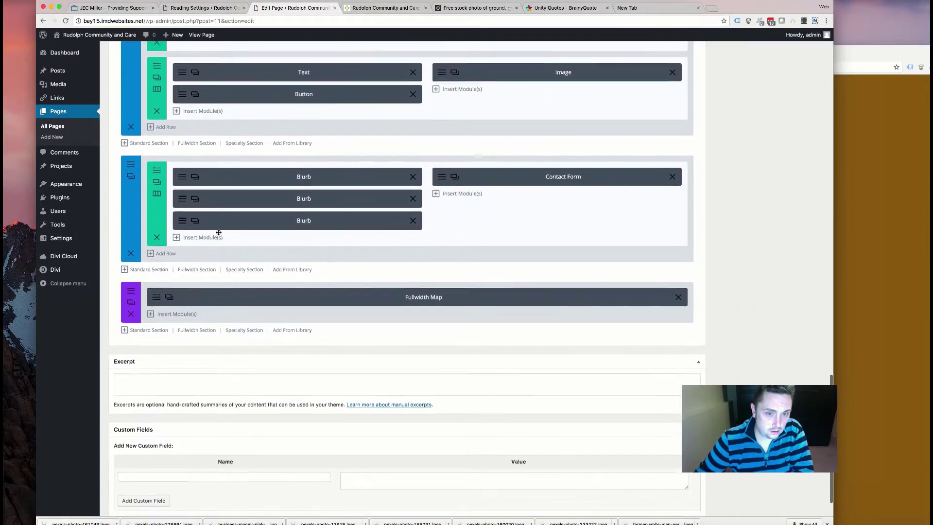
{"action": "left_click", "coordinate": [134, 157]}
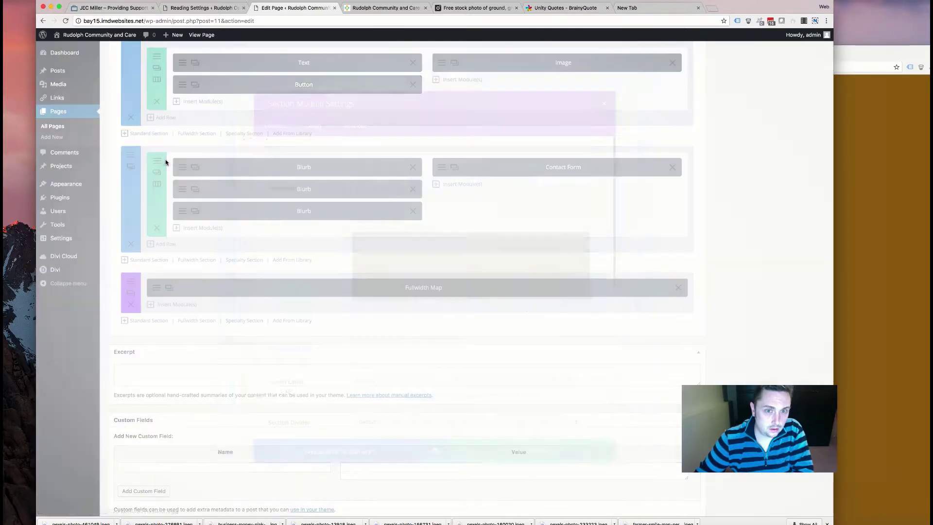
{"action": "left_click", "coordinate": [347, 110]}
{"action": "left_click", "coordinate": [353, 178]}
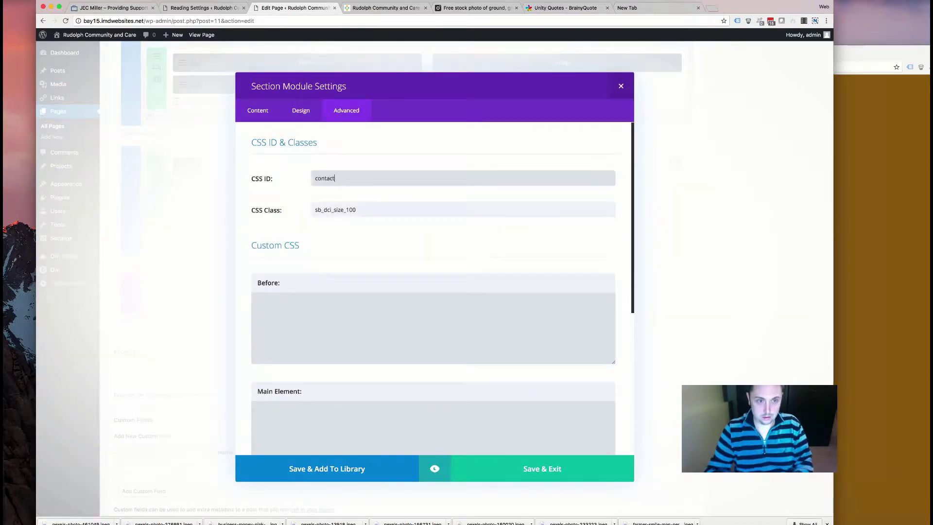
{"action": "left_click", "coordinate": [500, 470]}
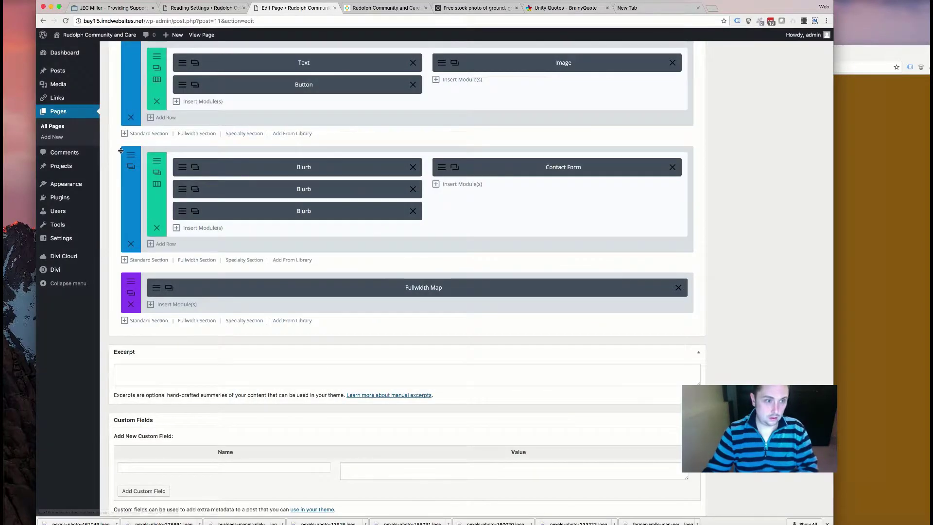
{"action": "scroll", "coordinate": [122, 151], "scroll_direction": "up", "scroll_amount": 3}
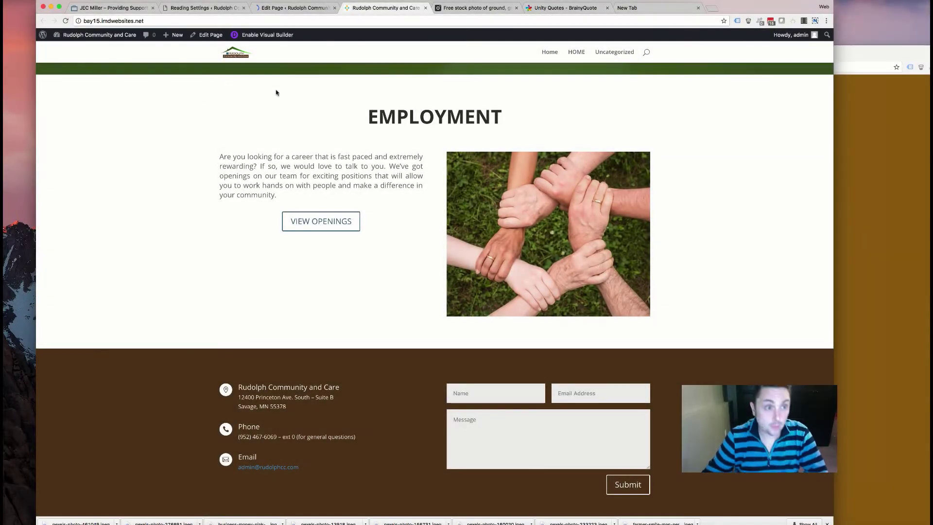
{"action": "scroll", "coordinate": [273, 133], "scroll_direction": "up", "scroll_amount": 10}
- Reload the live home page, scroll through all its sections, and return to the HOME page editor
{"action": "scroll", "coordinate": [89, 69], "scroll_direction": "up", "scroll_amount": 10}
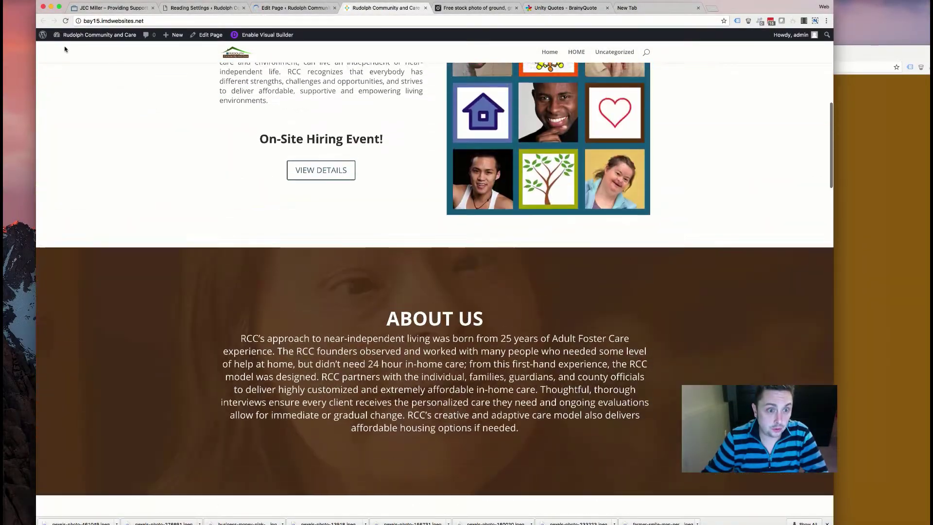
{"action": "key", "text": "super+r"}
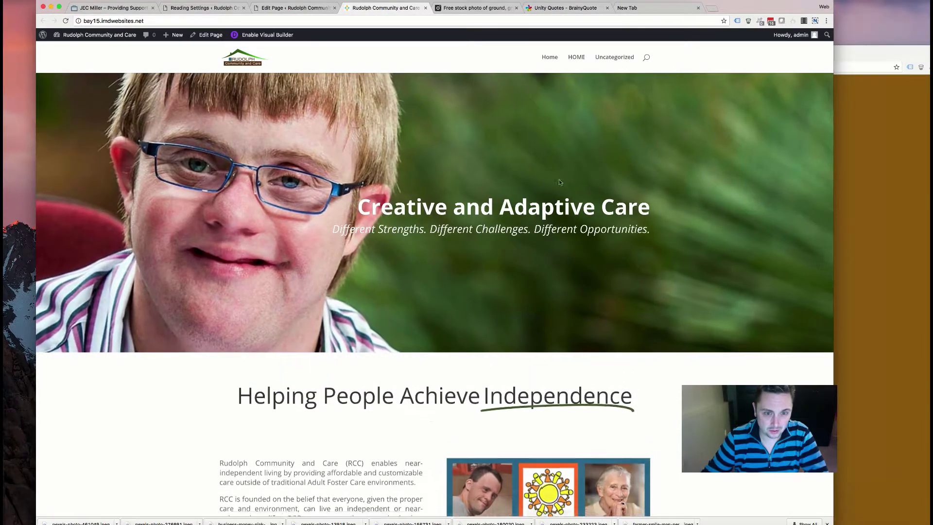
{"action": "scroll", "coordinate": [381, 261], "scroll_direction": "down", "scroll_amount": 4}
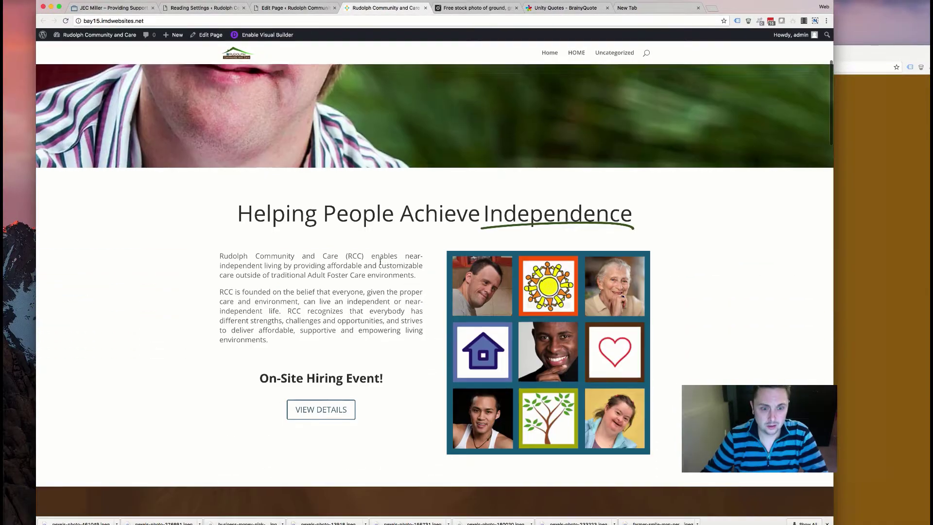
{"action": "scroll", "coordinate": [381, 260], "scroll_direction": "down", "scroll_amount": 12}
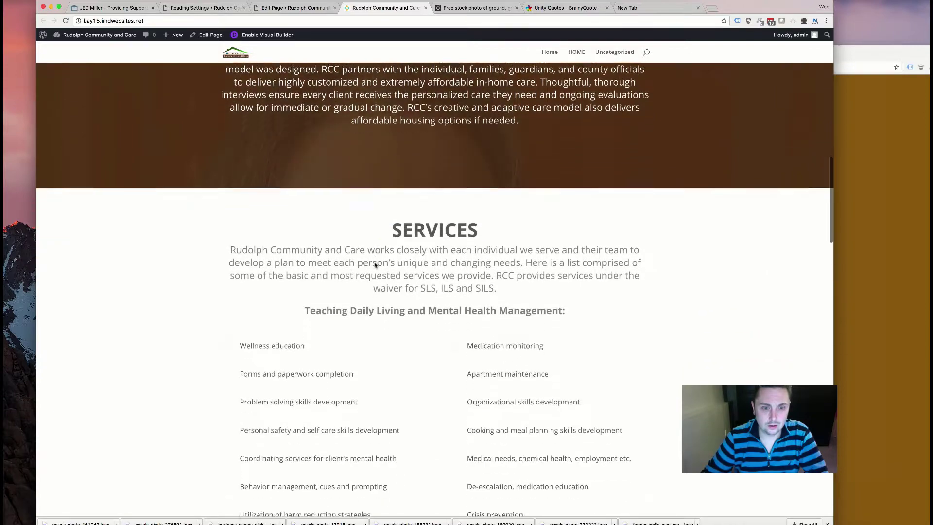
{"action": "scroll", "coordinate": [374, 265], "scroll_direction": "down", "scroll_amount": 10}
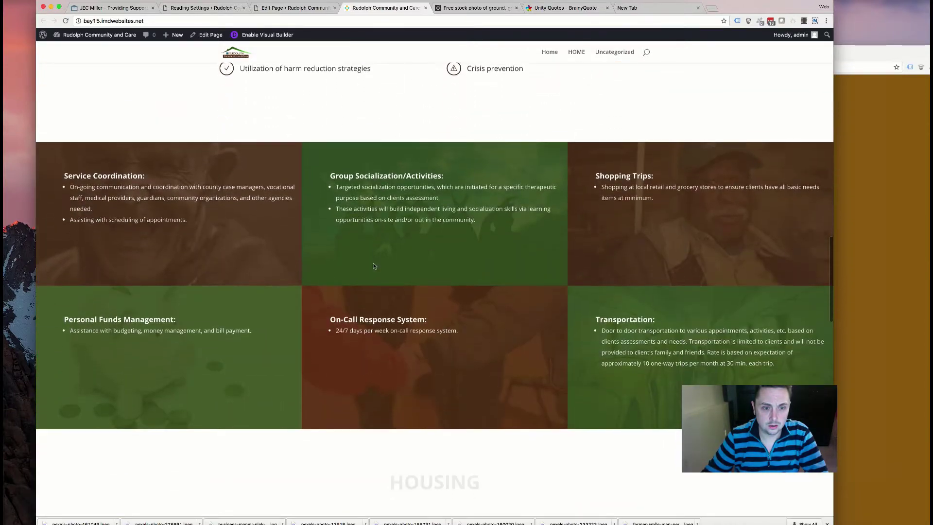
{"action": "scroll", "coordinate": [374, 265], "scroll_direction": "down", "scroll_amount": 11}
{"action": "scroll", "coordinate": [374, 267], "scroll_direction": "down", "scroll_amount": 5}
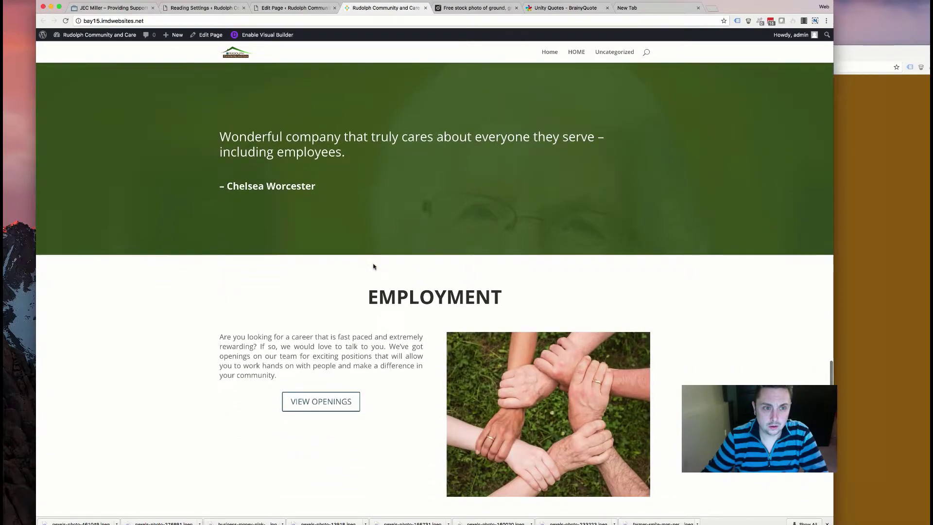
{"action": "scroll", "coordinate": [373, 266], "scroll_direction": "down", "scroll_amount": 9}
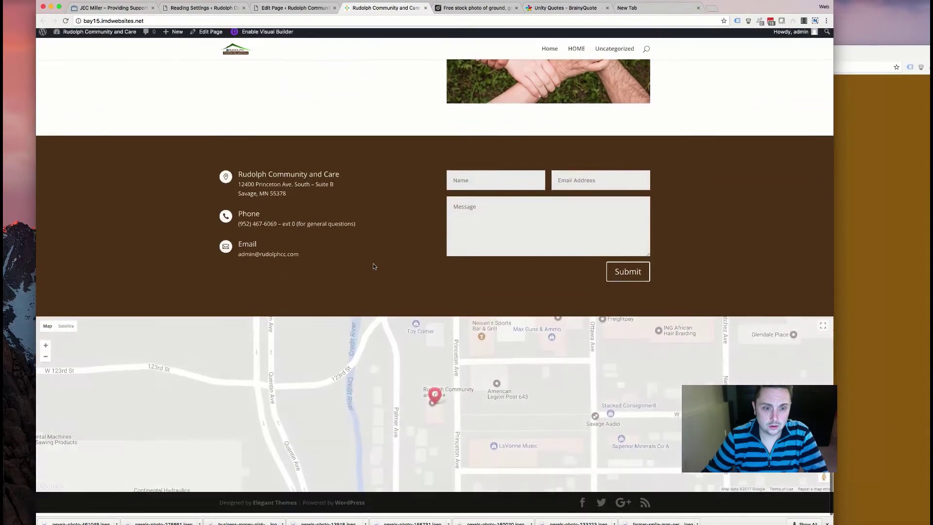
{"action": "scroll", "coordinate": [374, 266], "scroll_direction": "up", "scroll_amount": 20}
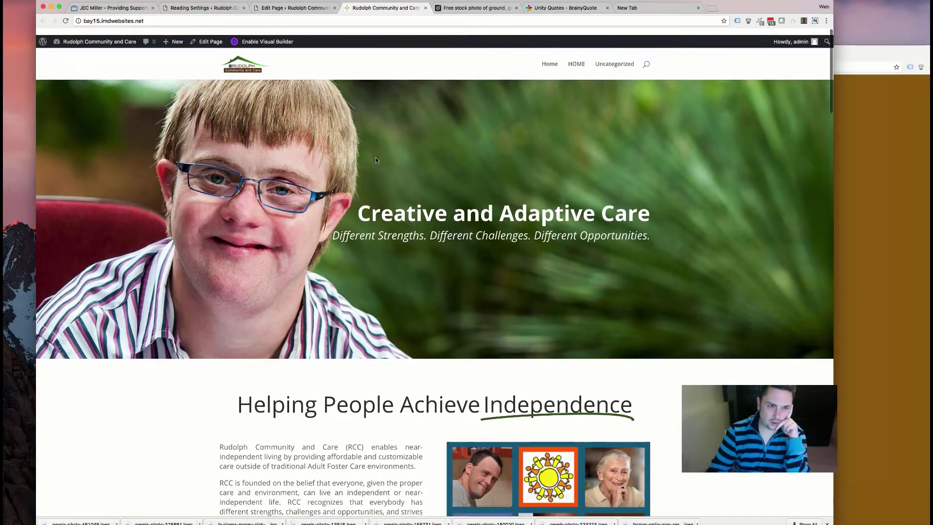
{"action": "scroll", "coordinate": [375, 159], "scroll_direction": "down", "scroll_amount": 15}
{"action": "scroll", "coordinate": [382, 207], "scroll_direction": "up", "scroll_amount": 15}
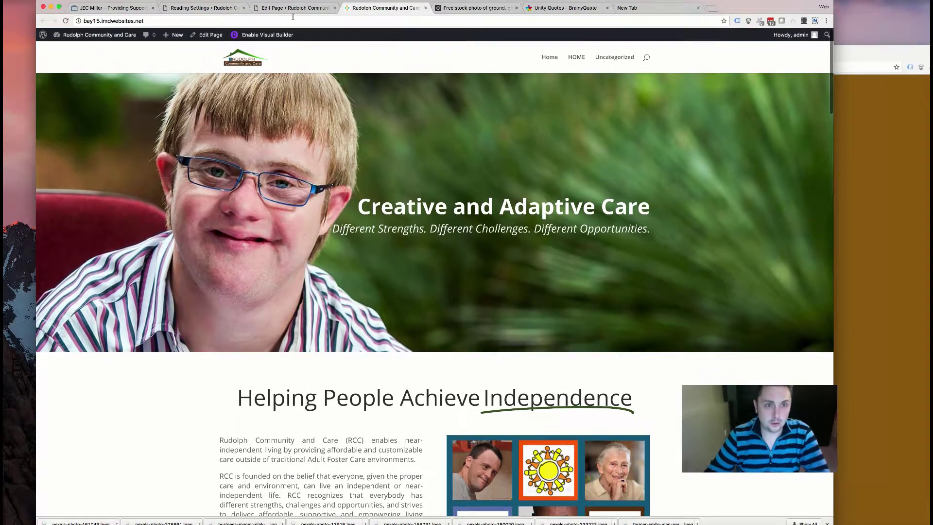
{"action": "left_click", "coordinate": [293, 9]}
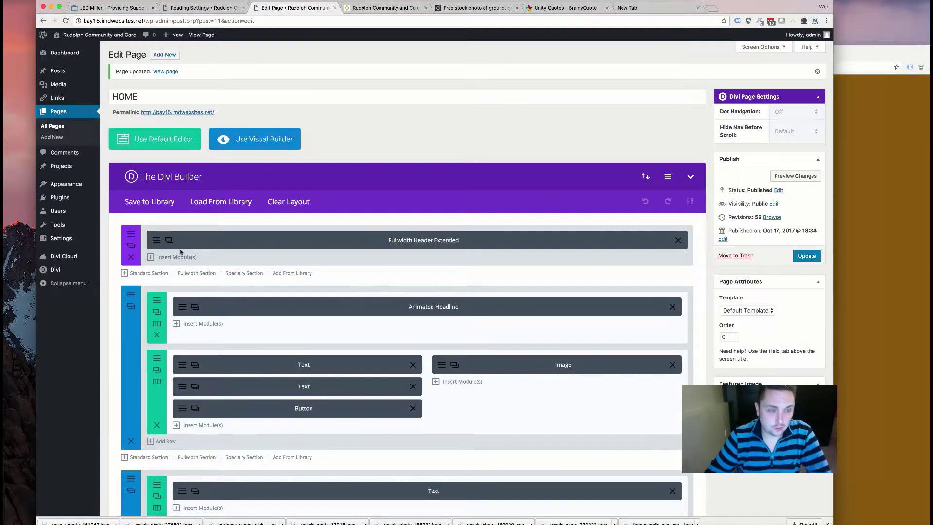
- Create a new menu named 'Primary Menu'
{"action": "mouse_move", "coordinate": [85, 189]}
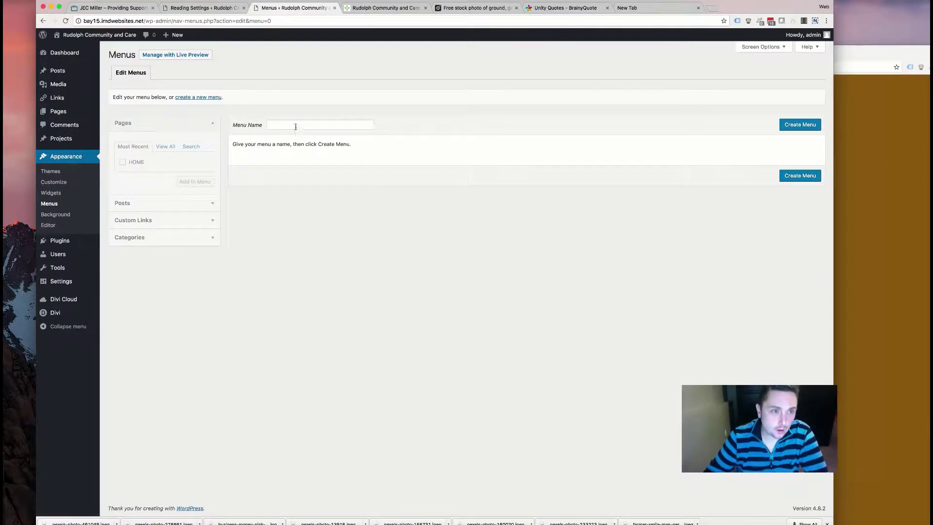
{"action": "left_click", "coordinate": [296, 125]}
{"action": "left_click", "coordinate": [350, 136]}
{"action": "left_click", "coordinate": [800, 124]}
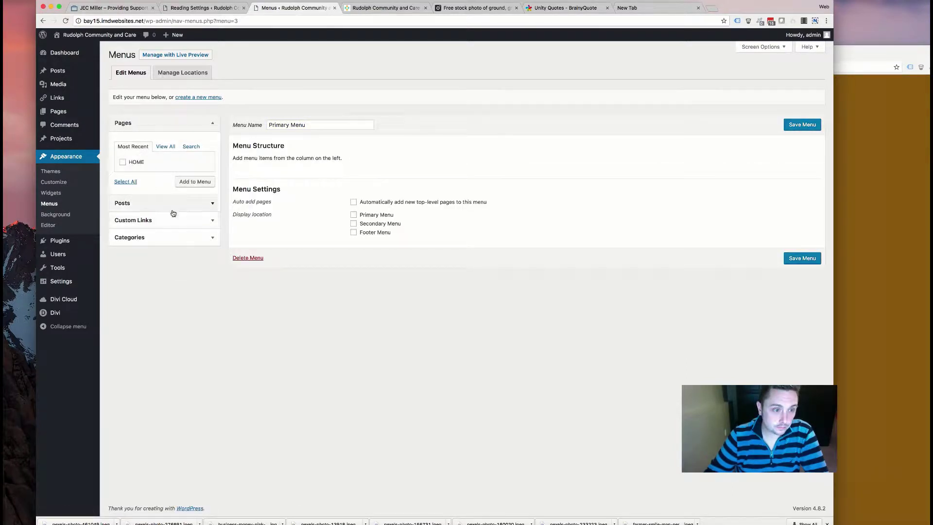
- Add an 'About' custom link to #about and begin the #services link
{"action": "left_click", "coordinate": [160, 220]}
{"action": "triple_click", "coordinate": [170, 184]}
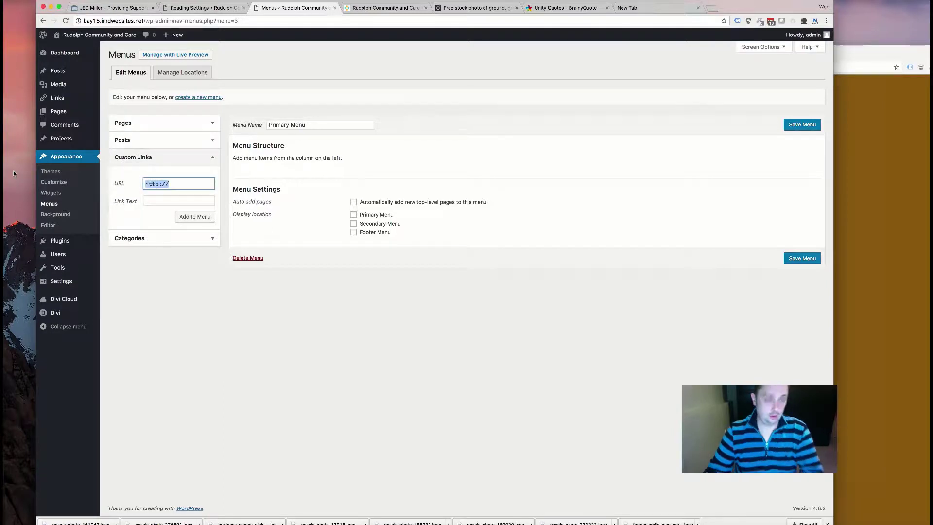
{"action": "type", "text": "#about"}
{"action": "key", "text": "Tab"}
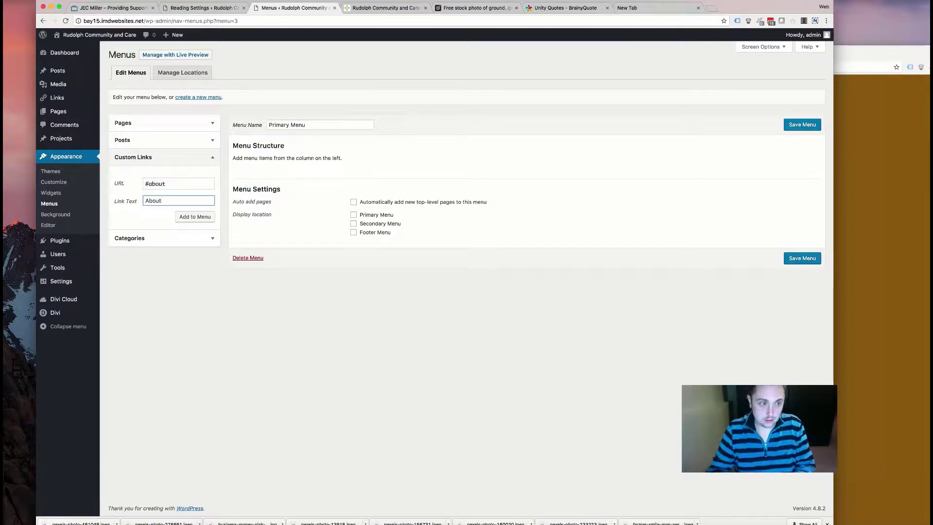
{"action": "type", "text": "About"}
{"action": "left_click", "coordinate": [191, 220]}
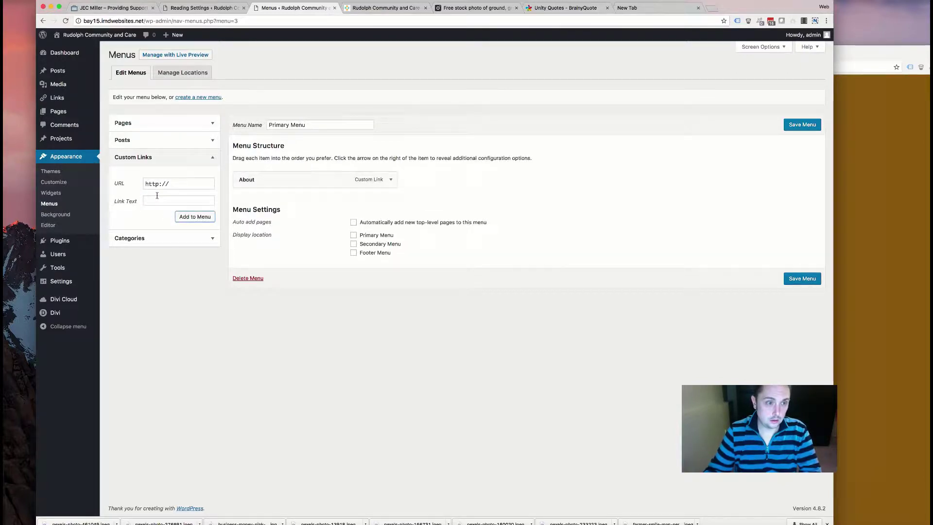
{"action": "left_click", "coordinate": [117, 185]}
{"action": "type", "text": "#services"}
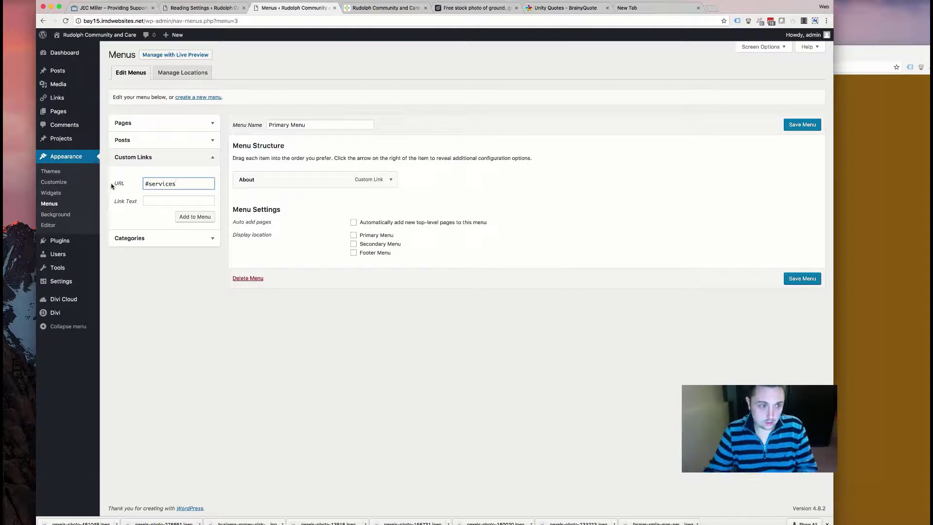
{"action": "left_click", "coordinate": [154, 200]}
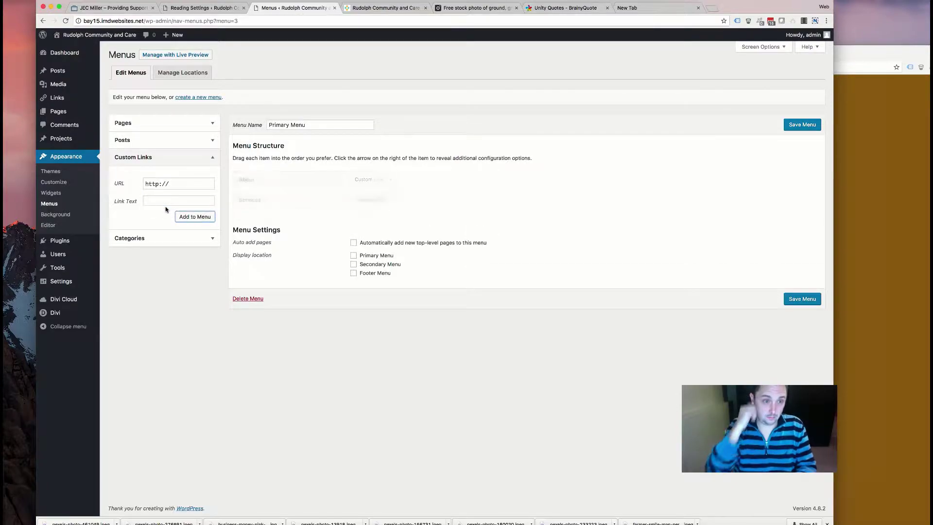
- Check the section anchor names on the live home page
{"action": "left_click", "coordinate": [384, 9]}
{"action": "scroll", "coordinate": [359, 194], "scroll_direction": "down", "scroll_amount": 10}
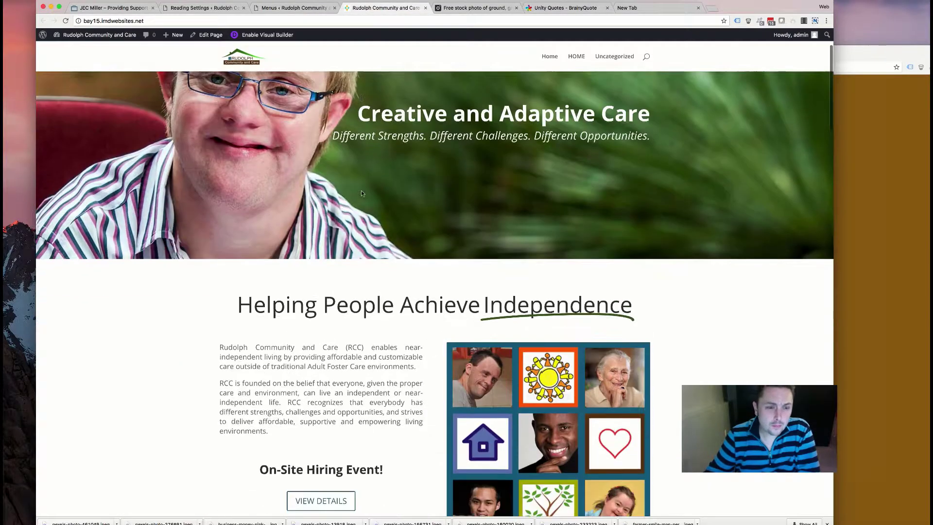
{"action": "scroll", "coordinate": [360, 194], "scroll_direction": "down", "scroll_amount": 15}
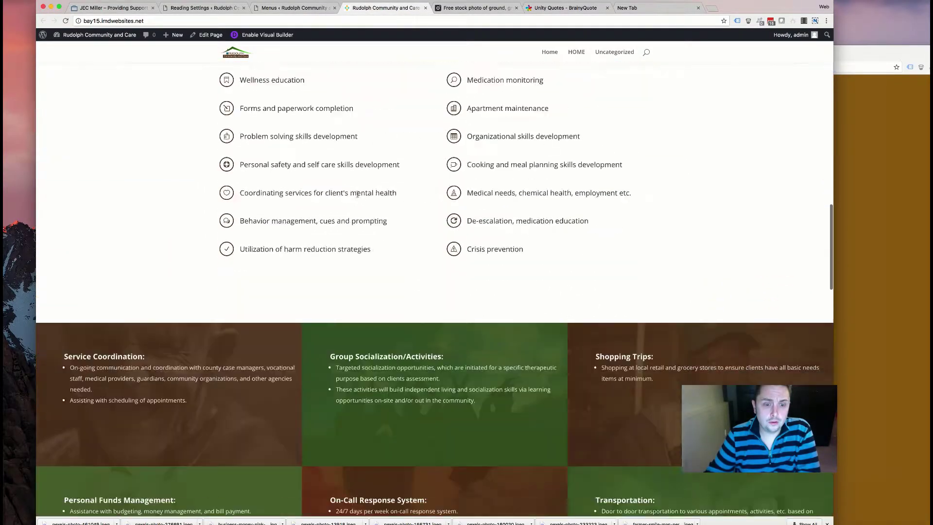
{"action": "scroll", "coordinate": [348, 196], "scroll_direction": "down", "scroll_amount": 15}
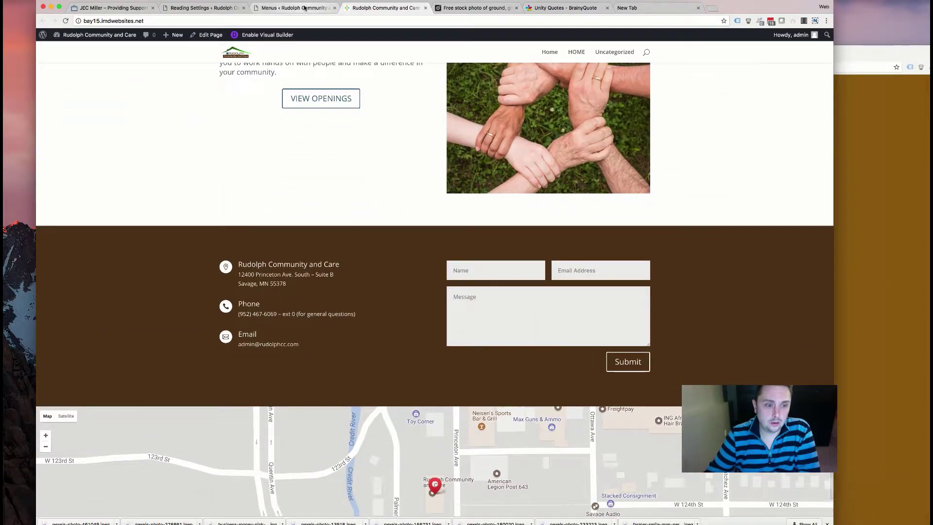
{"action": "left_click", "coordinate": [294, 8]}
- Add Housing, Employment and Contact custom links to #housing, #employment and #contact
{"action": "left_click_drag", "start_coordinate": [182, 182], "coordinate": [129, 181]}
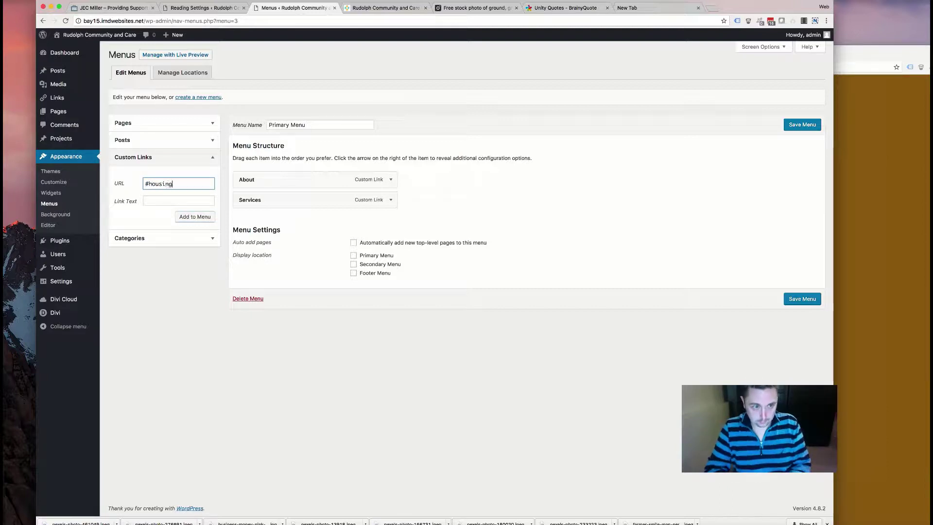
{"action": "left_click", "coordinate": [156, 203]}
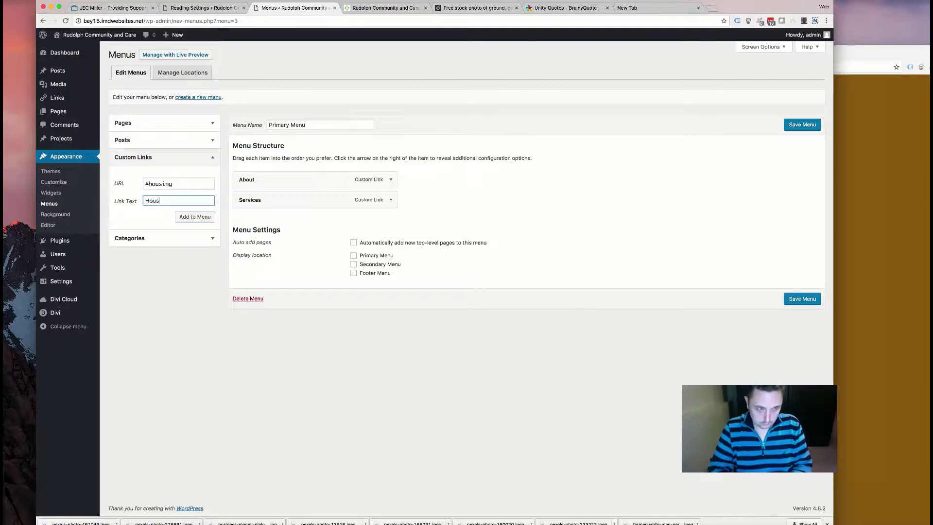
{"action": "left_click", "coordinate": [183, 217]}
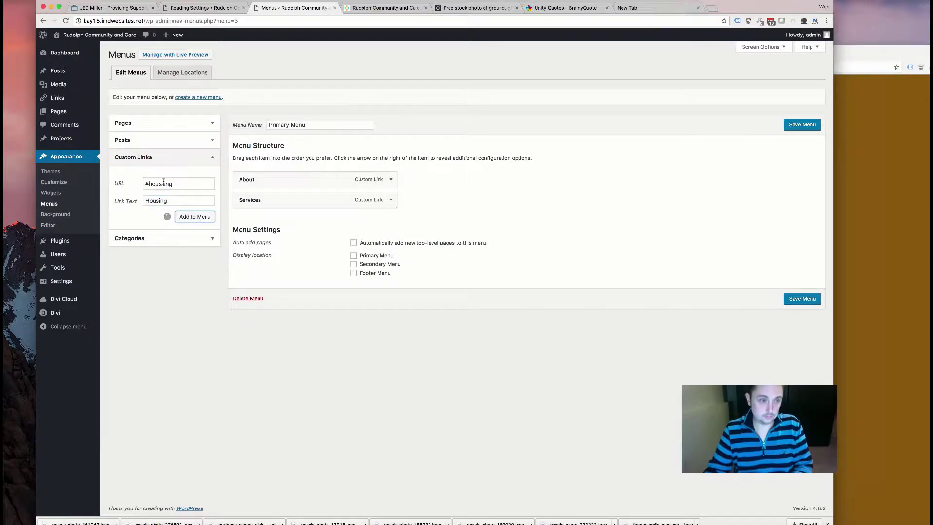
{"action": "triple_click", "coordinate": [168, 183]}
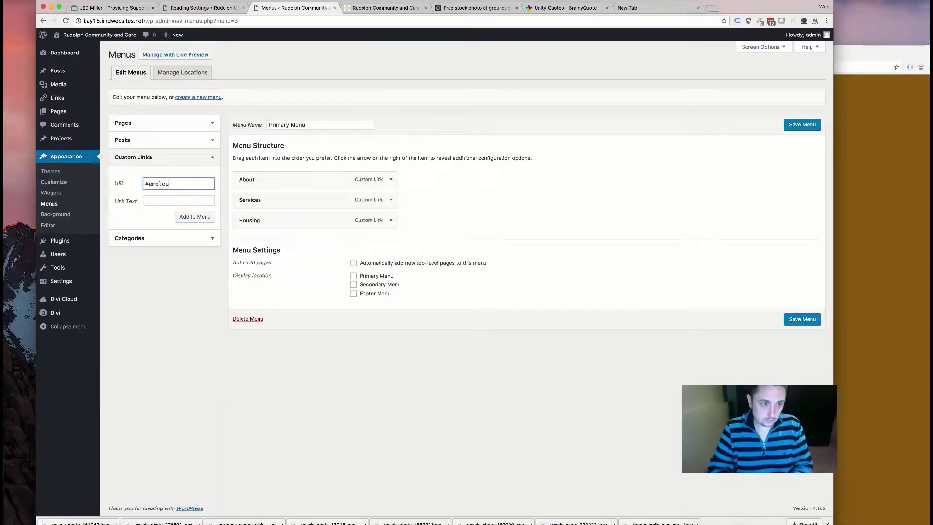
{"action": "left_click", "coordinate": [178, 201]}
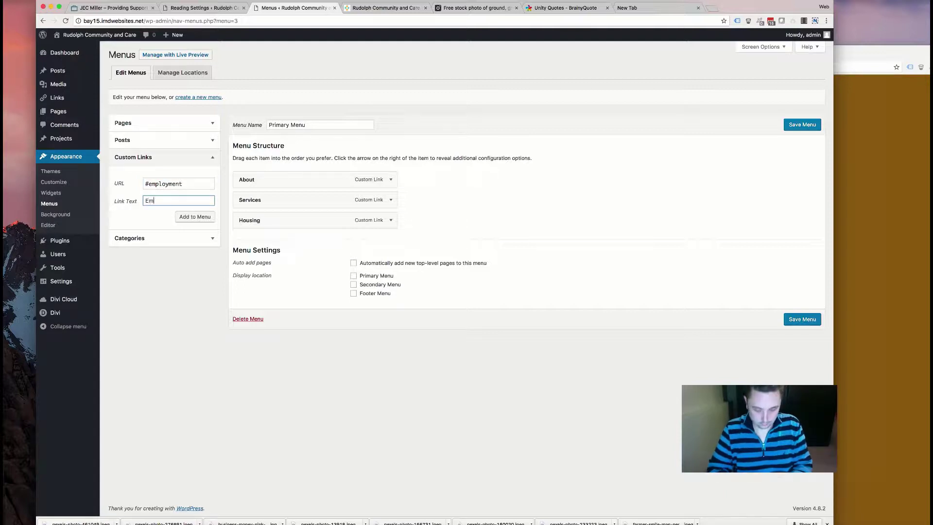
{"action": "left_click", "coordinate": [193, 217]}
{"action": "key", "text": "shift+Tab"}
{"action": "key", "text": "shift+Tab"}
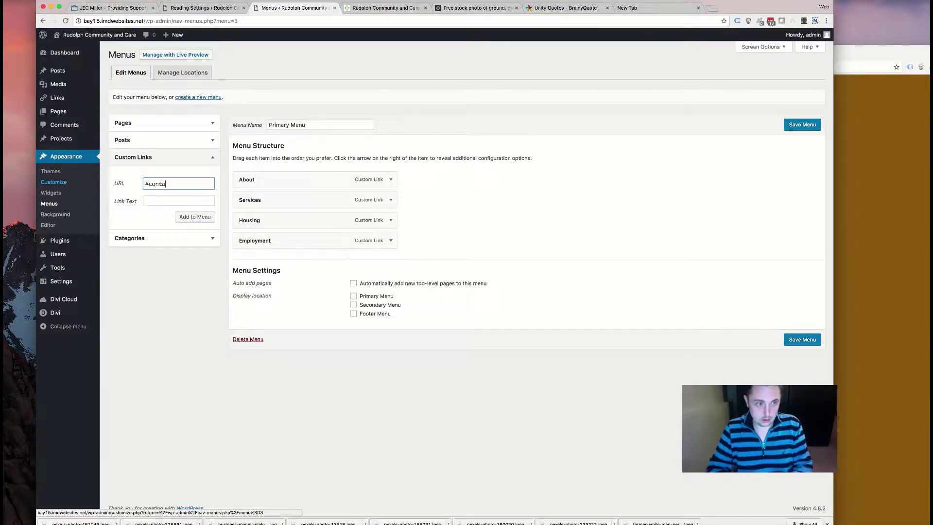
{"action": "key", "text": "Tab"}
{"action": "type", "text": "Contact"}
{"action": "key", "text": "Return"}
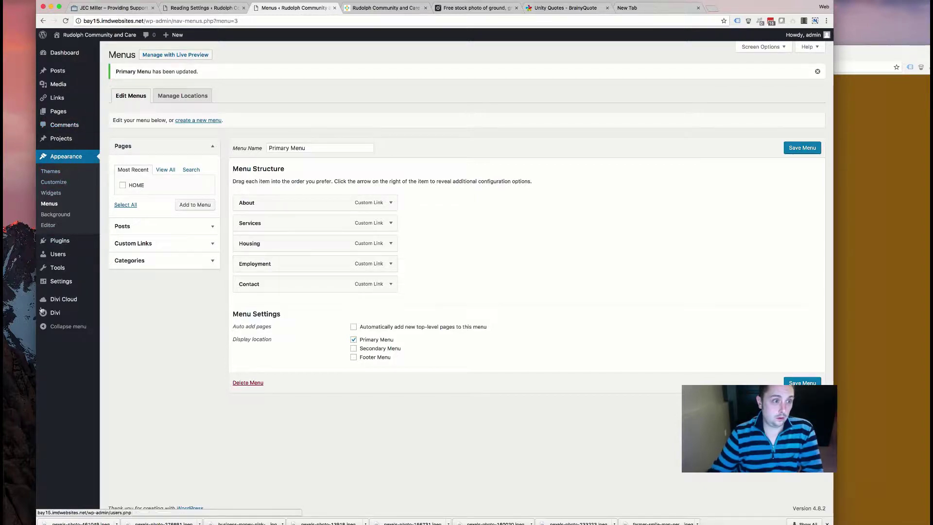
{"action": "mouse_move", "coordinate": [69, 316]}
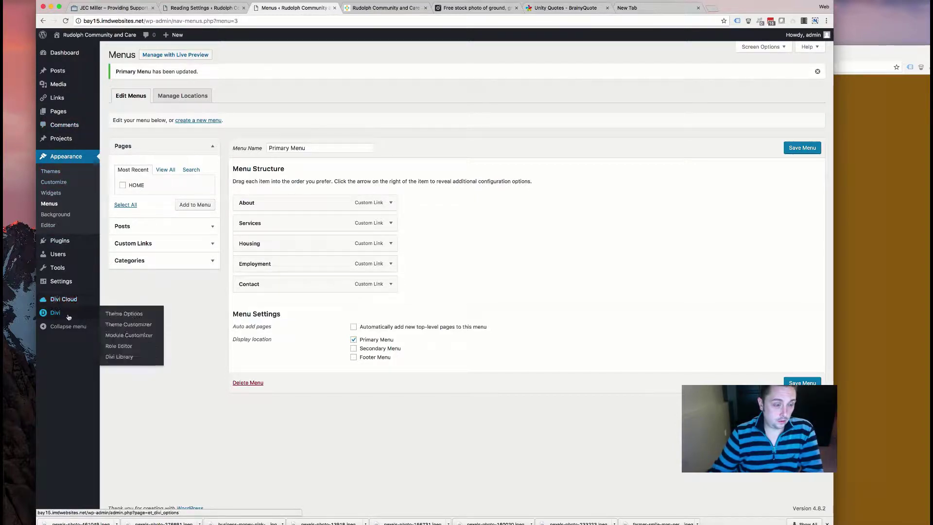
- In Customizer Typography, try AmaticSC and then Bevan as the header font
{"action": "left_click", "coordinate": [127, 314]}
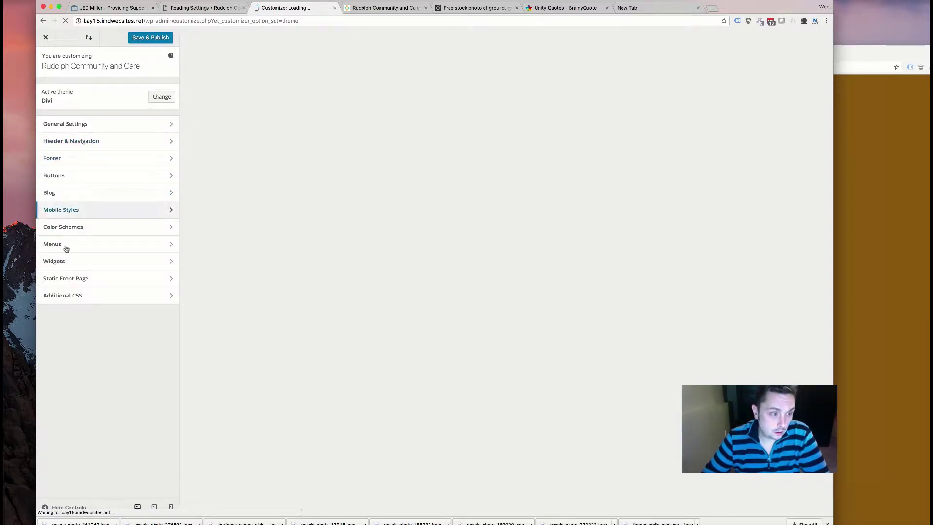
{"action": "left_click", "coordinate": [85, 126]}
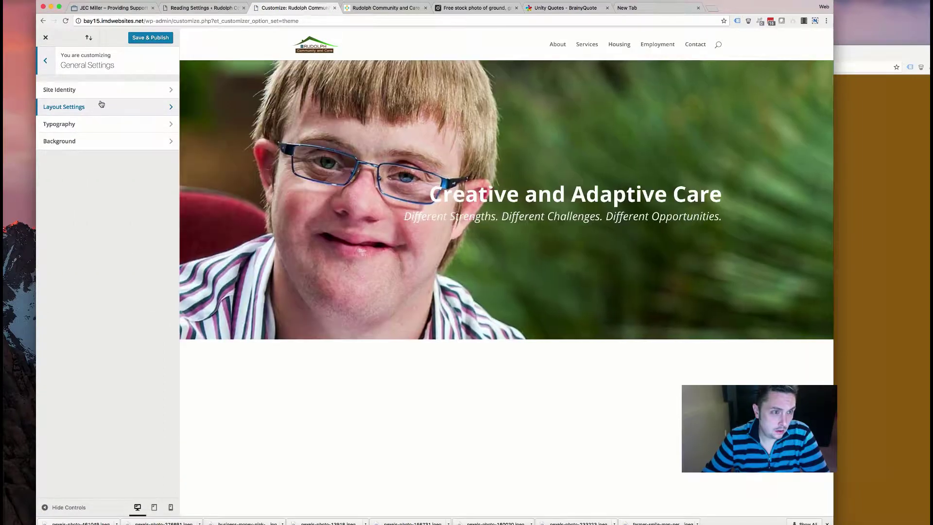
{"action": "left_click", "coordinate": [102, 123]}
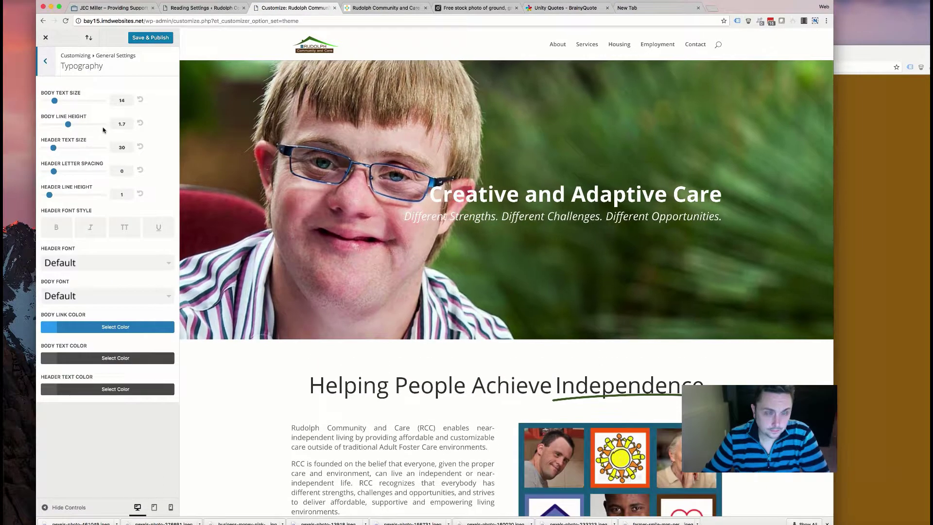
{"action": "left_click", "coordinate": [75, 262]}
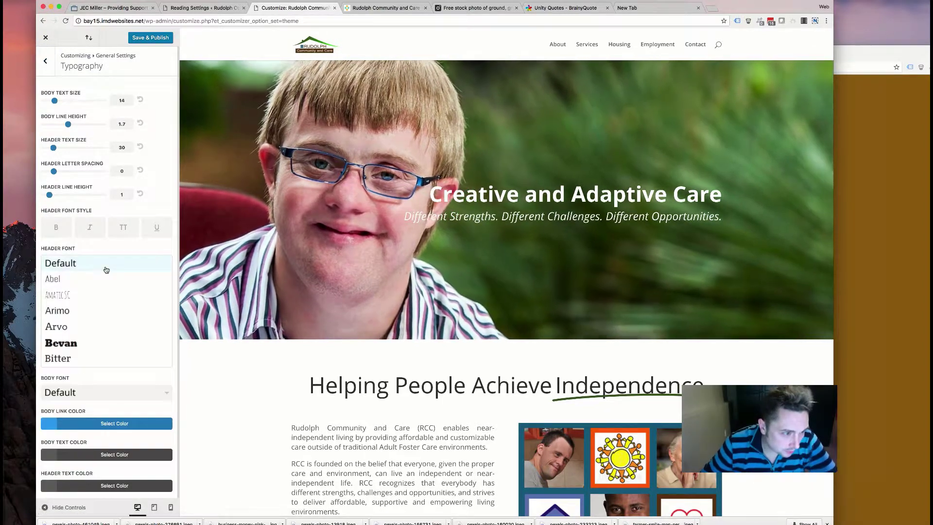
{"action": "left_click", "coordinate": [78, 294]}
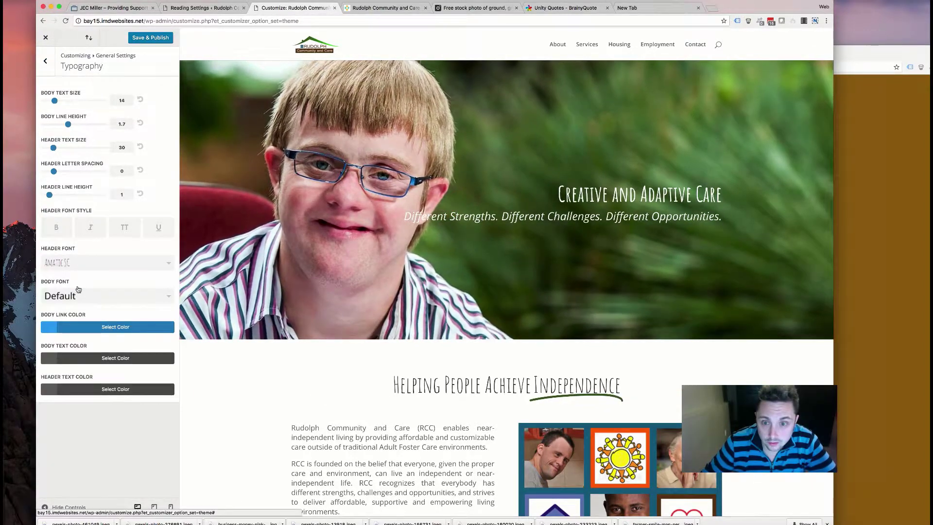
{"action": "left_click", "coordinate": [122, 265]}
{"action": "left_click", "coordinate": [77, 343]}
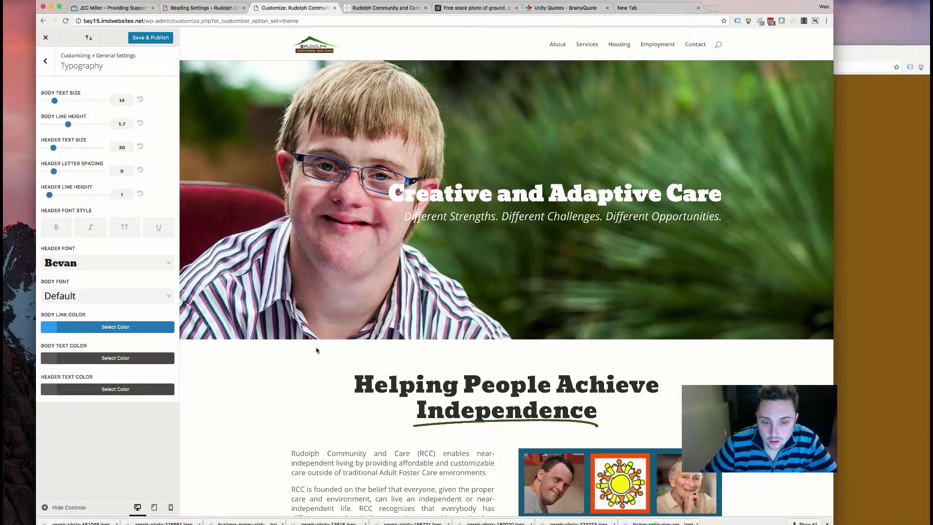
- Try Calligraffitti and then Cardo as the header font
{"action": "scroll", "coordinate": [318, 349], "scroll_direction": "down", "scroll_amount": 5}
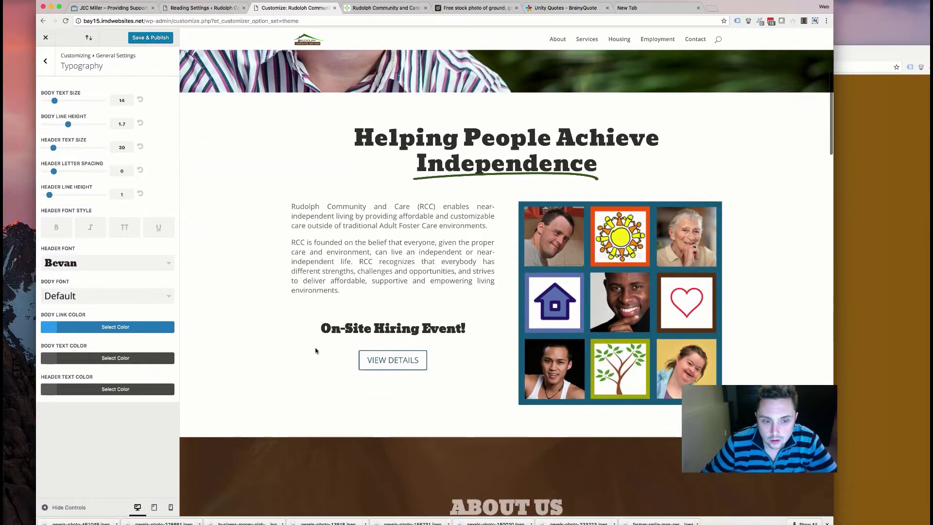
{"action": "scroll", "coordinate": [315, 350], "scroll_direction": "down", "scroll_amount": 5}
{"action": "scroll", "coordinate": [316, 350], "scroll_direction": "up", "scroll_amount": 5}
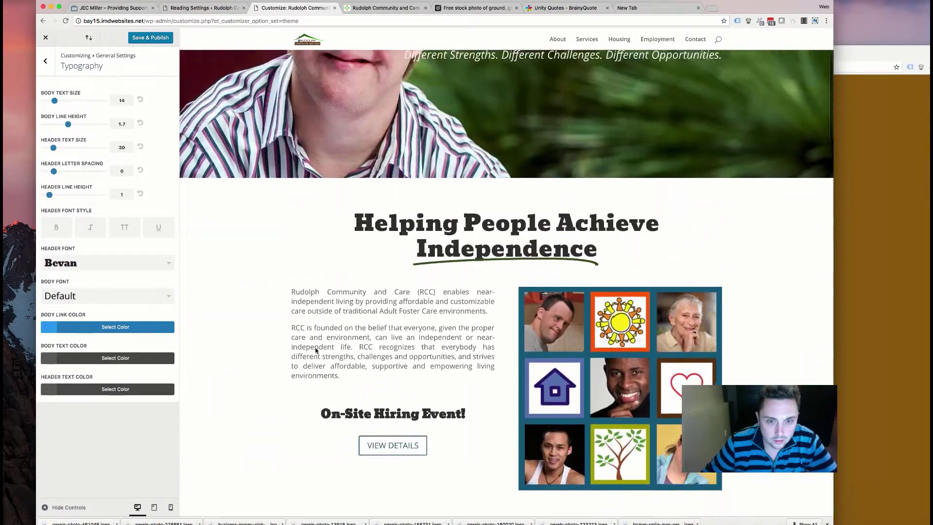
{"action": "left_click", "coordinate": [146, 262]}
{"action": "scroll", "coordinate": [84, 327], "scroll_direction": "down", "scroll_amount": 5}
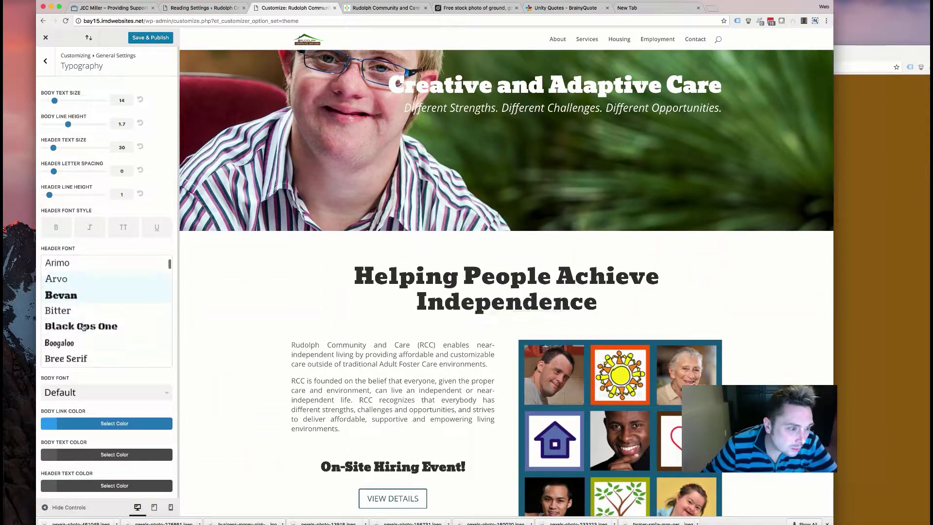
{"action": "scroll", "coordinate": [86, 322], "scroll_direction": "down", "scroll_amount": 3}
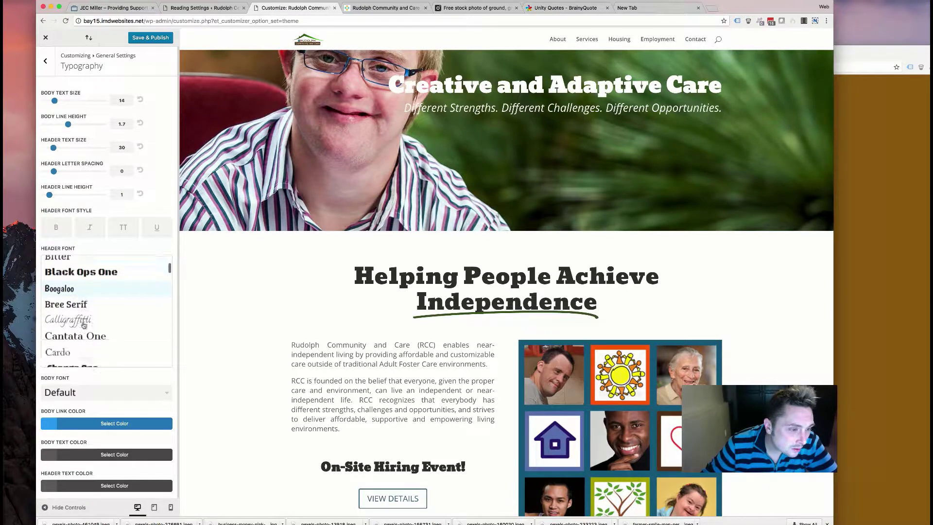
{"action": "left_click", "coordinate": [73, 310]}
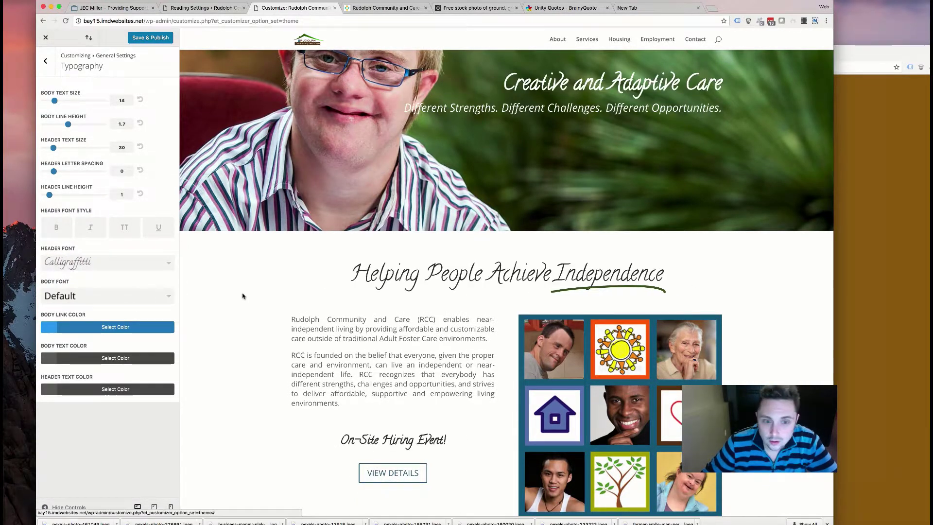
{"action": "scroll", "coordinate": [280, 306], "scroll_direction": "down", "scroll_amount": 5}
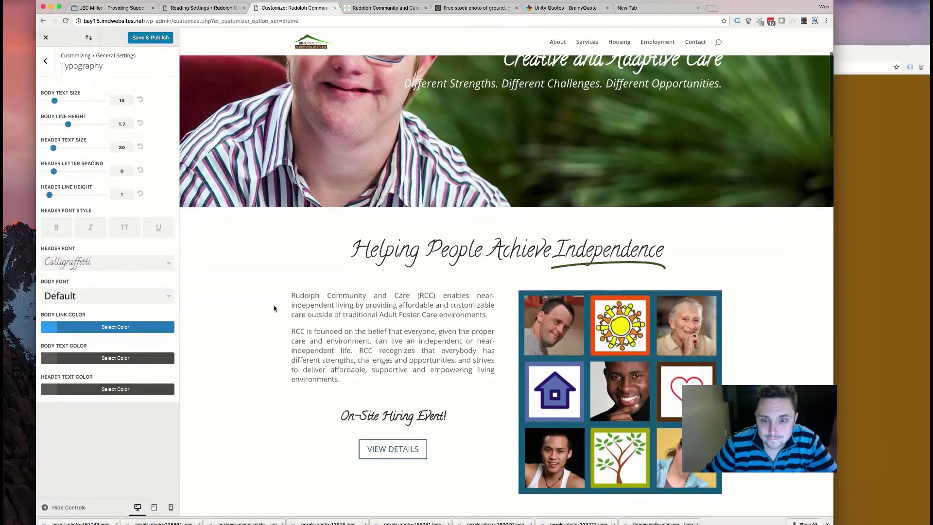
{"action": "scroll", "coordinate": [274, 308], "scroll_direction": "down", "scroll_amount": 6}
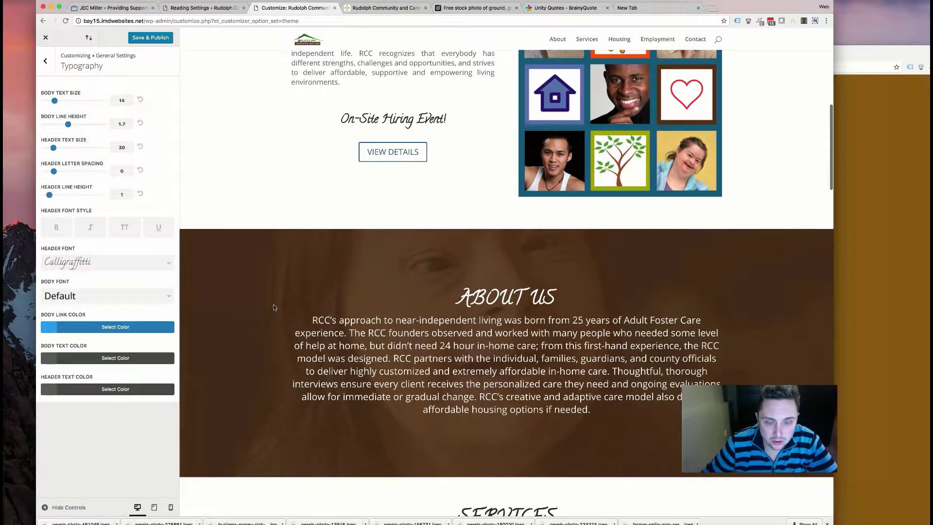
{"action": "scroll", "coordinate": [274, 308], "scroll_direction": "up", "scroll_amount": 6}
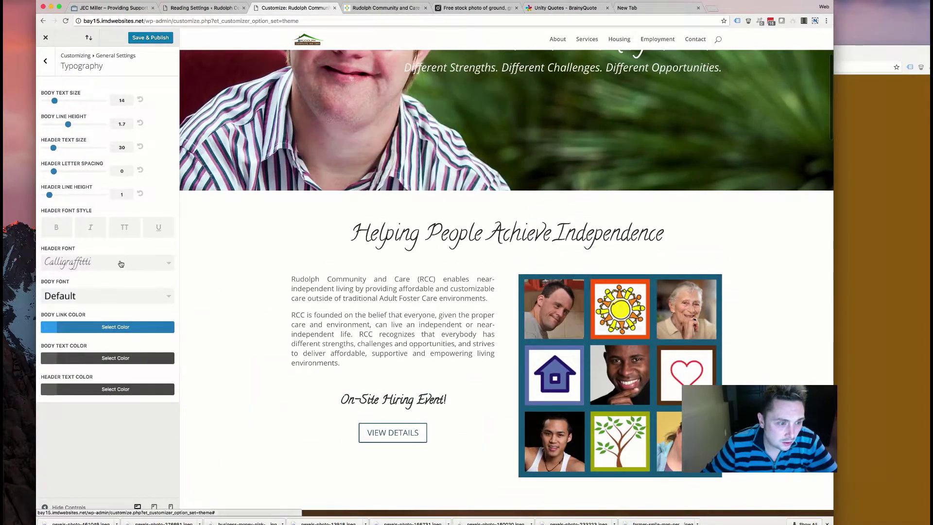
{"action": "left_click", "coordinate": [107, 262]}
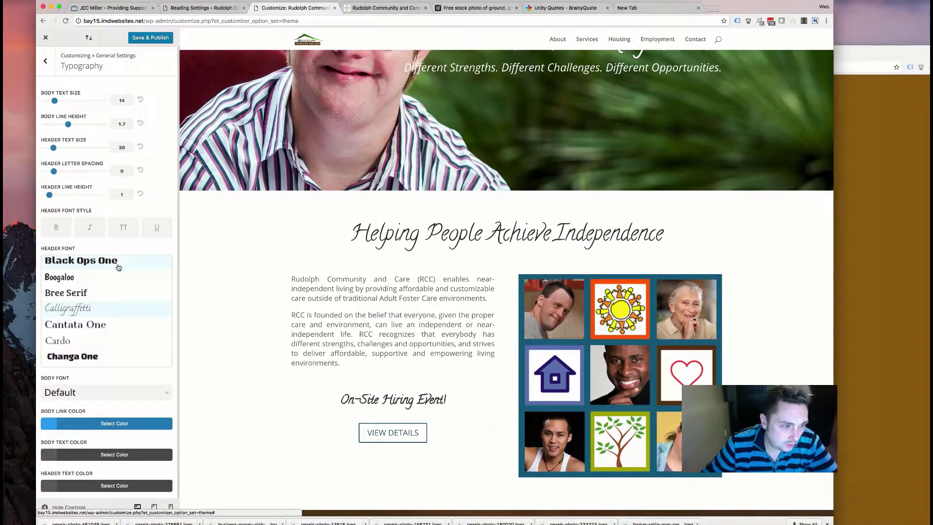
{"action": "left_click", "coordinate": [63, 342]}
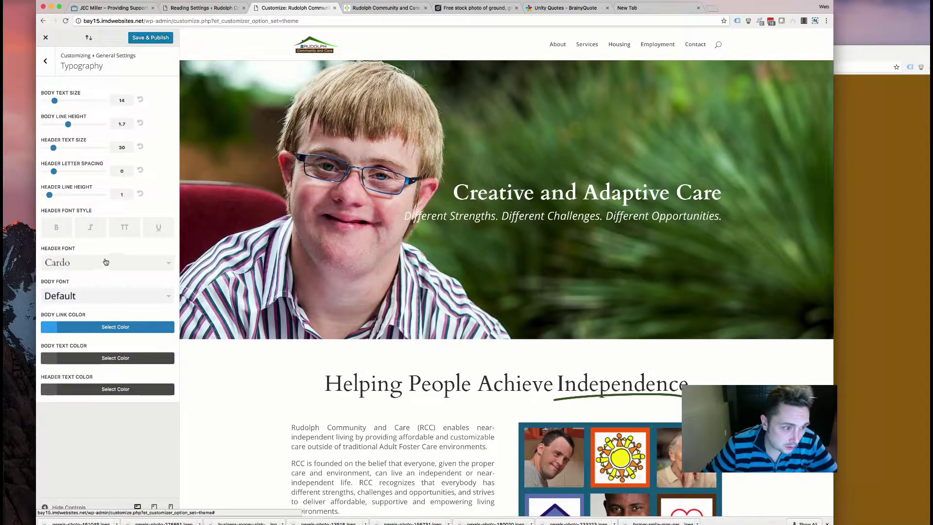
- Try Changa One, Cherry Cream Soda and Comfortaa as the header font
{"action": "left_click", "coordinate": [105, 262]}
{"action": "left_click", "coordinate": [67, 357]}
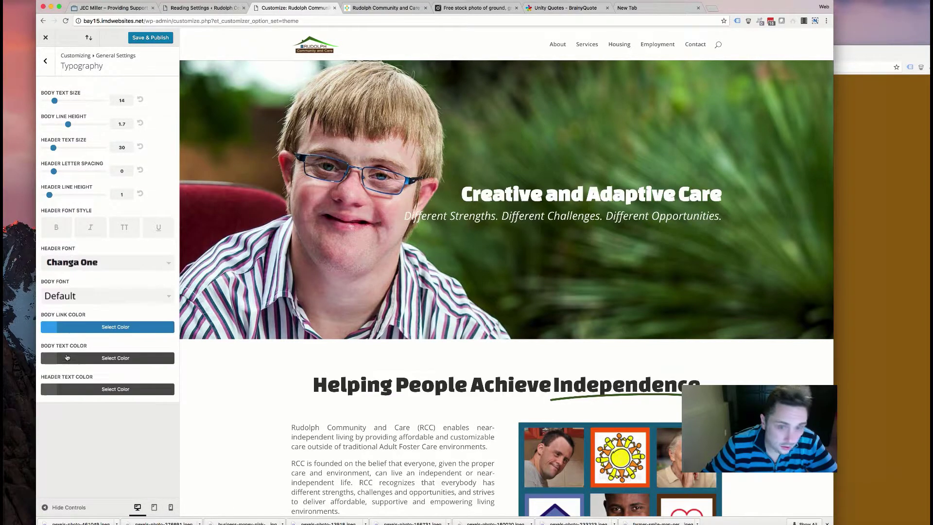
{"action": "left_click", "coordinate": [102, 261]}
{"action": "scroll", "coordinate": [113, 311], "scroll_direction": "down", "scroll_amount": 2}
{"action": "scroll", "coordinate": [113, 312], "scroll_direction": "down", "scroll_amount": 3}
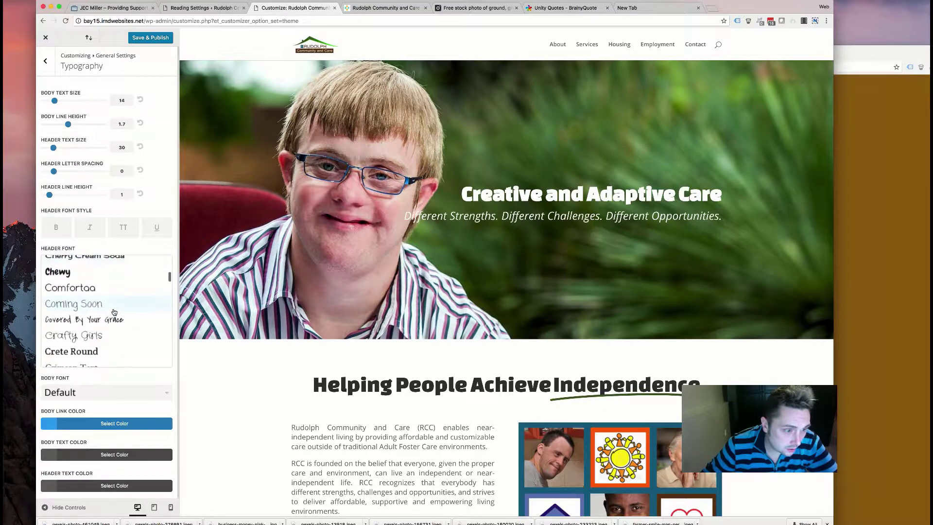
{"action": "scroll", "coordinate": [114, 311], "scroll_direction": "up", "scroll_amount": 2}
{"action": "left_click", "coordinate": [115, 296]}
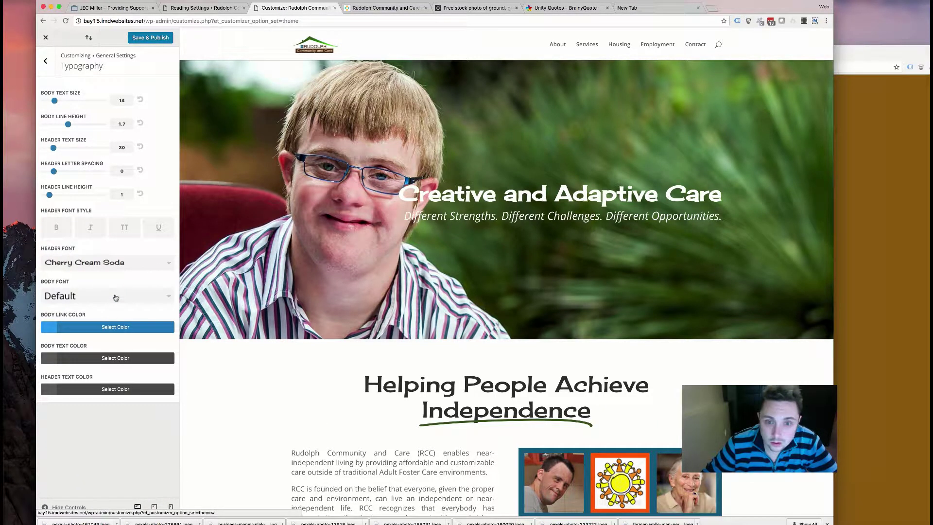
{"action": "left_click", "coordinate": [127, 264]}
{"action": "scroll", "coordinate": [107, 311], "scroll_direction": "down", "scroll_amount": 1}
{"action": "left_click", "coordinate": [92, 304]}
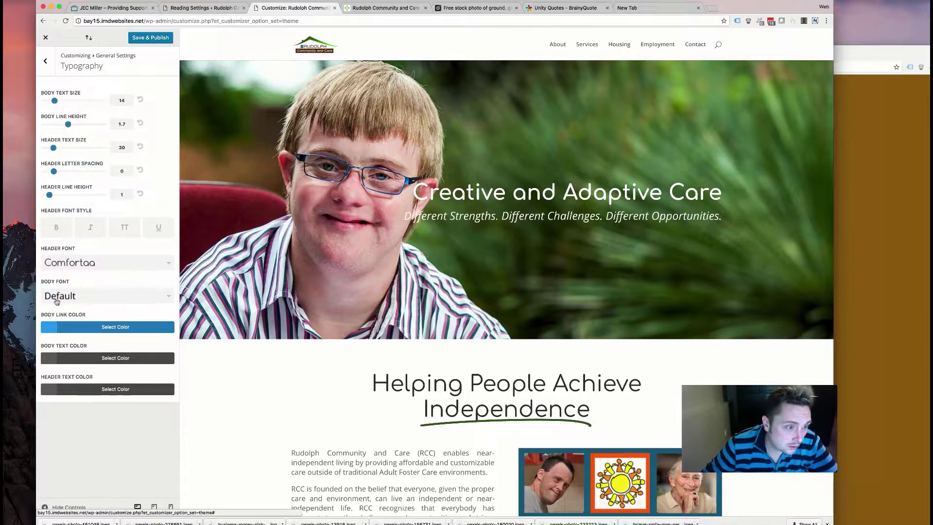
- Try Crafty Girls, then settle the header font on Crete Round
{"action": "left_click", "coordinate": [74, 269]}
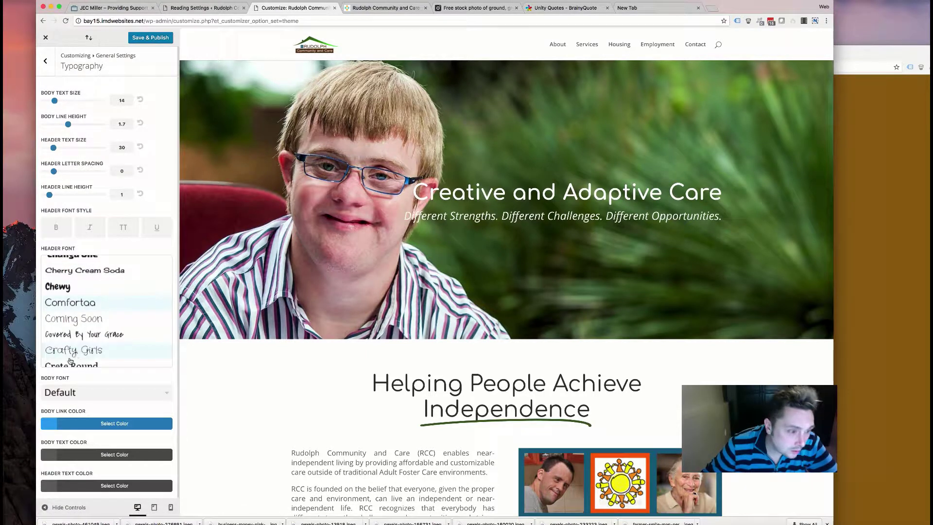
{"action": "scroll", "coordinate": [97, 342], "scroll_direction": "down", "scroll_amount": 2}
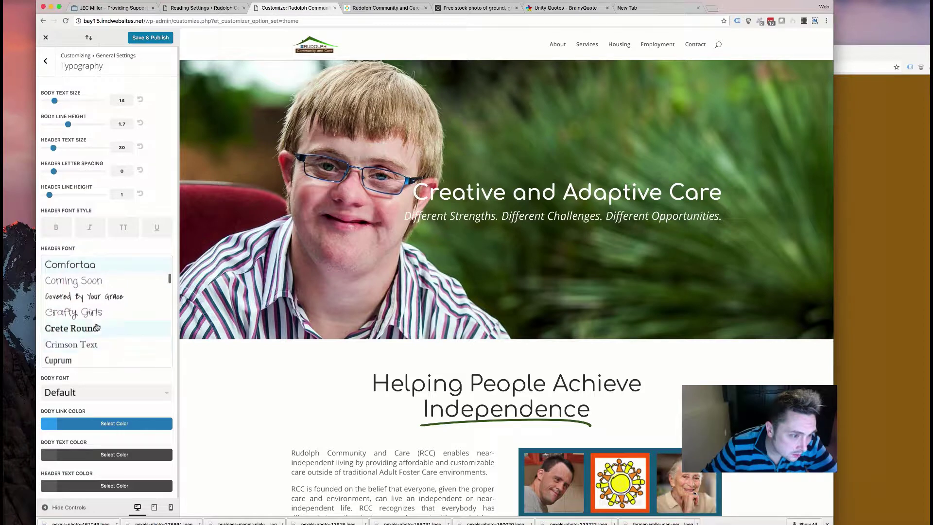
{"action": "left_click", "coordinate": [99, 319]}
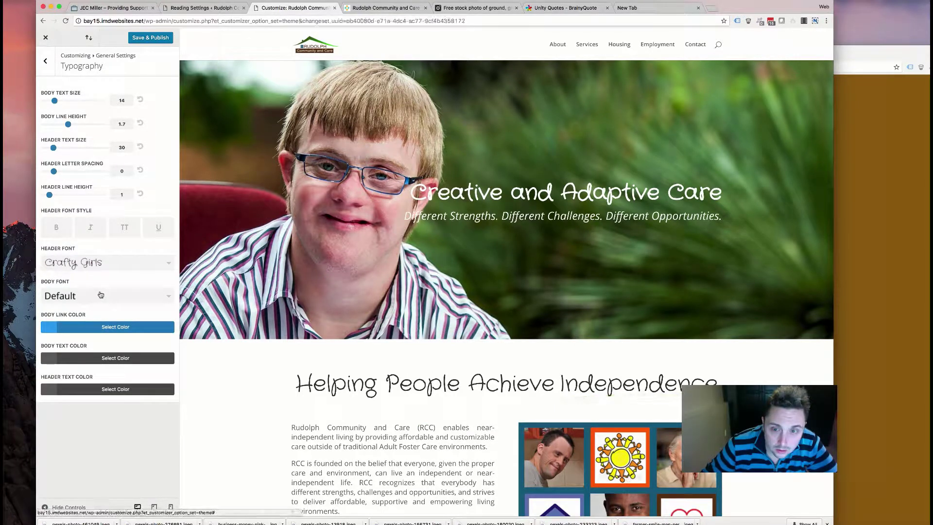
{"action": "left_click", "coordinate": [86, 263]}
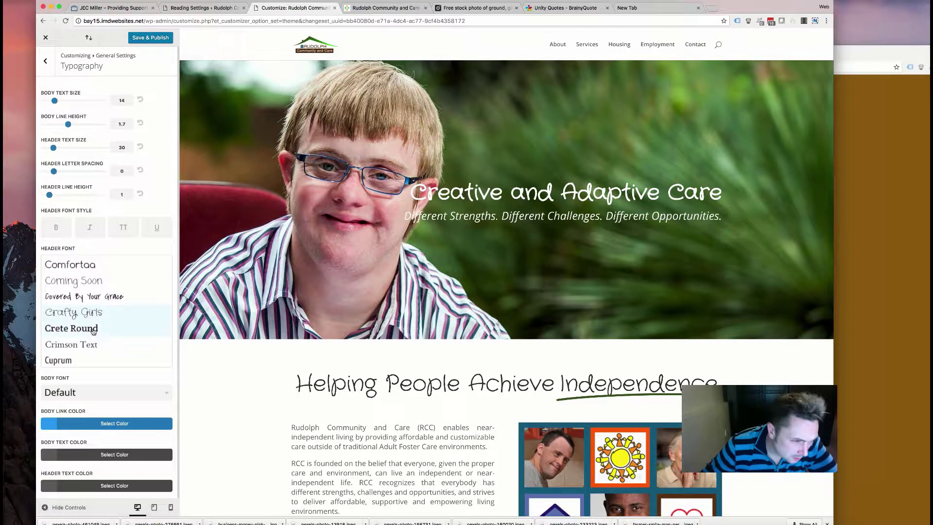
{"action": "left_click", "coordinate": [93, 329]}
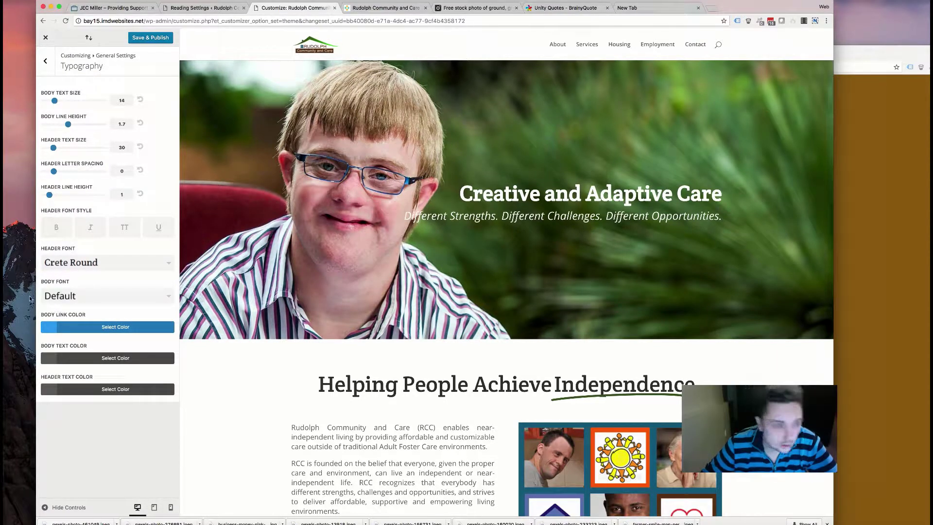
{"action": "left_click", "coordinate": [85, 266]}
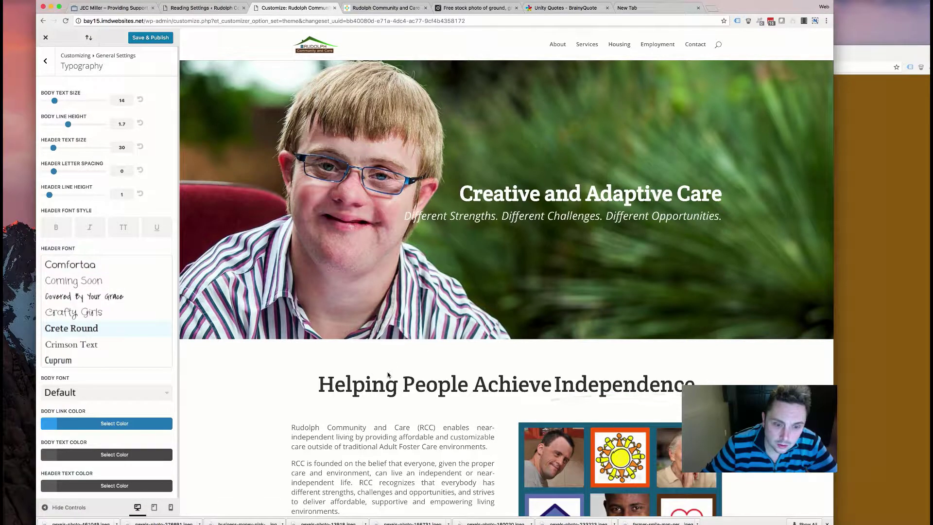
- Preview the headings in the Cuprum header font
{"action": "scroll", "coordinate": [390, 374], "scroll_direction": "down", "scroll_amount": 10}
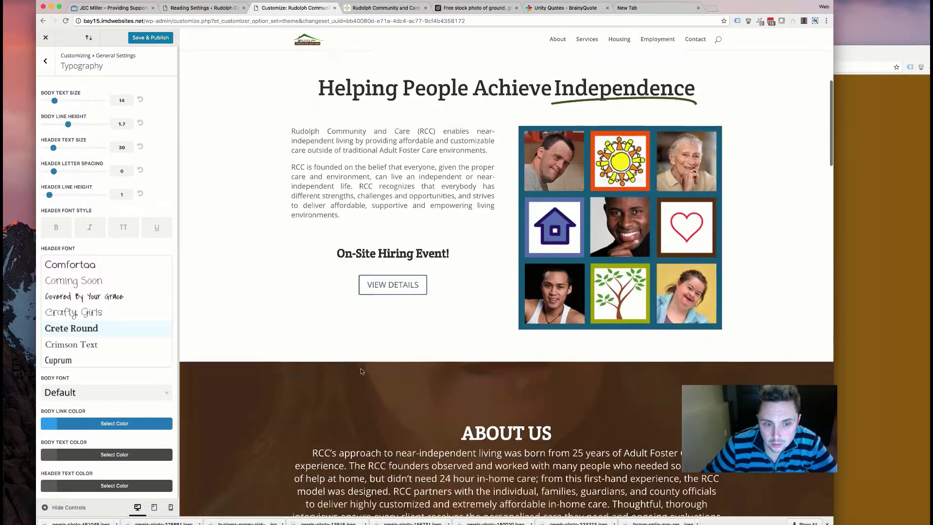
{"action": "scroll", "coordinate": [361, 372], "scroll_direction": "down", "scroll_amount": 14}
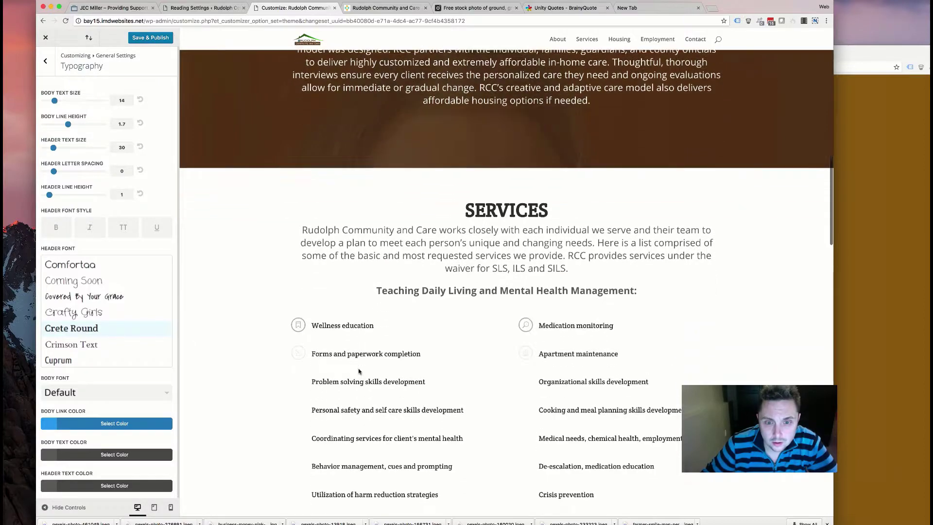
{"action": "scroll", "coordinate": [358, 372], "scroll_direction": "down", "scroll_amount": 12}
{"action": "scroll", "coordinate": [358, 372], "scroll_direction": "left", "scroll_amount": 3}
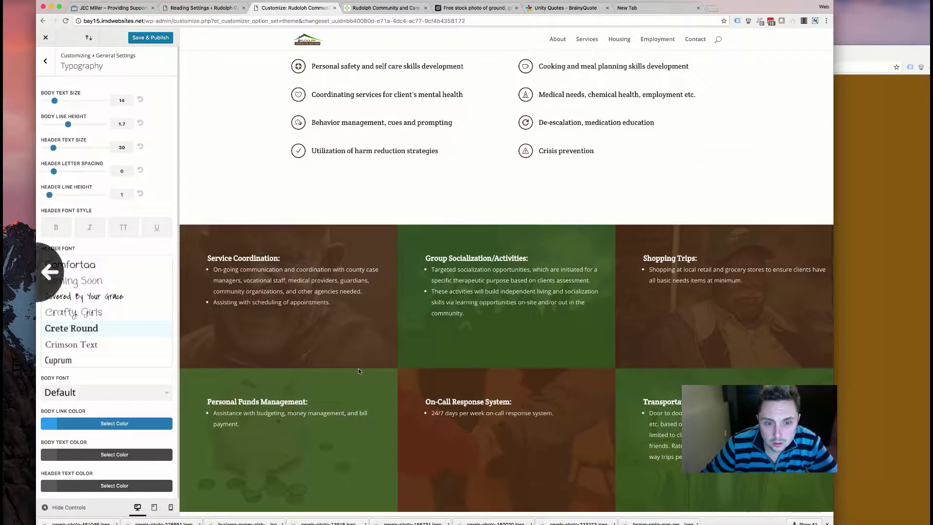
{"action": "scroll", "coordinate": [359, 371], "scroll_direction": "down", "scroll_amount": 2}
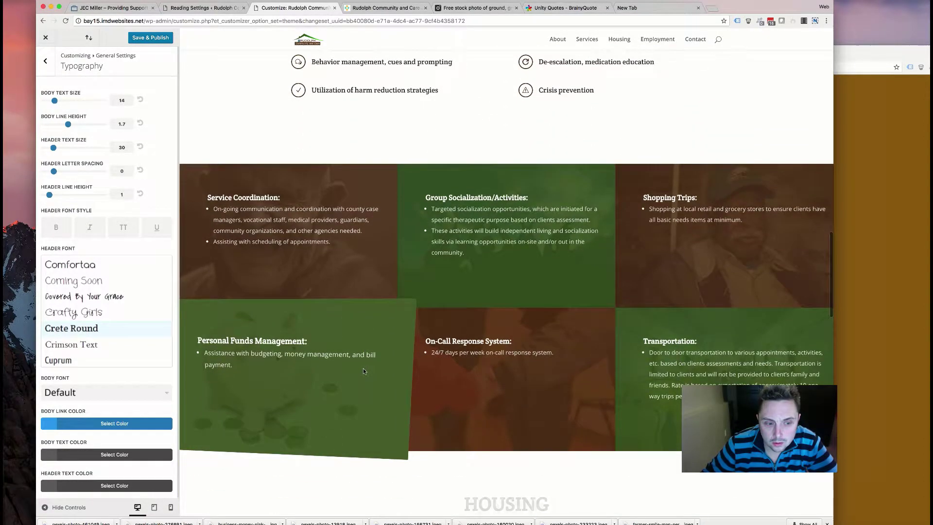
{"action": "scroll", "coordinate": [363, 371], "scroll_direction": "down", "scroll_amount": 20}
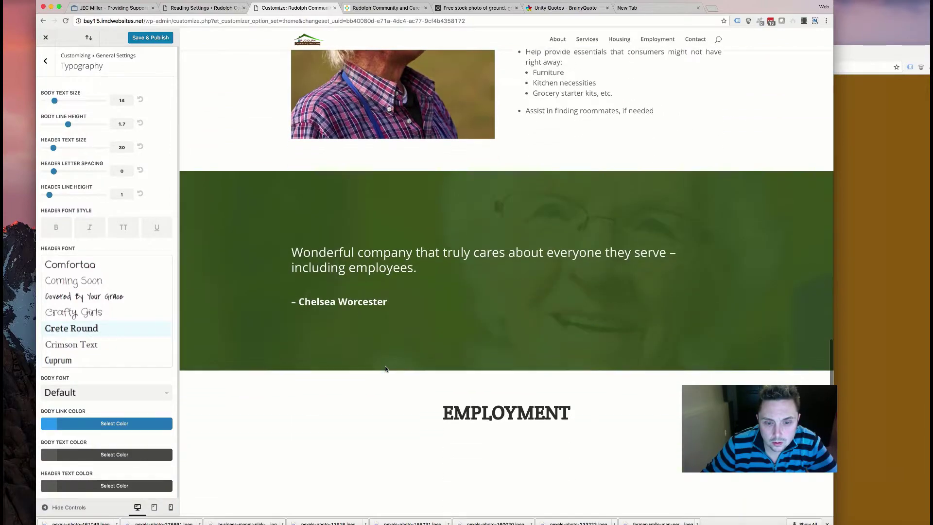
{"action": "scroll", "coordinate": [385, 369], "scroll_direction": "down", "scroll_amount": 12}
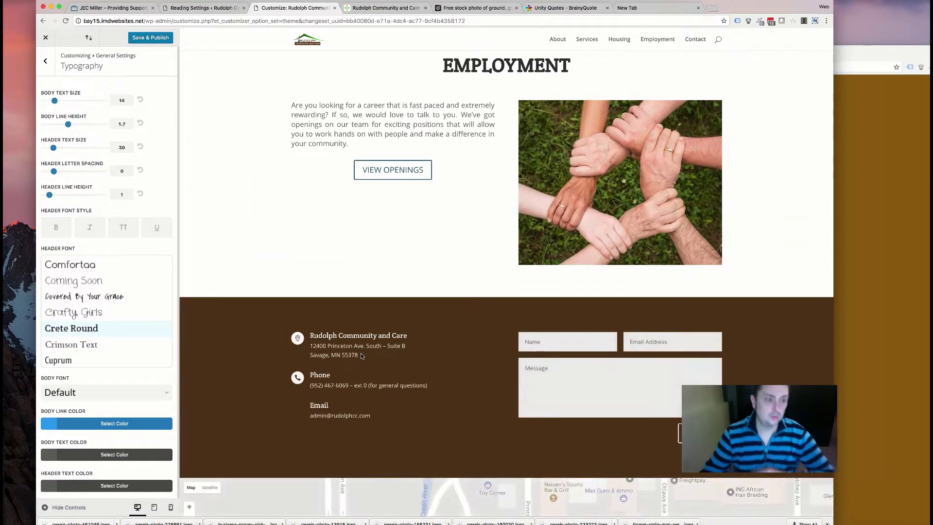
{"action": "scroll", "coordinate": [361, 356], "scroll_direction": "up", "scroll_amount": 9}
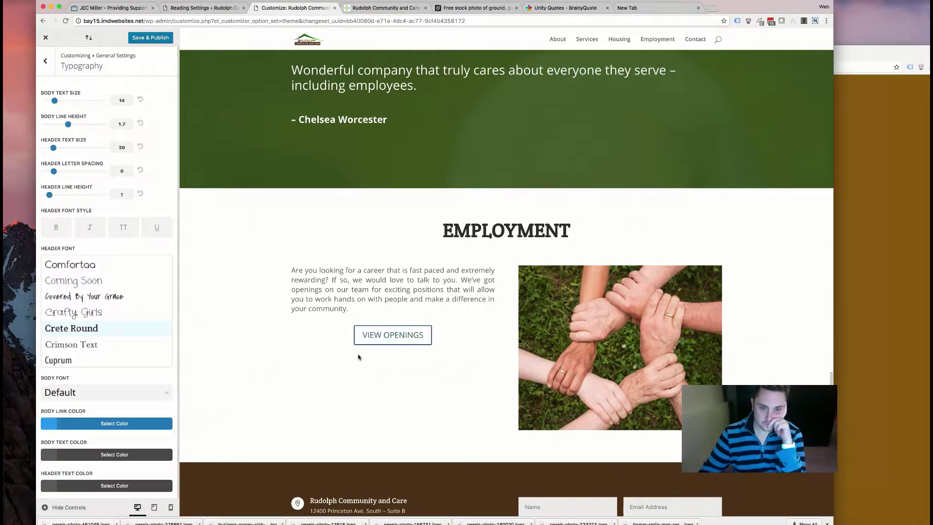
{"action": "scroll", "coordinate": [94, 342], "scroll_direction": "down", "scroll_amount": 1}
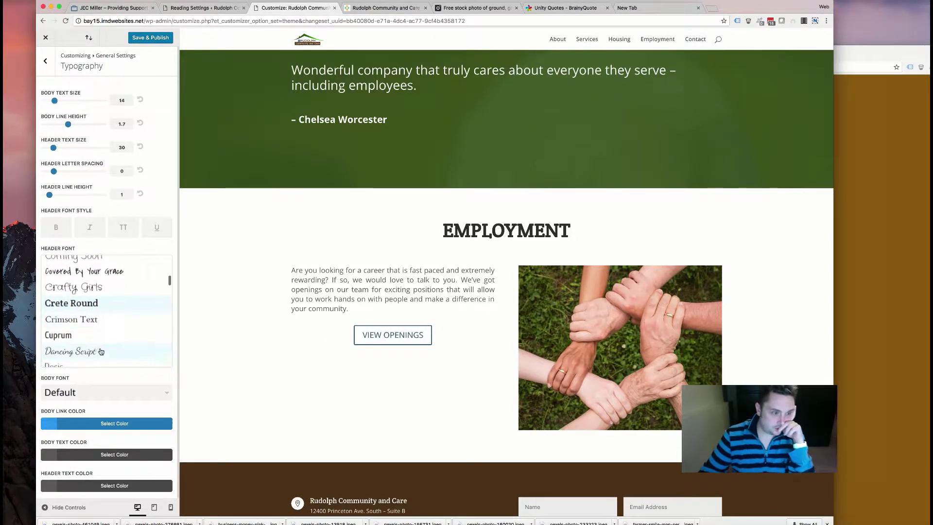
{"action": "left_click", "coordinate": [93, 342]}
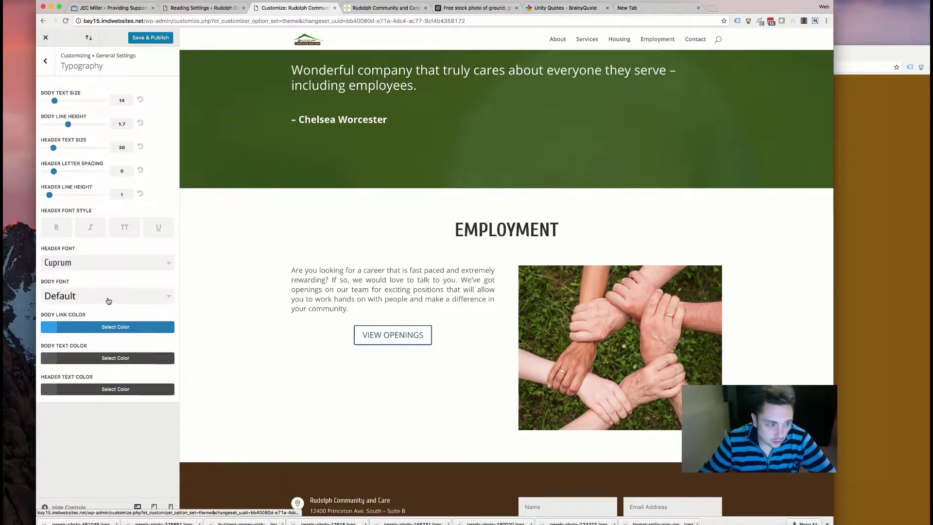
- Change the header font from Cuprum to Fredoka One
{"action": "left_click", "coordinate": [119, 265]}
{"action": "scroll", "coordinate": [100, 323], "scroll_direction": "down", "scroll_amount": 4}
{"action": "left_click", "coordinate": [98, 330]}
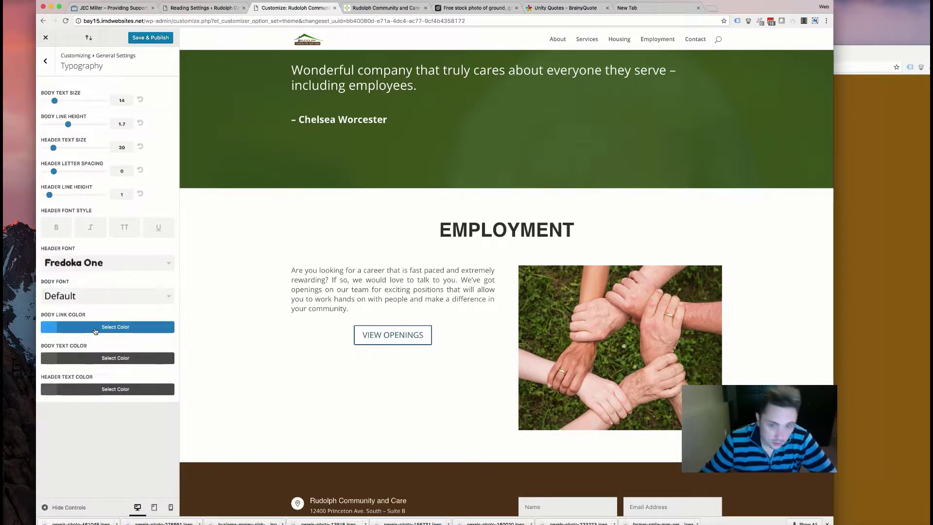
{"action": "scroll", "coordinate": [301, 355], "scroll_direction": "up", "scroll_amount": 15}
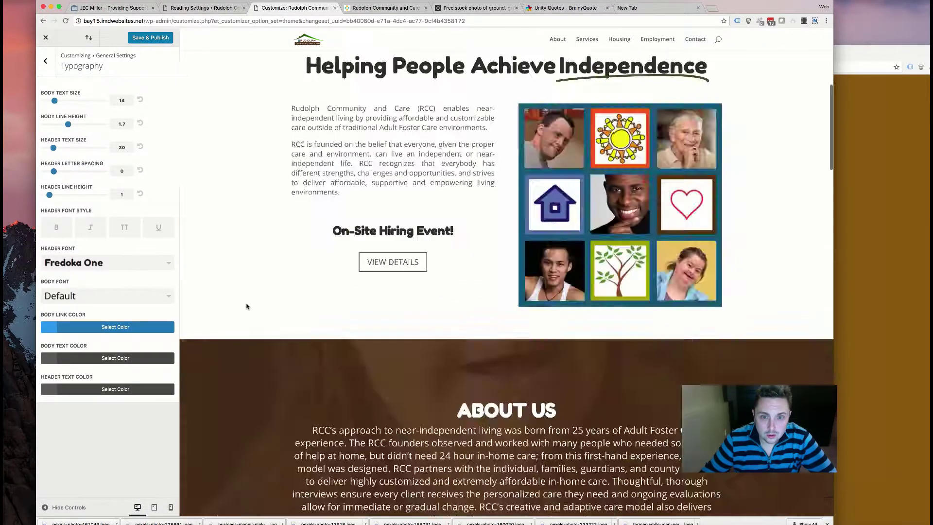
- Preview the headings in Francois One, Judson and Kreon header fonts
{"action": "scroll", "coordinate": [265, 384], "scroll_direction": "down", "scroll_amount": 5}
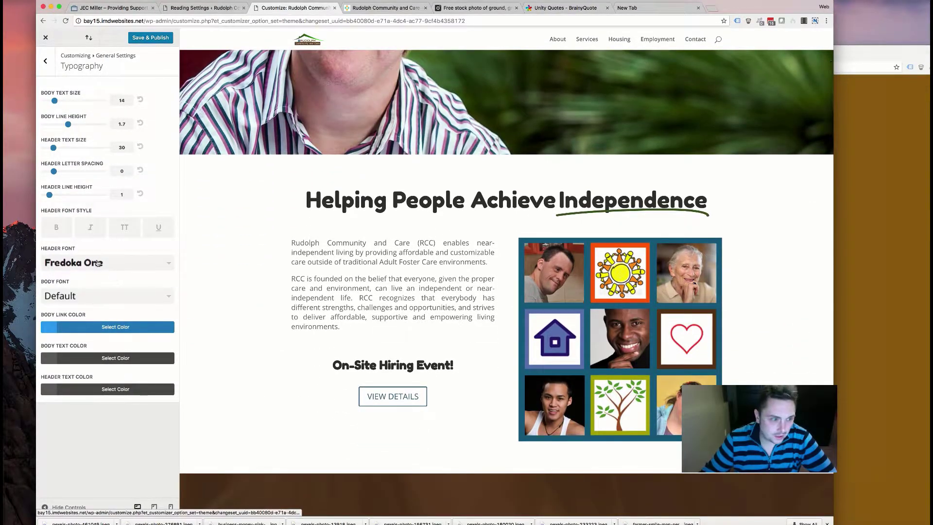
{"action": "left_click", "coordinate": [99, 263]}
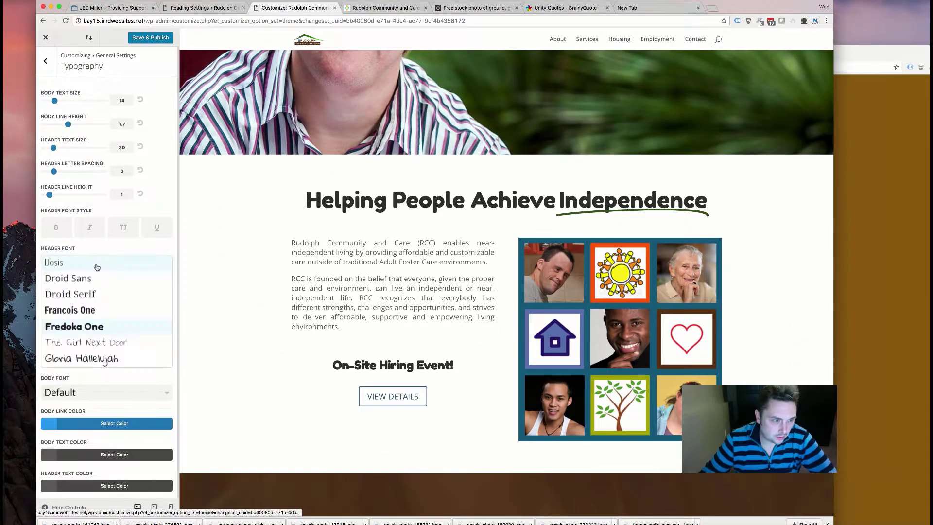
{"action": "left_click", "coordinate": [57, 311]}
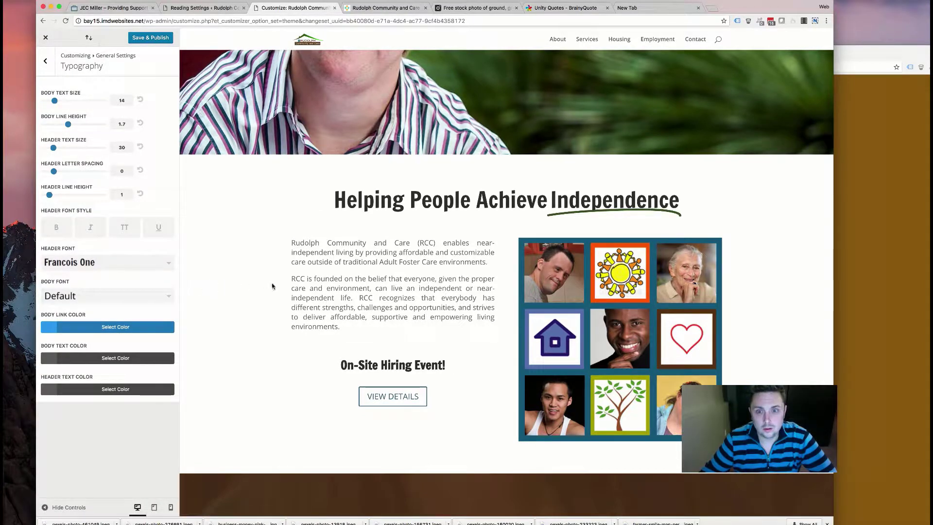
{"action": "left_click", "coordinate": [107, 262]}
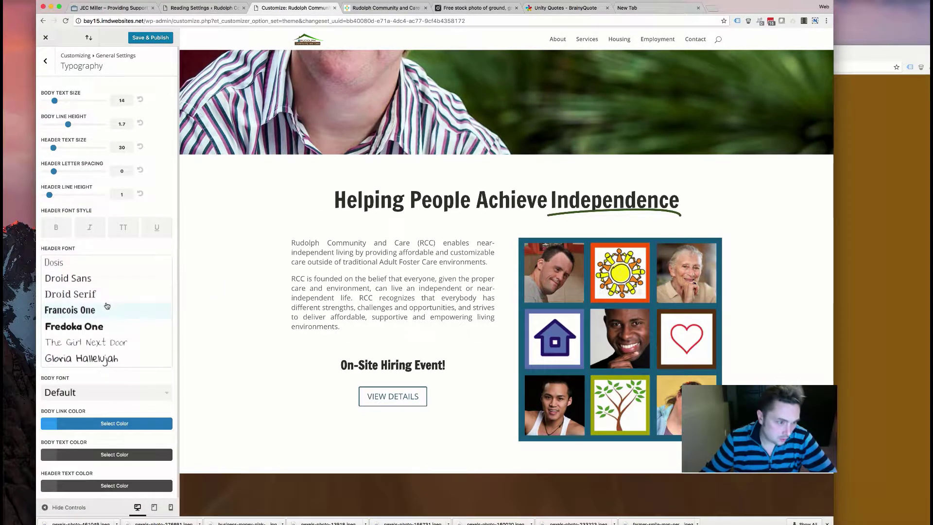
{"action": "scroll", "coordinate": [83, 316], "scroll_direction": "down", "scroll_amount": 6}
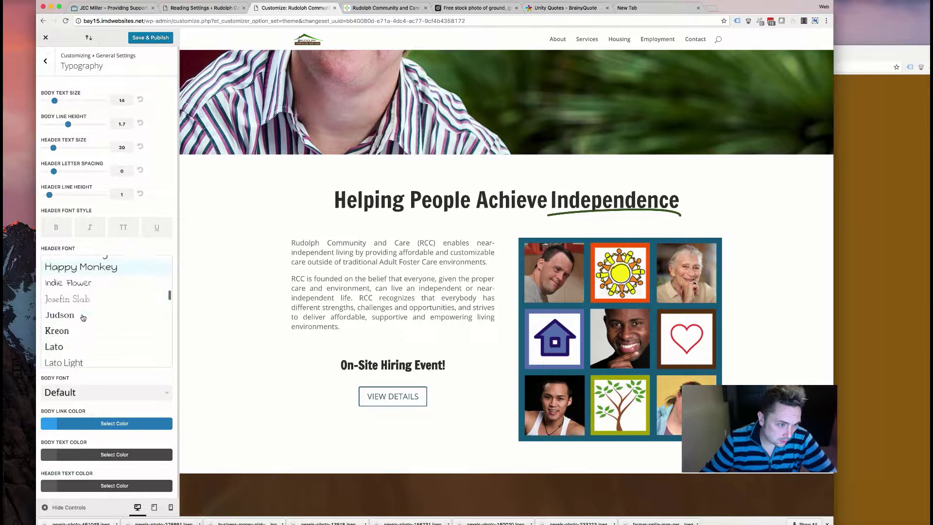
{"action": "left_click", "coordinate": [84, 300]}
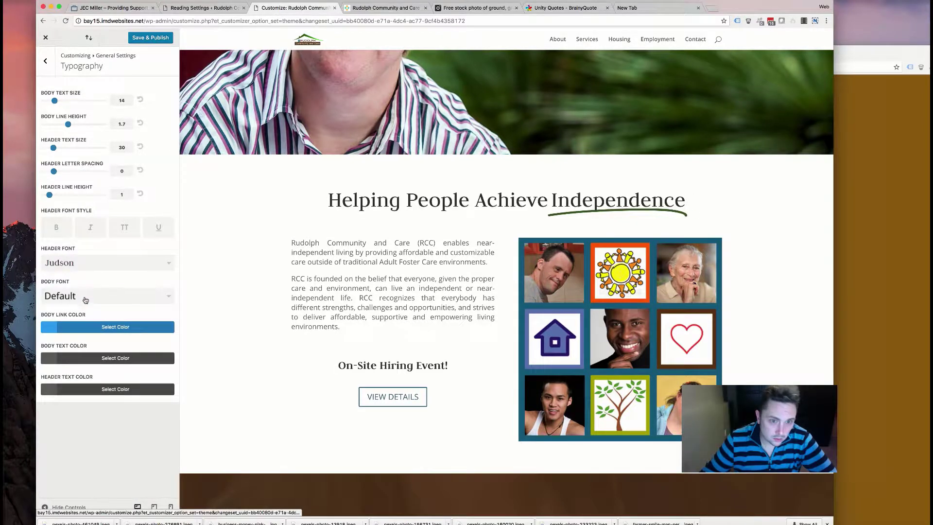
{"action": "left_click", "coordinate": [100, 263]}
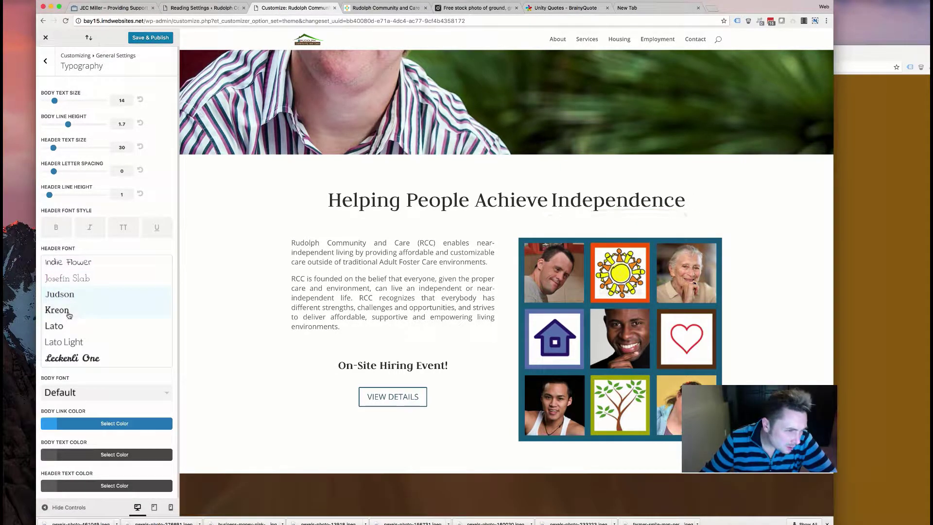
{"action": "left_click", "coordinate": [70, 311]}
- Try Leckerli One, Lobster and Lora as the header font
{"action": "left_click", "coordinate": [88, 265]}
{"action": "scroll", "coordinate": [85, 301], "scroll_direction": "down", "scroll_amount": 4}
{"action": "left_click", "coordinate": [85, 297]}
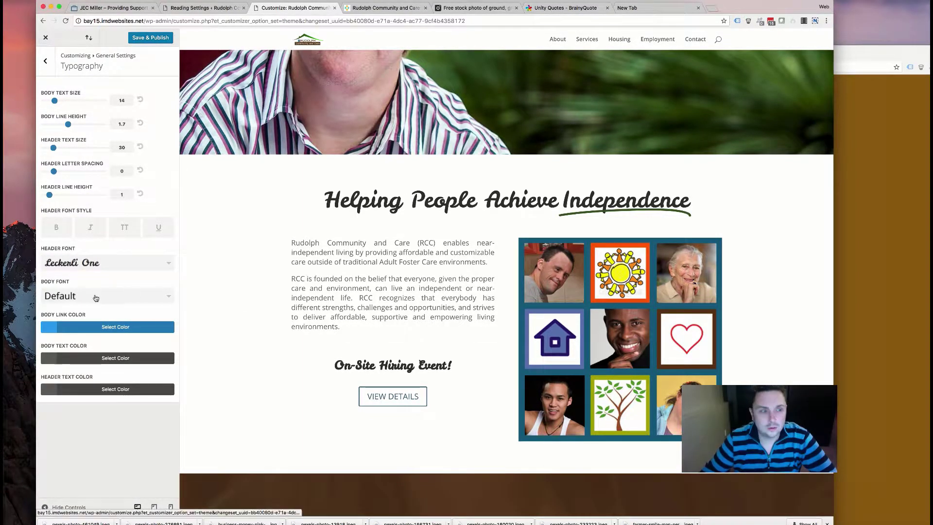
{"action": "left_click", "coordinate": [120, 265]}
{"action": "scroll", "coordinate": [98, 306], "scroll_direction": "down", "scroll_amount": 1}
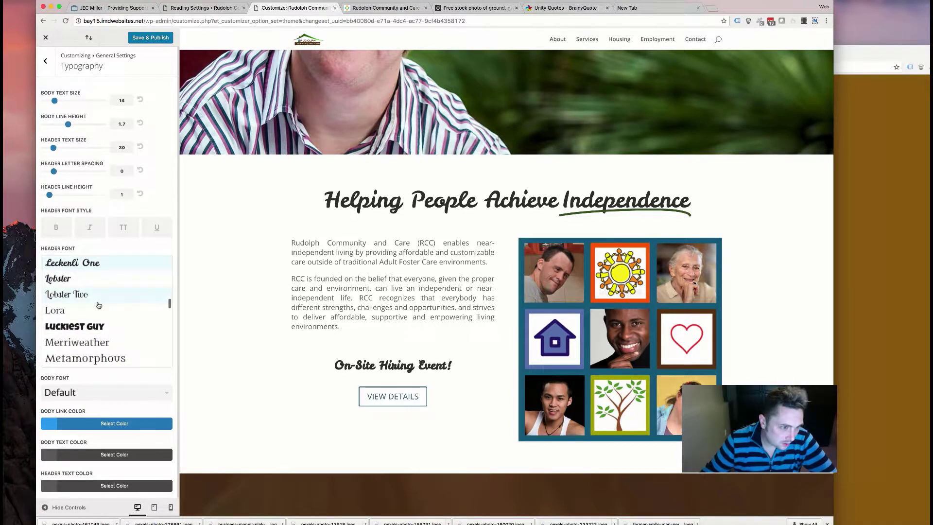
{"action": "left_click", "coordinate": [87, 285]}
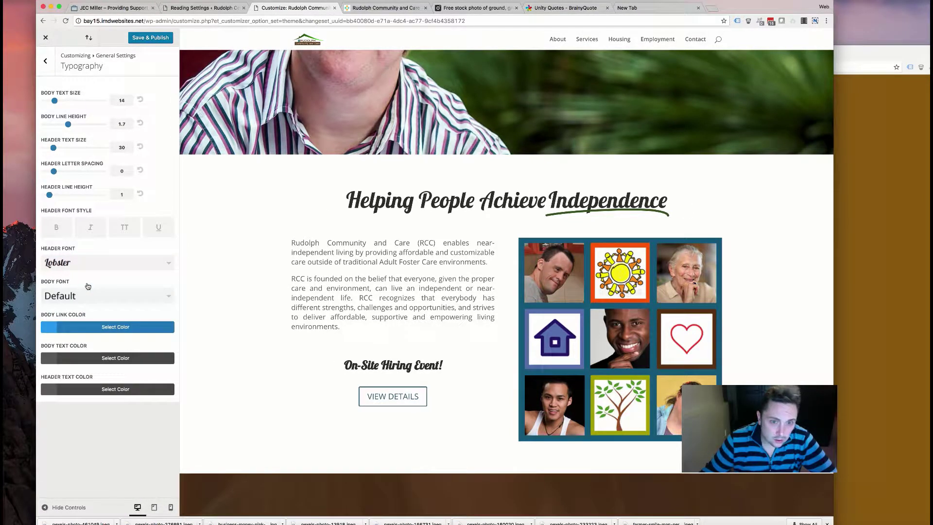
{"action": "left_click", "coordinate": [119, 265]}
{"action": "scroll", "coordinate": [117, 287], "scroll_direction": "down", "scroll_amount": 3}
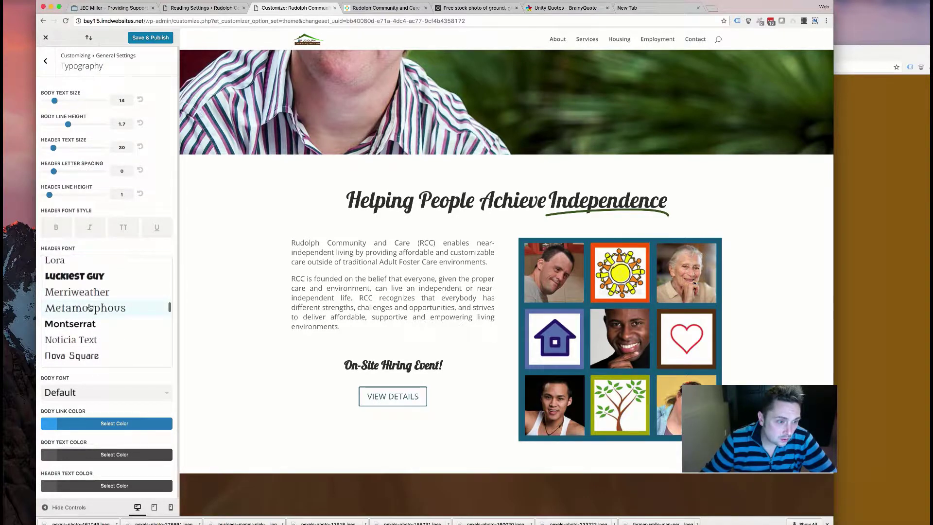
{"action": "left_click", "coordinate": [88, 266]}
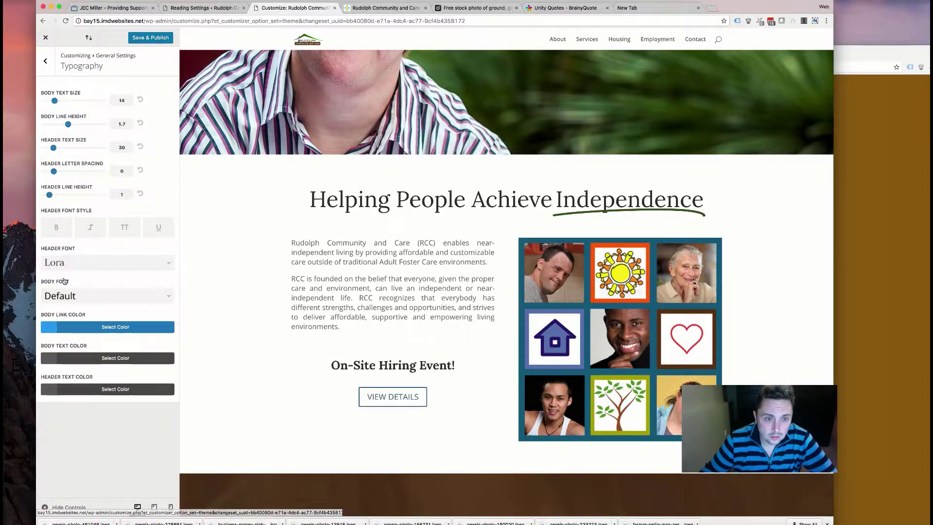
{"action": "scroll", "coordinate": [304, 318], "scroll_direction": "up", "scroll_amount": 5}
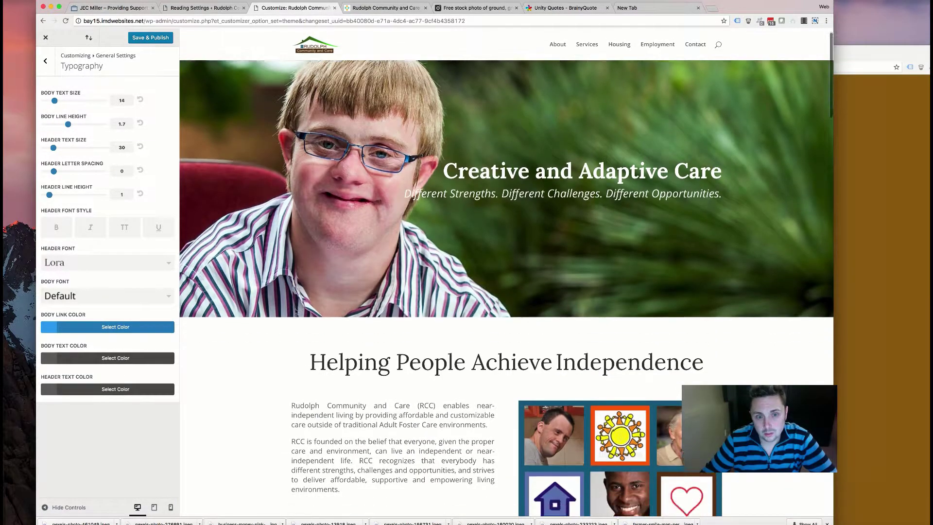
{"action": "scroll", "coordinate": [297, 311], "scroll_direction": "down", "scroll_amount": 5}
{"action": "scroll", "coordinate": [209, 270], "scroll_direction": "up", "scroll_amount": 5}
- Preview the headings in Noticia Text, Metamorphous and Nunito
{"action": "left_click", "coordinate": [112, 265]}
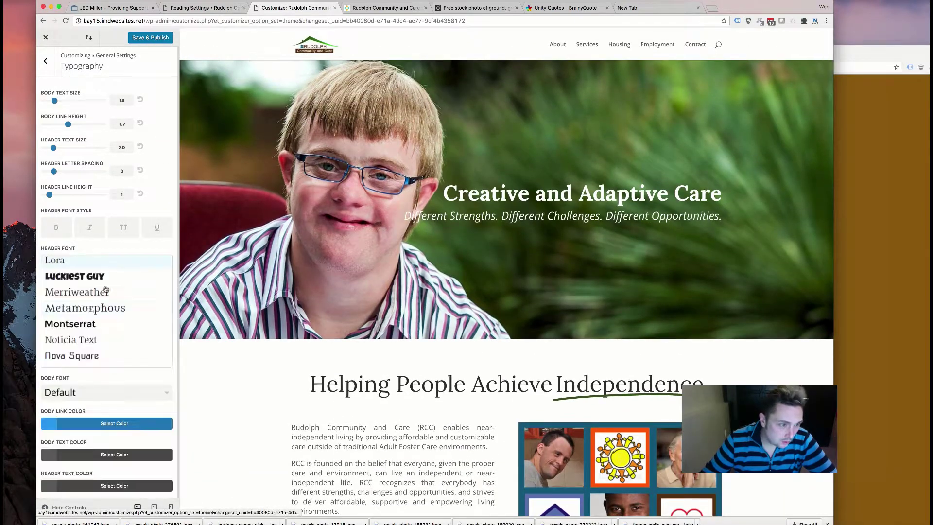
{"action": "scroll", "coordinate": [96, 326], "scroll_direction": "down", "scroll_amount": 2}
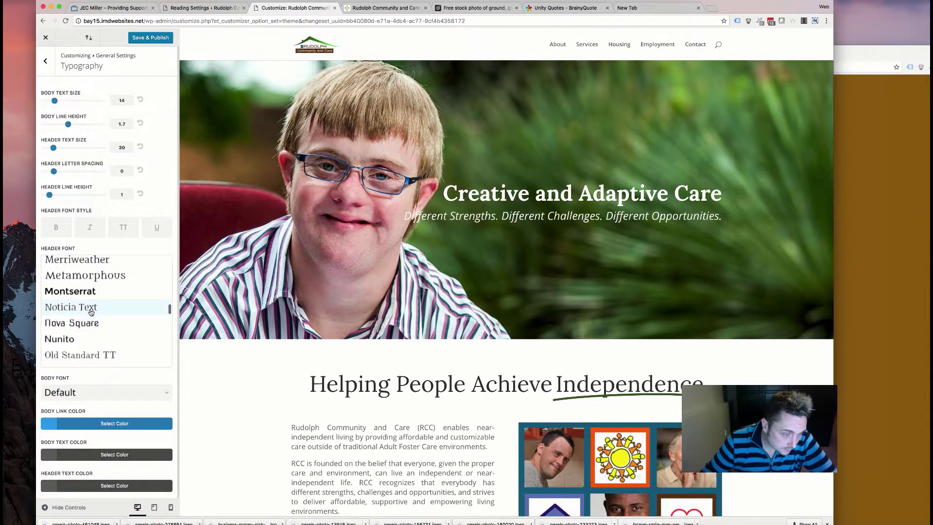
{"action": "left_click", "coordinate": [91, 309]}
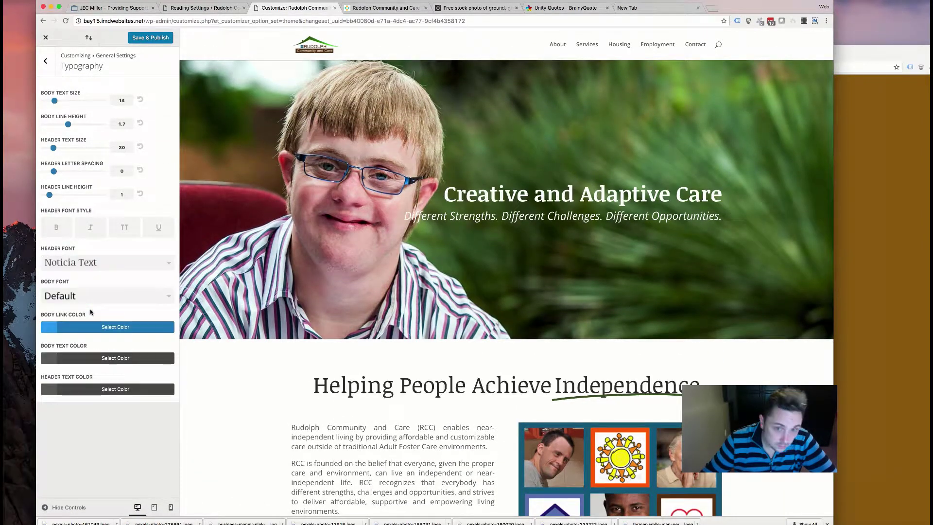
{"action": "left_click", "coordinate": [117, 268]}
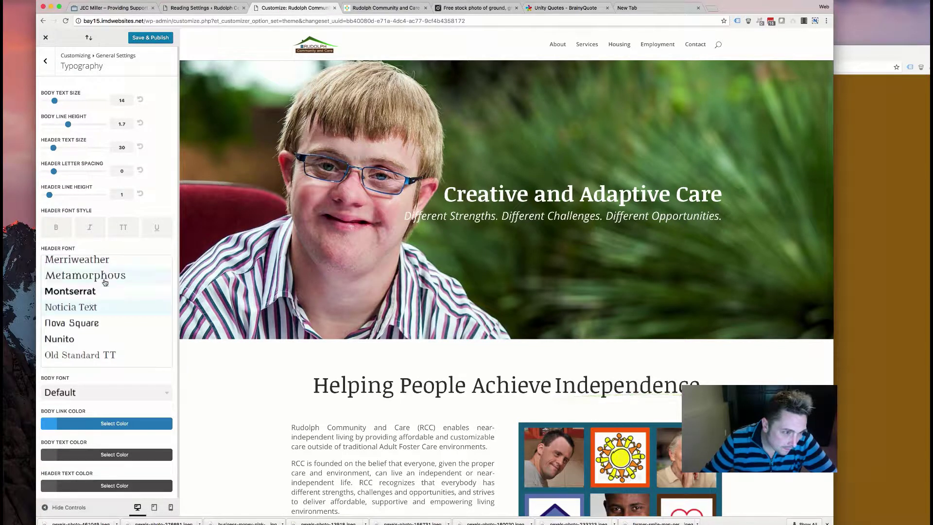
{"action": "left_click", "coordinate": [93, 275]}
{"action": "left_click", "coordinate": [111, 265]}
{"action": "scroll", "coordinate": [96, 291], "scroll_direction": "down", "scroll_amount": 3}
{"action": "left_click", "coordinate": [91, 292]}
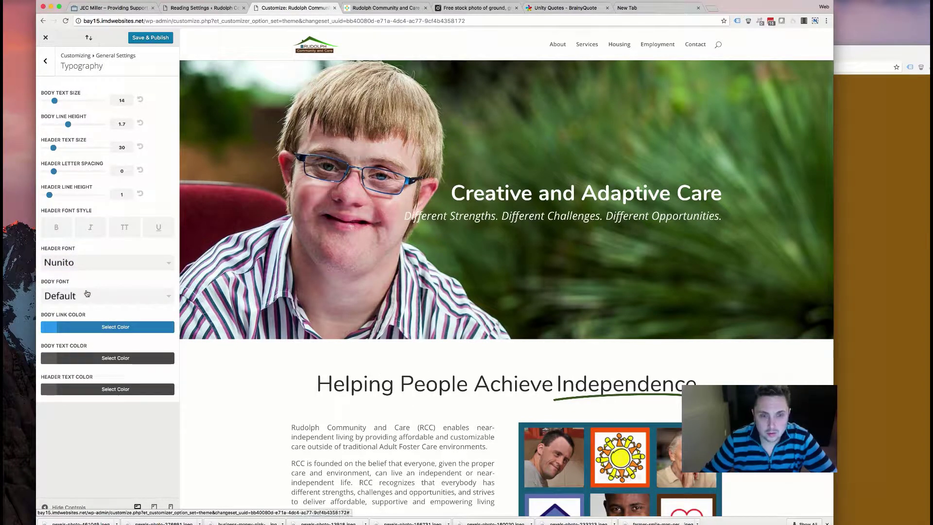
- Try Old Standard TT, Oswald and Passion One for the headings
{"action": "left_click", "coordinate": [115, 261]}
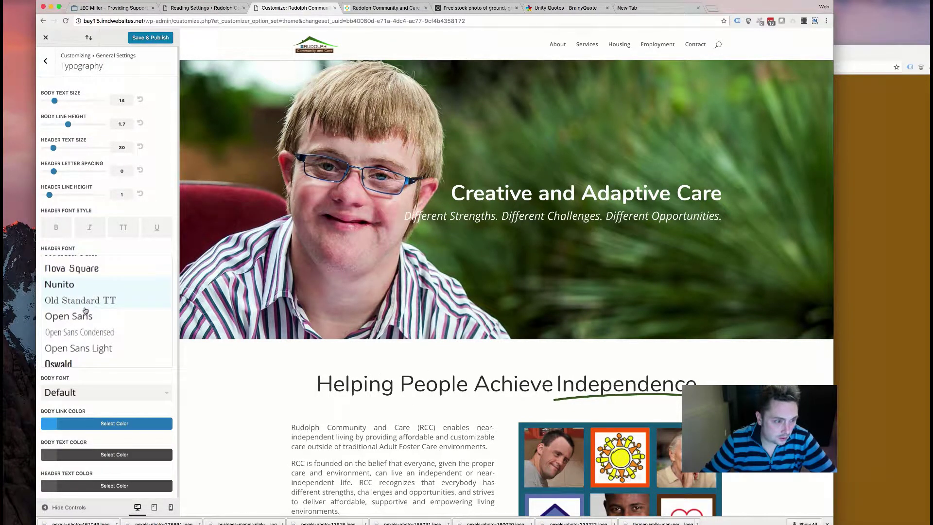
{"action": "left_click", "coordinate": [87, 307]}
{"action": "left_click", "coordinate": [103, 263]}
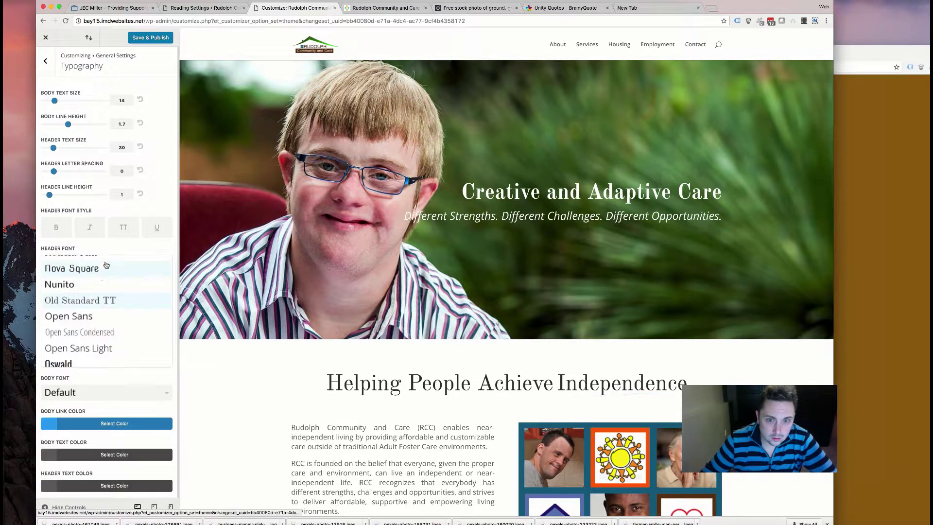
{"action": "scroll", "coordinate": [95, 307], "scroll_direction": "down", "scroll_amount": 2}
{"action": "left_click", "coordinate": [87, 307]}
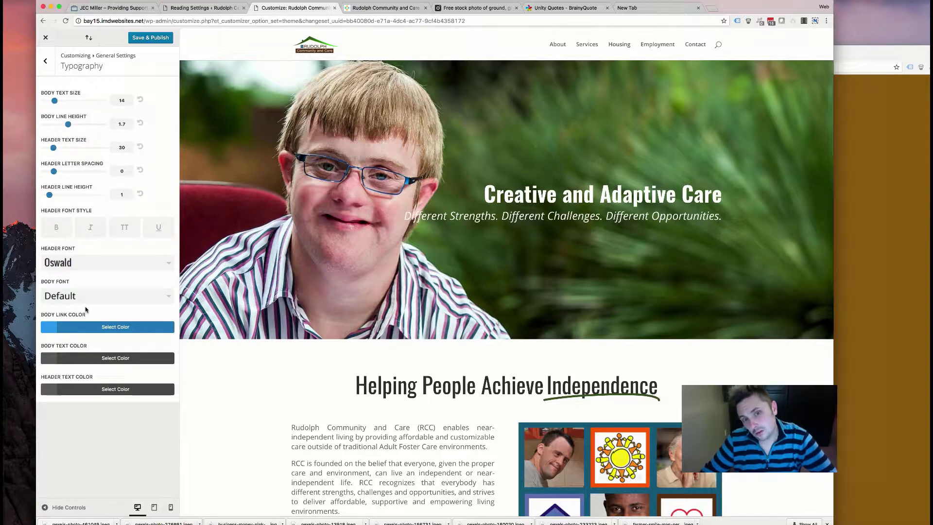
{"action": "left_click", "coordinate": [117, 262]}
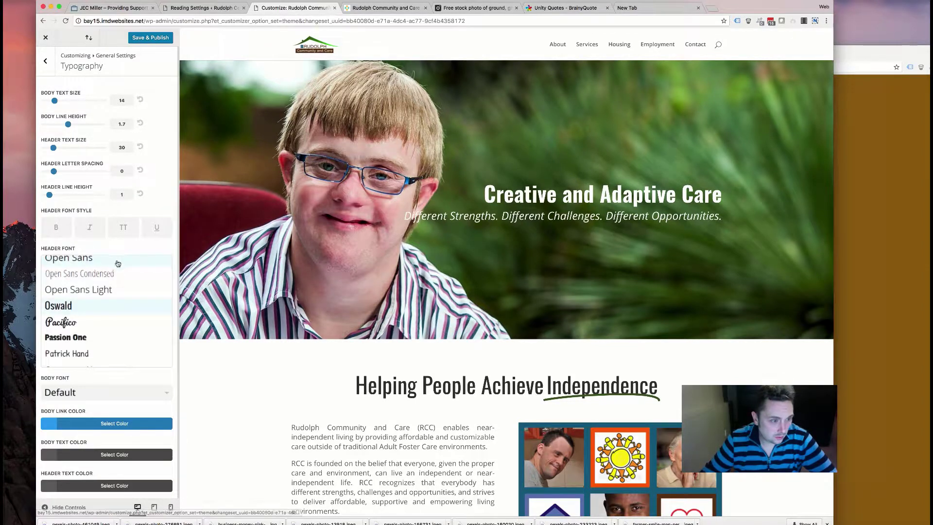
{"action": "scroll", "coordinate": [103, 307], "scroll_direction": "down", "scroll_amount": 2}
{"action": "left_click", "coordinate": [102, 289]}
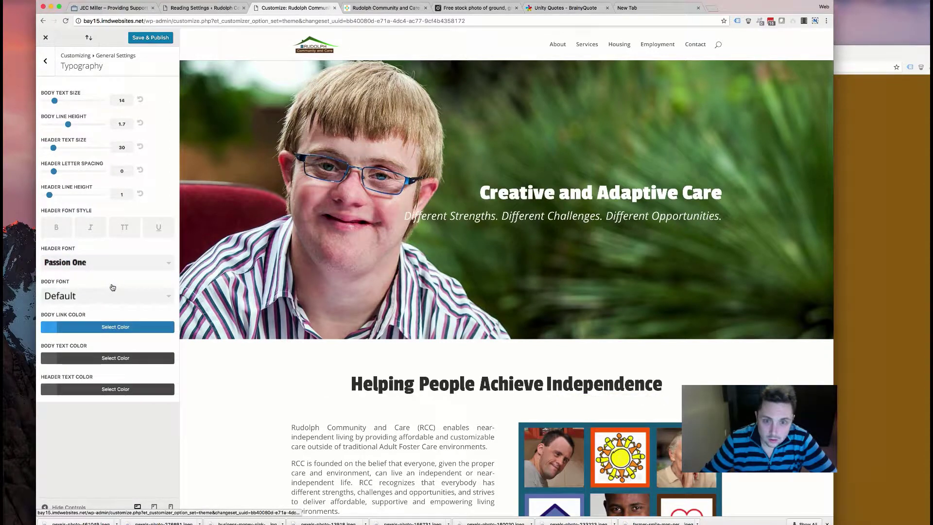
- Try Righteous and Sanchez, then set the headings in the Satisfy script font
{"action": "left_click", "coordinate": [112, 270]}
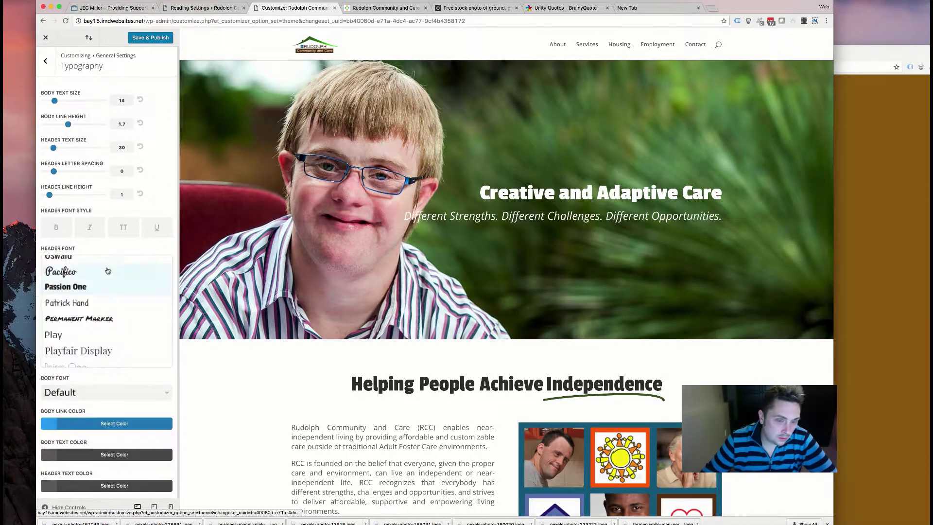
{"action": "scroll", "coordinate": [80, 316], "scroll_direction": "down", "scroll_amount": 5}
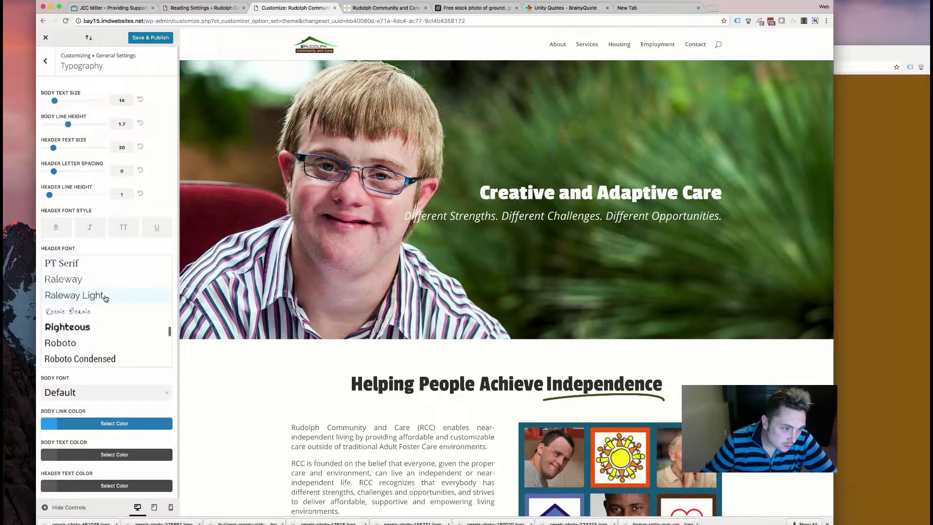
{"action": "left_click", "coordinate": [88, 328]}
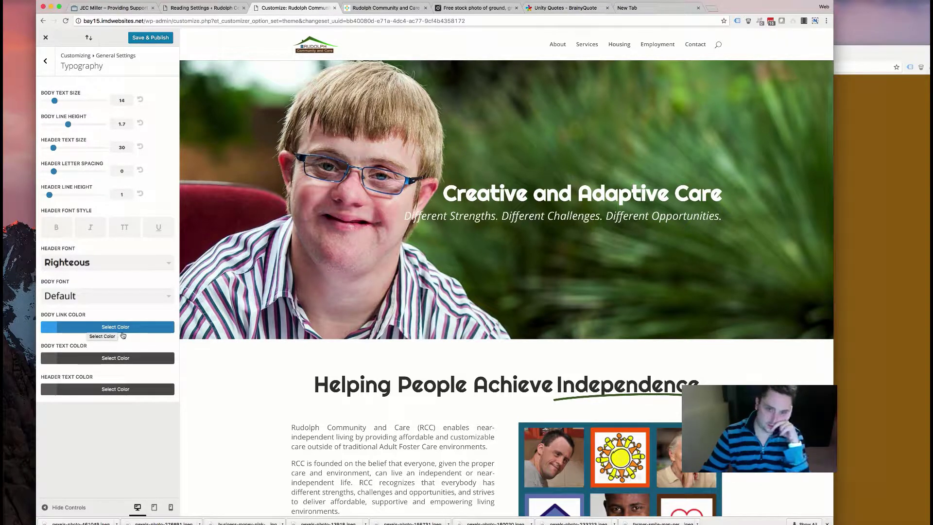
{"action": "left_click", "coordinate": [107, 264]}
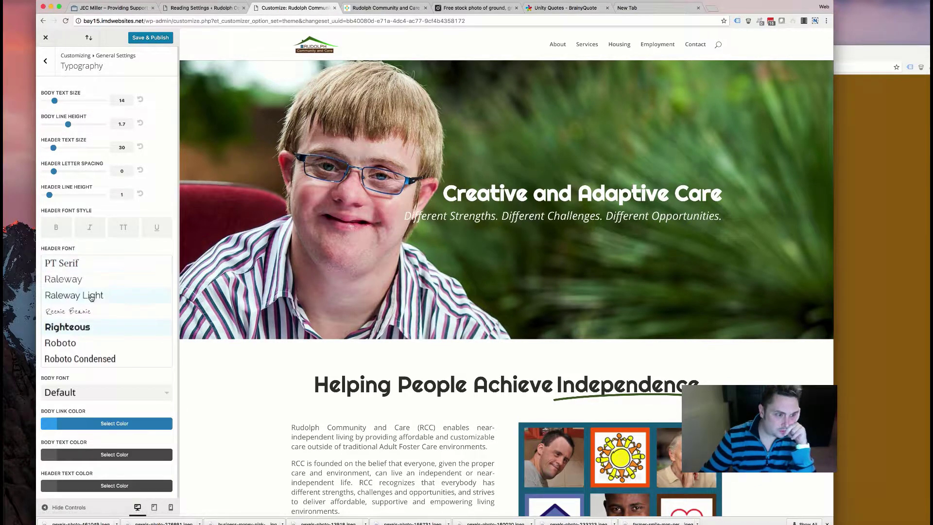
{"action": "scroll", "coordinate": [89, 312], "scroll_direction": "down", "scroll_amount": 3}
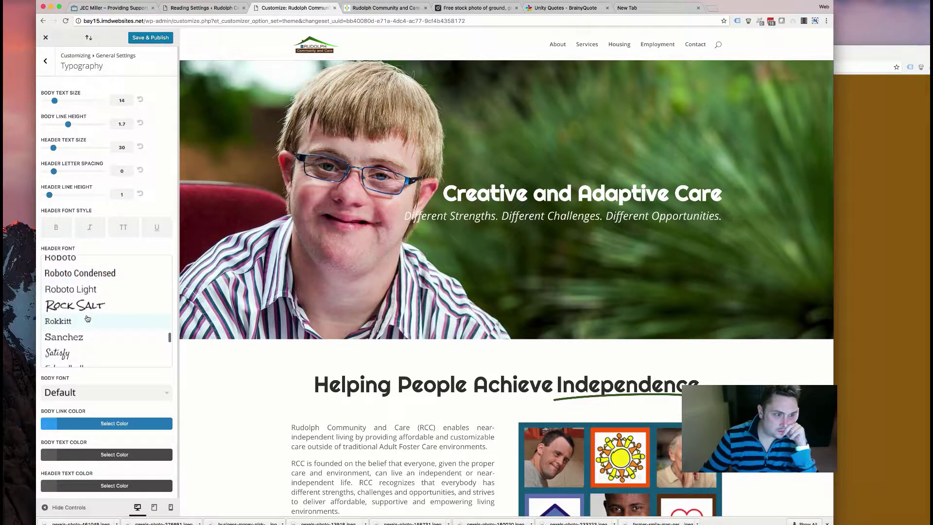
{"action": "scroll", "coordinate": [90, 313], "scroll_direction": "down", "scroll_amount": 2}
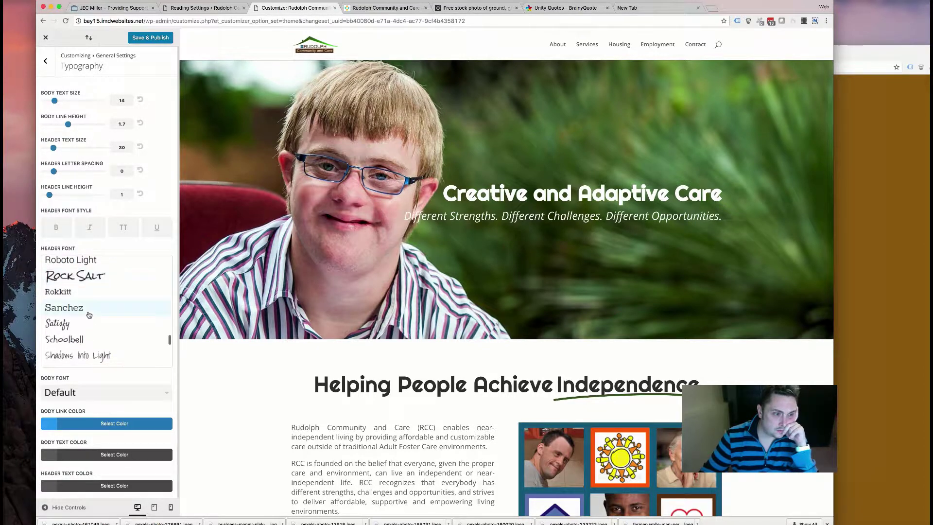
{"action": "left_click", "coordinate": [89, 312]}
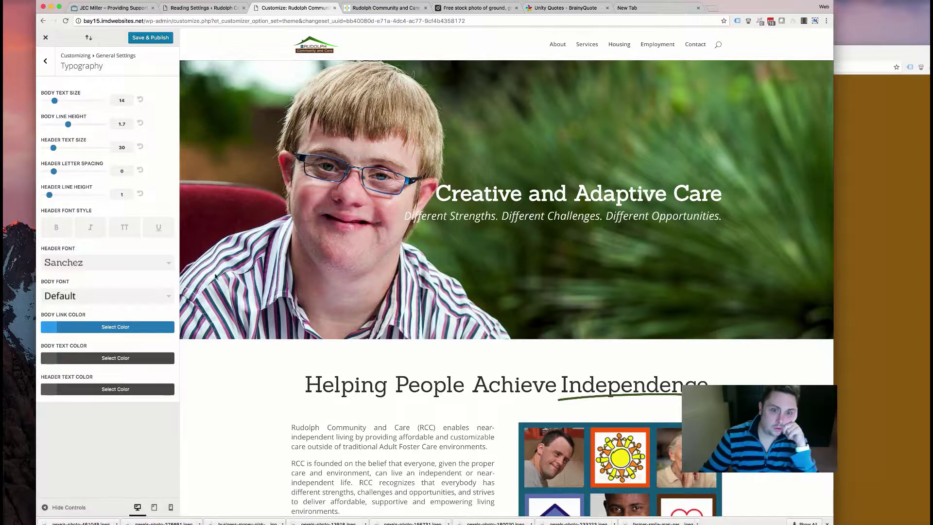
{"action": "left_click", "coordinate": [100, 262]}
{"action": "left_click", "coordinate": [91, 329]}
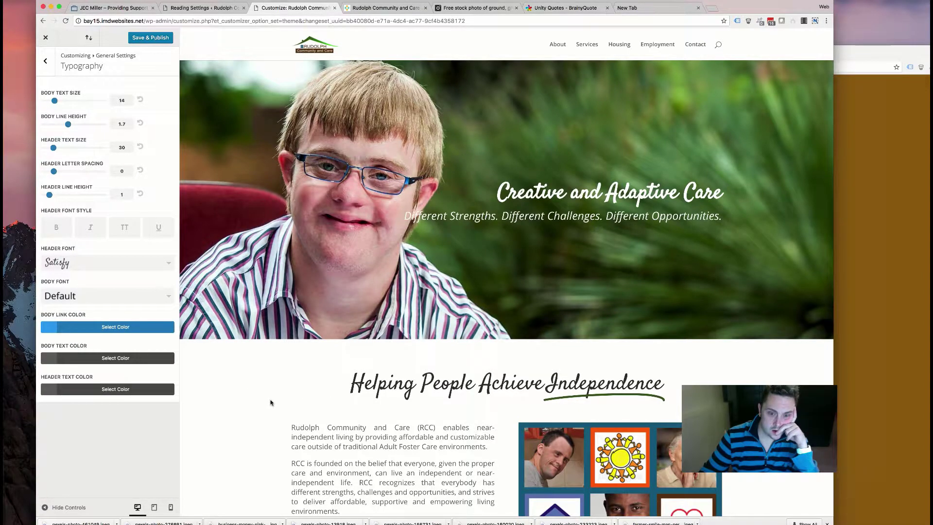
- Review the preview's headings in Satisfy, selecting the 'Helping People Achieve Independence' heading
{"action": "scroll", "coordinate": [270, 402], "scroll_direction": "down", "scroll_amount": 10}
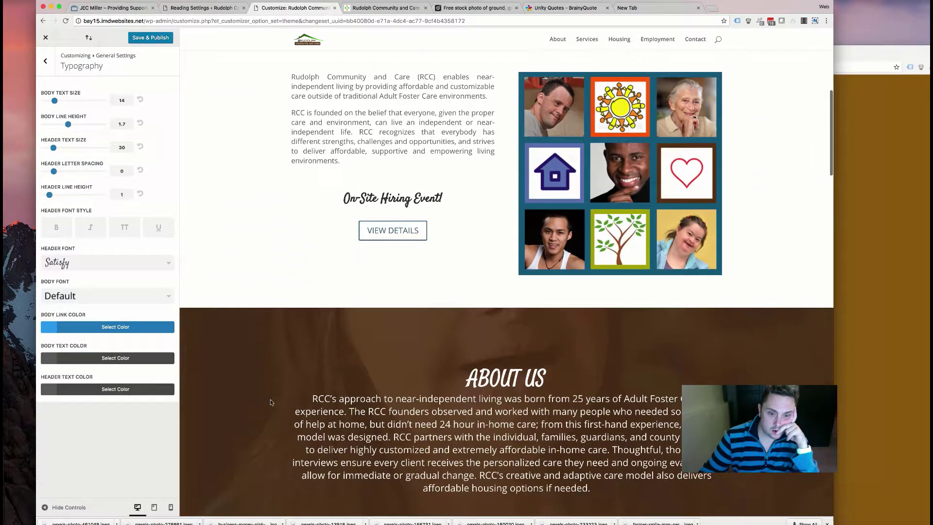
{"action": "scroll", "coordinate": [271, 402], "scroll_direction": "down", "scroll_amount": 15}
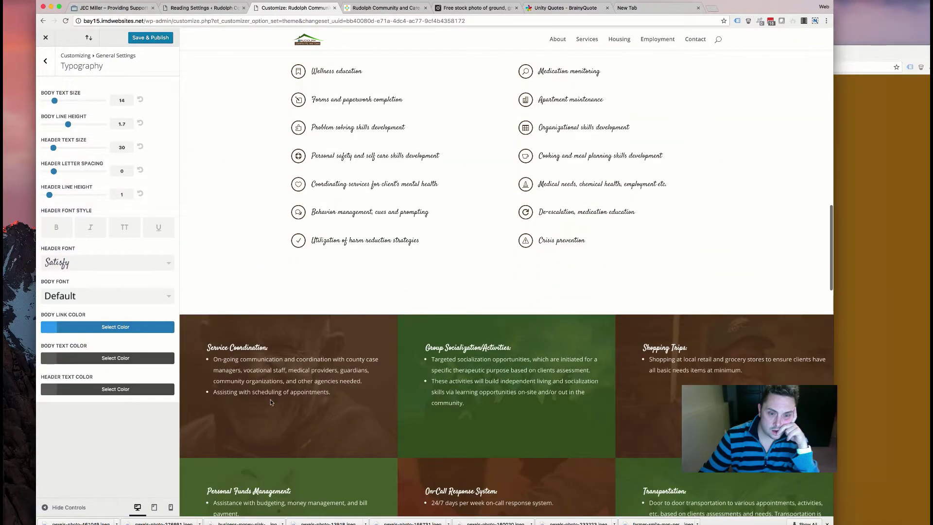
{"action": "scroll", "coordinate": [270, 399], "scroll_direction": "down", "scroll_amount": 3}
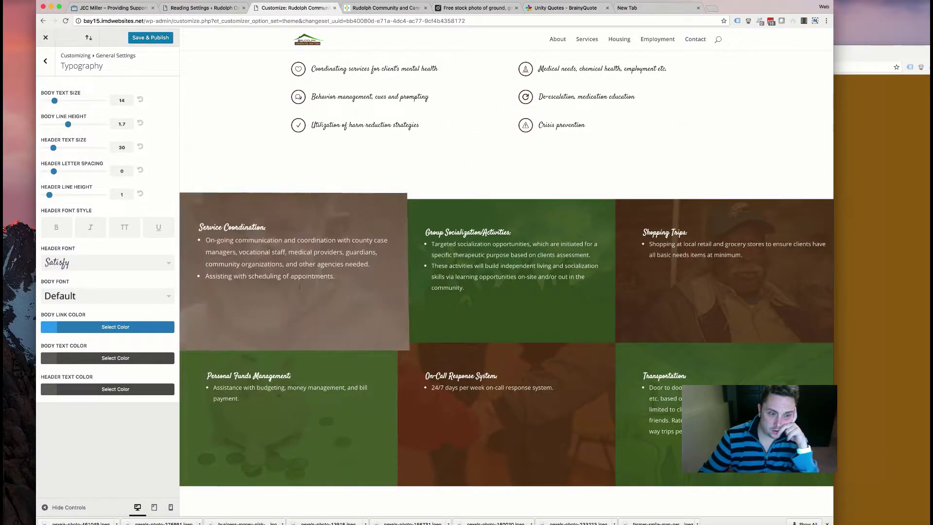
{"action": "scroll", "coordinate": [315, 223], "scroll_direction": "down", "scroll_amount": 6}
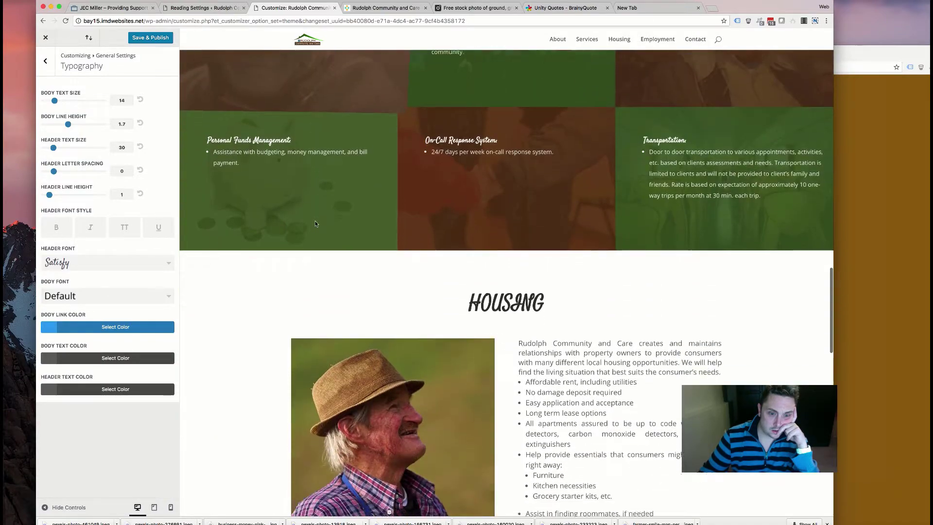
{"action": "scroll", "coordinate": [315, 224], "scroll_direction": "down", "scroll_amount": 3}
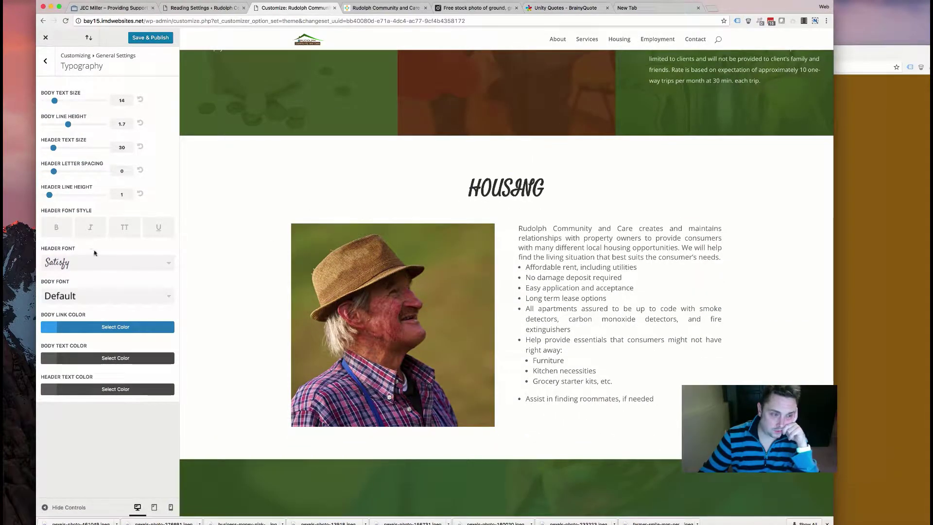
{"action": "scroll", "coordinate": [393, 231], "scroll_direction": "up", "scroll_amount": 10}
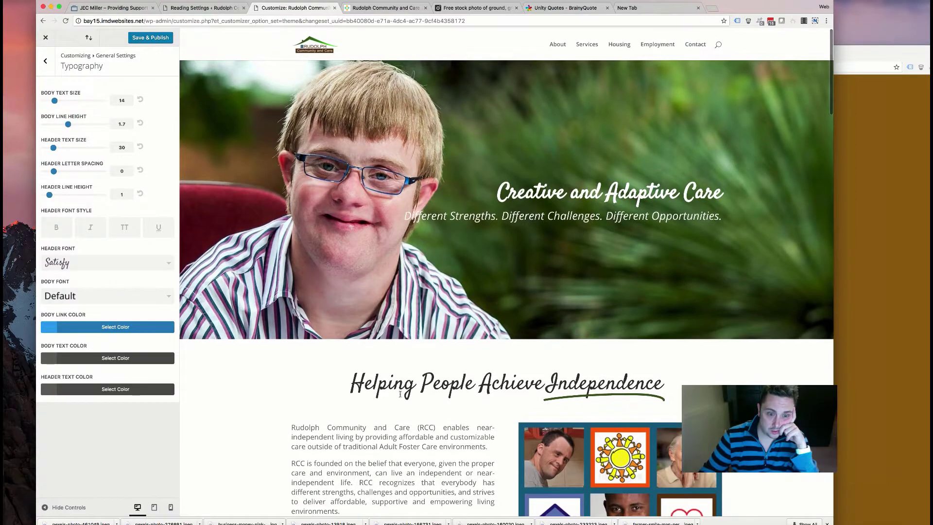
{"action": "left_click_drag", "start_coordinate": [345, 380], "coordinate": [671, 393]}
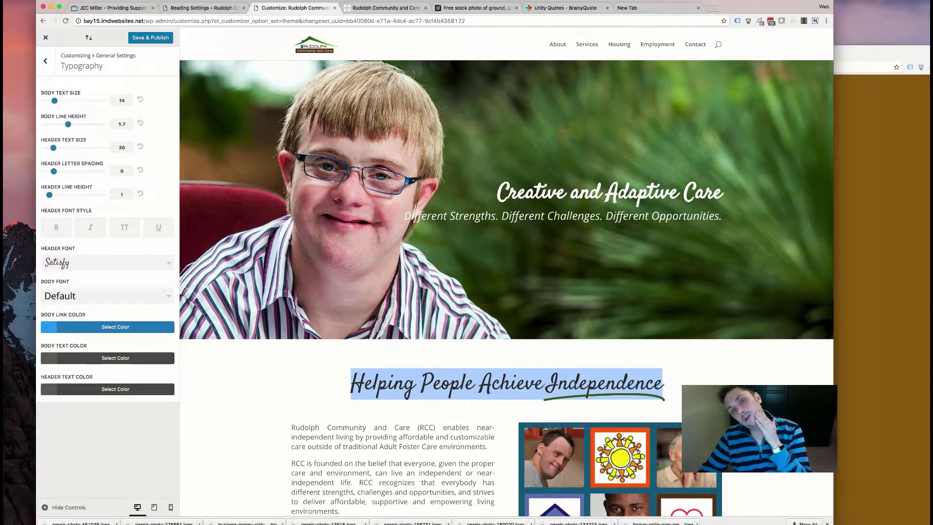
- Compare with the JEC Miller site, then return to the Customizer's Header Font list
{"action": "left_click", "coordinate": [118, 8]}
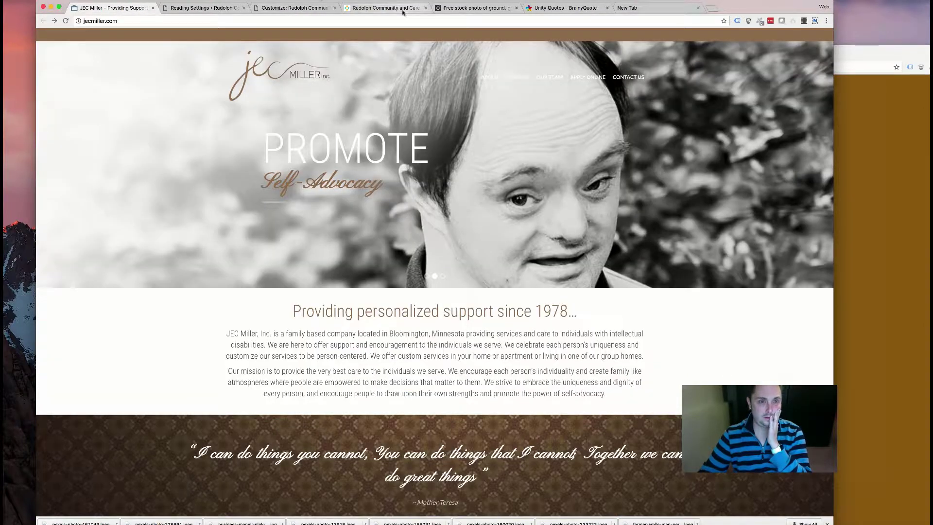
{"action": "left_click", "coordinate": [282, 8]}
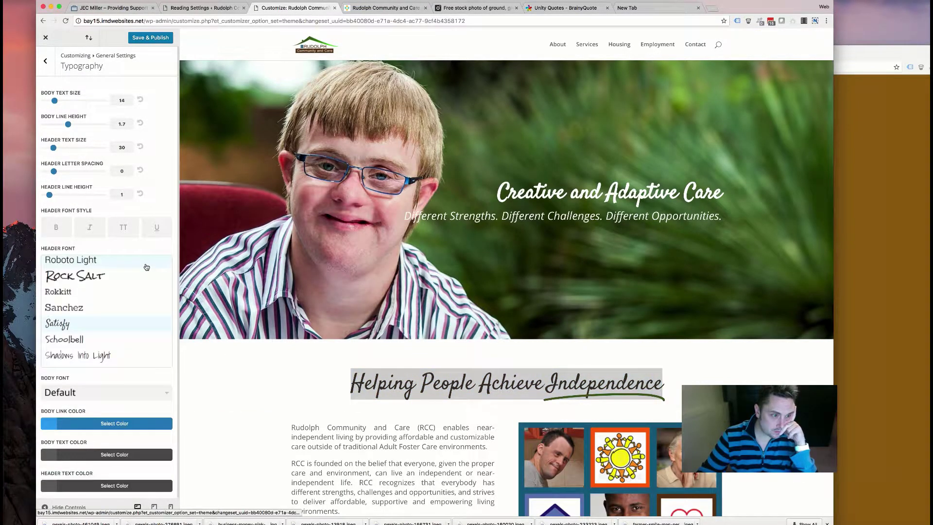
{"action": "left_click", "coordinate": [146, 264]}
- Replace the Satisfy header font with Dancing Script from the font list
{"action": "scroll", "coordinate": [116, 328], "scroll_direction": "down", "scroll_amount": 4}
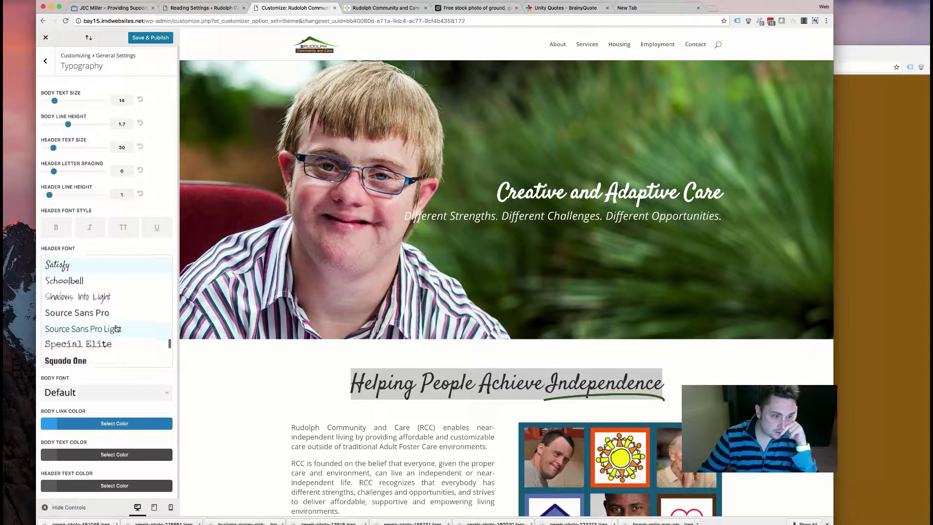
{"action": "scroll", "coordinate": [116, 328], "scroll_direction": "down", "scroll_amount": 10}
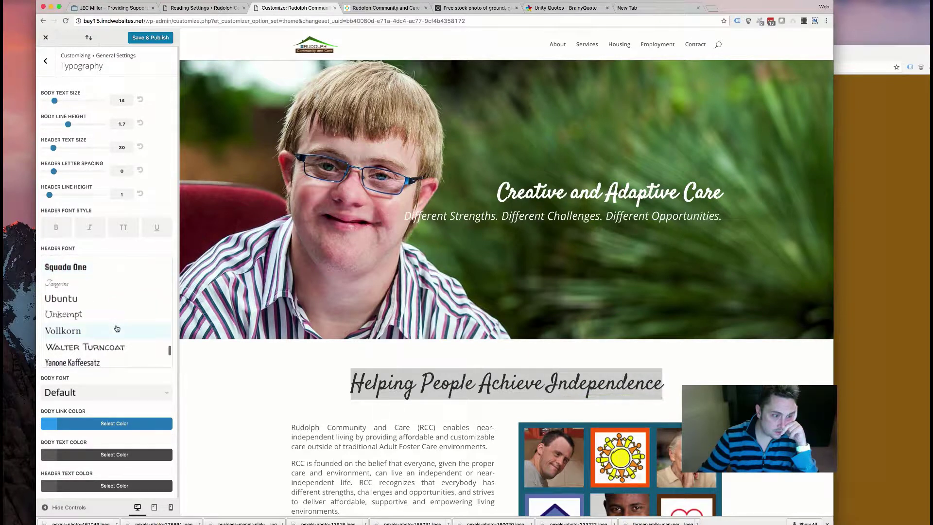
{"action": "scroll", "coordinate": [116, 327], "scroll_direction": "down", "scroll_amount": 3}
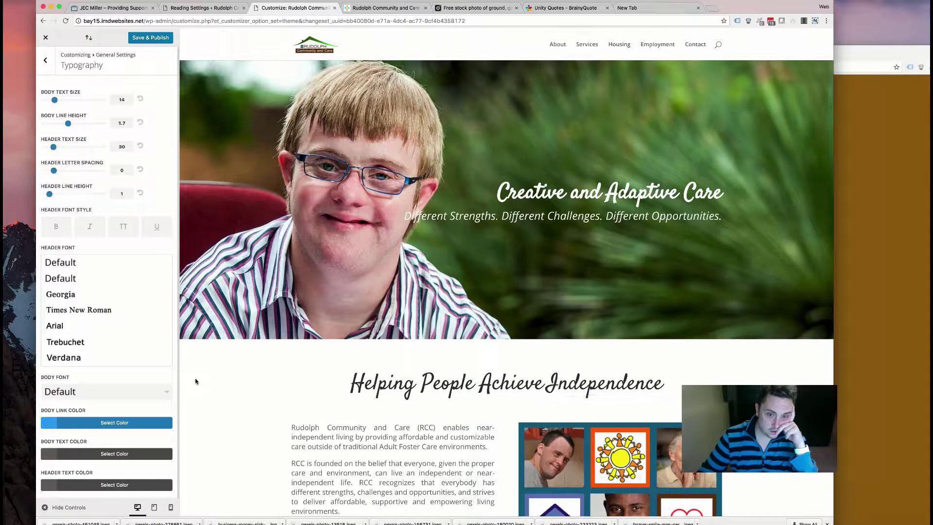
{"action": "scroll", "coordinate": [143, 328], "scroll_direction": "down", "scroll_amount": 10}
{"action": "scroll", "coordinate": [117, 321], "scroll_direction": "up", "scroll_amount": 10}
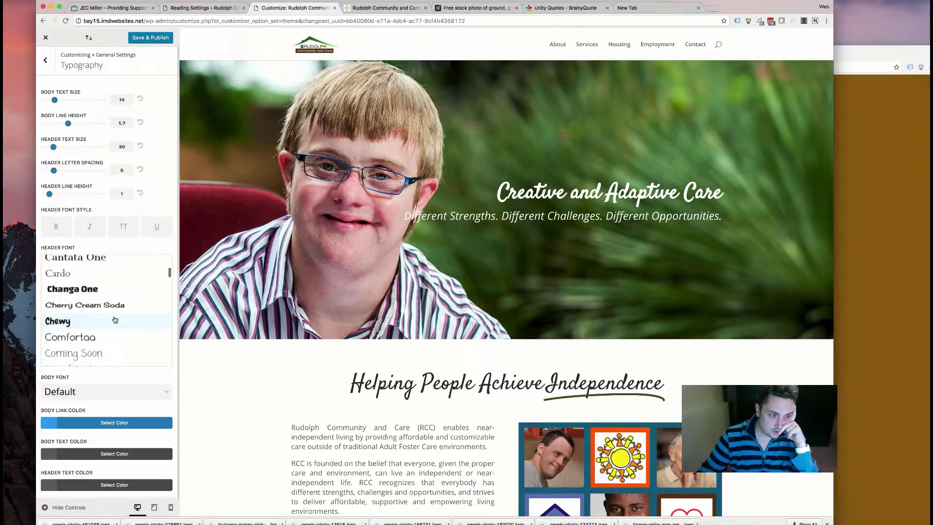
{"action": "scroll", "coordinate": [105, 308], "scroll_direction": "up", "scroll_amount": 2}
{"action": "scroll", "coordinate": [97, 308], "scroll_direction": "down", "scroll_amount": 3}
{"action": "scroll", "coordinate": [91, 308], "scroll_direction": "down", "scroll_amount": 4}
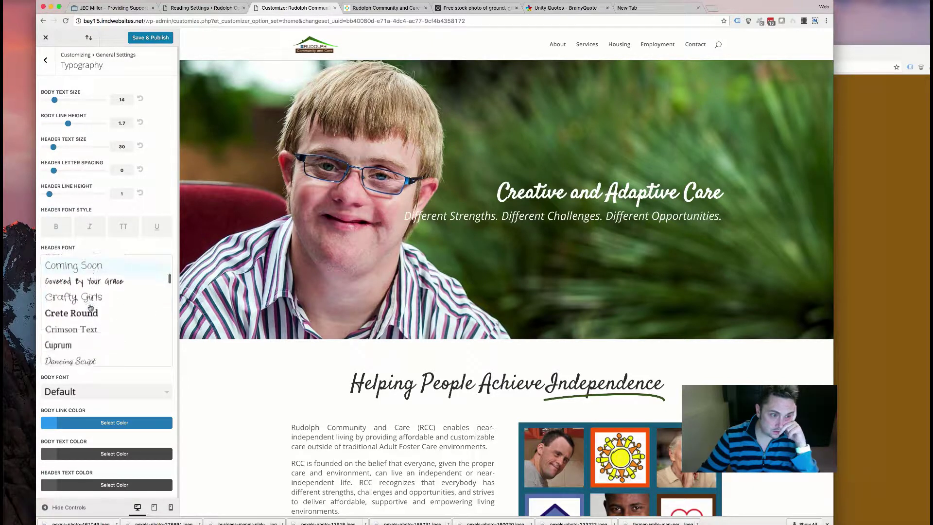
{"action": "scroll", "coordinate": [87, 311], "scroll_direction": "down", "scroll_amount": 4}
{"action": "scroll", "coordinate": [87, 312], "scroll_direction": "up", "scroll_amount": 4}
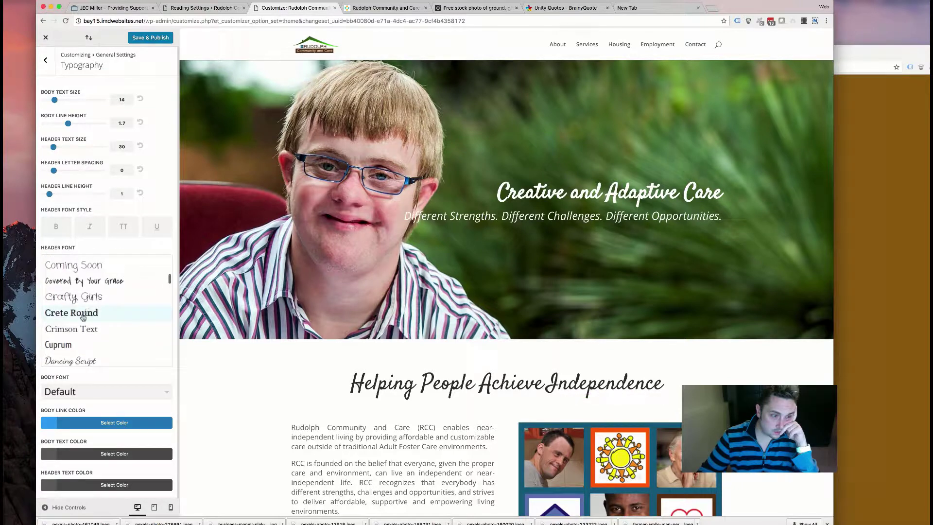
{"action": "left_click", "coordinate": [71, 361]}
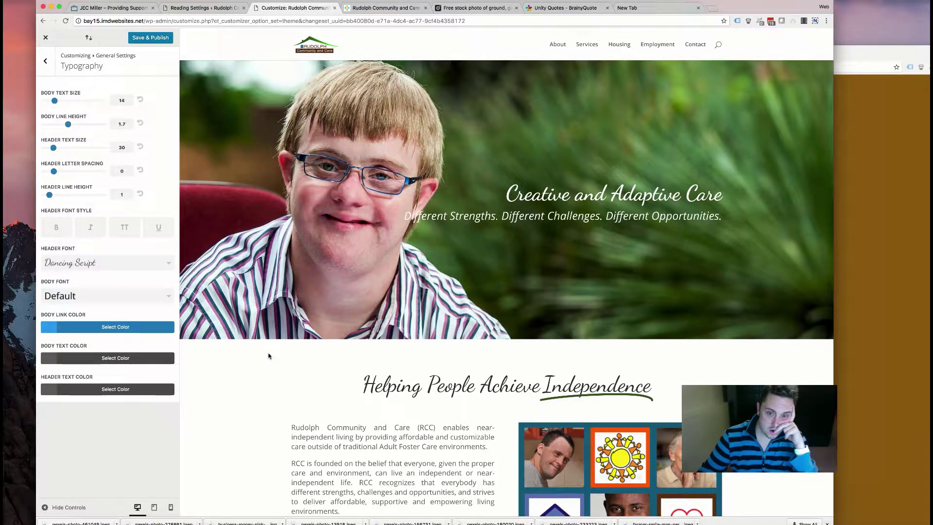
- Preview the headings in Cherry Cream Soda and Bevan
{"action": "scroll", "coordinate": [275, 365], "scroll_direction": "down", "scroll_amount": 12}
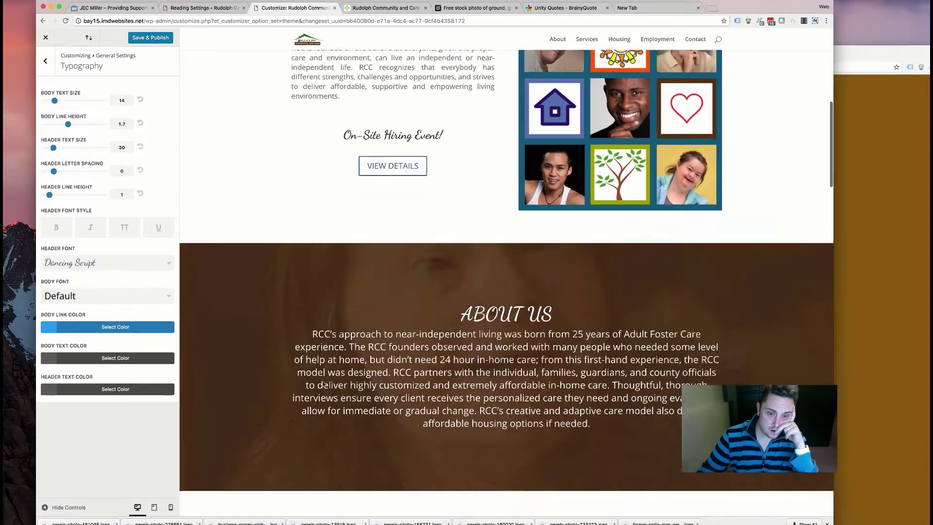
{"action": "scroll", "coordinate": [322, 384], "scroll_direction": "down", "scroll_amount": 8}
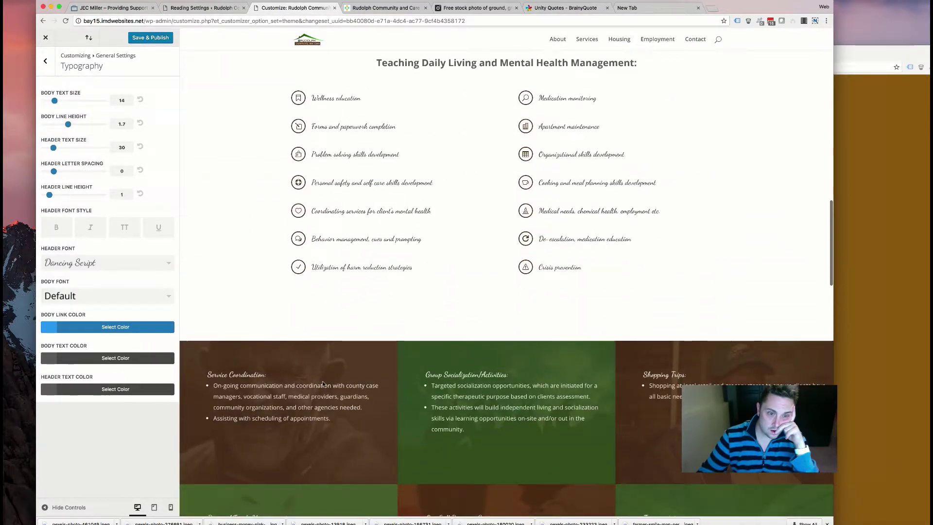
{"action": "left_click", "coordinate": [123, 265]}
{"action": "scroll", "coordinate": [112, 295], "scroll_direction": "up", "scroll_amount": 5}
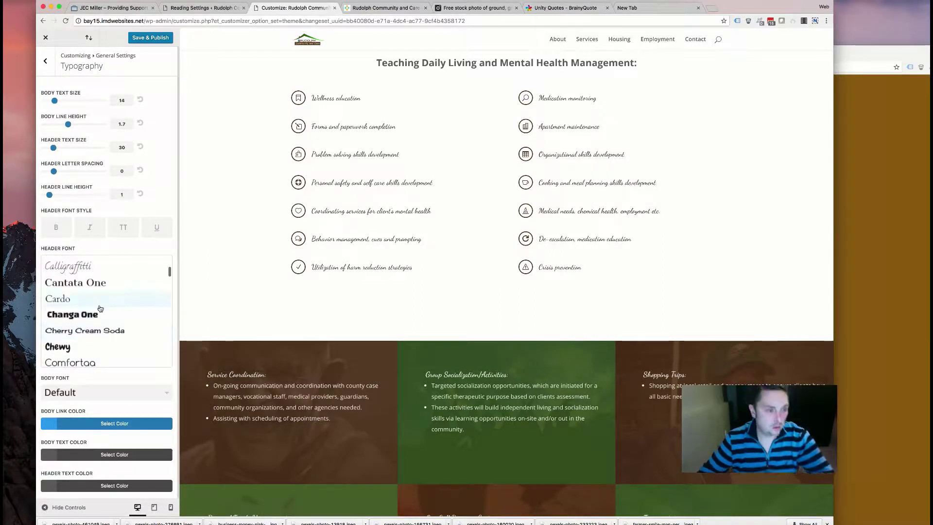
{"action": "left_click", "coordinate": [76, 331]}
{"action": "scroll", "coordinate": [404, 252], "scroll_direction": "up", "scroll_amount": 15}
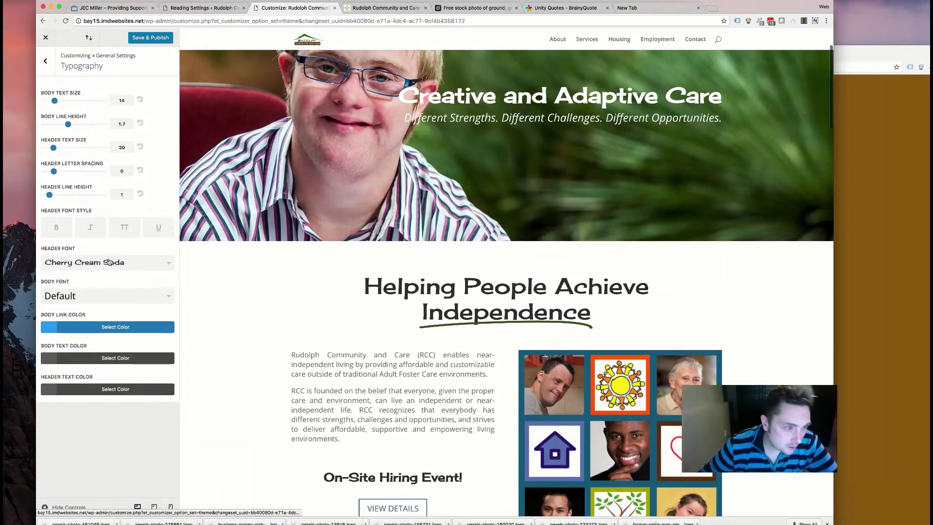
{"action": "left_click", "coordinate": [110, 262]}
{"action": "scroll", "coordinate": [103, 279], "scroll_direction": "up", "scroll_amount": 10}
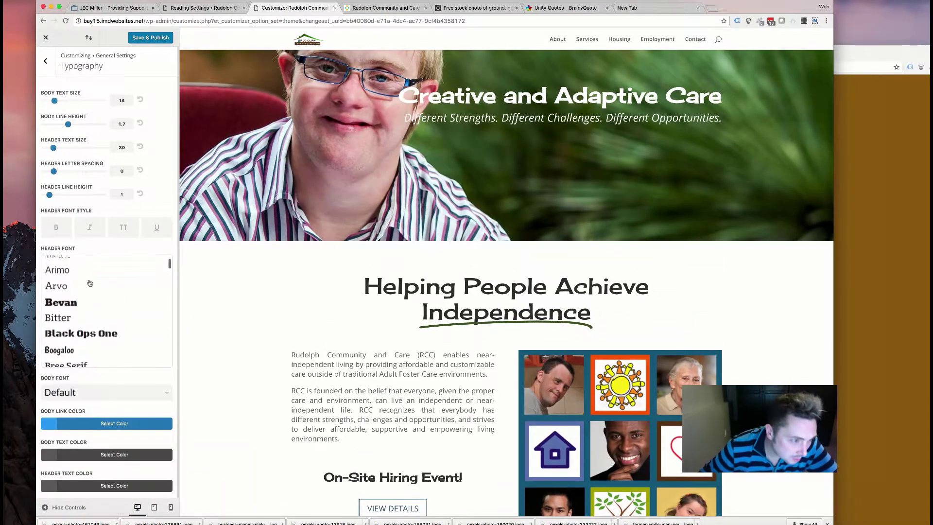
{"action": "left_click", "coordinate": [82, 308]}
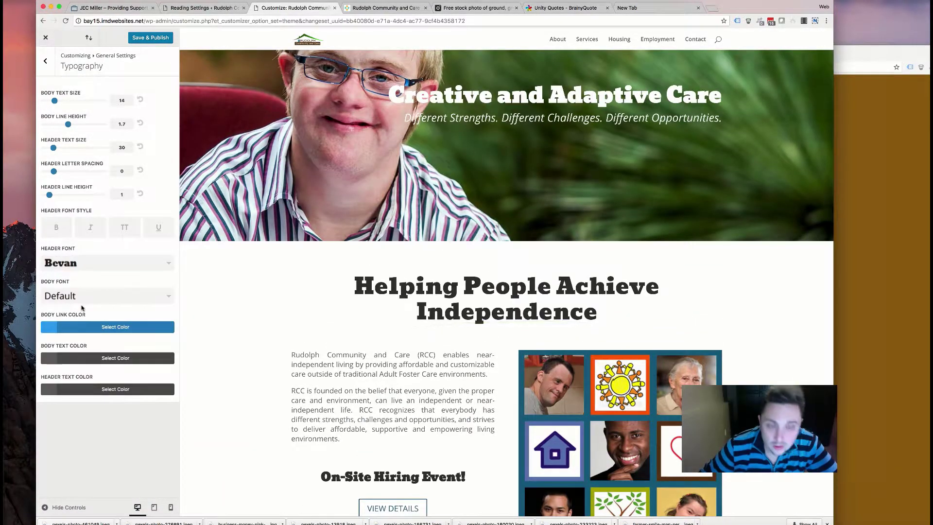
- Try Cardo and Comfortaa as the header font
{"action": "left_click", "coordinate": [97, 263]}
{"action": "scroll", "coordinate": [90, 305], "scroll_direction": "down", "scroll_amount": 5}
{"action": "scroll", "coordinate": [90, 304], "scroll_direction": "down", "scroll_amount": 2}
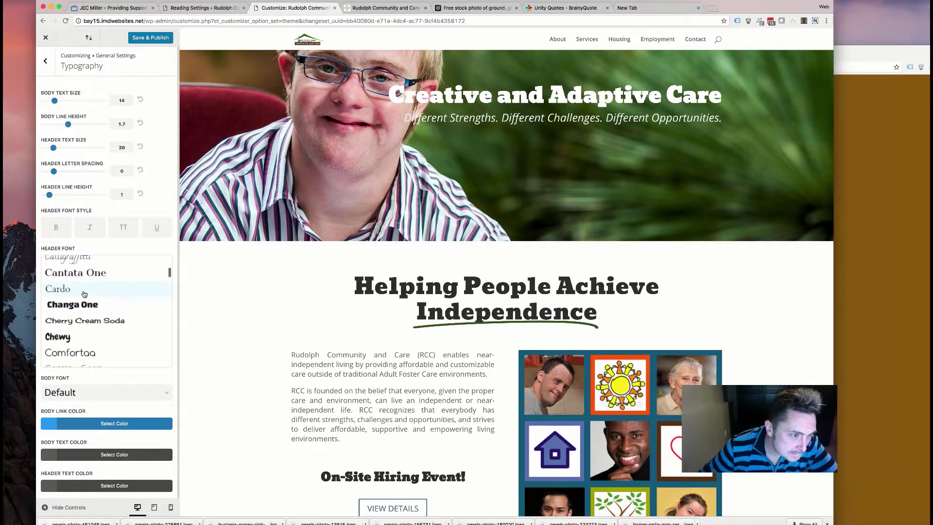
{"action": "left_click", "coordinate": [84, 289]}
{"action": "left_click", "coordinate": [87, 263]}
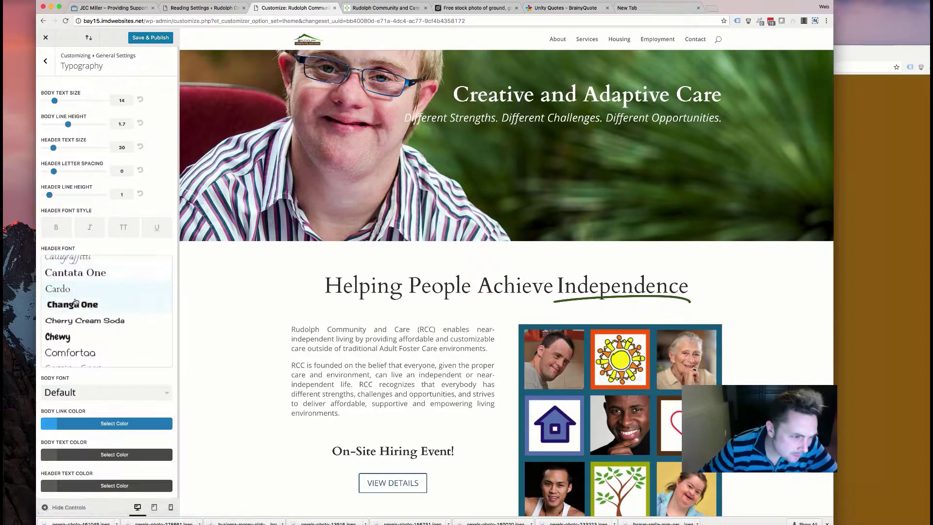
{"action": "scroll", "coordinate": [86, 312], "scroll_direction": "down", "scroll_amount": 4}
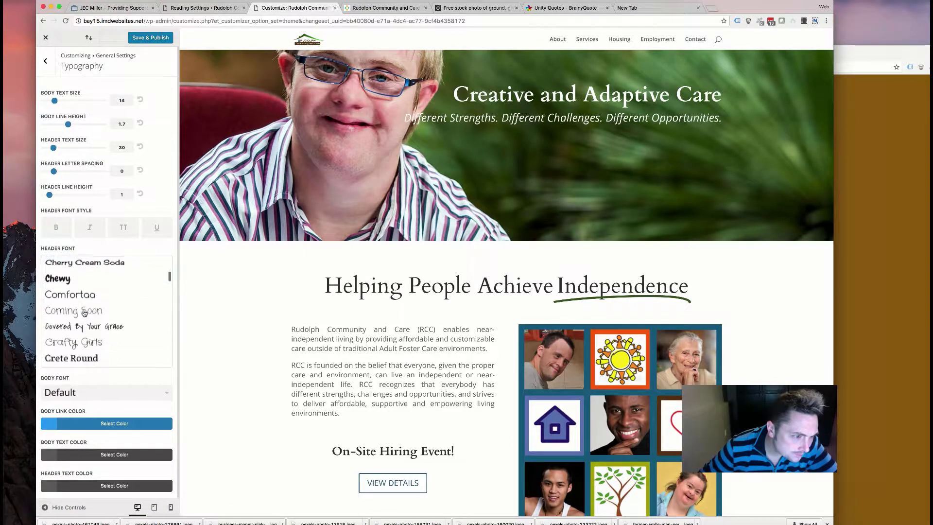
{"action": "left_click", "coordinate": [84, 284]}
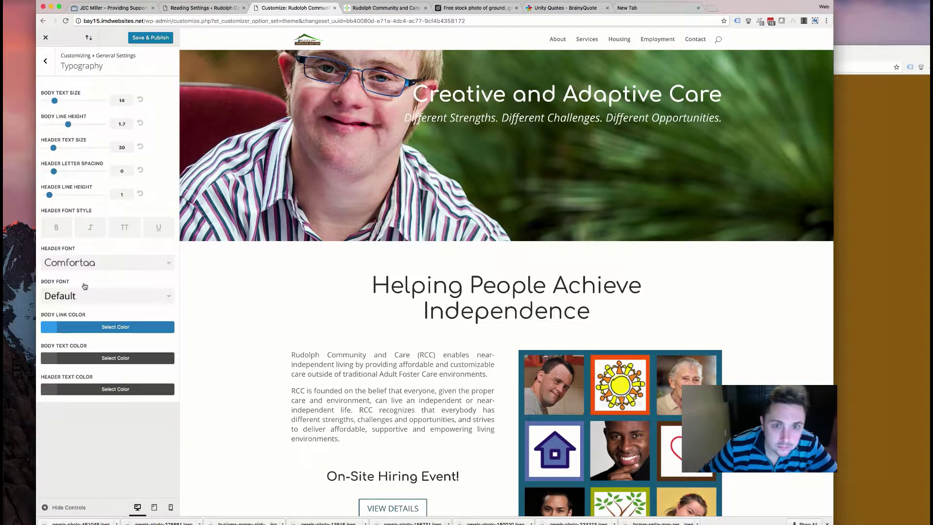
- Set the header font to Crete Round
{"action": "left_click", "coordinate": [84, 268]}
{"action": "scroll", "coordinate": [83, 318], "scroll_direction": "down", "scroll_amount": 4}
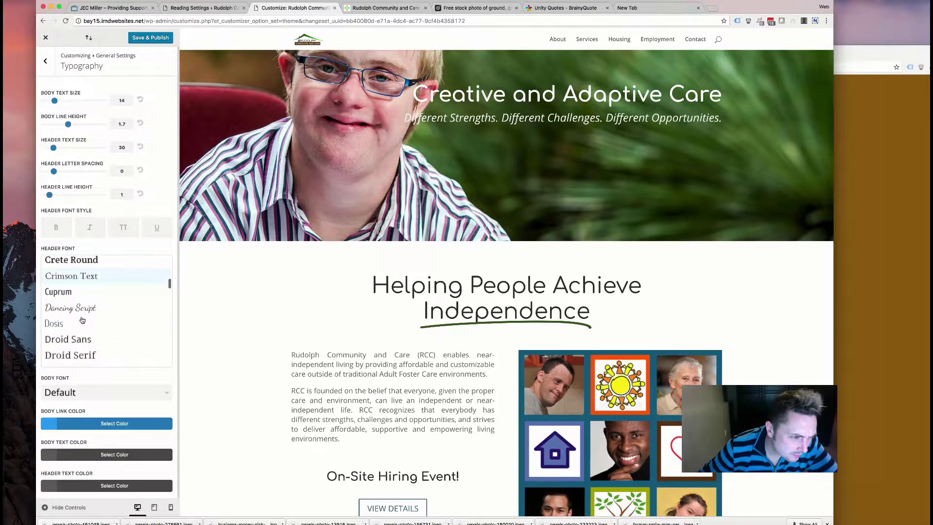
{"action": "scroll", "coordinate": [83, 320], "scroll_direction": "down", "scroll_amount": 2}
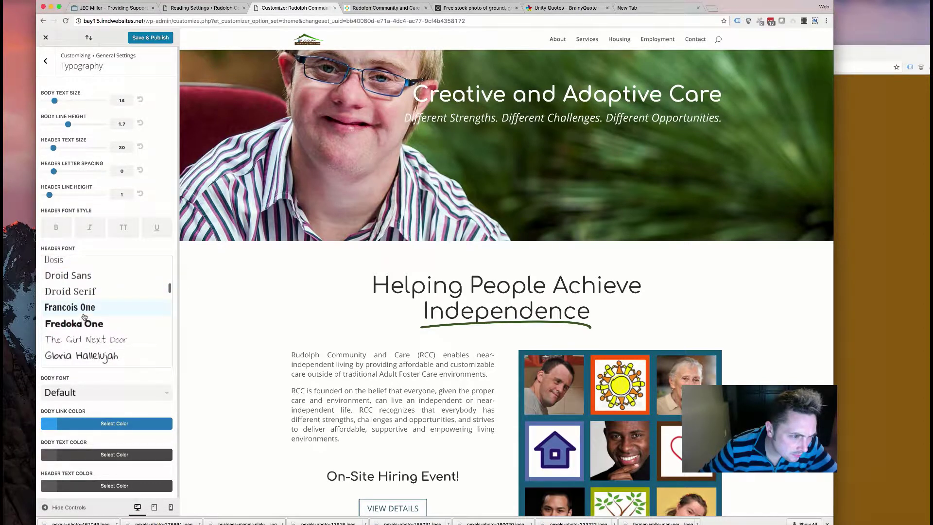
{"action": "scroll", "coordinate": [77, 323], "scroll_direction": "up", "scroll_amount": 3}
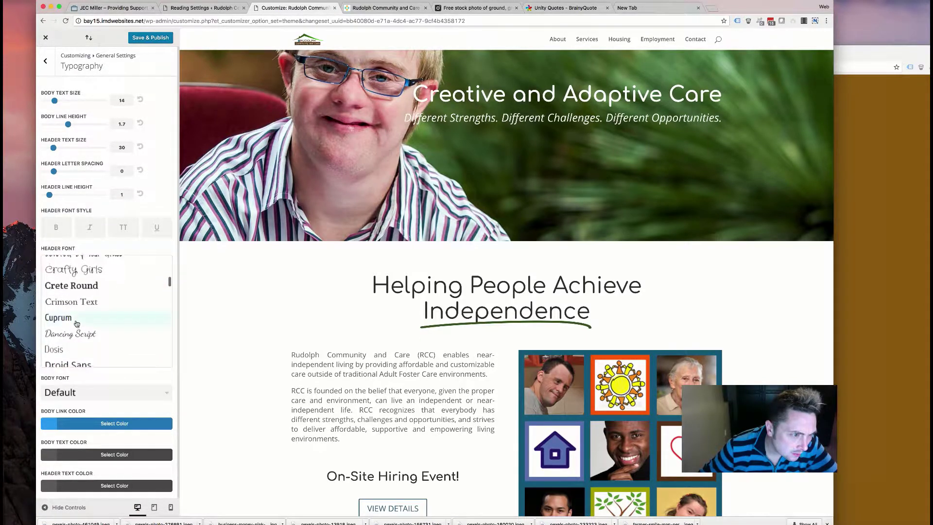
{"action": "scroll", "coordinate": [76, 306], "scroll_direction": "up", "scroll_amount": 1}
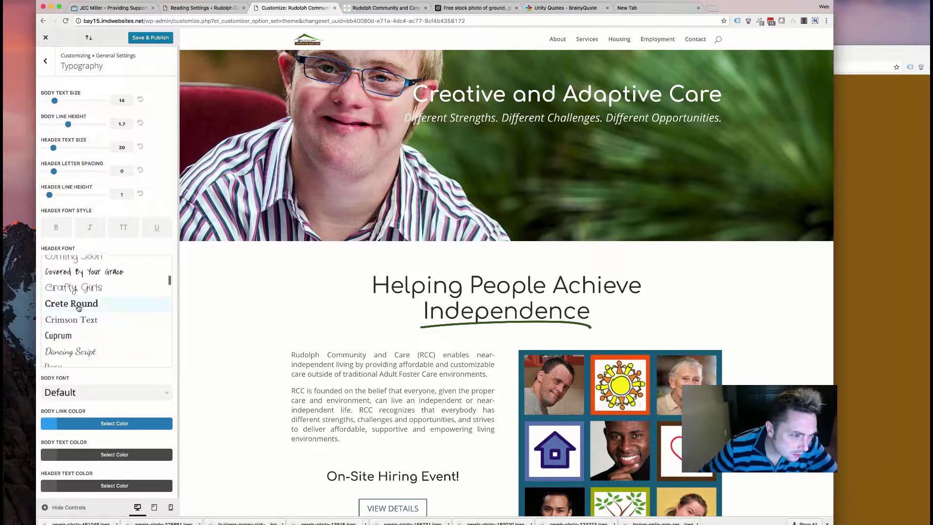
{"action": "left_click", "coordinate": [79, 306]}
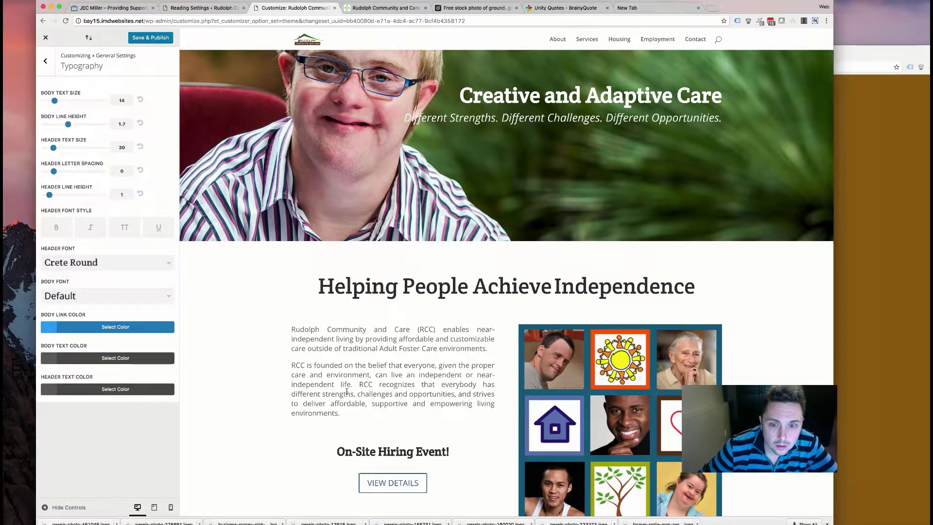
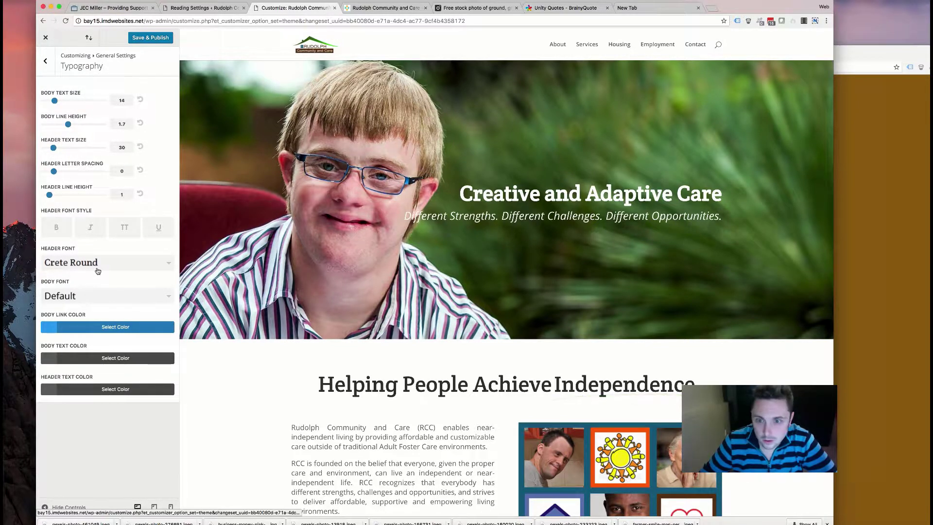
- Make the site headings bold and check them on the page
{"action": "left_click", "coordinate": [57, 227]}
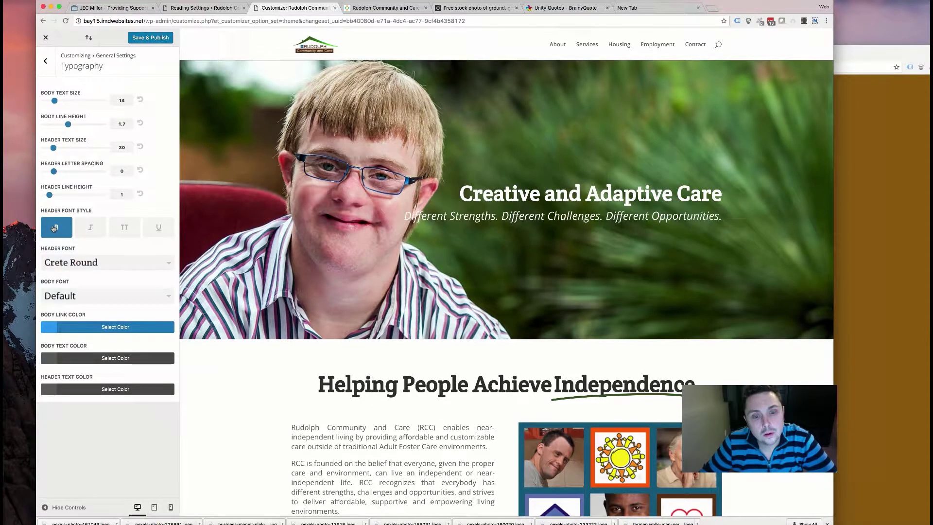
{"action": "scroll", "coordinate": [357, 368], "scroll_direction": "down", "scroll_amount": 6}
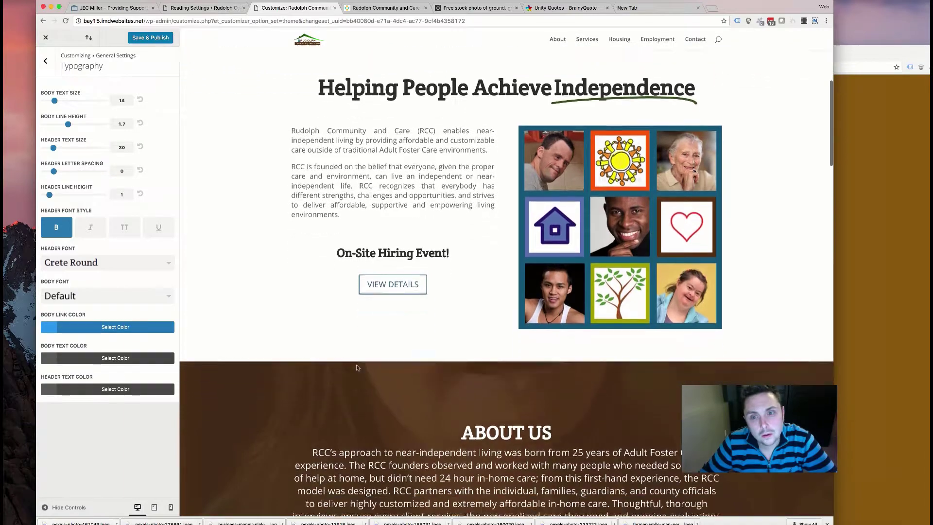
{"action": "scroll", "coordinate": [357, 367], "scroll_direction": "down", "scroll_amount": 10}
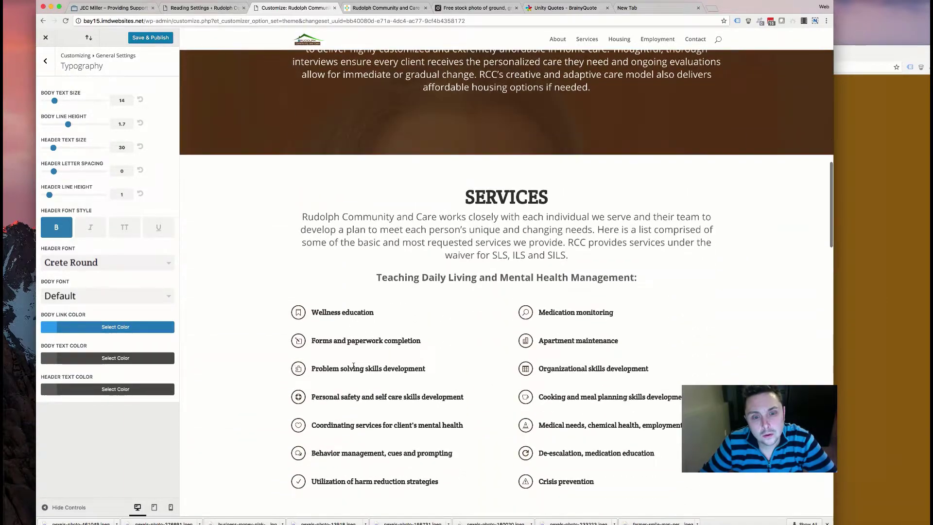
{"action": "scroll", "coordinate": [353, 366], "scroll_direction": "down", "scroll_amount": 2}
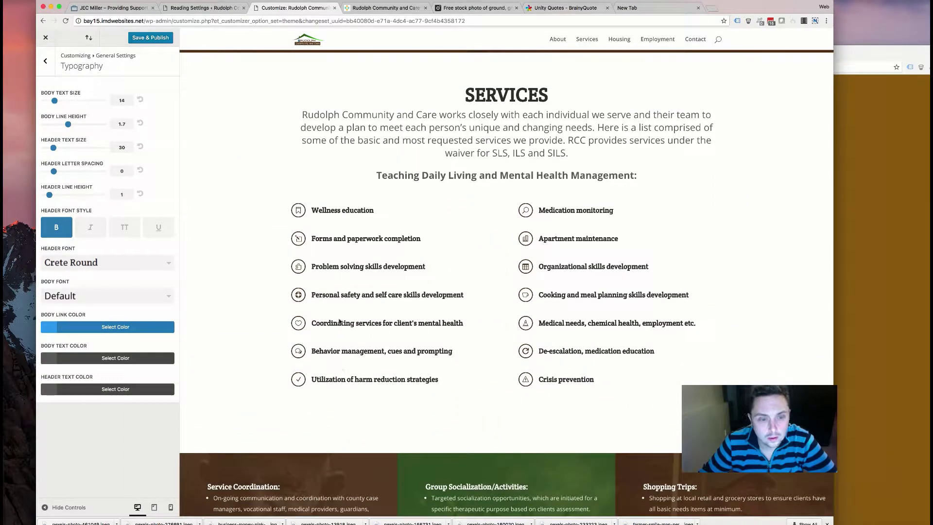
{"action": "left_click_drag", "start_coordinate": [558, 210], "coordinate": [577, 323]}
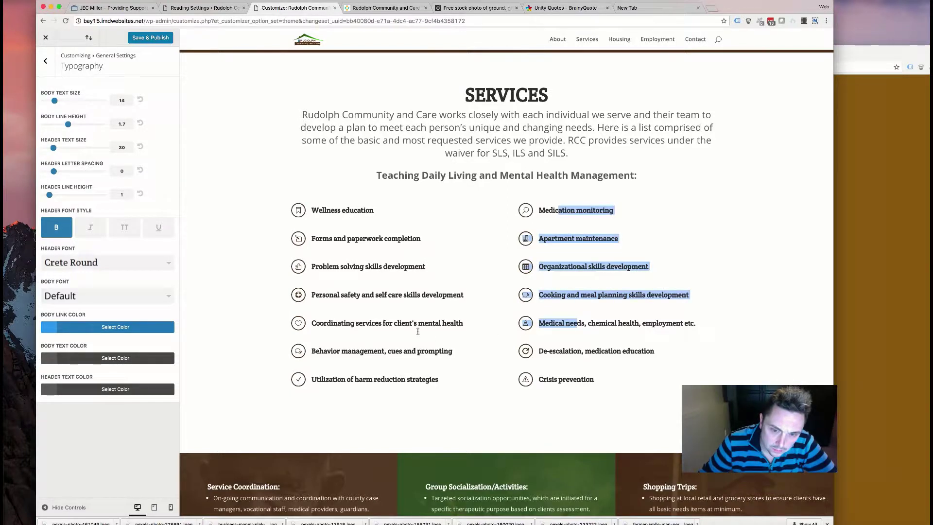
- Set the header text colour to dark brown #563819 and review the headings
{"action": "left_click", "coordinate": [82, 389]}
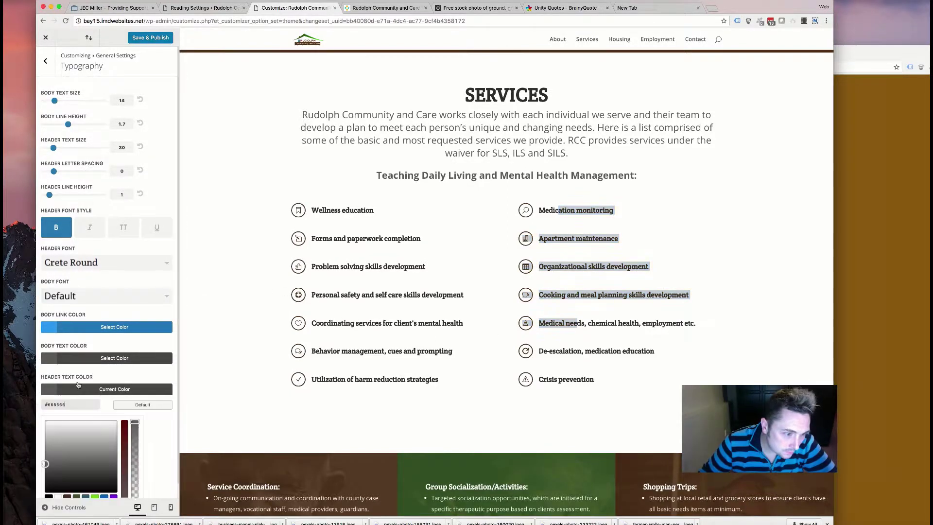
{"action": "scroll", "coordinate": [112, 433], "scroll_direction": "down", "scroll_amount": 1}
{"action": "left_click", "coordinate": [69, 482]}
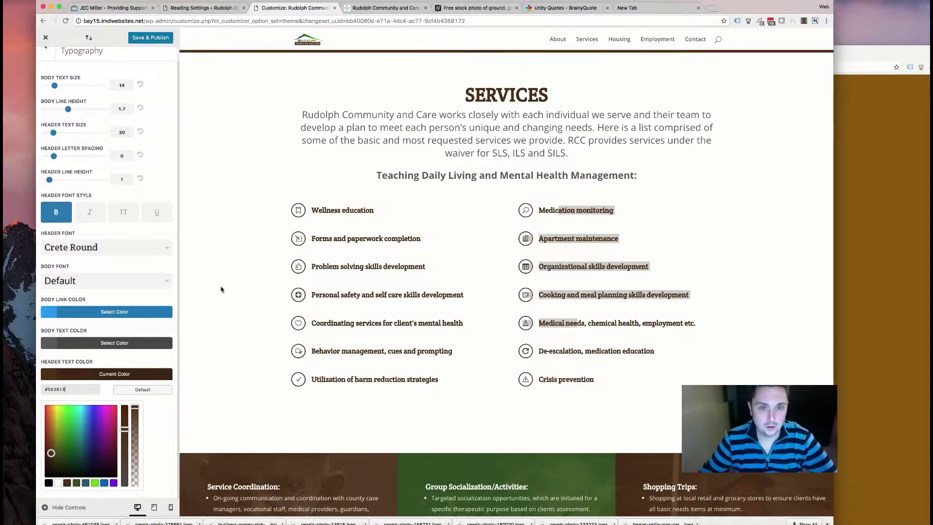
{"action": "scroll", "coordinate": [217, 291], "scroll_direction": "up", "scroll_amount": 7}
{"action": "scroll", "coordinate": [221, 288], "scroll_direction": "up", "scroll_amount": 9}
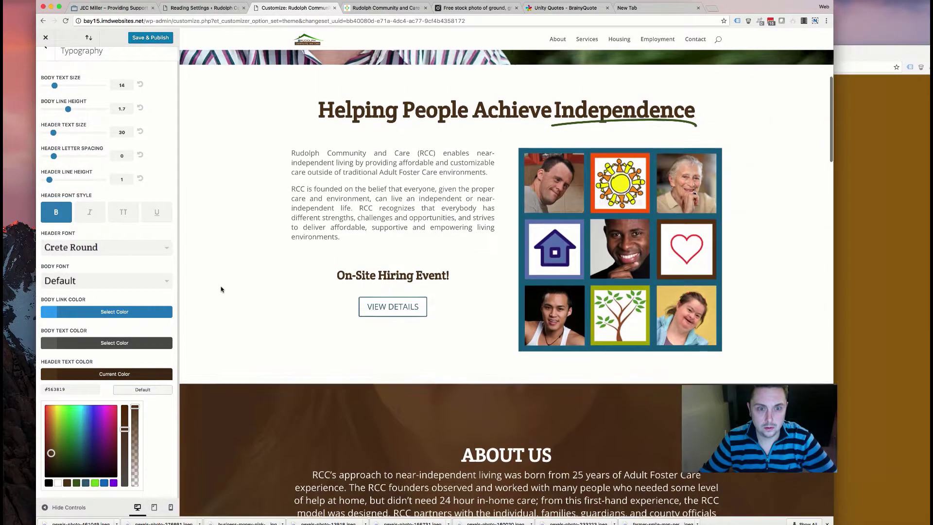
{"action": "scroll", "coordinate": [220, 289], "scroll_direction": "up", "scroll_amount": 2}
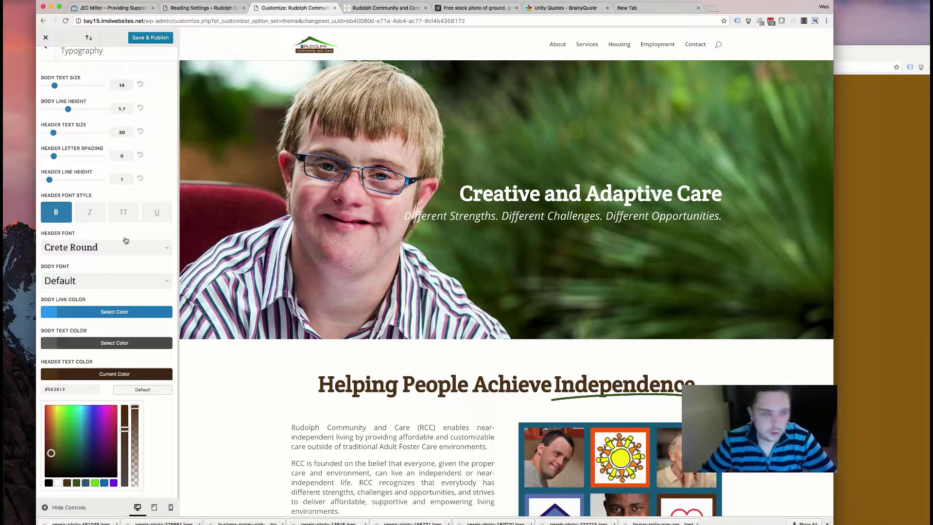
{"action": "left_click", "coordinate": [96, 250]}
{"action": "scroll", "coordinate": [117, 318], "scroll_direction": "down", "scroll_amount": 10}
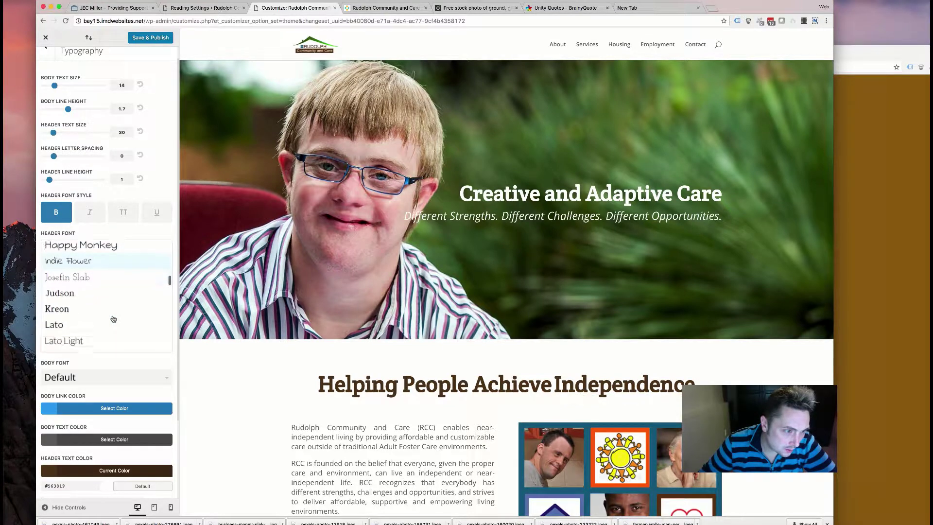
{"action": "left_click", "coordinate": [105, 281]}
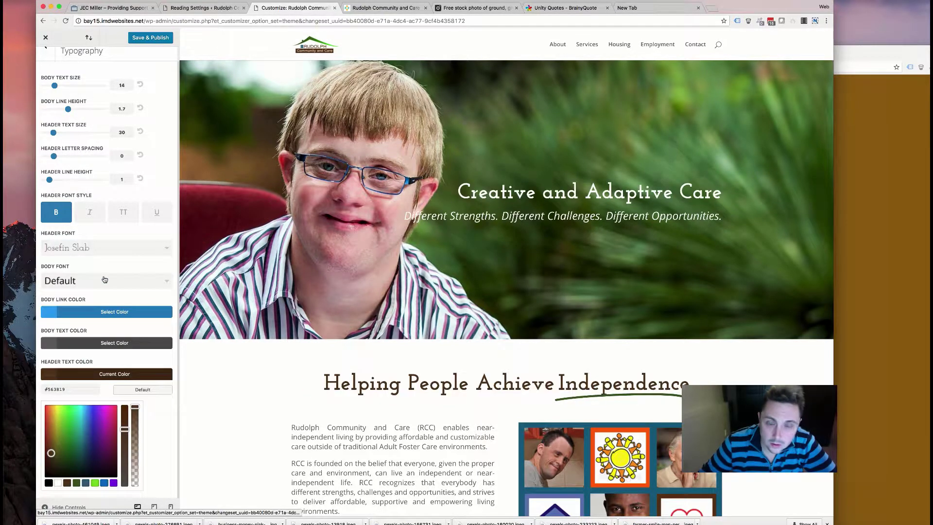
{"action": "left_click", "coordinate": [99, 248]}
{"action": "scroll", "coordinate": [100, 276], "scroll_direction": "down", "scroll_amount": 3}
{"action": "scroll", "coordinate": [100, 276], "scroll_direction": "down", "scroll_amount": 4}
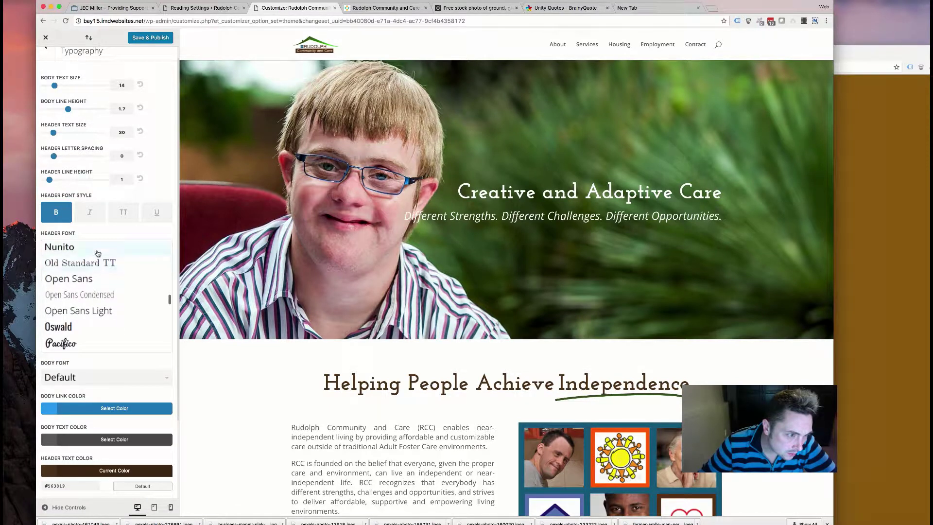
{"action": "scroll", "coordinate": [90, 290], "scroll_direction": "down", "scroll_amount": 2}
{"action": "left_click", "coordinate": [92, 276]}
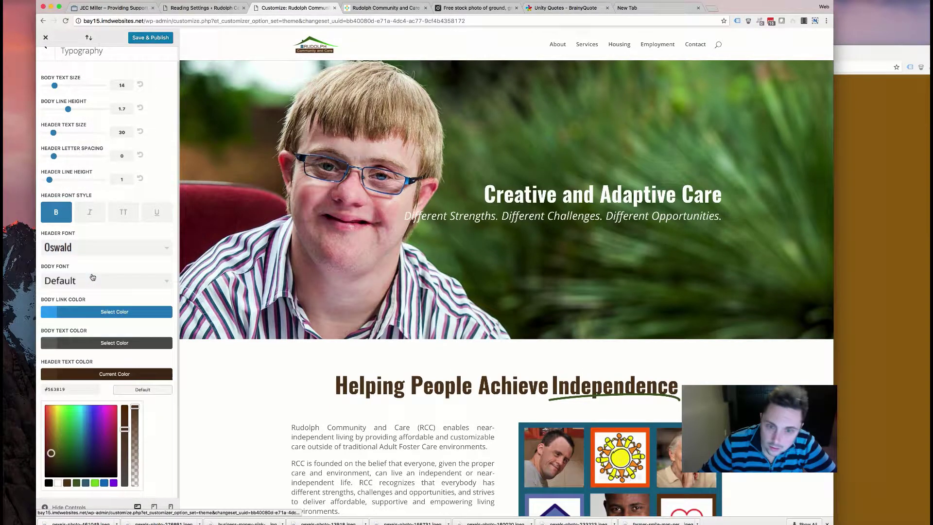
{"action": "scroll", "coordinate": [296, 396], "scroll_direction": "down", "scroll_amount": 3}
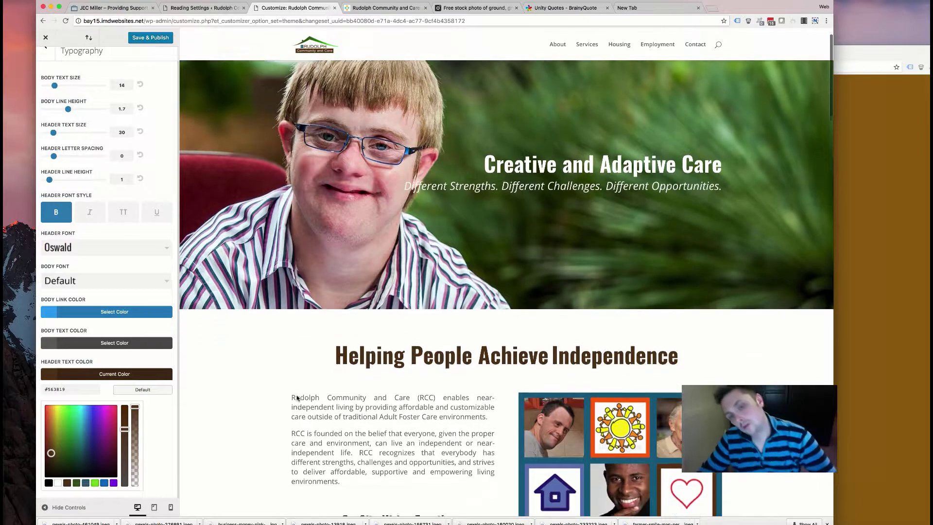
{"action": "left_click", "coordinate": [124, 248]}
{"action": "scroll", "coordinate": [100, 301], "scroll_direction": "down", "scroll_amount": 1}
{"action": "left_click", "coordinate": [100, 307]}
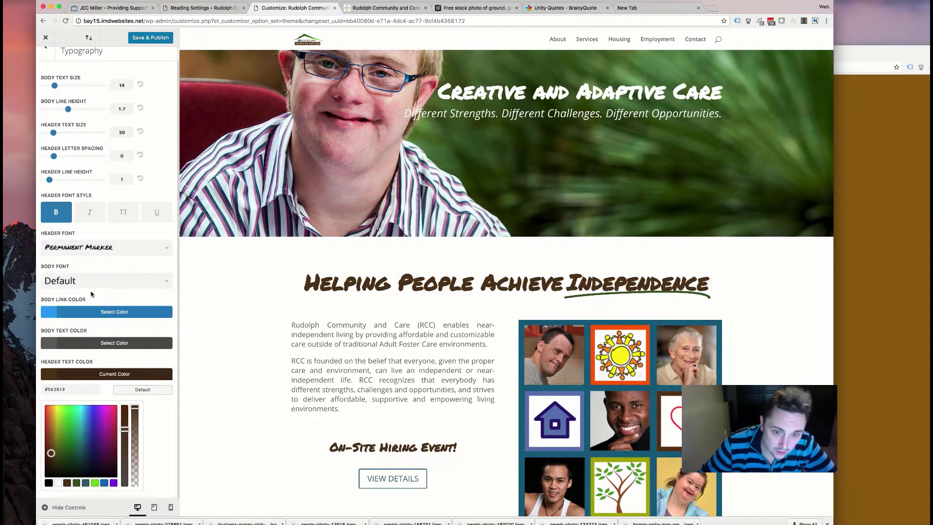
{"action": "left_click", "coordinate": [94, 251]}
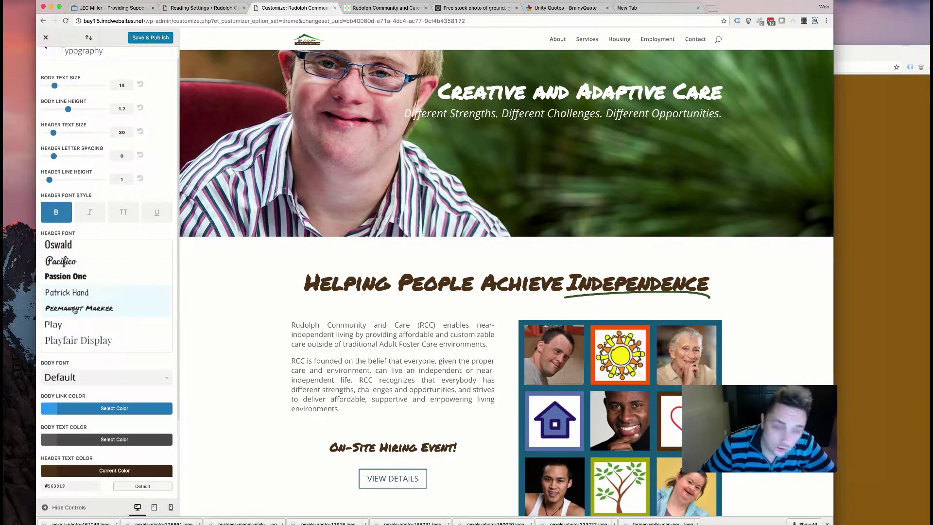
{"action": "scroll", "coordinate": [92, 324], "scroll_direction": "down", "scroll_amount": 1}
{"action": "scroll", "coordinate": [92, 324], "scroll_direction": "down", "scroll_amount": 6}
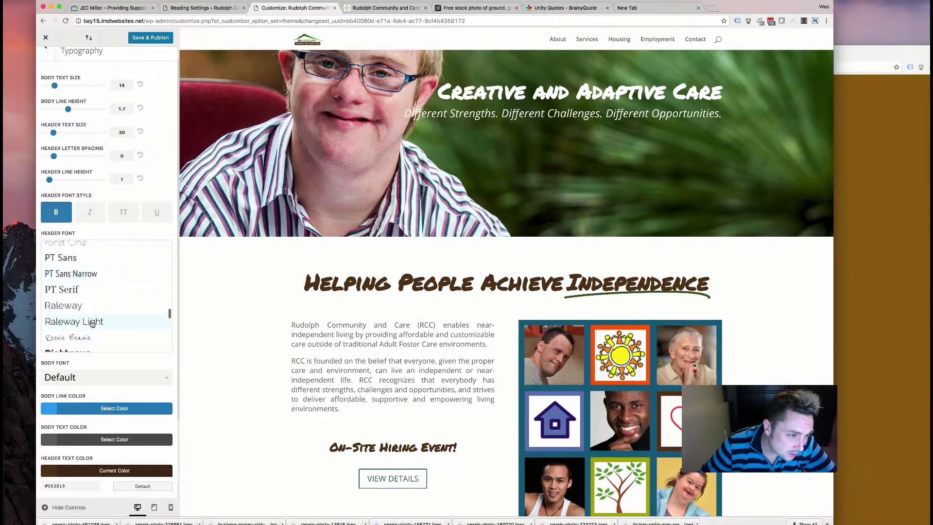
{"action": "scroll", "coordinate": [92, 316], "scroll_direction": "down", "scroll_amount": 5}
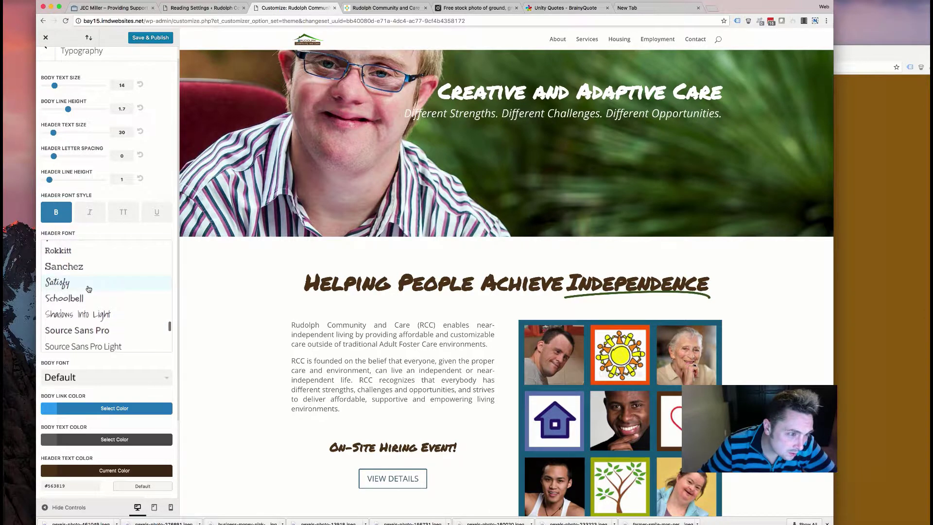
{"action": "left_click", "coordinate": [89, 286]}
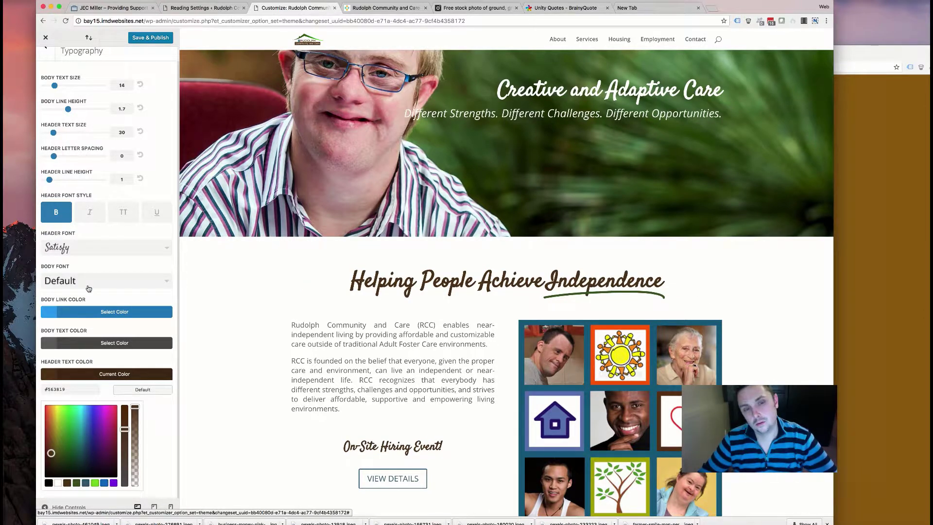
{"action": "left_click", "coordinate": [110, 249]}
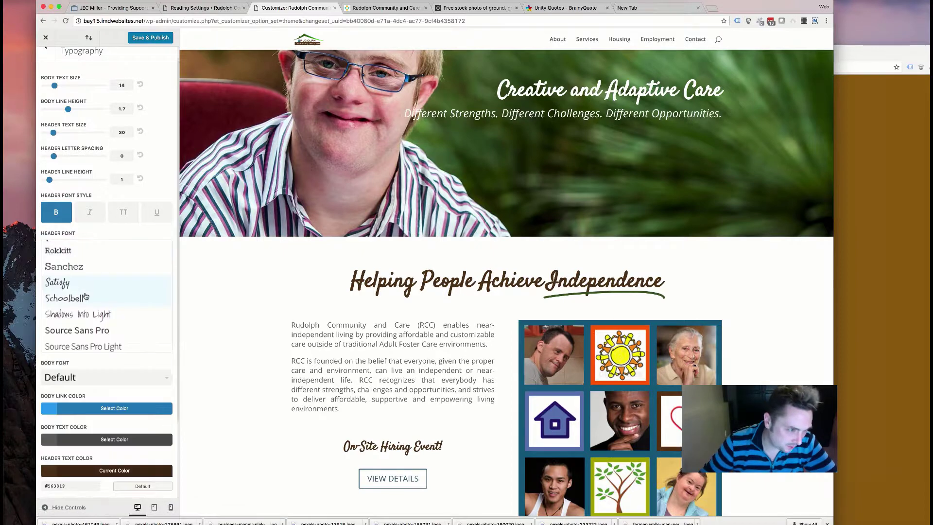
{"action": "scroll", "coordinate": [92, 316], "scroll_direction": "down", "scroll_amount": 3}
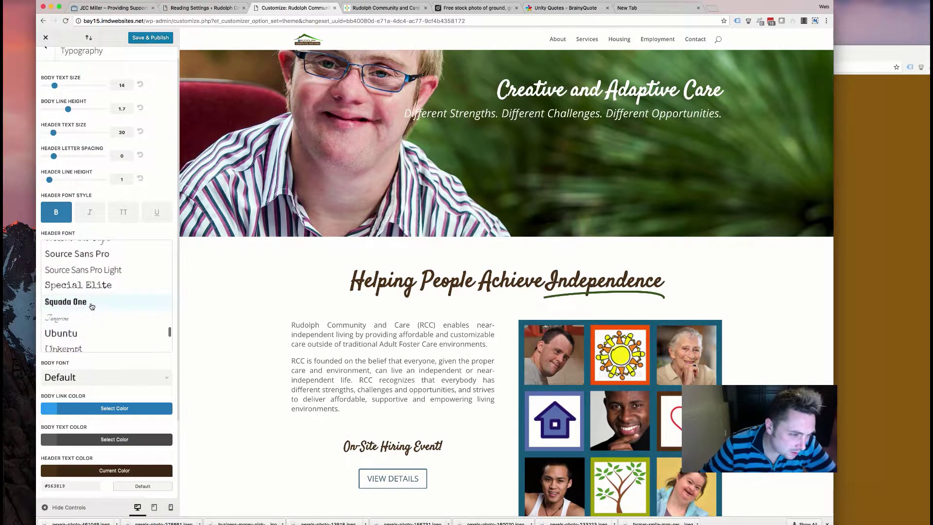
{"action": "left_click", "coordinate": [79, 316]}
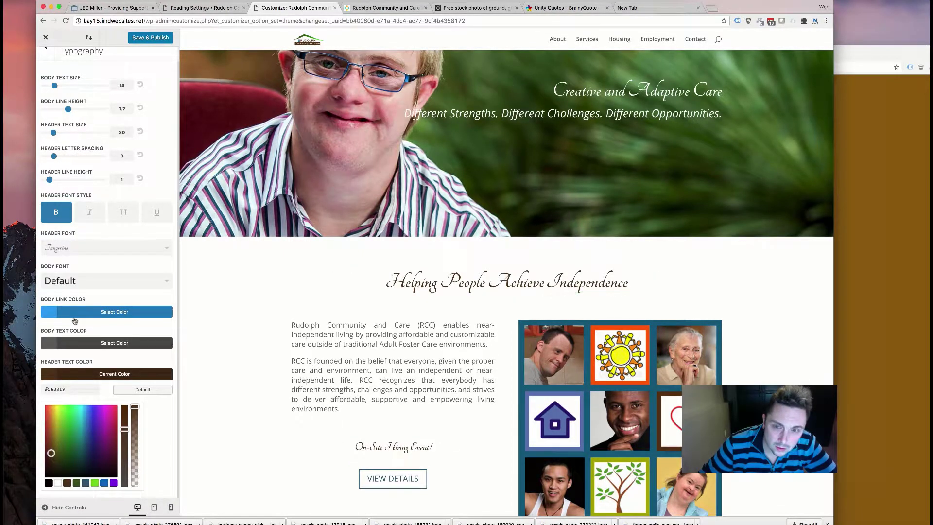
{"action": "left_click", "coordinate": [107, 248]}
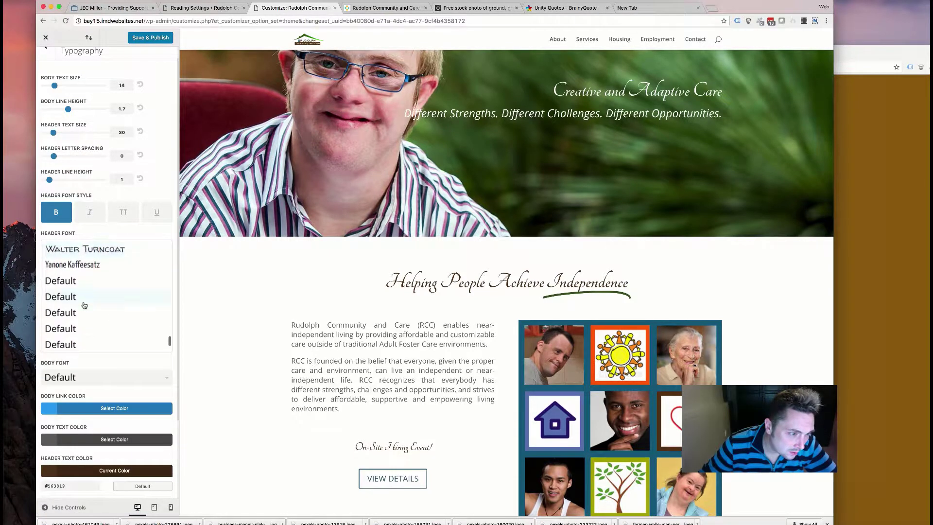
{"action": "scroll", "coordinate": [84, 305], "scroll_direction": "down", "scroll_amount": 2}
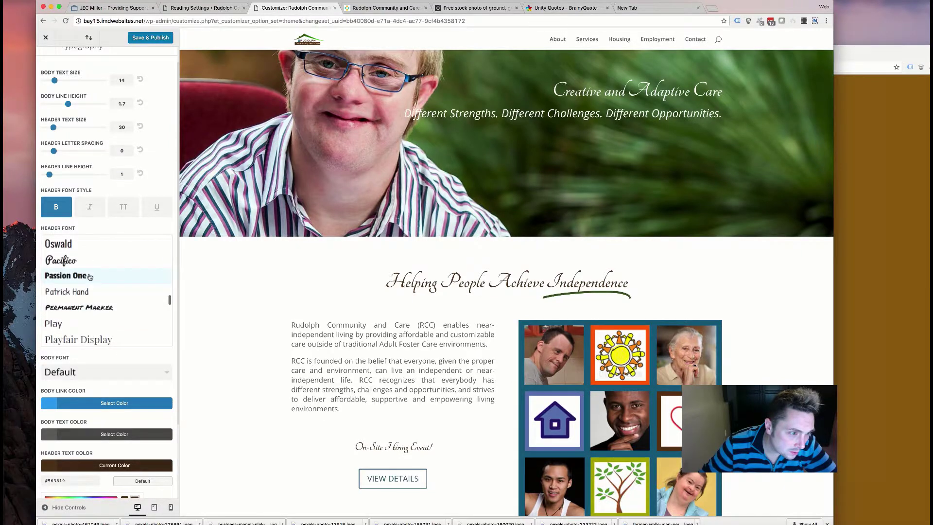
{"action": "left_click", "coordinate": [90, 276]}
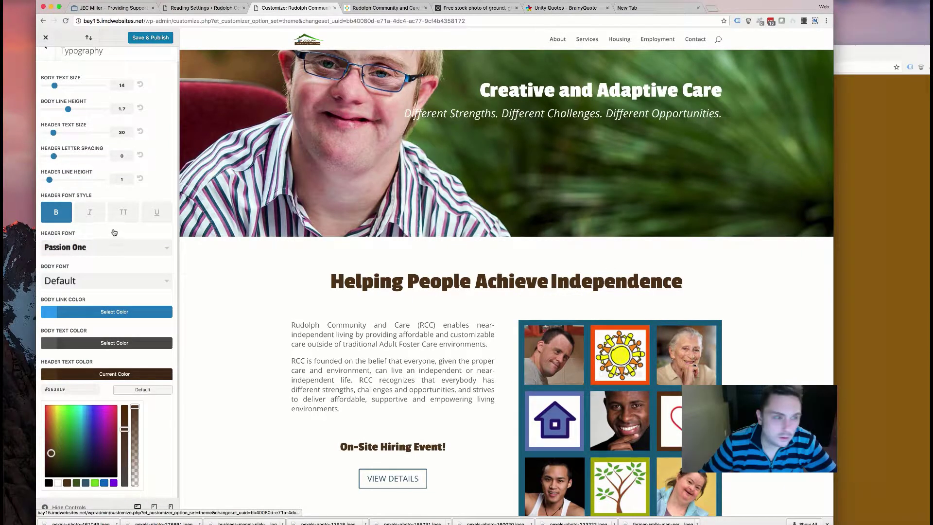
{"action": "left_click", "coordinate": [110, 247]}
{"action": "scroll", "coordinate": [92, 272], "scroll_direction": "up", "scroll_amount": 2}
{"action": "scroll", "coordinate": [92, 271], "scroll_direction": "up", "scroll_amount": 10}
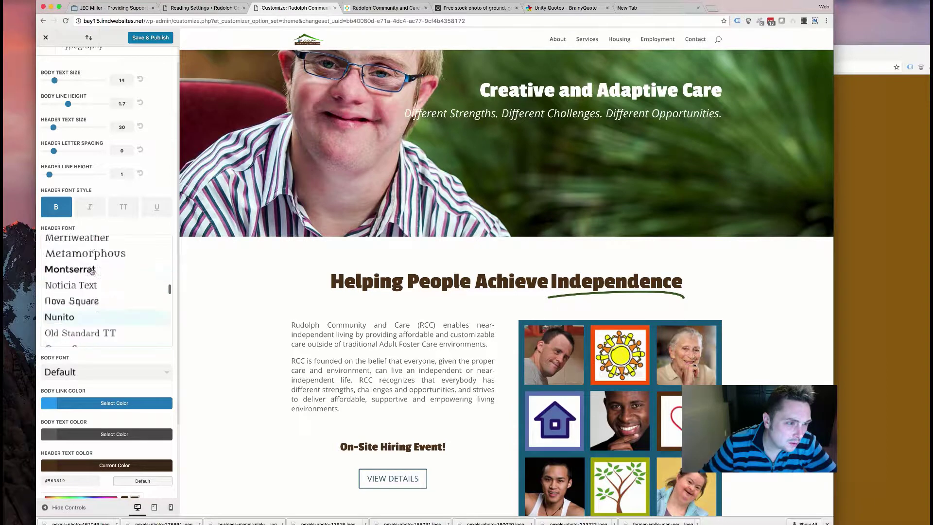
{"action": "scroll", "coordinate": [92, 271], "scroll_direction": "up", "scroll_amount": 5}
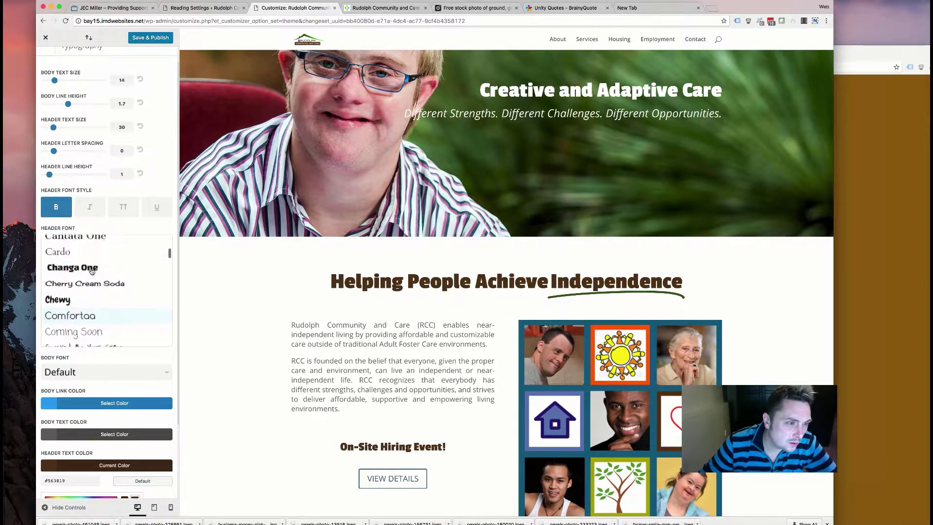
{"action": "scroll", "coordinate": [92, 271], "scroll_direction": "down", "scroll_amount": 4}
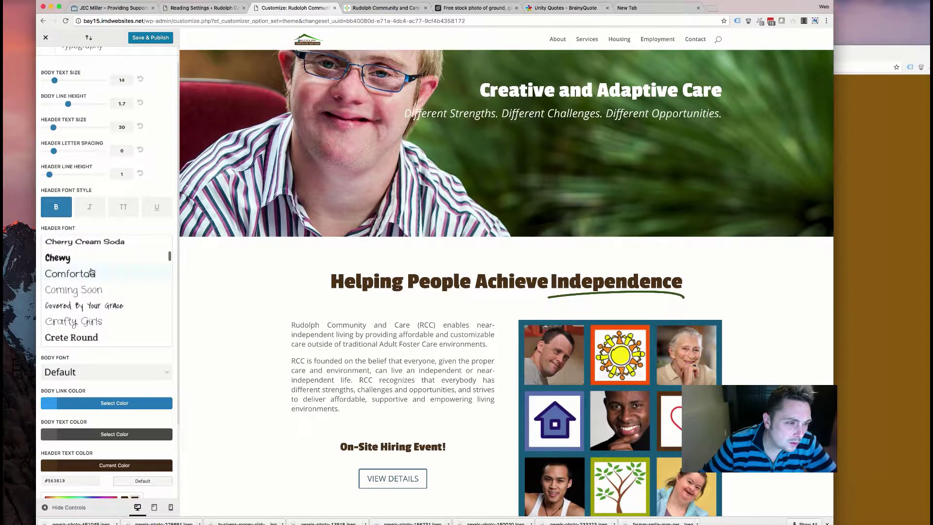
{"action": "scroll", "coordinate": [91, 272], "scroll_direction": "up", "scroll_amount": 1}
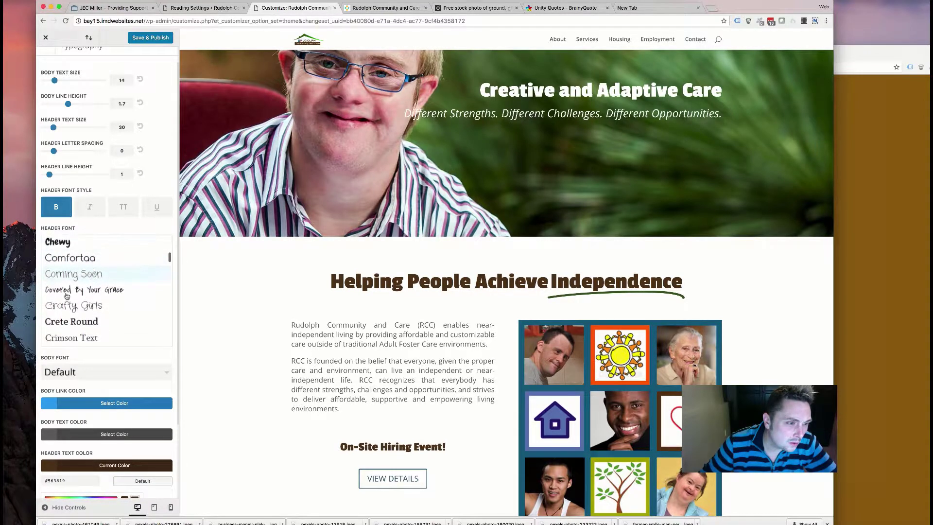
{"action": "left_click", "coordinate": [69, 323]}
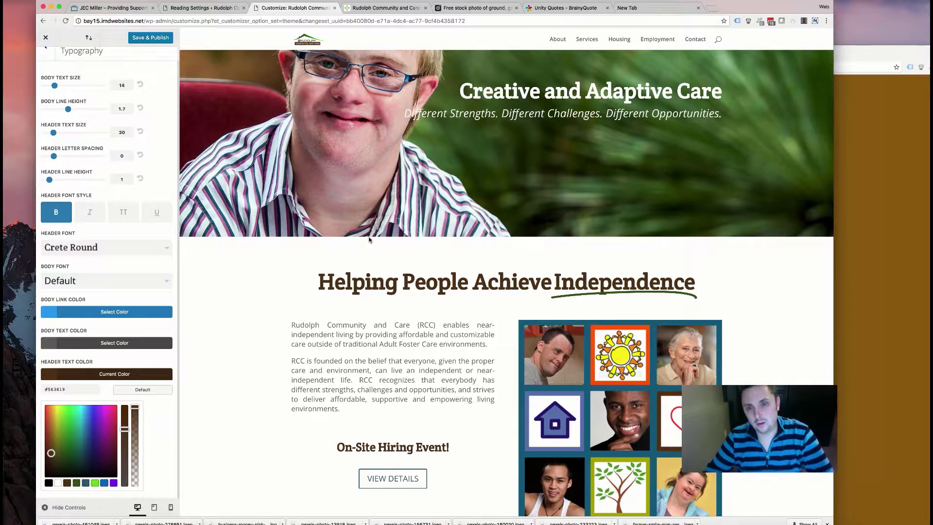
{"action": "scroll", "coordinate": [330, 259], "scroll_direction": "up", "scroll_amount": 3}
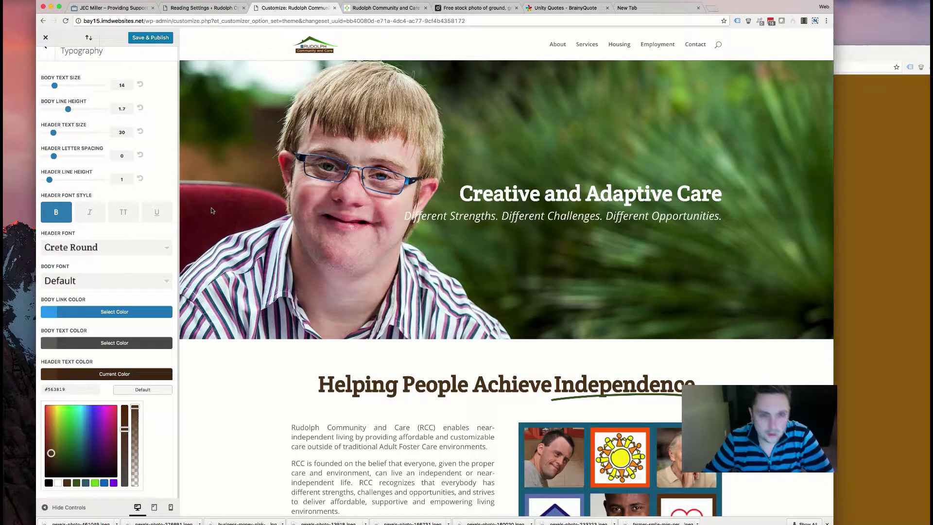
{"action": "left_click", "coordinate": [43, 280]}
{"action": "scroll", "coordinate": [116, 322], "scroll_direction": "down", "scroll_amount": 5}
{"action": "scroll", "coordinate": [95, 327], "scroll_direction": "down", "scroll_amount": 2}
{"action": "left_click", "coordinate": [69, 368]}
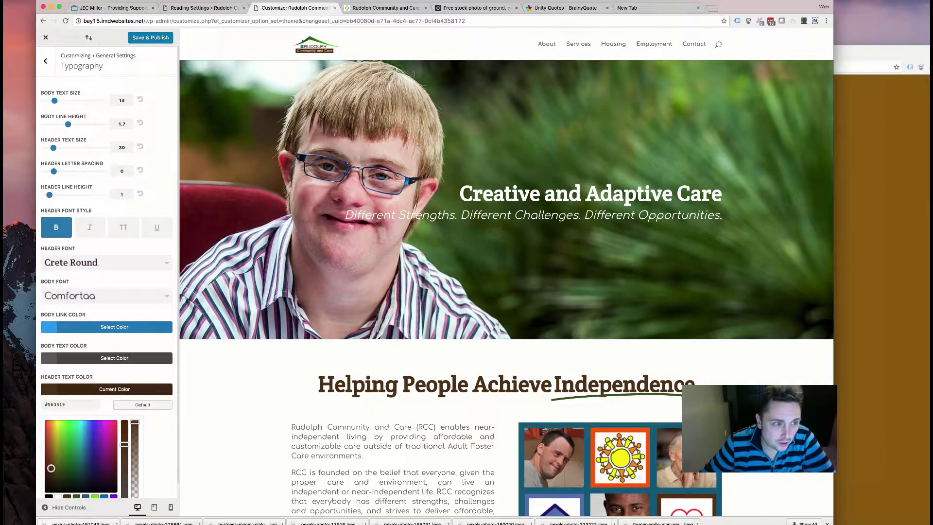
{"action": "scroll", "coordinate": [416, 371], "scroll_direction": "down", "scroll_amount": 5}
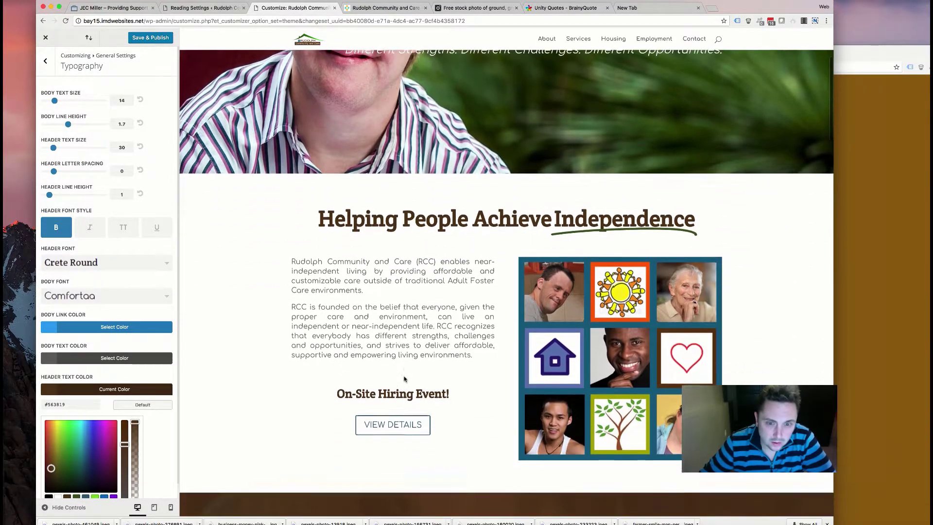
{"action": "scroll", "coordinate": [314, 325], "scroll_direction": "down", "scroll_amount": 7}
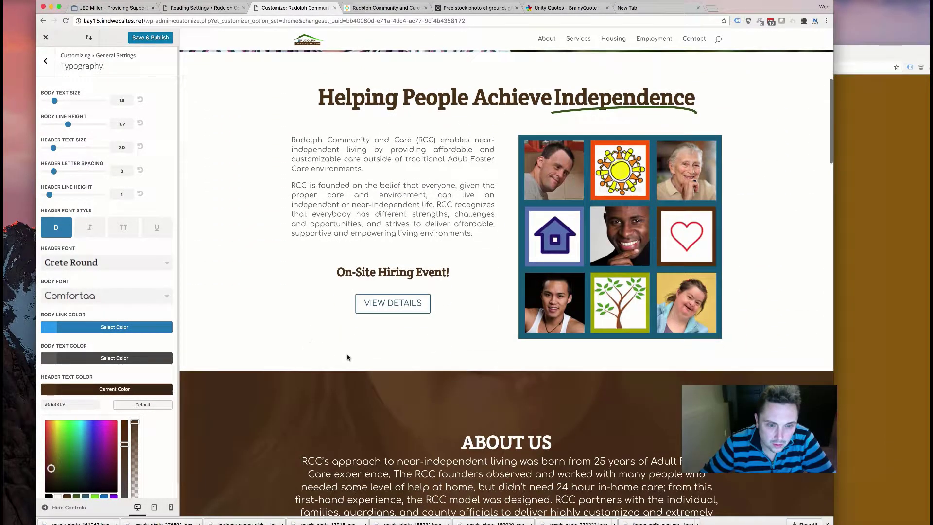
{"action": "scroll", "coordinate": [345, 355], "scroll_direction": "down", "scroll_amount": 3}
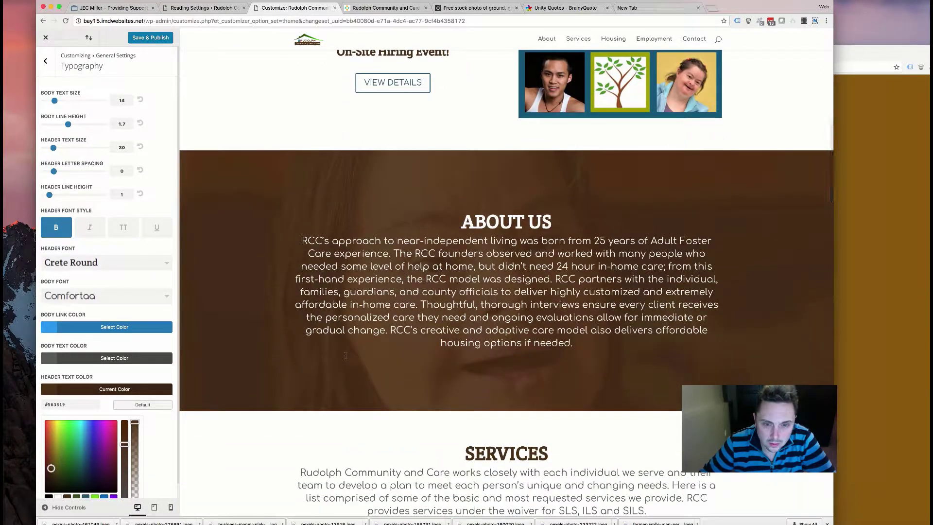
{"action": "scroll", "coordinate": [348, 329], "scroll_direction": "down", "scroll_amount": 7}
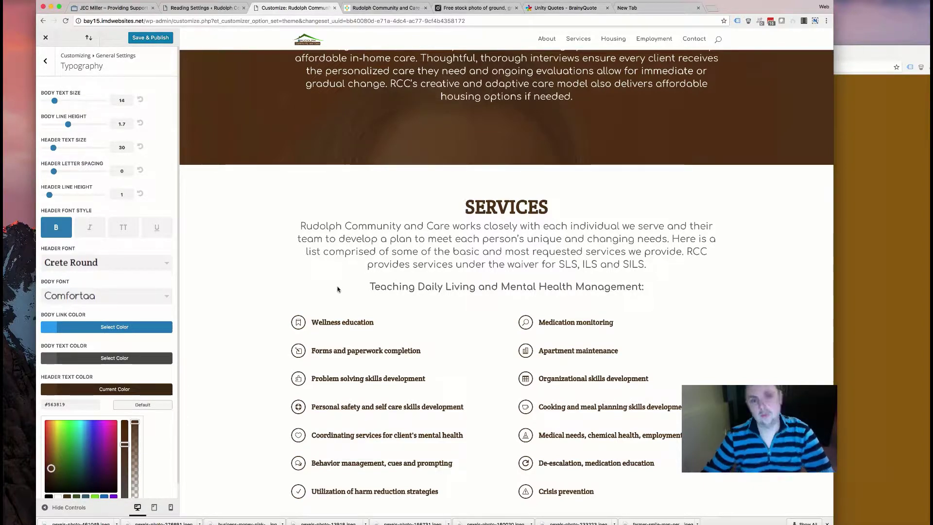
{"action": "scroll", "coordinate": [408, 266], "scroll_direction": "down", "scroll_amount": 9}
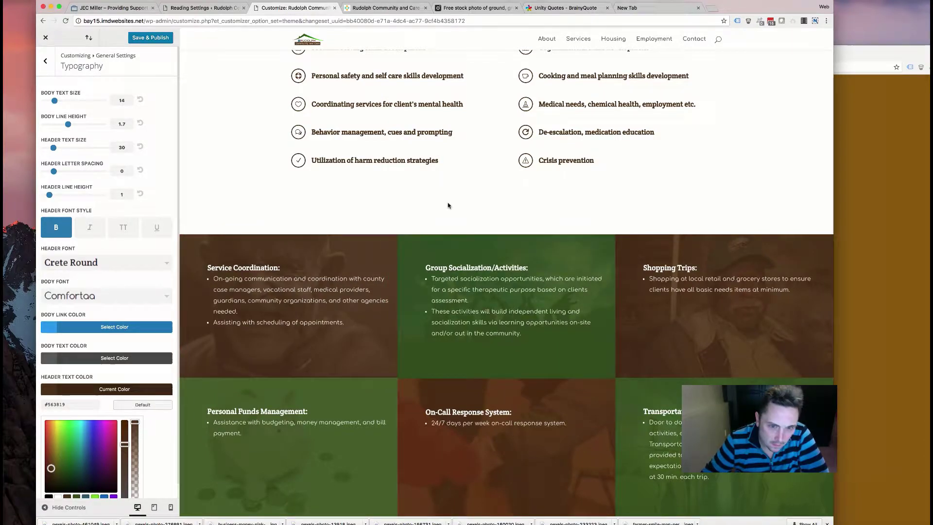
{"action": "scroll", "coordinate": [423, 199], "scroll_direction": "down", "scroll_amount": 13}
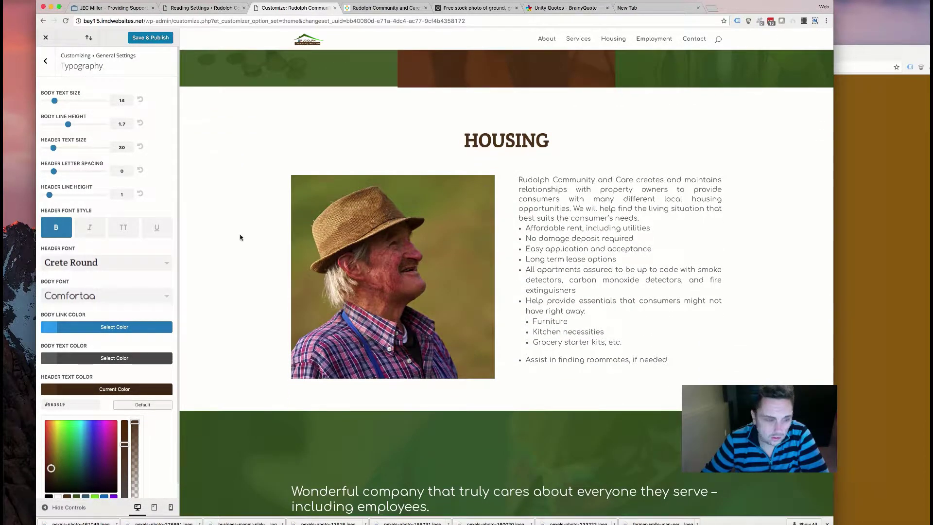
- Set the body text colour to #333333
{"action": "left_click", "coordinate": [98, 359]}
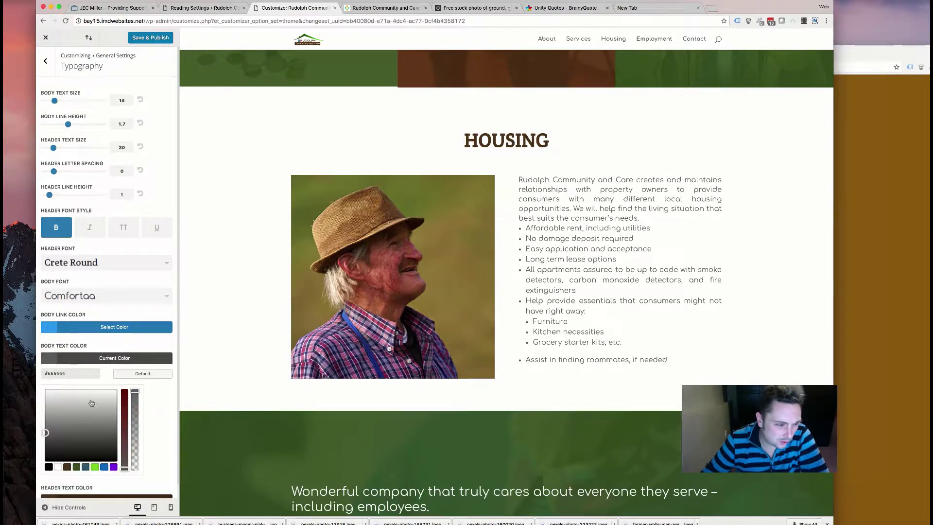
{"action": "left_click", "coordinate": [49, 467]}
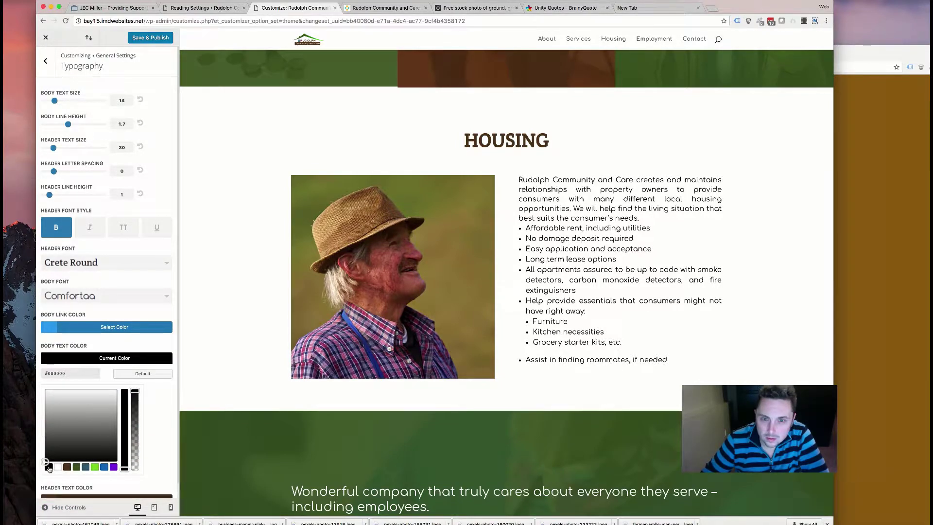
{"action": "scroll", "coordinate": [422, 330], "scroll_direction": "up", "scroll_amount": 15}
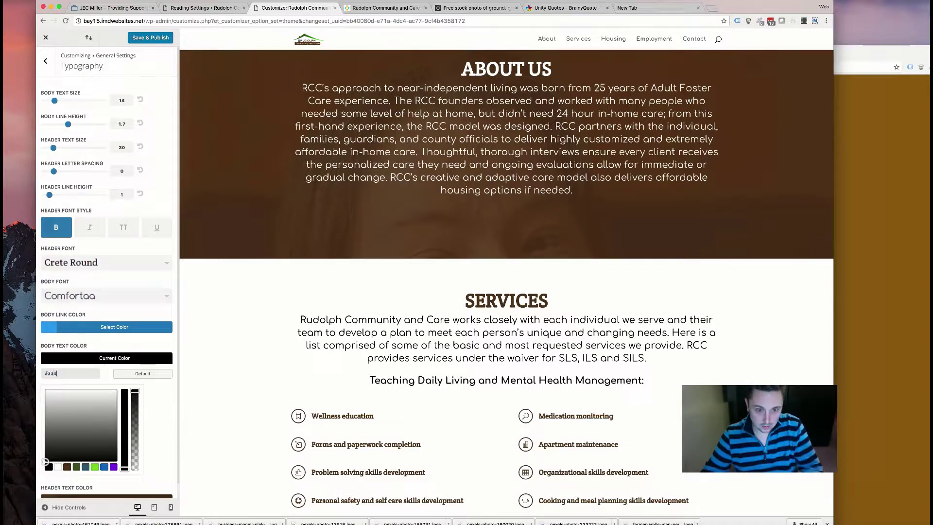
{"action": "type", "text": "333"}
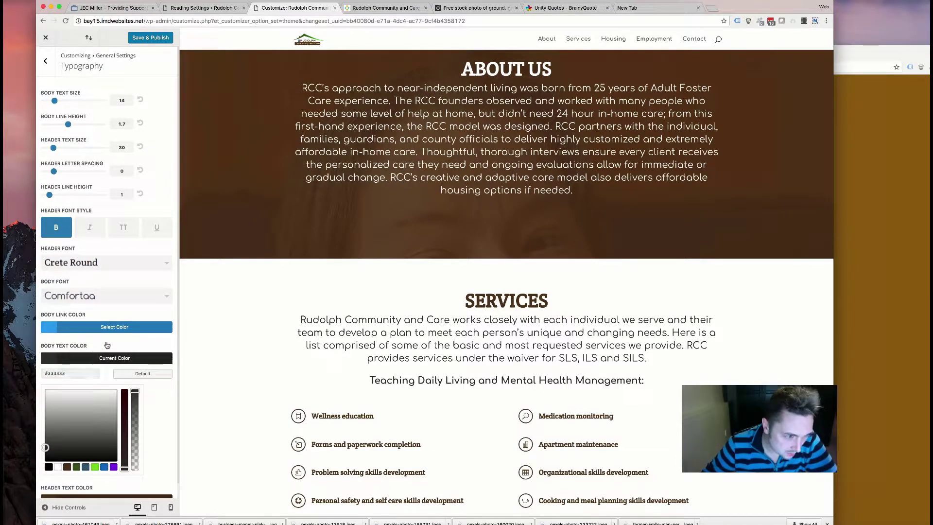
{"action": "left_click", "coordinate": [107, 345]}
- Make the body link colour dark green #3e5c20 and review it on the page
{"action": "left_click", "coordinate": [112, 332]}
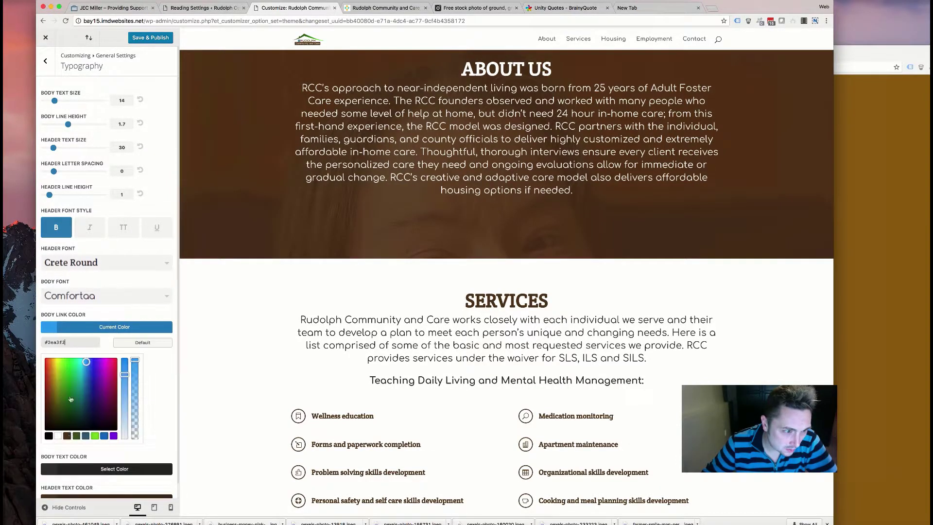
{"action": "left_click", "coordinate": [76, 436]}
{"action": "scroll", "coordinate": [322, 371], "scroll_direction": "down", "scroll_amount": 10}
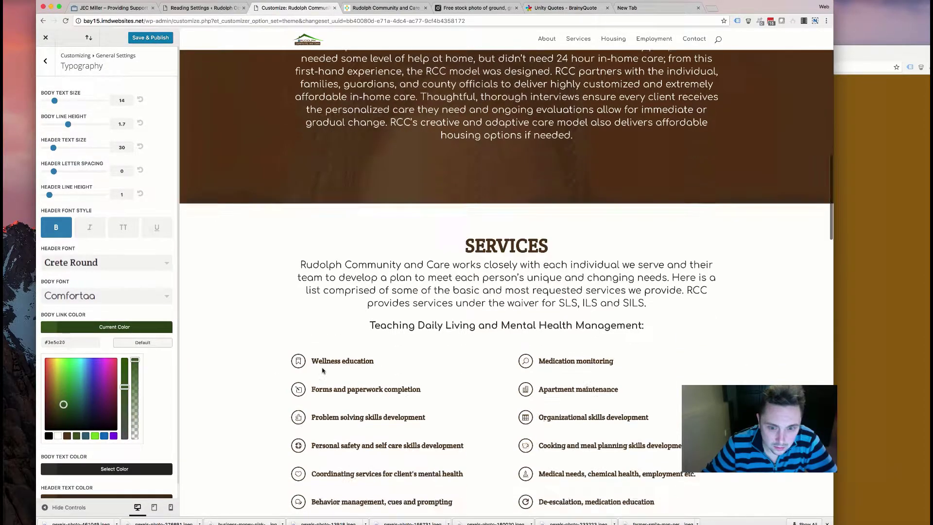
{"action": "scroll", "coordinate": [451, 397], "scroll_direction": "down", "scroll_amount": 15}
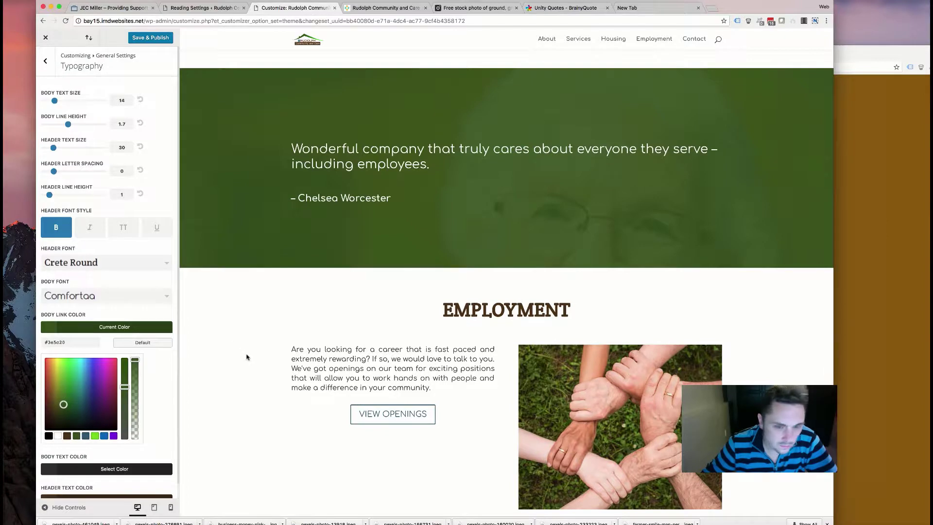
{"action": "scroll", "coordinate": [247, 357], "scroll_direction": "down", "scroll_amount": 5}
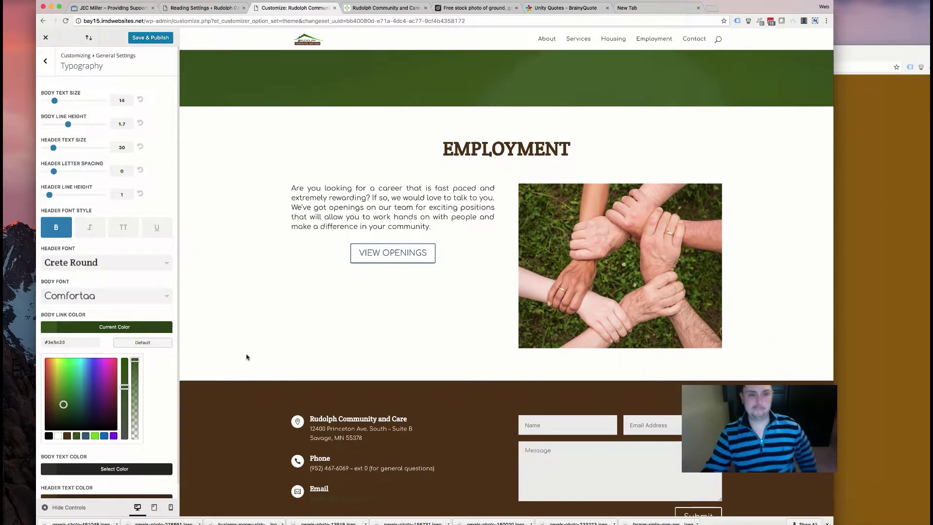
{"action": "scroll", "coordinate": [247, 357], "scroll_direction": "down", "scroll_amount": 5}
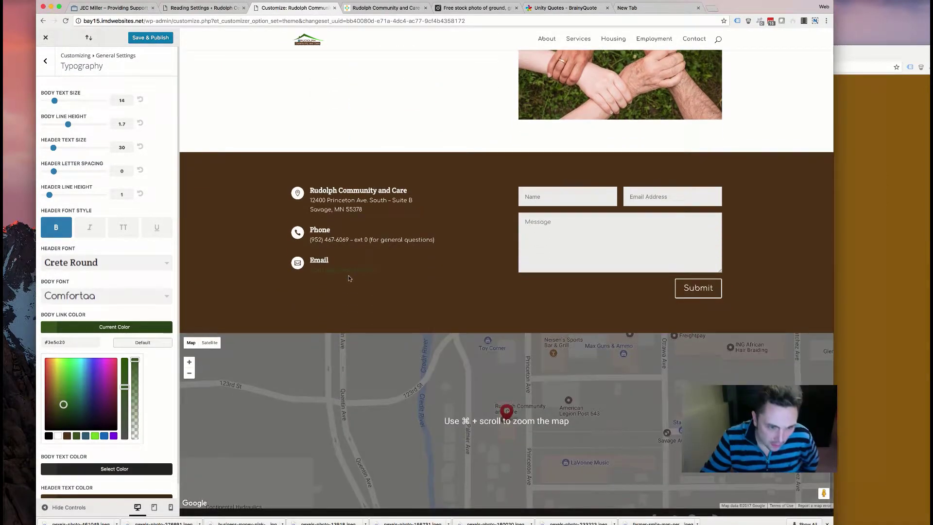
{"action": "scroll", "coordinate": [349, 277], "scroll_direction": "up", "scroll_amount": 1}
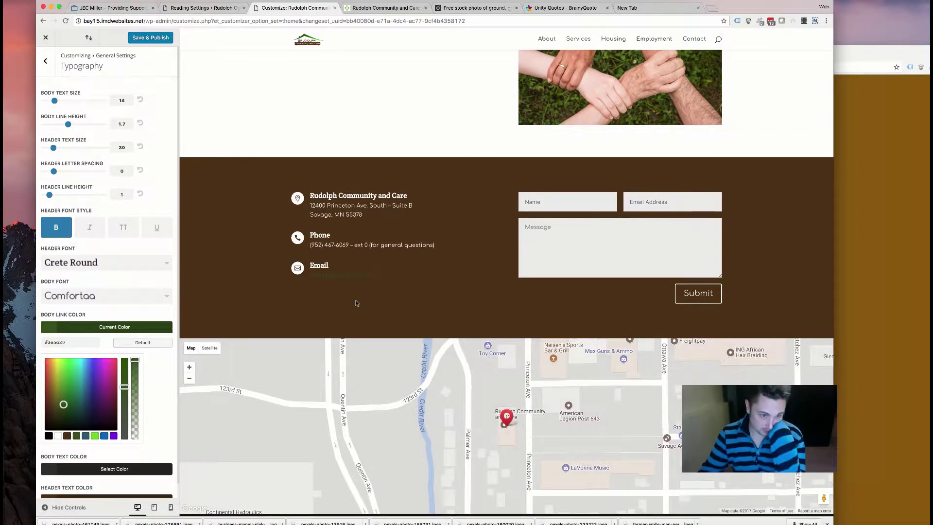
{"action": "scroll", "coordinate": [344, 305], "scroll_direction": "down", "scroll_amount": 1}
{"action": "scroll", "coordinate": [336, 309], "scroll_direction": "up", "scroll_amount": 3}
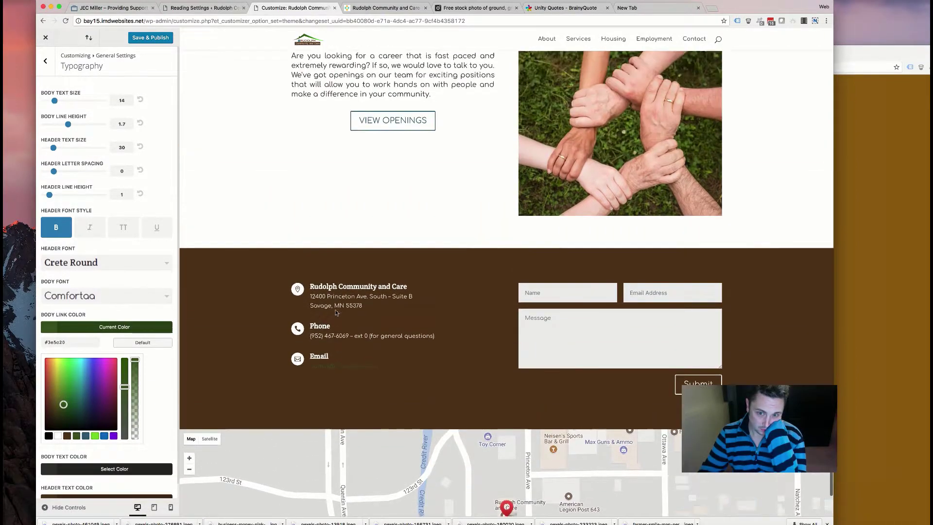
{"action": "scroll", "coordinate": [336, 312], "scroll_direction": "up", "scroll_amount": 20}
{"action": "scroll", "coordinate": [335, 313], "scroll_direction": "up", "scroll_amount": 15}
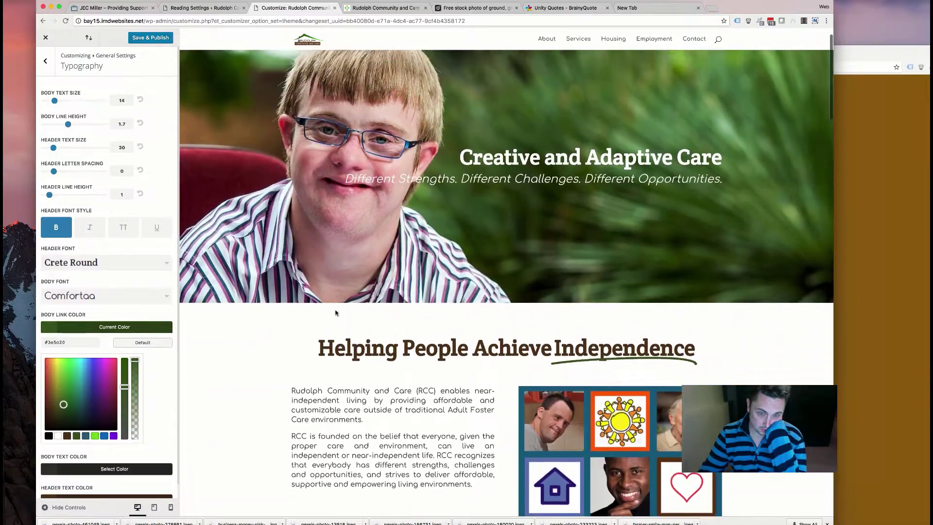
{"action": "scroll", "coordinate": [335, 312], "scroll_direction": "up", "scroll_amount": 1}
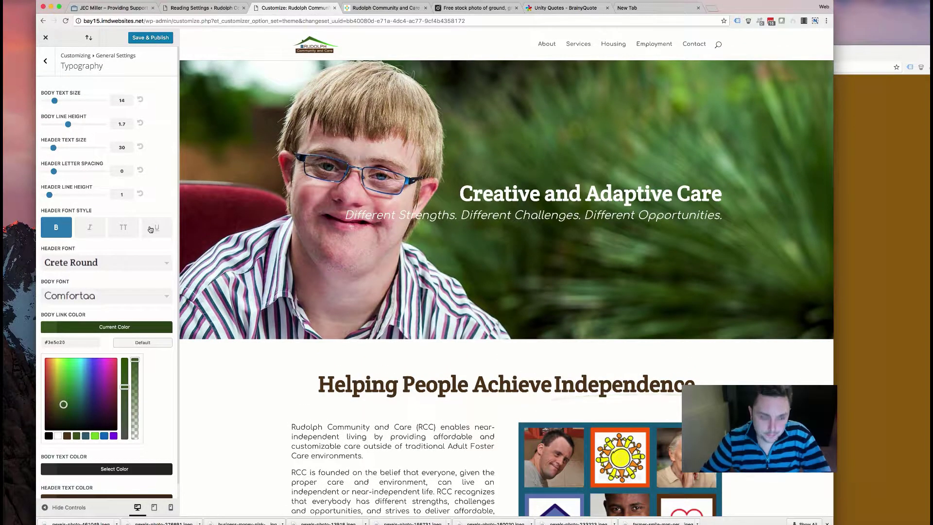
{"action": "scroll", "coordinate": [431, 326], "scroll_direction": "down", "scroll_amount": 10}
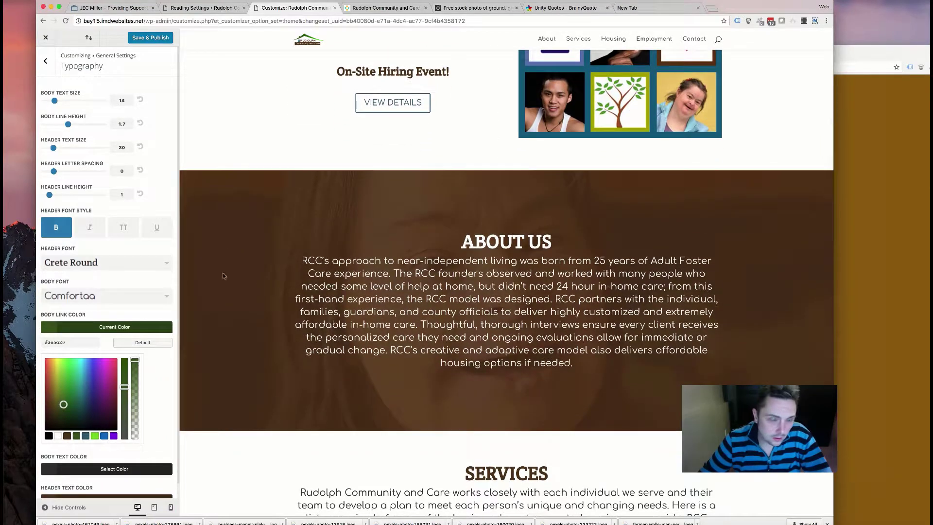
{"action": "scroll", "coordinate": [260, 284], "scroll_direction": "down", "scroll_amount": 3}
{"action": "scroll", "coordinate": [259, 286], "scroll_direction": "up", "scroll_amount": 2}
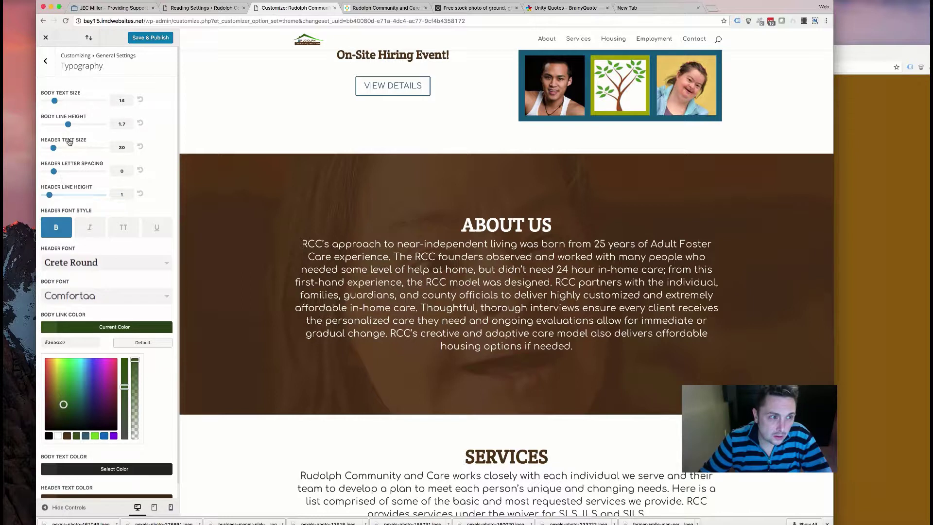
- Try a body line height of 2.2, settle on 1.7, and publish the changes
{"action": "left_click_drag", "start_coordinate": [69, 125], "coordinate": [81, 126]}
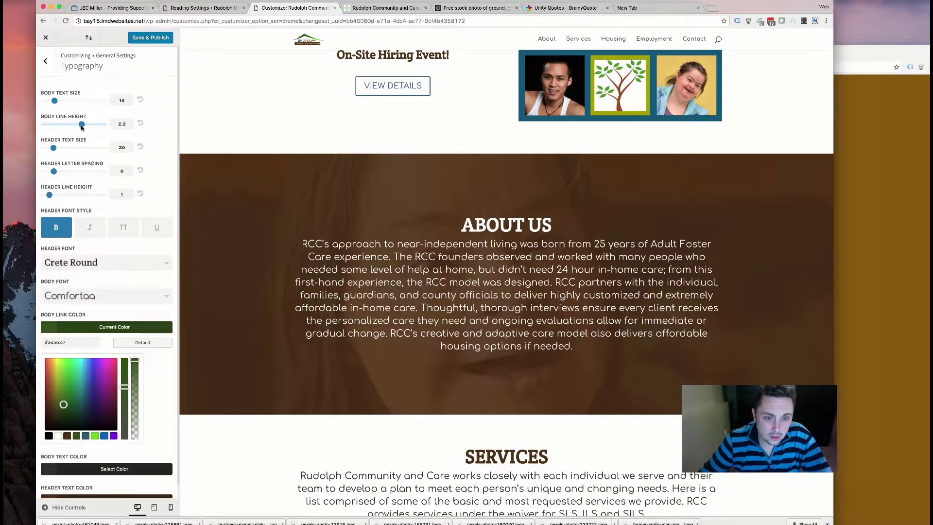
{"action": "left_click", "coordinate": [63, 128]}
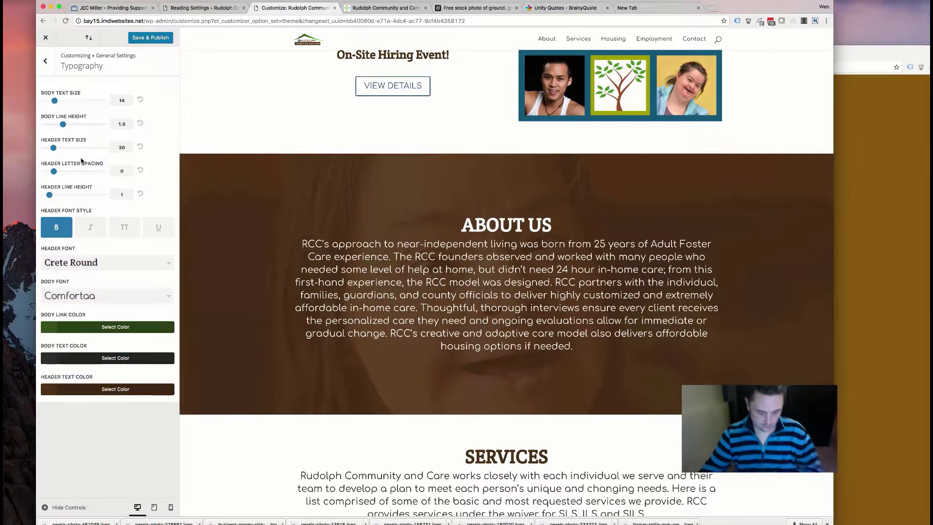
{"action": "left_click_drag", "start_coordinate": [64, 125], "coordinate": [68, 126]}
{"action": "scroll", "coordinate": [384, 260], "scroll_direction": "up", "scroll_amount": 10}
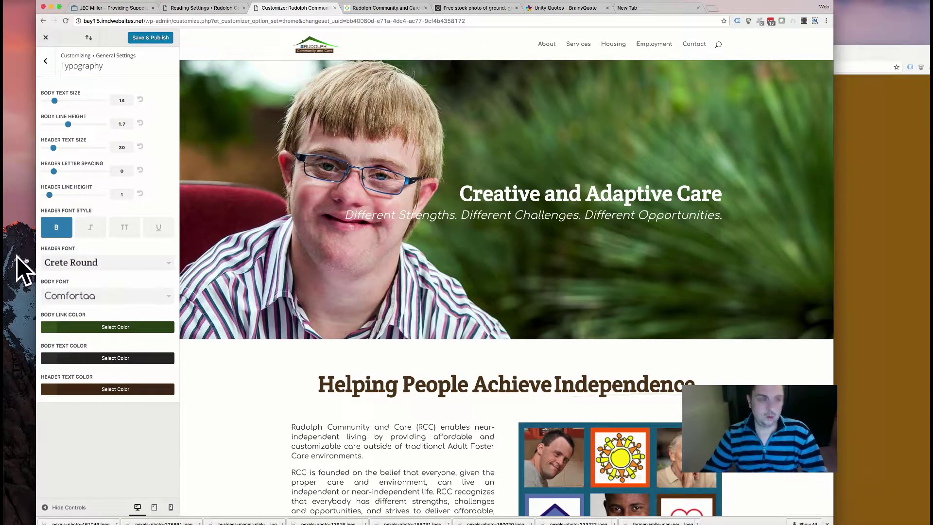
{"action": "left_click", "coordinate": [150, 38]}
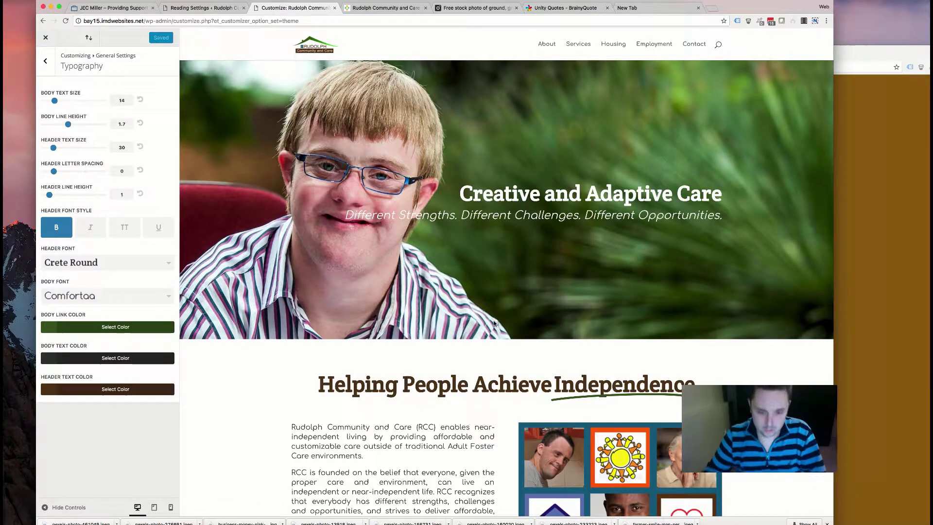
- Scroll the home page preview to review the Comfortaa body text at 1.7 line height
{"action": "scroll", "coordinate": [494, 323], "scroll_direction": "down", "scroll_amount": 7}
{"action": "scroll", "coordinate": [492, 310], "scroll_direction": "up", "scroll_amount": 1}
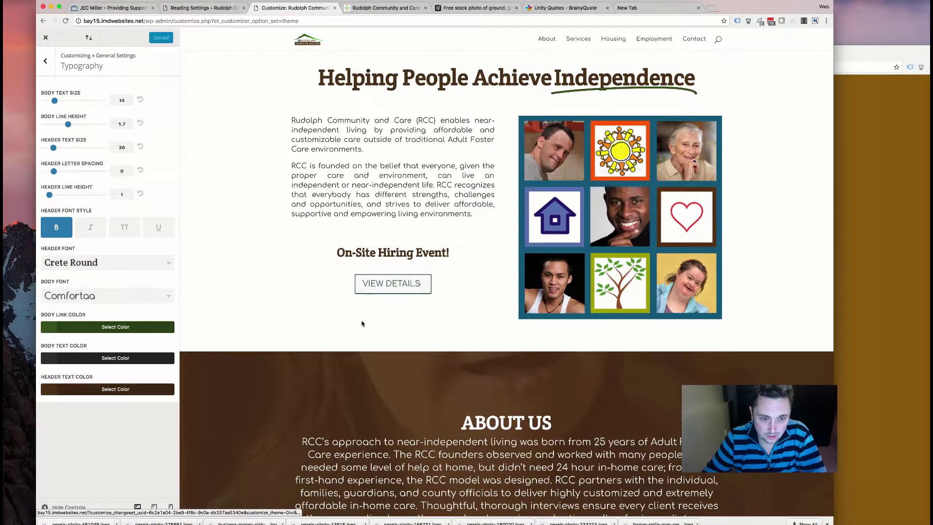
{"action": "scroll", "coordinate": [311, 306], "scroll_direction": "down", "scroll_amount": 2}
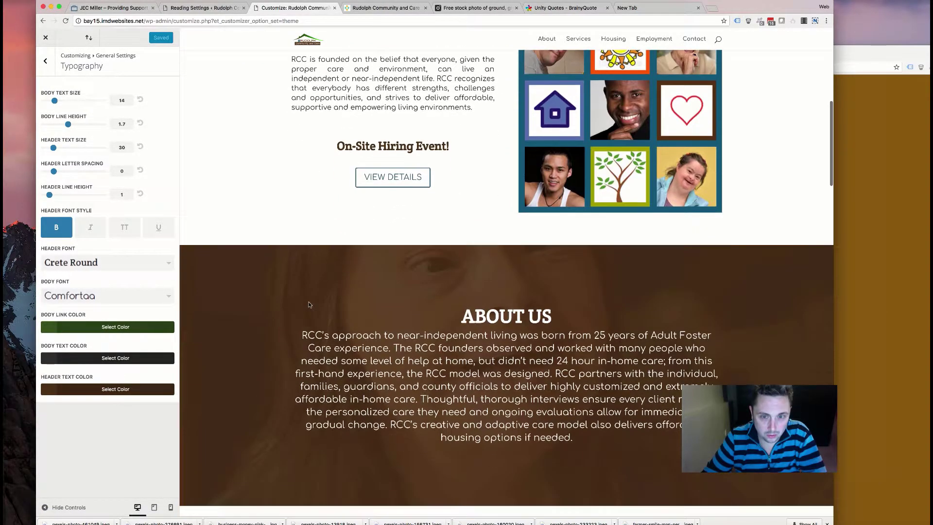
{"action": "scroll", "coordinate": [483, 255], "scroll_direction": "up", "scroll_amount": 8}
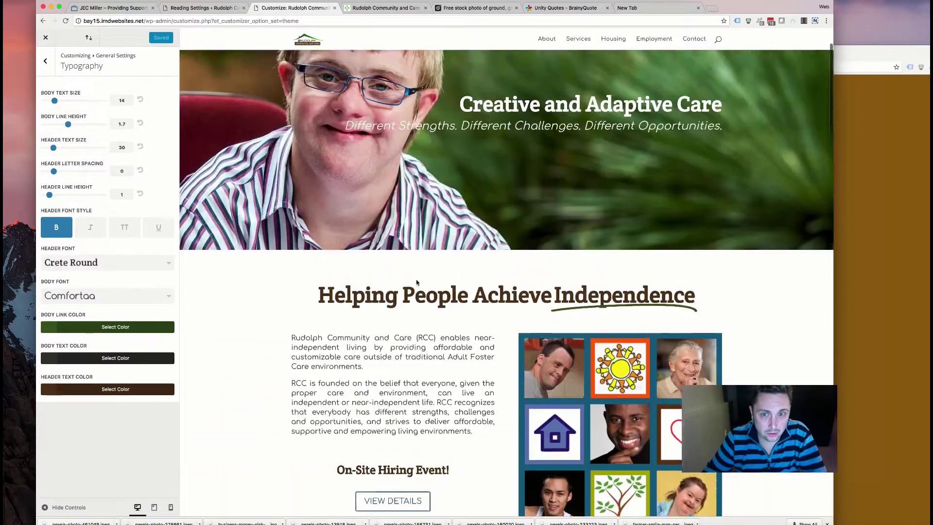
{"action": "scroll", "coordinate": [406, 273], "scroll_direction": "down", "scroll_amount": 15}
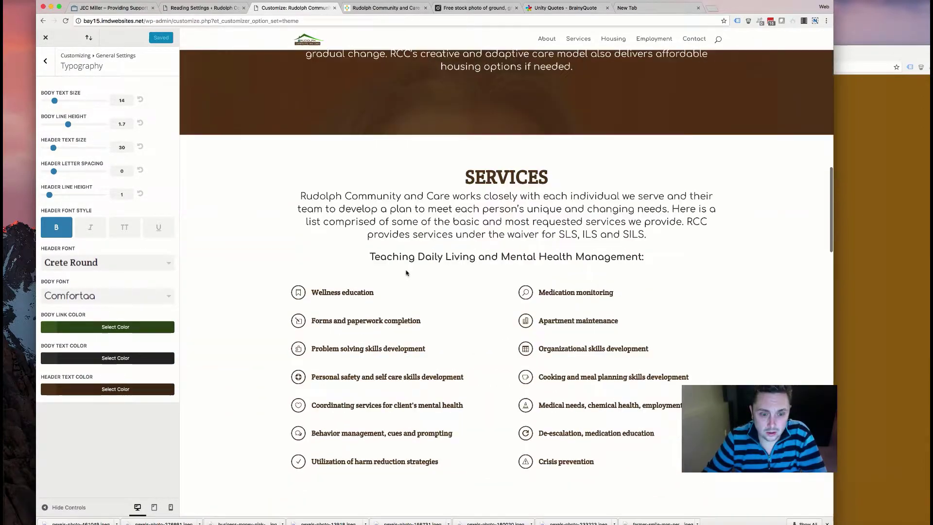
{"action": "scroll", "coordinate": [406, 273], "scroll_direction": "down", "scroll_amount": 15}
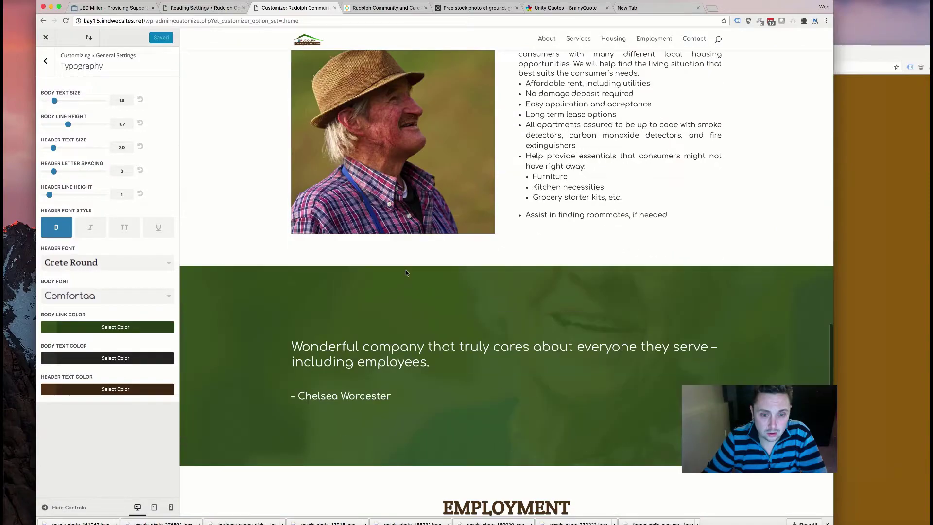
{"action": "scroll", "coordinate": [406, 273], "scroll_direction": "down", "scroll_amount": 12}
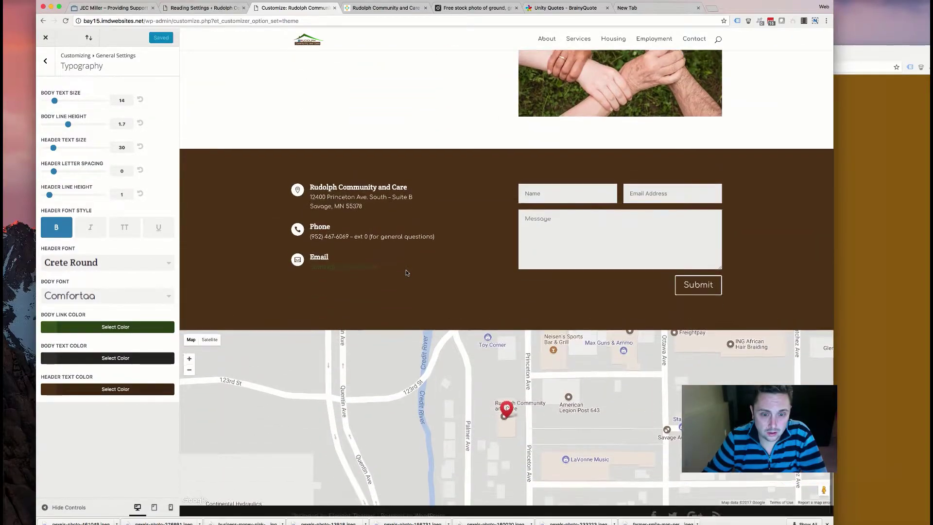
{"action": "scroll", "coordinate": [406, 273], "scroll_direction": "up", "scroll_amount": 2}
{"action": "scroll", "coordinate": [406, 272], "scroll_direction": "up", "scroll_amount": 20}
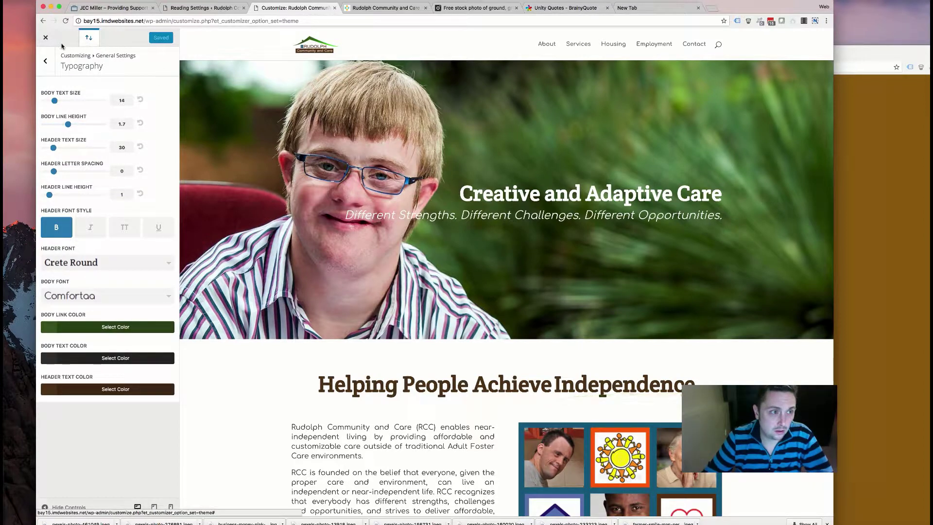
- Close the Customizer and go to Divi's Theme Customizer from the admin sidebar
{"action": "left_click", "coordinate": [47, 38]}
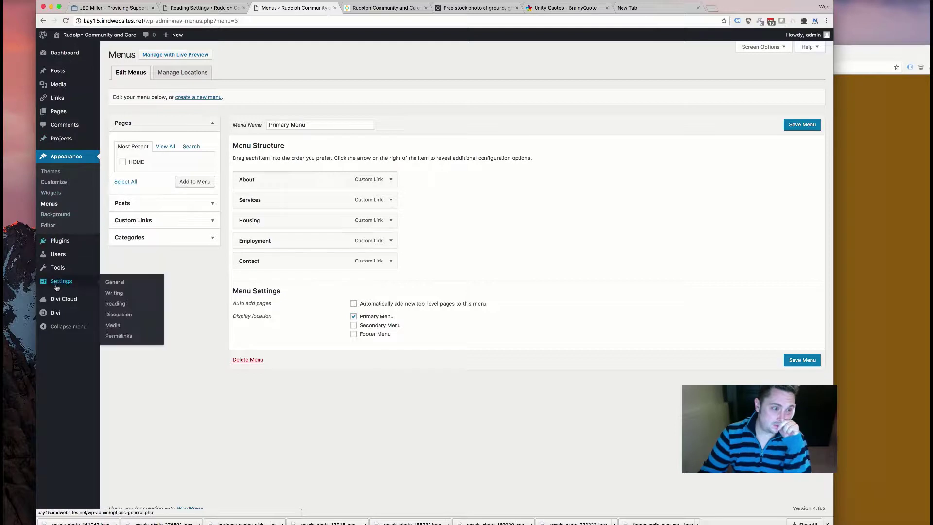
{"action": "mouse_move", "coordinate": [61, 306]}
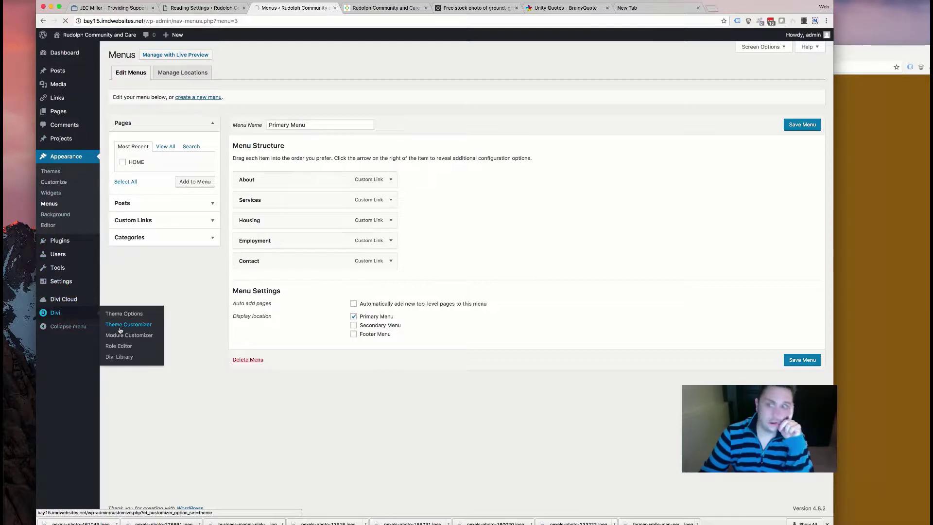
{"action": "left_click", "coordinate": [120, 330]}
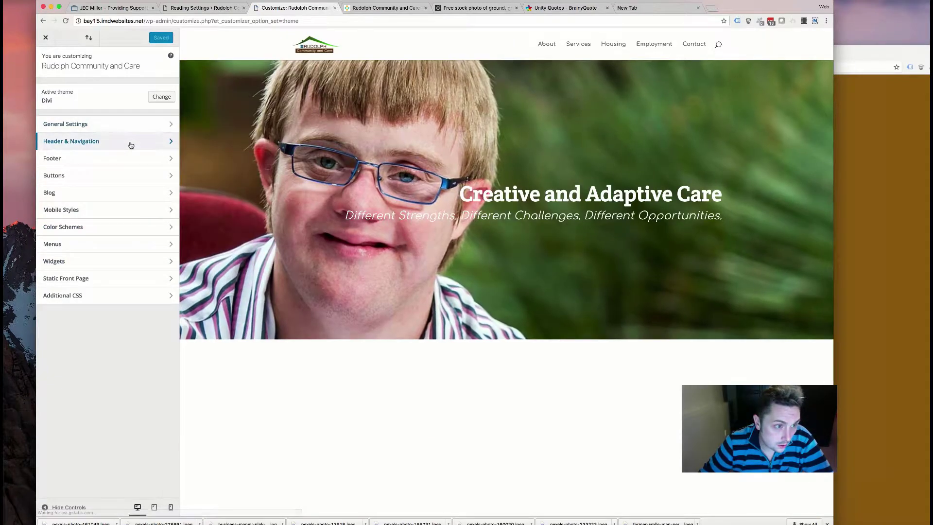
- Set the Primary Menu Bar's menu height to 108 and logo max height to 80
{"action": "left_click", "coordinate": [131, 141]}
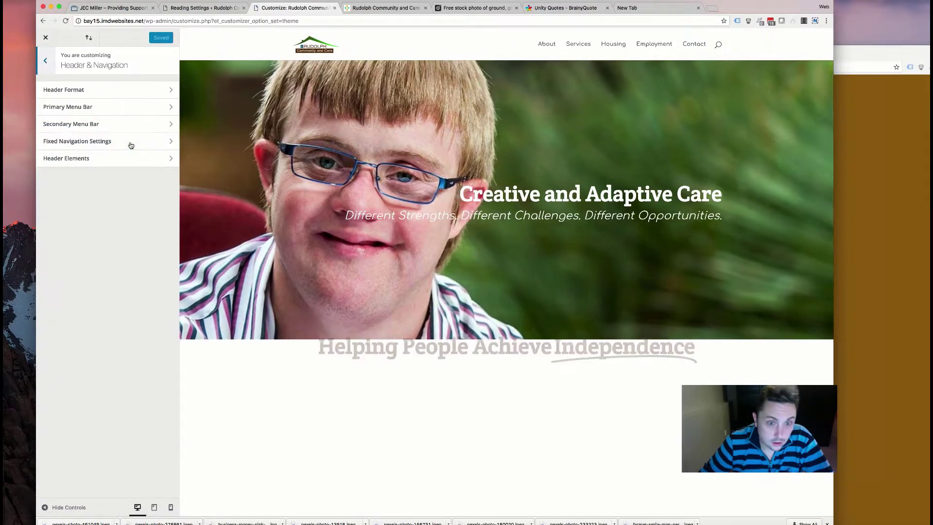
{"action": "left_click", "coordinate": [154, 107]}
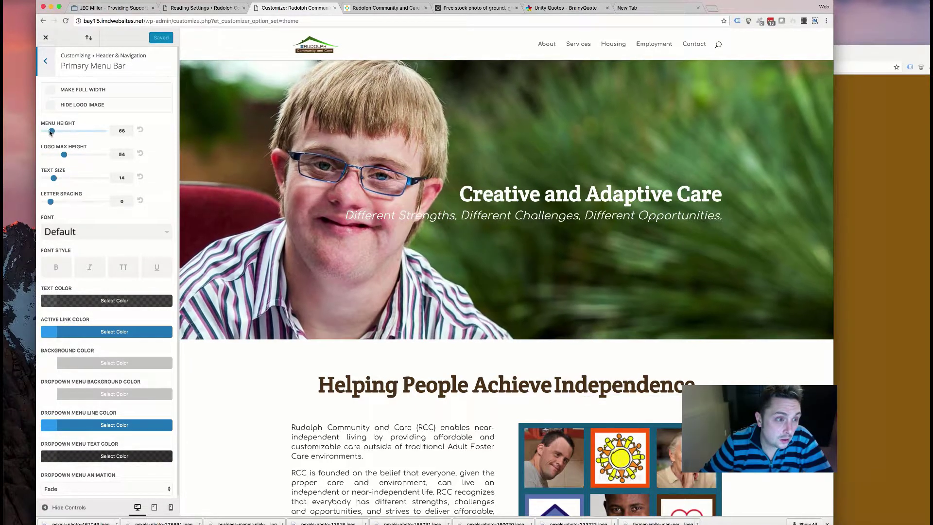
{"action": "left_click_drag", "start_coordinate": [50, 133], "coordinate": [53, 131]}
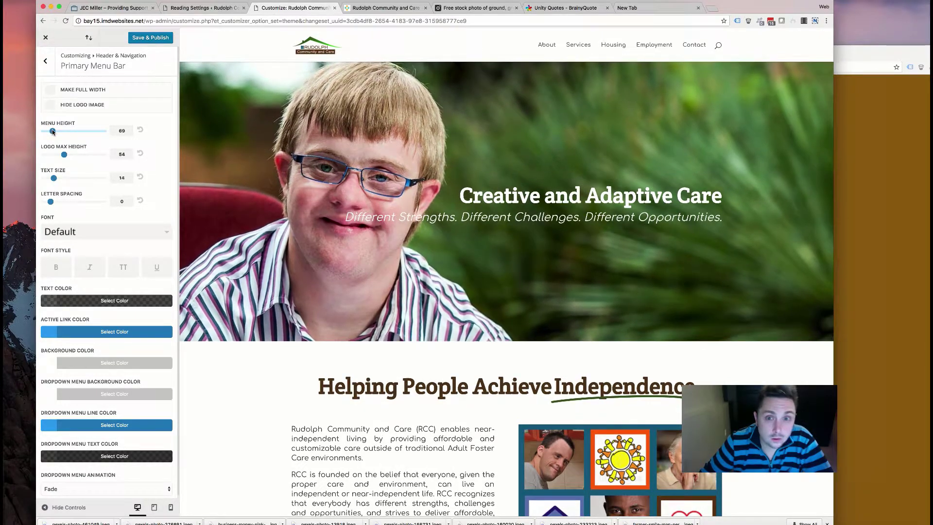
{"action": "left_click_drag", "start_coordinate": [64, 155], "coordinate": [78, 155]}
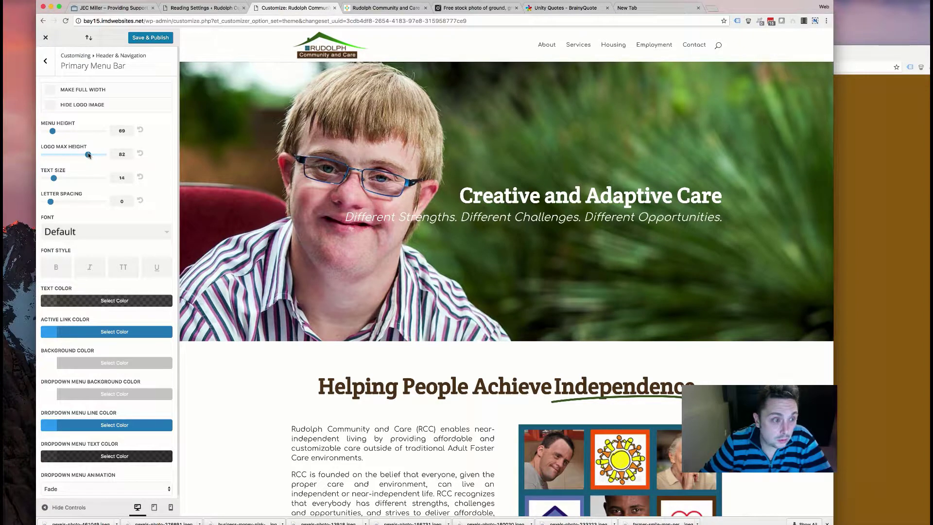
{"action": "mouse_move", "coordinate": [88, 155]}
{"action": "left_mouse_down"}
{"action": "mouse_move", "coordinate": [103, 155]}
{"action": "mouse_move", "coordinate": [88, 158]}
{"action": "left_mouse_up"}
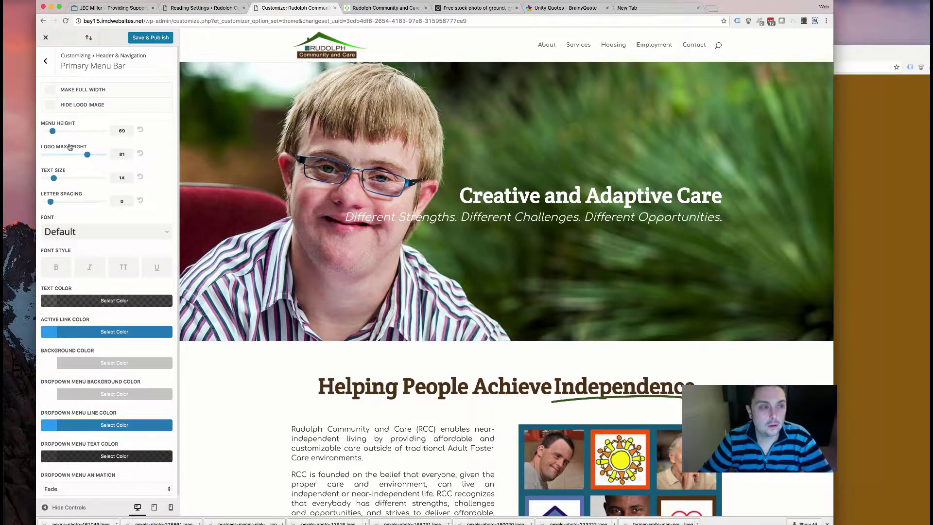
{"action": "left_click_drag", "start_coordinate": [87, 157], "coordinate": [61, 136]}
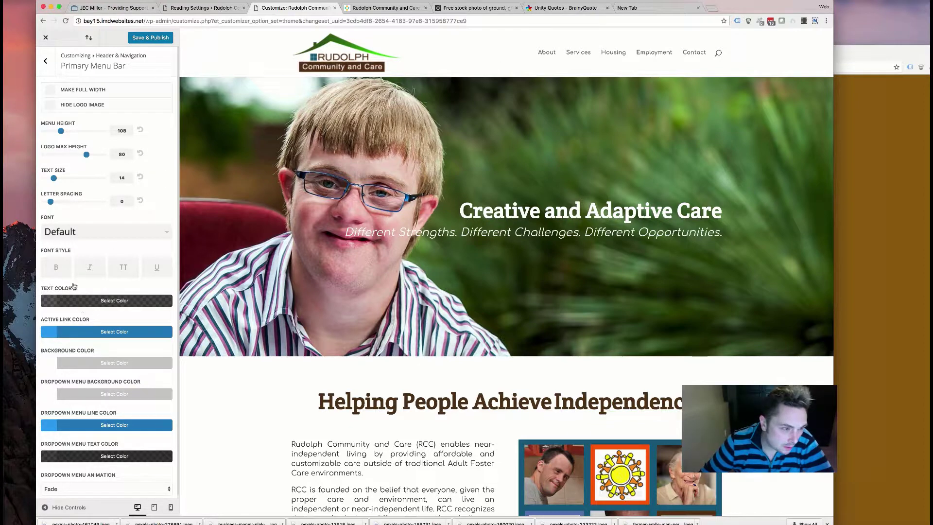
- Enlarge the menu text to size 18, keeping 0 letter spacing and title case
{"action": "left_click", "coordinate": [83, 232]}
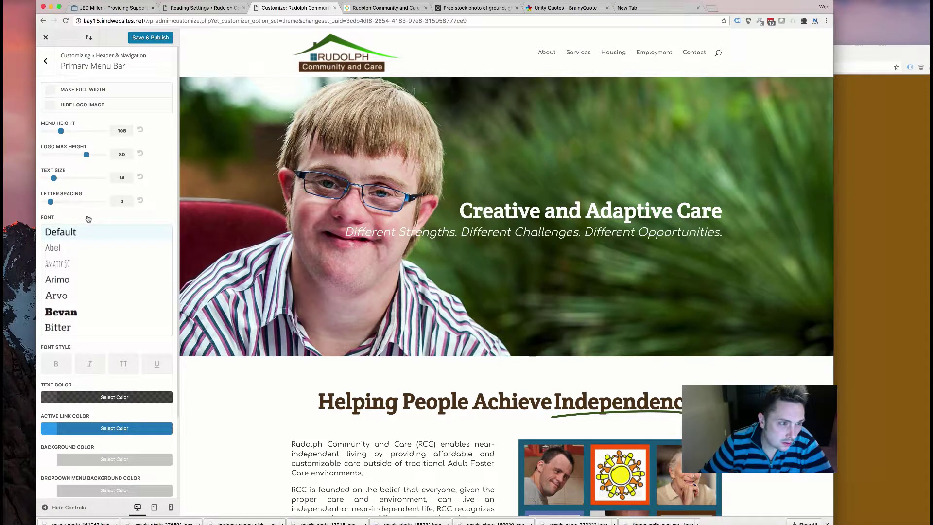
{"action": "left_click_drag", "start_coordinate": [51, 203], "coordinate": [28, 201]}
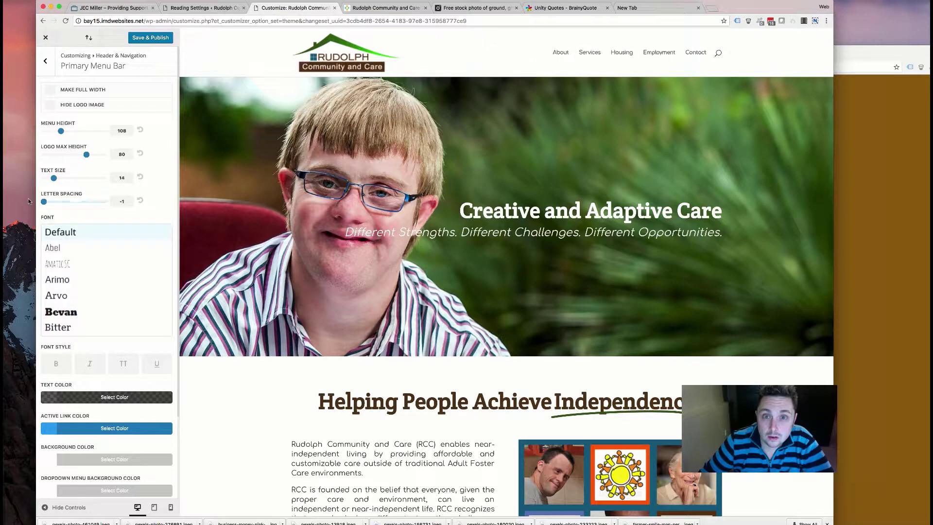
{"action": "left_click_drag", "start_coordinate": [44, 201], "coordinate": [50, 204]}
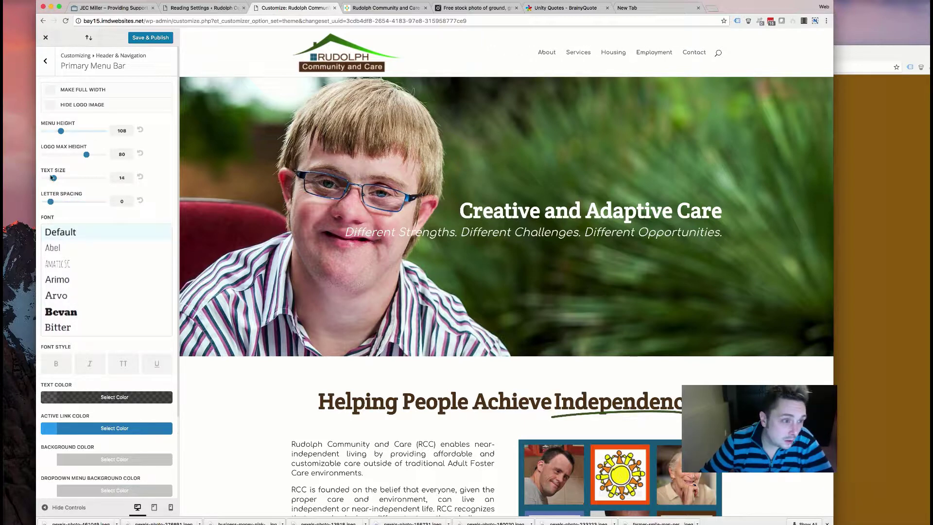
{"action": "left_click_drag", "start_coordinate": [55, 180], "coordinate": [70, 180]}
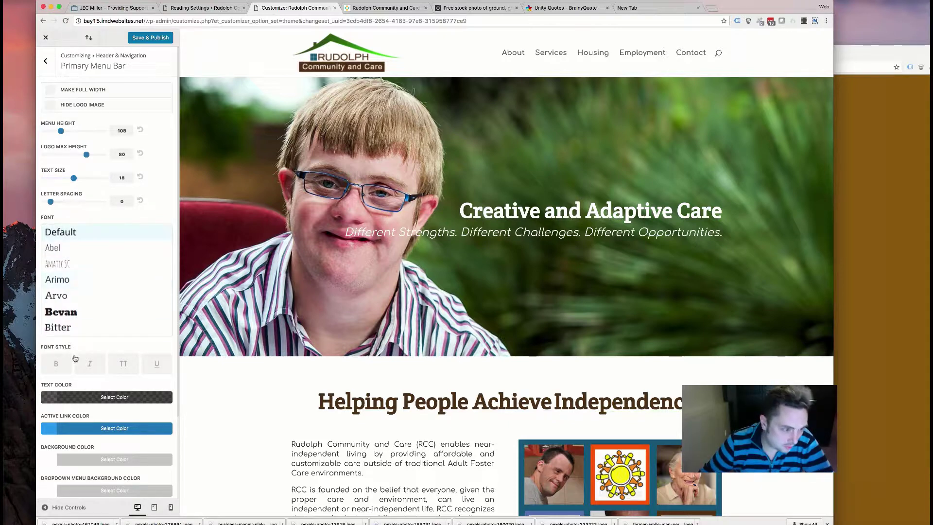
{"action": "left_click", "coordinate": [126, 365]}
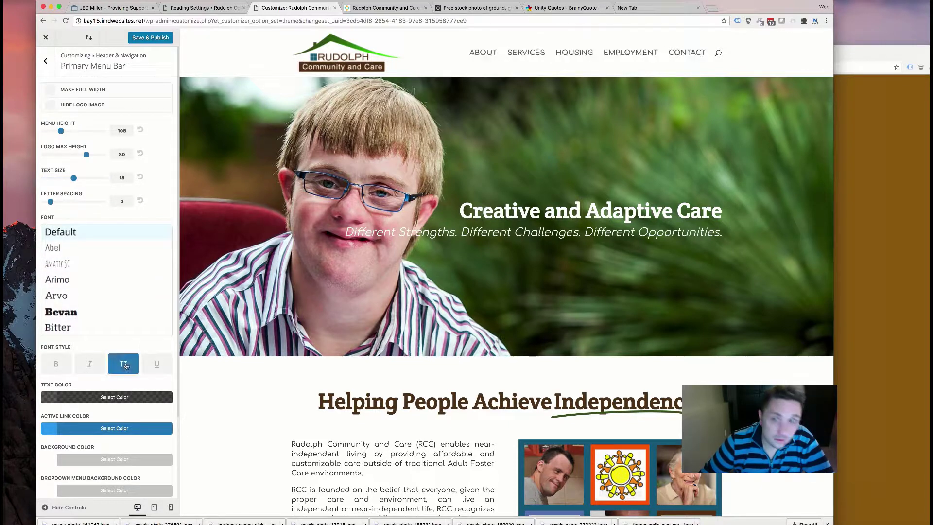
{"action": "left_click", "coordinate": [125, 365]}
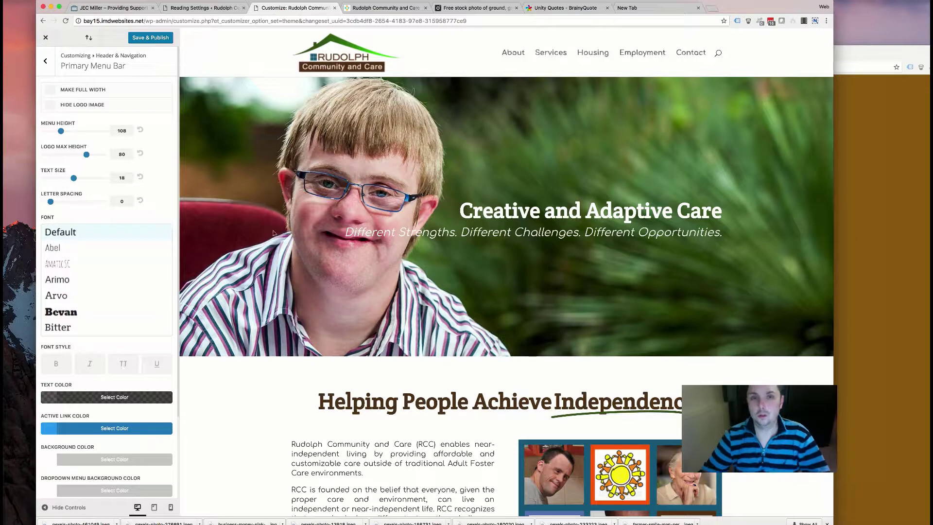
- Colour the menu text opaque #563819 and the active menu link #3e5c20
{"action": "left_click", "coordinate": [81, 400]}
{"action": "scroll", "coordinate": [97, 346], "scroll_direction": "down", "scroll_amount": 2}
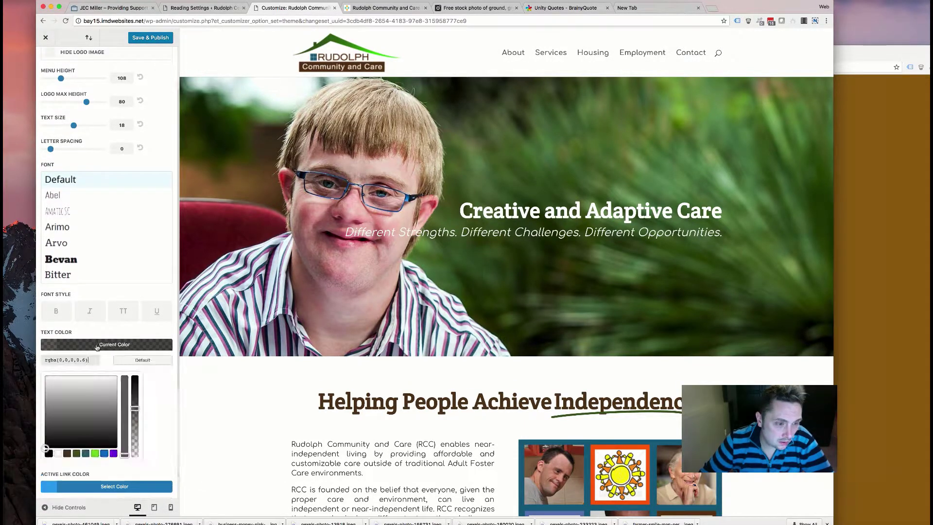
{"action": "left_click", "coordinate": [67, 454]}
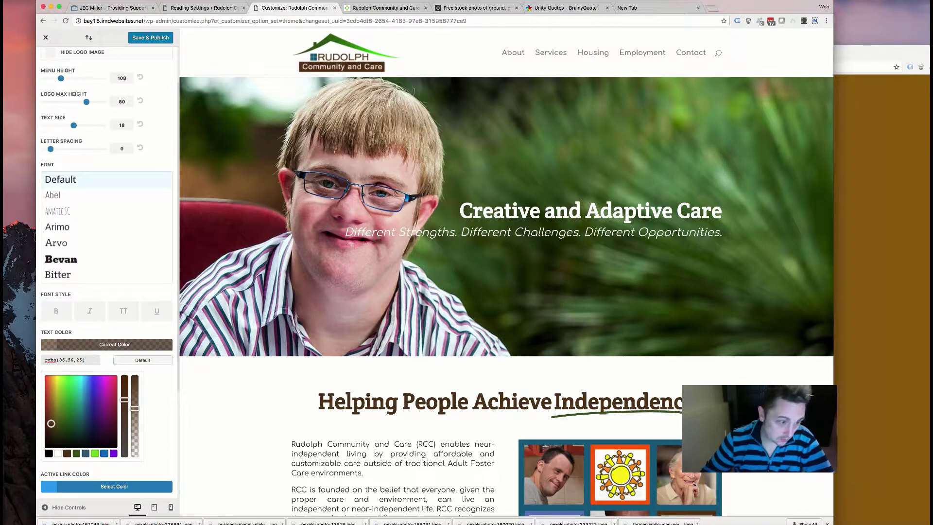
{"action": "left_click", "coordinate": [135, 378]}
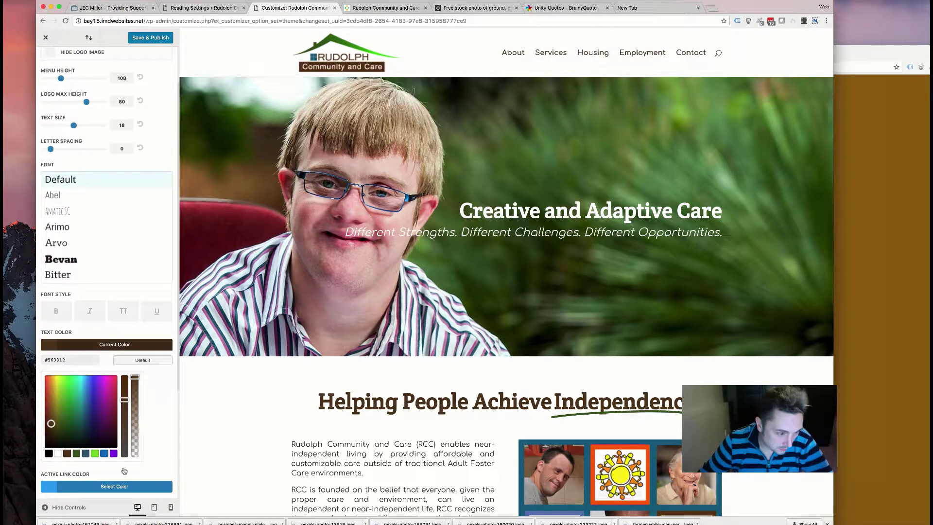
{"action": "left_click", "coordinate": [141, 486]}
{"action": "scroll", "coordinate": [129, 437], "scroll_direction": "down", "scroll_amount": 3}
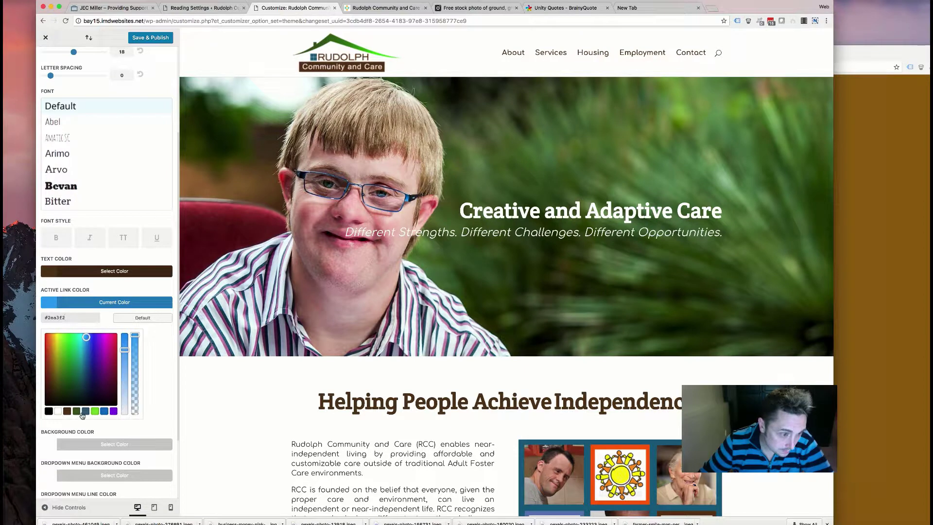
{"action": "left_click", "coordinate": [77, 411]}
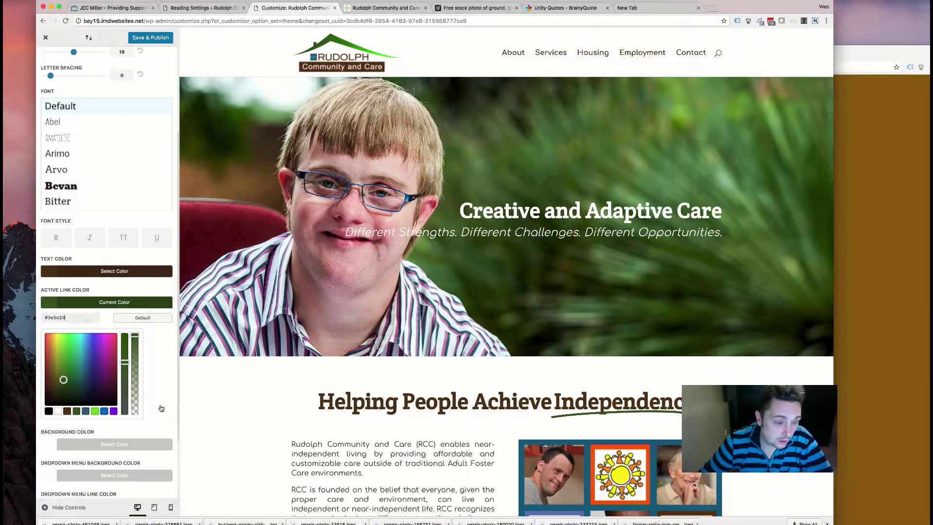
{"action": "scroll", "coordinate": [155, 375], "scroll_direction": "down", "scroll_amount": 3}
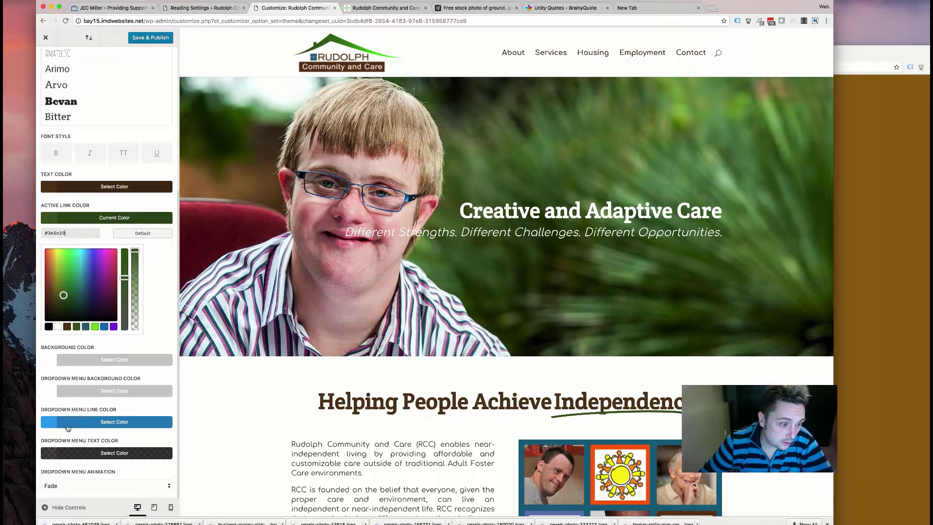
{"action": "scroll", "coordinate": [99, 358], "scroll_direction": "up", "scroll_amount": 6}
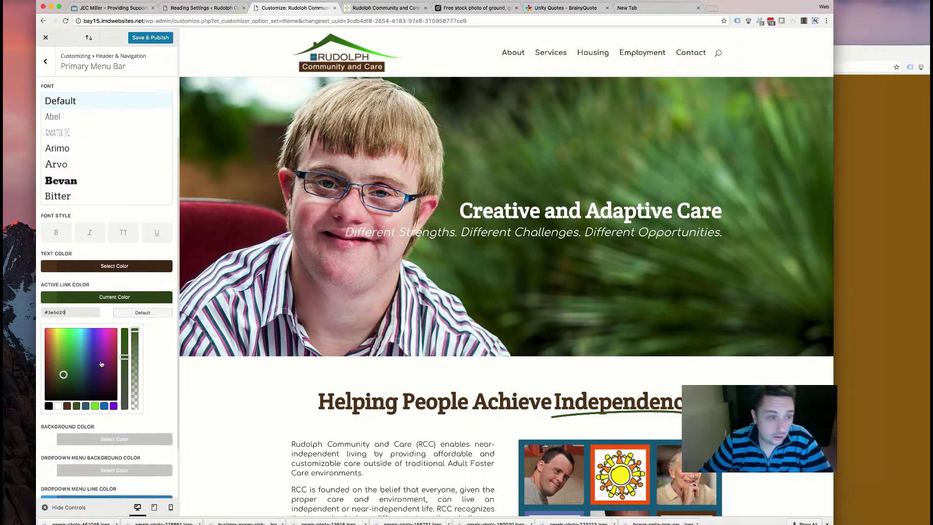
{"action": "left_click", "coordinate": [49, 71]}
- Adjust the fixed navigation header height, trying much taller, then reducing it
{"action": "left_click", "coordinate": [113, 142]}
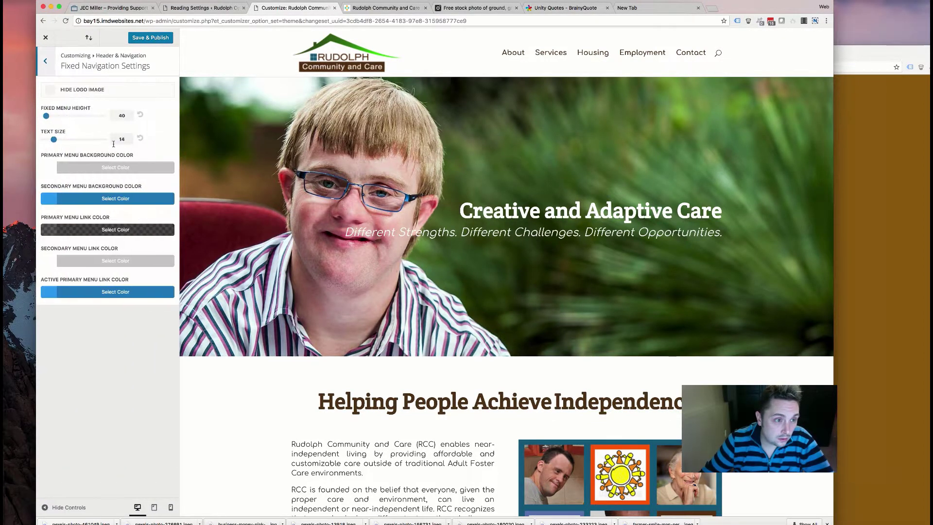
{"action": "scroll", "coordinate": [398, 212], "scroll_direction": "down", "scroll_amount": 10}
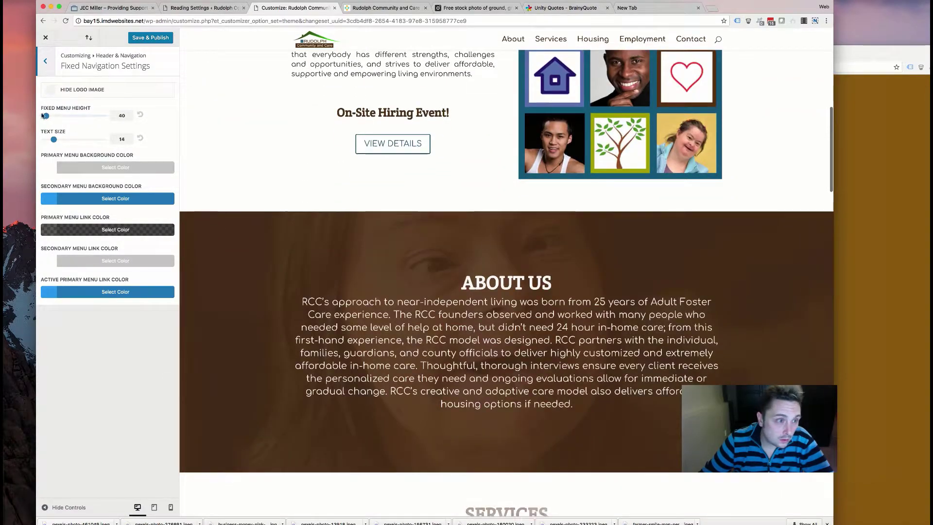
{"action": "left_click_drag", "start_coordinate": [46, 116], "coordinate": [64, 116]}
{"action": "left_click_drag", "start_coordinate": [60, 117], "coordinate": [55, 116]}
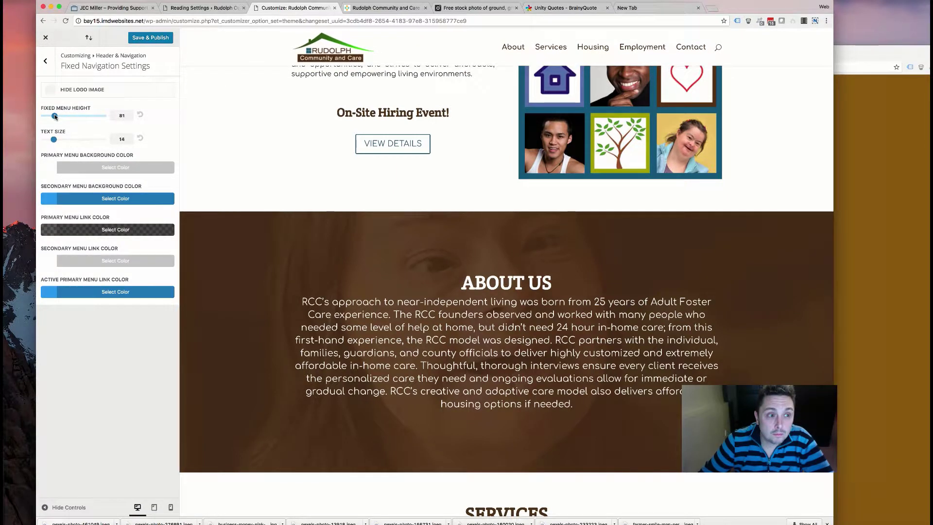
{"action": "scroll", "coordinate": [188, 135], "scroll_direction": "up", "scroll_amount": 10}
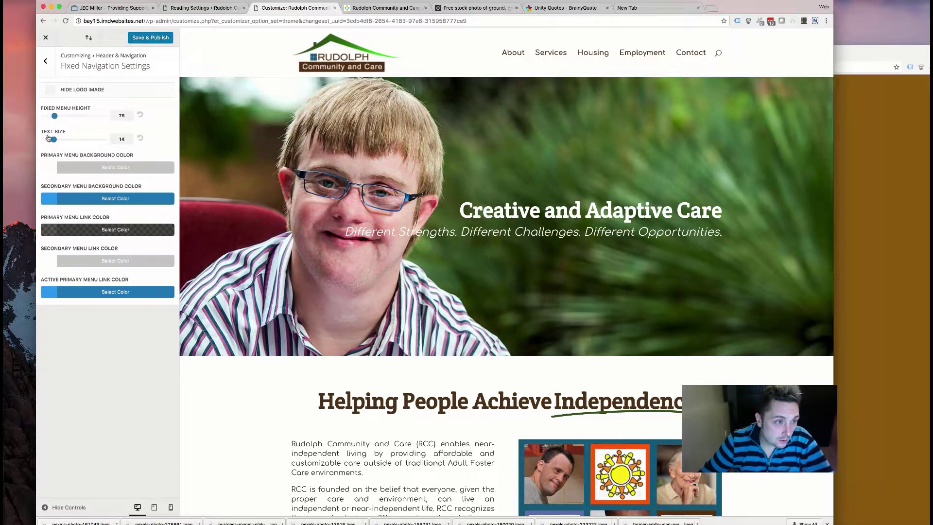
{"action": "scroll", "coordinate": [252, 200], "scroll_direction": "down", "scroll_amount": 10}
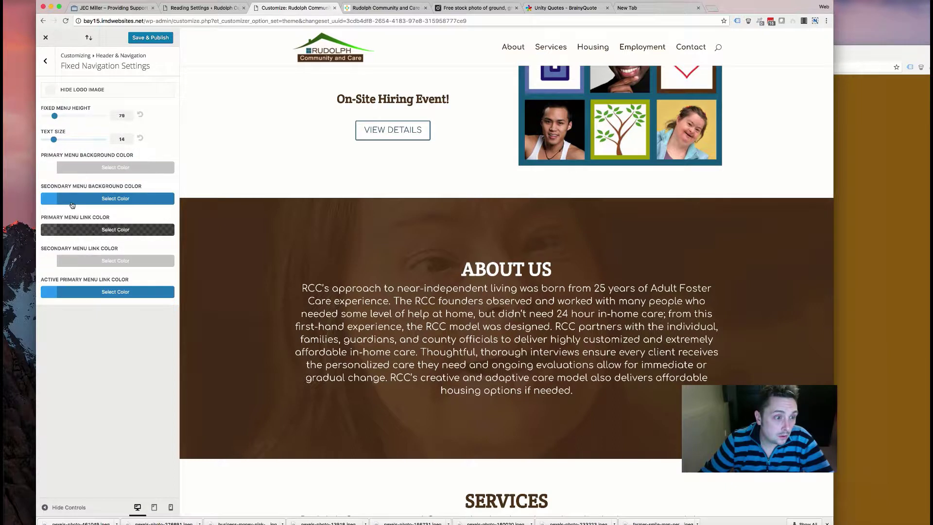
- Make the fixed-menu active links dark green and the fixed-menu links opaque brown
{"action": "left_click", "coordinate": [86, 292]}
{"action": "left_click", "coordinate": [76, 400]}
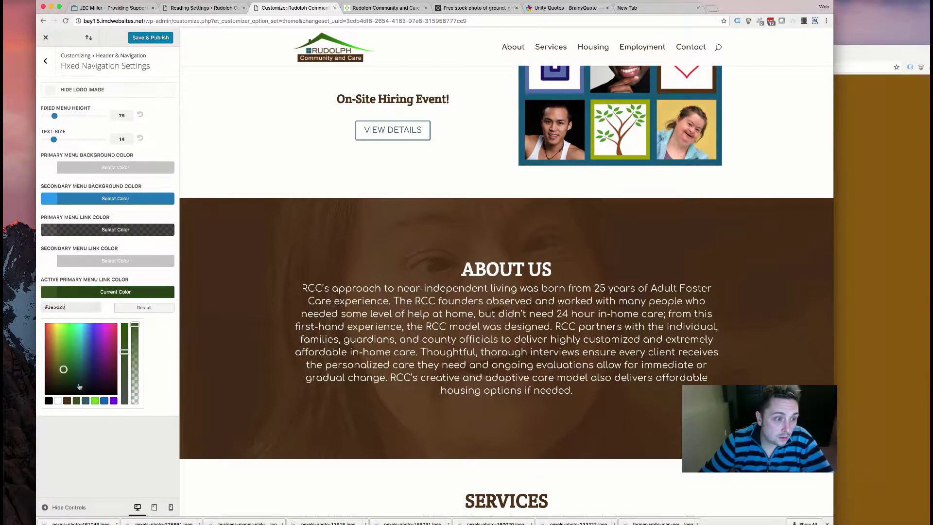
{"action": "left_click", "coordinate": [85, 230]}
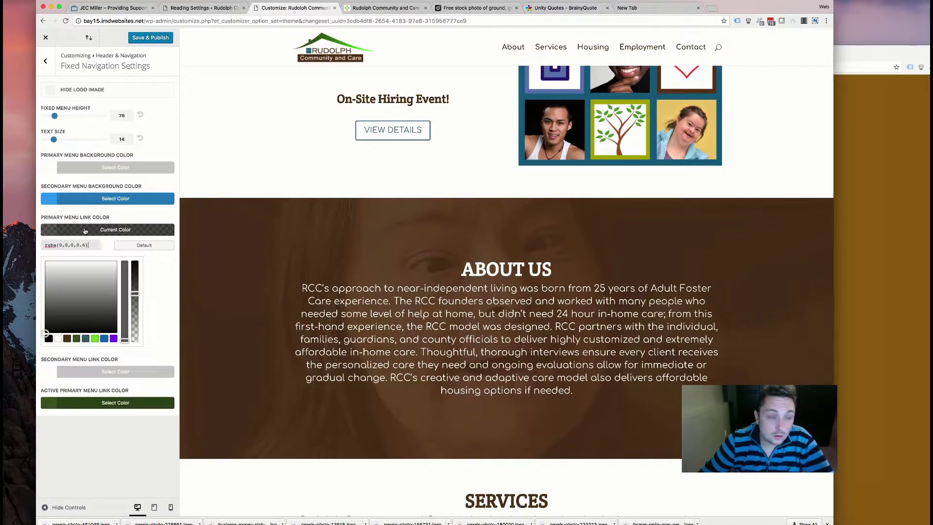
{"action": "left_click", "coordinate": [68, 340]}
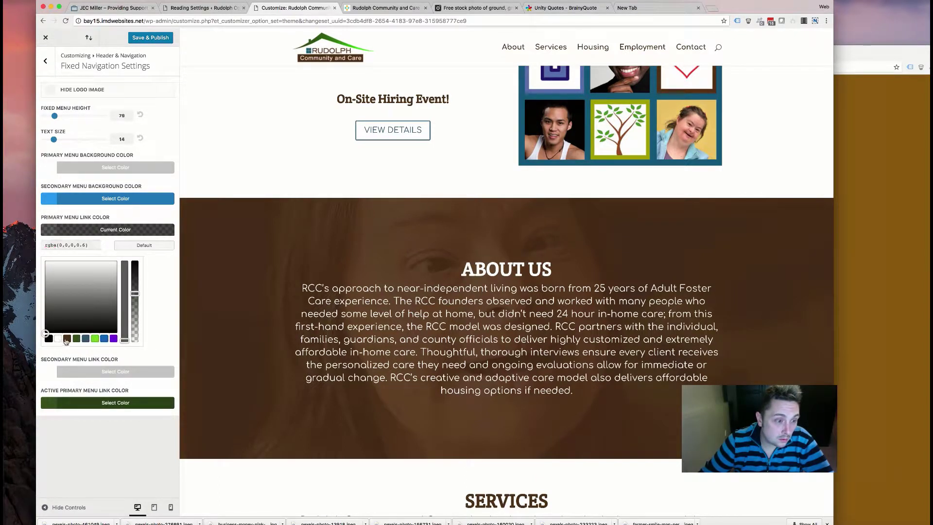
{"action": "left_click", "coordinate": [71, 466]}
{"action": "left_click", "coordinate": [65, 236]}
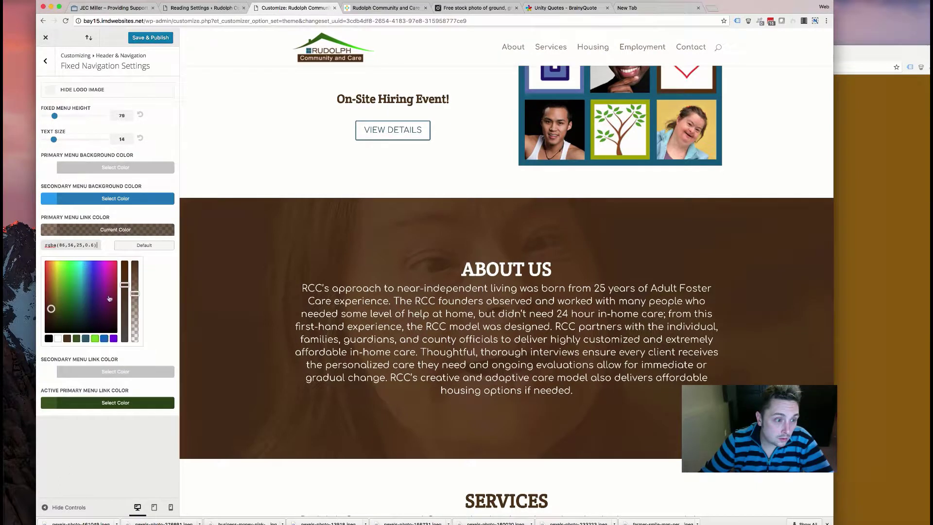
{"action": "left_click_drag", "start_coordinate": [135, 292], "coordinate": [135, 262]}
{"action": "left_click", "coordinate": [76, 135]}
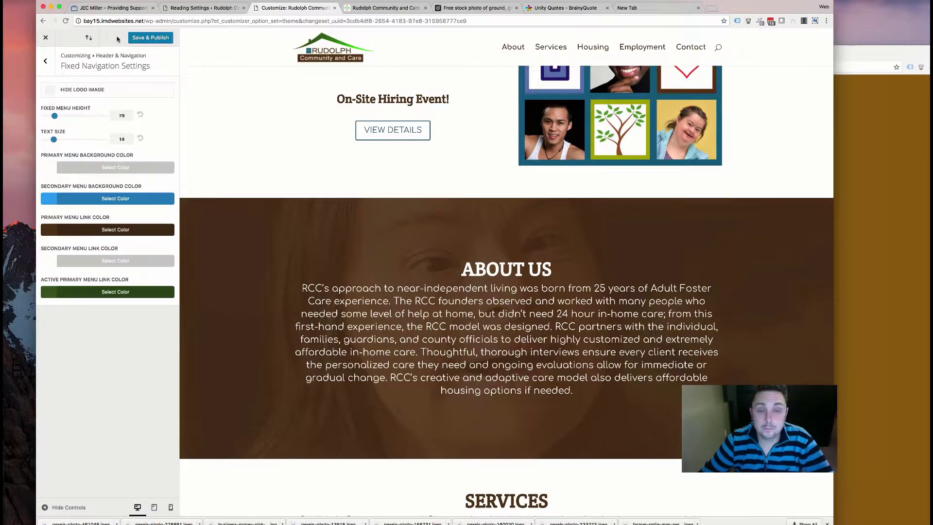
- Save & Publish, then scroll the home page preview from hero to footer and back
{"action": "scroll", "coordinate": [342, 203], "scroll_direction": "down", "scroll_amount": 10}
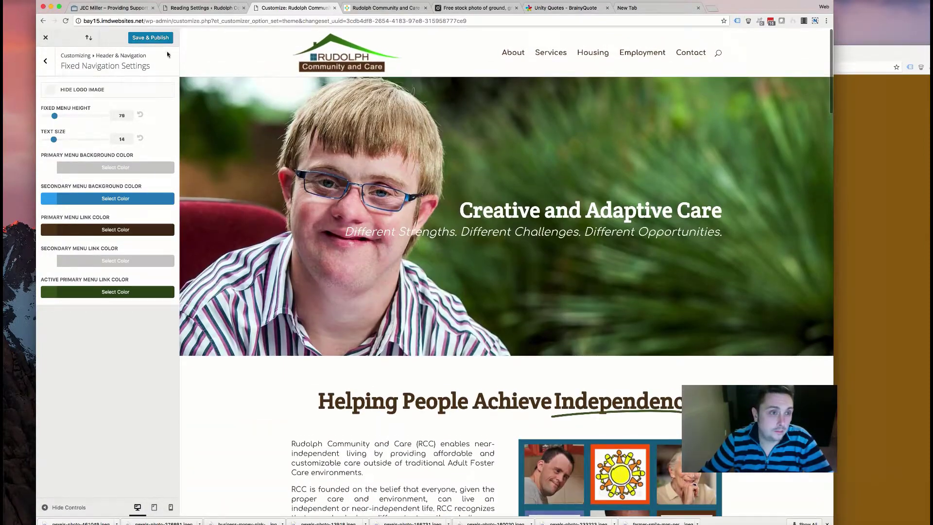
{"action": "left_click", "coordinate": [139, 39]}
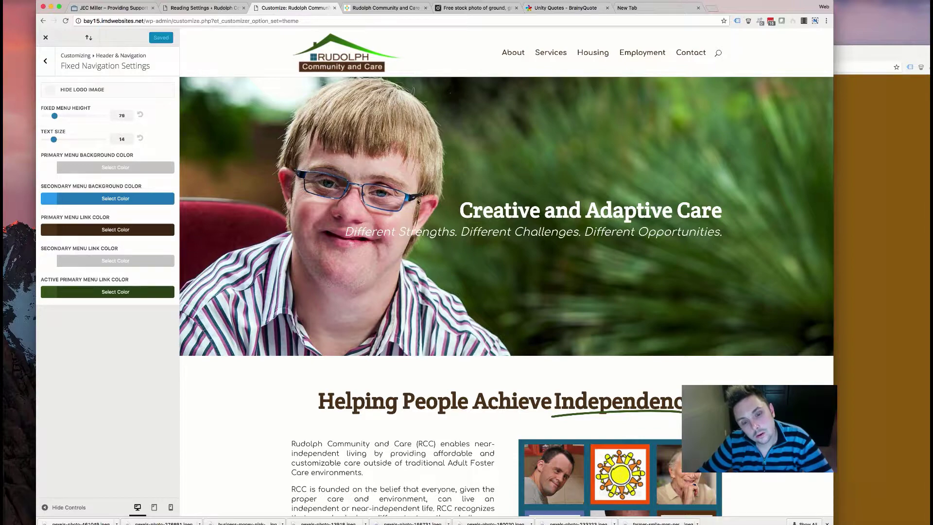
{"action": "scroll", "coordinate": [418, 267], "scroll_direction": "down", "scroll_amount": 15}
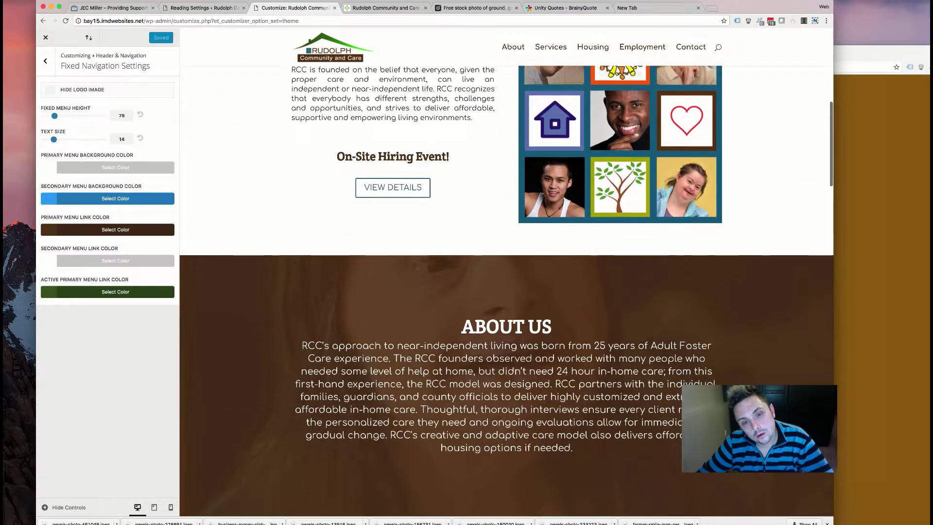
{"action": "scroll", "coordinate": [389, 263], "scroll_direction": "up", "scroll_amount": 6}
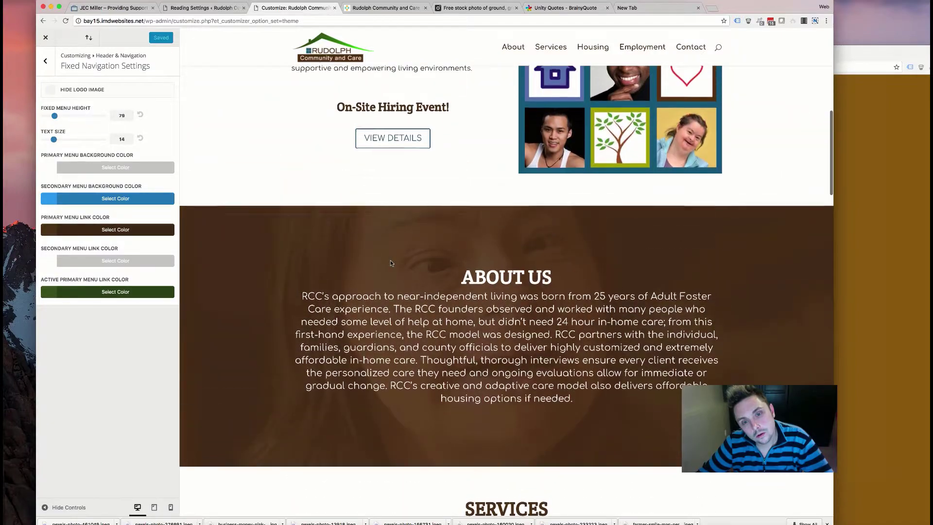
{"action": "scroll", "coordinate": [388, 264], "scroll_direction": "up", "scroll_amount": 3}
{"action": "scroll", "coordinate": [388, 265], "scroll_direction": "down", "scroll_amount": 10}
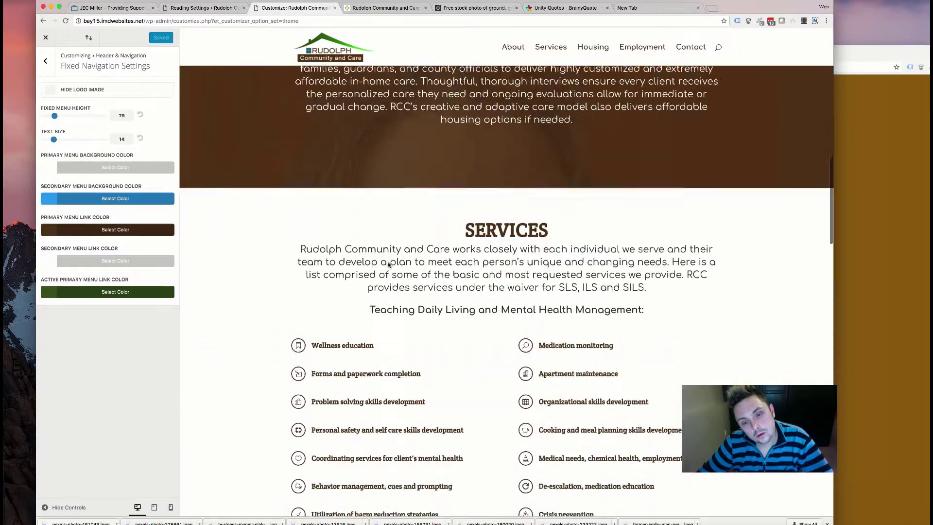
{"action": "scroll", "coordinate": [388, 264], "scroll_direction": "down", "scroll_amount": 10}
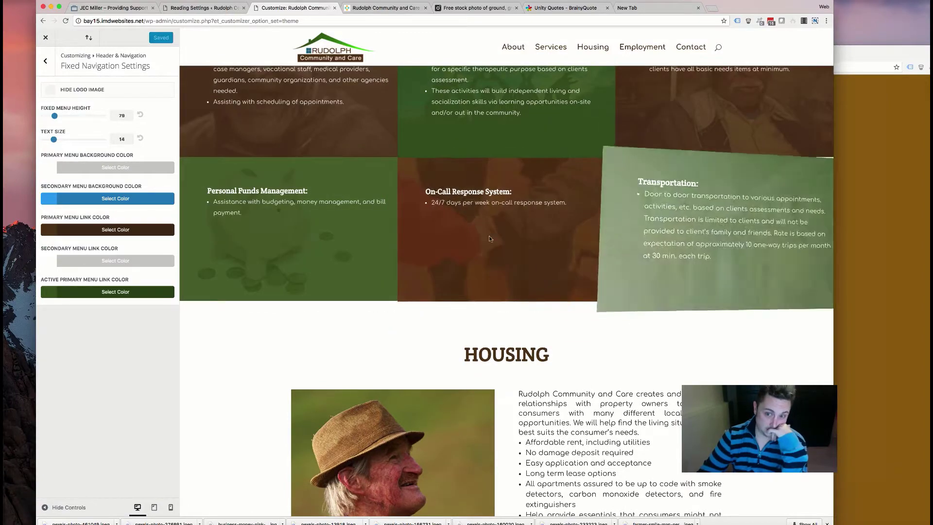
{"action": "scroll", "coordinate": [691, 329], "scroll_direction": "down", "scroll_amount": 8}
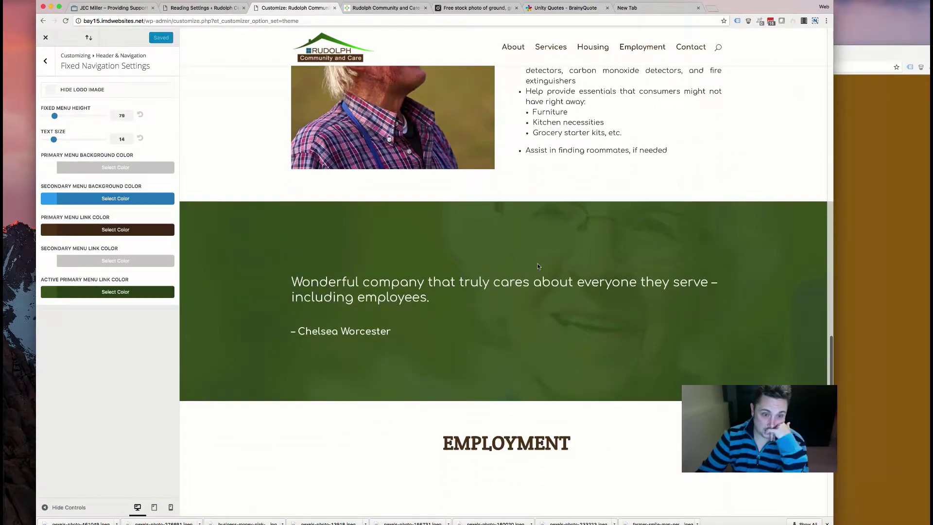
{"action": "scroll", "coordinate": [553, 260], "scroll_direction": "down", "scroll_amount": 10}
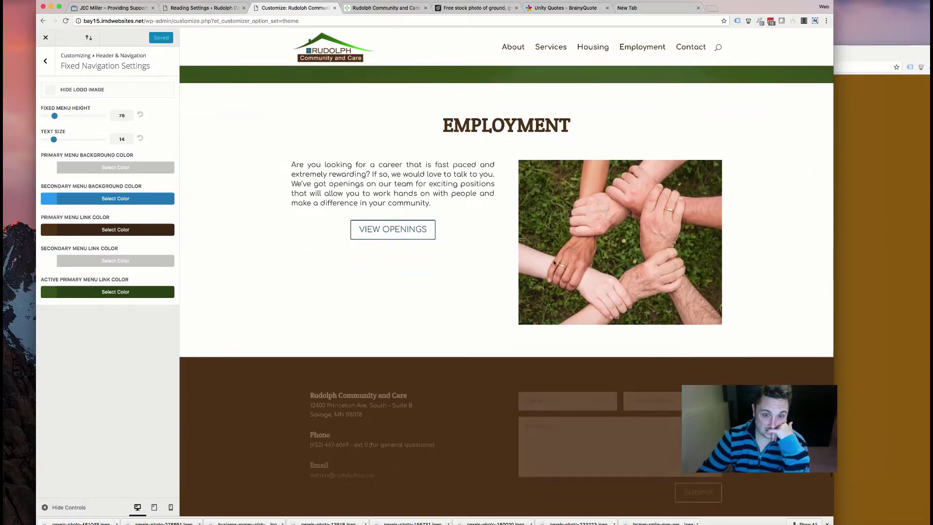
{"action": "scroll", "coordinate": [554, 264], "scroll_direction": "down", "scroll_amount": 2}
{"action": "scroll", "coordinate": [554, 264], "scroll_direction": "up", "scroll_amount": 20}
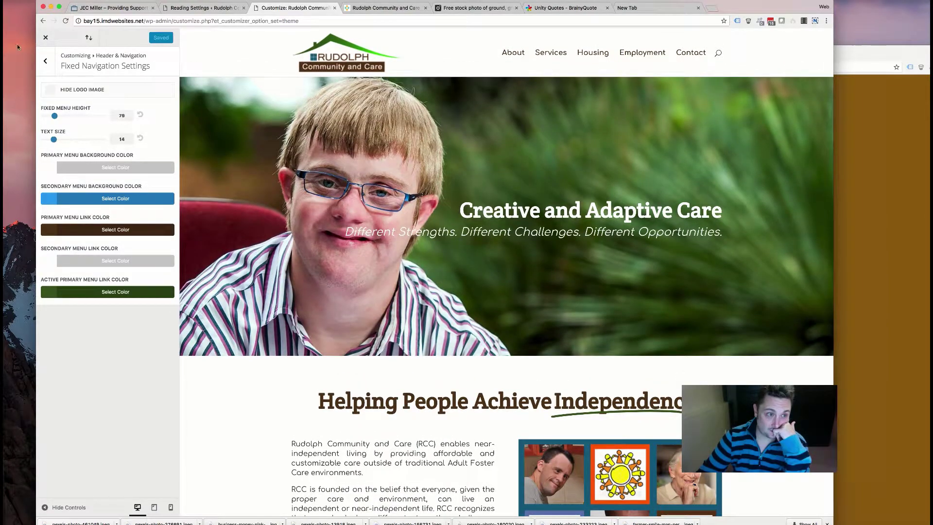
- Uncheck Show Search Icon in Header Elements and Save & Publish
{"action": "left_click", "coordinate": [48, 64]}
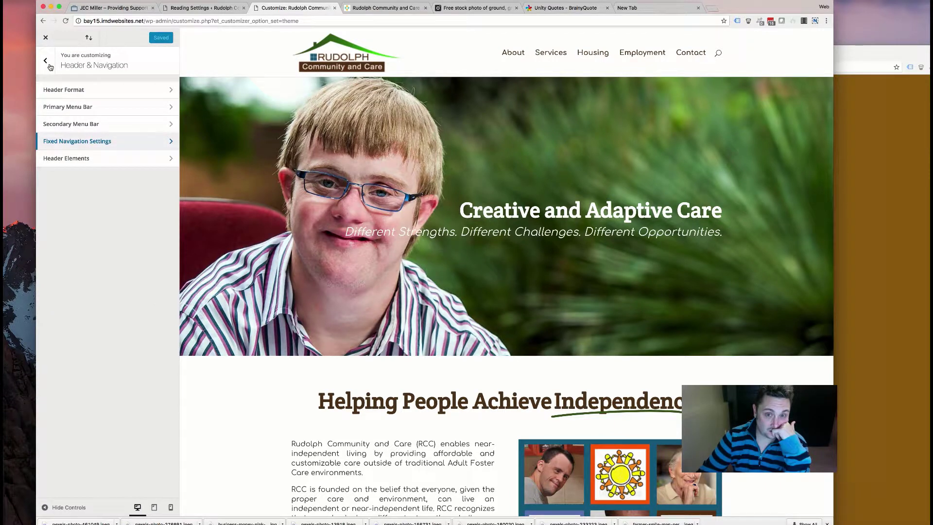
{"action": "left_click", "coordinate": [45, 72]}
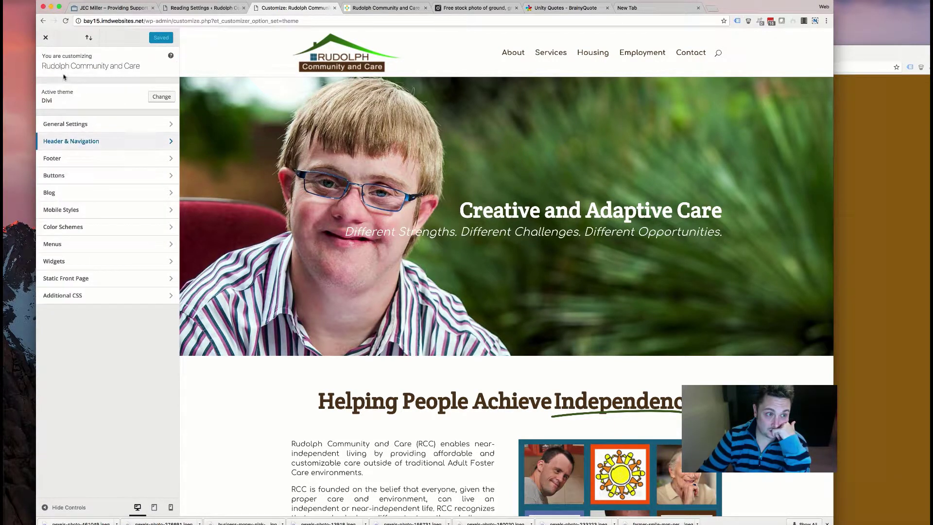
{"action": "left_click", "coordinate": [163, 140]}
{"action": "left_click", "coordinate": [63, 159]}
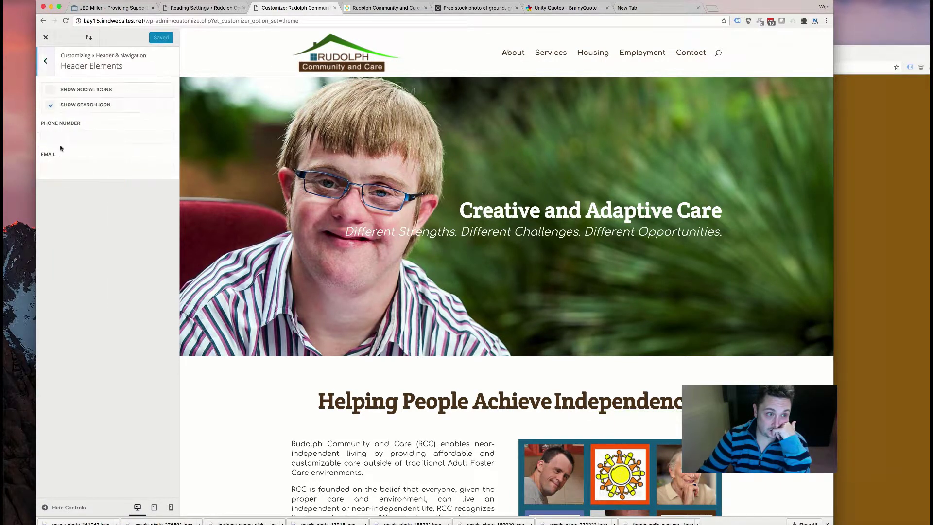
{"action": "left_click", "coordinate": [51, 106]}
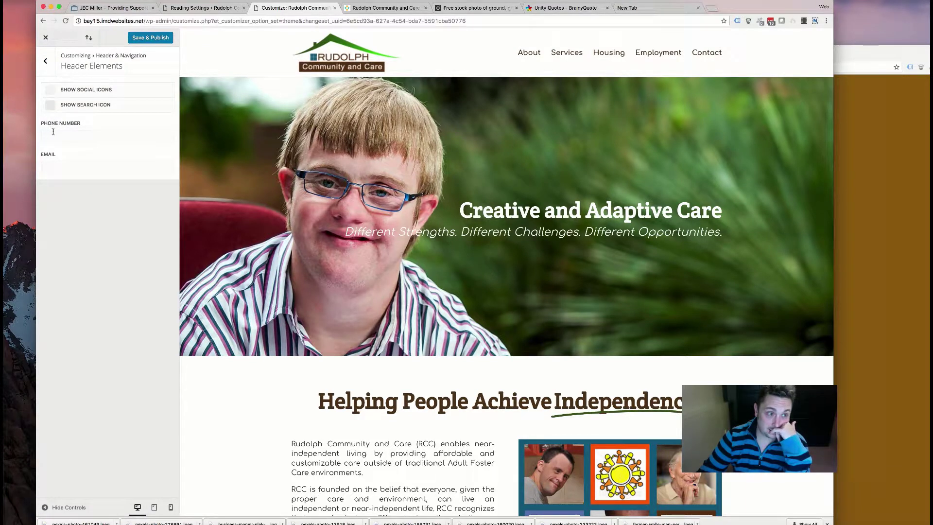
{"action": "left_click", "coordinate": [46, 62]}
{"action": "left_click", "coordinate": [47, 66]}
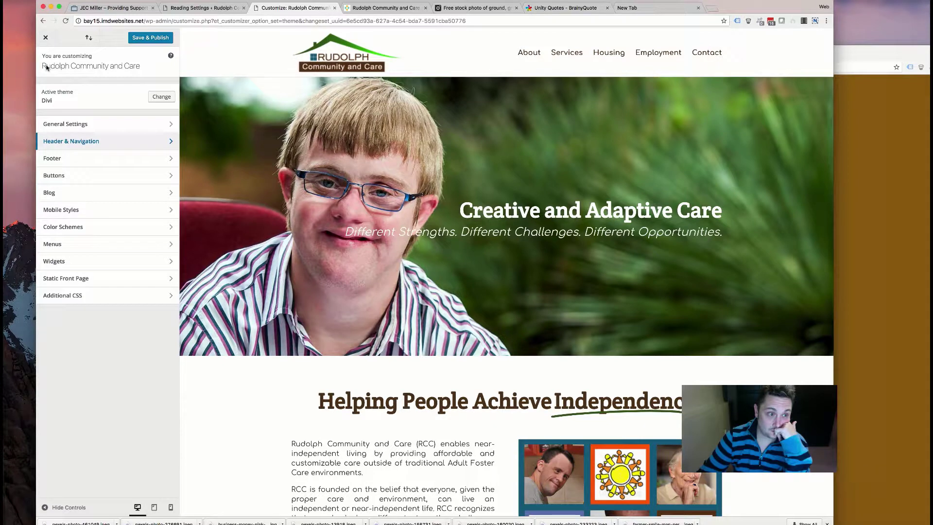
{"action": "left_click", "coordinate": [140, 38]}
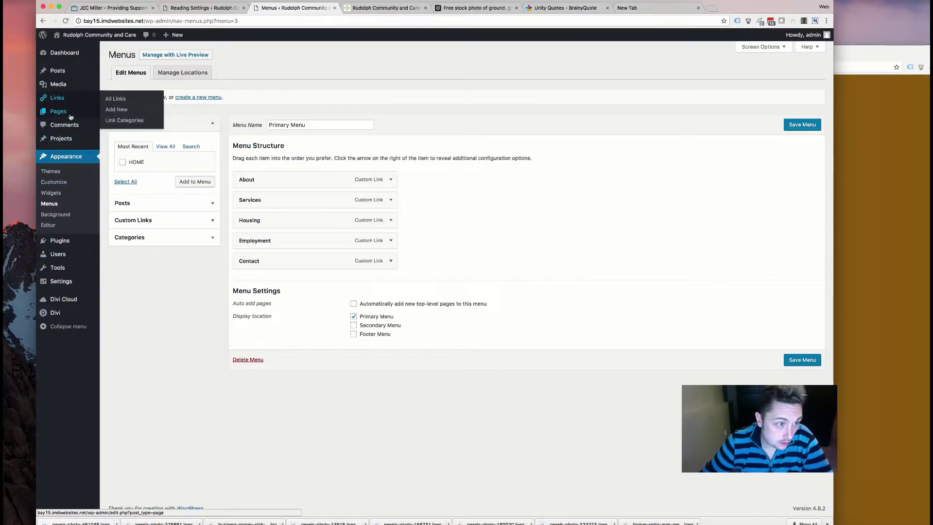
- Open the HOME page from the Pages list in the Divi Builder
{"action": "left_click", "coordinate": [198, 97]}
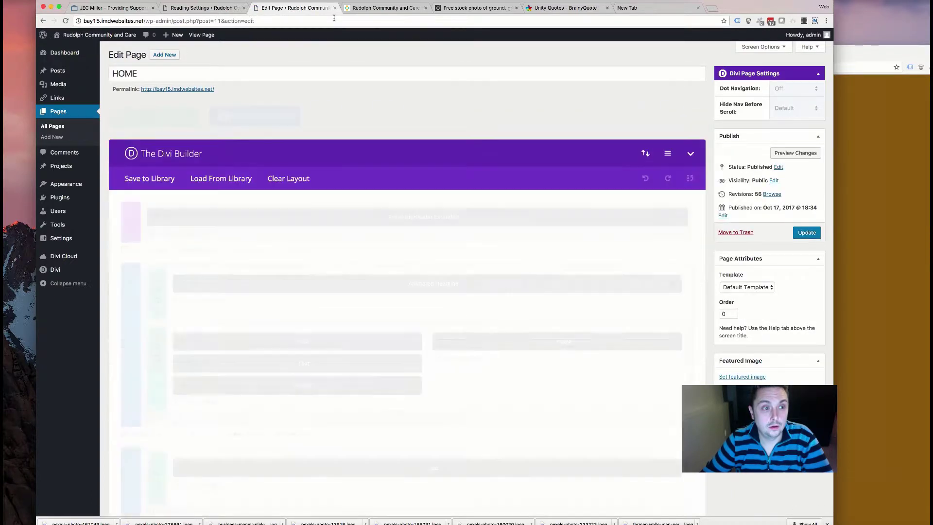
{"action": "left_click", "coordinate": [155, 217]}
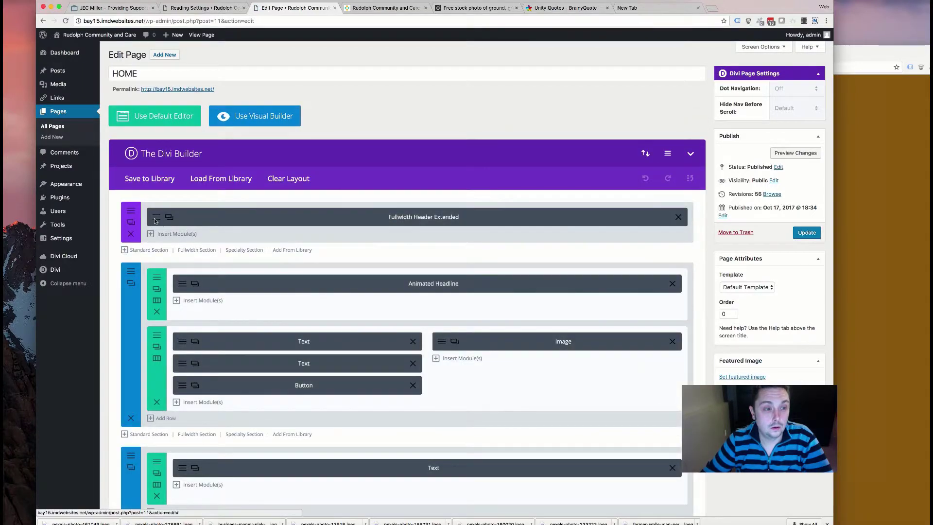
- Check the Fullwidth Header Extended title effects, then reload the live home page to view them
{"action": "left_click", "coordinate": [169, 217]}
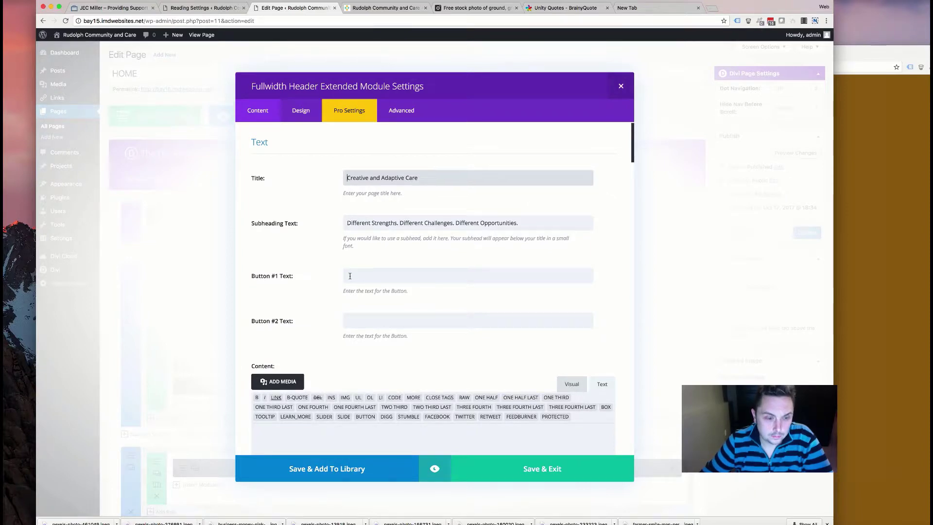
{"action": "scroll", "coordinate": [350, 276], "scroll_direction": "down", "scroll_amount": 5}
{"action": "scroll", "coordinate": [349, 276], "scroll_direction": "down", "scroll_amount": 5}
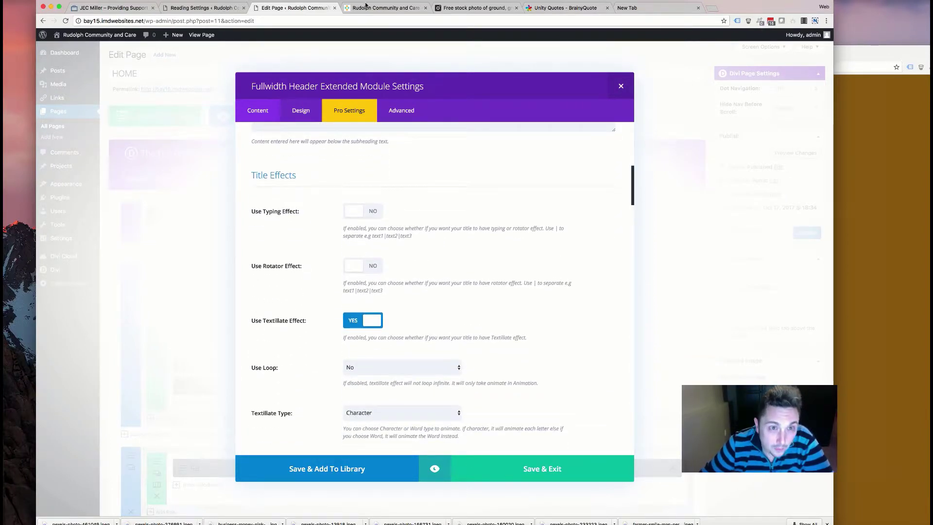
{"action": "key", "text": "ctrl+Tab"}
{"action": "scroll", "coordinate": [443, 148], "scroll_direction": "up", "scroll_amount": 20}
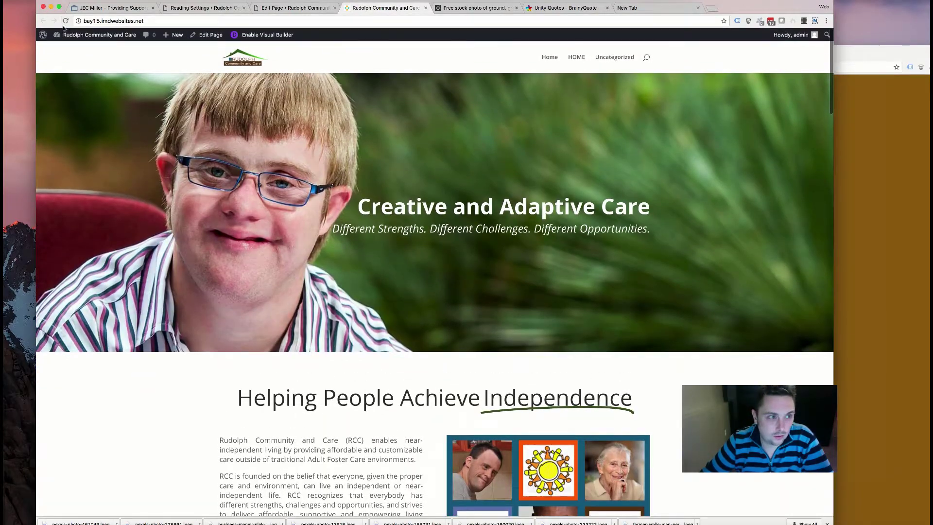
{"action": "left_click", "coordinate": [65, 20]}
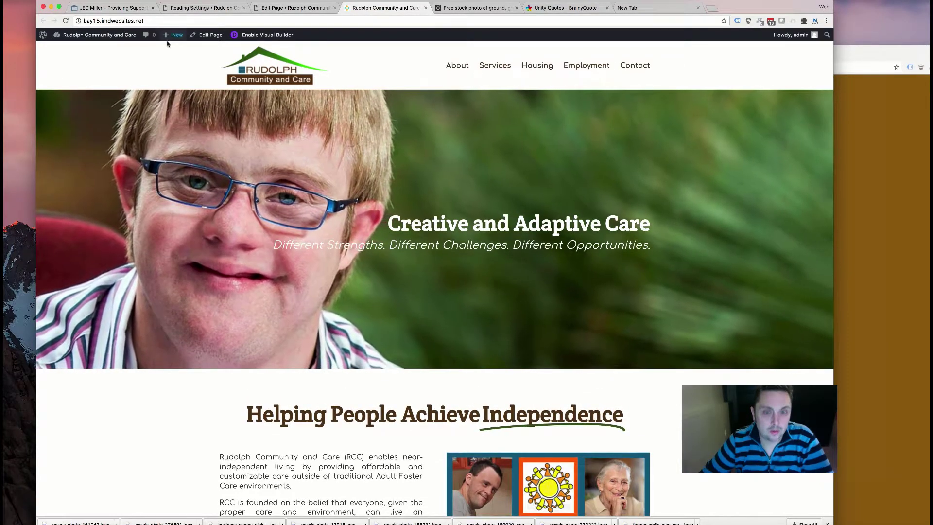
{"action": "left_click", "coordinate": [281, 6]}
- Turn off the KenBurns background effect in the header's Pro Settings
{"action": "scroll", "coordinate": [321, 234], "scroll_direction": "down", "scroll_amount": 10}
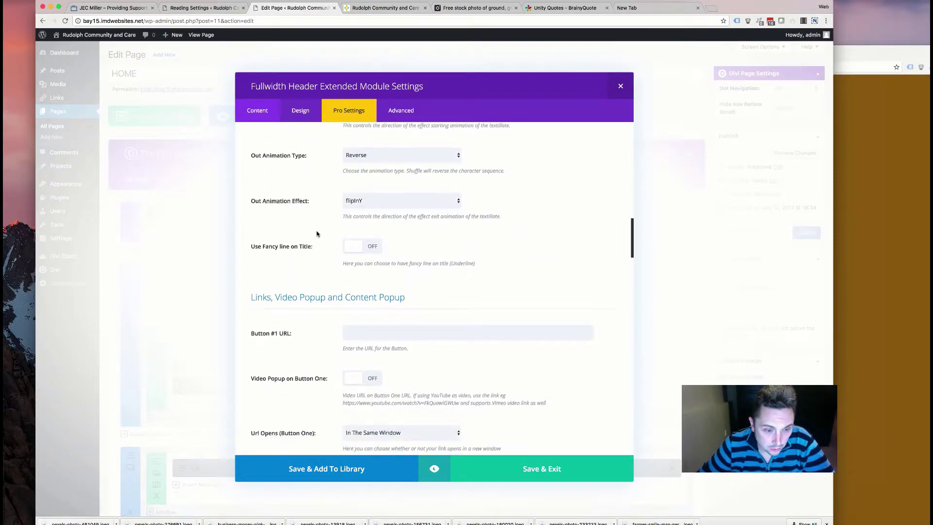
{"action": "scroll", "coordinate": [322, 228], "scroll_direction": "up", "scroll_amount": 8}
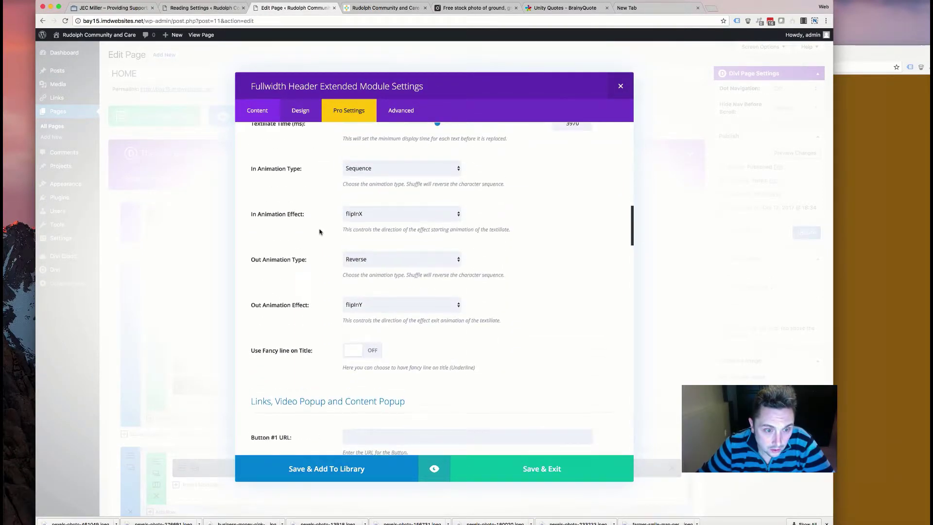
{"action": "scroll", "coordinate": [320, 232], "scroll_direction": "up", "scroll_amount": 10}
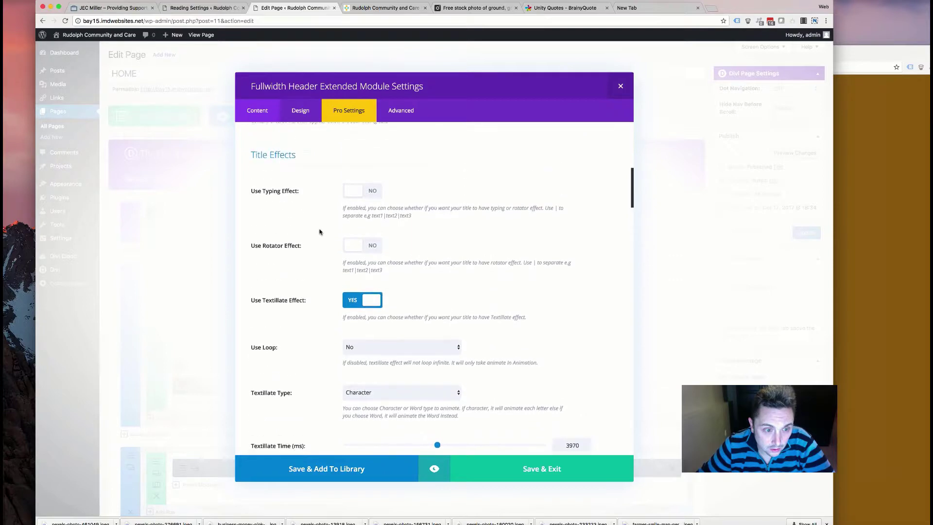
{"action": "scroll", "coordinate": [319, 231], "scroll_direction": "down", "scroll_amount": 2}
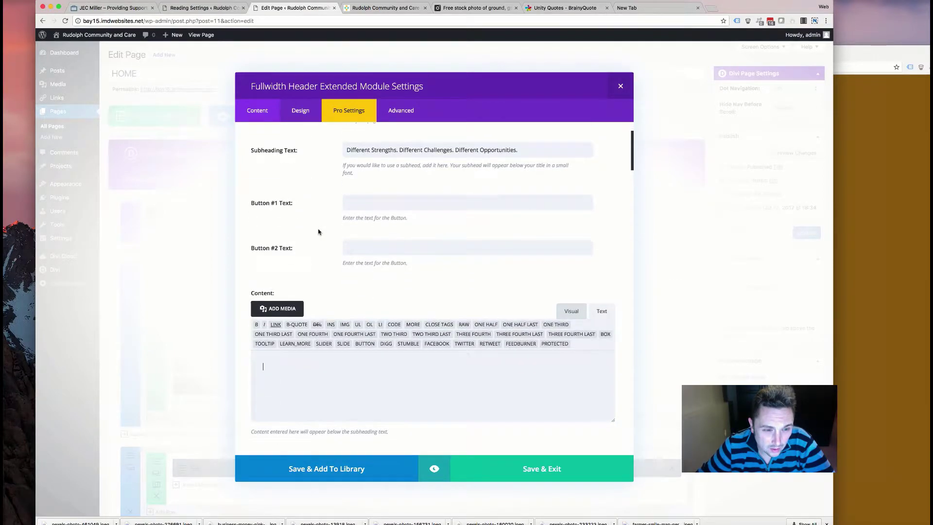
{"action": "scroll", "coordinate": [319, 232], "scroll_direction": "up", "scroll_amount": 2}
{"action": "scroll", "coordinate": [319, 232], "scroll_direction": "down", "scroll_amount": 20}
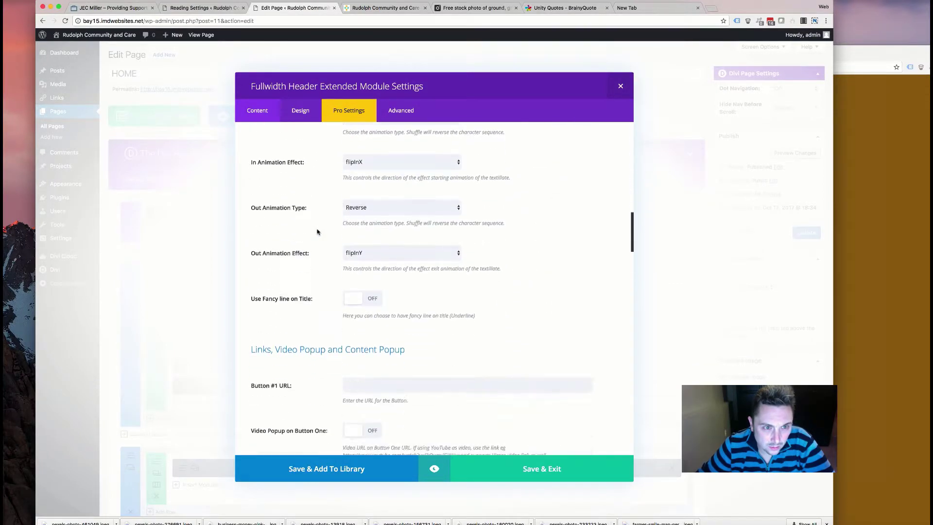
{"action": "scroll", "coordinate": [317, 232], "scroll_direction": "down", "scroll_amount": 8}
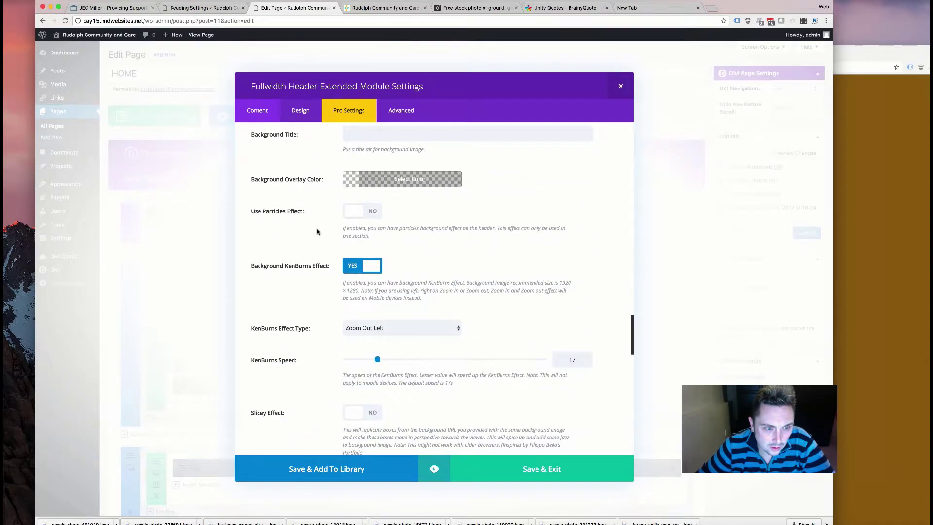
{"action": "left_click", "coordinate": [348, 263]}
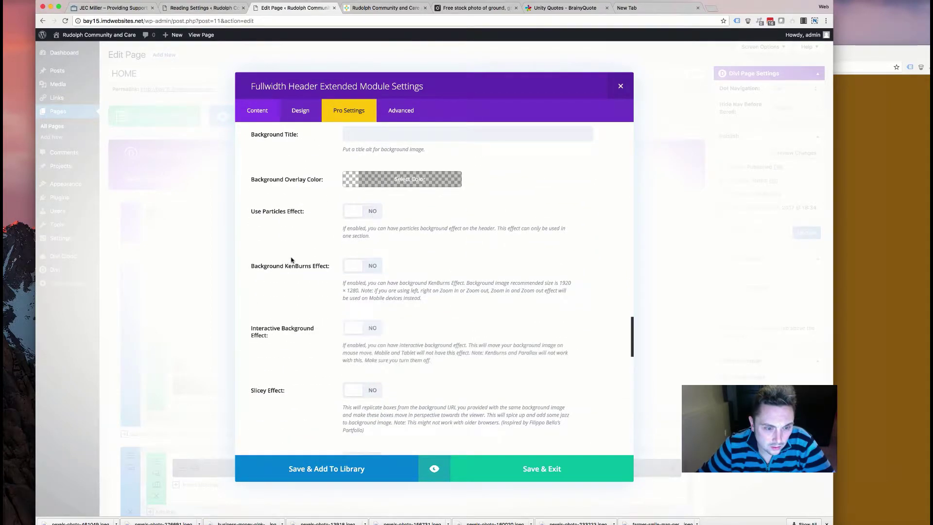
{"action": "scroll", "coordinate": [309, 267], "scroll_direction": "up", "scroll_amount": 4}
- Set the Background Overlay Color to a half-transparent dark grey, rgba(79,79,79,0.49)
{"action": "left_click", "coordinate": [402, 335]}
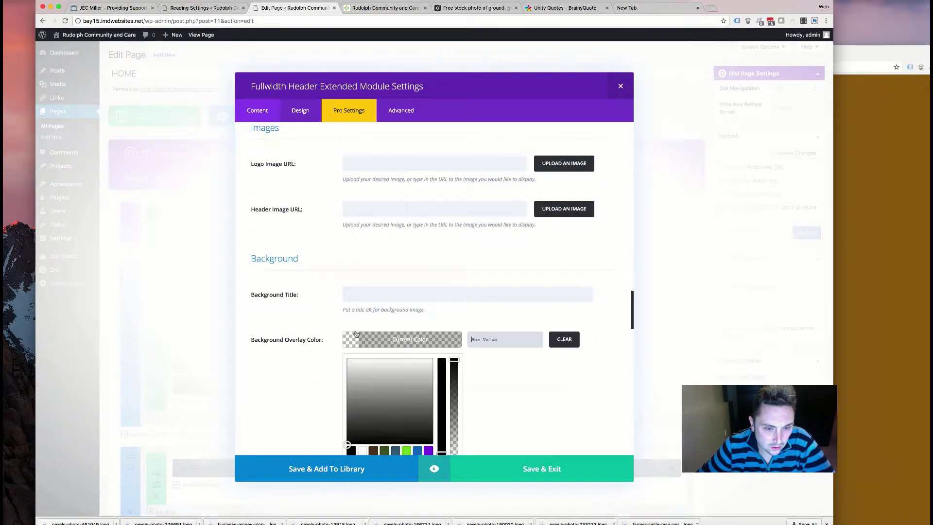
{"action": "scroll", "coordinate": [444, 304], "scroll_direction": "down", "scroll_amount": 3}
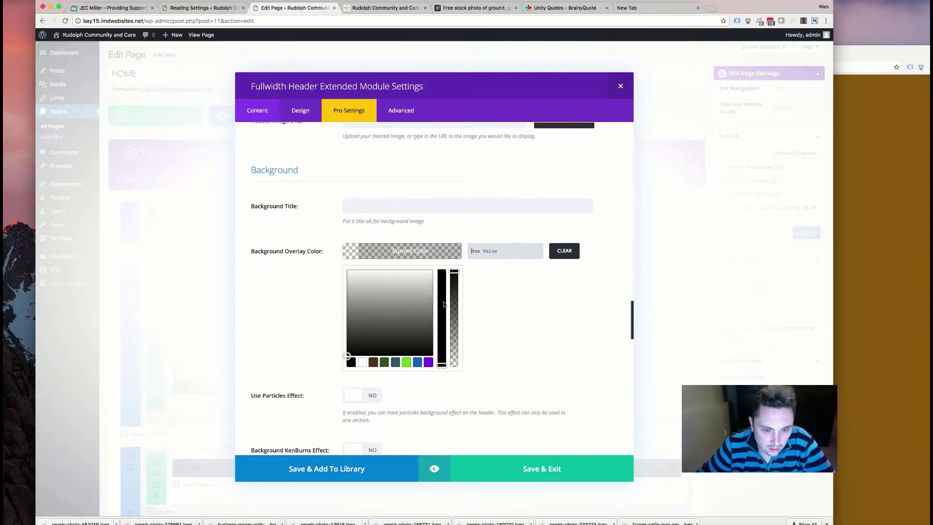
{"action": "left_click", "coordinate": [354, 333]}
{"action": "left_click", "coordinate": [449, 297]}
{"action": "left_click", "coordinate": [393, 258]}
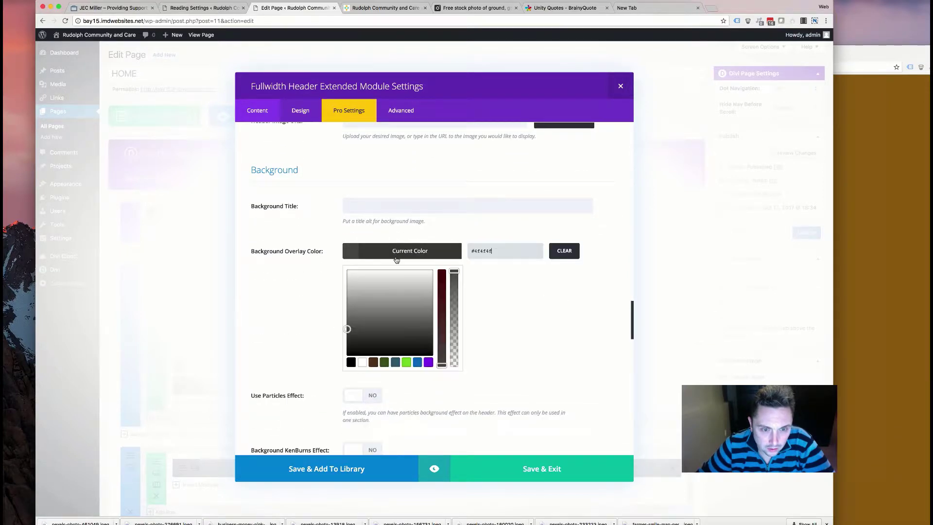
{"action": "left_click_drag", "start_coordinate": [459, 276], "coordinate": [451, 321]}
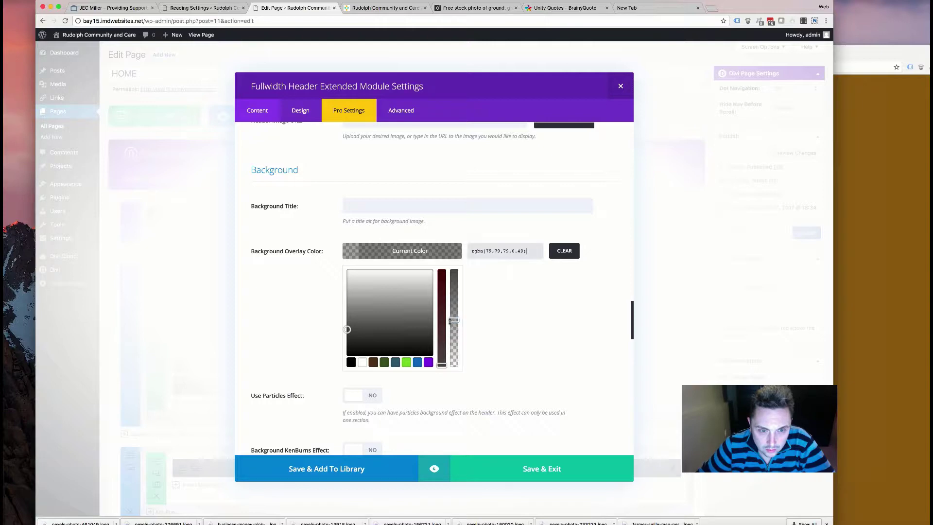
{"action": "left_click", "coordinate": [298, 308]}
- Turn on the interactive background effect and look over the remaining background options
{"action": "scroll", "coordinate": [298, 309], "scroll_direction": "down", "scroll_amount": 5}
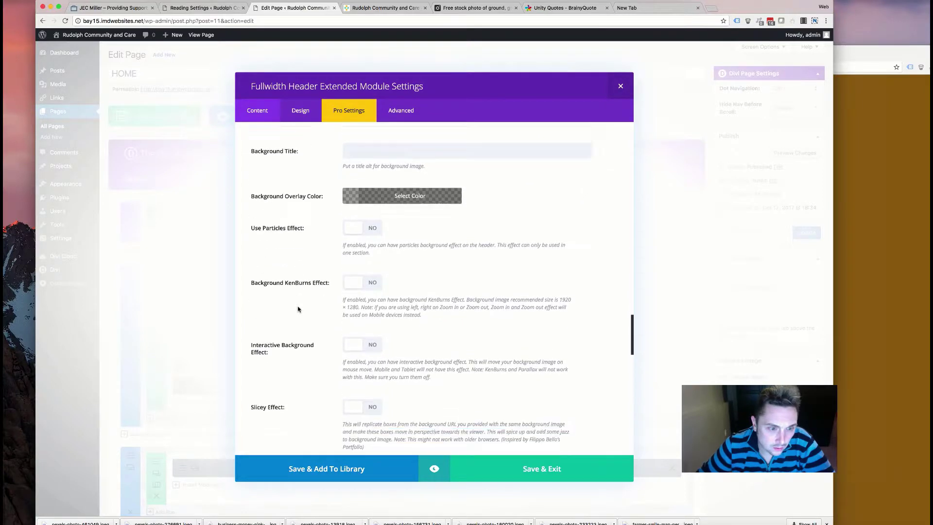
{"action": "scroll", "coordinate": [294, 310], "scroll_direction": "down", "scroll_amount": 2}
{"action": "left_click", "coordinate": [355, 162]}
{"action": "scroll", "coordinate": [309, 225], "scroll_direction": "down", "scroll_amount": 3}
{"action": "scroll", "coordinate": [304, 229], "scroll_direction": "down", "scroll_amount": 2}
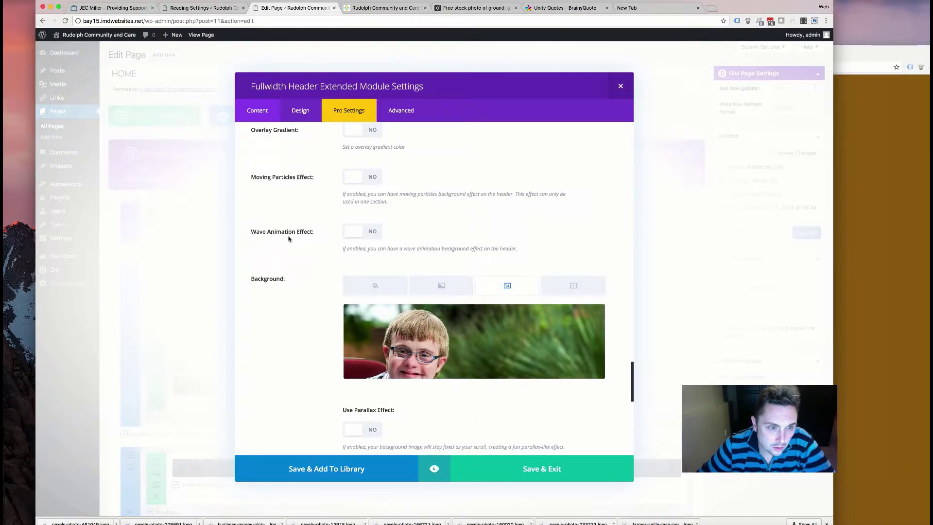
{"action": "scroll", "coordinate": [288, 238], "scroll_direction": "down", "scroll_amount": 7}
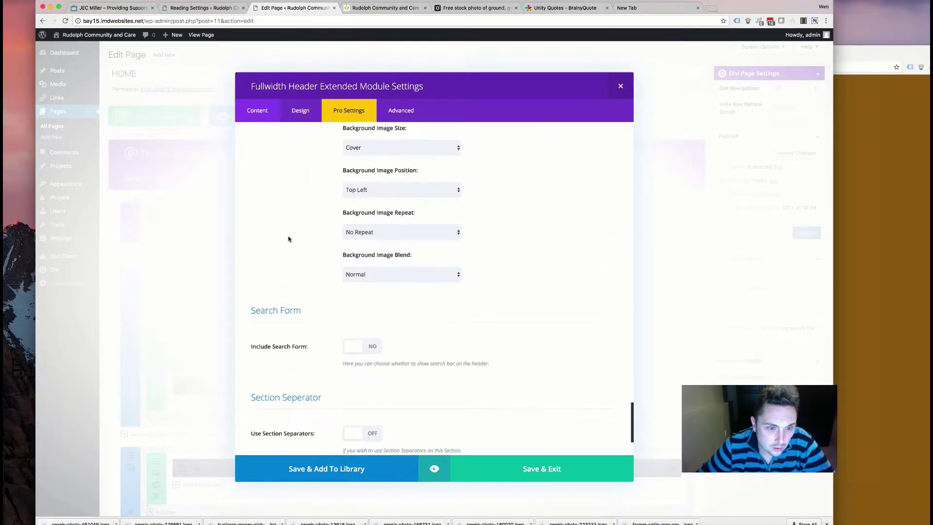
{"action": "scroll", "coordinate": [289, 238], "scroll_direction": "up", "scroll_amount": 3}
{"action": "scroll", "coordinate": [288, 238], "scroll_direction": "down", "scroll_amount": 5}
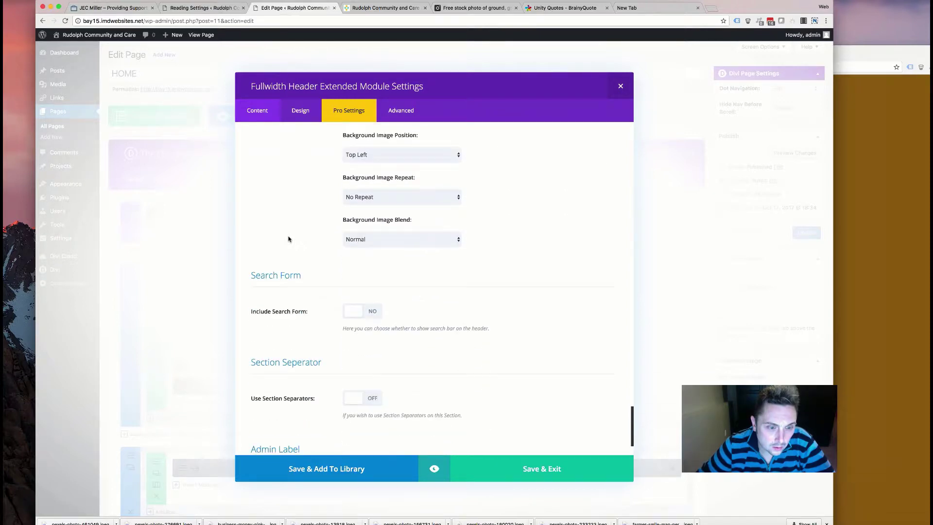
{"action": "scroll", "coordinate": [289, 238], "scroll_direction": "up", "scroll_amount": 15}
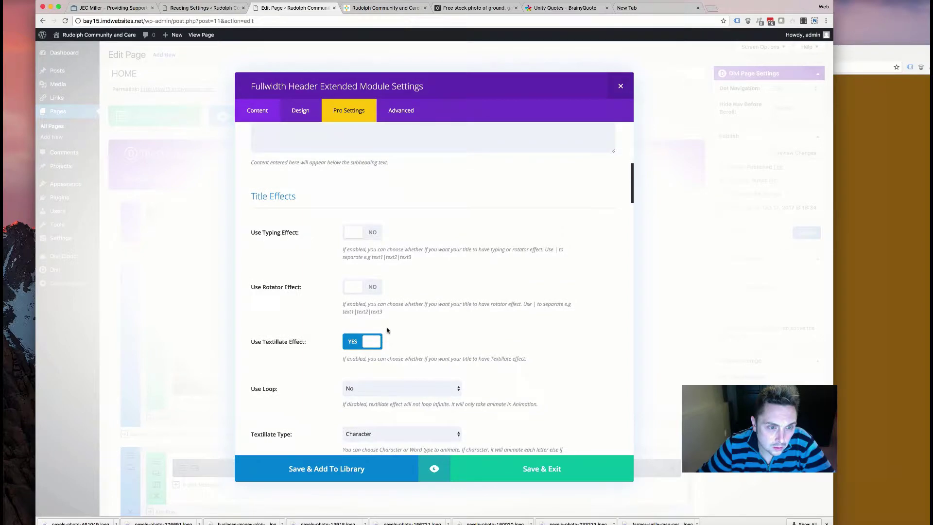
- Try Shuffle Text on the title, then revert to the Textillate effect with shuffle off
{"action": "left_click", "coordinate": [354, 342]}
{"action": "scroll", "coordinate": [342, 340], "scroll_direction": "down", "scroll_amount": 2}
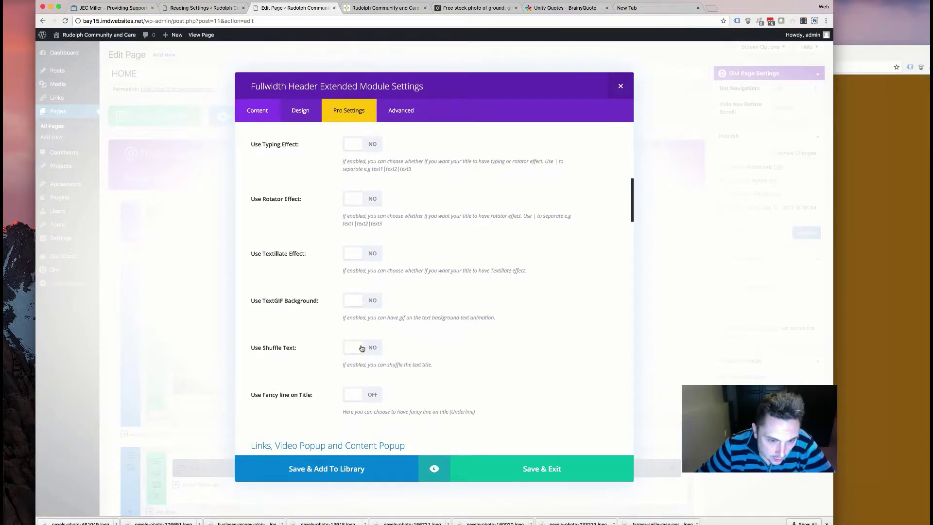
{"action": "left_click", "coordinate": [362, 348]}
{"action": "scroll", "coordinate": [361, 350], "scroll_direction": "down", "scroll_amount": 3}
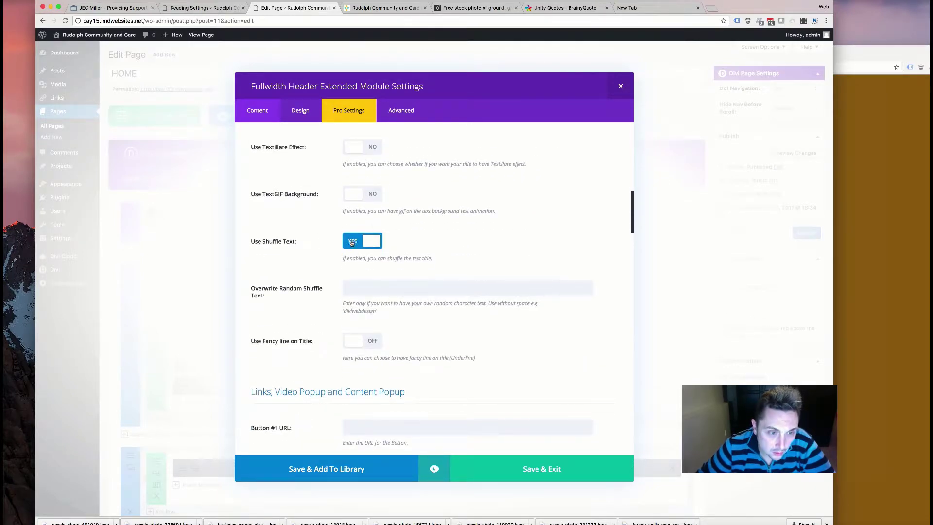
{"action": "left_click", "coordinate": [354, 241]}
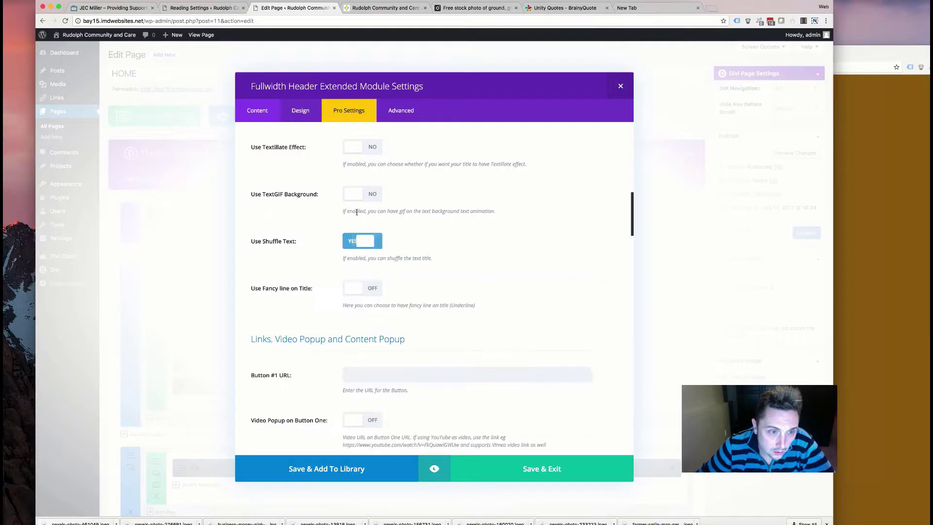
{"action": "left_click", "coordinate": [354, 154]}
- Keep the Sequence in-animation and shorten the Textillate time to 825 ms
{"action": "scroll", "coordinate": [353, 160], "scroll_direction": "up", "scroll_amount": 5}
{"action": "scroll", "coordinate": [351, 167], "scroll_direction": "down", "scroll_amount": 3}
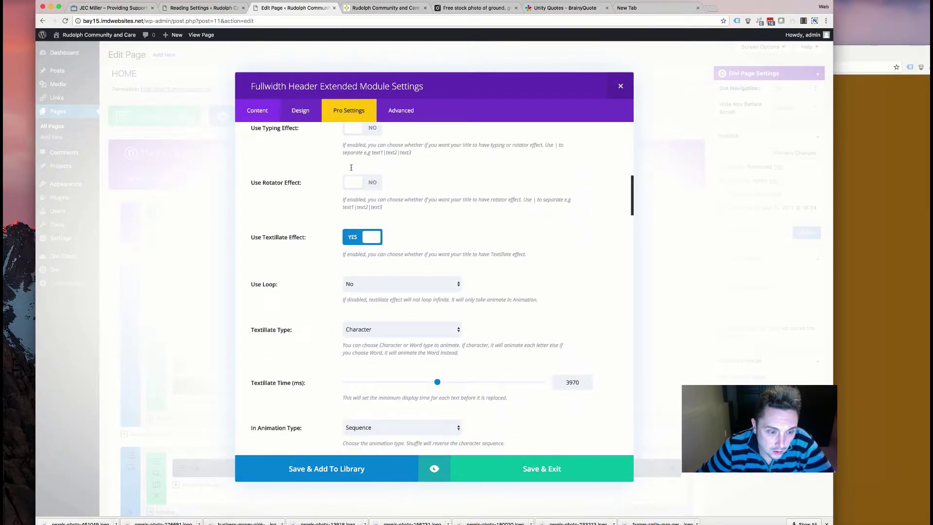
{"action": "scroll", "coordinate": [348, 175], "scroll_direction": "down", "scroll_amount": 4}
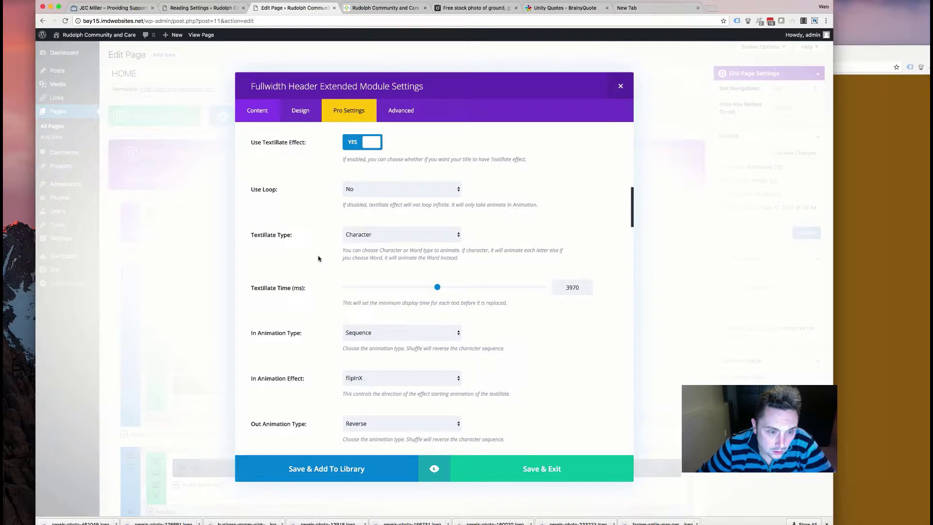
{"action": "scroll", "coordinate": [319, 258], "scroll_direction": "down", "scroll_amount": 4}
{"action": "left_click", "coordinate": [368, 235]}
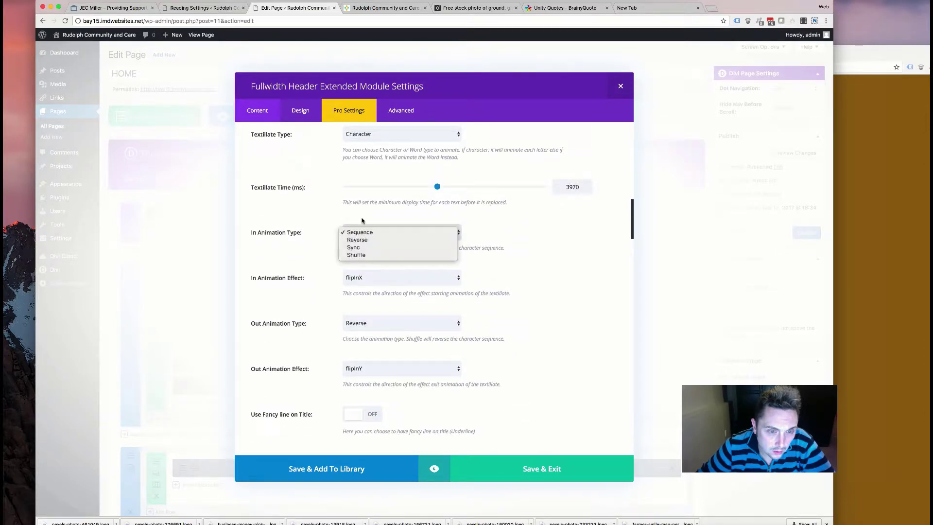
{"action": "left_click", "coordinate": [371, 220]}
{"action": "left_click_drag", "start_coordinate": [437, 188], "coordinate": [428, 189]}
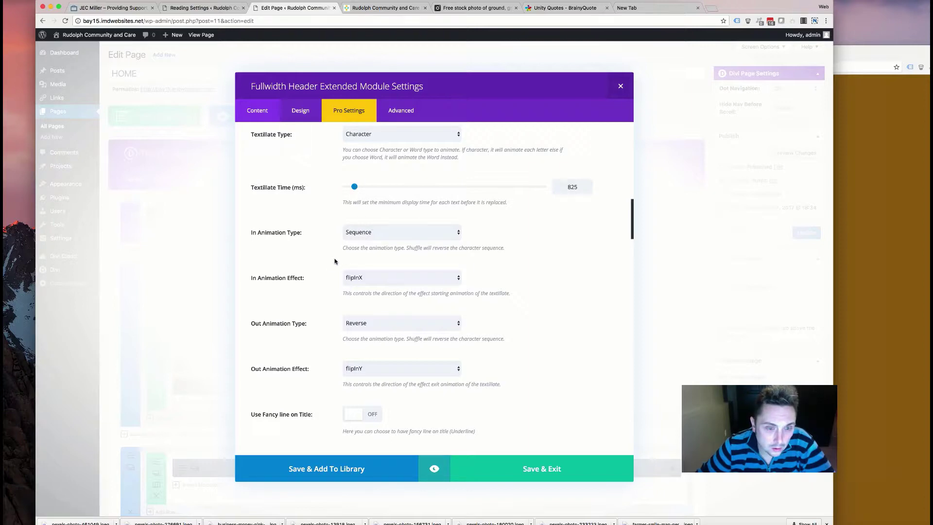
- Review the header's Design settings, then save and close the module settings
{"action": "scroll", "coordinate": [327, 252], "scroll_direction": "up", "scroll_amount": 15}
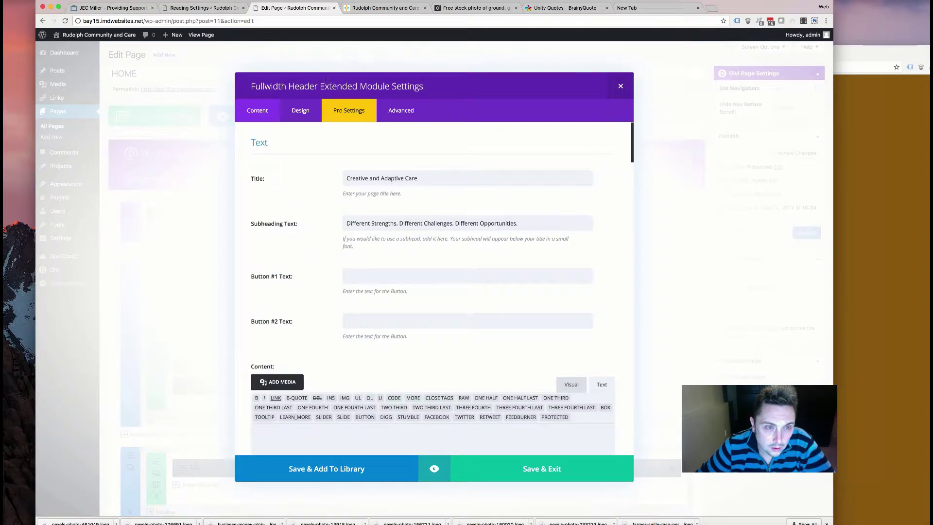
{"action": "left_click", "coordinate": [303, 110]}
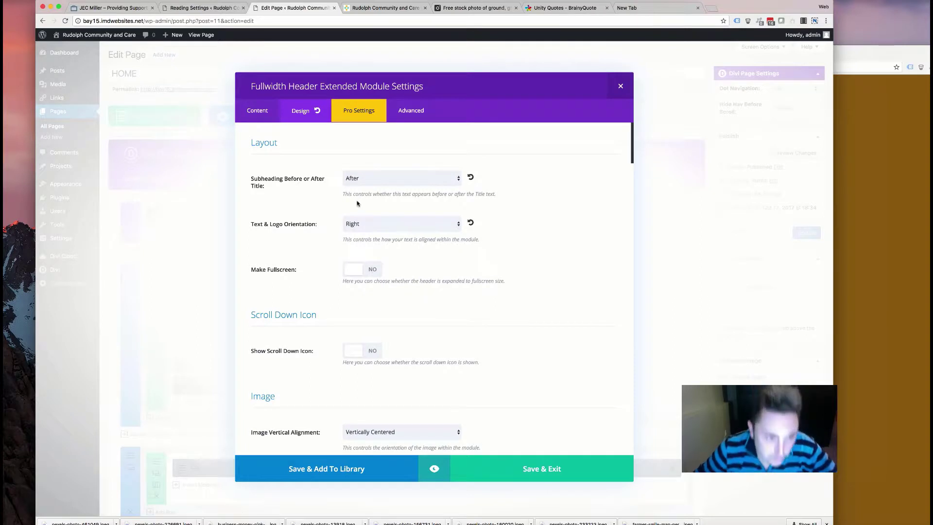
{"action": "scroll", "coordinate": [329, 262], "scroll_direction": "down", "scroll_amount": 5}
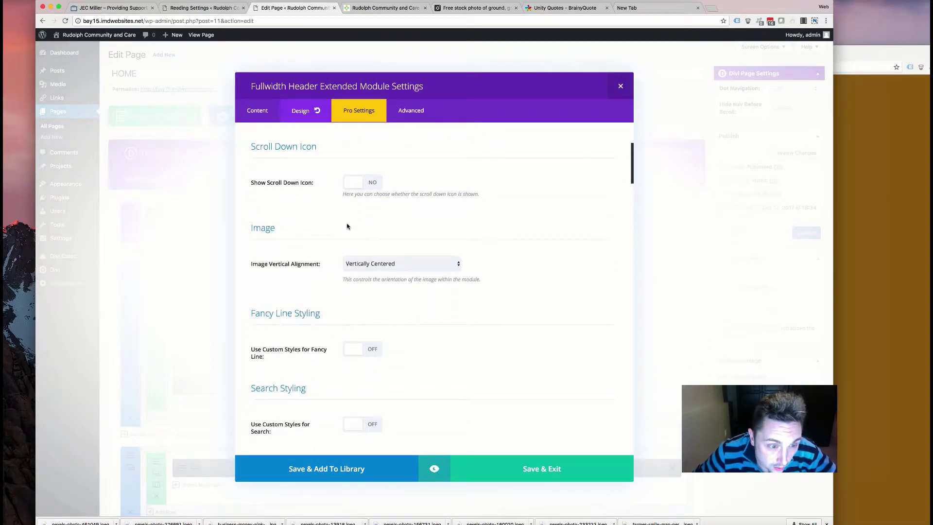
{"action": "scroll", "coordinate": [347, 227], "scroll_direction": "down", "scroll_amount": 6}
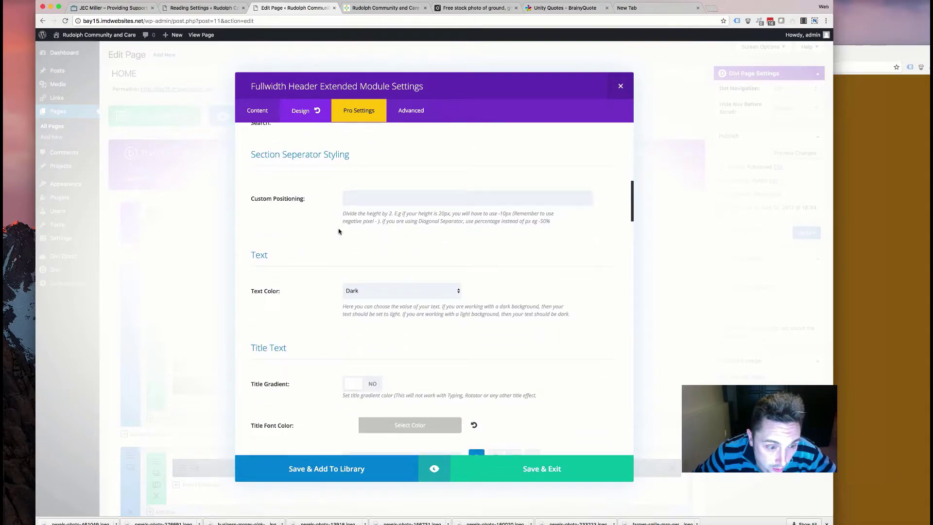
{"action": "scroll", "coordinate": [339, 232], "scroll_direction": "down", "scroll_amount": 3}
{"action": "scroll", "coordinate": [305, 270], "scroll_direction": "down", "scroll_amount": 6}
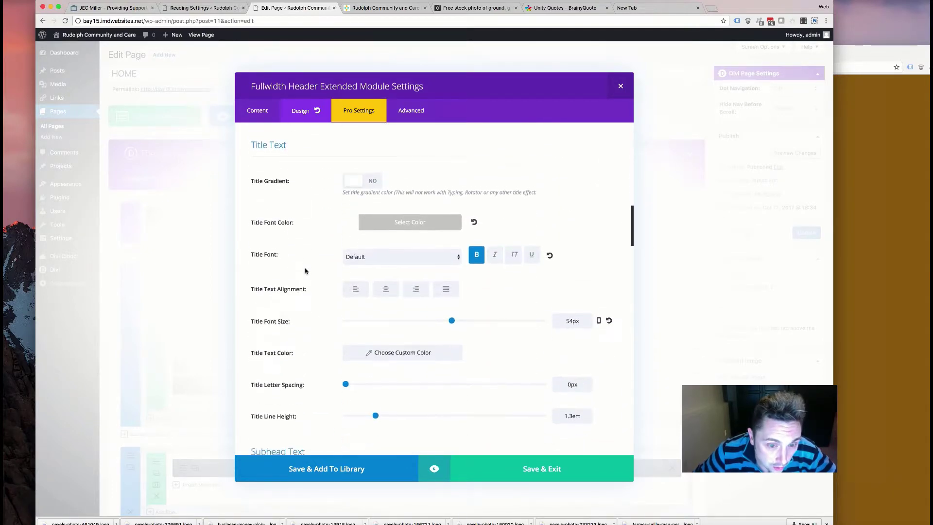
{"action": "scroll", "coordinate": [362, 253], "scroll_direction": "down", "scroll_amount": 2}
{"action": "scroll", "coordinate": [365, 254], "scroll_direction": "up", "scroll_amount": 3}
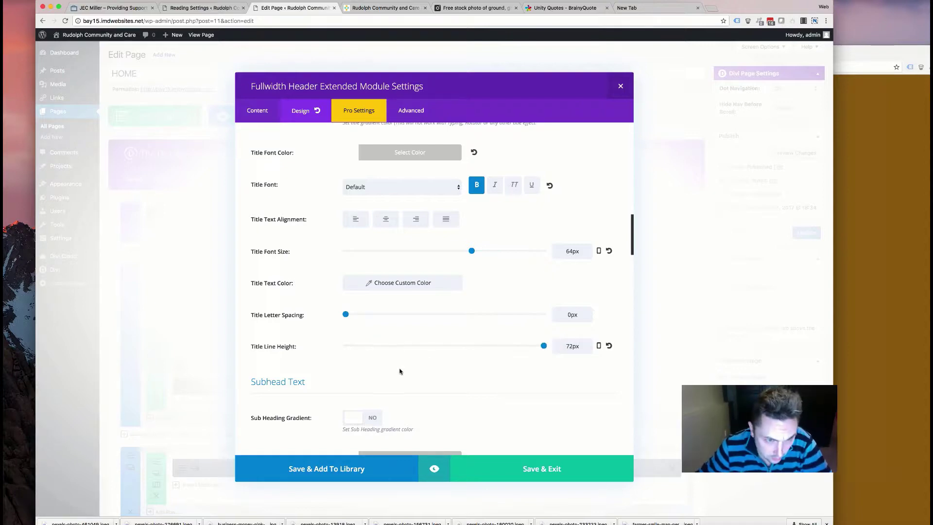
{"action": "scroll", "coordinate": [397, 372], "scroll_direction": "down", "scroll_amount": 6}
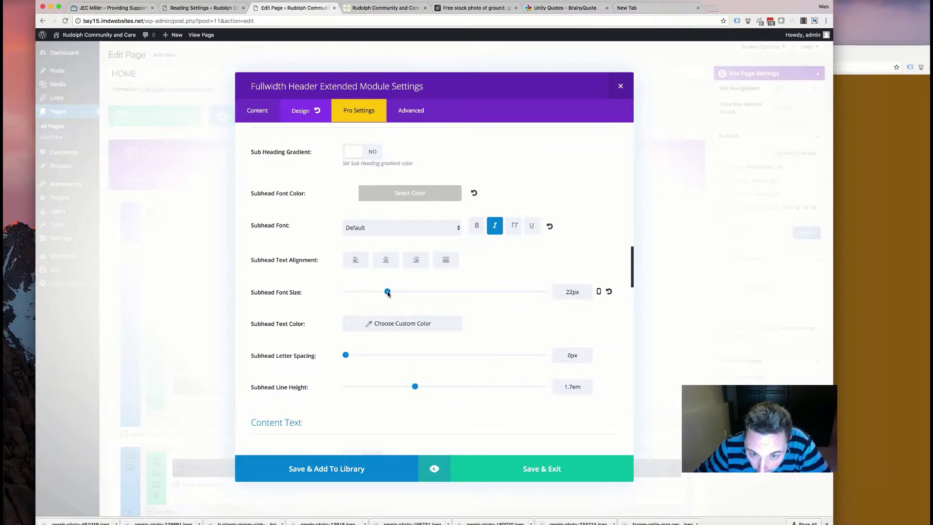
{"action": "scroll", "coordinate": [382, 314], "scroll_direction": "down", "scroll_amount": 15}
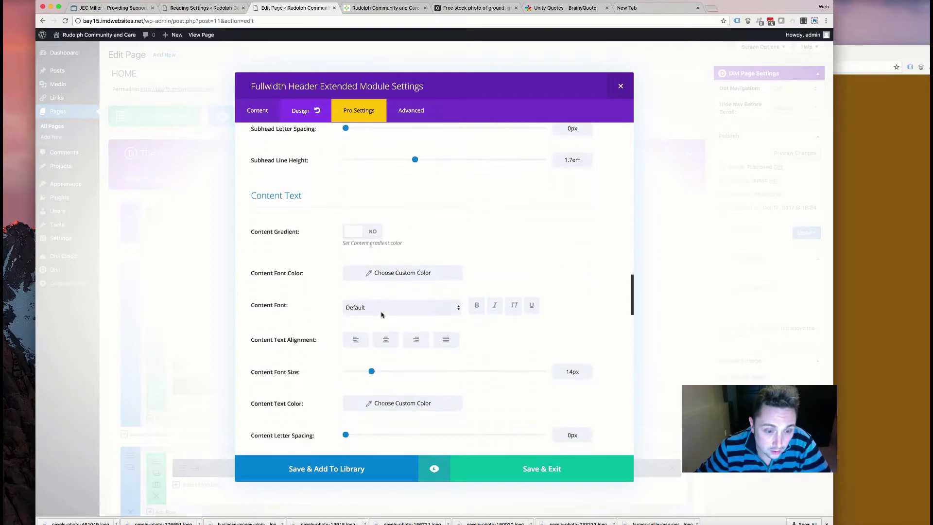
{"action": "scroll", "coordinate": [381, 314], "scroll_direction": "down", "scroll_amount": 12}
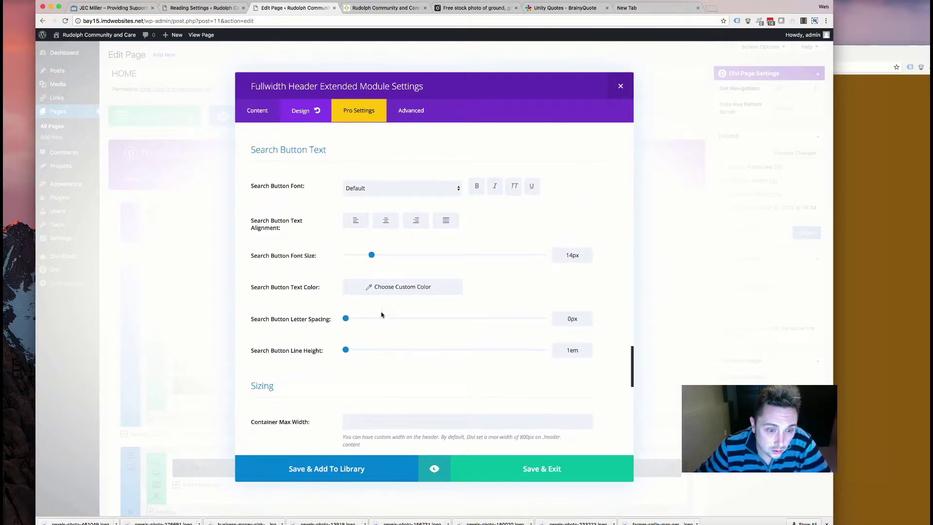
{"action": "scroll", "coordinate": [381, 314], "scroll_direction": "down", "scroll_amount": 3}
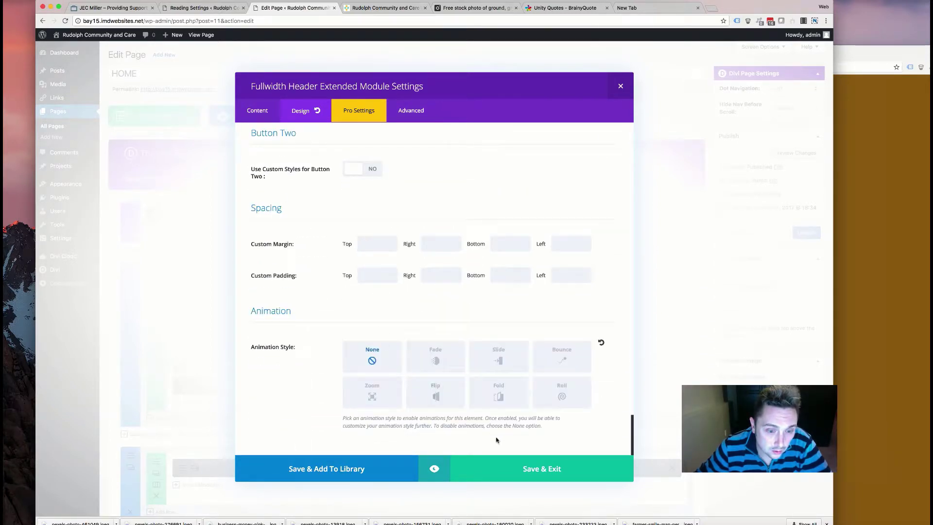
{"action": "left_click", "coordinate": [537, 476]}
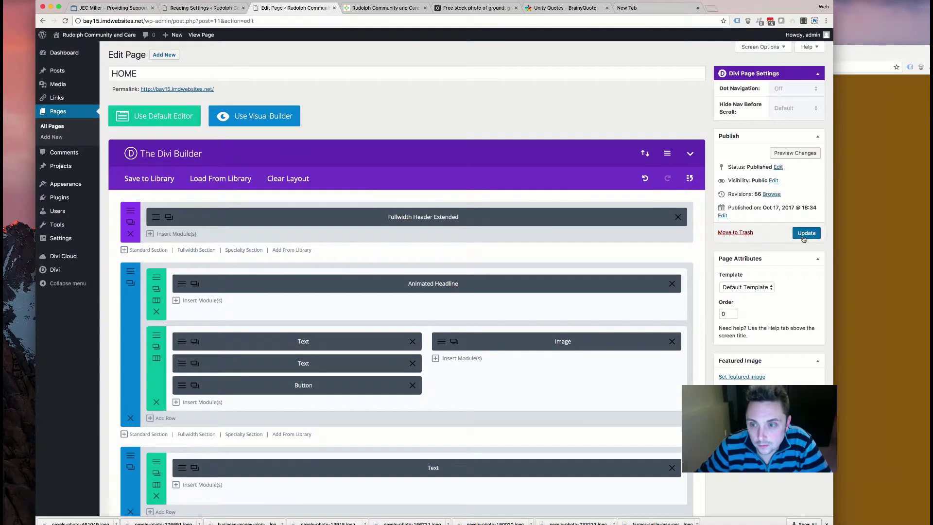
- Switch to the live site and reload it to pick up the header changes
{"action": "left_click", "coordinate": [389, 7]}
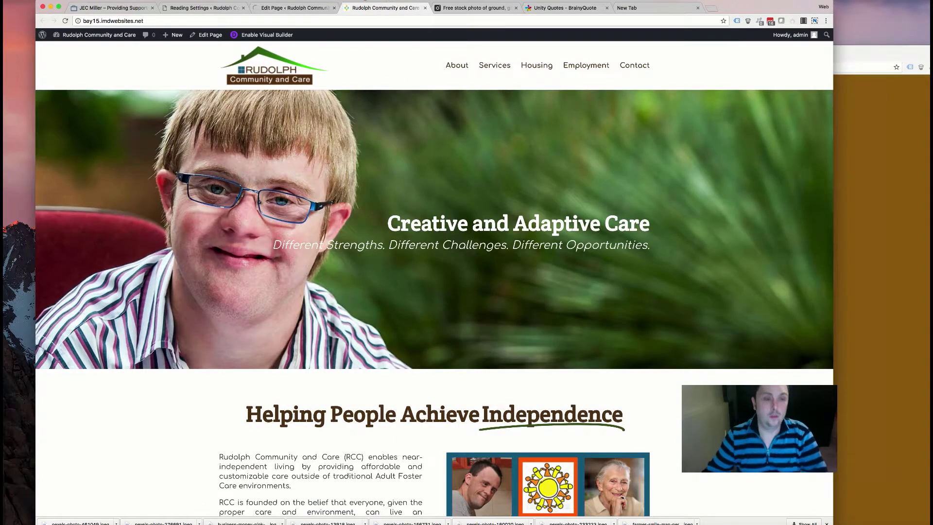
{"action": "scroll", "coordinate": [232, 304], "scroll_direction": "down", "scroll_amount": 5}
{"action": "scroll", "coordinate": [234, 284], "scroll_direction": "up", "scroll_amount": 5}
{"action": "key", "text": "super+r"}
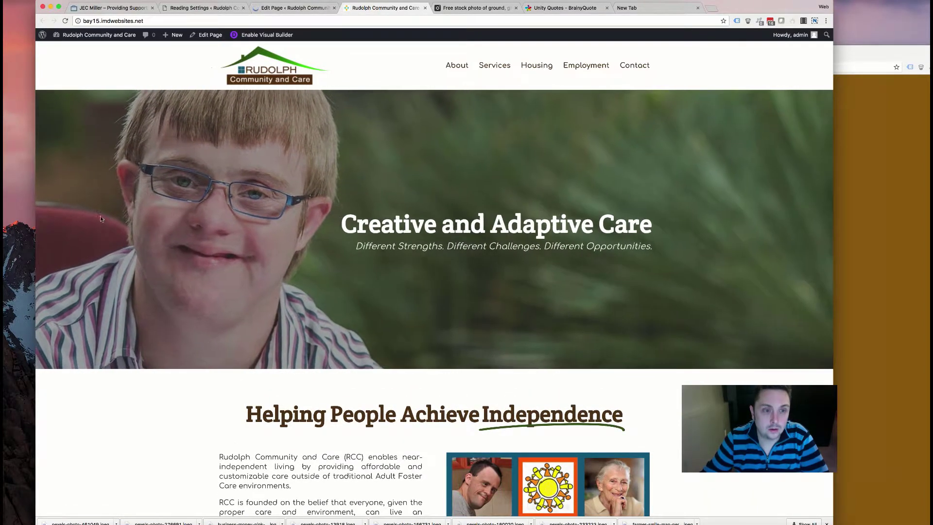
- Look over the updated hero on the live page, then go back to the HOME page editor
{"action": "scroll", "coordinate": [281, 398], "scroll_direction": "down", "scroll_amount": 7}
{"action": "scroll", "coordinate": [272, 369], "scroll_direction": "up", "scroll_amount": 7}
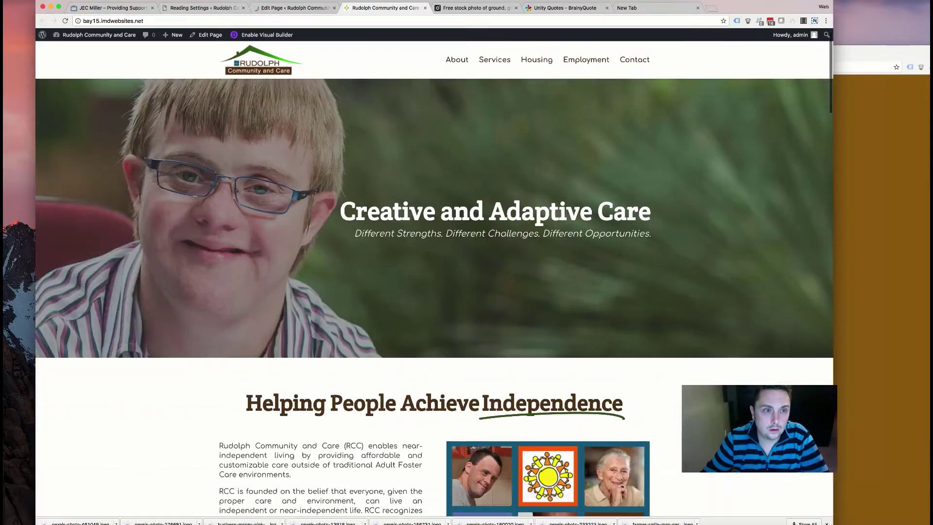
{"action": "scroll", "coordinate": [266, 343], "scroll_direction": "down", "scroll_amount": 15}
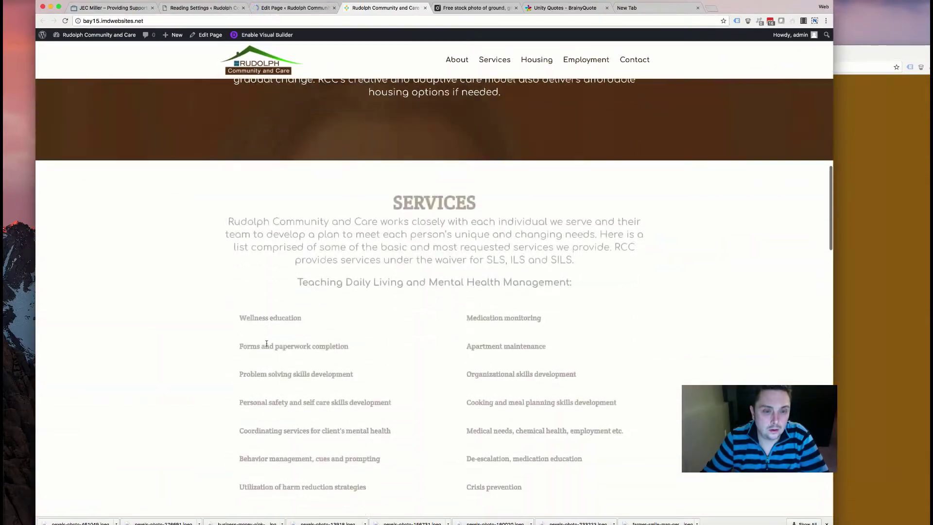
{"action": "scroll", "coordinate": [266, 343], "scroll_direction": "down", "scroll_amount": 15}
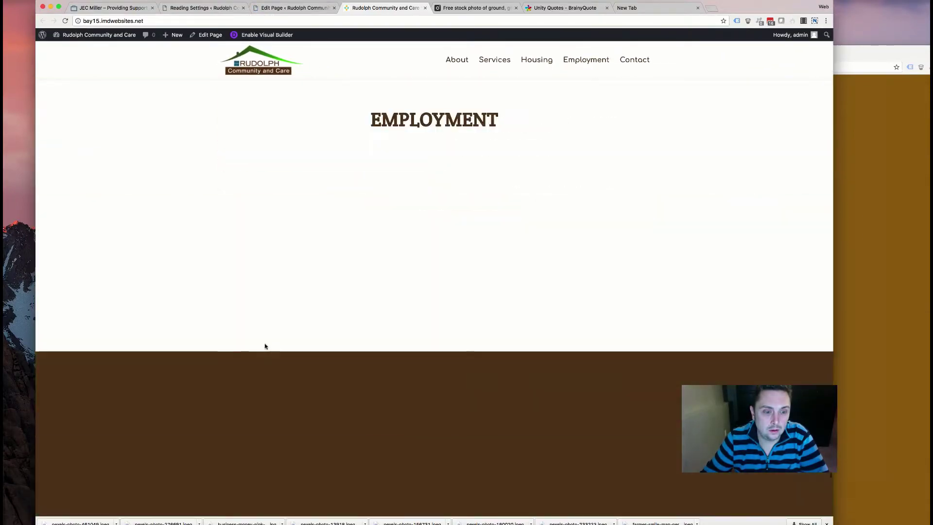
{"action": "scroll", "coordinate": [265, 343], "scroll_direction": "up", "scroll_amount": 5}
{"action": "scroll", "coordinate": [265, 343], "scroll_direction": "up", "scroll_amount": 20}
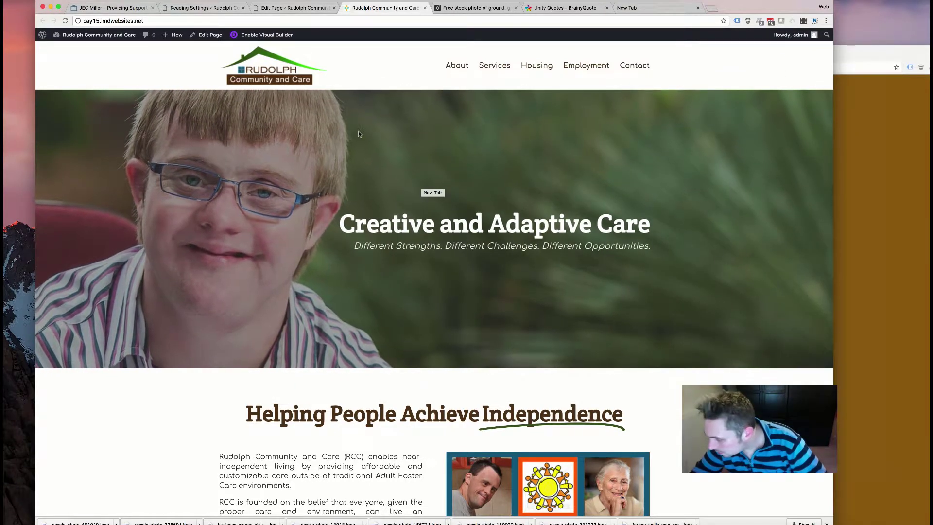
{"action": "scroll", "coordinate": [246, 196], "scroll_direction": "down", "scroll_amount": 3}
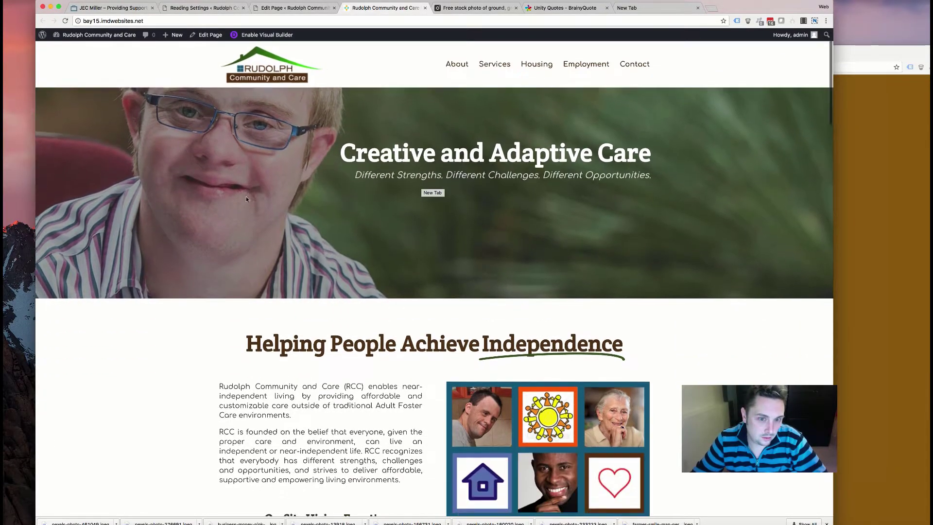
{"action": "scroll", "coordinate": [243, 199], "scroll_direction": "up", "scroll_amount": 3}
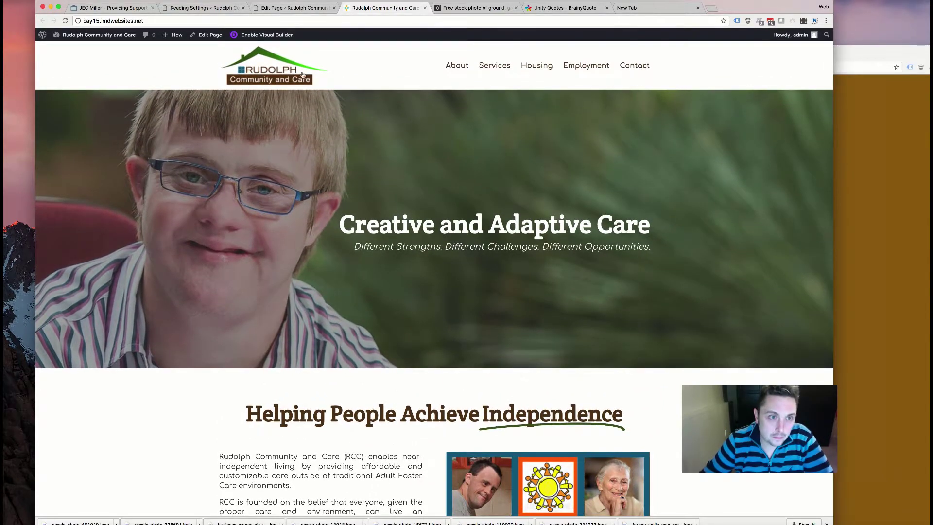
{"action": "scroll", "coordinate": [306, 77], "scroll_direction": "down", "scroll_amount": 15}
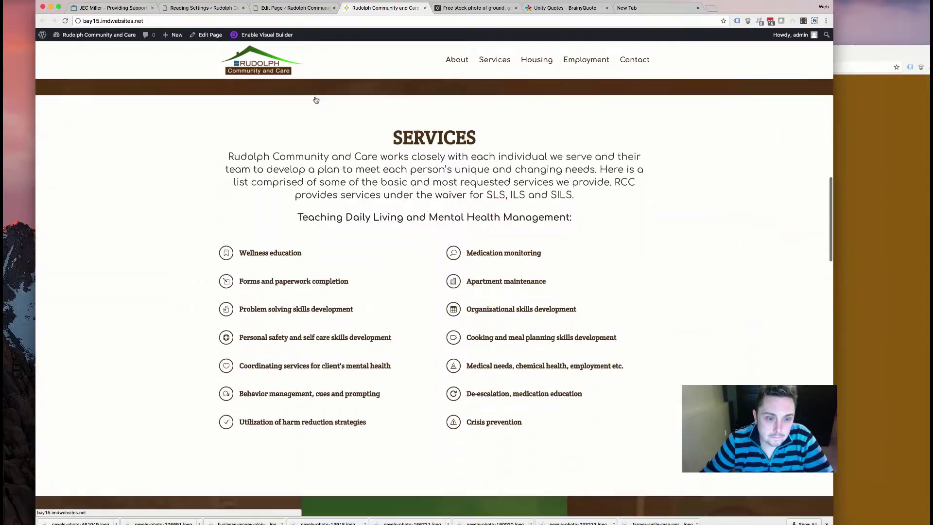
{"action": "scroll", "coordinate": [316, 101], "scroll_direction": "up", "scroll_amount": 15}
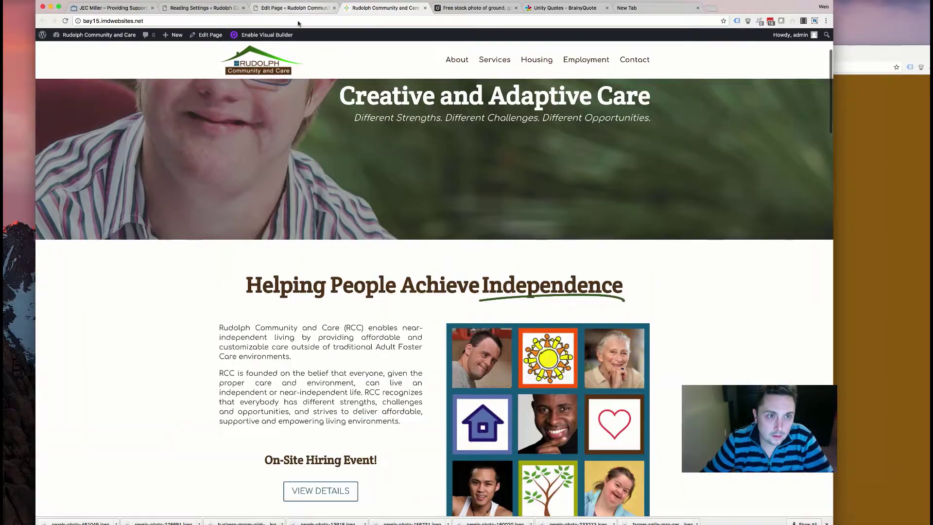
{"action": "left_click", "coordinate": [306, 9]}
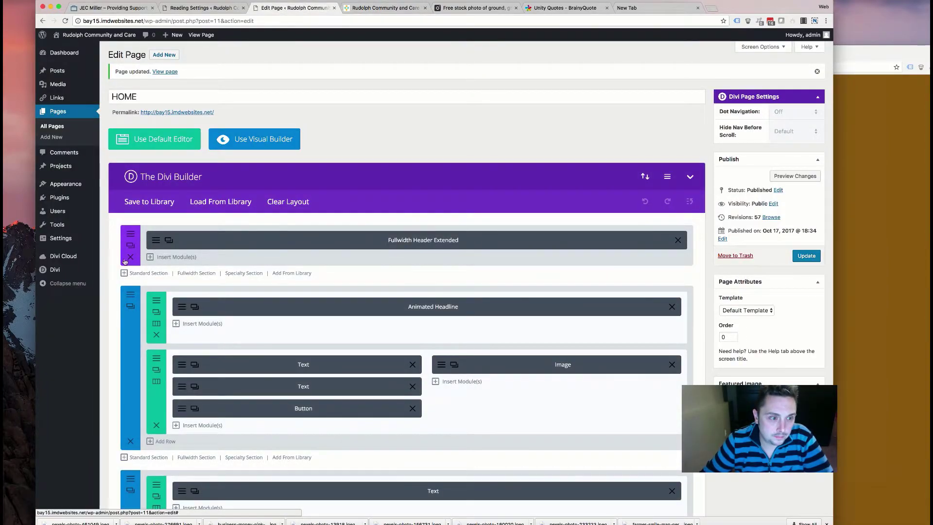
- Save the header section to the Divi Library under the name 'header'
{"action": "left_click", "coordinate": [131, 245]}
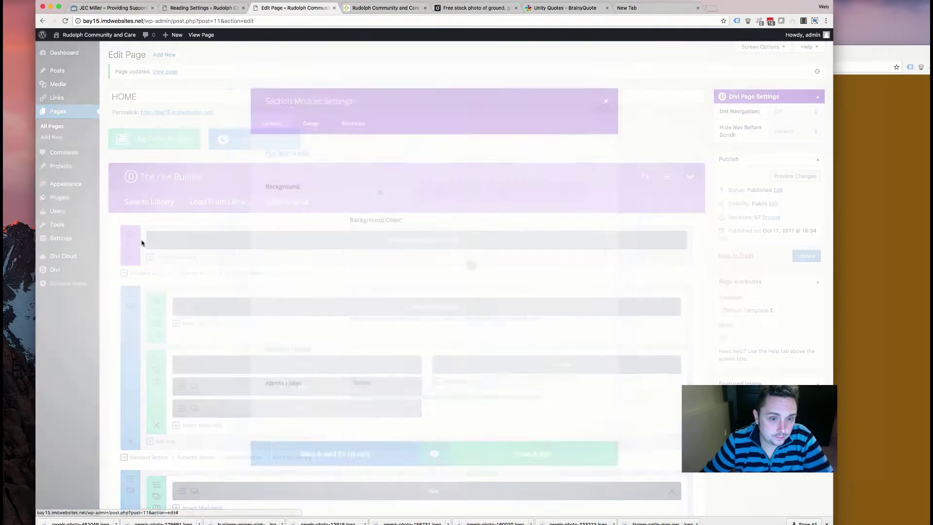
{"action": "left_click", "coordinate": [300, 474]}
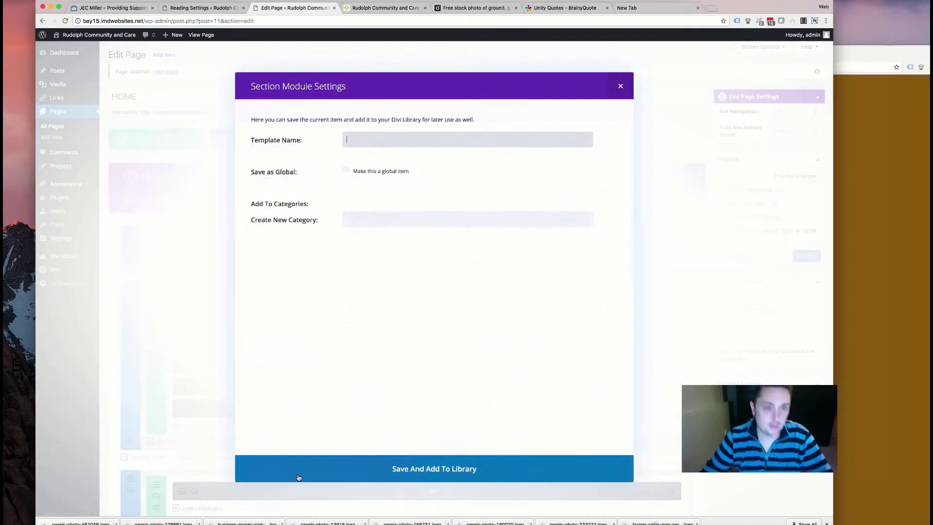
{"action": "type", "text": "header"}
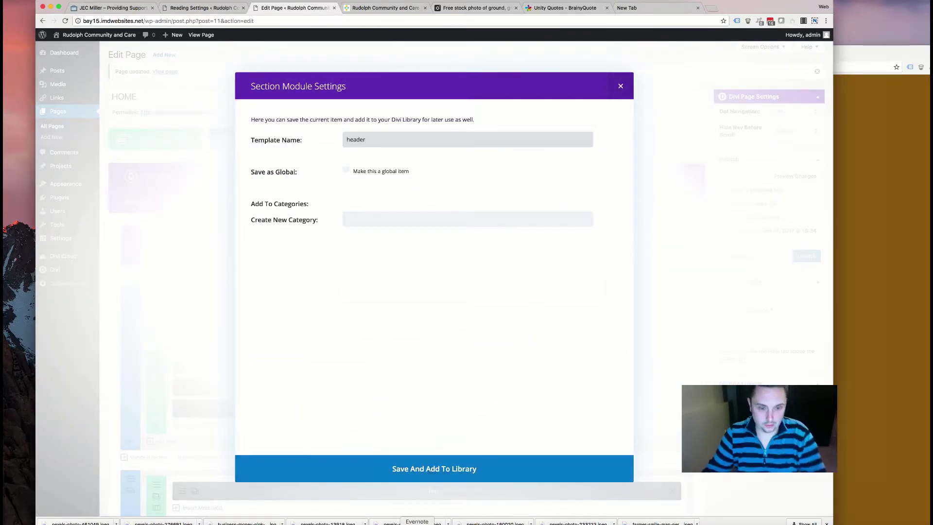
{"action": "key", "text": "Return"}
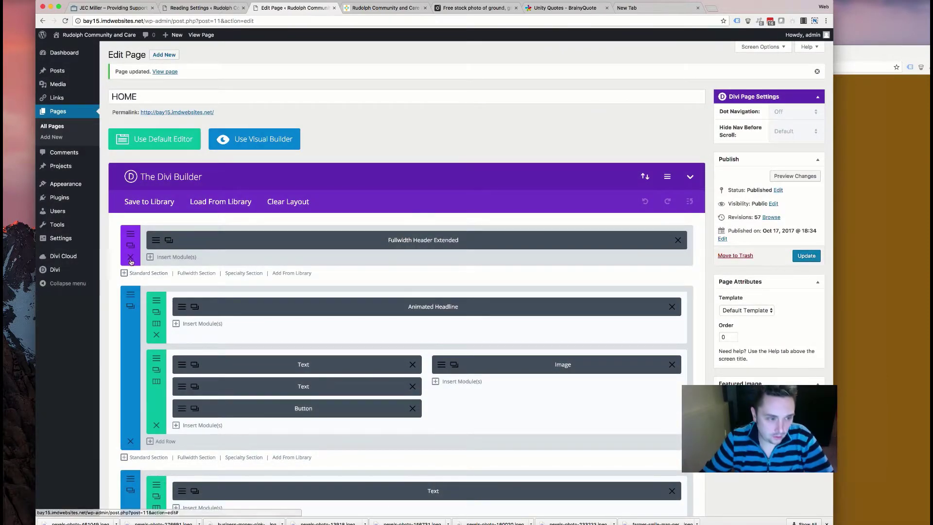
- Delete the header section, update the page, and reload the live site
{"action": "left_click", "coordinate": [130, 256]}
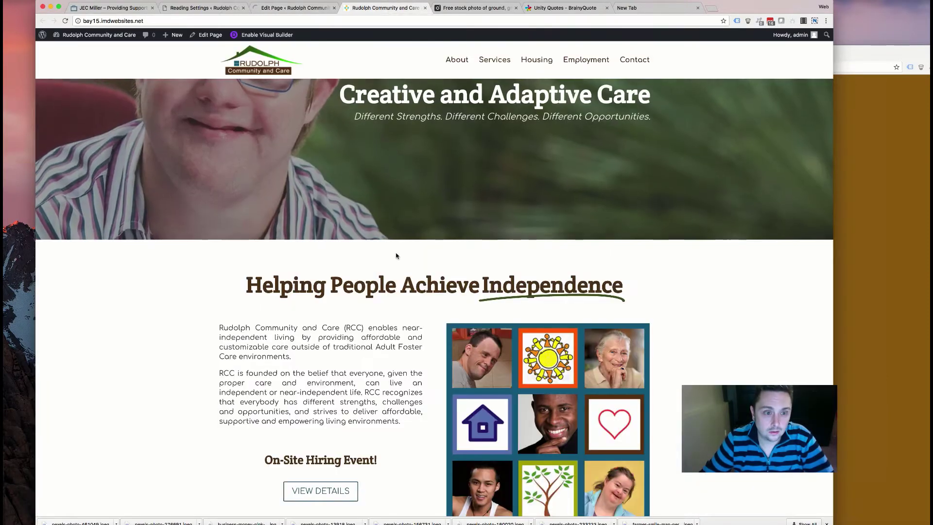
{"action": "left_click", "coordinate": [384, 8]}
{"action": "key", "text": "super+r"}
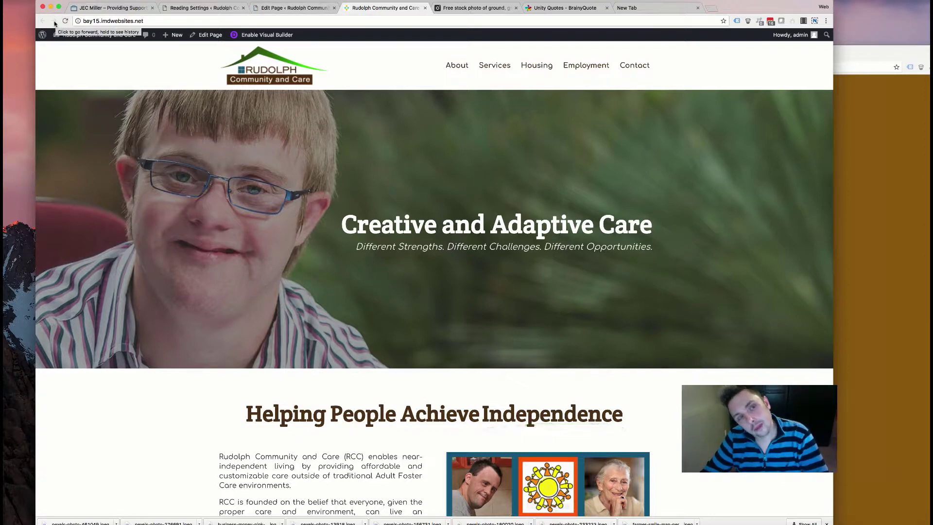
- Reload the live home page, confirm the hero header is gone, and return to the editor
{"action": "left_click", "coordinate": [66, 21]}
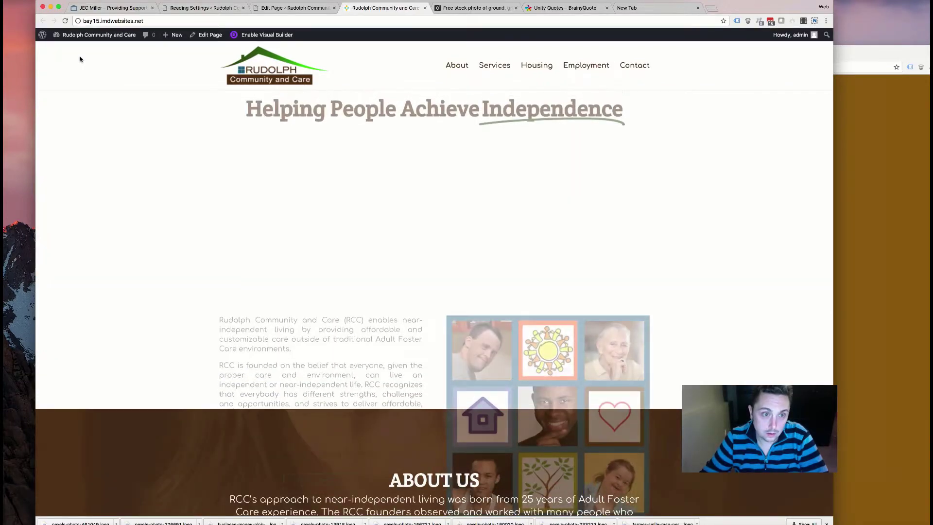
{"action": "scroll", "coordinate": [129, 142], "scroll_direction": "down", "scroll_amount": 5}
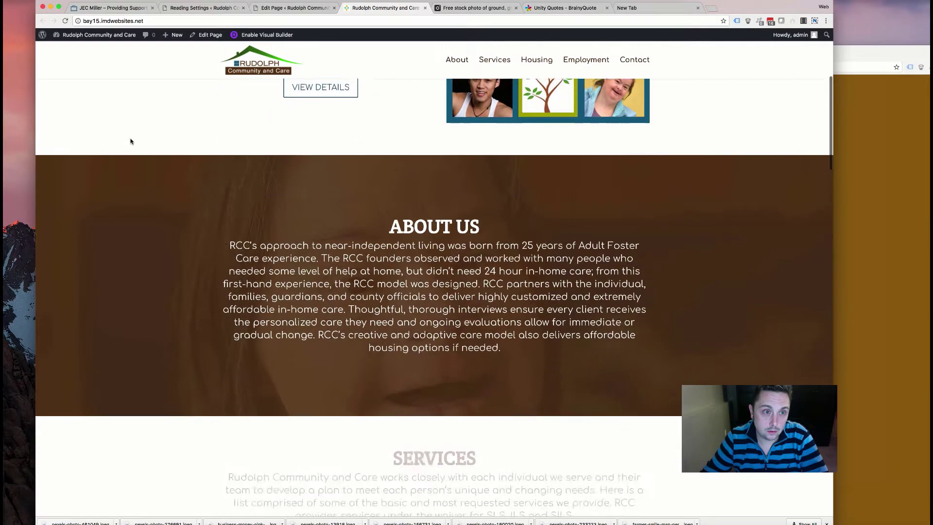
{"action": "scroll", "coordinate": [130, 140], "scroll_direction": "down", "scroll_amount": 14}
{"action": "scroll", "coordinate": [130, 141], "scroll_direction": "down", "scroll_amount": 16}
{"action": "scroll", "coordinate": [130, 141], "scroll_direction": "down", "scroll_amount": 5}
{"action": "scroll", "coordinate": [130, 140], "scroll_direction": "up", "scroll_amount": 20}
{"action": "scroll", "coordinate": [130, 141], "scroll_direction": "up", "scroll_amount": 8}
{"action": "scroll", "coordinate": [130, 141], "scroll_direction": "down", "scroll_amount": 19}
{"action": "scroll", "coordinate": [129, 141], "scroll_direction": "down", "scroll_amount": 8}
{"action": "scroll", "coordinate": [130, 141], "scroll_direction": "up", "scroll_amount": 20}
{"action": "scroll", "coordinate": [130, 141], "scroll_direction": "down", "scroll_amount": 8}
{"action": "scroll", "coordinate": [130, 141], "scroll_direction": "up", "scroll_amount": 7}
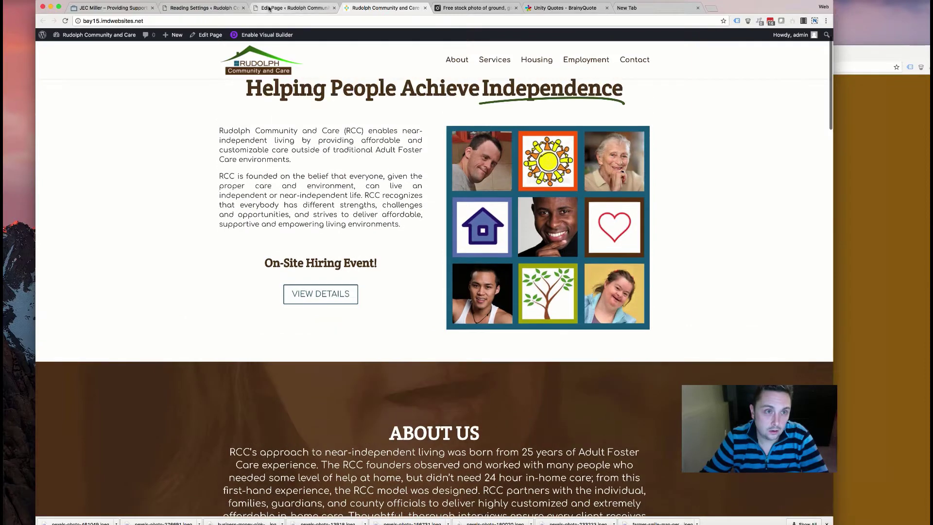
{"action": "left_click", "coordinate": [269, 8]}
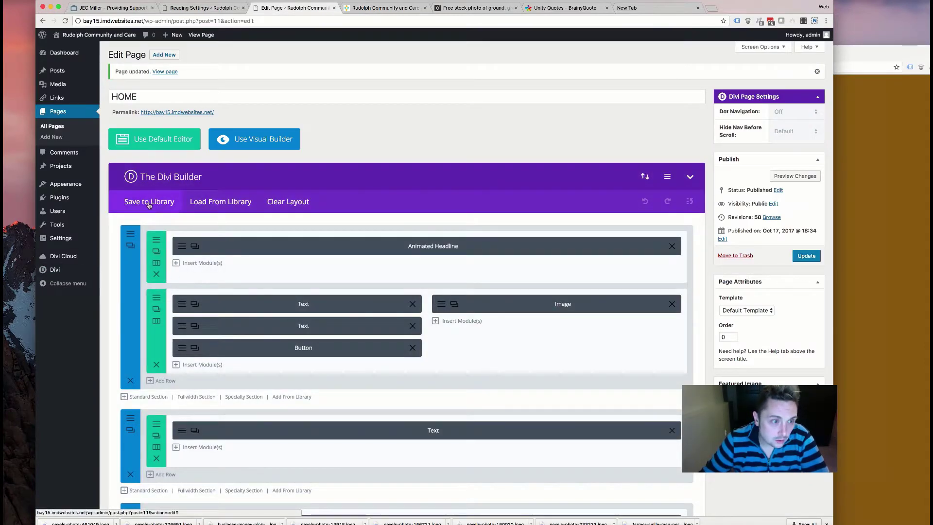
- Browse the saved and predefined layouts in the layout loader, then close it without loading
{"action": "left_click", "coordinate": [235, 202]}
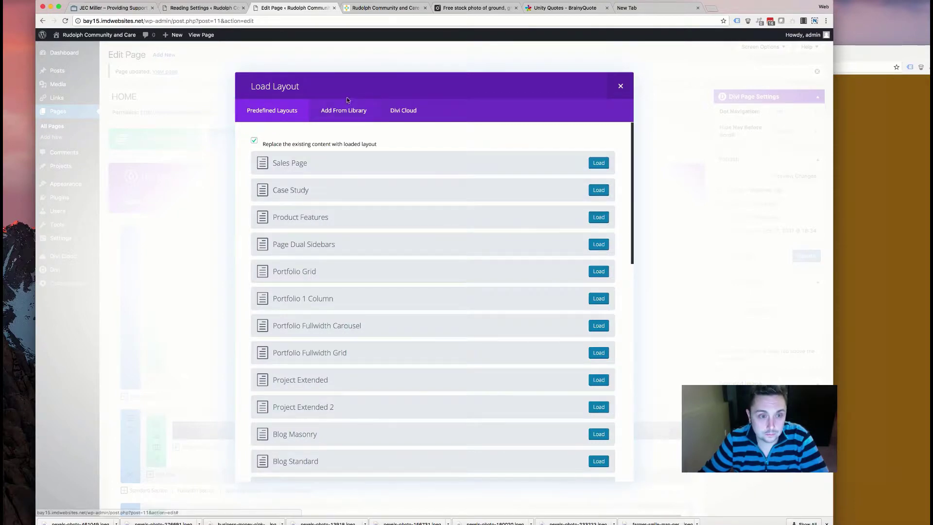
{"action": "left_click", "coordinate": [350, 111]}
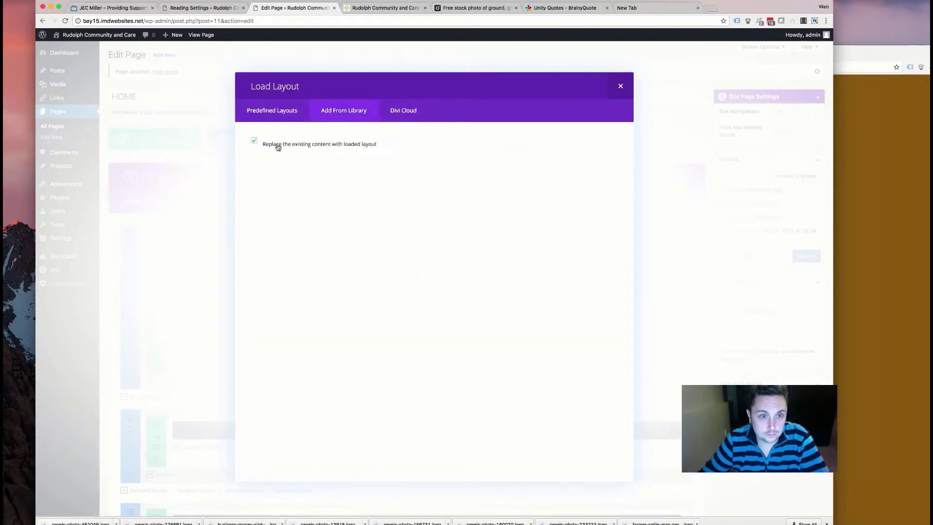
{"action": "left_click", "coordinate": [279, 111]}
{"action": "scroll", "coordinate": [338, 223], "scroll_direction": "down", "scroll_amount": 15}
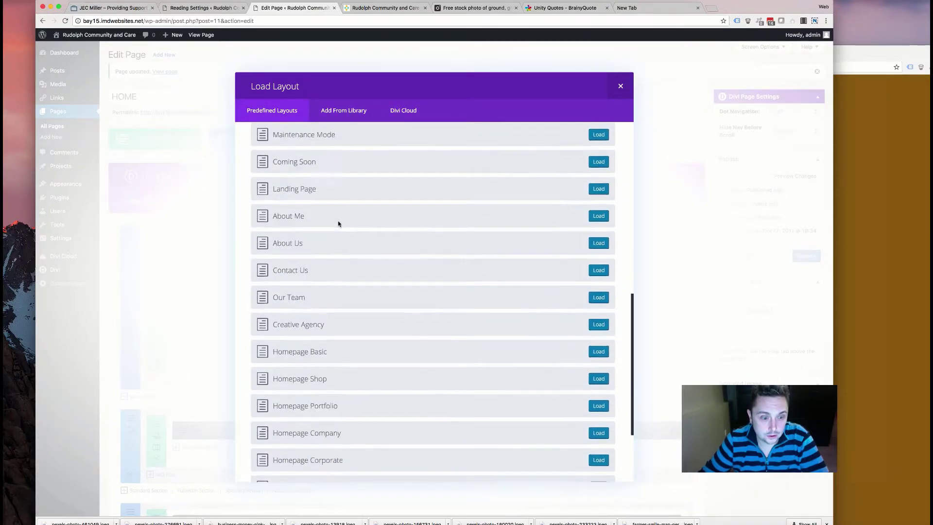
{"action": "scroll", "coordinate": [339, 223], "scroll_direction": "up", "scroll_amount": 15}
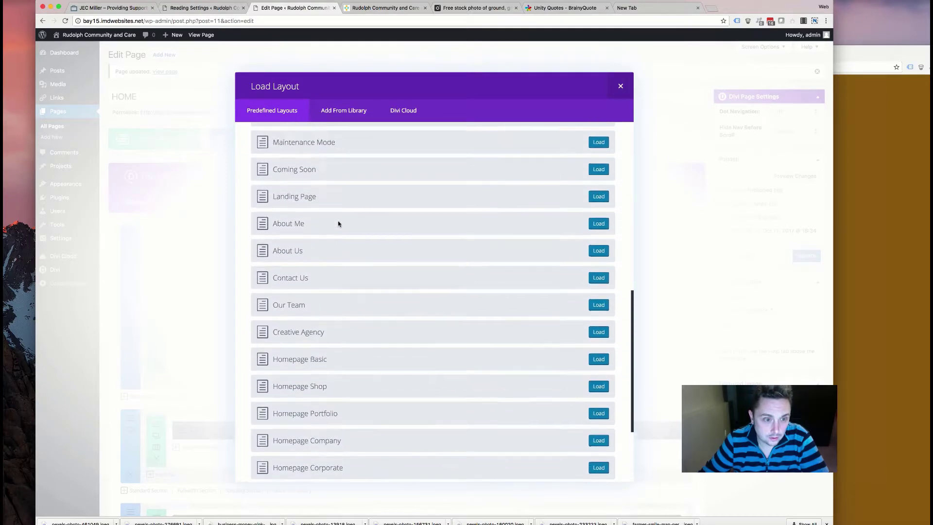
{"action": "left_click", "coordinate": [620, 86]}
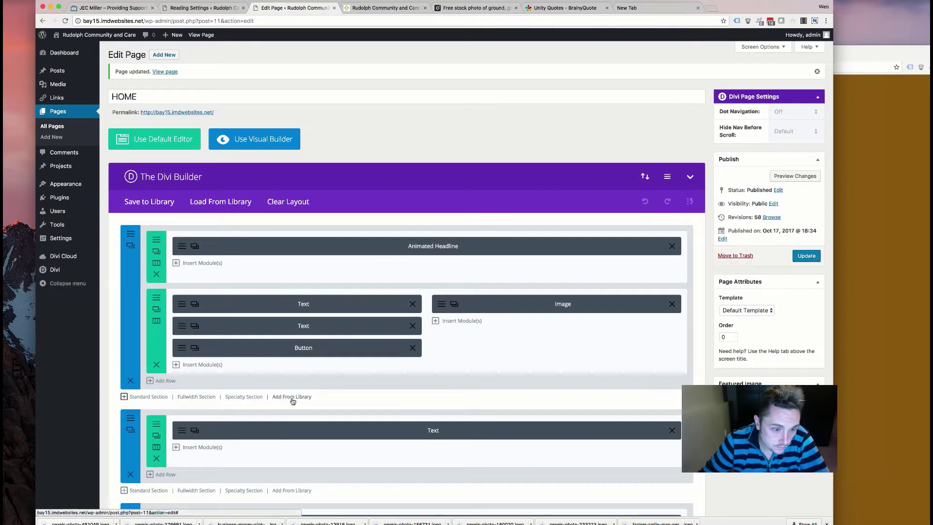
- Insert the saved 'header' section from the library and drag it to the top
{"action": "left_click", "coordinate": [292, 397]}
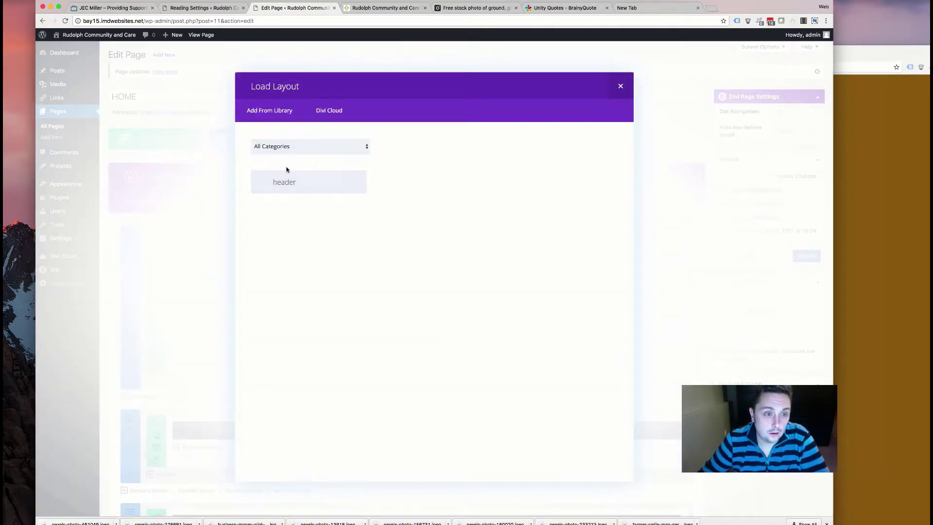
{"action": "left_click", "coordinate": [308, 183]}
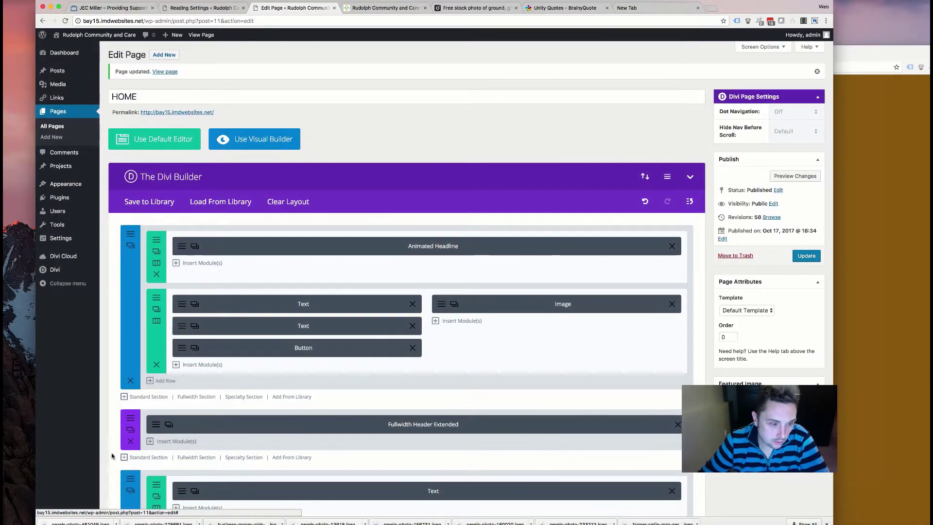
{"action": "left_click_drag", "start_coordinate": [138, 425], "coordinate": [151, 245]}
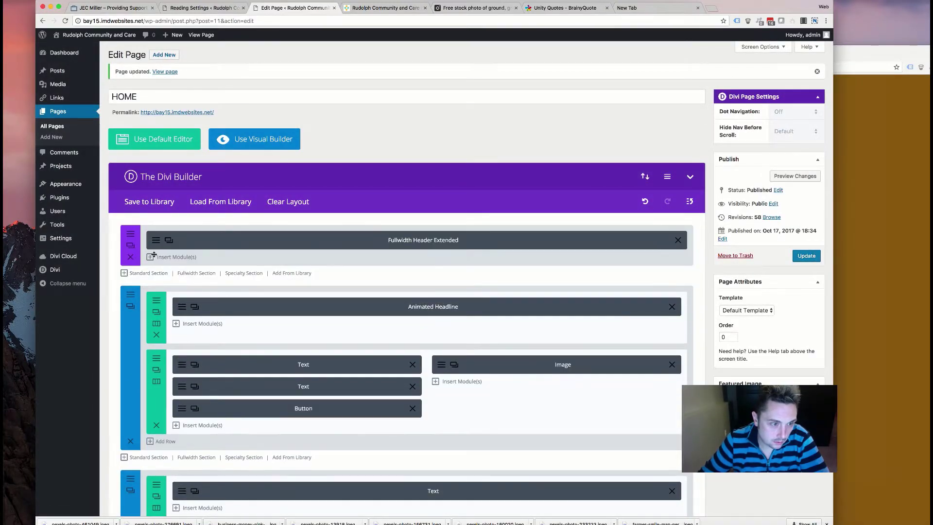
- Enable Background KenBurns Effect in the Fullwidth Header Extended Pro Settings and save the module
{"action": "left_click", "coordinate": [199, 237]}
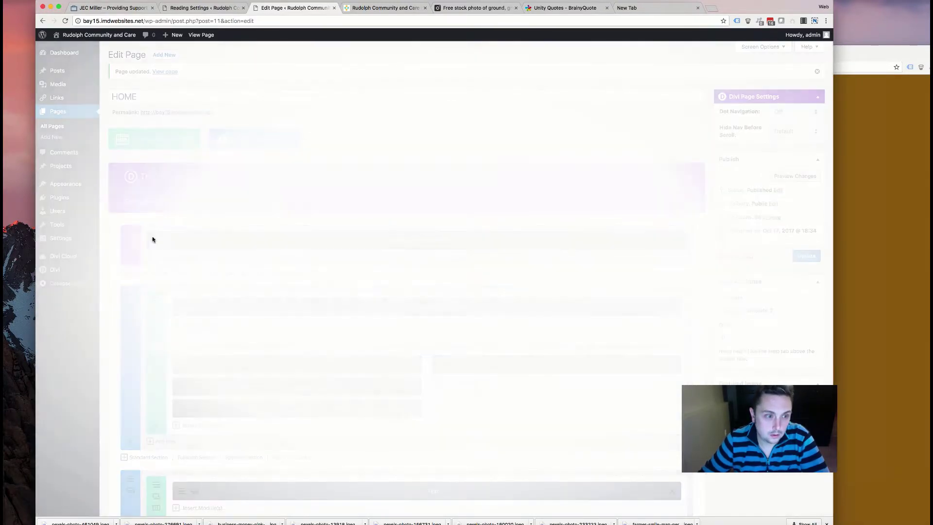
{"action": "scroll", "coordinate": [277, 296], "scroll_direction": "down", "scroll_amount": 2}
{"action": "scroll", "coordinate": [278, 296], "scroll_direction": "down", "scroll_amount": 15}
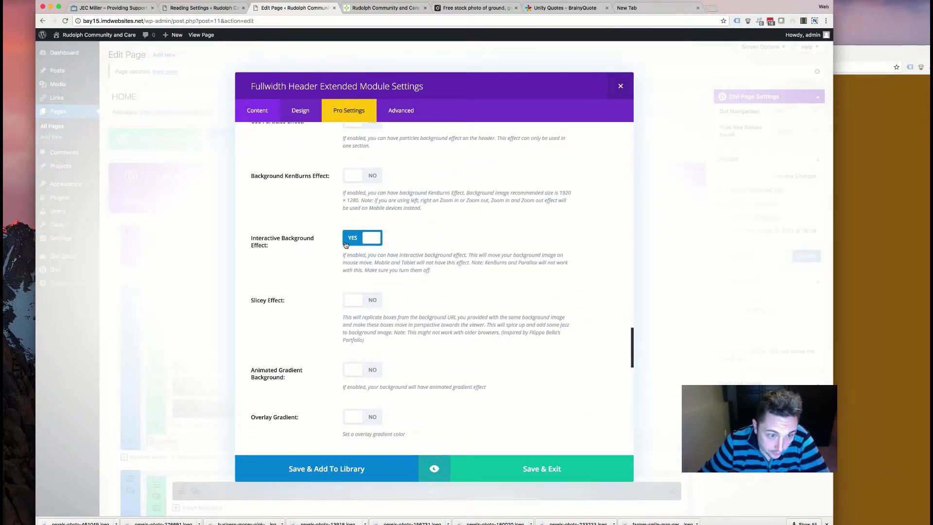
{"action": "scroll", "coordinate": [261, 302], "scroll_direction": "down", "scroll_amount": 10}
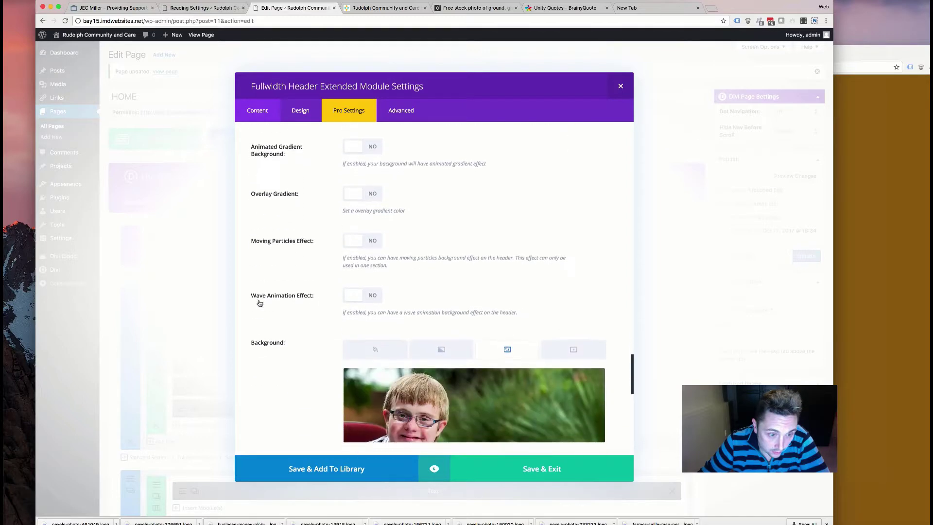
{"action": "scroll", "coordinate": [260, 304], "scroll_direction": "up", "scroll_amount": 5}
{"action": "scroll", "coordinate": [260, 303], "scroll_direction": "up", "scroll_amount": 5}
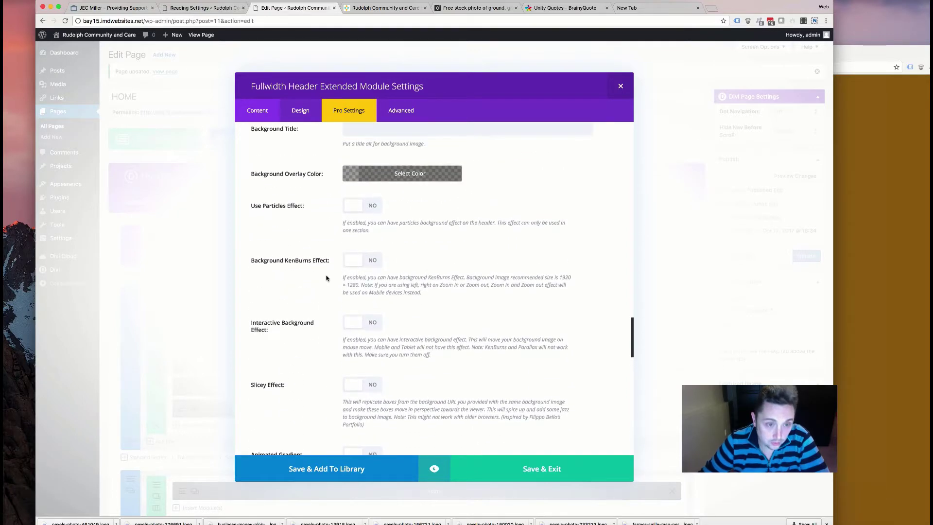
{"action": "left_click", "coordinate": [362, 262]}
{"action": "scroll", "coordinate": [327, 304], "scroll_direction": "down", "scroll_amount": 8}
{"action": "scroll", "coordinate": [311, 282], "scroll_direction": "up", "scroll_amount": 2}
{"action": "left_click", "coordinate": [509, 473]}
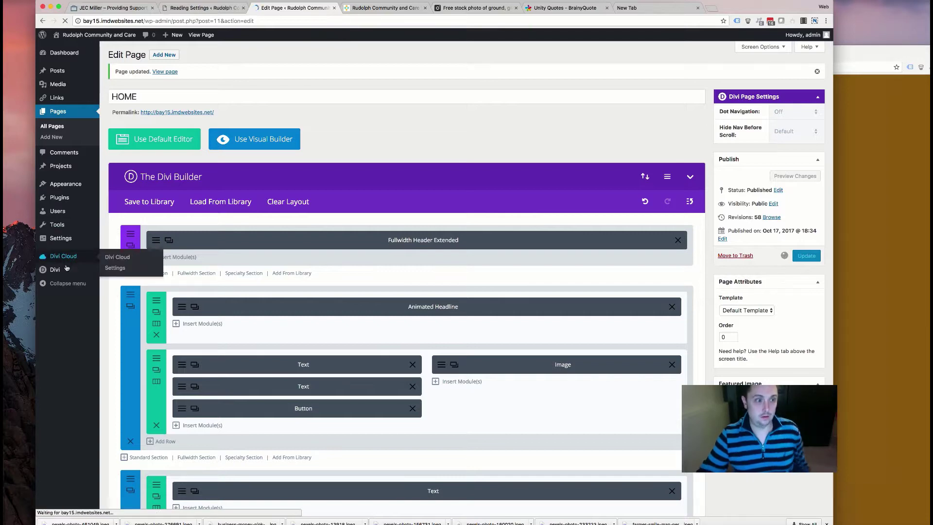
- On the live site, jump via the menu to About Us, Employment, Housing, then the contact form
{"action": "mouse_move", "coordinate": [52, 274]}
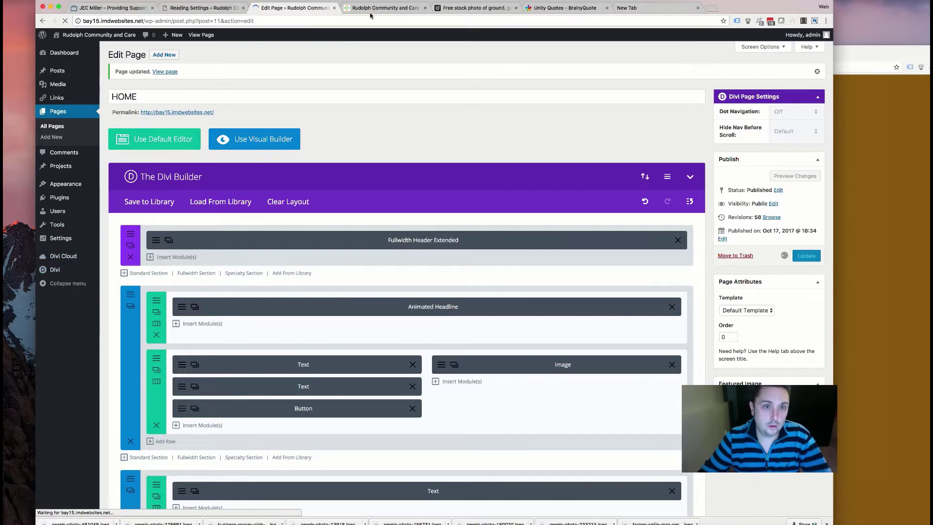
{"action": "left_click", "coordinate": [372, 9]}
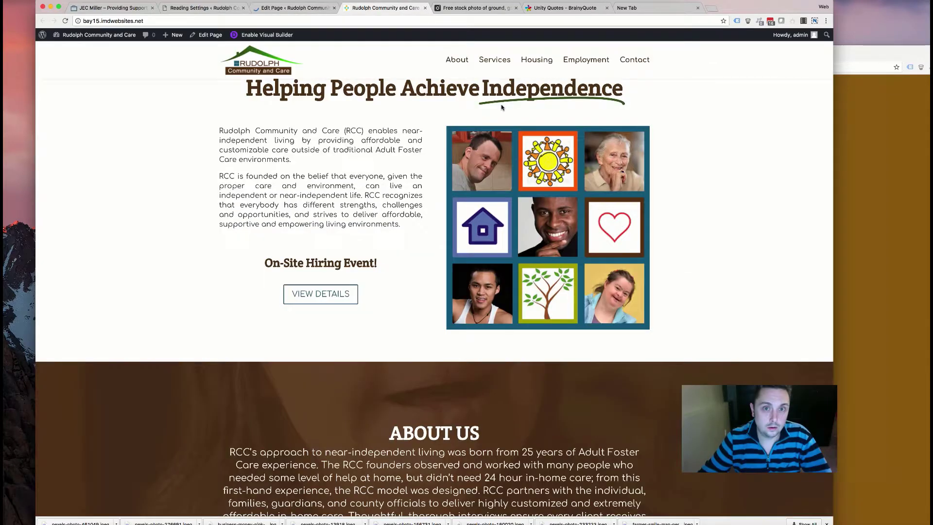
{"action": "left_click", "coordinate": [456, 66]}
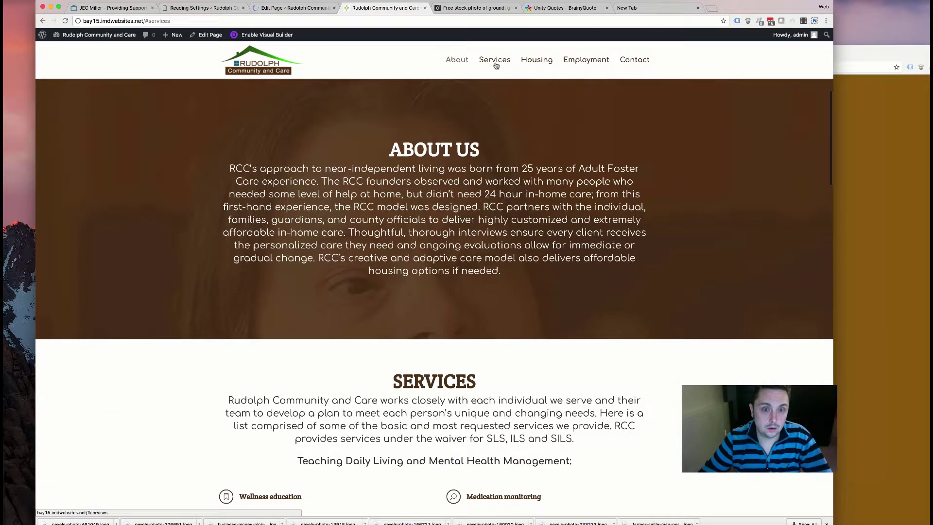
{"action": "left_click", "coordinate": [566, 59]}
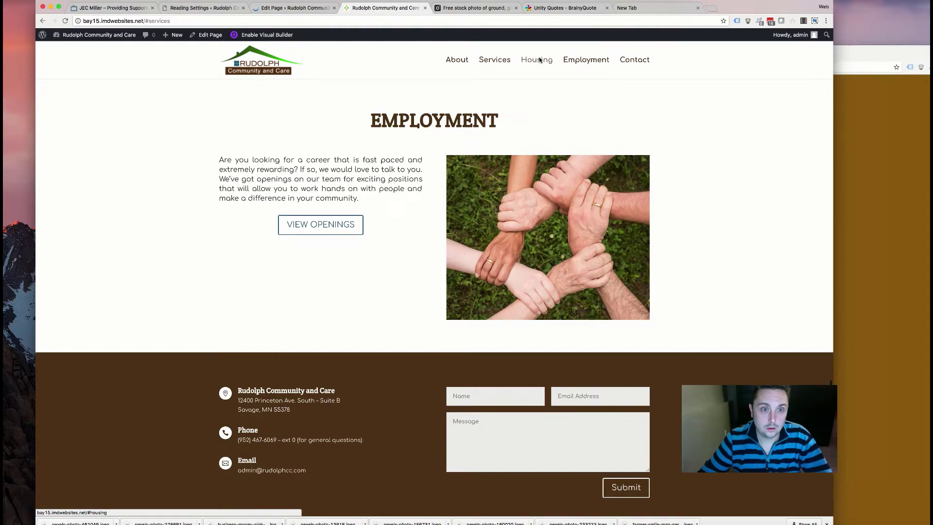
{"action": "left_click", "coordinate": [539, 59]}
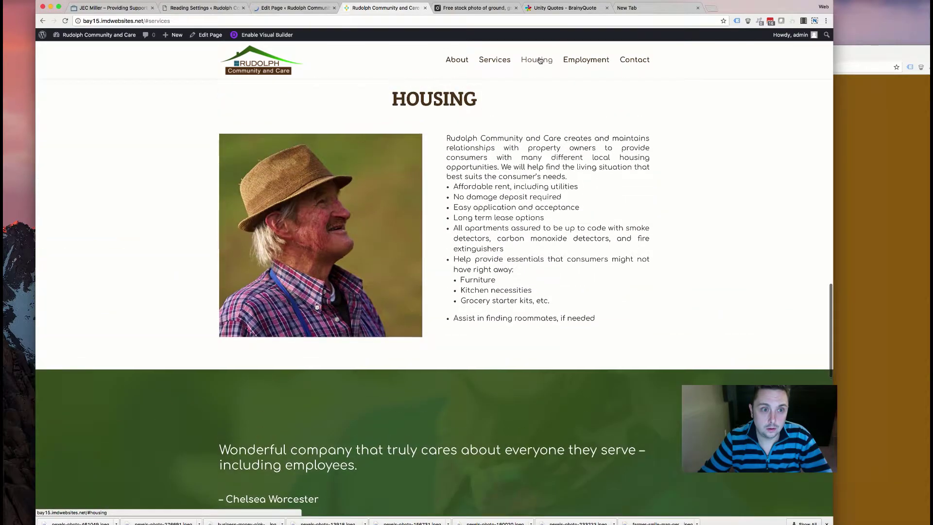
{"action": "left_click", "coordinate": [636, 61]}
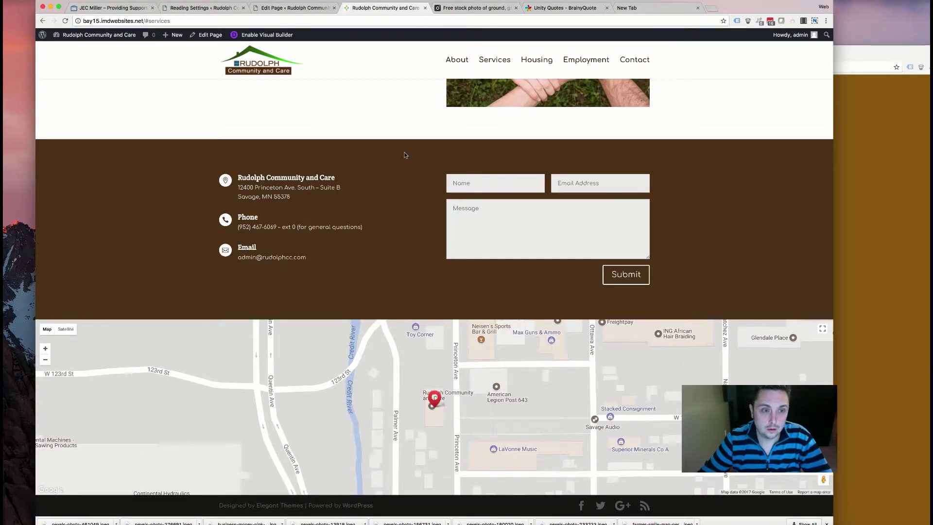
{"action": "scroll", "coordinate": [405, 155], "scroll_direction": "up", "scroll_amount": 5}
{"action": "scroll", "coordinate": [379, 73], "scroll_direction": "down", "scroll_amount": 4}
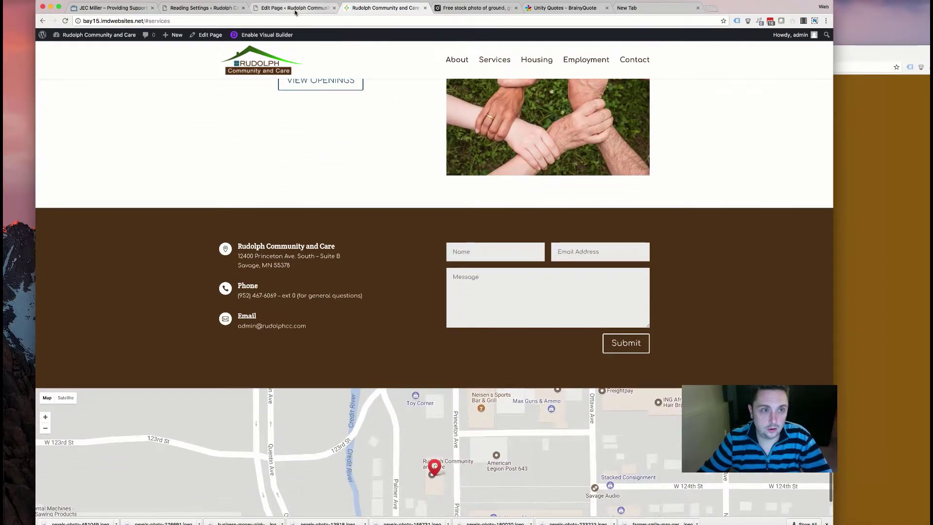
- Check the blurbs section's CSS ID in its Advanced settings, then save and close
{"action": "left_click", "coordinate": [295, 12]}
{"action": "scroll", "coordinate": [291, 275], "scroll_direction": "down", "scroll_amount": 4}
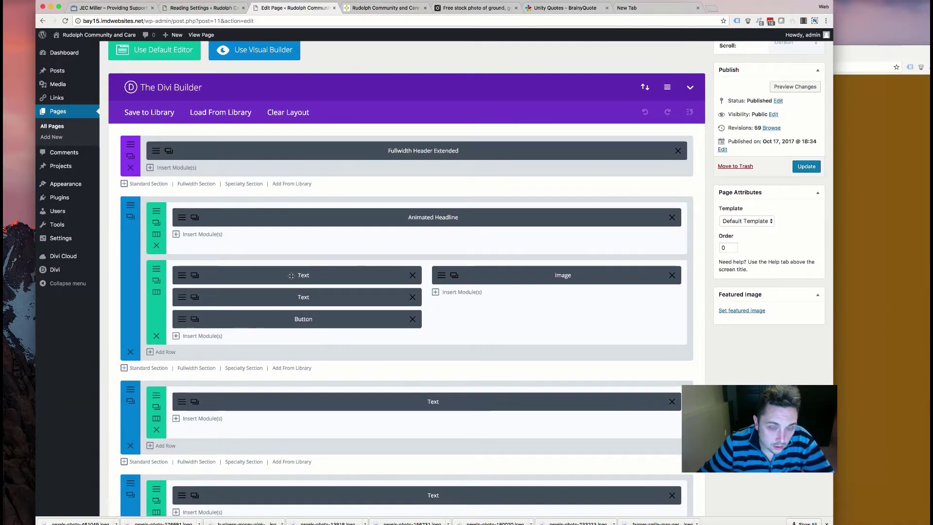
{"action": "scroll", "coordinate": [291, 276], "scroll_direction": "down", "scroll_amount": 5}
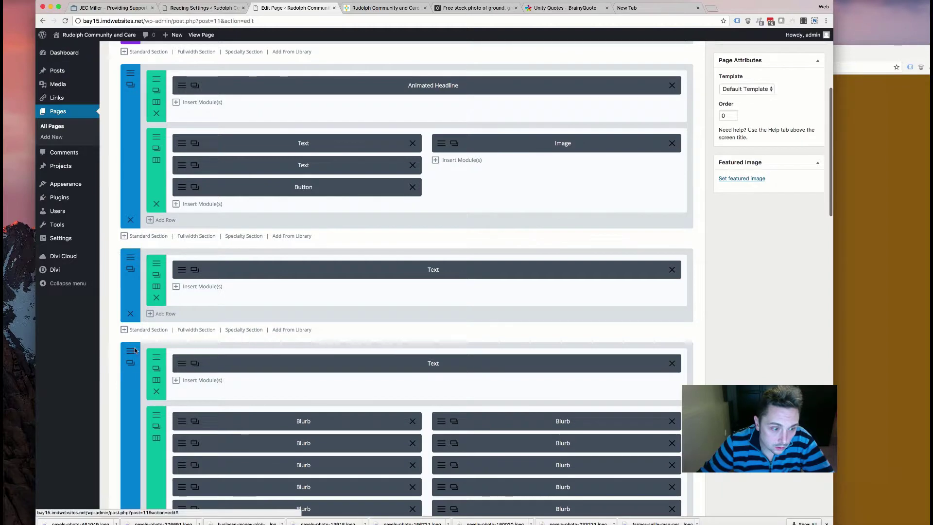
{"action": "left_click", "coordinate": [130, 363]}
{"action": "left_click", "coordinate": [343, 112]}
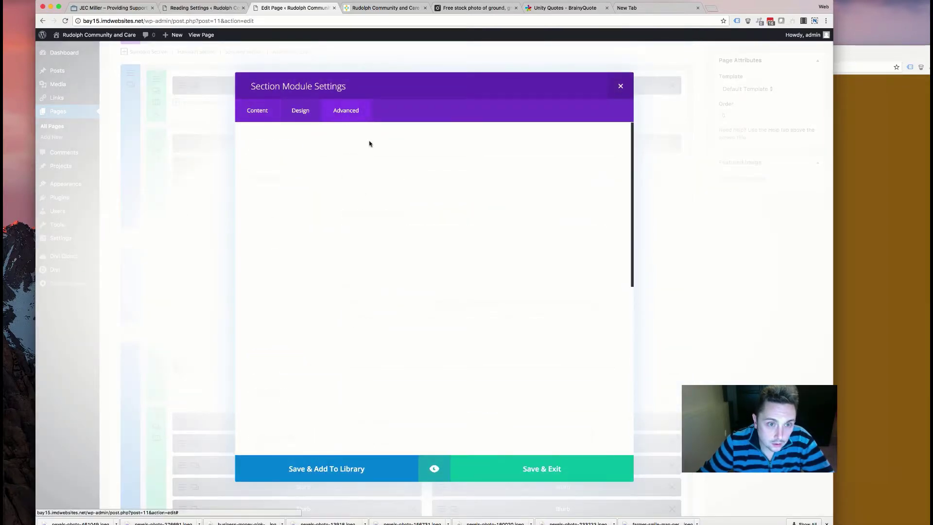
{"action": "left_click", "coordinate": [340, 179]}
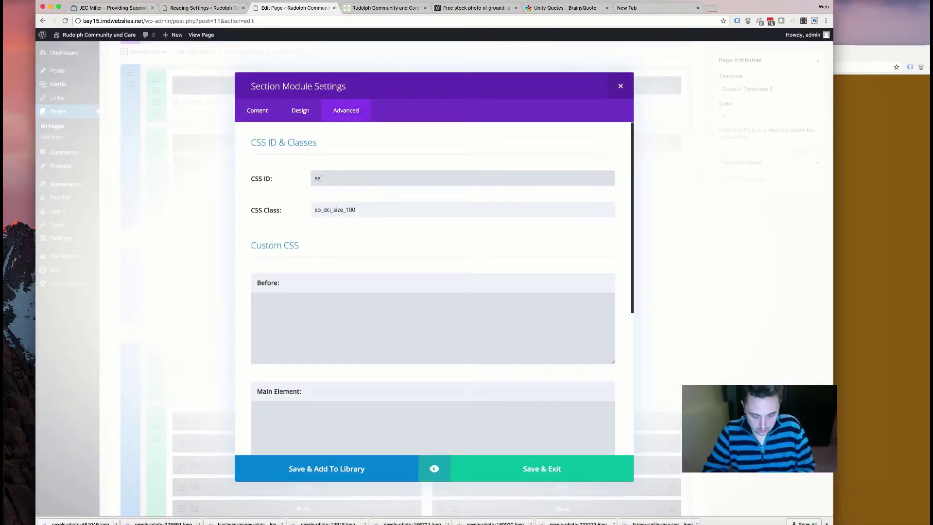
{"action": "left_click", "coordinate": [575, 470]}
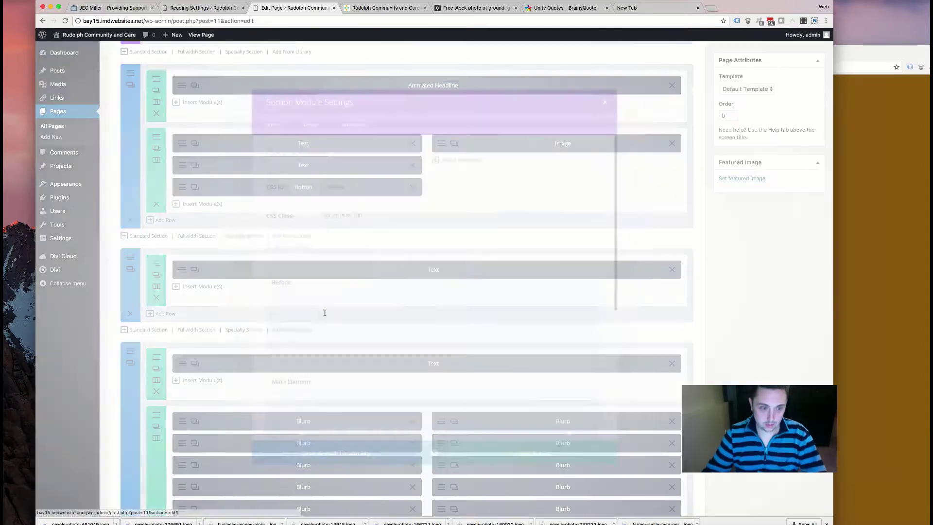
- Open the About Us text module's settings and close them again
{"action": "scroll", "coordinate": [192, 298], "scroll_direction": "down", "scroll_amount": 2}
{"action": "left_click", "coordinate": [183, 219]}
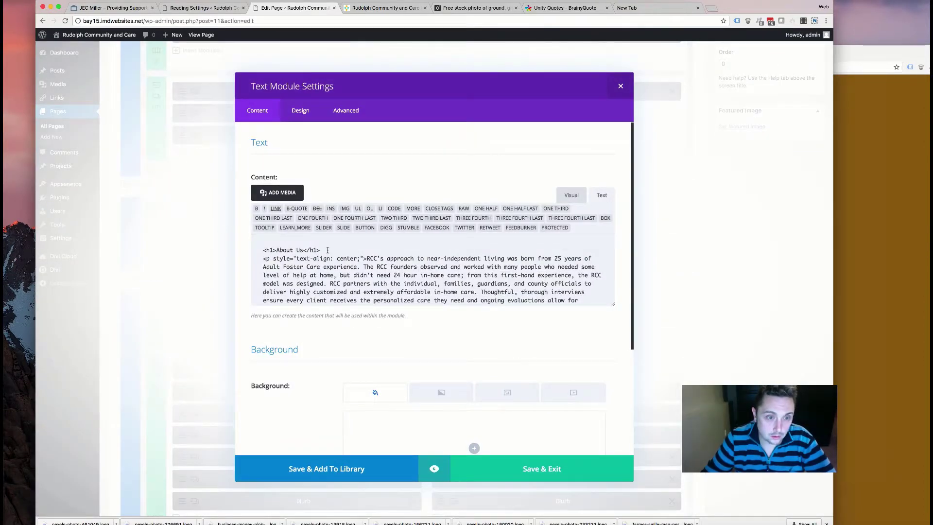
{"action": "left_click", "coordinate": [613, 89]}
- Add a one-column full-width row above the blurbs and contact form
{"action": "scroll", "coordinate": [385, 330], "scroll_direction": "down", "scroll_amount": 10}
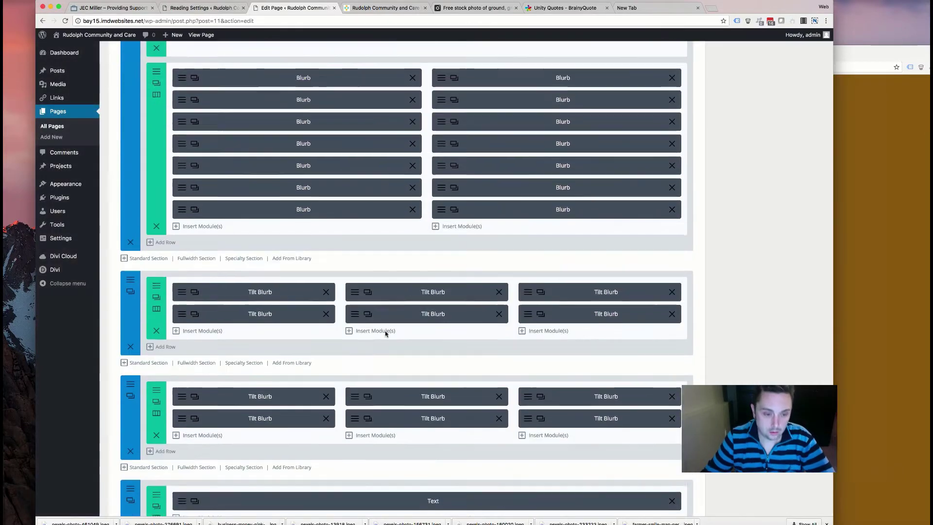
{"action": "scroll", "coordinate": [385, 332], "scroll_direction": "down", "scroll_amount": 1}
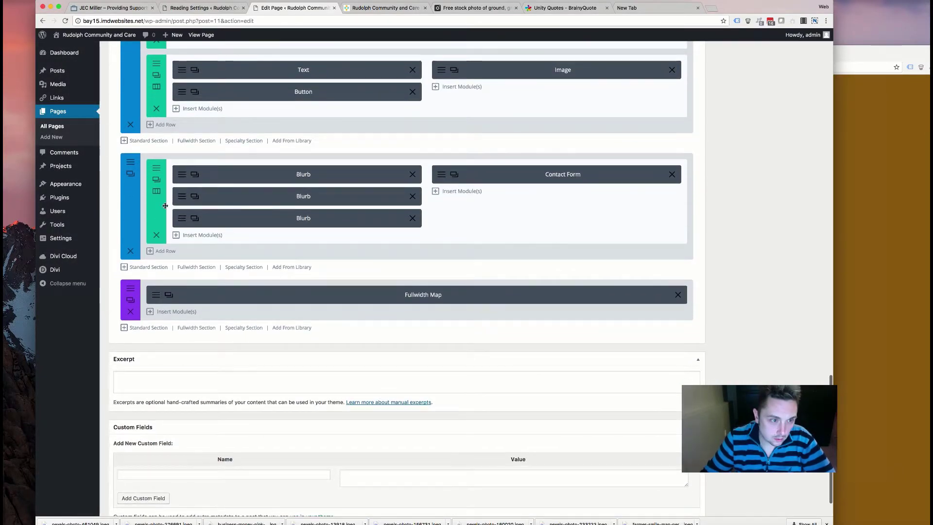
{"action": "left_click", "coordinate": [158, 251]}
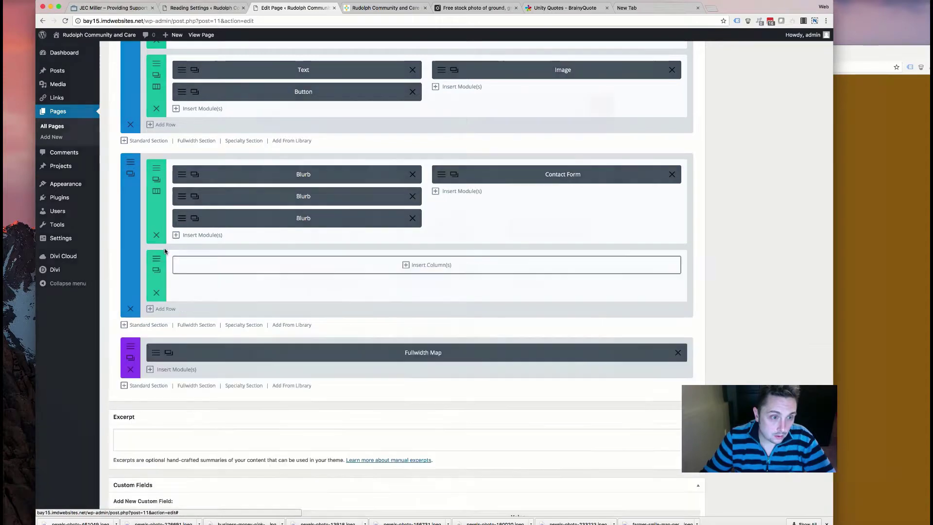
{"action": "left_click", "coordinate": [330, 150]}
{"action": "left_click_drag", "start_coordinate": [165, 279], "coordinate": [187, 187]}
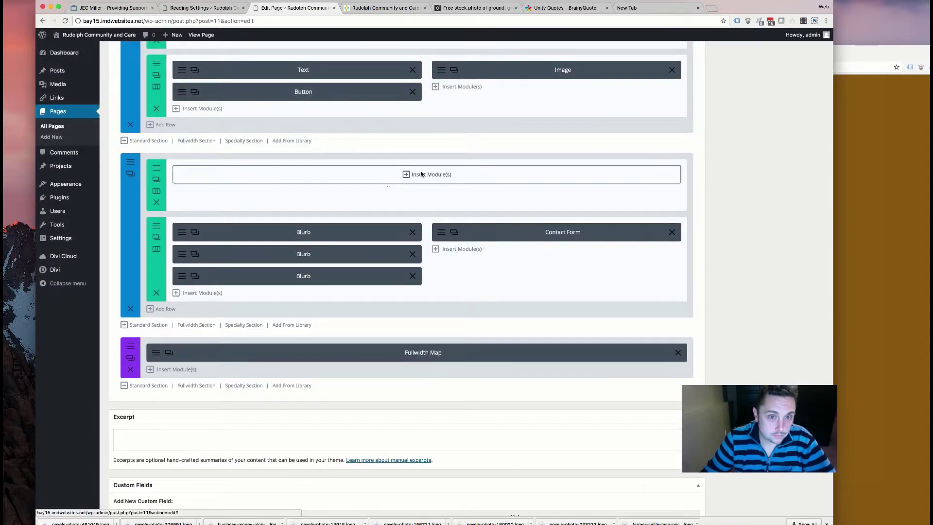
- Insert a Text module for the Contact Us heading with Light text colour and centred text
{"action": "left_click", "coordinate": [410, 175]}
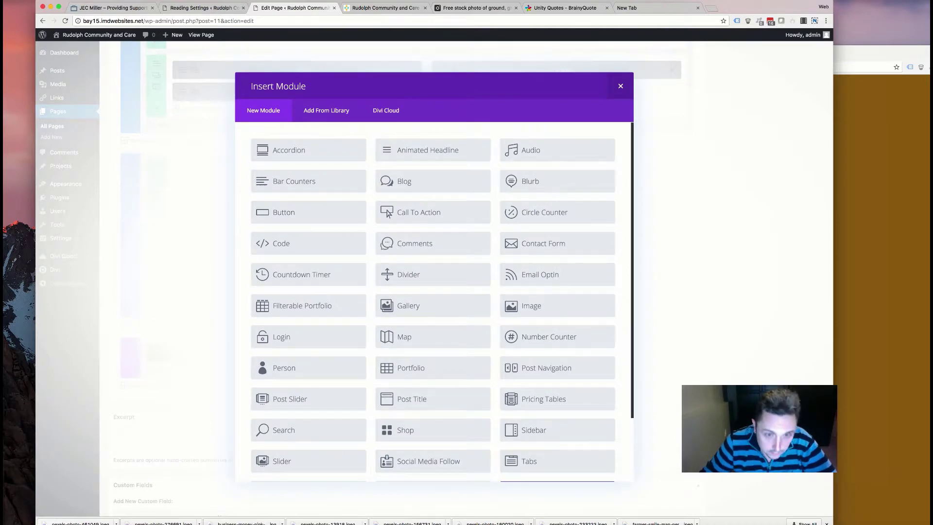
{"action": "scroll", "coordinate": [319, 221], "scroll_direction": "down", "scroll_amount": 3}
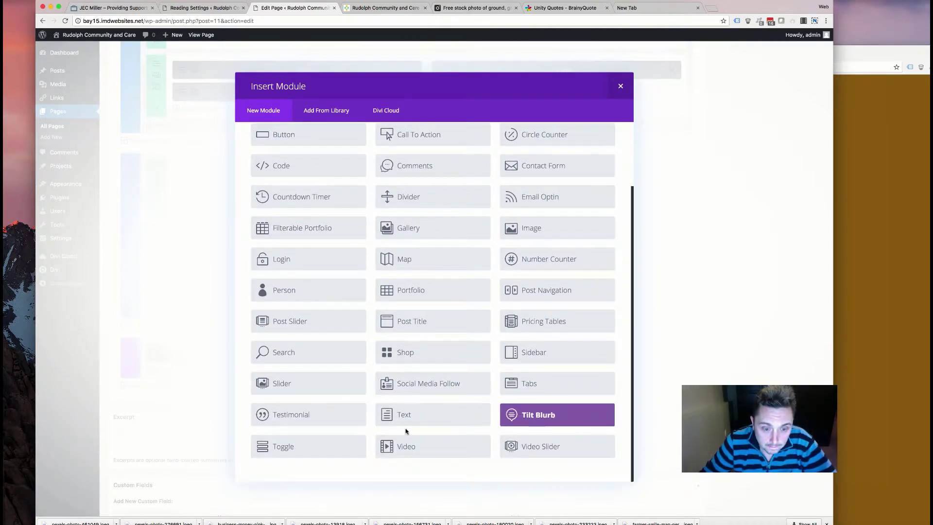
{"action": "left_click", "coordinate": [385, 412]}
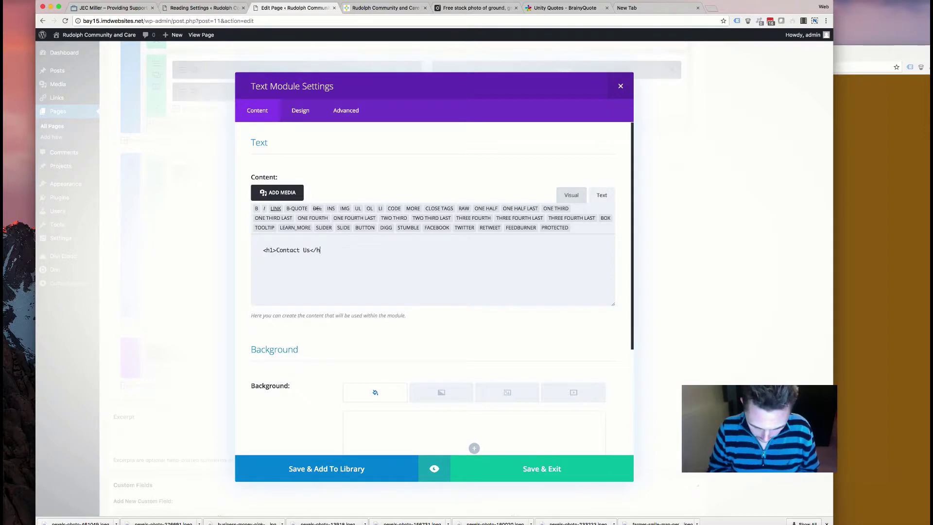
{"action": "left_click", "coordinate": [295, 109]}
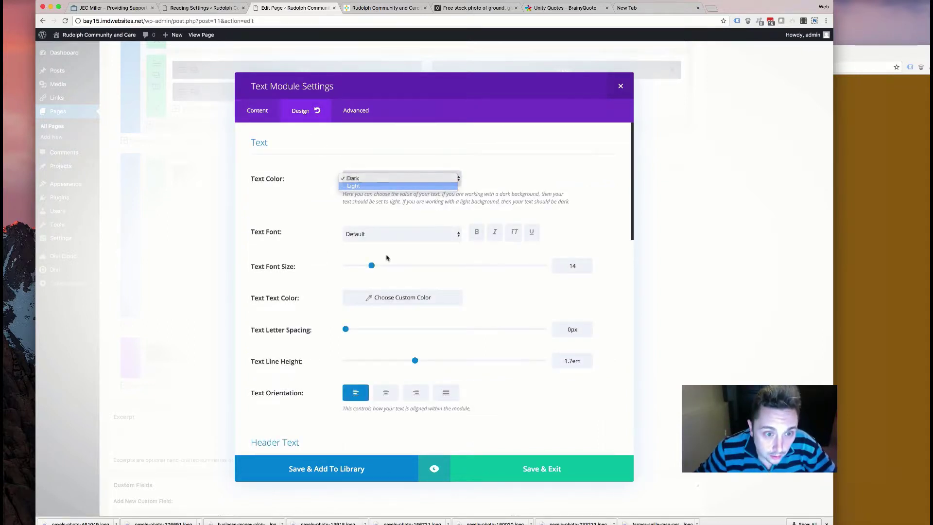
{"action": "left_click", "coordinate": [385, 185]}
{"action": "left_click", "coordinate": [387, 393]}
{"action": "scroll", "coordinate": [369, 335], "scroll_direction": "down", "scroll_amount": 5}
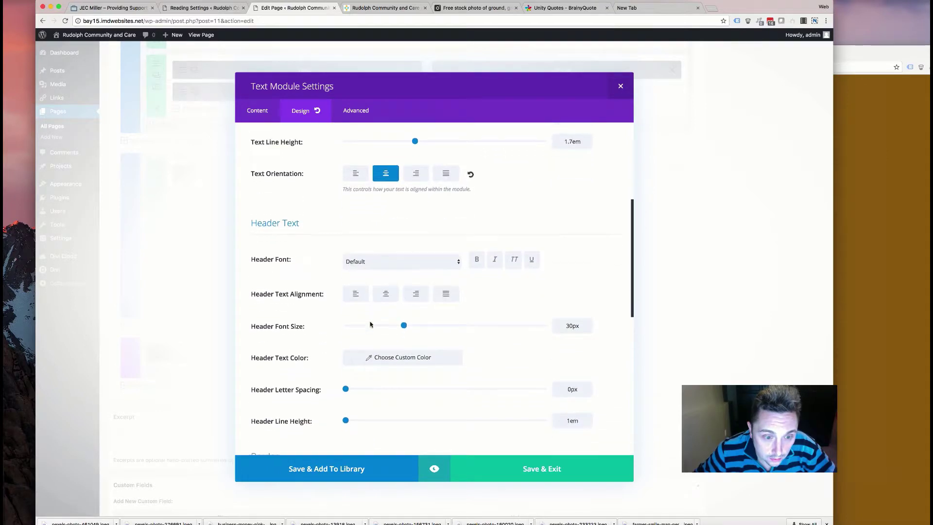
{"action": "left_click", "coordinate": [490, 466]}
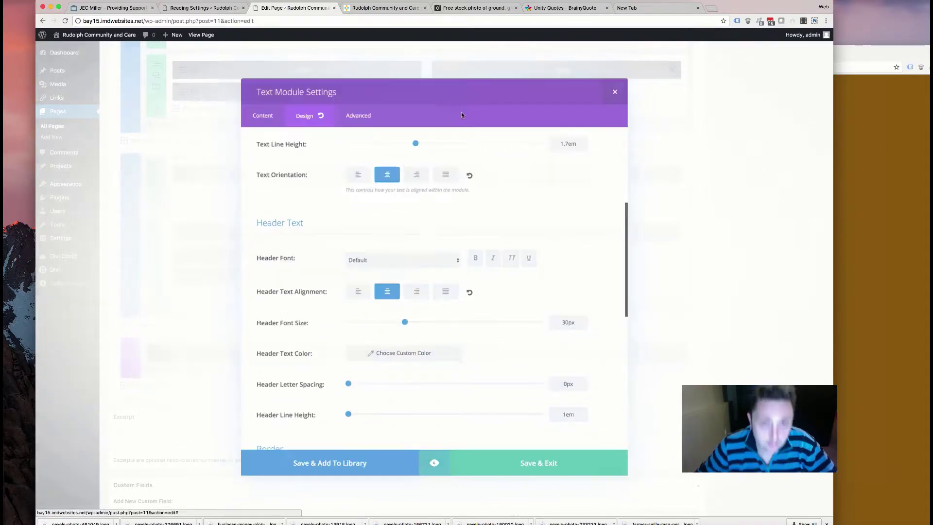
{"action": "scroll", "coordinate": [341, 155], "scroll_direction": "up", "scroll_amount": 20}
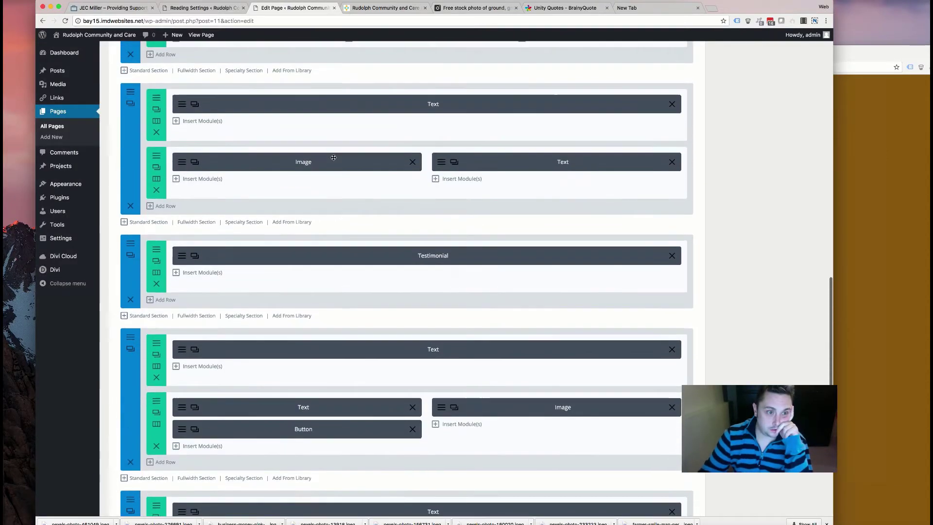
- Set the Animated Headline row's Animation Style to None and save the row
{"action": "scroll", "coordinate": [334, 158], "scroll_direction": "up", "scroll_amount": 10}
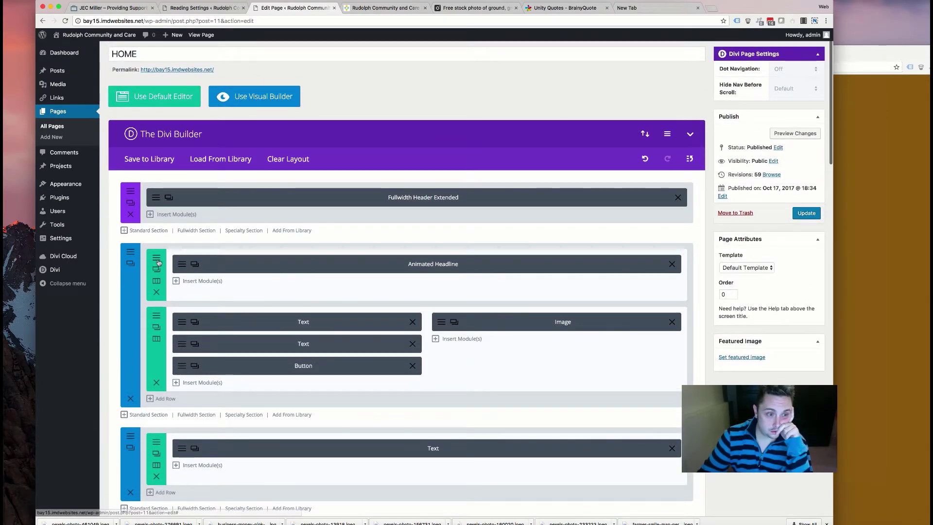
{"action": "left_click", "coordinate": [156, 258]}
{"action": "scroll", "coordinate": [303, 193], "scroll_direction": "down", "scroll_amount": 20}
{"action": "left_click", "coordinate": [394, 189]}
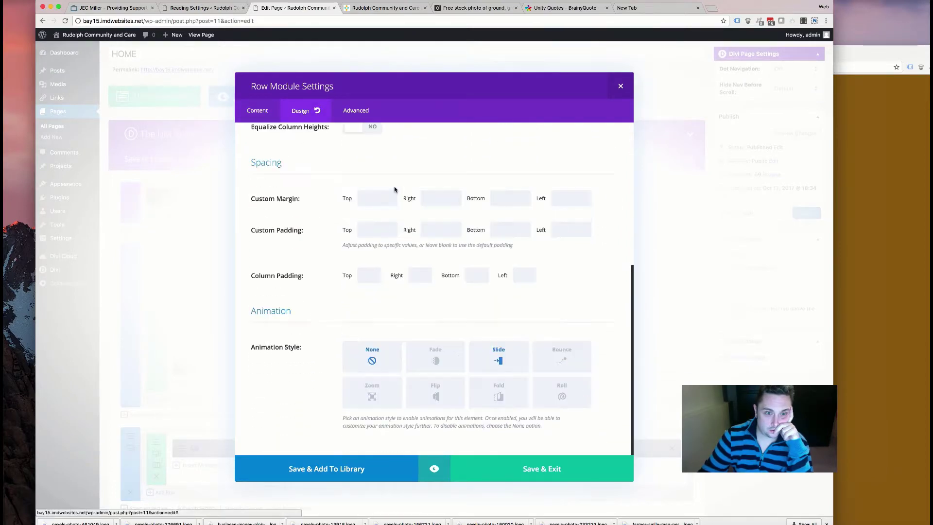
{"action": "left_click", "coordinate": [531, 470]}
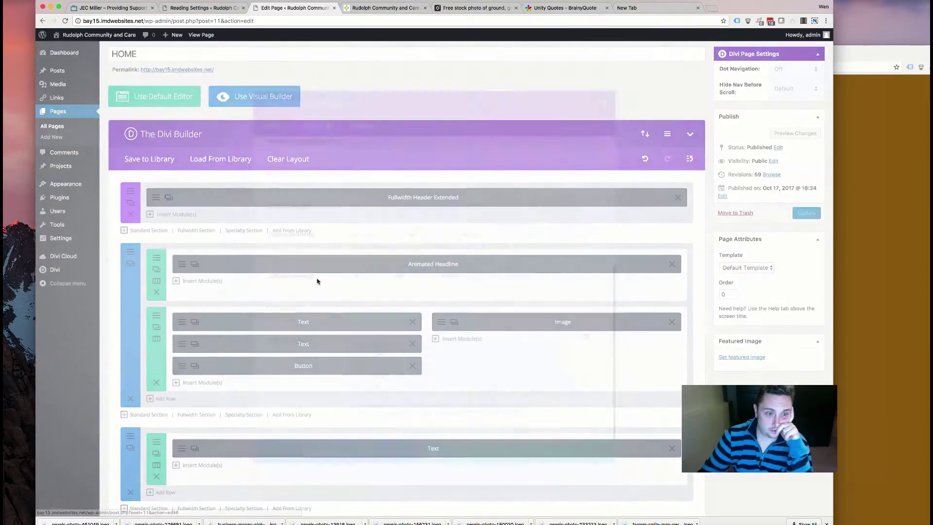
- Set the text-and-image row's Design > Animation Style to None and save it
{"action": "left_click", "coordinate": [226, 311]}
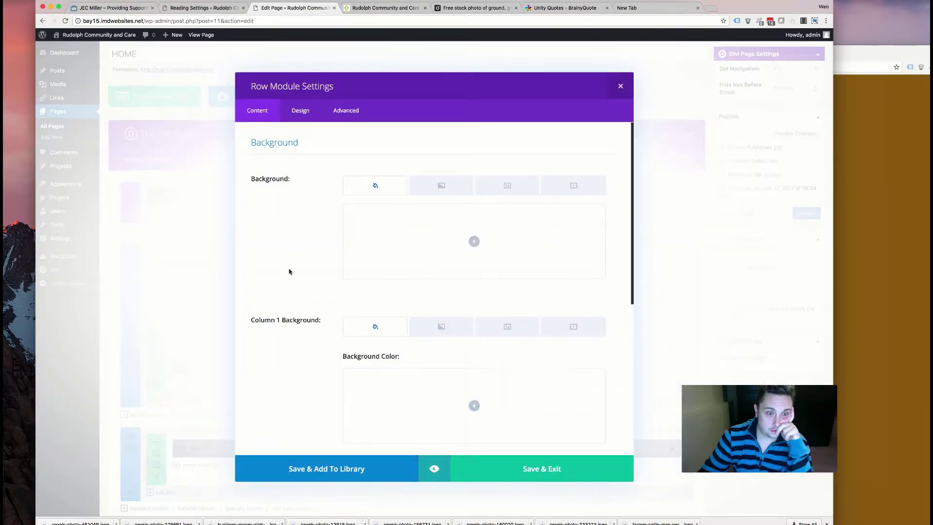
{"action": "left_click", "coordinate": [300, 111]}
{"action": "scroll", "coordinate": [601, 429], "scroll_direction": "down", "scroll_amount": 10}
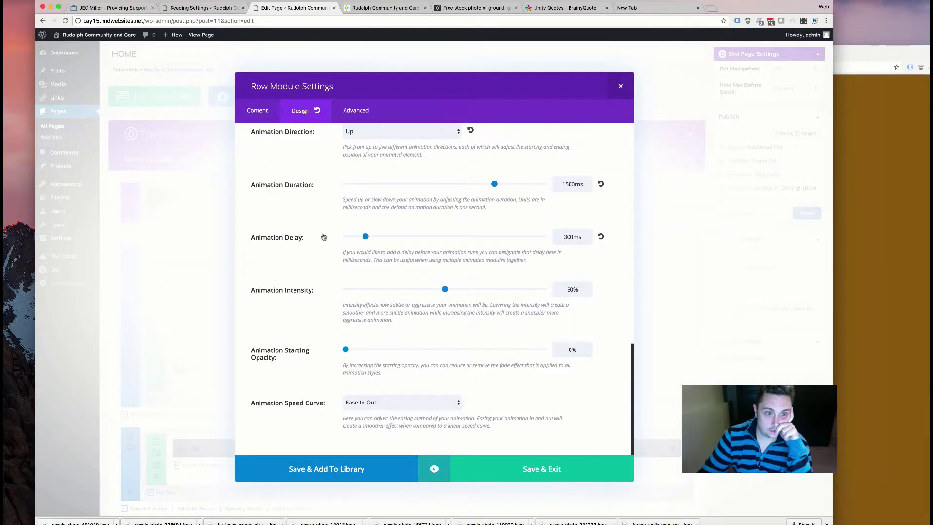
{"action": "scroll", "coordinate": [340, 267], "scroll_direction": "up", "scroll_amount": 8}
{"action": "left_click", "coordinate": [373, 348]}
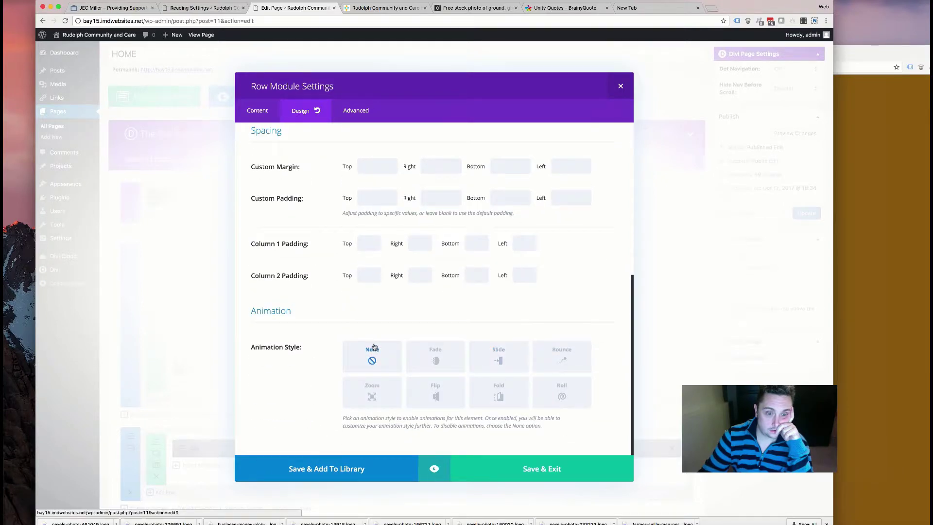
{"action": "left_click", "coordinate": [466, 467]}
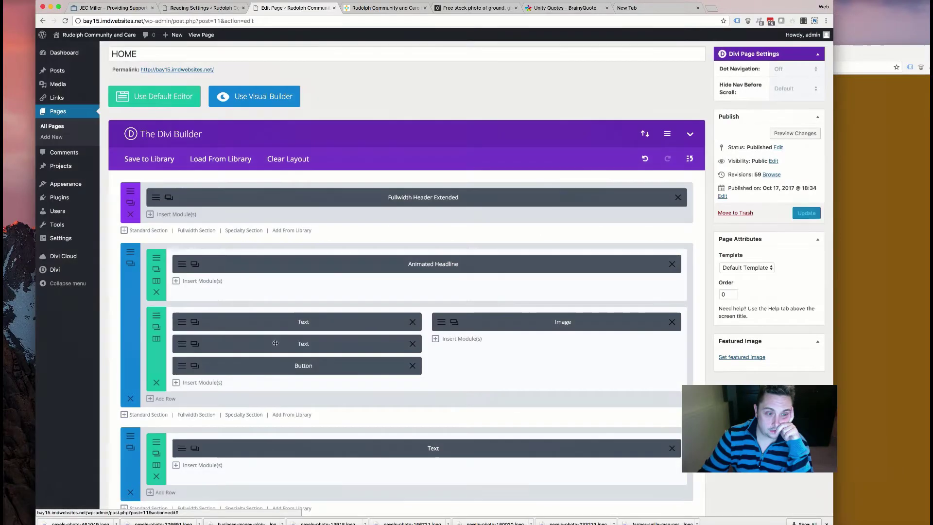
- Inspect the animation settings of the Image and 'On-Site Hiring Event!' Text modules
{"action": "left_click", "coordinate": [443, 324]}
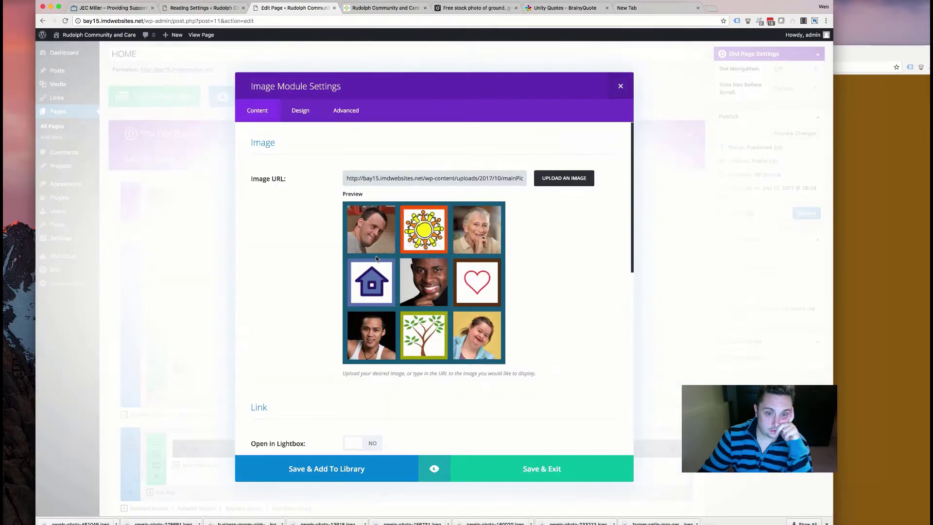
{"action": "scroll", "coordinate": [355, 246], "scroll_direction": "down", "scroll_amount": 10}
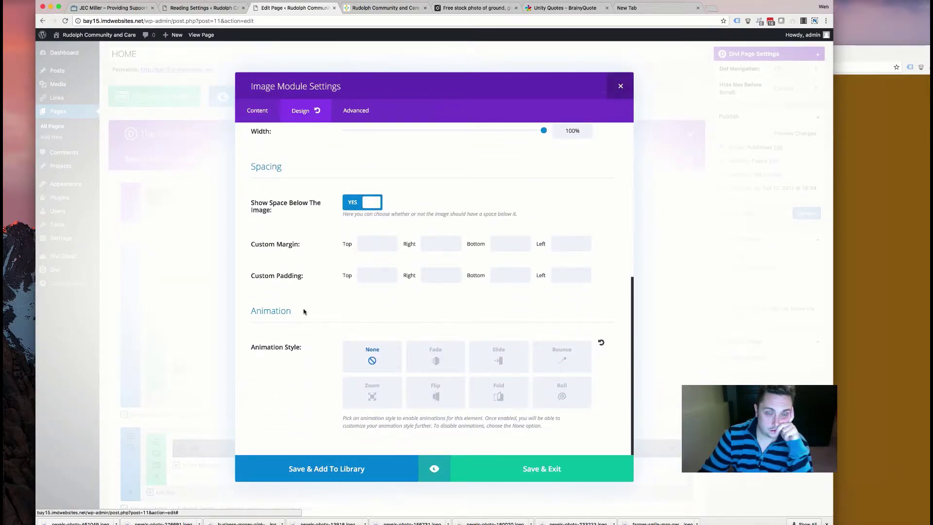
{"action": "key", "text": "Escape"}
{"action": "left_click", "coordinate": [335, 220]}
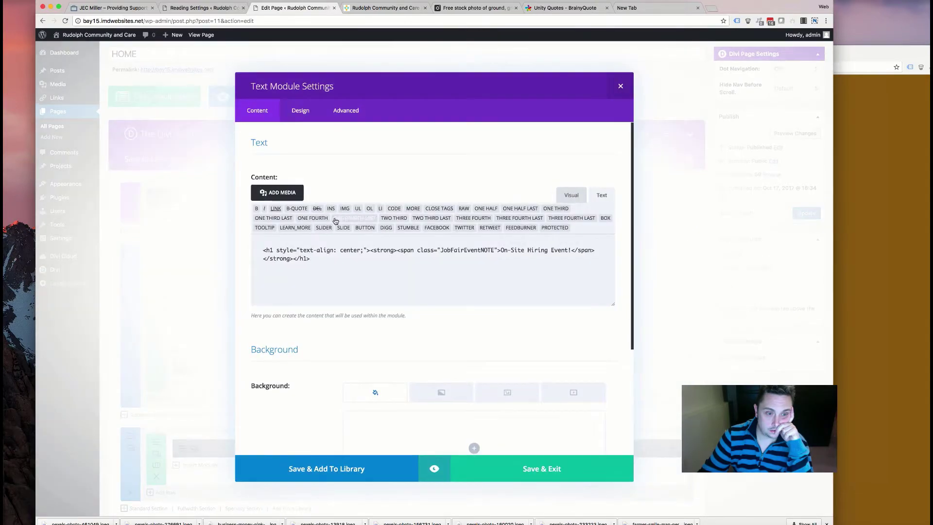
{"action": "left_click", "coordinate": [311, 117]}
{"action": "scroll", "coordinate": [387, 277], "scroll_direction": "down", "scroll_amount": 10}
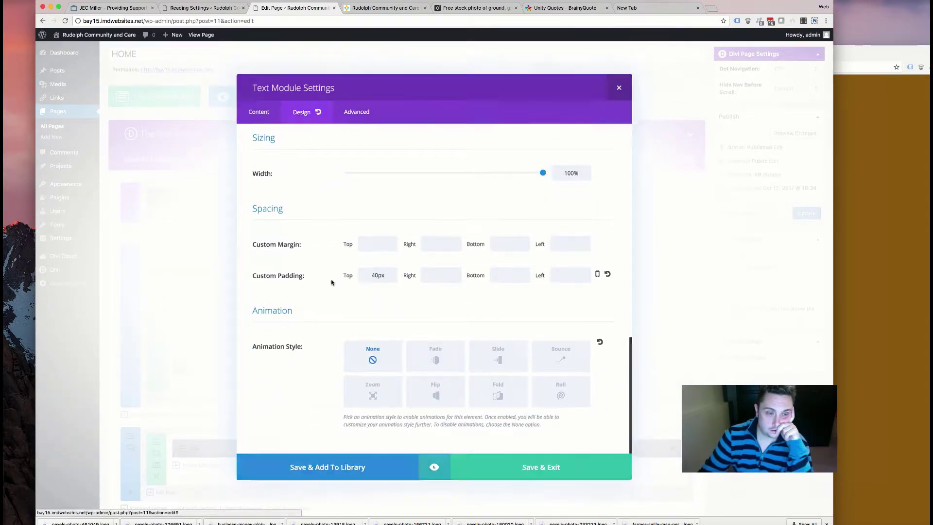
{"action": "key", "text": "Escape"}
- Inspect the View Details button's design and animation settings
{"action": "left_click", "coordinate": [195, 363]}
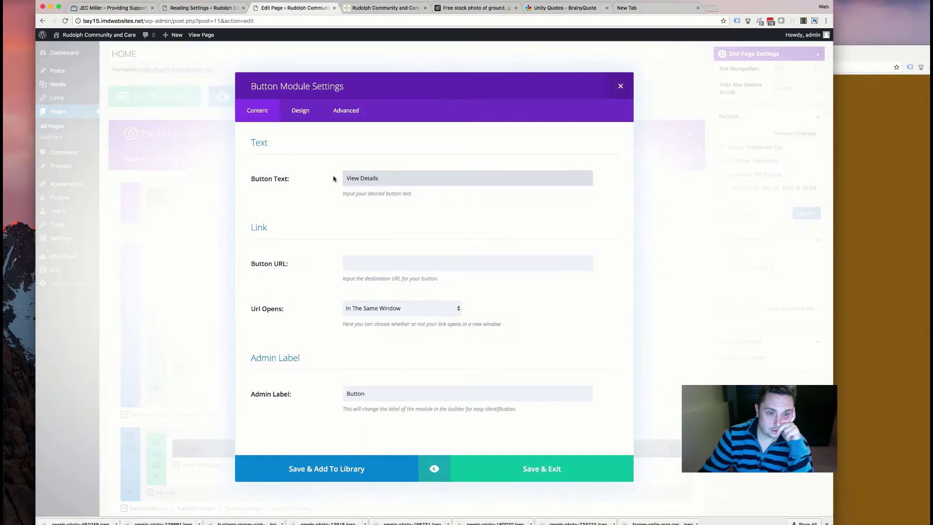
{"action": "left_click", "coordinate": [328, 110]}
{"action": "scroll", "coordinate": [347, 234], "scroll_direction": "down", "scroll_amount": 15}
{"action": "scroll", "coordinate": [346, 238], "scroll_direction": "down", "scroll_amount": 5}
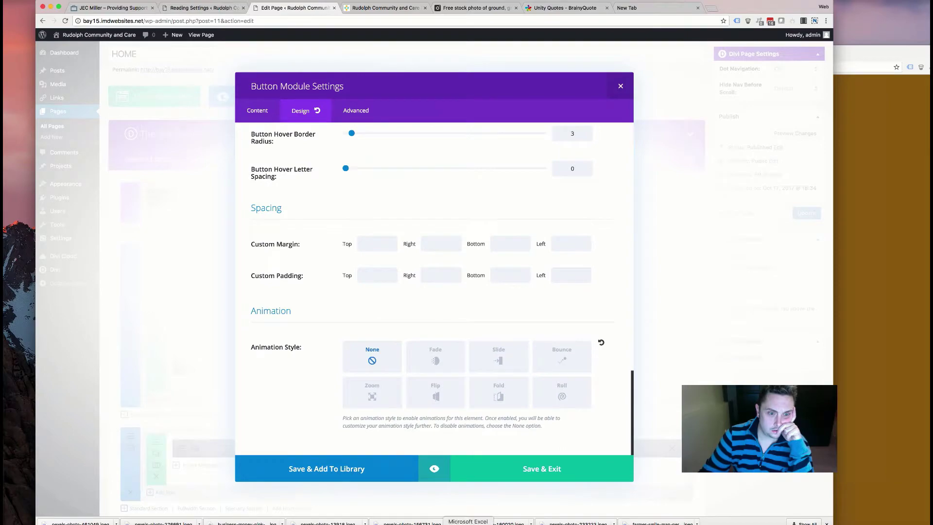
{"action": "left_click", "coordinate": [491, 468]}
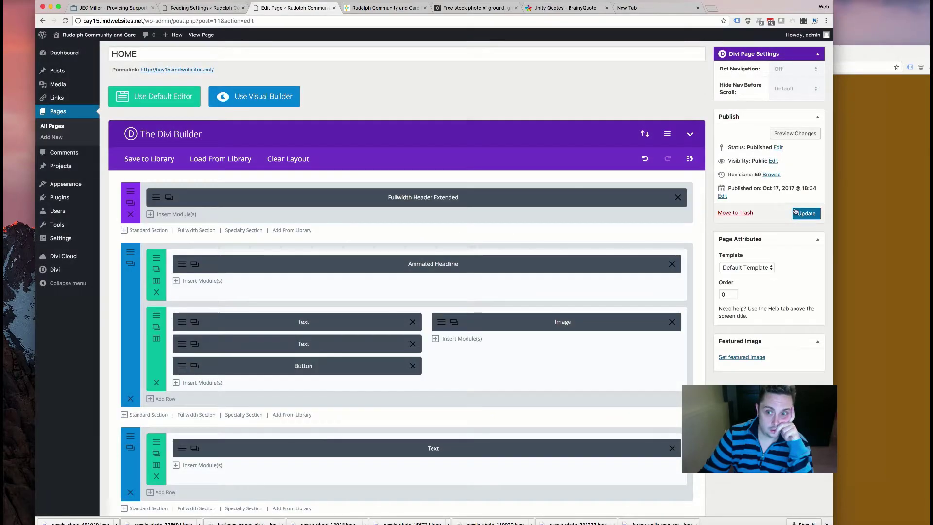
- Reload the live site at its home address with the #services anchor removed
{"action": "left_click", "coordinate": [397, 13]}
{"action": "scroll", "coordinate": [316, 104], "scroll_direction": "up", "scroll_amount": 15}
{"action": "scroll", "coordinate": [291, 170], "scroll_direction": "up", "scroll_amount": 5}
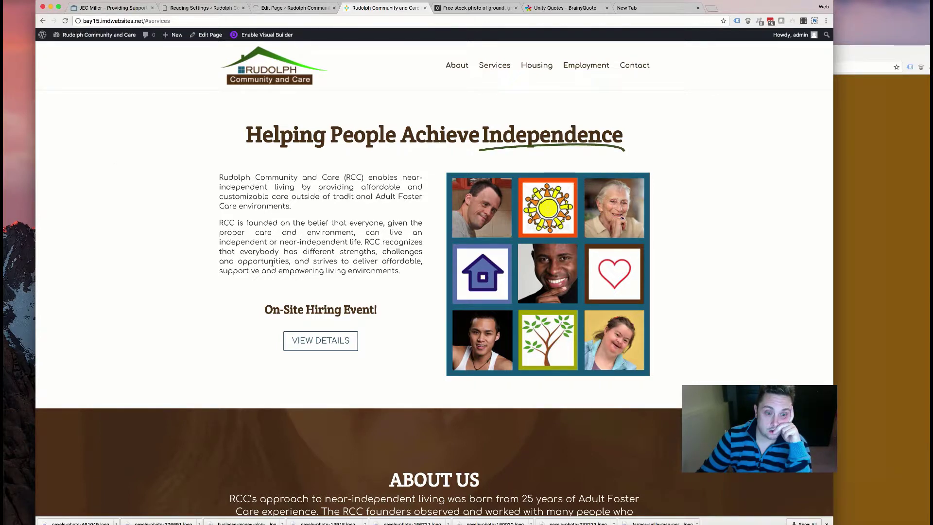
{"action": "scroll", "coordinate": [272, 263], "scroll_direction": "down", "scroll_amount": 10}
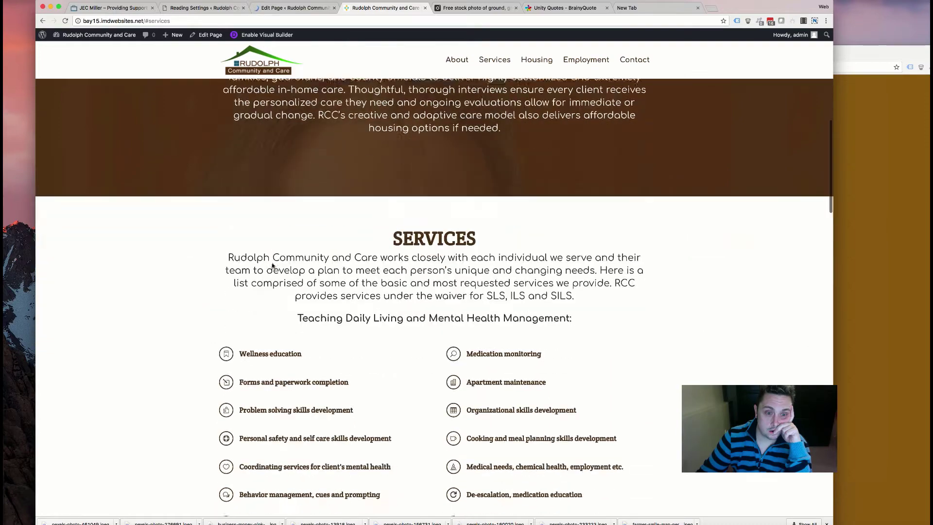
{"action": "scroll", "coordinate": [273, 265], "scroll_direction": "up", "scroll_amount": 6}
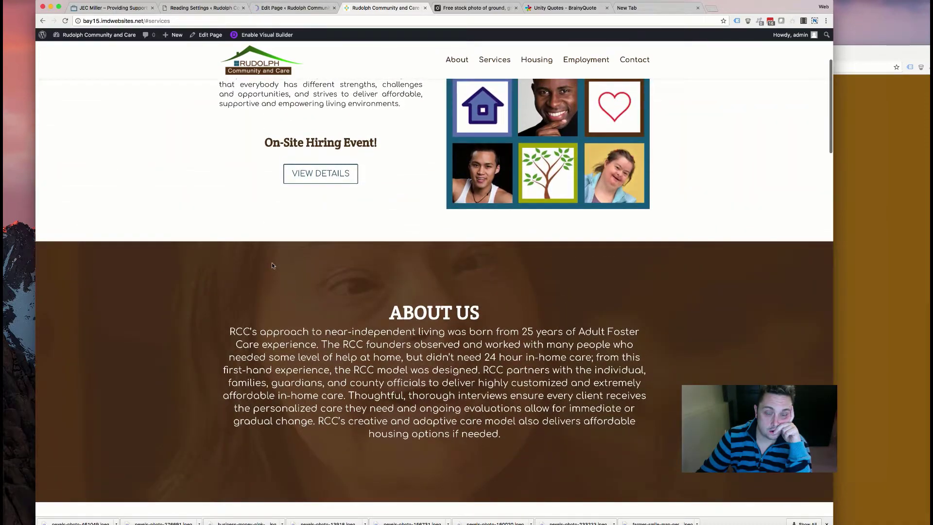
{"action": "scroll", "coordinate": [273, 266], "scroll_direction": "down", "scroll_amount": 5}
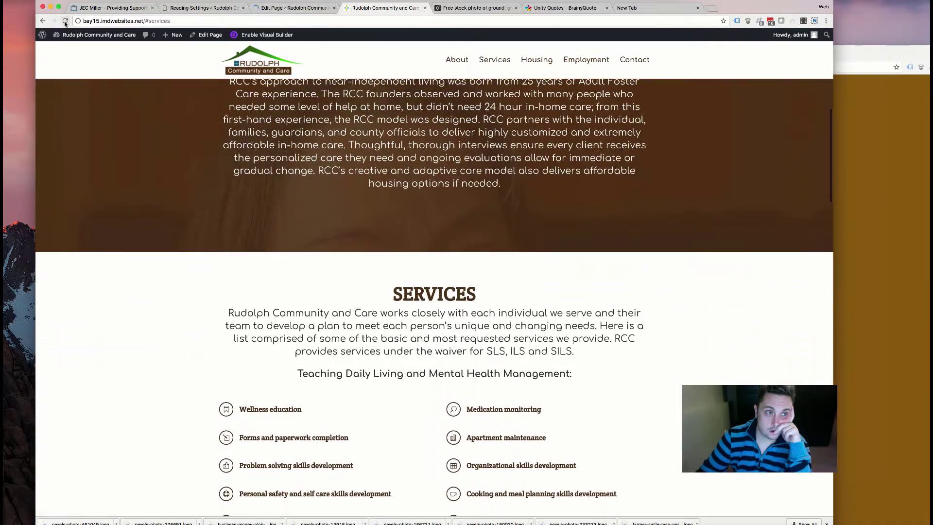
{"action": "left_click_drag", "start_coordinate": [145, 20], "coordinate": [173, 20]}
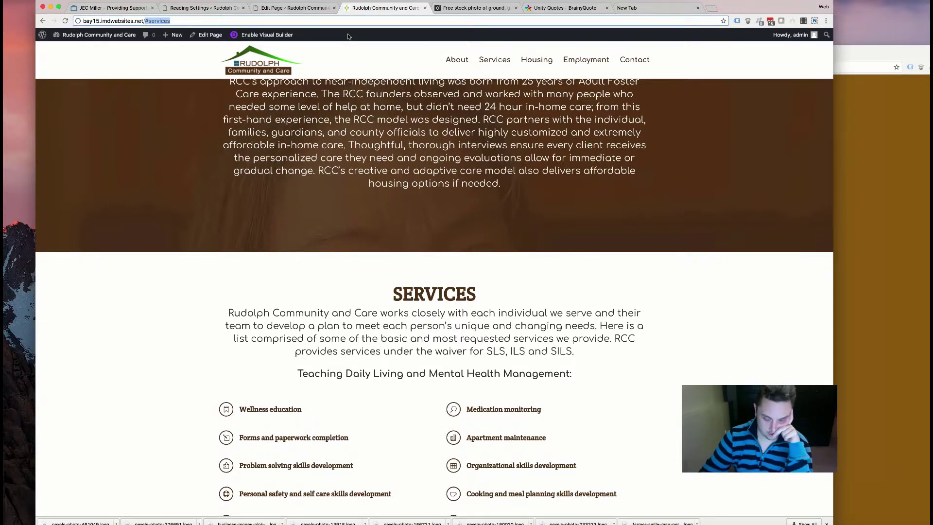
{"action": "key", "text": "BackSpace"}
{"action": "key", "text": "Return"}
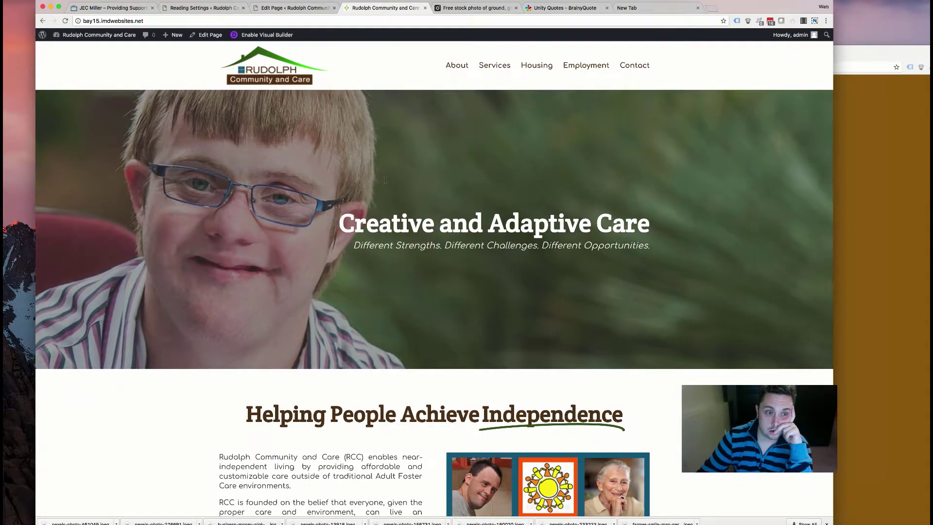
- Review every live home page section down to Employment, then go back to the Divi Builder
{"action": "scroll", "coordinate": [381, 185], "scroll_direction": "down", "scroll_amount": 12}
{"action": "scroll", "coordinate": [381, 187], "scroll_direction": "down", "scroll_amount": 5}
{"action": "scroll", "coordinate": [380, 188], "scroll_direction": "up", "scroll_amount": 10}
{"action": "scroll", "coordinate": [381, 188], "scroll_direction": "down", "scroll_amount": 8}
{"action": "scroll", "coordinate": [382, 187], "scroll_direction": "up", "scroll_amount": 12}
{"action": "scroll", "coordinate": [381, 185], "scroll_direction": "down", "scroll_amount": 6}
{"action": "scroll", "coordinate": [380, 186], "scroll_direction": "up", "scroll_amount": 6}
{"action": "scroll", "coordinate": [381, 186], "scroll_direction": "down", "scroll_amount": 10}
{"action": "scroll", "coordinate": [381, 186], "scroll_direction": "up", "scroll_amount": 3}
{"action": "scroll", "coordinate": [381, 185], "scroll_direction": "up", "scroll_amount": 2}
{"action": "scroll", "coordinate": [384, 162], "scroll_direction": "down", "scroll_amount": 10}
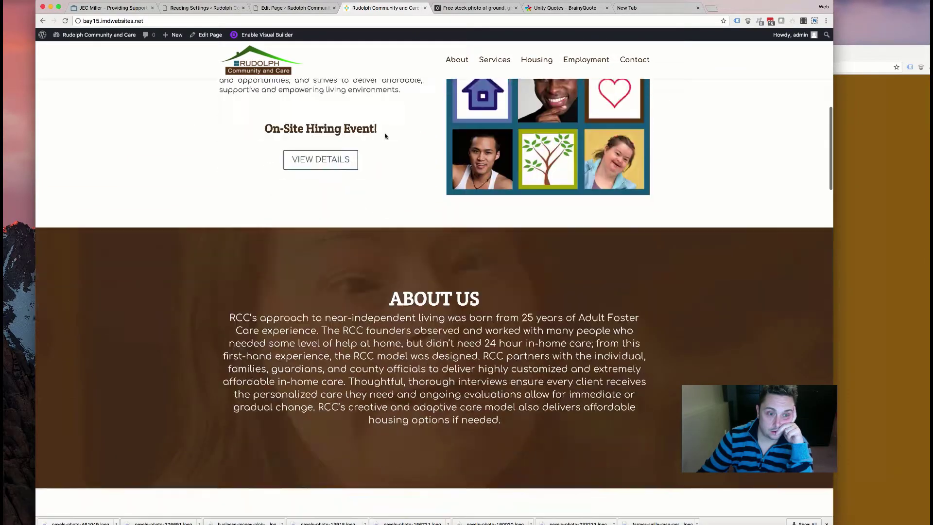
{"action": "scroll", "coordinate": [374, 149], "scroll_direction": "down", "scroll_amount": 15}
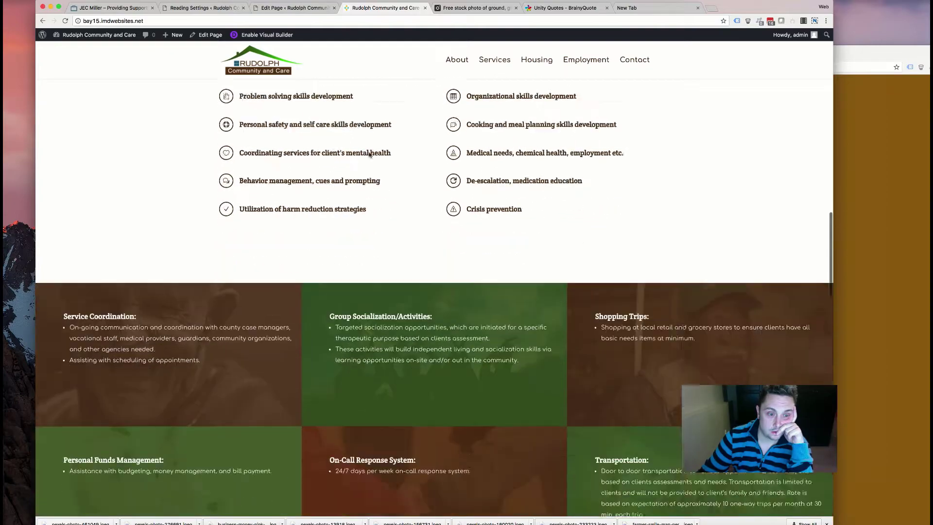
{"action": "scroll", "coordinate": [369, 154], "scroll_direction": "down", "scroll_amount": 12}
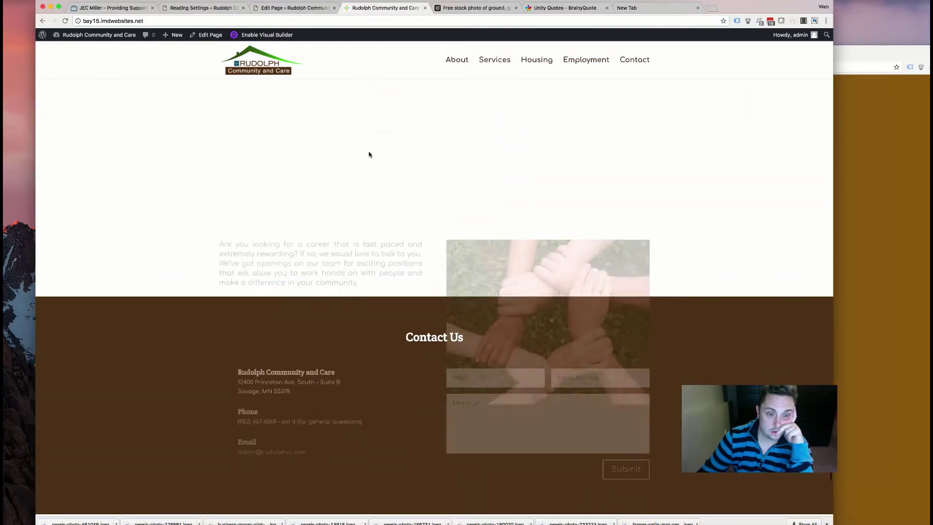
{"action": "scroll", "coordinate": [368, 155], "scroll_direction": "up", "scroll_amount": 5}
{"action": "scroll", "coordinate": [369, 154], "scroll_direction": "up", "scroll_amount": 20}
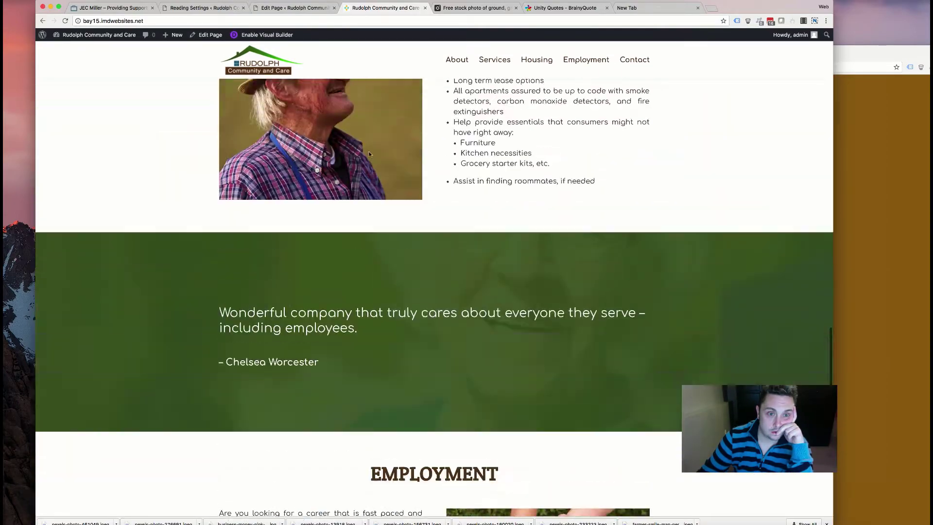
{"action": "scroll", "coordinate": [369, 154], "scroll_direction": "up", "scroll_amount": 7}
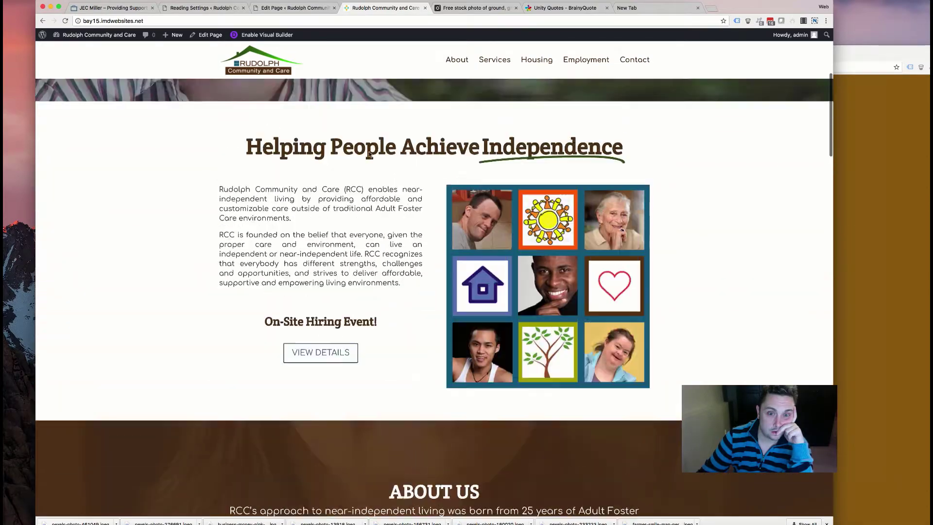
{"action": "scroll", "coordinate": [369, 155], "scroll_direction": "down", "scroll_amount": 5}
{"action": "scroll", "coordinate": [369, 154], "scroll_direction": "down", "scroll_amount": 8}
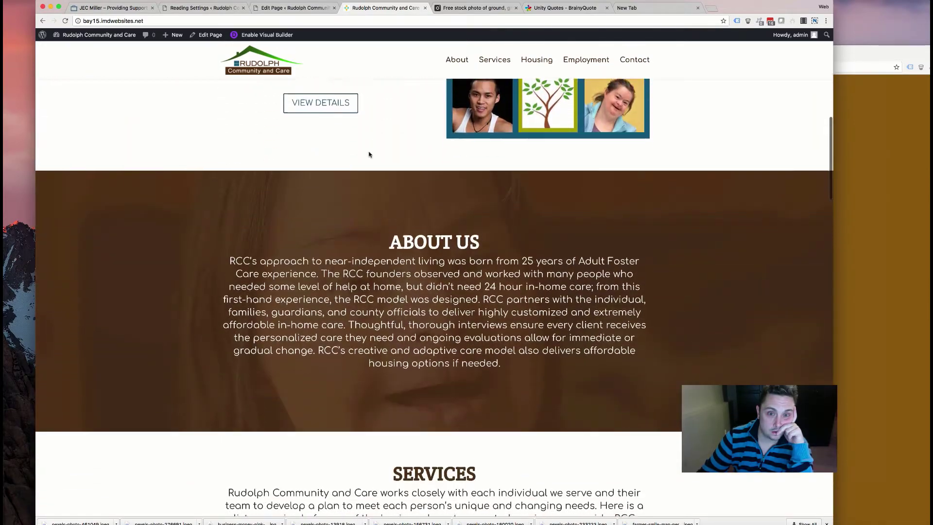
{"action": "scroll", "coordinate": [369, 154], "scroll_direction": "down", "scroll_amount": 10}
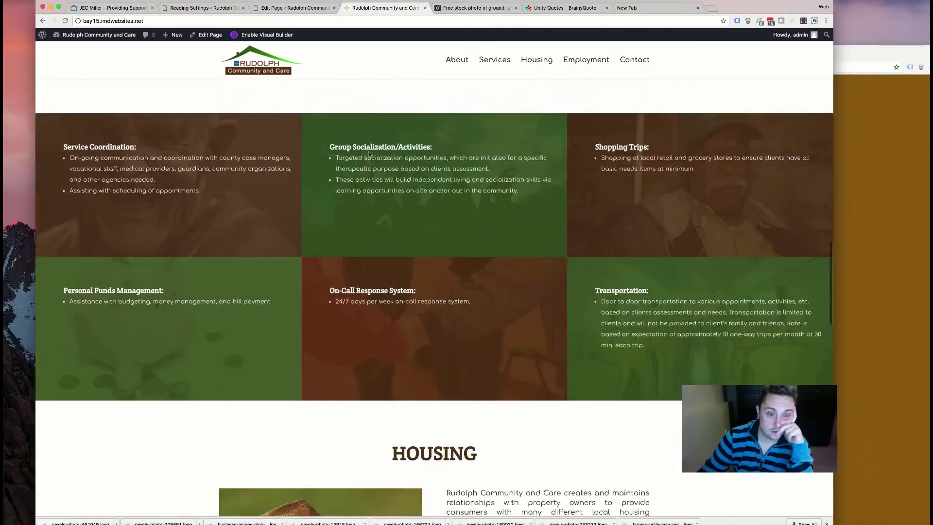
{"action": "scroll", "coordinate": [369, 154], "scroll_direction": "down", "scroll_amount": 6}
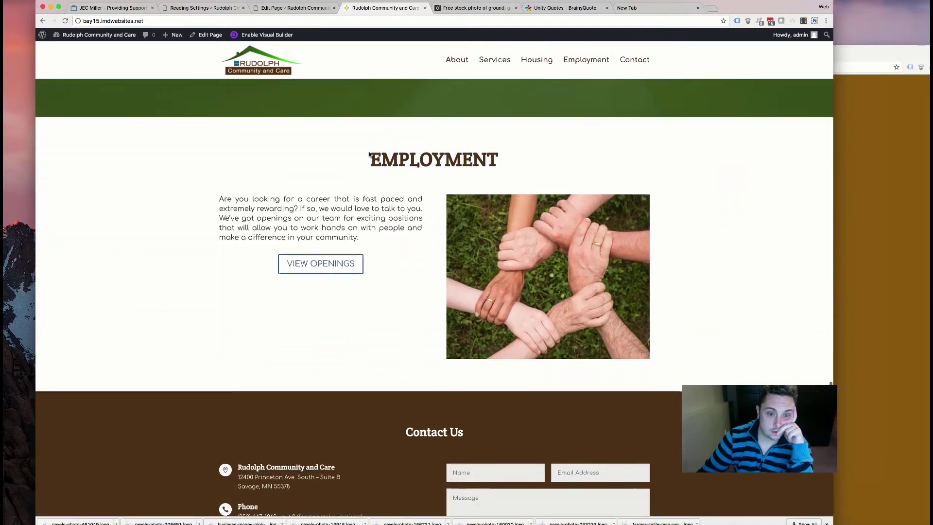
{"action": "scroll", "coordinate": [369, 155], "scroll_direction": "up", "scroll_amount": 5}
{"action": "scroll", "coordinate": [369, 154], "scroll_direction": "up", "scroll_amount": 5}
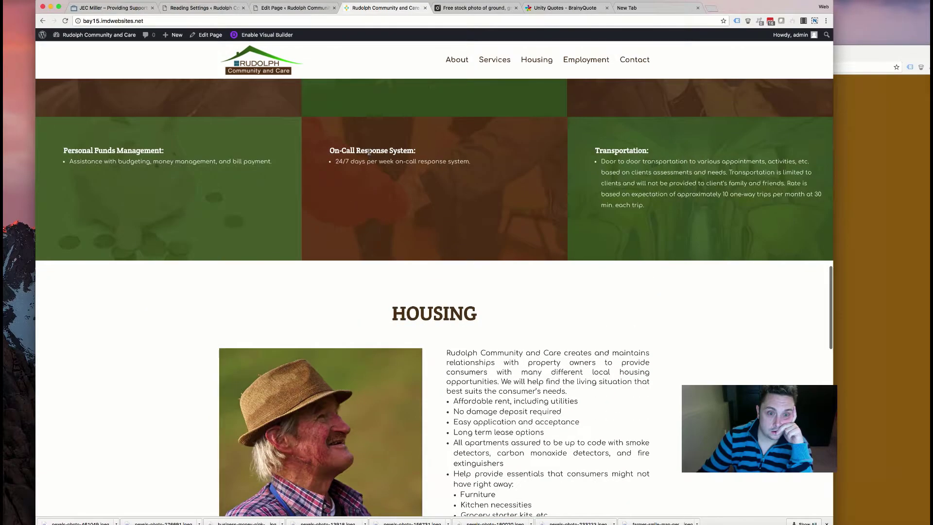
{"action": "scroll", "coordinate": [369, 154], "scroll_direction": "down", "scroll_amount": 10}
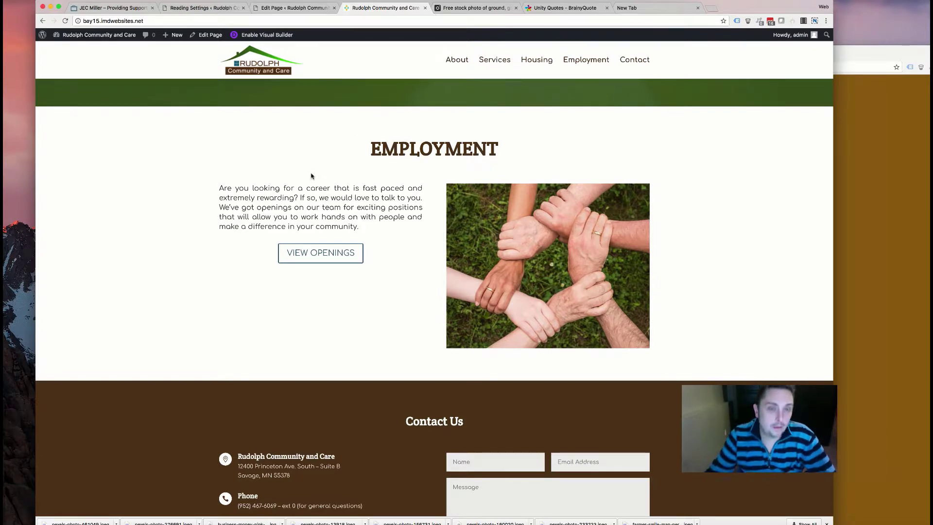
{"action": "scroll", "coordinate": [309, 162], "scroll_direction": "up", "scroll_amount": 15}
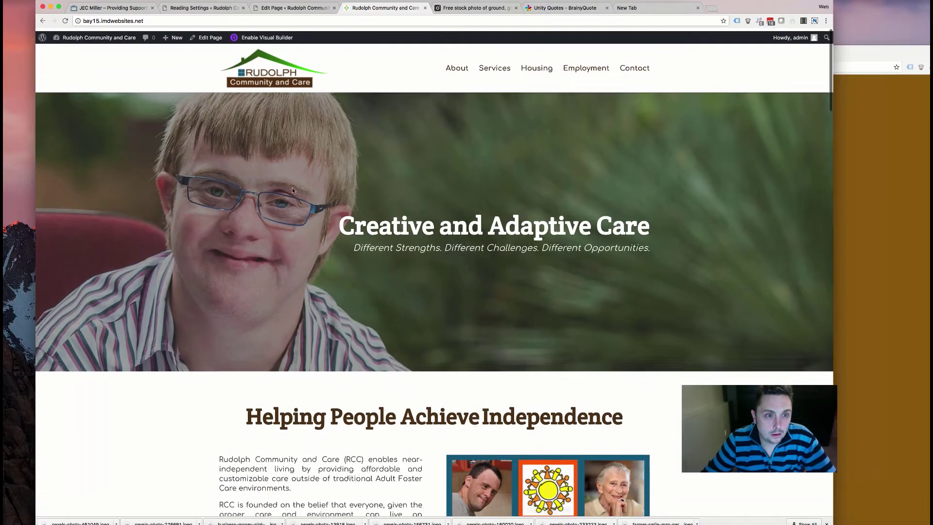
{"action": "scroll", "coordinate": [290, 188], "scroll_direction": "down", "scroll_amount": 10}
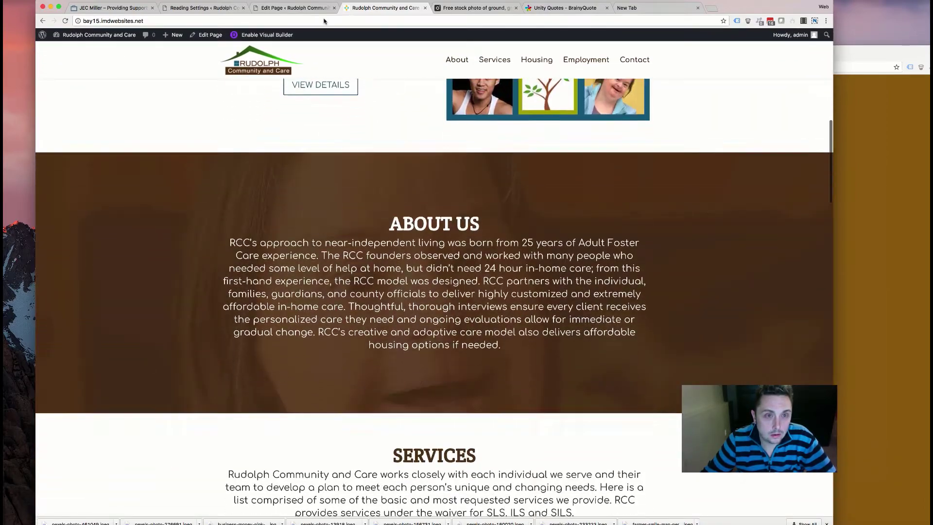
{"action": "left_click", "coordinate": [294, 8]}
{"action": "scroll", "coordinate": [311, 210], "scroll_direction": "down", "scroll_amount": 4}
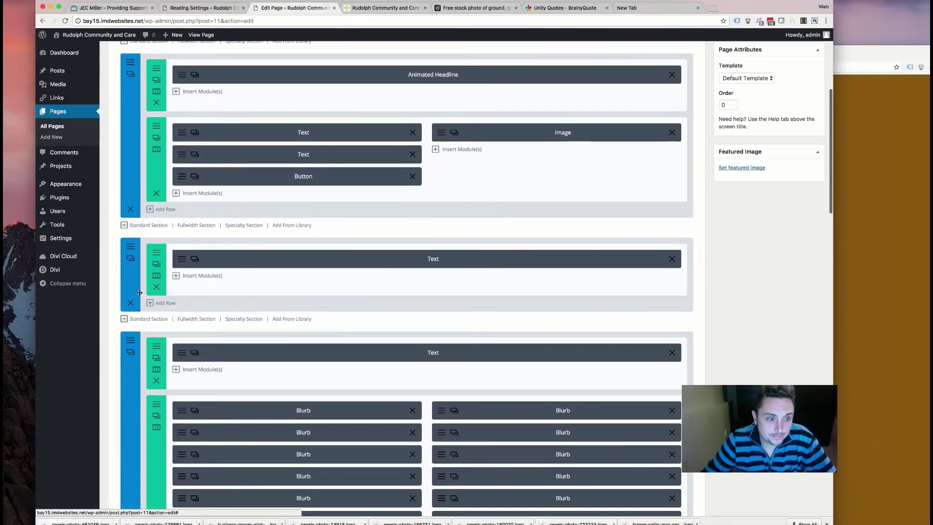
- Save the About Us section to the Divi Library as 'about', then delete it from the page
{"action": "left_click", "coordinate": [130, 258]}
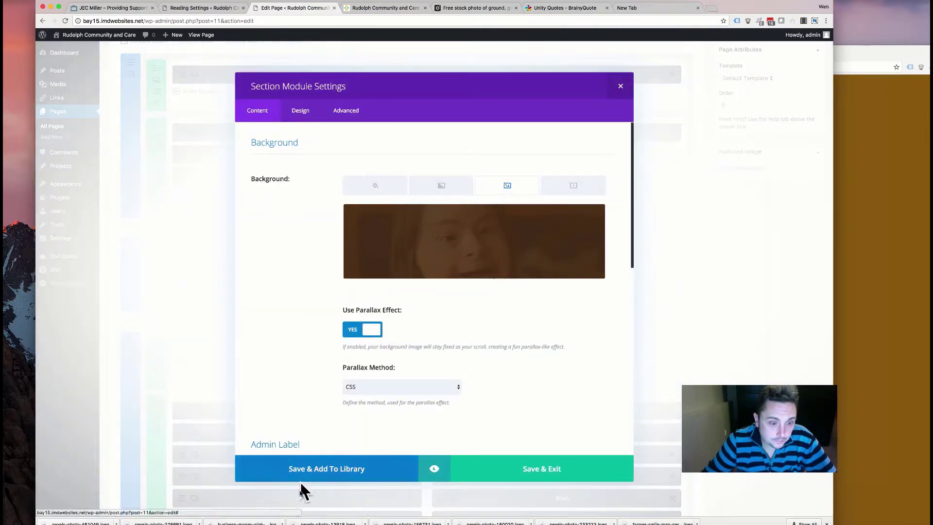
{"action": "left_click", "coordinate": [334, 475]}
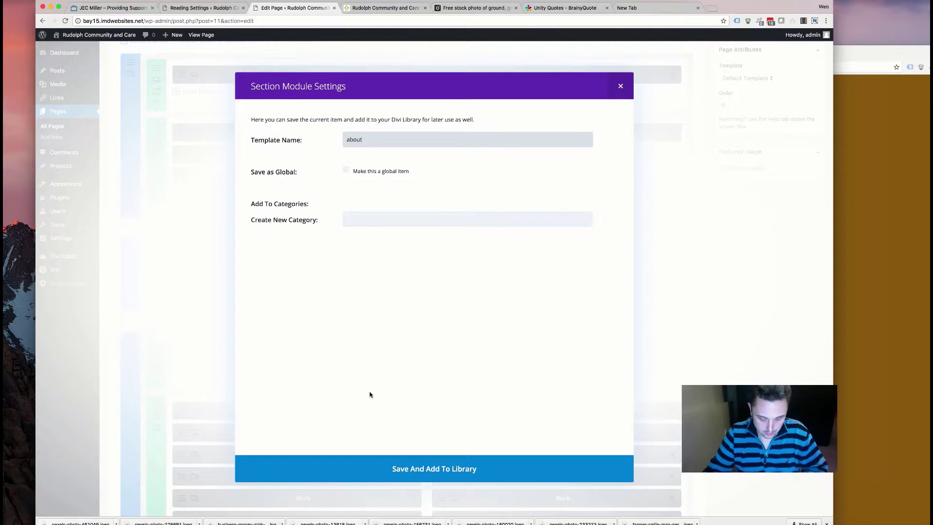
{"action": "left_click", "coordinate": [414, 481]}
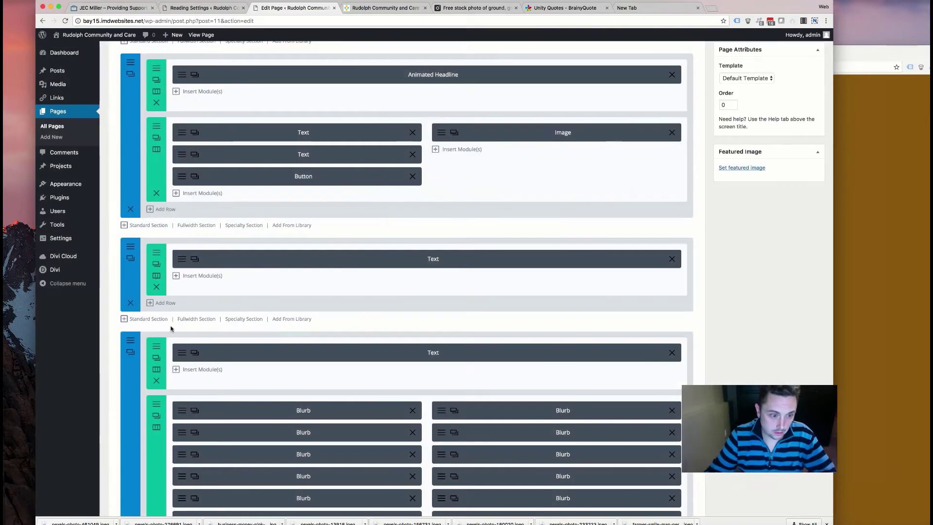
{"action": "left_click", "coordinate": [130, 303]}
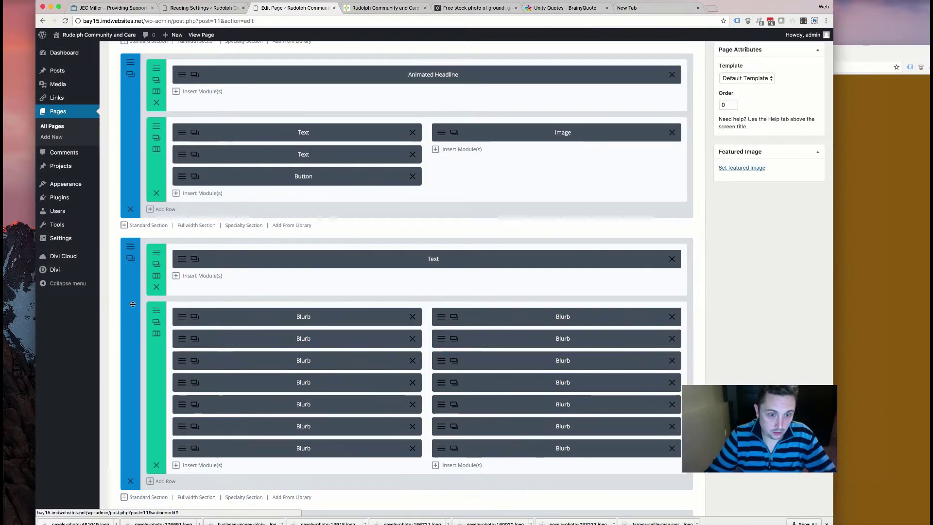
- Save the green testimonial section to the Divi Library as 'testimonial'
{"action": "scroll", "coordinate": [183, 334], "scroll_direction": "down", "scroll_amount": 8}
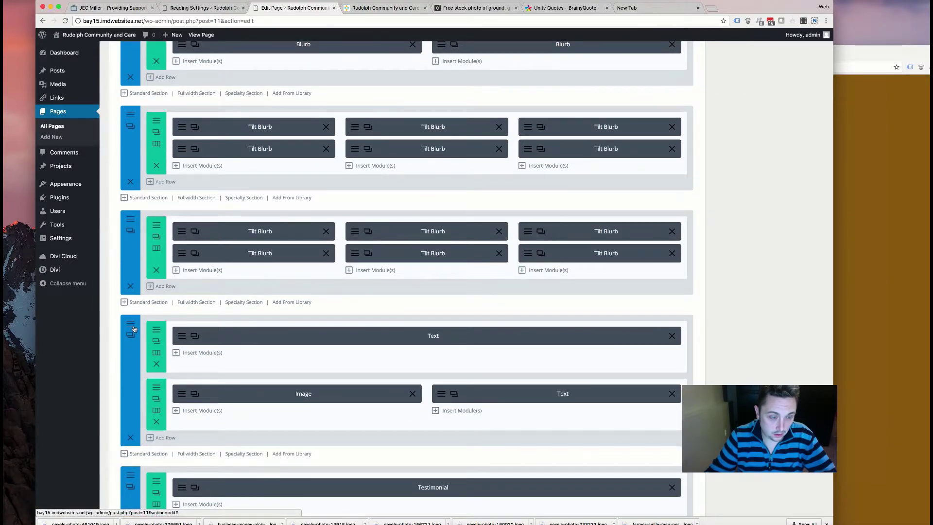
{"action": "scroll", "coordinate": [133, 340], "scroll_direction": "down", "scroll_amount": 3}
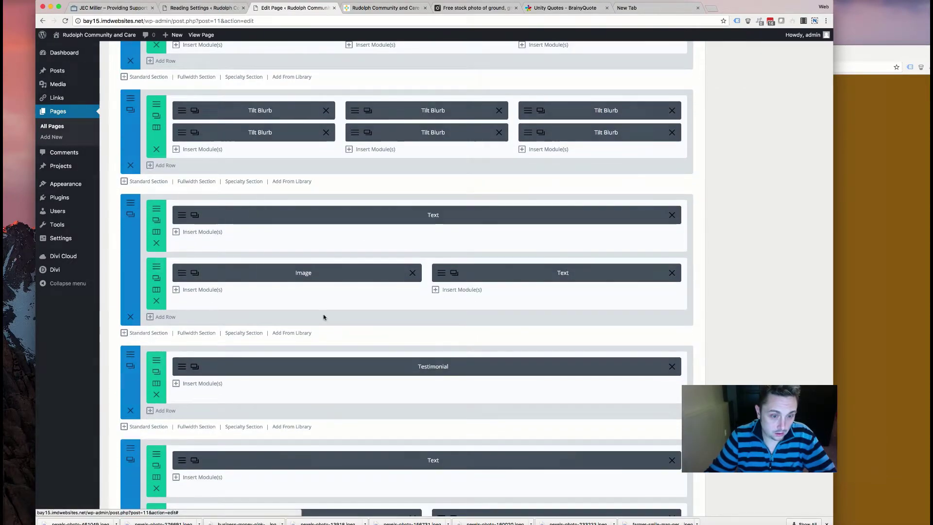
{"action": "left_click", "coordinate": [130, 366]}
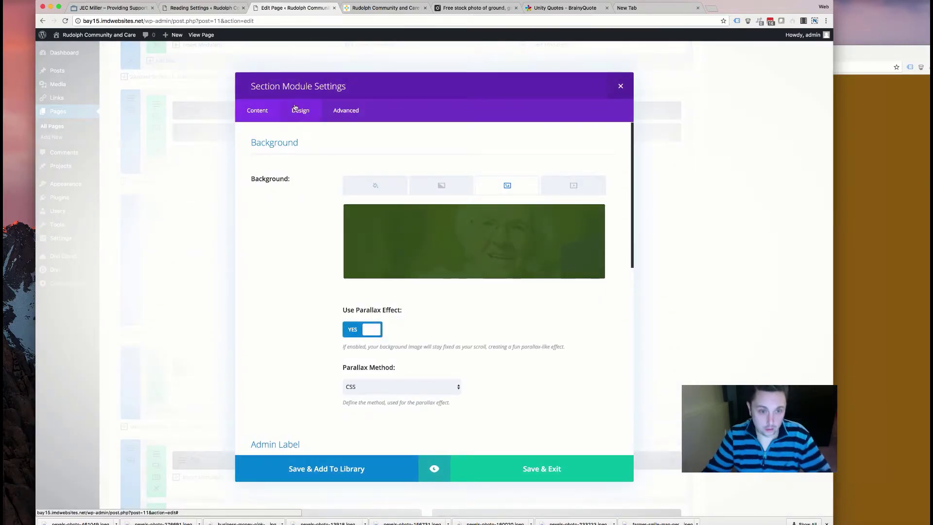
{"action": "left_click", "coordinate": [344, 469]}
{"action": "type", "text": "testimonial"}
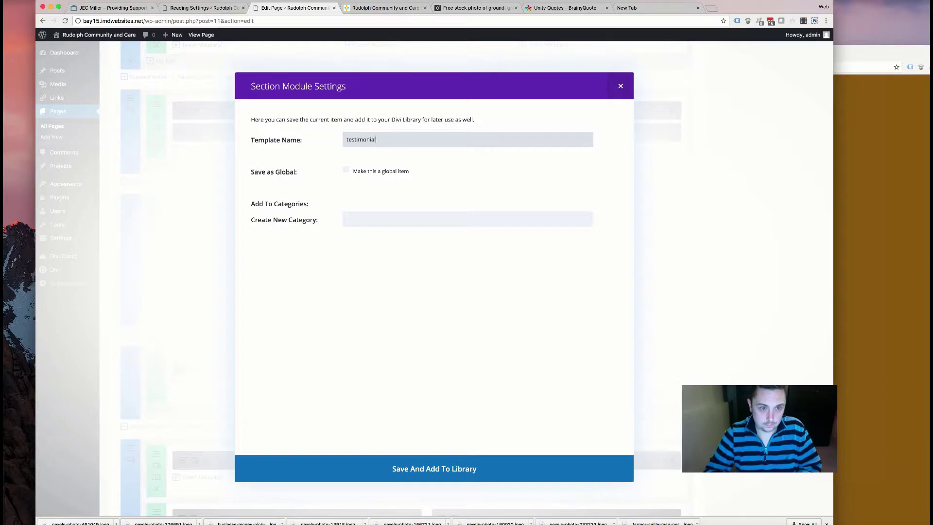
{"action": "left_click", "coordinate": [491, 480]}
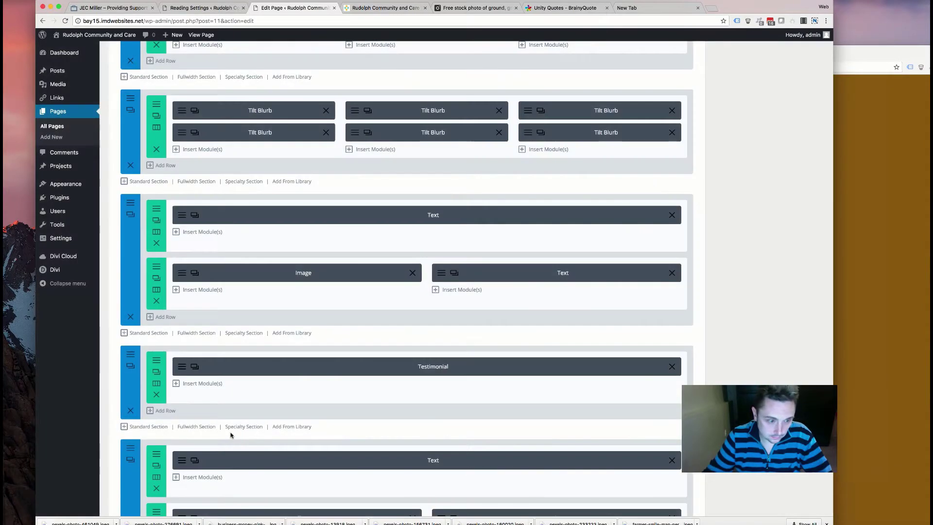
- Save the home page and check the hero heading on the live site
{"action": "left_click", "coordinate": [806, 256]}
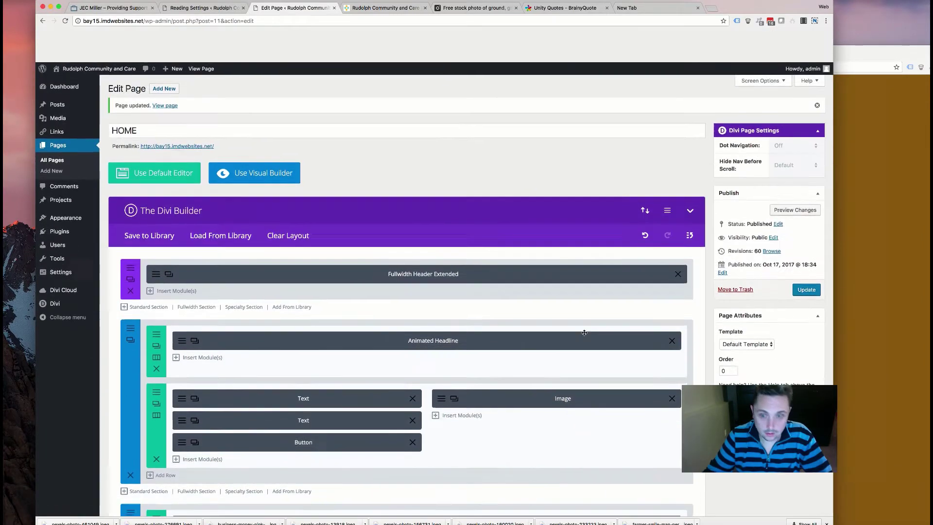
{"action": "left_click", "coordinate": [388, 8]}
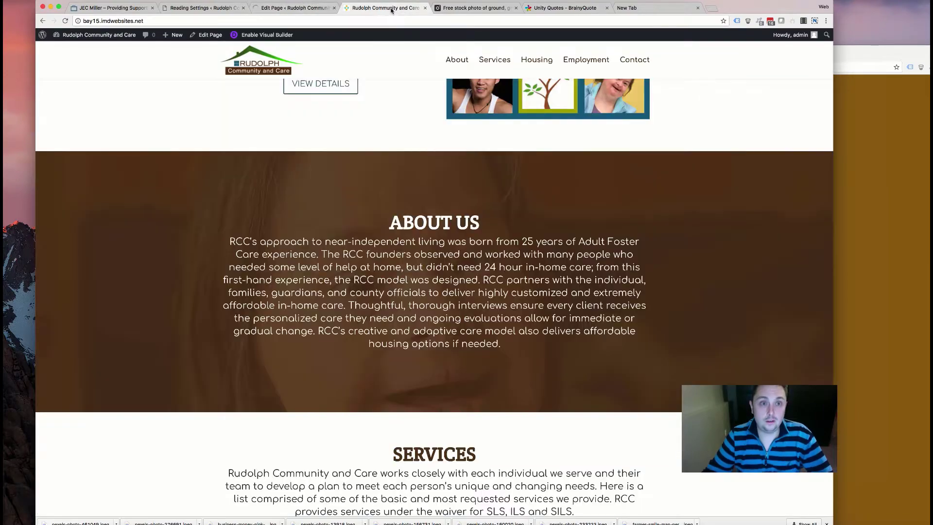
{"action": "scroll", "coordinate": [413, 191], "scroll_direction": "up", "scroll_amount": 10}
{"action": "scroll", "coordinate": [458, 256], "scroll_direction": "down", "scroll_amount": 1}
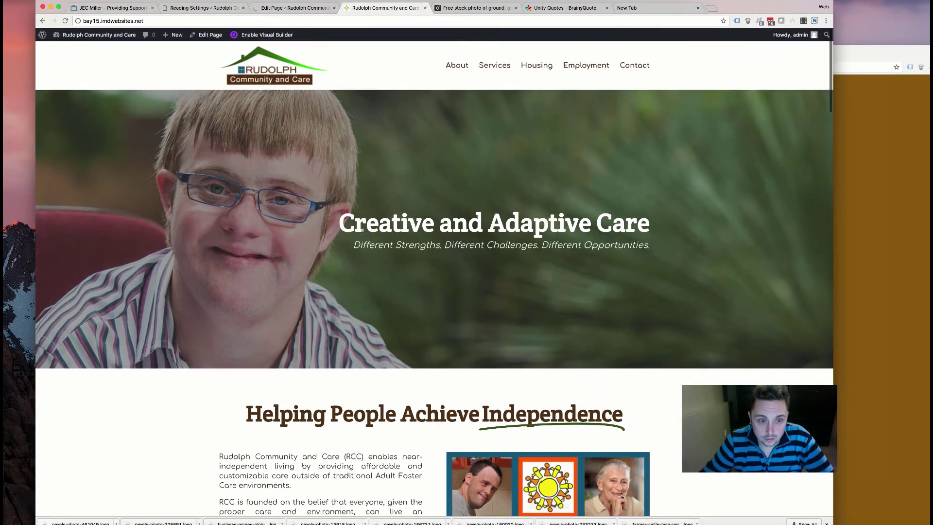
{"action": "left_click_drag", "start_coordinate": [366, 222], "coordinate": [590, 226]}
{"action": "left_click_drag", "start_coordinate": [421, 223], "coordinate": [339, 223]}
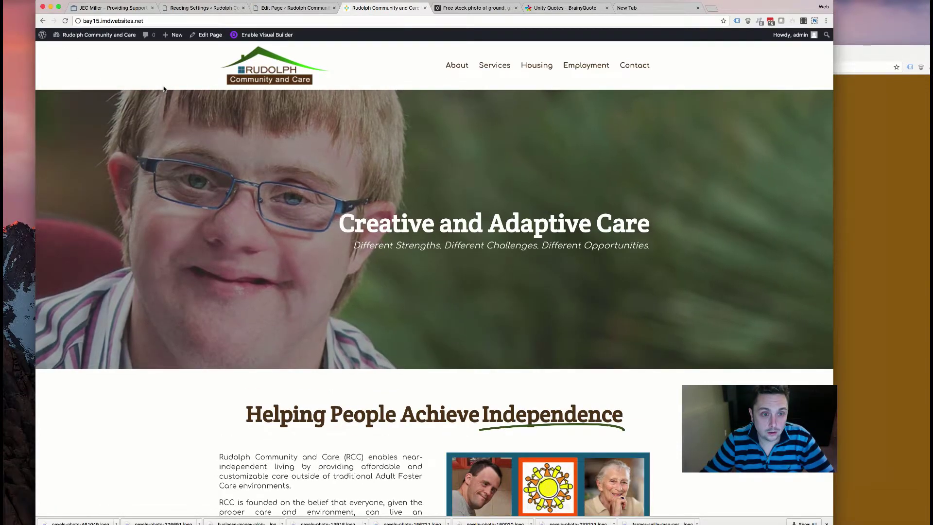
{"action": "left_click_drag", "start_coordinate": [496, 234], "coordinate": [156, 202]}
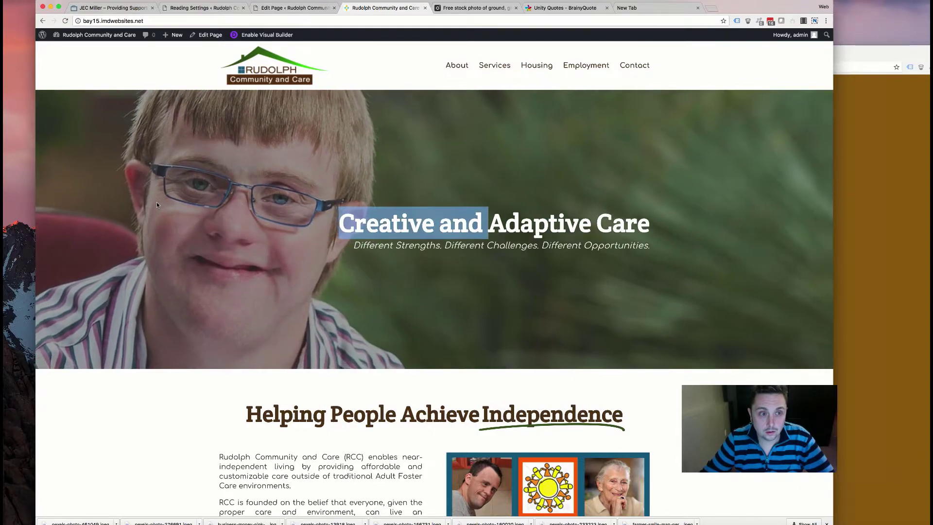
{"action": "left_click", "coordinate": [149, 203]}
- Scroll the live home page down to Contact Us, then return to the builder
{"action": "scroll", "coordinate": [147, 203], "scroll_direction": "down", "scroll_amount": 10}
{"action": "scroll", "coordinate": [147, 206], "scroll_direction": "down", "scroll_amount": 20}
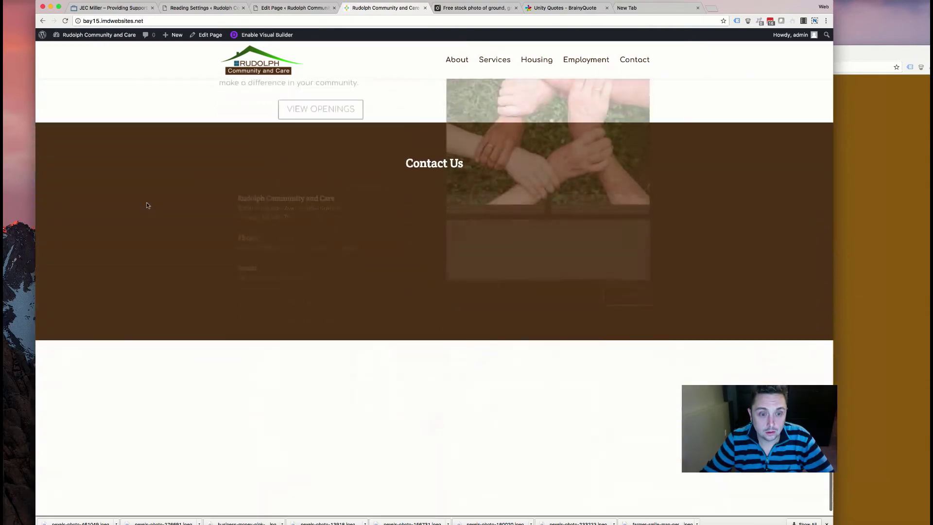
{"action": "scroll", "coordinate": [147, 205], "scroll_direction": "up", "scroll_amount": 15}
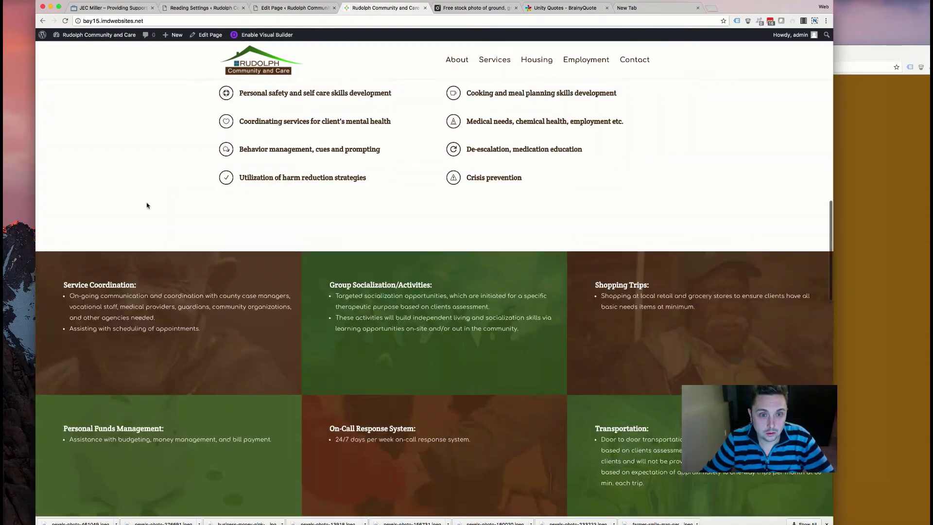
{"action": "scroll", "coordinate": [147, 206], "scroll_direction": "up", "scroll_amount": 12}
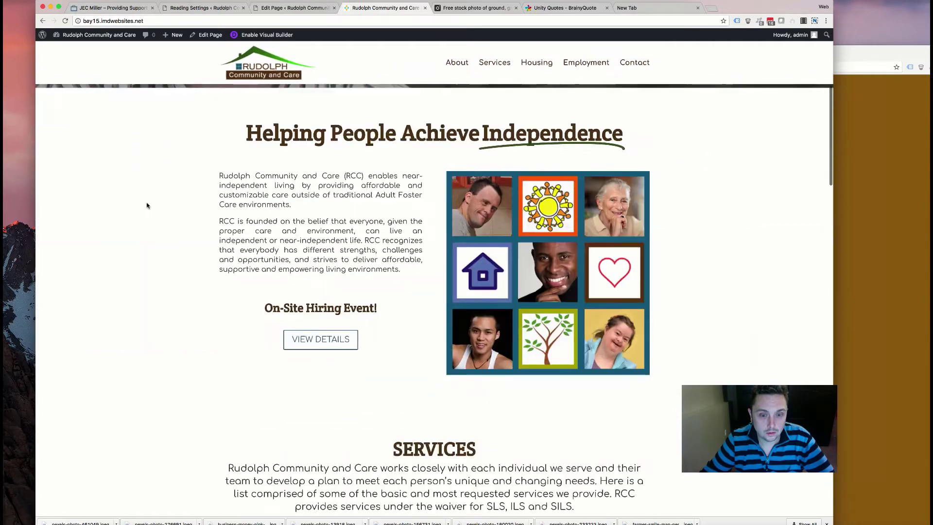
{"action": "scroll", "coordinate": [147, 206], "scroll_direction": "down", "scroll_amount": 4}
{"action": "left_click", "coordinate": [294, 8]}
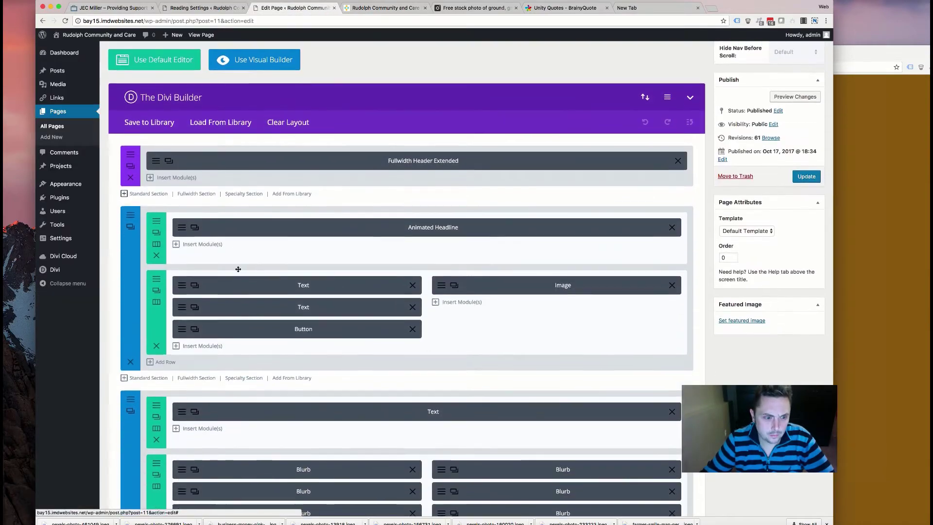
- Insert the saved 'about' library layout into the home page
{"action": "scroll", "coordinate": [239, 272], "scroll_direction": "down", "scroll_amount": 2}
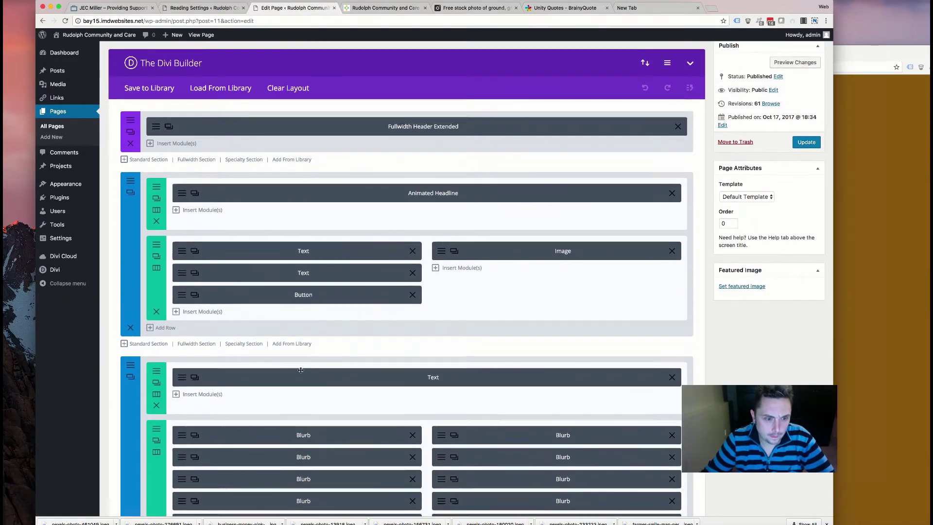
{"action": "left_click", "coordinate": [294, 344]}
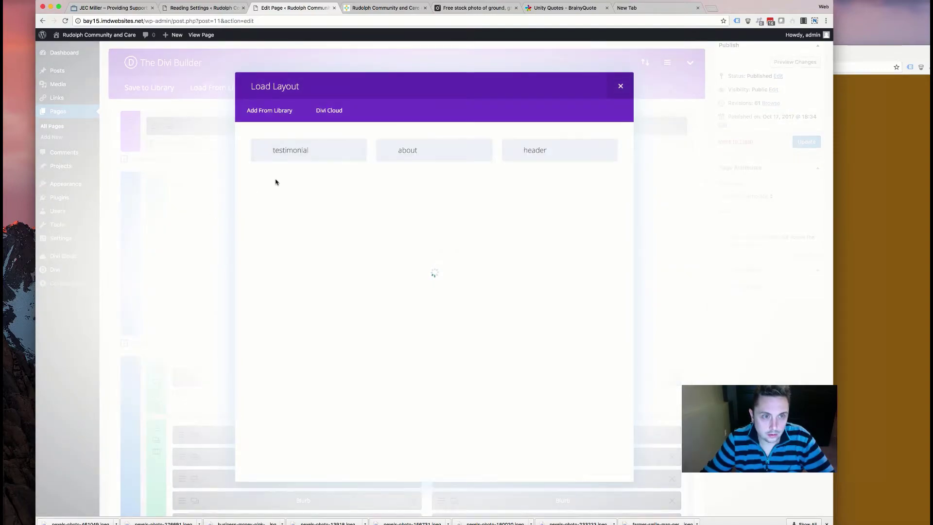
{"action": "left_click", "coordinate": [413, 154]}
- Insert another saved library section further down the page
{"action": "scroll", "coordinate": [287, 382], "scroll_direction": "down", "scroll_amount": 2}
{"action": "scroll", "coordinate": [278, 380], "scroll_direction": "down", "scroll_amount": 10}
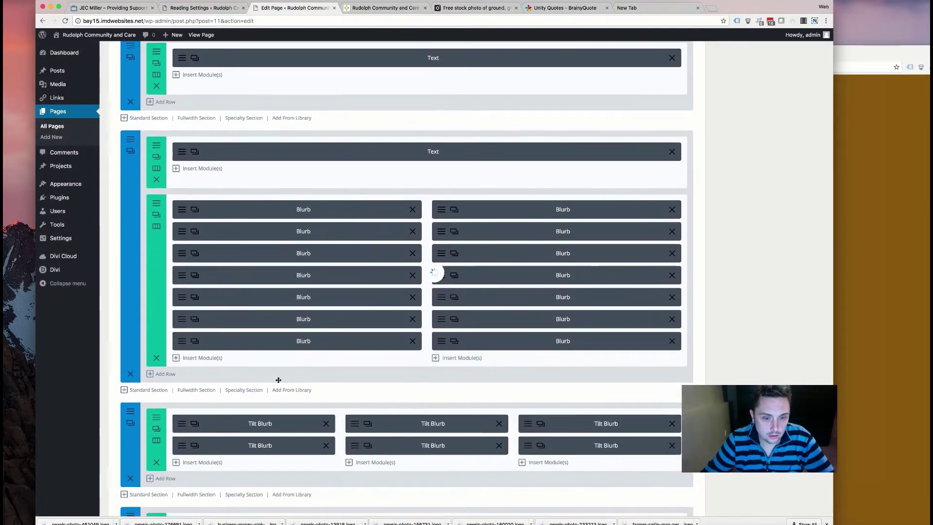
{"action": "scroll", "coordinate": [175, 331], "scroll_direction": "down", "scroll_amount": 3}
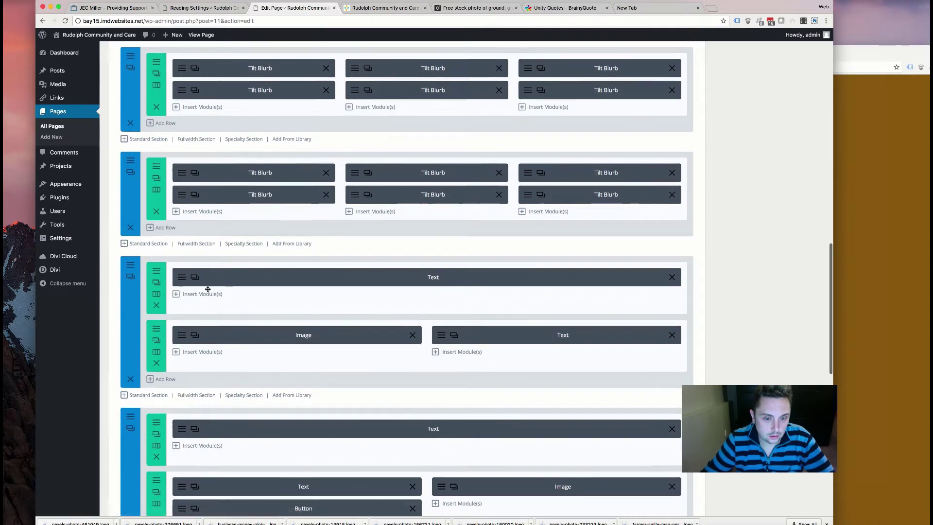
{"action": "scroll", "coordinate": [207, 289], "scroll_direction": "down", "scroll_amount": 12}
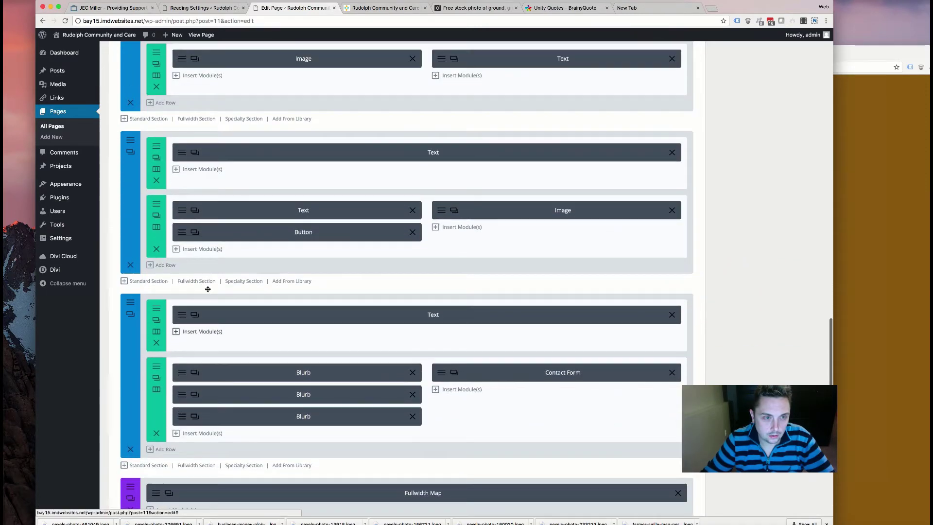
{"action": "scroll", "coordinate": [266, 238], "scroll_direction": "up", "scroll_amount": 4}
{"action": "left_click", "coordinate": [289, 215]}
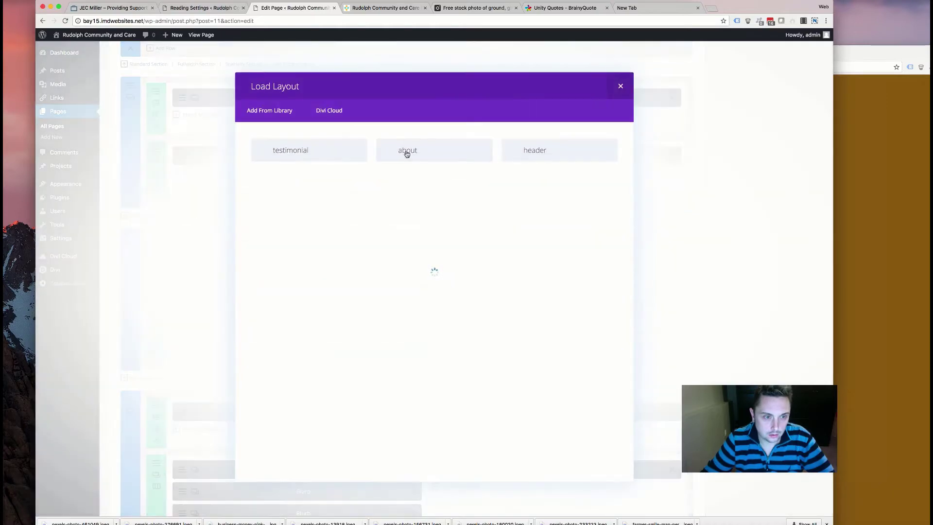
{"action": "left_click", "coordinate": [358, 151]}
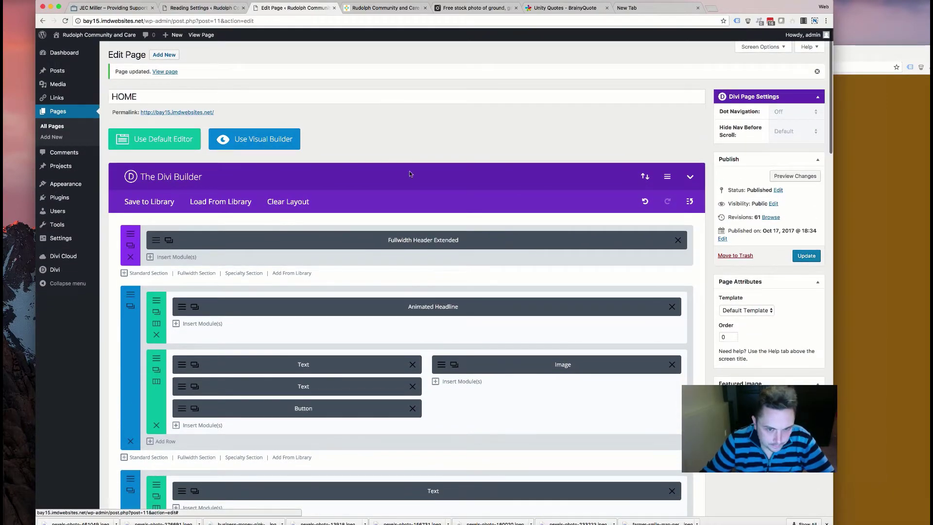
- Enable the Fullwidth Header Extended title animation using flipInX
{"action": "left_click", "coordinate": [288, 233]}
{"action": "scroll", "coordinate": [364, 283], "scroll_direction": "down", "scroll_amount": 5}
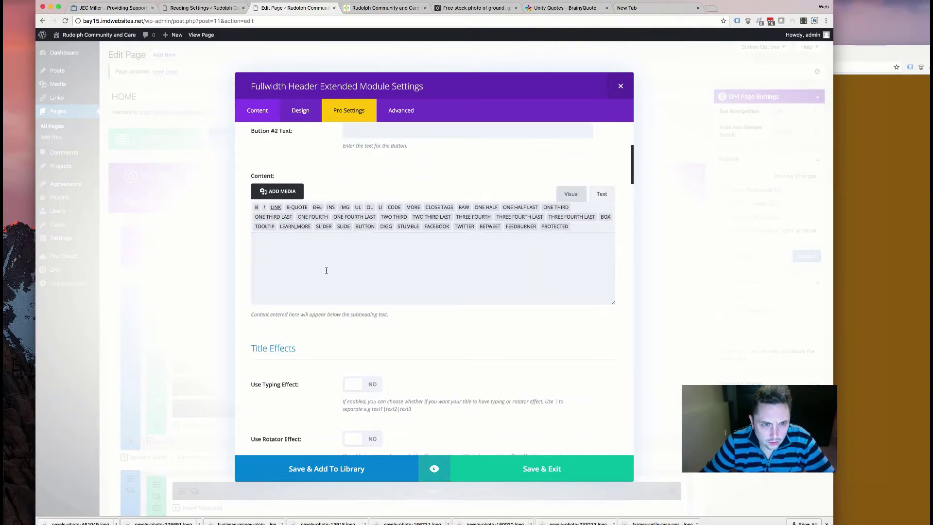
{"action": "left_click", "coordinate": [355, 119]}
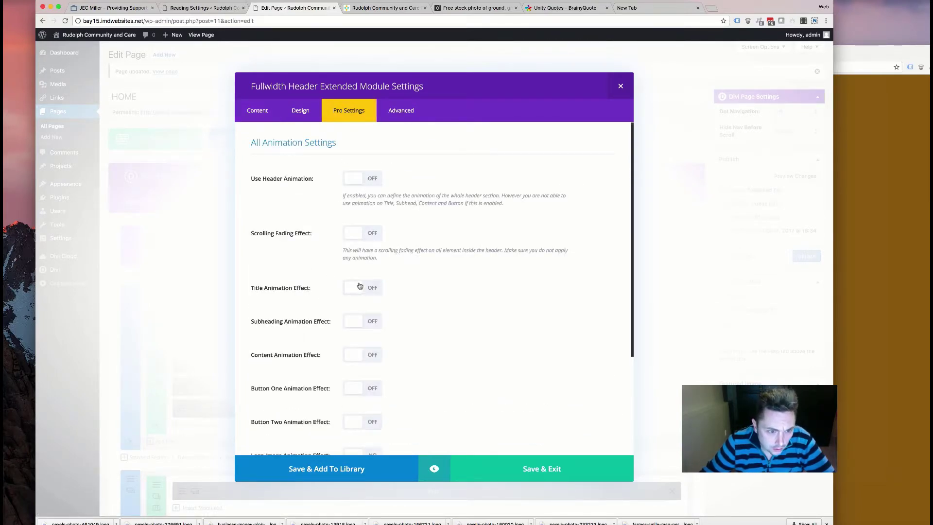
{"action": "left_click", "coordinate": [360, 291]}
{"action": "left_click", "coordinate": [367, 320]}
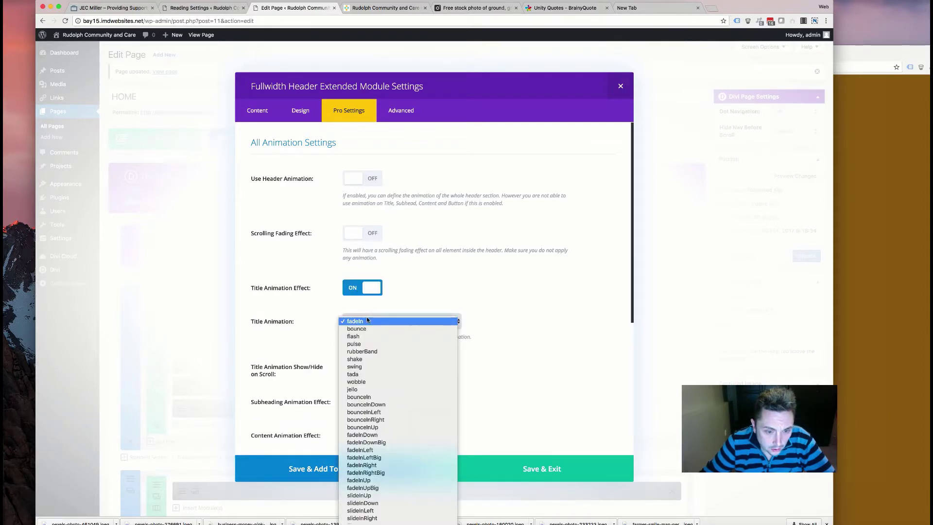
{"action": "scroll", "coordinate": [366, 322], "scroll_direction": "down", "scroll_amount": 3}
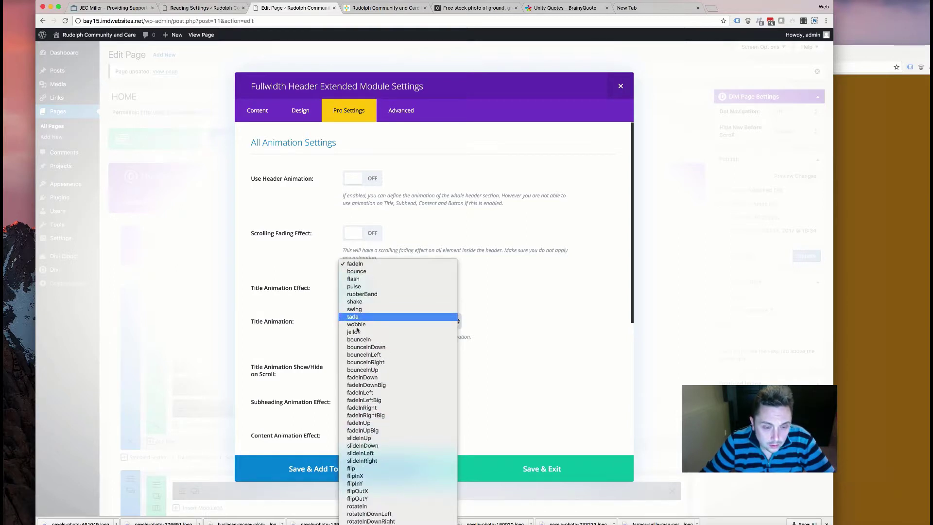
{"action": "left_click", "coordinate": [337, 342]}
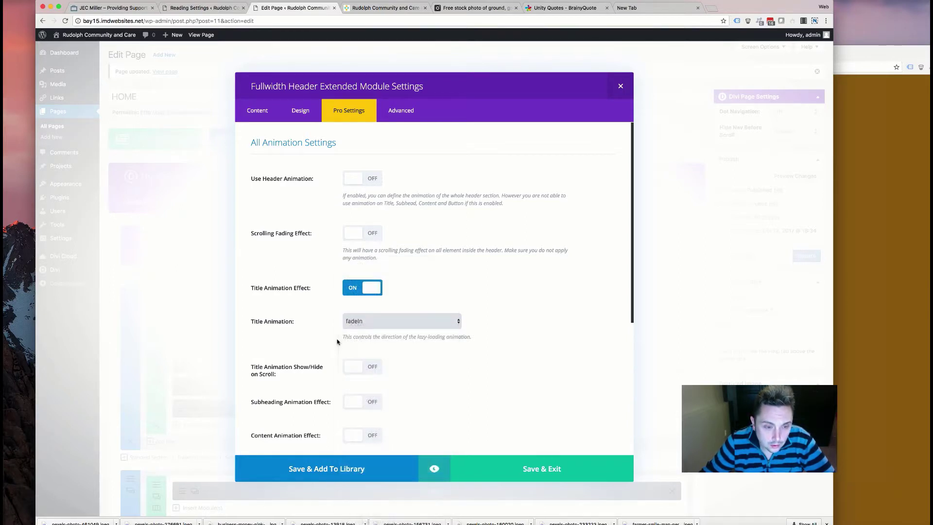
- Enable the header subheading animation using flipInY
{"action": "scroll", "coordinate": [368, 292], "scroll_direction": "down", "scroll_amount": 3}
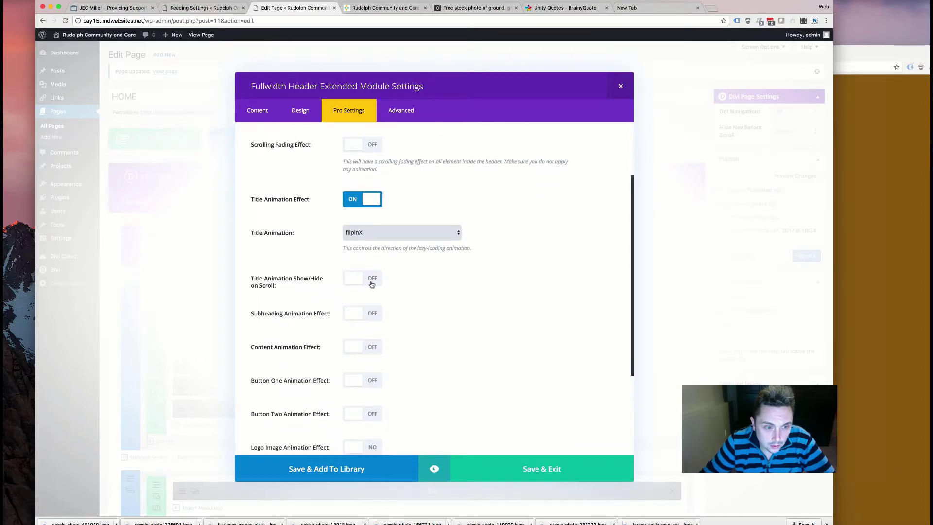
{"action": "left_click", "coordinate": [363, 312]}
{"action": "left_click", "coordinate": [387, 351]}
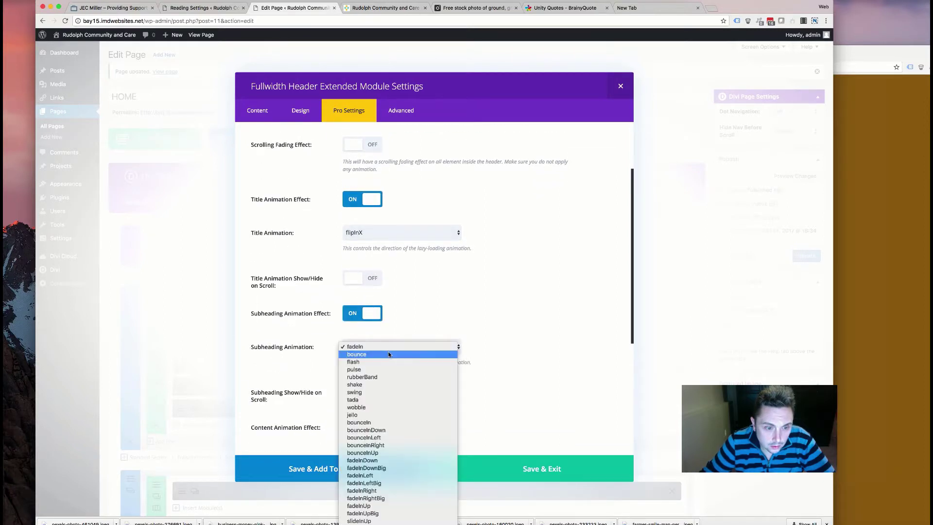
{"action": "scroll", "coordinate": [367, 417], "scroll_direction": "down", "scroll_amount": 5}
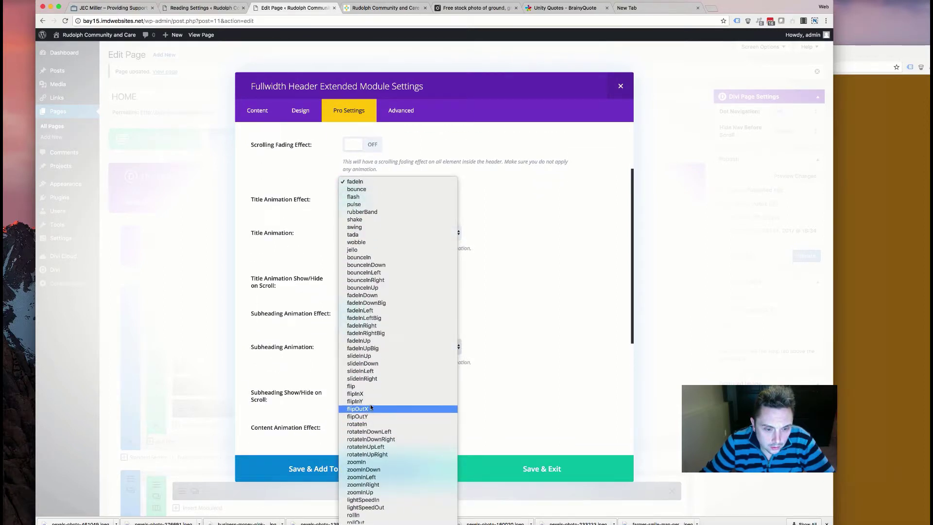
{"action": "key", "text": "Escape"}
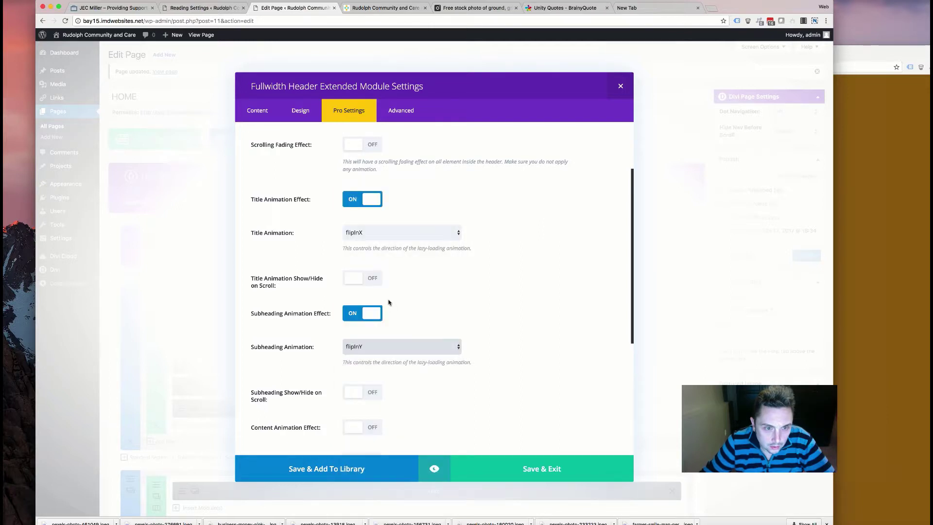
{"action": "scroll", "coordinate": [321, 421], "scroll_direction": "down", "scroll_amount": 5}
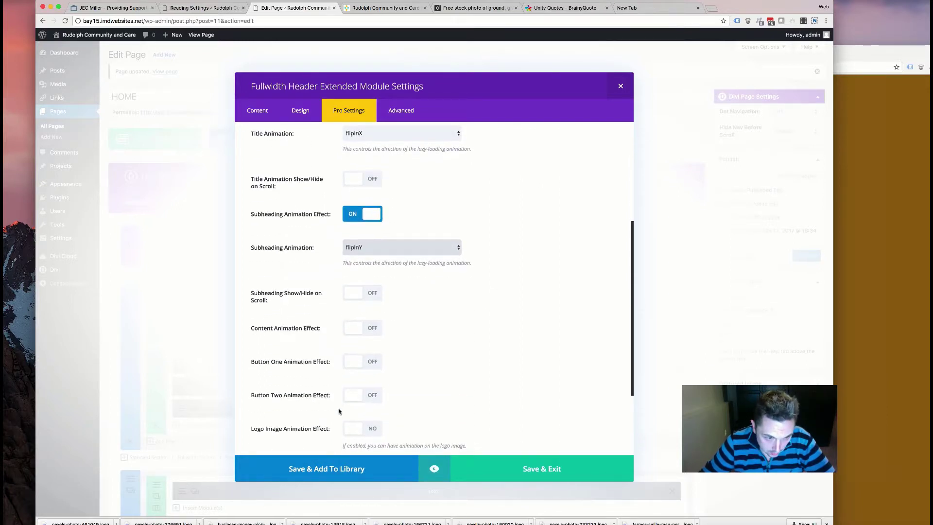
{"action": "scroll", "coordinate": [352, 287], "scroll_direction": "down", "scroll_amount": 2}
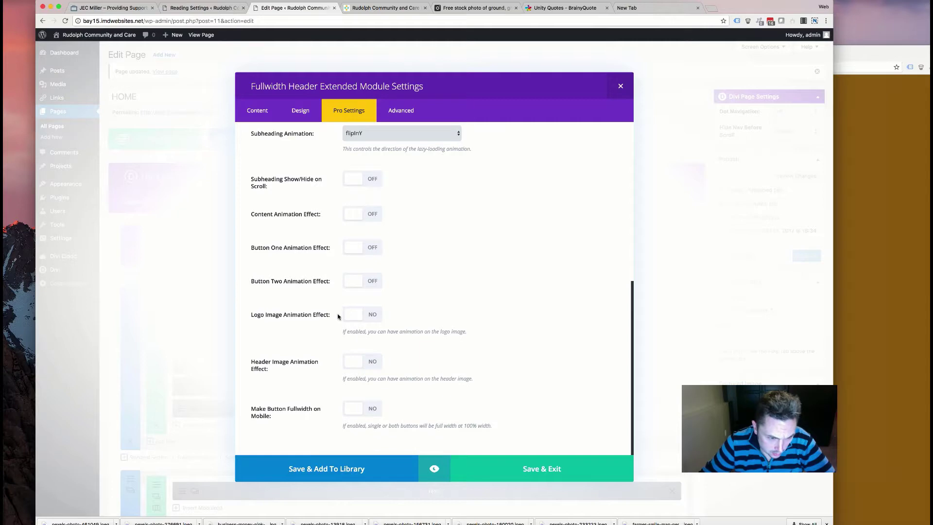
- Set the title's Textillate to No, keep the header changes, and view the live home page
{"action": "left_click", "coordinate": [257, 111]}
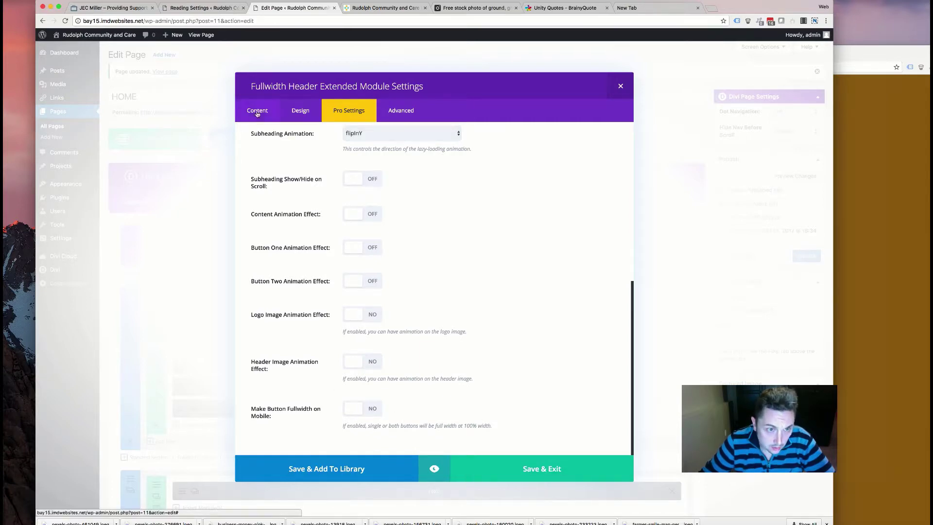
{"action": "scroll", "coordinate": [302, 264], "scroll_direction": "down", "scroll_amount": 18}
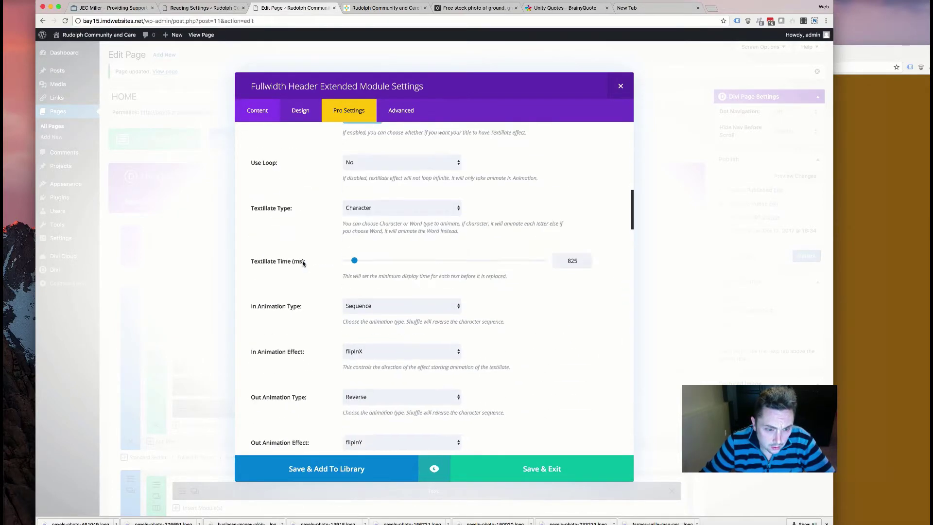
{"action": "scroll", "coordinate": [302, 265], "scroll_direction": "down", "scroll_amount": 3}
{"action": "scroll", "coordinate": [302, 265], "scroll_direction": "up", "scroll_amount": 5}
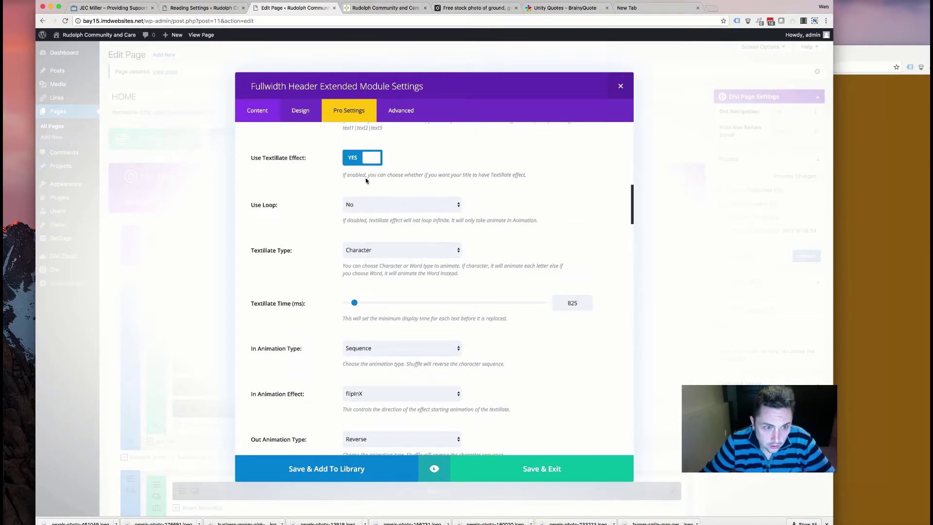
{"action": "scroll", "coordinate": [362, 187], "scroll_direction": "up", "scroll_amount": 2}
{"action": "left_click", "coordinate": [358, 251]}
{"action": "scroll", "coordinate": [328, 262], "scroll_direction": "up", "scroll_amount": 2}
{"action": "scroll", "coordinate": [325, 264], "scroll_direction": "down", "scroll_amount": 10}
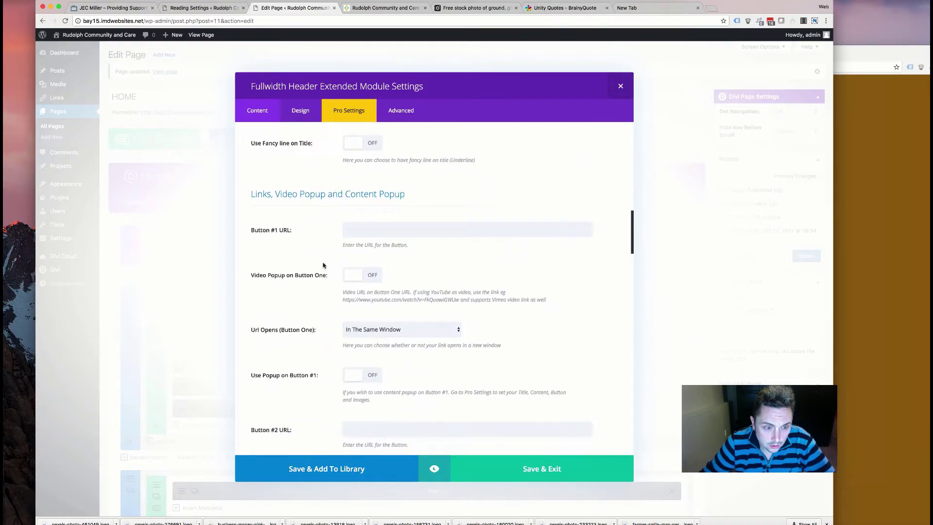
{"action": "scroll", "coordinate": [321, 267], "scroll_direction": "down", "scroll_amount": 10}
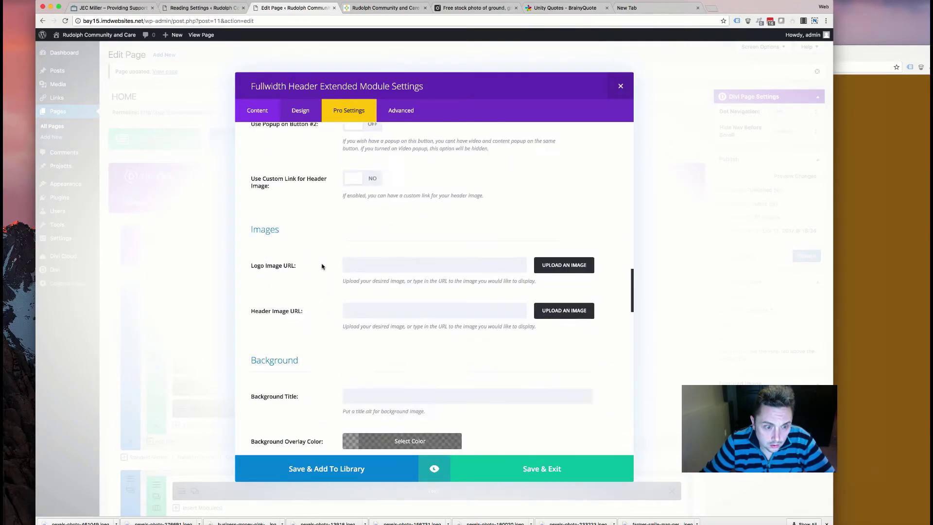
{"action": "scroll", "coordinate": [322, 266], "scroll_direction": "down", "scroll_amount": 8}
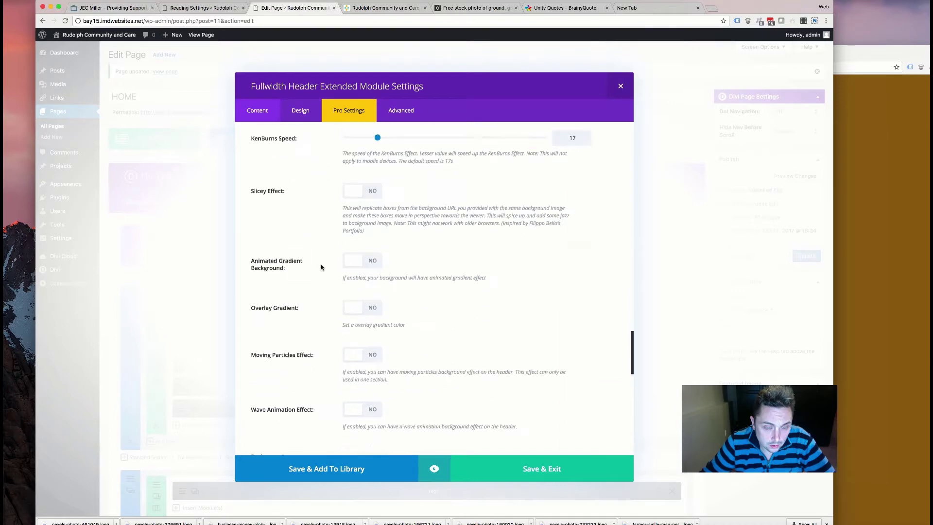
{"action": "scroll", "coordinate": [397, 333], "scroll_direction": "down", "scroll_amount": 10}
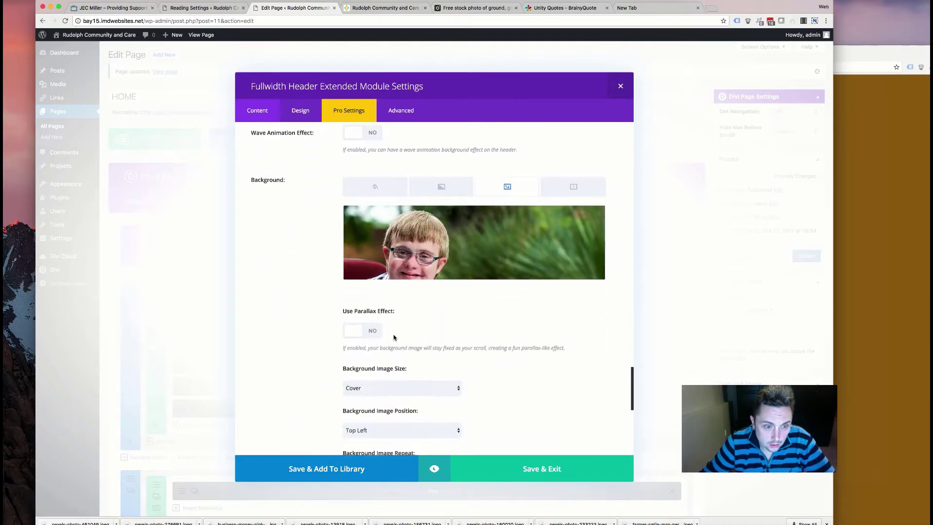
{"action": "scroll", "coordinate": [394, 337], "scroll_direction": "down", "scroll_amount": 4}
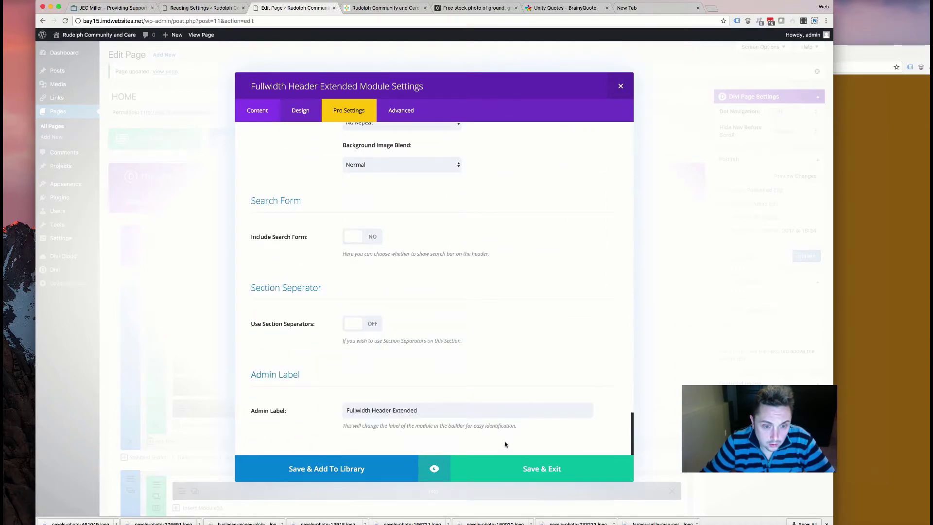
{"action": "key", "text": "Escape"}
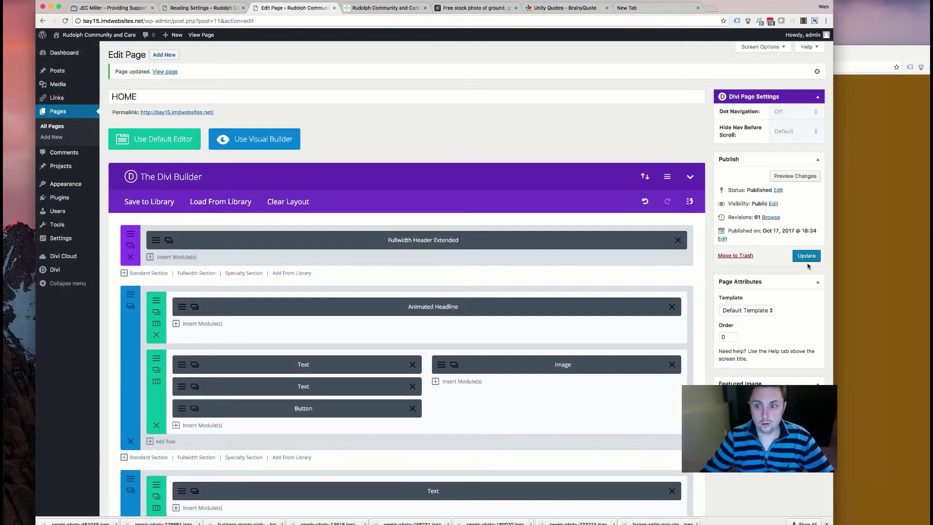
{"action": "left_click", "coordinate": [358, 8]}
{"action": "scroll", "coordinate": [253, 177], "scroll_direction": "up", "scroll_amount": 10}
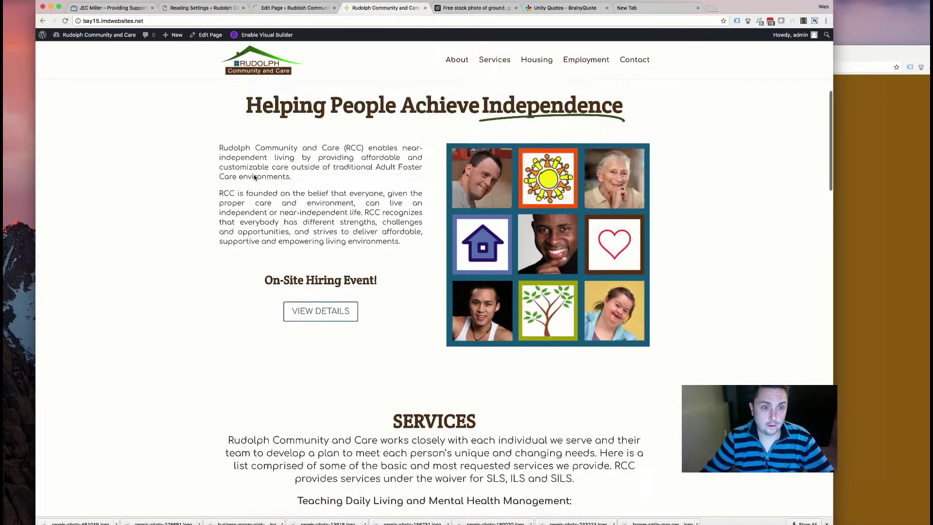
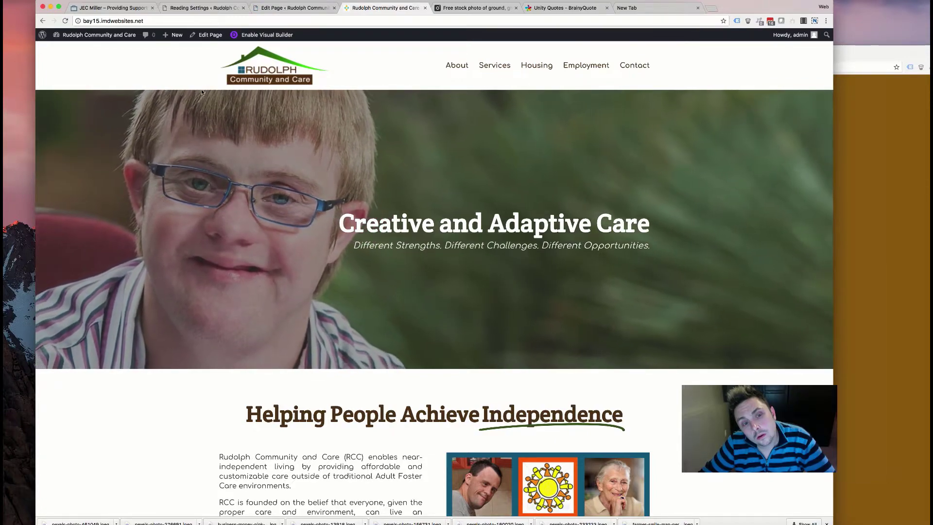
- Scroll through the live home page, then return to the page editor
{"action": "scroll", "coordinate": [251, 238], "scroll_direction": "down", "scroll_amount": 6}
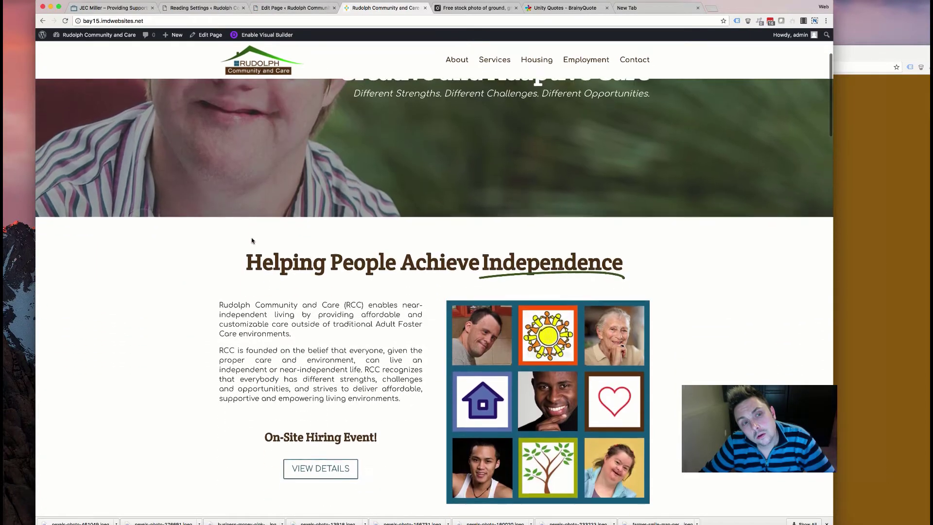
{"action": "scroll", "coordinate": [248, 245], "scroll_direction": "down", "scroll_amount": 10}
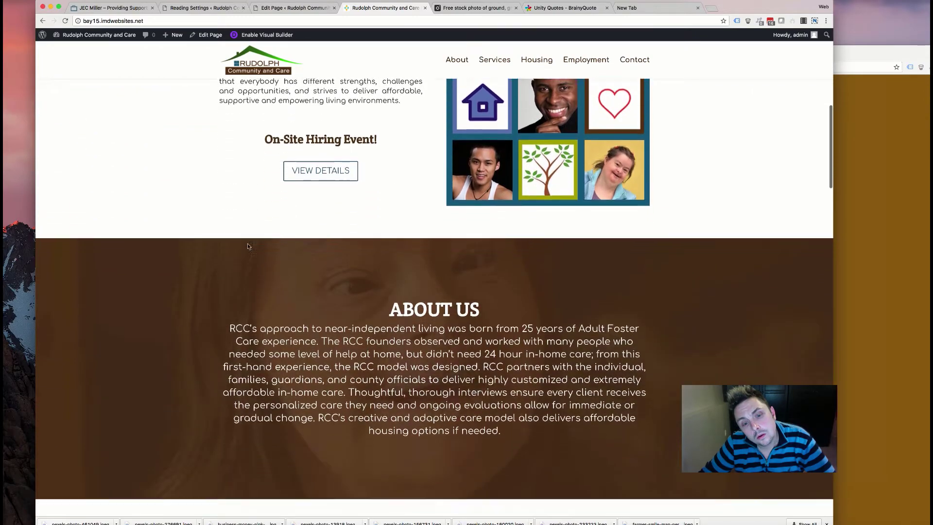
{"action": "scroll", "coordinate": [248, 246], "scroll_direction": "down", "scroll_amount": 10}
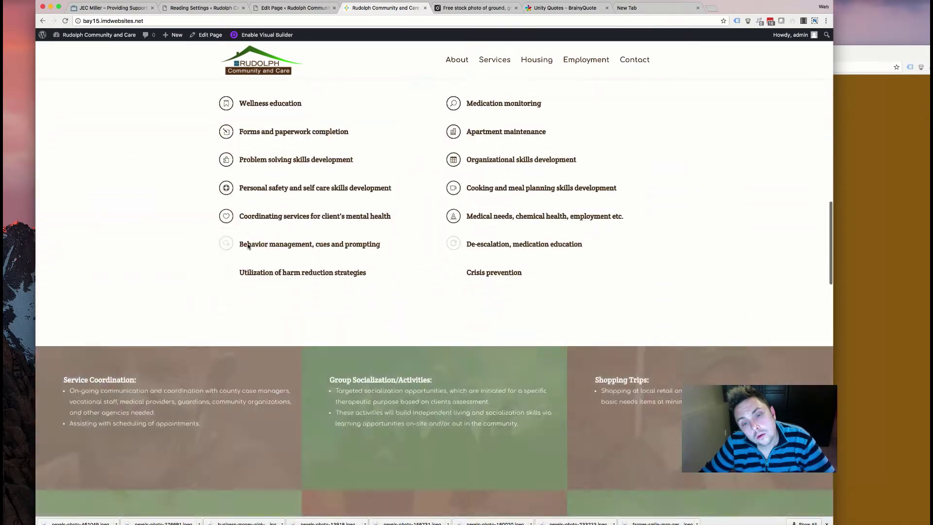
{"action": "scroll", "coordinate": [248, 246], "scroll_direction": "down", "scroll_amount": 10}
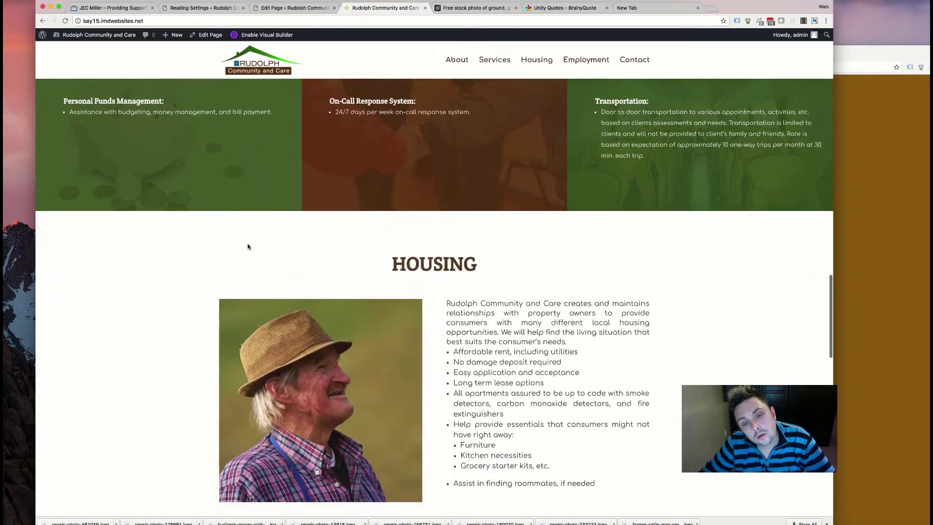
{"action": "scroll", "coordinate": [248, 246], "scroll_direction": "down", "scroll_amount": 7}
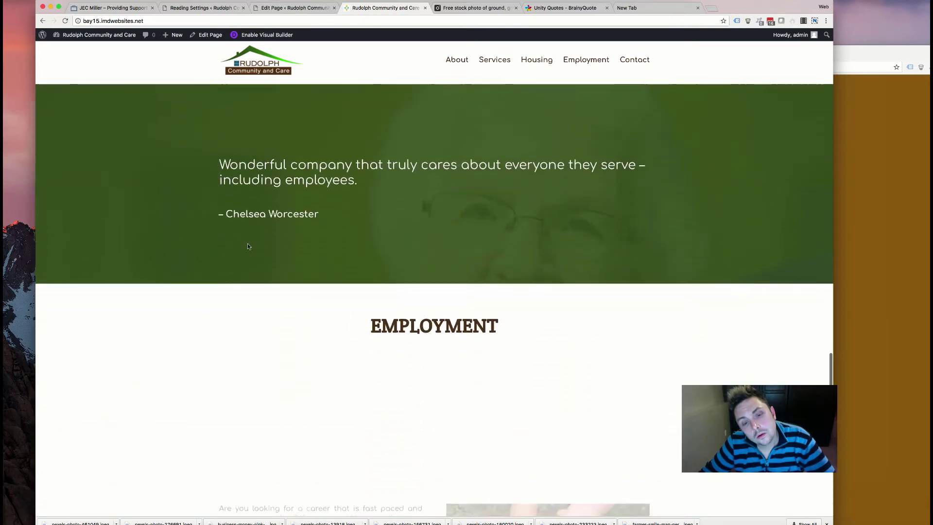
{"action": "scroll", "coordinate": [248, 247], "scroll_direction": "down", "scroll_amount": 5}
{"action": "scroll", "coordinate": [247, 246], "scroll_direction": "up", "scroll_amount": 15}
{"action": "scroll", "coordinate": [248, 247], "scroll_direction": "up", "scroll_amount": 10}
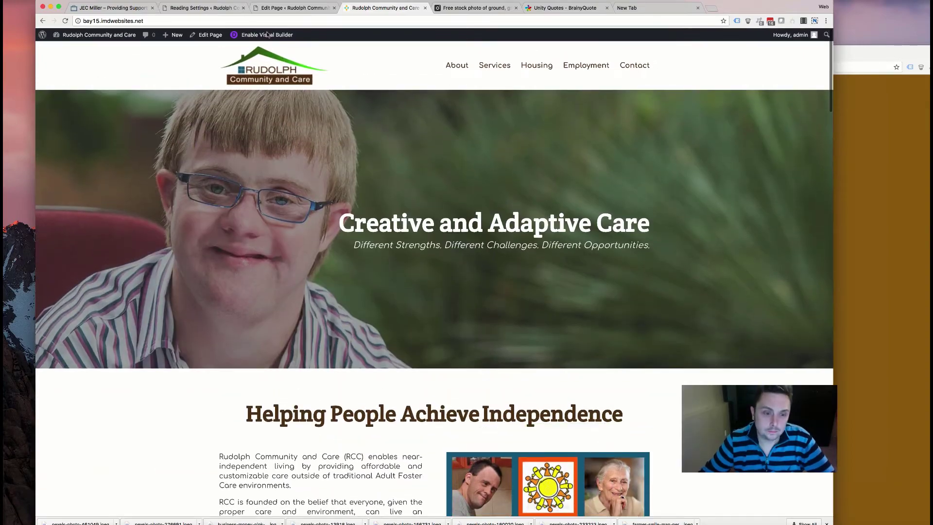
{"action": "left_click", "coordinate": [291, 7]}
- Give the Helping People Achieve Independence section a Fade animation and save the section
{"action": "scroll", "coordinate": [272, 223], "scroll_direction": "down", "scroll_amount": 4}
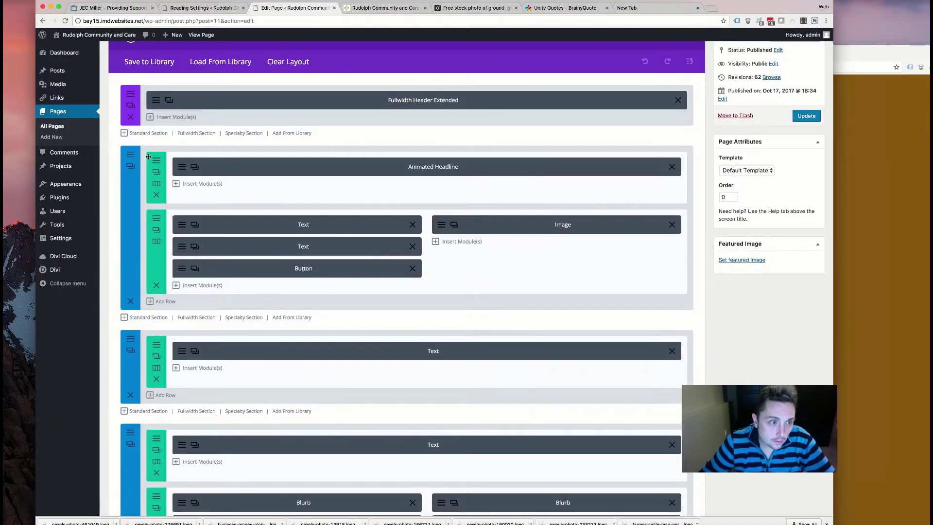
{"action": "left_click", "coordinate": [230, 171]}
{"action": "left_click", "coordinate": [300, 111]}
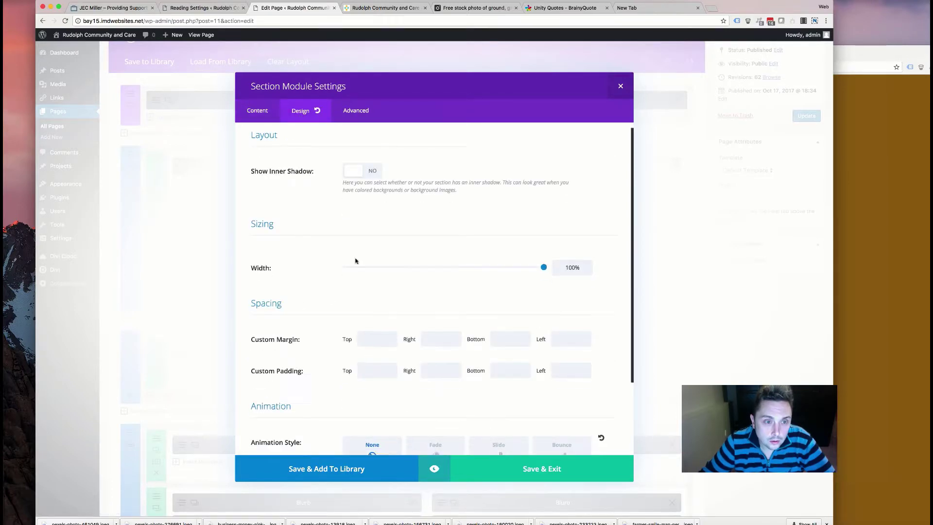
{"action": "scroll", "coordinate": [356, 261], "scroll_direction": "down", "scroll_amount": 4}
{"action": "left_click", "coordinate": [418, 369]}
{"action": "scroll", "coordinate": [428, 330], "scroll_direction": "down", "scroll_amount": 9}
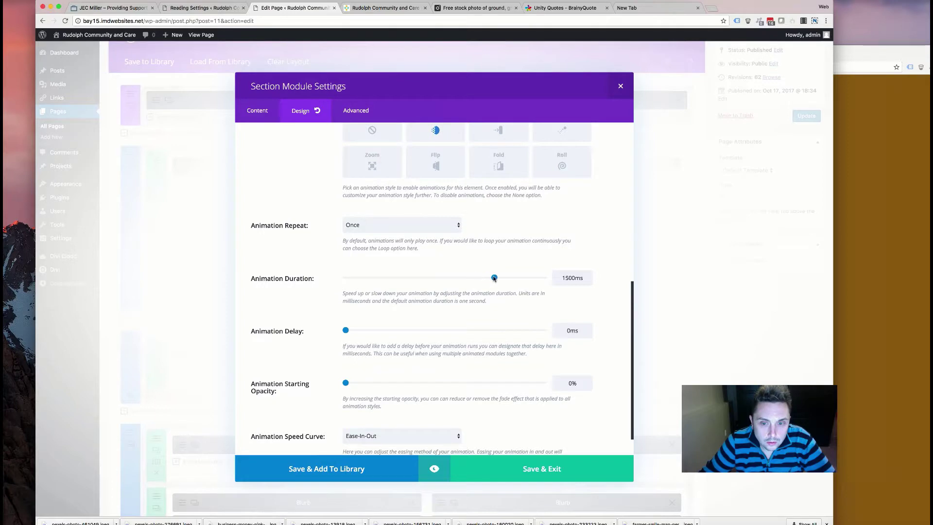
{"action": "left_click", "coordinate": [526, 477]}
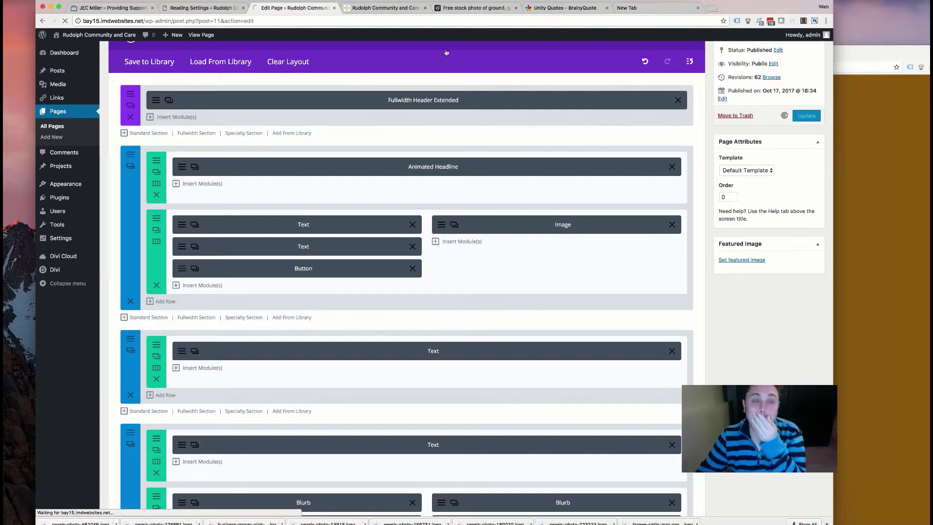
- Switch to the live home page and scroll through it down to the Employment and Contact Us sections
{"action": "left_click", "coordinate": [392, 9]}
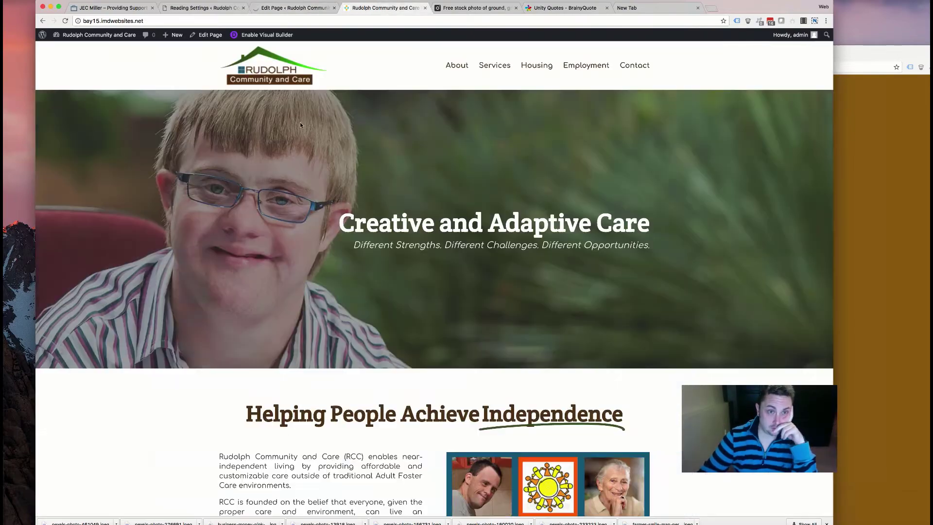
{"action": "scroll", "coordinate": [323, 205], "scroll_direction": "down", "scroll_amount": 10}
{"action": "scroll", "coordinate": [324, 205], "scroll_direction": "down", "scroll_amount": 15}
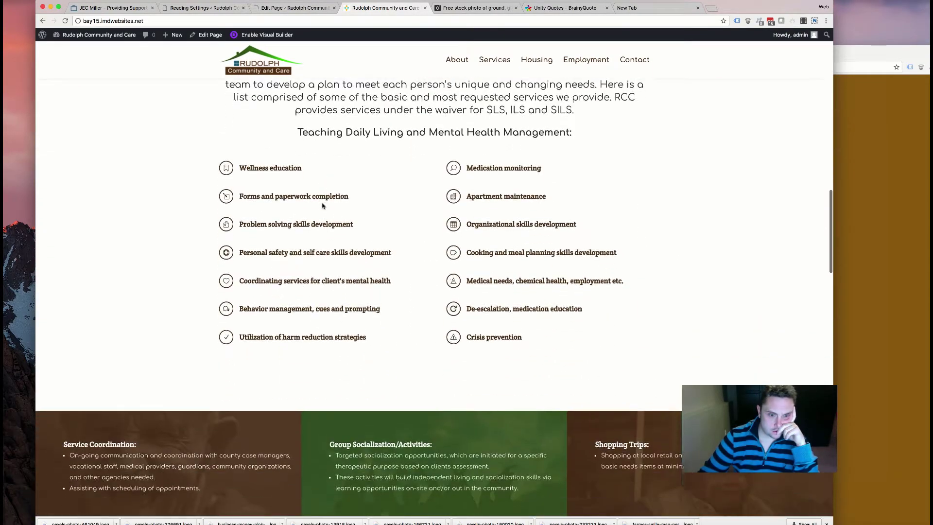
{"action": "scroll", "coordinate": [323, 205], "scroll_direction": "down", "scroll_amount": 12}
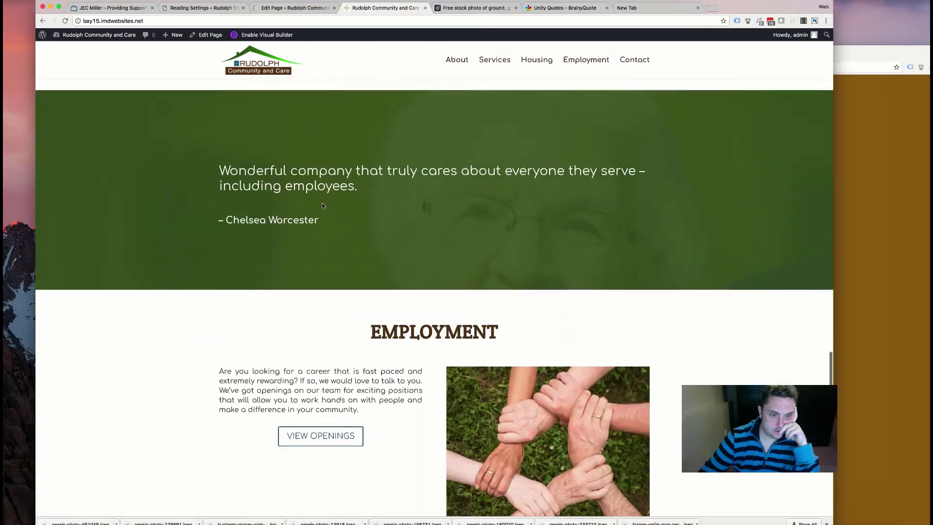
{"action": "scroll", "coordinate": [323, 206], "scroll_direction": "down", "scroll_amount": 4}
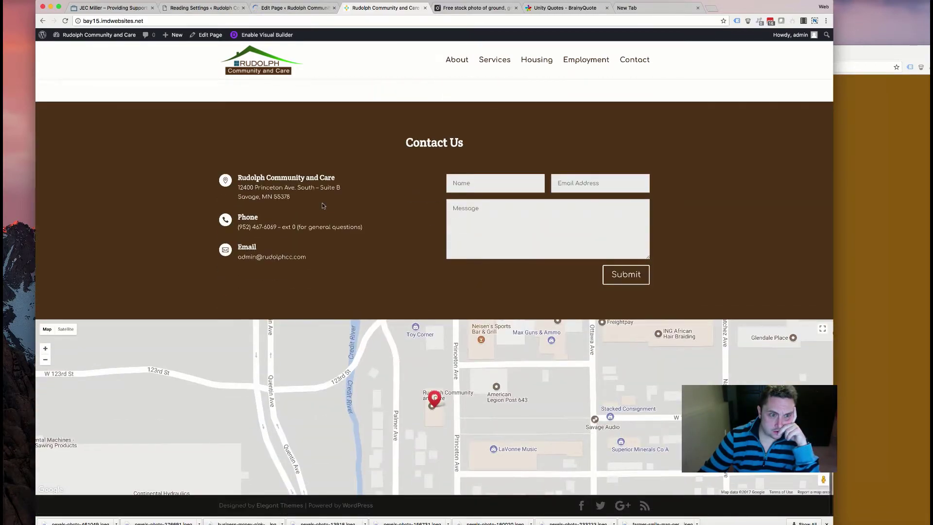
{"action": "scroll", "coordinate": [414, 169], "scroll_direction": "up", "scroll_amount": 7}
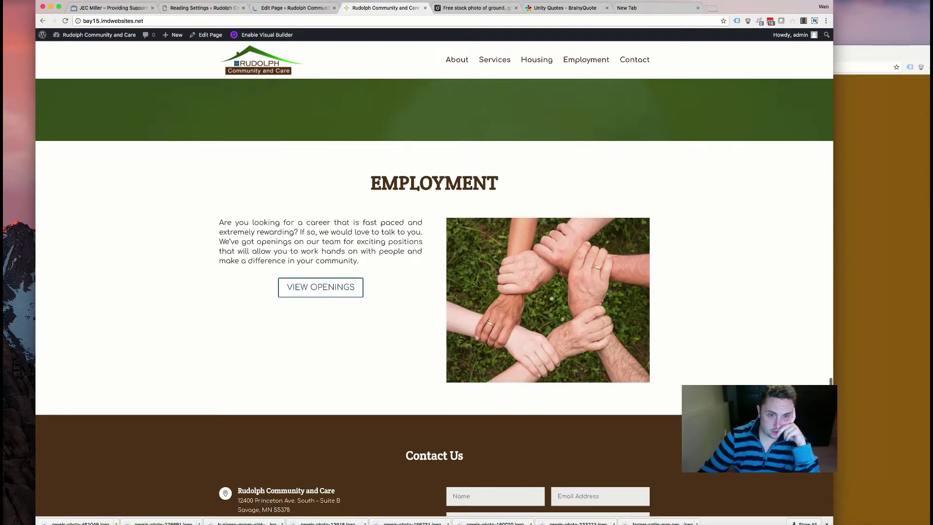
{"action": "scroll", "coordinate": [421, 192], "scroll_direction": "up", "scroll_amount": 20}
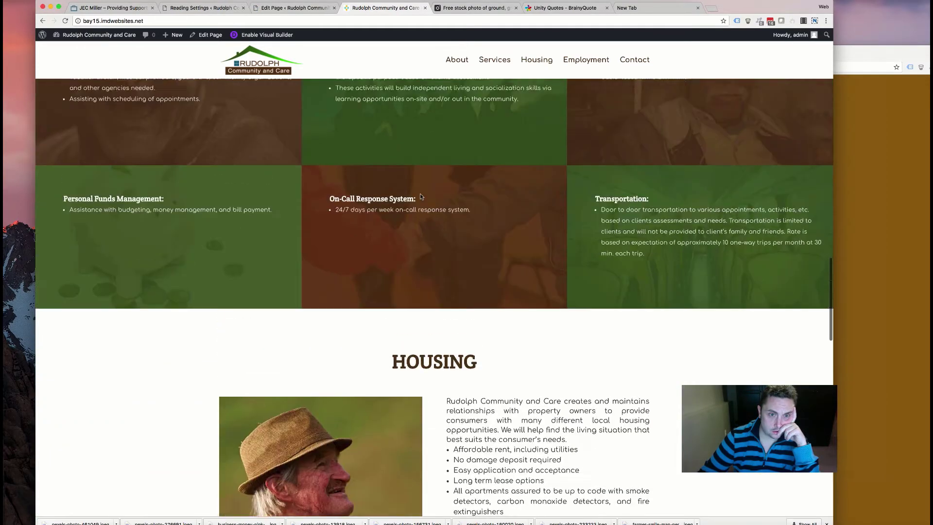
{"action": "scroll", "coordinate": [420, 195], "scroll_direction": "up", "scroll_amount": 8}
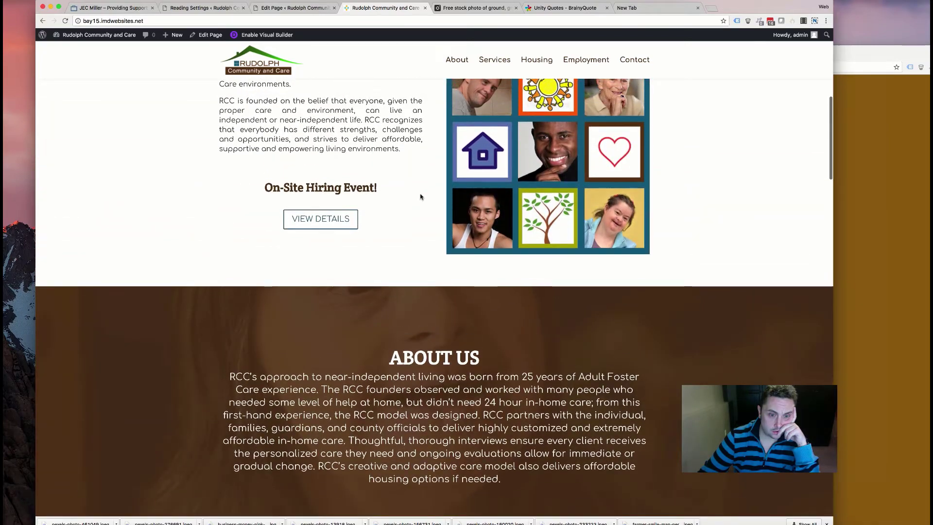
{"action": "scroll", "coordinate": [421, 197], "scroll_direction": "down", "scroll_amount": 20}
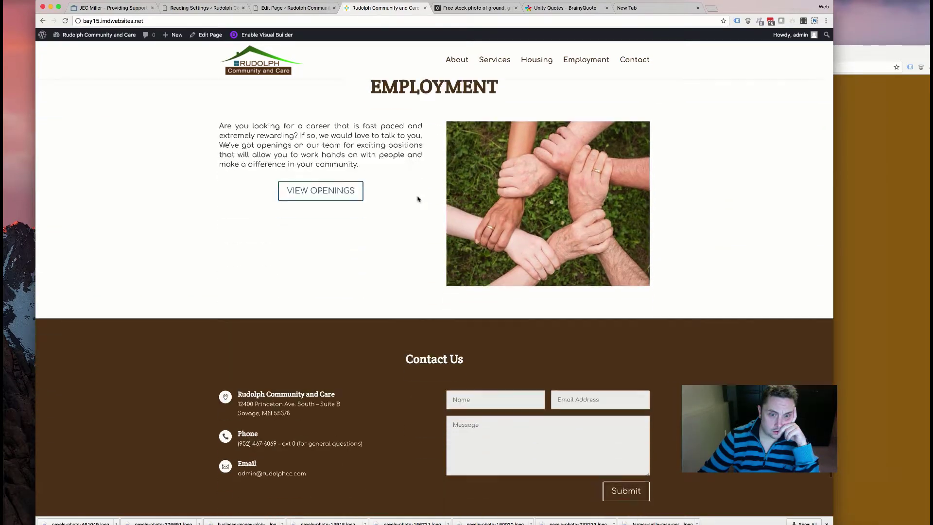
{"action": "scroll", "coordinate": [418, 199], "scroll_direction": "down", "scroll_amount": 2}
- Inspect the EMPLOYMENT heading's markup and styles in DevTools, then close DevTools
{"action": "right_click", "coordinate": [434, 328]}
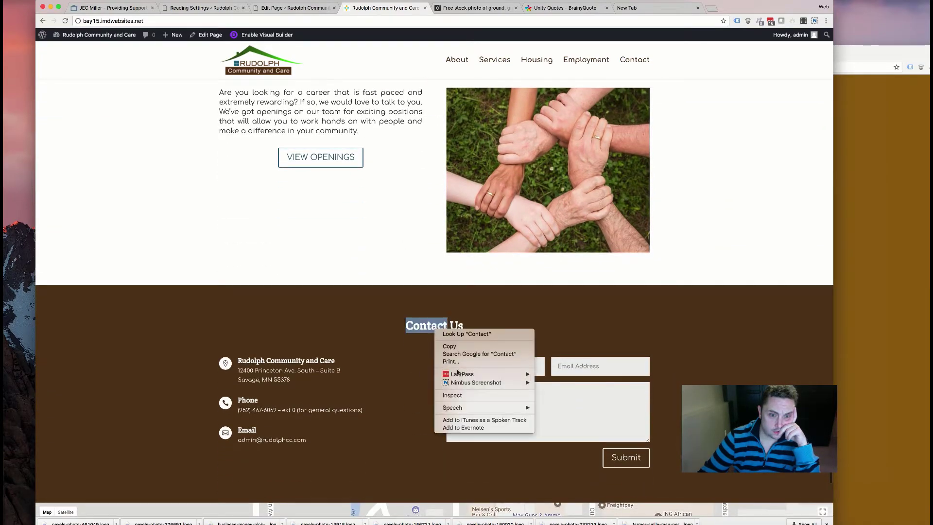
{"action": "left_click", "coordinate": [397, 245]}
{"action": "scroll", "coordinate": [393, 121], "scroll_direction": "up", "scroll_amount": 5}
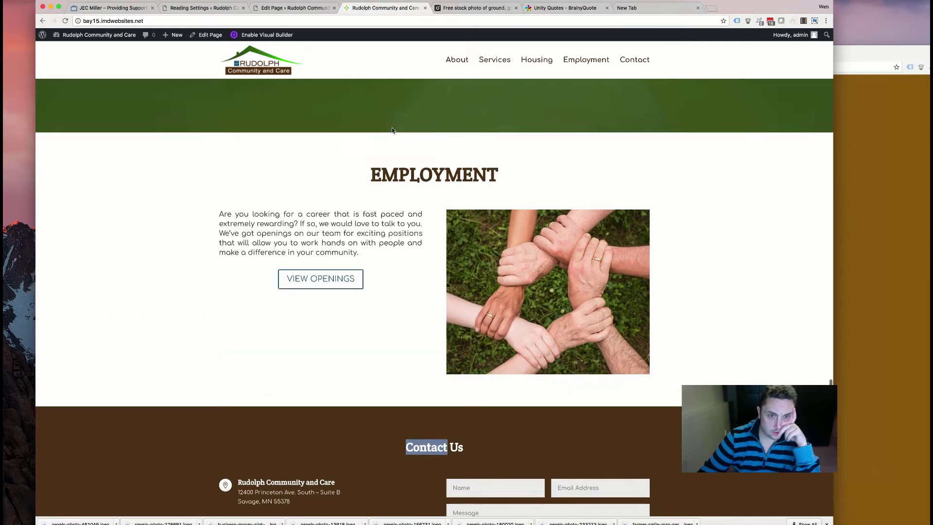
{"action": "right_click", "coordinate": [428, 175]}
{"action": "left_click", "coordinate": [445, 241]}
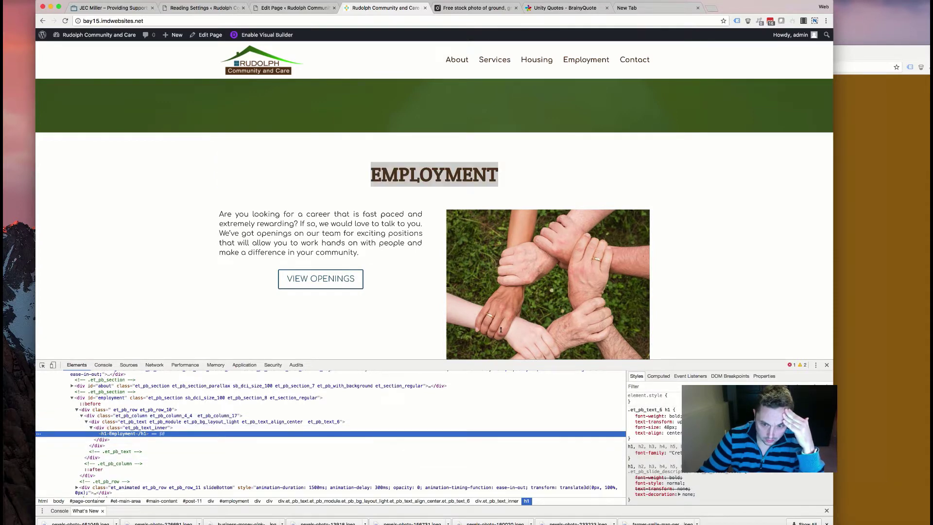
{"action": "left_click", "coordinate": [827, 366]}
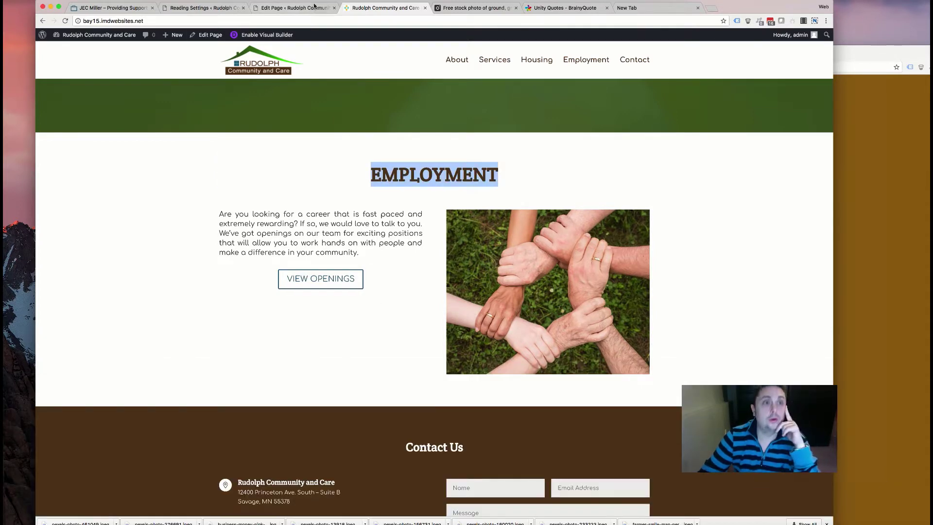
{"action": "left_click", "coordinate": [314, 7]}
- Make the Contact Us text module's header font uppercase and save the module
{"action": "scroll", "coordinate": [418, 271], "scroll_direction": "down", "scroll_amount": 20}
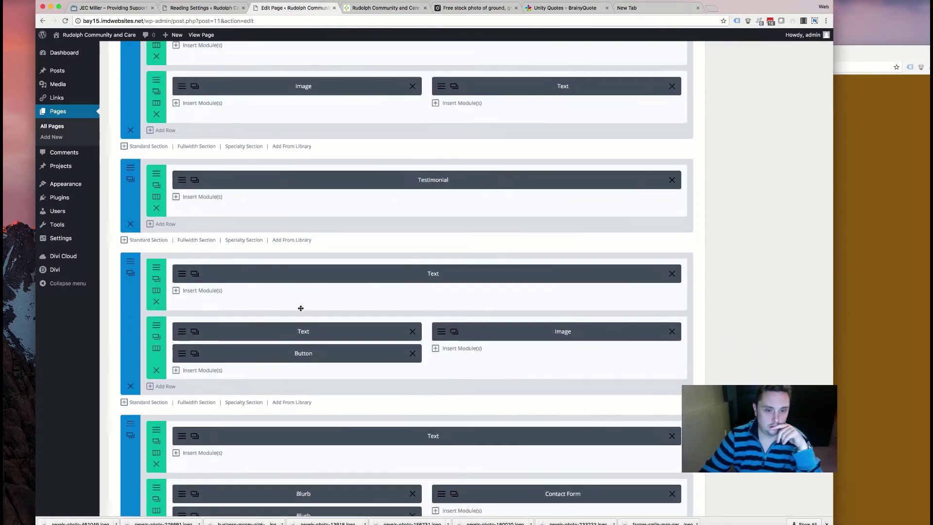
{"action": "scroll", "coordinate": [301, 308], "scroll_direction": "down", "scroll_amount": 5}
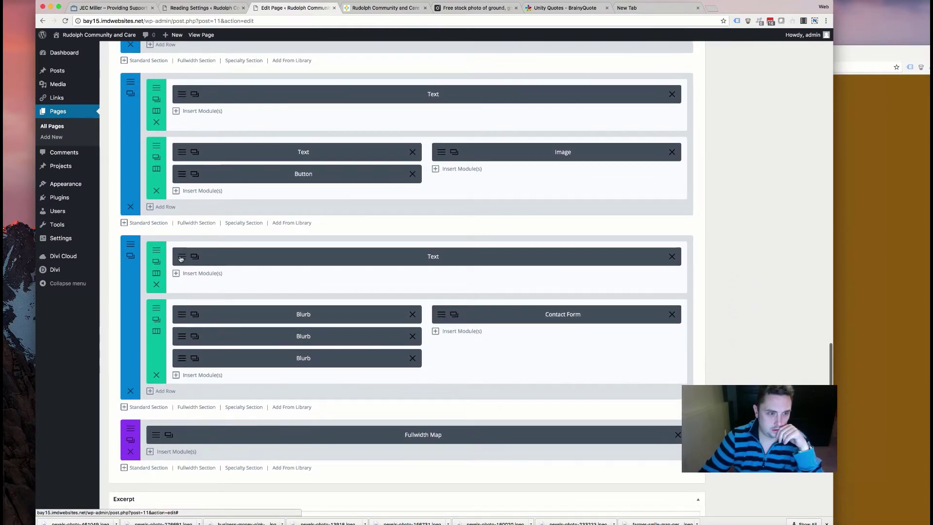
{"action": "left_click", "coordinate": [182, 259]}
{"action": "left_click", "coordinate": [300, 110]}
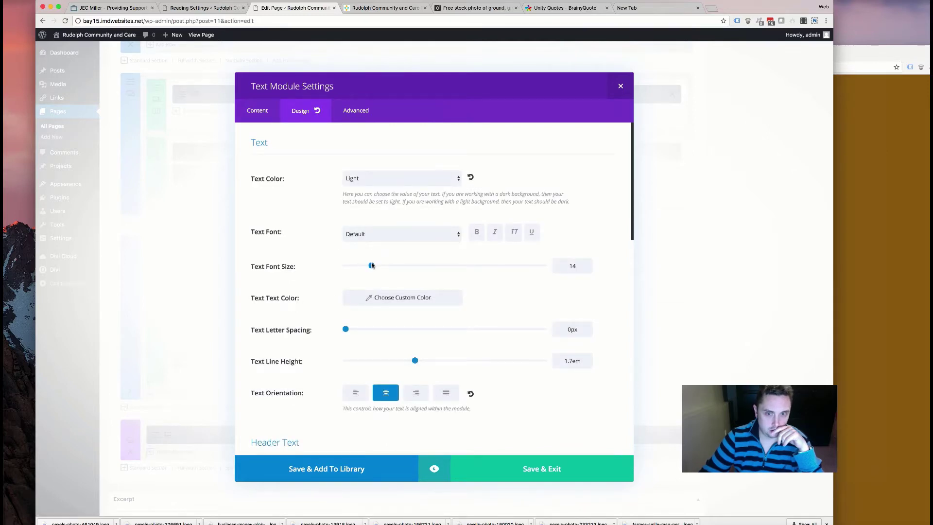
{"action": "scroll", "coordinate": [365, 294], "scroll_direction": "down", "scroll_amount": 6}
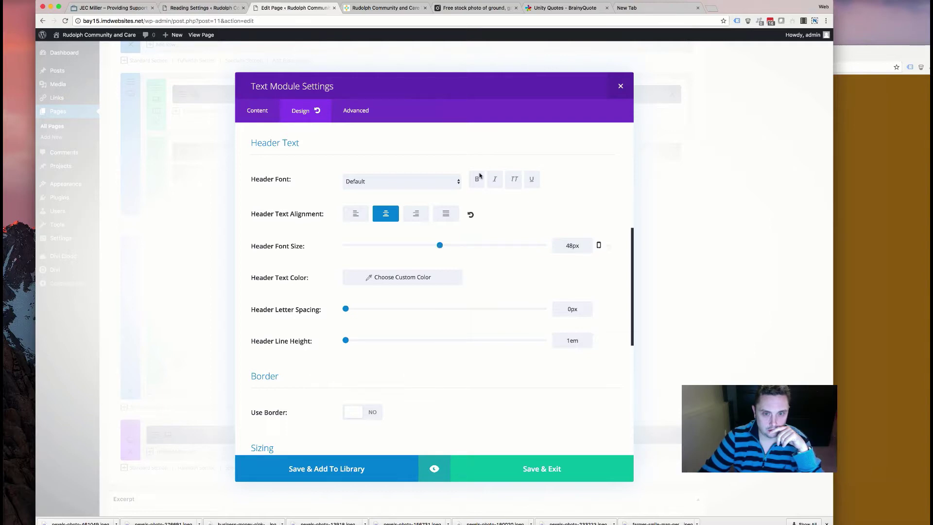
{"action": "left_click", "coordinate": [516, 182]}
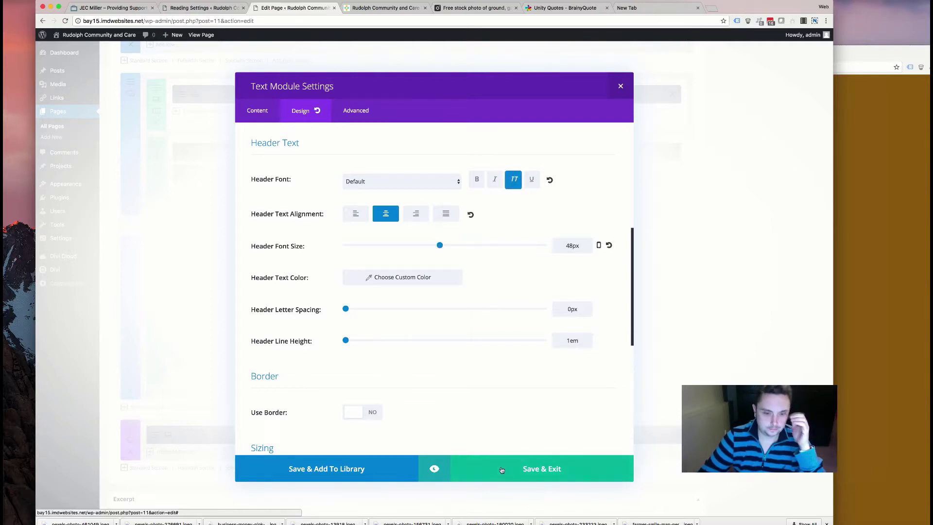
{"action": "left_click", "coordinate": [505, 470]}
{"action": "scroll", "coordinate": [413, 389], "scroll_direction": "up", "scroll_amount": 10}
{"action": "scroll", "coordinate": [710, 212], "scroll_direction": "up", "scroll_amount": 1}
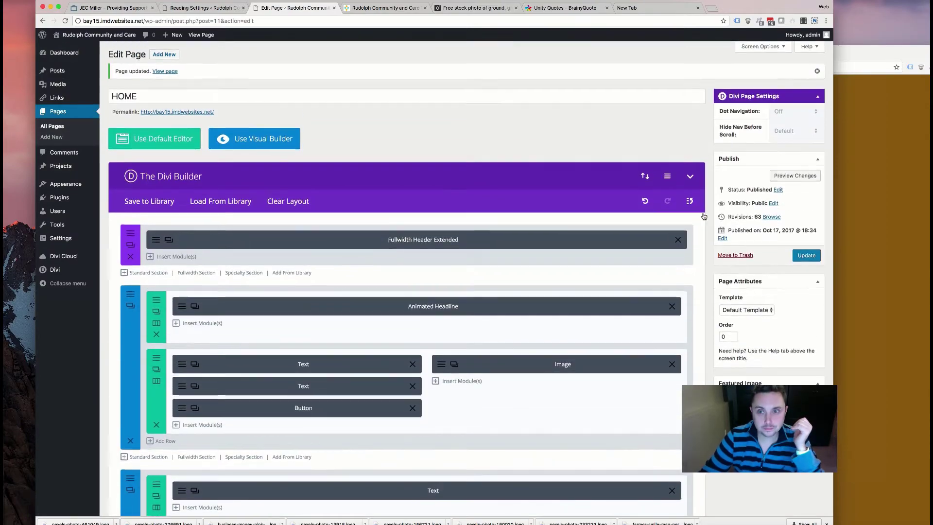
- Reload the live home page and review it from the hero through Services down to Housing
{"action": "left_click", "coordinate": [391, 7]}
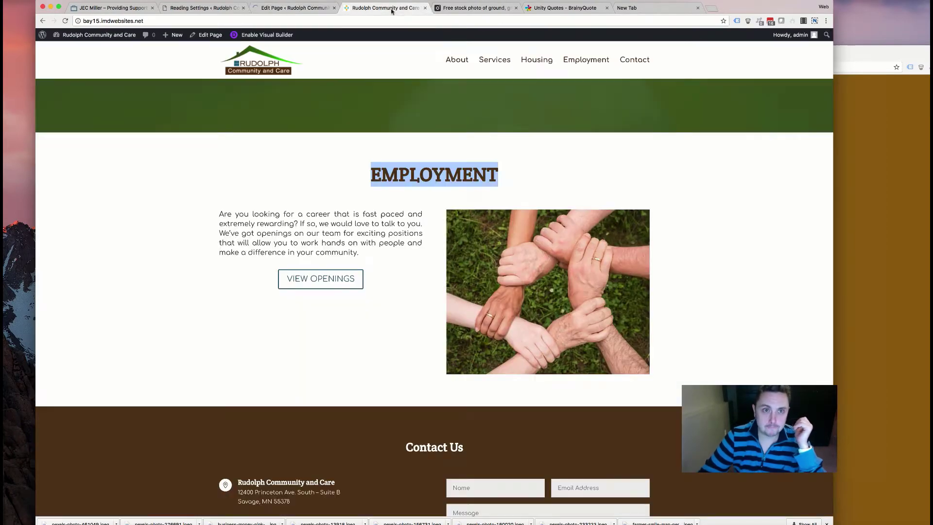
{"action": "scroll", "coordinate": [176, 246], "scroll_direction": "up", "scroll_amount": 20}
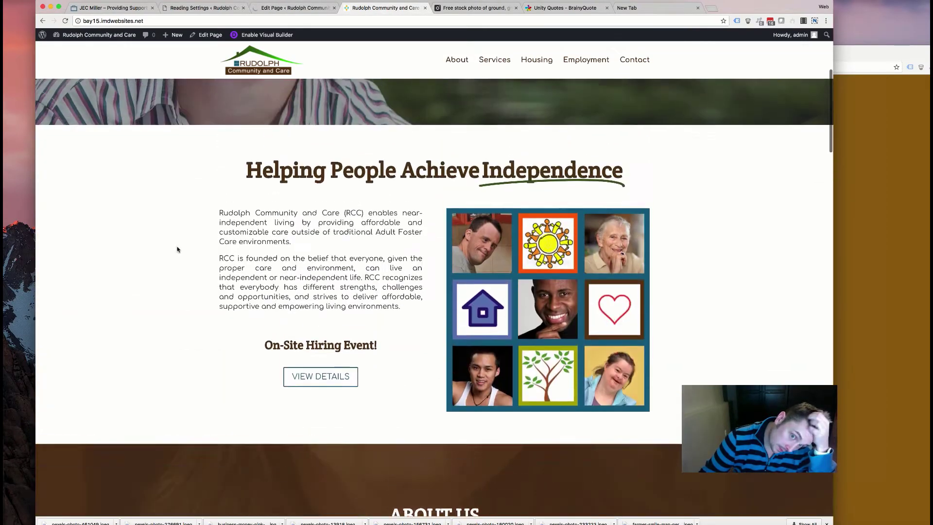
{"action": "scroll", "coordinate": [177, 246], "scroll_direction": "up", "scroll_amount": 1}
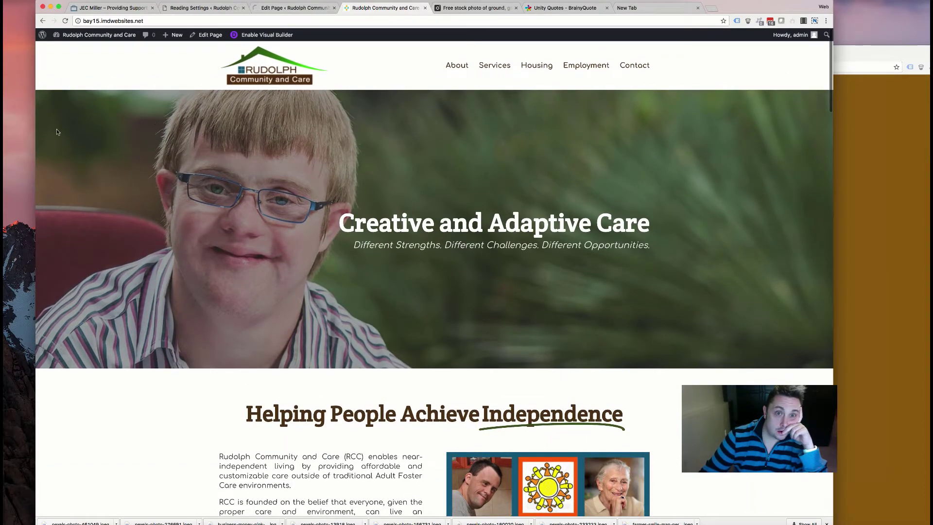
{"action": "left_click", "coordinate": [66, 22]}
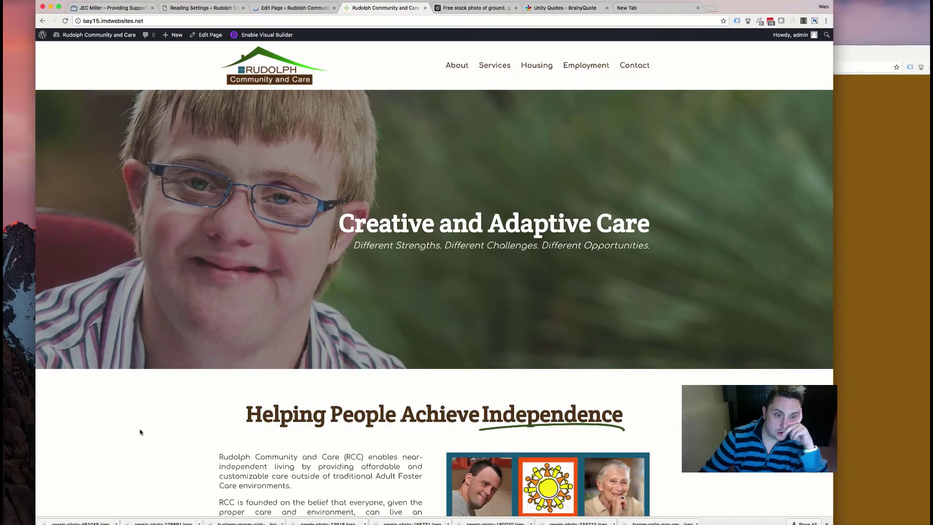
{"action": "scroll", "coordinate": [140, 432], "scroll_direction": "down", "scroll_amount": 3}
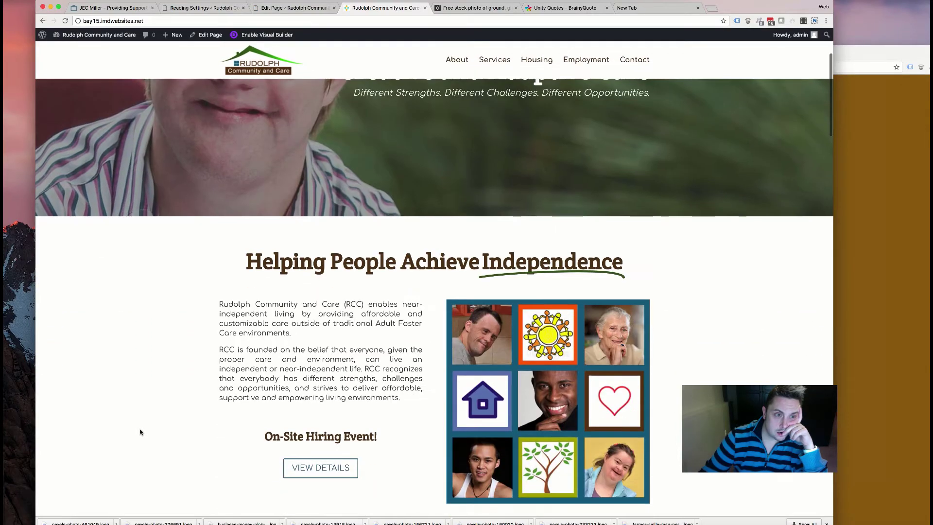
{"action": "scroll", "coordinate": [140, 432], "scroll_direction": "up", "scroll_amount": 3}
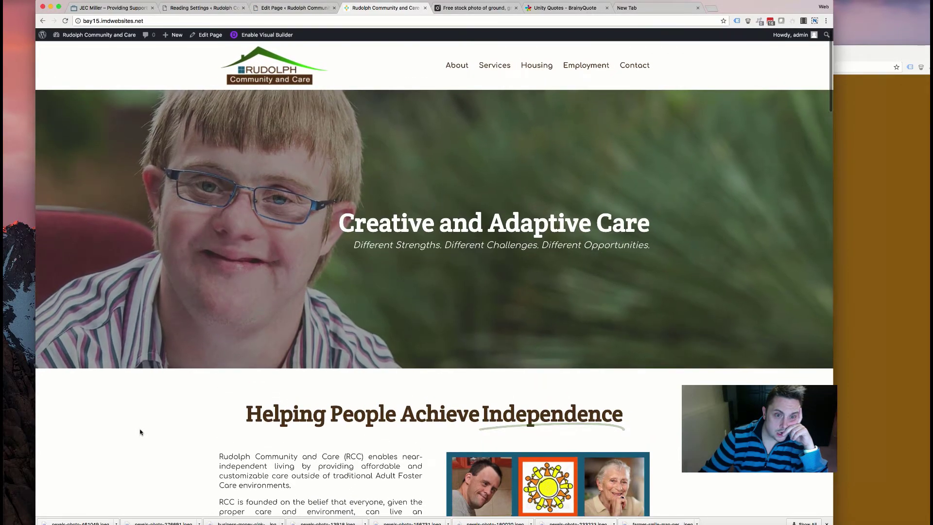
{"action": "scroll", "coordinate": [139, 432], "scroll_direction": "down", "scroll_amount": 3}
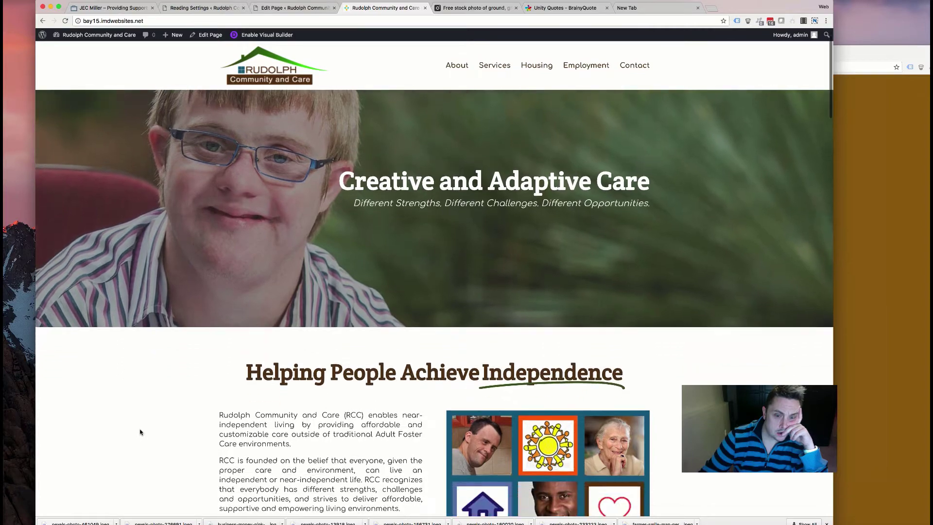
{"action": "scroll", "coordinate": [140, 432], "scroll_direction": "down", "scroll_amount": 5}
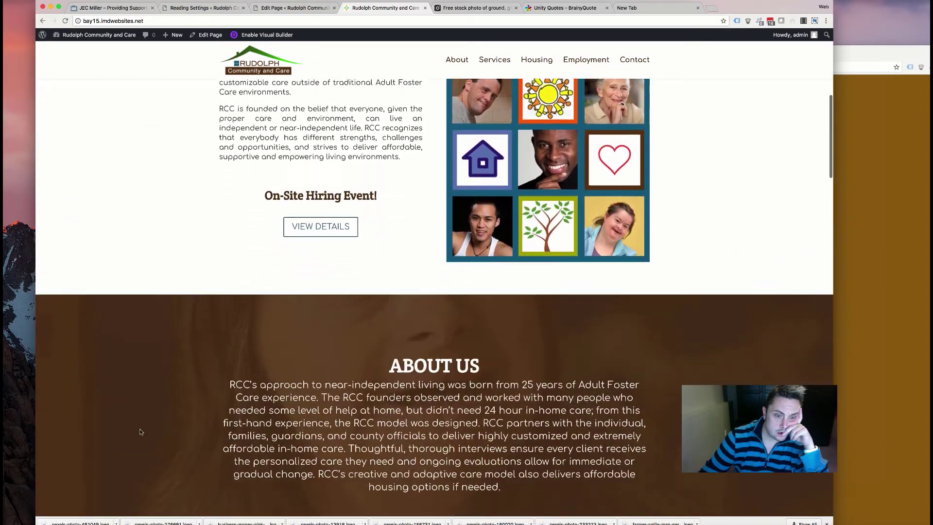
{"action": "scroll", "coordinate": [140, 432], "scroll_direction": "down", "scroll_amount": 7}
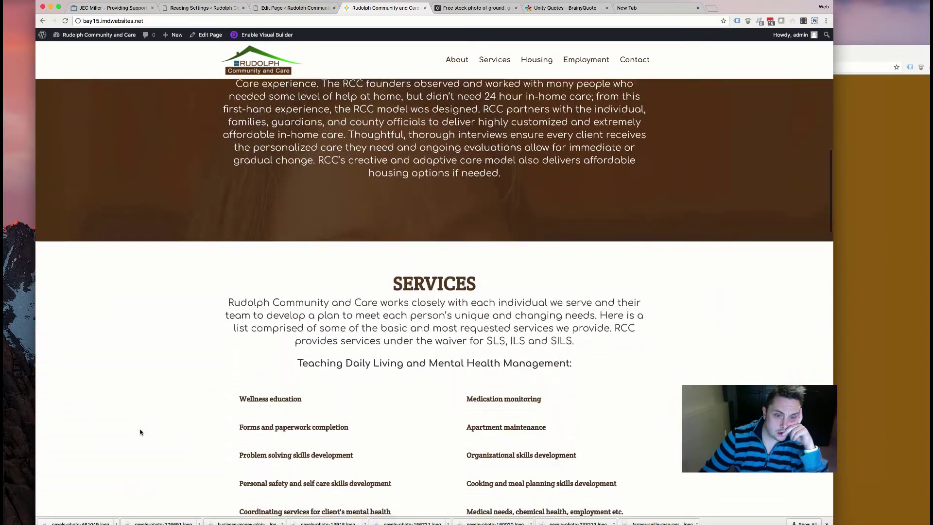
{"action": "scroll", "coordinate": [139, 432], "scroll_direction": "down", "scroll_amount": 6}
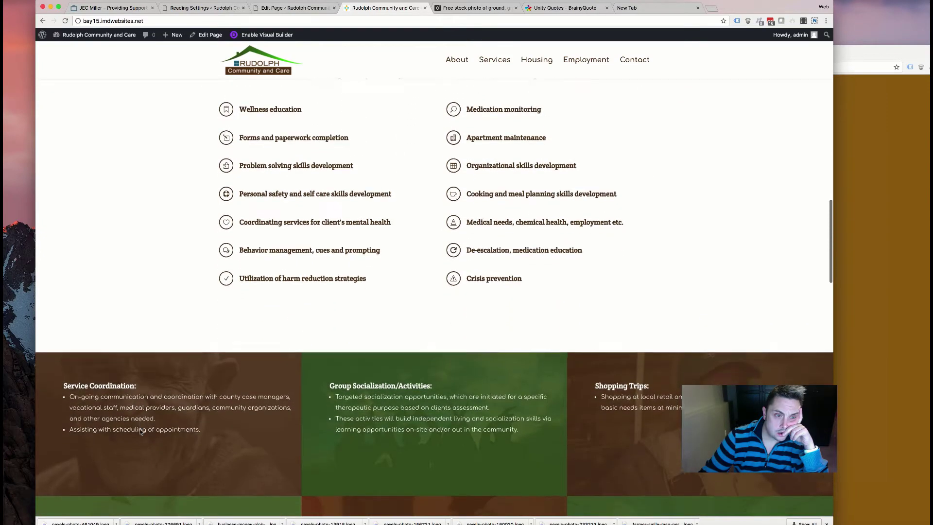
{"action": "scroll", "coordinate": [139, 429], "scroll_direction": "down", "scroll_amount": 3}
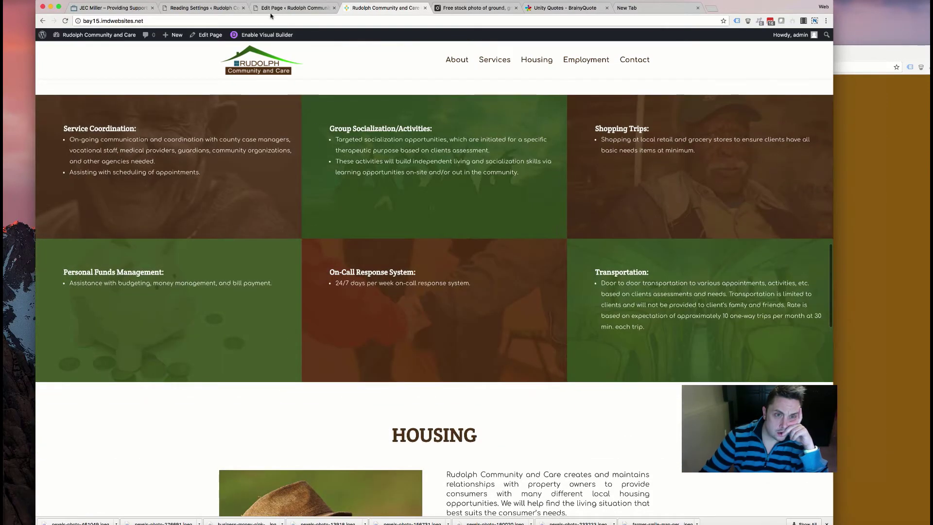
{"action": "left_click", "coordinate": [287, 8]}
- Deactivate Divi Section Manager and start the Divi Cloud update in Installed Plugins
{"action": "mouse_move", "coordinate": [57, 200]}
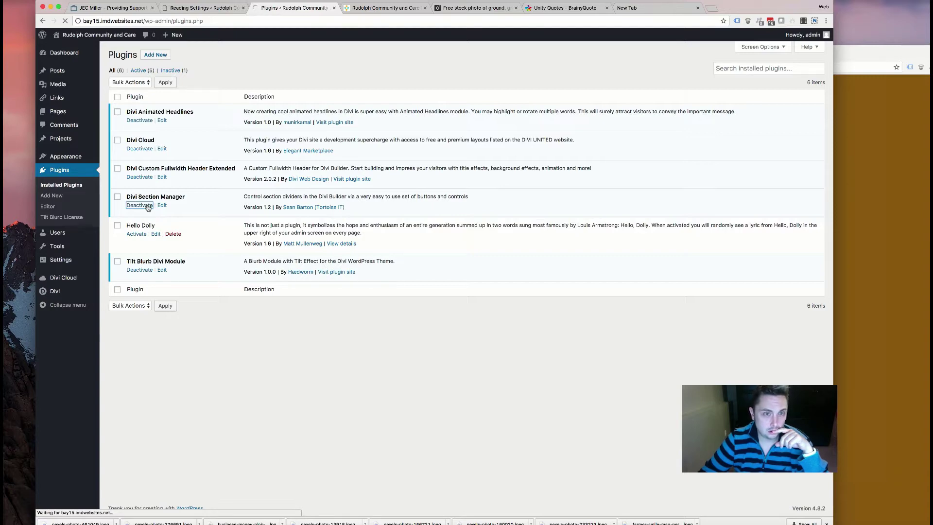
{"action": "mouse_move", "coordinate": [90, 230]}
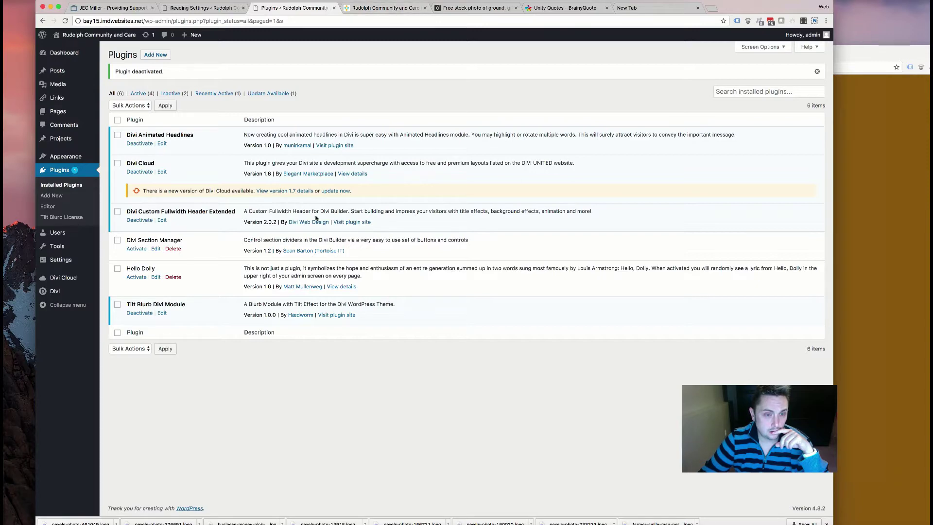
{"action": "left_click", "coordinate": [336, 191]}
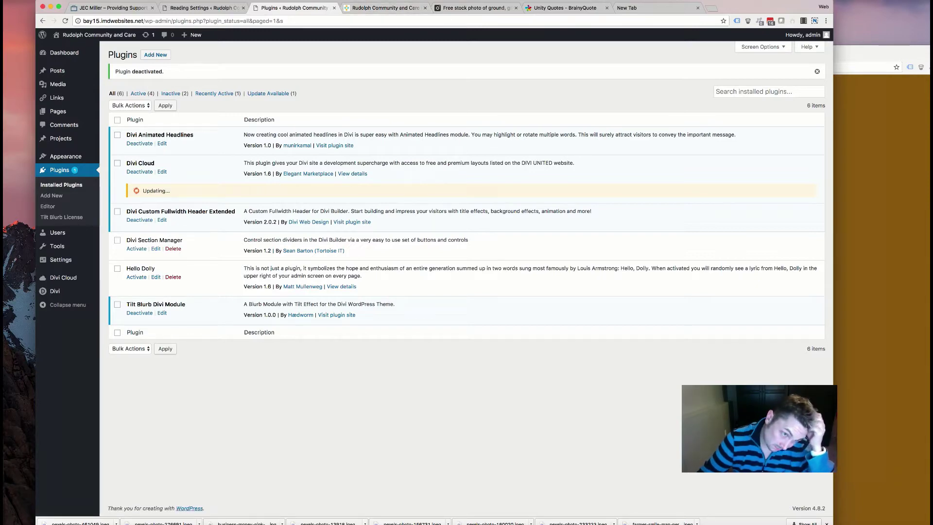
{"action": "left_click", "coordinate": [381, 9]}
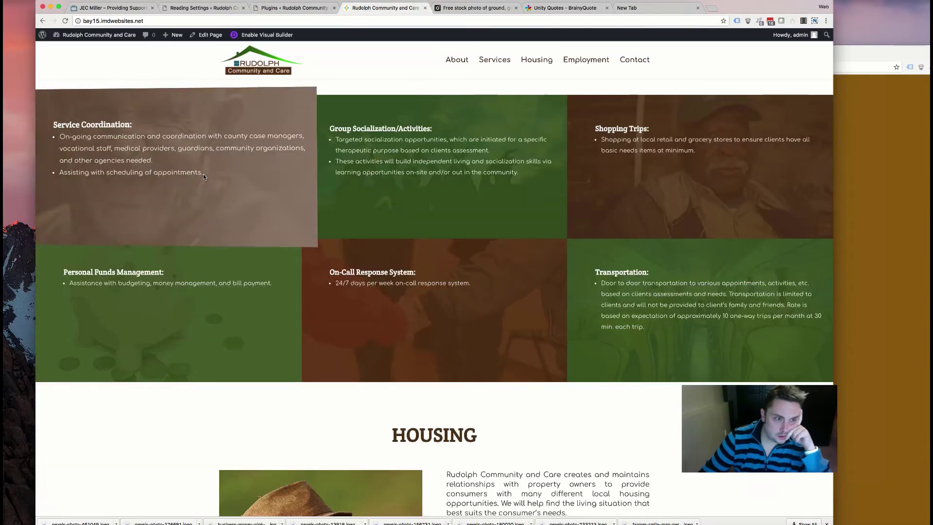
{"action": "scroll", "coordinate": [404, 401], "scroll_direction": "down", "scroll_amount": 15}
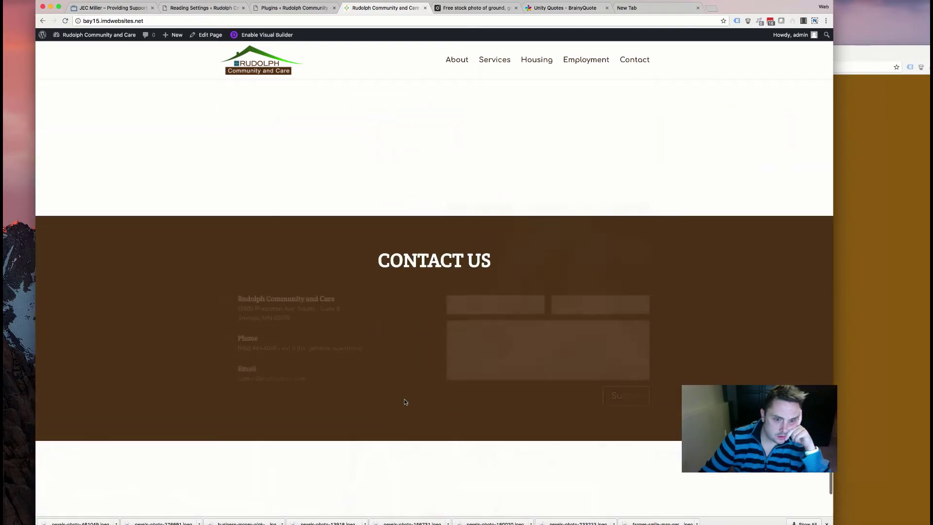
{"action": "scroll", "coordinate": [369, 388], "scroll_direction": "down", "scroll_amount": 3}
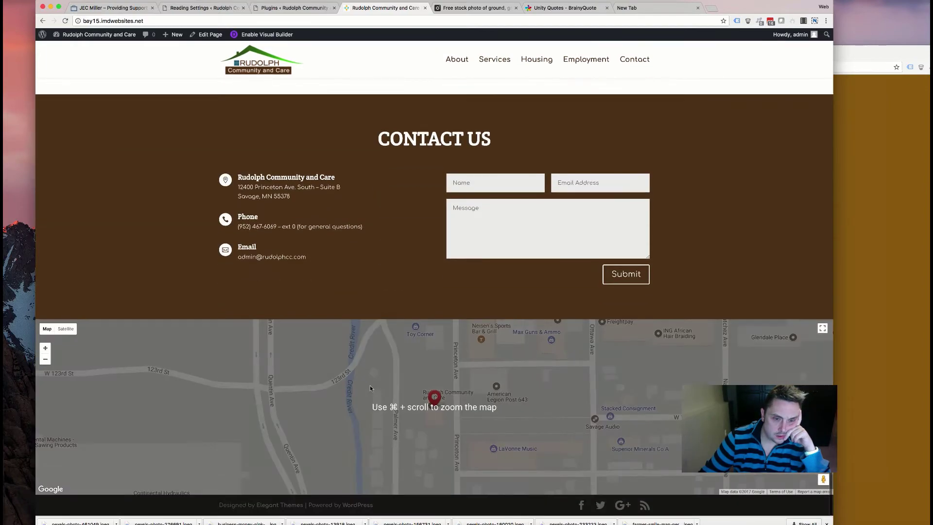
{"action": "scroll", "coordinate": [382, 325], "scroll_direction": "up", "scroll_amount": 5}
{"action": "scroll", "coordinate": [380, 324], "scroll_direction": "down", "scroll_amount": 3}
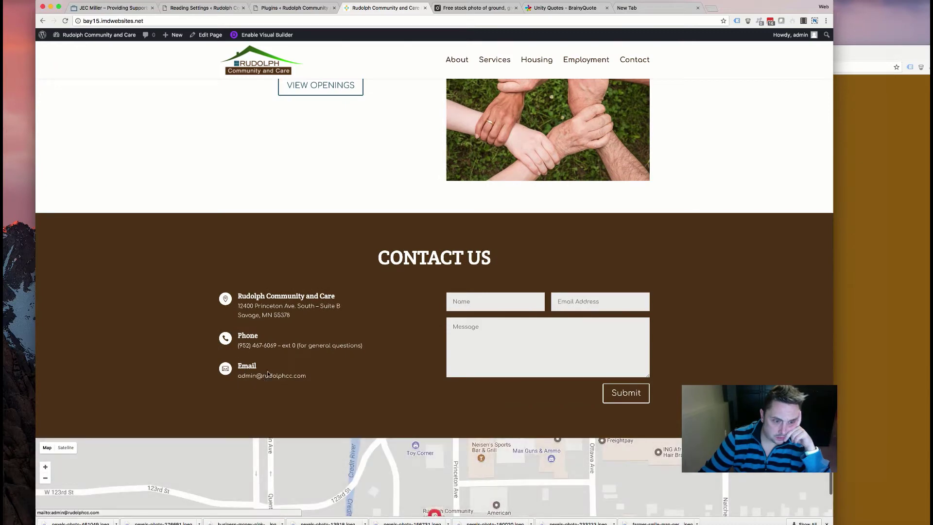
{"action": "scroll", "coordinate": [510, 391], "scroll_direction": "up", "scroll_amount": 5}
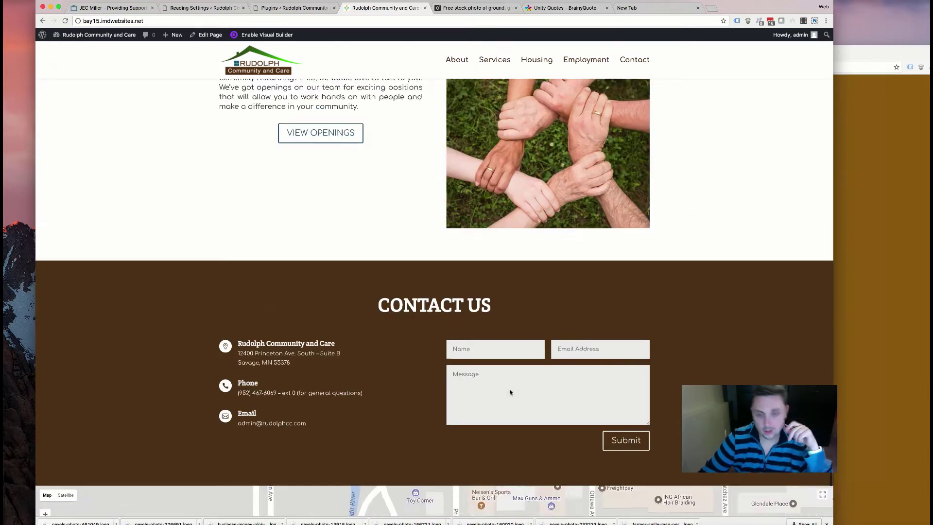
{"action": "scroll", "coordinate": [509, 391], "scroll_direction": "up", "scroll_amount": 8}
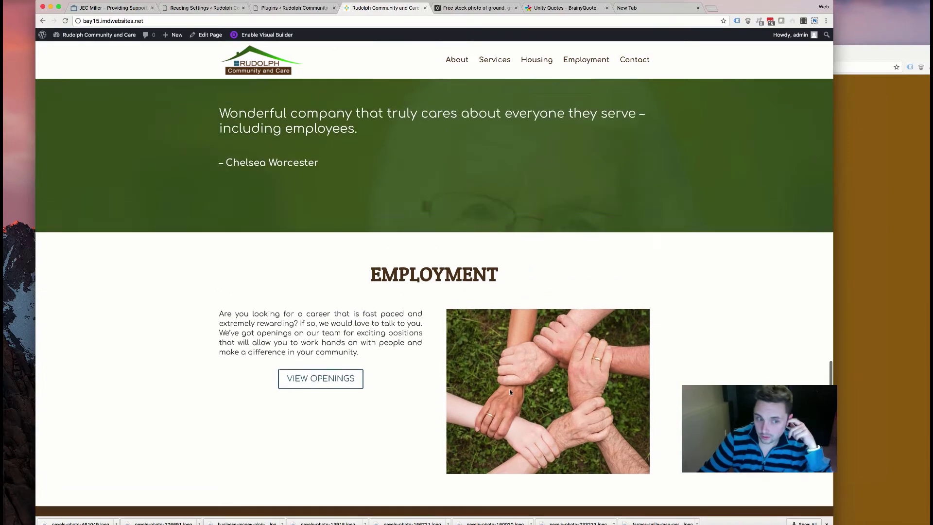
{"action": "scroll", "coordinate": [509, 392], "scroll_direction": "up", "scroll_amount": 10}
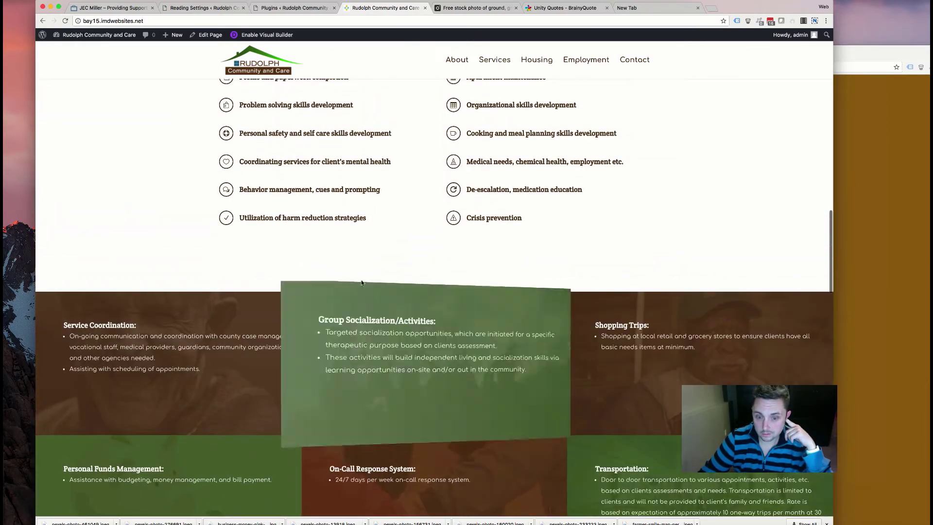
{"action": "scroll", "coordinate": [417, 271], "scroll_direction": "up", "scroll_amount": 6}
{"action": "scroll", "coordinate": [416, 270], "scroll_direction": "up", "scroll_amount": 15}
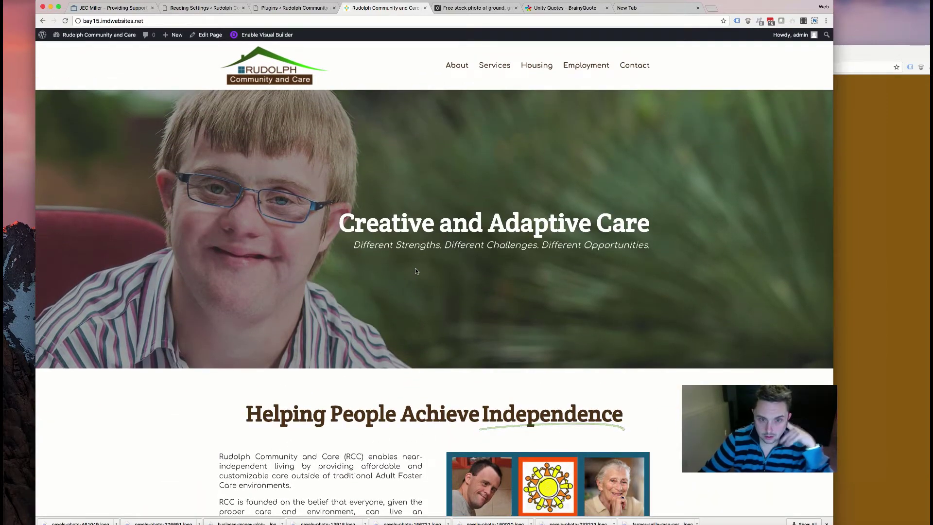
{"action": "left_click", "coordinate": [292, 8]}
- Review the live home page top to bottom, then bring up the old rudolphcc.com contact page
{"action": "left_click", "coordinate": [229, 8]}
{"action": "left_click", "coordinate": [357, 9]}
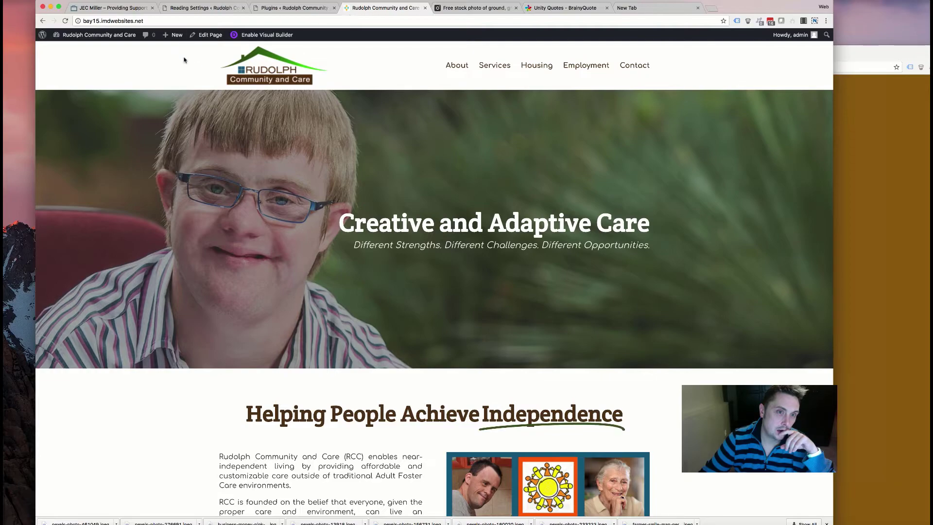
{"action": "scroll", "coordinate": [217, 149], "scroll_direction": "down", "scroll_amount": 15}
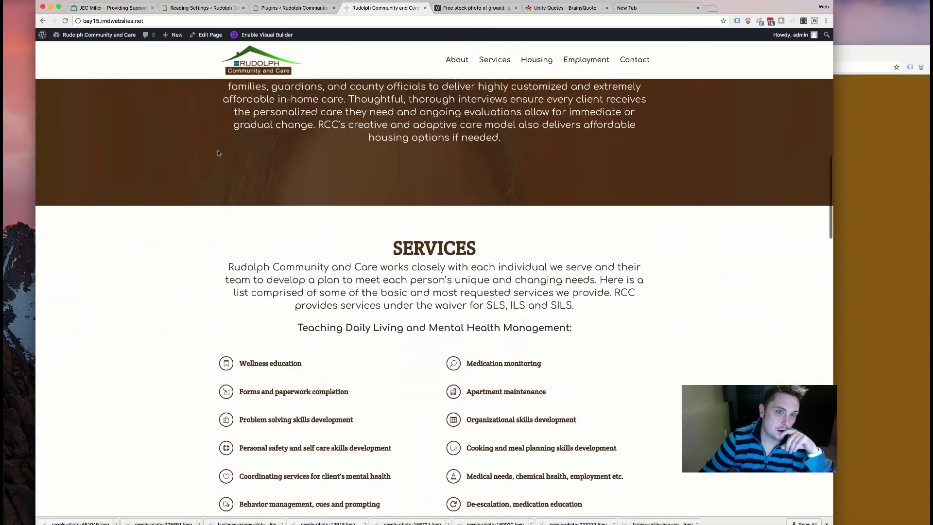
{"action": "scroll", "coordinate": [217, 153], "scroll_direction": "down", "scroll_amount": 20}
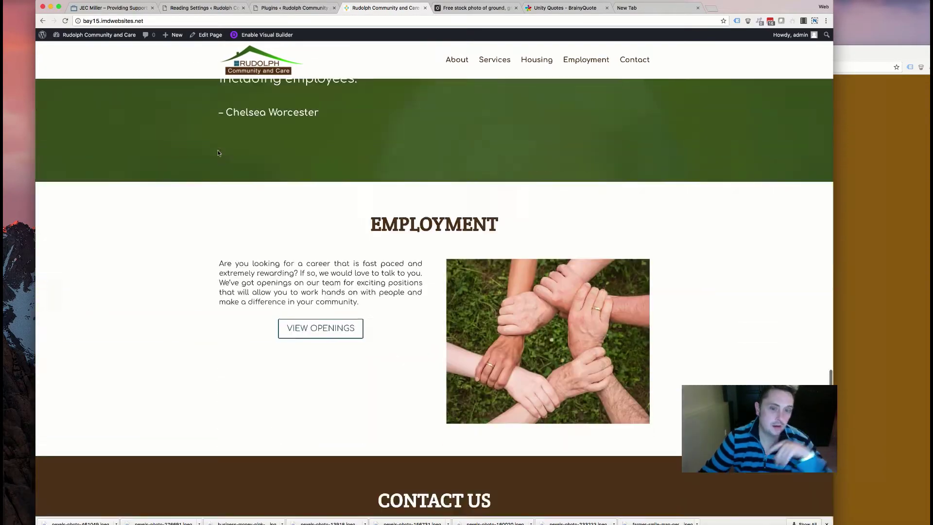
{"action": "scroll", "coordinate": [217, 153], "scroll_direction": "up", "scroll_amount": 20}
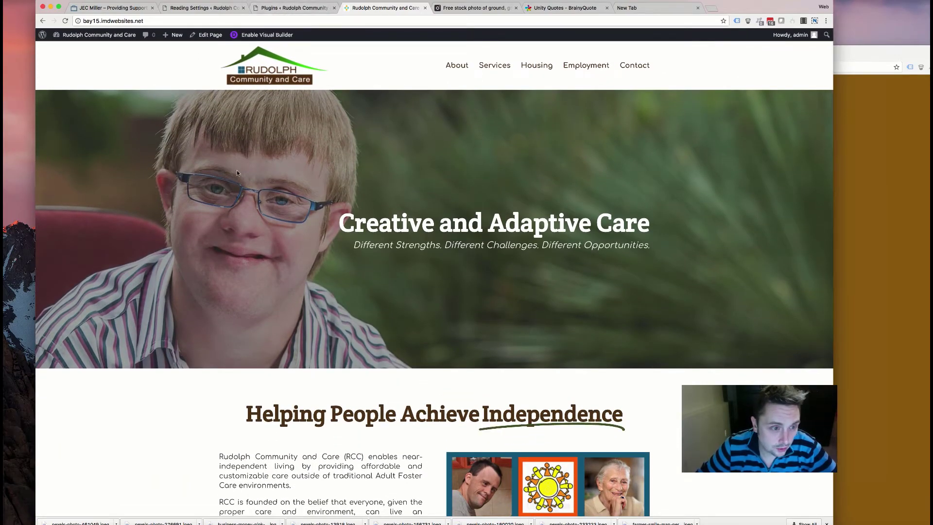
{"action": "scroll", "coordinate": [235, 191], "scroll_direction": "down", "scroll_amount": 7}
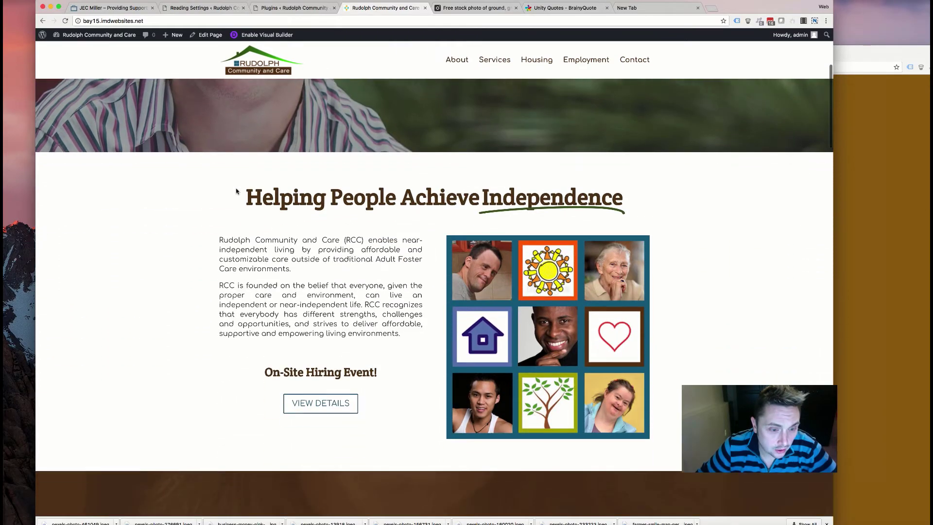
{"action": "scroll", "coordinate": [232, 190], "scroll_direction": "down", "scroll_amount": 8}
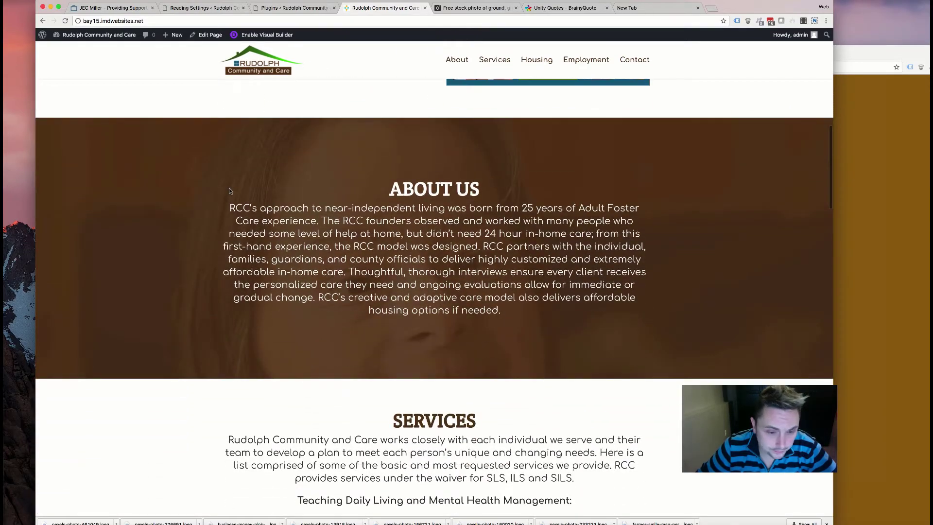
{"action": "scroll", "coordinate": [230, 190], "scroll_direction": "down", "scroll_amount": 10}
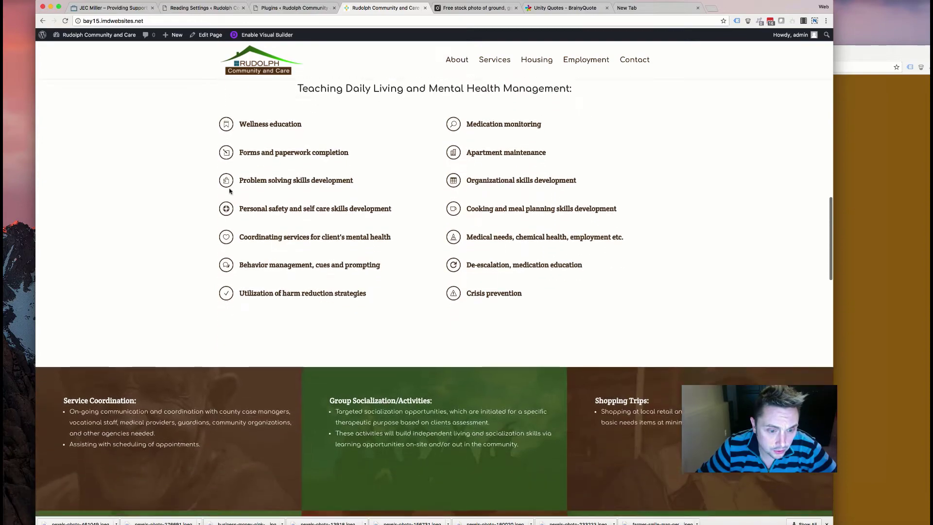
{"action": "scroll", "coordinate": [229, 191], "scroll_direction": "down", "scroll_amount": 3}
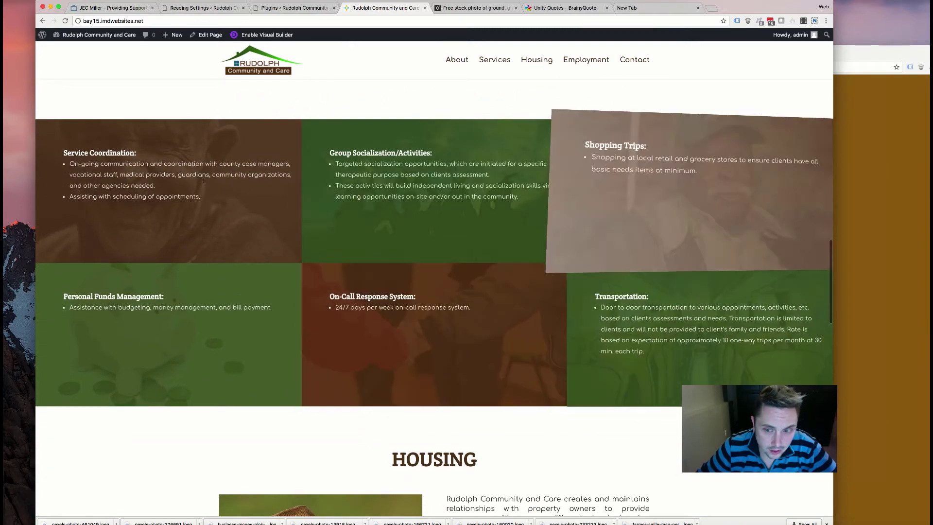
{"action": "left_click", "coordinate": [895, 189]}
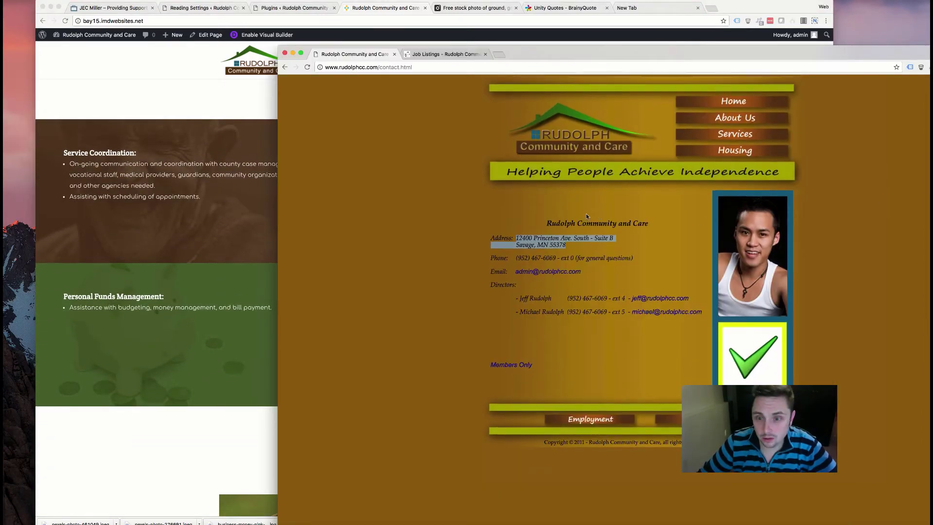
- Bring the new WordPress site window back to the front and scroll through its upper sections
{"action": "left_click", "coordinate": [192, 165]}
{"action": "scroll", "coordinate": [206, 202], "scroll_direction": "down", "scroll_amount": 9}
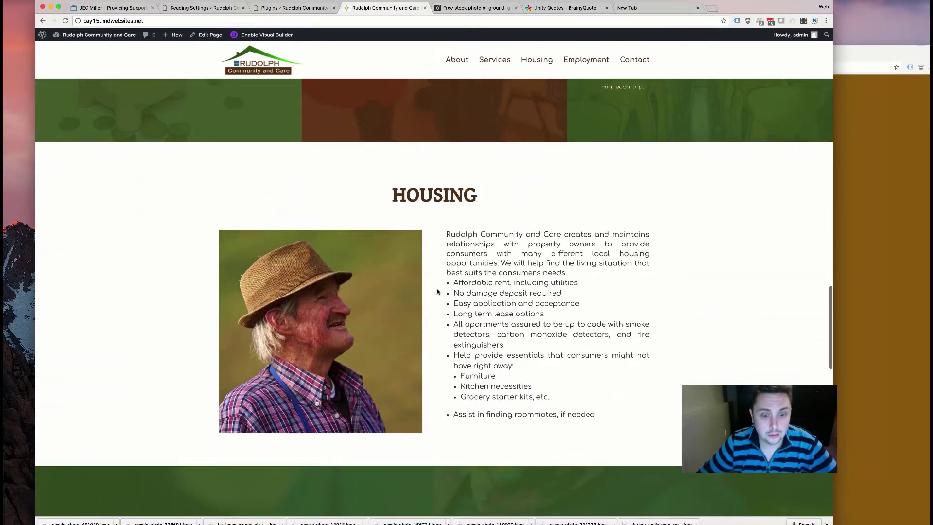
{"action": "scroll", "coordinate": [436, 284], "scroll_direction": "down", "scroll_amount": 10}
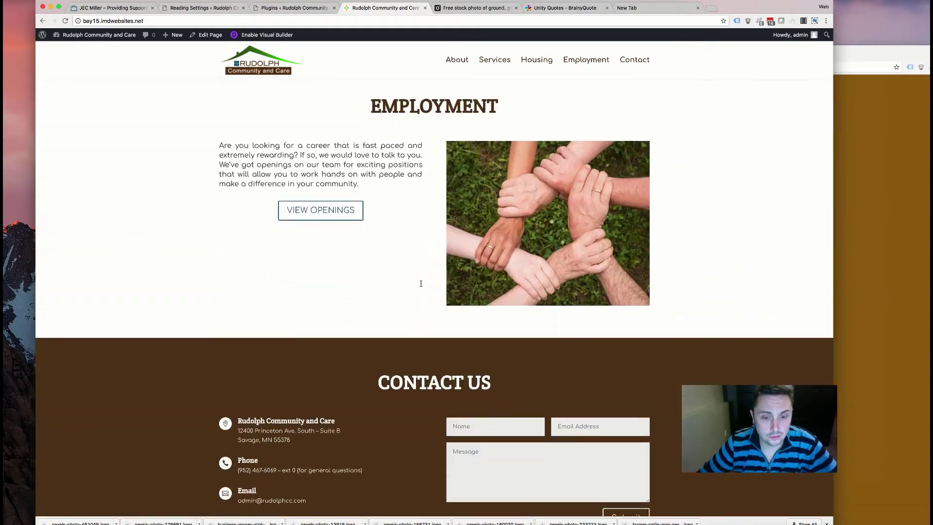
{"action": "scroll", "coordinate": [421, 286], "scroll_direction": "down", "scroll_amount": 2}
{"action": "scroll", "coordinate": [344, 262], "scroll_direction": "up", "scroll_amount": 11}
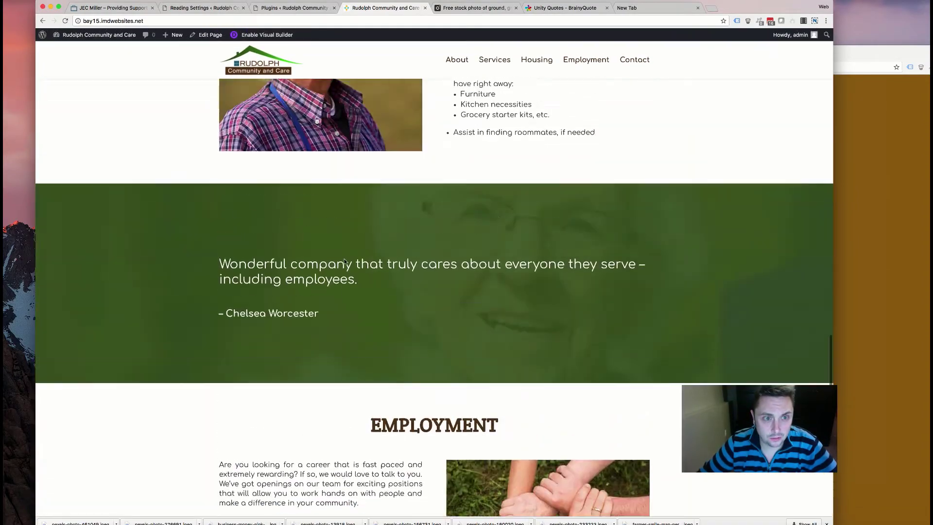
{"action": "scroll", "coordinate": [345, 262], "scroll_direction": "up", "scroll_amount": 10}
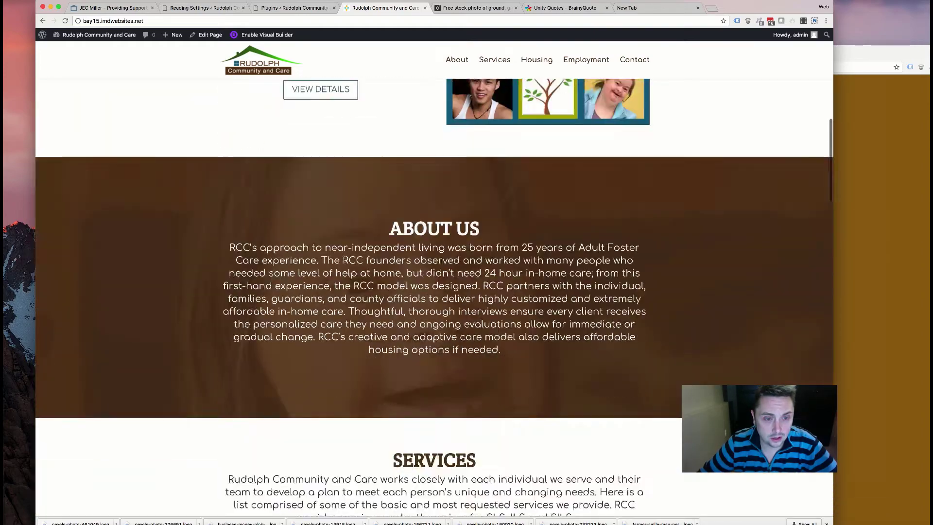
{"action": "scroll", "coordinate": [344, 259], "scroll_direction": "down", "scroll_amount": 5}
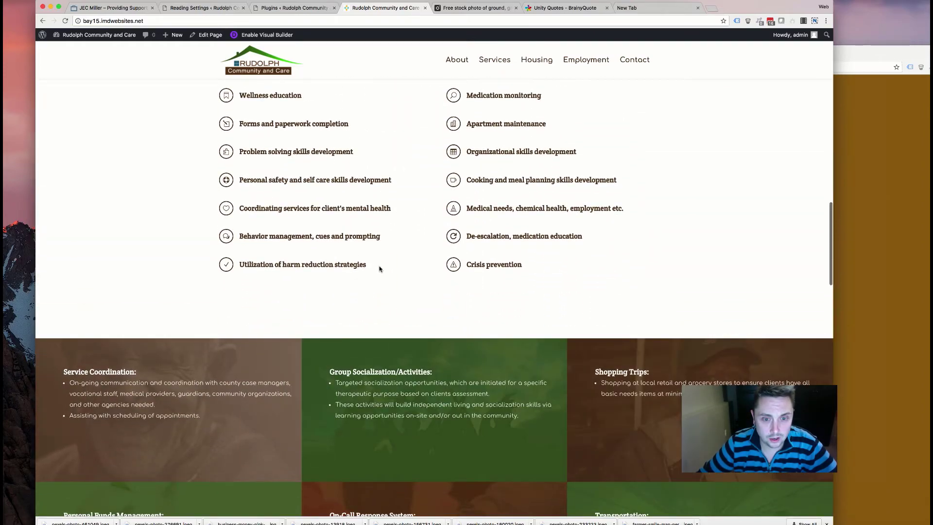
{"action": "scroll", "coordinate": [374, 271], "scroll_direction": "up", "scroll_amount": 4}
{"action": "scroll", "coordinate": [373, 270], "scroll_direction": "up", "scroll_amount": 10}
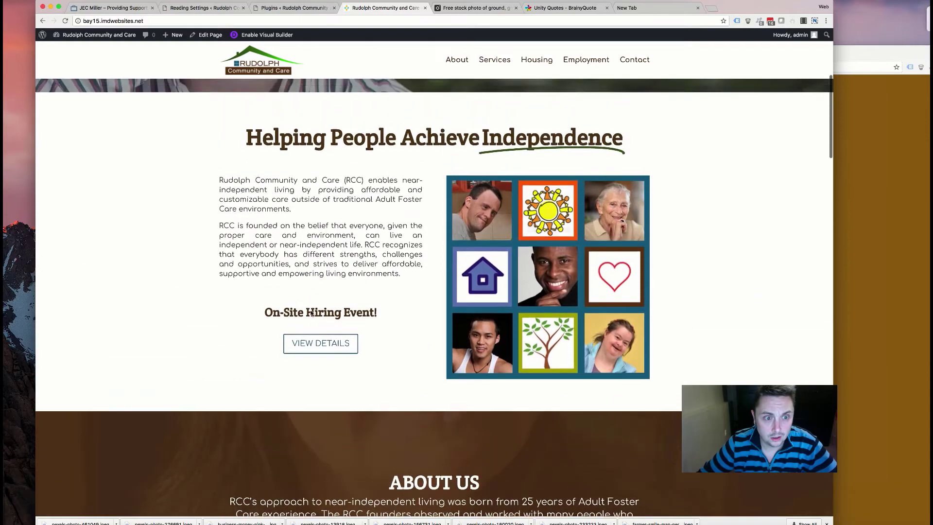
{"action": "scroll", "coordinate": [329, 224], "scroll_direction": "up", "scroll_amount": 5}
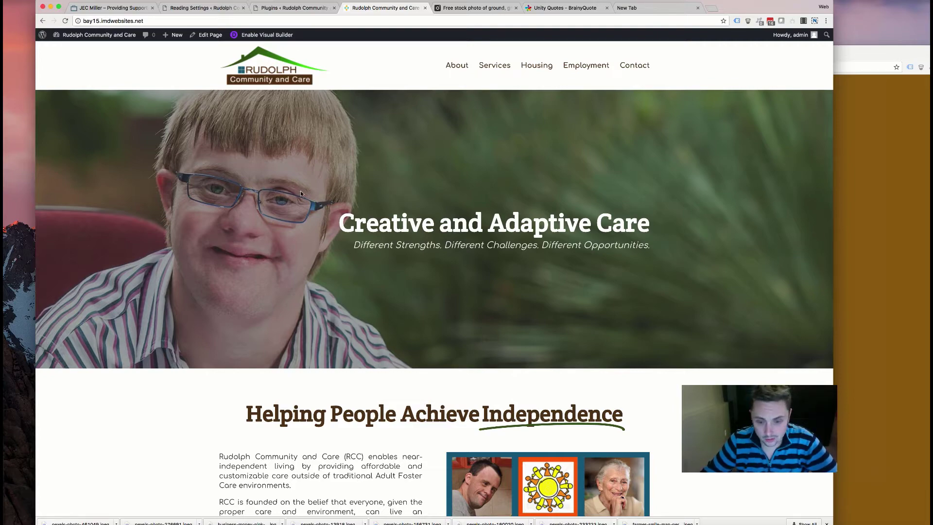
- Review the home page down to the Contact Us form, map and footer
{"action": "scroll", "coordinate": [268, 221], "scroll_direction": "down", "scroll_amount": 5}
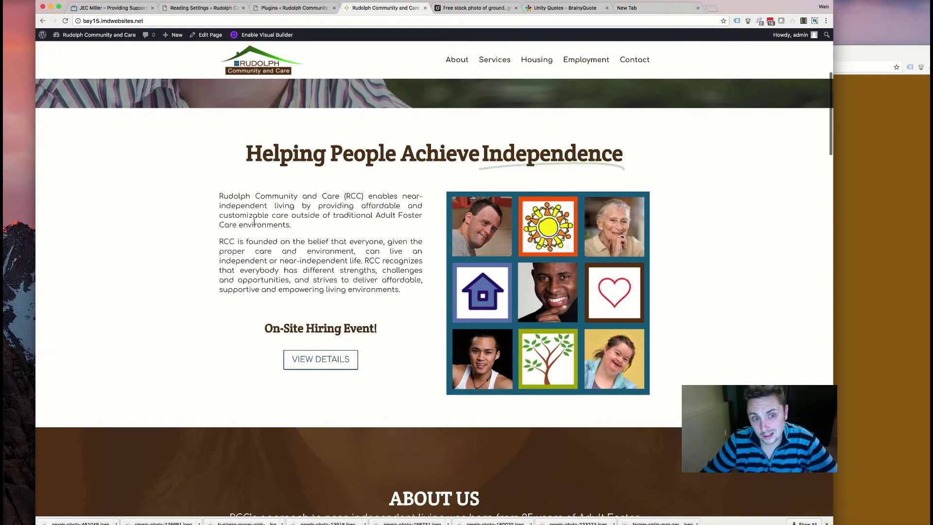
{"action": "scroll", "coordinate": [252, 222], "scroll_direction": "down", "scroll_amount": 3}
{"action": "scroll", "coordinate": [251, 222], "scroll_direction": "down", "scroll_amount": 8}
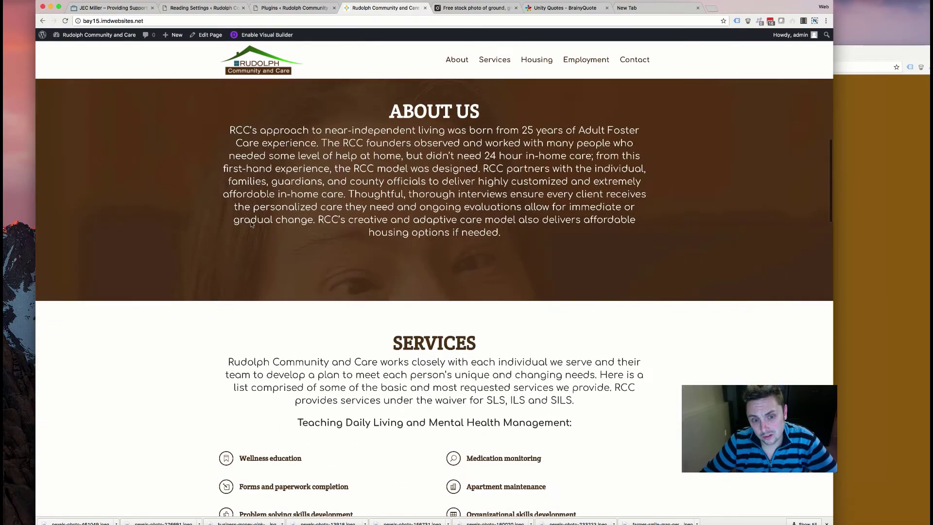
{"action": "scroll", "coordinate": [251, 222], "scroll_direction": "down", "scroll_amount": 10}
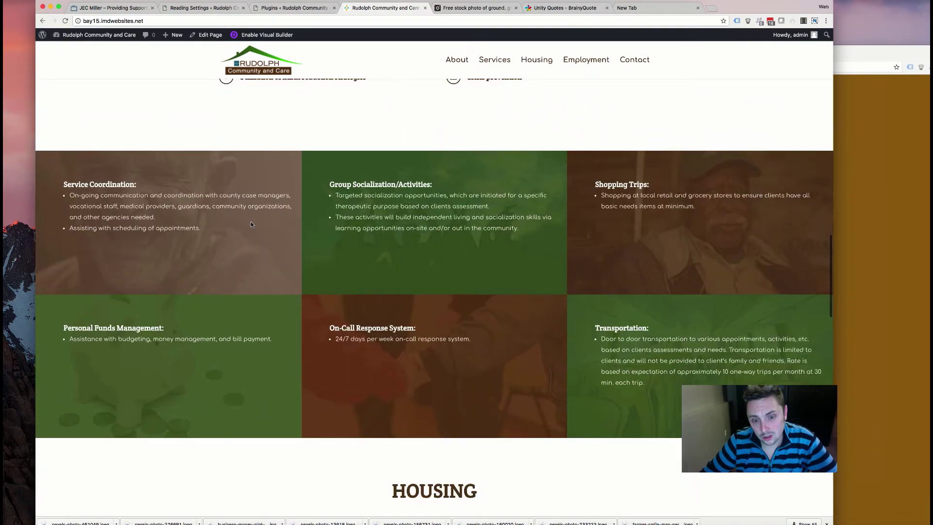
{"action": "scroll", "coordinate": [251, 224], "scroll_direction": "down", "scroll_amount": 1}
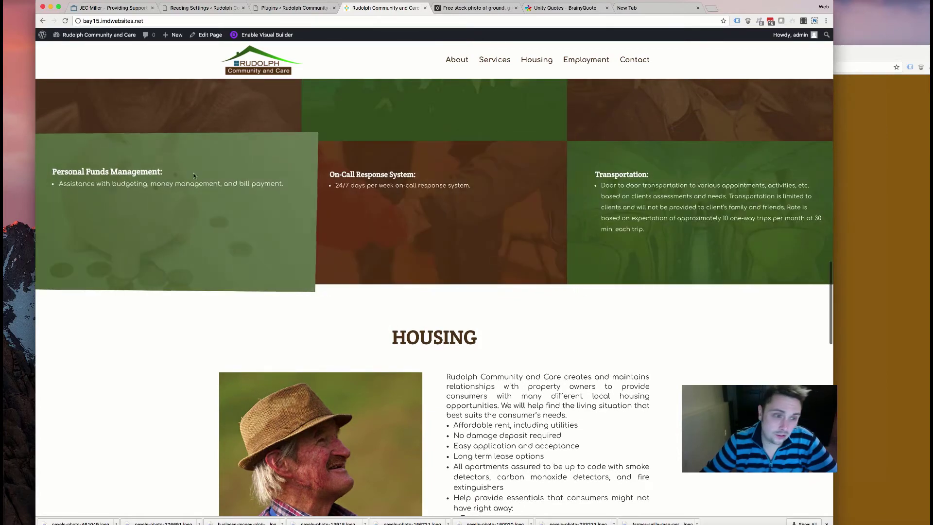
{"action": "scroll", "coordinate": [308, 217], "scroll_direction": "up", "scroll_amount": 6}
{"action": "scroll", "coordinate": [297, 226], "scroll_direction": "down", "scroll_amount": 12}
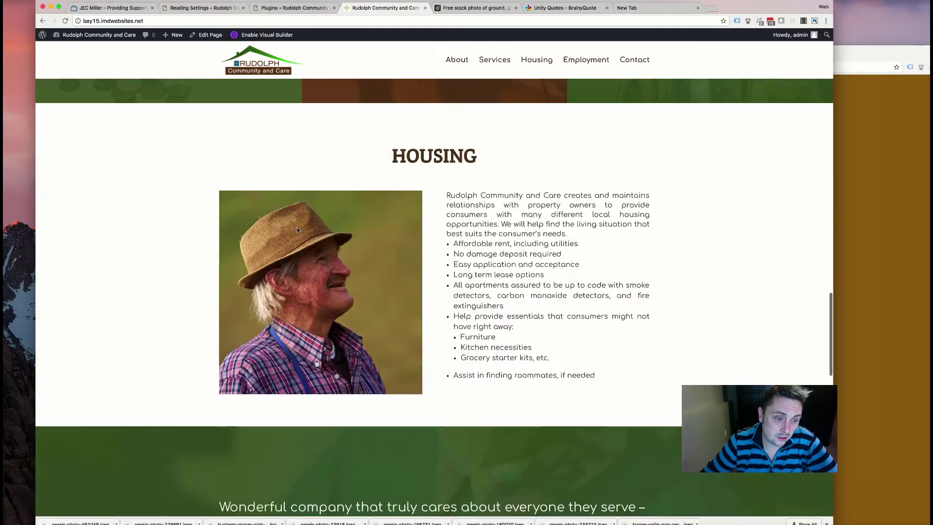
{"action": "scroll", "coordinate": [334, 233], "scroll_direction": "down", "scroll_amount": 5}
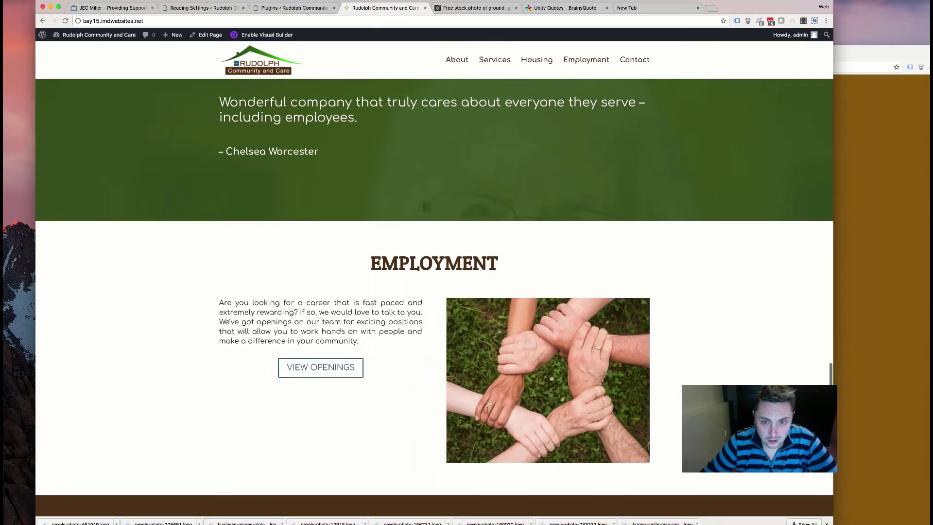
{"action": "scroll", "coordinate": [395, 225], "scroll_direction": "up", "scroll_amount": 2}
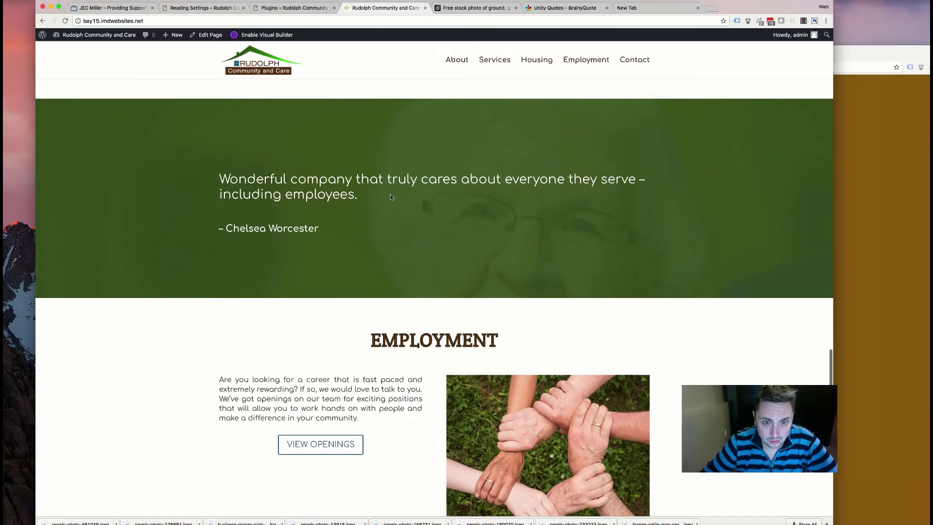
{"action": "scroll", "coordinate": [369, 223], "scroll_direction": "down", "scroll_amount": 7}
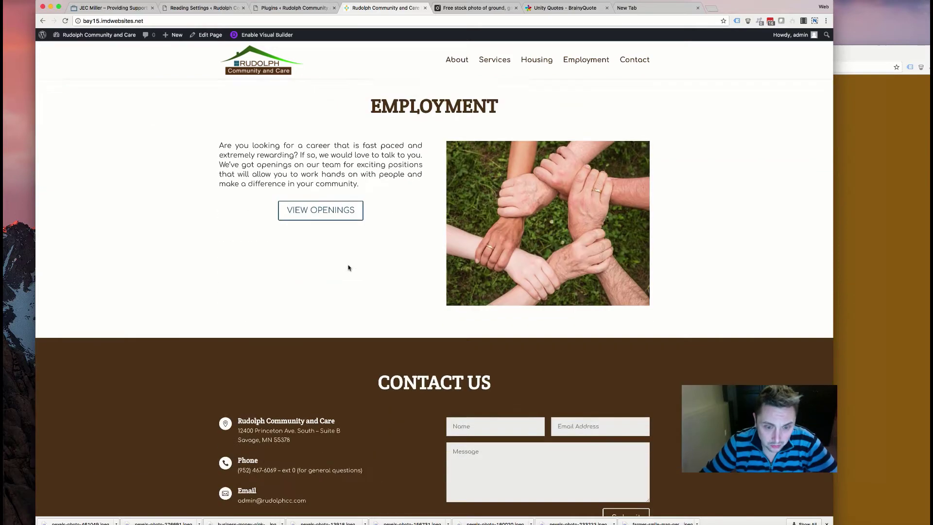
{"action": "scroll", "coordinate": [356, 287], "scroll_direction": "down", "scroll_amount": 2}
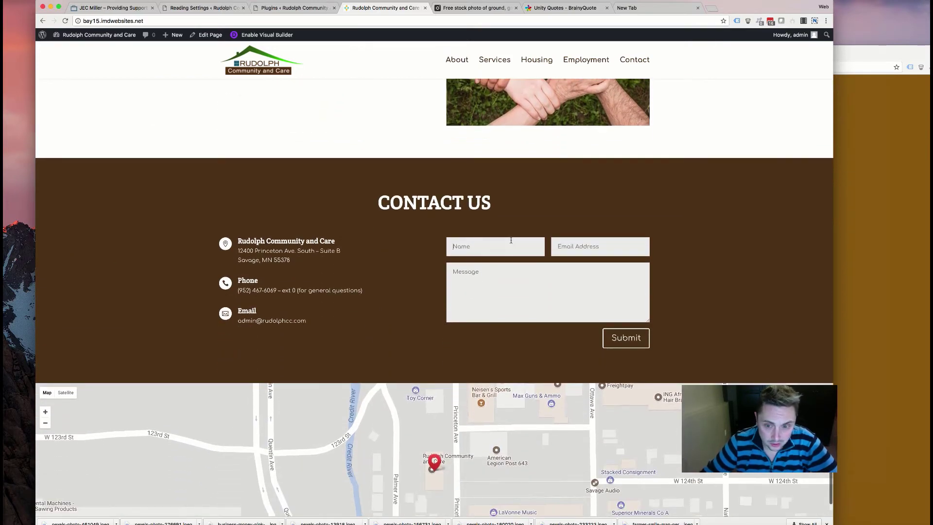
{"action": "scroll", "coordinate": [432, 239], "scroll_direction": "down", "scroll_amount": 2}
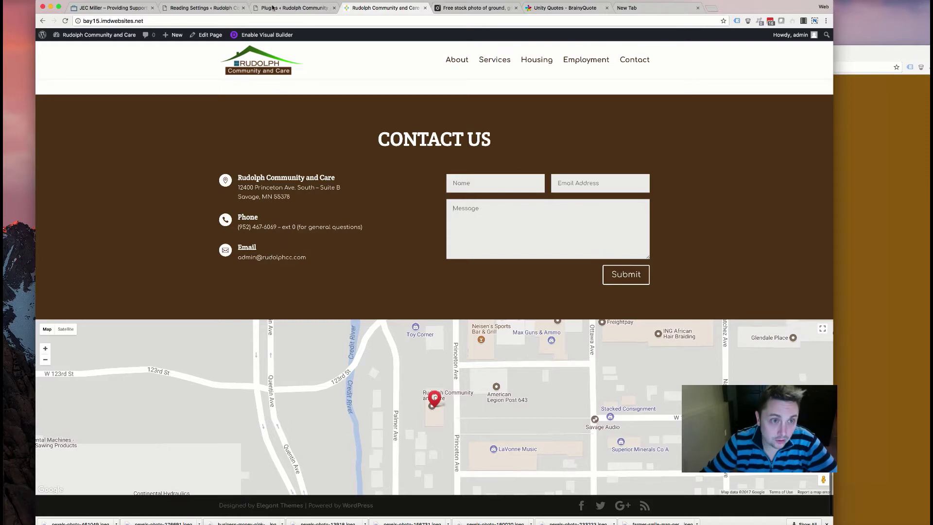
{"action": "left_click", "coordinate": [292, 8]}
- Open the Divi Theme Customizer from the admin sidebar's Divi menu
{"action": "mouse_move", "coordinate": [63, 156]}
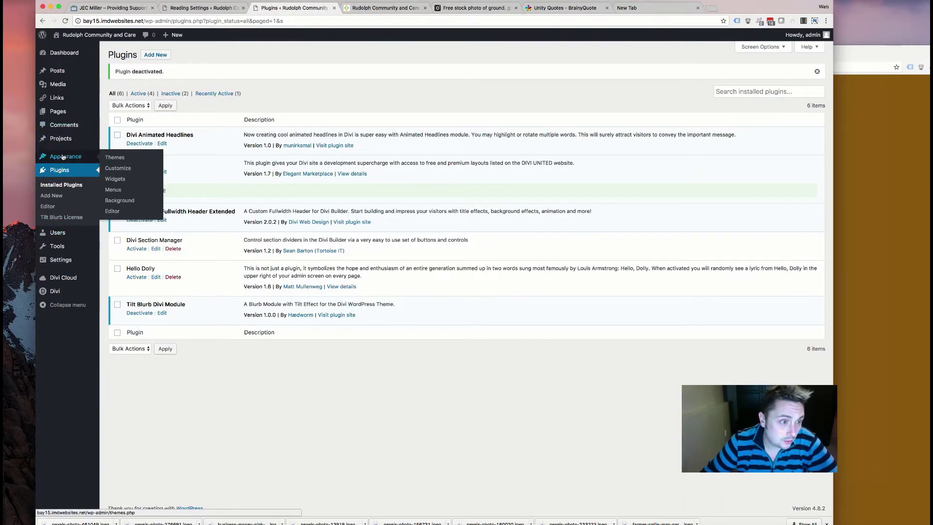
{"action": "mouse_move", "coordinate": [63, 284]}
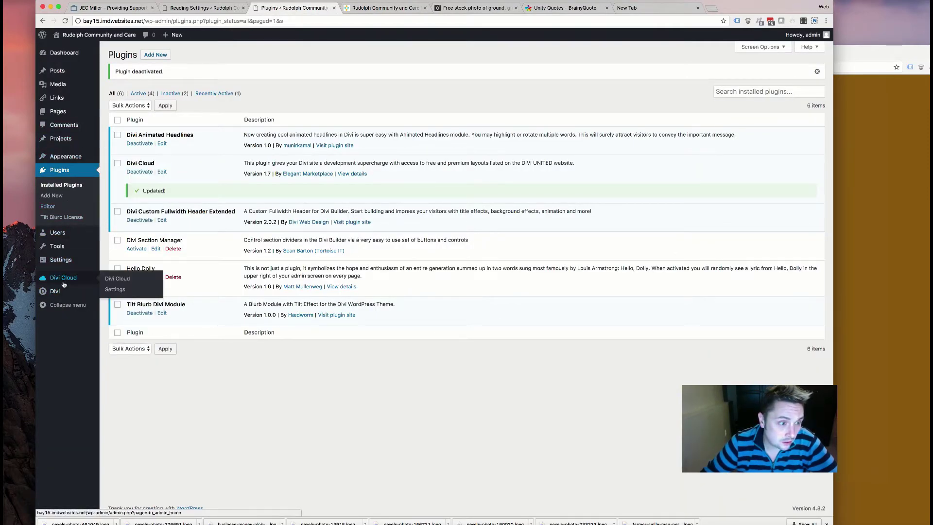
{"action": "mouse_move", "coordinate": [82, 296]}
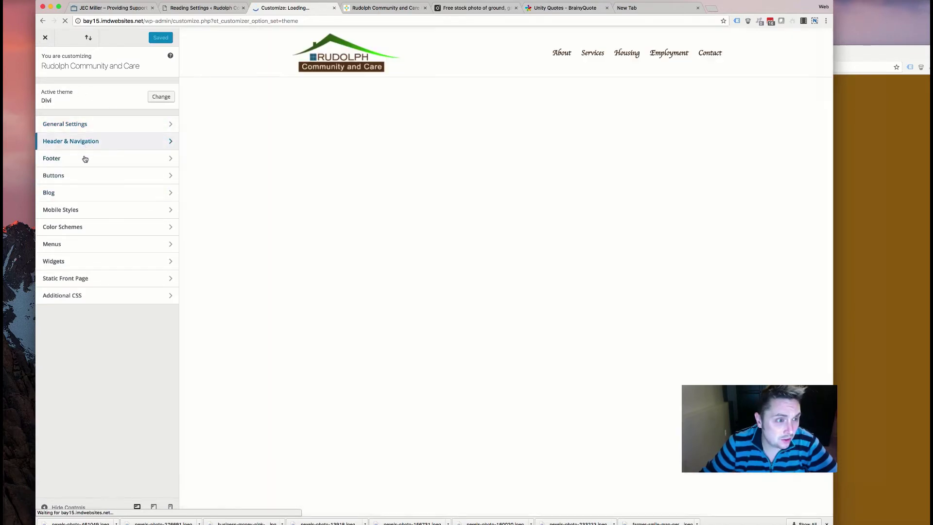
- Give the footer bottom bar an opaque brown #563819 background and begin editing the footer credits
{"action": "left_click", "coordinate": [84, 157]}
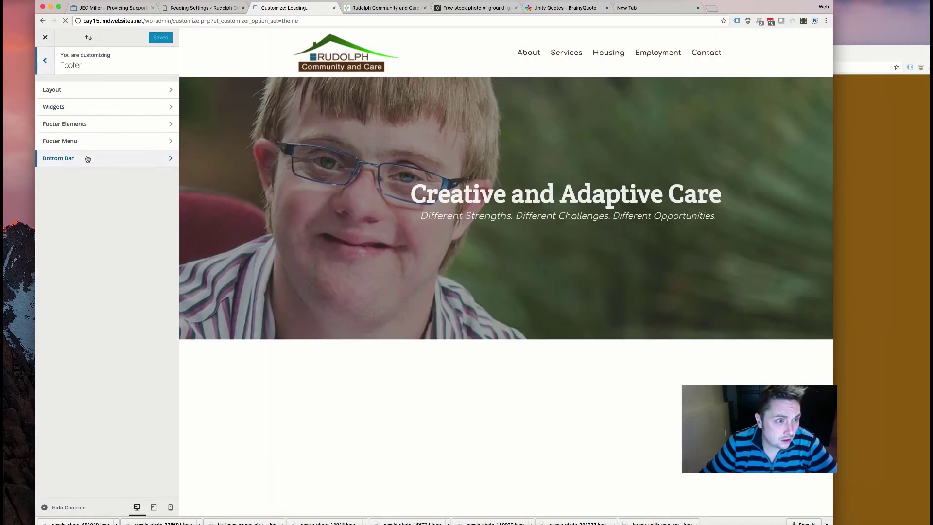
{"action": "left_click", "coordinate": [85, 157]}
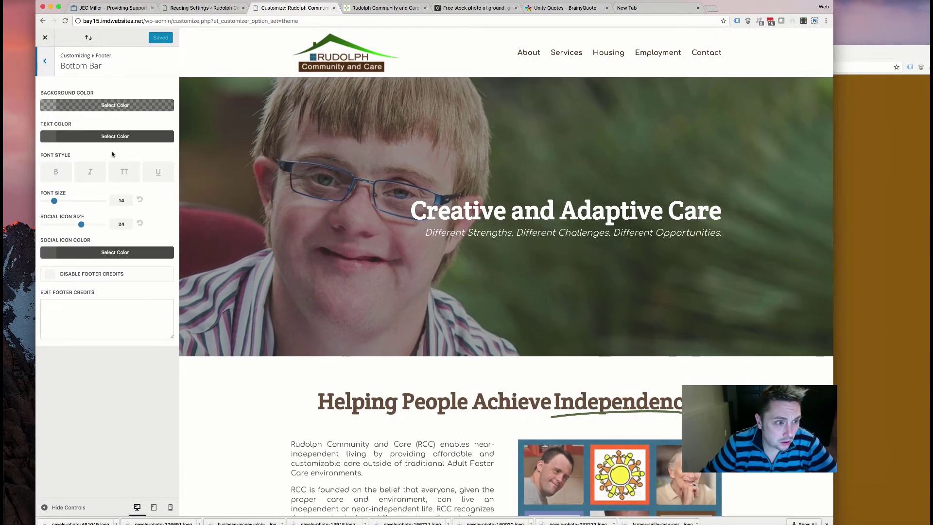
{"action": "left_click", "coordinate": [109, 105]}
{"action": "left_click", "coordinate": [67, 213]}
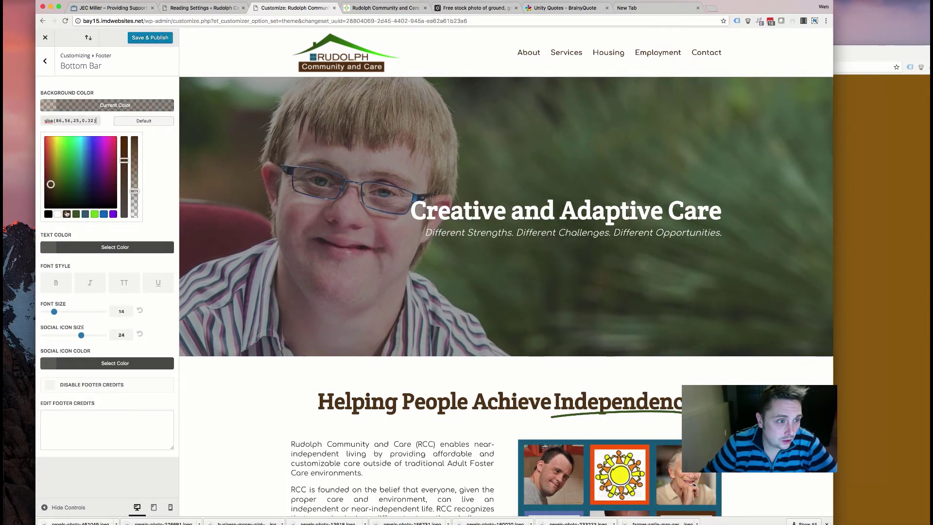
{"action": "left_click_drag", "start_coordinate": [134, 191], "coordinate": [131, 138]}
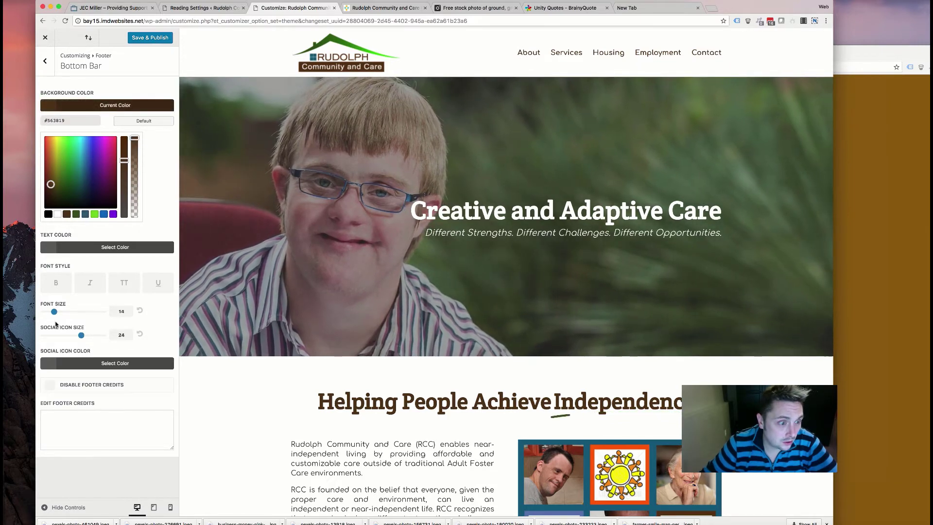
{"action": "left_click", "coordinate": [70, 417]}
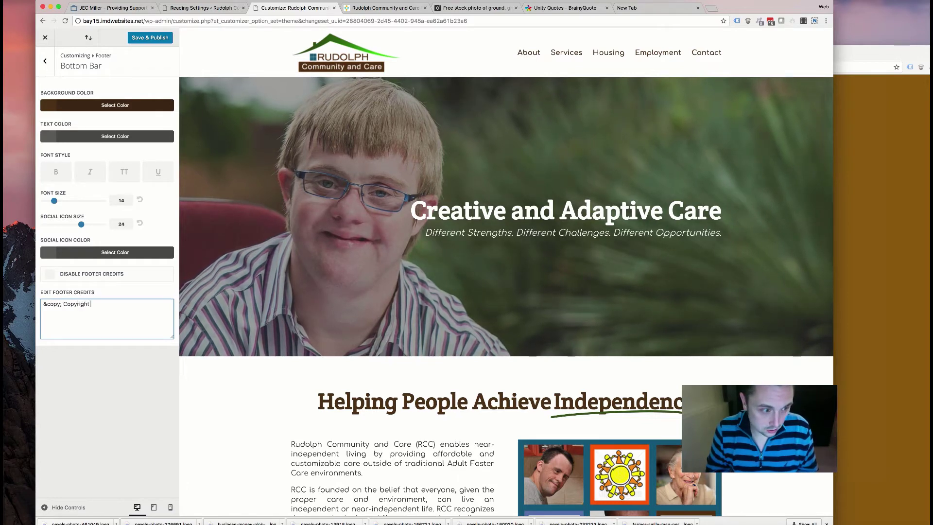
- Write credits '© Copyright Rudolph Community and Care. All Rights Reserved. Design by: Web Contempo' with link
{"action": "type", "text": "uld"}
{"action": "type", "text": "olph C"}
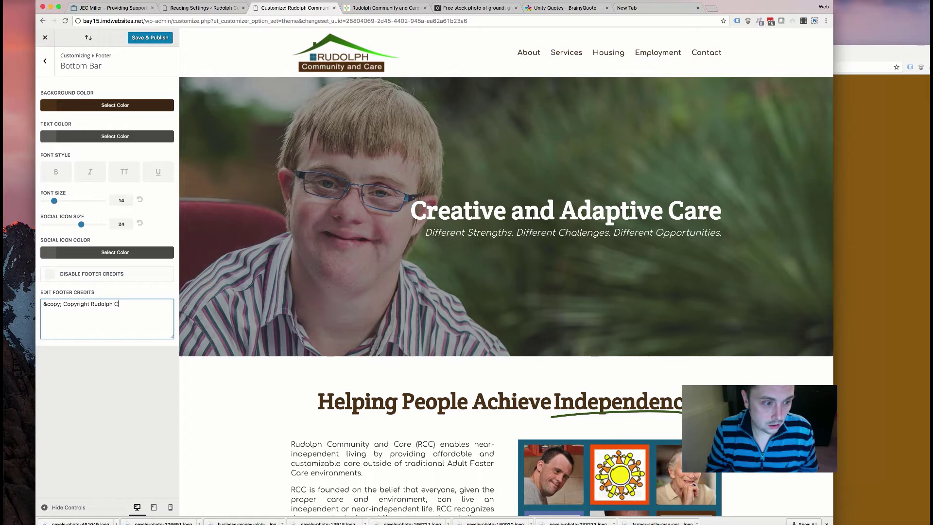
{"action": "type", "text": "ommunity and Care. All Rights"}
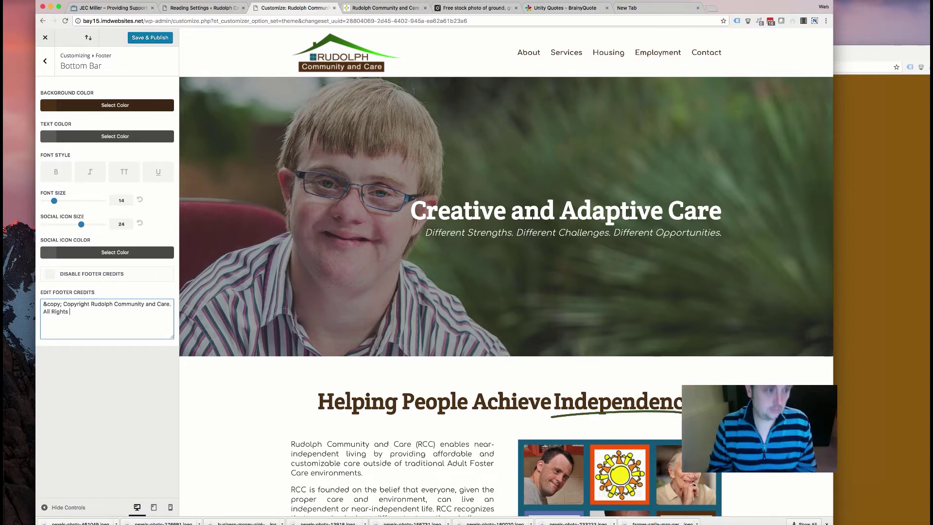
{"action": "type", "text": " Reserved\\. De"}
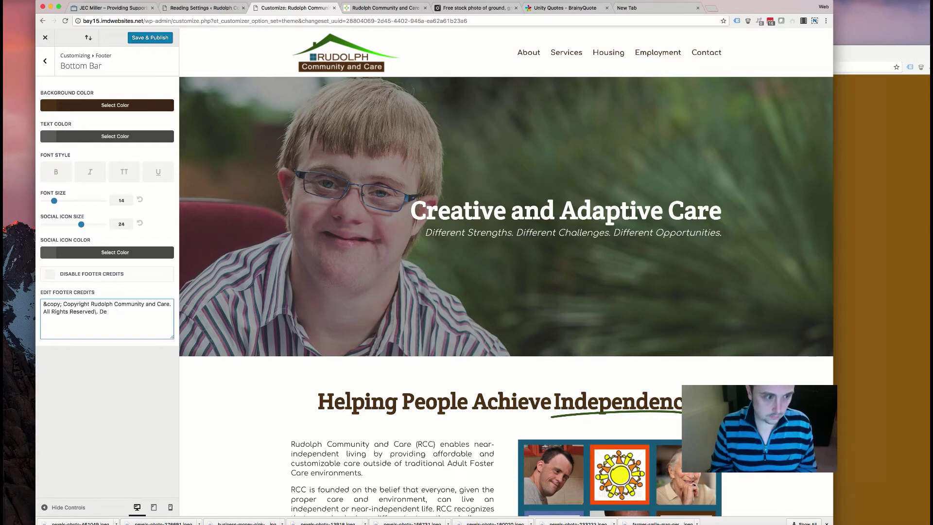
{"action": "type", "text": "sign by: <a href"}
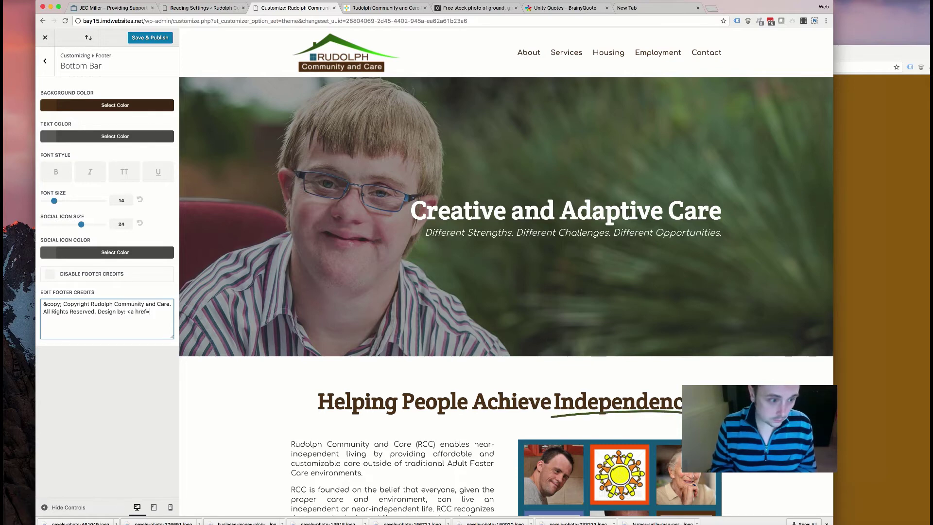
{"action": "type", "text": "=\"http://www.webcontempo.com"}
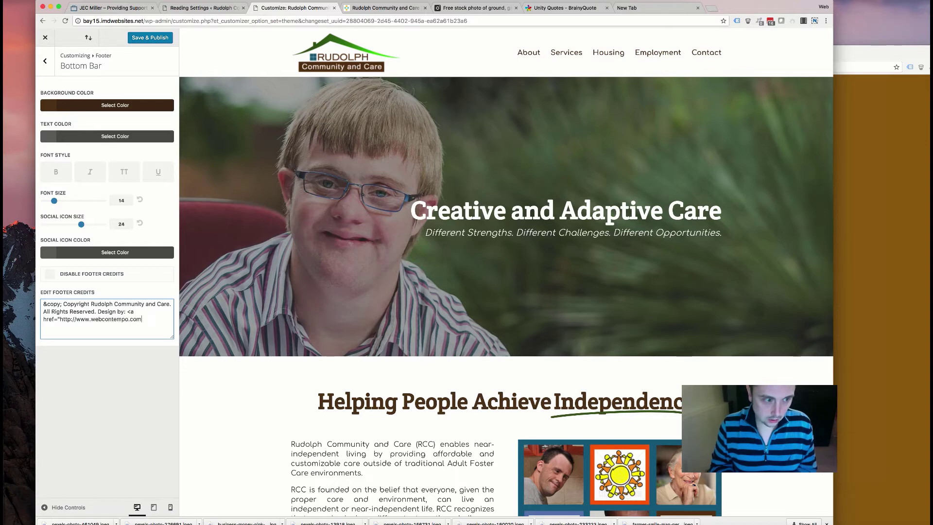
{"action": "type", "text": "\">Web Contempo</a>."}
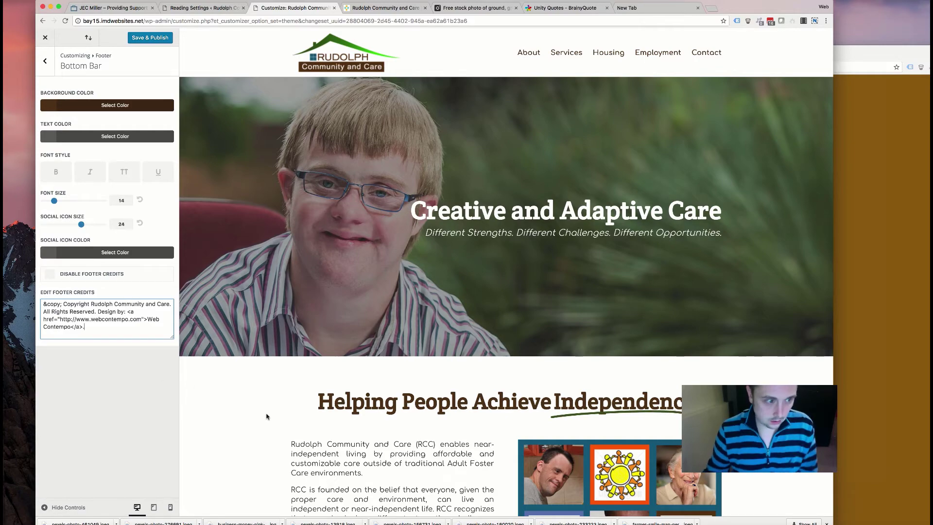
{"action": "scroll", "coordinate": [270, 412], "scroll_direction": "down", "scroll_amount": 15}
{"action": "scroll", "coordinate": [306, 389], "scroll_direction": "down", "scroll_amount": 10}
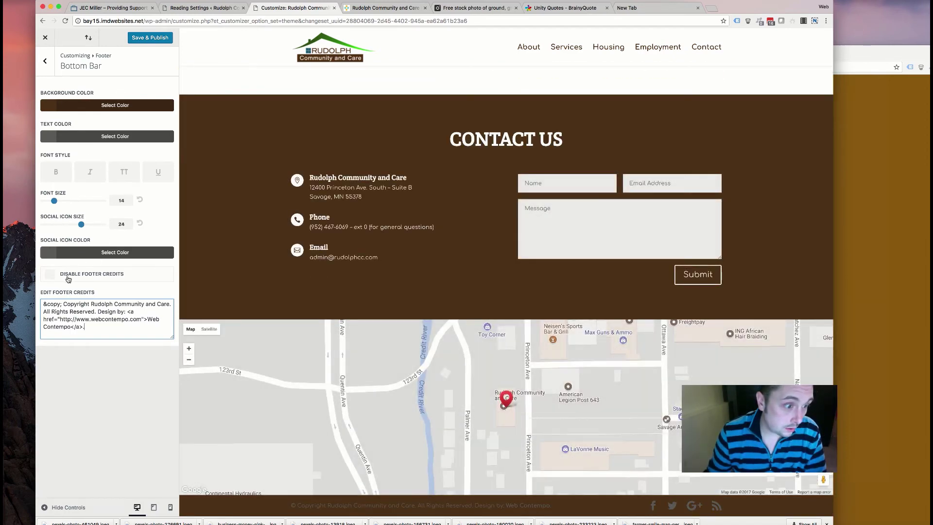
- Review the footer elements and Bottom Bar settings, leaving the social icon colour unchanged
{"action": "left_click", "coordinate": [53, 68]}
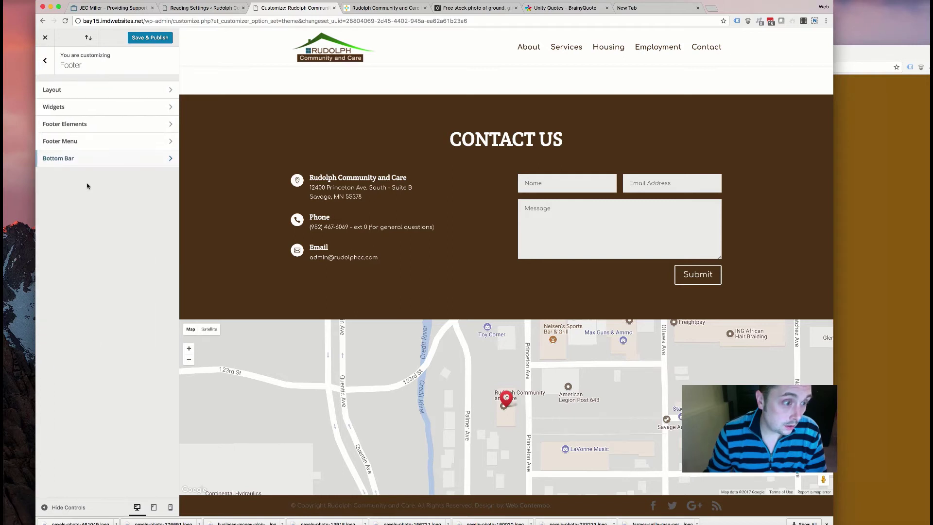
{"action": "left_click", "coordinate": [86, 125]}
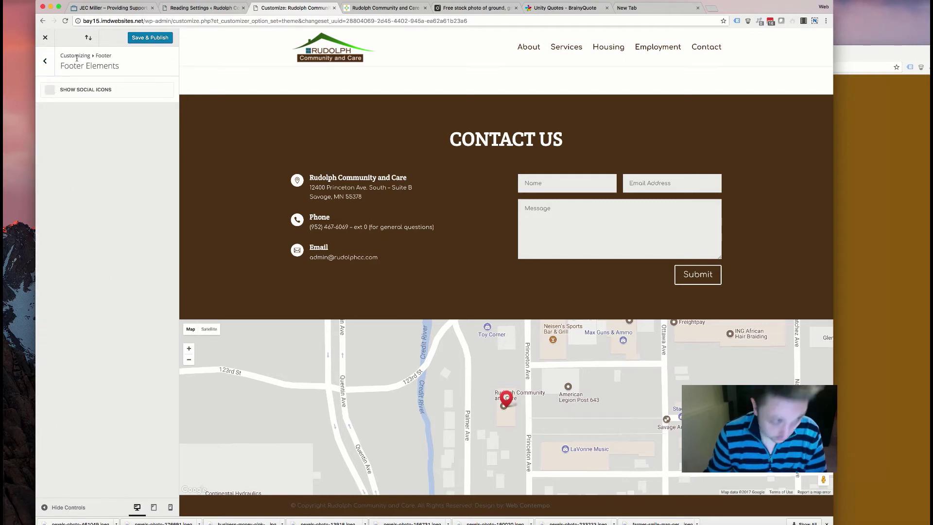
{"action": "left_click", "coordinate": [45, 60]}
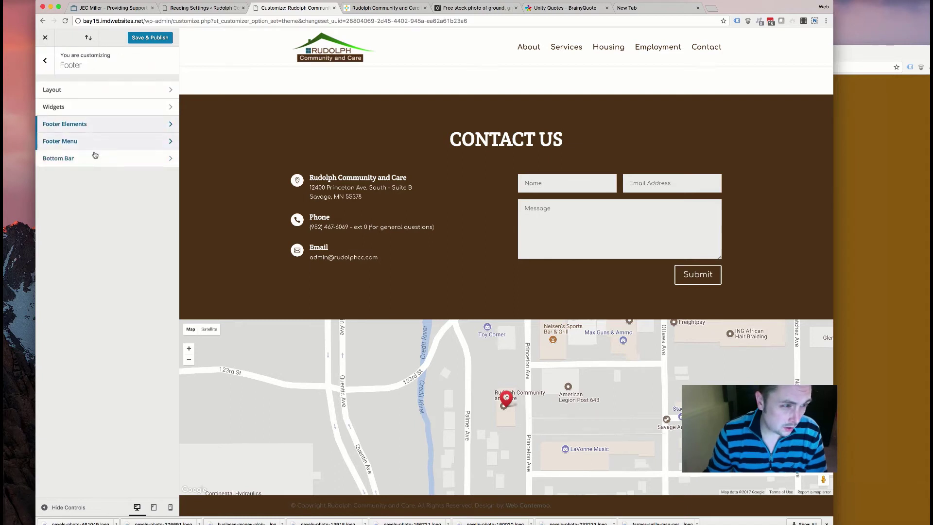
{"action": "left_click", "coordinate": [97, 159]}
{"action": "left_click", "coordinate": [82, 256]}
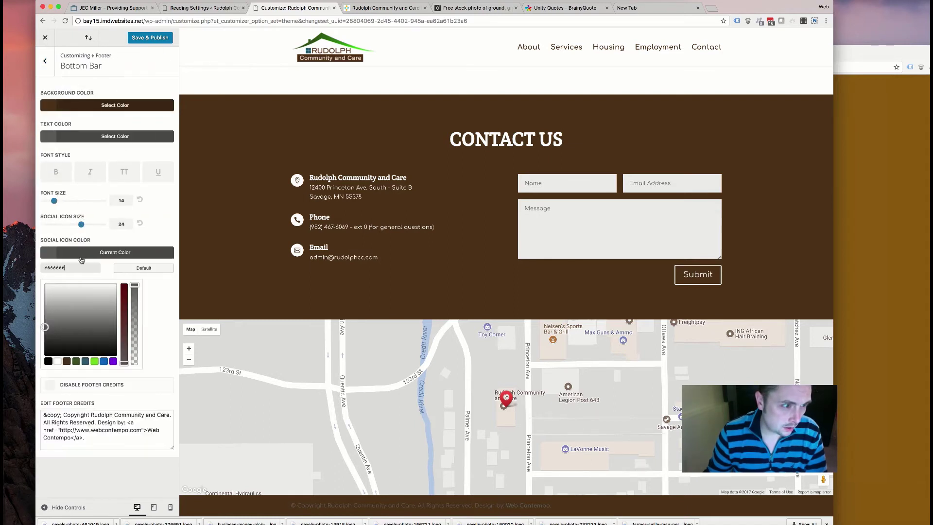
{"action": "left_click", "coordinate": [119, 254]}
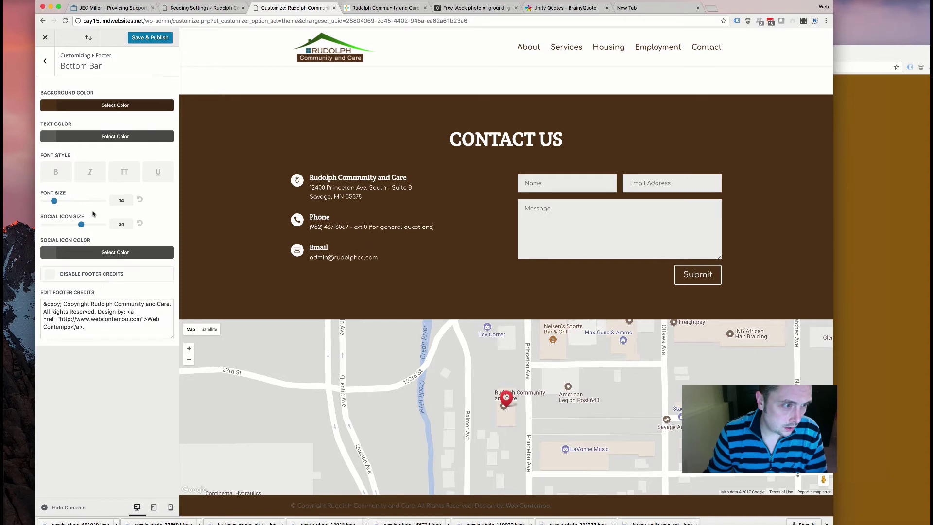
- Make the credits text #eeeeee, not uppercase, at font size 12, and Save & Publish
{"action": "left_click", "coordinate": [113, 142]}
{"action": "left_click", "coordinate": [59, 245]}
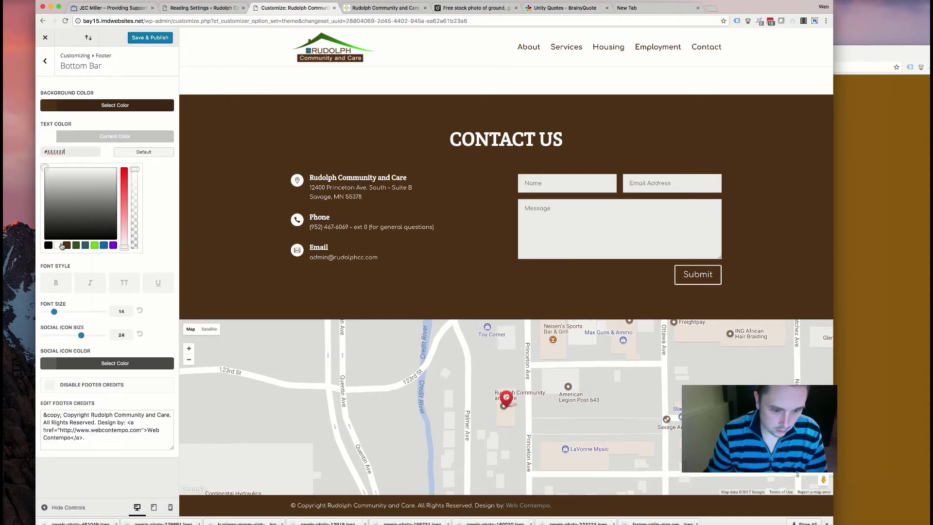
{"action": "left_click", "coordinate": [122, 289]}
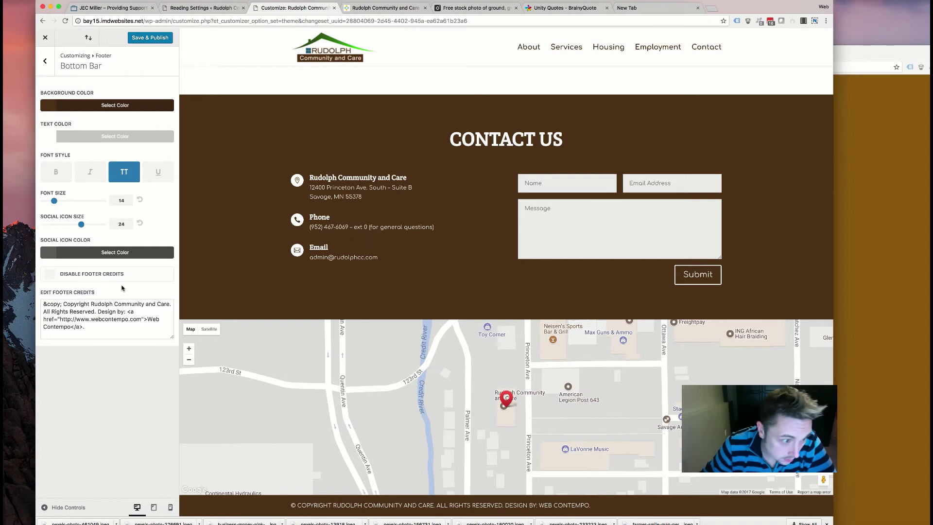
{"action": "left_click", "coordinate": [128, 179]}
{"action": "left_click_drag", "start_coordinate": [54, 201], "coordinate": [49, 202]}
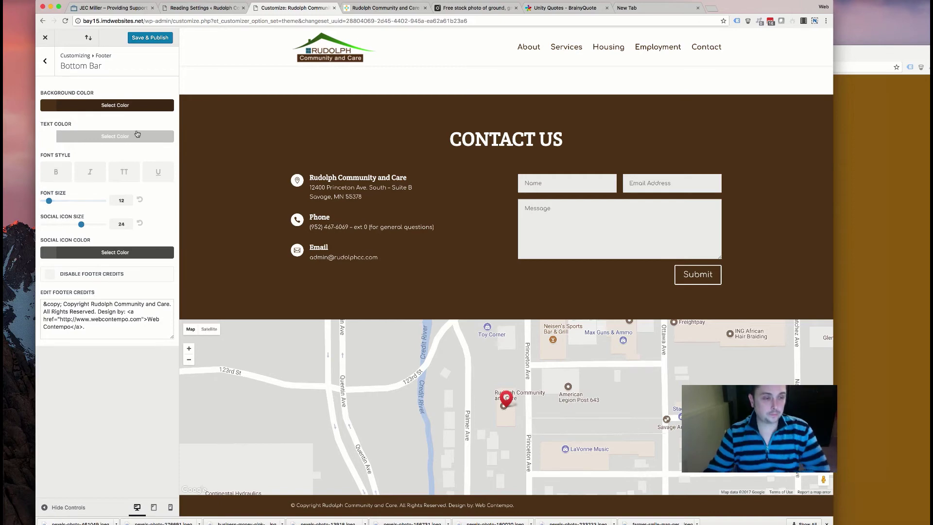
{"action": "left_click", "coordinate": [134, 36]}
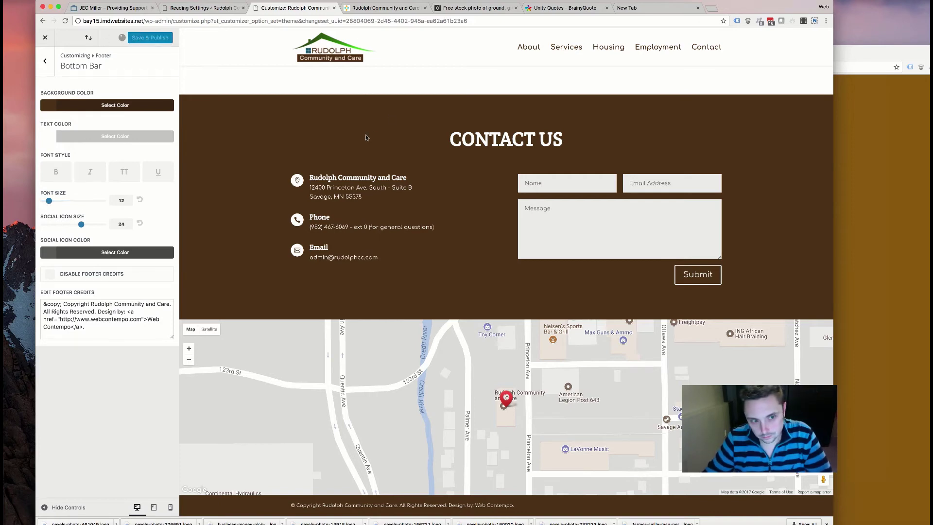